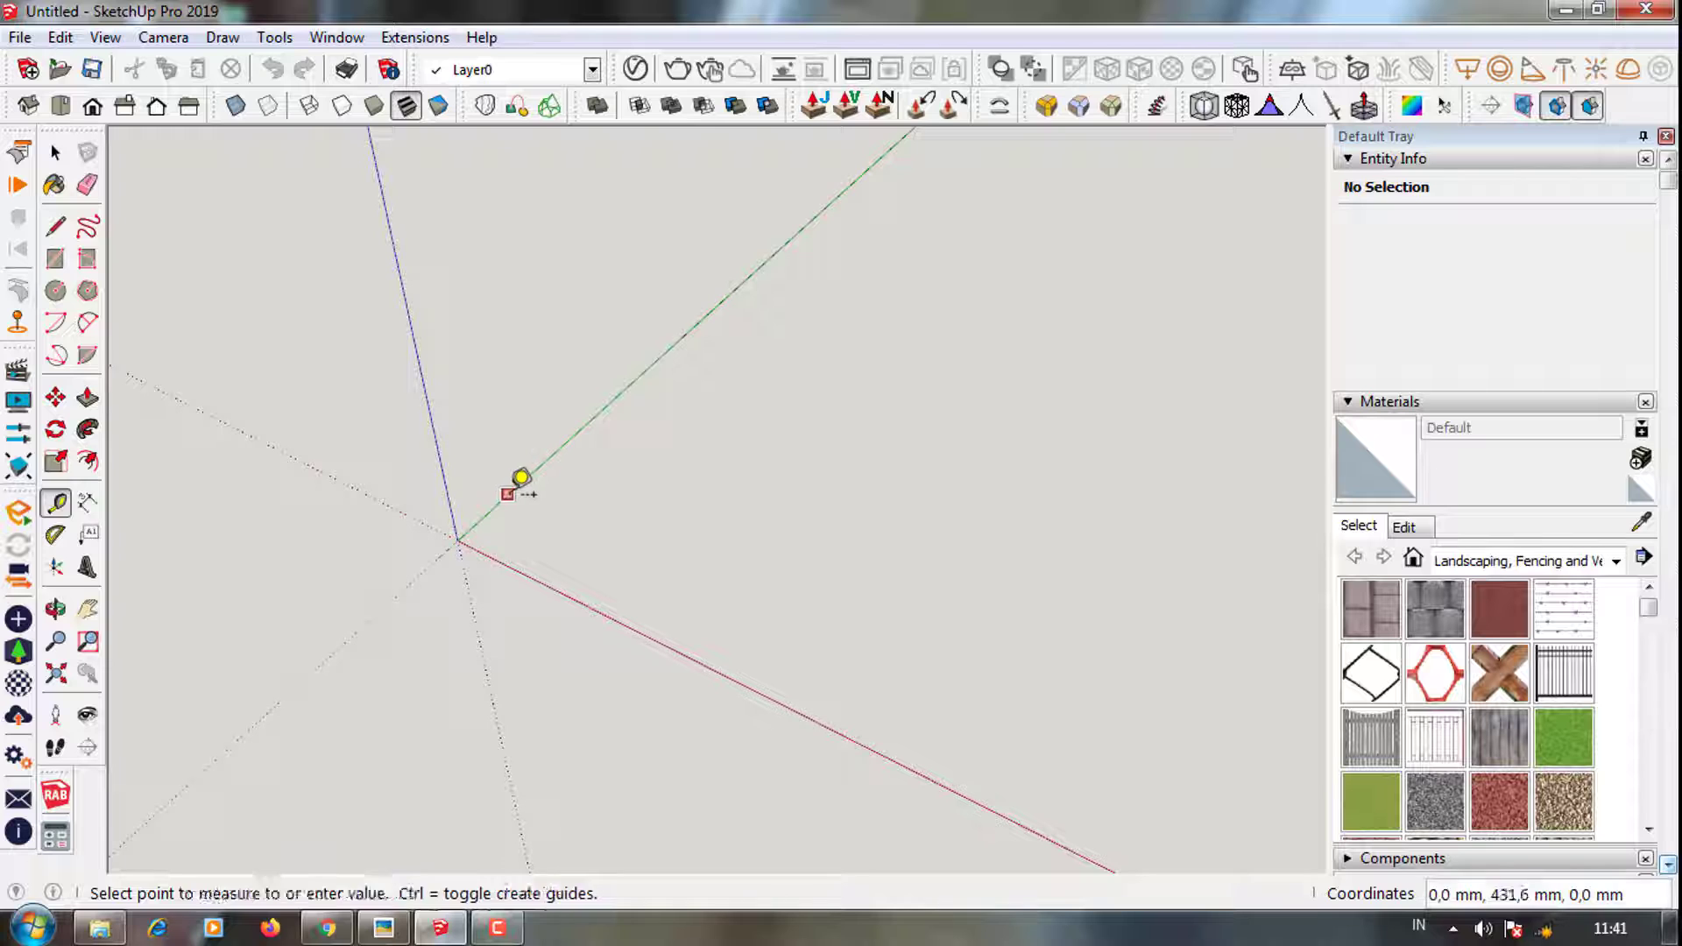
Orbit around the empty model, then switch to the Top standard view
{"action": "middle_click_drag", "start_coordinate": [521, 477], "coordinate": [668, 541]}
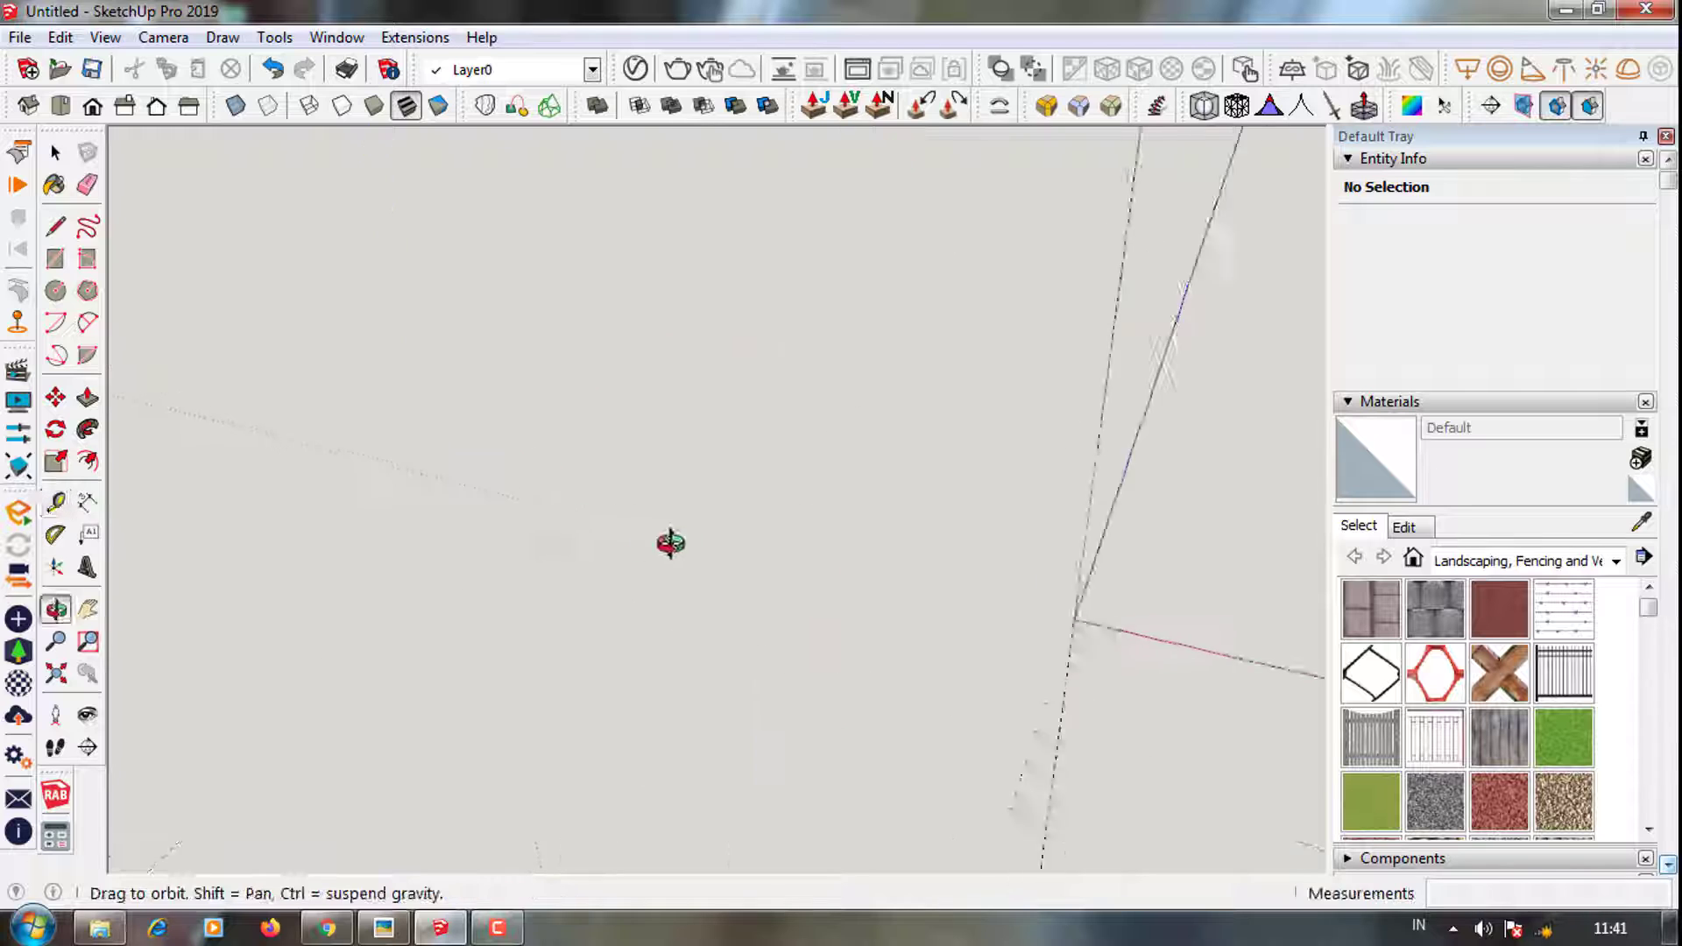
{"action": "left_click", "coordinate": [124, 106]}
Switch to Parallel Projection and place an 8000 mm guide off the green axis
{"action": "left_click", "coordinate": [163, 37]}
{"action": "left_click", "coordinate": [224, 153]}
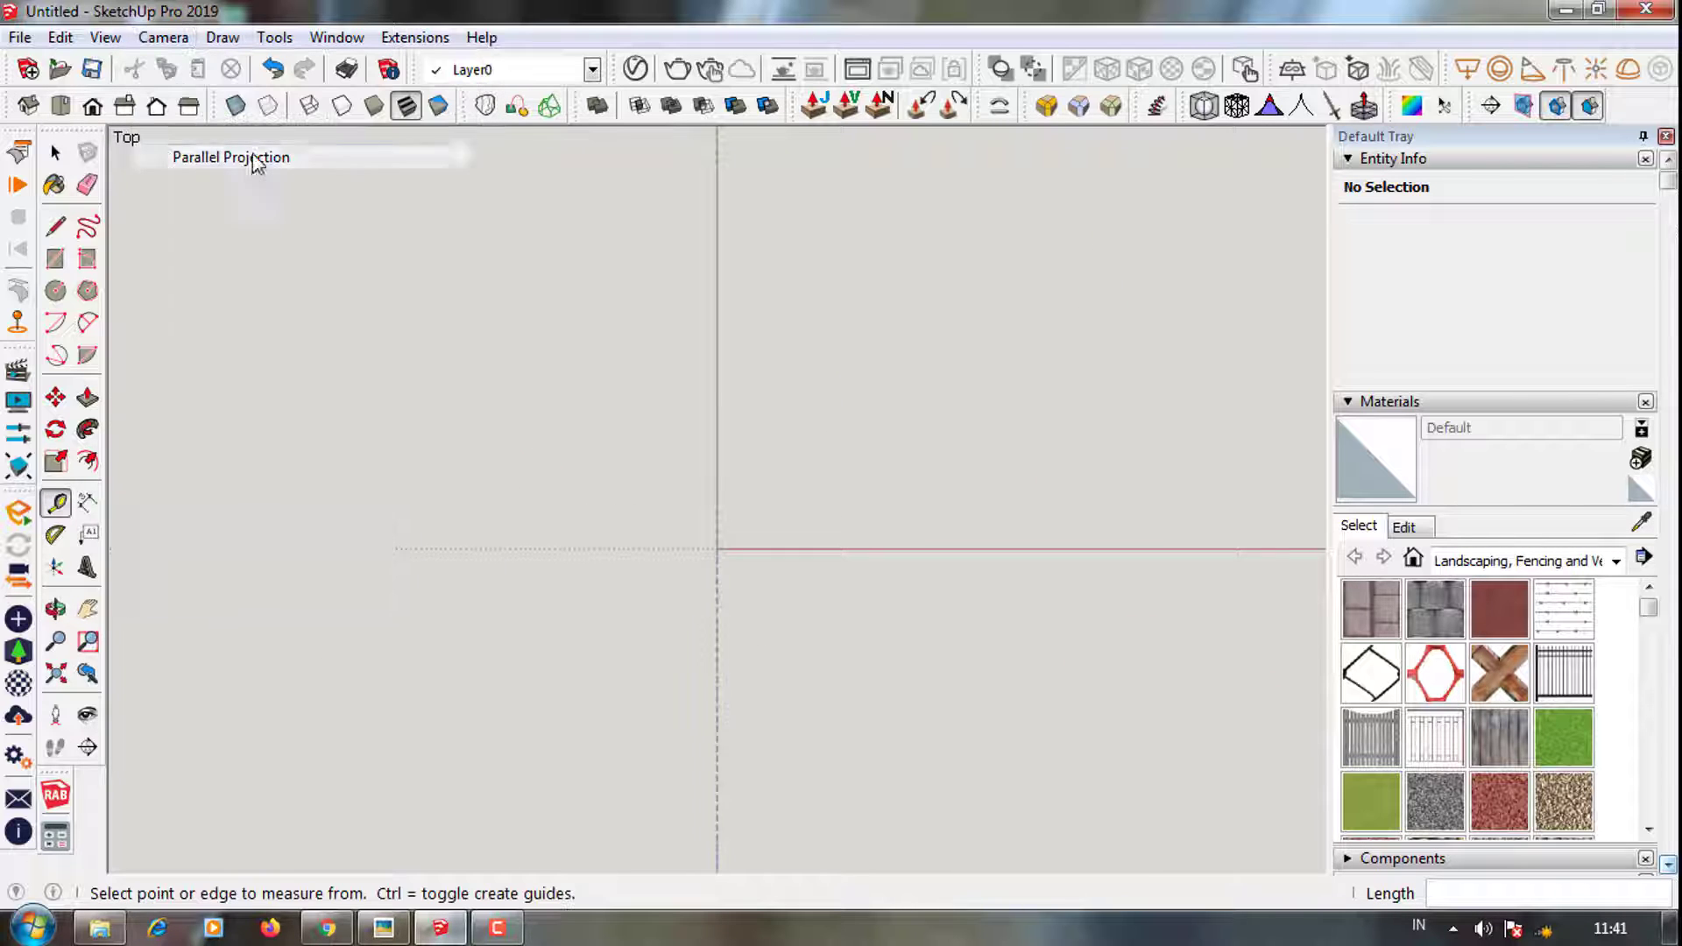
{"action": "left_click", "coordinate": [609, 561]}
{"action": "type", "text": "8000"}
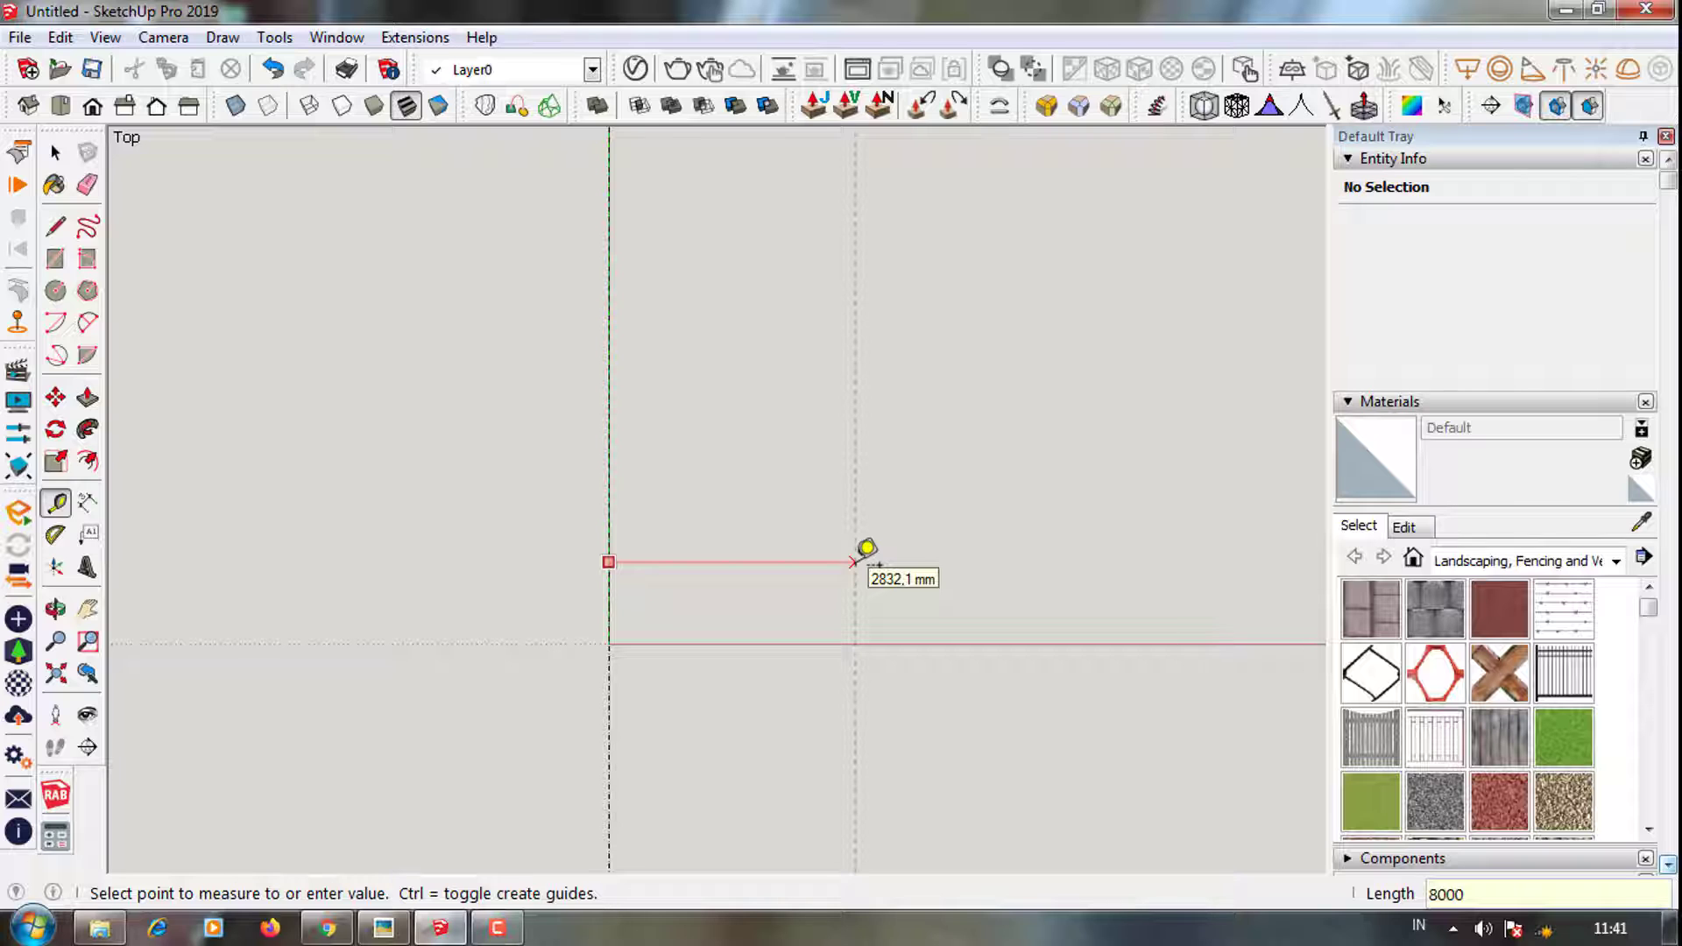
{"action": "key", "text": "Return"}
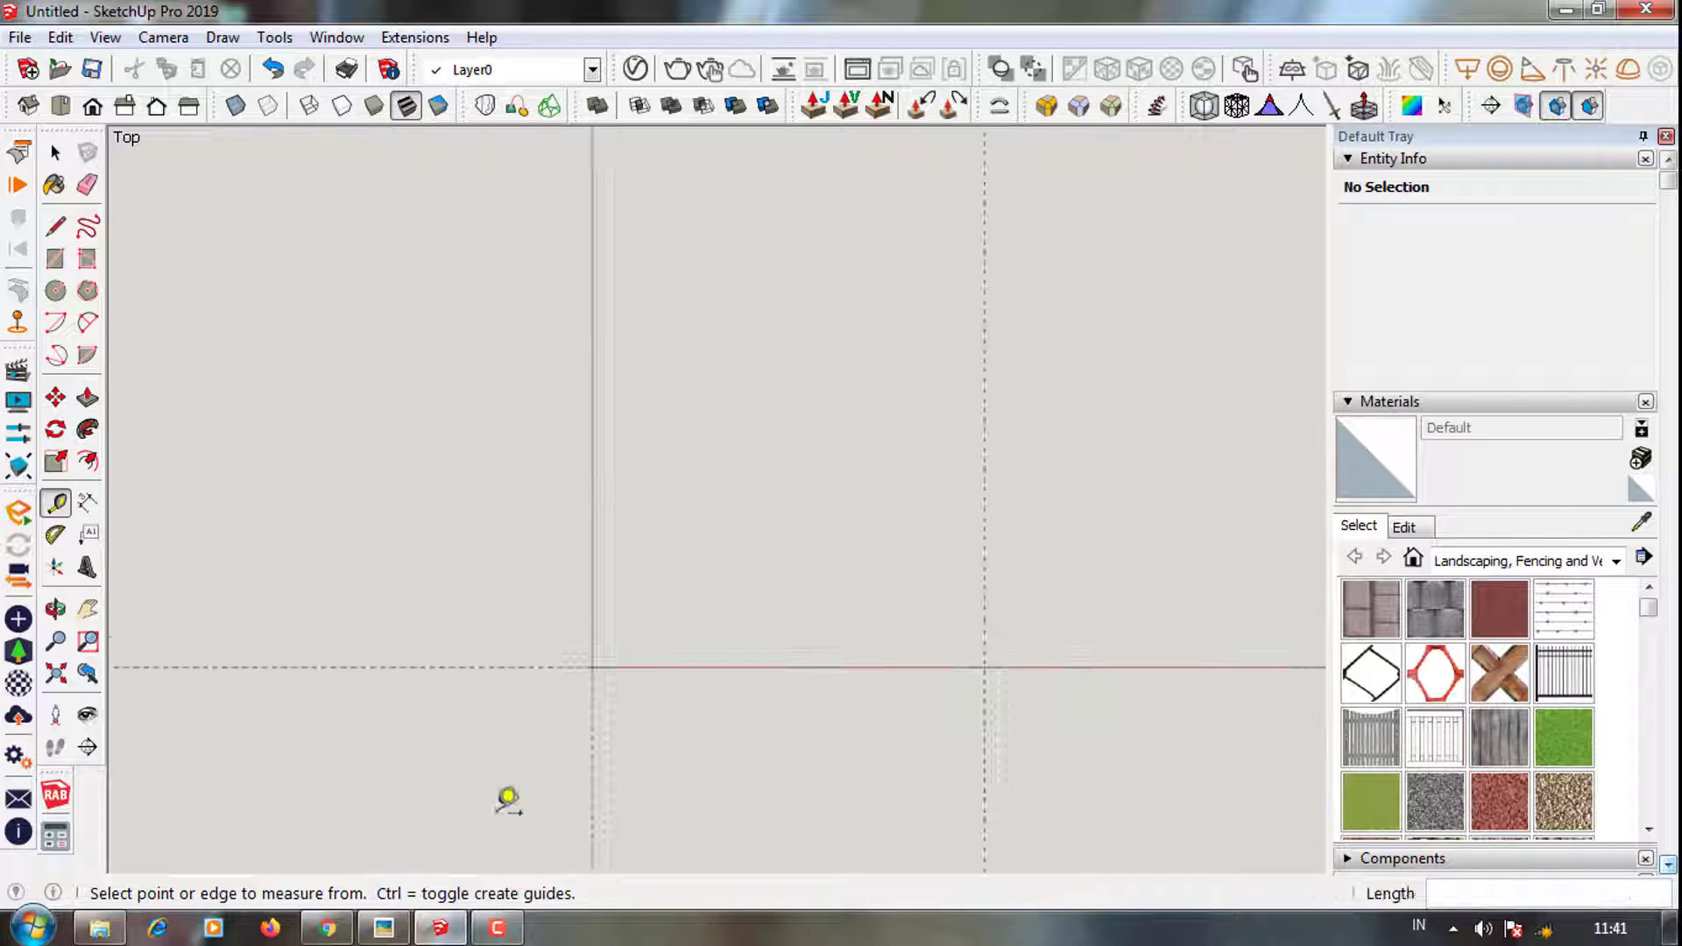
{"action": "scroll", "coordinate": [613, 771], "scroll_direction": "down", "scroll_amount": 3}
Add guides 12000 mm and 5000 mm off the red axis
{"action": "left_click", "coordinate": [695, 714]}
{"action": "type", "text": "12000"}
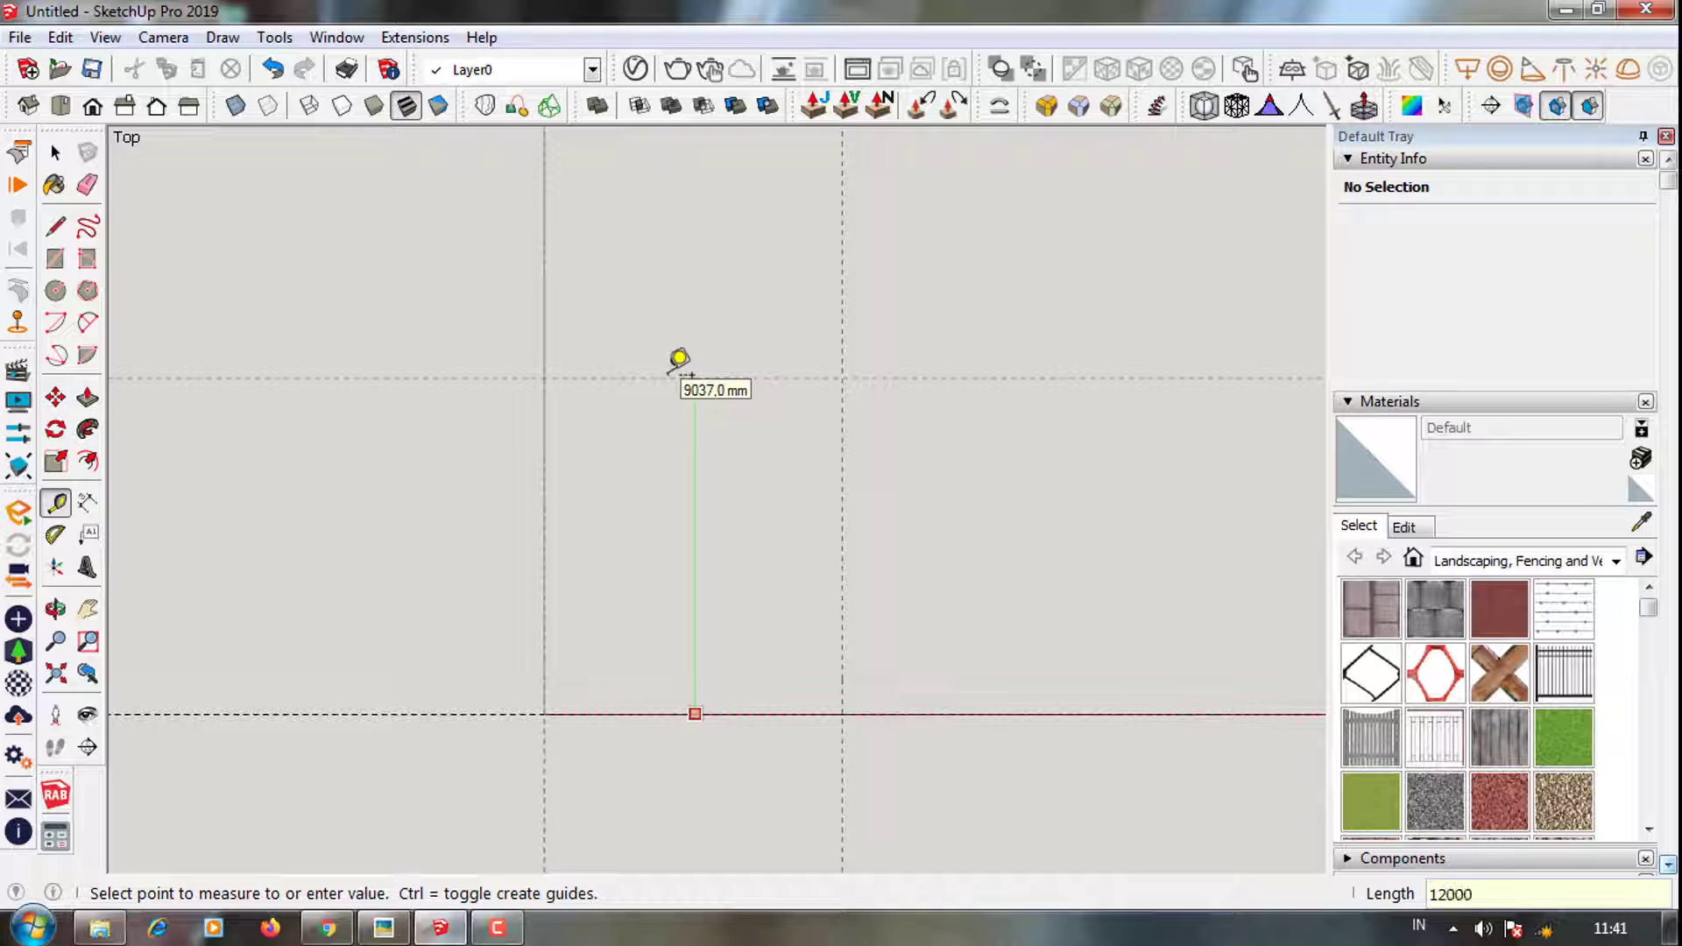
{"action": "key", "text": "Return"}
{"action": "scroll", "coordinate": [643, 552], "scroll_direction": "down", "scroll_amount": 1}
{"action": "scroll", "coordinate": [688, 609], "scroll_direction": "up", "scroll_amount": 1}
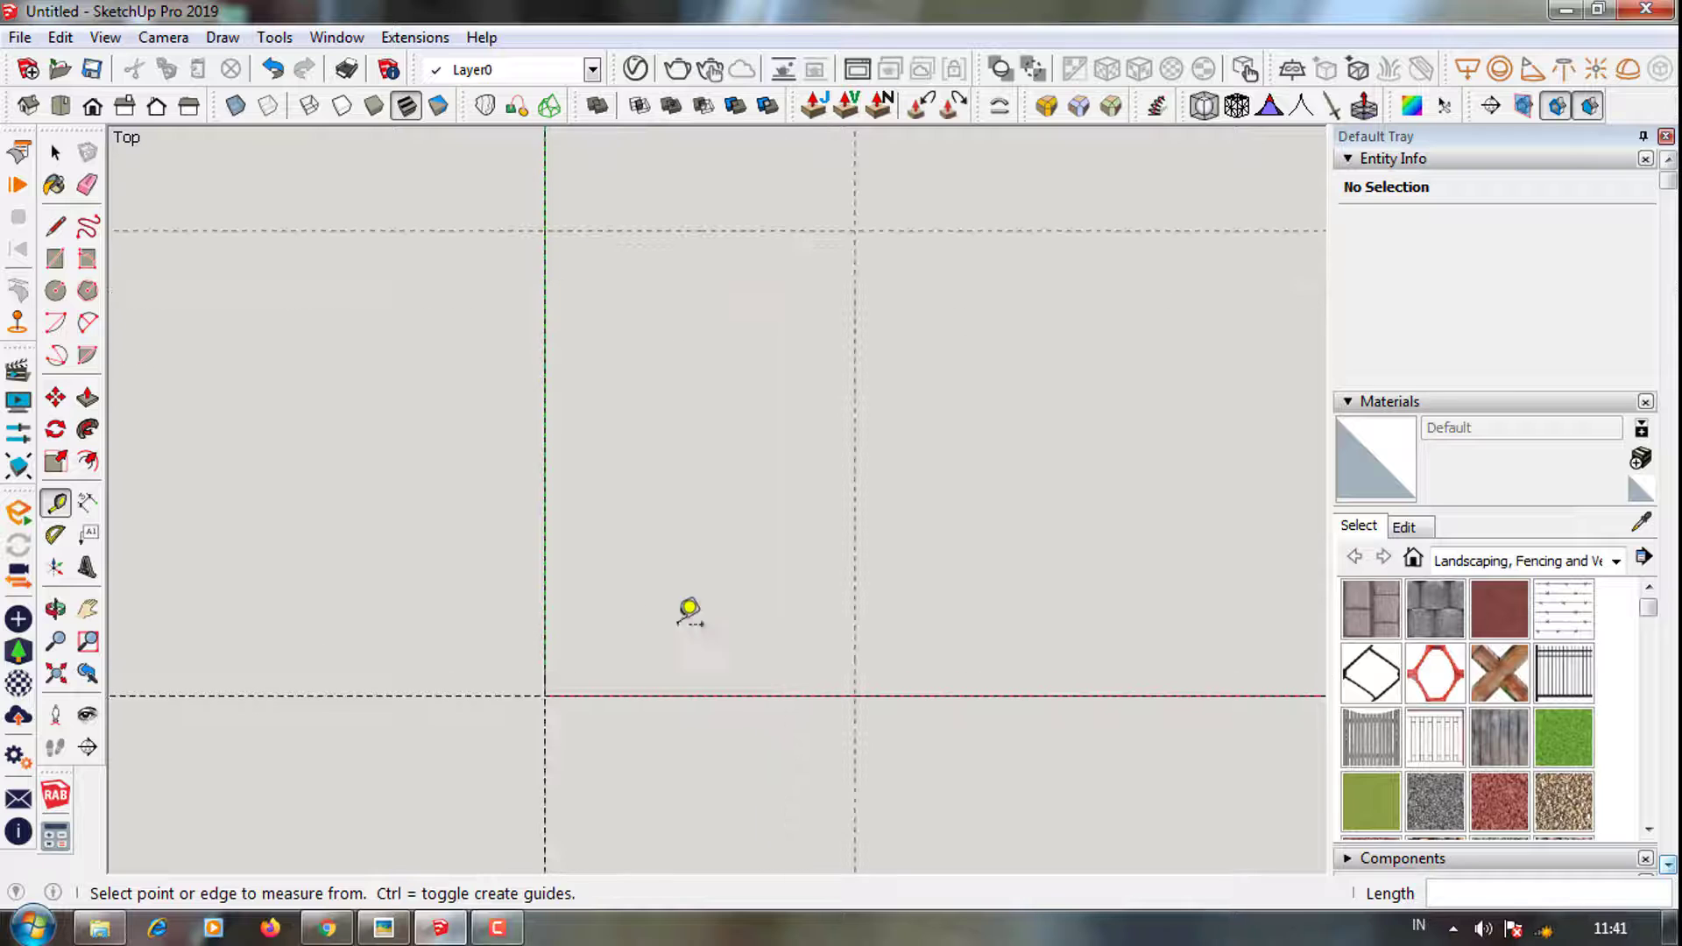
{"action": "left_click", "coordinate": [730, 695]}
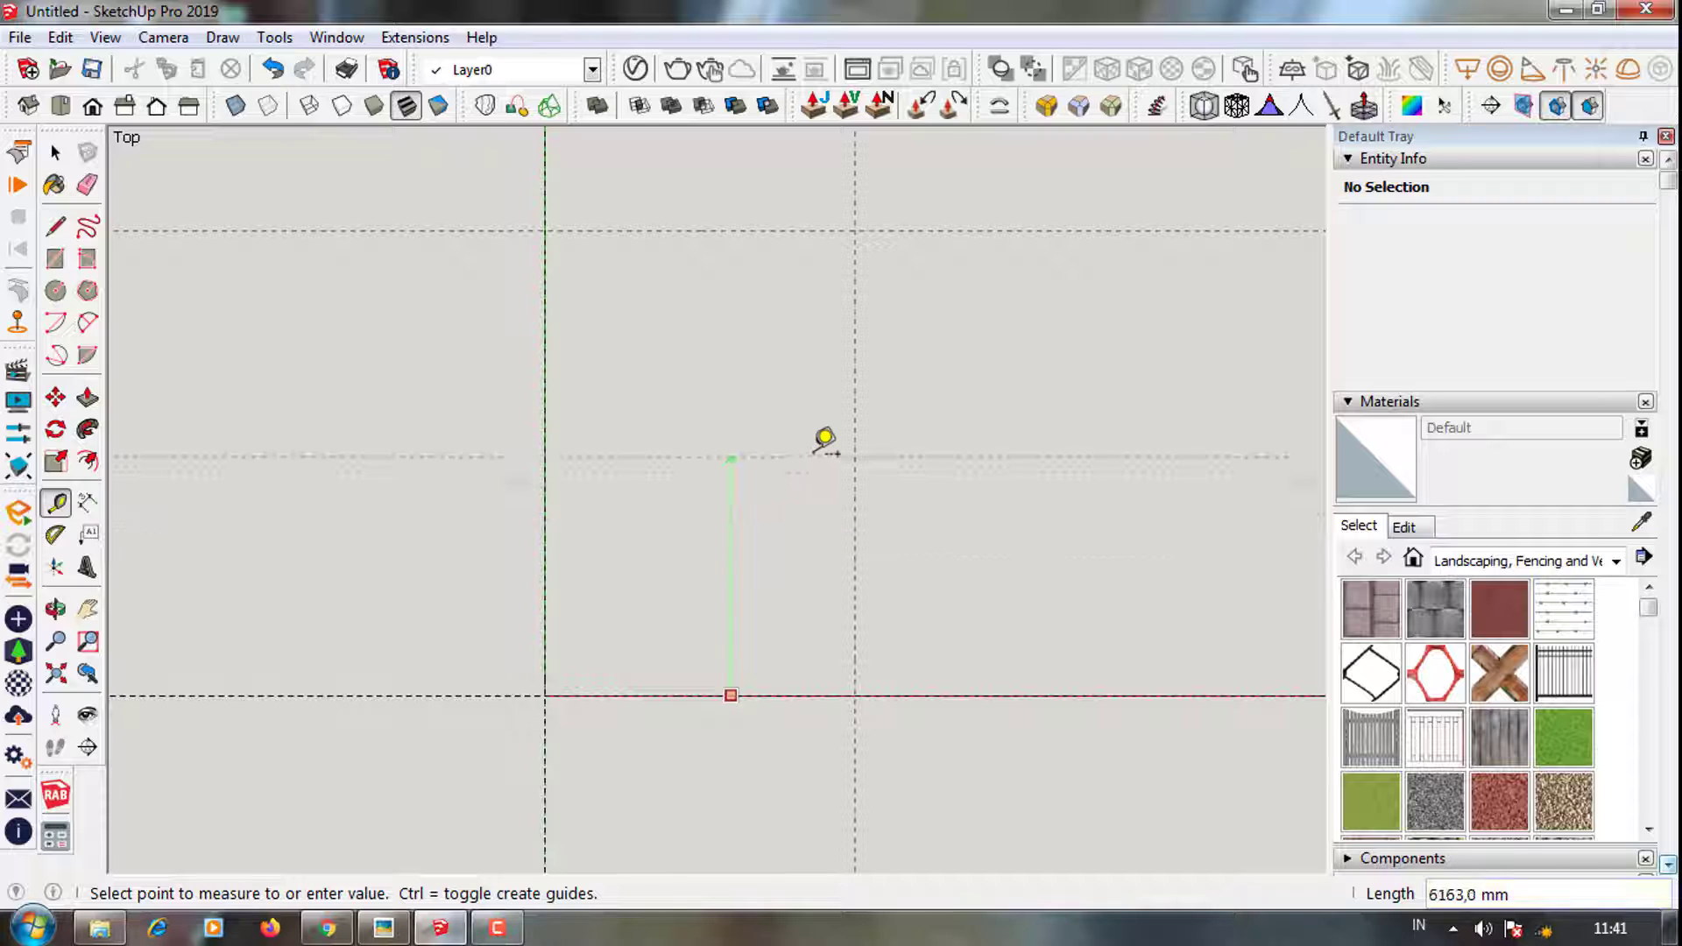
{"action": "type", "text": "5000"}
{"action": "key", "text": "Return"}
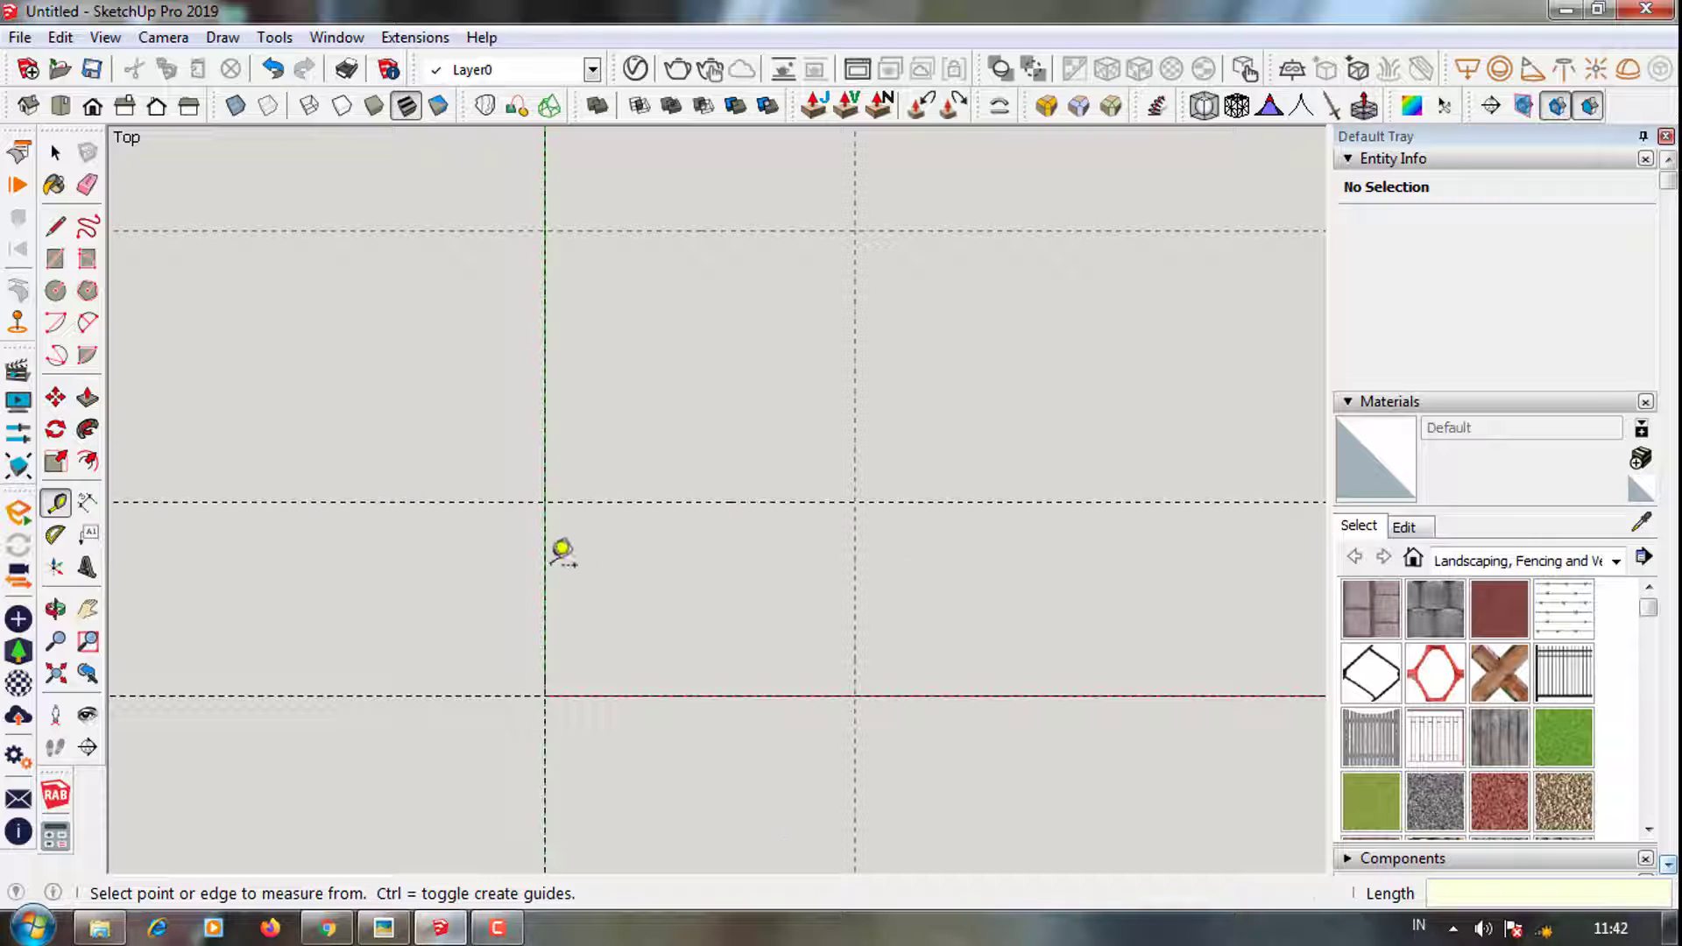
Add a 4000 mm guide off the green axis and 3000 mm guides above the red axis
{"action": "left_click", "coordinate": [545, 558]}
{"action": "type", "text": "4000"}
{"action": "key", "text": "Return"}
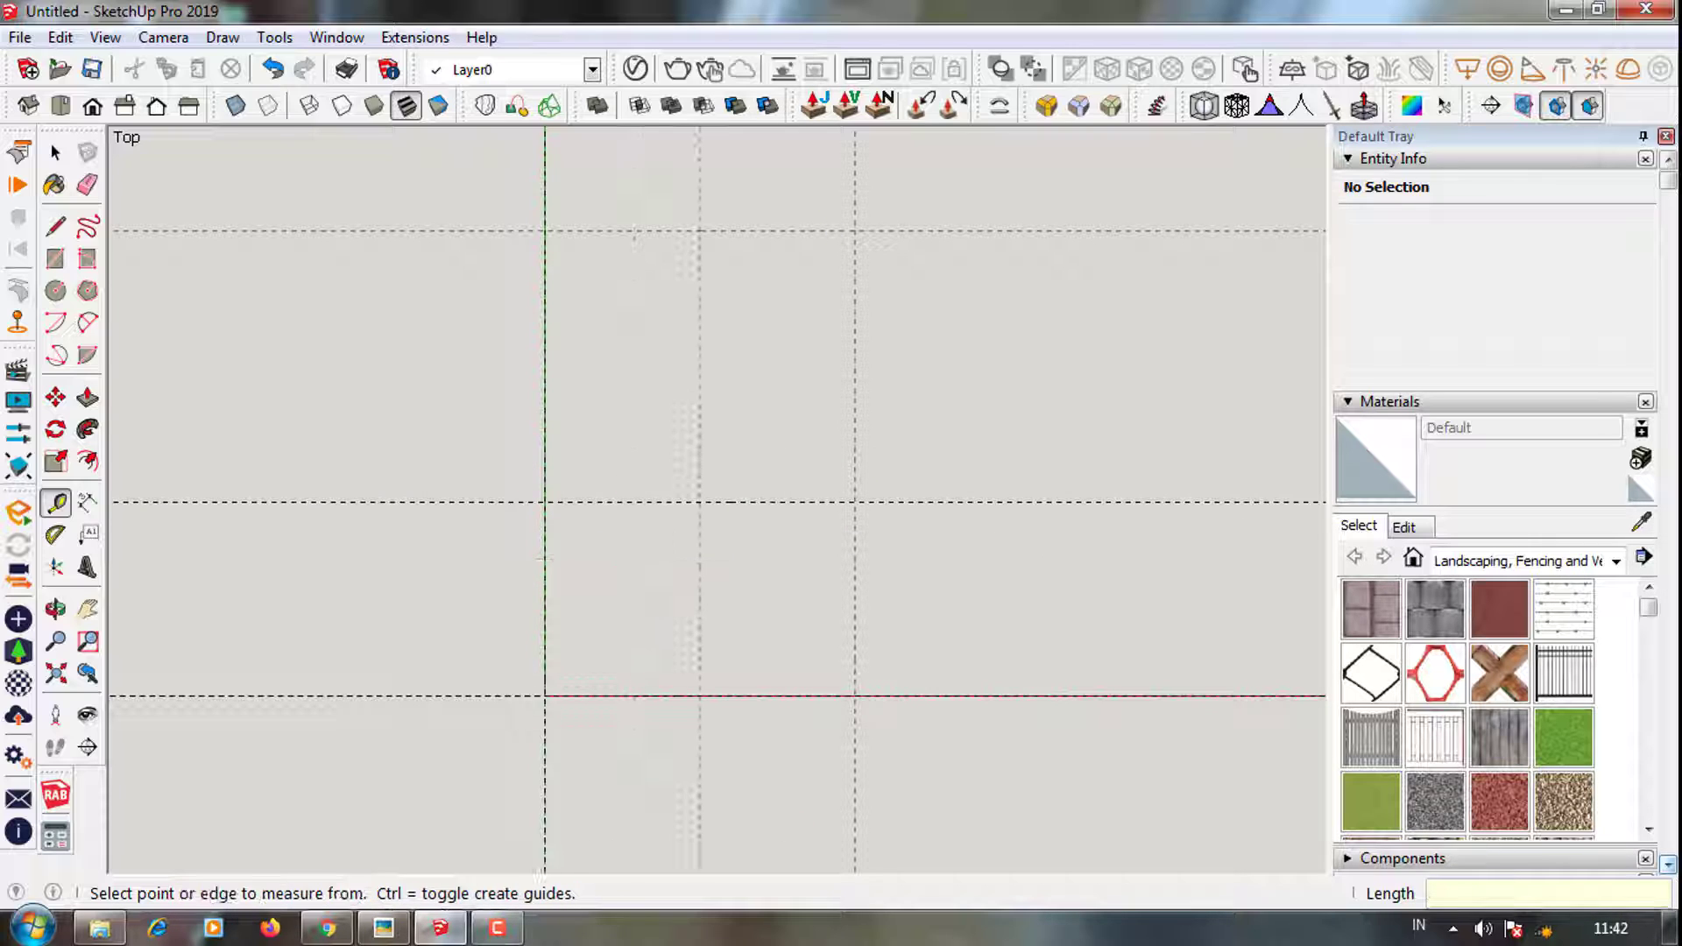
{"action": "left_click", "coordinate": [639, 696]}
{"action": "type", "text": "3000"}
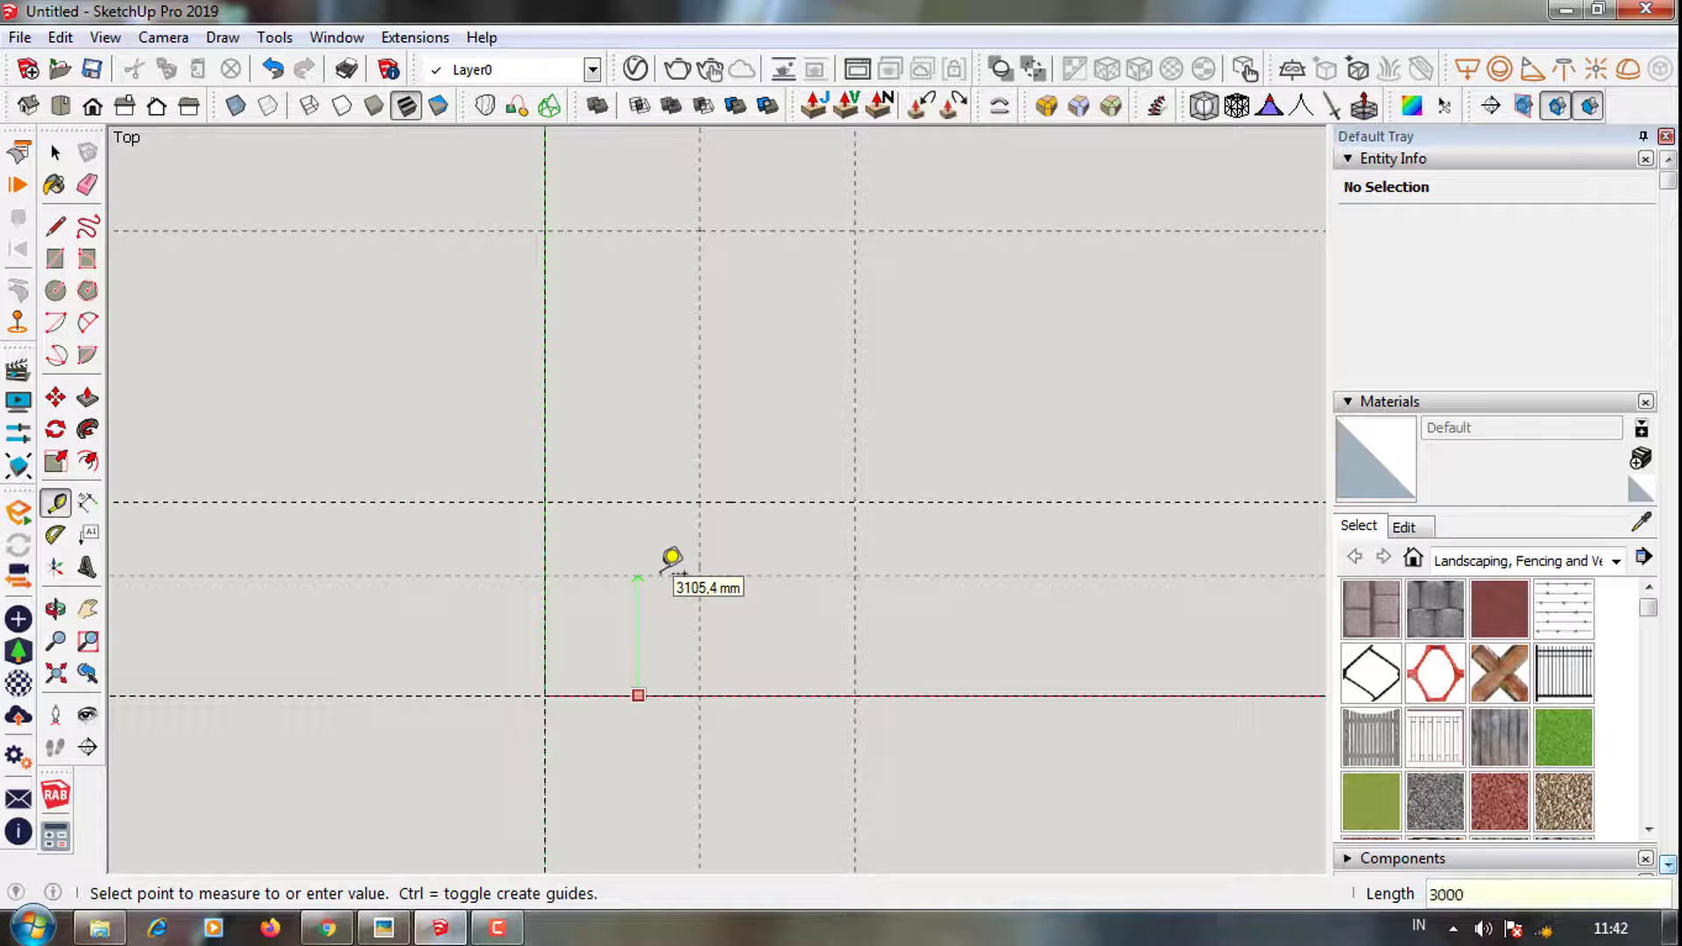
{"action": "key", "text": "Return"}
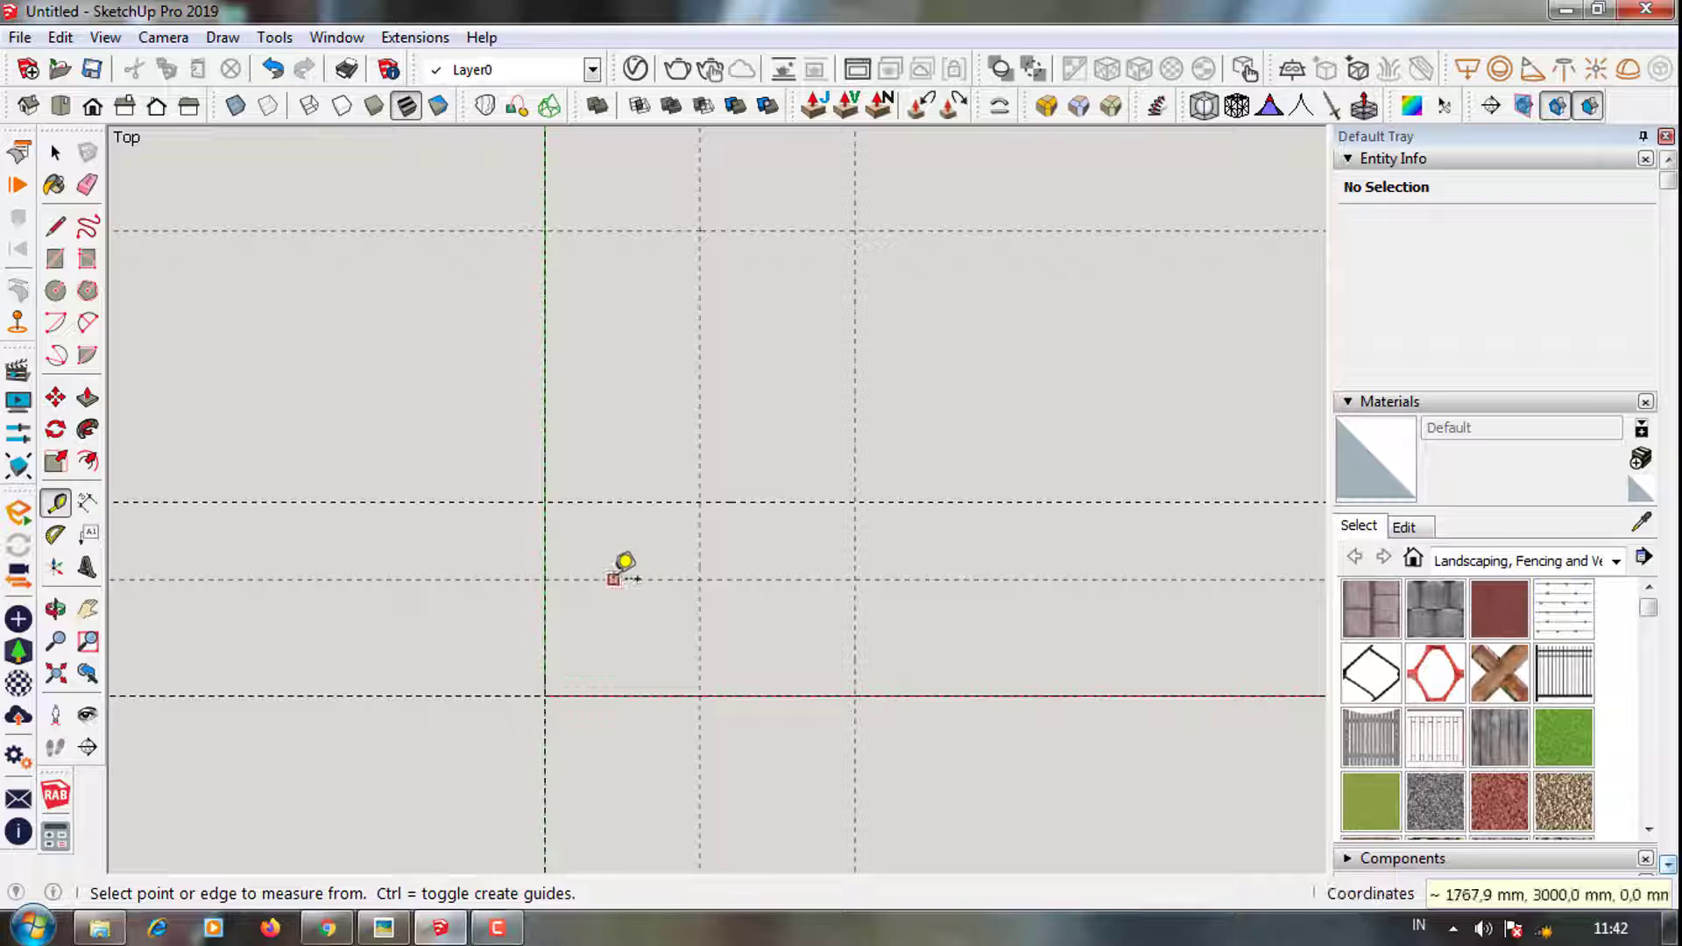
{"action": "left_click", "coordinate": [754, 501]}
{"action": "type", "text": "30"}
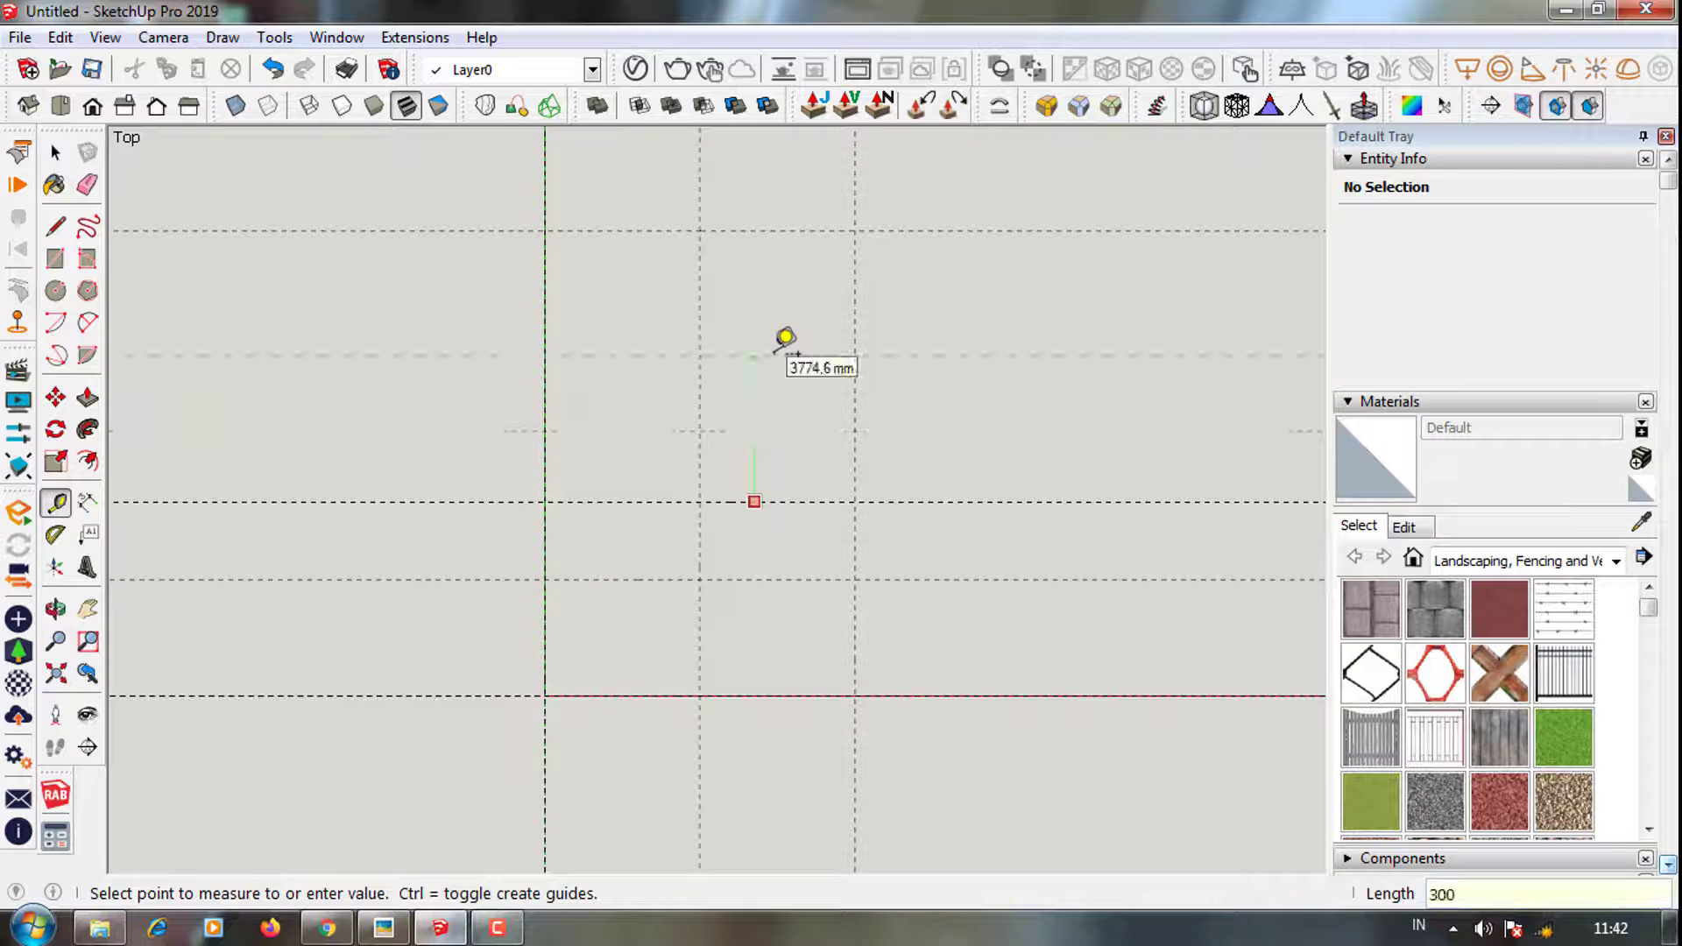
{"action": "type", "text": "0"}
{"action": "key", "text": "Return"}
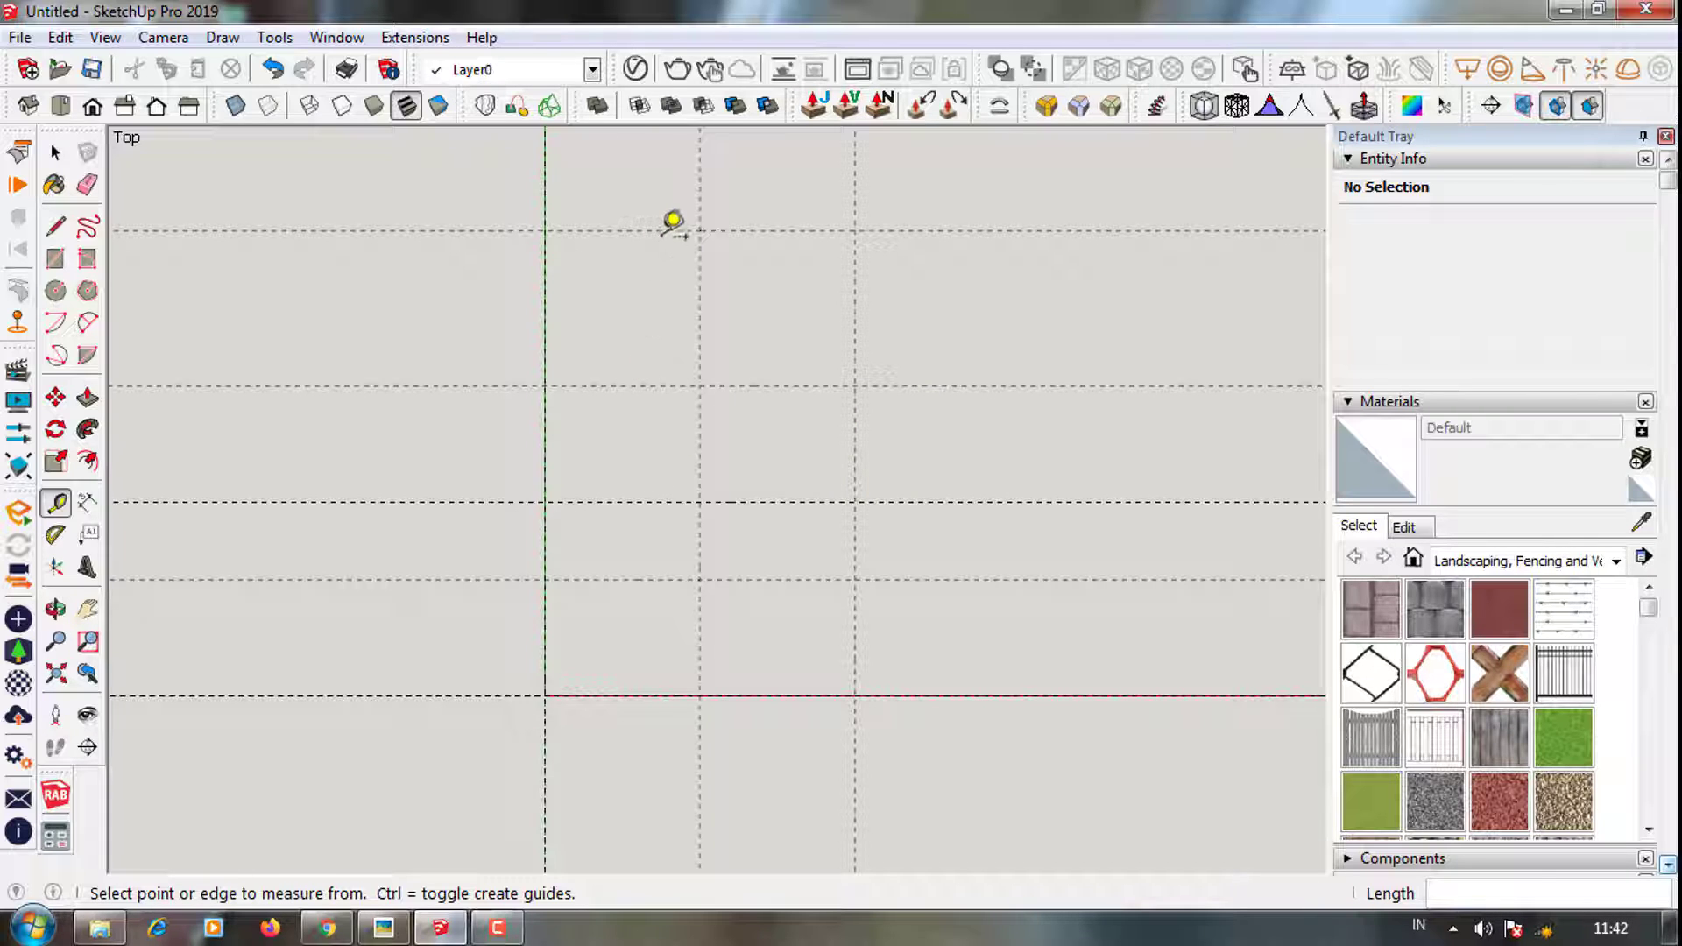
Add a 2000 mm guide below the top guide and check the 3000 and 5000 mm gaps
{"action": "left_click", "coordinate": [665, 230]}
{"action": "type", "text": "2"}
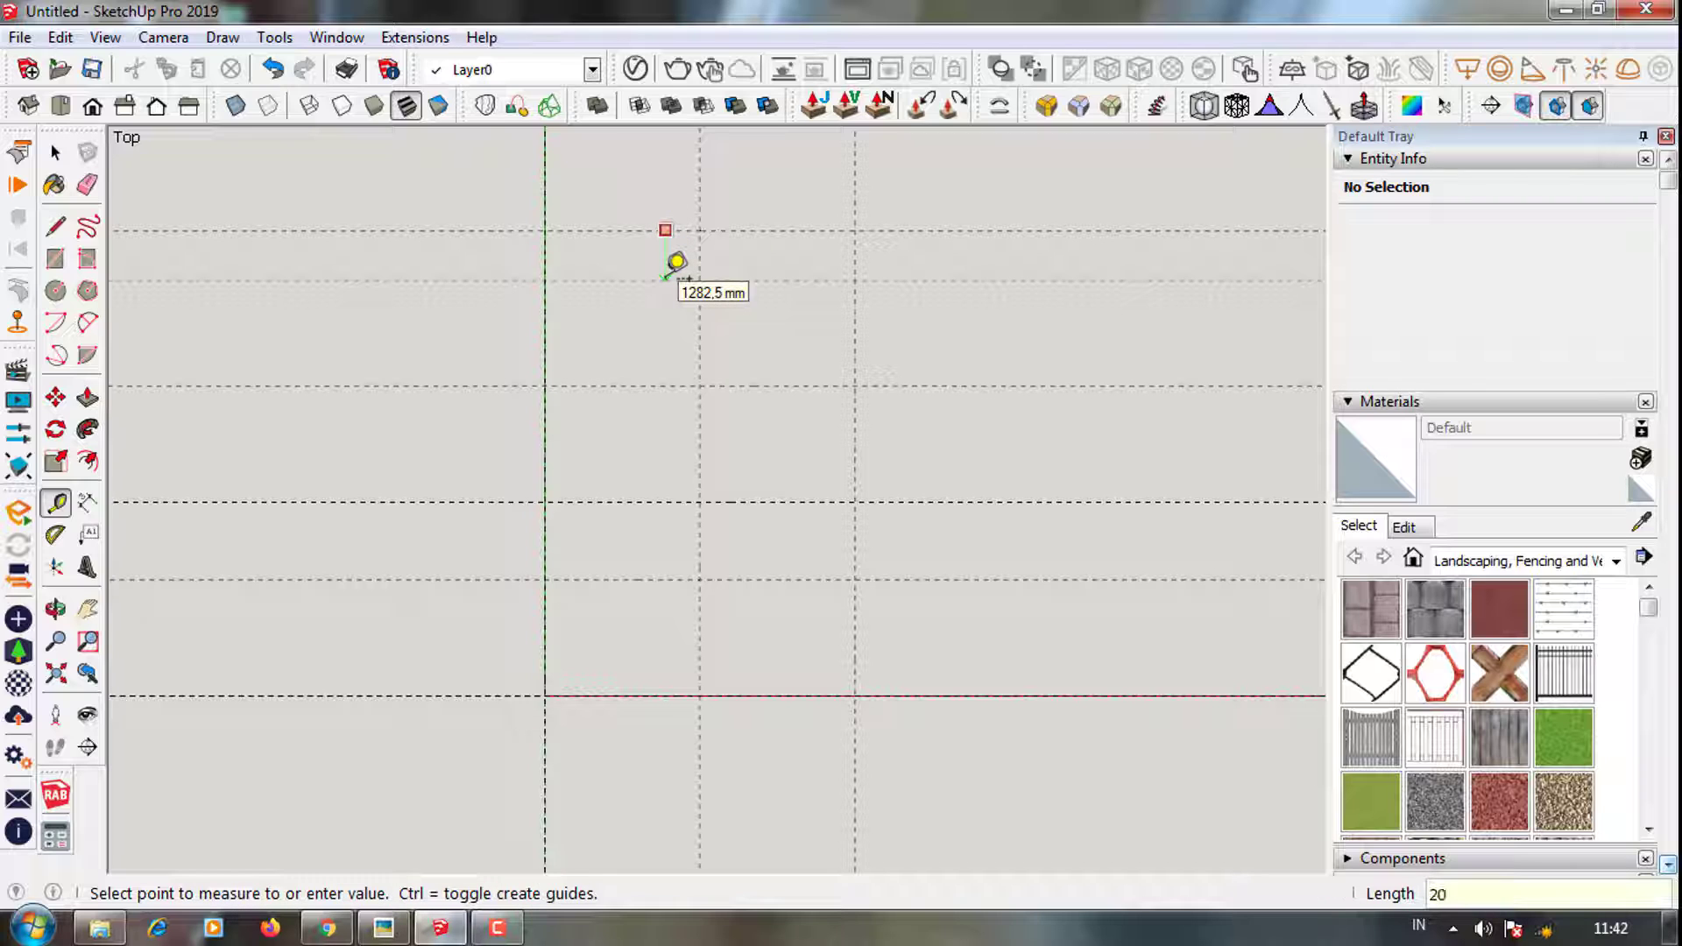
{"action": "type", "text": "00"}
{"action": "key", "text": "Return"}
{"action": "left_click", "coordinate": [776, 501]}
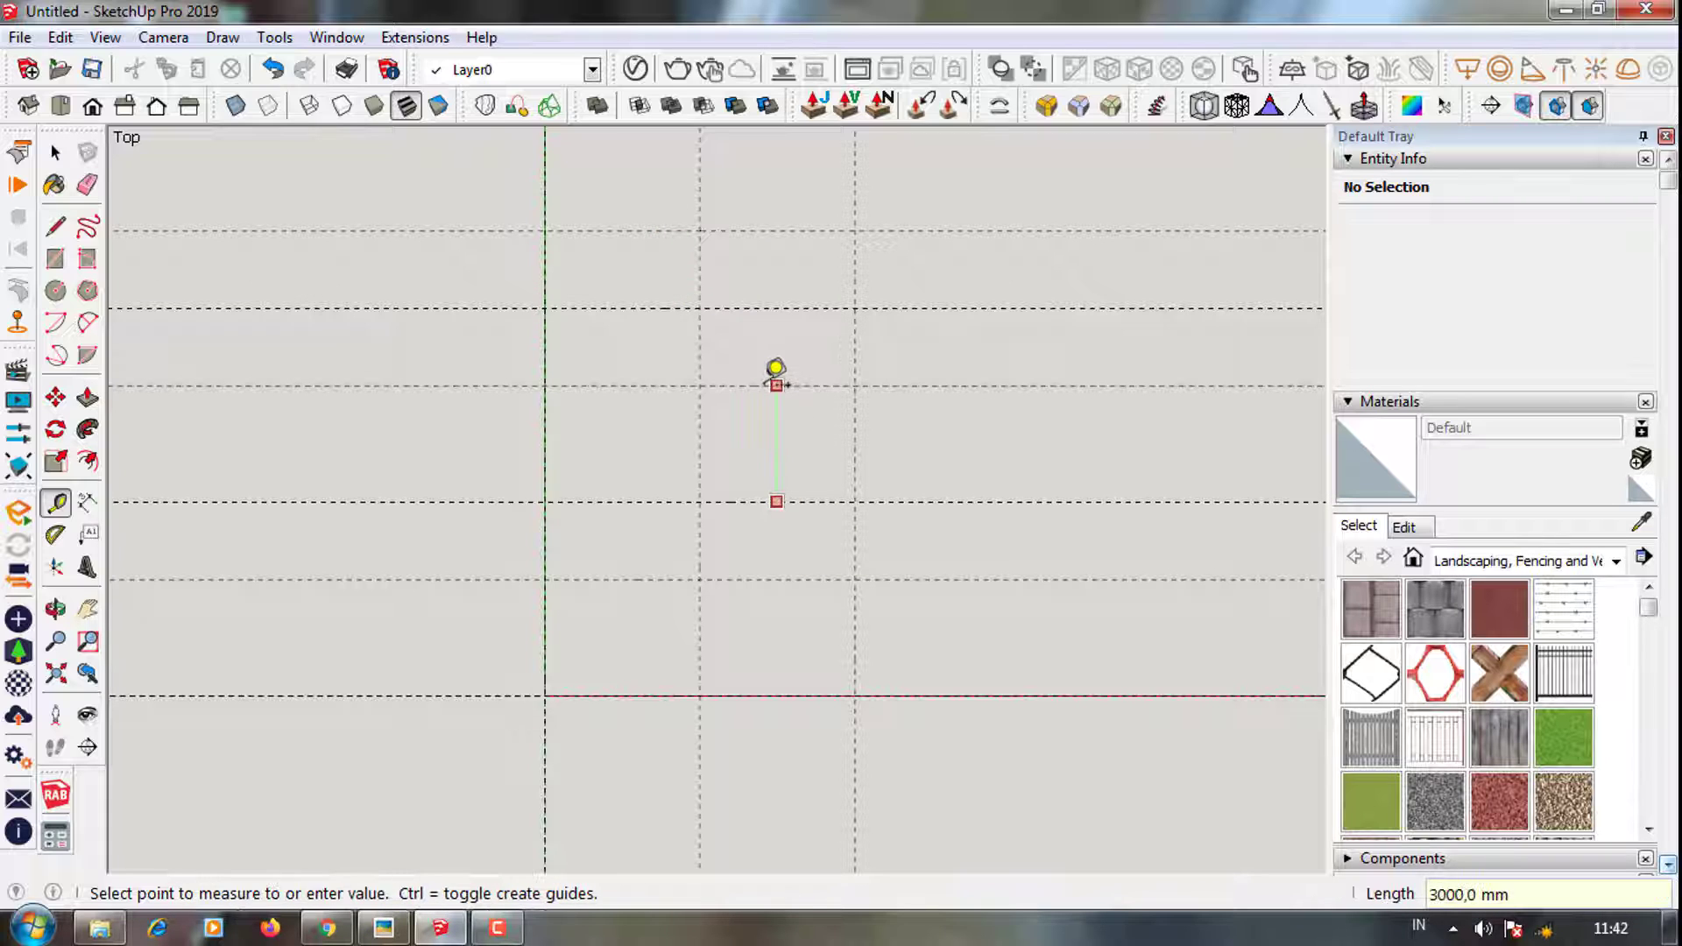
{"action": "left_click", "coordinate": [776, 370]}
{"action": "left_click", "coordinate": [762, 305]}
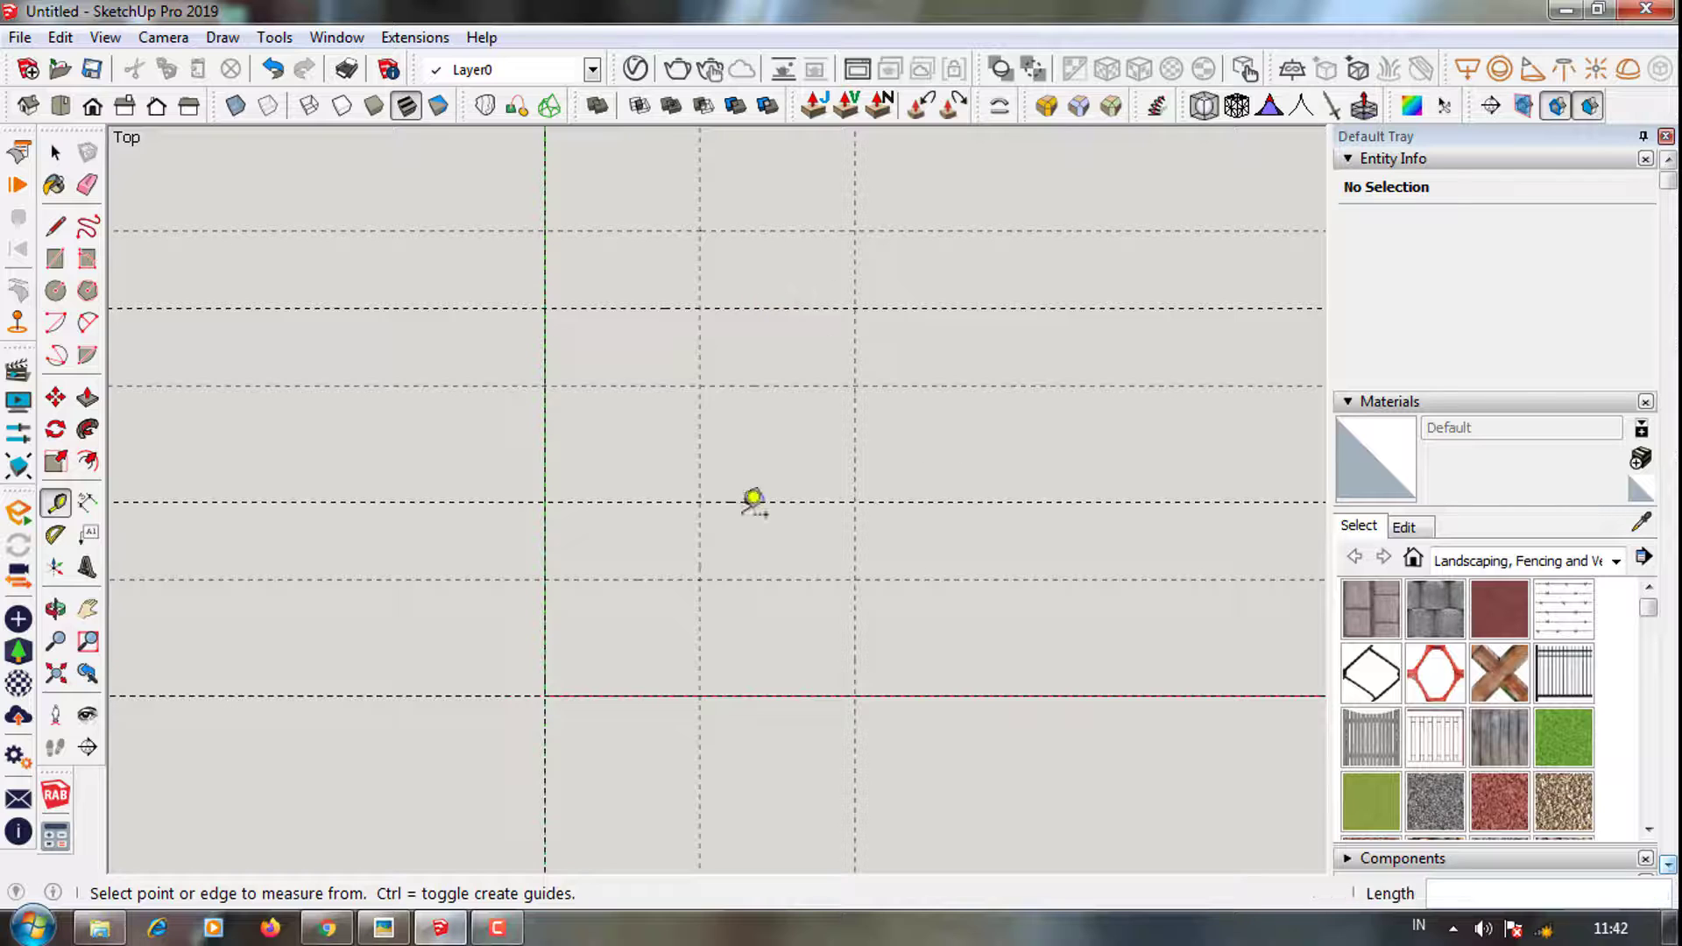
{"action": "left_click", "coordinate": [628, 579]}
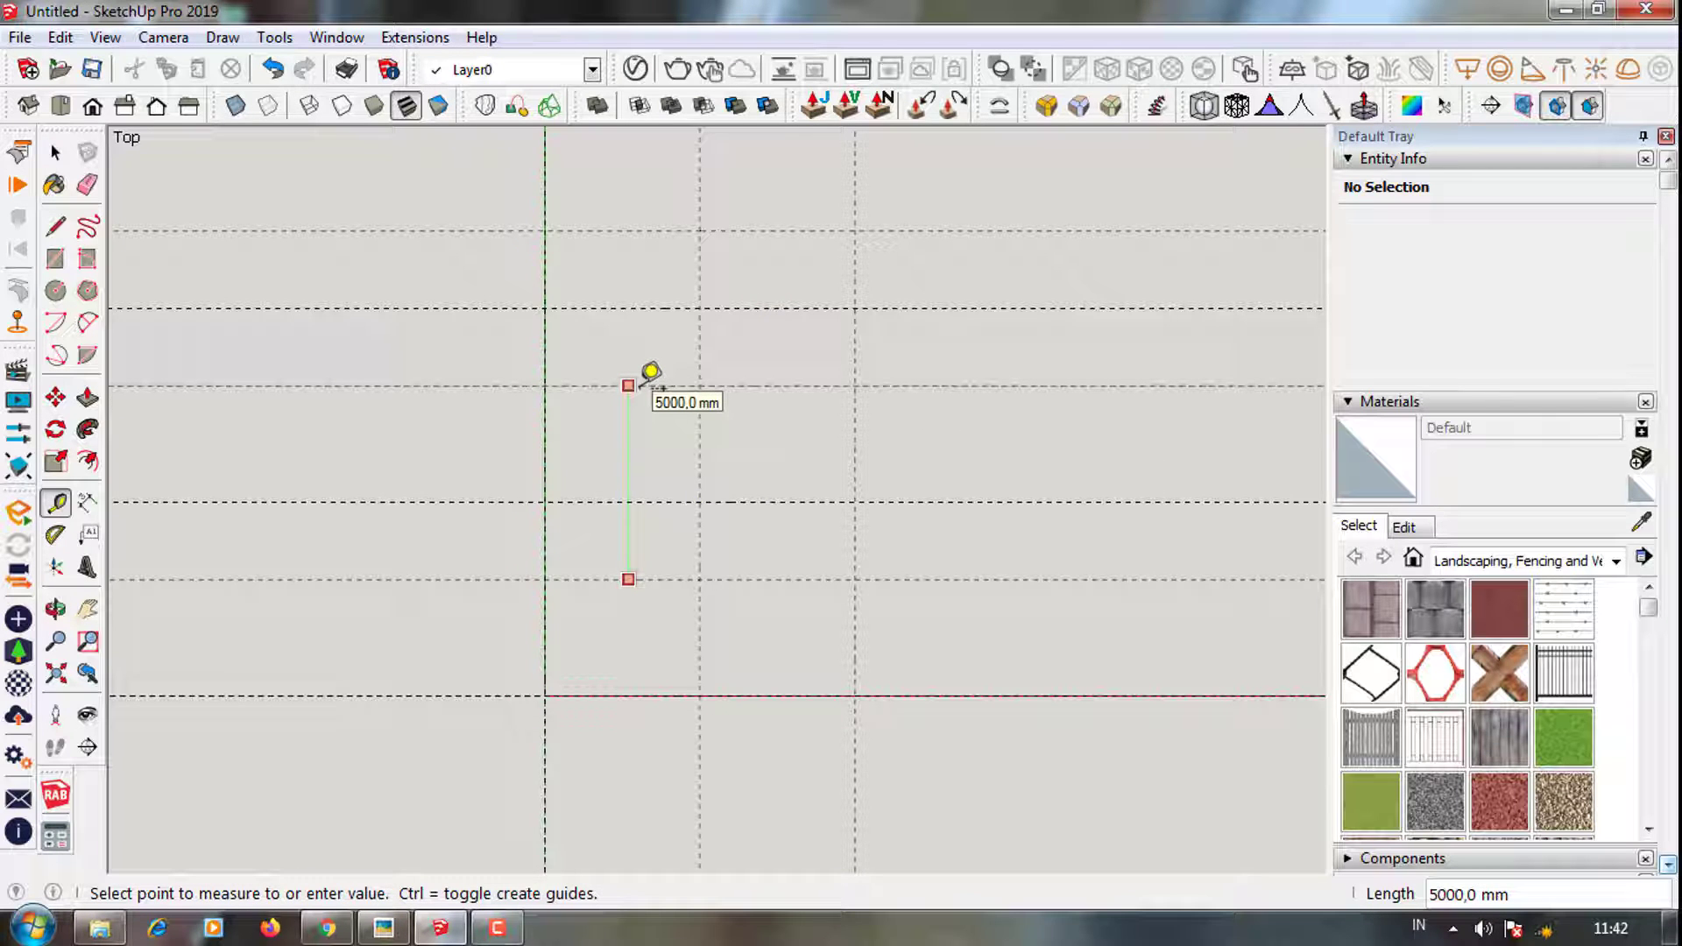
{"action": "left_click", "coordinate": [650, 372]}
{"action": "scroll", "coordinate": [769, 524], "scroll_direction": "down", "scroll_amount": 1}
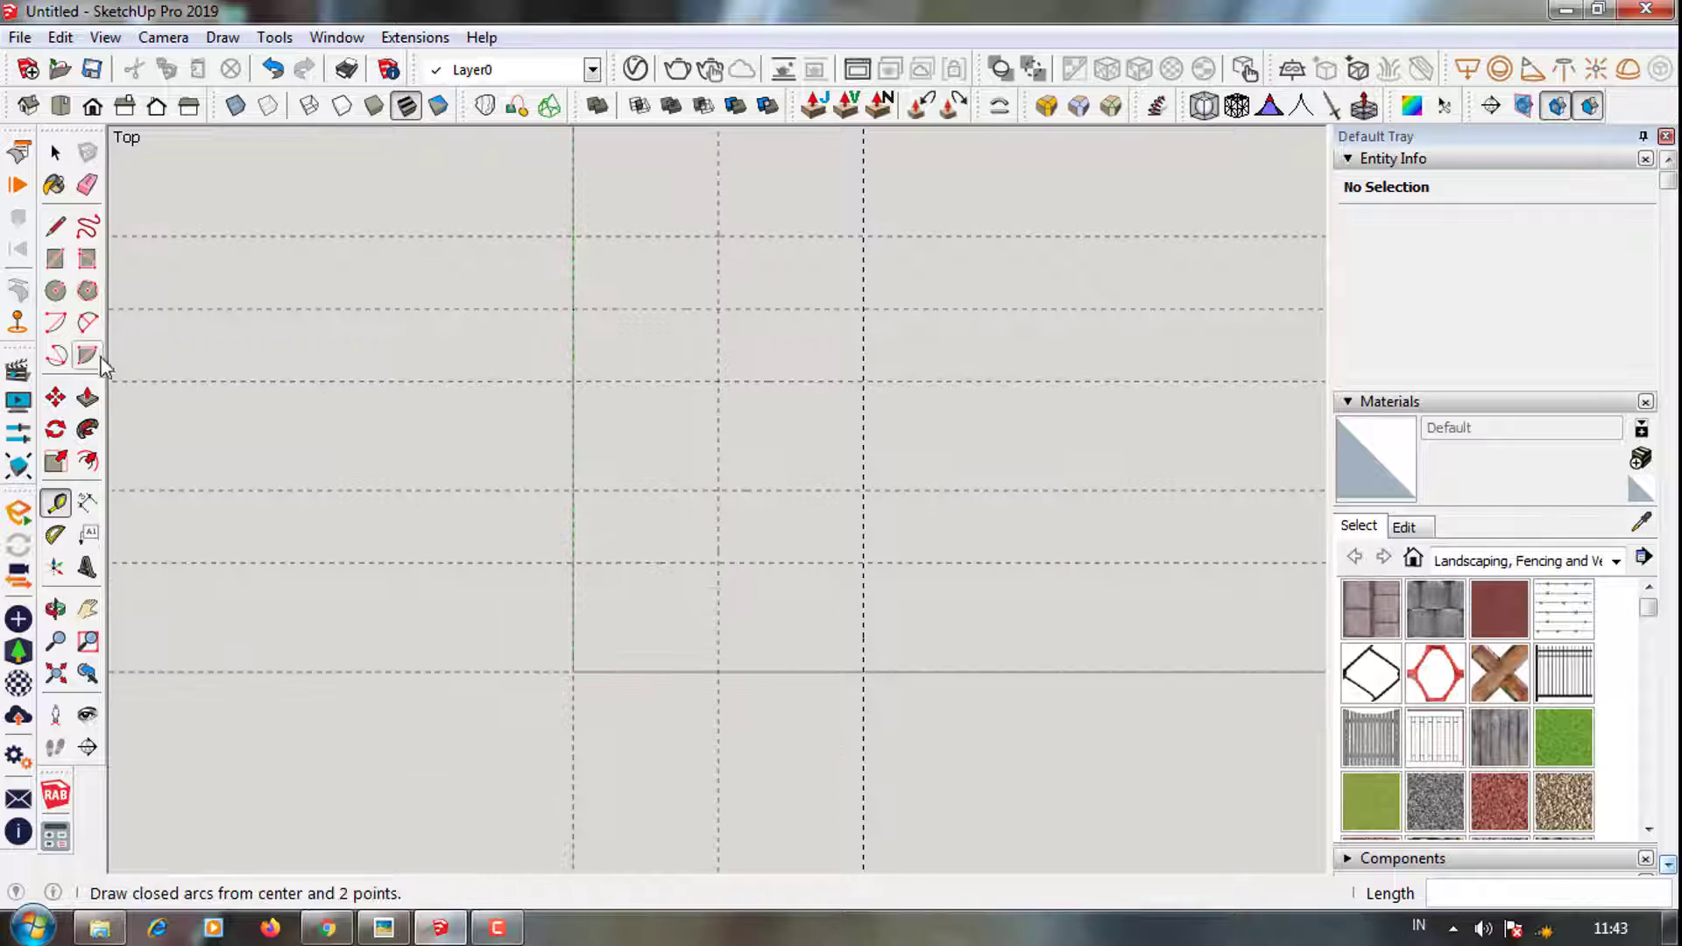
Draw a 150 × 150 mm square at a guide intersection
{"action": "left_click", "coordinate": [55, 259]}
{"action": "scroll", "coordinate": [702, 582], "scroll_direction": "up", "scroll_amount": 2}
{"action": "scroll", "coordinate": [646, 330], "scroll_direction": "up", "scroll_amount": 2}
{"action": "left_click", "coordinate": [622, 328]}
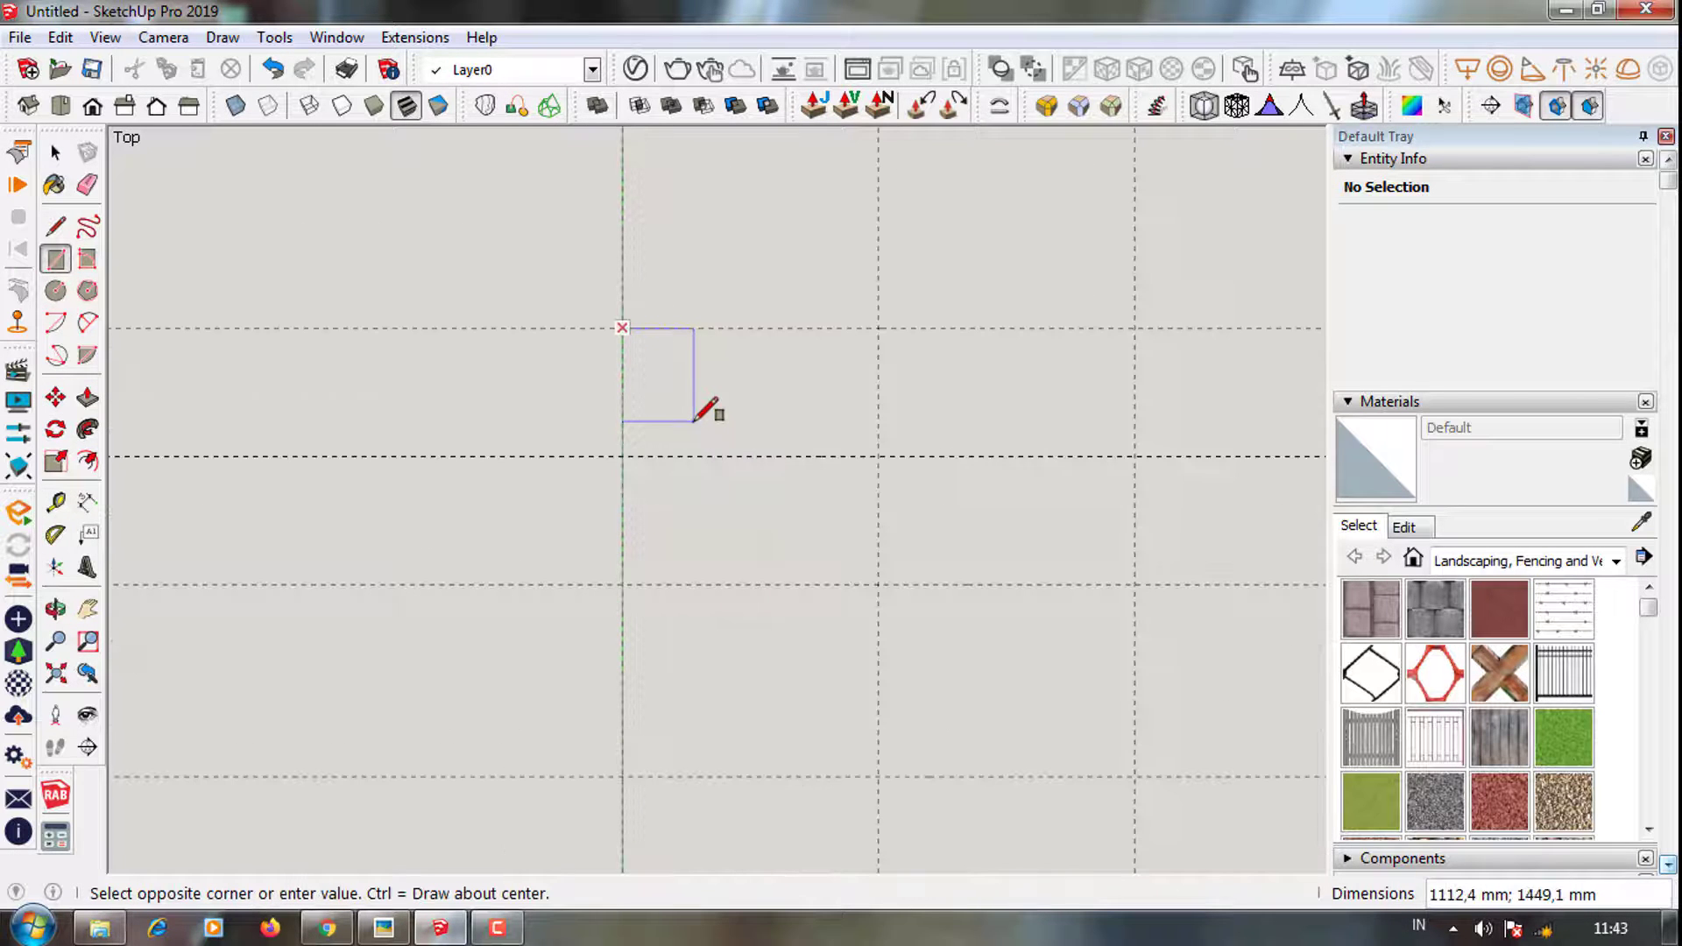
{"action": "type", "text": "150;150"}
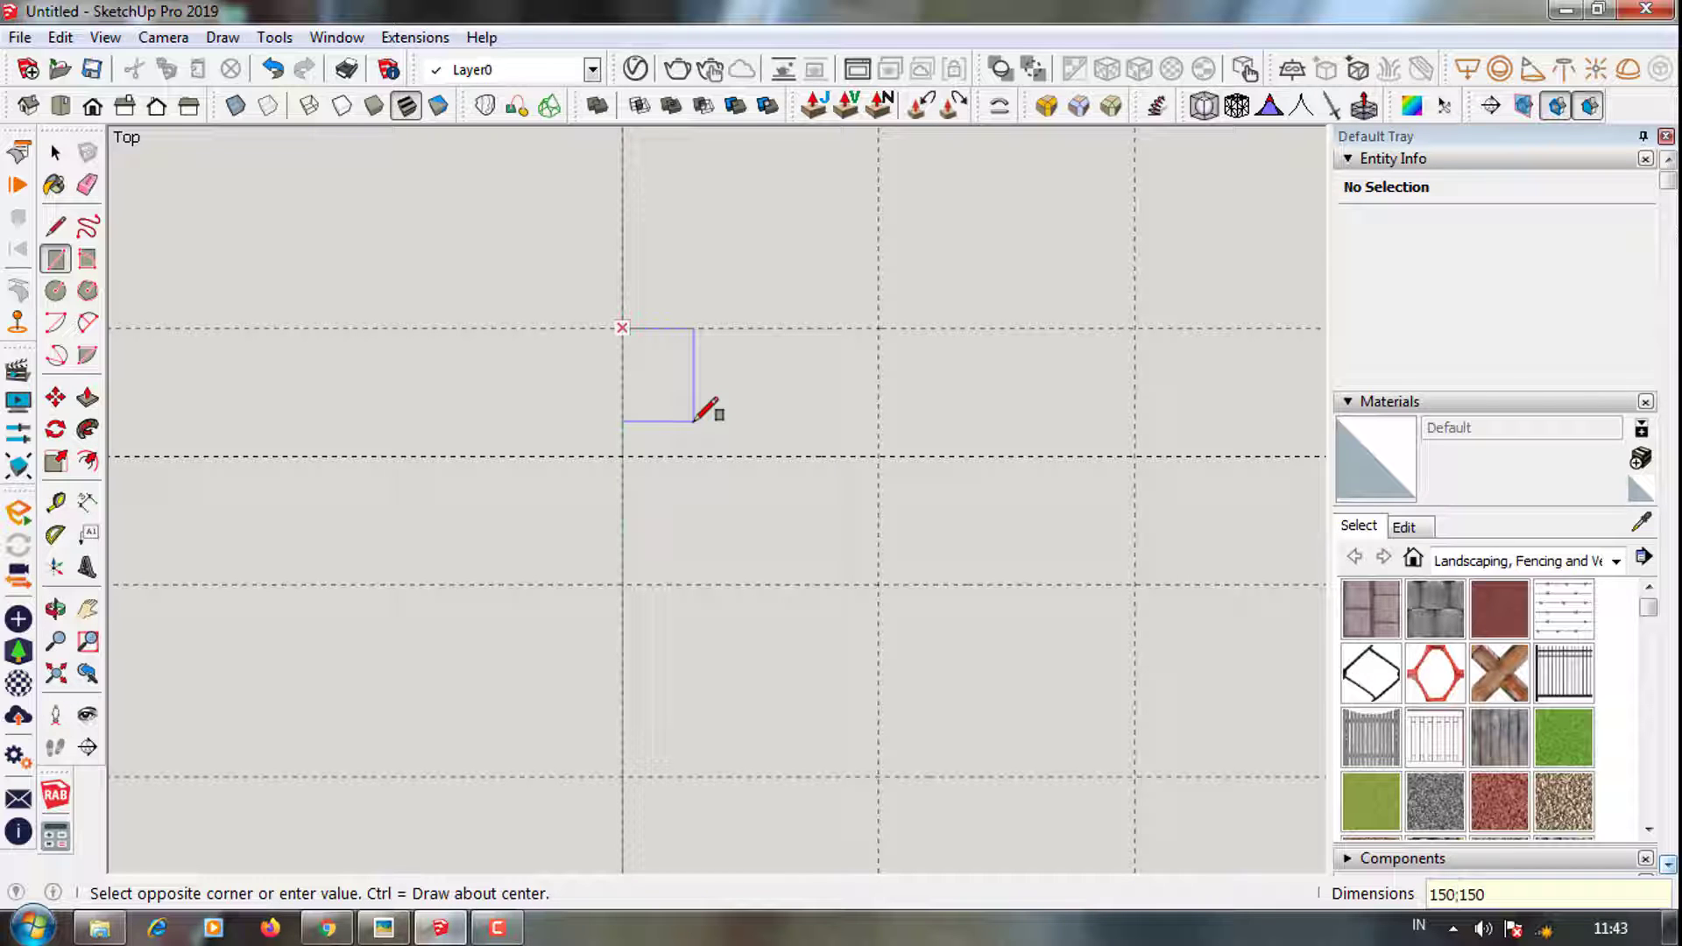
{"action": "key", "text": "Return"}
{"action": "scroll", "coordinate": [658, 320], "scroll_direction": "up", "scroll_amount": 2}
Draw a diagonal line corner to corner across the square
{"action": "key", "text": "l"}
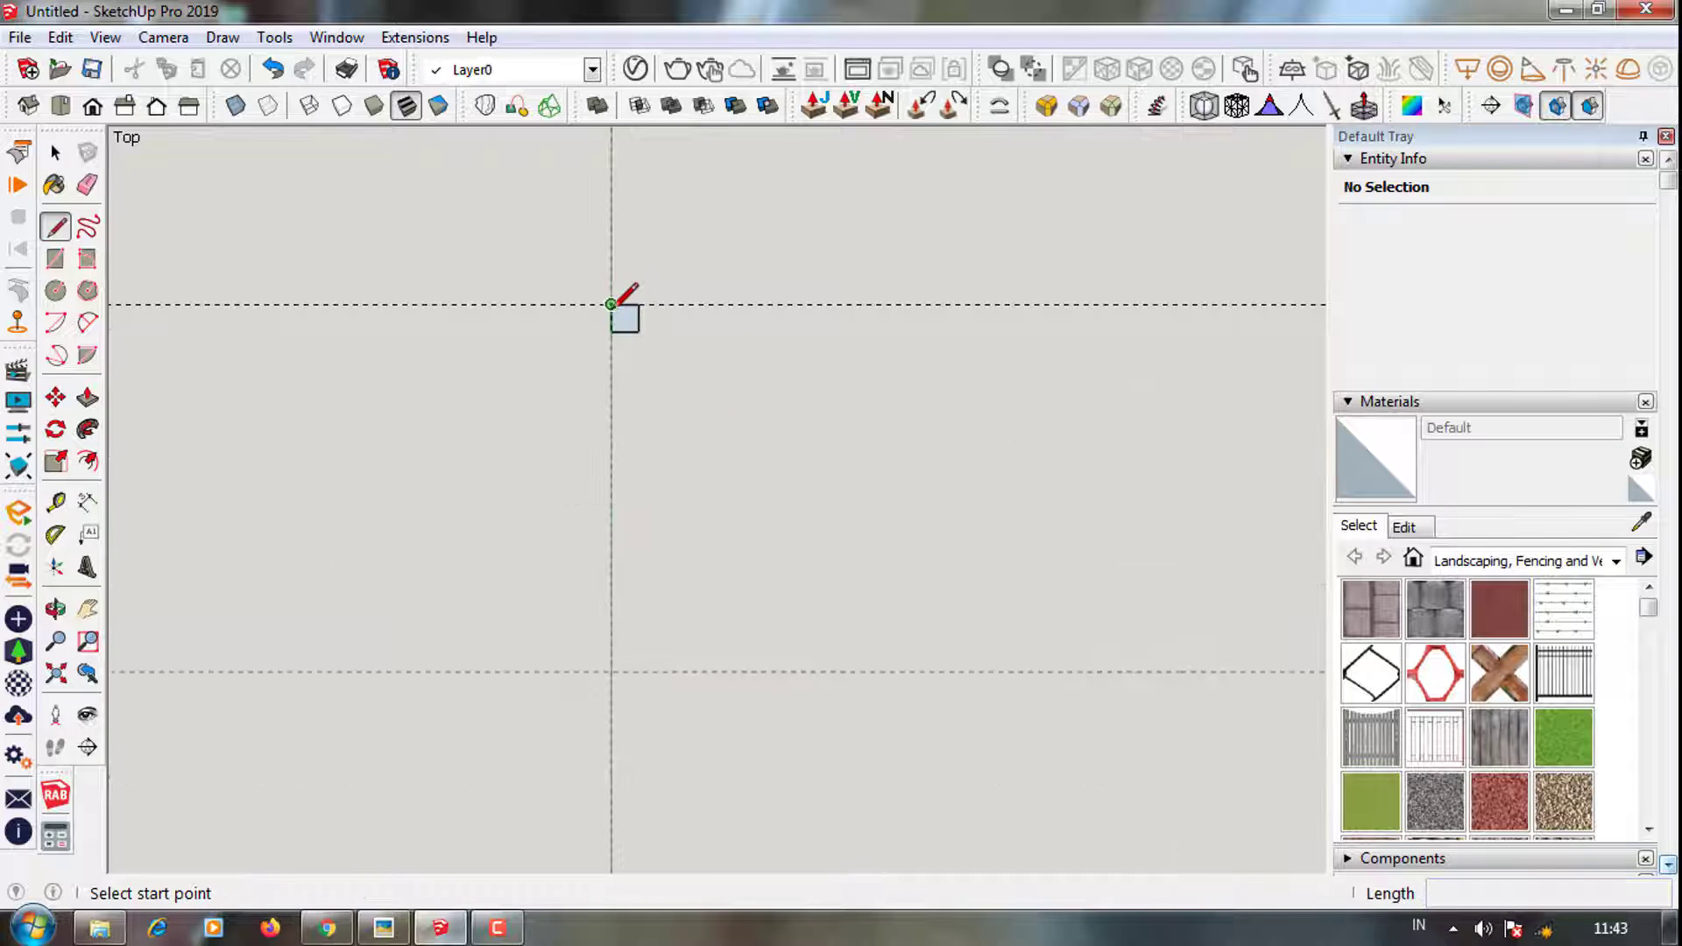
{"action": "scroll", "coordinate": [613, 311], "scroll_direction": "up", "scroll_amount": 1}
{"action": "left_click", "coordinate": [603, 299]}
{"action": "left_click", "coordinate": [637, 332]}
Turn the square and its diagonal into a component named kolom
{"action": "key", "text": "space"}
{"action": "triple_click", "coordinate": [617, 322]}
{"action": "right_click", "coordinate": [618, 322]}
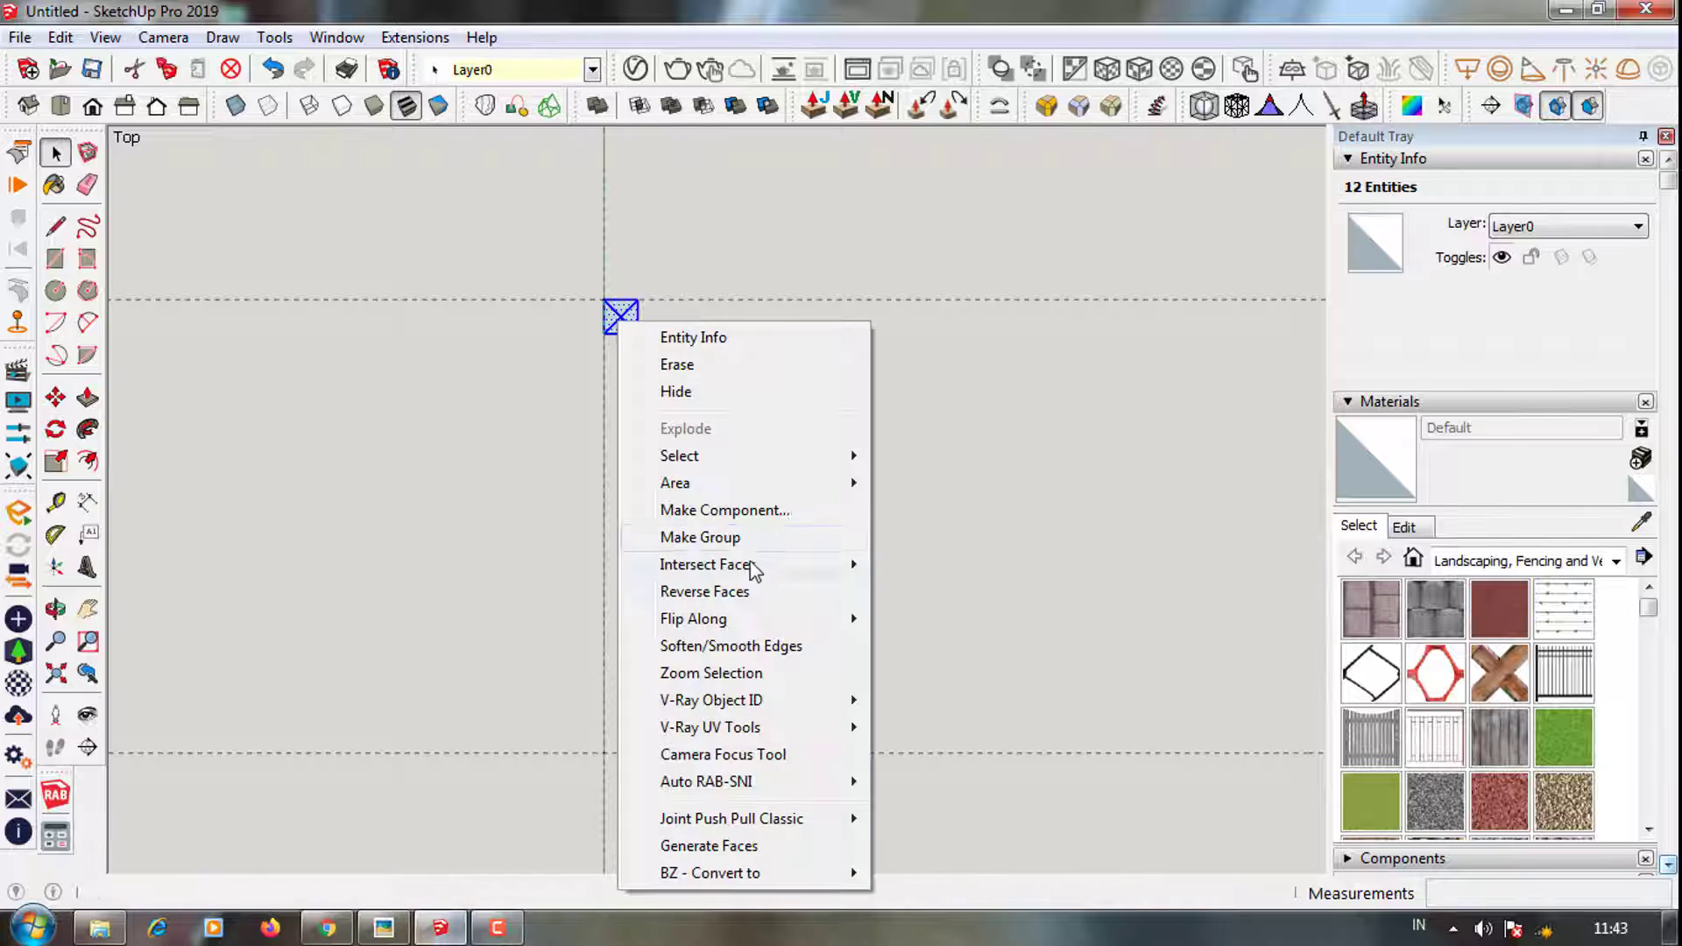
{"action": "left_click", "coordinate": [743, 515]}
{"action": "type", "text": "kolom"}
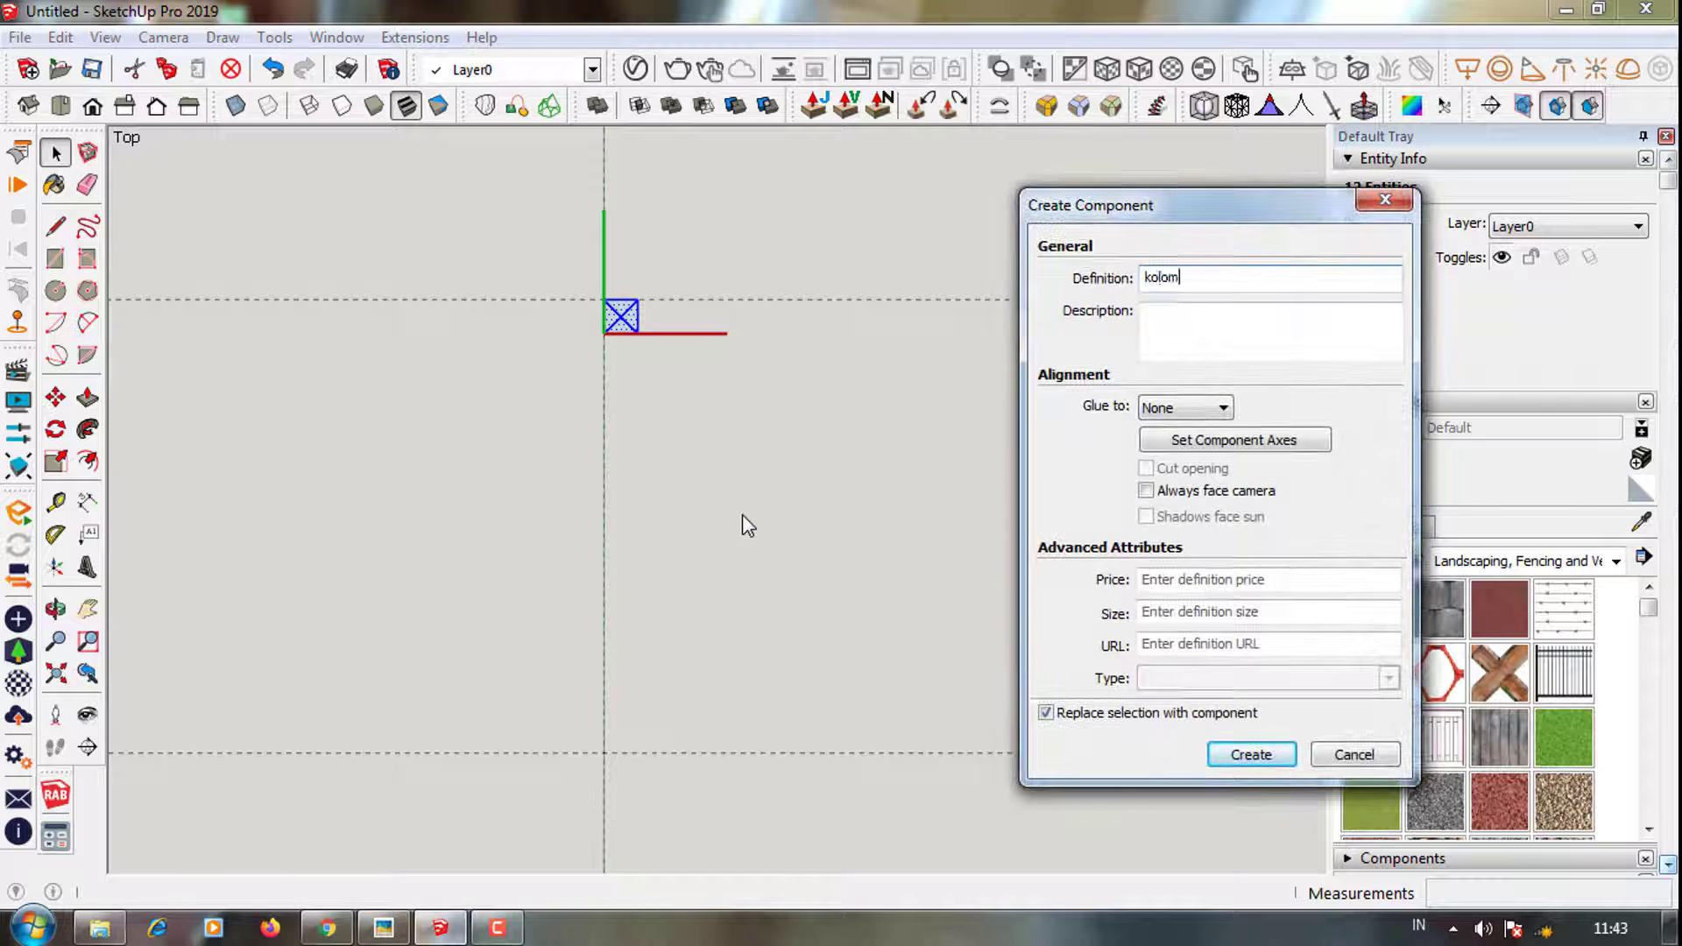
{"action": "key", "text": "Return"}
{"action": "scroll", "coordinate": [578, 306], "scroll_direction": "down", "scroll_amount": 1}
{"action": "key", "text": "m"}
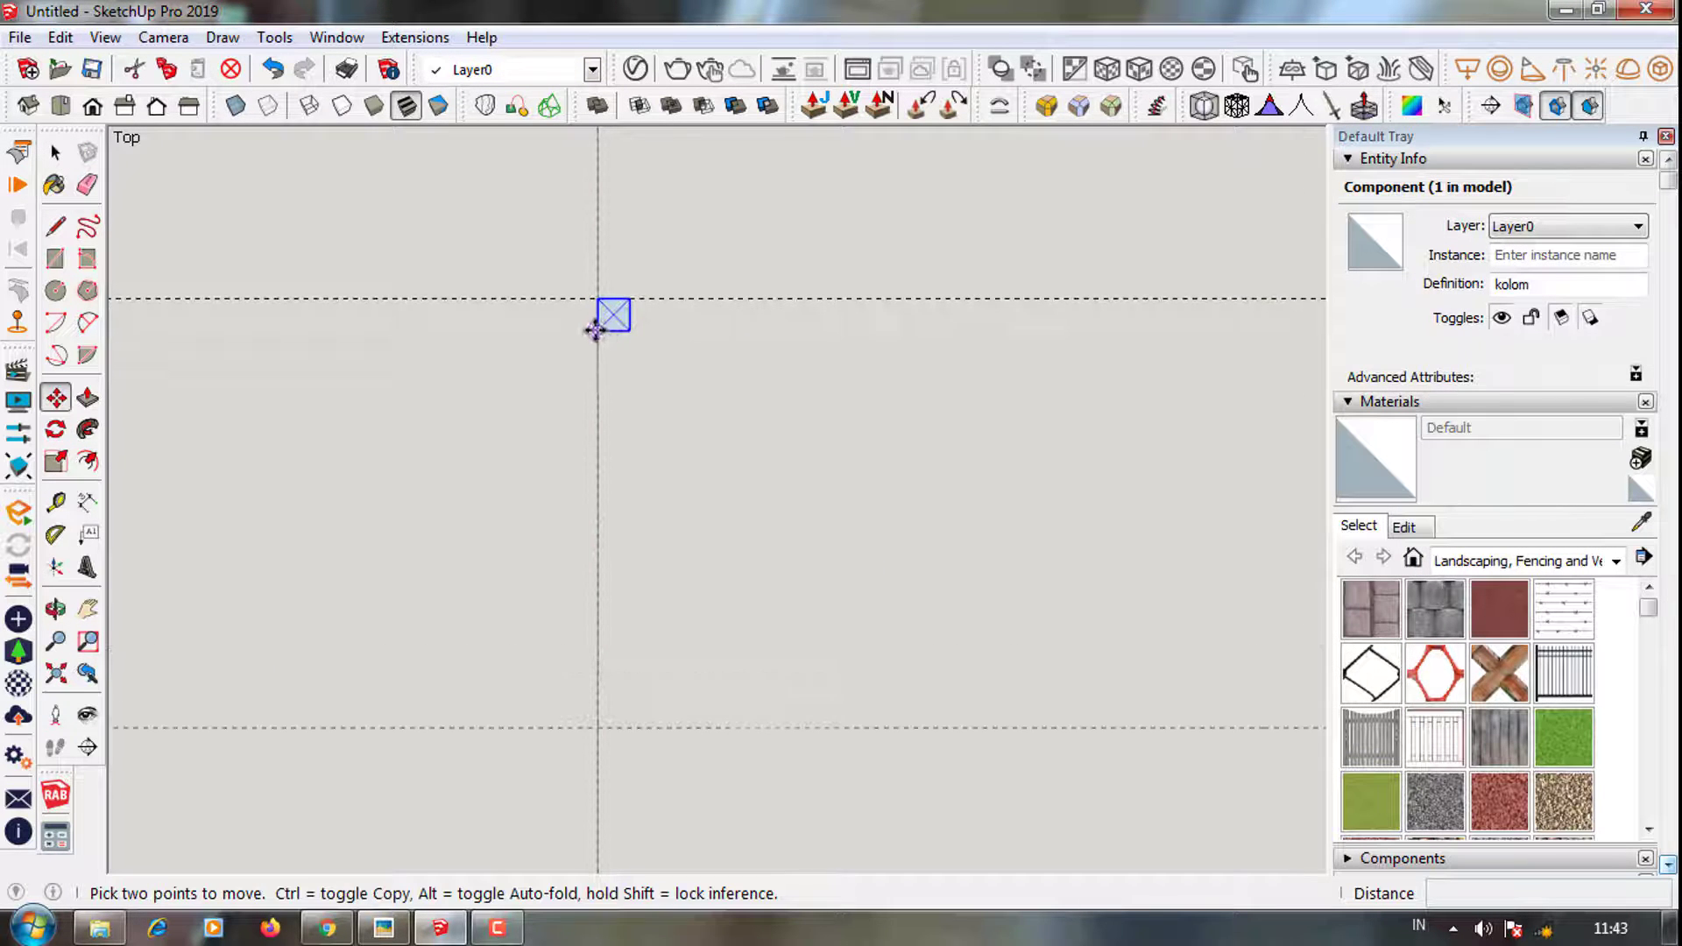
{"action": "scroll", "coordinate": [594, 329], "scroll_direction": "up", "scroll_amount": 3}
Copy the kolom column twice down the green-axis guide line
{"action": "left_click", "coordinate": [597, 277]}
{"action": "key", "text": "ctrl"}
{"action": "scroll", "coordinate": [605, 350], "scroll_direction": "down", "scroll_amount": 4}
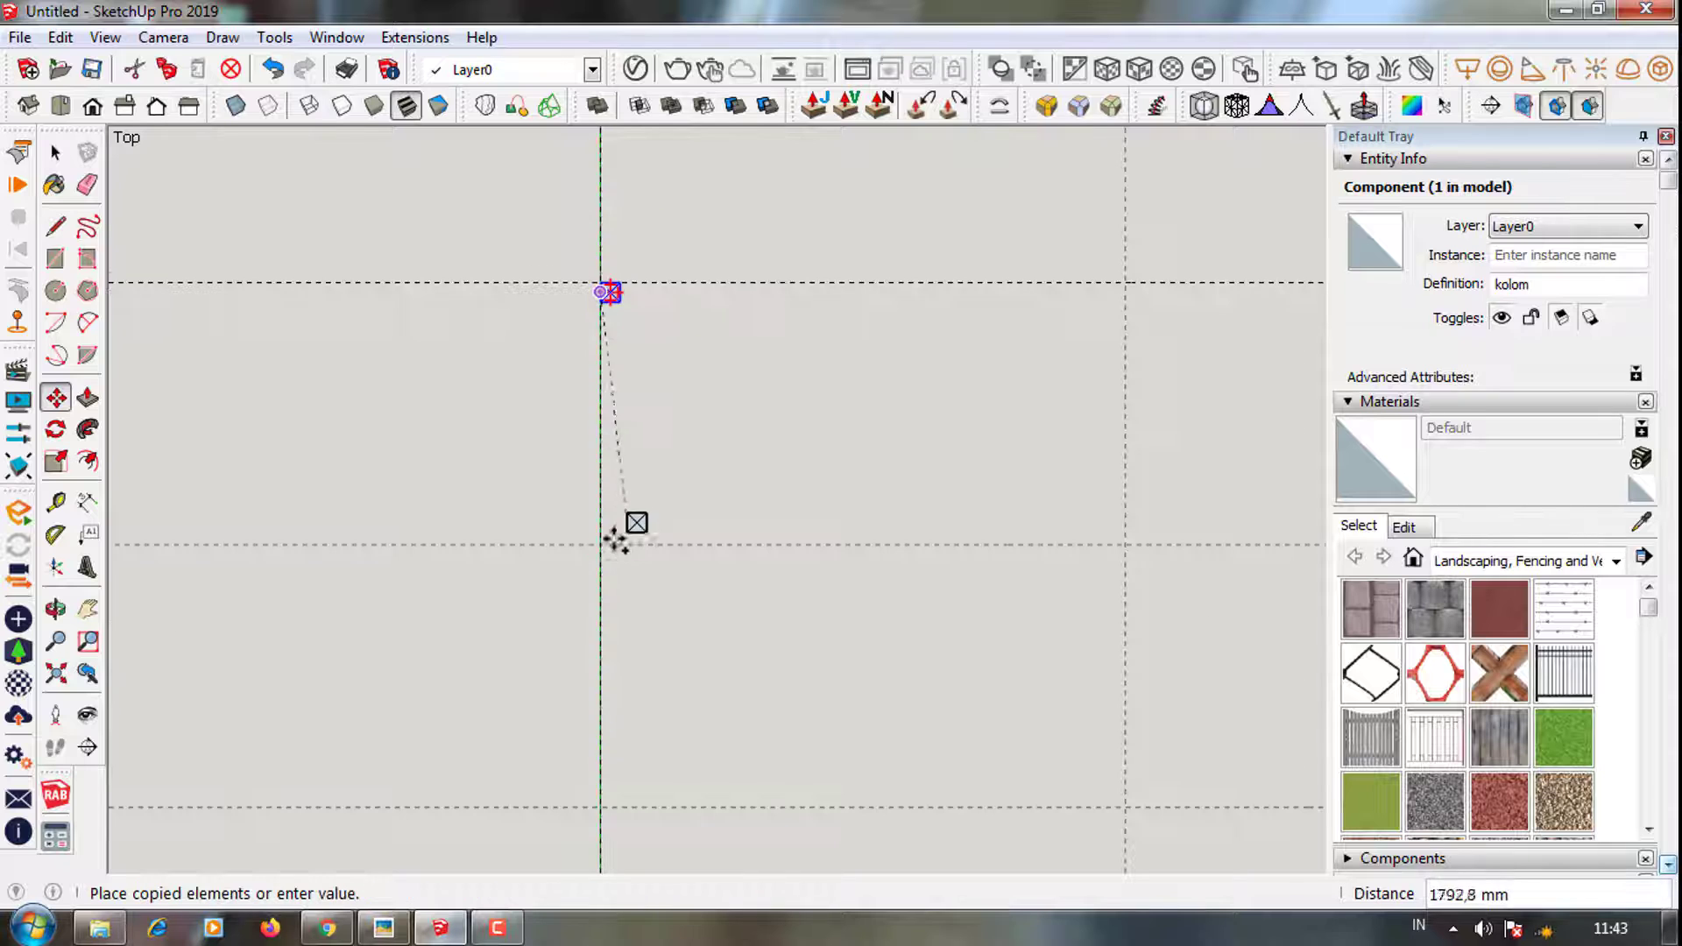
{"action": "left_click", "coordinate": [615, 541]}
{"action": "scroll", "coordinate": [614, 526], "scroll_direction": "up", "scroll_amount": 3}
{"action": "left_click", "coordinate": [610, 516]}
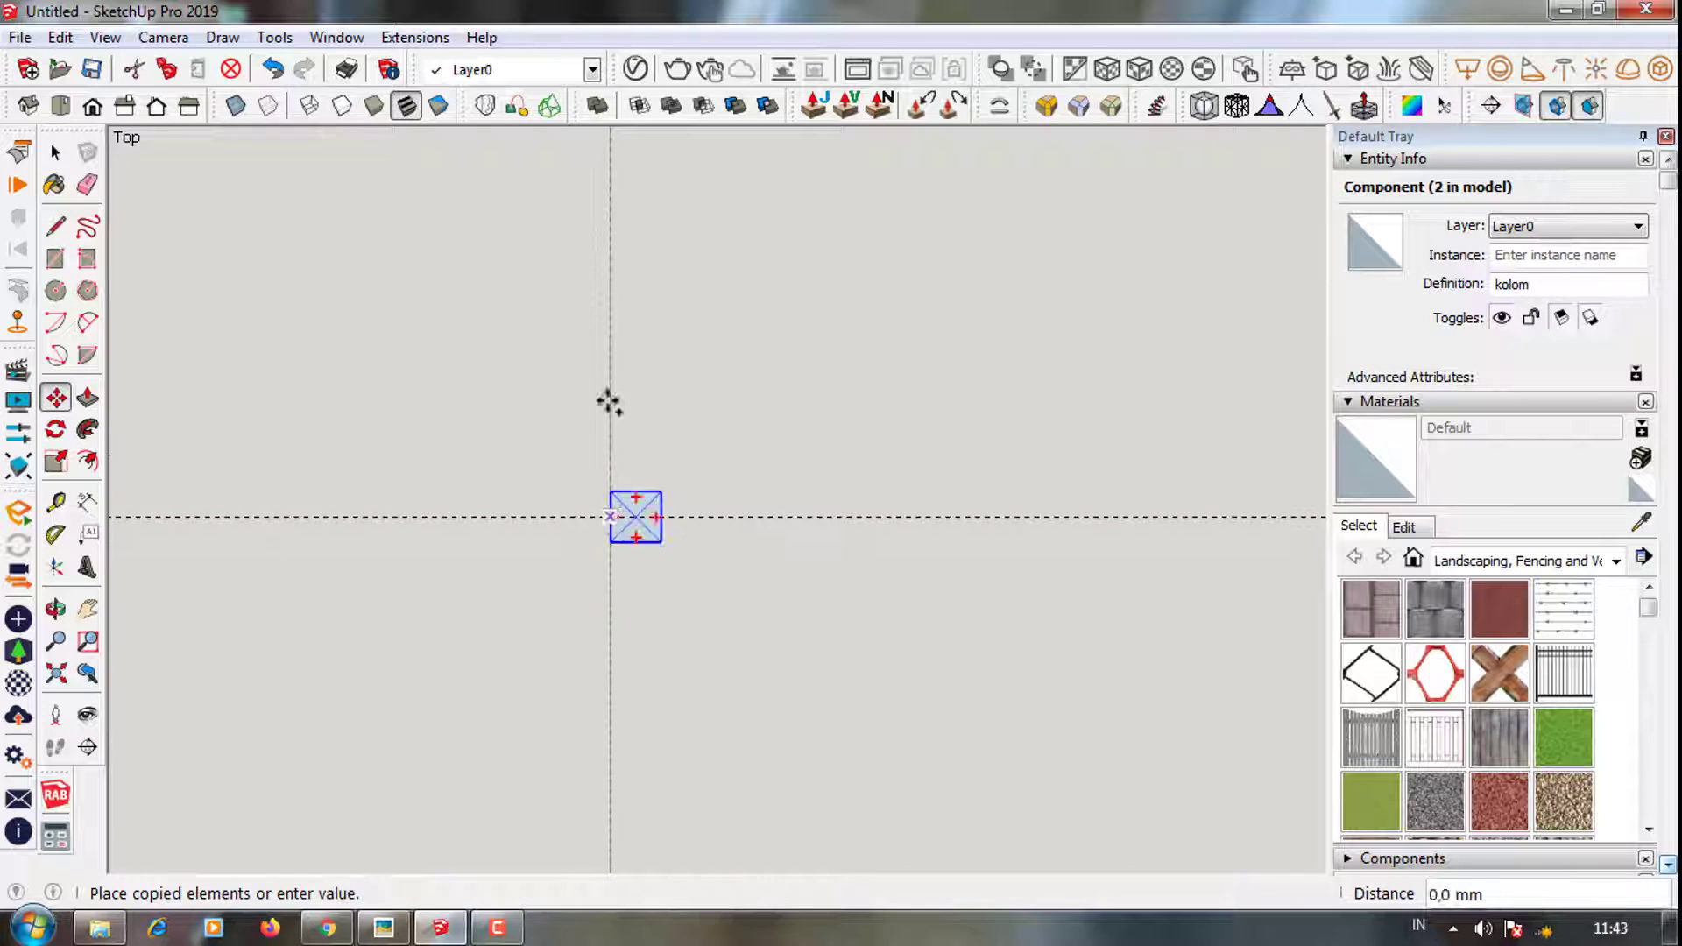
{"action": "scroll", "coordinate": [613, 398], "scroll_direction": "down", "scroll_amount": 3}
{"action": "scroll", "coordinate": [618, 377], "scroll_direction": "down", "scroll_amount": 2}
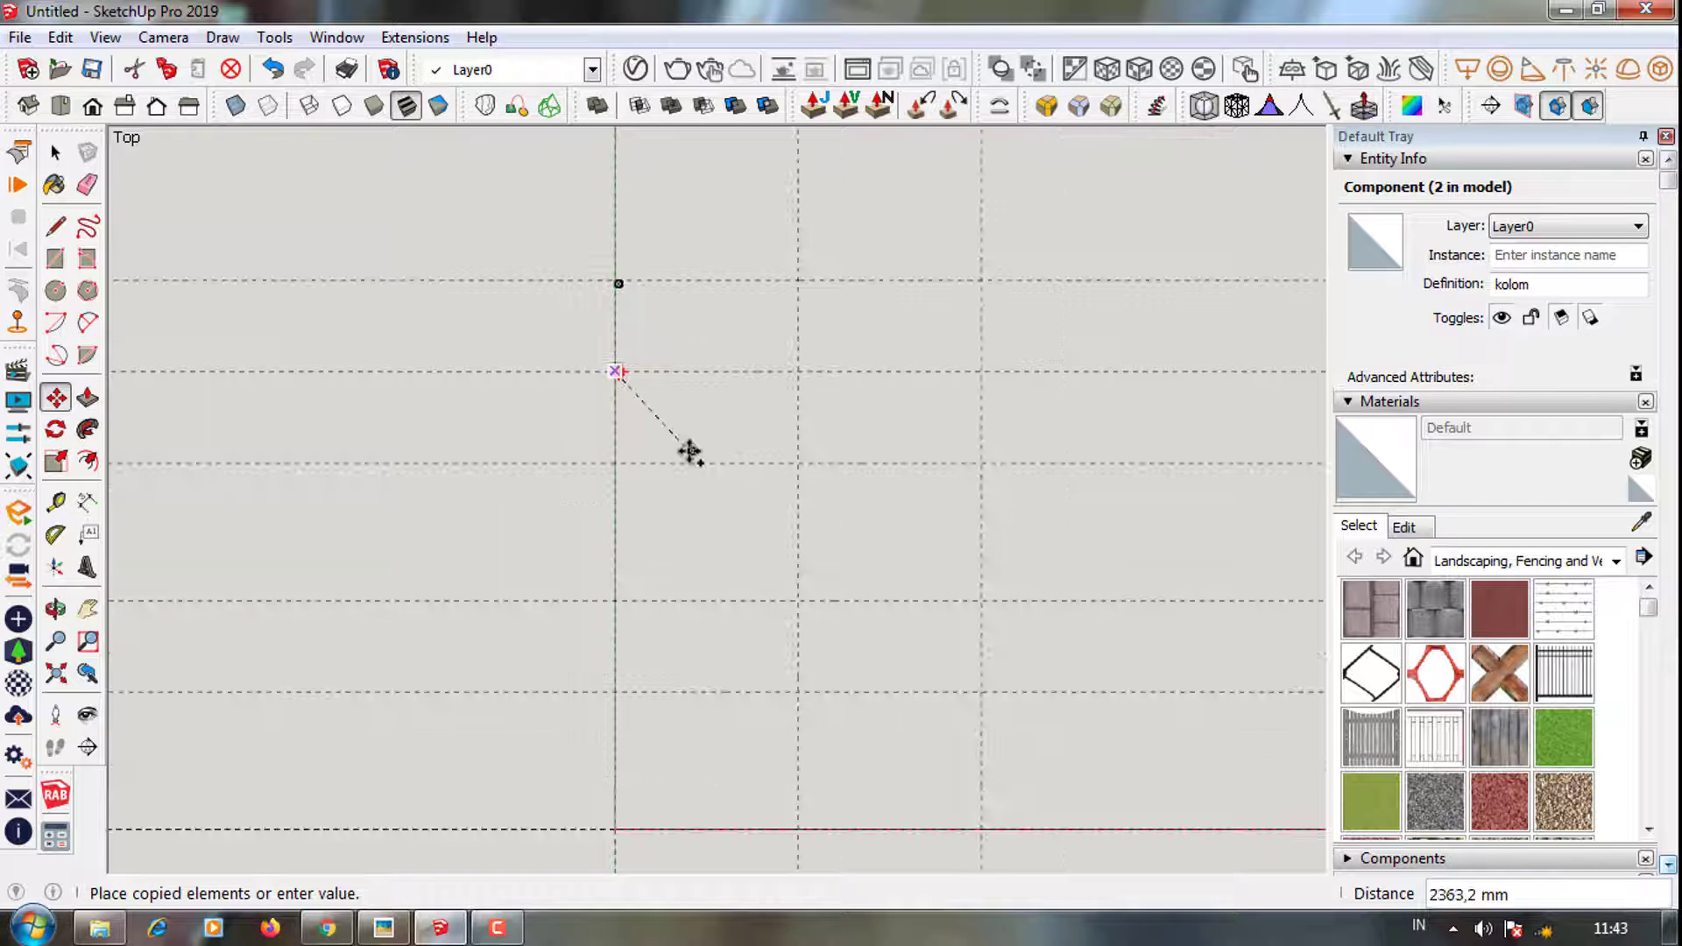
{"action": "scroll", "coordinate": [690, 451], "scroll_direction": "down", "scroll_amount": 1}
{"action": "scroll", "coordinate": [627, 745], "scroll_direction": "up", "scroll_amount": 2}
{"action": "scroll", "coordinate": [629, 727], "scroll_direction": "up", "scroll_amount": 1}
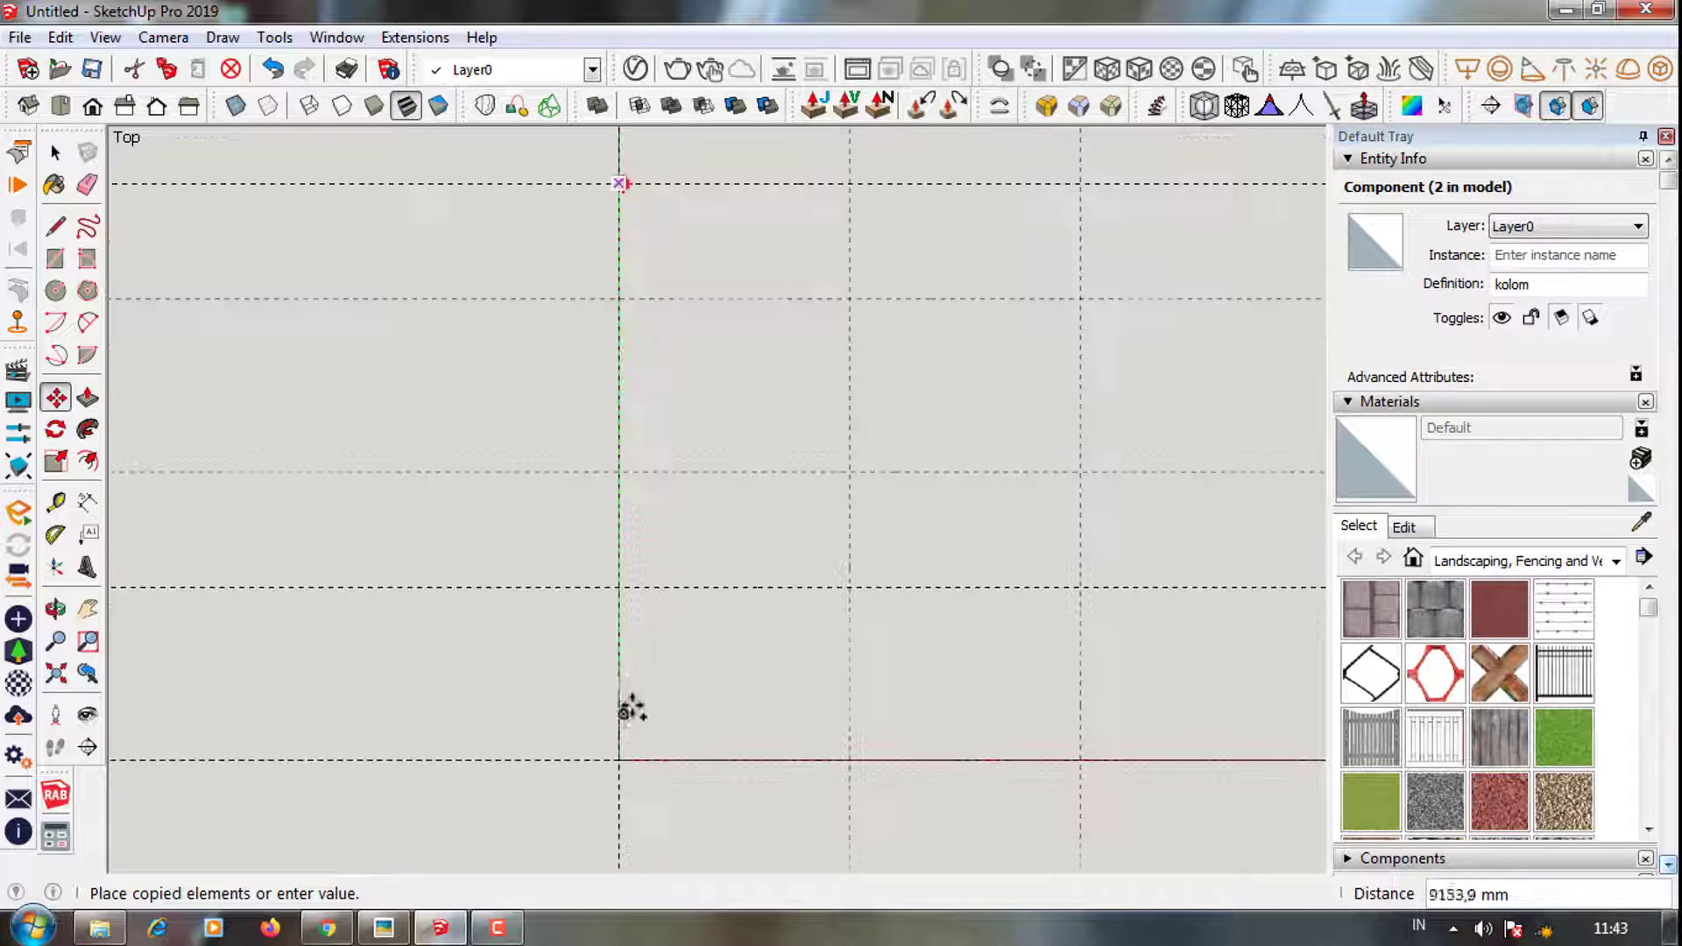
{"action": "left_click", "coordinate": [619, 589]}
{"action": "scroll", "coordinate": [613, 508], "scroll_direction": "down", "scroll_amount": 1}
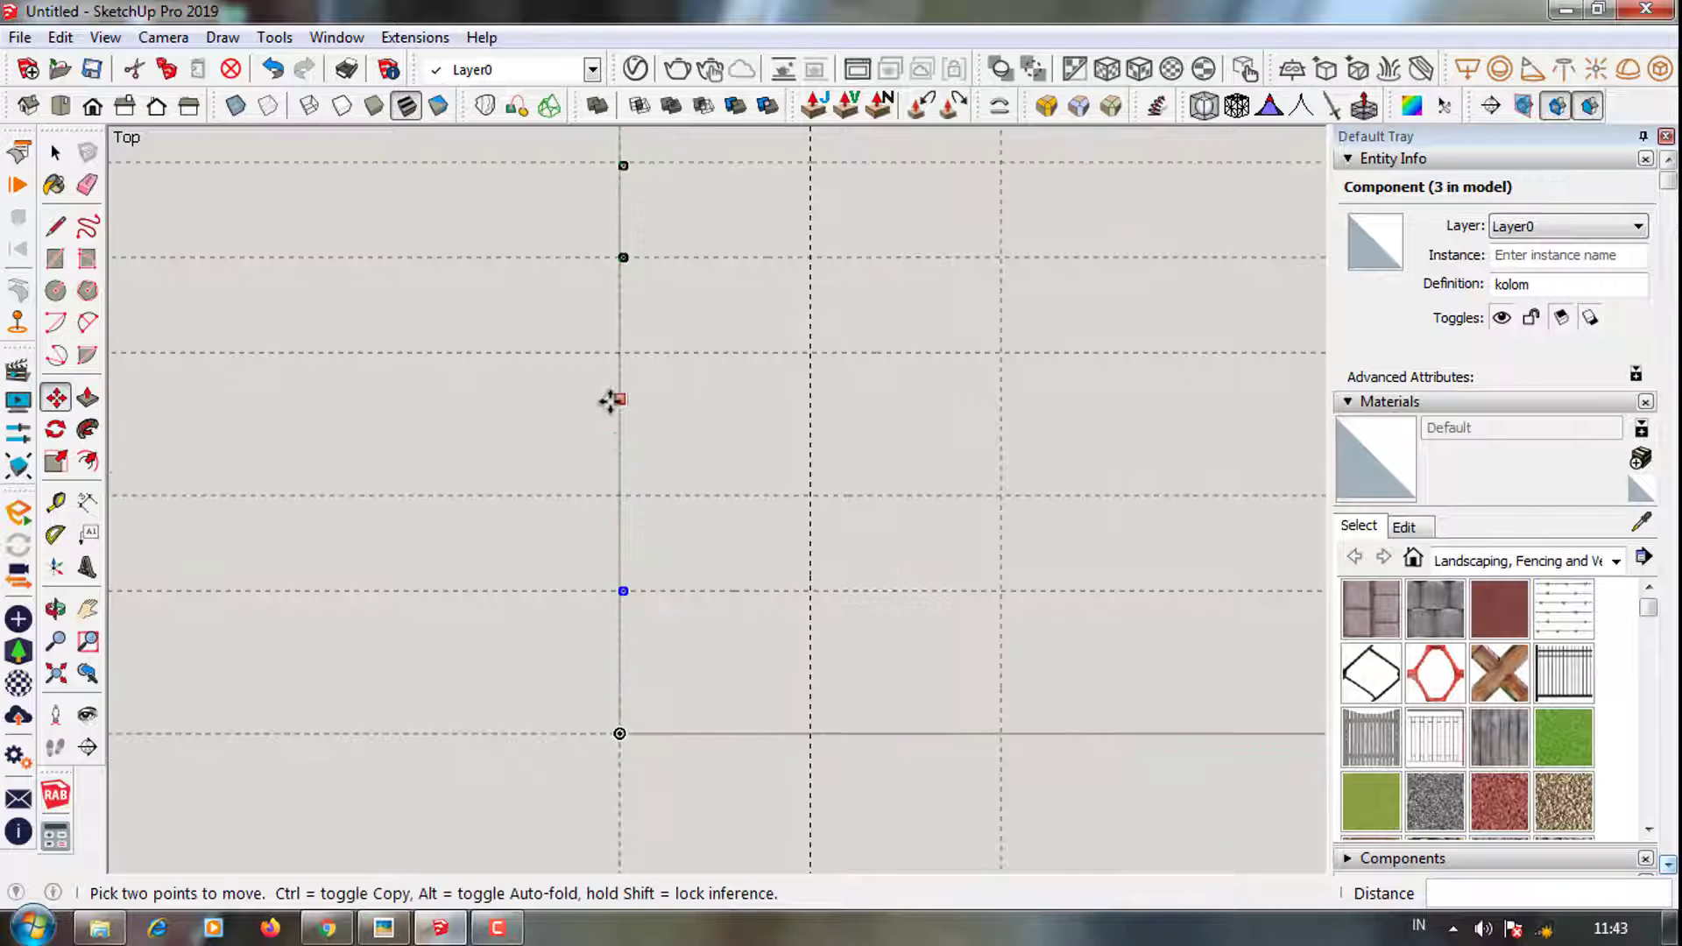
{"action": "scroll", "coordinate": [604, 350], "scroll_direction": "up", "scroll_amount": 3}
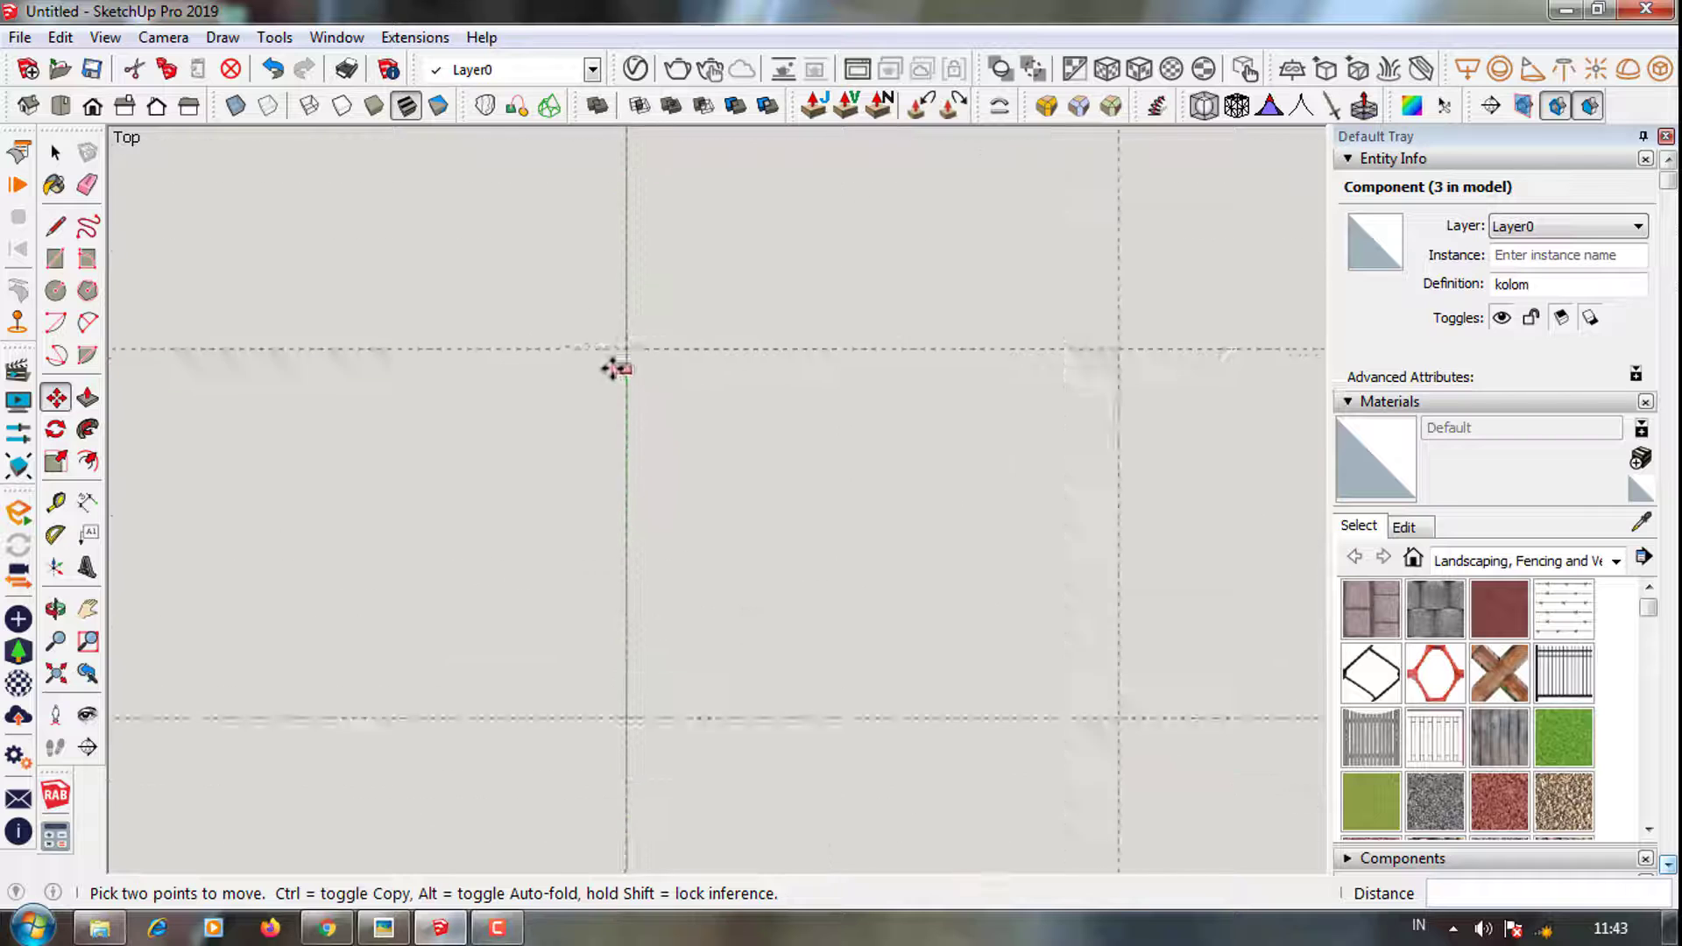
{"action": "scroll", "coordinate": [624, 350], "scroll_direction": "up", "scroll_amount": 2}
Move a column onto its guide crossing and copy it onto the next crossing
{"action": "left_click", "coordinate": [631, 342]}
{"action": "scroll", "coordinate": [638, 405], "scroll_direction": "down", "scroll_amount": 2}
{"action": "left_click", "coordinate": [630, 646]}
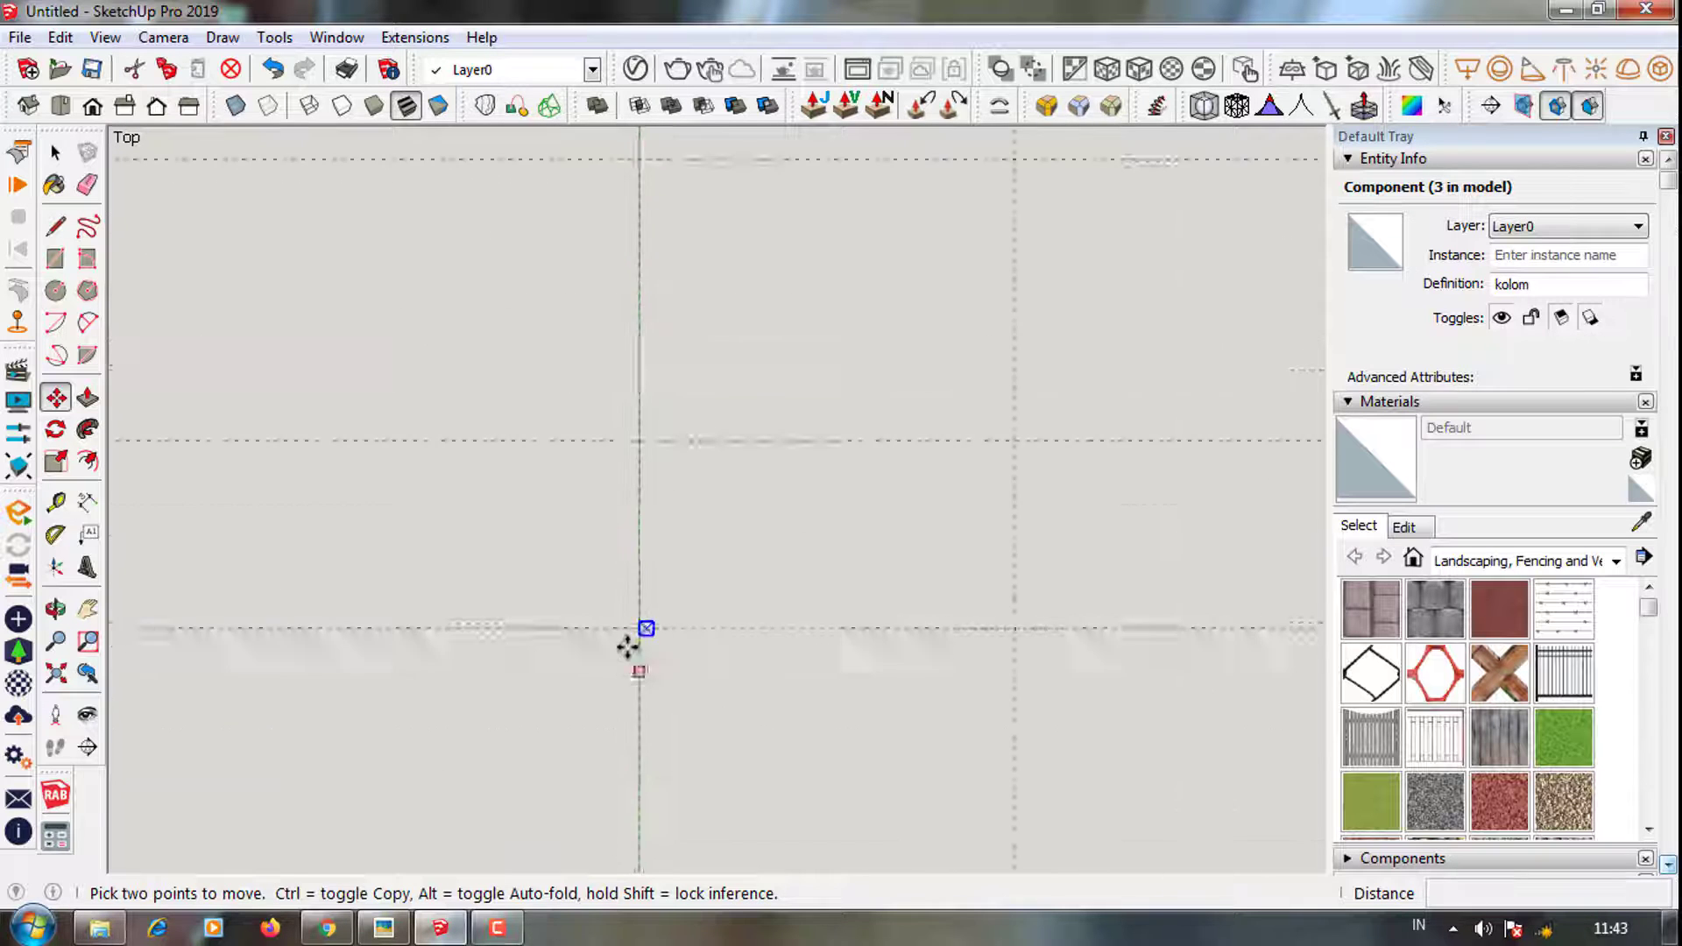
{"action": "scroll", "coordinate": [648, 613], "scroll_direction": "up", "scroll_amount": 3}
{"action": "left_click", "coordinate": [653, 604]}
{"action": "key", "text": "ctrl"}
{"action": "scroll", "coordinate": [648, 613], "scroll_direction": "down", "scroll_amount": 3}
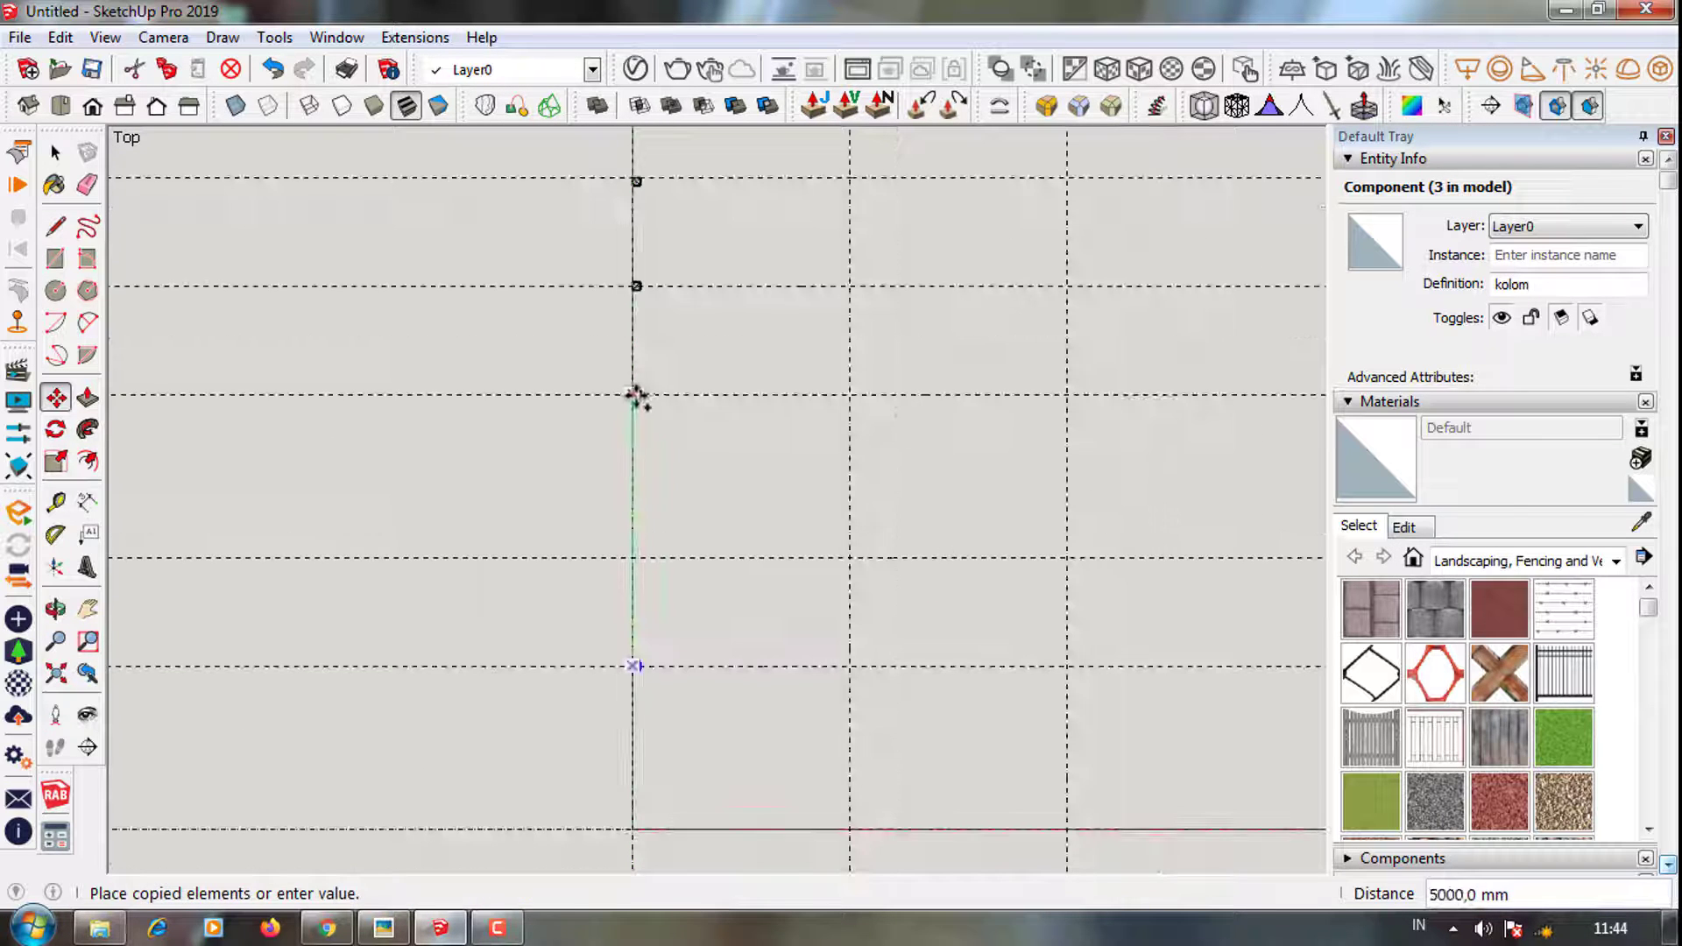
{"action": "left_click", "coordinate": [639, 391]}
{"action": "scroll", "coordinate": [614, 394], "scroll_direction": "up", "scroll_amount": 3}
{"action": "scroll", "coordinate": [541, 246], "scroll_direction": "down", "scroll_amount": 1}
Copy the four columns on that line over to the guide line on the right
{"action": "key", "text": "space"}
{"action": "left_click_drag", "start_coordinate": [528, 206], "coordinate": [671, 753]}
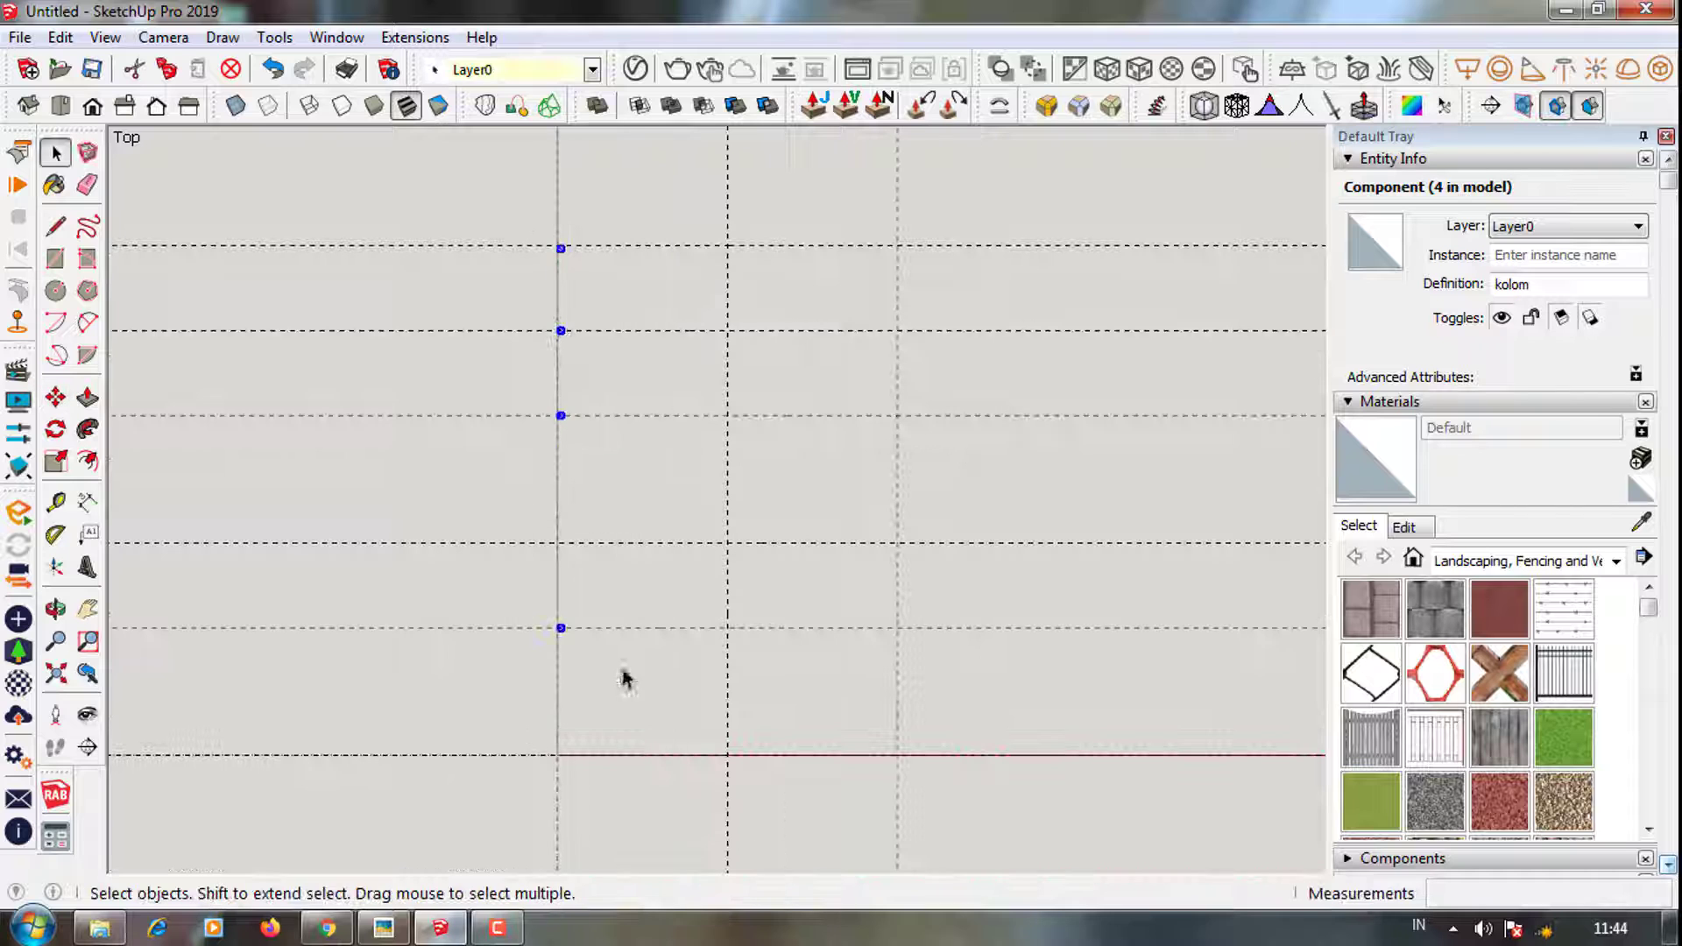
{"action": "key", "text": "m"}
{"action": "scroll", "coordinate": [556, 250], "scroll_direction": "up", "scroll_amount": 3}
{"action": "left_click", "coordinate": [542, 256]}
{"action": "key", "text": "ctrl"}
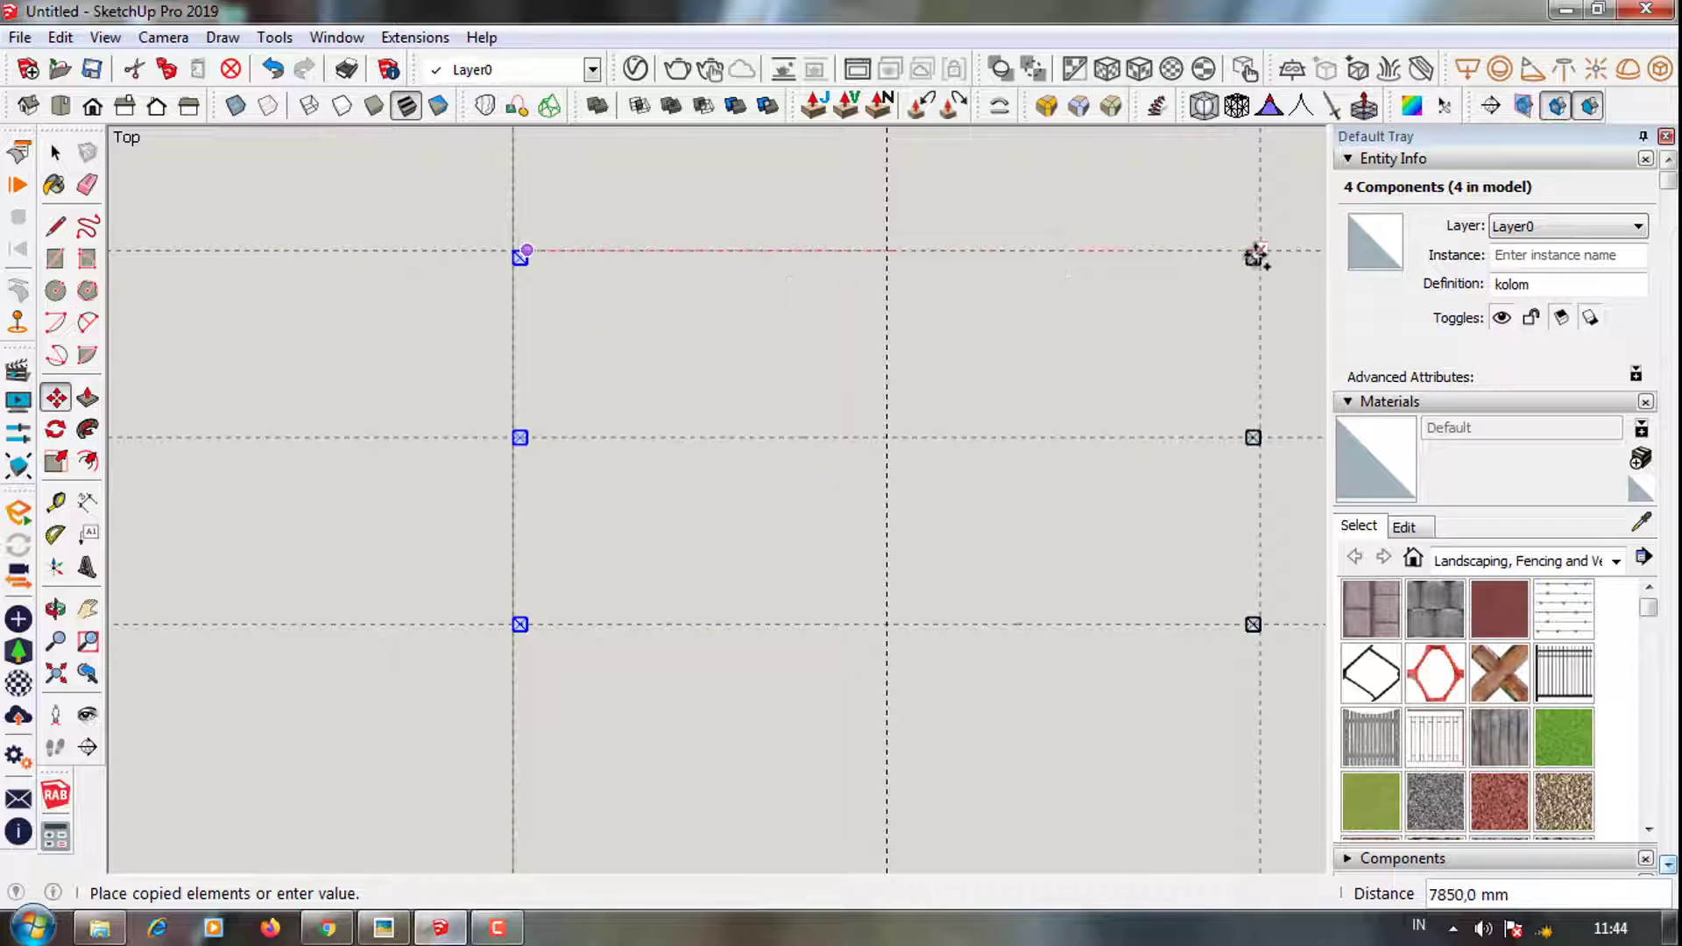
{"action": "left_click", "coordinate": [1254, 256]}
{"action": "scroll", "coordinate": [699, 320], "scroll_direction": "down", "scroll_amount": 1}
{"action": "scroll", "coordinate": [908, 357], "scroll_direction": "down", "scroll_amount": 2}
{"action": "scroll", "coordinate": [908, 356], "scroll_direction": "up", "scroll_amount": 1}
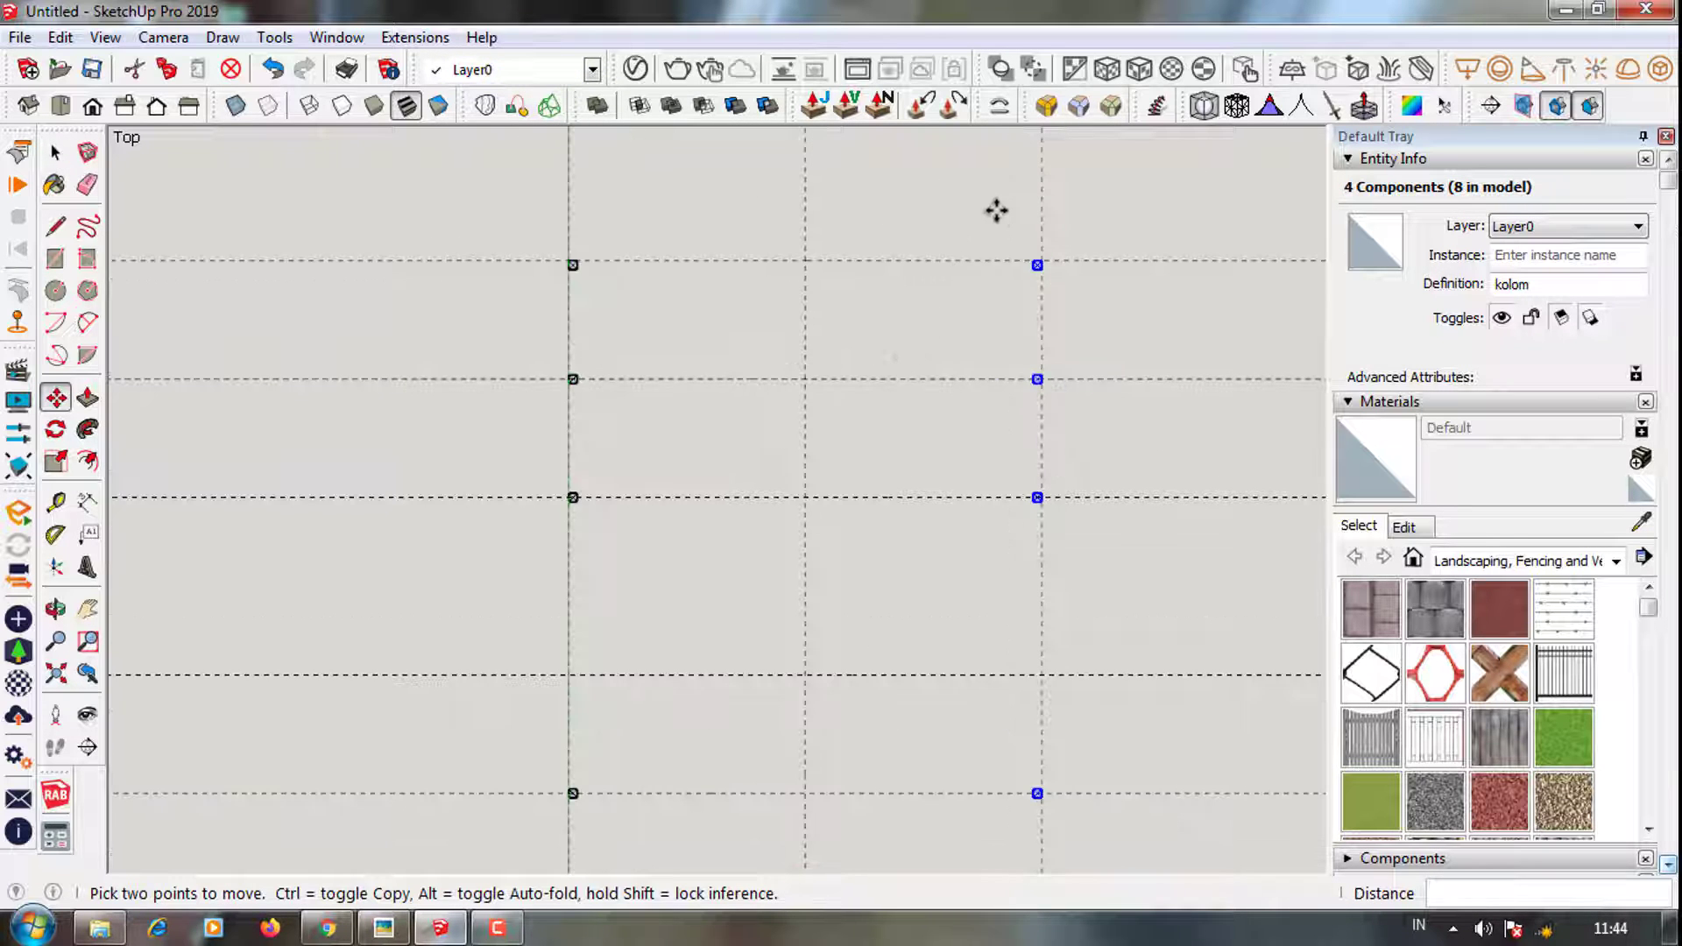
{"action": "scroll", "coordinate": [1046, 263], "scroll_direction": "up", "scroll_amount": 2}
{"action": "scroll", "coordinate": [1016, 270], "scroll_direction": "up", "scroll_amount": 2}
Copy another row of columns 3925 mm away
{"action": "left_click", "coordinate": [1014, 270]}
{"action": "scroll", "coordinate": [1007, 267], "scroll_direction": "down", "scroll_amount": 2}
{"action": "left_click", "coordinate": [434, 262]}
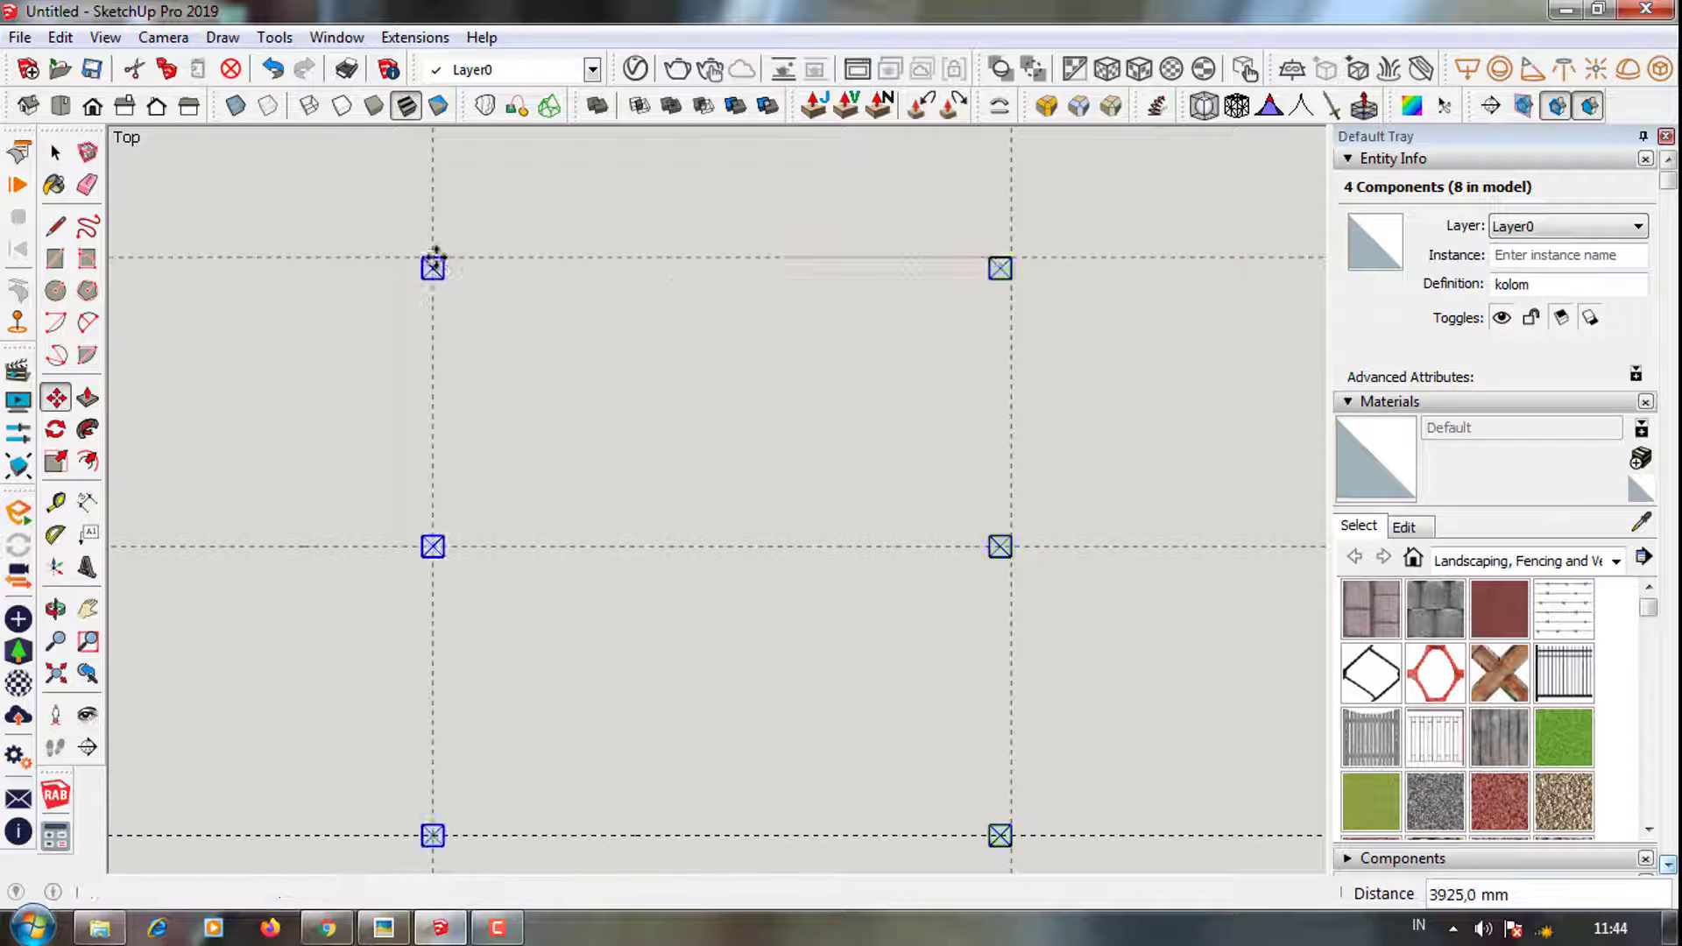
{"action": "scroll", "coordinate": [938, 348], "scroll_direction": "down", "scroll_amount": 3}
{"action": "key", "text": "space"}
{"action": "left_click", "coordinate": [769, 363]}
{"action": "scroll", "coordinate": [769, 363], "scroll_direction": "down", "scroll_amount": 1}
{"action": "scroll", "coordinate": [799, 538], "scroll_direction": "up", "scroll_amount": 1}
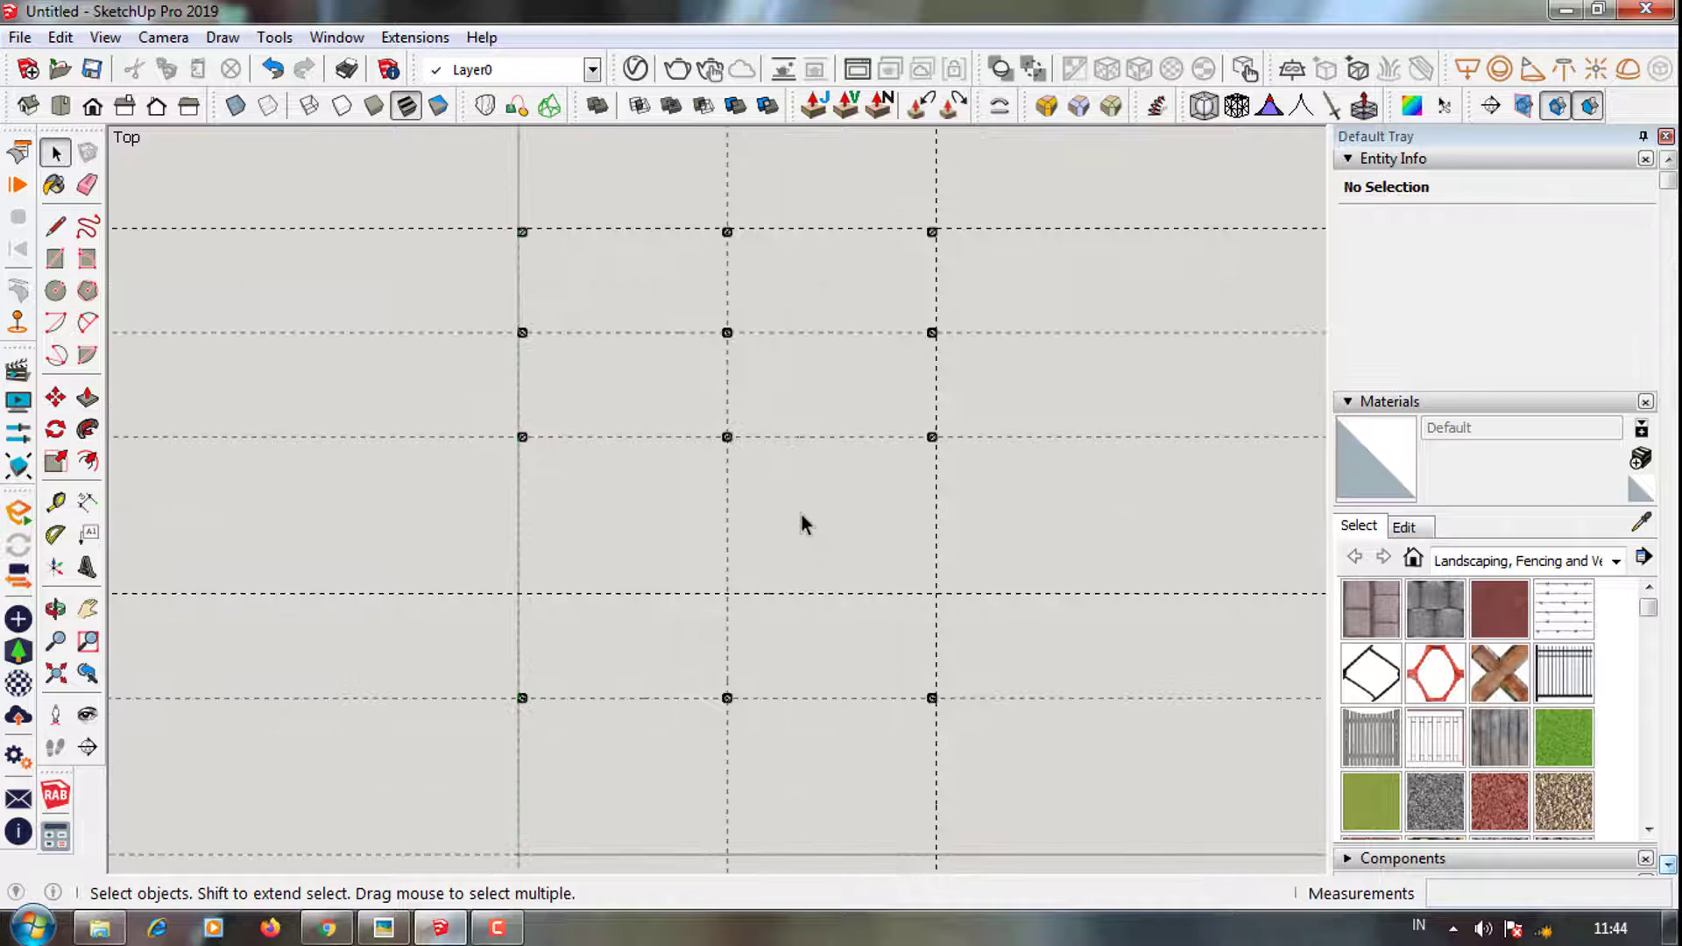
{"action": "scroll", "coordinate": [791, 508], "scroll_direction": "down", "scroll_amount": 2}
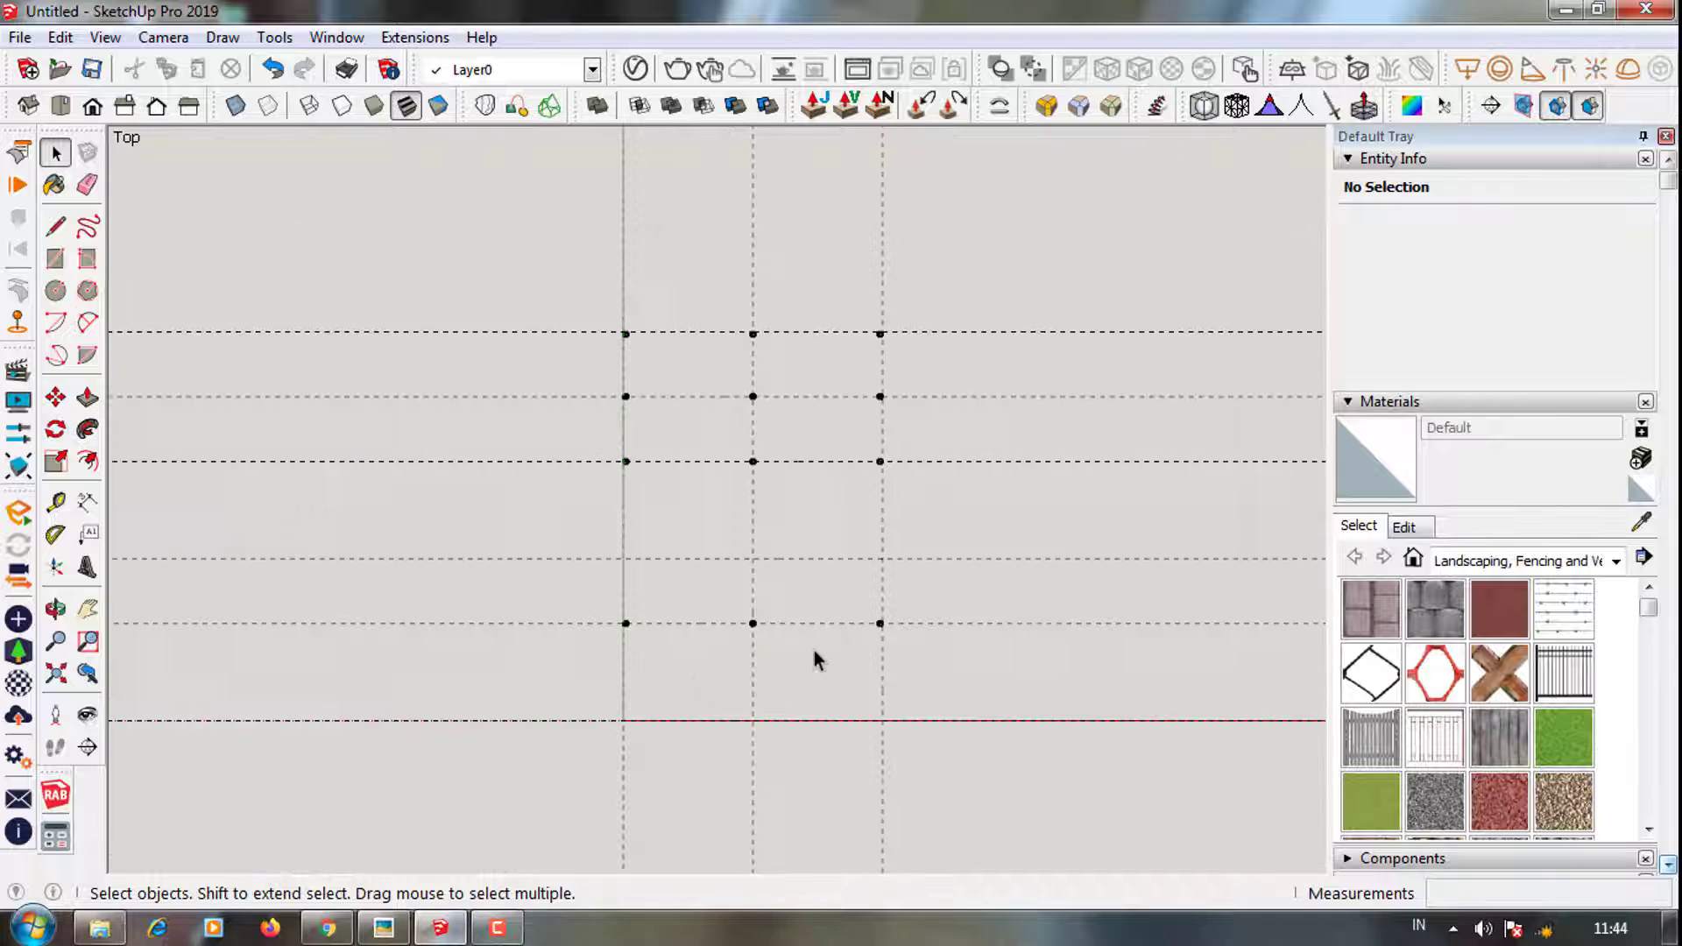
{"action": "scroll", "coordinate": [837, 652], "scroll_direction": "up", "scroll_amount": 3}
Copy two columns upward onto the upper guide crossings
{"action": "left_click_drag", "start_coordinate": [894, 563], "coordinate": [984, 639]}
{"action": "left_click_drag", "start_coordinate": [632, 558], "coordinate": [1009, 729]}
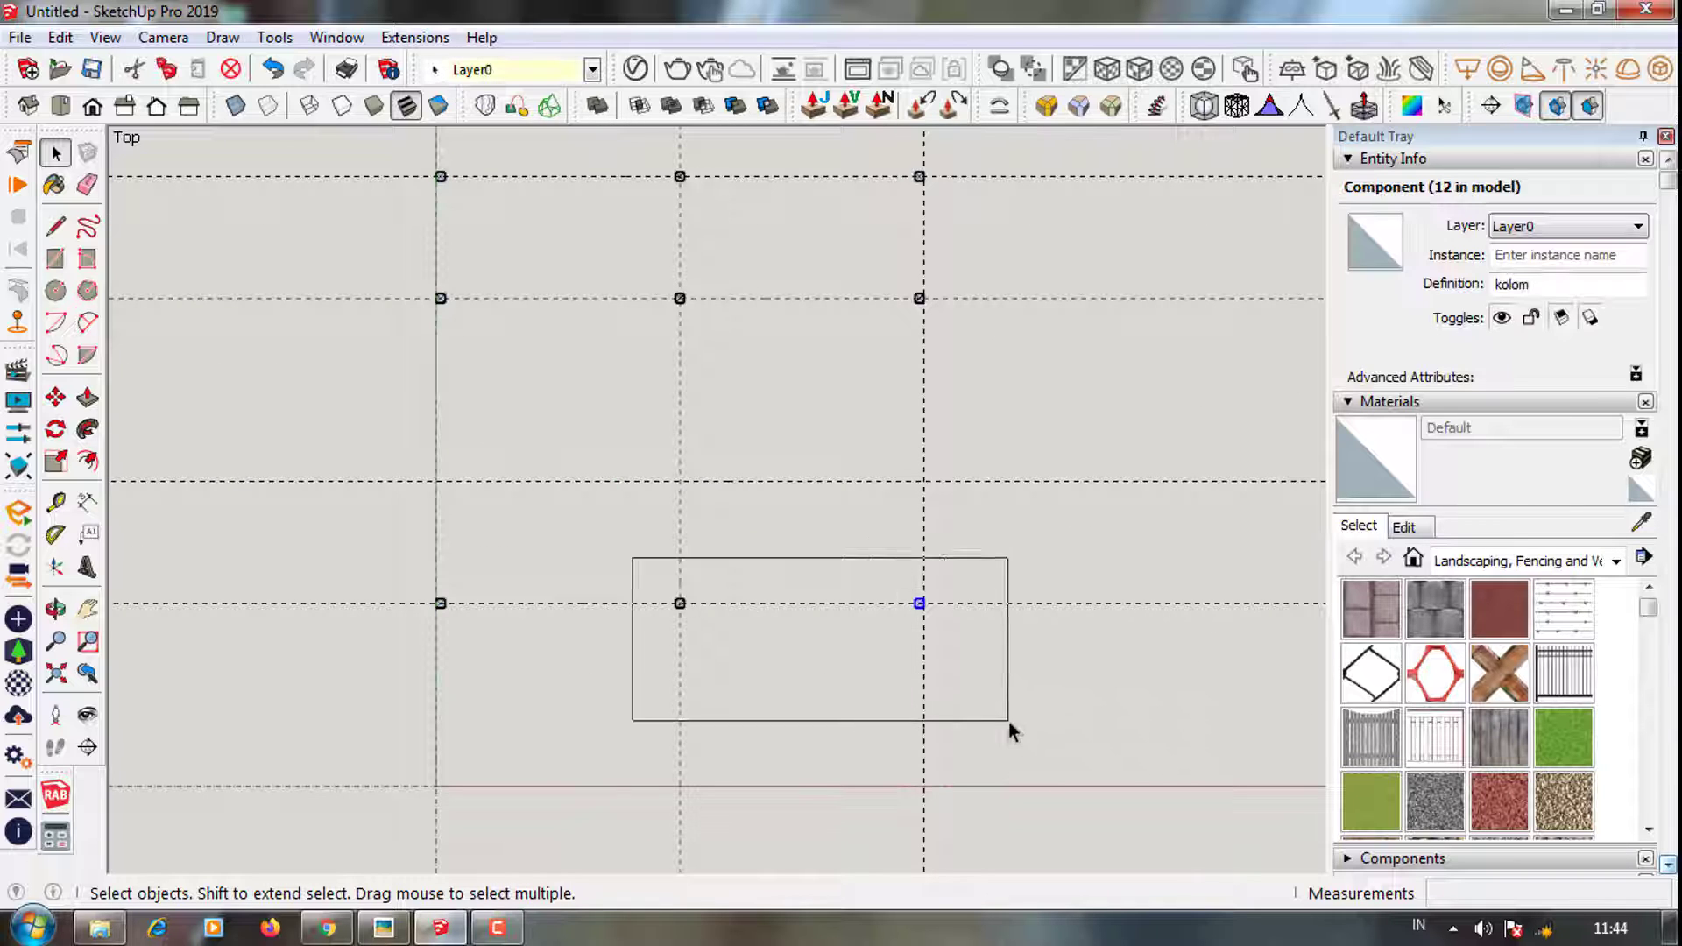
{"action": "key", "text": "m"}
{"action": "scroll", "coordinate": [938, 604], "scroll_direction": "up", "scroll_amount": 3}
{"action": "left_click", "coordinate": [885, 616]}
{"action": "key", "text": "ctrl"}
{"action": "left_click", "coordinate": [894, 289]}
{"action": "key", "text": "space"}
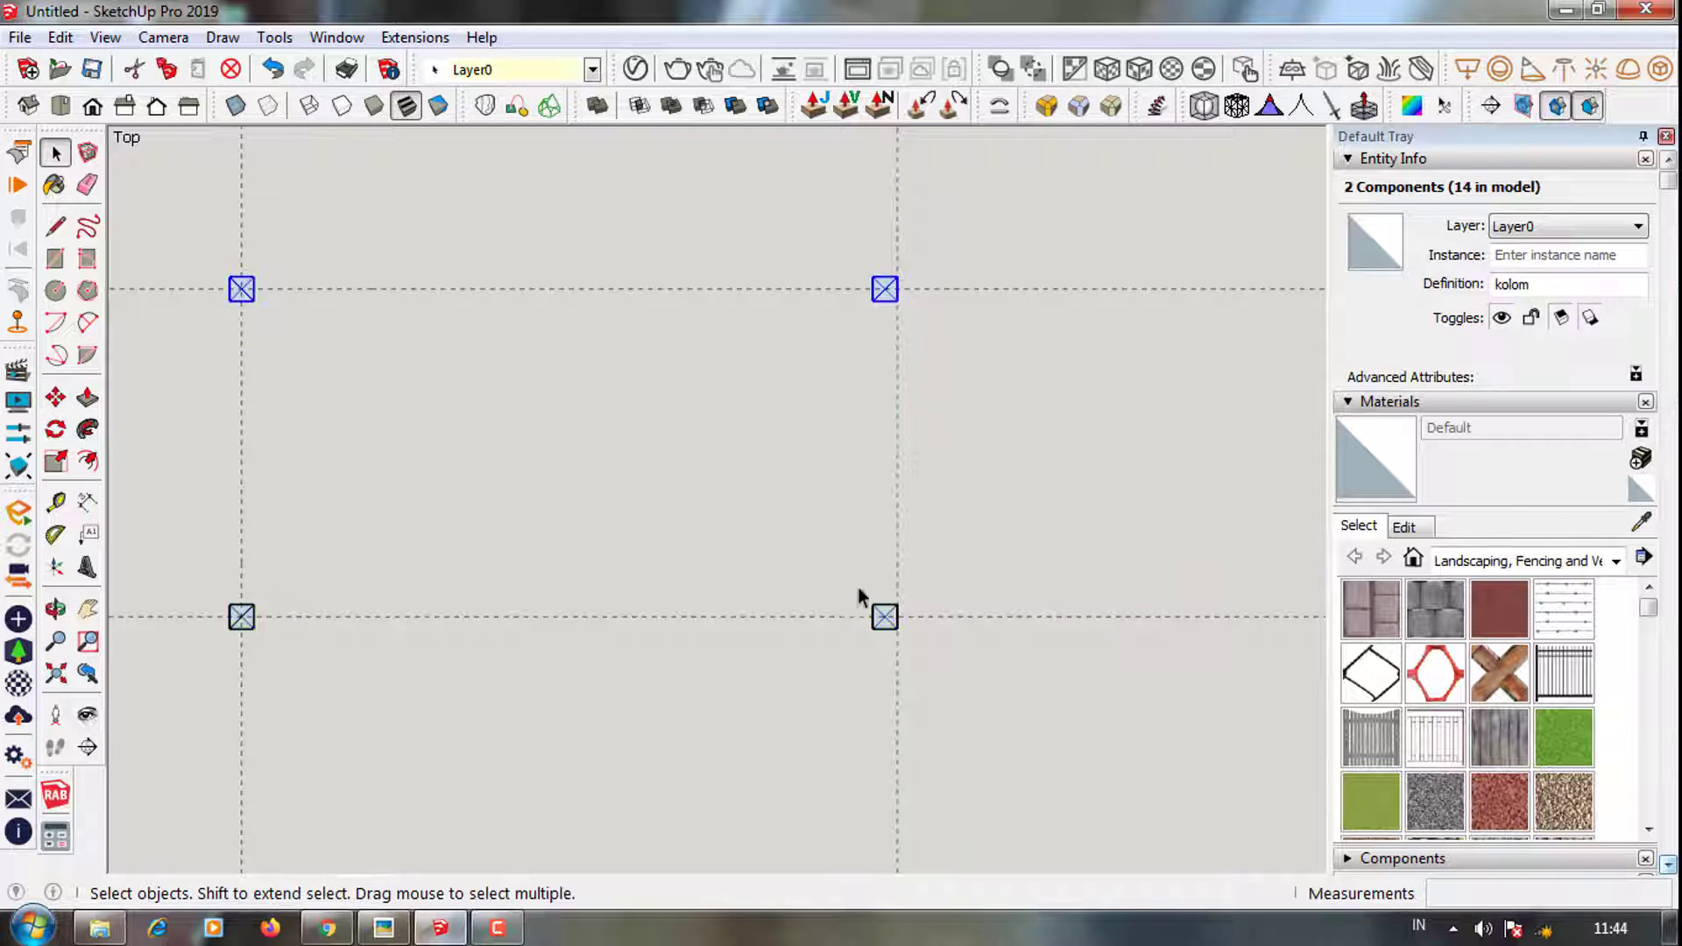
Delete the one unwanted extra column copy
{"action": "left_click", "coordinate": [883, 615]}
{"action": "scroll", "coordinate": [886, 592], "scroll_direction": "down", "scroll_amount": 3}
{"action": "key", "text": "Delete"}
{"action": "scroll", "coordinate": [789, 560], "scroll_direction": "down", "scroll_amount": 2}
{"action": "scroll", "coordinate": [701, 491], "scroll_direction": "up", "scroll_amount": 3}
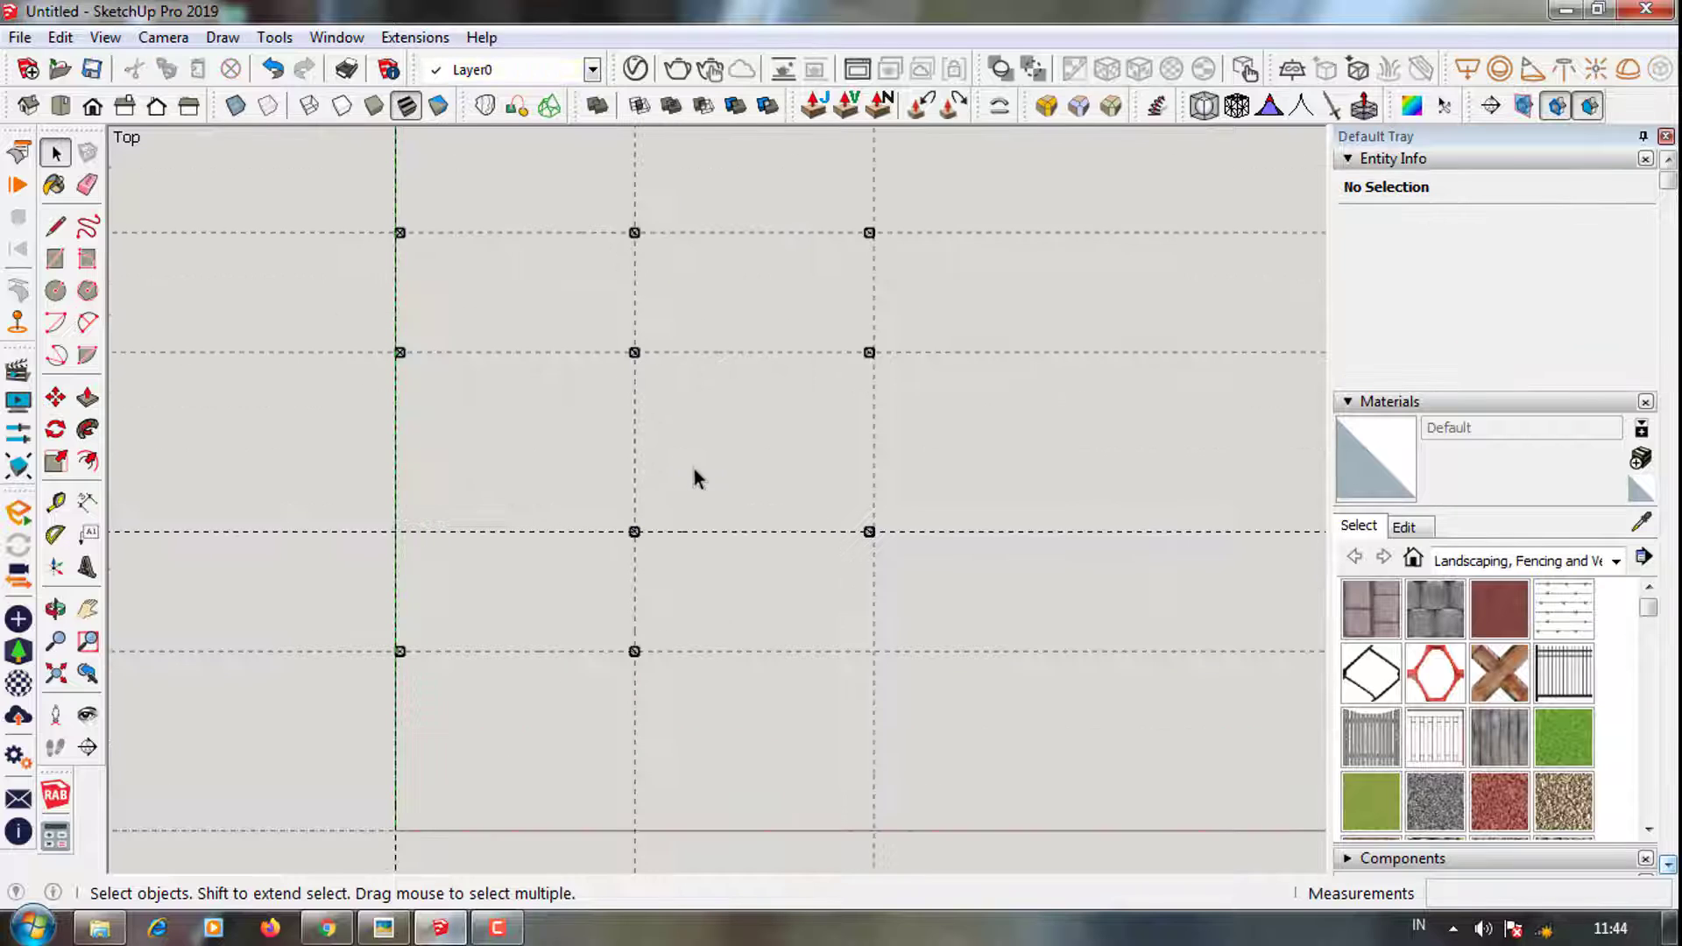
{"action": "scroll", "coordinate": [688, 538], "scroll_direction": "down", "scroll_amount": 1}
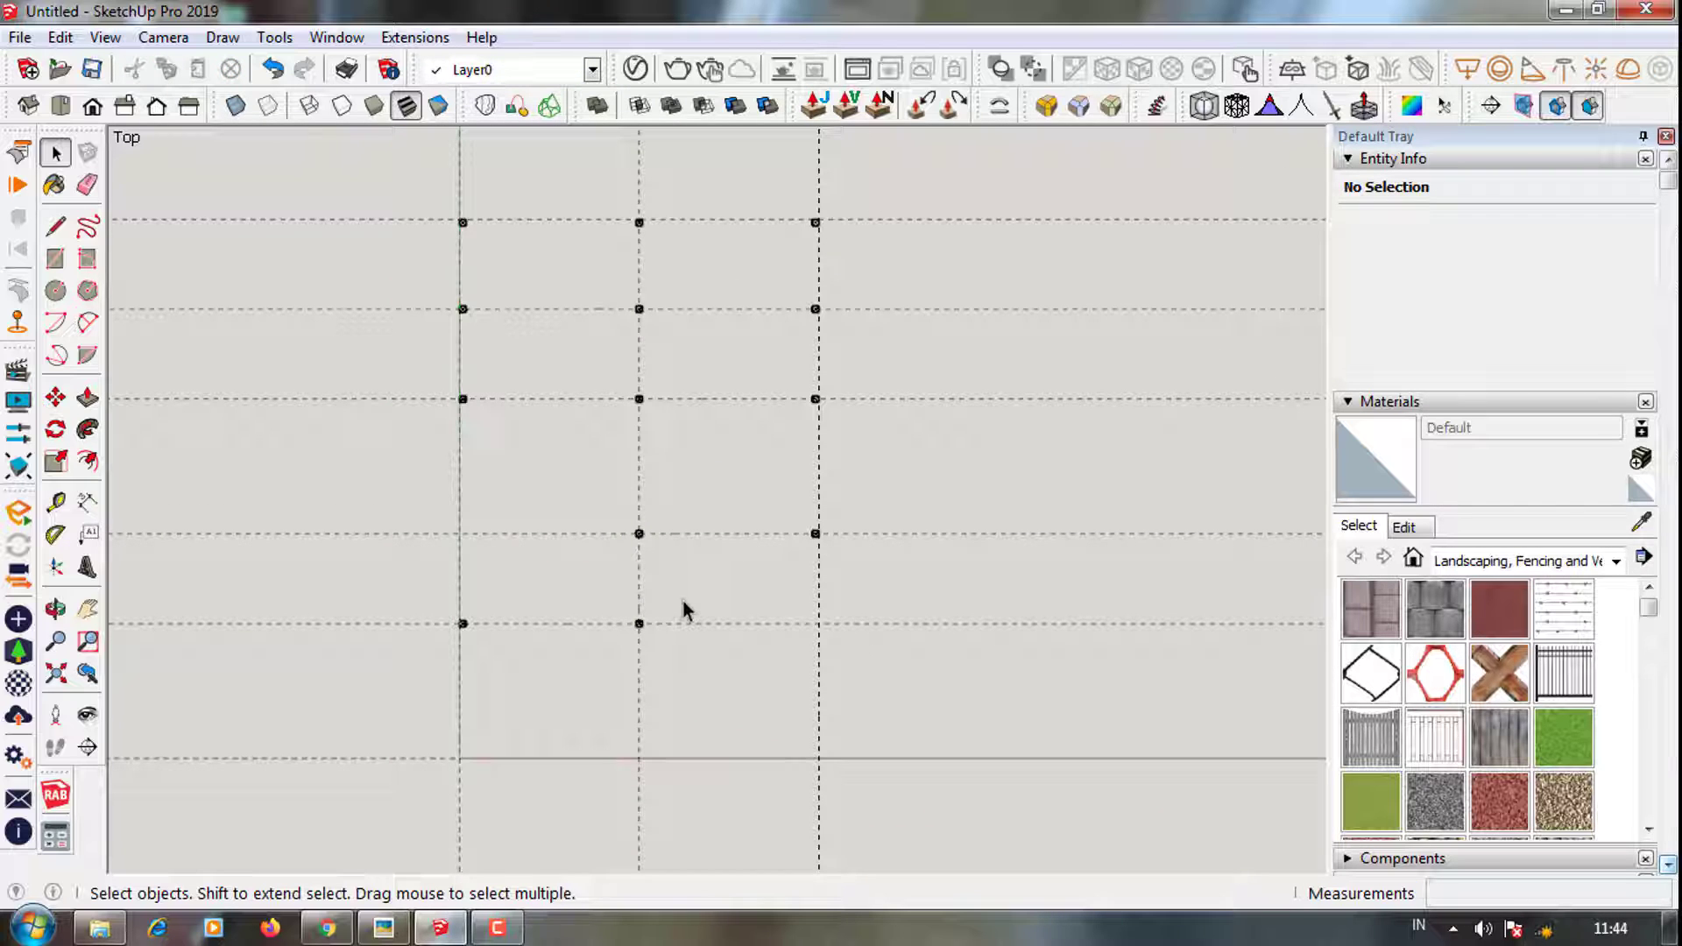
{"action": "scroll", "coordinate": [487, 670], "scroll_direction": "up", "scroll_amount": 2}
Orbit into perspective, open the kolom column and erase its diagonal lines
{"action": "scroll", "coordinate": [480, 602], "scroll_direction": "up", "scroll_amount": 3}
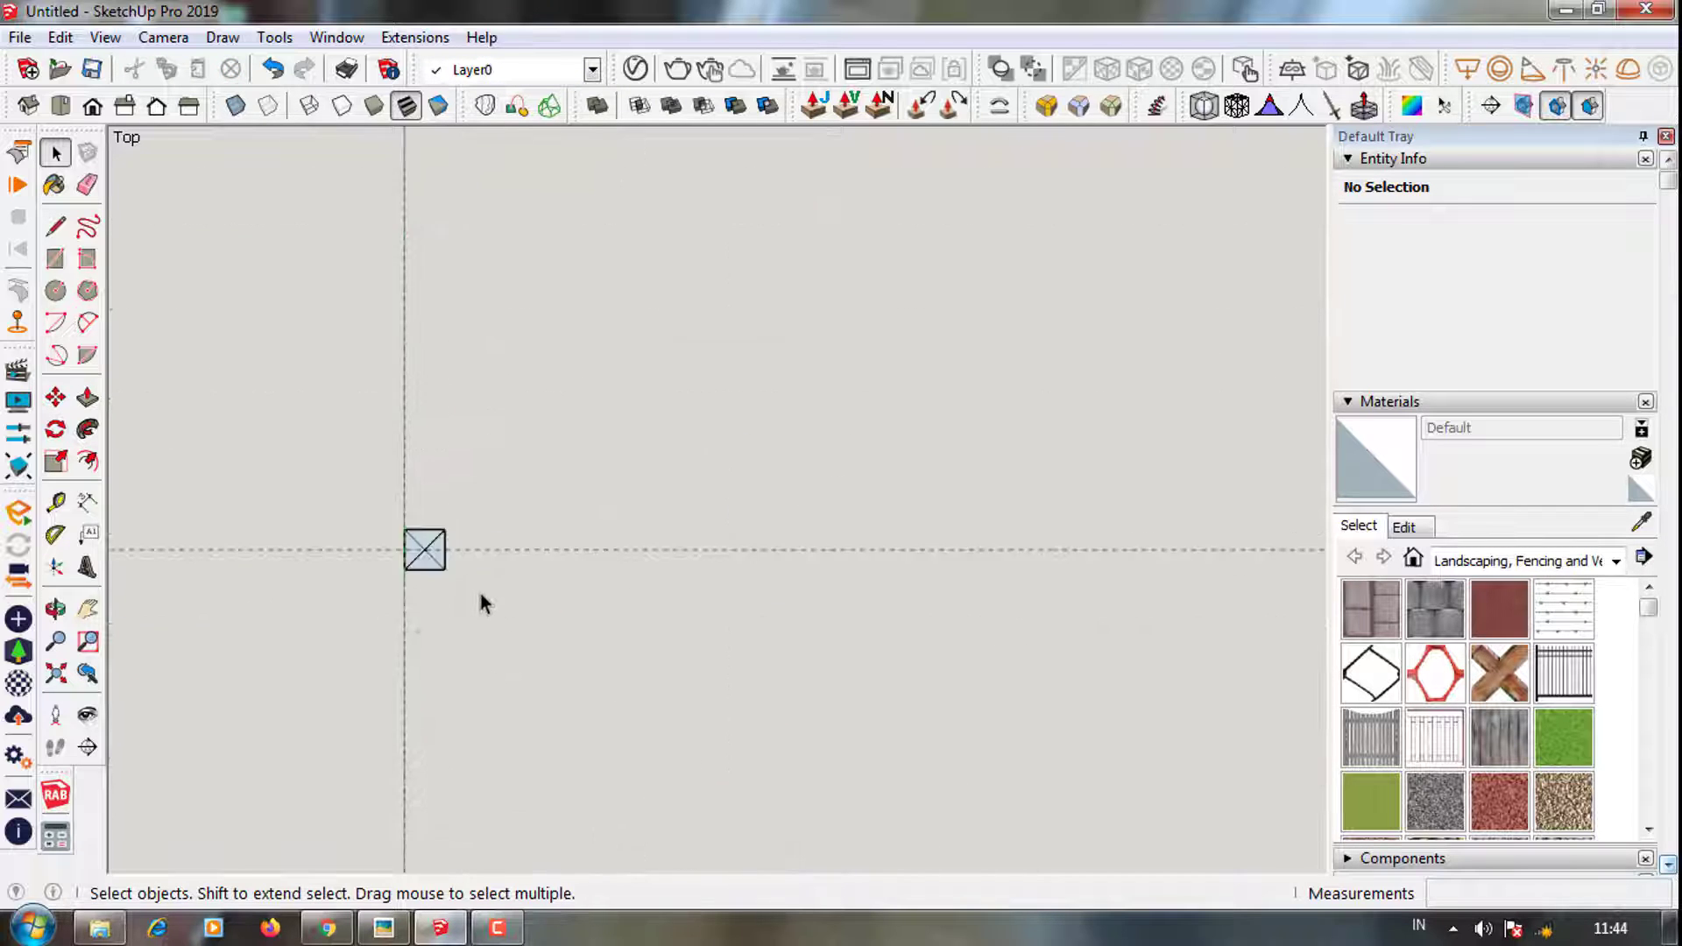
{"action": "middle_click_drag", "start_coordinate": [480, 603], "coordinate": [425, 501]}
{"action": "left_click", "coordinate": [419, 527]}
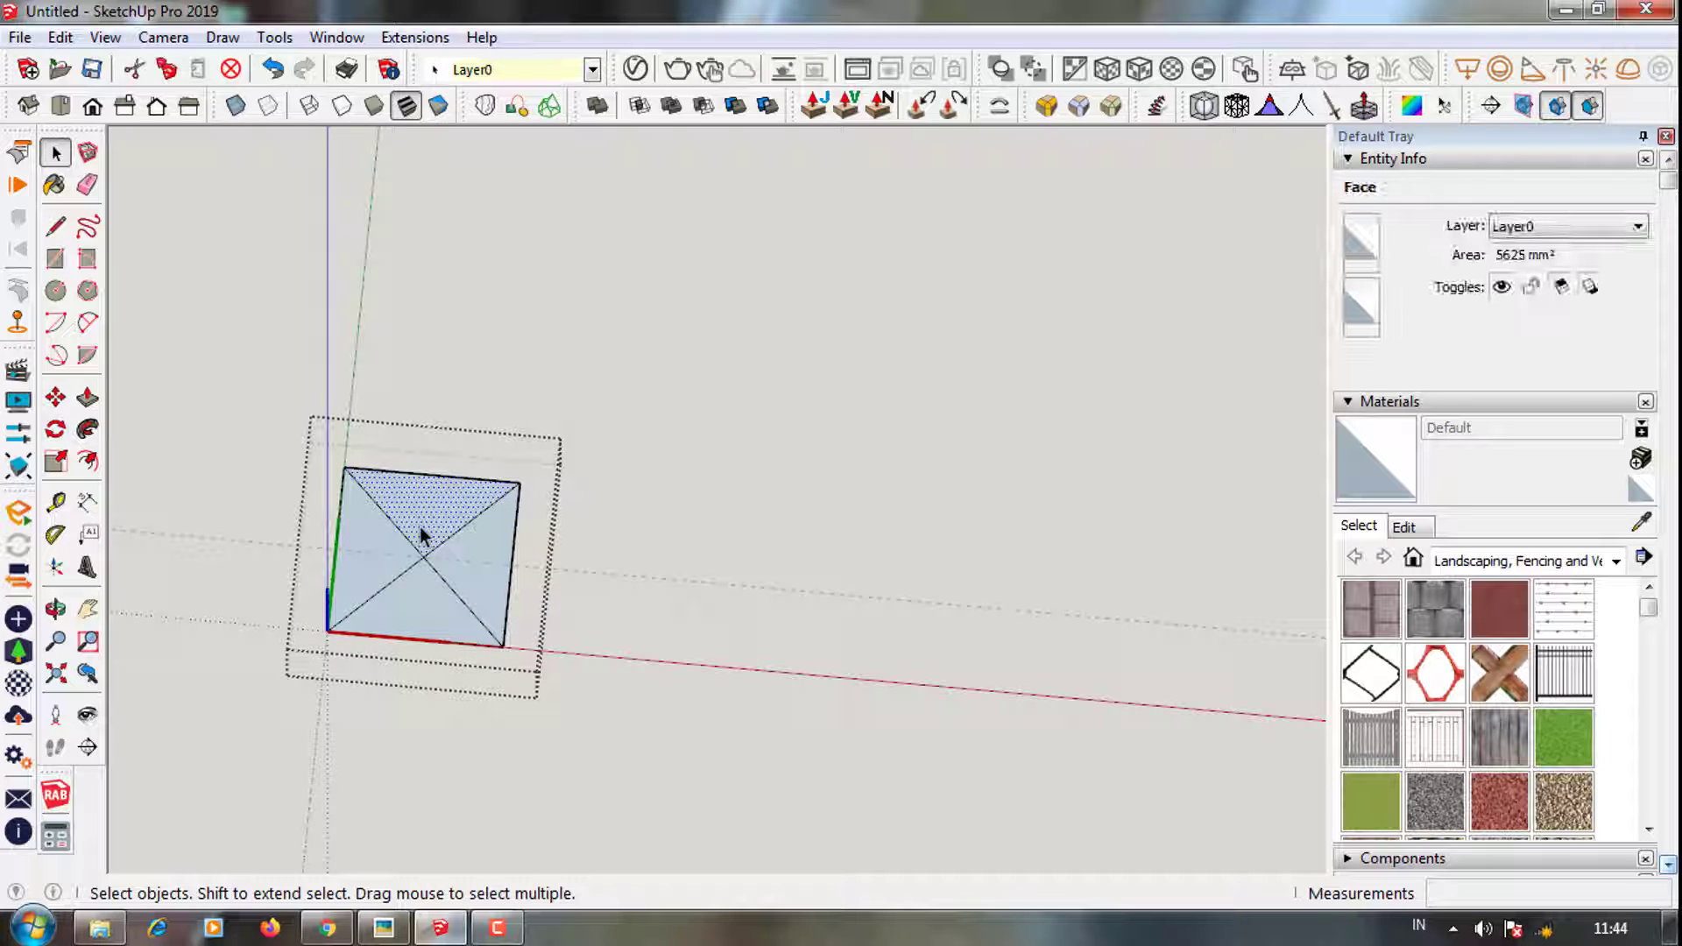
{"action": "key", "text": "e"}
{"action": "left_click_drag", "start_coordinate": [412, 551], "coordinate": [439, 552]}
Copy the square face straight up above the original
{"action": "key", "text": "space"}
{"action": "double_click", "coordinate": [454, 619]}
{"action": "key", "text": "m"}
{"action": "left_click", "coordinate": [502, 647], "text": "ctrl"}
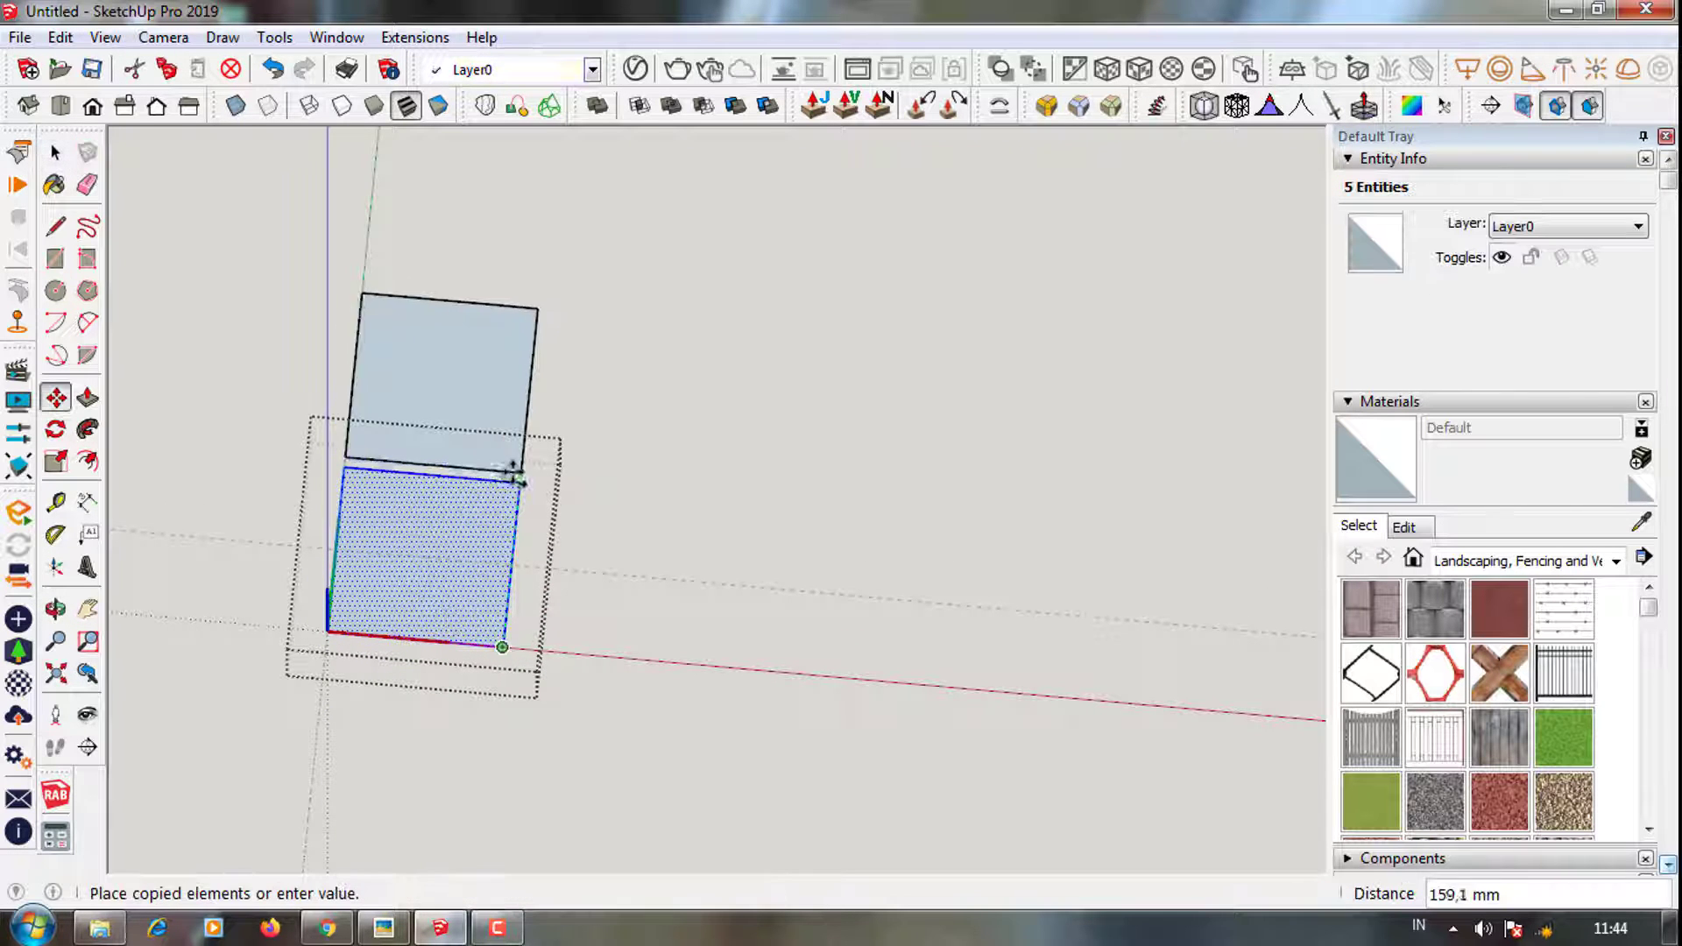
{"action": "left_click", "coordinate": [516, 478]}
Erase the shared edge and move the top edge to form a 150 mm upright rectangle
{"action": "key", "text": "e"}
{"action": "scroll", "coordinate": [413, 564], "scroll_direction": "down", "scroll_amount": 3}
{"action": "scroll", "coordinate": [442, 670], "scroll_direction": "down", "scroll_amount": 3}
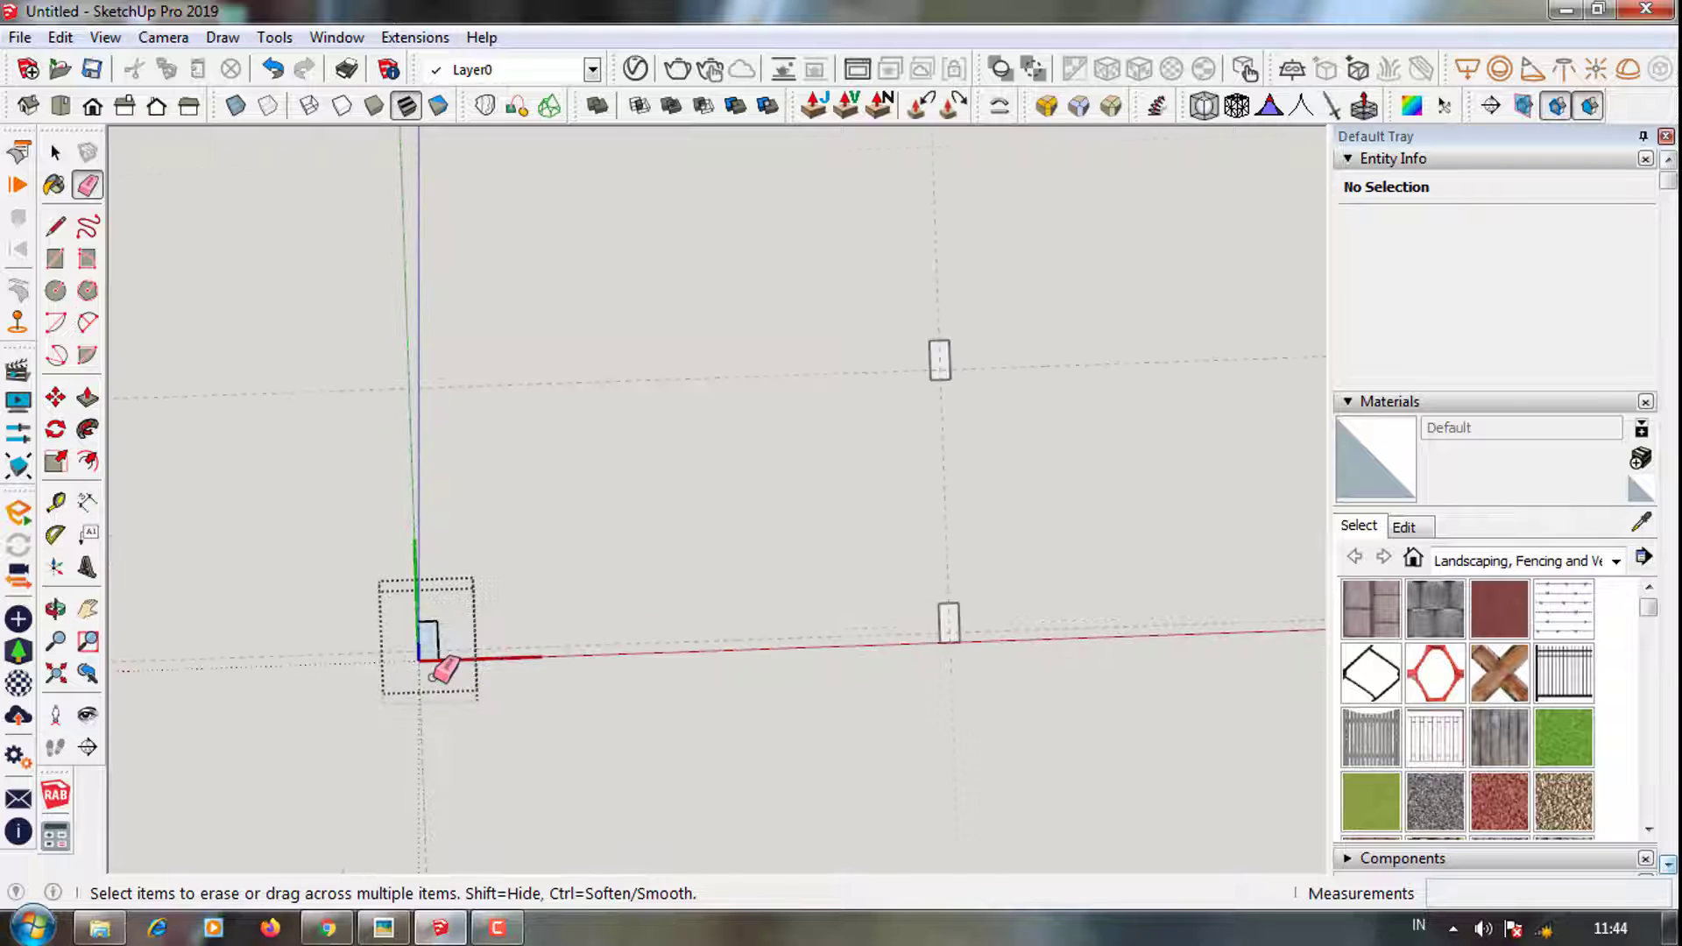
{"action": "scroll", "coordinate": [442, 666], "scroll_direction": "down", "scroll_amount": 2}
{"action": "scroll", "coordinate": [433, 639], "scroll_direction": "up", "scroll_amount": 3}
{"action": "key", "text": "space"}
{"action": "scroll", "coordinate": [426, 604], "scroll_direction": "up", "scroll_amount": 2}
{"action": "scroll", "coordinate": [438, 609], "scroll_direction": "up", "scroll_amount": 2}
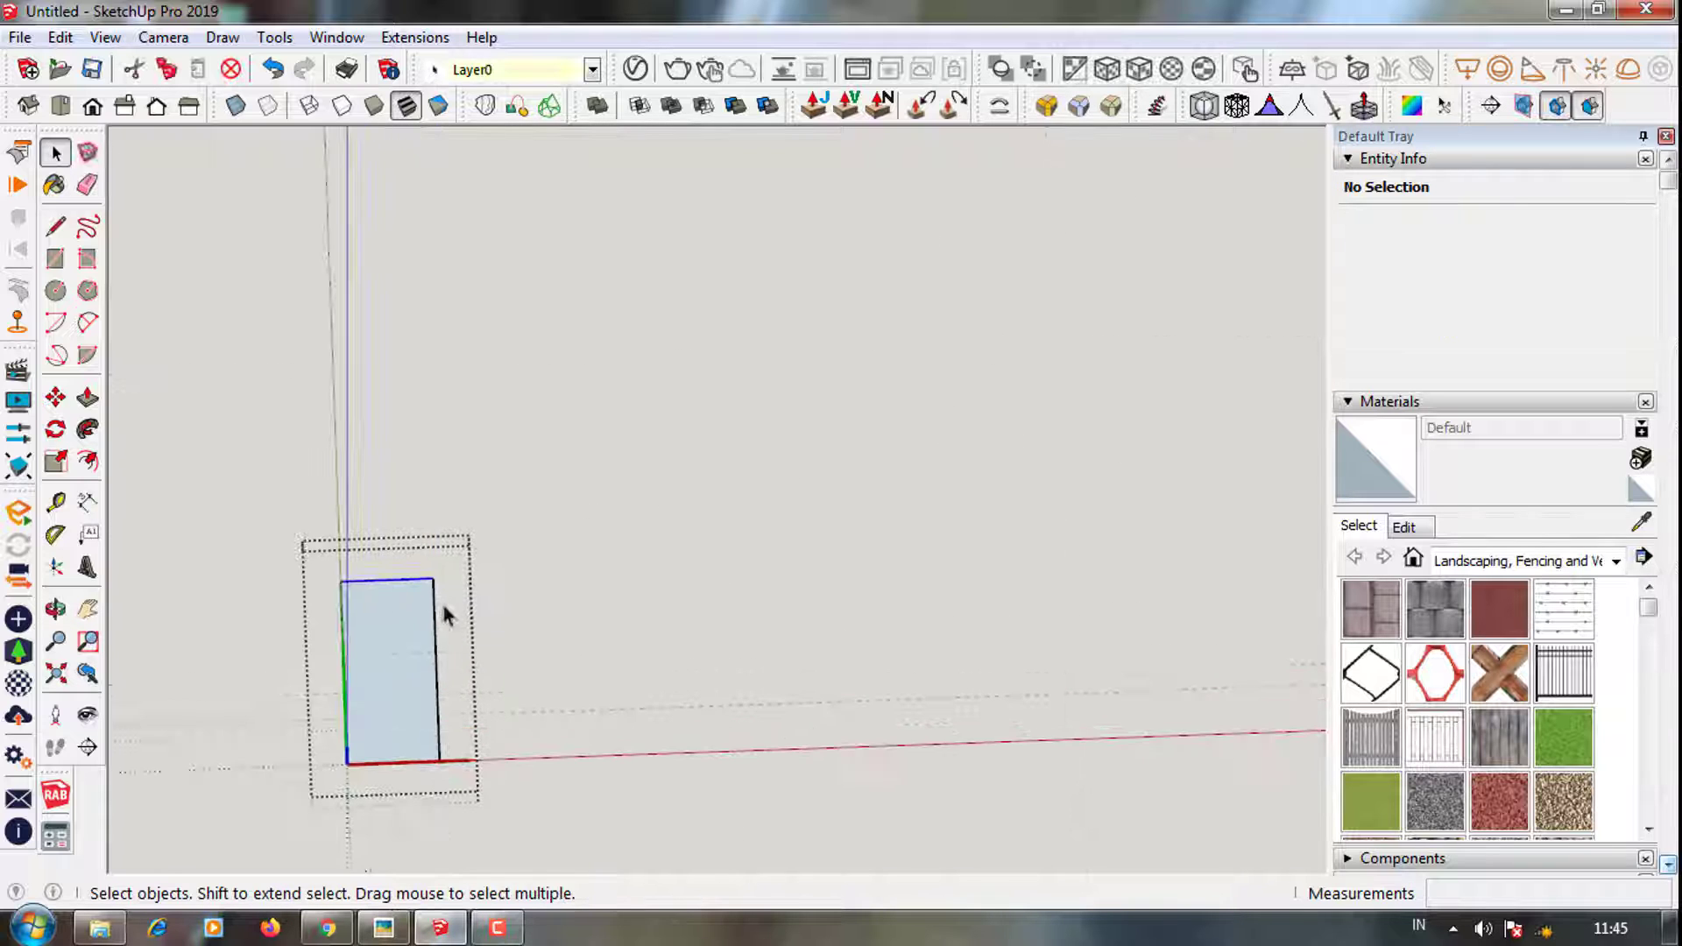
{"action": "key", "text": "m"}
{"action": "left_click", "coordinate": [433, 580]}
Finish moving the column by 150,0 and return to a top-down view of the grid
{"action": "type", "text": "150,0"}
{"action": "key", "text": "Return"}
{"action": "key", "text": "space"}
{"action": "scroll", "coordinate": [473, 648], "scroll_direction": "down", "scroll_amount": 2}
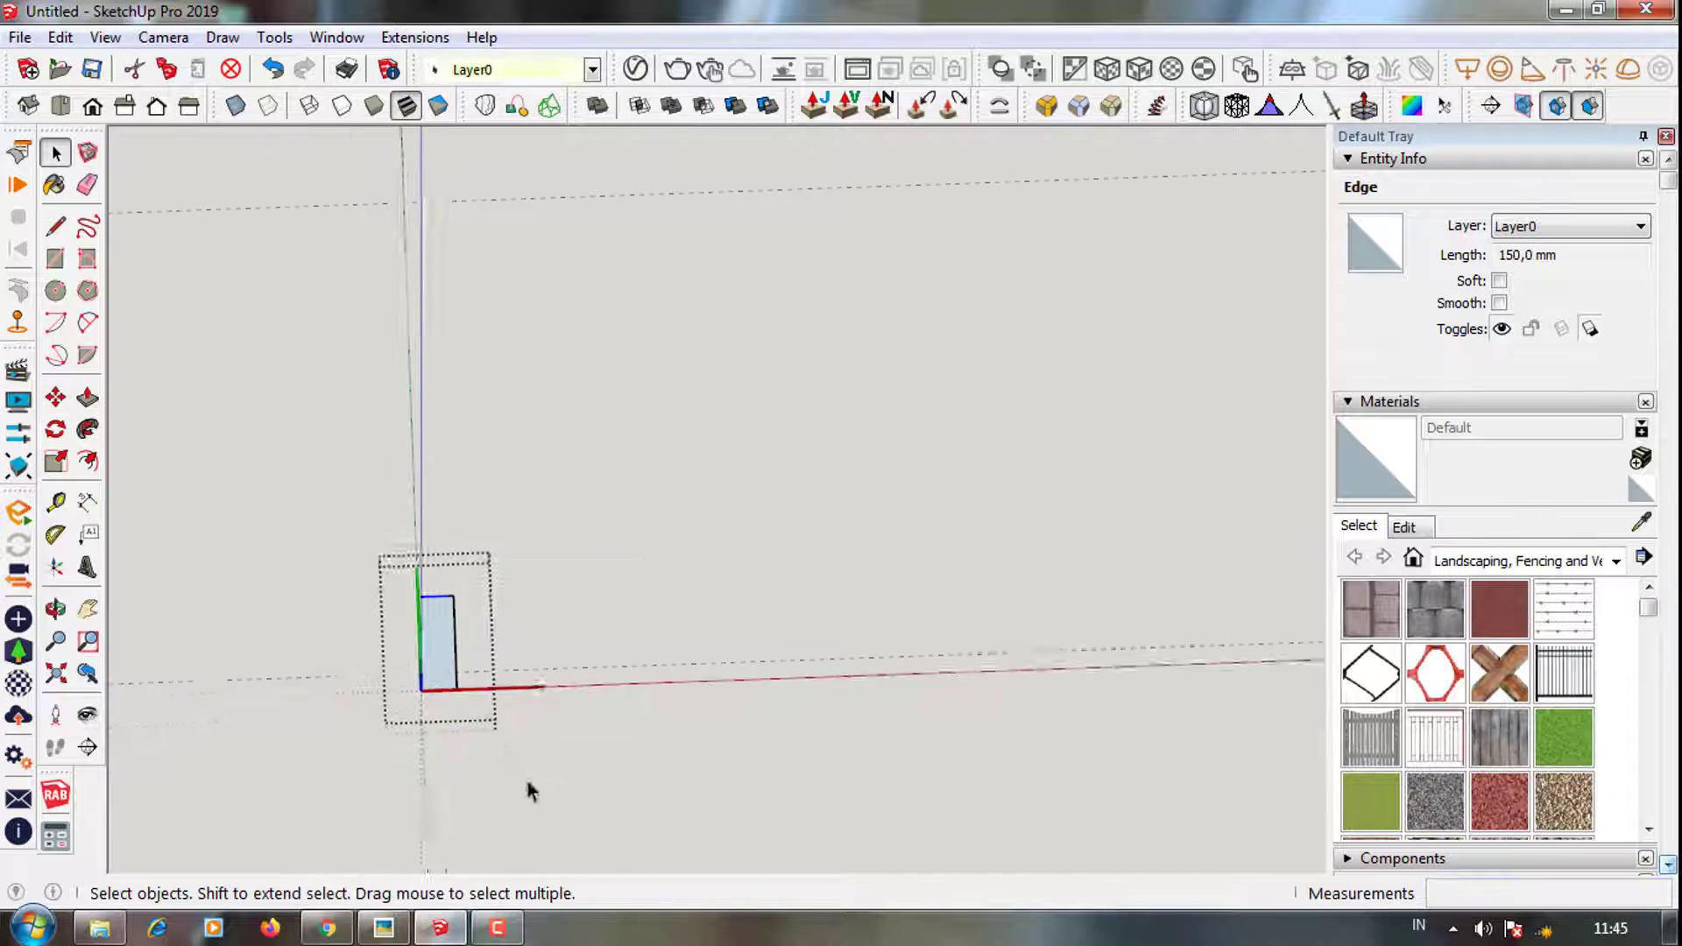
{"action": "left_click", "coordinate": [528, 789]}
{"action": "scroll", "coordinate": [614, 735], "scroll_direction": "down", "scroll_amount": 3}
{"action": "mouse_move", "coordinate": [705, 679]}
{"action": "middle_mouse_down"}
{"action": "mouse_move", "coordinate": [638, 562]}
{"action": "mouse_move", "coordinate": [638, 692]}
{"action": "middle_mouse_up"}
{"action": "scroll", "coordinate": [637, 692], "scroll_direction": "down", "scroll_amount": 1}
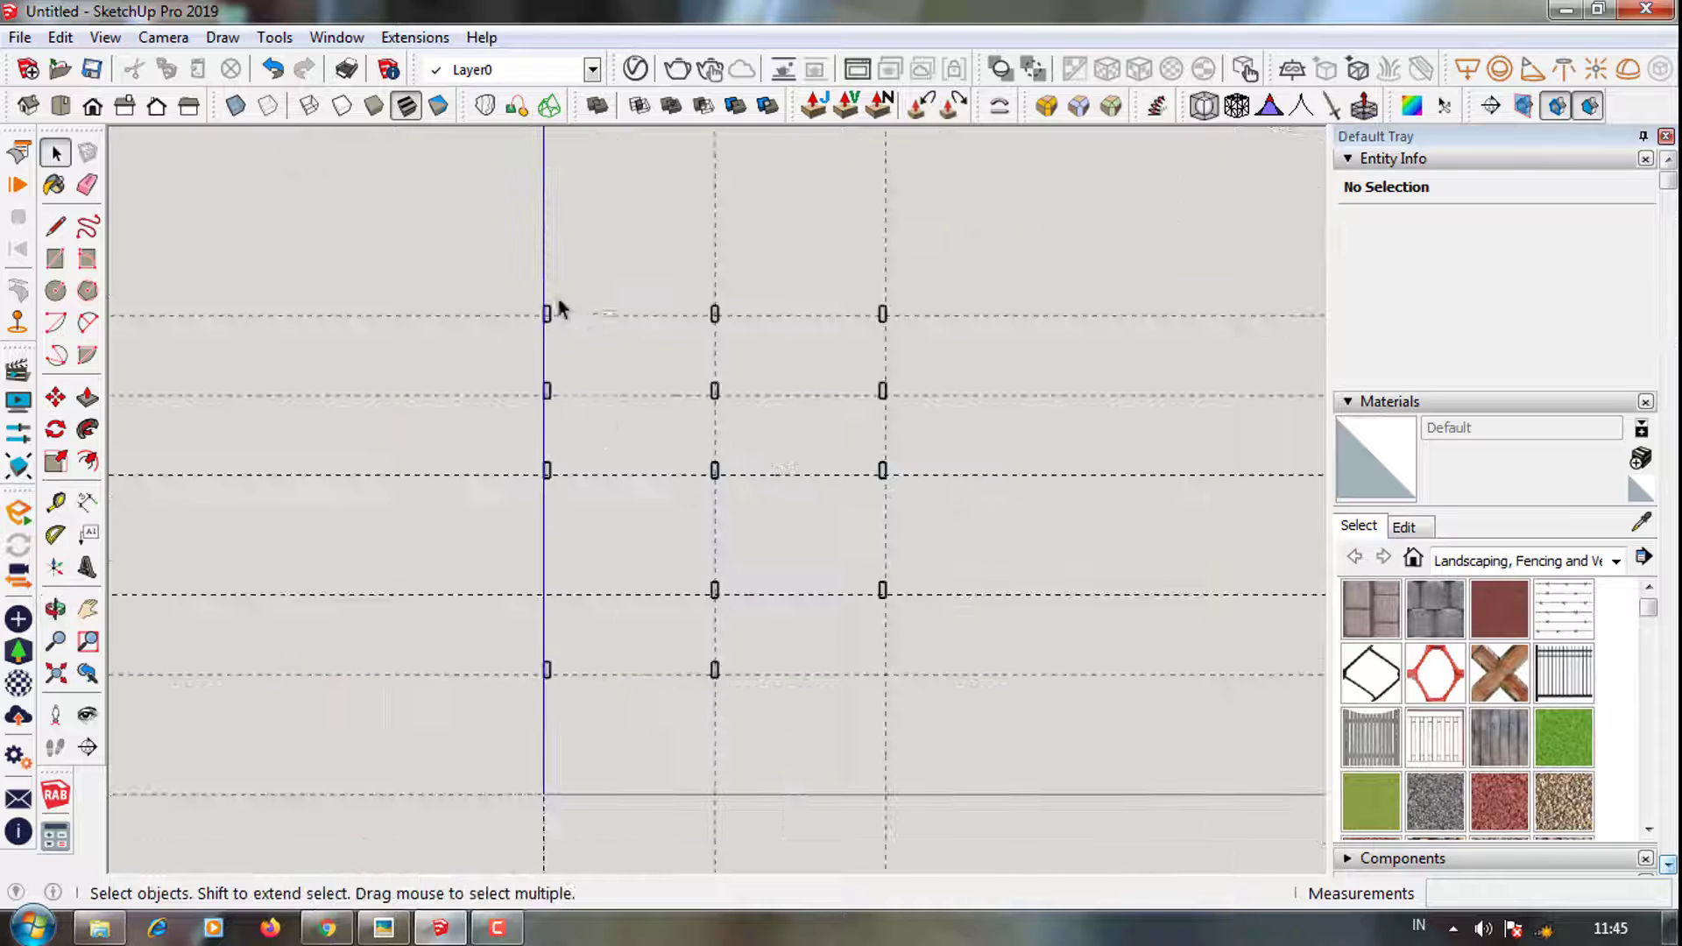
{"action": "scroll", "coordinate": [561, 311], "scroll_direction": "up", "scroll_amount": 2}
Move the column on the left line lower onto its guide-line intersection
{"action": "left_click", "coordinate": [543, 337]}
{"action": "scroll", "coordinate": [543, 337], "scroll_direction": "up", "scroll_amount": 2}
{"action": "key", "text": "m"}
{"action": "scroll", "coordinate": [536, 307], "scroll_direction": "up", "scroll_amount": 2}
{"action": "left_click", "coordinate": [536, 300]}
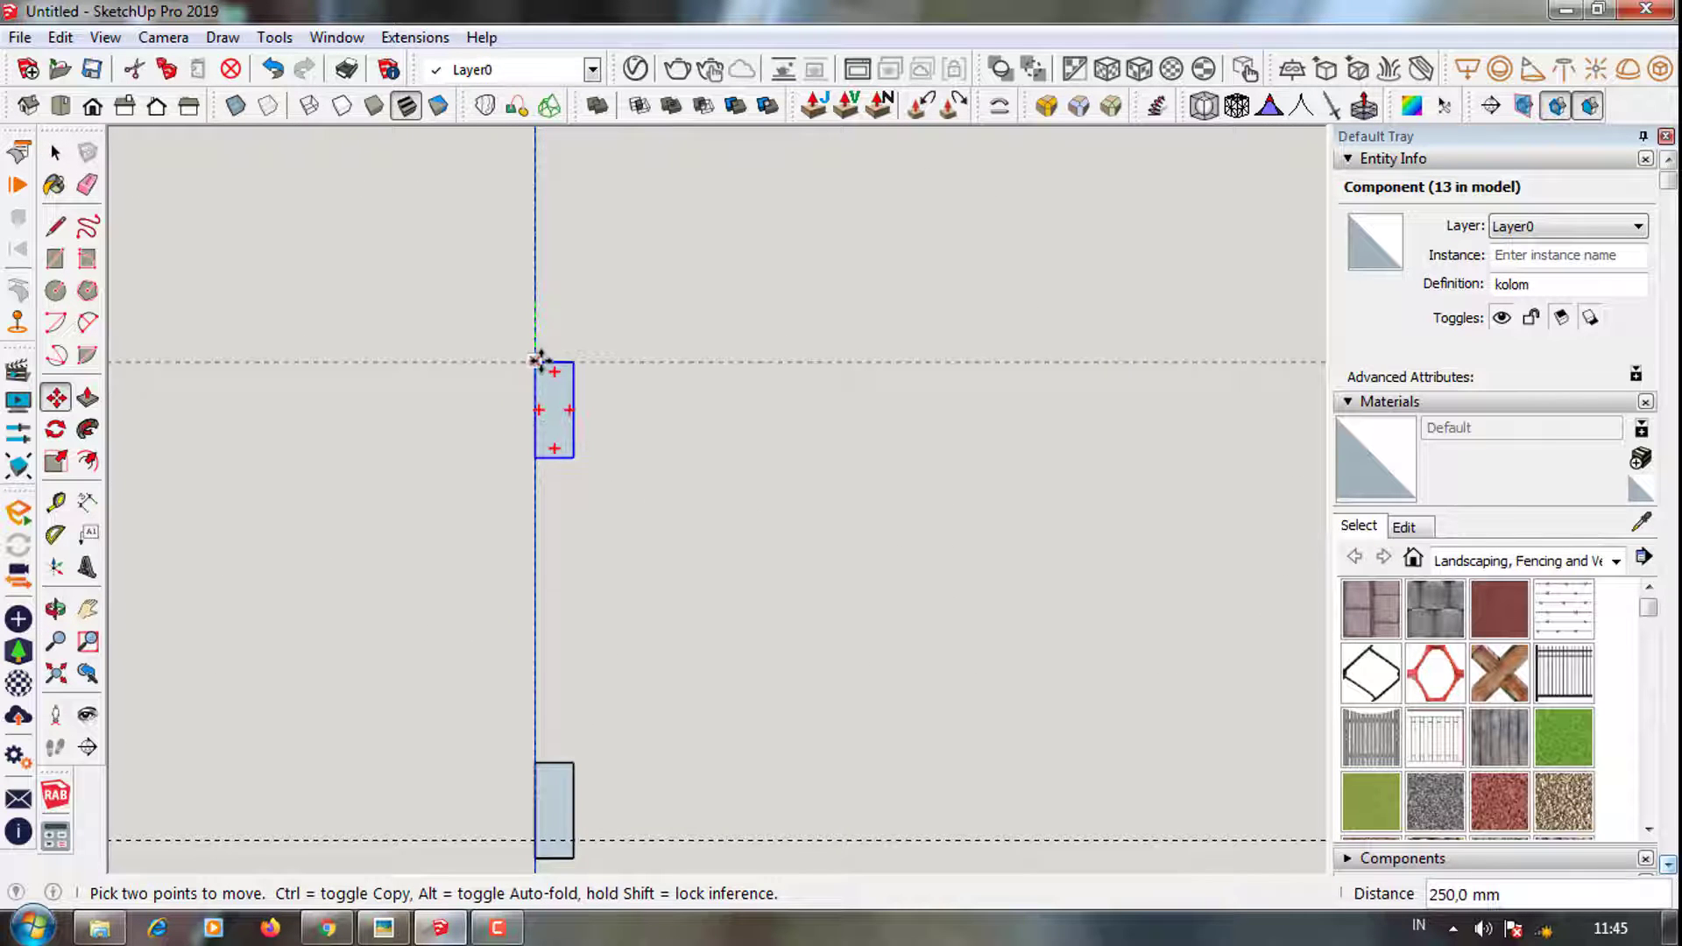
{"action": "left_click", "coordinate": [538, 360]}
{"action": "scroll", "coordinate": [499, 259], "scroll_direction": "down", "scroll_amount": 3}
{"action": "key", "text": "space"}
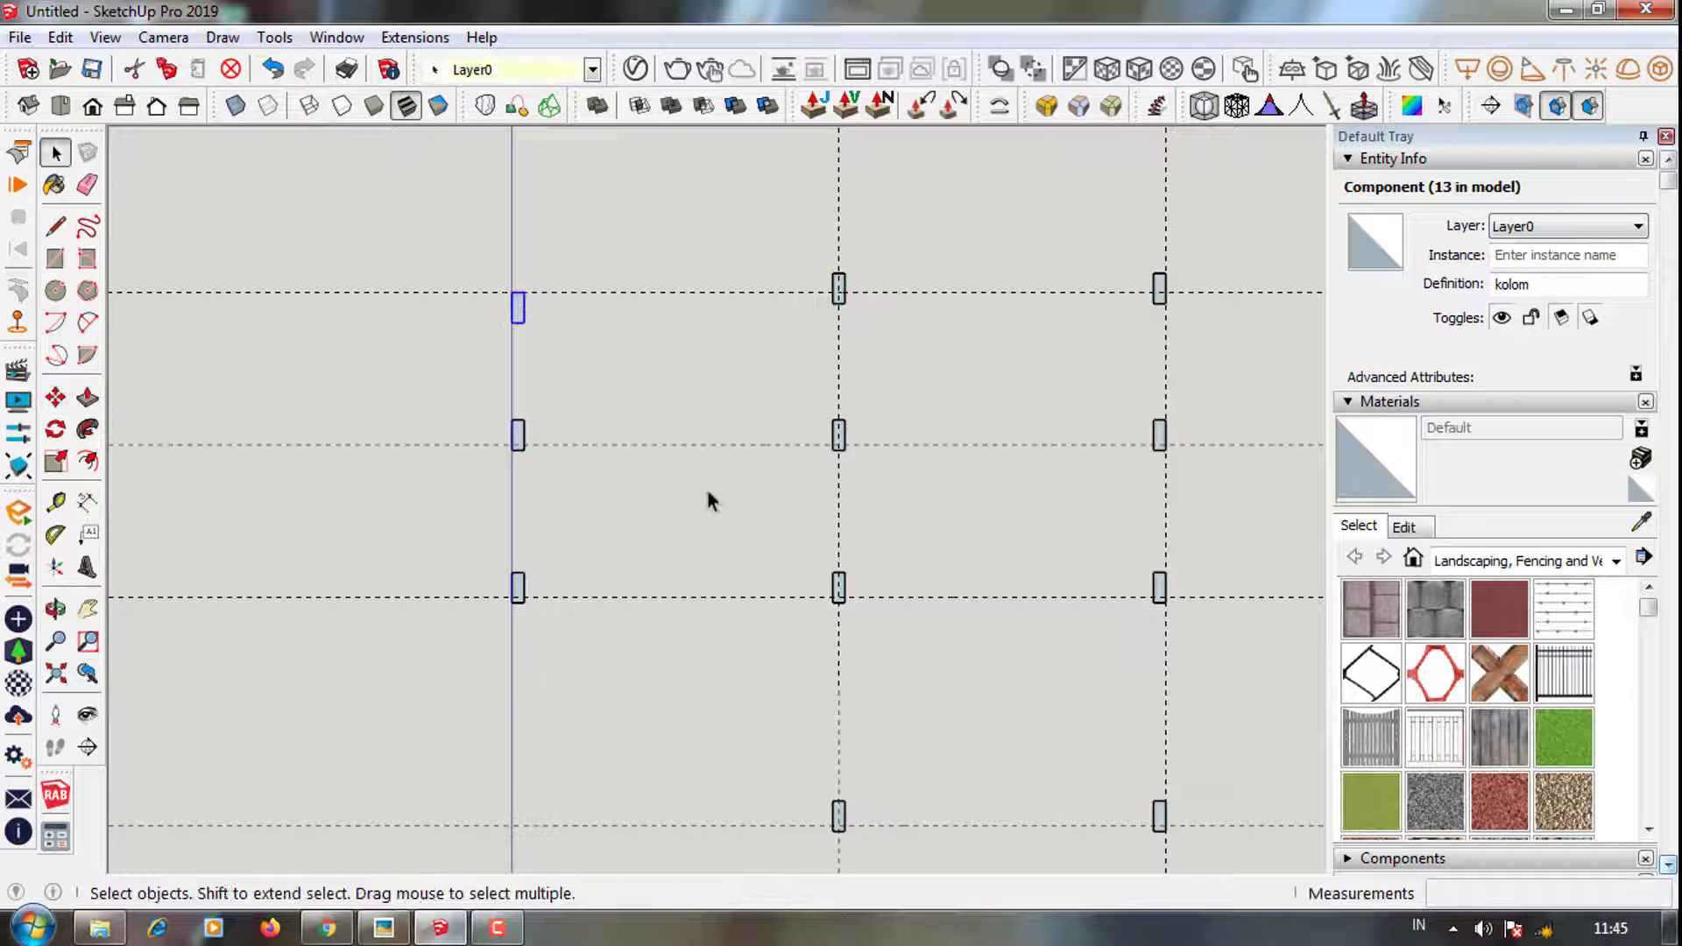
Turn the top-middle column a quarter turn and set its top edge on the guide
{"action": "scroll", "coordinate": [495, 412], "scroll_direction": "up", "scroll_amount": 2}
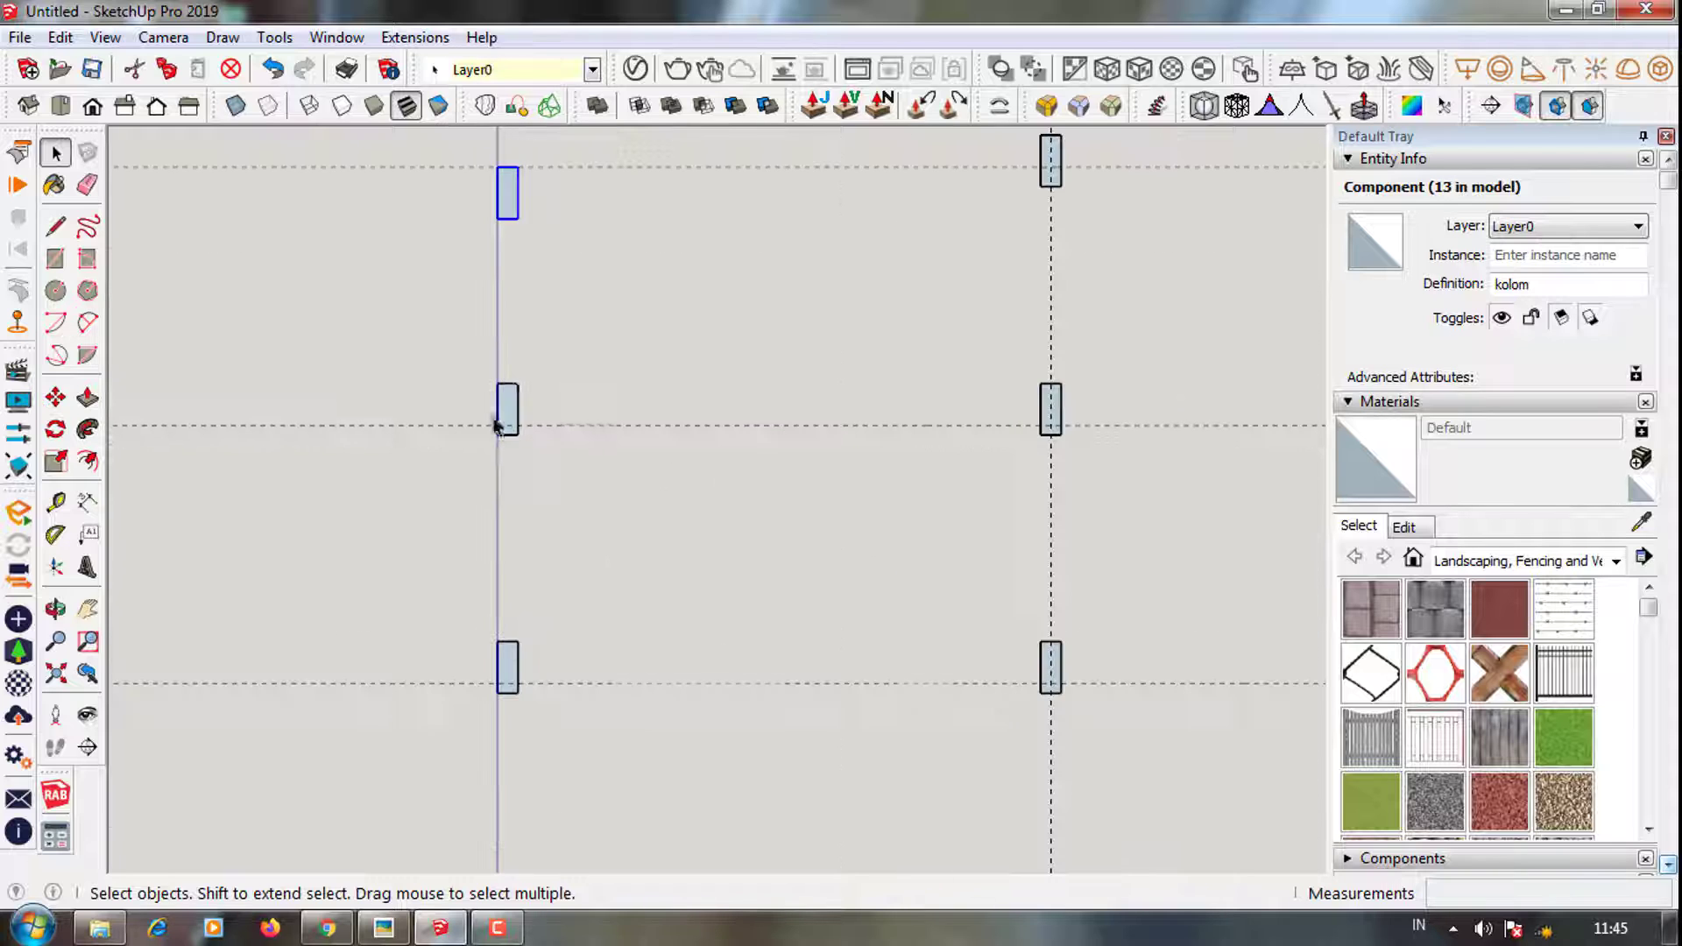
{"action": "left_click", "coordinate": [497, 410]}
{"action": "scroll", "coordinate": [495, 411], "scroll_direction": "up", "scroll_amount": 2}
{"action": "scroll", "coordinate": [465, 374], "scroll_direction": "down", "scroll_amount": 1}
{"action": "scroll", "coordinate": [466, 375], "scroll_direction": "down", "scroll_amount": 3}
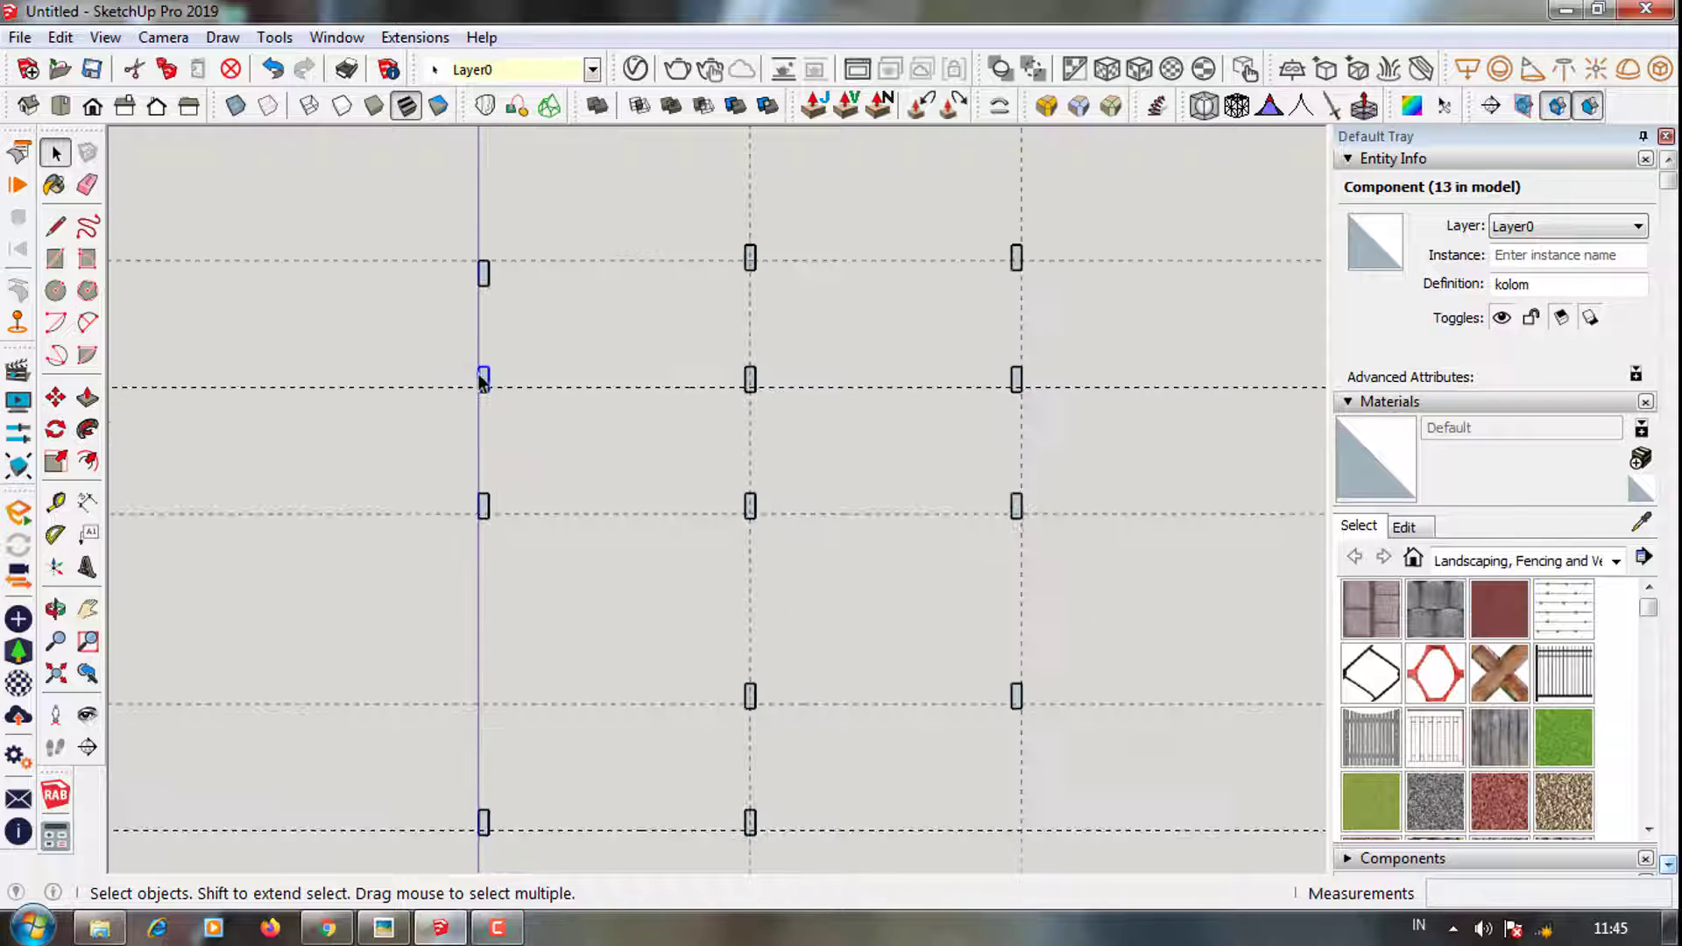
{"action": "scroll", "coordinate": [800, 225], "scroll_direction": "up", "scroll_amount": 2}
{"action": "left_click_drag", "start_coordinate": [684, 209], "coordinate": [780, 342]}
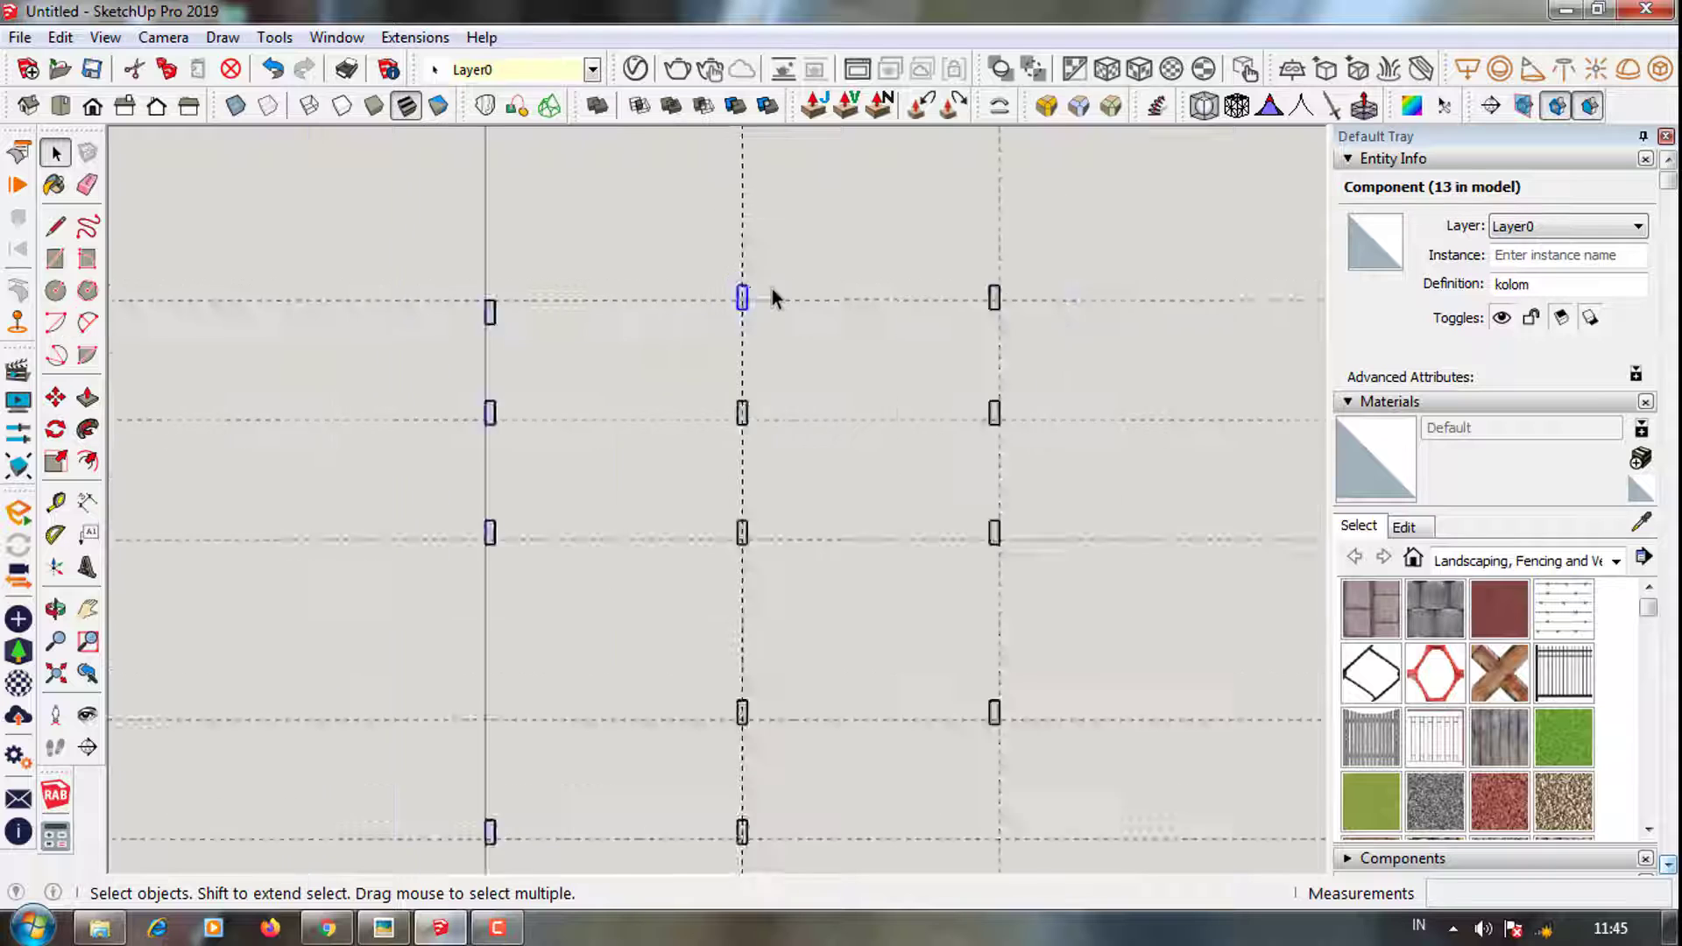
{"action": "scroll", "coordinate": [780, 316], "scroll_direction": "down", "scroll_amount": 1}
{"action": "scroll", "coordinate": [760, 278], "scroll_direction": "up", "scroll_amount": 4}
{"action": "left_click", "coordinate": [55, 398]}
{"action": "scroll", "coordinate": [702, 289], "scroll_direction": "up", "scroll_amount": 2}
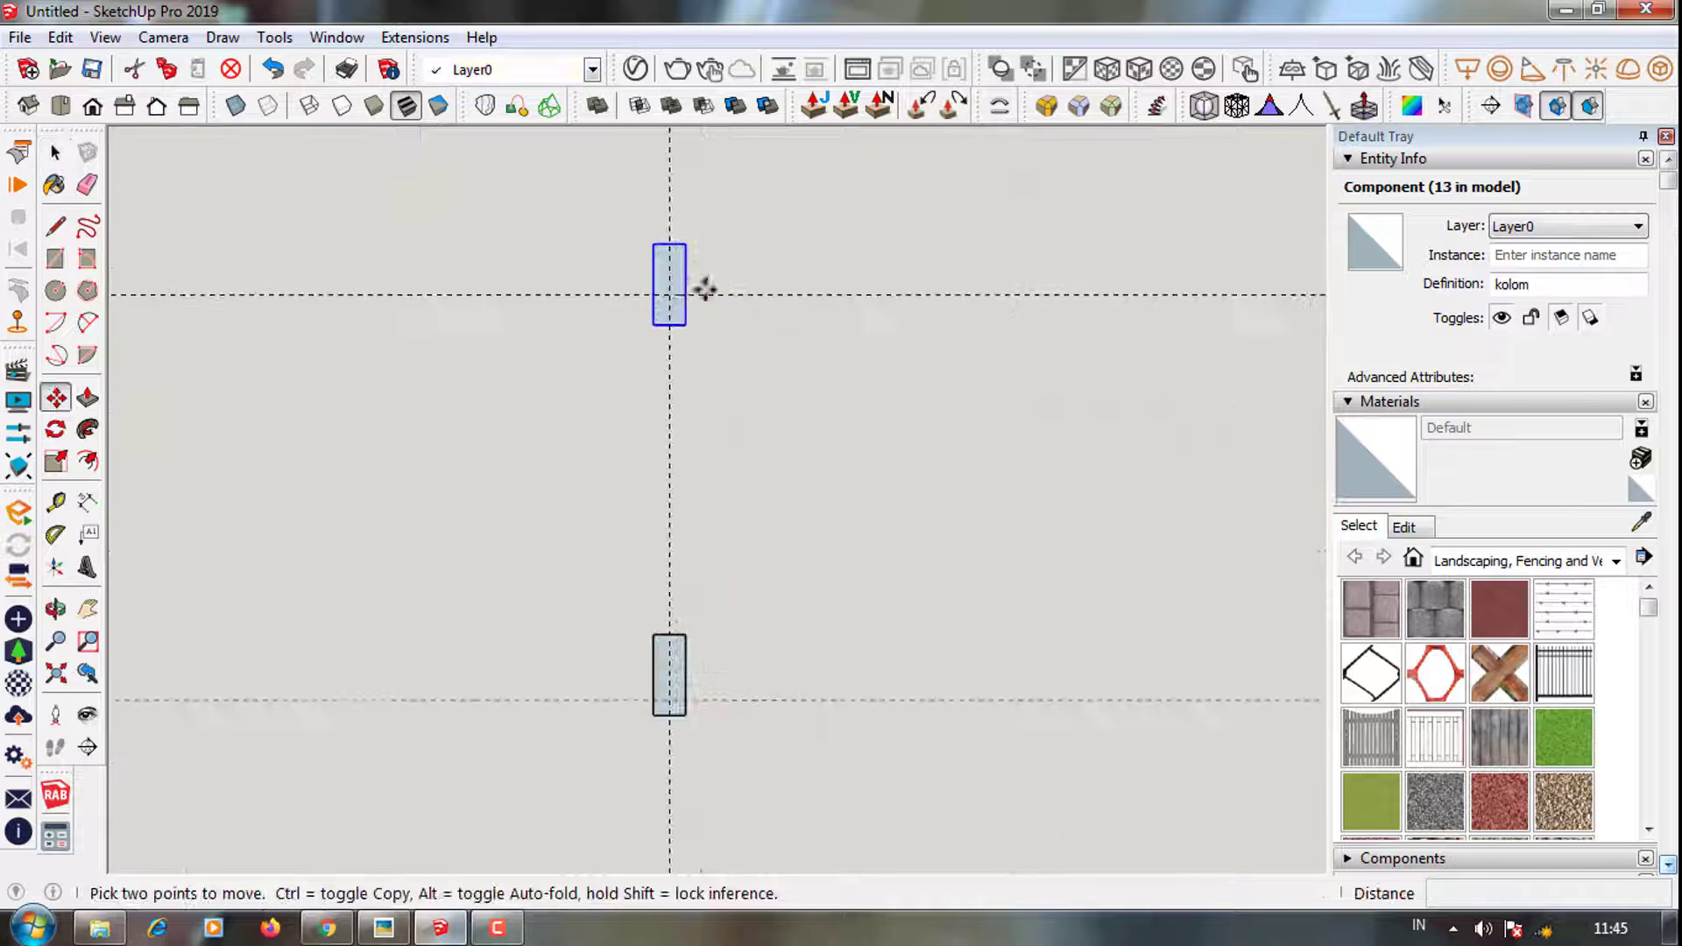
{"action": "scroll", "coordinate": [672, 327], "scroll_direction": "up", "scroll_amount": 1}
{"action": "left_click", "coordinate": [672, 327]}
{"action": "left_click", "coordinate": [788, 282]}
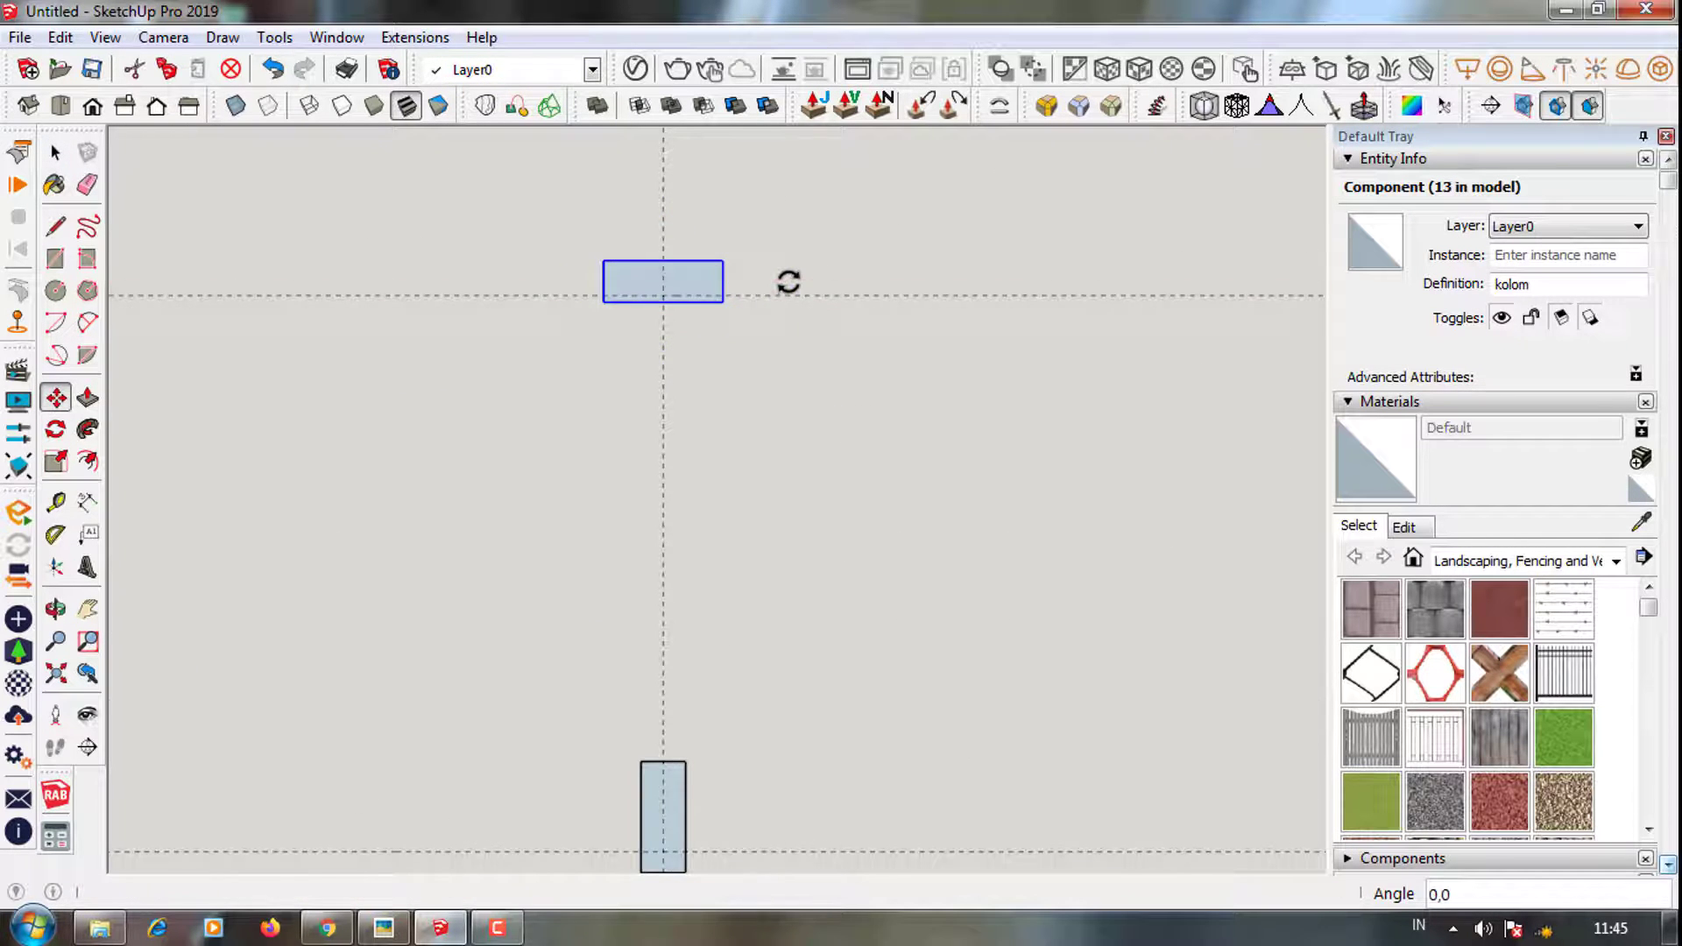
{"action": "left_click", "coordinate": [654, 251]}
{"action": "scroll", "coordinate": [646, 202], "scroll_direction": "down", "scroll_amount": 4}
{"action": "key", "text": "space"}
Select the top crosswise column and start moving it to make a copy
{"action": "left_click", "coordinate": [635, 455]}
{"action": "scroll", "coordinate": [655, 386], "scroll_direction": "down", "scroll_amount": 2}
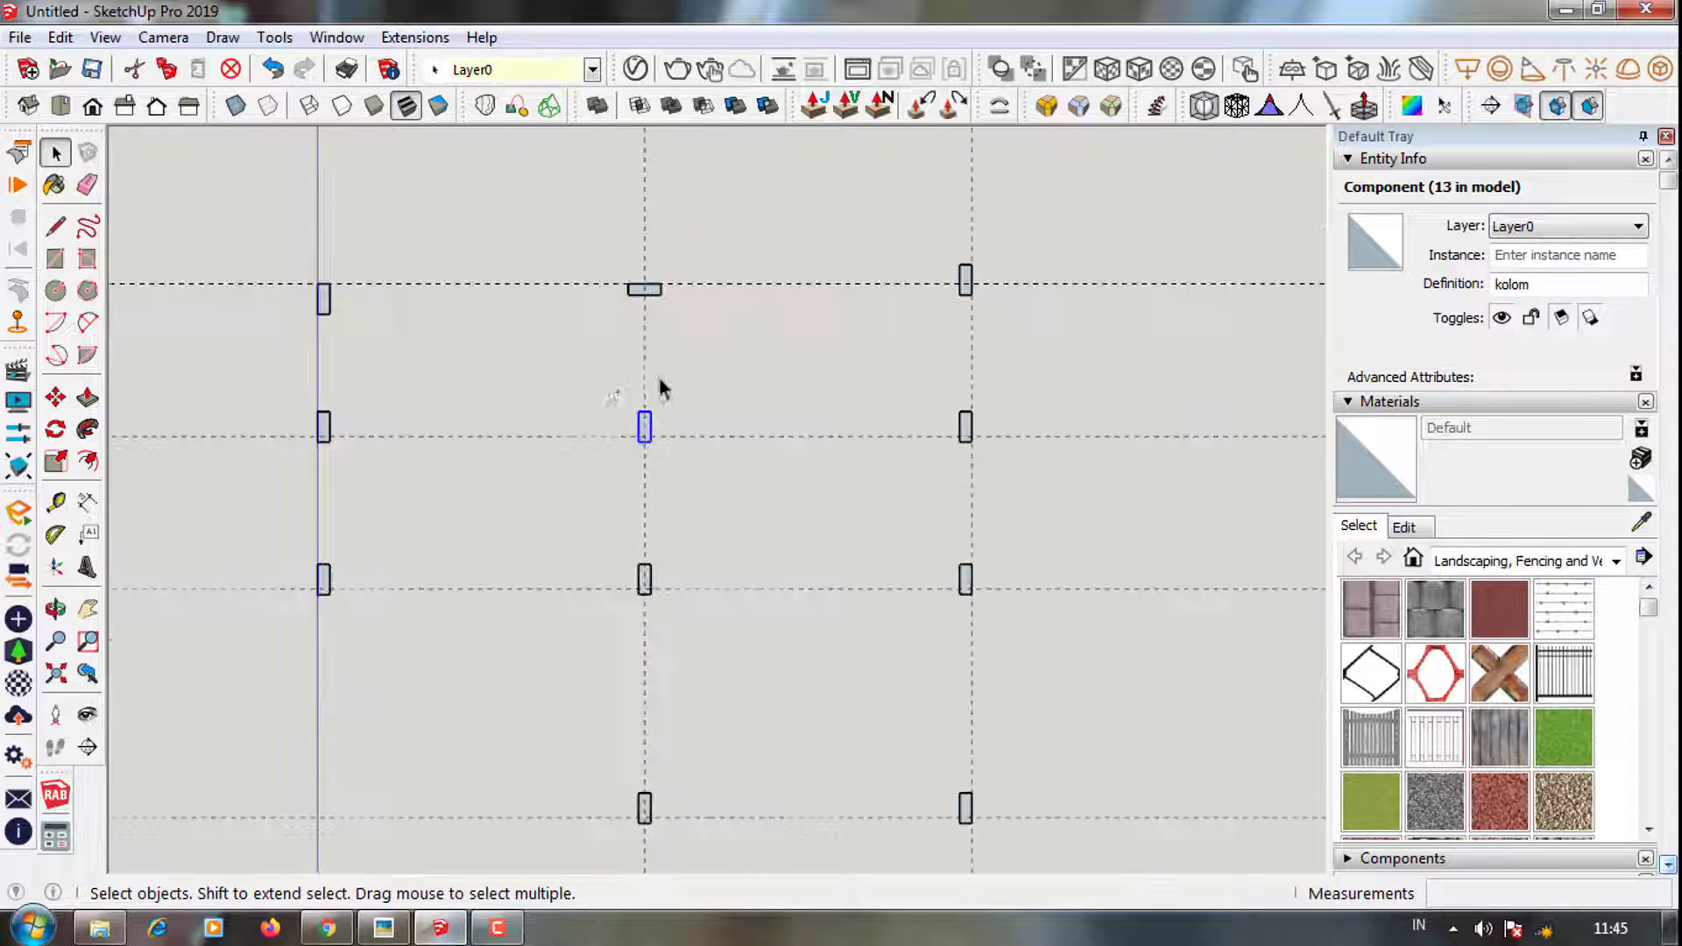
{"action": "scroll", "coordinate": [605, 383], "scroll_direction": "down", "scroll_amount": 1}
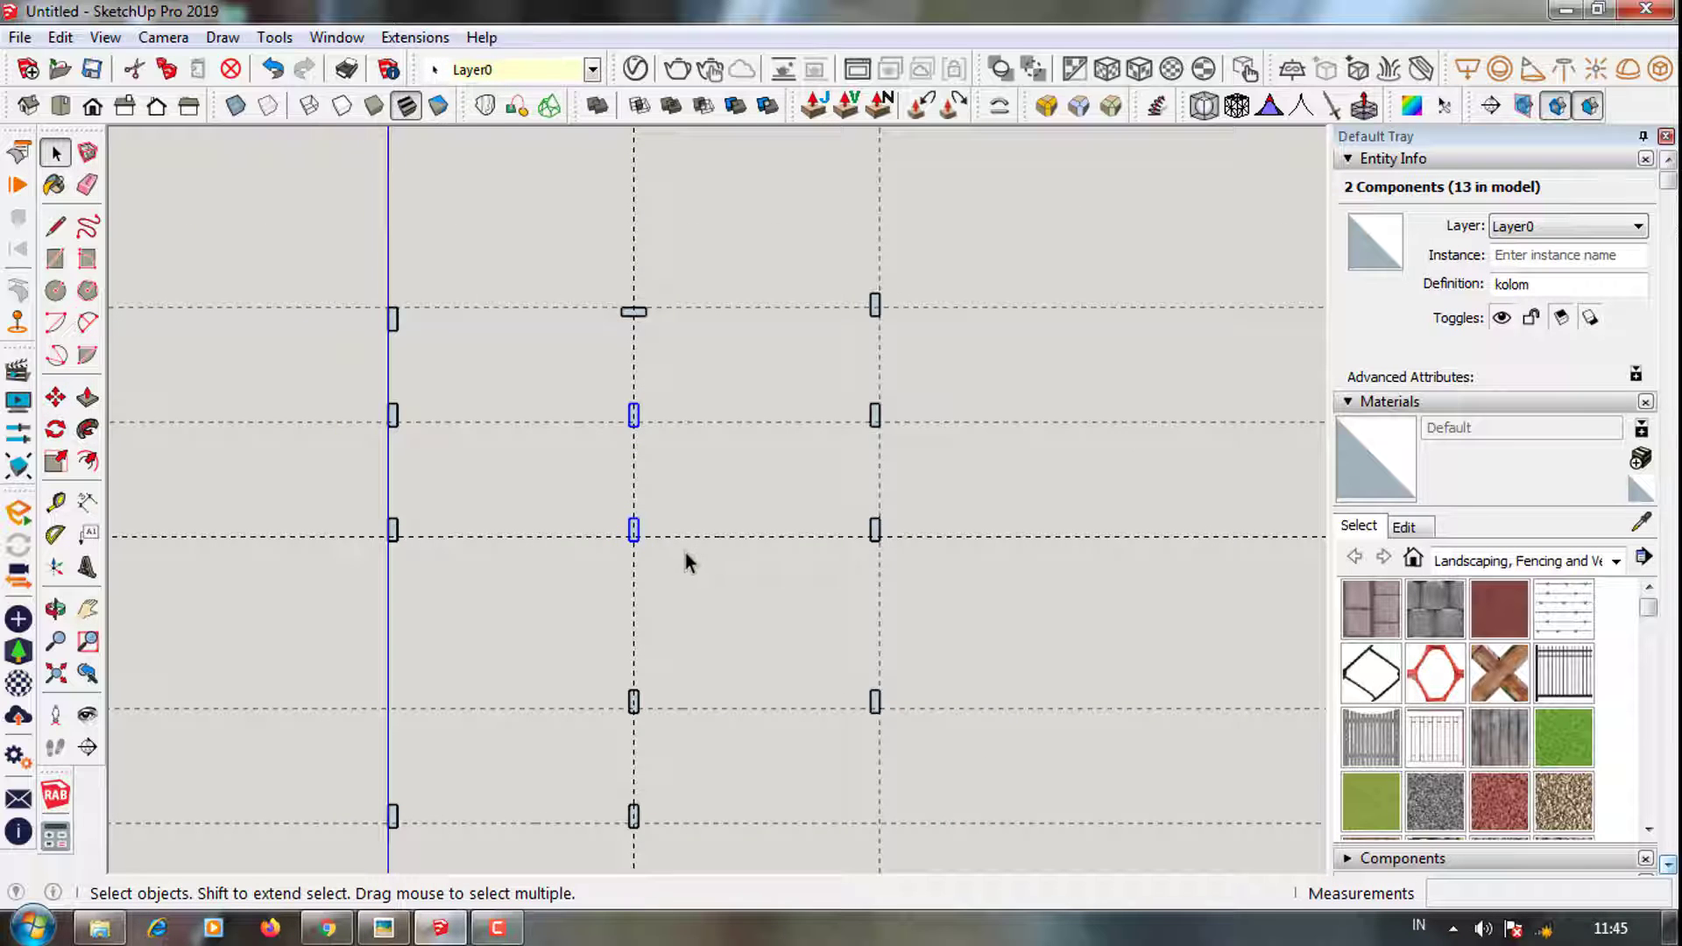
{"action": "scroll", "coordinate": [647, 464], "scroll_direction": "up", "scroll_amount": 1}
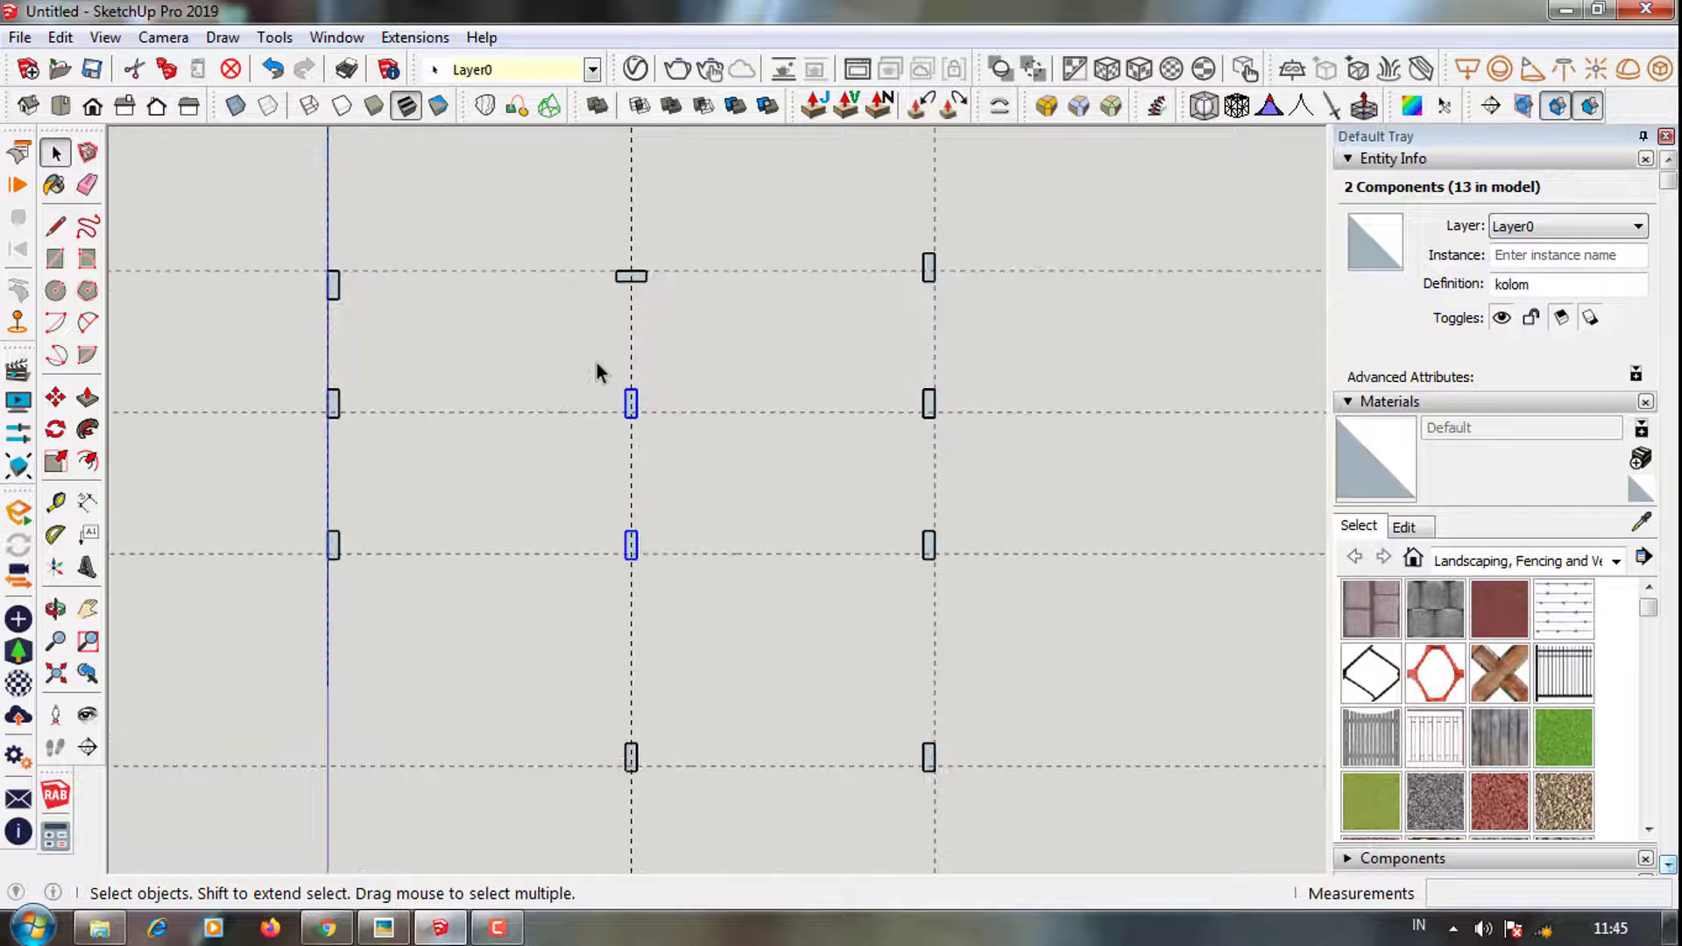
{"action": "left_click", "coordinate": [642, 277]}
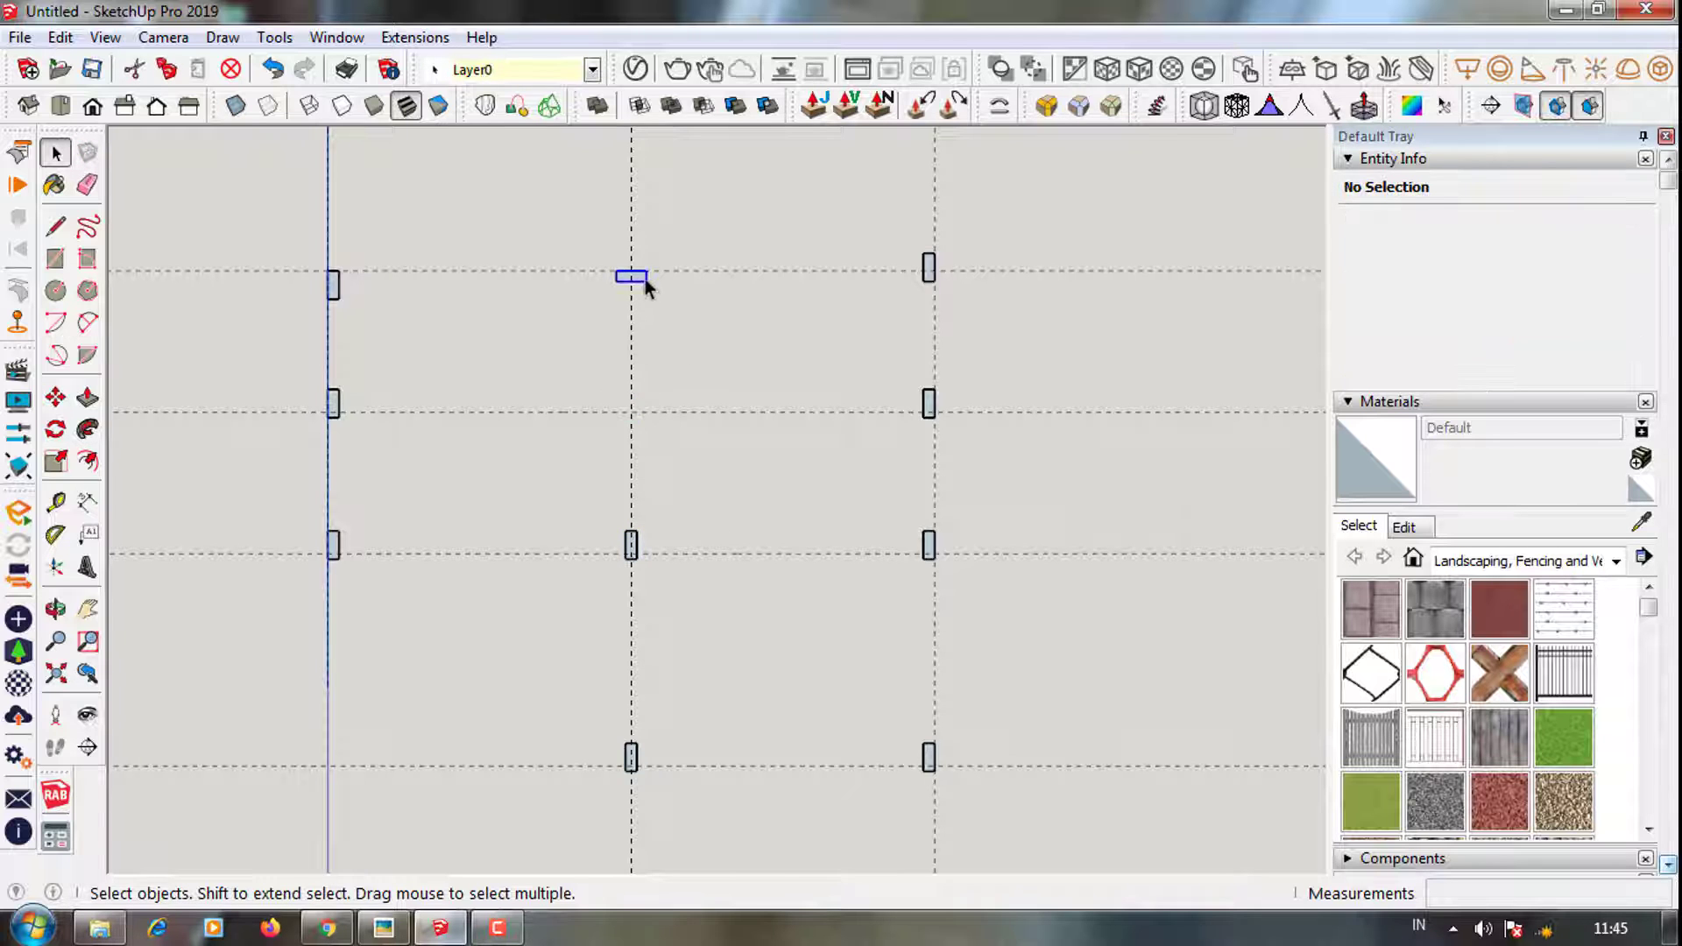
{"action": "key", "text": "m"}
{"action": "scroll", "coordinate": [644, 278], "scroll_direction": "up", "scroll_amount": 3}
Place a thirteenth column copy and shift the top-right column down in line with its row
{"action": "left_click", "coordinate": [644, 277]}
{"action": "key", "text": "ctrl"}
{"action": "scroll", "coordinate": [640, 526], "scroll_direction": "down", "scroll_amount": 3}
{"action": "left_click", "coordinate": [639, 542]}
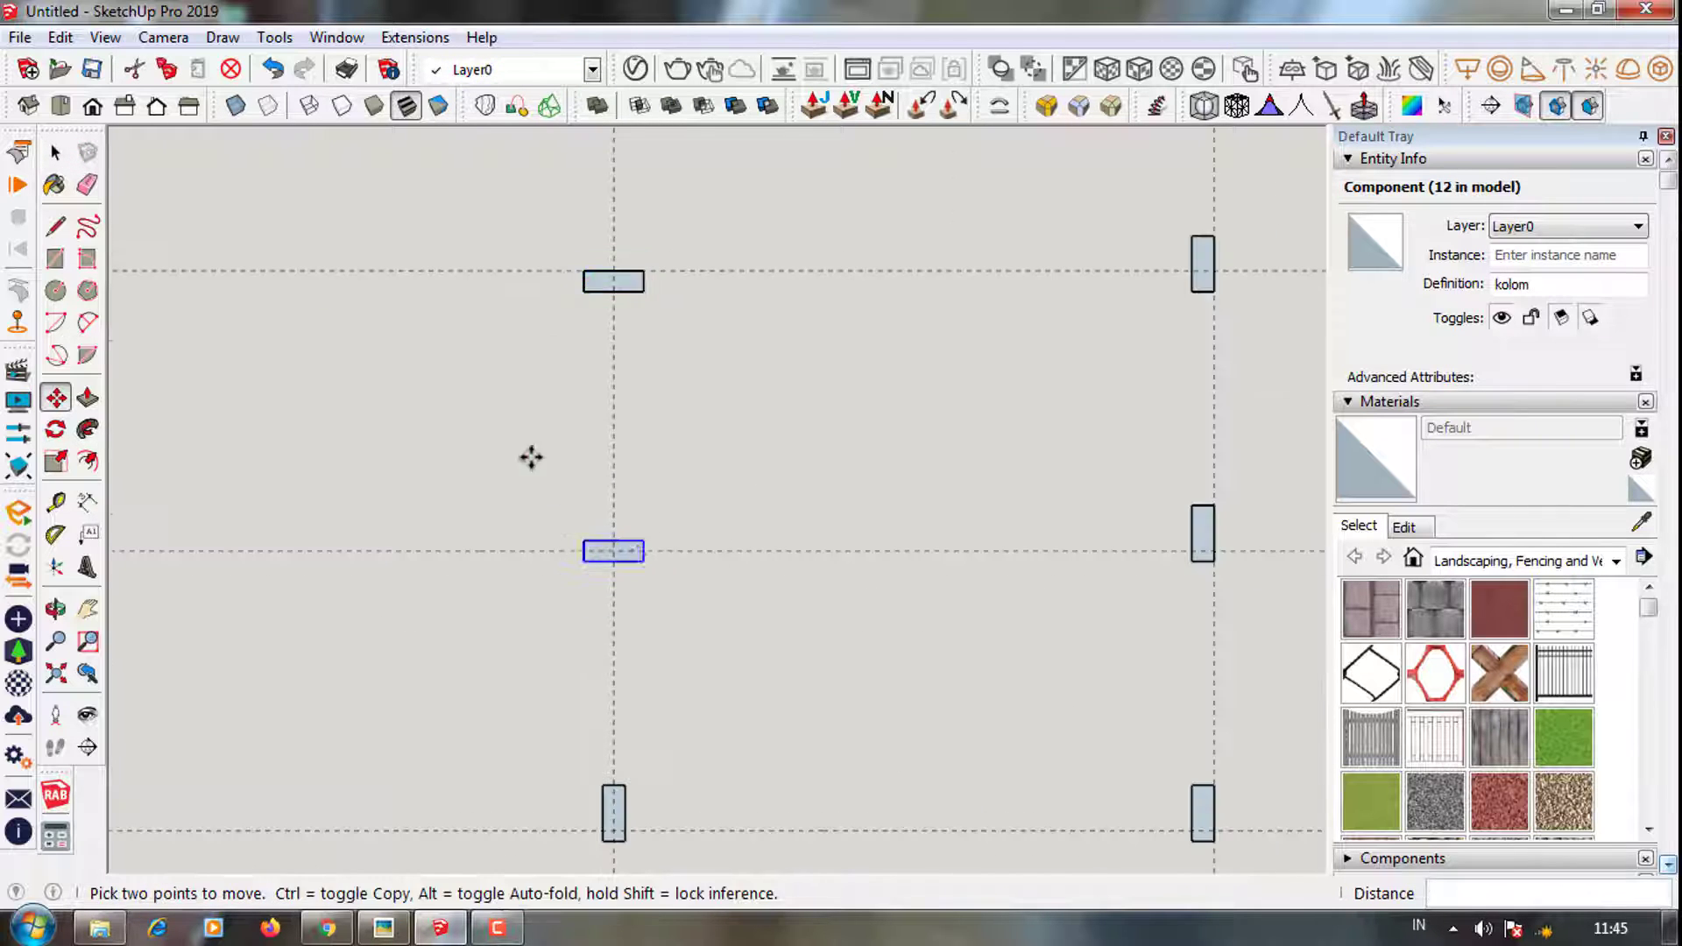
{"action": "key", "text": "space"}
{"action": "left_click", "coordinate": [959, 348]}
{"action": "key", "text": "m"}
{"action": "scroll", "coordinate": [969, 323], "scroll_direction": "up", "scroll_amount": 3}
{"action": "left_click_drag", "start_coordinate": [969, 323], "coordinate": [961, 353]}
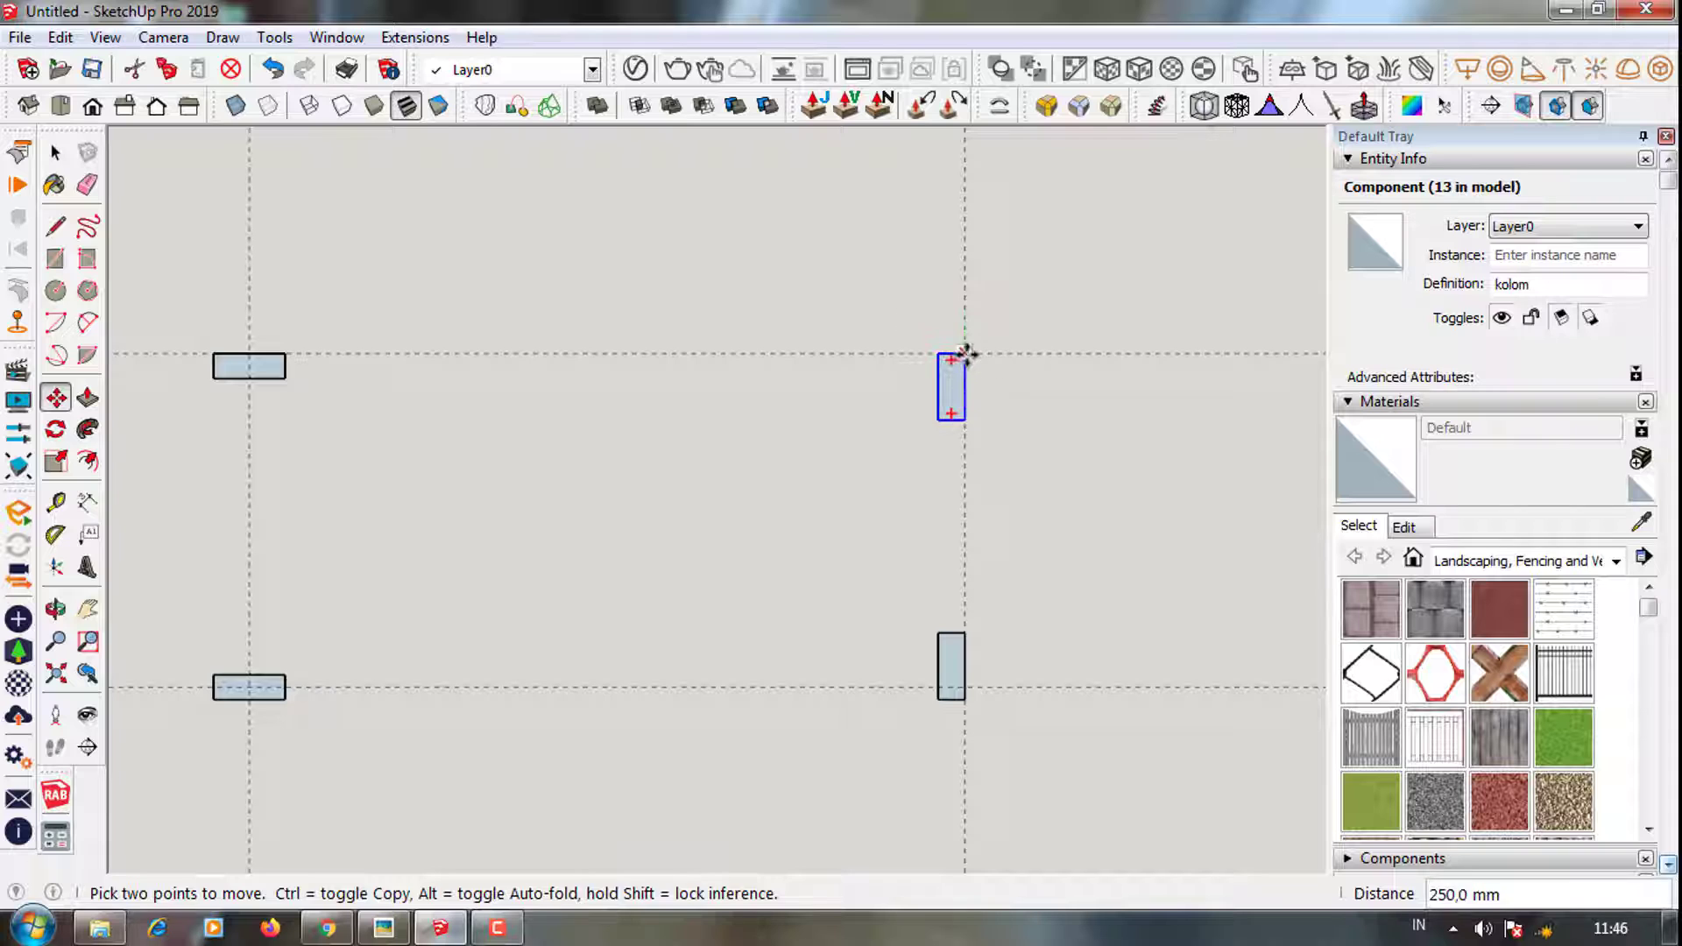
{"action": "key", "text": "space"}
{"action": "scroll", "coordinate": [887, 462], "scroll_direction": "down", "scroll_amount": 3}
{"action": "scroll", "coordinate": [887, 461], "scroll_direction": "down", "scroll_amount": 2}
Move the left-middle and right-middle columns together onto the middle guide line
{"action": "left_click", "coordinate": [373, 488]}
{"action": "left_click", "coordinate": [914, 488], "text": "shift"}
{"action": "scroll", "coordinate": [911, 480], "scroll_direction": "up", "scroll_amount": 1}
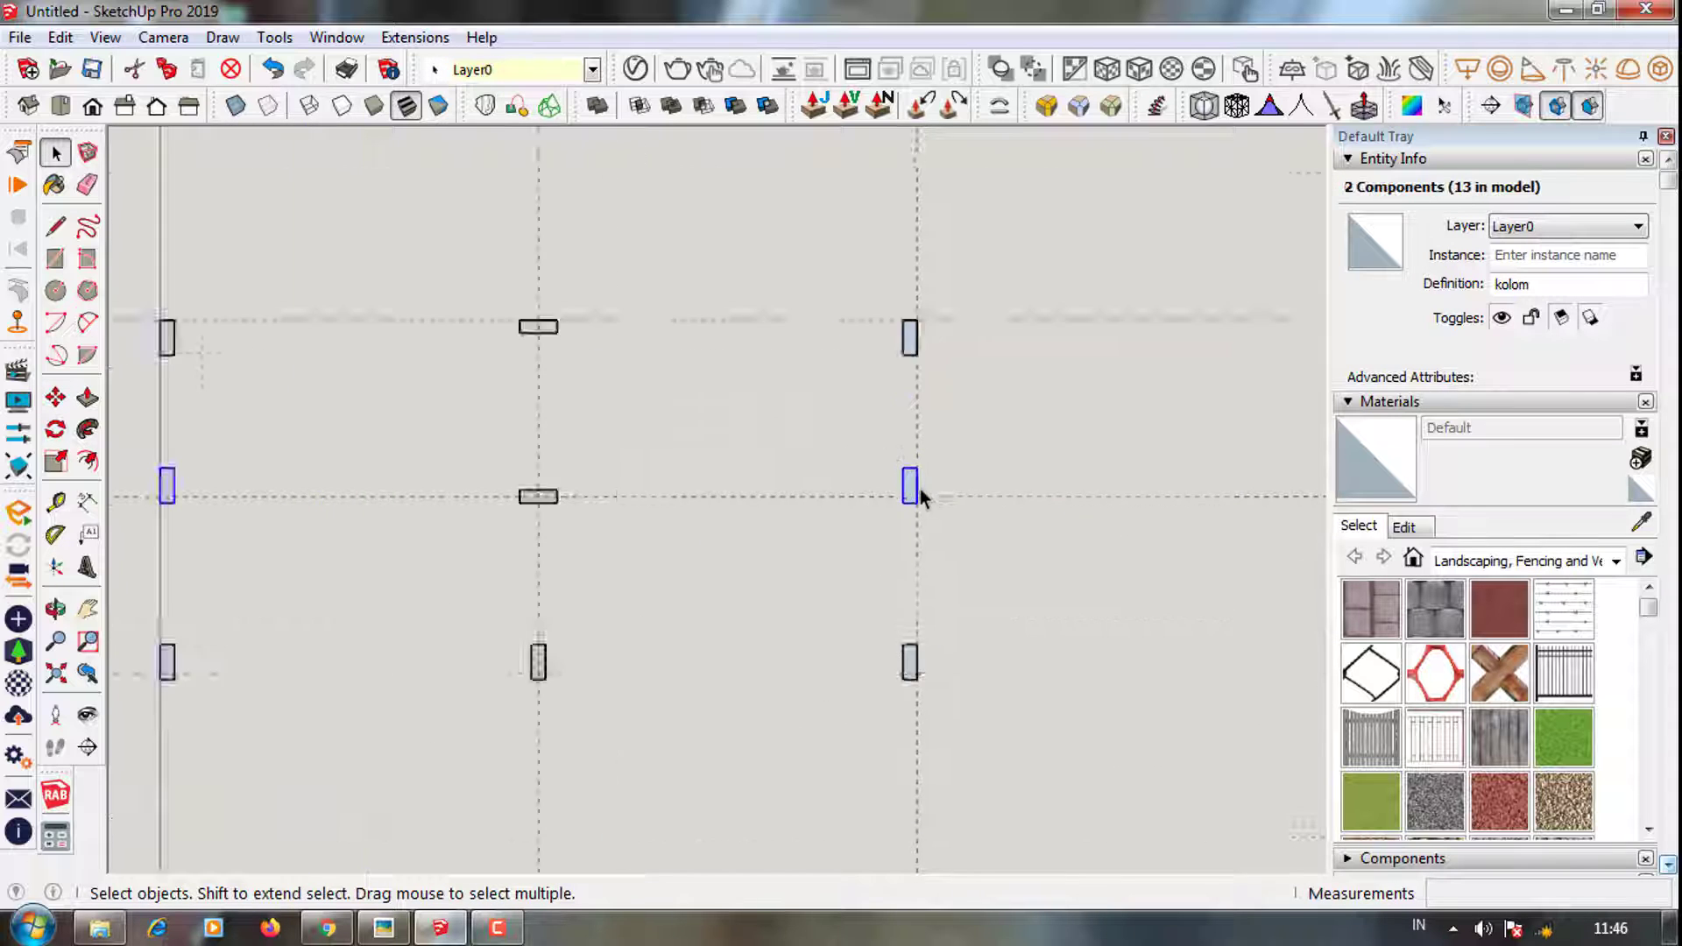
{"action": "key", "text": "m"}
{"action": "scroll", "coordinate": [911, 451], "scroll_direction": "up", "scroll_amount": 2}
{"action": "scroll", "coordinate": [911, 451], "scroll_direction": "up", "scroll_amount": 2}
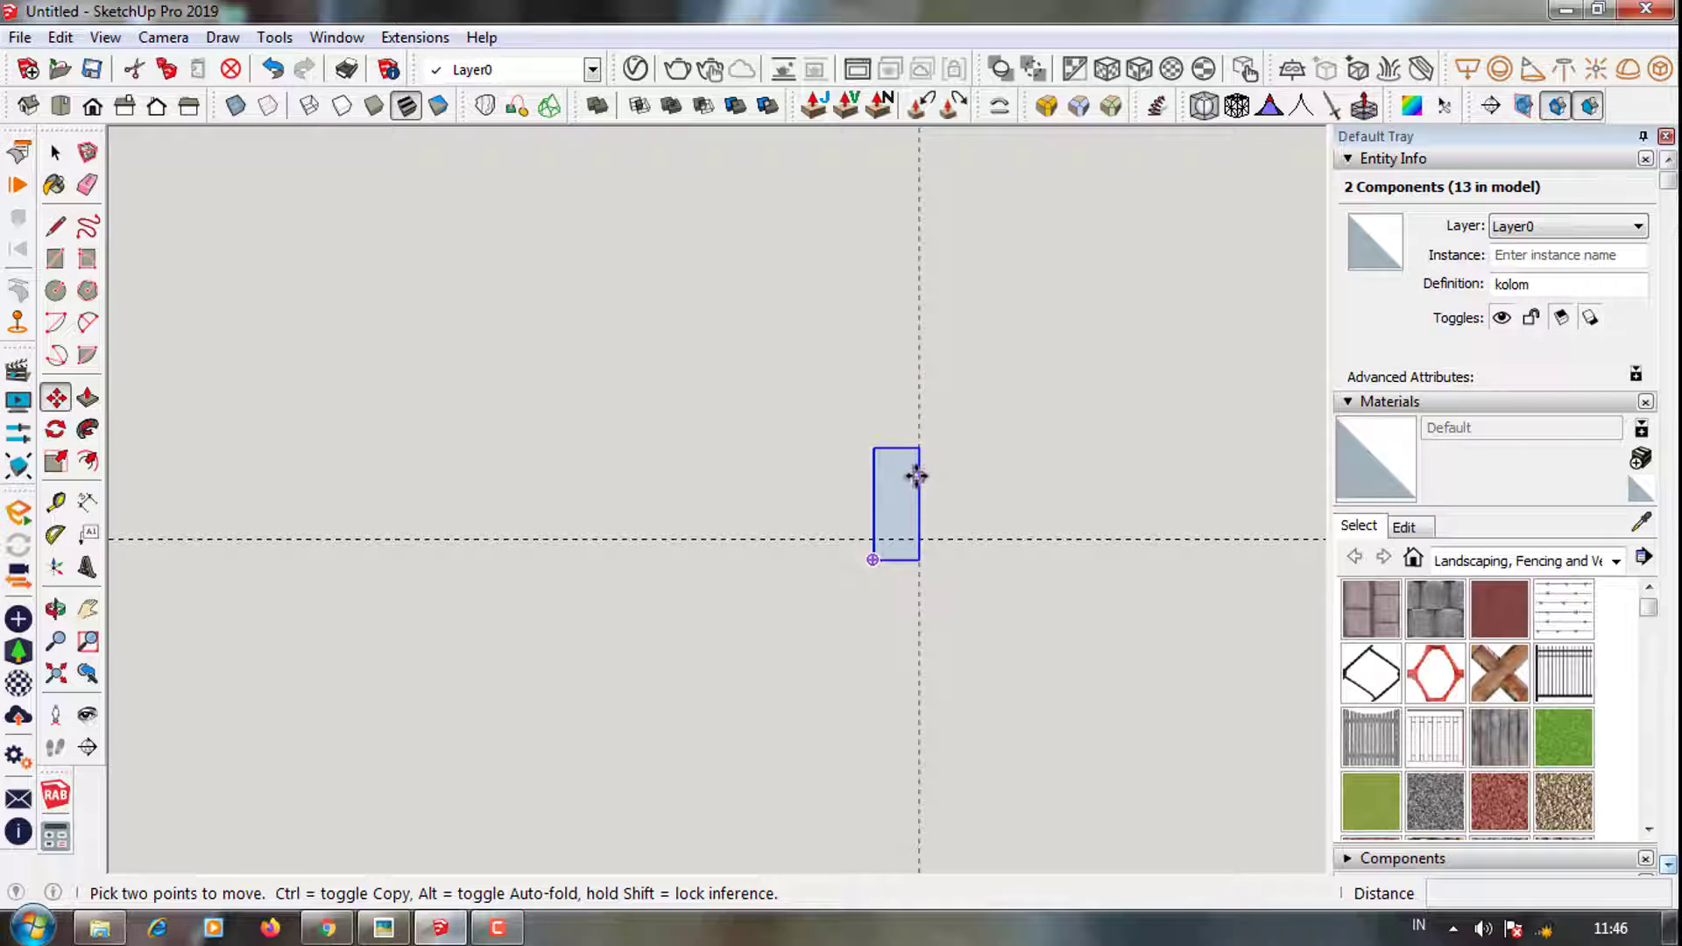
{"action": "left_click", "coordinate": [916, 475]}
{"action": "scroll", "coordinate": [341, 590], "scroll_direction": "down", "scroll_amount": 3}
{"action": "scroll", "coordinate": [248, 533], "scroll_direction": "up", "scroll_amount": 3}
{"action": "scroll", "coordinate": [593, 465], "scroll_direction": "down", "scroll_amount": 1}
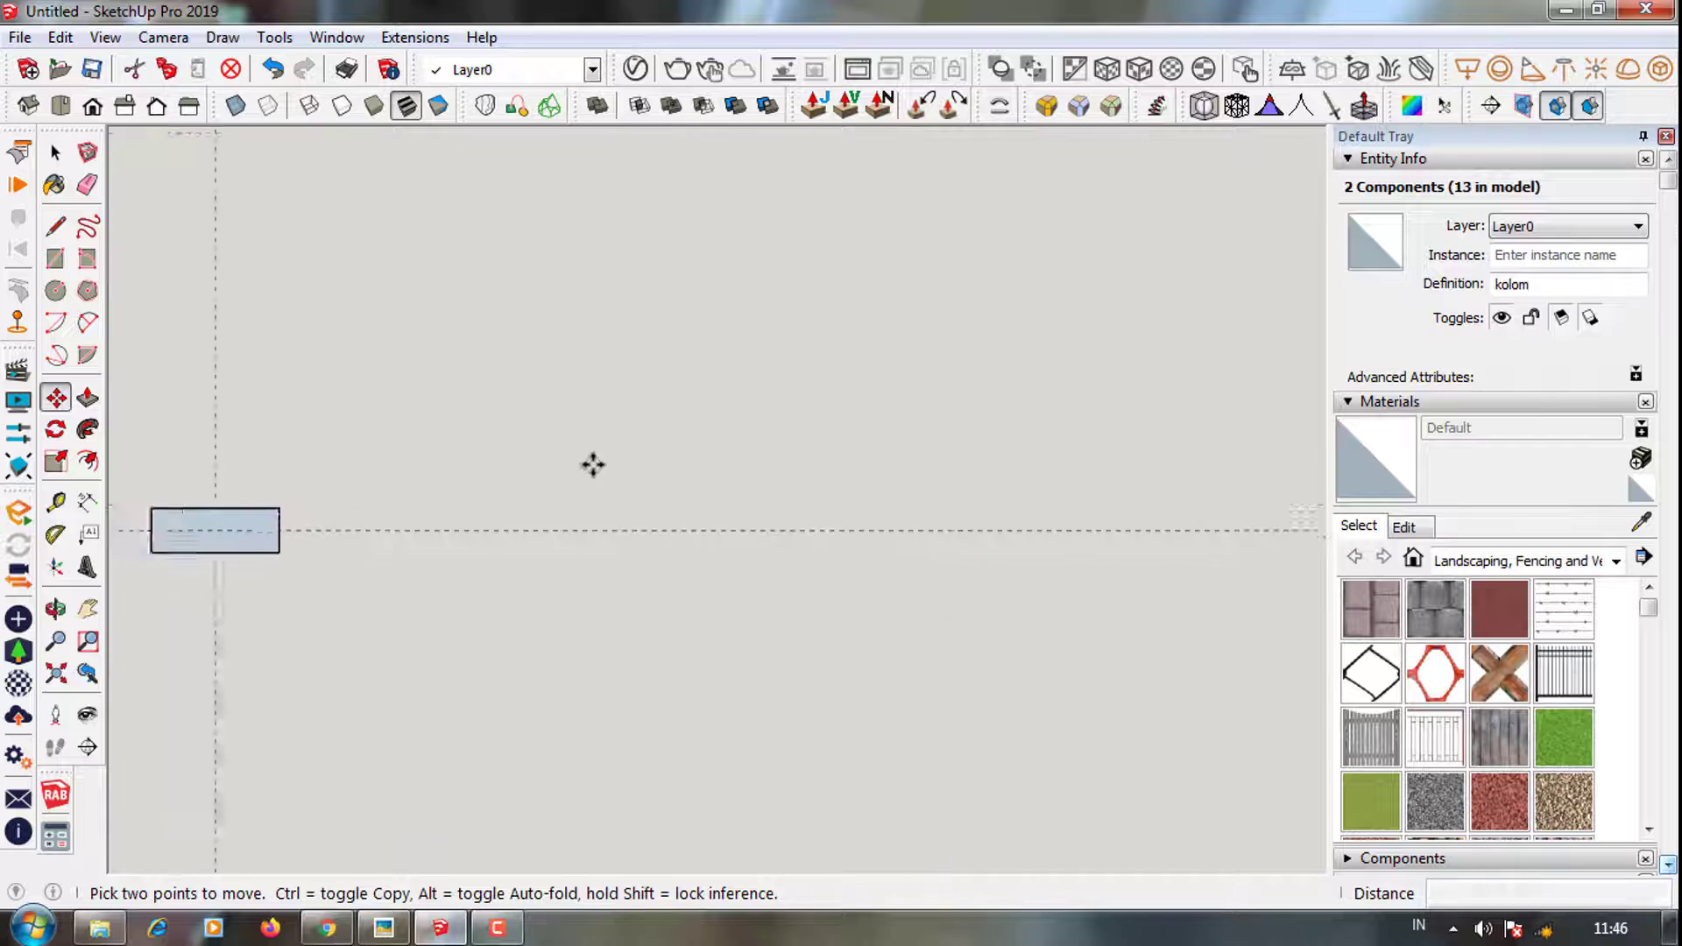
{"action": "scroll", "coordinate": [593, 464], "scroll_direction": "down", "scroll_amount": 3}
{"action": "key", "text": "space"}
{"action": "scroll", "coordinate": [946, 424], "scroll_direction": "down", "scroll_amount": 1}
{"action": "scroll", "coordinate": [911, 670], "scroll_direction": "up", "scroll_amount": 1}
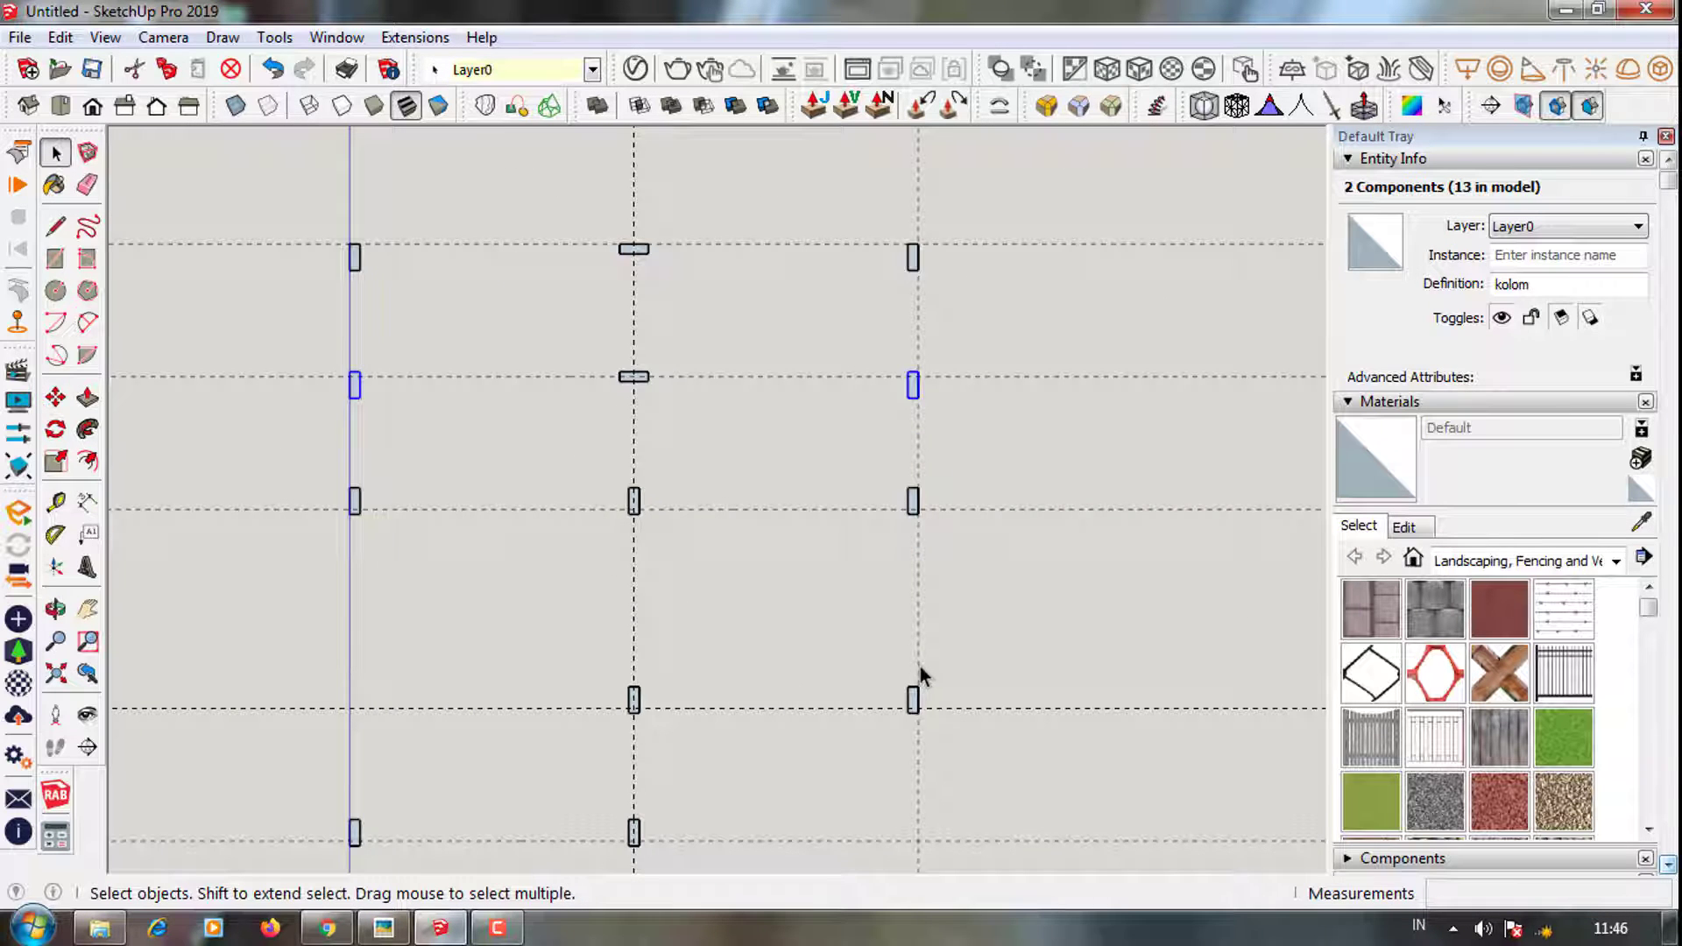
{"action": "scroll", "coordinate": [832, 727], "scroll_direction": "down", "scroll_amount": 2}
{"action": "scroll", "coordinate": [740, 795], "scroll_direction": "up", "scroll_amount": 3}
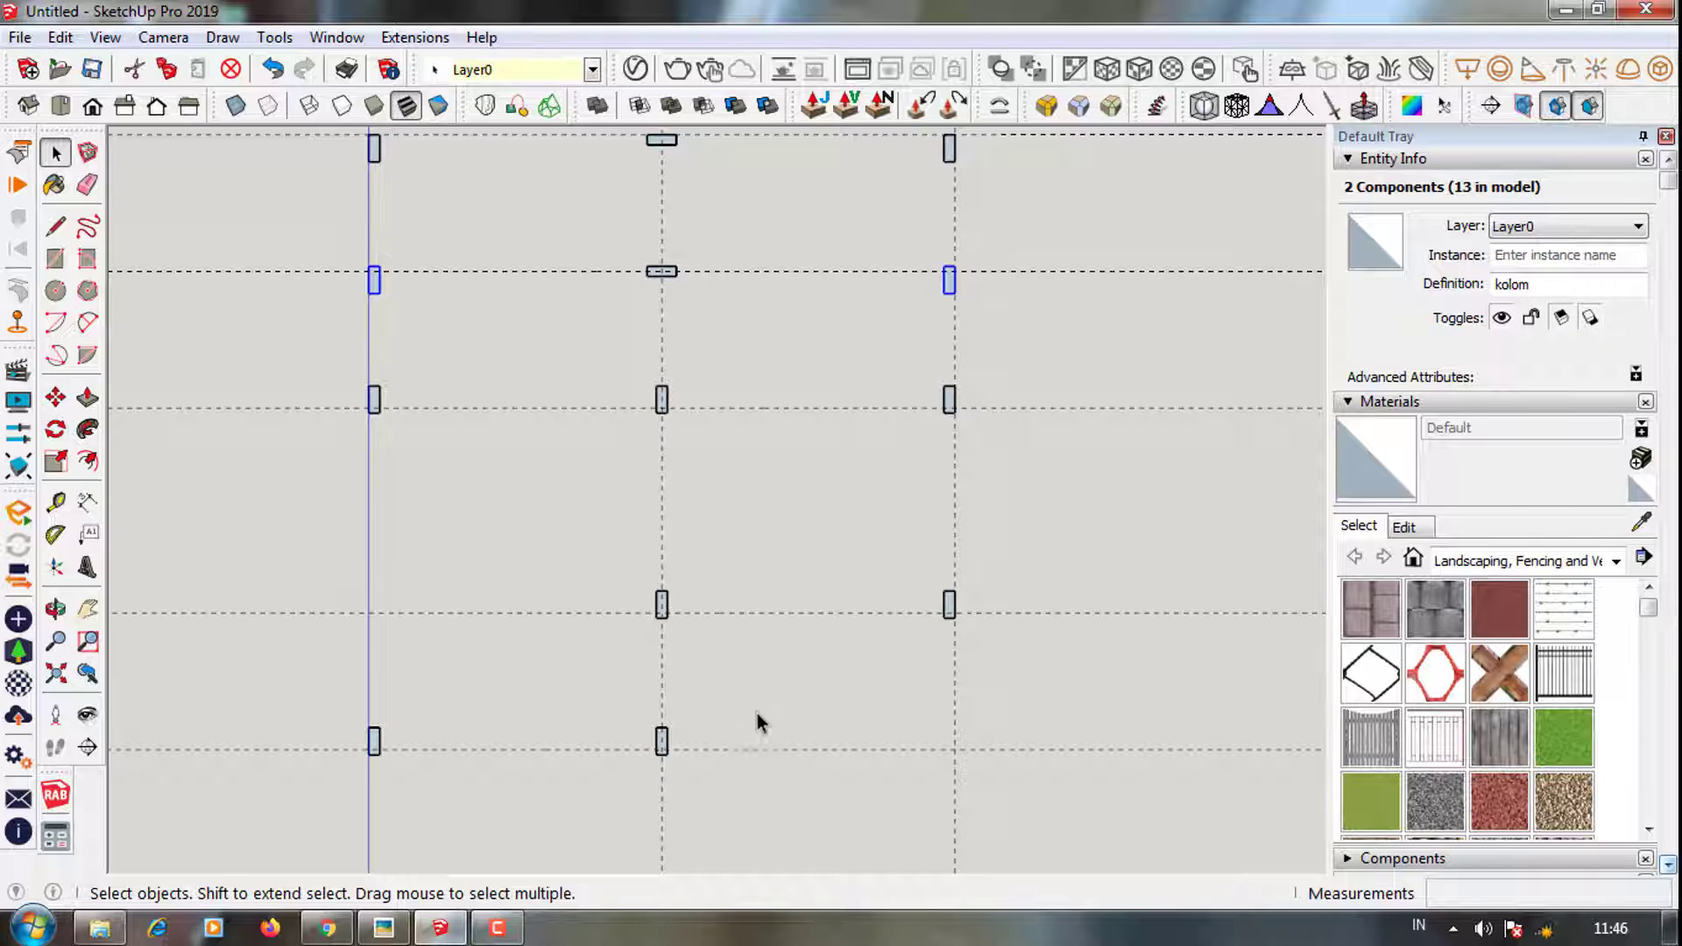
{"action": "scroll", "coordinate": [745, 700], "scroll_direction": "down", "scroll_amount": 1}
{"action": "scroll", "coordinate": [718, 451], "scroll_direction": "up", "scroll_amount": 3}
{"action": "scroll", "coordinate": [714, 465], "scroll_direction": "down", "scroll_amount": 3}
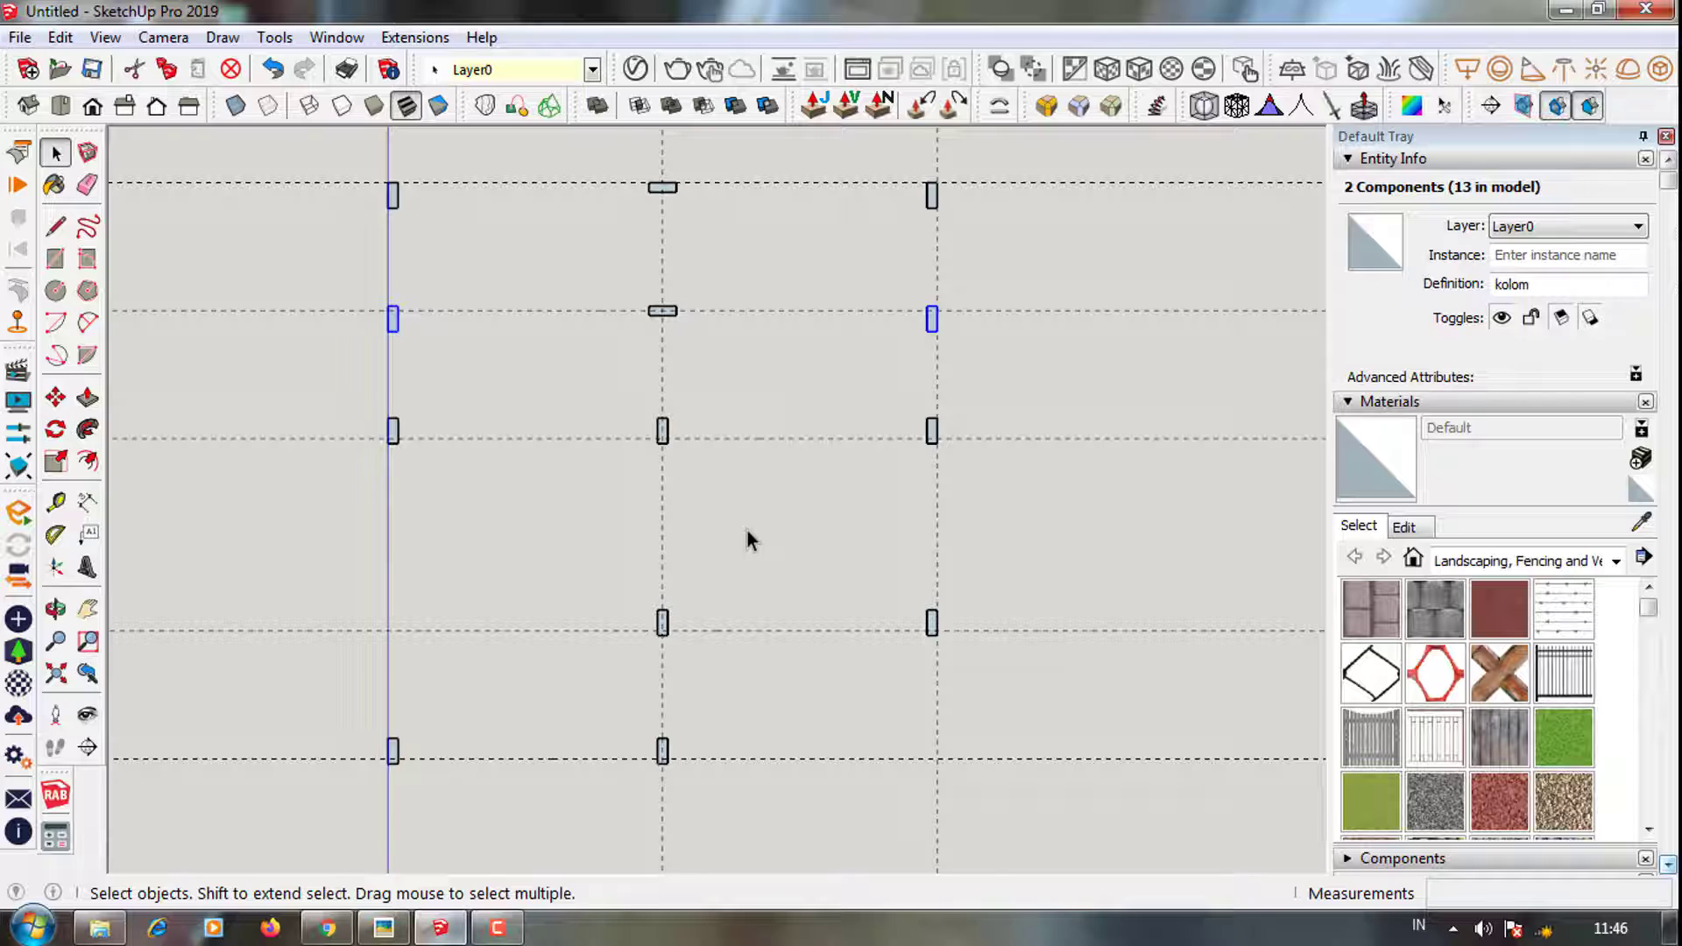
{"action": "scroll", "coordinate": [748, 529], "scroll_direction": "down", "scroll_amount": 1}
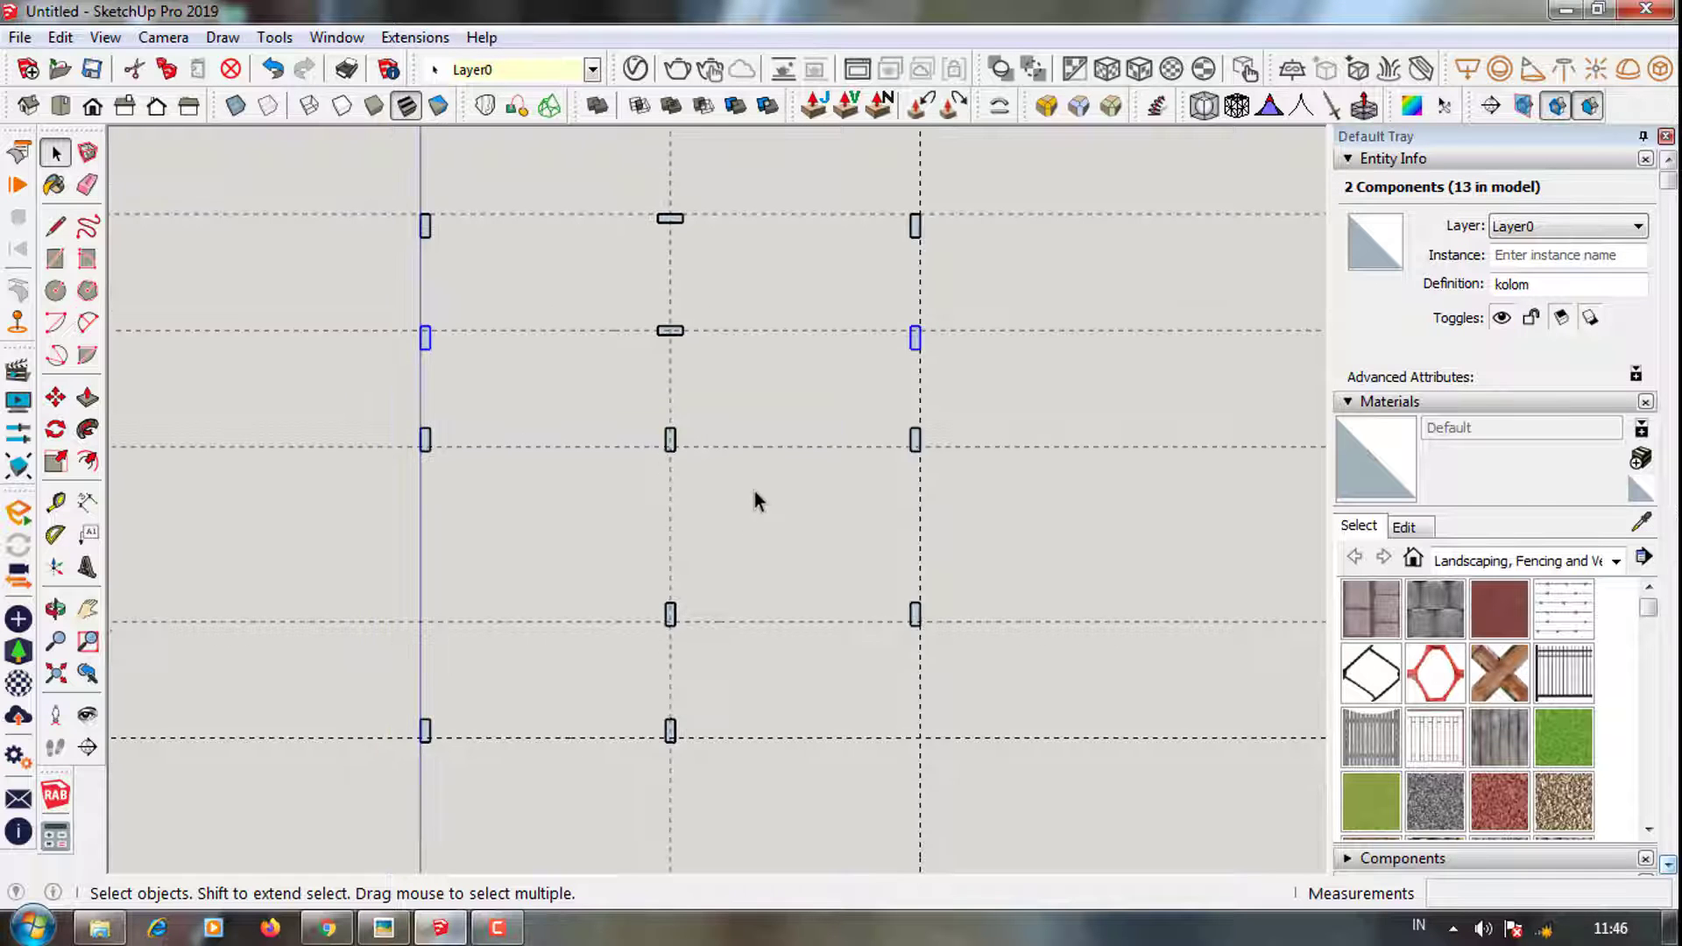
{"action": "scroll", "coordinate": [744, 480], "scroll_direction": "up", "scroll_amount": 1}
Check the middle column's position on the grid, then clear the selection
{"action": "left_click_drag", "start_coordinate": [620, 380], "coordinate": [692, 483]}
{"action": "scroll", "coordinate": [781, 517], "scroll_direction": "up", "scroll_amount": 2}
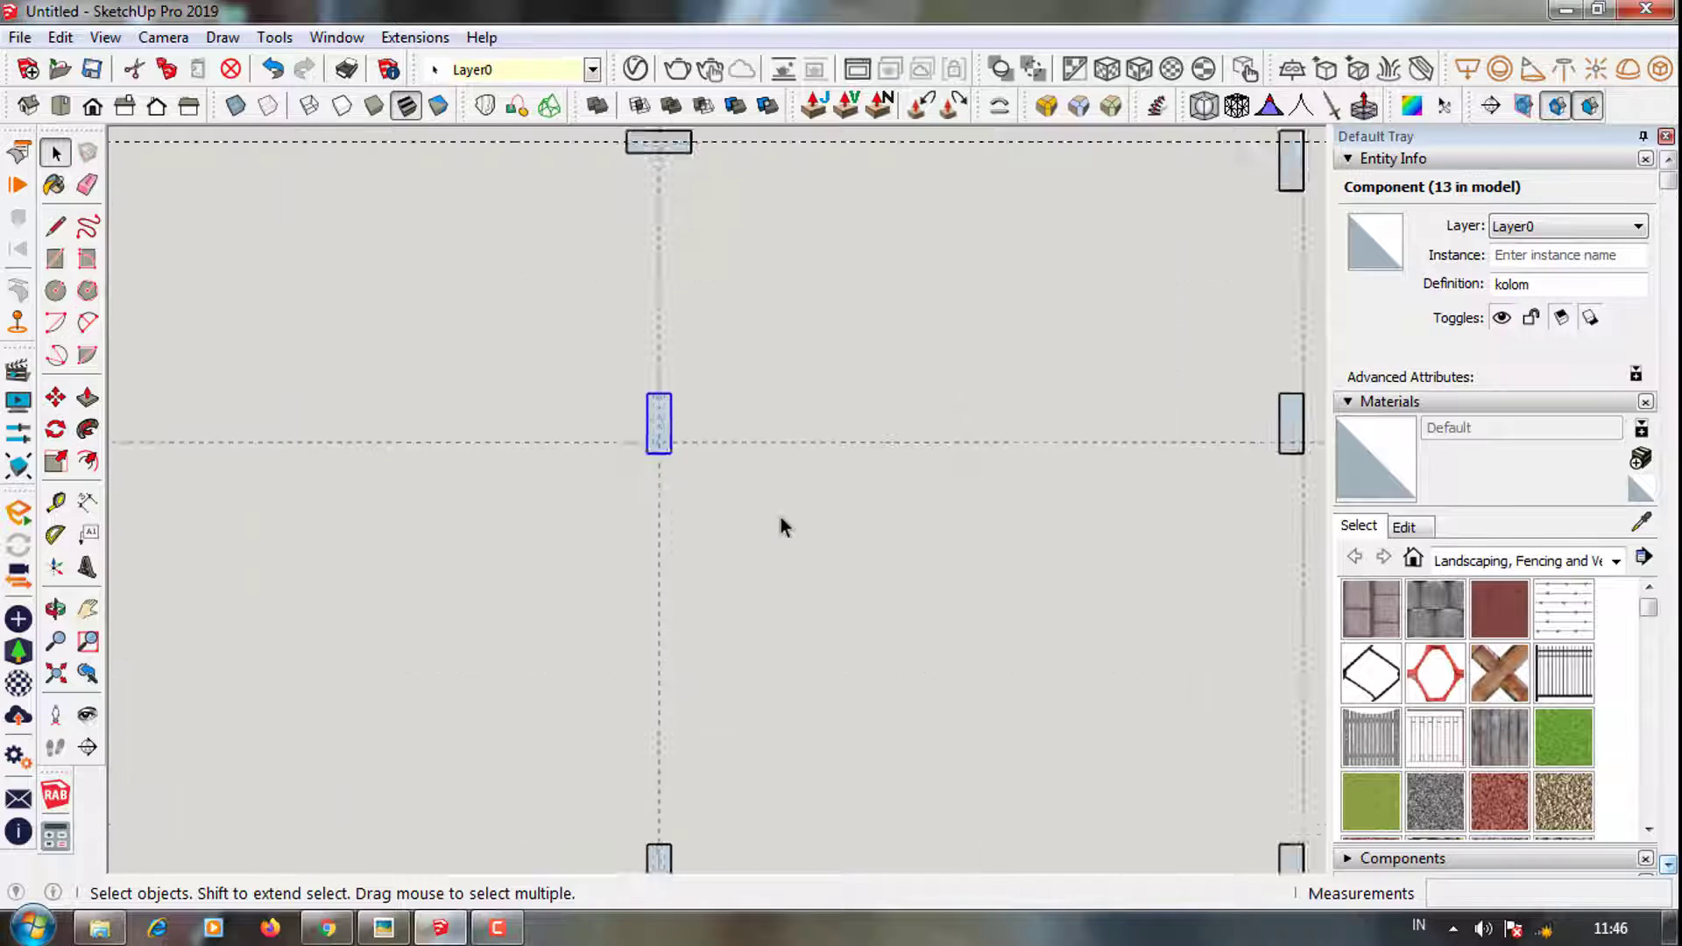
{"action": "scroll", "coordinate": [723, 458], "scroll_direction": "down", "scroll_amount": 1}
{"action": "scroll", "coordinate": [743, 451], "scroll_direction": "down", "scroll_amount": 1}
{"action": "scroll", "coordinate": [980, 701], "scroll_direction": "up", "scroll_amount": 1}
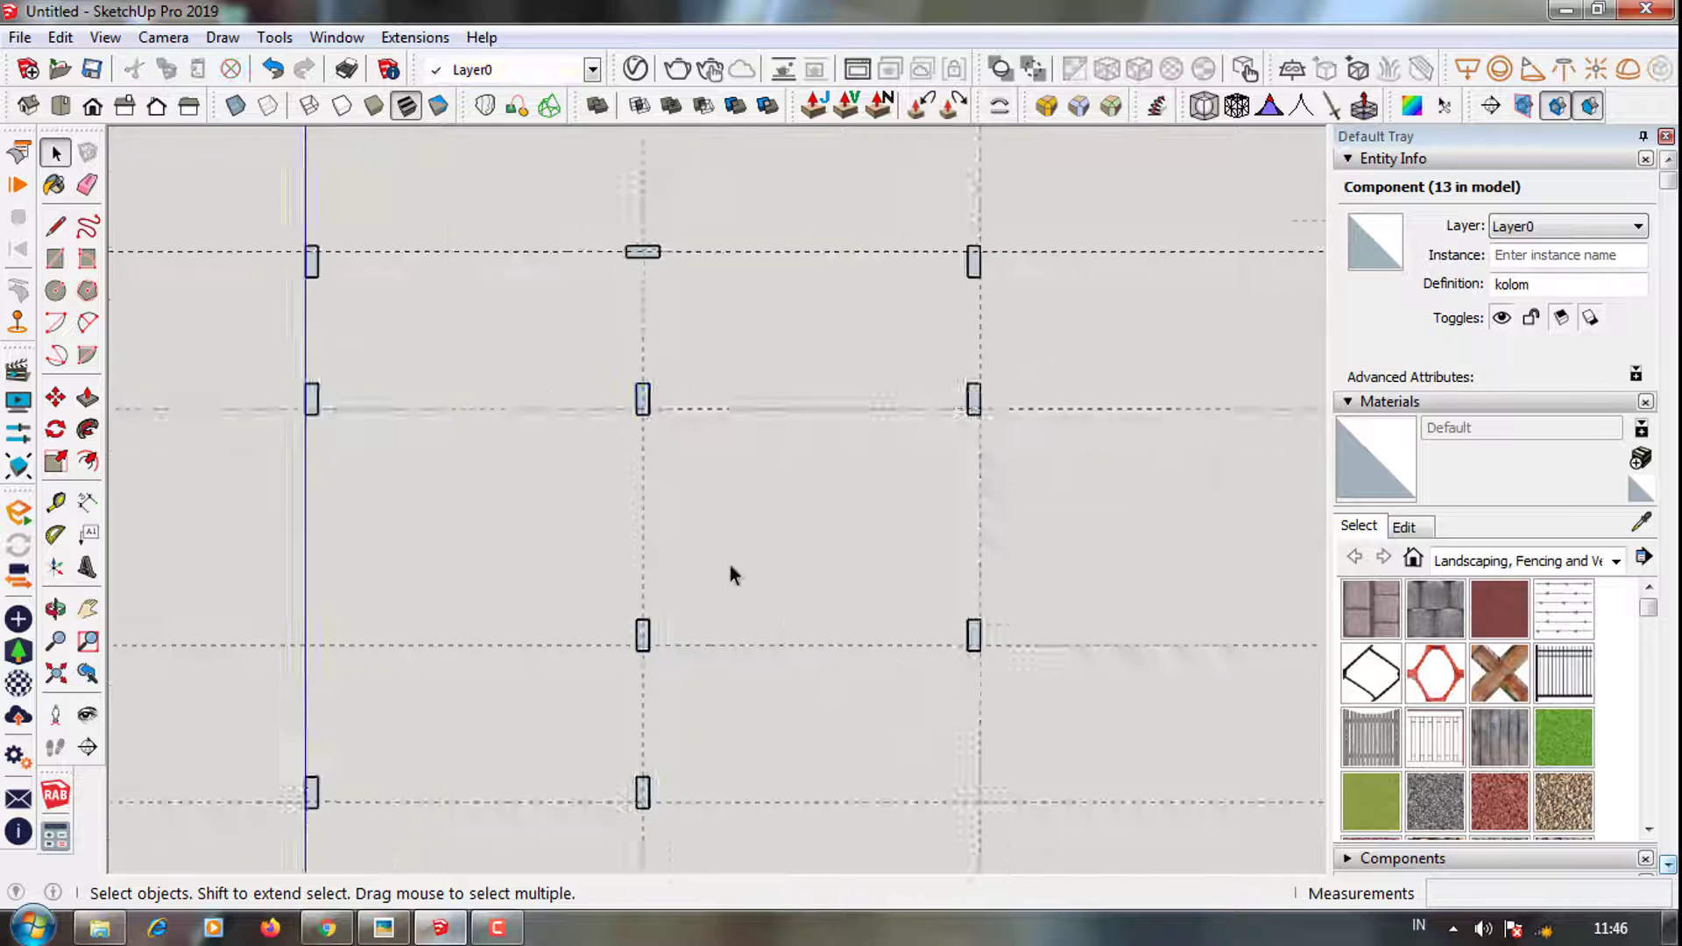
{"action": "scroll", "coordinate": [735, 575], "scroll_direction": "down", "scroll_amount": 2}
{"action": "left_click", "coordinate": [792, 634]}
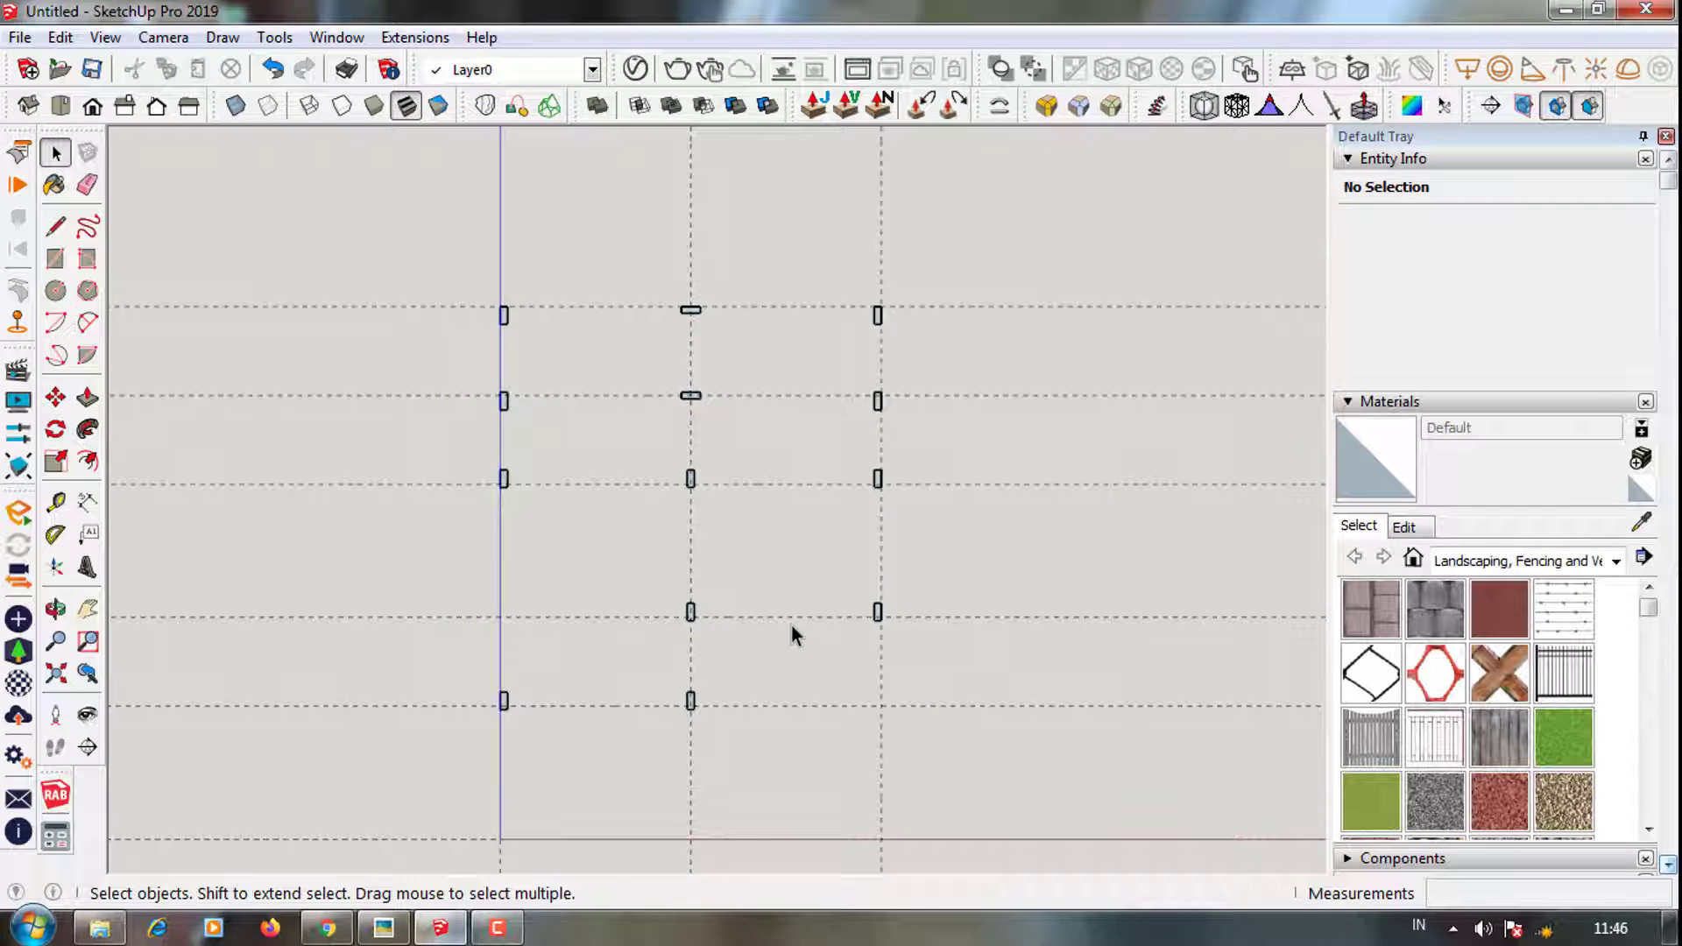
{"action": "scroll", "coordinate": [791, 626], "scroll_direction": "up", "scroll_amount": 1}
{"action": "scroll", "coordinate": [801, 620], "scroll_direction": "down", "scroll_amount": 1}
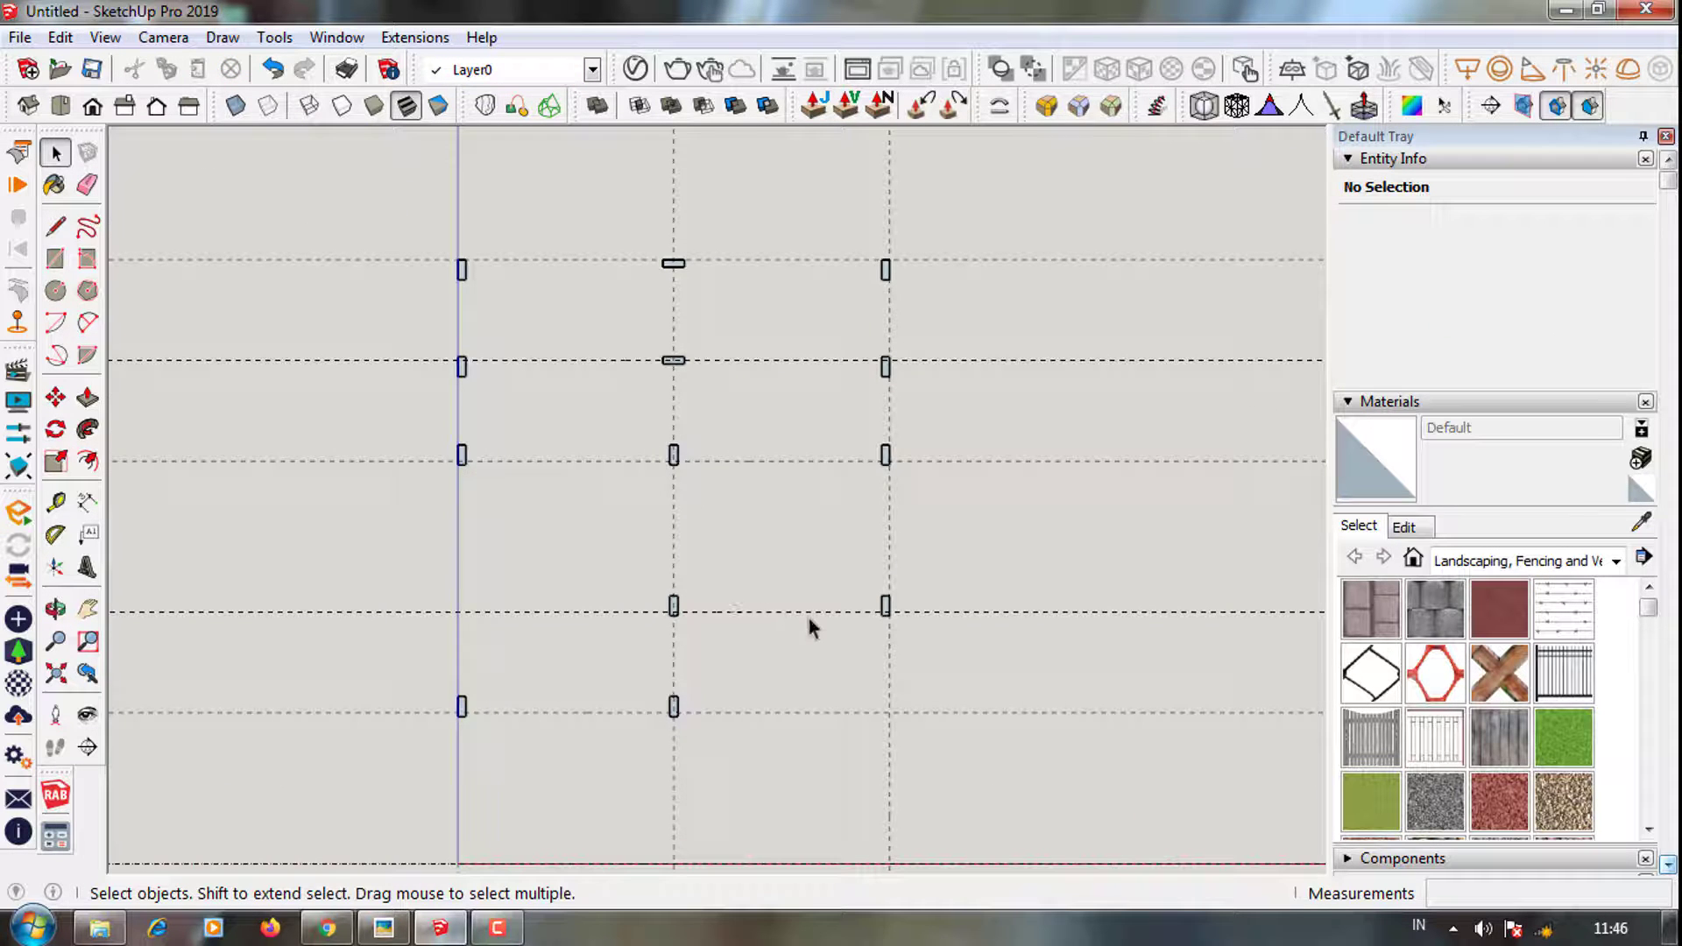
{"action": "scroll", "coordinate": [639, 289], "scroll_direction": "up", "scroll_amount": 1}
Expand the Layers panel and add a new layer named kolom
{"action": "left_click", "coordinate": [56, 258]}
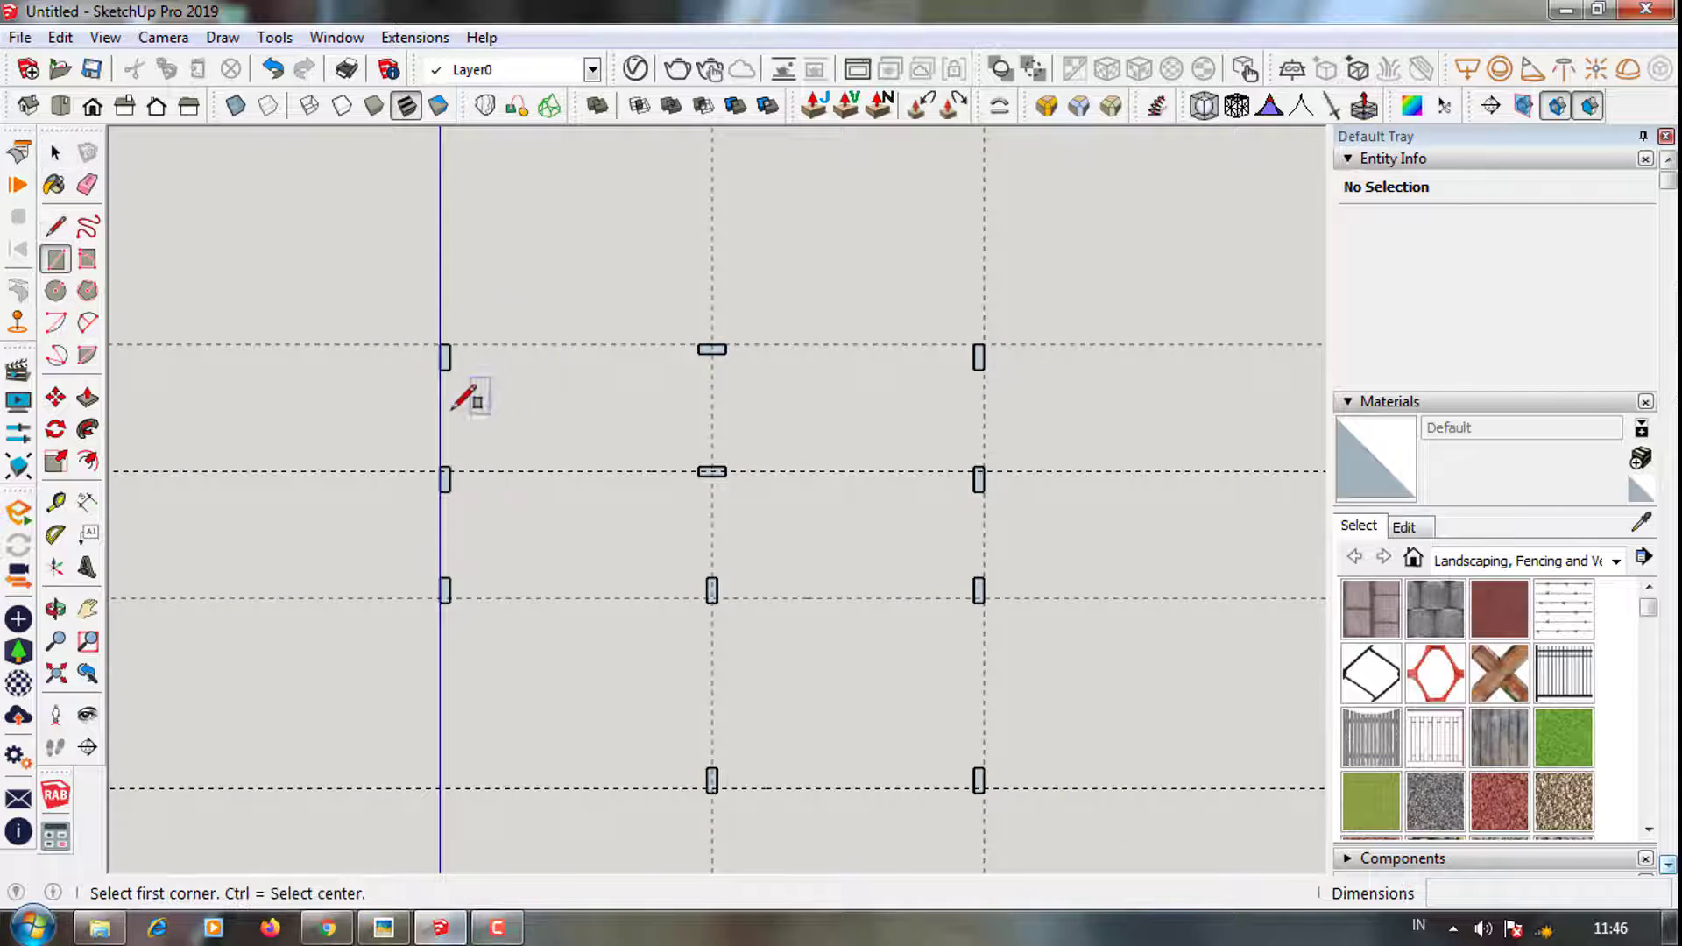
{"action": "scroll", "coordinate": [465, 299], "scroll_direction": "down", "scroll_amount": 2}
{"action": "key", "text": "space"}
{"action": "scroll", "coordinate": [759, 444], "scroll_direction": "down", "scroll_amount": 2}
{"action": "scroll", "coordinate": [1667, 645], "scroll_direction": "down", "scroll_amount": 5}
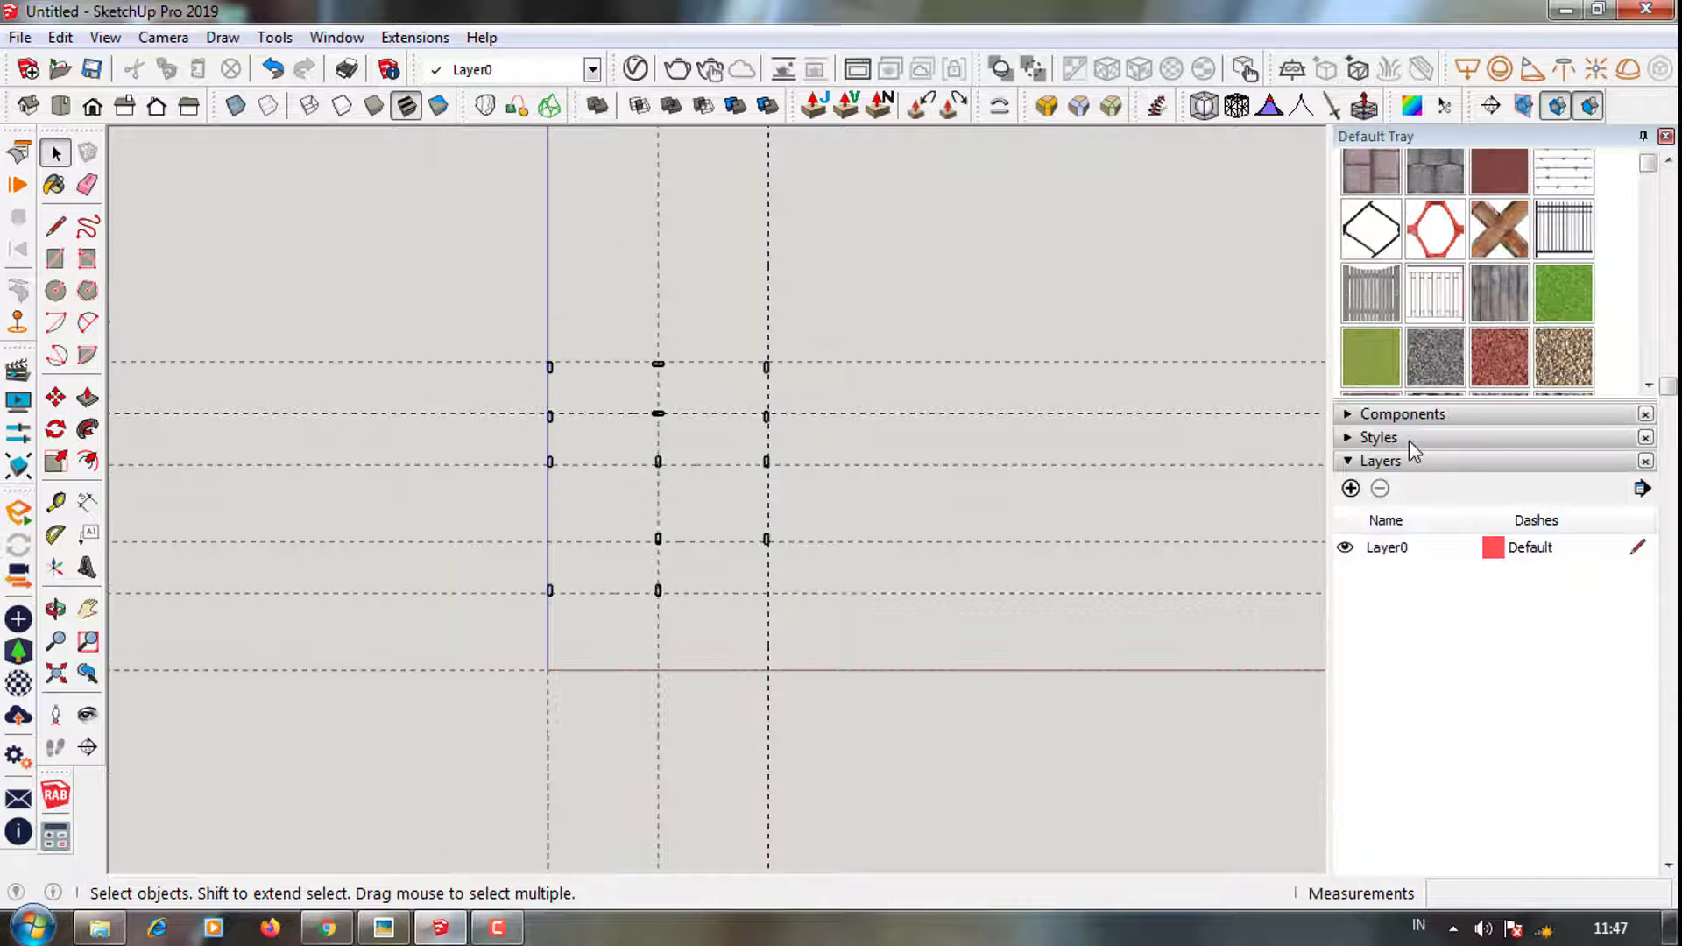
{"action": "scroll", "coordinate": [1413, 451], "scroll_direction": "up", "scroll_amount": 2}
{"action": "scroll", "coordinate": [1459, 551], "scroll_direction": "up", "scroll_amount": 4}
{"action": "left_click", "coordinate": [1442, 405]}
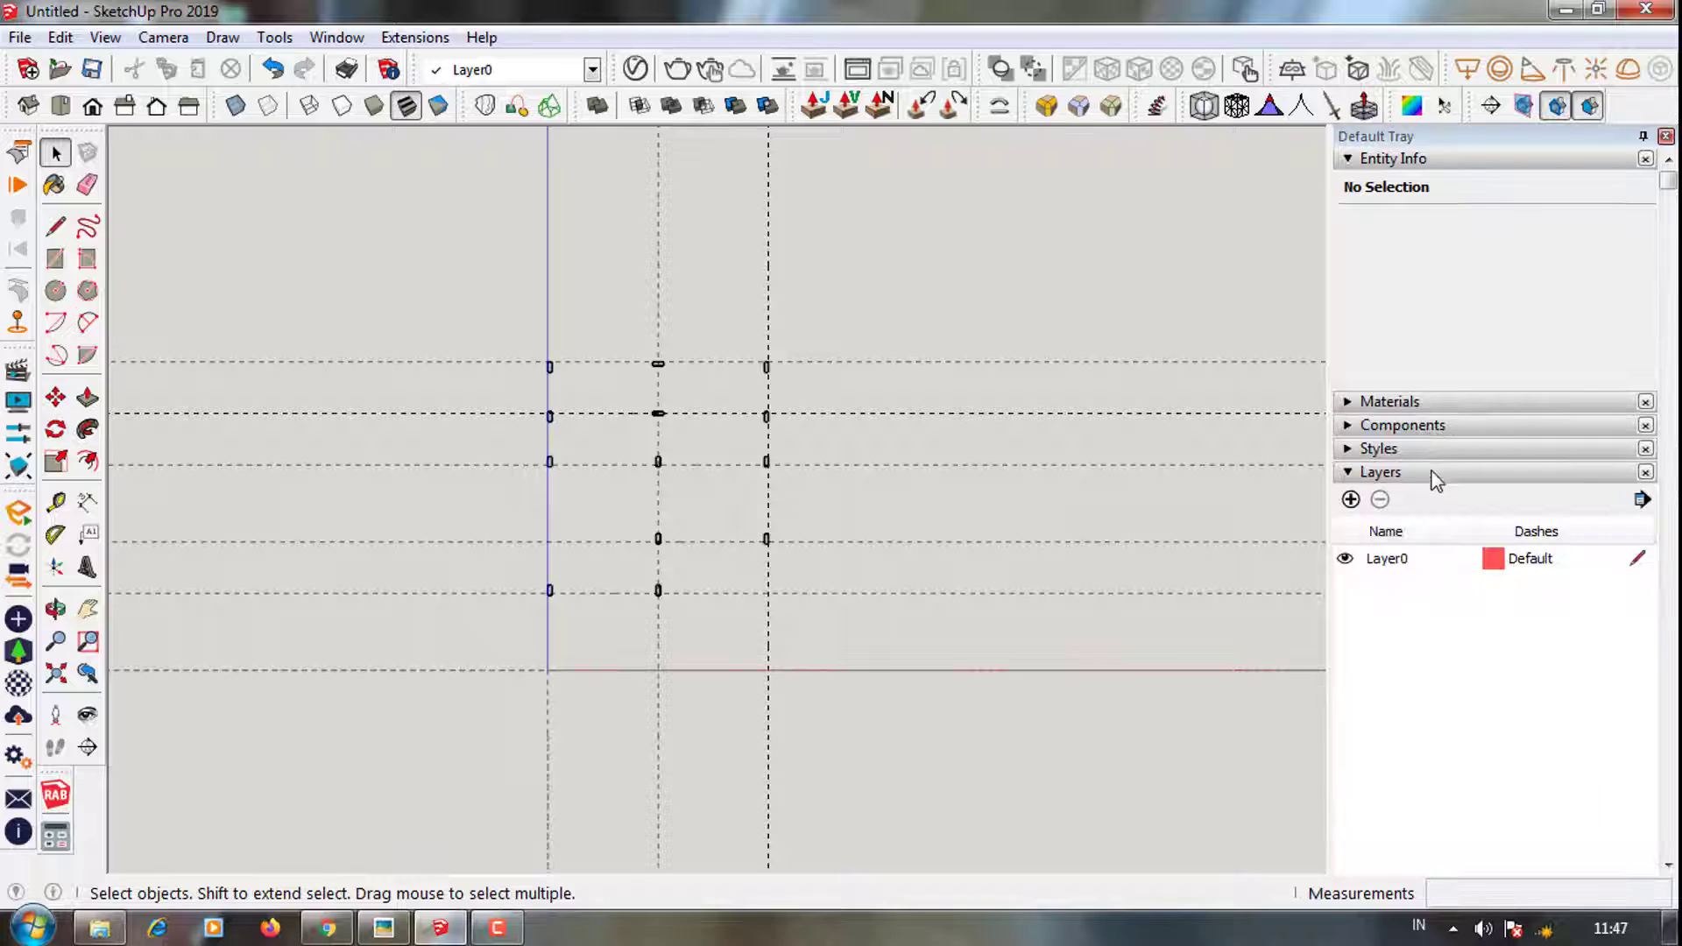
{"action": "left_click", "coordinate": [1350, 500]}
{"action": "type", "text": "kolom"}
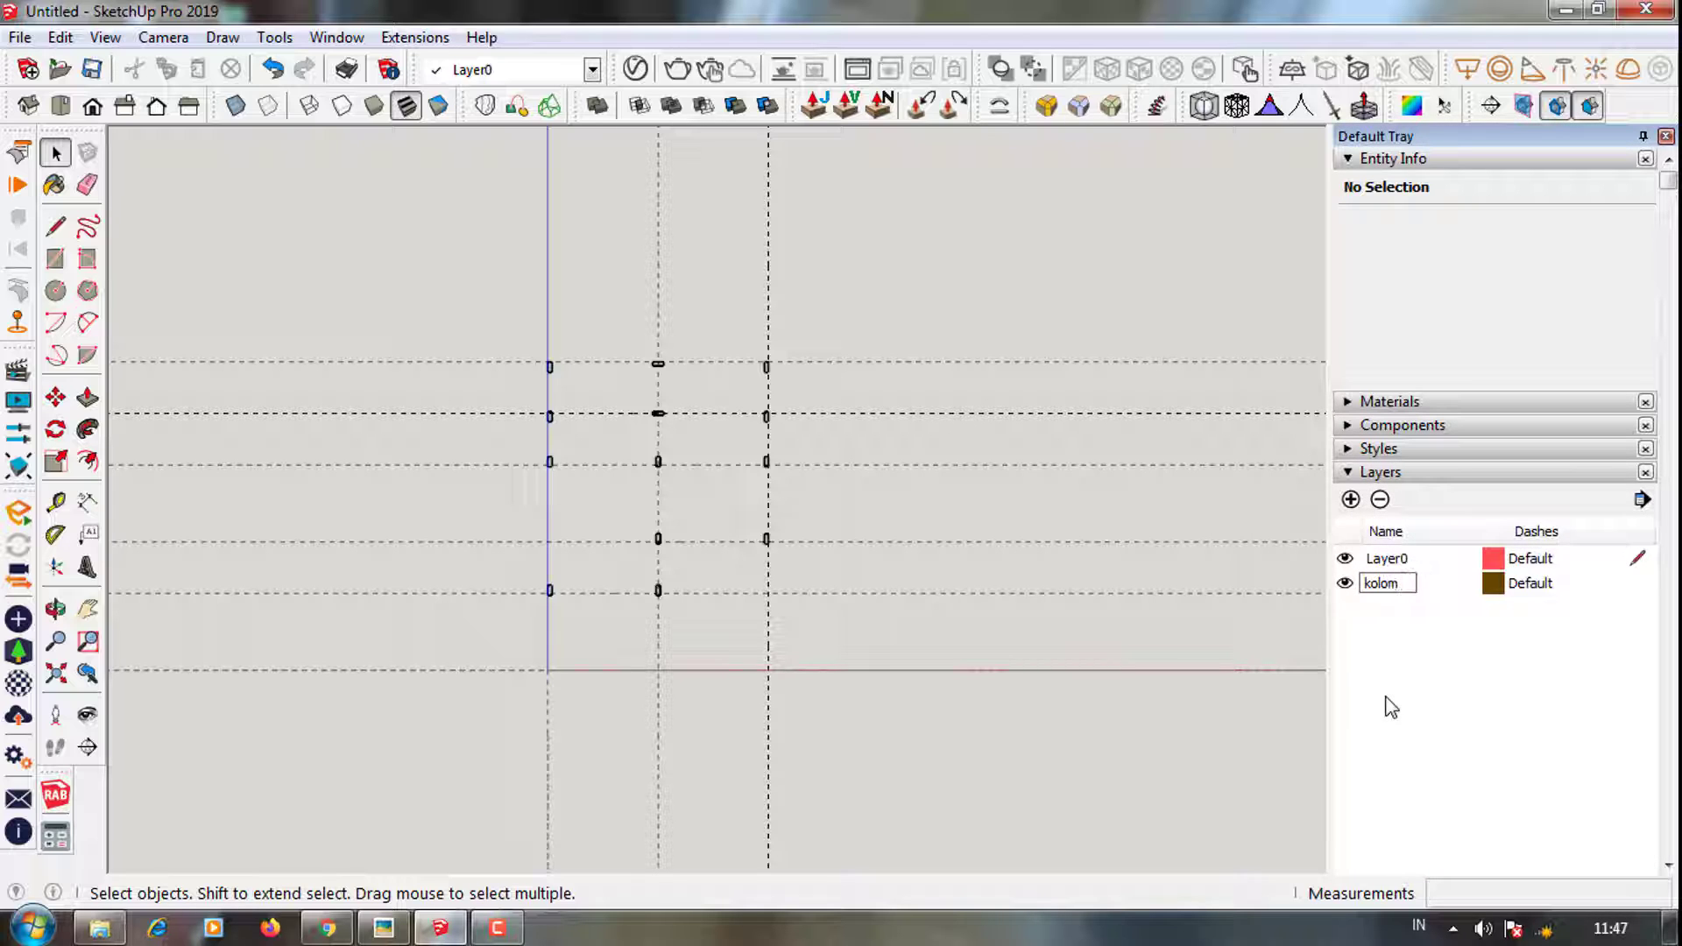
{"action": "key", "text": "Return"}
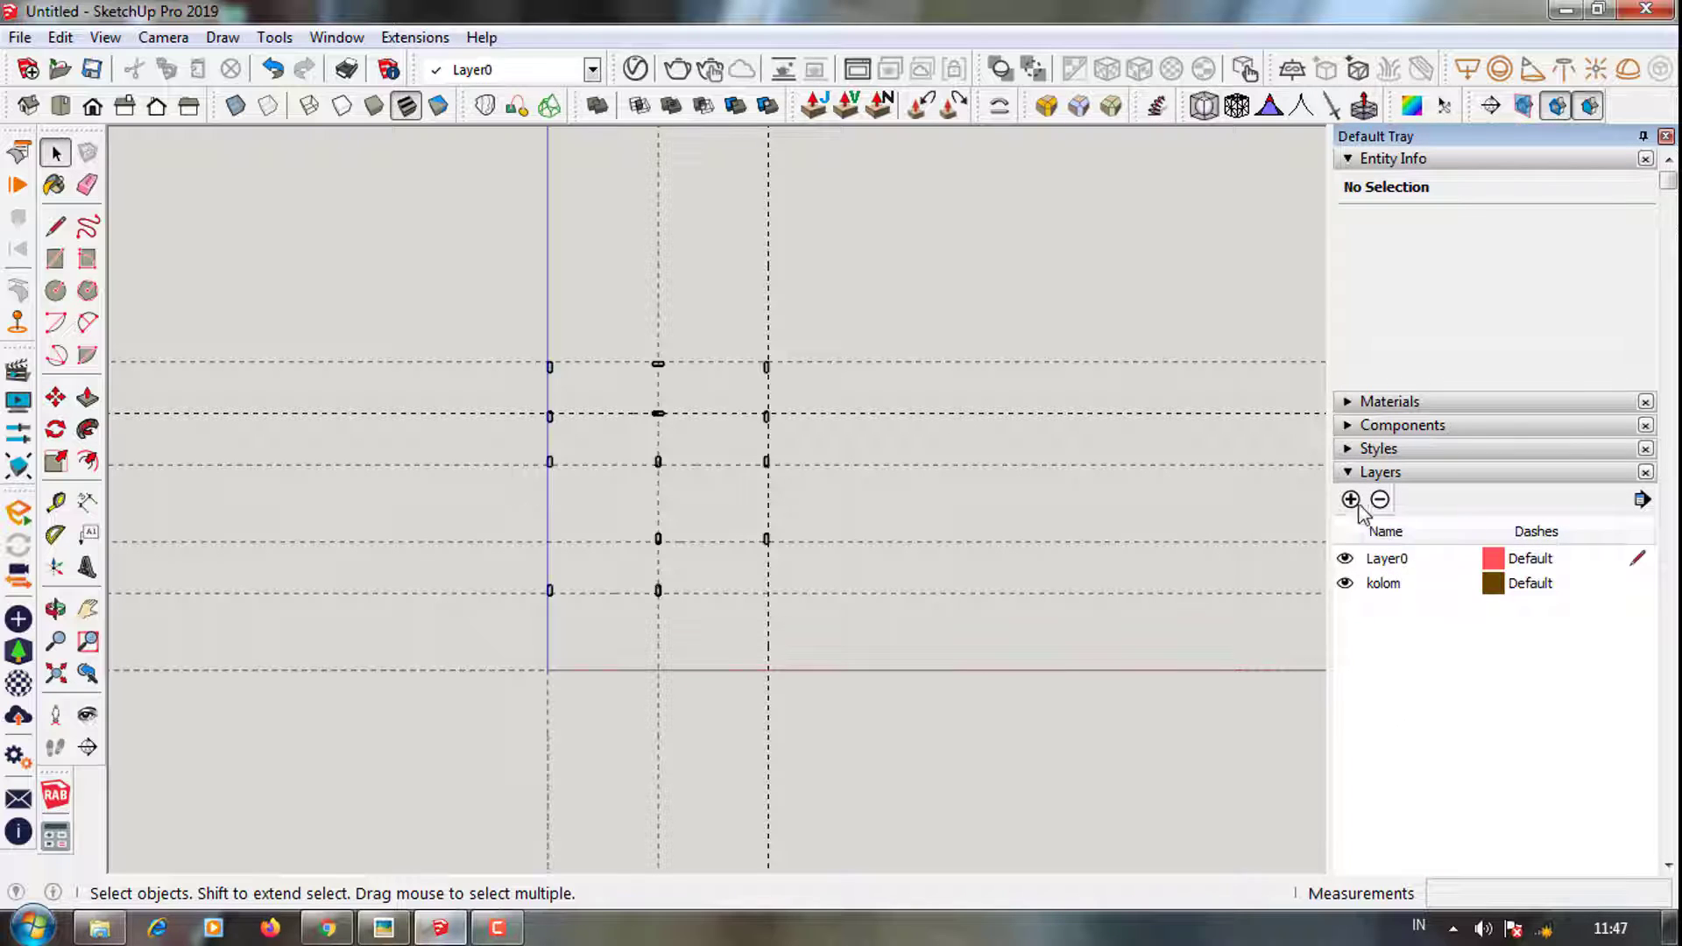
Add the dinding, sloof and pondasi layers
{"action": "left_click", "coordinate": [1350, 500]}
{"action": "type", "text": "dinding"}
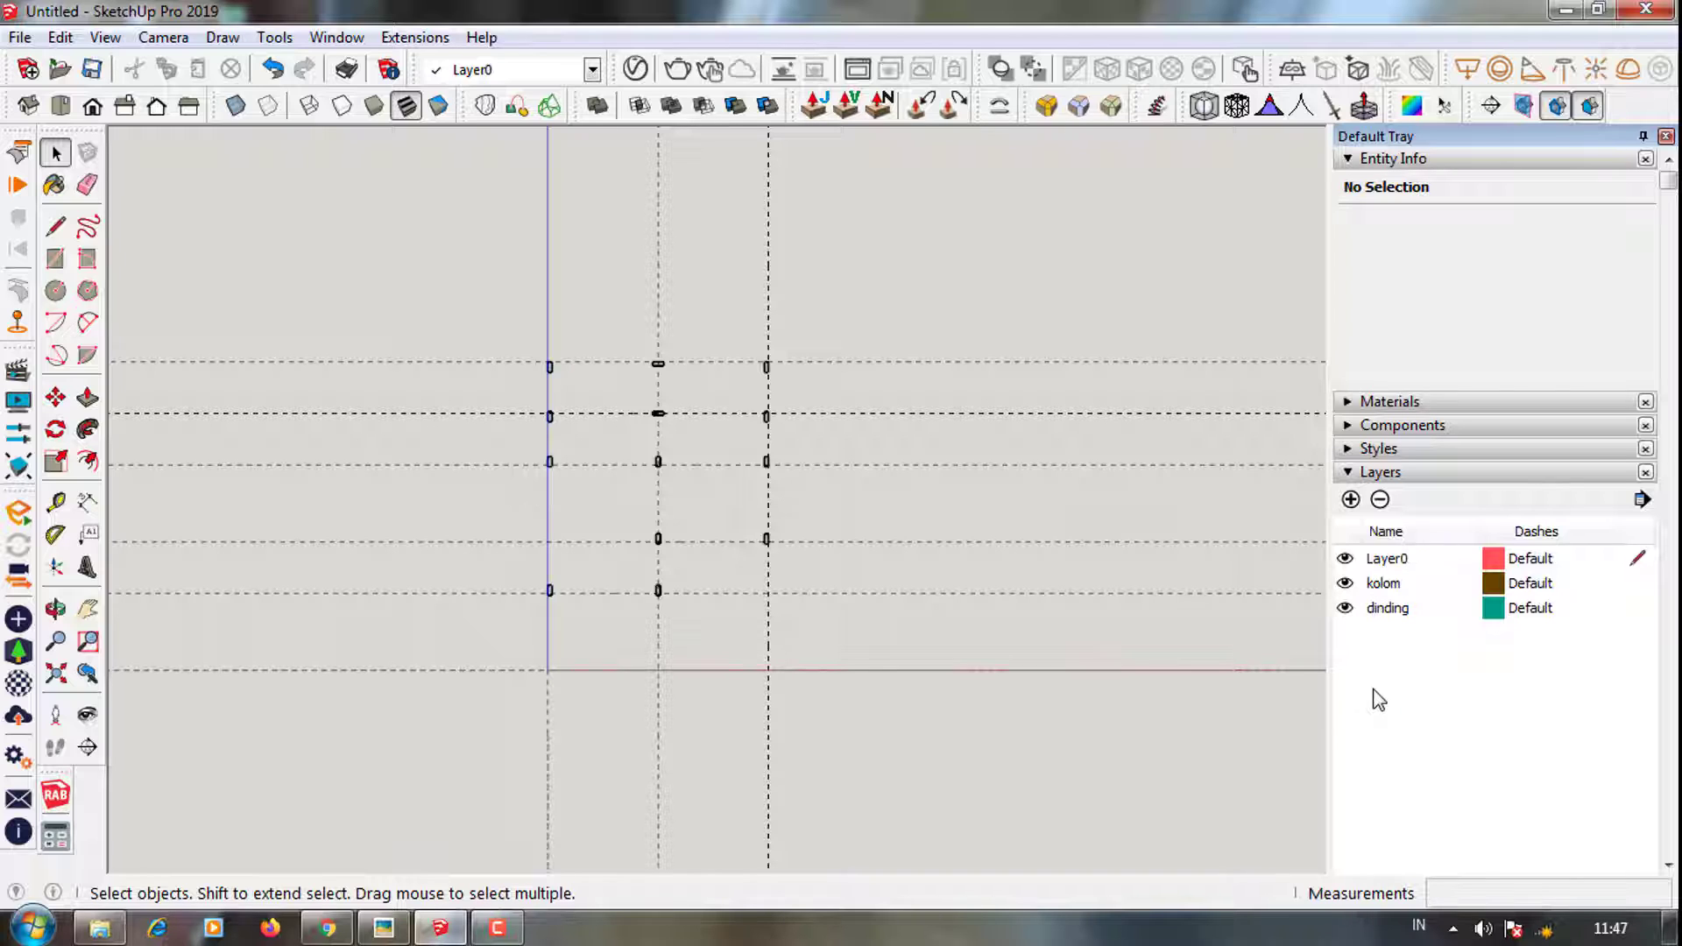
{"action": "left_click", "coordinate": [1350, 500]}
{"action": "type", "text": "sloof"}
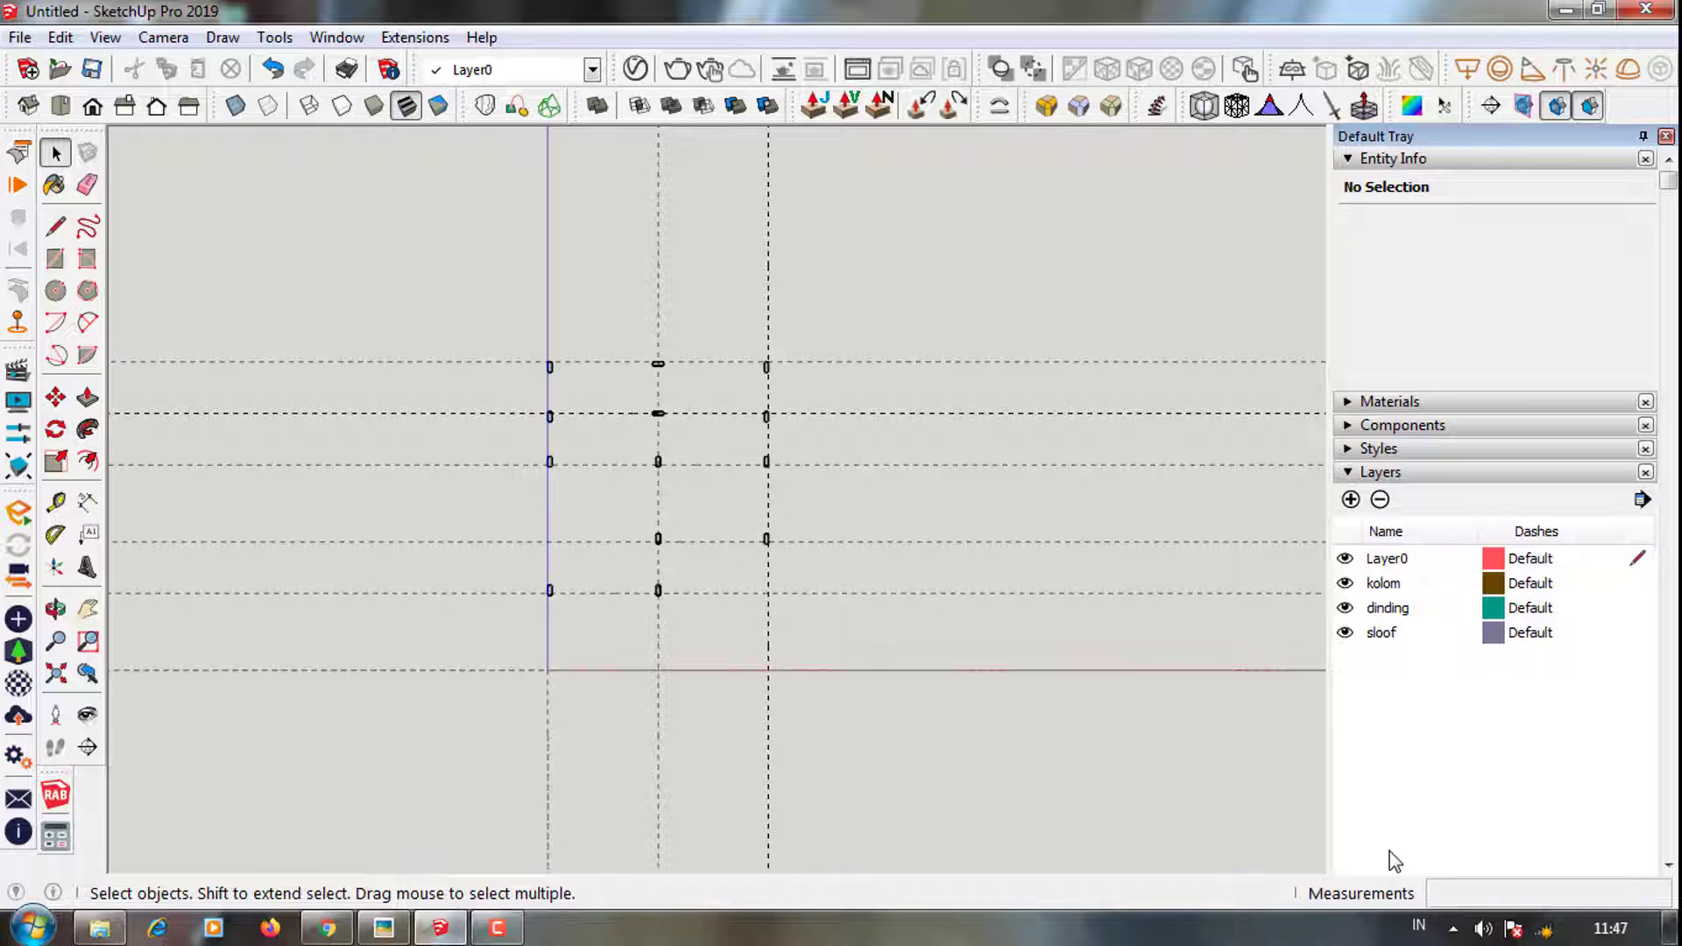
{"action": "left_click", "coordinate": [1350, 500]}
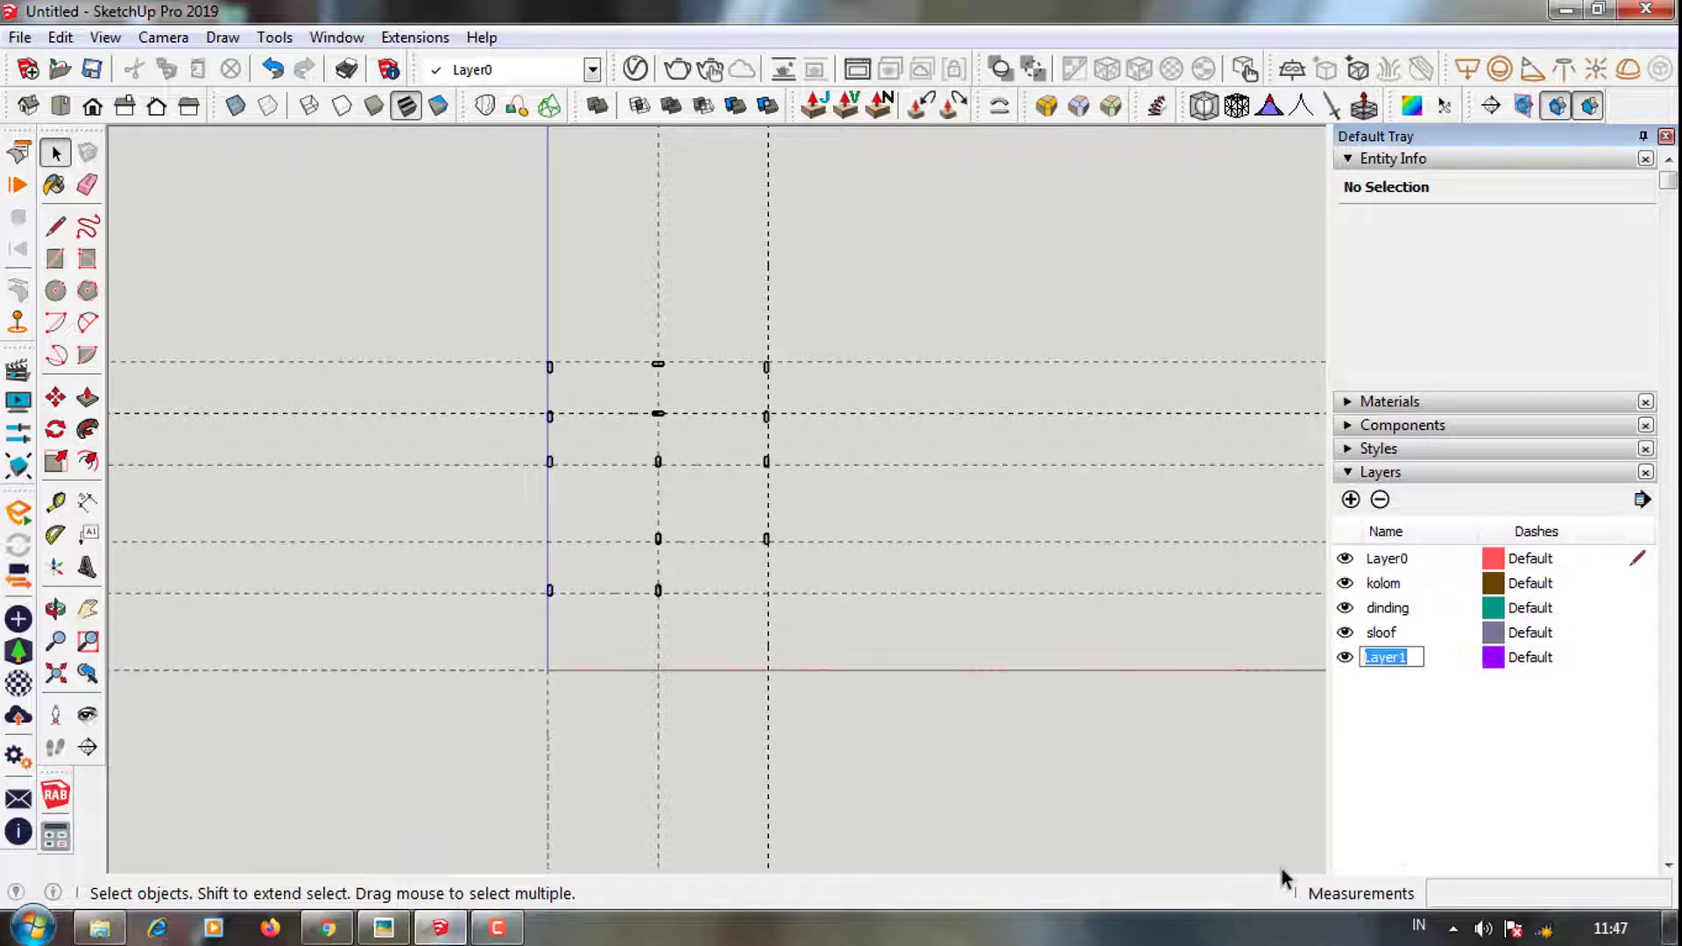
{"action": "type", "text": "pondasi"}
{"action": "key", "text": "Return"}
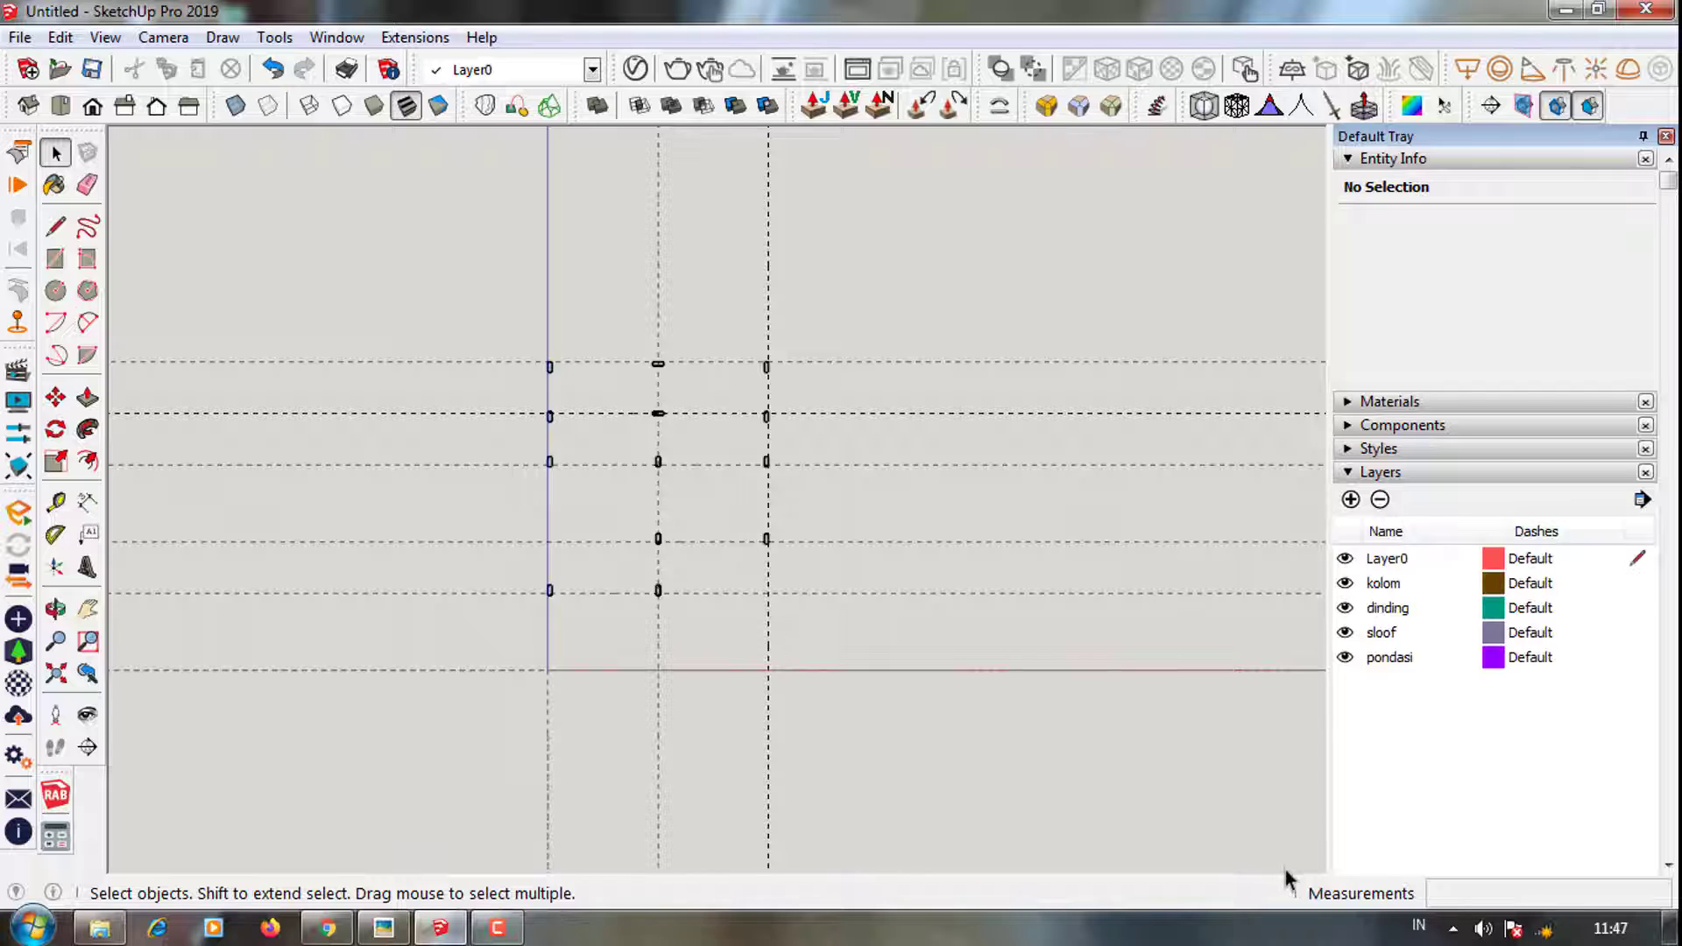
Add the kusen, genteng and lantai layers
{"action": "left_click", "coordinate": [1350, 500]}
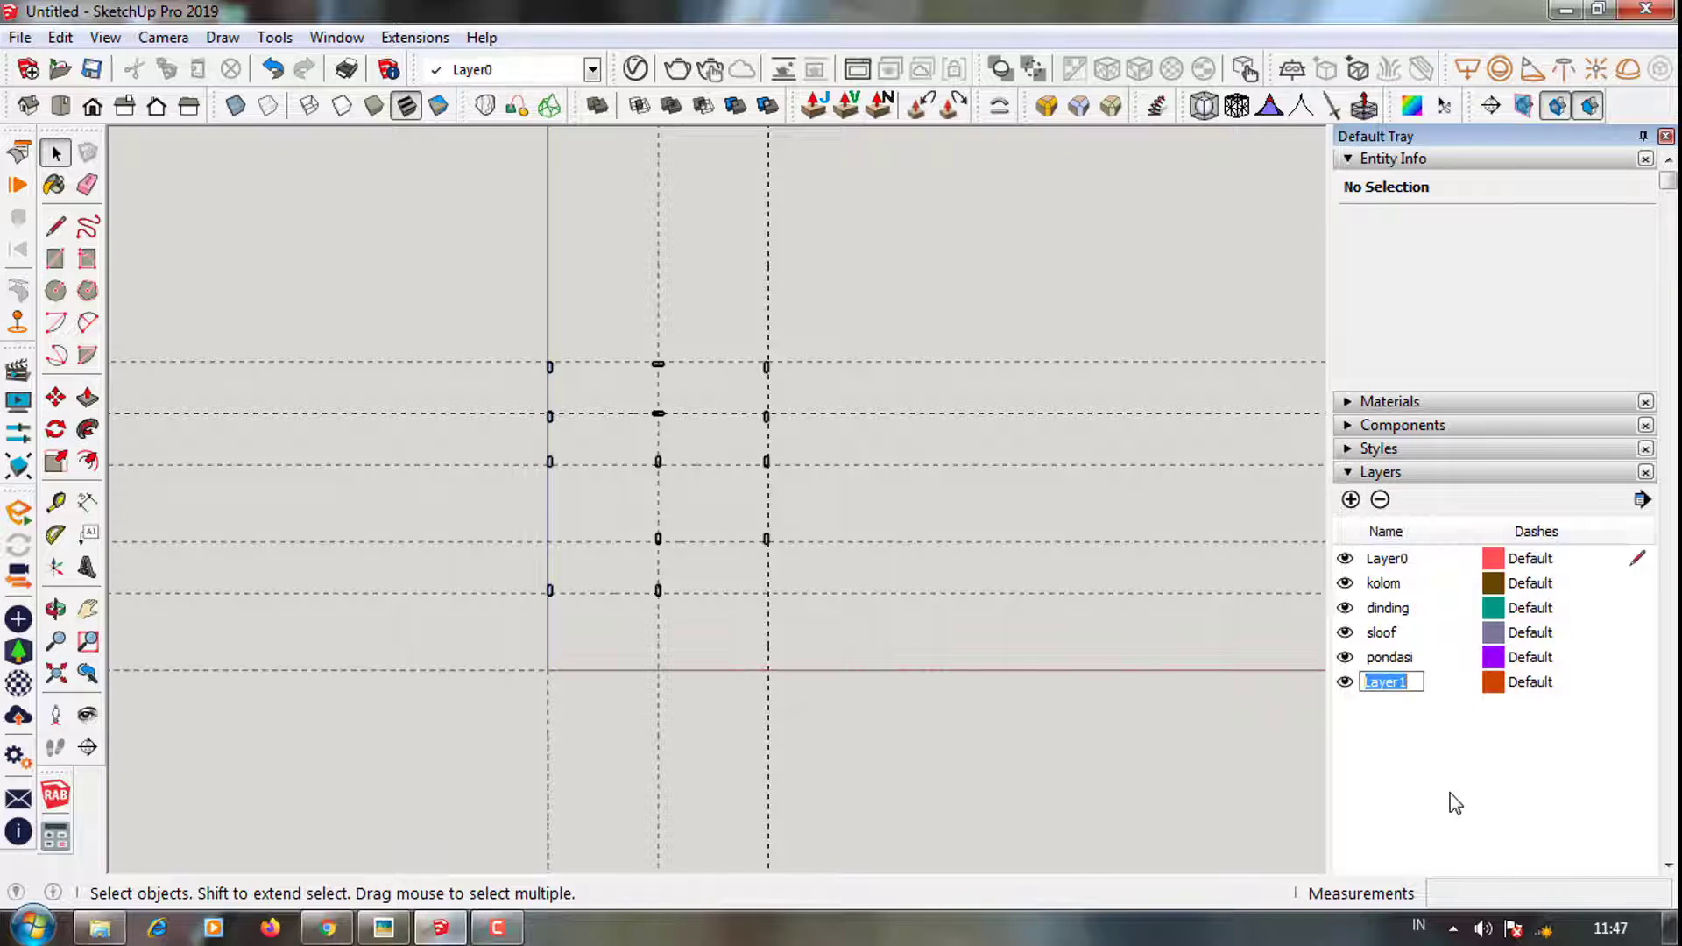
{"action": "type", "text": "pi"}
{"action": "key", "text": "BackSpace"}
{"action": "key", "text": "BackSpace"}
{"action": "key", "text": "BackSpace"}
{"action": "key", "text": "Return"}
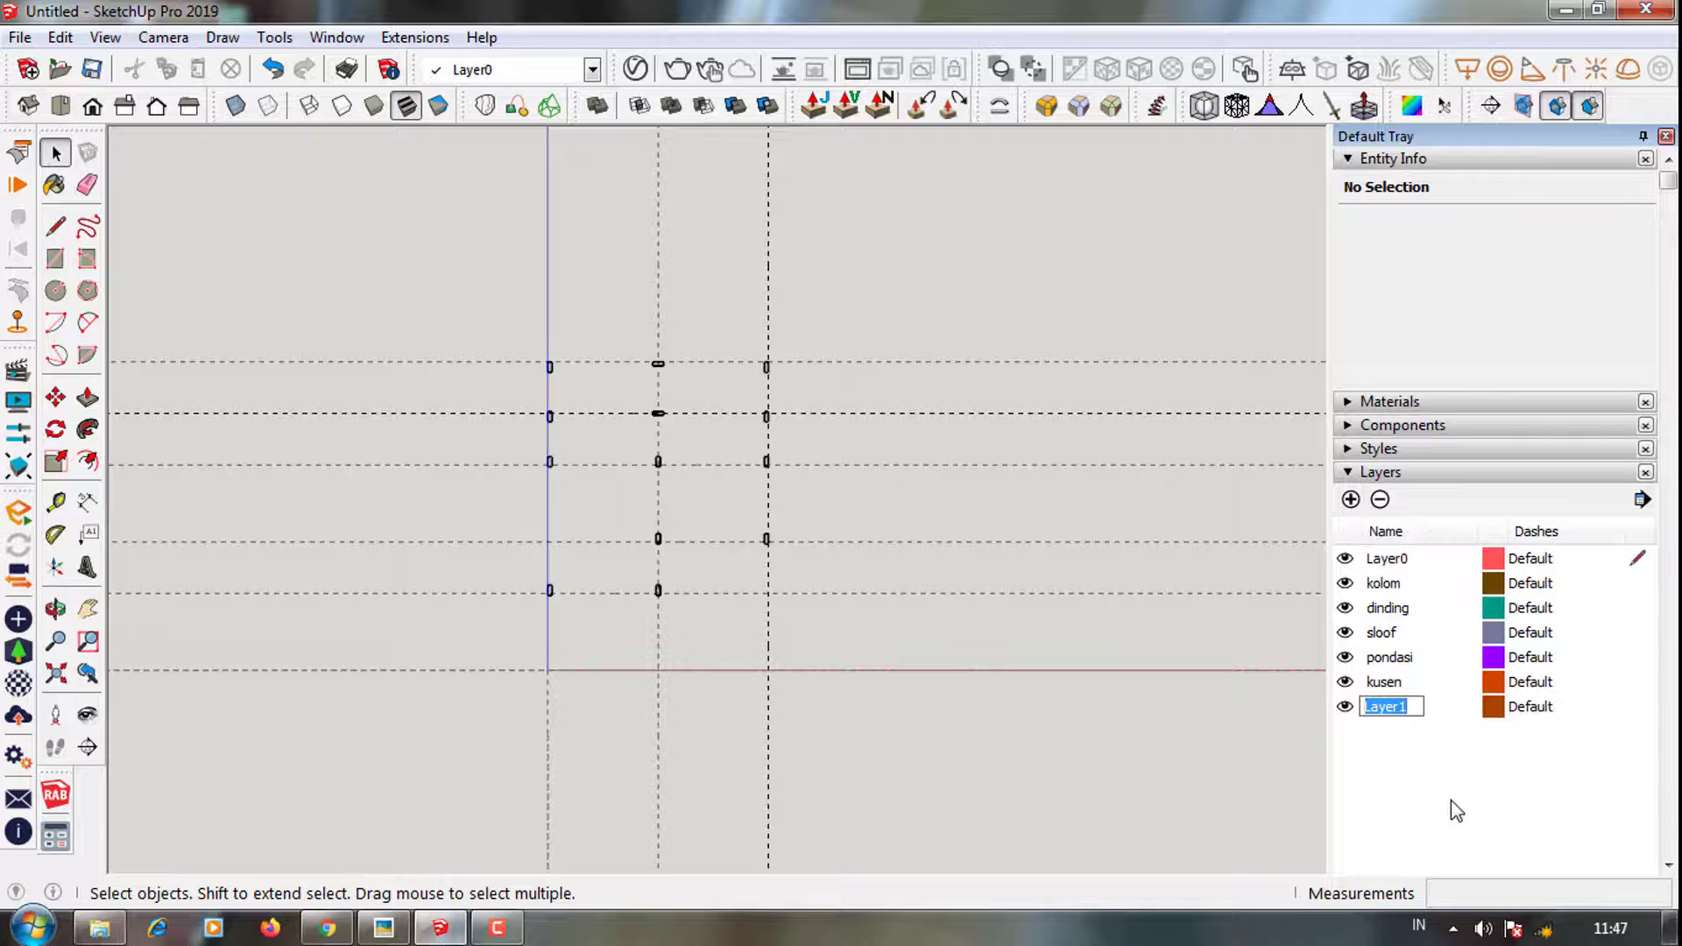
{"action": "type", "text": "g"}
{"action": "type", "text": "enteng"}
{"action": "key", "text": "Return"}
{"action": "left_click", "coordinate": [1350, 498]}
{"action": "type", "text": "antai"}
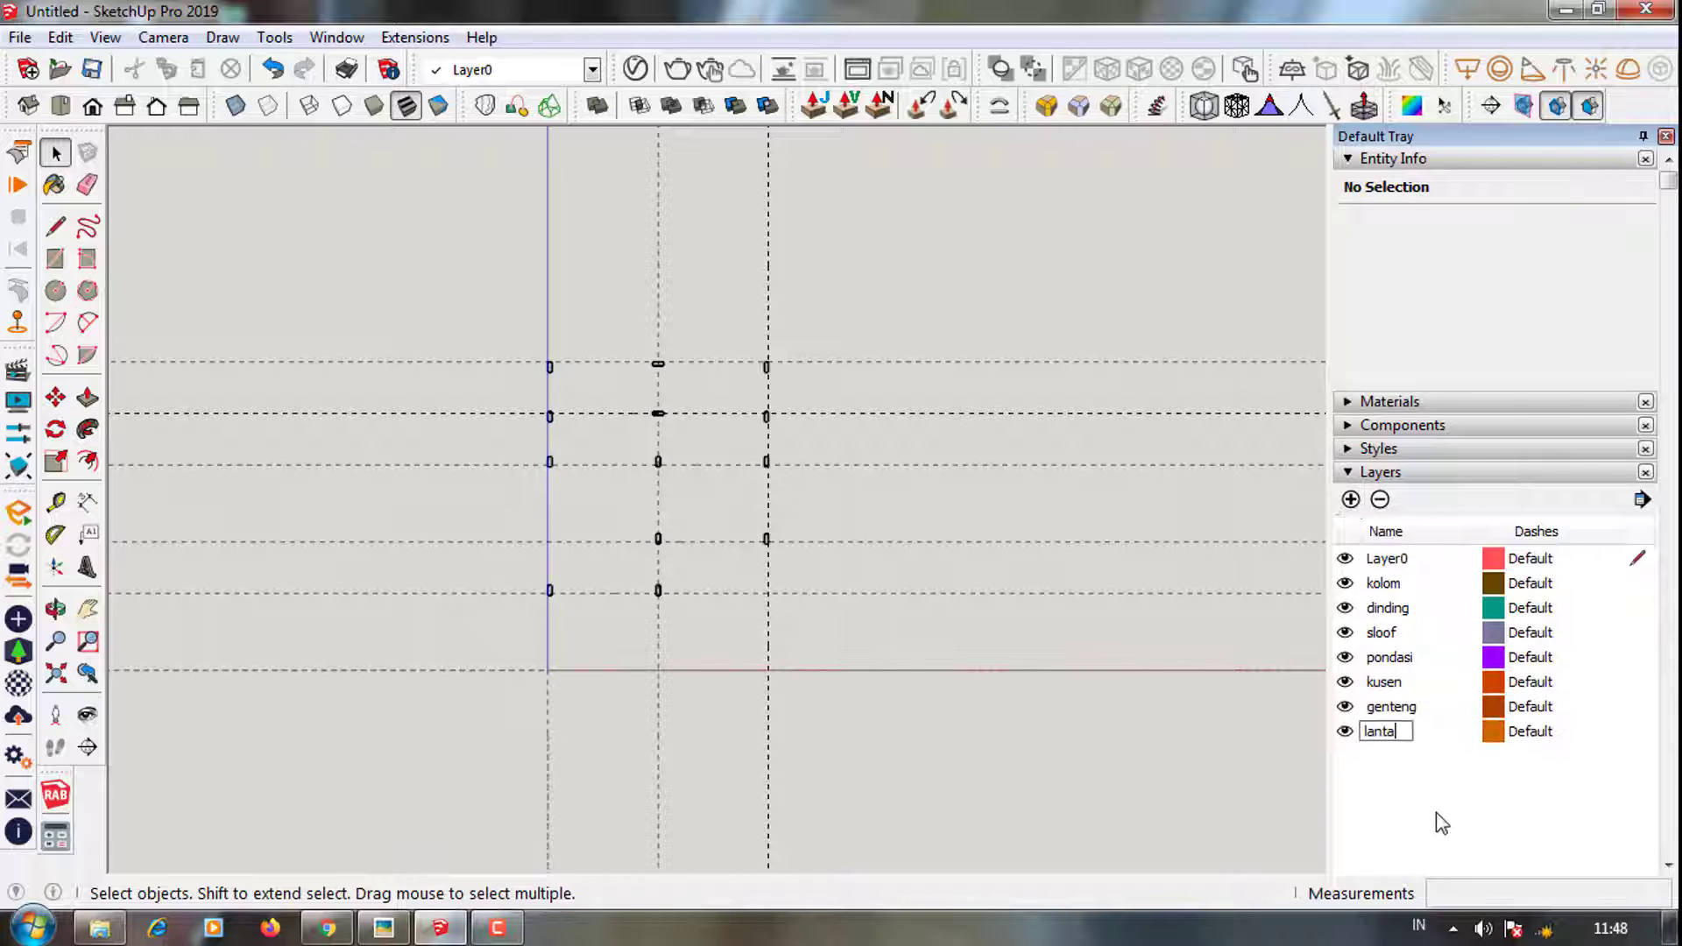
{"action": "key", "text": "Return"}
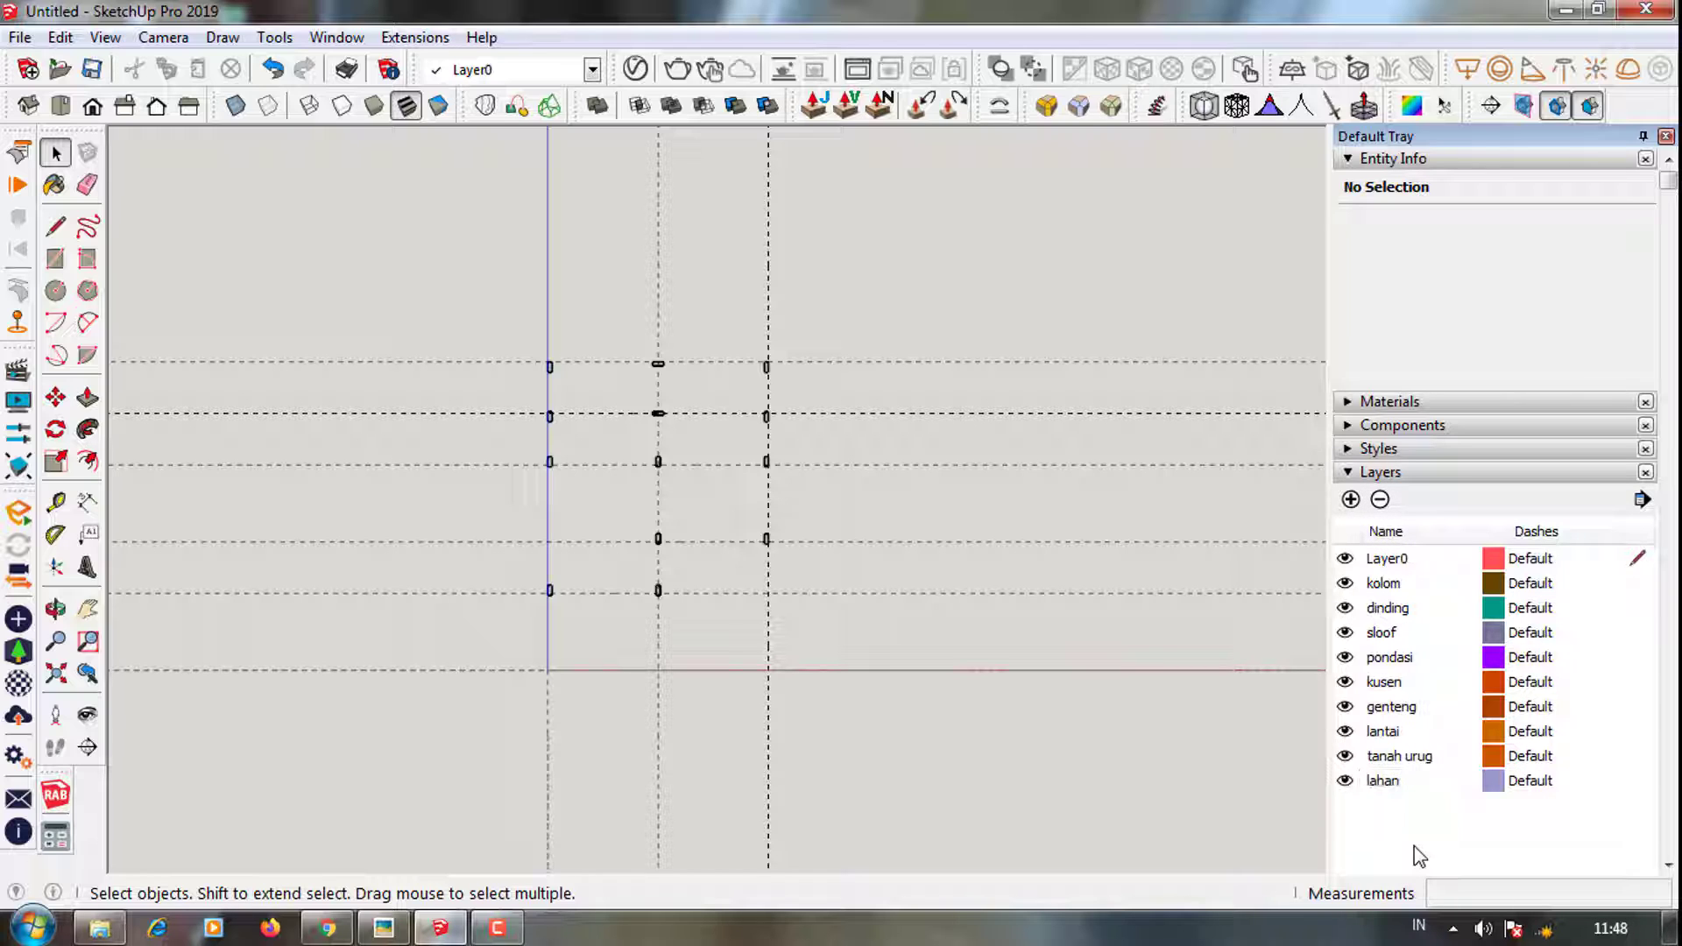
Window-select all 13 columns and assign them to the kolom layer
{"action": "scroll", "coordinate": [680, 562], "scroll_direction": "up", "scroll_amount": 2}
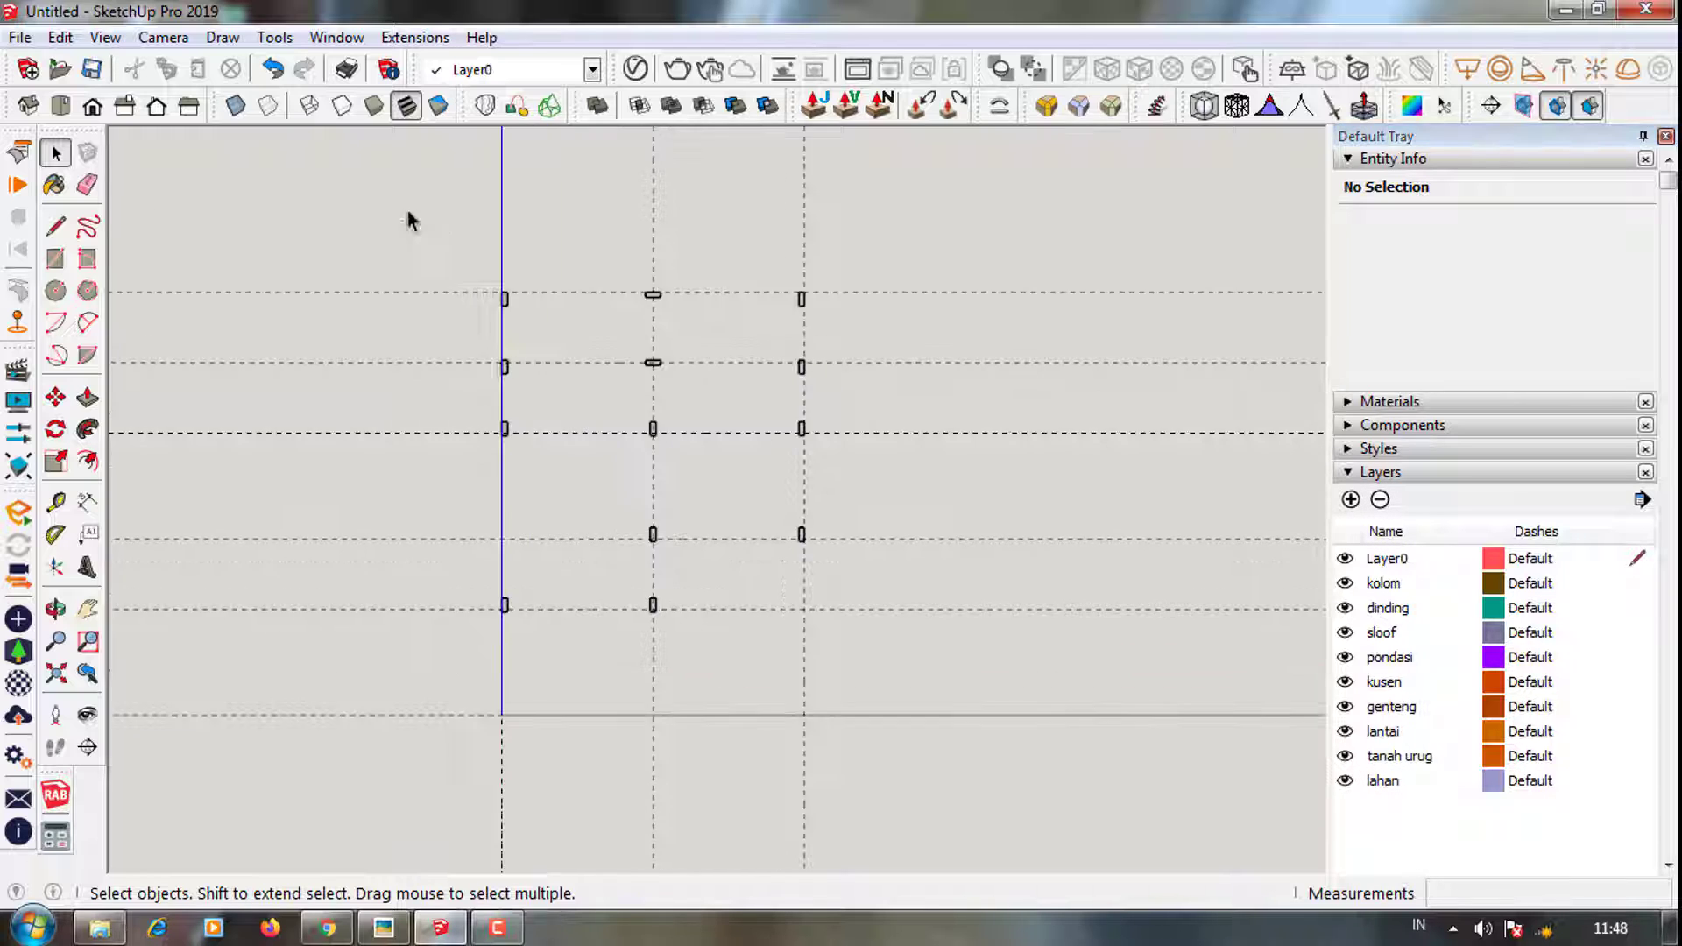
{"action": "left_click_drag", "start_coordinate": [405, 211], "coordinate": [837, 624]}
{"action": "left_click", "coordinate": [529, 79]}
{"action": "left_click", "coordinate": [506, 175]}
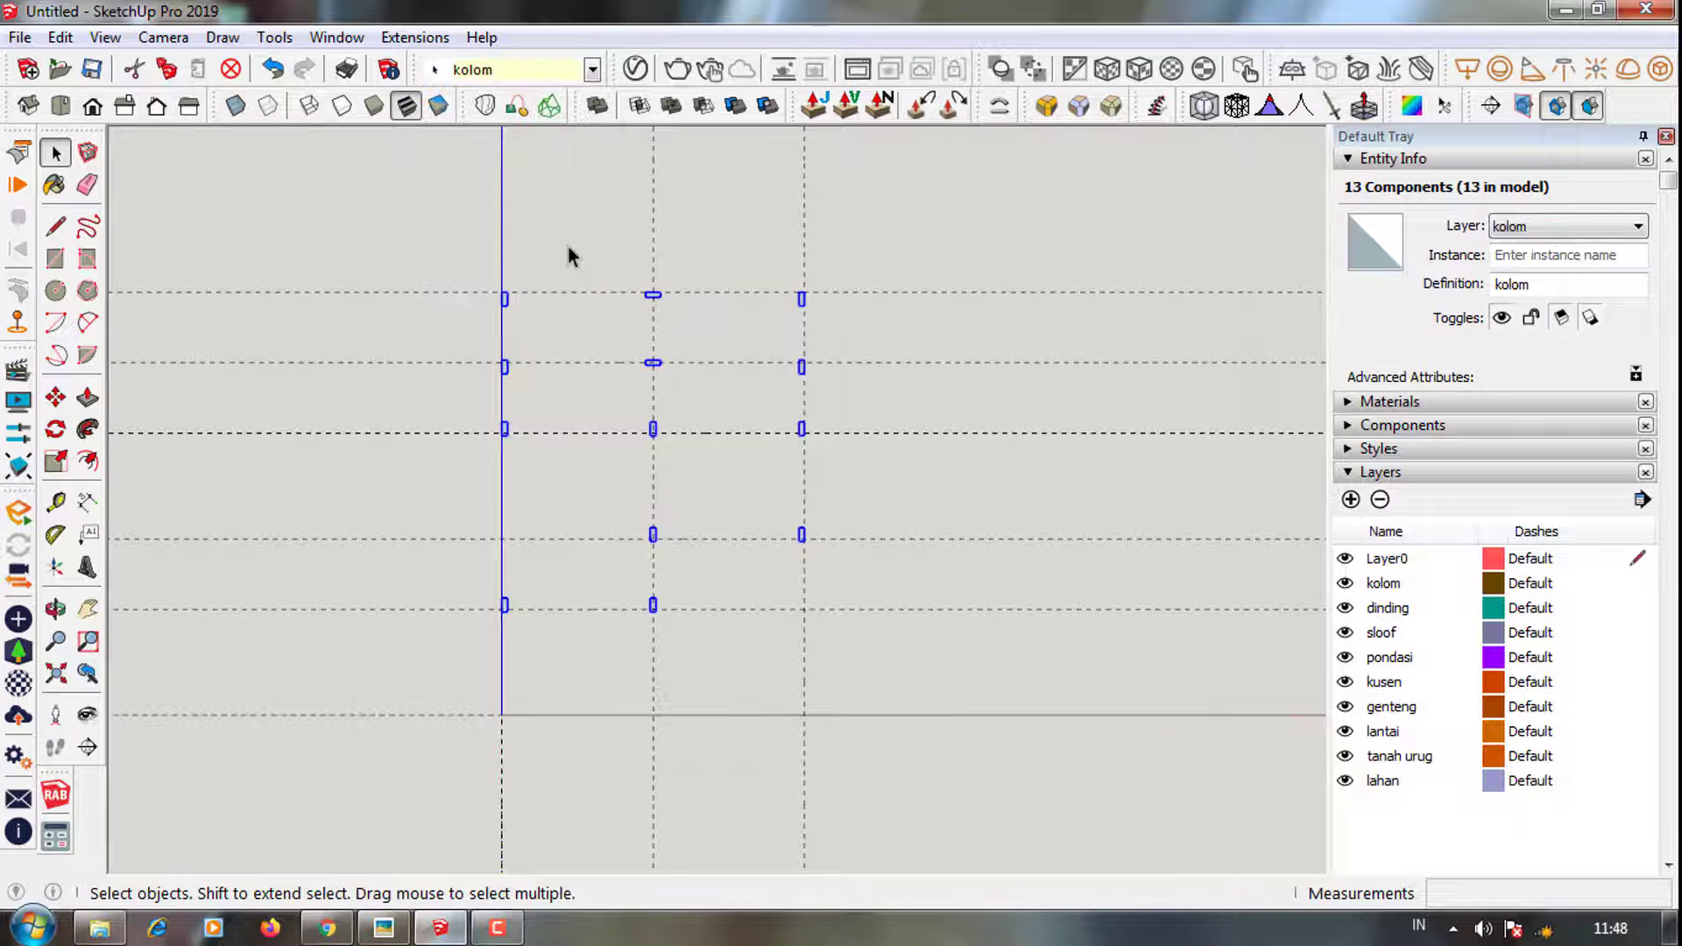
{"action": "left_click", "coordinate": [568, 251]}
Return the view to a top-down plan of the column grid
{"action": "middle_click_drag", "start_coordinate": [567, 251], "coordinate": [492, 300]}
{"action": "left_click", "coordinate": [61, 105]}
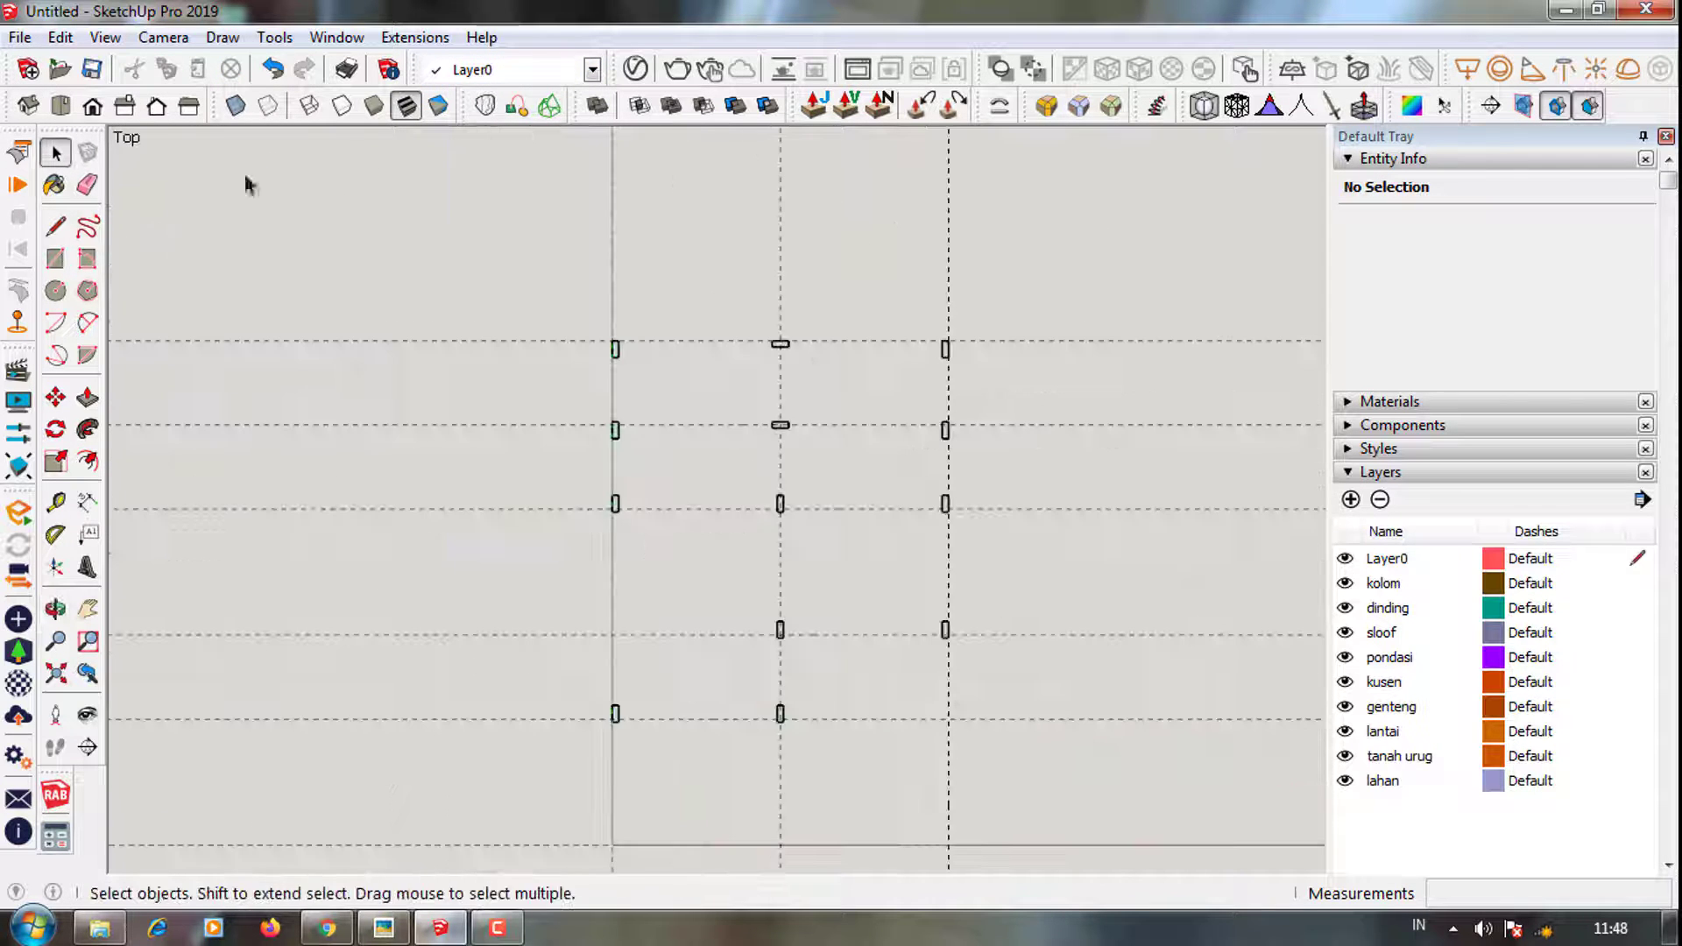
{"action": "left_click", "coordinate": [56, 259]}
{"action": "scroll", "coordinate": [612, 351], "scroll_direction": "up", "scroll_amount": 2}
Draw a 150 mm strip from the upper left column down to the next column and group it
{"action": "left_click", "coordinate": [601, 499]}
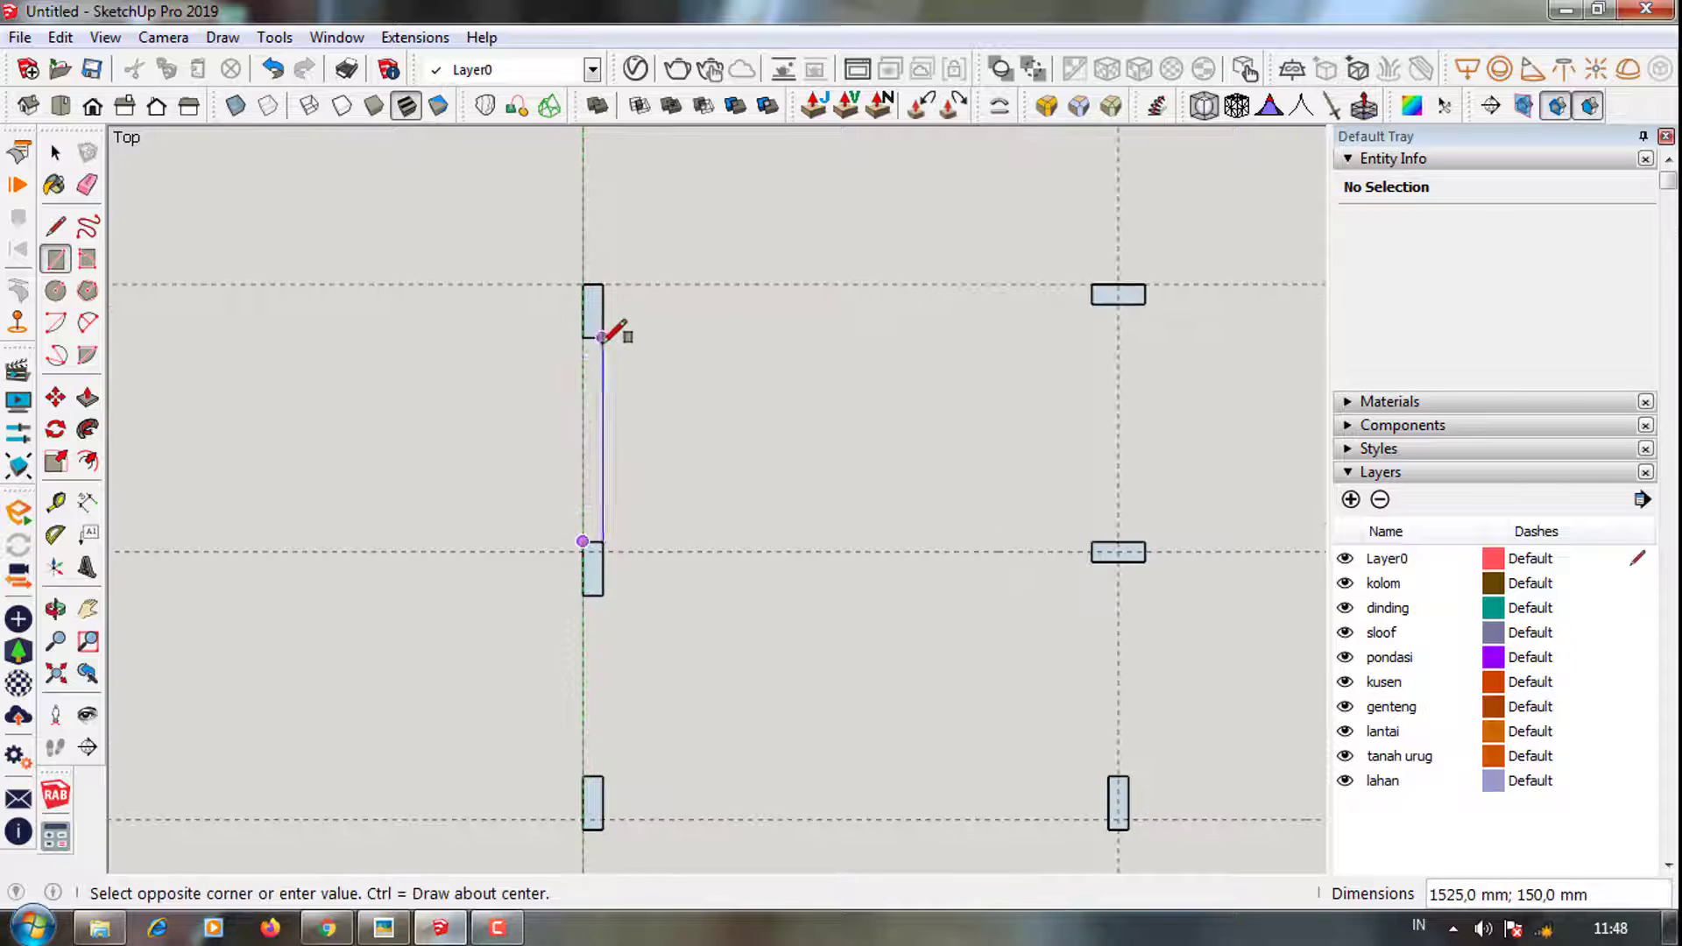
{"action": "left_click", "coordinate": [596, 447]}
{"action": "key", "text": "space"}
{"action": "double_click", "coordinate": [588, 415]}
{"action": "right_click", "coordinate": [588, 415]}
{"action": "left_click", "coordinate": [692, 592]}
{"action": "scroll", "coordinate": [591, 308], "scroll_direction": "down", "scroll_amount": 1}
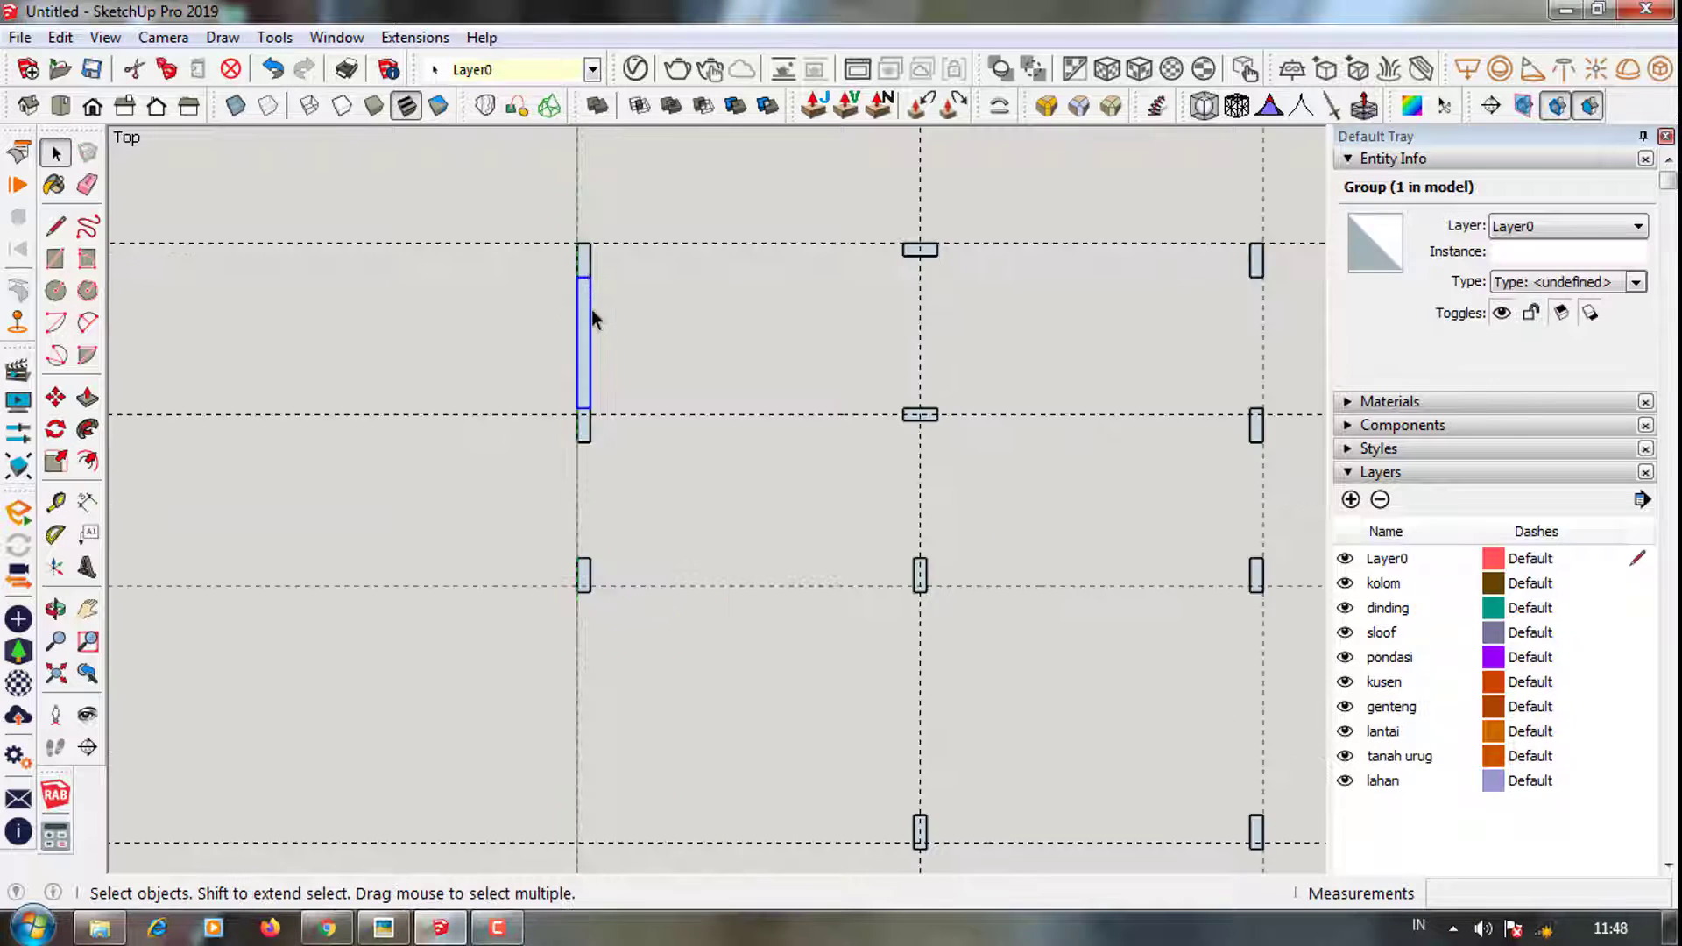
{"action": "scroll", "coordinate": [591, 309], "scroll_direction": "up", "scroll_amount": 2}
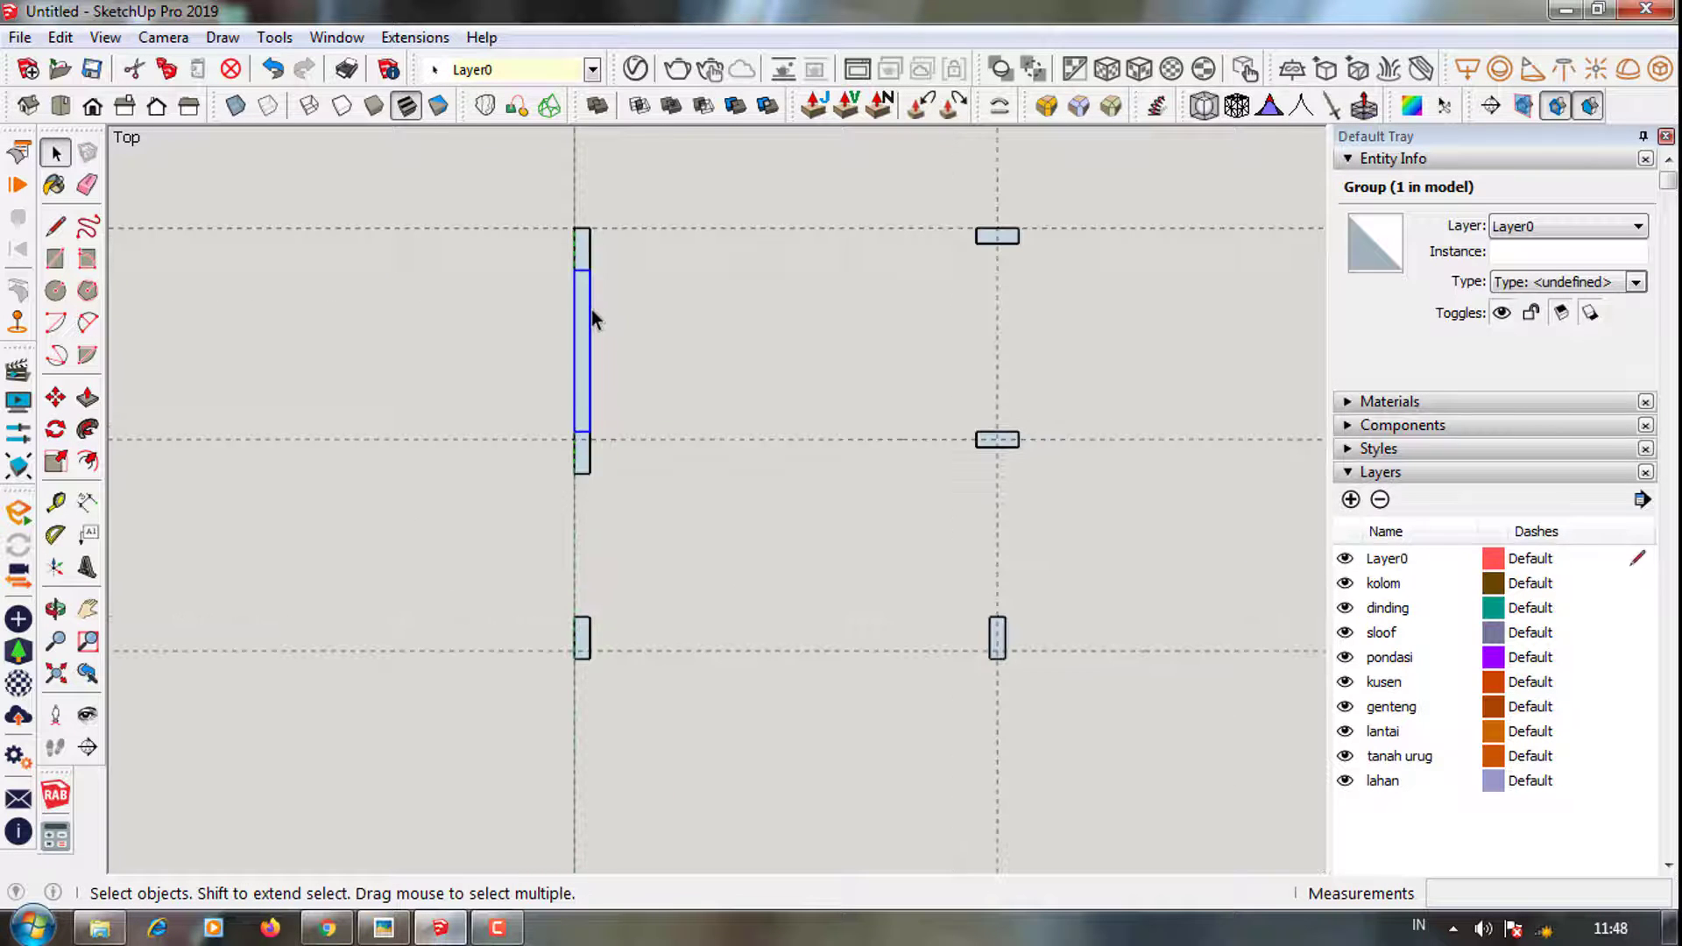
Draw another strip from the lower column corner to the next column and group it
{"action": "left_click", "coordinate": [574, 473]}
{"action": "left_click", "coordinate": [586, 618]}
{"action": "key", "text": "space"}
{"action": "right_click", "coordinate": [582, 571]}
{"action": "left_click", "coordinate": [692, 233]}
{"action": "scroll", "coordinate": [438, 359], "scroll_direction": "down", "scroll_amount": 2}
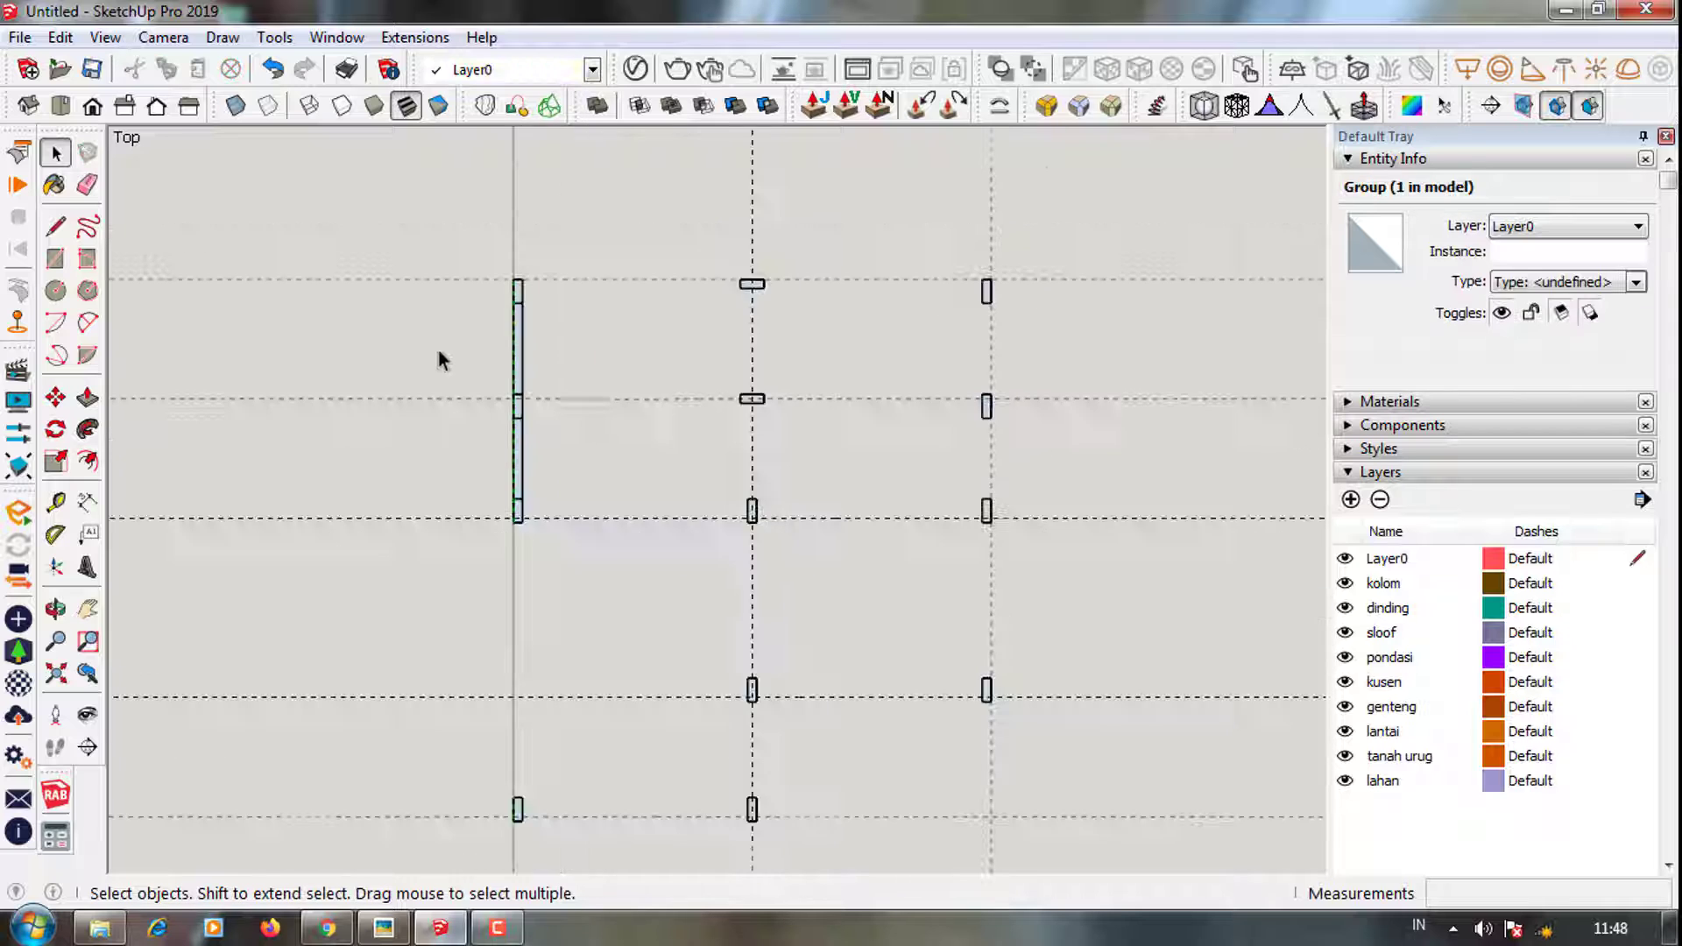
{"action": "left_click", "coordinate": [438, 350]}
{"action": "scroll", "coordinate": [525, 560], "scroll_direction": "down", "scroll_amount": 3}
{"action": "scroll", "coordinate": [570, 638], "scroll_direction": "up", "scroll_amount": 2}
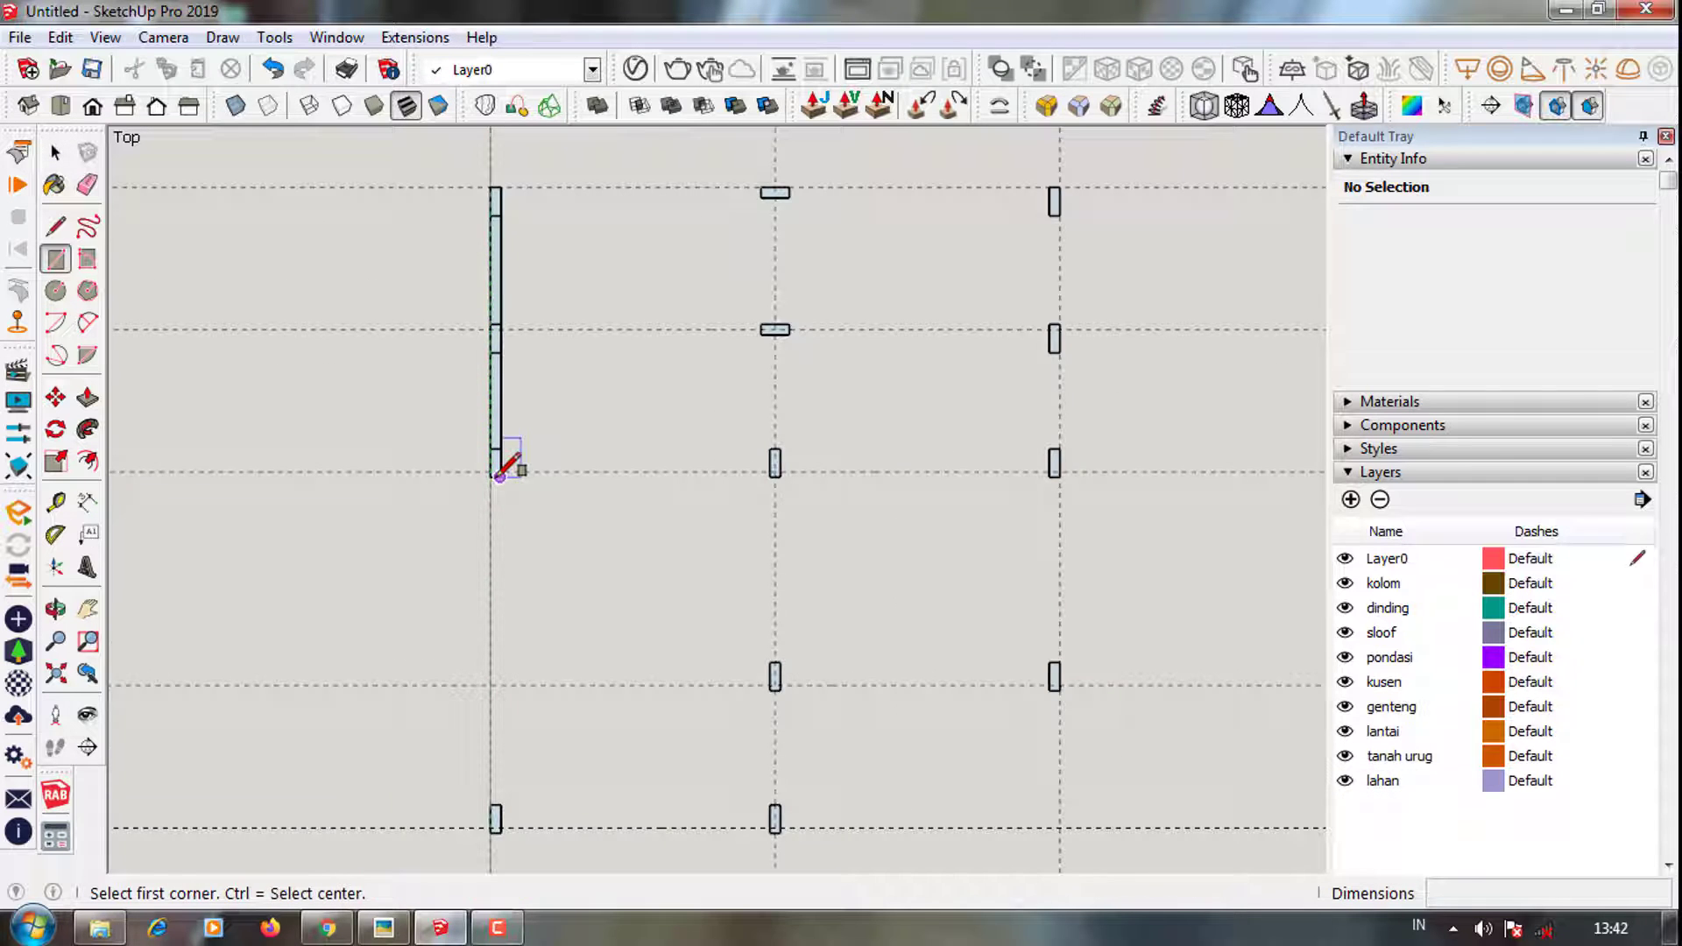
Draw a 4600 mm long strip along the left columns and make it a group
{"action": "left_click", "coordinate": [493, 484]}
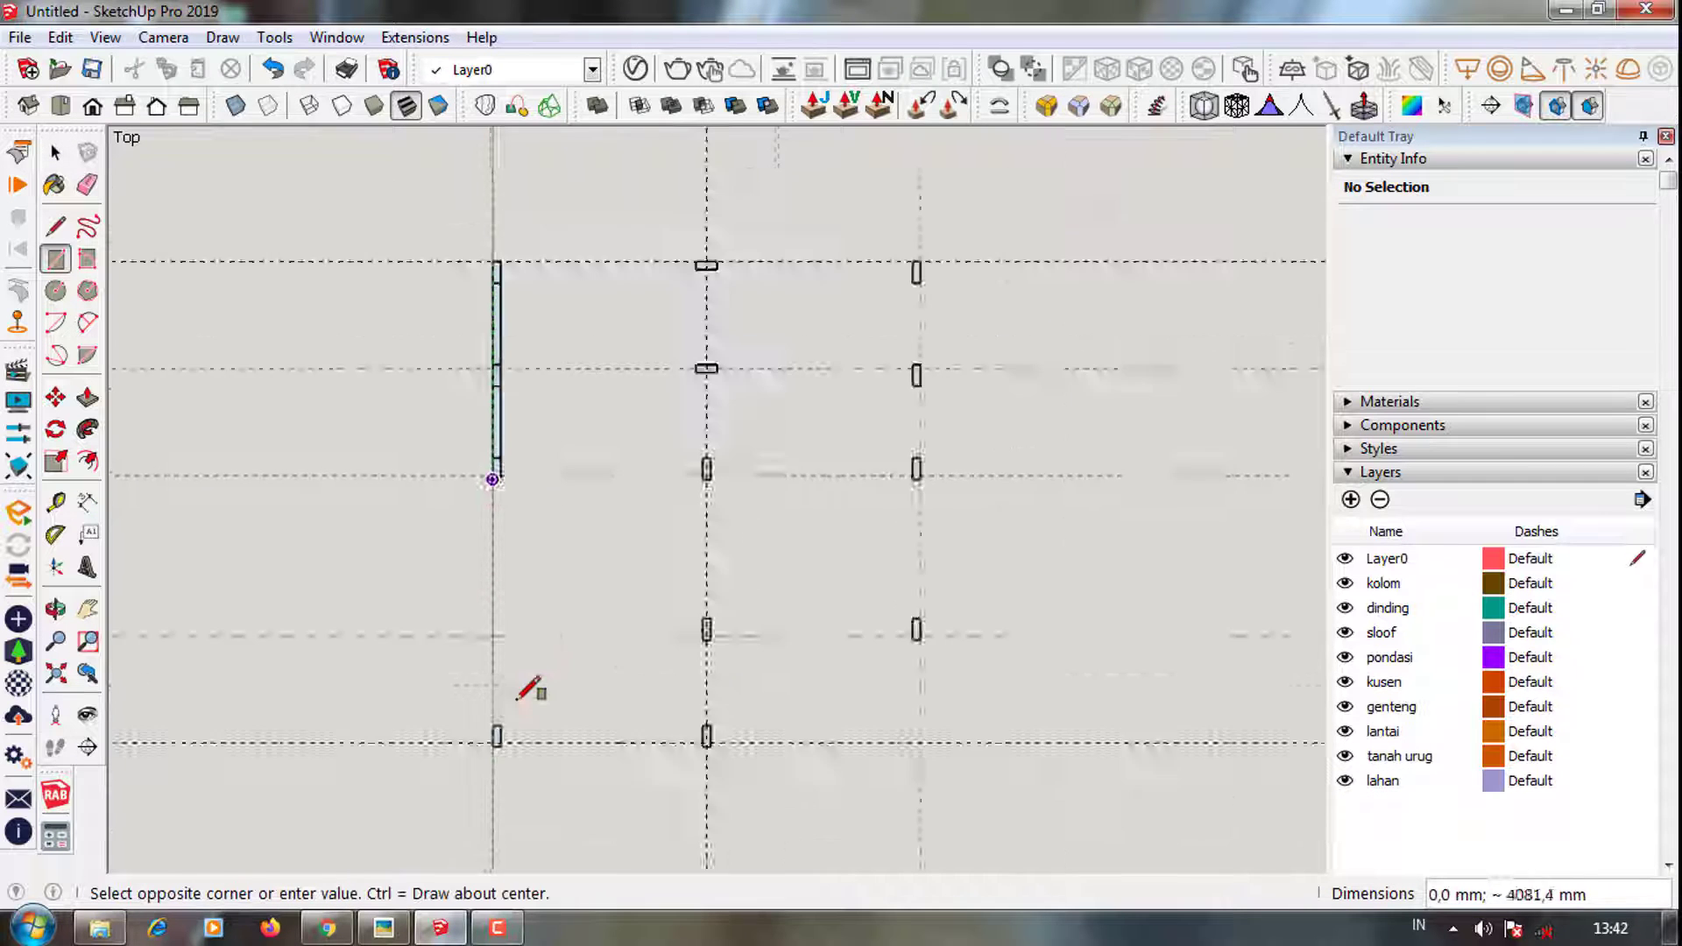
{"action": "scroll", "coordinate": [504, 714], "scroll_direction": "up", "scroll_amount": 2}
{"action": "scroll", "coordinate": [490, 723], "scroll_direction": "up", "scroll_amount": 2}
{"action": "left_click", "coordinate": [487, 727]}
{"action": "key", "text": "space"}
{"action": "right_click", "coordinate": [488, 714]}
{"action": "left_click", "coordinate": [569, 383]}
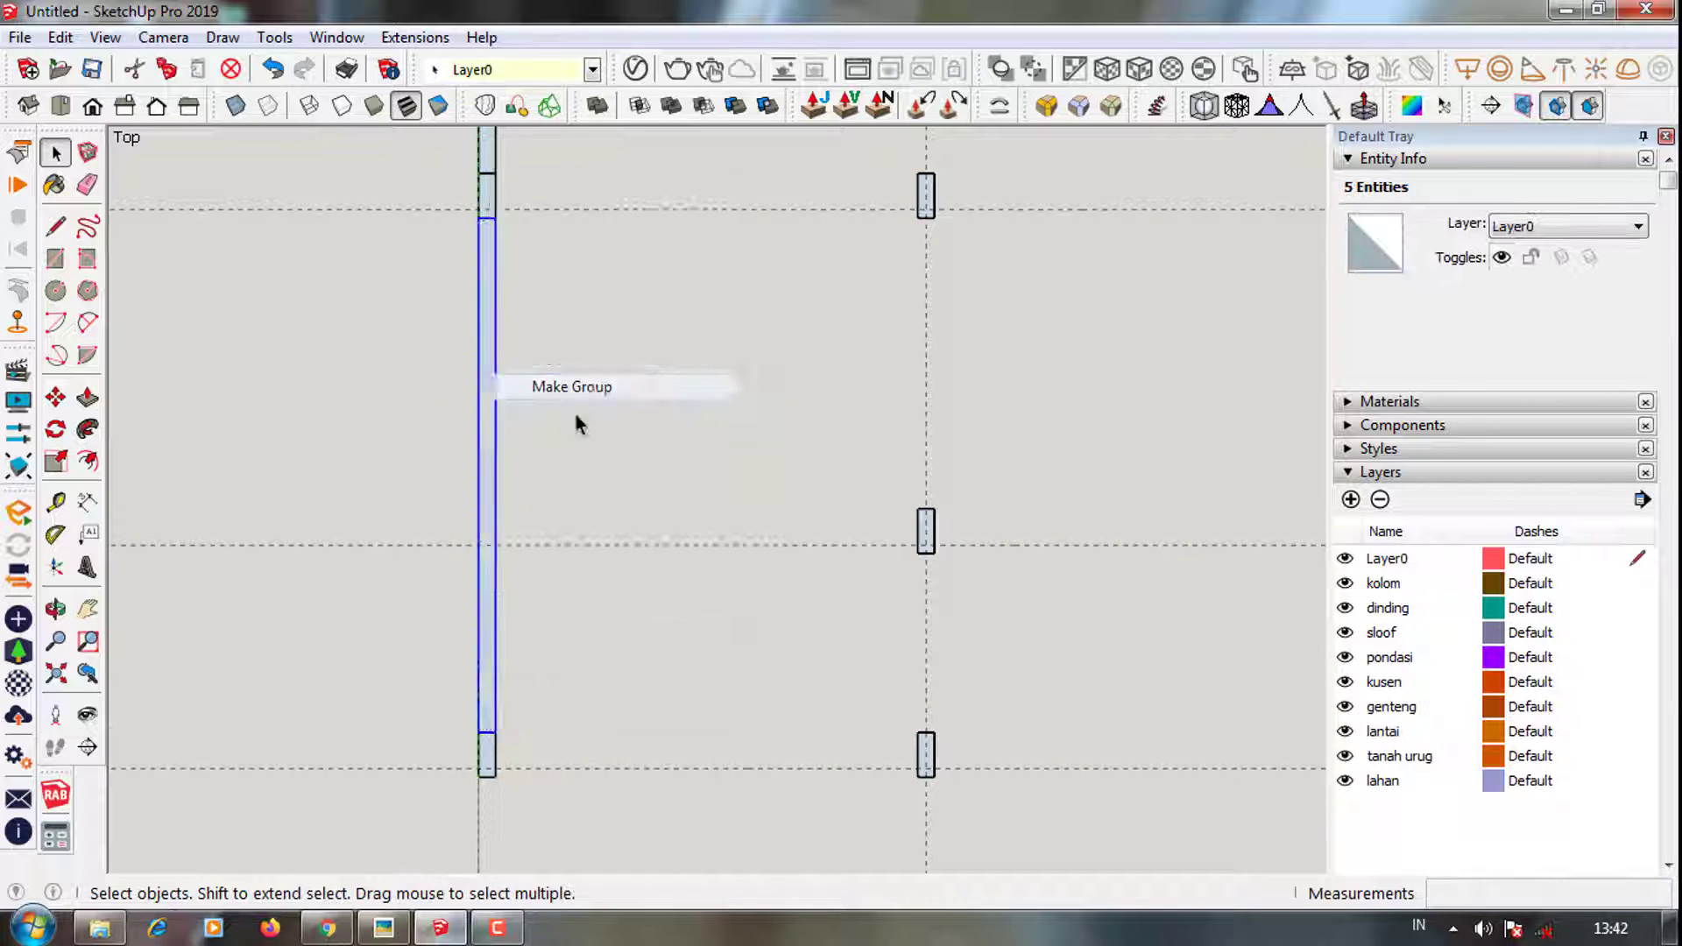
{"action": "scroll", "coordinate": [587, 683], "scroll_direction": "down", "scroll_amount": 3}
{"action": "scroll", "coordinate": [666, 740], "scroll_direction": "up", "scroll_amount": 1}
{"action": "scroll", "coordinate": [503, 661], "scroll_direction": "up", "scroll_amount": 2}
{"action": "scroll", "coordinate": [502, 657], "scroll_direction": "up", "scroll_amount": 2}
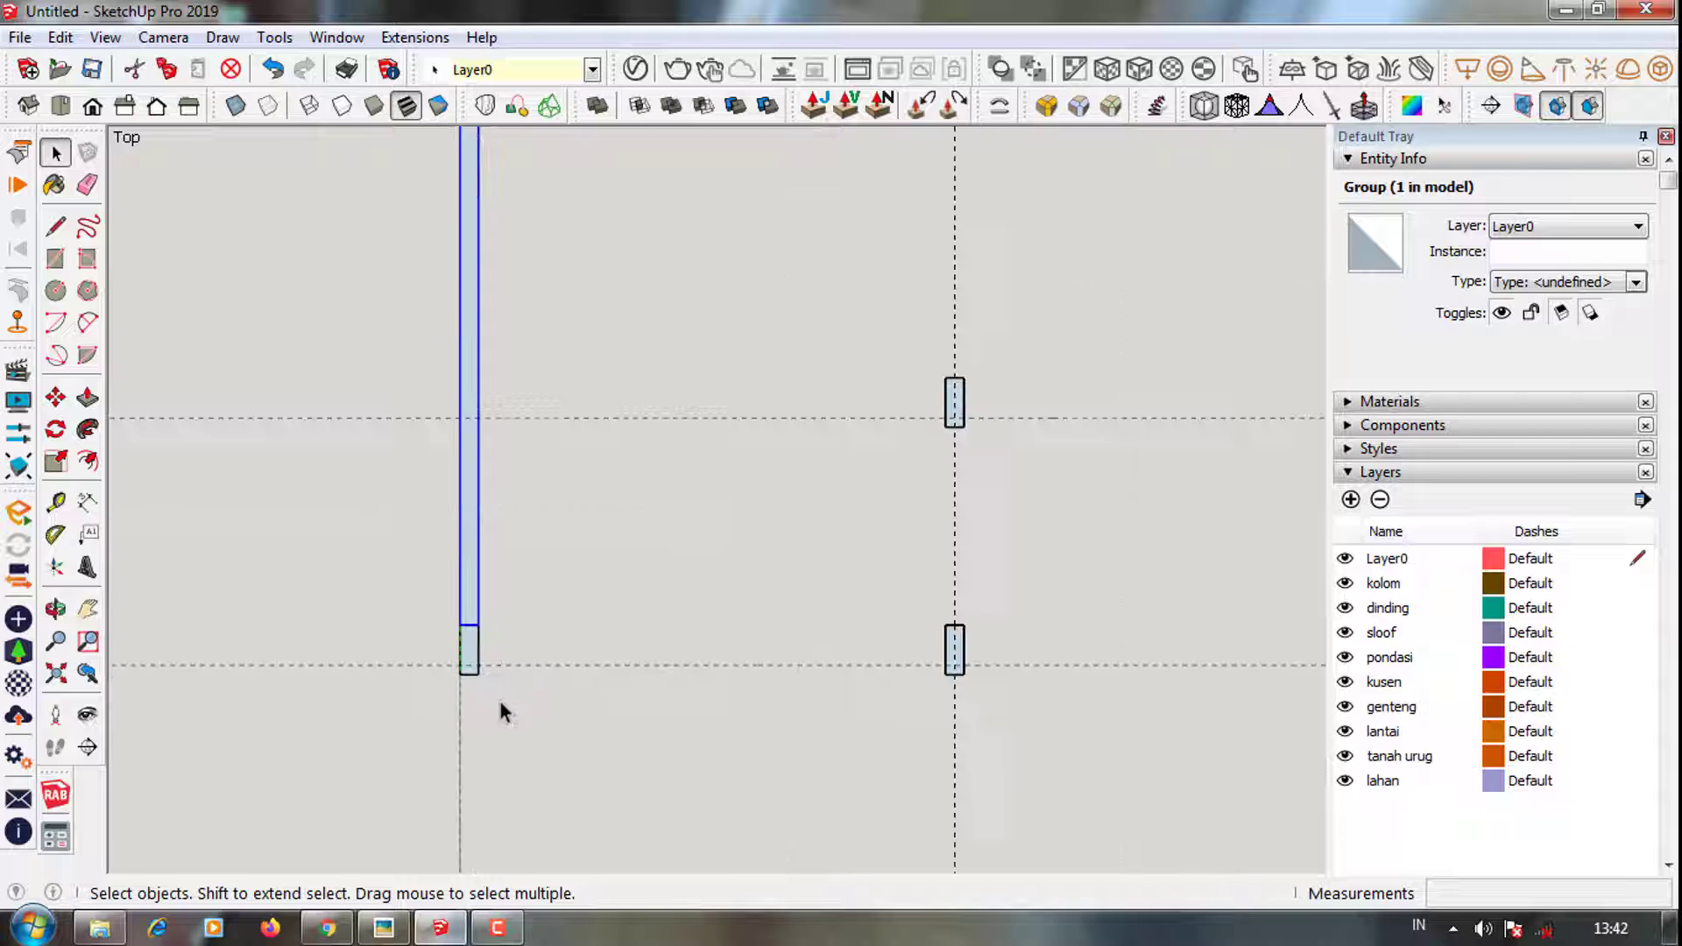
{"action": "scroll", "coordinate": [476, 606], "scroll_direction": "down", "scroll_amount": 2}
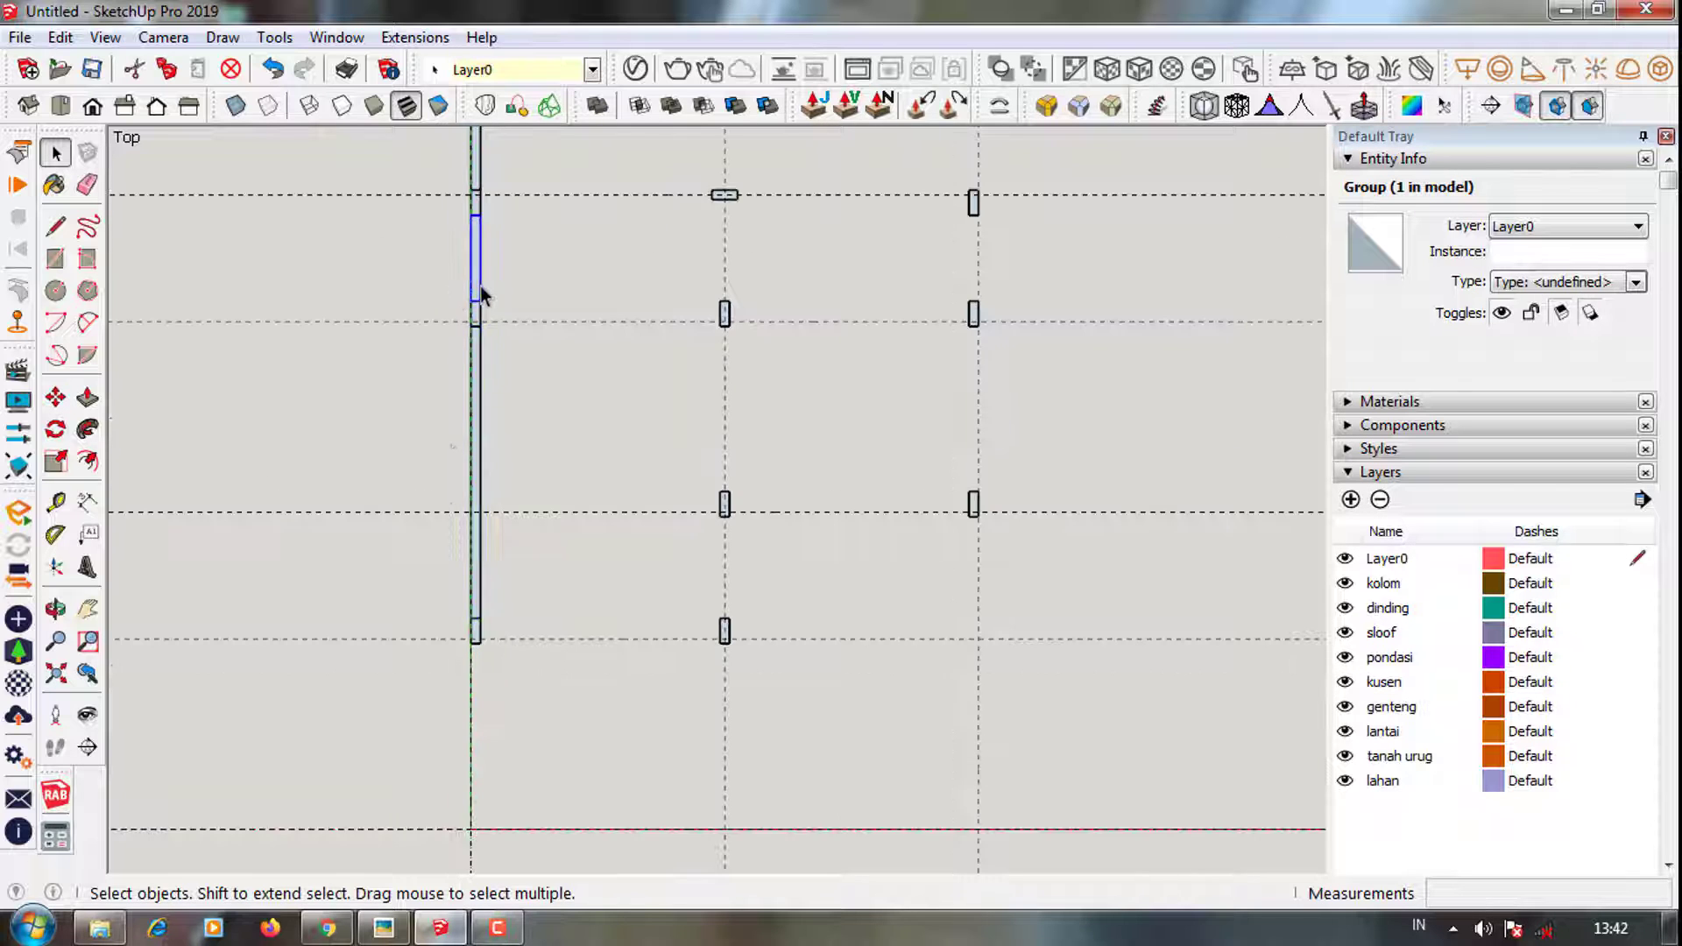
{"action": "scroll", "coordinate": [478, 315], "scroll_direction": "up", "scroll_amount": 1}
Copy the strip, rotate it horizontal, and place it under the left column
{"action": "key", "text": "m"}
{"action": "left_click", "coordinate": [470, 302]}
{"action": "key", "text": "ctrl"}
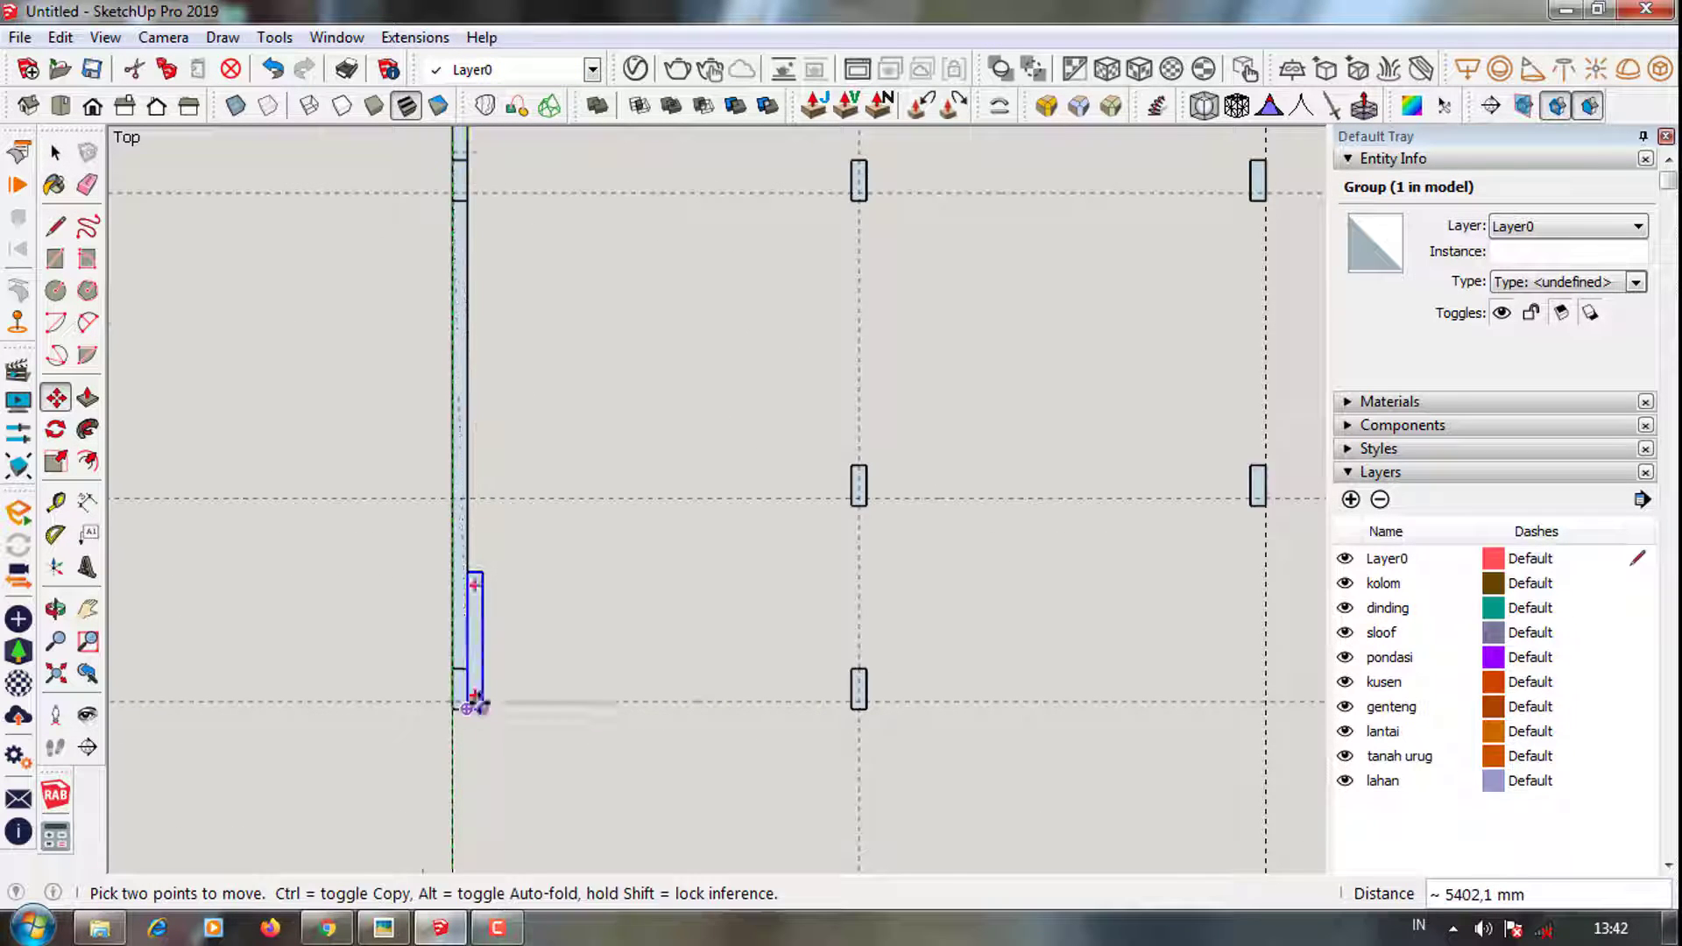
{"action": "left_click", "coordinate": [476, 700]}
{"action": "scroll", "coordinate": [487, 696], "scroll_direction": "up", "scroll_amount": 2}
{"action": "key", "text": "q"}
{"action": "left_click", "coordinate": [465, 589]}
{"action": "key", "text": "m"}
{"action": "left_click", "coordinate": [334, 574]}
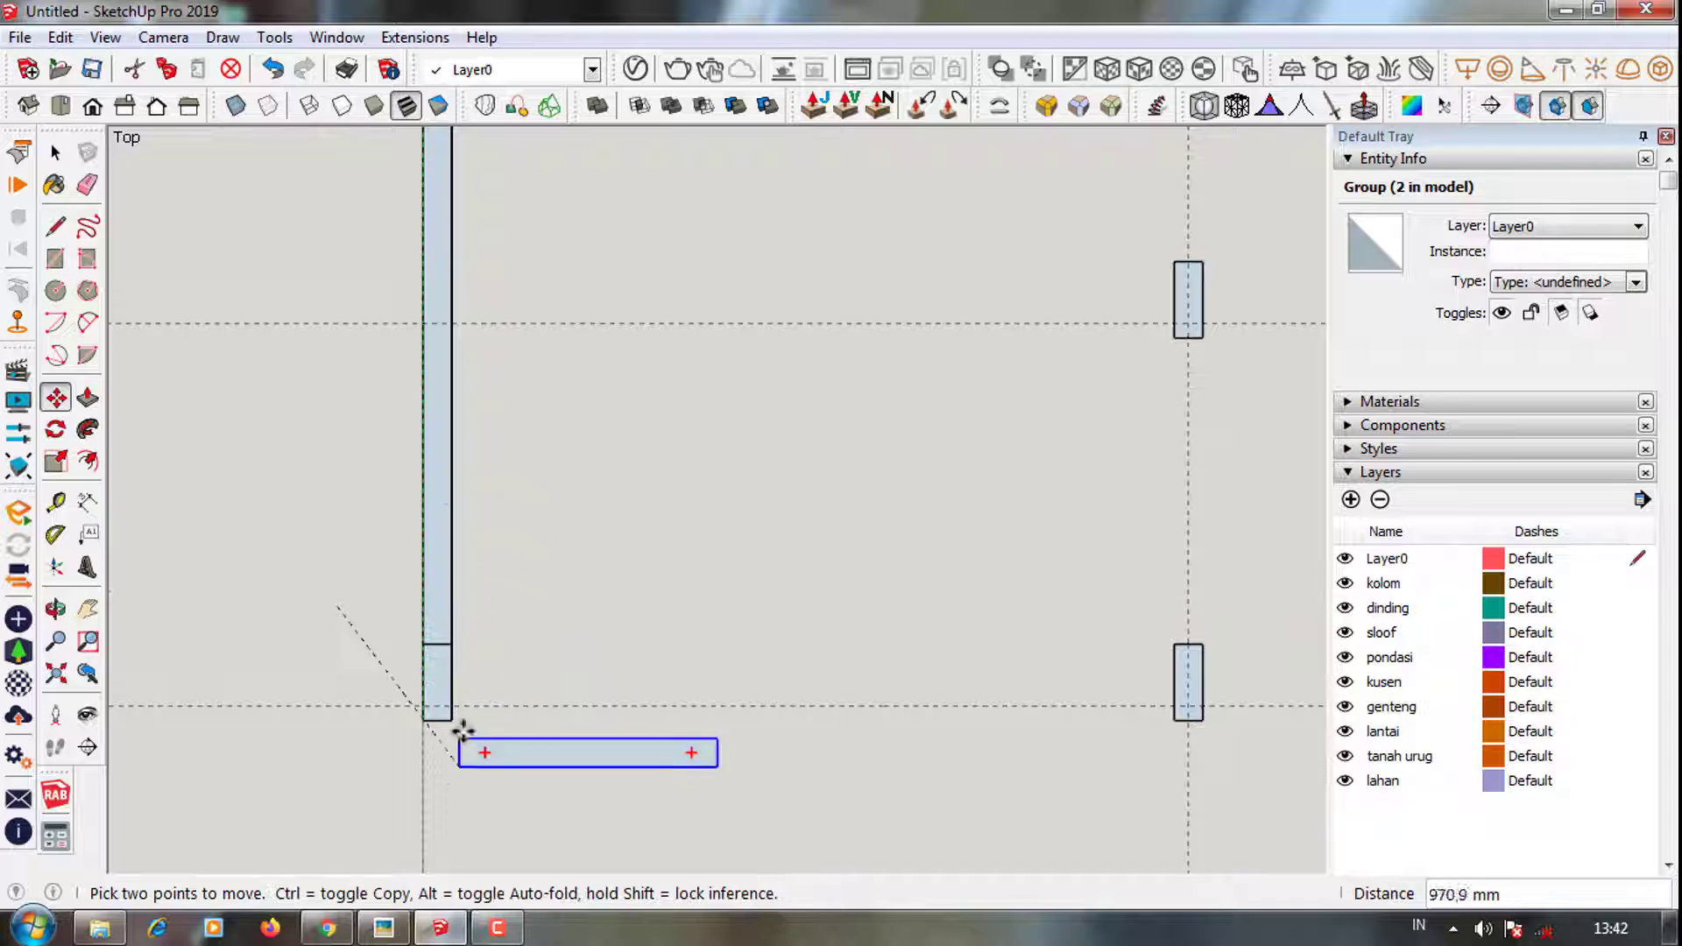
{"action": "left_click", "coordinate": [457, 714]}
{"action": "scroll", "coordinate": [593, 709], "scroll_direction": "down", "scroll_amount": 1}
{"action": "scroll", "coordinate": [586, 704], "scroll_direction": "up", "scroll_amount": 1}
Stretch the horizontal bottom piece so it reaches the bottom right column
{"action": "key", "text": "space"}
{"action": "double_click", "coordinate": [582, 698]}
{"action": "key", "text": "m"}
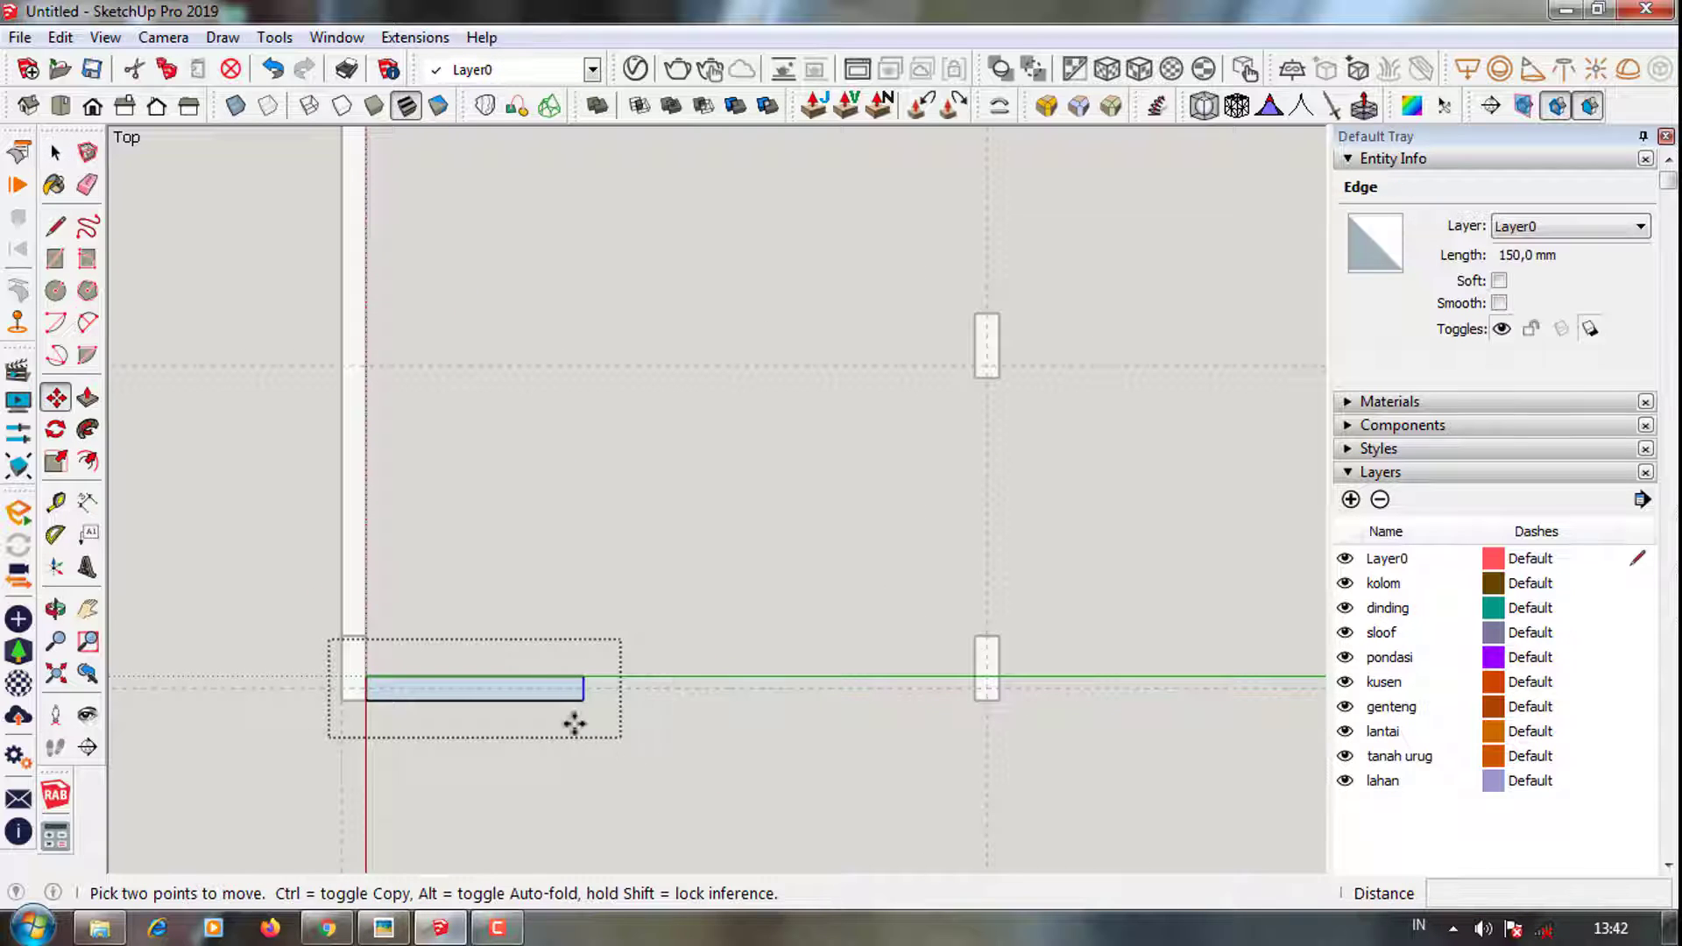
{"action": "left_click", "coordinate": [573, 724]}
{"action": "left_click", "coordinate": [975, 700]}
{"action": "key", "text": "space"}
Draw a vertical strip from the bottom right column to the next column and group it
{"action": "key", "text": "r"}
{"action": "scroll", "coordinate": [876, 508], "scroll_direction": "up", "scroll_amount": 1}
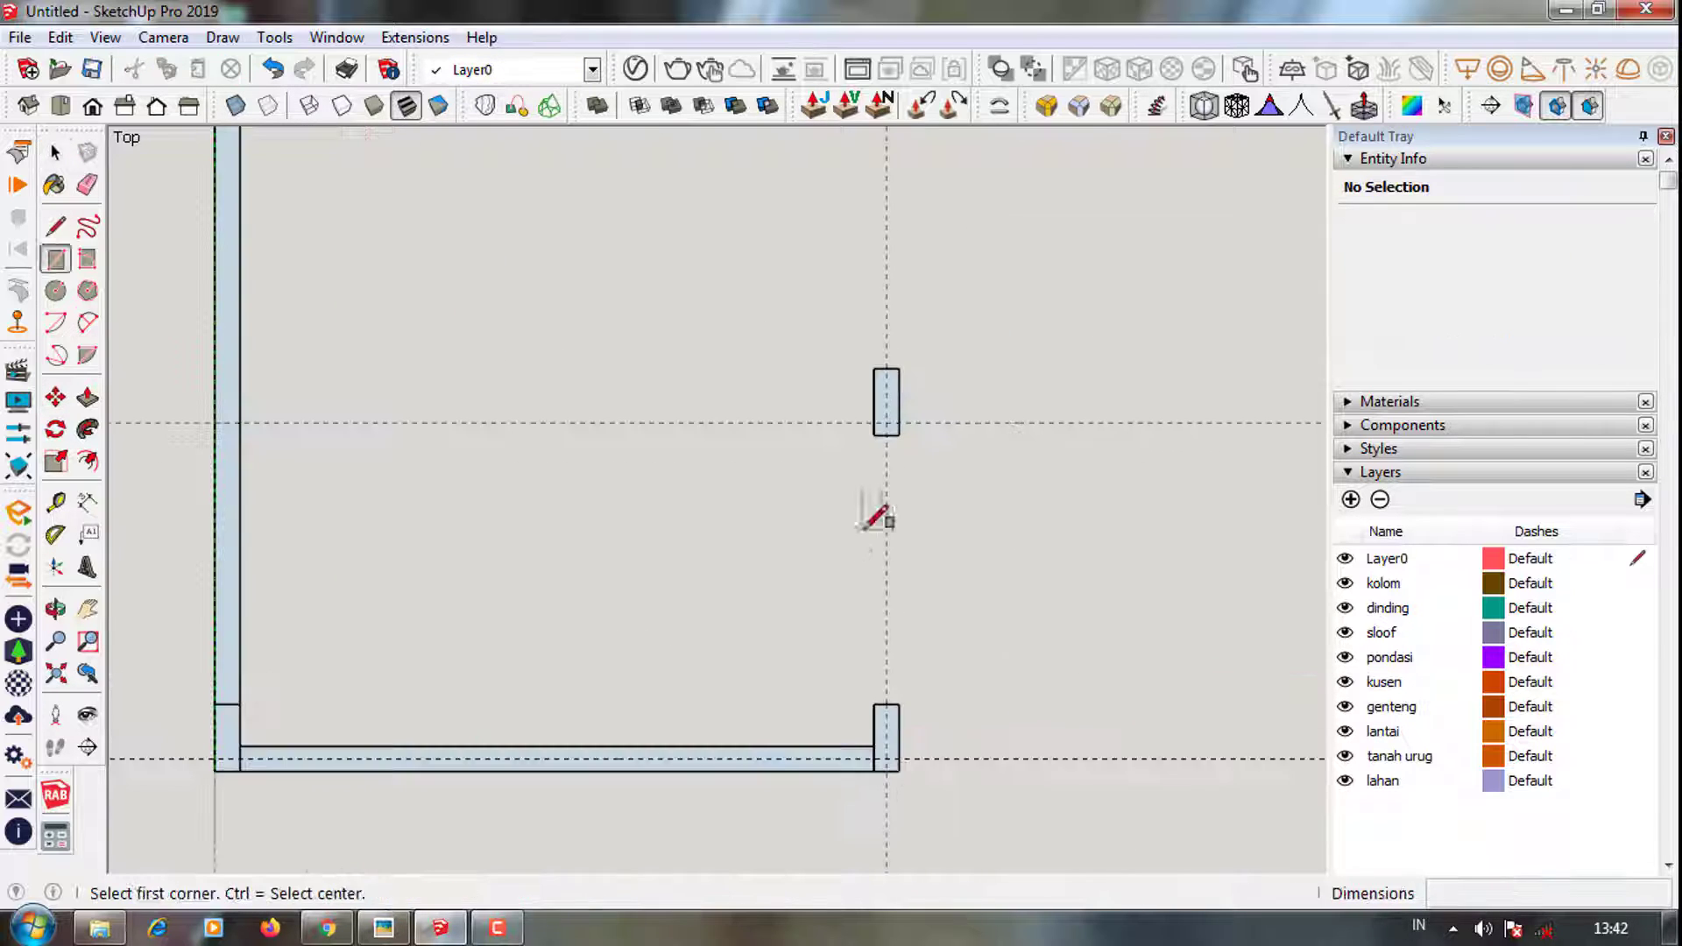
{"action": "scroll", "coordinate": [883, 394], "scroll_direction": "up", "scroll_amount": 1}
{"action": "left_click", "coordinate": [875, 413]}
{"action": "left_click", "coordinate": [906, 745]}
{"action": "key", "text": "space"}
{"action": "left_click", "coordinate": [904, 696]}
{"action": "right_click", "coordinate": [904, 695]}
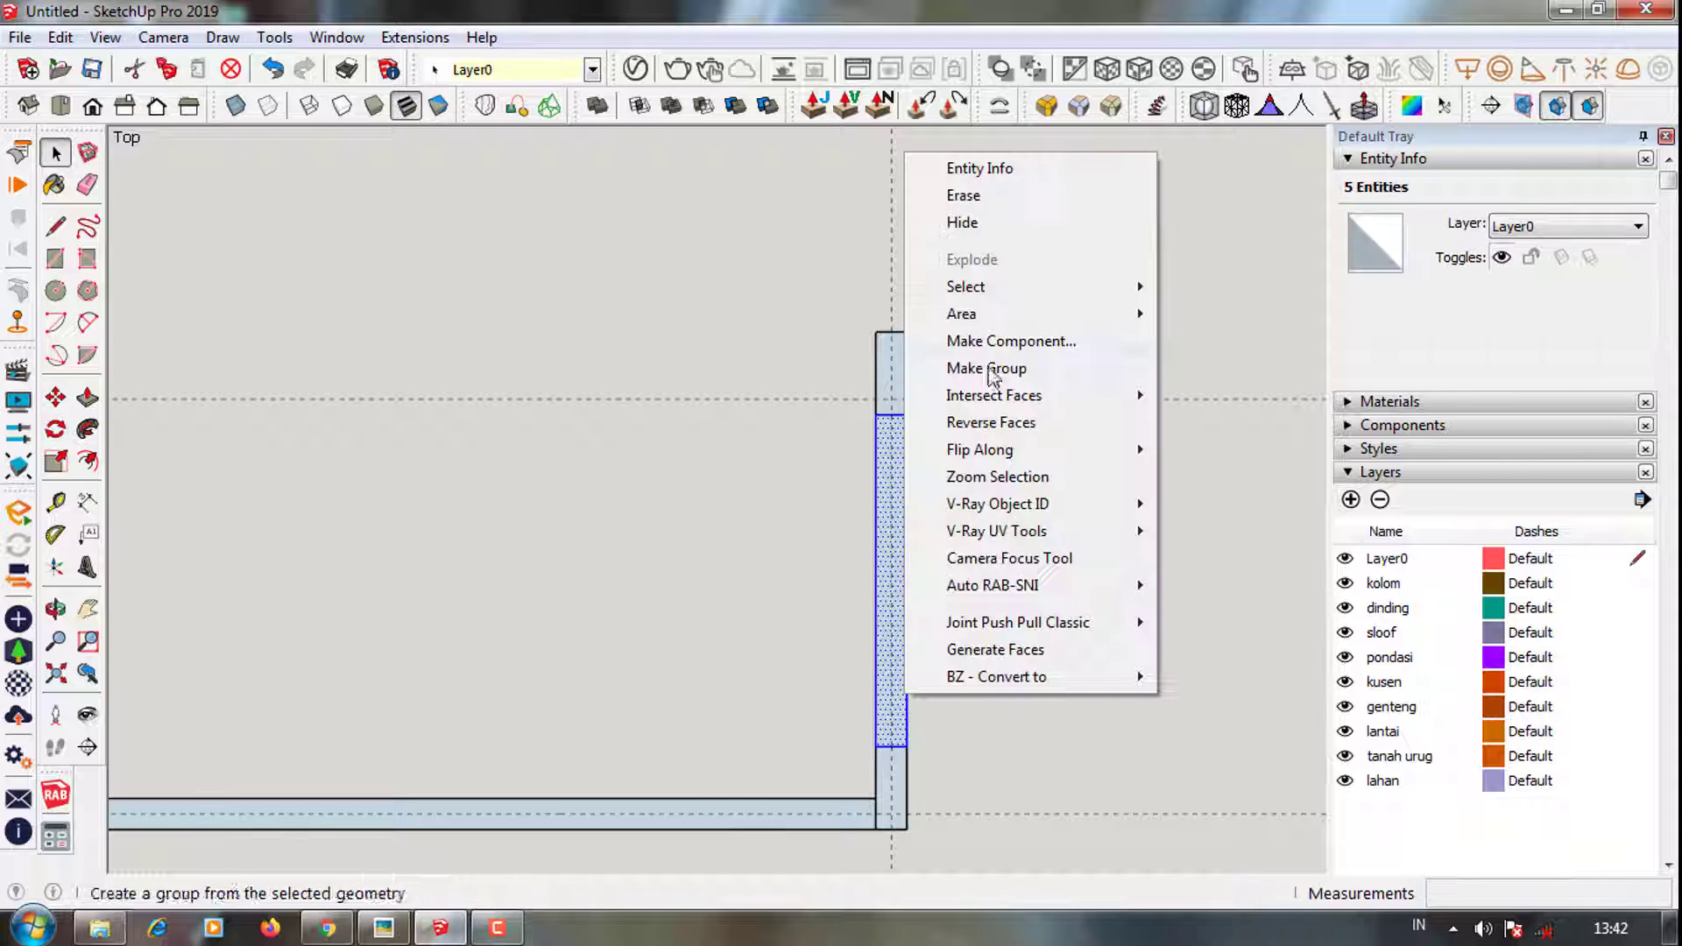
{"action": "left_click", "coordinate": [981, 364]}
{"action": "scroll", "coordinate": [499, 725], "scroll_direction": "down", "scroll_amount": 3}
Copy the bottom beam up between the middle columns
{"action": "left_click", "coordinate": [601, 751]}
{"action": "scroll", "coordinate": [403, 769], "scroll_direction": "up", "scroll_amount": 1}
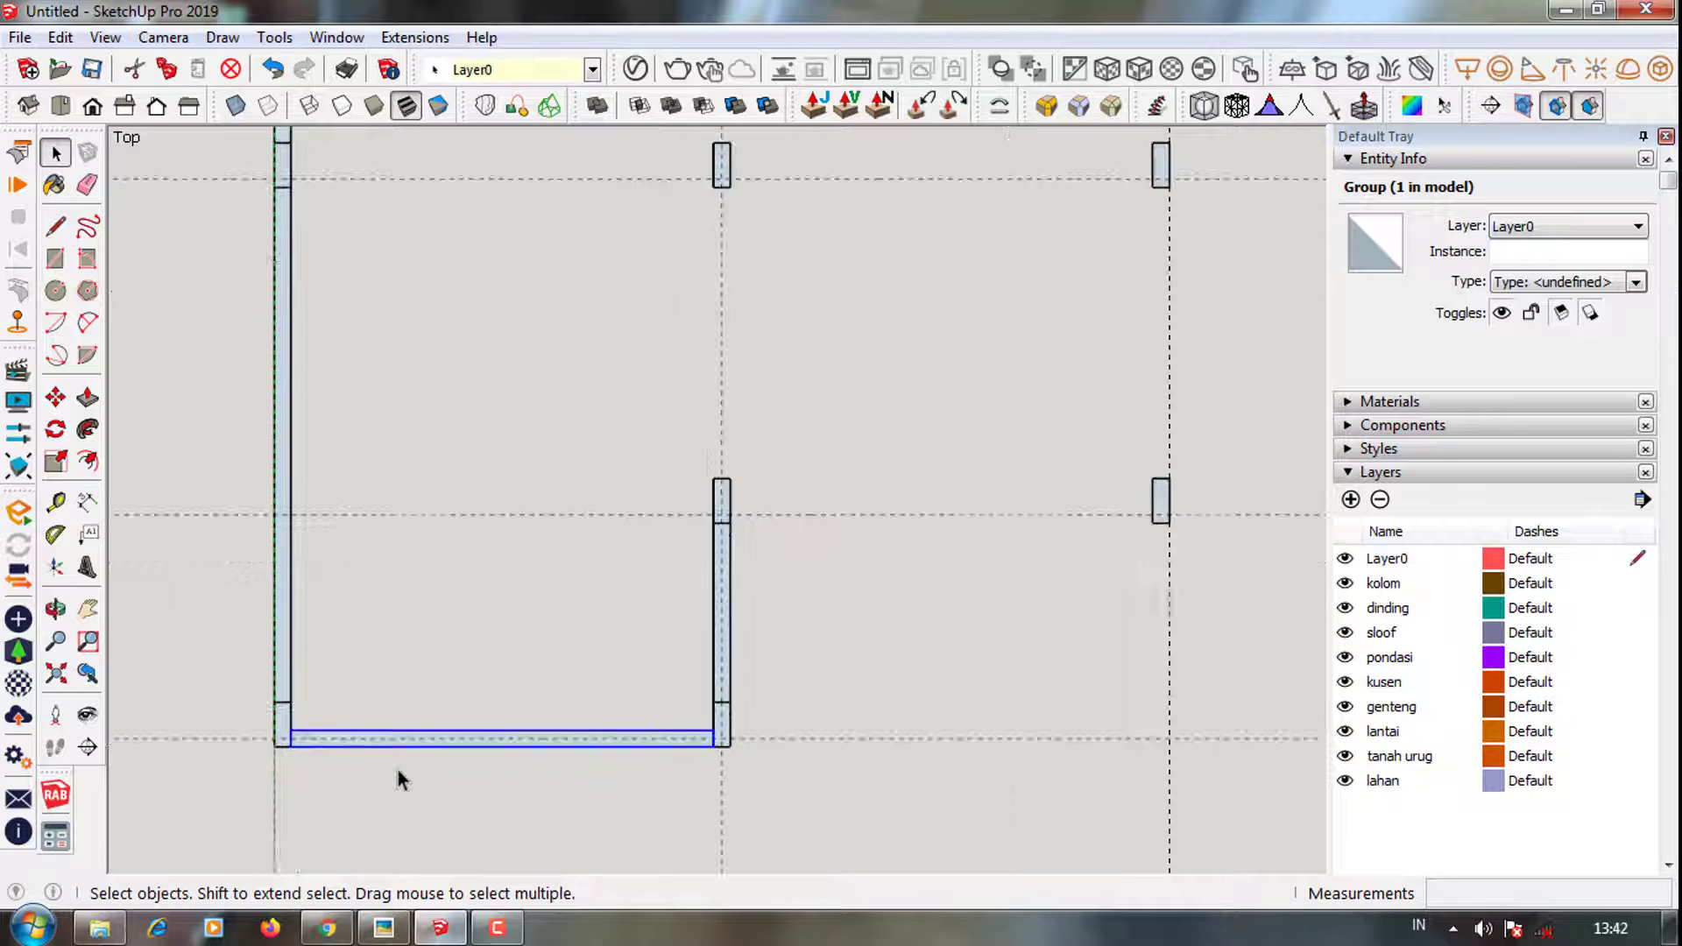
{"action": "key", "text": "m"}
{"action": "left_click", "coordinate": [289, 745]}
{"action": "key", "text": "ctrl"}
{"action": "left_click", "coordinate": [751, 518]}
{"action": "scroll", "coordinate": [751, 518], "scroll_direction": "down", "scroll_amount": 2}
{"action": "scroll", "coordinate": [711, 586], "scroll_direction": "up", "scroll_amount": 1}
{"action": "key", "text": "space"}
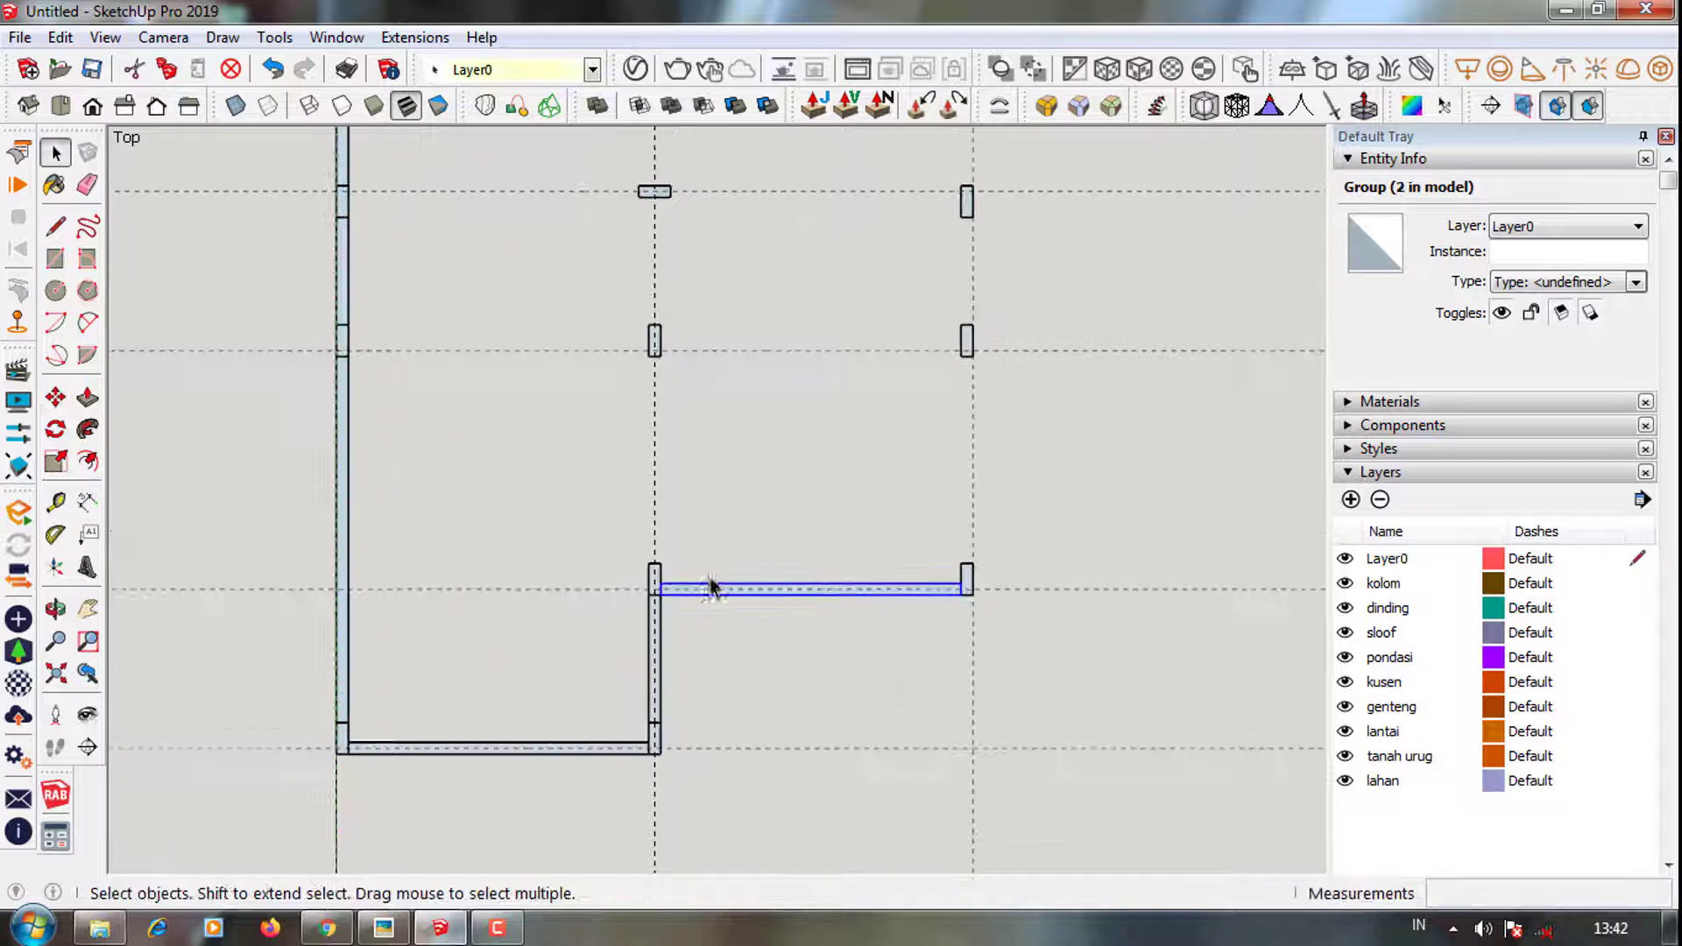
{"action": "scroll", "coordinate": [680, 631], "scroll_direction": "up", "scroll_amount": 2}
Copy the beam again to sit between the upper columns
{"action": "key", "text": "m"}
{"action": "key", "text": "ctrl"}
{"action": "left_click", "coordinate": [668, 600]}
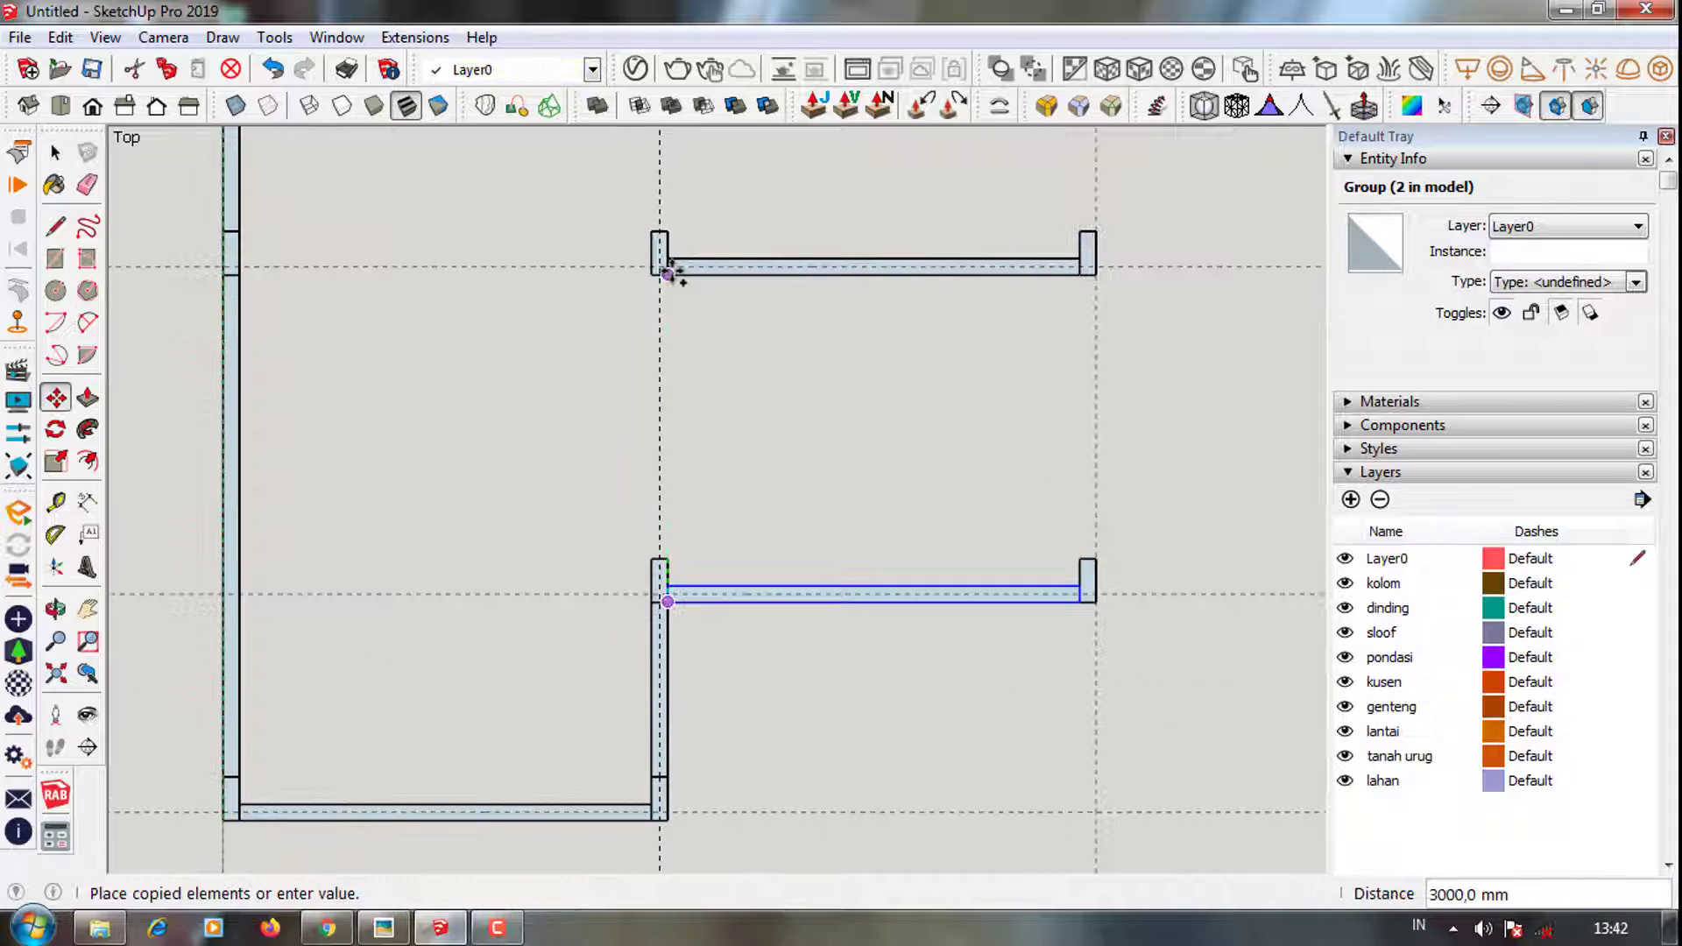
{"action": "left_click", "coordinate": [668, 270]}
{"action": "scroll", "coordinate": [670, 523], "scroll_direction": "down", "scroll_amount": 1}
{"action": "key", "text": "space"}
{"action": "scroll", "coordinate": [657, 560], "scroll_direction": "up", "scroll_amount": 1}
{"action": "scroll", "coordinate": [653, 574], "scroll_direction": "up", "scroll_amount": 1}
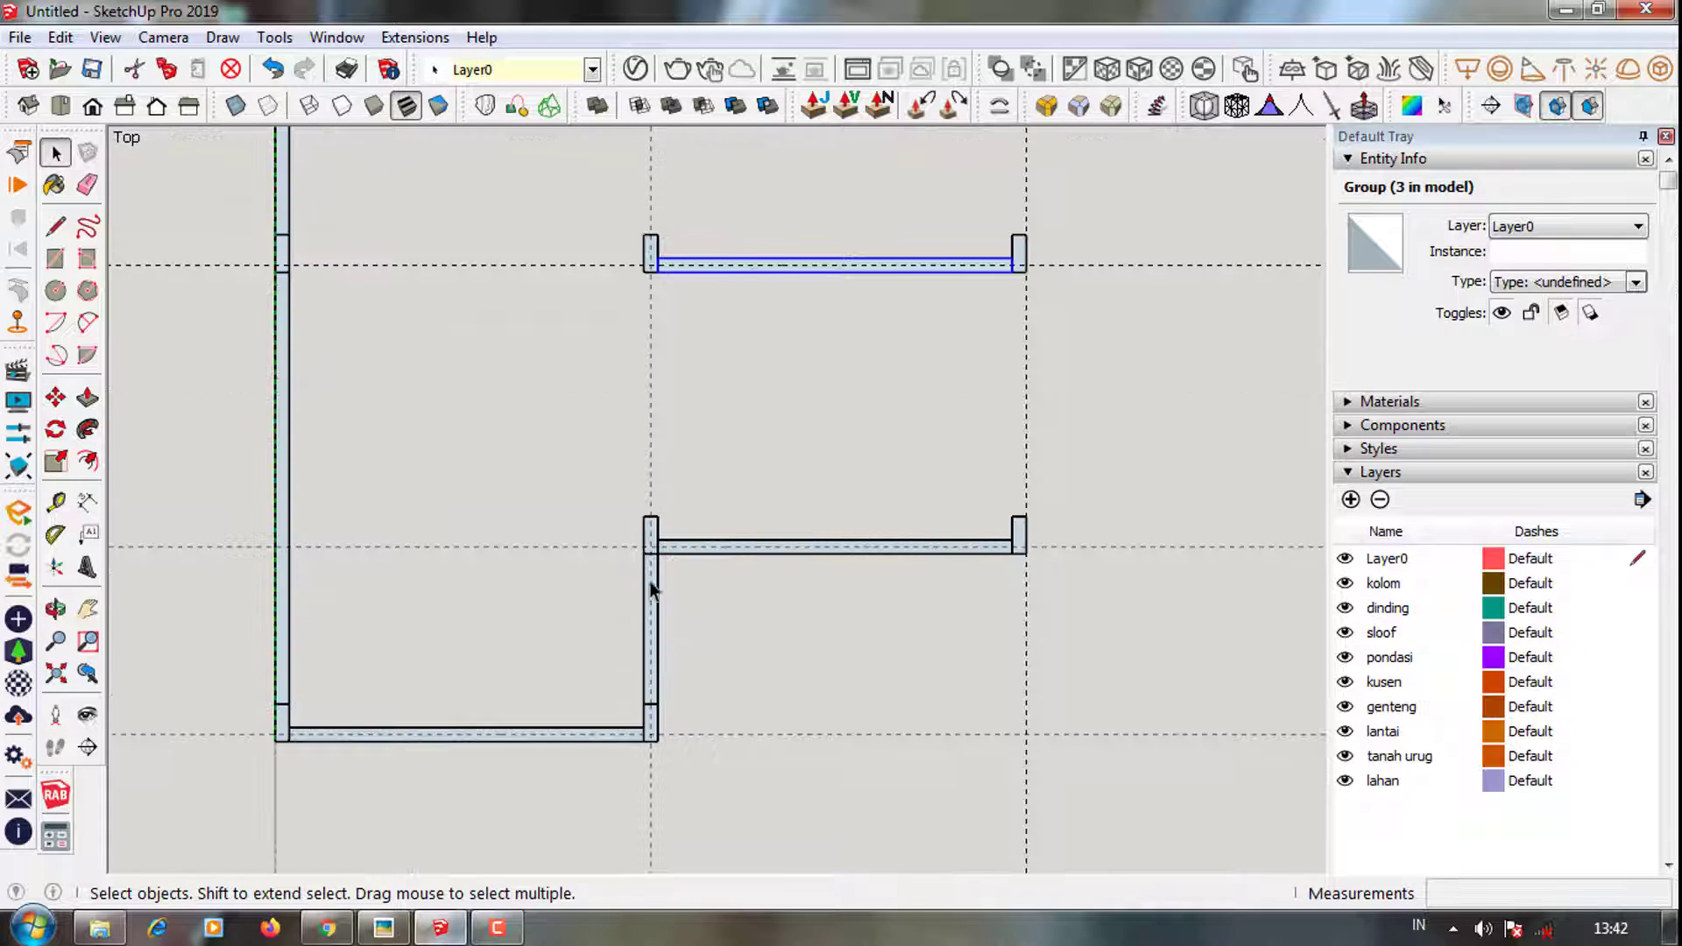
{"action": "scroll", "coordinate": [652, 543], "scroll_direction": "up", "scroll_amount": 1}
Draw a strip connecting the middle column to the upper column
{"action": "key", "text": "r"}
{"action": "left_click", "coordinate": [645, 536]}
{"action": "left_click", "coordinate": [661, 233]}
{"action": "scroll", "coordinate": [675, 219], "scroll_direction": "up", "scroll_amount": 1}
{"action": "scroll", "coordinate": [683, 526], "scroll_direction": "down", "scroll_amount": 2}
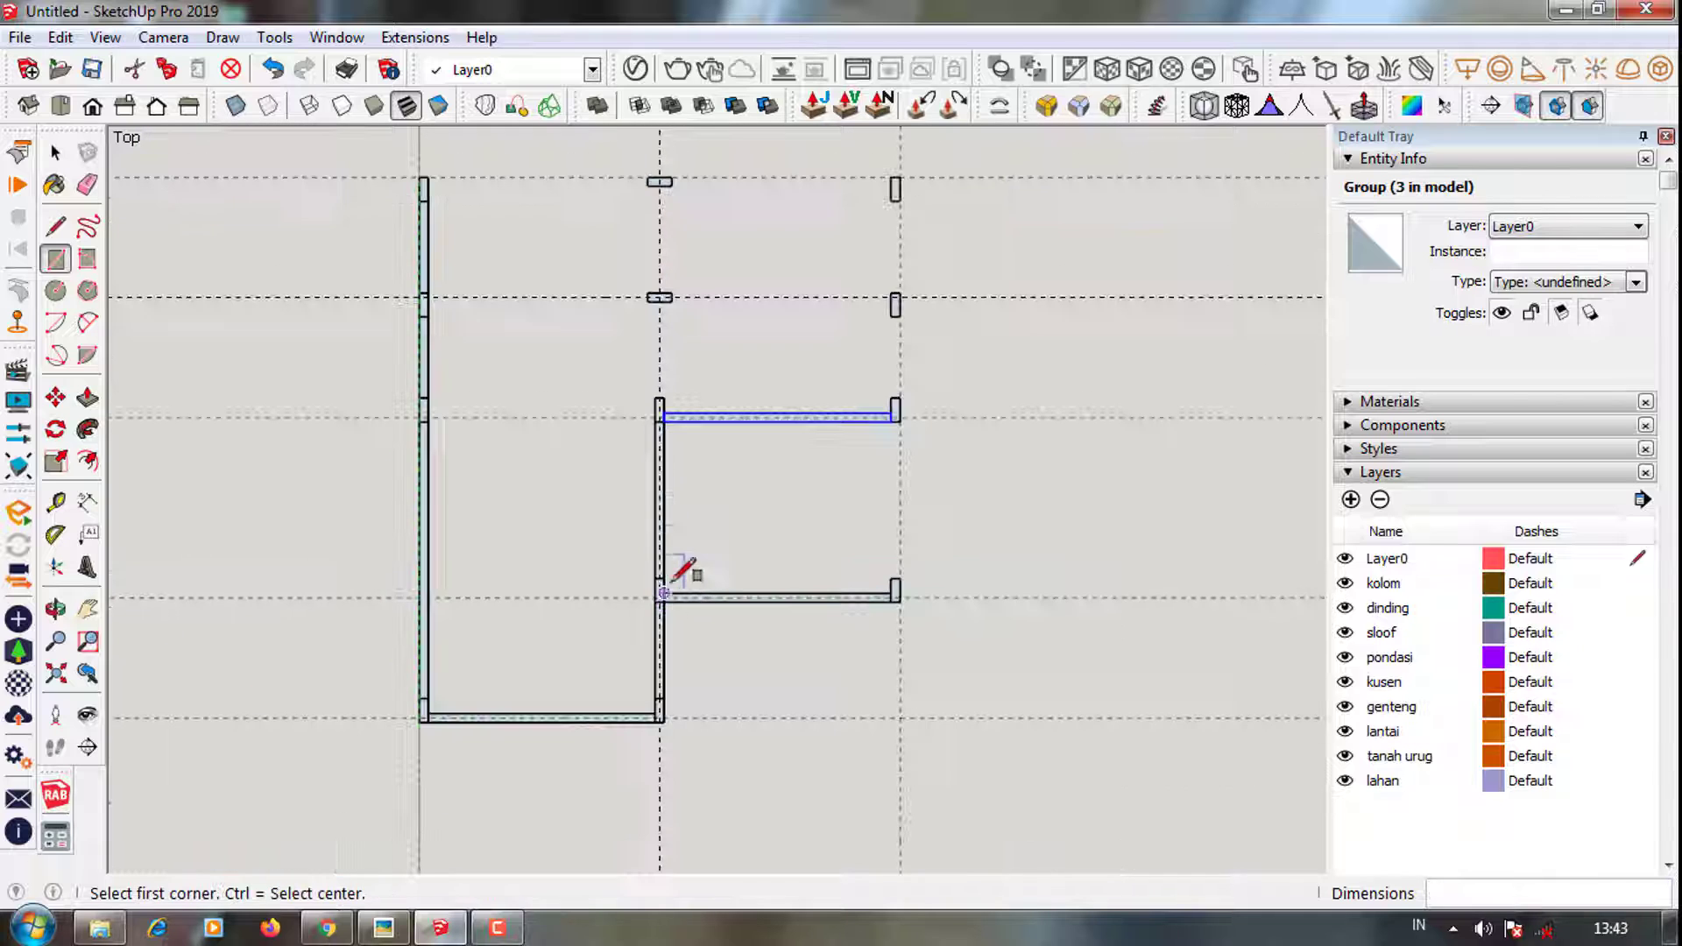
{"action": "scroll", "coordinate": [661, 491], "scroll_direction": "up", "scroll_amount": 1}
{"action": "key", "text": "space"}
{"action": "scroll", "coordinate": [675, 438], "scroll_direction": "up", "scroll_amount": 1}
Group the new wall strip and copy it onto the right column line
{"action": "right_click", "coordinate": [682, 441]}
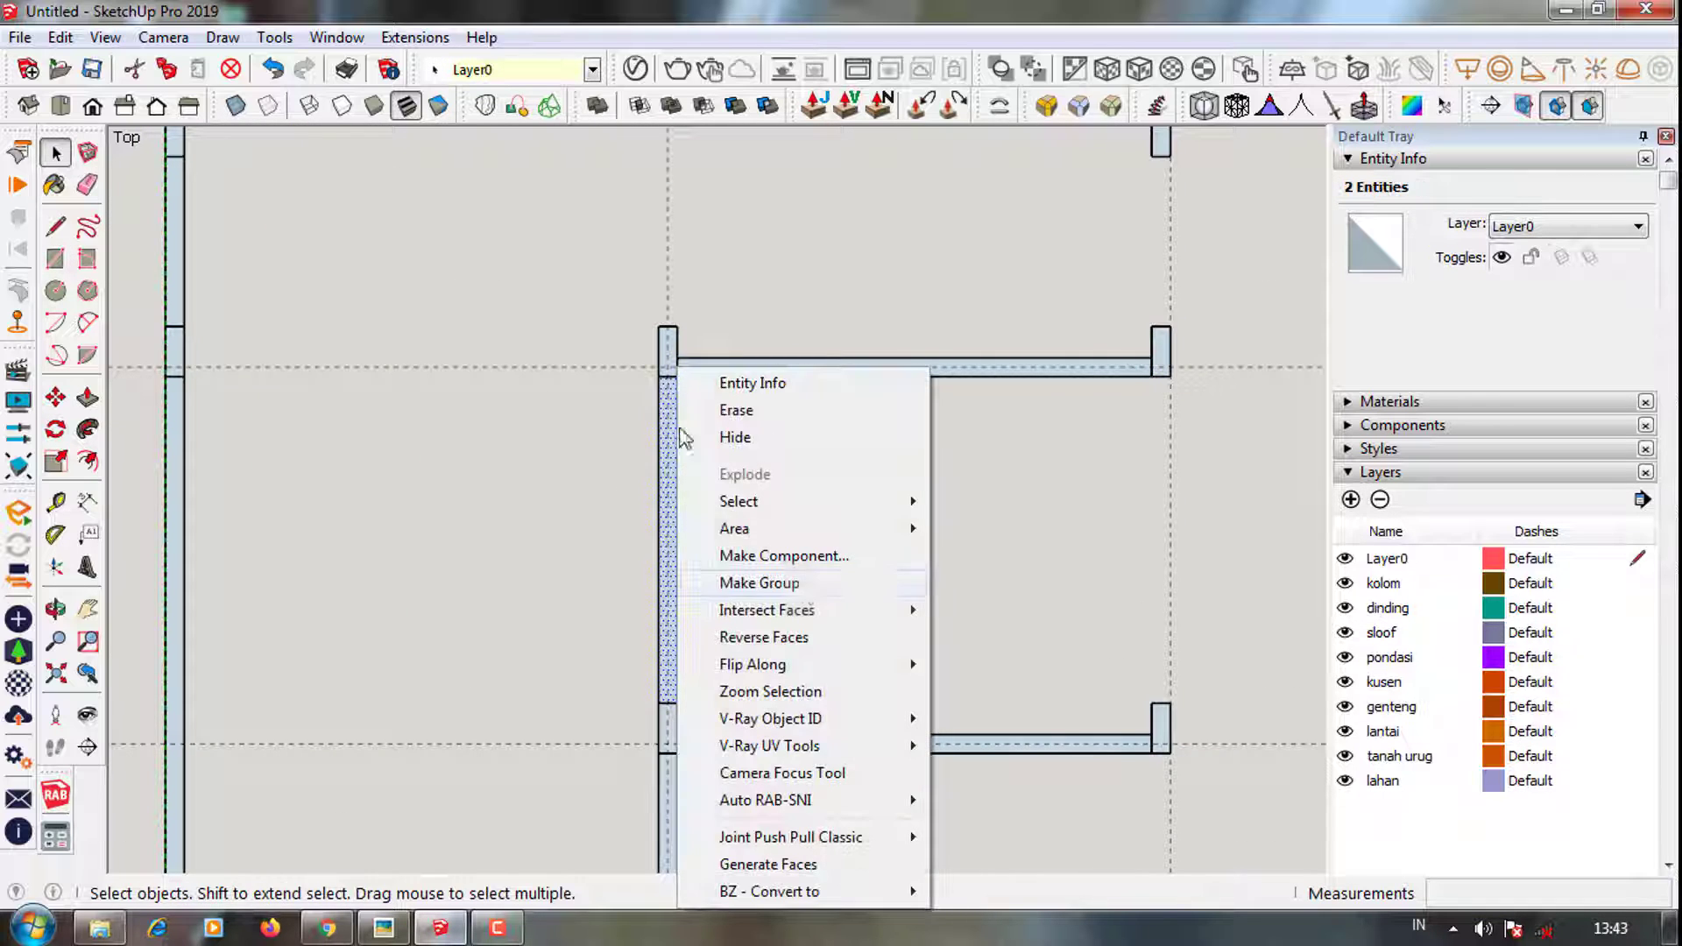
{"action": "left_click", "coordinate": [718, 583]}
{"action": "scroll", "coordinate": [601, 487], "scroll_direction": "down", "scroll_amount": 1}
{"action": "key", "text": "m"}
{"action": "scroll", "coordinate": [684, 437], "scroll_direction": "up", "scroll_amount": 1}
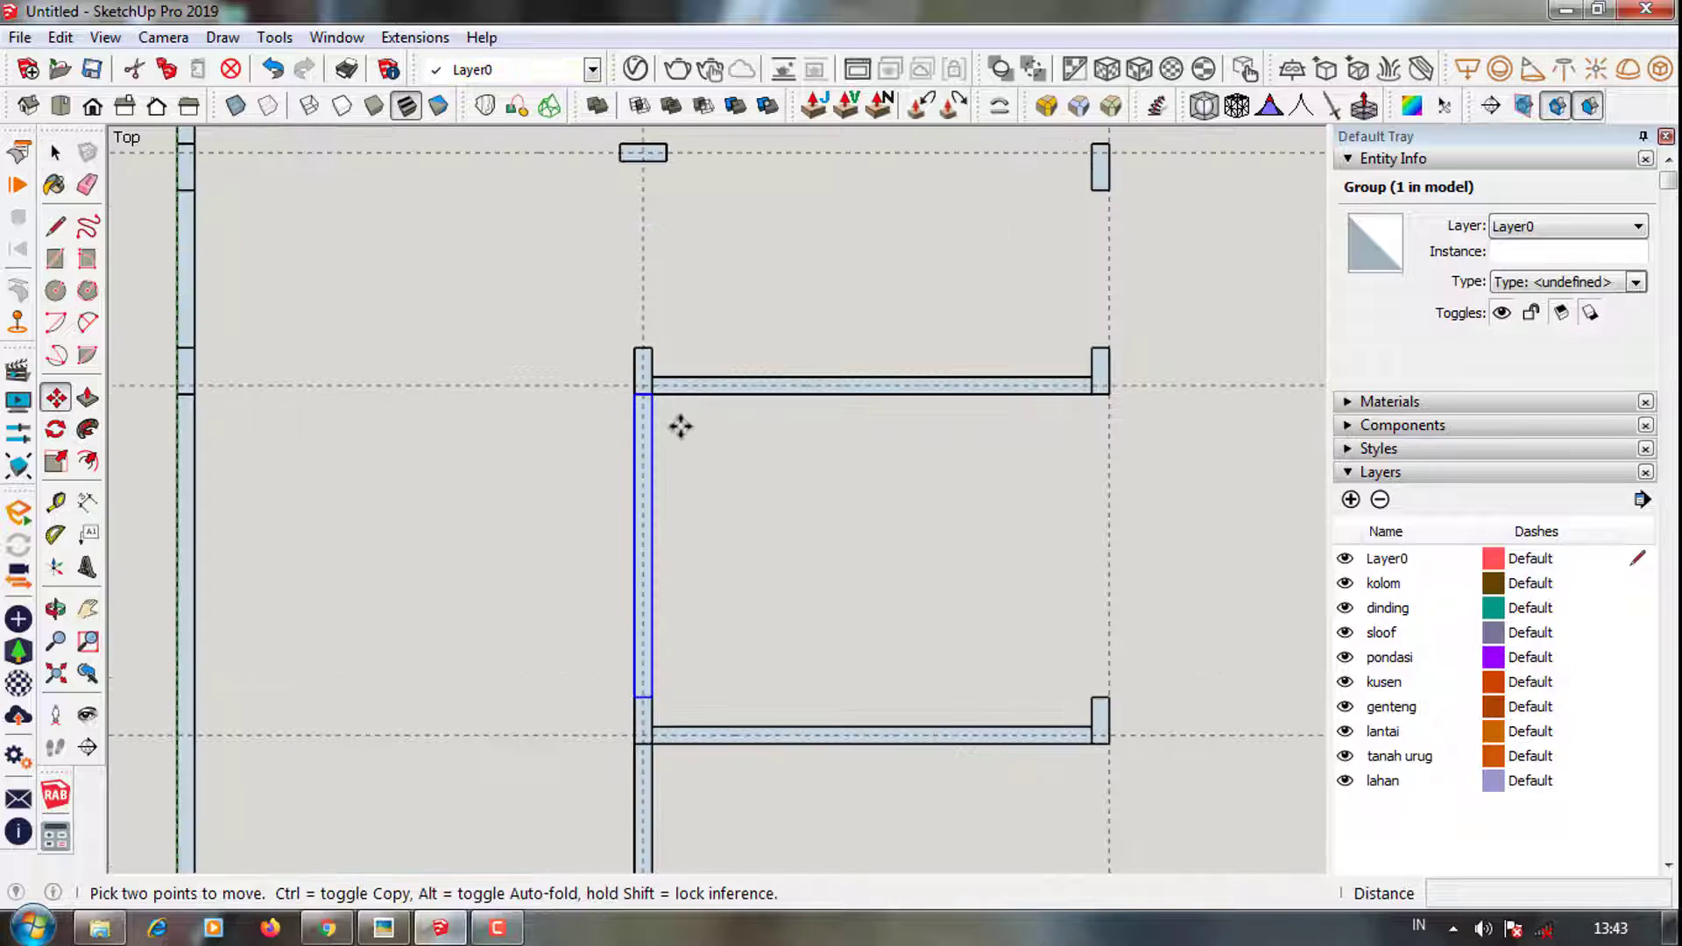
{"action": "key", "text": "ctrl"}
{"action": "left_click", "coordinate": [652, 394]}
{"action": "left_click", "coordinate": [1108, 399]}
{"action": "scroll", "coordinate": [782, 420], "scroll_direction": "down", "scroll_amount": 1}
{"action": "scroll", "coordinate": [782, 420], "scroll_direction": "up", "scroll_amount": 1}
{"action": "key", "text": "space"}
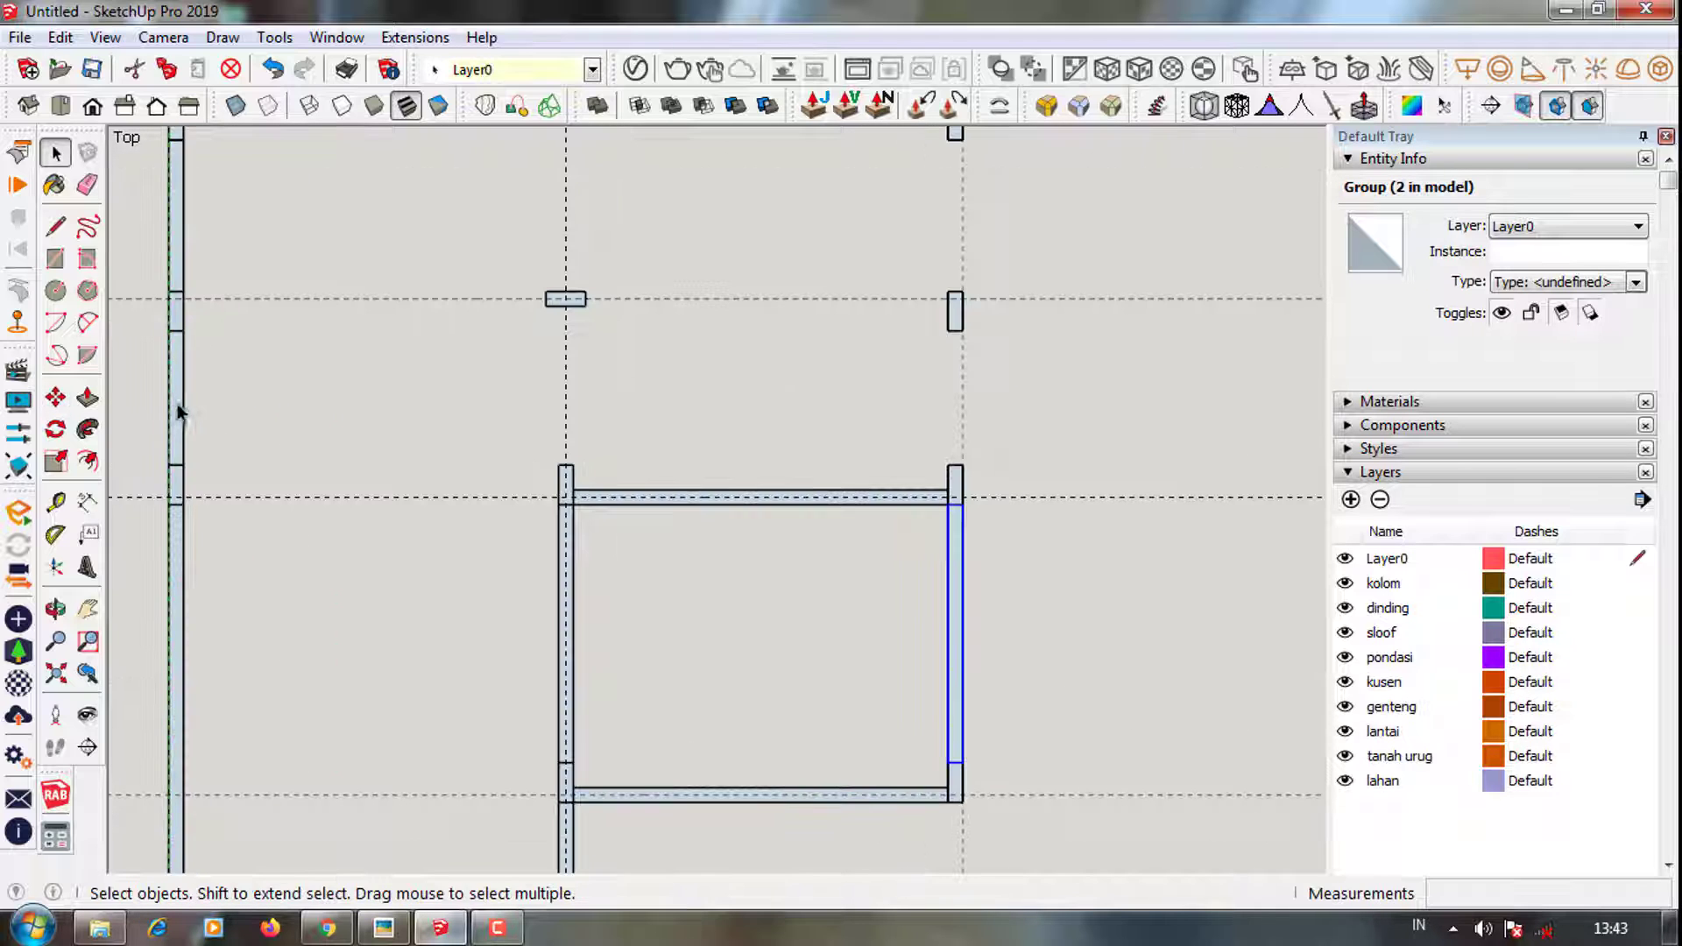
Copy a left-side strip across to the upper right column
{"action": "left_click", "coordinate": [179, 396]}
{"action": "key", "text": "m"}
{"action": "key", "text": "ctrl"}
{"action": "left_click", "coordinate": [181, 332]}
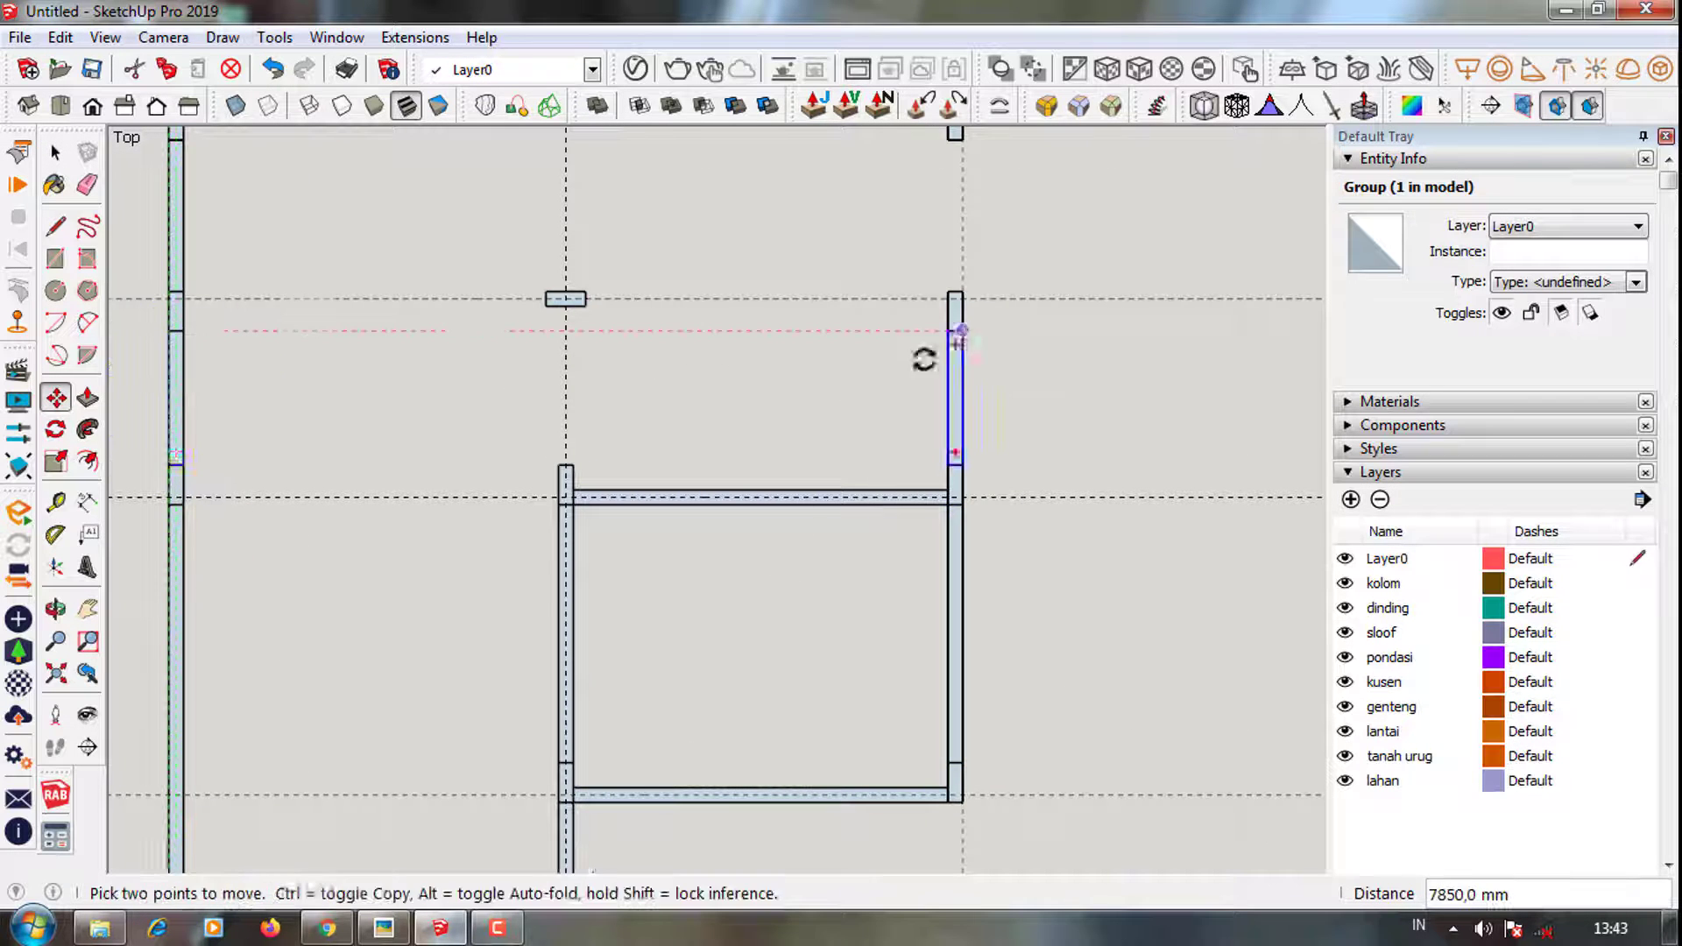
{"action": "left_click", "coordinate": [957, 333]}
{"action": "key", "text": "space"}
{"action": "scroll", "coordinate": [701, 490], "scroll_direction": "down", "scroll_amount": 1}
{"action": "scroll", "coordinate": [854, 390], "scroll_direction": "up", "scroll_amount": 1}
{"action": "left_click", "coordinate": [221, 350]}
Copy another left-side strip over to the right column
{"action": "left_click", "coordinate": [193, 330]}
{"action": "key", "text": "m"}
{"action": "key", "text": "ctrl"}
{"action": "left_click", "coordinate": [188, 249]}
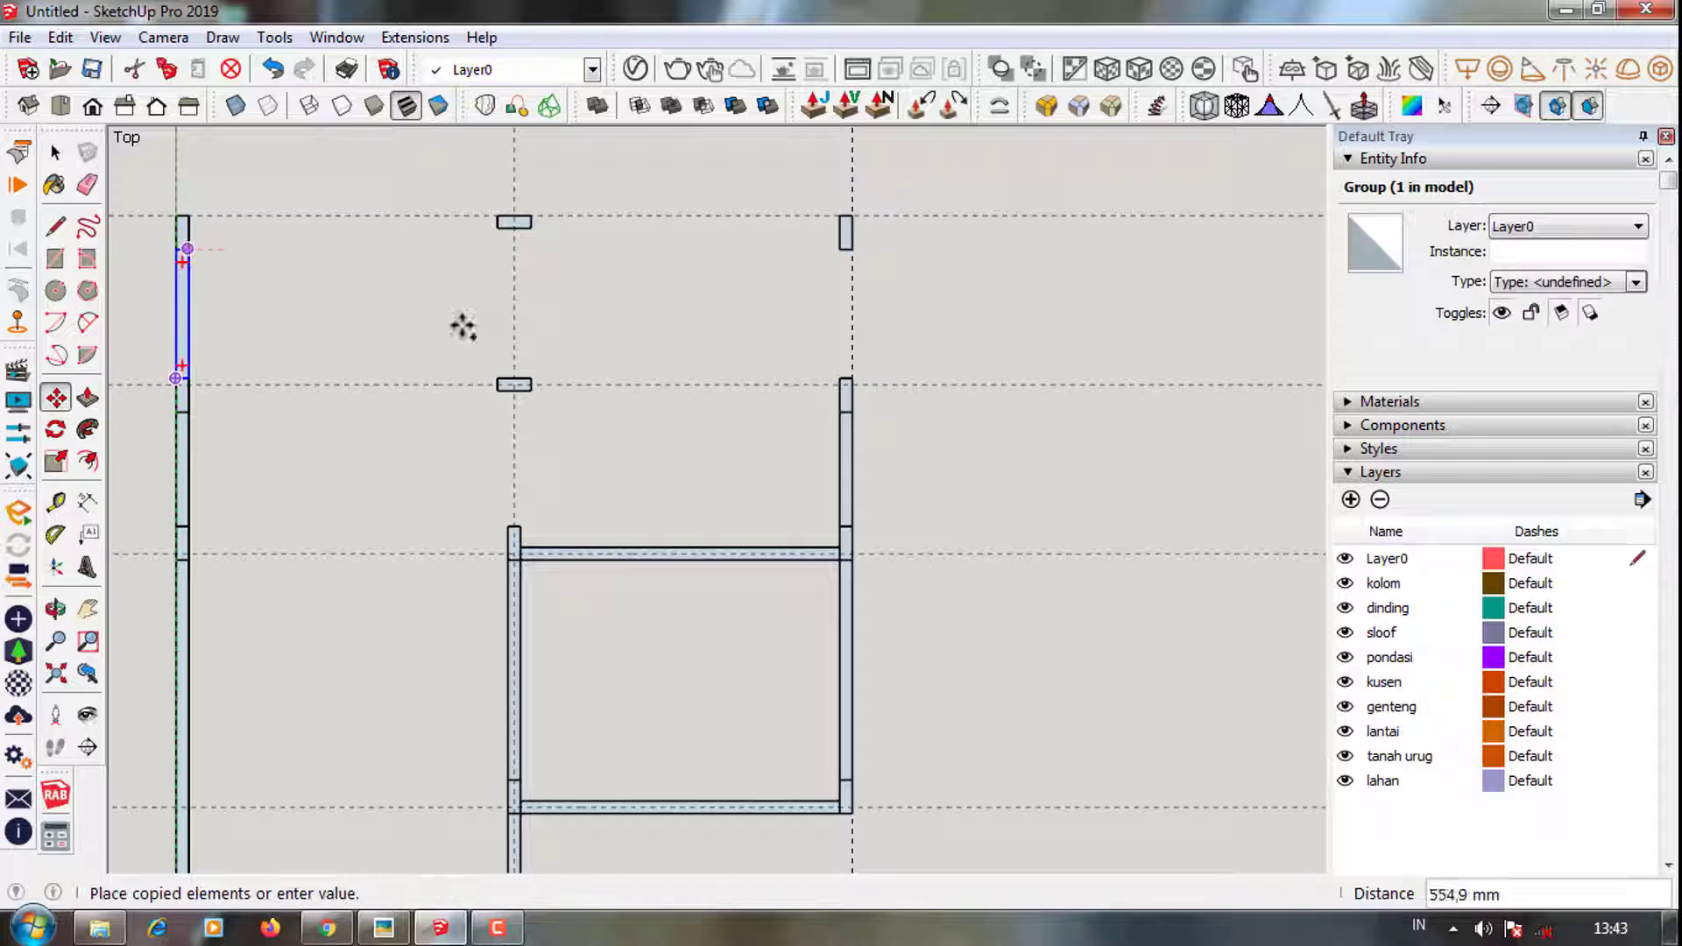
{"action": "left_click", "coordinate": [851, 253]}
{"action": "key", "text": "space"}
Copy the lower beam up to the top column and to mid-height
{"action": "left_click", "coordinate": [776, 557]}
{"action": "key", "text": "m"}
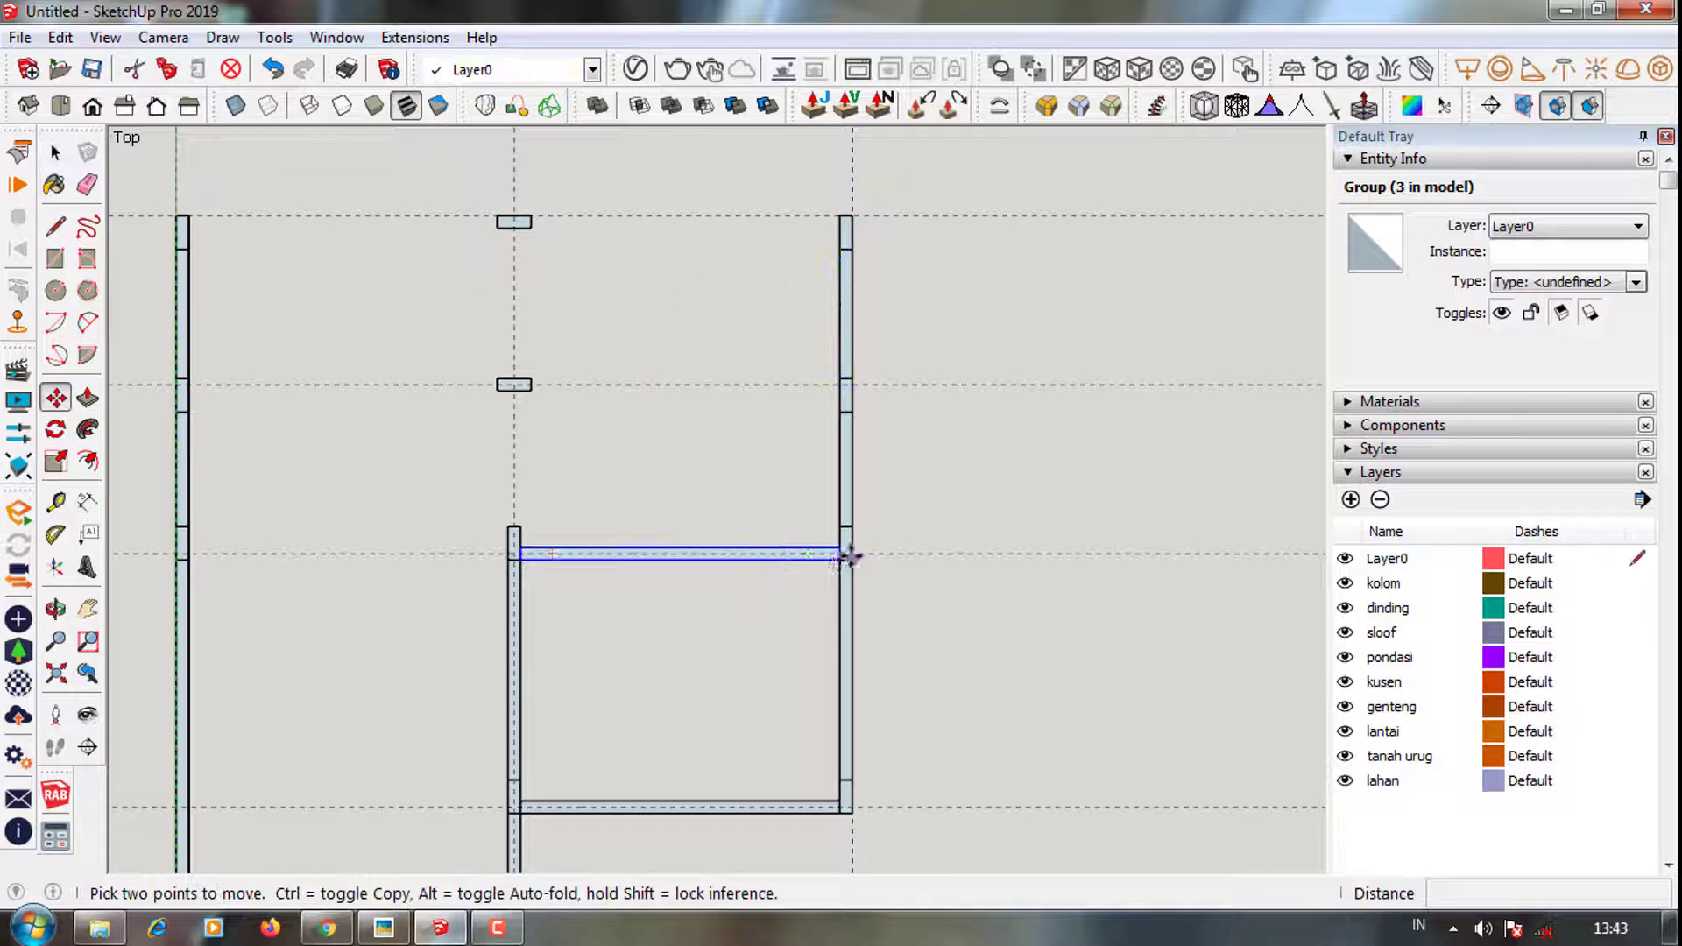
{"action": "left_click", "coordinate": [836, 547]}
{"action": "scroll", "coordinate": [835, 548], "scroll_direction": "up", "scroll_amount": 1}
{"action": "scroll", "coordinate": [834, 438], "scroll_direction": "down", "scroll_amount": 1}
{"action": "left_click", "coordinate": [834, 245]}
{"action": "key", "text": "ctrl"}
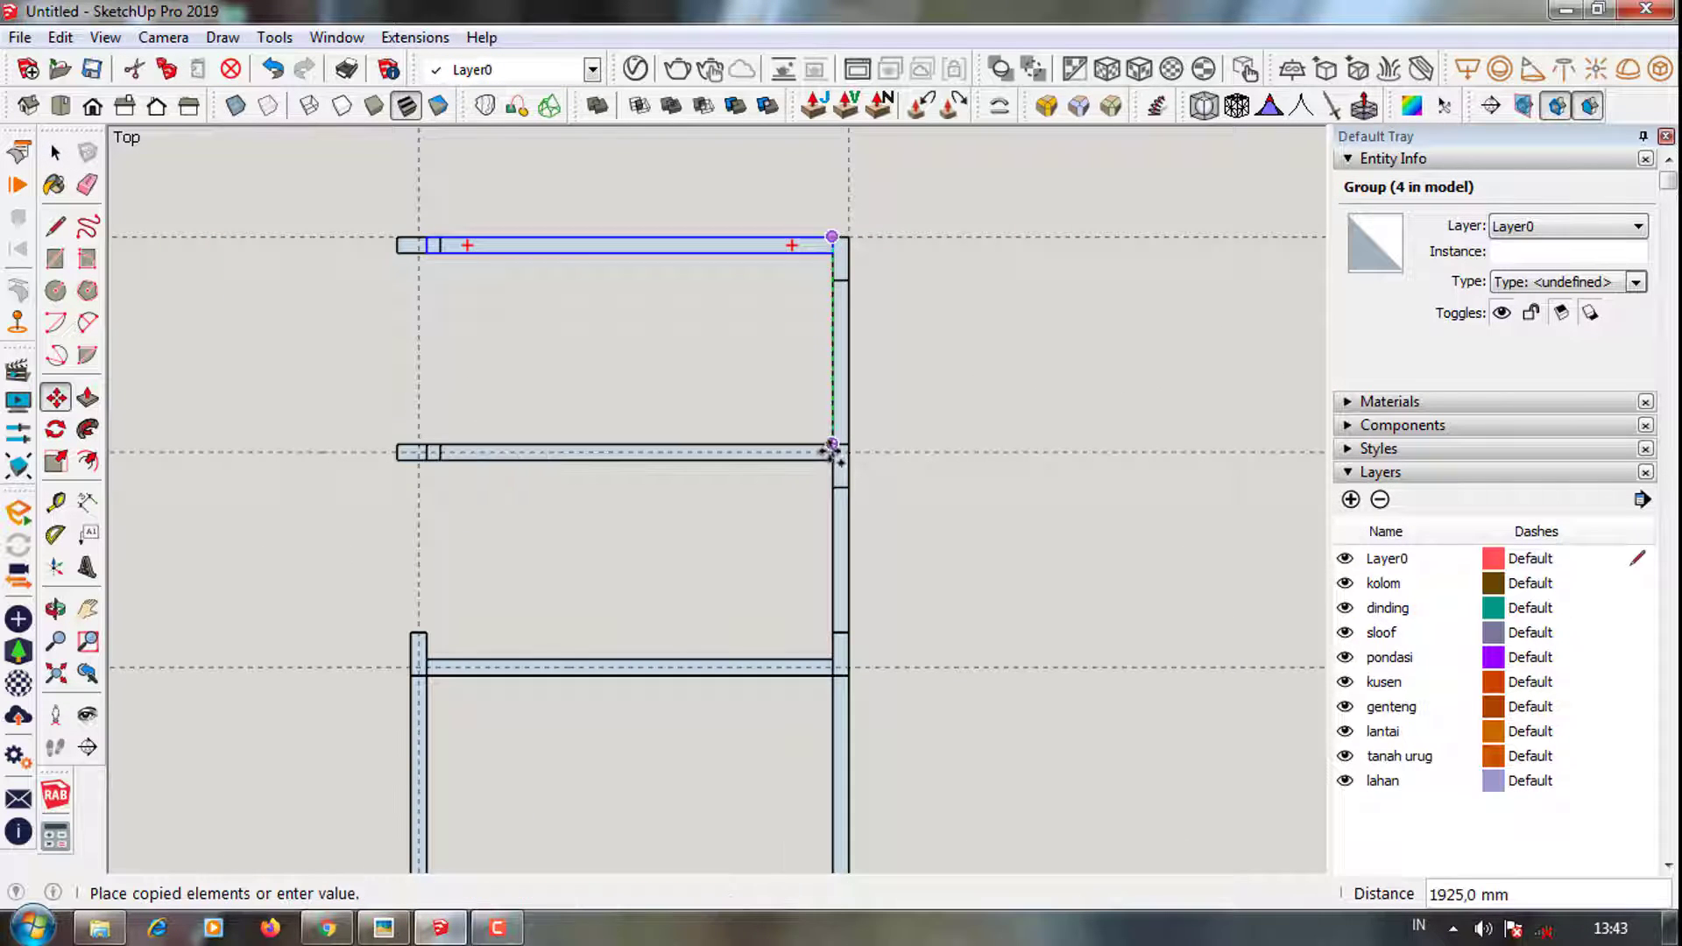
{"action": "left_click", "coordinate": [833, 451]}
{"action": "scroll", "coordinate": [849, 542], "scroll_direction": "down", "scroll_amount": 1}
{"action": "key", "text": "space"}
{"action": "left_click", "coordinate": [734, 520]}
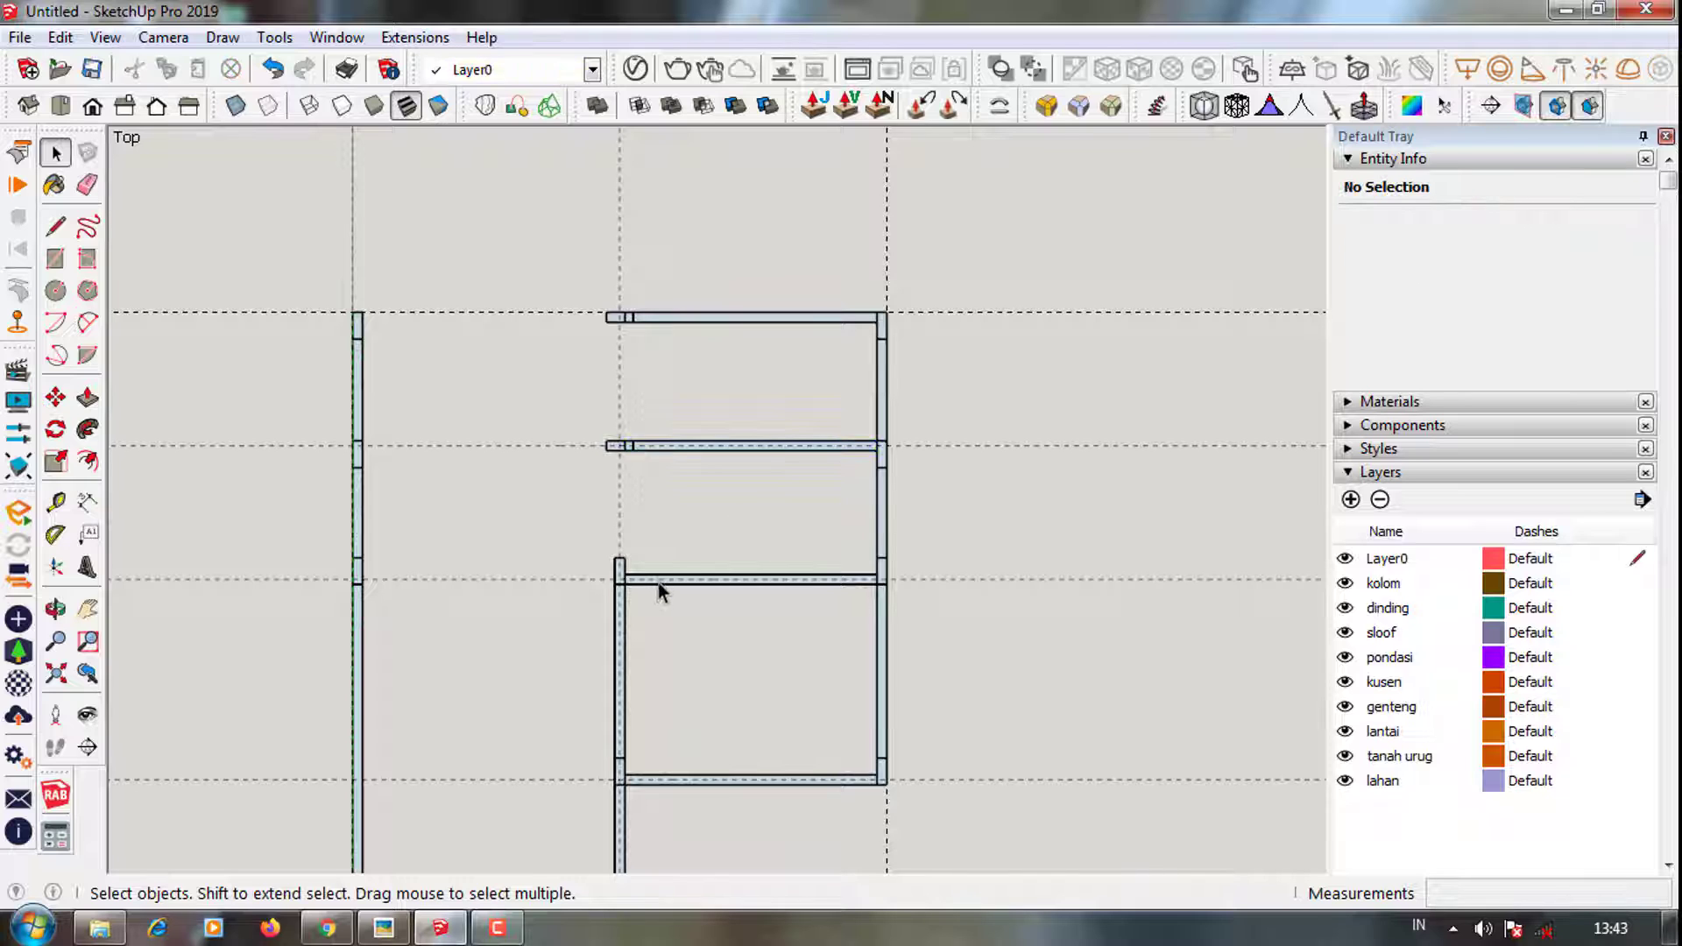
Inside the middle beam, shift its left end edge 120, then move the lower beam's end edge
{"action": "left_click", "coordinate": [664, 454]}
{"action": "scroll", "coordinate": [661, 302], "scroll_direction": "up", "scroll_amount": 2}
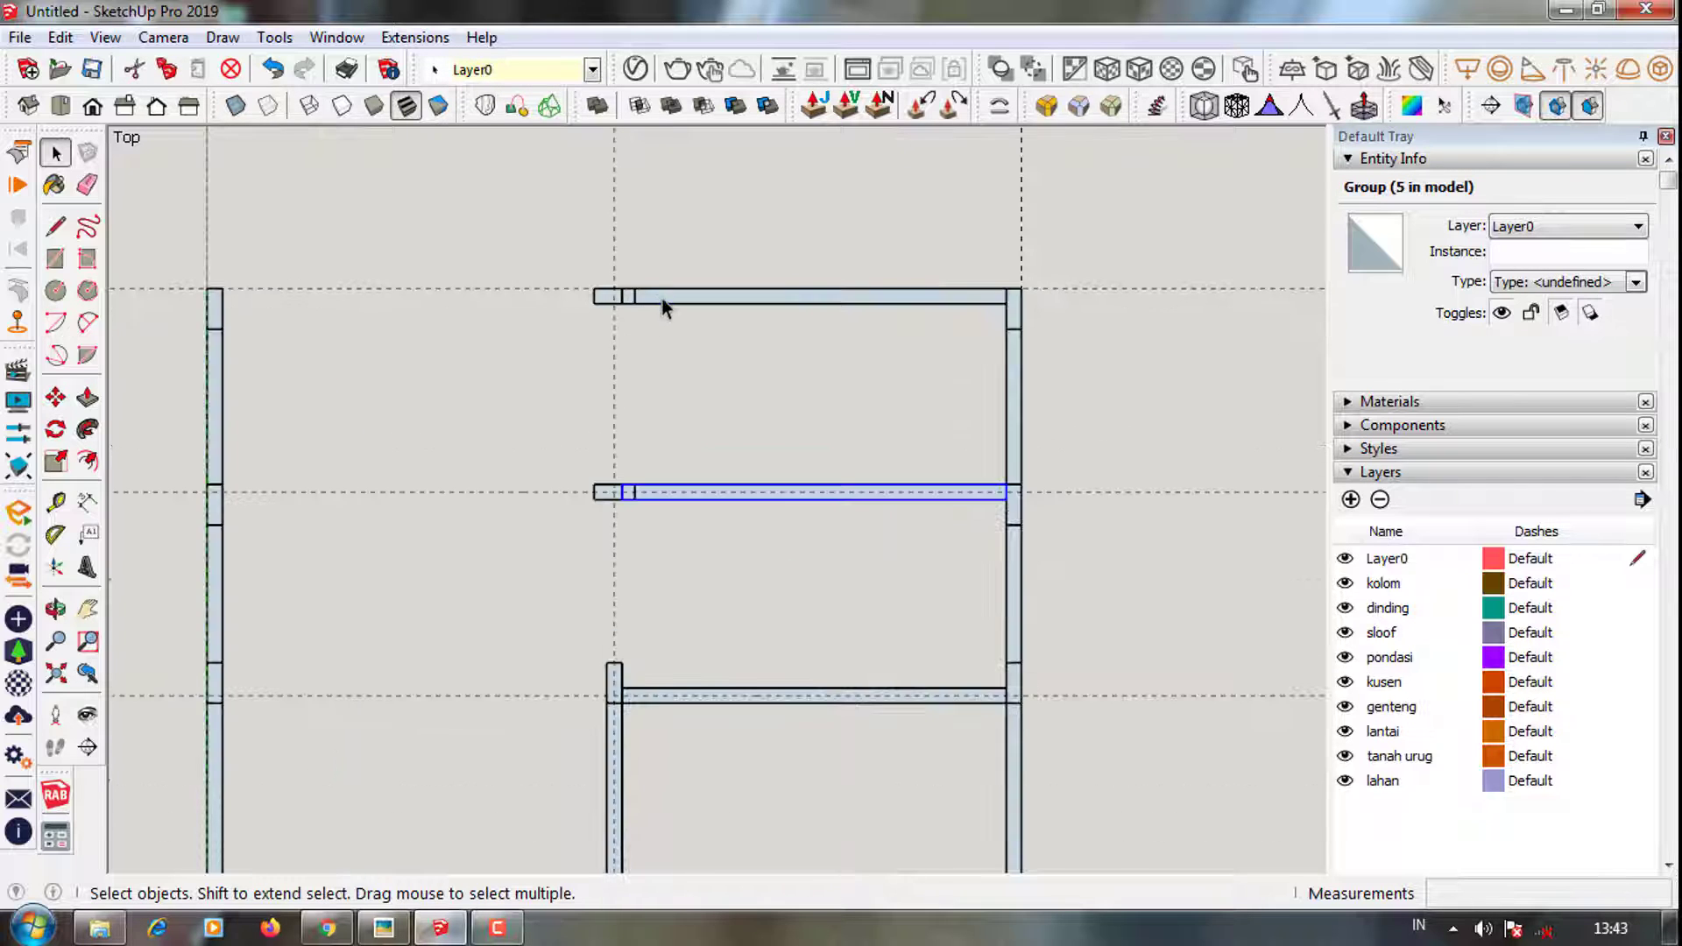
{"action": "scroll", "coordinate": [657, 303], "scroll_direction": "up", "scroll_amount": 1}
{"action": "double_click", "coordinate": [657, 303]}
{"action": "left_click", "coordinate": [625, 295]}
{"action": "type", "text": "mm"}
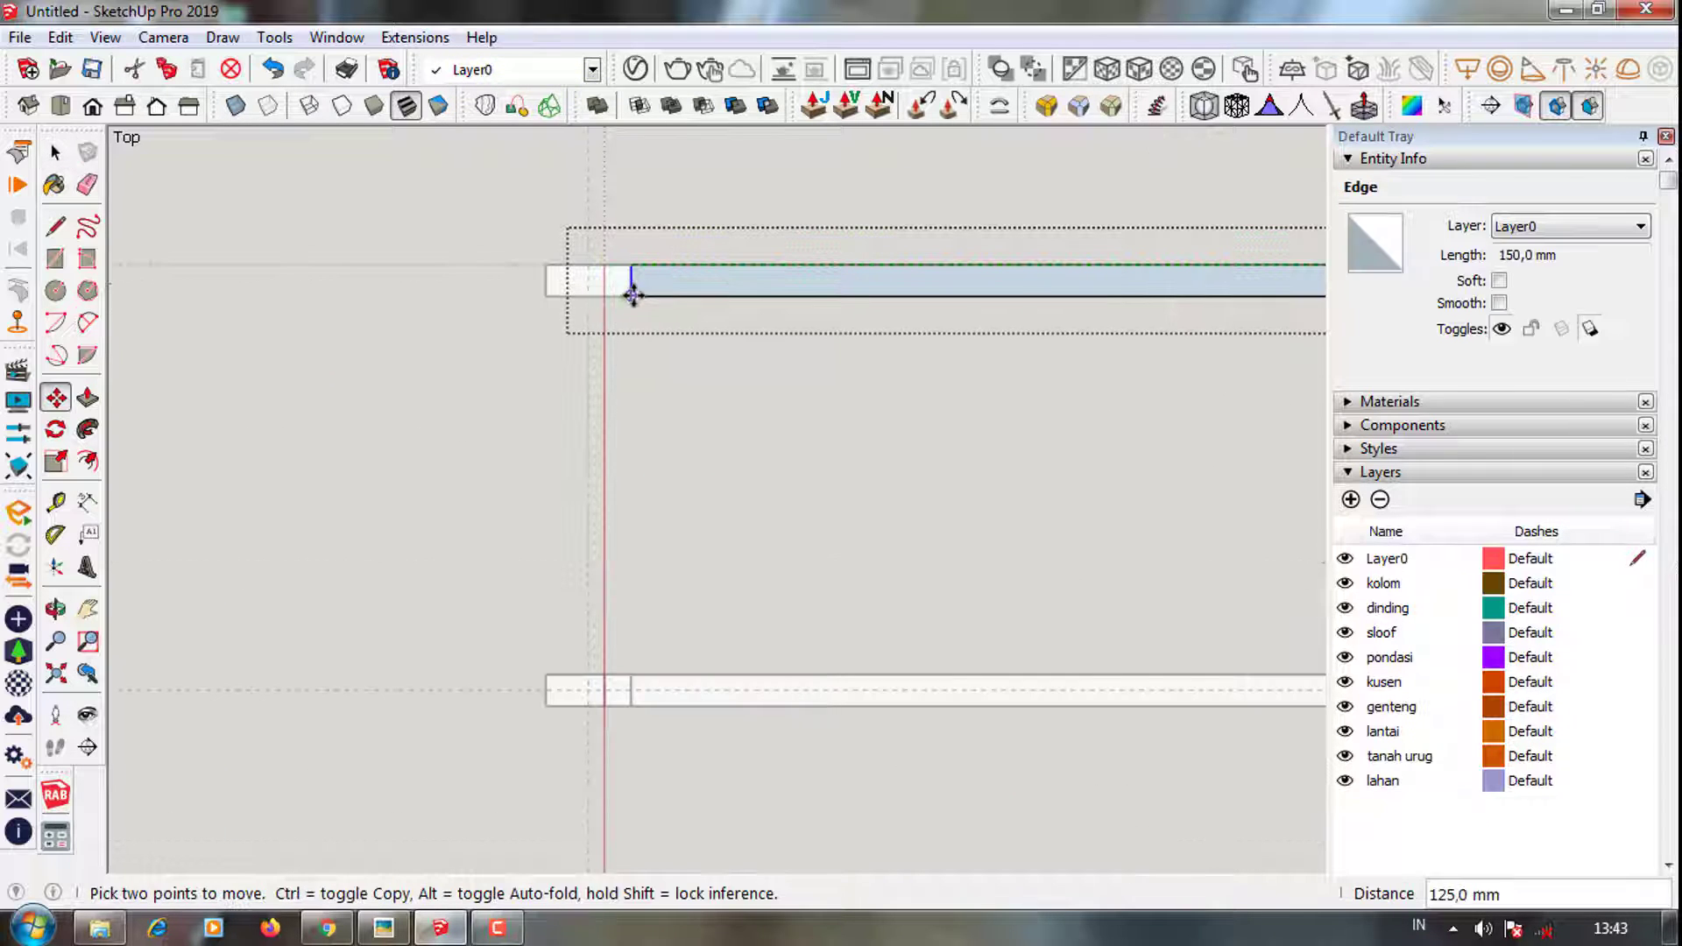
{"action": "type", "text": "120"}
{"action": "key", "text": "Return"}
{"action": "left_click", "coordinate": [632, 691]}
{"action": "key", "text": "m"}
{"action": "left_click", "coordinate": [605, 702]}
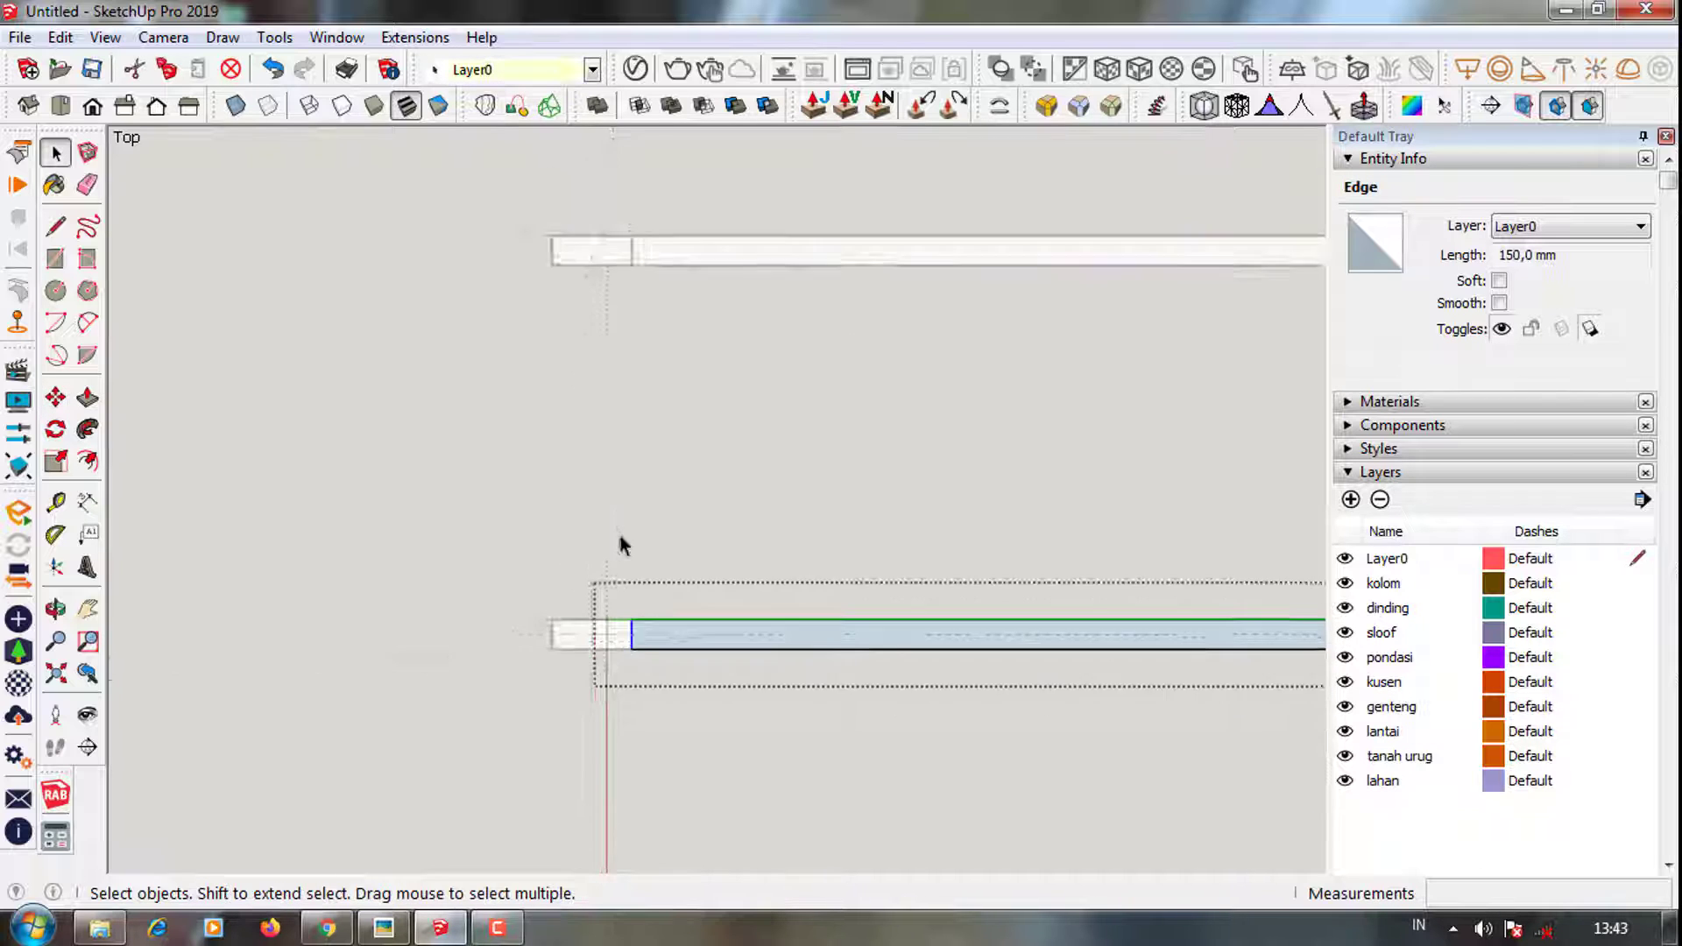
{"action": "scroll", "coordinate": [623, 544], "scroll_direction": "down", "scroll_amount": 3}
{"action": "scroll", "coordinate": [708, 518], "scroll_direction": "down", "scroll_amount": 1}
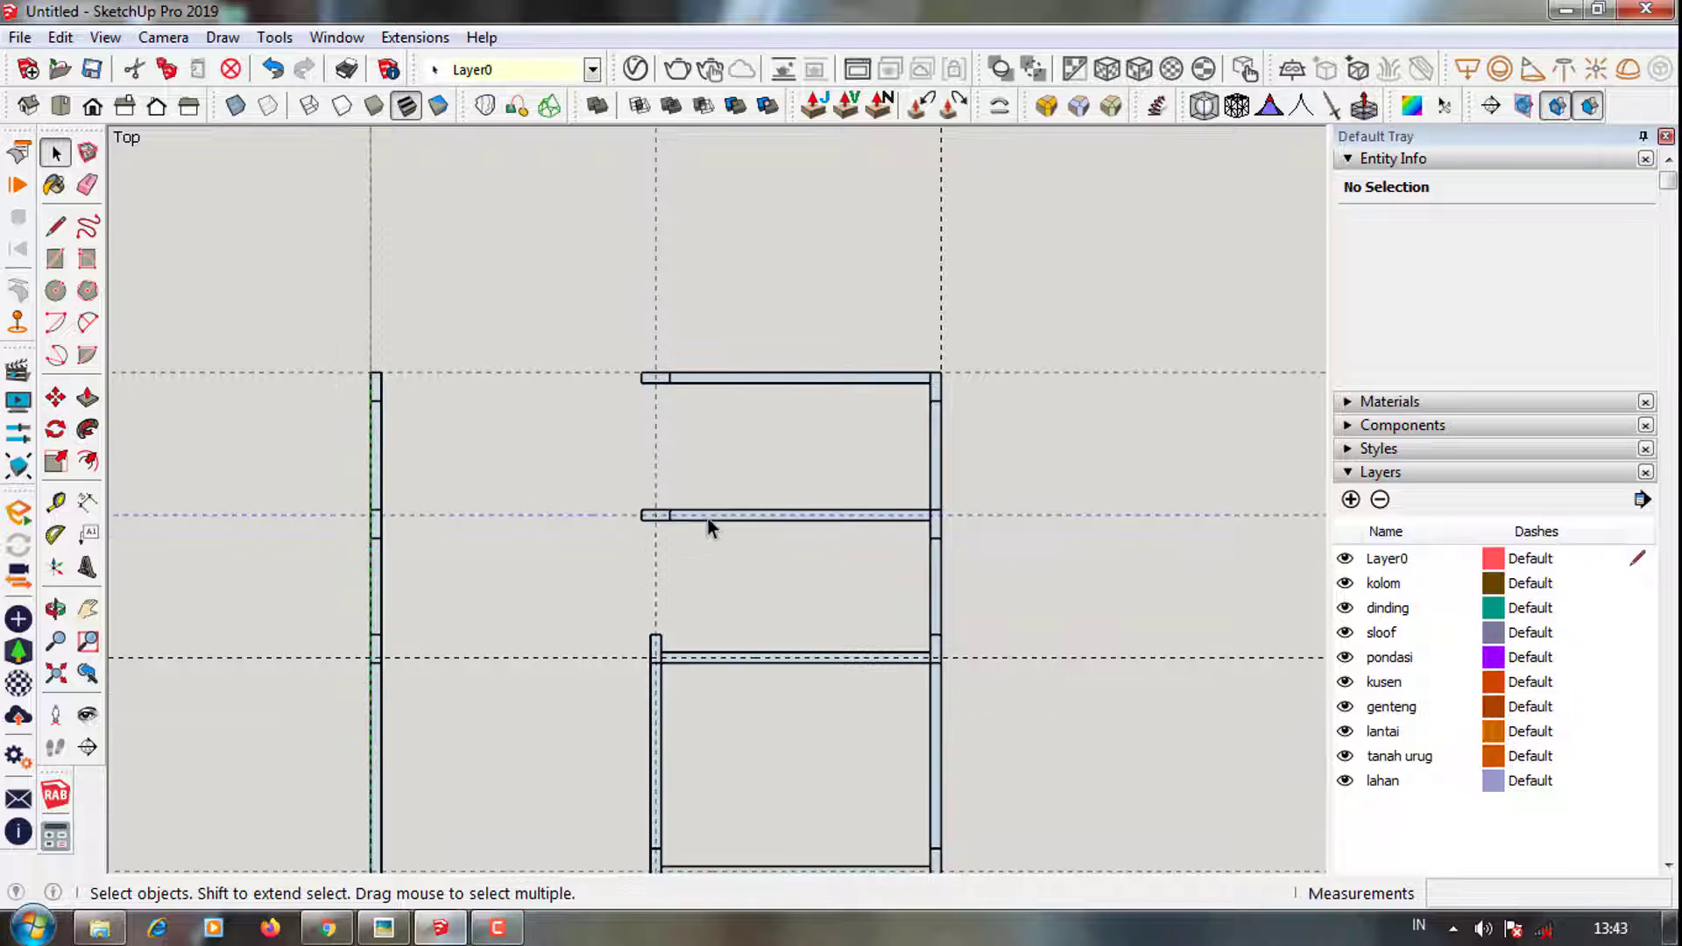
Copy the middle beam to the left side and line it up with the middle row
{"action": "left_click", "coordinate": [707, 518]}
{"action": "scroll", "coordinate": [901, 519], "scroll_direction": "up", "scroll_amount": 2}
{"action": "key", "text": "m"}
{"action": "key", "text": "ctrl"}
{"action": "left_click", "coordinate": [943, 521]}
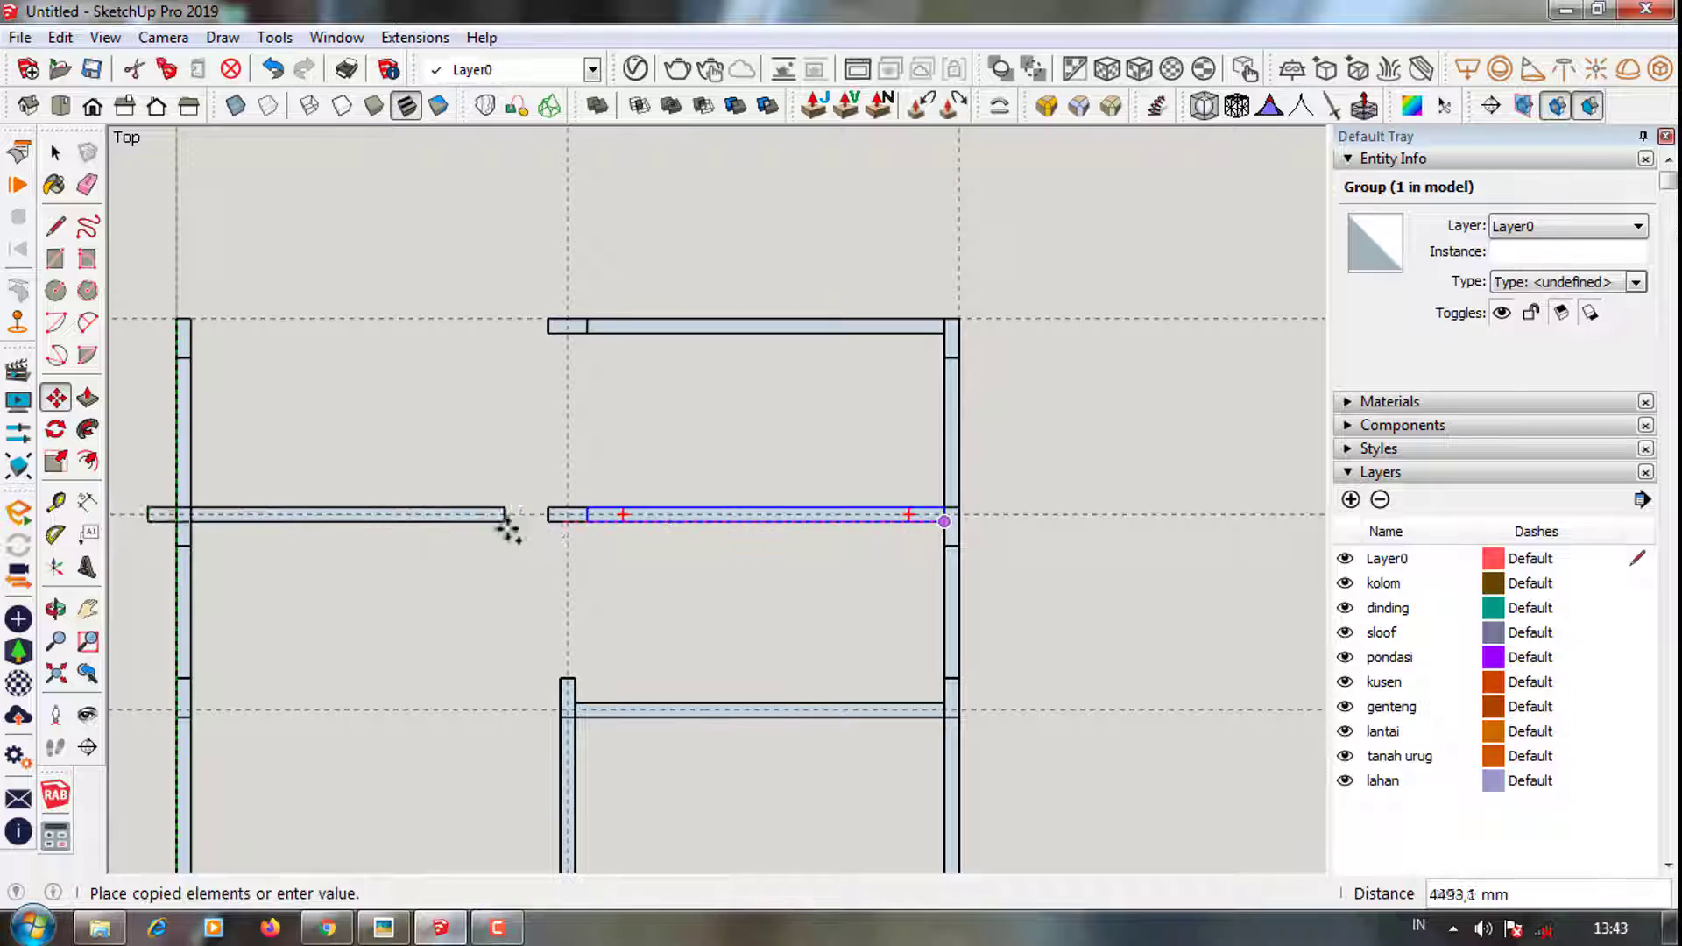
{"action": "left_click", "coordinate": [505, 523]}
{"action": "key", "text": "space"}
{"action": "scroll", "coordinate": [688, 402], "scroll_direction": "down", "scroll_amount": 2}
{"action": "scroll", "coordinate": [601, 527], "scroll_direction": "up", "scroll_amount": 3}
{"action": "key", "text": "m"}
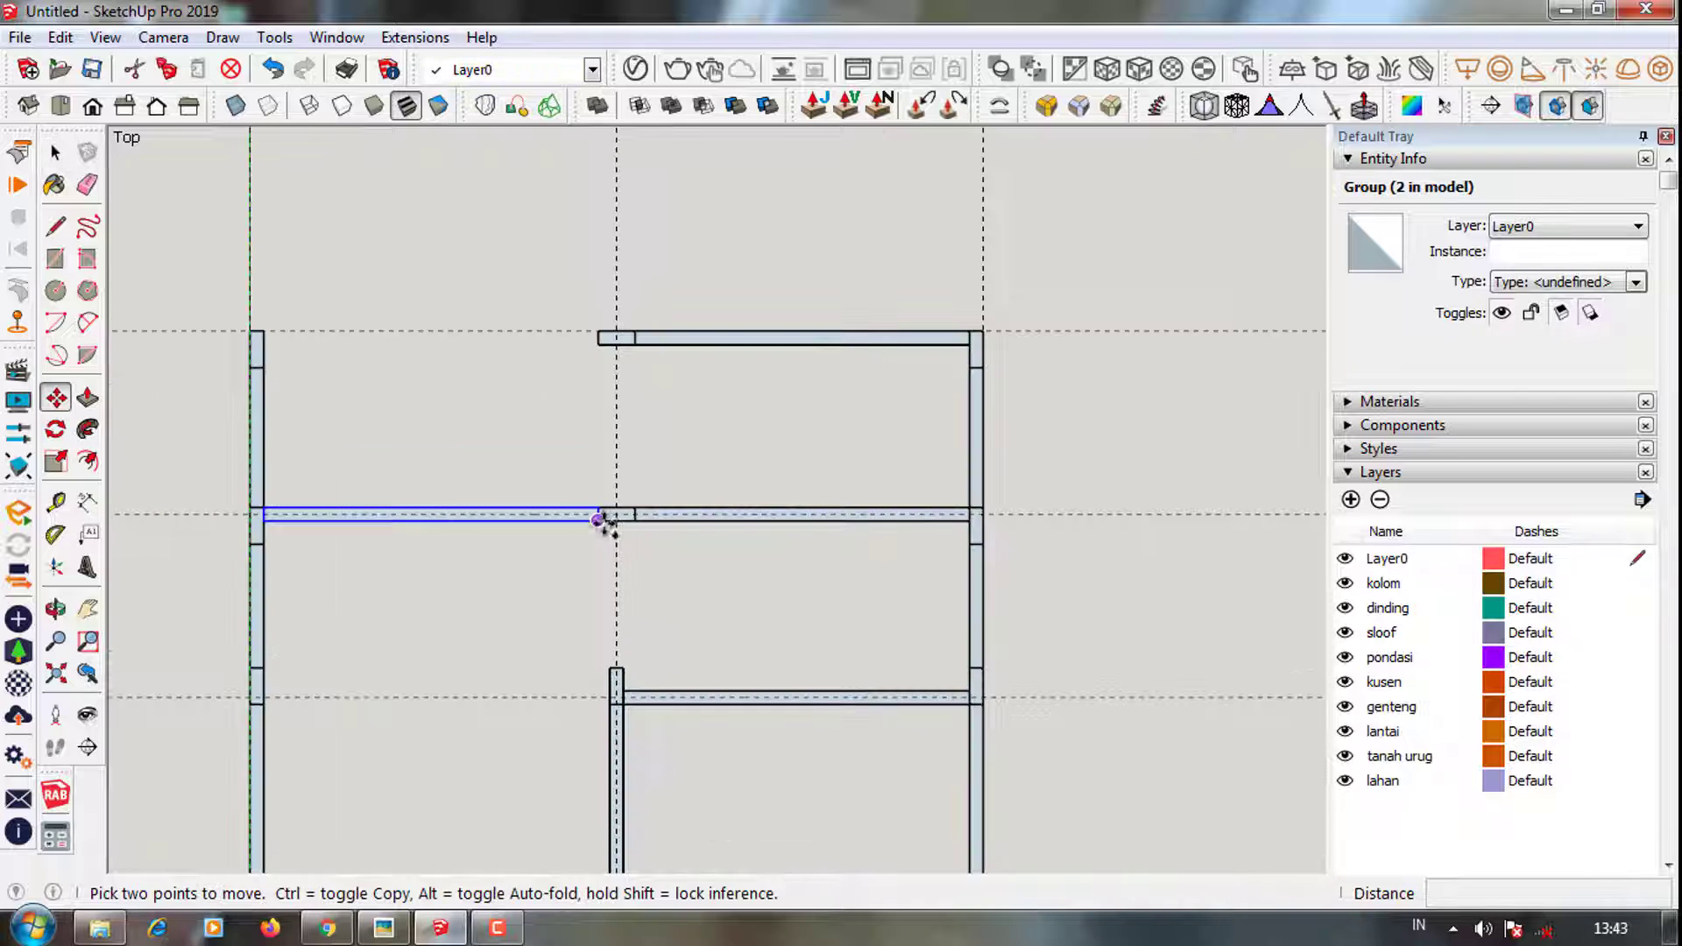
{"action": "key", "text": "ctrl"}
{"action": "left_click", "coordinate": [599, 338]}
{"action": "key", "text": "space"}
{"action": "left_click", "coordinate": [517, 360]}
{"action": "scroll", "coordinate": [678, 512], "scroll_direction": "down", "scroll_amount": 2}
Inspect the beam plan in Iso view, then return to Top view
{"action": "scroll", "coordinate": [615, 580], "scroll_direction": "up", "scroll_amount": 2}
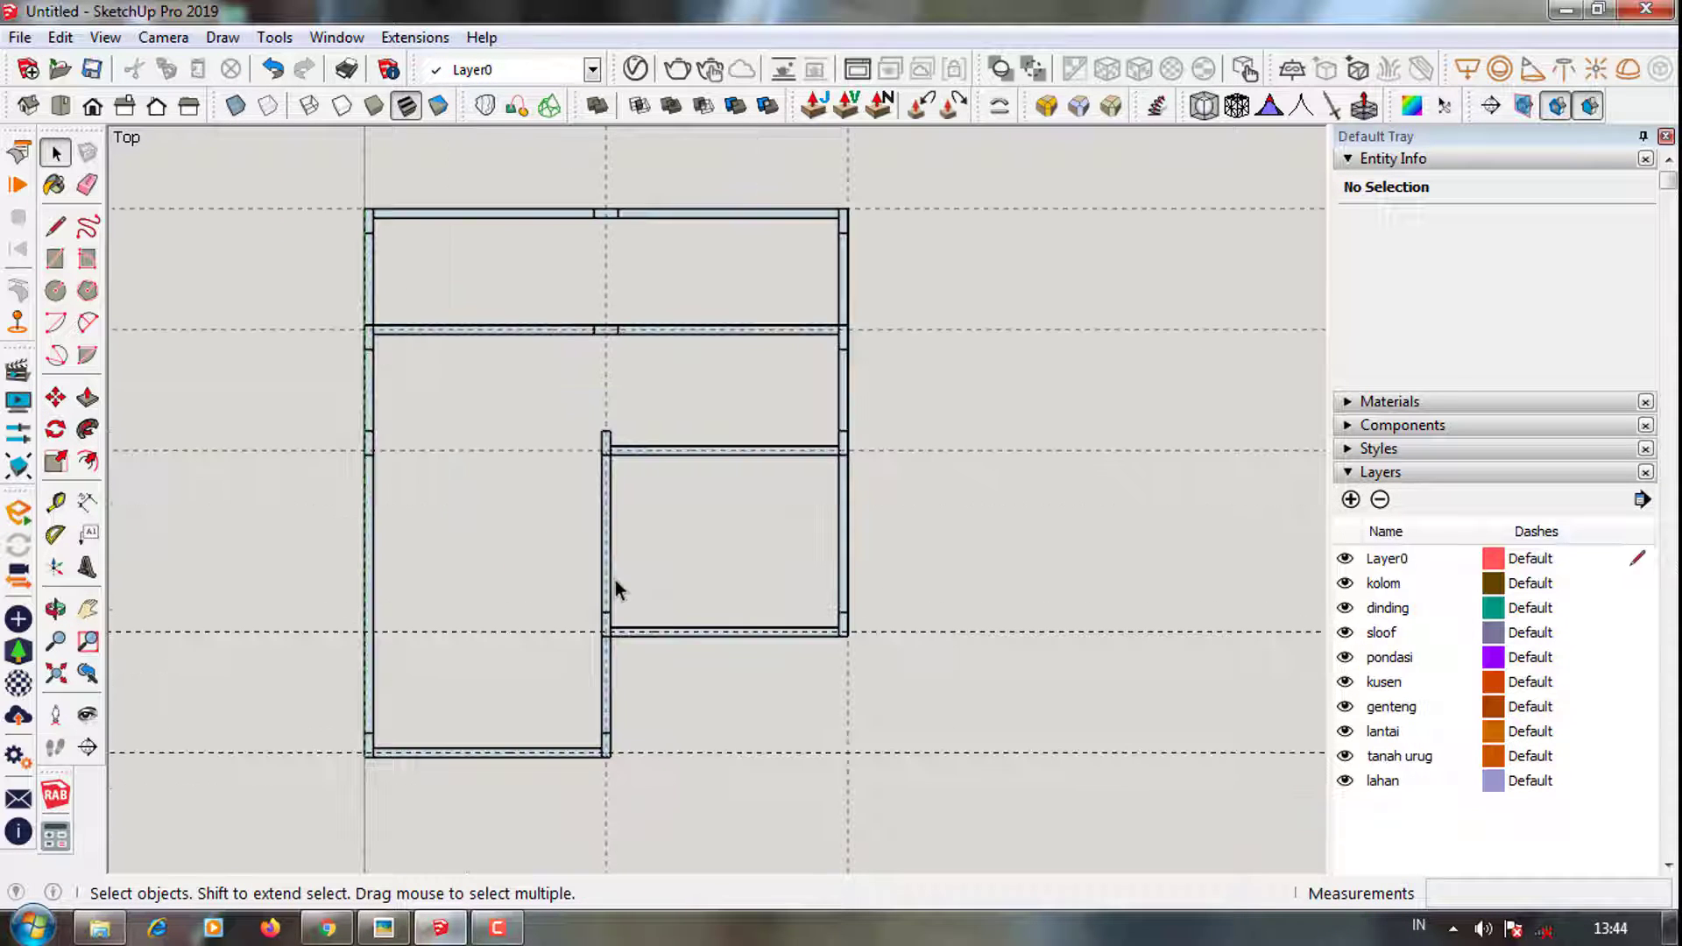
{"action": "scroll", "coordinate": [615, 580], "scroll_direction": "down", "scroll_amount": 2}
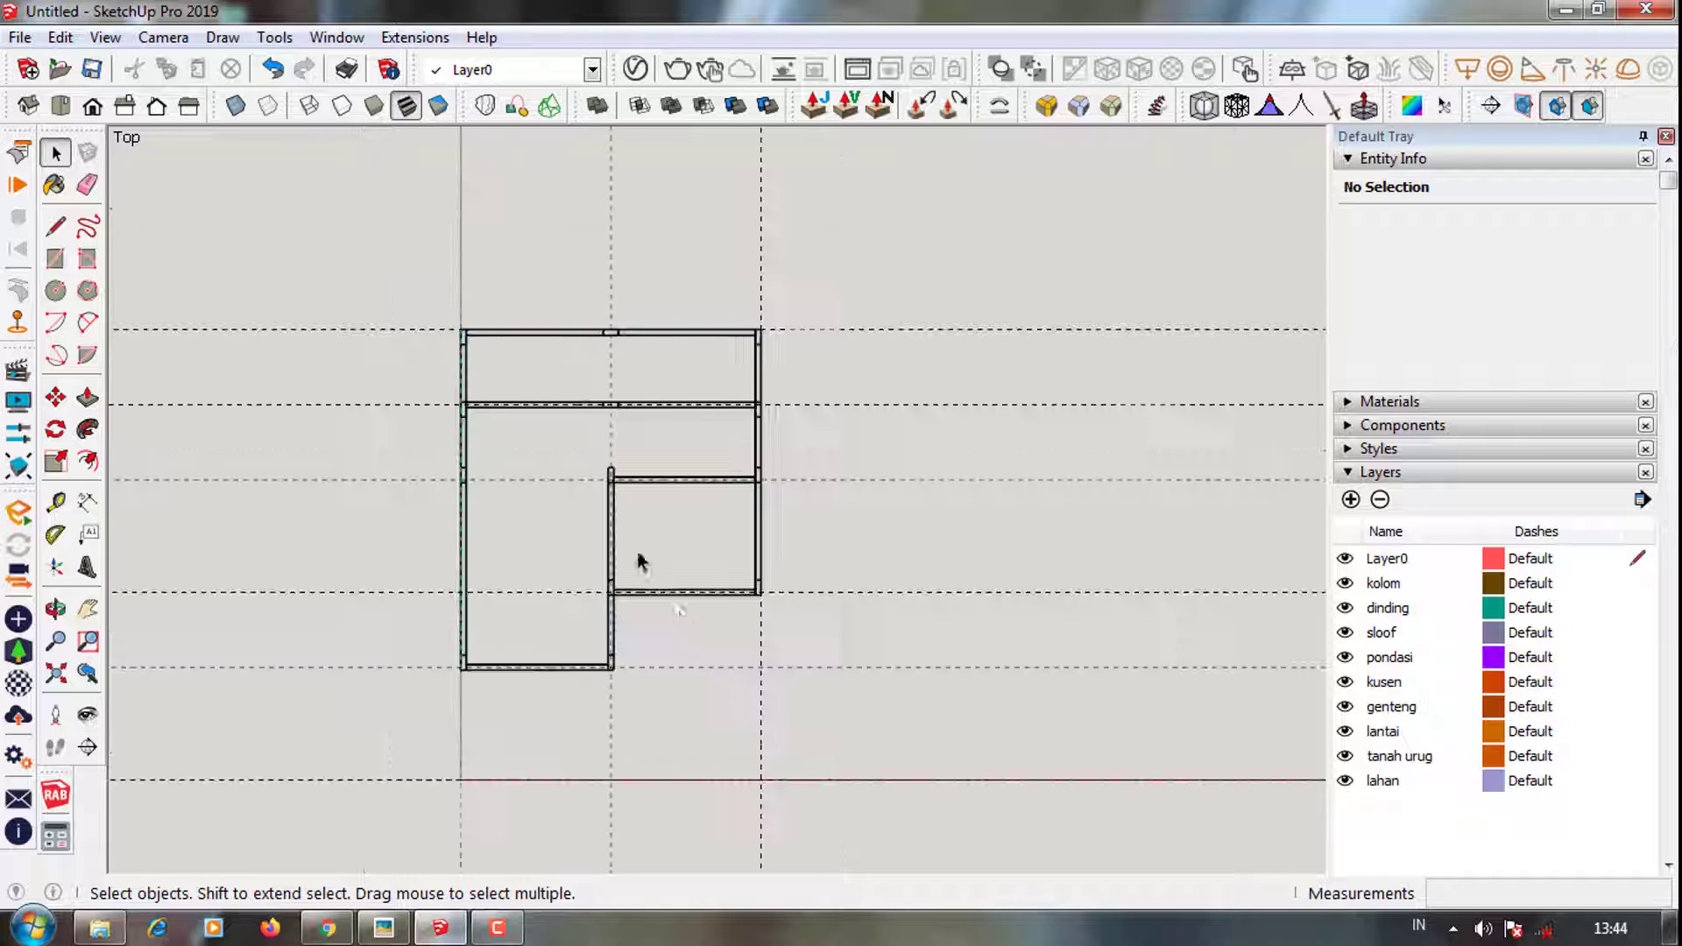
{"action": "scroll", "coordinate": [702, 644], "scroll_direction": "up", "scroll_amount": 1}
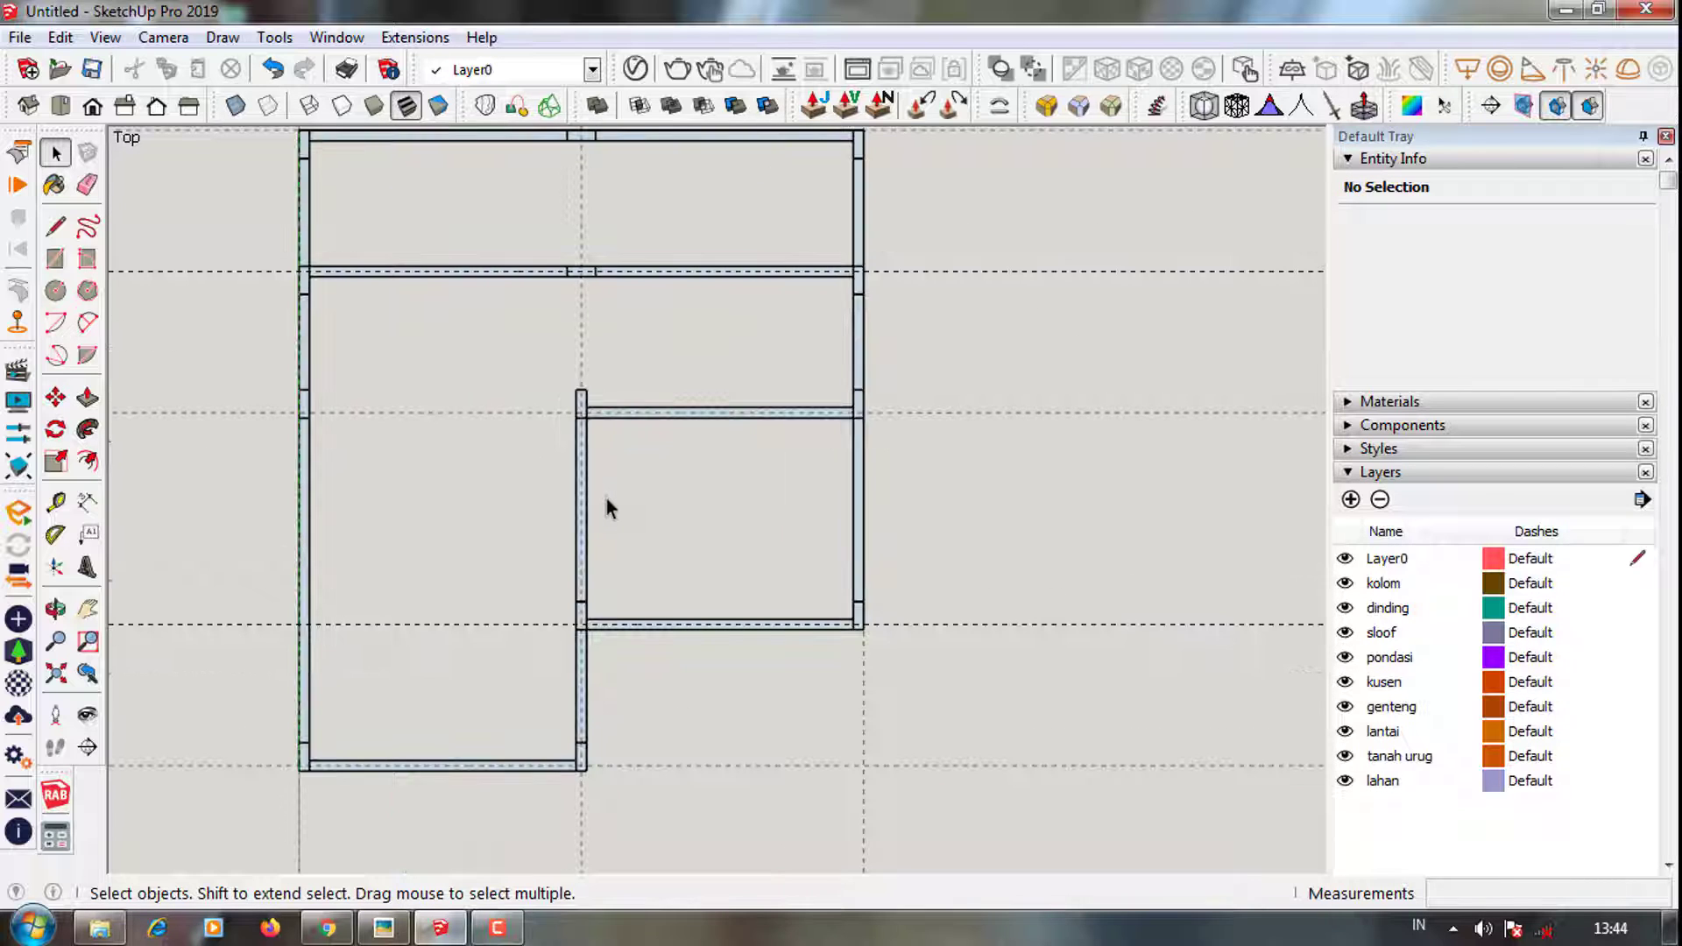
{"action": "scroll", "coordinate": [672, 604], "scroll_direction": "down", "scroll_amount": 2}
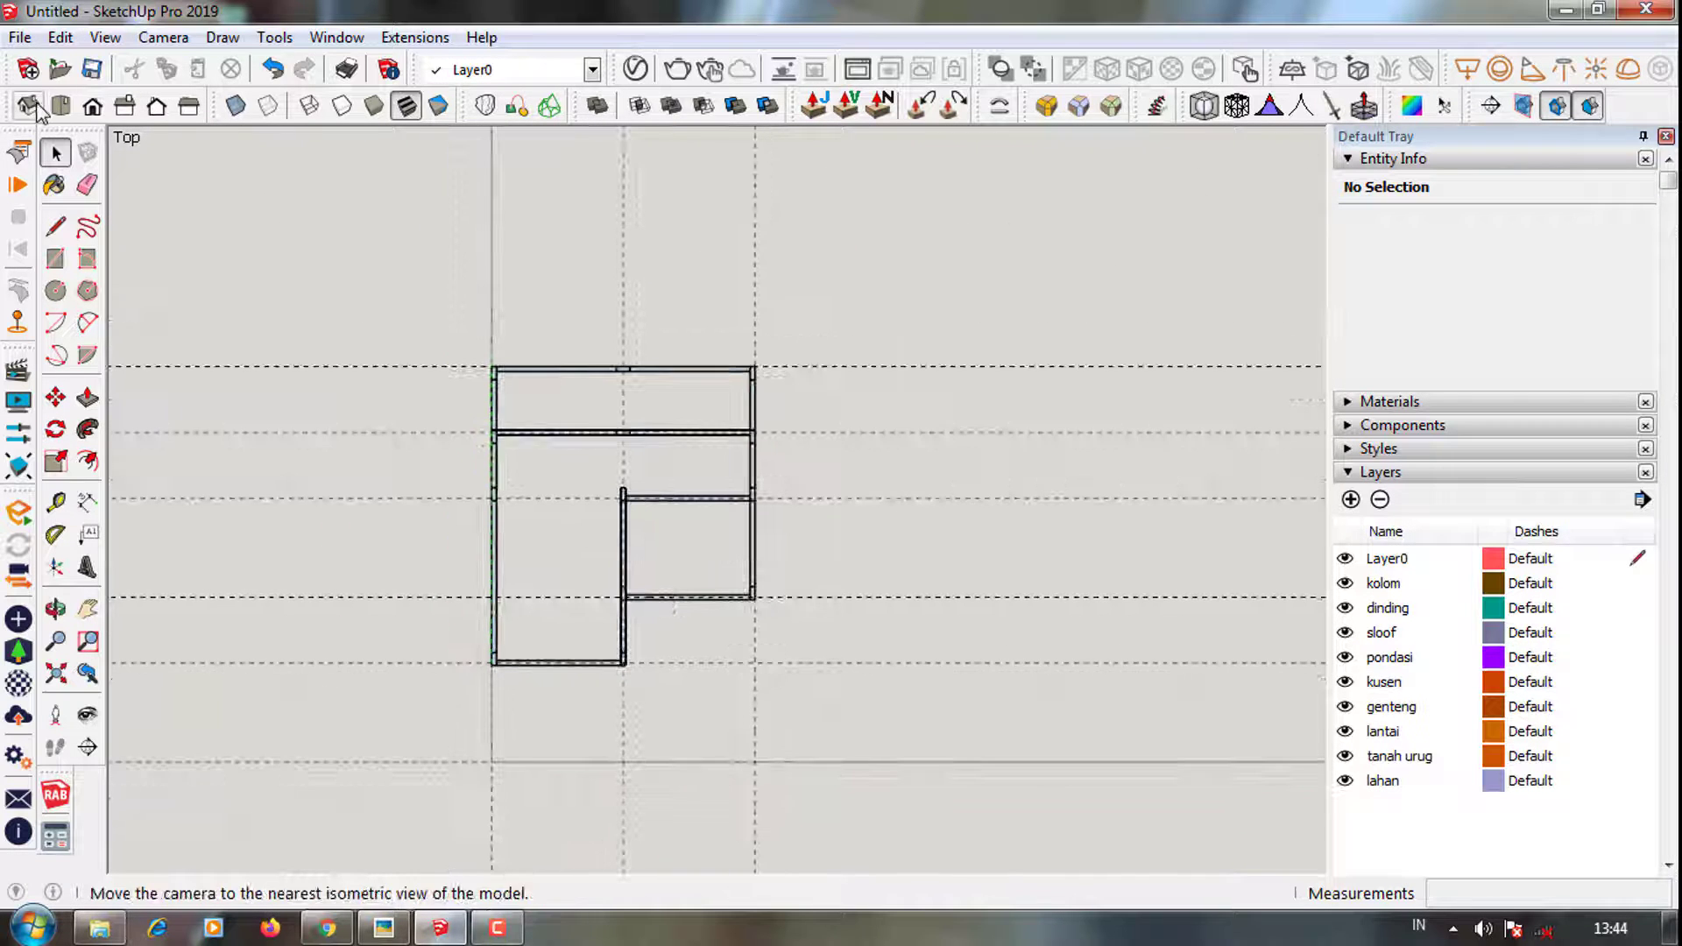
{"action": "left_click", "coordinate": [35, 110]}
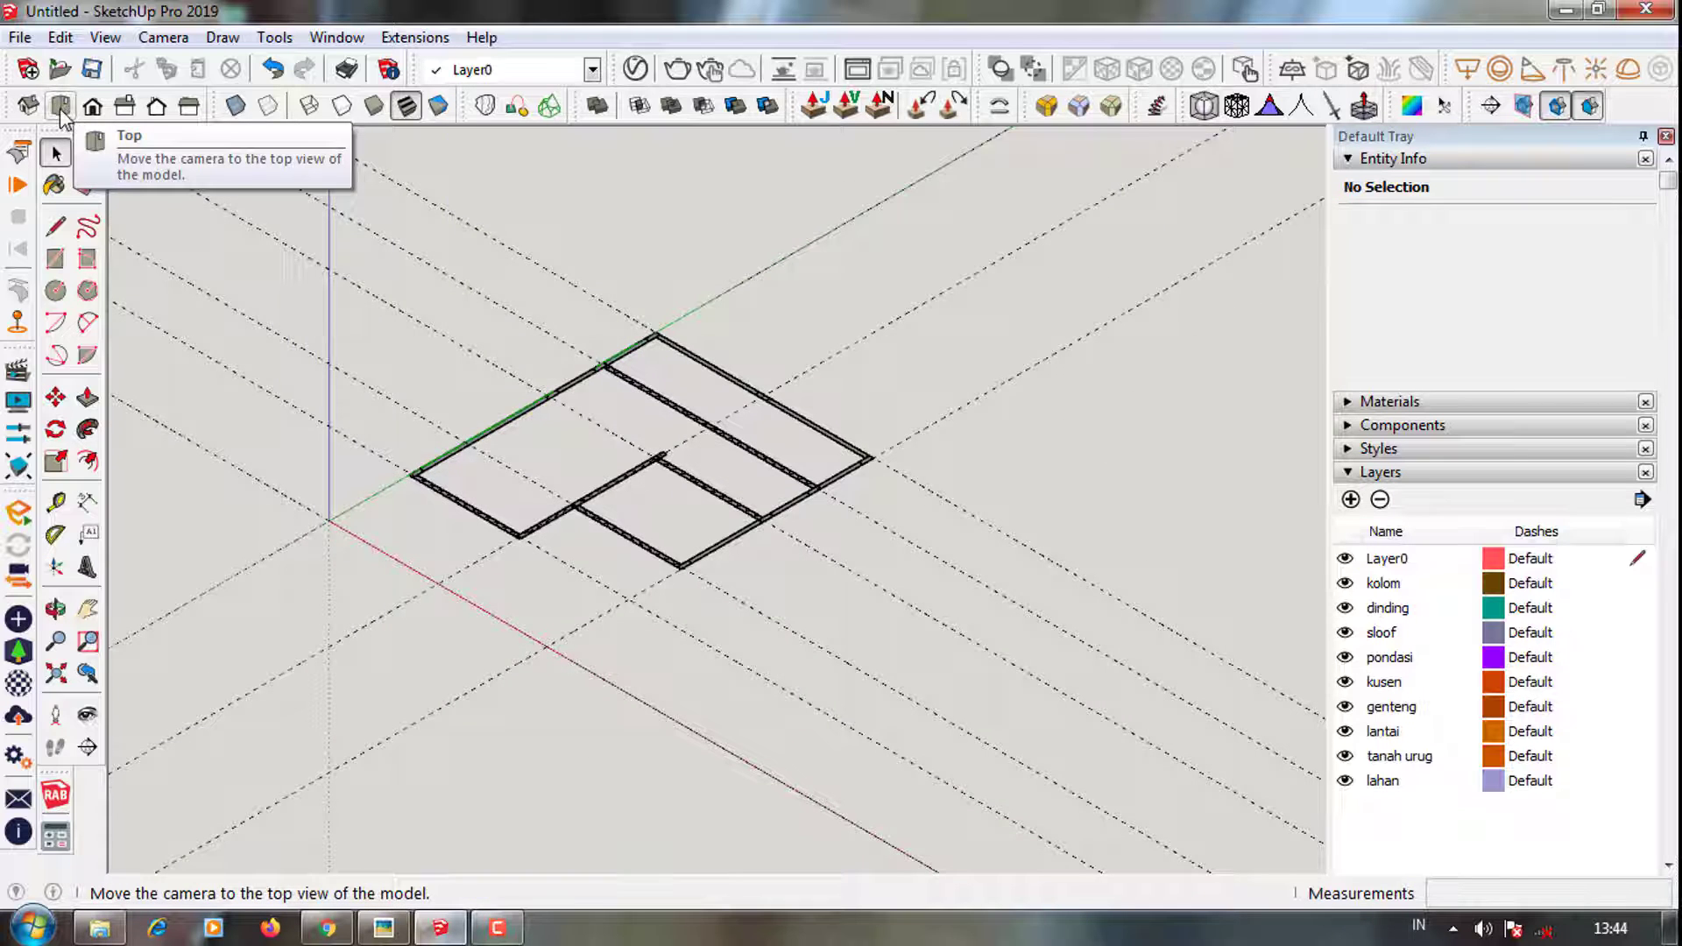
{"action": "left_click", "coordinate": [60, 109]}
{"action": "scroll", "coordinate": [477, 613], "scroll_direction": "up", "scroll_amount": 3}
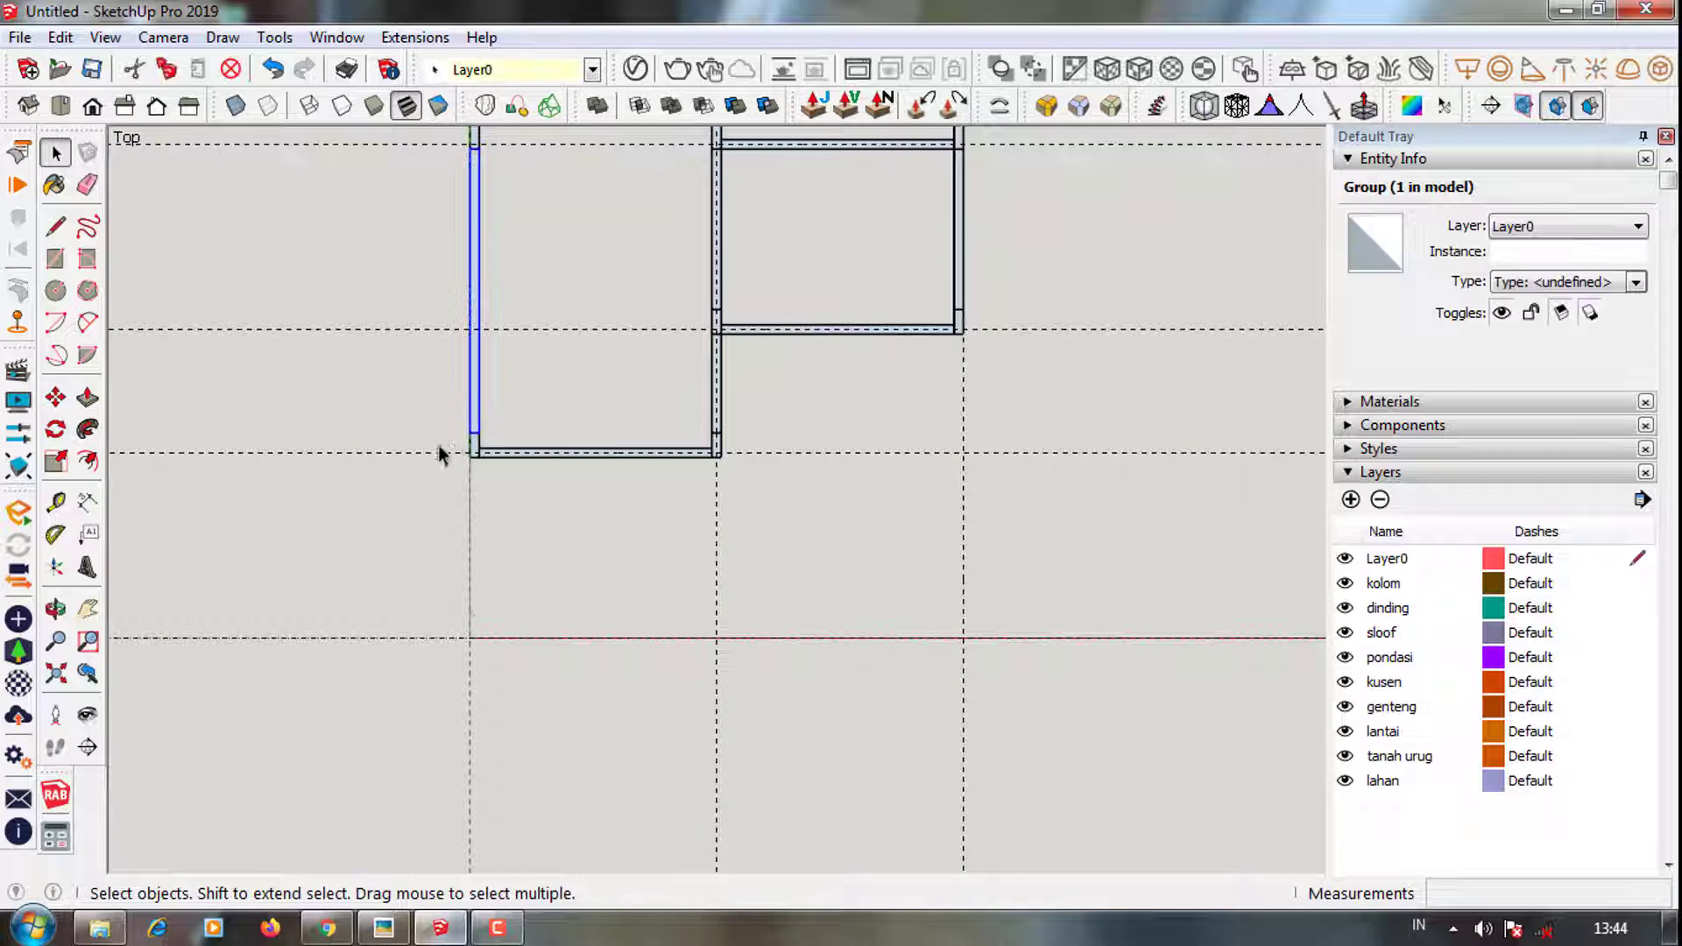
{"action": "scroll", "coordinate": [473, 508], "scroll_direction": "down", "scroll_amount": 3}
Switch to Iso view and crossing-select the construction guides around the plan
{"action": "left_click", "coordinate": [493, 573]}
{"action": "left_click", "coordinate": [29, 106]}
{"action": "mouse_move", "coordinate": [1043, 544]}
{"action": "left_mouse_down"}
{"action": "mouse_move", "coordinate": [923, 724]}
{"action": "mouse_move", "coordinate": [912, 583]}
{"action": "left_mouse_up"}
{"action": "scroll", "coordinate": [413, 537], "scroll_direction": "up", "scroll_amount": 3}
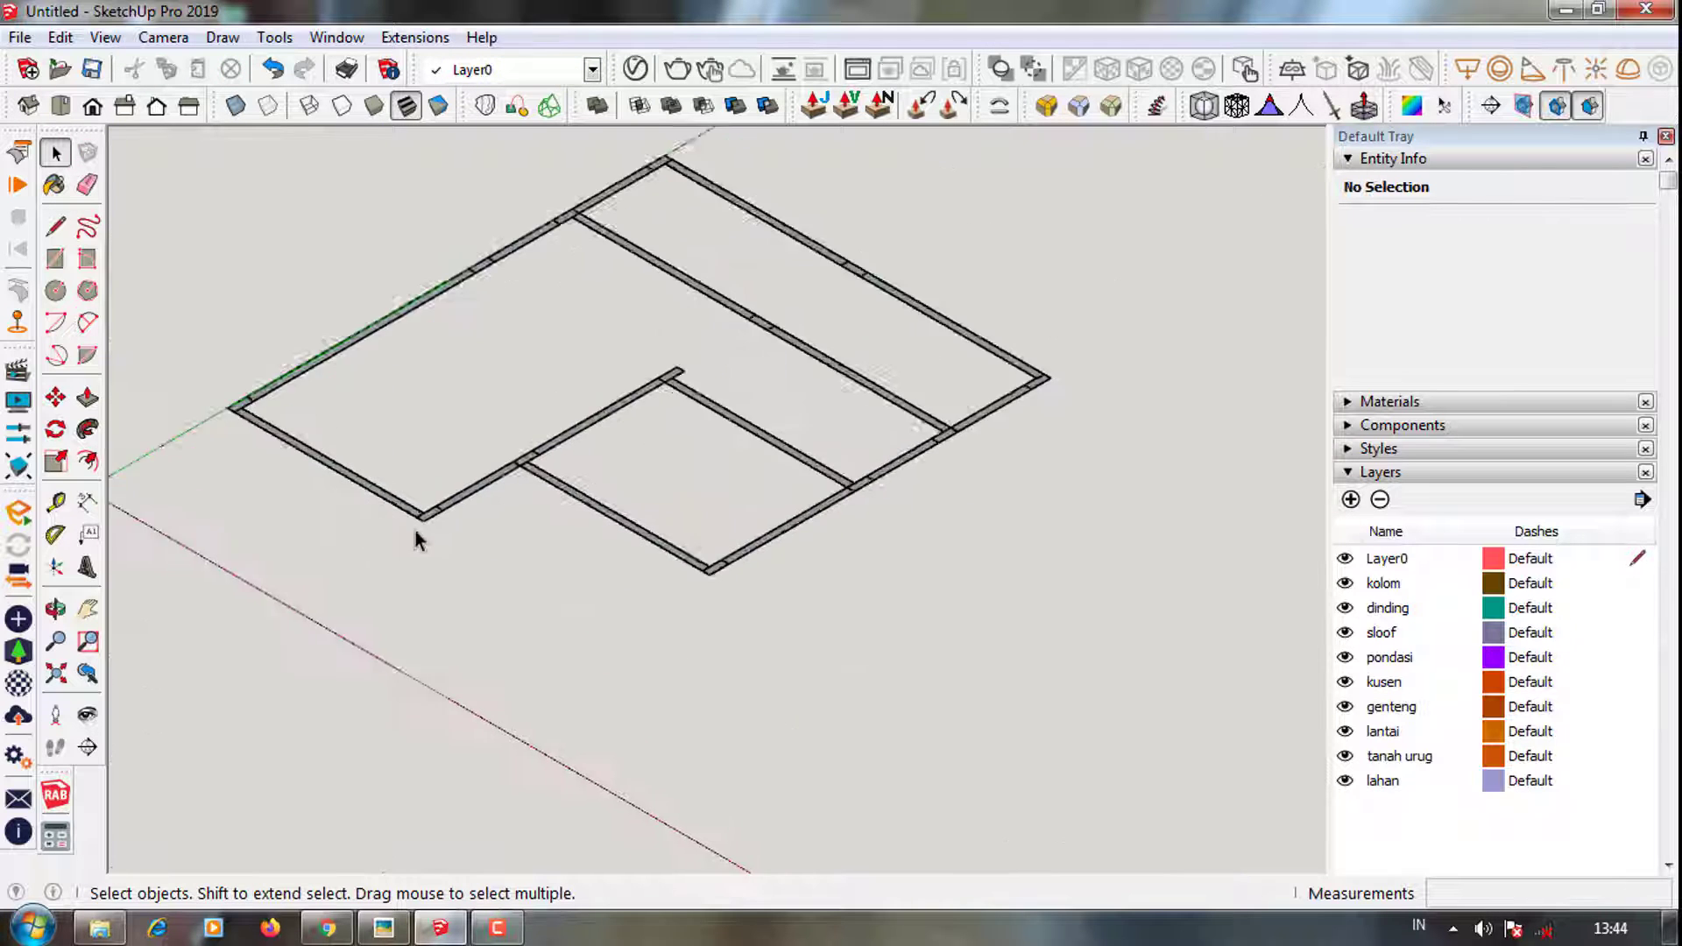
{"action": "scroll", "coordinate": [443, 517], "scroll_direction": "up", "scroll_amount": 3}
Raise the column tops to 4000 mm with Push/Pull
{"action": "key", "text": "p"}
{"action": "left_click", "coordinate": [426, 503]}
{"action": "type", "text": "4000"}
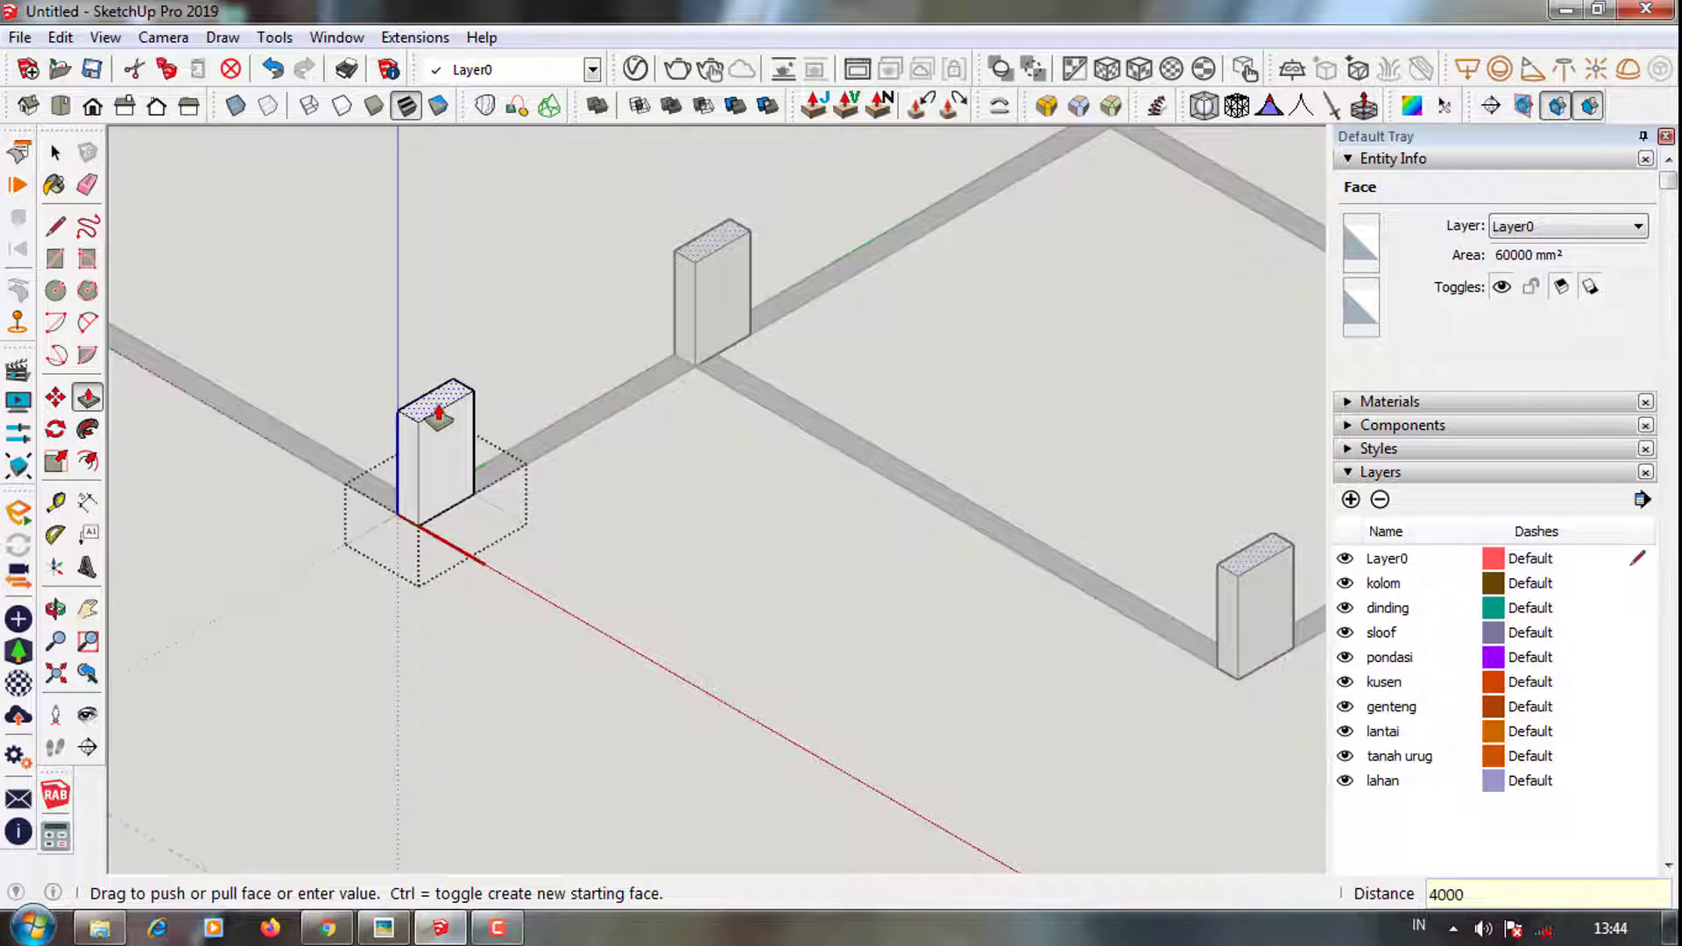
{"action": "key", "text": "Return"}
{"action": "scroll", "coordinate": [442, 613], "scroll_direction": "down", "scroll_amount": 3}
{"action": "scroll", "coordinate": [452, 571], "scroll_direction": "down", "scroll_amount": 3}
{"action": "key", "text": "space"}
{"action": "mouse_move", "coordinate": [451, 571]}
{"action": "middle_mouse_down"}
{"action": "mouse_move", "coordinate": [797, 466]}
{"action": "mouse_move", "coordinate": [598, 394]}
{"action": "middle_mouse_up"}
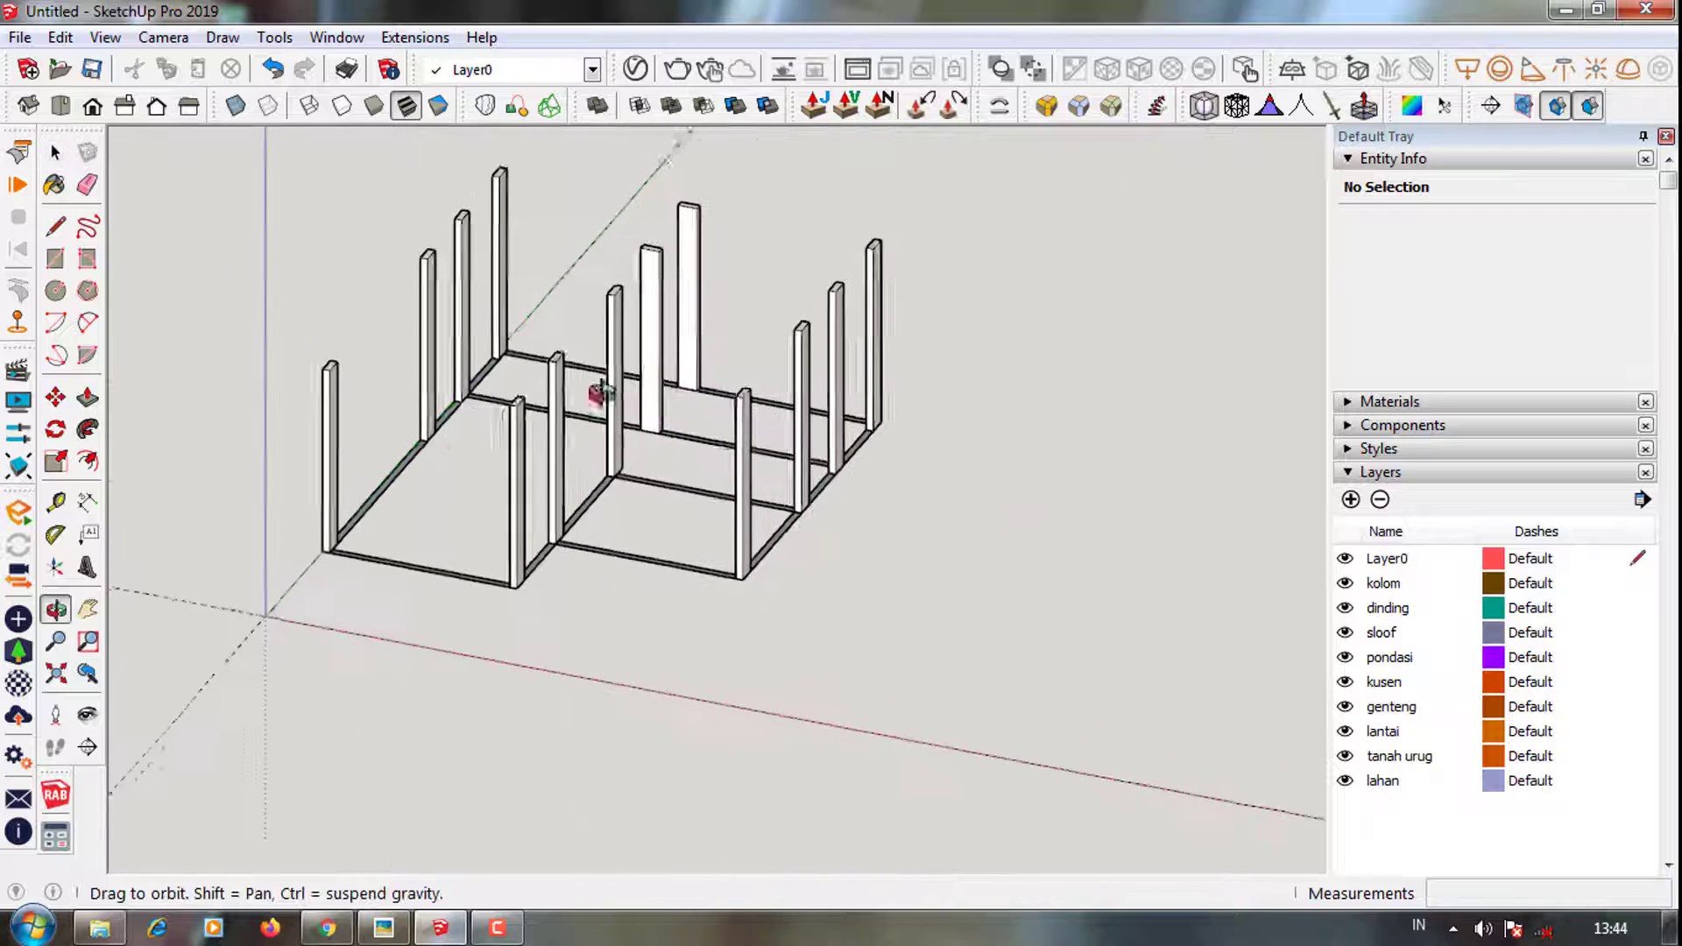
{"action": "key", "text": "space"}
{"action": "scroll", "coordinate": [412, 432], "scroll_direction": "up", "scroll_amount": 3}
{"action": "scroll", "coordinate": [424, 458], "scroll_direction": "up", "scroll_amount": 2}
Pull the first two sloof beams up into 4000 mm walls
{"action": "key", "text": "p"}
{"action": "left_click", "coordinate": [424, 458]}
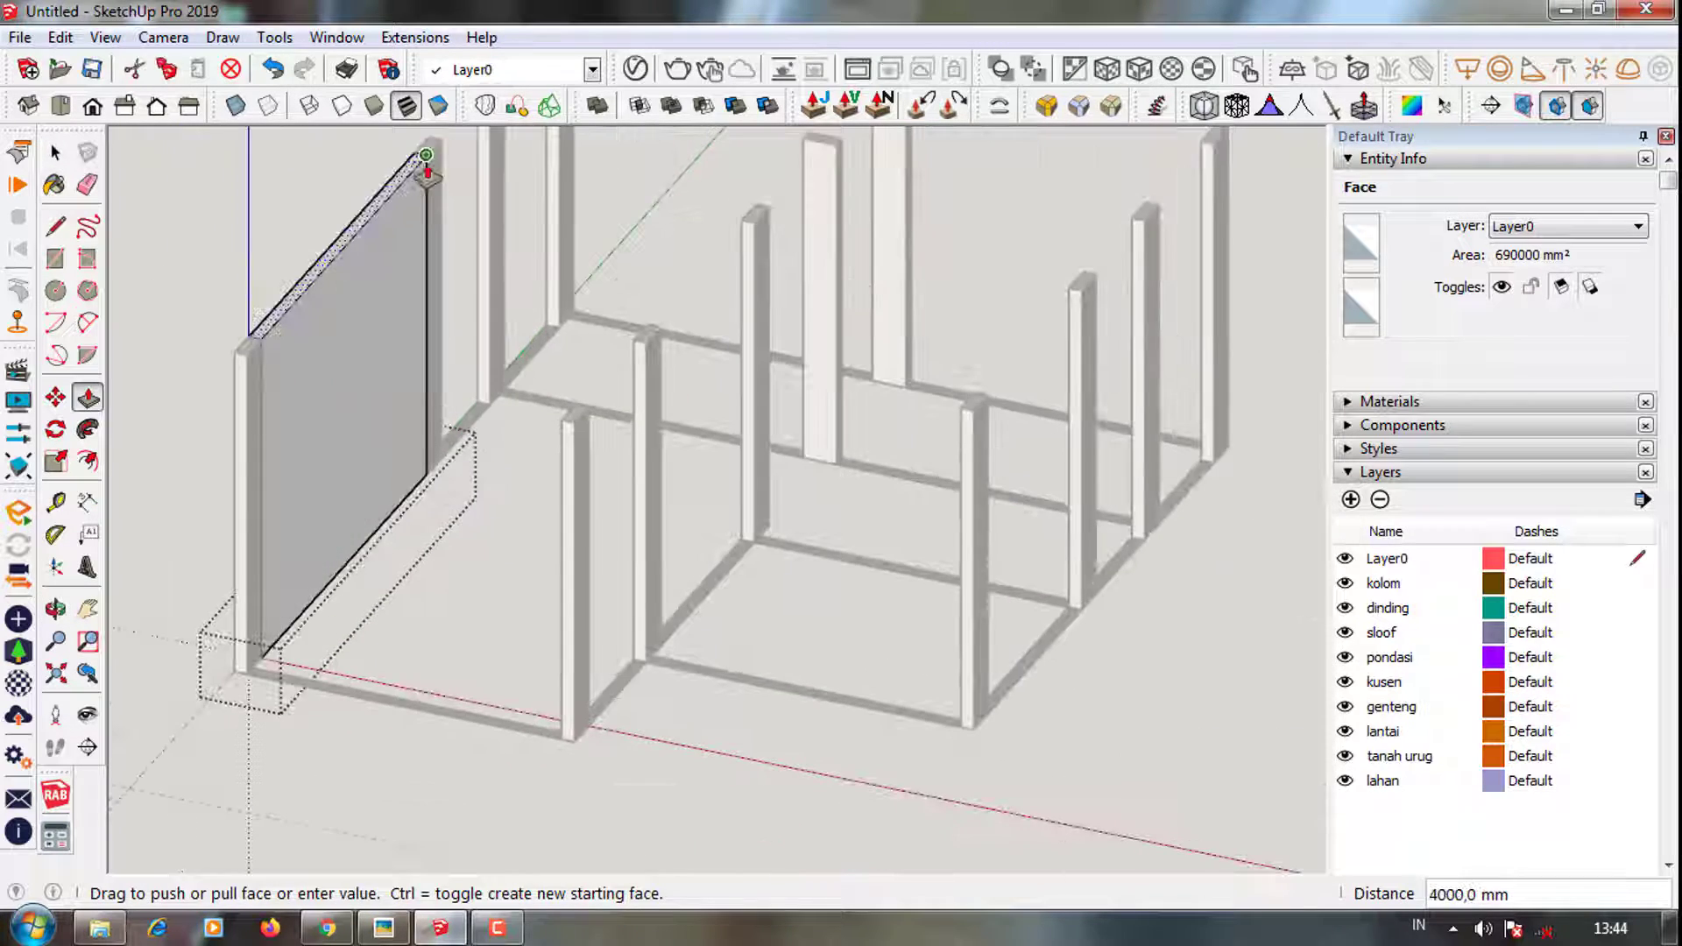
{"action": "key", "text": "Return"}
{"action": "scroll", "coordinate": [525, 357], "scroll_direction": "down", "scroll_amount": 2}
{"action": "key", "text": "space"}
{"action": "scroll", "coordinate": [526, 337], "scroll_direction": "up", "scroll_amount": 3}
{"action": "key", "text": "p"}
{"action": "middle_click_drag", "start_coordinate": [525, 330], "coordinate": [506, 469]}
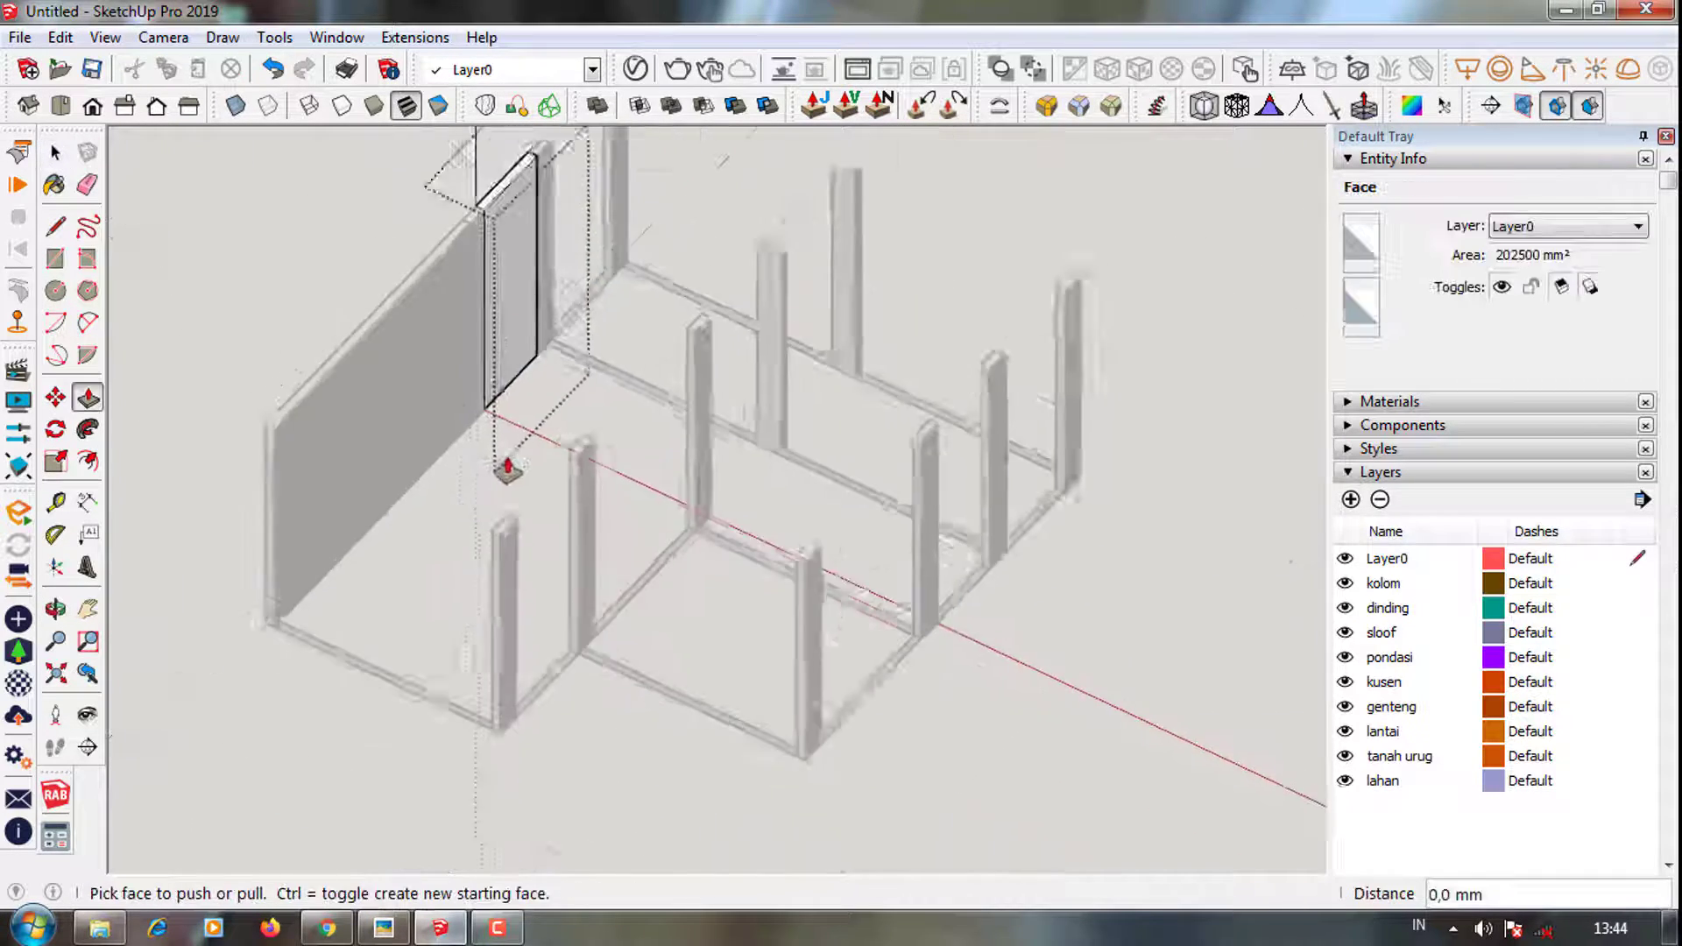
{"action": "key", "text": "space"}
{"action": "scroll", "coordinate": [470, 481], "scroll_direction": "down", "scroll_amount": 3}
{"action": "scroll", "coordinate": [578, 390], "scroll_direction": "up", "scroll_amount": 3}
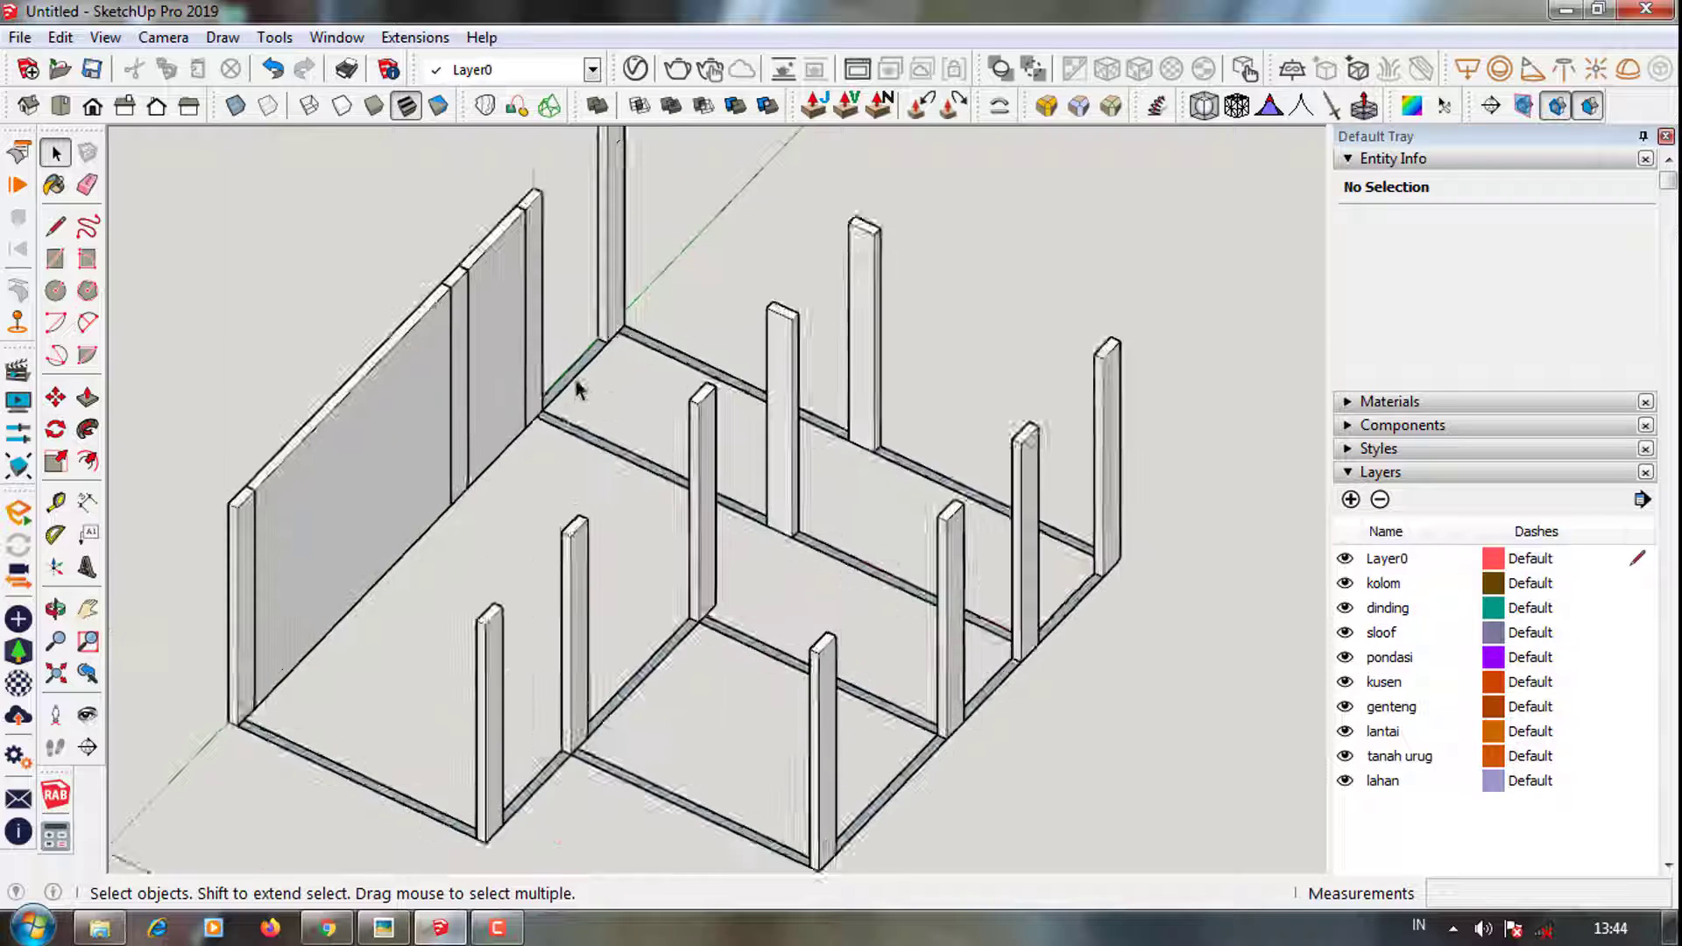
{"action": "scroll", "coordinate": [576, 388], "scroll_direction": "up", "scroll_amount": 3}
Repeat the 4000 mm wall height on three more sloofs by double-clicking them
{"action": "key", "text": "p"}
{"action": "double_click", "coordinate": [574, 394]}
{"action": "key", "text": "space"}
{"action": "scroll", "coordinate": [613, 390], "scroll_direction": "down", "scroll_amount": 3}
{"action": "scroll", "coordinate": [664, 388], "scroll_direction": "up", "scroll_amount": 3}
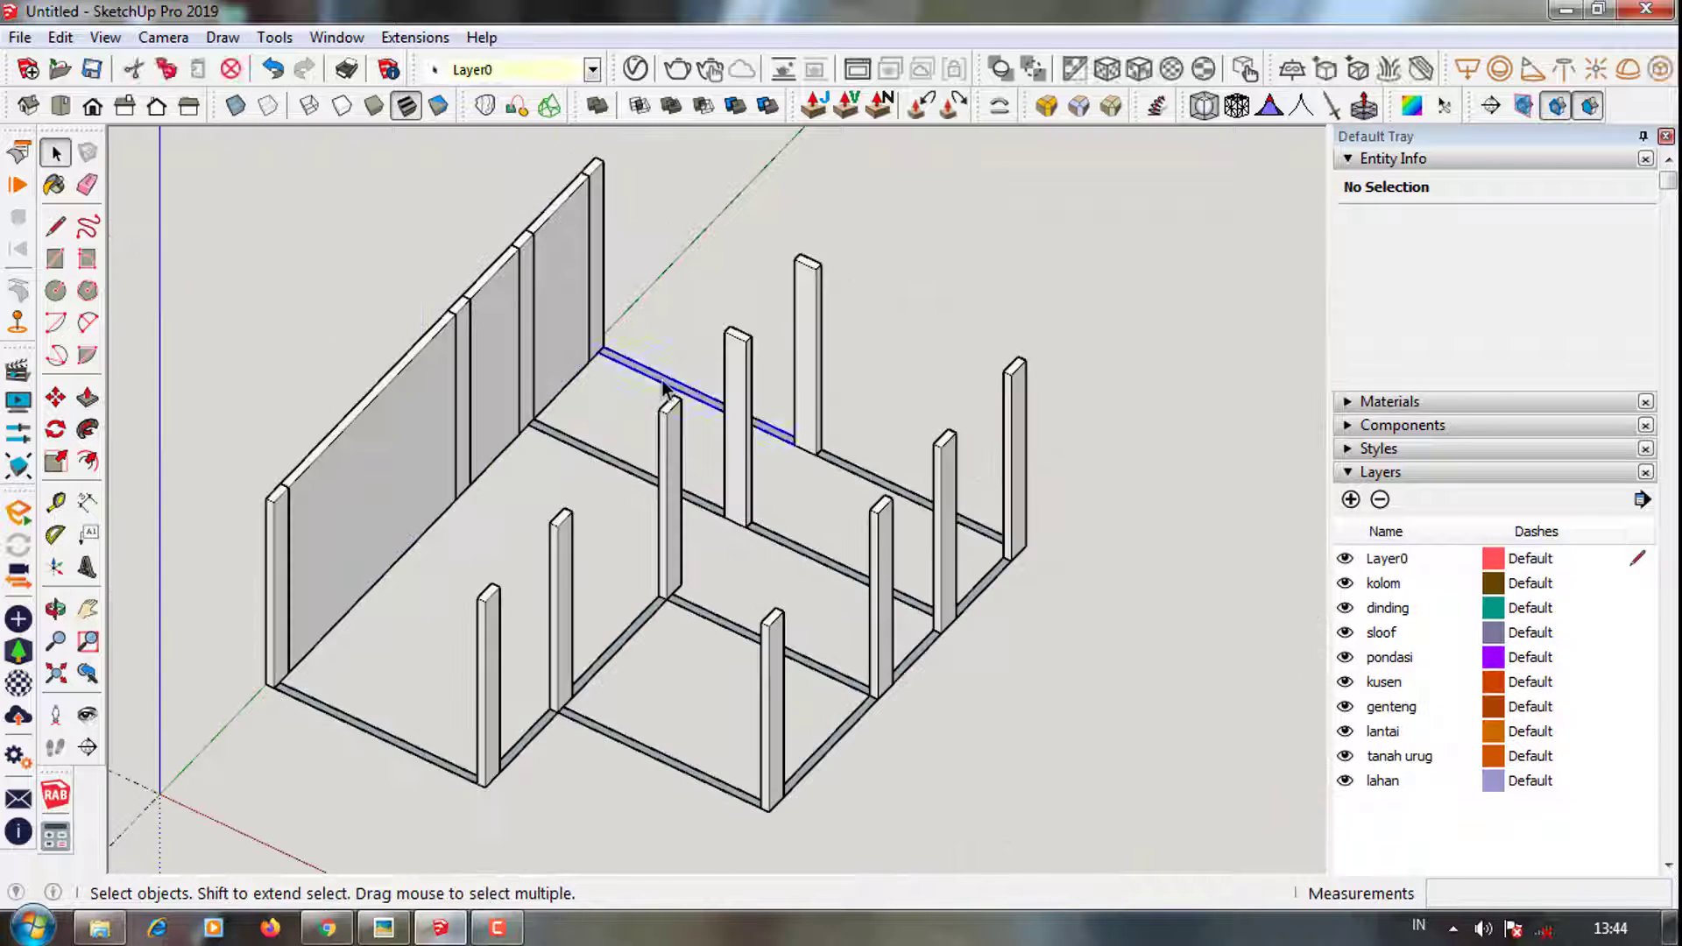
{"action": "scroll", "coordinate": [664, 388], "scroll_direction": "up", "scroll_amount": 2}
{"action": "key", "text": "p"}
{"action": "double_click", "coordinate": [657, 386]}
{"action": "key", "text": "space"}
{"action": "scroll", "coordinate": [543, 477], "scroll_direction": "up", "scroll_amount": 2}
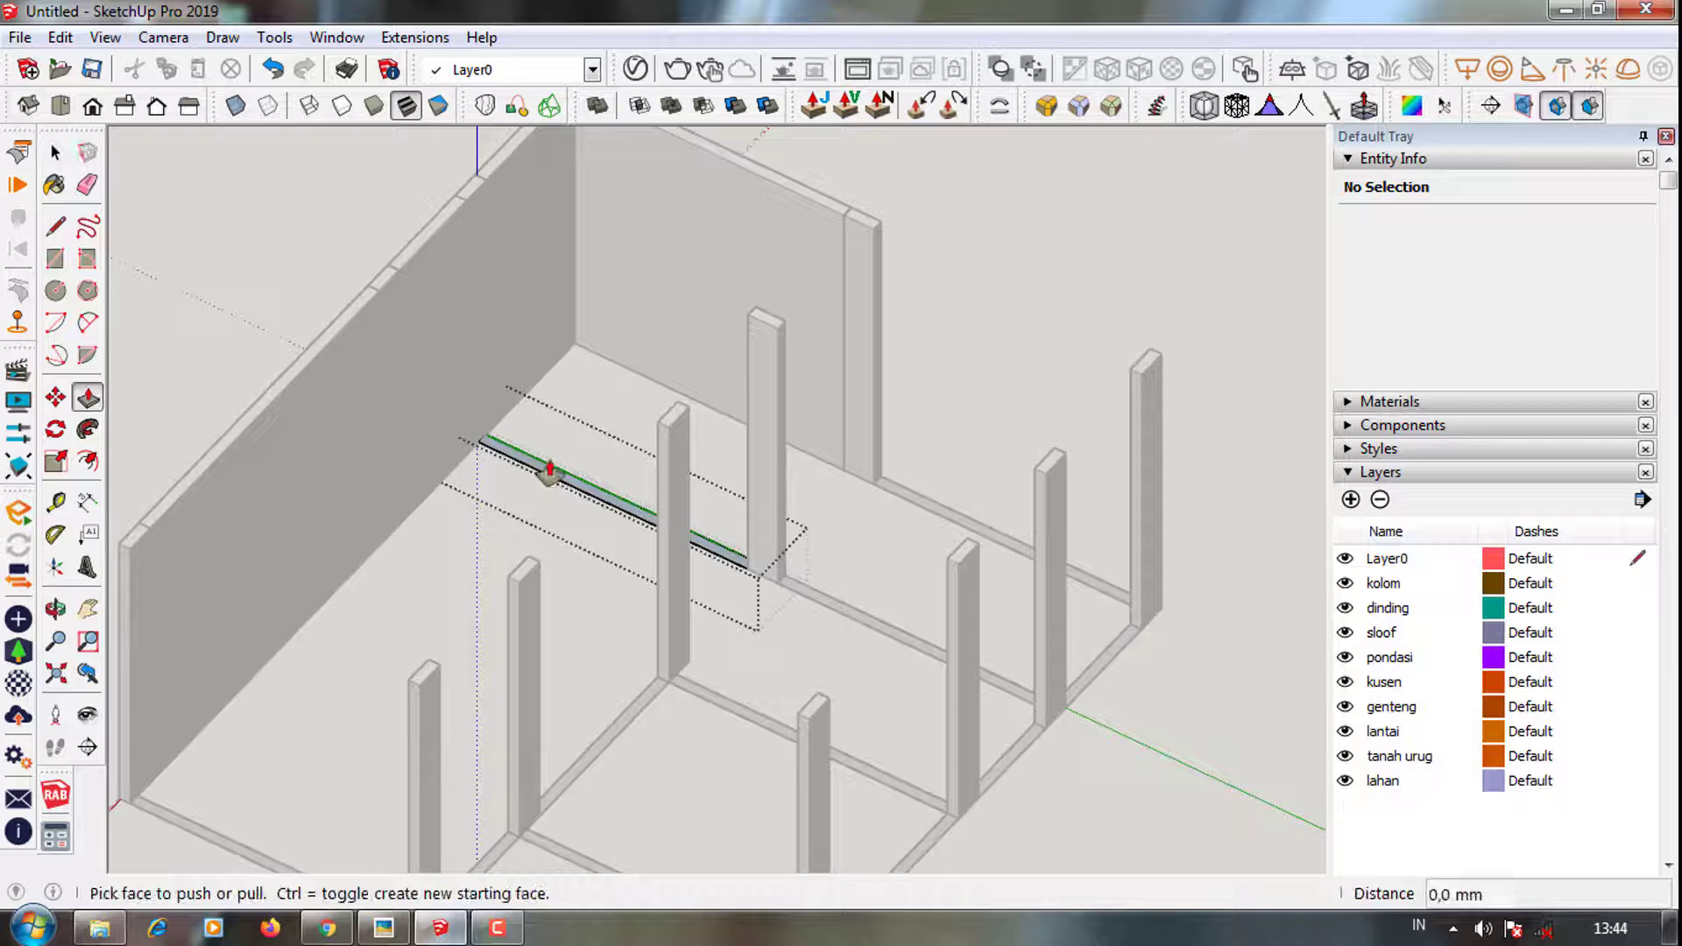
{"action": "double_click", "coordinate": [549, 470]}
{"action": "key", "text": "space"}
{"action": "scroll", "coordinate": [796, 637], "scroll_direction": "down", "scroll_amount": 3}
Raise three further sloofs on the right side into matching 4000 mm walls
{"action": "key", "text": "p"}
{"action": "double_click", "coordinate": [818, 601]}
{"action": "key", "text": "space"}
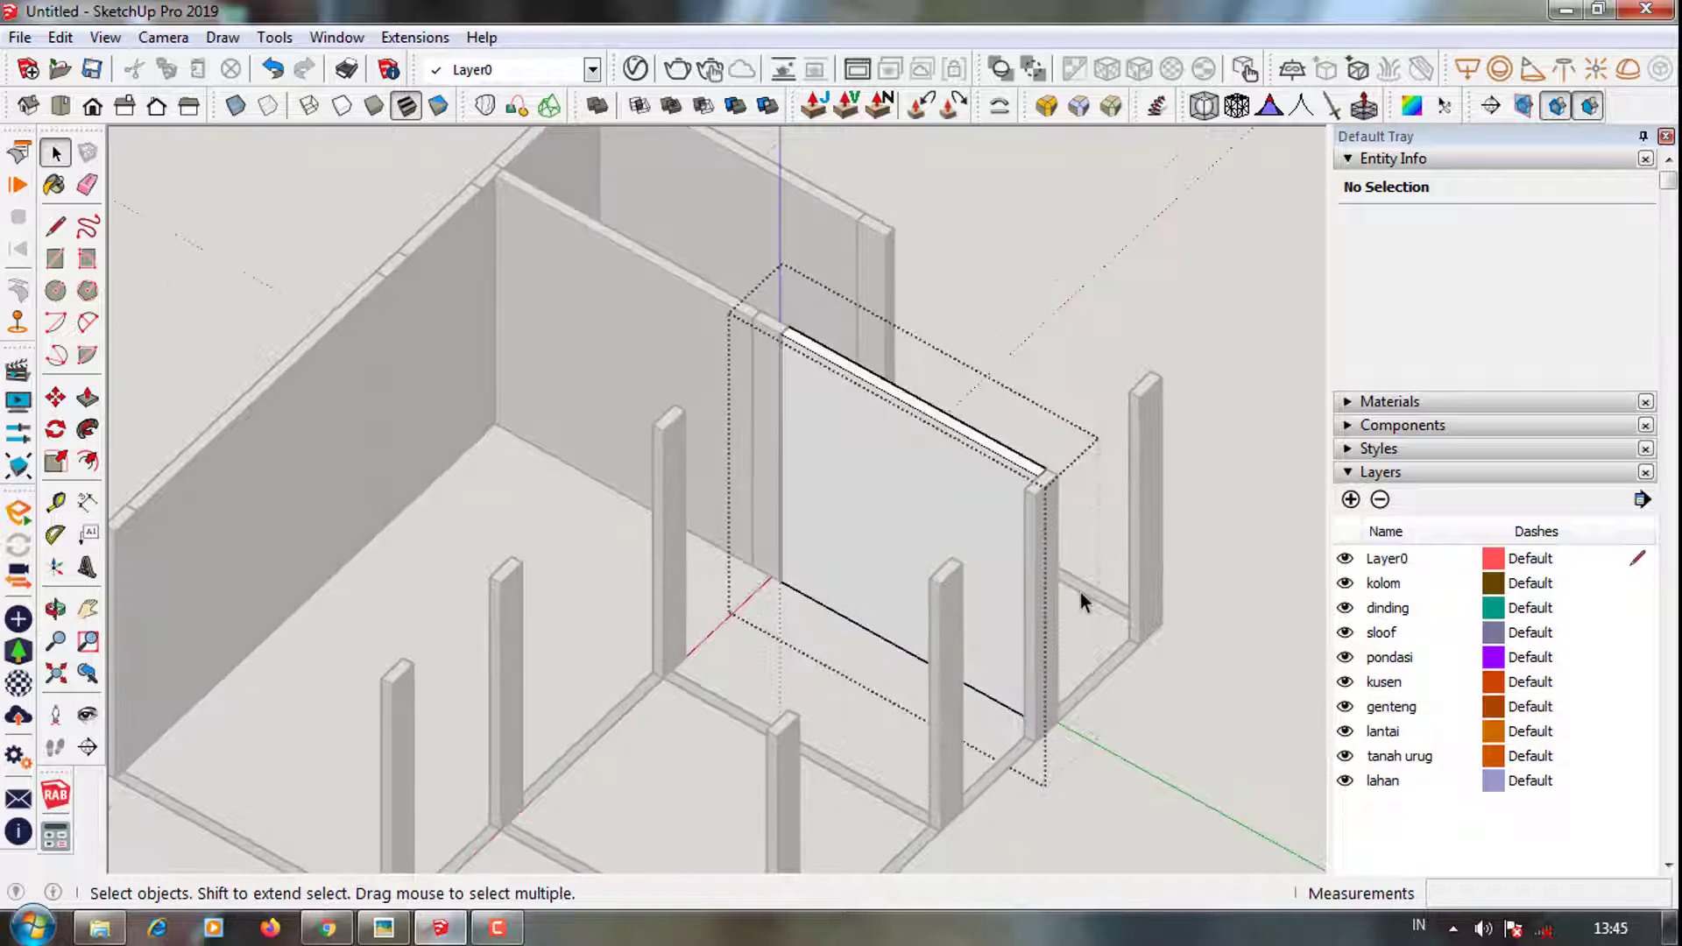
{"action": "scroll", "coordinate": [1080, 592], "scroll_direction": "down", "scroll_amount": 3}
{"action": "key", "text": "p"}
{"action": "double_click", "coordinate": [1086, 601]}
{"action": "key", "text": "space"}
{"action": "scroll", "coordinate": [1089, 687], "scroll_direction": "up", "scroll_amount": 3}
{"action": "key", "text": "p"}
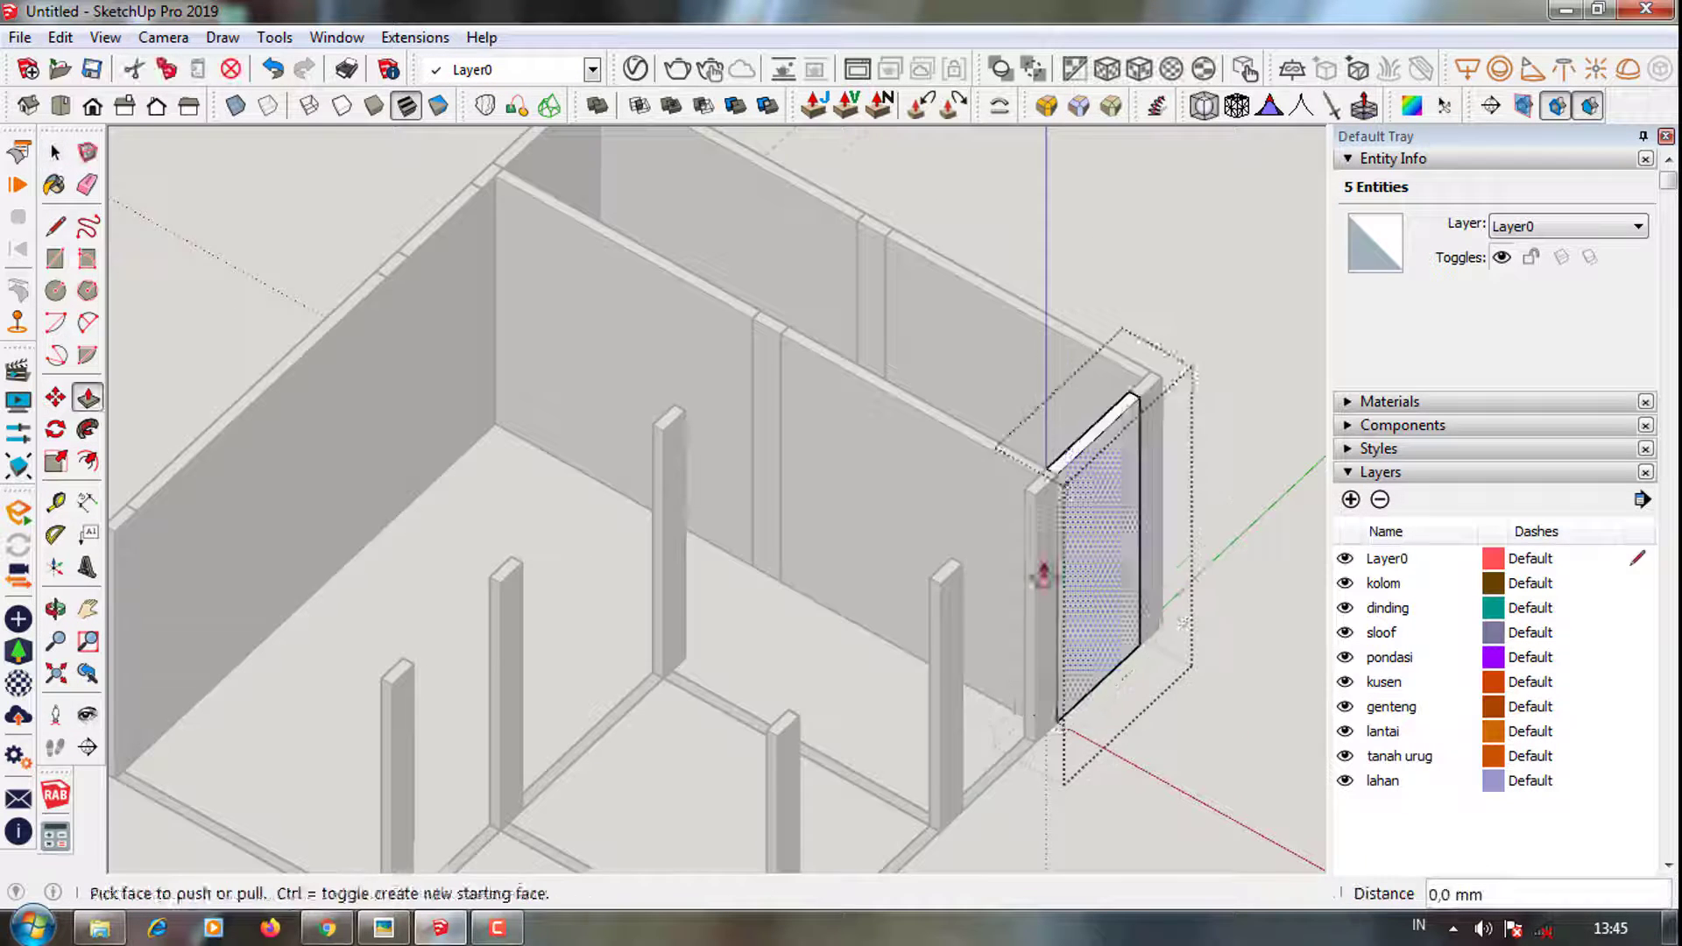
{"action": "key", "text": "space"}
{"action": "scroll", "coordinate": [1016, 666], "scroll_direction": "down", "scroll_amount": 3}
{"action": "key", "text": "p"}
{"action": "double_click", "coordinate": [1004, 713]}
{"action": "key", "text": "space"}
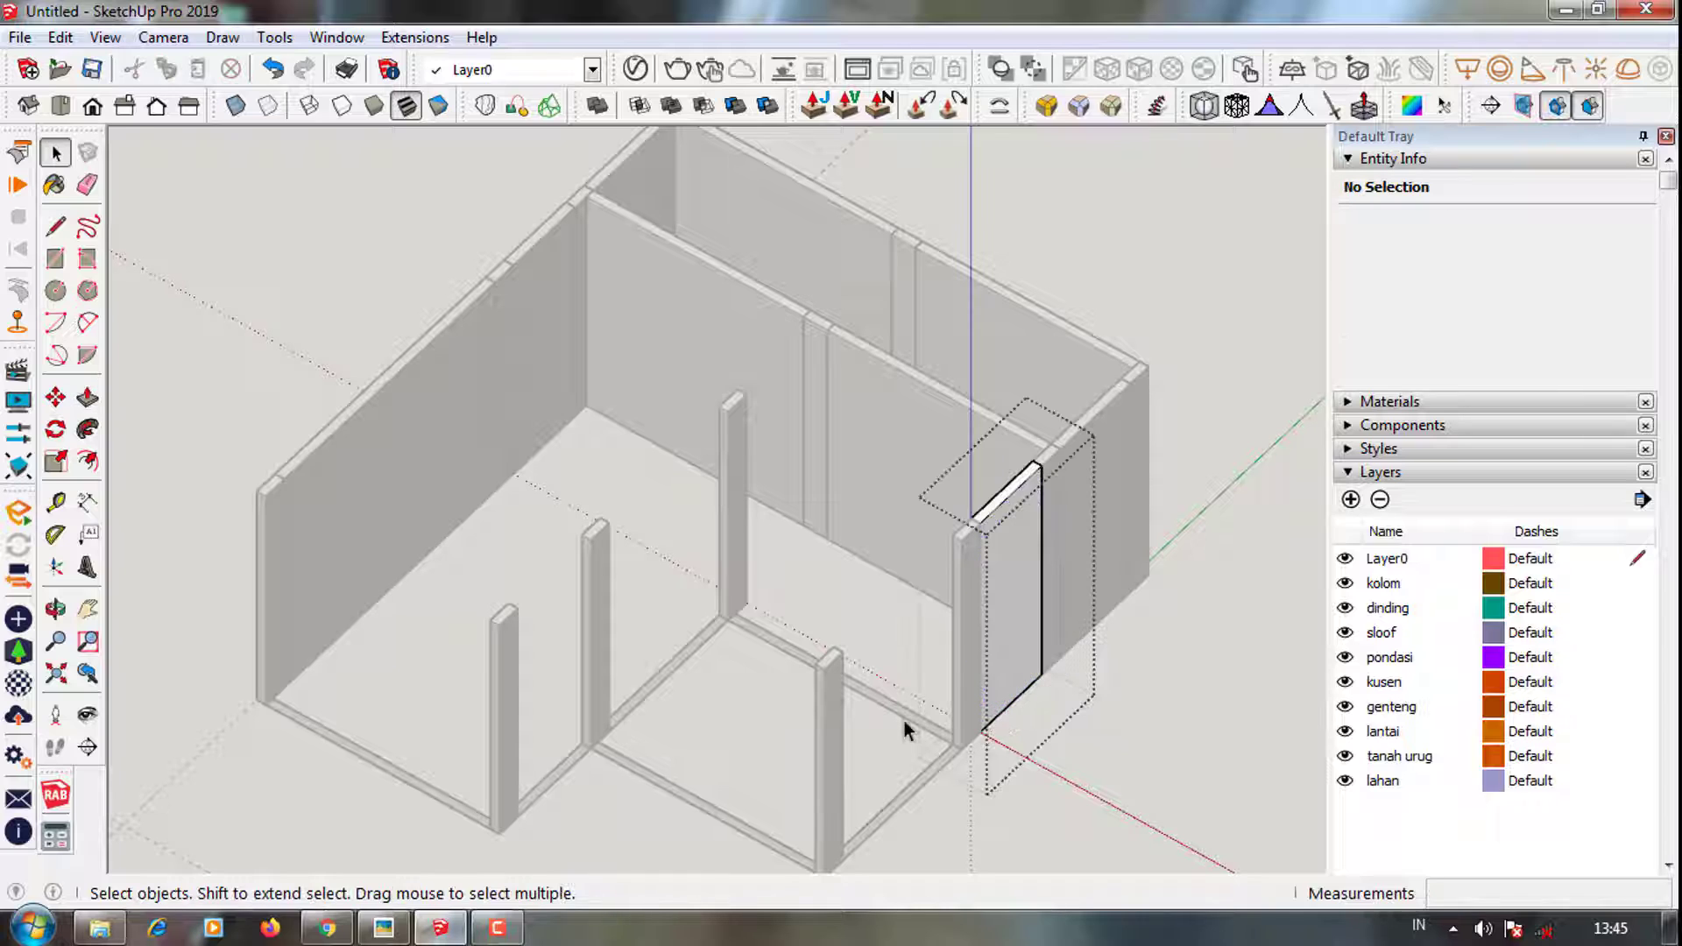
{"action": "scroll", "coordinate": [911, 734], "scroll_direction": "up", "scroll_amount": 3}
Extend four more sloofs, including the corner one, into full-height walls
{"action": "key", "text": "p"}
{"action": "double_click", "coordinate": [924, 680]}
{"action": "key", "text": "space"}
{"action": "scroll", "coordinate": [902, 769], "scroll_direction": "up", "scroll_amount": 3}
{"action": "key", "text": "p"}
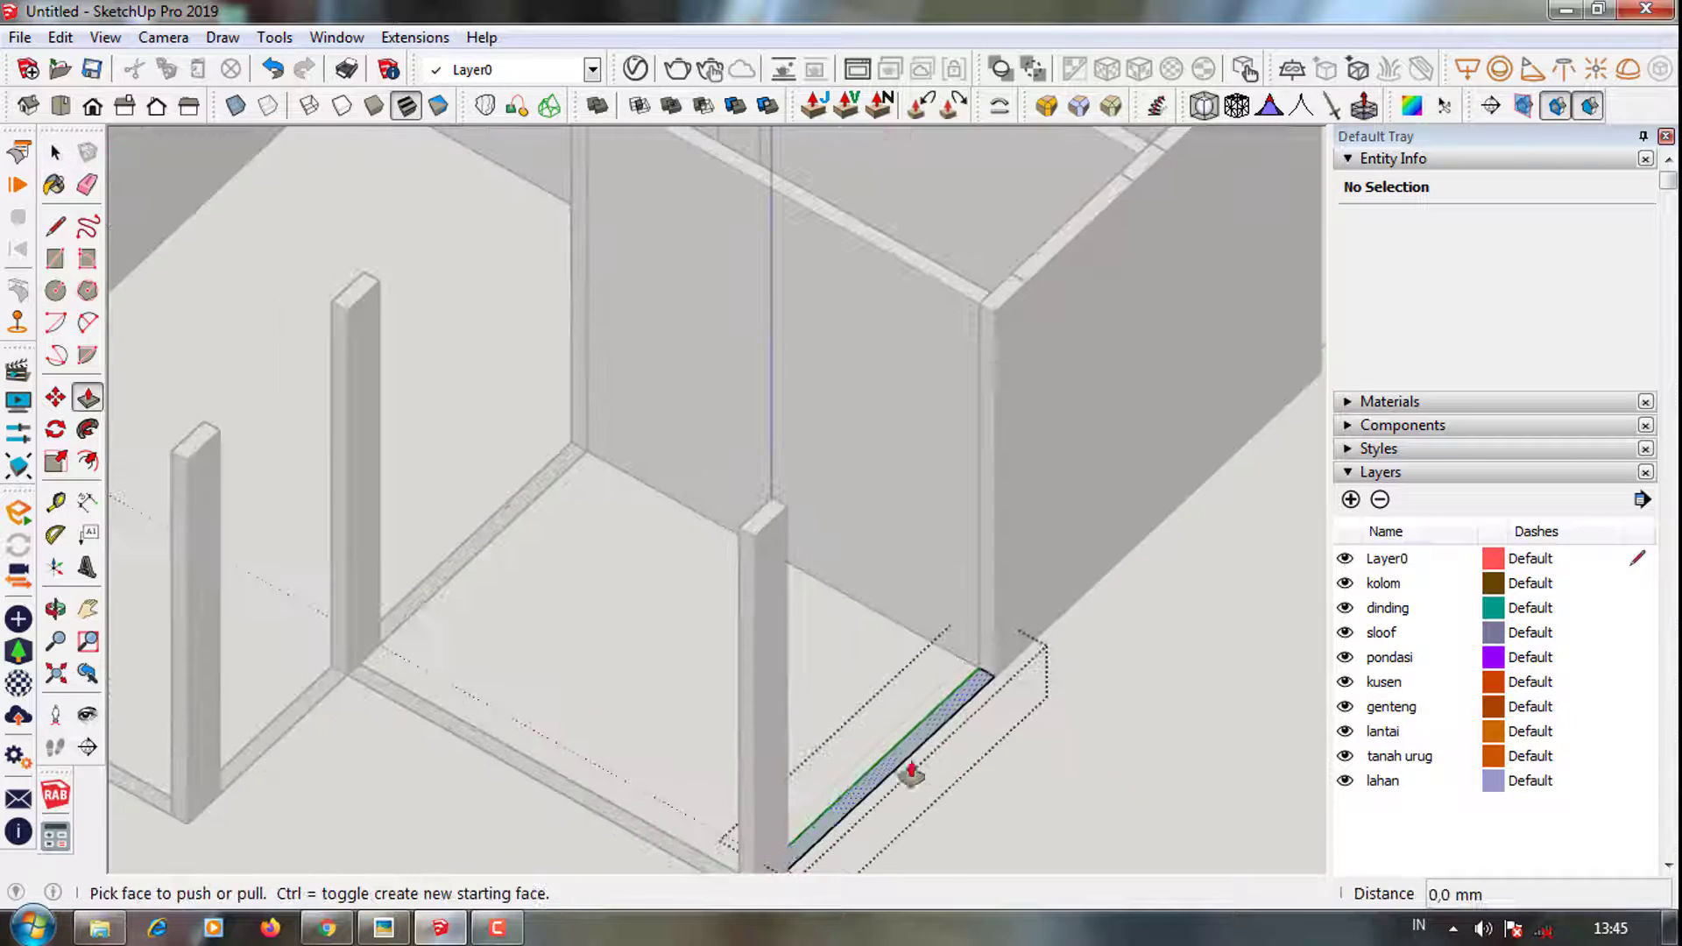
{"action": "double_click", "coordinate": [911, 771]}
{"action": "key", "text": "space"}
{"action": "scroll", "coordinate": [603, 561], "scroll_direction": "down", "scroll_amount": 3}
{"action": "key", "text": "p"}
{"action": "double_click", "coordinate": [601, 555]}
{"action": "key", "text": "space"}
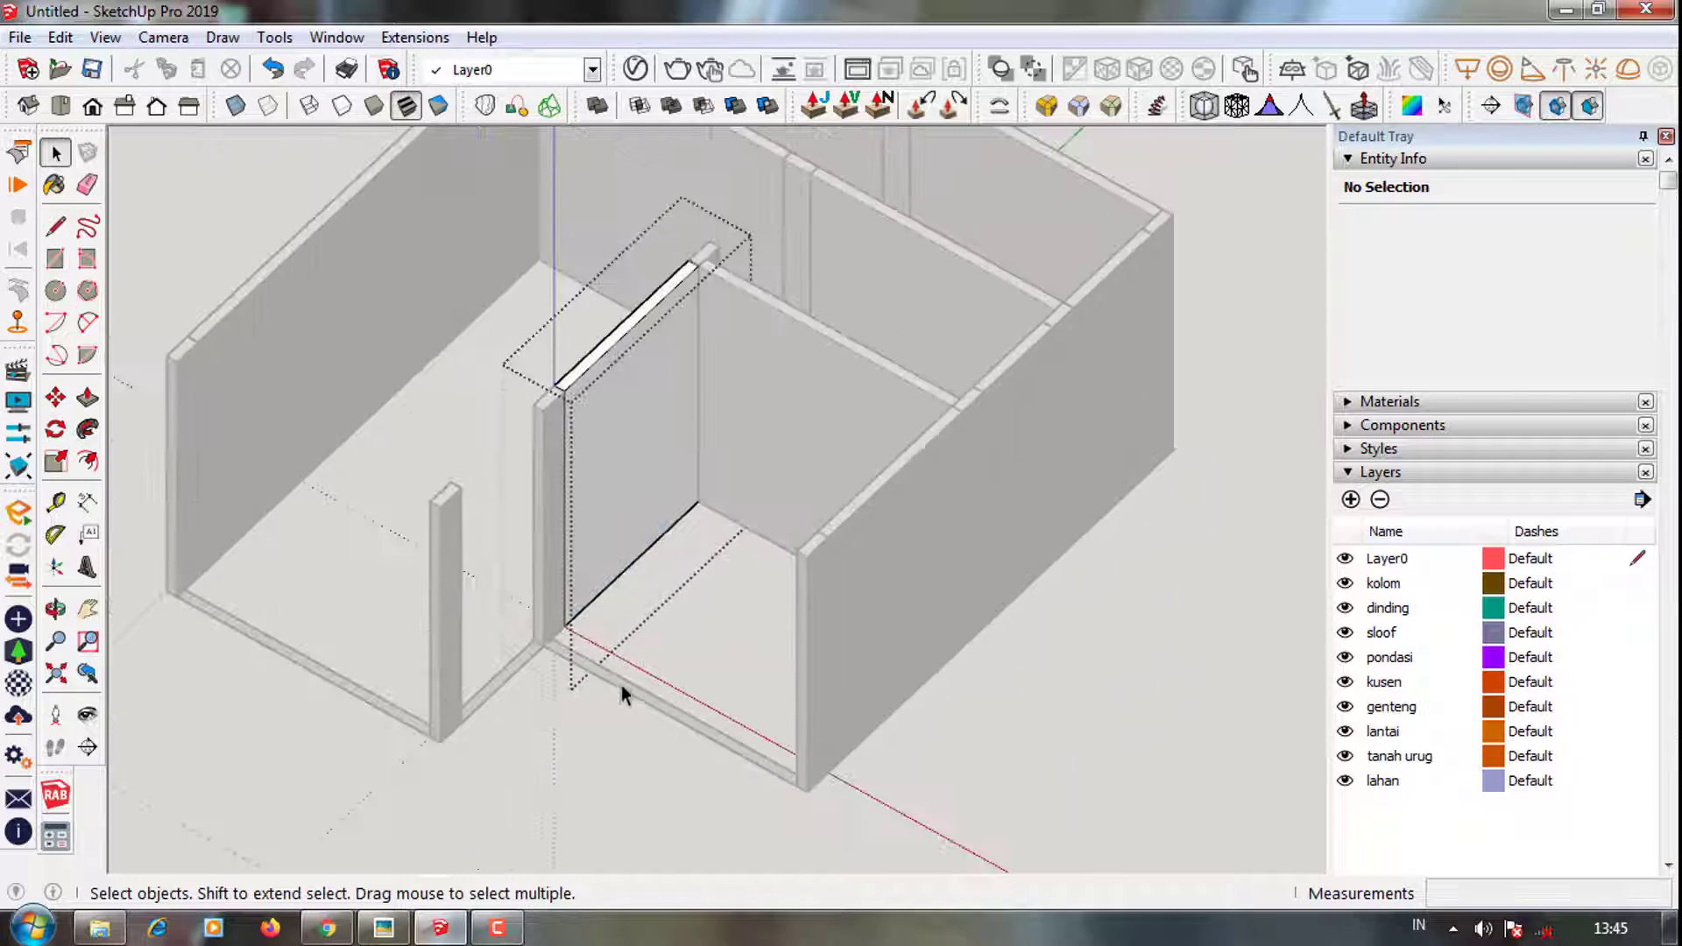
{"action": "scroll", "coordinate": [622, 697], "scroll_direction": "up", "scroll_amount": 3}
{"action": "key", "text": "p"}
{"action": "double_click", "coordinate": [627, 683]}
{"action": "key", "text": "space"}
Raise the last two short sloofs into walls and orbit to an oblique view
{"action": "scroll", "coordinate": [424, 668], "scroll_direction": "up", "scroll_amount": 3}
{"action": "key", "text": "p"}
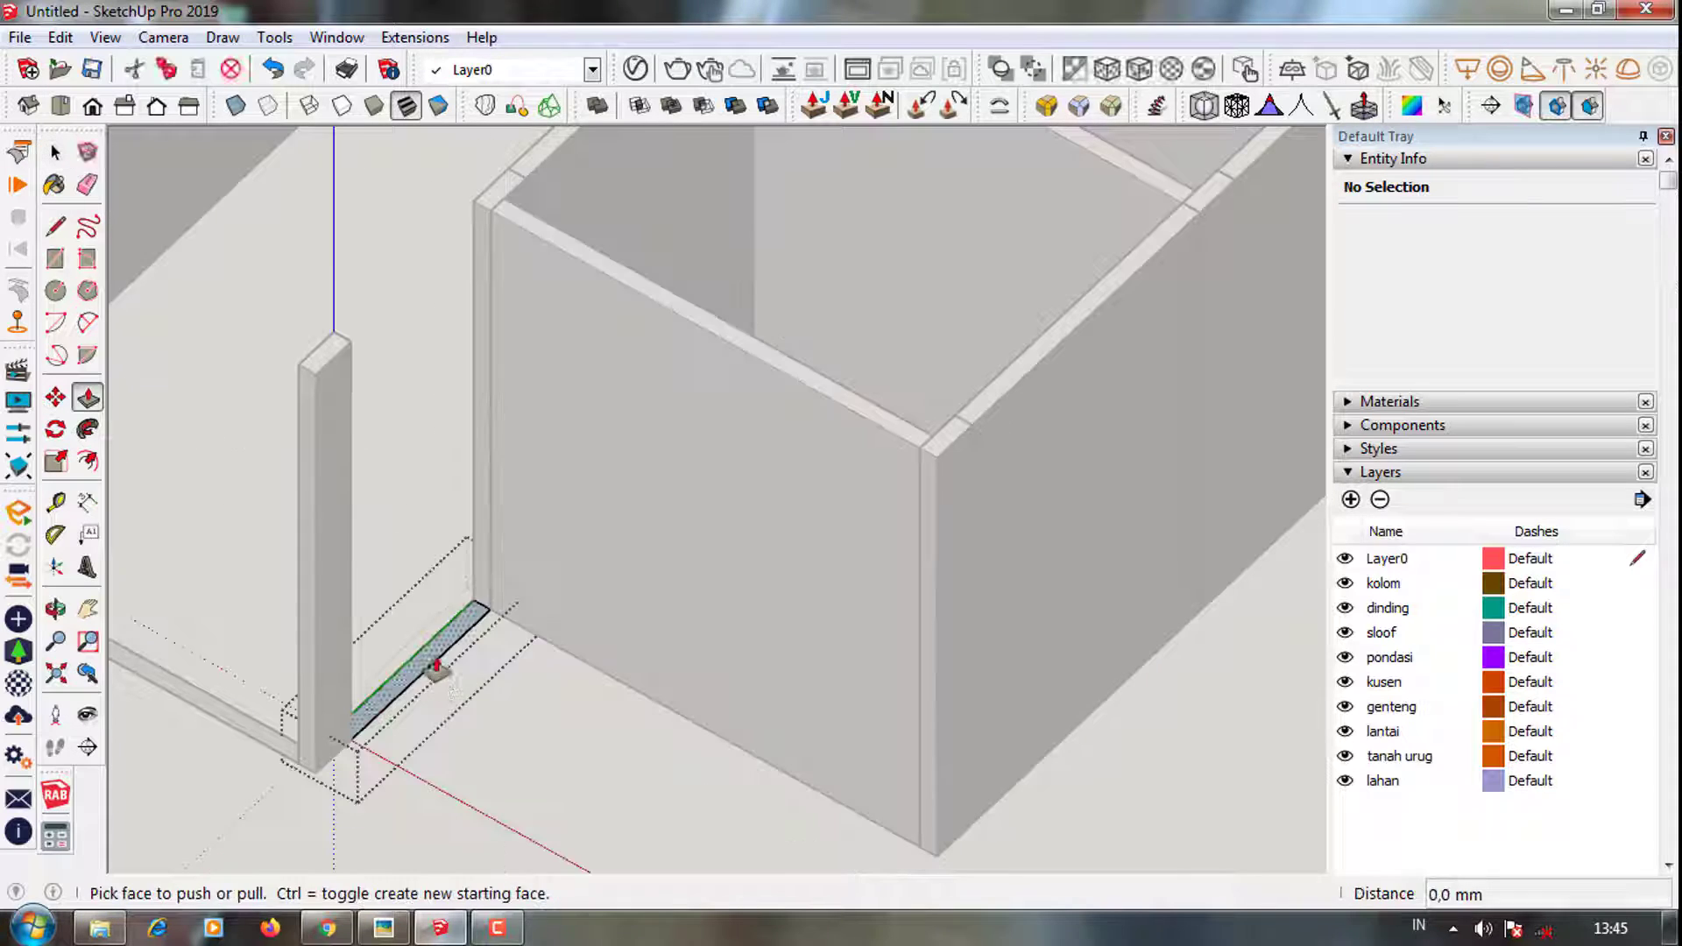
{"action": "double_click", "coordinate": [435, 670]}
{"action": "key", "text": "space"}
{"action": "key", "text": "p"}
{"action": "double_click", "coordinate": [423, 706]}
{"action": "key", "text": "space"}
{"action": "scroll", "coordinate": [604, 657], "scroll_direction": "down", "scroll_amount": 5}
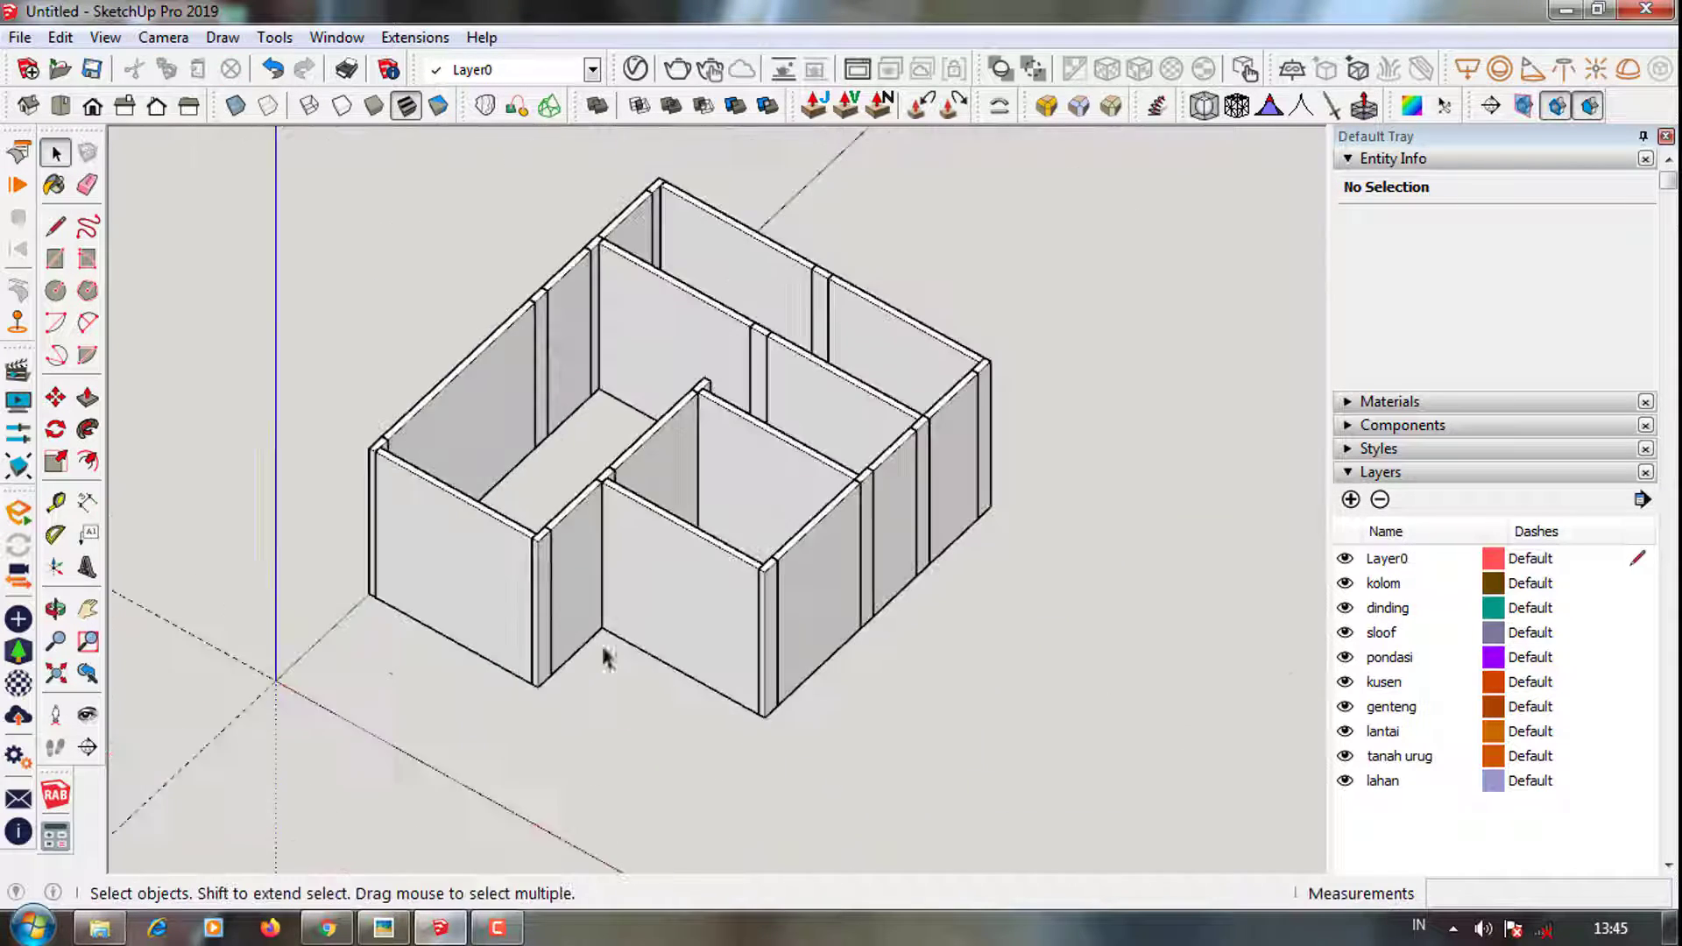
{"action": "mouse_move", "coordinate": [607, 657]}
{"action": "middle_mouse_down"}
{"action": "mouse_move", "coordinate": [864, 769]}
{"action": "mouse_move", "coordinate": [713, 469]}
{"action": "mouse_move", "coordinate": [664, 627]}
{"action": "mouse_move", "coordinate": [622, 225]}
{"action": "mouse_move", "coordinate": [788, 694]}
{"action": "mouse_move", "coordinate": [811, 544]}
{"action": "mouse_move", "coordinate": [828, 609]}
{"action": "mouse_move", "coordinate": [660, 736]}
{"action": "mouse_move", "coordinate": [695, 281]}
{"action": "mouse_move", "coordinate": [653, 563]}
{"action": "middle_mouse_up"}
{"action": "scroll", "coordinate": [661, 625], "scroll_direction": "up", "scroll_amount": 3}
Draw a 9075 × 150 mm rectangle along the underside of the left wall base
{"action": "scroll", "coordinate": [654, 563], "scroll_direction": "up", "scroll_amount": 3}
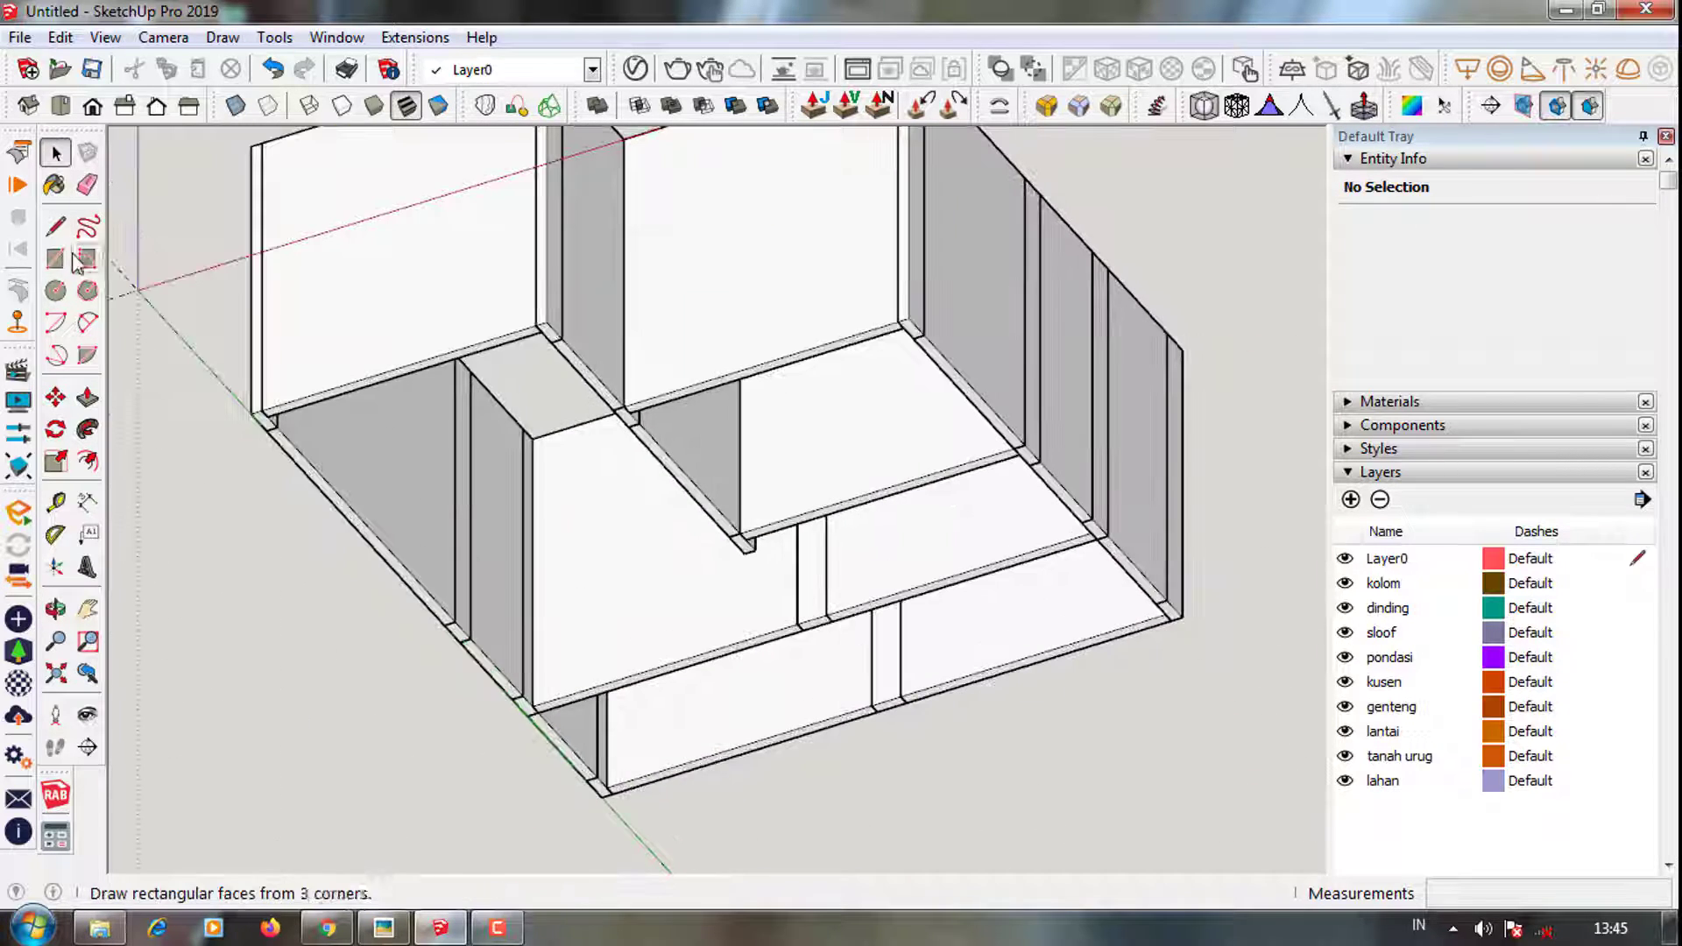
{"action": "left_click", "coordinate": [55, 259]}
{"action": "scroll", "coordinate": [270, 405], "scroll_direction": "up", "scroll_amount": 3}
{"action": "left_click", "coordinate": [271, 406]}
{"action": "scroll", "coordinate": [270, 406], "scroll_direction": "down", "scroll_amount": 3}
{"action": "scroll", "coordinate": [578, 663], "scroll_direction": "up", "scroll_amount": 5}
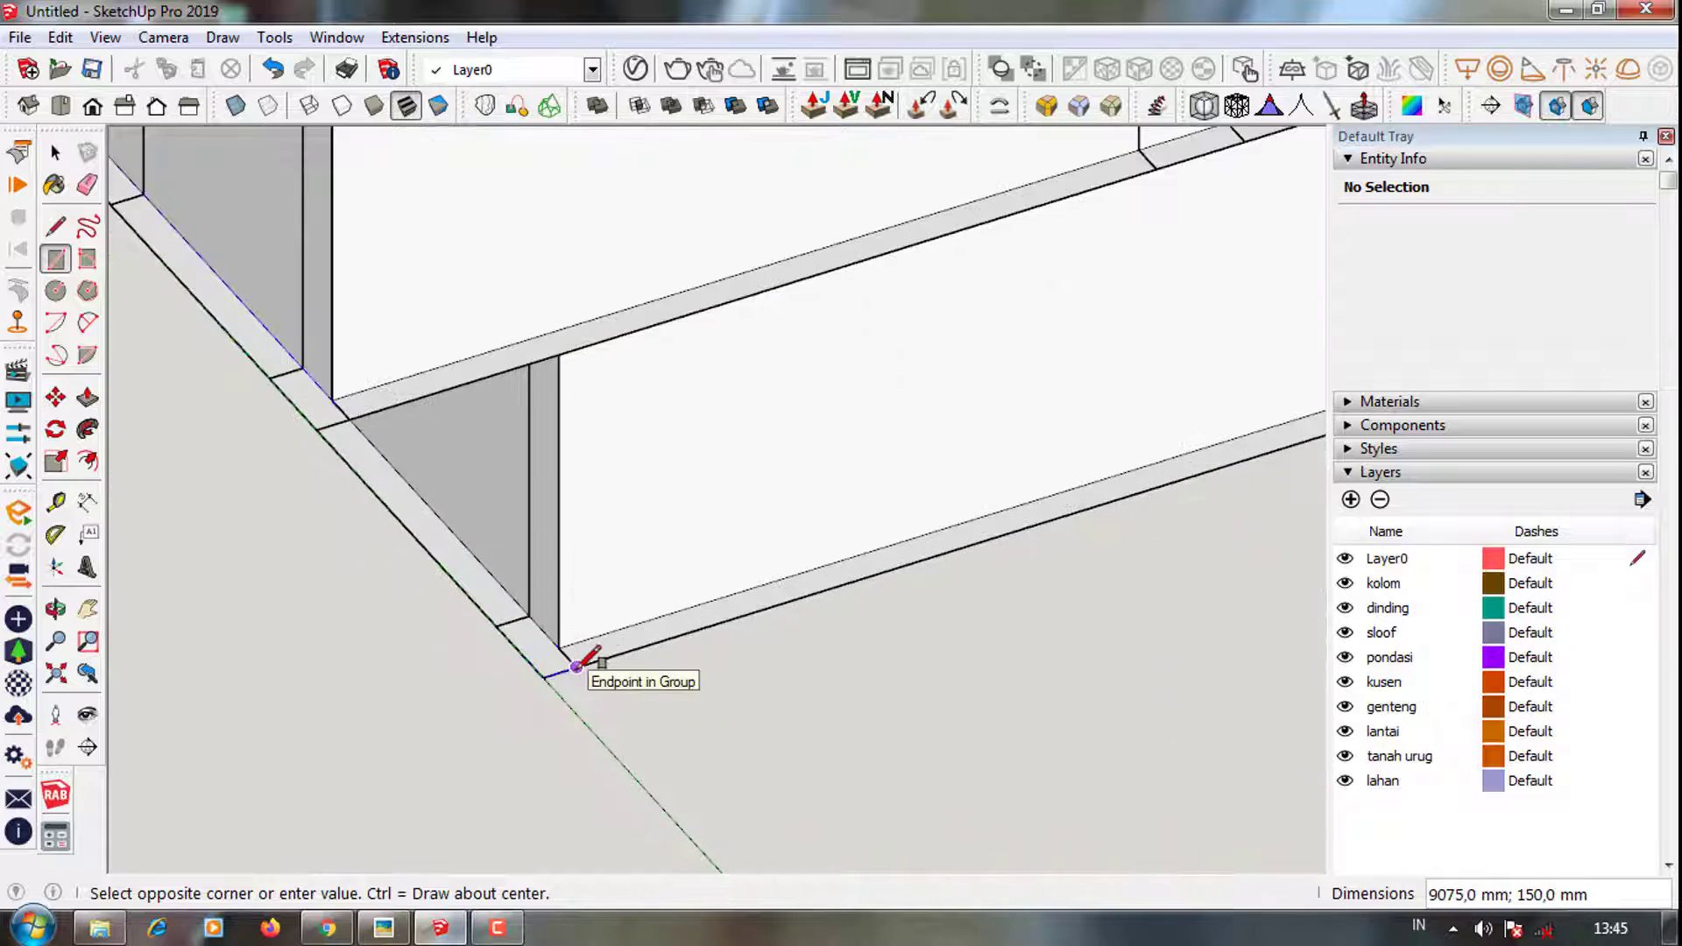
{"action": "scroll", "coordinate": [593, 657], "scroll_direction": "down", "scroll_amount": 3}
{"action": "left_click", "coordinate": [582, 659]}
Push the strip 250 mm downward into a thin beam and inspect it
{"action": "key", "text": "space"}
{"action": "scroll", "coordinate": [507, 517], "scroll_direction": "up", "scroll_amount": 3}
{"action": "key", "text": "p"}
{"action": "left_click", "coordinate": [379, 488]}
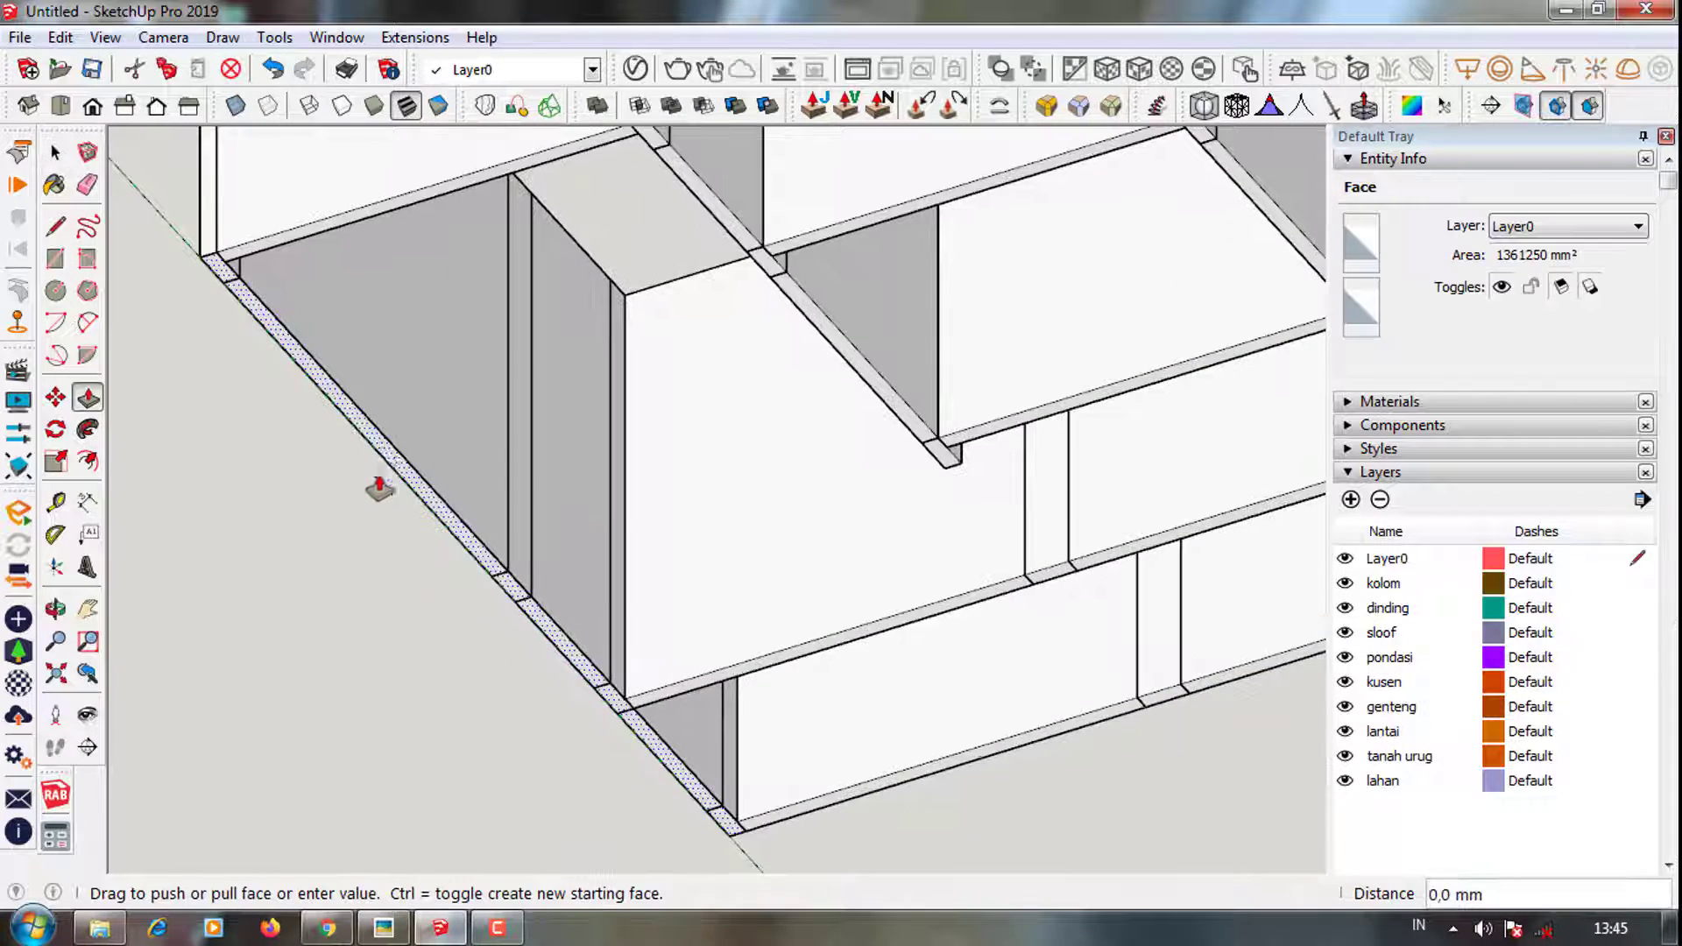
{"action": "key", "text": "Return"}
{"action": "middle_click_drag", "start_coordinate": [379, 491], "coordinate": [405, 590]}
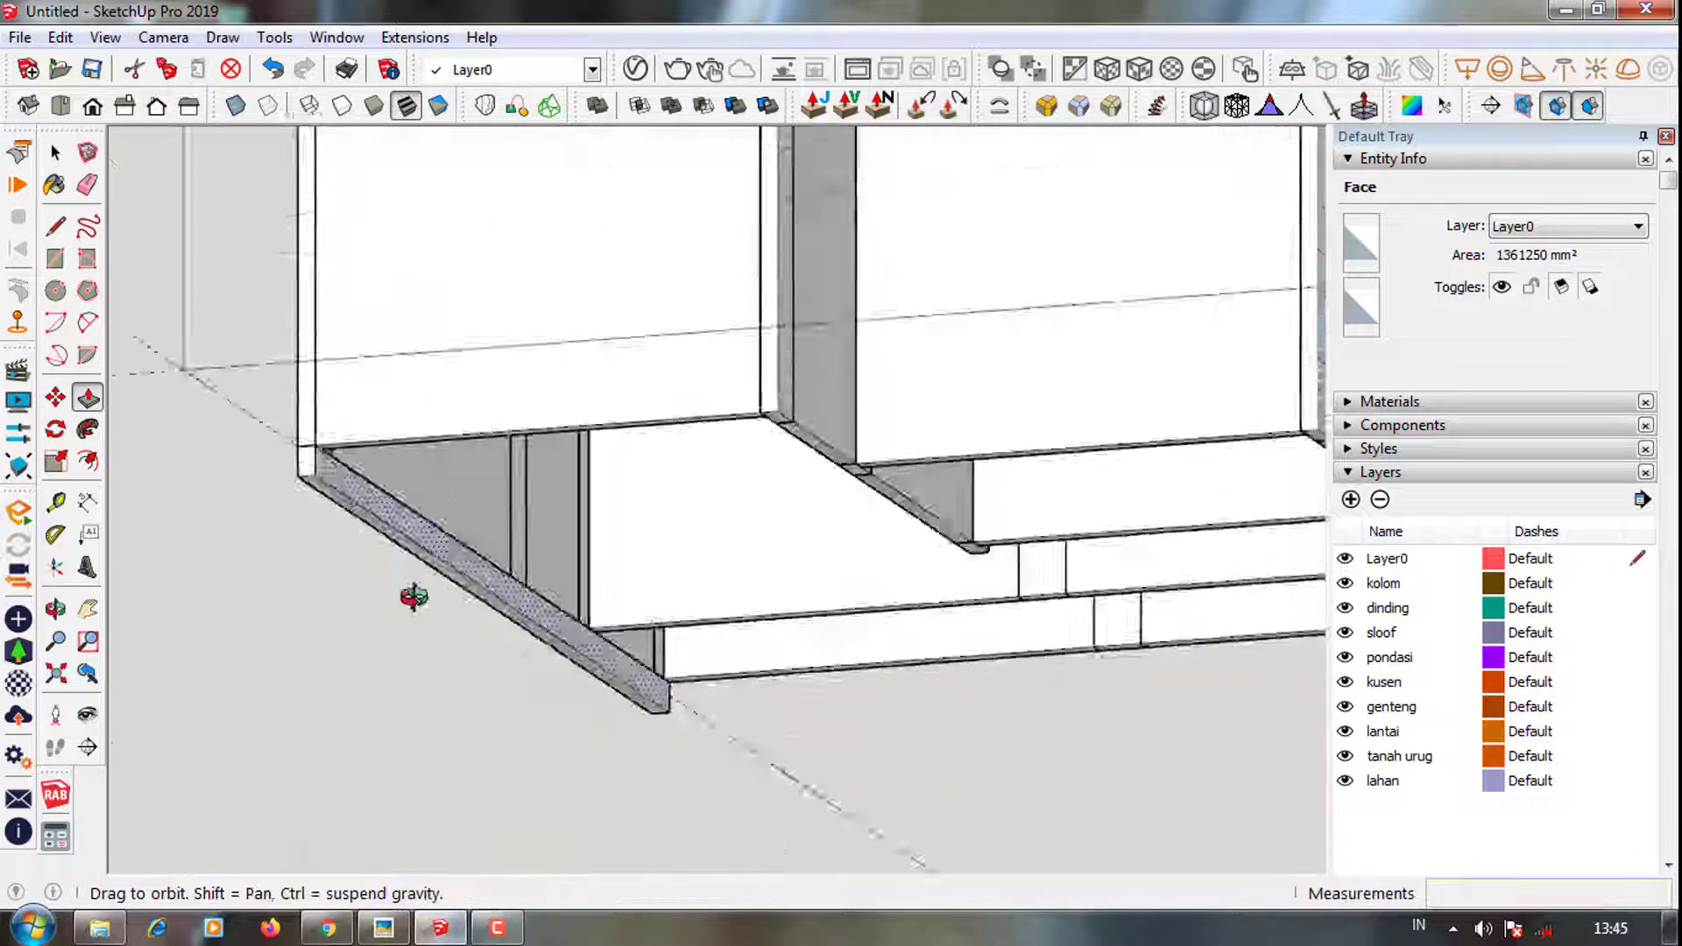
{"action": "key", "text": "space"}
{"action": "scroll", "coordinate": [576, 674], "scroll_direction": "up", "scroll_amount": 5}
Select the thin base strip and switch to Push/Pull, cancelling an accidental extrusion
{"action": "triple_click", "coordinate": [564, 660]}
{"action": "middle_click_drag", "start_coordinate": [564, 660], "coordinate": [350, 403]}
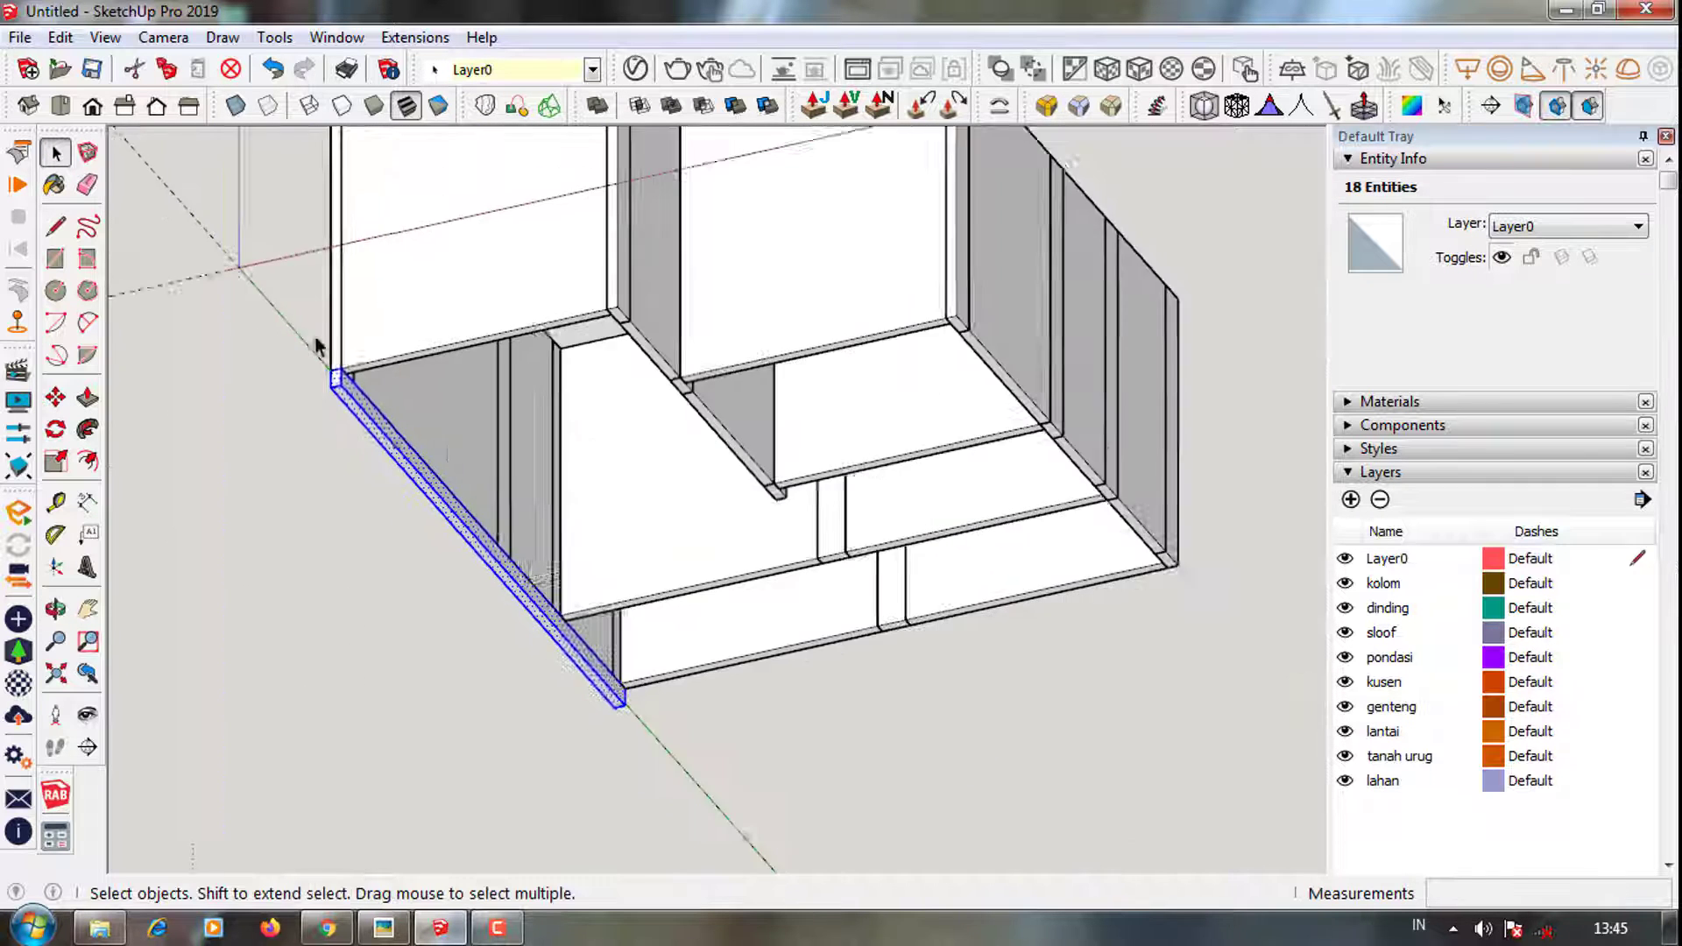
{"action": "scroll", "coordinate": [342, 386], "scroll_direction": "up", "scroll_amount": 3}
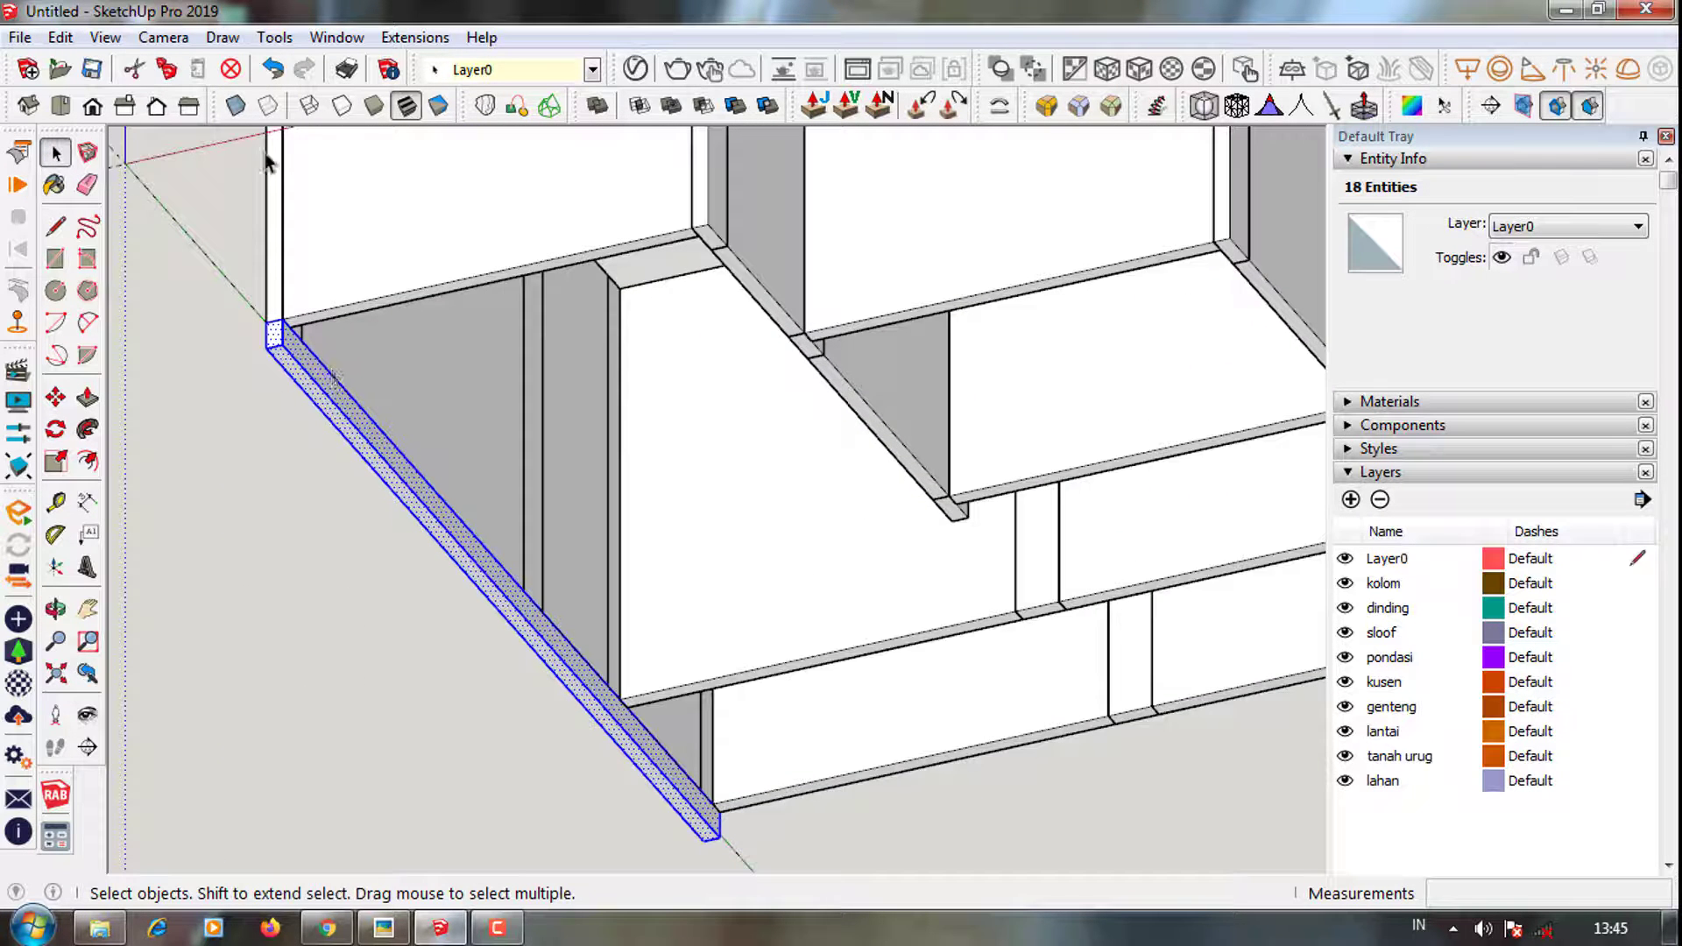
{"action": "scroll", "coordinate": [476, 363], "scroll_direction": "up", "scroll_amount": 2}
{"action": "scroll", "coordinate": [166, 383], "scroll_direction": "up", "scroll_amount": 3}
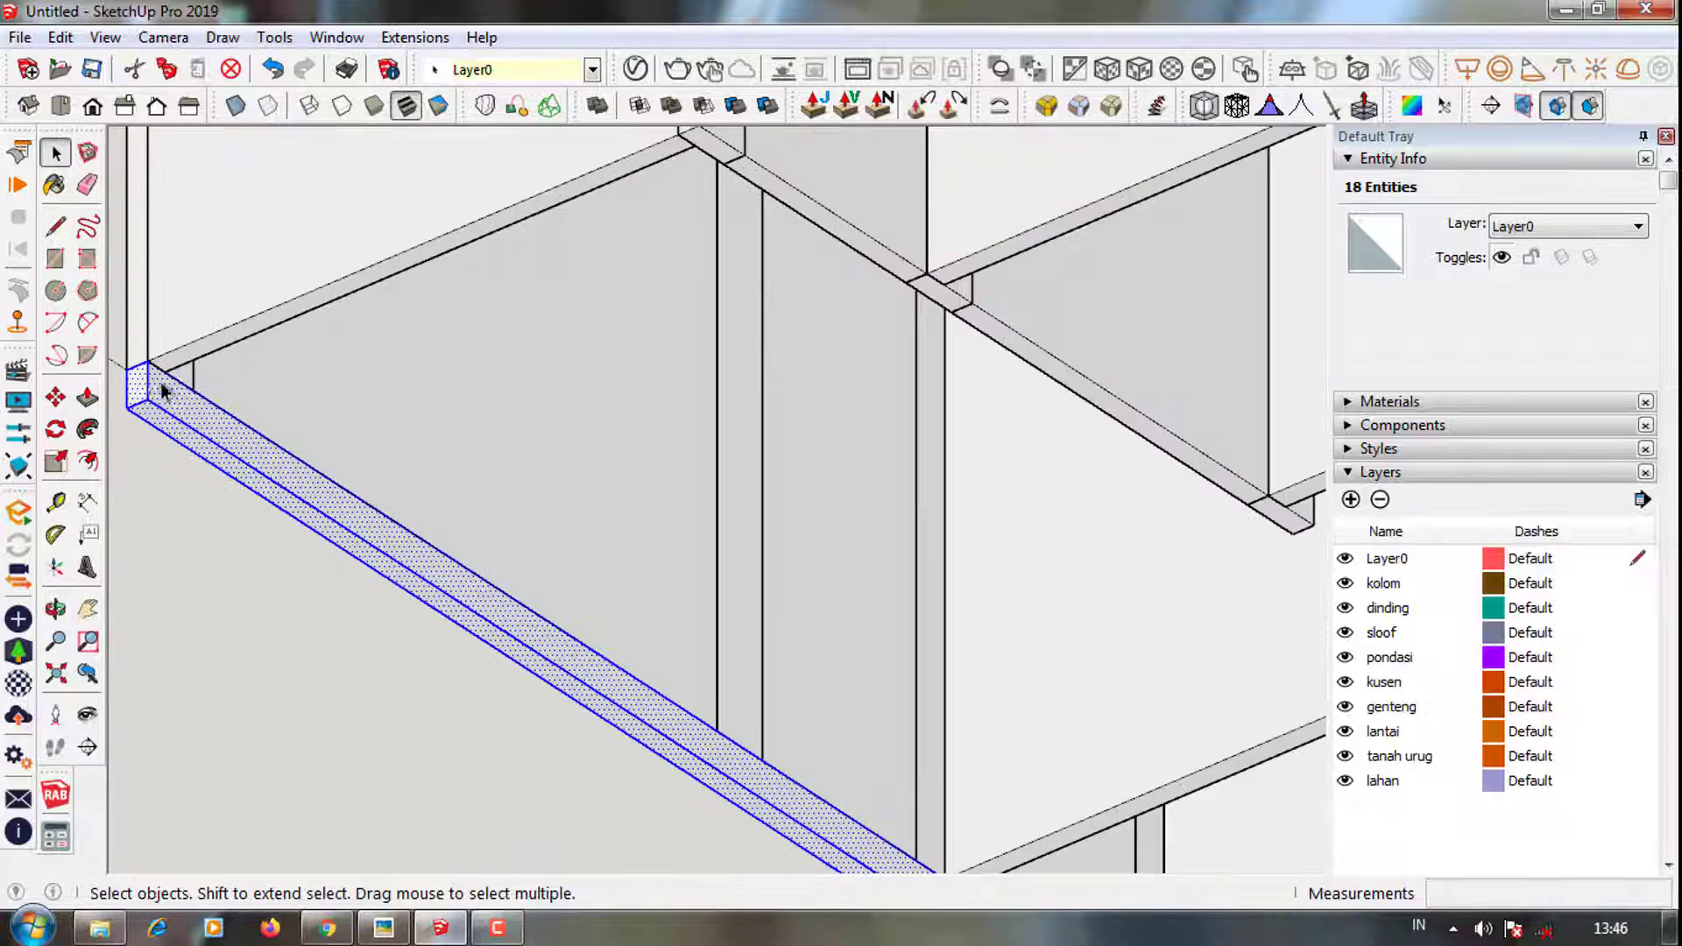
{"action": "left_click", "coordinate": [157, 375]}
{"action": "scroll", "coordinate": [145, 355], "scroll_direction": "up", "scroll_amount": 2}
{"action": "key", "text": "m"}
{"action": "key", "text": "p"}
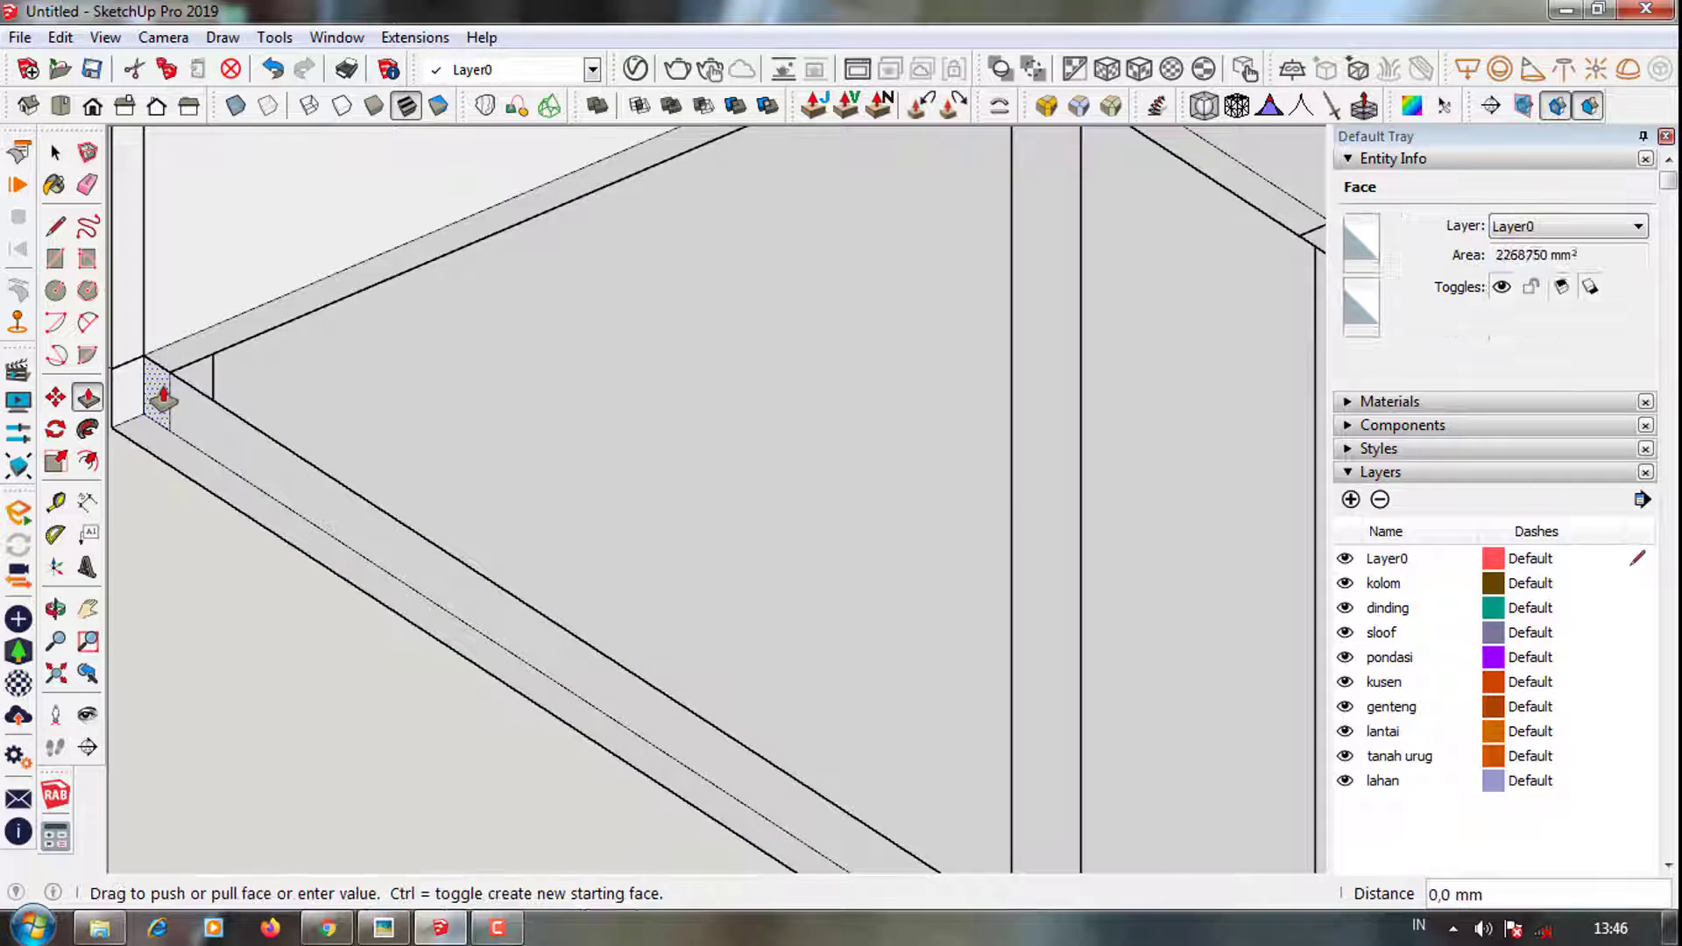
{"action": "scroll", "coordinate": [161, 386], "scroll_direction": "down", "scroll_amount": 5}
{"action": "key", "text": "Escape"}
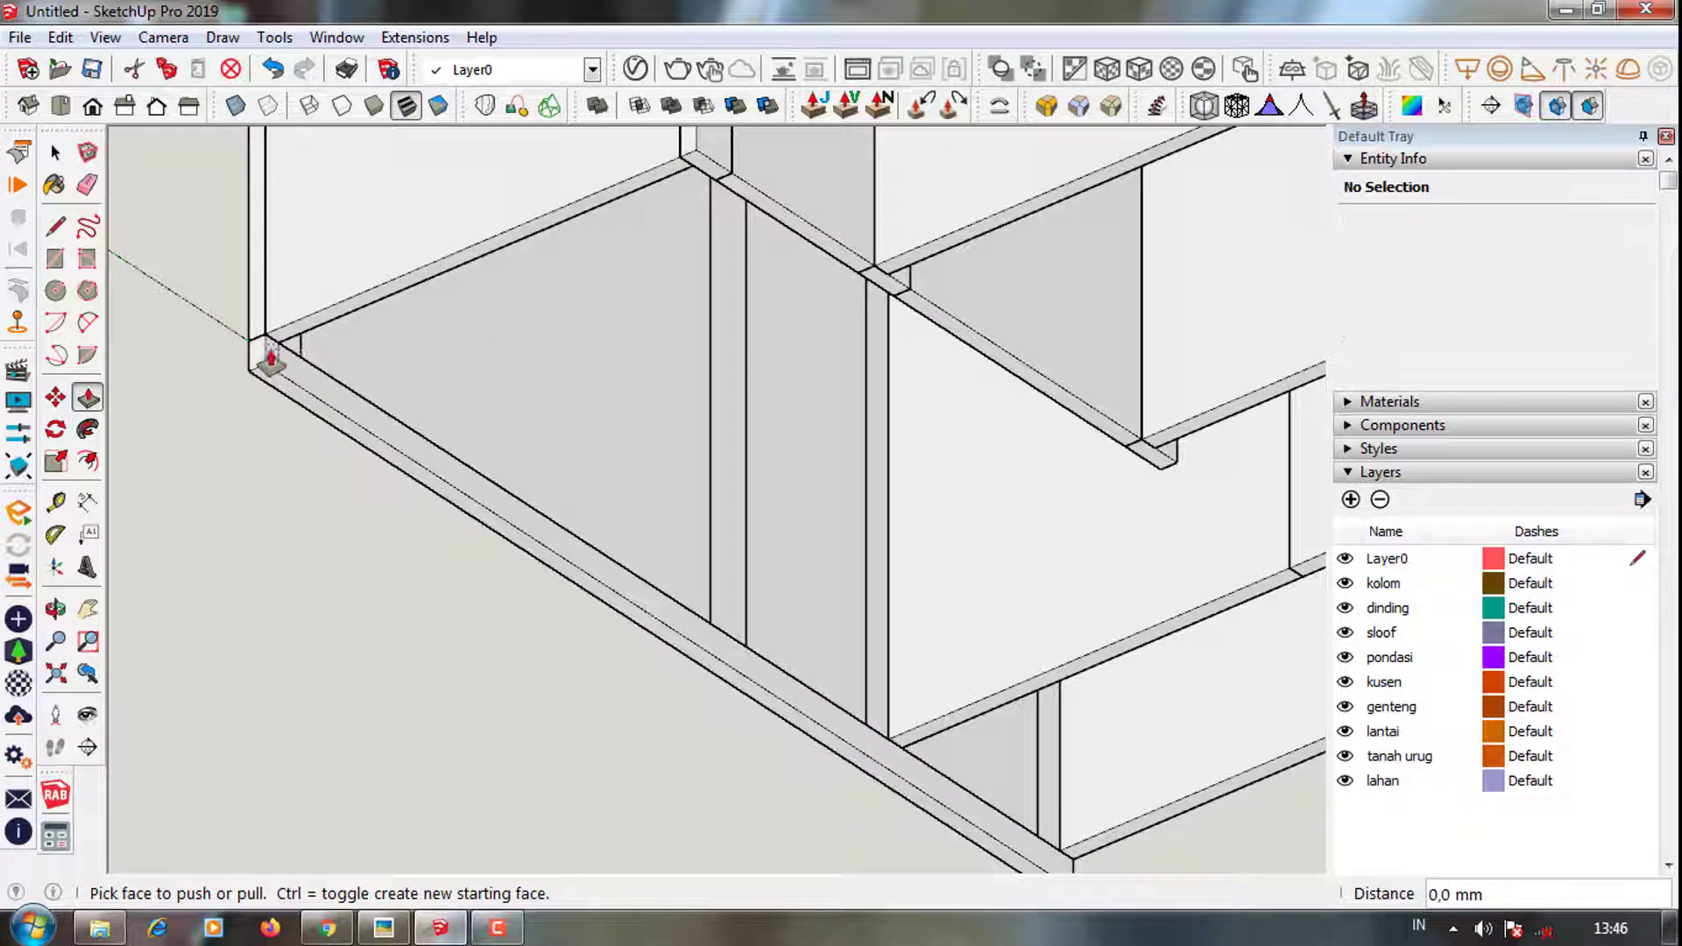
Pull the strip's end face and the first small beam ends across the underside
{"action": "left_click", "coordinate": [270, 365]}
{"action": "left_click", "coordinate": [679, 160]}
{"action": "scroll", "coordinate": [683, 161], "scroll_direction": "up", "scroll_amount": 1}
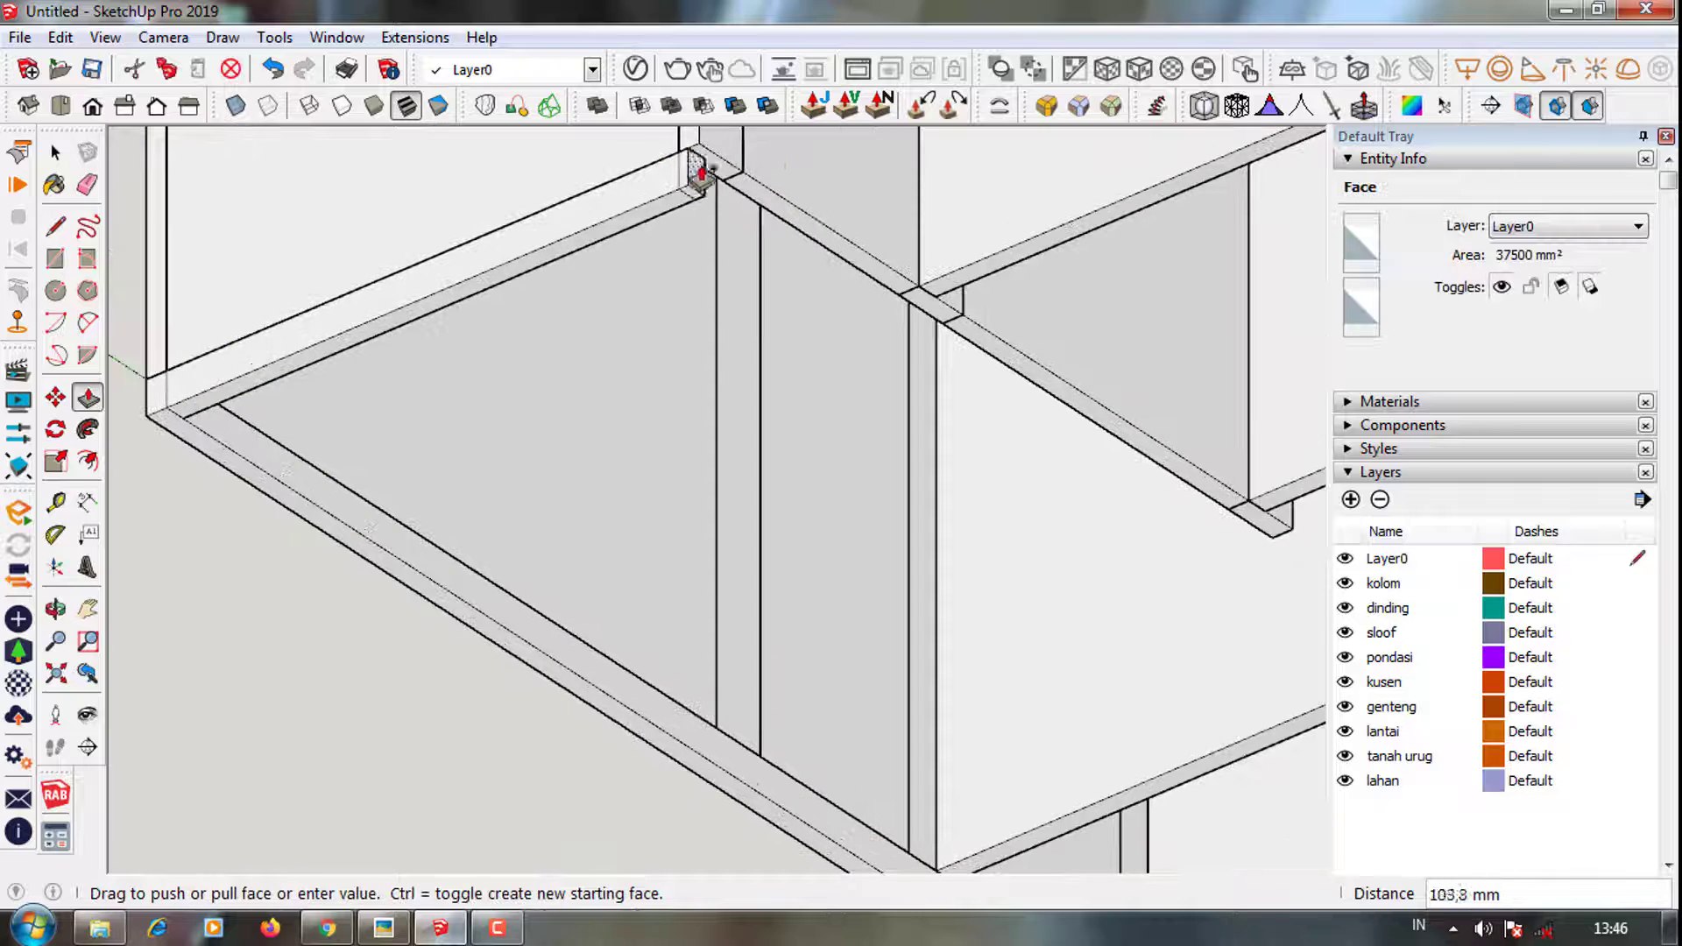
{"action": "left_click", "coordinate": [759, 243]}
{"action": "scroll", "coordinate": [581, 364], "scroll_direction": "down", "scroll_amount": 3}
{"action": "scroll", "coordinate": [214, 443], "scroll_direction": "up", "scroll_amount": 2}
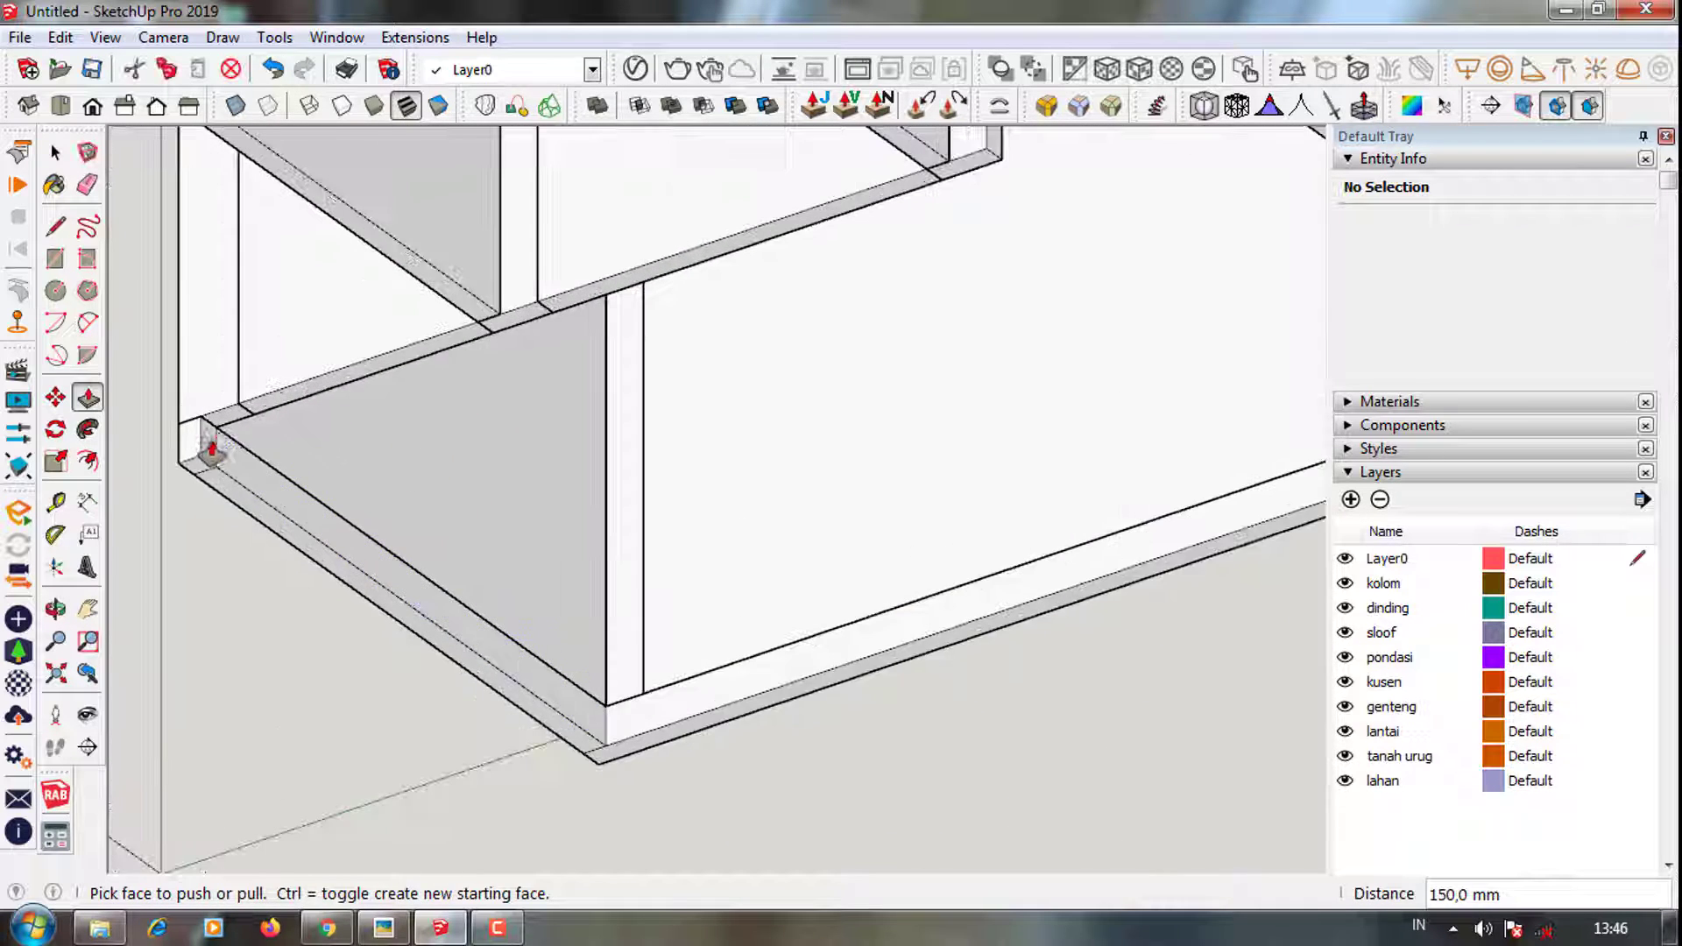
{"action": "left_click", "coordinate": [289, 394]}
{"action": "scroll", "coordinate": [459, 356], "scroll_direction": "up", "scroll_amount": 2}
{"action": "scroll", "coordinate": [525, 341], "scroll_direction": "down", "scroll_amount": 2}
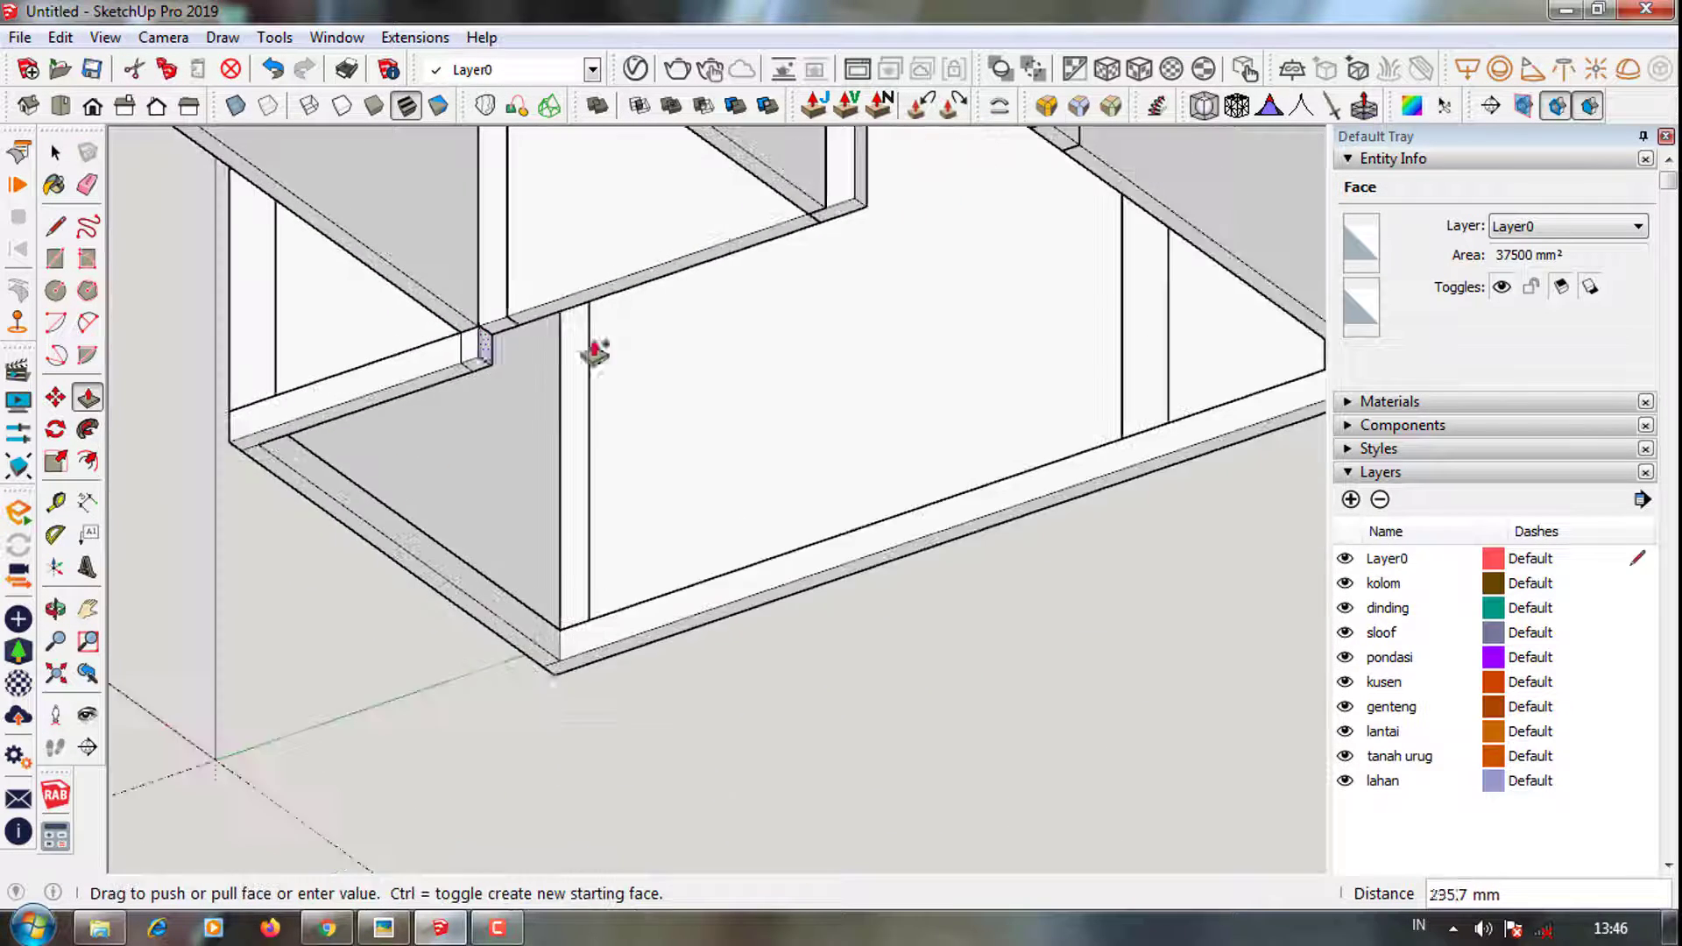
{"action": "left_click", "coordinate": [807, 236]}
{"action": "left_click", "coordinate": [497, 375]}
{"action": "scroll", "coordinate": [488, 365], "scroll_direction": "down", "scroll_amount": 2}
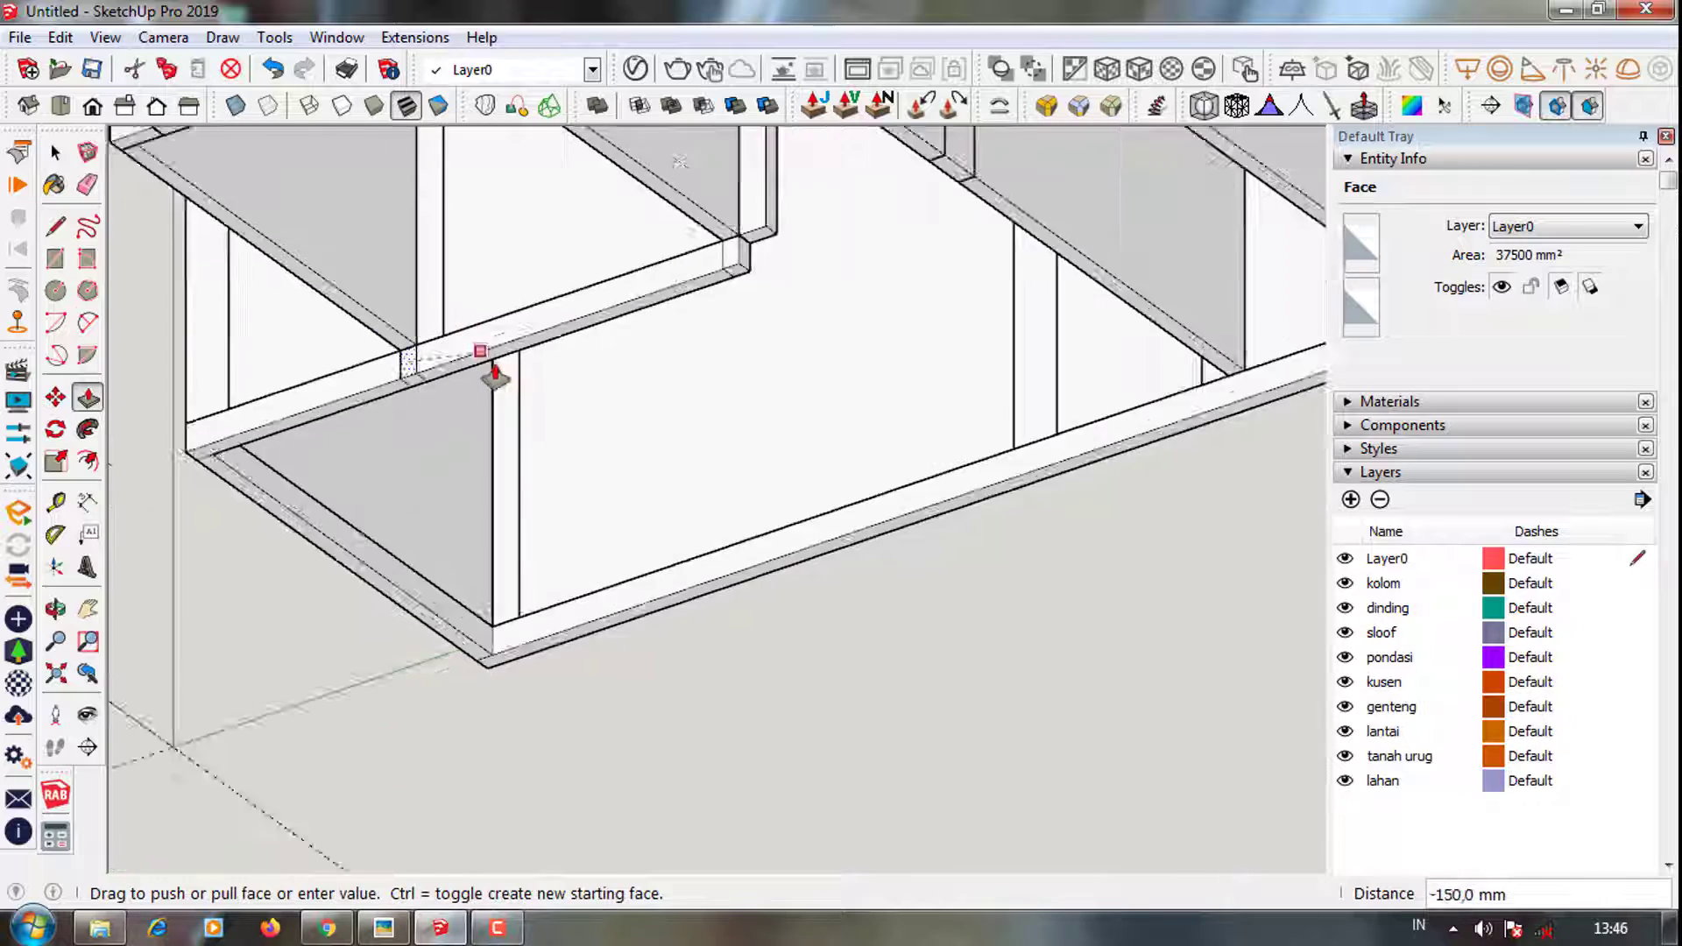
{"action": "scroll", "coordinate": [281, 245], "scroll_direction": "up", "scroll_amount": 1}
Extend more small beam-end faces to the opposite strip, one at 1850 mm
{"action": "left_click", "coordinate": [281, 245]}
{"action": "scroll", "coordinate": [263, 251], "scroll_direction": "up", "scroll_amount": 3}
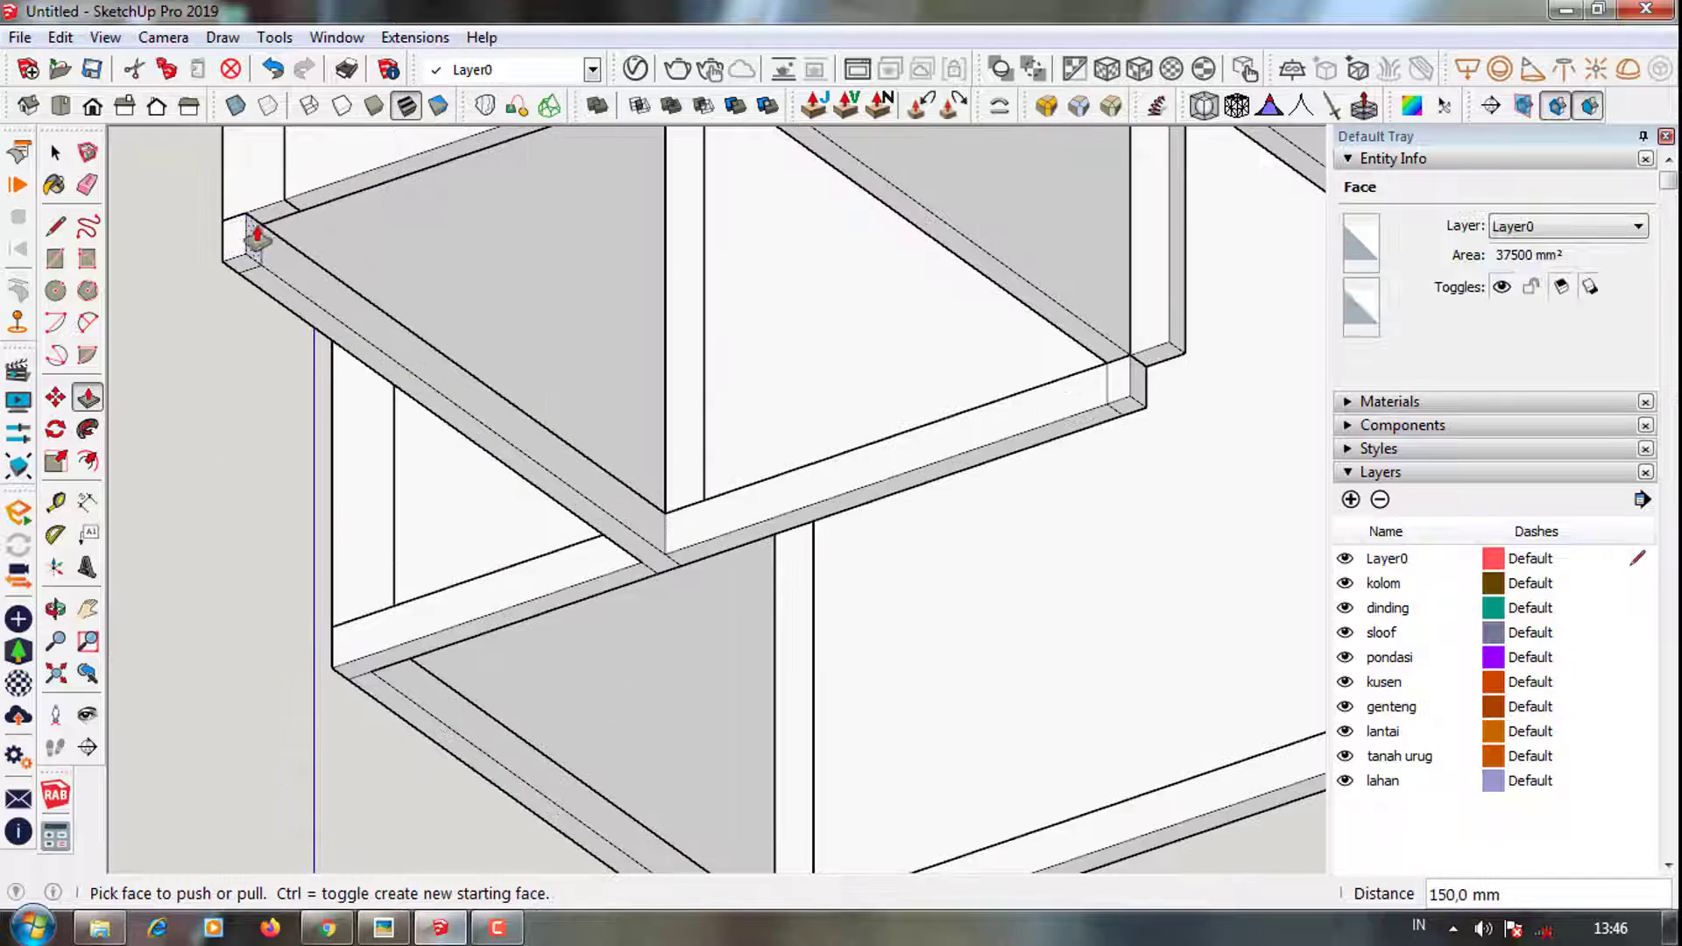
{"action": "left_click", "coordinate": [257, 237]}
{"action": "scroll", "coordinate": [499, 169], "scroll_direction": "down", "scroll_amount": 2}
{"action": "scroll", "coordinate": [413, 236], "scroll_direction": "down", "scroll_amount": 1}
{"action": "scroll", "coordinate": [450, 207], "scroll_direction": "up", "scroll_amount": 2}
{"action": "scroll", "coordinate": [491, 235], "scroll_direction": "up", "scroll_amount": 1}
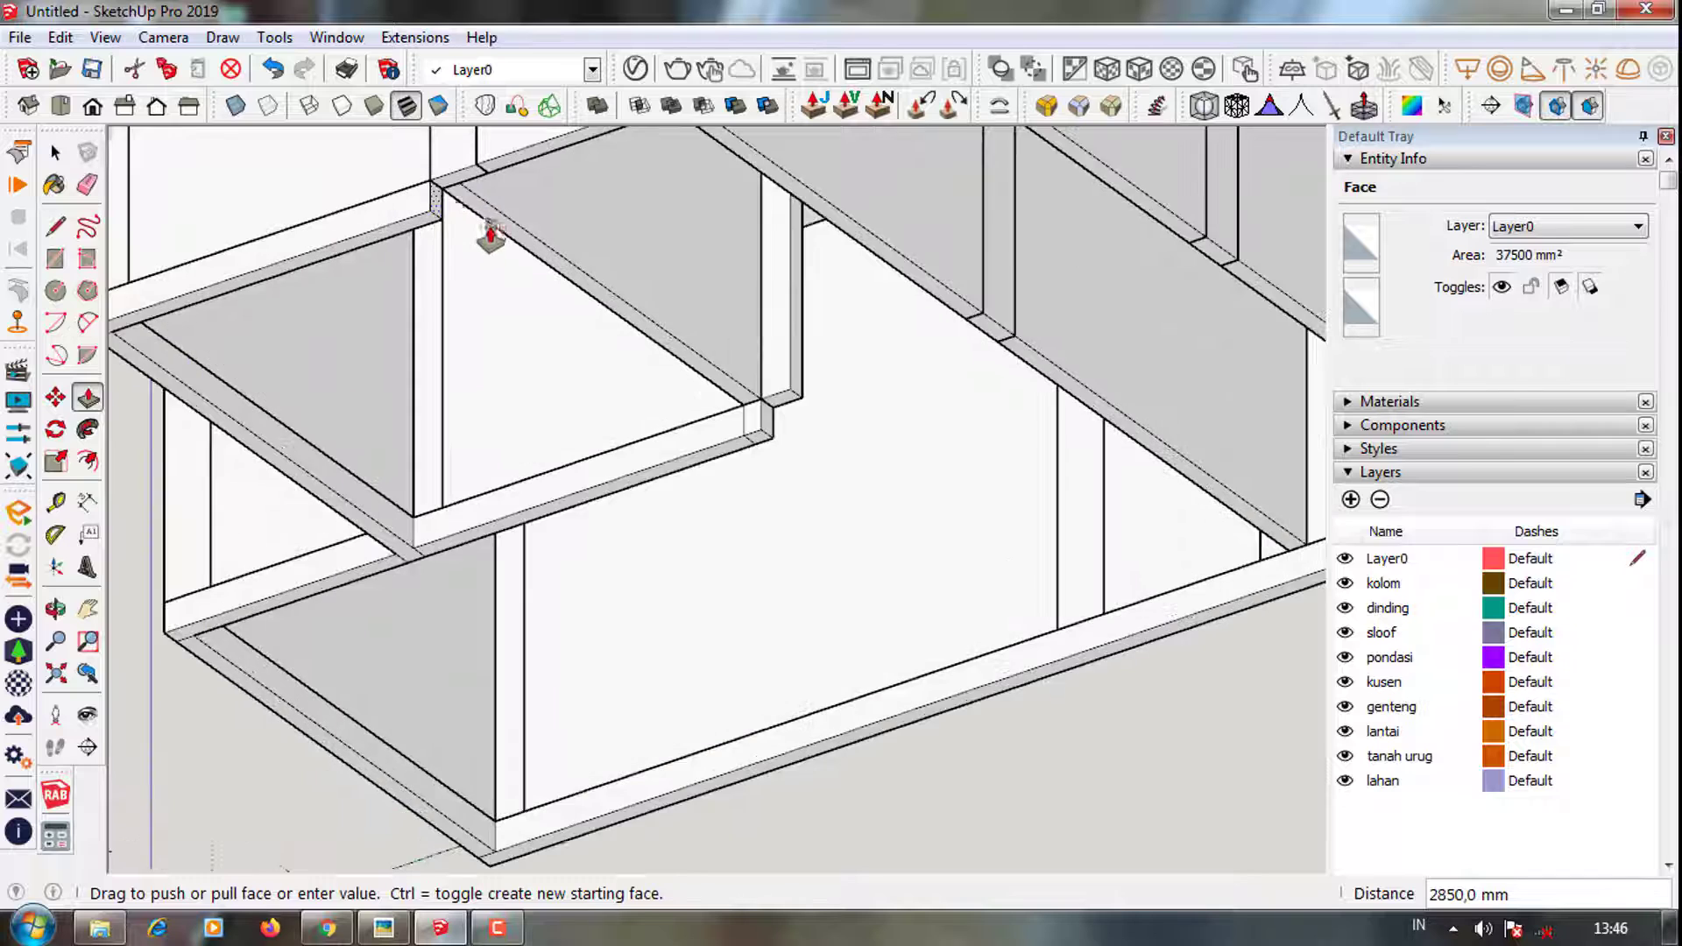
{"action": "left_click", "coordinate": [470, 207]}
{"action": "scroll", "coordinate": [514, 218], "scroll_direction": "down", "scroll_amount": 2}
{"action": "scroll", "coordinate": [493, 217], "scroll_direction": "up", "scroll_amount": 2}
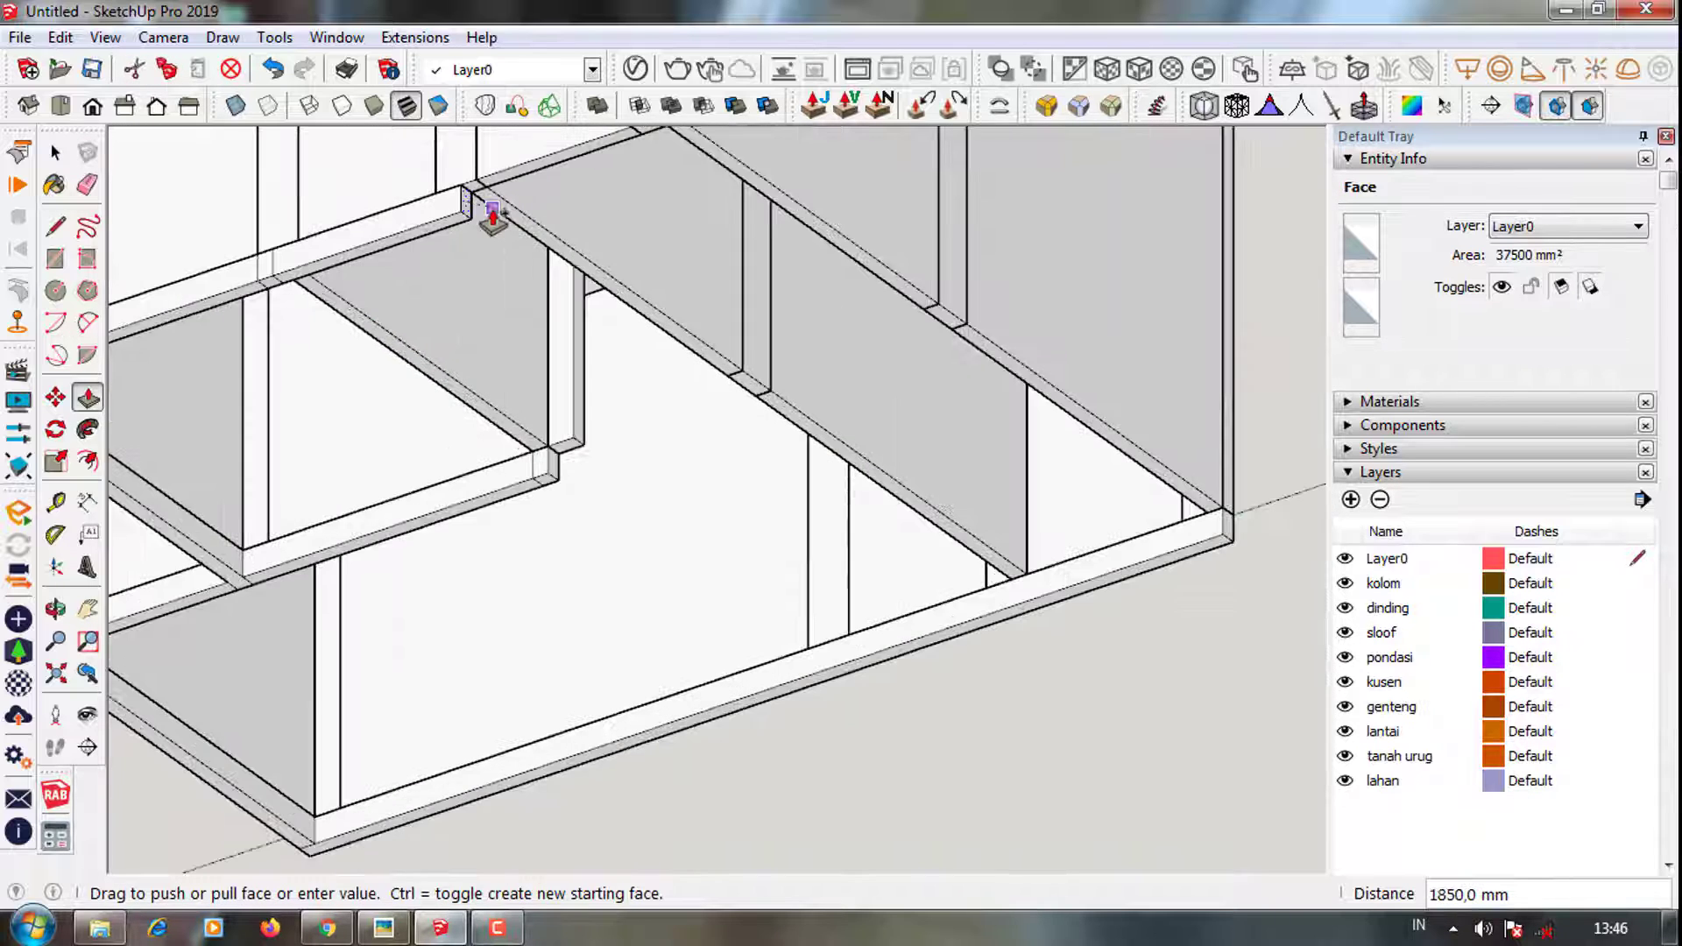
{"action": "scroll", "coordinate": [571, 171], "scroll_direction": "down", "scroll_amount": 2}
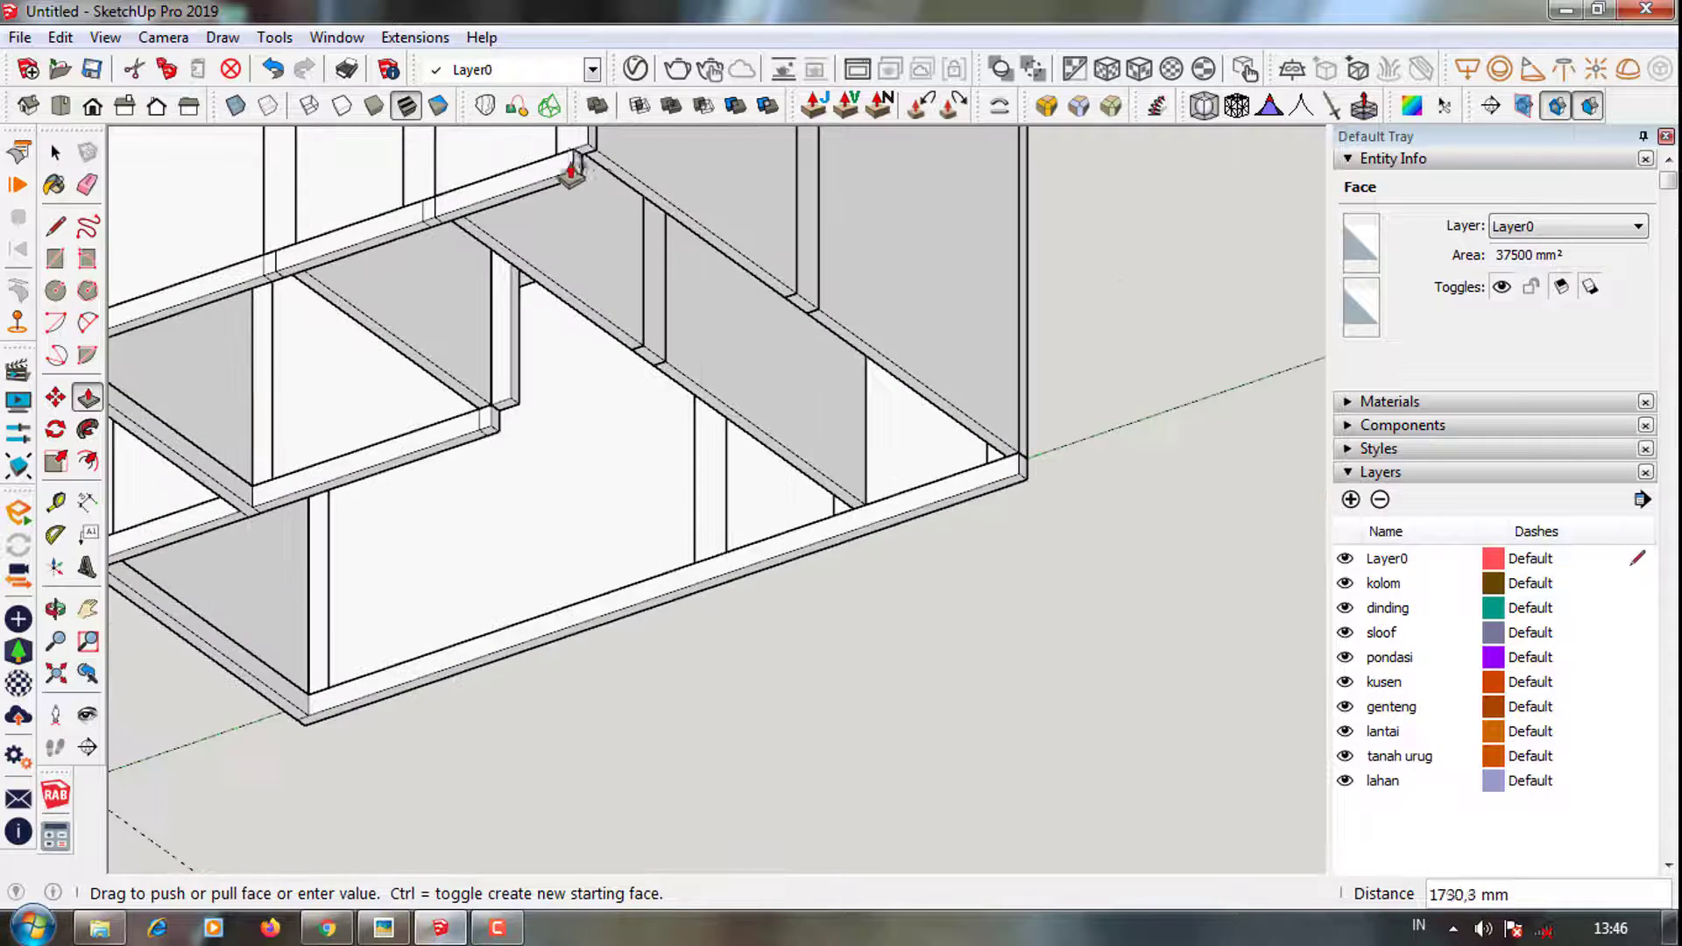
{"action": "left_click", "coordinate": [615, 188]}
{"action": "scroll", "coordinate": [581, 173], "scroll_direction": "up", "scroll_amount": 1}
{"action": "scroll", "coordinate": [631, 184], "scroll_direction": "down", "scroll_amount": 3}
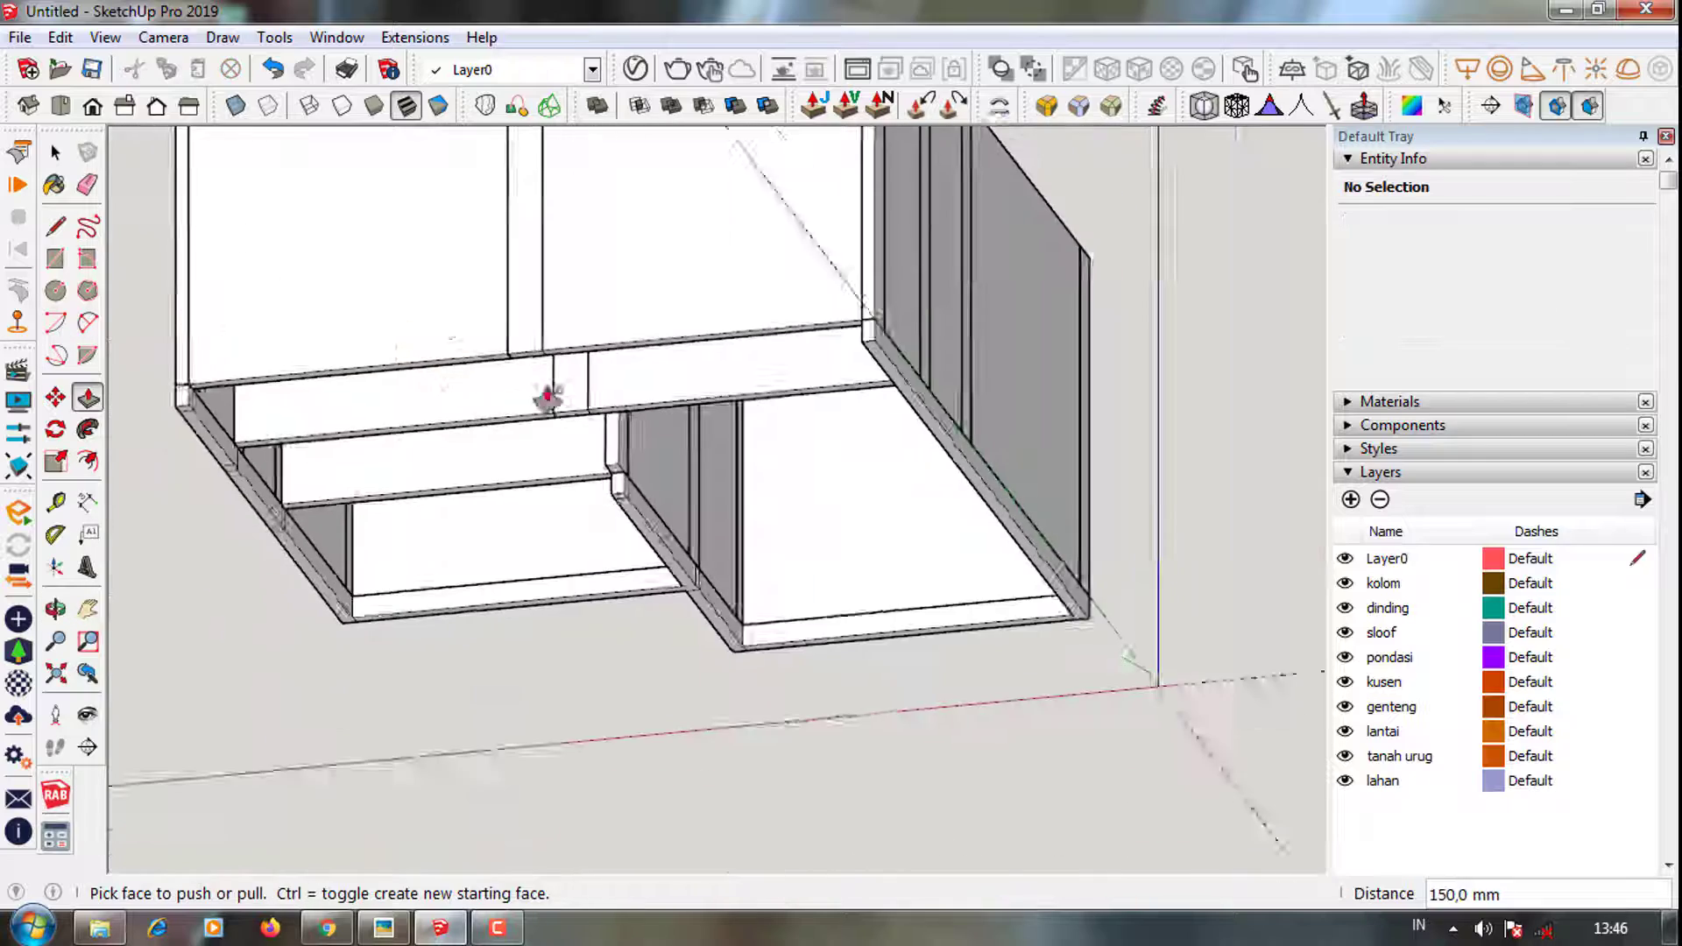
{"action": "scroll", "coordinate": [364, 575], "scroll_direction": "up", "scroll_amount": 3}
Pull further beam ends across and adjust one beam to a shorter length
{"action": "left_click", "coordinate": [362, 578]}
{"action": "scroll", "coordinate": [723, 434], "scroll_direction": "up", "scroll_amount": 2}
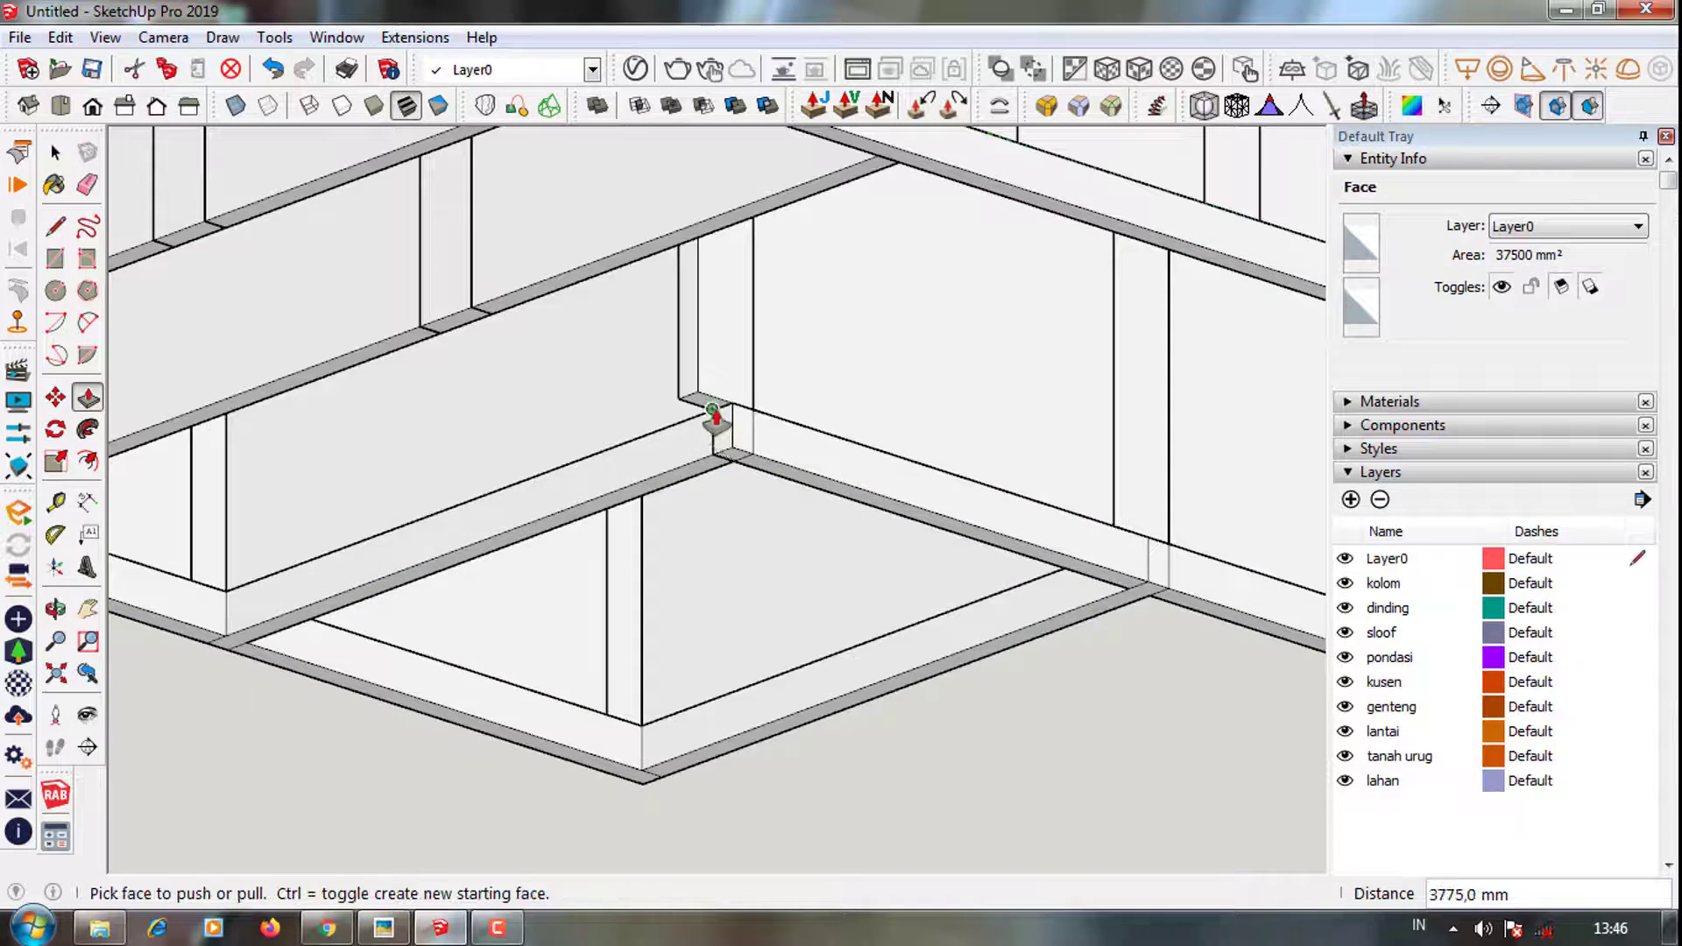
{"action": "scroll", "coordinate": [718, 438], "scroll_direction": "down", "scroll_amount": 2}
{"action": "scroll", "coordinate": [725, 455], "scroll_direction": "up", "scroll_amount": 1}
{"action": "scroll", "coordinate": [727, 438], "scroll_direction": "up", "scroll_amount": 1}
{"action": "left_click", "coordinate": [732, 428]}
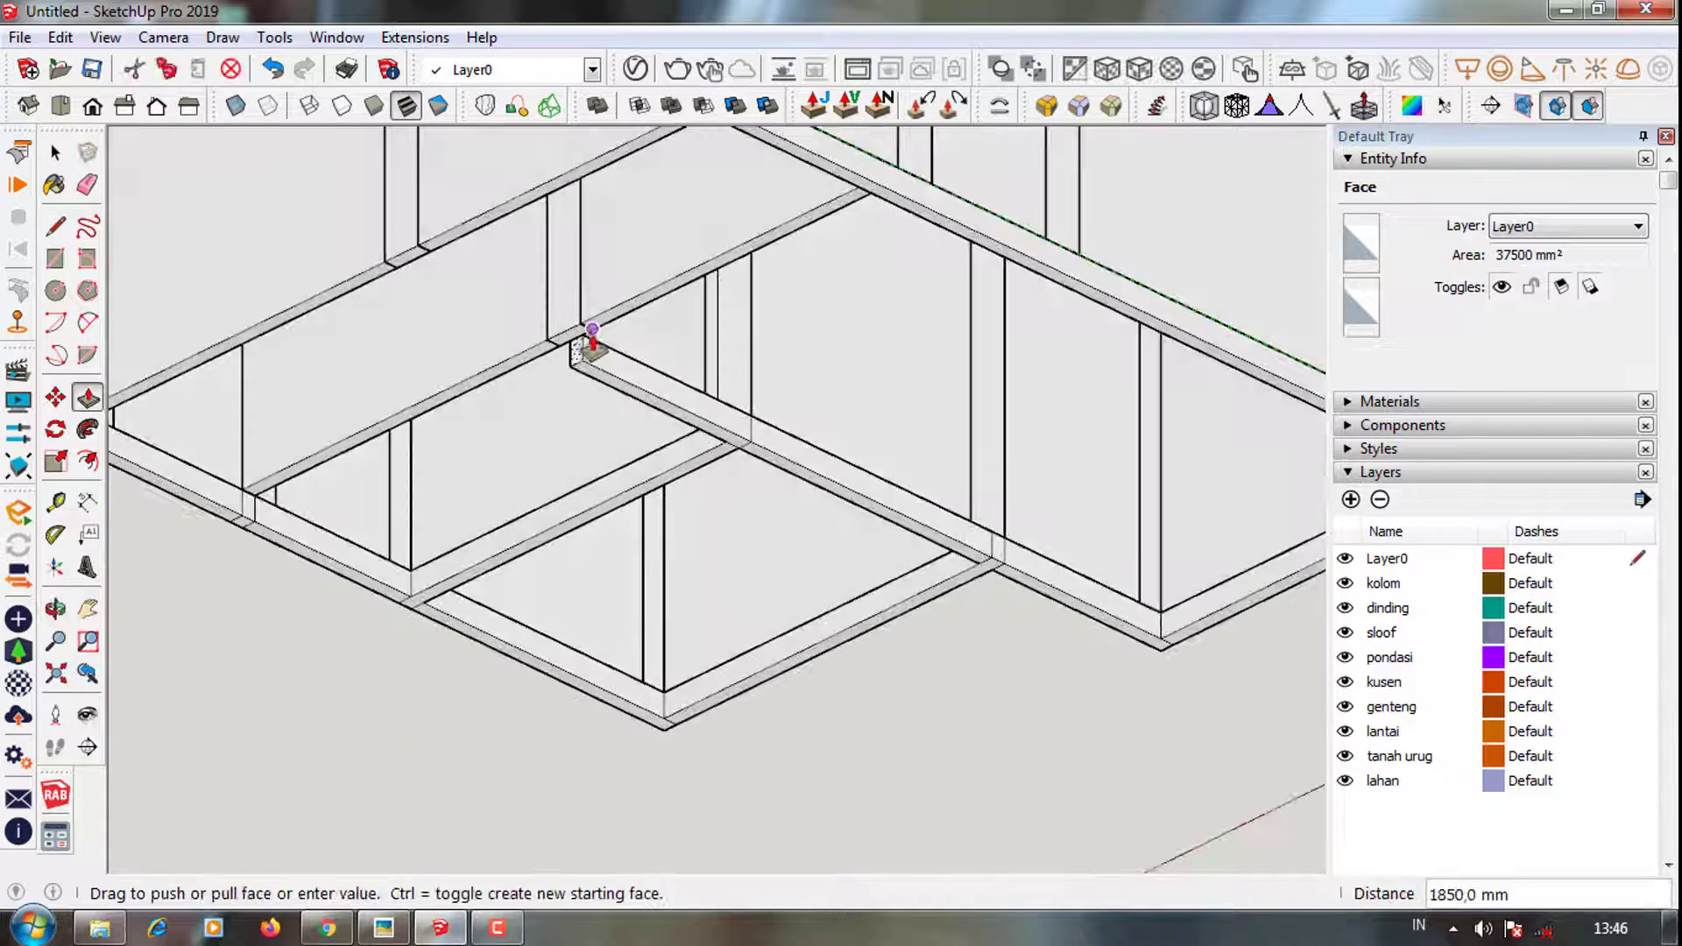
{"action": "left_click", "coordinate": [701, 315]}
{"action": "scroll", "coordinate": [700, 315], "scroll_direction": "down", "scroll_amount": 3}
{"action": "mouse_move", "coordinate": [701, 316]}
{"action": "middle_mouse_down"}
{"action": "mouse_move", "coordinate": [311, 458]}
{"action": "mouse_move", "coordinate": [642, 424]}
{"action": "mouse_move", "coordinate": [475, 357]}
{"action": "middle_mouse_up"}
{"action": "scroll", "coordinate": [476, 357], "scroll_direction": "up", "scroll_amount": 3}
{"action": "left_click", "coordinate": [856, 386]}
{"action": "scroll", "coordinate": [476, 525], "scroll_direction": "up", "scroll_amount": 2}
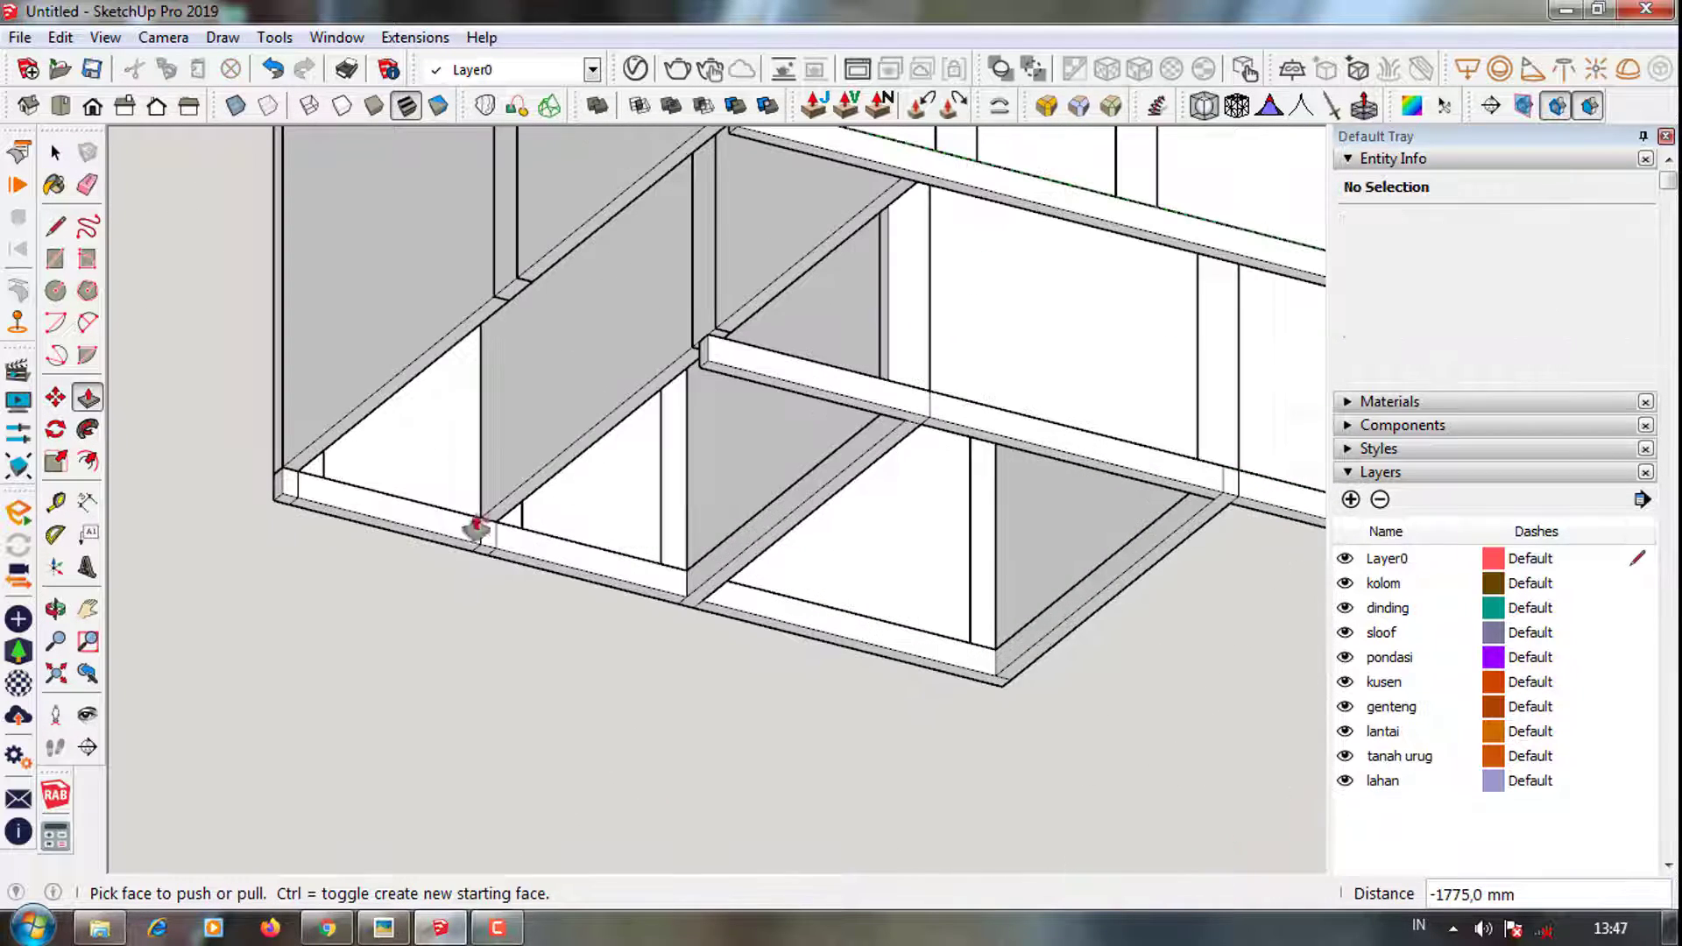
Extend the last beam ends to close the grid, then orbit out to the whole building
{"action": "left_click", "coordinate": [749, 331]}
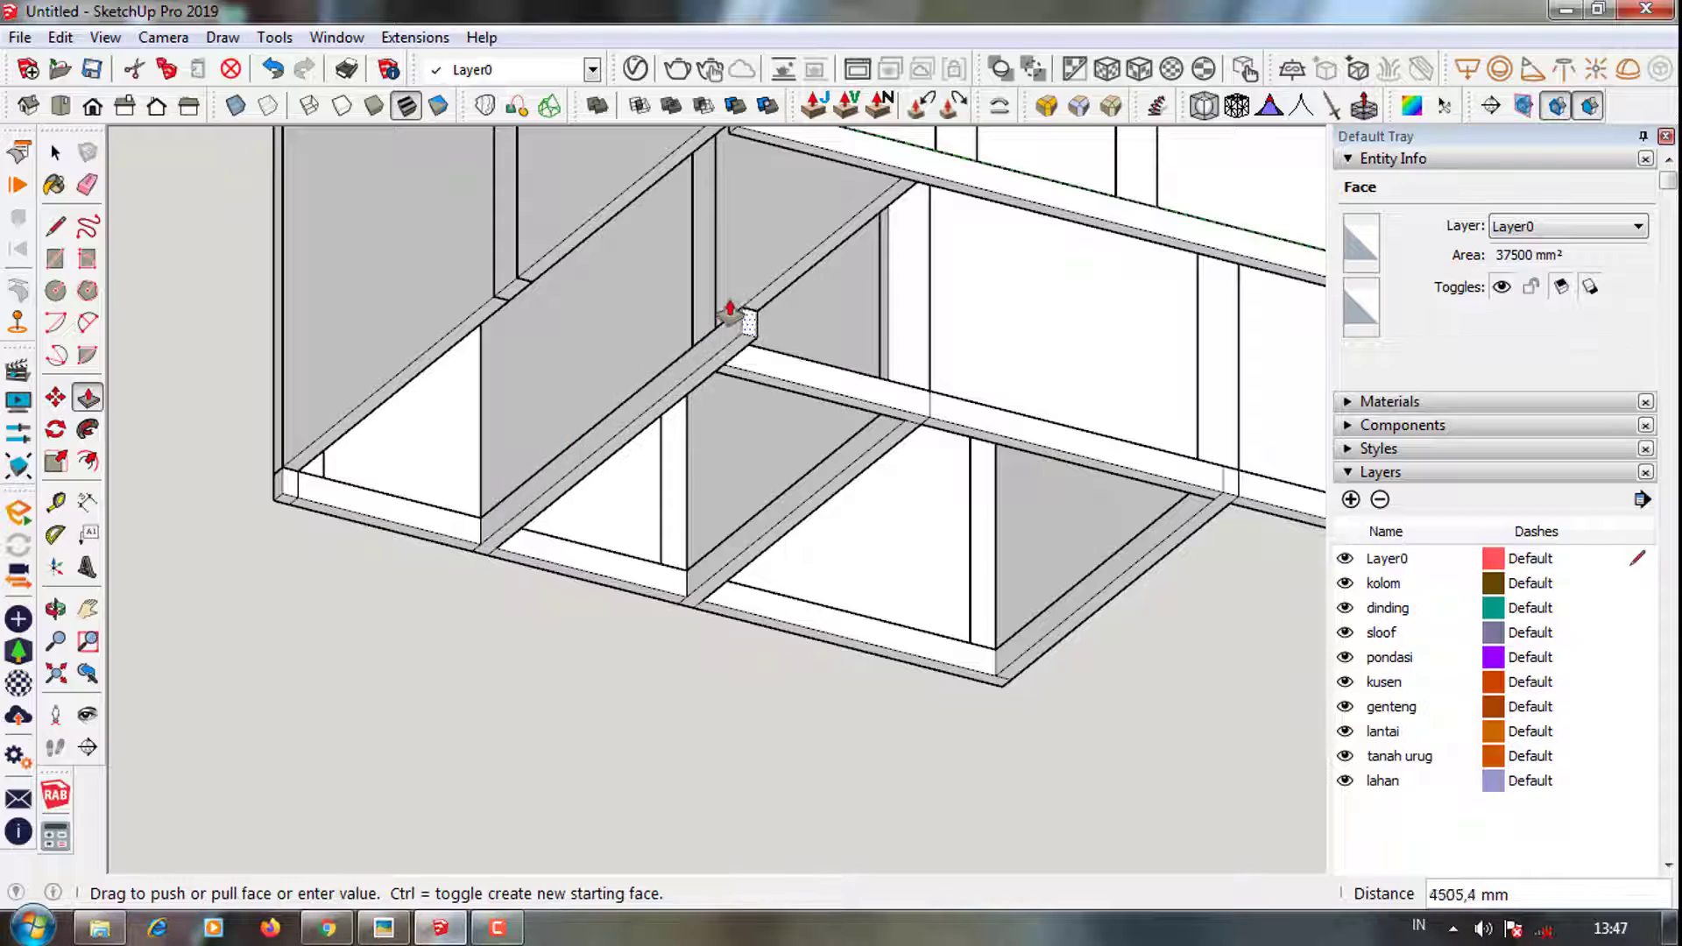
{"action": "left_click", "coordinate": [859, 176]}
{"action": "scroll", "coordinate": [638, 363], "scroll_direction": "down", "scroll_amount": 3}
{"action": "middle_click_drag", "start_coordinate": [638, 363], "coordinate": [911, 345]}
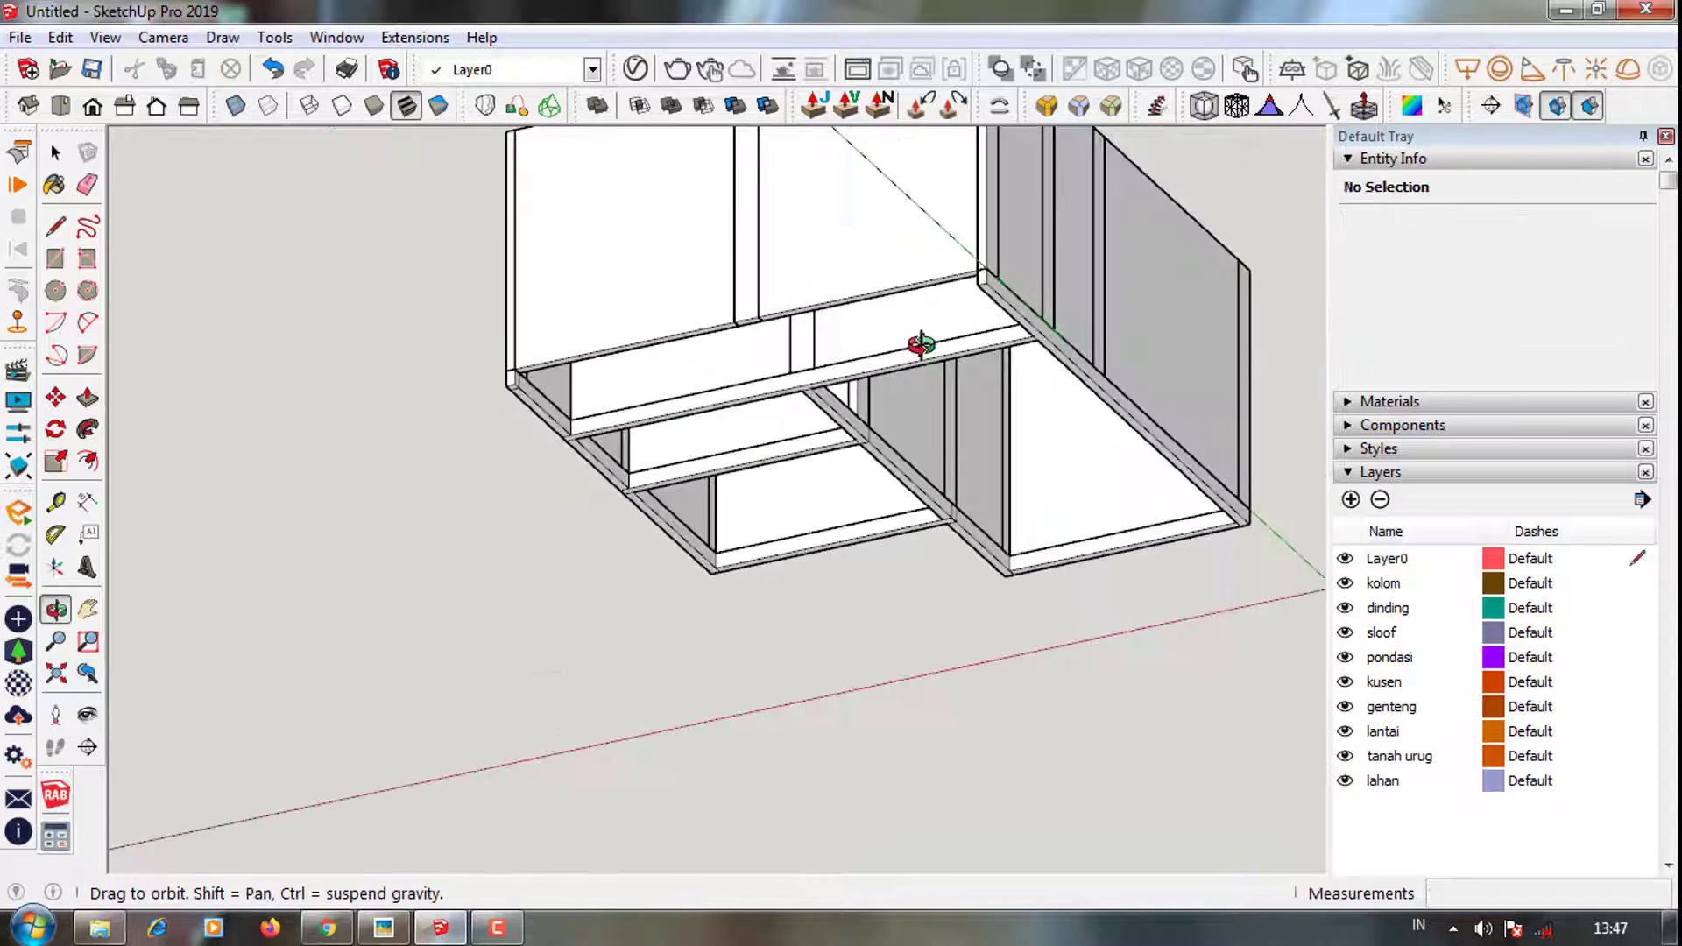
{"action": "scroll", "coordinate": [483, 405], "scroll_direction": "up", "scroll_amount": 3}
{"action": "left_click", "coordinate": [484, 405]}
{"action": "left_click", "coordinate": [1106, 175]}
{"action": "scroll", "coordinate": [796, 443], "scroll_direction": "down", "scroll_amount": 3}
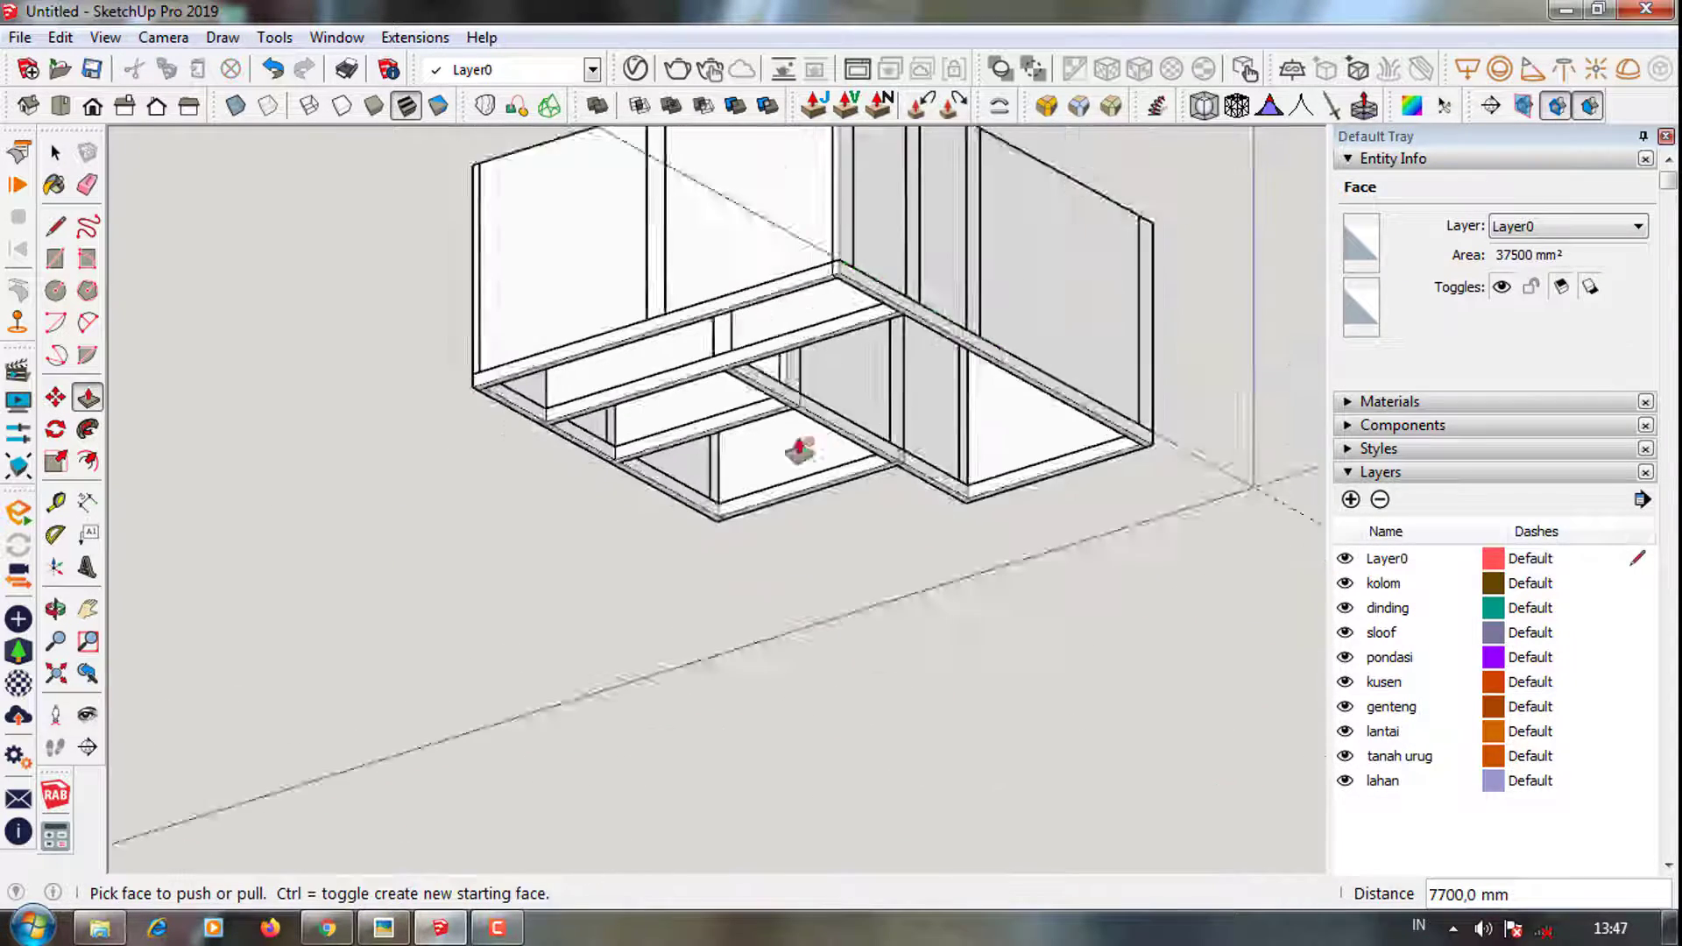
{"action": "mouse_move", "coordinate": [797, 444]}
{"action": "middle_mouse_down"}
{"action": "mouse_move", "coordinate": [247, 330]}
{"action": "mouse_move", "coordinate": [391, 286]}
{"action": "mouse_move", "coordinate": [308, 377]}
{"action": "mouse_move", "coordinate": [335, 687]}
{"action": "mouse_move", "coordinate": [421, 582]}
{"action": "mouse_move", "coordinate": [412, 525]}
{"action": "middle_mouse_up"}
Switch to Perspective and group the base beams, placing the group on the sloof layer
{"action": "left_click", "coordinate": [61, 37]}
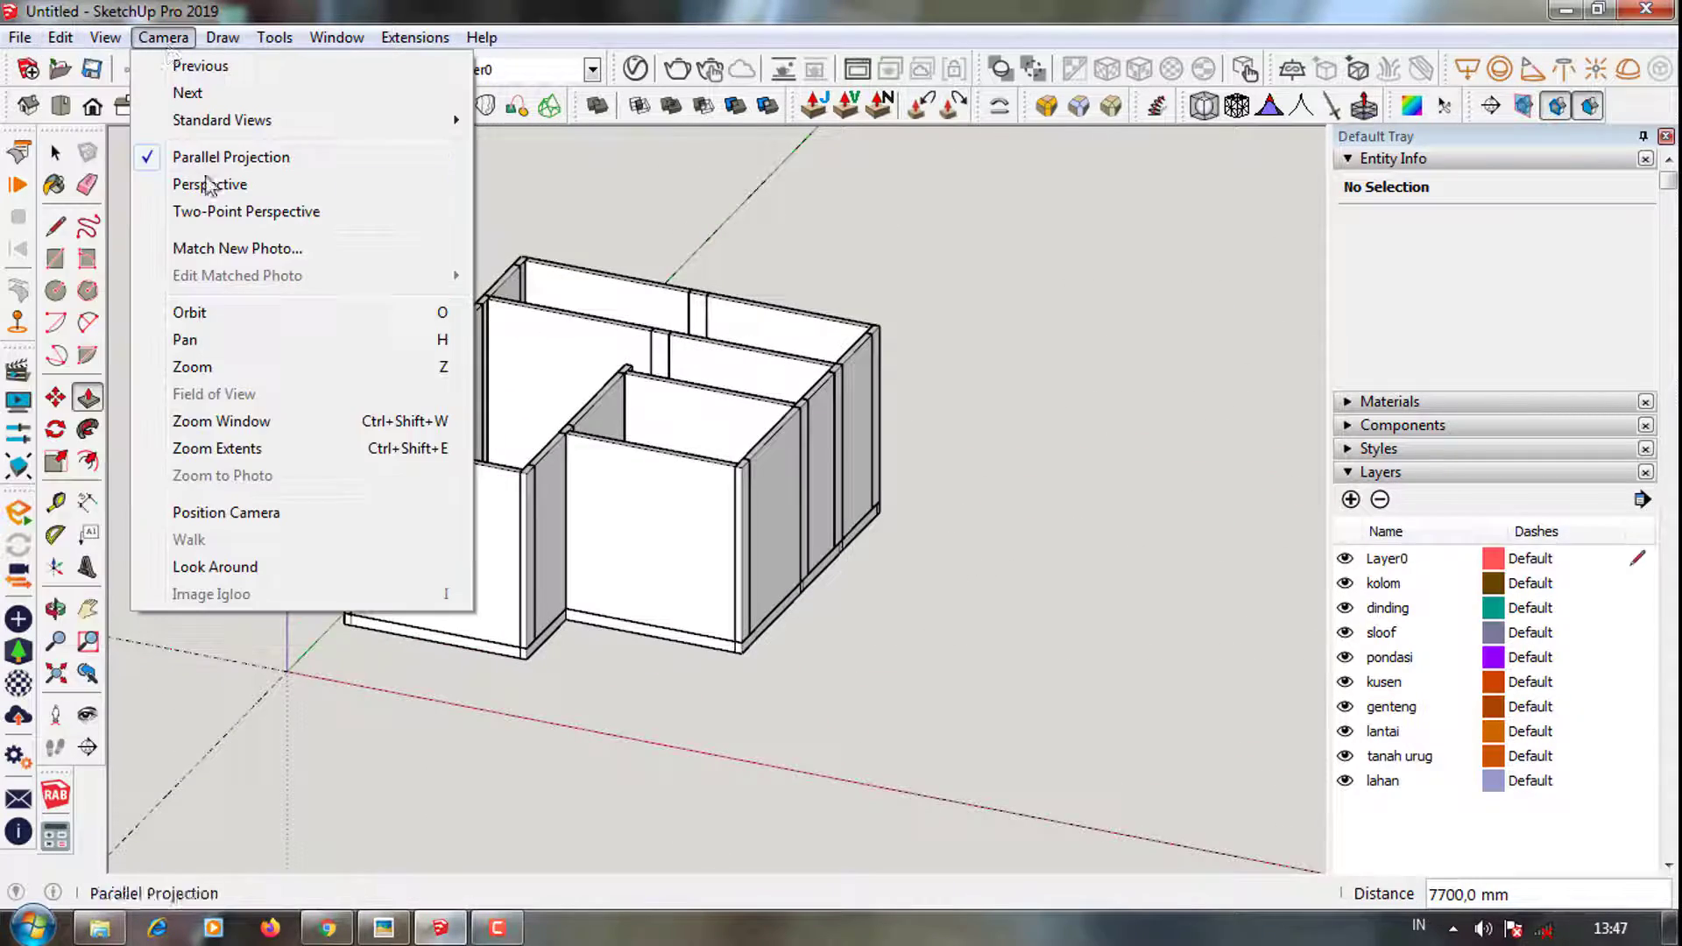
{"action": "left_click", "coordinate": [175, 184]}
{"action": "mouse_move", "coordinate": [740, 451]}
{"action": "middle_mouse_down"}
{"action": "mouse_move", "coordinate": [866, 547]}
{"action": "mouse_move", "coordinate": [788, 438]}
{"action": "middle_mouse_up"}
{"action": "left_click", "coordinate": [866, 547]}
{"action": "right_click", "coordinate": [865, 547]}
{"action": "left_click", "coordinate": [938, 552]}
{"action": "left_click", "coordinate": [592, 69]}
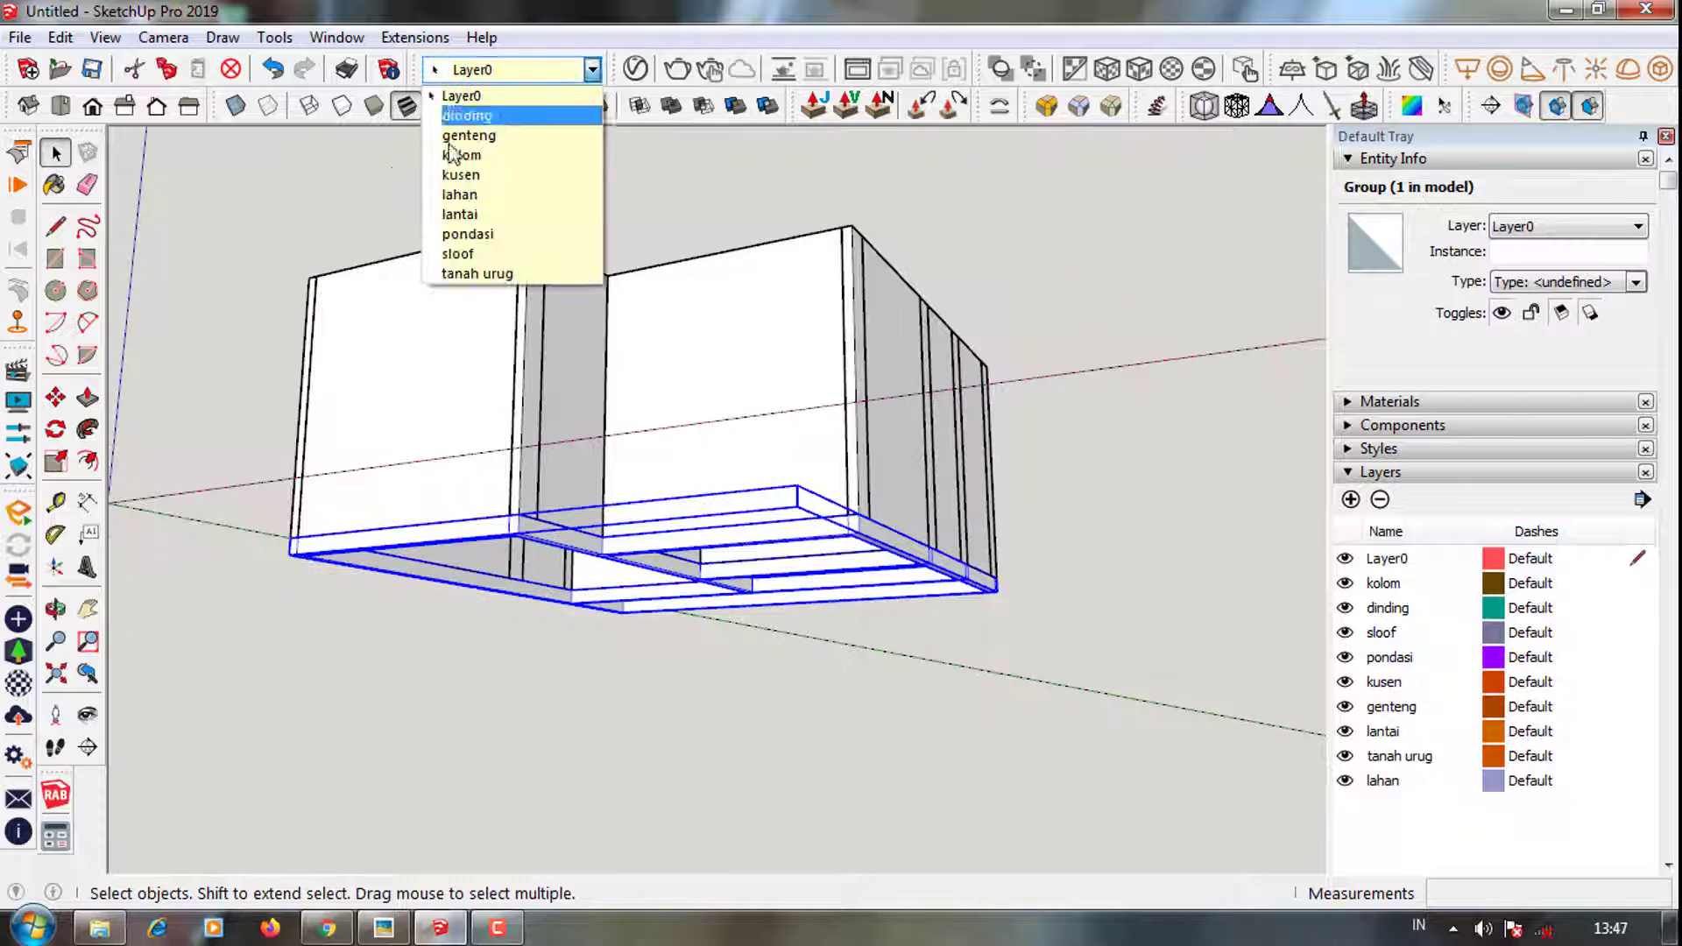
{"action": "left_click", "coordinate": [507, 254]}
Select all the wall groups and assign them to the dinding layer
{"action": "left_click", "coordinate": [657, 368]}
{"action": "mouse_move", "coordinate": [507, 261]}
{"action": "middle_mouse_down"}
{"action": "mouse_move", "coordinate": [894, 555]}
{"action": "mouse_move", "coordinate": [767, 478]}
{"action": "middle_mouse_up"}
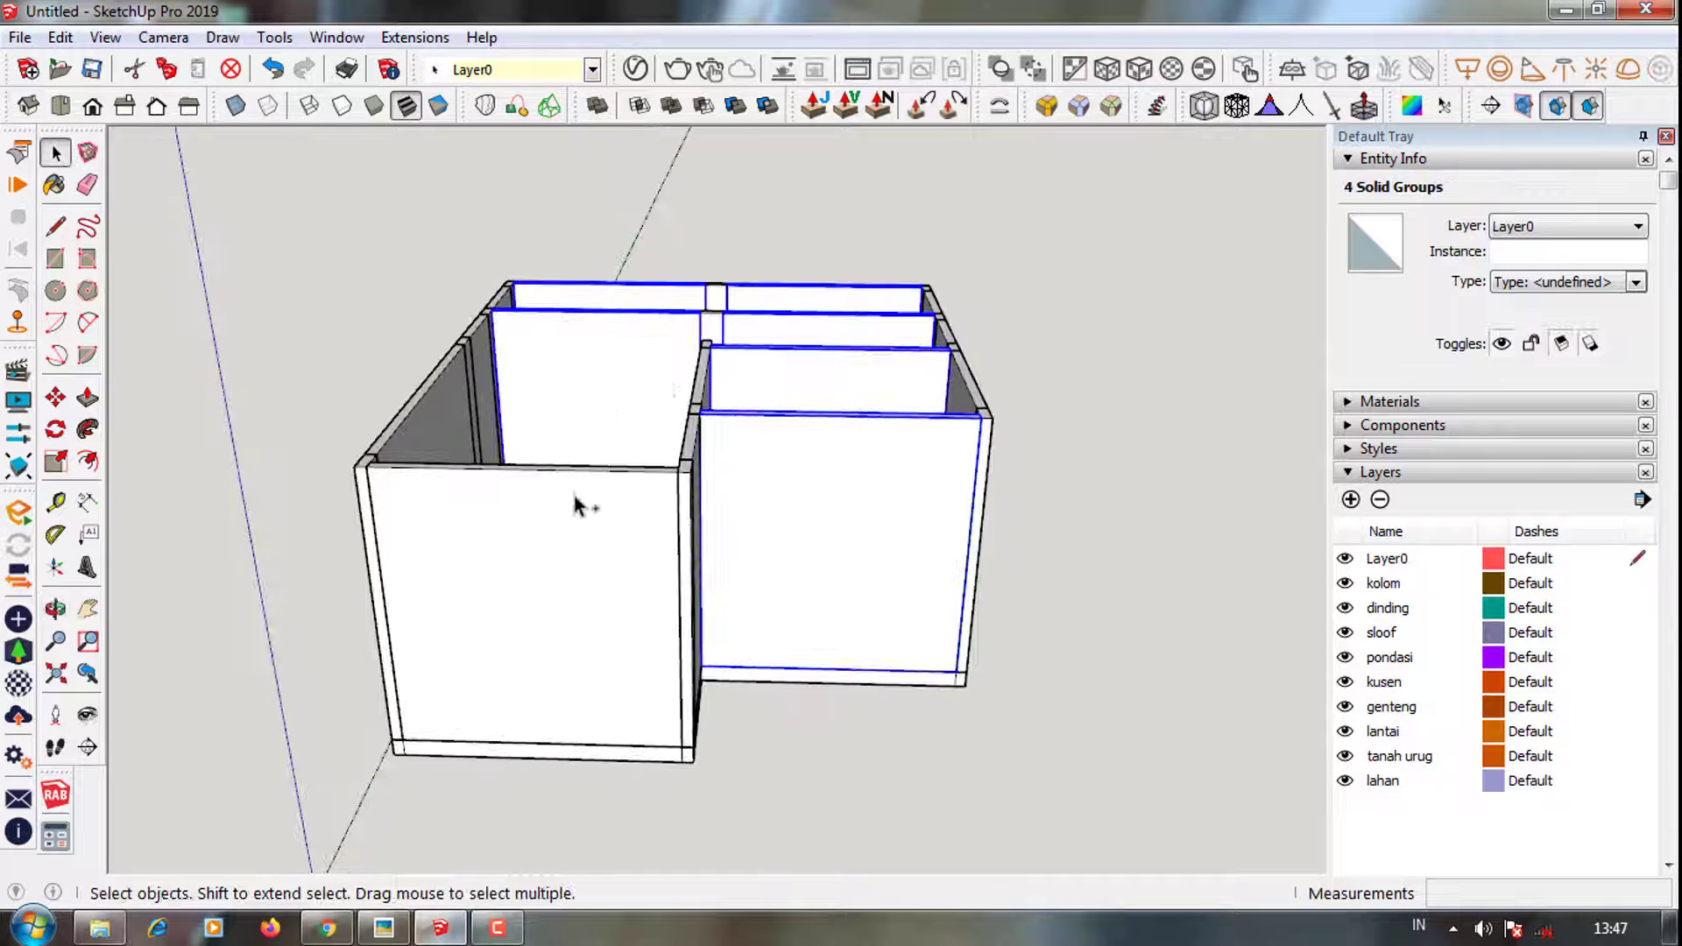
{"action": "key", "text": "ctrl+a"}
{"action": "middle_click_drag", "start_coordinate": [595, 534], "coordinate": [644, 801]}
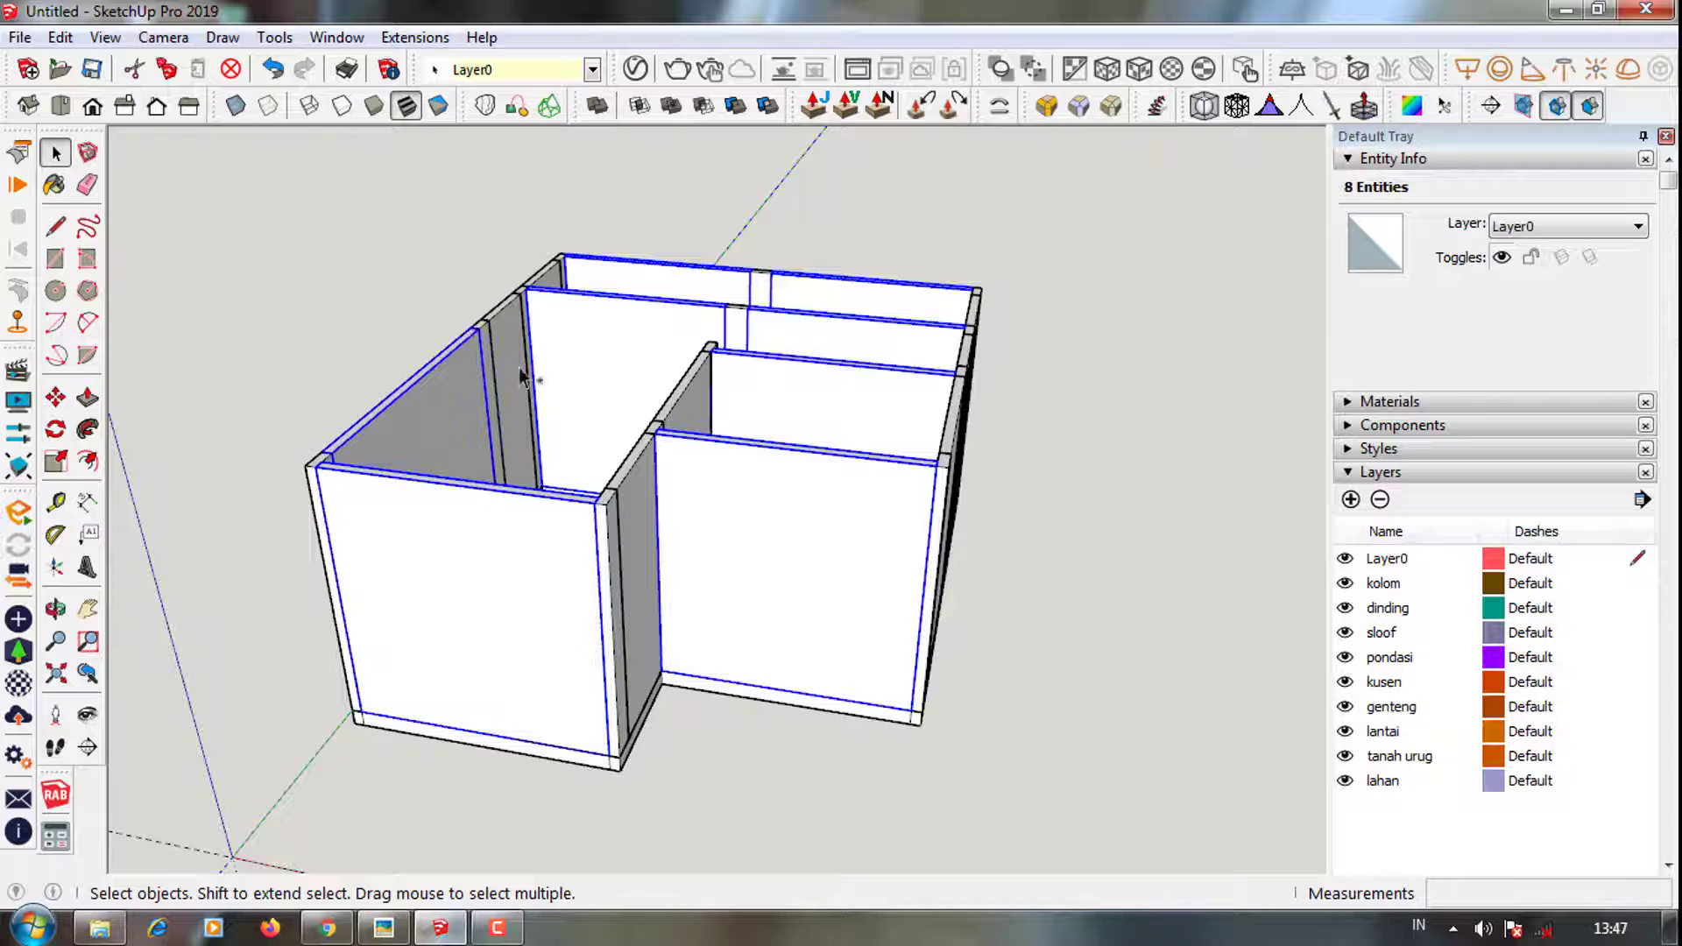
{"action": "mouse_move", "coordinate": [522, 374]}
{"action": "middle_mouse_down"}
{"action": "mouse_move", "coordinate": [470, 376]}
{"action": "mouse_move", "coordinate": [581, 248]}
{"action": "middle_mouse_up"}
{"action": "mouse_move", "coordinate": [708, 489]}
{"action": "middle_mouse_down"}
{"action": "mouse_move", "coordinate": [788, 544]}
{"action": "mouse_move", "coordinate": [1016, 513]}
{"action": "middle_mouse_up"}
{"action": "left_click", "coordinate": [491, 71]}
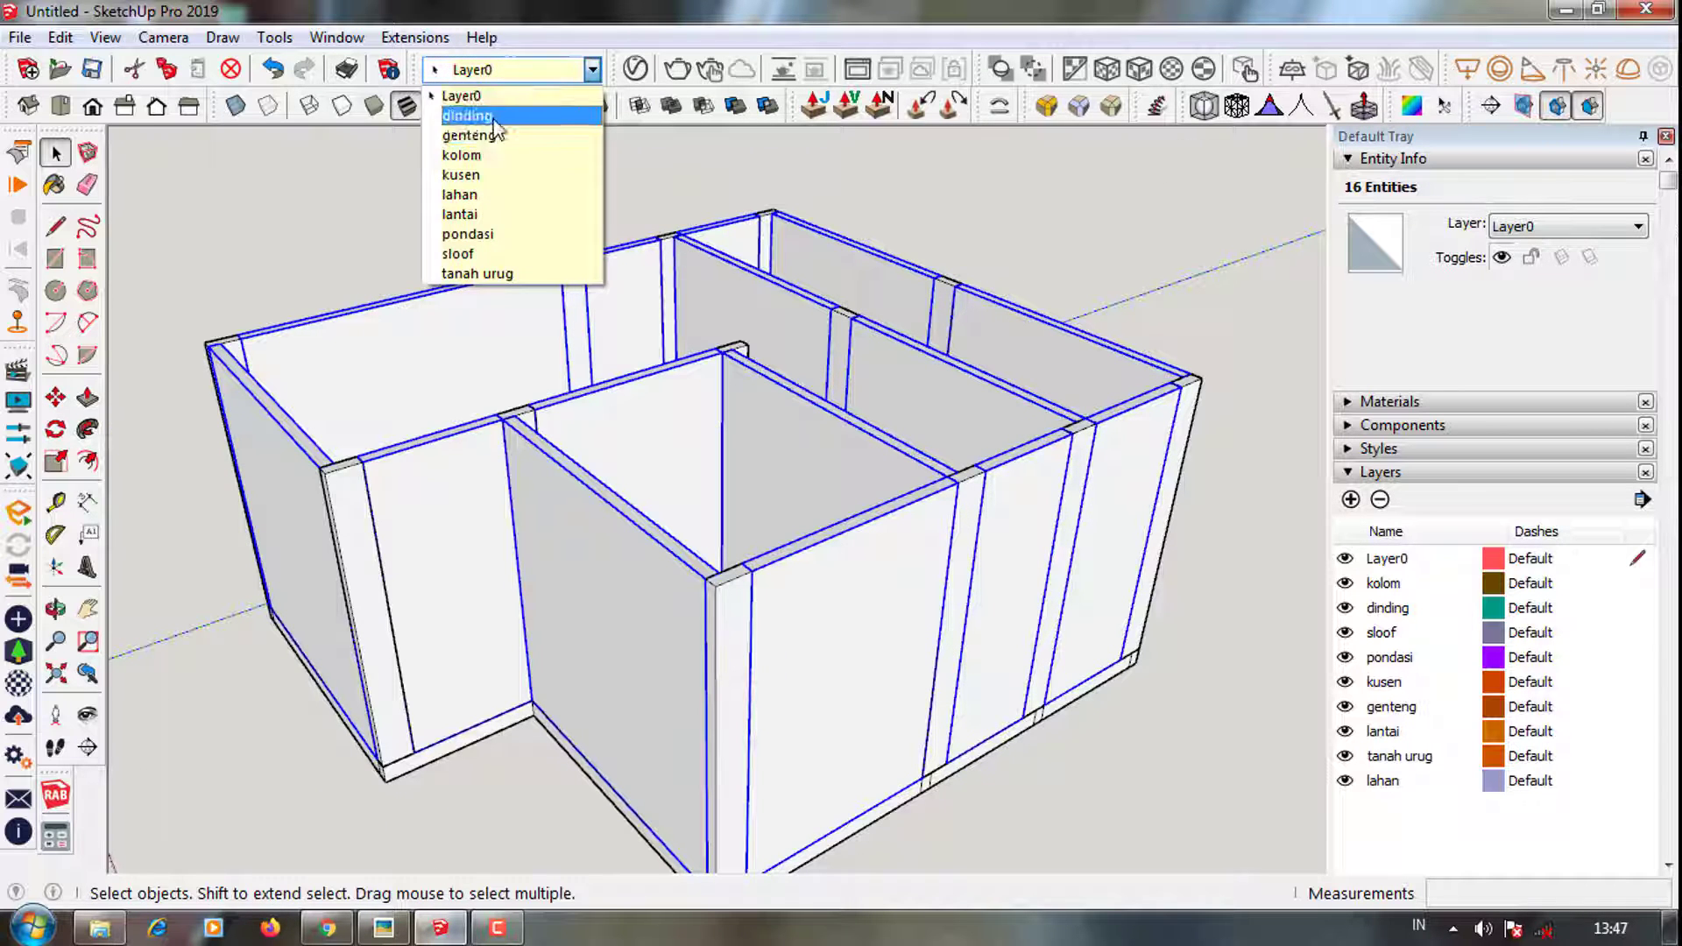
{"action": "left_click", "coordinate": [494, 123]}
{"action": "left_click", "coordinate": [286, 283]}
{"action": "mouse_move", "coordinate": [286, 283]}
{"action": "middle_mouse_down"}
{"action": "mouse_move", "coordinate": [750, 605]}
{"action": "mouse_move", "coordinate": [788, 514]}
{"action": "mouse_move", "coordinate": [706, 315]}
{"action": "mouse_move", "coordinate": [735, 570]}
{"action": "mouse_move", "coordinate": [721, 558]}
{"action": "middle_mouse_up"}
Move the entire model up 250 mm
{"action": "scroll", "coordinate": [724, 561], "scroll_direction": "up", "scroll_amount": 2}
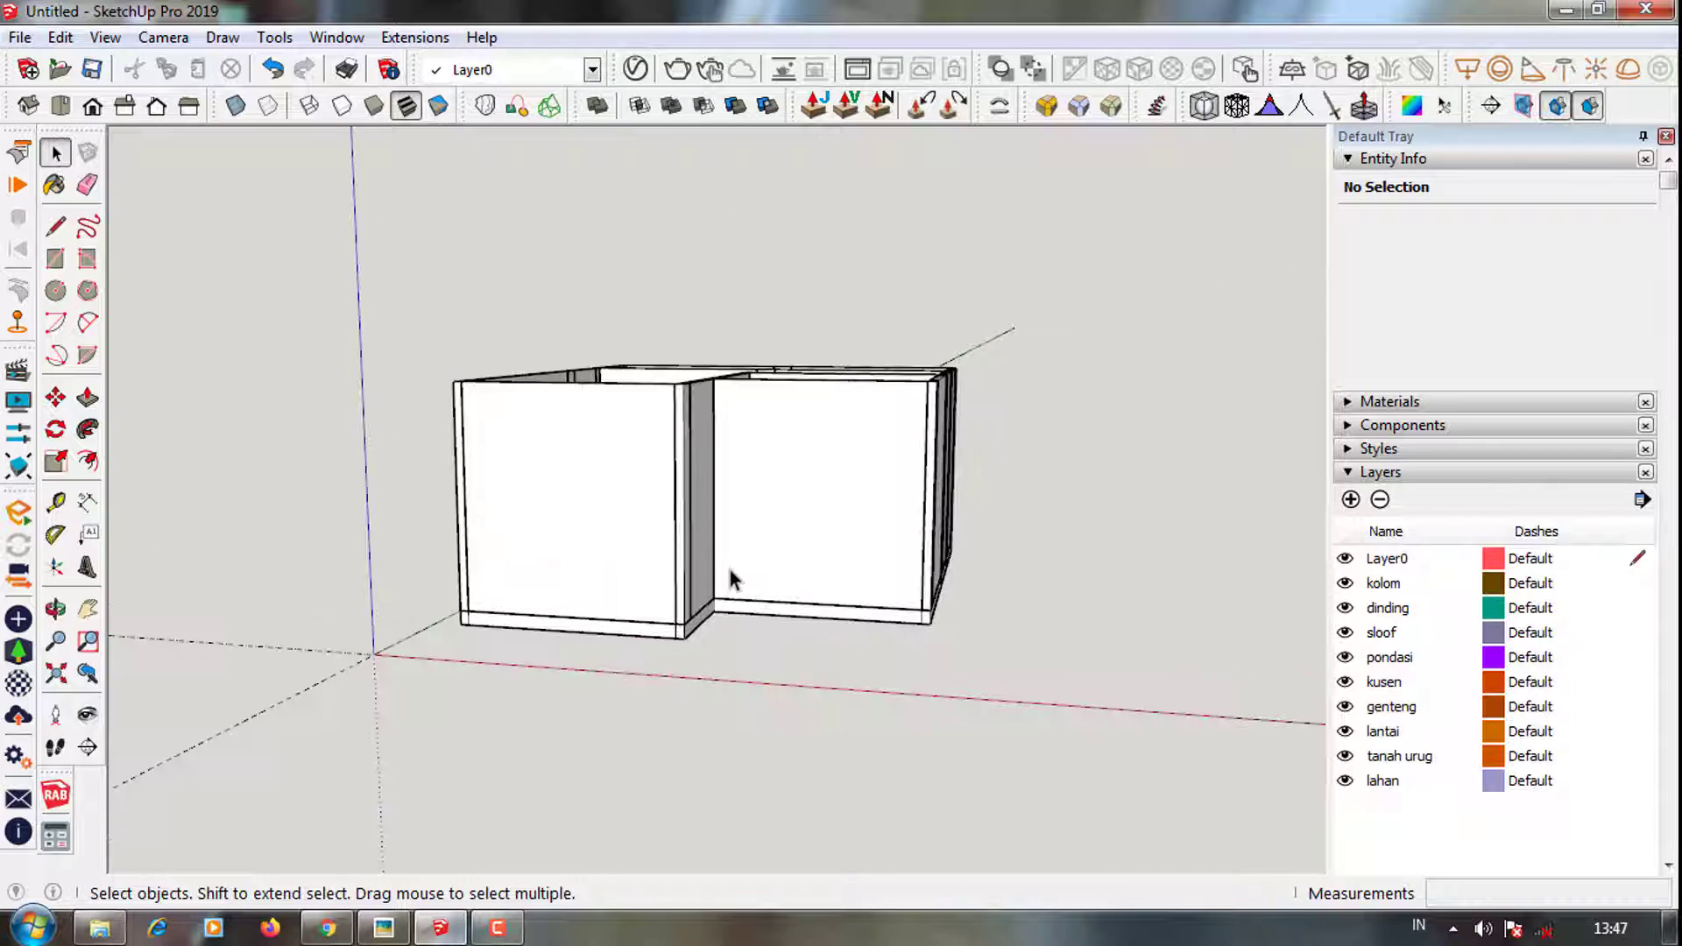
{"action": "left_click_drag", "start_coordinate": [663, 225], "coordinate": [461, 616]}
{"action": "scroll", "coordinate": [460, 617], "scroll_direction": "up", "scroll_amount": 2}
{"action": "key", "text": "m"}
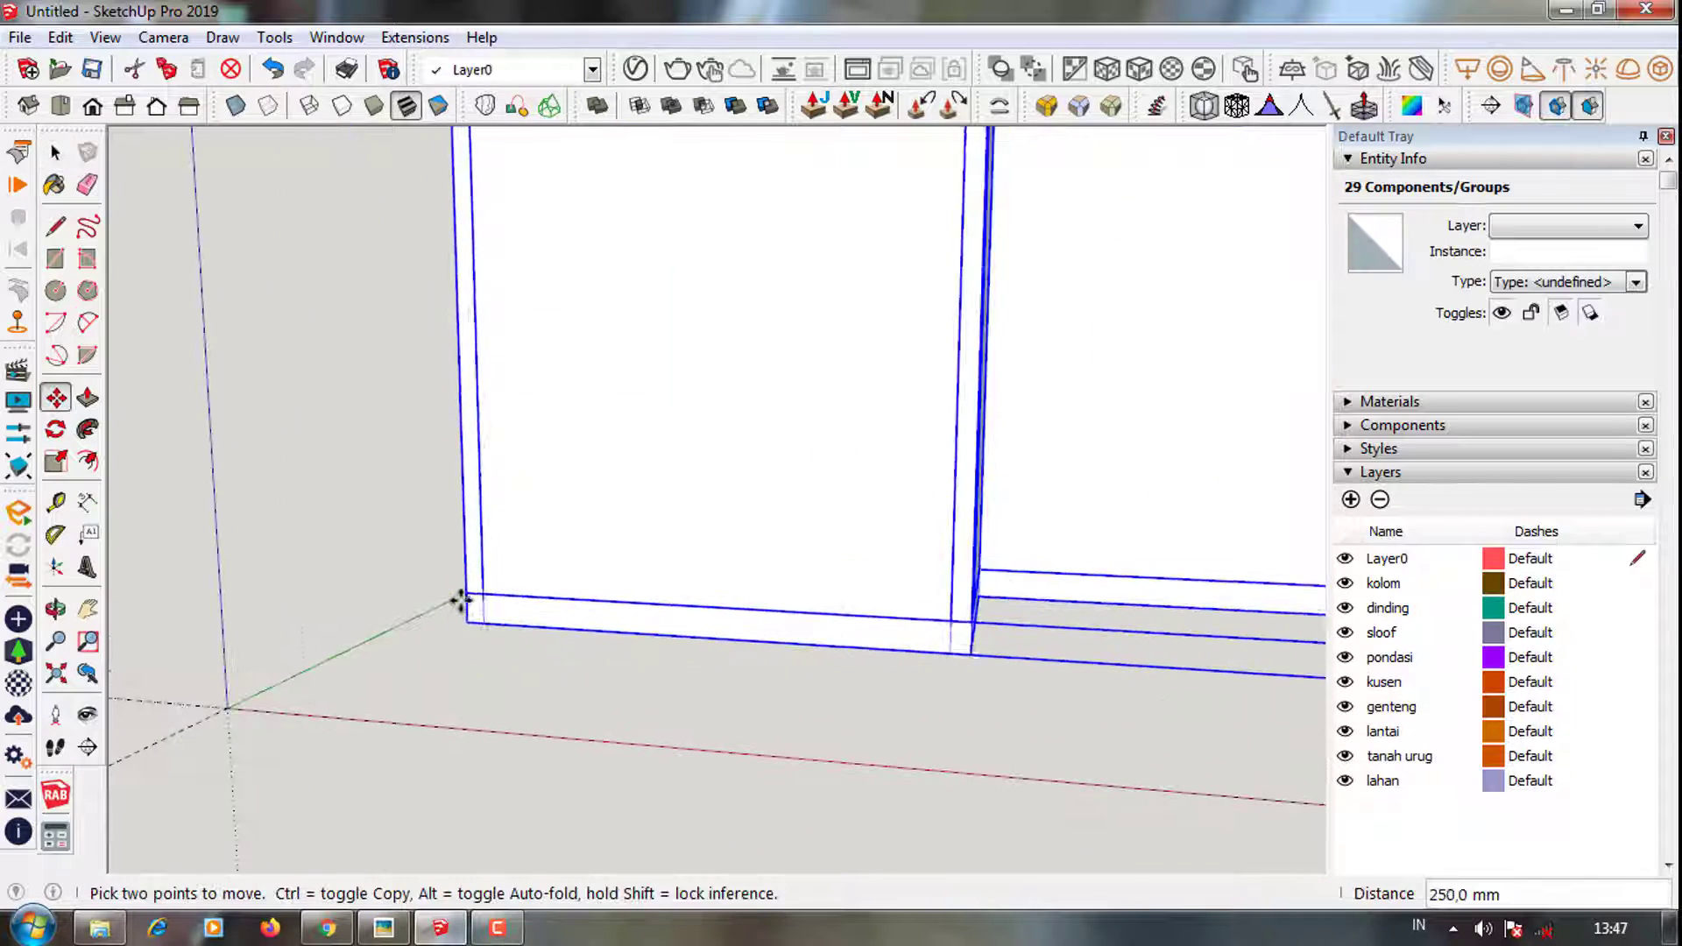
{"action": "left_click", "coordinate": [458, 601]}
{"action": "scroll", "coordinate": [459, 569], "scroll_direction": "up", "scroll_amount": 2}
{"action": "type", "text": "250"}
{"action": "key", "text": "Return"}
{"action": "key", "text": "space"}
{"action": "scroll", "coordinate": [481, 675], "scroll_direction": "down", "scroll_amount": 3}
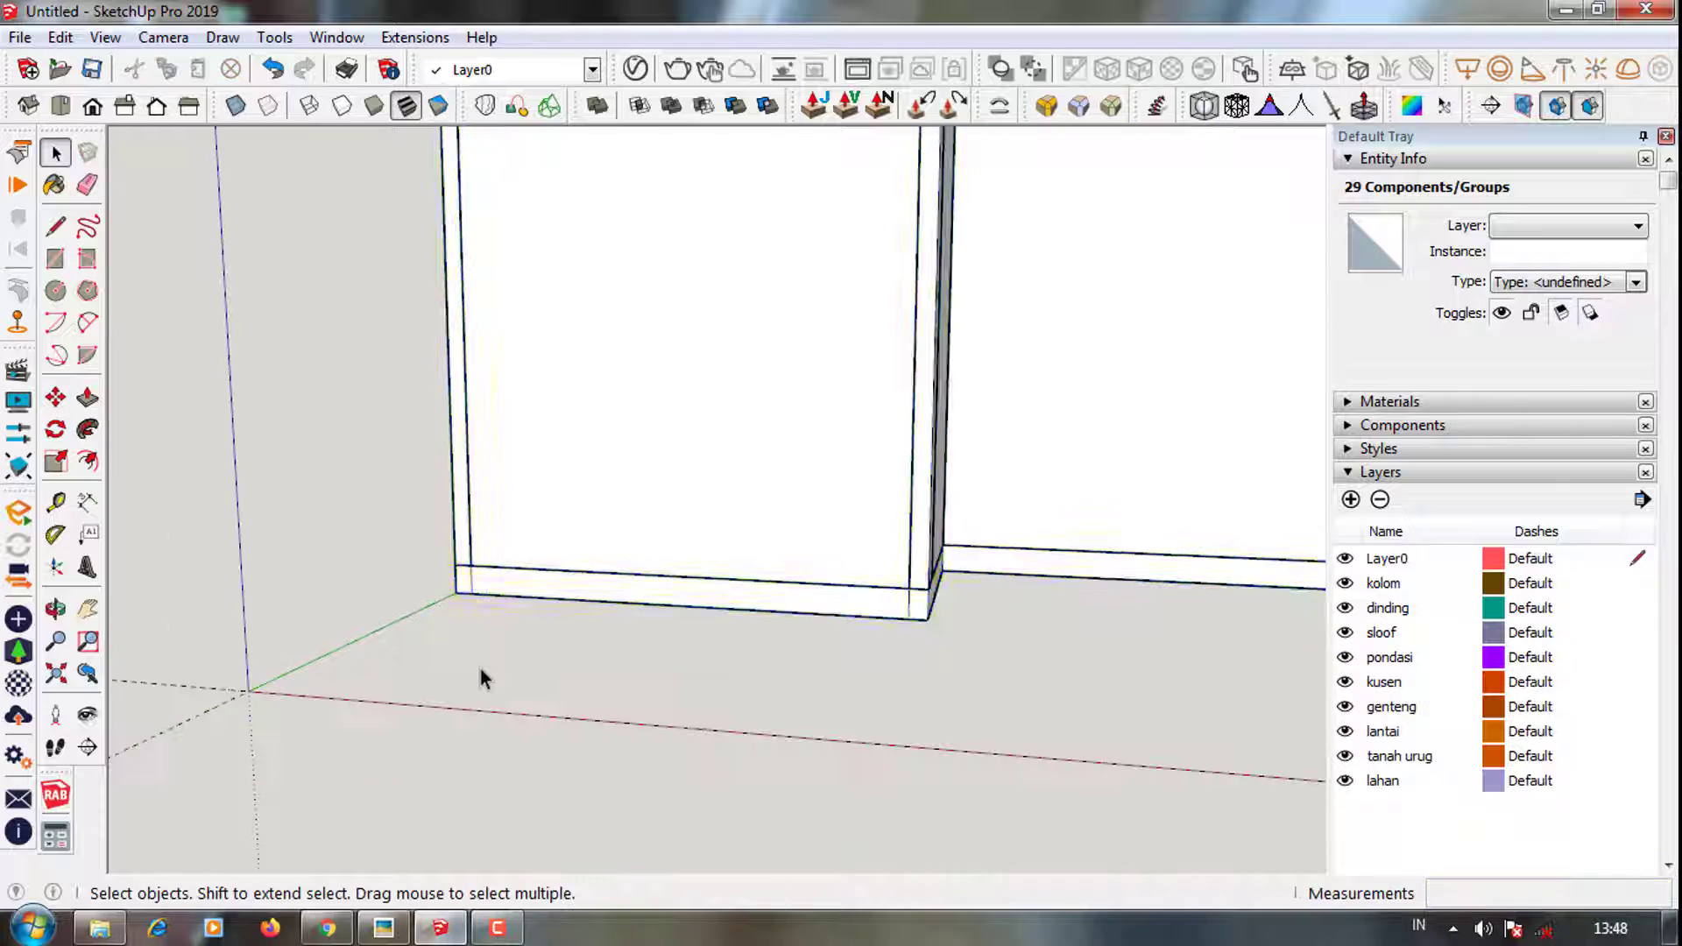
{"action": "scroll", "coordinate": [491, 692], "scroll_direction": "down", "scroll_amount": 2}
{"action": "left_click", "coordinate": [493, 697]}
Orbit beneath the lifted model and select the sloof beam group
{"action": "scroll", "coordinate": [732, 626], "scroll_direction": "up", "scroll_amount": 3}
{"action": "middle_click_drag", "start_coordinate": [601, 500], "coordinate": [687, 350]}
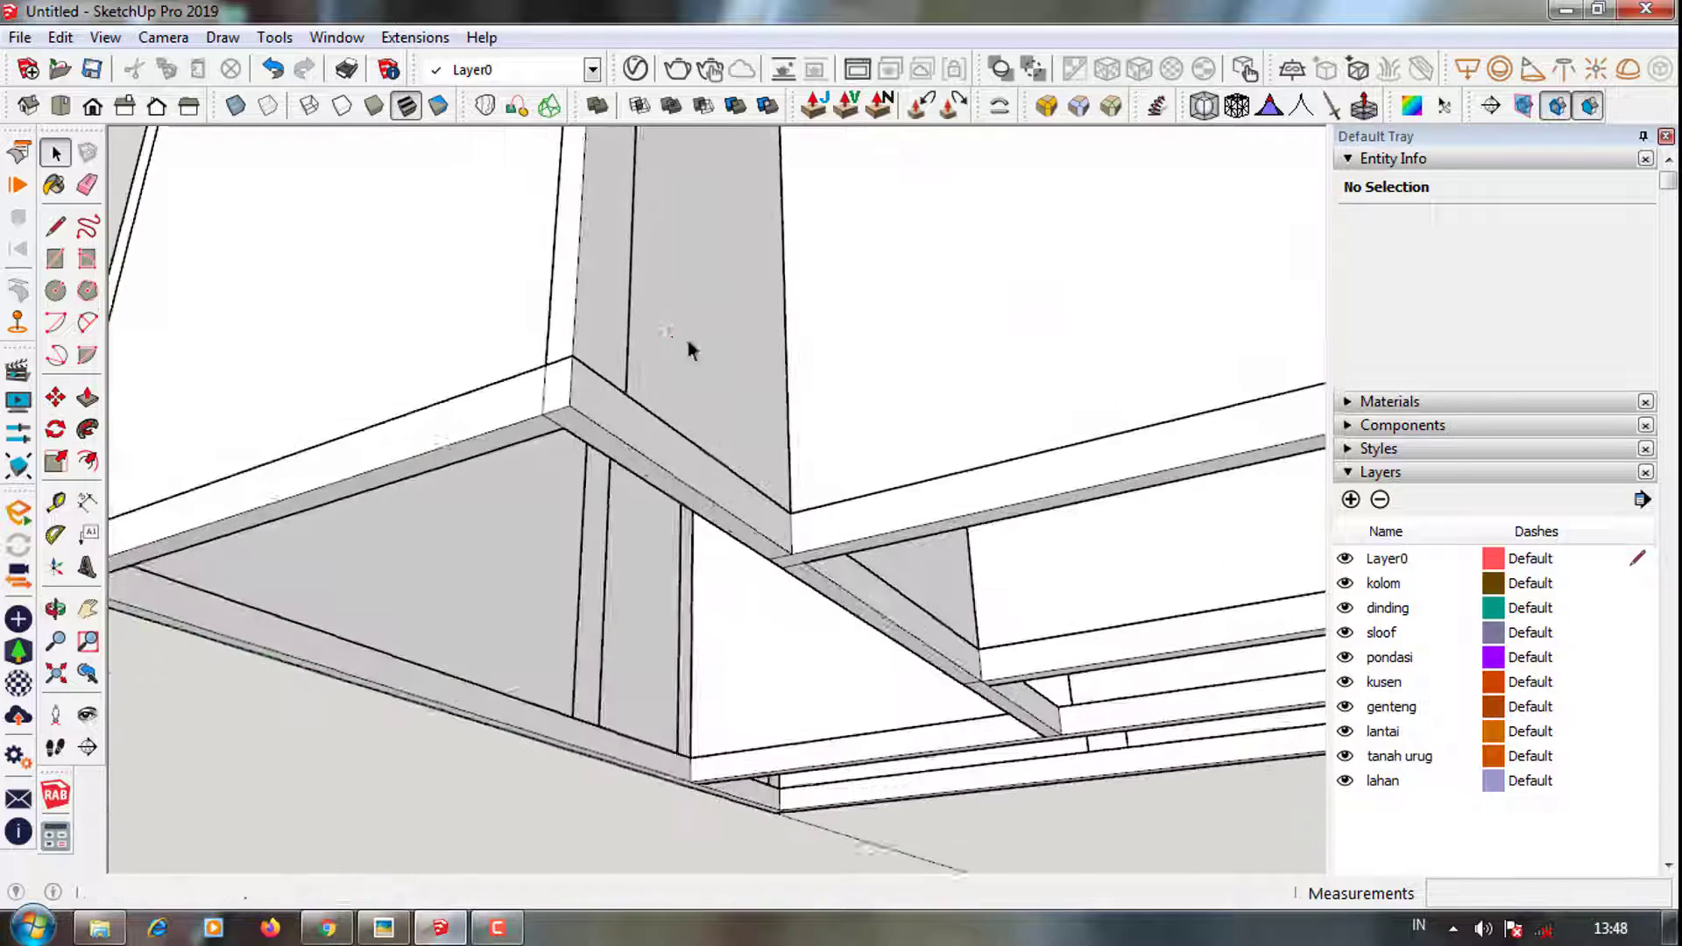
{"action": "scroll", "coordinate": [686, 350], "scroll_direction": "down", "scroll_amount": 3}
{"action": "middle_click_drag", "start_coordinate": [657, 488], "coordinate": [728, 653]}
{"action": "scroll", "coordinate": [559, 529], "scroll_direction": "down", "scroll_amount": 2}
{"action": "middle_click_drag", "start_coordinate": [559, 529], "coordinate": [668, 445]}
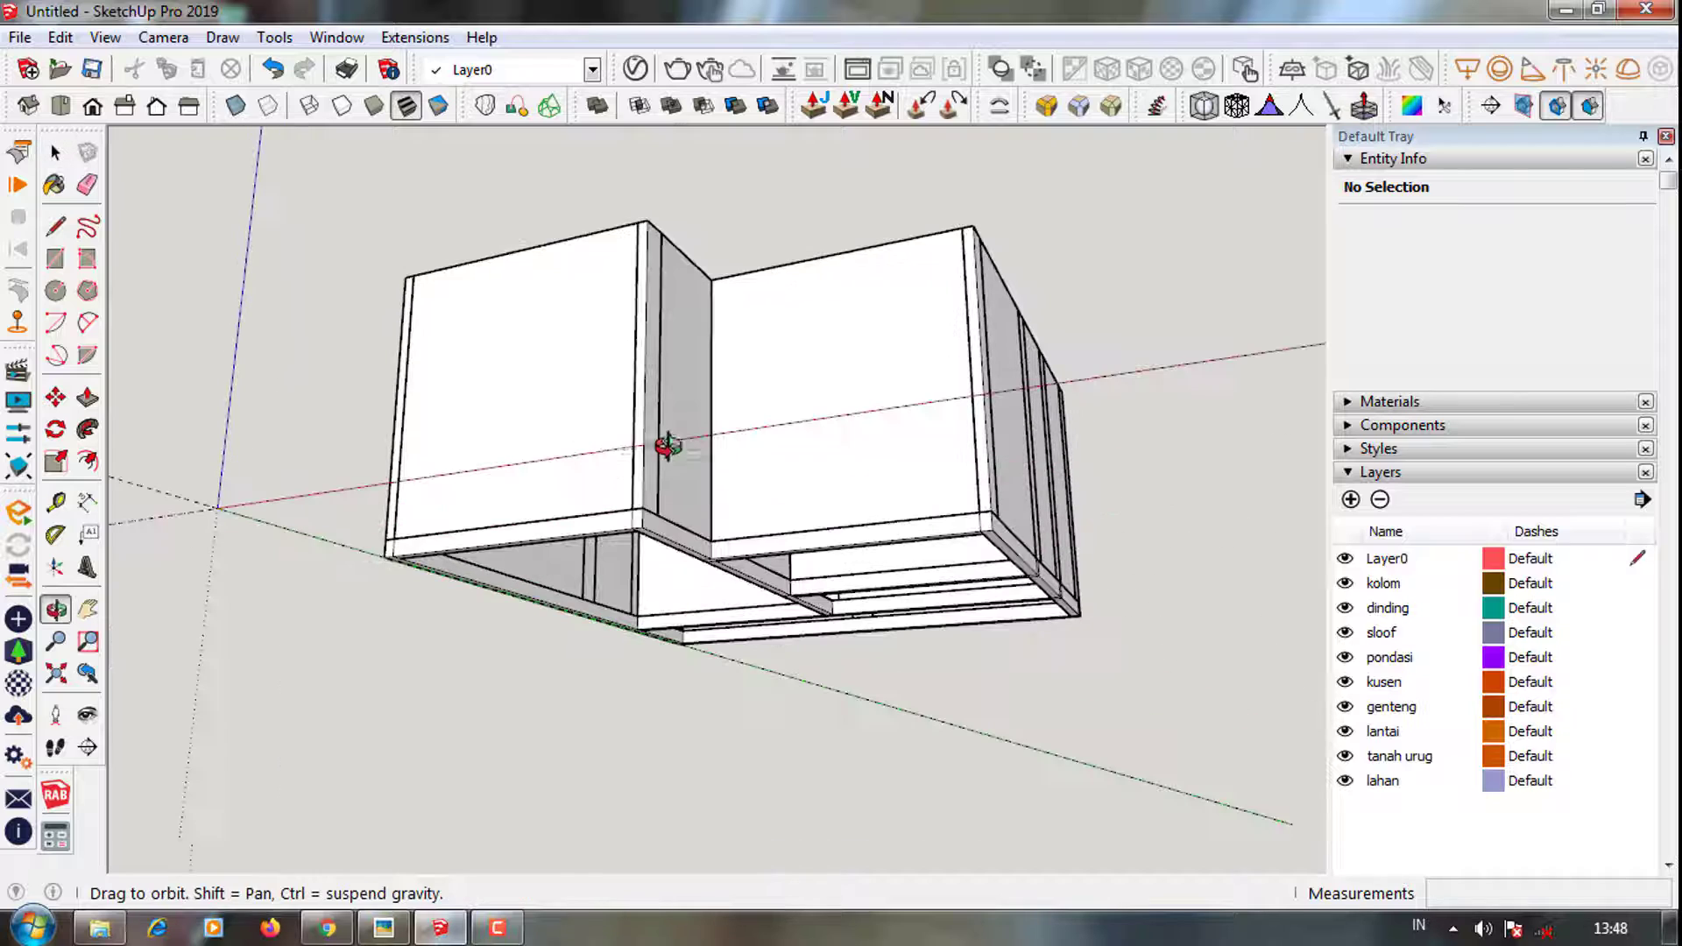
{"action": "left_click", "coordinate": [631, 522]}
{"action": "middle_click_drag", "start_coordinate": [630, 523], "coordinate": [644, 473]}
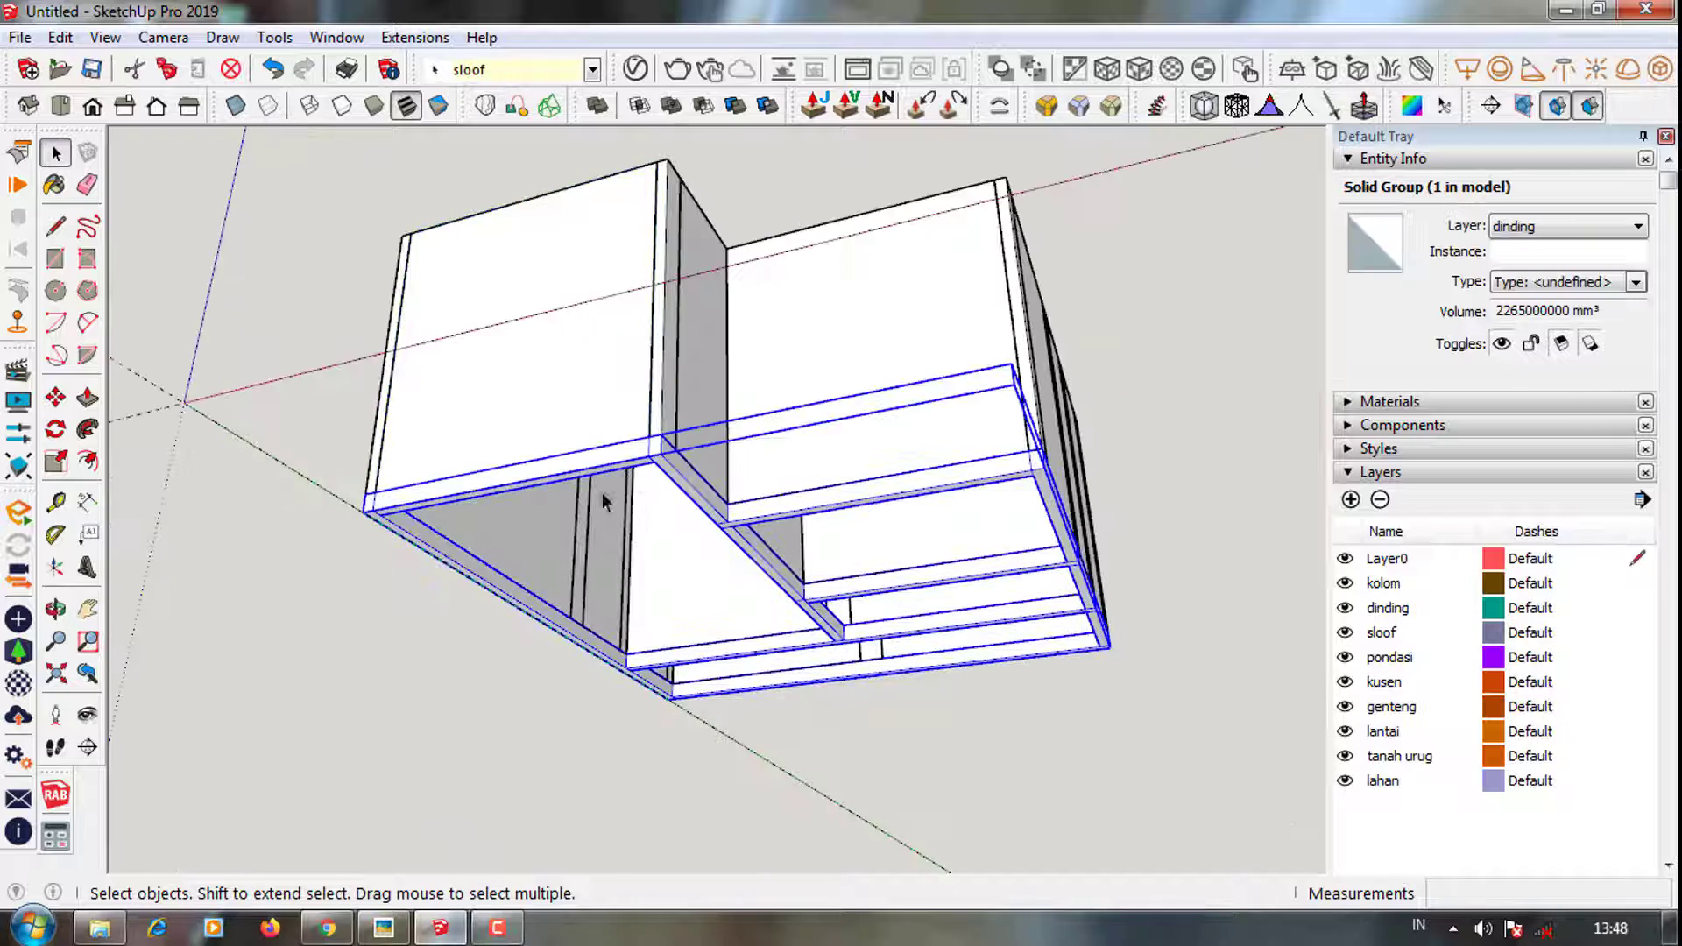
{"action": "left_click", "coordinate": [603, 501]}
Copy the sloof beam group upward using Move with Ctrl
{"action": "scroll", "coordinate": [444, 525], "scroll_direction": "up", "scroll_amount": 3}
{"action": "key", "text": "m"}
{"action": "scroll", "coordinate": [340, 514], "scroll_direction": "up", "scroll_amount": 2}
{"action": "left_click", "coordinate": [303, 506]}
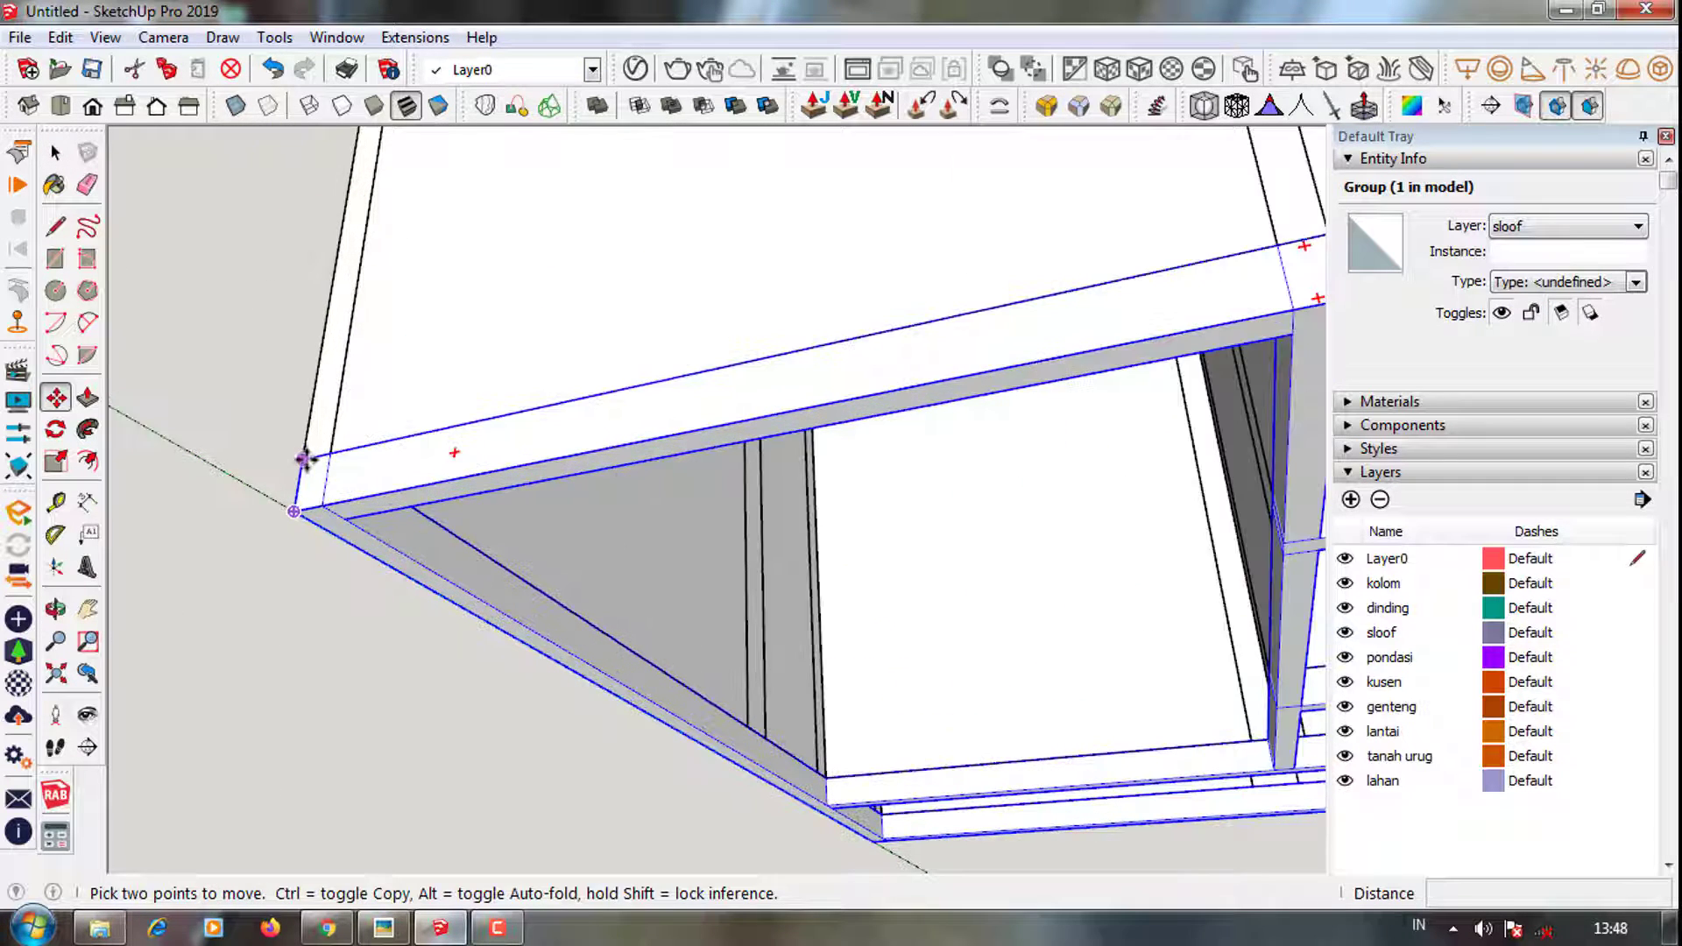
{"action": "key", "text": "ctrl"}
{"action": "left_click", "coordinate": [308, 458]}
{"action": "key", "text": "space"}
{"action": "key", "text": "e"}
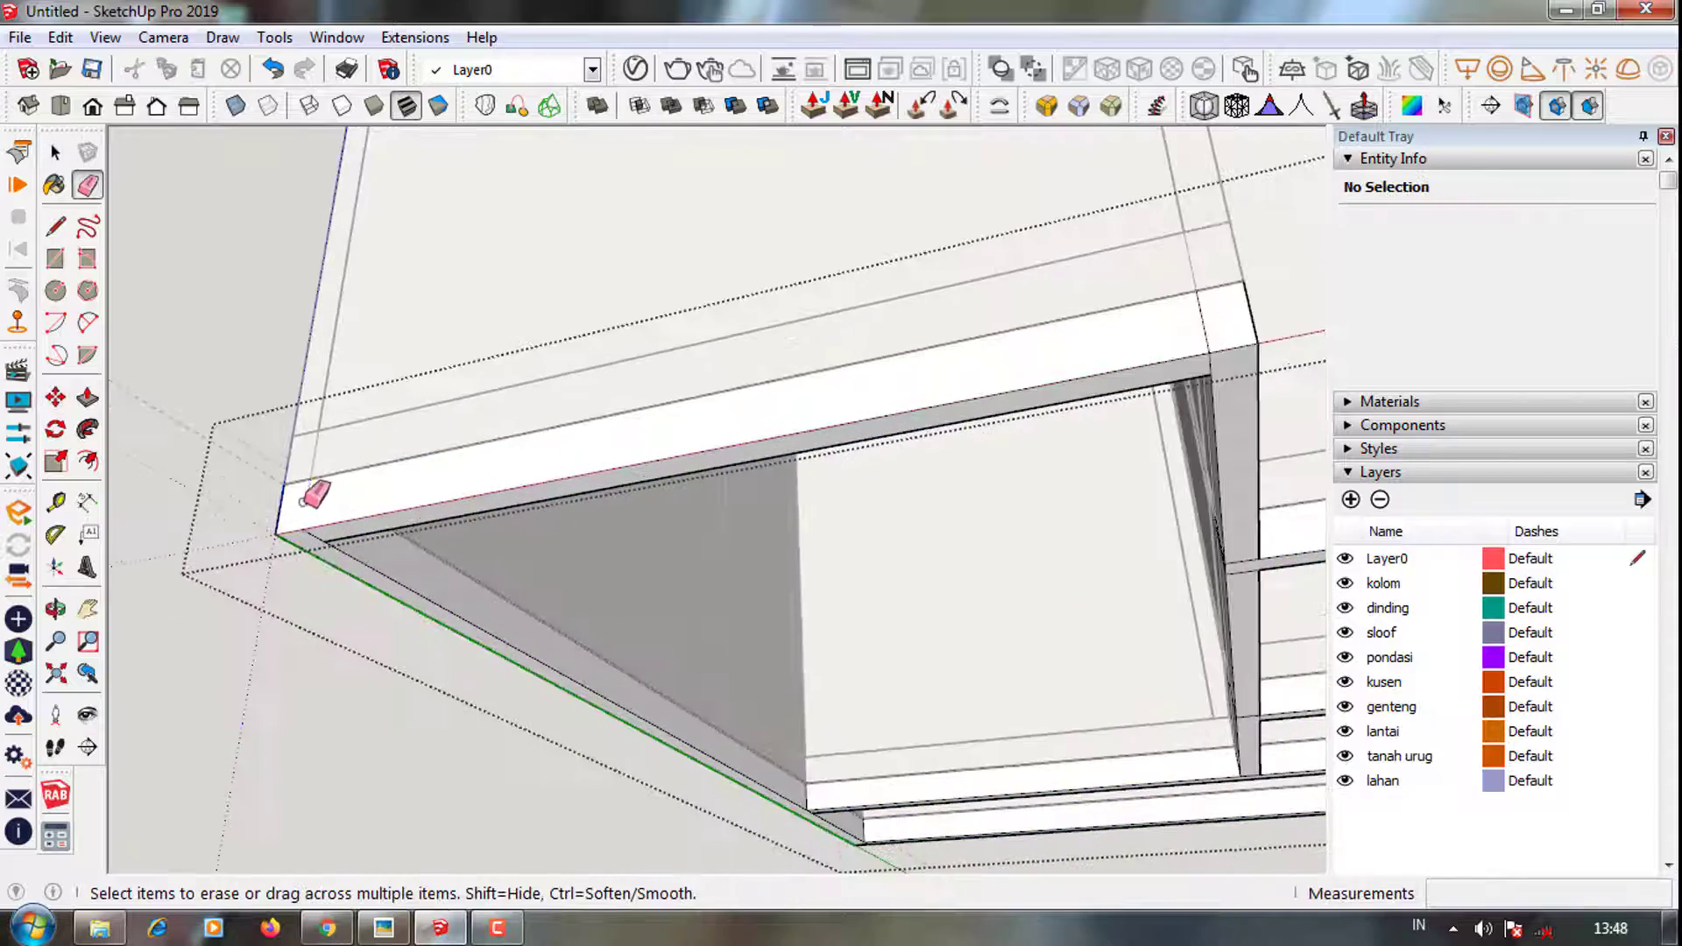
{"action": "mouse_move", "coordinate": [328, 508]}
{"action": "middle_mouse_down"}
{"action": "mouse_move", "coordinate": [336, 547]}
{"action": "mouse_move", "coordinate": [863, 383]}
{"action": "mouse_move", "coordinate": [854, 510]}
{"action": "mouse_move", "coordinate": [1066, 526]}
{"action": "mouse_move", "coordinate": [1088, 590]}
{"action": "mouse_move", "coordinate": [864, 473]}
{"action": "mouse_move", "coordinate": [928, 458]}
{"action": "middle_mouse_up"}
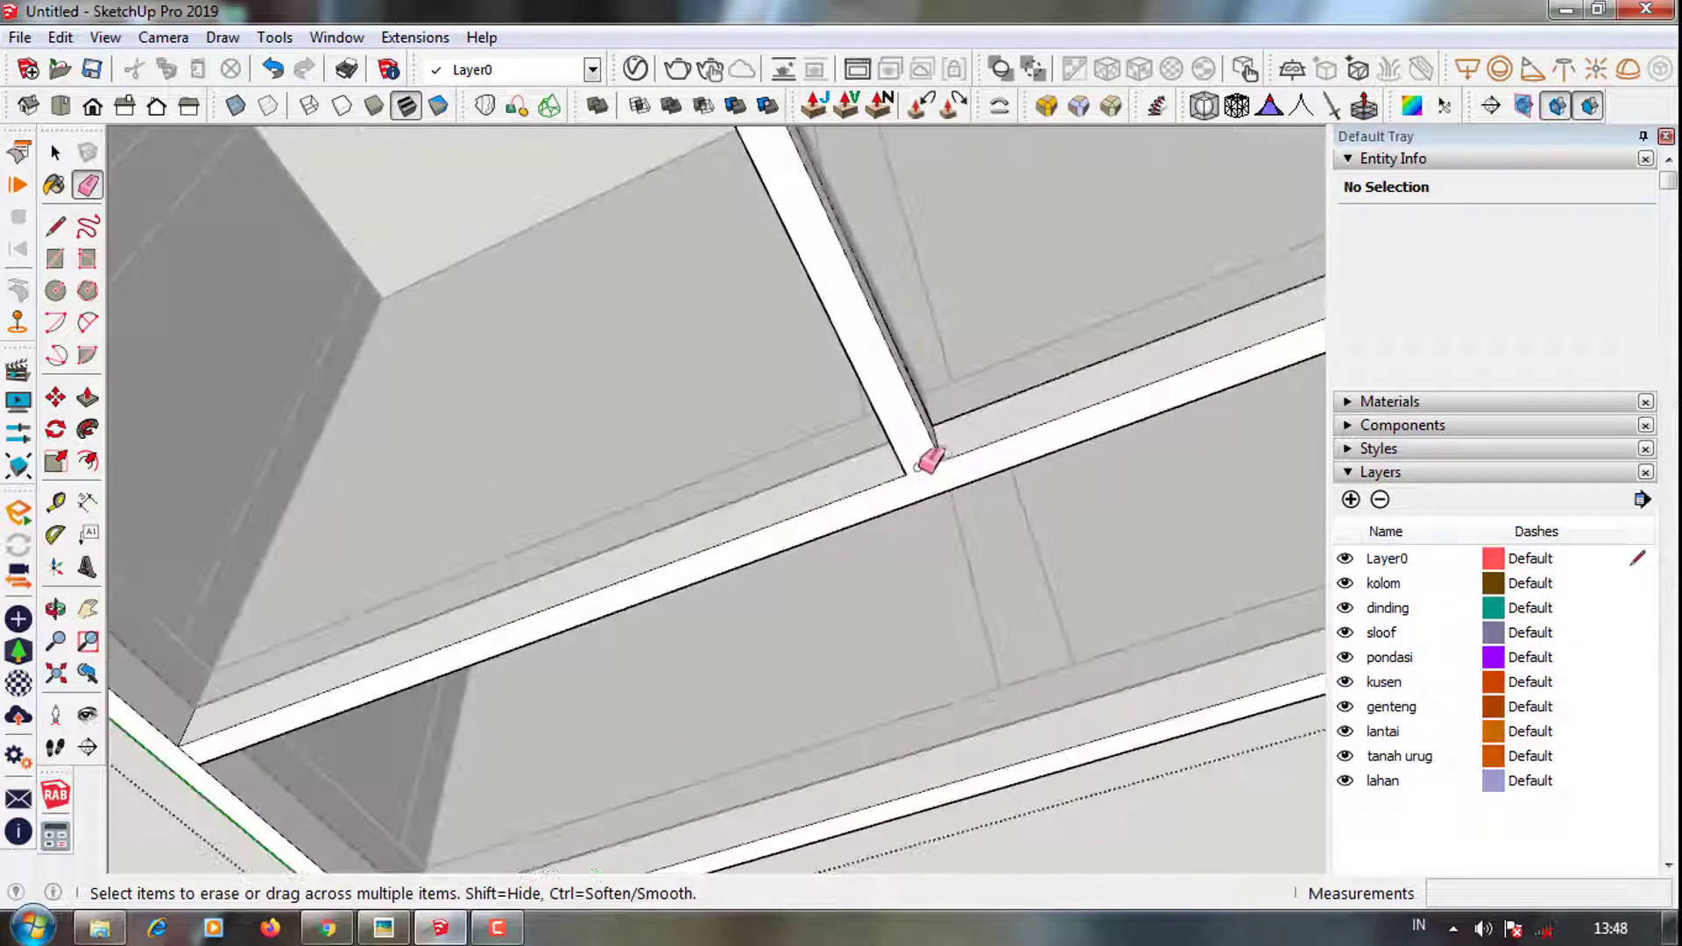
{"action": "scroll", "coordinate": [481, 631], "scroll_direction": "up", "scroll_amount": 3}
{"action": "scroll", "coordinate": [601, 694], "scroll_direction": "up", "scroll_amount": 1}
{"action": "scroll", "coordinate": [623, 762], "scroll_direction": "up", "scroll_amount": 3}
{"action": "scroll", "coordinate": [537, 694], "scroll_direction": "down", "scroll_amount": 3}
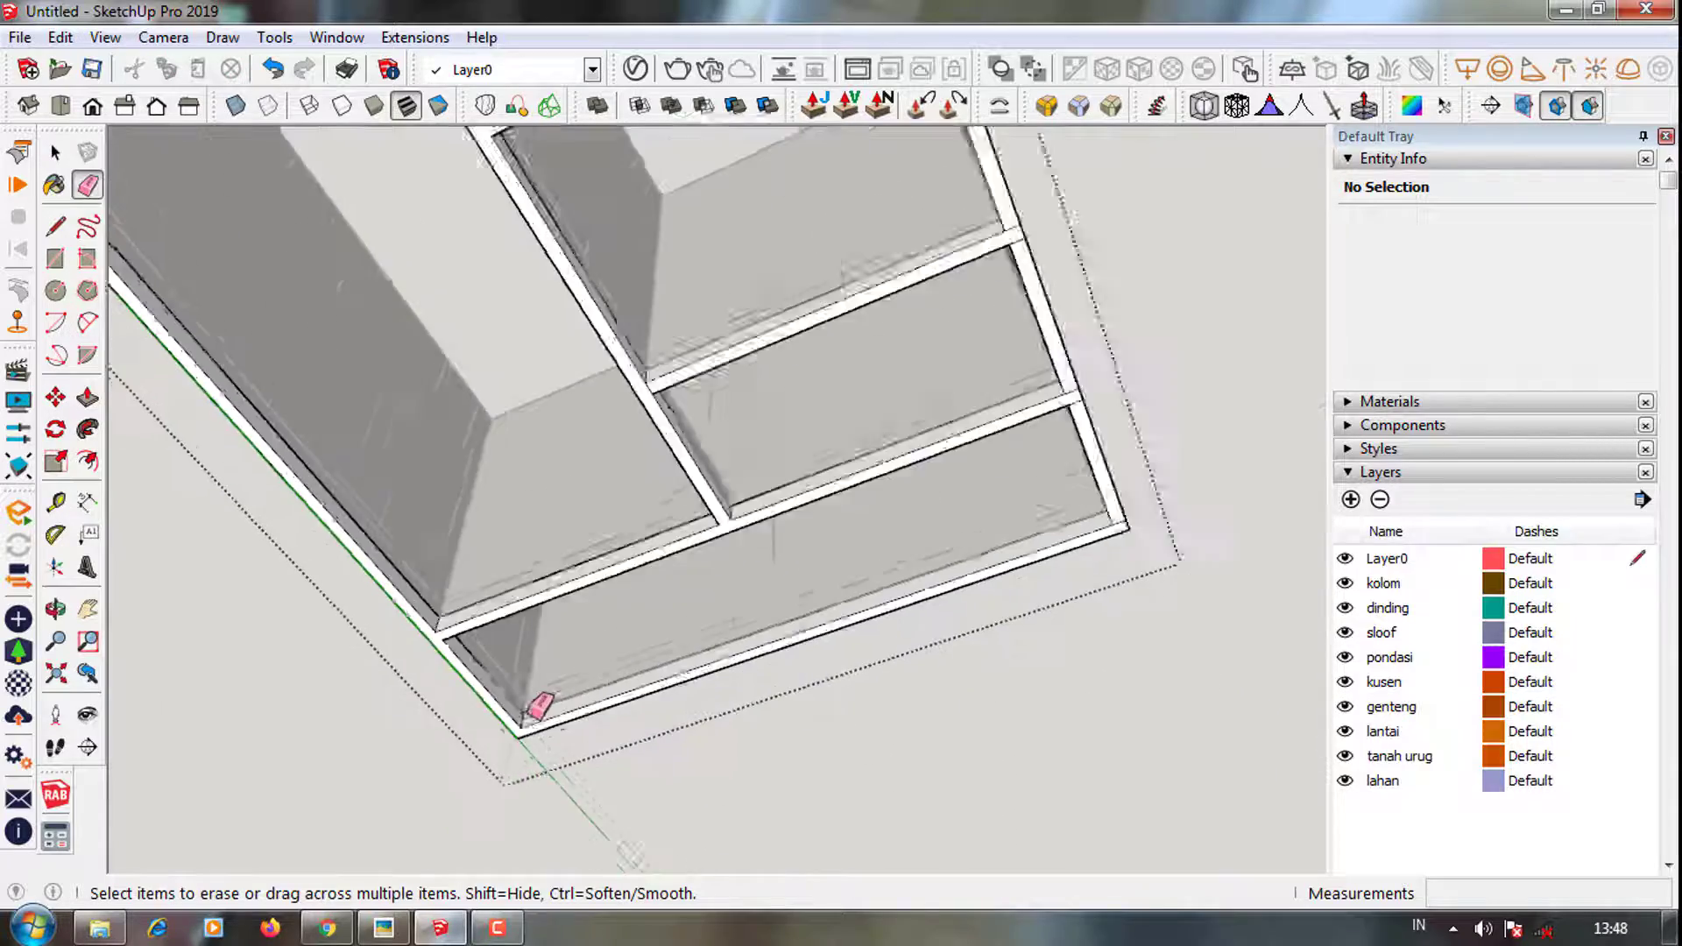
{"action": "scroll", "coordinate": [991, 555], "scroll_direction": "up", "scroll_amount": 3}
{"action": "scroll", "coordinate": [991, 555], "scroll_direction": "up", "scroll_amount": 1}
{"action": "scroll", "coordinate": [823, 255], "scroll_direction": "down", "scroll_amount": 3}
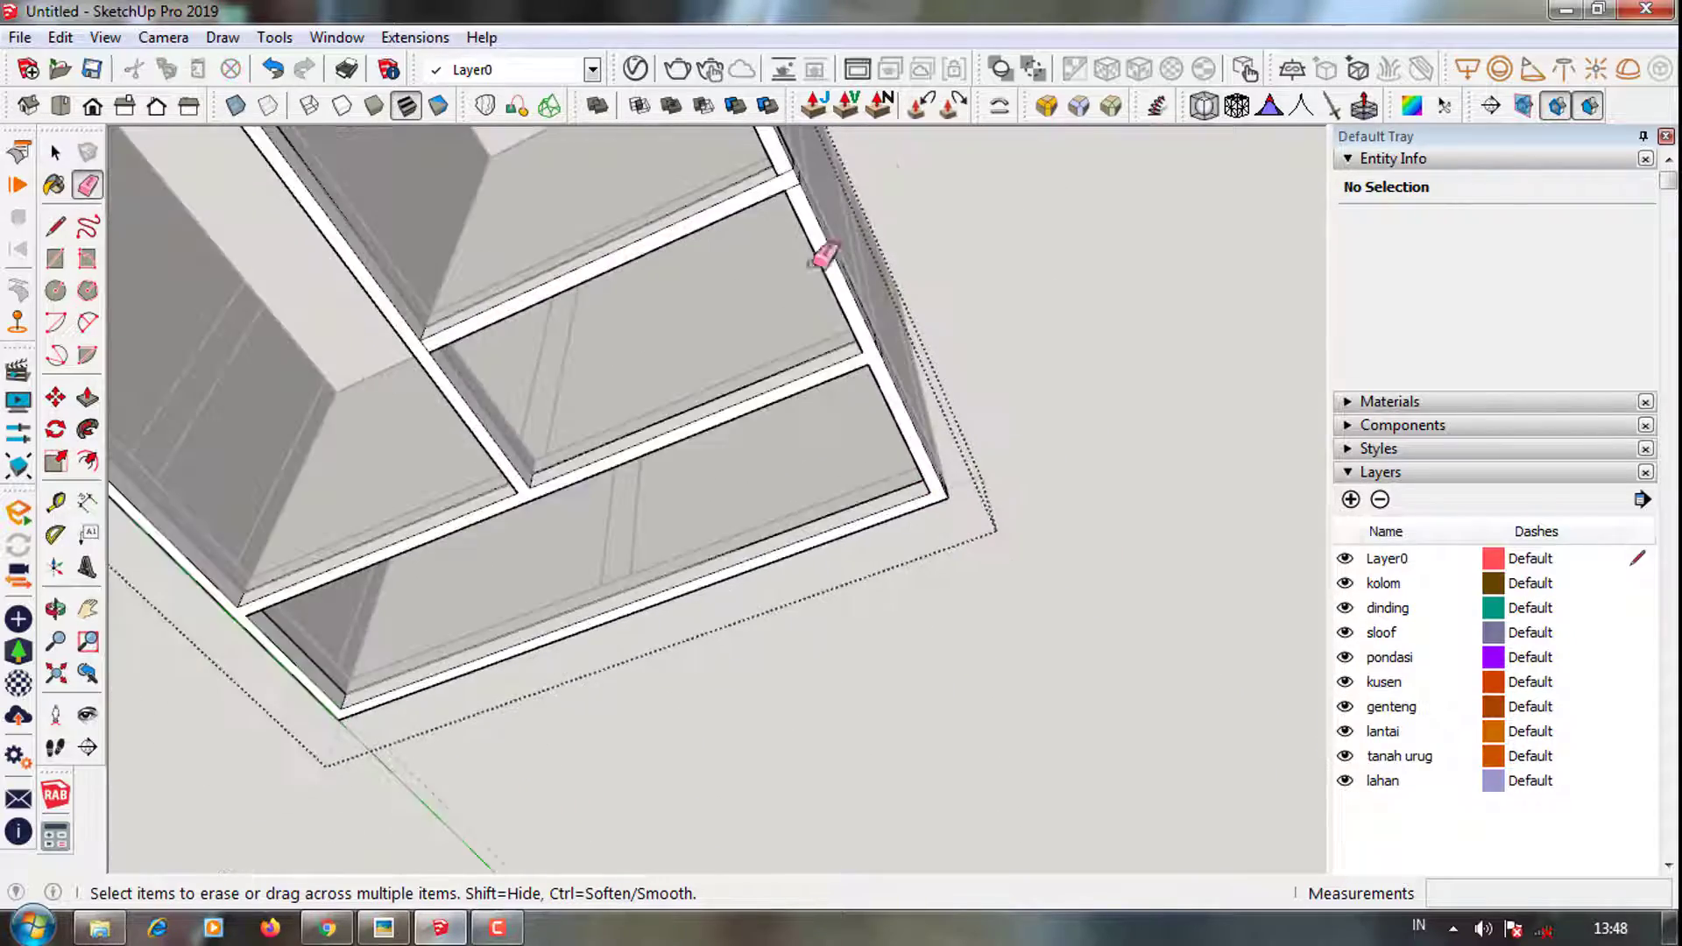
{"action": "scroll", "coordinate": [804, 166], "scroll_direction": "up", "scroll_amount": 1}
{"action": "scroll", "coordinate": [695, 529], "scroll_direction": "up", "scroll_amount": 3}
{"action": "scroll", "coordinate": [896, 659], "scroll_direction": "up", "scroll_amount": 2}
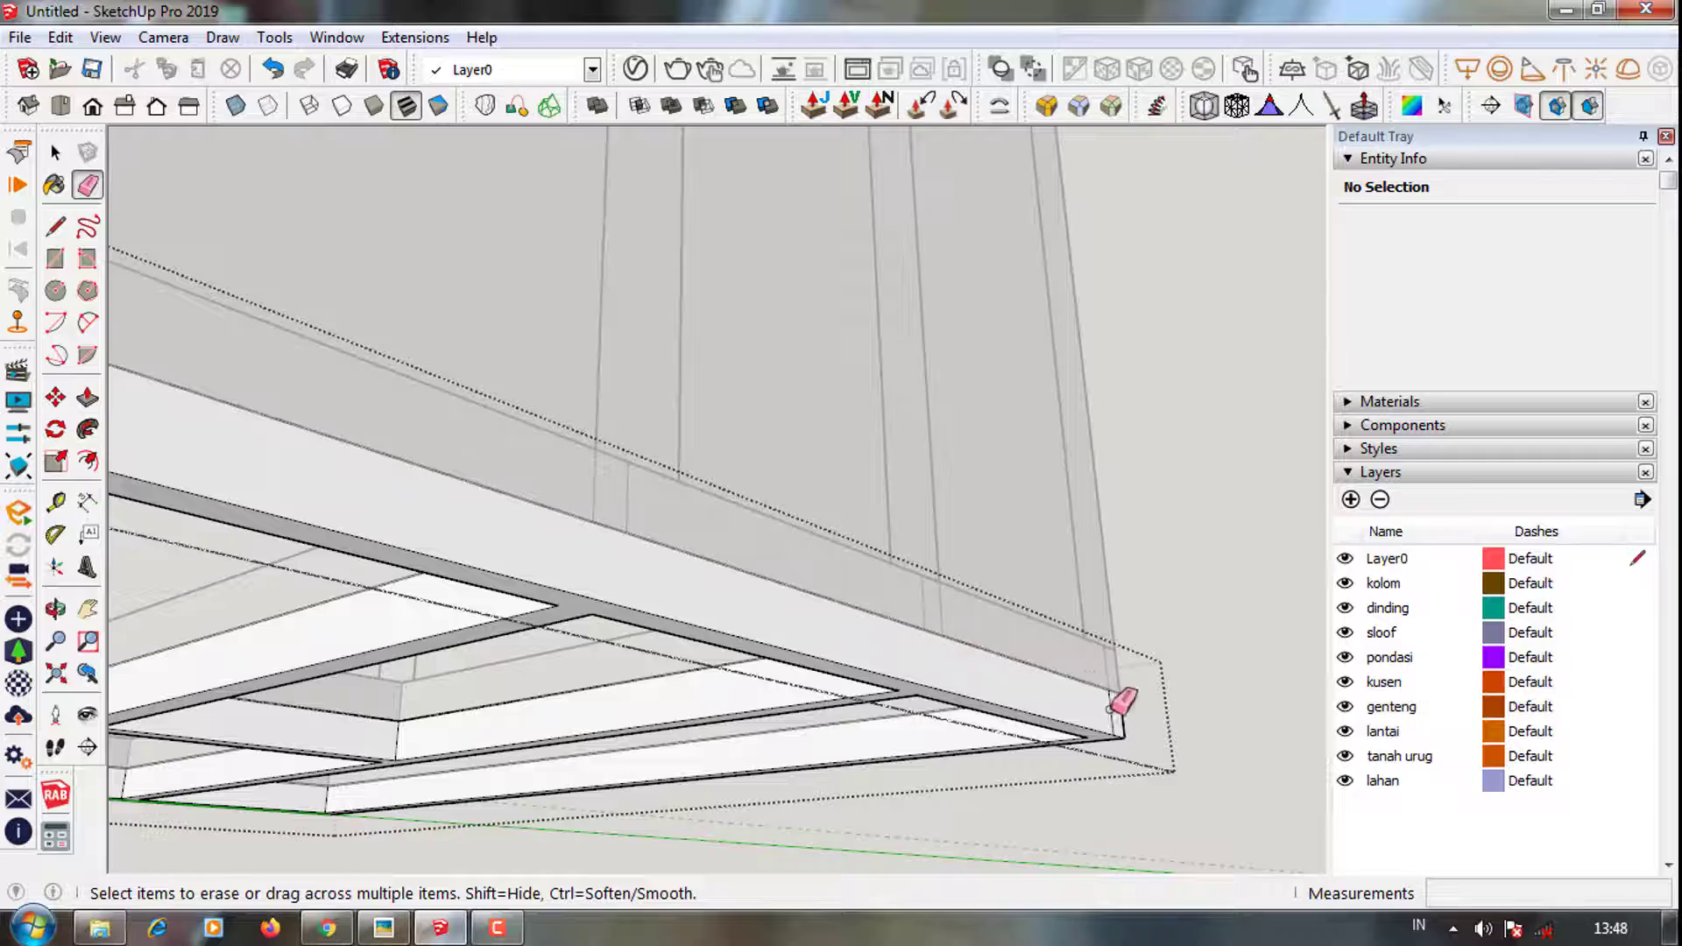
{"action": "scroll", "coordinate": [429, 481], "scroll_direction": "down", "scroll_amount": 3}
{"action": "scroll", "coordinate": [432, 563], "scroll_direction": "up", "scroll_amount": 1}
{"action": "scroll", "coordinate": [1071, 450], "scroll_direction": "up", "scroll_amount": 3}
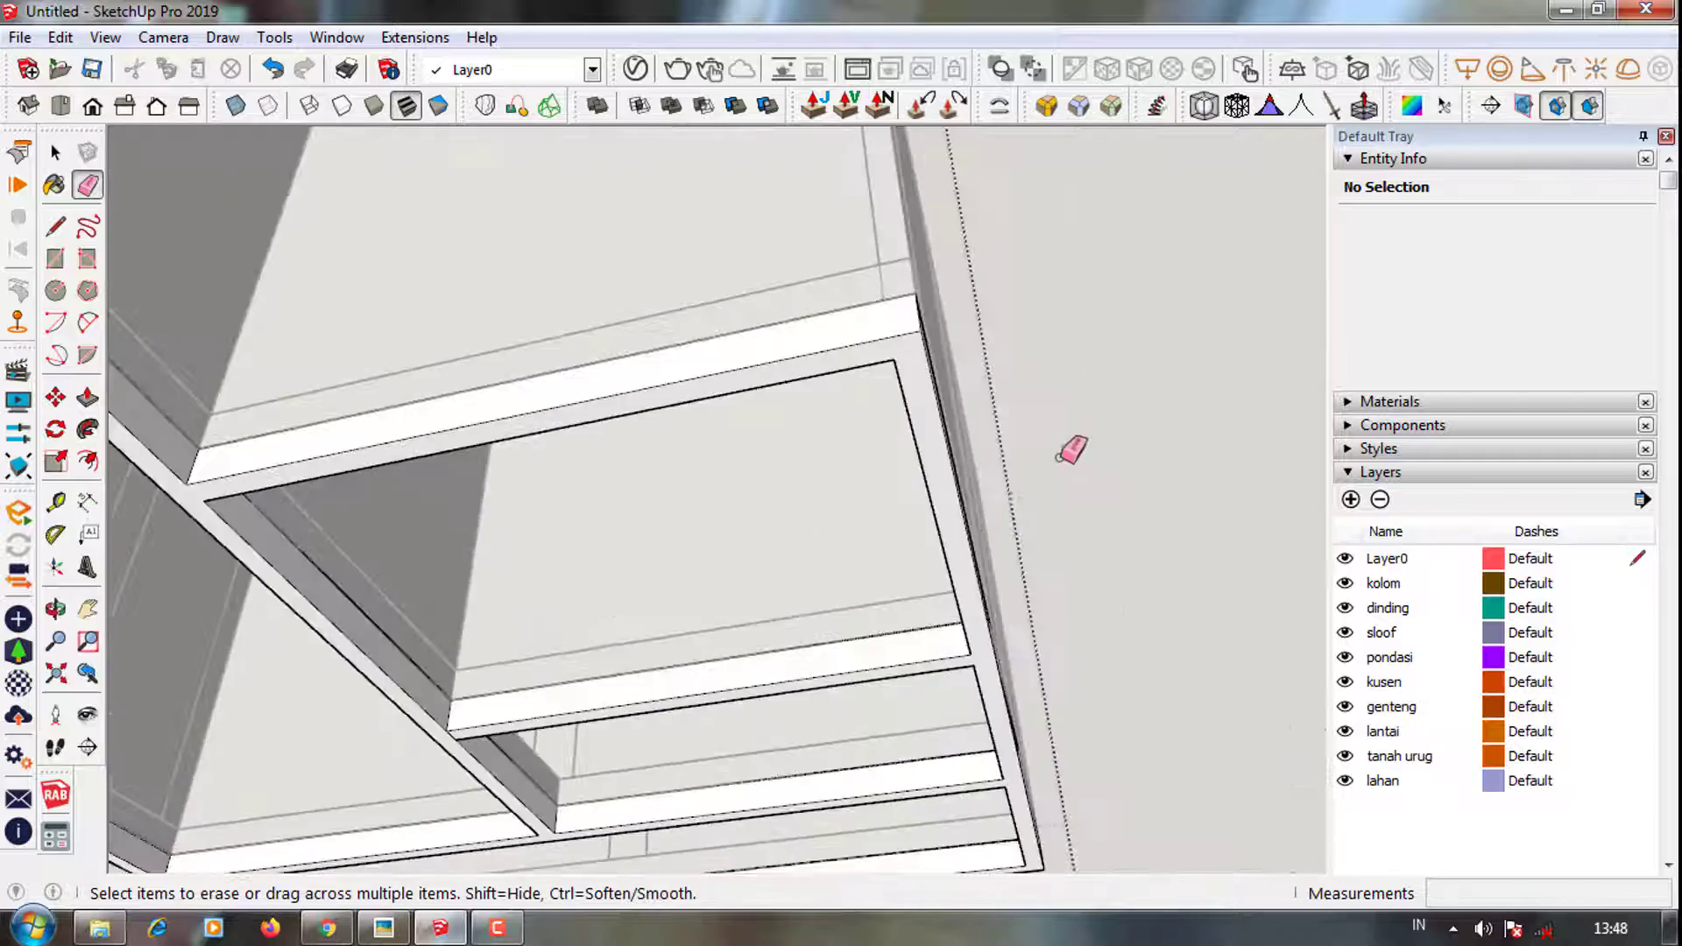
{"action": "scroll", "coordinate": [1111, 466], "scroll_direction": "down", "scroll_amount": 3}
{"action": "middle_click_drag", "start_coordinate": [1110, 465], "coordinate": [777, 751]}
{"action": "key", "text": "p"}
{"action": "scroll", "coordinate": [575, 641], "scroll_direction": "up", "scroll_amount": 3}
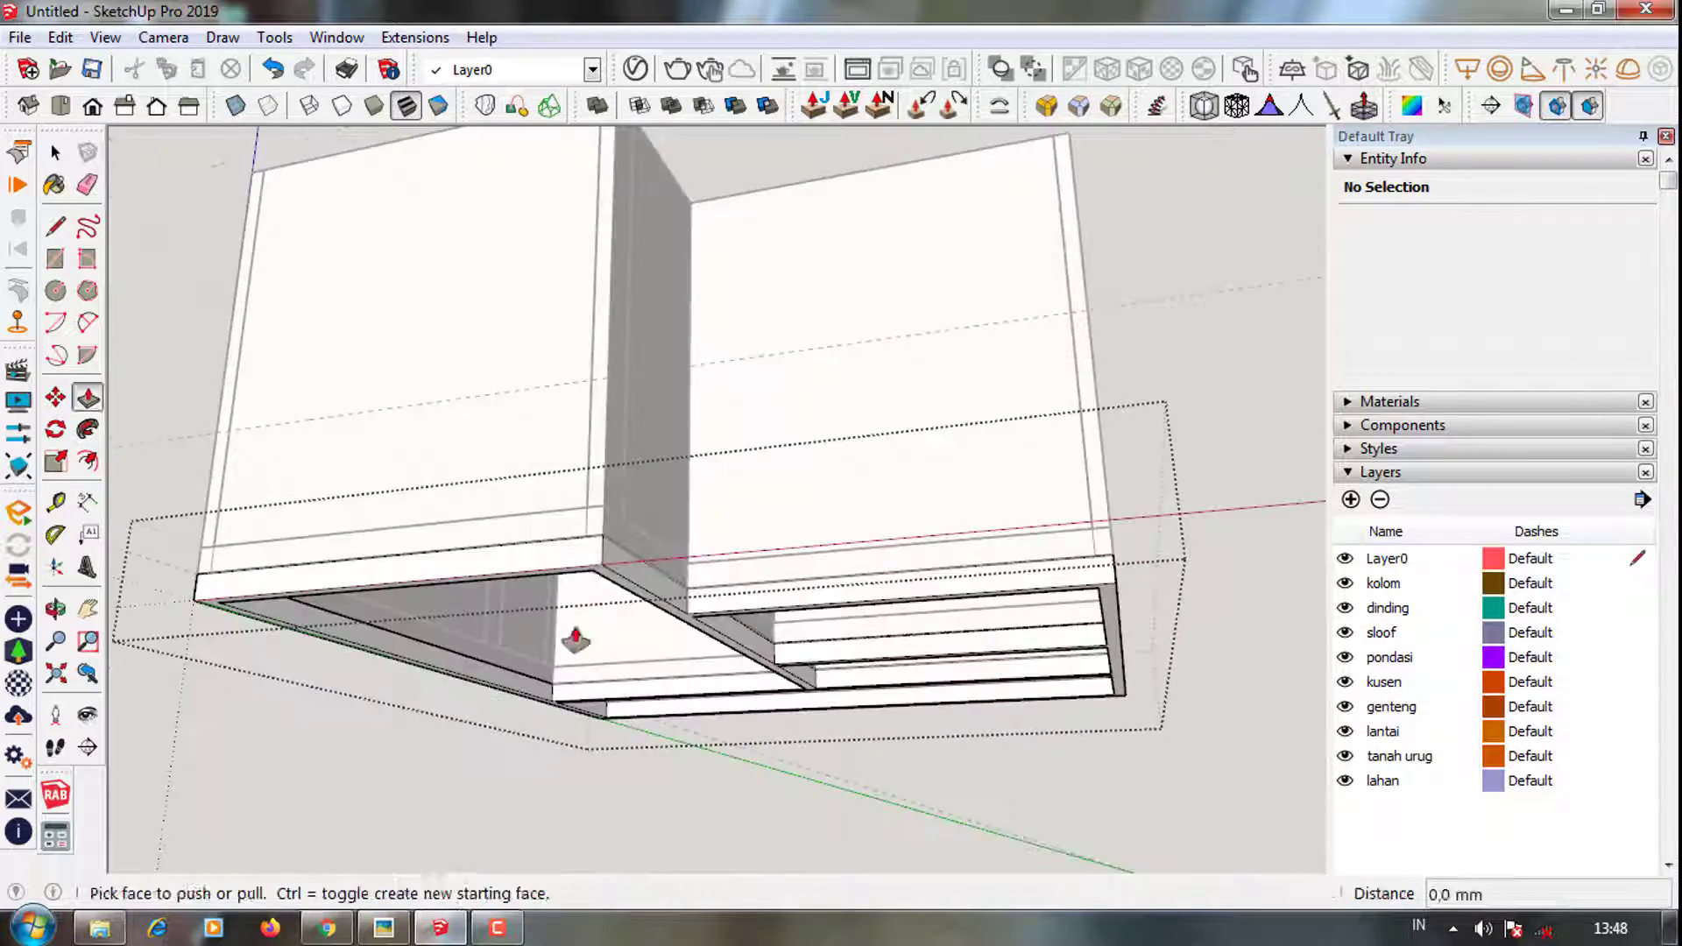
{"action": "middle_click_drag", "start_coordinate": [575, 641], "coordinate": [627, 394]}
{"action": "scroll", "coordinate": [627, 394], "scroll_direction": "up", "scroll_amount": 3}
{"action": "scroll", "coordinate": [424, 713], "scroll_direction": "down", "scroll_amount": 3}
{"action": "scroll", "coordinate": [490, 706], "scroll_direction": "up", "scroll_amount": 3}
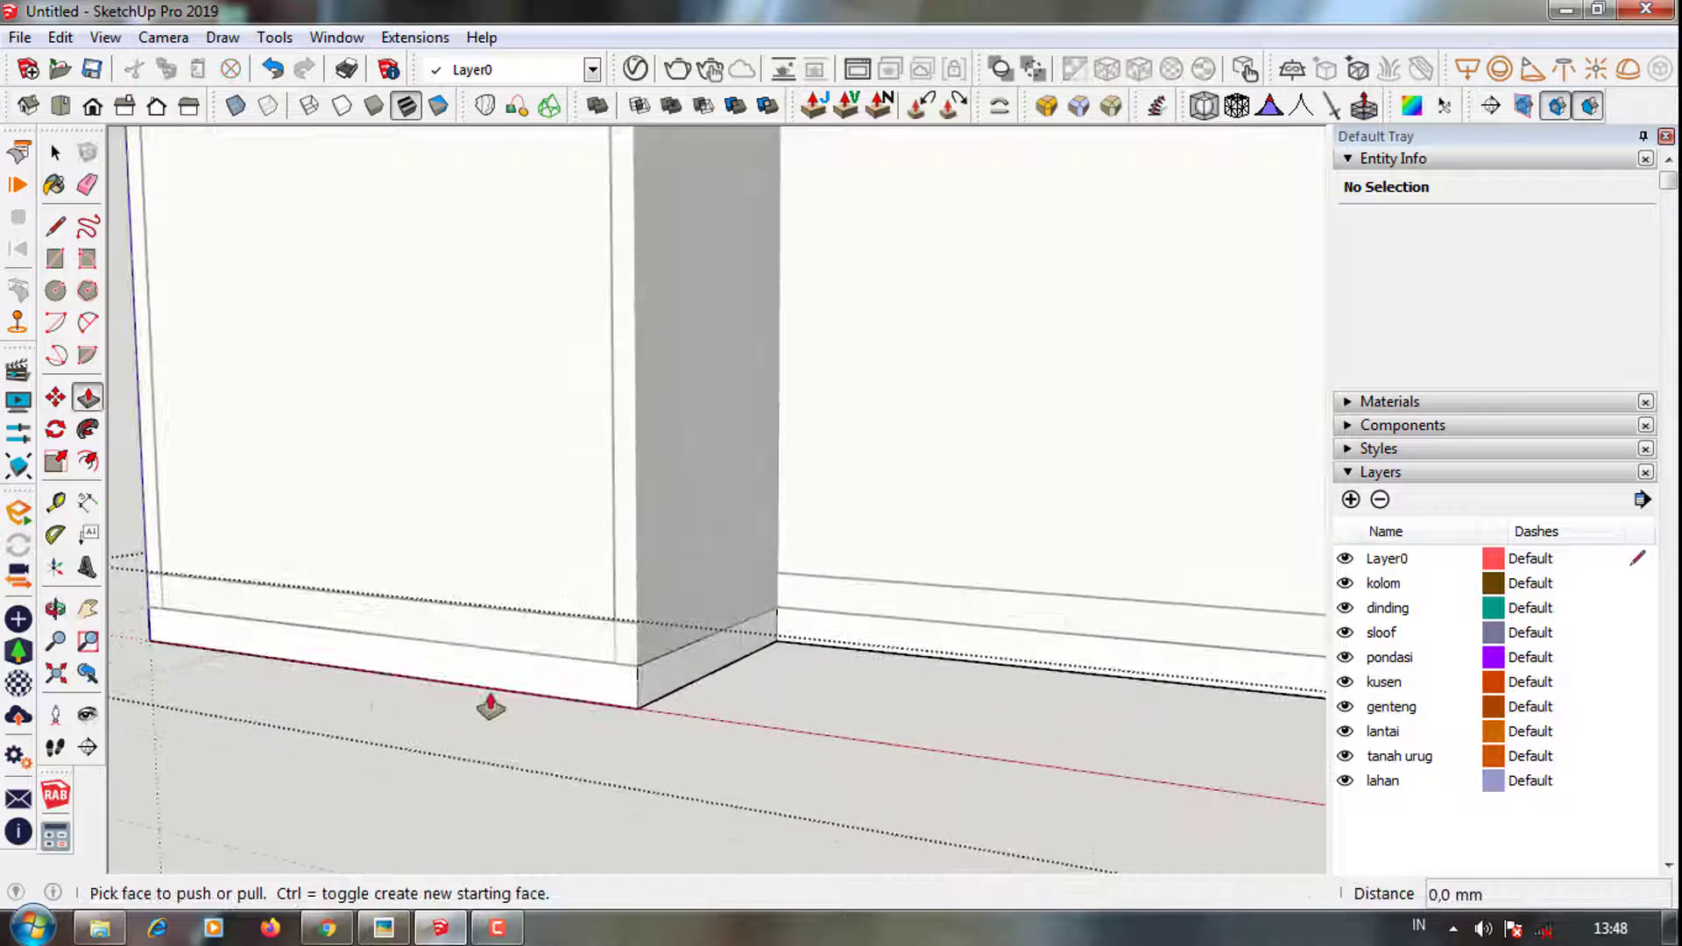
{"action": "key", "text": "t"}
{"action": "scroll", "coordinate": [491, 706], "scroll_direction": "up", "scroll_amount": 1}
{"action": "left_click", "coordinate": [476, 632]}
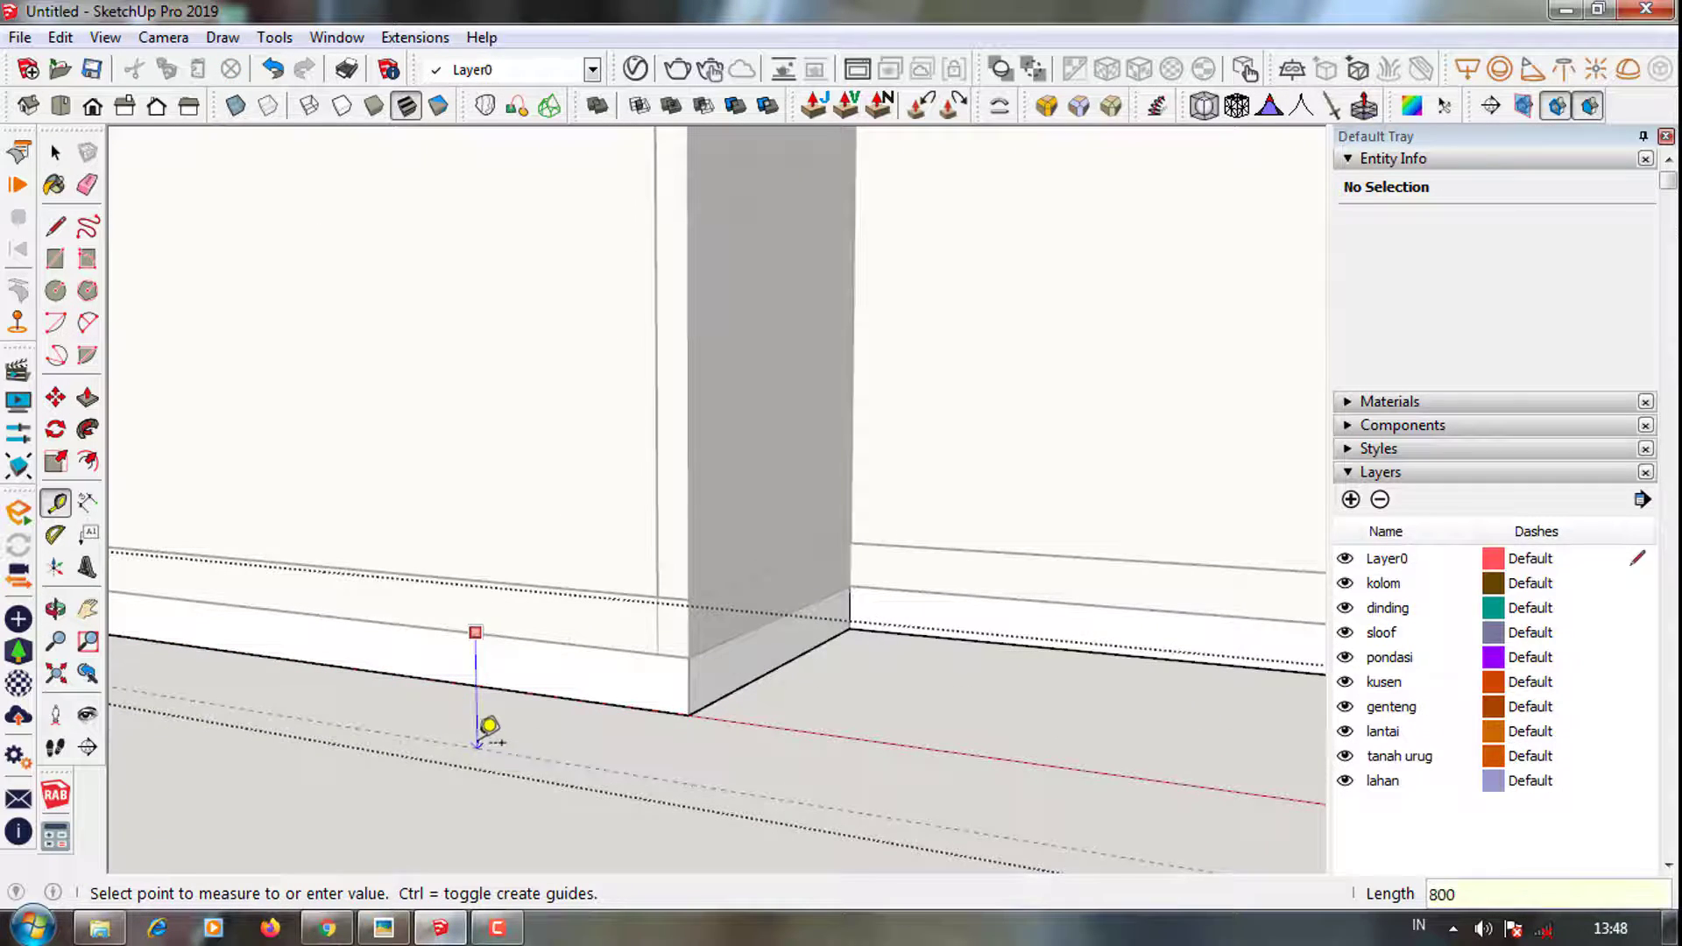
{"action": "mouse_move", "coordinate": [488, 725]}
{"action": "middle_mouse_down"}
{"action": "mouse_move", "coordinate": [517, 548]}
{"action": "mouse_move", "coordinate": [514, 274]}
{"action": "middle_mouse_up"}
{"action": "key", "text": "p"}
{"action": "left_click", "coordinate": [523, 262]}
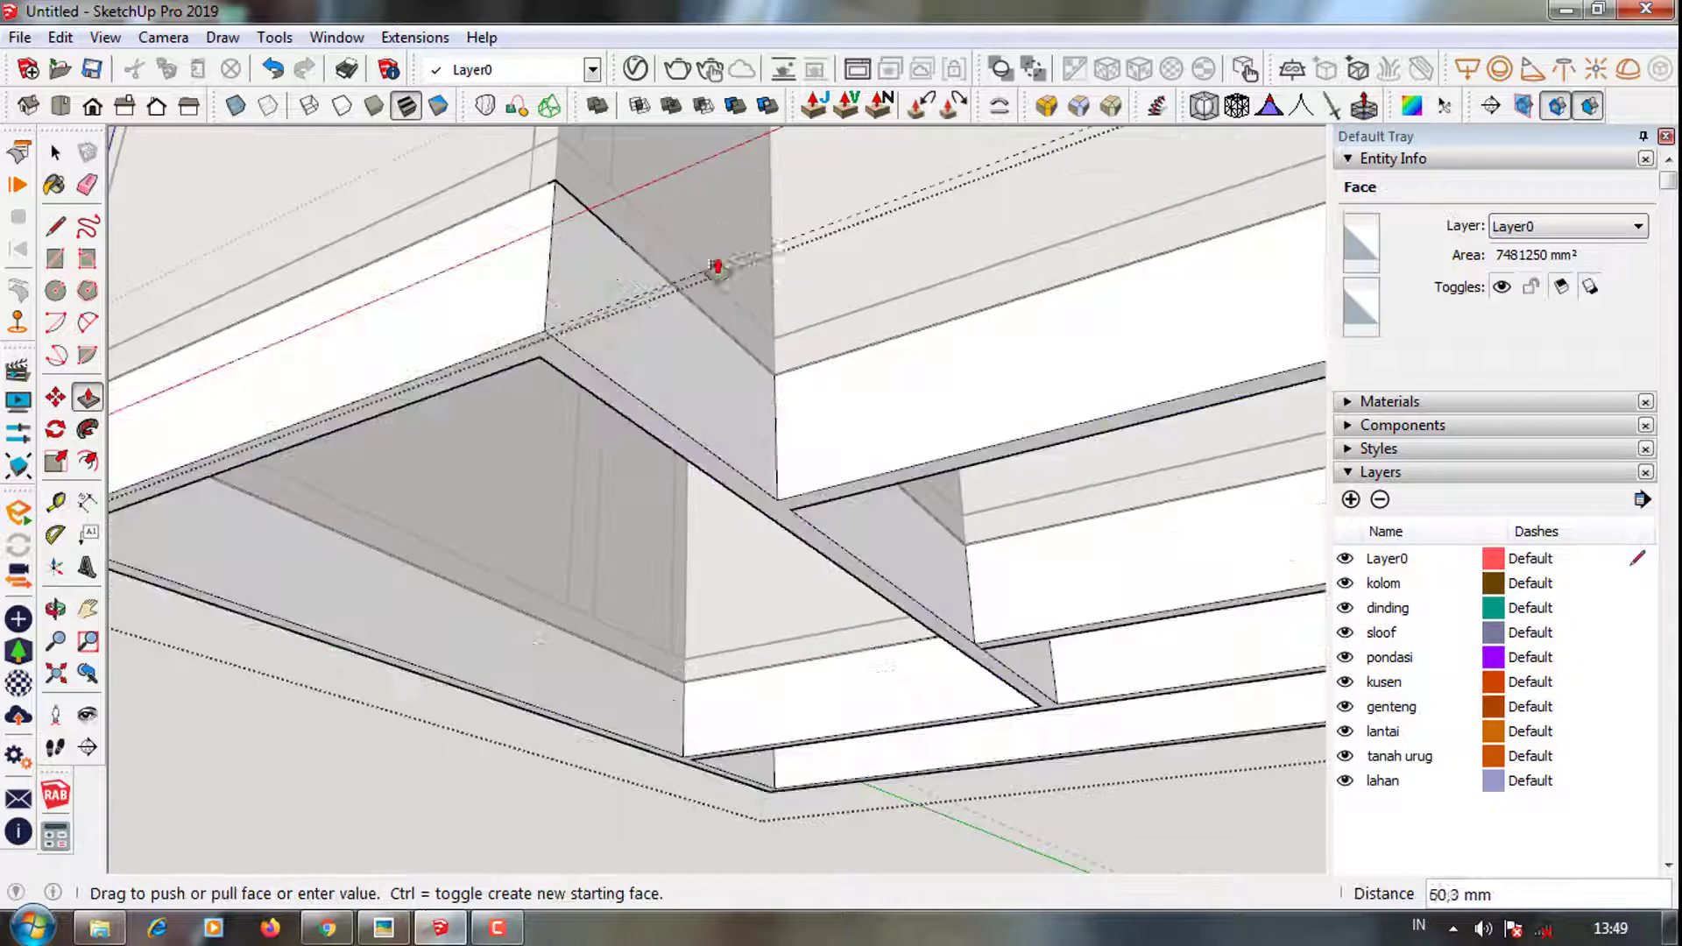
{"action": "key", "text": "Escape"}
{"action": "middle_click_drag", "start_coordinate": [747, 263], "coordinate": [665, 499]}
{"action": "scroll", "coordinate": [692, 596], "scroll_direction": "down", "scroll_amount": 5}
{"action": "key", "text": "space"}
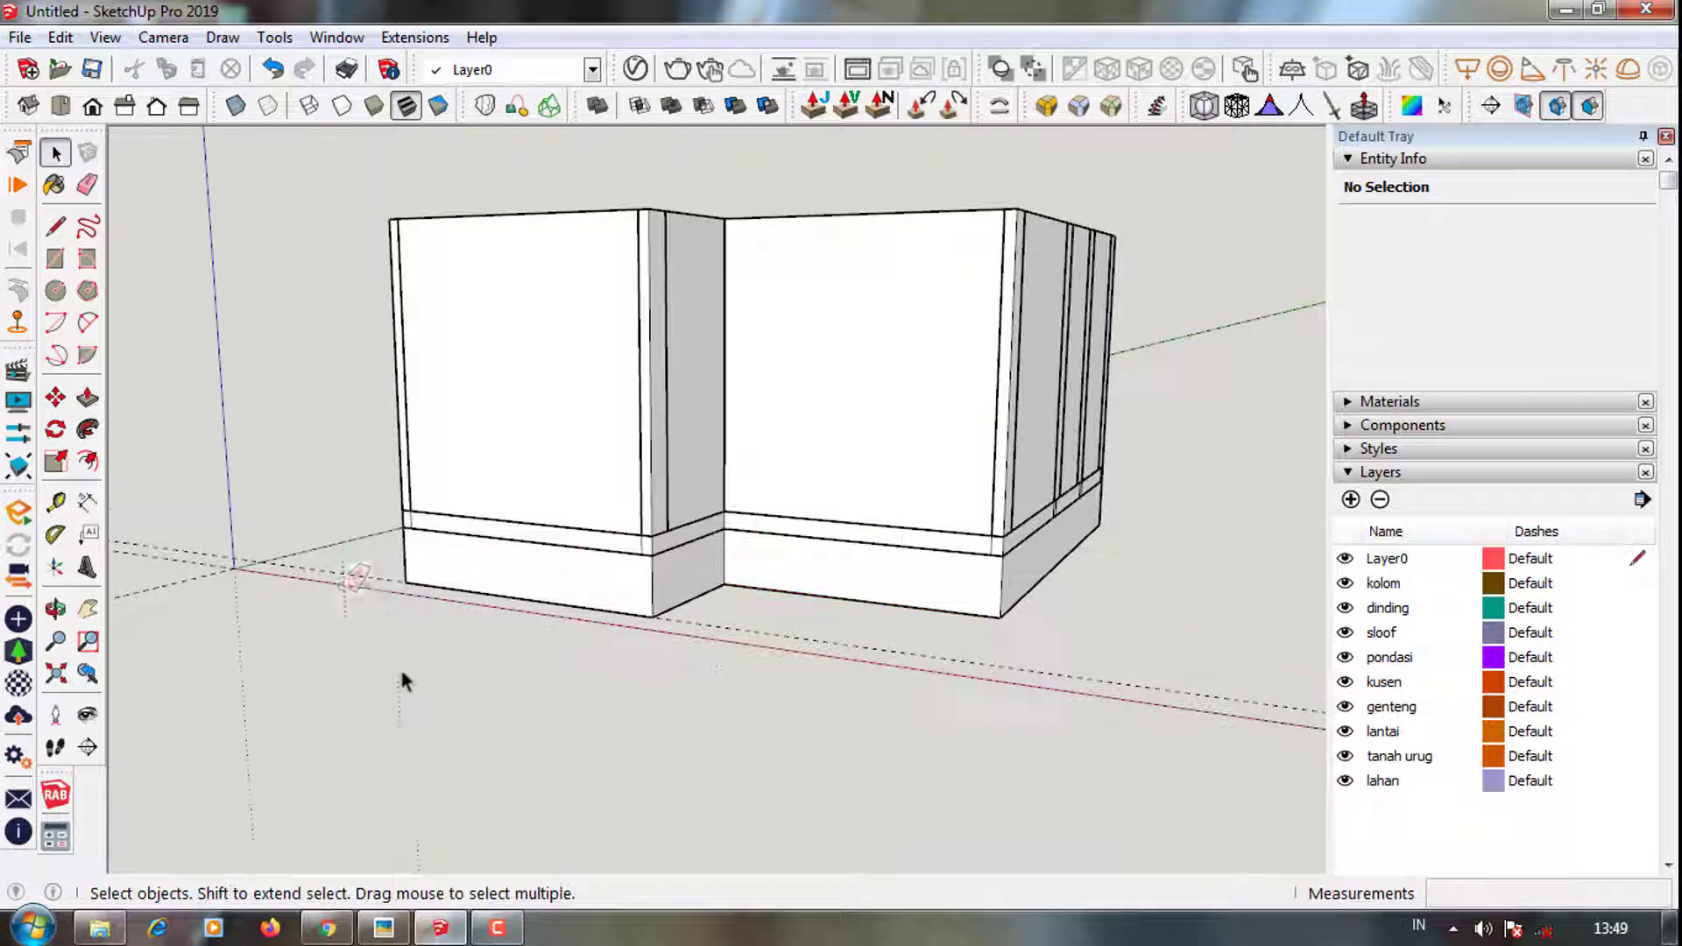
{"action": "left_click", "coordinate": [277, 77]}
{"action": "scroll", "coordinate": [372, 565], "scroll_direction": "up", "scroll_amount": 1}
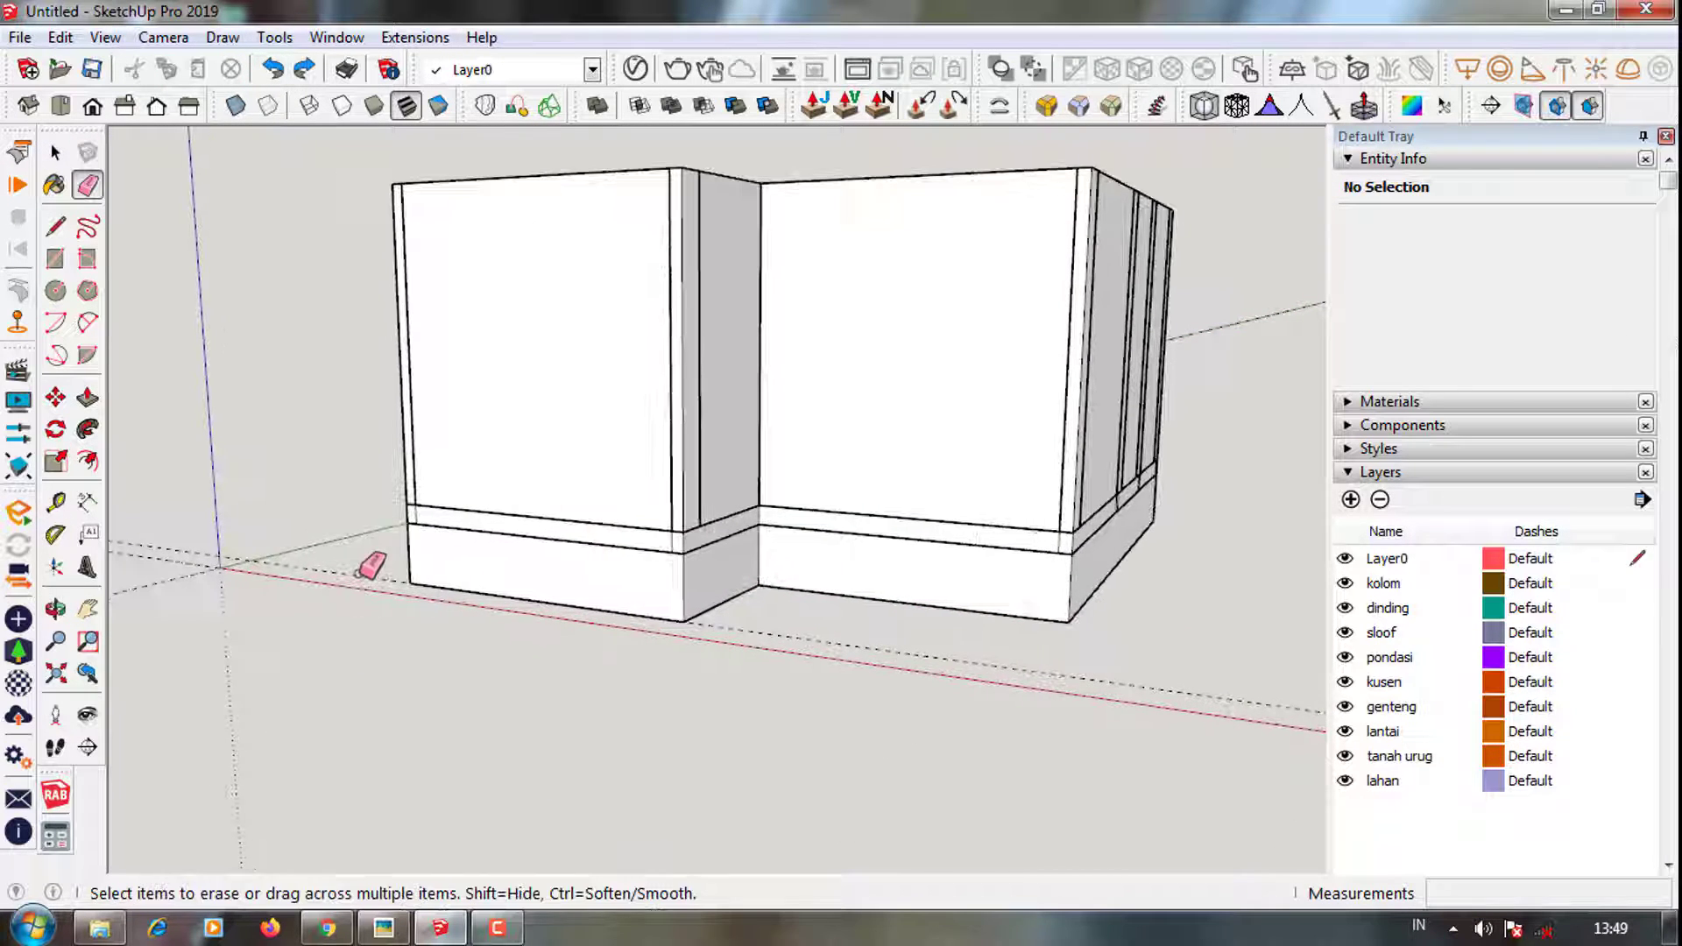
Hide the kolom layer and orbit down to a low view of the plinth
{"action": "mouse_move", "coordinate": [736, 529]}
{"action": "middle_mouse_down"}
{"action": "mouse_move", "coordinate": [444, 645]}
{"action": "mouse_move", "coordinate": [1008, 469]}
{"action": "middle_mouse_up"}
{"action": "scroll", "coordinate": [1007, 468], "scroll_direction": "down", "scroll_amount": 5}
{"action": "left_click", "coordinate": [1345, 583]}
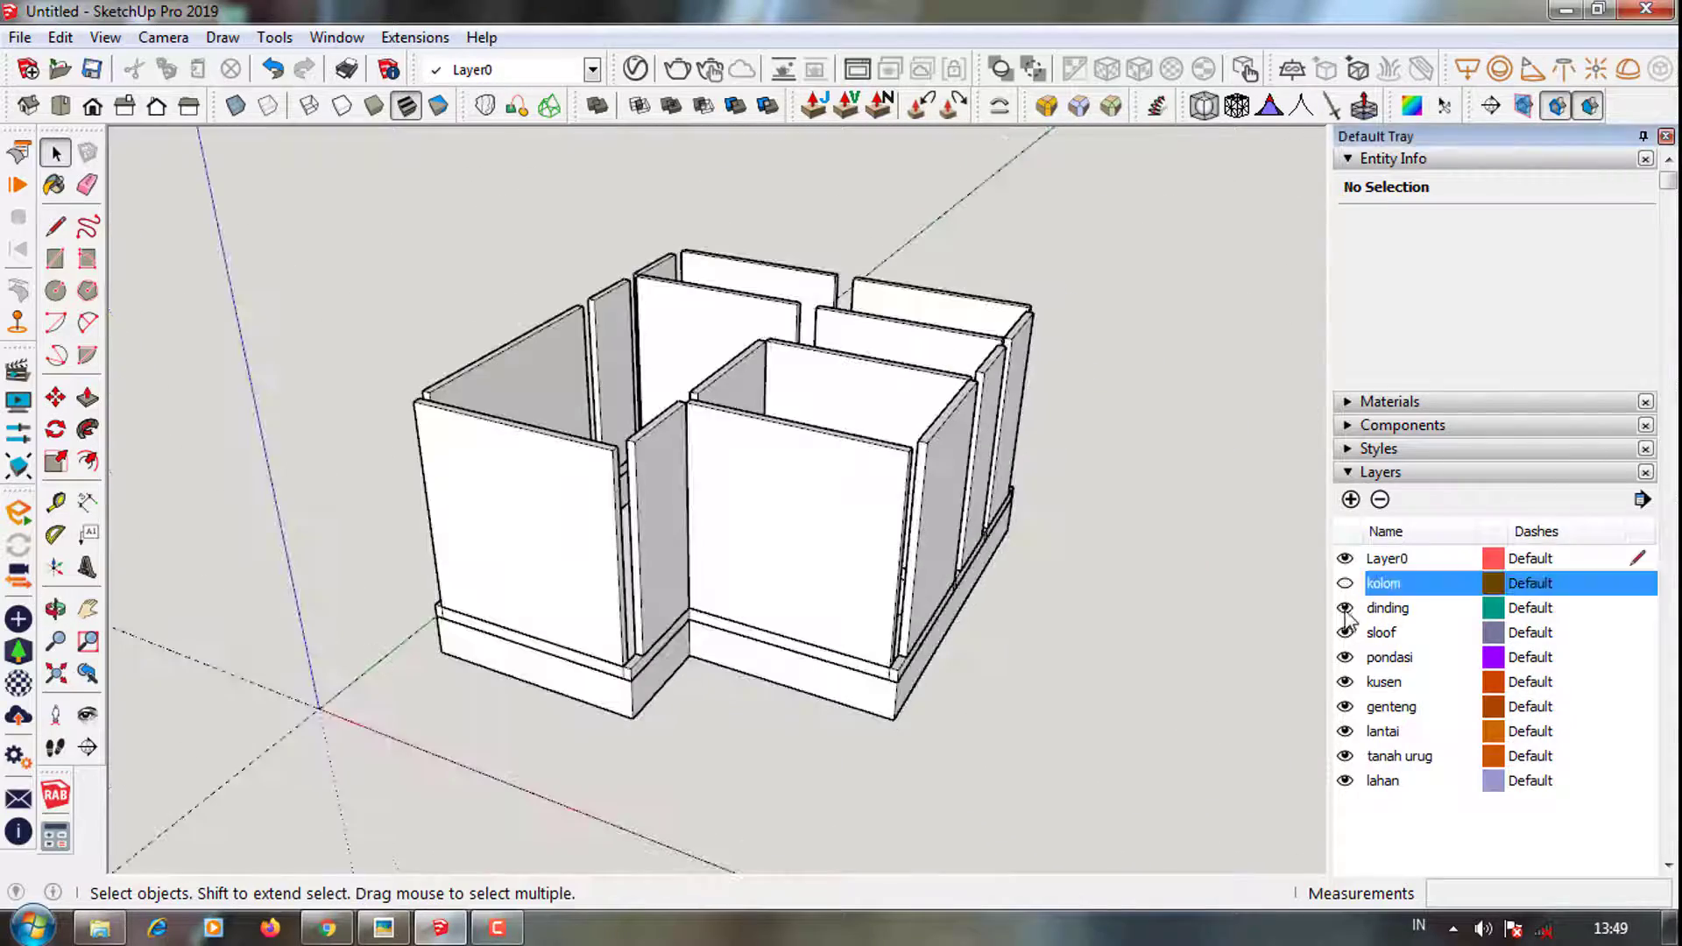
{"action": "middle_click_drag", "start_coordinate": [833, 526], "coordinate": [753, 560]}
{"action": "scroll", "coordinate": [534, 582], "scroll_direction": "up", "scroll_amount": 3}
{"action": "scroll", "coordinate": [582, 570], "scroll_direction": "up", "scroll_amount": 3}
{"action": "scroll", "coordinate": [581, 570], "scroll_direction": "up", "scroll_amount": 2}
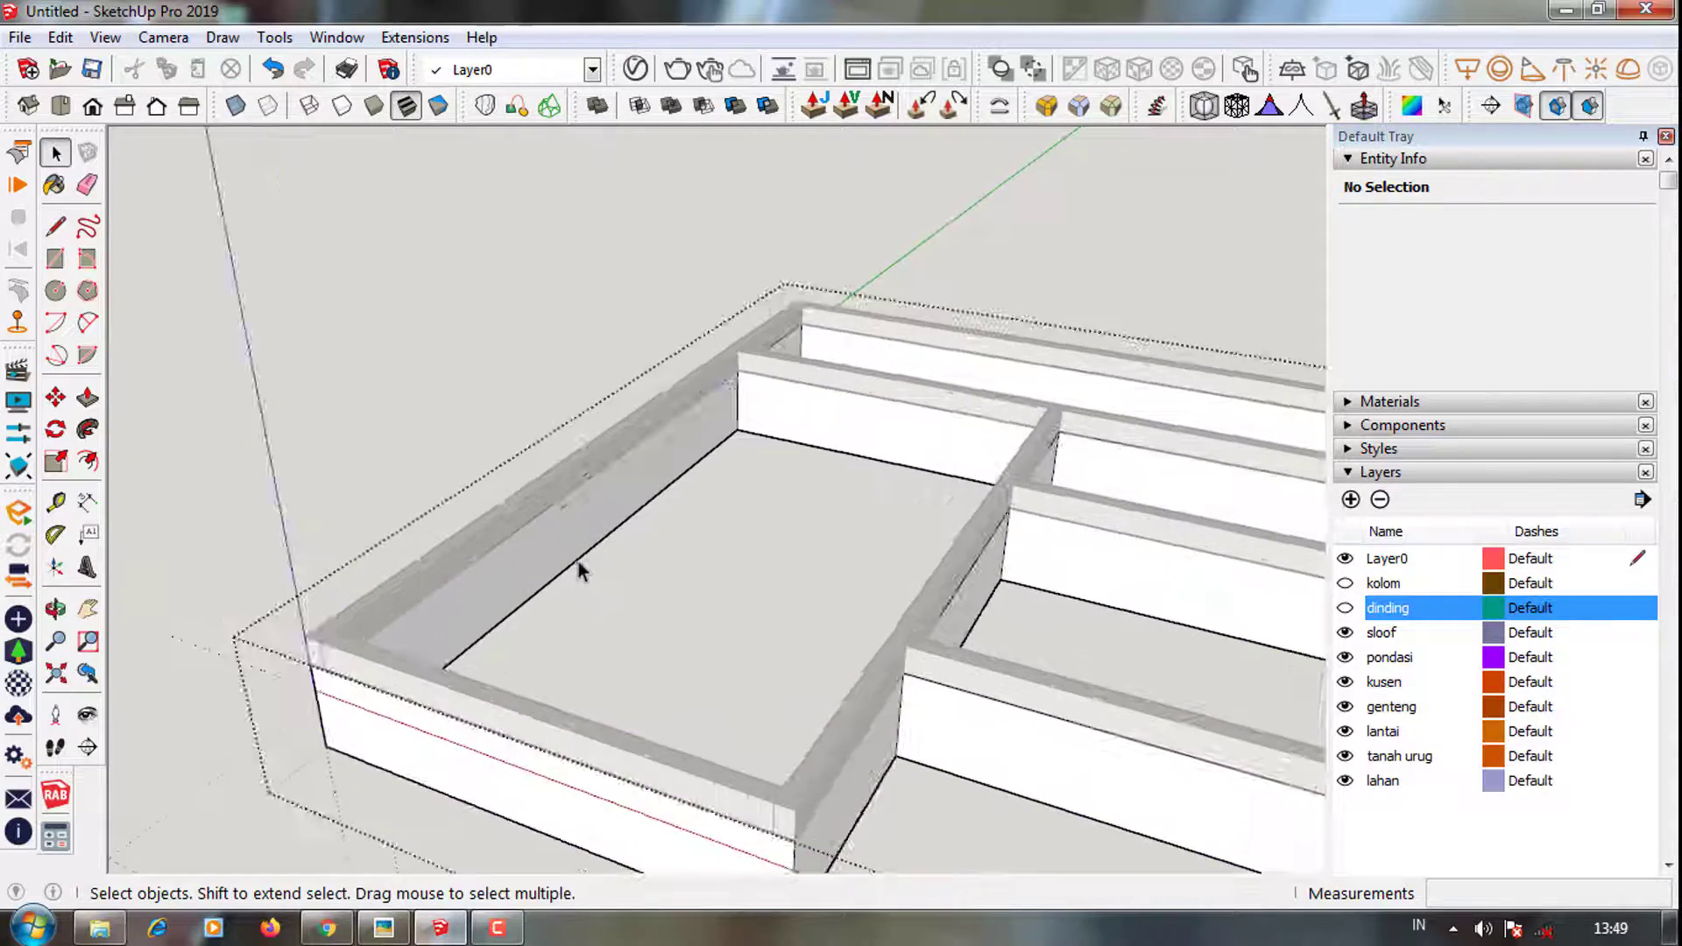
{"action": "scroll", "coordinate": [576, 526], "scroll_direction": "up", "scroll_amount": 2}
Try a Push/Pull on the plinth's inner wall face, then cancel the unfinished push
{"action": "key", "text": "p"}
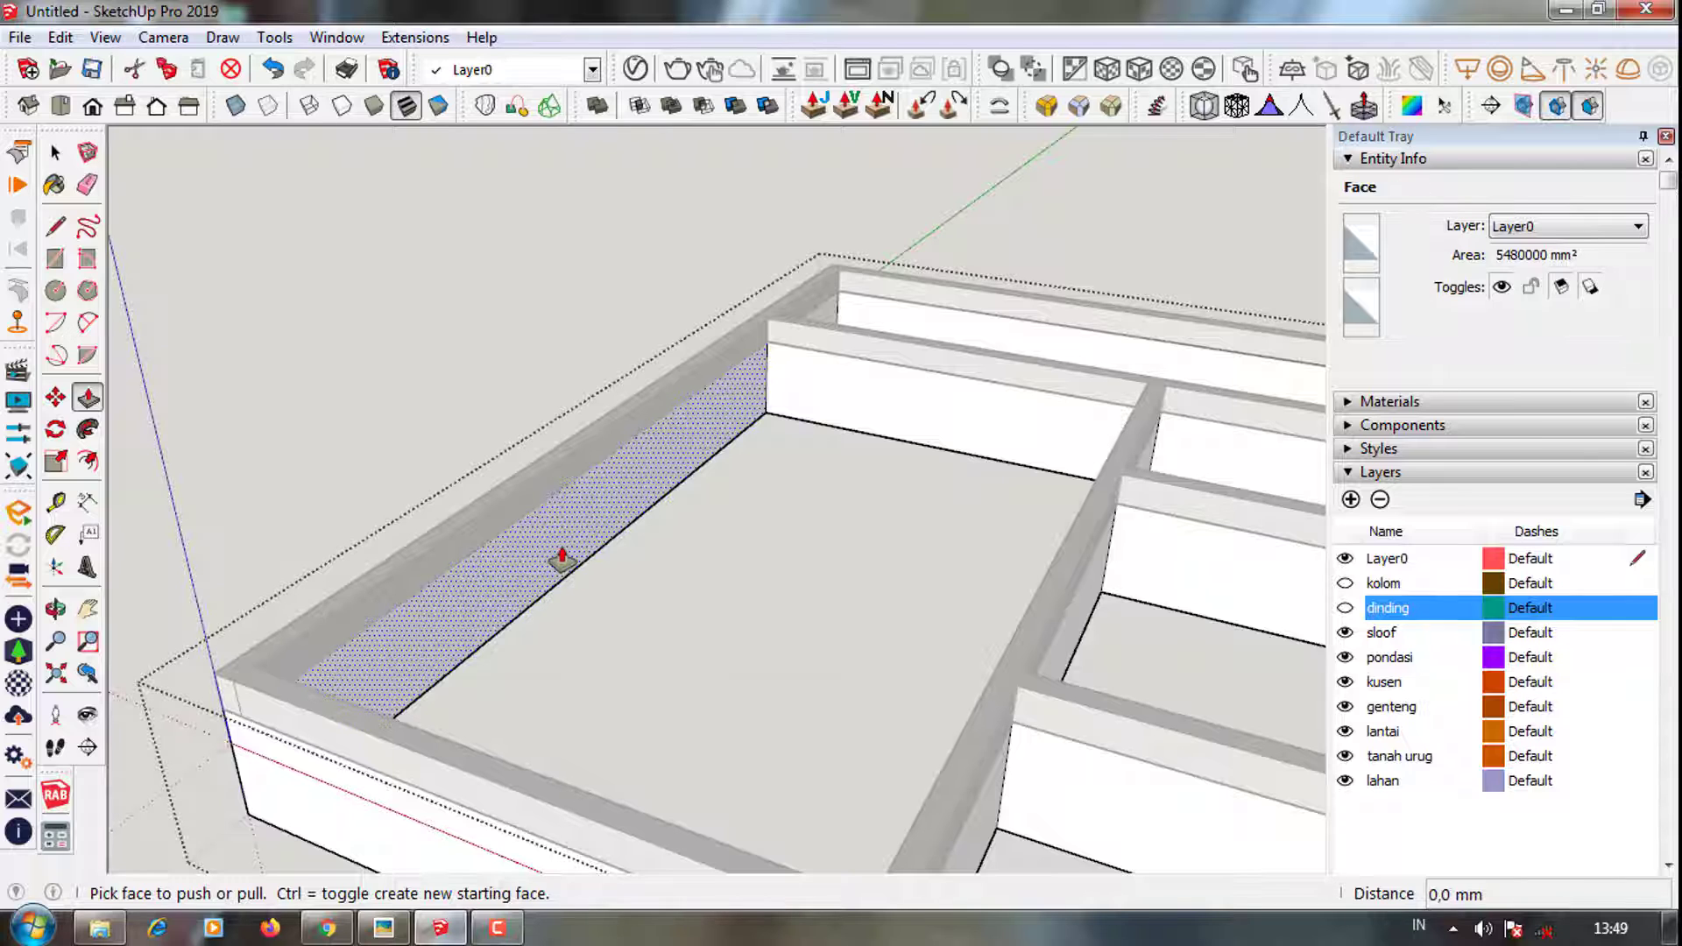
{"action": "left_click_drag", "start_coordinate": [561, 560], "coordinate": [603, 560]}
{"action": "type", "text": "0"}
{"action": "key", "text": "Return"}
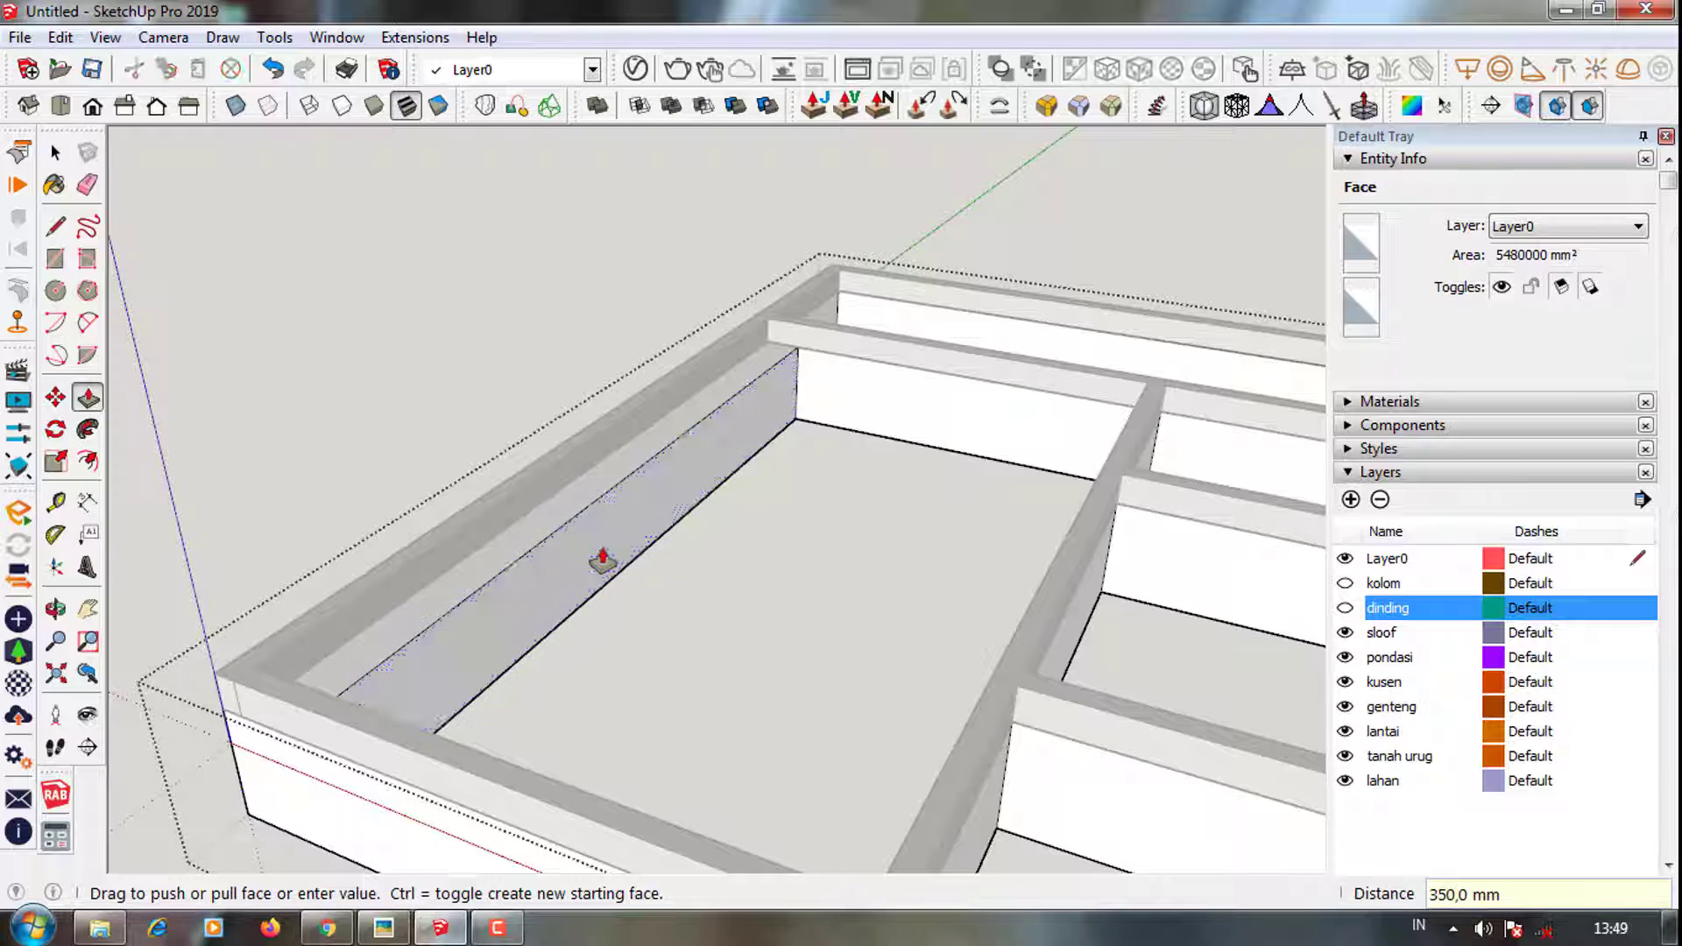
{"action": "key", "text": "Escape"}
{"action": "middle_click_drag", "start_coordinate": [607, 562], "coordinate": [628, 613]}
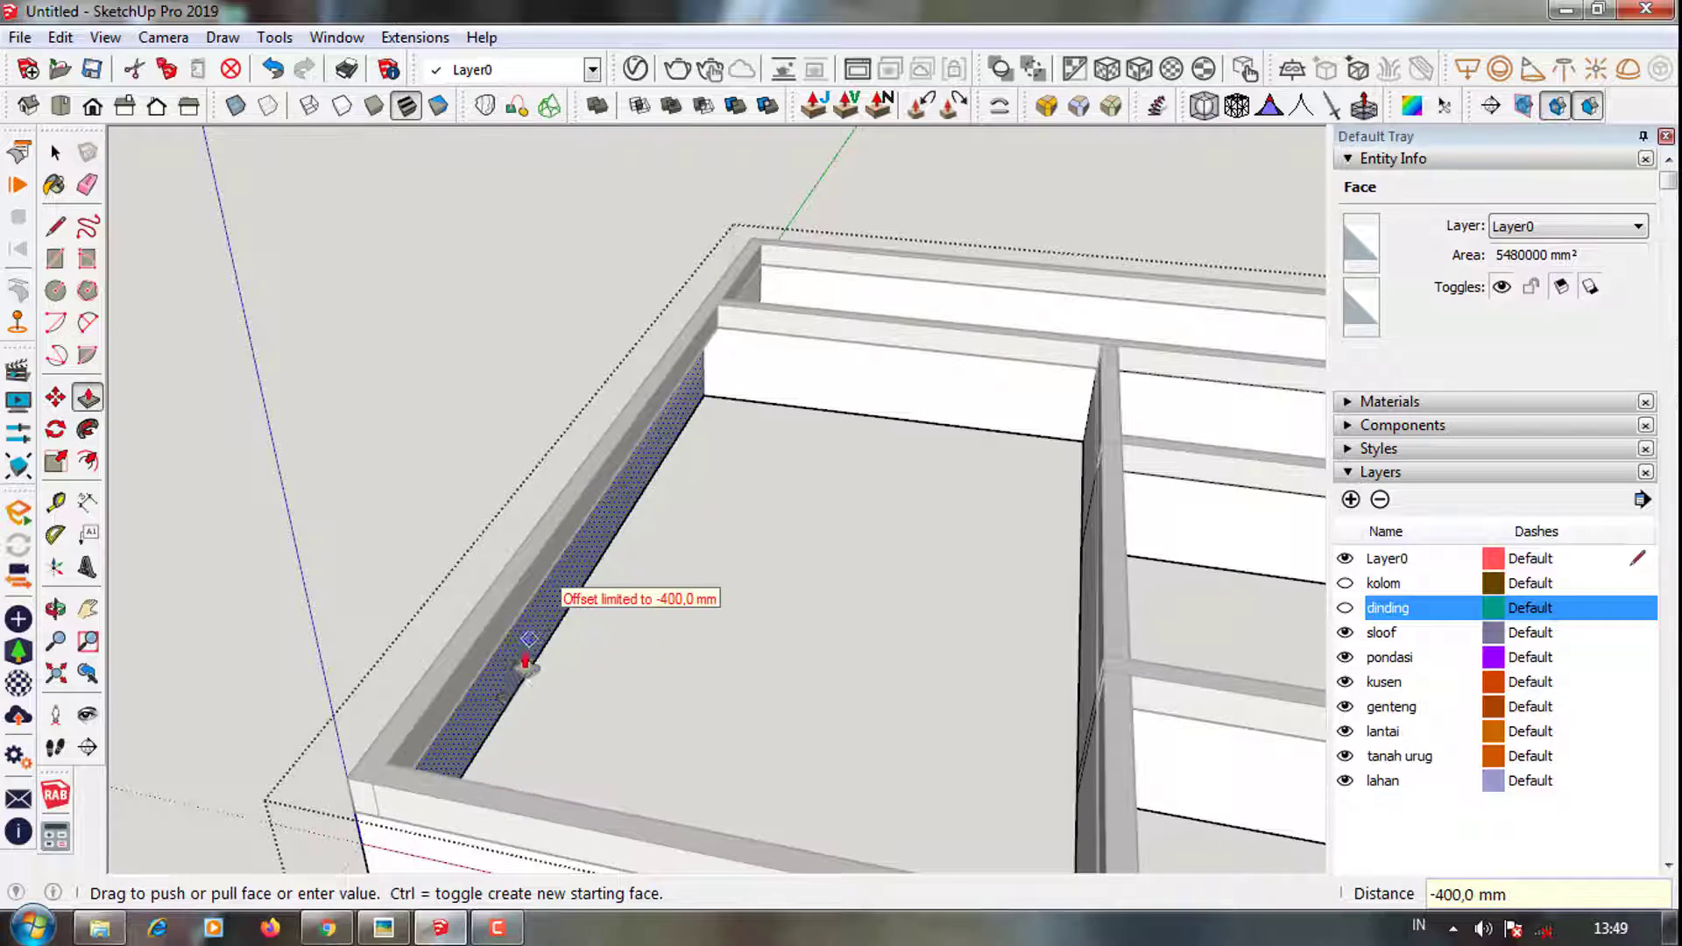
{"action": "key", "text": "Escape"}
Push the left wall's inner face 250 mm and repeat the push on the end face
{"action": "mouse_move", "coordinate": [589, 556]}
{"action": "middle_mouse_down"}
{"action": "mouse_move", "coordinate": [770, 514]}
{"action": "mouse_move", "coordinate": [309, 452]}
{"action": "middle_mouse_up"}
{"action": "scroll", "coordinate": [309, 452], "scroll_direction": "up", "scroll_amount": 2}
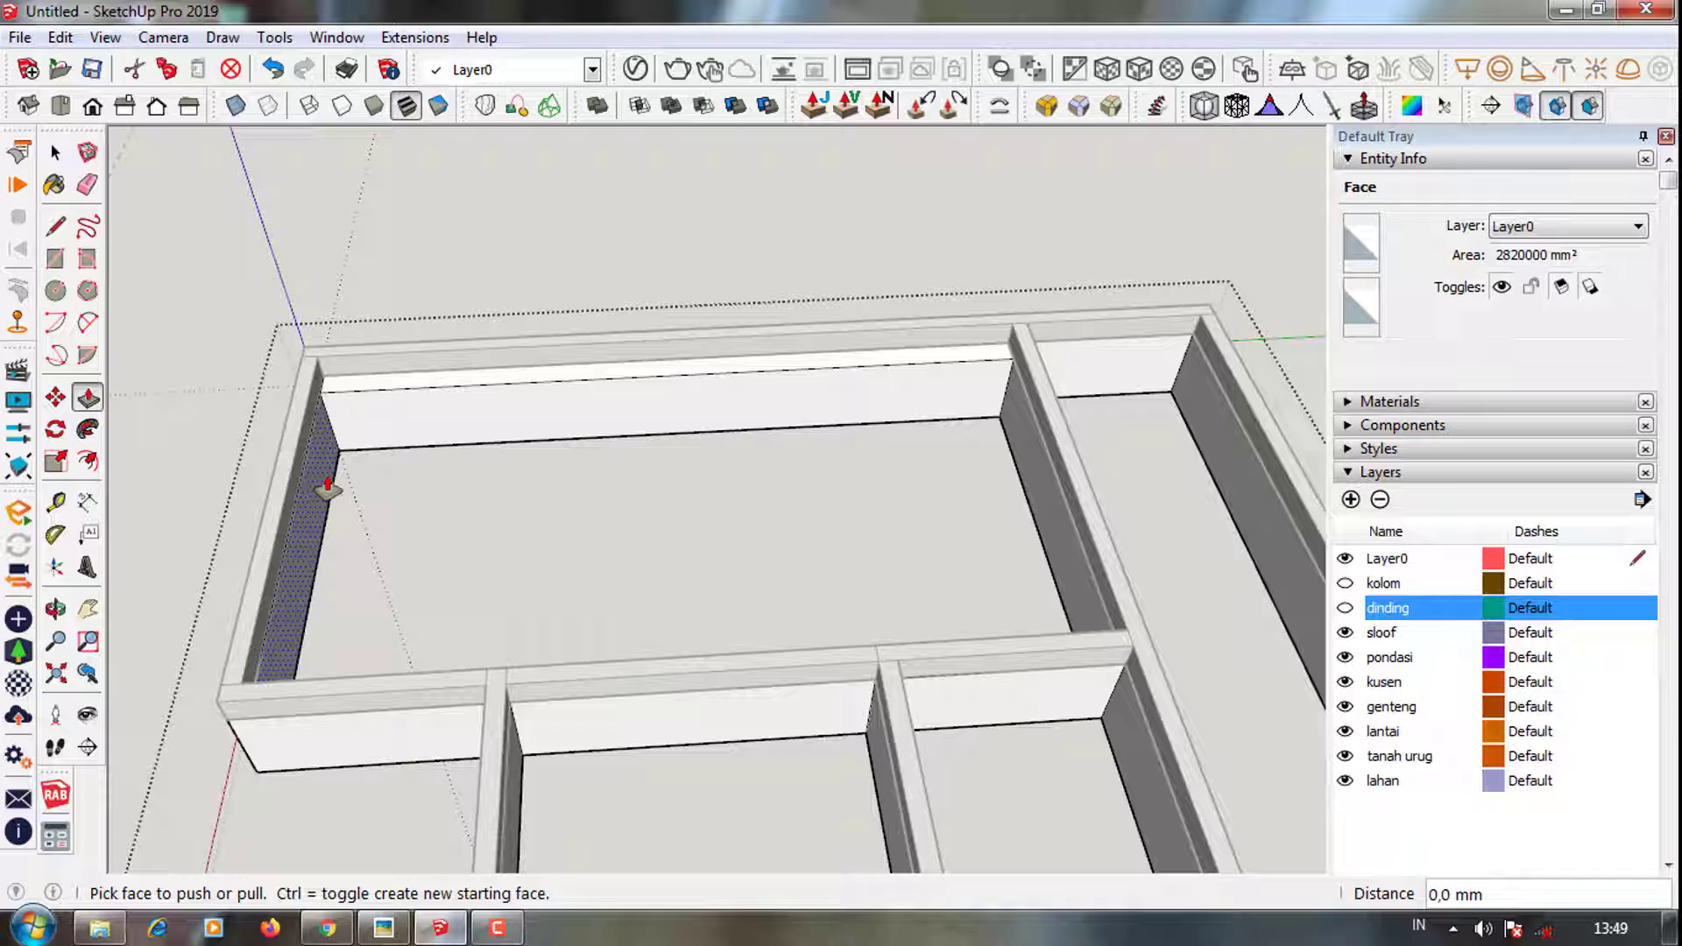
{"action": "left_click", "coordinate": [328, 487]}
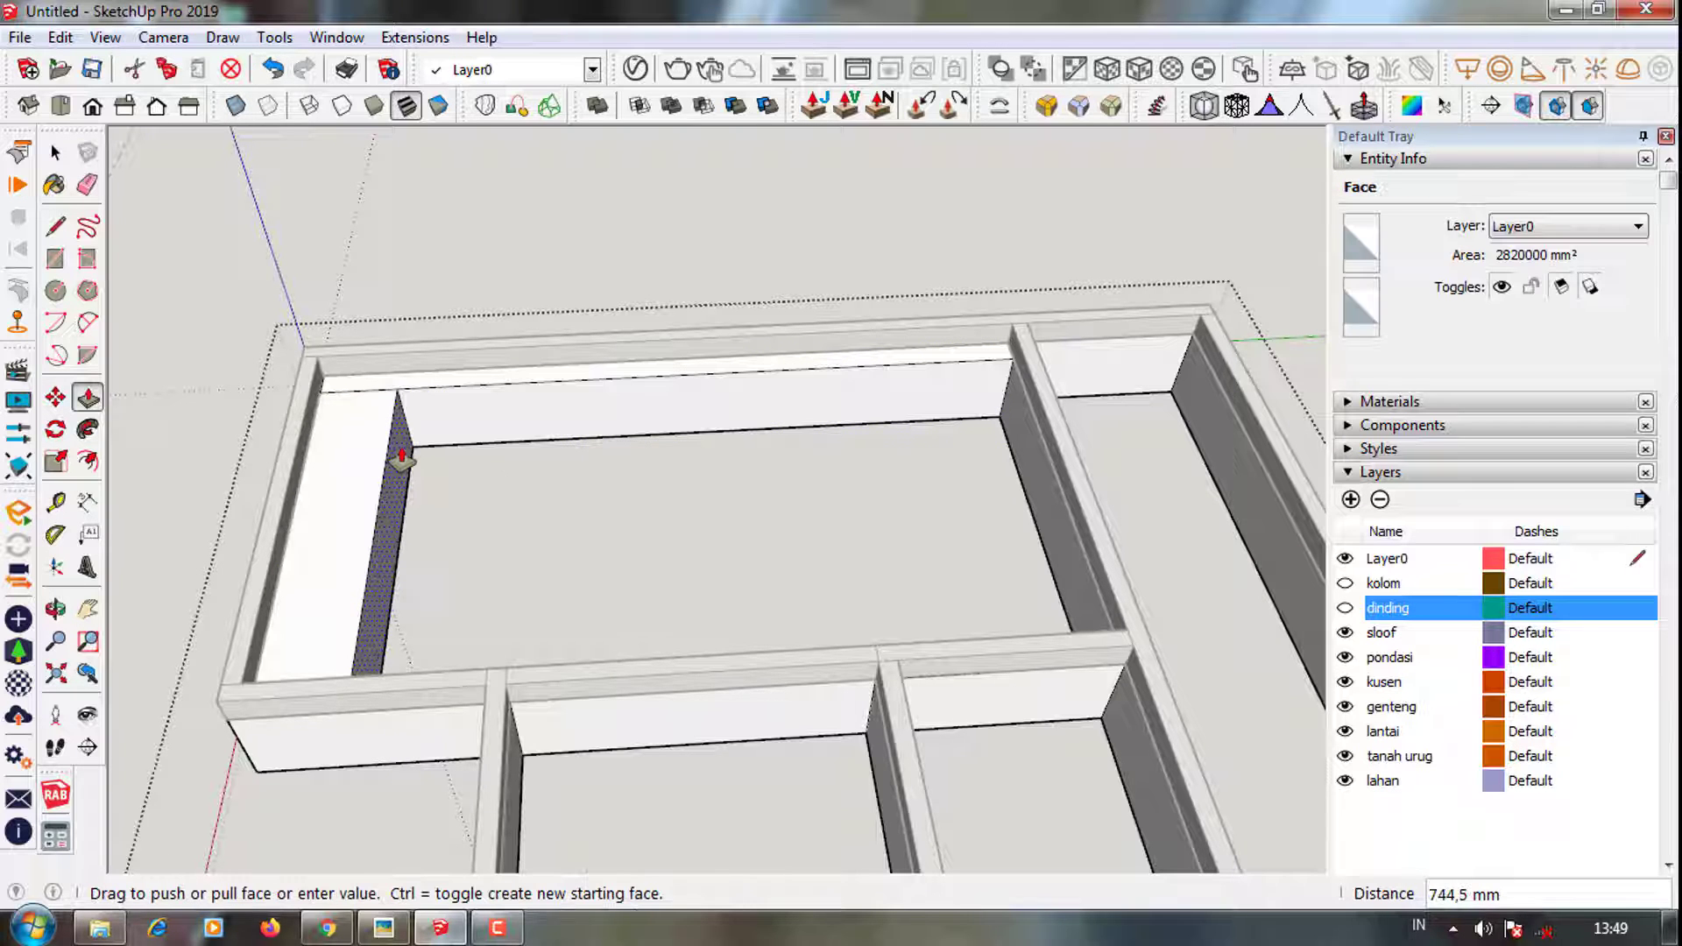
{"action": "type", "text": "50"}
{"action": "key", "text": "Return"}
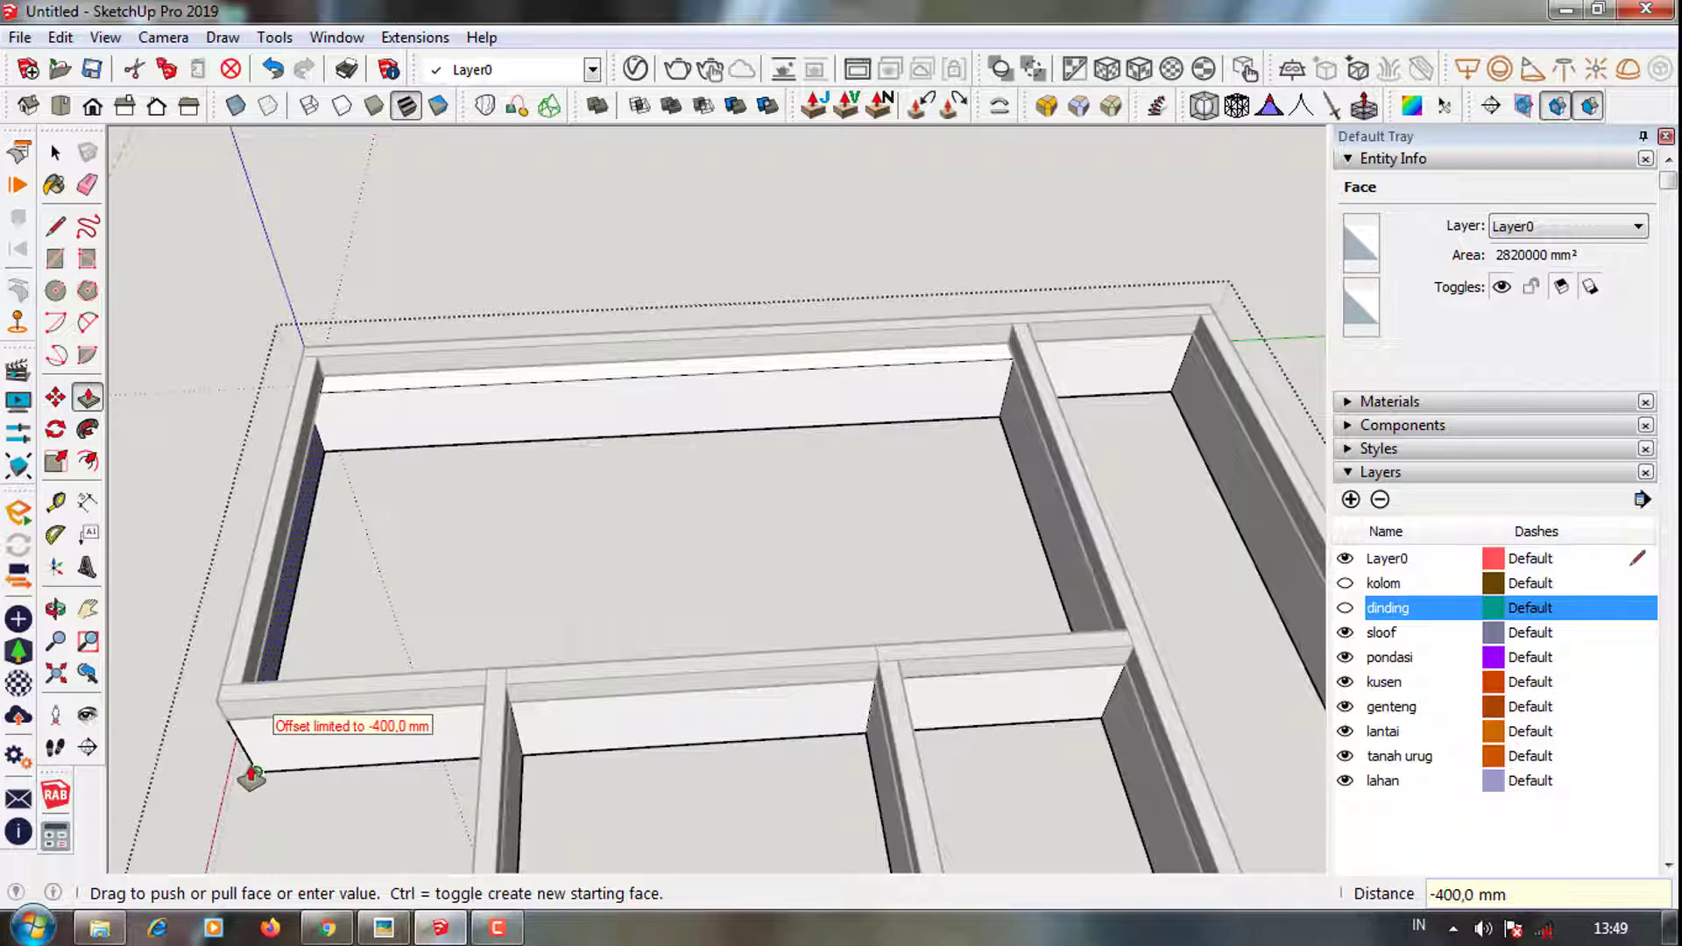
{"action": "middle_click_drag", "start_coordinate": [241, 771], "coordinate": [740, 666]}
{"action": "scroll", "coordinate": [650, 413], "scroll_direction": "down", "scroll_amount": 5}
{"action": "scroll", "coordinate": [594, 366], "scroll_direction": "up", "scroll_amount": 5}
{"action": "double_click", "coordinate": [594, 366]}
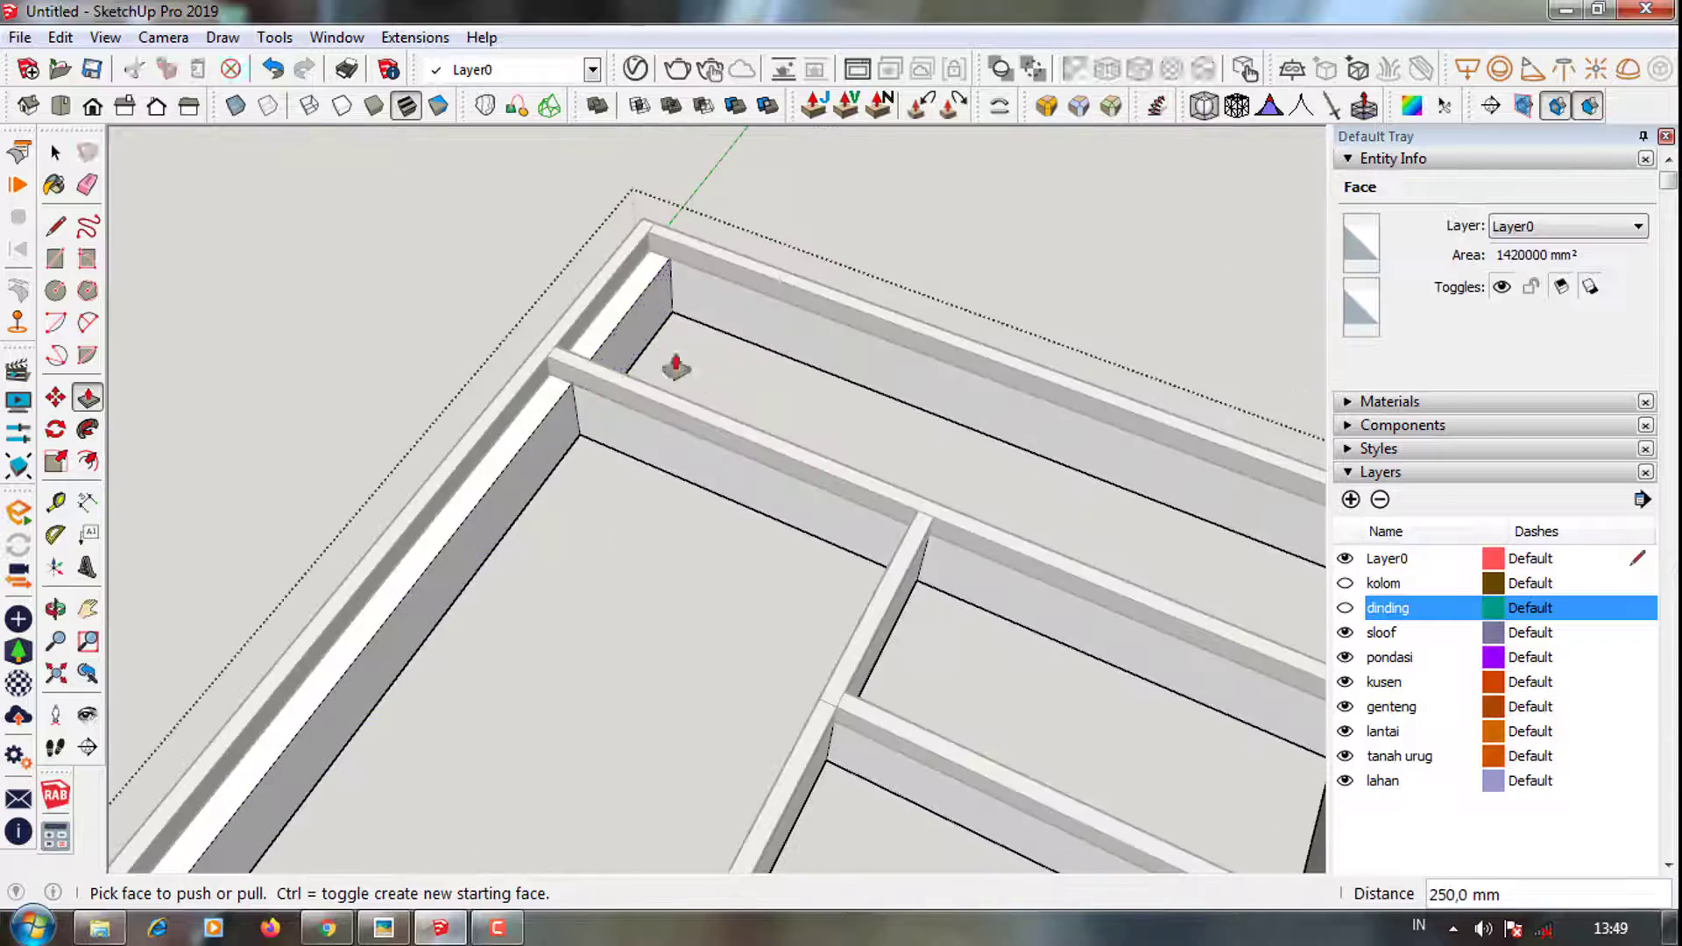
Push the hatched end face at the plinth's far corner, then review the whole plinth
{"action": "middle_click_drag", "start_coordinate": [733, 330], "coordinate": [970, 612]}
{"action": "scroll", "coordinate": [1020, 337], "scroll_direction": "up", "scroll_amount": 5}
{"action": "left_click", "coordinate": [1021, 337]}
{"action": "key", "text": "Escape"}
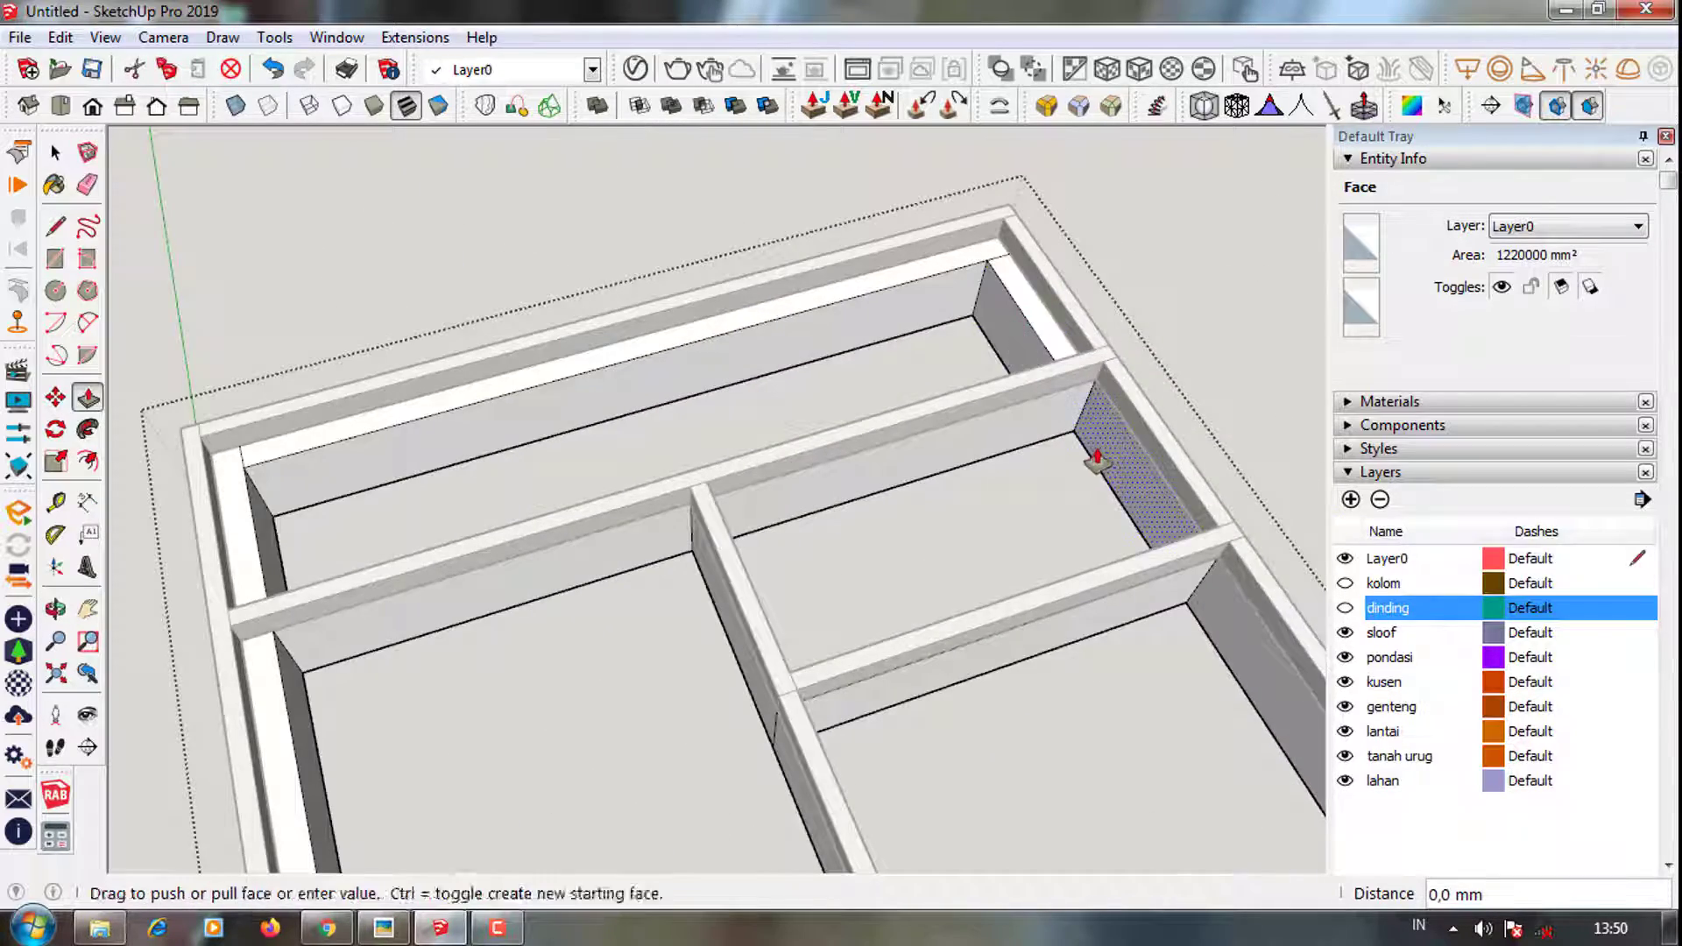
{"action": "scroll", "coordinate": [1069, 499], "scroll_direction": "down", "scroll_amount": 3}
{"action": "middle_click_drag", "start_coordinate": [625, 543], "coordinate": [954, 365]}
{"action": "scroll", "coordinate": [905, 559], "scroll_direction": "down", "scroll_amount": 3}
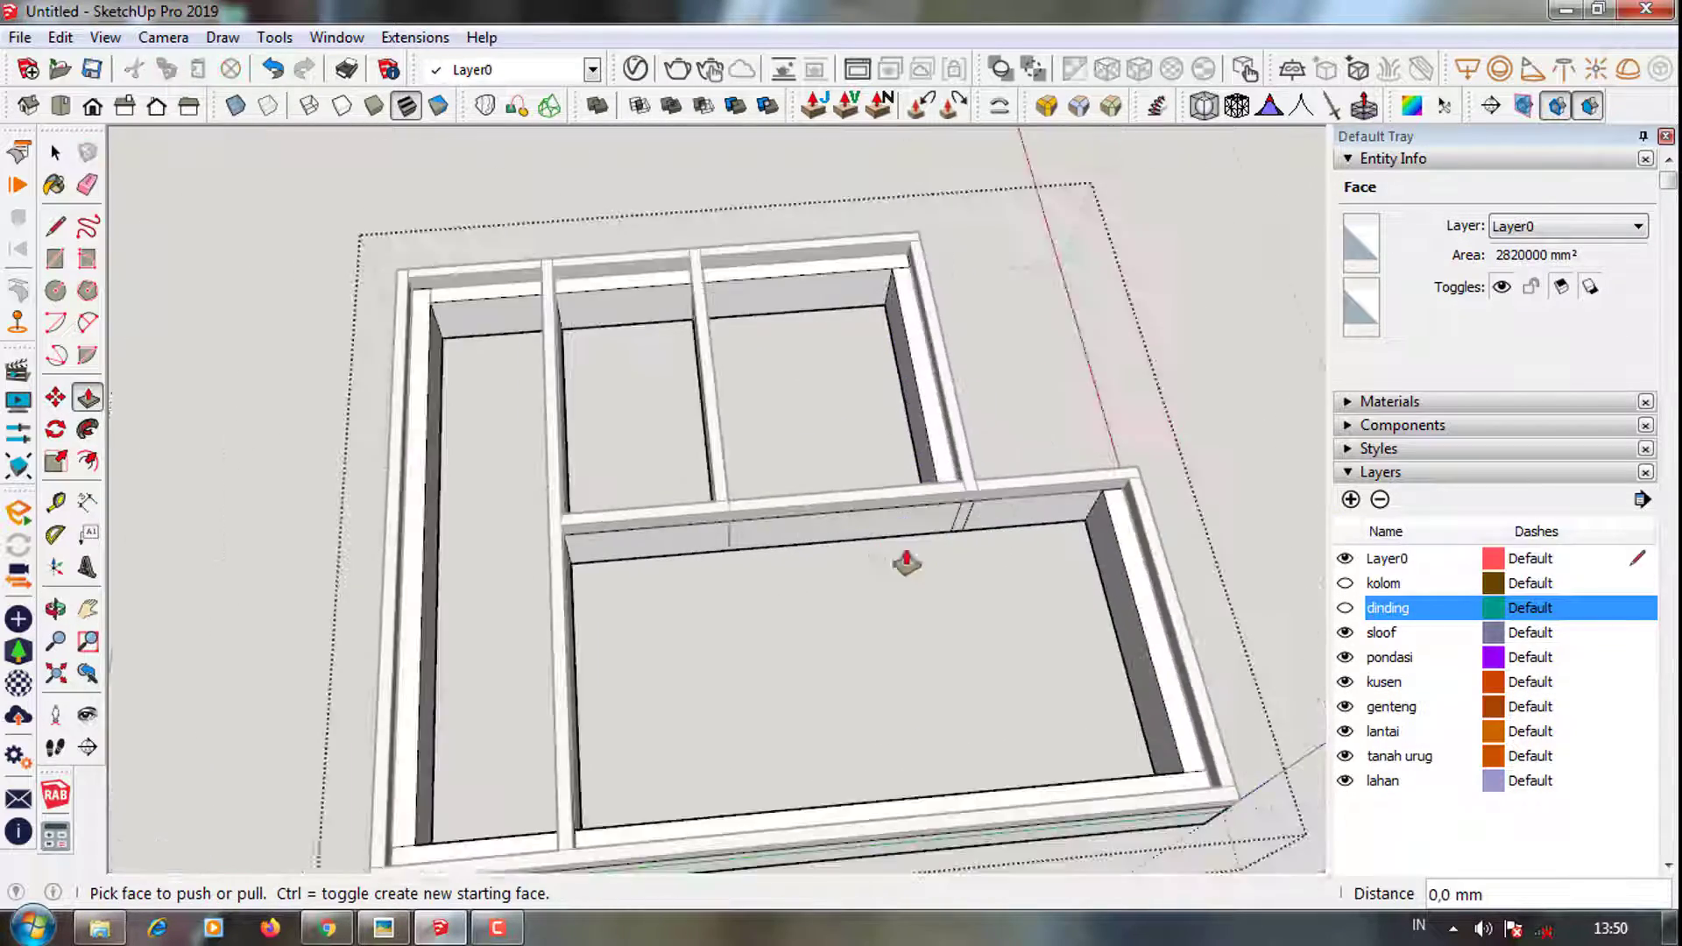
{"action": "mouse_move", "coordinate": [905, 560]}
{"action": "middle_mouse_down"}
{"action": "mouse_move", "coordinate": [566, 446]}
{"action": "mouse_move", "coordinate": [725, 495]}
{"action": "mouse_move", "coordinate": [424, 563]}
{"action": "middle_mouse_up"}
{"action": "scroll", "coordinate": [725, 495], "scroll_direction": "up", "scroll_amount": 3}
{"action": "scroll", "coordinate": [615, 585], "scroll_direction": "up", "scroll_amount": 3}
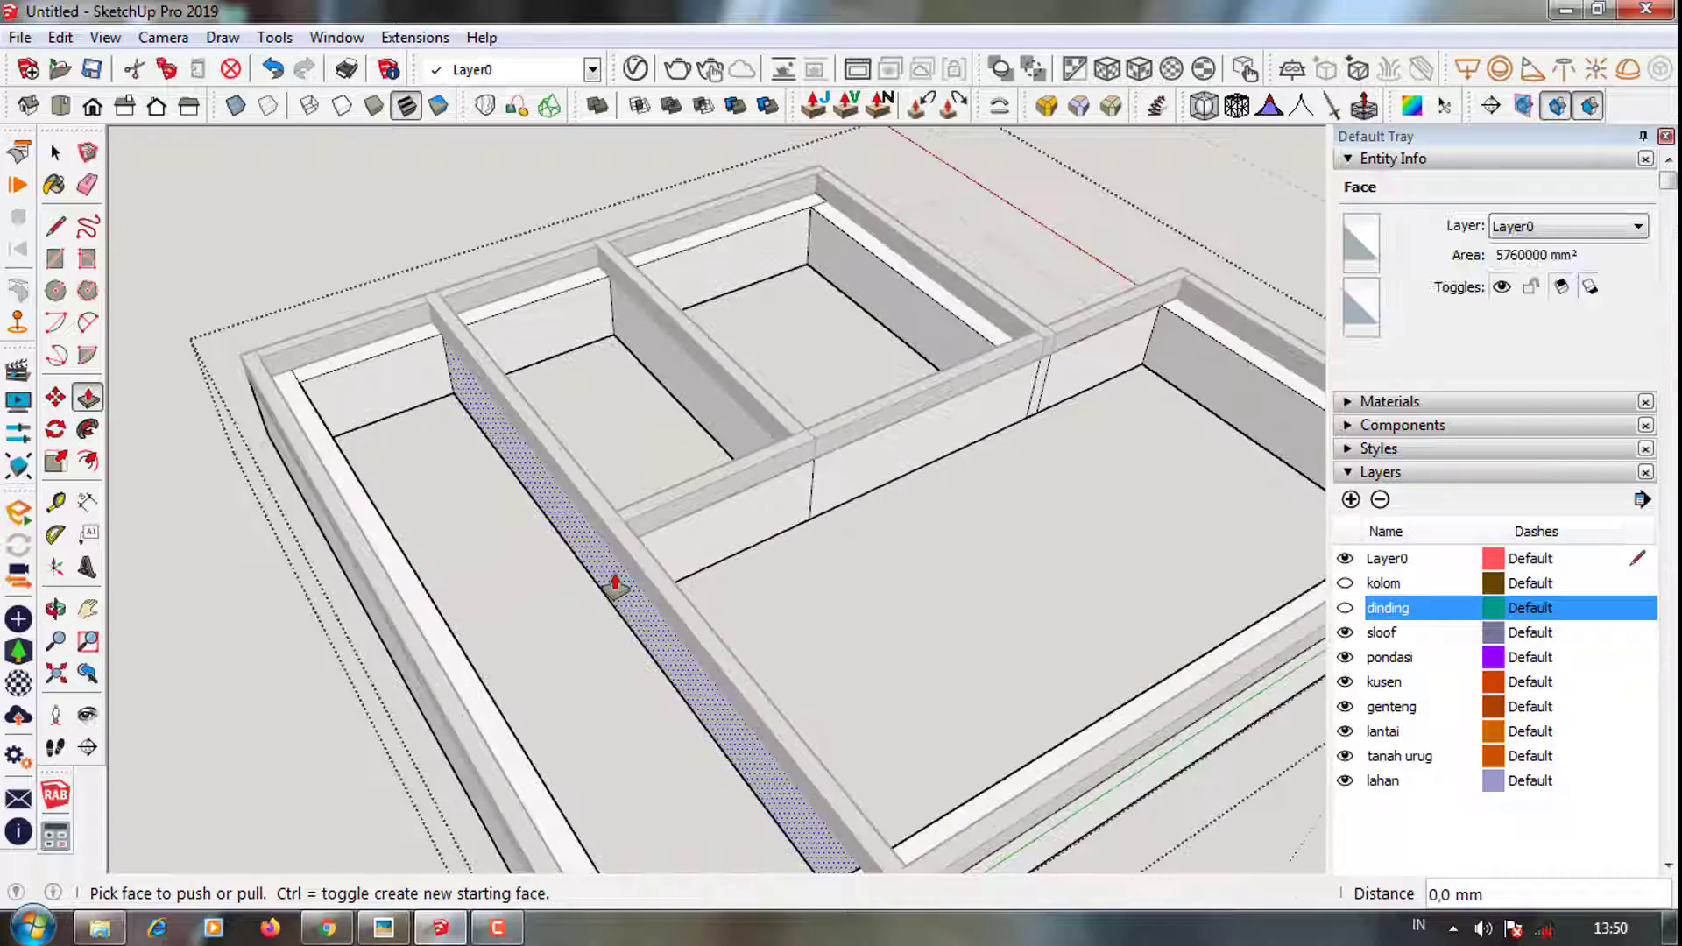
Push another inner wall face inward by a typed distance and start on the next face
{"action": "left_click_drag", "start_coordinate": [615, 585], "coordinate": [580, 591]}
{"action": "type", "text": "0"}
{"action": "key", "text": "Return"}
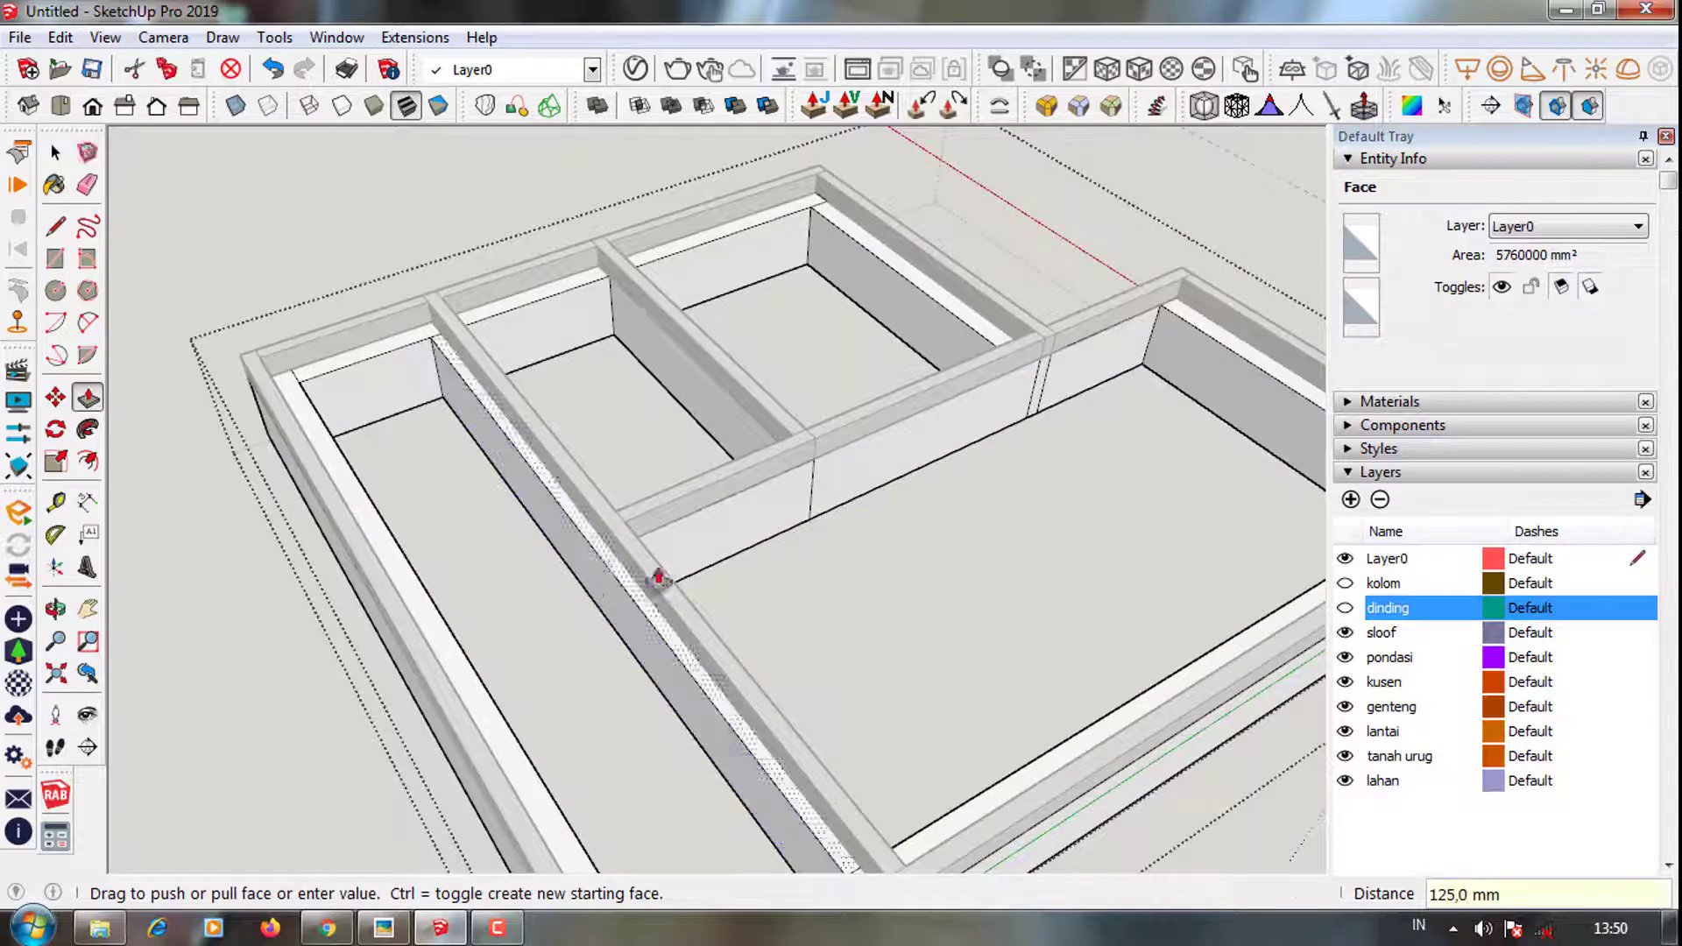
{"action": "scroll", "coordinate": [394, 589], "scroll_direction": "up", "scroll_amount": 3}
{"action": "left_click", "coordinate": [418, 596]}
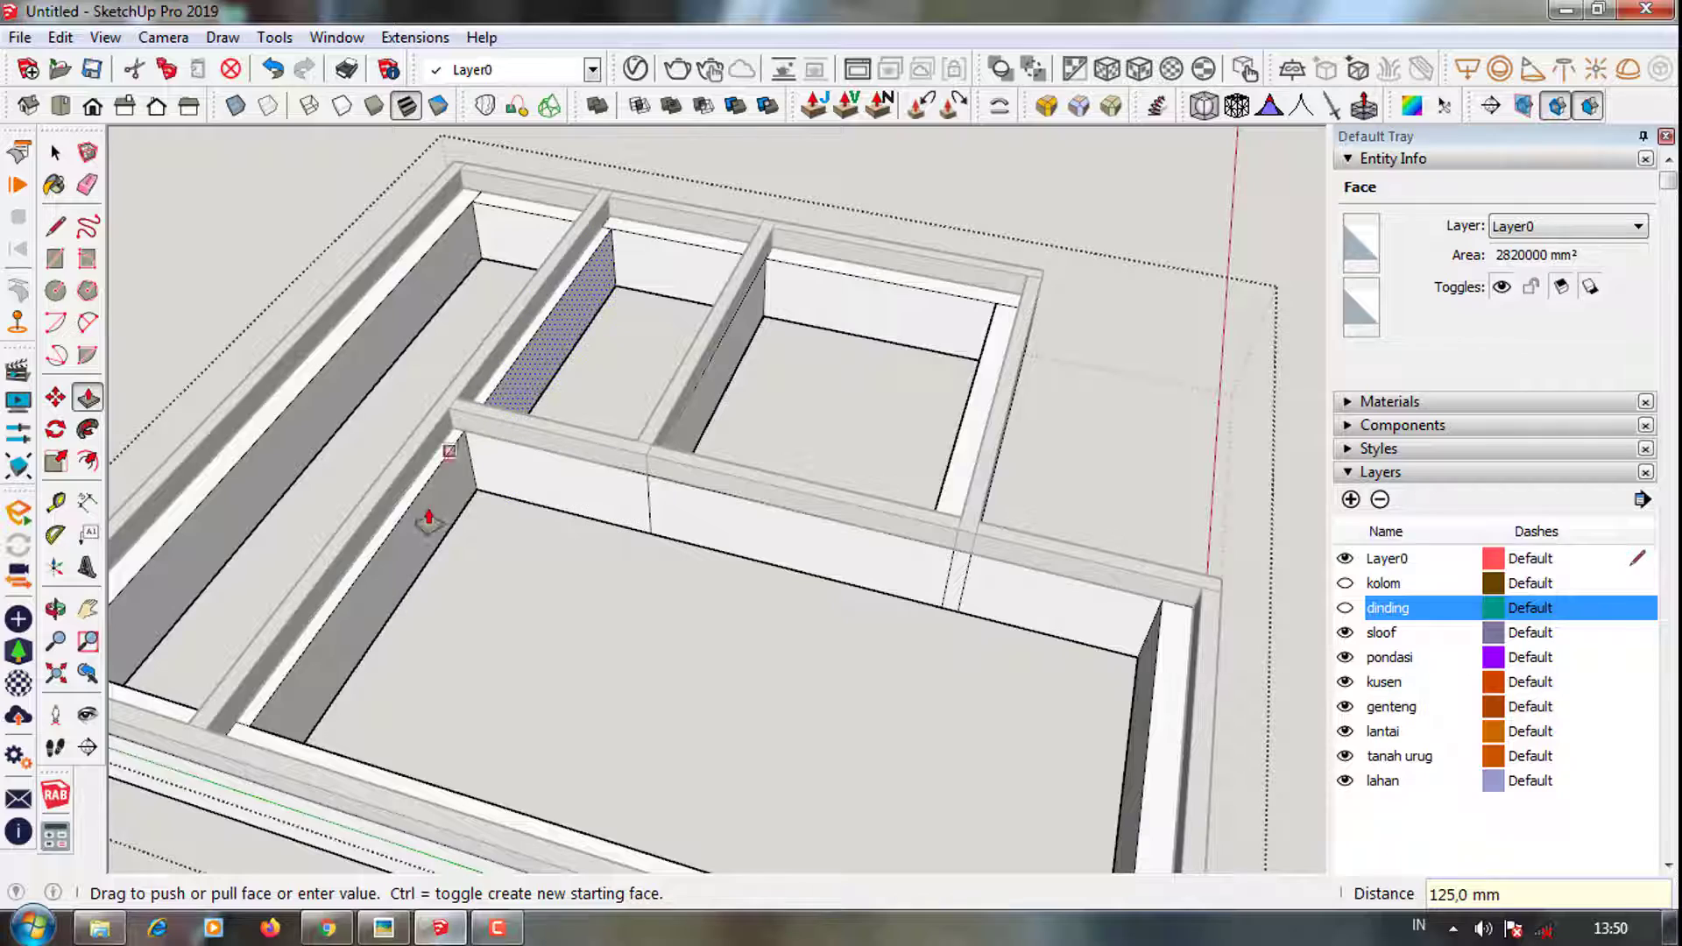
{"action": "middle_click_drag", "start_coordinate": [428, 519], "coordinate": [676, 496]}
{"action": "scroll", "coordinate": [700, 476], "scroll_direction": "up", "scroll_amount": 2}
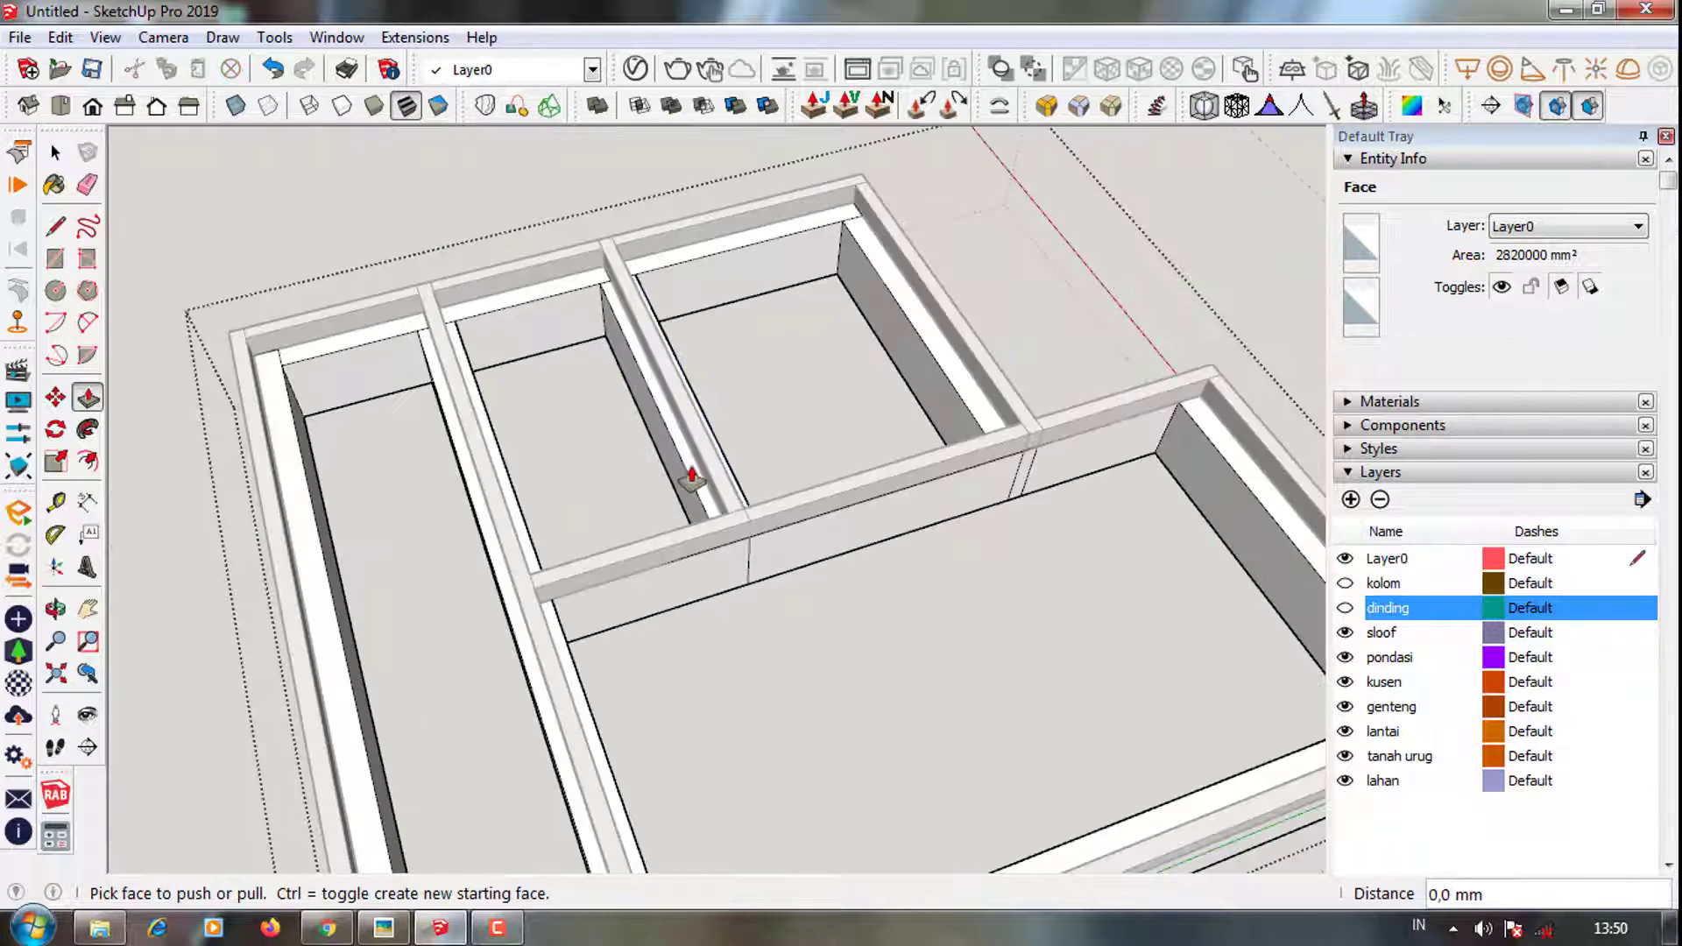
{"action": "middle_click_drag", "start_coordinate": [1099, 459], "coordinate": [1040, 480]}
{"action": "scroll", "coordinate": [953, 578], "scroll_direction": "up", "scroll_amount": 3}
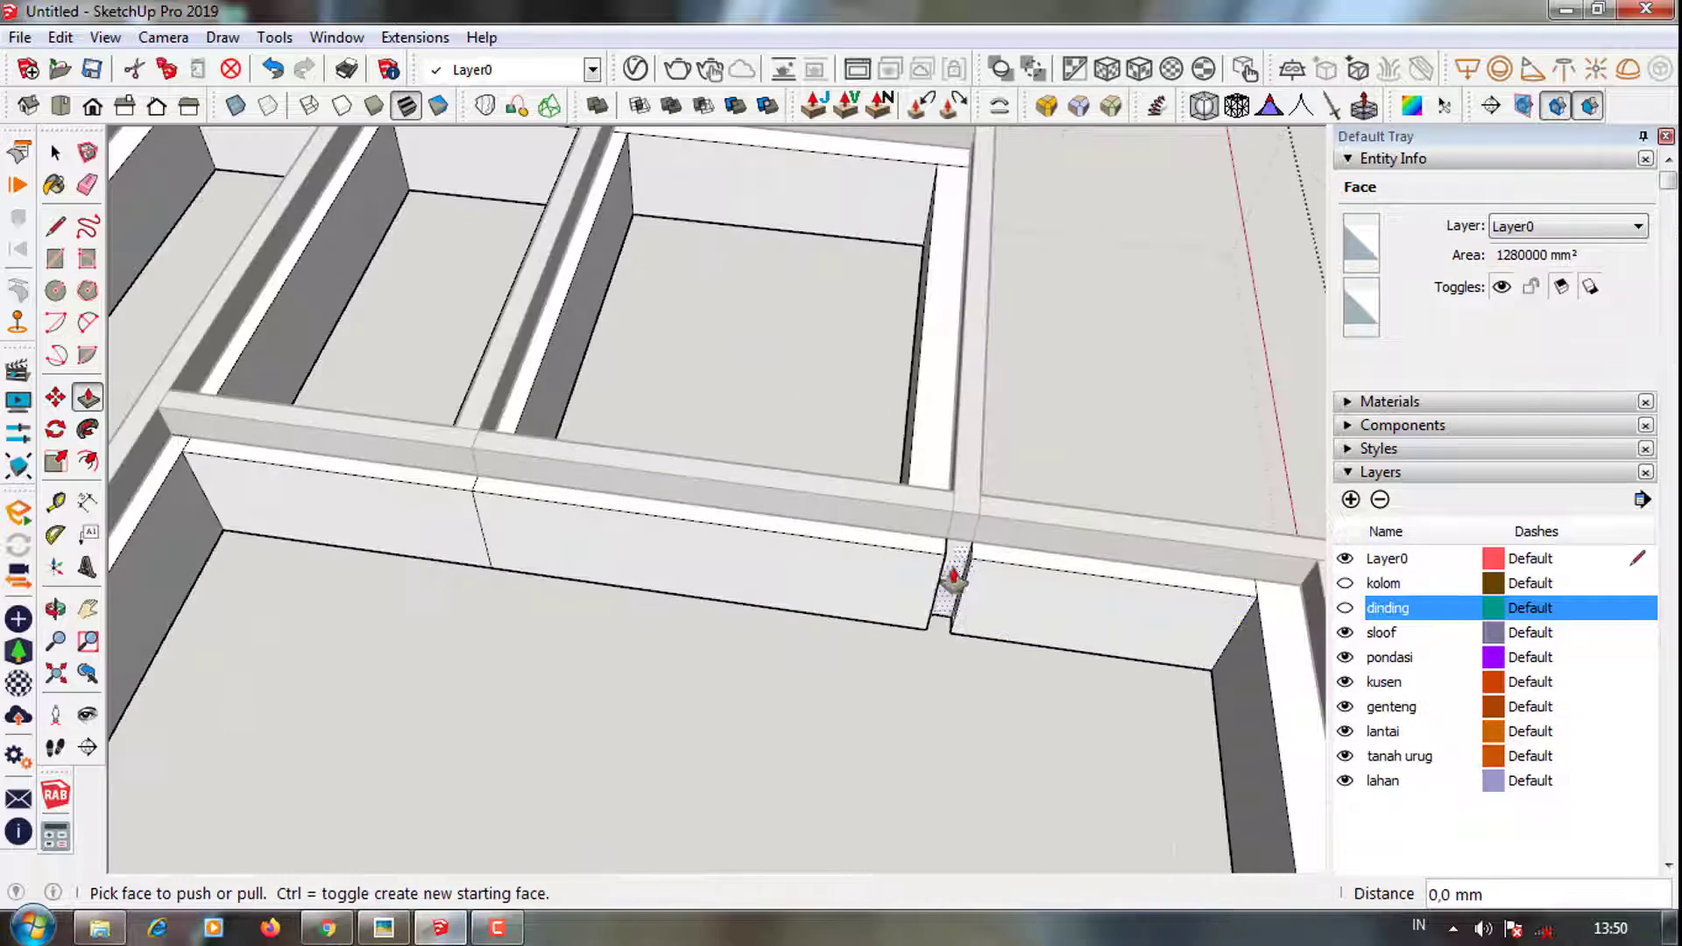
{"action": "scroll", "coordinate": [721, 375], "scroll_direction": "down", "scroll_amount": 3}
Push an inner wall face of the plinth 125 mm
{"action": "mouse_move", "coordinate": [721, 376]}
{"action": "middle_mouse_down"}
{"action": "mouse_move", "coordinate": [695, 356]}
{"action": "mouse_move", "coordinate": [815, 292]}
{"action": "middle_mouse_up"}
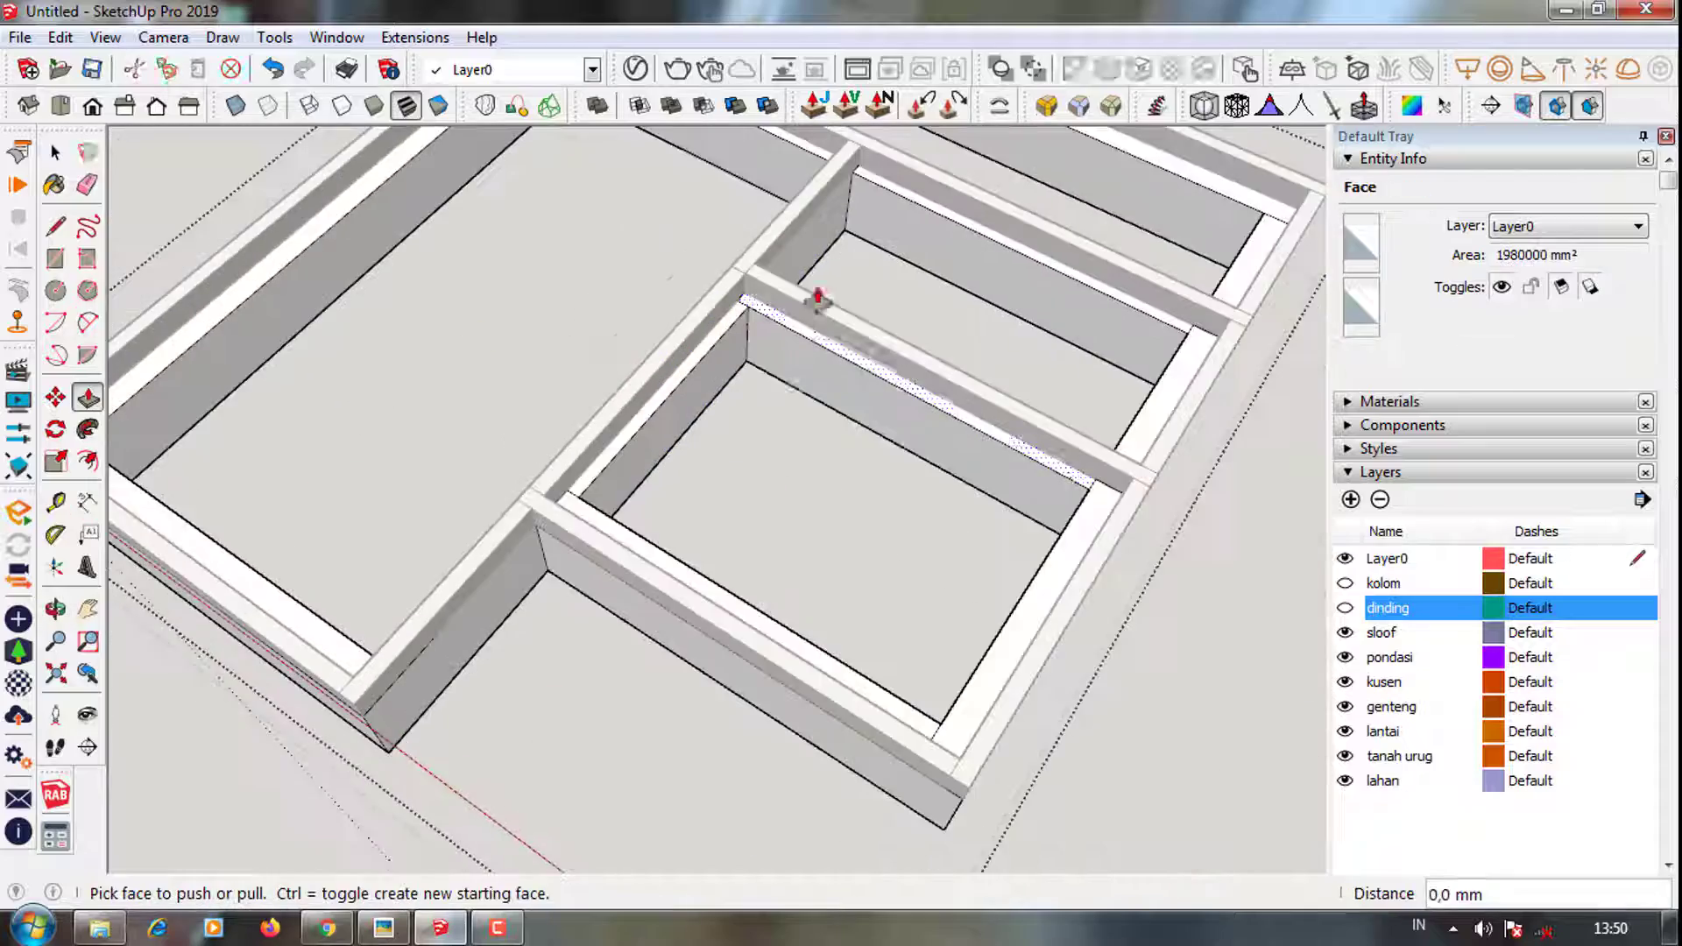
{"action": "scroll", "coordinate": [644, 652], "scroll_direction": "up", "scroll_amount": 3}
{"action": "scroll", "coordinate": [644, 653], "scroll_direction": "down", "scroll_amount": 3}
{"action": "mouse_move", "coordinate": [644, 653]}
{"action": "middle_mouse_down"}
{"action": "mouse_move", "coordinate": [994, 529]}
{"action": "mouse_move", "coordinate": [833, 488]}
{"action": "mouse_move", "coordinate": [529, 500]}
{"action": "middle_mouse_up"}
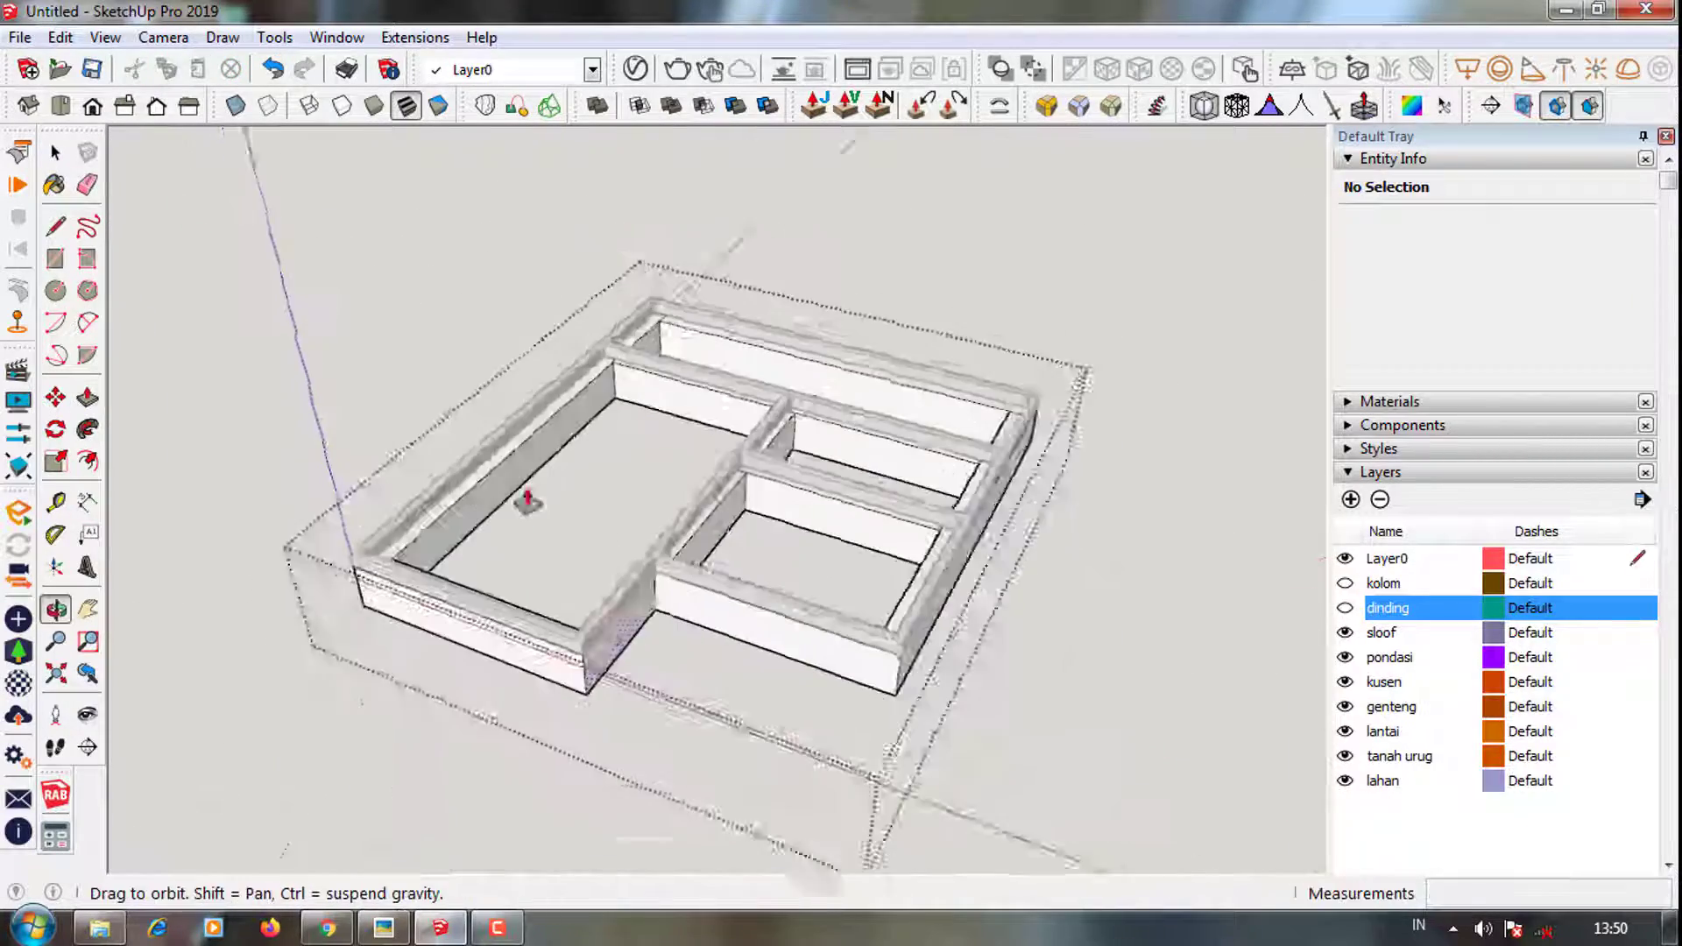
{"action": "scroll", "coordinate": [629, 629], "scroll_direction": "up", "scroll_amount": 2}
{"action": "mouse_move", "coordinate": [629, 629]}
{"action": "middle_mouse_down"}
{"action": "mouse_move", "coordinate": [339, 608]}
{"action": "mouse_move", "coordinate": [349, 645]}
{"action": "mouse_move", "coordinate": [556, 668]}
{"action": "mouse_move", "coordinate": [488, 348]}
{"action": "middle_mouse_up"}
{"action": "scroll", "coordinate": [488, 348], "scroll_direction": "up", "scroll_amount": 3}
{"action": "left_click", "coordinate": [372, 449]}
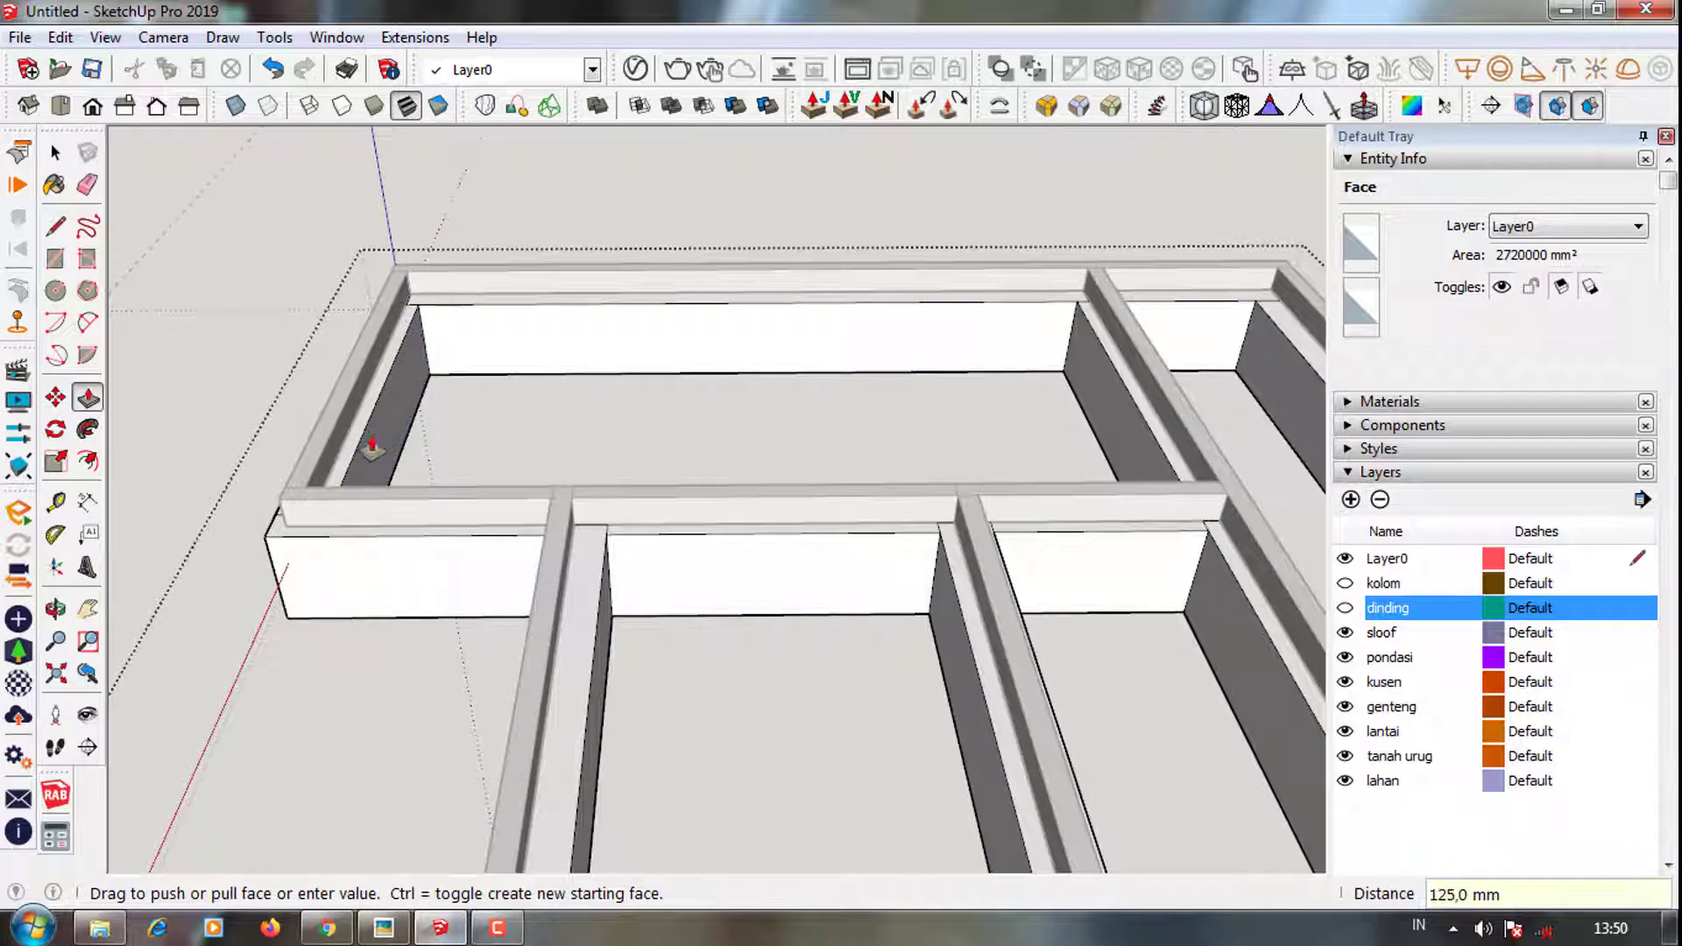
{"action": "mouse_move", "coordinate": [372, 448]}
{"action": "middle_mouse_down"}
{"action": "mouse_move", "coordinate": [386, 608]}
{"action": "mouse_move", "coordinate": [698, 646]}
{"action": "middle_mouse_up"}
{"action": "key", "text": "Escape"}
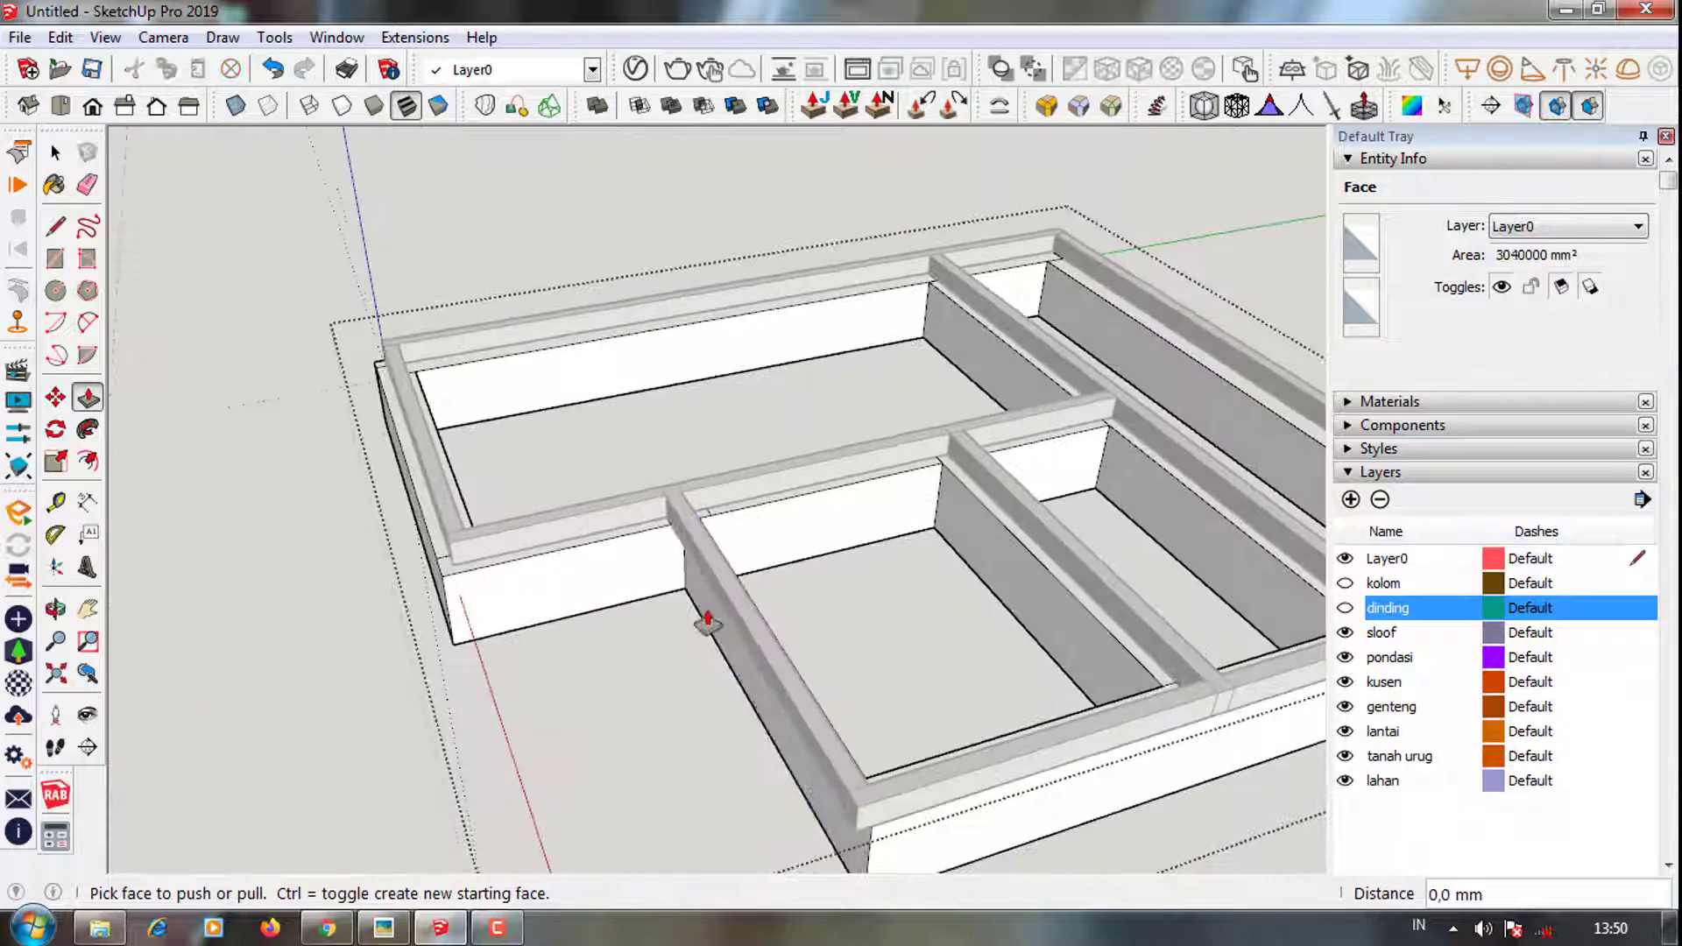
Pull the plinth's side face outward 125 mm
{"action": "left_click", "coordinate": [697, 639]}
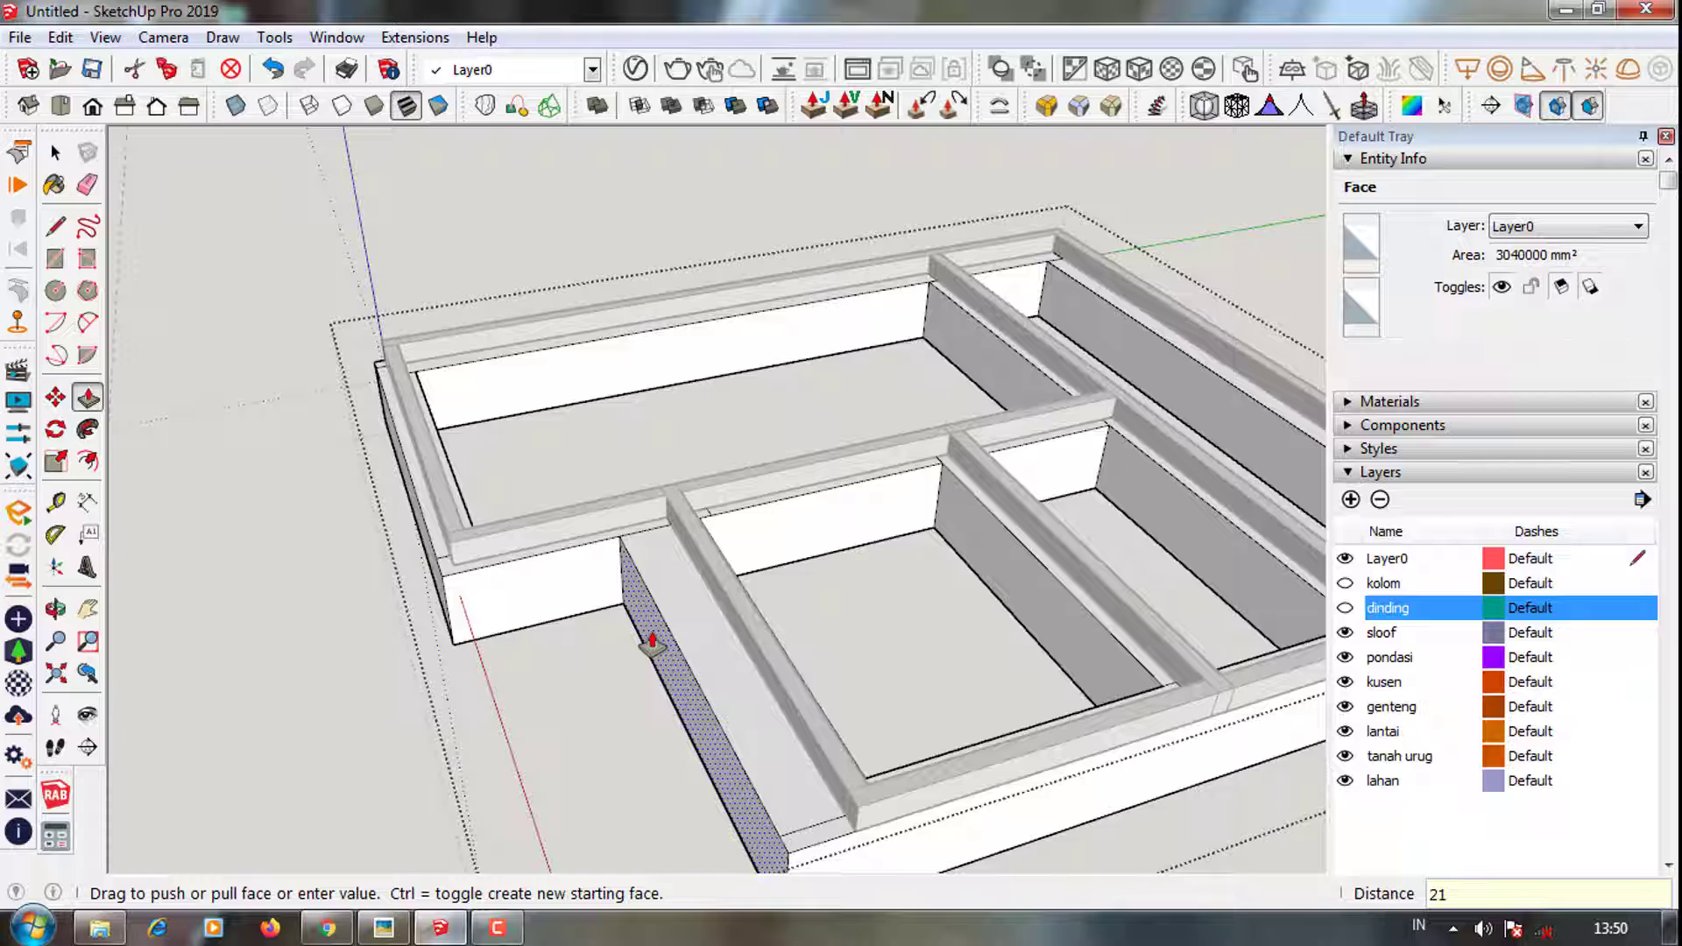
{"action": "type", "text": "25"}
{"action": "key", "text": "Return"}
{"action": "middle_click_drag", "start_coordinate": [669, 570], "coordinate": [450, 570]}
{"action": "scroll", "coordinate": [548, 687], "scroll_direction": "down", "scroll_amount": 5}
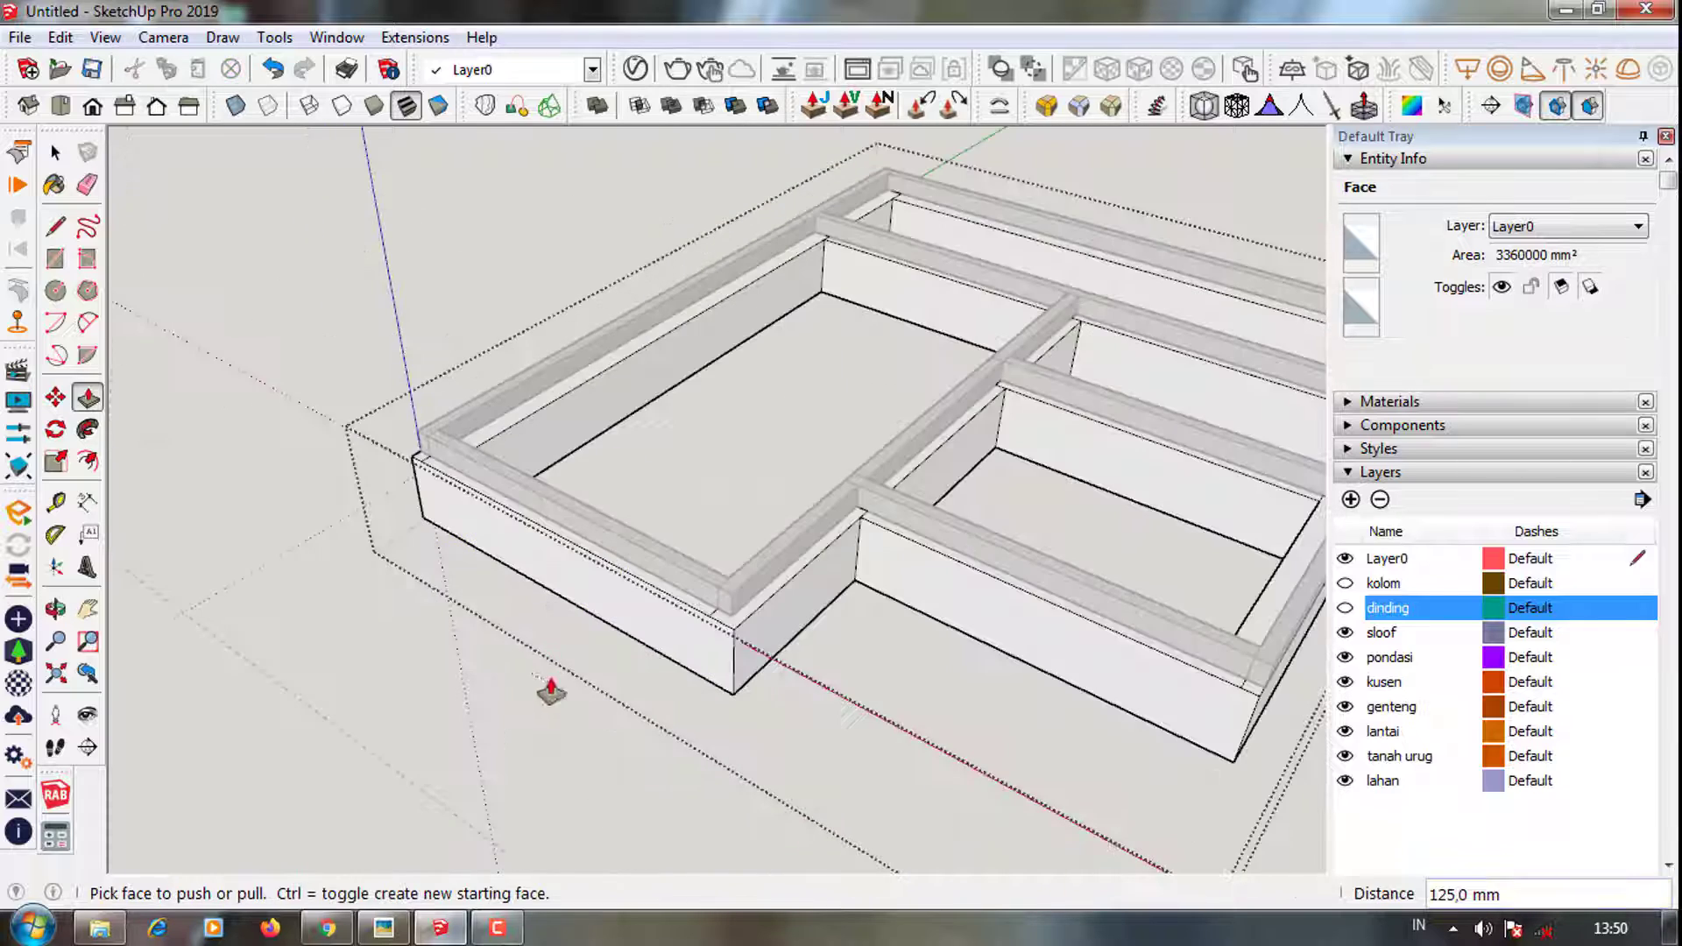
{"action": "middle_click_drag", "start_coordinate": [548, 687], "coordinate": [758, 637]}
{"action": "key", "text": "space"}
Keep Layer0 as the current layer and hide the sloof beam layer
{"action": "left_click", "coordinate": [1349, 632]}
{"action": "left_click", "coordinate": [984, 628]}
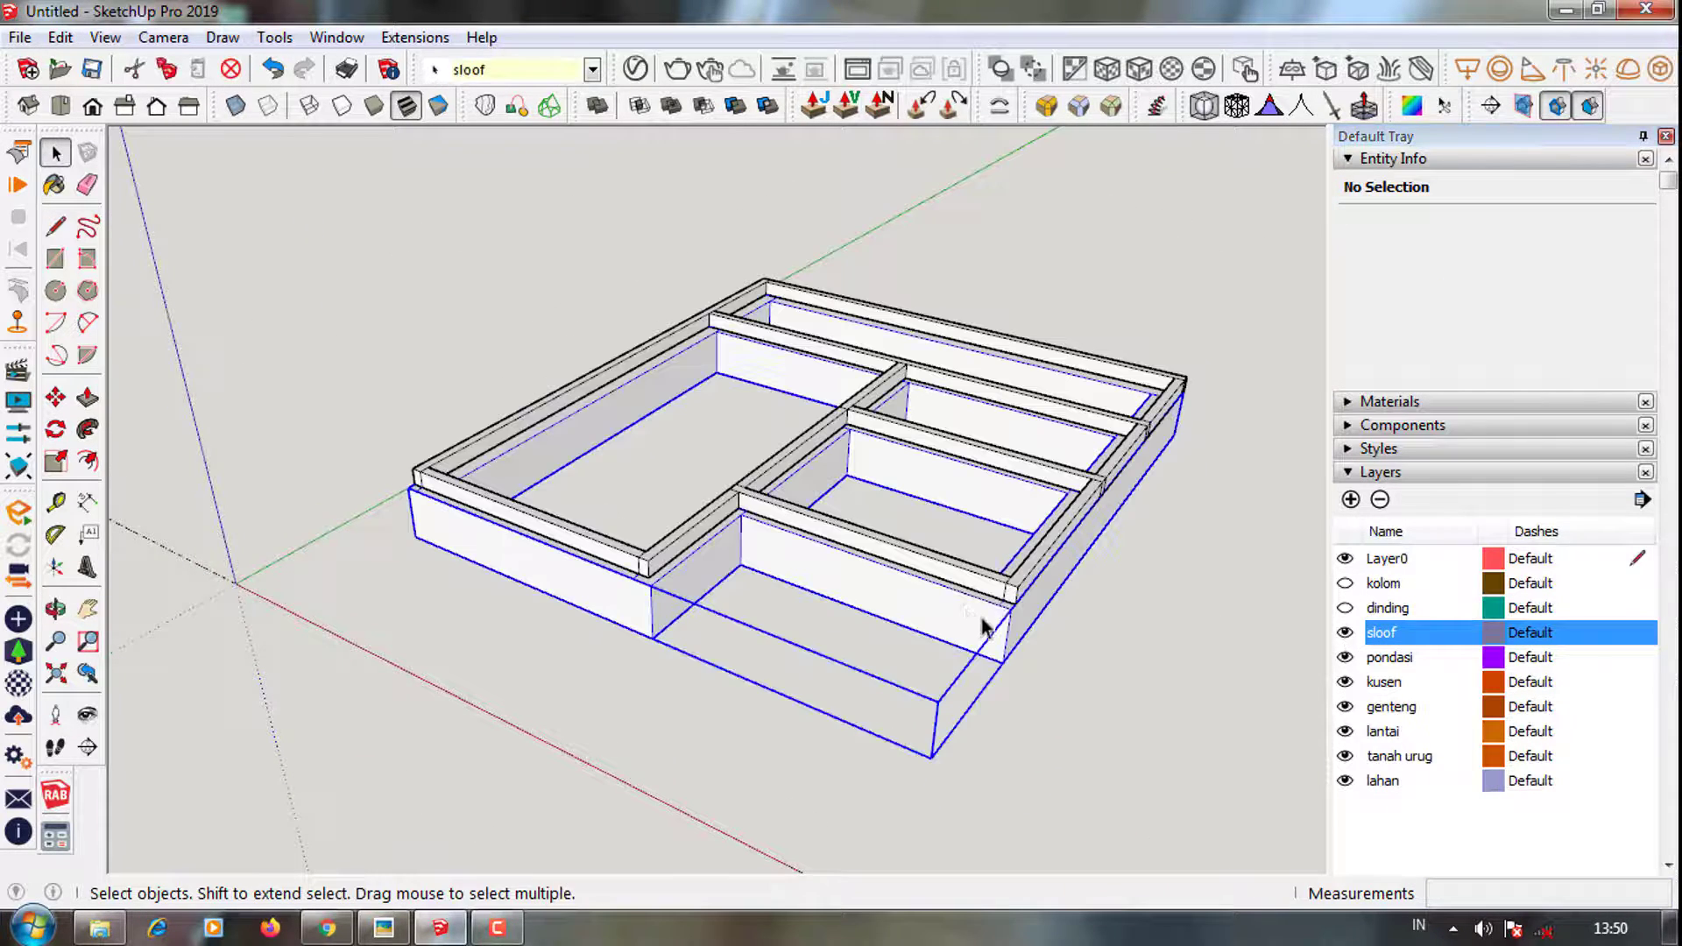
{"action": "left_click", "coordinate": [523, 78]}
{"action": "left_click", "coordinate": [534, 214]}
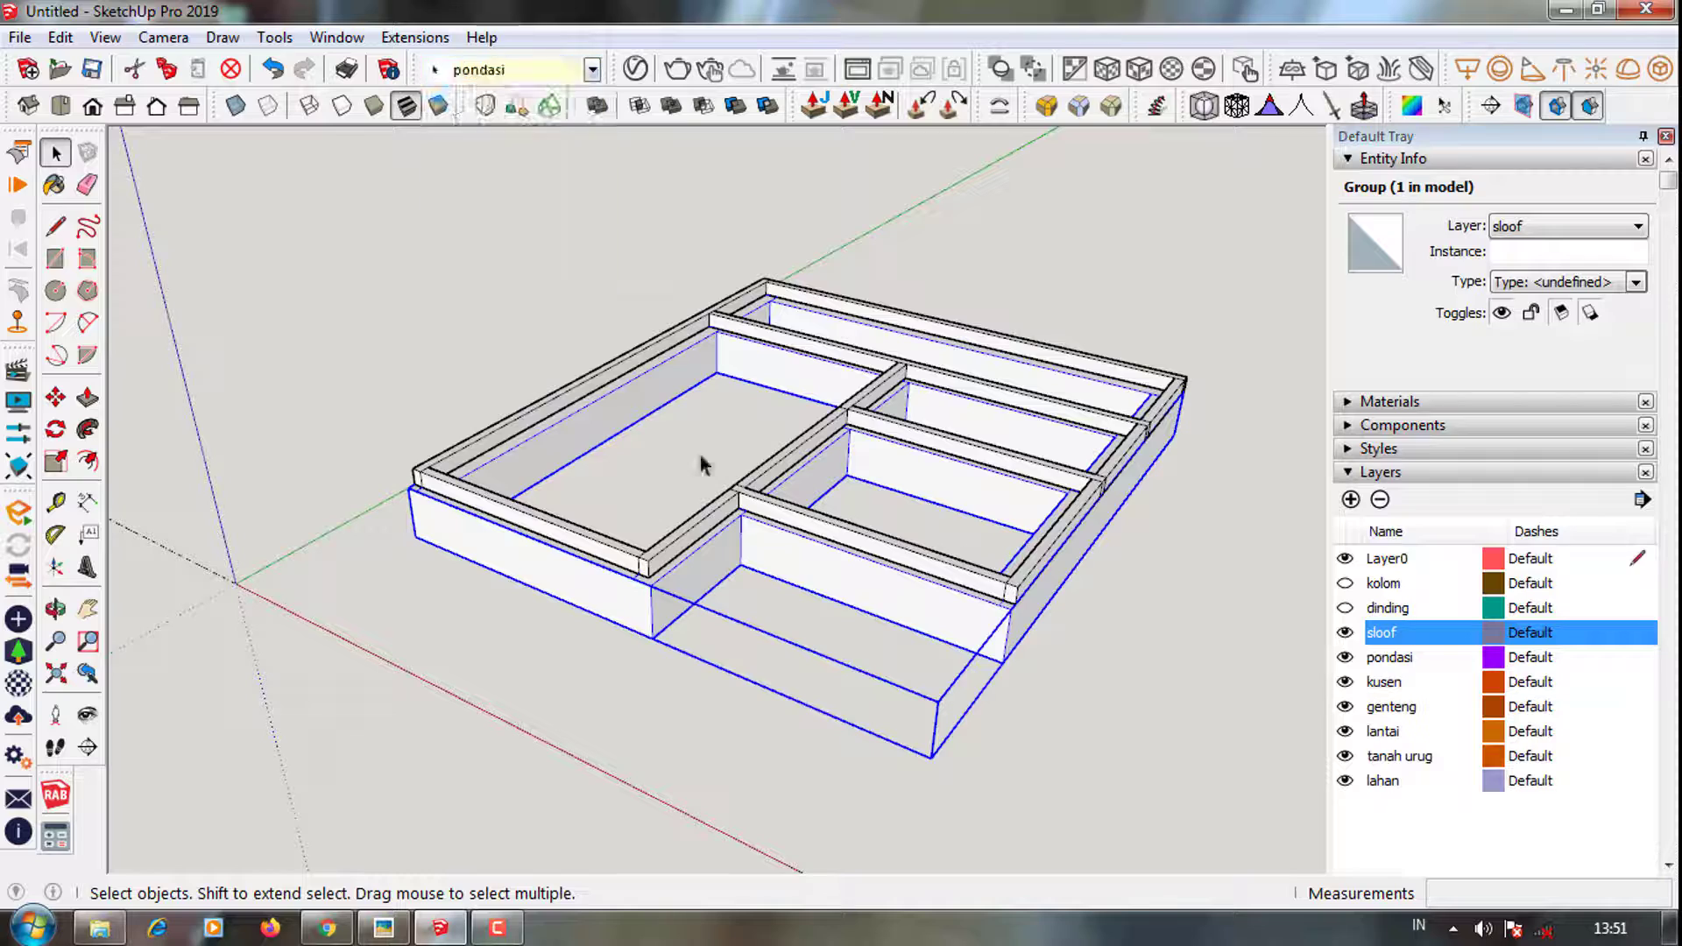
{"action": "left_click", "coordinate": [1345, 631]}
Open the base plinth group with the Eraser and orbit to its wall junctions
{"action": "double_click", "coordinate": [744, 553]}
{"action": "scroll", "coordinate": [744, 554], "scroll_direction": "up", "scroll_amount": 2}
{"action": "scroll", "coordinate": [691, 570], "scroll_direction": "up", "scroll_amount": 3}
{"action": "key", "text": "e"}
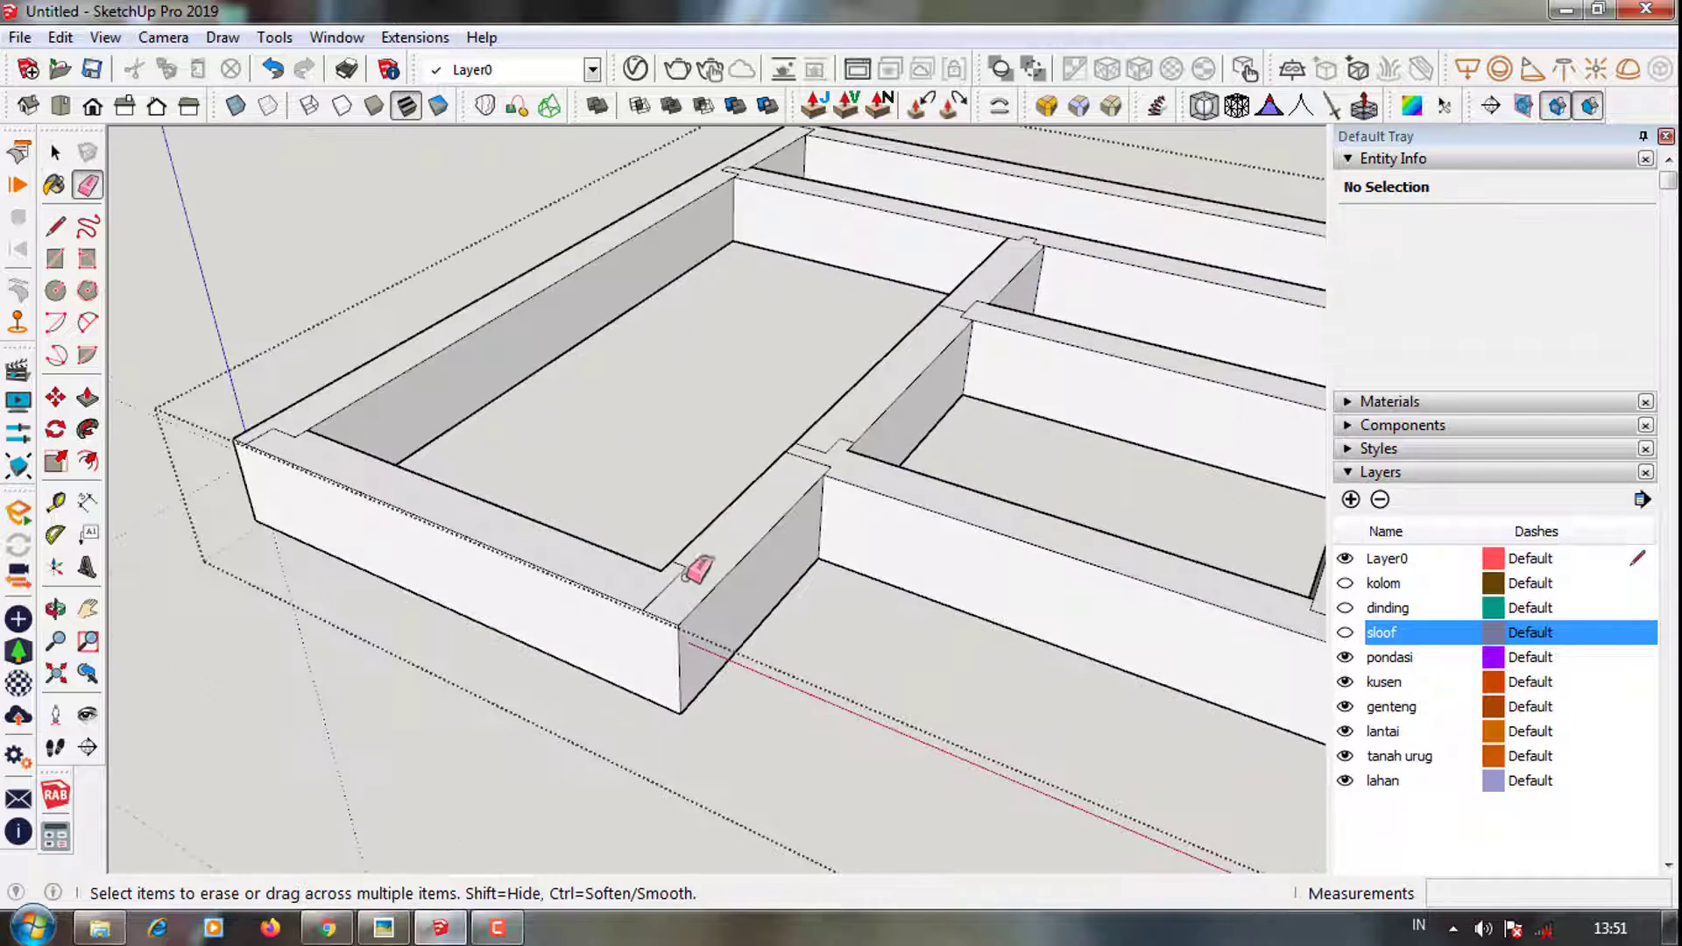
{"action": "scroll", "coordinate": [815, 473], "scroll_direction": "up", "scroll_amount": 3}
{"action": "middle_click_drag", "start_coordinate": [858, 427], "coordinate": [392, 451]}
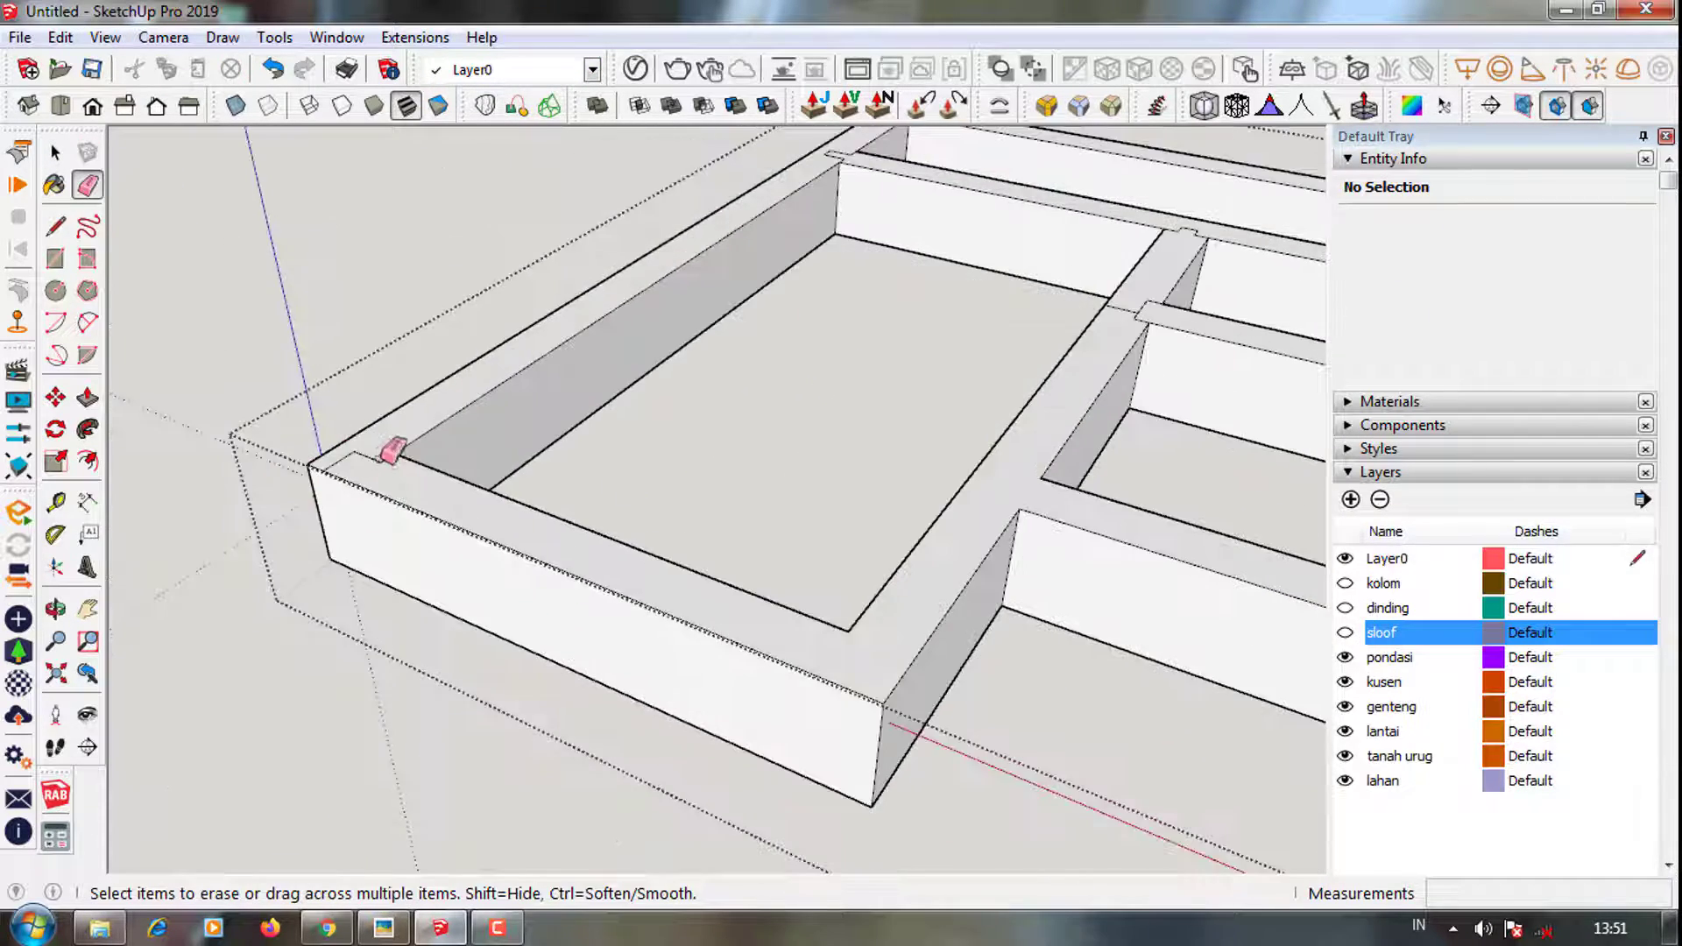
{"action": "middle_click_drag", "start_coordinate": [372, 565], "coordinate": [894, 392]}
{"action": "scroll", "coordinate": [903, 373], "scroll_direction": "up", "scroll_amount": 2}
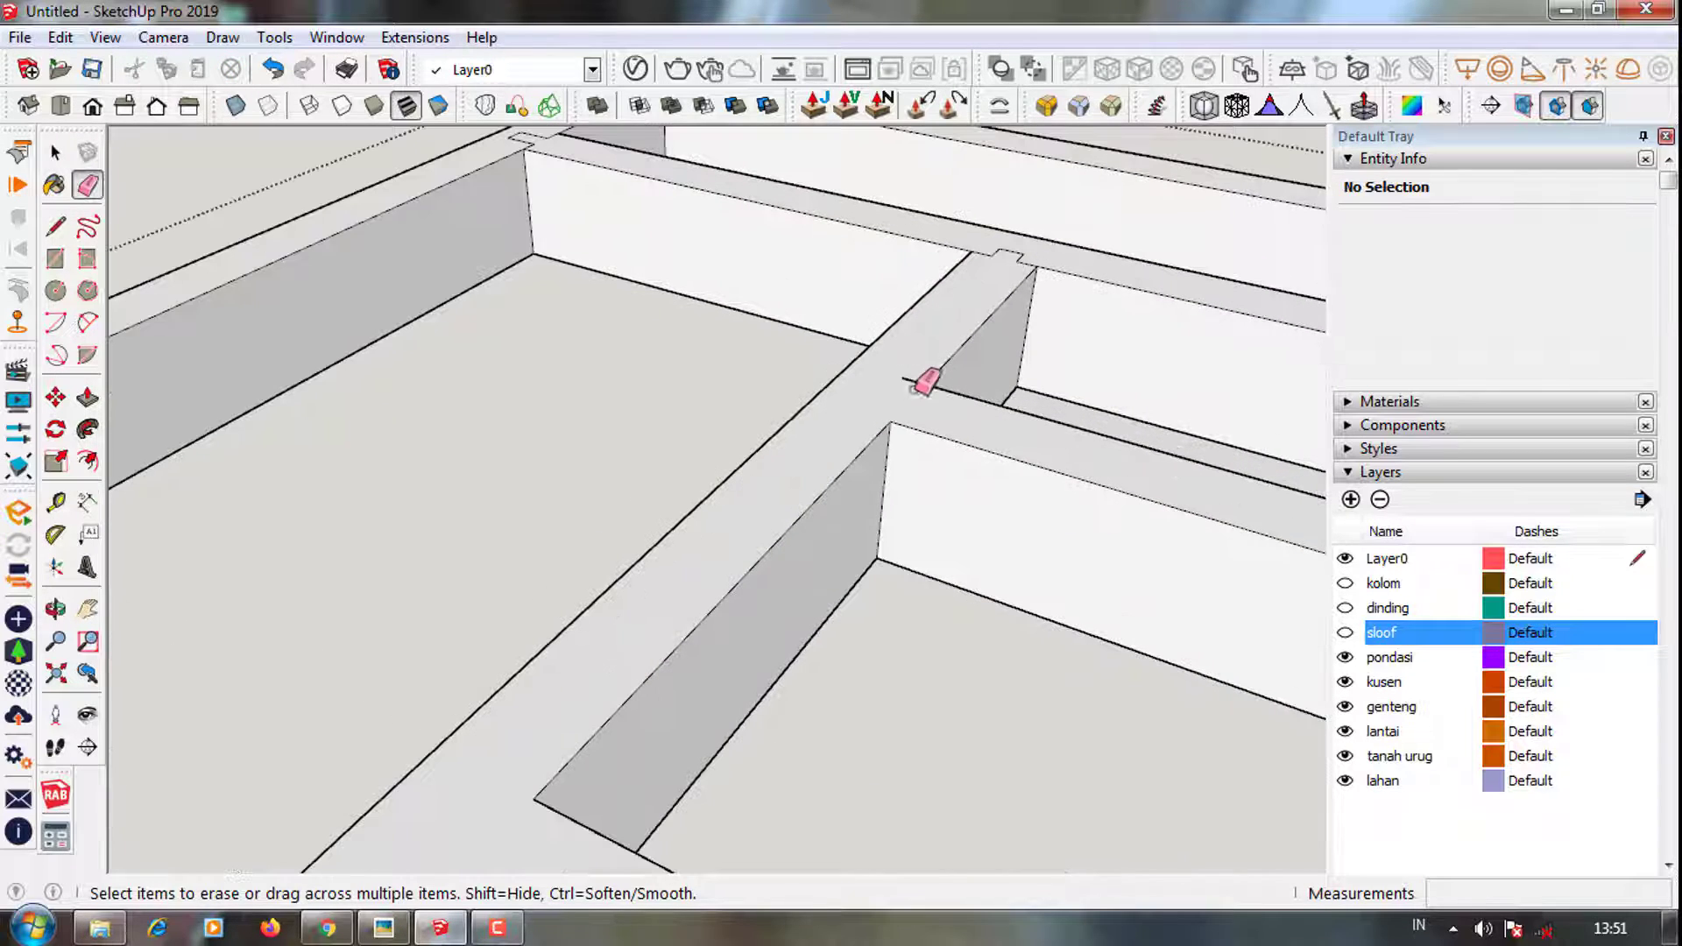
{"action": "scroll", "coordinate": [1025, 262], "scroll_direction": "up", "scroll_amount": 2}
{"action": "scroll", "coordinate": [623, 211], "scroll_direction": "up", "scroll_amount": 2}
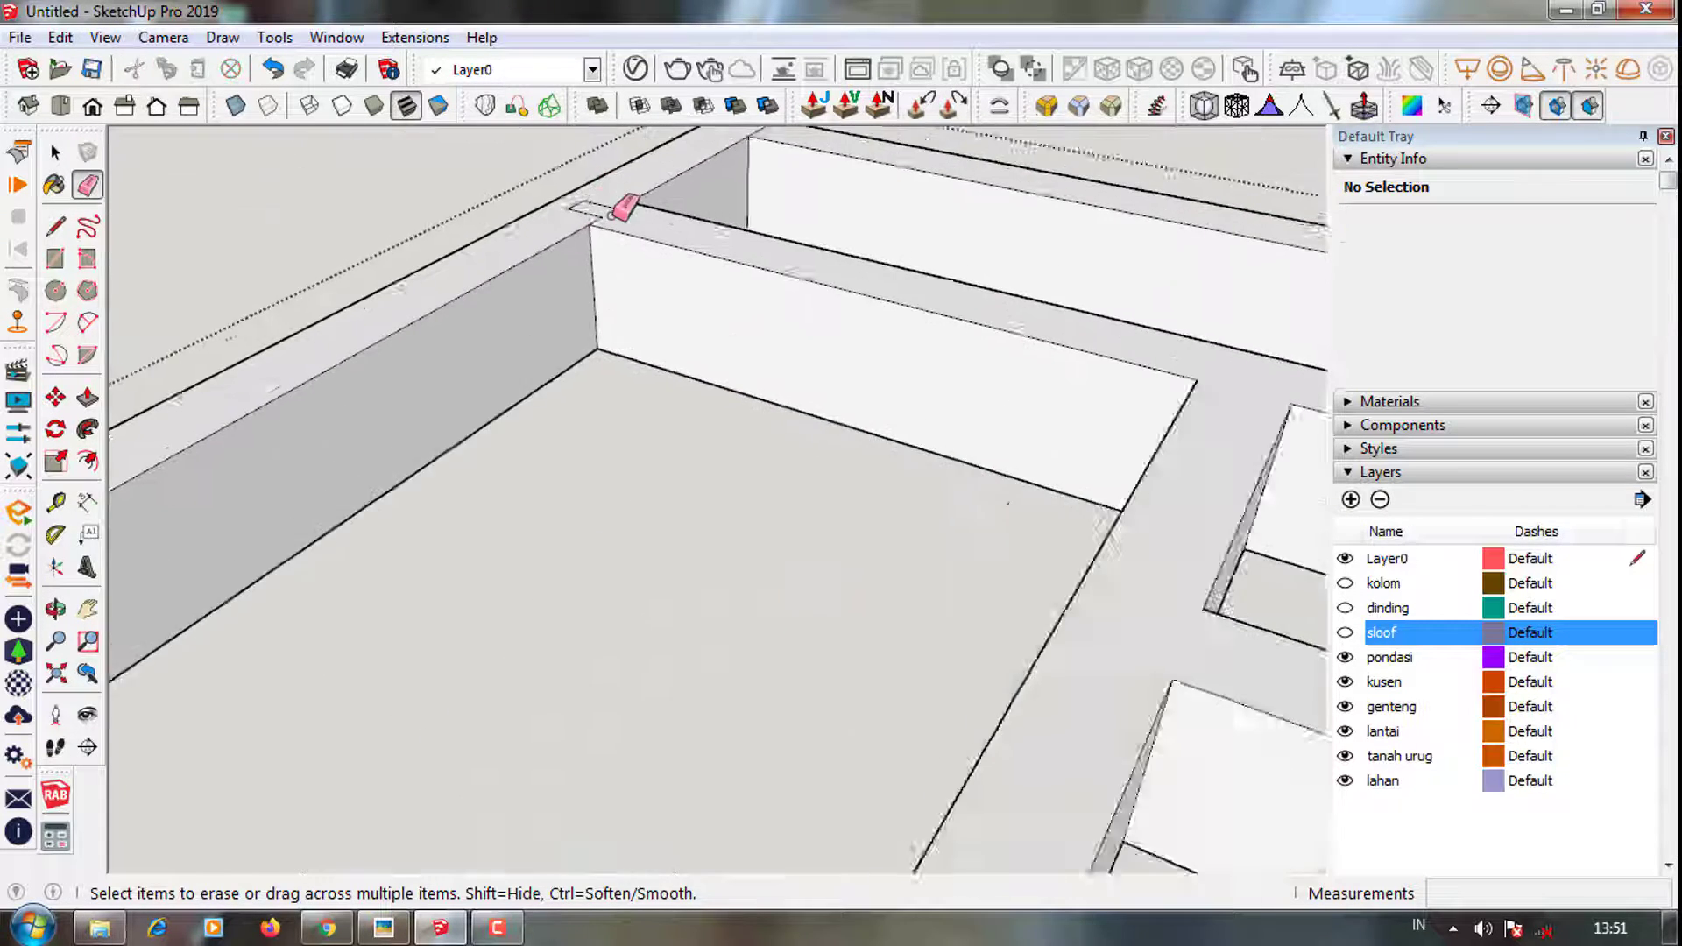
{"action": "scroll", "coordinate": [563, 181], "scroll_direction": "up", "scroll_amount": 1}
{"action": "scroll", "coordinate": [646, 493], "scroll_direction": "down", "scroll_amount": 3}
Erase a stray seam edge at a wall junction, undoing one mistaken erase
{"action": "middle_click_drag", "start_coordinate": [646, 492], "coordinate": [560, 394]}
{"action": "scroll", "coordinate": [561, 394], "scroll_direction": "up", "scroll_amount": 3}
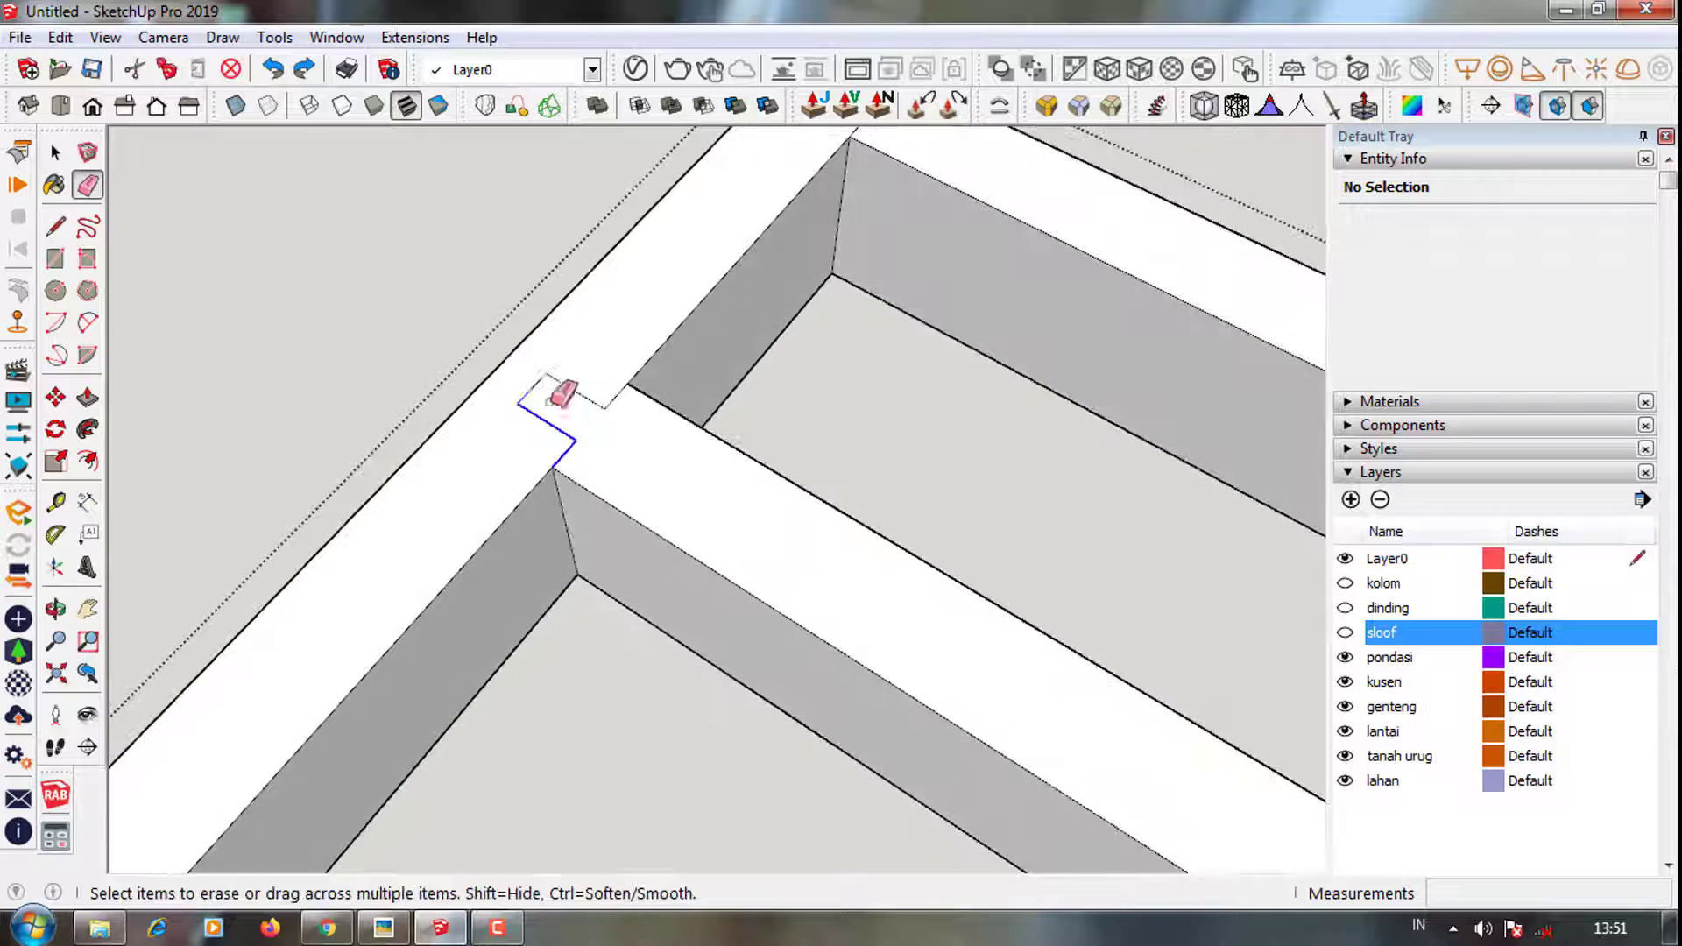
{"action": "scroll", "coordinate": [795, 217], "scroll_direction": "down", "scroll_amount": 3}
{"action": "middle_click_drag", "start_coordinate": [796, 217], "coordinate": [525, 176]}
{"action": "scroll", "coordinate": [563, 255], "scroll_direction": "down", "scroll_amount": 2}
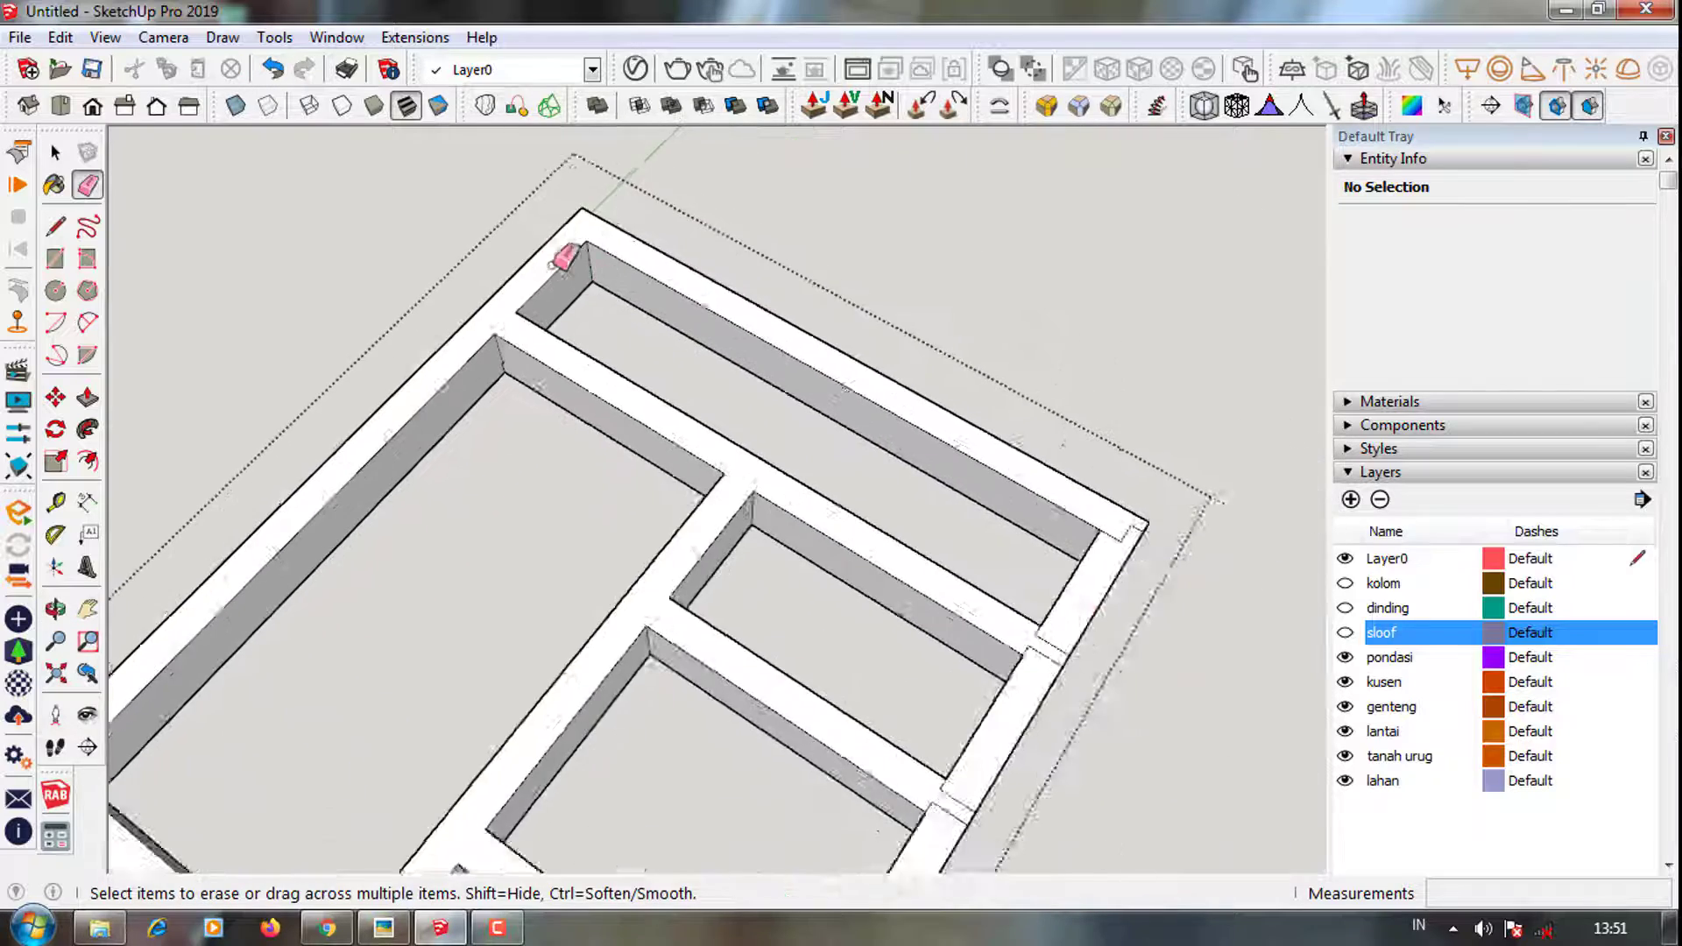
{"action": "scroll", "coordinate": [878, 526], "scroll_direction": "up", "scroll_amount": 4}
{"action": "scroll", "coordinate": [1043, 326], "scroll_direction": "down", "scroll_amount": 3}
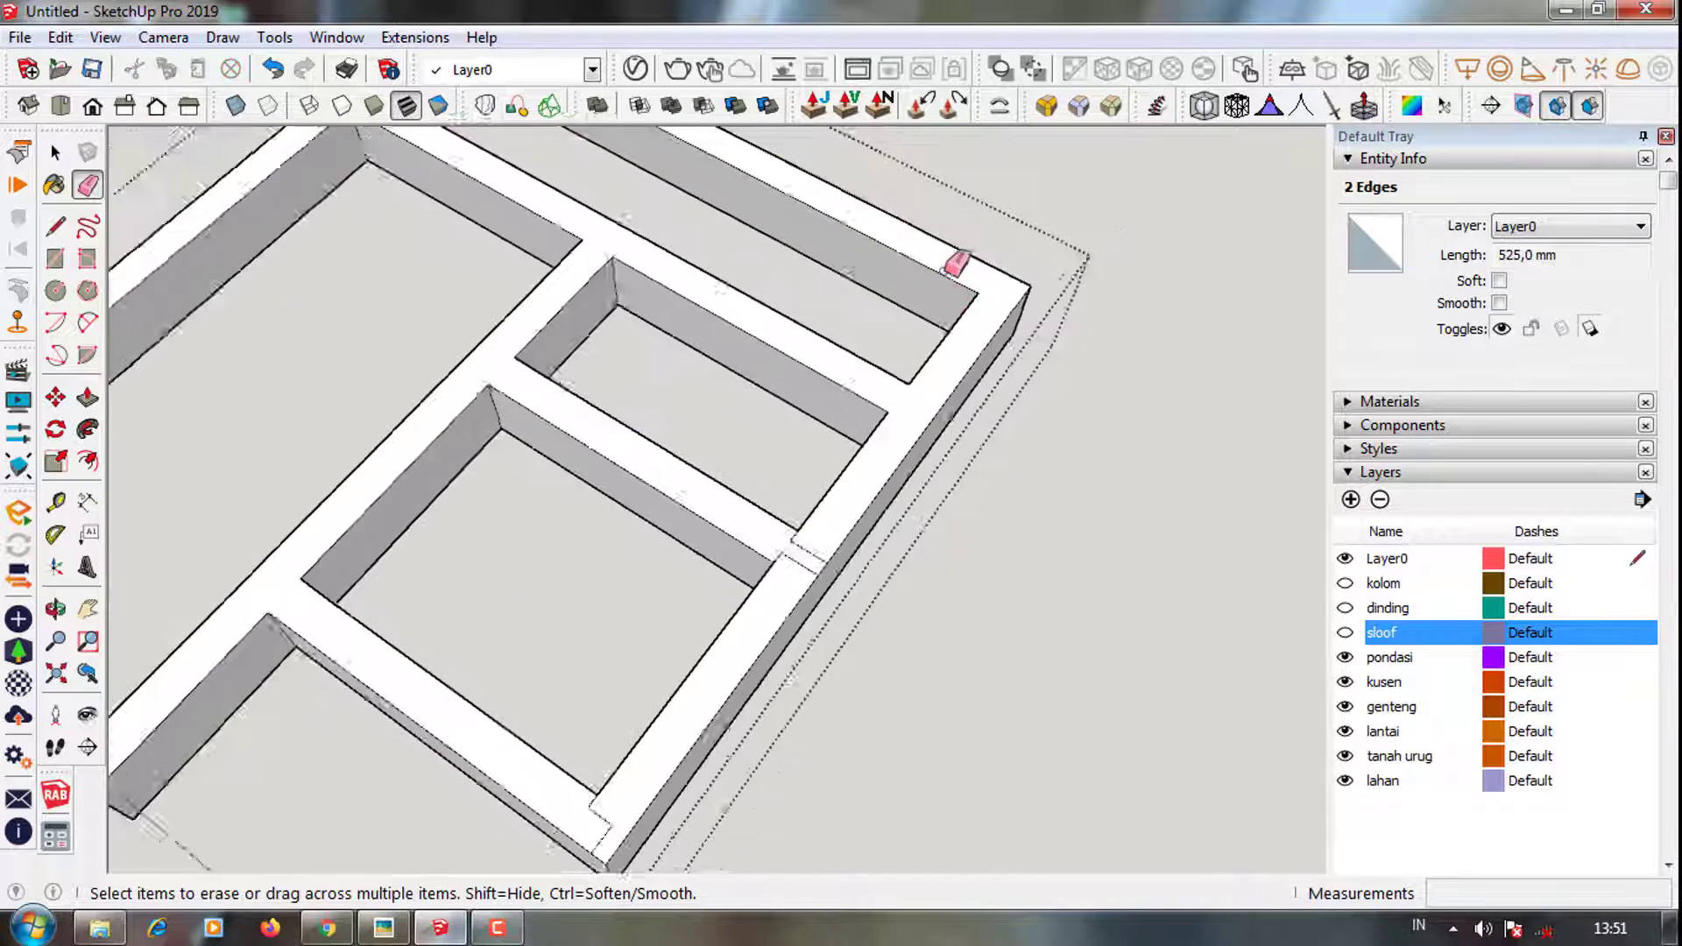
{"action": "middle_click_drag", "start_coordinate": [957, 263], "coordinate": [789, 526]}
{"action": "scroll", "coordinate": [623, 732], "scroll_direction": "up", "scroll_amount": 3}
{"action": "left_click", "coordinate": [624, 732]}
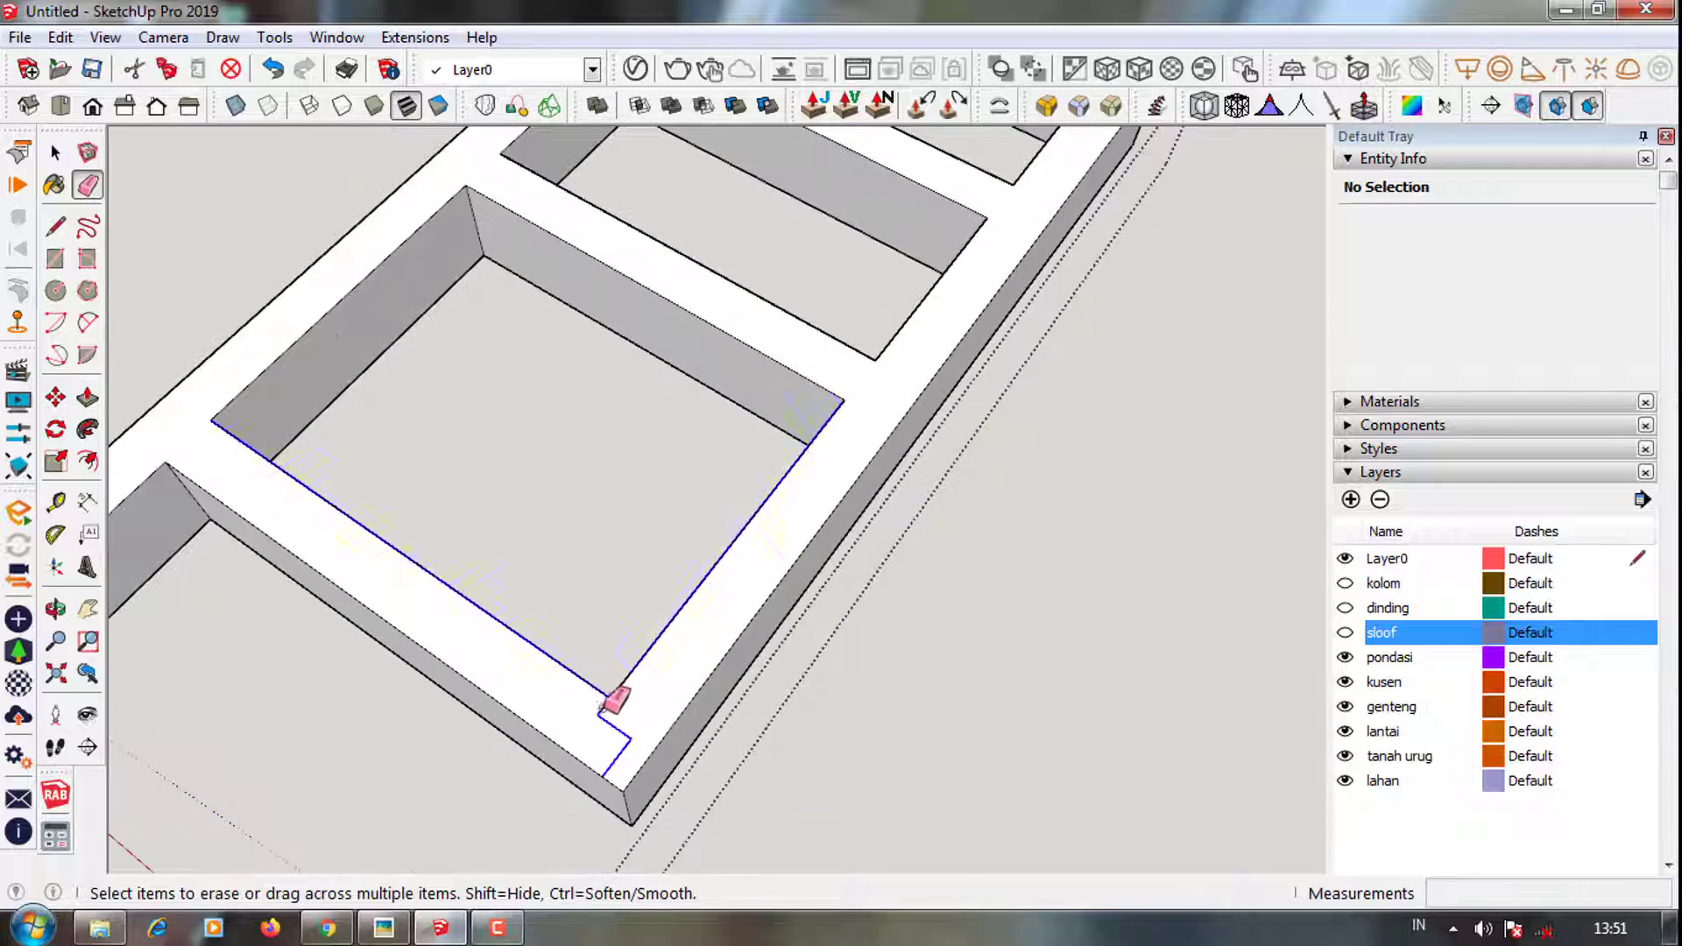
{"action": "key", "text": "ctrl+z"}
{"action": "scroll", "coordinate": [599, 696], "scroll_direction": "down", "scroll_amount": 3}
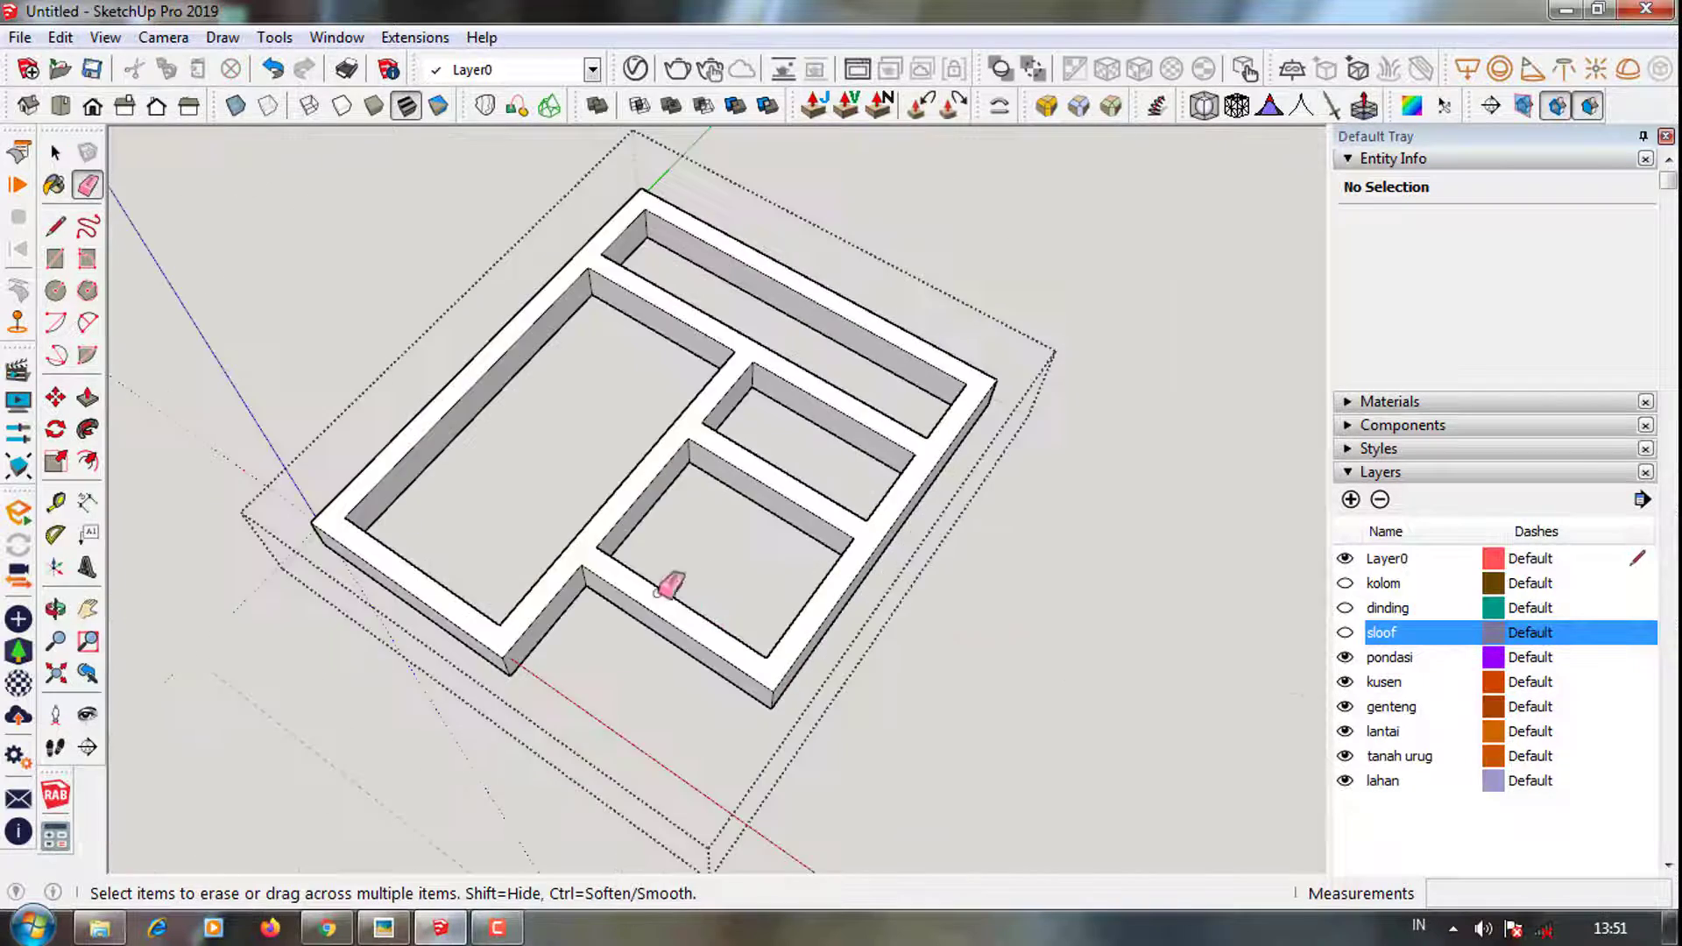
{"action": "middle_click_drag", "start_coordinate": [668, 586], "coordinate": [639, 289]}
{"action": "scroll", "coordinate": [683, 508], "scroll_direction": "up", "scroll_amount": 4}
{"action": "left_click", "coordinate": [683, 508]}
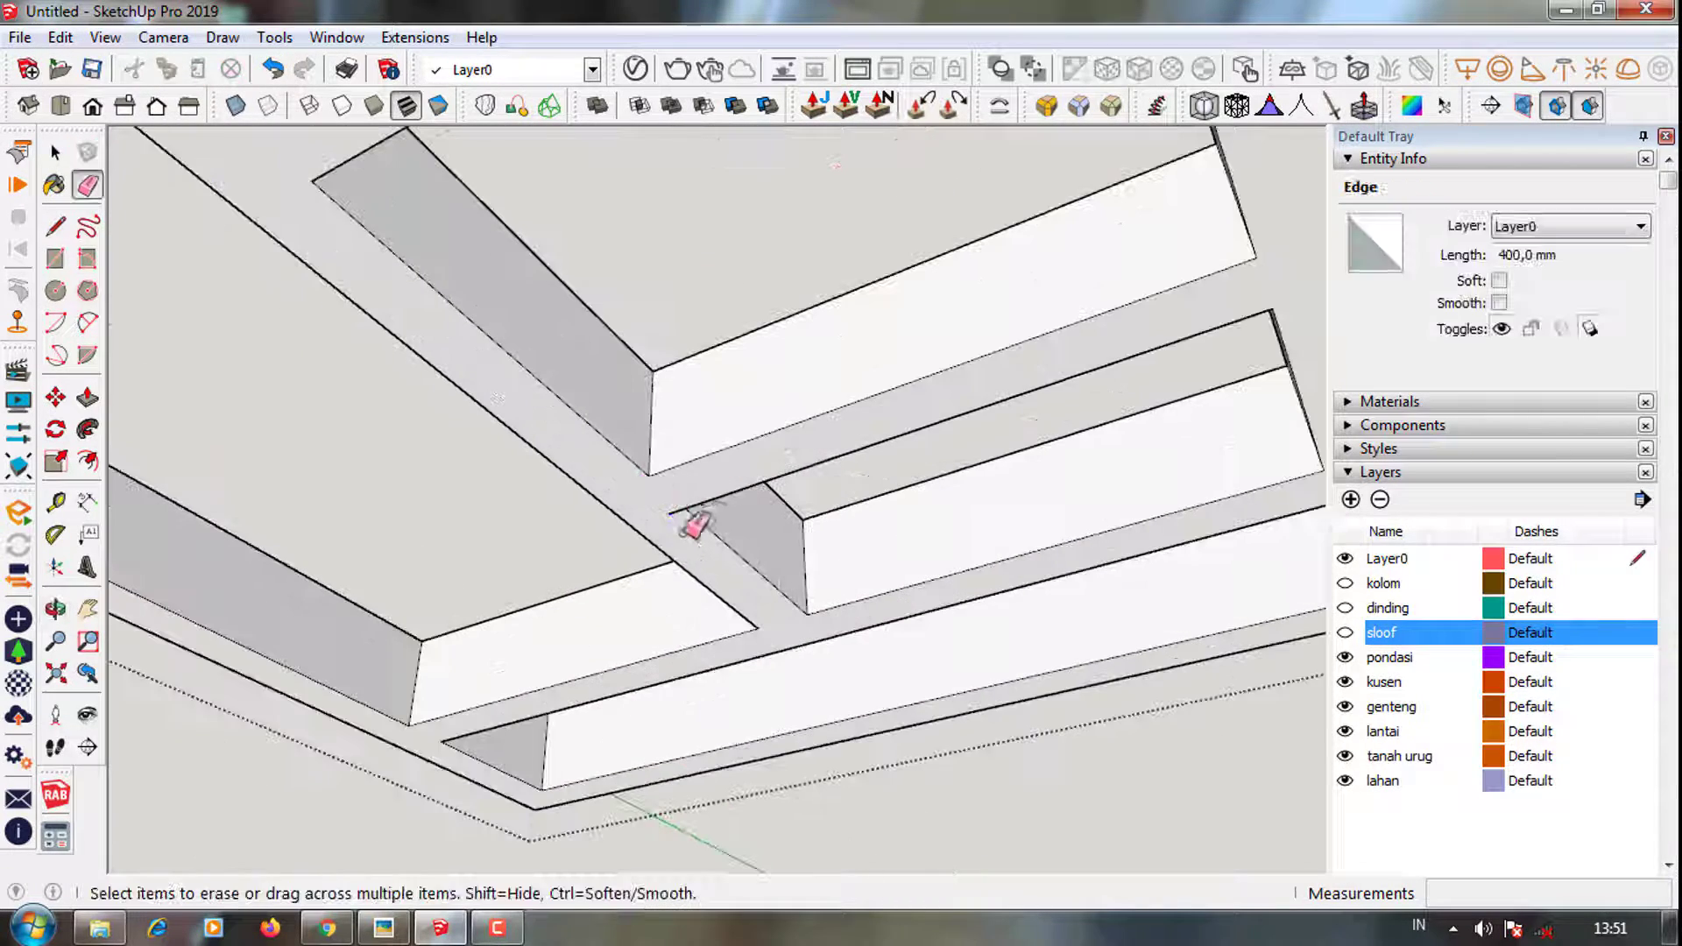
Exit editing, select the plinth group, and show the sloof beams again
{"action": "scroll", "coordinate": [683, 508], "scroll_direction": "down", "scroll_amount": 3}
{"action": "mouse_move", "coordinate": [799, 514]}
{"action": "middle_mouse_down"}
{"action": "mouse_move", "coordinate": [894, 781]}
{"action": "mouse_move", "coordinate": [1014, 695]}
{"action": "middle_mouse_up"}
{"action": "key", "text": "space"}
{"action": "left_click", "coordinate": [906, 601]}
{"action": "mouse_move", "coordinate": [906, 601]}
{"action": "middle_mouse_down"}
{"action": "mouse_move", "coordinate": [1098, 481]}
{"action": "mouse_move", "coordinate": [883, 499]}
{"action": "mouse_move", "coordinate": [969, 424]}
{"action": "mouse_move", "coordinate": [1115, 492]}
{"action": "mouse_move", "coordinate": [602, 622]}
{"action": "middle_mouse_up"}
{"action": "left_click", "coordinate": [1344, 631]}
Reopen the group with the Eraser and orbit to the beam junctions and outer corner
{"action": "double_click", "coordinate": [603, 622]}
{"action": "scroll", "coordinate": [603, 622], "scroll_direction": "up", "scroll_amount": 3}
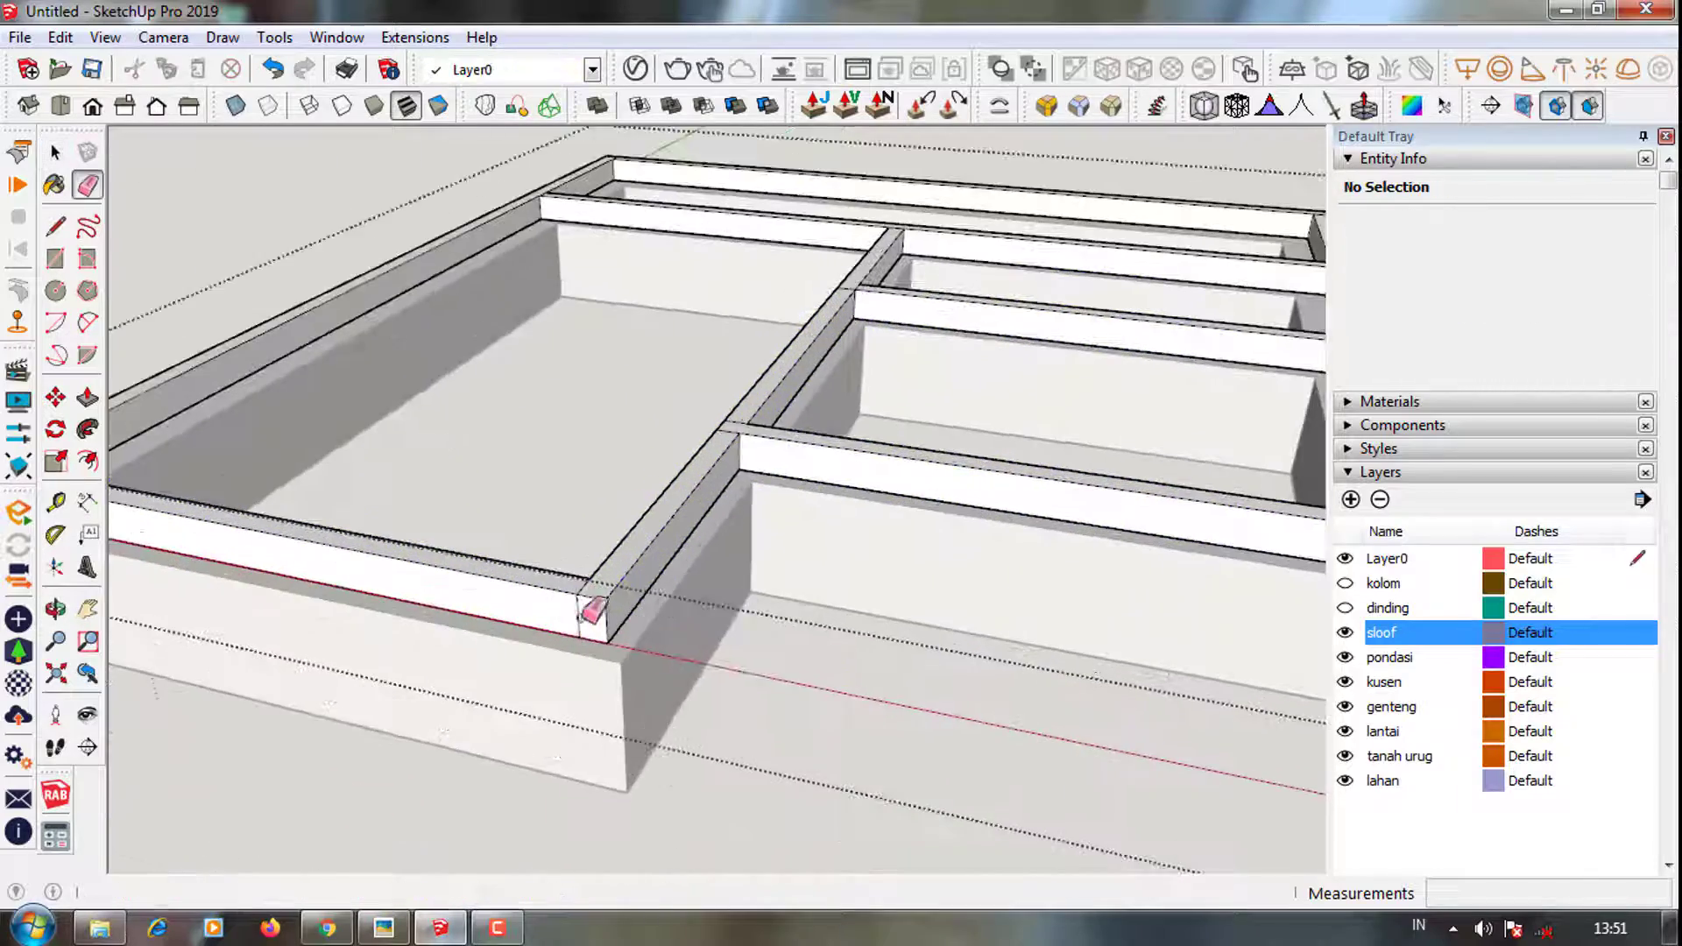
{"action": "key", "text": "e"}
{"action": "scroll", "coordinate": [645, 600], "scroll_direction": "up", "scroll_amount": 2}
{"action": "scroll", "coordinate": [828, 497], "scroll_direction": "up", "scroll_amount": 3}
{"action": "scroll", "coordinate": [828, 496], "scroll_direction": "down", "scroll_amount": 5}
{"action": "mouse_move", "coordinate": [920, 638]}
{"action": "middle_mouse_down"}
{"action": "mouse_move", "coordinate": [225, 601]}
{"action": "mouse_move", "coordinate": [695, 657]}
{"action": "middle_mouse_up"}
{"action": "scroll", "coordinate": [972, 513], "scroll_direction": "up", "scroll_amount": 5}
{"action": "scroll", "coordinate": [972, 512], "scroll_direction": "up", "scroll_amount": 2}
{"action": "mouse_move", "coordinate": [976, 506]}
{"action": "middle_mouse_down"}
{"action": "mouse_move", "coordinate": [1059, 405]}
{"action": "mouse_move", "coordinate": [515, 214]}
{"action": "mouse_move", "coordinate": [525, 398]}
{"action": "middle_mouse_up"}
{"action": "scroll", "coordinate": [668, 157], "scroll_direction": "up", "scroll_amount": 1}
{"action": "scroll", "coordinate": [496, 262], "scroll_direction": "up", "scroll_amount": 2}
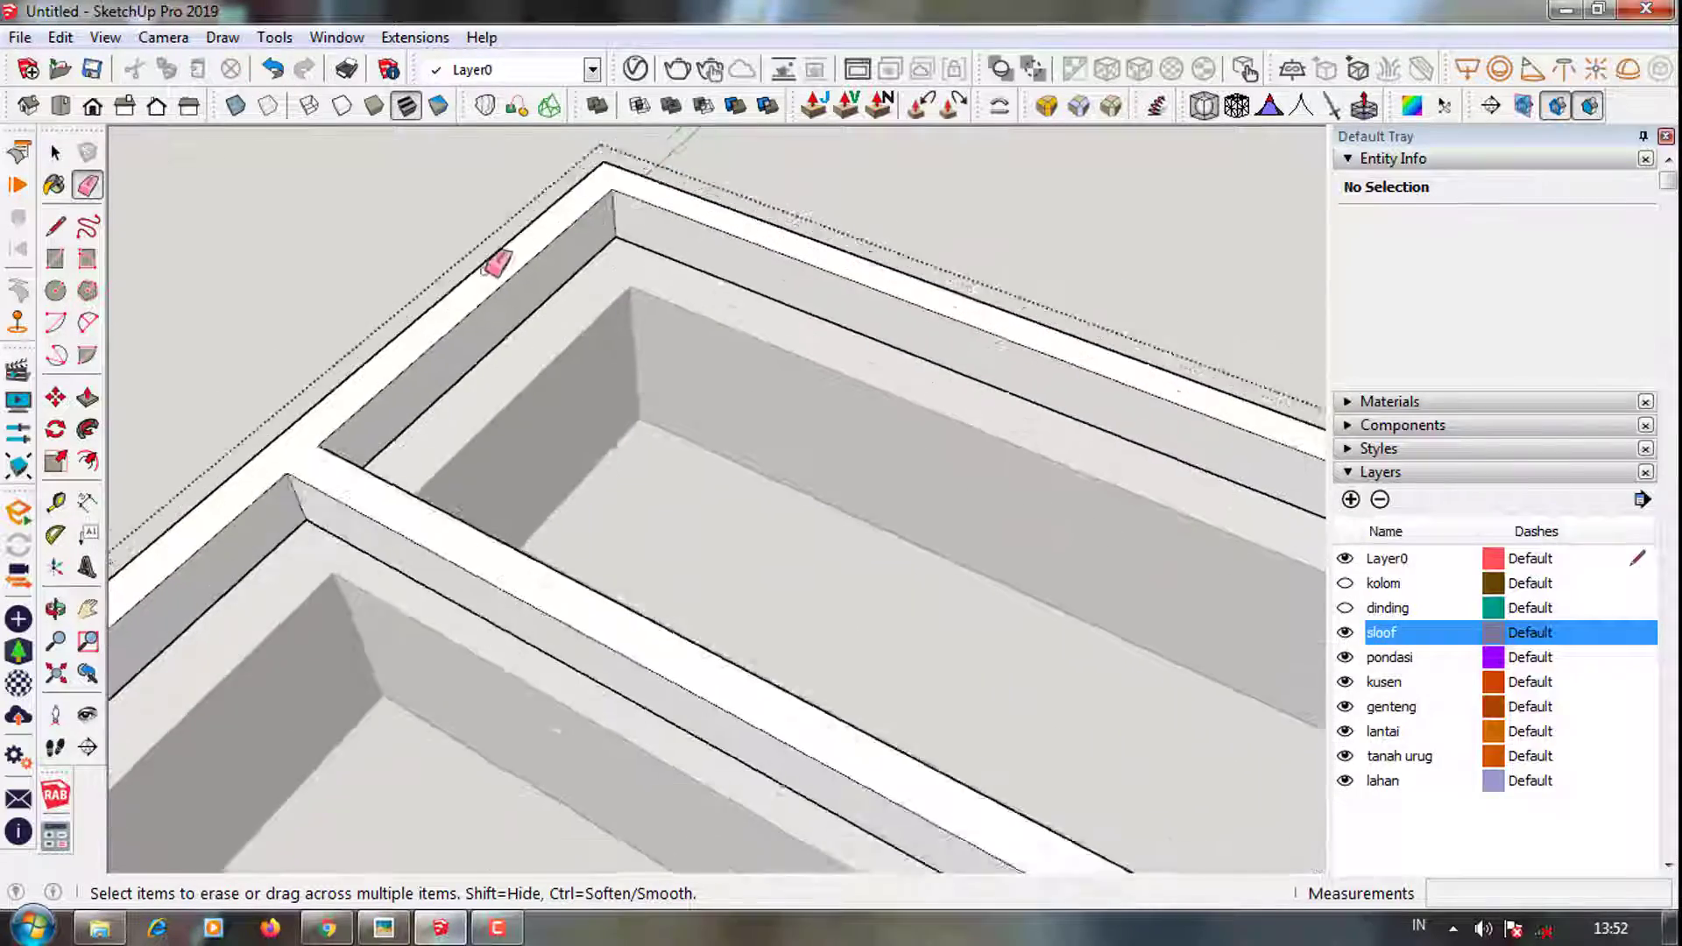
{"action": "scroll", "coordinate": [958, 582], "scroll_direction": "down", "scroll_amount": 4}
{"action": "scroll", "coordinate": [978, 602], "scroll_direction": "up", "scroll_amount": 5}
Inspect the beam sides and frame from top-down and low side views
{"action": "middle_click_drag", "start_coordinate": [972, 606], "coordinate": [851, 415]}
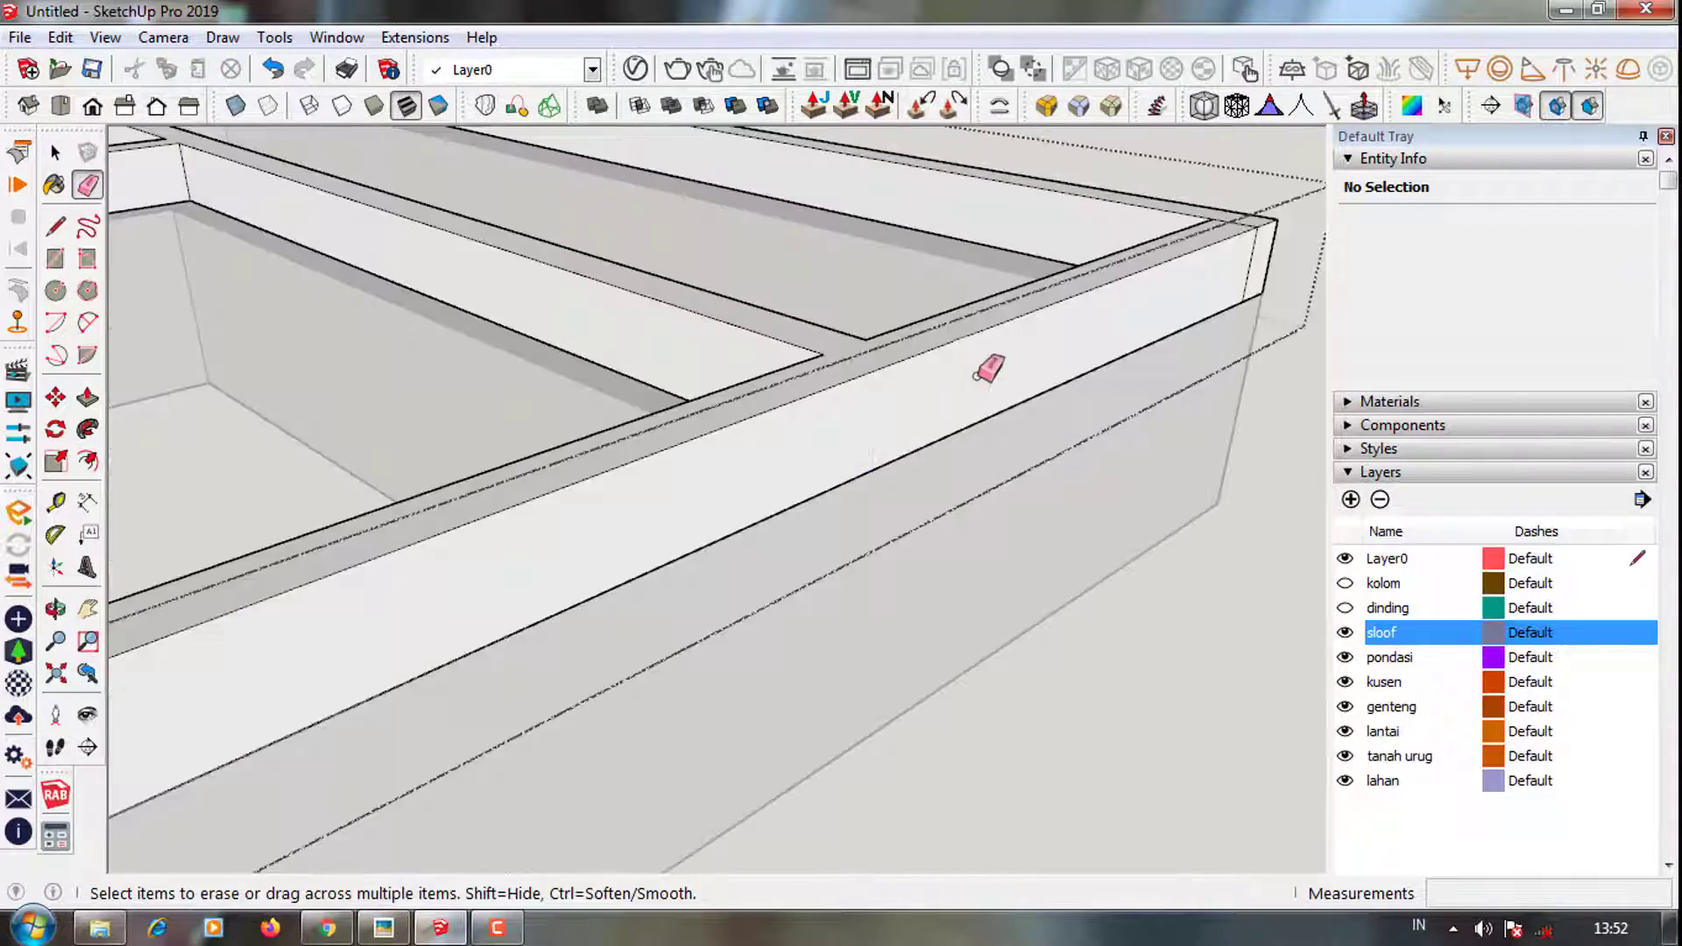
{"action": "scroll", "coordinate": [534, 578], "scroll_direction": "down", "scroll_amount": 2}
{"action": "scroll", "coordinate": [465, 526], "scroll_direction": "down", "scroll_amount": 3}
{"action": "scroll", "coordinate": [951, 377], "scroll_direction": "up", "scroll_amount": 3}
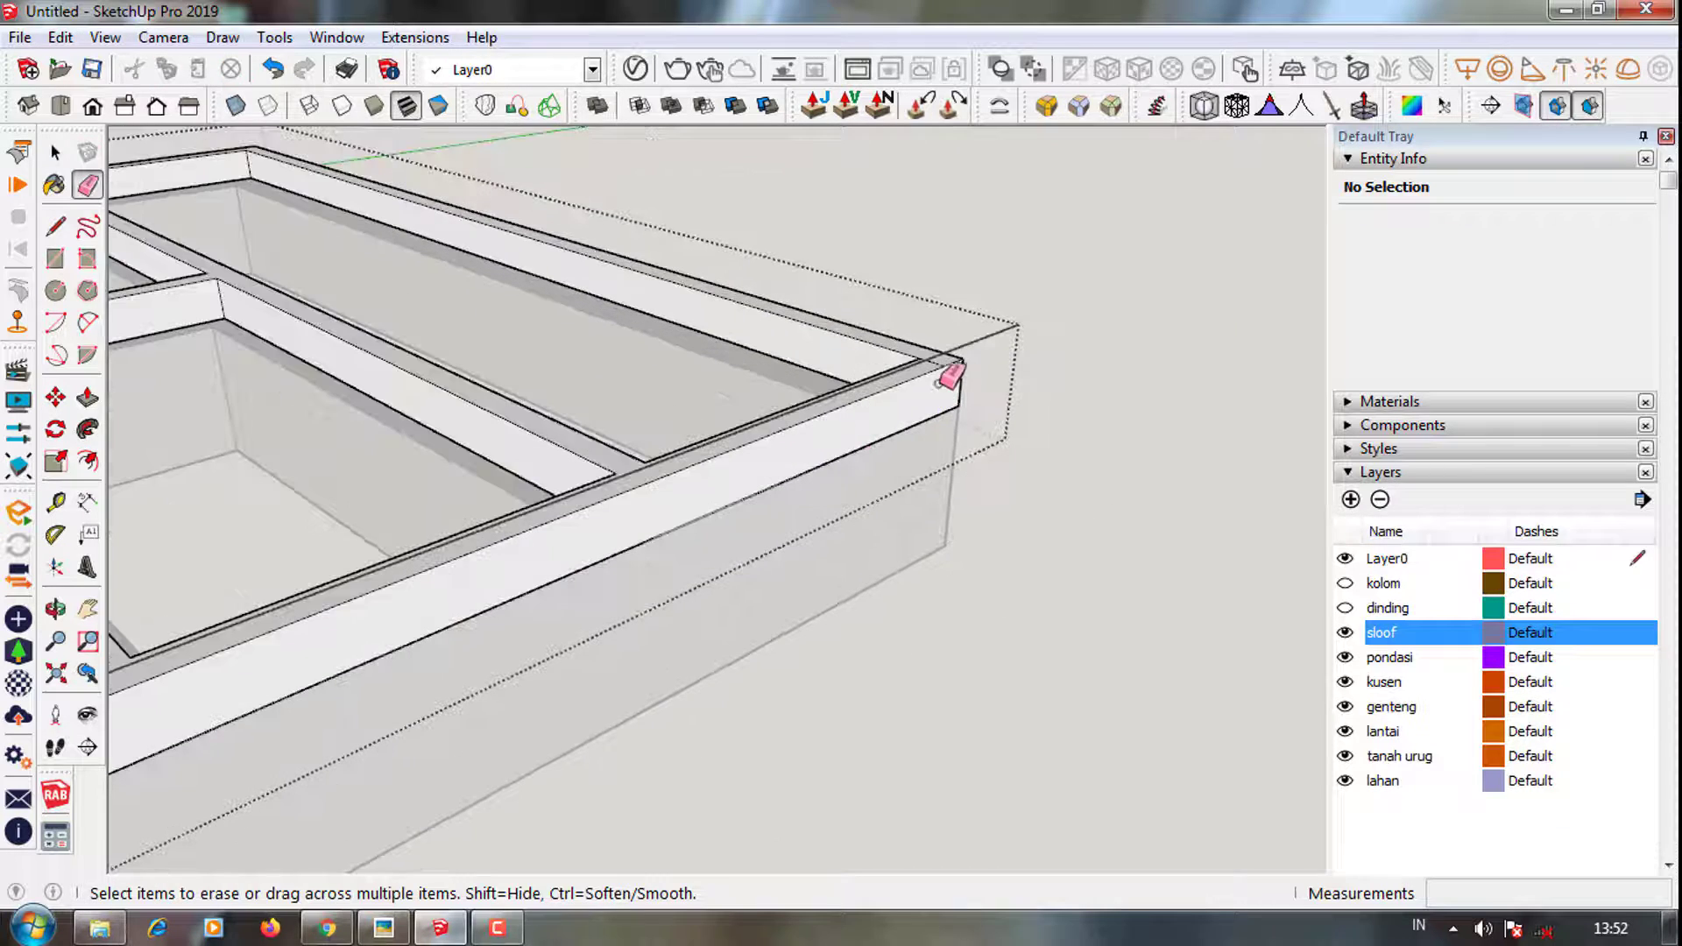
{"action": "middle_click_drag", "start_coordinate": [948, 360], "coordinate": [1045, 462]}
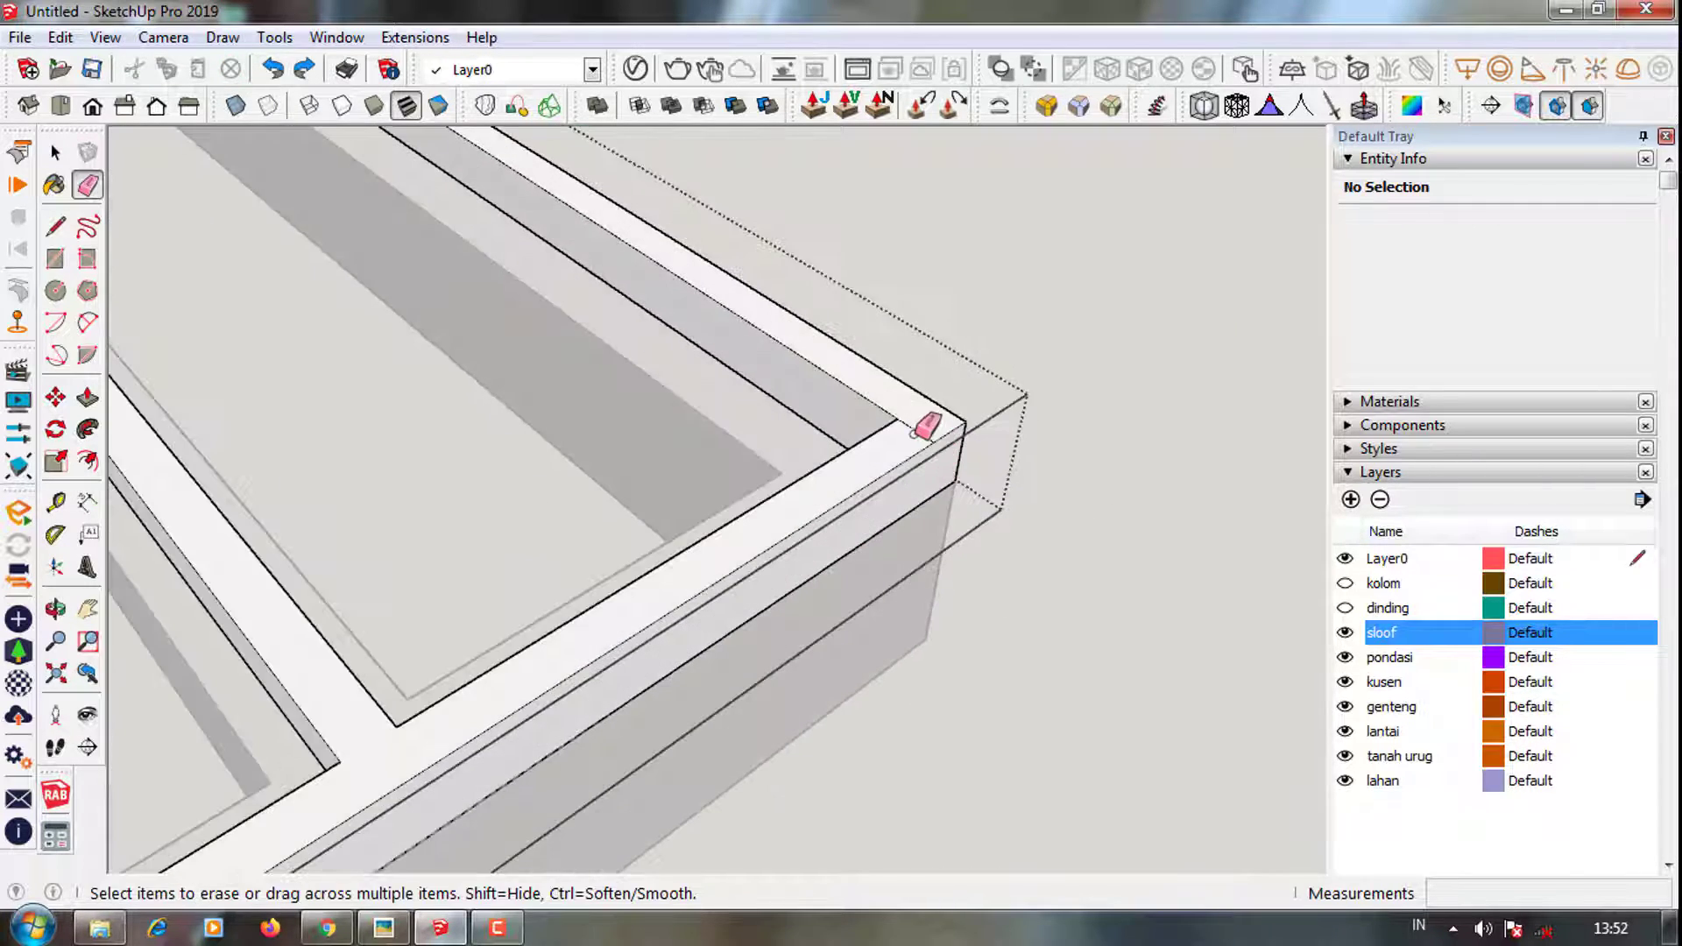
{"action": "scroll", "coordinate": [1045, 462], "scroll_direction": "down", "scroll_amount": 2}
{"action": "scroll", "coordinate": [499, 735], "scroll_direction": "up", "scroll_amount": 4}
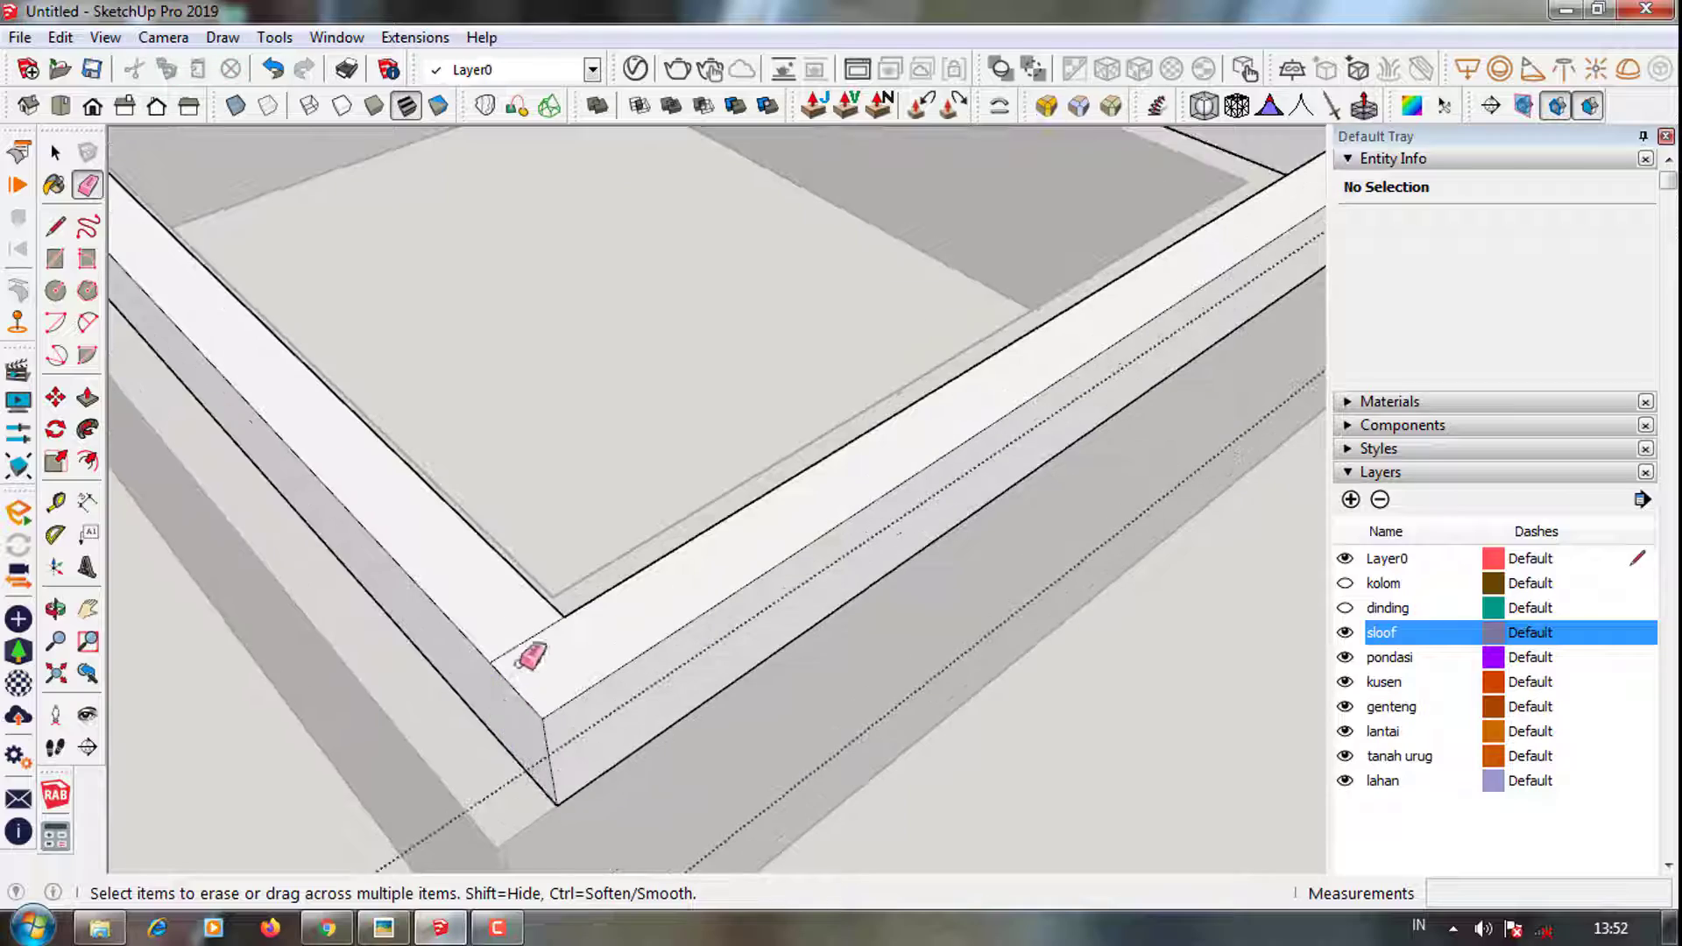
{"action": "scroll", "coordinate": [827, 698], "scroll_direction": "down", "scroll_amount": 2}
{"action": "scroll", "coordinate": [827, 698], "scroll_direction": "down", "scroll_amount": 5}
{"action": "mouse_move", "coordinate": [833, 683]}
{"action": "middle_mouse_down"}
{"action": "mouse_move", "coordinate": [507, 732]}
{"action": "mouse_move", "coordinate": [1036, 450]}
{"action": "mouse_move", "coordinate": [755, 616]}
{"action": "mouse_move", "coordinate": [758, 514]}
{"action": "mouse_move", "coordinate": [968, 618]}
{"action": "middle_mouse_up"}
{"action": "scroll", "coordinate": [755, 617], "scroll_direction": "down", "scroll_amount": 3}
Window-select the plinth and sloof groups and start a Move, cancelling the first attempt
{"action": "left_click_drag", "start_coordinate": [364, 340], "coordinate": [969, 617]}
{"action": "key", "text": "m"}
{"action": "scroll", "coordinate": [381, 569], "scroll_direction": "up", "scroll_amount": 3}
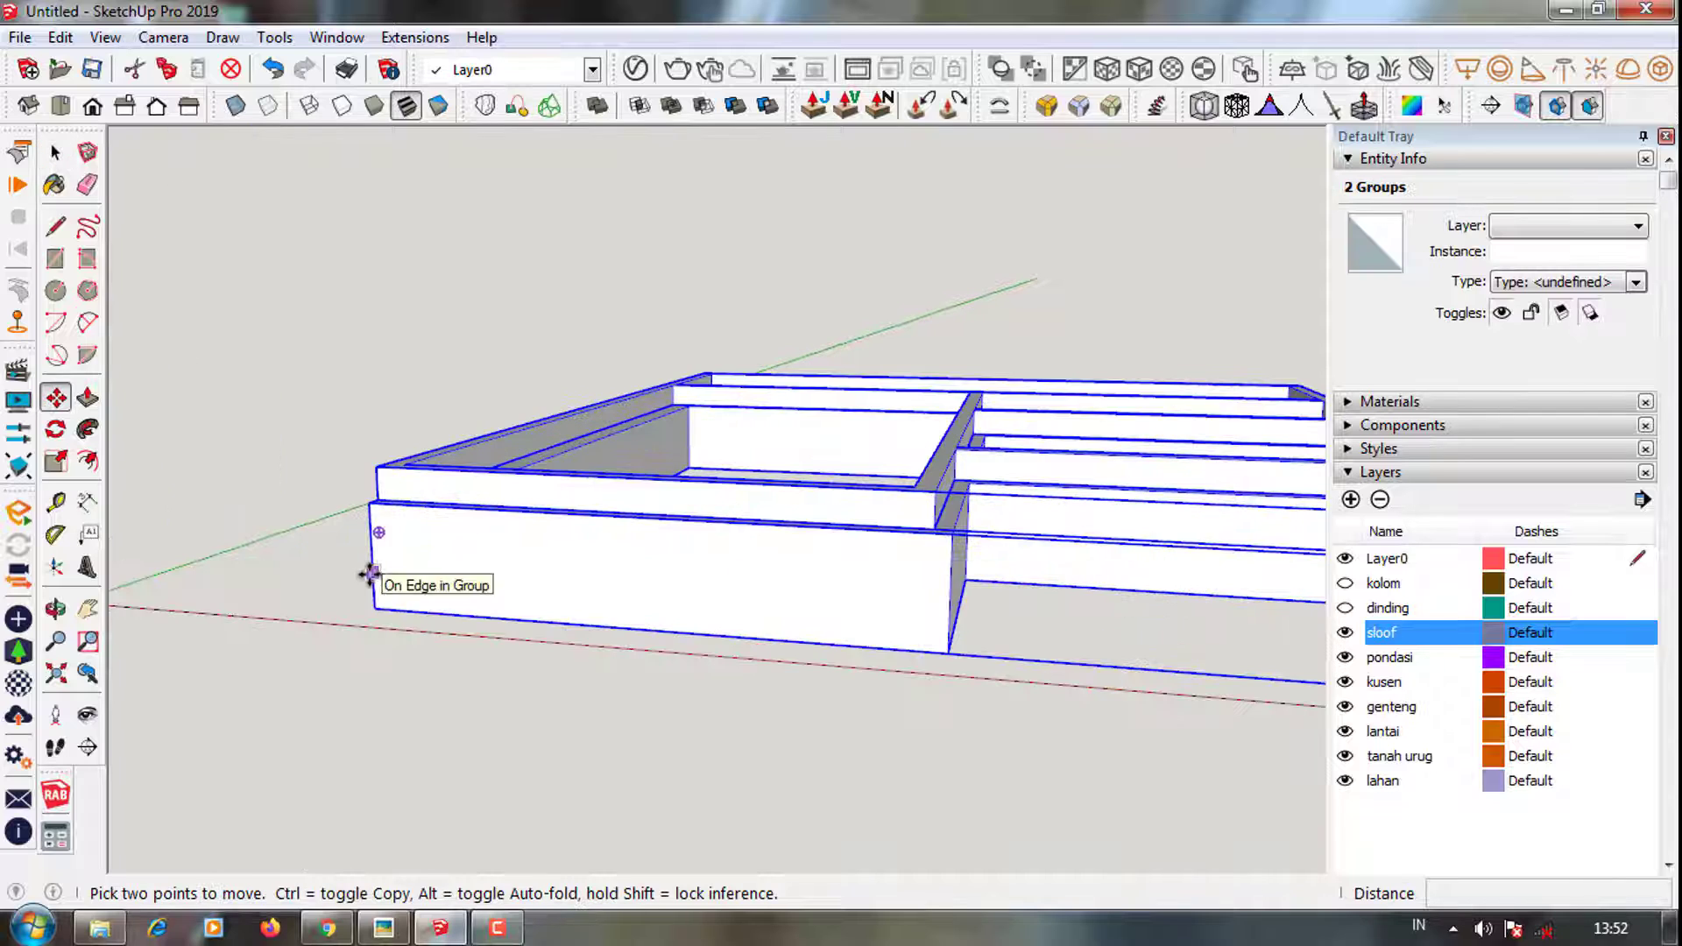
{"action": "left_click", "coordinate": [369, 574]}
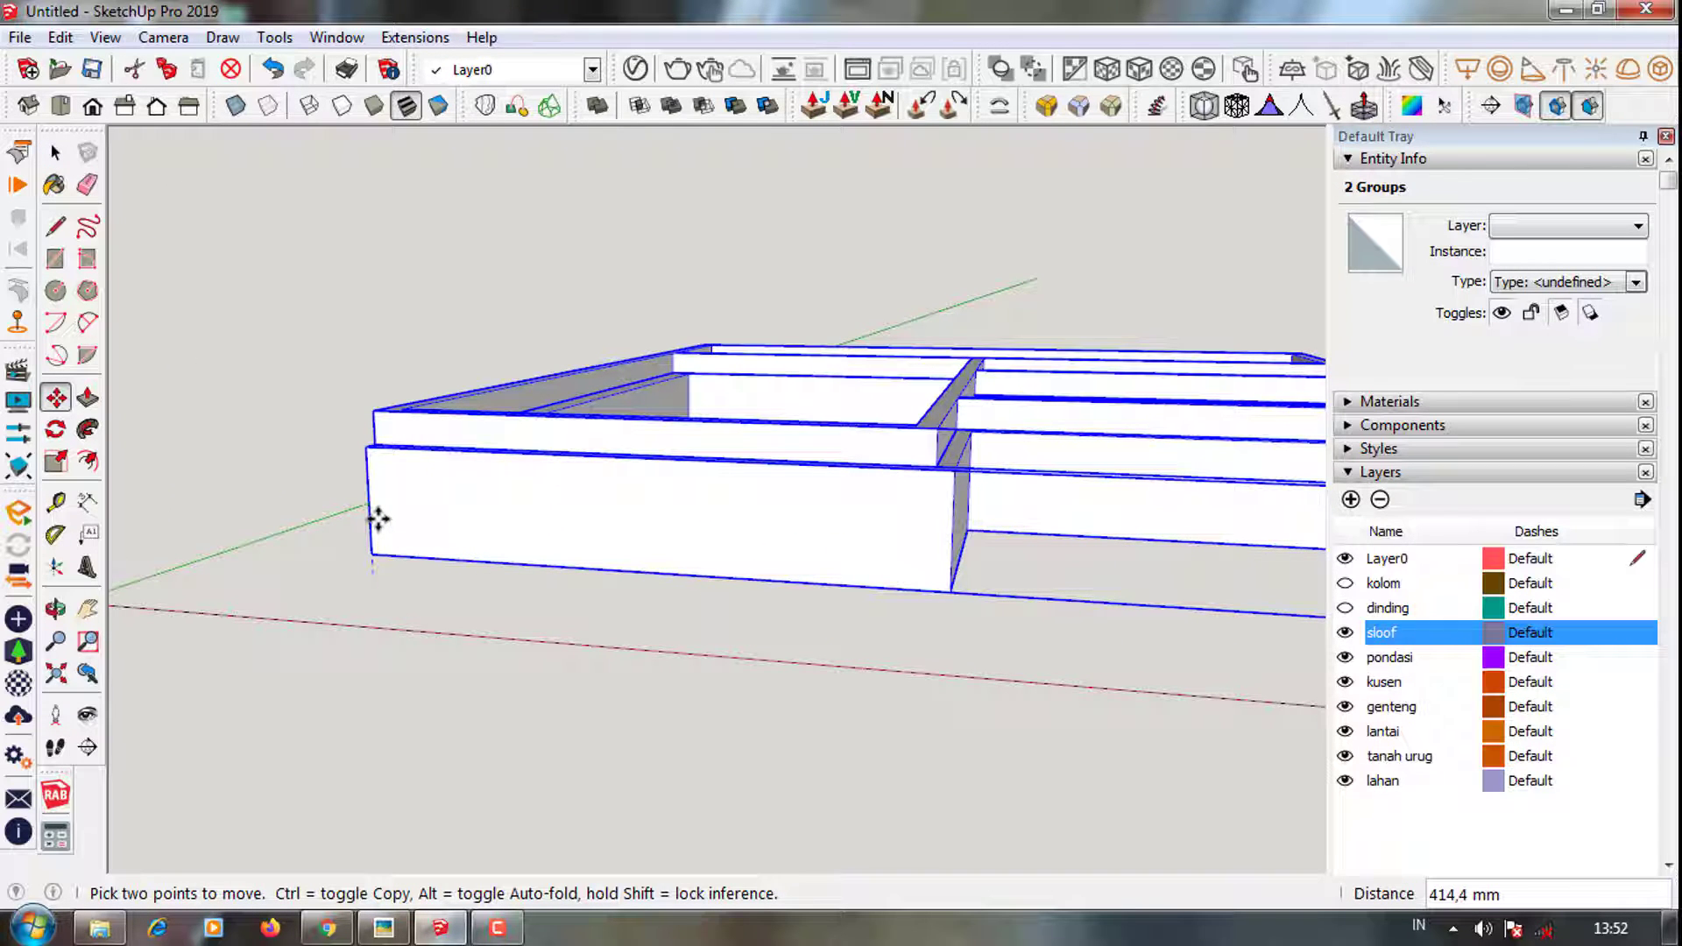
{"action": "key", "text": "Escape"}
{"action": "middle_click_drag", "start_coordinate": [478, 538], "coordinate": [472, 547]}
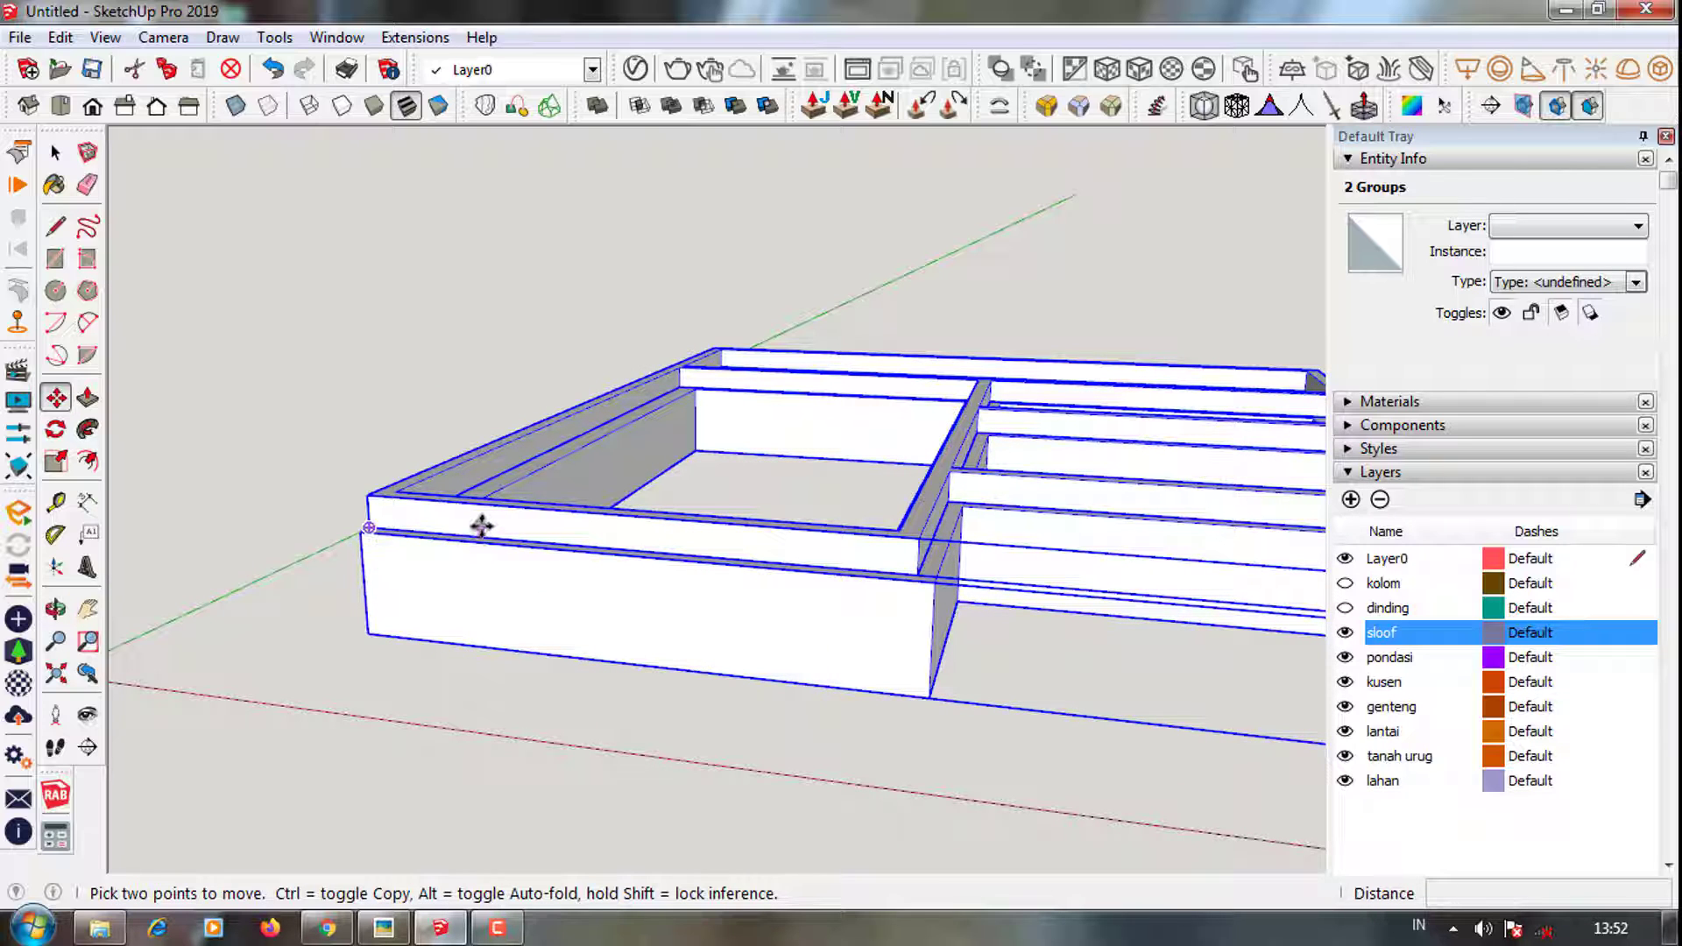
Lift both groups 300 mm straight up, then deselect and view the raised model
{"action": "left_click", "coordinate": [410, 594]}
{"action": "type", "text": "00"}
{"action": "key", "text": "Return"}
{"action": "key", "text": "space"}
{"action": "scroll", "coordinate": [488, 667], "scroll_direction": "down", "scroll_amount": 5}
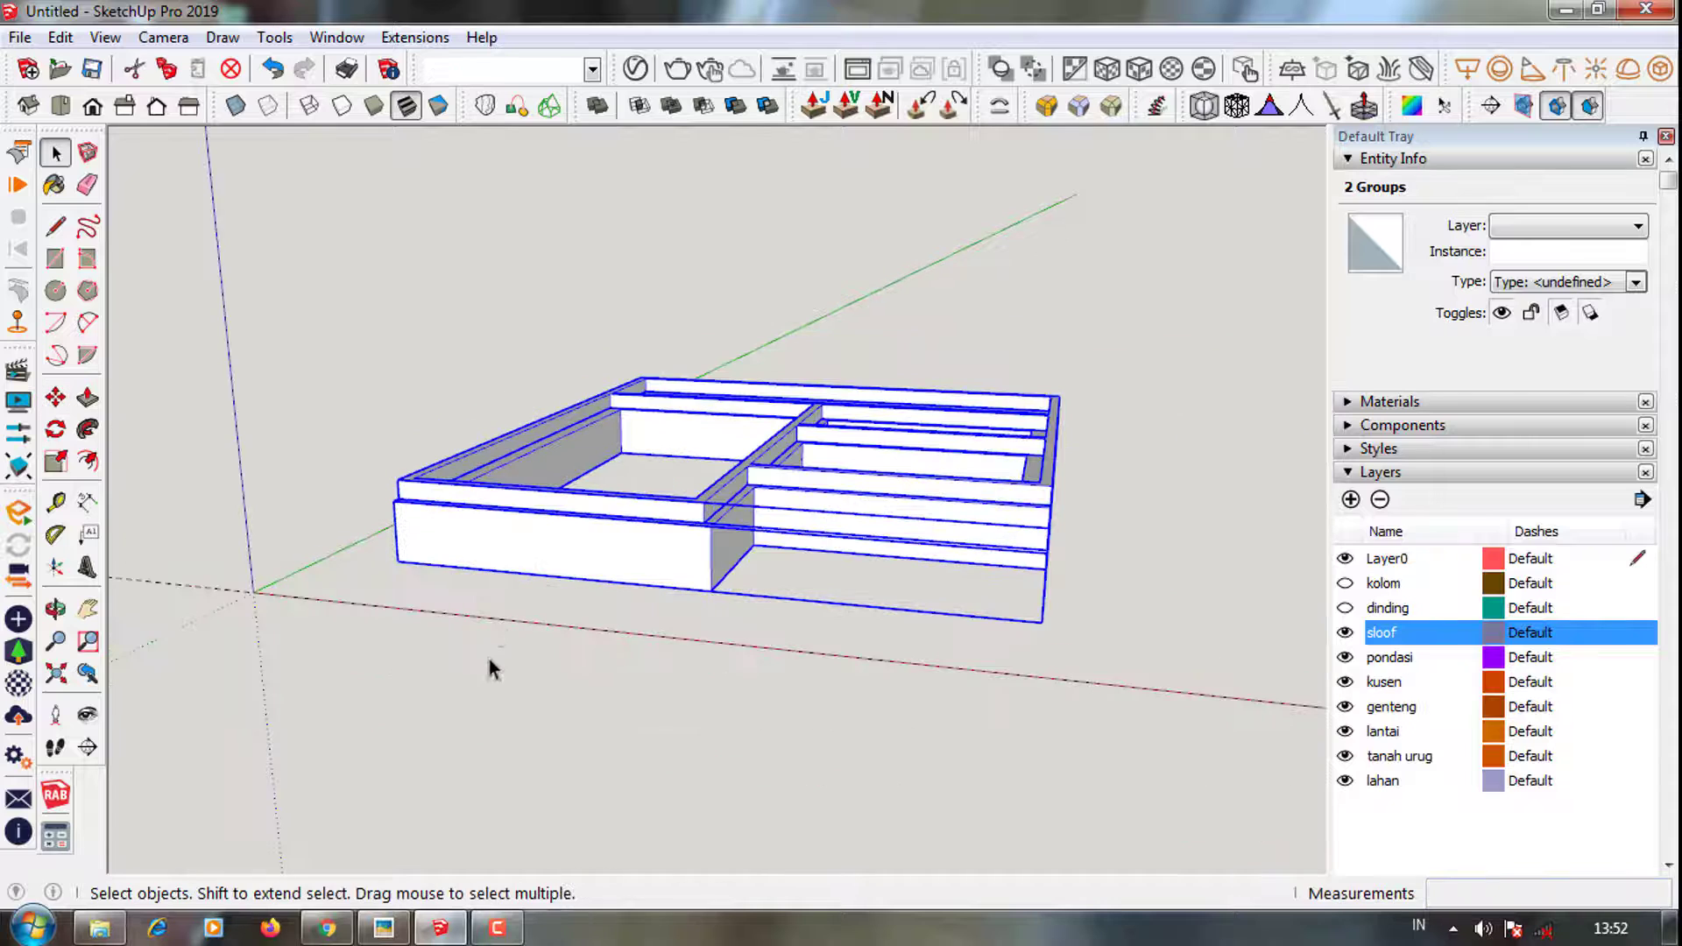
{"action": "left_click", "coordinate": [488, 668]}
{"action": "middle_click_drag", "start_coordinate": [488, 668], "coordinate": [517, 673]}
{"action": "scroll", "coordinate": [488, 537], "scroll_direction": "up", "scroll_amount": 3}
{"action": "middle_click_drag", "start_coordinate": [488, 537], "coordinate": [393, 517]}
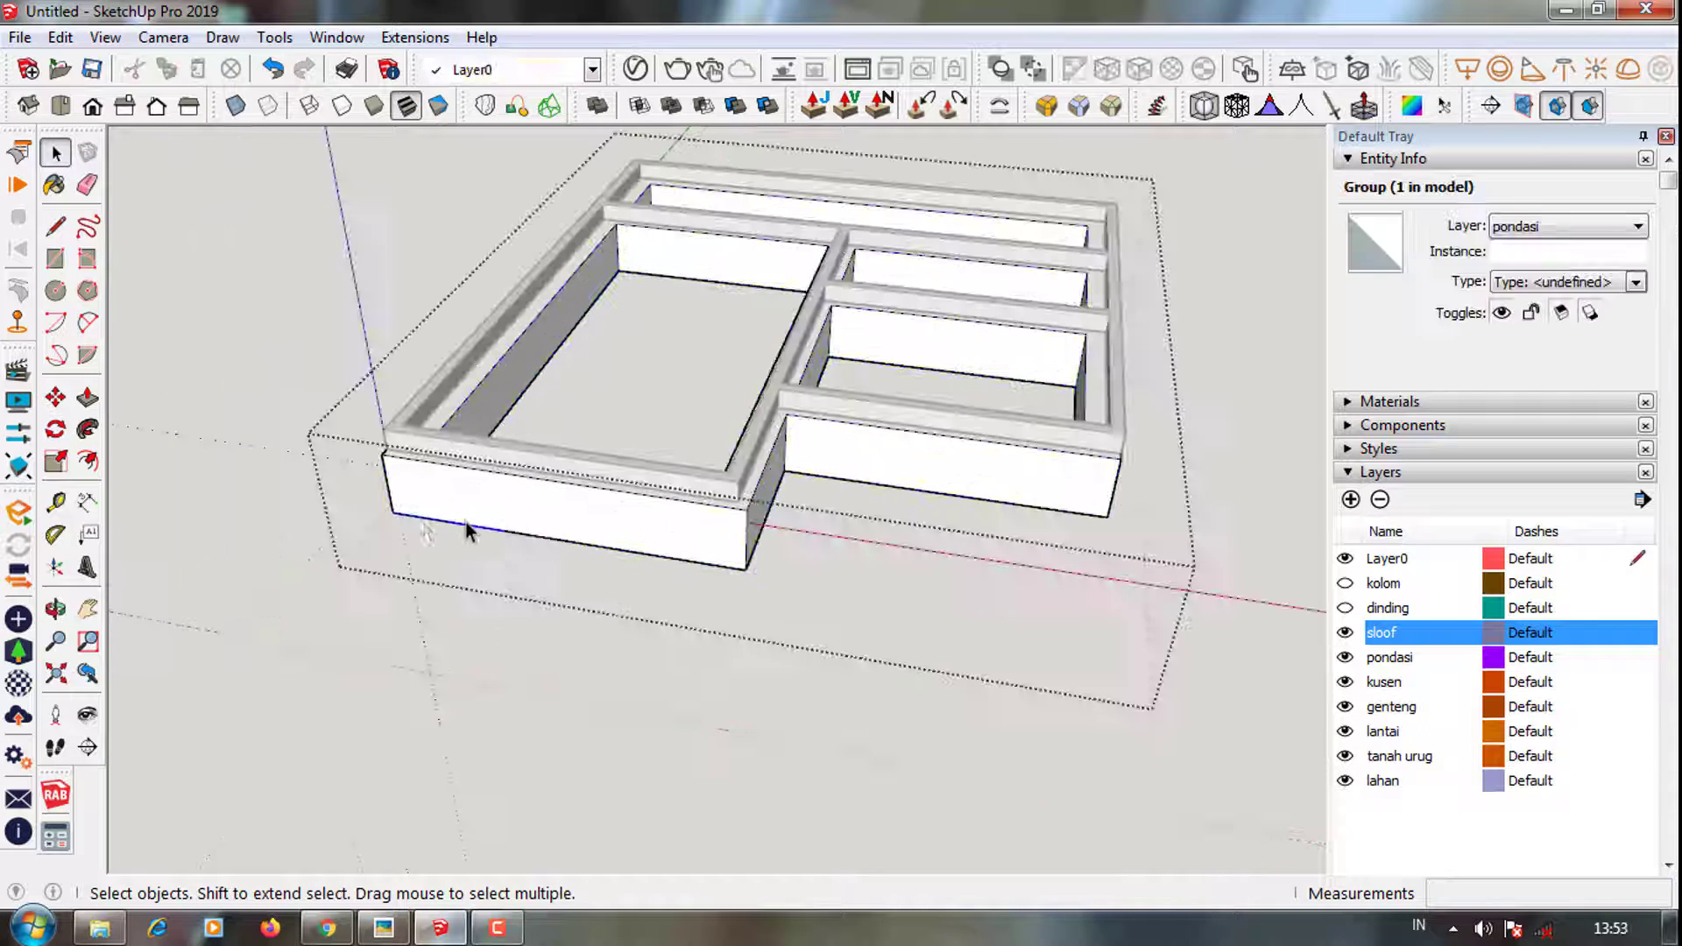
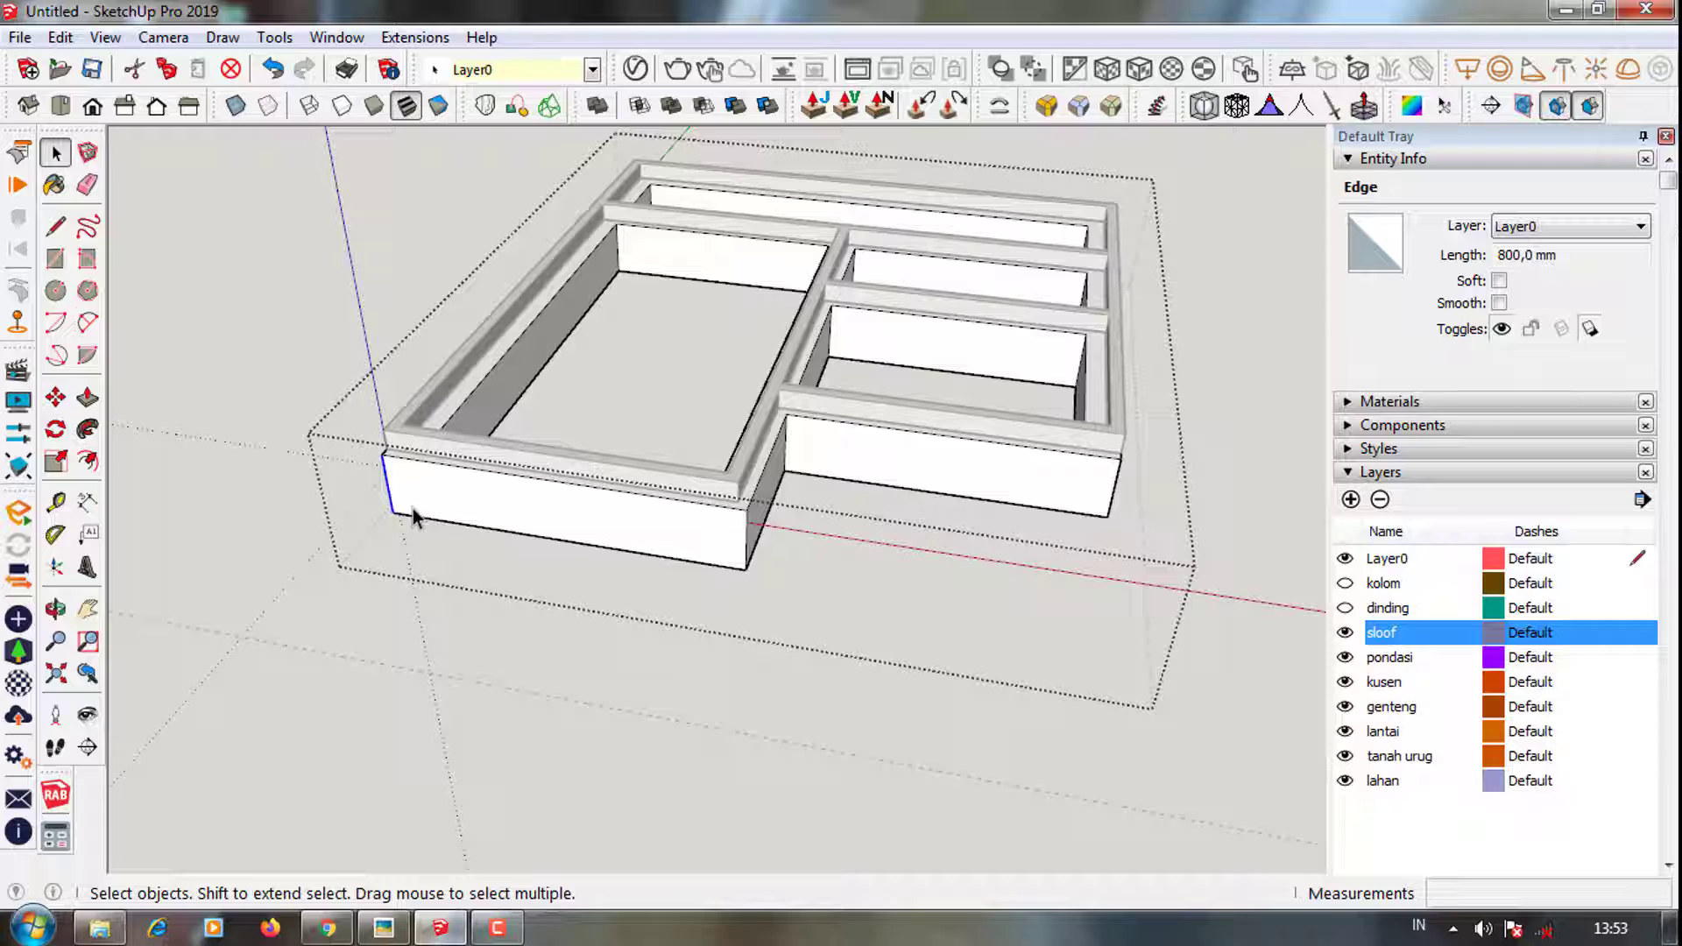
Orbit to a low view looking along the foundation's front wall
{"action": "middle_click_drag", "start_coordinate": [413, 515], "coordinate": [525, 375]}
{"action": "left_click", "coordinate": [499, 507]}
{"action": "mouse_move", "coordinate": [499, 506]}
{"action": "middle_mouse_down"}
{"action": "mouse_move", "coordinate": [476, 383]}
{"action": "mouse_move", "coordinate": [443, 379]}
{"action": "mouse_move", "coordinate": [845, 395]}
{"action": "mouse_move", "coordinate": [473, 462]}
{"action": "middle_mouse_up"}
{"action": "left_click", "coordinate": [443, 379]}
{"action": "scroll", "coordinate": [443, 380], "scroll_direction": "up", "scroll_amount": 3}
{"action": "scroll", "coordinate": [406, 376], "scroll_direction": "up", "scroll_amount": 3}
{"action": "scroll", "coordinate": [406, 376], "scroll_direction": "up", "scroll_amount": 2}
{"action": "left_click", "coordinate": [429, 432]}
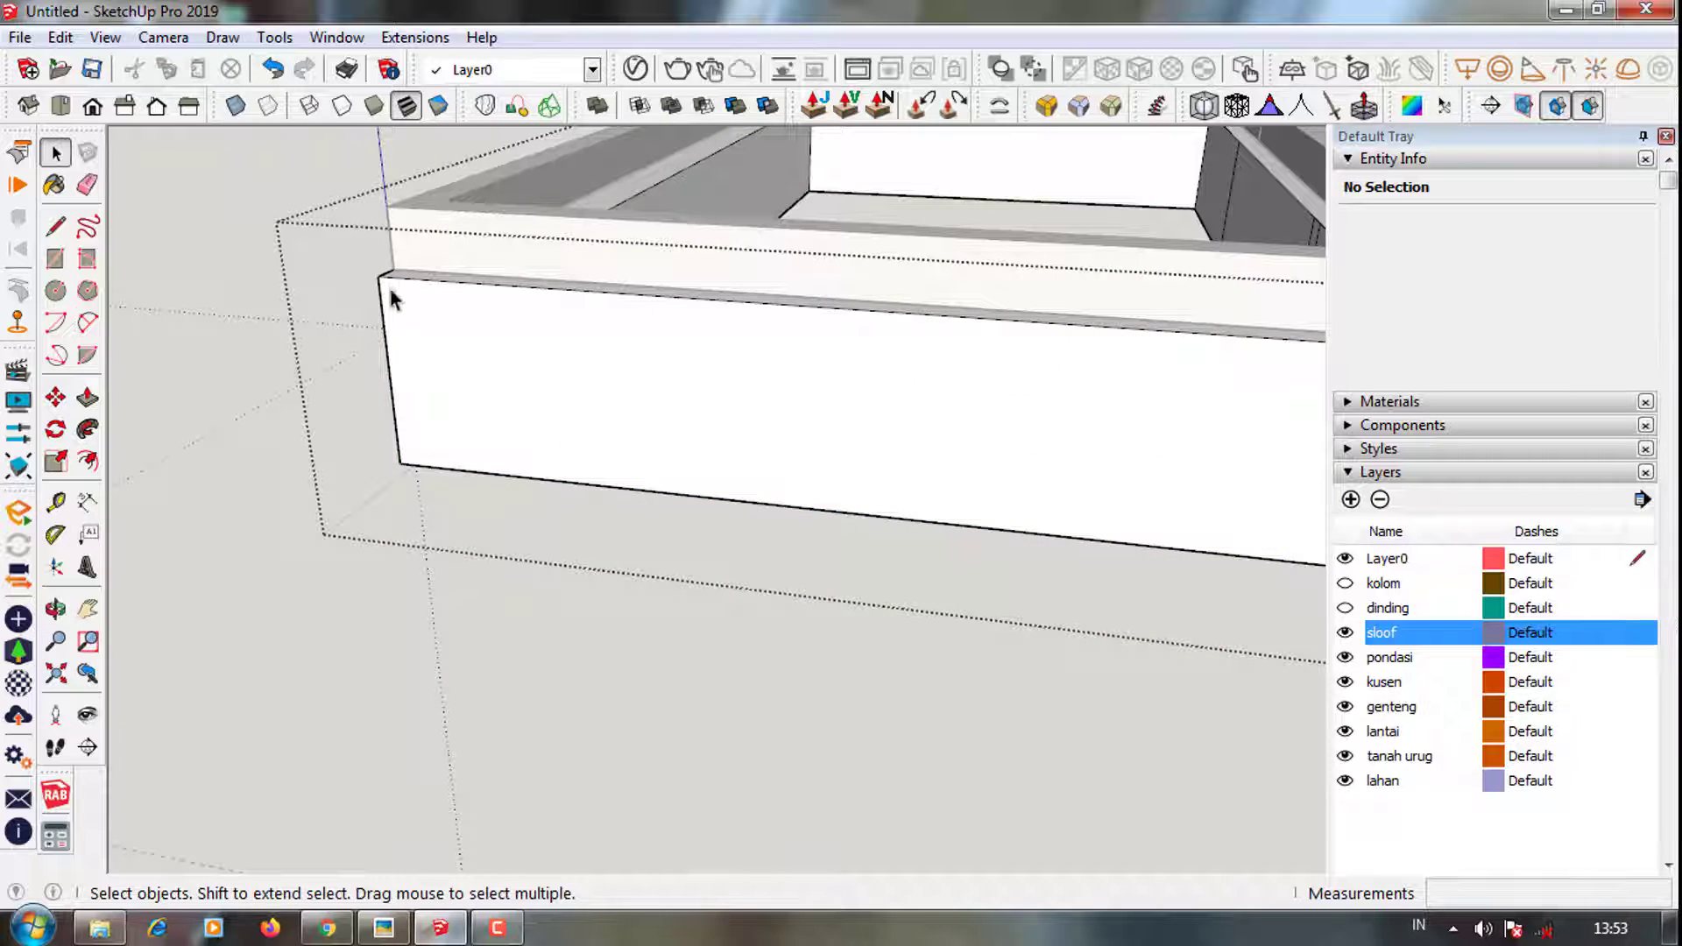
{"action": "scroll", "coordinate": [307, 525], "scroll_direction": "down", "scroll_amount": 3}
Orbit to the foundation's front-left corner and select the foundation group
{"action": "mouse_move", "coordinate": [307, 525]}
{"action": "middle_mouse_down"}
{"action": "mouse_move", "coordinate": [508, 420]}
{"action": "mouse_move", "coordinate": [372, 414]}
{"action": "middle_mouse_up"}
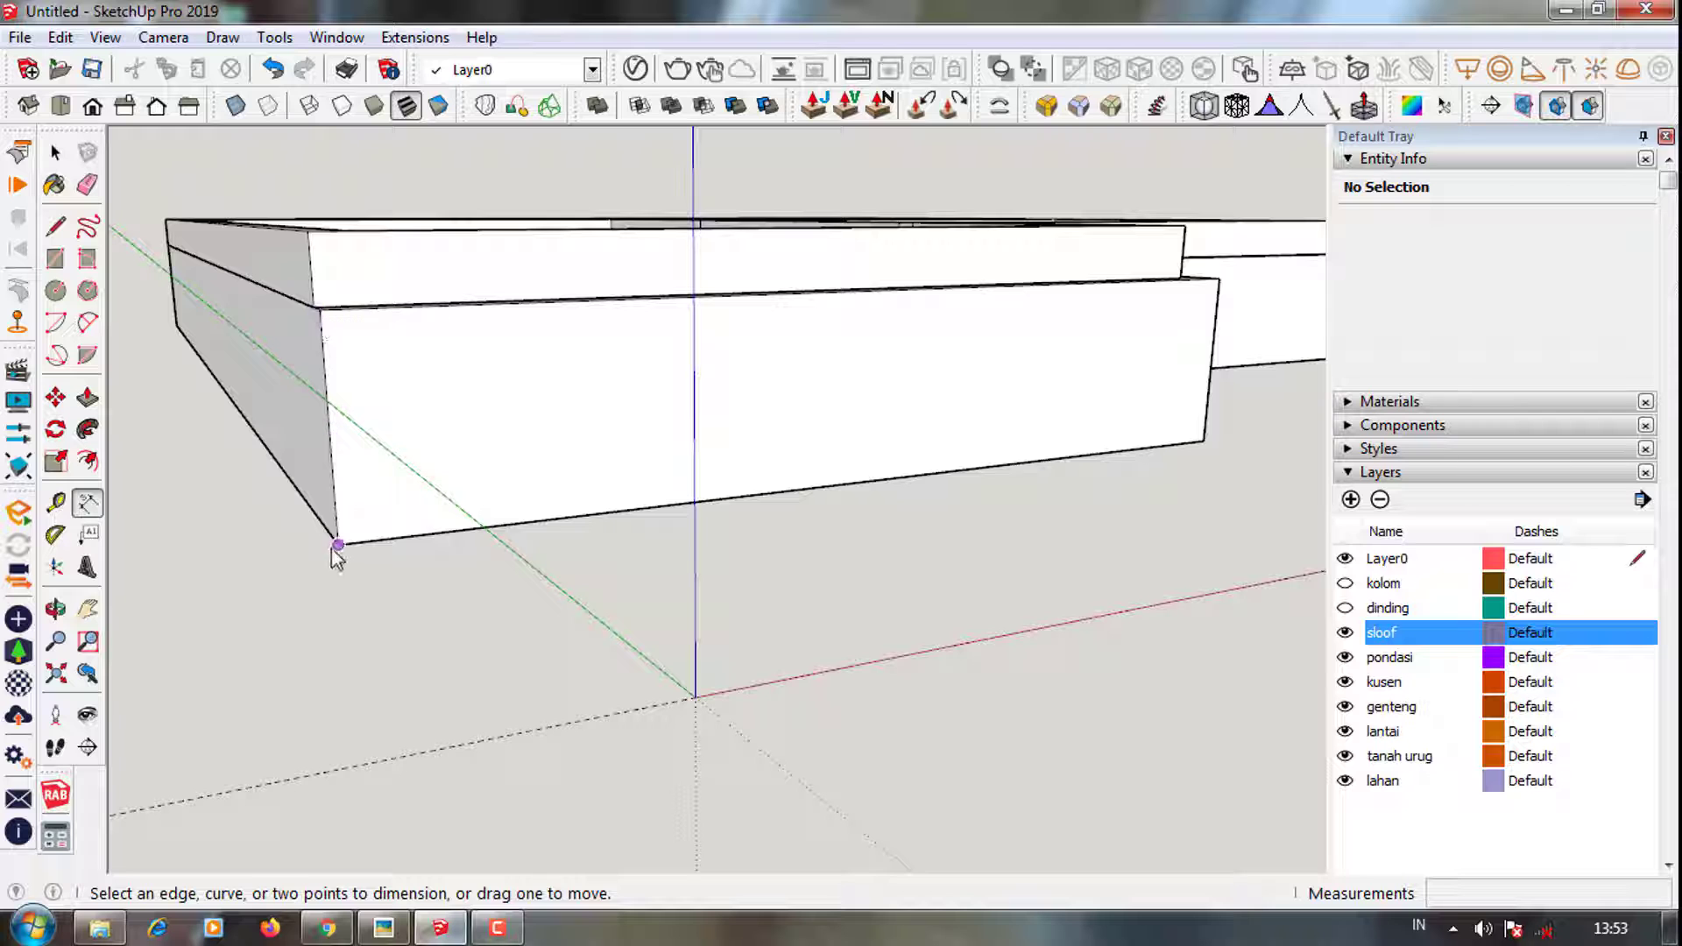
{"action": "mouse_move", "coordinate": [390, 447]}
{"action": "middle_mouse_down"}
{"action": "mouse_move", "coordinate": [608, 601]}
{"action": "mouse_move", "coordinate": [432, 532]}
{"action": "middle_mouse_up"}
{"action": "key", "text": "space"}
{"action": "left_click", "coordinate": [481, 480]}
Inside the pondasi group, copy the front wall's bottom edge 300 mm upward
{"action": "double_click", "coordinate": [451, 520]}
{"action": "scroll", "coordinate": [451, 519], "scroll_direction": "up", "scroll_amount": 2}
{"action": "left_click", "coordinate": [435, 473]}
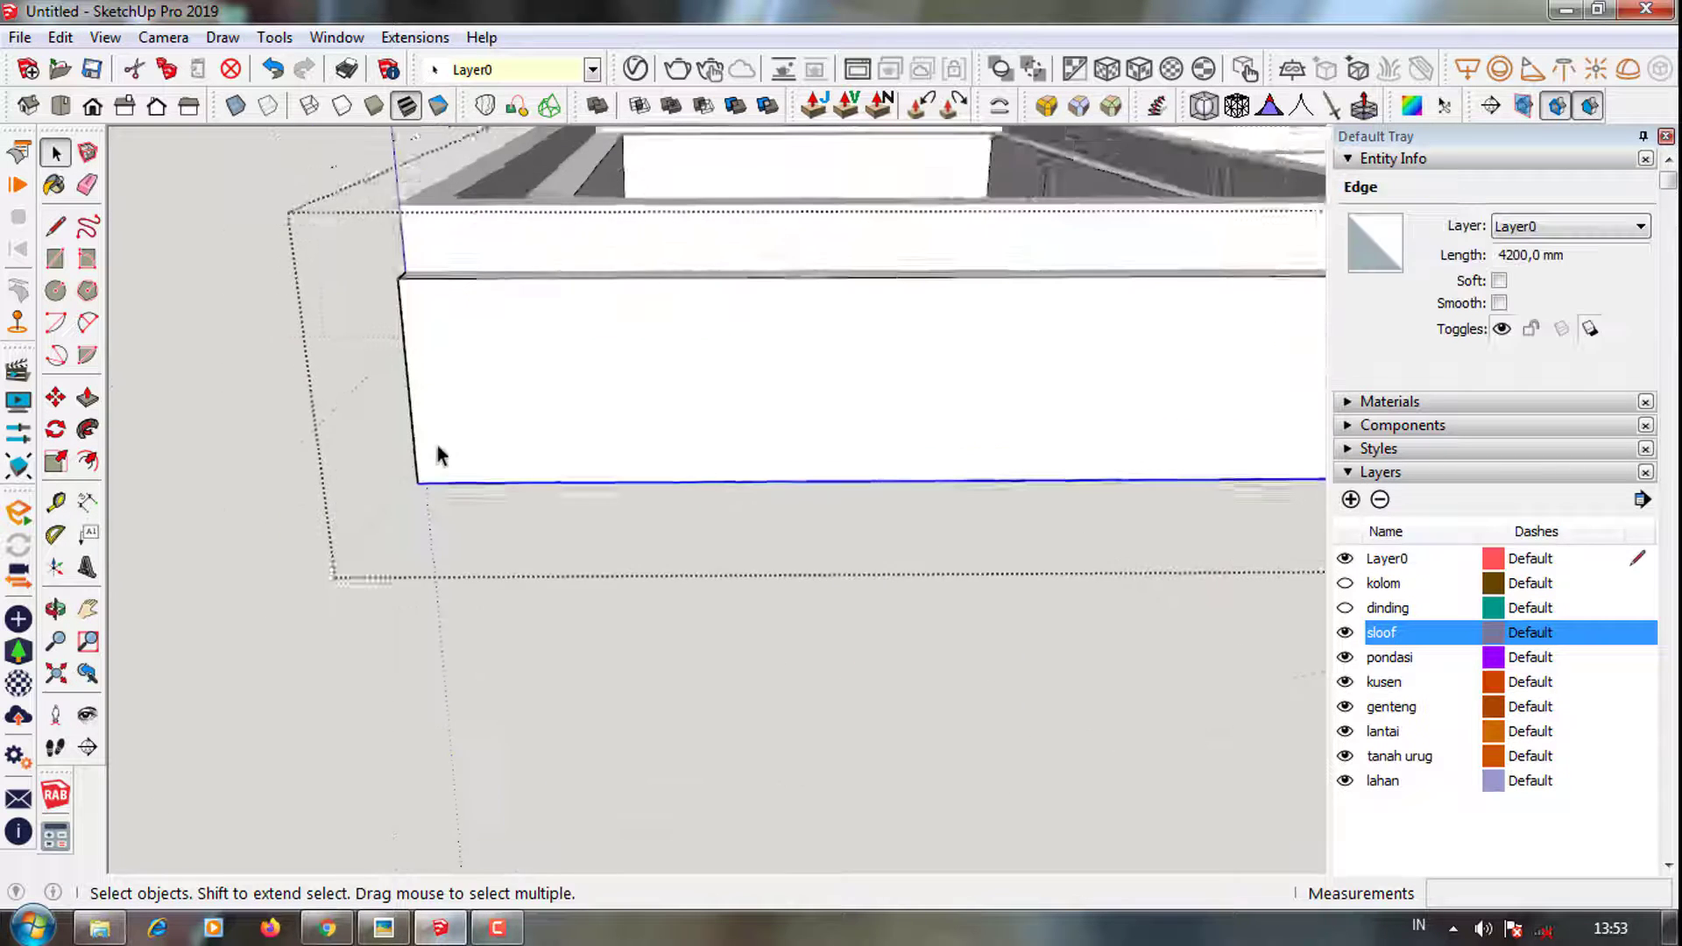
{"action": "key", "text": "m"}
{"action": "key", "text": "ctrl"}
{"action": "left_click", "coordinate": [414, 486]}
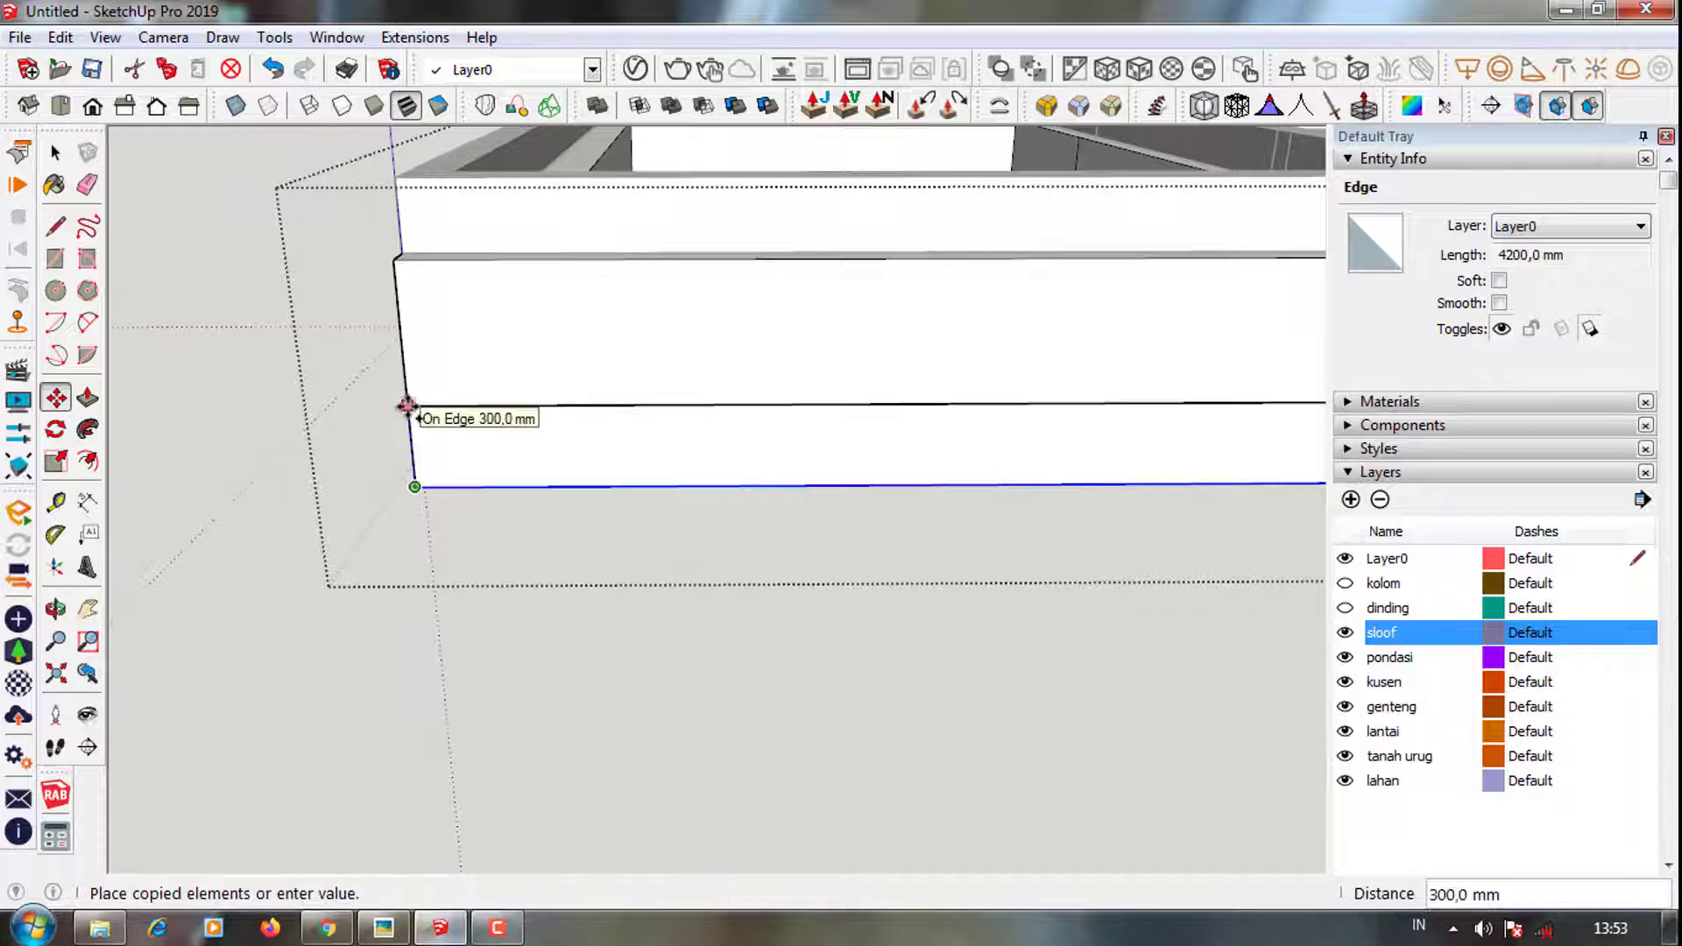
{"action": "key", "text": "space"}
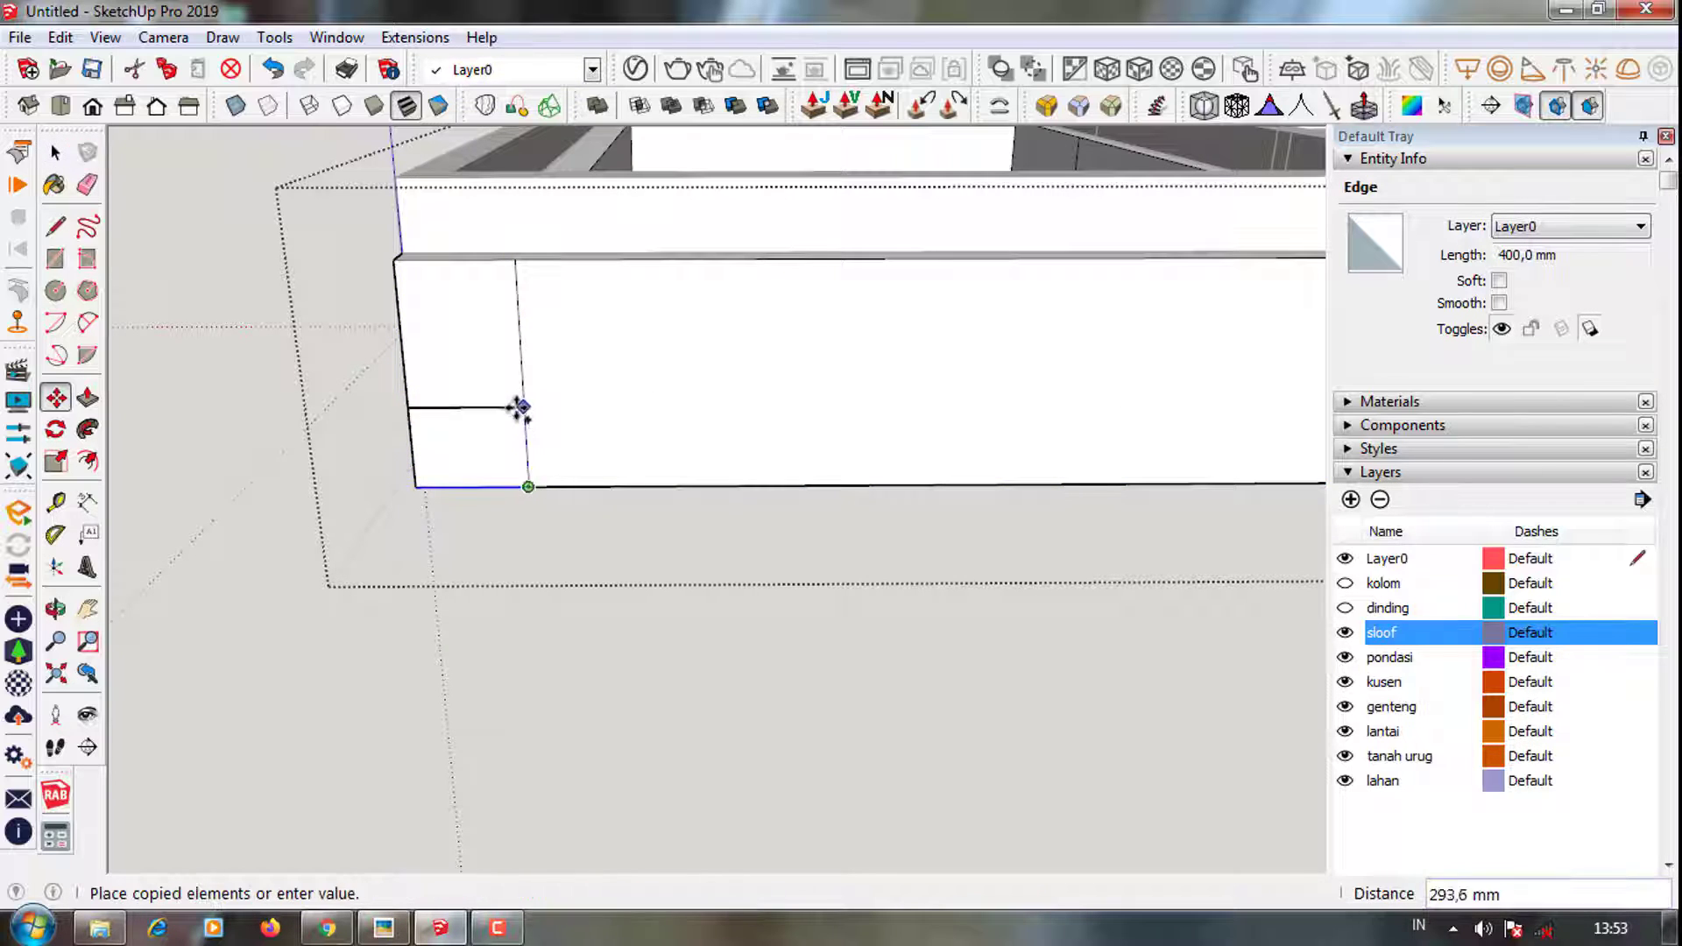
Erase the extra vertical edge and pull the small corner face outward into a low beam
{"action": "key", "text": "Return"}
{"action": "middle_click_drag", "start_coordinate": [519, 409], "coordinate": [432, 491]}
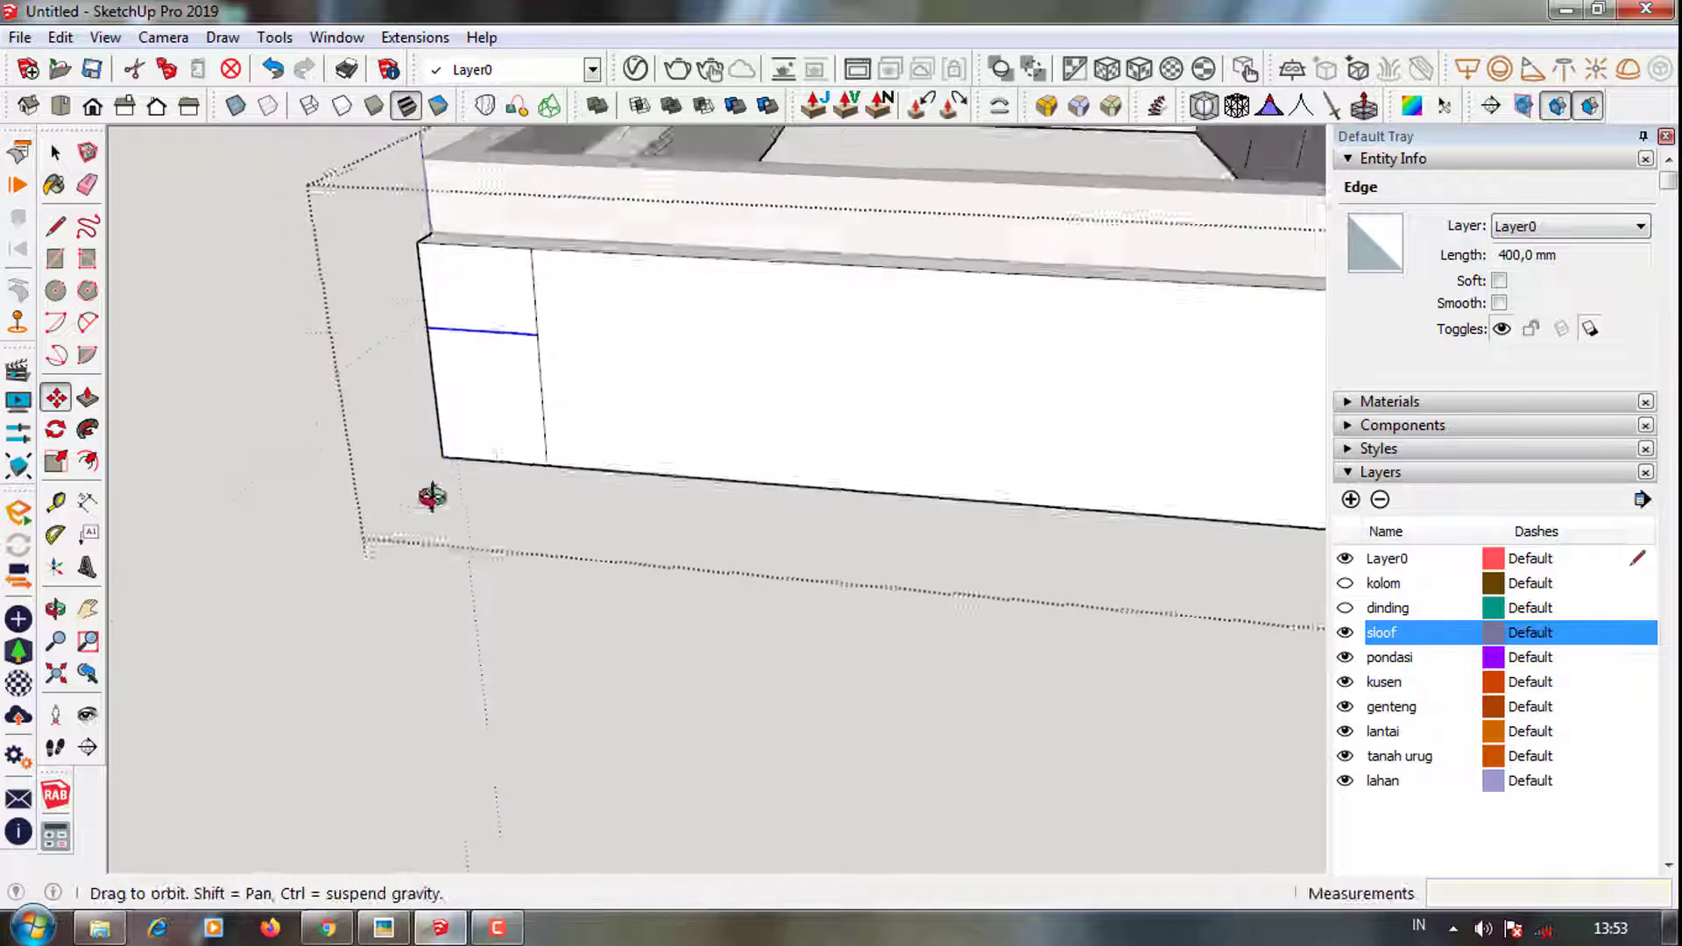
{"action": "key", "text": "e"}
{"action": "left_click", "coordinate": [552, 338]}
{"action": "key", "text": "p"}
{"action": "left_click", "coordinate": [514, 406]}
{"action": "scroll", "coordinate": [514, 406], "scroll_direction": "down", "scroll_amount": 3}
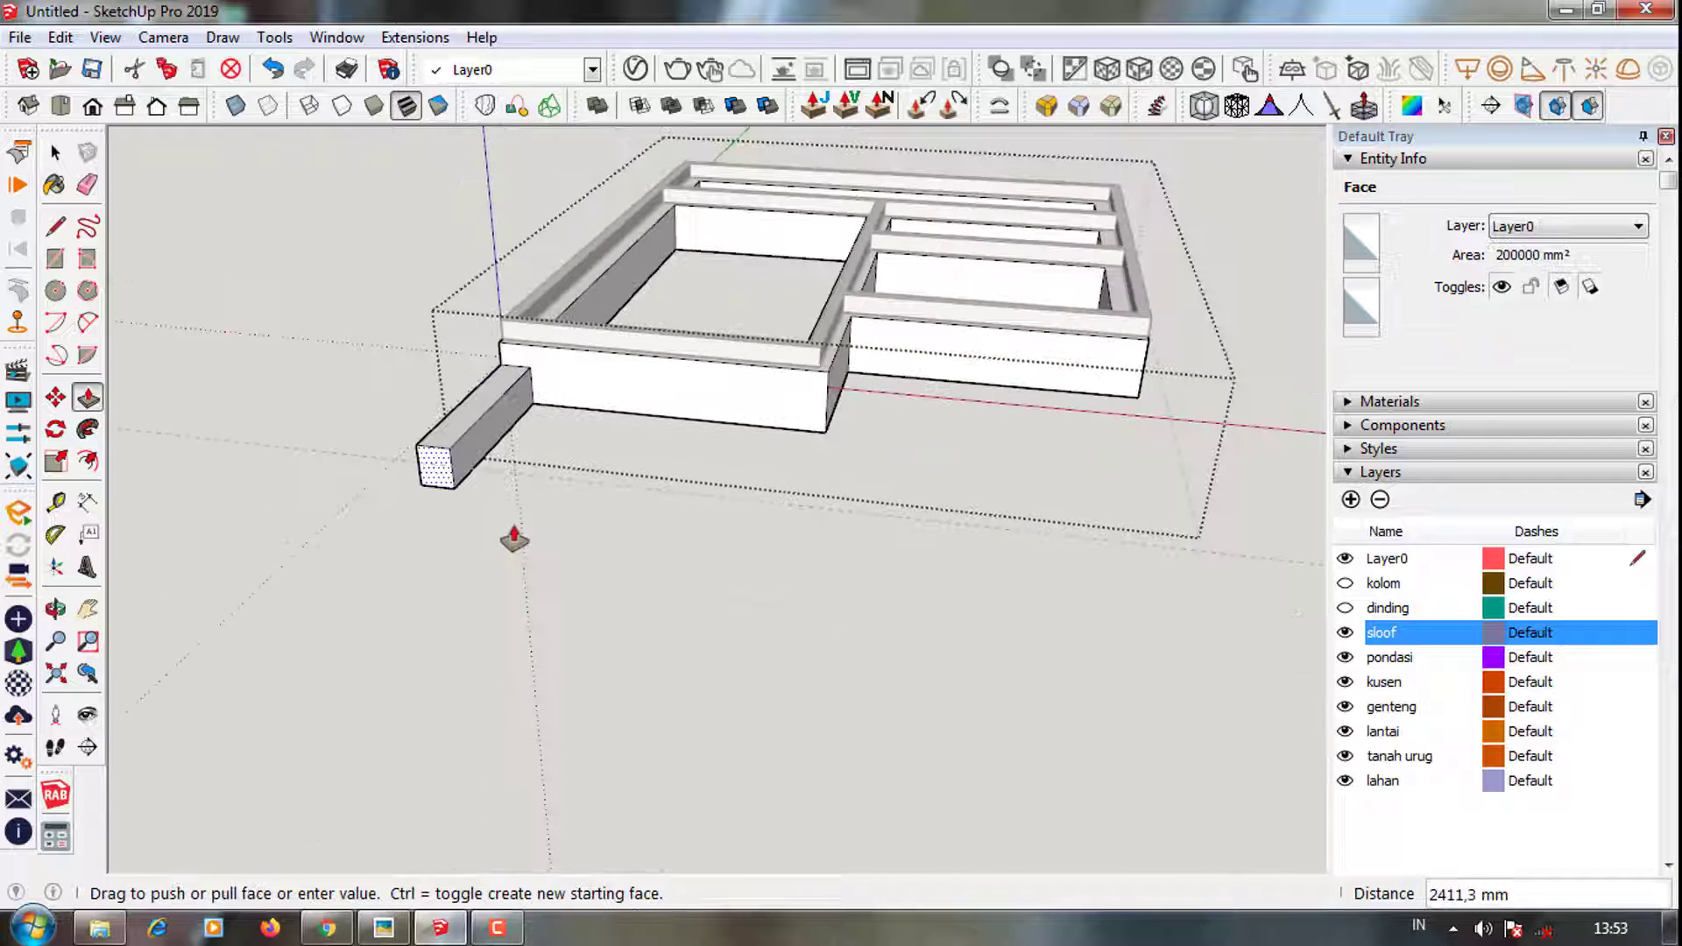
{"action": "left_click", "coordinate": [578, 490]}
{"action": "middle_click_drag", "start_coordinate": [556, 627], "coordinate": [856, 544]}
Extrude the right front corner face 4800 mm into a beam along the right side
{"action": "key", "text": "space"}
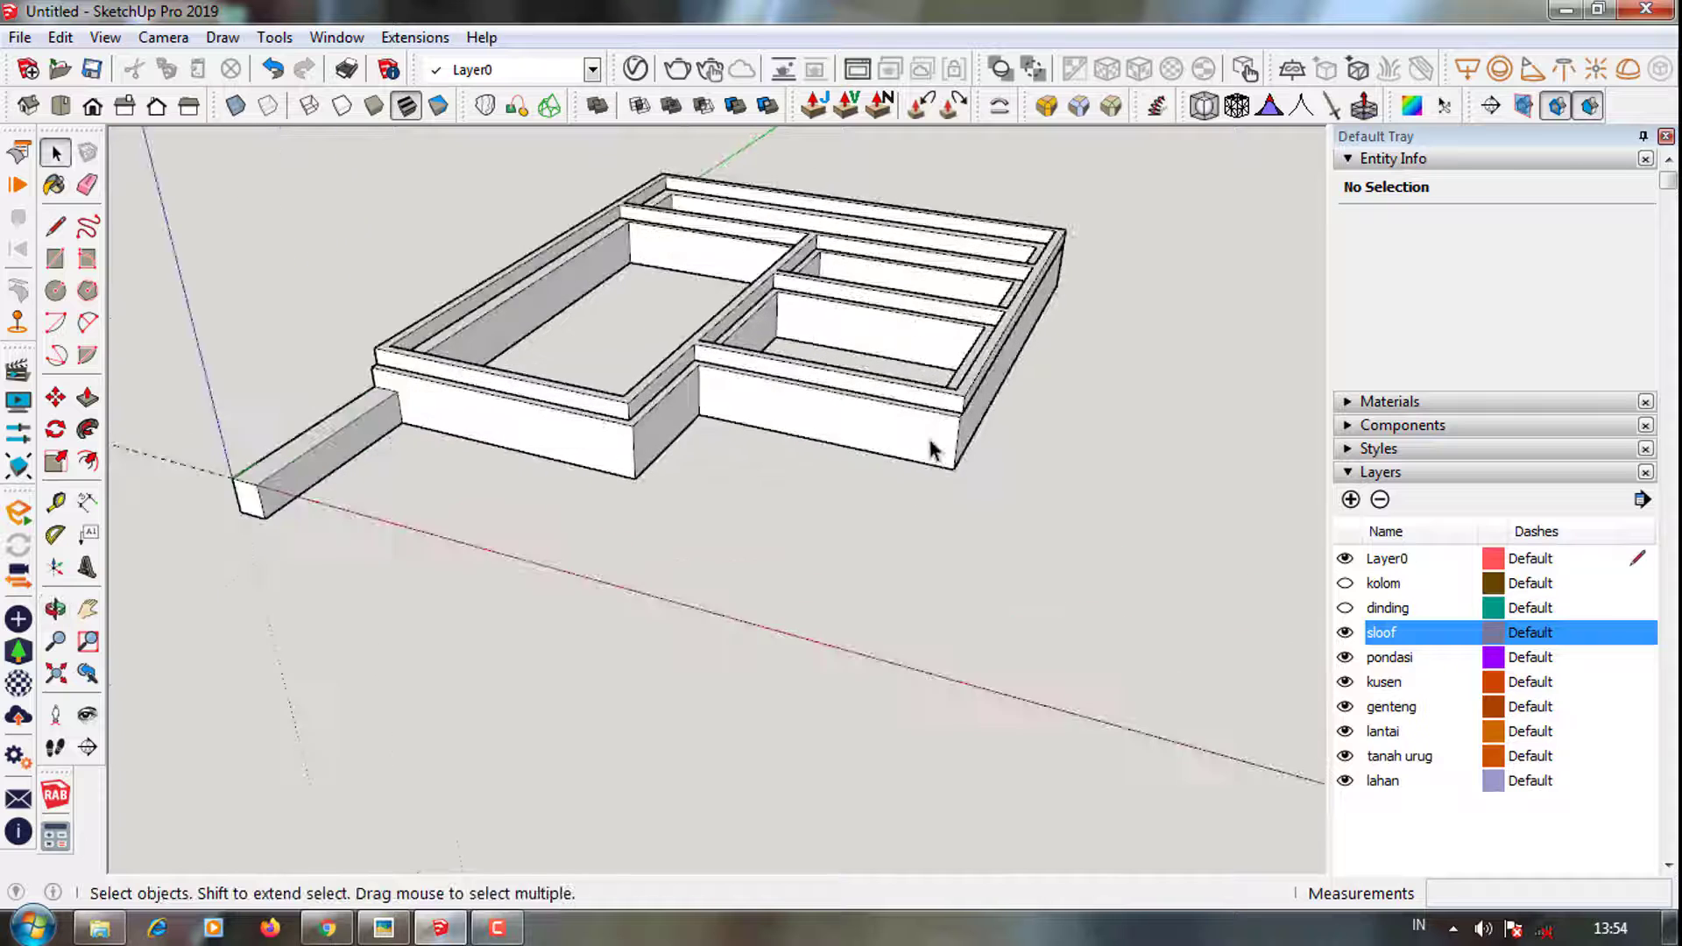
{"action": "left_click", "coordinate": [959, 457]}
{"action": "scroll", "coordinate": [959, 473], "scroll_direction": "up", "scroll_amount": 3}
{"action": "key", "text": "m"}
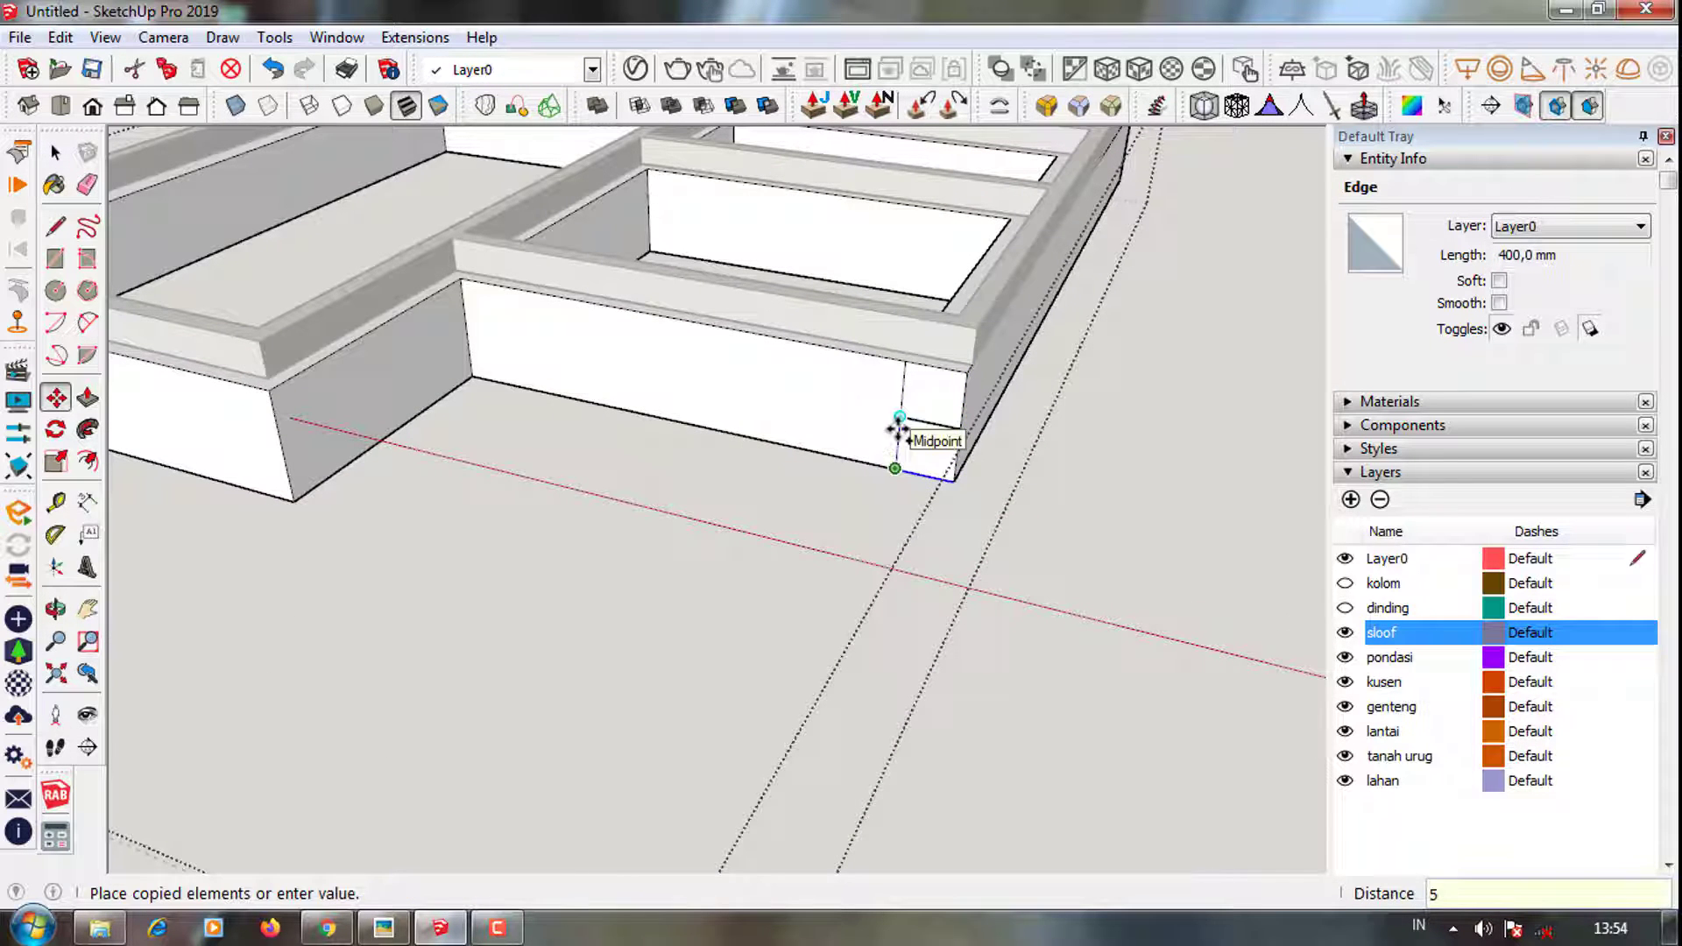
{"action": "scroll", "coordinate": [922, 457], "scroll_direction": "down", "scroll_amount": 3}
{"action": "key", "text": "p"}
{"action": "left_click", "coordinate": [919, 450]}
{"action": "type", "text": "4800"}
{"action": "key", "text": "Return"}
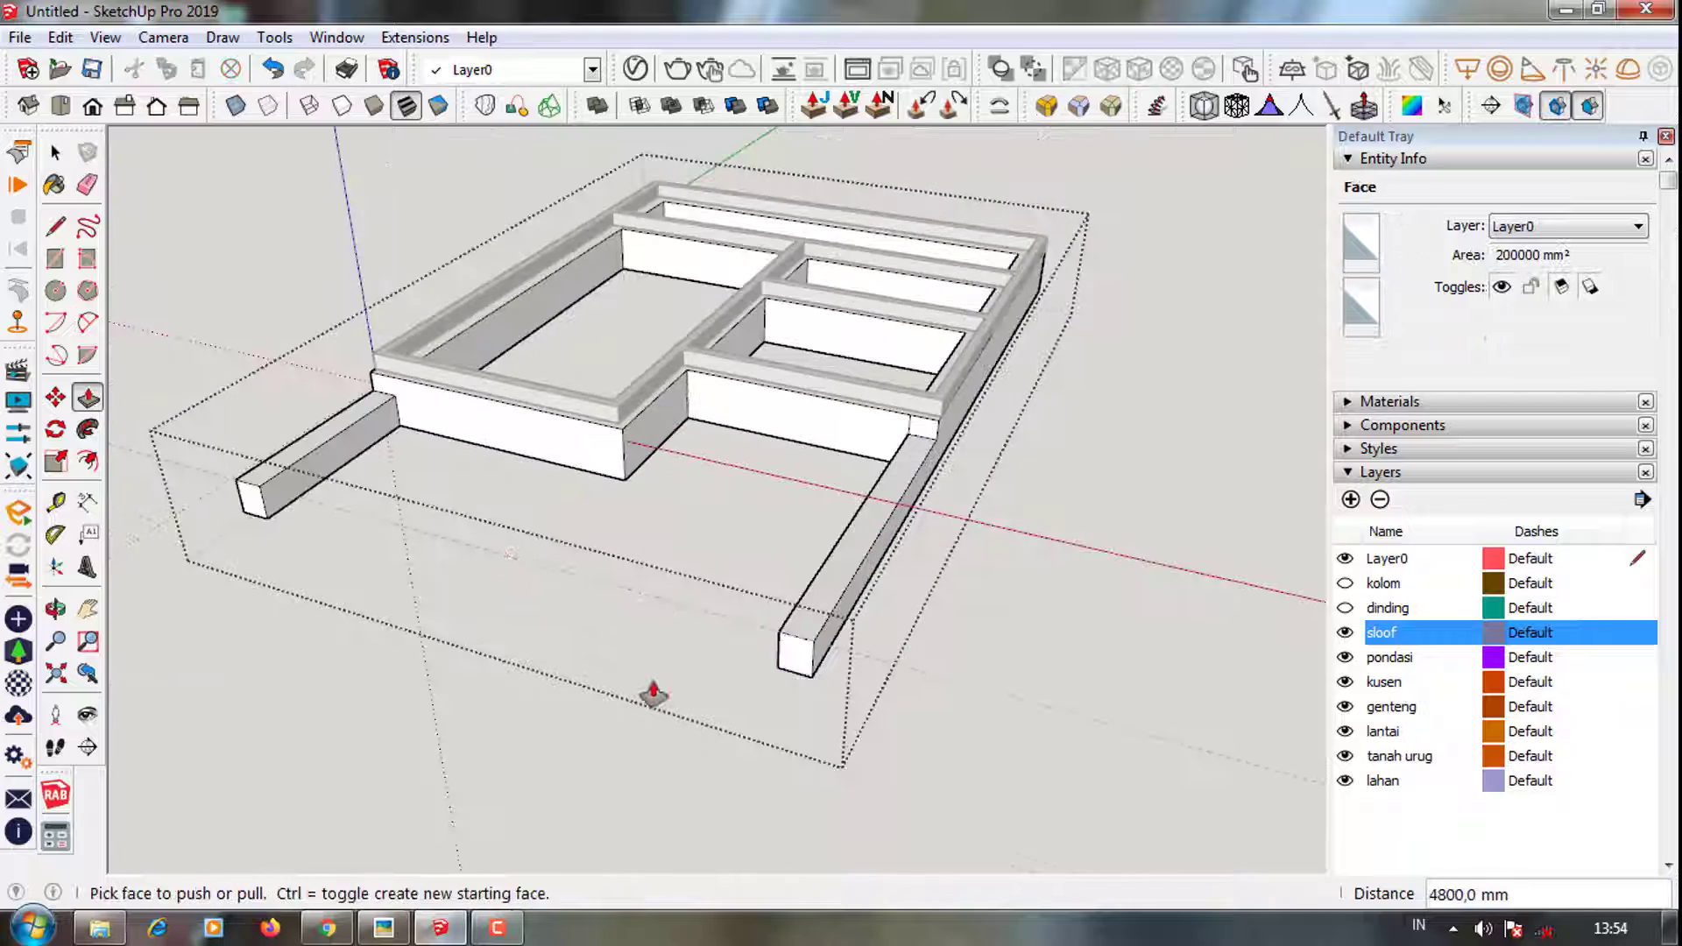
Move the left beam's edge to extend that beam across the front
{"action": "key", "text": "space"}
{"action": "scroll", "coordinate": [876, 456], "scroll_direction": "up", "scroll_amount": 2}
{"action": "left_click", "coordinate": [911, 433]}
{"action": "scroll", "coordinate": [917, 431], "scroll_direction": "up", "scroll_amount": 3}
{"action": "scroll", "coordinate": [731, 406], "scroll_direction": "down", "scroll_amount": 5}
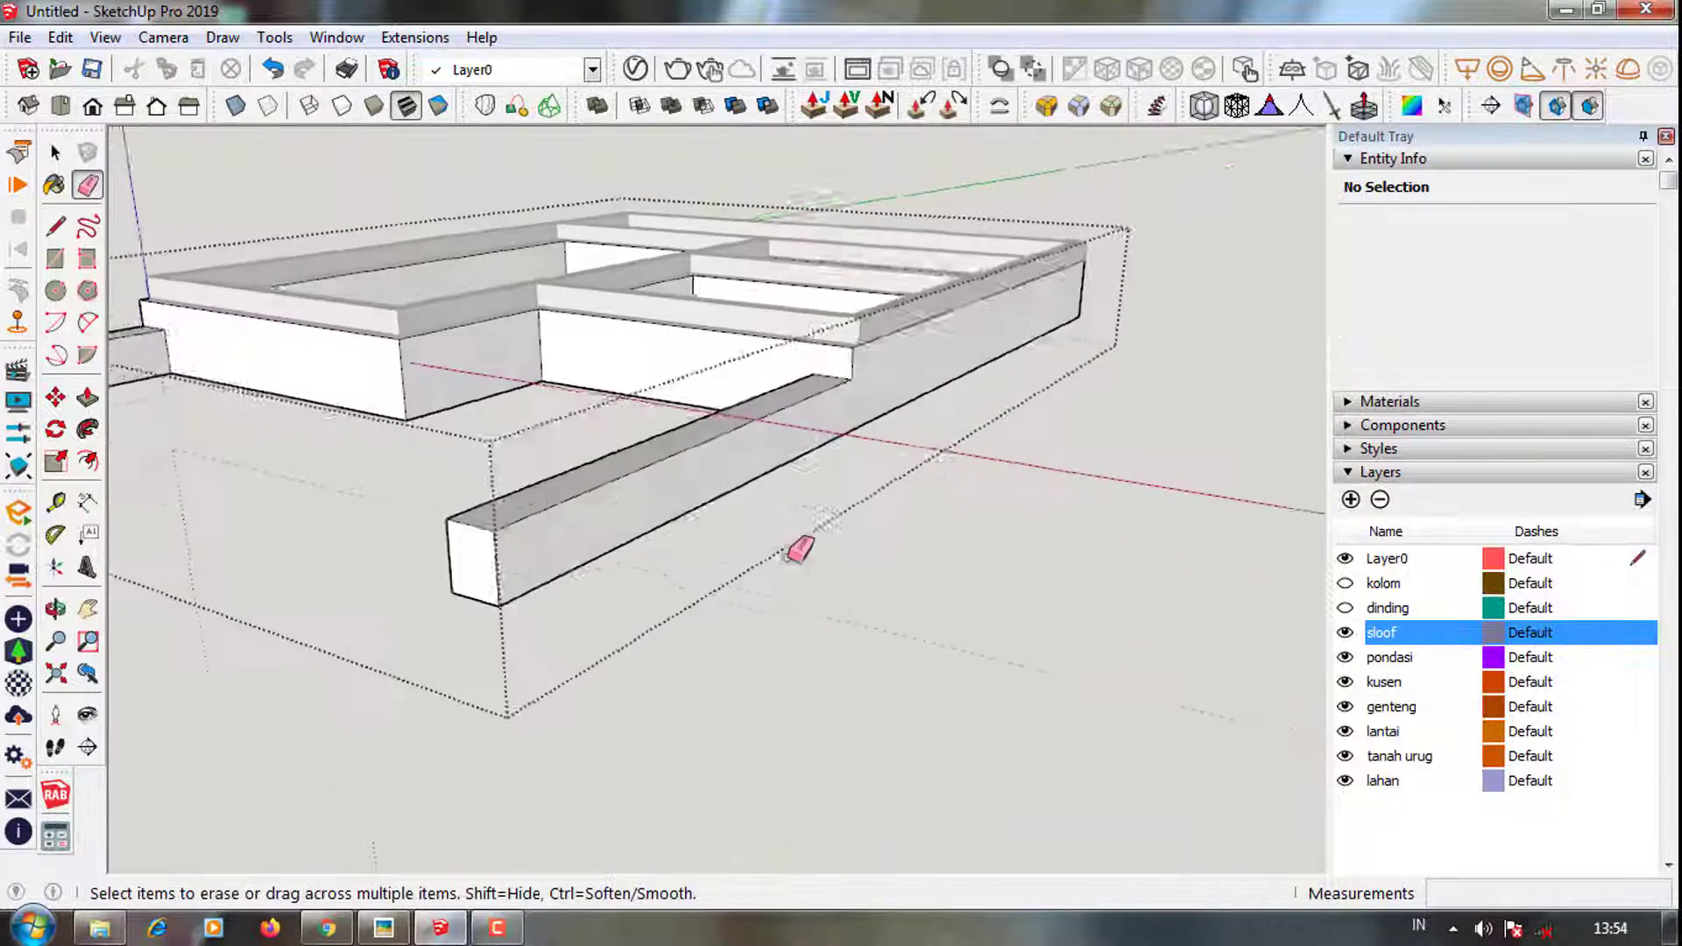
{"action": "scroll", "coordinate": [796, 549], "scroll_direction": "down", "scroll_amount": 3}
{"action": "key", "text": "space"}
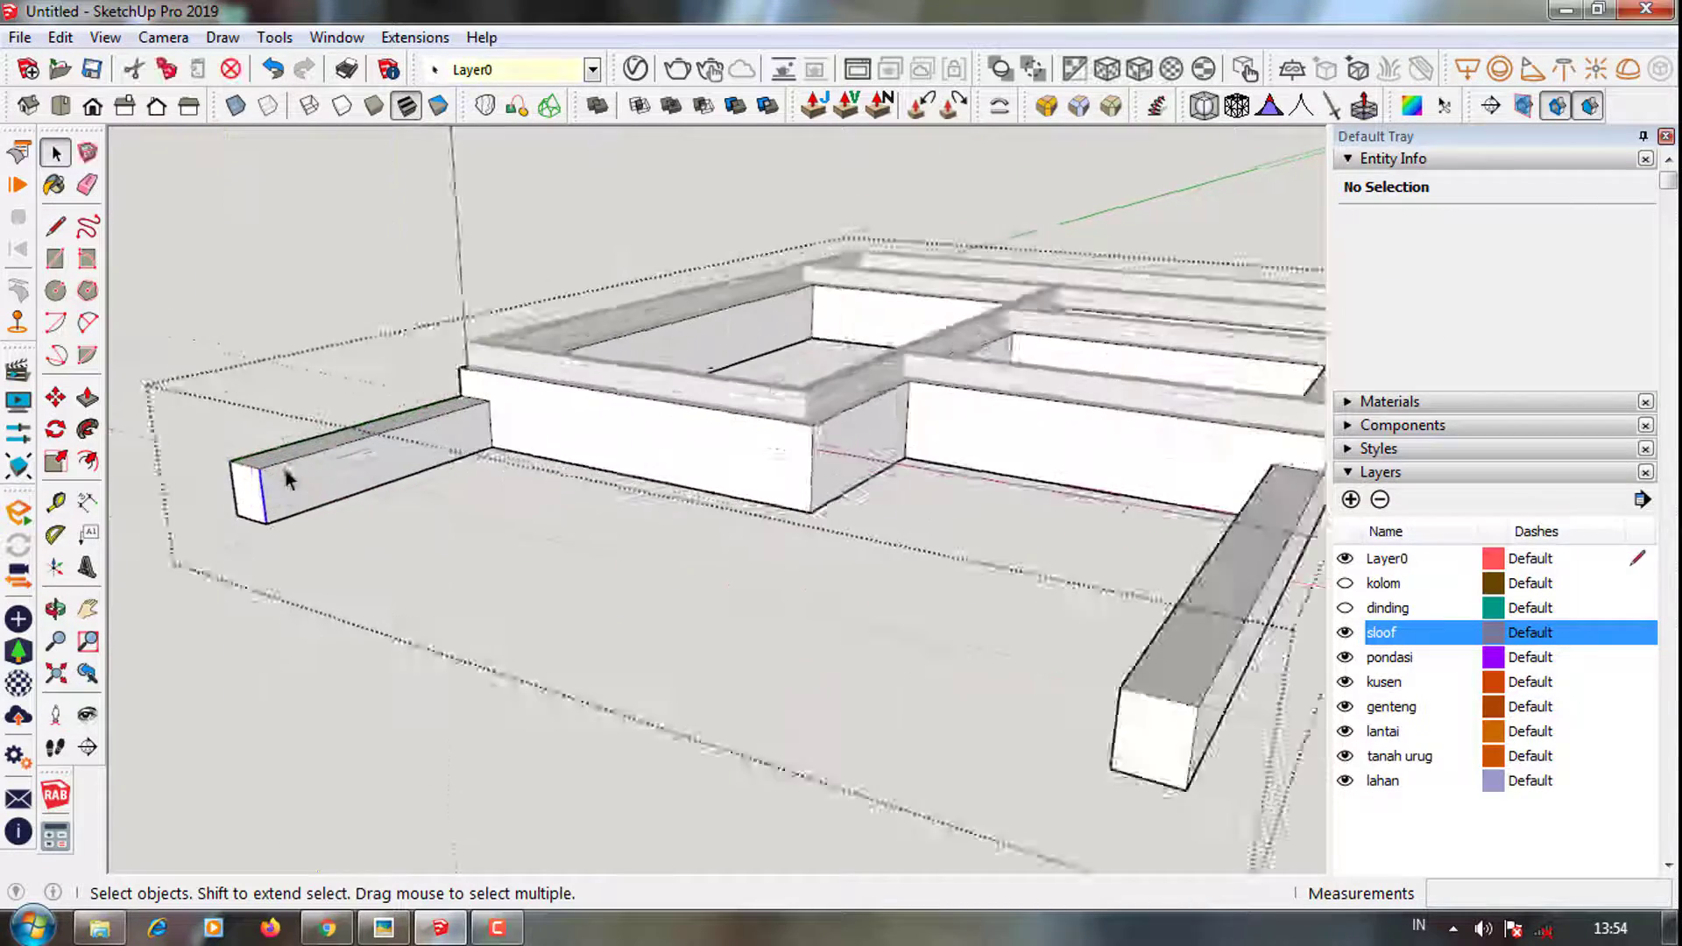
{"action": "scroll", "coordinate": [272, 482], "scroll_direction": "up", "scroll_amount": 3}
{"action": "key", "text": "m"}
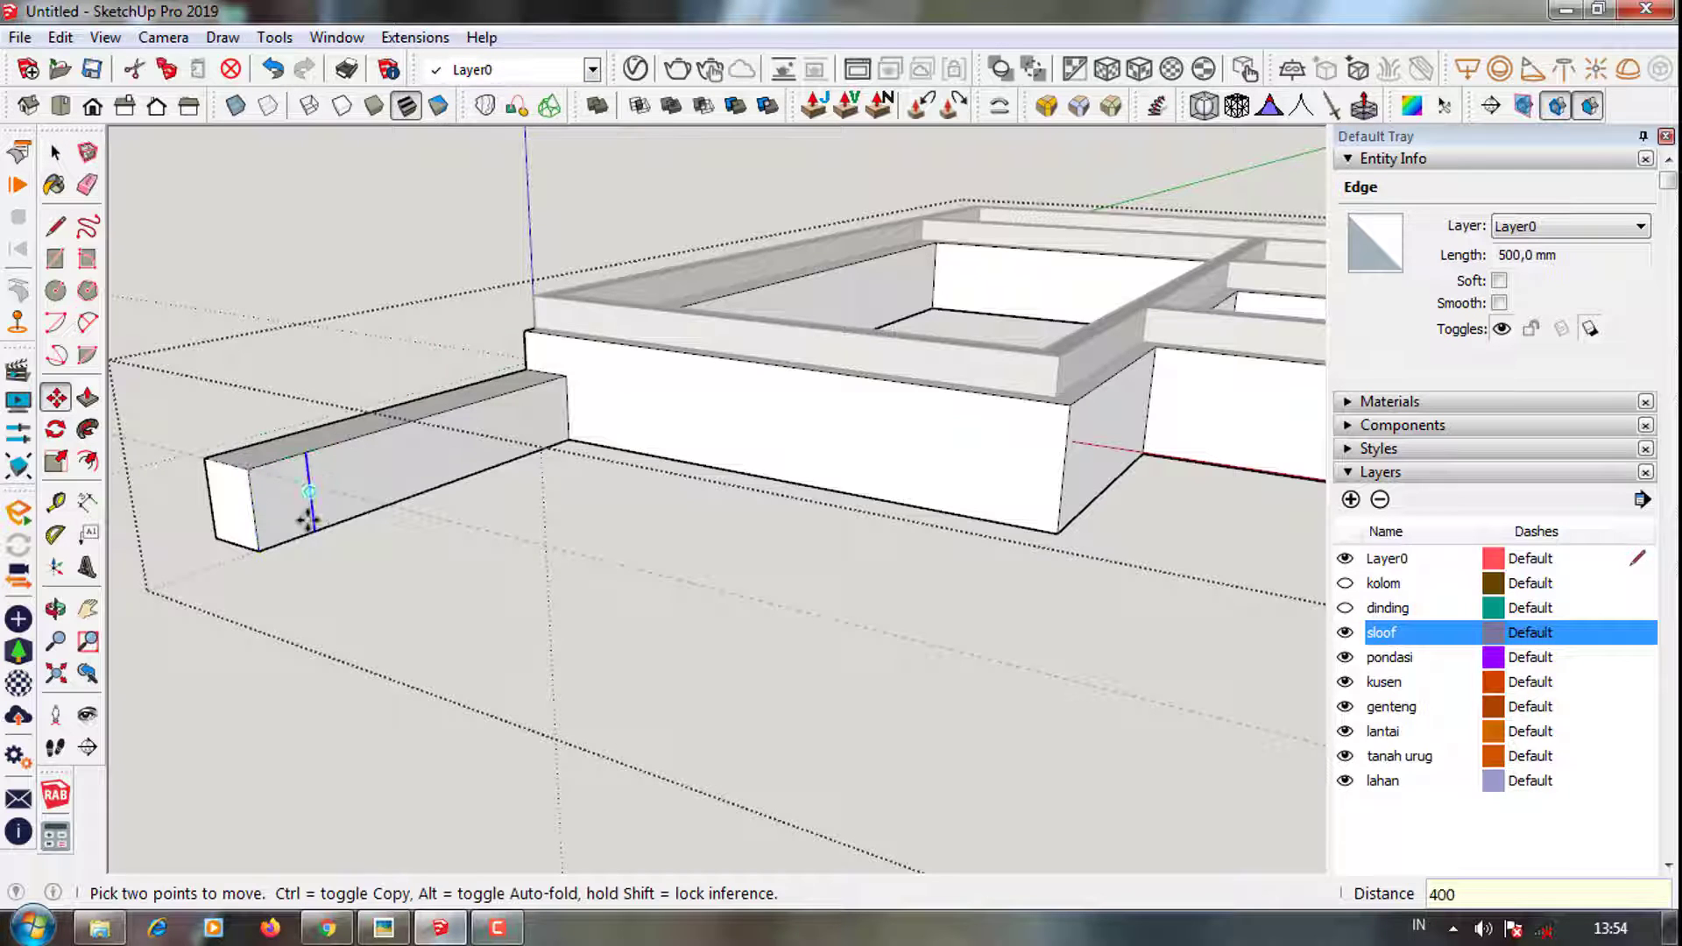
{"action": "scroll", "coordinate": [292, 536], "scroll_direction": "down", "scroll_amount": 3}
{"action": "left_click", "coordinate": [815, 675]}
{"action": "left_click", "coordinate": [987, 645]}
Erase the leftover seam edge on the front beam
{"action": "scroll", "coordinate": [976, 657], "scroll_direction": "up", "scroll_amount": 3}
{"action": "key", "text": "e"}
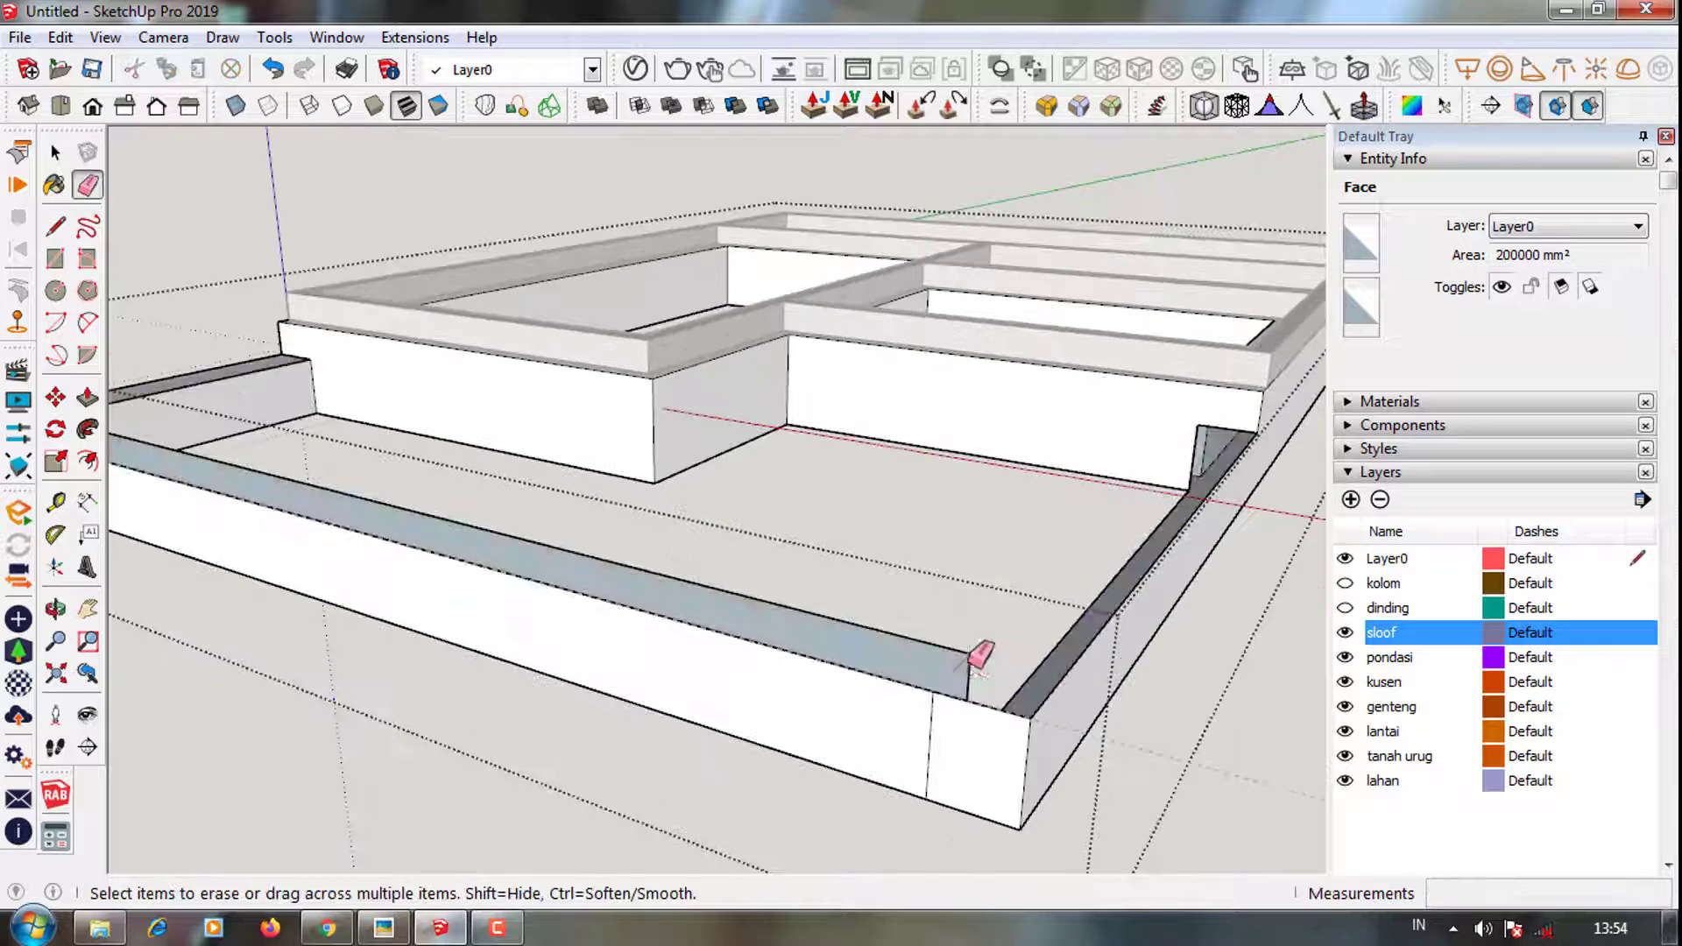
{"action": "left_click", "coordinate": [272, 69]}
{"action": "scroll", "coordinate": [1008, 613], "scroll_direction": "up", "scroll_amount": 3}
{"action": "scroll", "coordinate": [920, 596], "scroll_direction": "down", "scroll_amount": 3}
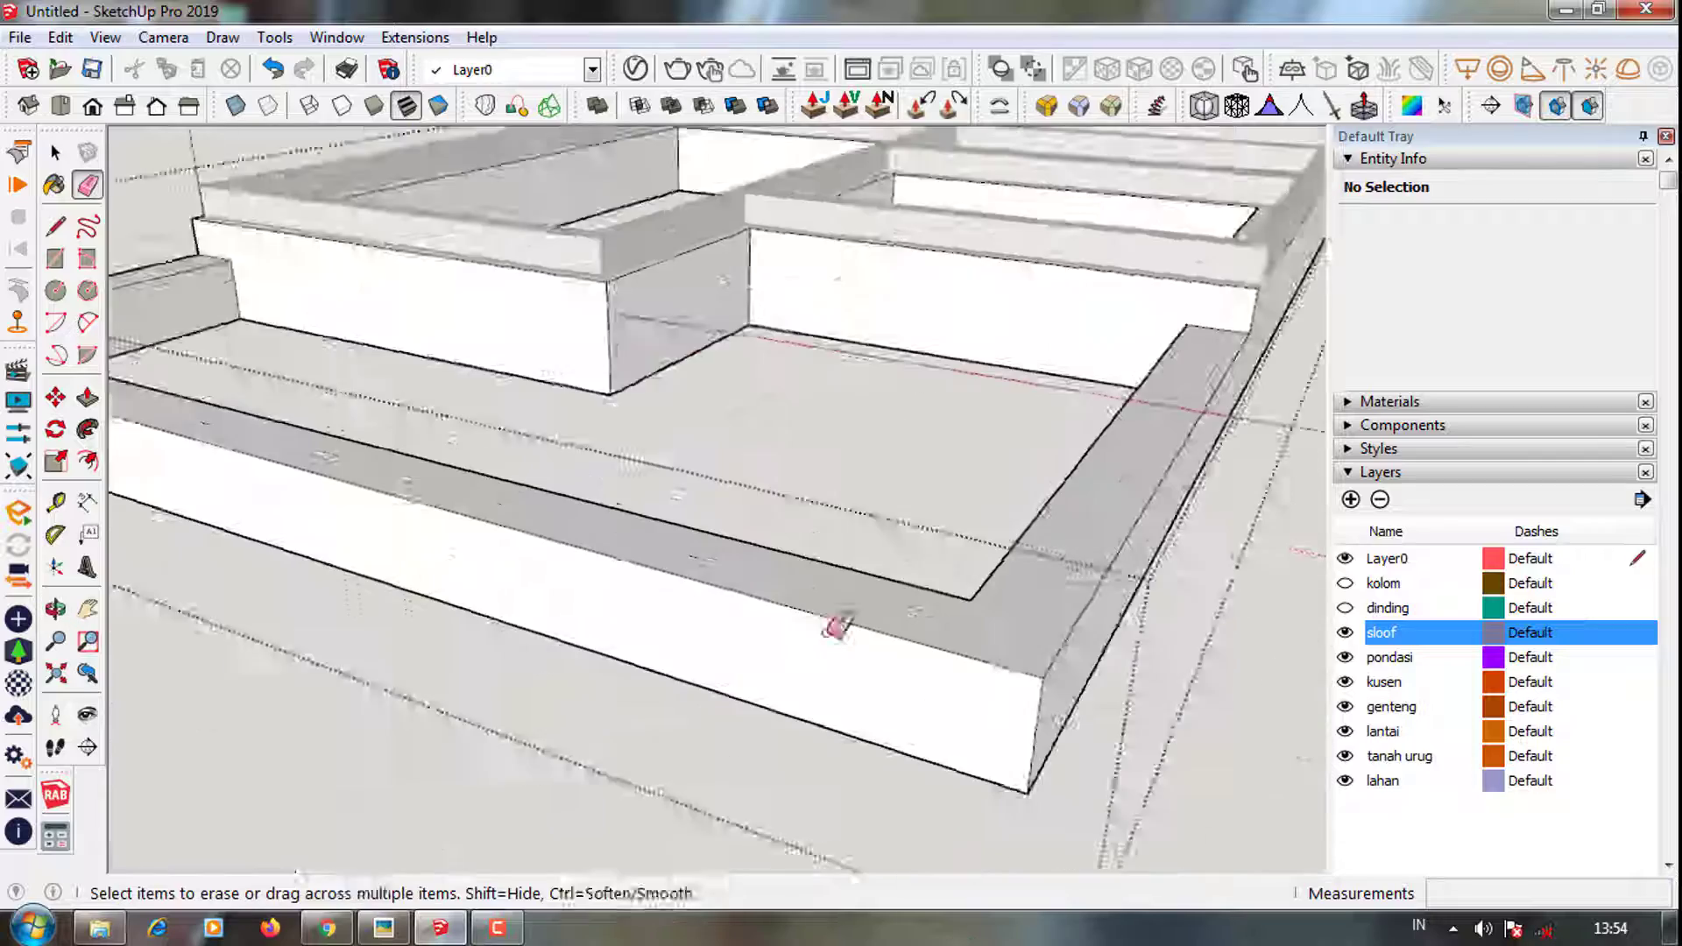
{"action": "scroll", "coordinate": [753, 692], "scroll_direction": "down", "scroll_amount": 2}
{"action": "key", "text": "space"}
{"action": "scroll", "coordinate": [686, 750], "scroll_direction": "down", "scroll_amount": 3}
{"action": "scroll", "coordinate": [890, 706], "scroll_direction": "down", "scroll_amount": 2}
Orbit to a steeper overhead view of the completed beam frame
{"action": "left_click", "coordinate": [461, 593]}
{"action": "mouse_move", "coordinate": [461, 593]}
{"action": "middle_mouse_down"}
{"action": "mouse_move", "coordinate": [968, 593]}
{"action": "mouse_move", "coordinate": [668, 567]}
{"action": "middle_mouse_up"}
{"action": "middle_click_drag", "start_coordinate": [1040, 738], "coordinate": [1055, 552]}
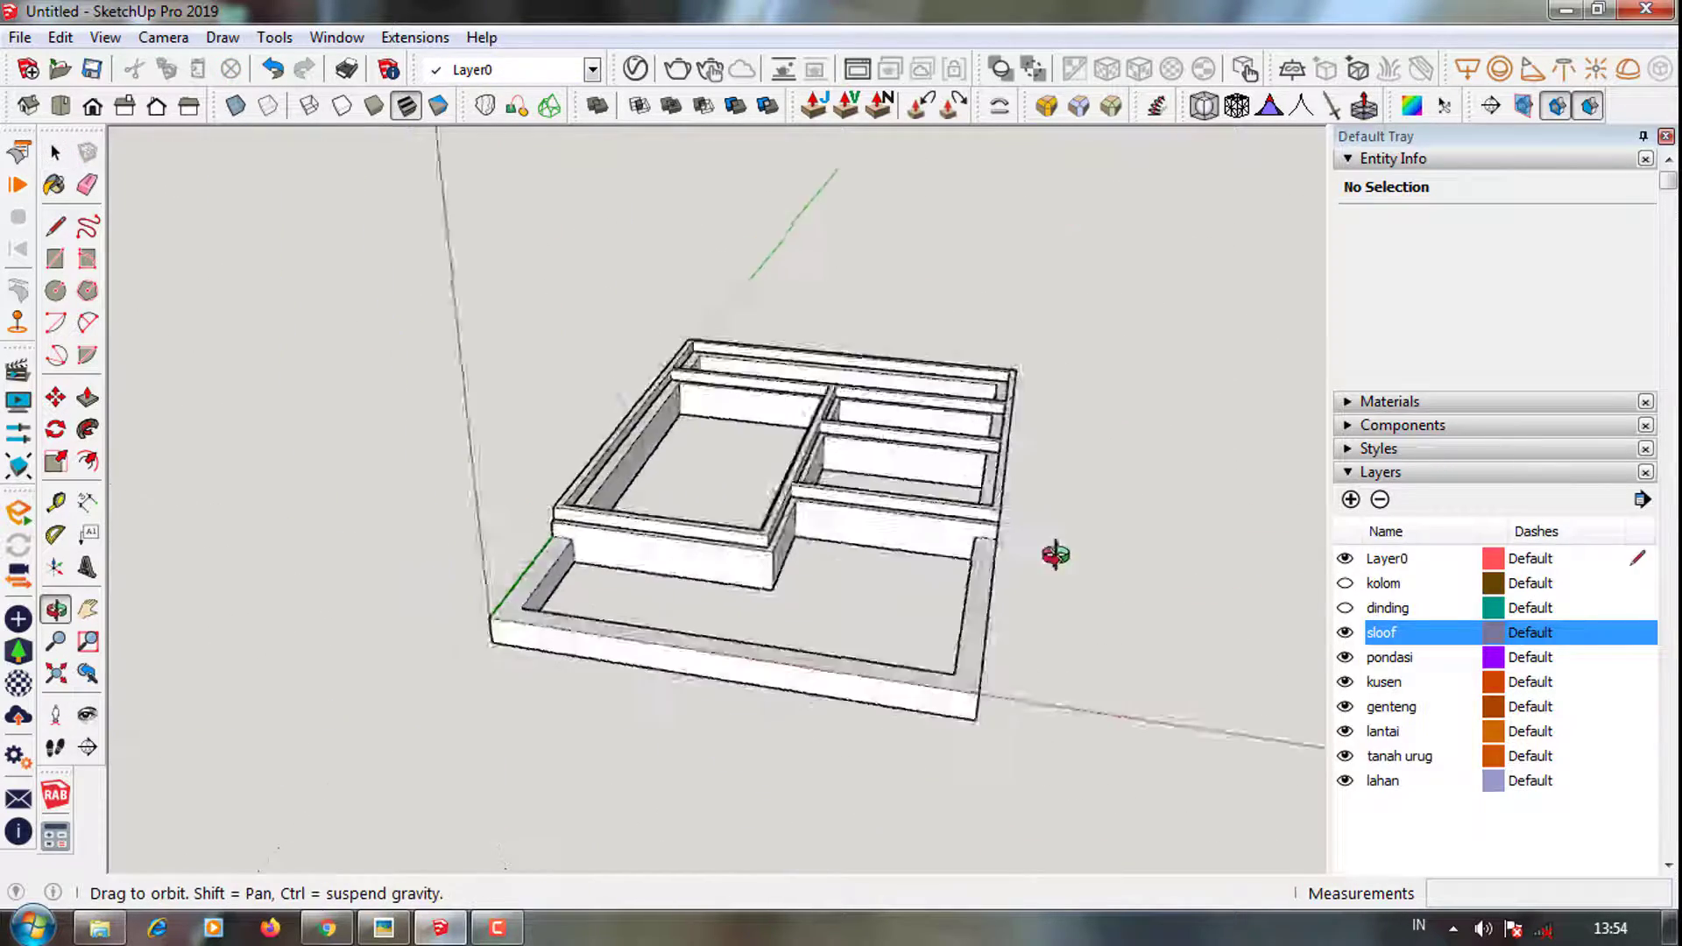
{"action": "scroll", "coordinate": [874, 491], "scroll_direction": "up", "scroll_amount": 3}
{"action": "scroll", "coordinate": [905, 611], "scroll_direction": "up", "scroll_amount": 2}
{"action": "scroll", "coordinate": [930, 464], "scroll_direction": "down", "scroll_amount": 1}
{"action": "scroll", "coordinate": [668, 499], "scroll_direction": "down", "scroll_amount": 2}
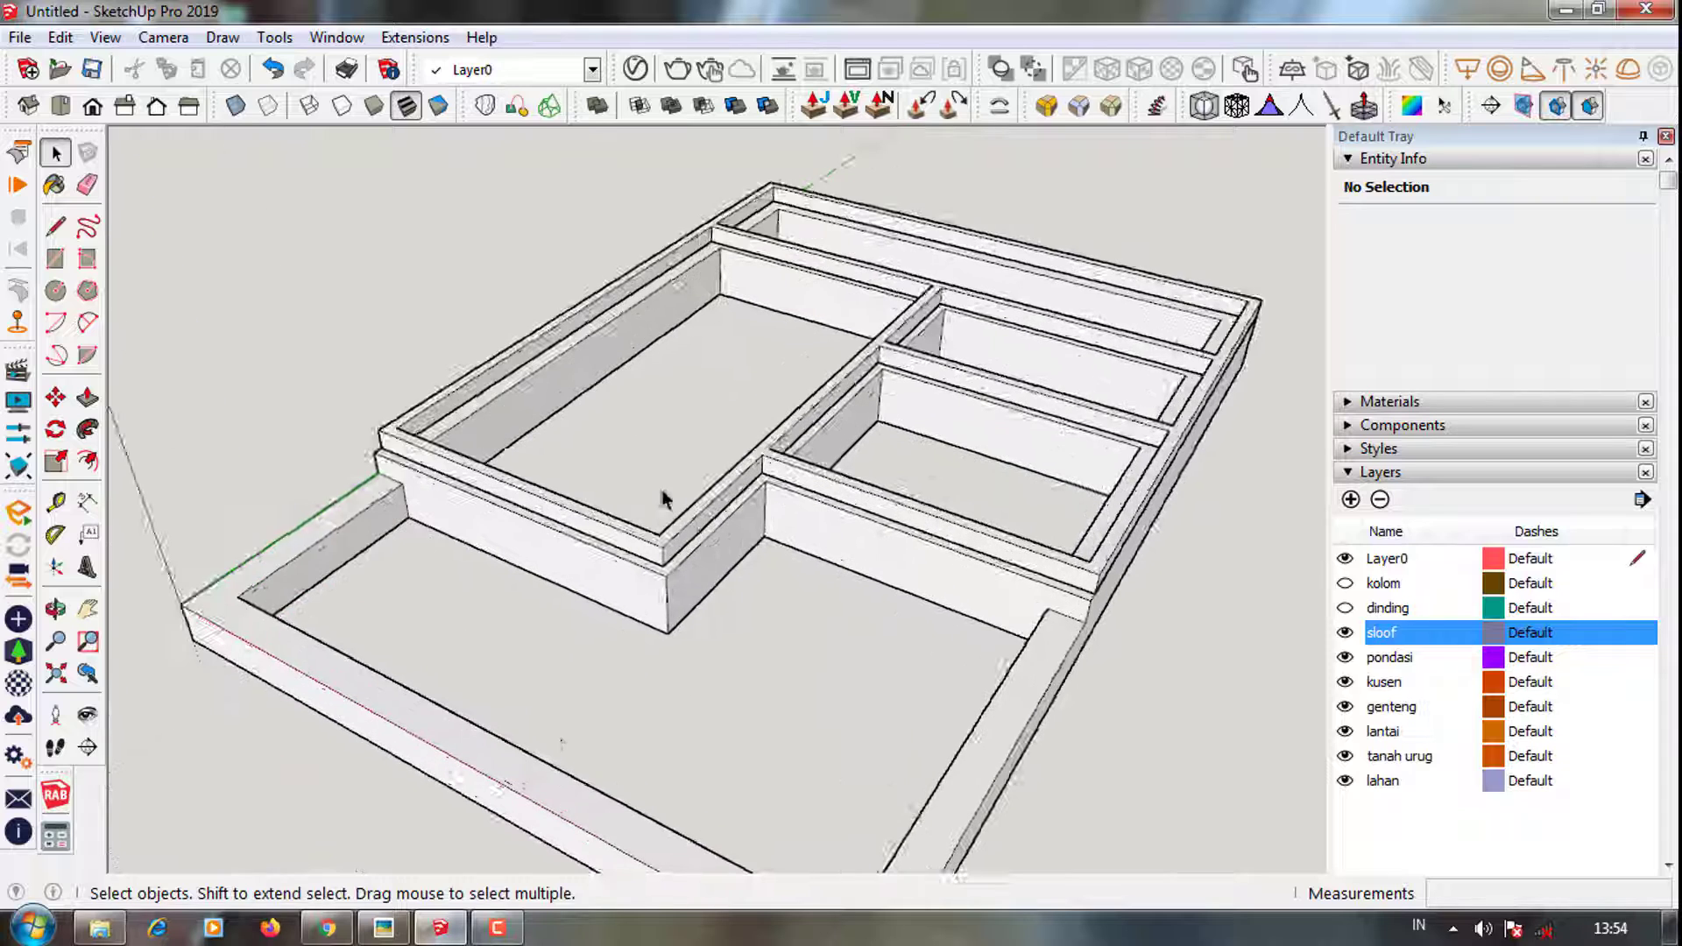
{"action": "scroll", "coordinate": [730, 593], "scroll_direction": "down", "scroll_amount": 2}
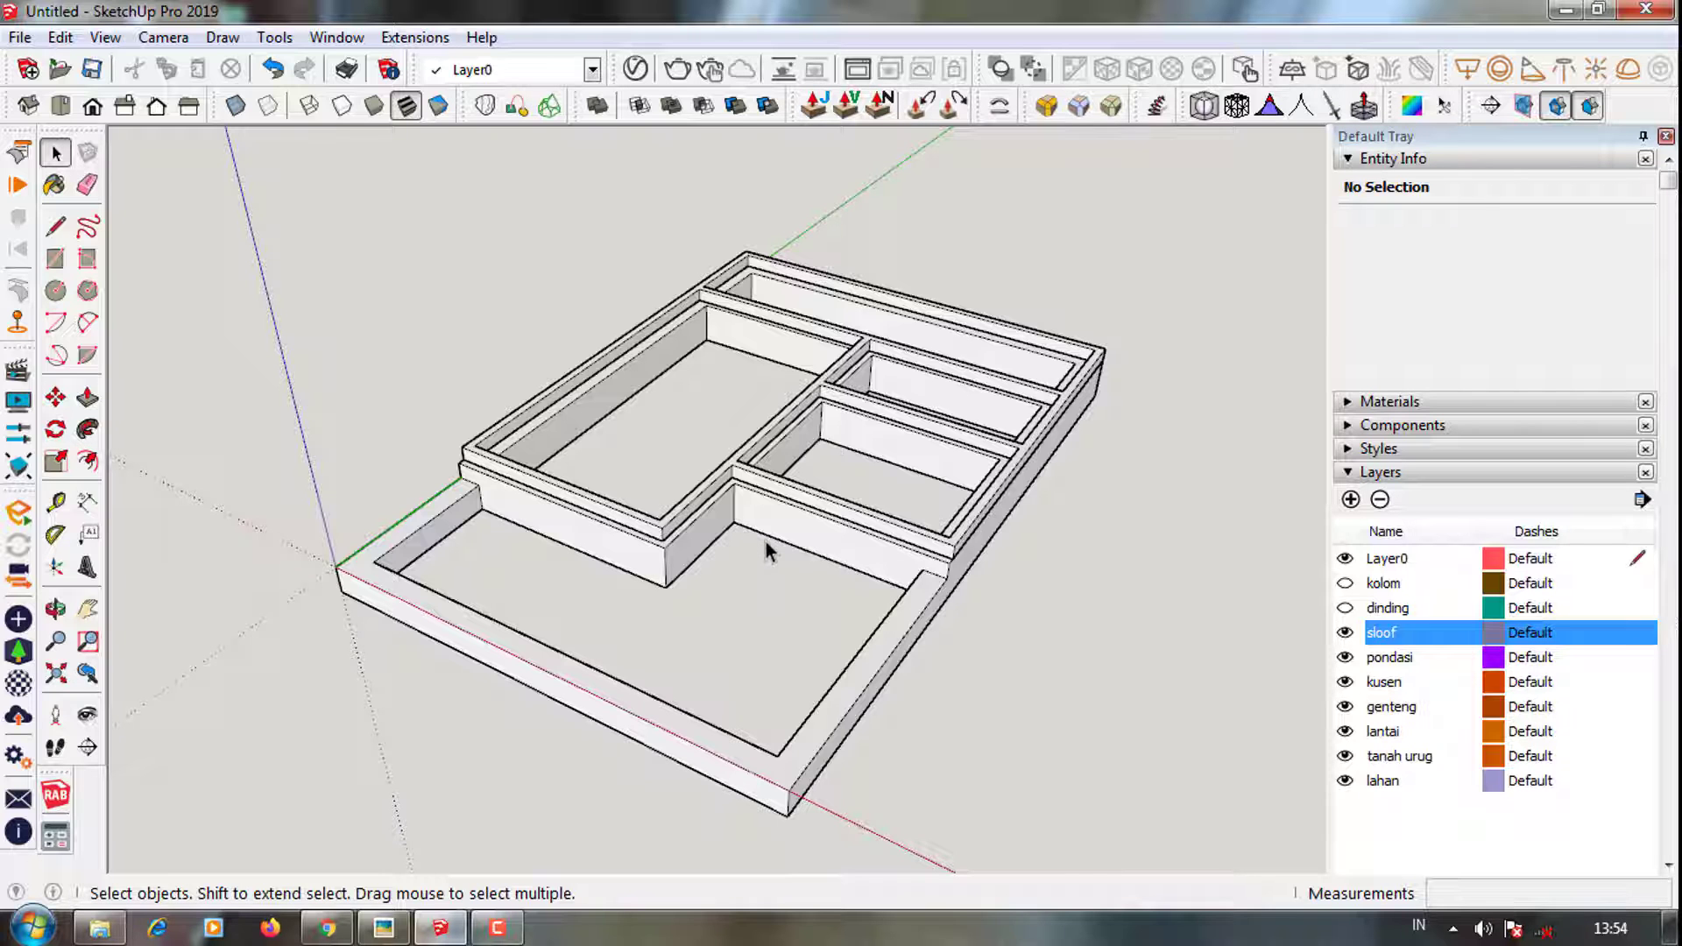
Make the kolom and dinding layers visible again
{"action": "scroll", "coordinate": [766, 551], "scroll_direction": "down", "scroll_amount": 2}
{"action": "middle_click_drag", "start_coordinate": [767, 550], "coordinate": [832, 553]}
{"action": "left_click", "coordinate": [832, 553]}
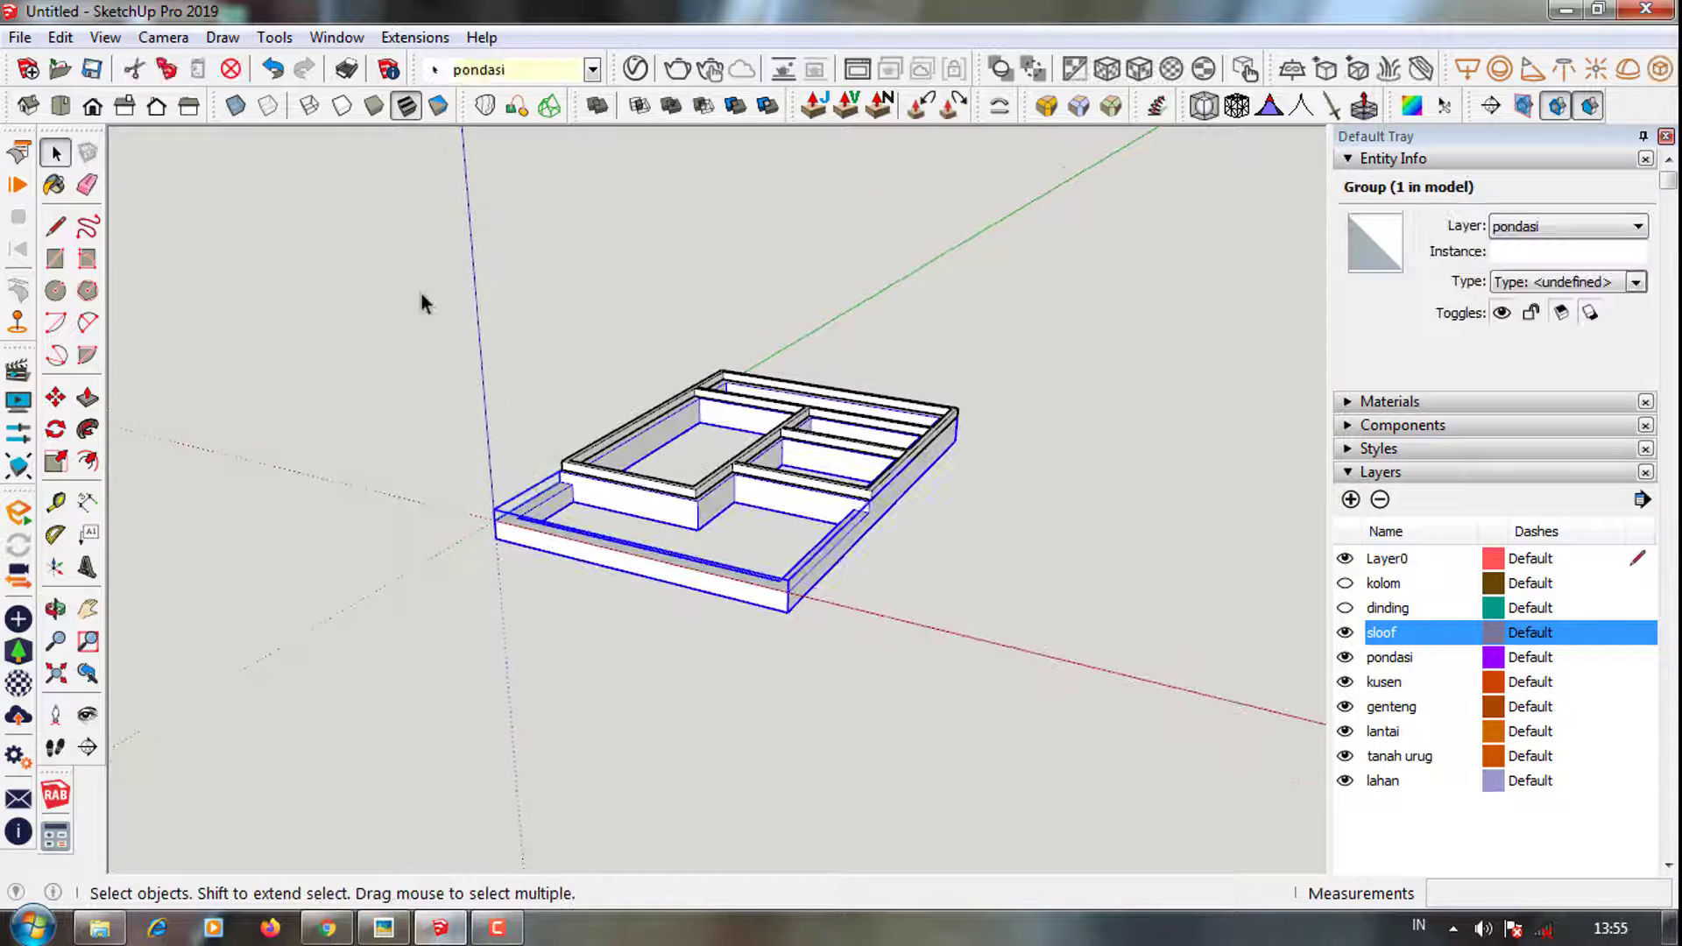
{"action": "mouse_move", "coordinate": [421, 303]}
{"action": "middle_mouse_down"}
{"action": "mouse_move", "coordinate": [1063, 668]}
{"action": "mouse_move", "coordinate": [875, 510]}
{"action": "mouse_move", "coordinate": [657, 406]}
{"action": "middle_mouse_up"}
{"action": "left_click", "coordinate": [1062, 669]}
{"action": "left_click", "coordinate": [1345, 607]}
{"action": "left_click", "coordinate": [1345, 582]}
Crossing-select the walls and columns and move them up 300 mm onto the base
{"action": "left_click", "coordinate": [713, 380]}
{"action": "left_click_drag", "start_coordinate": [1468, 207], "coordinate": [412, 381]}
{"action": "scroll", "coordinate": [554, 570], "scroll_direction": "up", "scroll_amount": 5}
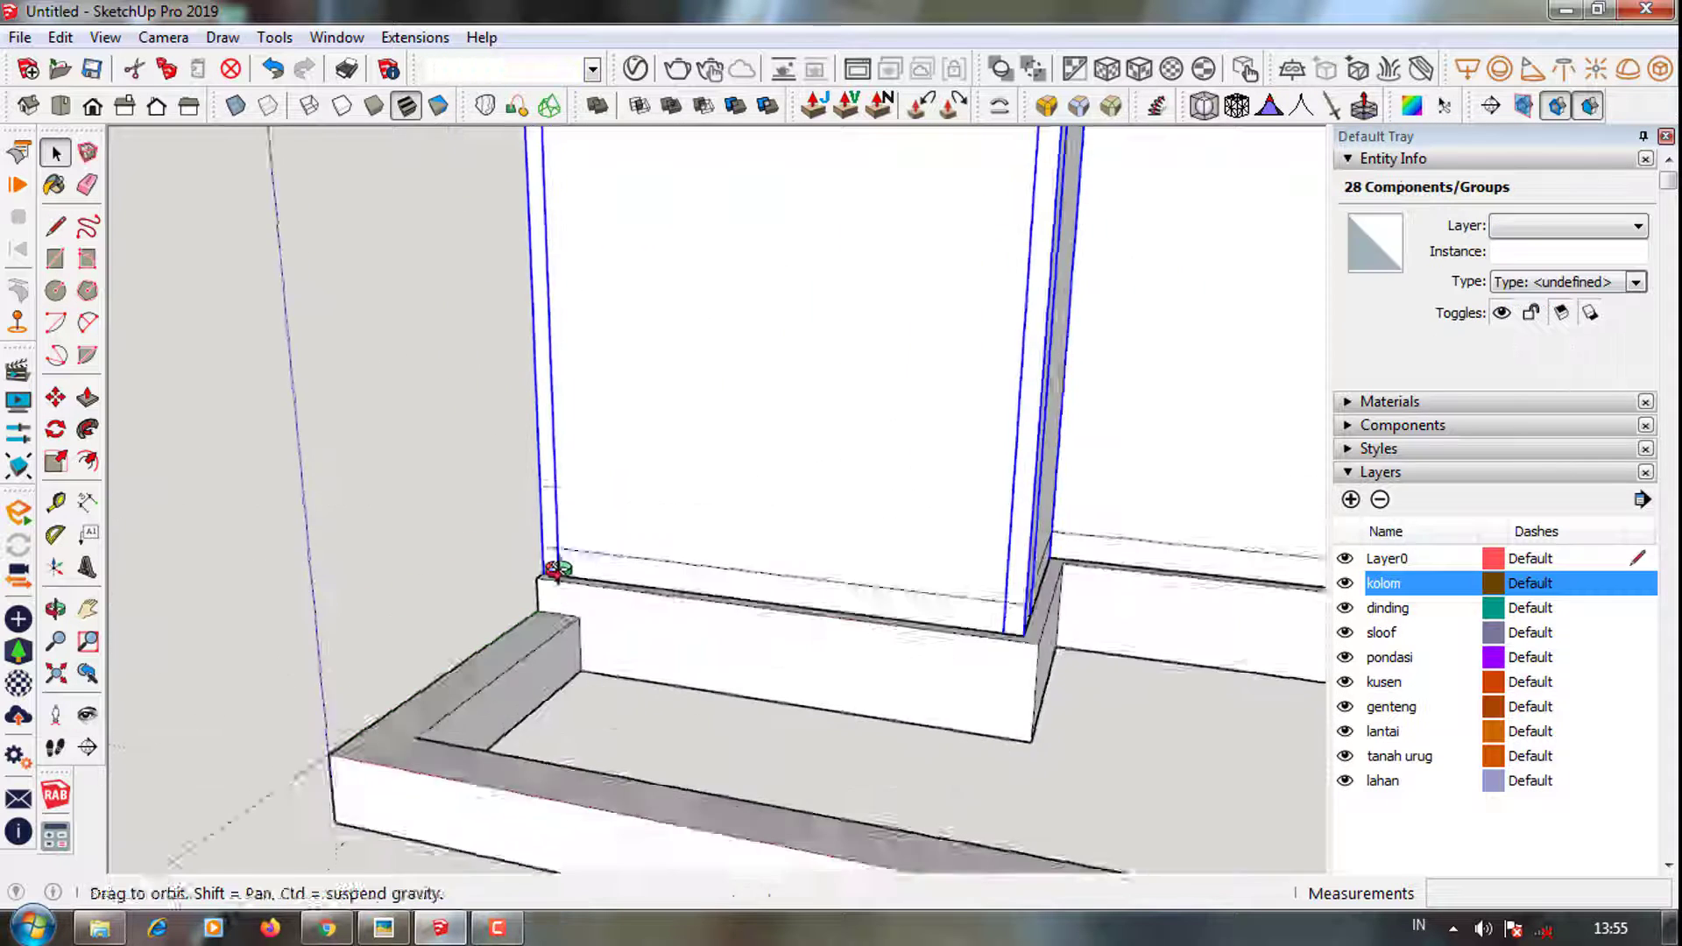
{"action": "scroll", "coordinate": [554, 569], "scroll_direction": "up", "scroll_amount": 3}
{"action": "key", "text": "m"}
{"action": "left_click", "coordinate": [522, 602]}
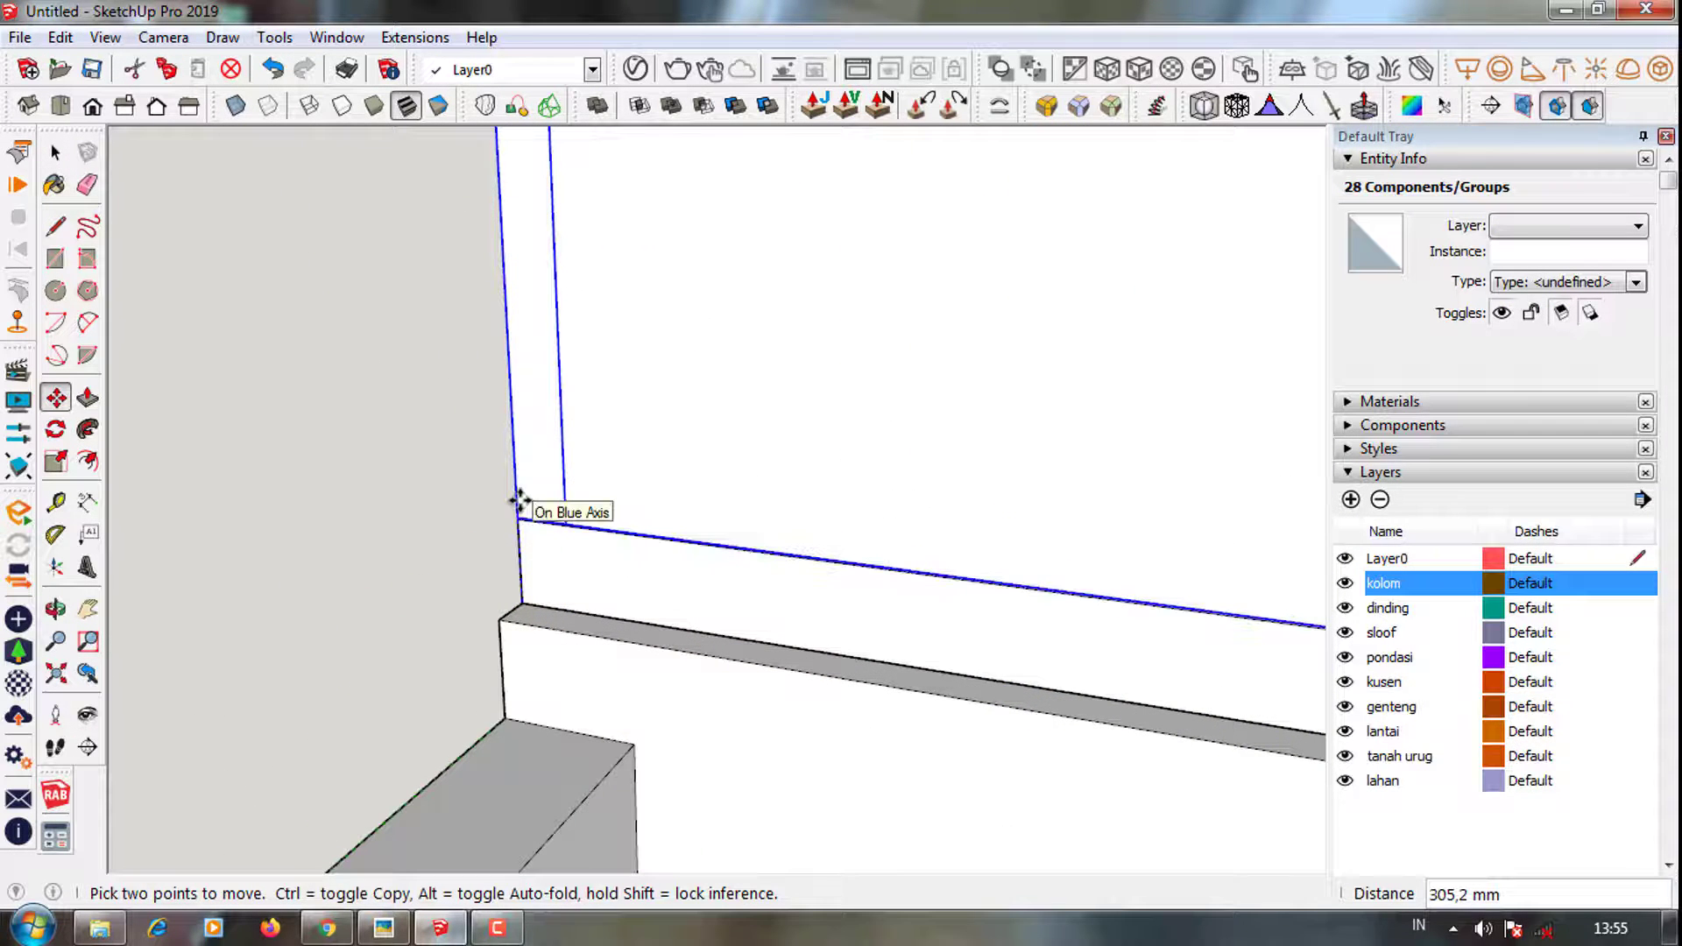
{"action": "key", "text": "Return"}
{"action": "scroll", "coordinate": [590, 609], "scroll_direction": "down", "scroll_amount": 5}
{"action": "key", "text": "space"}
{"action": "scroll", "coordinate": [680, 639], "scroll_direction": "down", "scroll_amount": 3}
{"action": "middle_click_drag", "start_coordinate": [680, 638], "coordinate": [1003, 638]}
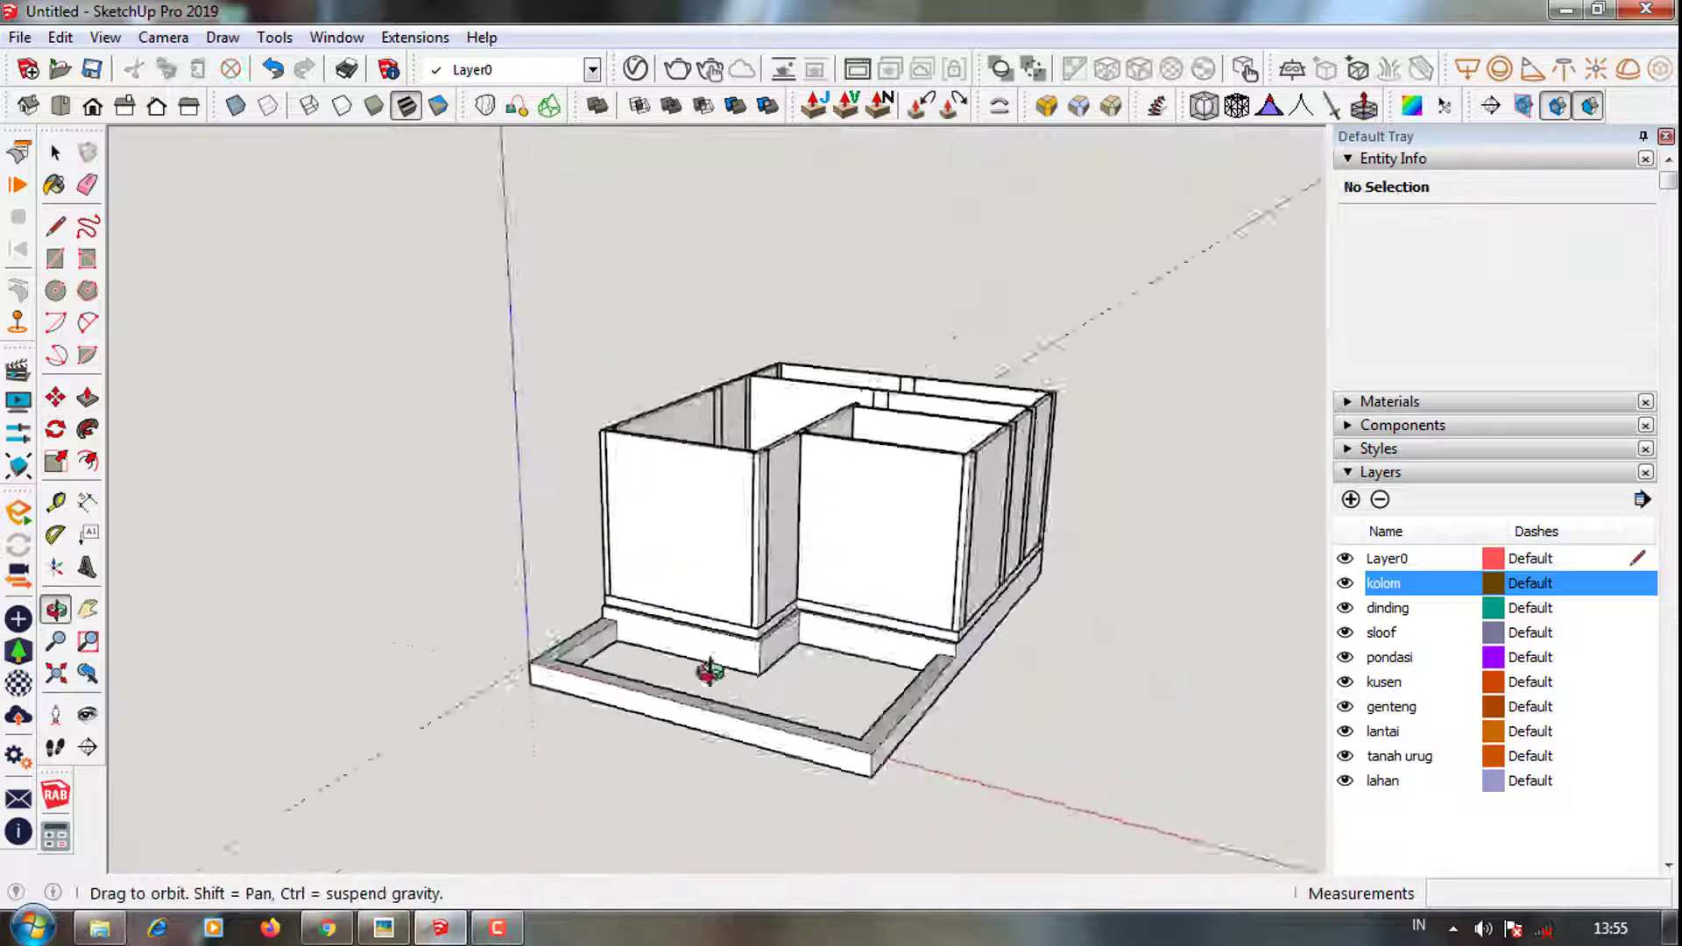
Select everything with Ctrl+A and move the whole model
{"action": "key", "text": "ctrl+a"}
{"action": "scroll", "coordinate": [583, 593], "scroll_direction": "up", "scroll_amount": 5}
{"action": "key", "text": "m"}
{"action": "left_click", "coordinate": [590, 601]}
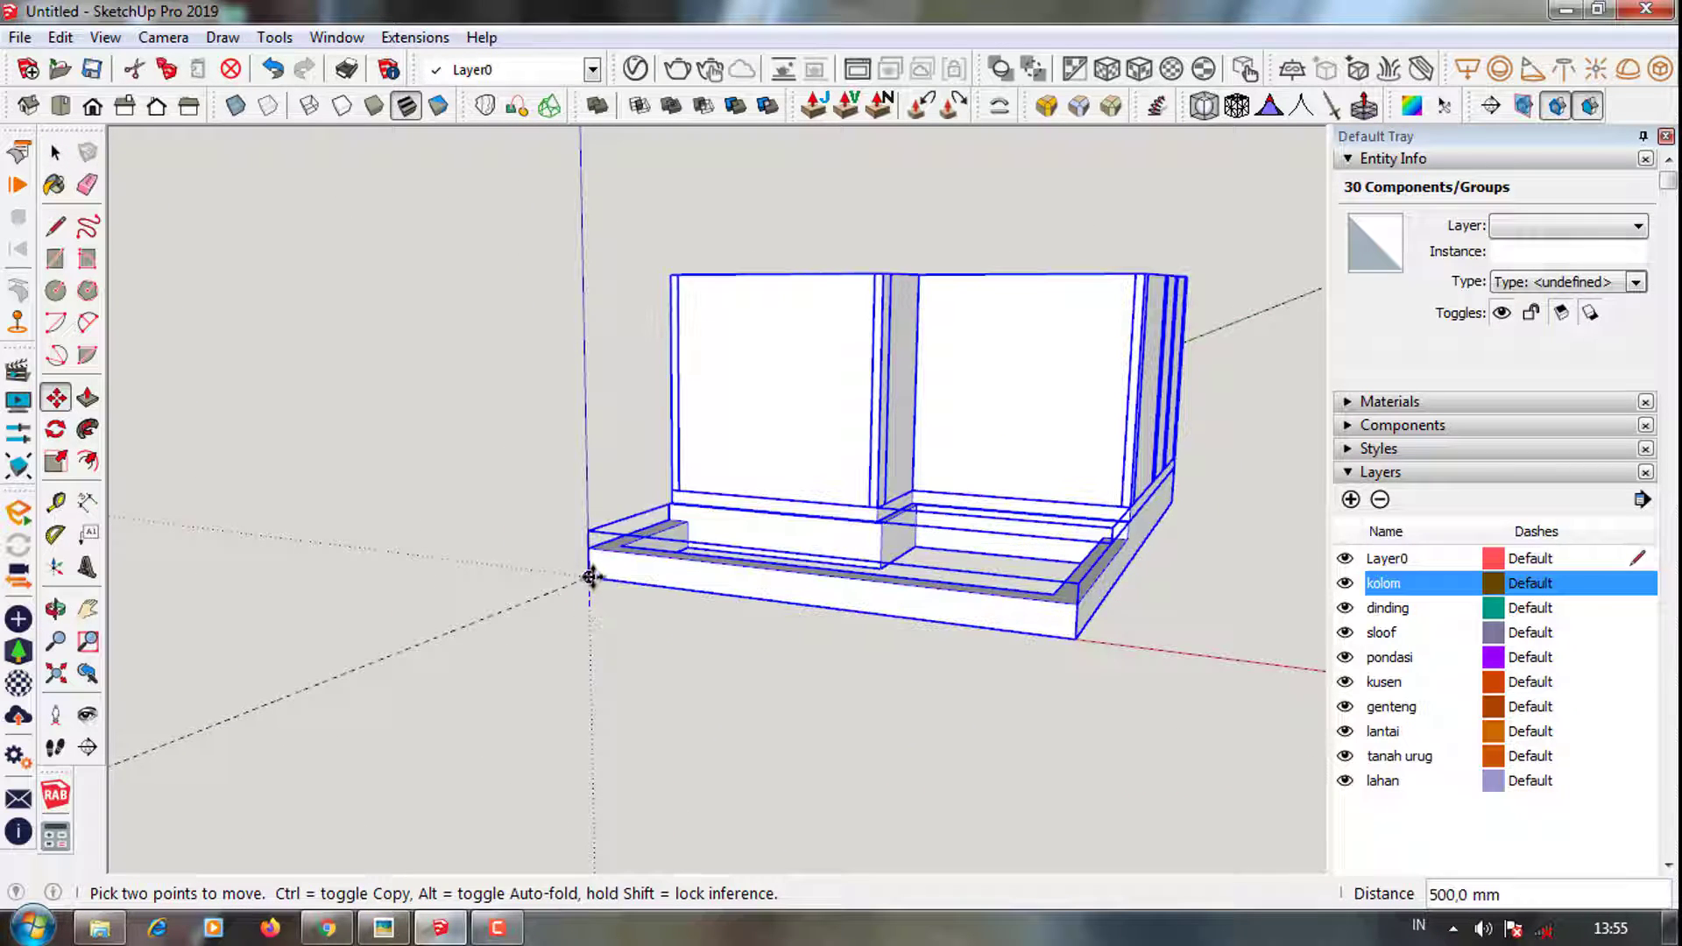
{"action": "key", "text": "Return"}
{"action": "key", "text": "space"}
{"action": "scroll", "coordinate": [592, 575], "scroll_direction": "down", "scroll_amount": 3}
{"action": "middle_click_drag", "start_coordinate": [592, 575], "coordinate": [484, 522]}
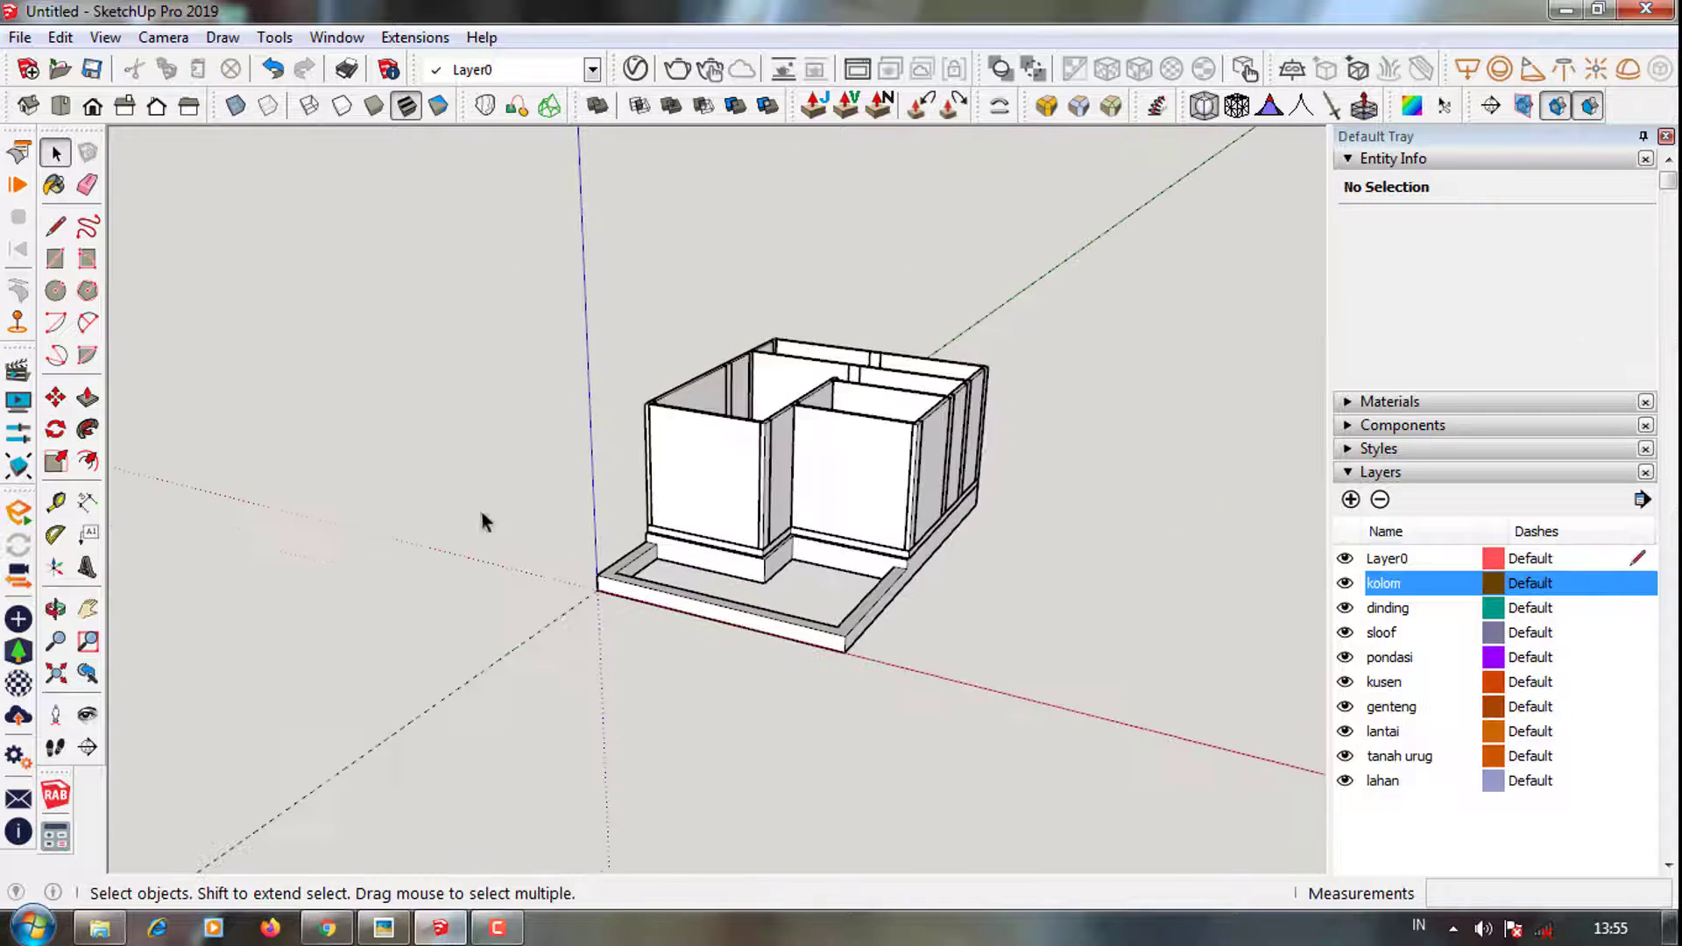
Hide the dinding and sloof layers, leaving the foundation group visible
{"action": "left_click", "coordinate": [56, 267]}
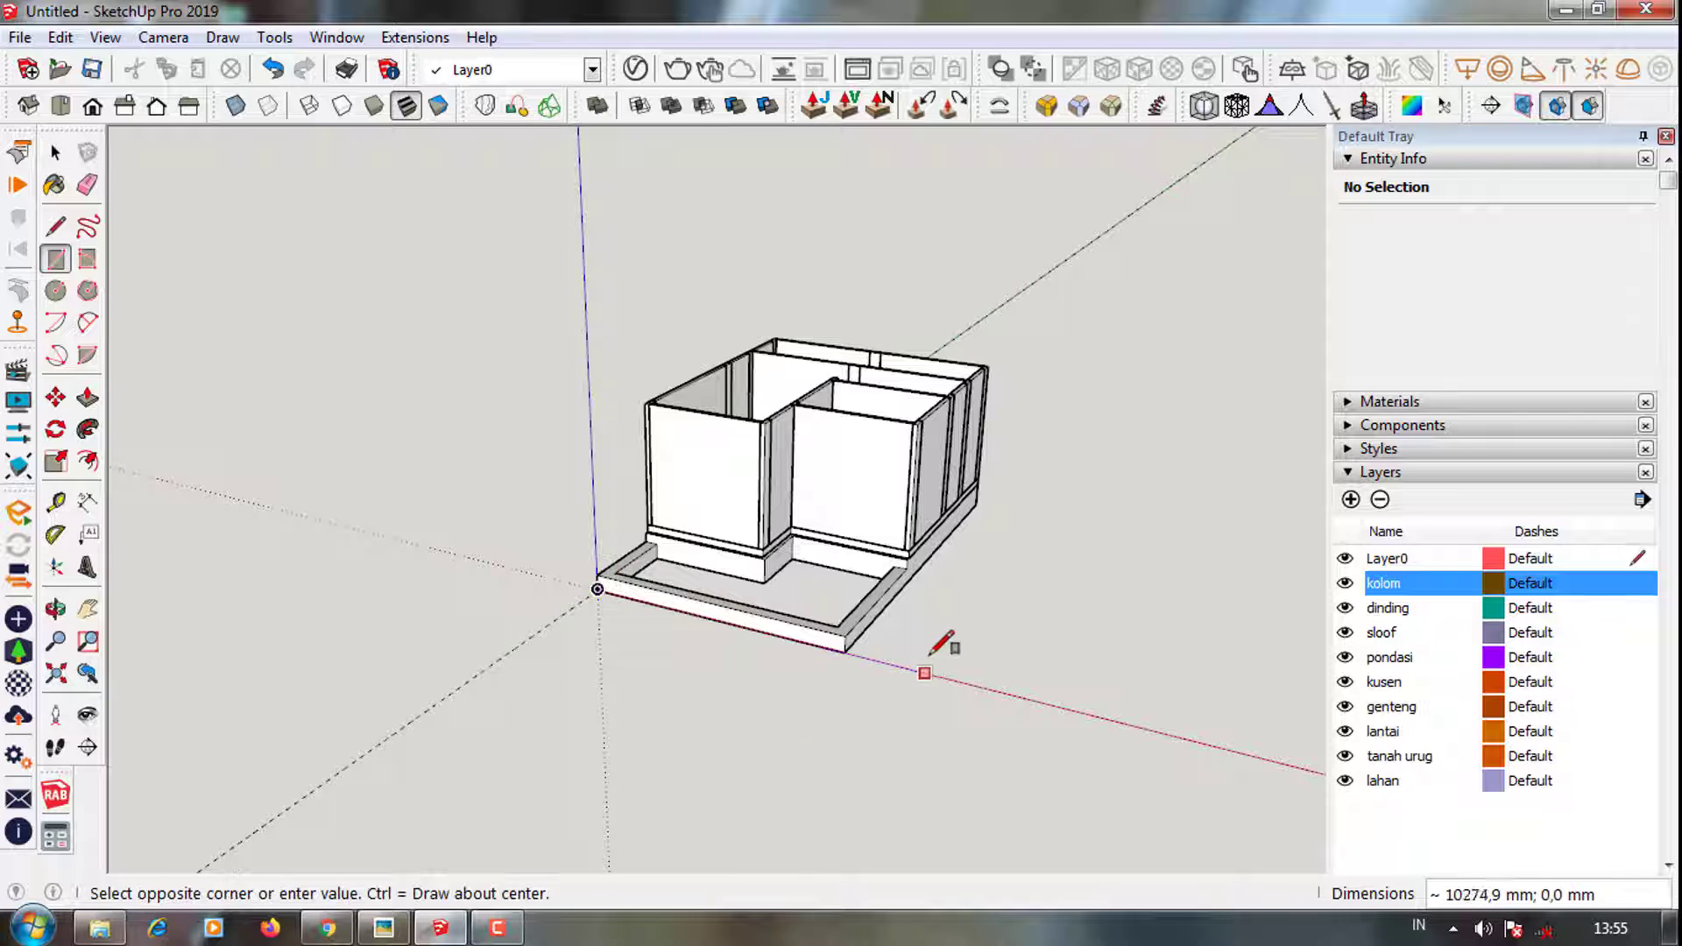
{"action": "left_click", "coordinate": [884, 605]}
{"action": "scroll", "coordinate": [892, 602], "scroll_direction": "up", "scroll_amount": 2}
{"action": "mouse_move", "coordinate": [892, 603]}
{"action": "middle_mouse_down"}
{"action": "mouse_move", "coordinate": [951, 812]}
{"action": "mouse_move", "coordinate": [928, 683]}
{"action": "middle_mouse_up"}
{"action": "left_click", "coordinate": [1345, 609]}
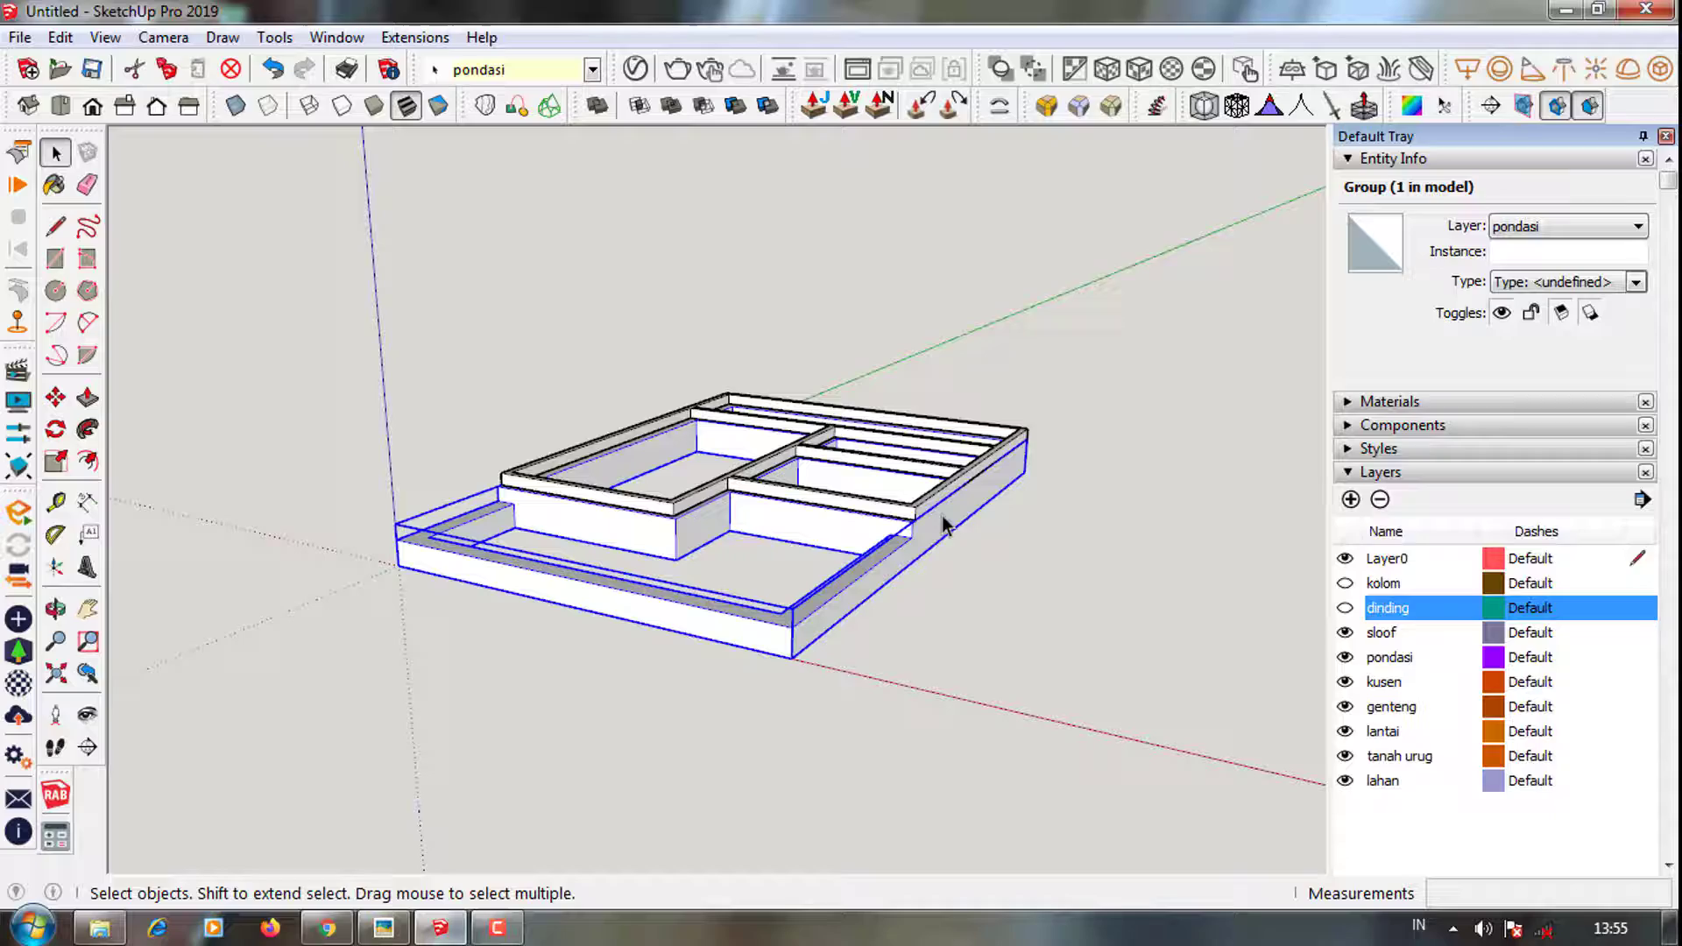
{"action": "left_click", "coordinate": [1345, 633]}
{"action": "mouse_move", "coordinate": [938, 526]}
{"action": "middle_mouse_down"}
{"action": "mouse_move", "coordinate": [515, 698]}
{"action": "mouse_move", "coordinate": [1081, 654]}
{"action": "mouse_move", "coordinate": [1147, 385]}
{"action": "mouse_move", "coordinate": [958, 300]}
{"action": "mouse_move", "coordinate": [976, 263]}
{"action": "mouse_move", "coordinate": [570, 376]}
{"action": "mouse_move", "coordinate": [818, 784]}
{"action": "mouse_move", "coordinate": [640, 519]}
{"action": "mouse_move", "coordinate": [695, 582]}
{"action": "middle_mouse_up"}
Turn on X-ray view to inspect the foundation frame
{"action": "left_click", "coordinate": [233, 104]}
{"action": "scroll", "coordinate": [985, 402], "scroll_direction": "up", "scroll_amount": 5}
{"action": "scroll", "coordinate": [957, 423], "scroll_direction": "up", "scroll_amount": 3}
{"action": "key", "text": "e"}
{"action": "scroll", "coordinate": [956, 423], "scroll_direction": "up", "scroll_amount": 3}
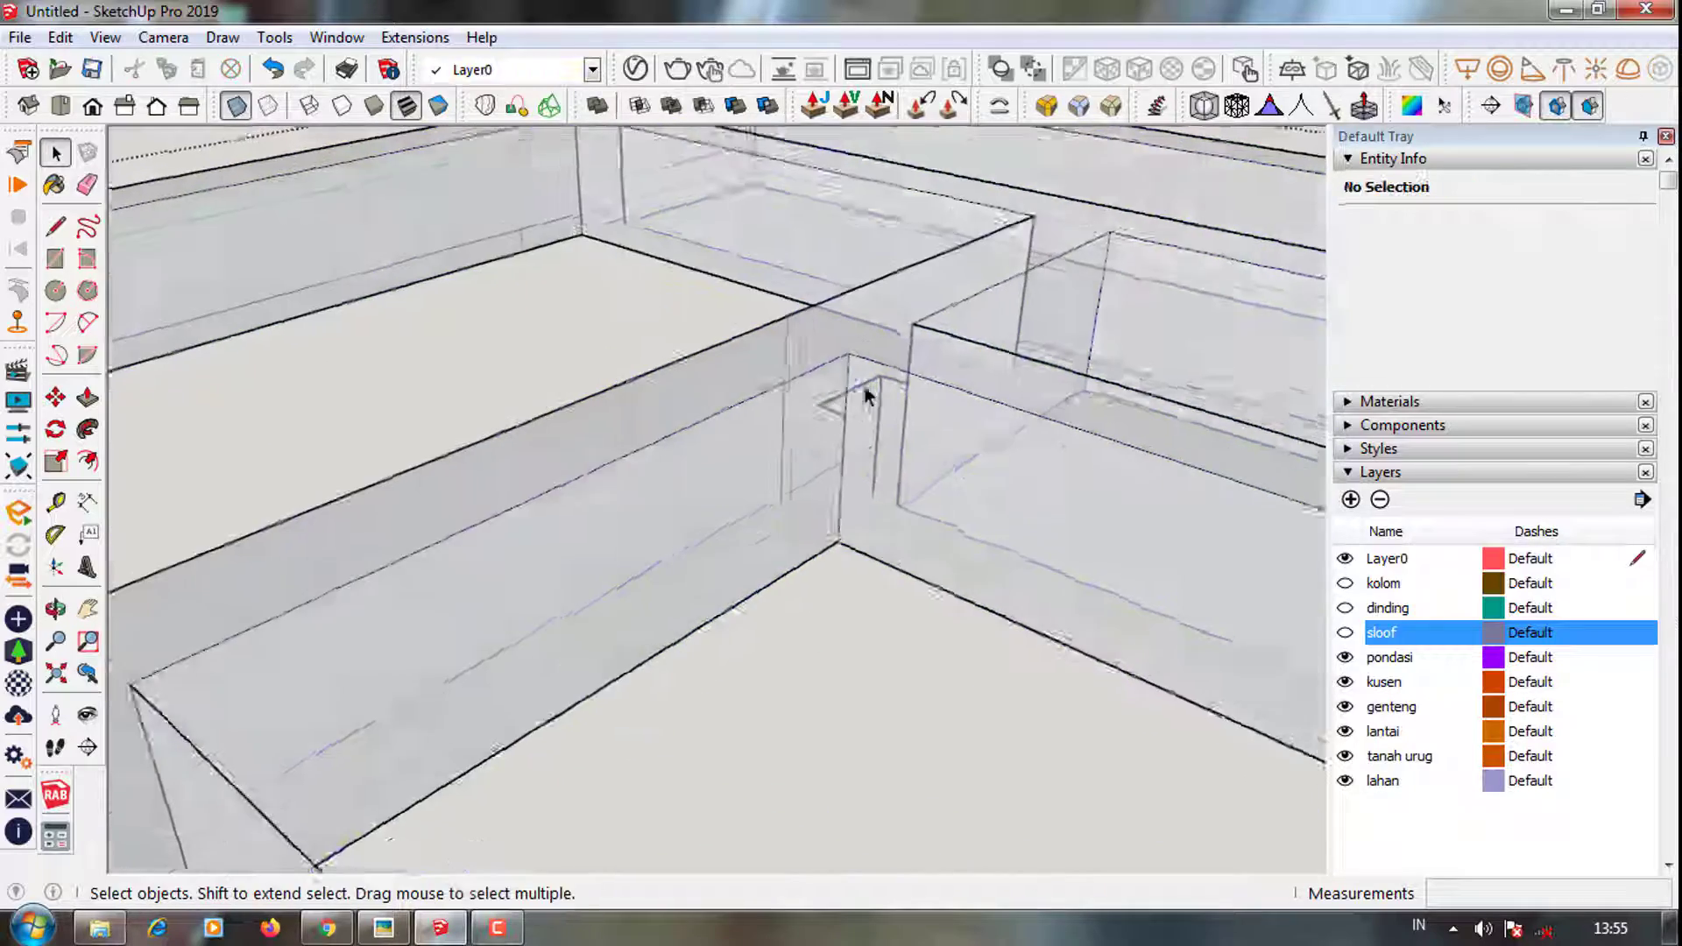
{"action": "scroll", "coordinate": [876, 398], "scroll_direction": "up", "scroll_amount": 2}
{"action": "scroll", "coordinate": [891, 375], "scroll_direction": "down", "scroll_amount": 5}
Orbit around the foundation and switch X-ray view back off
{"action": "key", "text": "space"}
{"action": "scroll", "coordinate": [849, 481], "scroll_direction": "down", "scroll_amount": 3}
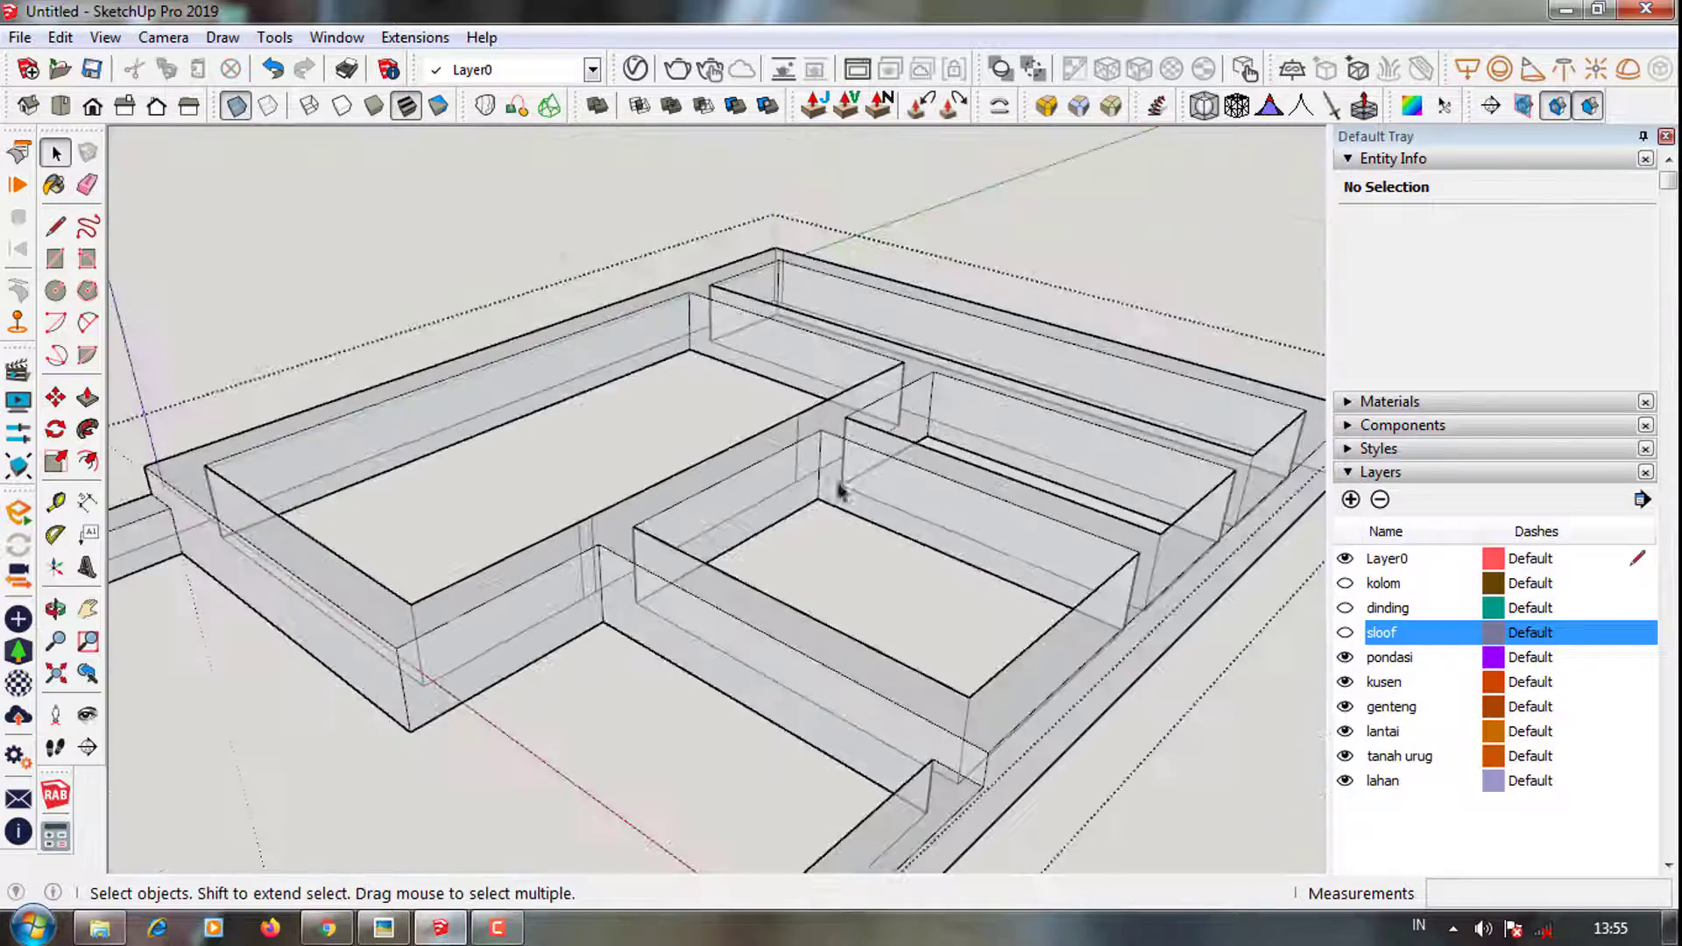
{"action": "scroll", "coordinate": [923, 660], "scroll_direction": "down", "scroll_amount": 2}
{"action": "scroll", "coordinate": [923, 660], "scroll_direction": "up", "scroll_amount": 8}
{"action": "middle_click_drag", "start_coordinate": [1008, 652], "coordinate": [1041, 641]}
{"action": "scroll", "coordinate": [1041, 641], "scroll_direction": "down", "scroll_amount": 5}
{"action": "left_click", "coordinate": [233, 104]}
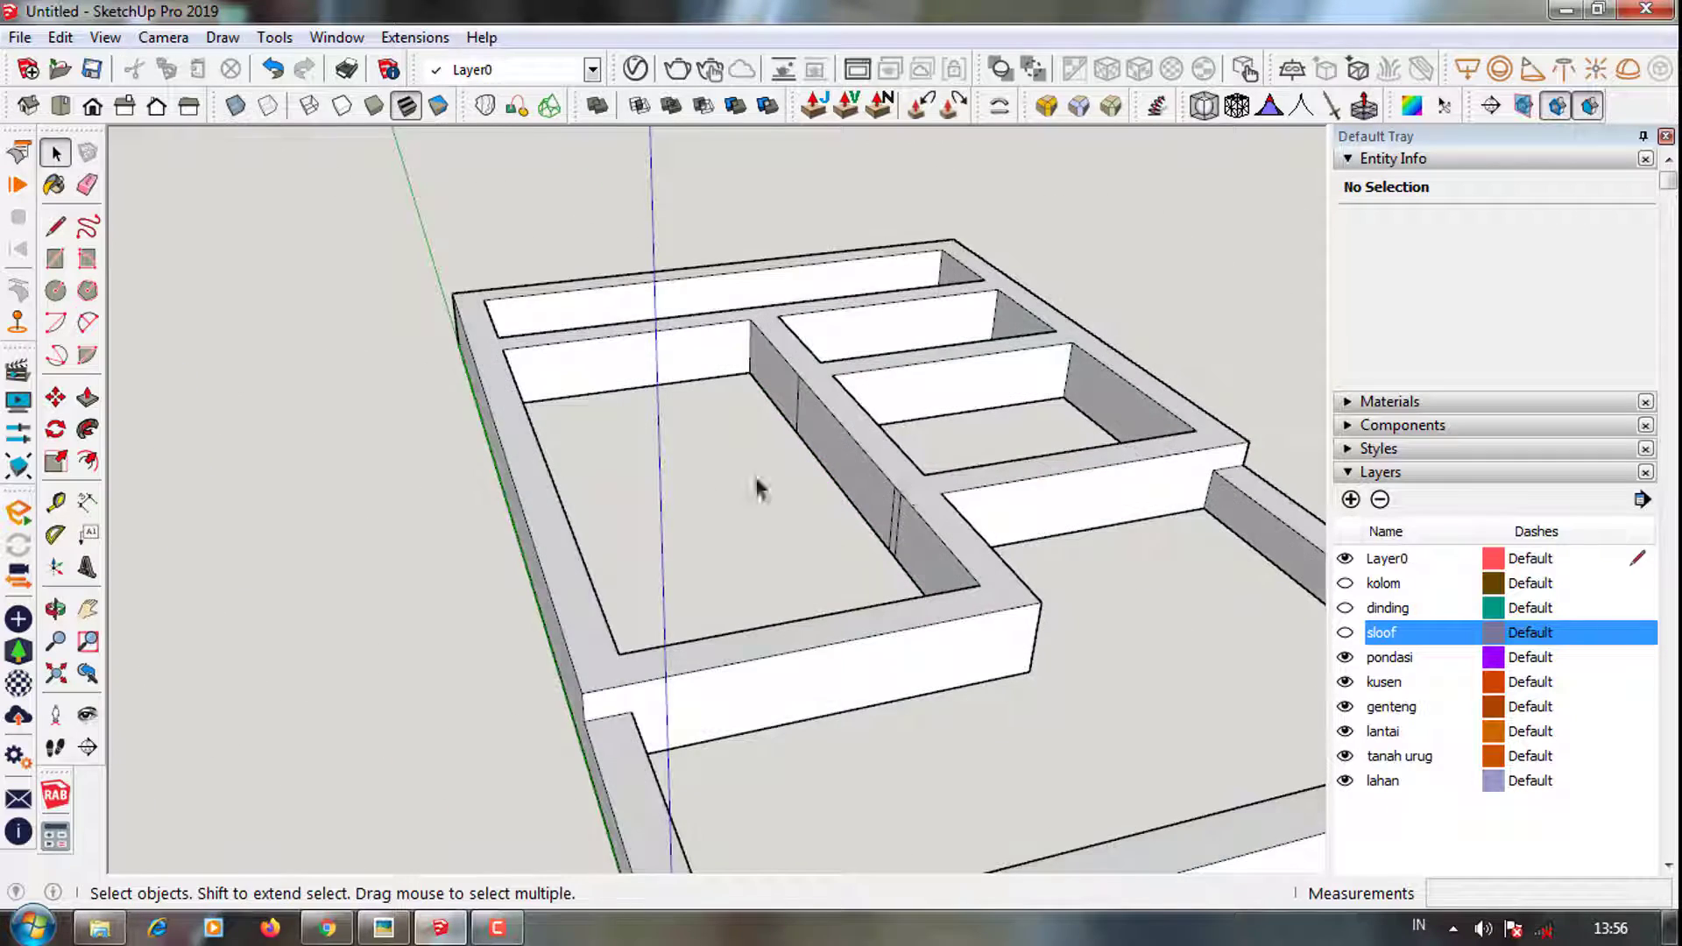
Select, then deselect the foundation frame group and orbit to a new angle
{"action": "scroll", "coordinate": [902, 526], "scroll_direction": "up", "scroll_amount": 5}
{"action": "key", "text": "e"}
{"action": "key", "text": "space"}
{"action": "scroll", "coordinate": [368, 469], "scroll_direction": "down", "scroll_amount": 5}
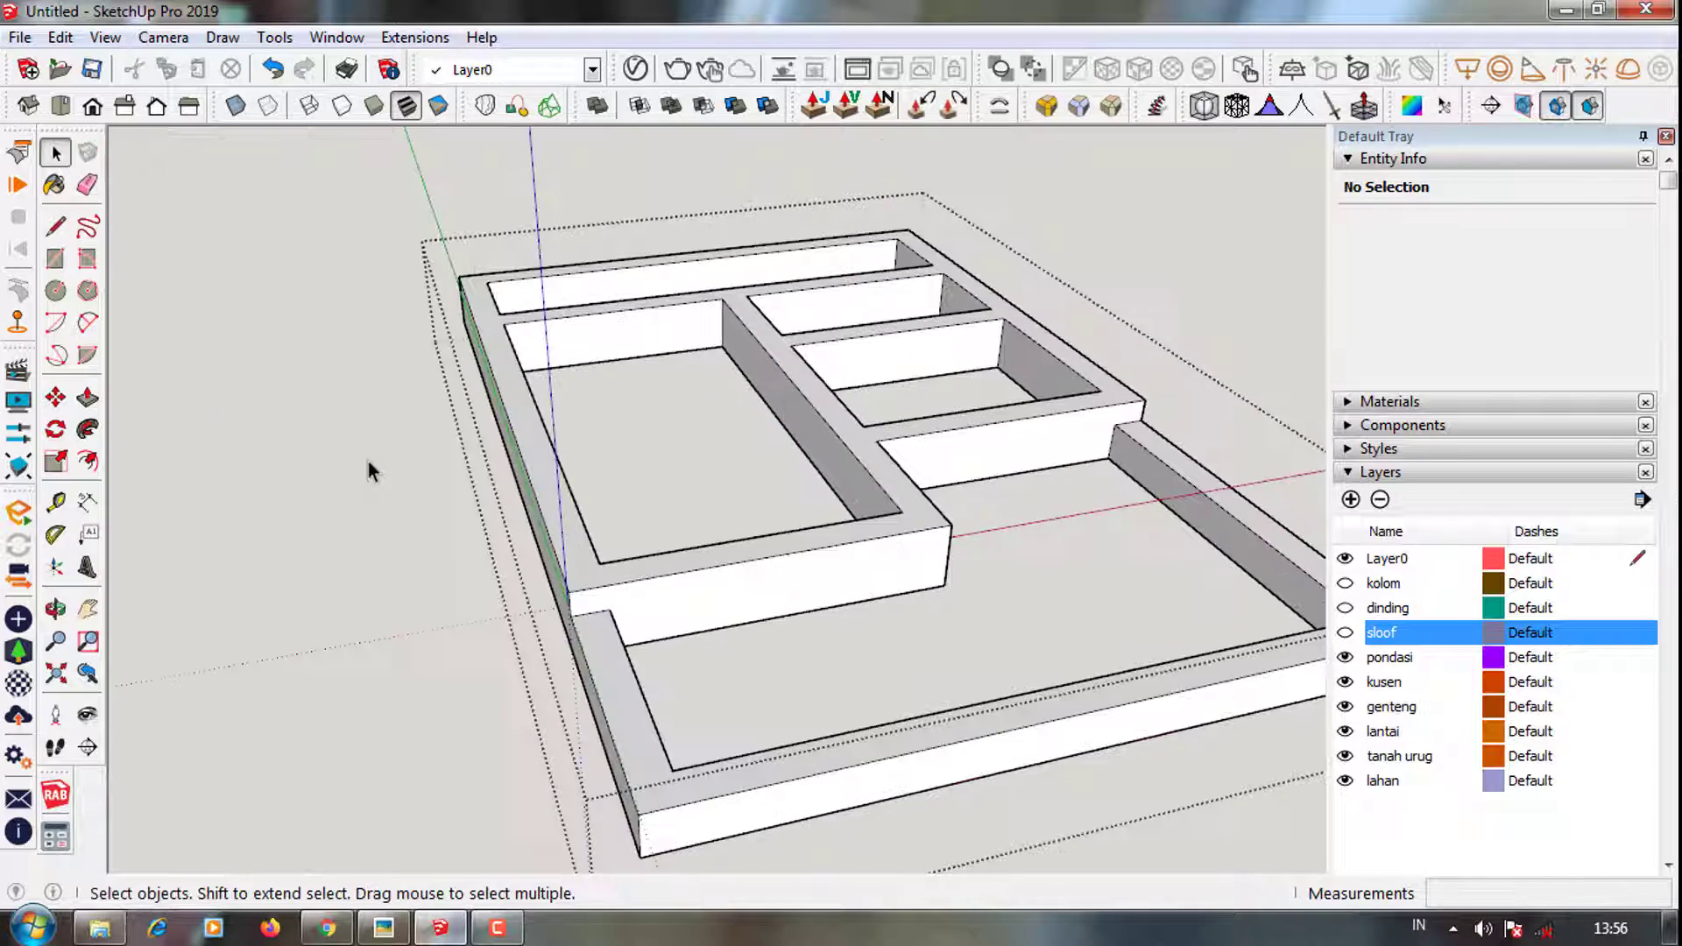
{"action": "left_click", "coordinate": [856, 476]}
{"action": "left_click", "coordinate": [507, 532]}
{"action": "scroll", "coordinate": [821, 528], "scroll_direction": "up", "scroll_amount": 2}
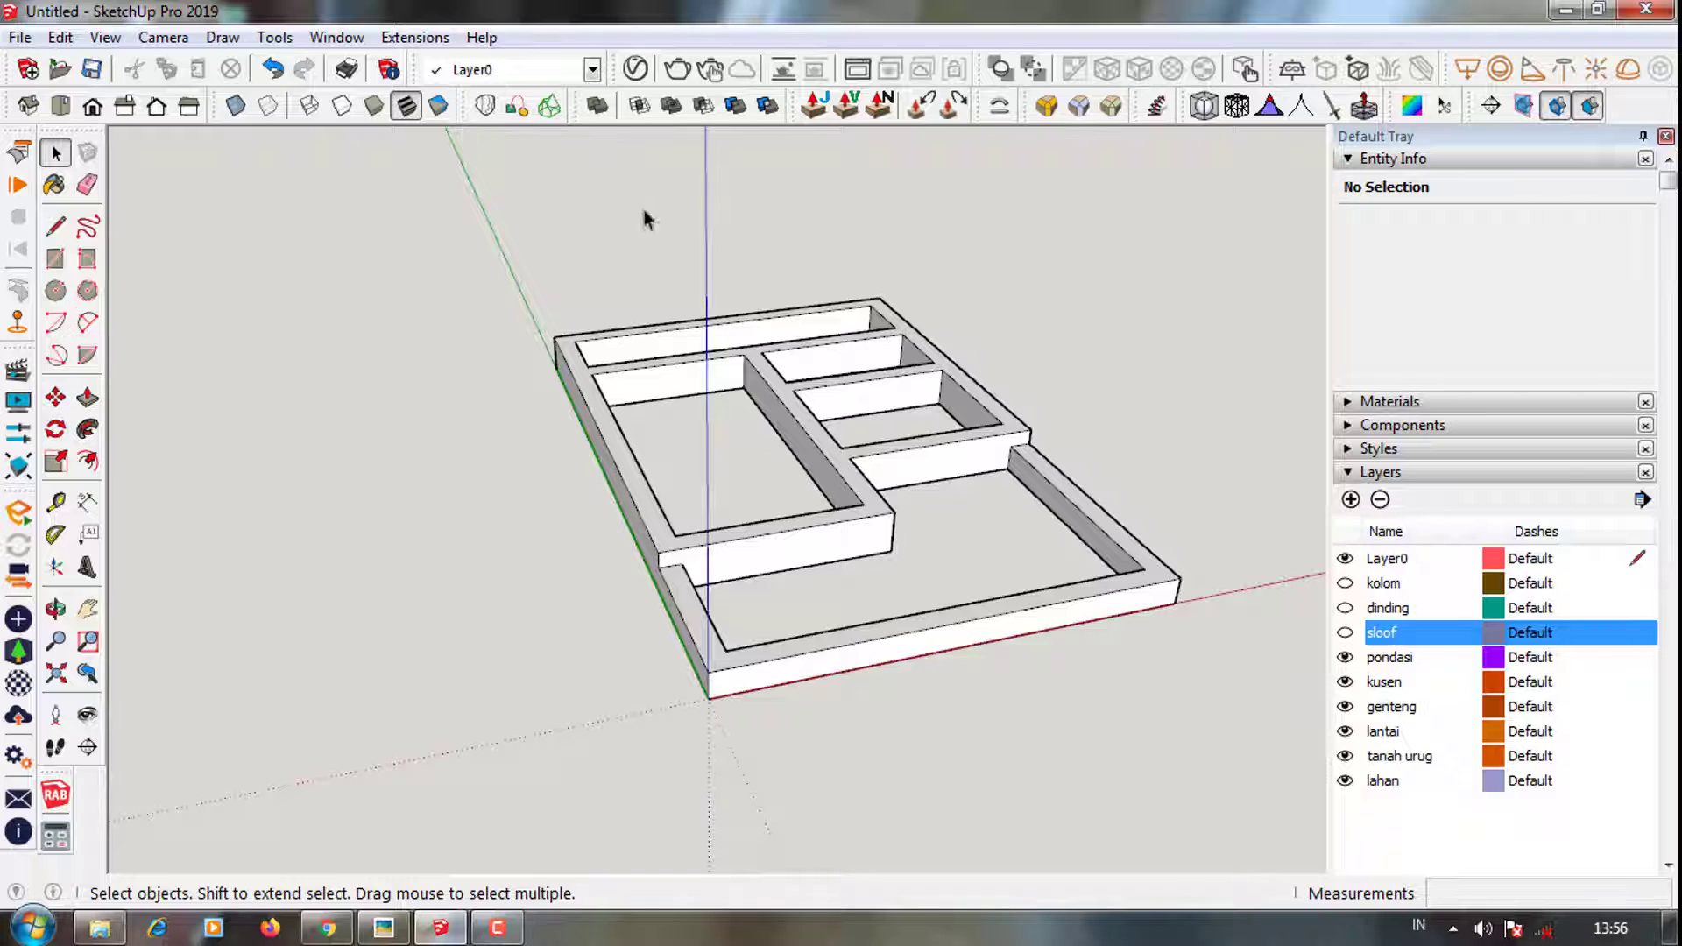
{"action": "mouse_move", "coordinate": [644, 219]}
{"action": "middle_mouse_down"}
{"action": "mouse_move", "coordinate": [574, 439]}
{"action": "mouse_move", "coordinate": [536, 391]}
{"action": "middle_mouse_up"}
Draw an 8000 × 12000 mm rectangle at the frame's corner and pull it up 500 mm
{"action": "key", "text": "r"}
{"action": "middle_click_drag", "start_coordinate": [1154, 615], "coordinate": [818, 645]}
{"action": "type", "text": "8000;12000"}
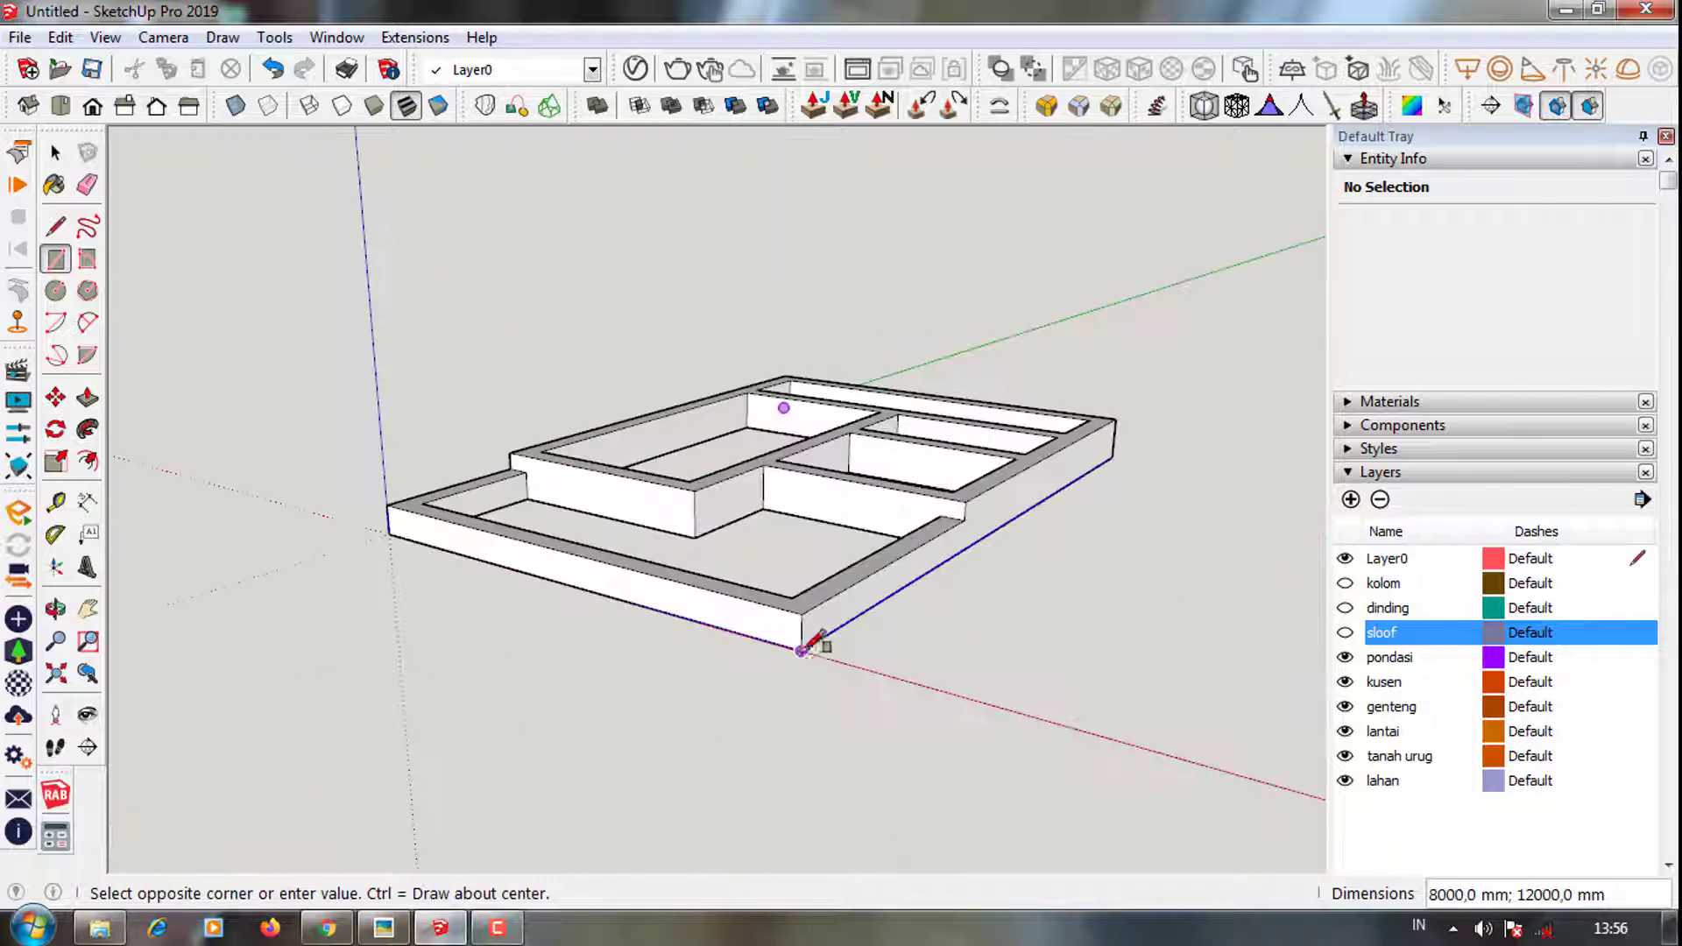
{"action": "key", "text": "Return"}
{"action": "scroll", "coordinate": [864, 601], "scroll_direction": "up", "scroll_amount": 5}
{"action": "key", "text": "p"}
{"action": "left_click", "coordinate": [848, 599]}
{"action": "scroll", "coordinate": [511, 578], "scroll_direction": "down", "scroll_amount": 3}
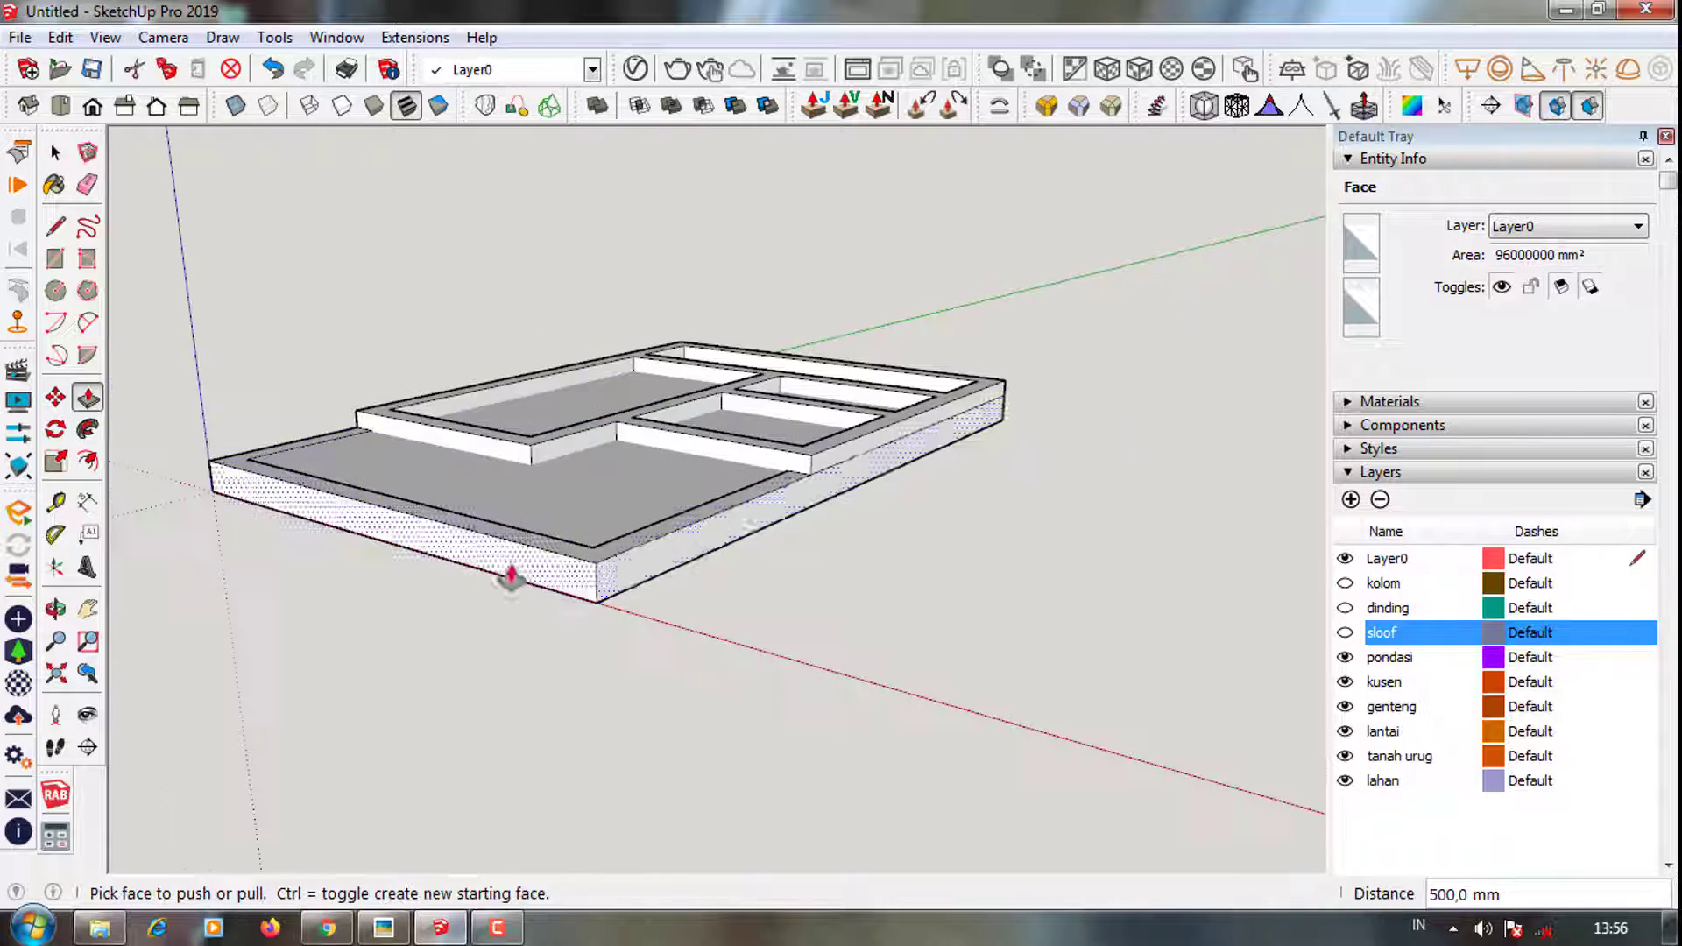
Push the slab's side face out 5000 mm and orbit to review the result
{"action": "left_click", "coordinate": [636, 569]}
{"action": "scroll", "coordinate": [912, 618], "scroll_direction": "down", "scroll_amount": 2}
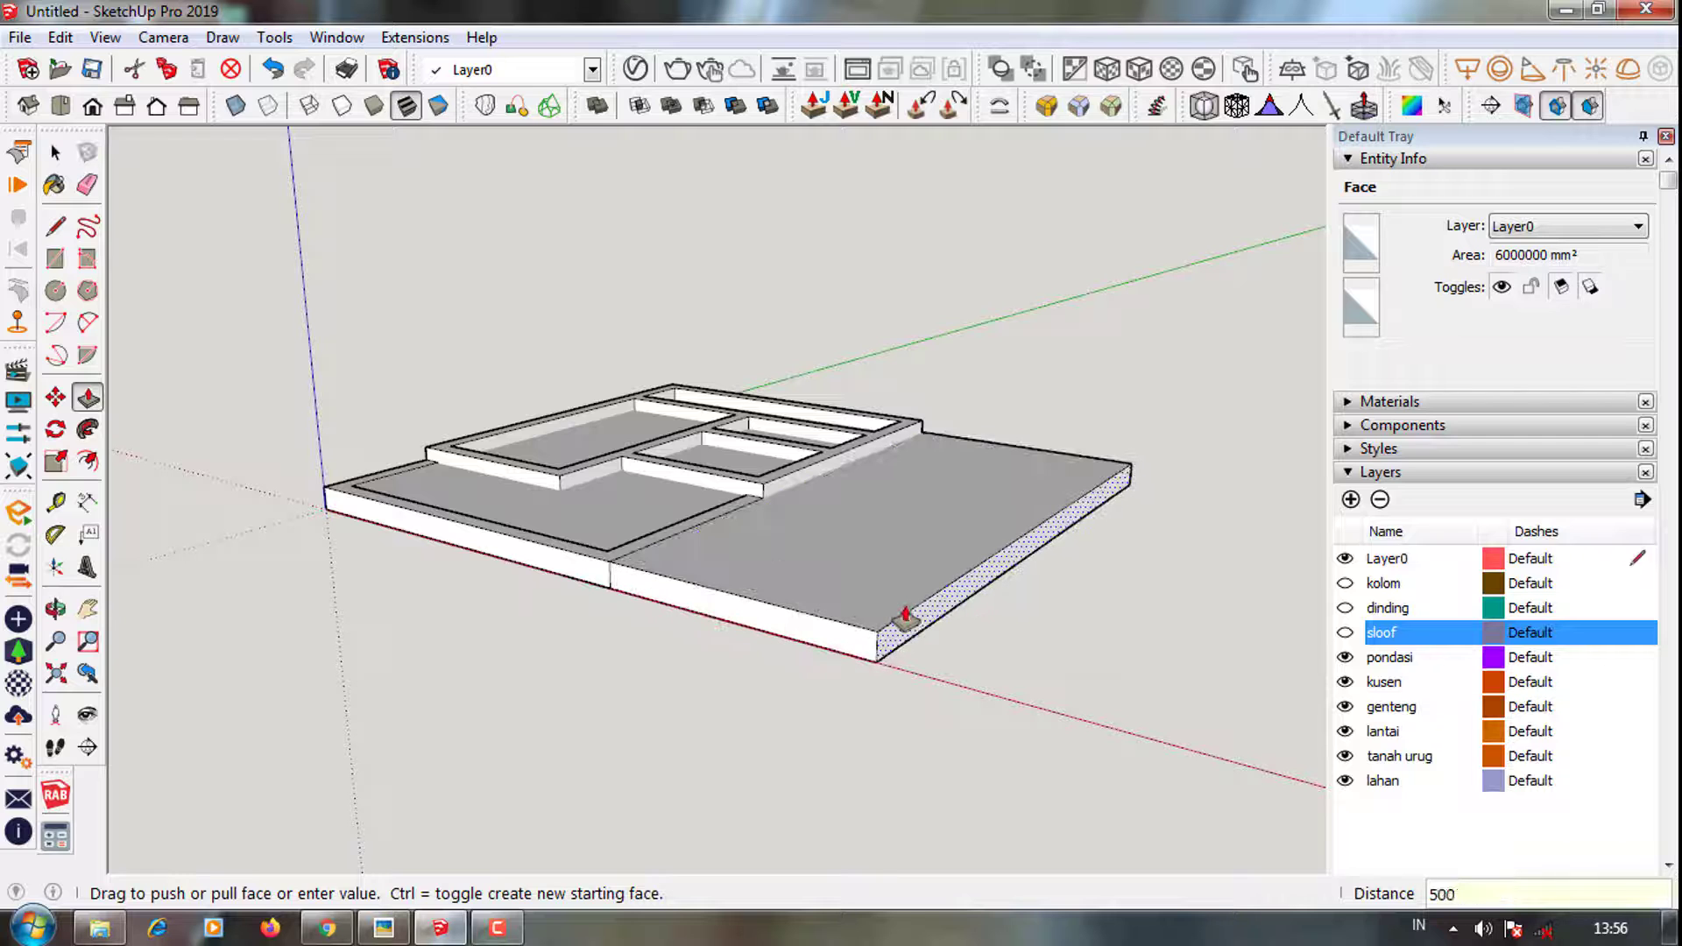
{"action": "key", "text": "Return"}
{"action": "left_click", "coordinate": [274, 70]}
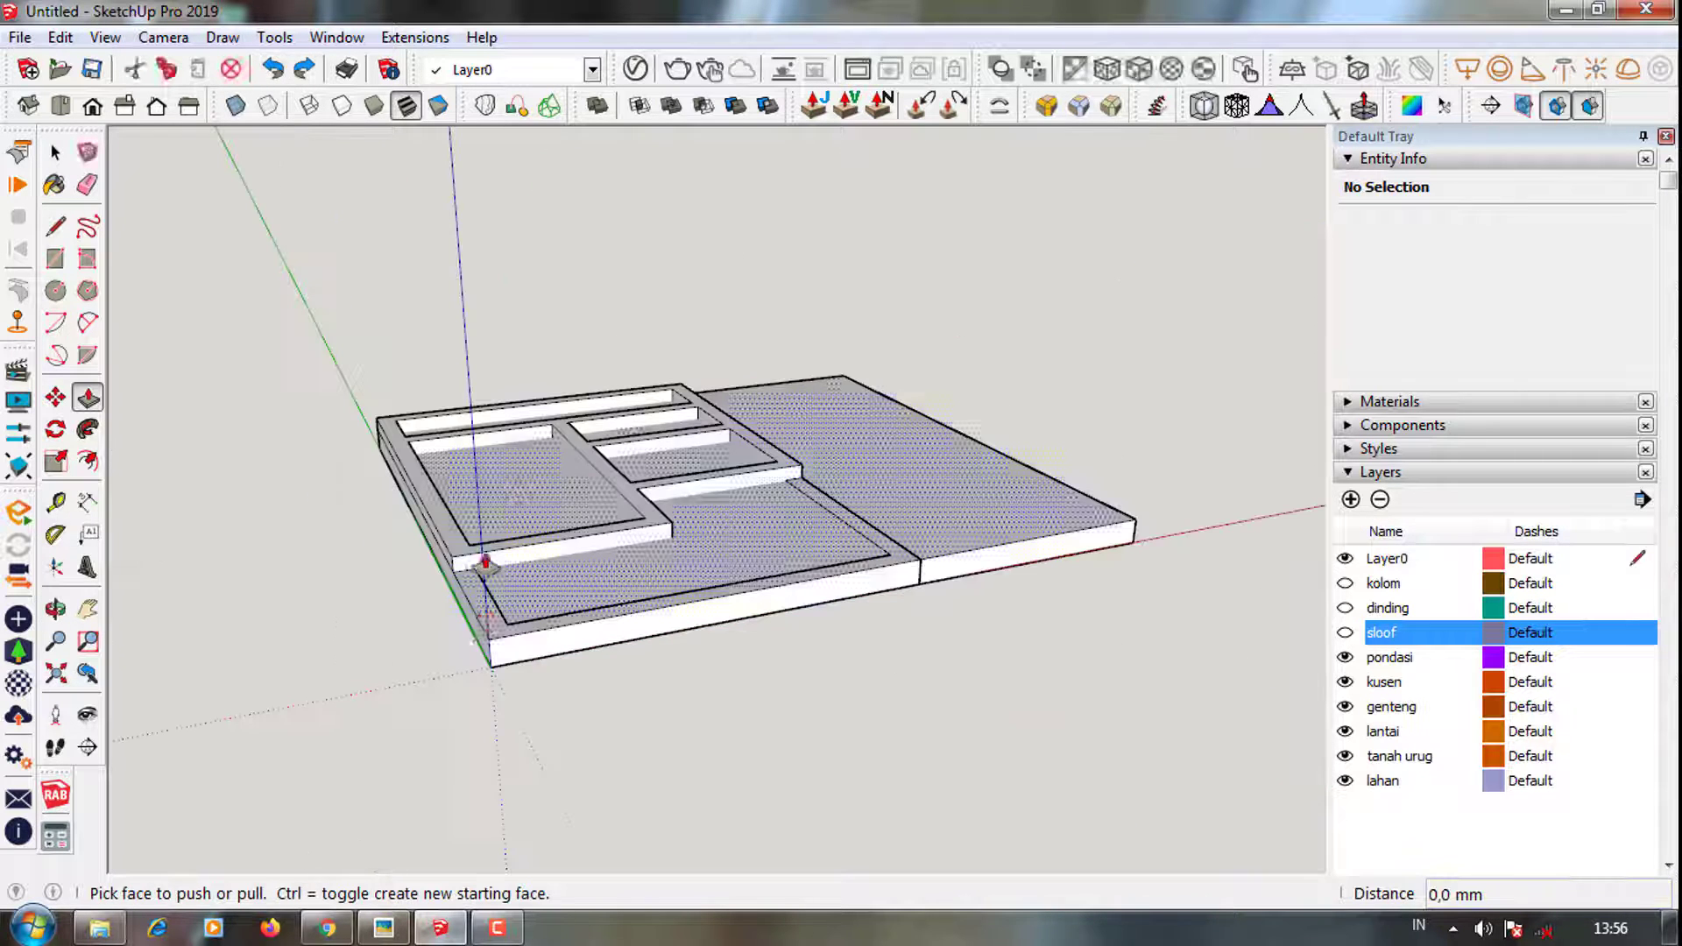
{"action": "middle_click_drag", "start_coordinate": [469, 624], "coordinate": [545, 620]}
{"action": "key", "text": "space"}
{"action": "left_click", "coordinate": [607, 585]}
{"action": "left_click", "coordinate": [986, 459]}
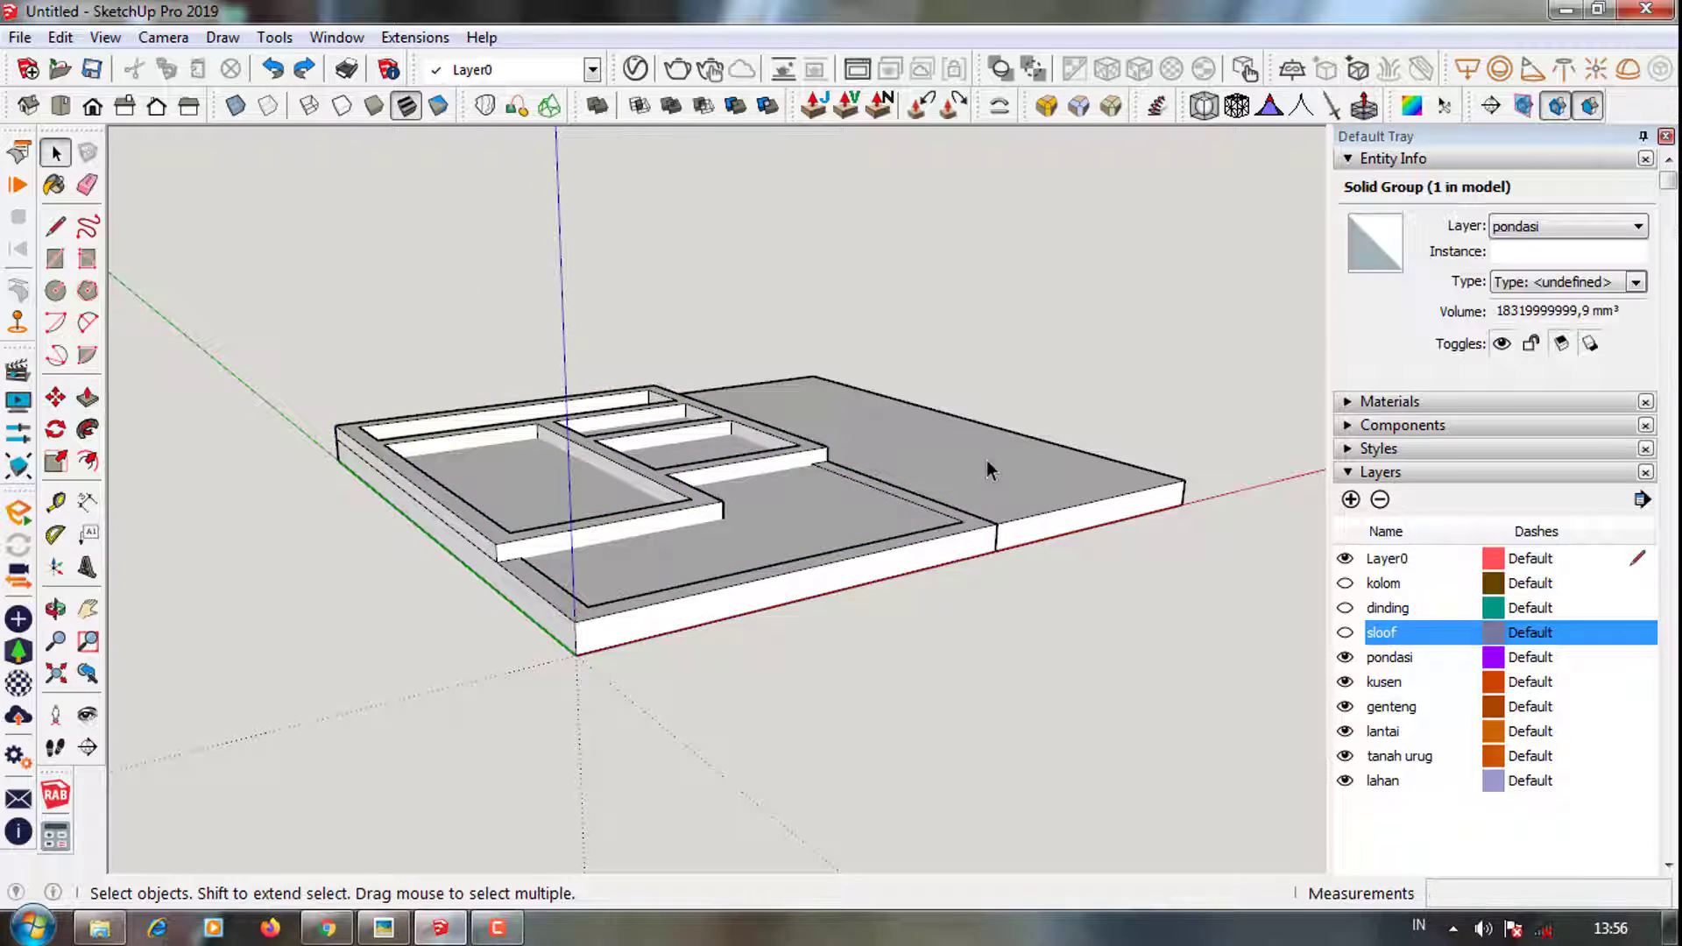
{"action": "mouse_move", "coordinate": [1051, 525]}
{"action": "middle_mouse_down"}
{"action": "mouse_move", "coordinate": [1060, 568]}
{"action": "mouse_move", "coordinate": [1102, 448]}
{"action": "middle_mouse_up"}
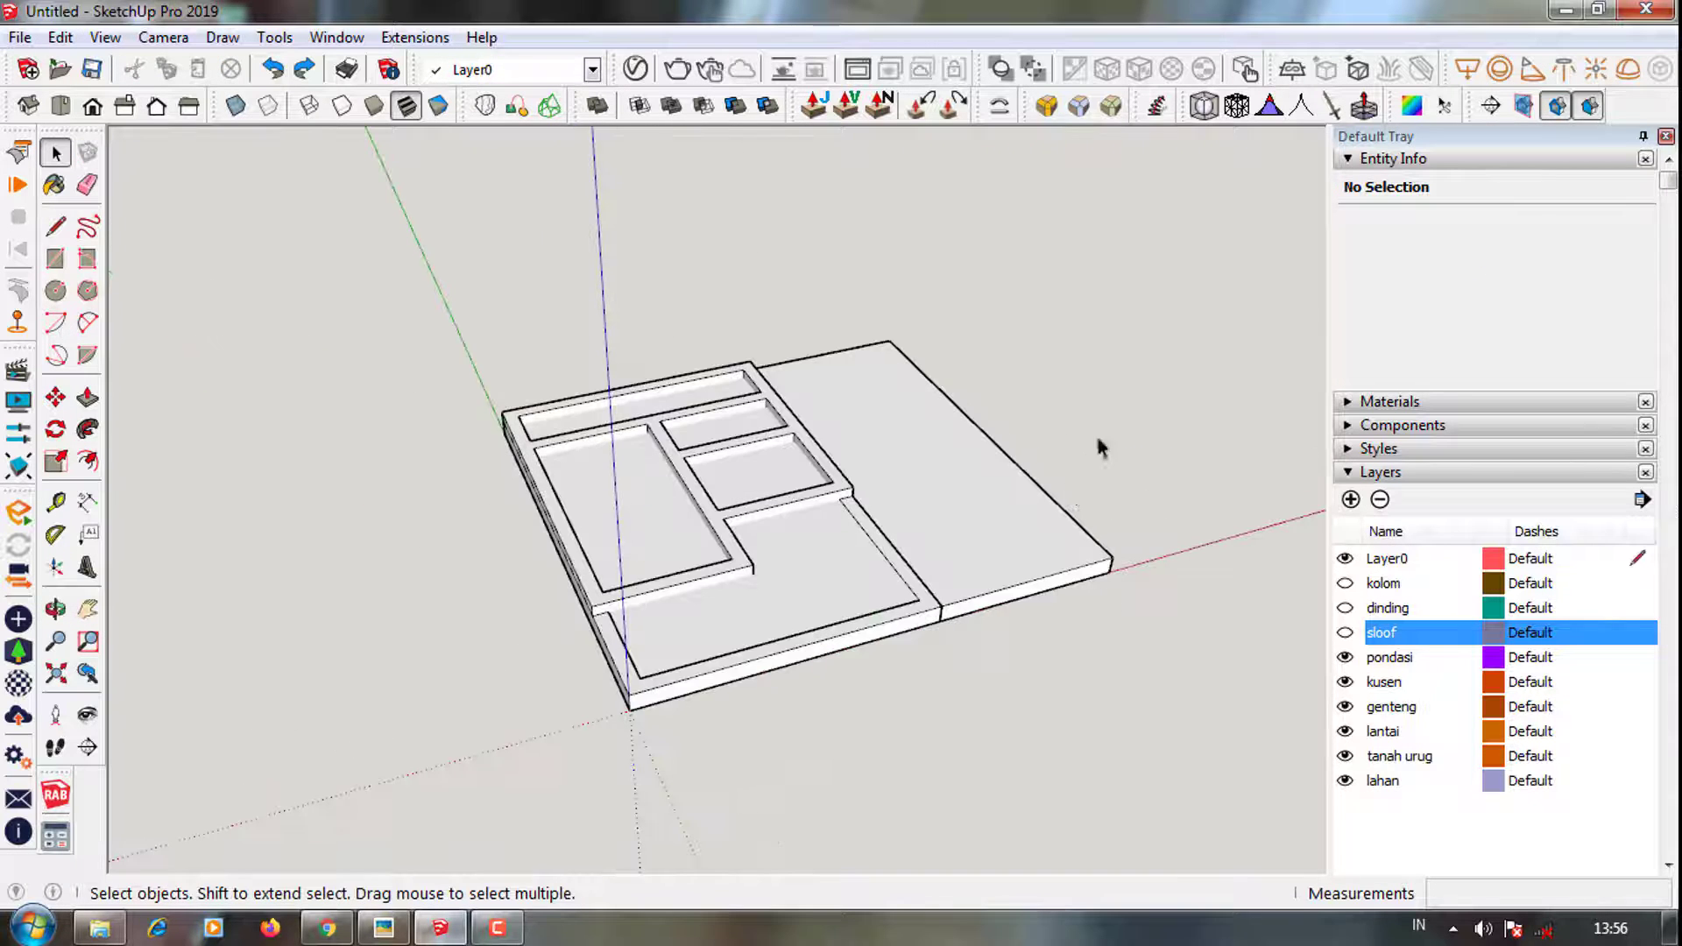
Make the ground slab its own group and open it for editing
{"action": "triple_click", "coordinate": [1026, 598]}
{"action": "middle_click_drag", "start_coordinate": [1017, 604], "coordinate": [948, 497]}
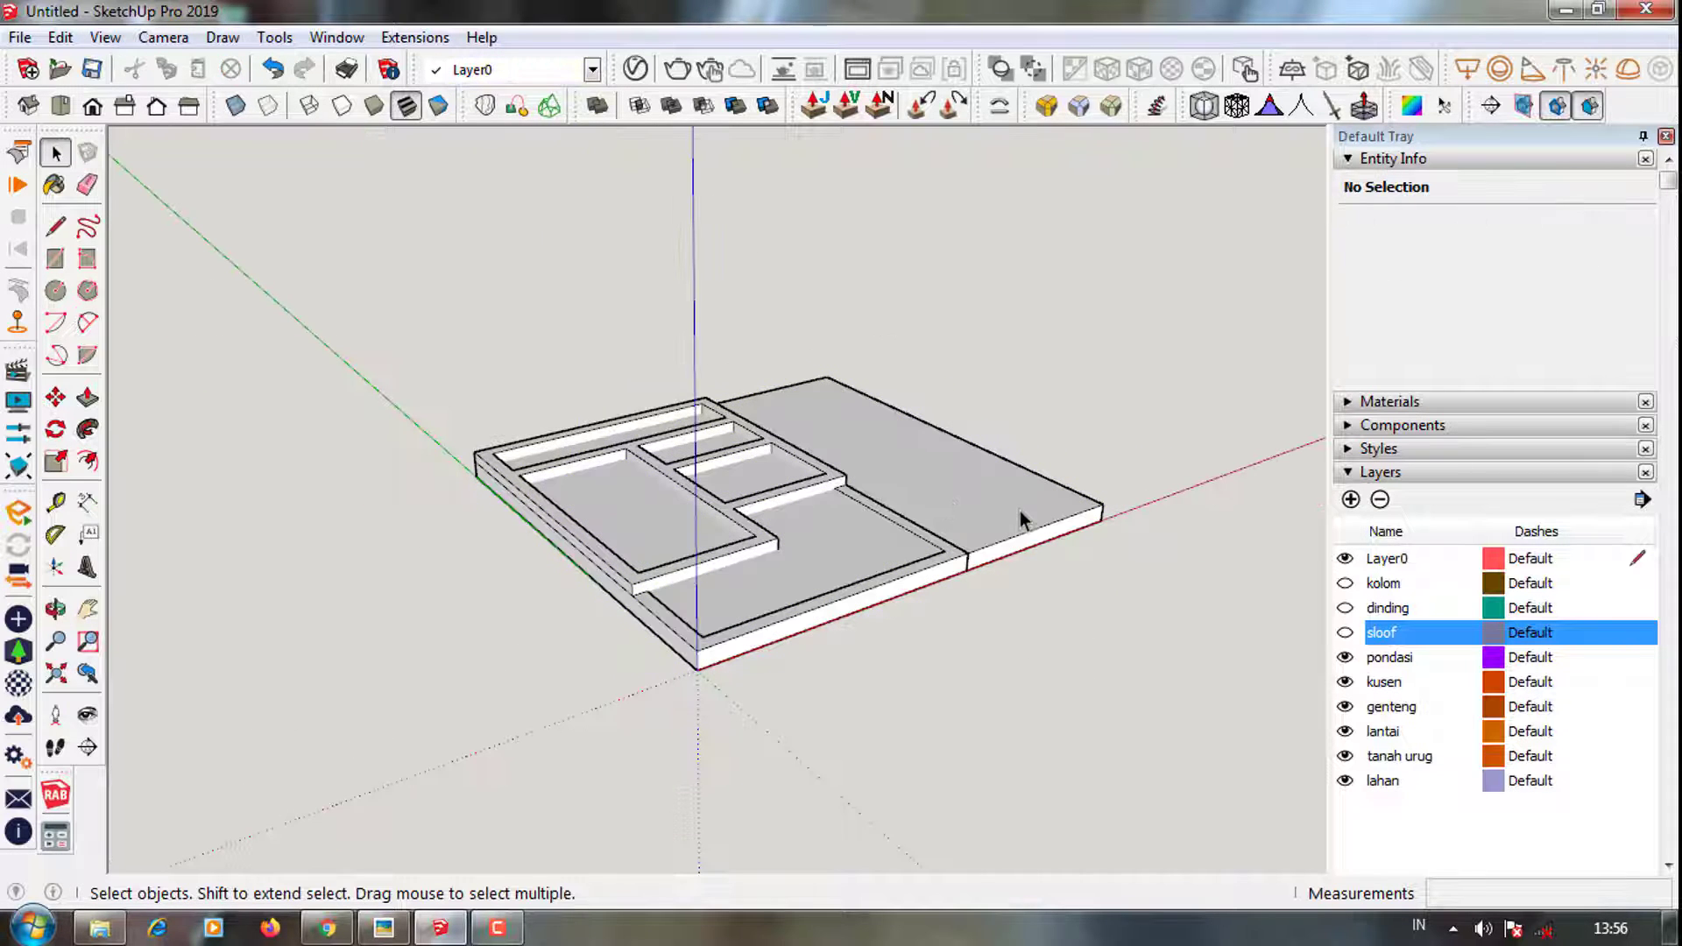
{"action": "triple_click", "coordinate": [1088, 515]}
{"action": "right_click", "coordinate": [1089, 516]}
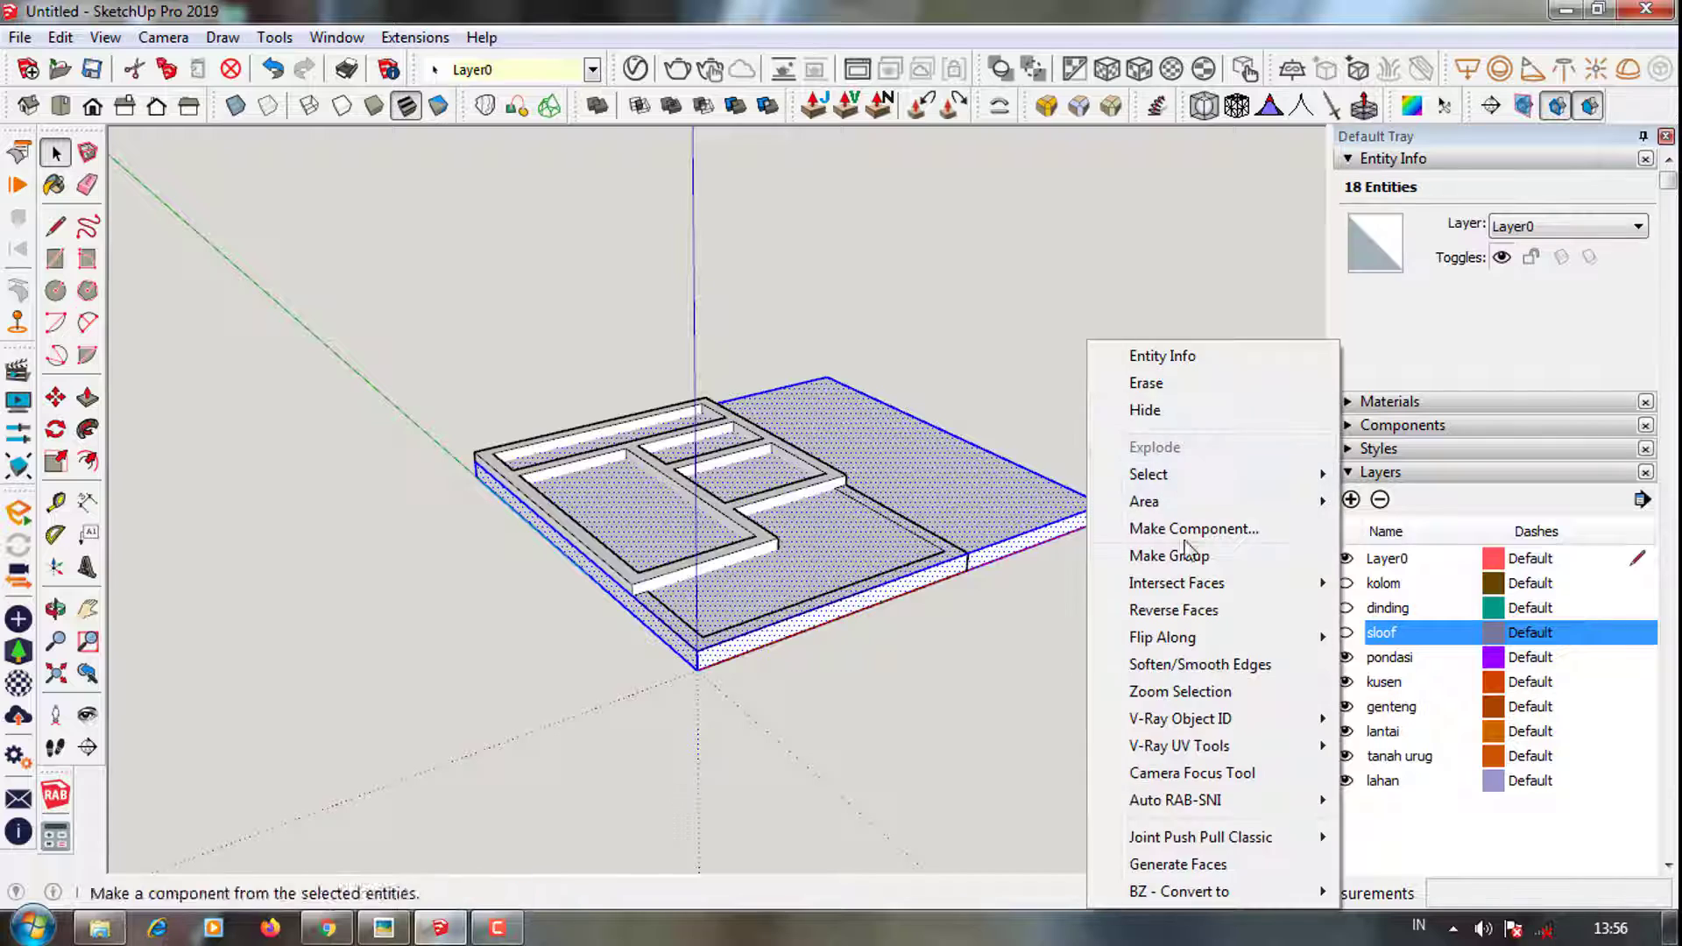
{"action": "left_click", "coordinate": [1139, 559]}
{"action": "double_click", "coordinate": [1042, 532]}
Push the slab's left end outward 5000 mm
{"action": "key", "text": "p"}
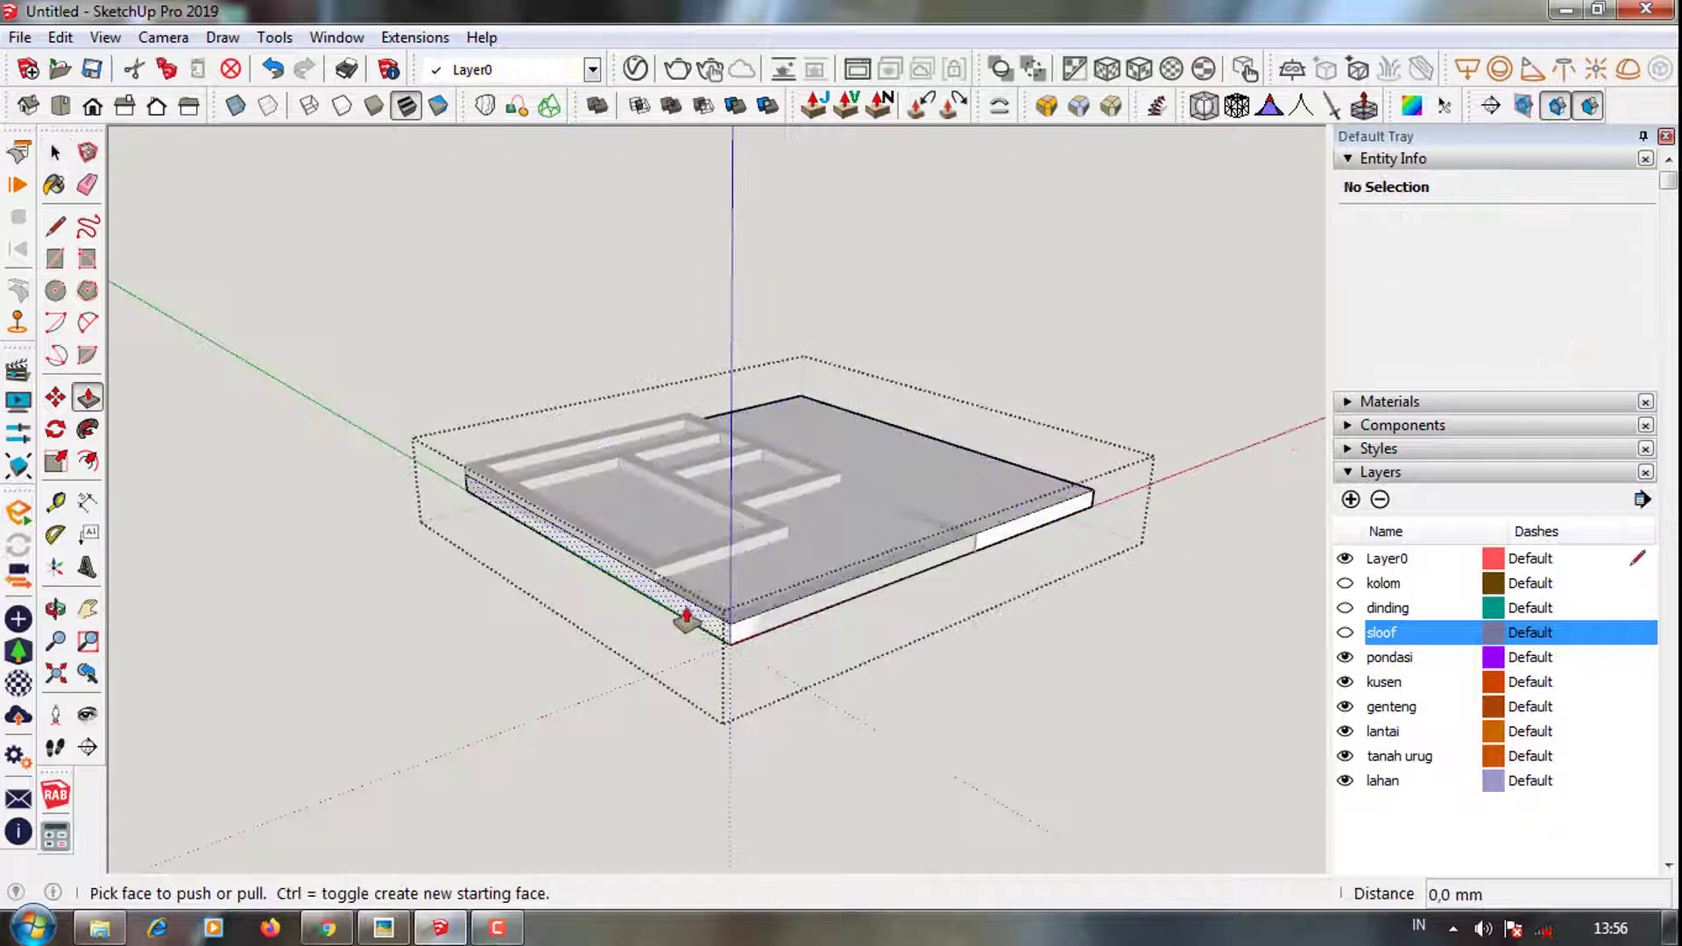
{"action": "left_click_drag", "start_coordinate": [687, 613], "coordinate": [559, 657]}
{"action": "type", "text": "000"}
{"action": "key", "text": "Return"}
Extend the slab's front side outward with further 5000 mm pulls
{"action": "middle_click_drag", "start_coordinate": [559, 665], "coordinate": [654, 601]}
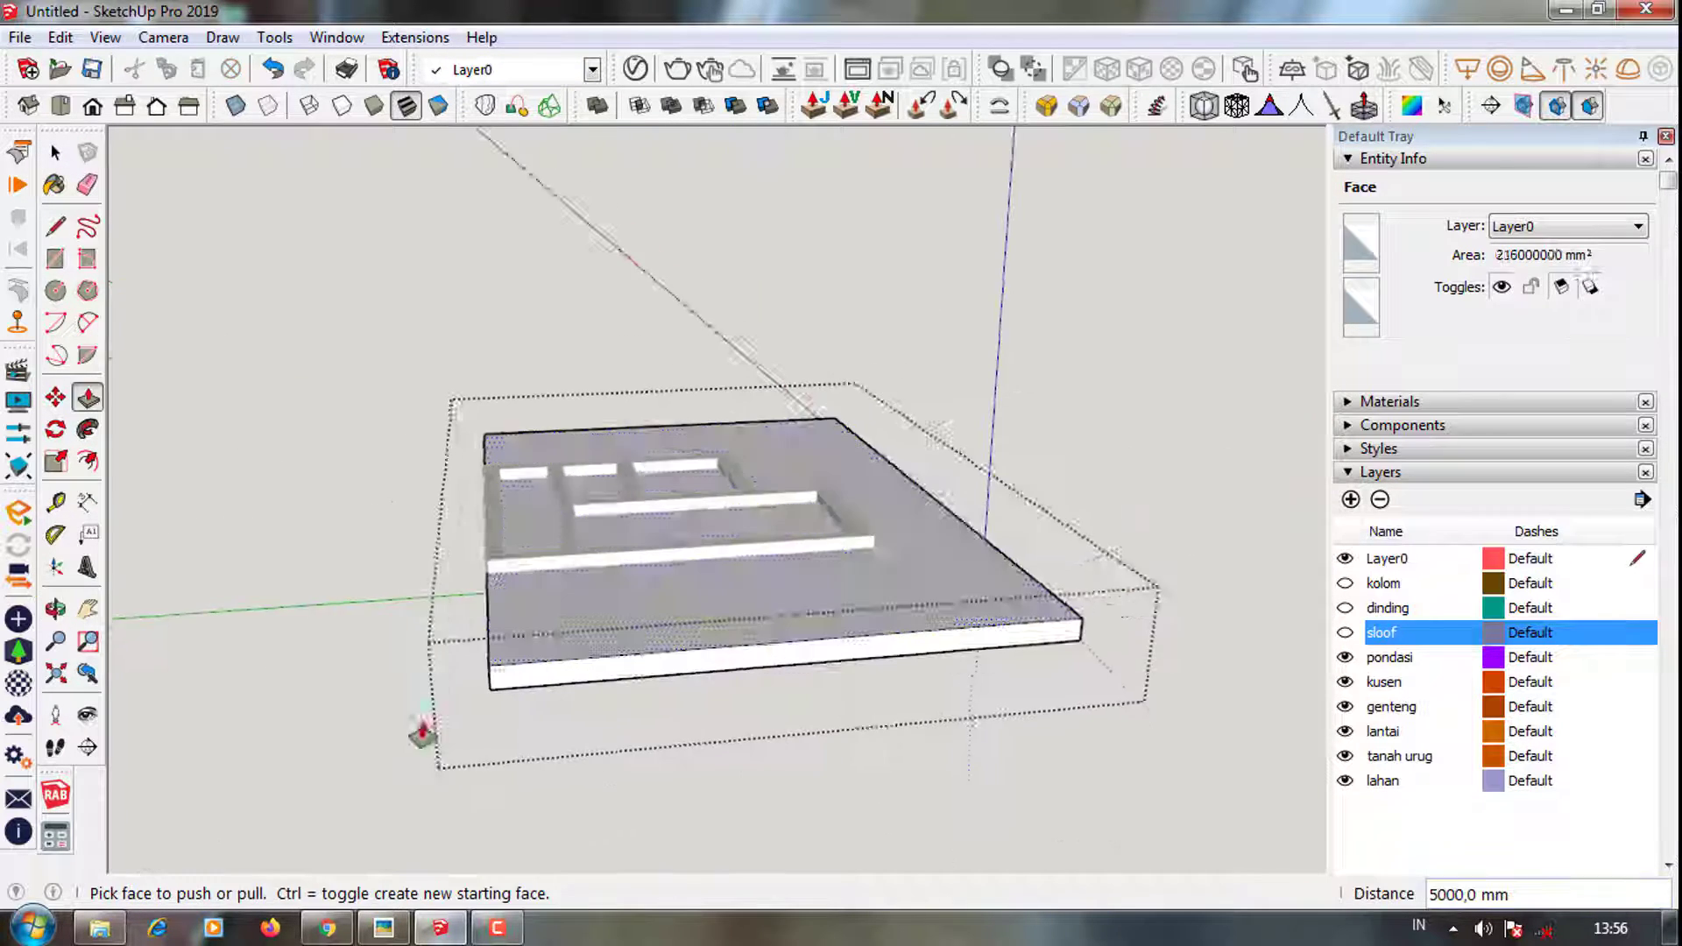
{"action": "left_click", "coordinate": [296, 66]}
{"action": "left_click", "coordinate": [535, 637]}
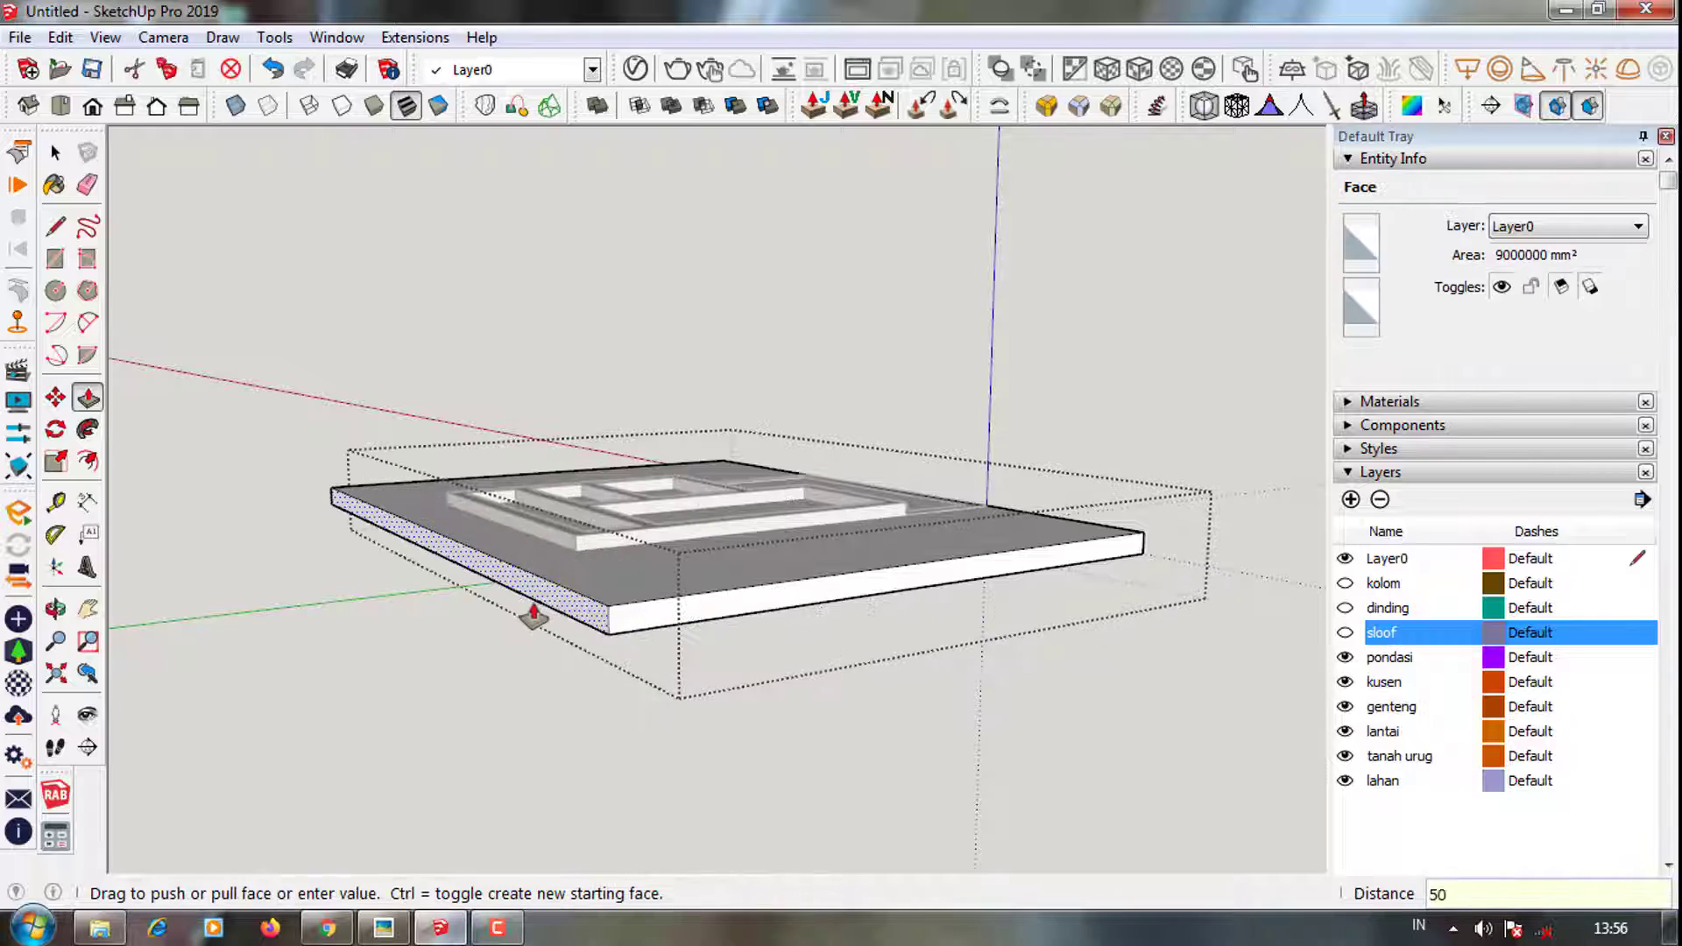
{"action": "type", "text": "5000"}
{"action": "key", "text": "Return"}
{"action": "middle_click_drag", "start_coordinate": [1089, 492], "coordinate": [824, 711]}
{"action": "left_click_drag", "start_coordinate": [813, 701], "coordinate": [878, 727]}
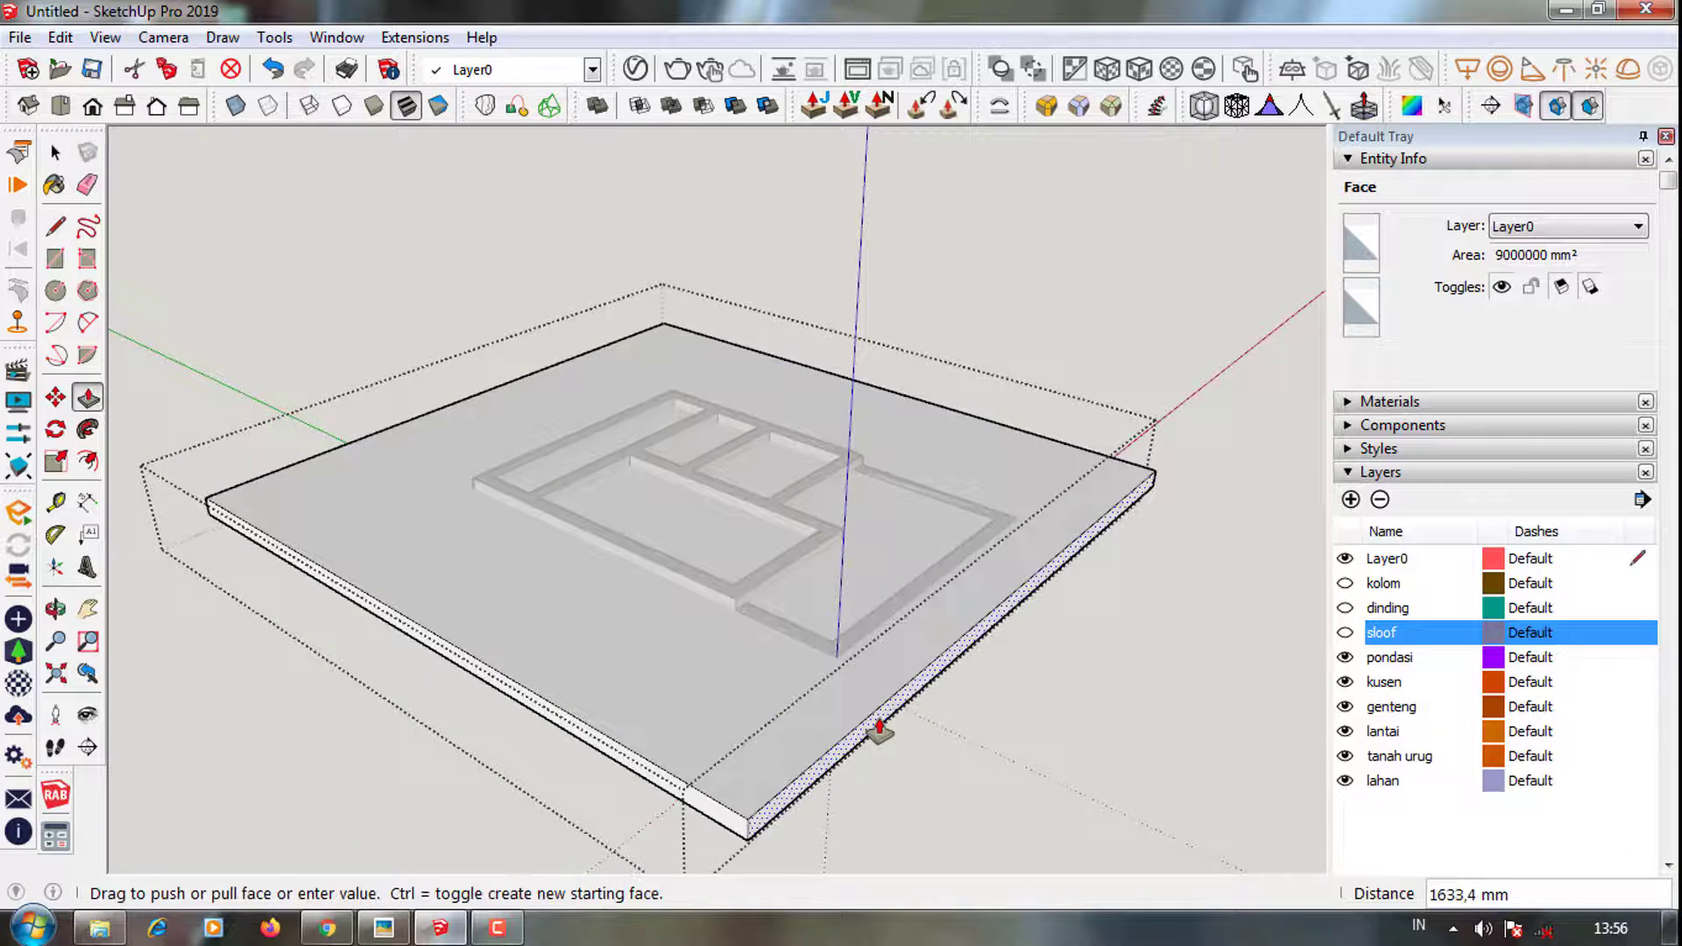
{"action": "type", "text": "00"}
{"action": "key", "text": "Return"}
{"action": "key", "text": "space"}
{"action": "mouse_move", "coordinate": [842, 694]}
{"action": "middle_mouse_down"}
{"action": "mouse_move", "coordinate": [1022, 499]}
{"action": "mouse_move", "coordinate": [962, 535]}
{"action": "mouse_move", "coordinate": [557, 595]}
{"action": "middle_mouse_up"}
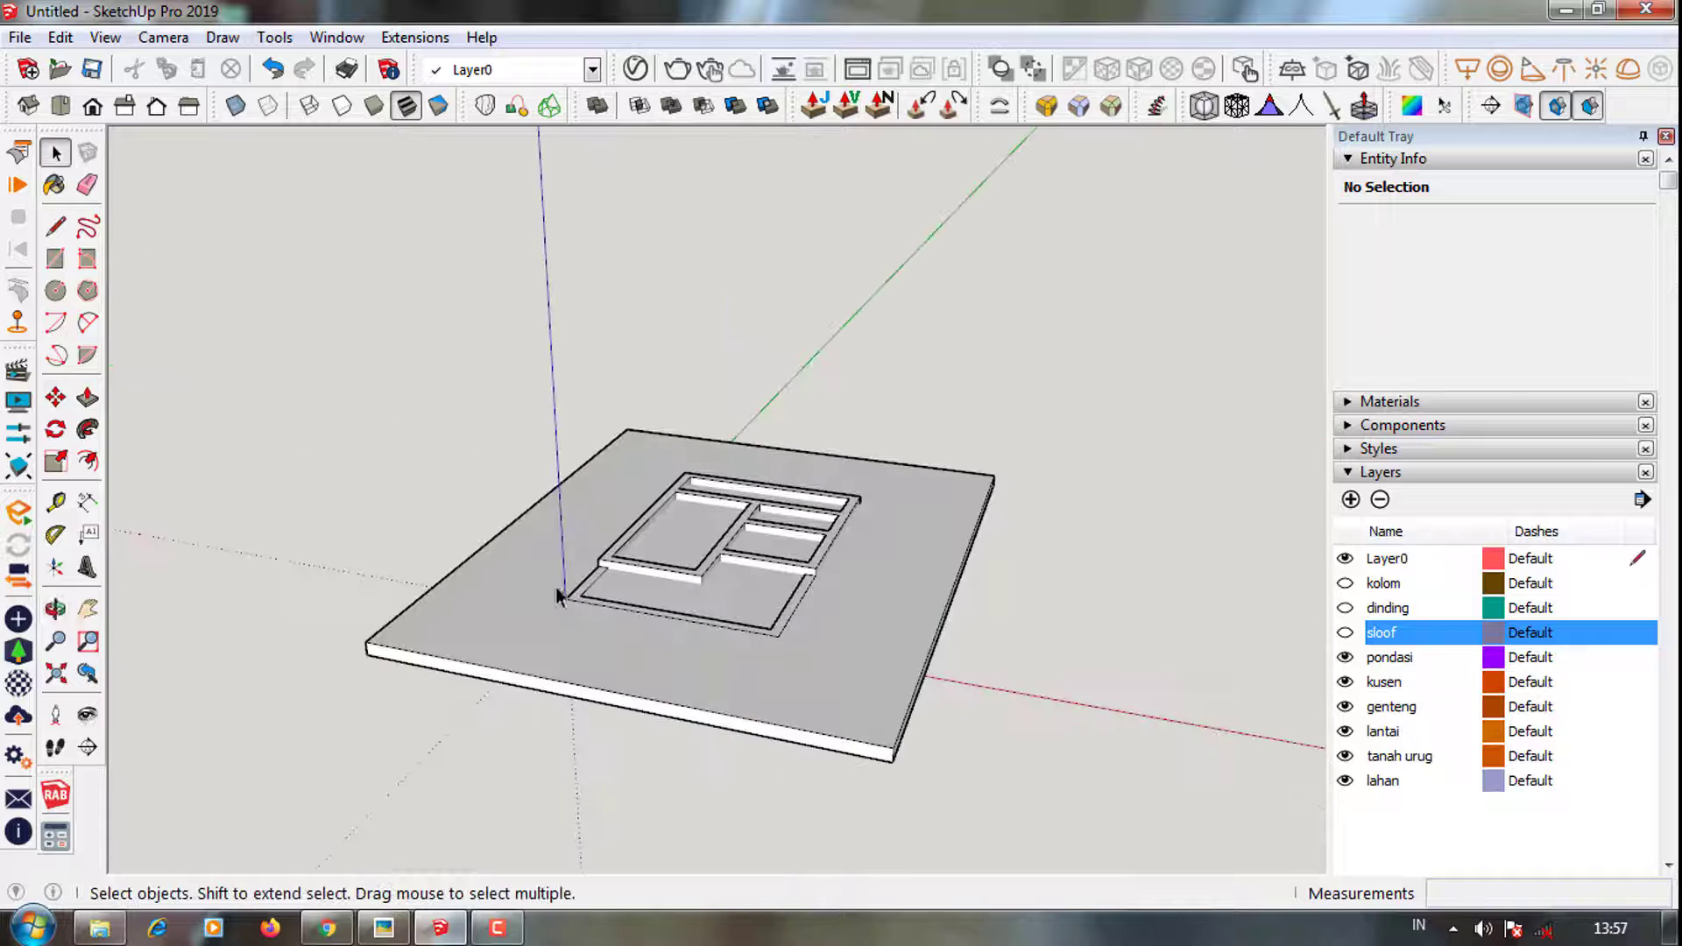
Try a Solid Tools Trim of the foundation frame against the slab, then undo it
{"action": "left_click", "coordinate": [835, 659]}
{"action": "left_click", "coordinate": [952, 701]}
{"action": "scroll", "coordinate": [814, 574], "scroll_direction": "up", "scroll_amount": 3}
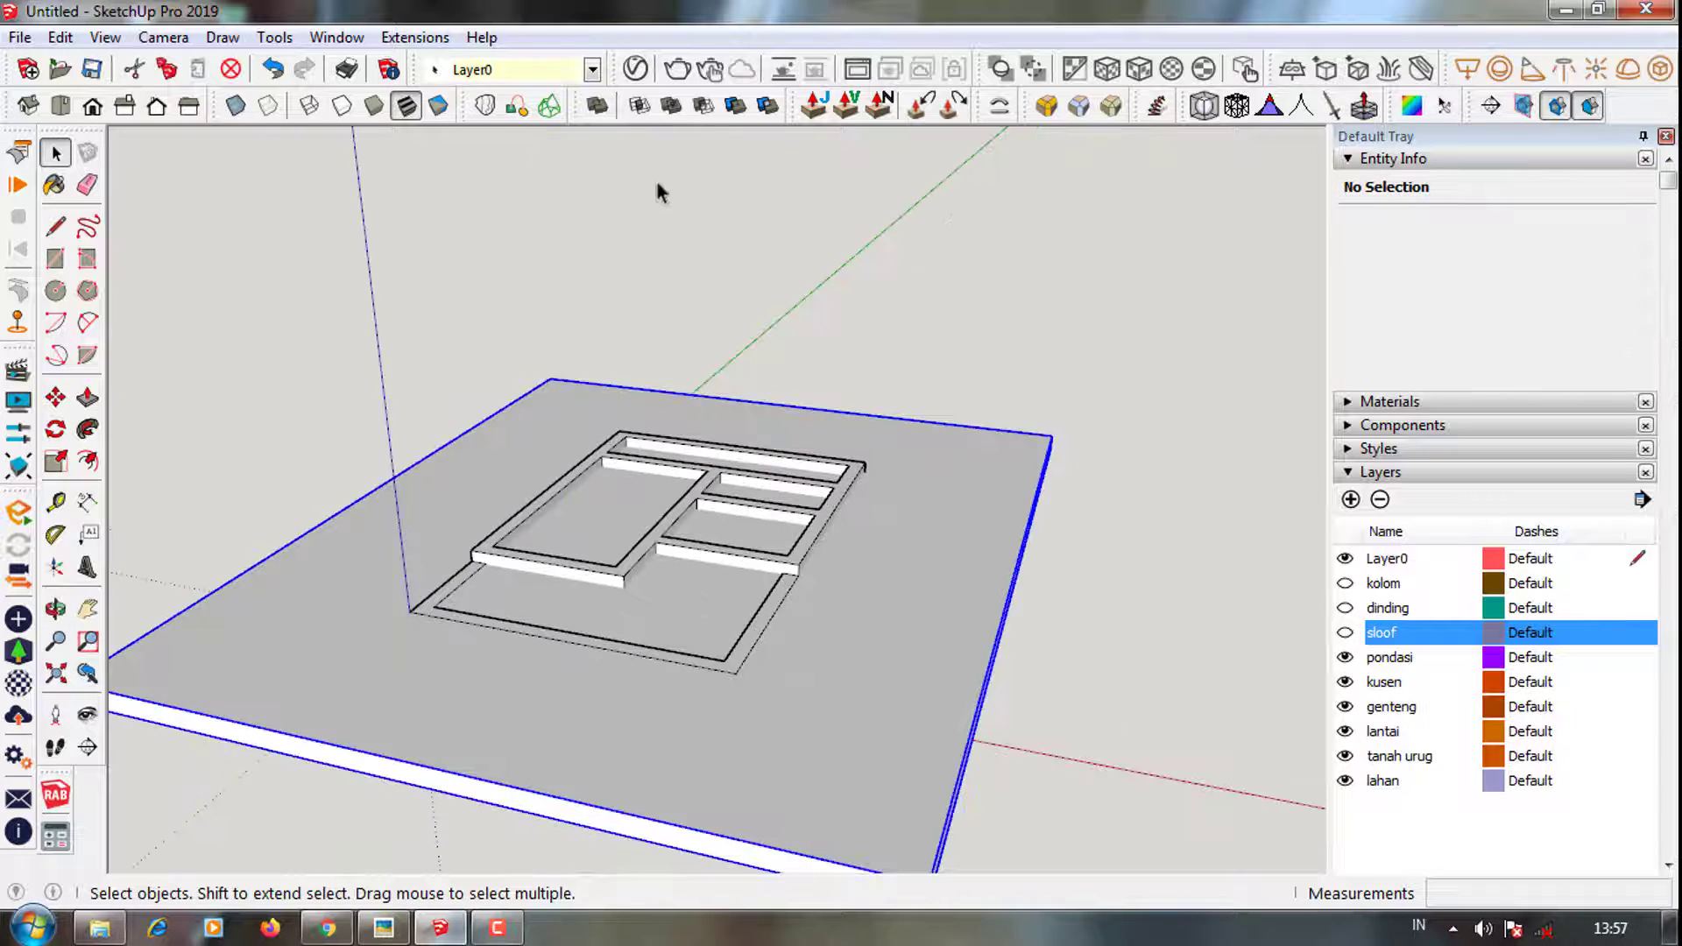
{"action": "left_click", "coordinate": [736, 105]}
{"action": "left_click", "coordinate": [743, 419]}
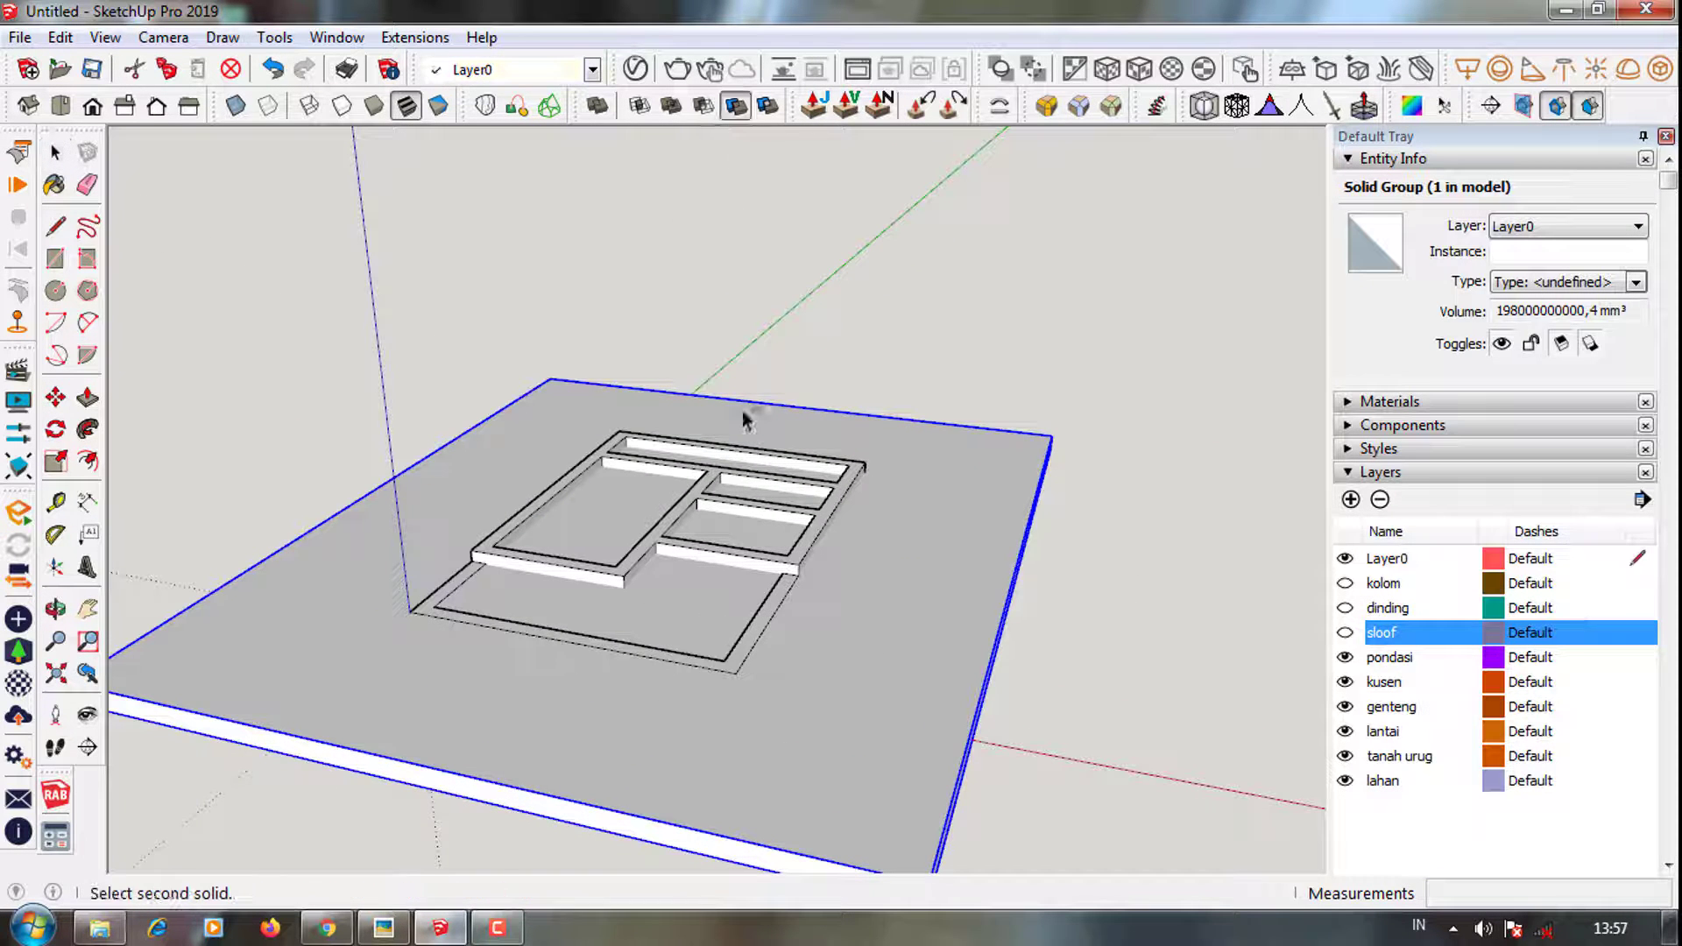
{"action": "left_click", "coordinate": [855, 632]}
{"action": "left_click", "coordinate": [736, 105]}
{"action": "left_click", "coordinate": [938, 655]}
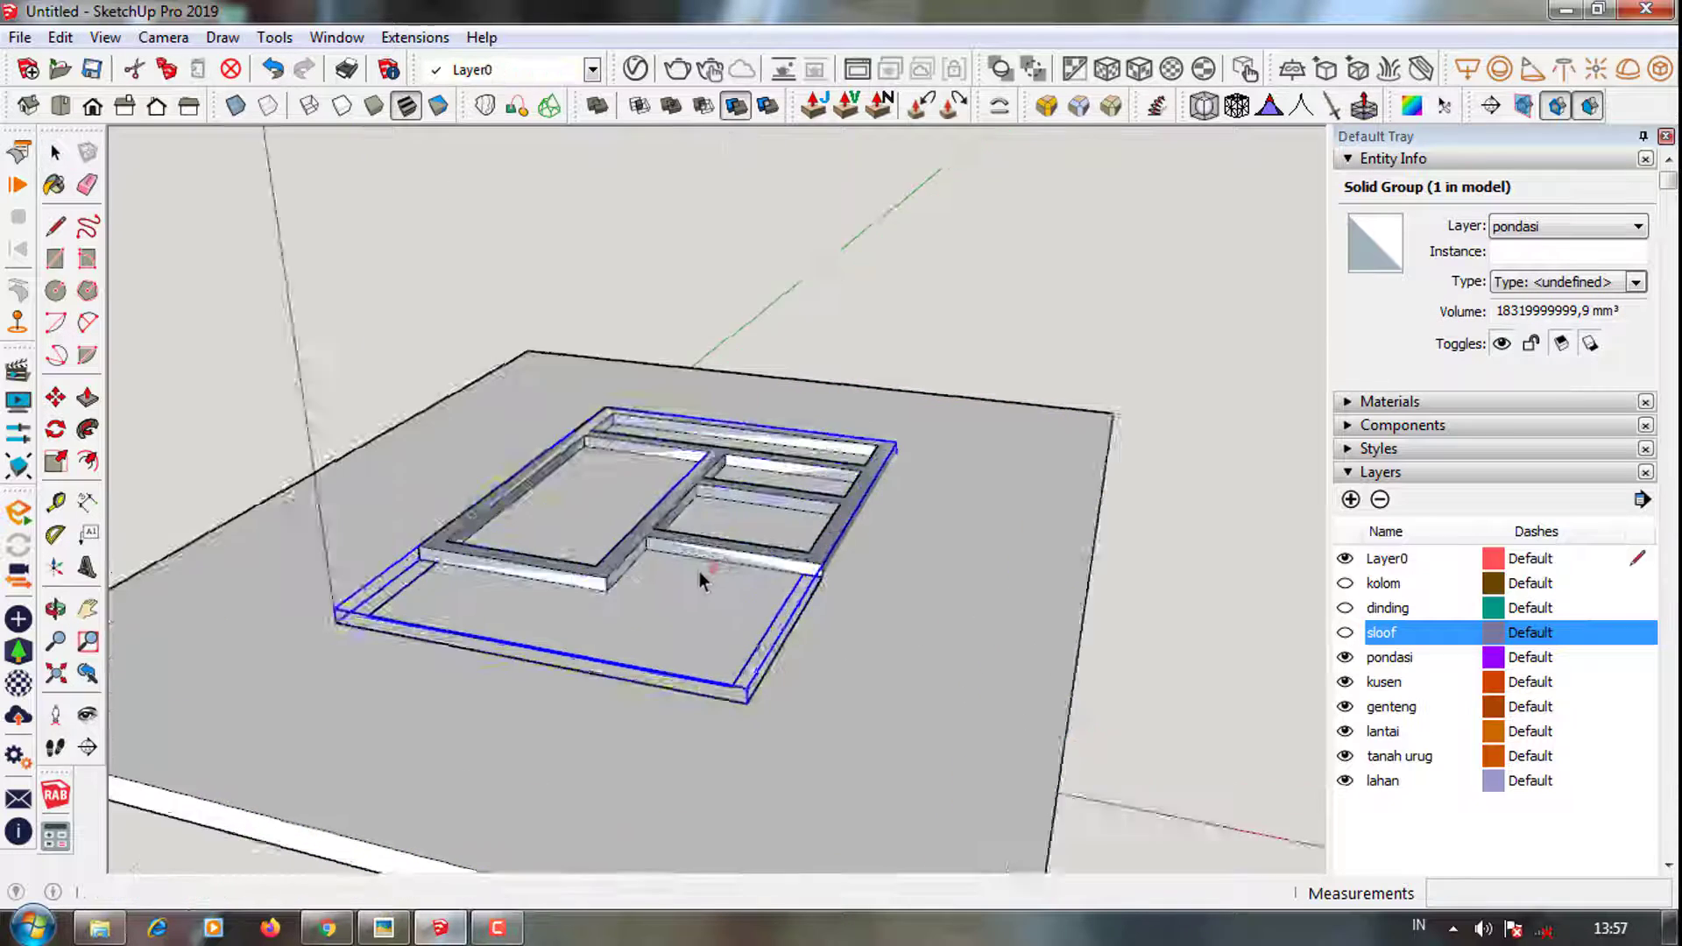
{"action": "key", "text": "ctrl+z"}
Trim the ground slab with the foundation frame using Solid Tools
{"action": "scroll", "coordinate": [1048, 701], "scroll_direction": "up", "scroll_amount": 2}
{"action": "left_click", "coordinate": [1048, 701]}
{"action": "middle_click_drag", "start_coordinate": [1048, 701], "coordinate": [850, 496]}
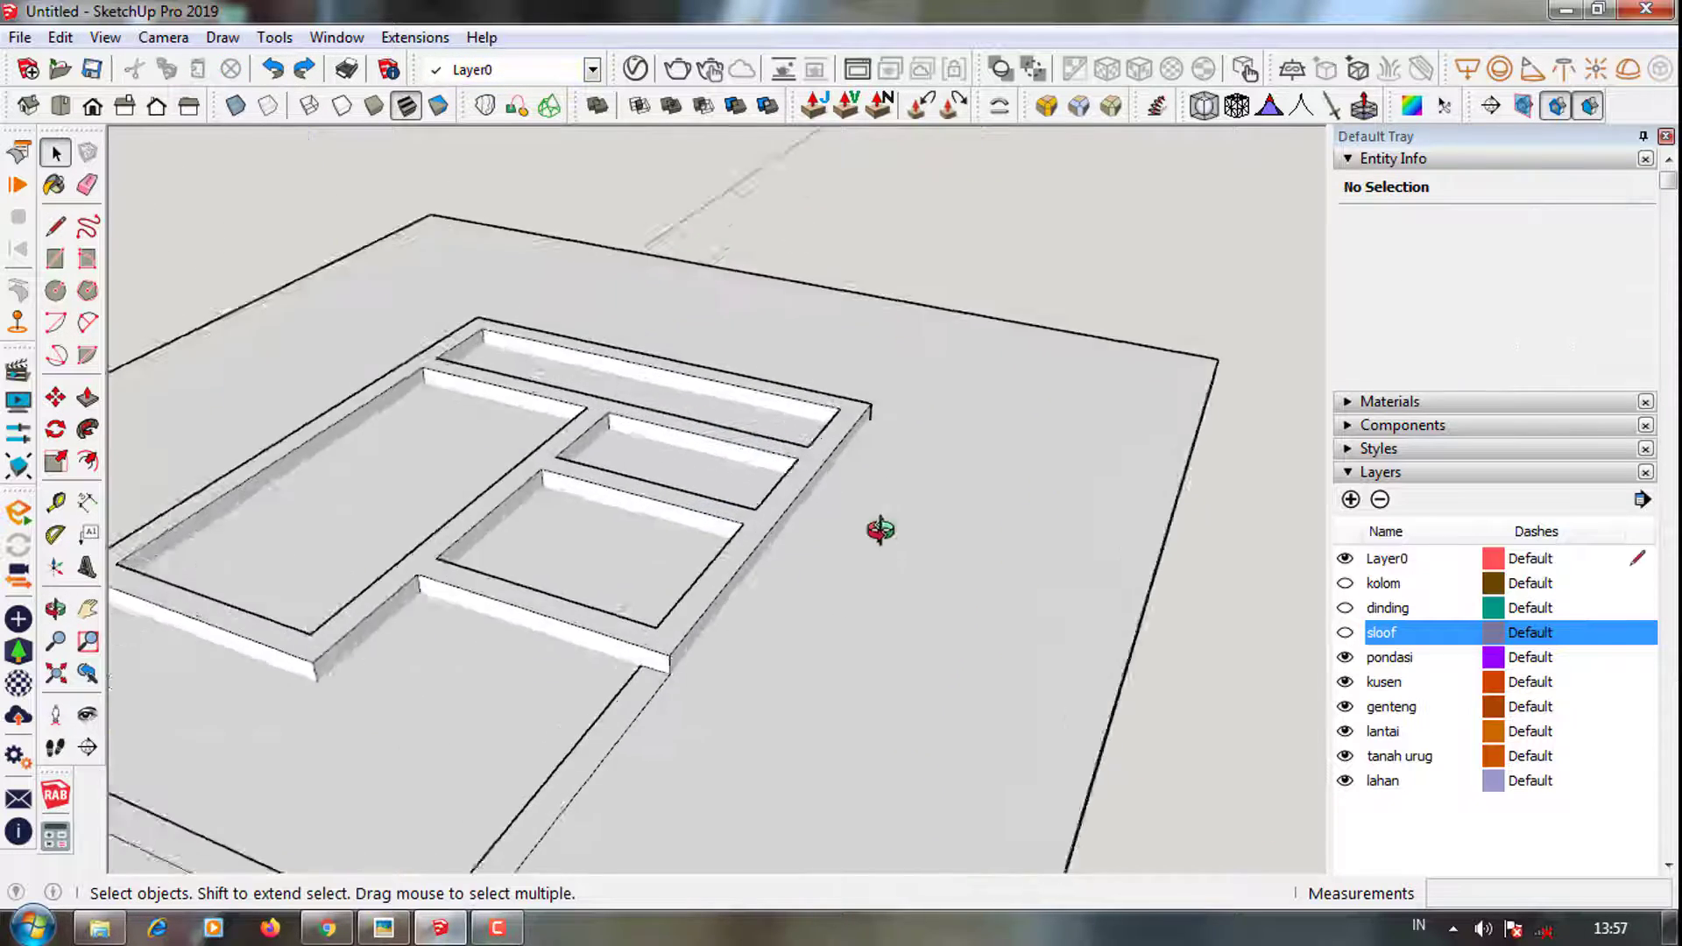
{"action": "left_click", "coordinate": [736, 105]}
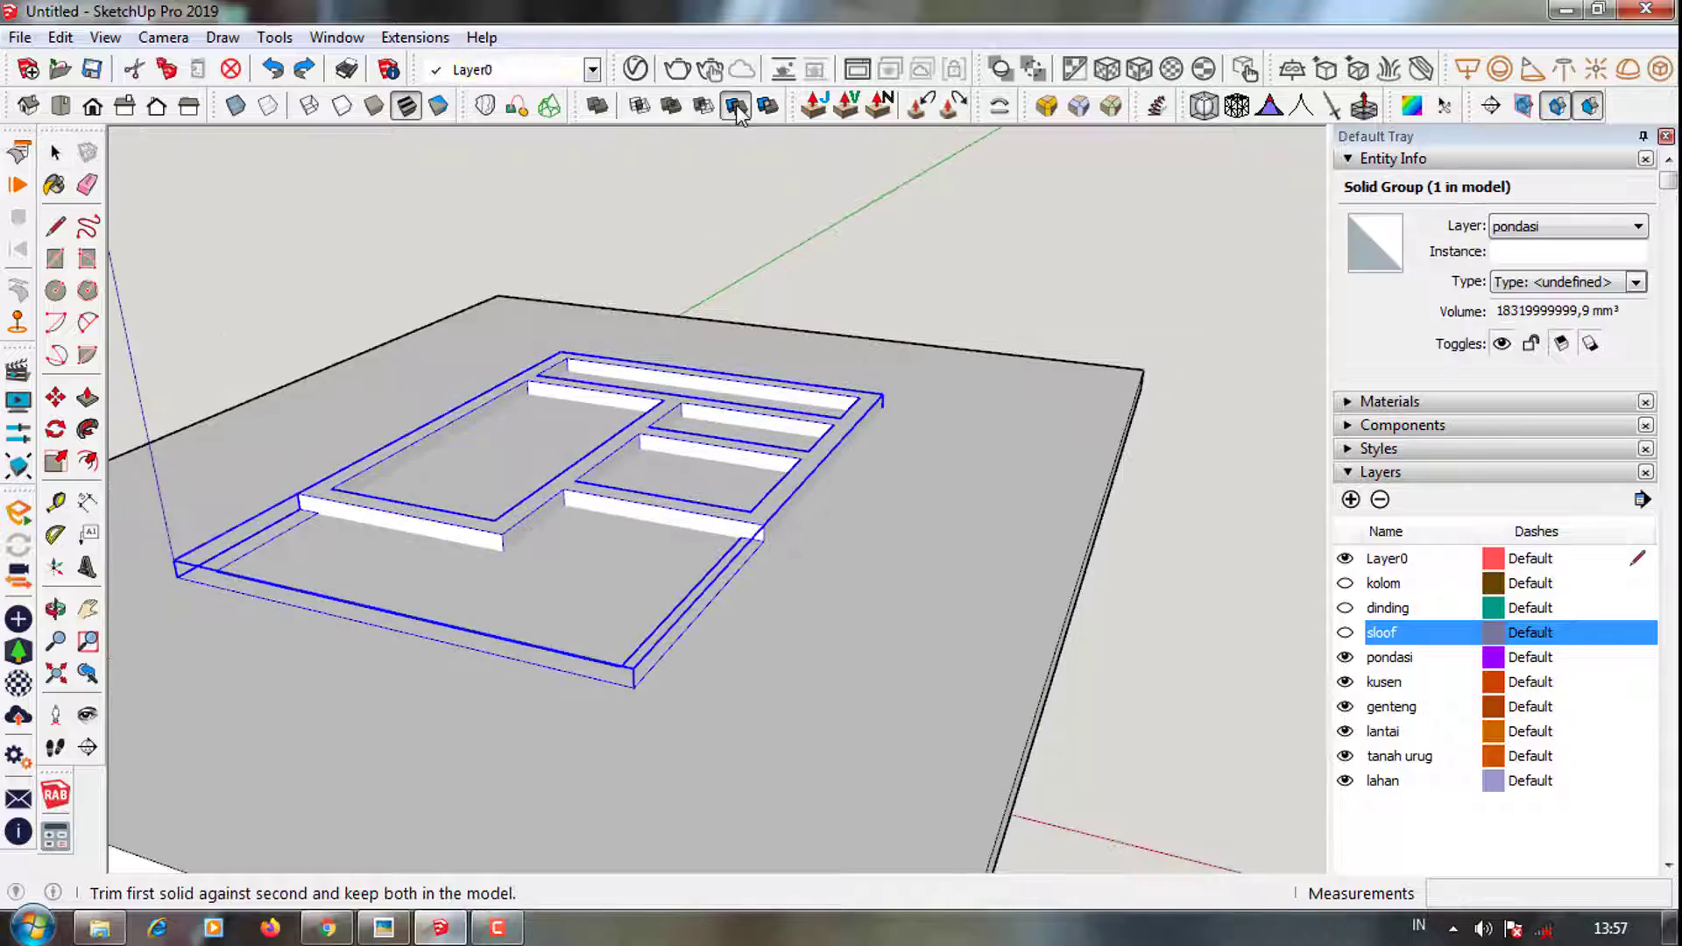
{"action": "left_click", "coordinate": [949, 436]}
{"action": "middle_click_drag", "start_coordinate": [949, 436], "coordinate": [797, 579]}
Try lifting the foundation frame with Move, then undo it
{"action": "key", "text": "m"}
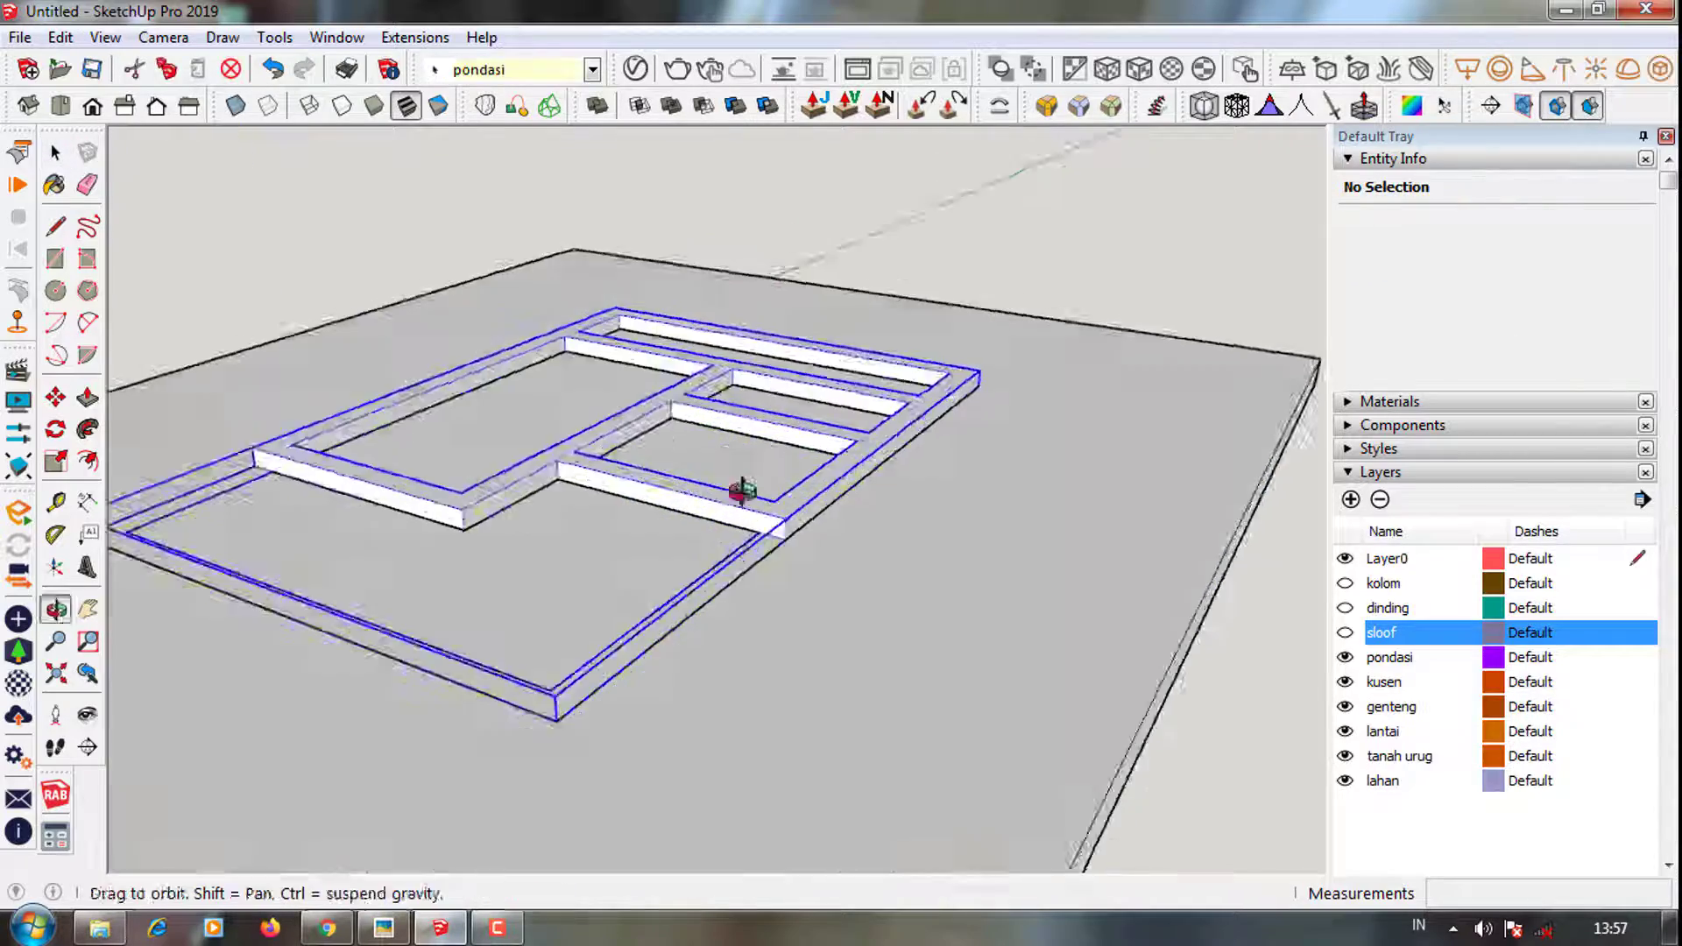
{"action": "left_click", "coordinate": [740, 488]}
{"action": "mouse_move", "coordinate": [740, 488]}
{"action": "middle_mouse_down"}
{"action": "mouse_move", "coordinate": [807, 589]}
{"action": "mouse_move", "coordinate": [790, 500]}
{"action": "mouse_move", "coordinate": [458, 522]}
{"action": "mouse_move", "coordinate": [725, 169]}
{"action": "mouse_move", "coordinate": [781, 425]}
{"action": "middle_mouse_up"}
{"action": "key", "text": "ctrl+z"}
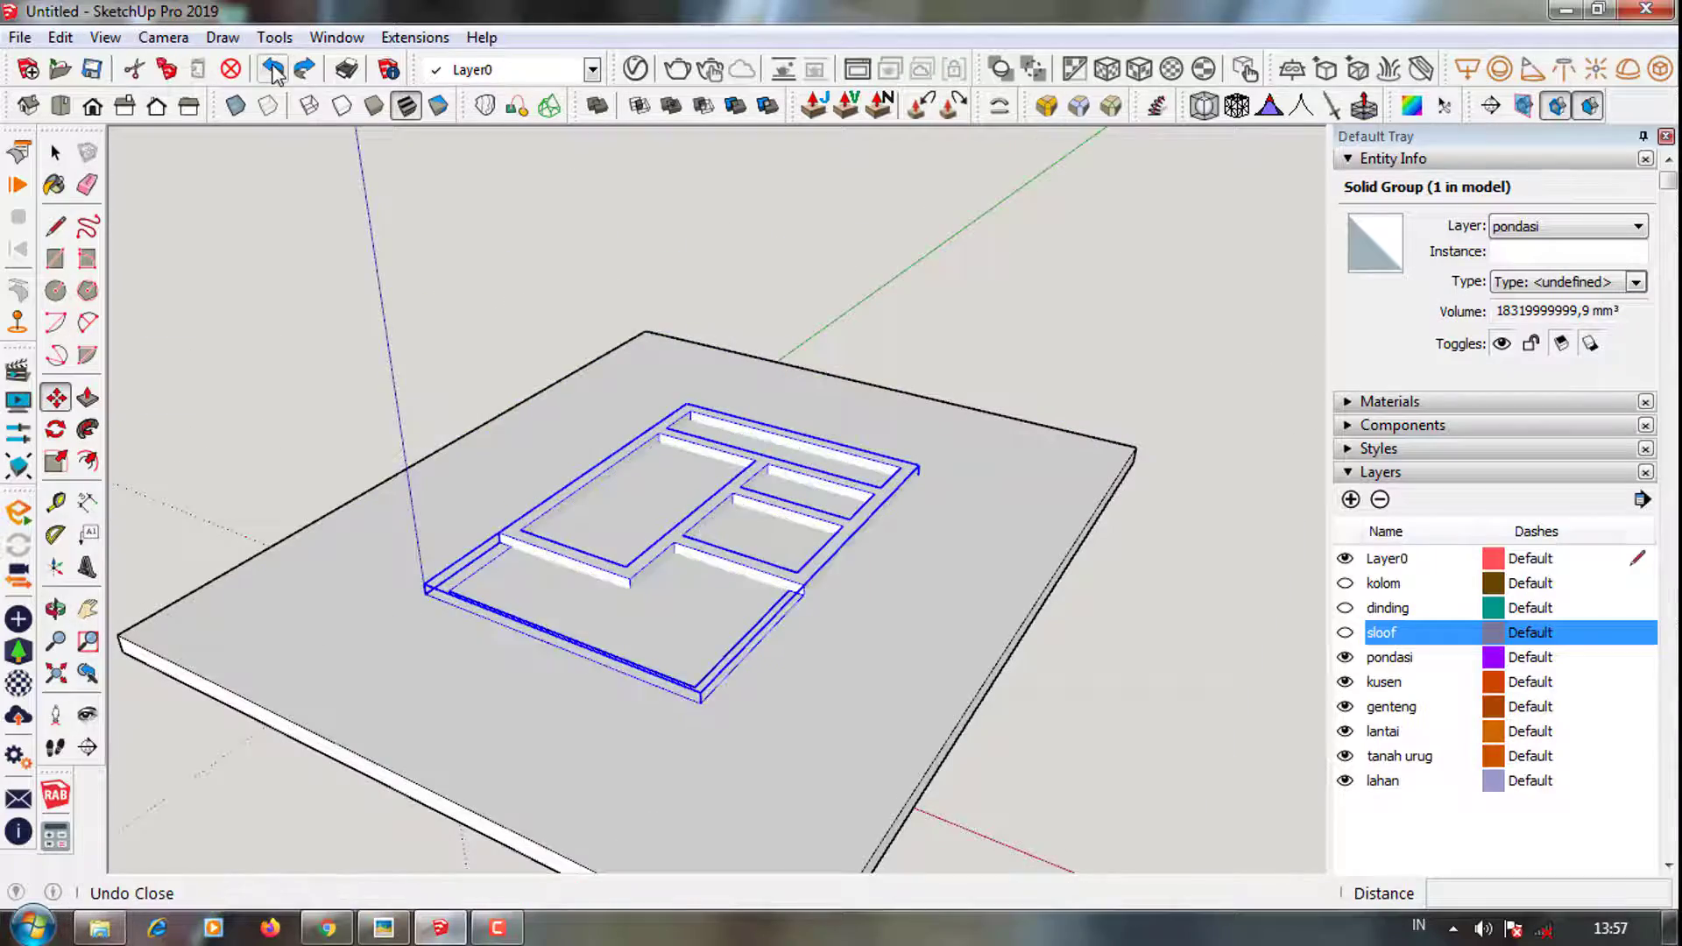
Push the slab's underside 500 mm downward to thicken it
{"action": "mouse_move", "coordinate": [613, 350]}
{"action": "middle_mouse_down"}
{"action": "mouse_move", "coordinate": [811, 255]}
{"action": "mouse_move", "coordinate": [833, 406]}
{"action": "middle_mouse_up"}
{"action": "key", "text": "space"}
{"action": "key", "text": "p"}
{"action": "left_click", "coordinate": [834, 431]}
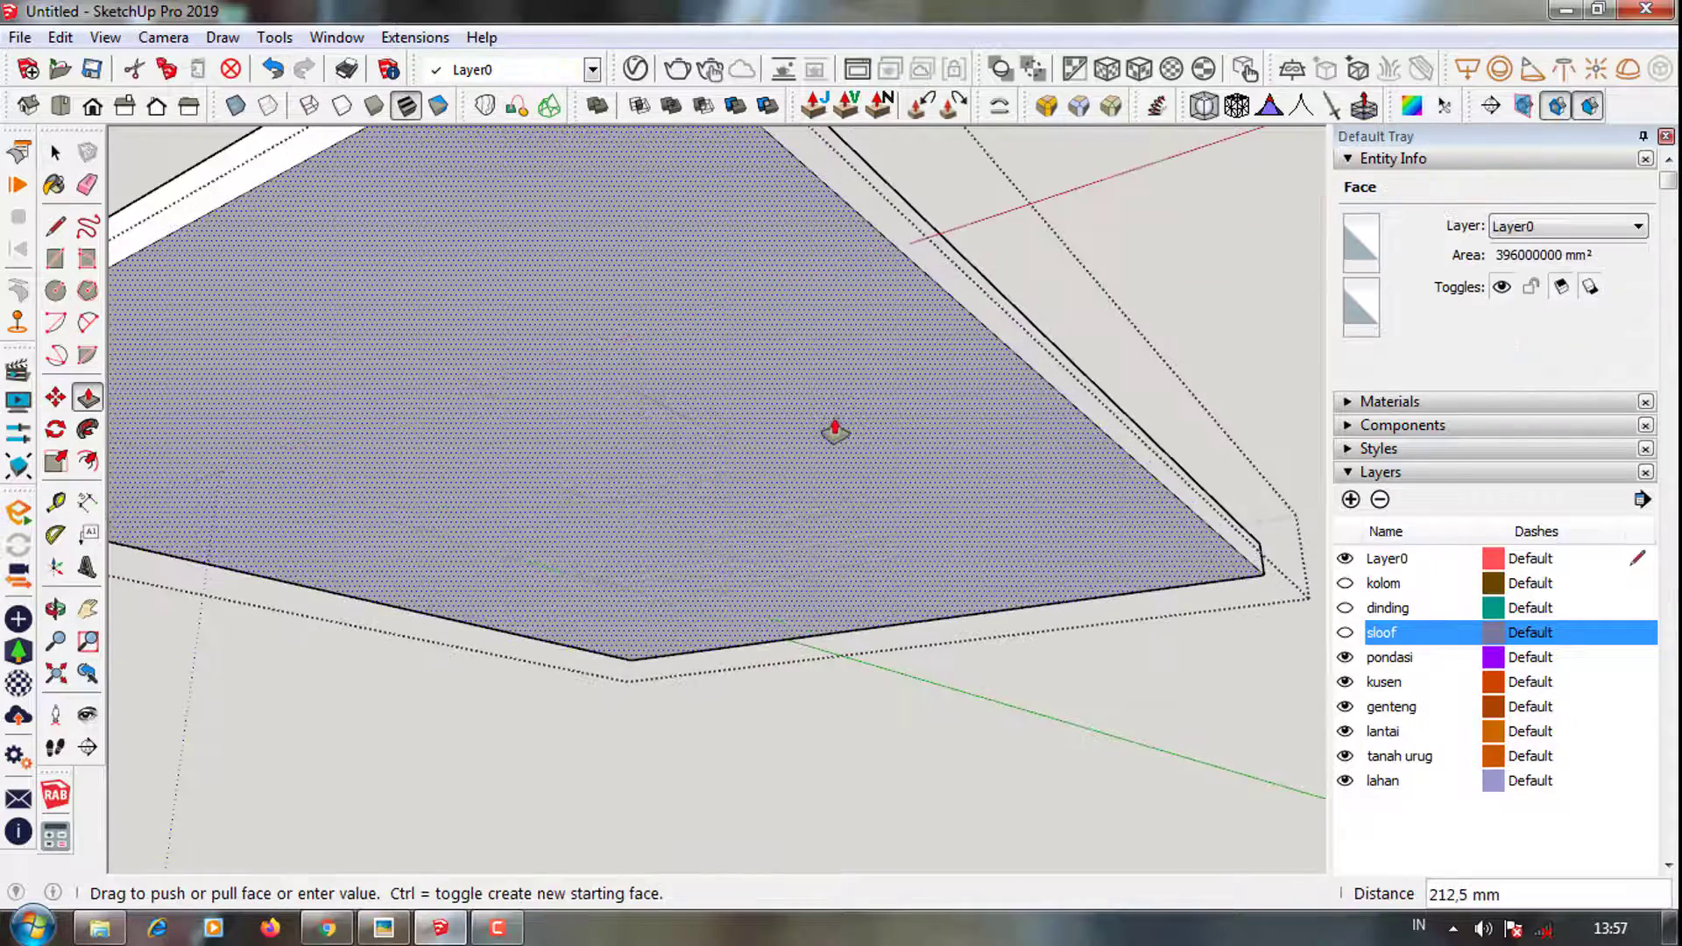
{"action": "key", "text": "Return"}
{"action": "middle_click_drag", "start_coordinate": [890, 612], "coordinate": [946, 675]}
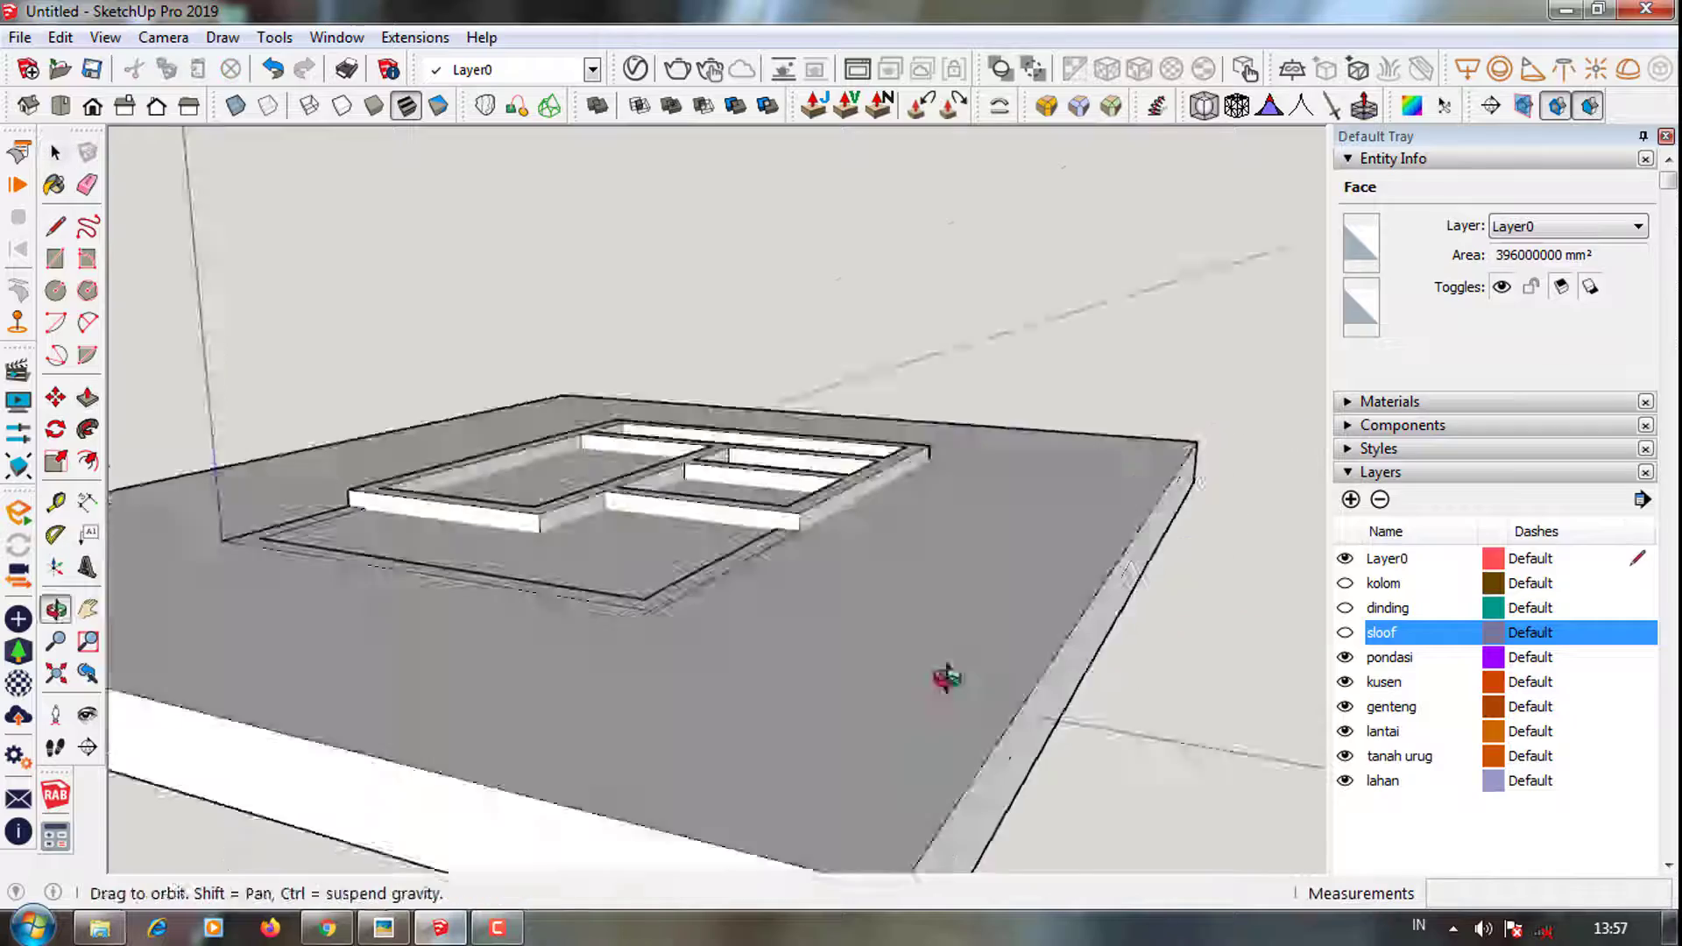
{"action": "key", "text": "space"}
Select the foundation frame to inspect it, then deselect everything
{"action": "left_click", "coordinate": [800, 514]}
{"action": "key", "text": "space"}
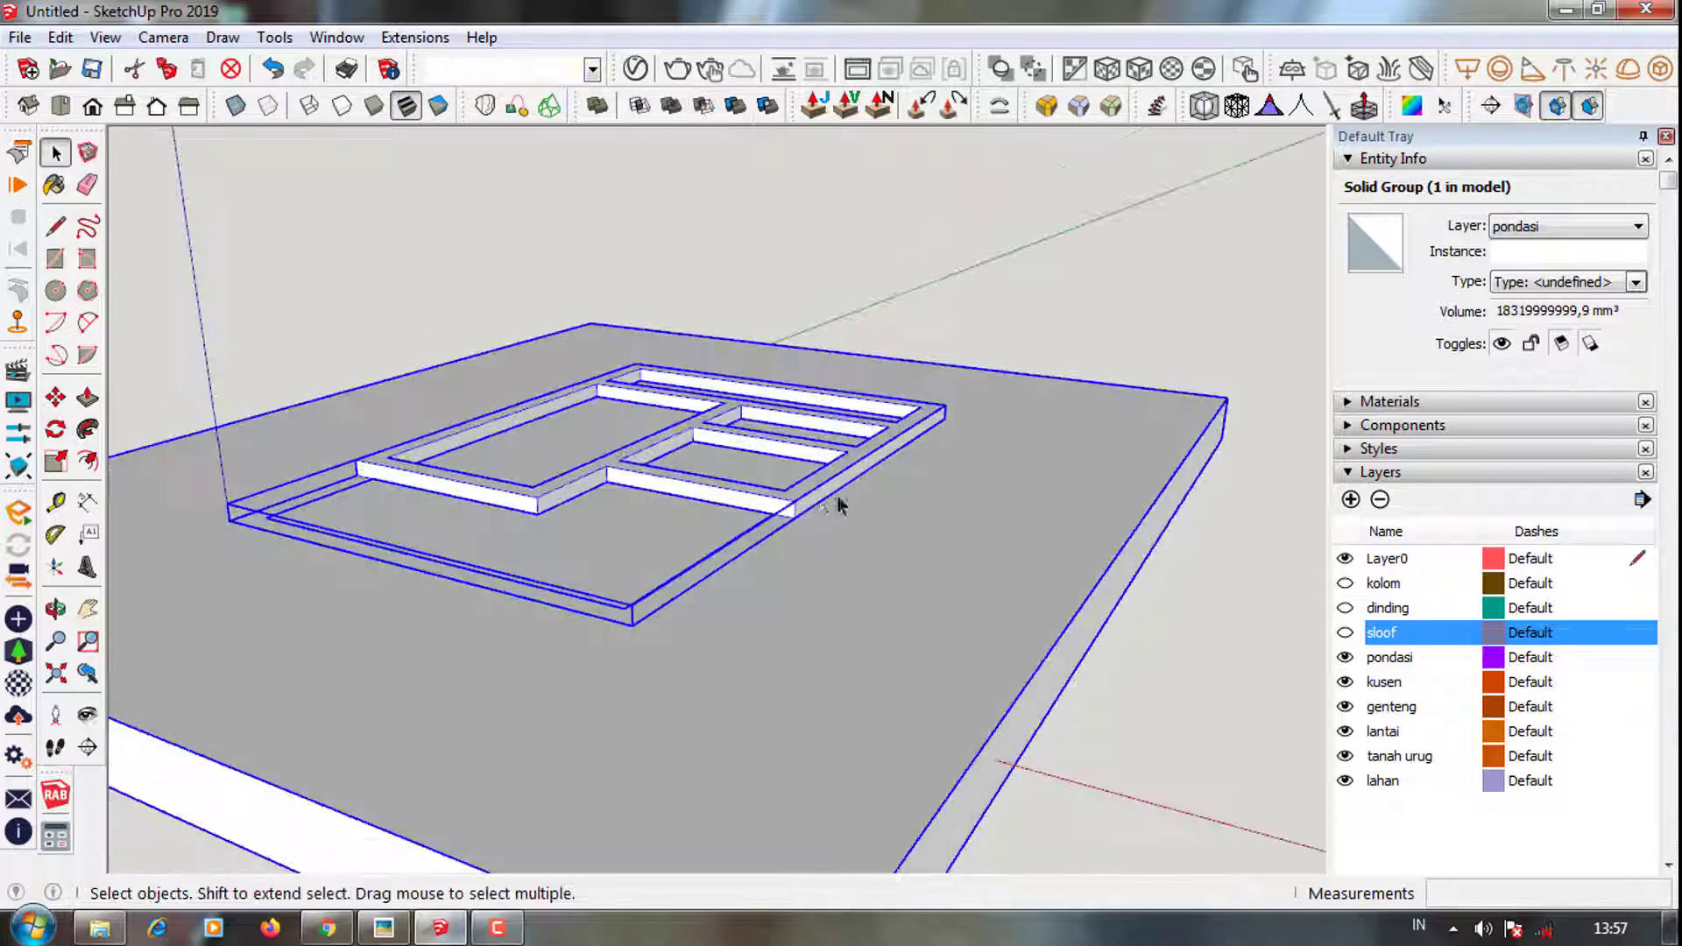
{"action": "mouse_move", "coordinate": [833, 496]}
{"action": "middle_mouse_down"}
{"action": "mouse_move", "coordinate": [806, 514]}
{"action": "mouse_move", "coordinate": [582, 477]}
{"action": "mouse_move", "coordinate": [834, 477]}
{"action": "middle_mouse_up"}
{"action": "key", "text": "m"}
{"action": "key", "text": "space"}
{"action": "scroll", "coordinate": [964, 561], "scroll_direction": "down", "scroll_amount": 5}
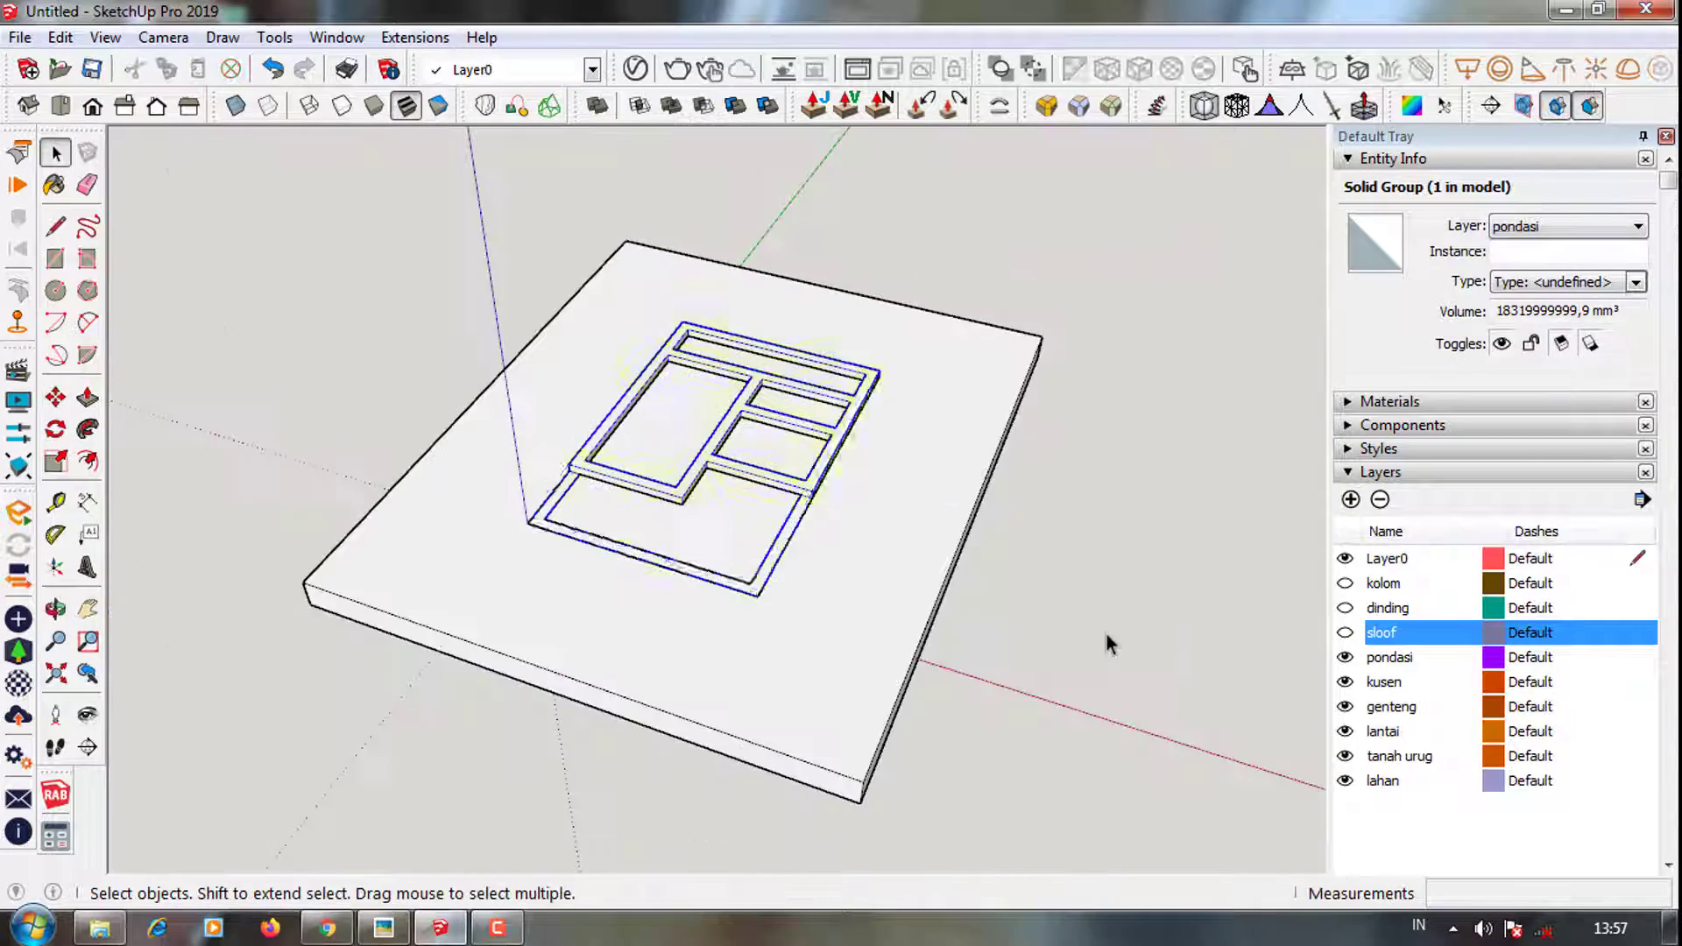
{"action": "key", "text": "ctrl+t"}
Measure distances on the slab with the Tape Measure
{"action": "key", "text": "t"}
{"action": "scroll", "coordinate": [552, 661], "scroll_direction": "up", "scroll_amount": 2}
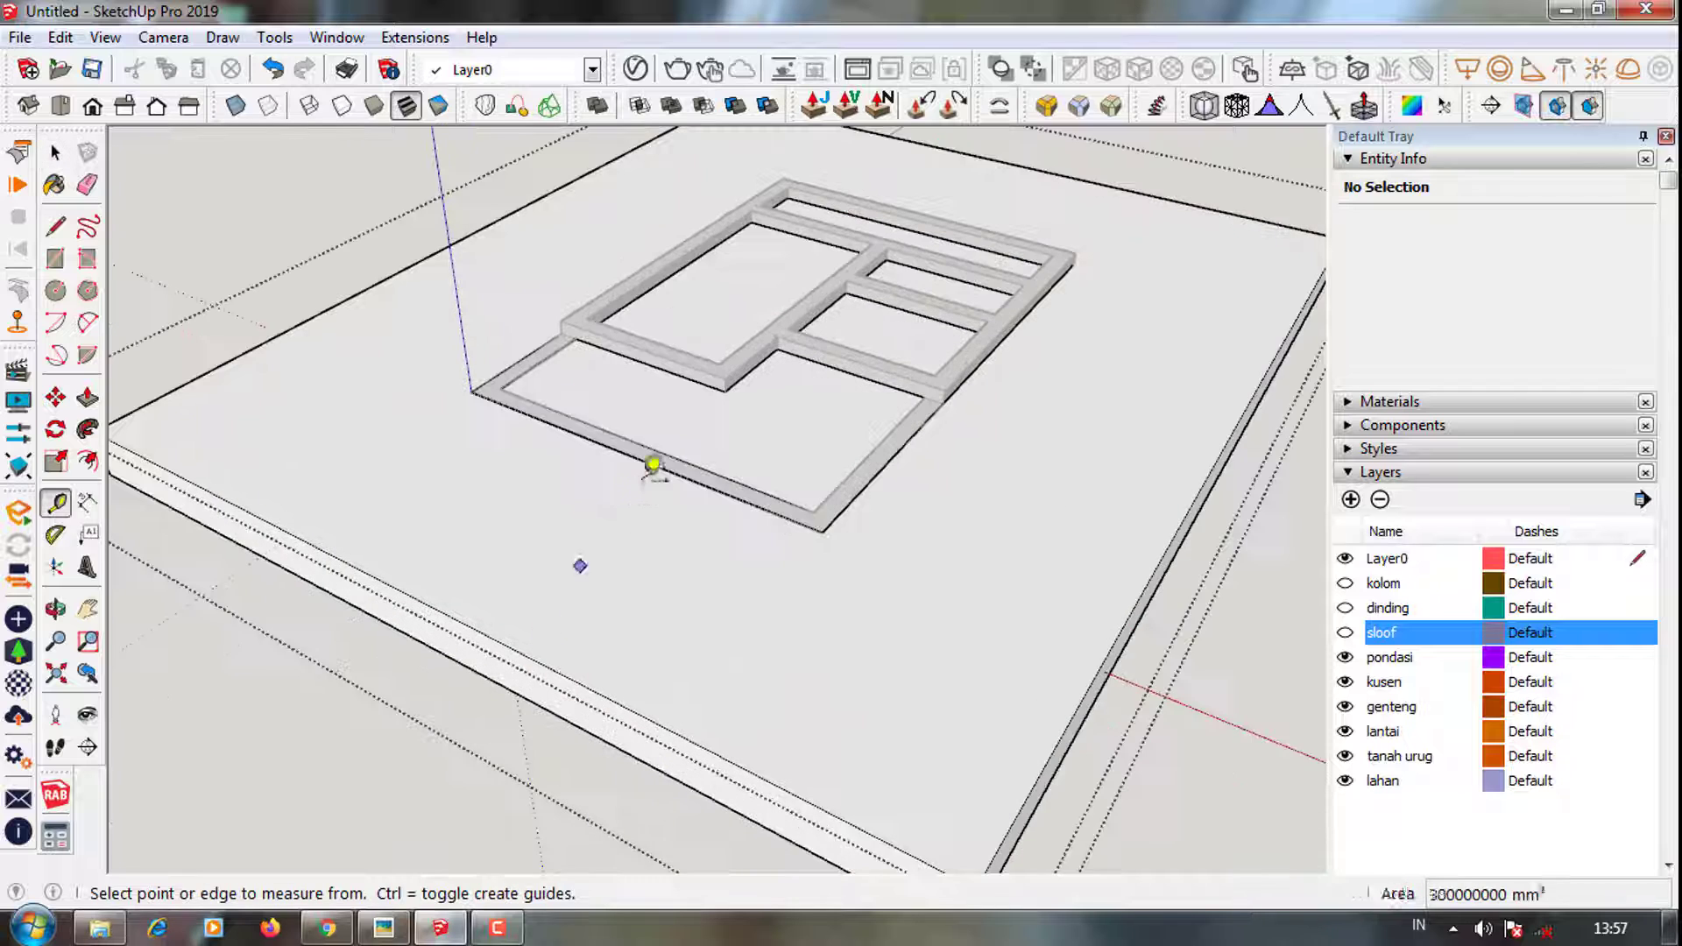
{"action": "scroll", "coordinate": [649, 469], "scroll_direction": "up", "scroll_amount": 1}
{"action": "left_click", "coordinate": [649, 469]}
{"action": "scroll", "coordinate": [643, 470], "scroll_direction": "up", "scroll_amount": 1}
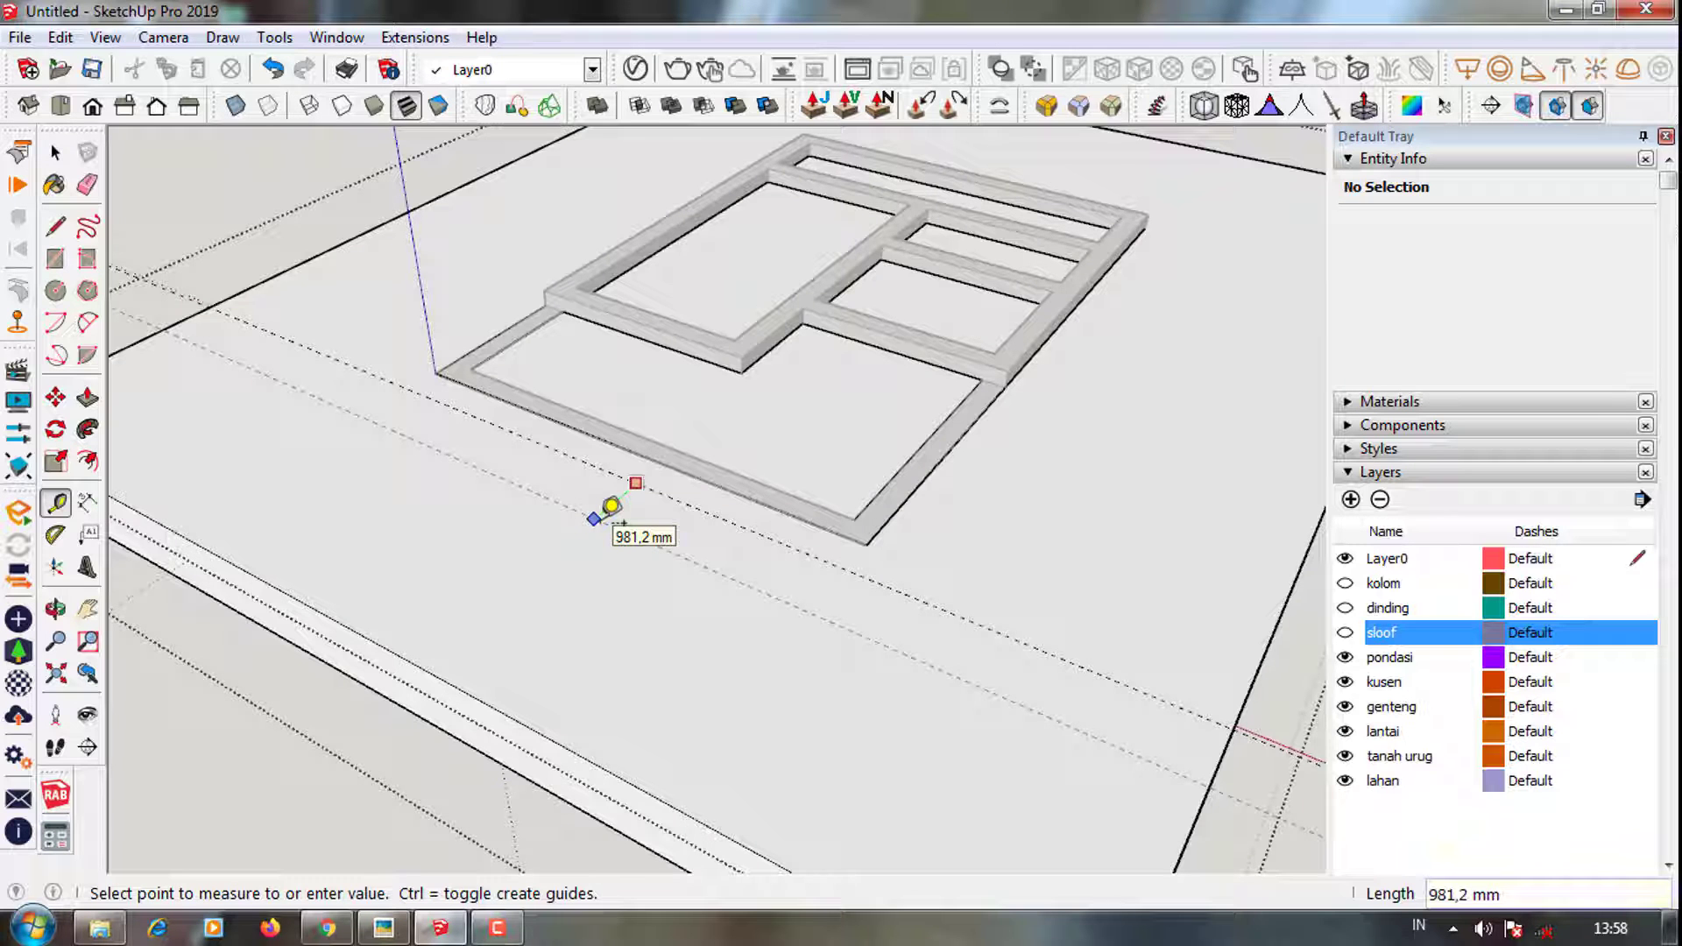
{"action": "scroll", "coordinate": [610, 508], "scroll_direction": "down", "scroll_amount": 3}
{"action": "key", "text": "space"}
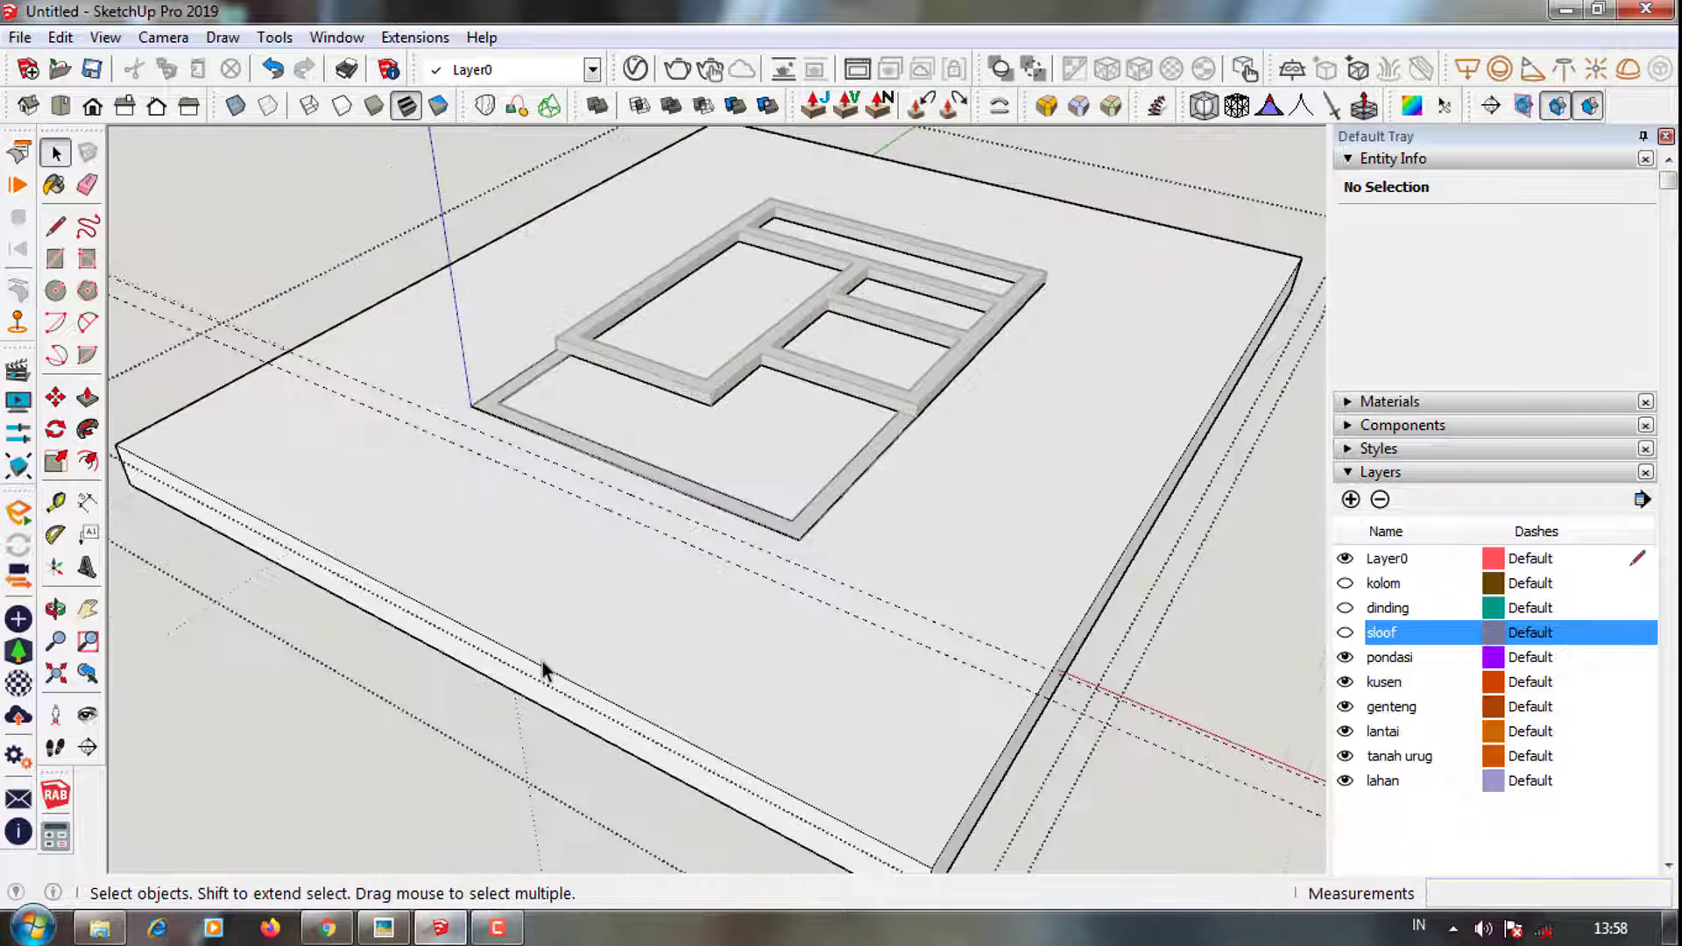
Copy the slab's front edge 3800 mm inward to mark off a strip
{"action": "left_click", "coordinate": [544, 667]}
{"action": "key", "text": "m"}
{"action": "key", "text": "ctrl"}
{"action": "left_click", "coordinate": [931, 867]}
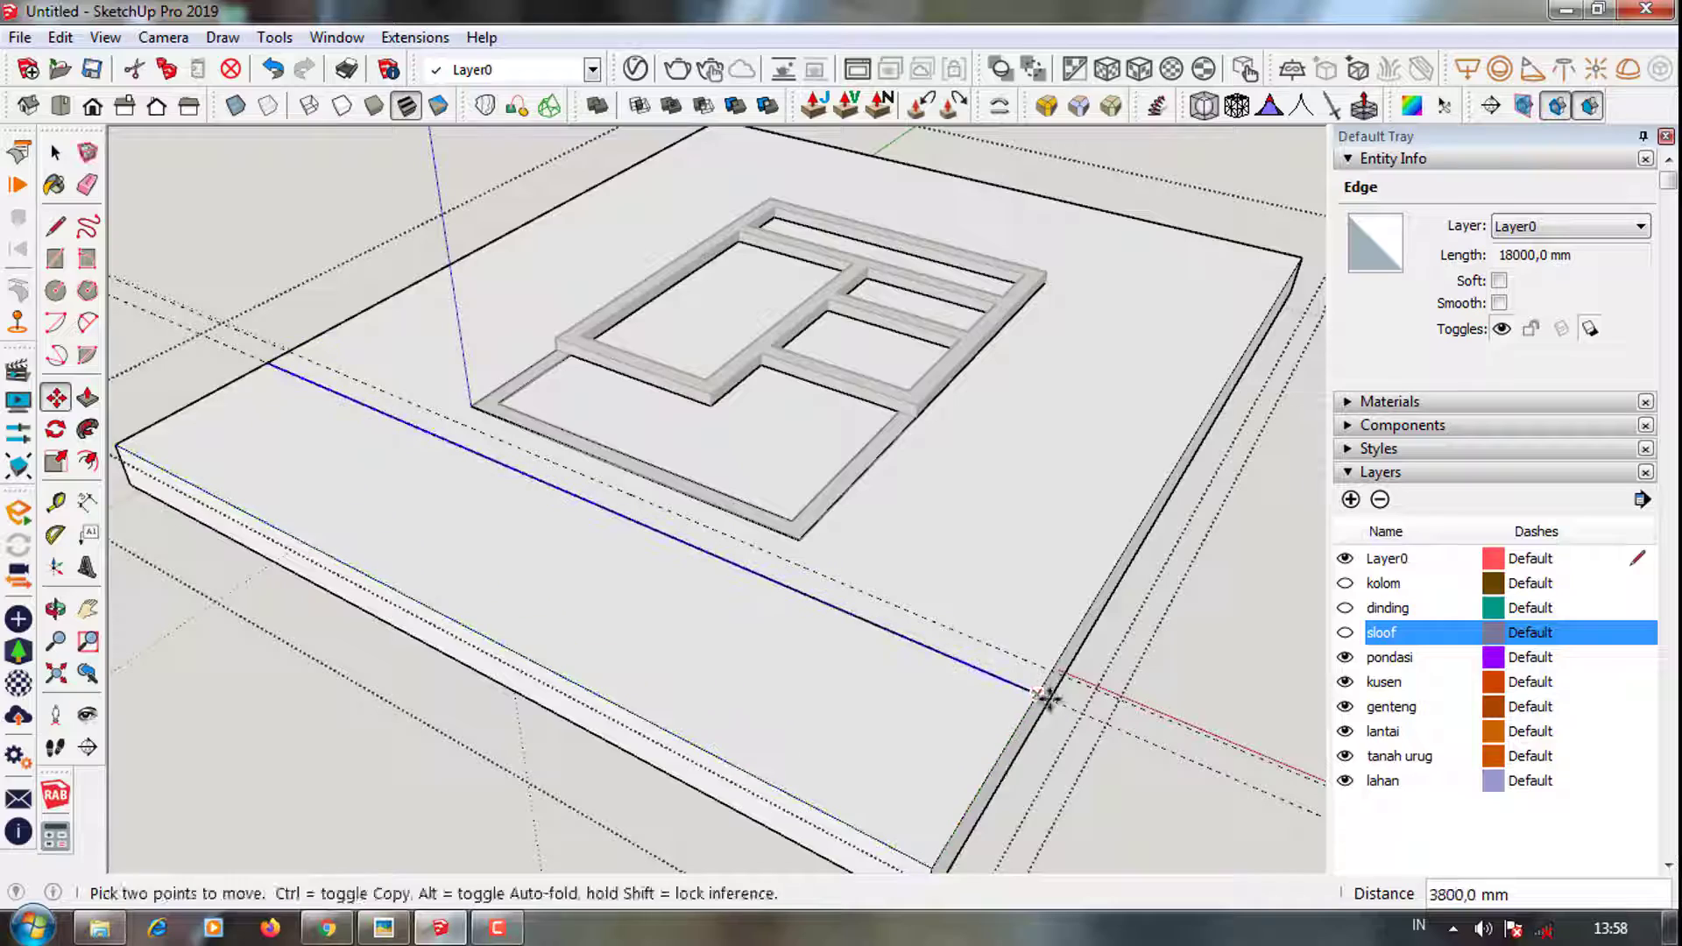
{"action": "left_click", "coordinate": [1047, 675]}
{"action": "key", "text": "space"}
{"action": "mouse_move", "coordinate": [1046, 675]}
{"action": "middle_mouse_down"}
{"action": "mouse_move", "coordinate": [1001, 696]}
{"action": "mouse_move", "coordinate": [833, 594]}
{"action": "mouse_move", "coordinate": [901, 683]}
{"action": "middle_mouse_up"}
Push the strip's small end face 500 mm
{"action": "key", "text": "p"}
{"action": "left_click", "coordinate": [946, 697]}
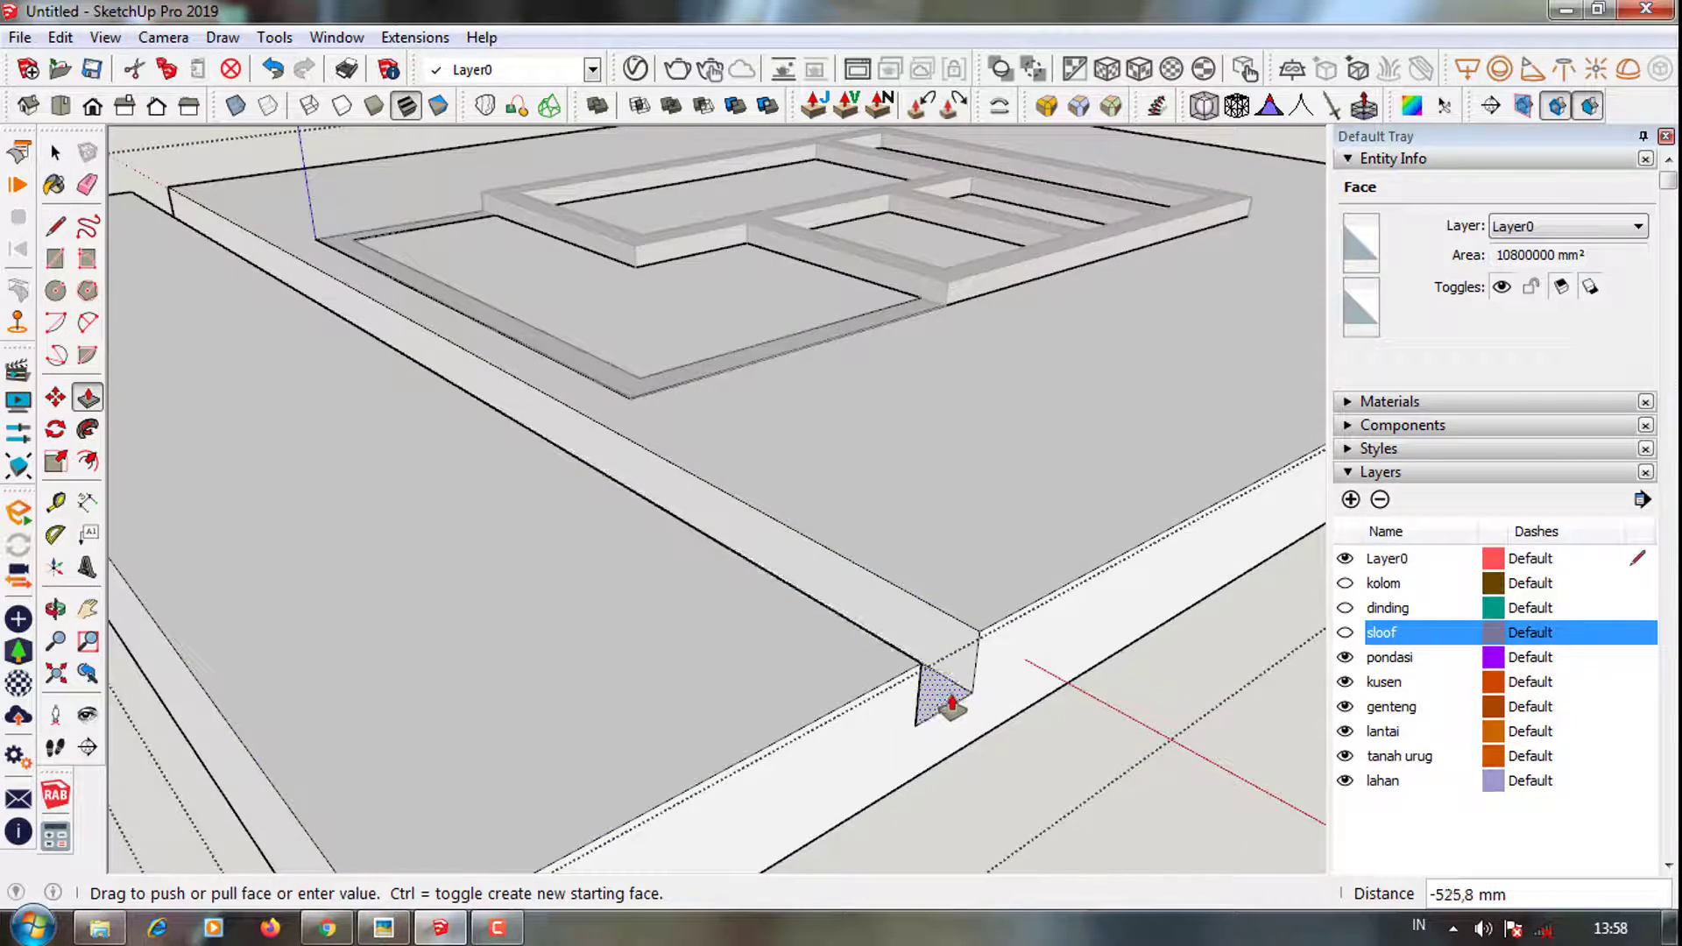
{"action": "key", "text": "Return"}
{"action": "scroll", "coordinate": [964, 701], "scroll_direction": "down", "scroll_amount": 3}
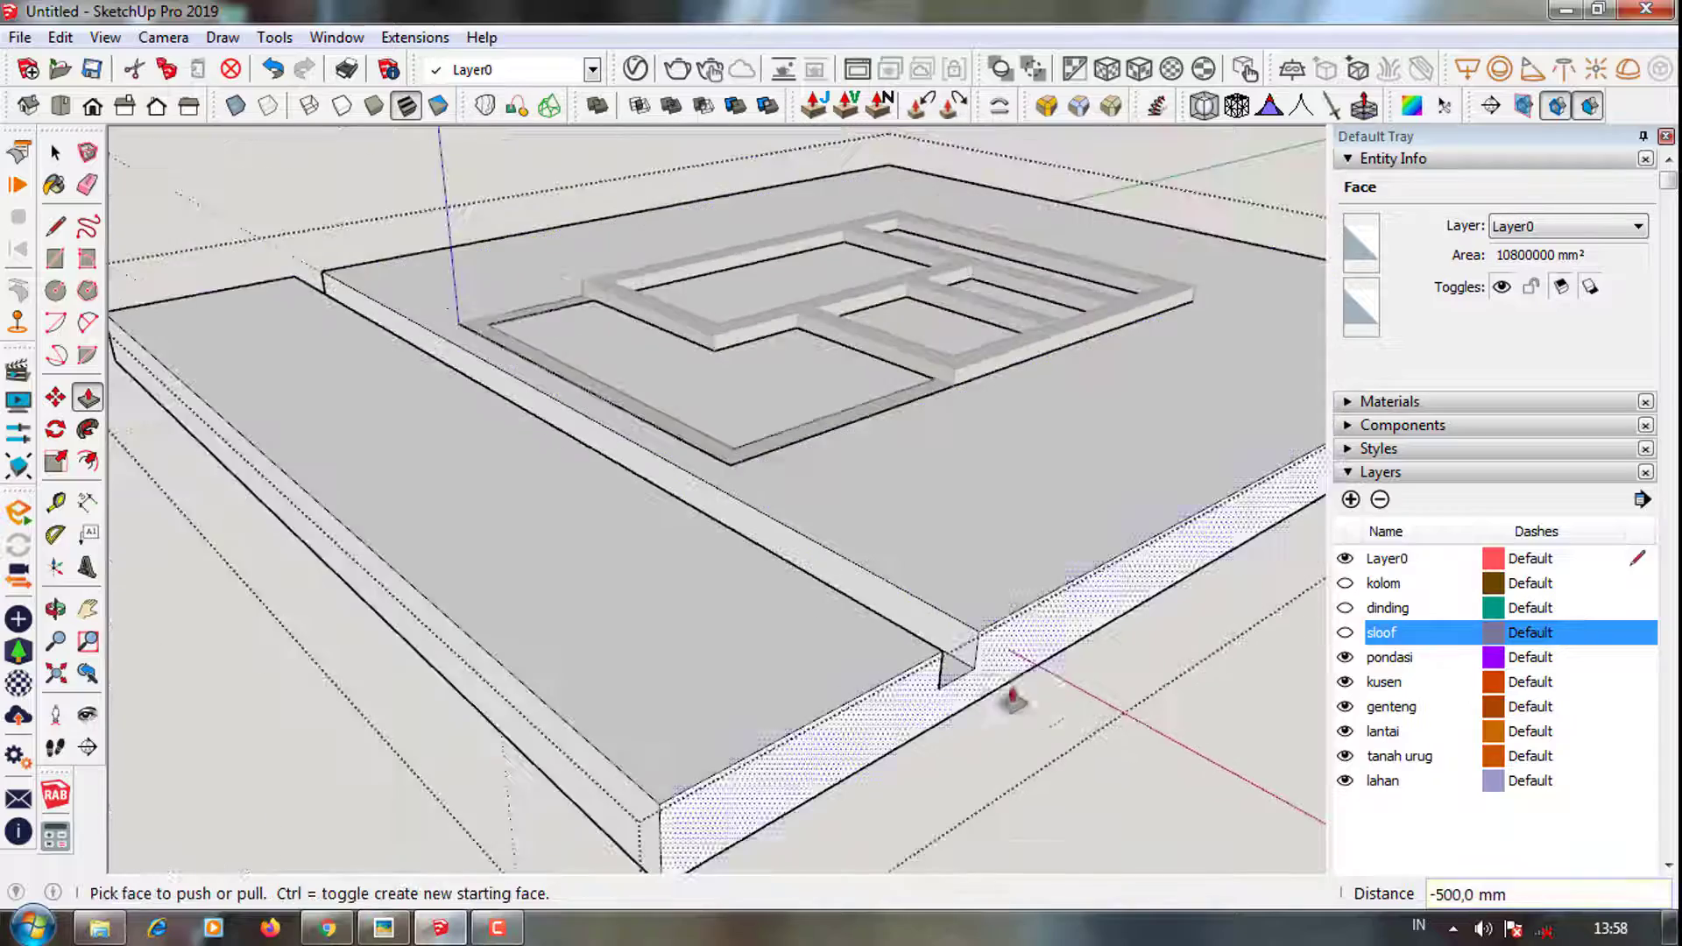
{"action": "mouse_move", "coordinate": [1005, 698]}
{"action": "middle_mouse_down"}
{"action": "mouse_move", "coordinate": [695, 675]}
{"action": "mouse_move", "coordinate": [870, 646]}
{"action": "mouse_move", "coordinate": [844, 690]}
{"action": "middle_mouse_up"}
{"action": "key", "text": "space"}
{"action": "scroll", "coordinate": [941, 618], "scroll_direction": "up", "scroll_amount": 2}
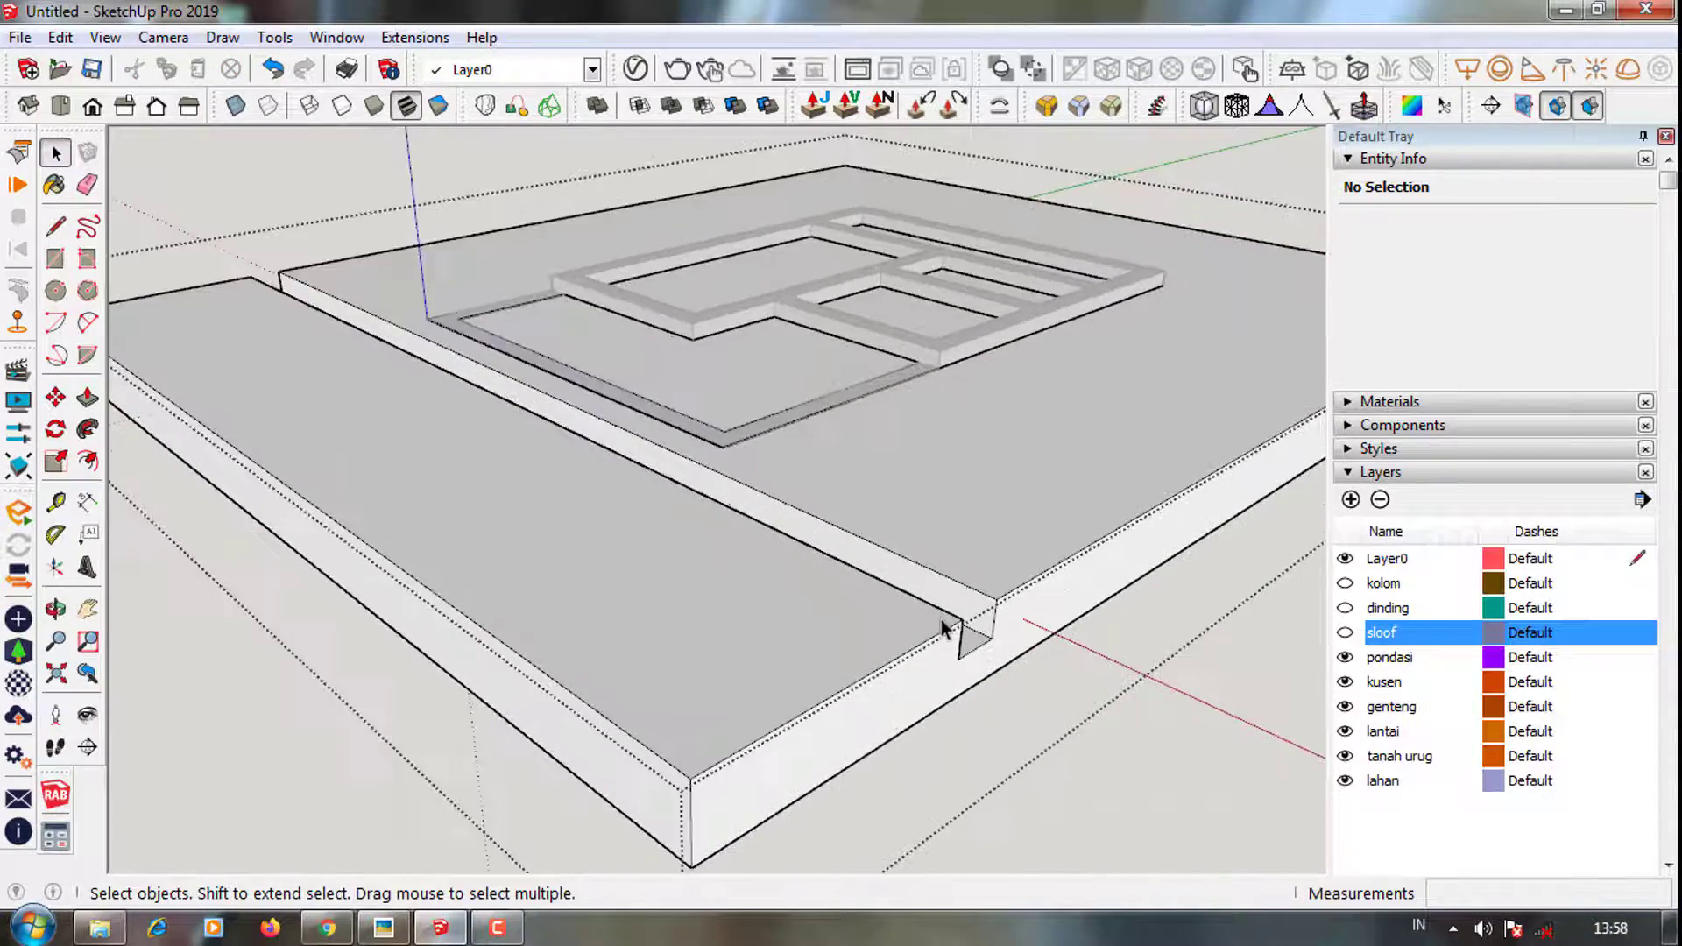
Push the strip's top face down into the slab
{"action": "middle_click_drag", "start_coordinate": [940, 618], "coordinate": [908, 555]}
{"action": "key", "text": "p"}
{"action": "left_click", "coordinate": [902, 565]}
{"action": "type", "text": "200"}
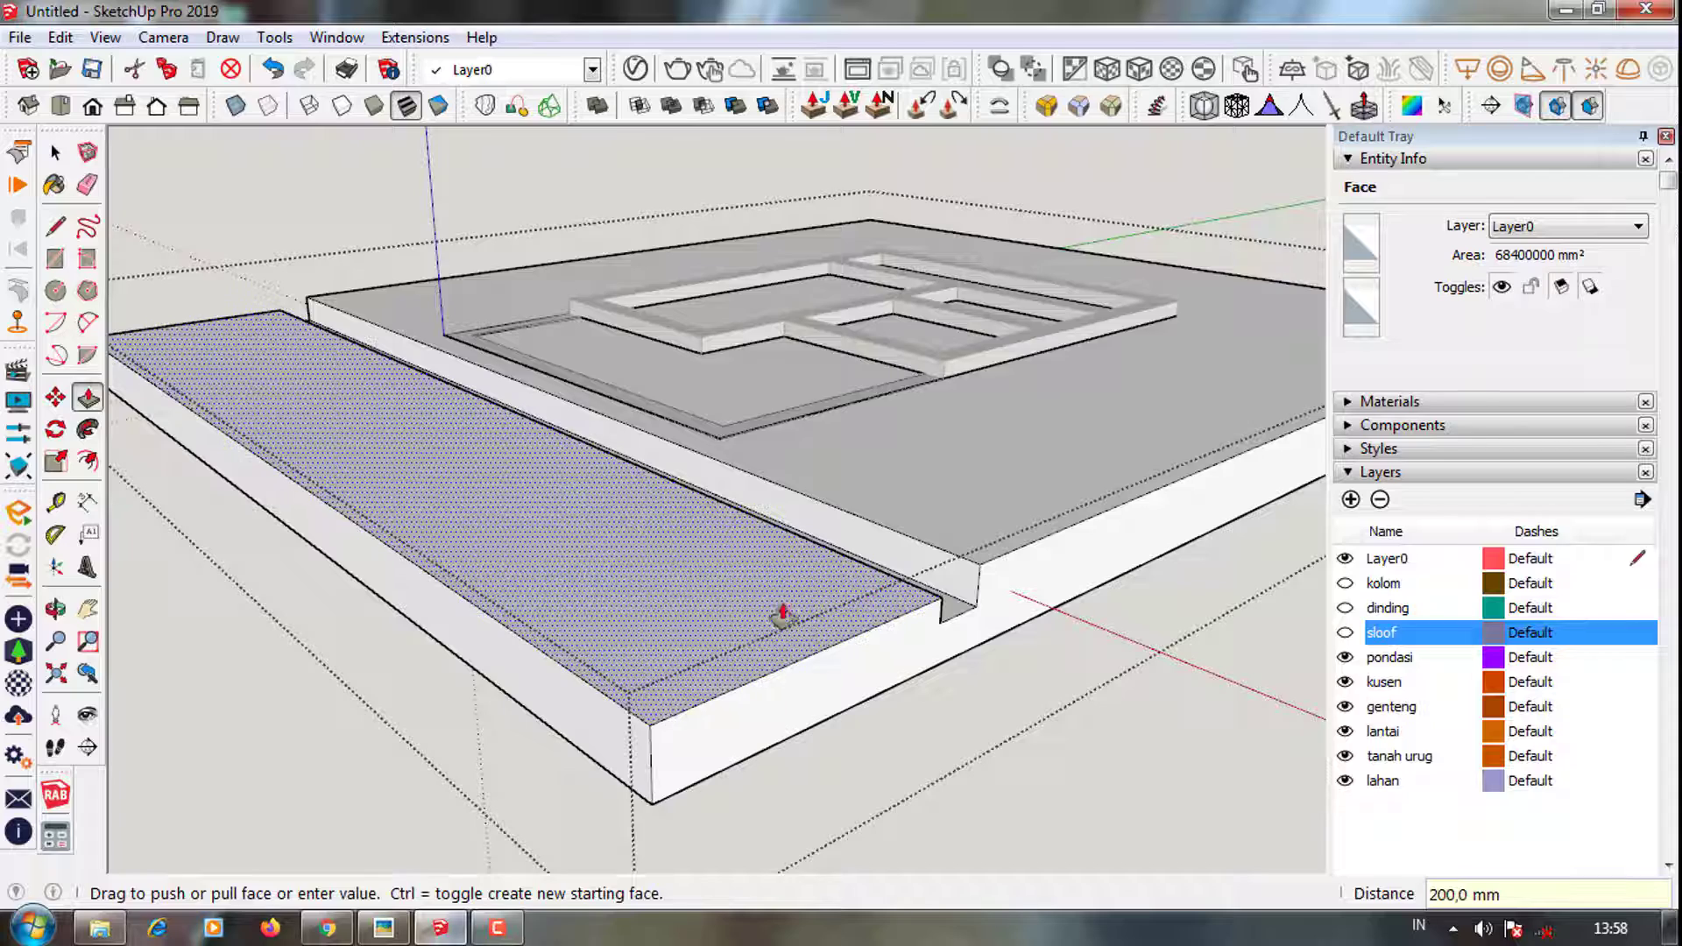
{"action": "key", "text": "Return"}
{"action": "key", "text": "space"}
Push the groove's floor face, undoing and redoing until the groove is finished
{"action": "mouse_move", "coordinate": [875, 630]}
{"action": "middle_mouse_down"}
{"action": "mouse_move", "coordinate": [619, 525]}
{"action": "mouse_move", "coordinate": [593, 536]}
{"action": "middle_mouse_up"}
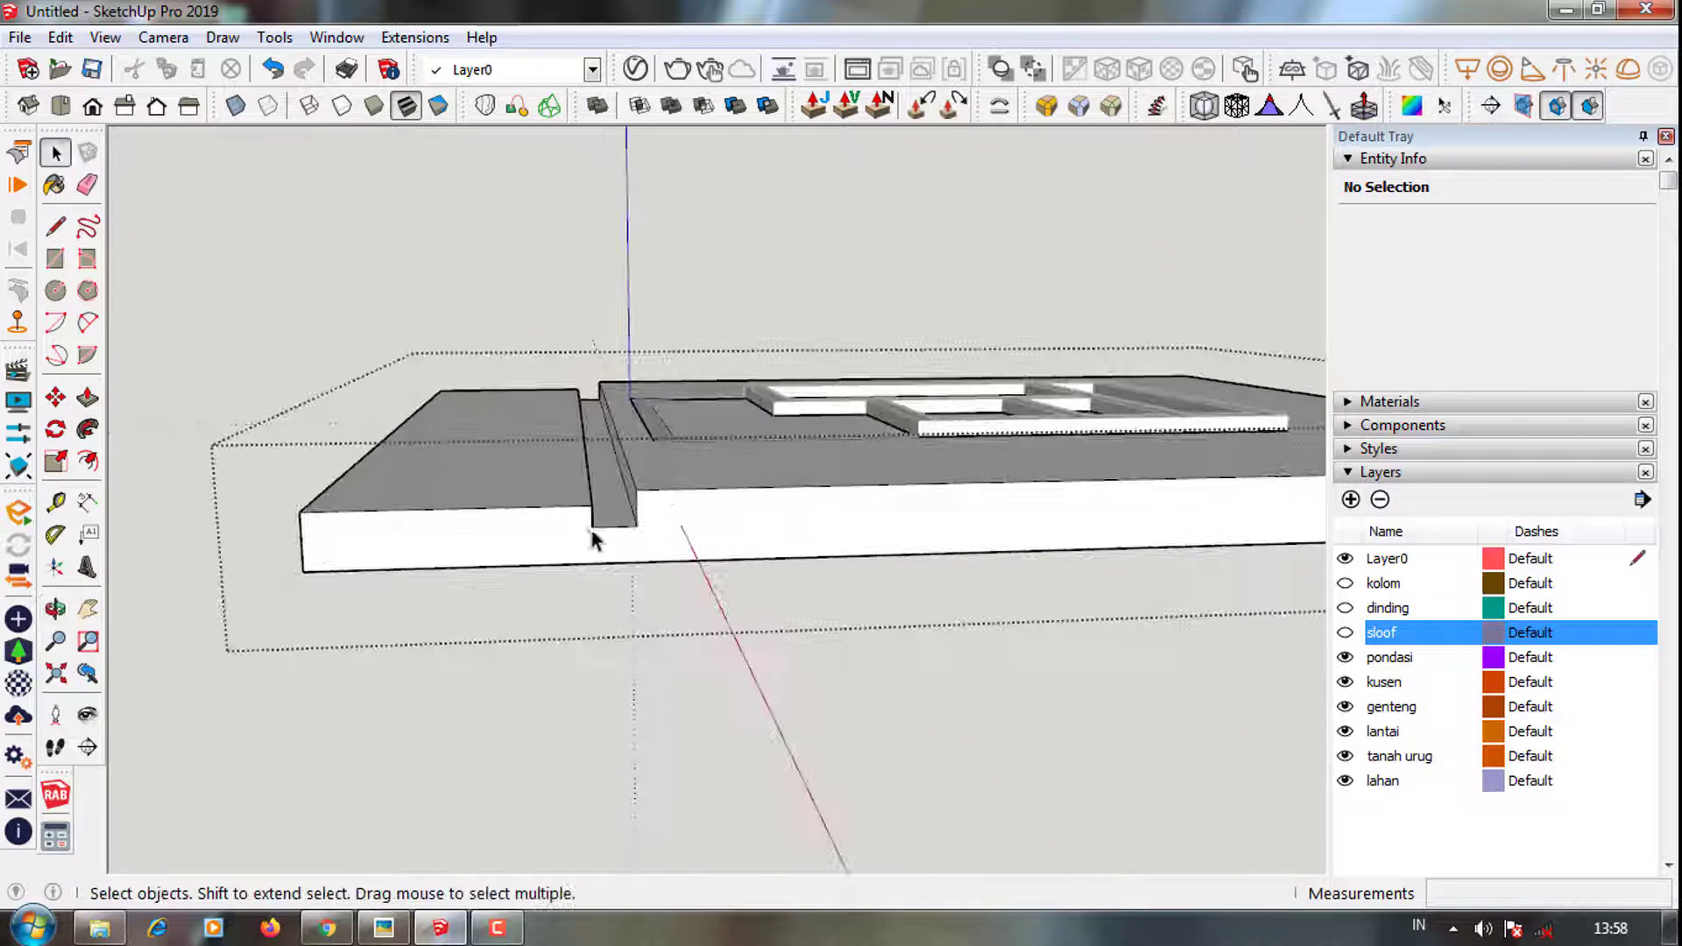
{"action": "scroll", "coordinate": [604, 530], "scroll_direction": "up", "scroll_amount": 2}
{"action": "key", "text": "p"}
{"action": "left_click", "coordinate": [622, 525]}
{"action": "left_click", "coordinate": [273, 69]}
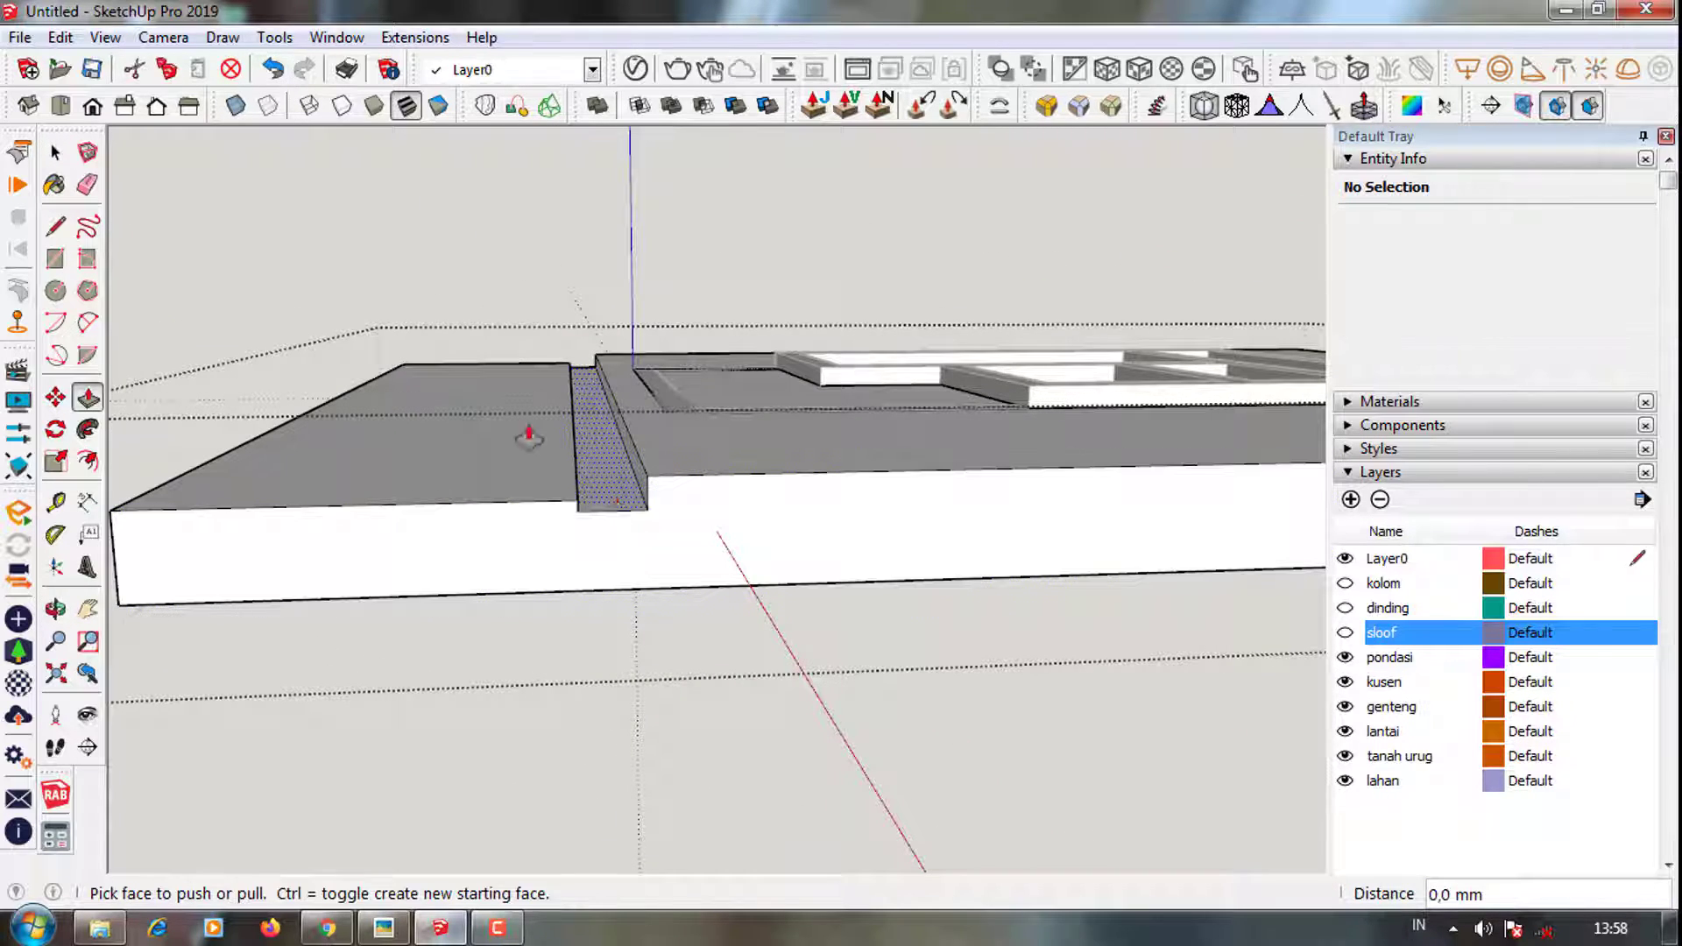
{"action": "key", "text": "Return"}
{"action": "key", "text": "space"}
{"action": "scroll", "coordinate": [917, 806], "scroll_direction": "down", "scroll_amount": 3}
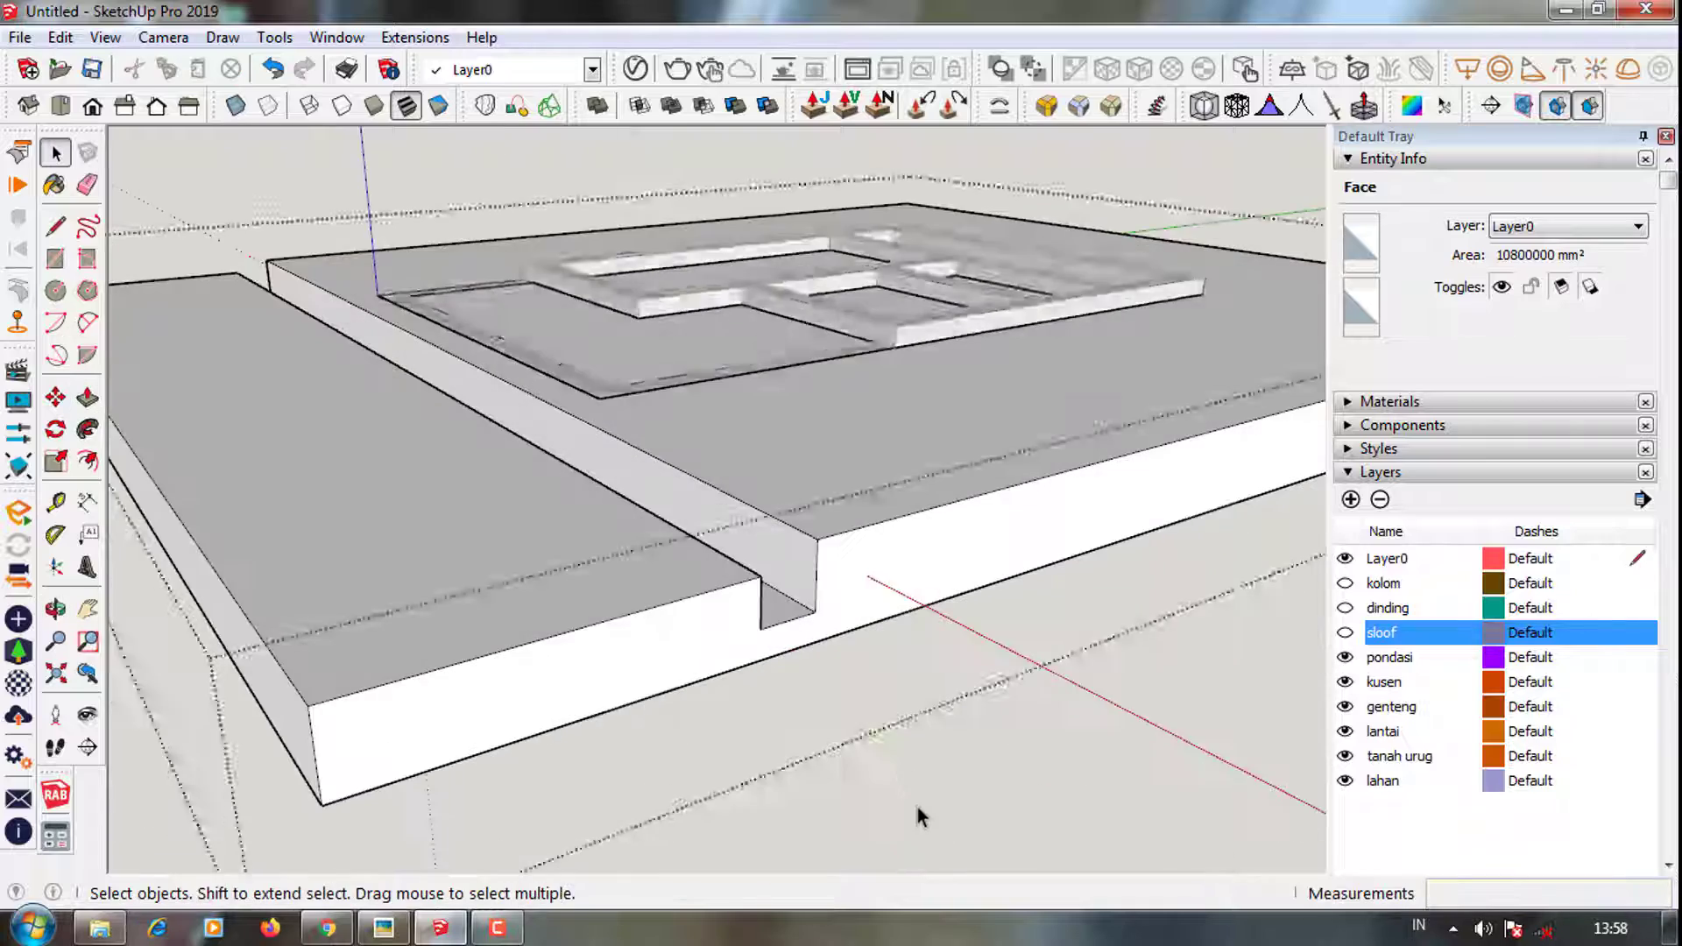
Select the whole slab group and check it with the Tape Measure
{"action": "middle_click_drag", "start_coordinate": [917, 807], "coordinate": [570, 627]}
{"action": "left_click", "coordinate": [694, 692]}
{"action": "mouse_move", "coordinate": [694, 692]}
{"action": "middle_mouse_down"}
{"action": "mouse_move", "coordinate": [708, 644]}
{"action": "mouse_move", "coordinate": [749, 627]}
{"action": "middle_mouse_up"}
{"action": "key", "text": "t"}
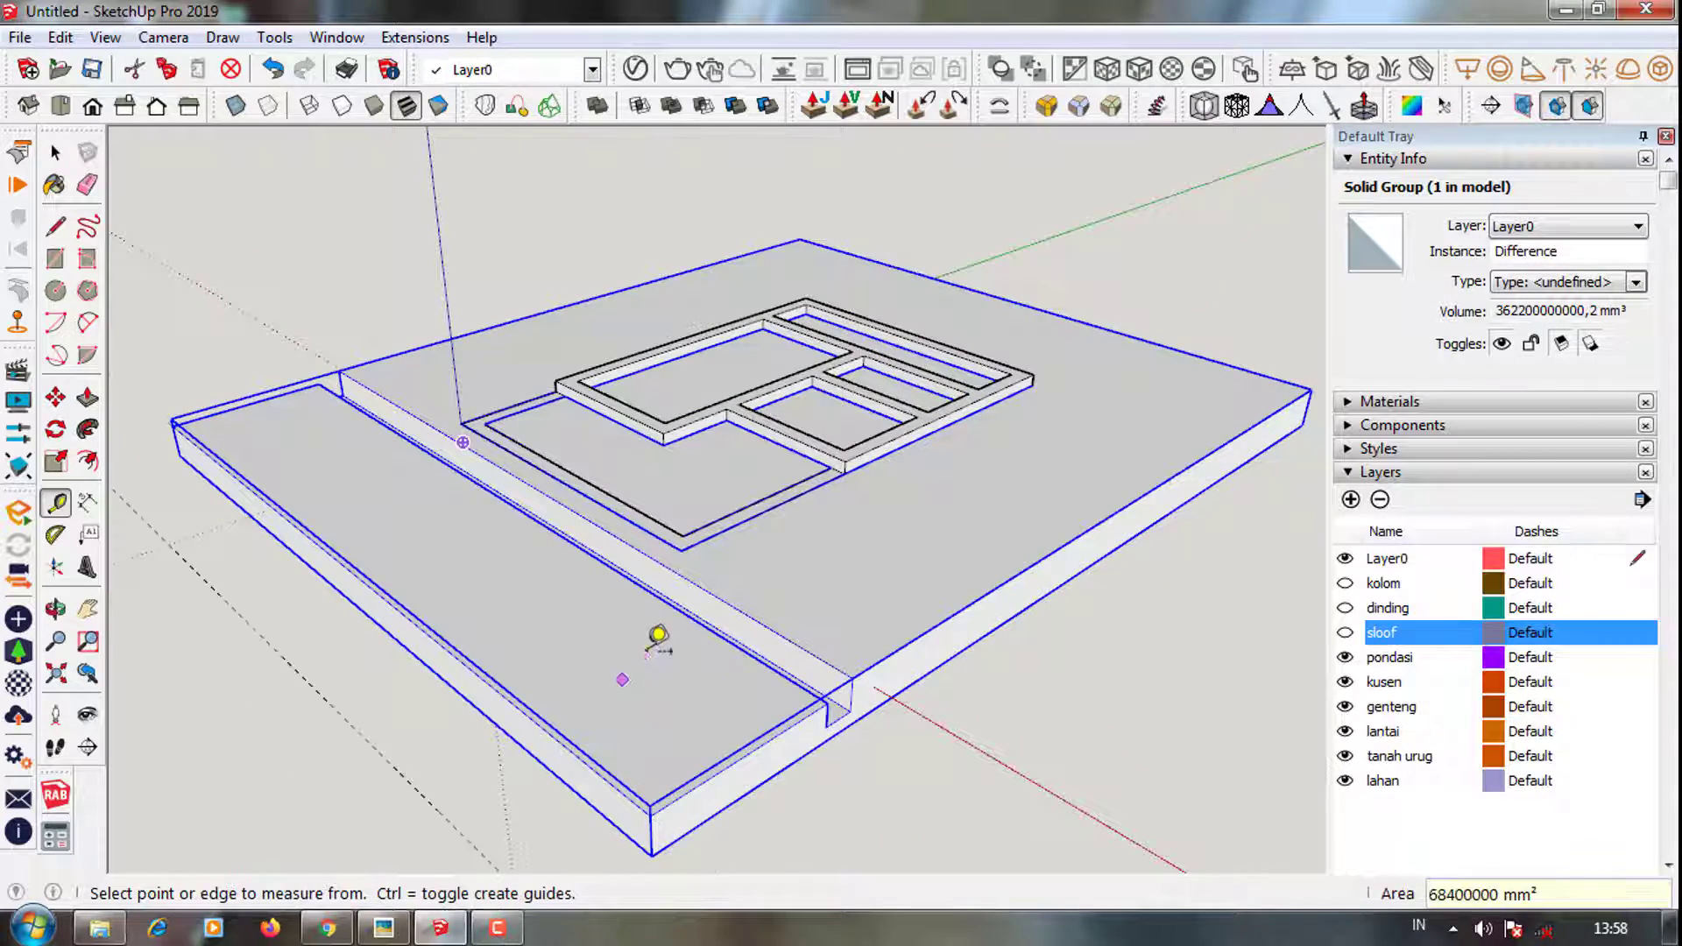
{"action": "key", "text": "space"}
{"action": "scroll", "coordinate": [596, 790], "scroll_direction": "down", "scroll_amount": 3}
Assign the land slab group to the lahan layer
{"action": "key", "text": "p"}
{"action": "key", "text": "space"}
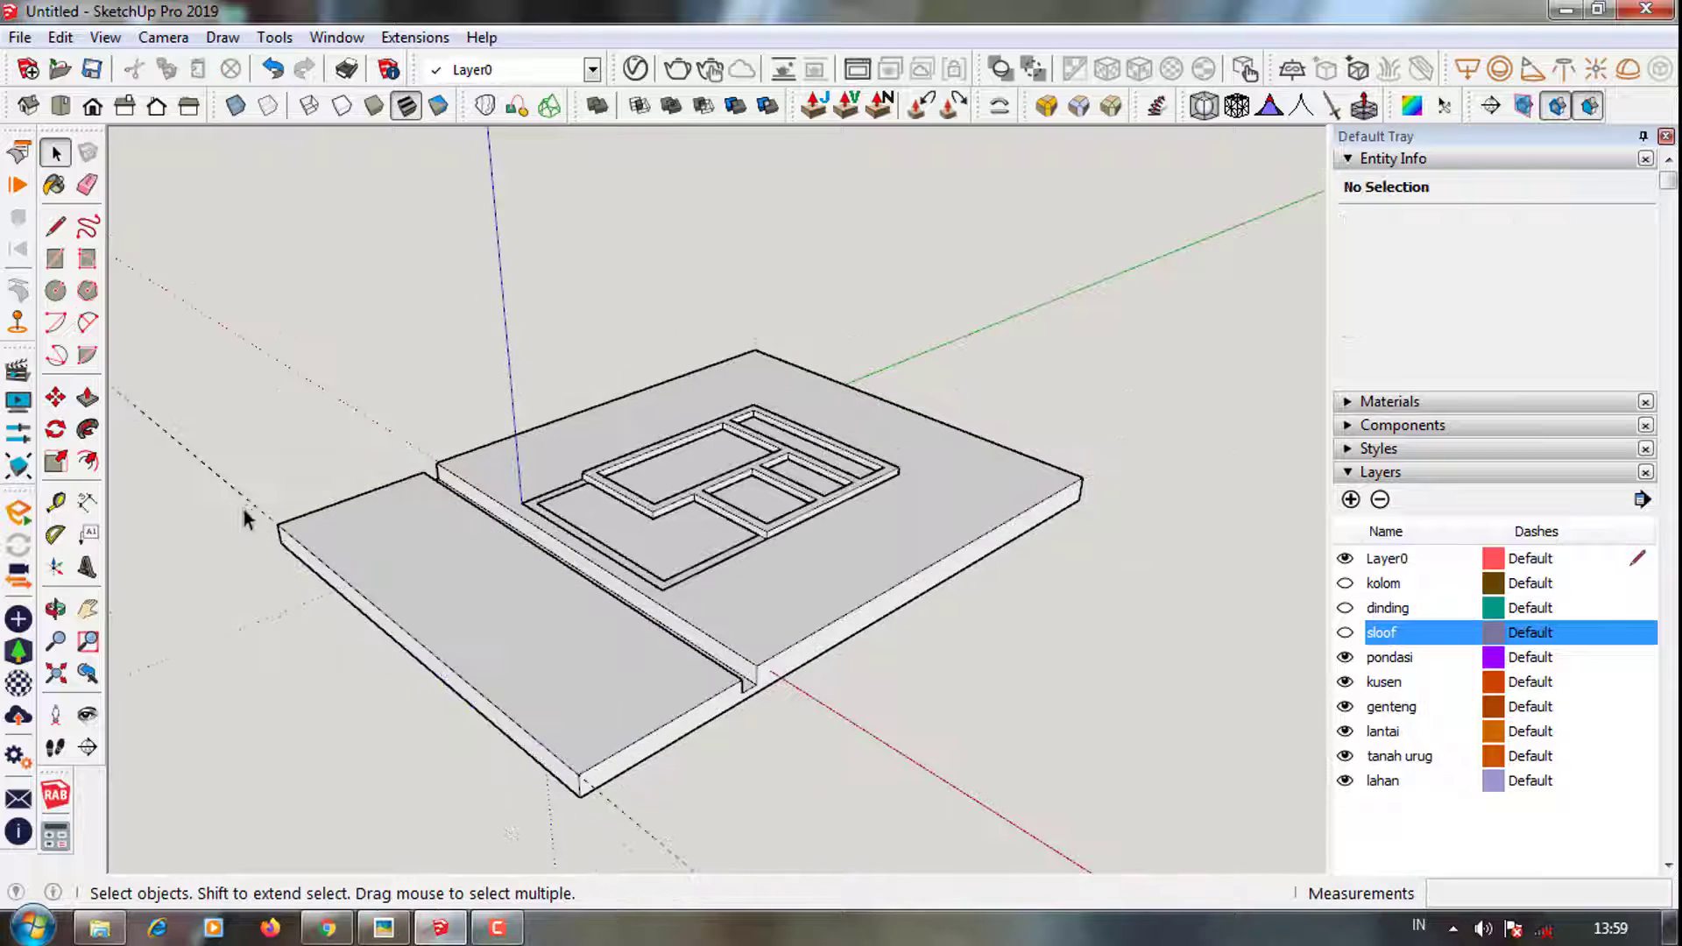
{"action": "key", "text": "space"}
{"action": "scroll", "coordinate": [714, 601], "scroll_direction": "up", "scroll_amount": 2}
{"action": "left_click", "coordinate": [740, 519]}
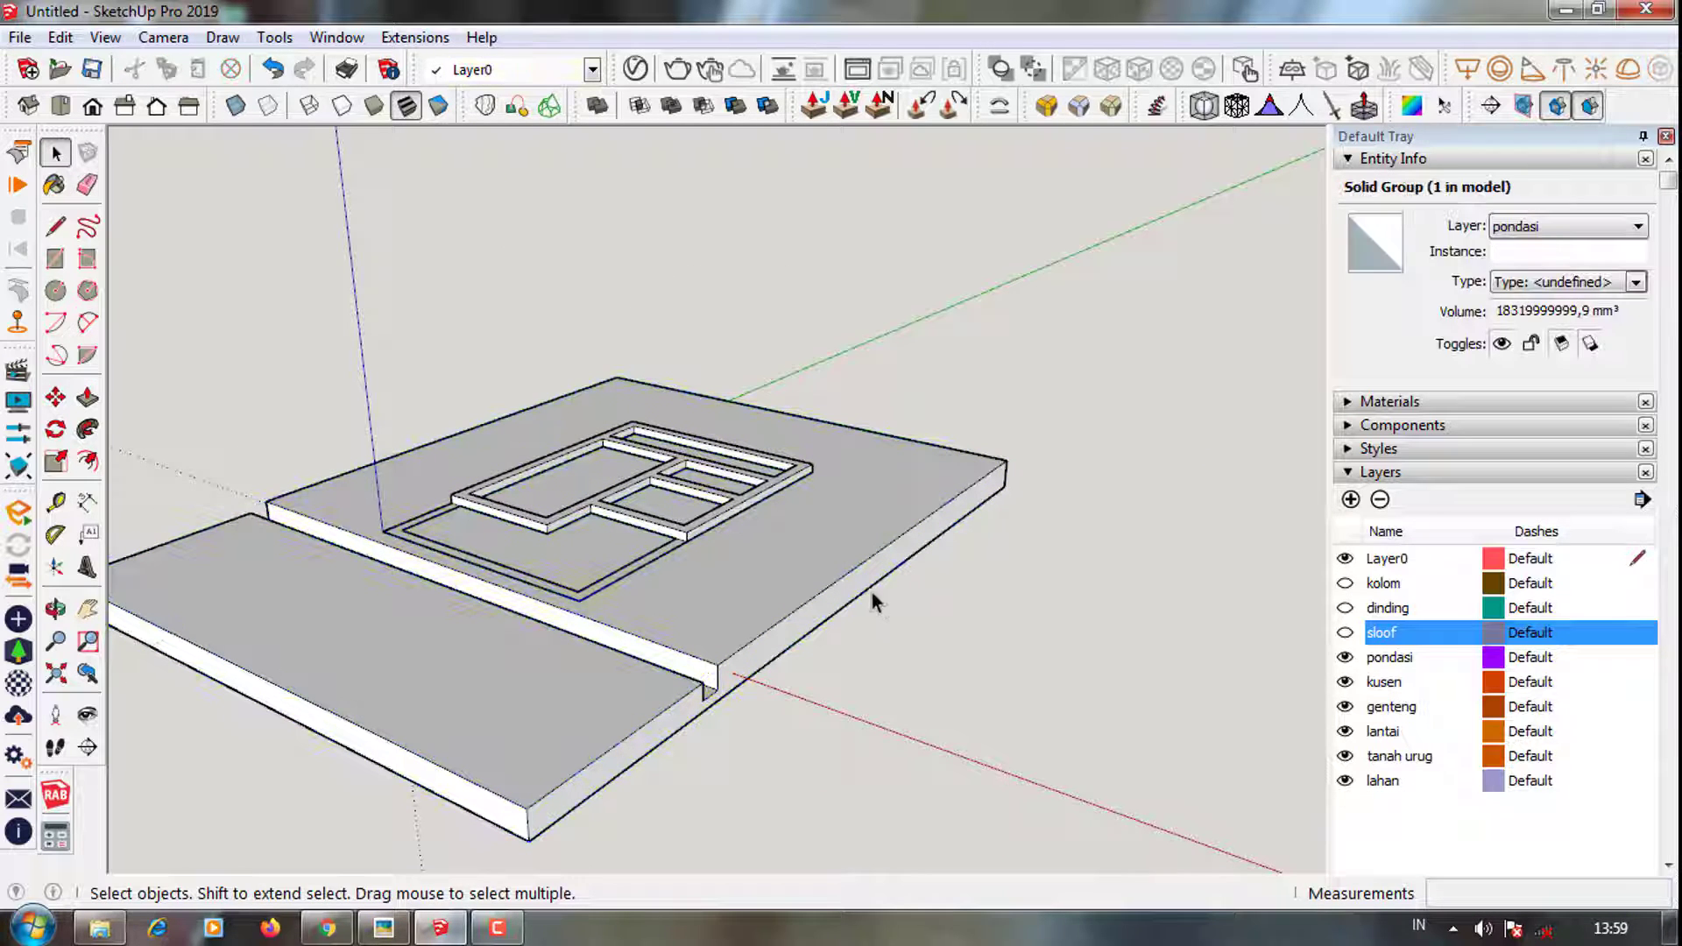
{"action": "left_click", "coordinate": [528, 74]}
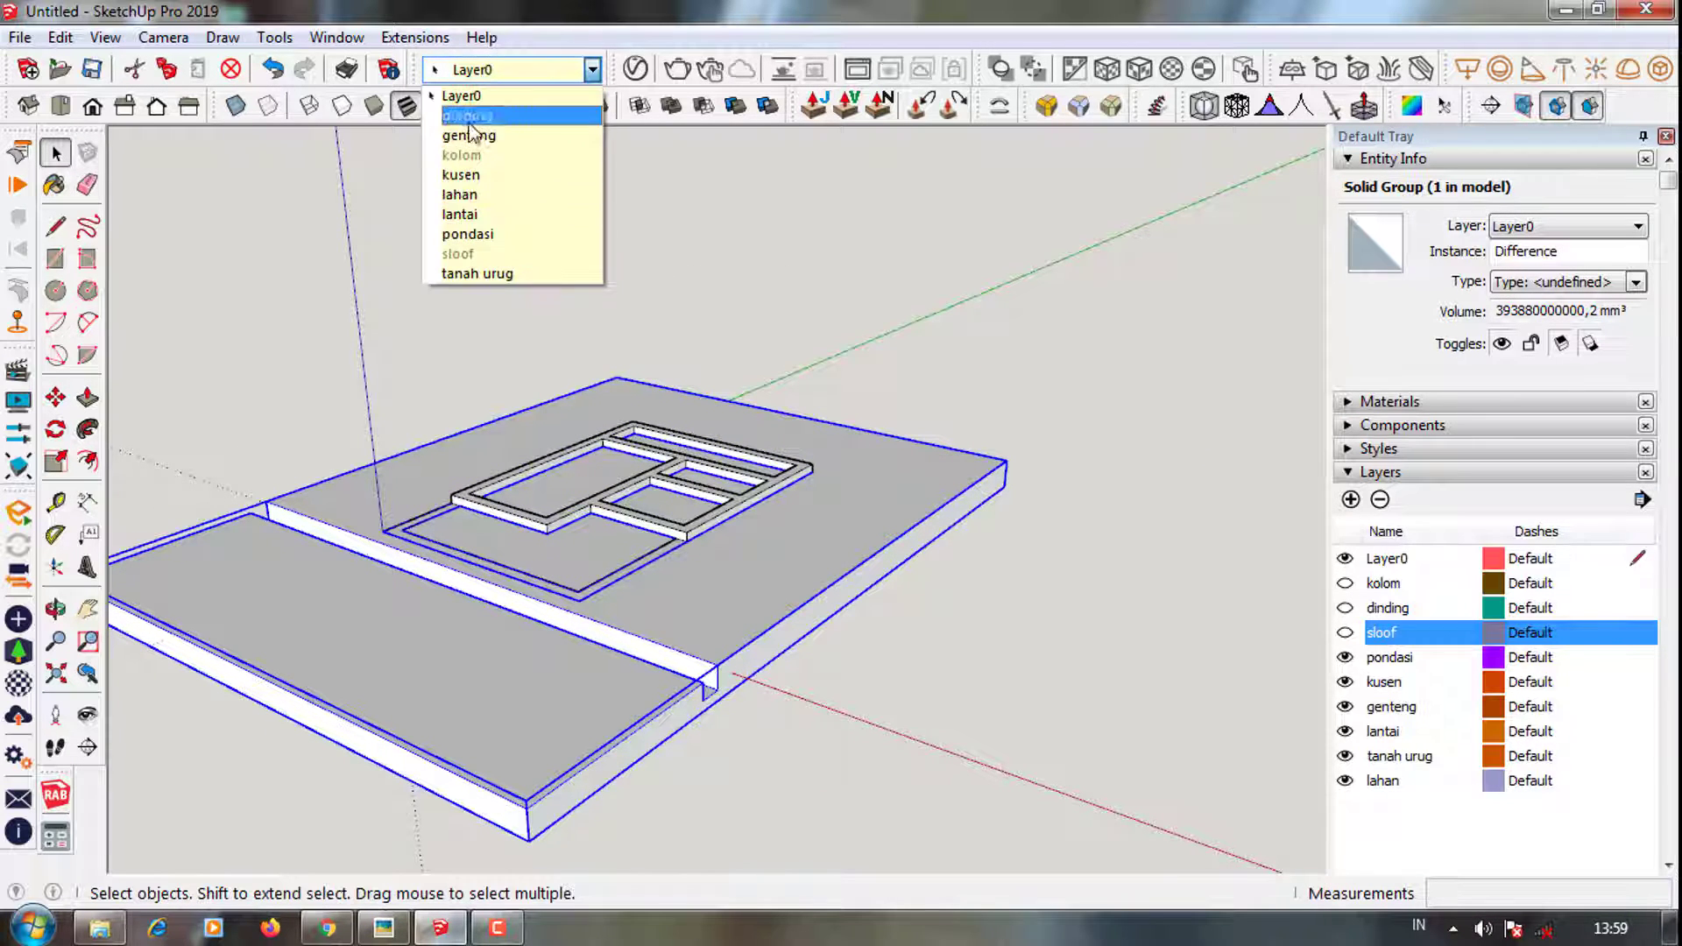
{"action": "left_click", "coordinate": [501, 215]}
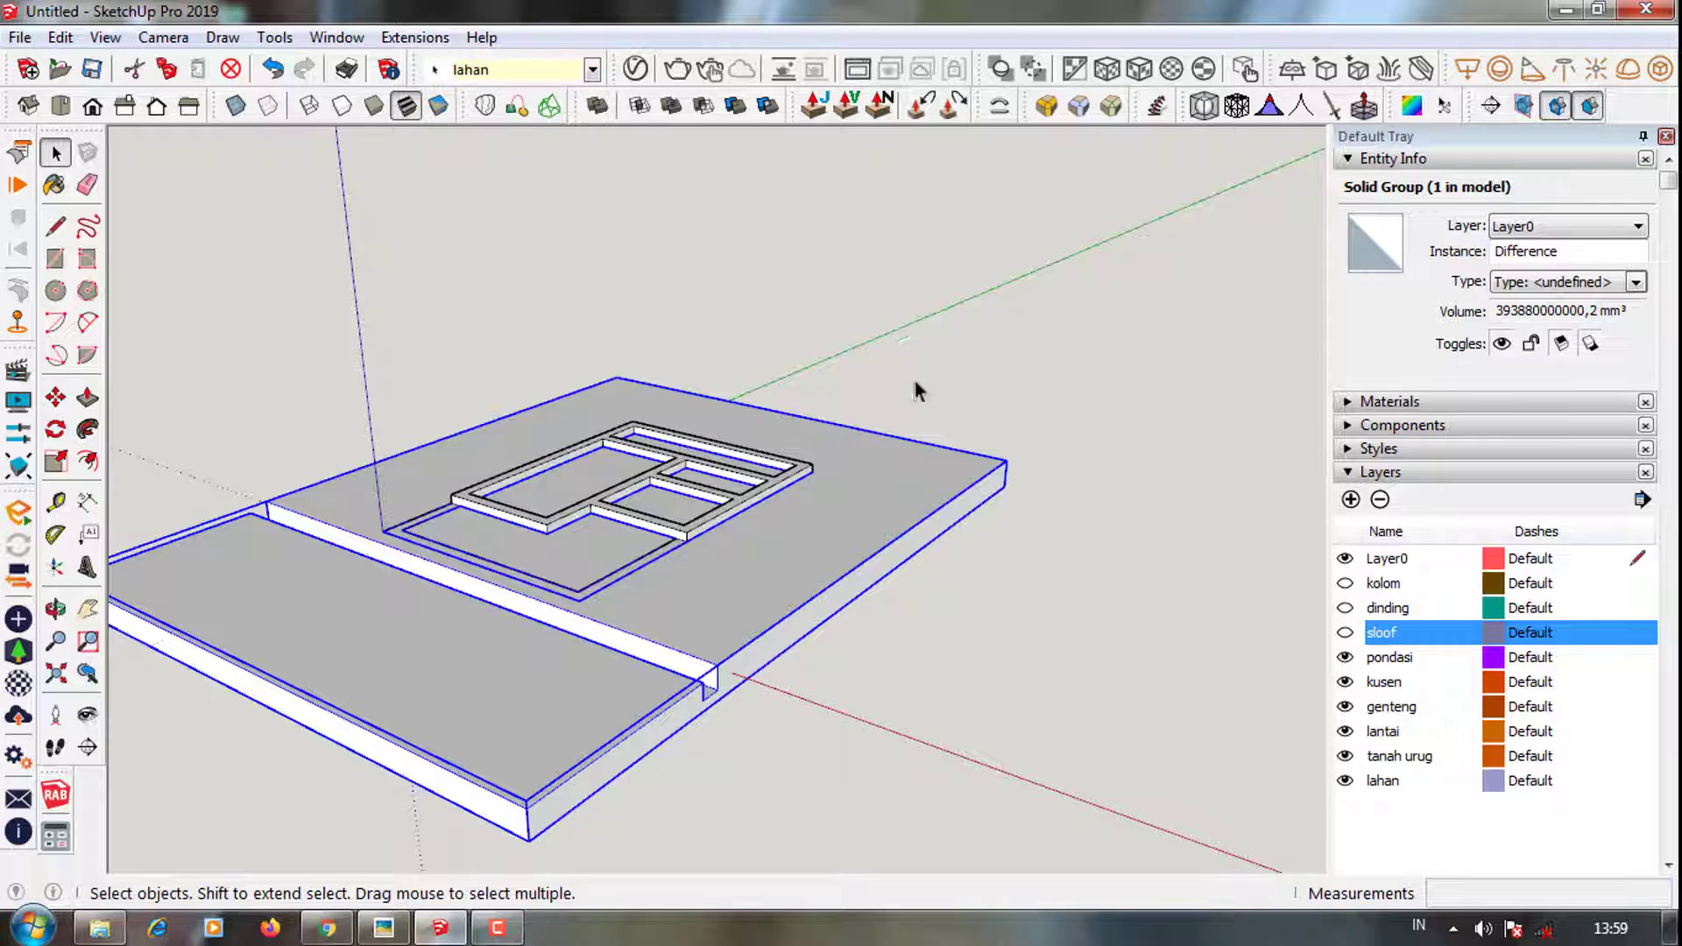
{"action": "left_click", "coordinate": [912, 386]}
{"action": "scroll", "coordinate": [750, 531], "scroll_direction": "down", "scroll_amount": 2}
Hide the lahan layer and show the sloof, dinding and kolom layers
{"action": "left_click", "coordinate": [743, 516]}
{"action": "middle_click_drag", "start_coordinate": [743, 517], "coordinate": [764, 566]}
{"action": "left_click_drag", "start_coordinate": [764, 567], "coordinate": [657, 646]}
{"action": "key", "text": "space"}
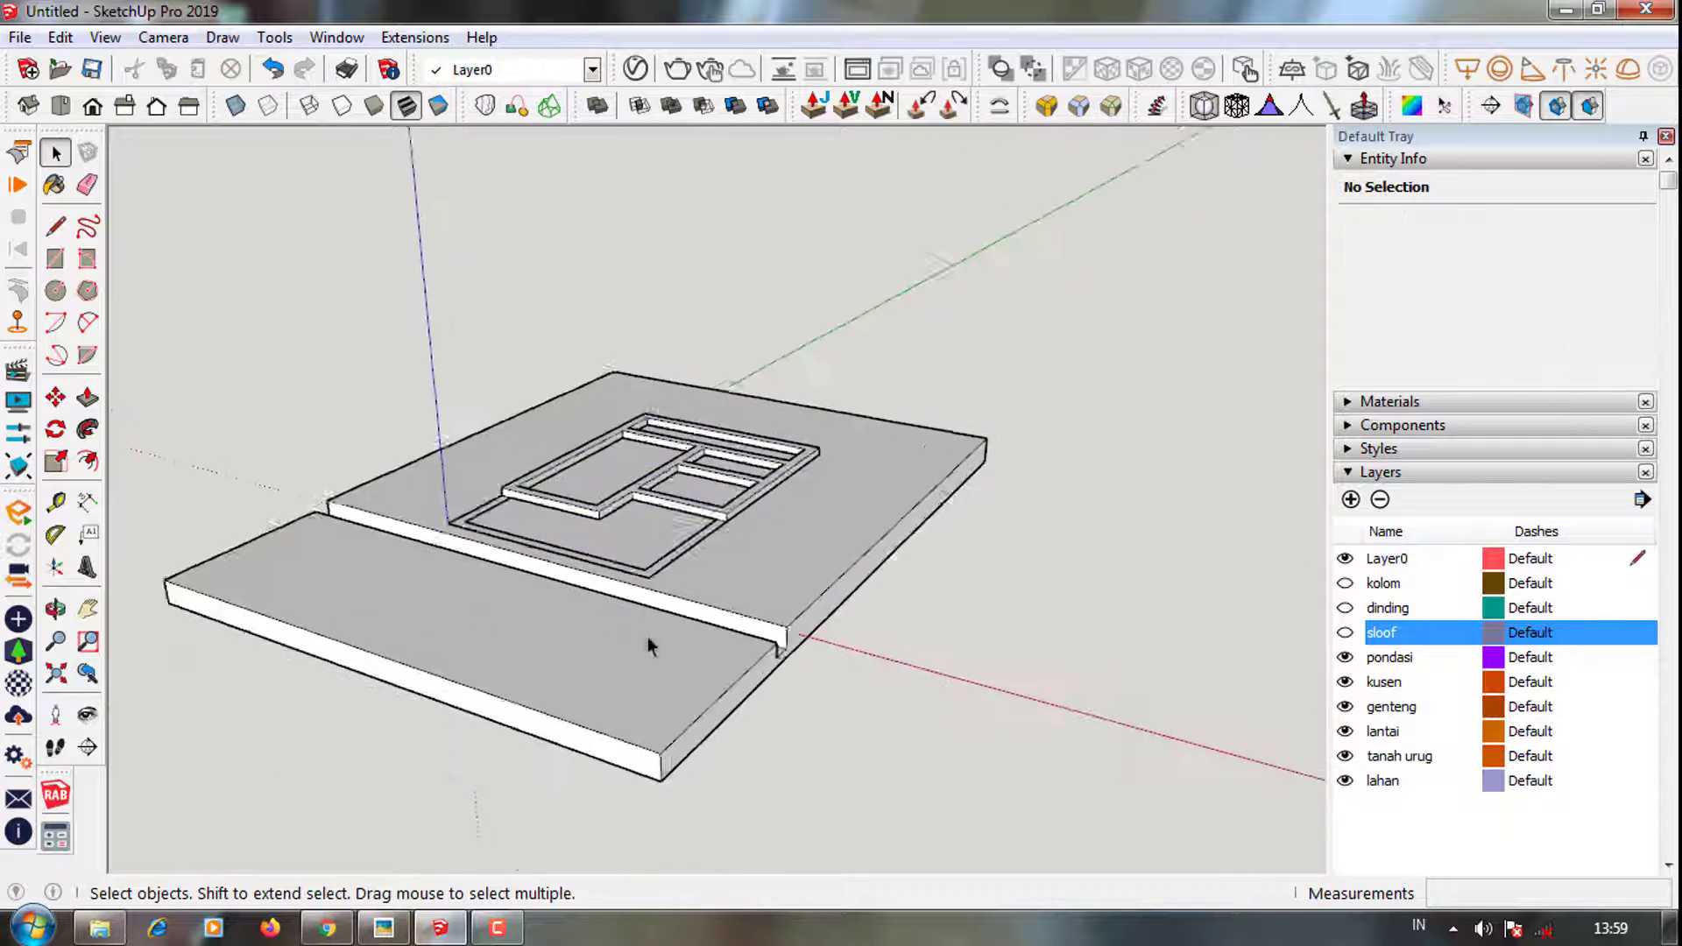
{"action": "left_click", "coordinate": [1344, 780]}
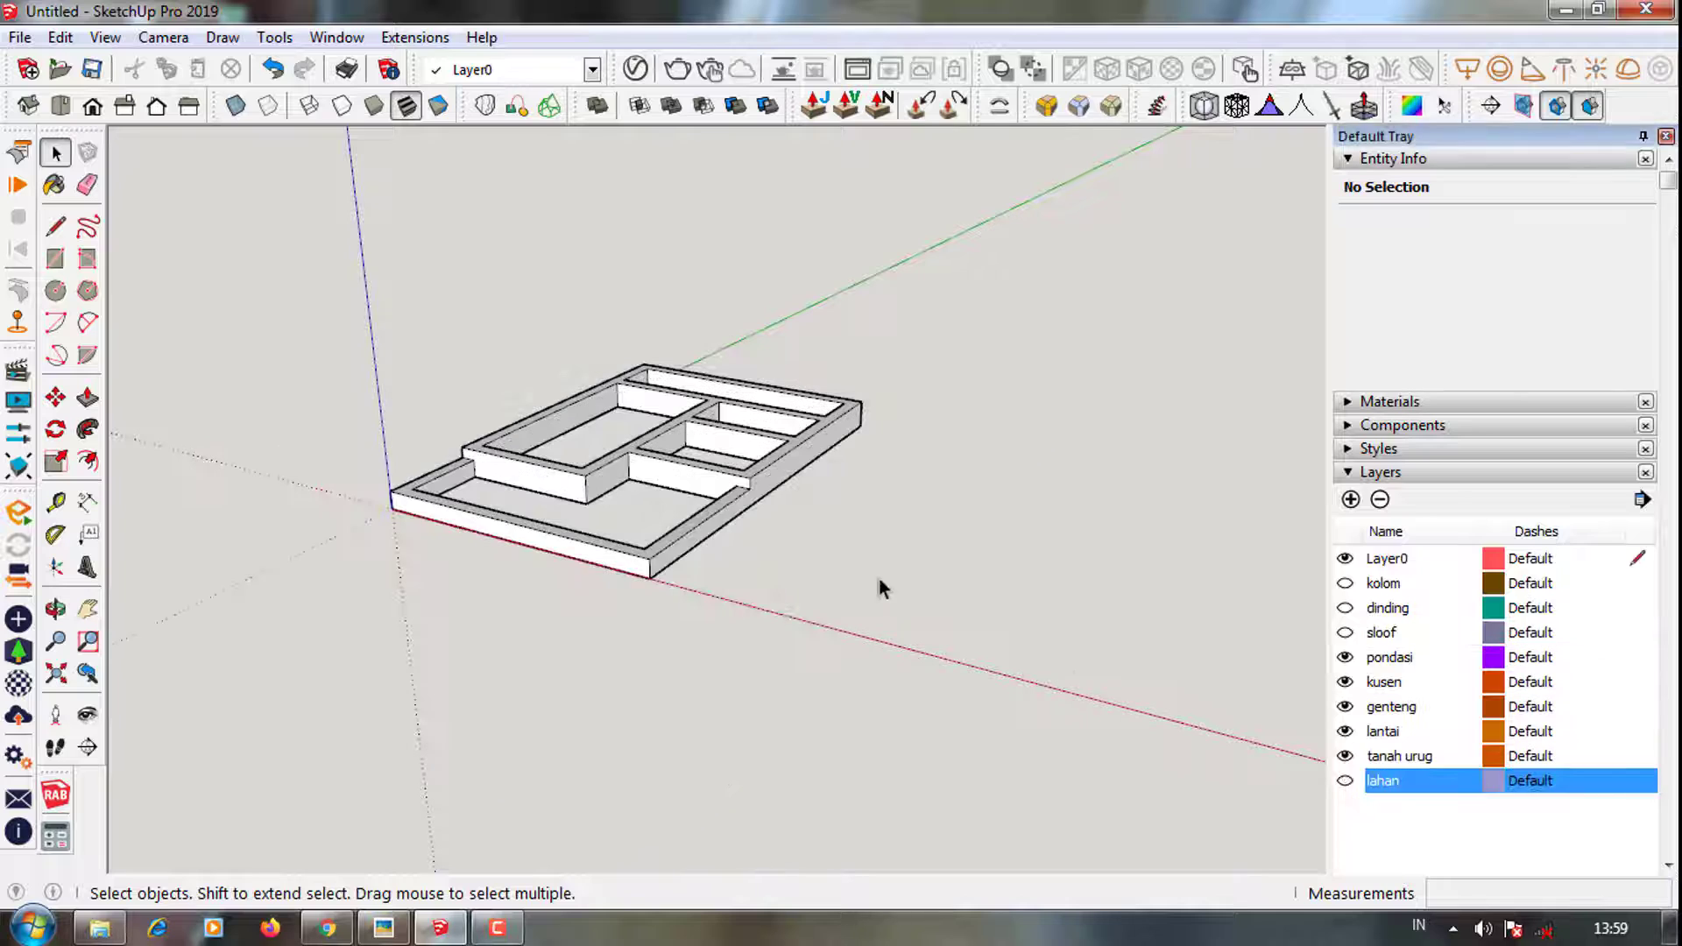
{"action": "scroll", "coordinate": [882, 589], "scroll_direction": "up", "scroll_amount": 2}
{"action": "left_click", "coordinate": [762, 470]}
{"action": "left_click", "coordinate": [1095, 570]}
{"action": "left_click", "coordinate": [1344, 631]}
{"action": "left_click", "coordinate": [1344, 607]}
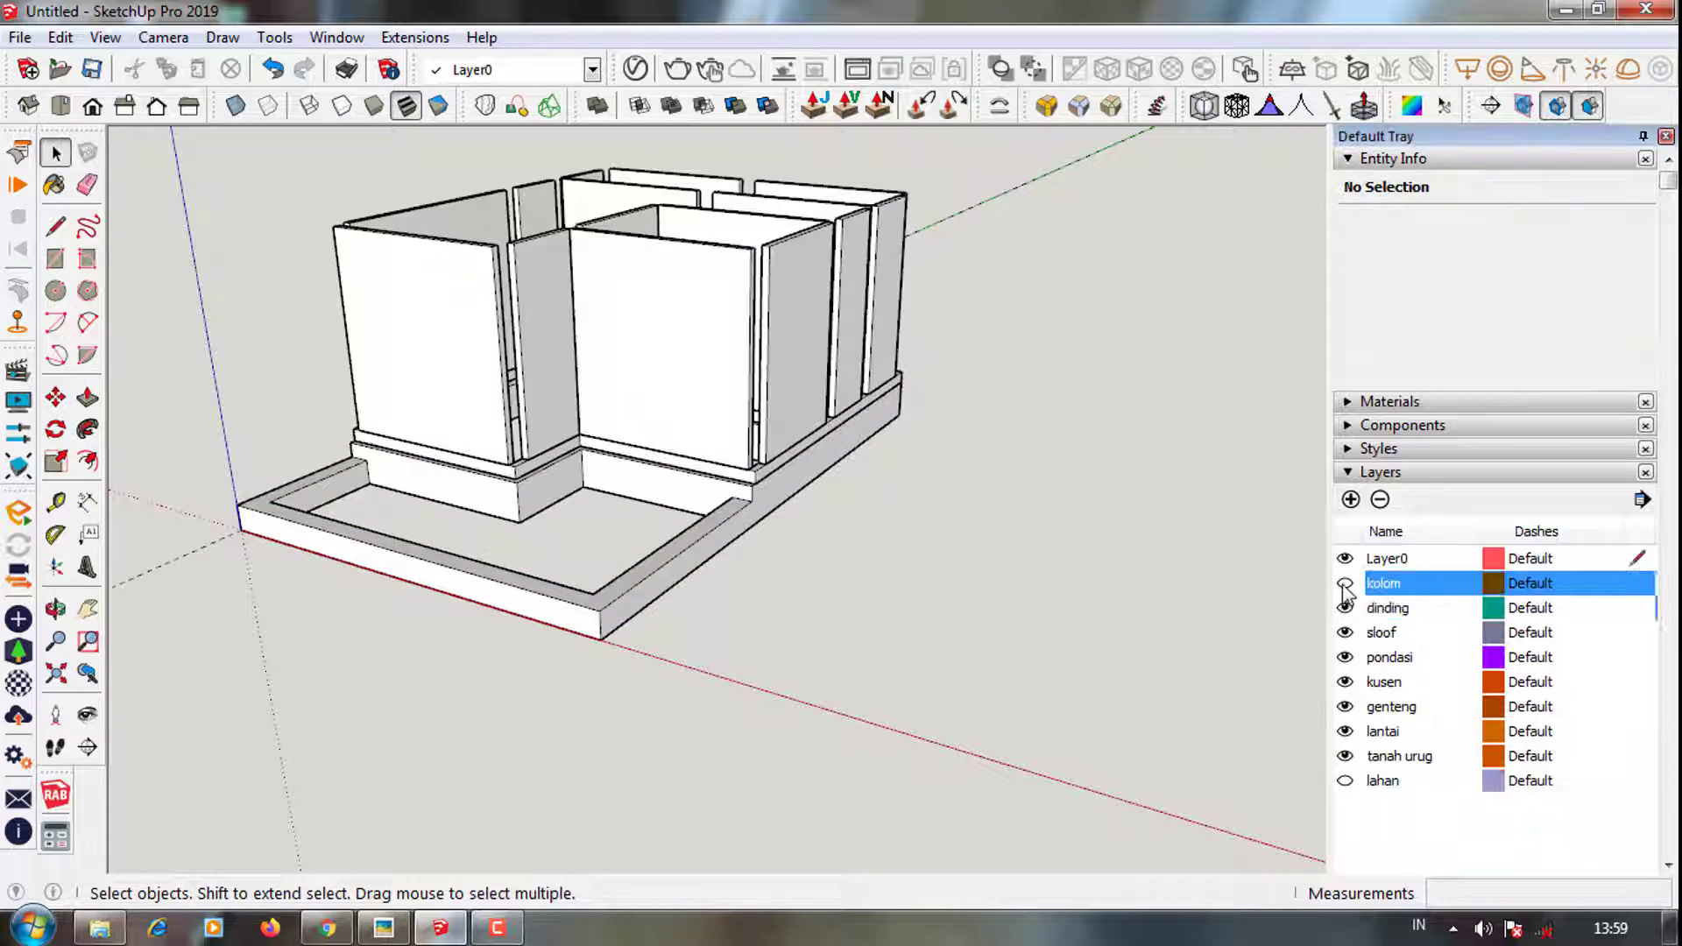
{"action": "left_click", "coordinate": [1344, 583]}
Toggle pondasi off and on, hide dinding and kolom, and show lahan again
{"action": "middle_click_drag", "start_coordinate": [789, 421], "coordinate": [714, 425]}
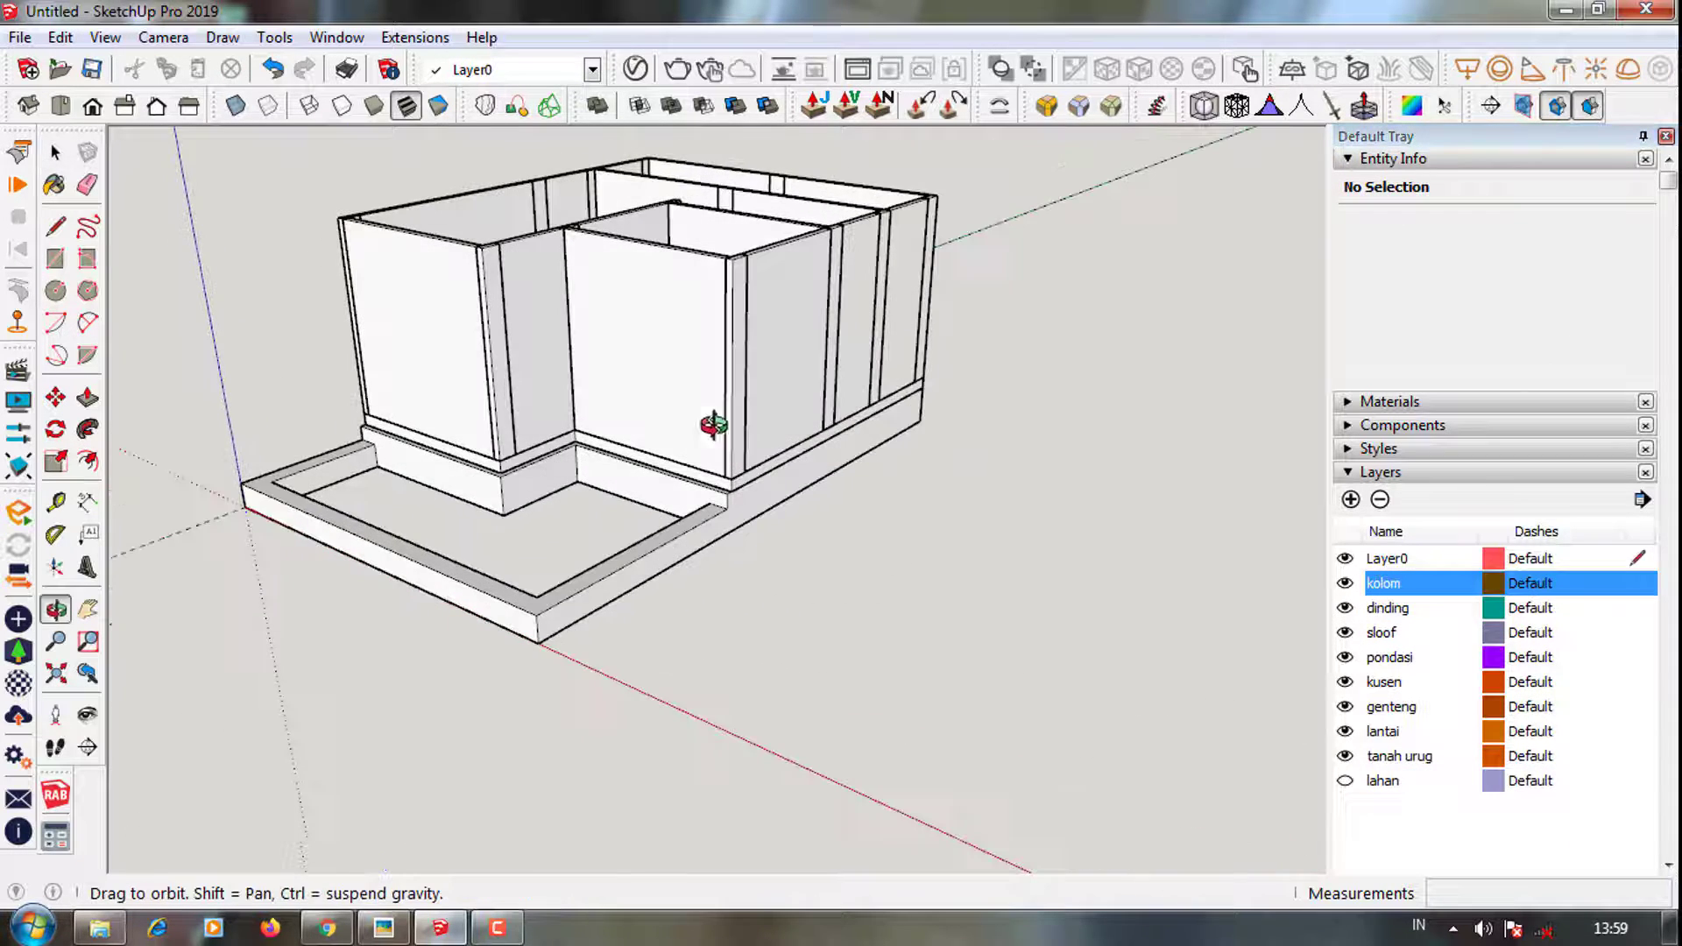
{"action": "left_click", "coordinate": [1344, 657]}
{"action": "mouse_move", "coordinate": [812, 657]}
{"action": "middle_mouse_down"}
{"action": "mouse_move", "coordinate": [819, 468]}
{"action": "mouse_move", "coordinate": [695, 406]}
{"action": "middle_mouse_up"}
{"action": "scroll", "coordinate": [694, 406], "scroll_direction": "up", "scroll_amount": 2}
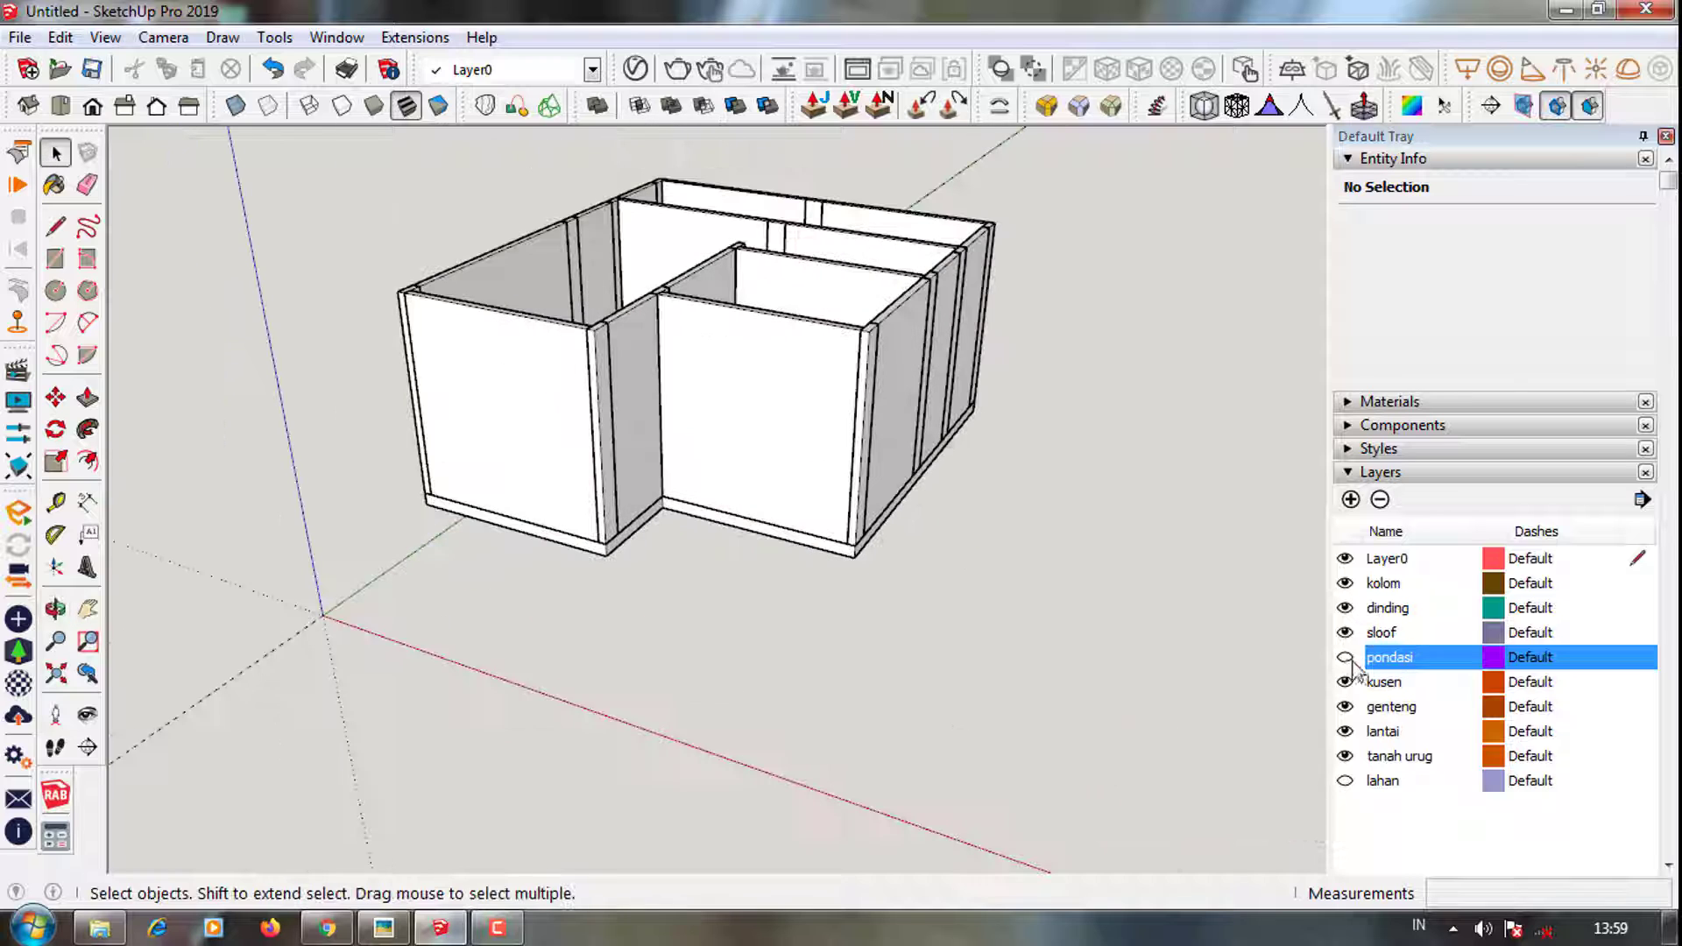
{"action": "left_click", "coordinate": [1344, 657]}
{"action": "left_click", "coordinate": [1345, 607]}
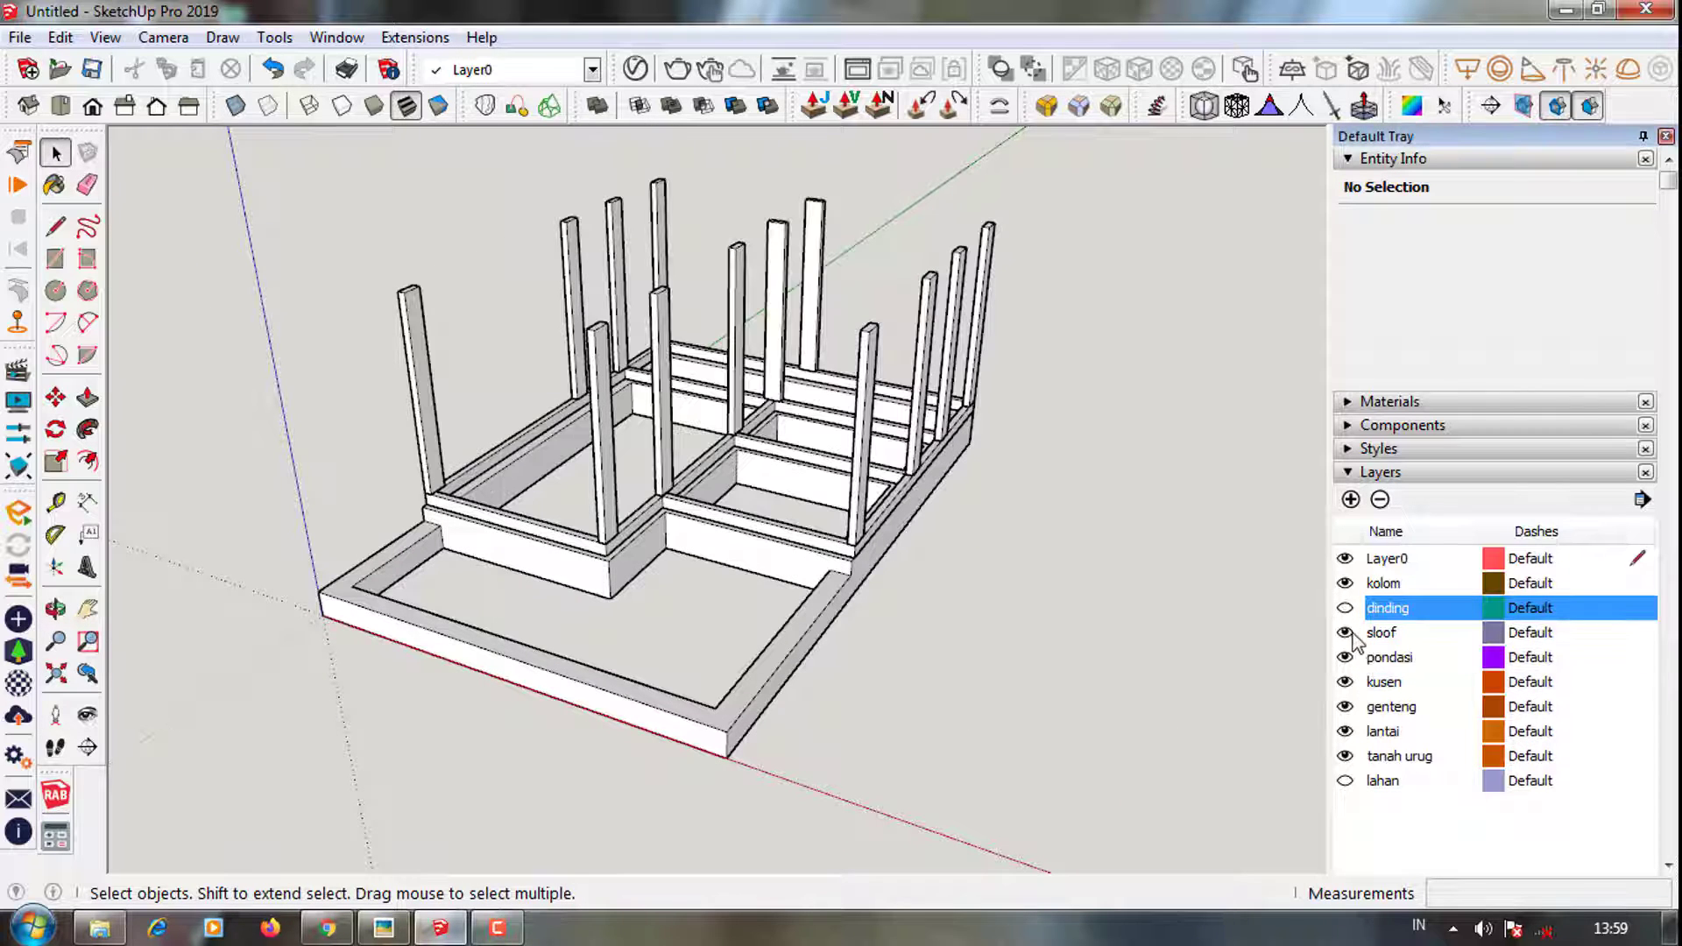
{"action": "left_click", "coordinate": [1344, 583]}
{"action": "left_click", "coordinate": [1345, 780]}
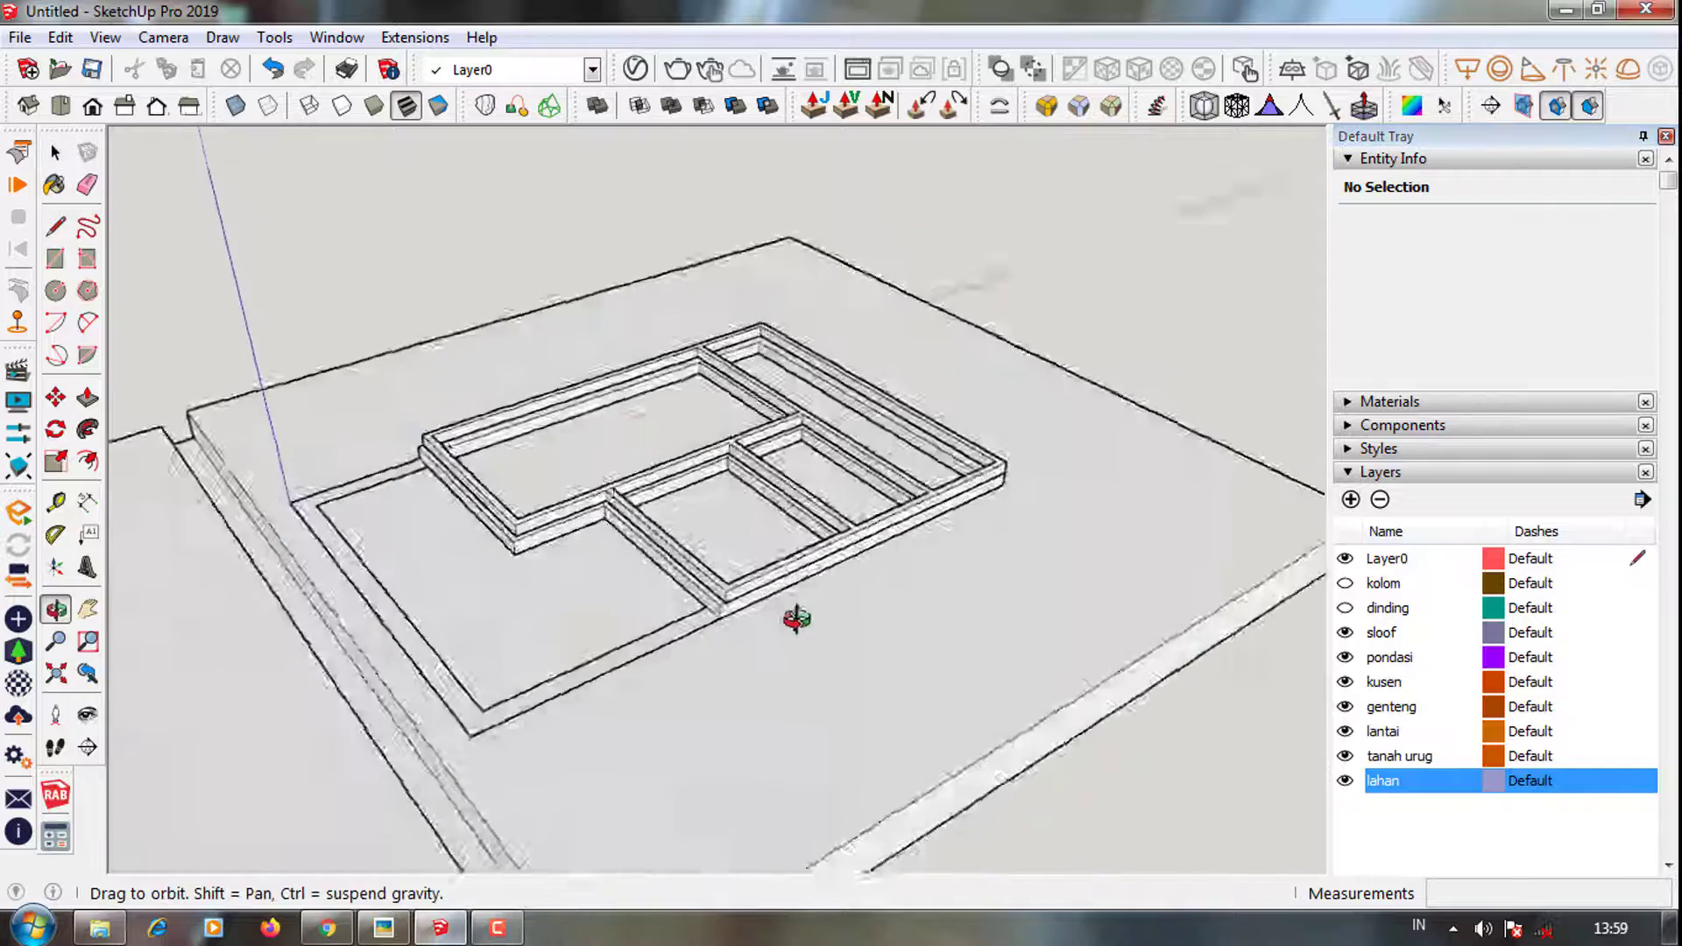
Inspect the foundation frame on the slab, hiding and re-showing the lahan layer
{"action": "middle_click_drag", "start_coordinate": [795, 612], "coordinate": [901, 612]}
{"action": "scroll", "coordinate": [639, 375], "scroll_direction": "up", "scroll_amount": 3}
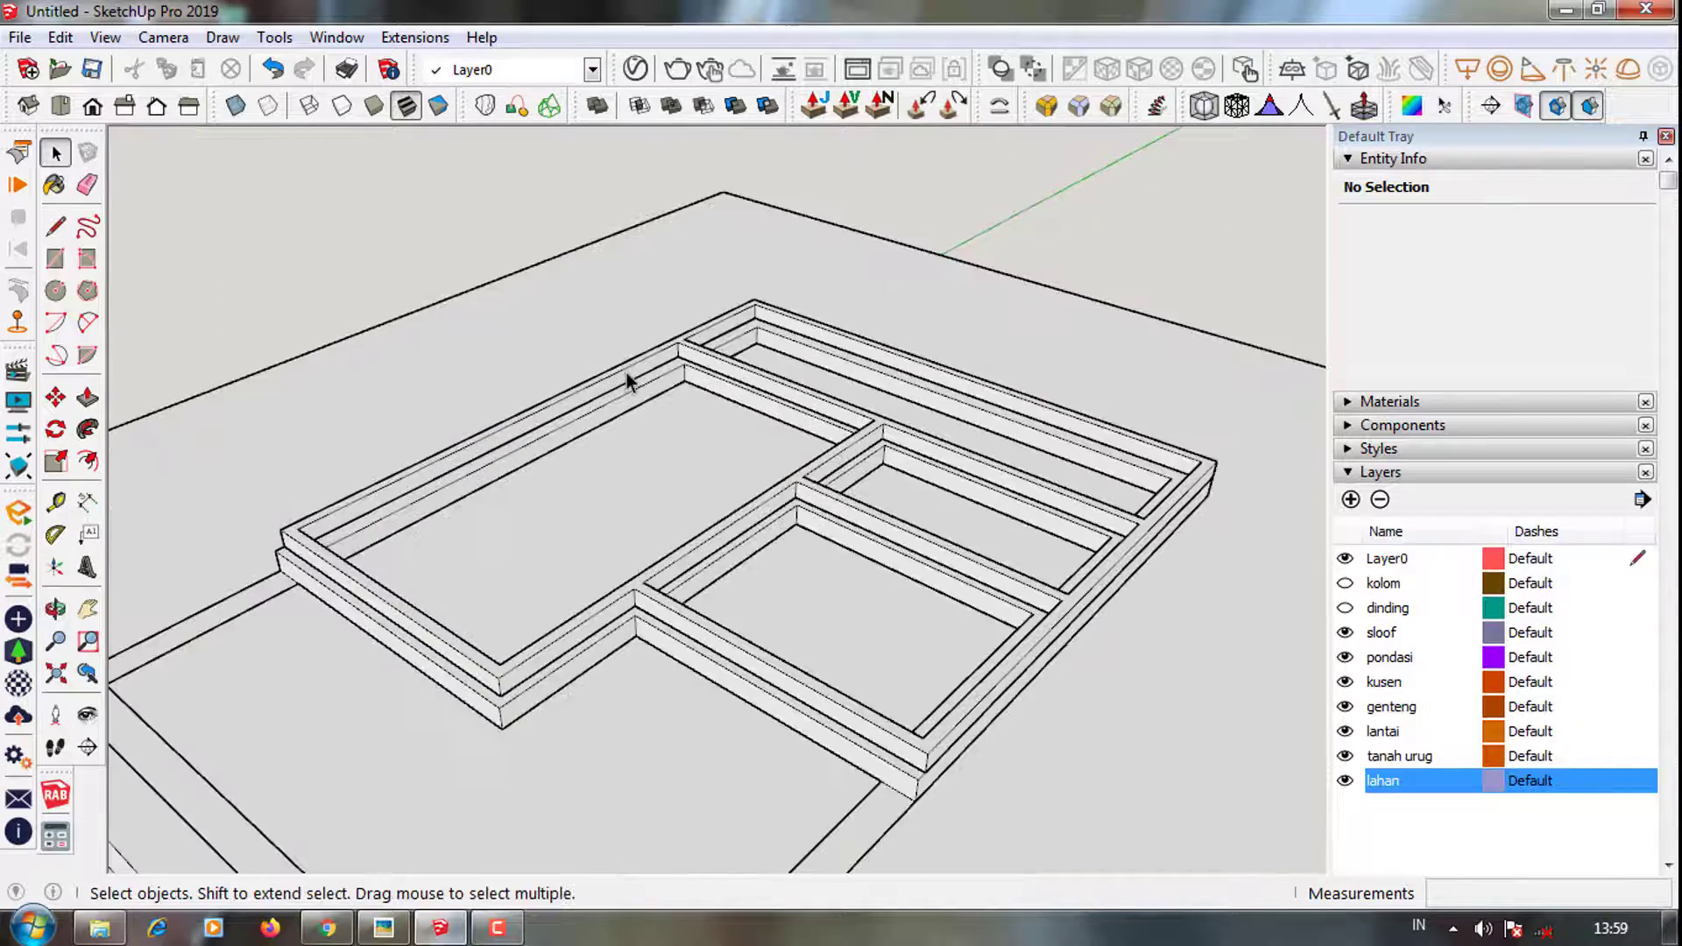
{"action": "middle_click_drag", "start_coordinate": [638, 375], "coordinate": [799, 400]}
{"action": "scroll", "coordinate": [799, 399], "scroll_direction": "down", "scroll_amount": 3}
{"action": "middle_click_drag", "start_coordinate": [905, 315], "coordinate": [668, 402]}
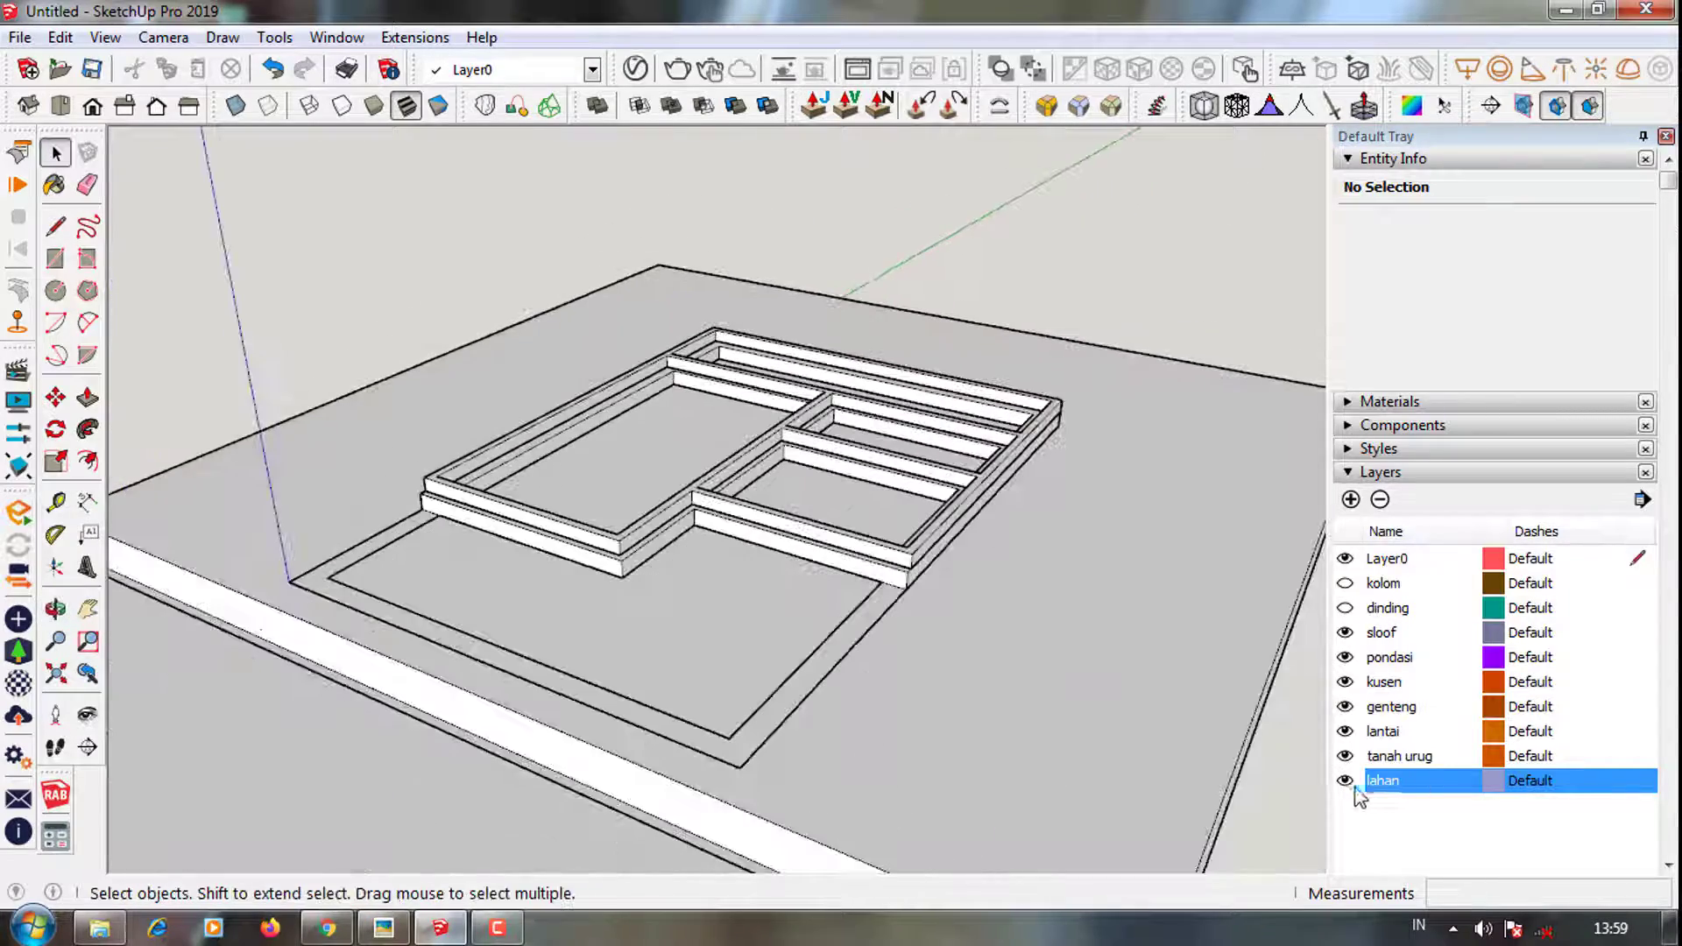
{"action": "left_click", "coordinate": [1345, 780]}
{"action": "middle_click_drag", "start_coordinate": [695, 555], "coordinate": [744, 561]}
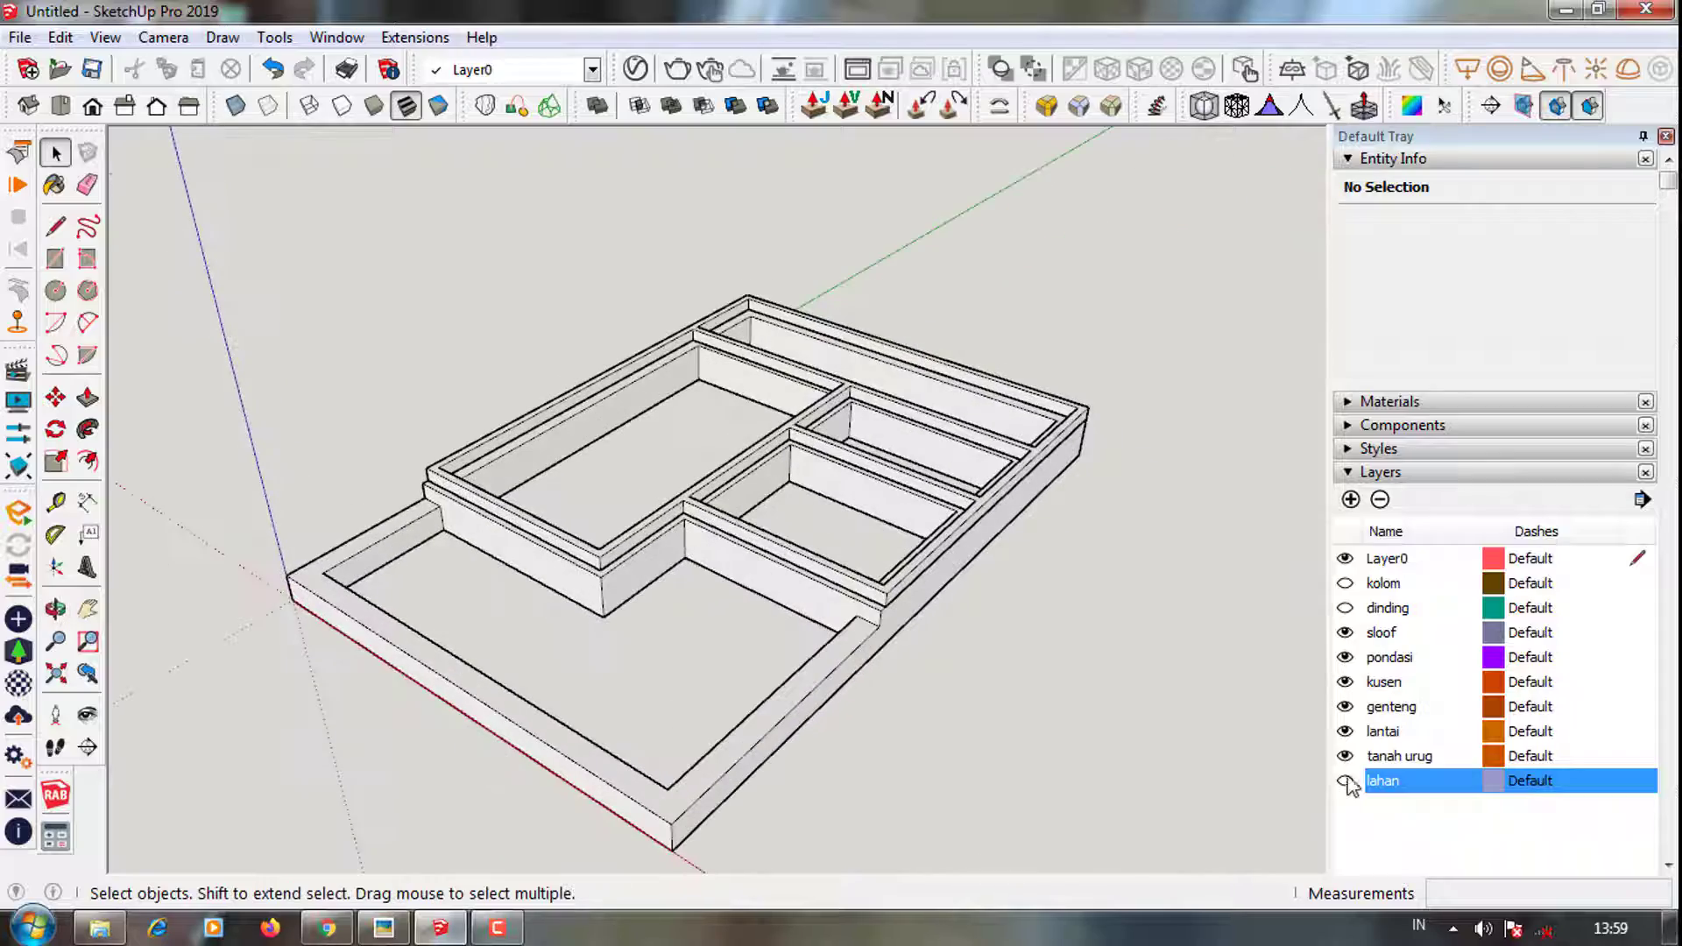
{"action": "left_click", "coordinate": [1345, 780]}
{"action": "scroll", "coordinate": [443, 432], "scroll_direction": "up", "scroll_amount": 3}
Begin extruding the inner face of the foundation frame after abandoning a rectangle
{"action": "middle_click_drag", "start_coordinate": [444, 432], "coordinate": [458, 511]}
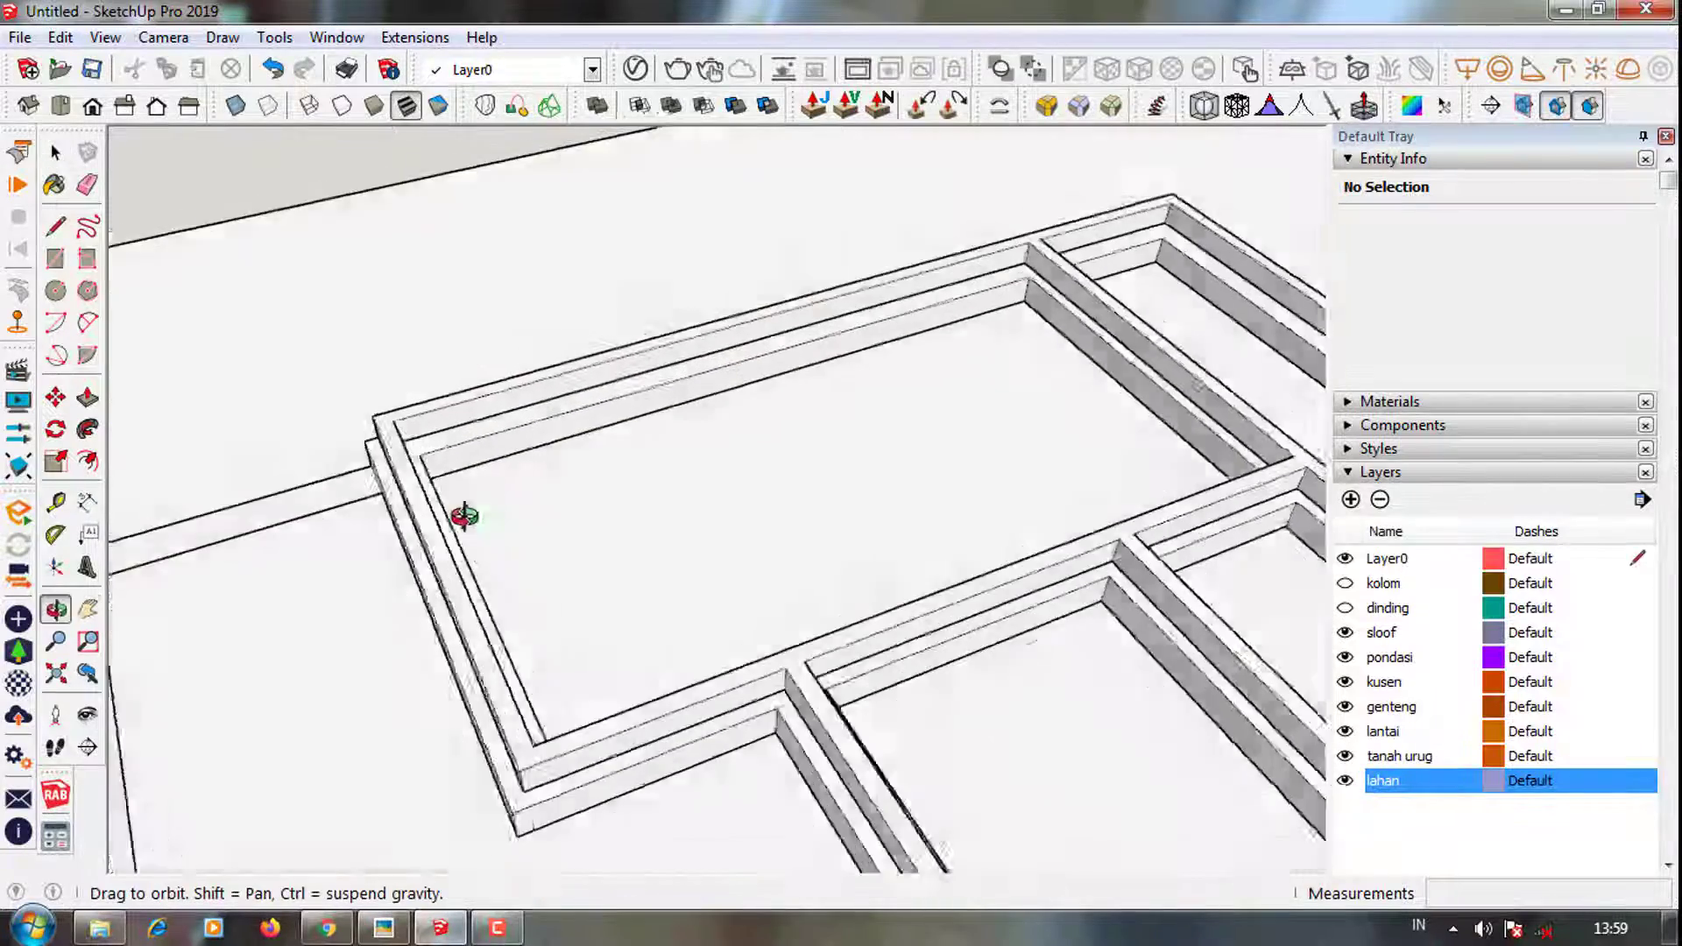
{"action": "key", "text": "r"}
{"action": "left_click", "coordinate": [413, 455]}
{"action": "scroll", "coordinate": [418, 449], "scroll_direction": "down", "scroll_amount": 3}
{"action": "middle_click_drag", "start_coordinate": [969, 432], "coordinate": [841, 508]}
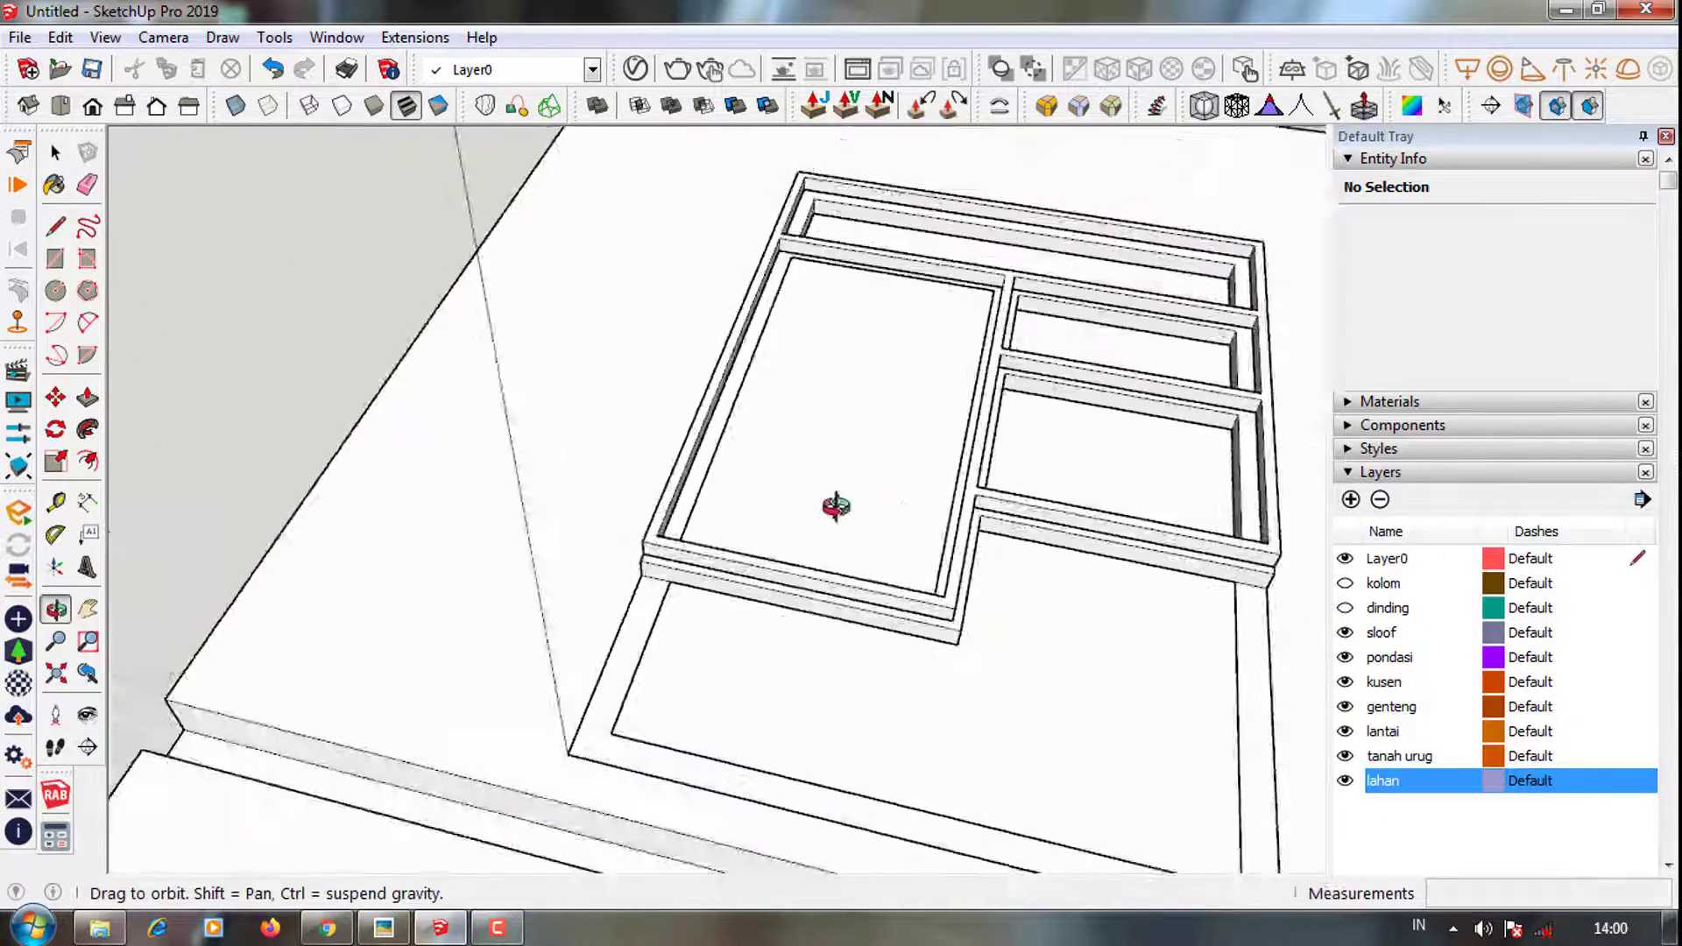
{"action": "scroll", "coordinate": [745, 432], "scroll_direction": "up", "scroll_amount": 3}
{"action": "key", "text": "Escape"}
{"action": "scroll", "coordinate": [738, 432], "scroll_direction": "up", "scroll_amount": 2}
{"action": "key", "text": "p"}
{"action": "left_click", "coordinate": [669, 533]}
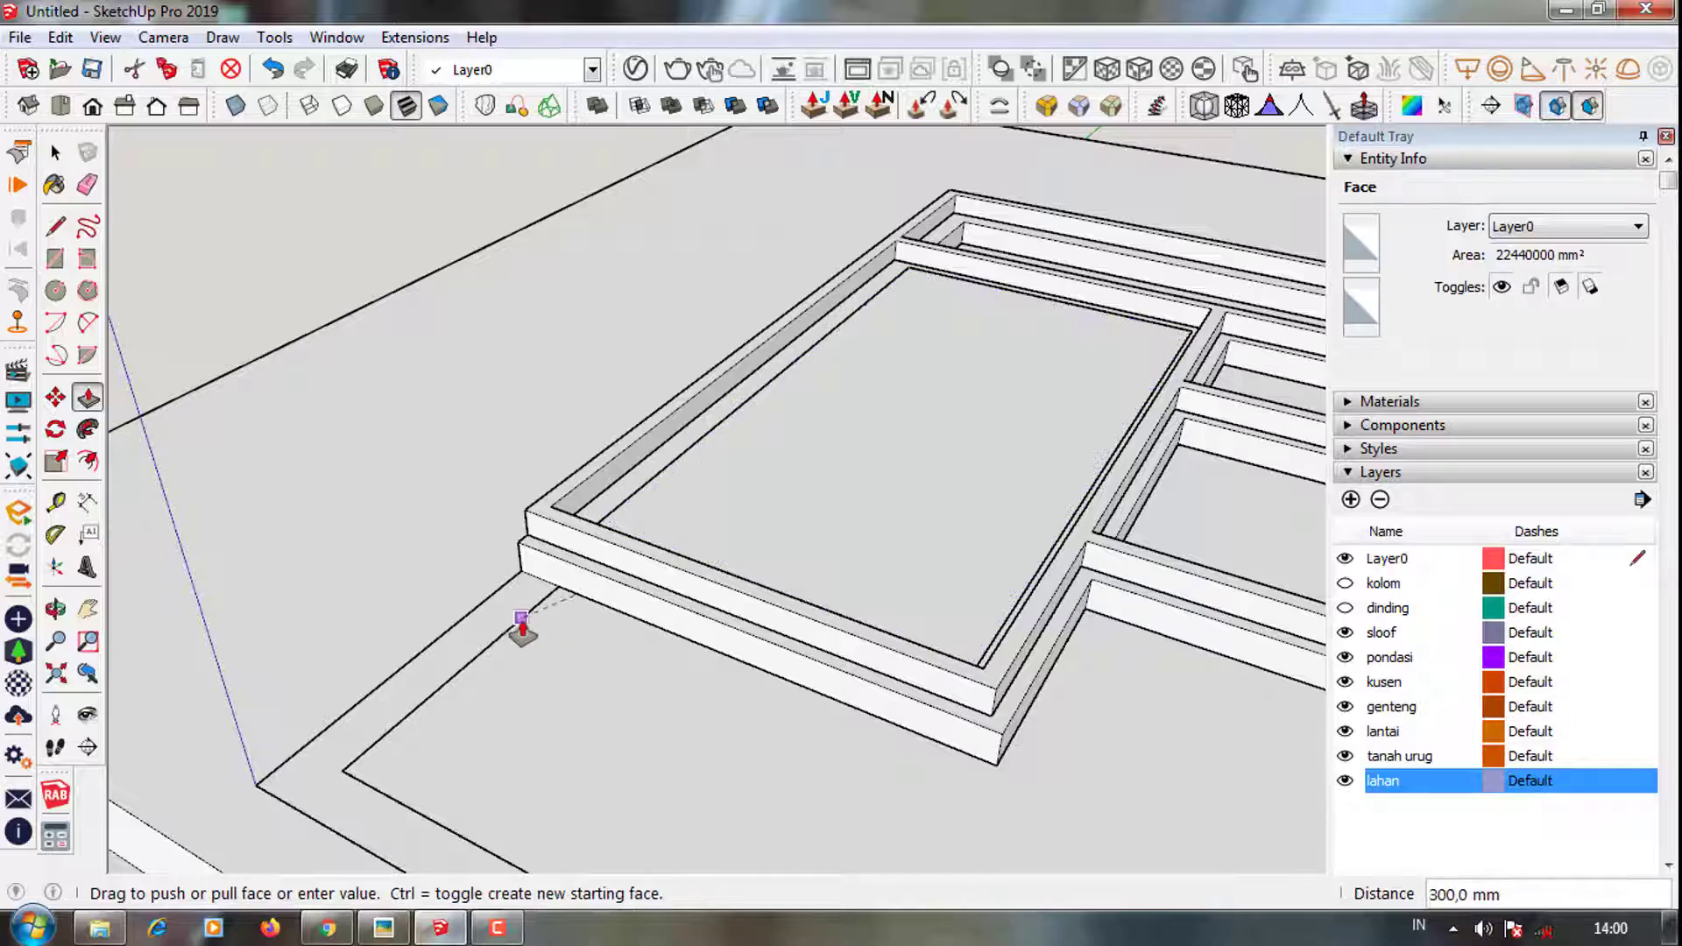
Select the inner frame face together with its four edges
{"action": "scroll", "coordinate": [683, 537], "scroll_direction": "up", "scroll_amount": 2}
{"action": "key", "text": "p"}
{"action": "scroll", "coordinate": [630, 560], "scroll_direction": "up", "scroll_amount": 2}
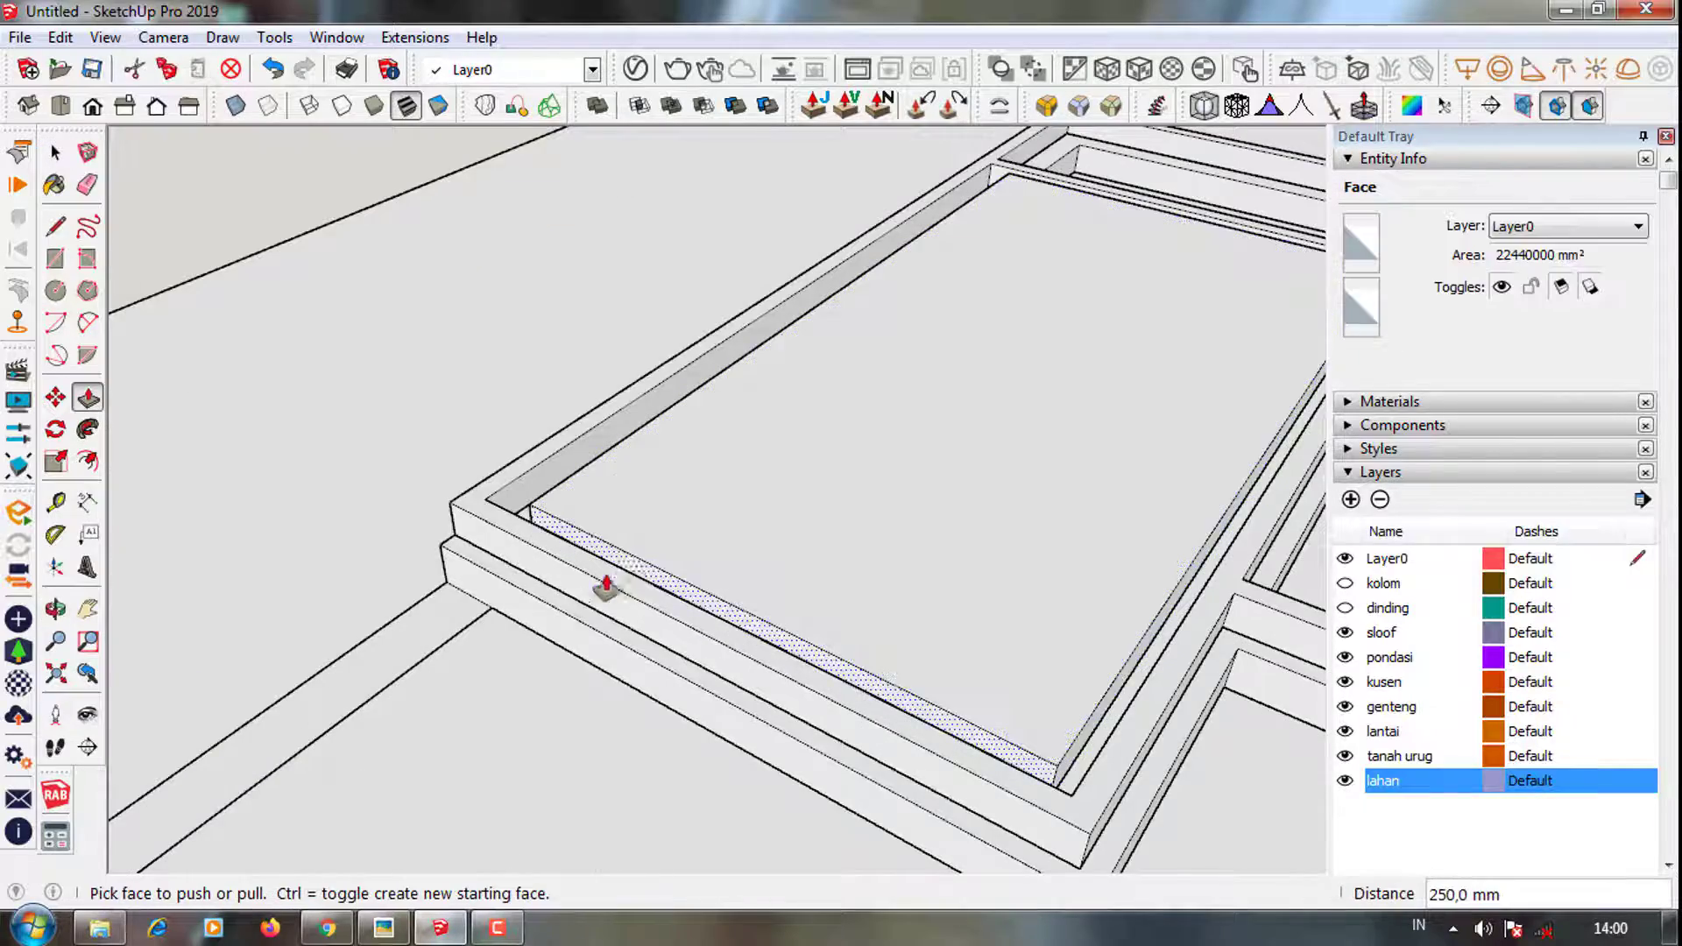
{"action": "scroll", "coordinate": [629, 573], "scroll_direction": "down", "scroll_amount": 2}
{"action": "key", "text": "space"}
{"action": "left_click", "coordinate": [688, 522]}
{"action": "middle_click_drag", "start_coordinate": [688, 522], "coordinate": [548, 523]}
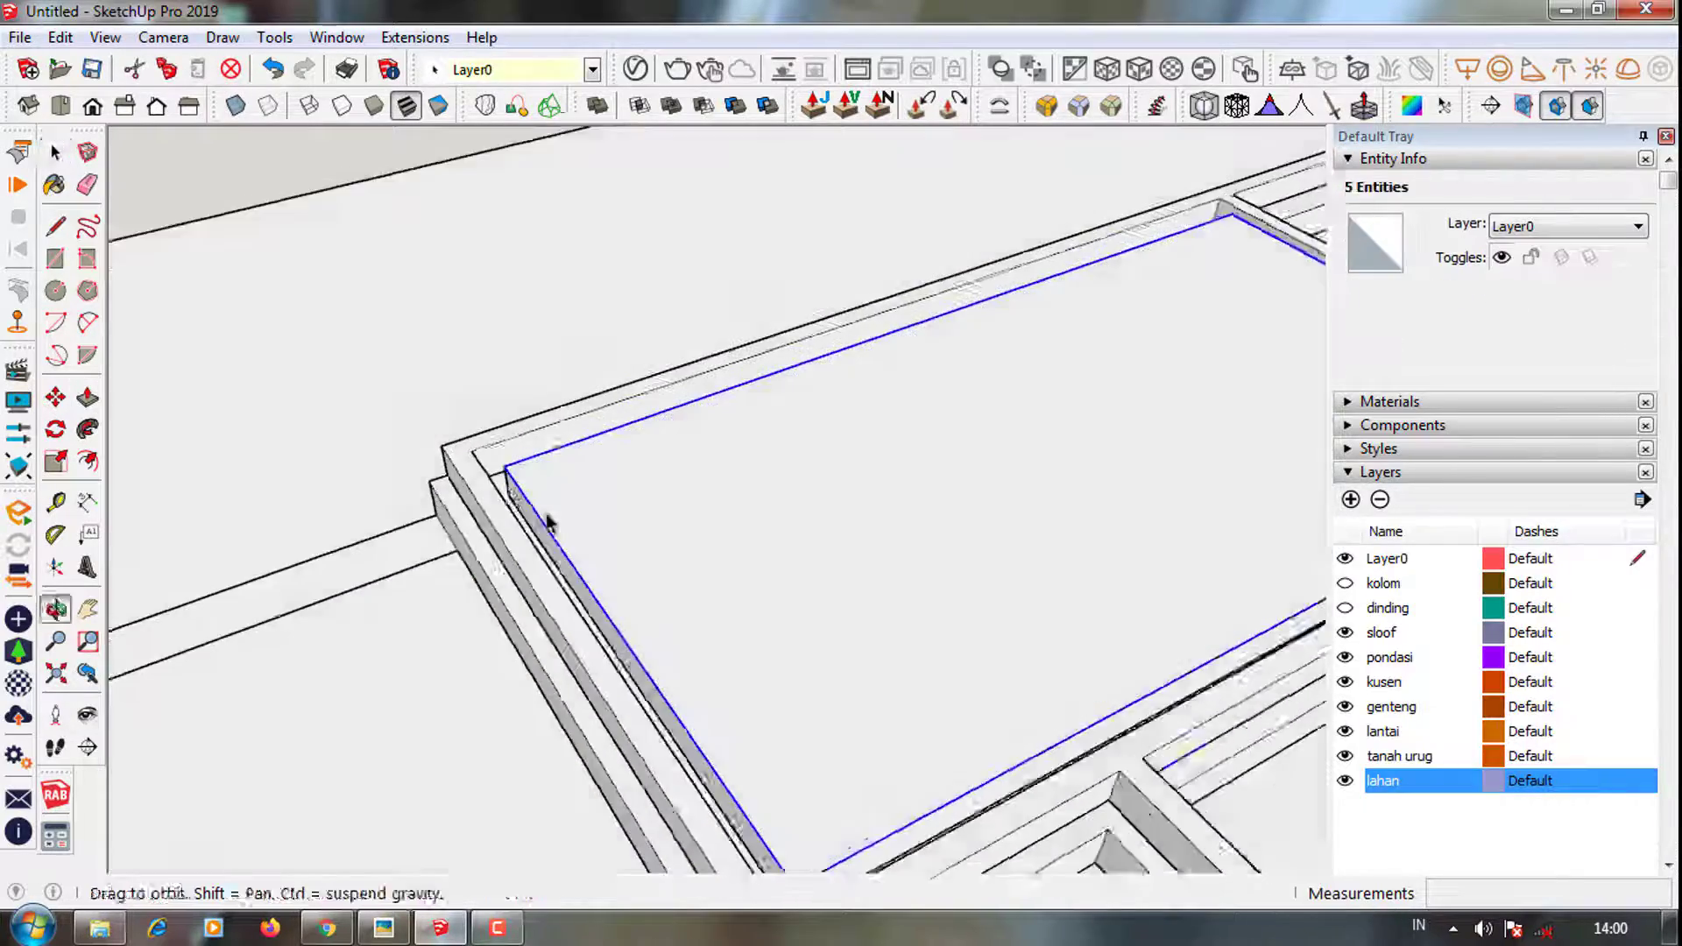
{"action": "key", "text": "m"}
{"action": "scroll", "coordinate": [496, 474], "scroll_direction": "up", "scroll_amount": 3}
{"action": "scroll", "coordinate": [497, 474], "scroll_direction": "up", "scroll_amount": 1}
Push/pull the inner frame face up to form the floor fill
{"action": "key", "text": "p"}
{"action": "scroll", "coordinate": [579, 449], "scroll_direction": "down", "scroll_amount": 2}
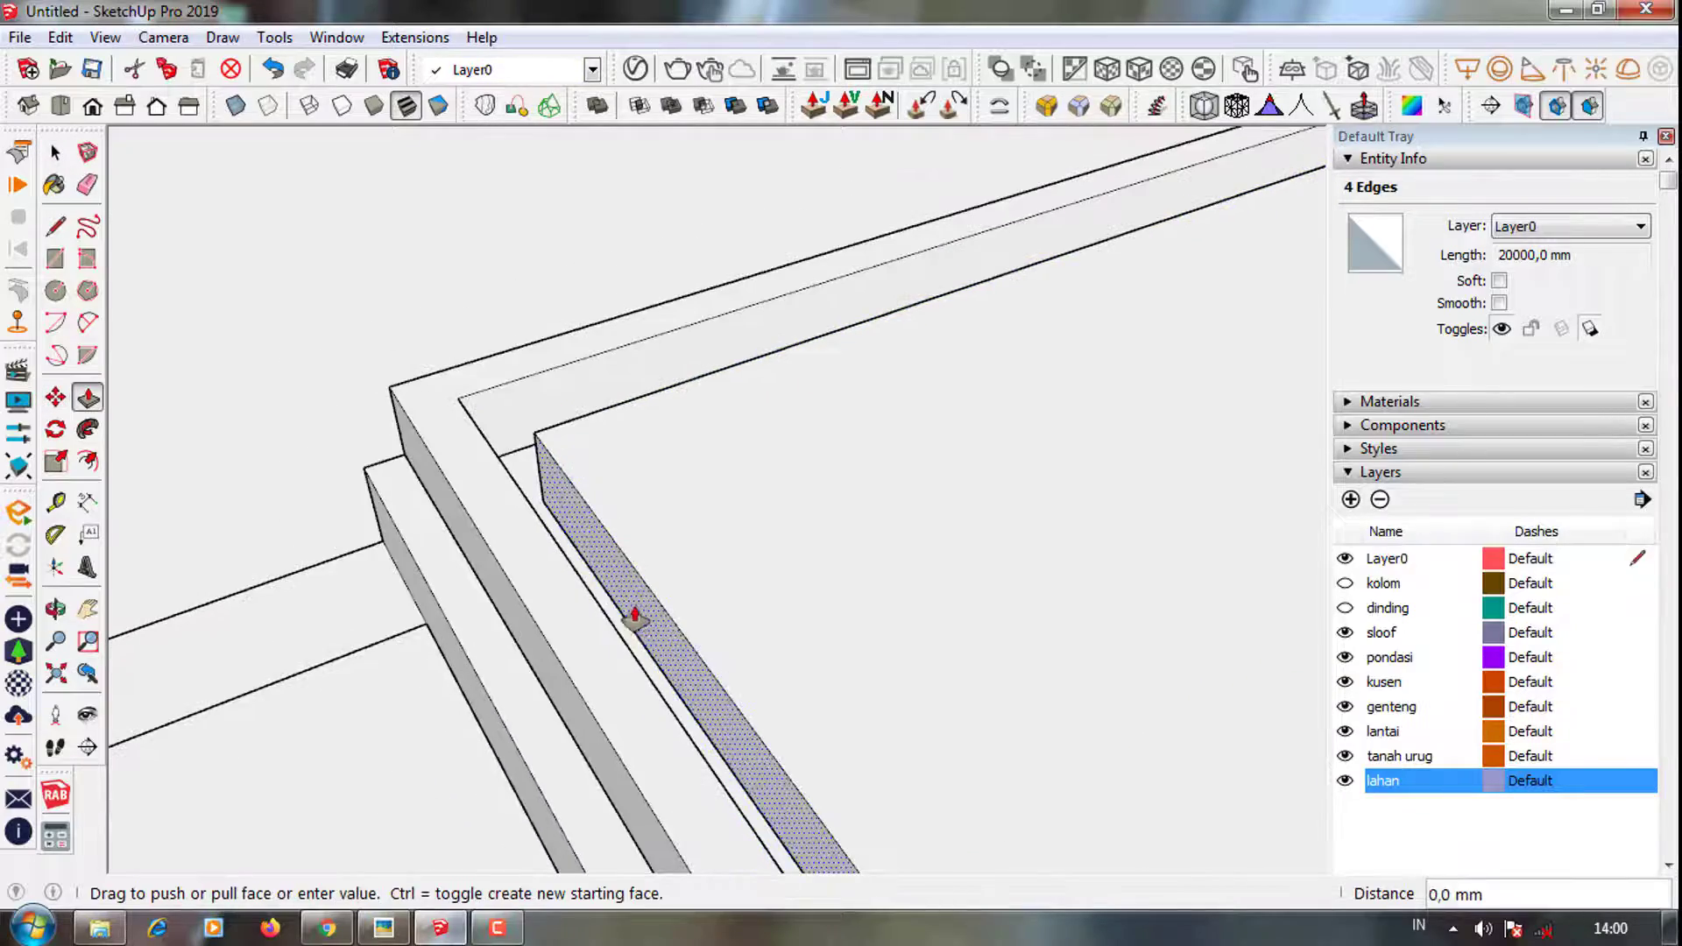
{"action": "scroll", "coordinate": [794, 570], "scroll_direction": "down", "scroll_amount": 2}
{"action": "scroll", "coordinate": [754, 604], "scroll_direction": "up", "scroll_amount": 2}
{"action": "scroll", "coordinate": [753, 604], "scroll_direction": "down", "scroll_amount": 3}
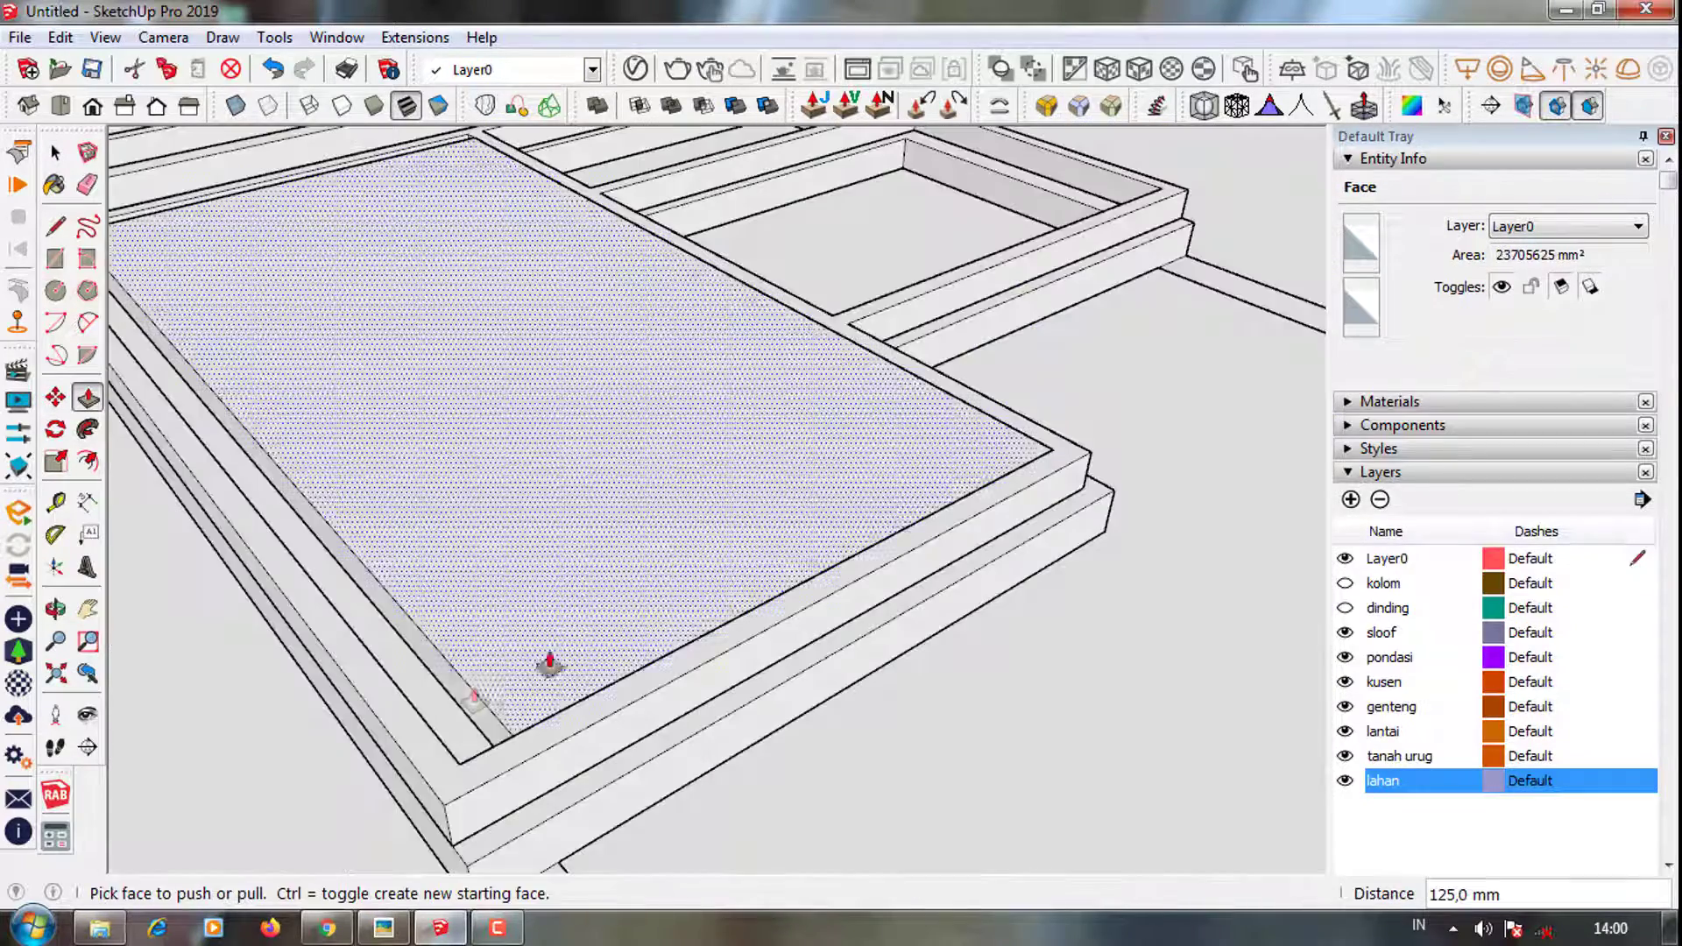
{"action": "scroll", "coordinate": [465, 745], "scroll_direction": "up", "scroll_amount": 3}
{"action": "left_click", "coordinate": [462, 775]}
{"action": "scroll", "coordinate": [345, 457], "scroll_direction": "down", "scroll_amount": 3}
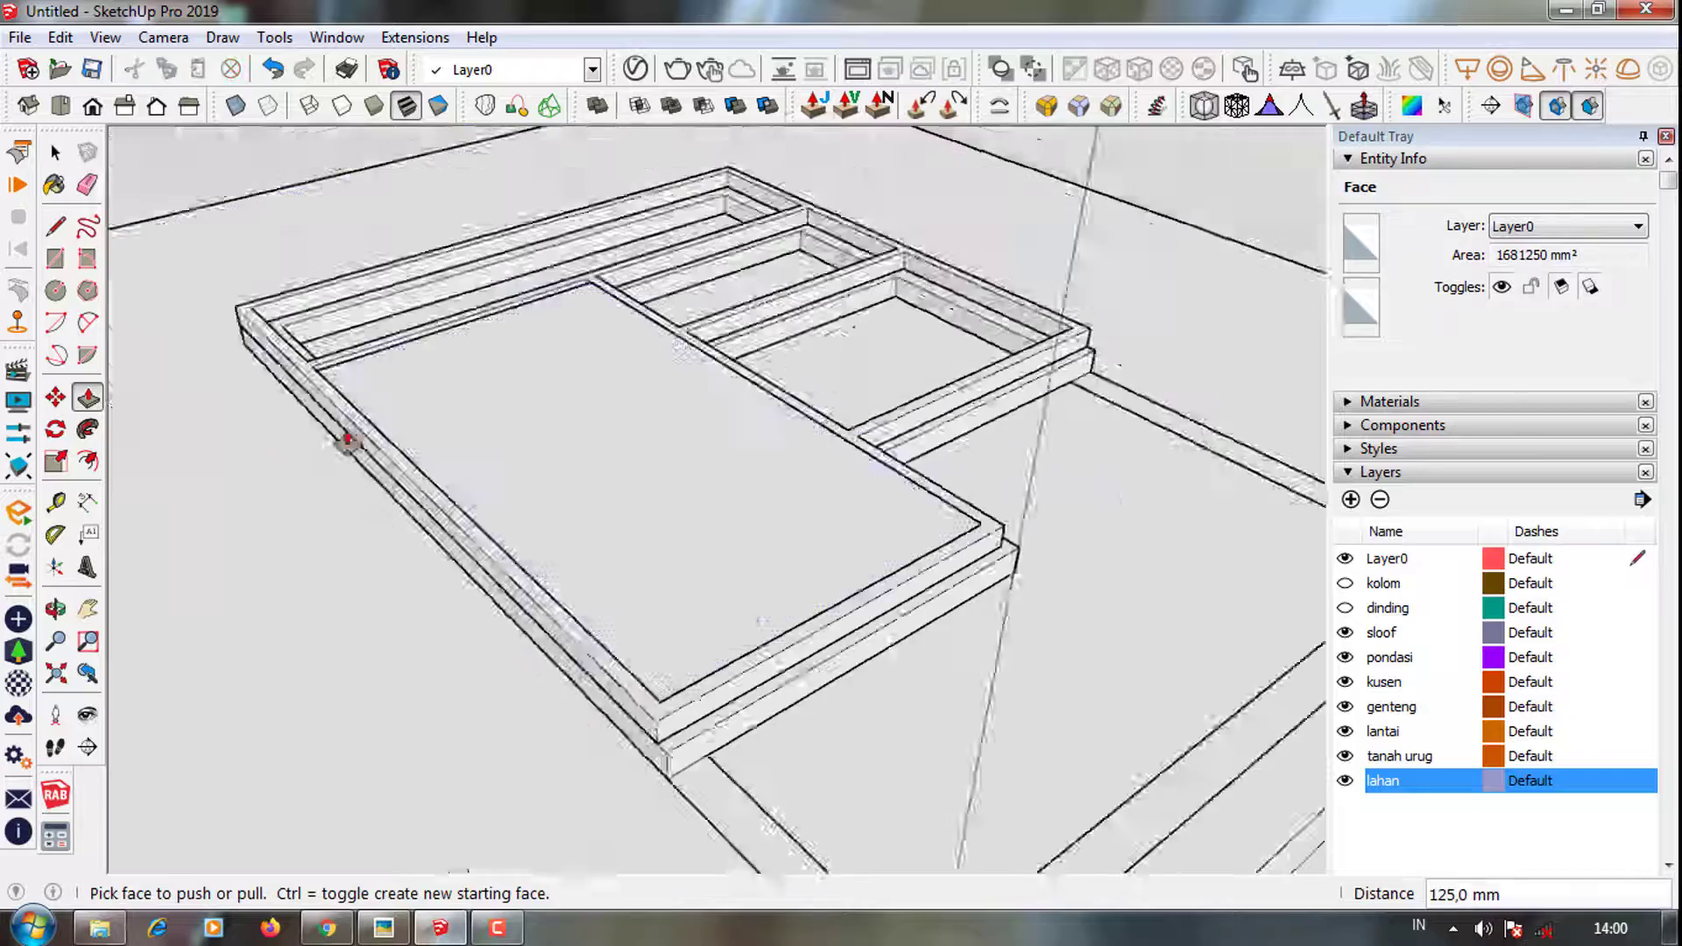
{"action": "scroll", "coordinate": [402, 736], "scroll_direction": "up", "scroll_amount": 3}
{"action": "left_click", "coordinate": [440, 751]}
{"action": "scroll", "coordinate": [928, 476], "scroll_direction": "down", "scroll_amount": 2}
Inspect a group's context actions and orbit the view into the foundation bays
{"action": "key", "text": "space"}
{"action": "scroll", "coordinate": [927, 475], "scroll_direction": "down", "scroll_amount": 3}
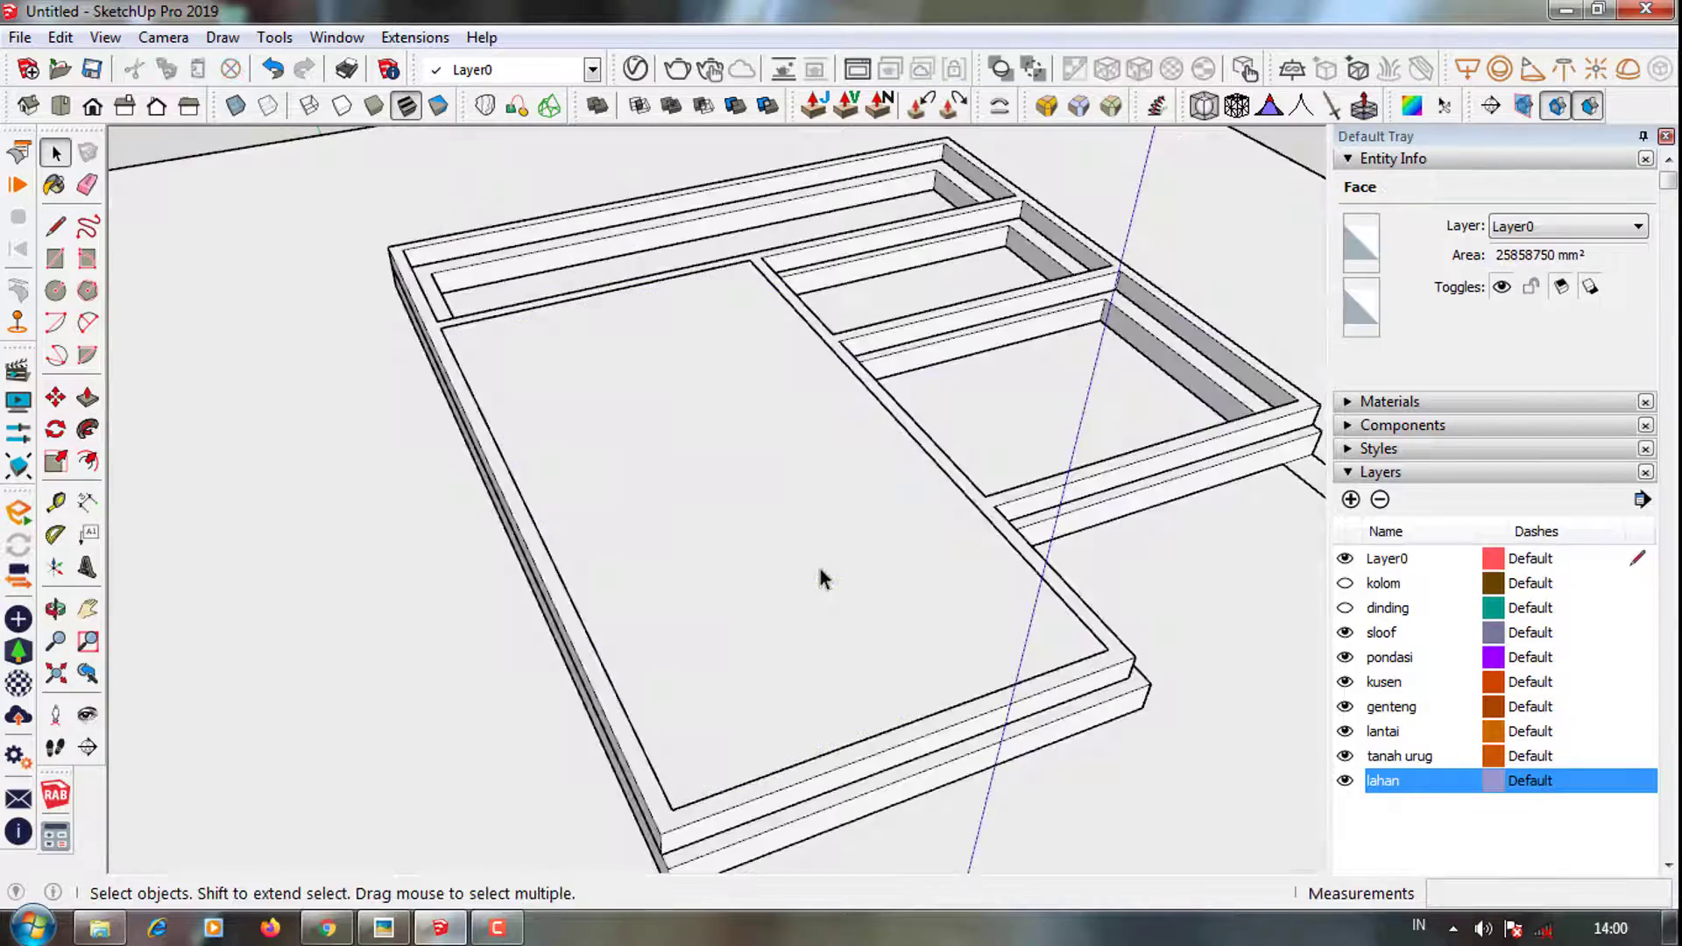
{"action": "right_click", "coordinate": [808, 351]}
{"action": "scroll", "coordinate": [896, 578], "scroll_direction": "up", "scroll_amount": 3}
{"action": "mouse_move", "coordinate": [931, 469]}
{"action": "middle_mouse_down"}
{"action": "mouse_move", "coordinate": [896, 578]}
{"action": "mouse_move", "coordinate": [780, 495]}
{"action": "middle_mouse_up"}
{"action": "scroll", "coordinate": [779, 495], "scroll_direction": "up", "scroll_amount": 2}
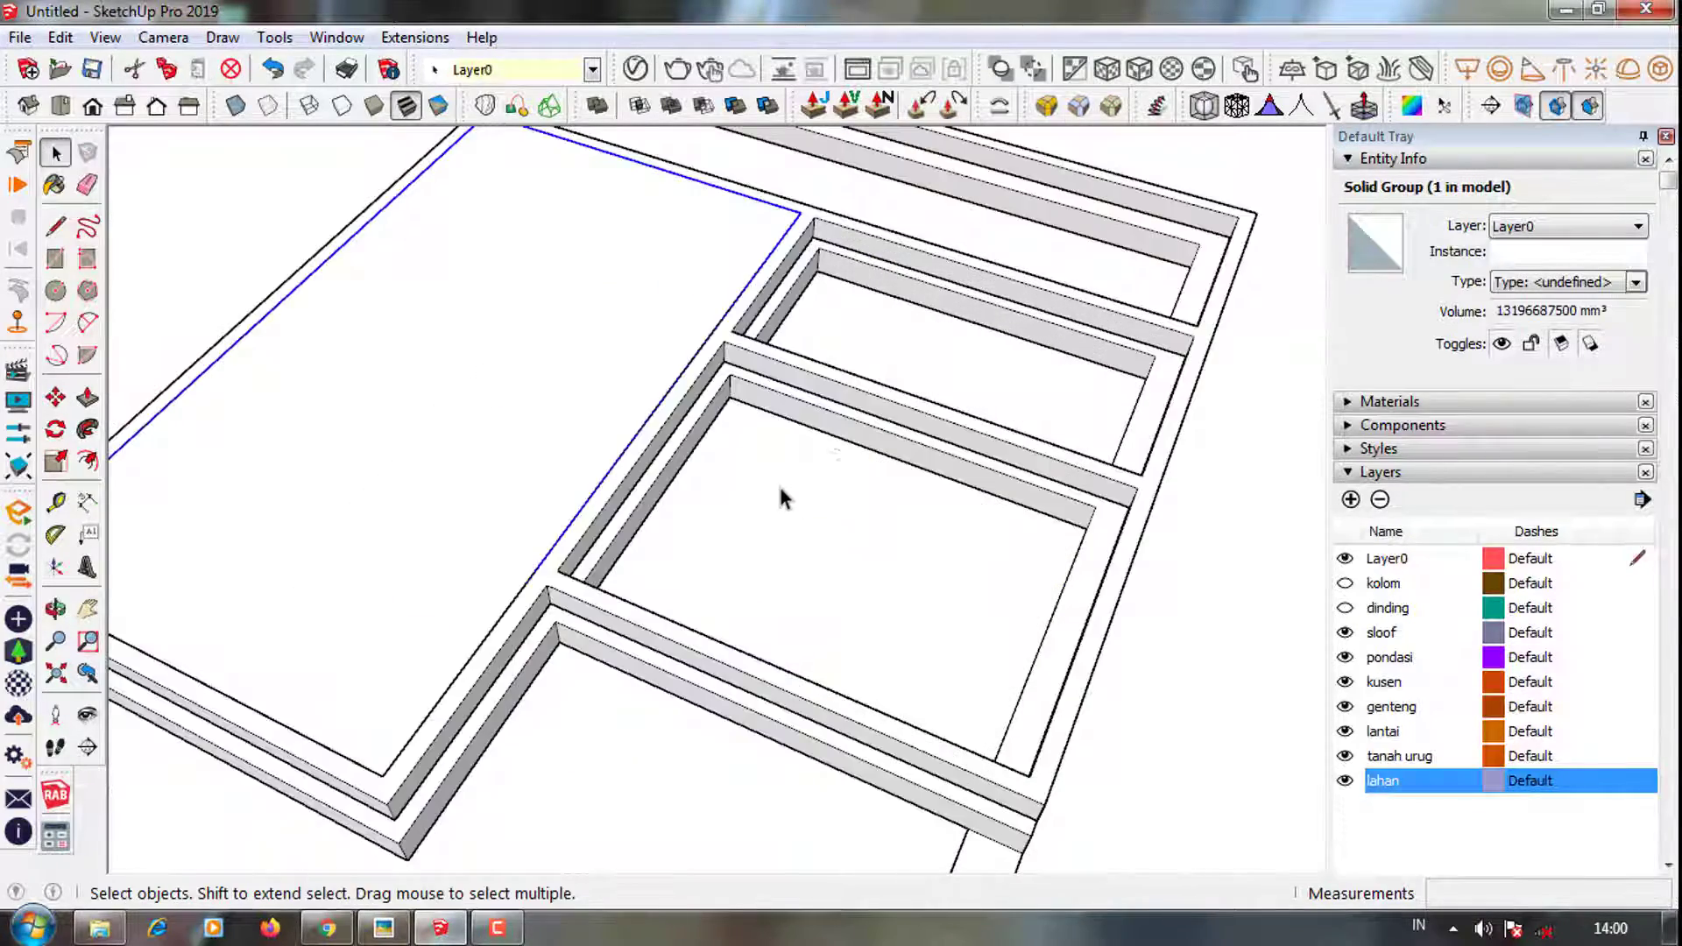
Draw a rectangle filling the inner bay and push/pull the bay face and side strip
{"action": "middle_click_drag", "start_coordinate": [762, 415], "coordinate": [946, 691]}
{"action": "left_click", "coordinate": [488, 590]}
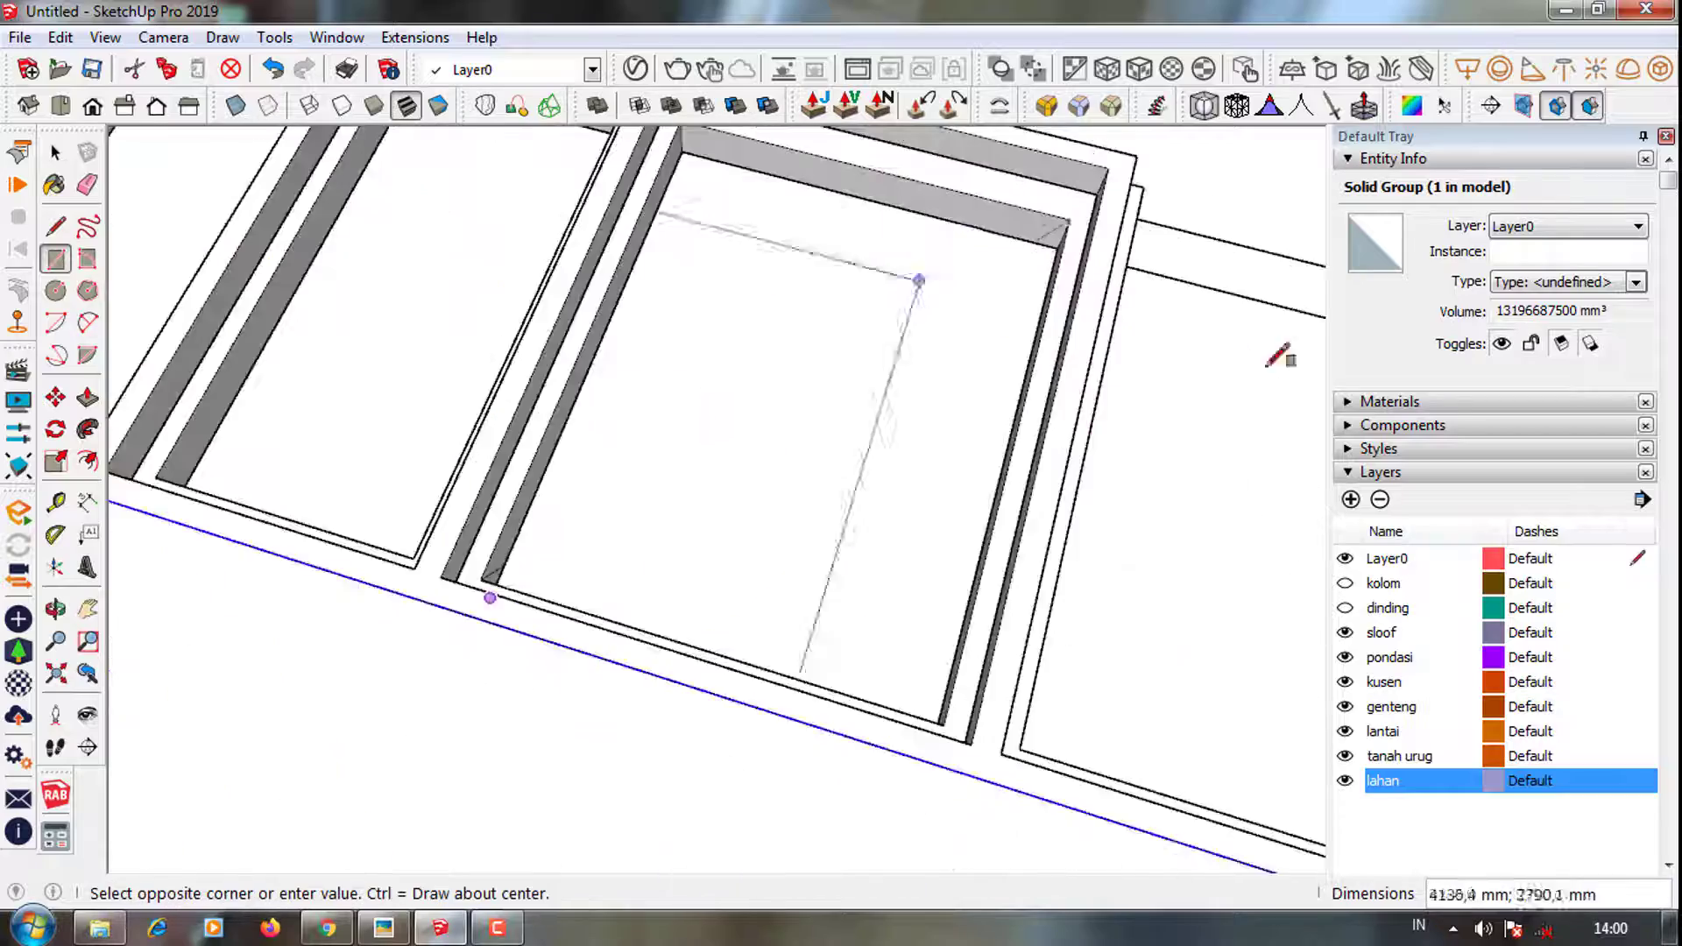
{"action": "scroll", "coordinate": [1081, 240], "scroll_direction": "up", "scroll_amount": 3}
{"action": "left_click", "coordinate": [1080, 240]}
{"action": "key", "text": "p"}
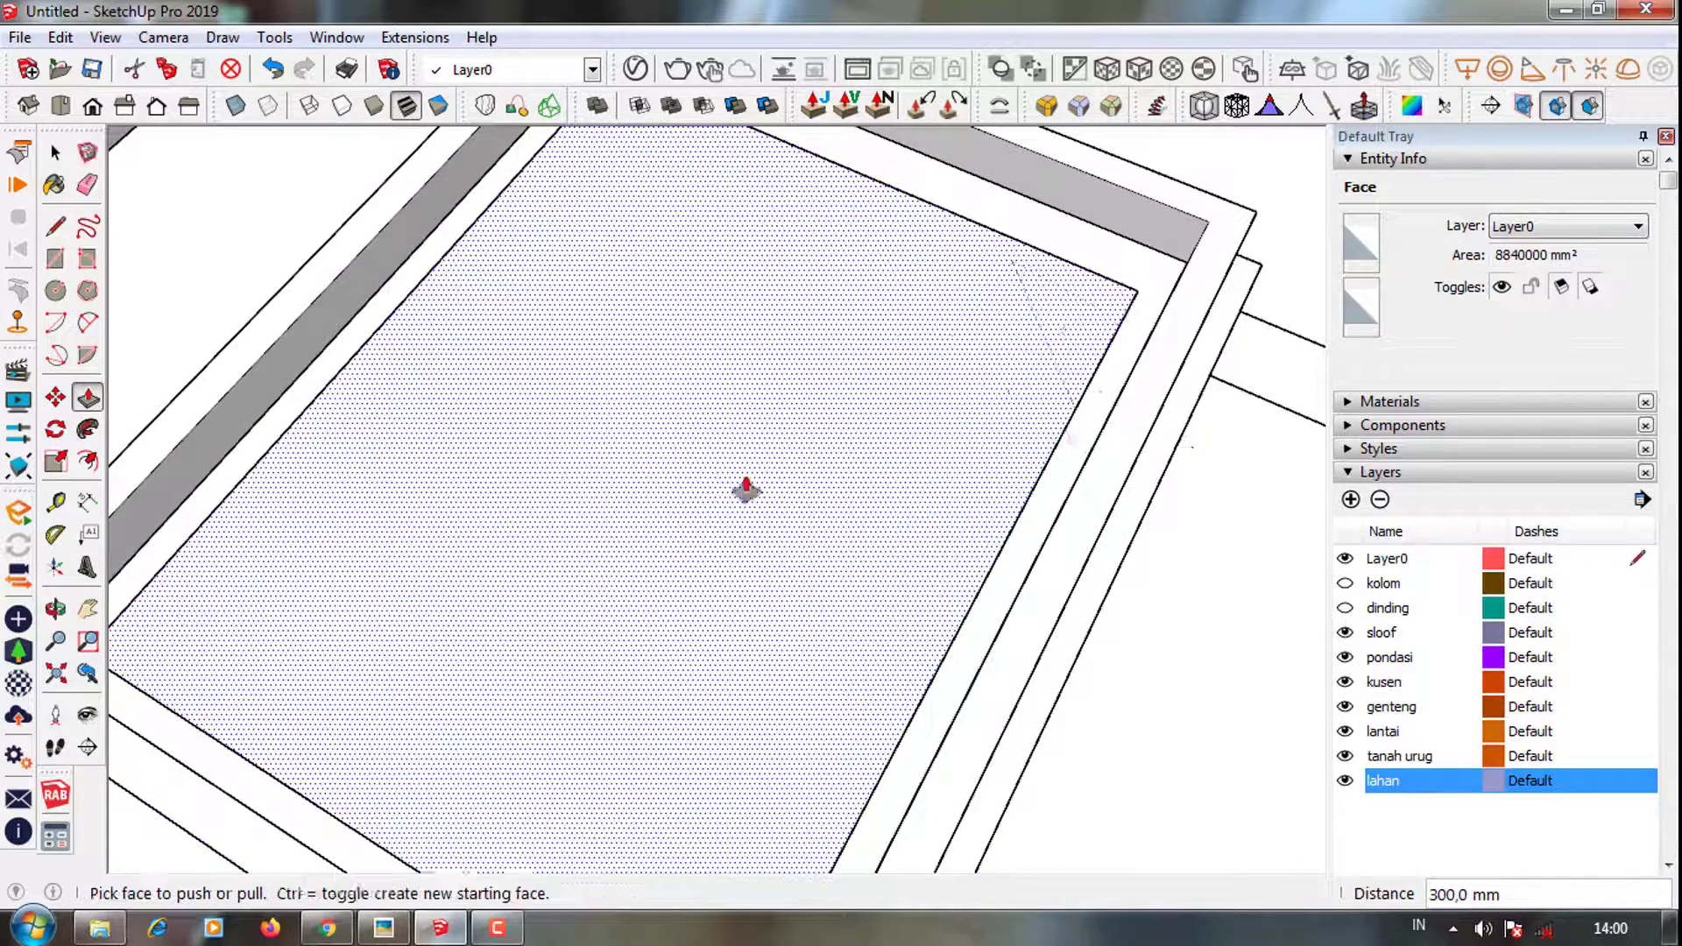
{"action": "scroll", "coordinate": [745, 489], "scroll_direction": "down", "scroll_amount": 3}
{"action": "left_click", "coordinate": [958, 458]}
{"action": "scroll", "coordinate": [938, 476], "scroll_direction": "up", "scroll_amount": 3}
{"action": "left_click", "coordinate": [915, 491]}
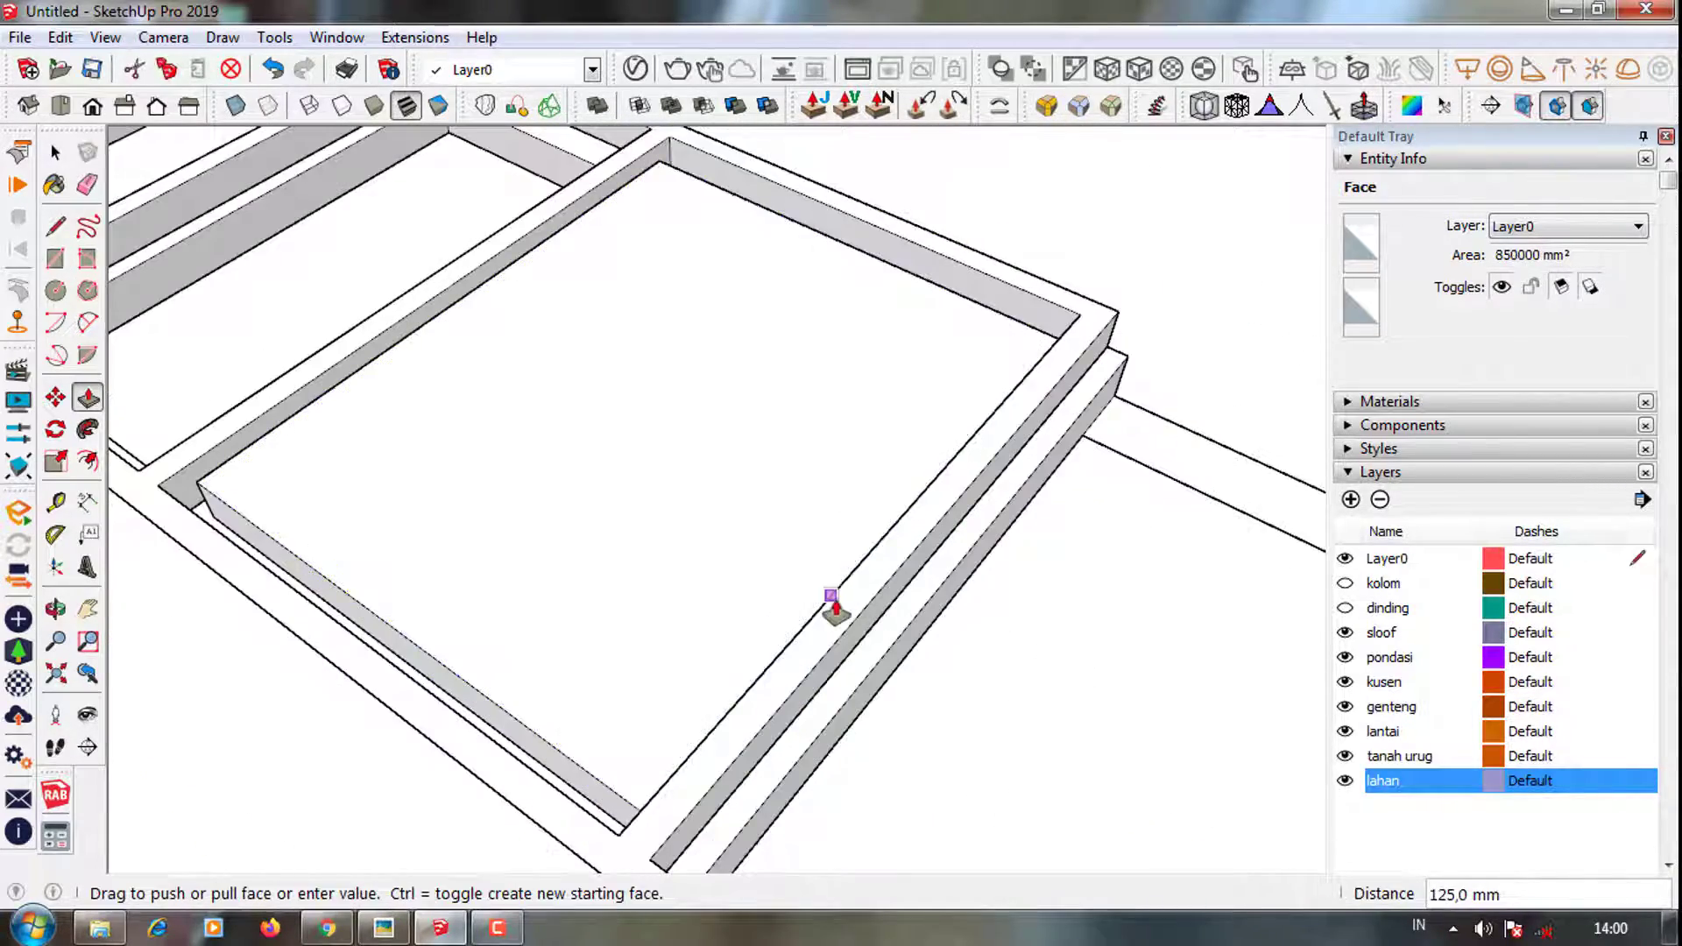
{"action": "mouse_move", "coordinate": [577, 784]}
{"action": "middle_mouse_down"}
{"action": "mouse_move", "coordinate": [938, 387]}
{"action": "mouse_move", "coordinate": [406, 645]}
{"action": "mouse_move", "coordinate": [1095, 517]}
{"action": "middle_mouse_up"}
{"action": "left_click", "coordinate": [406, 645]}
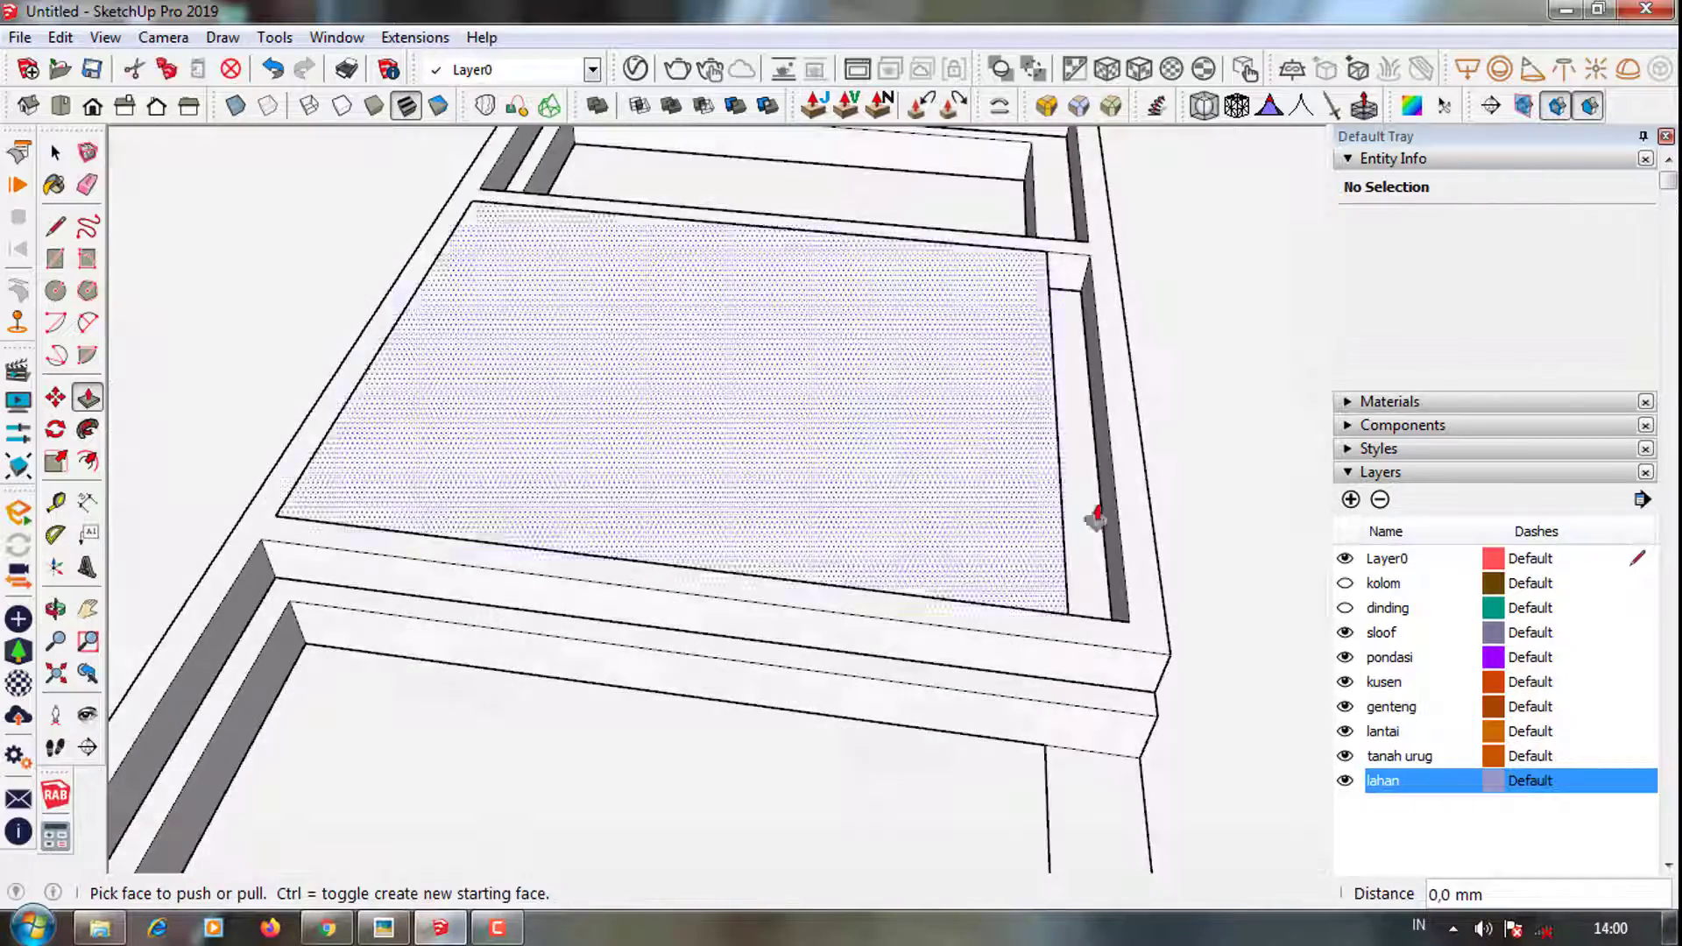
Turn the bay fill face and its edges into a group
{"action": "scroll", "coordinate": [920, 725], "scroll_direction": "down", "scroll_amount": 3}
{"action": "double_click", "coordinate": [751, 499]}
{"action": "right_click", "coordinate": [963, 499]}
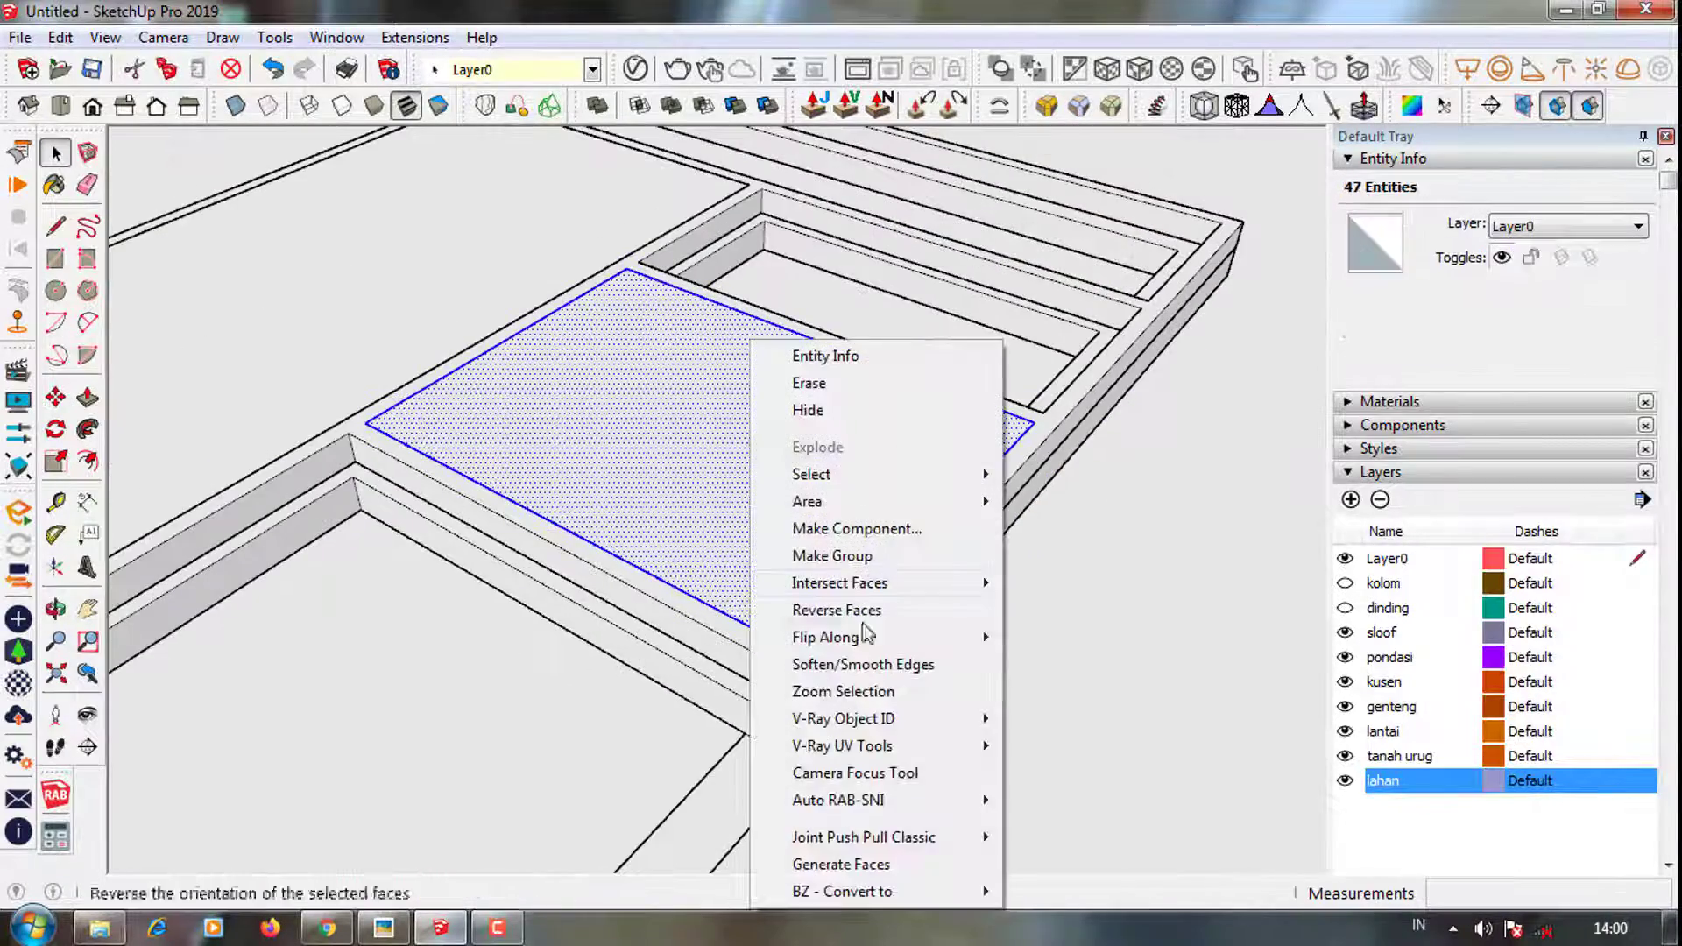
{"action": "left_click", "coordinate": [1051, 556]}
{"action": "scroll", "coordinate": [360, 375], "scroll_direction": "up", "scroll_amount": 3}
Copy the fill slab group into the next bay and move an edge to resize it
{"action": "key", "text": "m"}
{"action": "left_click", "coordinate": [359, 385]}
{"action": "key", "text": "ctrl"}
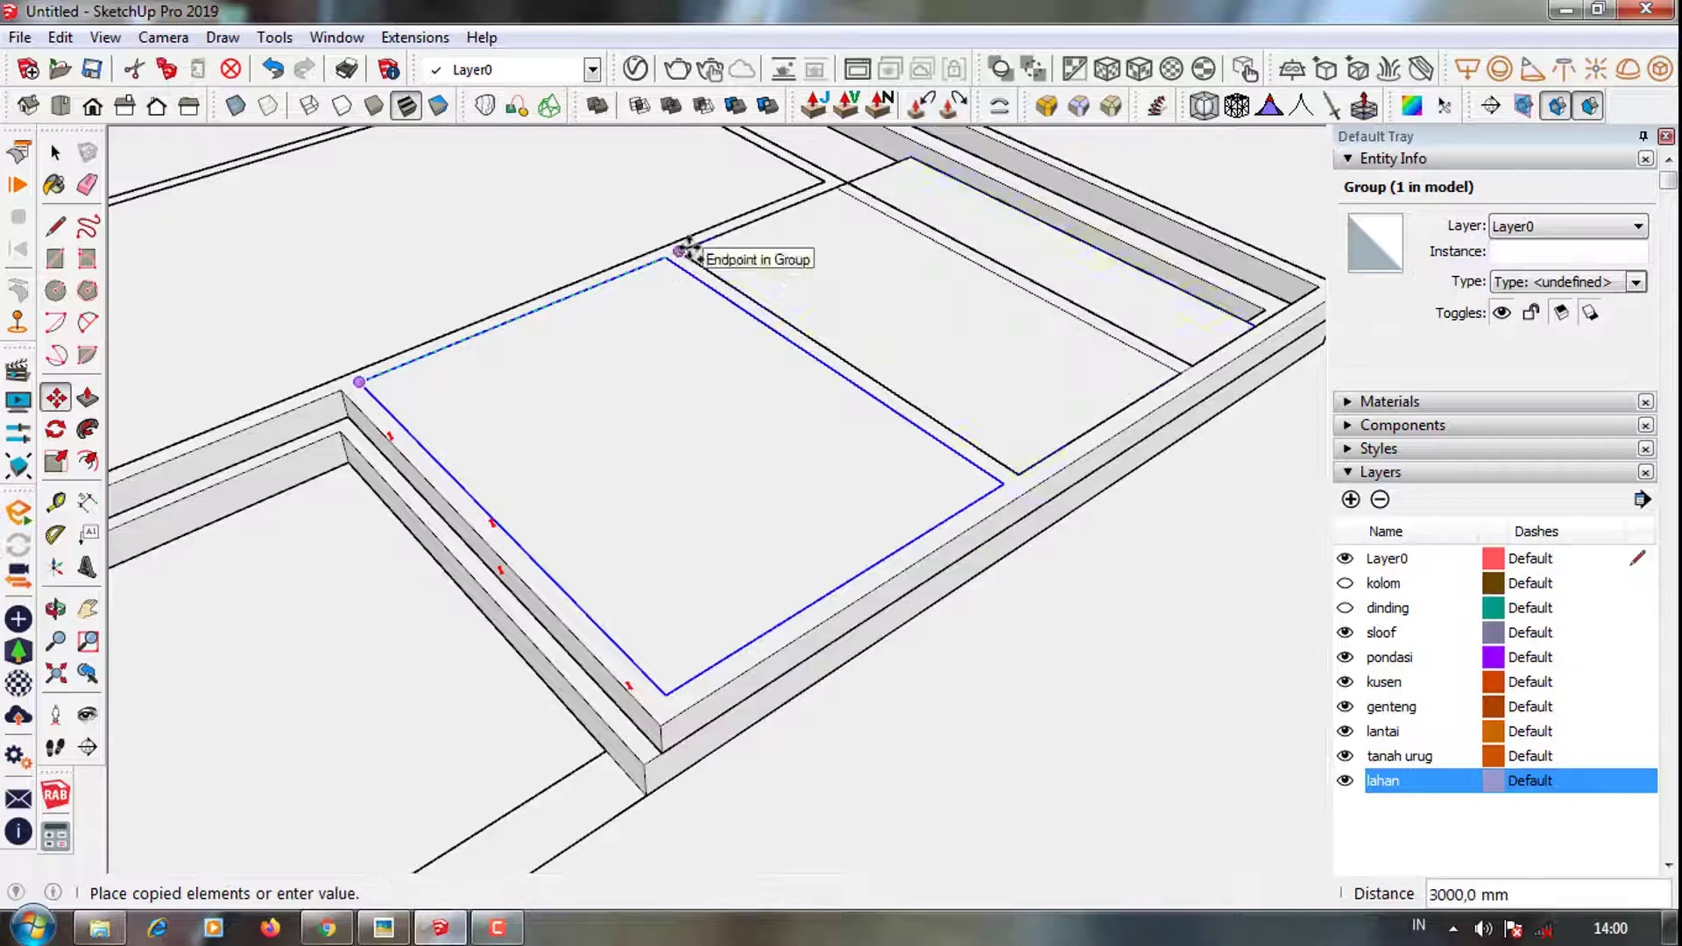
{"action": "left_click", "coordinate": [686, 252]}
{"action": "key", "text": "space"}
{"action": "middle_click_drag", "start_coordinate": [1002, 500], "coordinate": [1001, 302]}
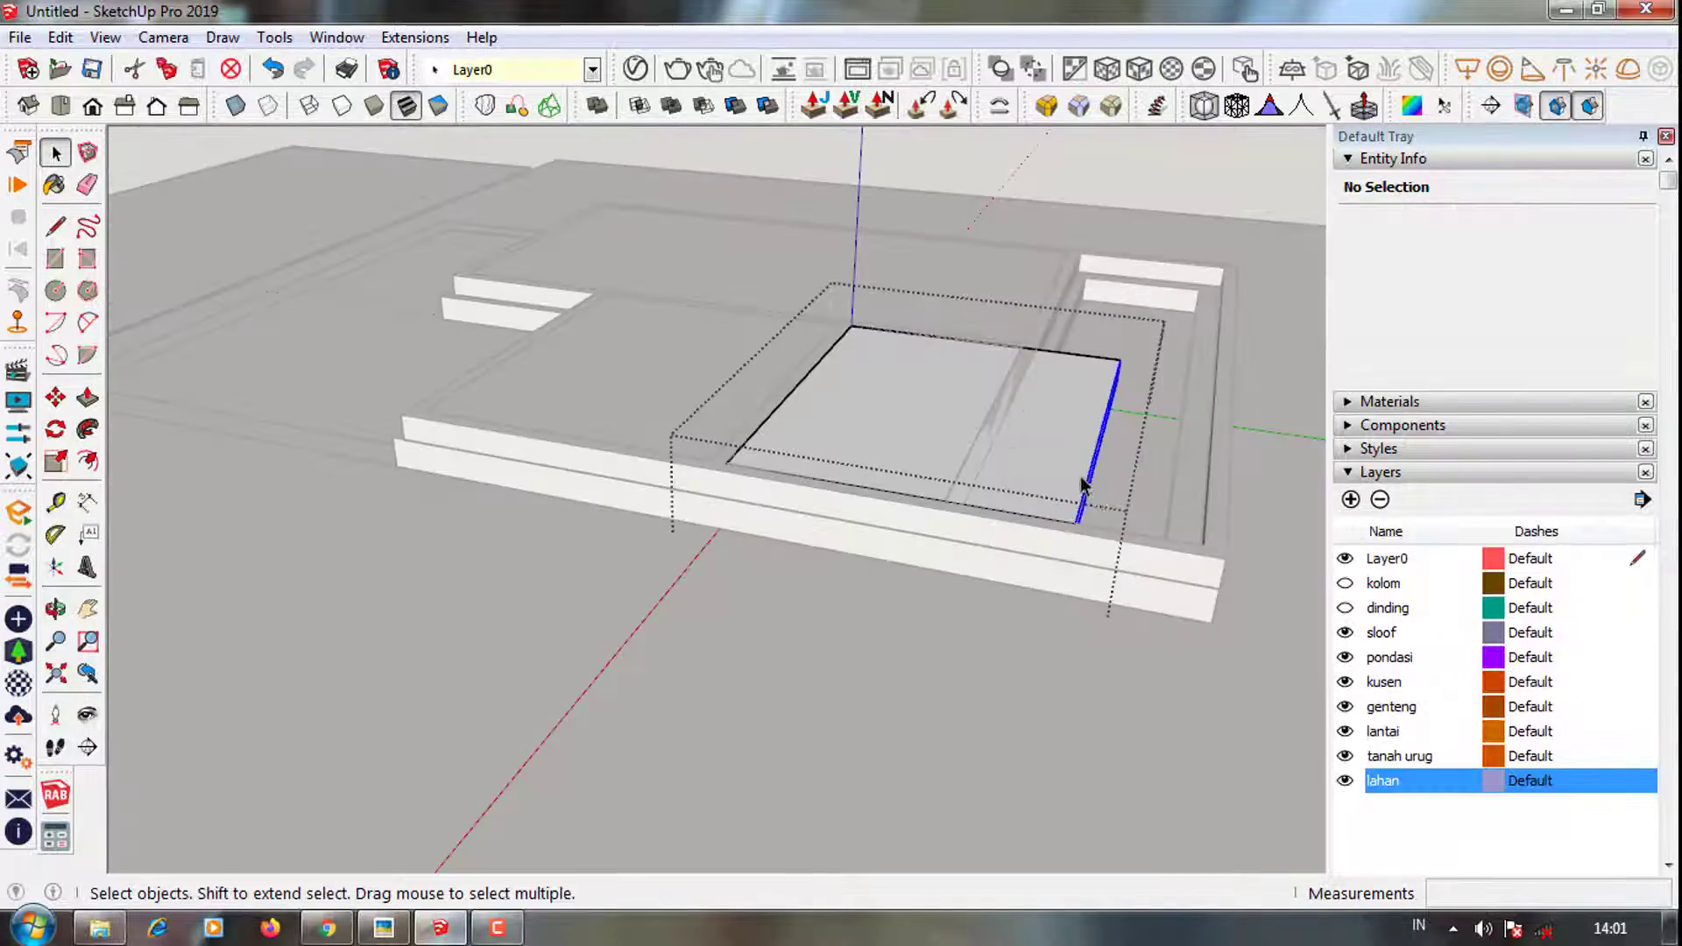
{"action": "left_click", "coordinate": [1082, 484]}
{"action": "key", "text": "m"}
{"action": "left_click", "coordinate": [1073, 544]}
{"action": "left_click", "coordinate": [878, 507]}
{"action": "key", "text": "space"}
Draw a rectangle across the narrow strip starting at the wall corner
{"action": "mouse_move", "coordinate": [893, 686]}
{"action": "middle_mouse_down"}
{"action": "mouse_move", "coordinate": [933, 517]}
{"action": "mouse_move", "coordinate": [762, 544]}
{"action": "middle_mouse_up"}
{"action": "scroll", "coordinate": [420, 619], "scroll_direction": "up", "scroll_amount": 3}
{"action": "scroll", "coordinate": [391, 574], "scroll_direction": "up", "scroll_amount": 2}
{"action": "key", "text": "r"}
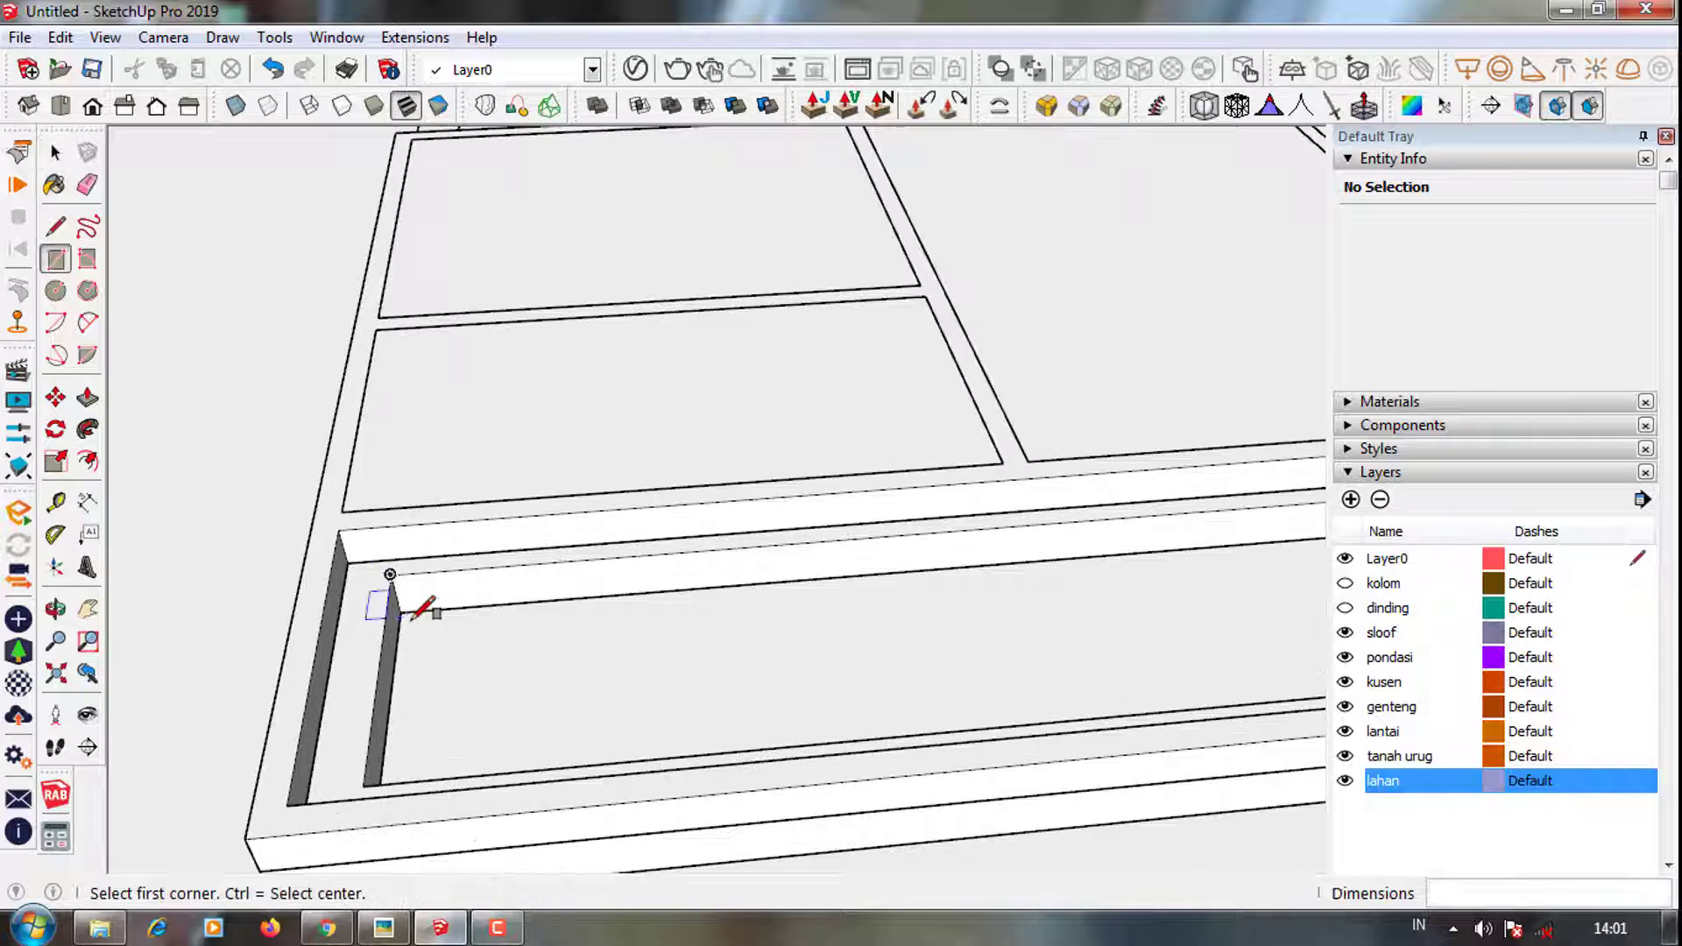
{"action": "left_click", "coordinate": [391, 575]}
{"action": "scroll", "coordinate": [636, 682], "scroll_direction": "down", "scroll_amount": 2}
{"action": "left_click", "coordinate": [1214, 521]}
{"action": "middle_click_drag", "start_coordinate": [1214, 521], "coordinate": [956, 581]}
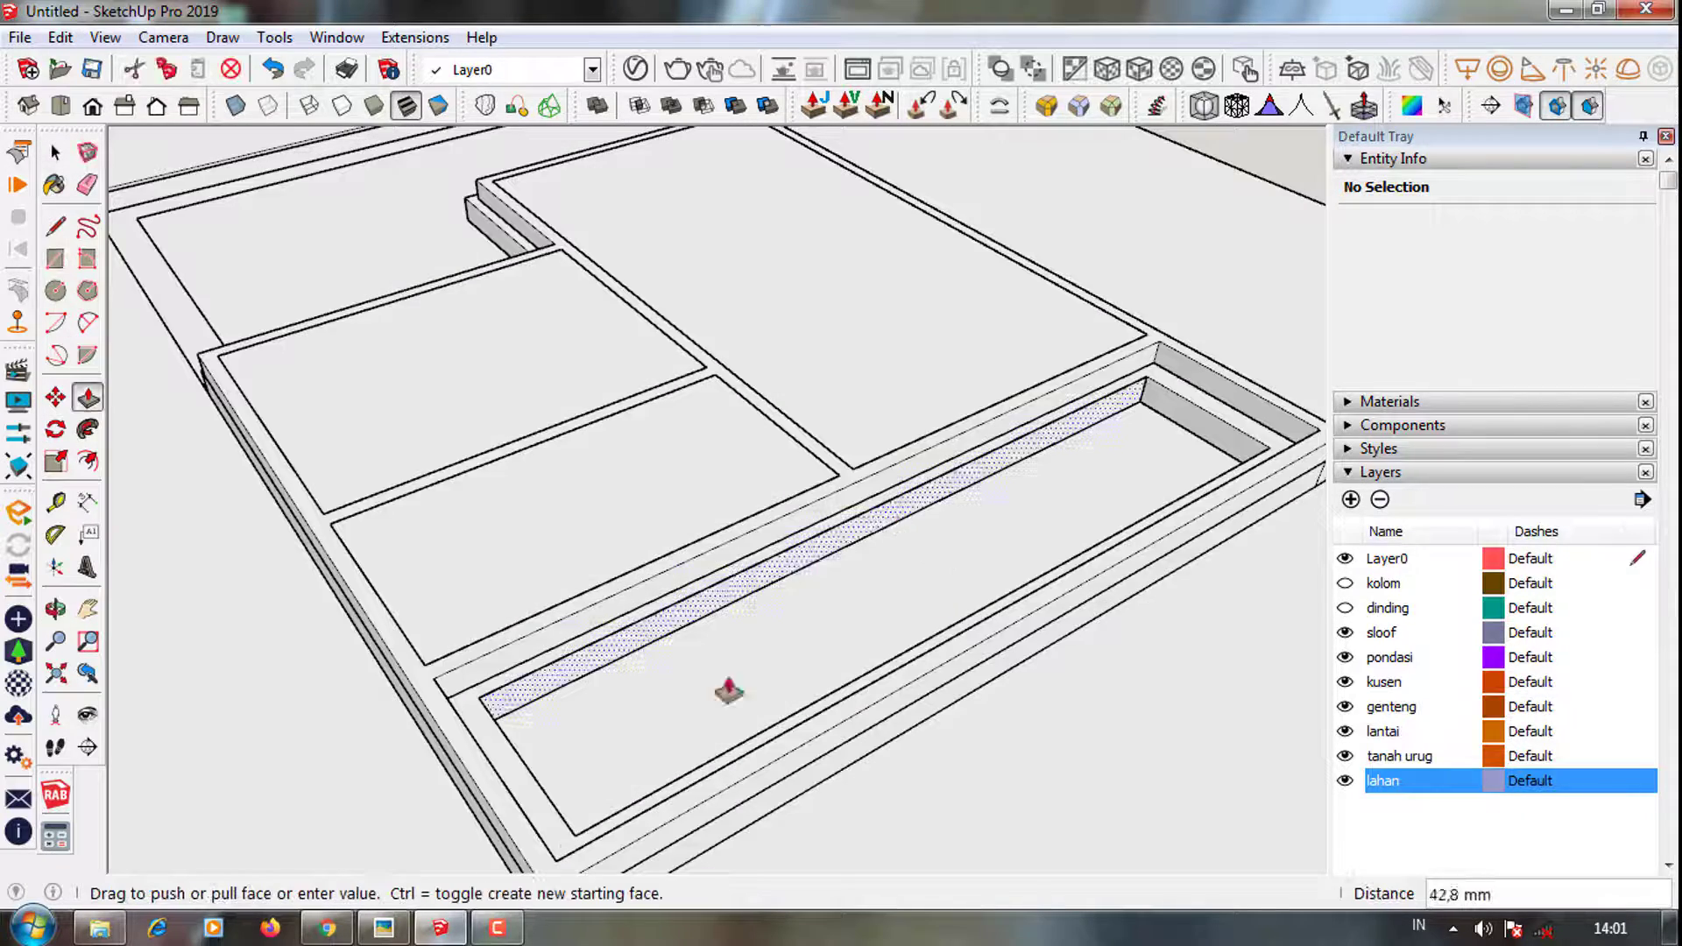
Make the narrow strip face into a group
{"action": "key", "text": "space"}
{"action": "triple_click", "coordinate": [631, 698]}
{"action": "right_click", "coordinate": [630, 698]}
{"action": "left_click", "coordinate": [701, 230]}
{"action": "mouse_move", "coordinate": [701, 229]}
{"action": "middle_mouse_down"}
{"action": "mouse_move", "coordinate": [1087, 566]}
{"action": "mouse_move", "coordinate": [1126, 416]}
{"action": "mouse_move", "coordinate": [912, 496]}
{"action": "middle_mouse_up"}
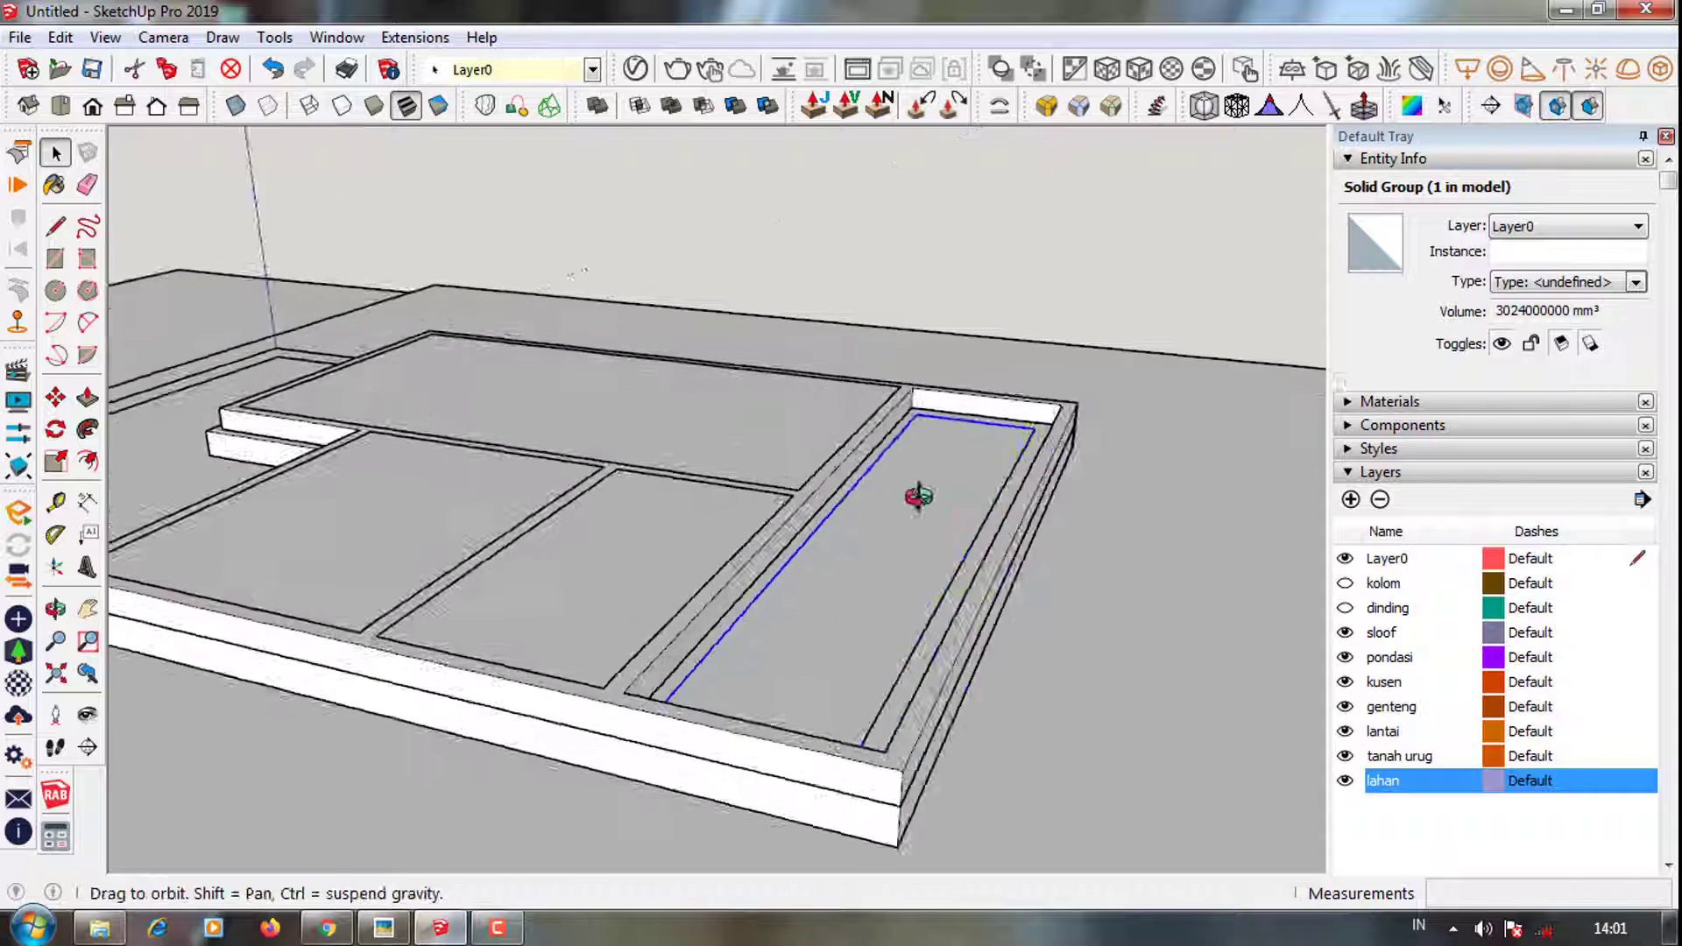
{"action": "scroll", "coordinate": [876, 526], "scroll_direction": "up", "scroll_amount": 5}
Inside the strip group, raise the floor 250 mm, then push it down 150 mm
{"action": "double_click", "coordinate": [834, 559]}
{"action": "key", "text": "p"}
{"action": "left_click_drag", "start_coordinate": [736, 561], "coordinate": [645, 565]}
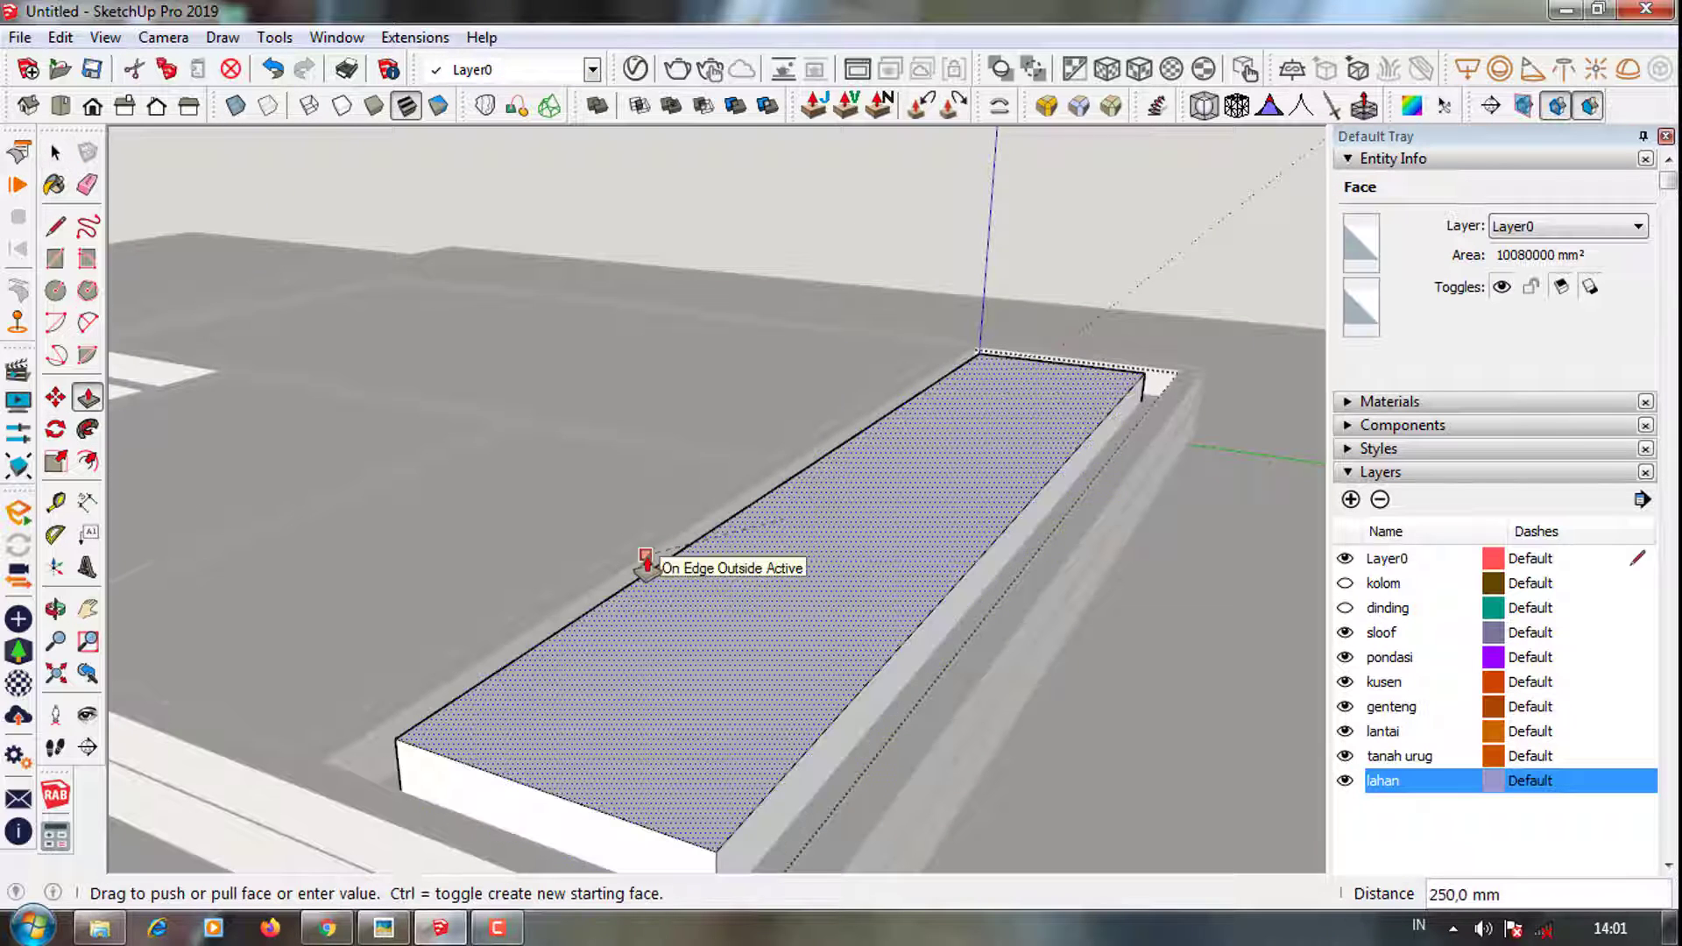
{"action": "left_click", "coordinate": [646, 565]}
{"action": "scroll", "coordinate": [864, 408], "scroll_direction": "down", "scroll_amount": 3}
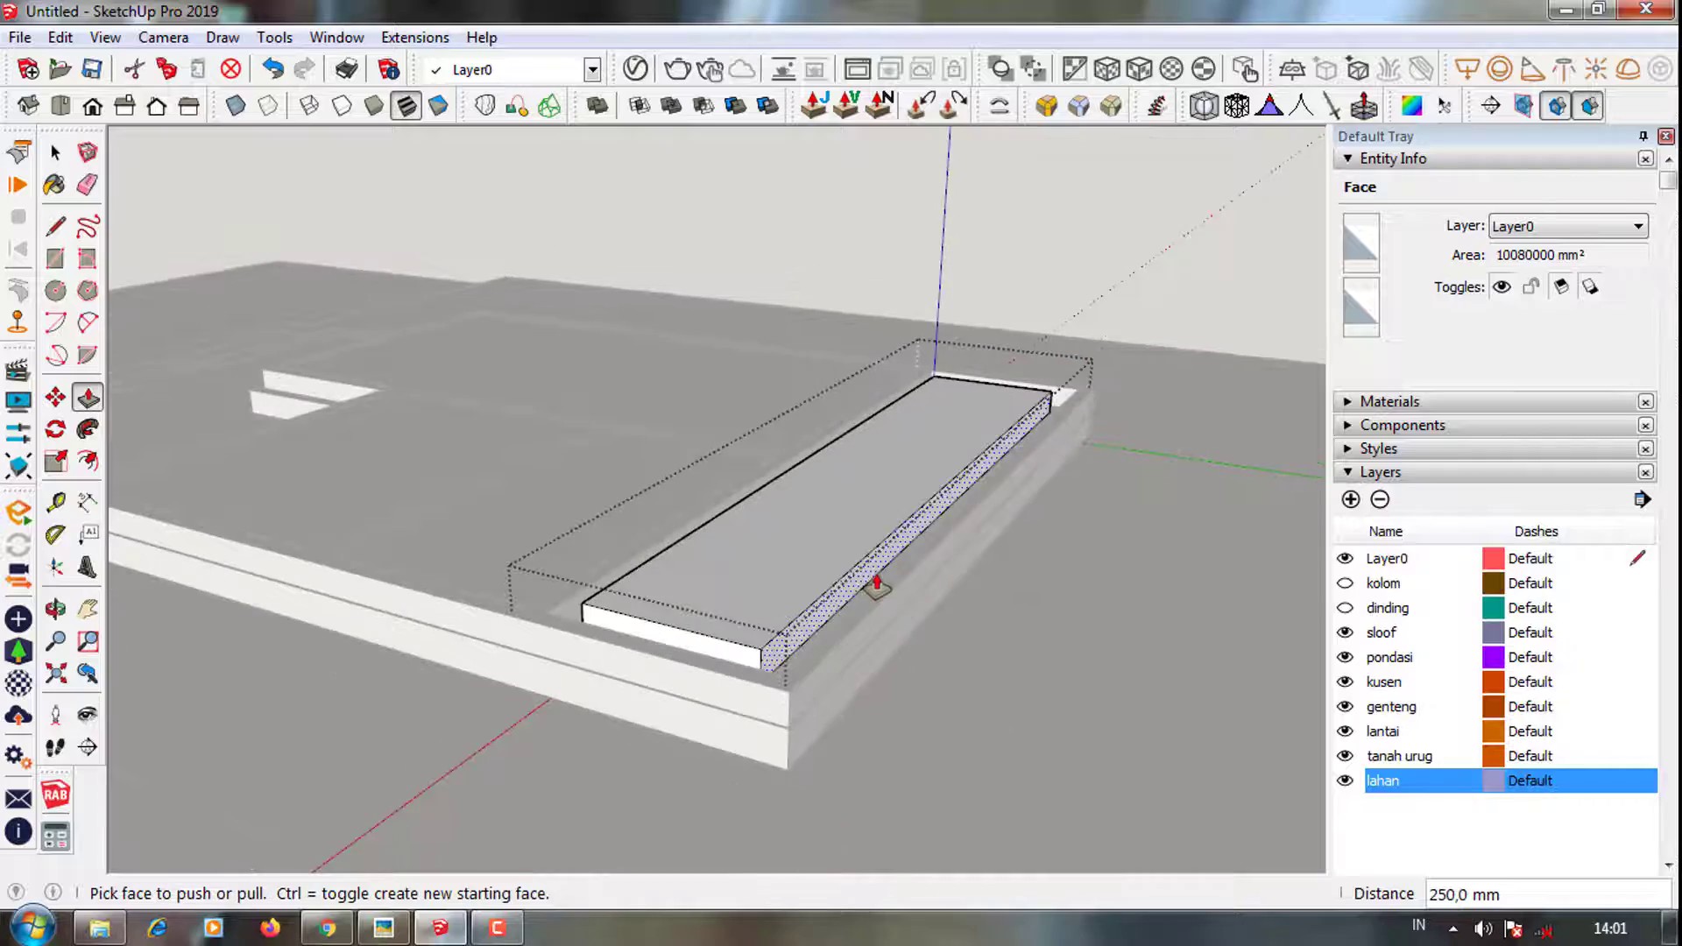
{"action": "scroll", "coordinate": [788, 570], "scroll_direction": "up", "scroll_amount": 3}
{"action": "left_click", "coordinate": [747, 556]}
{"action": "type", "text": "150"}
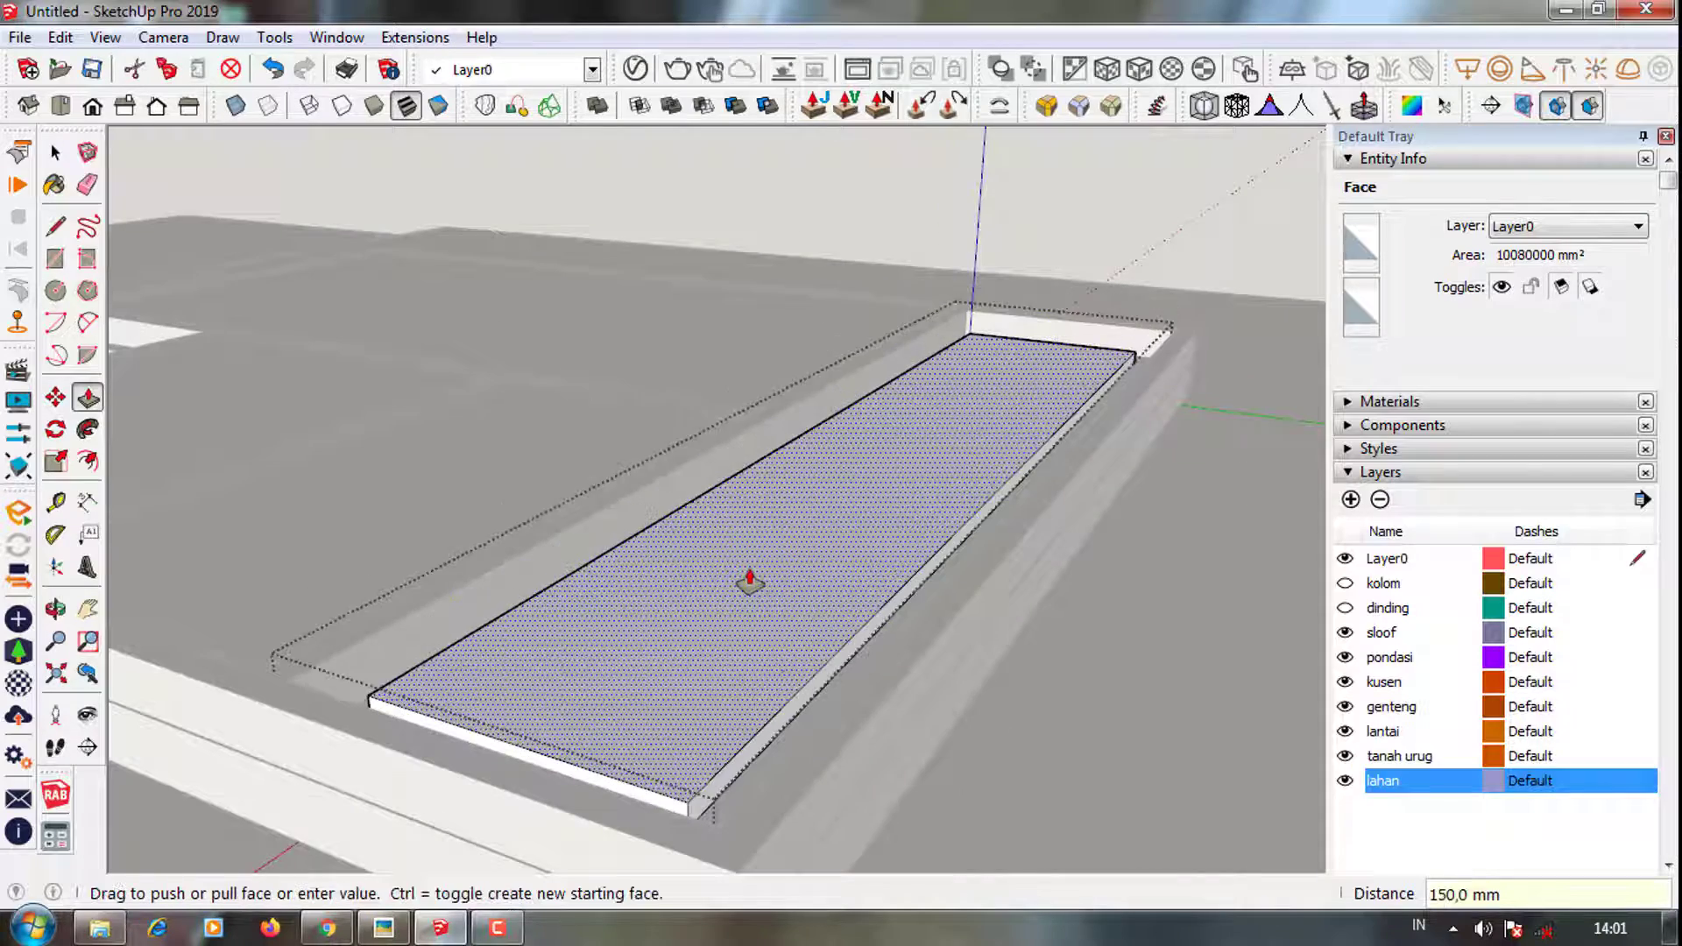
{"action": "key", "text": "Return"}
{"action": "scroll", "coordinate": [599, 749], "scroll_direction": "up", "scroll_amount": 2}
Pull the strip box's front side face
{"action": "scroll", "coordinate": [598, 750], "scroll_direction": "up", "scroll_amount": 2}
{"action": "left_click", "coordinate": [614, 754]}
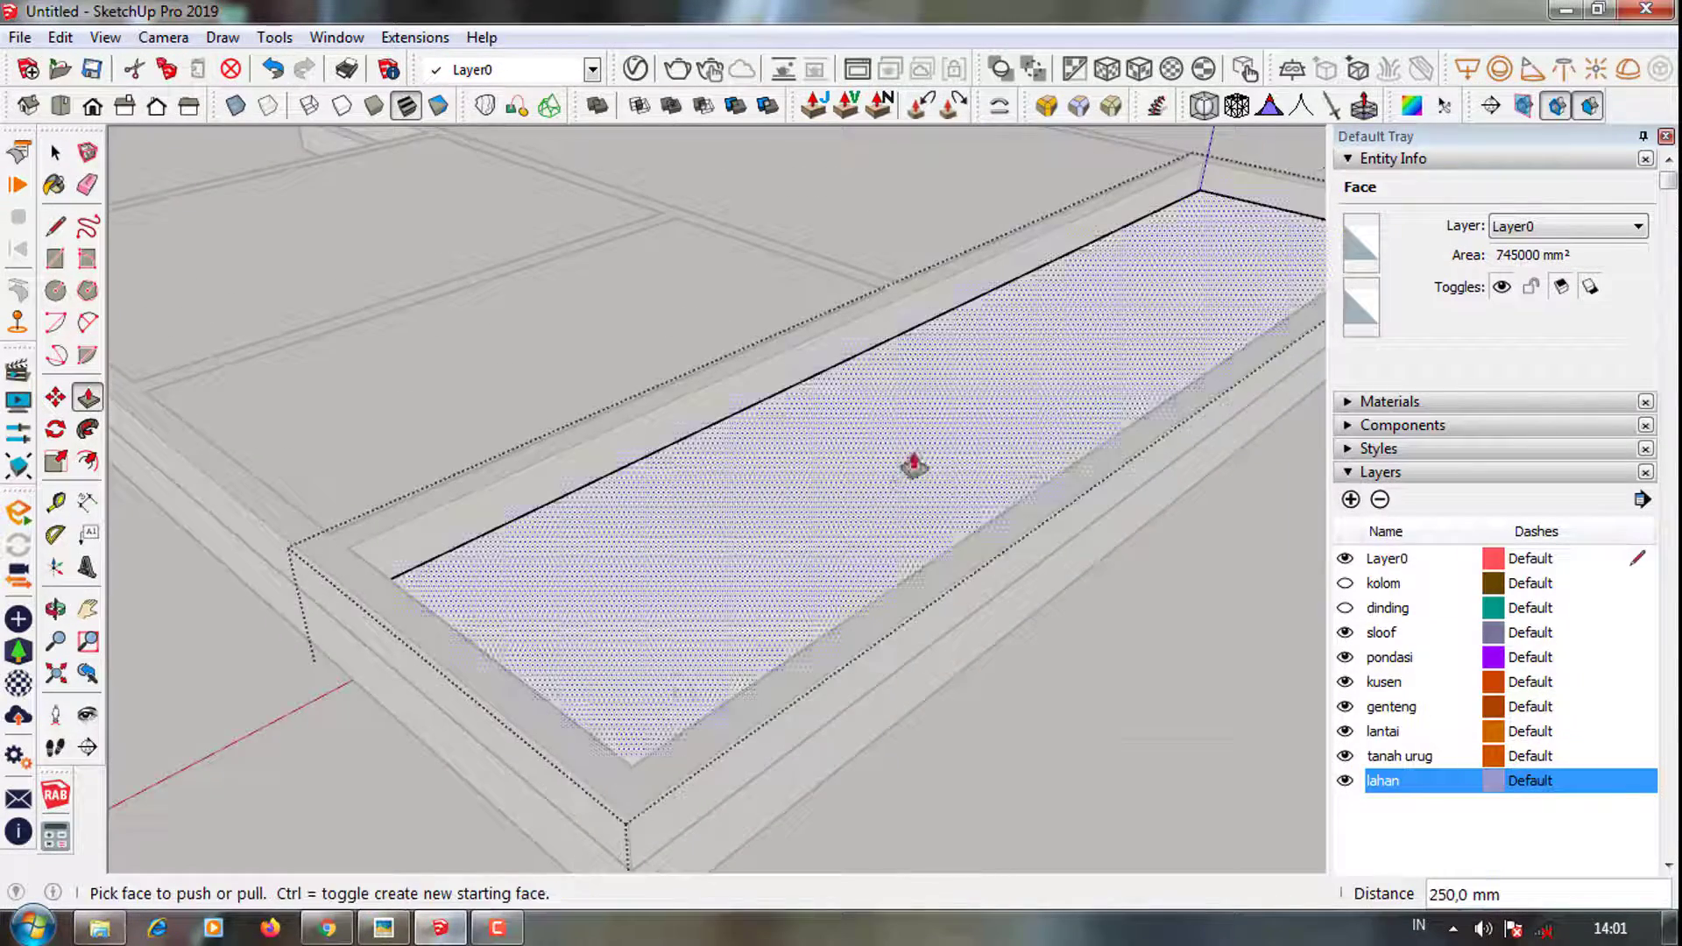
{"action": "scroll", "coordinate": [856, 645], "scroll_direction": "down", "scroll_amount": 3}
{"action": "scroll", "coordinate": [713, 698], "scroll_direction": "up", "scroll_amount": 3}
{"action": "mouse_move", "coordinate": [713, 698]}
{"action": "middle_mouse_down"}
{"action": "mouse_move", "coordinate": [775, 550]}
{"action": "mouse_move", "coordinate": [457, 529]}
{"action": "middle_mouse_up"}
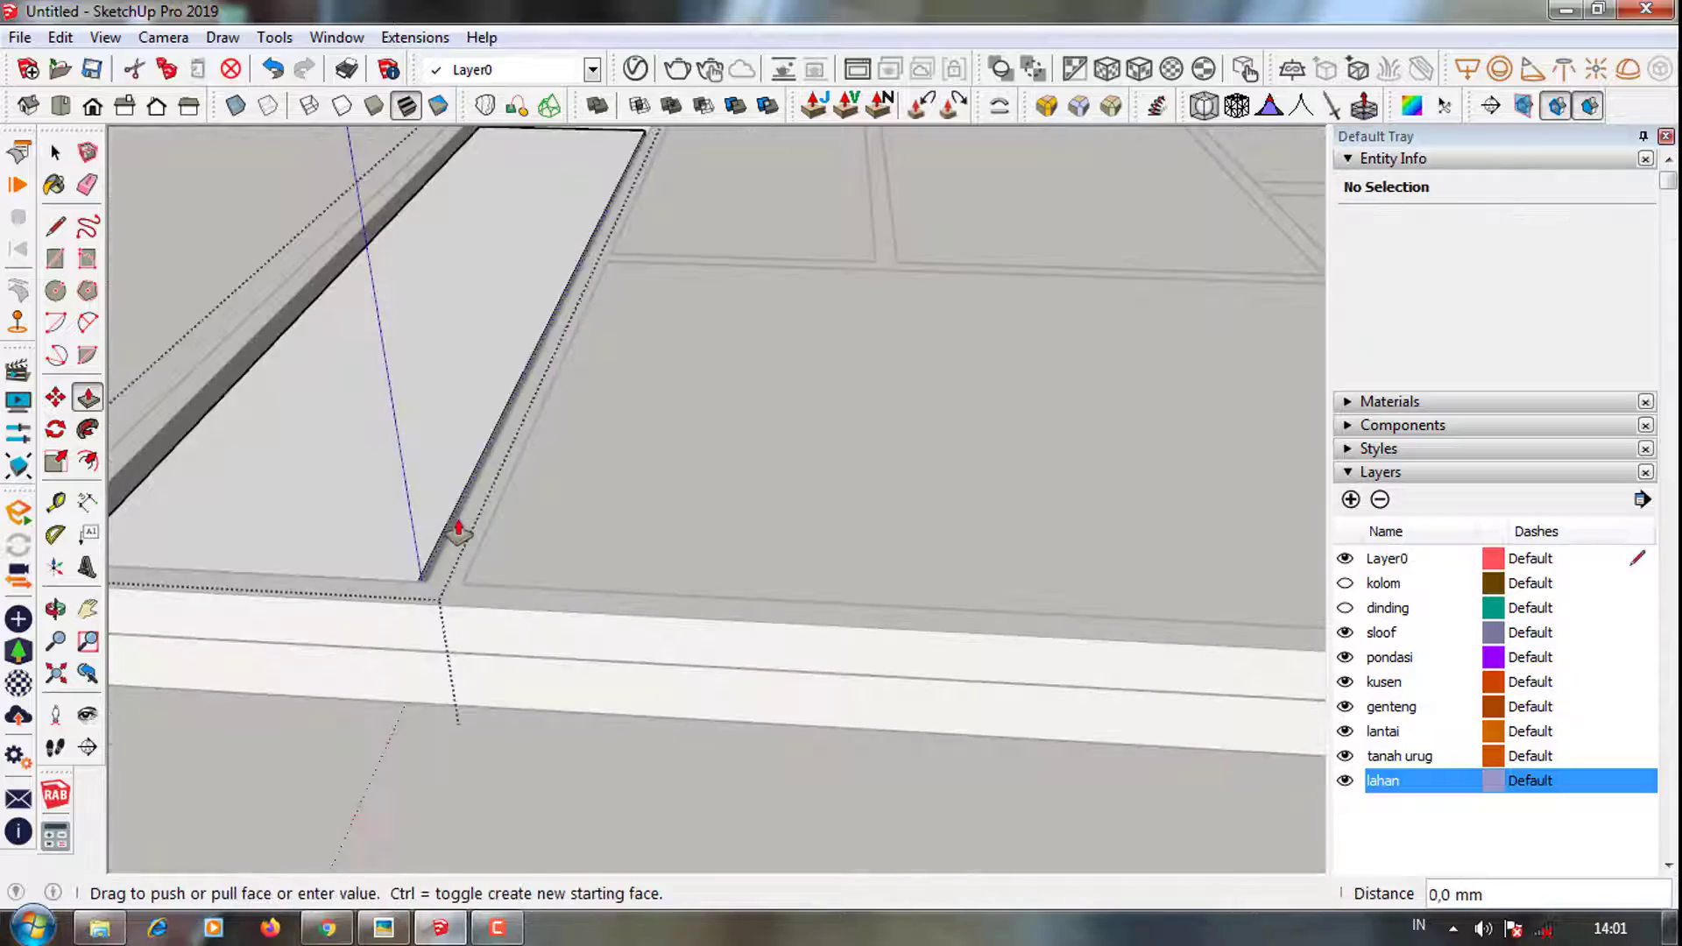
{"action": "scroll", "coordinate": [435, 594], "scroll_direction": "down", "scroll_amount": 5}
Select the lahan ground slab group
{"action": "key", "text": "space"}
{"action": "mouse_move", "coordinate": [526, 386]}
{"action": "middle_mouse_down"}
{"action": "mouse_move", "coordinate": [1099, 481]}
{"action": "mouse_move", "coordinate": [870, 548]}
{"action": "mouse_move", "coordinate": [883, 397]}
{"action": "middle_mouse_up"}
{"action": "scroll", "coordinate": [883, 396], "scroll_direction": "down", "scroll_amount": 3}
{"action": "left_click", "coordinate": [716, 585]}
{"action": "mouse_move", "coordinate": [716, 585]}
{"action": "middle_mouse_down"}
{"action": "mouse_move", "coordinate": [927, 570]}
{"action": "mouse_move", "coordinate": [698, 623]}
{"action": "middle_mouse_up"}
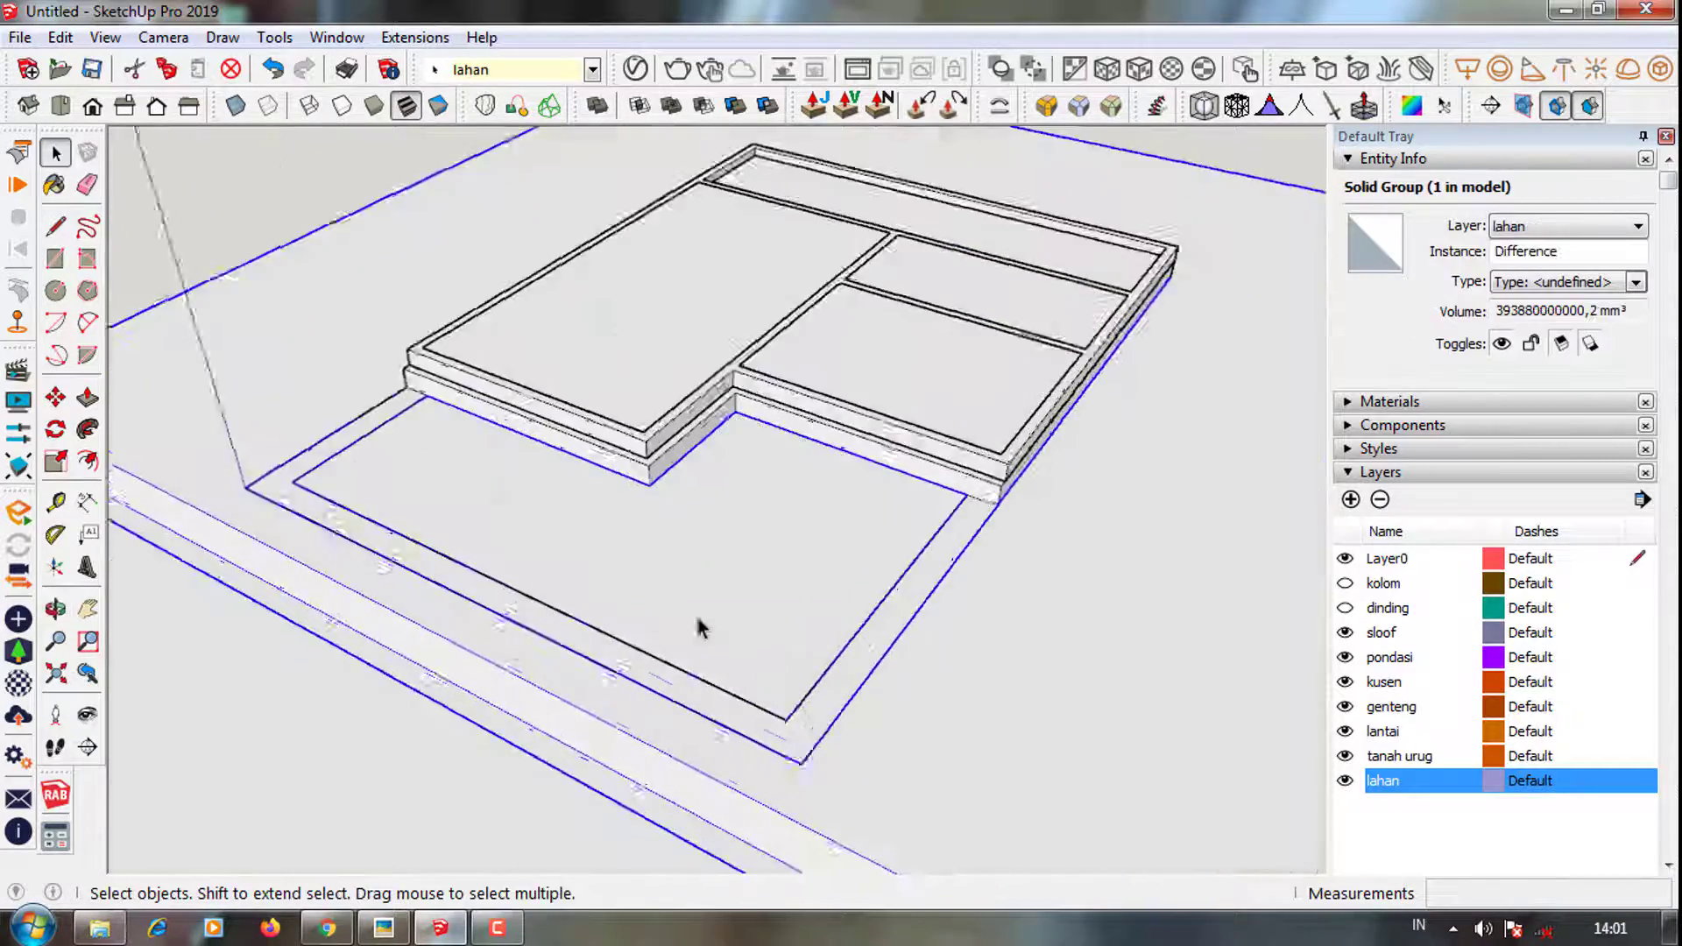
{"action": "scroll", "coordinate": [698, 622], "scroll_direction": "up", "scroll_amount": 2}
Assign the selected fill groups to the tanah urug layer
{"action": "left_click", "coordinate": [673, 409], "text": "shift"}
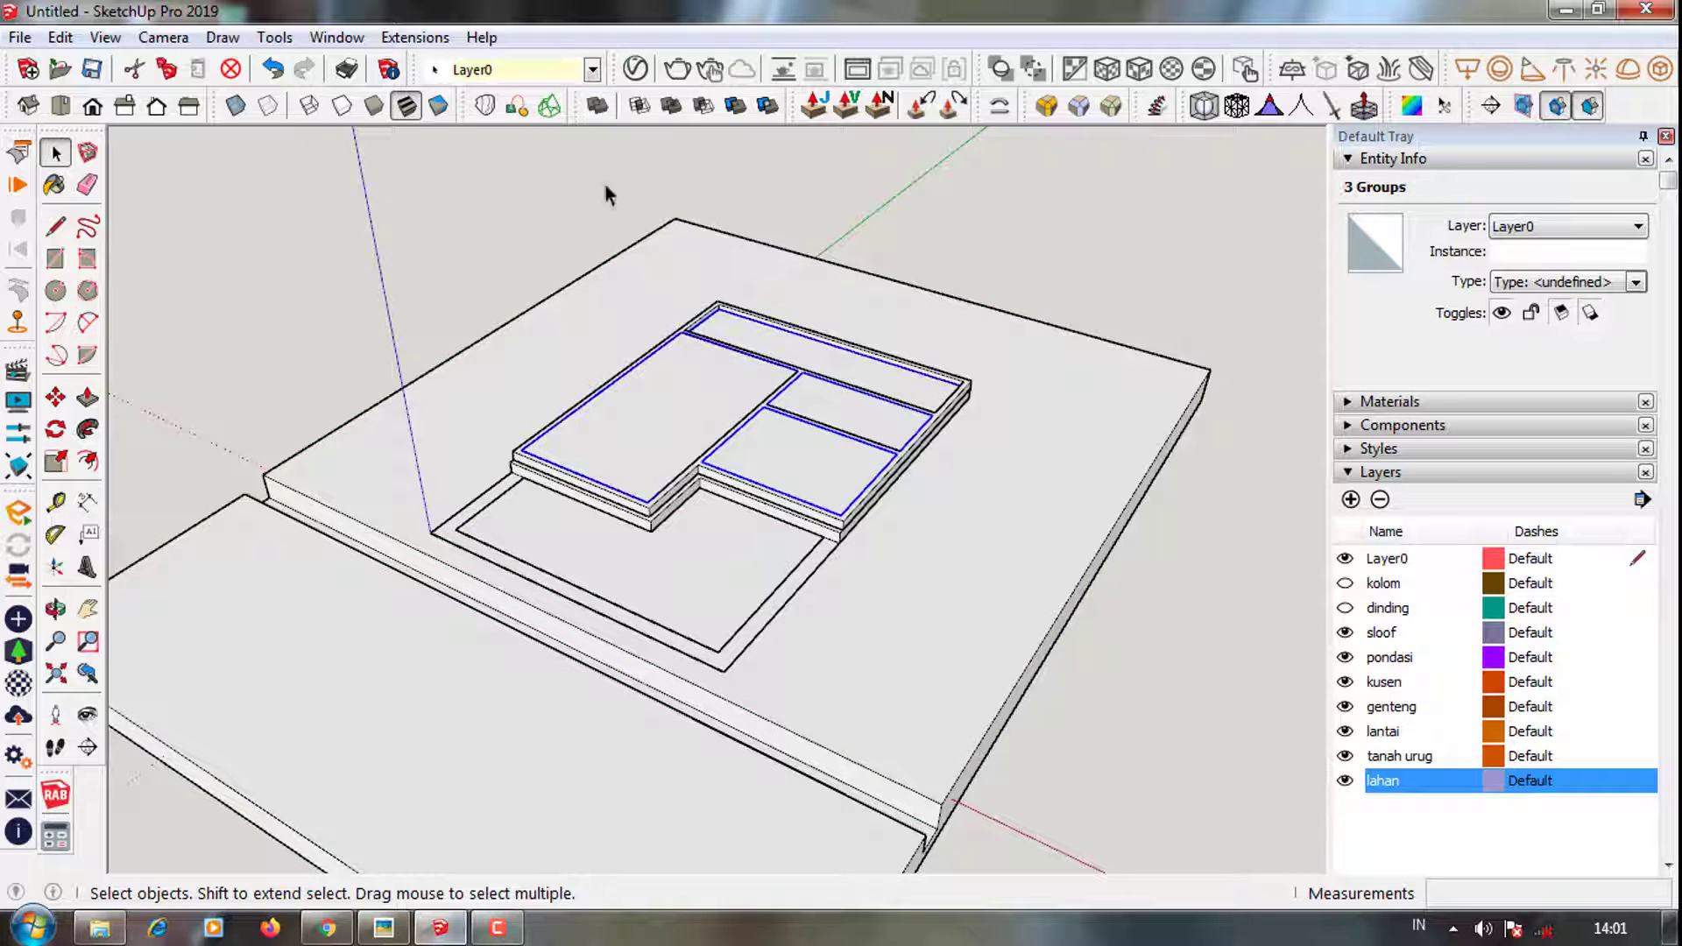
{"action": "left_click", "coordinate": [525, 70]}
{"action": "left_click", "coordinate": [504, 275]}
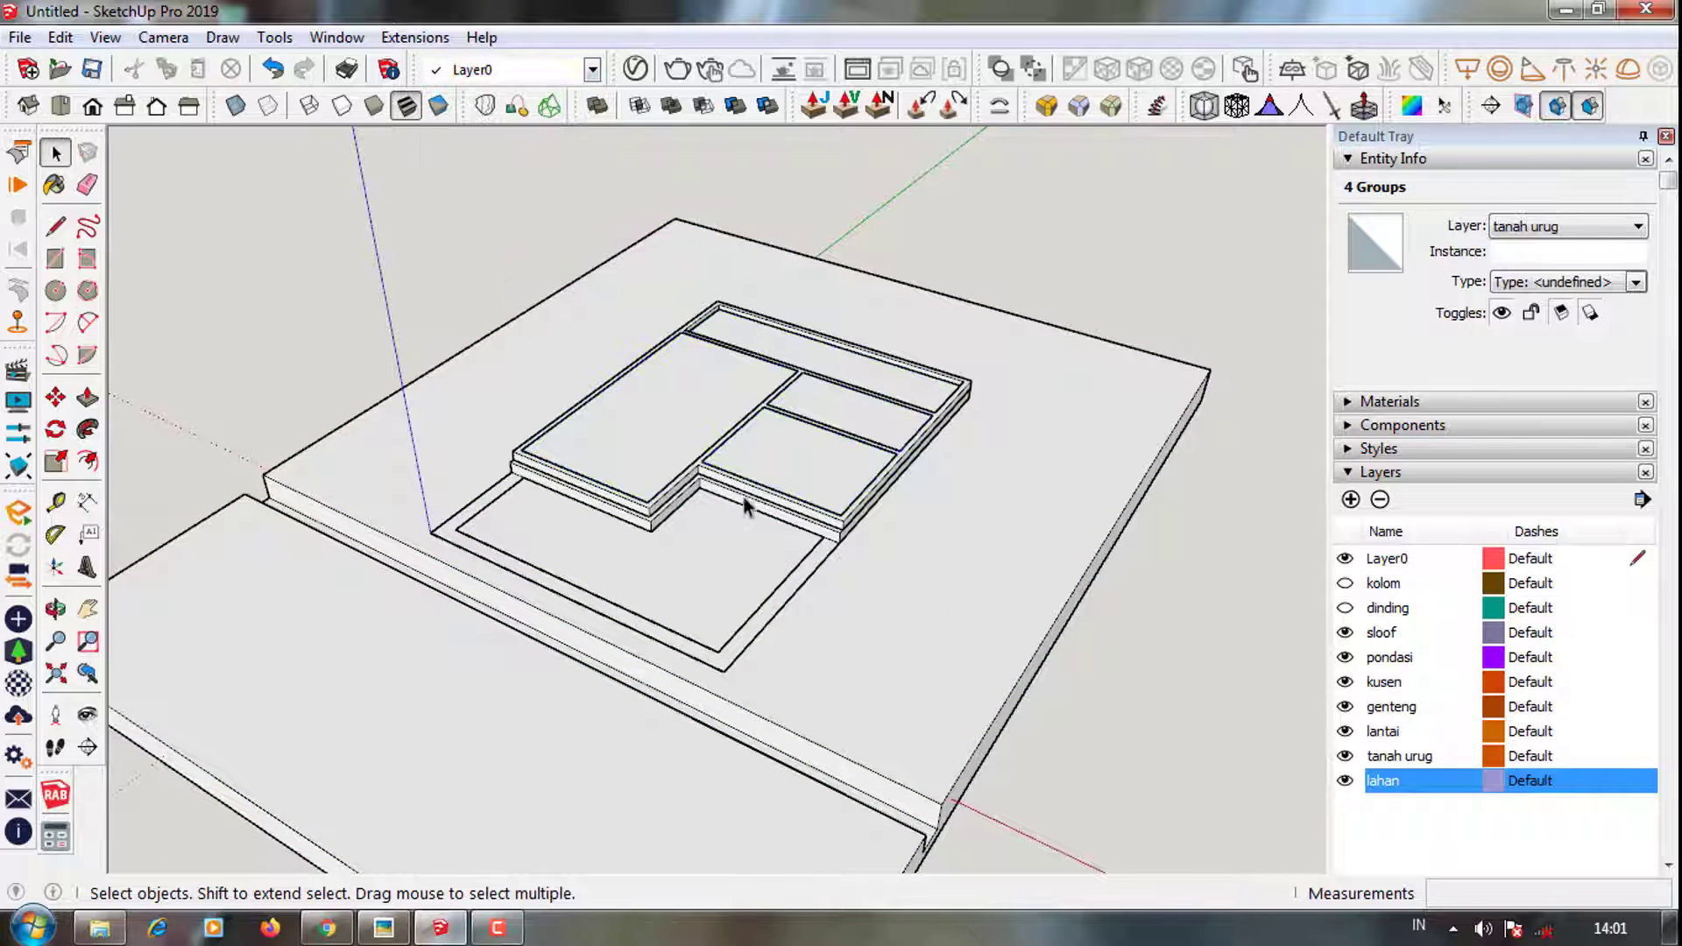
{"action": "scroll", "coordinate": [790, 503], "scroll_direction": "down", "scroll_amount": 2}
Make the dinding wall layer visible and view the whole building
{"action": "middle_click_drag", "start_coordinate": [790, 503], "coordinate": [1051, 570]}
{"action": "left_click", "coordinate": [1345, 607]}
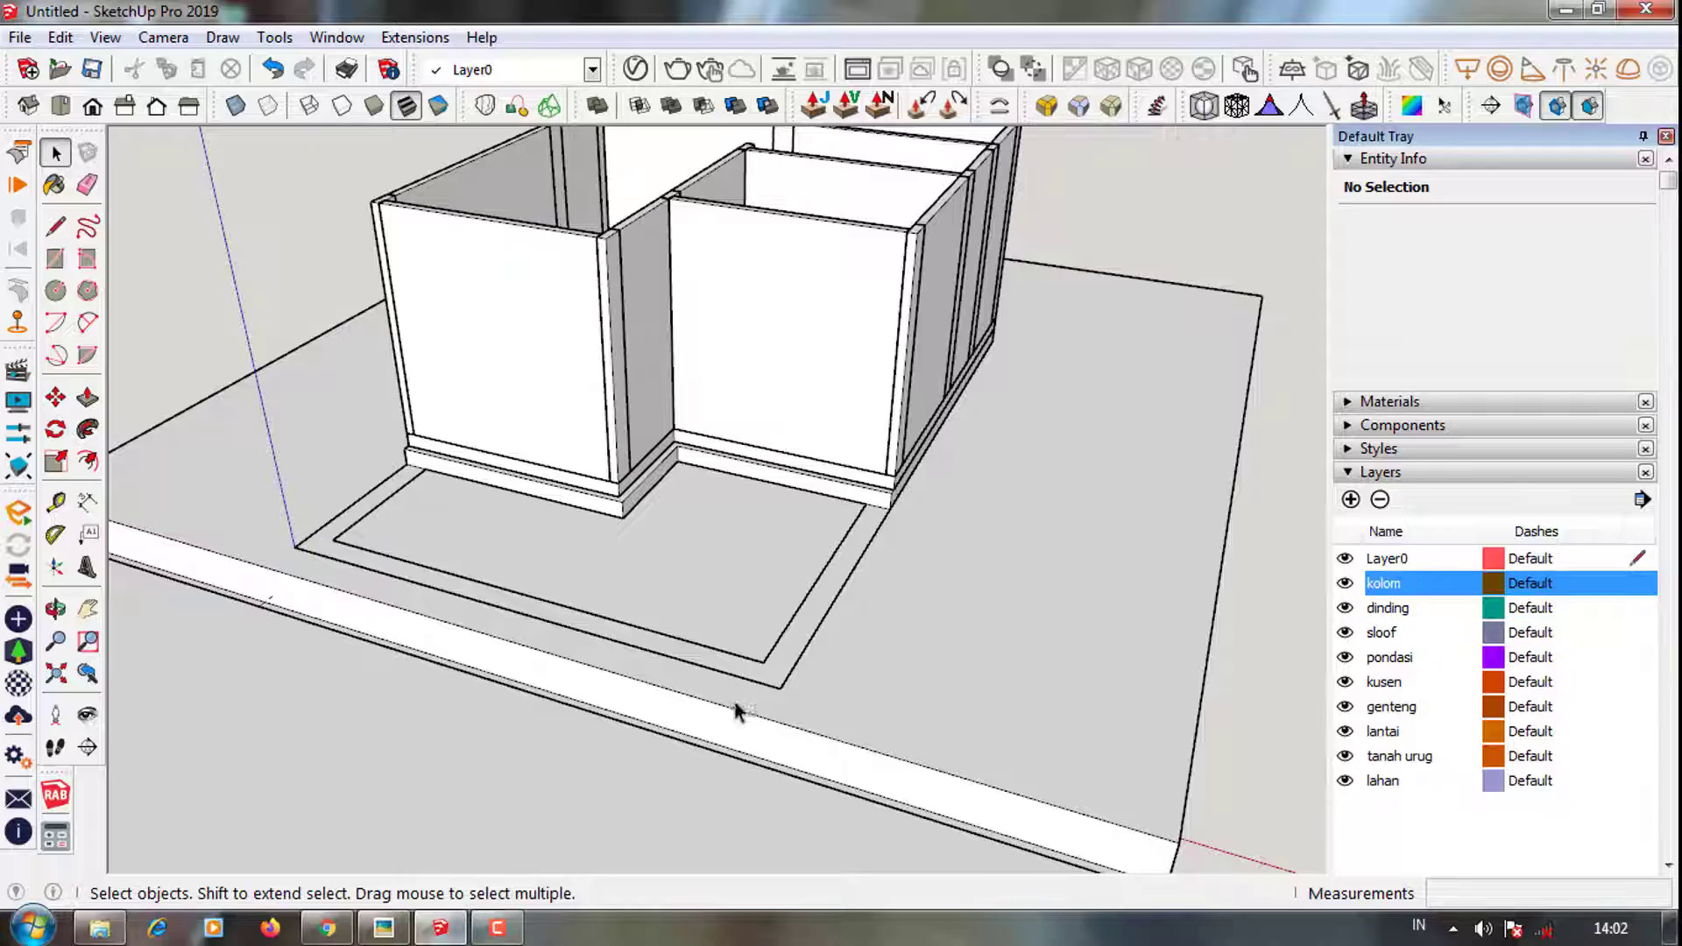
{"action": "mouse_move", "coordinate": [736, 706]}
{"action": "middle_mouse_down"}
{"action": "mouse_move", "coordinate": [1118, 357]}
{"action": "mouse_move", "coordinate": [680, 386]}
{"action": "middle_mouse_up"}
{"action": "scroll", "coordinate": [909, 641], "scroll_direction": "down", "scroll_amount": 2}
{"action": "scroll", "coordinate": [902, 605], "scroll_direction": "up", "scroll_amount": 2}
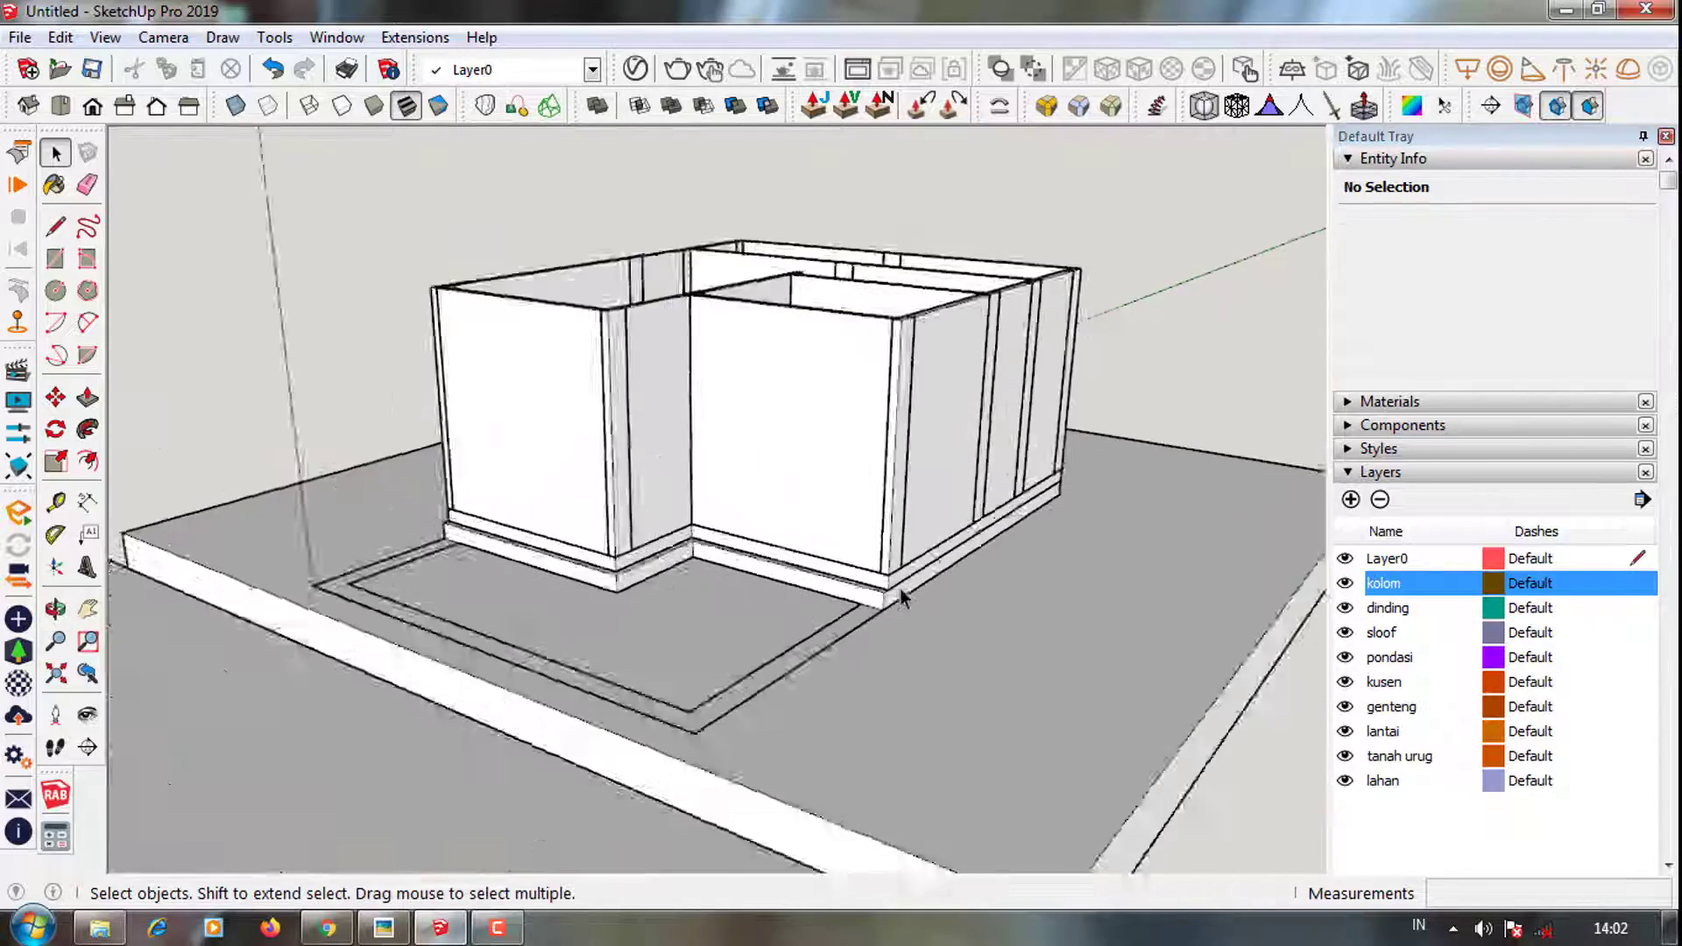
{"action": "scroll", "coordinate": [887, 591], "scroll_direction": "up", "scroll_amount": 1}
Copy the sloof group up onto the tops of the walls
{"action": "left_click", "coordinate": [885, 590]}
{"action": "scroll", "coordinate": [882, 596], "scroll_direction": "up", "scroll_amount": 2}
{"action": "key", "text": "m"}
{"action": "scroll", "coordinate": [844, 723], "scroll_direction": "down", "scroll_amount": 5}
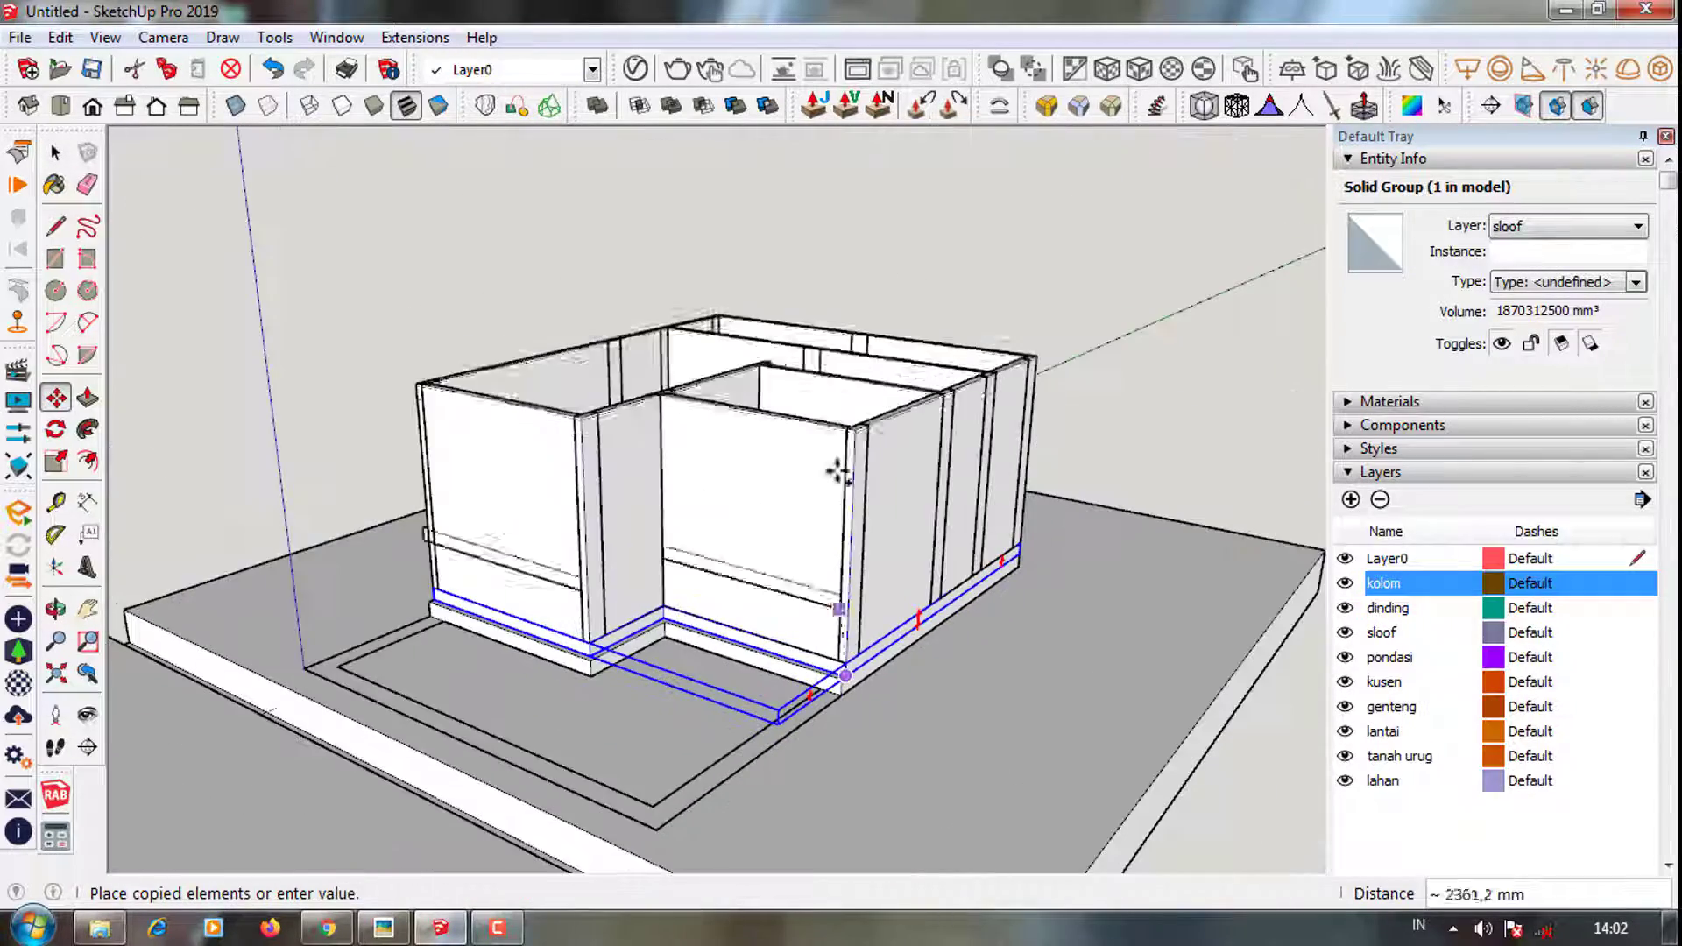
{"action": "left_click", "coordinate": [837, 469]}
{"action": "key", "text": "space"}
{"action": "scroll", "coordinate": [876, 456], "scroll_direction": "up", "scroll_amount": 2}
{"action": "scroll", "coordinate": [836, 468], "scroll_direction": "up", "scroll_amount": 2}
{"action": "left_click", "coordinate": [500, 932]}
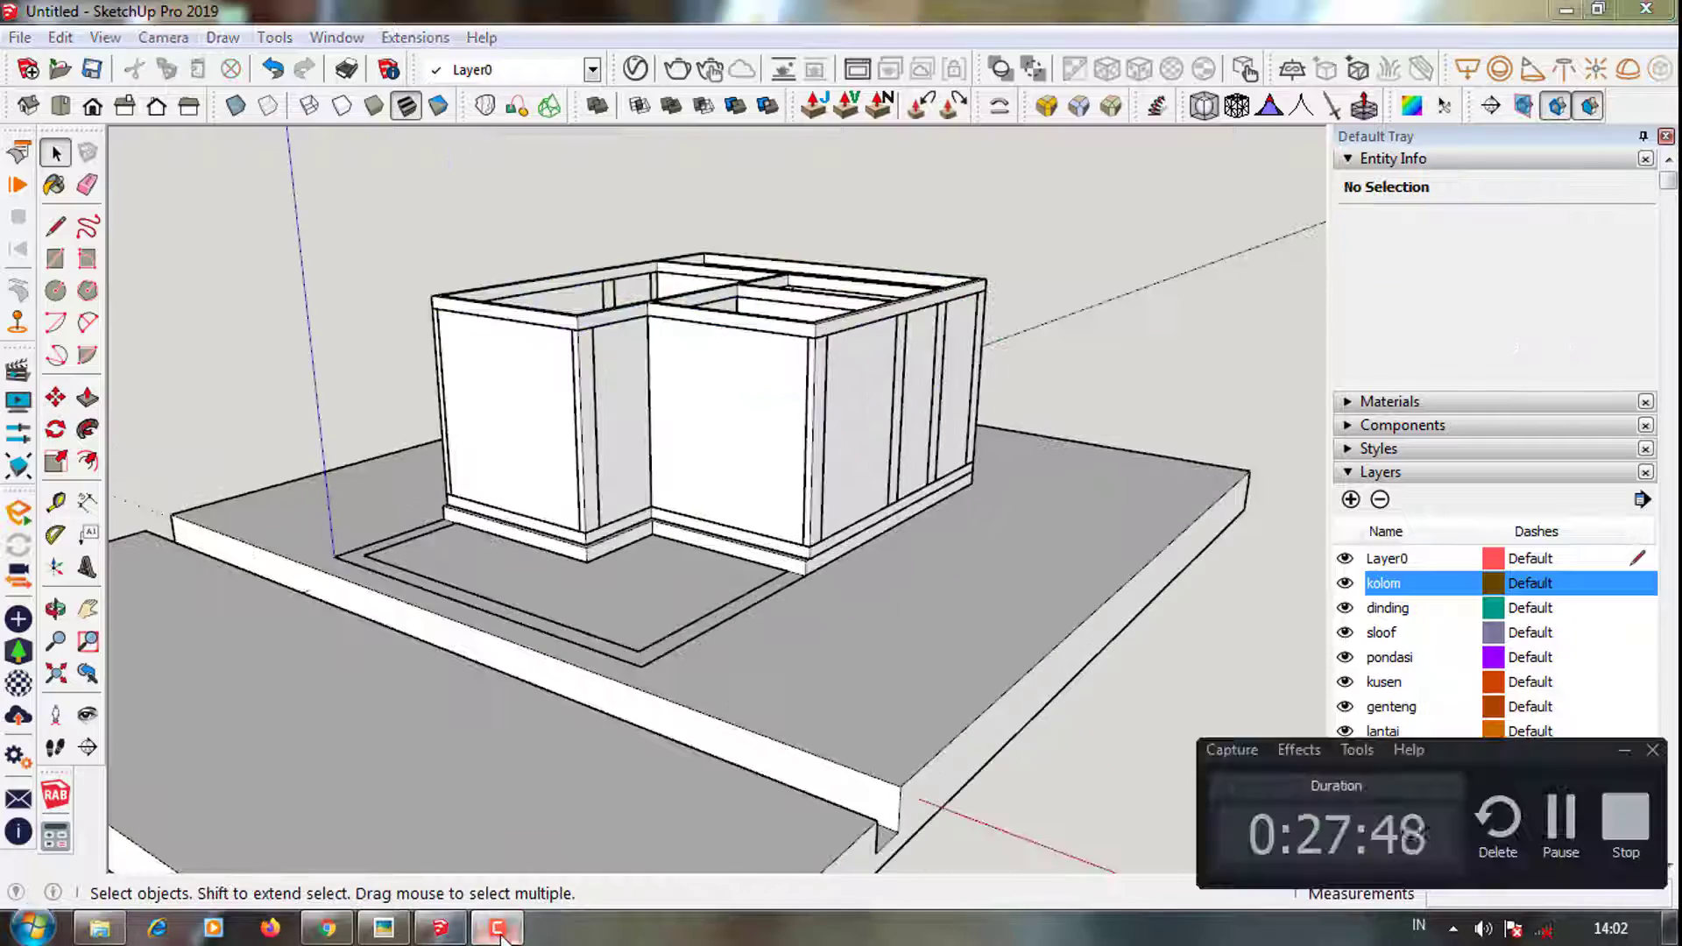
{"action": "left_click", "coordinate": [1561, 823]}
{"action": "scroll", "coordinate": [622, 394], "scroll_direction": "up", "scroll_amount": 1}
Move the top beam group onto the ring balk layer
{"action": "scroll", "coordinate": [622, 394], "scroll_direction": "up", "scroll_amount": 3}
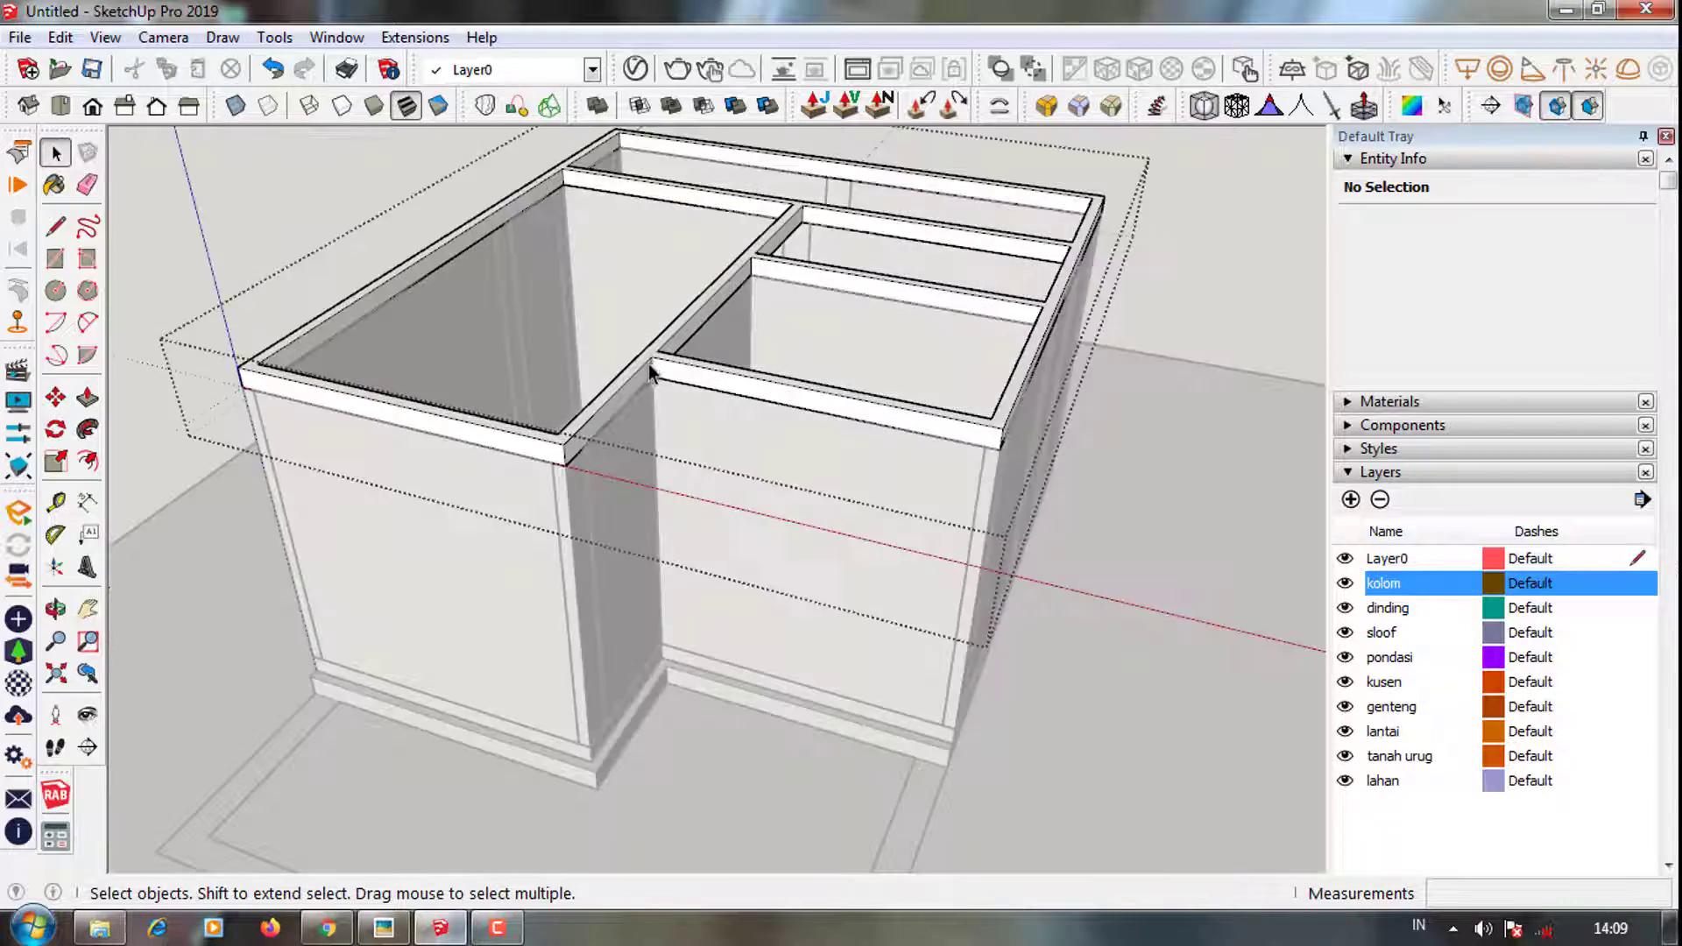
{"action": "scroll", "coordinate": [622, 394], "scroll_direction": "up", "scroll_amount": 2}
{"action": "key", "text": "p"}
{"action": "left_click", "coordinate": [622, 392]}
{"action": "key", "text": "Escape"}
{"action": "scroll", "coordinate": [1090, 414], "scroll_direction": "down", "scroll_amount": 4}
{"action": "key", "text": "space"}
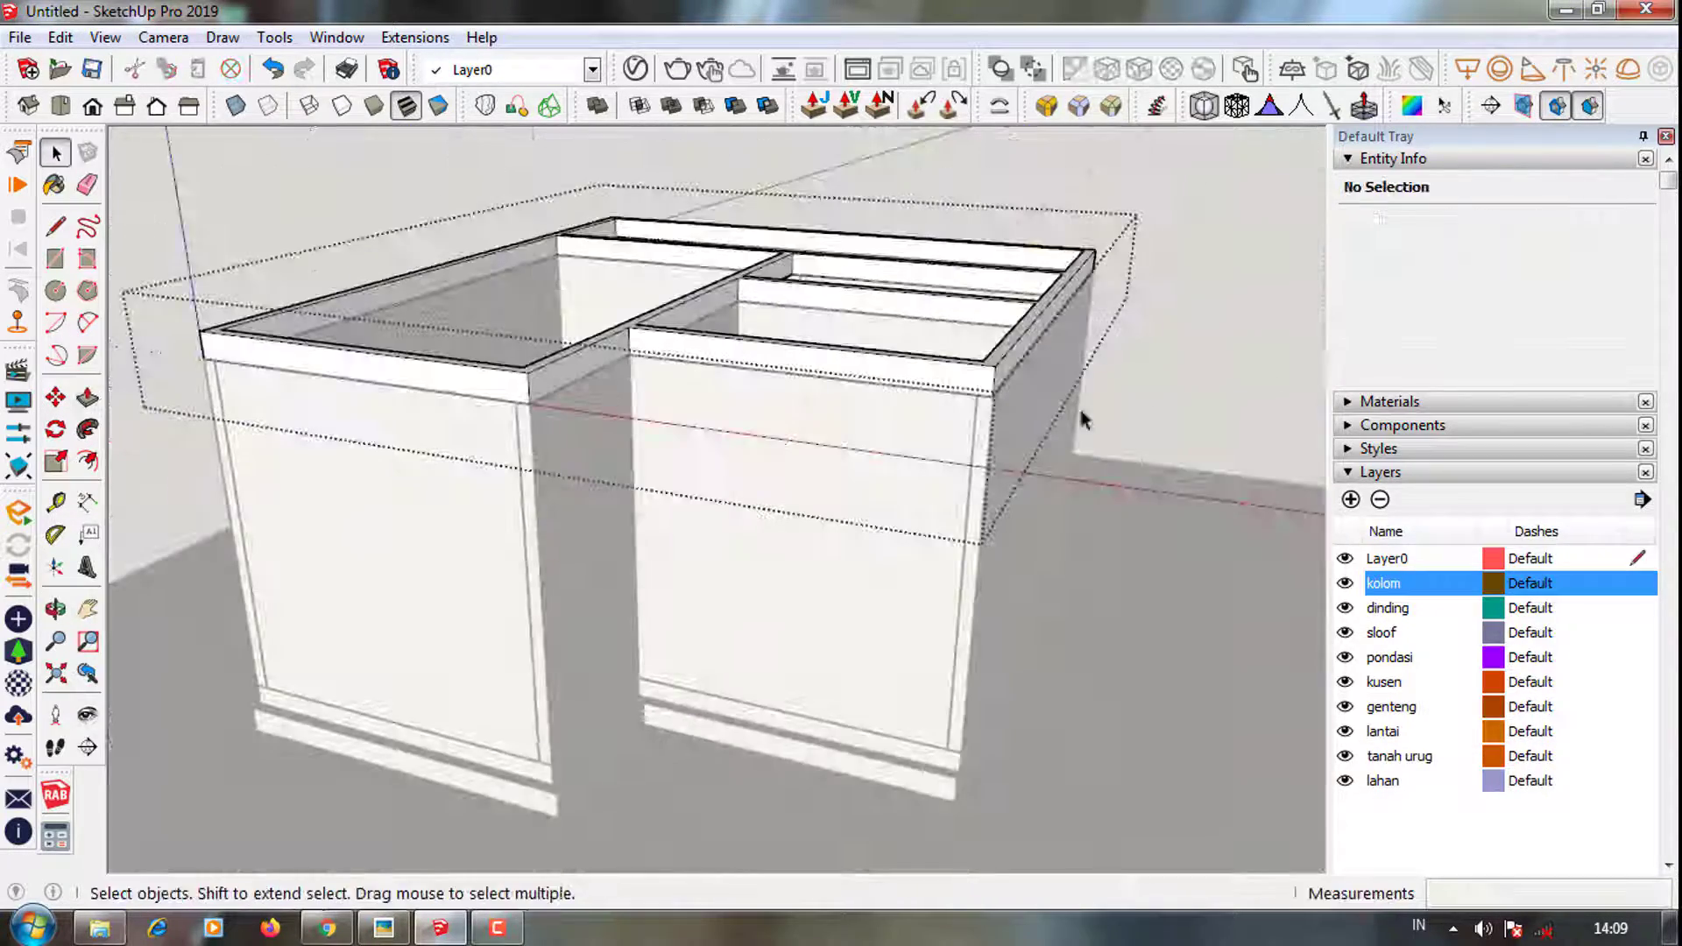
{"action": "left_click", "coordinate": [934, 390]}
{"action": "middle_click_drag", "start_coordinate": [935, 389], "coordinate": [762, 481]}
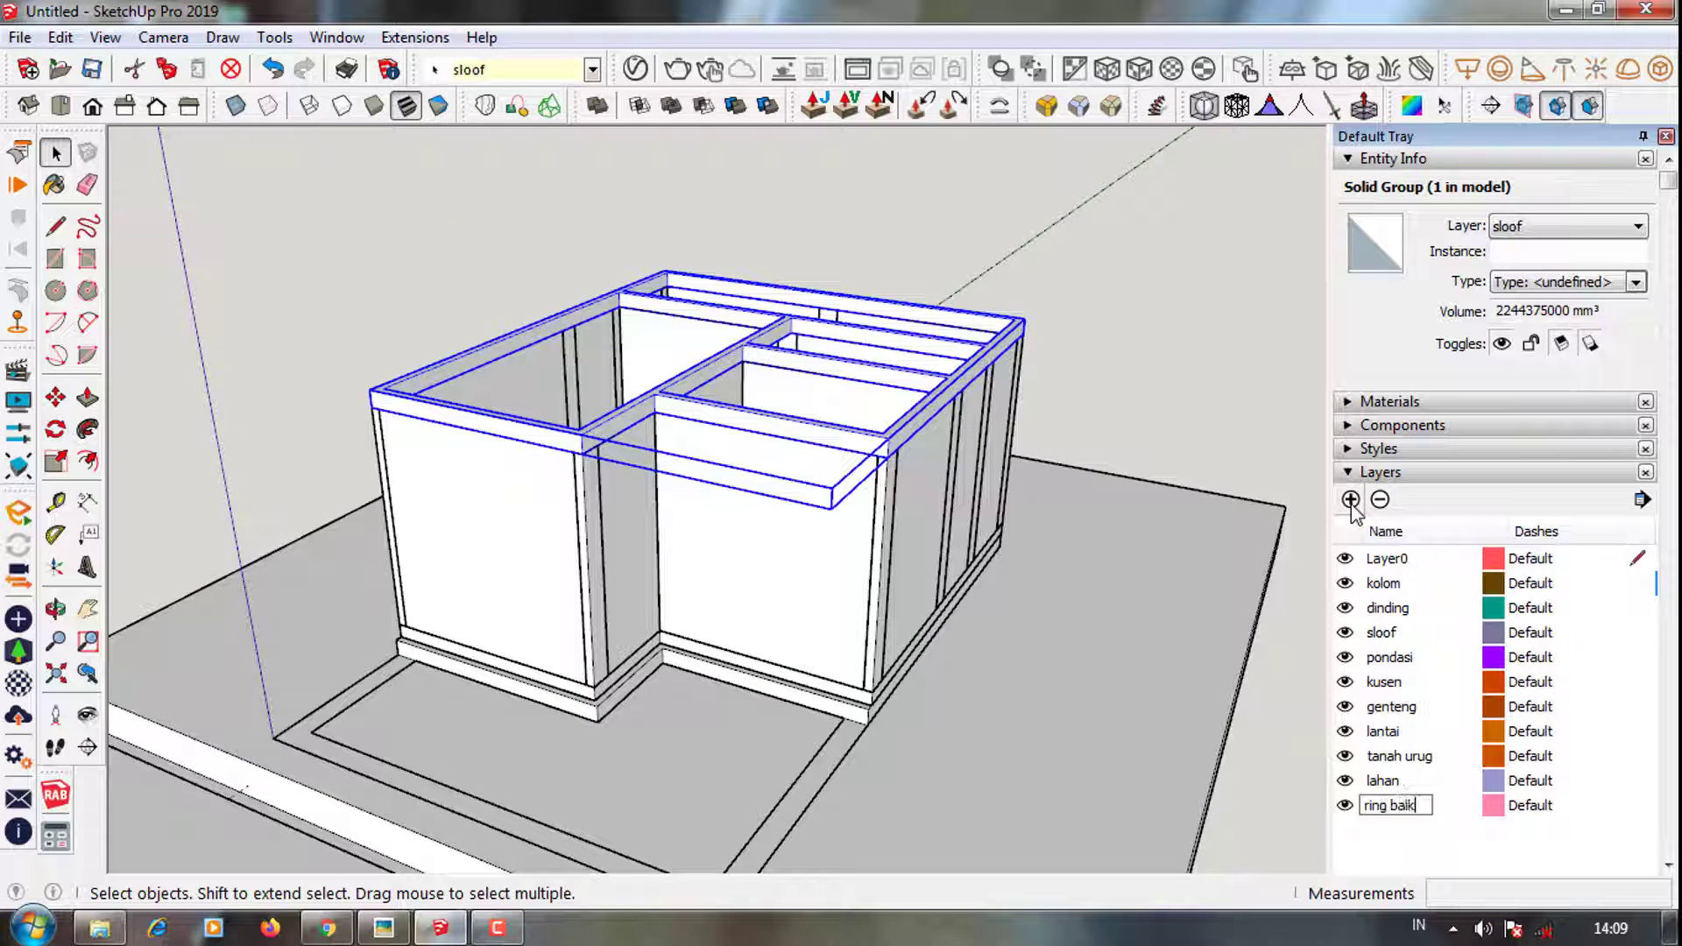
{"action": "left_click", "coordinate": [550, 83]}
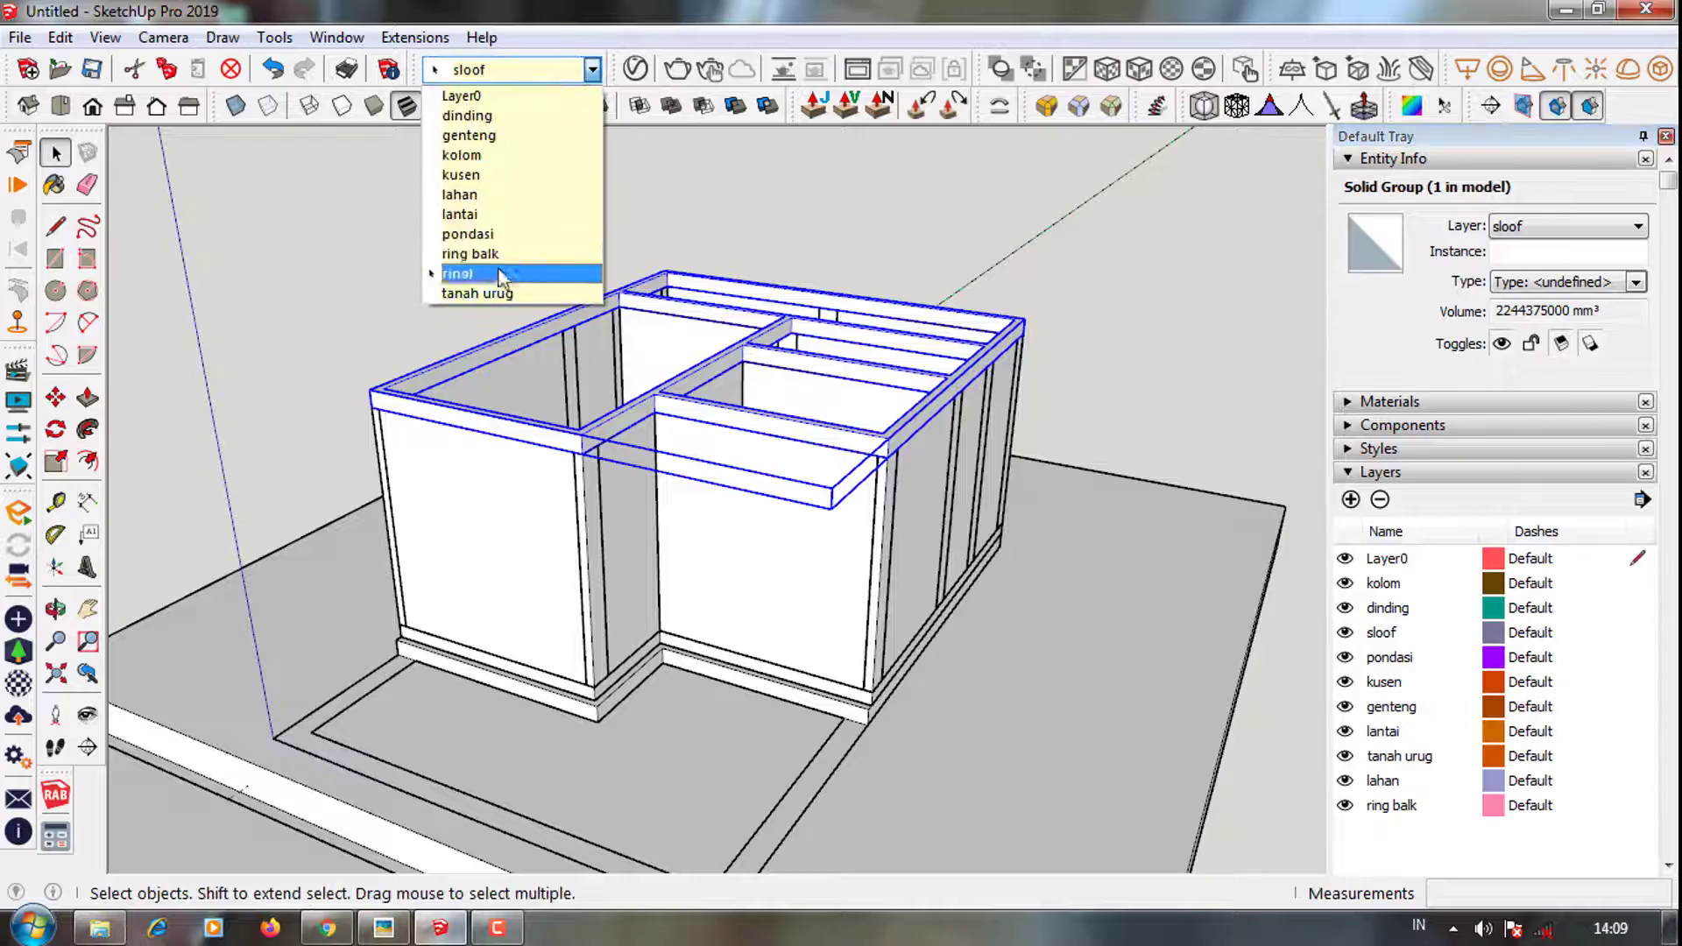
{"action": "left_click", "coordinate": [432, 346]}
Inside the ring balk group, push a beam face down 150 mm and erase stray corner edges
{"action": "left_click", "coordinate": [541, 435]}
{"action": "mouse_move", "coordinate": [542, 435]}
{"action": "middle_mouse_down"}
{"action": "mouse_move", "coordinate": [511, 458]}
{"action": "mouse_move", "coordinate": [481, 330]}
{"action": "middle_mouse_up"}
{"action": "scroll", "coordinate": [481, 330], "scroll_direction": "up", "scroll_amount": 3}
{"action": "double_click", "coordinate": [515, 357]}
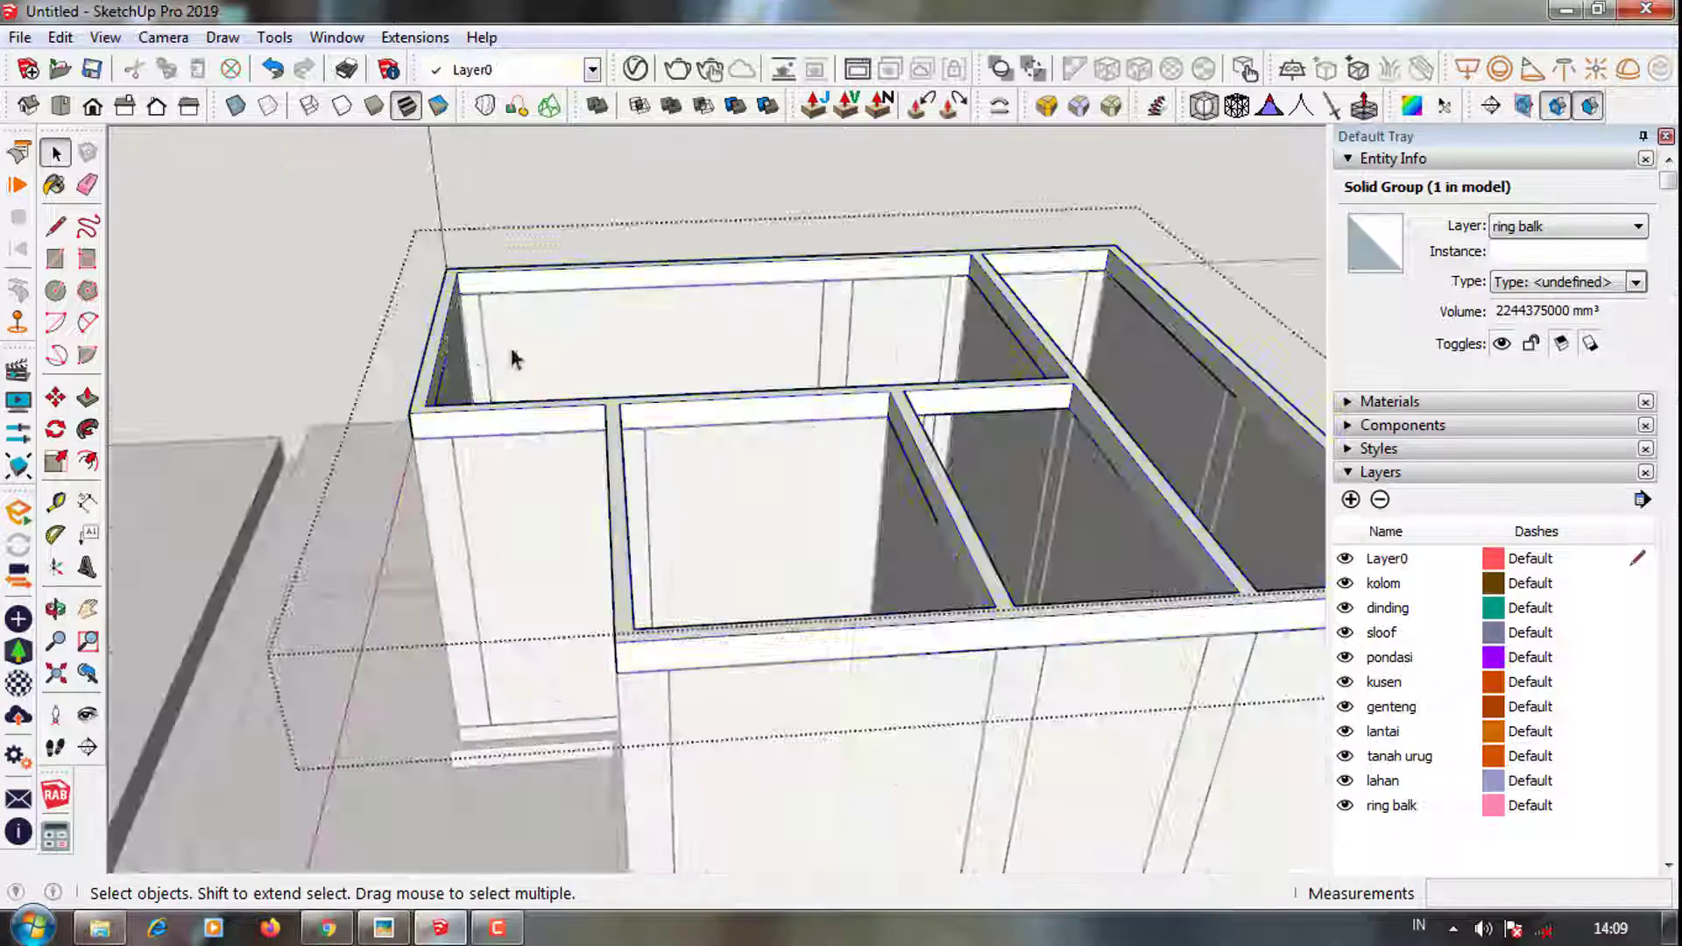
{"action": "scroll", "coordinate": [436, 316], "scroll_direction": "up", "scroll_amount": 3}
{"action": "key", "text": "p"}
{"action": "left_click", "coordinate": [435, 315]}
{"action": "key", "text": "e"}
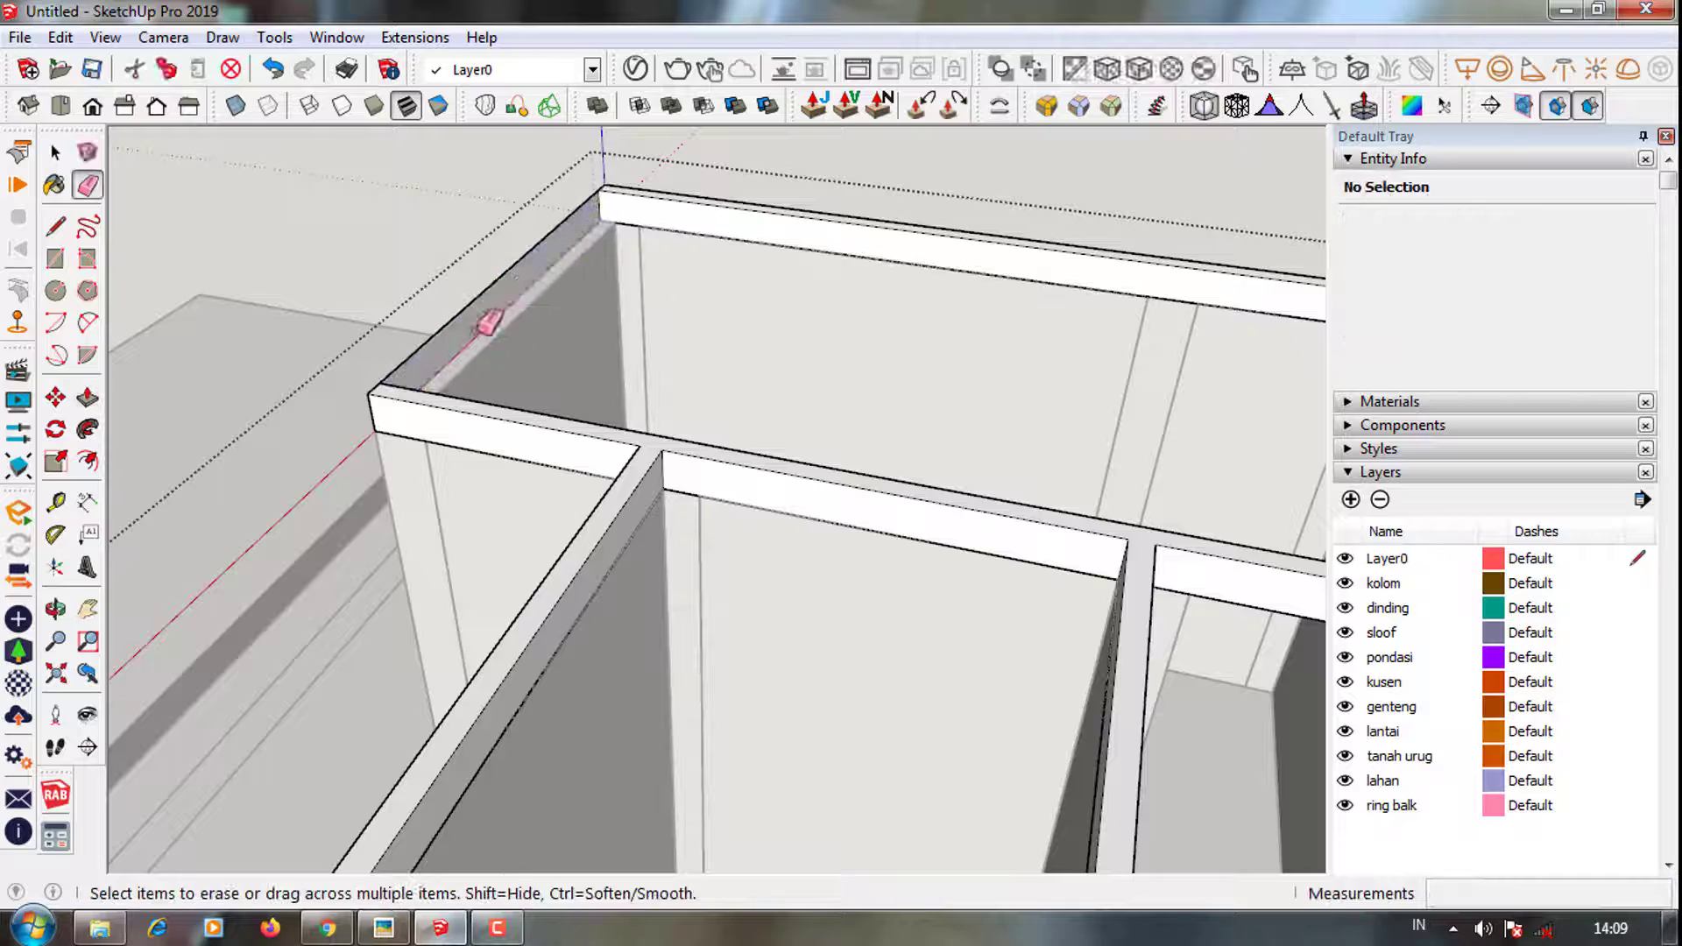
{"action": "middle_click_drag", "start_coordinate": [488, 319], "coordinate": [968, 432]}
{"action": "key", "text": "space"}
Pull the ring beam's end back 400 mm so it stops at the column, then exit the group
{"action": "scroll", "coordinate": [711, 433], "scroll_direction": "up", "scroll_amount": 2}
{"action": "double_click", "coordinate": [711, 432]}
{"action": "middle_click_drag", "start_coordinate": [712, 433], "coordinate": [666, 464]}
{"action": "key", "text": "p"}
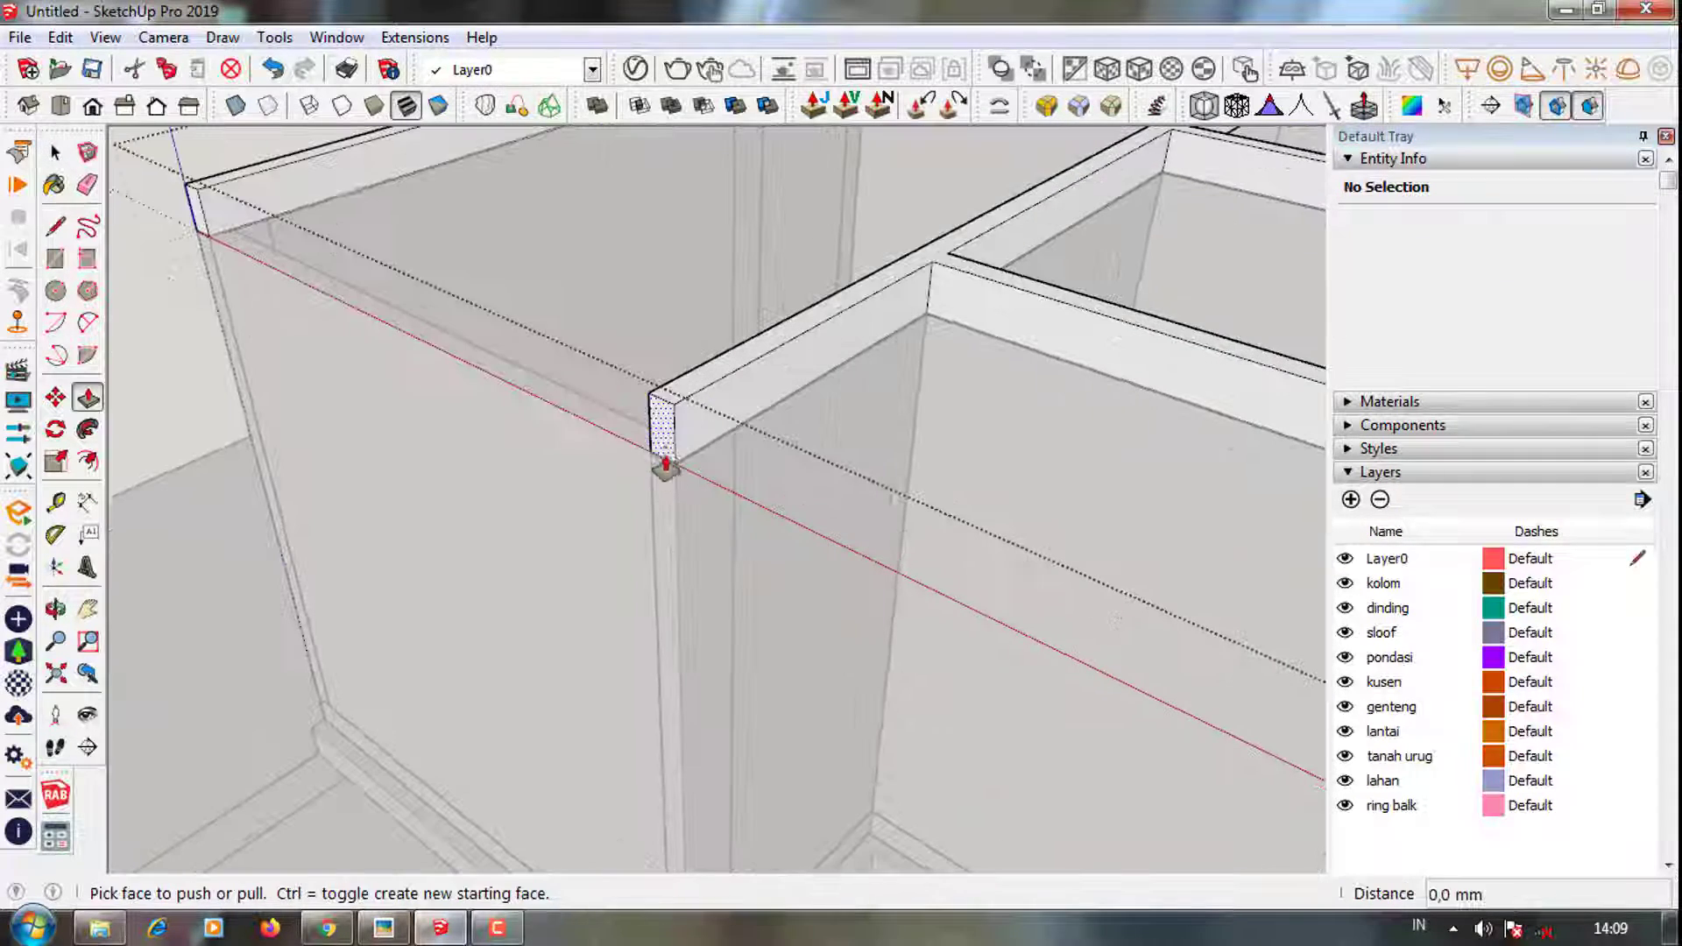
{"action": "type", "text": "-400"}
{"action": "key", "text": "space"}
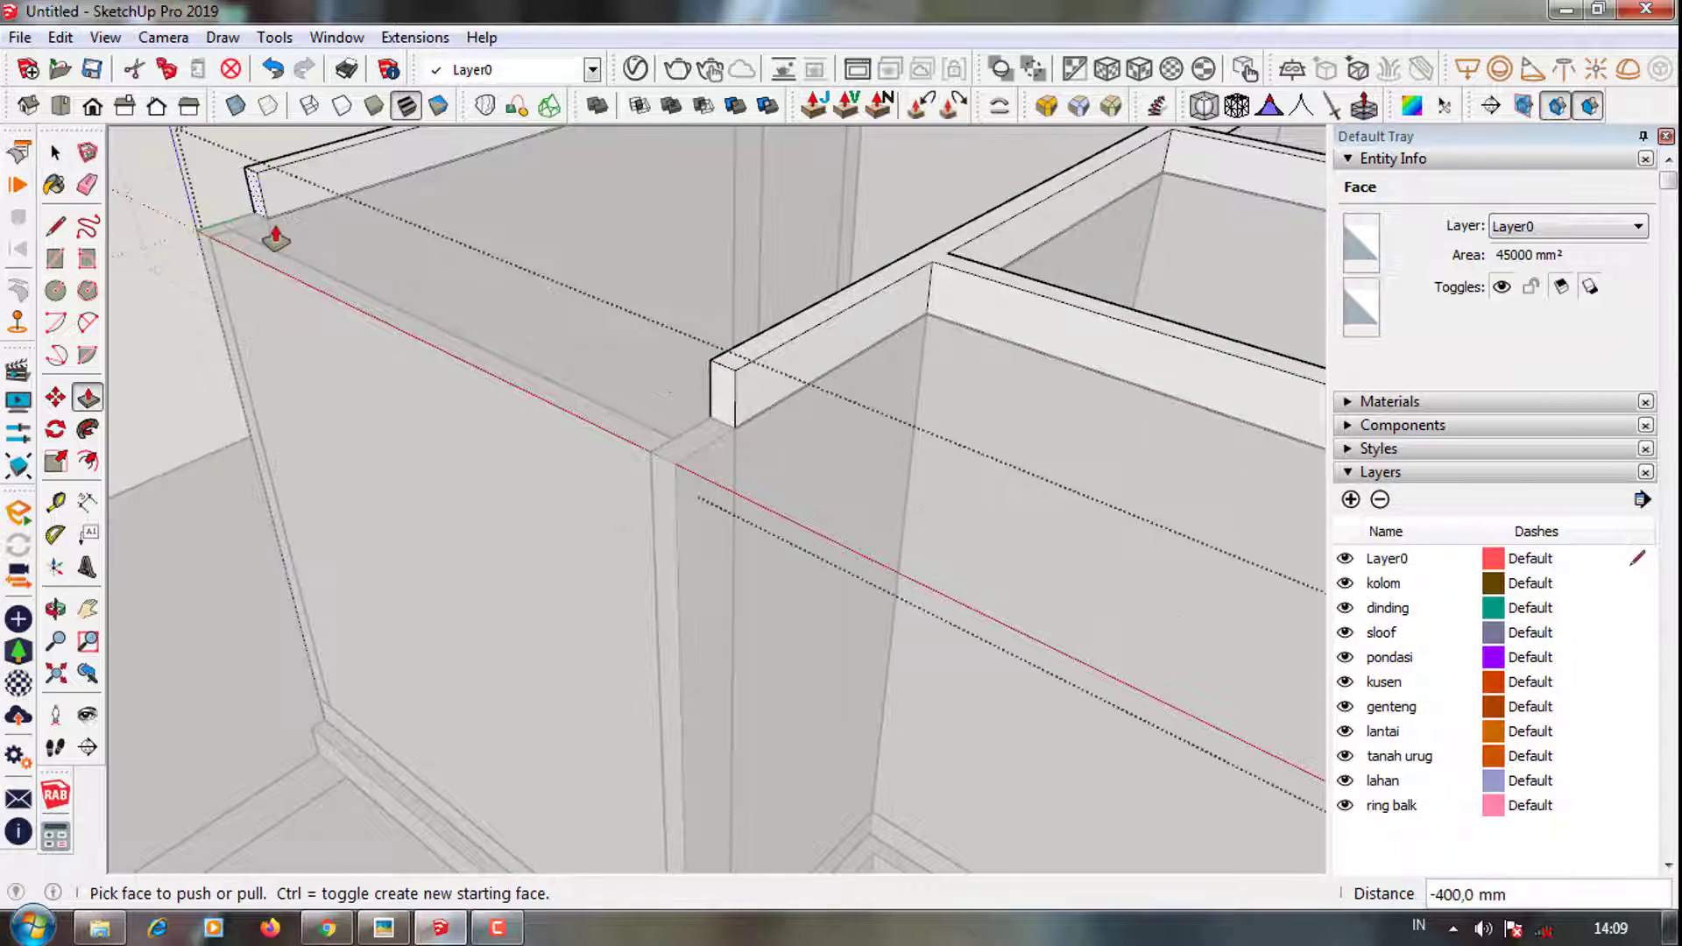
{"action": "key", "text": "space"}
{"action": "mouse_move", "coordinate": [270, 232]}
{"action": "middle_mouse_down"}
{"action": "mouse_move", "coordinate": [669, 514]}
{"action": "mouse_move", "coordinate": [698, 386]}
{"action": "middle_mouse_up"}
{"action": "left_click", "coordinate": [668, 515]}
Select both front corner columns
{"action": "left_click", "coordinate": [258, 331], "text": "shift"}
{"action": "scroll", "coordinate": [259, 331], "scroll_direction": "down", "scroll_amount": 5}
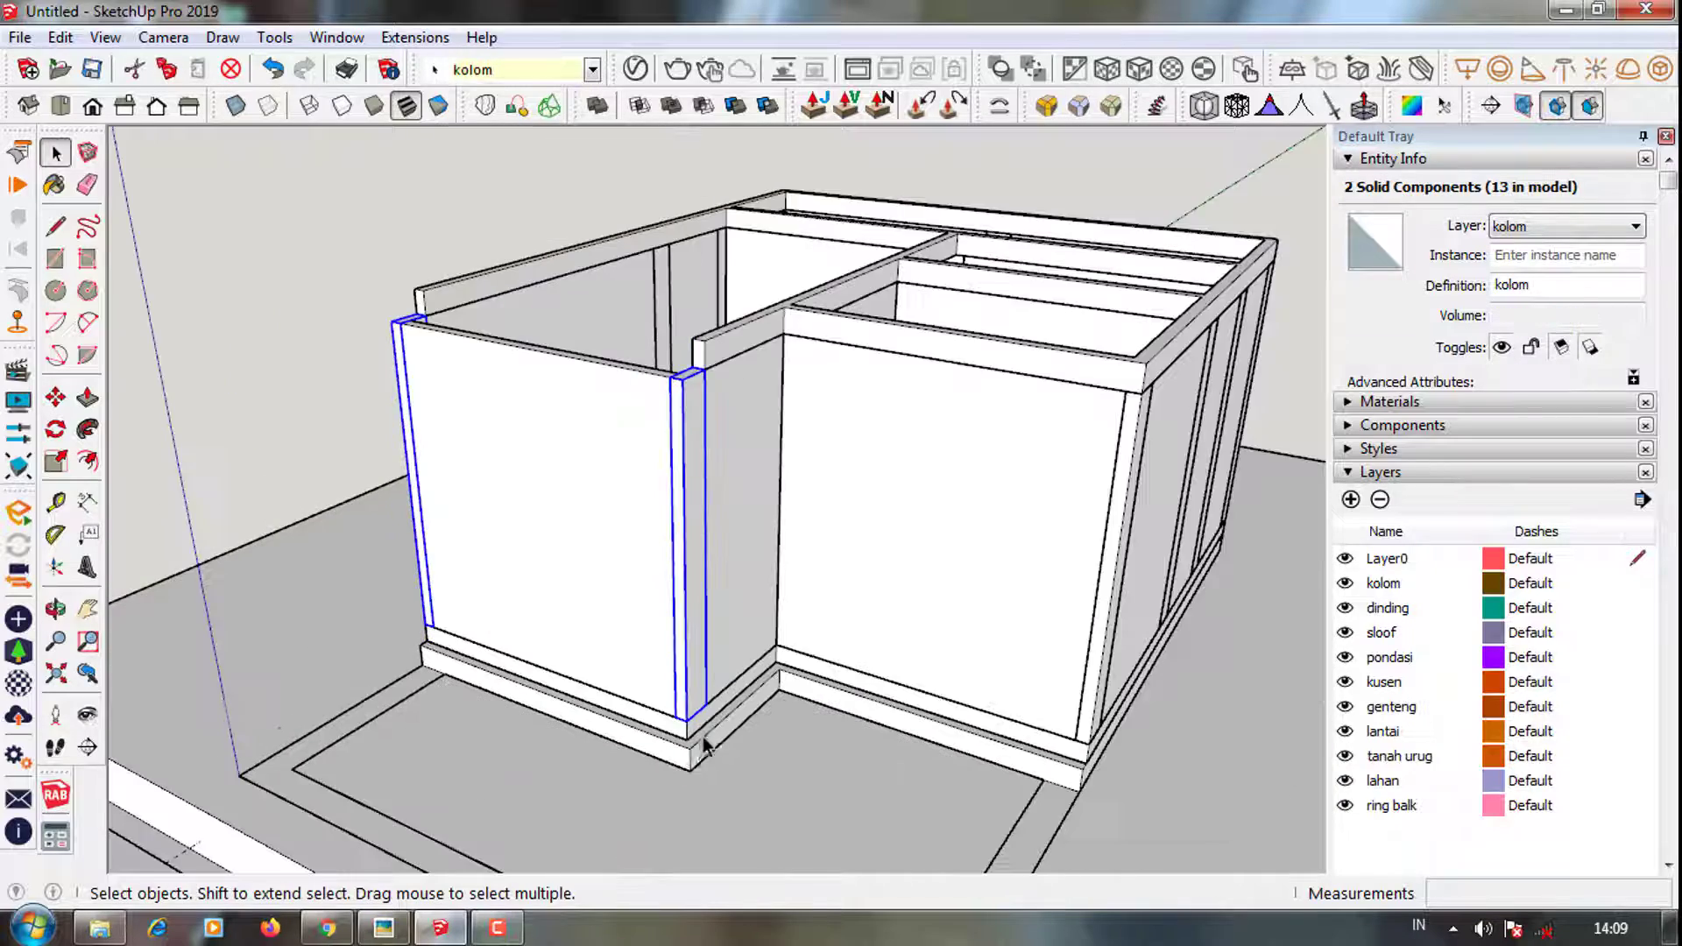
{"action": "scroll", "coordinate": [696, 701], "scroll_direction": "up", "scroll_amount": 5}
{"action": "key", "text": "m"}
{"action": "key", "text": "space"}
{"action": "scroll", "coordinate": [563, 468], "scroll_direction": "down", "scroll_amount": 3}
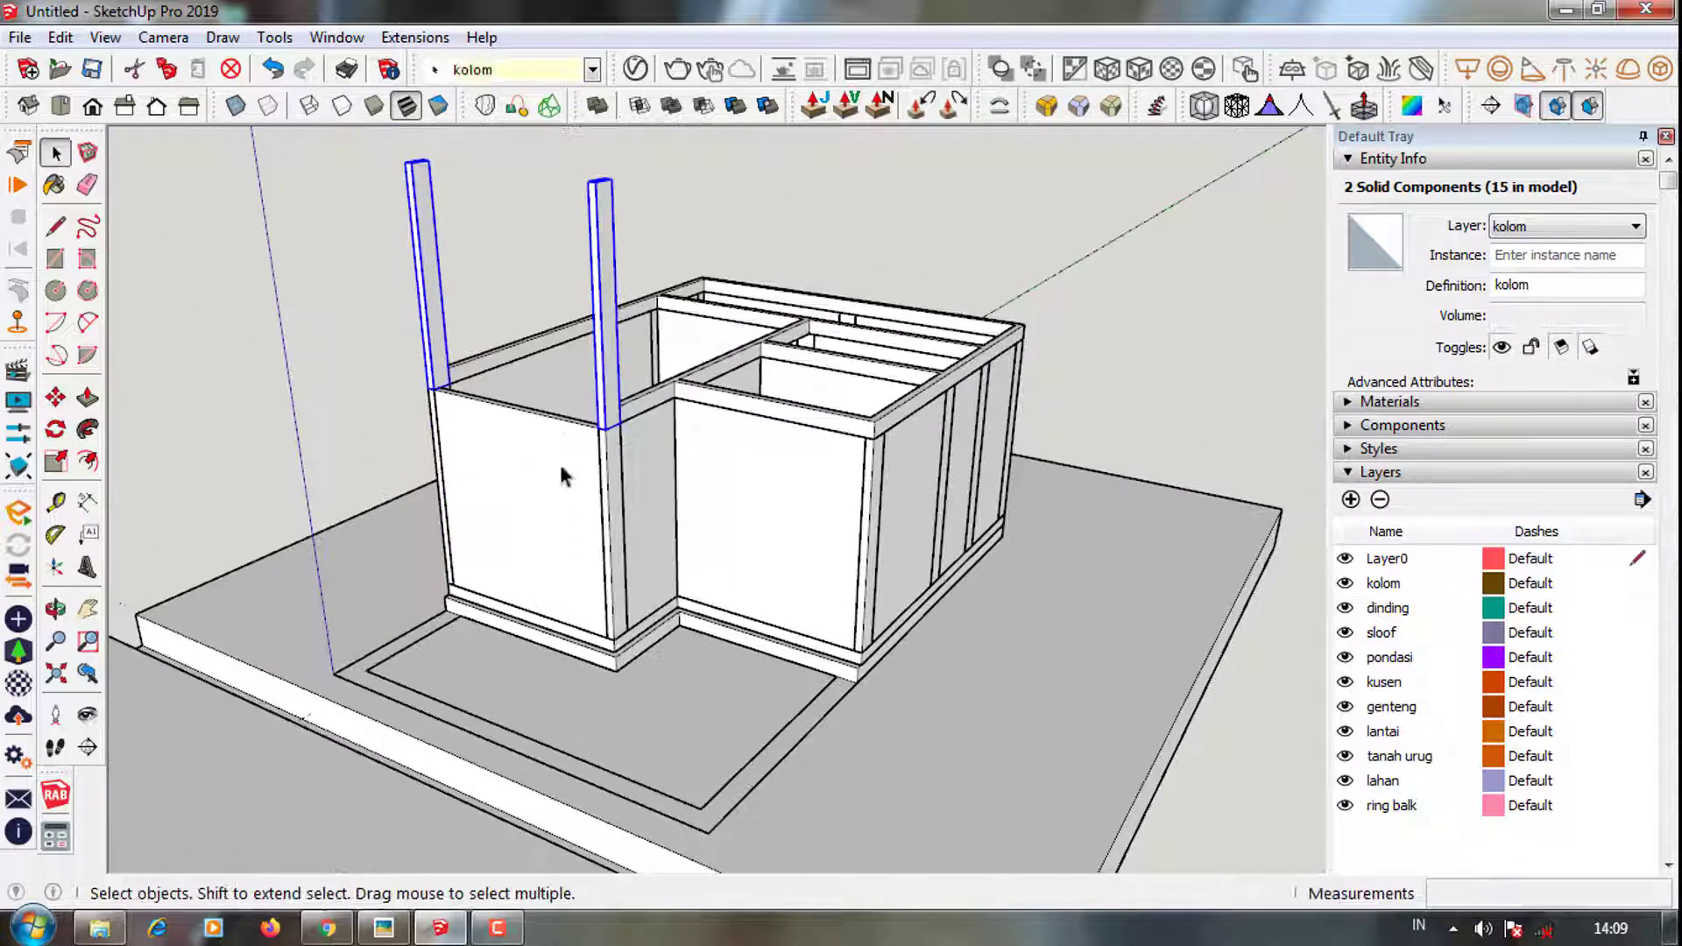
Raise the front wall group 4000 mm with Push/Pull
{"action": "left_click", "coordinate": [564, 469]}
{"action": "mouse_move", "coordinate": [564, 469]}
{"action": "middle_mouse_down"}
{"action": "mouse_move", "coordinate": [631, 442]}
{"action": "mouse_move", "coordinate": [630, 619]}
{"action": "mouse_move", "coordinate": [548, 518]}
{"action": "mouse_move", "coordinate": [808, 386]}
{"action": "mouse_move", "coordinate": [590, 435]}
{"action": "mouse_move", "coordinate": [590, 450]}
{"action": "mouse_move", "coordinate": [558, 442]}
{"action": "middle_mouse_up"}
{"action": "scroll", "coordinate": [620, 624], "scroll_direction": "up", "scroll_amount": 3}
{"action": "scroll", "coordinate": [620, 624], "scroll_direction": "down", "scroll_amount": 3}
{"action": "scroll", "coordinate": [555, 496], "scroll_direction": "up", "scroll_amount": 3}
{"action": "double_click", "coordinate": [590, 446]}
{"action": "scroll", "coordinate": [559, 442], "scroll_direction": "up", "scroll_amount": 2}
{"action": "key", "text": "p"}
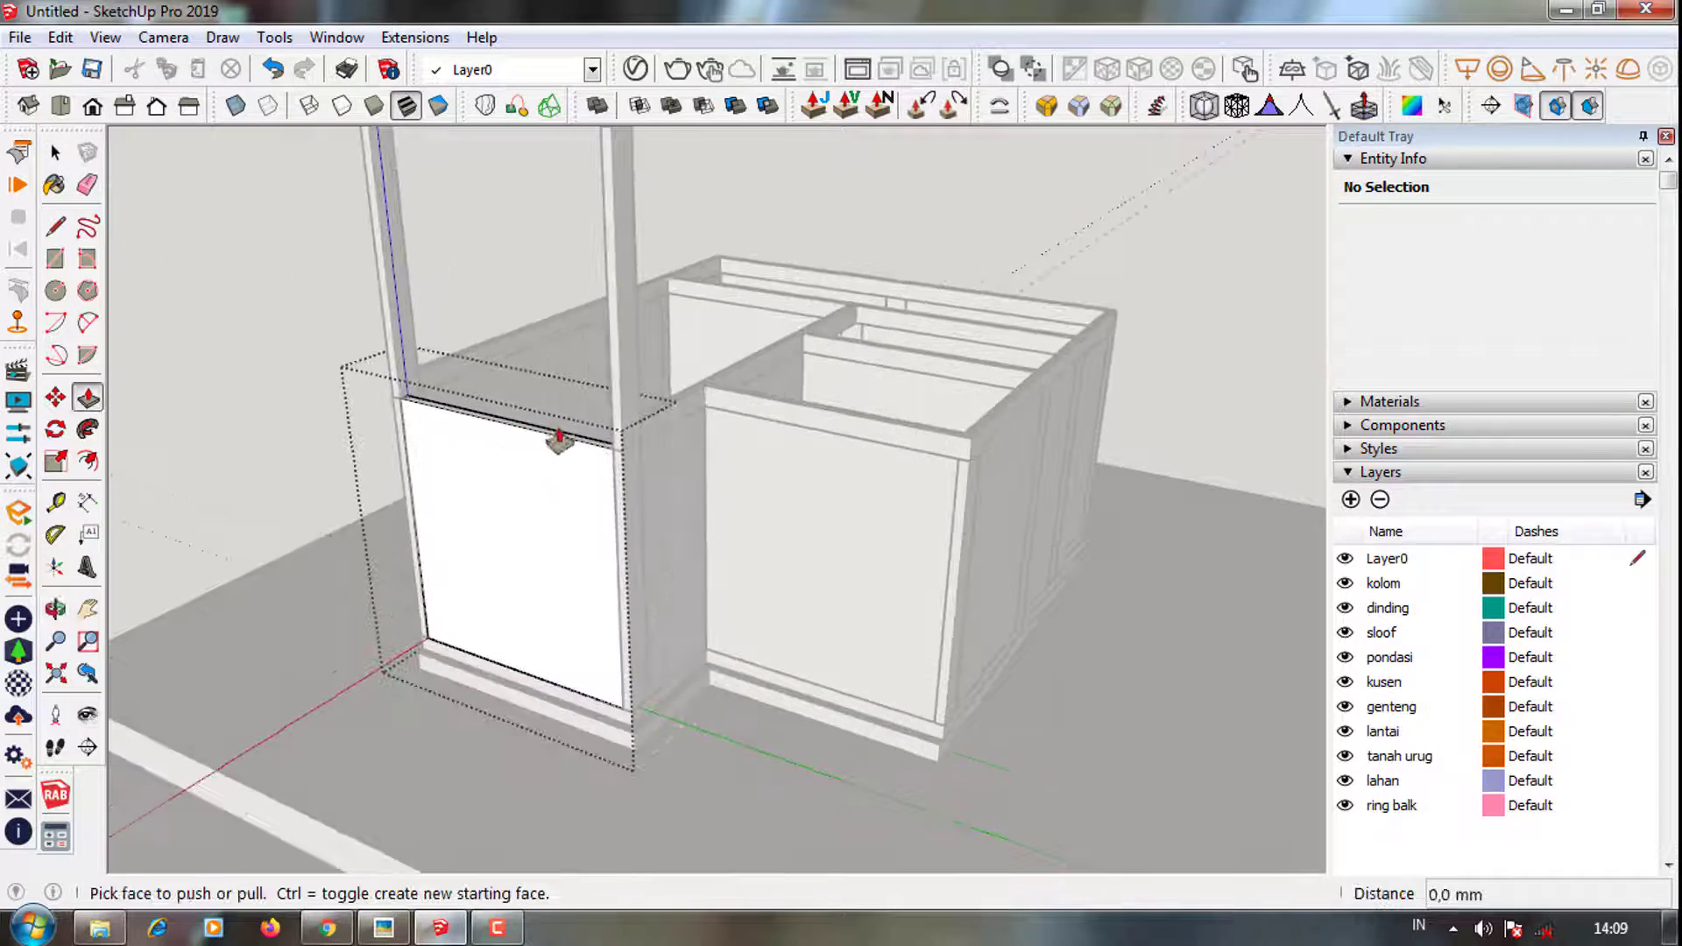
{"action": "left_click", "coordinate": [547, 442]}
{"action": "scroll", "coordinate": [543, 368], "scroll_direction": "down", "scroll_amount": 2}
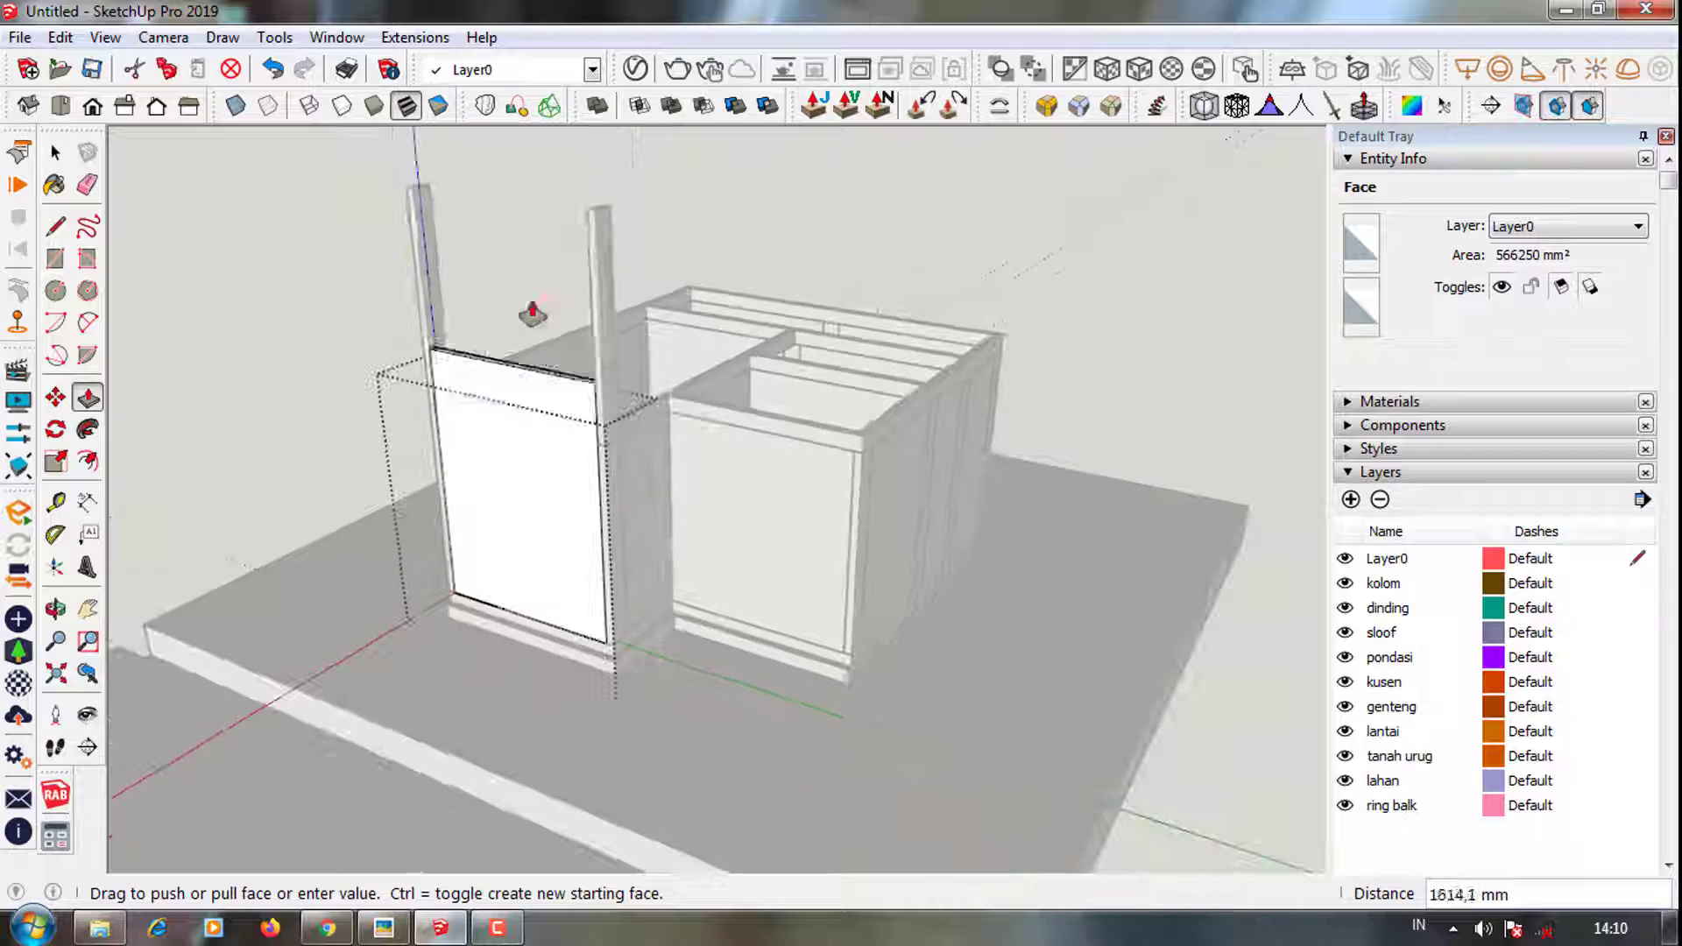
{"action": "left_click", "coordinate": [711, 760]}
Select all the wall groups around the building
{"action": "mouse_move", "coordinate": [711, 760]}
{"action": "middle_mouse_down"}
{"action": "mouse_move", "coordinate": [1062, 386]}
{"action": "mouse_move", "coordinate": [556, 386]}
{"action": "mouse_move", "coordinate": [874, 547]}
{"action": "mouse_move", "coordinate": [602, 503]}
{"action": "middle_mouse_up"}
{"action": "left_click", "coordinate": [603, 503]}
{"action": "scroll", "coordinate": [627, 517], "scroll_direction": "up", "scroll_amount": 2}
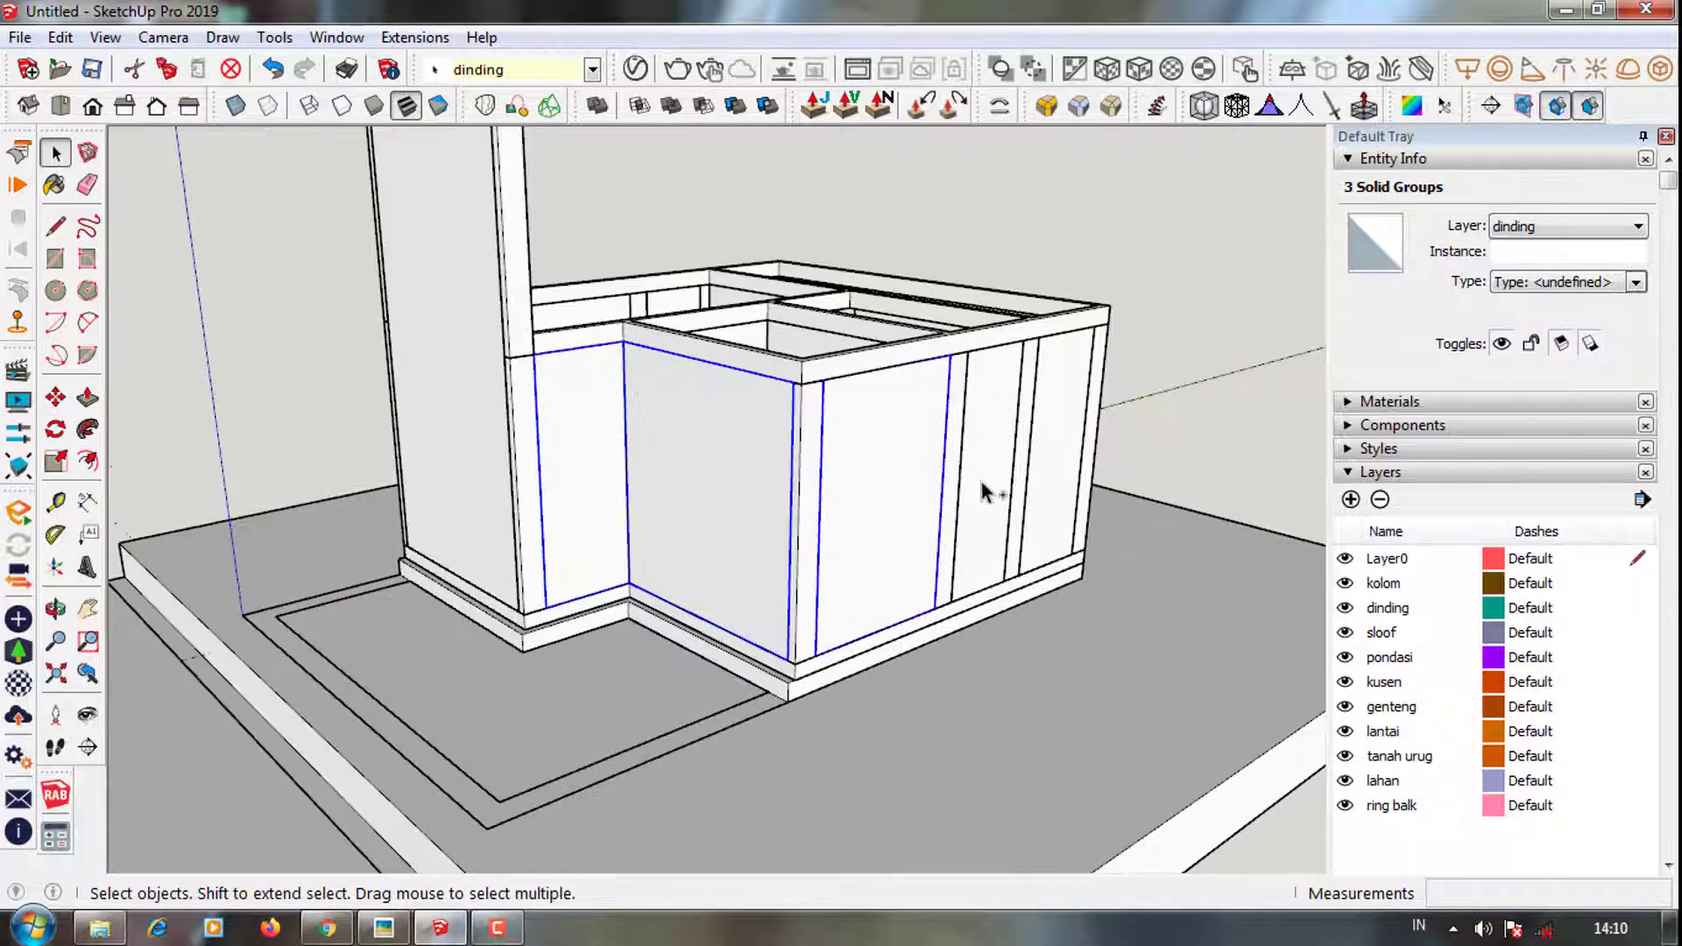
{"action": "mouse_move", "coordinate": [988, 492]}
{"action": "middle_mouse_down"}
{"action": "mouse_move", "coordinate": [938, 582]}
{"action": "mouse_move", "coordinate": [750, 448]}
{"action": "middle_mouse_up"}
{"action": "left_click", "coordinate": [950, 564], "text": "shift"}
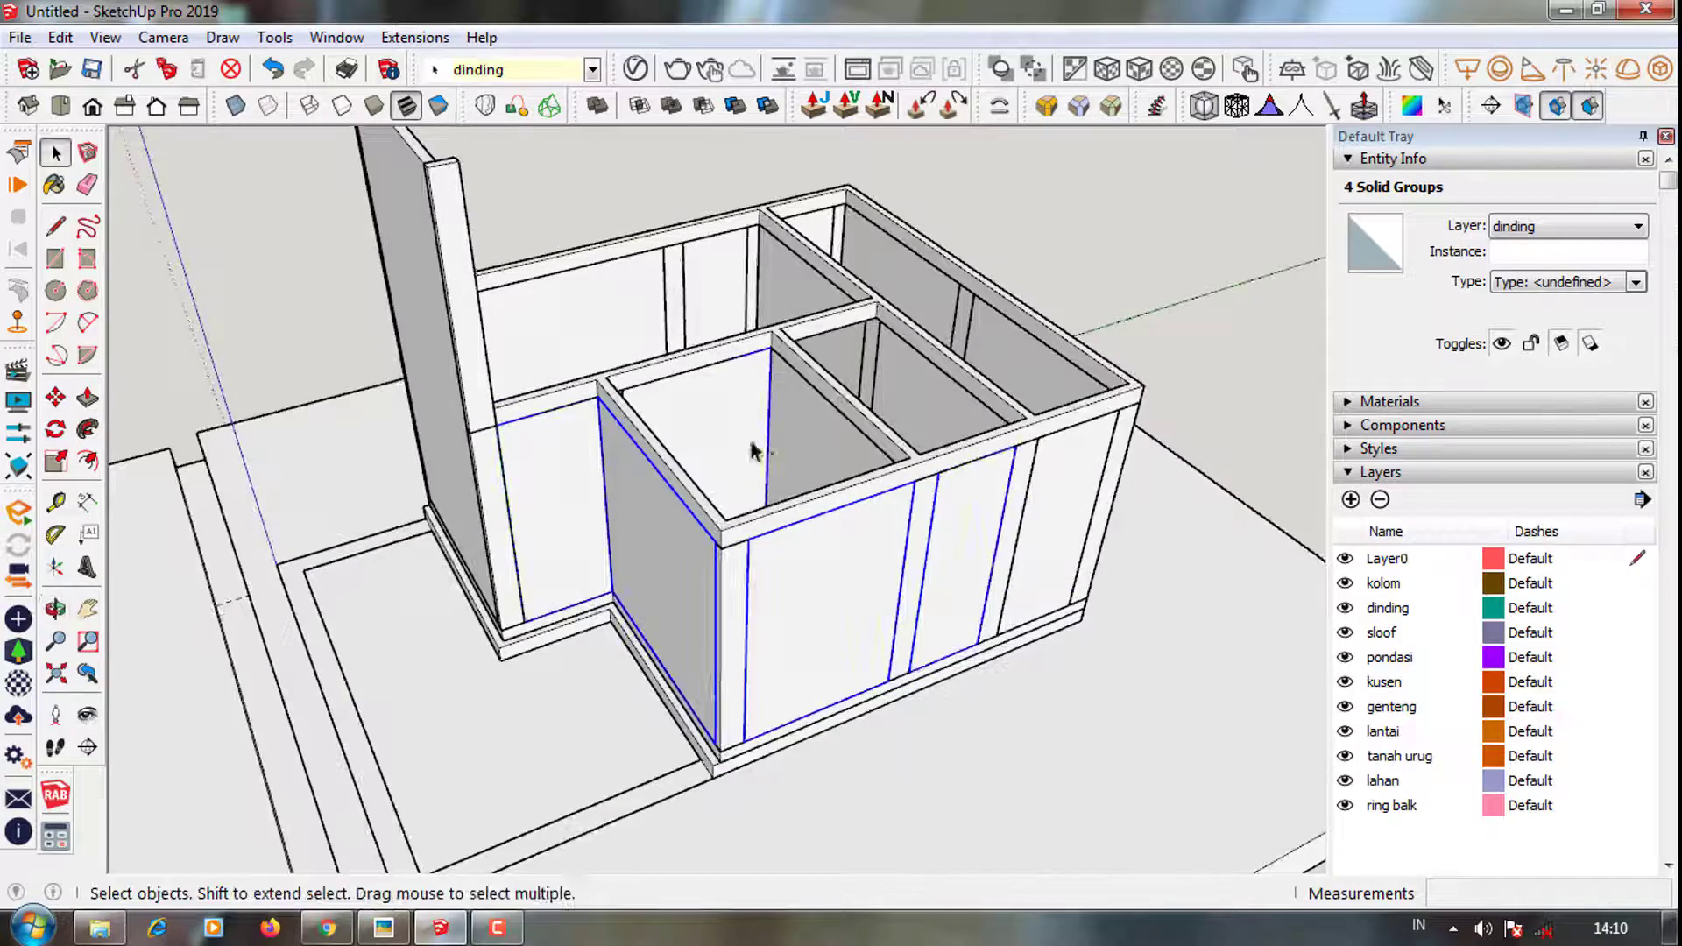
{"action": "left_click", "coordinate": [907, 407], "text": "shift"}
{"action": "mouse_move", "coordinate": [906, 407]}
{"action": "middle_mouse_down"}
{"action": "mouse_move", "coordinate": [571, 453]}
{"action": "mouse_move", "coordinate": [643, 333]}
{"action": "middle_mouse_up"}
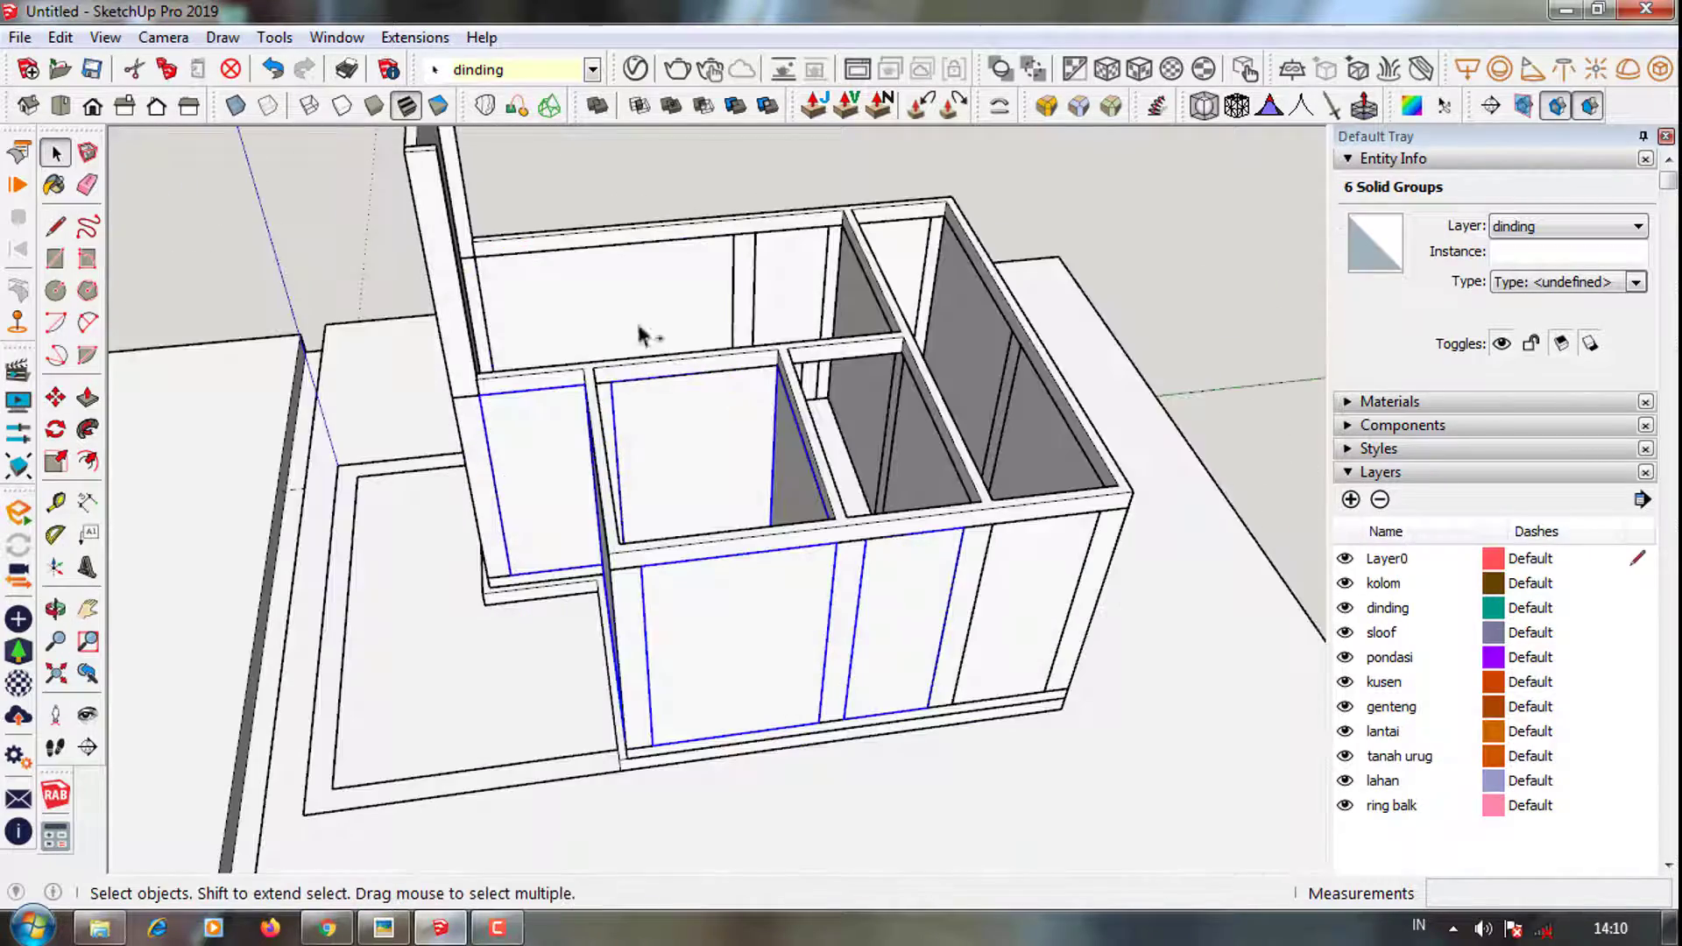
{"action": "left_click", "coordinate": [864, 332], "text": "shift"}
{"action": "scroll", "coordinate": [891, 424], "scroll_direction": "up", "scroll_amount": 1}
{"action": "left_click", "coordinate": [953, 708], "text": "shift"}
{"action": "middle_click_drag", "start_coordinate": [953, 707], "coordinate": [995, 675]}
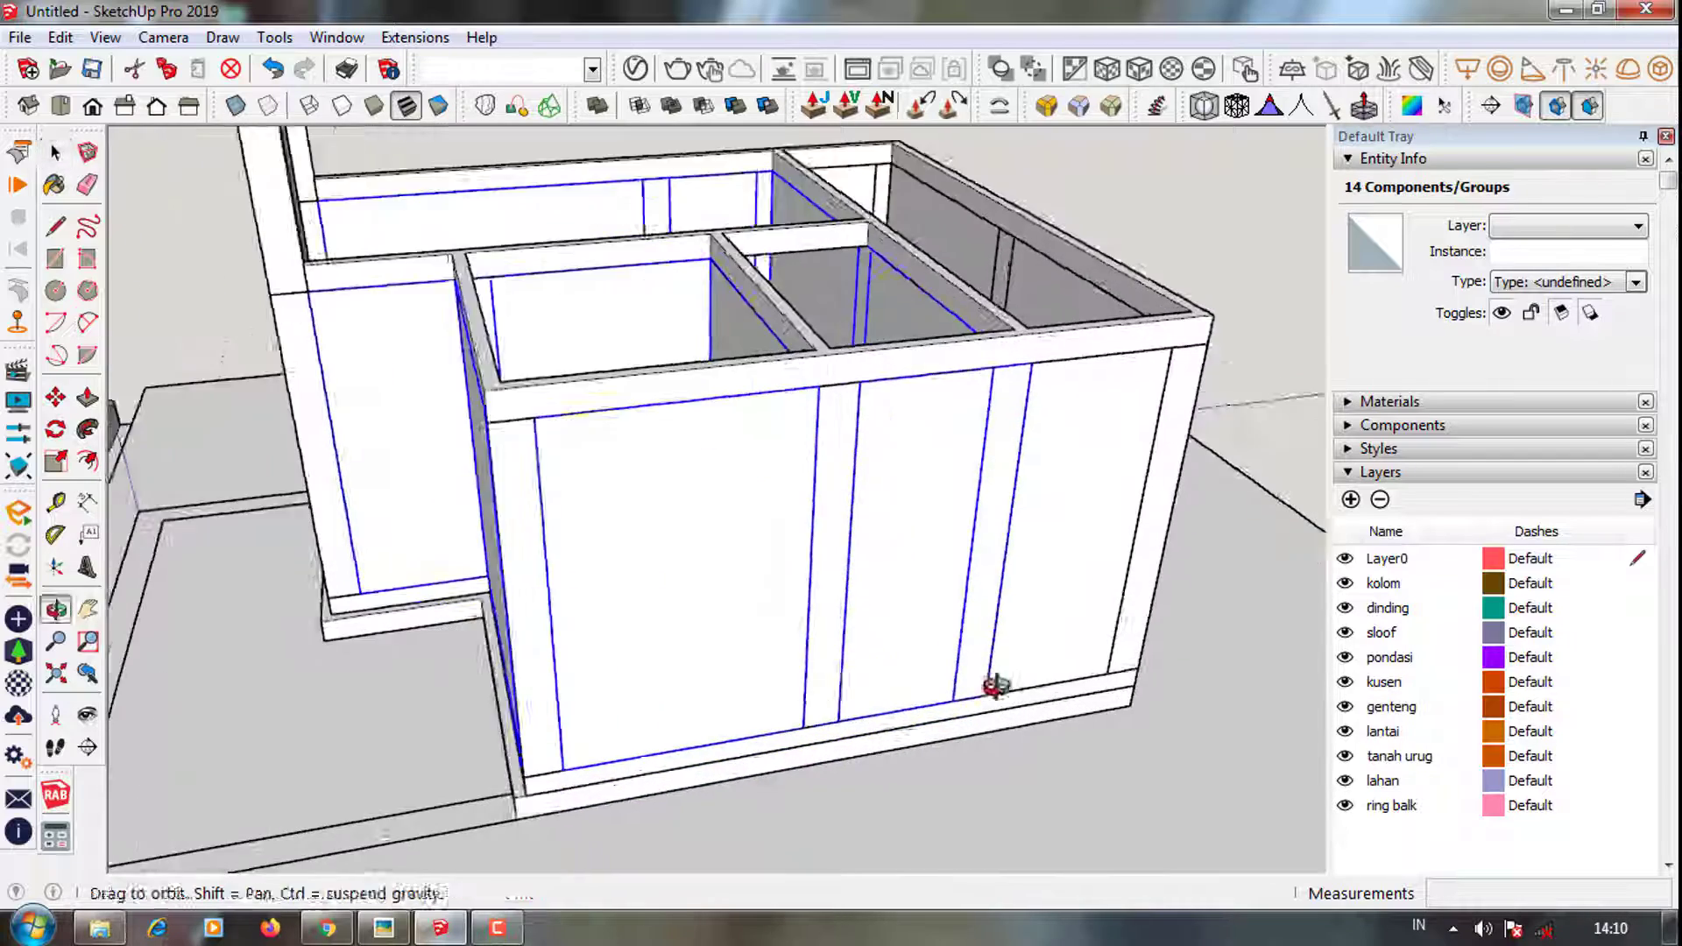
{"action": "scroll", "coordinate": [997, 671], "scroll_direction": "up", "scroll_amount": 2}
Copy the selected walls upward with Move+Ctrl to form the upper storey
{"action": "key", "text": "m"}
{"action": "key", "text": "ctrl"}
{"action": "left_click", "coordinate": [994, 672]}
{"action": "left_click", "coordinate": [1034, 289]}
{"action": "scroll", "coordinate": [600, 546], "scroll_direction": "down", "scroll_amount": 3}
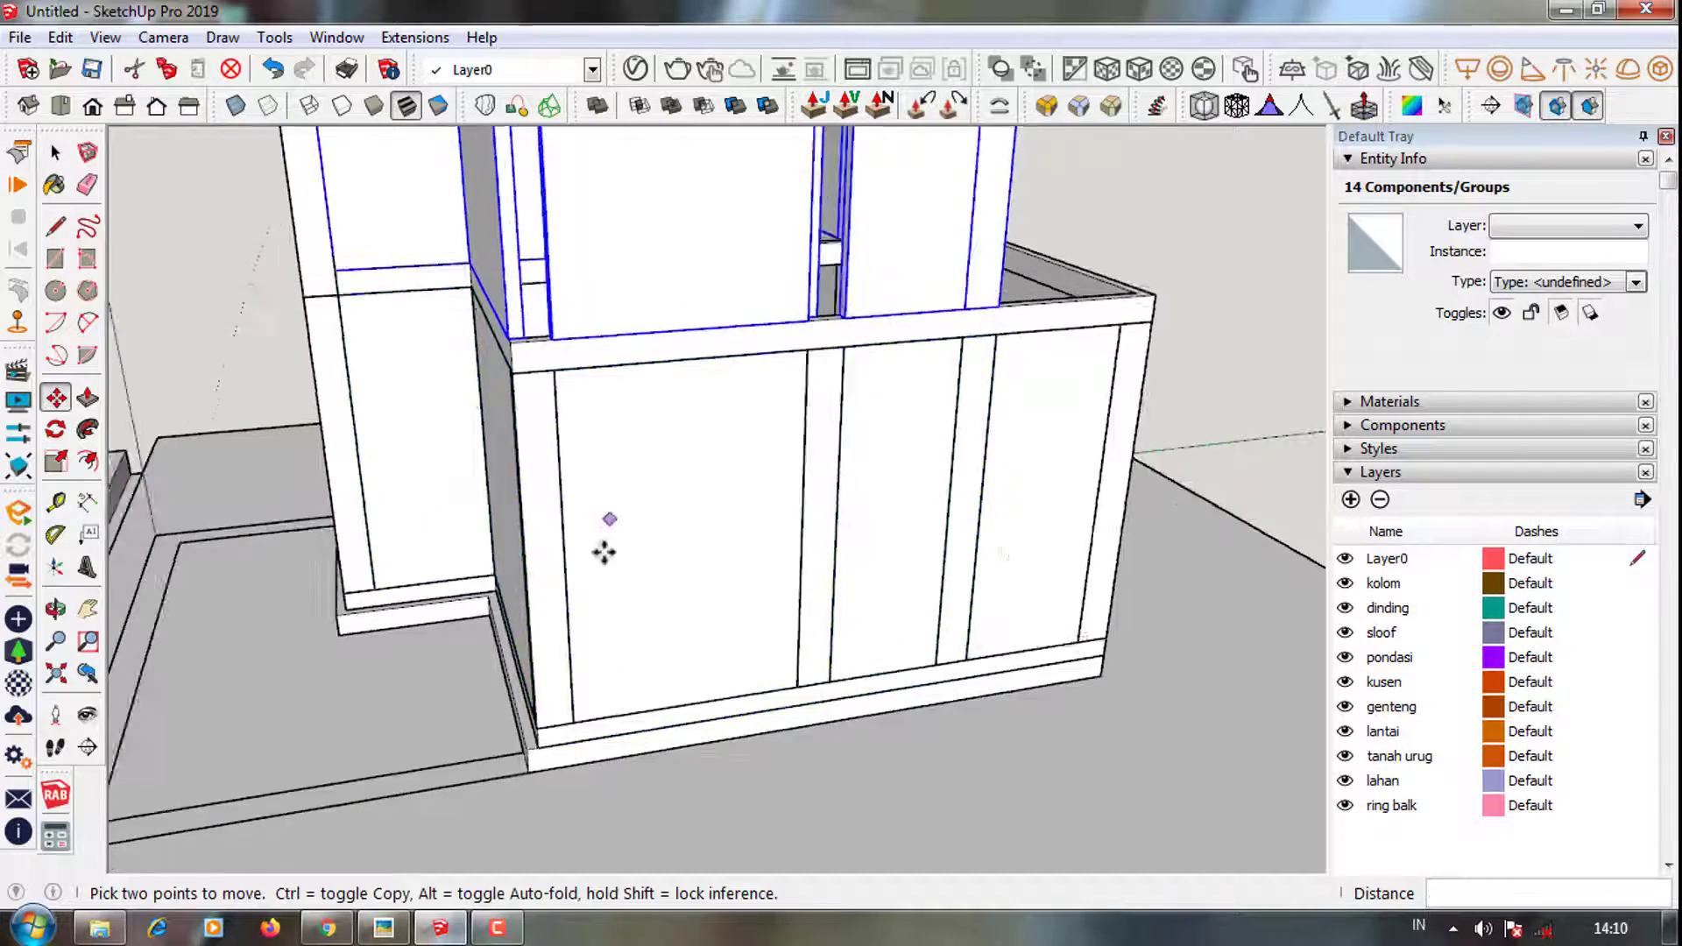
{"action": "middle_click_drag", "start_coordinate": [601, 547], "coordinate": [788, 458]}
{"action": "scroll", "coordinate": [702, 697], "scroll_direction": "up", "scroll_amount": 2}
Copy the columns upward onto the upper storey with Move+Ctrl
{"action": "key", "text": "m"}
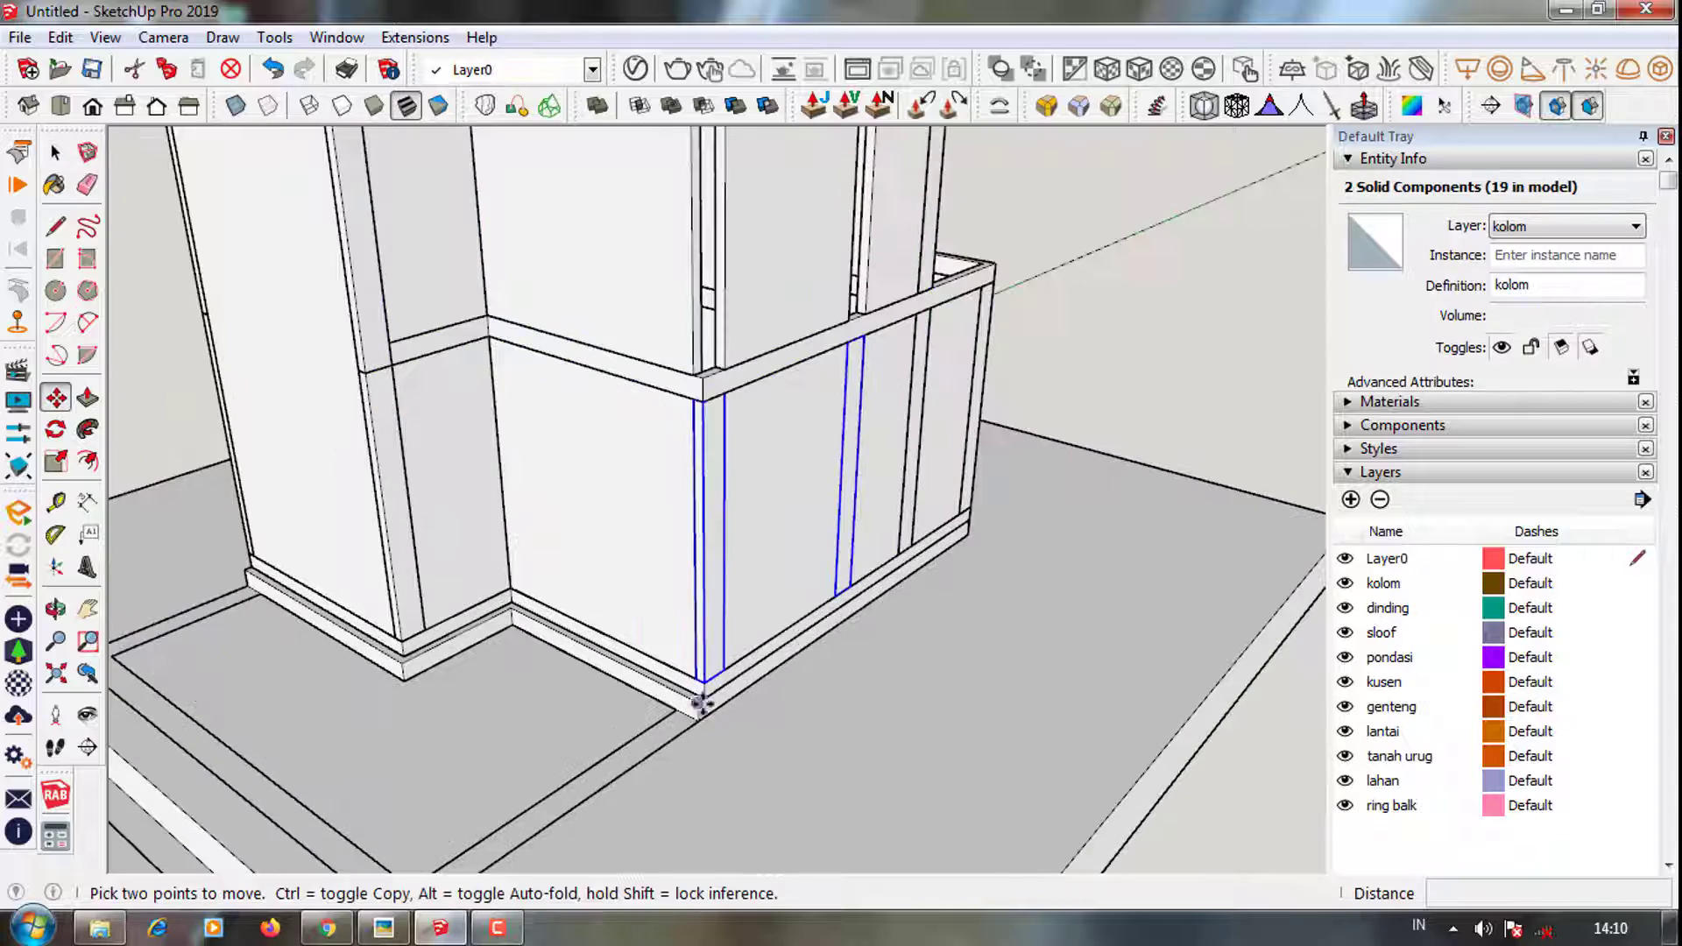
{"action": "left_click", "coordinate": [701, 675]}
{"action": "key", "text": "ctrl"}
{"action": "left_click", "coordinate": [638, 514]}
{"action": "scroll", "coordinate": [639, 514], "scroll_direction": "down", "scroll_amount": 3}
Explode a corner column, regroup it, and push it up 4300 mm through both storeys
{"action": "middle_click_drag", "start_coordinate": [920, 395], "coordinate": [780, 326]}
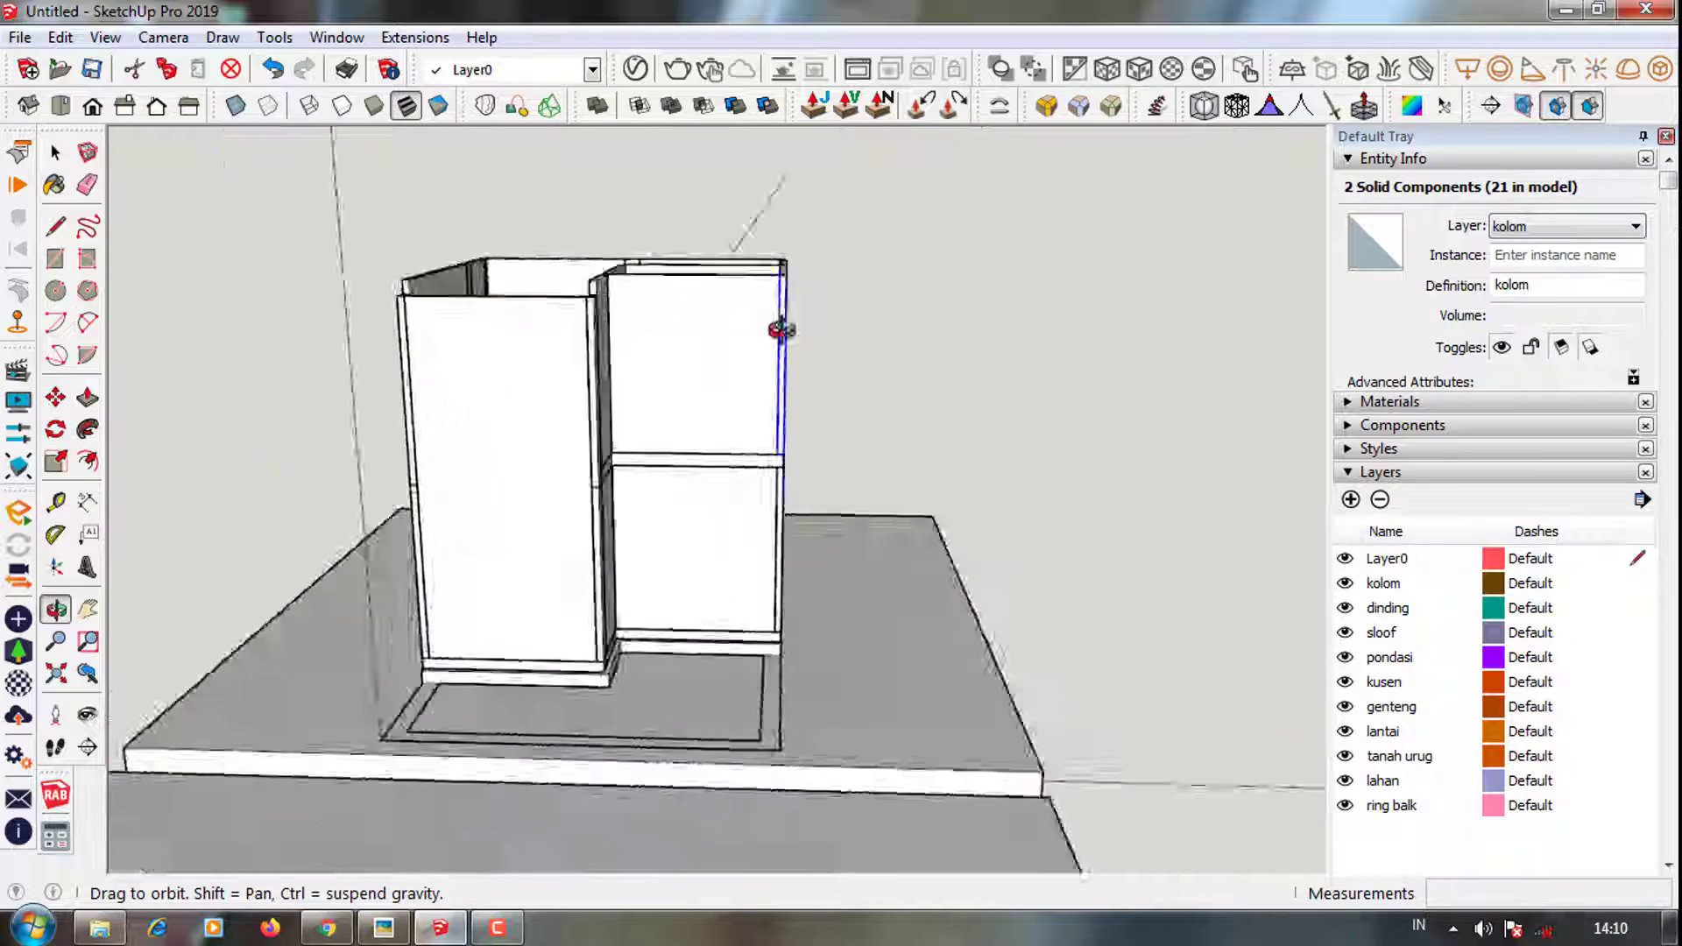
{"action": "key", "text": "space"}
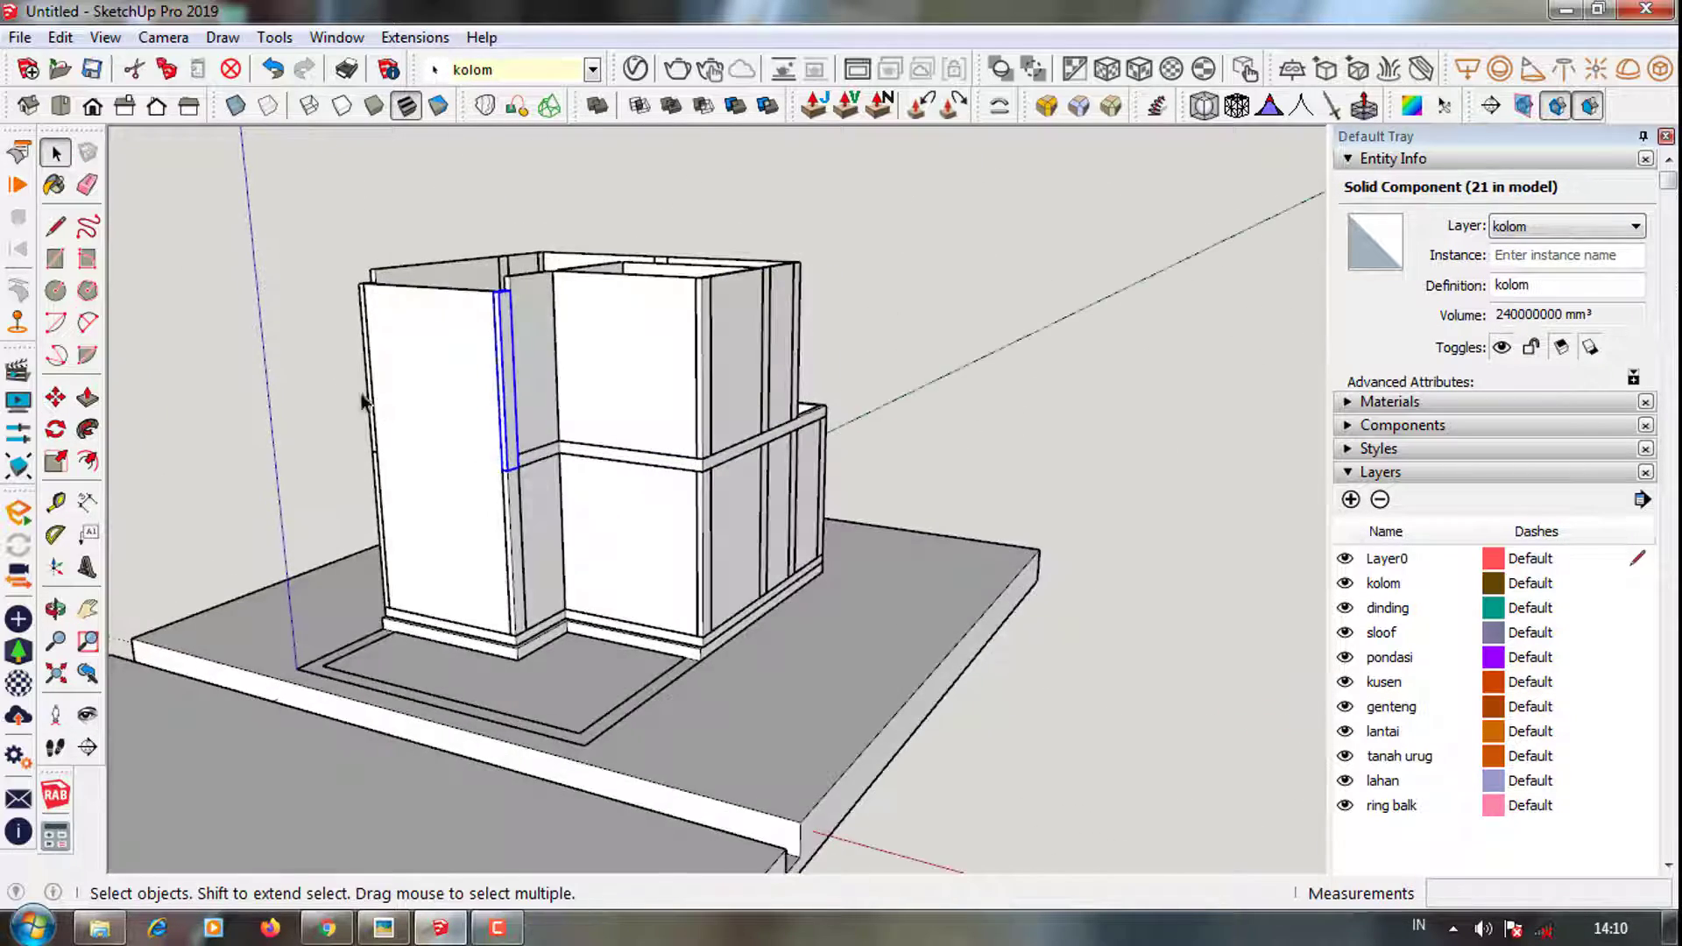
{"action": "left_click", "coordinate": [368, 383]}
{"action": "scroll", "coordinate": [369, 382], "scroll_direction": "up", "scroll_amount": 2}
{"action": "left_click", "coordinate": [555, 536]}
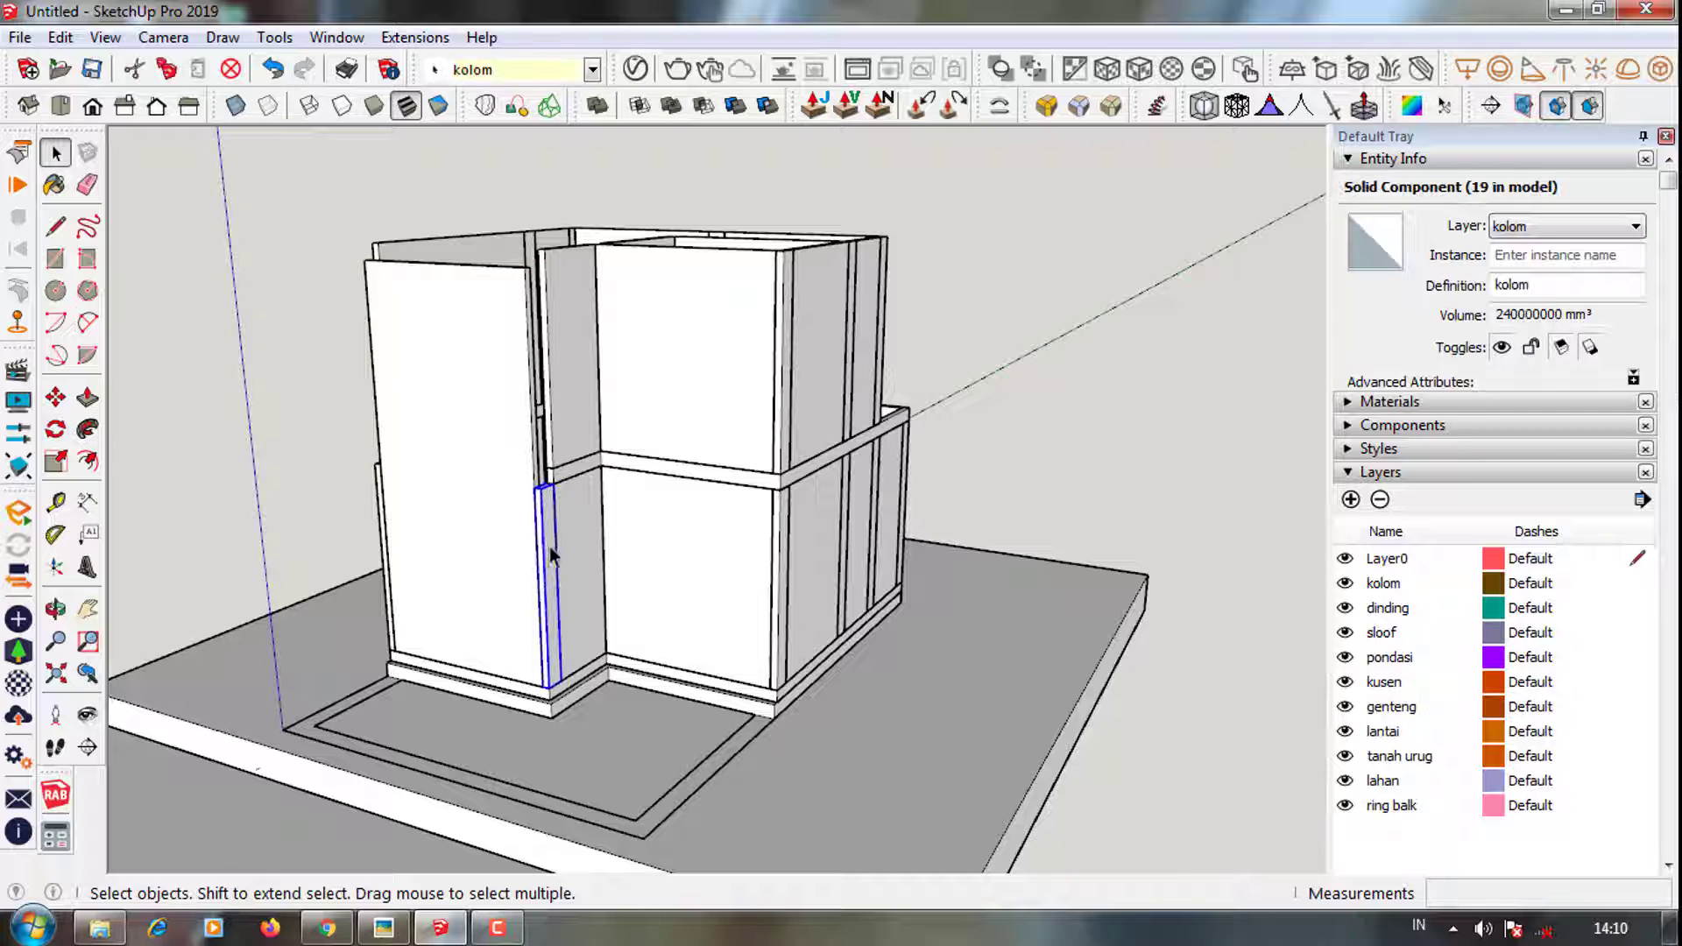
{"action": "right_click", "coordinate": [560, 535]}
{"action": "left_click", "coordinate": [640, 286]}
{"action": "right_click", "coordinate": [550, 543]}
{"action": "left_click", "coordinate": [663, 556]}
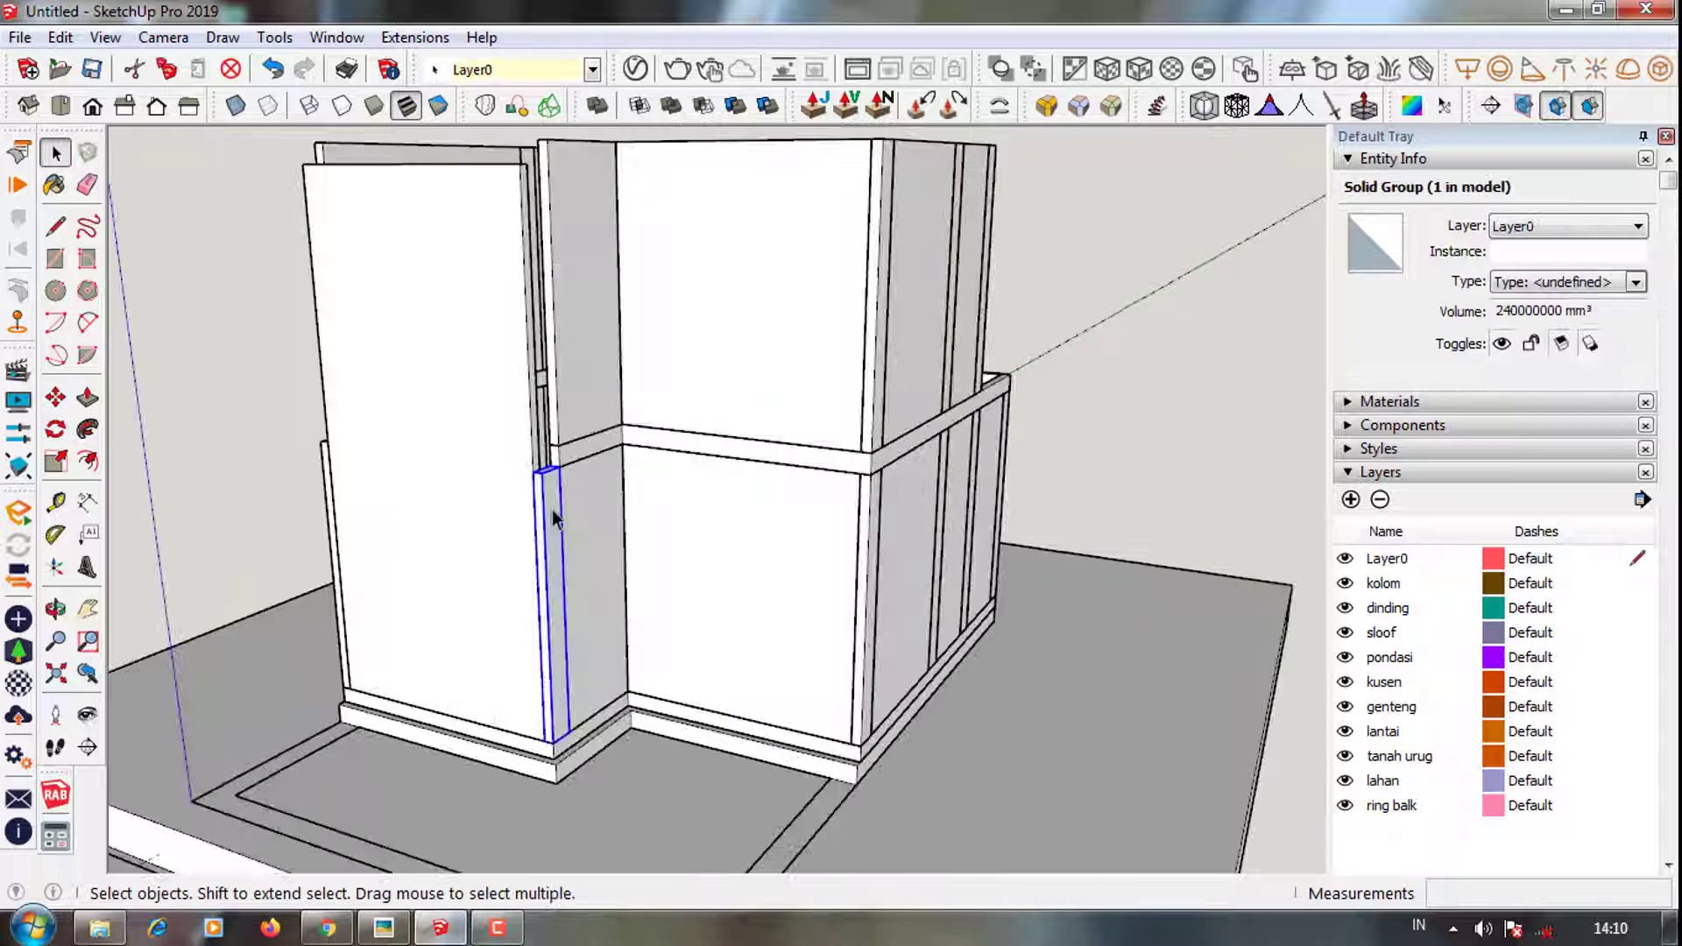
{"action": "scroll", "coordinate": [556, 517], "scroll_direction": "up", "scroll_amount": 3}
{"action": "key", "text": "p"}
{"action": "left_click_drag", "start_coordinate": [537, 480], "coordinate": [521, 238]}
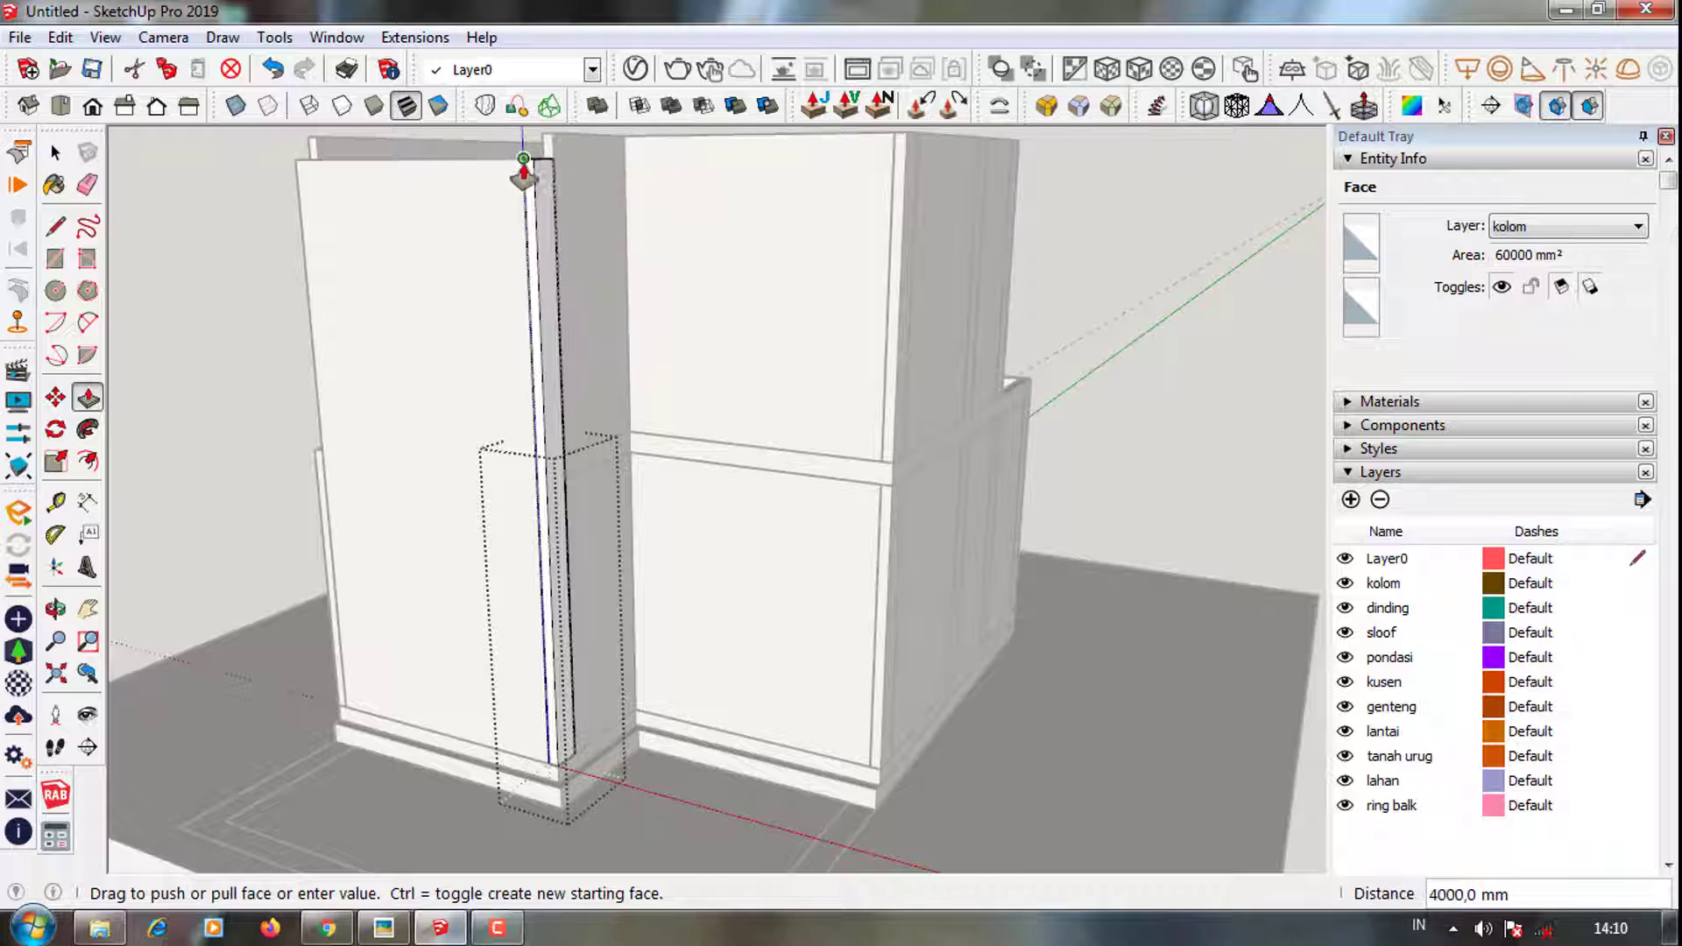
Explode a second column component and regroup its geometry as an editable group
{"action": "scroll", "coordinate": [523, 167], "scroll_direction": "down", "scroll_amount": 3}
{"action": "mouse_move", "coordinate": [573, 175]}
{"action": "middle_mouse_down"}
{"action": "mouse_move", "coordinate": [882, 412]}
{"action": "mouse_move", "coordinate": [627, 608]}
{"action": "middle_mouse_up"}
{"action": "key", "text": "space"}
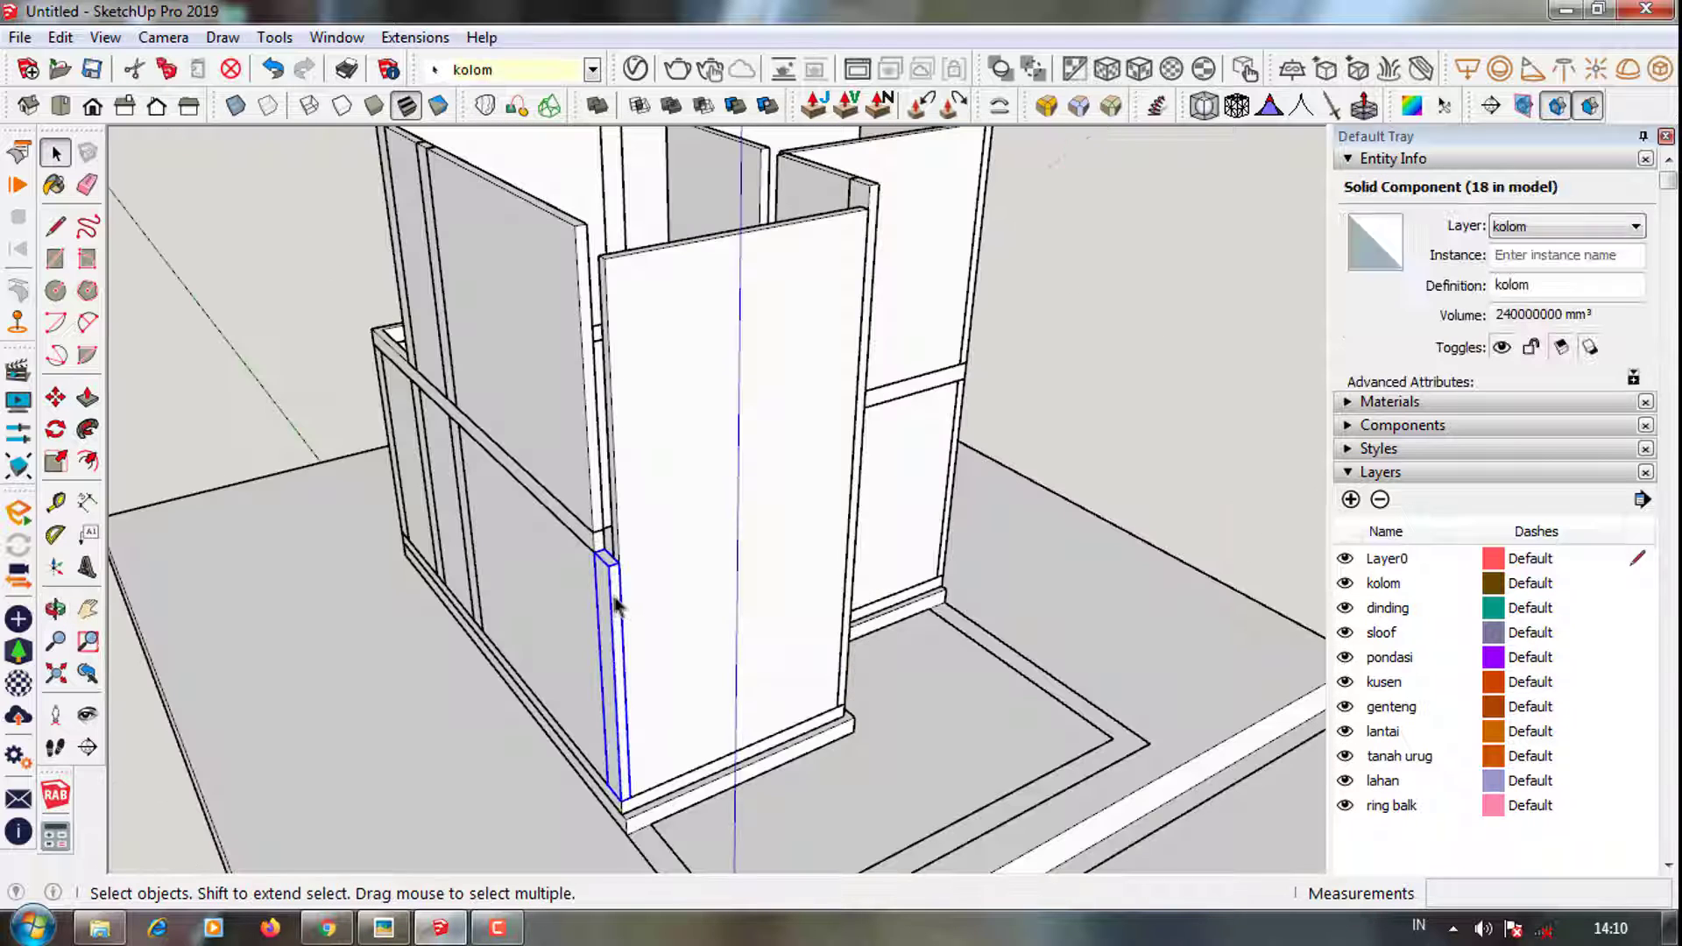
{"action": "right_click", "coordinate": [615, 604]}
{"action": "left_click", "coordinate": [677, 286]}
{"action": "right_click", "coordinate": [606, 600]}
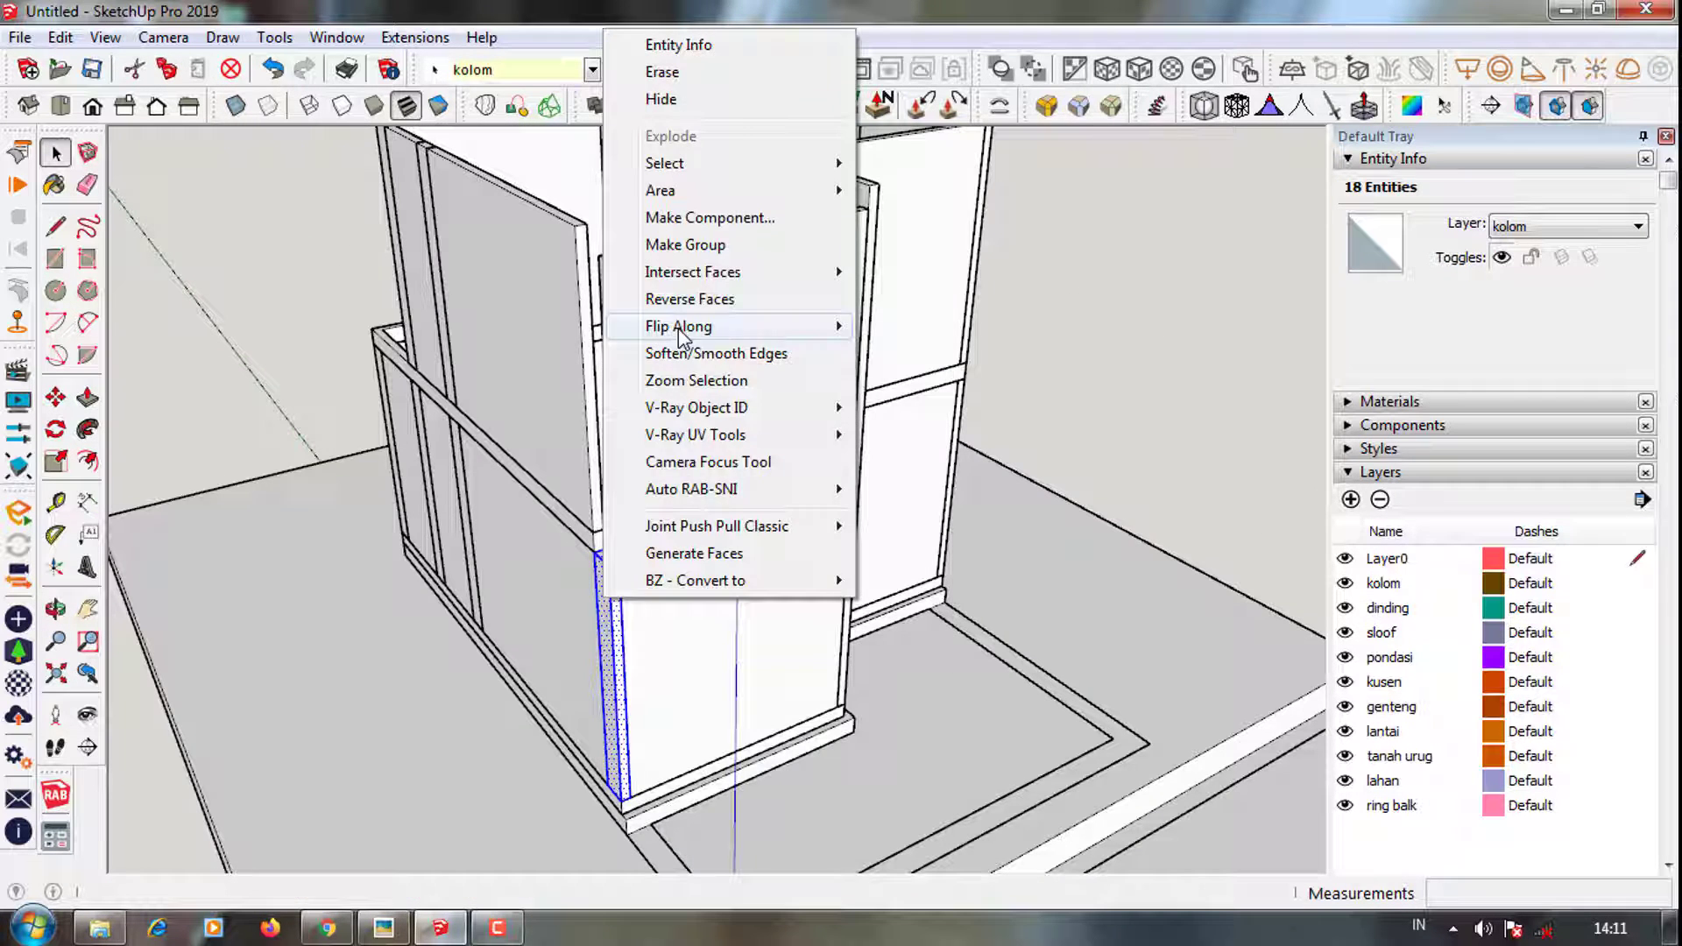
{"action": "left_click", "coordinate": [708, 246]}
{"action": "double_click", "coordinate": [613, 579]}
{"action": "key", "text": "p"}
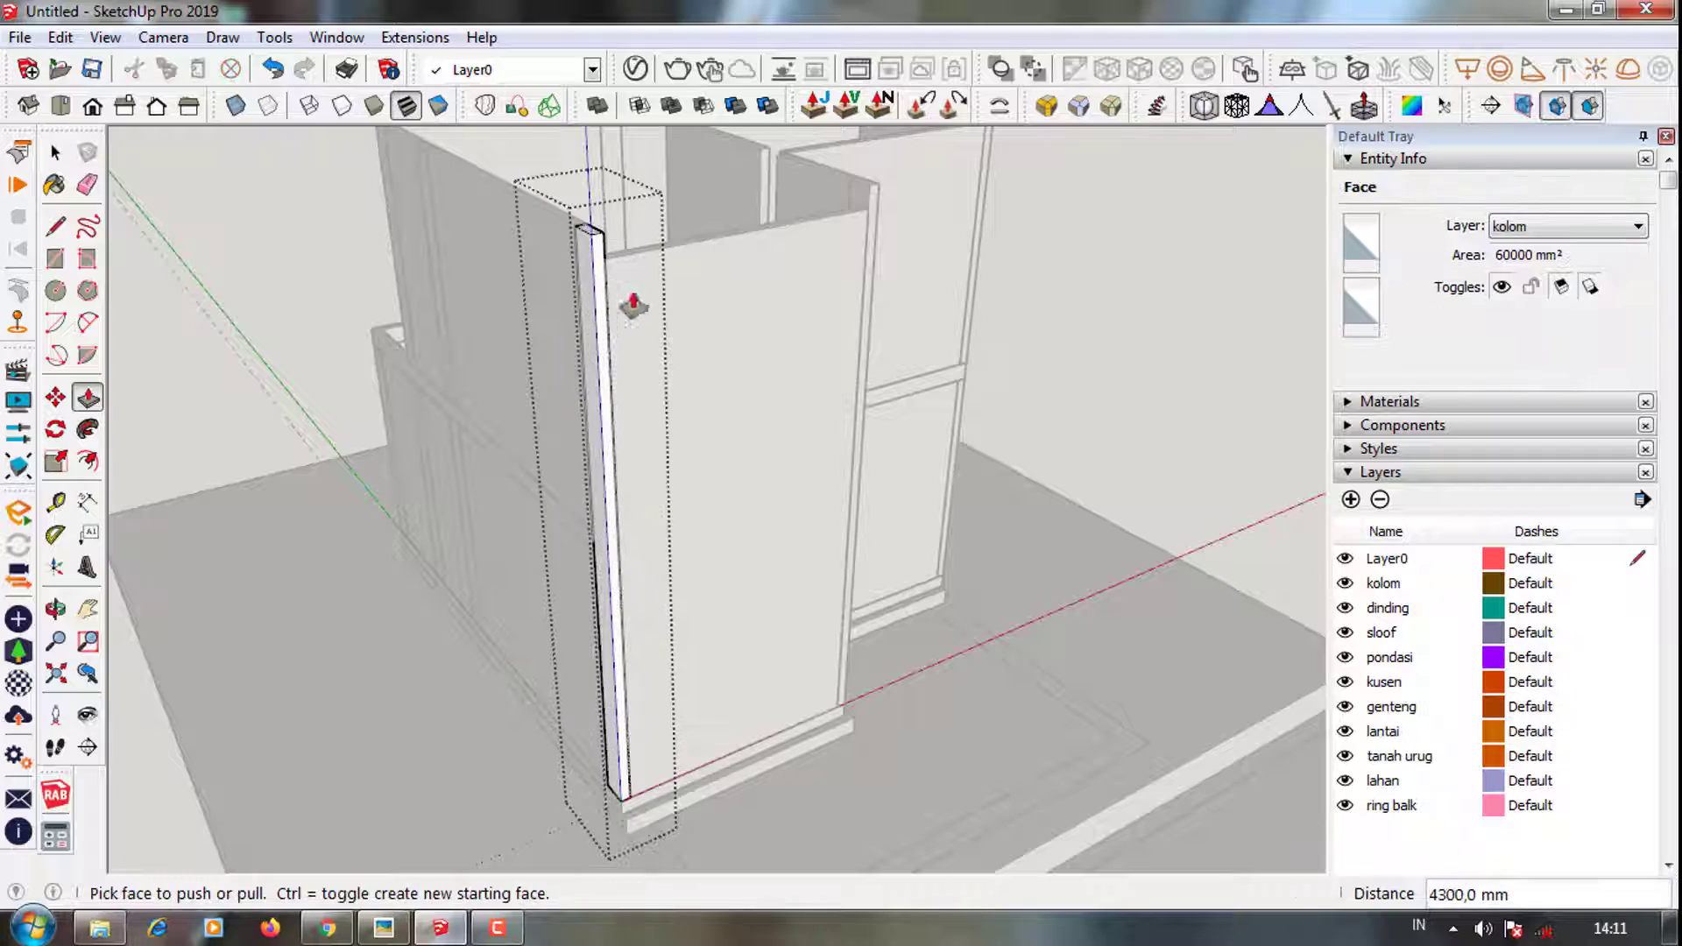
{"action": "scroll", "coordinate": [633, 305], "scroll_direction": "down", "scroll_amount": 2}
{"action": "mouse_move", "coordinate": [630, 300]}
{"action": "middle_mouse_down"}
{"action": "mouse_move", "coordinate": [623, 348]}
{"action": "mouse_move", "coordinate": [859, 552]}
{"action": "middle_mouse_up"}
{"action": "scroll", "coordinate": [601, 338], "scroll_direction": "down", "scroll_amount": 3}
{"action": "key", "text": "space"}
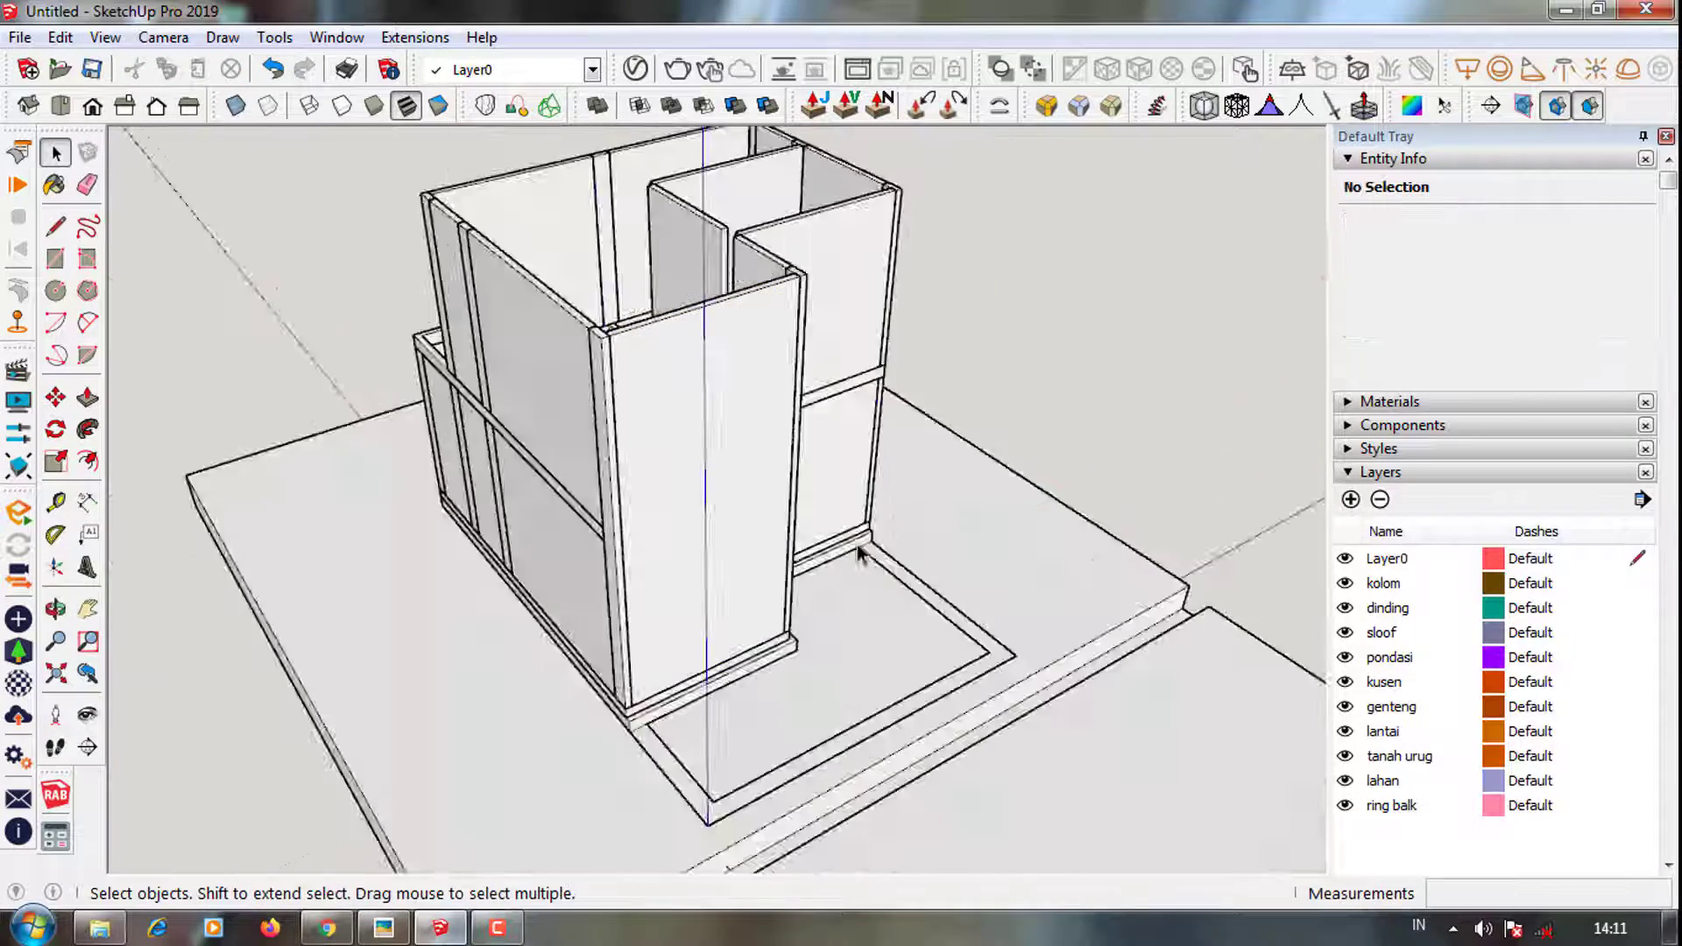
Copy the column to another wall junction with Move+Ctrl
{"action": "scroll", "coordinate": [858, 552], "scroll_direction": "up", "scroll_amount": 3}
{"action": "scroll", "coordinate": [769, 469], "scroll_direction": "up", "scroll_amount": 3}
{"action": "left_click", "coordinate": [770, 464]}
{"action": "key", "text": "m"}
{"action": "key", "text": "ctrl"}
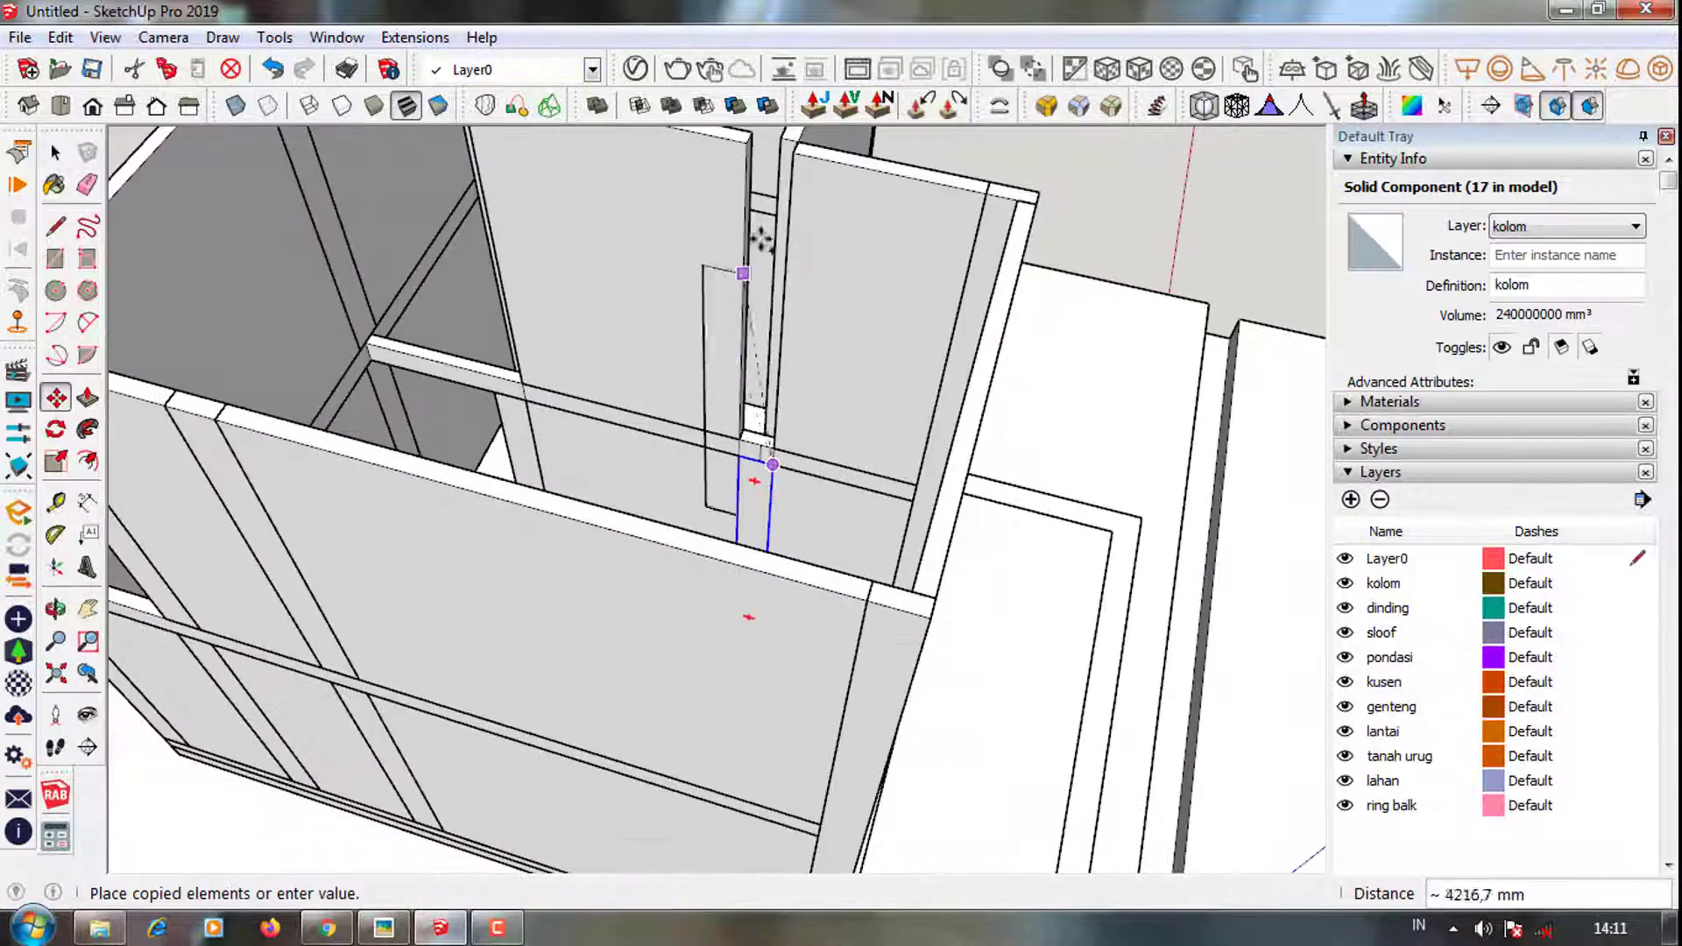
{"action": "scroll", "coordinate": [755, 456], "scroll_direction": "up", "scroll_amount": 3}
Erase the stray edges left around the column
{"action": "key", "text": "Escape"}
{"action": "scroll", "coordinate": [781, 455], "scroll_direction": "up", "scroll_amount": 2}
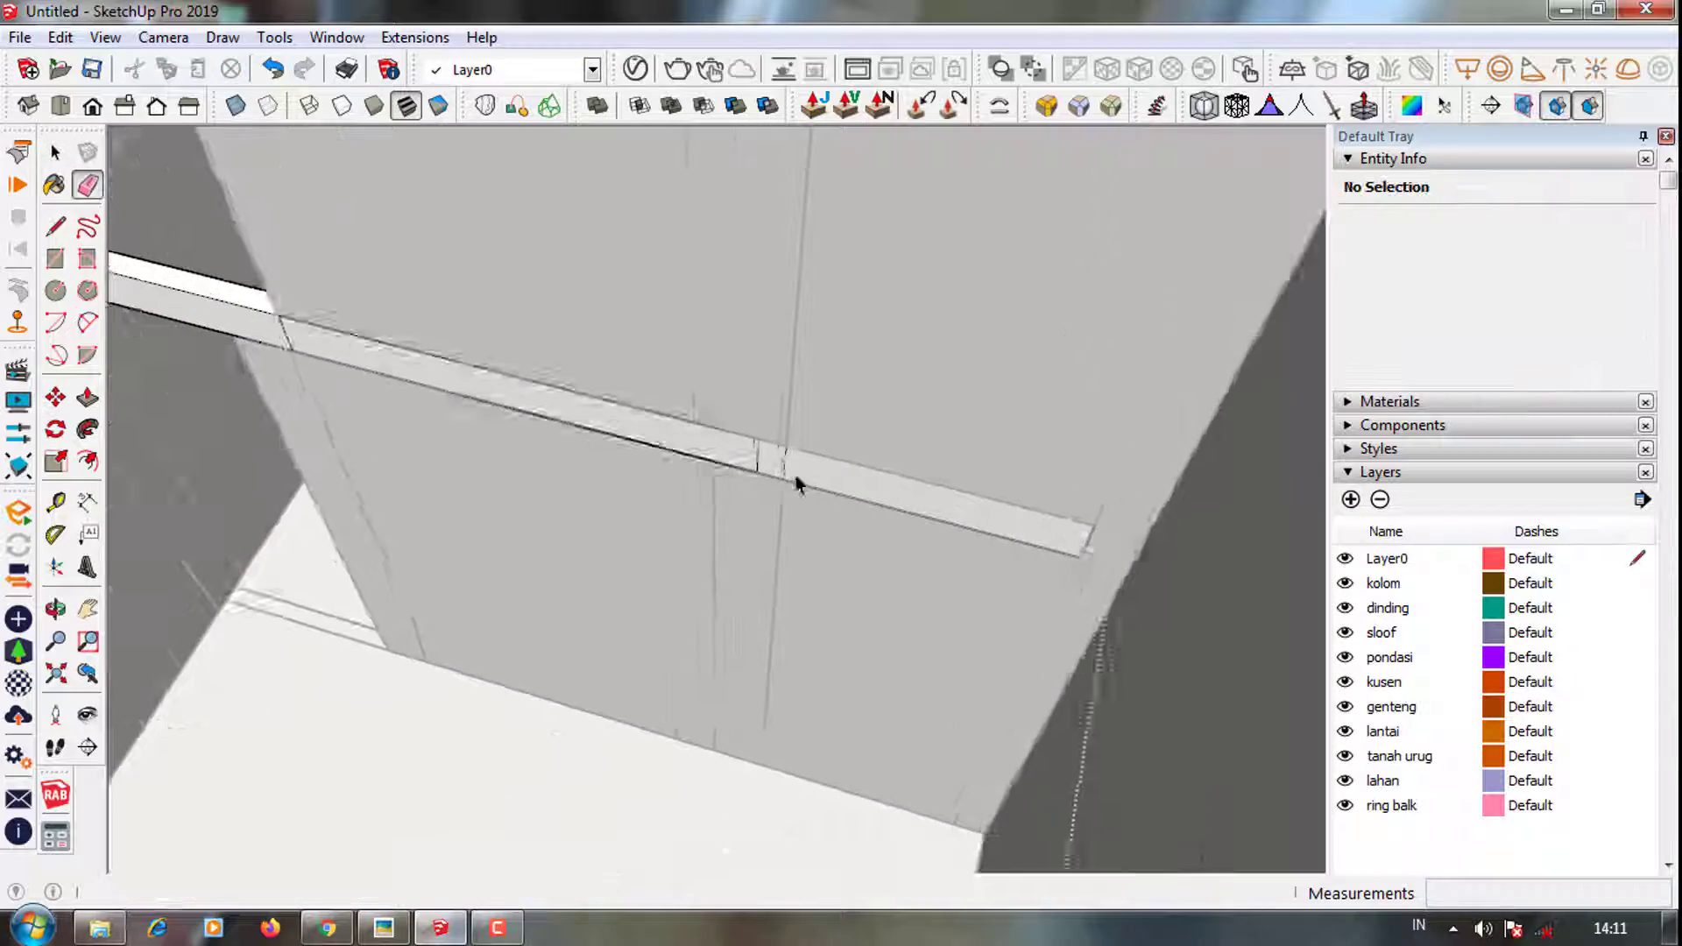
{"action": "key", "text": "e"}
{"action": "scroll", "coordinate": [751, 439], "scroll_direction": "up", "scroll_amount": 2}
{"action": "scroll", "coordinate": [735, 511], "scroll_direction": "down", "scroll_amount": 3}
{"action": "mouse_move", "coordinate": [736, 511]}
{"action": "middle_mouse_down"}
{"action": "mouse_move", "coordinate": [754, 571]}
{"action": "mouse_move", "coordinate": [984, 576]}
{"action": "mouse_move", "coordinate": [628, 620]}
{"action": "mouse_move", "coordinate": [1077, 476]}
{"action": "mouse_move", "coordinate": [995, 461]}
{"action": "middle_mouse_up"}
{"action": "scroll", "coordinate": [754, 570], "scroll_direction": "down", "scroll_amount": 3}
{"action": "key", "text": "space"}
{"action": "scroll", "coordinate": [706, 629], "scroll_direction": "up", "scroll_amount": 5}
{"action": "scroll", "coordinate": [706, 629], "scroll_direction": "down", "scroll_amount": 4}
{"action": "scroll", "coordinate": [762, 607], "scroll_direction": "up", "scroll_amount": 4}
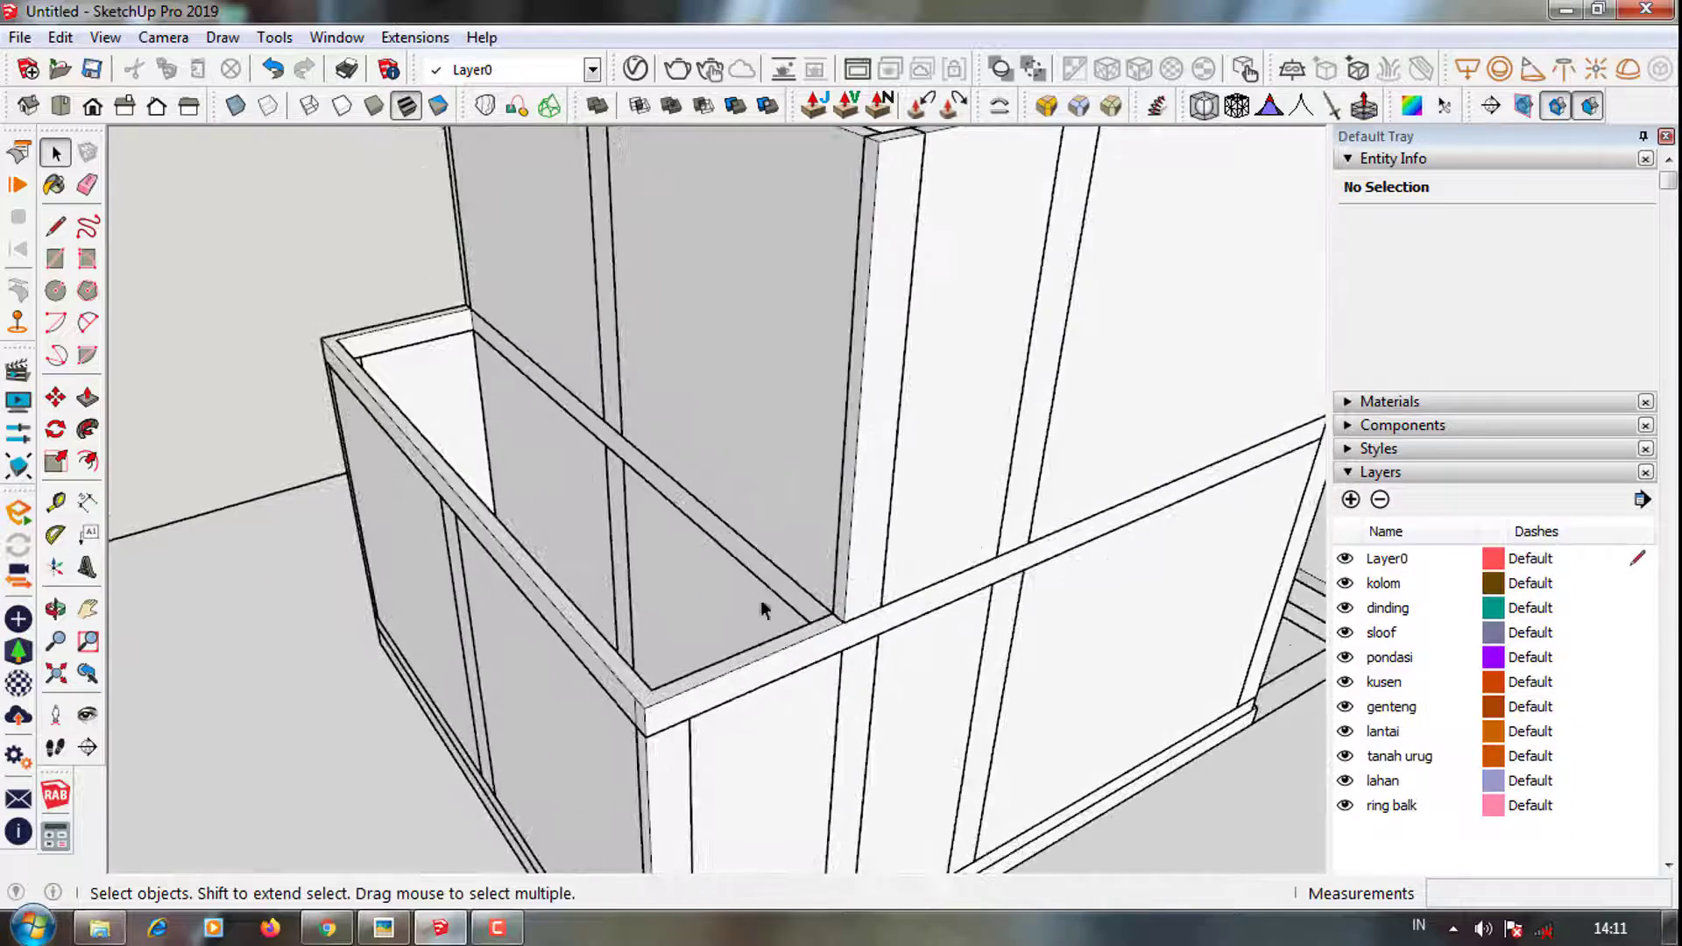
{"action": "left_click", "coordinate": [771, 584]}
{"action": "scroll", "coordinate": [766, 584], "scroll_direction": "up", "scroll_amount": 2}
Push/Pull the inner wall face by 8, undoing an unwanted push of the floor face first
{"action": "key", "text": "p"}
{"action": "scroll", "coordinate": [756, 592], "scroll_direction": "up", "scroll_amount": 2}
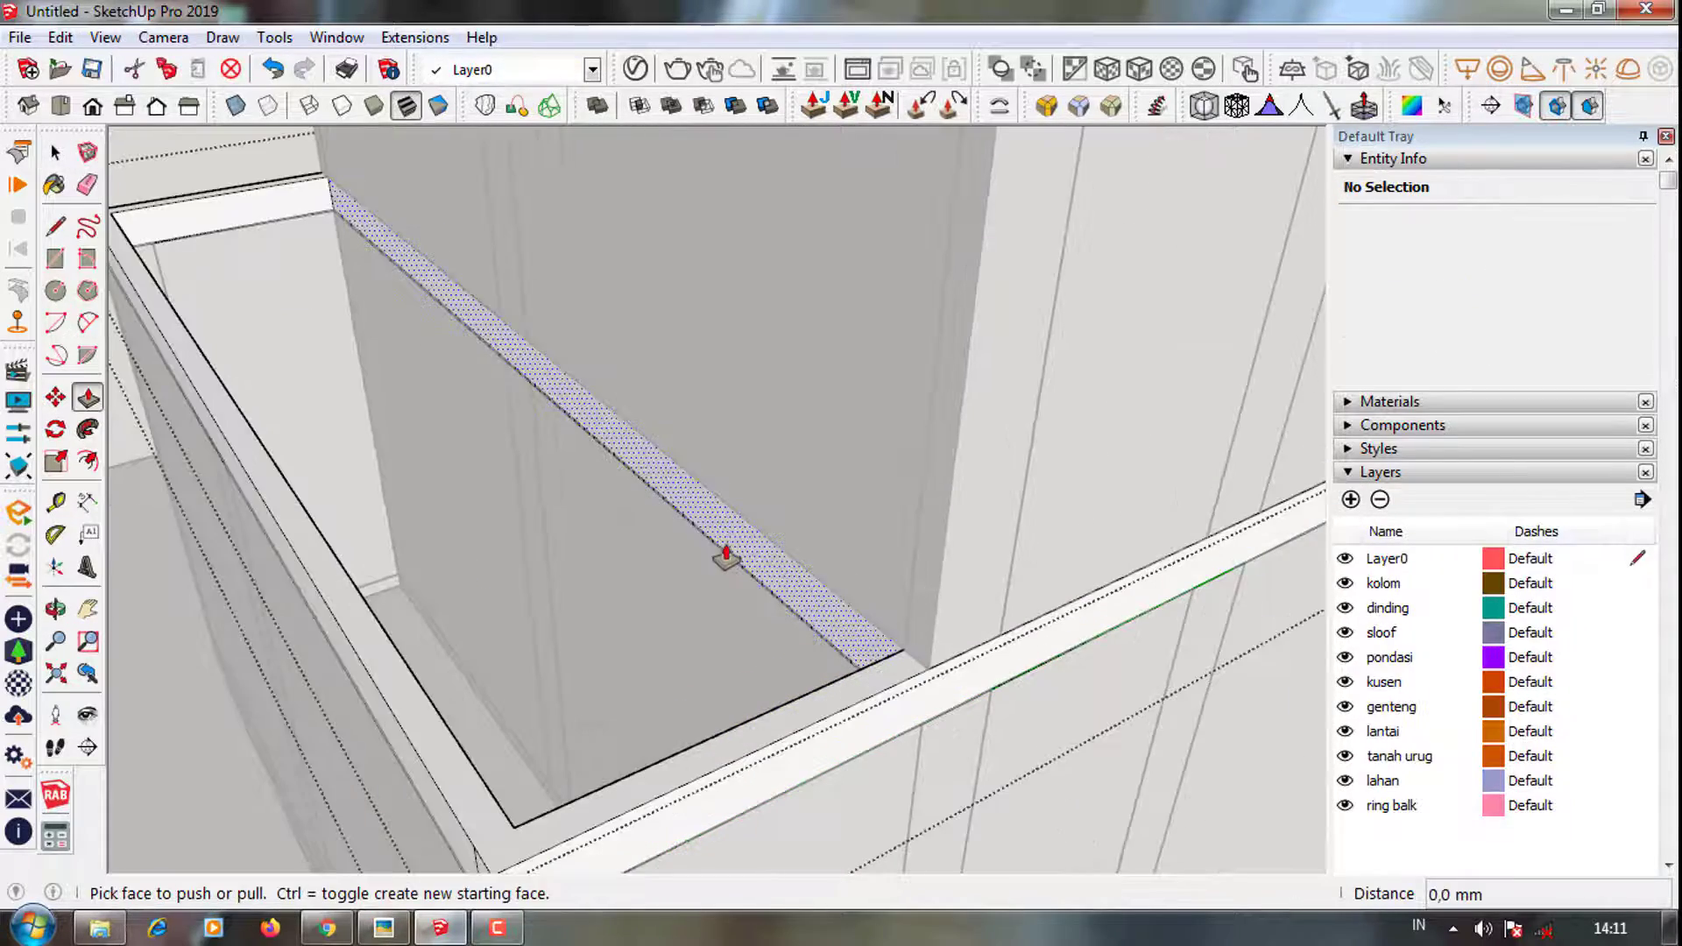
{"action": "left_click_drag", "start_coordinate": [725, 557], "coordinate": [656, 627]}
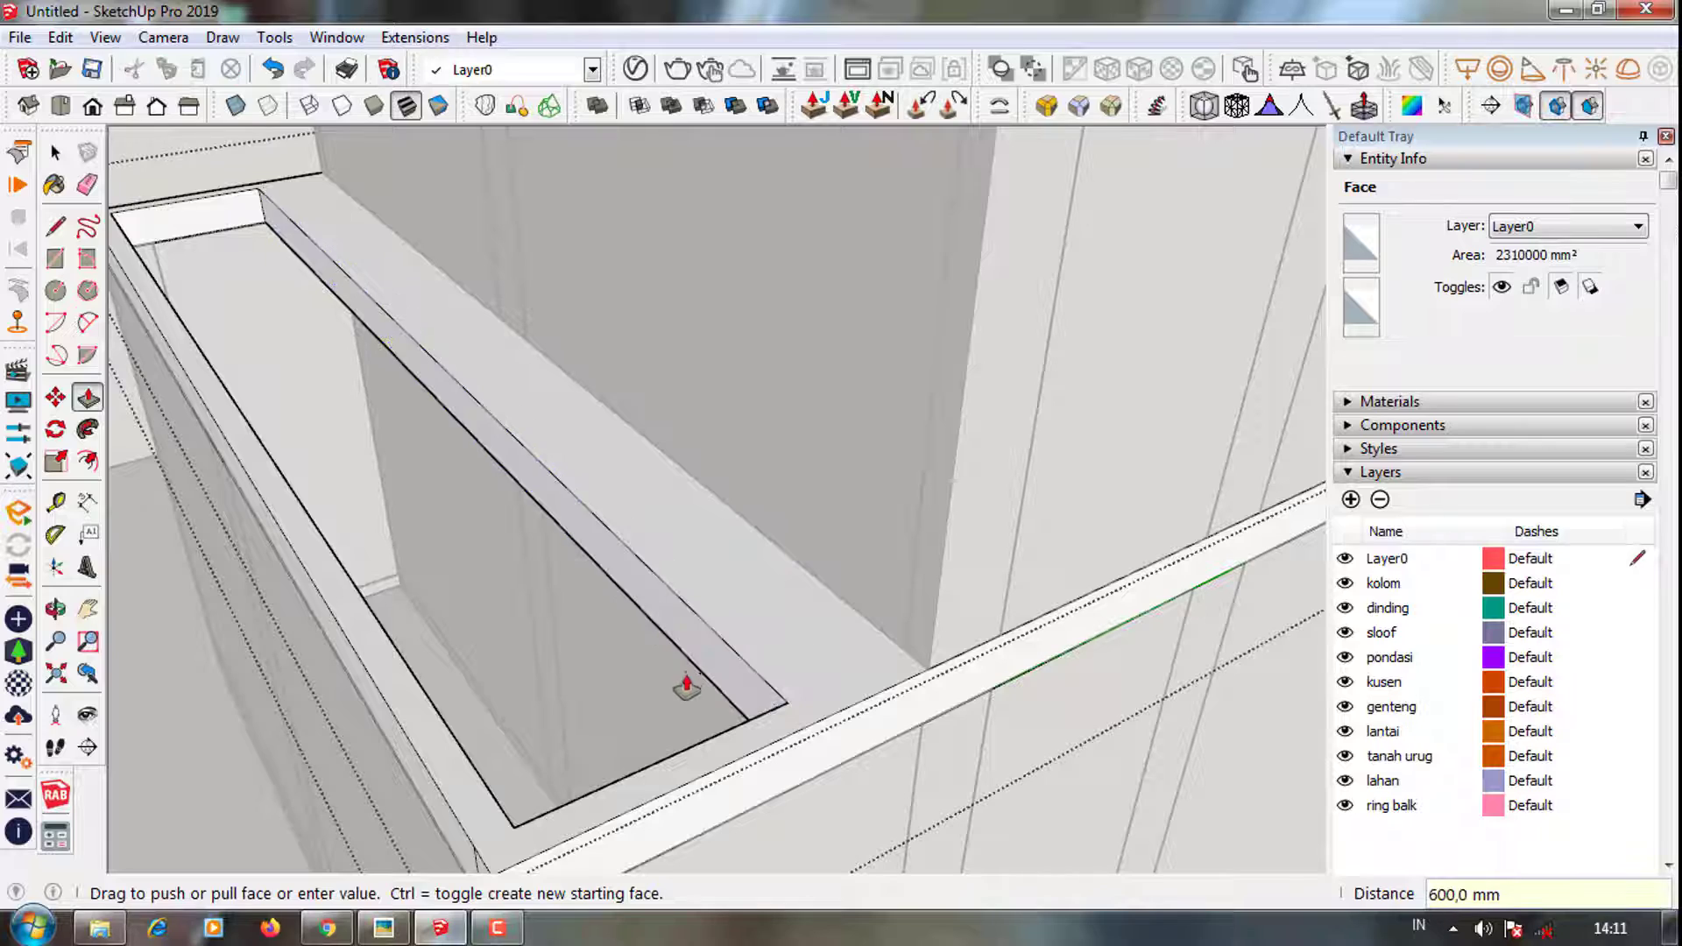
{"action": "key", "text": "ctrl+z"}
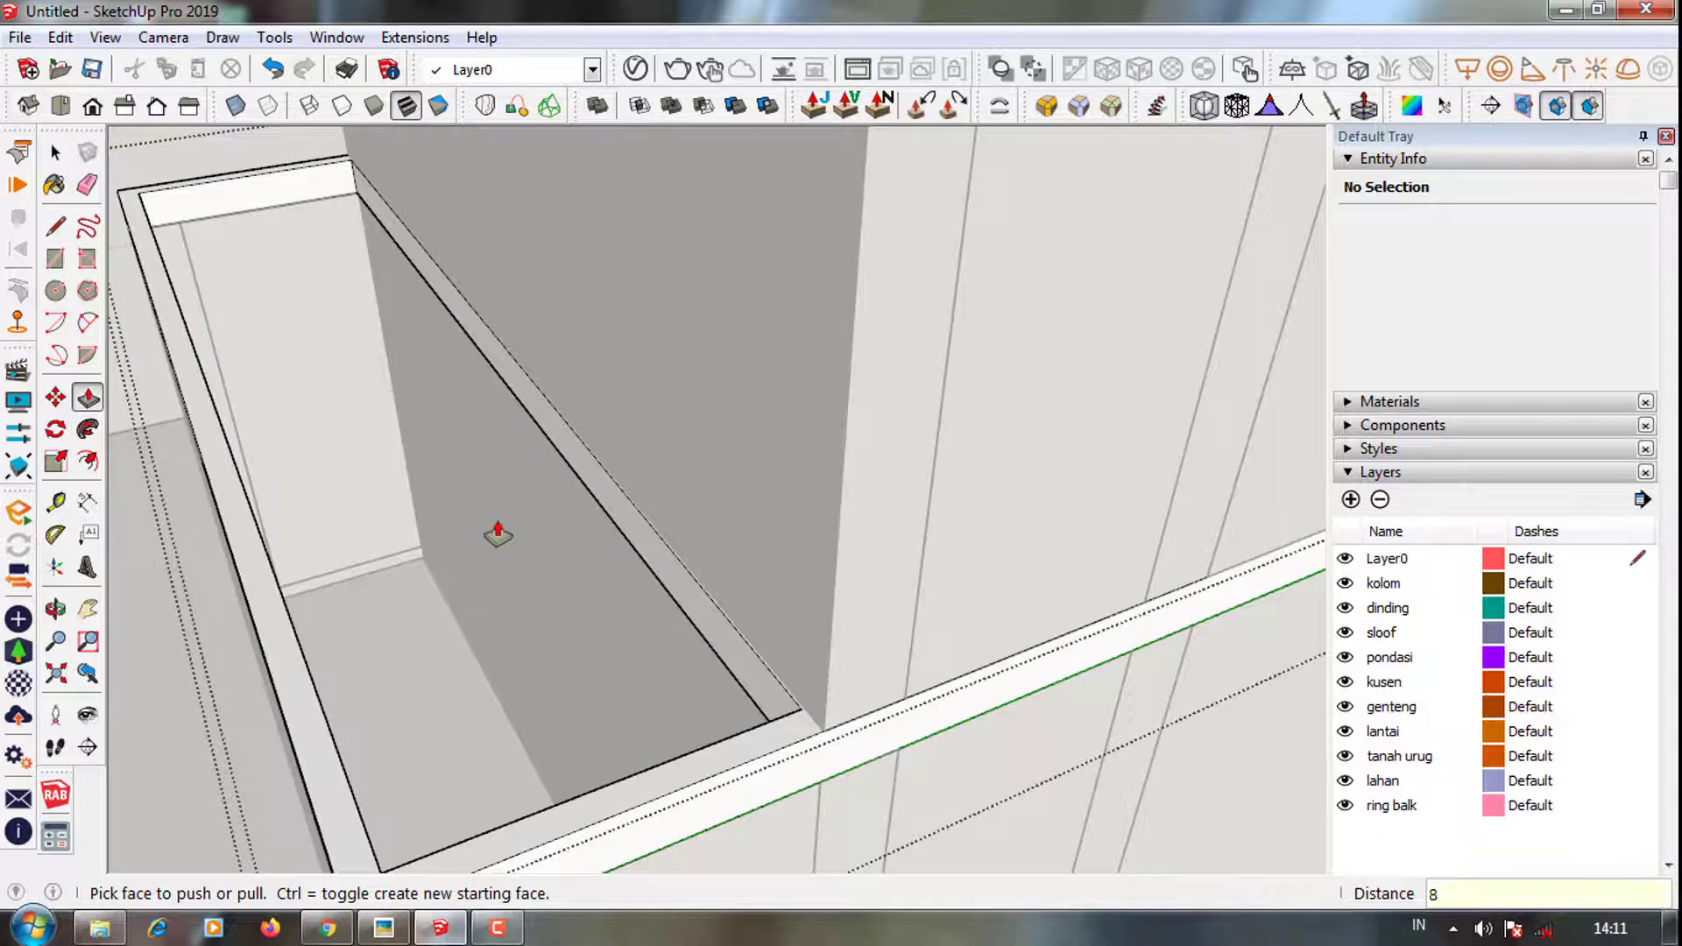
{"action": "left_click", "coordinate": [611, 518]}
{"action": "scroll", "coordinate": [762, 692], "scroll_direction": "up", "scroll_amount": 2}
{"action": "scroll", "coordinate": [762, 657], "scroll_direction": "up", "scroll_amount": 2}
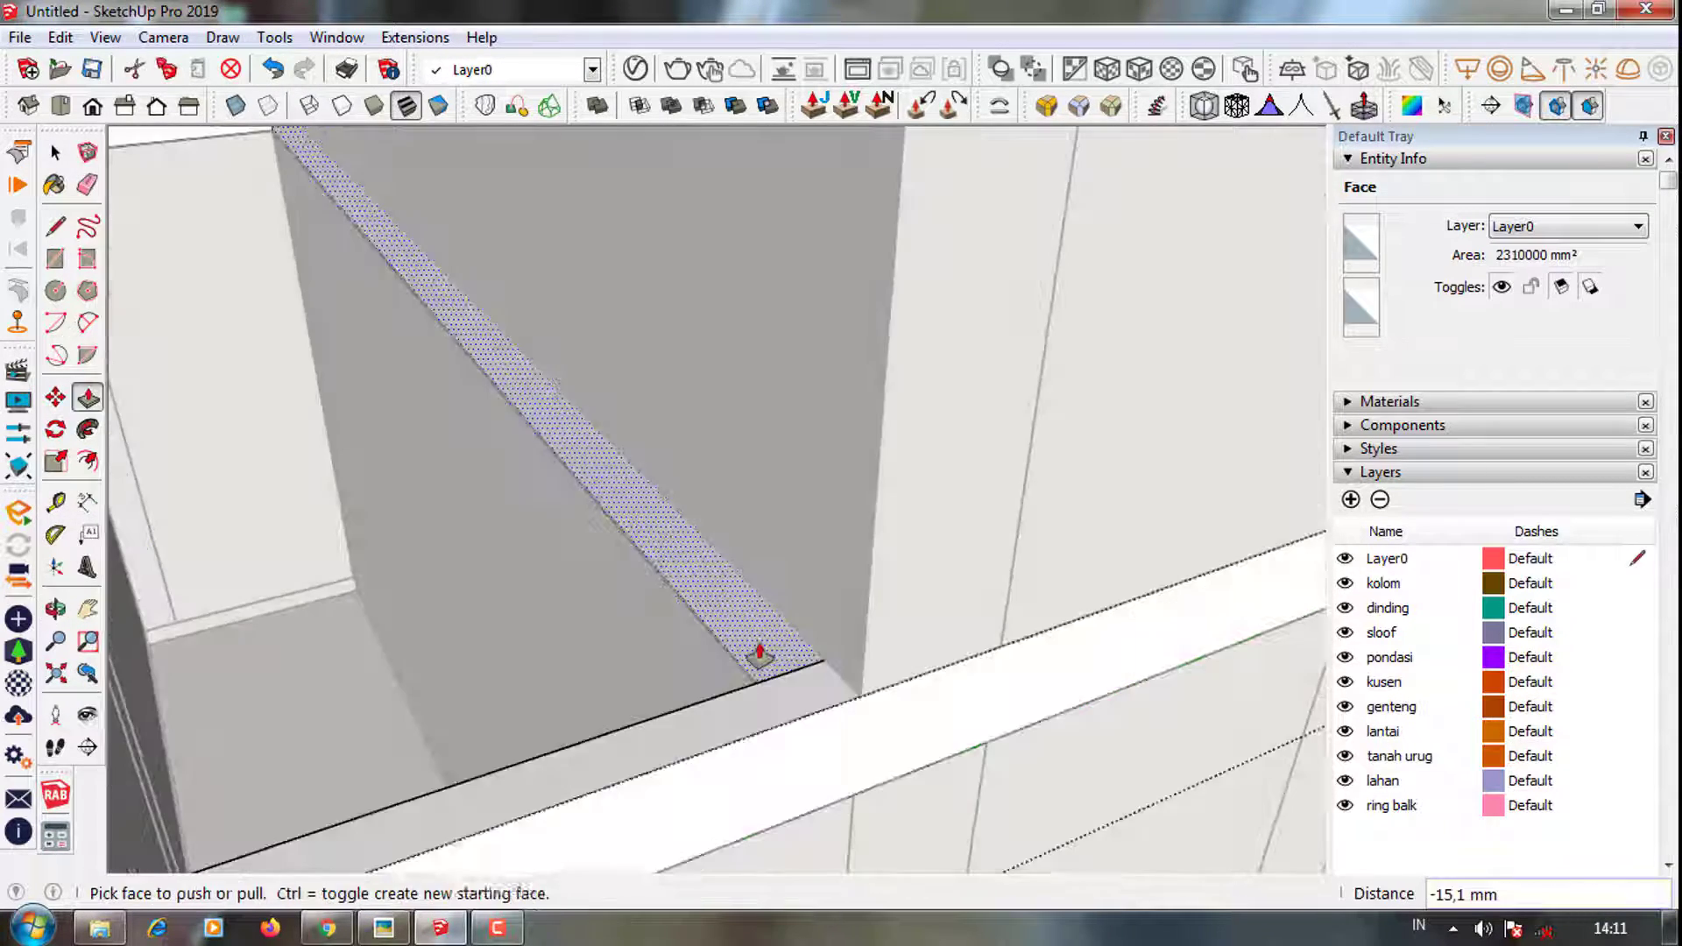
{"action": "left_click", "coordinate": [657, 698]}
{"action": "type", "text": "8"}
{"action": "key", "text": "Return"}
{"action": "scroll", "coordinate": [657, 698], "scroll_direction": "down", "scroll_amount": 2}
{"action": "scroll", "coordinate": [744, 646], "scroll_direction": "down", "scroll_amount": 3}
{"action": "scroll", "coordinate": [585, 555], "scroll_direction": "down", "scroll_amount": 3}
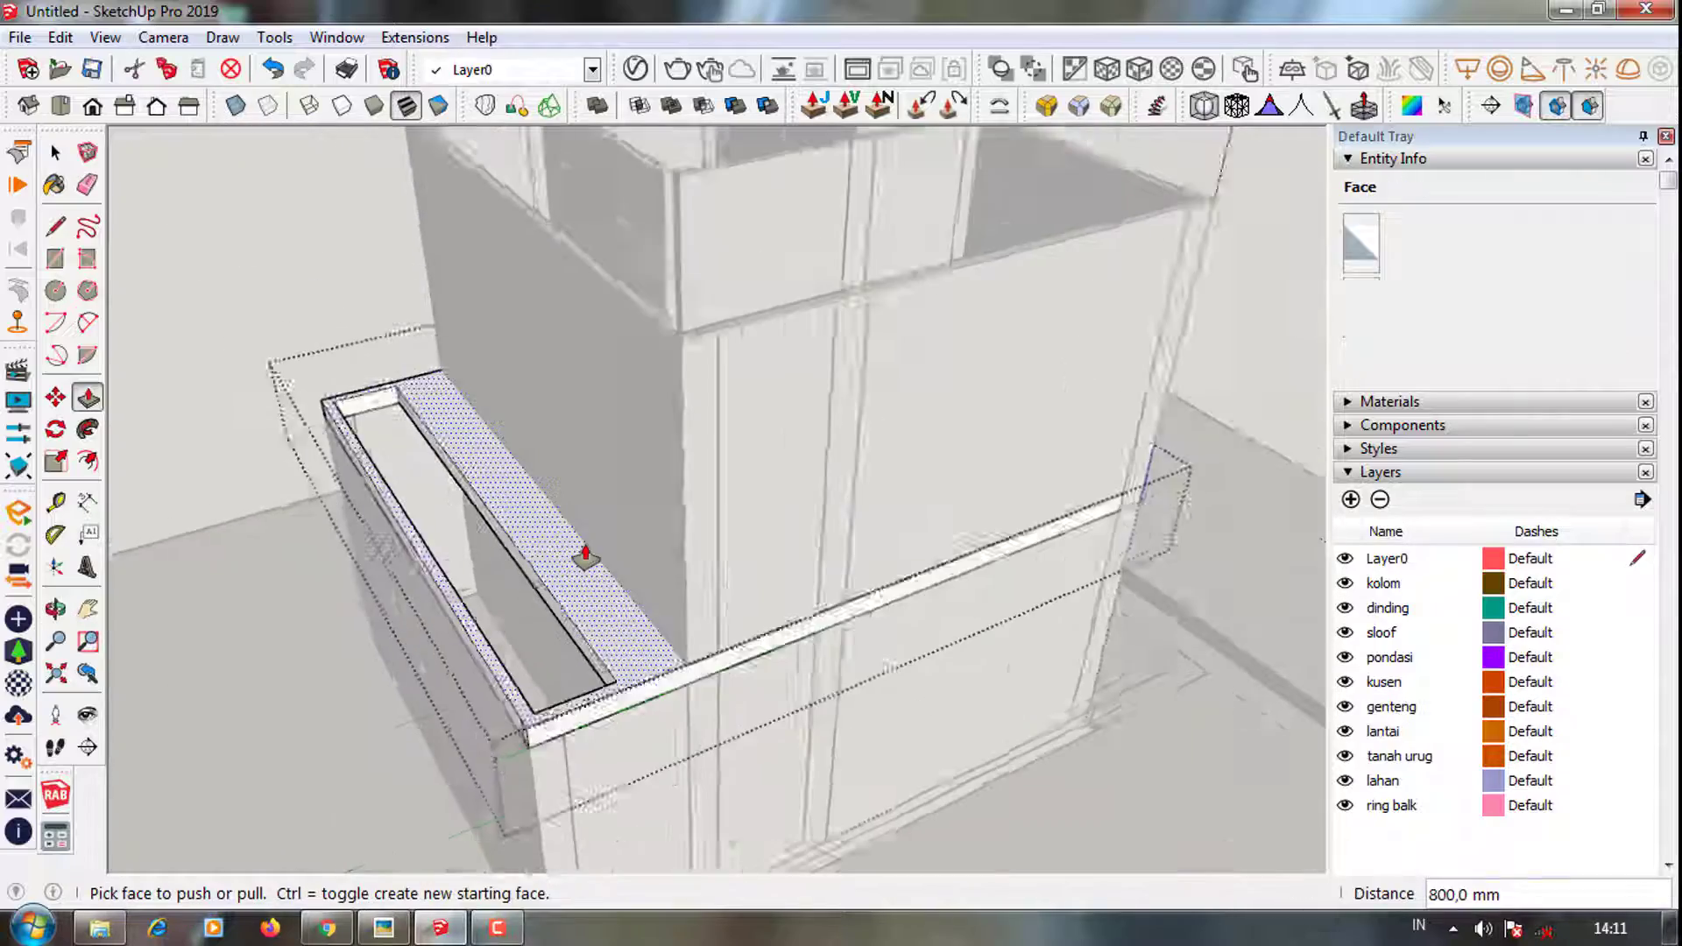
{"action": "scroll", "coordinate": [872, 789], "scroll_direction": "down", "scroll_amount": 2}
{"action": "key", "text": "space"}
Select three upper wall panels and move them 800 mm into place
{"action": "scroll", "coordinate": [871, 788], "scroll_direction": "up", "scroll_amount": 2}
{"action": "left_click", "coordinate": [604, 438]}
{"action": "scroll", "coordinate": [512, 345], "scroll_direction": "up", "scroll_amount": 1}
{"action": "left_click", "coordinate": [512, 346], "text": "shift"}
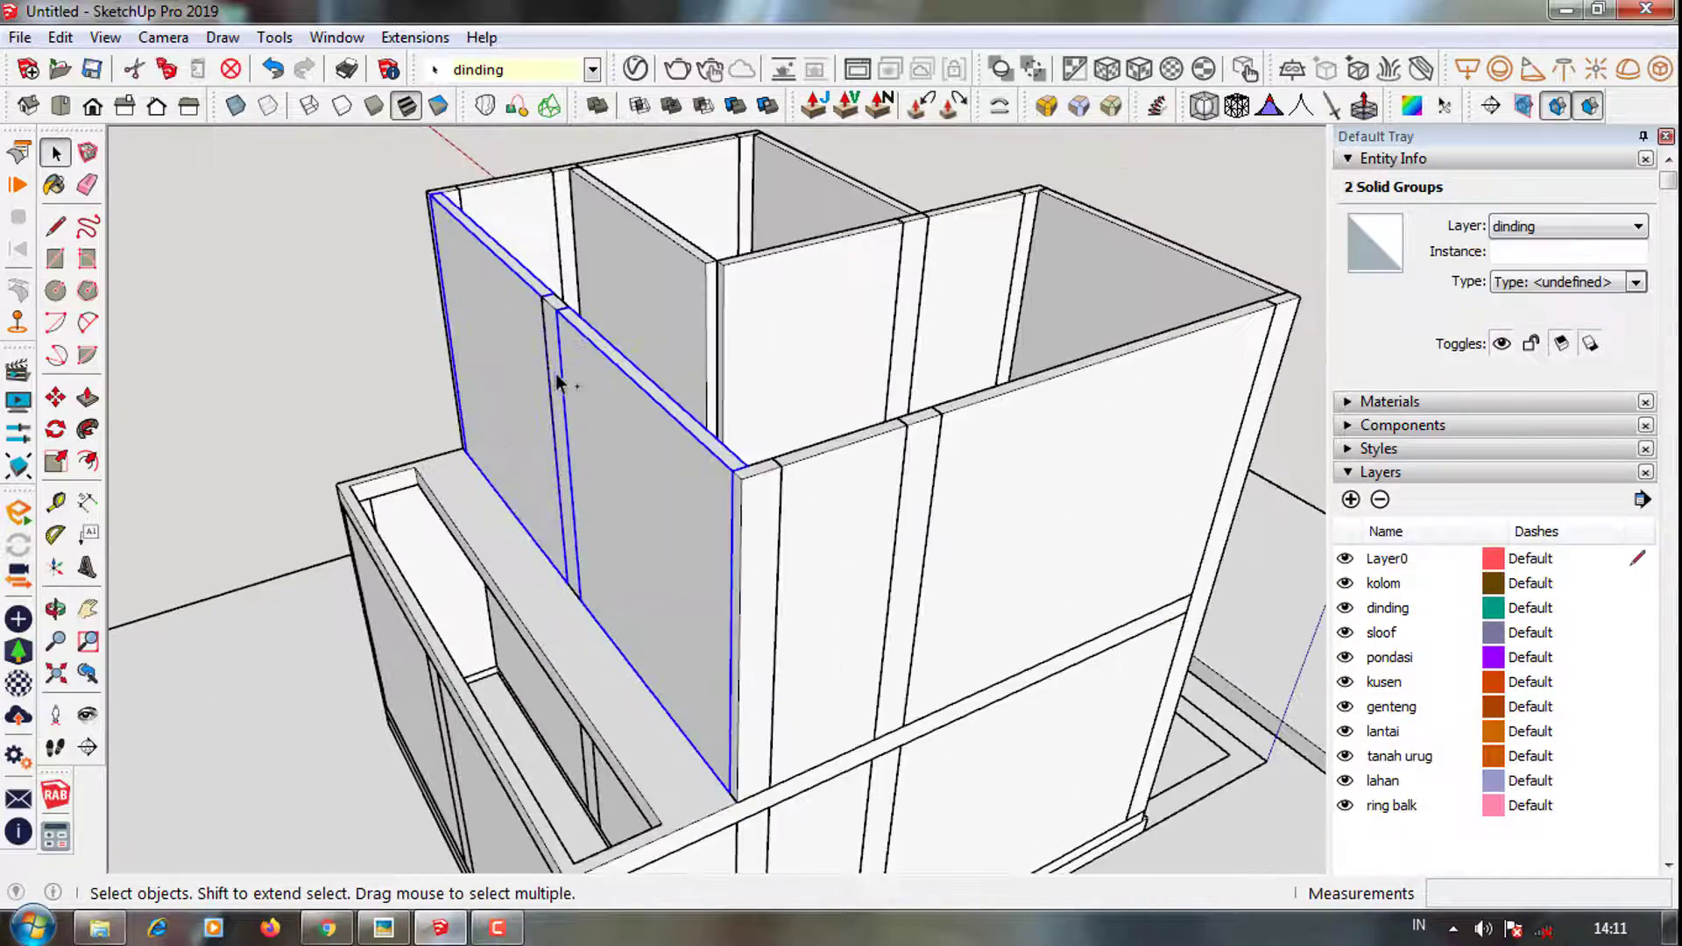
{"action": "left_click", "coordinate": [667, 689], "text": "shift"}
{"action": "scroll", "coordinate": [525, 350], "scroll_direction": "up", "scroll_amount": 2}
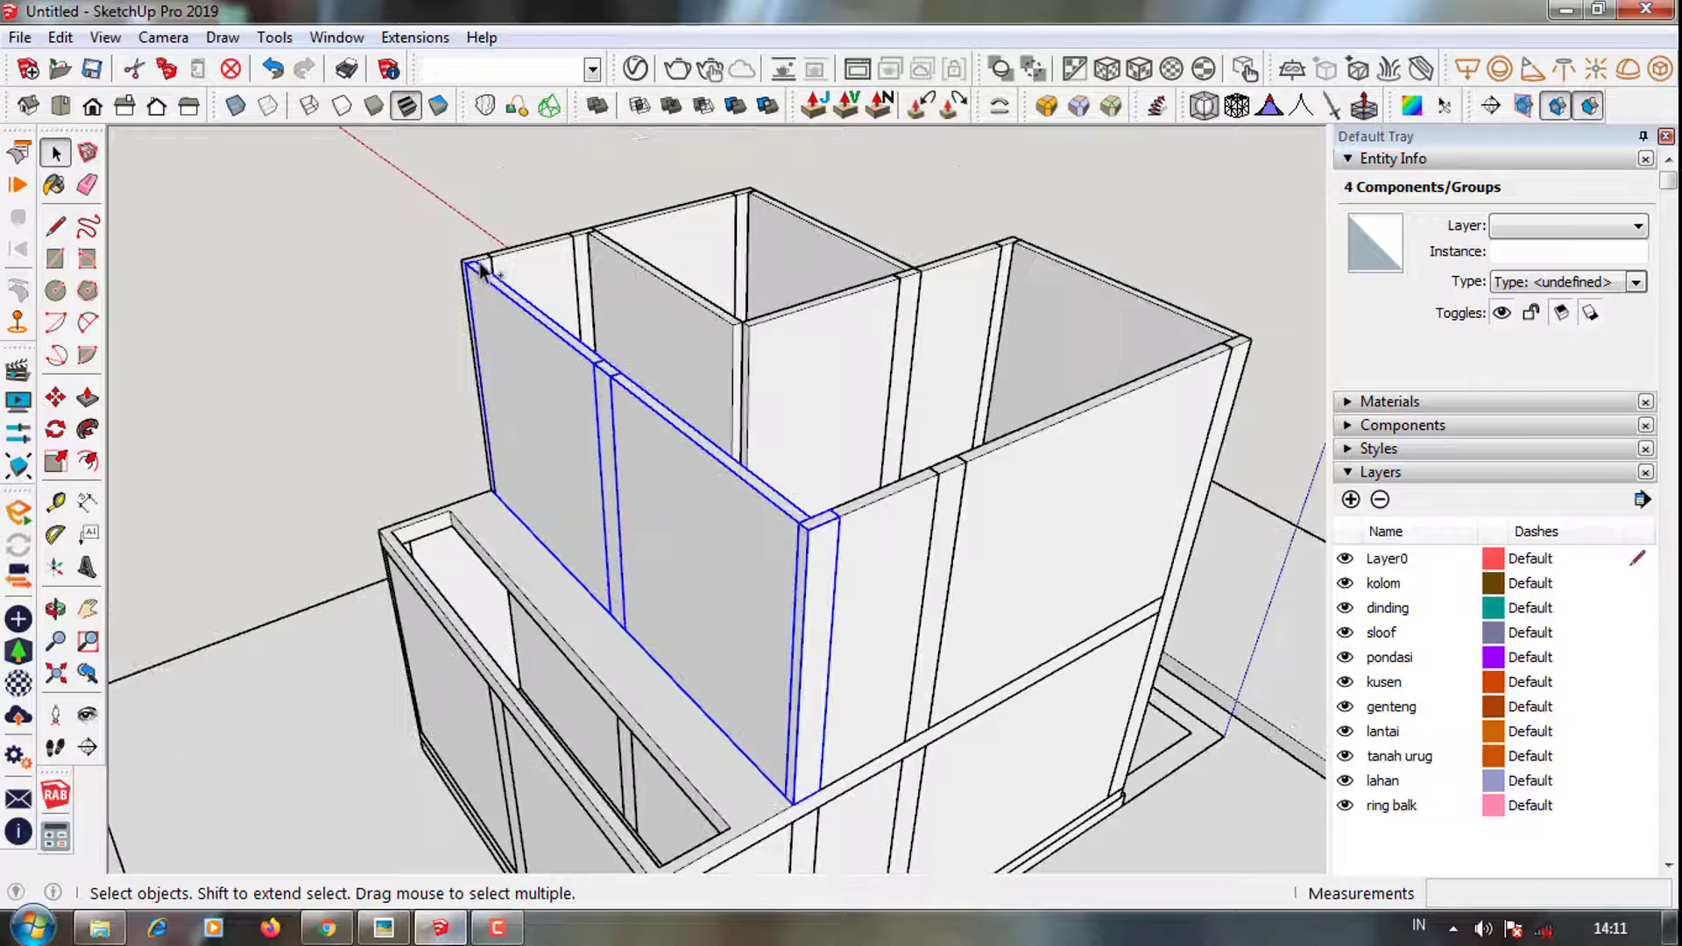
{"action": "key", "text": "m"}
{"action": "scroll", "coordinate": [807, 818], "scroll_direction": "up", "scroll_amount": 2}
{"action": "left_click", "coordinate": [750, 770]}
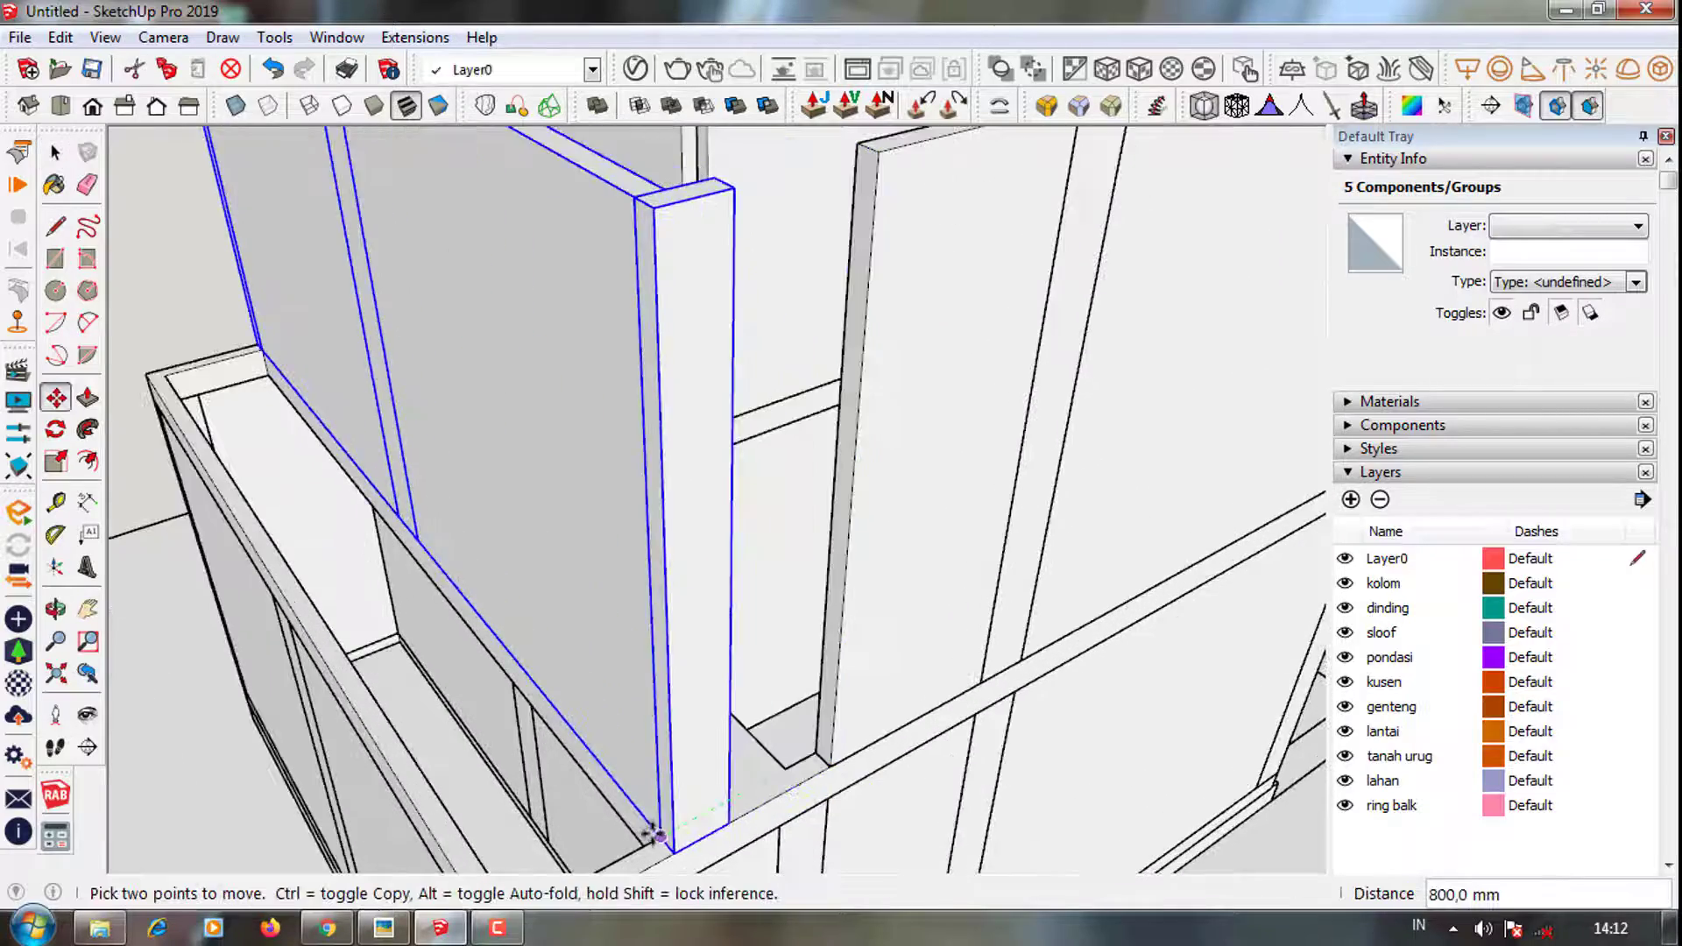
{"action": "mouse_move", "coordinate": [668, 833]}
{"action": "middle_mouse_down"}
{"action": "mouse_move", "coordinate": [810, 683]}
{"action": "mouse_move", "coordinate": [470, 481]}
{"action": "middle_mouse_up"}
{"action": "key", "text": "space"}
{"action": "scroll", "coordinate": [520, 513], "scroll_direction": "up", "scroll_amount": 3}
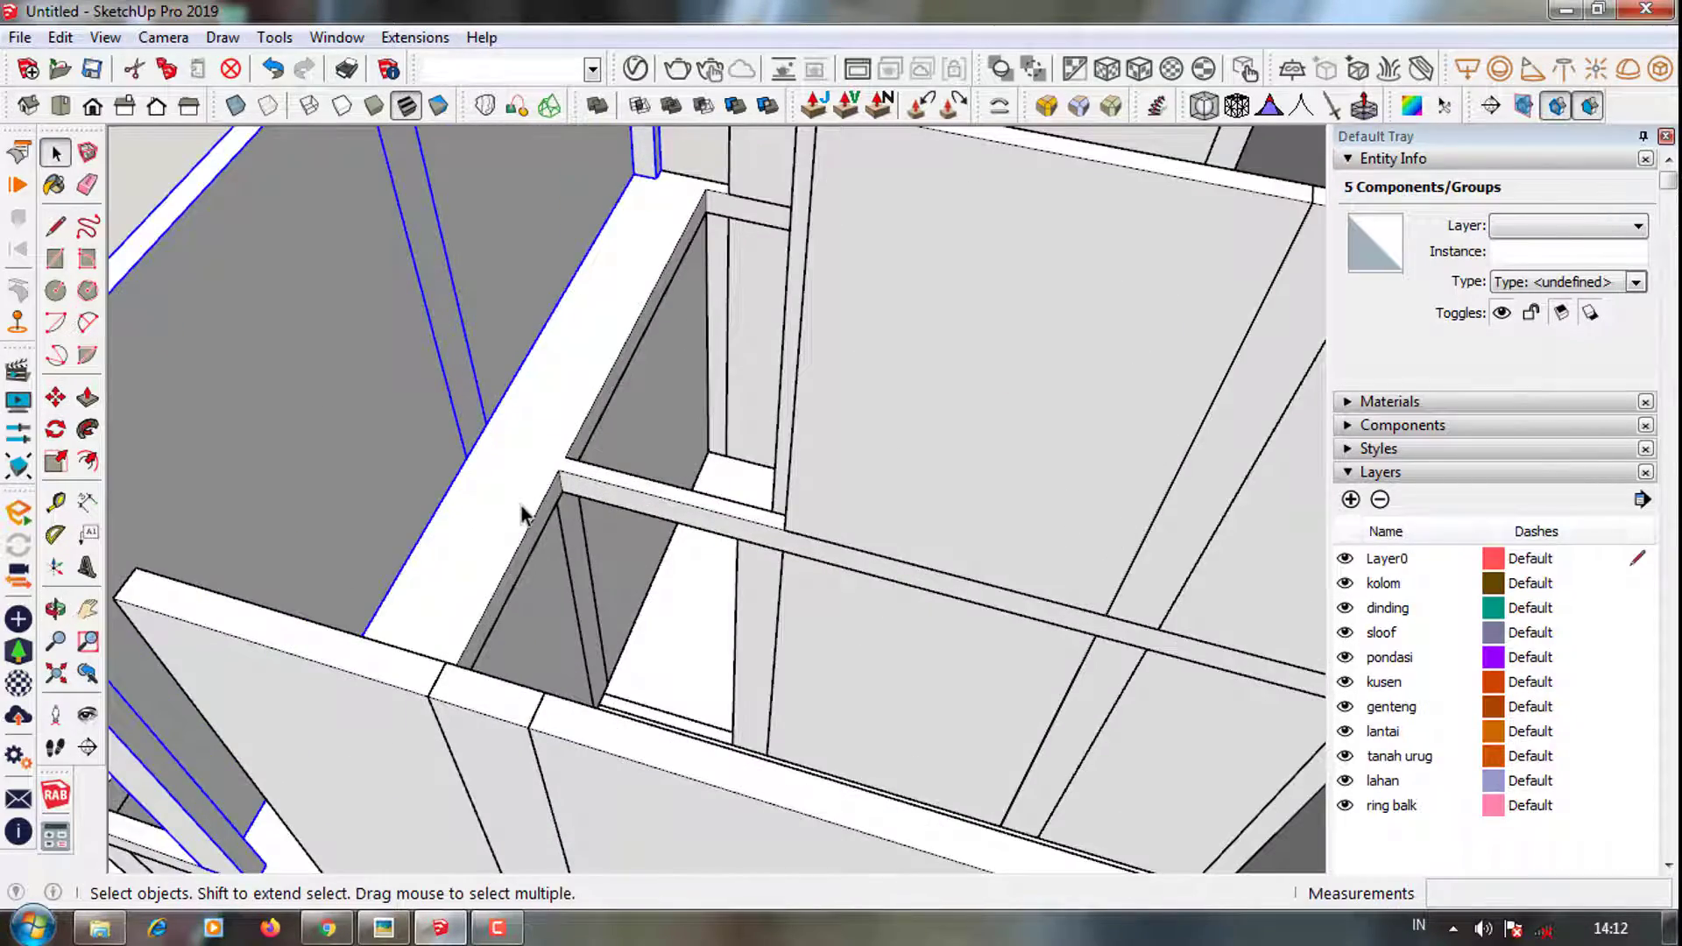
{"action": "scroll", "coordinate": [519, 515], "scroll_direction": "down", "scroll_amount": 2}
{"action": "scroll", "coordinate": [552, 473], "scroll_direction": "up", "scroll_amount": 3}
Pick a wall face with Push/Pull while orbiting toward the upper walls
{"action": "key", "text": "p"}
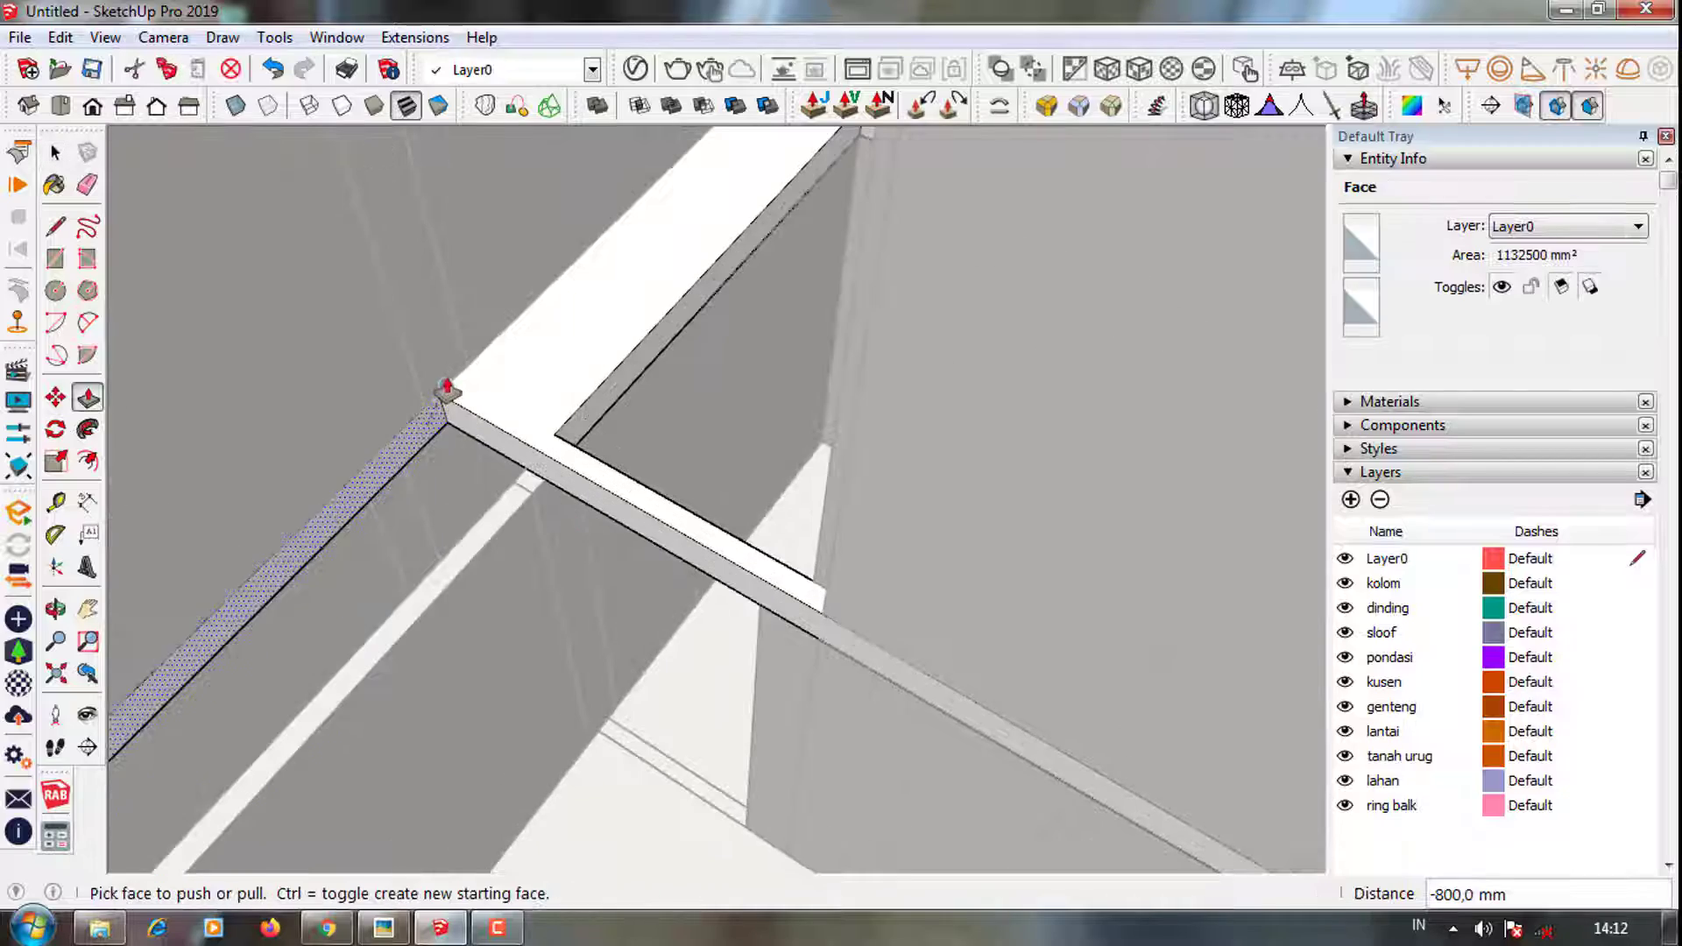
{"action": "middle_click_drag", "start_coordinate": [588, 423], "coordinate": [627, 499]}
{"action": "scroll", "coordinate": [1006, 487], "scroll_direction": "down", "scroll_amount": 3}
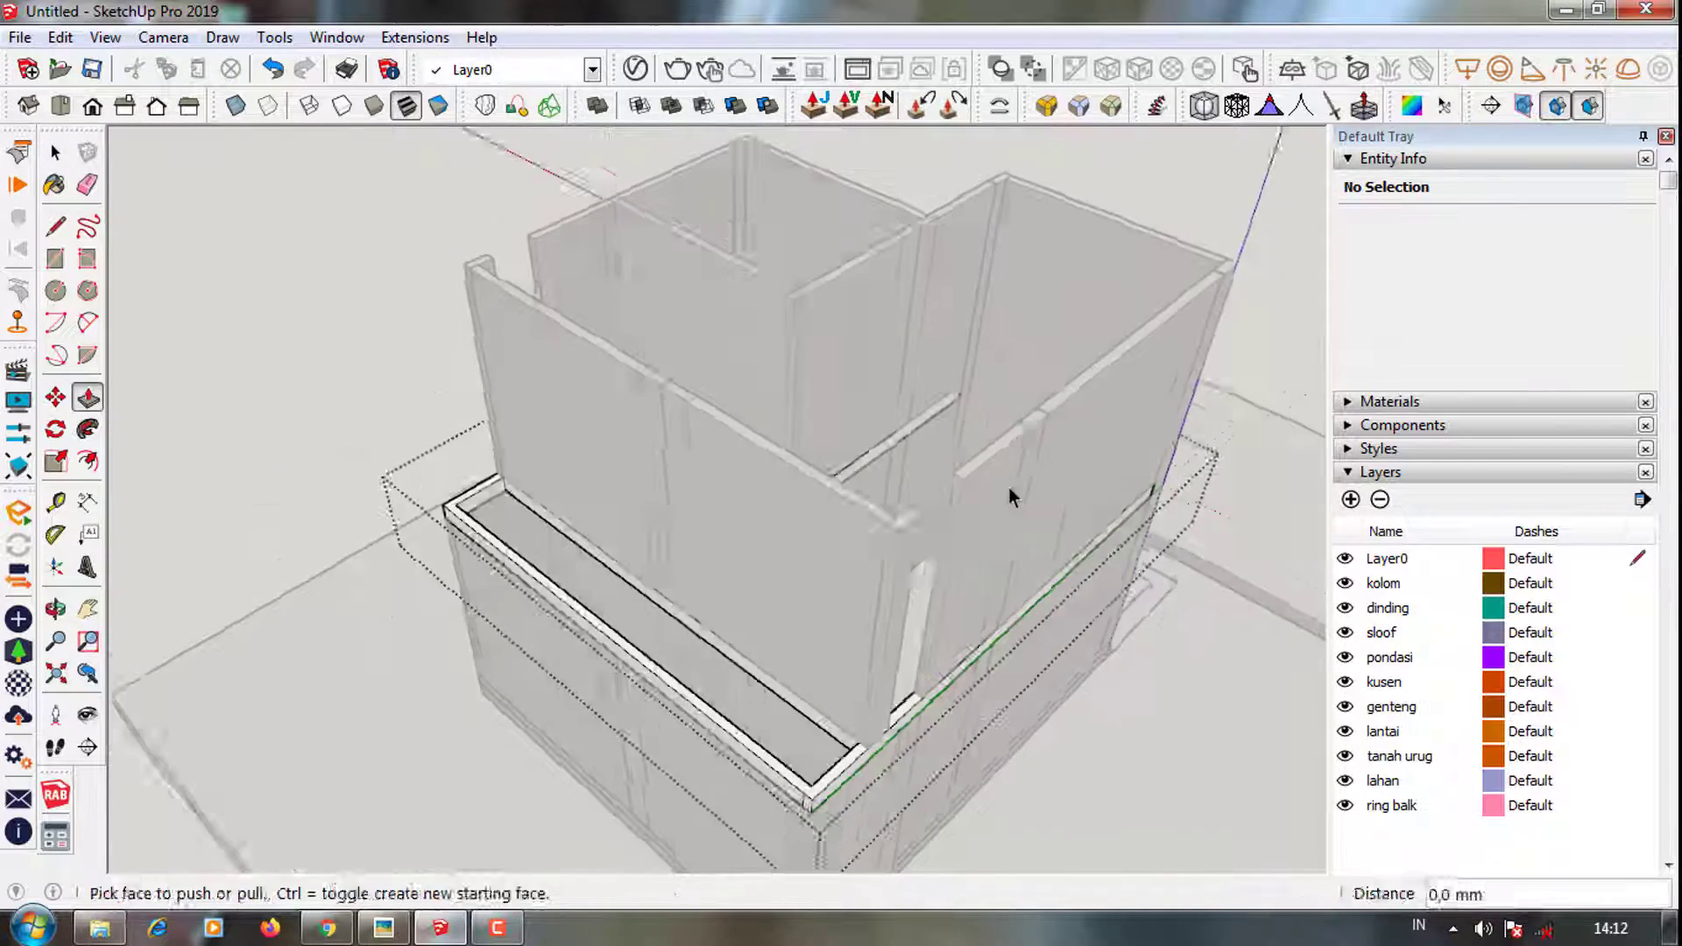
{"action": "key", "text": "space"}
{"action": "scroll", "coordinate": [952, 525], "scroll_direction": "up", "scroll_amount": 3}
{"action": "key", "text": "p"}
{"action": "left_click", "coordinate": [938, 533]}
{"action": "middle_click_drag", "start_coordinate": [901, 526], "coordinate": [724, 481]}
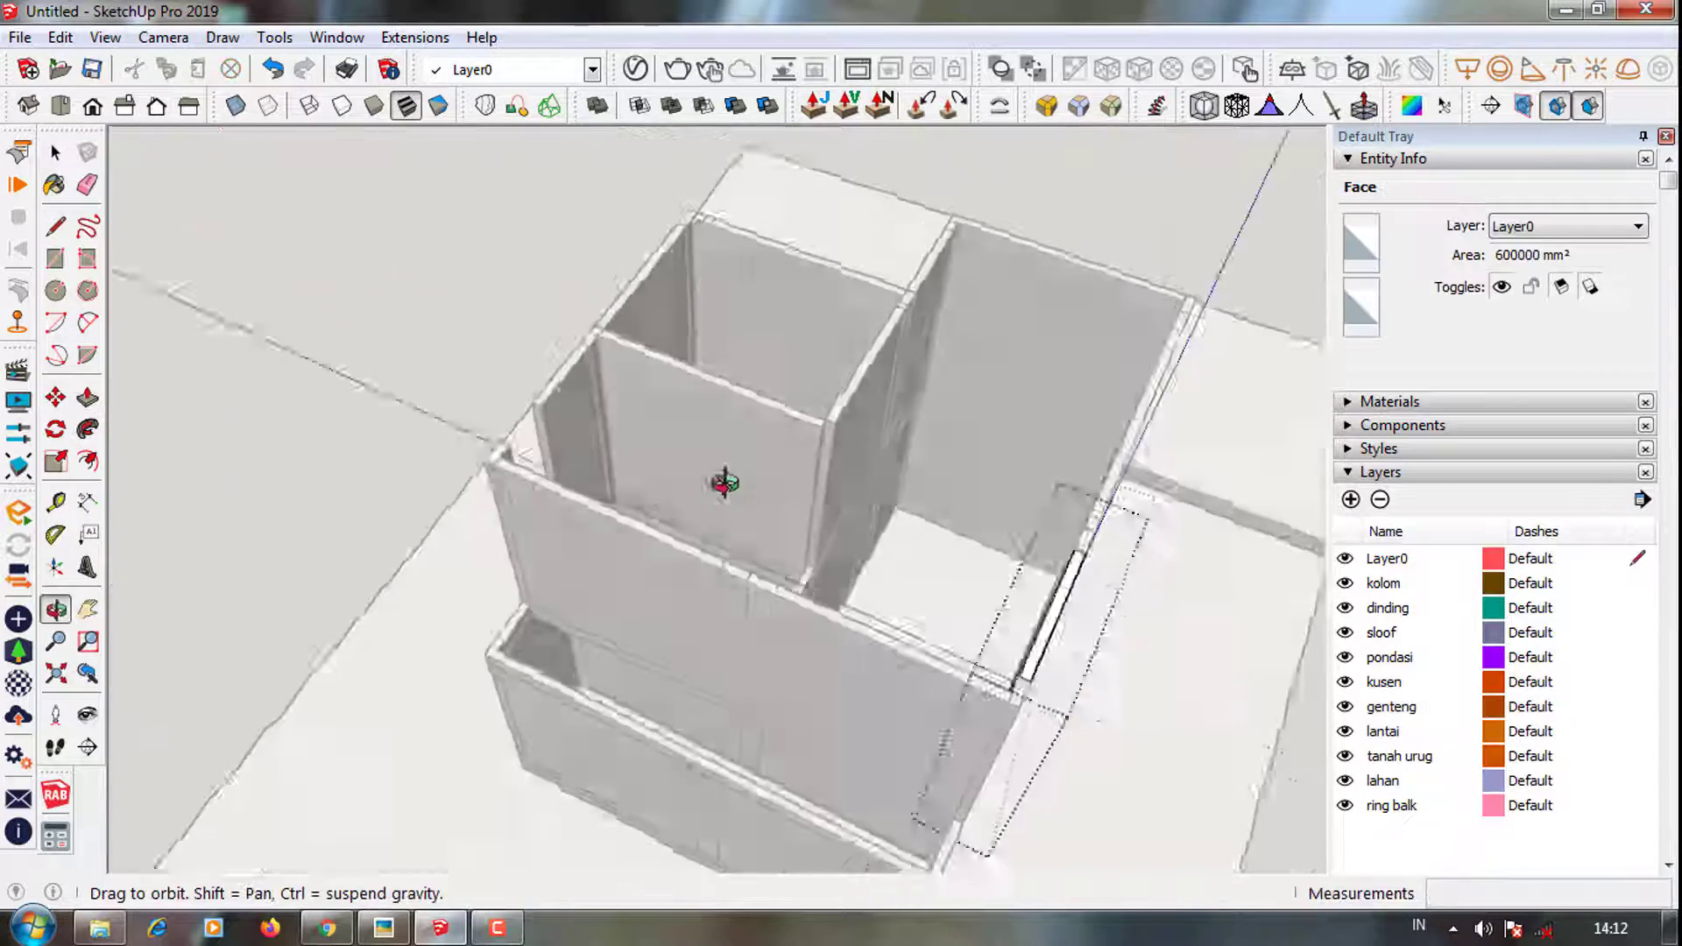
{"action": "scroll", "coordinate": [568, 422], "scroll_direction": "up", "scroll_amount": 3}
{"action": "key", "text": "space"}
Open the wall group and extend its end face by 800 mm
{"action": "left_click", "coordinate": [567, 422]}
{"action": "double_click", "coordinate": [561, 419]}
{"action": "key", "text": "p"}
{"action": "left_click", "coordinate": [544, 413]}
{"action": "left_click", "coordinate": [478, 473]}
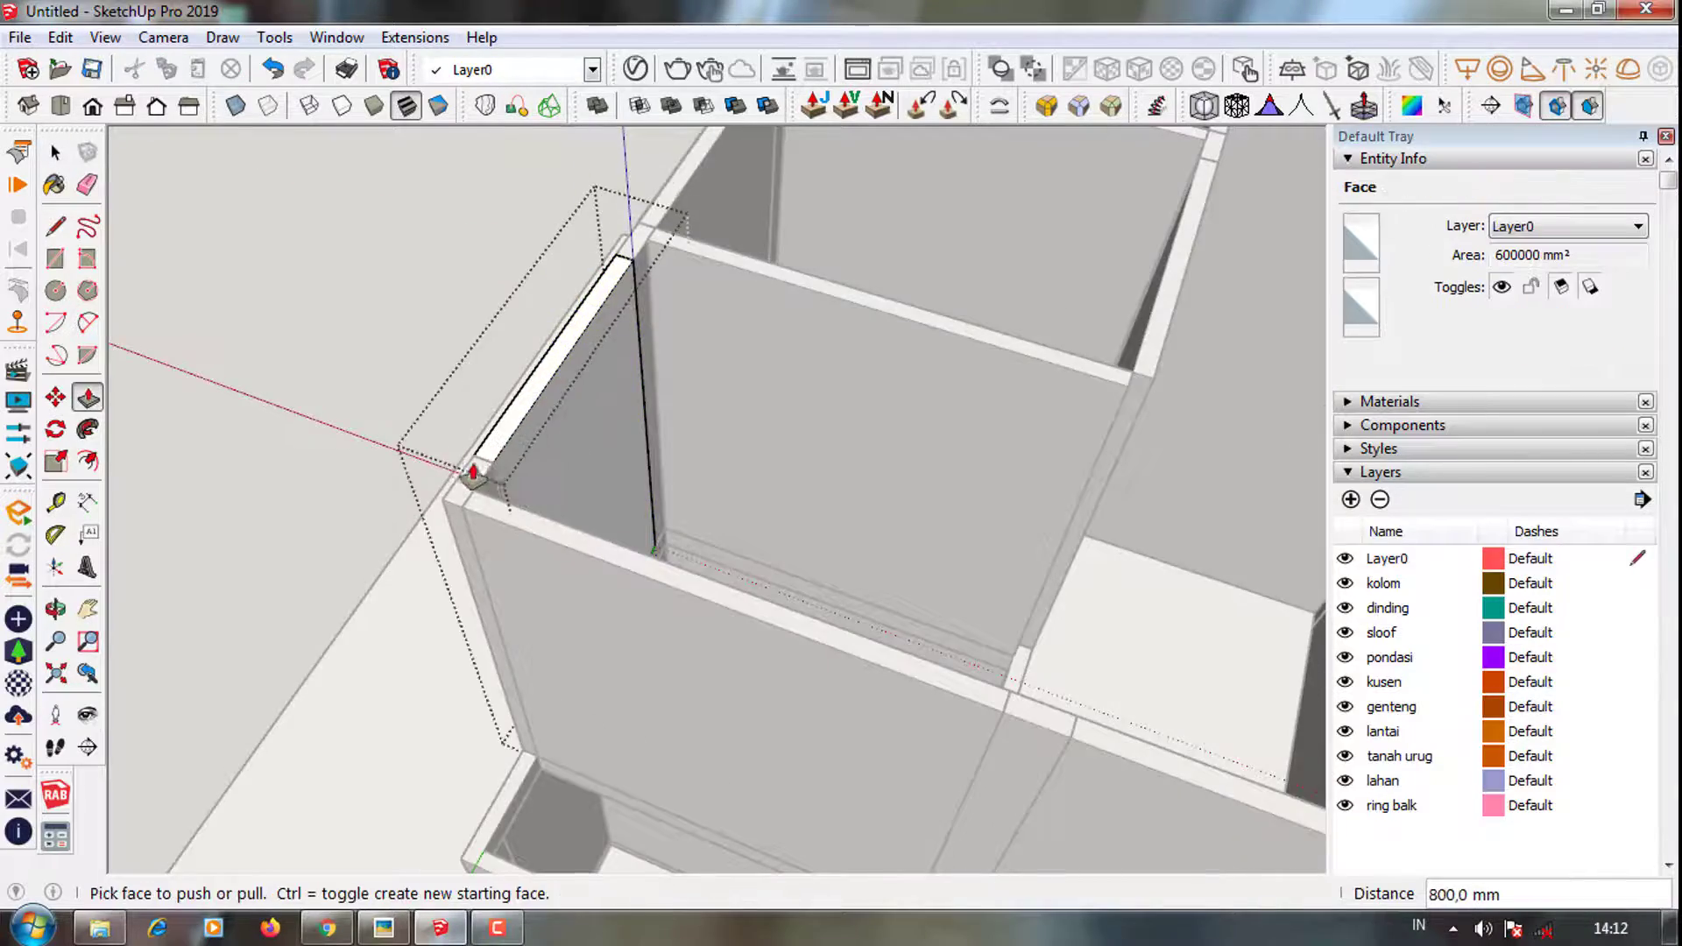
{"action": "mouse_move", "coordinate": [478, 473]}
{"action": "middle_mouse_down"}
{"action": "mouse_move", "coordinate": [812, 574]}
{"action": "mouse_move", "coordinate": [323, 421]}
{"action": "middle_mouse_up"}
{"action": "mouse_move", "coordinate": [1036, 675]}
{"action": "middle_mouse_down"}
{"action": "mouse_move", "coordinate": [450, 365]}
{"action": "mouse_move", "coordinate": [674, 486]}
{"action": "mouse_move", "coordinate": [1081, 477]}
{"action": "mouse_move", "coordinate": [1048, 518]}
{"action": "mouse_move", "coordinate": [271, 405]}
{"action": "mouse_move", "coordinate": [749, 497]}
{"action": "mouse_move", "coordinate": [657, 526]}
{"action": "mouse_move", "coordinate": [687, 660]}
{"action": "mouse_move", "coordinate": [727, 631]}
{"action": "middle_mouse_up"}
Assign the selected upper wall groups to the dinding atas layer
{"action": "left_click", "coordinate": [749, 497]}
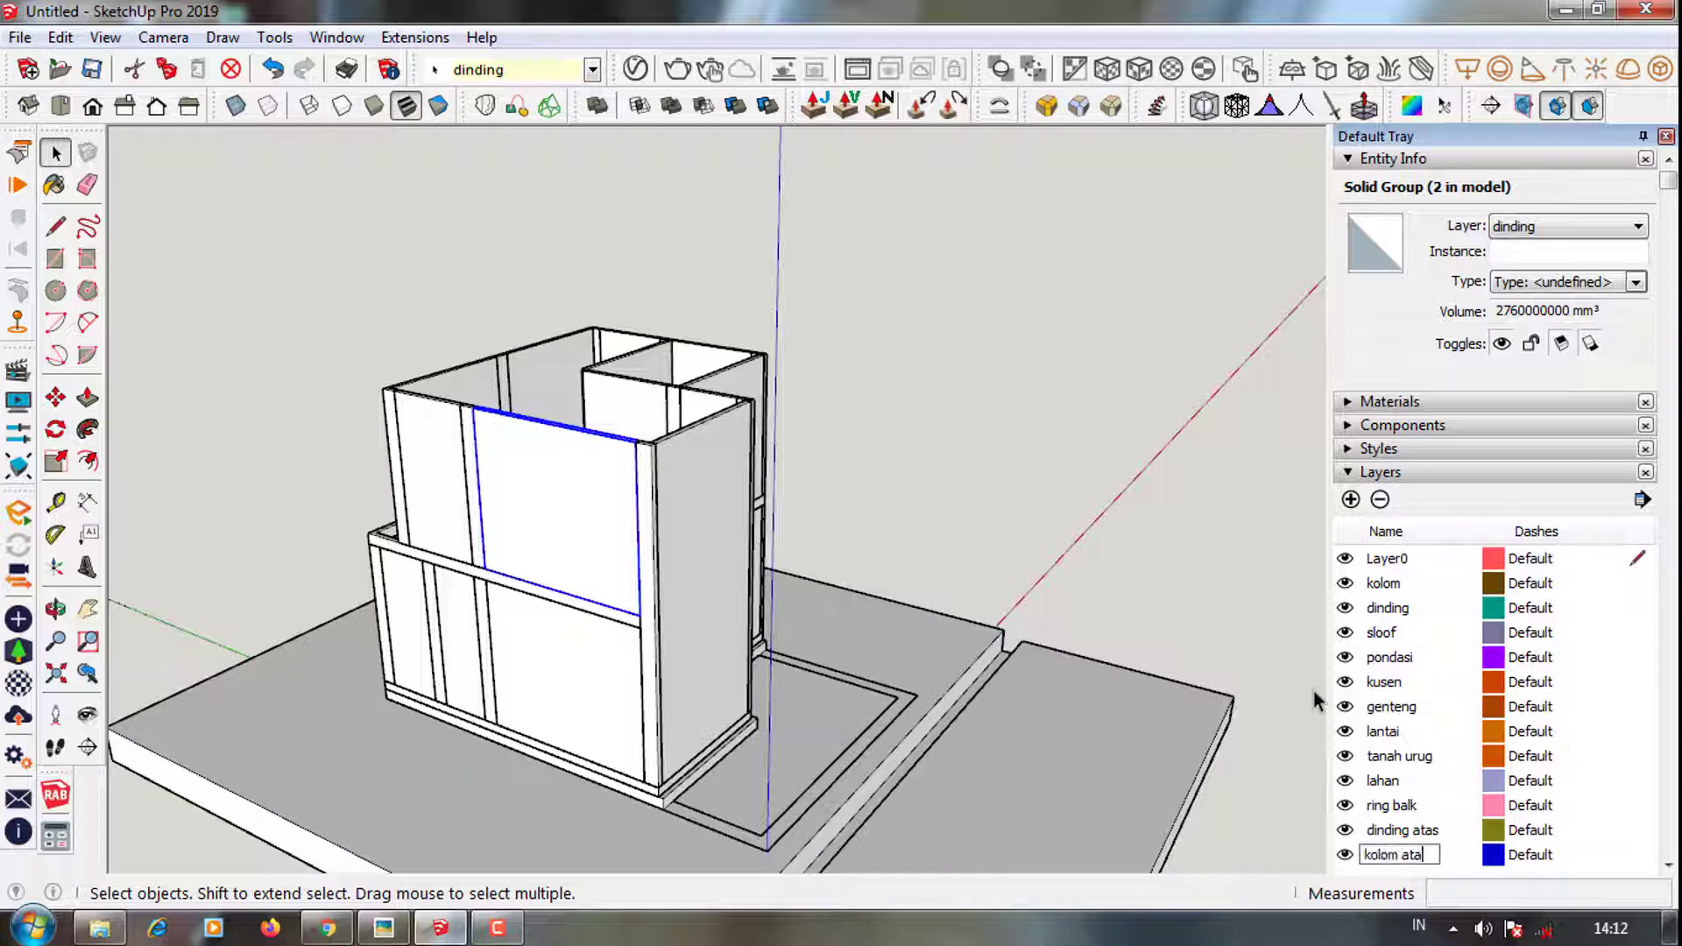
{"action": "mouse_move", "coordinate": [460, 379]}
{"action": "middle_mouse_down"}
{"action": "mouse_move", "coordinate": [668, 582]}
{"action": "mouse_move", "coordinate": [624, 406]}
{"action": "middle_mouse_up"}
{"action": "left_click", "coordinate": [727, 460], "text": "shift"}
{"action": "mouse_move", "coordinate": [727, 460]}
{"action": "middle_mouse_down"}
{"action": "mouse_move", "coordinate": [601, 386]}
{"action": "mouse_move", "coordinate": [706, 520]}
{"action": "middle_mouse_up"}
{"action": "left_click", "coordinate": [592, 70]}
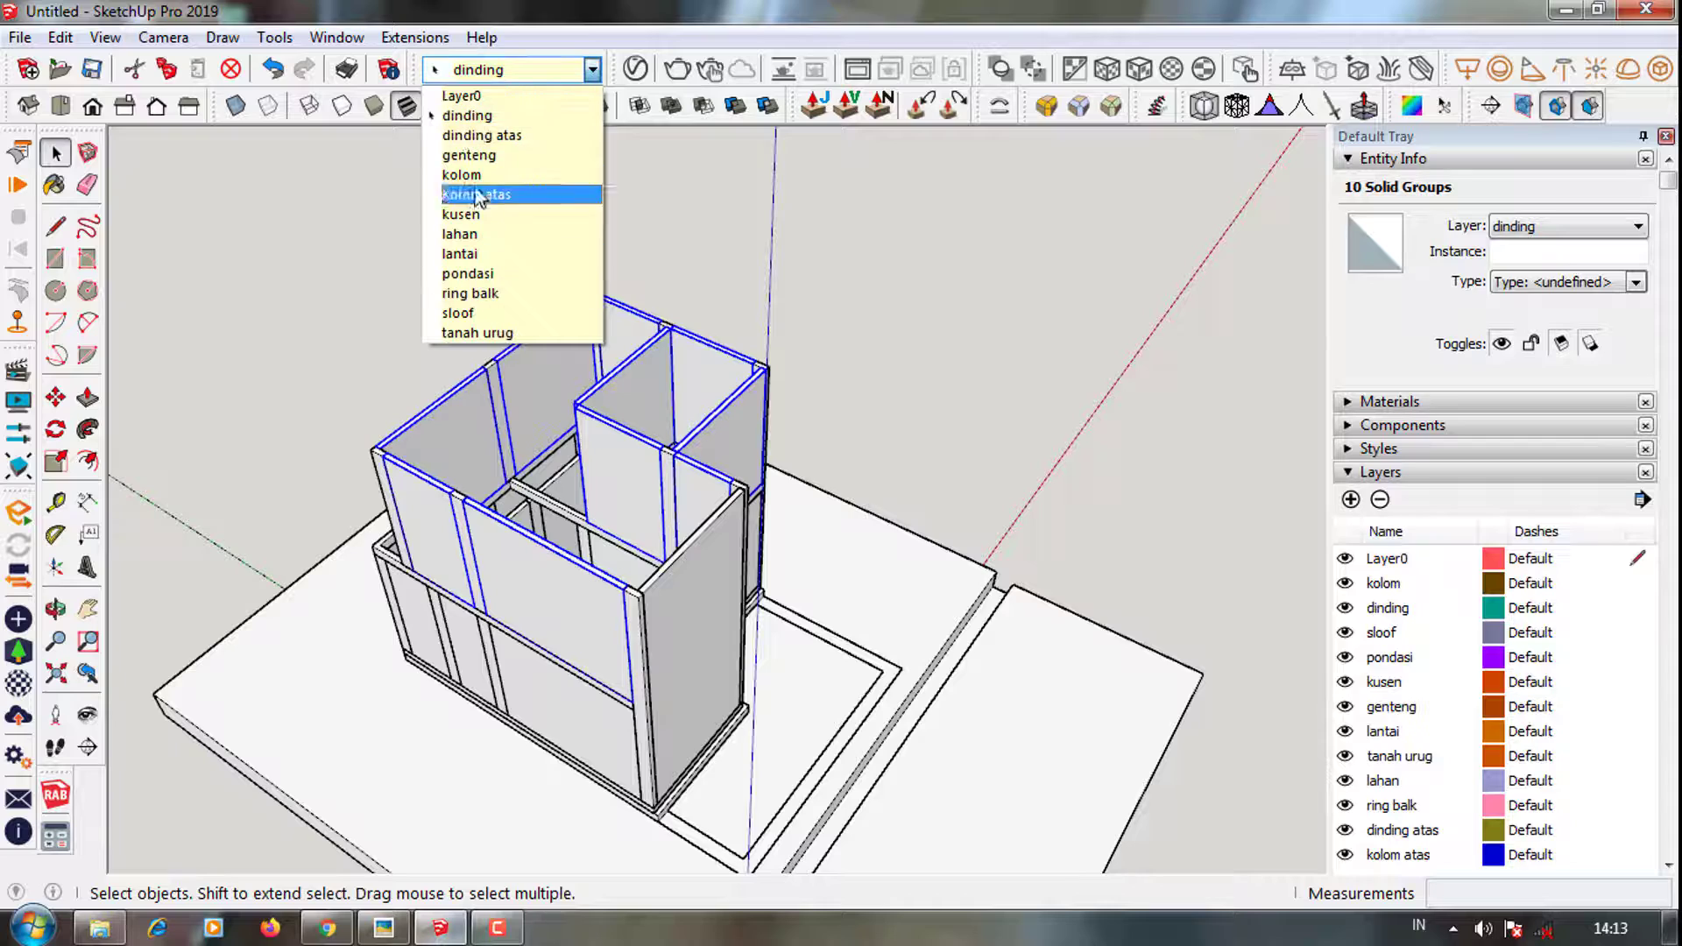
{"action": "left_click", "coordinate": [525, 140]}
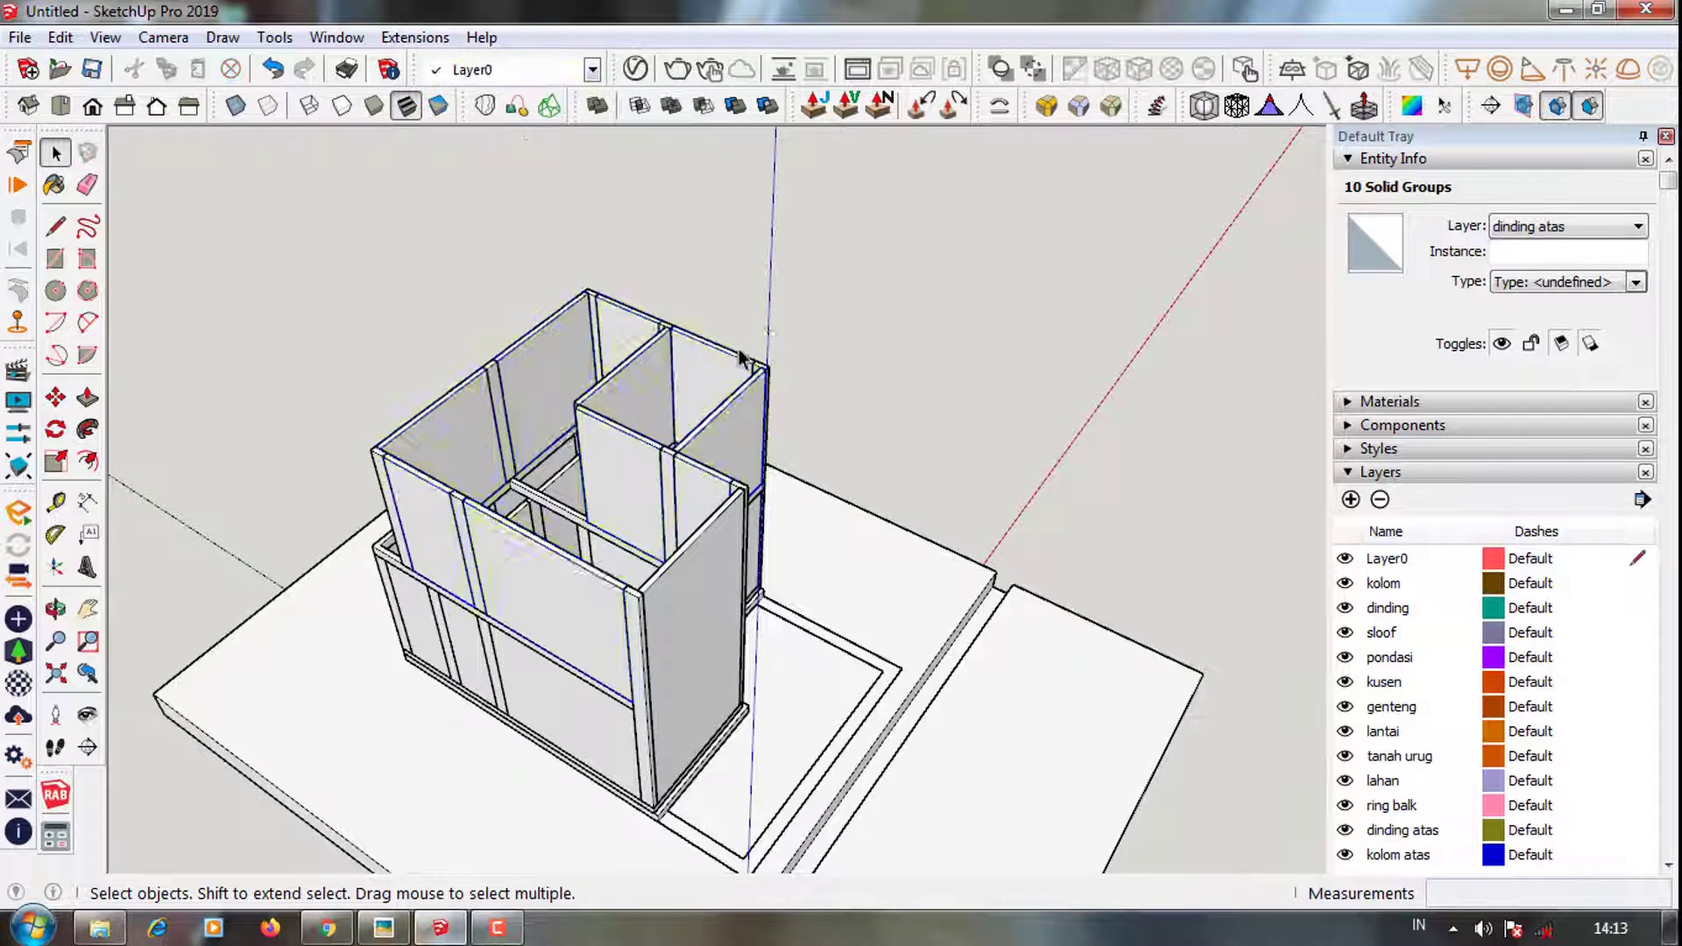
{"action": "scroll", "coordinate": [692, 613], "scroll_direction": "up", "scroll_amount": 5}
{"action": "scroll", "coordinate": [692, 613], "scroll_direction": "up", "scroll_amount": 4}
Copy the column 4300 mm upward using Move with Ctrl
{"action": "key", "text": "m"}
{"action": "key", "text": "ctrl"}
{"action": "left_click", "coordinate": [691, 618]}
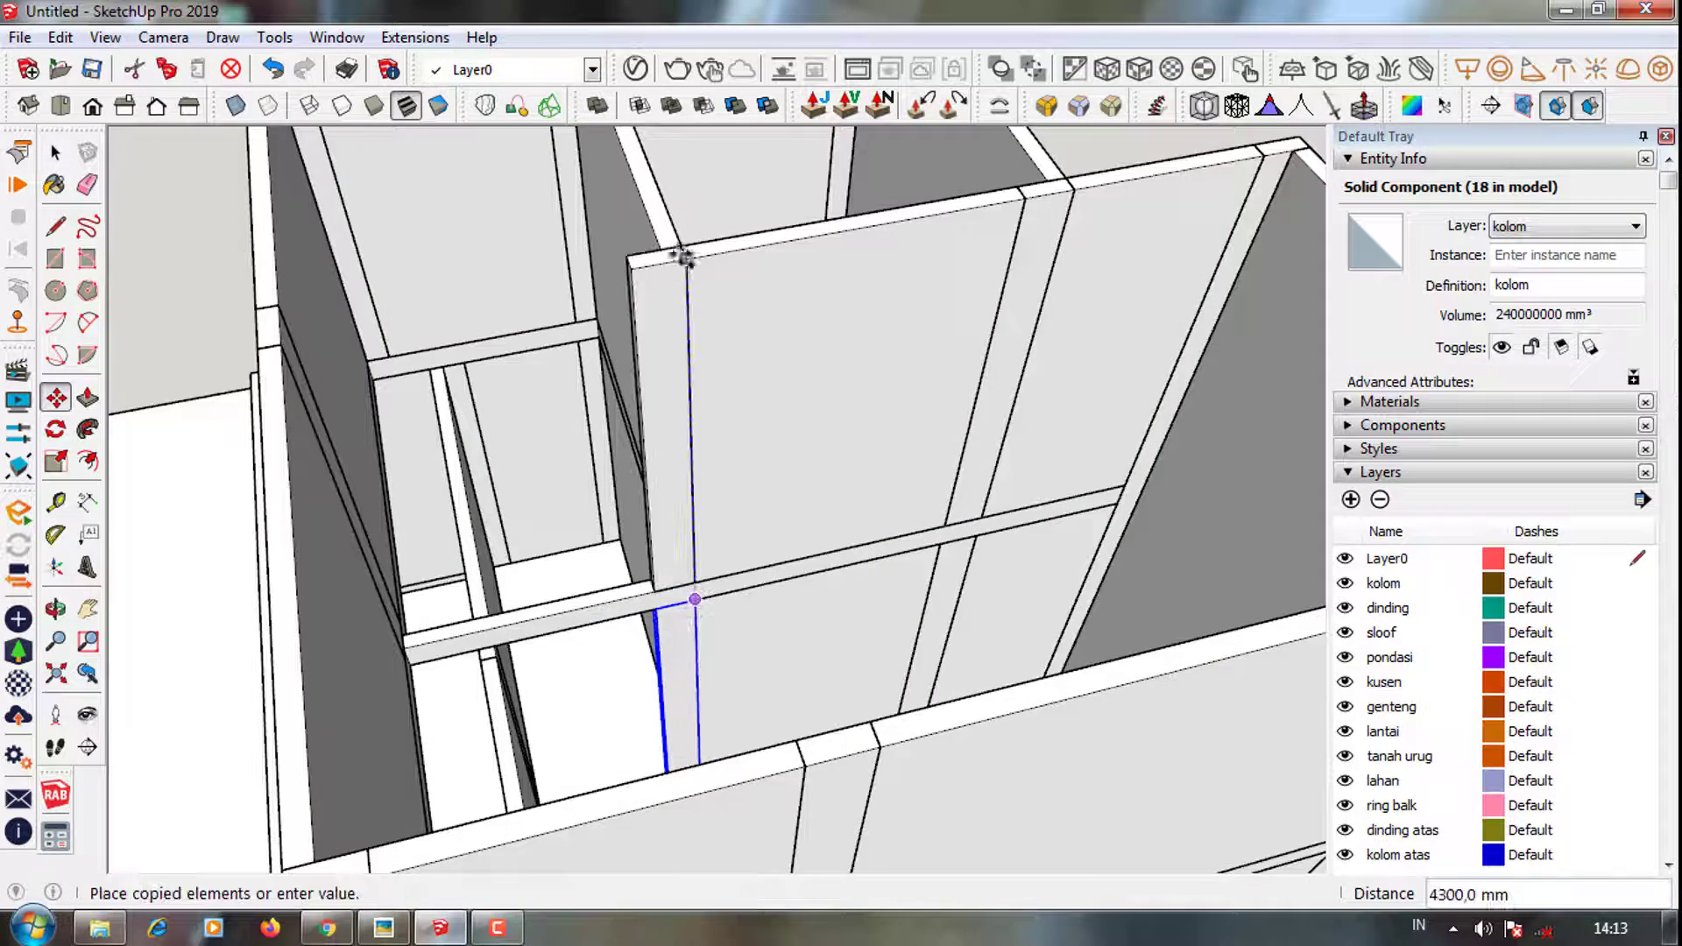
{"action": "left_click", "coordinate": [680, 255]}
{"action": "scroll", "coordinate": [740, 571], "scroll_direction": "down", "scroll_amount": 5}
{"action": "middle_click_drag", "start_coordinate": [740, 571], "coordinate": [589, 541]}
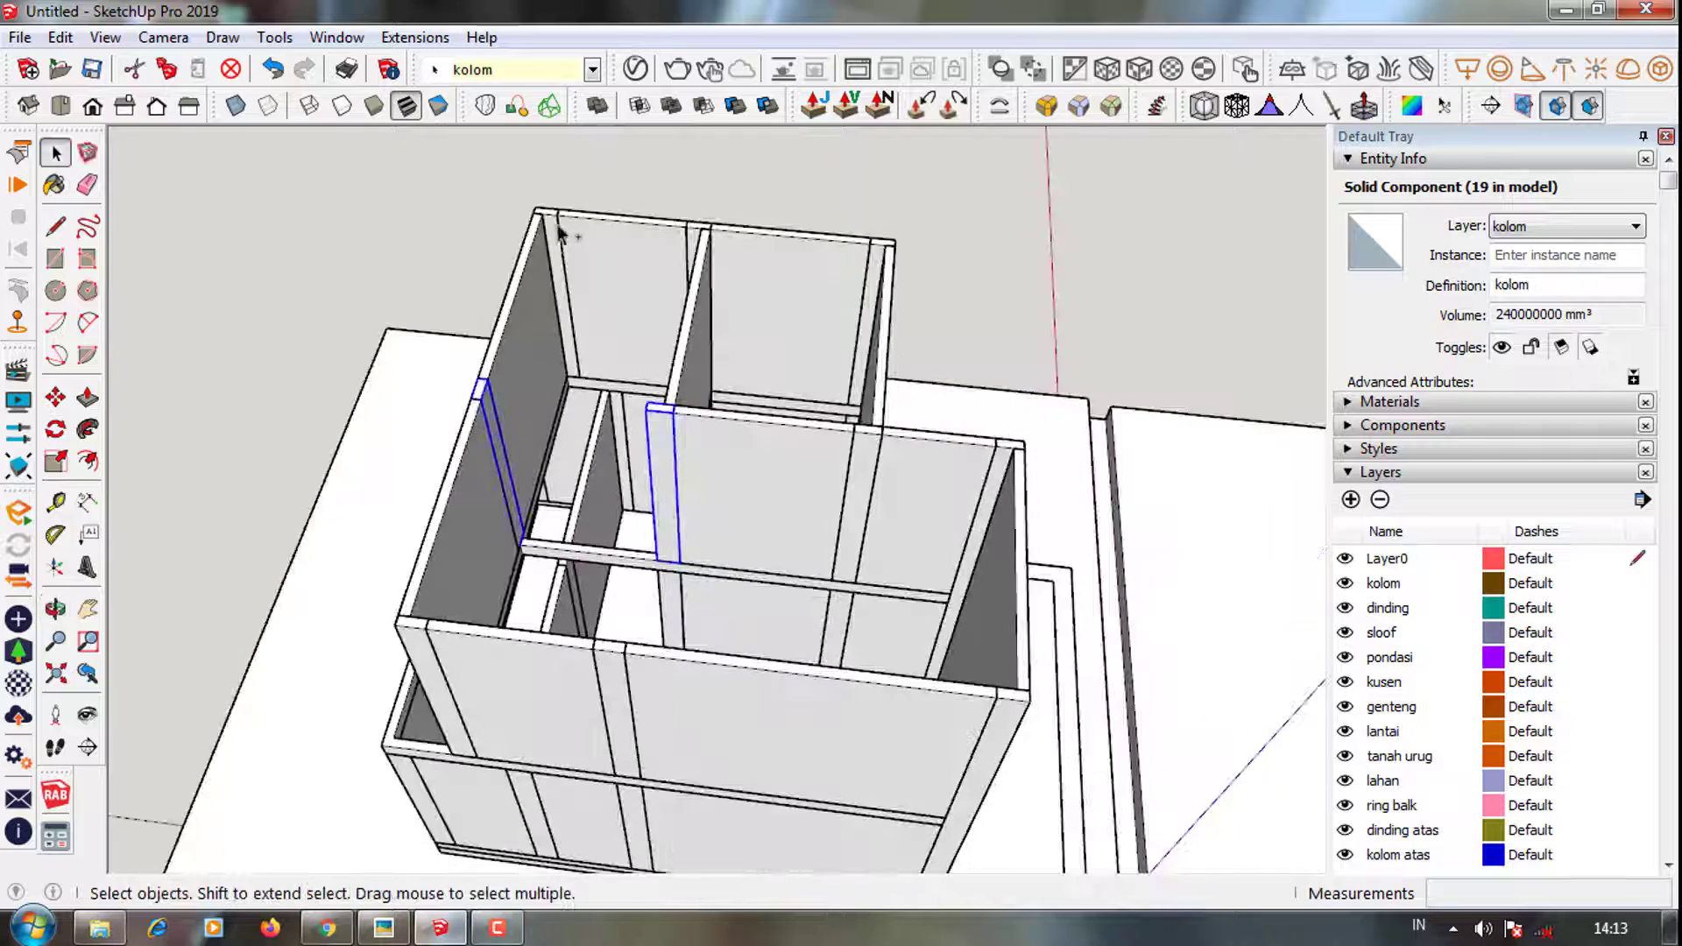
{"action": "scroll", "coordinate": [558, 232], "scroll_direction": "up", "scroll_amount": 2}
Select the three upper columns and assign them to the kolom atas layer
{"action": "left_click", "coordinate": [751, 264], "text": "shift"}
{"action": "left_click", "coordinate": [1013, 304], "text": "shift"}
{"action": "scroll", "coordinate": [1014, 304], "scroll_direction": "down", "scroll_amount": 2}
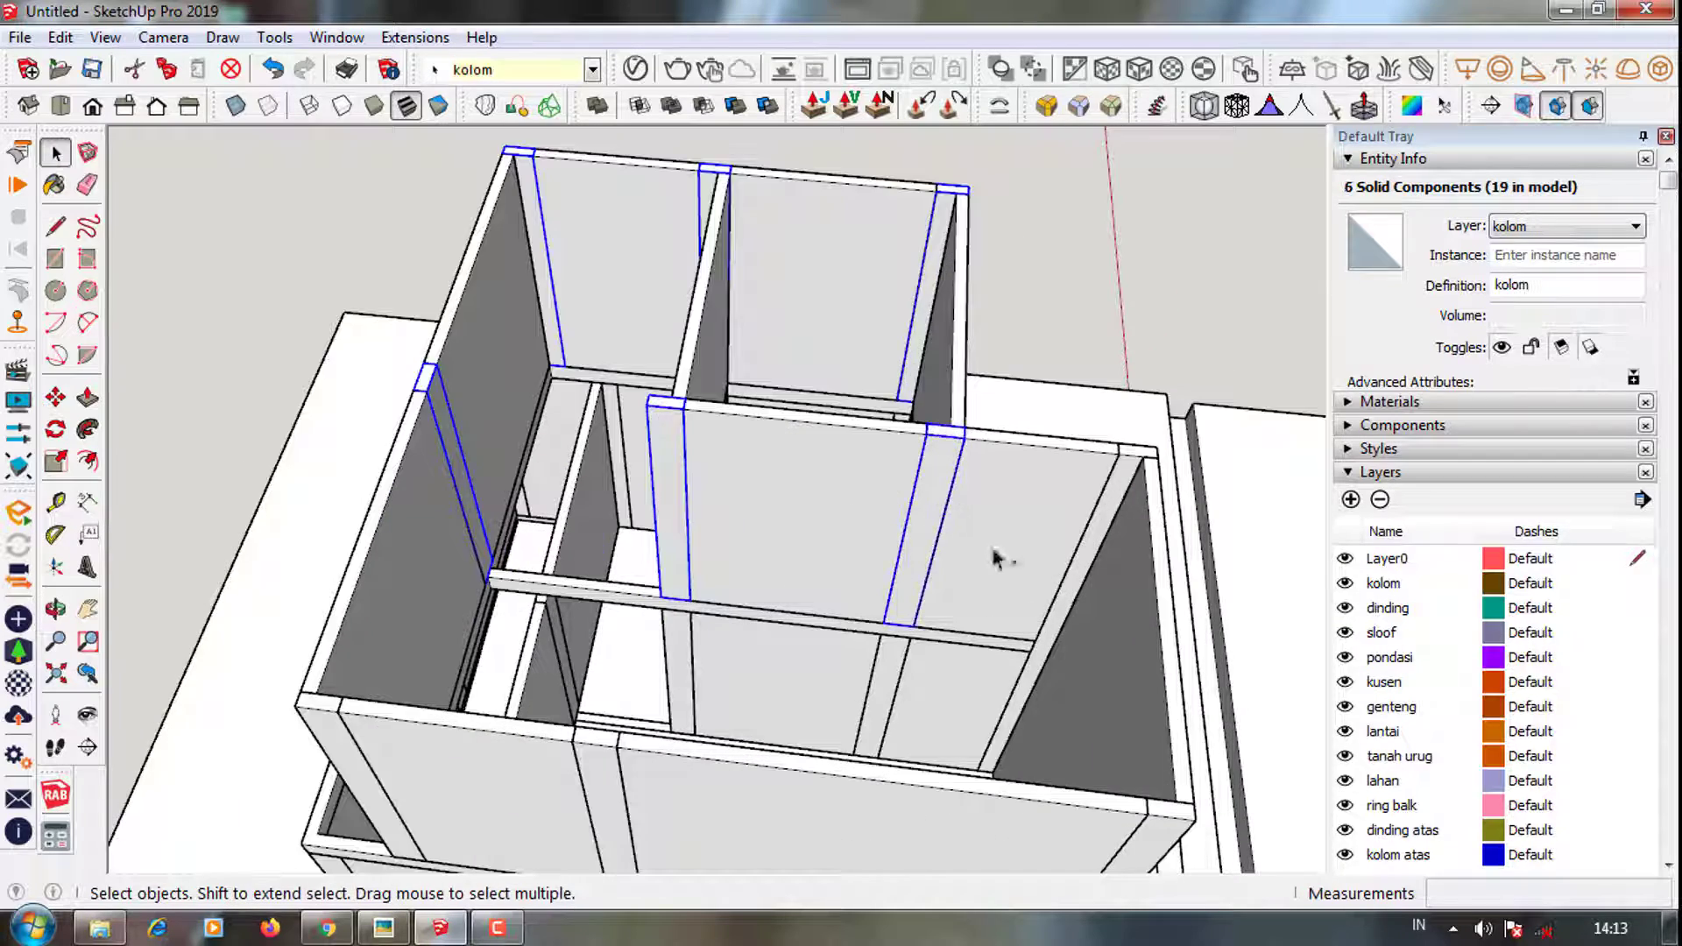
{"action": "middle_click_drag", "start_coordinate": [996, 558], "coordinate": [680, 679]}
{"action": "scroll", "coordinate": [408, 622], "scroll_direction": "down", "scroll_amount": 3}
{"action": "middle_click_drag", "start_coordinate": [408, 622], "coordinate": [544, 694]}
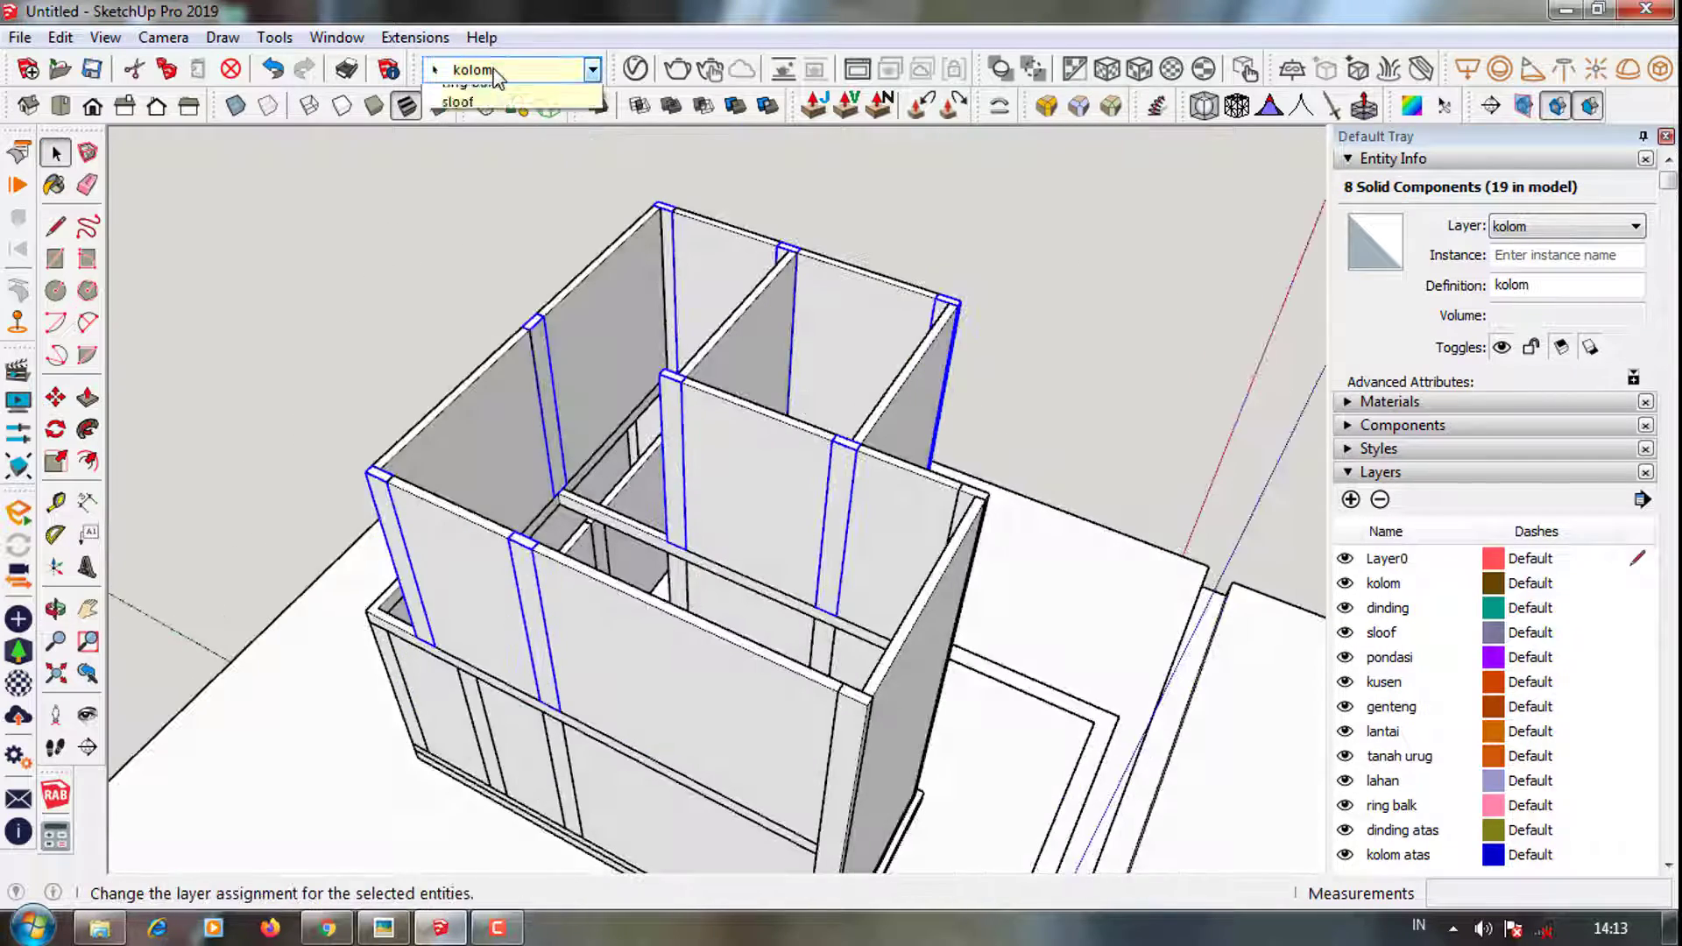
{"action": "left_click", "coordinate": [508, 69]}
{"action": "left_click", "coordinate": [523, 195]}
Hide the dinding atas and kolom atas layers
{"action": "mouse_move", "coordinate": [523, 199]}
{"action": "middle_mouse_down"}
{"action": "mouse_move", "coordinate": [394, 612]}
{"action": "mouse_move", "coordinate": [1029, 464]}
{"action": "middle_mouse_up"}
{"action": "scroll", "coordinate": [1402, 740], "scroll_direction": "down", "scroll_amount": 3}
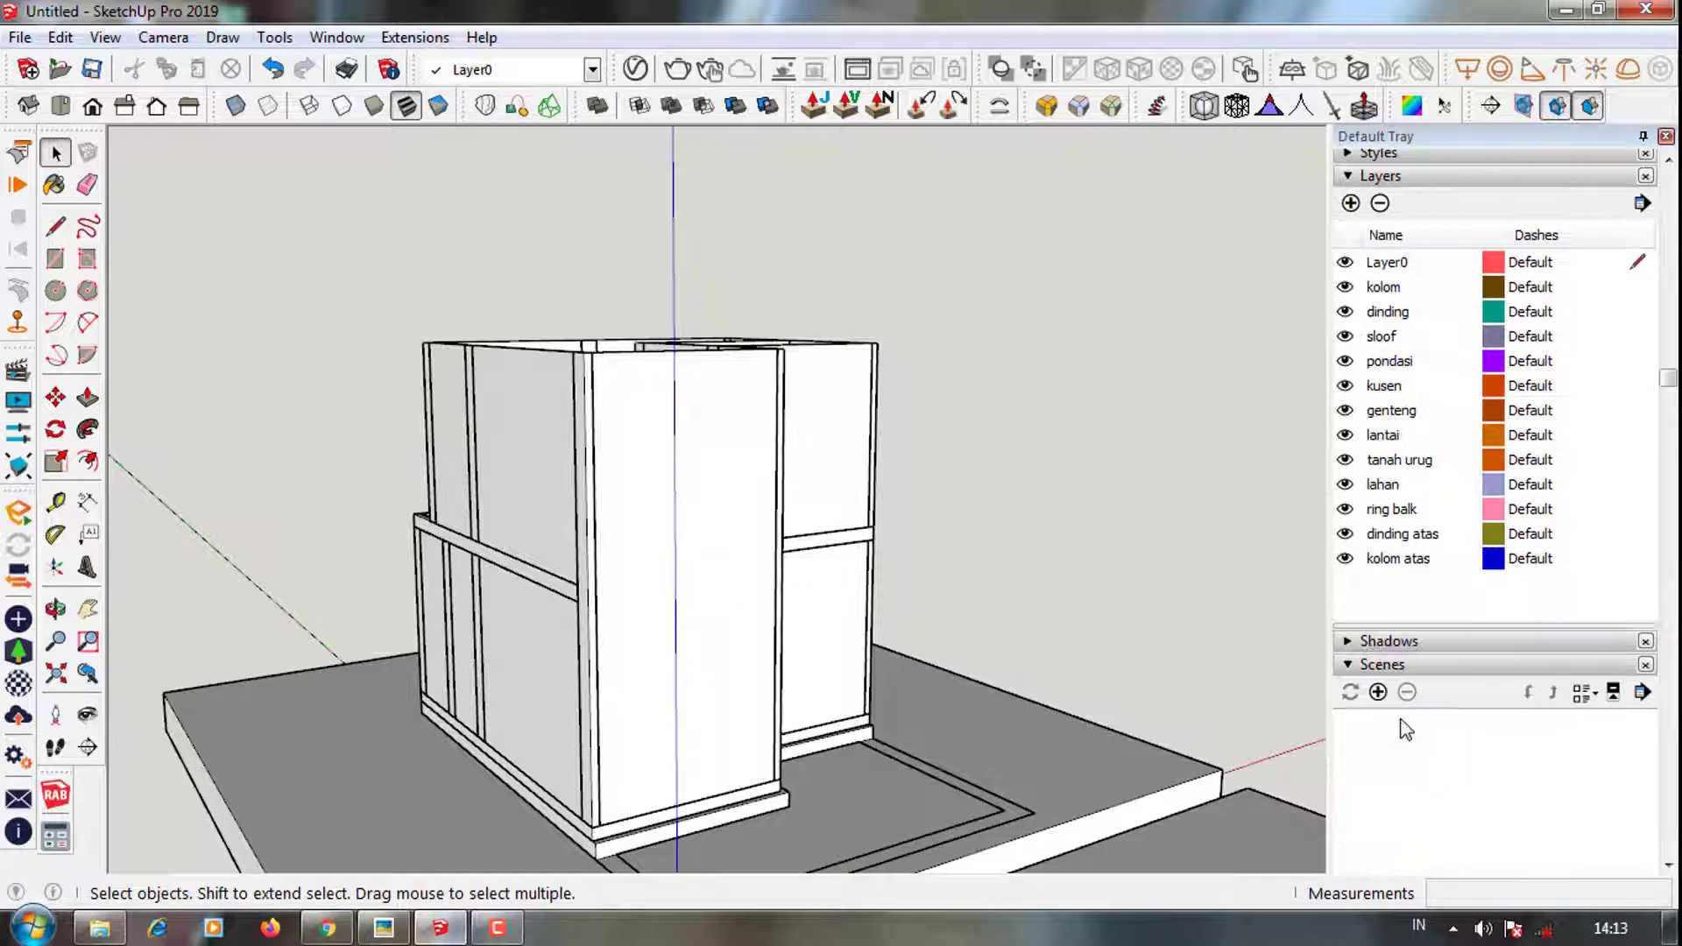
{"action": "left_click", "coordinate": [1344, 533]}
{"action": "left_click", "coordinate": [1344, 558]}
Draw a slab rectangle across the first bay on the ring beams and push it up
{"action": "mouse_move", "coordinate": [788, 569]}
{"action": "middle_mouse_down"}
{"action": "mouse_move", "coordinate": [680, 639]}
{"action": "mouse_move", "coordinate": [717, 734]}
{"action": "mouse_move", "coordinate": [363, 637]}
{"action": "mouse_move", "coordinate": [702, 706]}
{"action": "mouse_move", "coordinate": [471, 510]}
{"action": "middle_mouse_up"}
{"action": "key", "text": "r"}
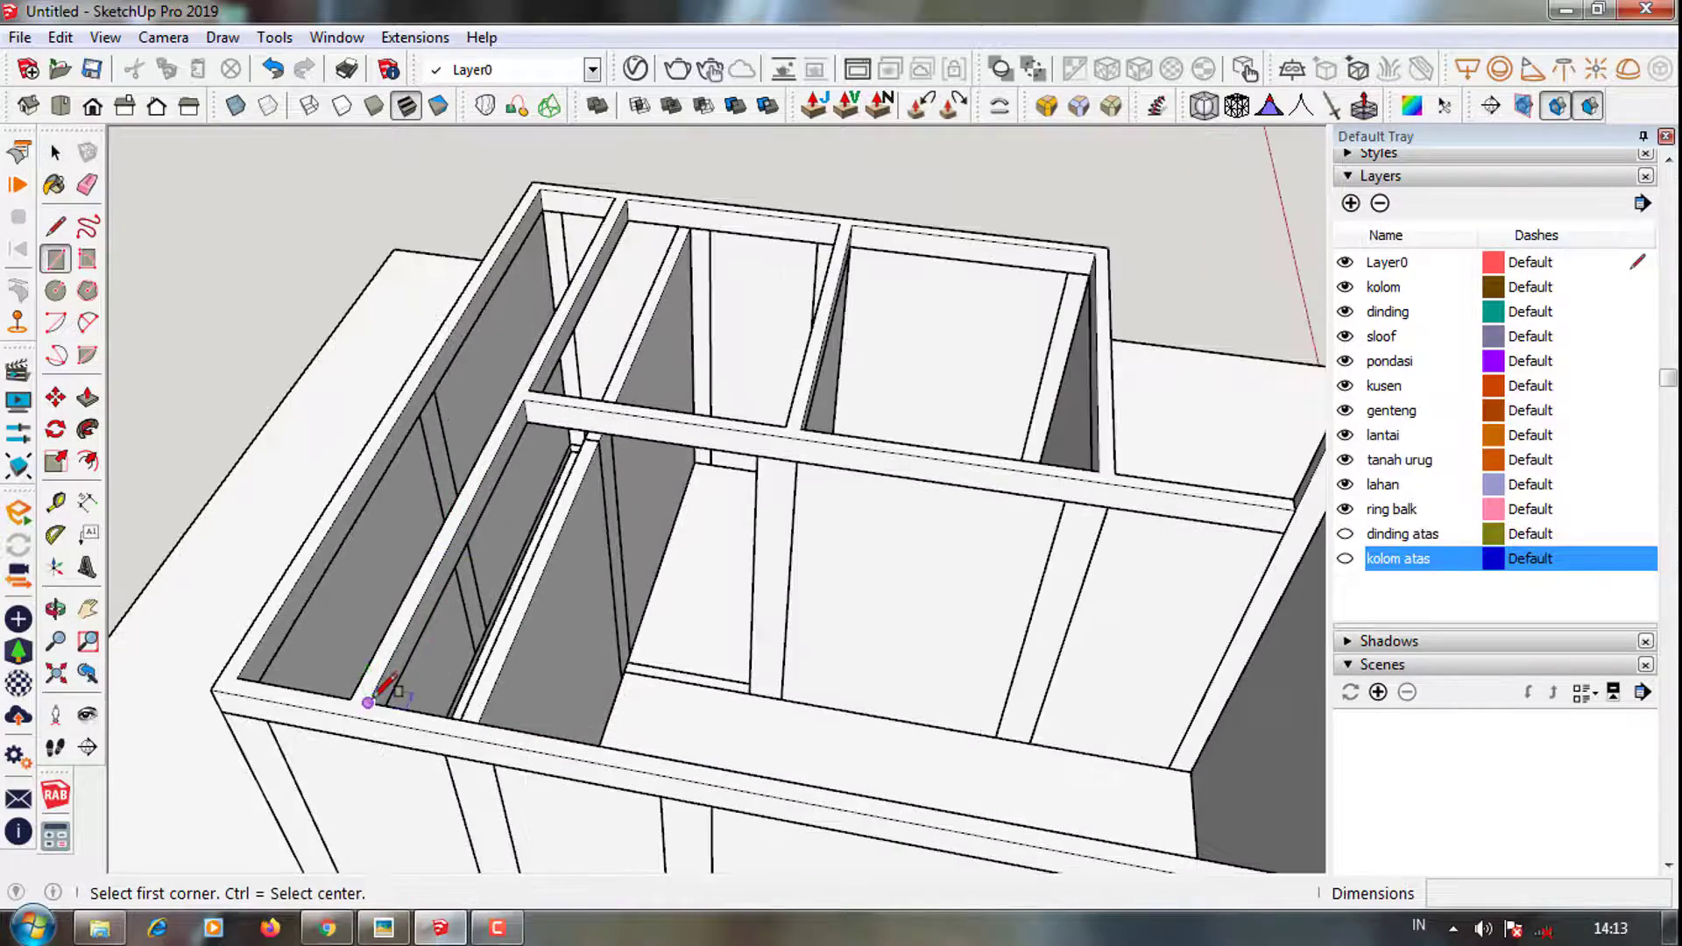
{"action": "left_click", "coordinate": [376, 688]}
{"action": "scroll", "coordinate": [789, 422], "scroll_direction": "up", "scroll_amount": 2}
{"action": "left_click", "coordinate": [789, 423]}
{"action": "scroll", "coordinate": [803, 488], "scroll_direction": "up", "scroll_amount": 2}
{"action": "scroll", "coordinate": [803, 488], "scroll_direction": "up", "scroll_amount": 2}
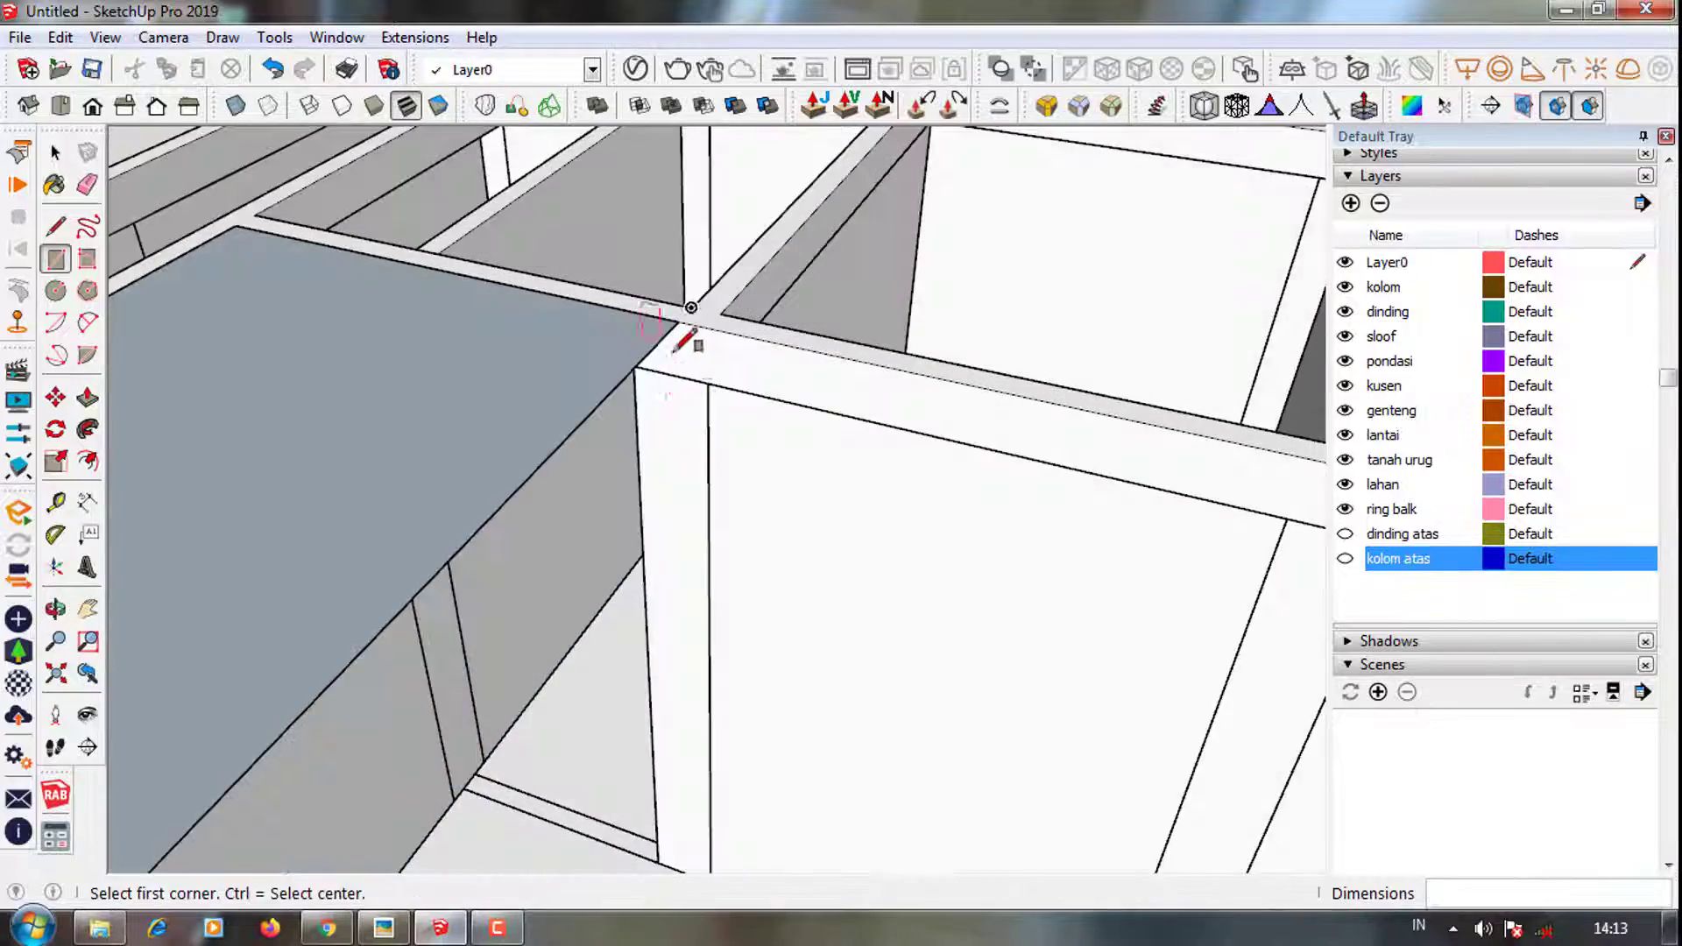
{"action": "key", "text": "p"}
{"action": "left_click", "coordinate": [686, 338]}
{"action": "key", "text": "Return"}
Make the first slab into a group
{"action": "scroll", "coordinate": [739, 499], "scroll_direction": "down", "scroll_amount": 3}
{"action": "key", "text": "space"}
{"action": "triple_click", "coordinate": [522, 477]}
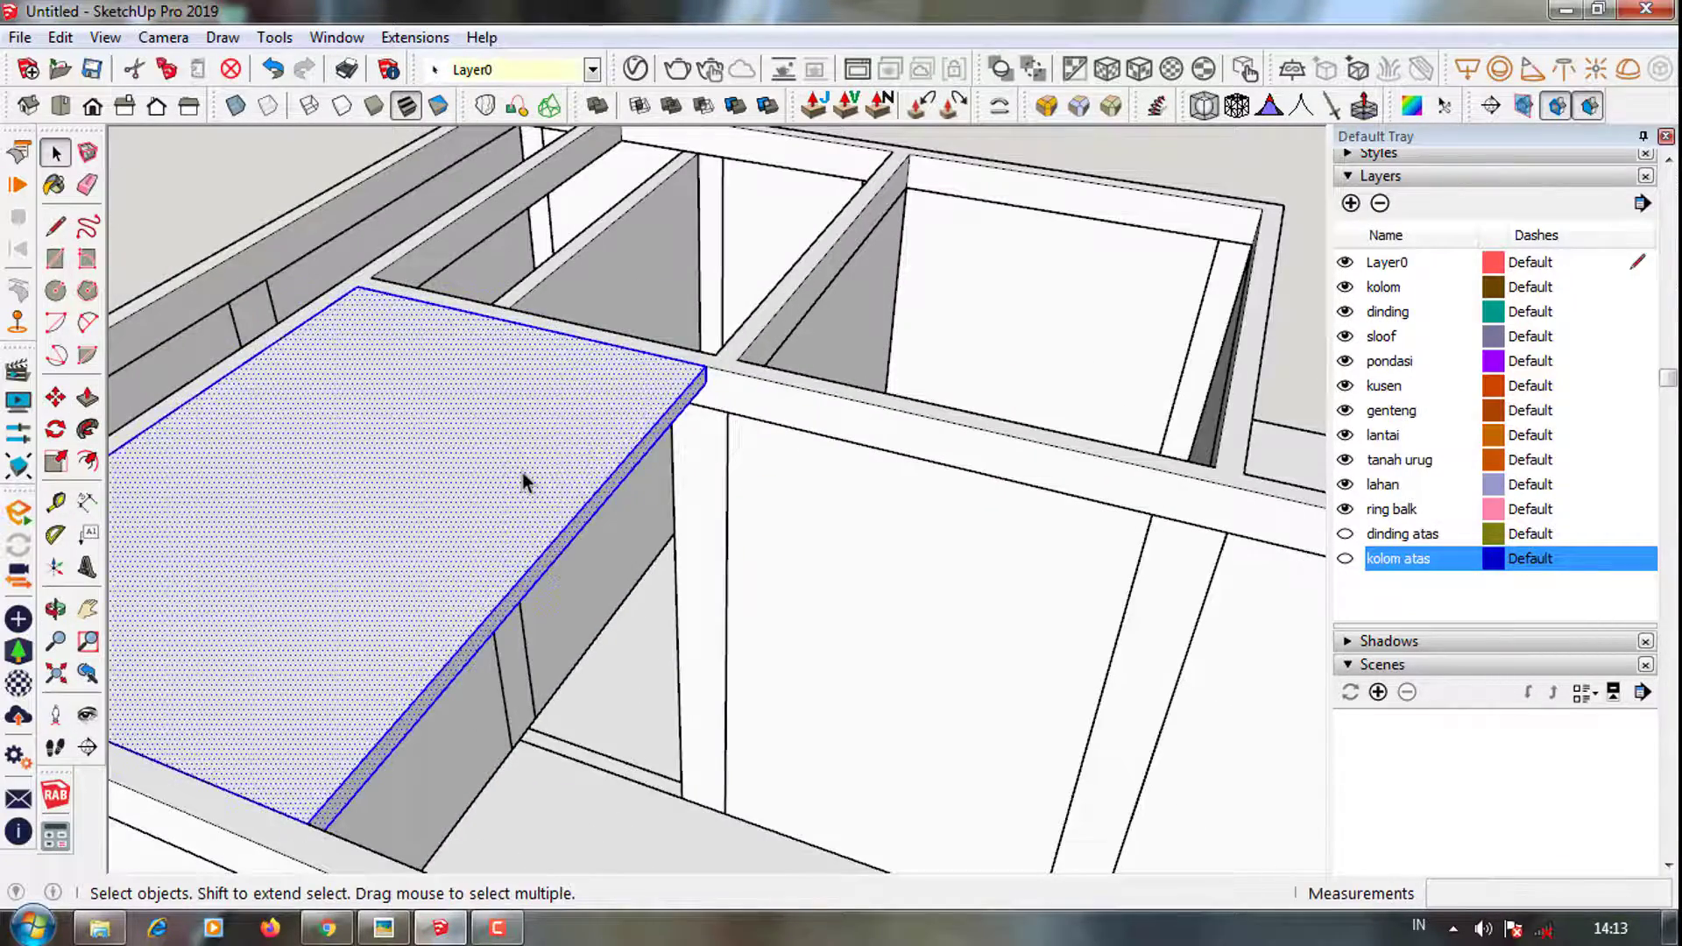
{"action": "right_click", "coordinate": [522, 477]}
{"action": "left_click", "coordinate": [578, 556]}
Copy the slab group into the next bay using Move with Ctrl
{"action": "middle_click_drag", "start_coordinate": [782, 503], "coordinate": [601, 675]}
{"action": "scroll", "coordinate": [311, 683], "scroll_direction": "up", "scroll_amount": 2}
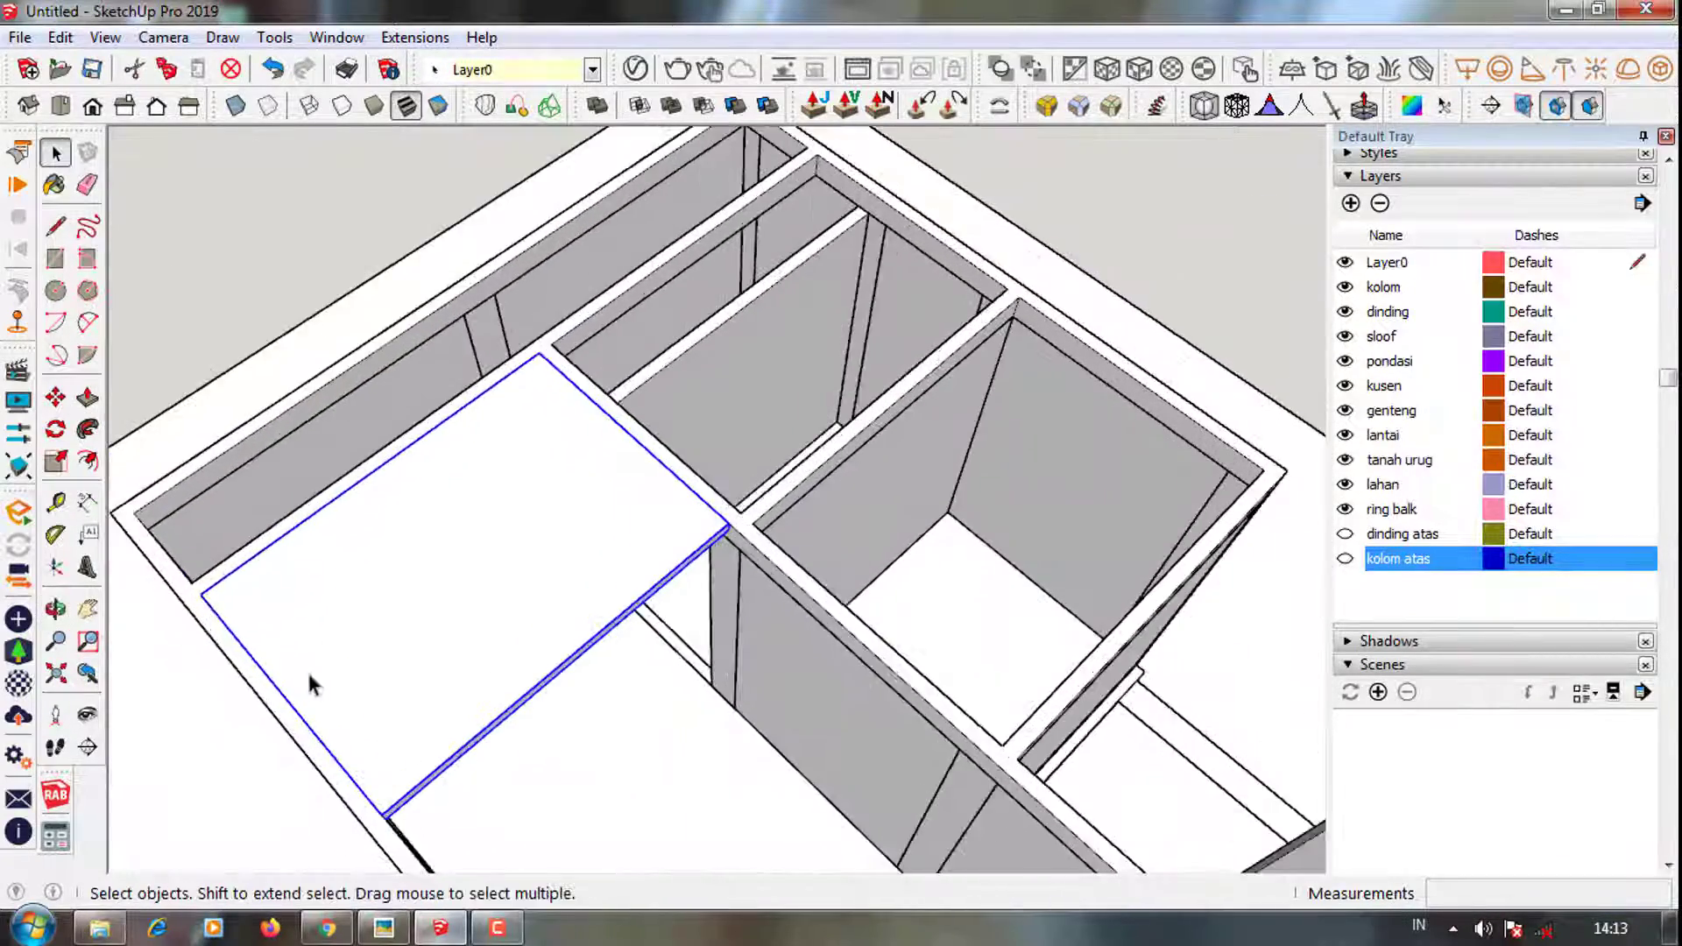
{"action": "left_click", "coordinate": [201, 595]}
{"action": "key", "text": "ctrl"}
{"action": "scroll", "coordinate": [794, 447], "scroll_direction": "down", "scroll_amount": 3}
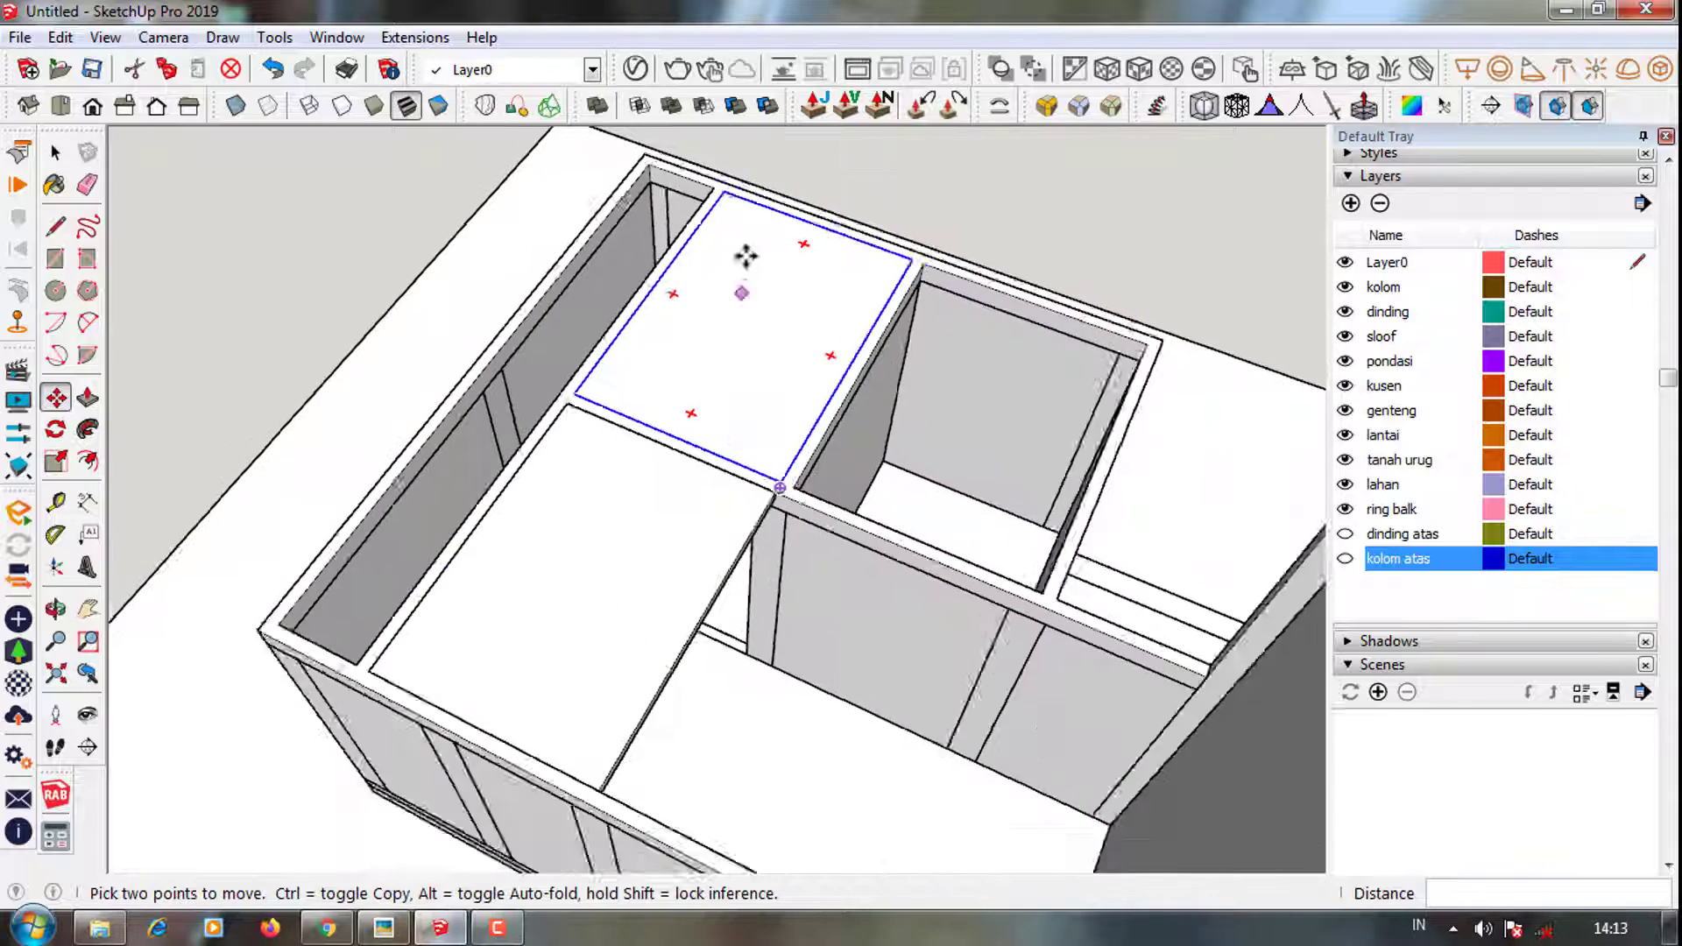
{"action": "left_click", "coordinate": [725, 181]}
{"action": "key", "text": "ctrl"}
{"action": "scroll", "coordinate": [1022, 490], "scroll_direction": "up", "scroll_amount": 3}
{"action": "mouse_move", "coordinate": [949, 270]}
{"action": "middle_mouse_down"}
{"action": "mouse_move", "coordinate": [1022, 491]}
{"action": "mouse_move", "coordinate": [1032, 601]}
{"action": "middle_mouse_up"}
{"action": "key", "text": "space"}
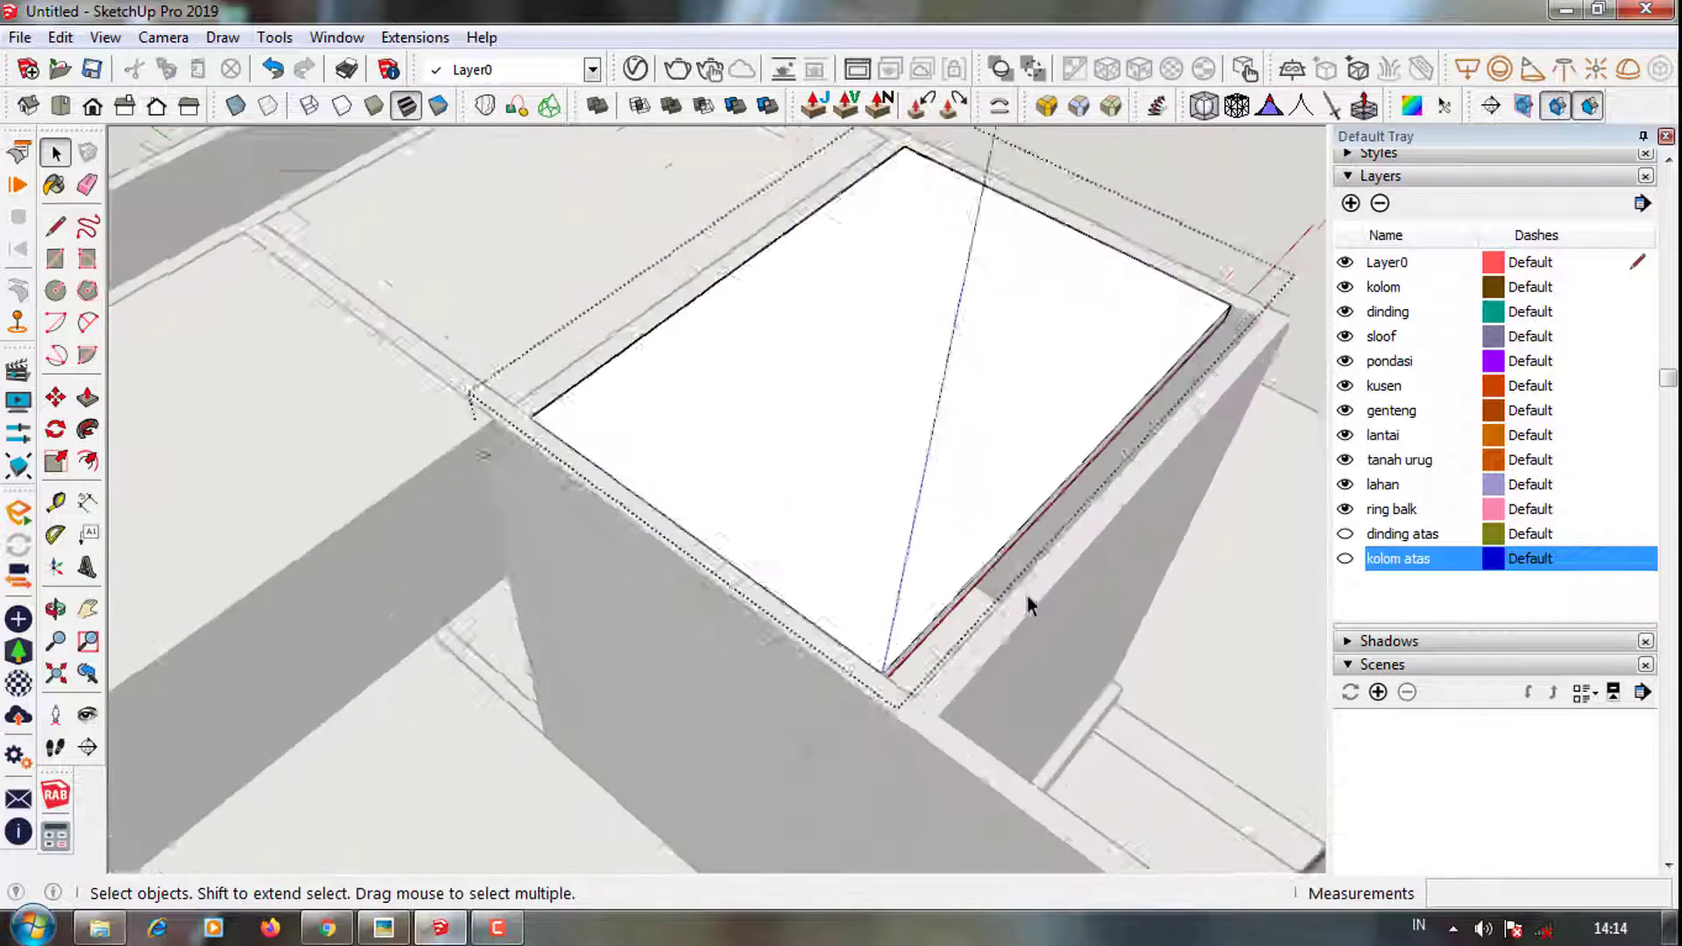
Thicken the copied slab to 200 mm
{"action": "key", "text": "p"}
{"action": "scroll", "coordinate": [996, 550], "scroll_direction": "up", "scroll_amount": 2}
{"action": "scroll", "coordinate": [972, 574], "scroll_direction": "down", "scroll_amount": 2}
{"action": "left_click", "coordinate": [856, 736]}
{"action": "left_click", "coordinate": [754, 680]}
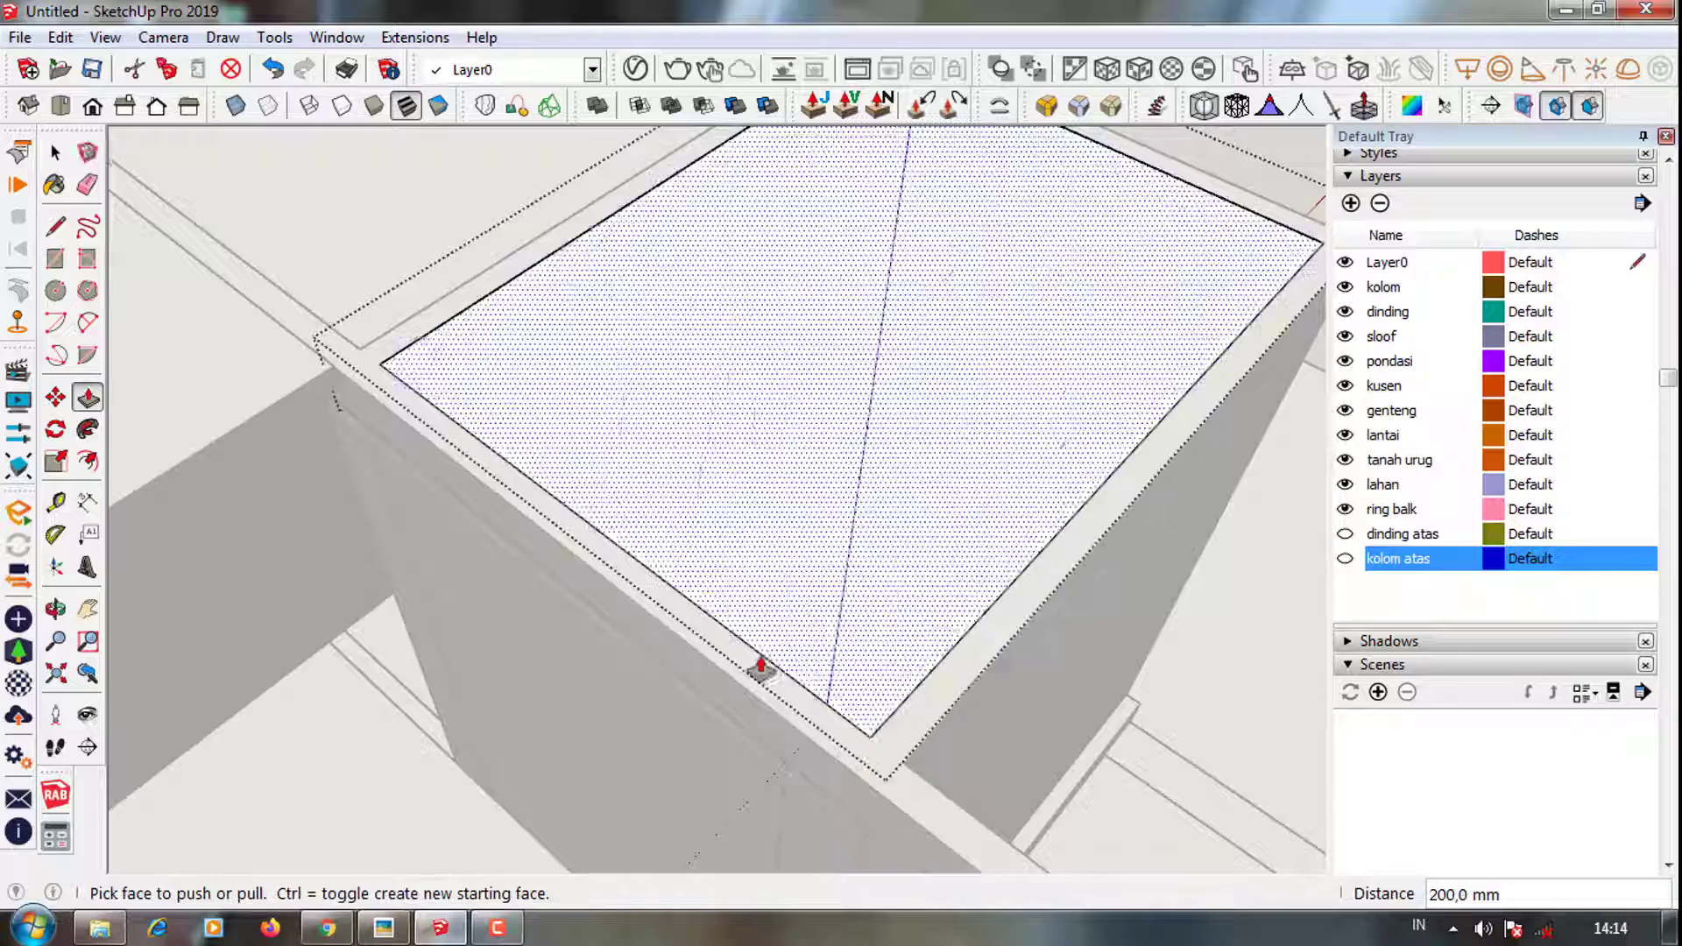
{"action": "key", "text": "space"}
{"action": "scroll", "coordinate": [1051, 391], "scroll_direction": "down", "scroll_amount": 3}
{"action": "mouse_move", "coordinate": [1051, 391]}
{"action": "middle_mouse_down"}
{"action": "mouse_move", "coordinate": [867, 420]}
{"action": "mouse_move", "coordinate": [638, 394]}
{"action": "mouse_move", "coordinate": [657, 462]}
{"action": "mouse_move", "coordinate": [720, 445]}
{"action": "middle_mouse_up"}
Close the last outline edge and pull the new face up 3775 mm
{"action": "left_click", "coordinate": [720, 444]}
{"action": "scroll", "coordinate": [668, 481], "scroll_direction": "up", "scroll_amount": 3}
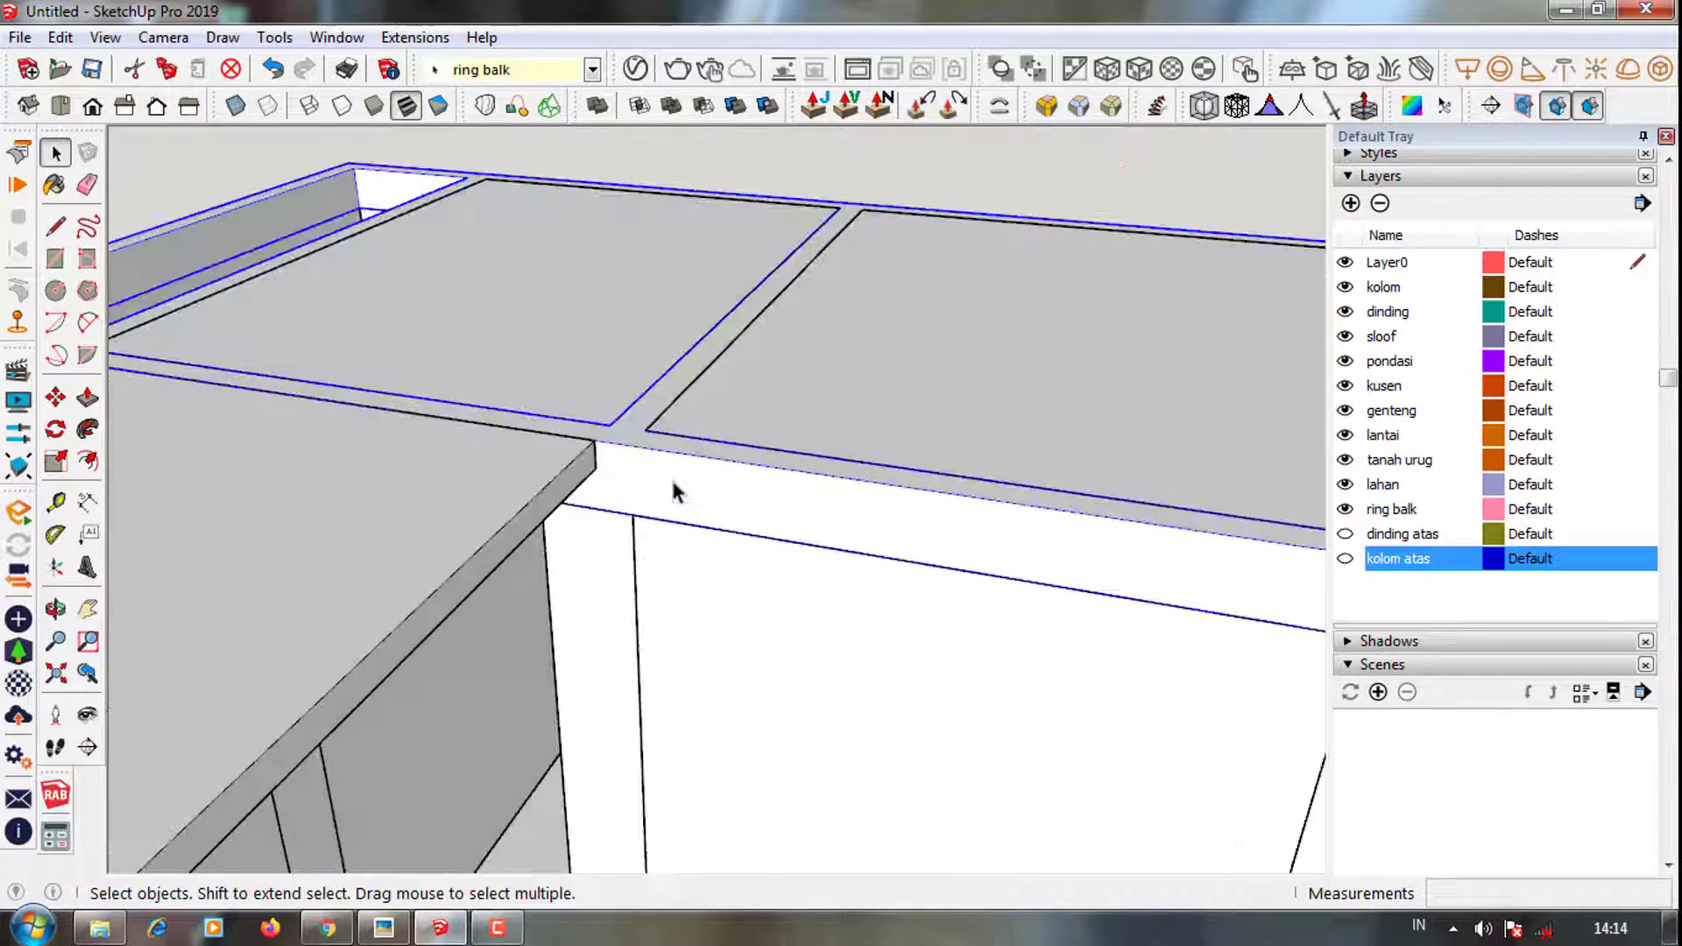
{"action": "scroll", "coordinate": [601, 464], "scroll_direction": "up", "scroll_amount": 3}
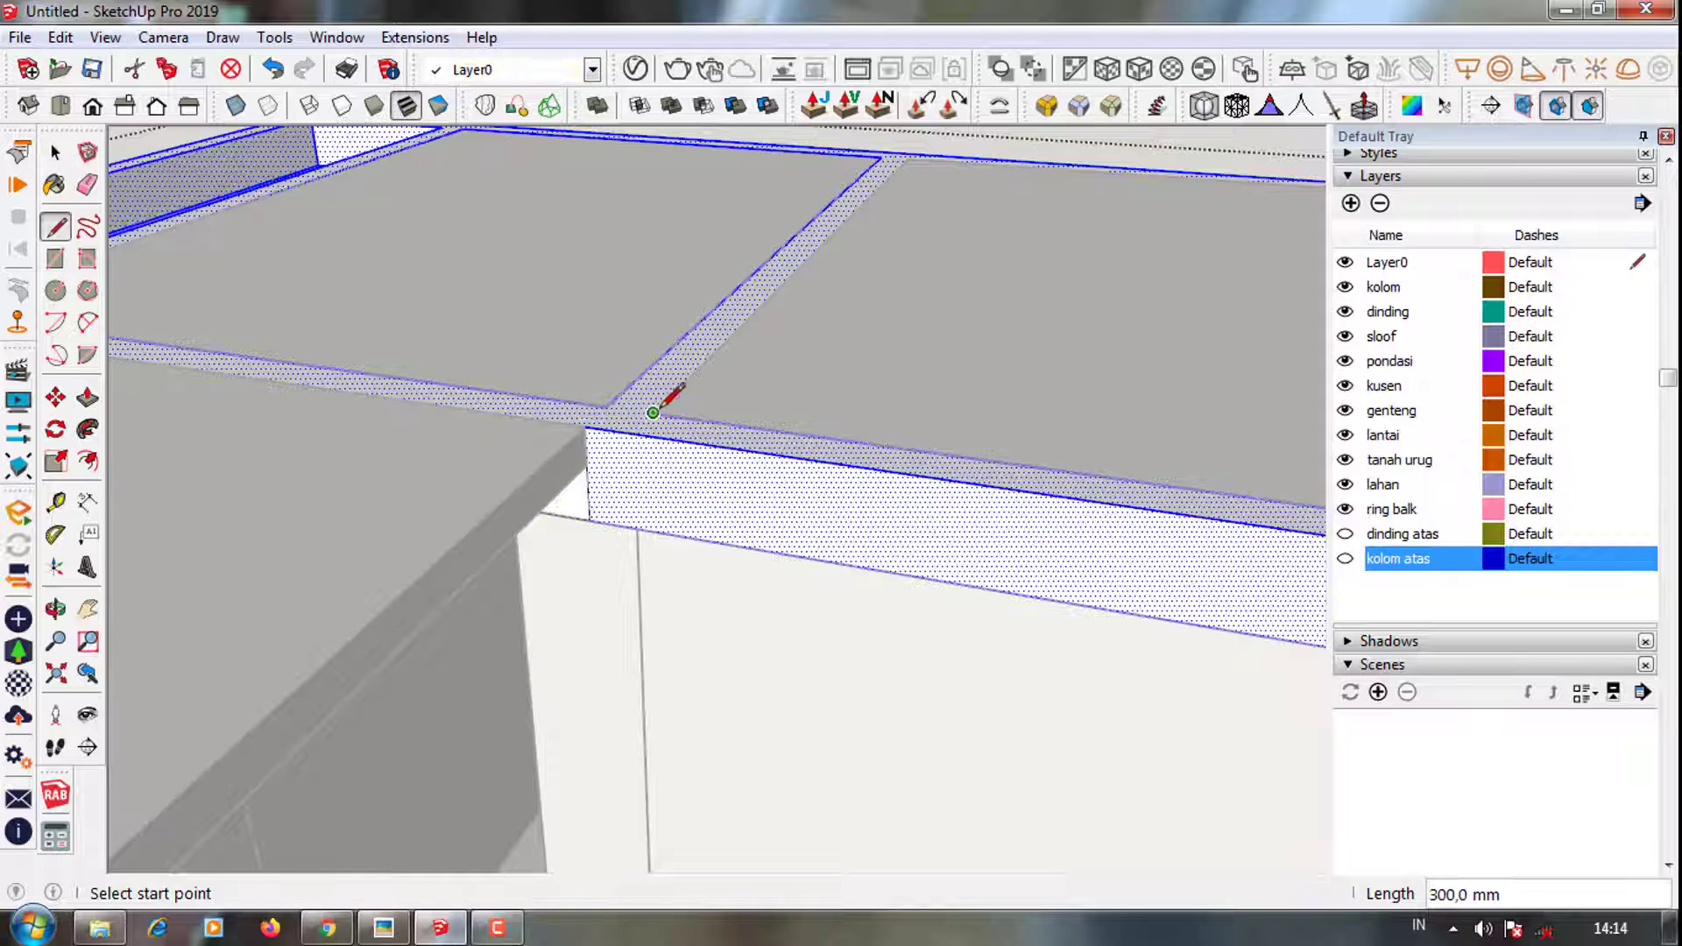
{"action": "scroll", "coordinate": [658, 427], "scroll_direction": "up", "scroll_amount": 2}
{"action": "left_click", "coordinate": [631, 577]}
{"action": "scroll", "coordinate": [630, 577], "scroll_direction": "down", "scroll_amount": 3}
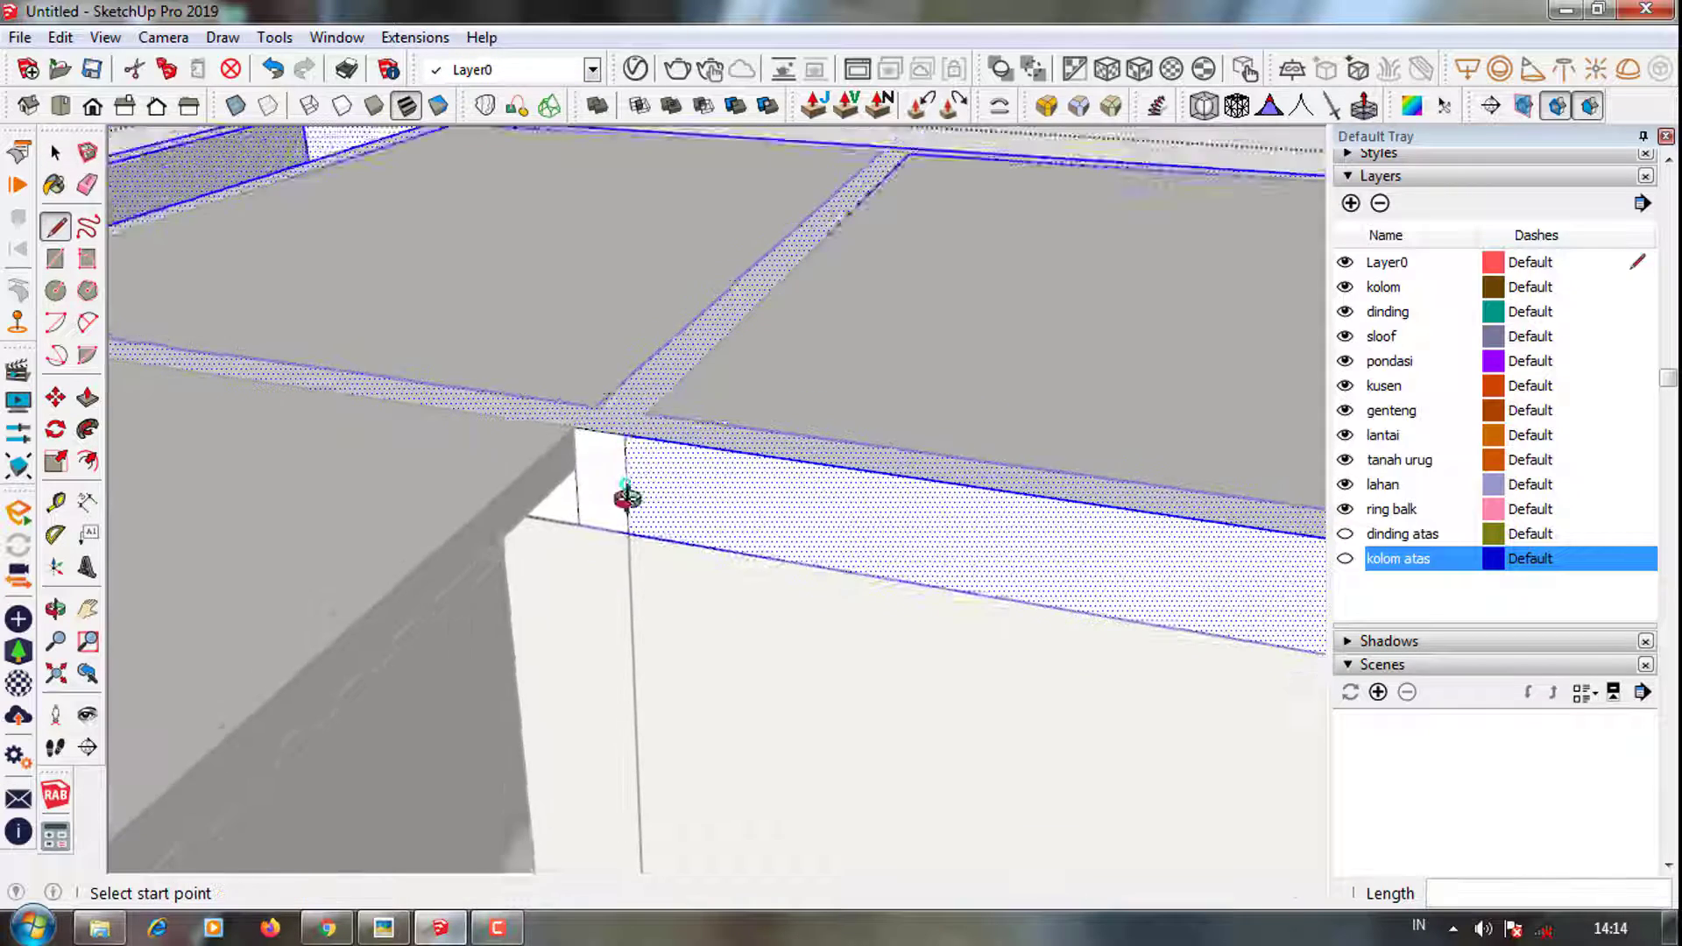
{"action": "key", "text": "p"}
{"action": "left_click", "coordinate": [589, 499]}
{"action": "middle_click_drag", "start_coordinate": [589, 500], "coordinate": [361, 806]}
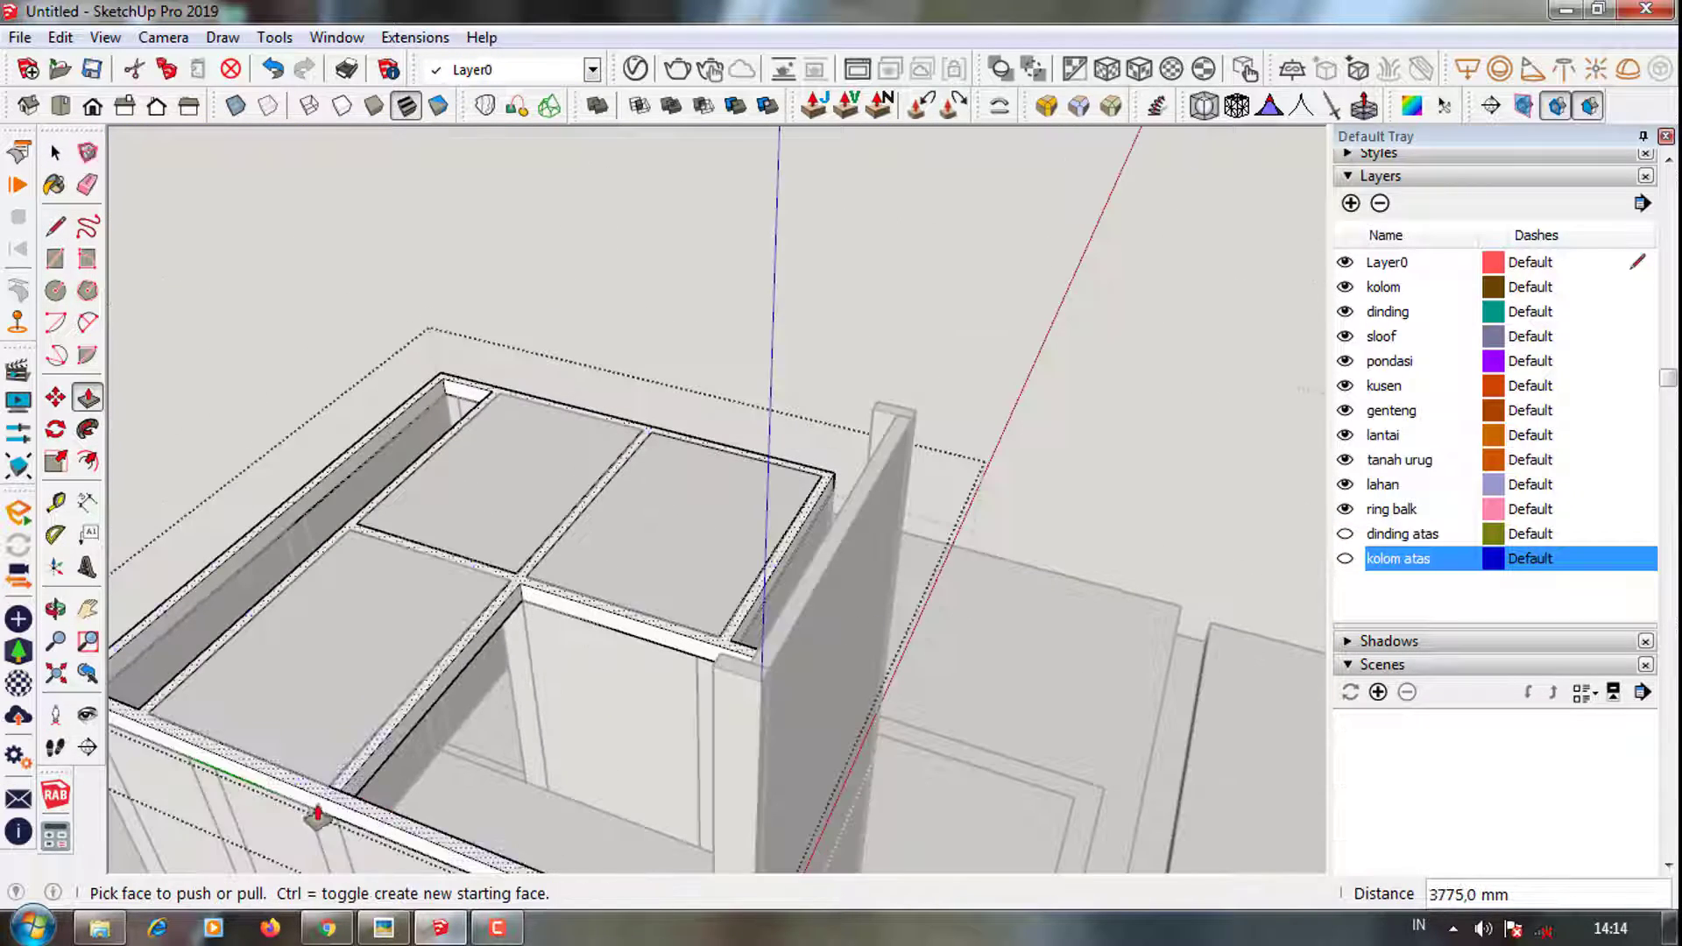
Orbit around the building to review the slabs
{"action": "key", "text": "e"}
{"action": "scroll", "coordinate": [317, 815], "scroll_direction": "up", "scroll_amount": 5}
{"action": "key", "text": "space"}
{"action": "scroll", "coordinate": [327, 804], "scroll_direction": "down", "scroll_amount": 5}
{"action": "mouse_move", "coordinate": [469, 330]}
{"action": "middle_mouse_down"}
{"action": "mouse_move", "coordinate": [424, 747]}
{"action": "mouse_move", "coordinate": [924, 680]}
{"action": "mouse_move", "coordinate": [766, 788]}
{"action": "mouse_move", "coordinate": [593, 713]}
{"action": "mouse_move", "coordinate": [747, 668]}
{"action": "mouse_move", "coordinate": [897, 665]}
{"action": "mouse_move", "coordinate": [774, 683]}
{"action": "mouse_move", "coordinate": [755, 668]}
{"action": "middle_mouse_up"}
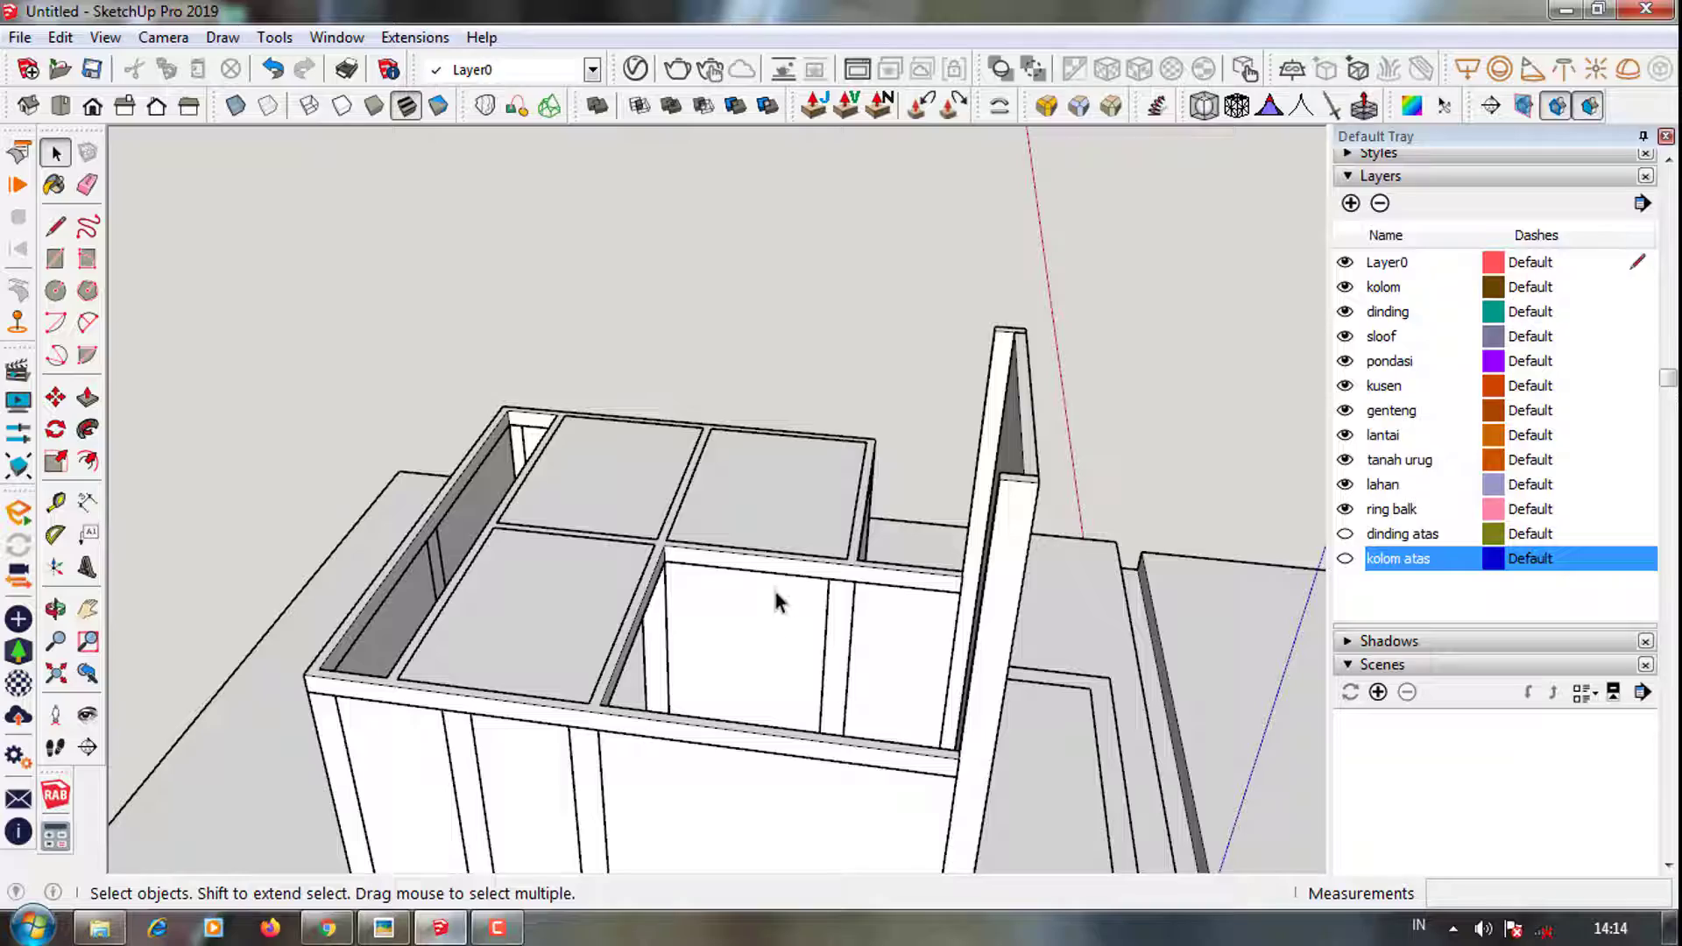
{"action": "mouse_move", "coordinate": [777, 586]}
{"action": "middle_mouse_down"}
{"action": "mouse_move", "coordinate": [680, 725]}
{"action": "mouse_move", "coordinate": [713, 657]}
{"action": "mouse_move", "coordinate": [668, 504]}
{"action": "mouse_move", "coordinate": [855, 612]}
{"action": "mouse_move", "coordinate": [701, 455]}
{"action": "mouse_move", "coordinate": [706, 642]}
{"action": "mouse_move", "coordinate": [753, 613]}
{"action": "middle_mouse_up"}
{"action": "left_click", "coordinate": [699, 439]}
{"action": "left_click", "coordinate": [1352, 203]}
{"action": "type", "text": "lantai atas"}
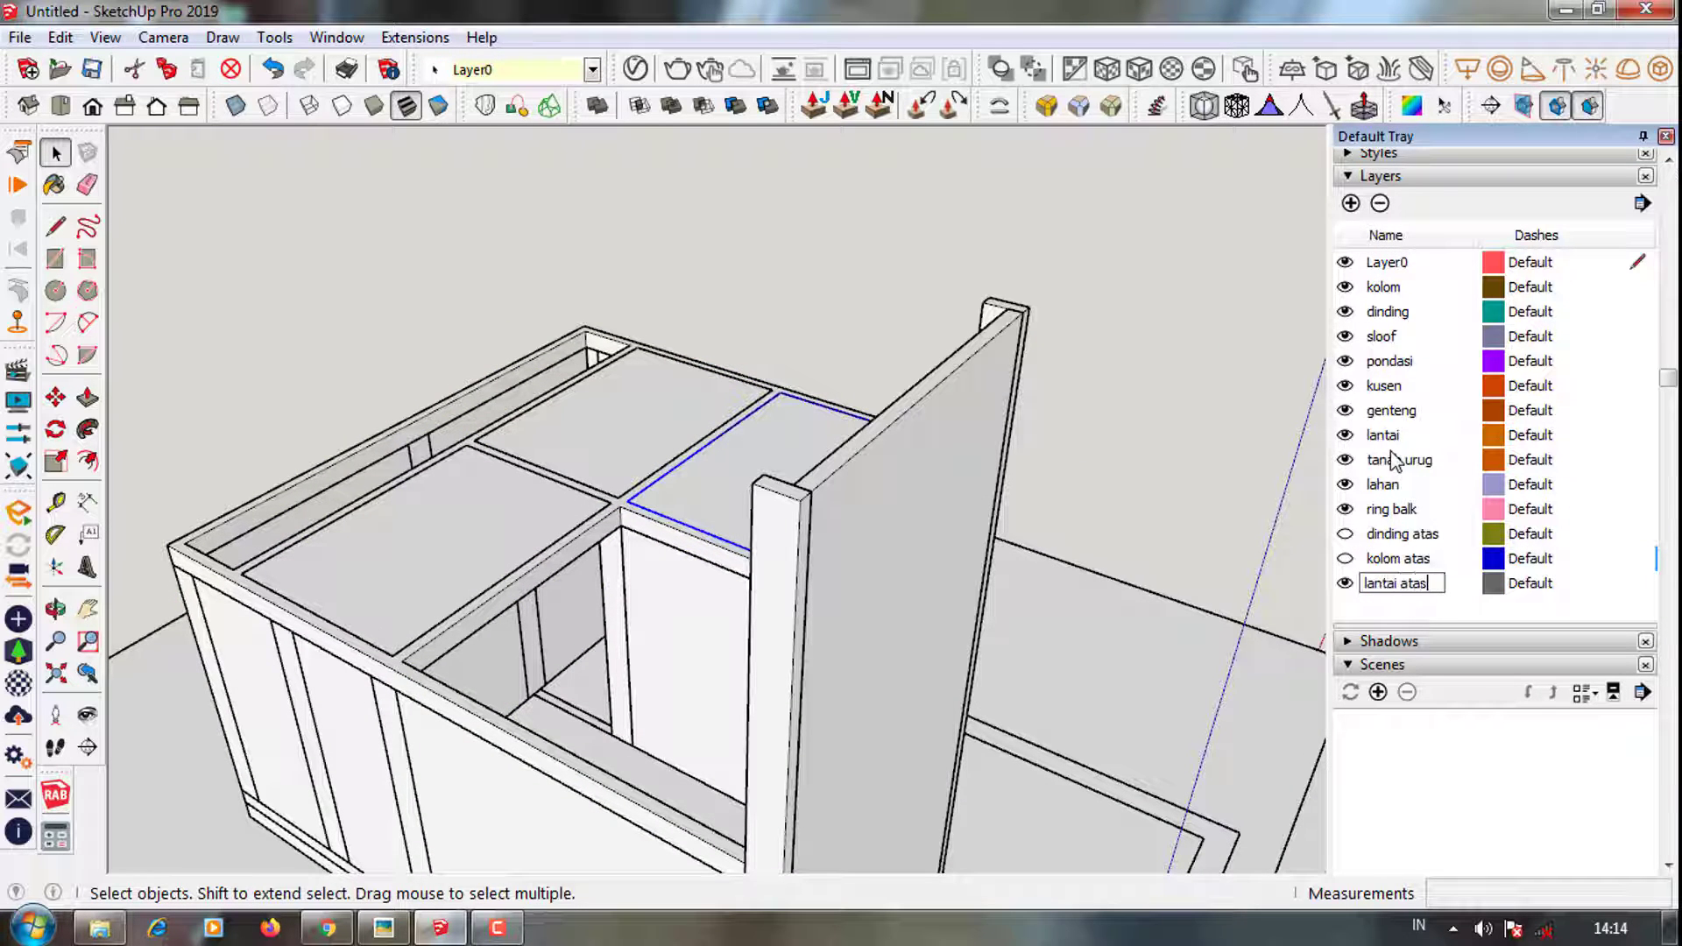
{"action": "left_click", "coordinate": [523, 72]}
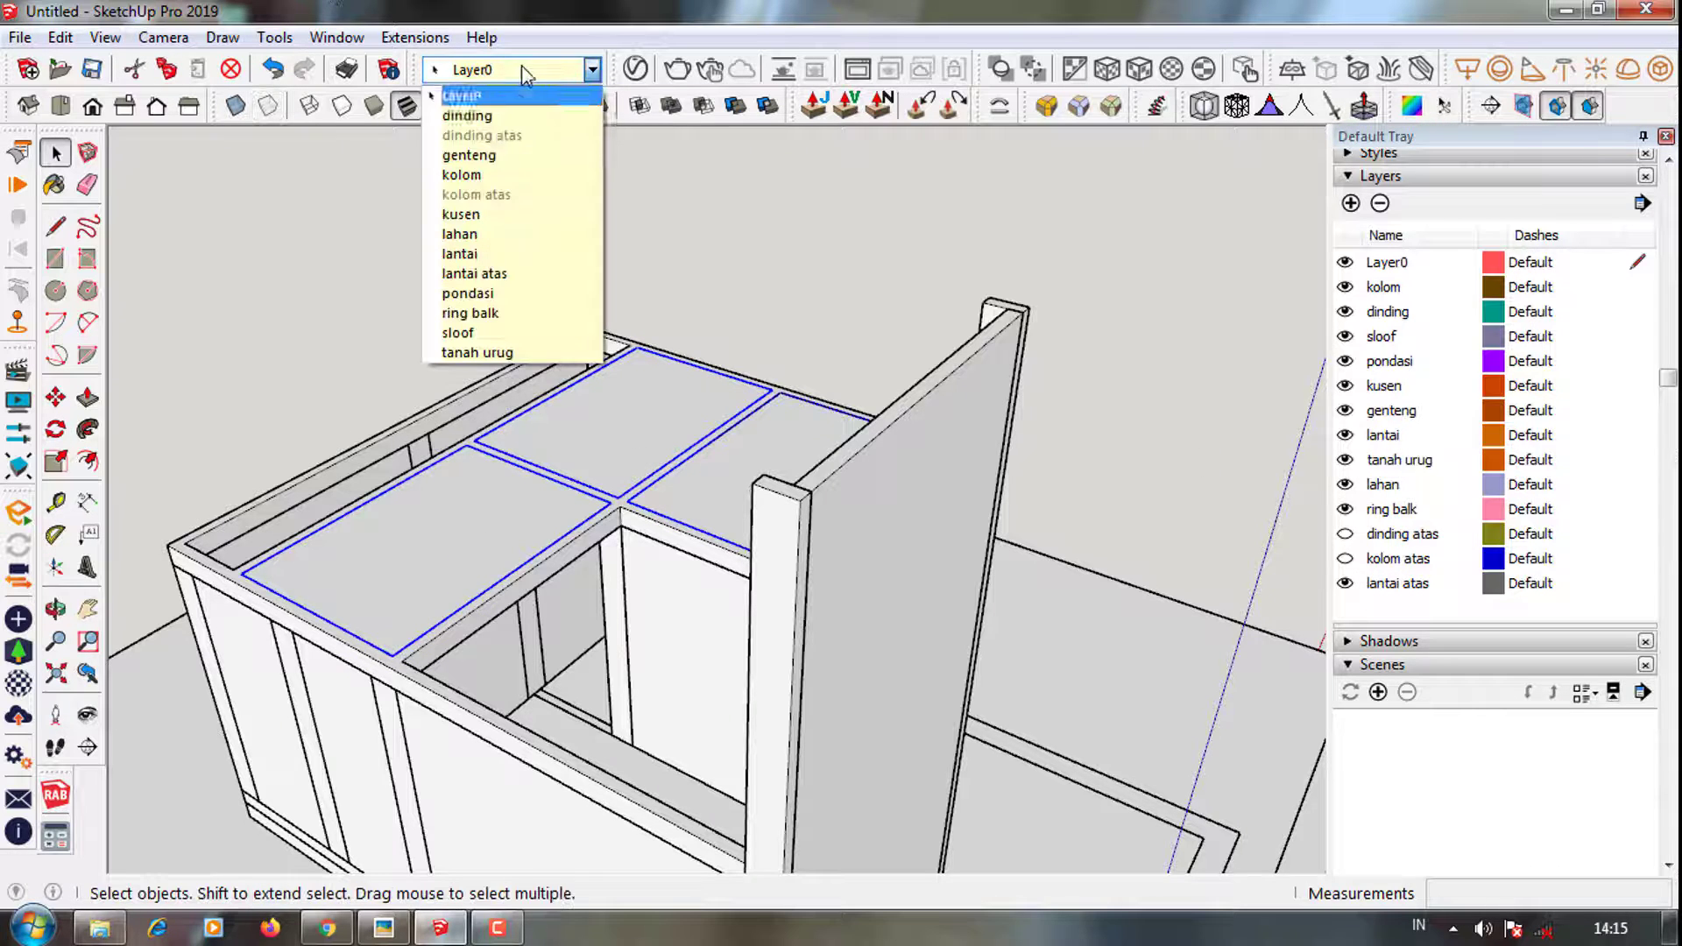
{"action": "left_click", "coordinate": [473, 273]}
{"action": "mouse_move", "coordinate": [490, 368]}
{"action": "middle_mouse_down"}
{"action": "mouse_move", "coordinate": [570, 544]}
{"action": "mouse_move", "coordinate": [963, 420]}
{"action": "middle_mouse_up"}
{"action": "left_click", "coordinate": [1345, 558]}
{"action": "mouse_move", "coordinate": [1139, 438]}
{"action": "middle_mouse_down"}
{"action": "mouse_move", "coordinate": [777, 500]}
{"action": "mouse_move", "coordinate": [856, 590]}
{"action": "mouse_move", "coordinate": [702, 601]}
{"action": "mouse_move", "coordinate": [680, 548]}
{"action": "mouse_move", "coordinate": [713, 387]}
{"action": "mouse_move", "coordinate": [941, 378]}
{"action": "mouse_move", "coordinate": [916, 387]}
{"action": "mouse_move", "coordinate": [893, 443]}
{"action": "mouse_move", "coordinate": [811, 387]}
{"action": "mouse_move", "coordinate": [343, 418]}
{"action": "mouse_move", "coordinate": [379, 416]}
{"action": "middle_mouse_up"}
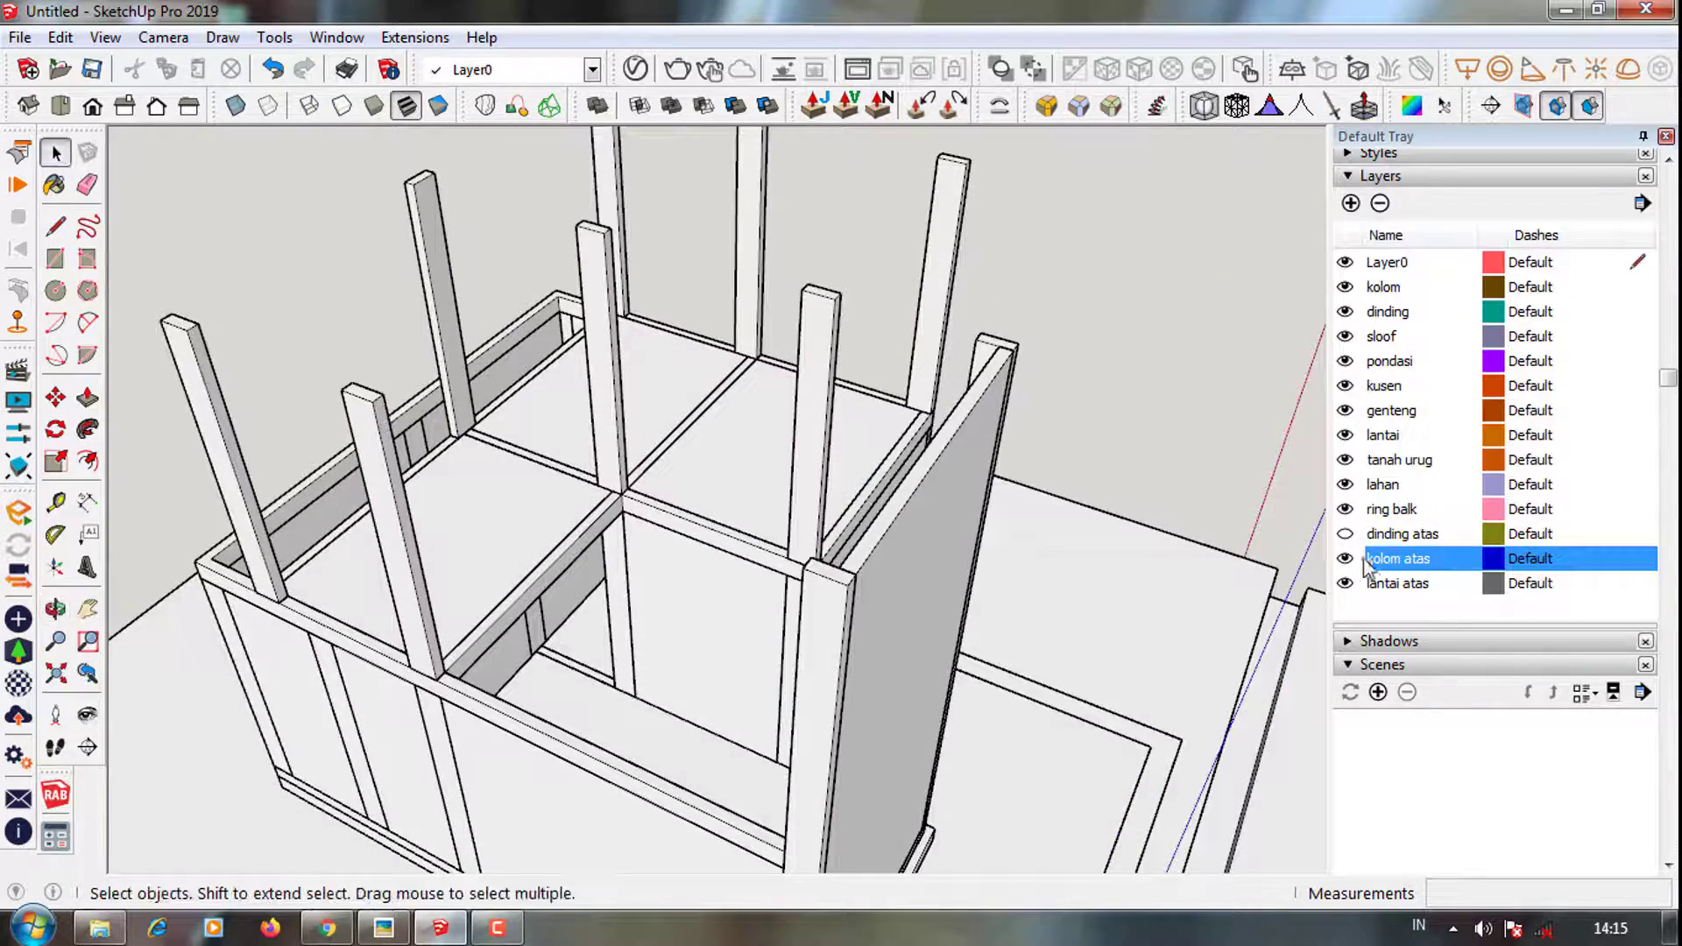
{"action": "left_click", "coordinate": [1345, 533]}
{"action": "mouse_move", "coordinate": [1296, 538]}
{"action": "middle_mouse_down"}
{"action": "mouse_move", "coordinate": [916, 537]}
{"action": "mouse_move", "coordinate": [788, 556]}
{"action": "mouse_move", "coordinate": [646, 439]}
{"action": "mouse_move", "coordinate": [815, 657]}
{"action": "mouse_move", "coordinate": [796, 713]}
{"action": "mouse_move", "coordinate": [1014, 669]}
{"action": "mouse_move", "coordinate": [871, 706]}
{"action": "mouse_move", "coordinate": [934, 611]}
{"action": "mouse_move", "coordinate": [765, 627]}
{"action": "mouse_move", "coordinate": [890, 619]}
{"action": "mouse_move", "coordinate": [792, 575]}
{"action": "mouse_move", "coordinate": [774, 603]}
{"action": "mouse_move", "coordinate": [864, 582]}
{"action": "mouse_move", "coordinate": [907, 635]}
{"action": "middle_mouse_up"}
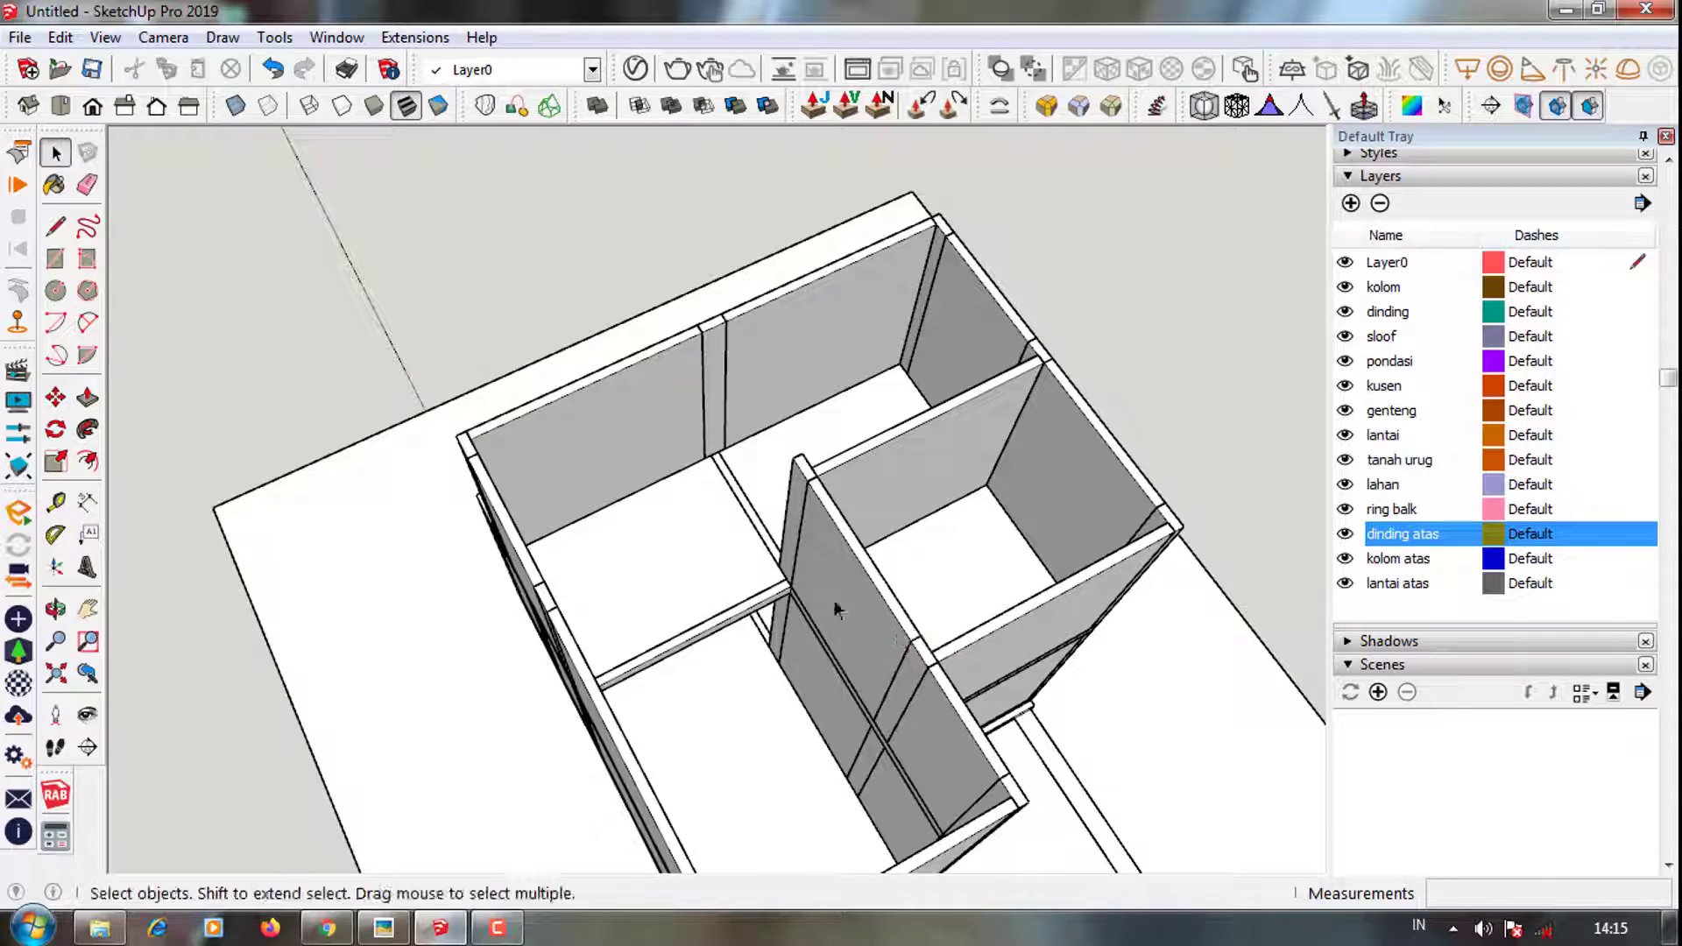
{"action": "mouse_move", "coordinate": [837, 611]}
{"action": "middle_mouse_down"}
{"action": "mouse_move", "coordinate": [1100, 398]}
{"action": "mouse_move", "coordinate": [1081, 439]}
{"action": "mouse_move", "coordinate": [657, 526]}
{"action": "mouse_move", "coordinate": [826, 640]}
{"action": "mouse_move", "coordinate": [837, 583]}
{"action": "mouse_move", "coordinate": [570, 526]}
{"action": "mouse_move", "coordinate": [537, 620]}
{"action": "mouse_move", "coordinate": [552, 491]}
{"action": "mouse_move", "coordinate": [590, 486]}
{"action": "middle_mouse_up"}
{"action": "scroll", "coordinate": [832, 630], "scroll_direction": "up", "scroll_amount": 3}
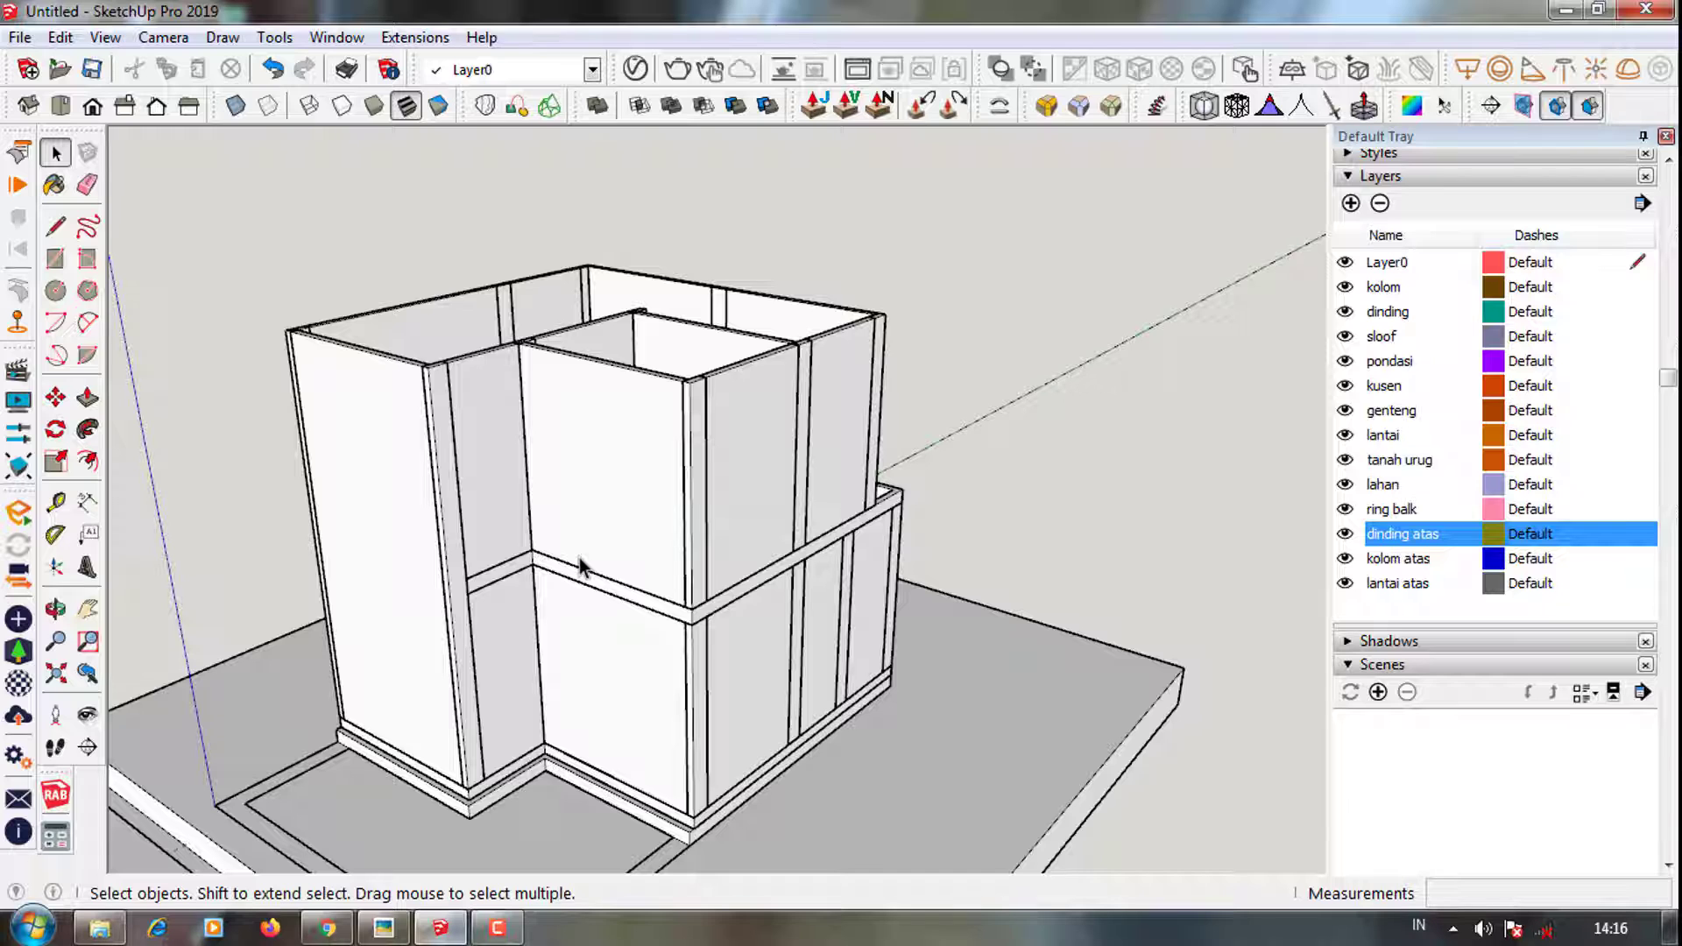
{"action": "scroll", "coordinate": [879, 694], "scroll_direction": "down", "scroll_amount": 3}
{"action": "mouse_move", "coordinate": [879, 695]}
{"action": "middle_mouse_down"}
{"action": "mouse_move", "coordinate": [739, 627]}
{"action": "mouse_move", "coordinate": [781, 590]}
{"action": "mouse_move", "coordinate": [749, 706]}
{"action": "mouse_move", "coordinate": [739, 639]}
{"action": "middle_mouse_up"}
{"action": "scroll", "coordinate": [749, 706], "scroll_direction": "down", "scroll_amount": 2}
{"action": "scroll", "coordinate": [740, 638], "scroll_direction": "up", "scroll_amount": 2}
{"action": "scroll", "coordinate": [739, 639], "scroll_direction": "up", "scroll_amount": 2}
Zoom in on the lower wall corner and pick out the sloof beam there
{"action": "left_click", "coordinate": [496, 927]}
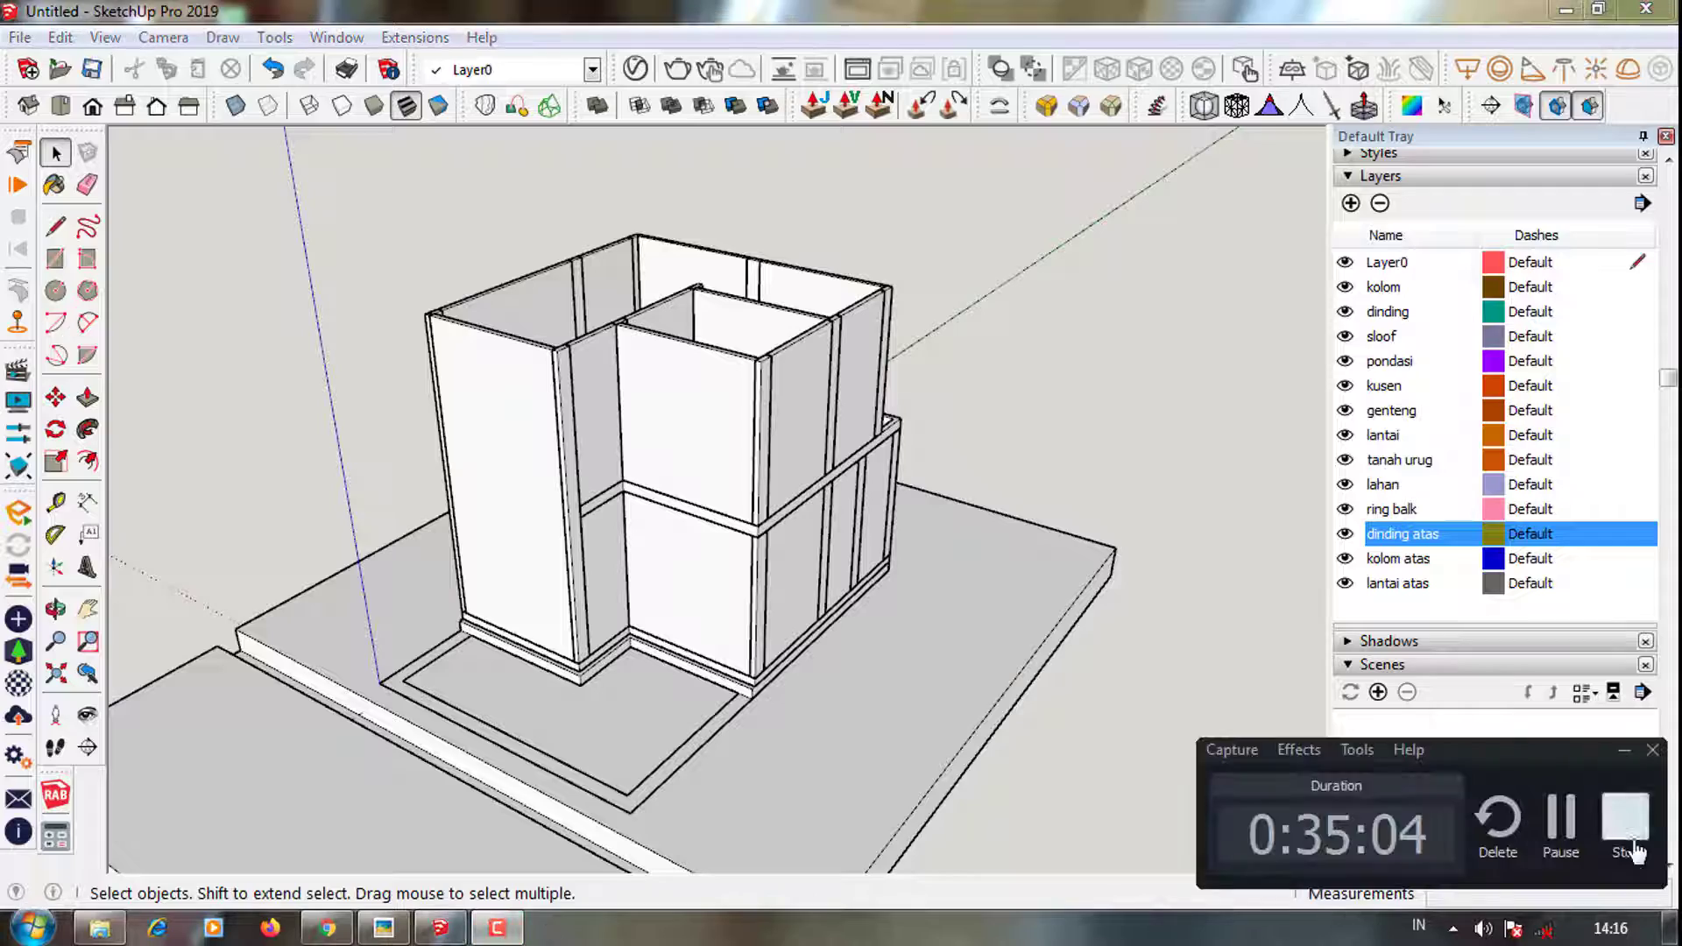
{"action": "scroll", "coordinate": [491, 688], "scroll_direction": "up", "scroll_amount": 3}
{"action": "mouse_move", "coordinate": [491, 688]}
{"action": "middle_mouse_down"}
{"action": "mouse_move", "coordinate": [1059, 638]}
{"action": "mouse_move", "coordinate": [526, 667]}
{"action": "middle_mouse_up"}
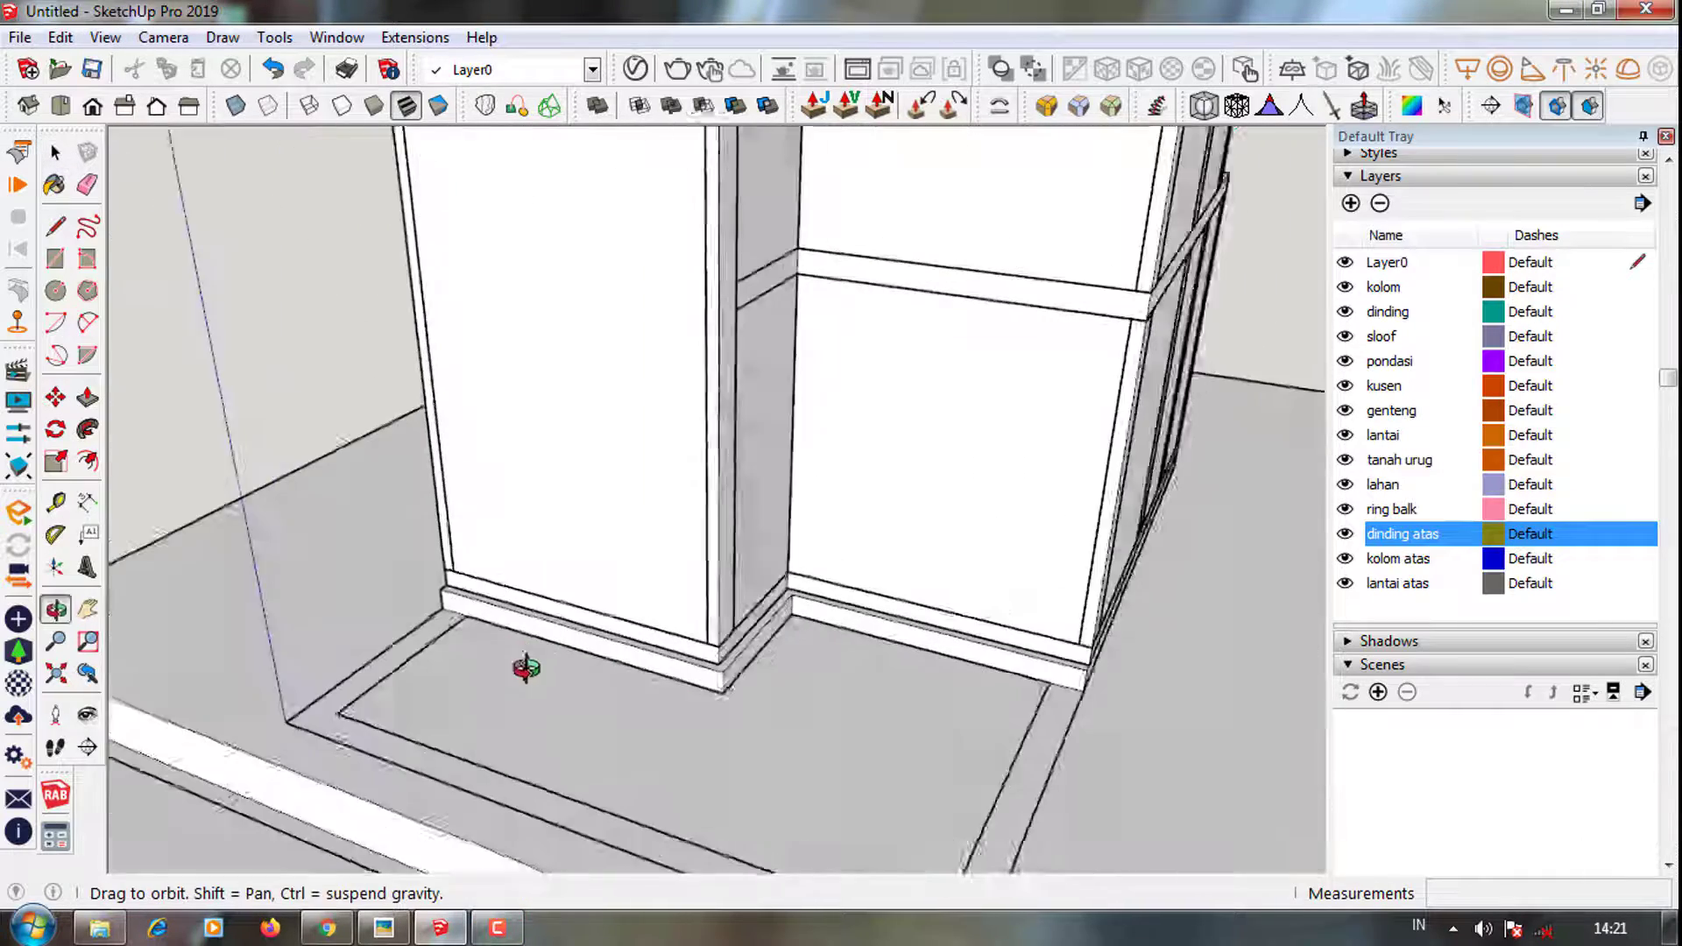
{"action": "scroll", "coordinate": [687, 653], "scroll_direction": "up", "scroll_amount": 3}
{"action": "left_click", "coordinate": [687, 653]}
{"action": "scroll", "coordinate": [709, 620], "scroll_direction": "down", "scroll_amount": 2}
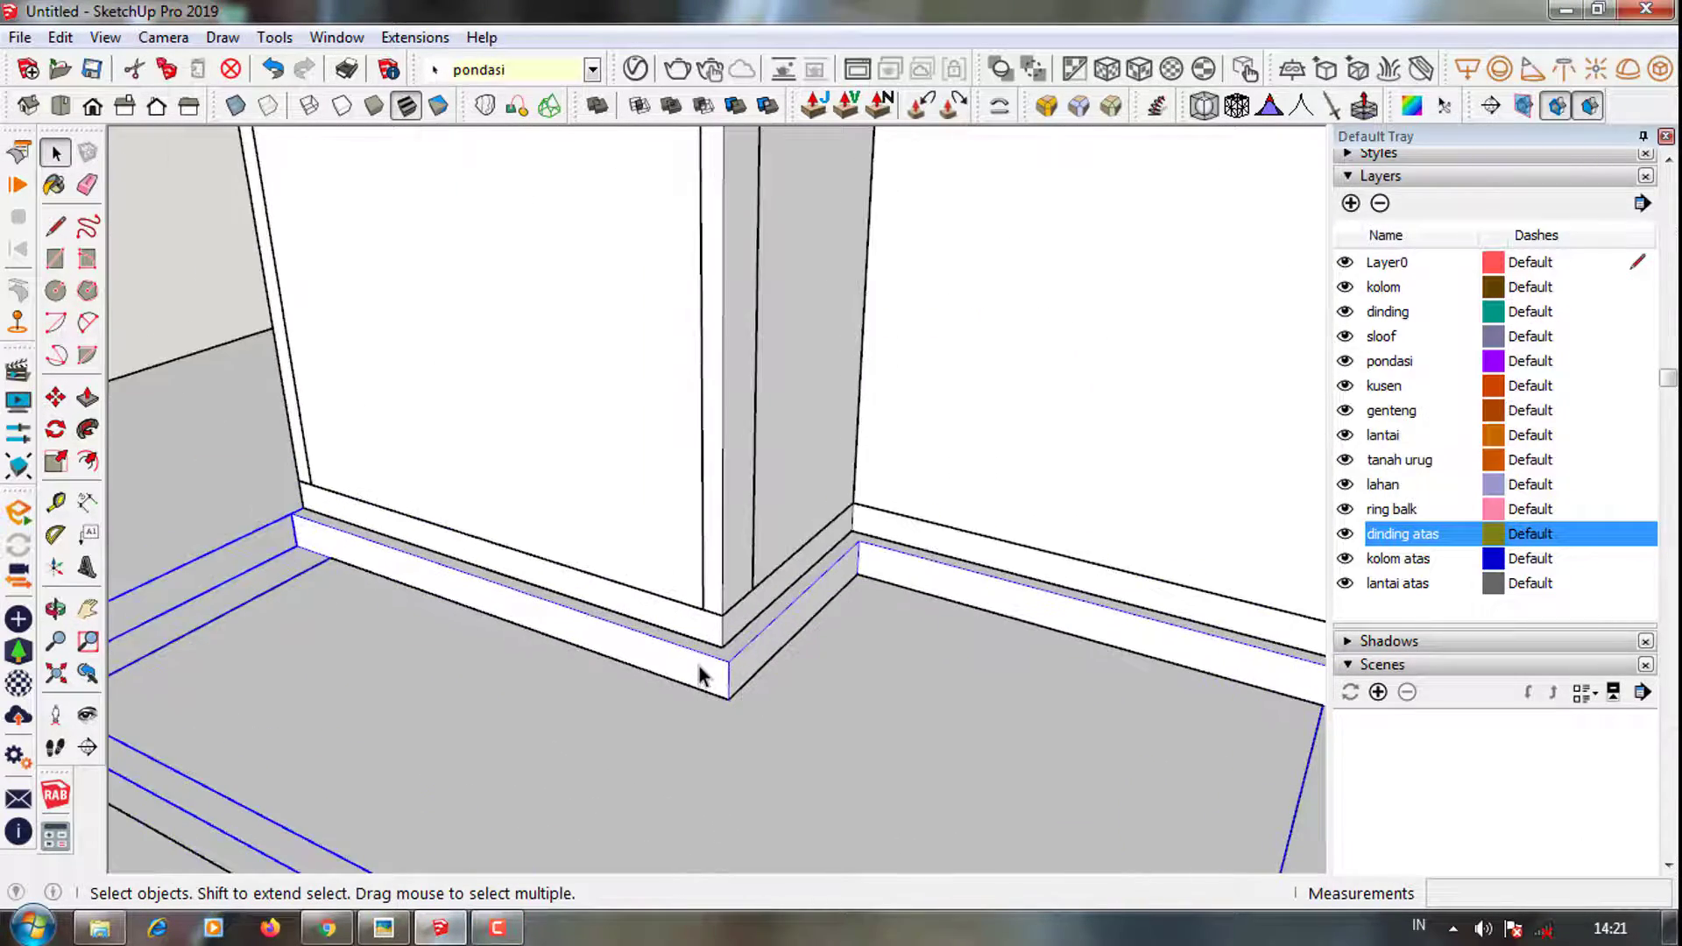
{"action": "middle_click_drag", "start_coordinate": [706, 676], "coordinate": [791, 650]}
{"action": "left_click", "coordinate": [791, 650]}
{"action": "scroll", "coordinate": [791, 657], "scroll_direction": "up", "scroll_amount": 3}
{"action": "scroll", "coordinate": [754, 668], "scroll_direction": "up", "scroll_amount": 2}
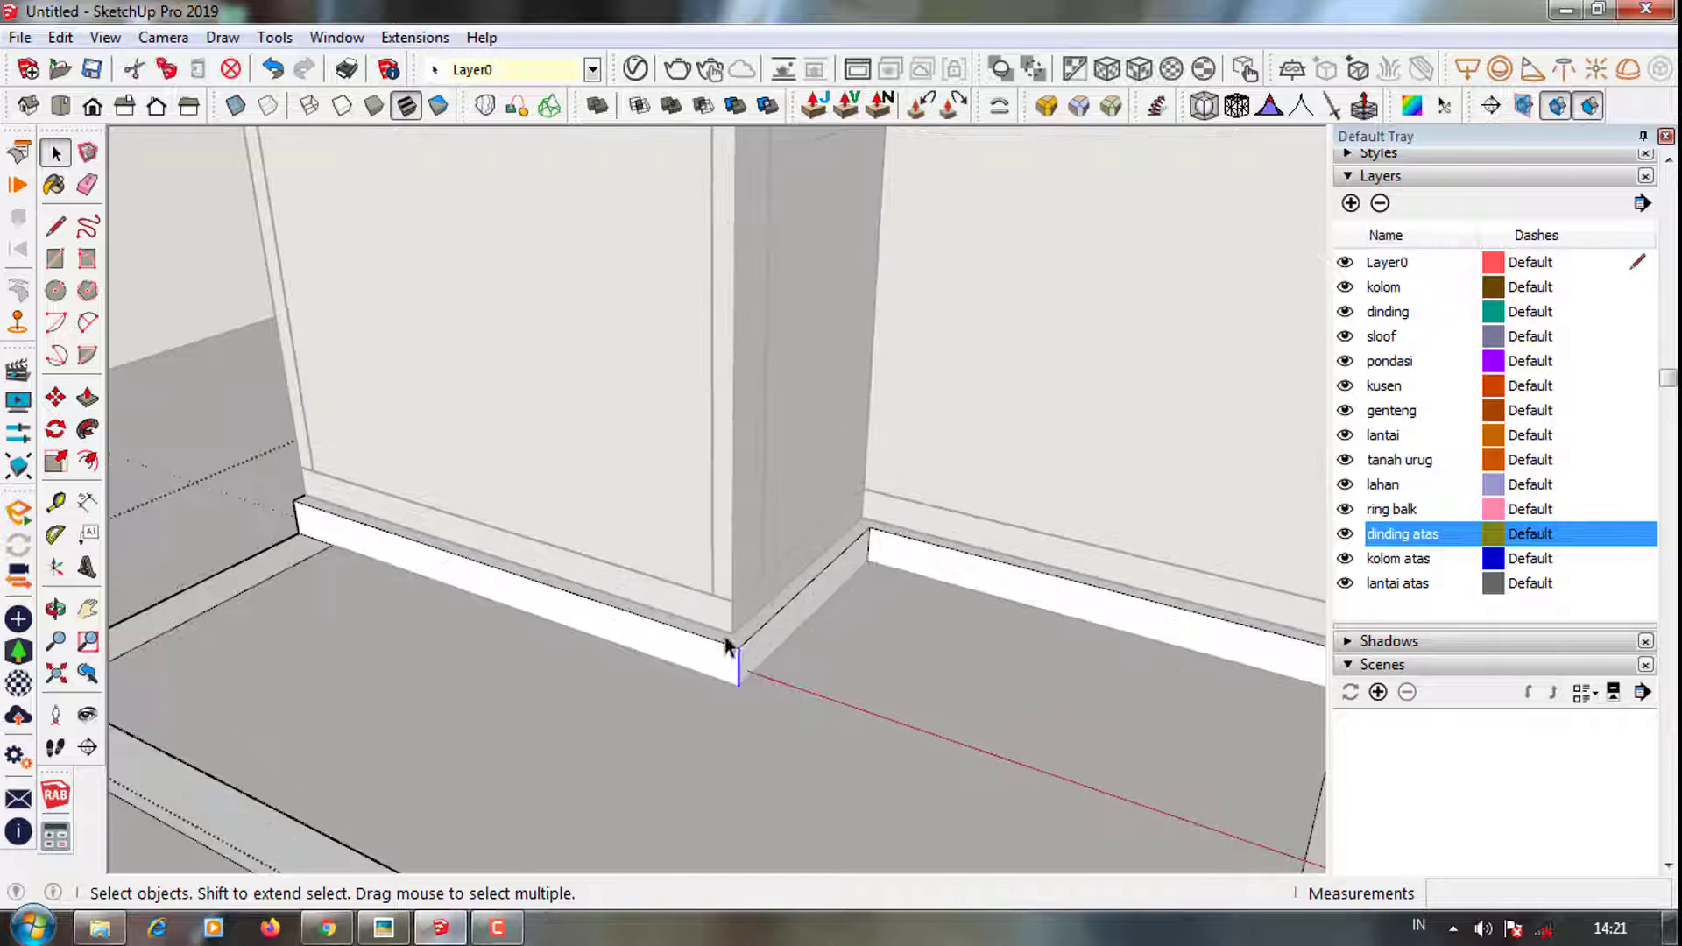
Copy the sloof beam 400 mm along its edge with Move and Ctrl
{"action": "key", "text": "m"}
{"action": "left_click", "coordinate": [785, 692]}
{"action": "key", "text": "ctrl"}
{"action": "type", "text": "400"}
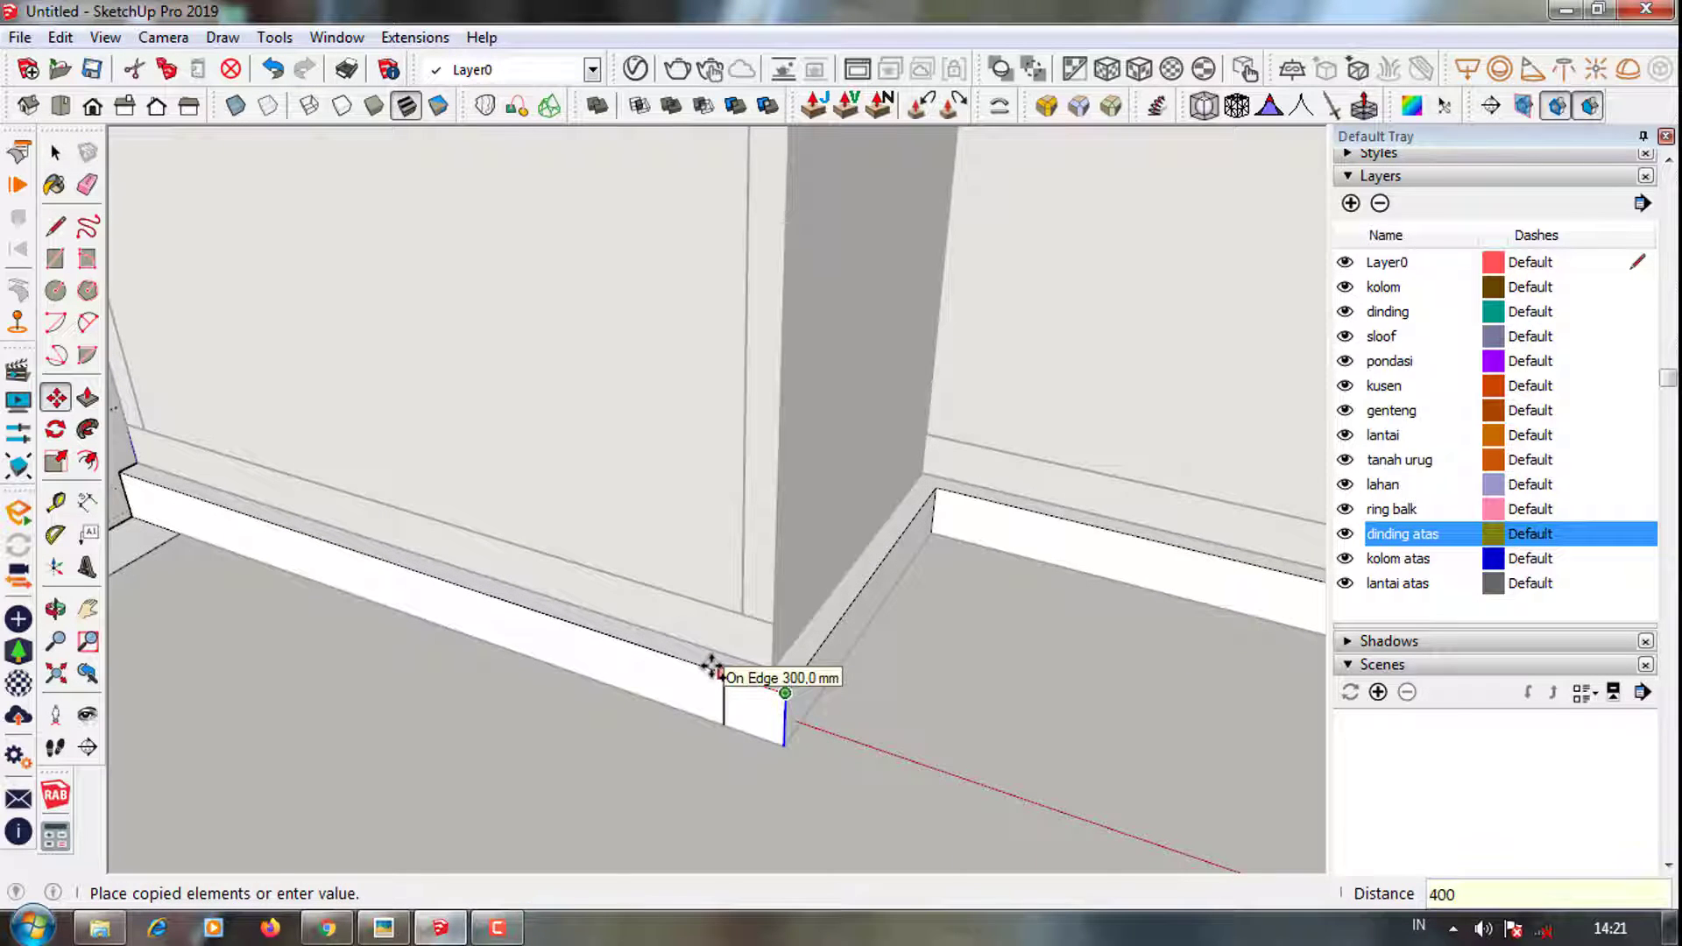
{"action": "key", "text": "Return"}
{"action": "middle_click_drag", "start_coordinate": [712, 667], "coordinate": [551, 649]}
{"action": "key", "text": "space"}
Push/Pull the copied baseboard's end face out 1000 mm
{"action": "scroll", "coordinate": [353, 613], "scroll_direction": "up", "scroll_amount": 3}
{"action": "key", "text": "m"}
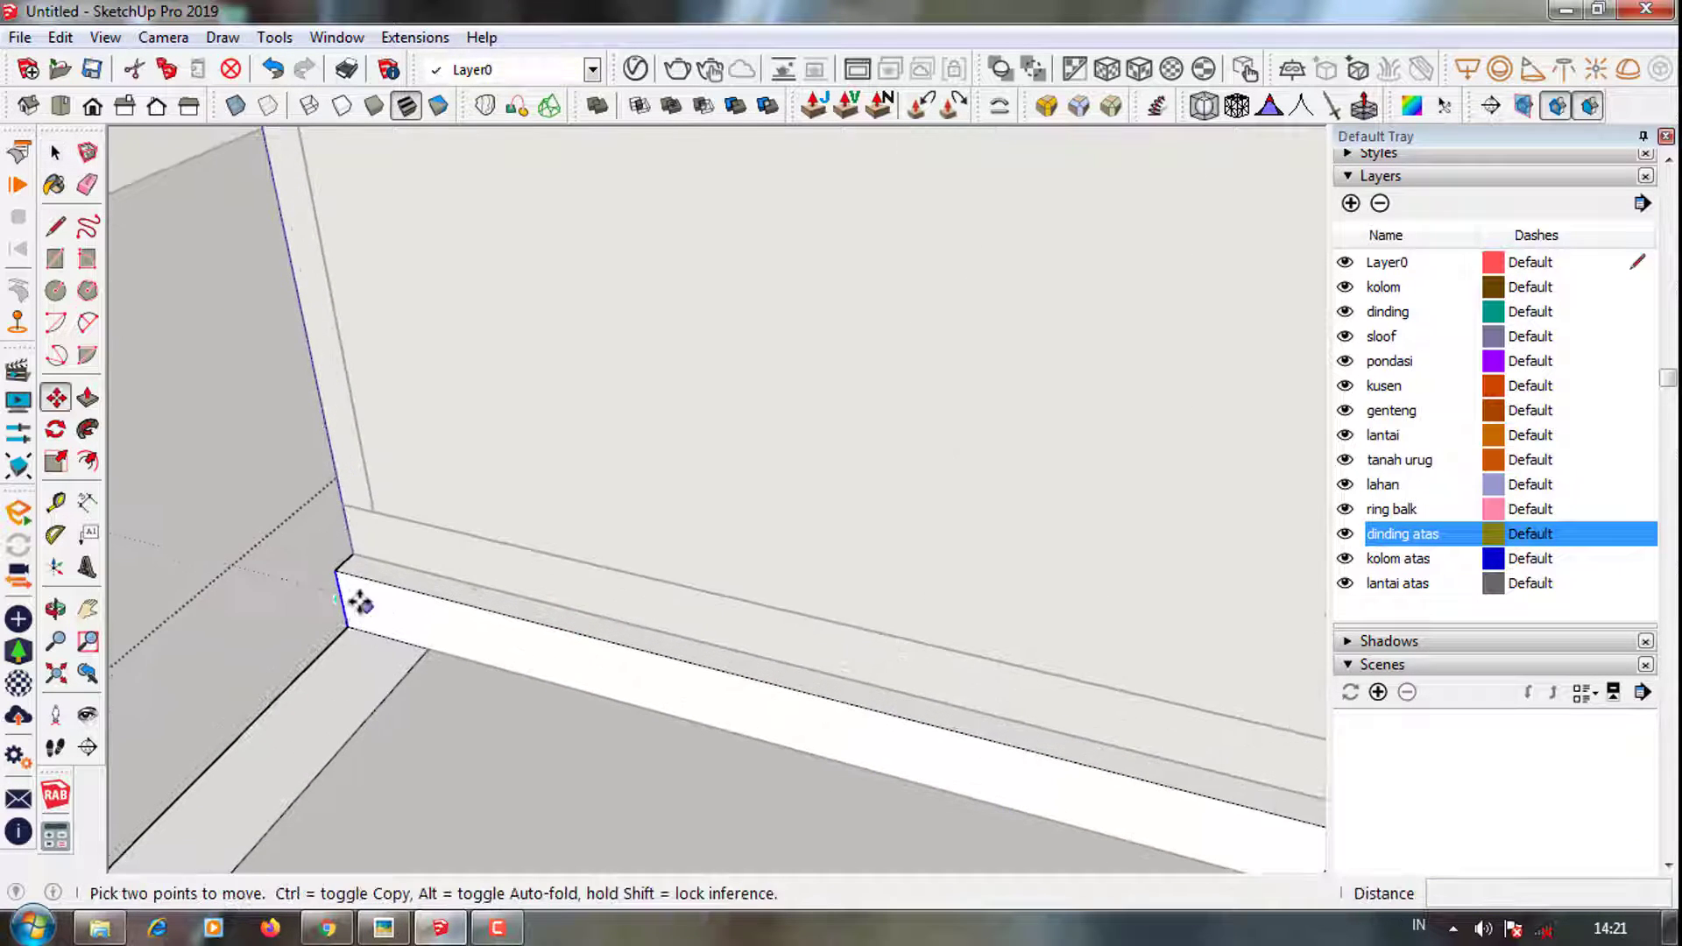
{"action": "left_click", "coordinate": [357, 600]}
{"action": "key", "text": "Escape"}
{"action": "scroll", "coordinate": [376, 556], "scroll_direction": "down", "scroll_amount": 2}
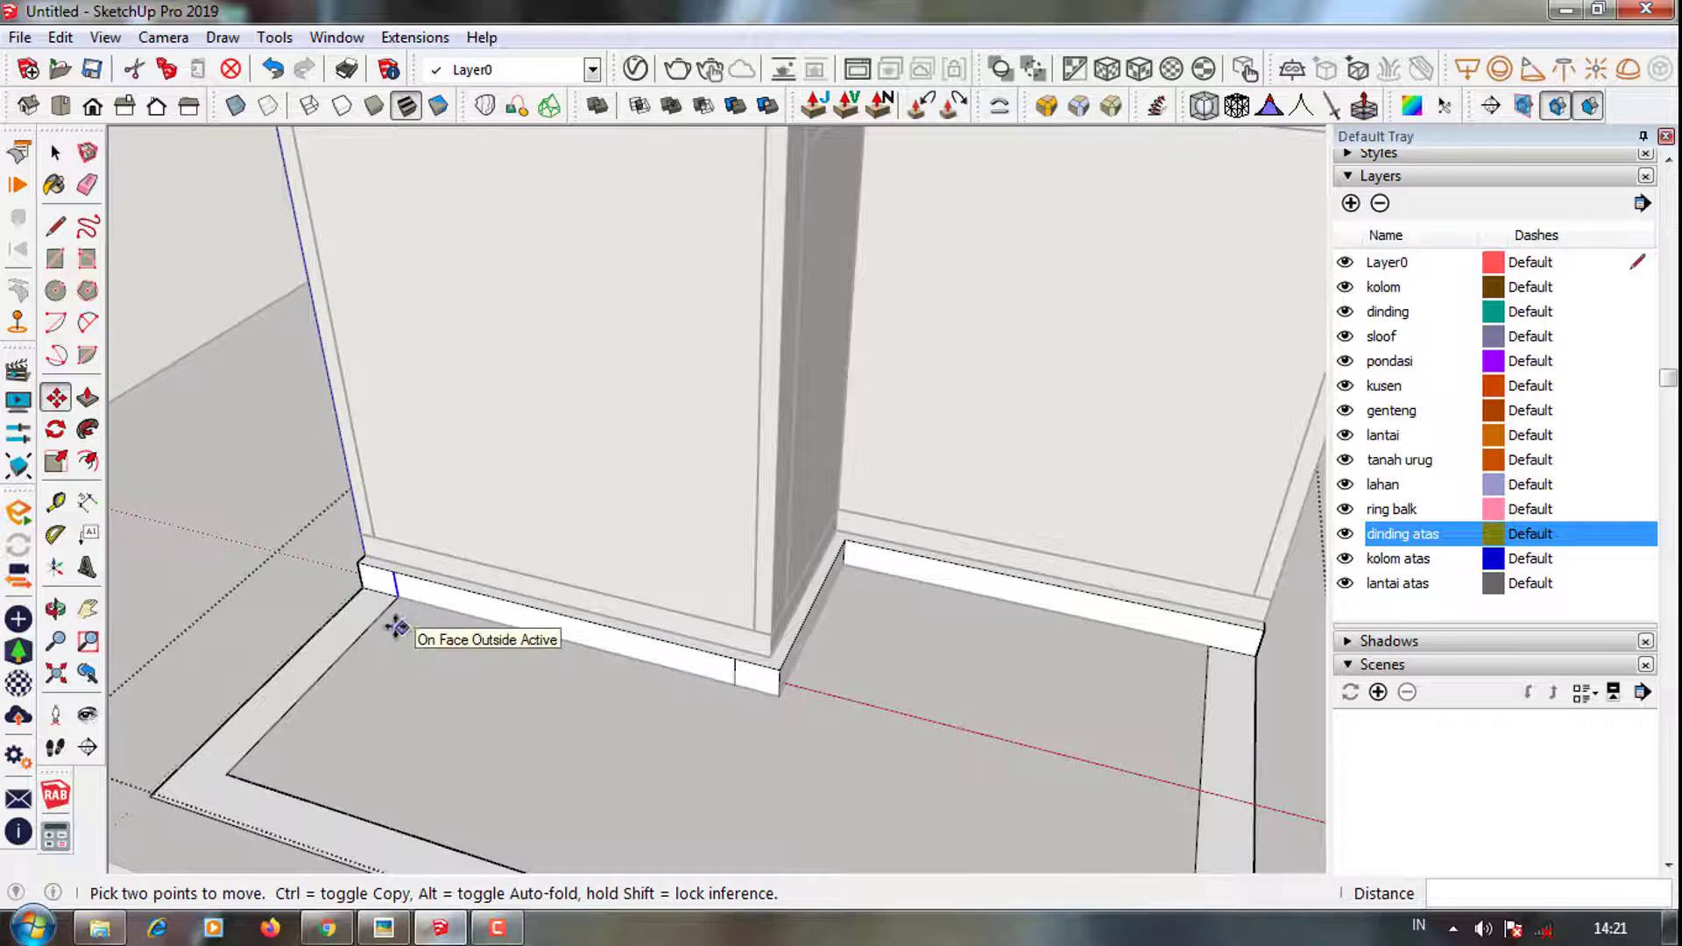
{"action": "mouse_move", "coordinate": [396, 626]}
{"action": "middle_mouse_down"}
{"action": "mouse_move", "coordinate": [893, 619]}
{"action": "mouse_move", "coordinate": [330, 586]}
{"action": "middle_mouse_up"}
{"action": "key", "text": "p"}
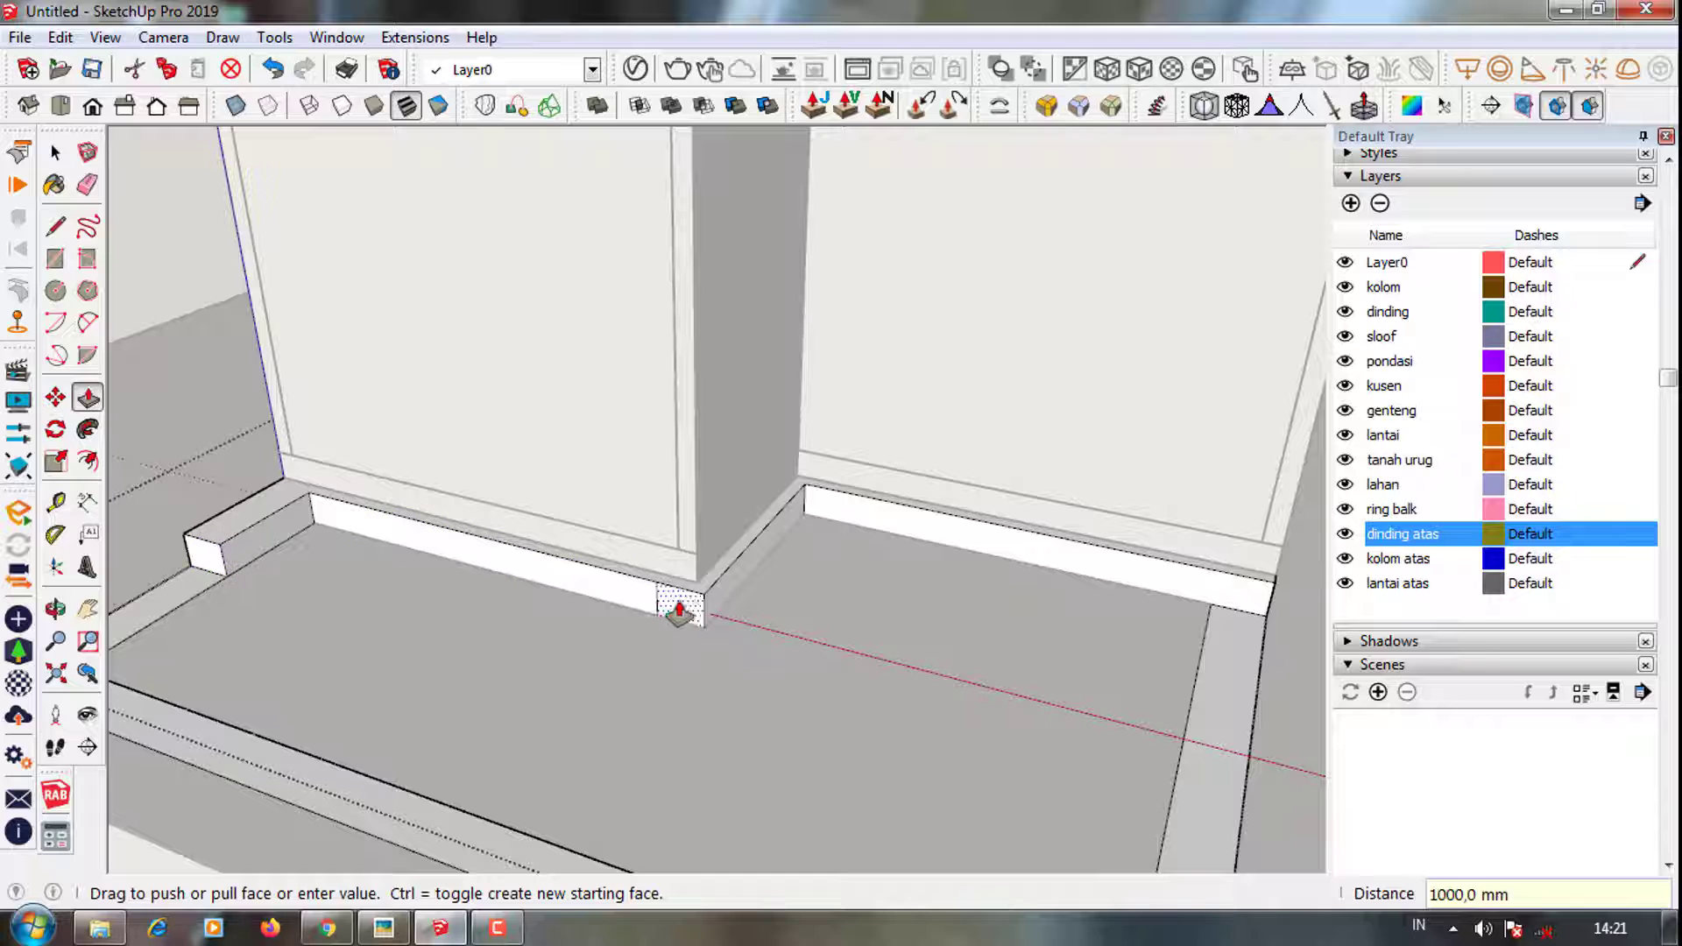
{"action": "middle_click_drag", "start_coordinate": [219, 547], "coordinate": [938, 740]}
{"action": "key", "text": "space"}
Extend the ledge's side face 3400 mm along the wall
{"action": "scroll", "coordinate": [1063, 638], "scroll_direction": "up", "scroll_amount": 3}
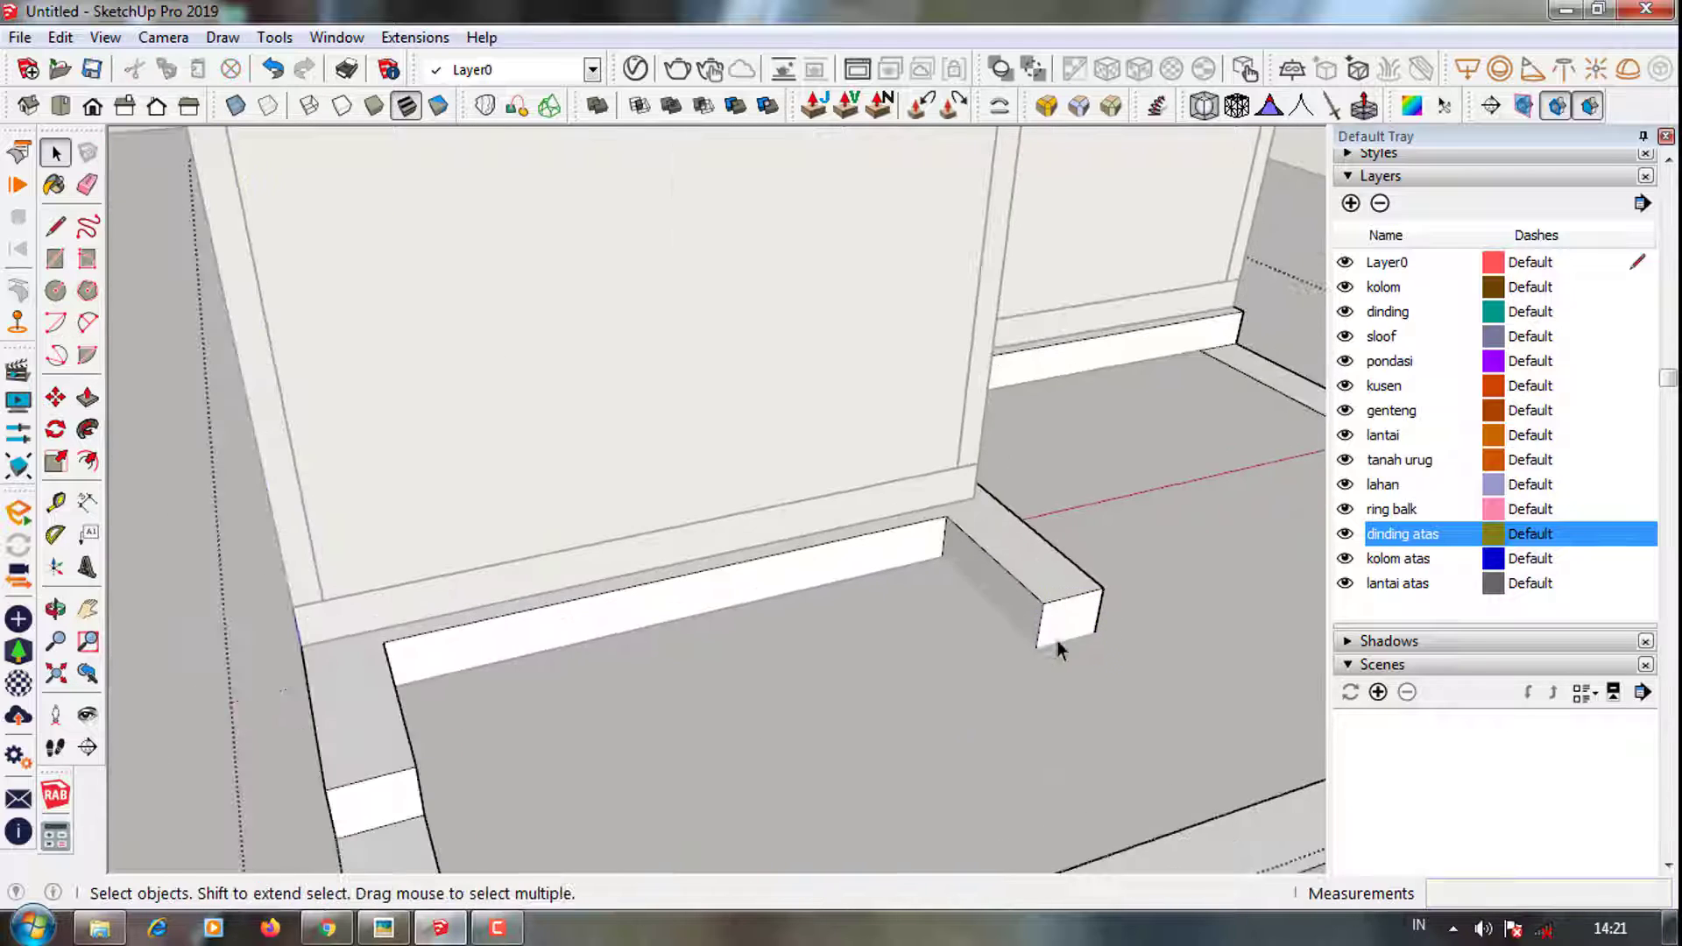
{"action": "middle_click_drag", "start_coordinate": [1062, 638], "coordinate": [1044, 630]}
{"action": "key", "text": "m"}
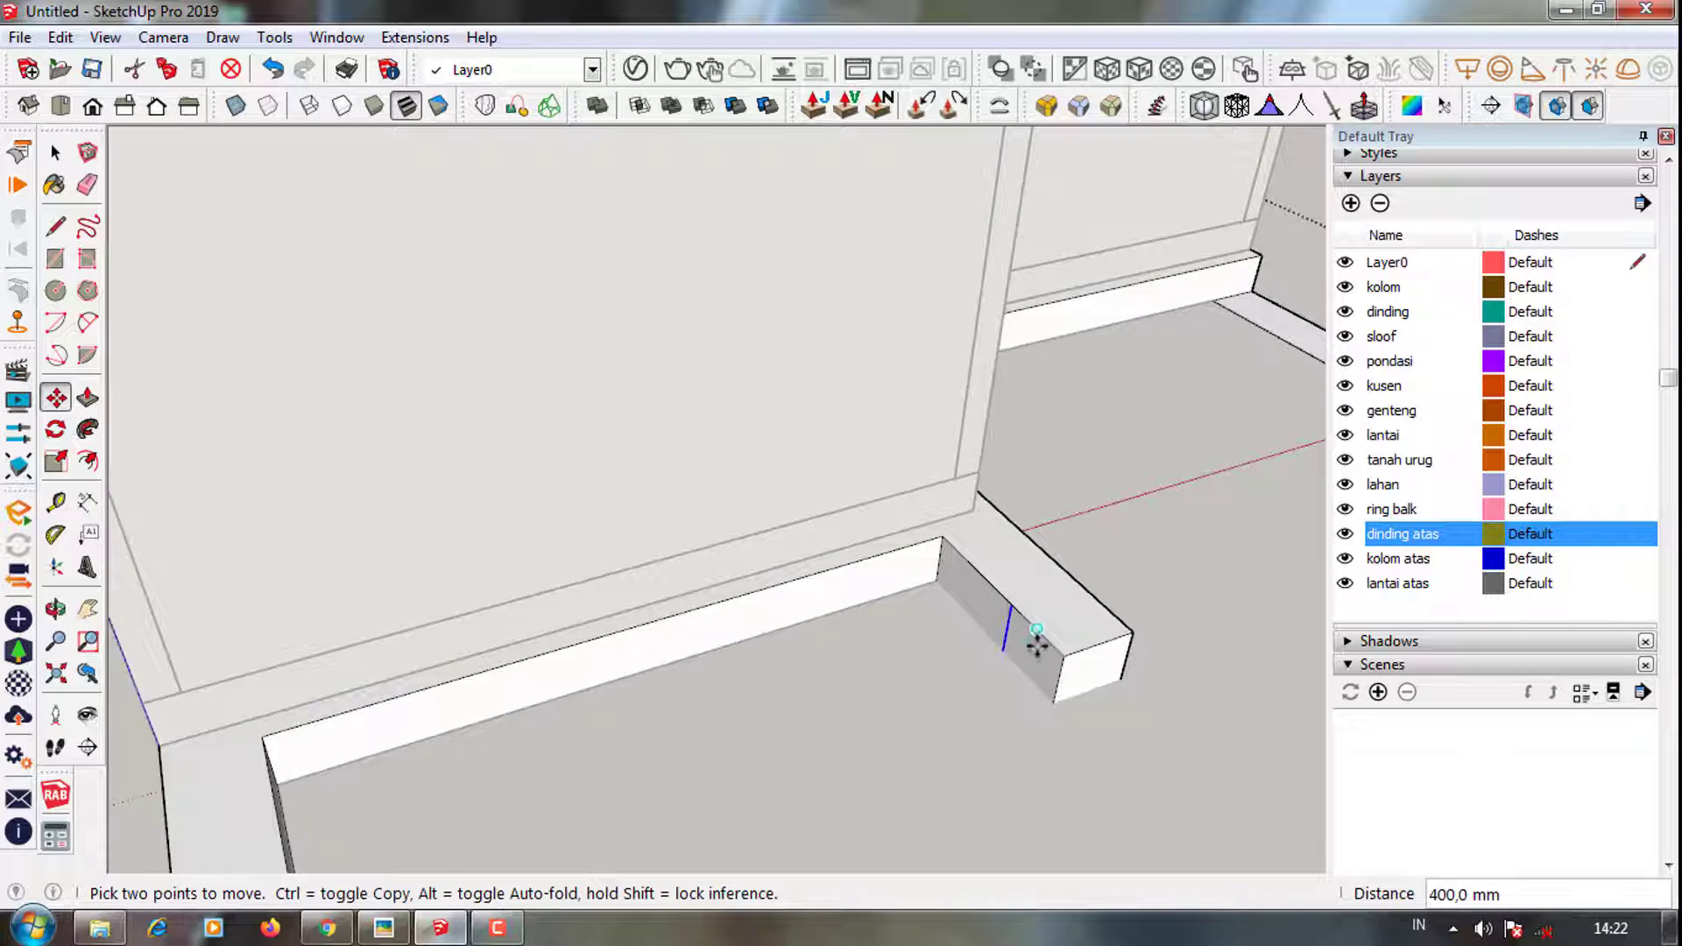
{"action": "scroll", "coordinate": [1036, 644], "scroll_direction": "down", "scroll_amount": 1}
{"action": "key", "text": "p"}
{"action": "left_click", "coordinate": [1031, 668]}
{"action": "left_click", "coordinate": [443, 789]}
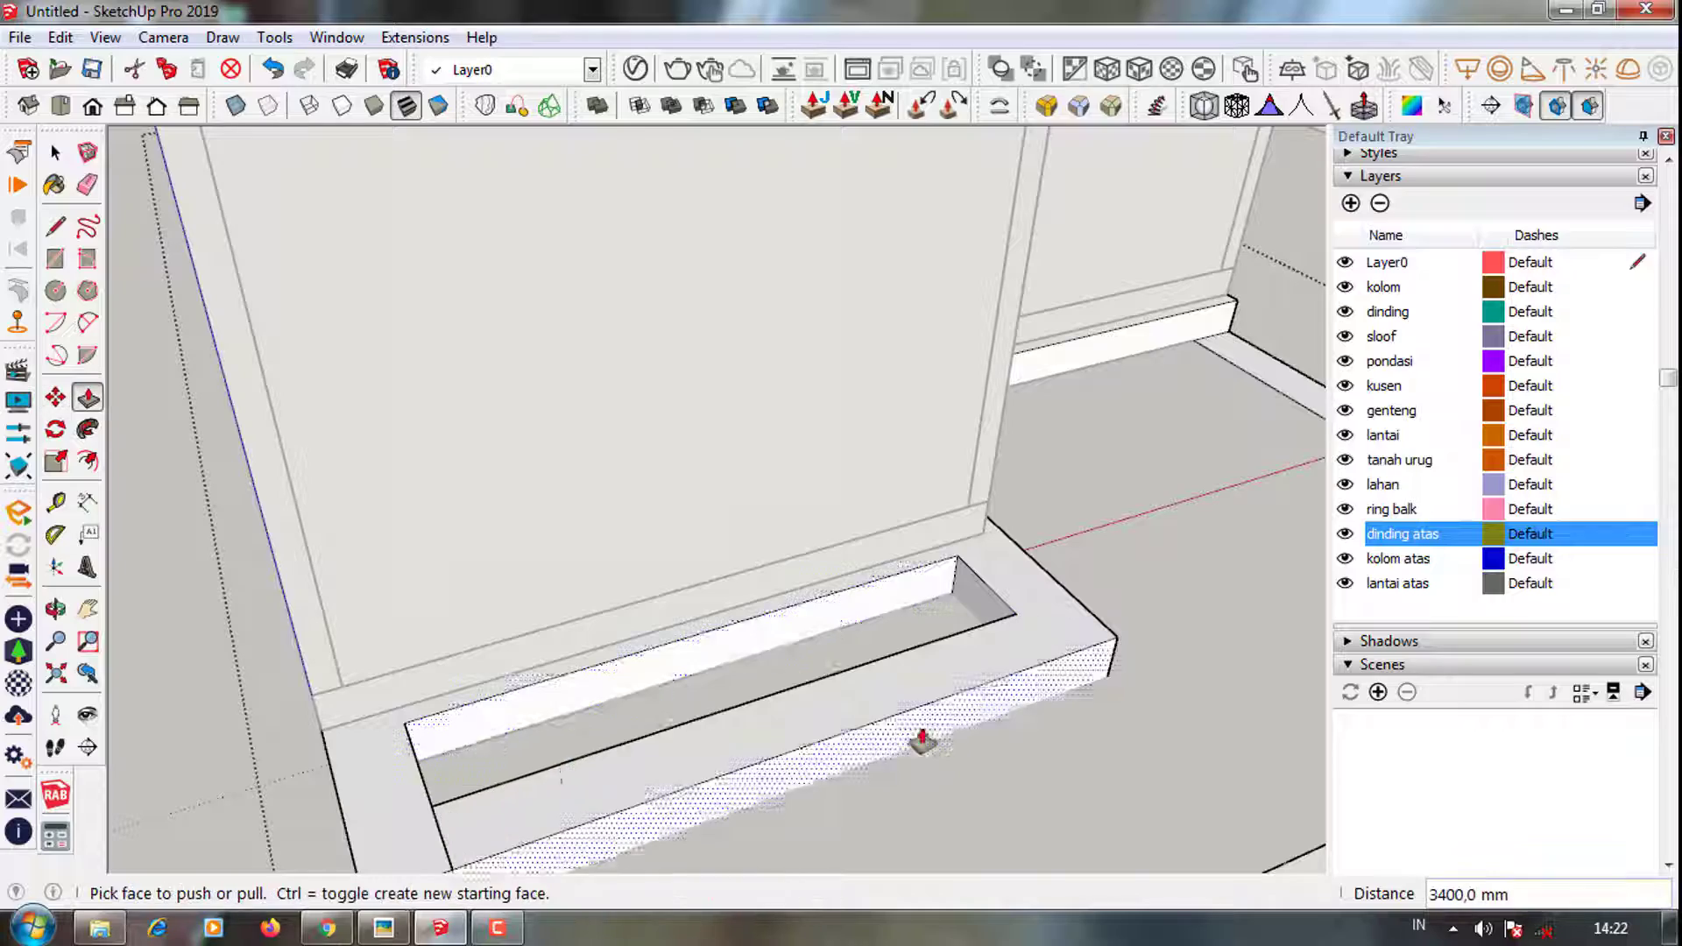
{"action": "scroll", "coordinate": [923, 740], "scroll_direction": "down", "scroll_amount": 3}
{"action": "scroll", "coordinate": [338, 679], "scroll_direction": "up", "scroll_amount": 3}
Erase the leftover edges around the recessed ledge channel
{"action": "key", "text": "e"}
{"action": "scroll", "coordinate": [504, 686], "scroll_direction": "up", "scroll_amount": 1}
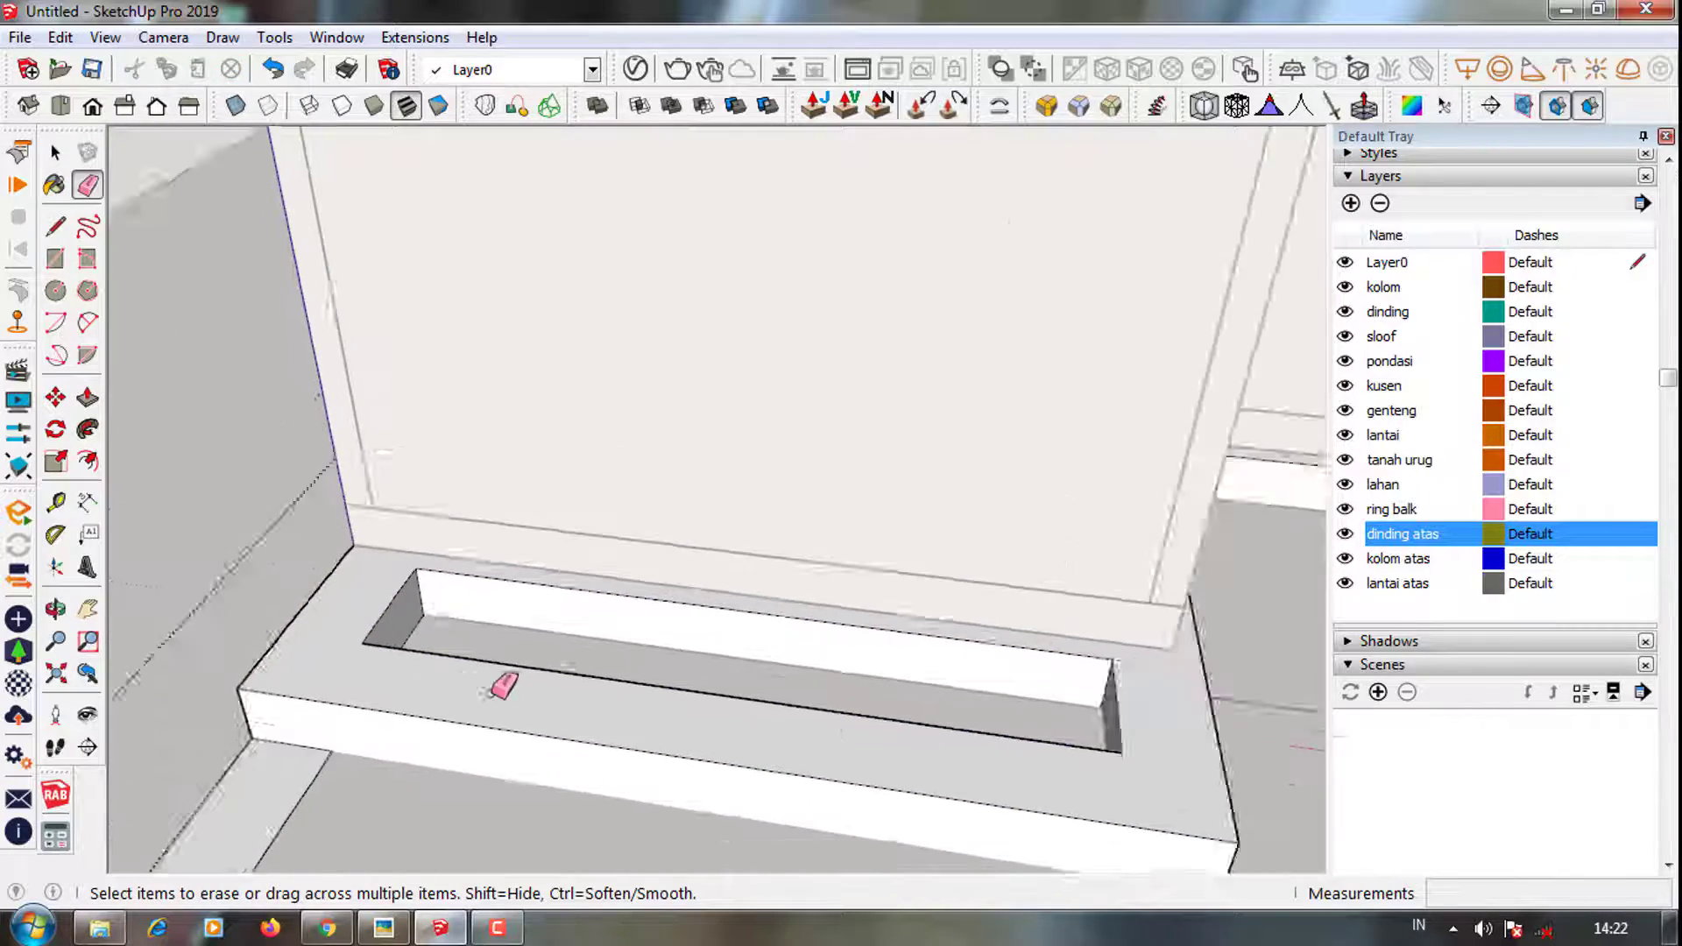
{"action": "key", "text": "space"}
{"action": "scroll", "coordinate": [398, 638], "scroll_direction": "down", "scroll_amount": 3}
{"action": "middle_click_drag", "start_coordinate": [725, 706], "coordinate": [556, 706]}
{"action": "scroll", "coordinate": [727, 764], "scroll_direction": "up", "scroll_amount": 3}
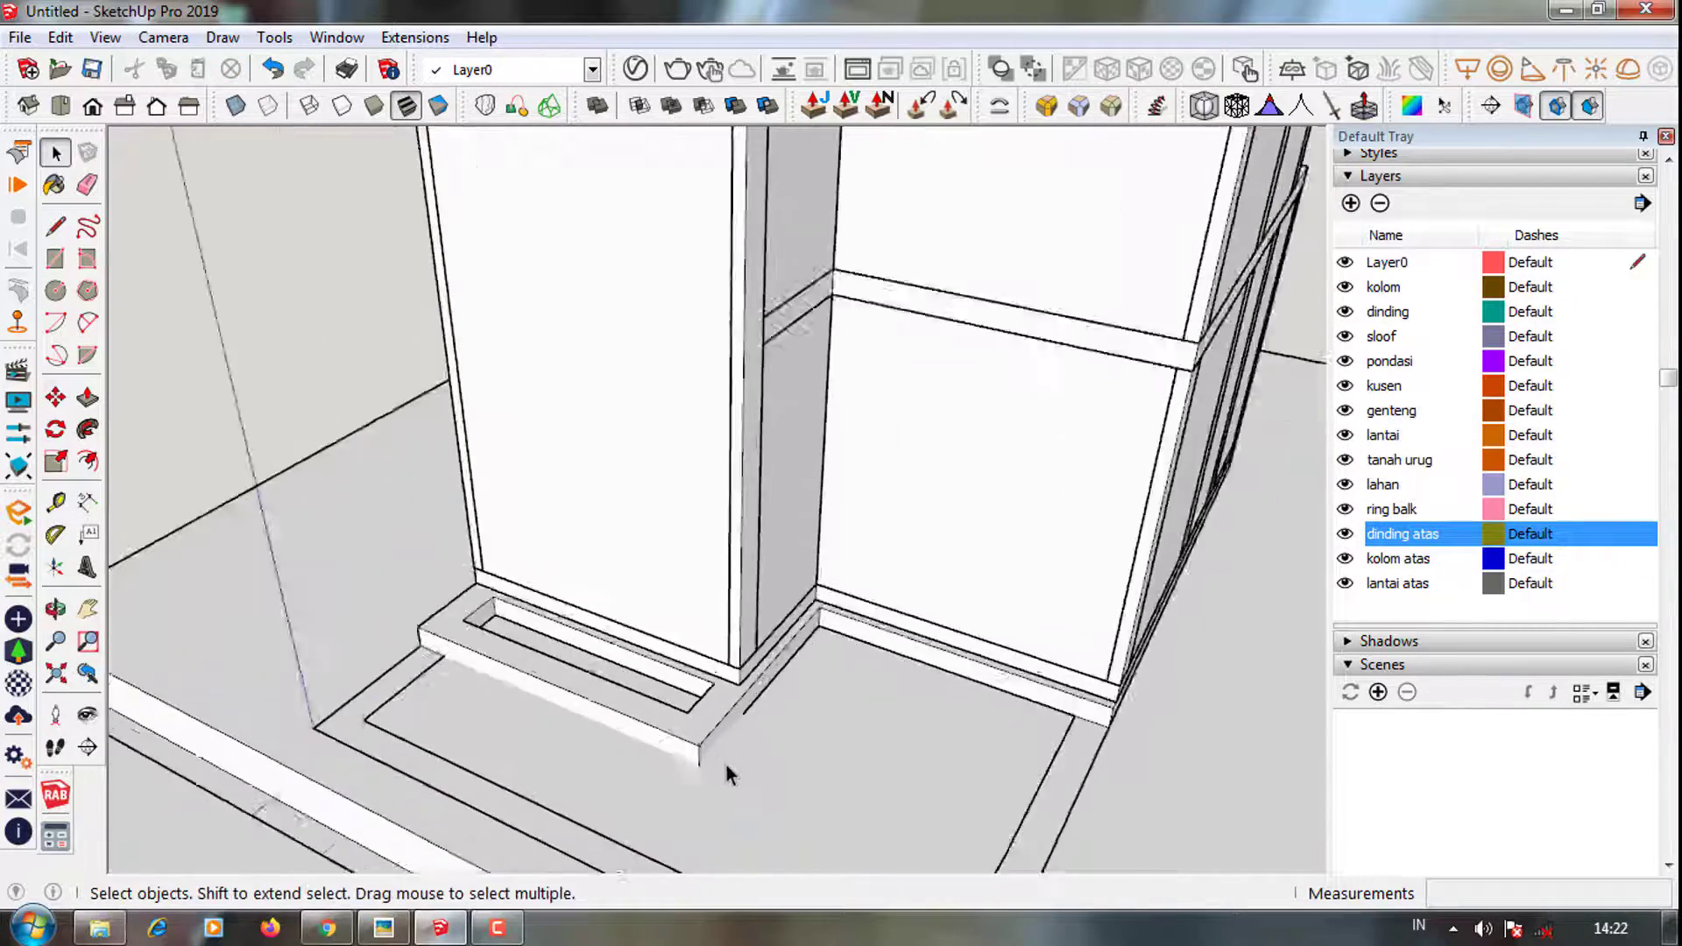
{"action": "middle_click_drag", "start_coordinate": [736, 802], "coordinate": [775, 779]}
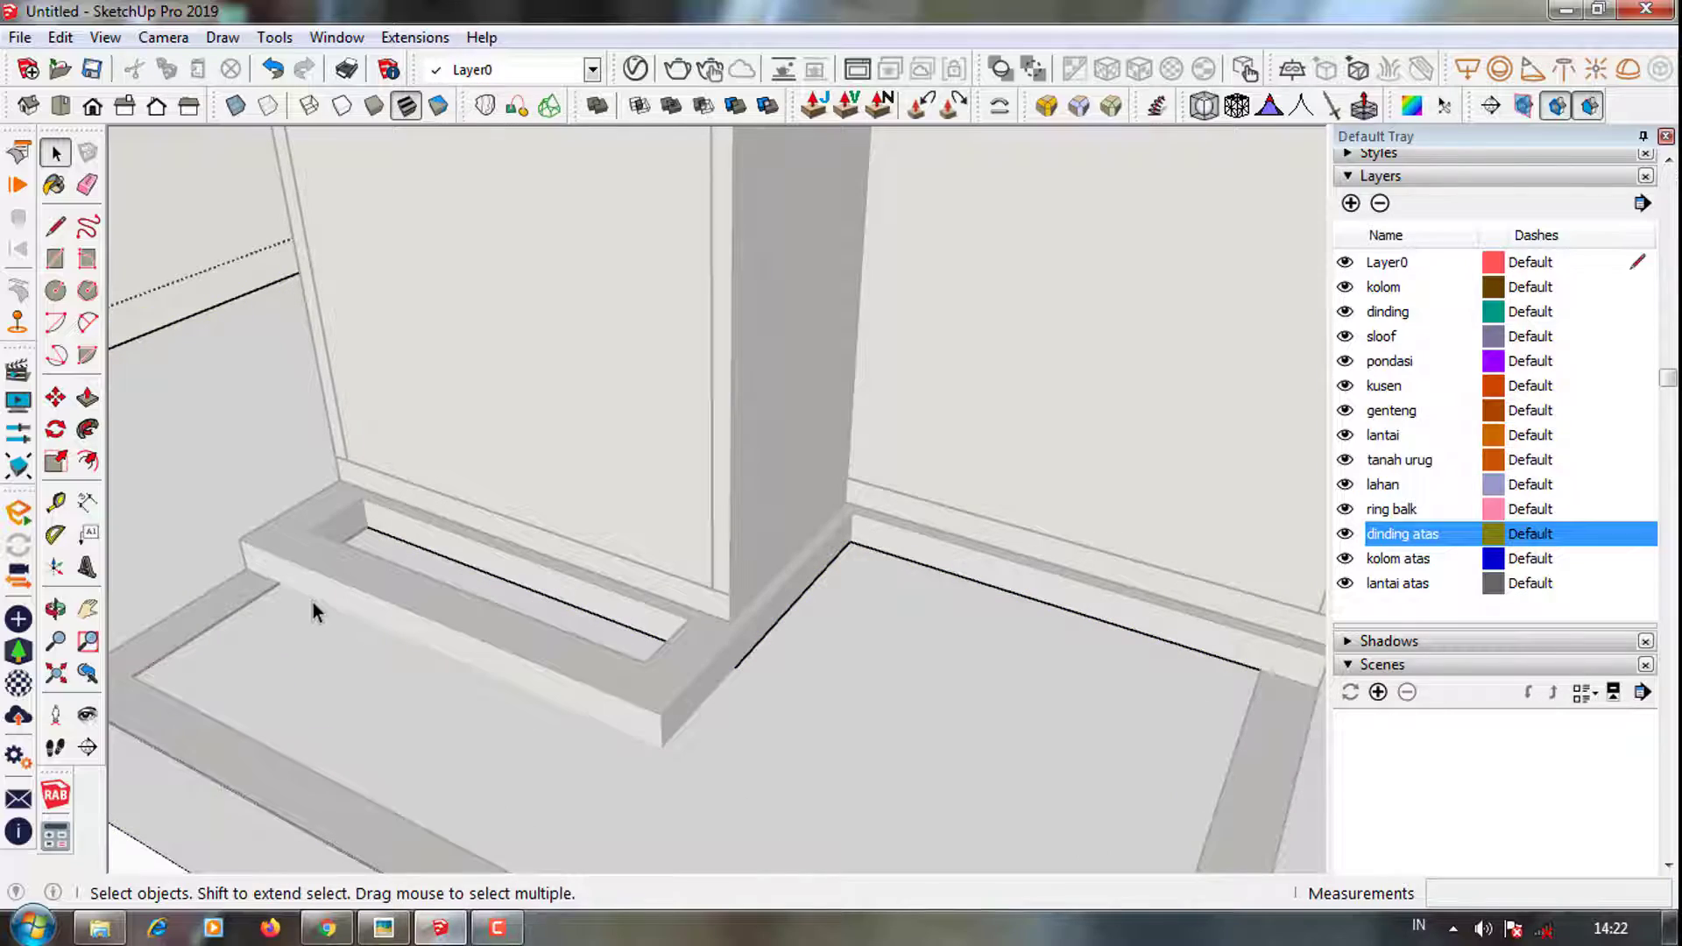
{"action": "scroll", "coordinate": [313, 602], "scroll_direction": "down", "scroll_amount": 2}
Orbit out to review the whole building with the new ledge
{"action": "left_click", "coordinate": [551, 777]}
{"action": "scroll", "coordinate": [650, 765], "scroll_direction": "up", "scroll_amount": 2}
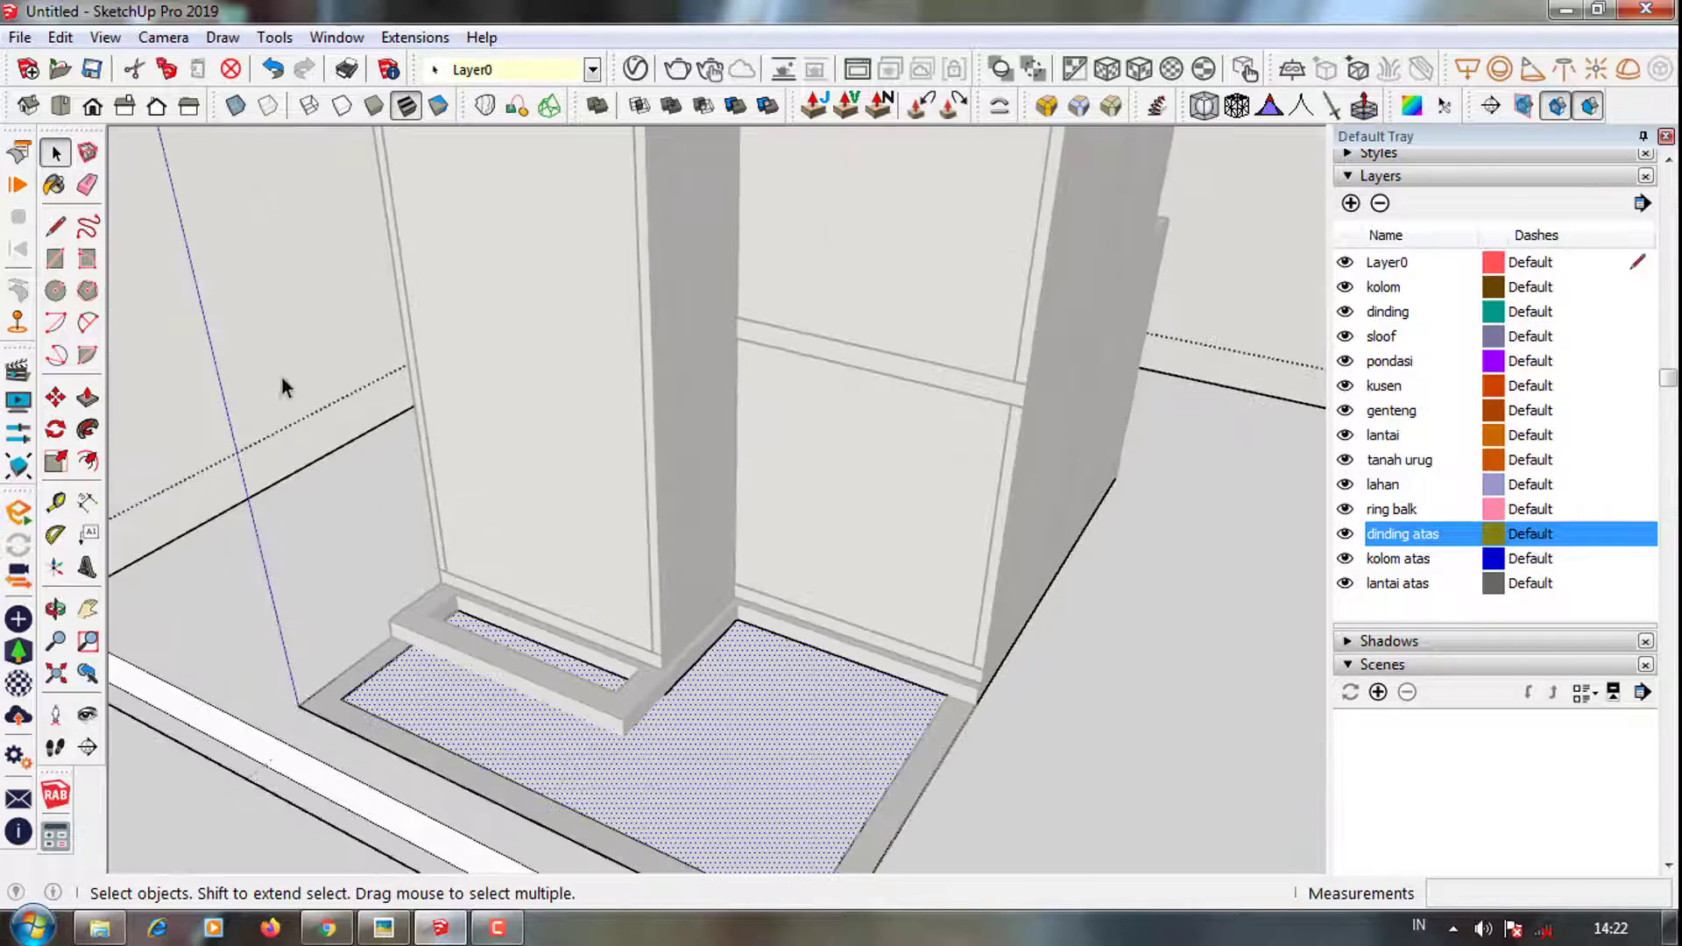
{"action": "scroll", "coordinate": [458, 706], "scroll_direction": "down", "scroll_amount": 3}
{"action": "mouse_move", "coordinate": [458, 706]}
{"action": "middle_mouse_down"}
{"action": "mouse_move", "coordinate": [368, 694]}
{"action": "mouse_move", "coordinate": [759, 702]}
{"action": "mouse_move", "coordinate": [659, 717]}
{"action": "middle_mouse_up"}
{"action": "scroll", "coordinate": [658, 717], "scroll_direction": "up", "scroll_amount": 3}
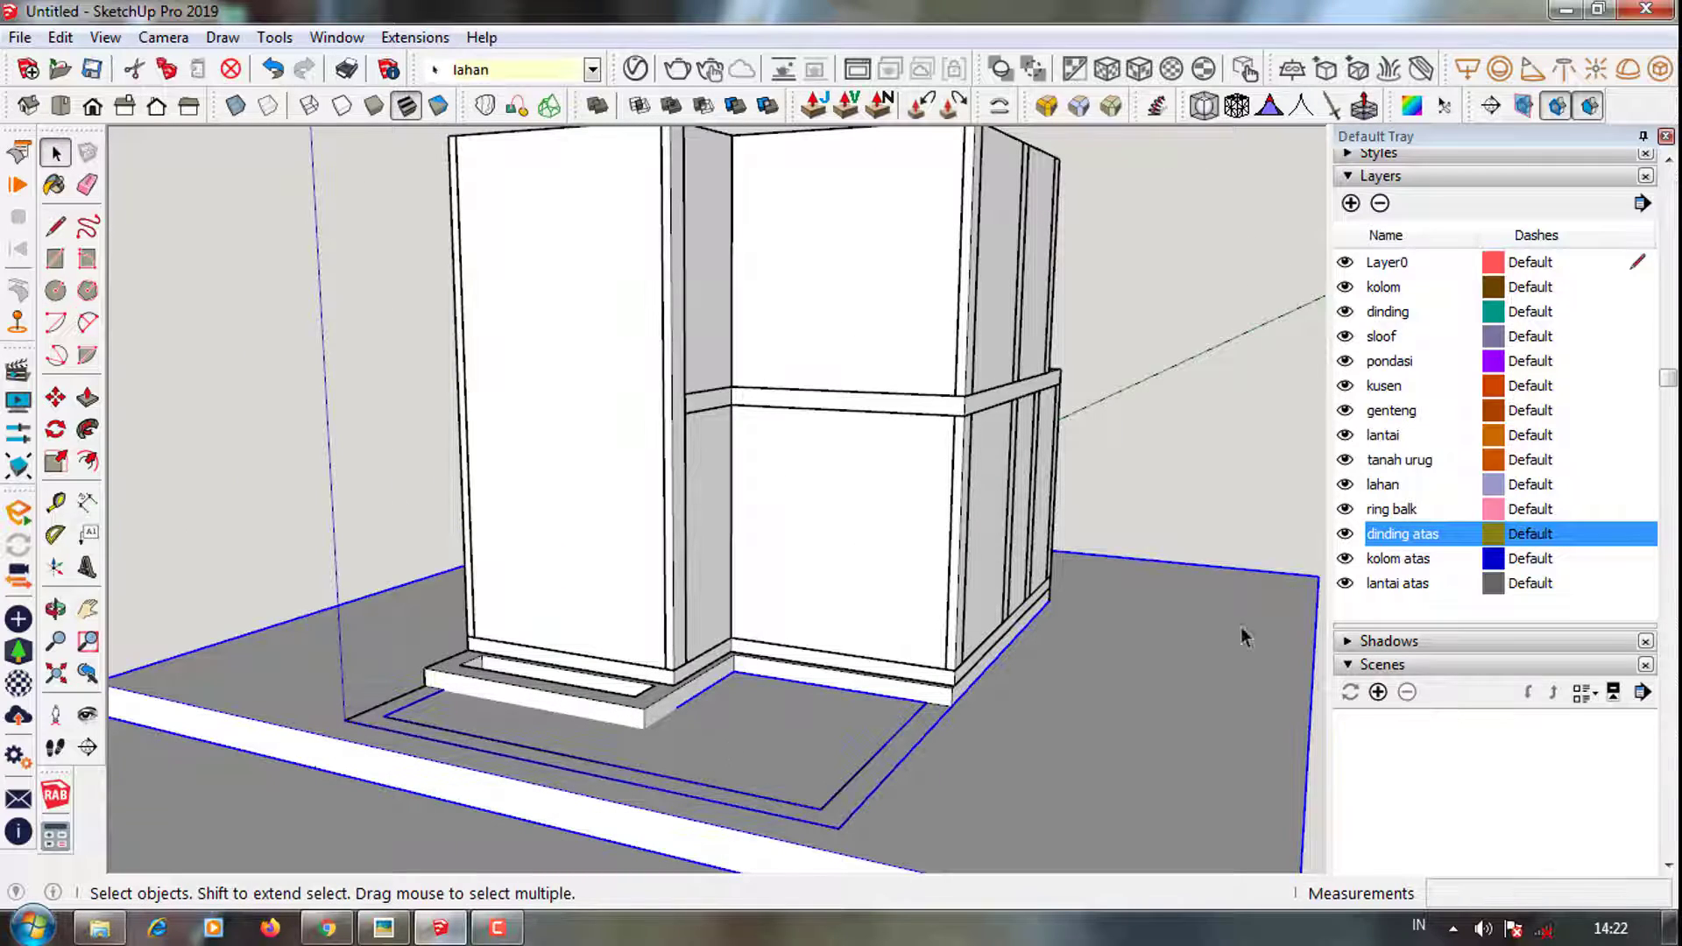
{"action": "scroll", "coordinate": [1587, 503], "scroll_direction": "up", "scroll_amount": 3}
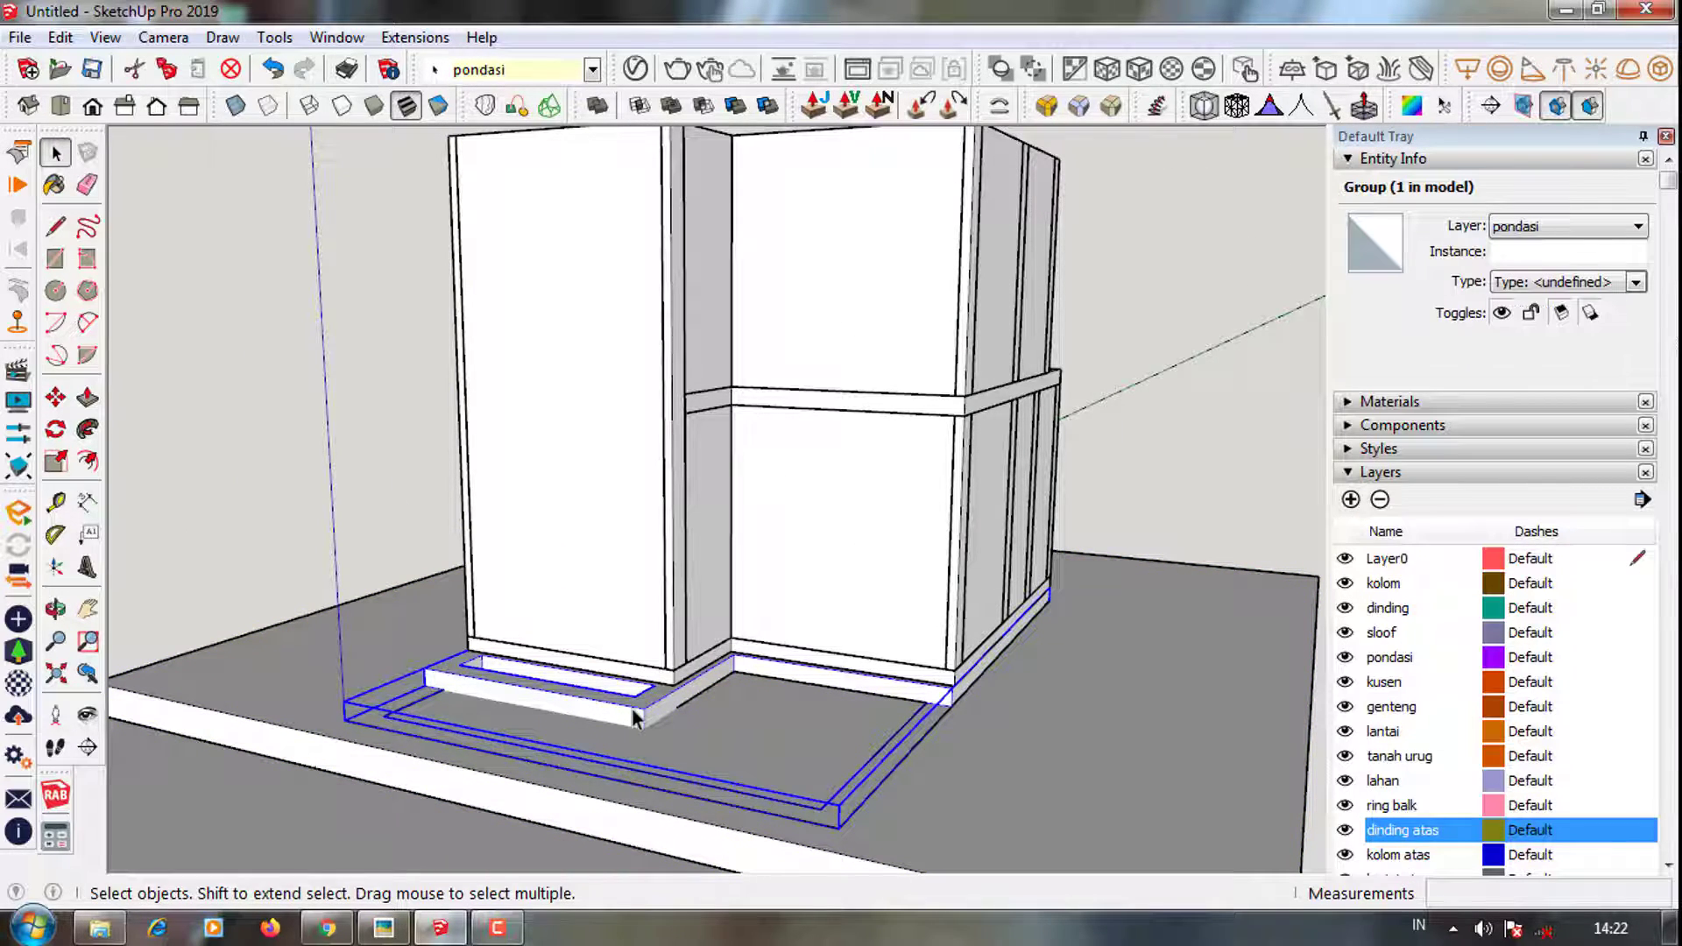
{"action": "mouse_move", "coordinate": [635, 717]}
{"action": "middle_mouse_down"}
{"action": "mouse_move", "coordinate": [690, 751]}
{"action": "mouse_move", "coordinate": [687, 732]}
{"action": "middle_mouse_up"}
{"action": "scroll", "coordinate": [686, 733], "scroll_direction": "down", "scroll_amount": 3}
{"action": "left_click", "coordinate": [1051, 551]}
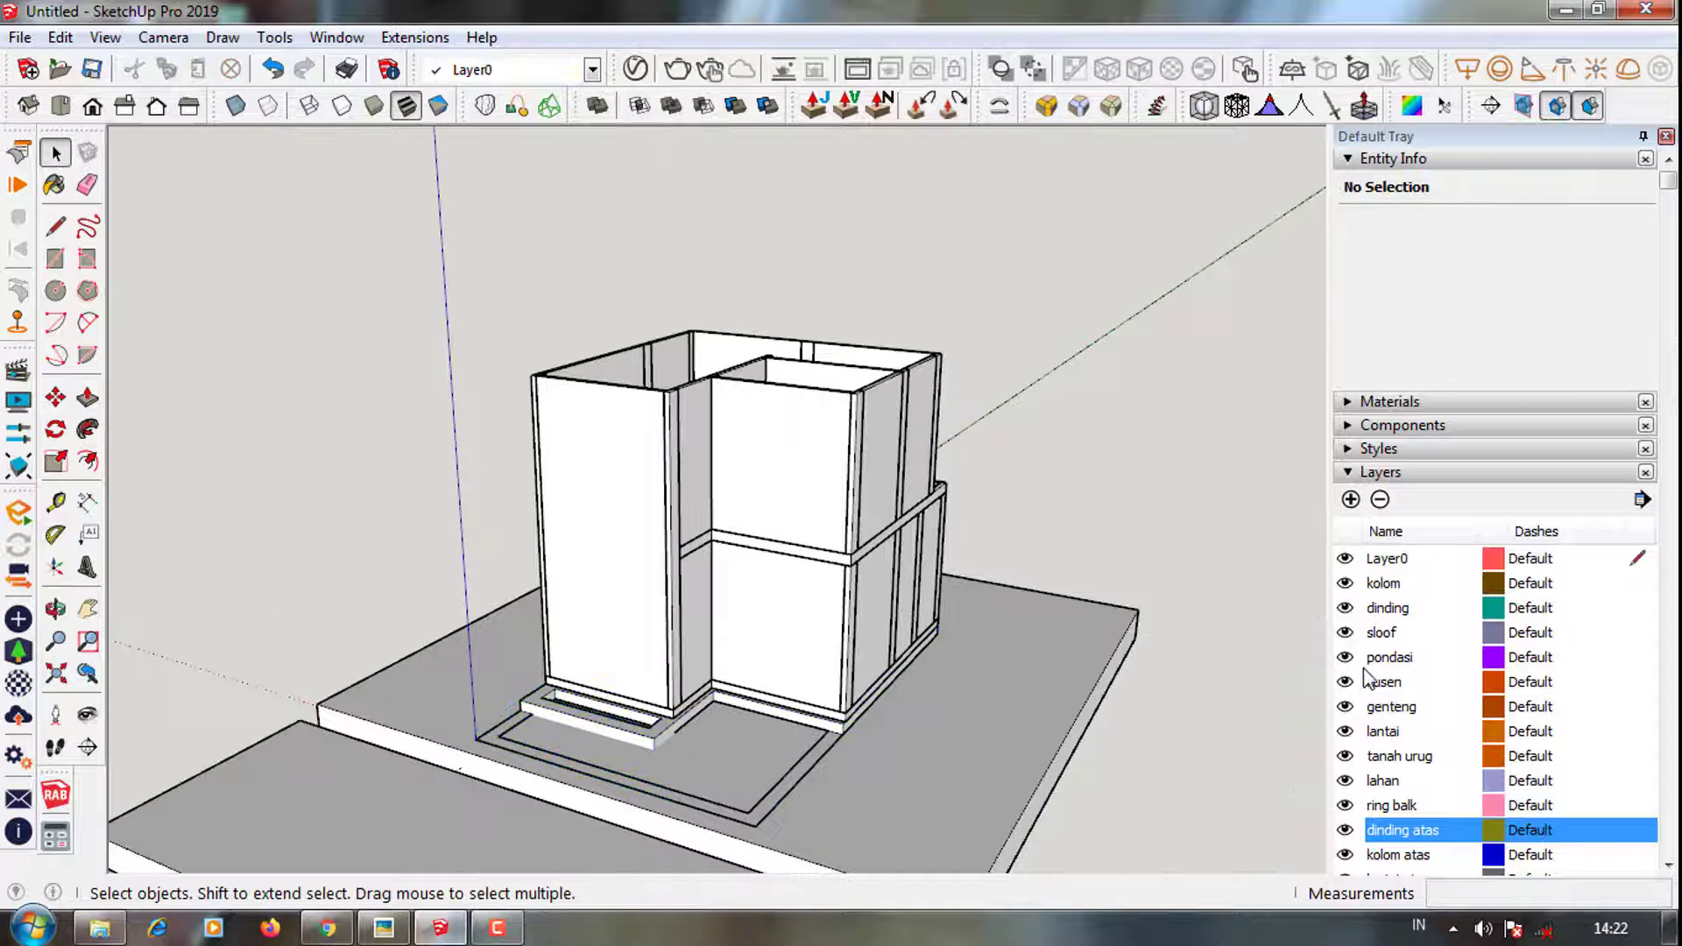
Hide the kolom, dinding, tanah urug, ring balk, dinding atas and kolom atas layers
{"action": "left_click", "coordinate": [1345, 582]}
{"action": "left_click", "coordinate": [1344, 607]}
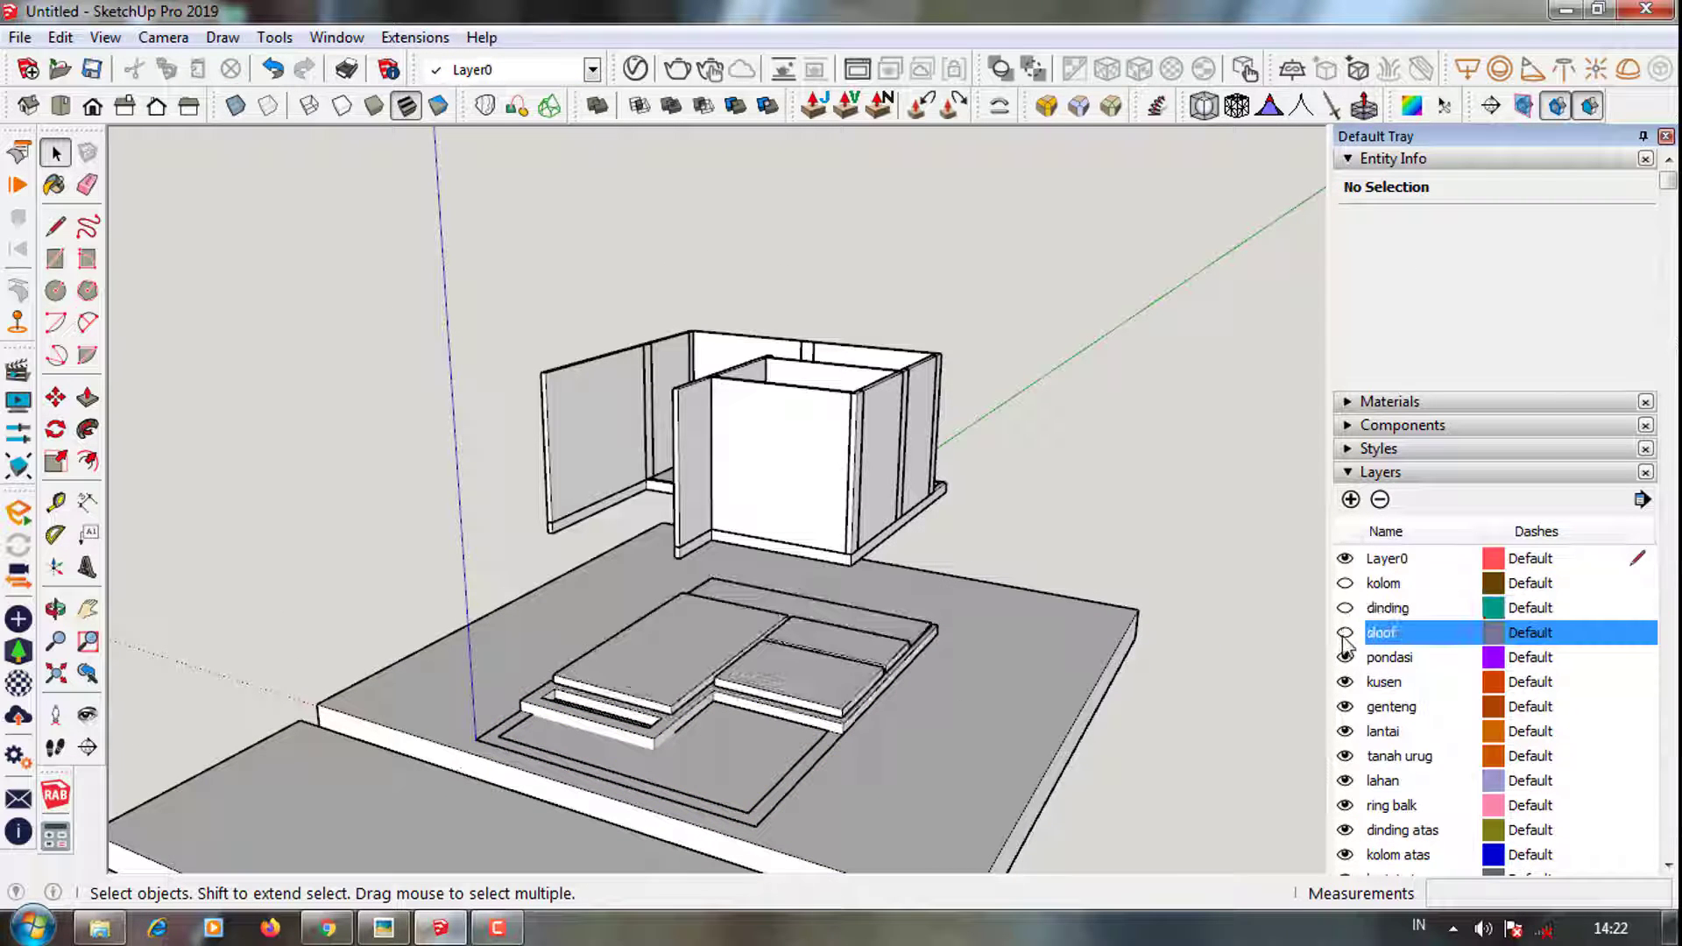
{"action": "left_click", "coordinate": [1345, 756]}
{"action": "left_click", "coordinate": [1345, 806]}
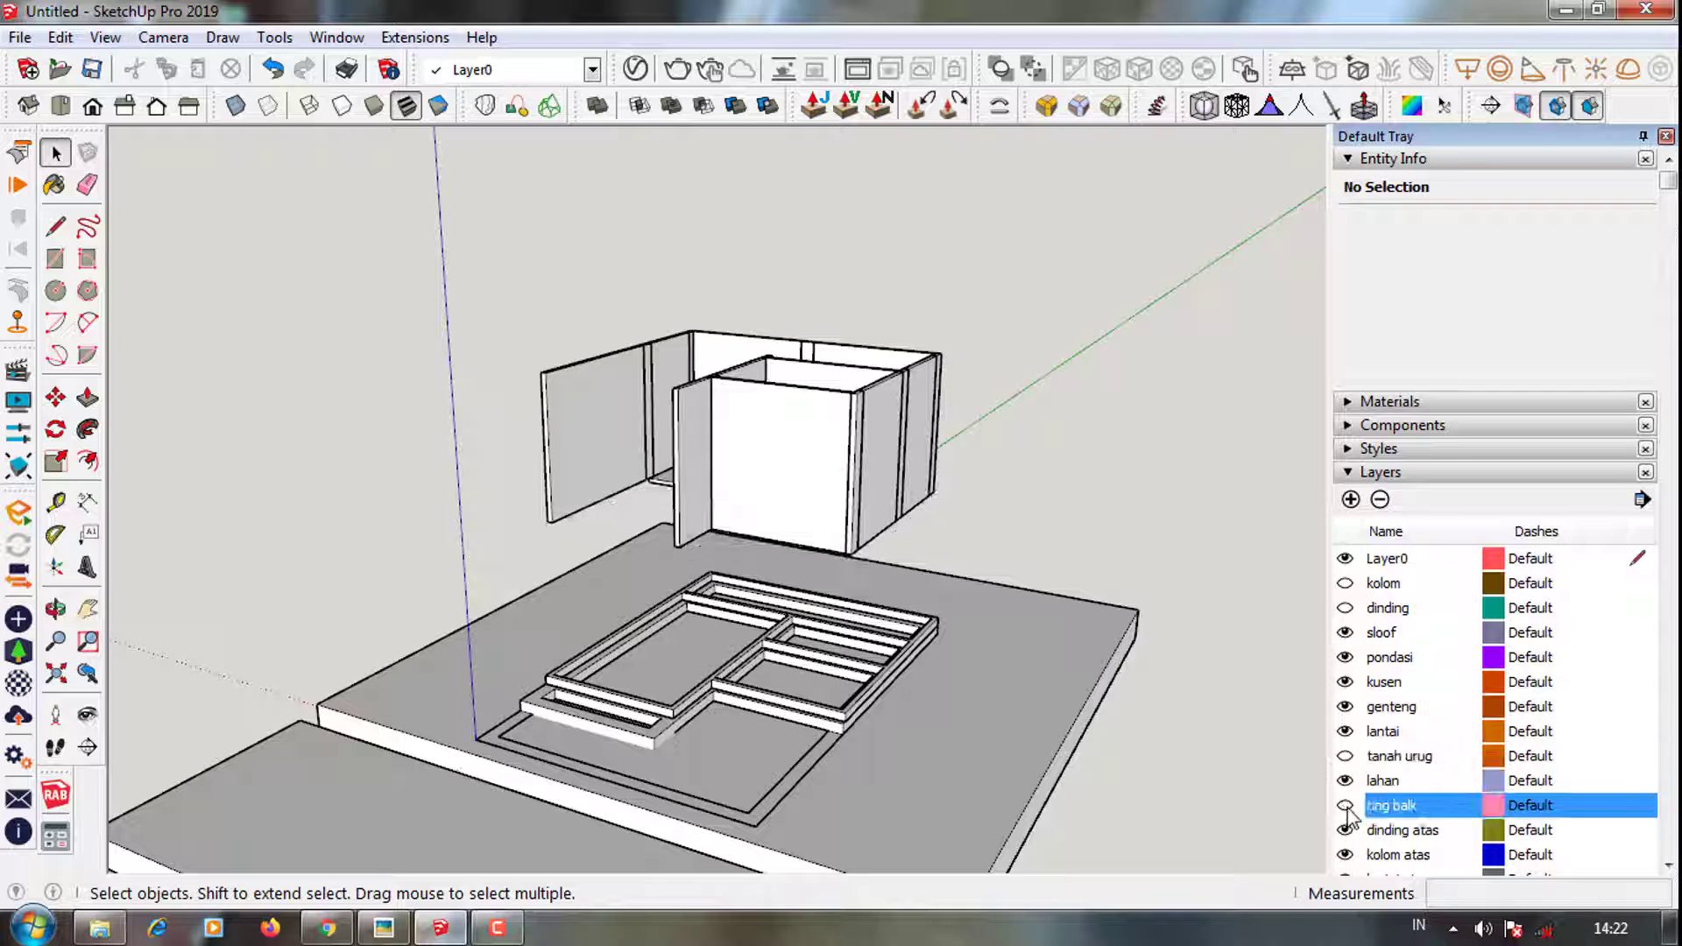
{"action": "left_click", "coordinate": [1345, 830]}
{"action": "scroll", "coordinate": [1352, 605], "scroll_direction": "down", "scroll_amount": 3}
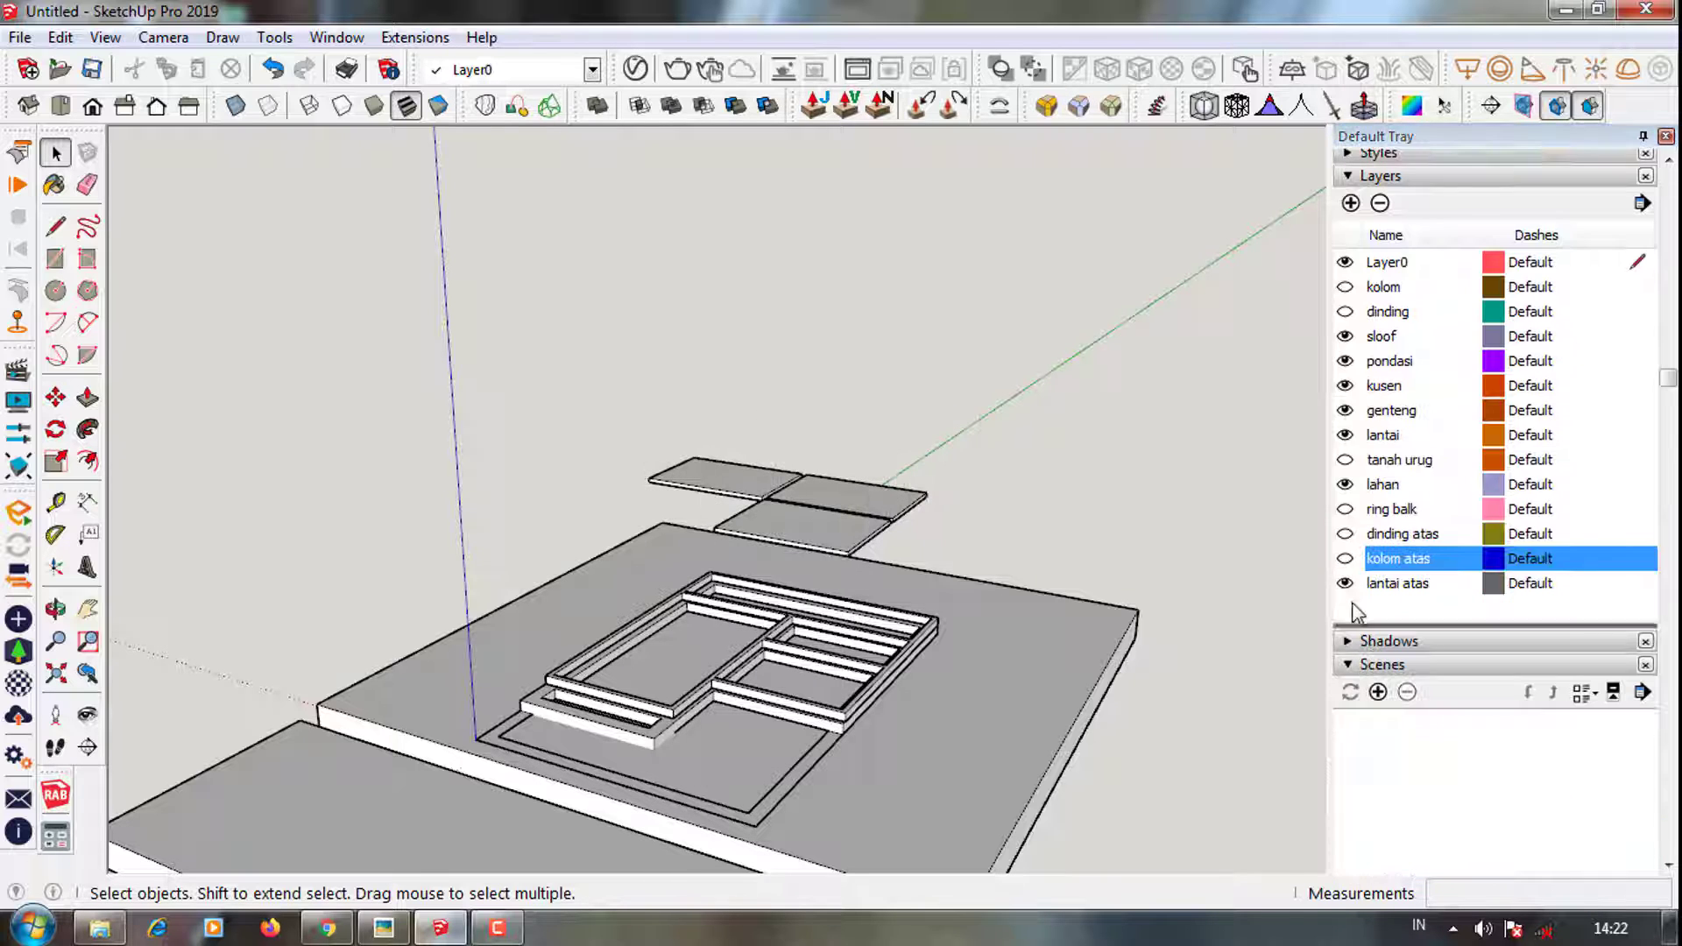
{"action": "left_click", "coordinate": [1346, 583]}
{"action": "scroll", "coordinate": [1042, 699], "scroll_direction": "up", "scroll_amount": 3}
Select all connected sloof geometry in a close view of the frame
{"action": "middle_click_drag", "start_coordinate": [601, 739], "coordinate": [330, 669]}
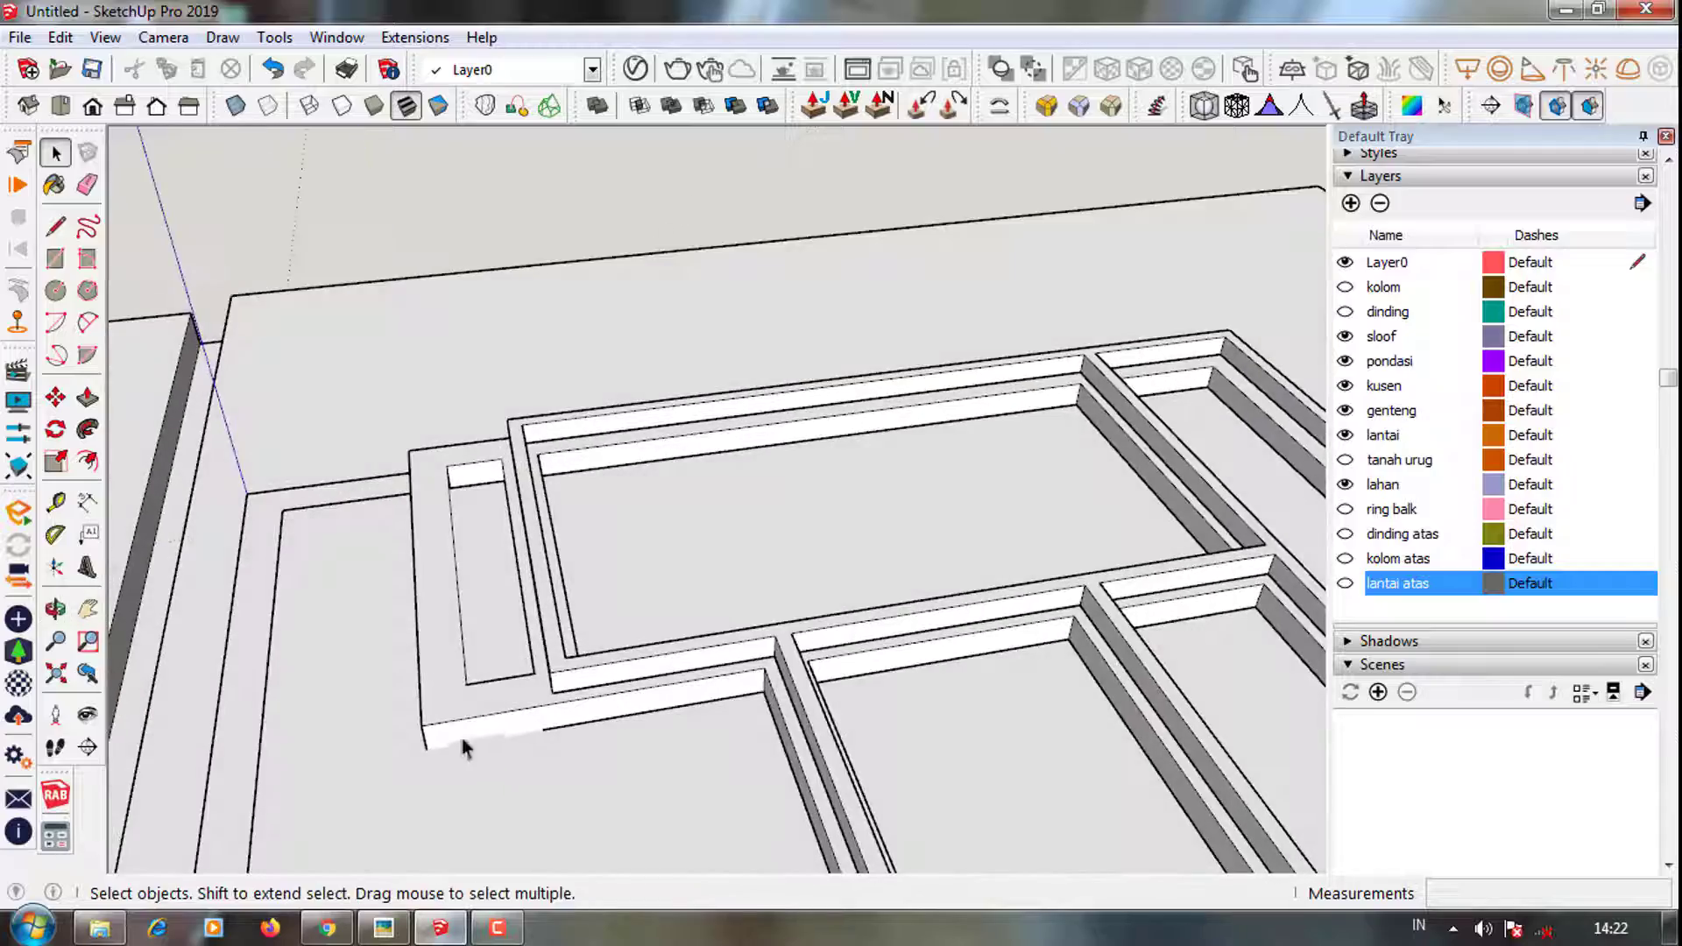
{"action": "scroll", "coordinate": [461, 738], "scroll_direction": "up", "scroll_amount": 2}
{"action": "triple_click", "coordinate": [501, 754]}
{"action": "scroll", "coordinate": [455, 665], "scroll_direction": "up", "scroll_amount": 3}
{"action": "scroll", "coordinate": [385, 481], "scroll_direction": "up", "scroll_amount": 3}
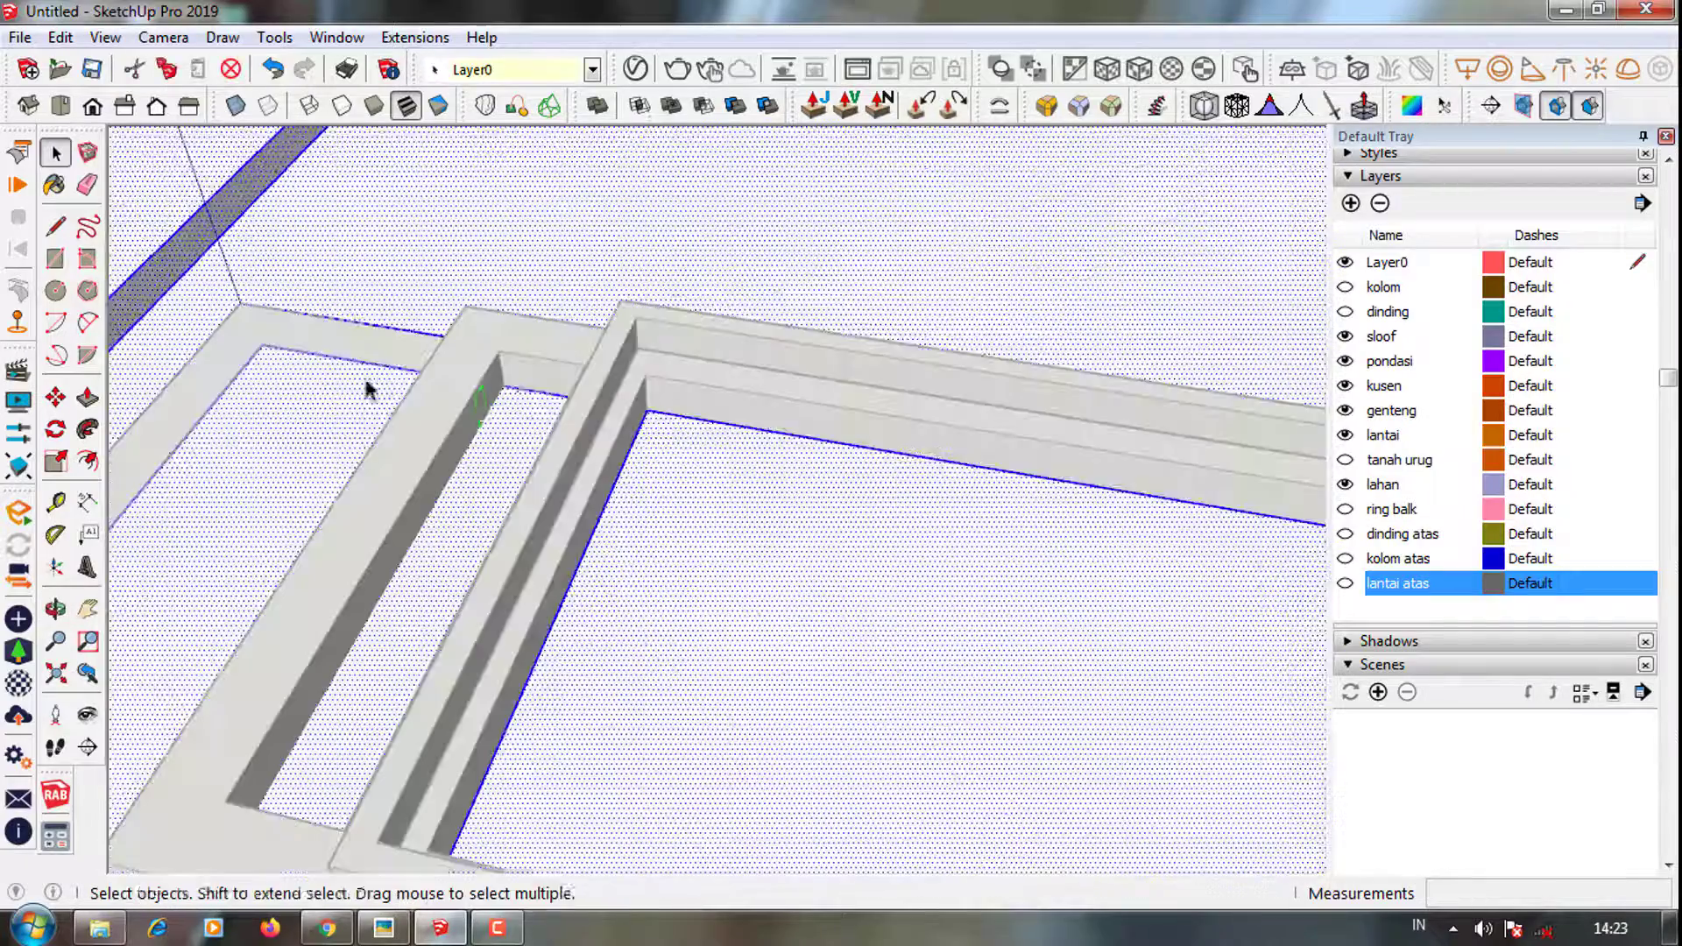
Start a rectangle on the sloof frame, cancel it, and re-orbit the view
{"action": "key", "text": "r"}
{"action": "left_click", "coordinate": [506, 377]}
{"action": "scroll", "coordinate": [561, 421], "scroll_direction": "down", "scroll_amount": 5}
{"action": "scroll", "coordinate": [732, 753], "scroll_direction": "up", "scroll_amount": 4}
{"action": "key", "text": "Escape"}
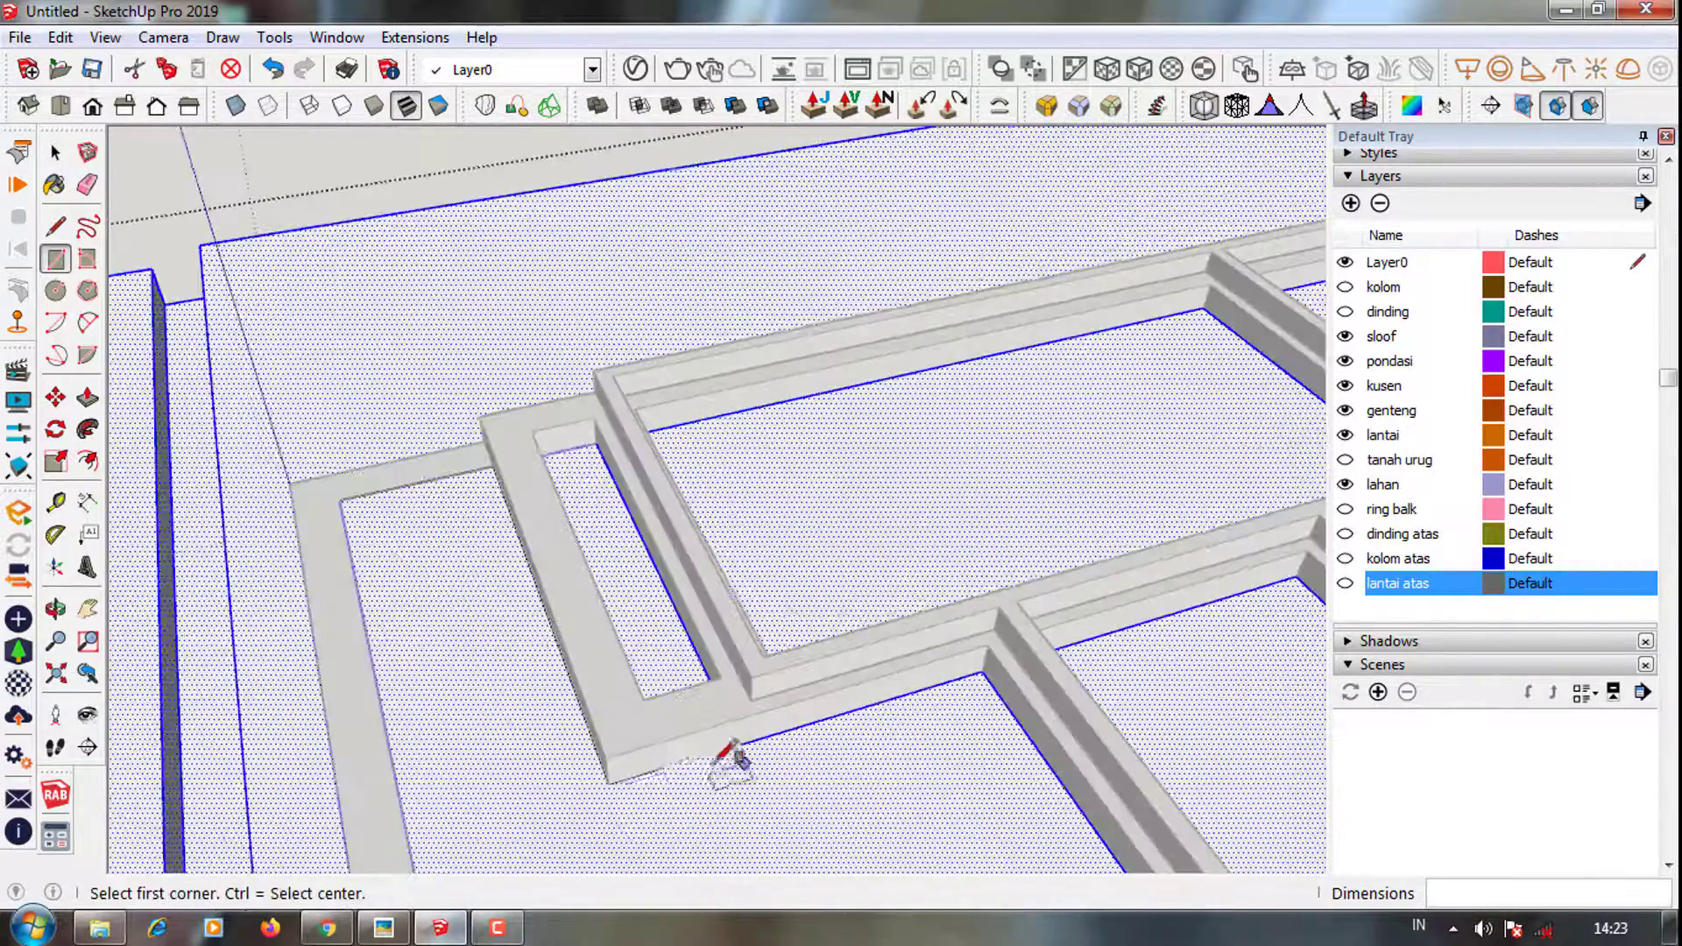
{"action": "middle_click_drag", "start_coordinate": [678, 755], "coordinate": [1167, 811]}
{"action": "left_click", "coordinate": [1096, 608]}
{"action": "middle_click_drag", "start_coordinate": [987, 537], "coordinate": [785, 646]}
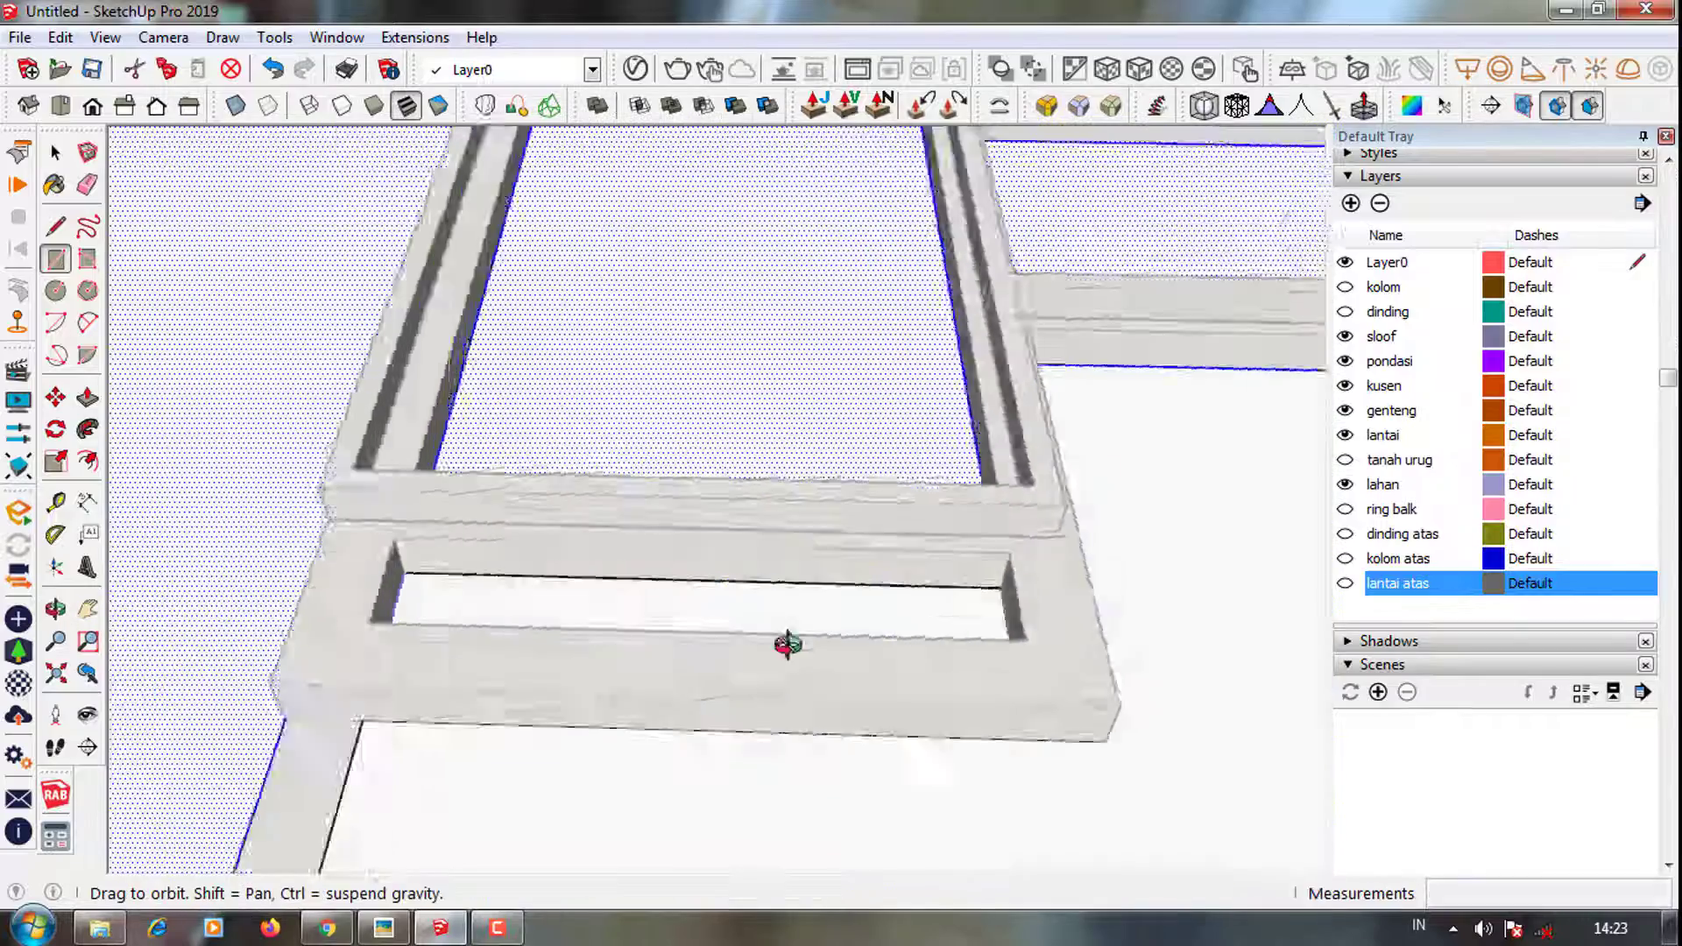
{"action": "key", "text": "space"}
{"action": "scroll", "coordinate": [782, 740], "scroll_direction": "down", "scroll_amount": 5}
{"action": "scroll", "coordinate": [375, 330], "scroll_direction": "up", "scroll_amount": 2}
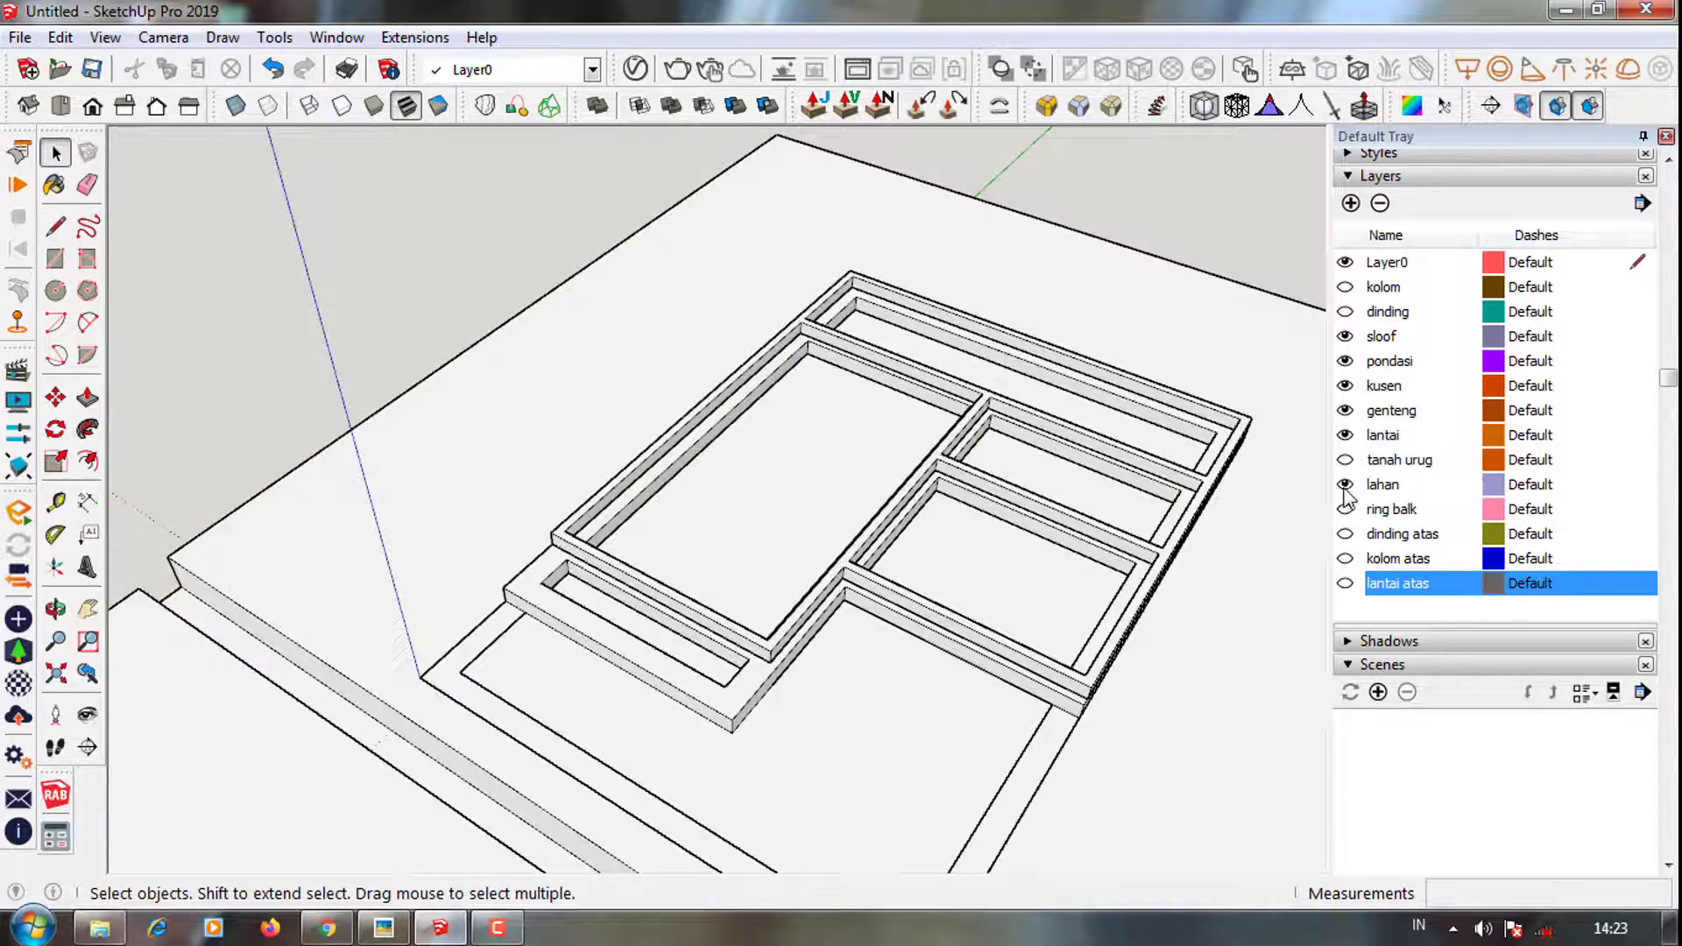
Hide the pondasi layer and push the ground strip face down 500 mm
{"action": "left_click", "coordinate": [1344, 361]}
{"action": "middle_click_drag", "start_coordinate": [661, 669], "coordinate": [1111, 514]}
{"action": "scroll", "coordinate": [866, 504], "scroll_direction": "up", "scroll_amount": 5}
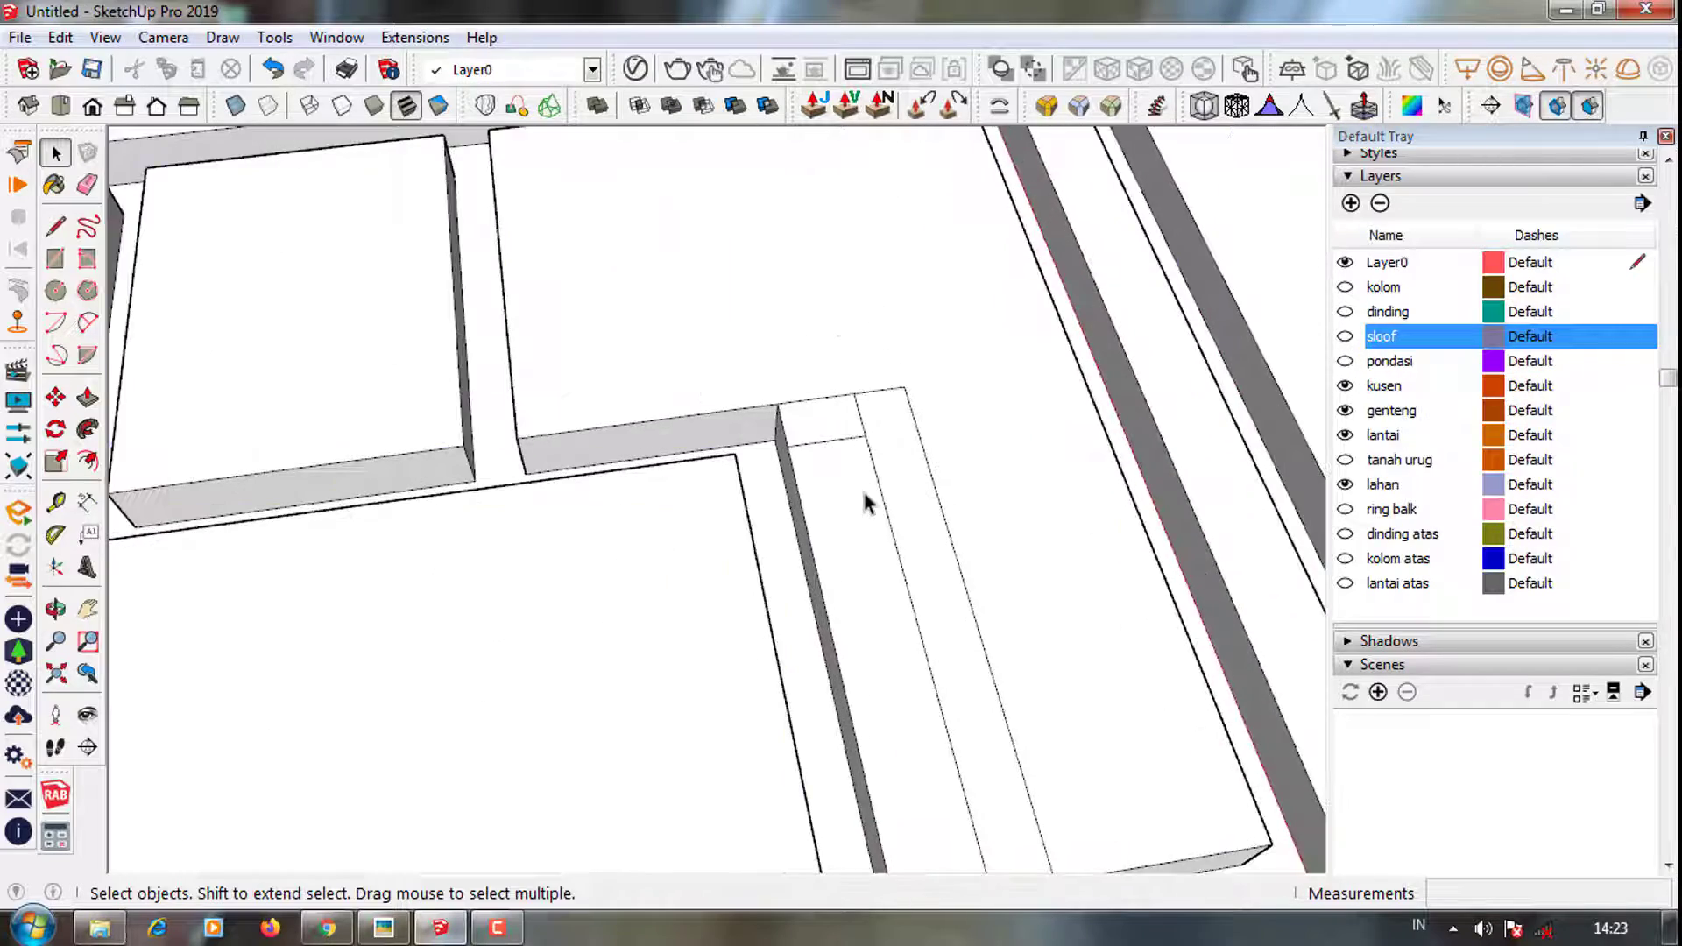
{"action": "left_click", "coordinate": [865, 503]}
{"action": "scroll", "coordinate": [833, 405], "scroll_direction": "up", "scroll_amount": 3}
{"action": "key", "text": "e"}
{"action": "key", "text": "p"}
{"action": "left_click", "coordinate": [762, 458]}
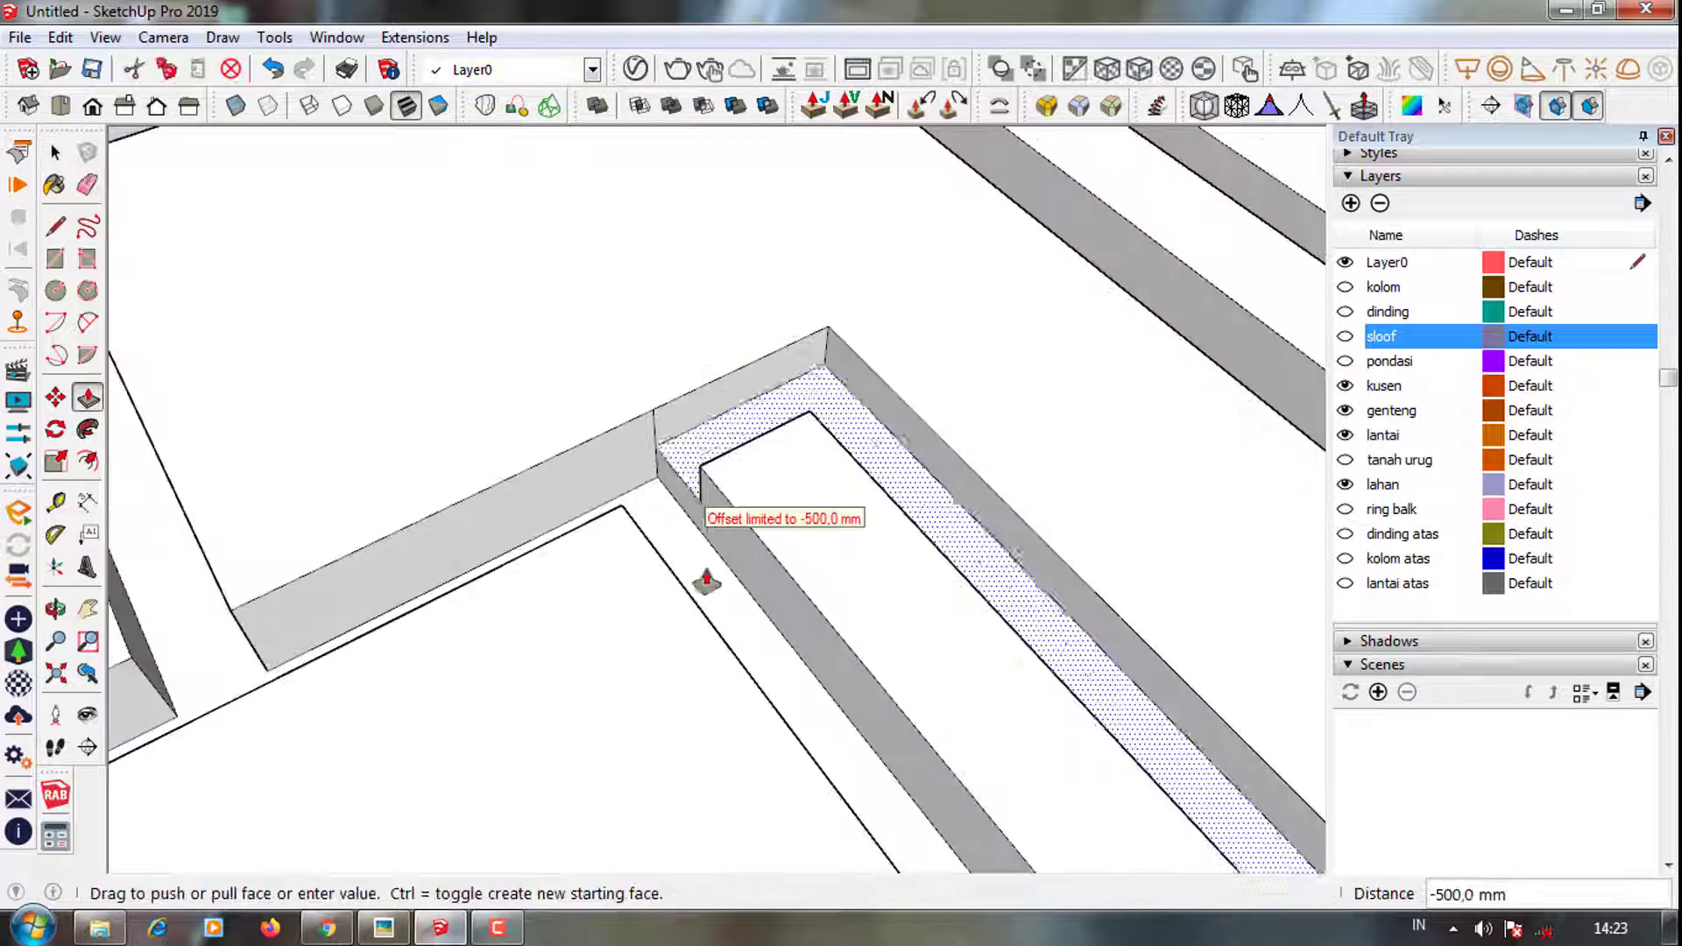
{"action": "left_click", "coordinate": [706, 580]}
Erase leftover edges, then show the pondasi and sloof layers again
{"action": "scroll", "coordinate": [663, 443], "scroll_direction": "up", "scroll_amount": 2}
{"action": "key", "text": "e"}
{"action": "scroll", "coordinate": [1013, 582], "scroll_direction": "down", "scroll_amount": 3}
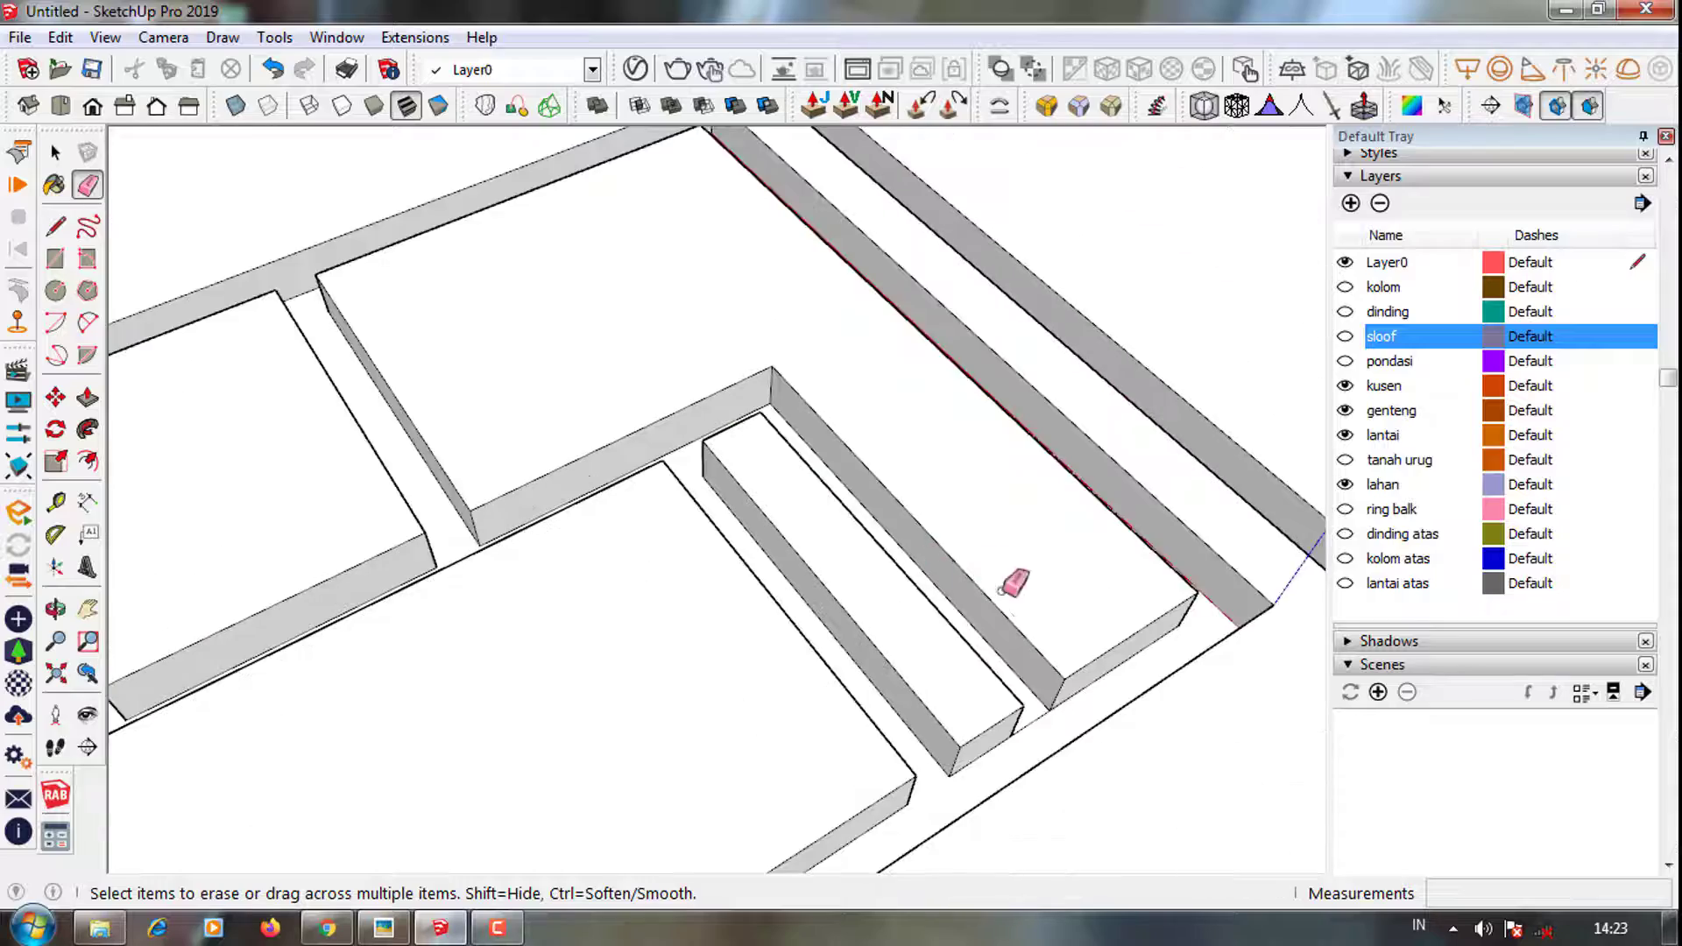
{"action": "scroll", "coordinate": [1032, 706], "scroll_direction": "down", "scroll_amount": 2}
{"action": "scroll", "coordinate": [713, 533], "scroll_direction": "down", "scroll_amount": 3}
{"action": "scroll", "coordinate": [1014, 686], "scroll_direction": "down", "scroll_amount": 2}
{"action": "key", "text": "space"}
{"action": "mouse_move", "coordinate": [1014, 686]}
{"action": "middle_mouse_down"}
{"action": "mouse_move", "coordinate": [706, 481]}
{"action": "mouse_move", "coordinate": [402, 436]}
{"action": "mouse_move", "coordinate": [1311, 381]}
{"action": "middle_mouse_up"}
{"action": "left_click", "coordinate": [1345, 360]}
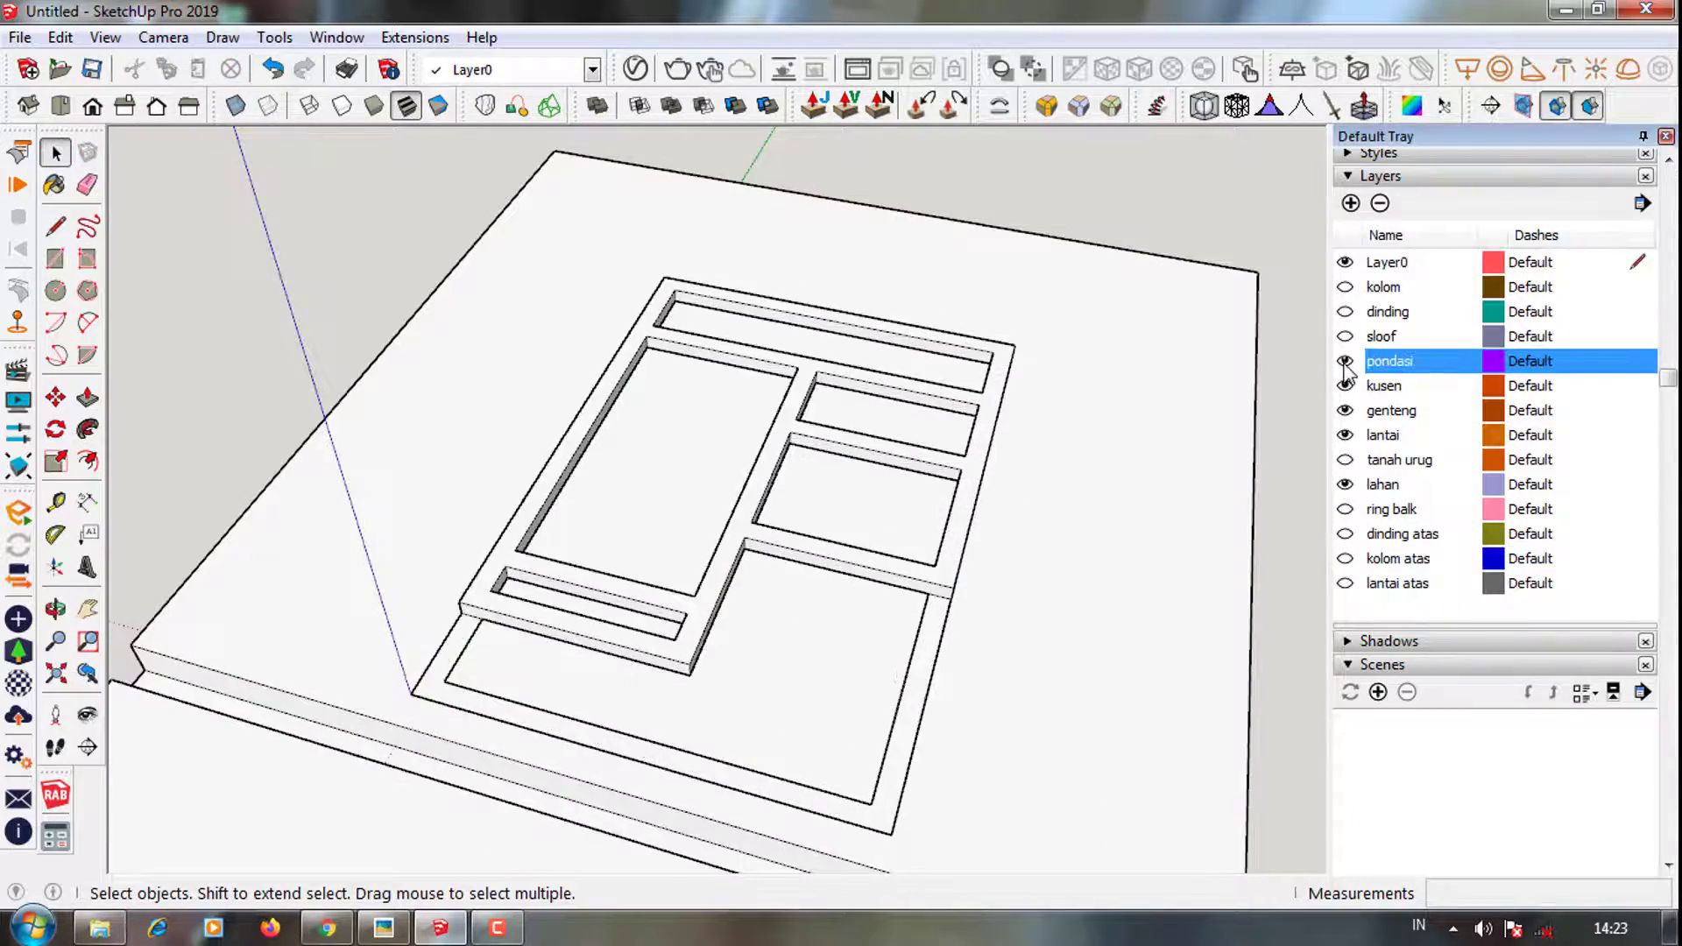
{"action": "mouse_move", "coordinate": [902, 673]}
{"action": "middle_mouse_down"}
{"action": "mouse_move", "coordinate": [601, 611]}
{"action": "mouse_move", "coordinate": [1190, 435]}
{"action": "middle_mouse_up"}
{"action": "left_click", "coordinate": [1345, 335]}
Move a copy of the corner edge to the sloof corner
{"action": "scroll", "coordinate": [668, 593], "scroll_direction": "up", "scroll_amount": 2}
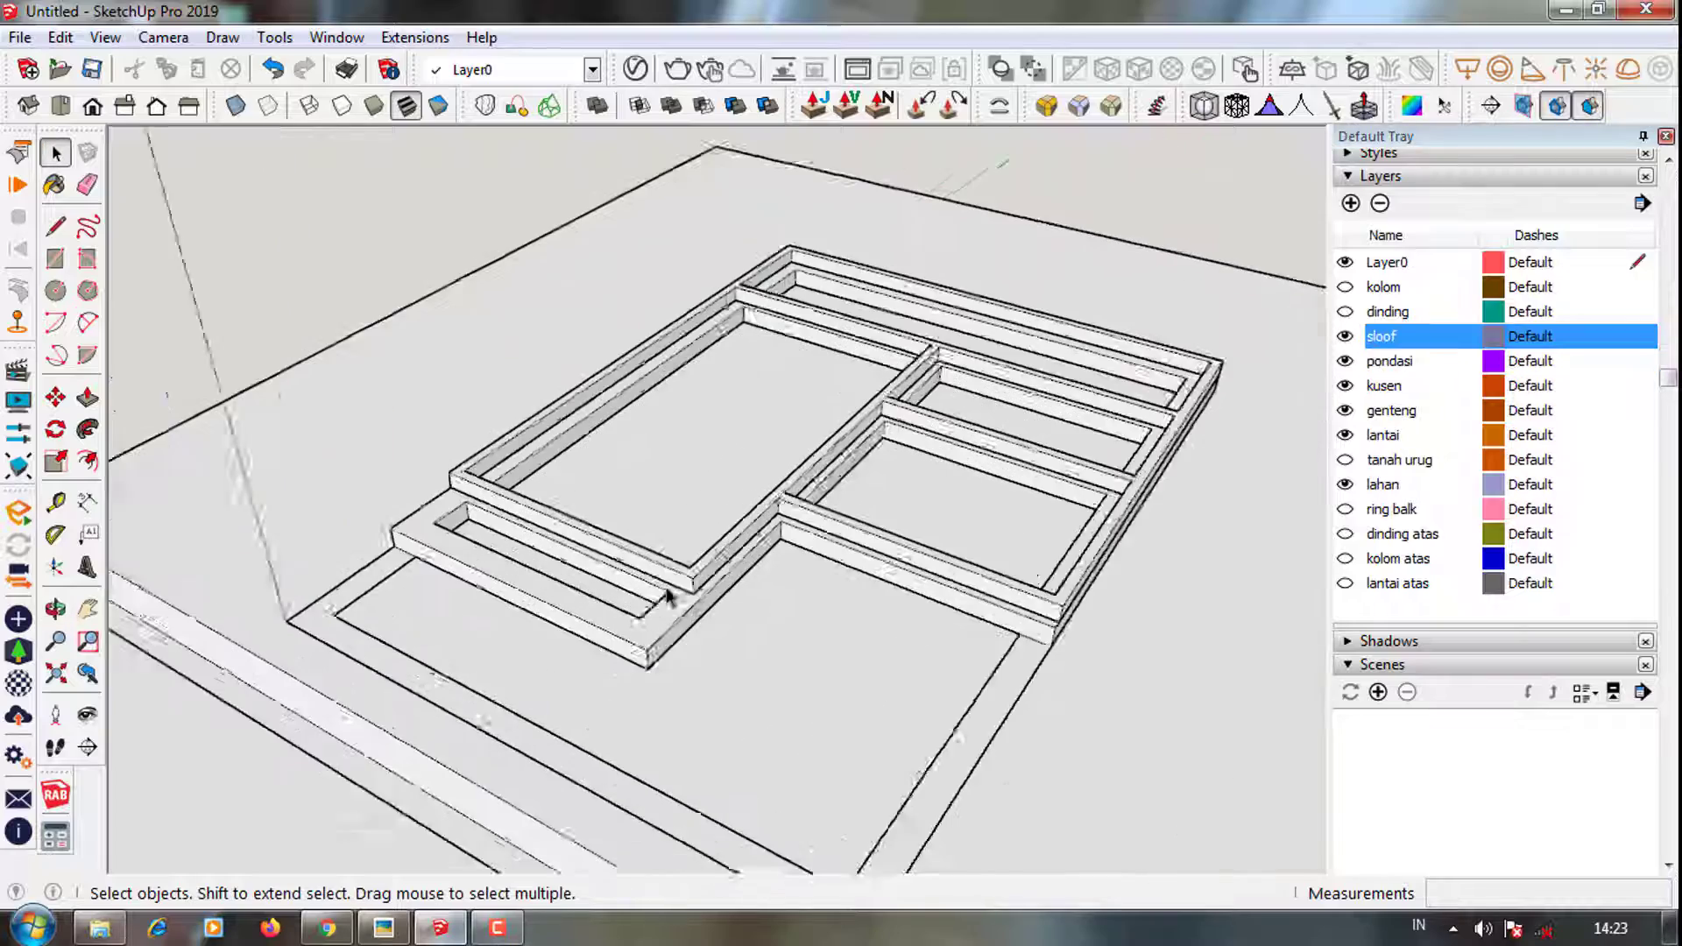
{"action": "scroll", "coordinate": [698, 586], "scroll_direction": "up", "scroll_amount": 3}
{"action": "scroll", "coordinate": [713, 589], "scroll_direction": "up", "scroll_amount": 3}
{"action": "middle_click_drag", "start_coordinate": [713, 589], "coordinate": [700, 611]}
{"action": "scroll", "coordinate": [701, 611], "scroll_direction": "up", "scroll_amount": 1}
{"action": "key", "text": "m"}
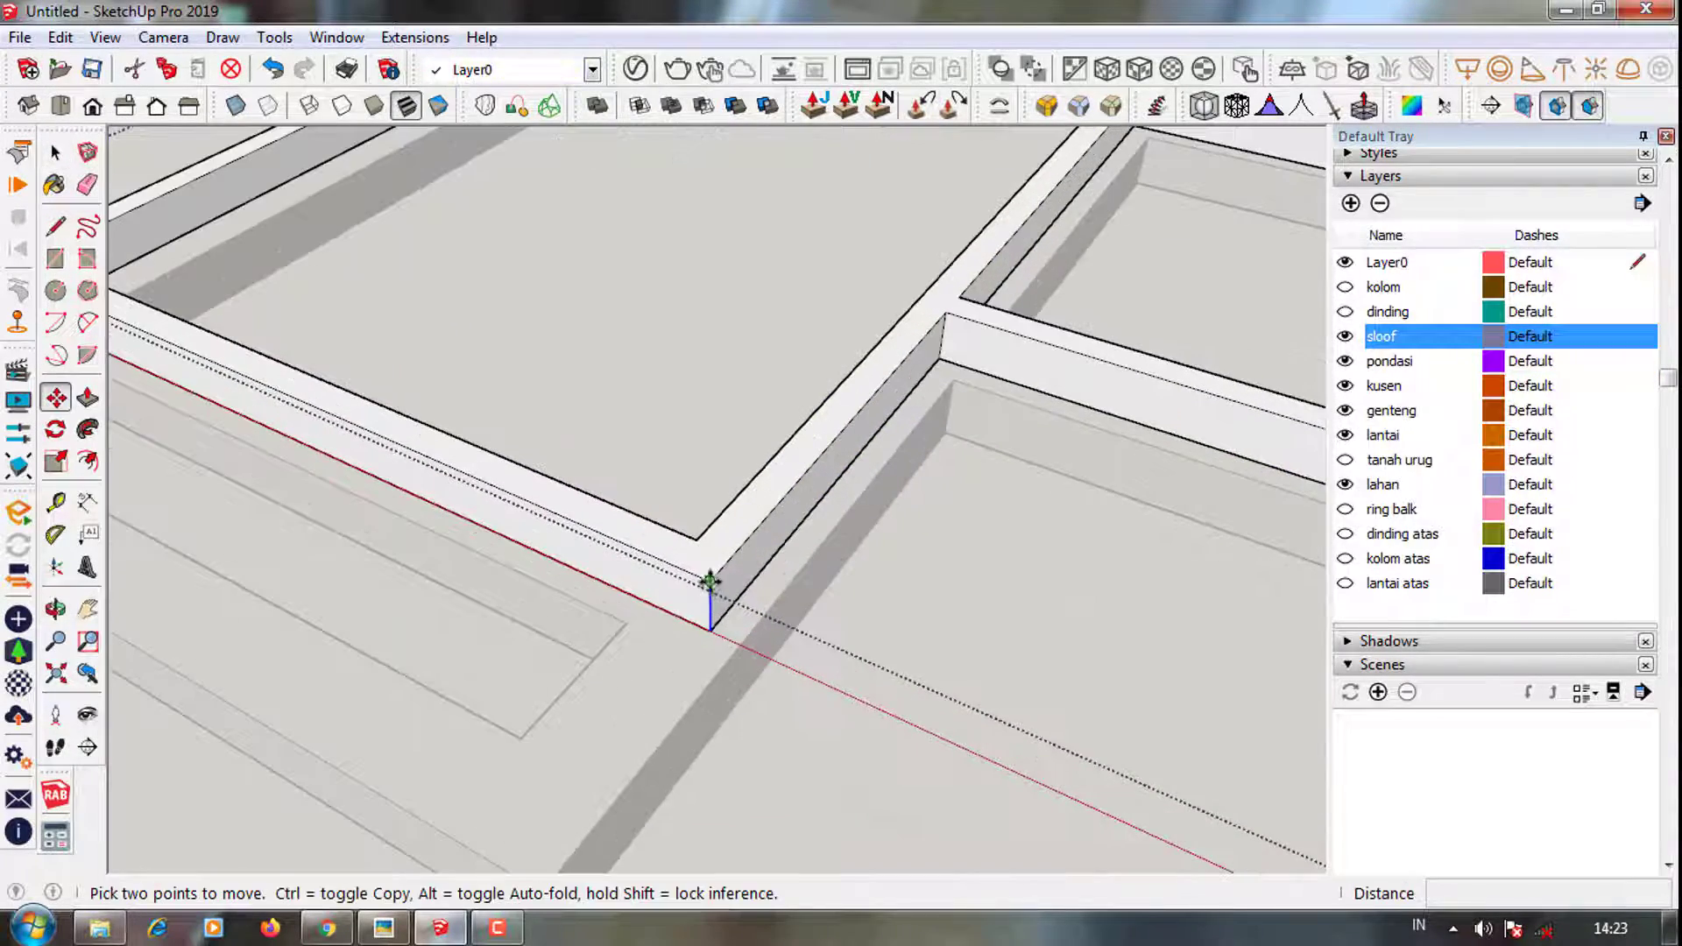
{"action": "left_click", "coordinate": [673, 567]}
{"action": "scroll", "coordinate": [718, 607], "scroll_direction": "down", "scroll_amount": 2}
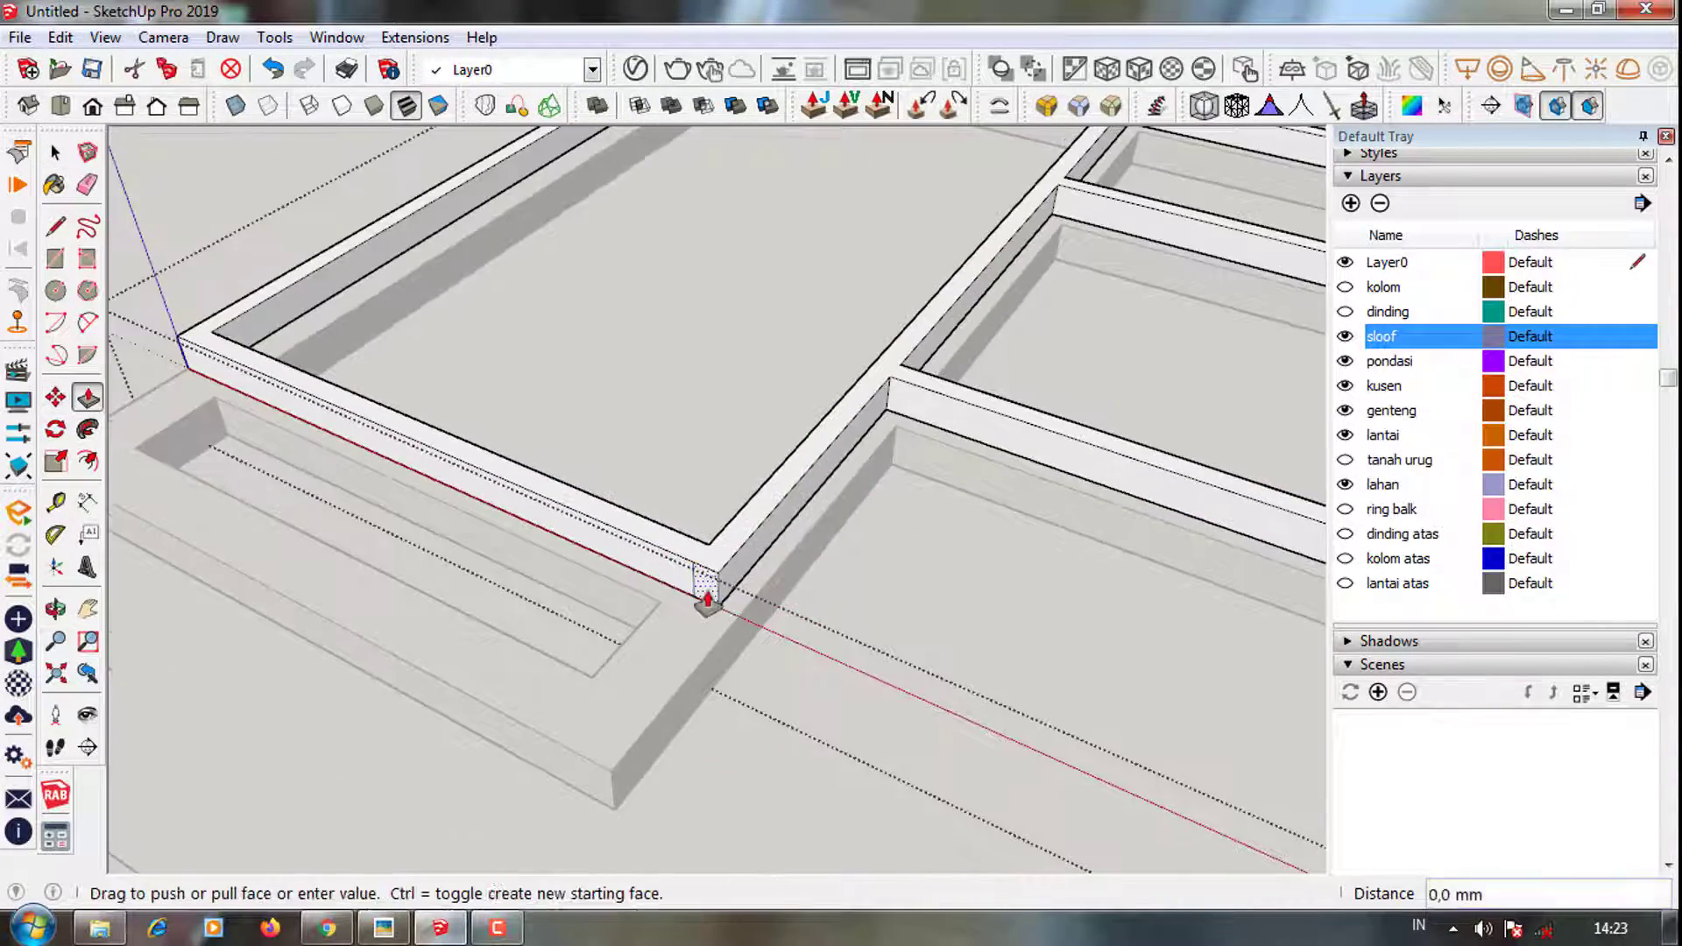
{"action": "middle_click_drag", "start_coordinate": [611, 775], "coordinate": [969, 687]}
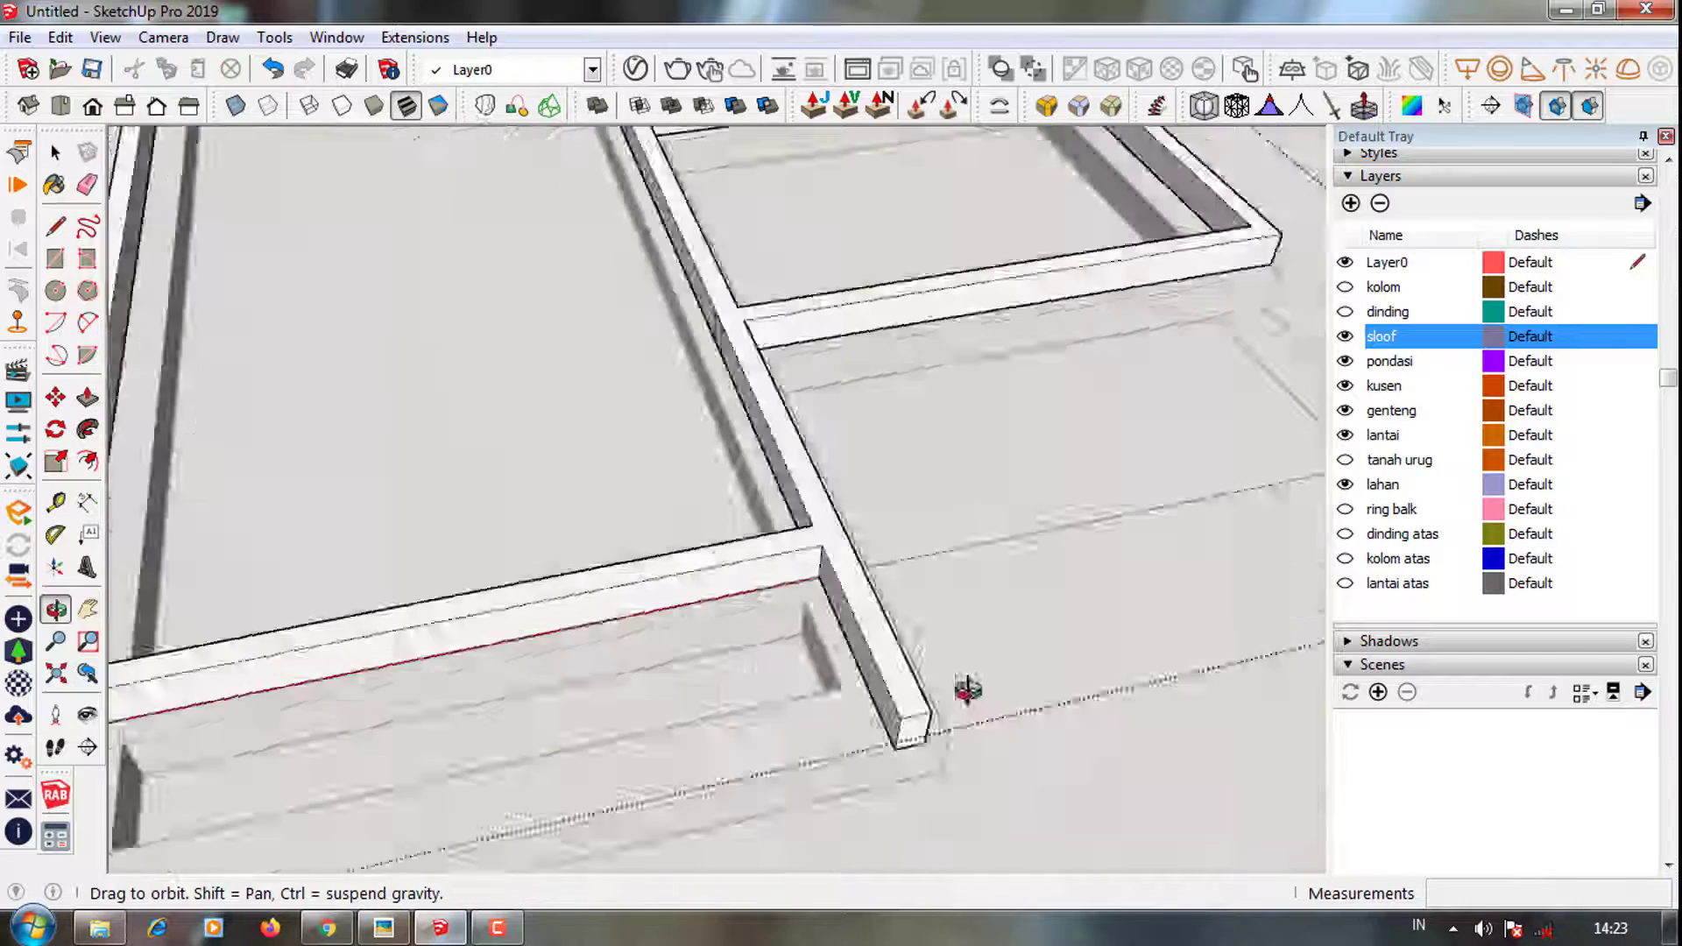
{"action": "scroll", "coordinate": [502, 740], "scroll_direction": "down", "scroll_amount": 3}
{"action": "key", "text": "space"}
{"action": "scroll", "coordinate": [351, 698], "scroll_direction": "up", "scroll_amount": 3}
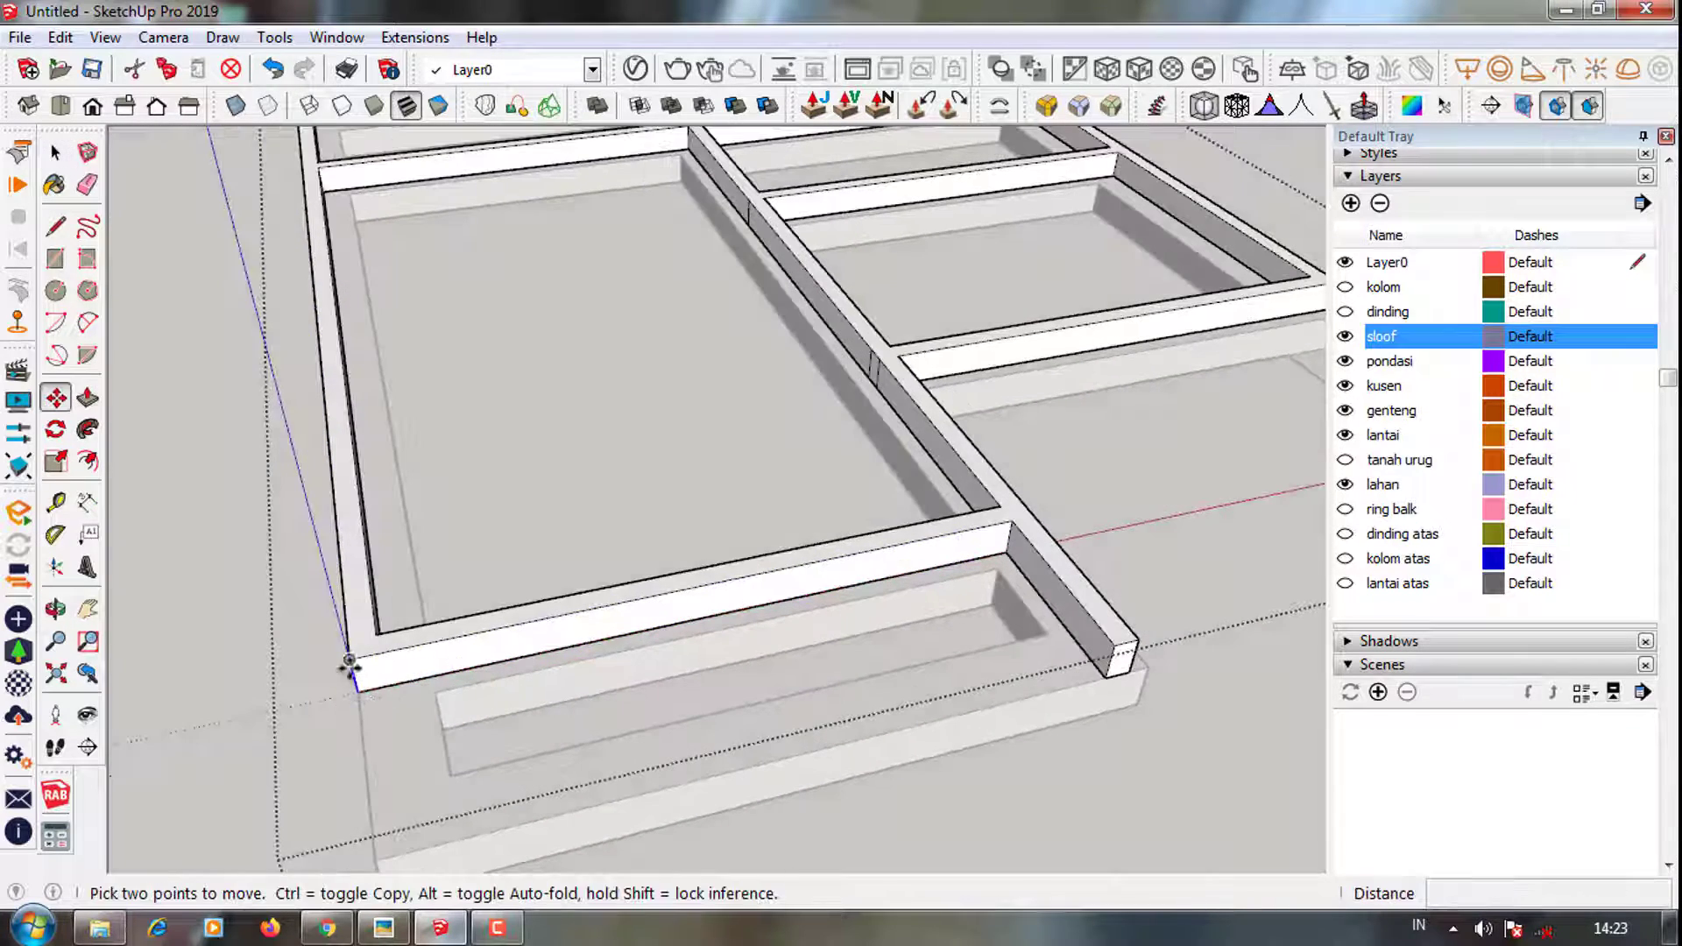
Push/Pull the sloof beam end out 1125 mm
{"action": "left_click", "coordinate": [371, 598]}
{"action": "key", "text": "p"}
{"action": "left_click", "coordinate": [406, 706]}
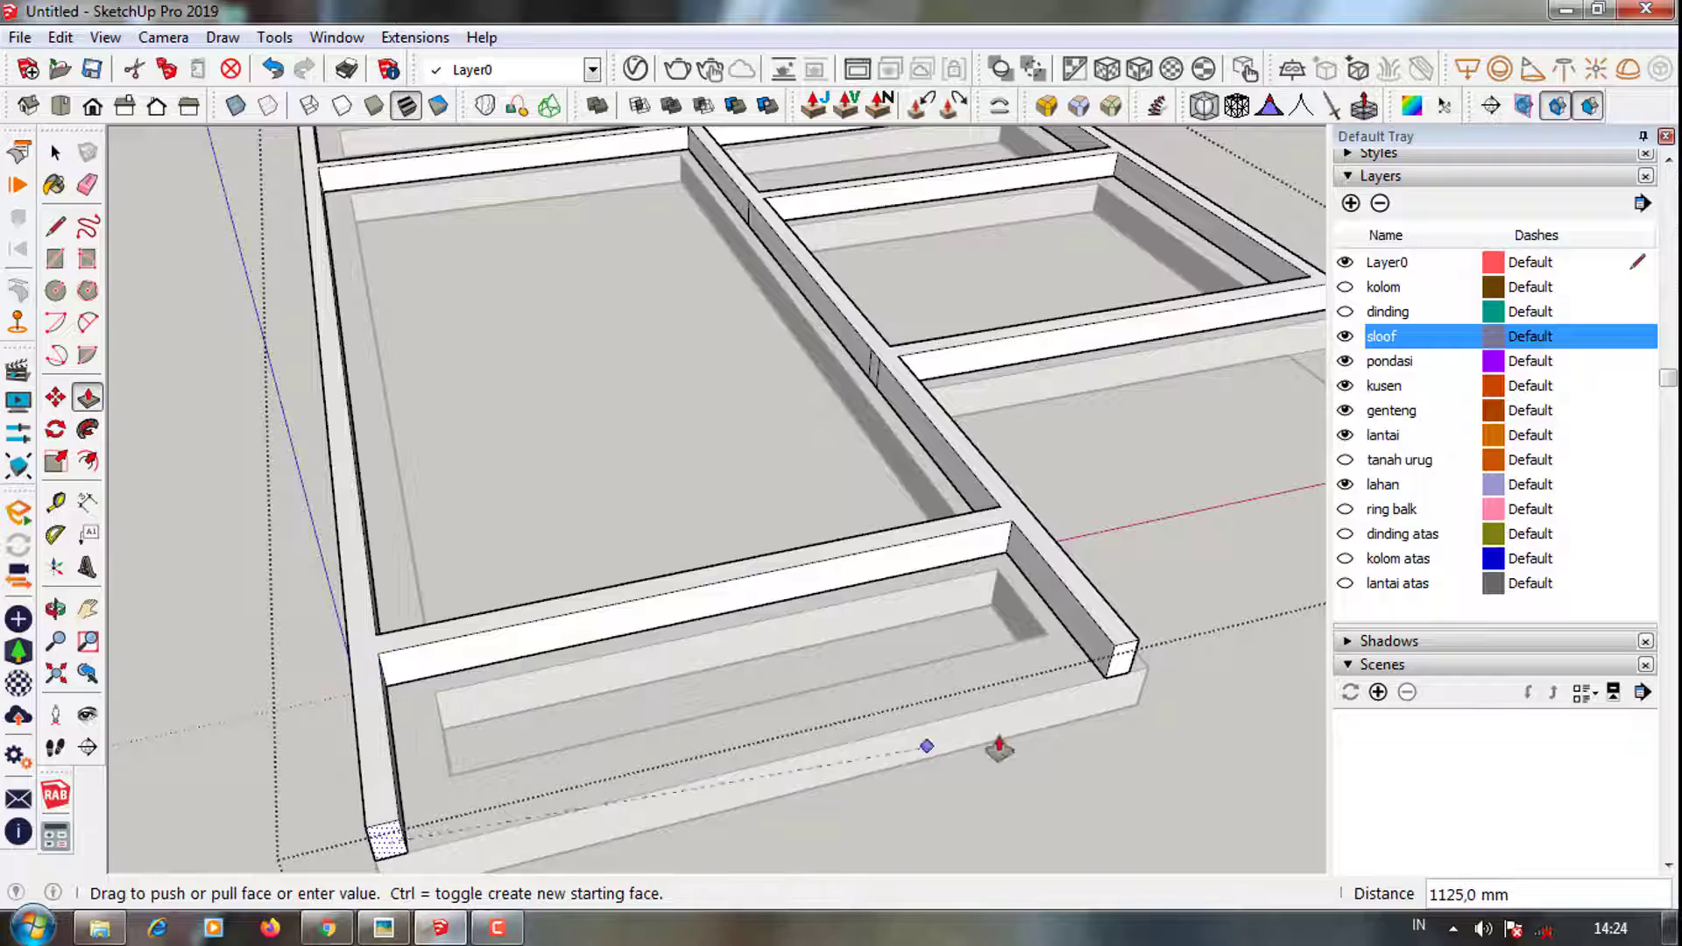
{"action": "left_click", "coordinate": [1117, 676]}
{"action": "scroll", "coordinate": [274, 653], "scroll_direction": "up", "scroll_amount": 3}
{"action": "key", "text": "space"}
Extend the sloof beam 3775 mm along the front bay
{"action": "scroll", "coordinate": [268, 655], "scroll_direction": "up", "scroll_amount": 2}
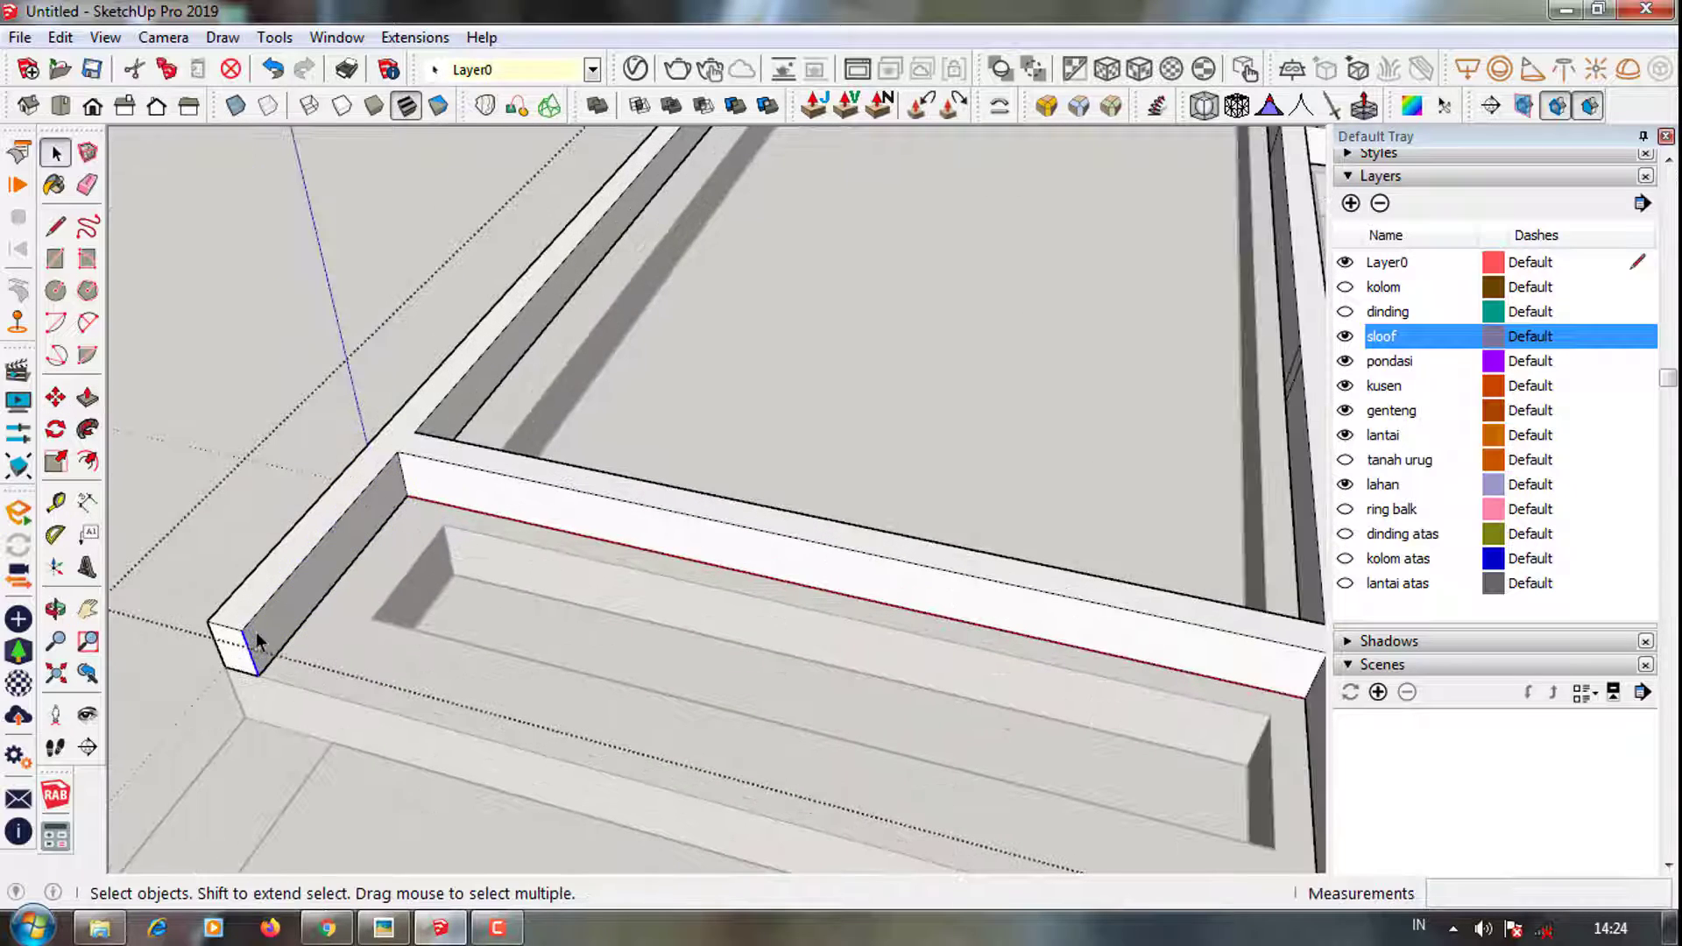
{"action": "left_click", "coordinate": [271, 662]}
{"action": "scroll", "coordinate": [1201, 695], "scroll_direction": "down", "scroll_amount": 3}
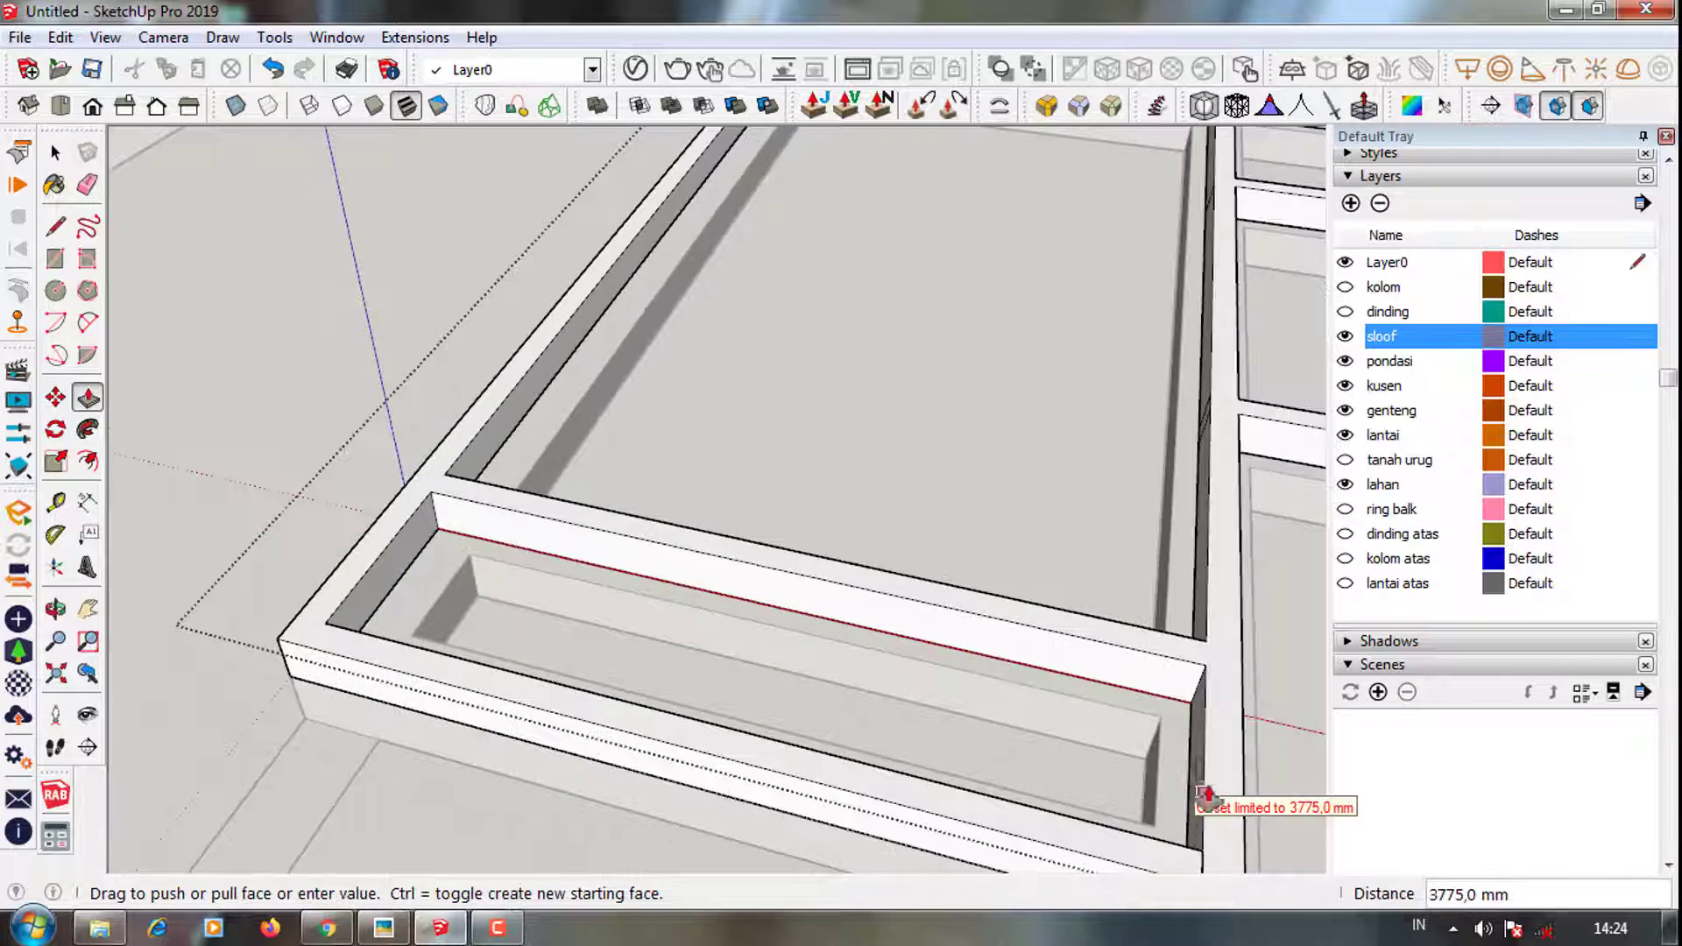
{"action": "left_click", "coordinate": [1043, 770]}
{"action": "scroll", "coordinate": [1115, 797], "scroll_direction": "up", "scroll_amount": 3}
Erase leftover edges, review the sloof frame, and show the tanah urug layer
{"action": "key", "text": "e"}
{"action": "key", "text": "space"}
{"action": "scroll", "coordinate": [631, 832], "scroll_direction": "down", "scroll_amount": 3}
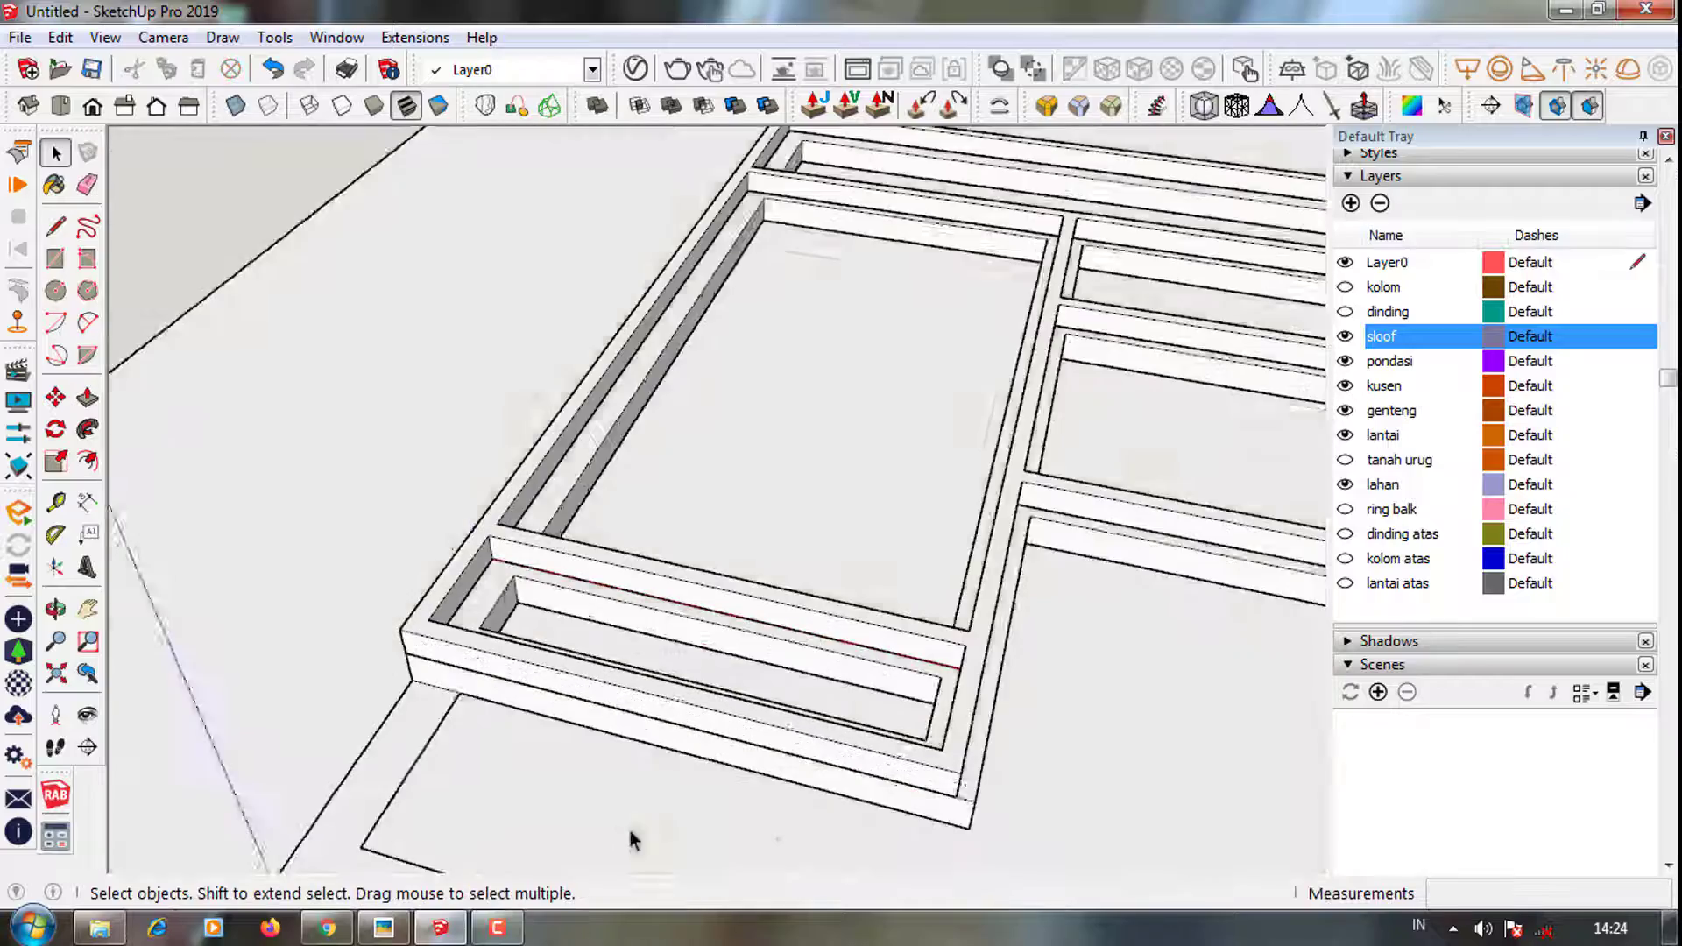
{"action": "mouse_move", "coordinate": [631, 832]}
{"action": "middle_mouse_down"}
{"action": "mouse_move", "coordinate": [639, 683]}
{"action": "mouse_move", "coordinate": [739, 657]}
{"action": "mouse_move", "coordinate": [749, 623]}
{"action": "mouse_move", "coordinate": [1102, 501]}
{"action": "middle_mouse_up"}
{"action": "scroll", "coordinate": [740, 657], "scroll_direction": "up", "scroll_amount": 2}
{"action": "left_click", "coordinate": [1345, 459]}
Draw a rectangle filling the front bay, from the inner frame corner across
{"action": "scroll", "coordinate": [526, 570], "scroll_direction": "up", "scroll_amount": 3}
{"action": "scroll", "coordinate": [412, 596], "scroll_direction": "up", "scroll_amount": 2}
{"action": "key", "text": "r"}
{"action": "left_click", "coordinate": [577, 504]}
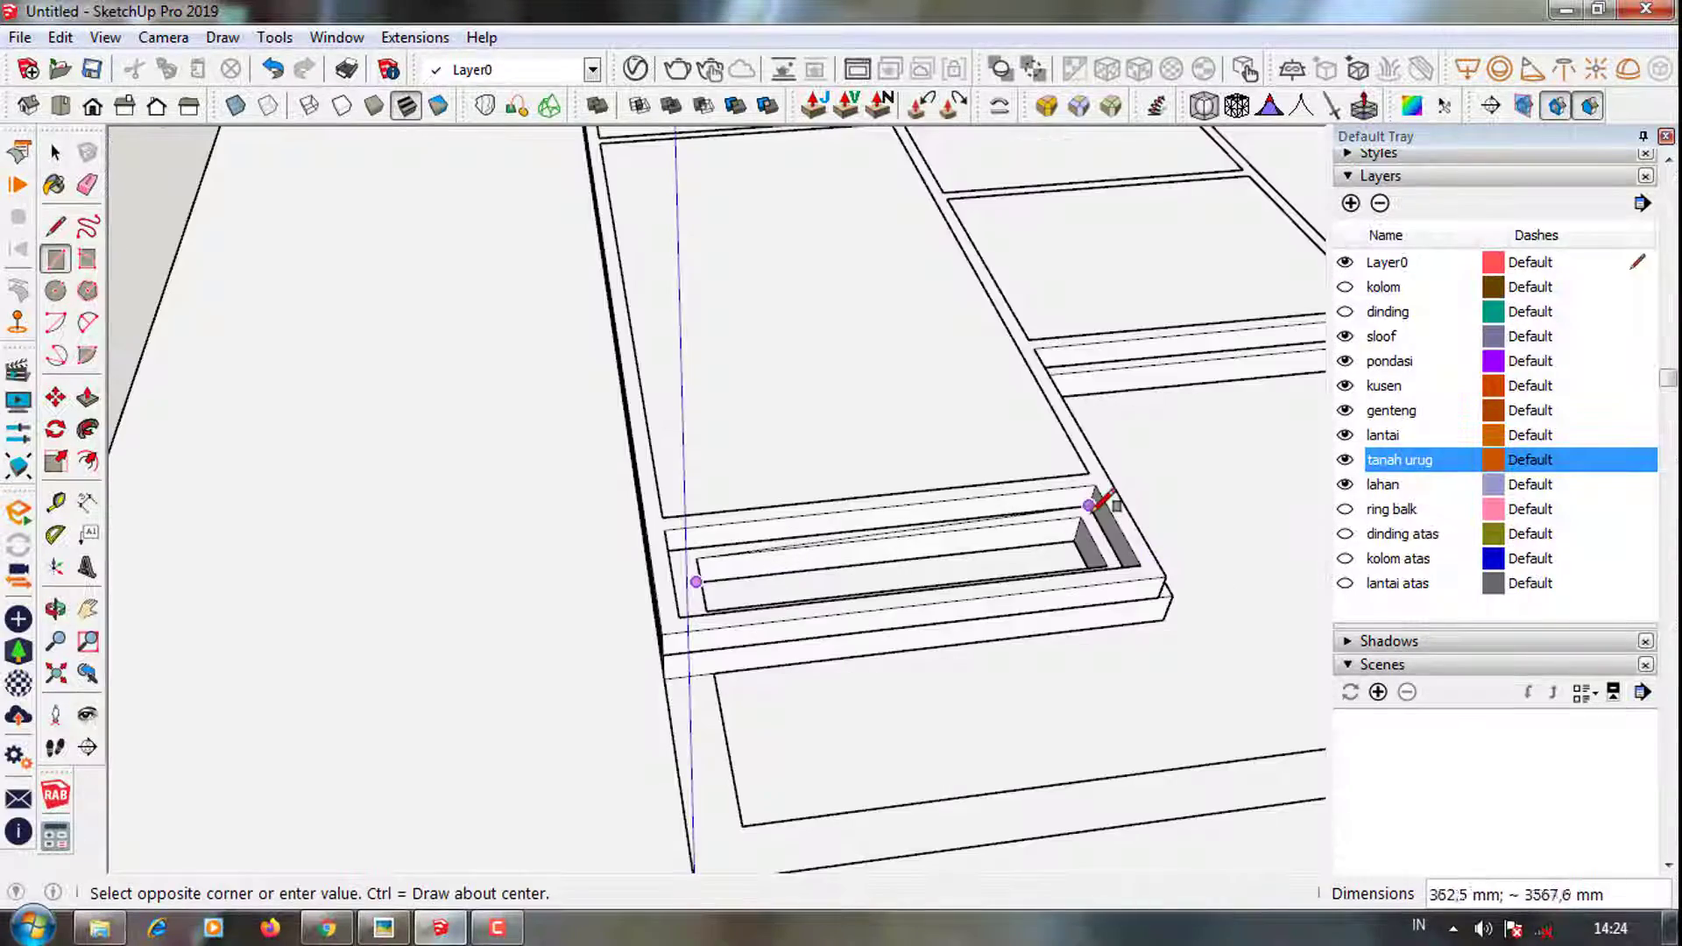
{"action": "scroll", "coordinate": [1094, 510], "scroll_direction": "up", "scroll_amount": 2}
{"action": "key", "text": "p"}
{"action": "left_click", "coordinate": [1086, 605]}
{"action": "key", "text": "space"}
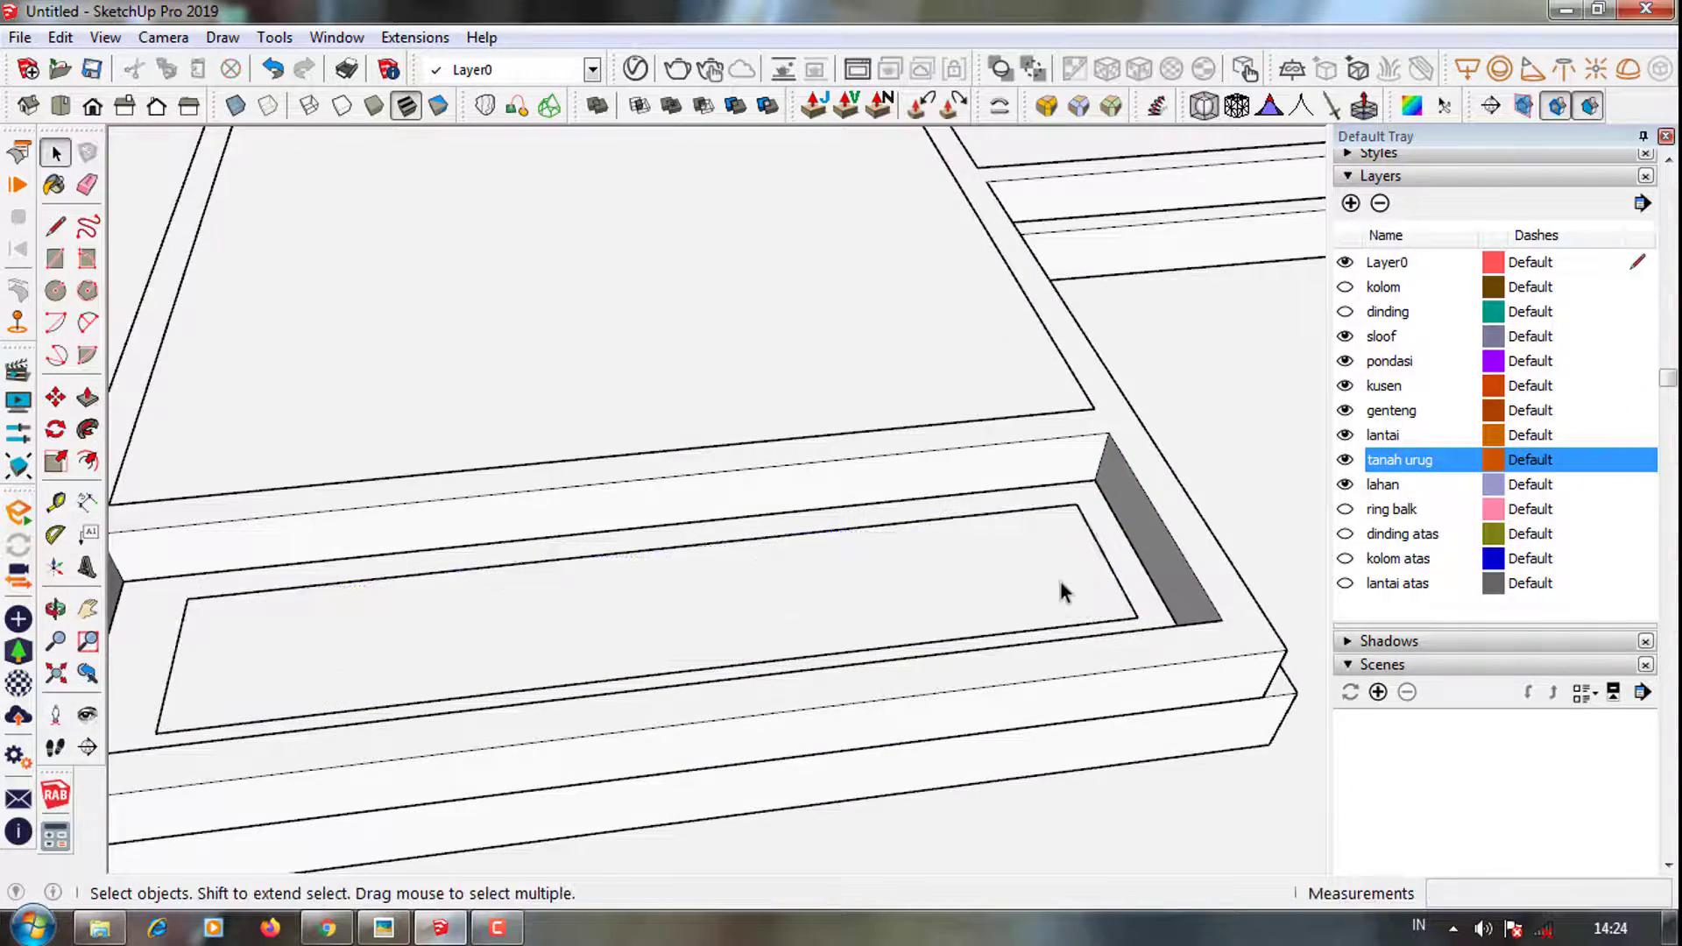
Push/Pull the rectangle up 250 mm into a fill block
{"action": "key", "text": "p"}
{"action": "left_click", "coordinate": [1054, 607]}
{"action": "left_click", "coordinate": [1212, 612]}
{"action": "mouse_move", "coordinate": [1212, 613]}
{"action": "middle_mouse_down"}
{"action": "mouse_move", "coordinate": [476, 680]}
{"action": "mouse_move", "coordinate": [624, 700]}
{"action": "middle_mouse_up"}
{"action": "mouse_move", "coordinate": [610, 771]}
{"action": "middle_mouse_down"}
{"action": "mouse_move", "coordinate": [1069, 777]}
{"action": "mouse_move", "coordinate": [1070, 718]}
{"action": "middle_mouse_up"}
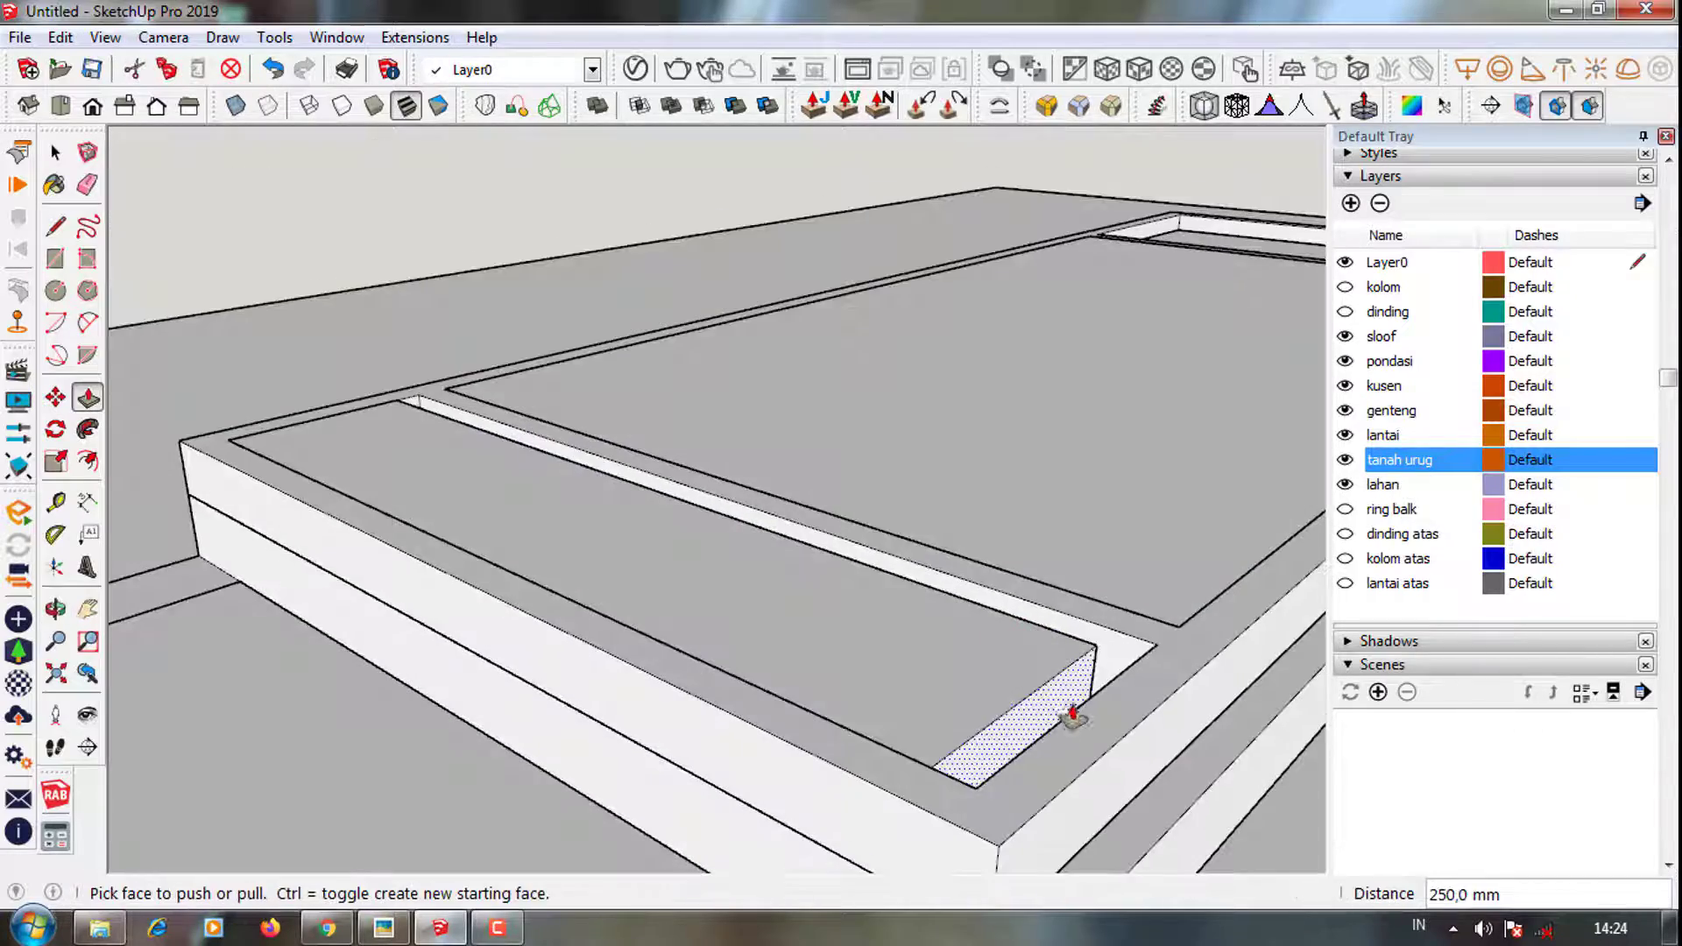
{"action": "middle_click_drag", "start_coordinate": [1156, 657], "coordinate": [552, 684]}
Make the fill block a group and assign it to the lahan layer
{"action": "scroll", "coordinate": [575, 694], "scroll_direction": "up", "scroll_amount": 3}
{"action": "key", "text": "space"}
{"action": "left_click", "coordinate": [732, 622]}
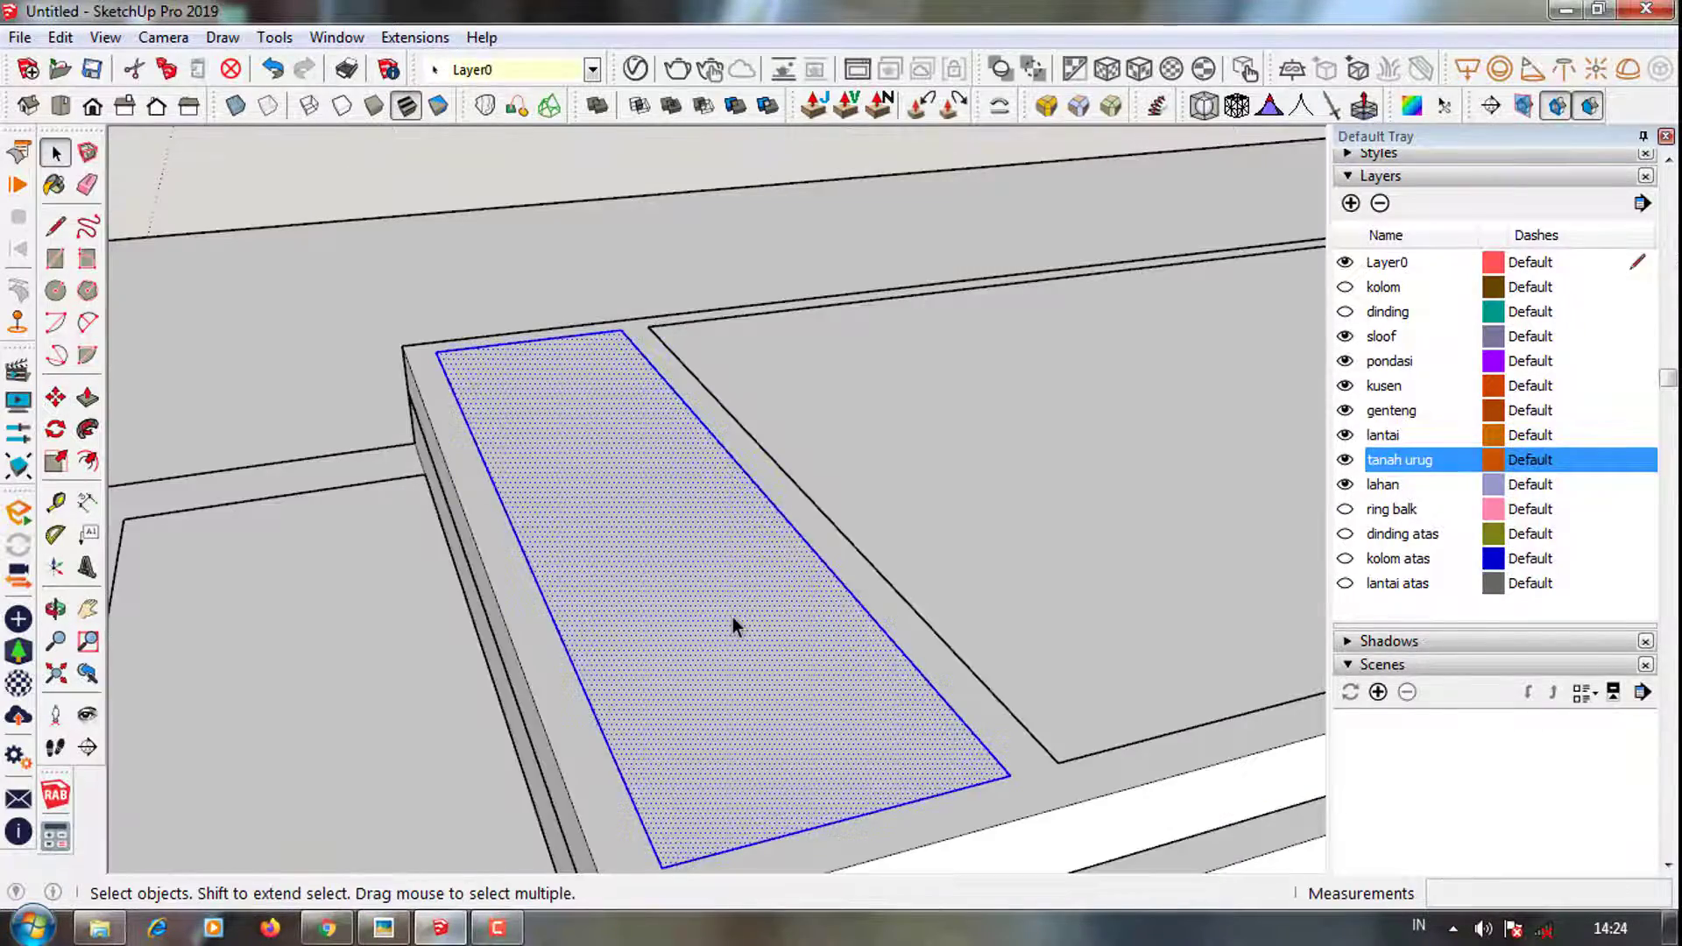
{"action": "right_click", "coordinate": [732, 617]}
{"action": "left_click", "coordinate": [814, 262]}
{"action": "left_click", "coordinate": [517, 69]}
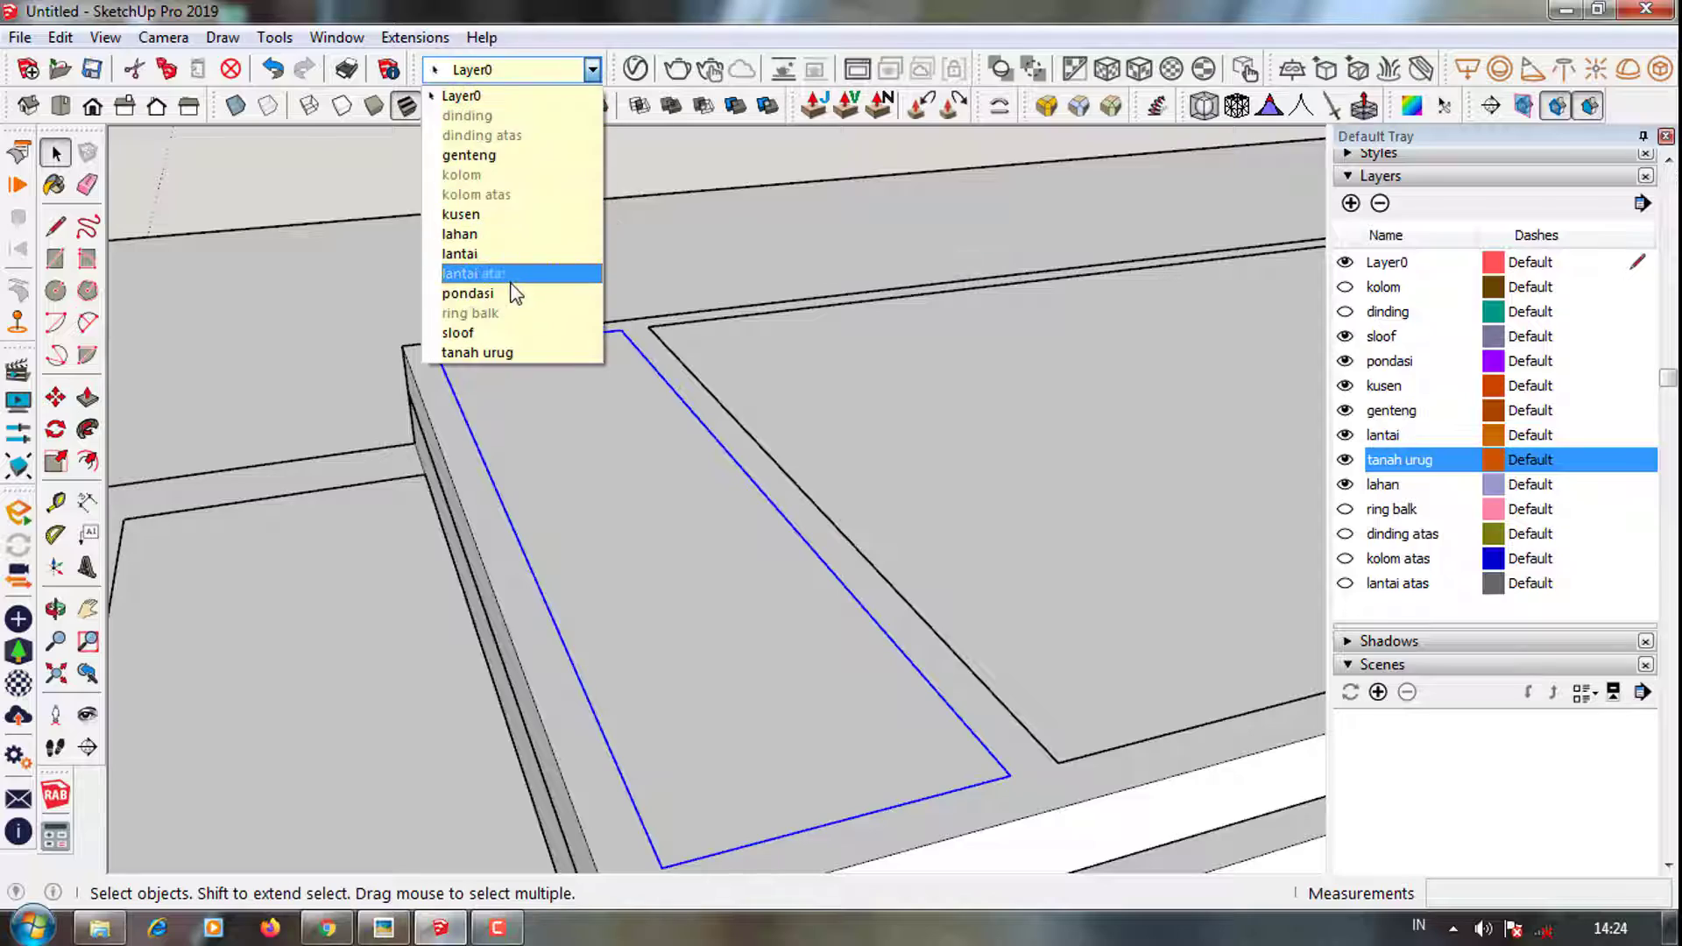
{"action": "left_click", "coordinate": [459, 234]}
{"action": "scroll", "coordinate": [586, 596], "scroll_direction": "down", "scroll_amount": 3}
{"action": "scroll", "coordinate": [524, 451], "scroll_direction": "down", "scroll_amount": 3}
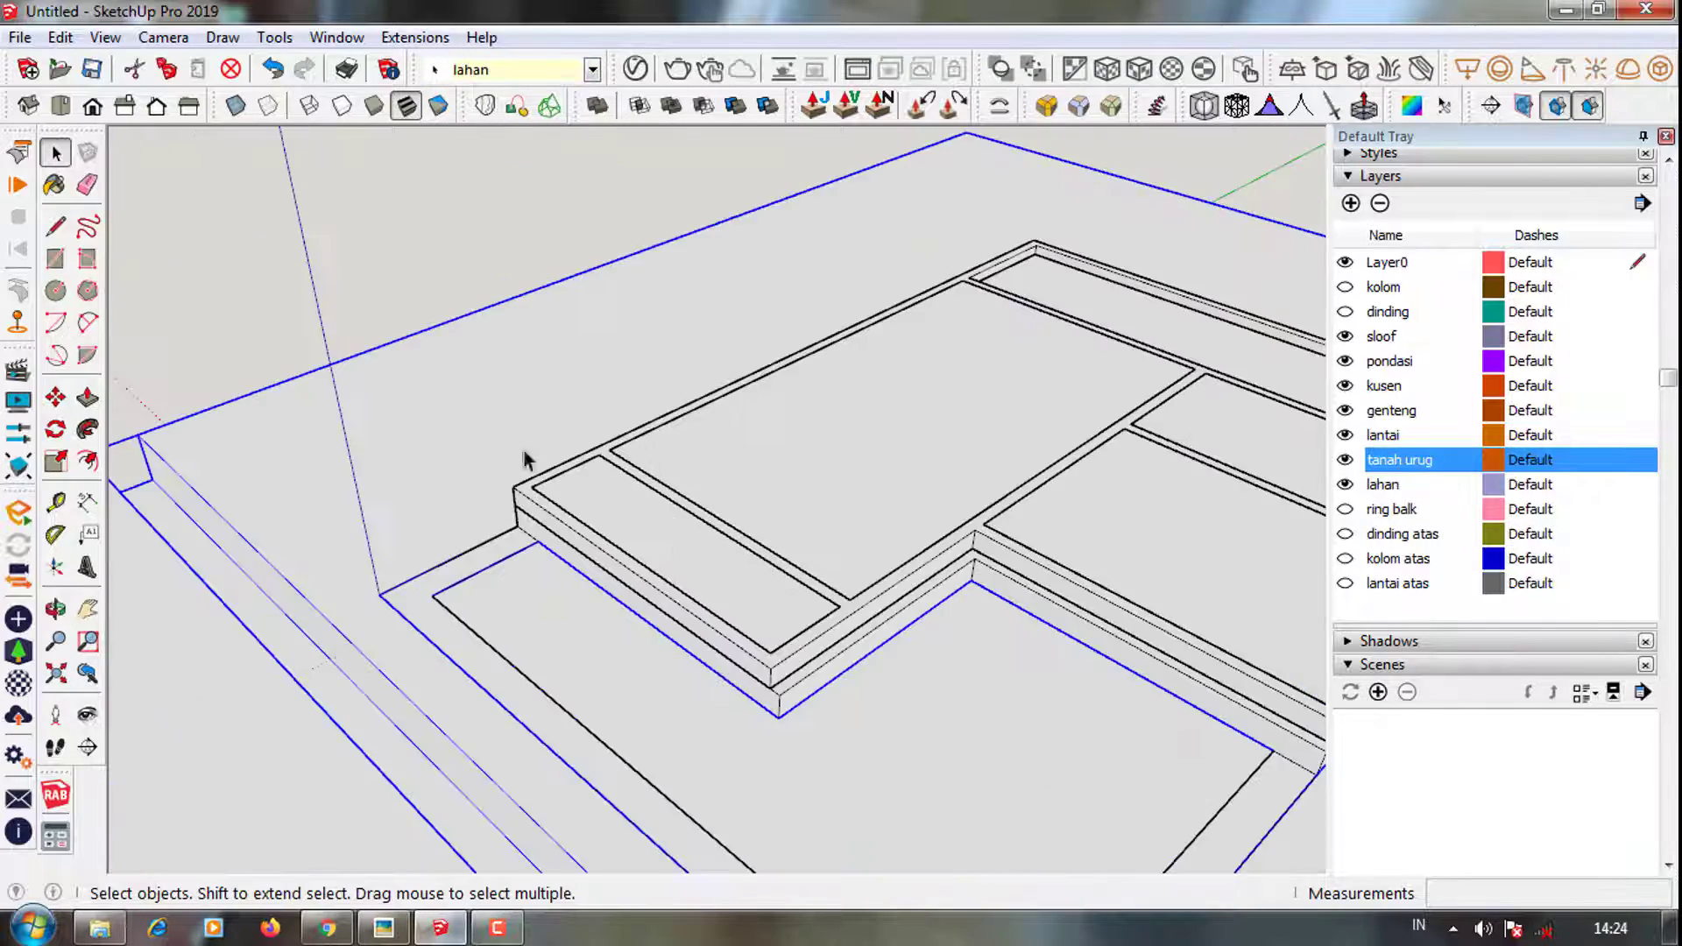
Inspect the filled foundation from the front-left and show the ring balk layer
{"action": "mouse_move", "coordinate": [524, 450]}
{"action": "middle_mouse_down"}
{"action": "mouse_move", "coordinate": [789, 688]}
{"action": "mouse_move", "coordinate": [564, 606]}
{"action": "mouse_move", "coordinate": [417, 594]}
{"action": "middle_mouse_up"}
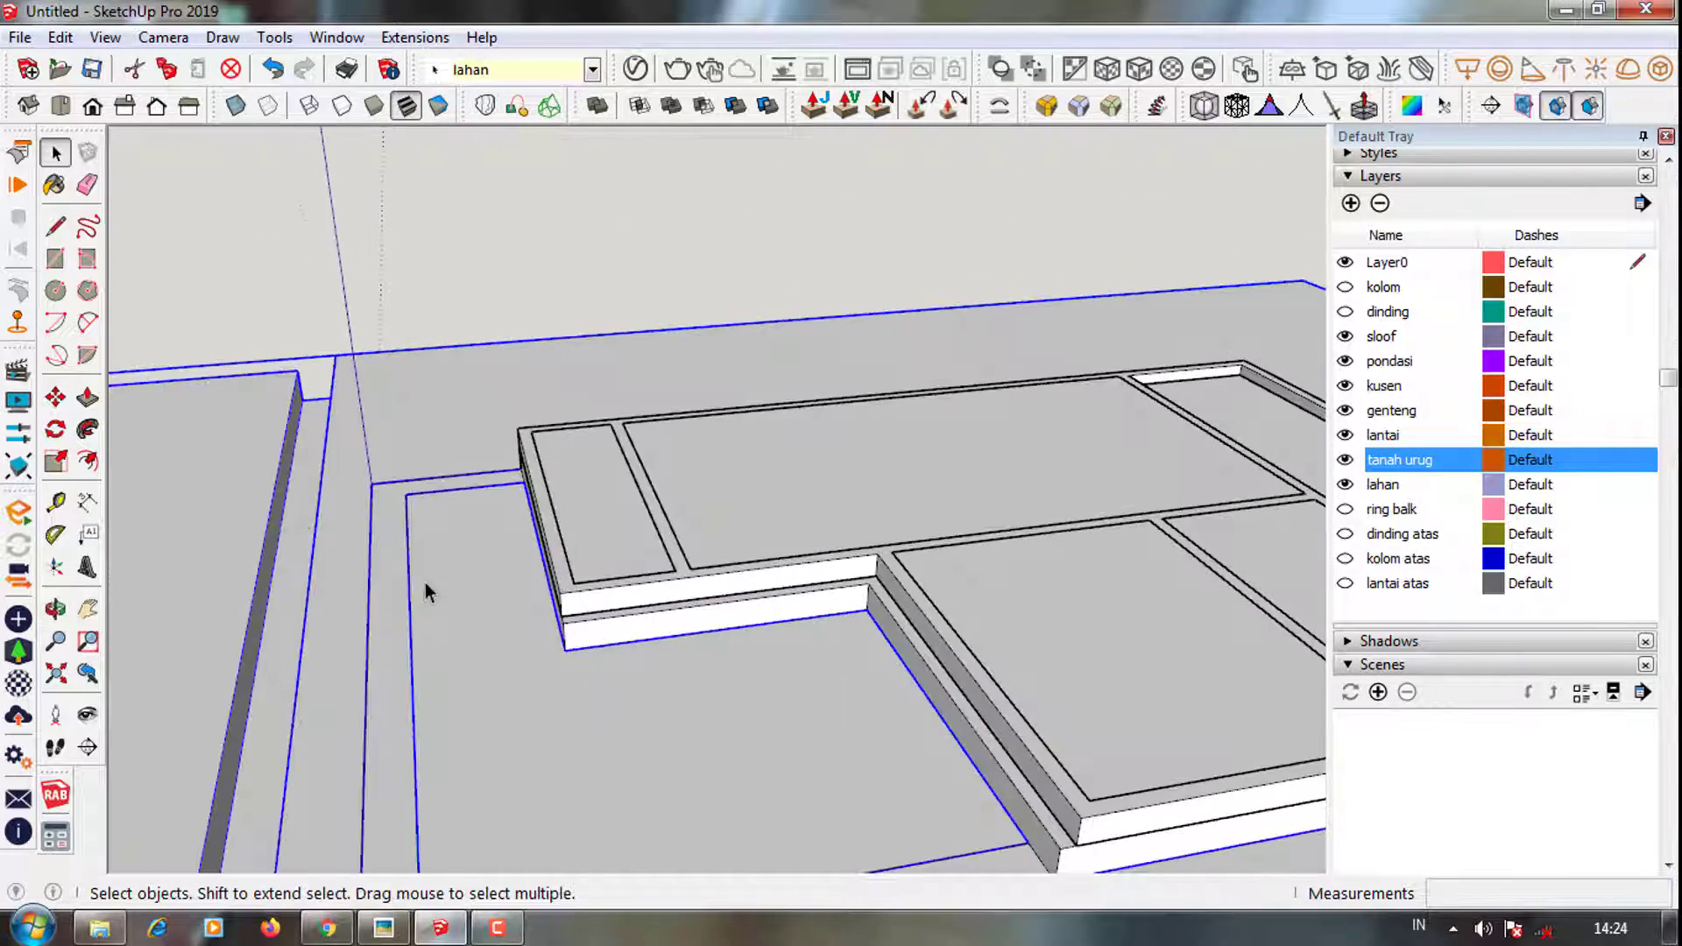
{"action": "middle_click_drag", "start_coordinate": [573, 643], "coordinate": [782, 619]}
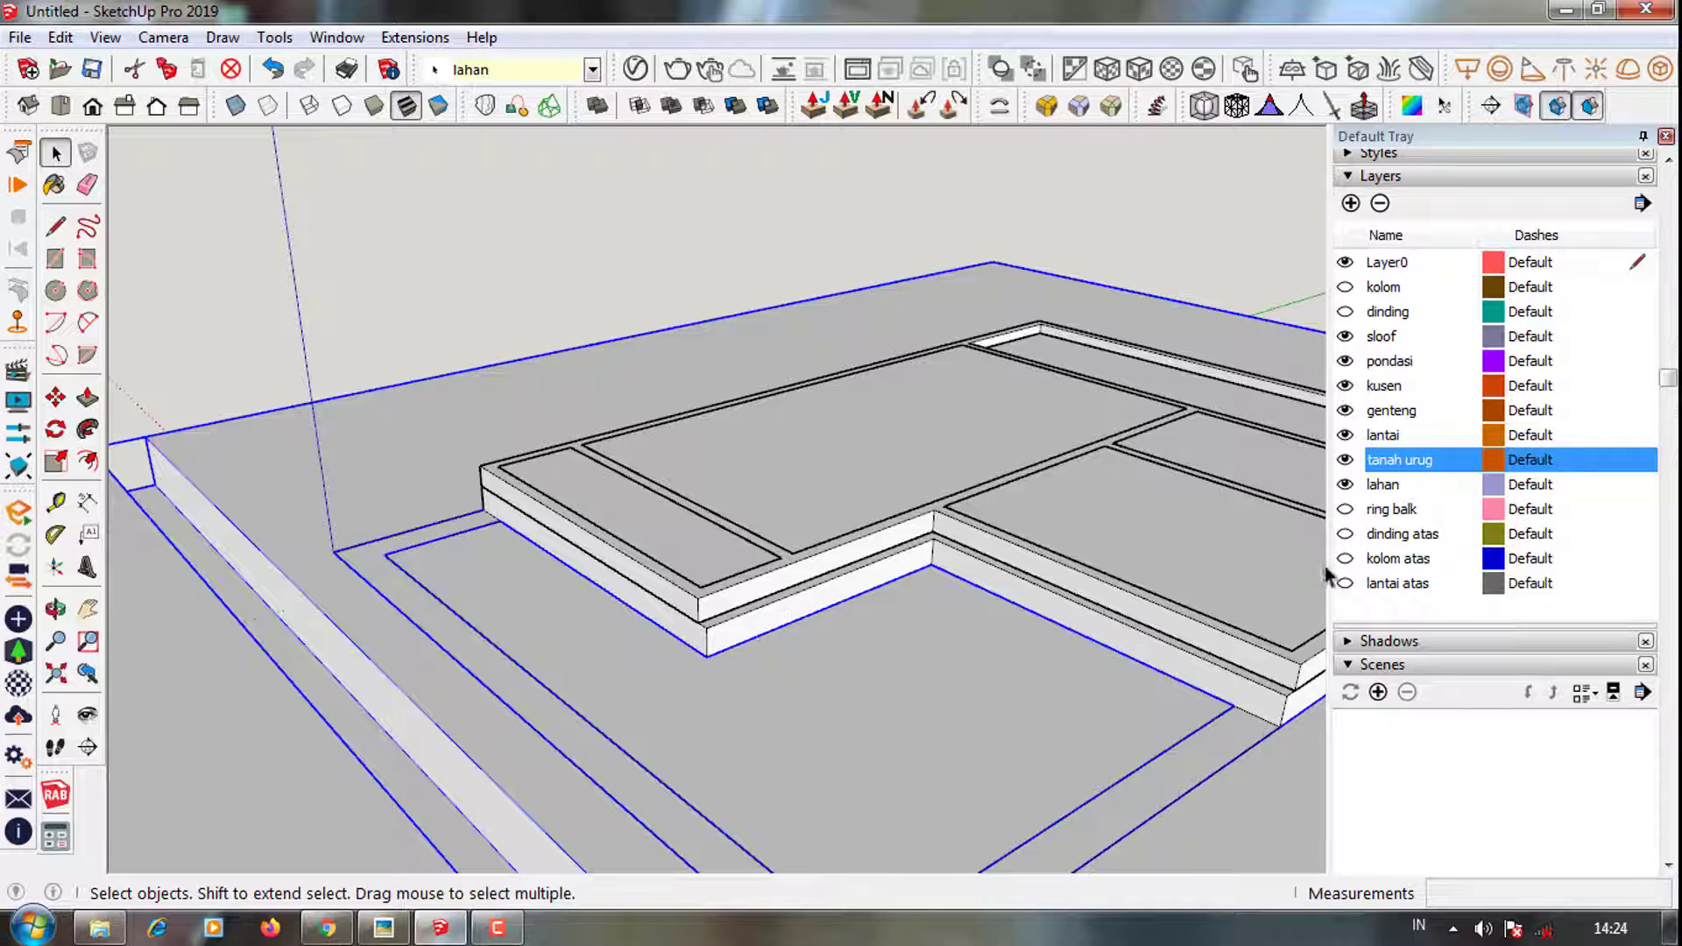
{"action": "left_click", "coordinate": [1346, 511]}
Turn on the dinding atas, kolom atas, lantai atas, dinding and kolom layers
{"action": "left_click", "coordinate": [1346, 533]}
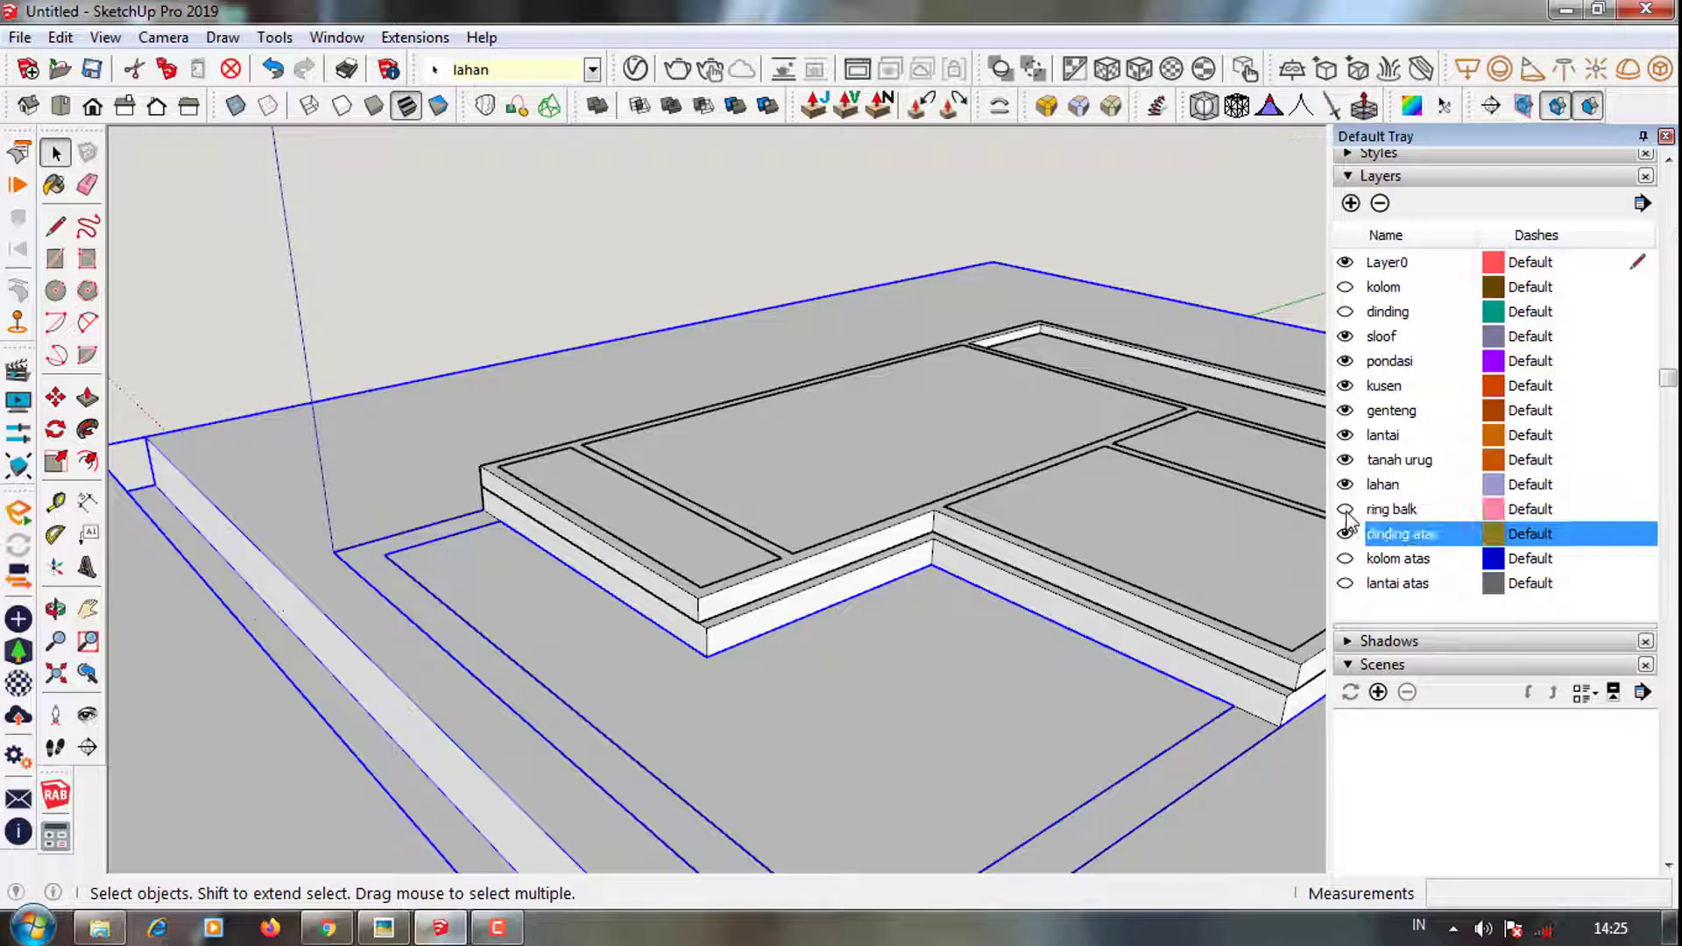
{"action": "left_click", "coordinate": [1345, 582]}
{"action": "middle_click_drag", "start_coordinate": [779, 504], "coordinate": [824, 498]}
{"action": "scroll", "coordinate": [823, 497], "scroll_direction": "down", "scroll_amount": 3}
{"action": "left_click", "coordinate": [1345, 311]}
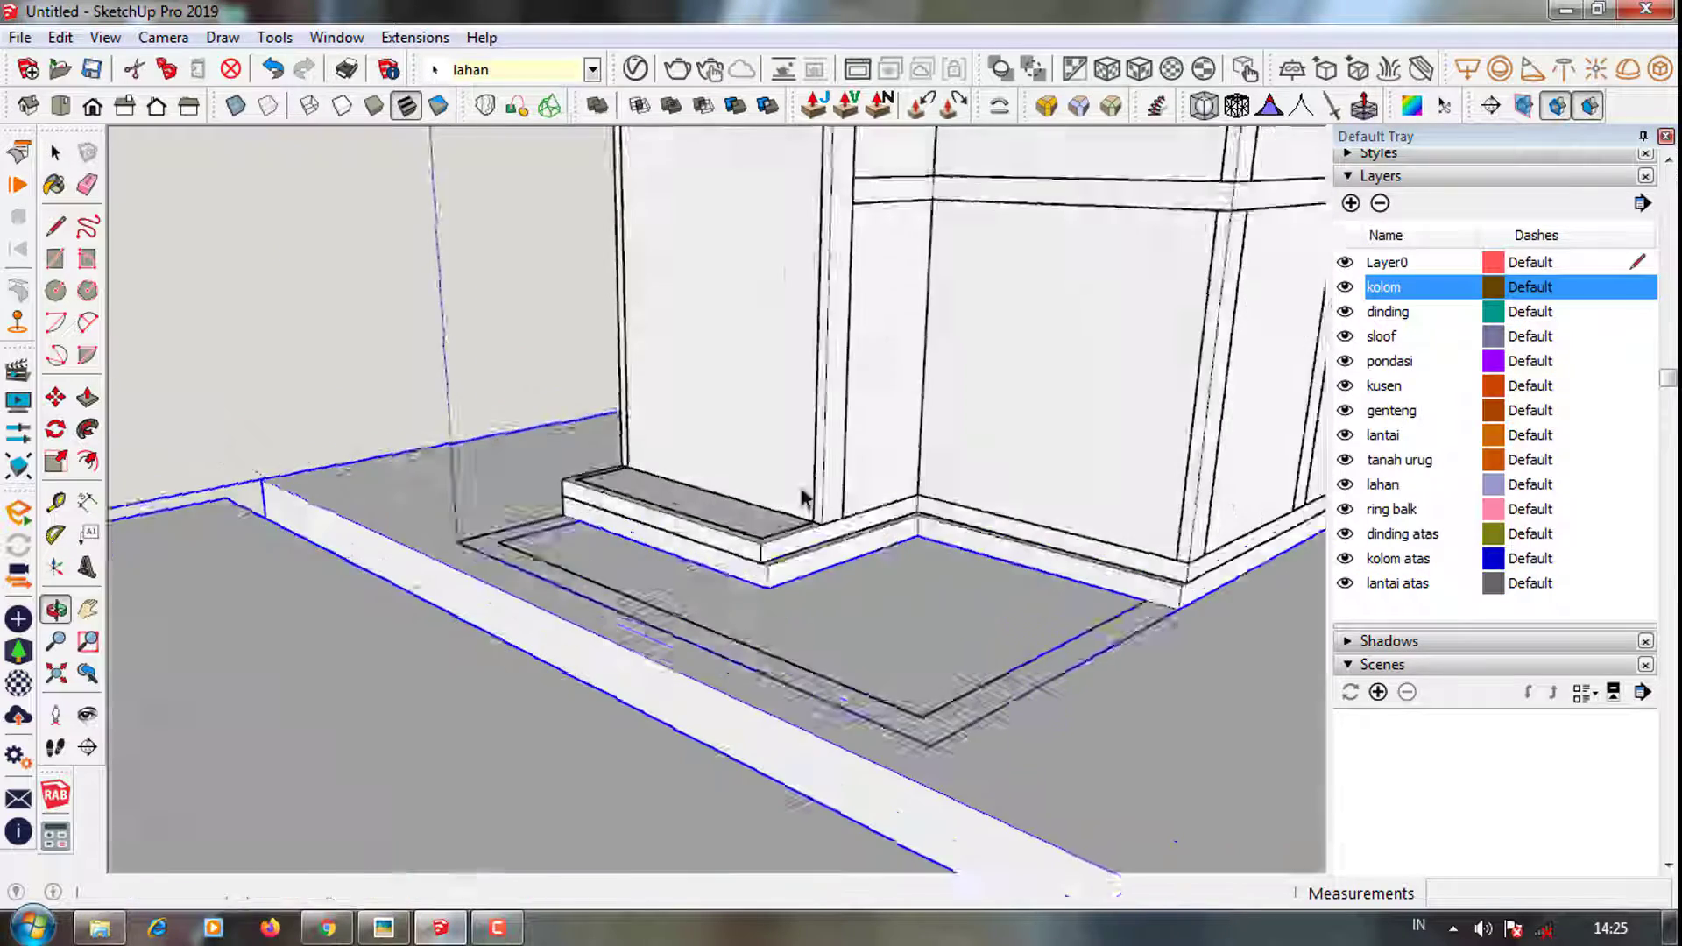
{"action": "mouse_move", "coordinate": [666, 614]}
{"action": "middle_mouse_down"}
{"action": "mouse_move", "coordinate": [745, 666]}
{"action": "mouse_move", "coordinate": [747, 532]}
{"action": "middle_mouse_up"}
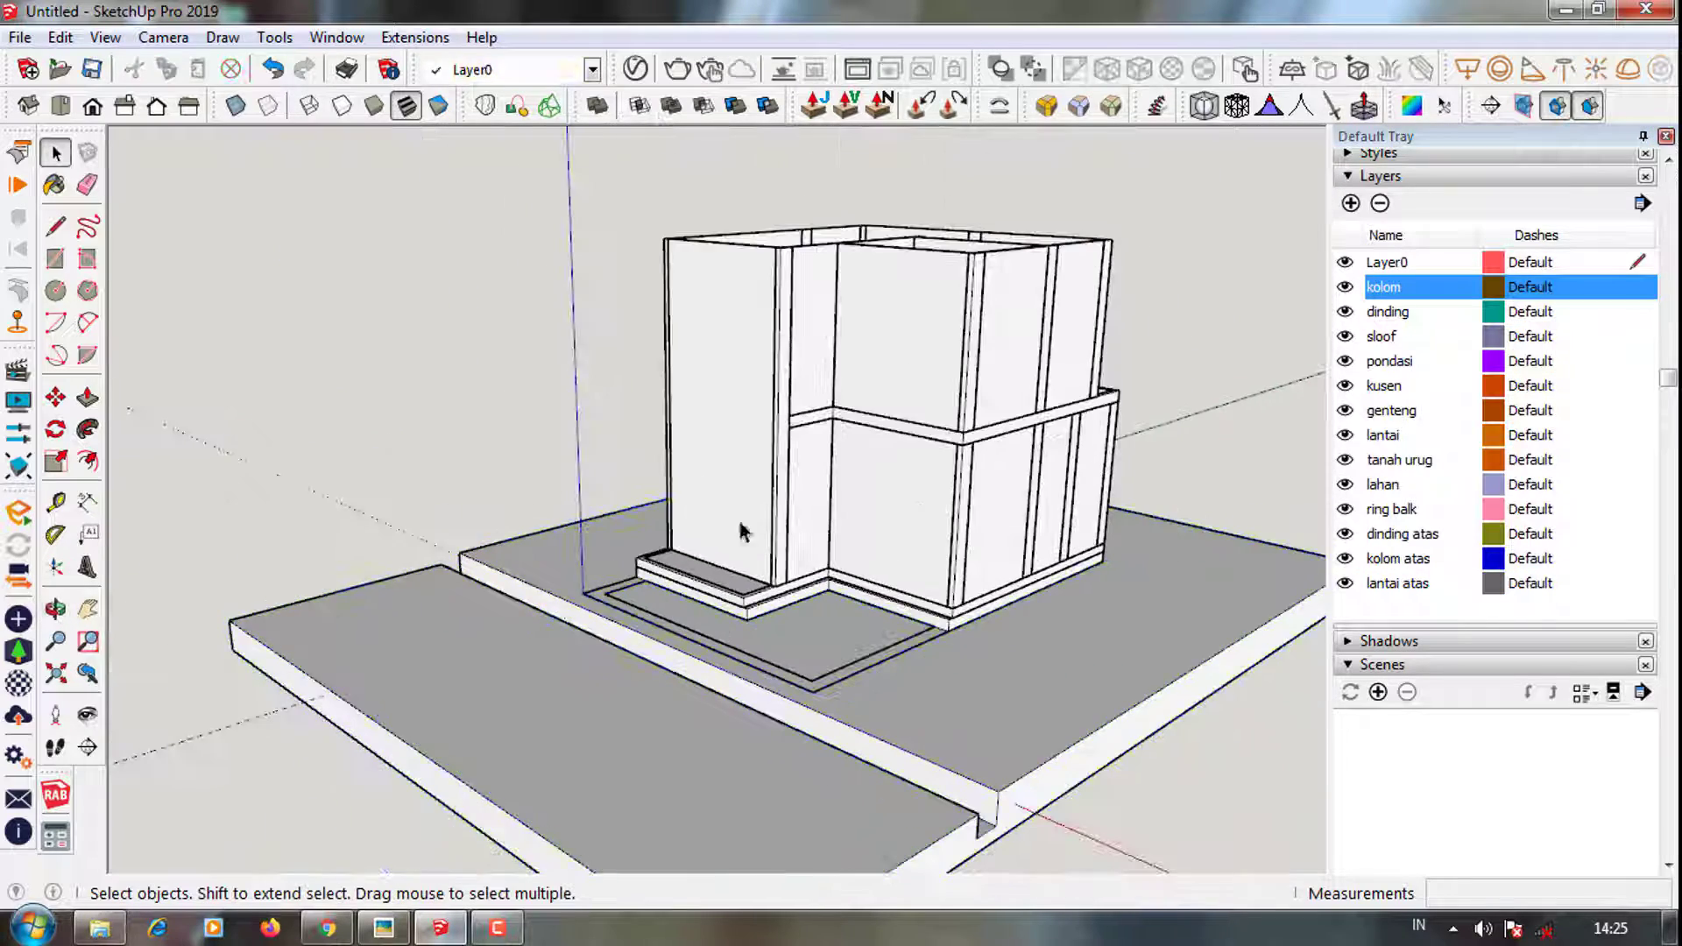
{"action": "scroll", "coordinate": [778, 578], "scroll_direction": "up", "scroll_amount": 5}
{"action": "scroll", "coordinate": [696, 604], "scroll_direction": "down", "scroll_amount": 5}
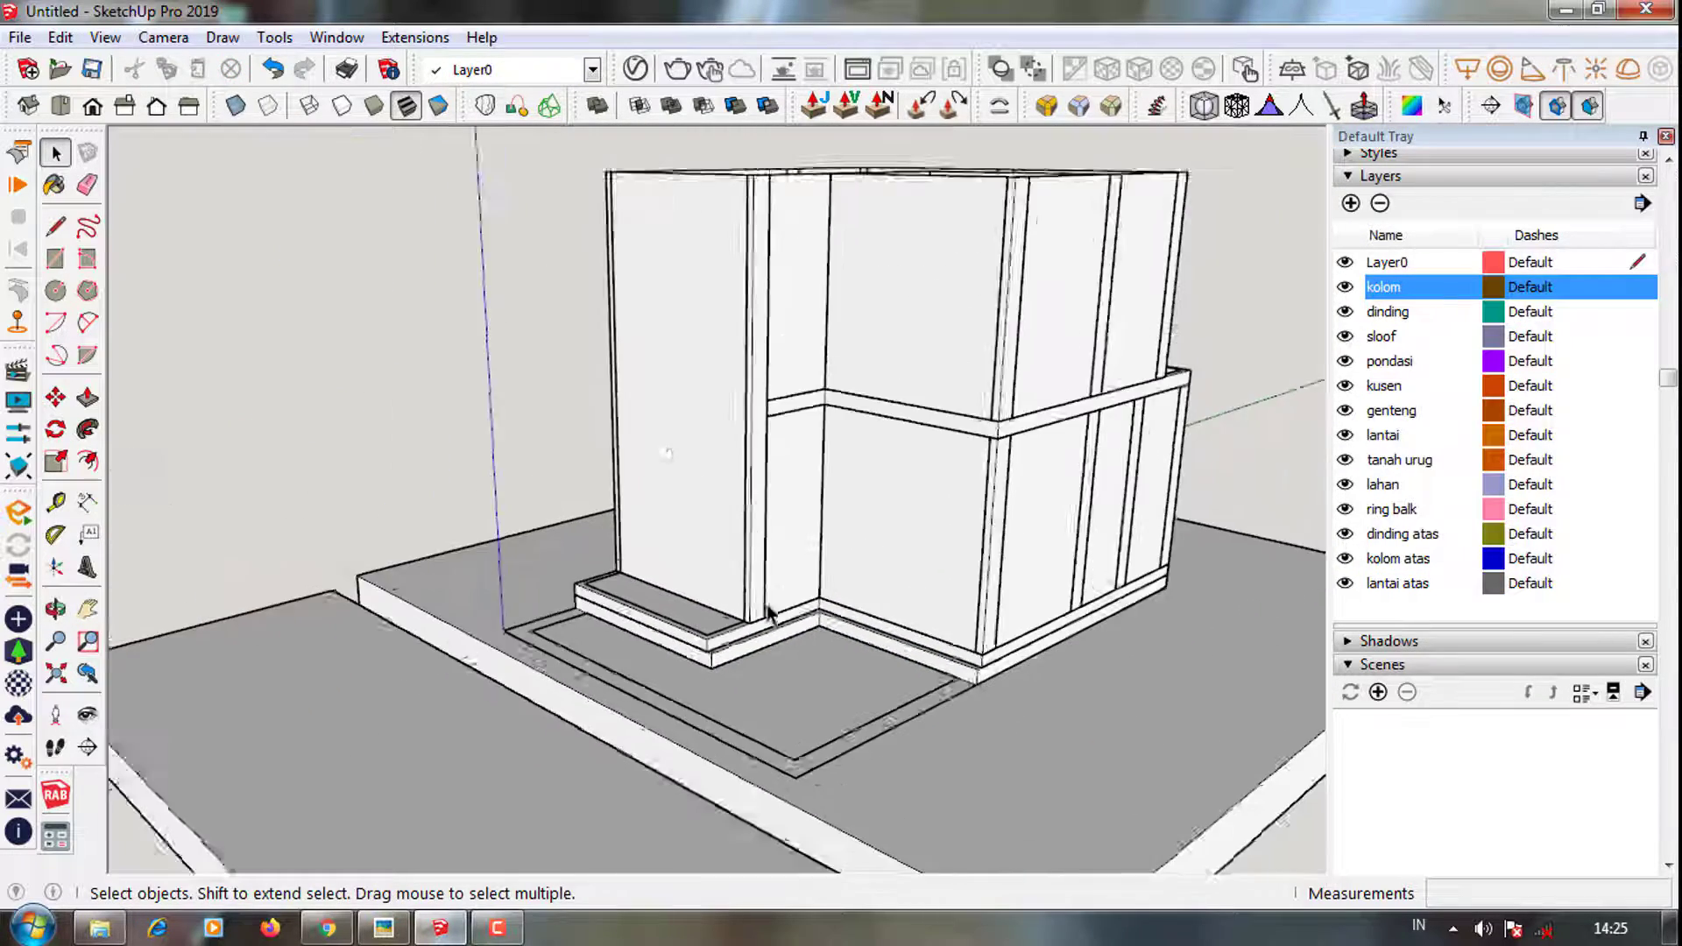
{"action": "mouse_move", "coordinate": [657, 443]}
{"action": "middle_mouse_down"}
{"action": "mouse_move", "coordinate": [713, 499]}
{"action": "mouse_move", "coordinate": [968, 510]}
{"action": "mouse_move", "coordinate": [717, 594]}
{"action": "mouse_move", "coordinate": [629, 508]}
{"action": "middle_mouse_up"}
{"action": "scroll", "coordinate": [716, 594], "scroll_direction": "up", "scroll_amount": 3}
{"action": "scroll", "coordinate": [713, 536], "scroll_direction": "up", "scroll_amount": 2}
Place a Tape Measure guide 1800 mm across the front wall face
{"action": "key", "text": "t"}
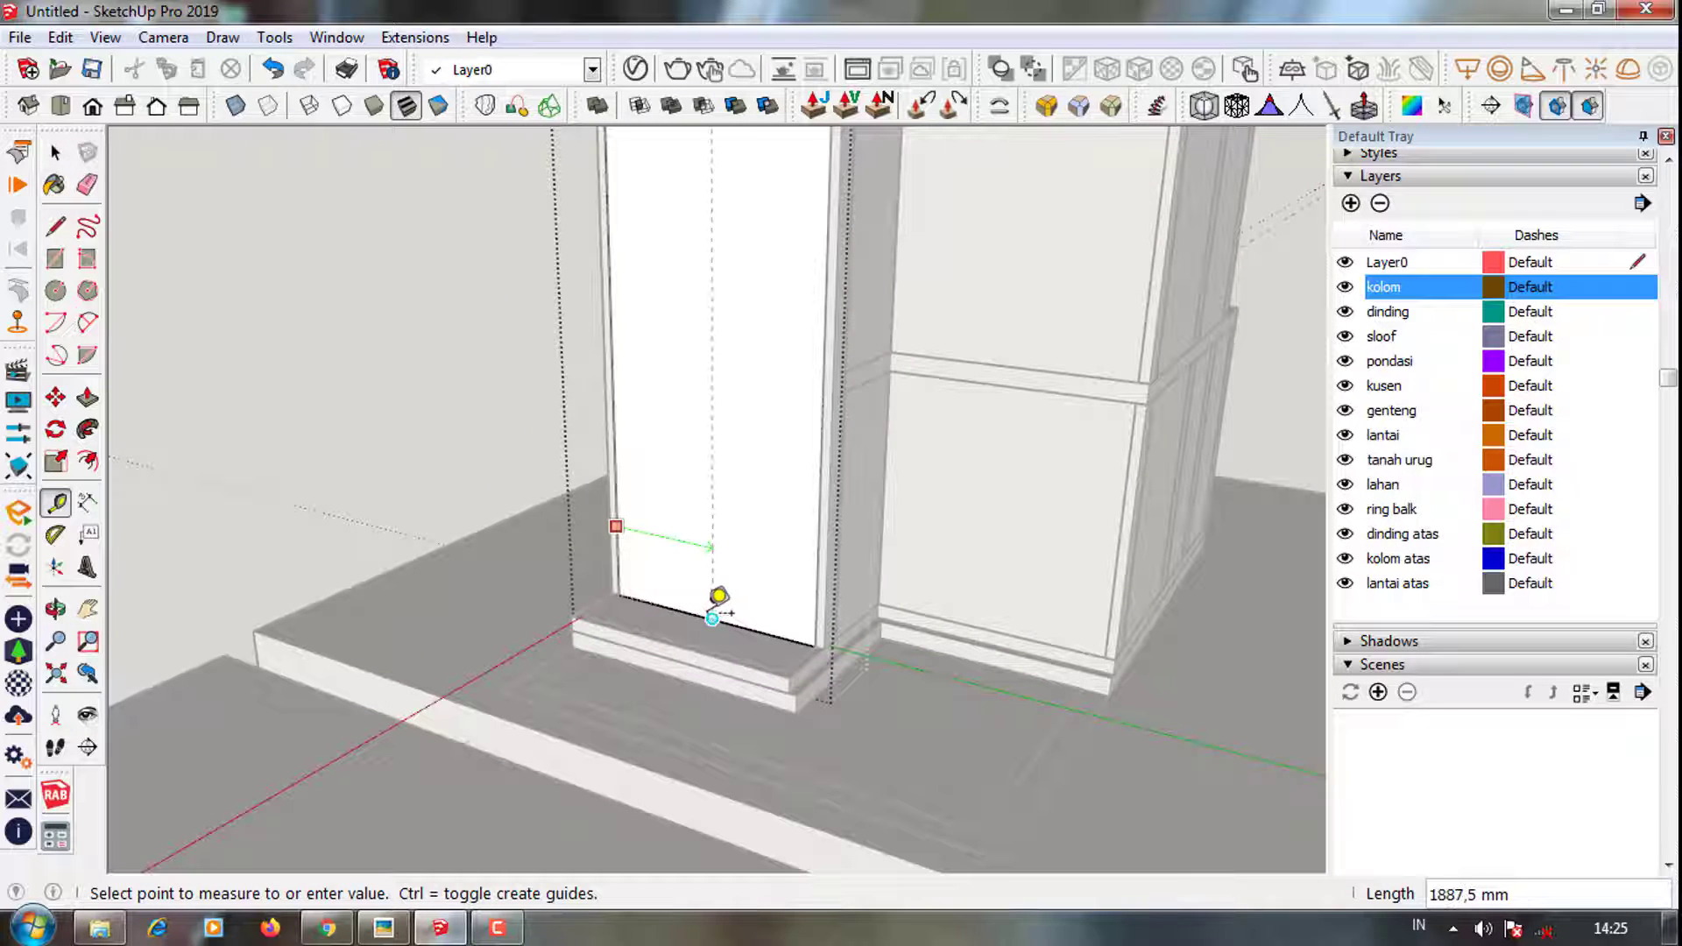
{"action": "scroll", "coordinate": [713, 604], "scroll_direction": "down", "scroll_amount": 2}
{"action": "type", "text": "1800"}
{"action": "key", "text": "Return"}
{"action": "middle_click_drag", "start_coordinate": [621, 666], "coordinate": [598, 518]}
{"action": "left_click", "coordinate": [598, 519]}
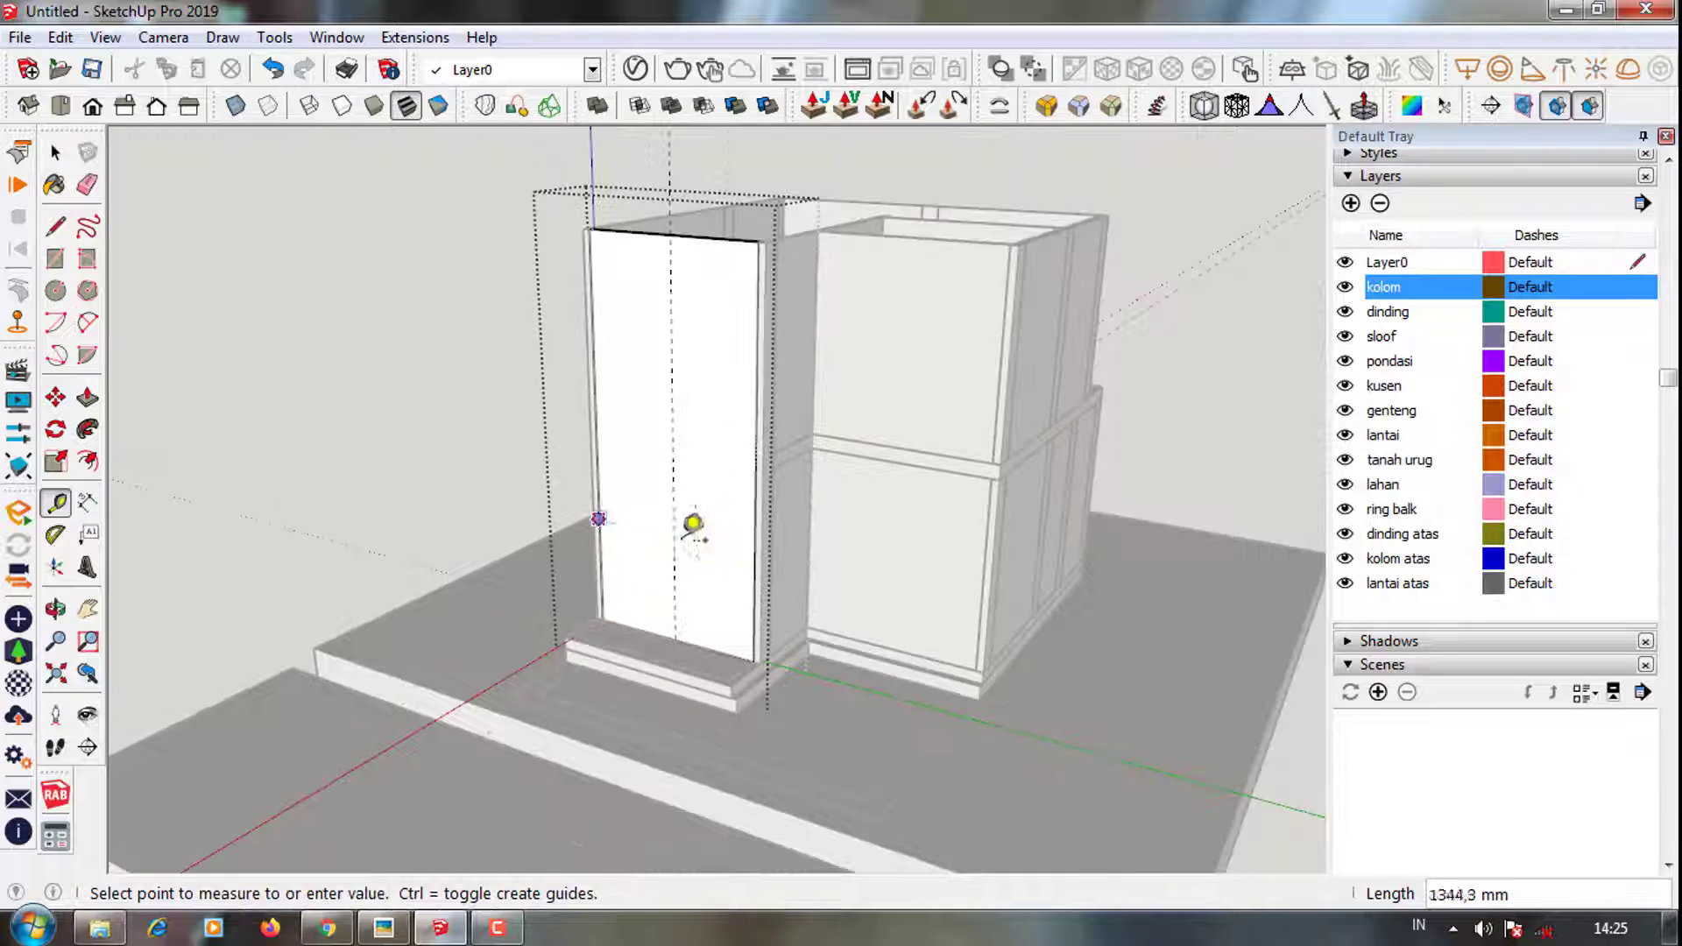
{"action": "left_click", "coordinate": [758, 537]}
Add another vertical guide line on the front wall from its edge
{"action": "scroll", "coordinate": [601, 627], "scroll_direction": "down", "scroll_amount": 3}
{"action": "scroll", "coordinate": [618, 514], "scroll_direction": "up", "scroll_amount": 3}
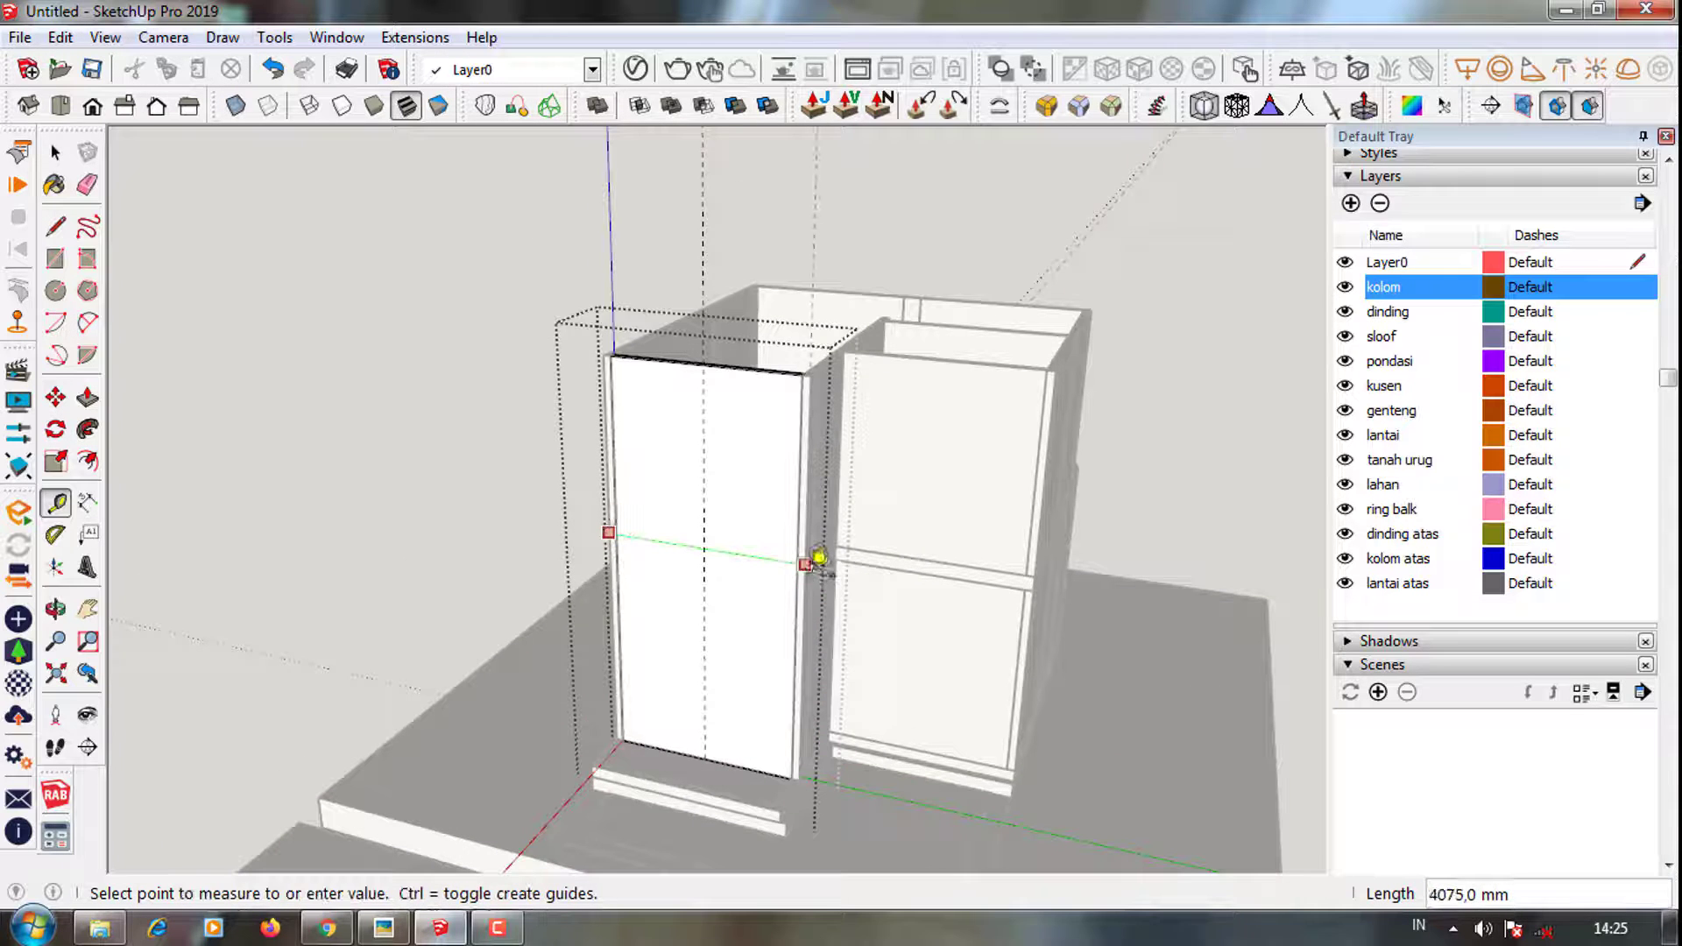
{"action": "scroll", "coordinate": [736, 583], "scroll_direction": "up", "scroll_amount": 2}
{"action": "left_click", "coordinate": [712, 496]}
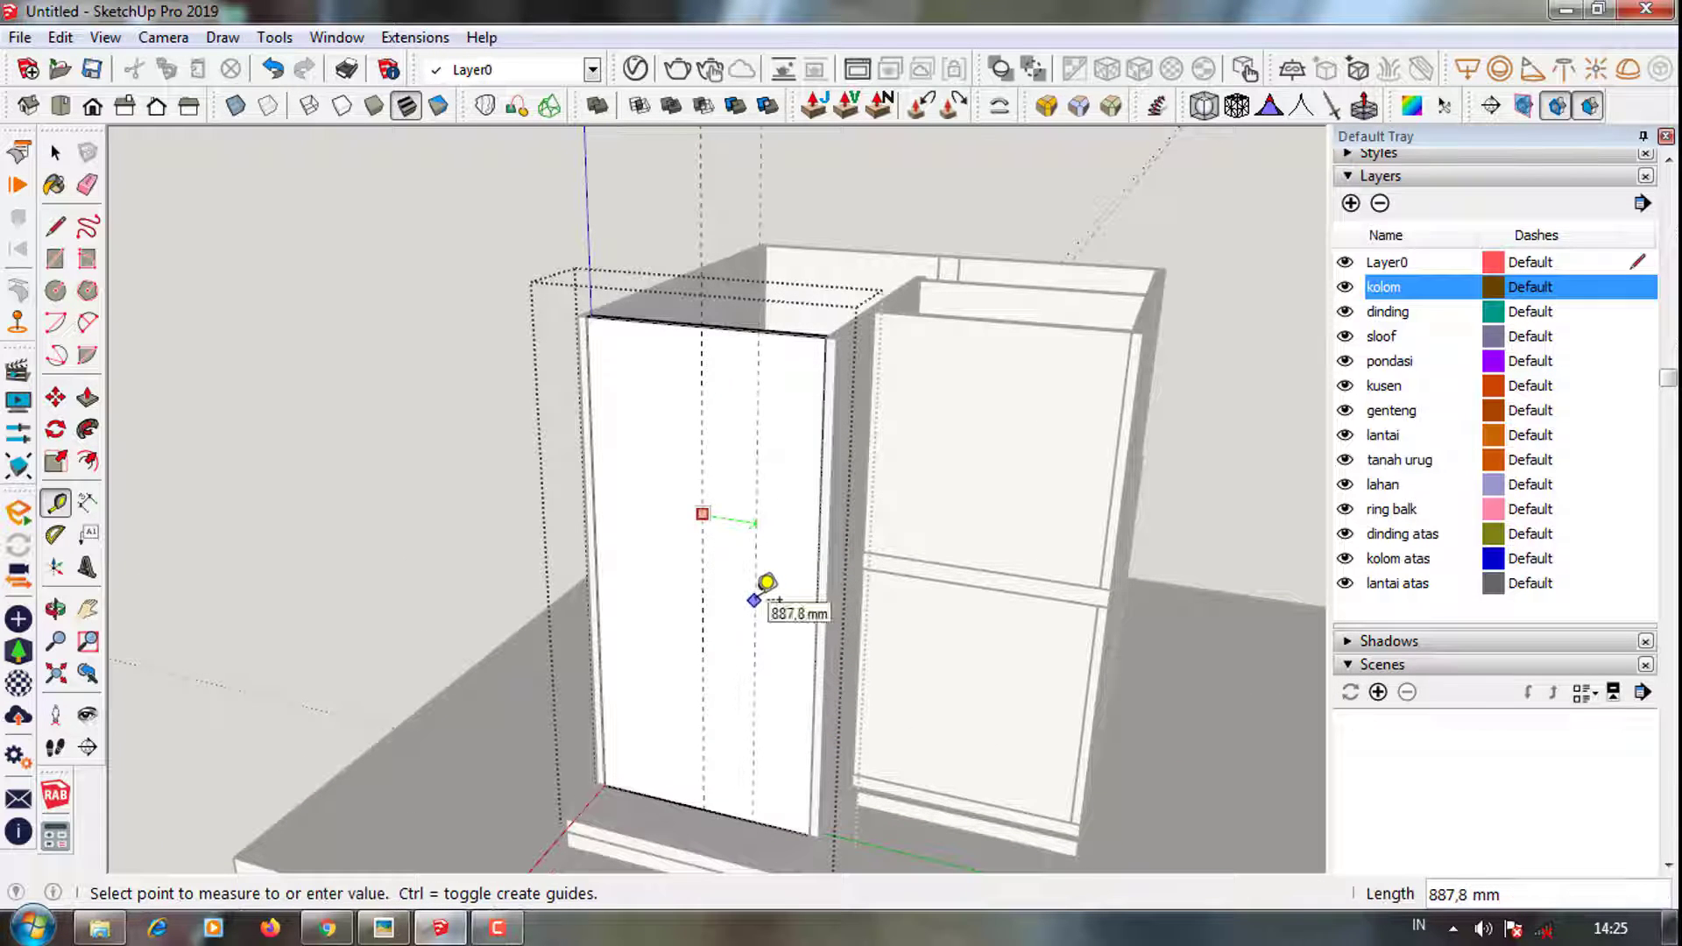
{"action": "middle_click_drag", "start_coordinate": [766, 583], "coordinate": [780, 574]}
{"action": "scroll", "coordinate": [799, 653], "scroll_direction": "up", "scroll_amount": 2}
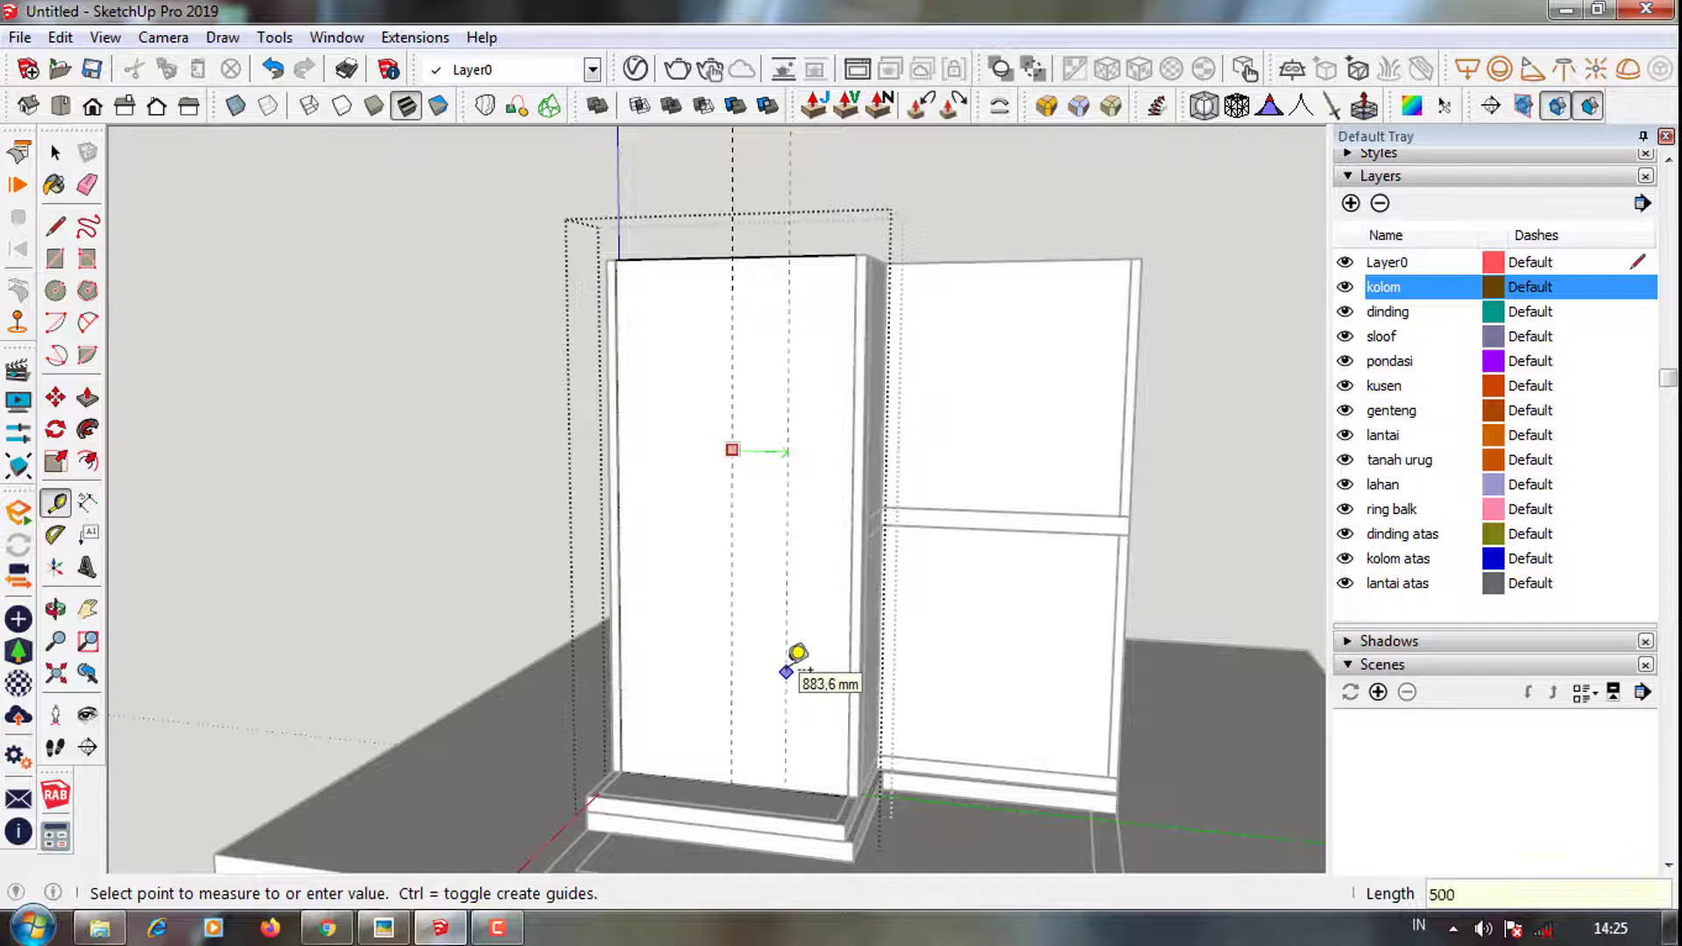
{"action": "middle_click_drag", "start_coordinate": [797, 653], "coordinate": [864, 662]}
{"action": "left_click", "coordinate": [743, 645]}
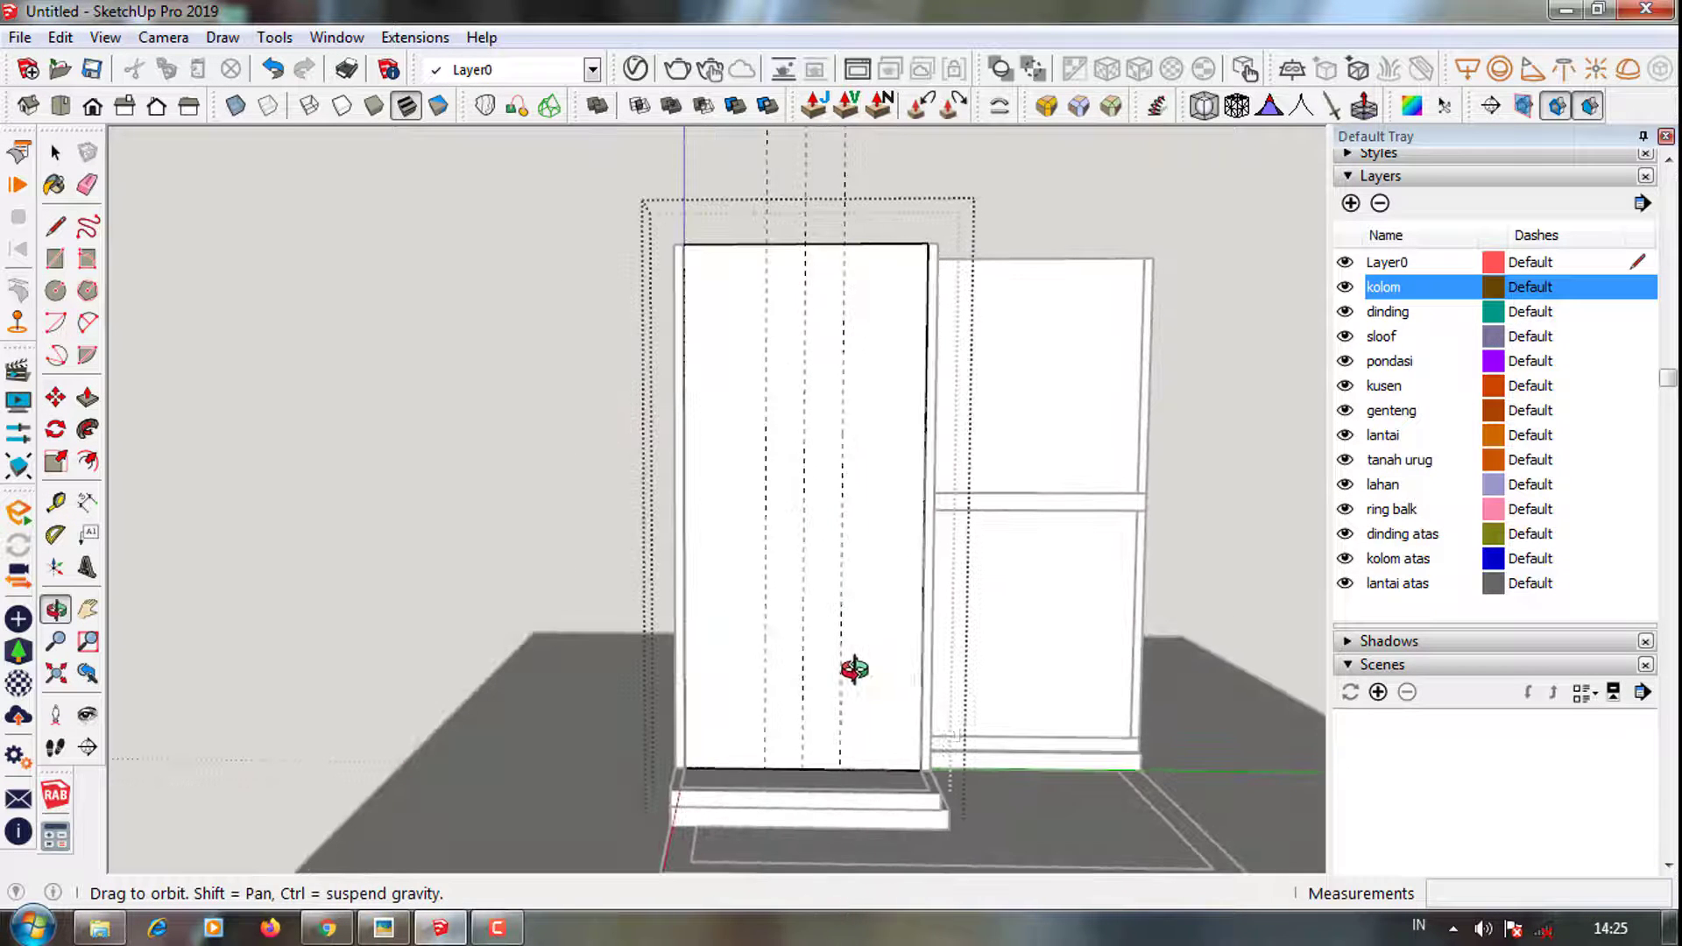
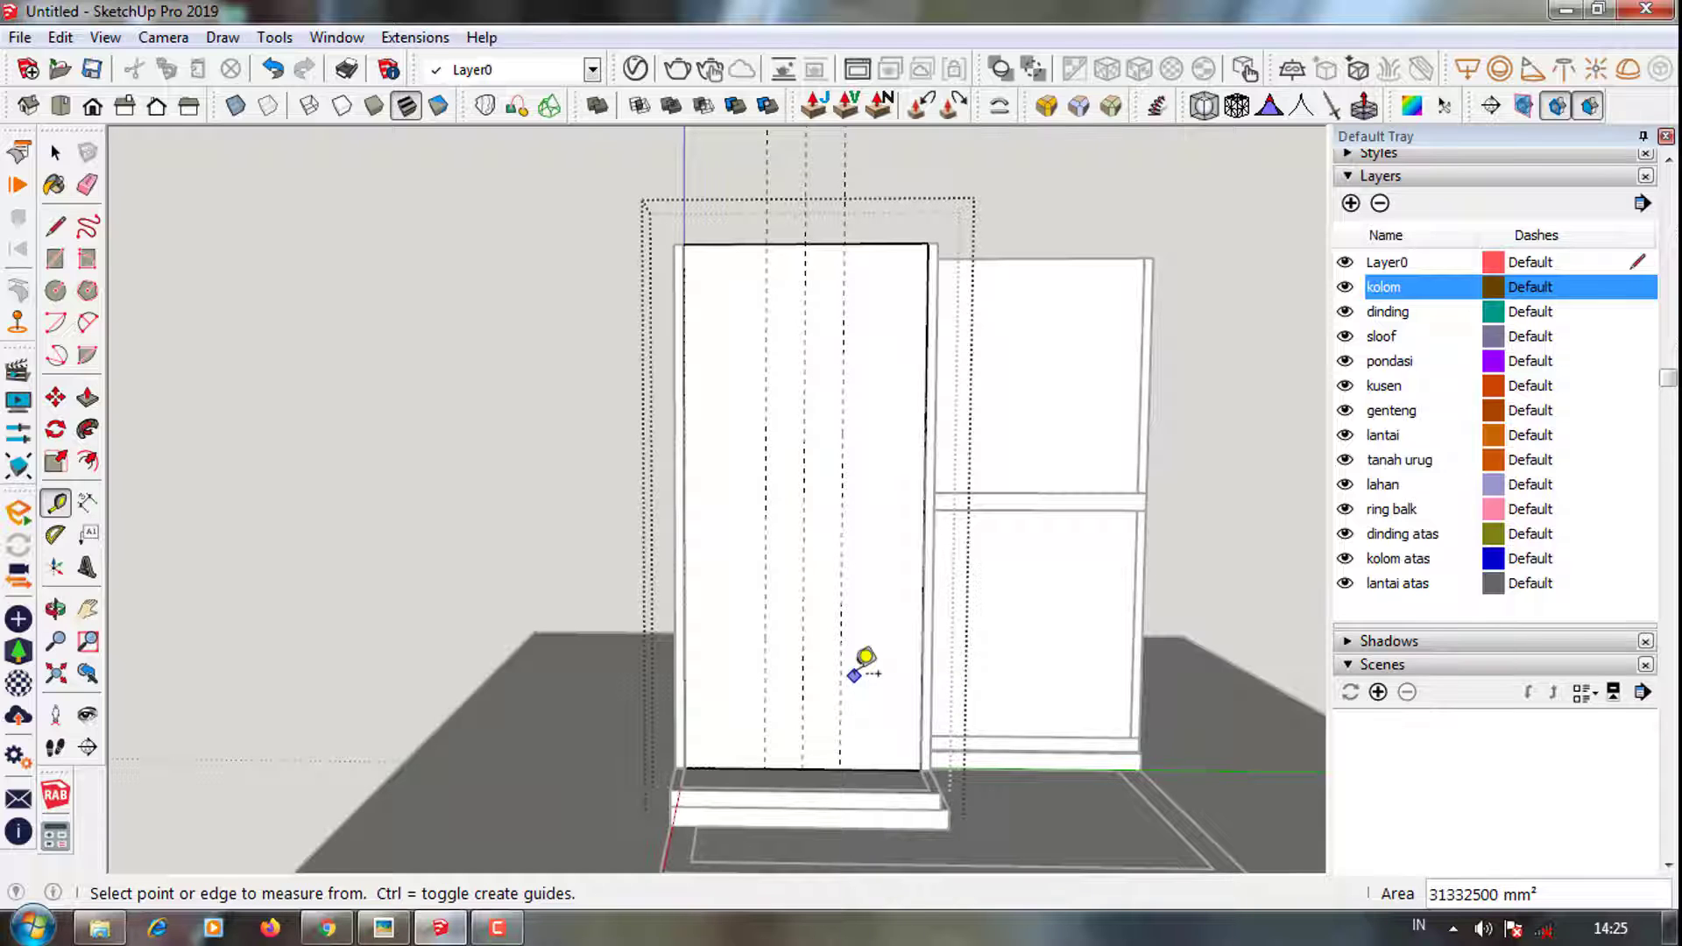
Start a guide measurement from the column's bottom edge and view the column from above
{"action": "scroll", "coordinate": [715, 690], "scroll_direction": "up", "scroll_amount": 2}
{"action": "scroll", "coordinate": [759, 724], "scroll_direction": "up", "scroll_amount": 1}
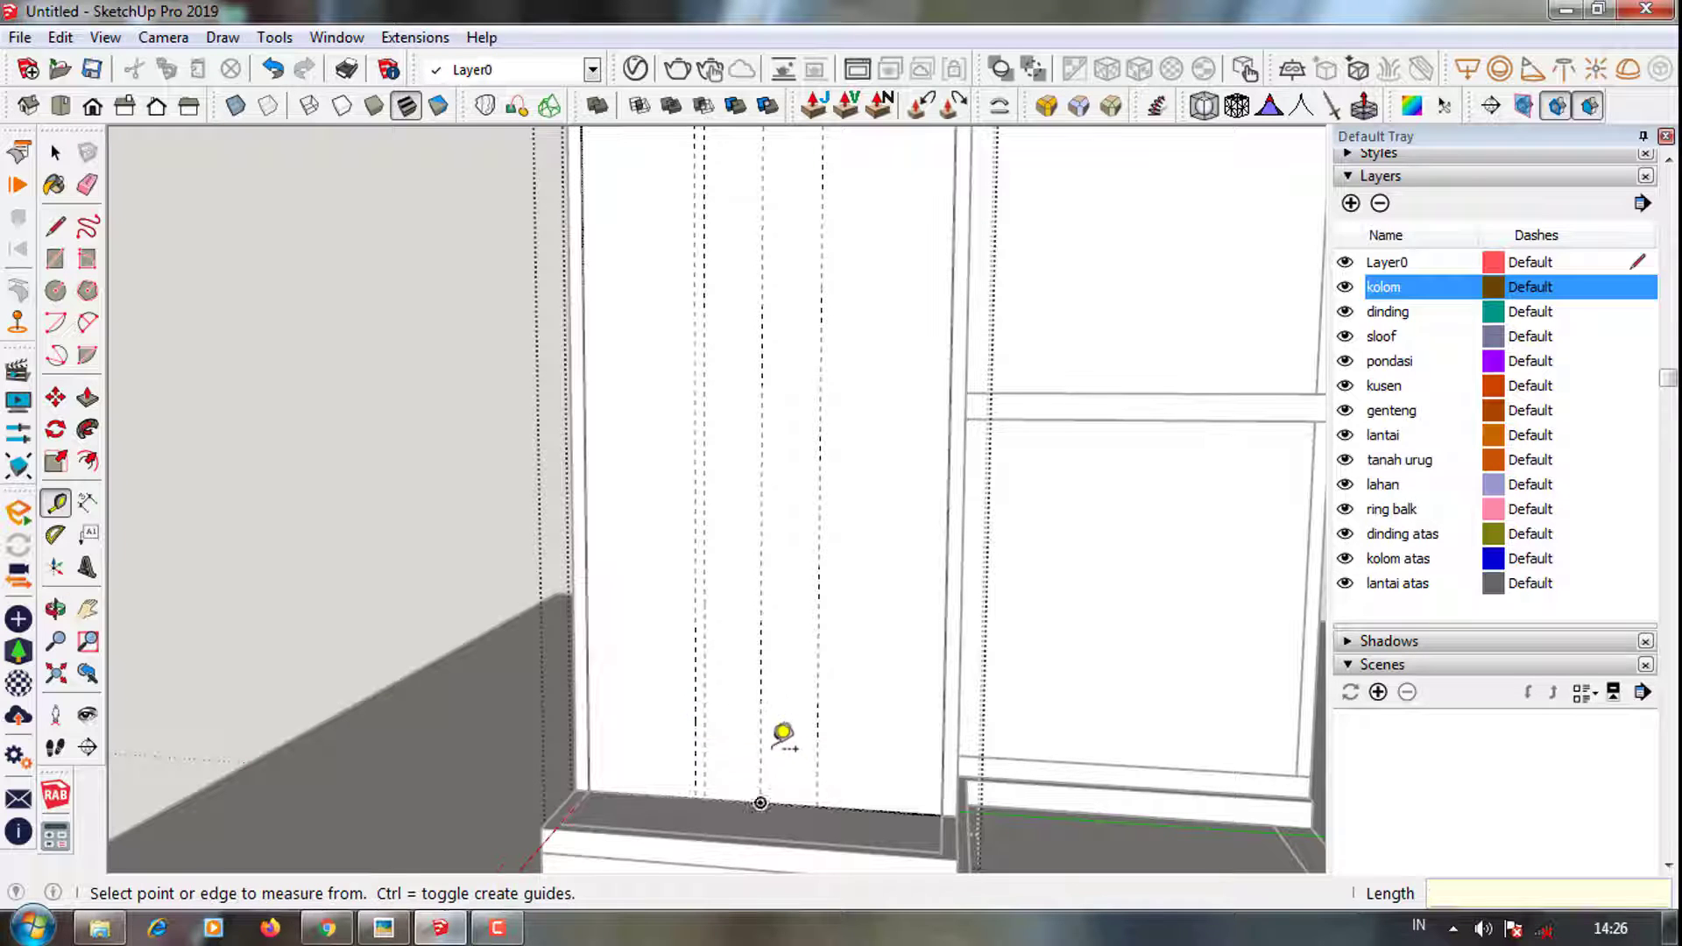
{"action": "scroll", "coordinate": [827, 714], "scroll_direction": "up", "scroll_amount": 1}
{"action": "key", "text": "e"}
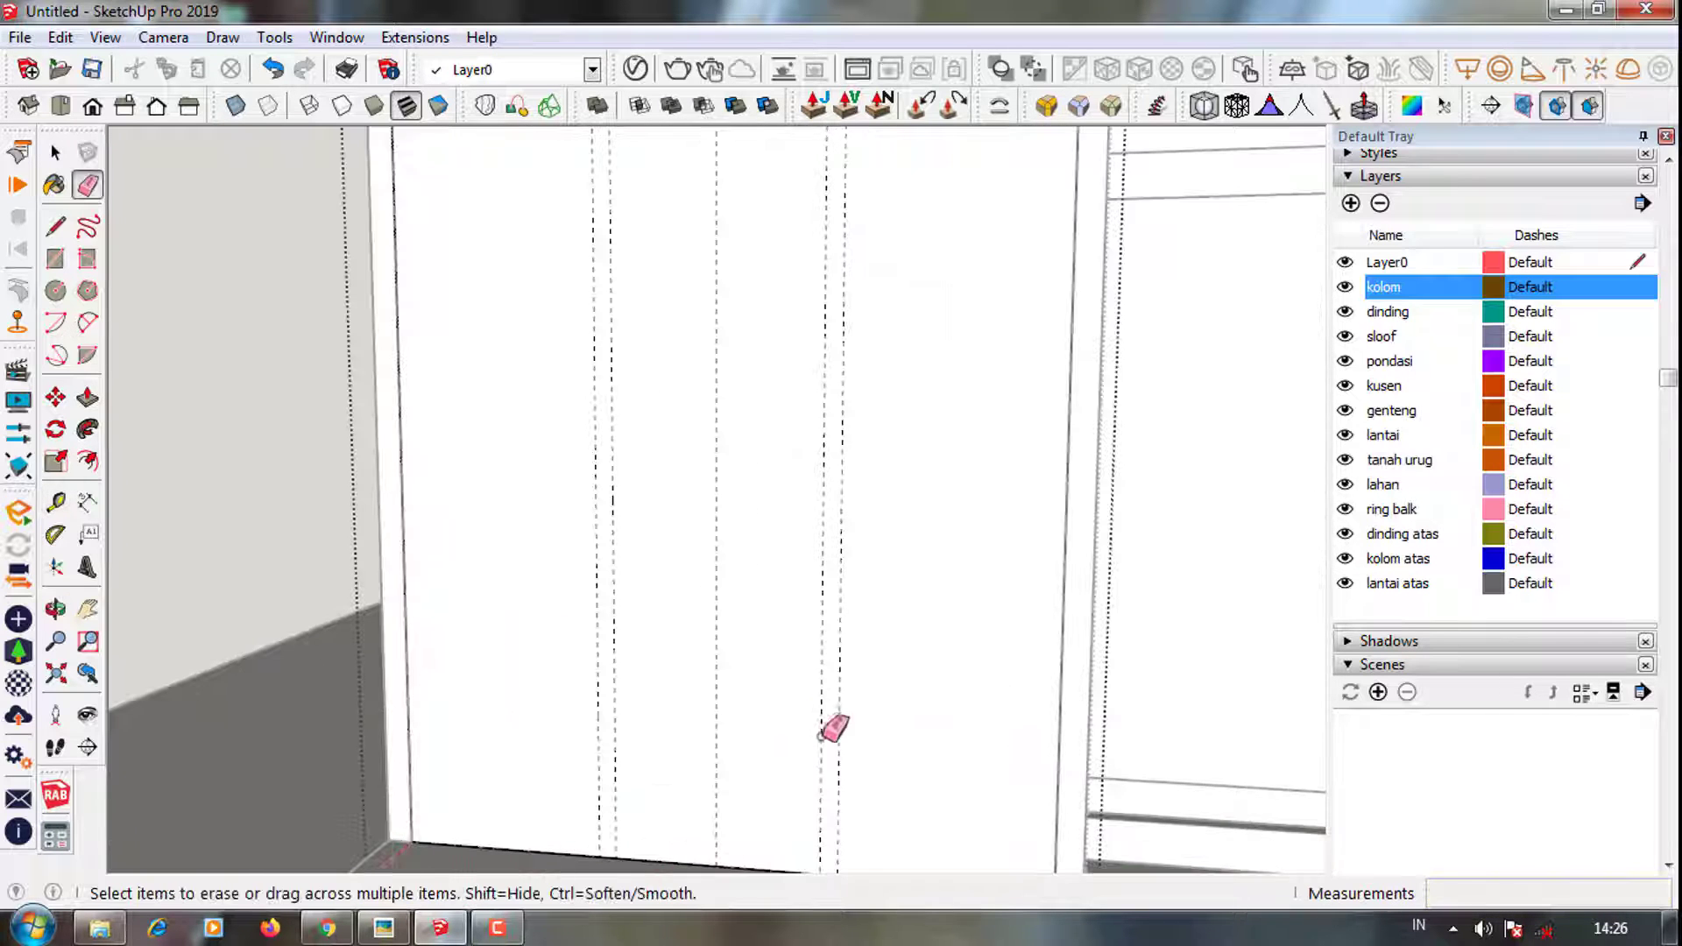
{"action": "key", "text": "t"}
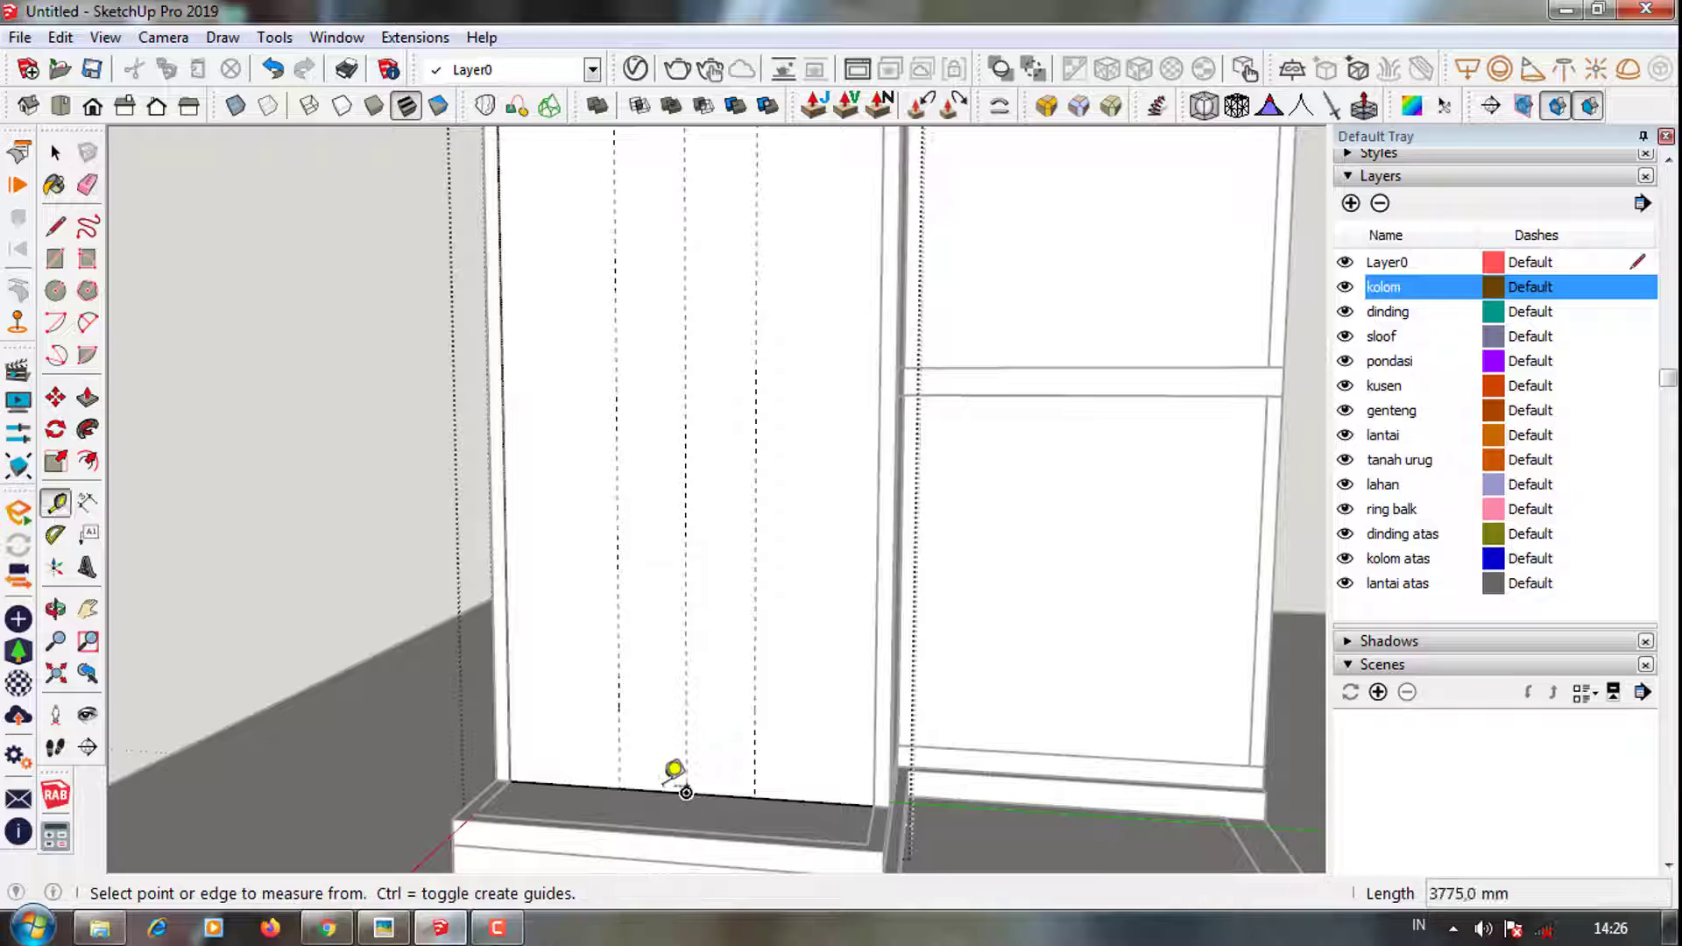
{"action": "left_click", "coordinate": [655, 790]}
{"action": "key", "text": "Return"}
{"action": "scroll", "coordinate": [705, 679], "scroll_direction": "down", "scroll_amount": 3}
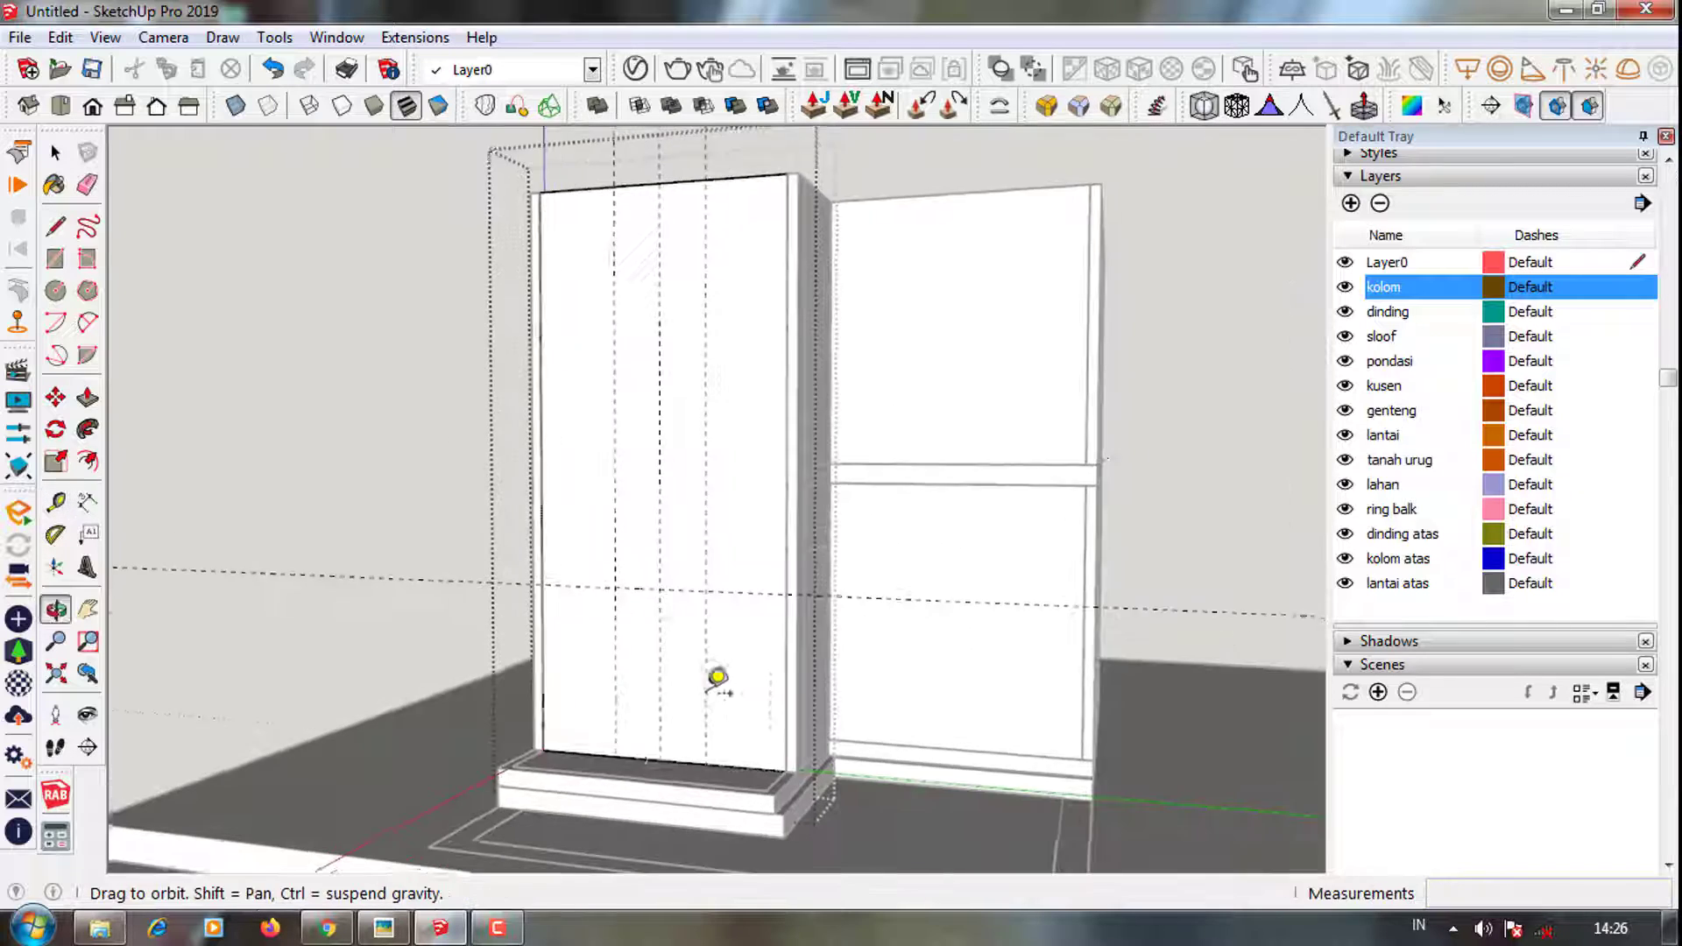
{"action": "key", "text": "space"}
{"action": "left_click", "coordinate": [628, 686]}
{"action": "scroll", "coordinate": [629, 690], "scroll_direction": "up", "scroll_amount": 3}
{"action": "middle_click_drag", "start_coordinate": [629, 686], "coordinate": [675, 687]}
{"action": "scroll", "coordinate": [655, 604], "scroll_direction": "down", "scroll_amount": 3}
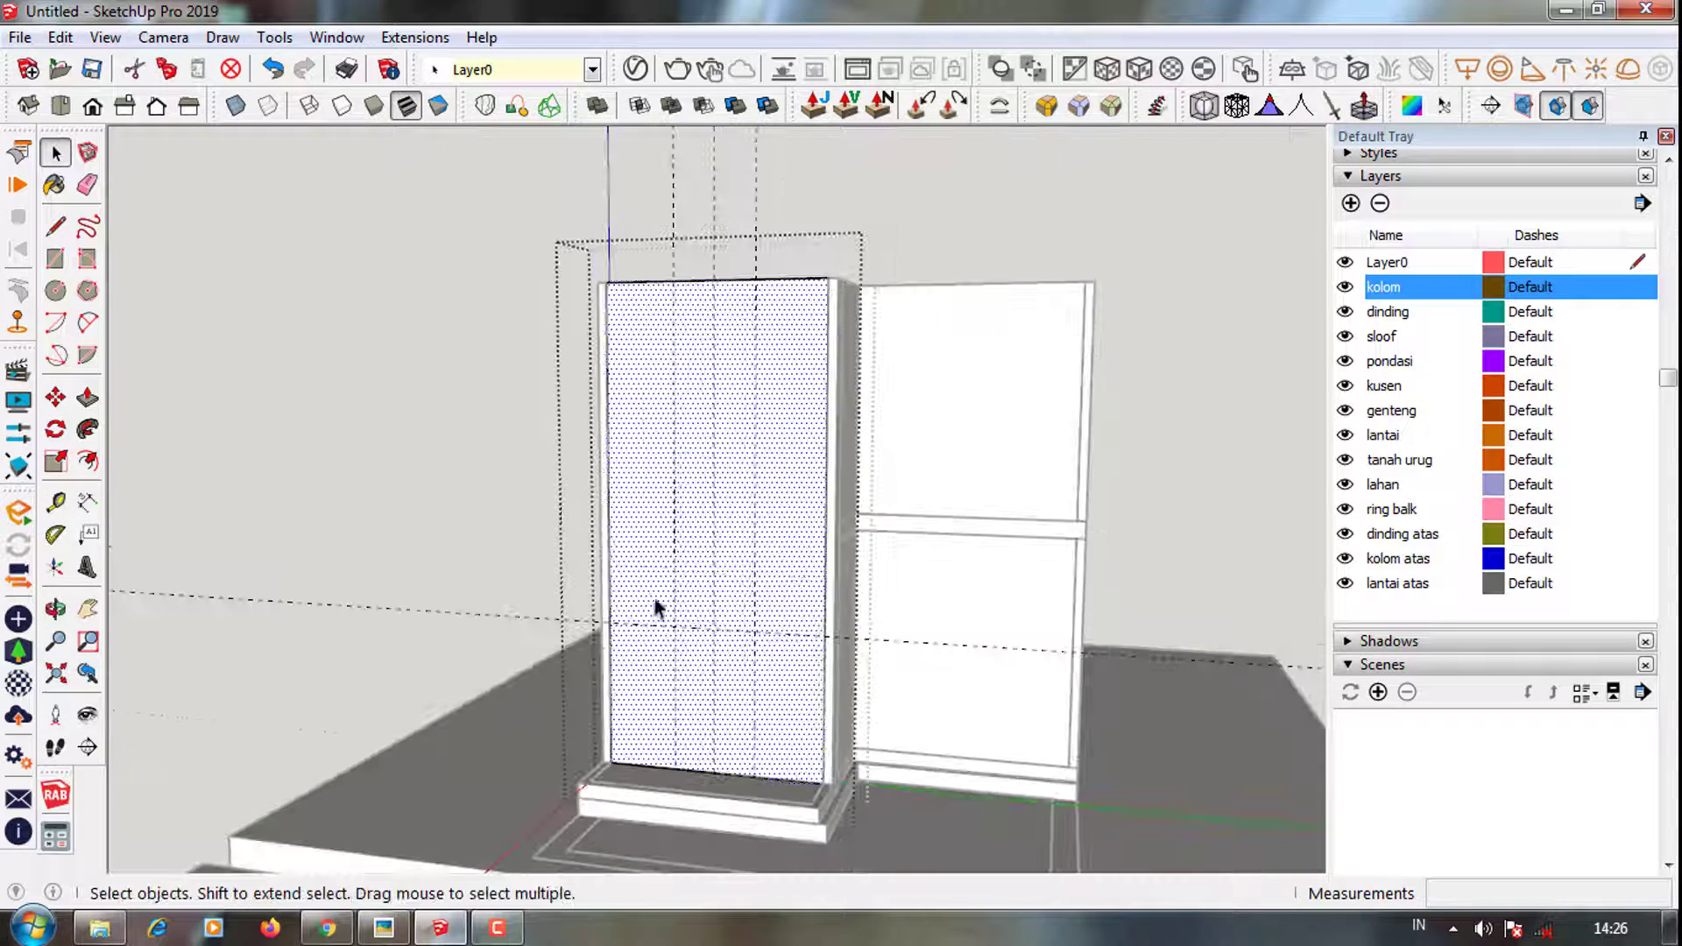
{"action": "scroll", "coordinate": [663, 657], "scroll_direction": "up", "scroll_amount": 3}
{"action": "scroll", "coordinate": [675, 646], "scroll_direction": "down", "scroll_amount": 1}
Place a guide line 500 mm in from the column edge
{"action": "key", "text": "t"}
{"action": "scroll", "coordinate": [687, 623], "scroll_direction": "up", "scroll_amount": 1}
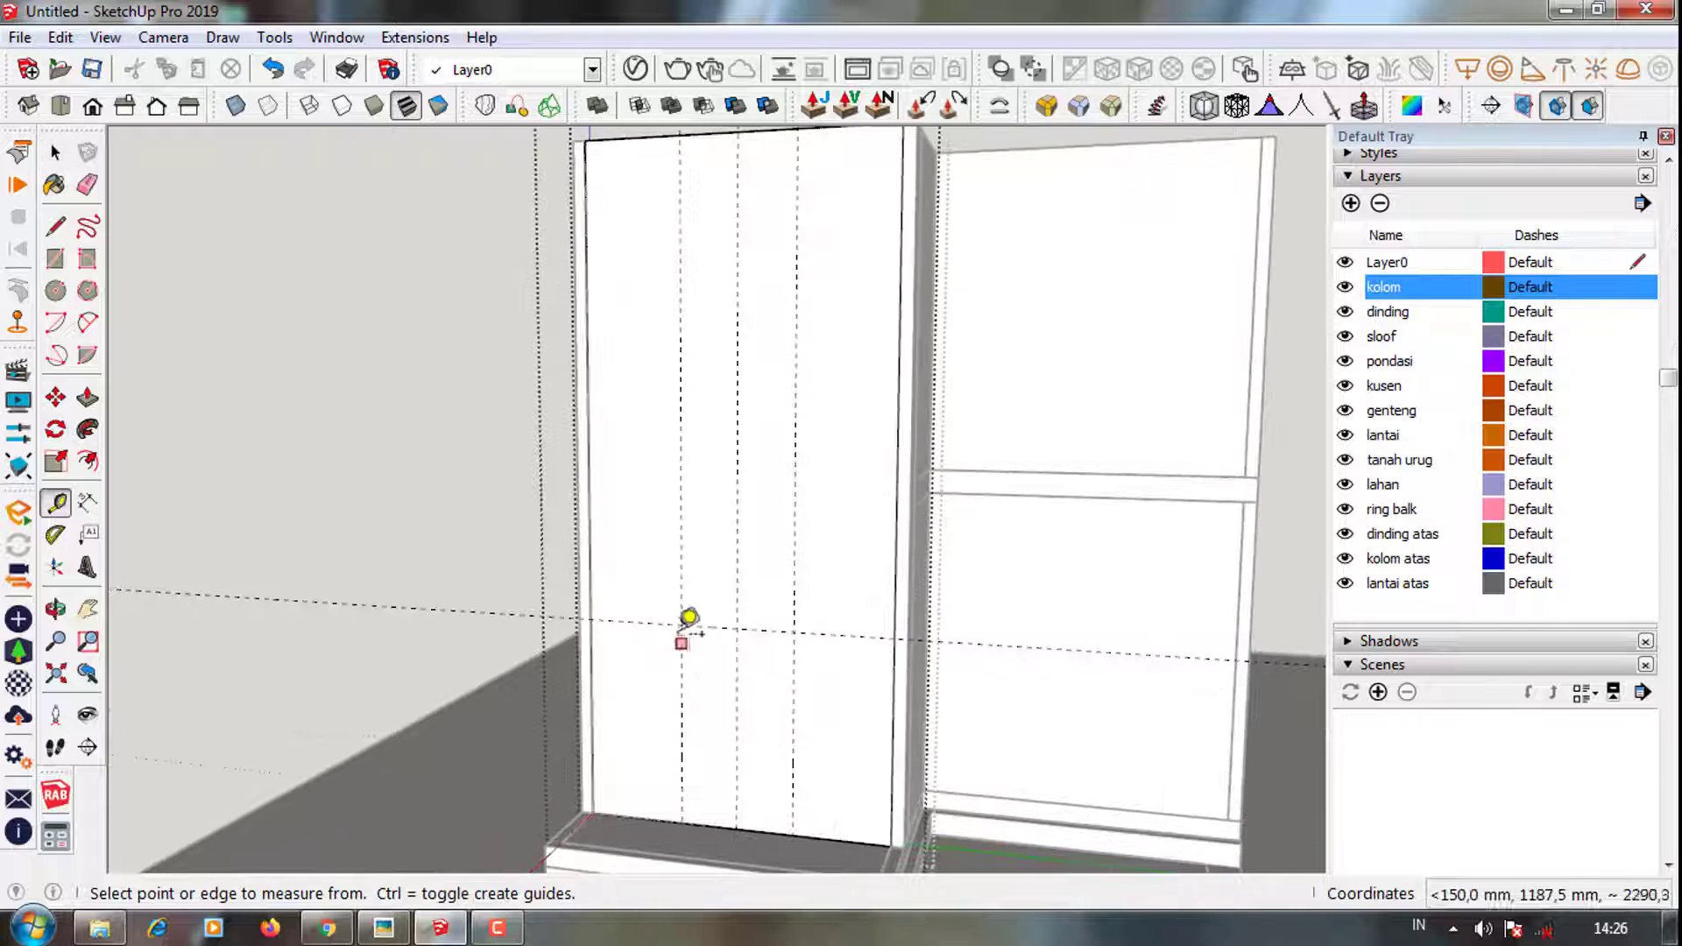
{"action": "left_click", "coordinate": [687, 623]}
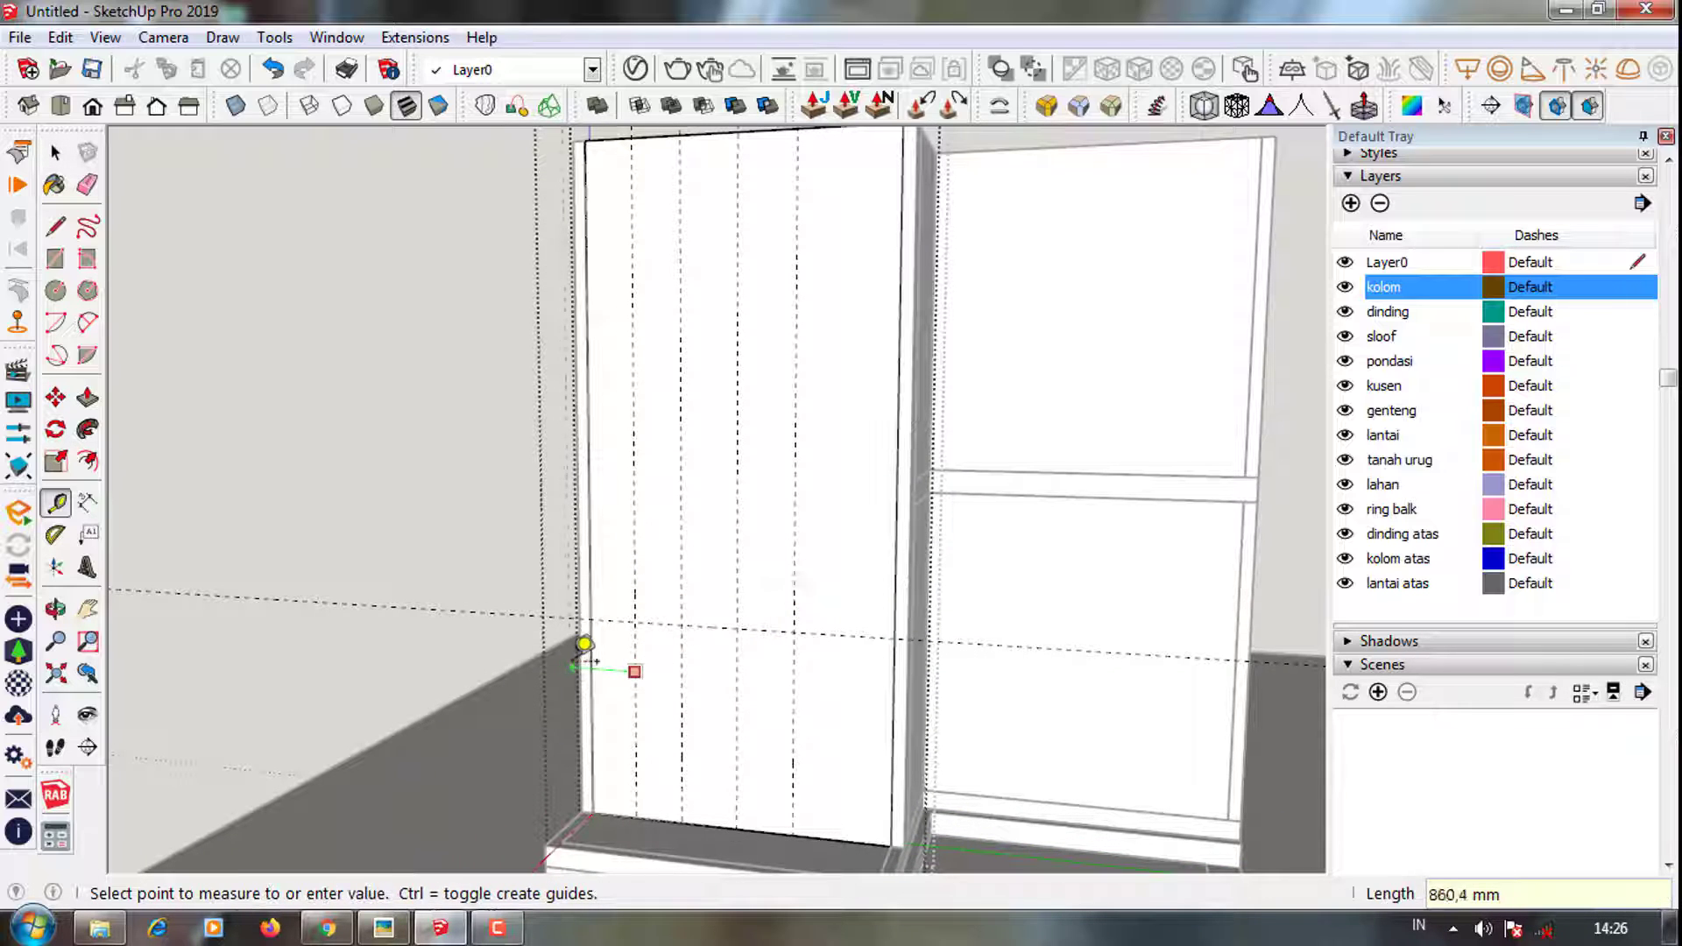
{"action": "middle_click_drag", "start_coordinate": [589, 644], "coordinate": [740, 692]}
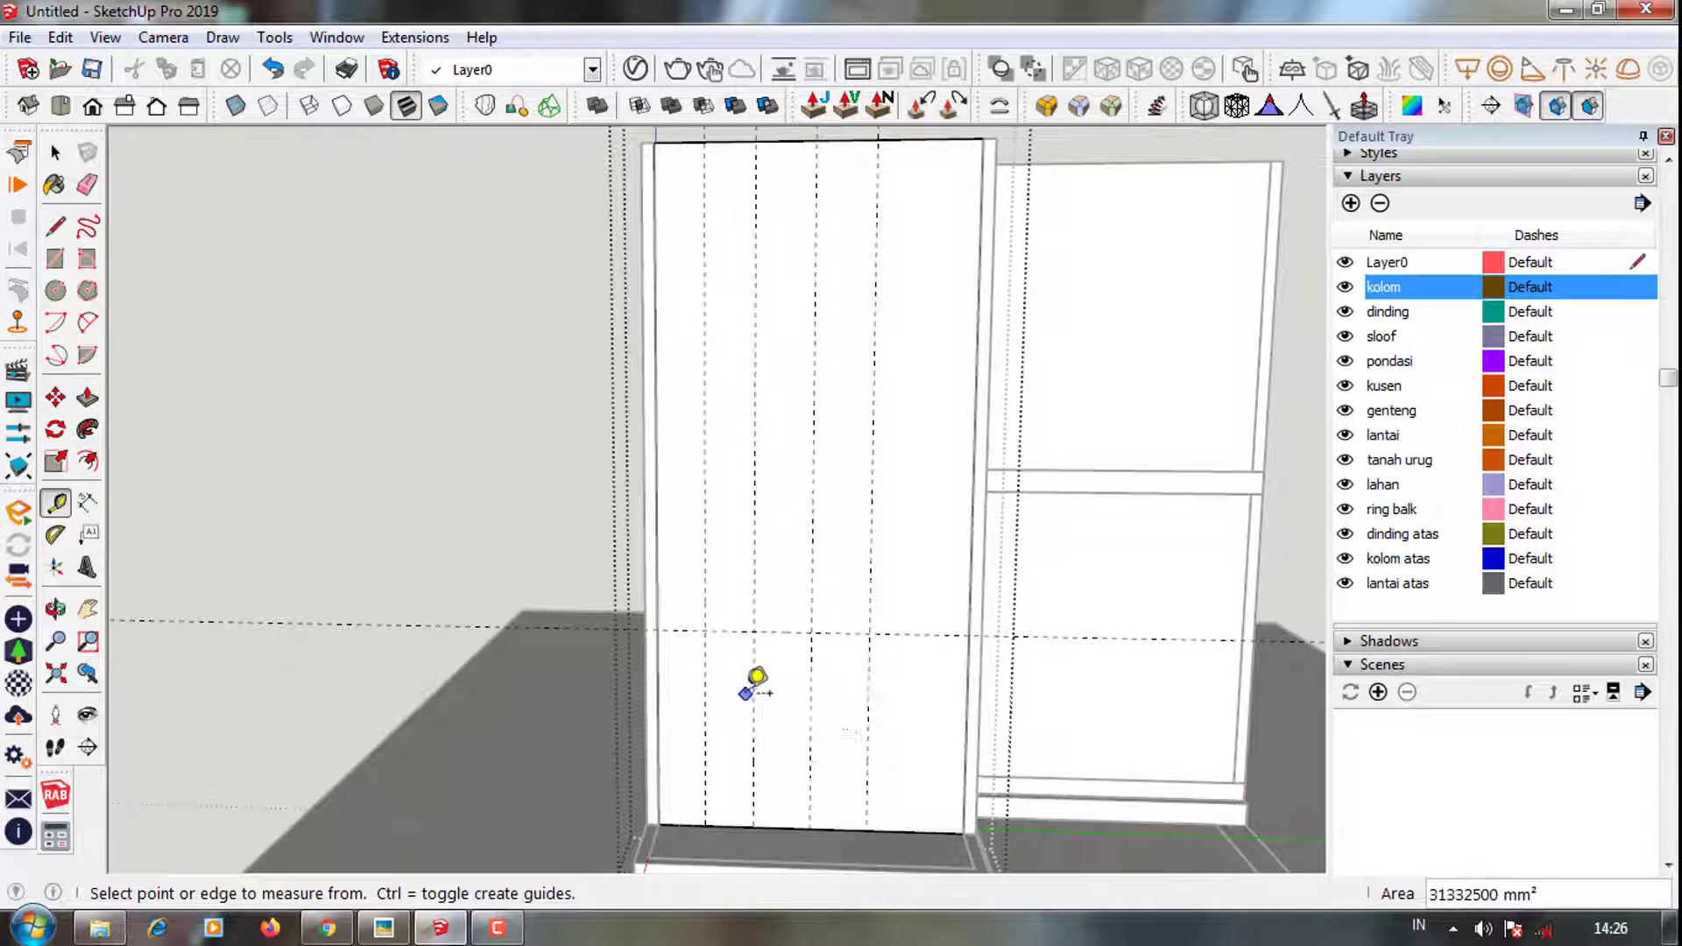
{"action": "scroll", "coordinate": [756, 677], "scroll_direction": "down", "scroll_amount": 2}
{"action": "scroll", "coordinate": [740, 818], "scroll_direction": "up", "scroll_amount": 3}
{"action": "scroll", "coordinate": [590, 780], "scroll_direction": "down", "scroll_amount": 2}
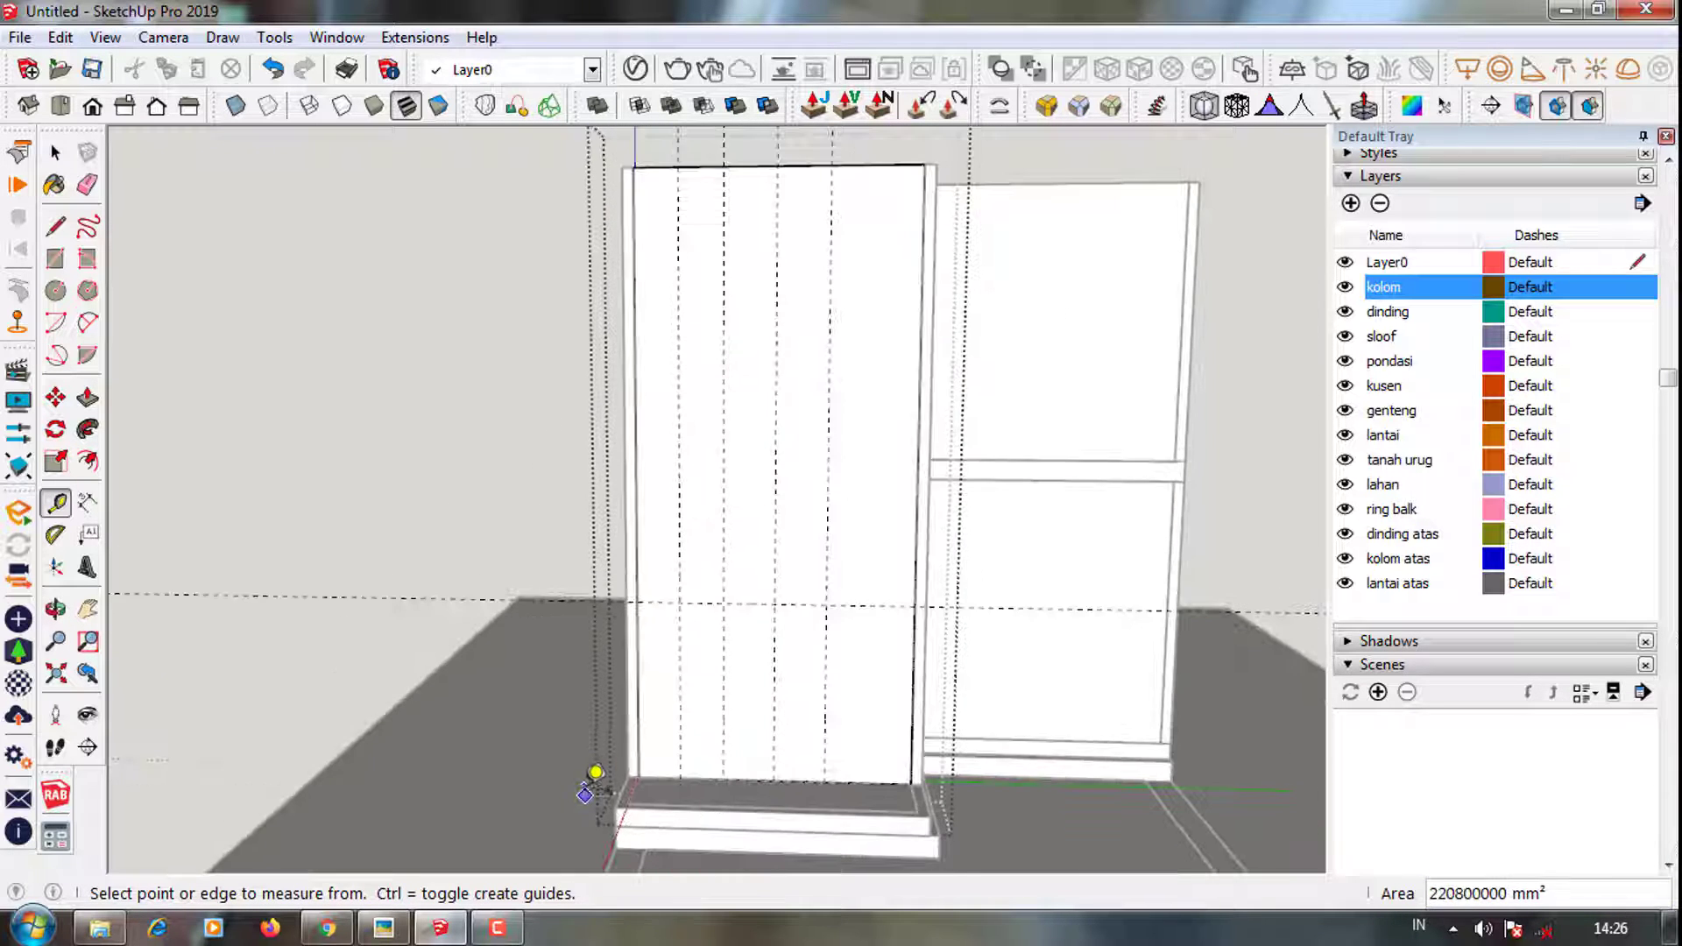
{"action": "scroll", "coordinate": [738, 815], "scroll_direction": "up", "scroll_amount": 2}
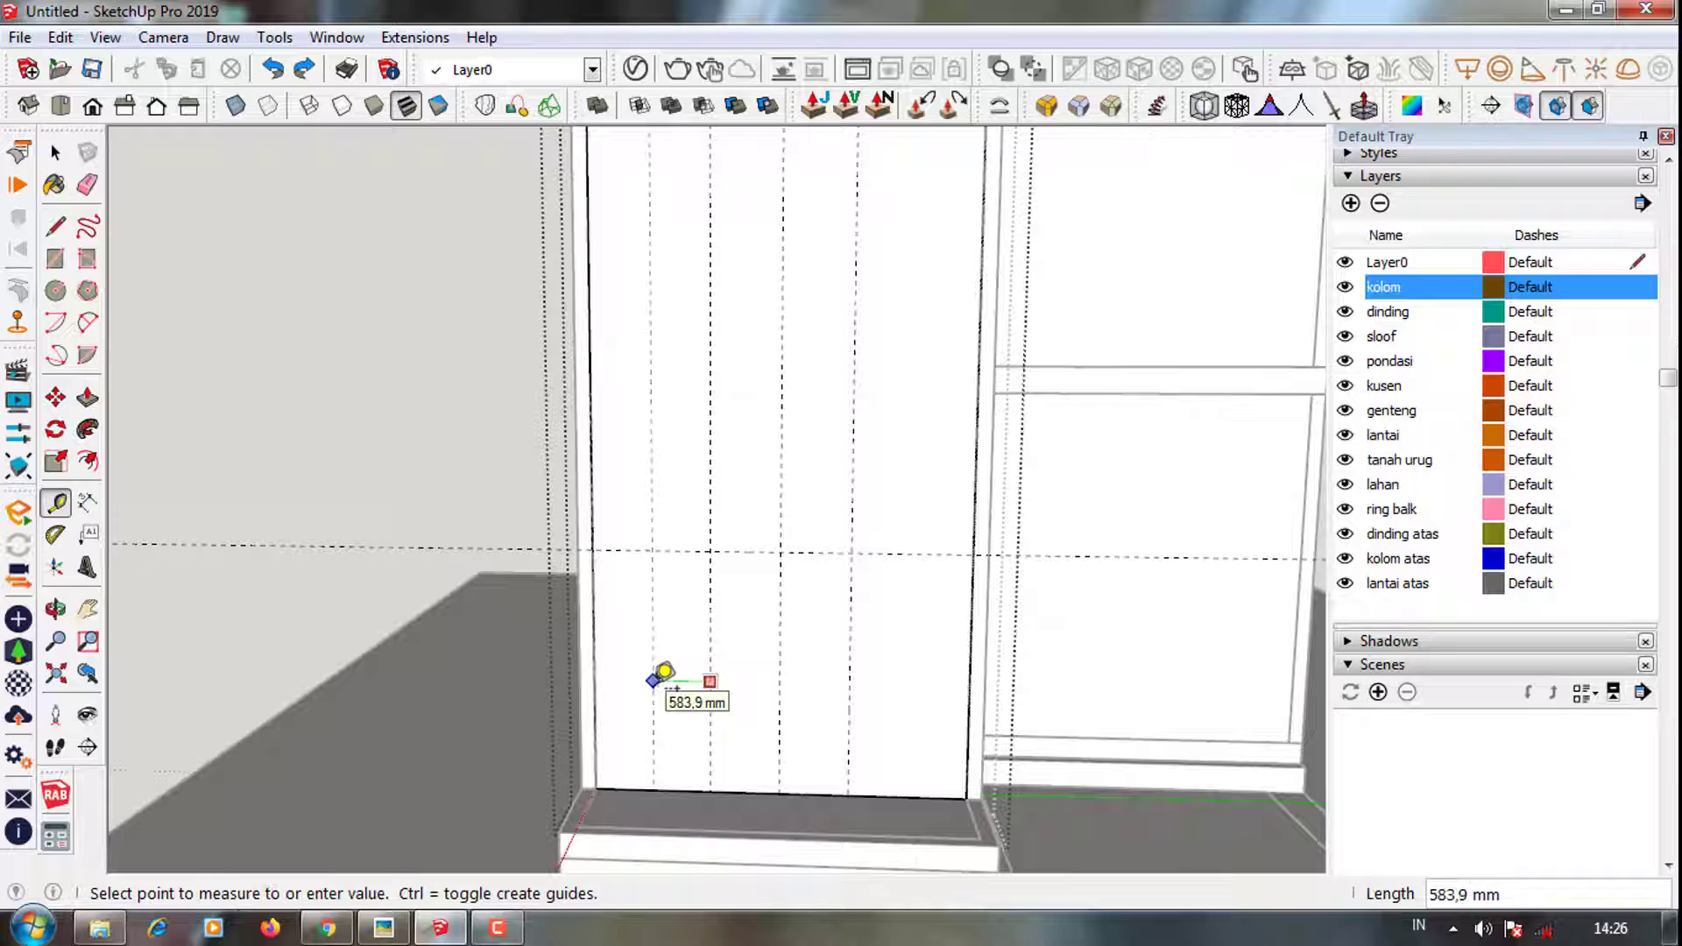
{"action": "key", "text": "Return"}
{"action": "type", "text": "00"}
{"action": "key", "text": "Return"}
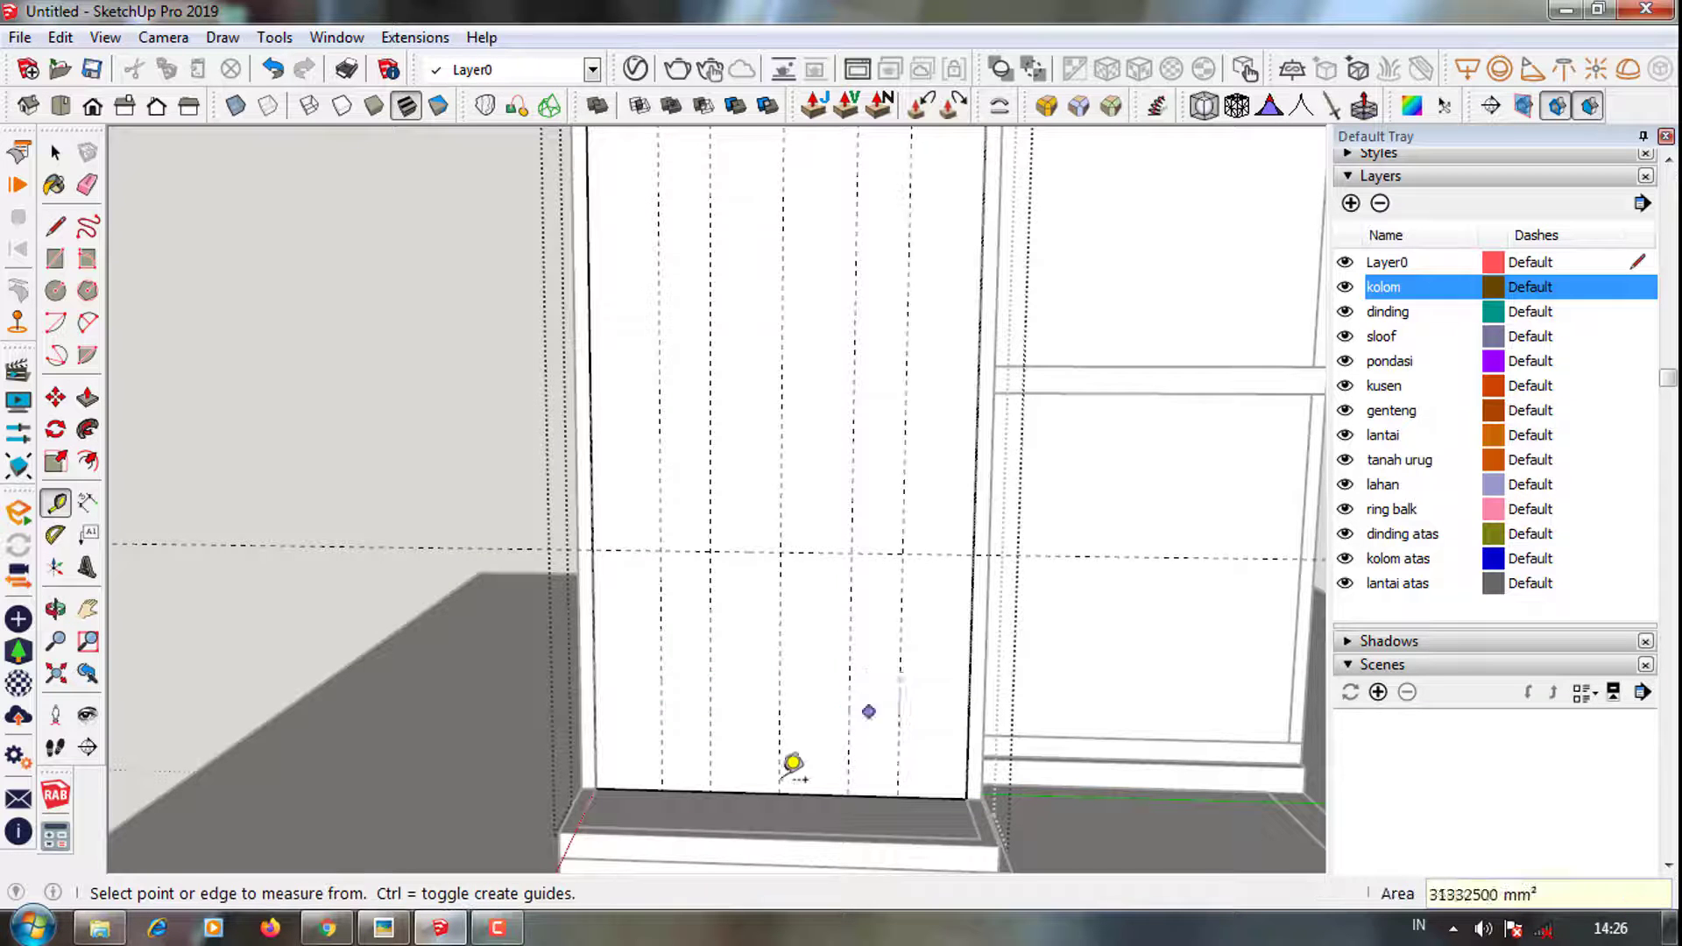
Confirm the vertical guide along the column's full height
{"action": "scroll", "coordinate": [797, 777], "scroll_direction": "down", "scroll_amount": 1}
{"action": "middle_click_drag", "start_coordinate": [791, 367], "coordinate": [753, 237]}
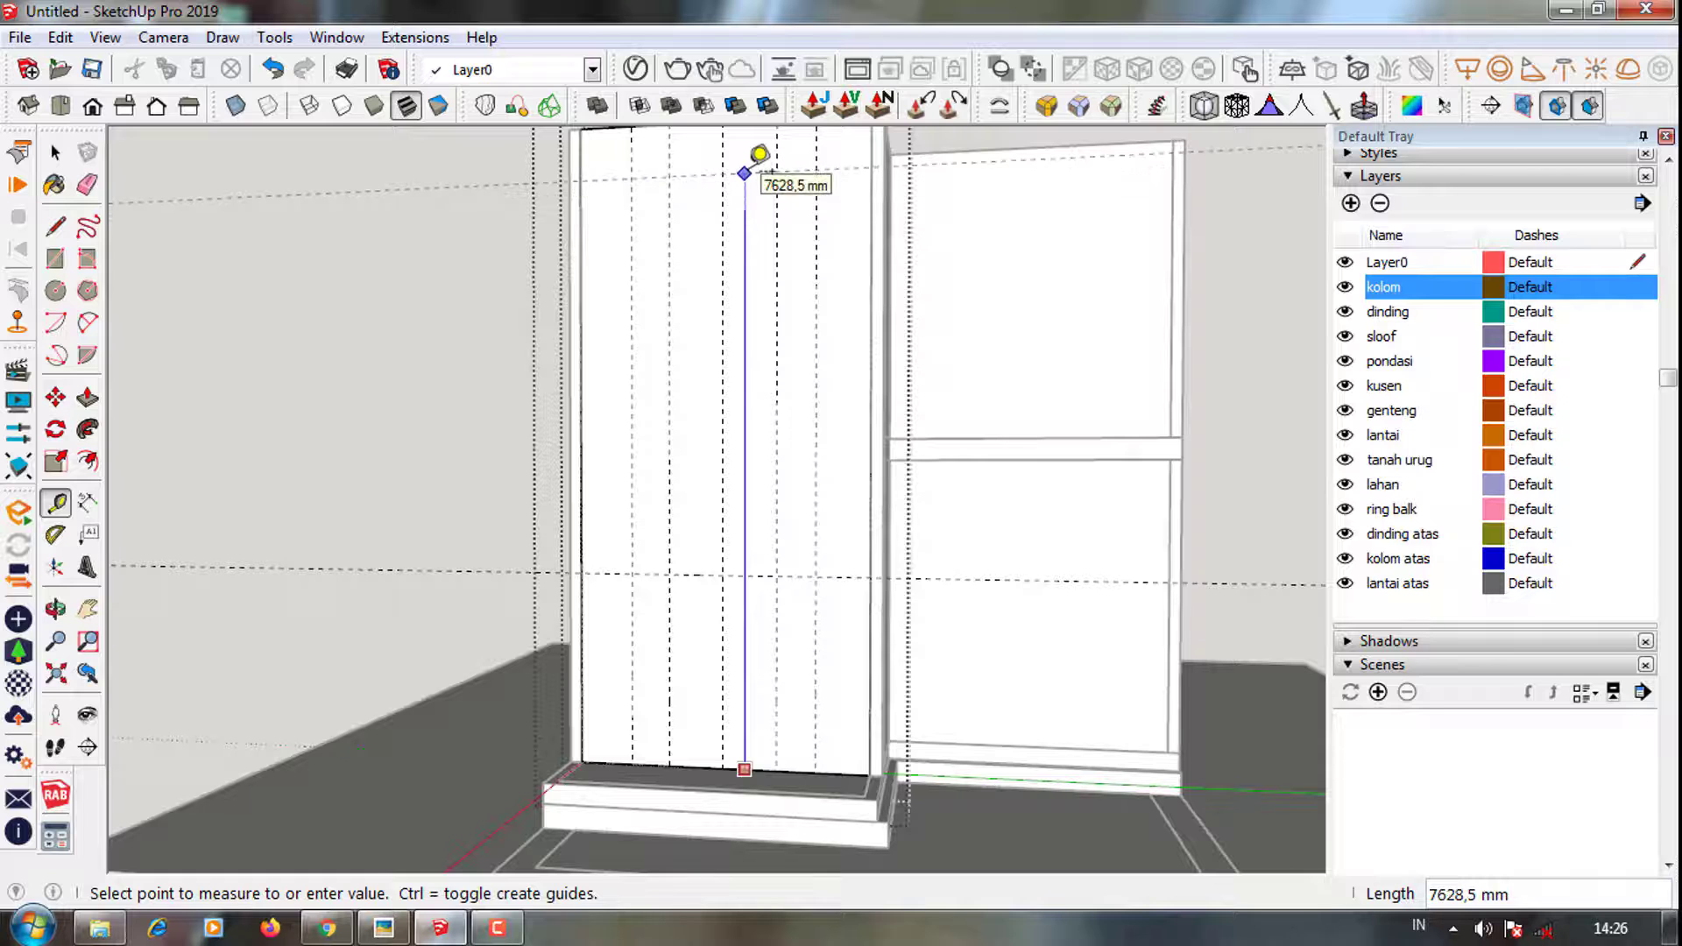
{"action": "key", "text": "Return"}
{"action": "scroll", "coordinate": [762, 581], "scroll_direction": "down", "scroll_amount": 2}
{"action": "mouse_move", "coordinate": [763, 581]}
{"action": "middle_mouse_down"}
{"action": "mouse_move", "coordinate": [771, 593]}
{"action": "mouse_move", "coordinate": [709, 517]}
{"action": "middle_mouse_up"}
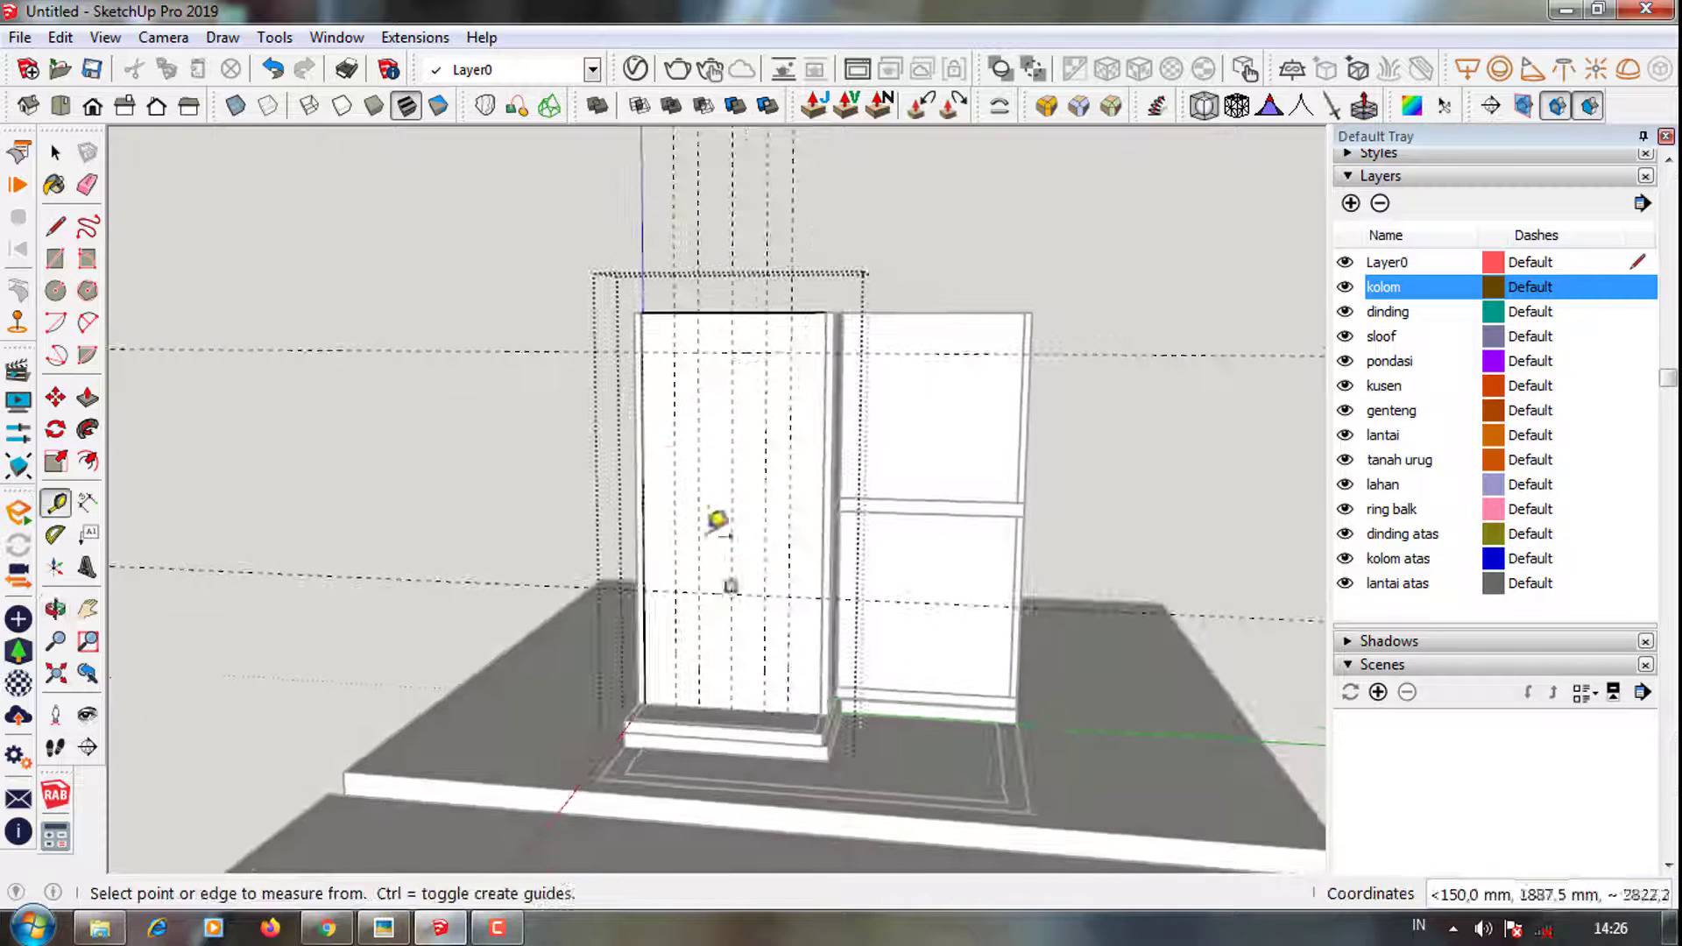
{"action": "scroll", "coordinate": [709, 516], "scroll_direction": "up", "scroll_amount": 2}
Draw the door rectangle from the guide intersection down to the wall base
{"action": "key", "text": "r"}
{"action": "left_click", "coordinate": [687, 301]}
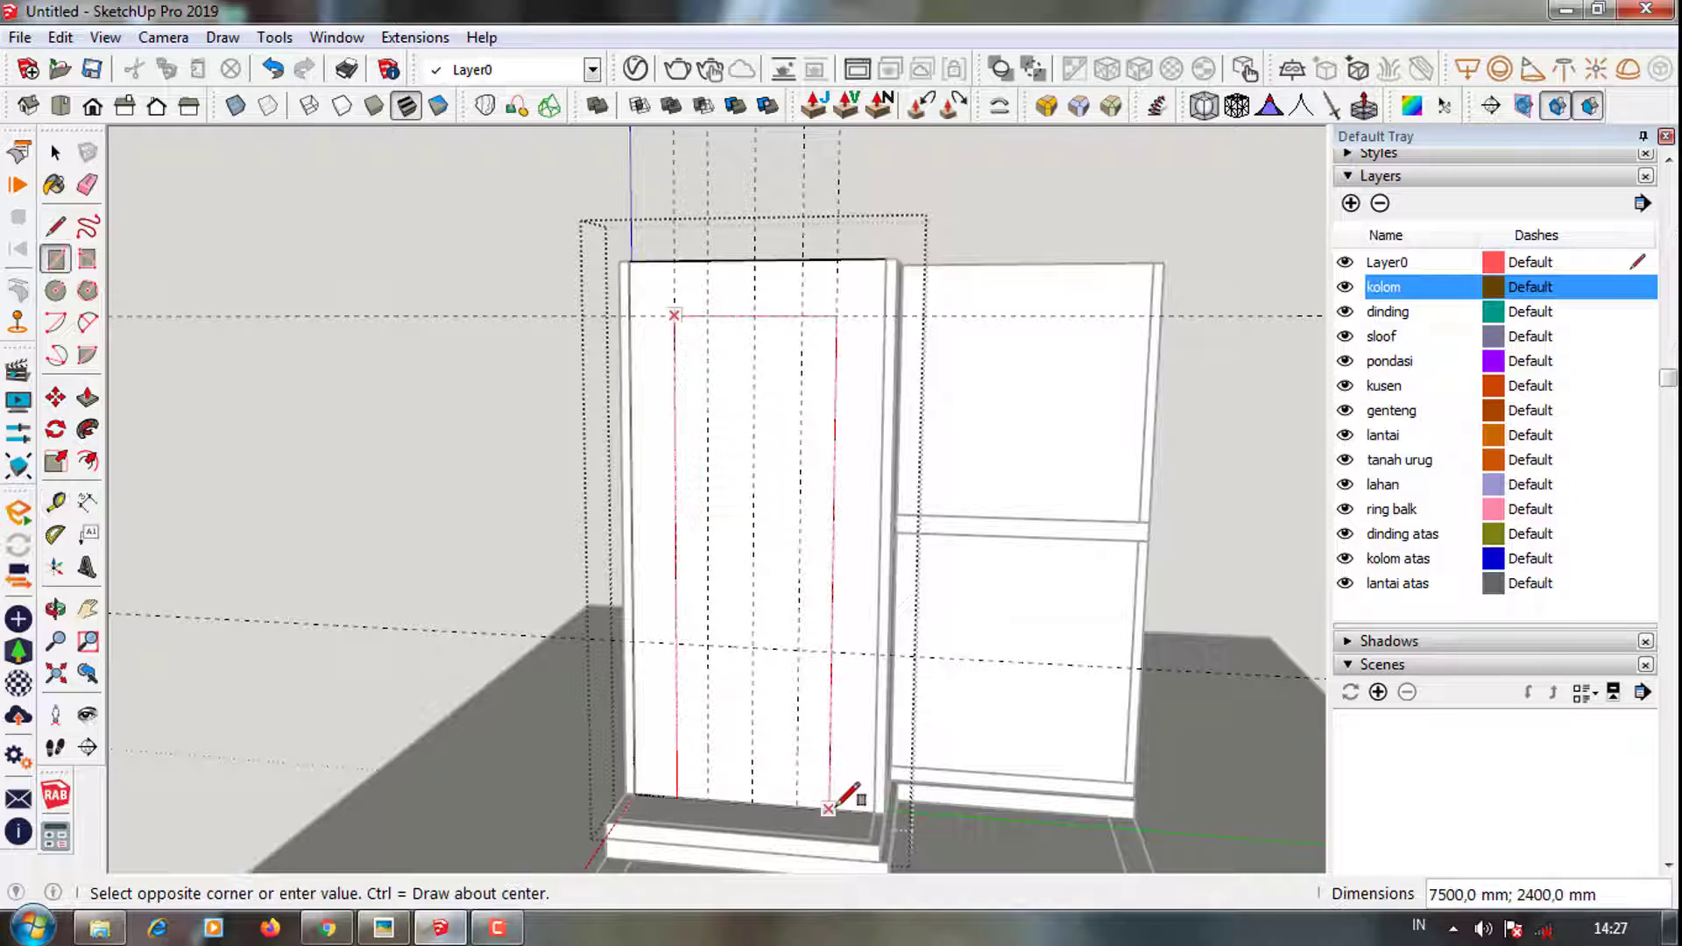
{"action": "left_click", "coordinate": [847, 796]}
{"action": "middle_click_drag", "start_coordinate": [848, 795], "coordinate": [733, 503]}
Draw a half-circle 2-Point Arc spanning the left and right door edges
{"action": "key", "text": "a"}
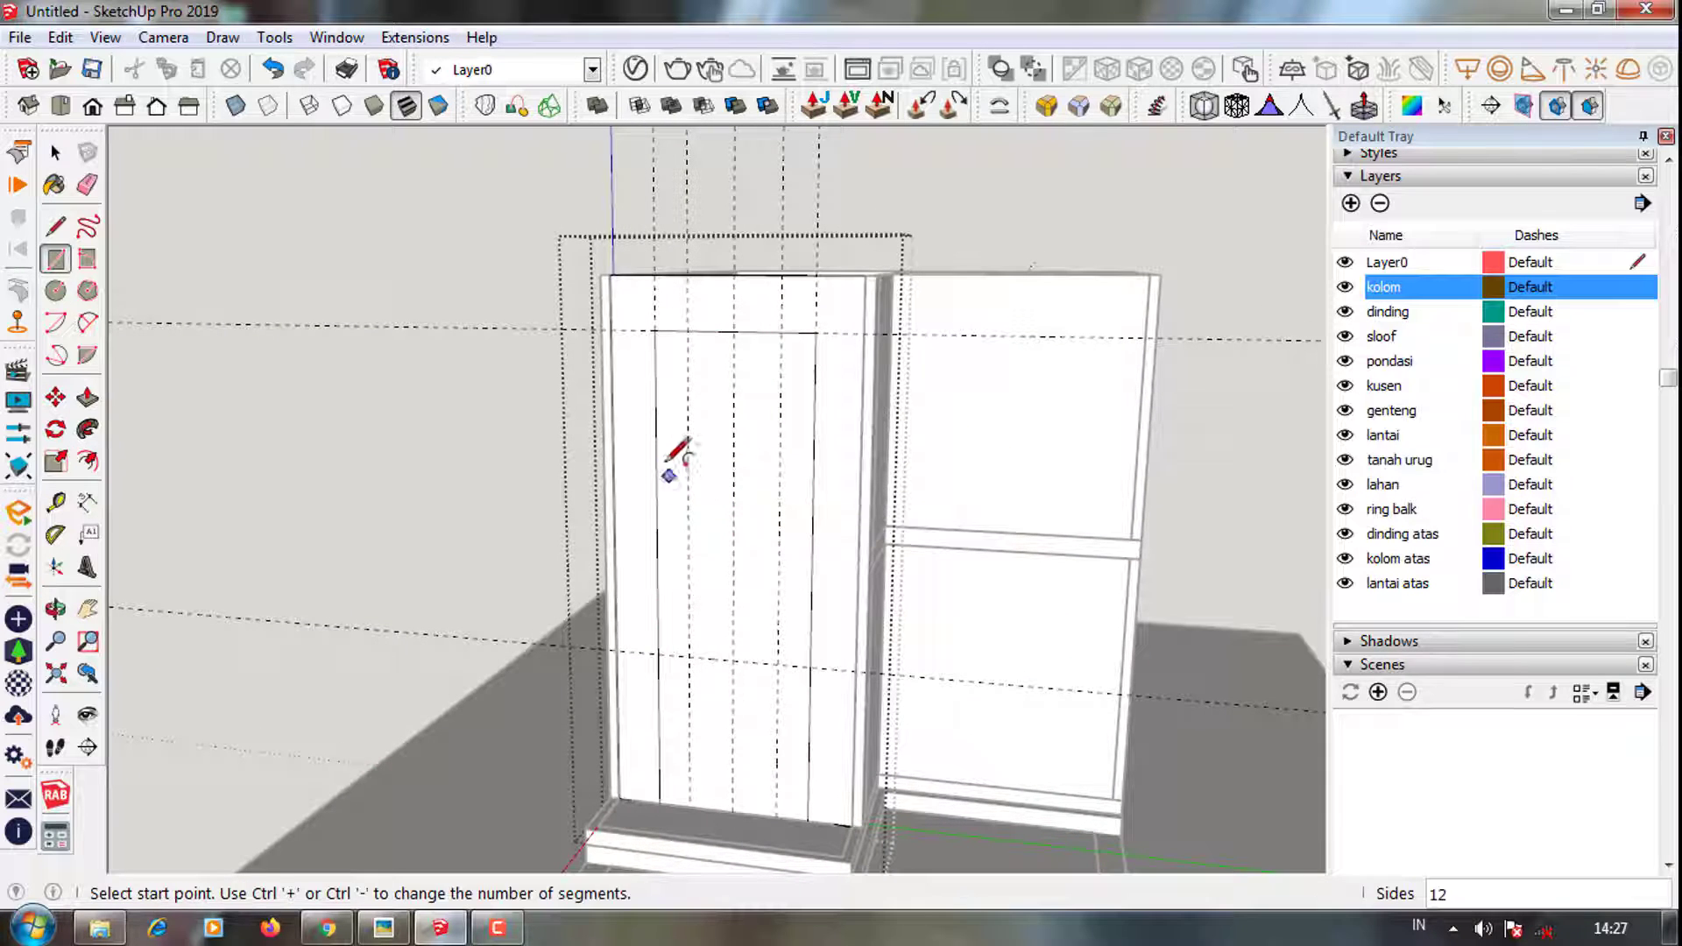
{"action": "left_click", "coordinate": [656, 448]}
{"action": "left_click", "coordinate": [813, 454]}
{"action": "key", "text": "space"}
{"action": "left_click", "coordinate": [734, 372]}
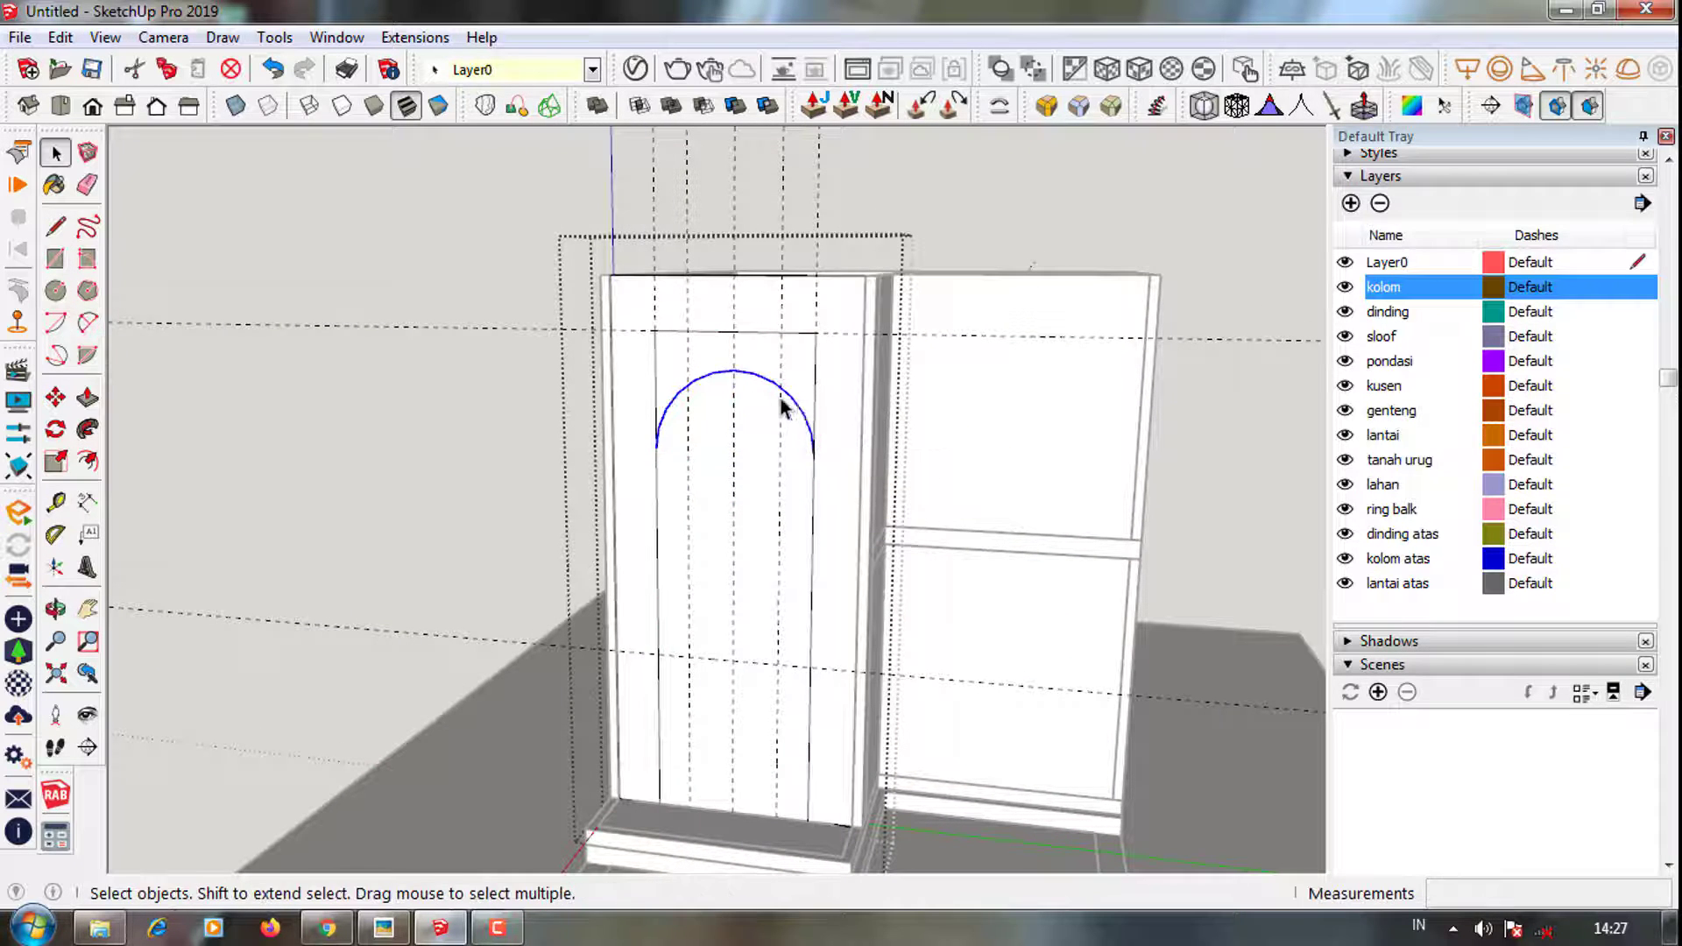
{"action": "scroll", "coordinate": [734, 371], "scroll_direction": "up", "scroll_amount": 2}
Move the arc up onto the top line of the door
{"action": "key", "text": "m"}
{"action": "left_click", "coordinate": [746, 400]}
{"action": "left_click", "coordinate": [748, 330]}
{"action": "mouse_move", "coordinate": [747, 331]}
{"action": "middle_mouse_down"}
{"action": "mouse_move", "coordinate": [792, 517]}
{"action": "mouse_move", "coordinate": [842, 460]}
{"action": "mouse_move", "coordinate": [848, 477]}
{"action": "mouse_move", "coordinate": [767, 488]}
{"action": "middle_mouse_up"}
{"action": "scroll", "coordinate": [763, 349], "scroll_direction": "up", "scroll_amount": 3}
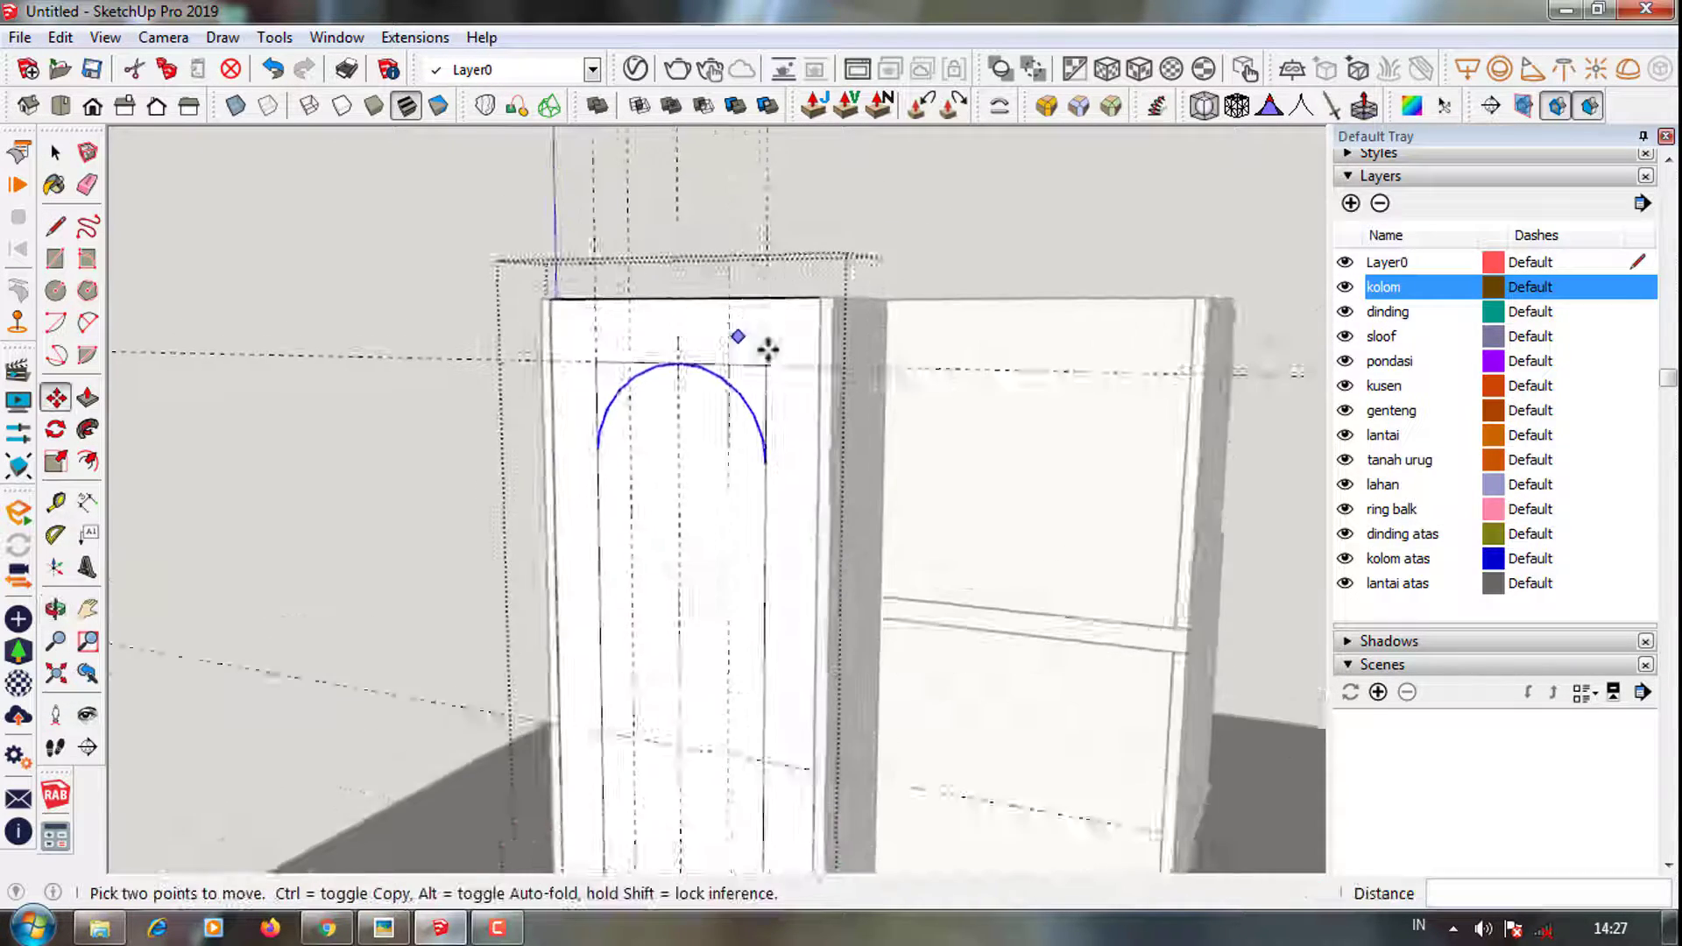
{"action": "scroll", "coordinate": [739, 255], "scroll_direction": "up", "scroll_amount": 2}
Measure from the door's top edge and erase the leftover lines around the arch
{"action": "key", "text": "t"}
{"action": "left_click", "coordinate": [727, 267]}
{"action": "left_click", "coordinate": [669, 406]}
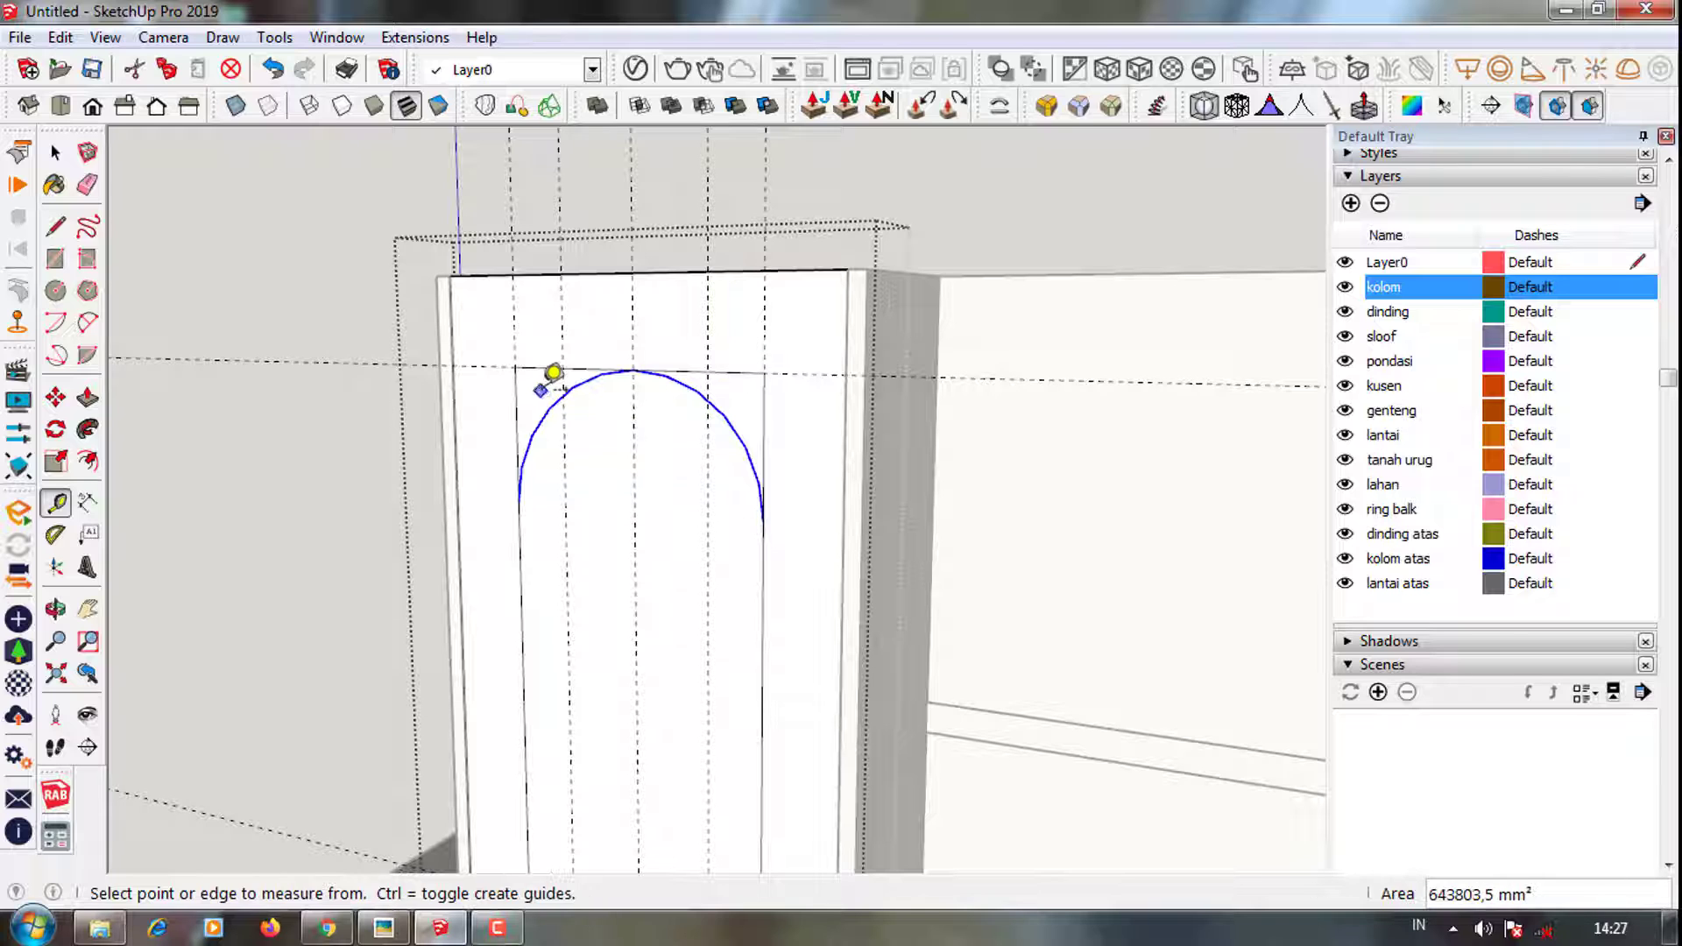
{"action": "key", "text": "e"}
{"action": "left_click_drag", "start_coordinate": [526, 356], "coordinate": [763, 375]}
Select the arch curve for its 50-segment setting, then select the arched door face
{"action": "key", "text": "space"}
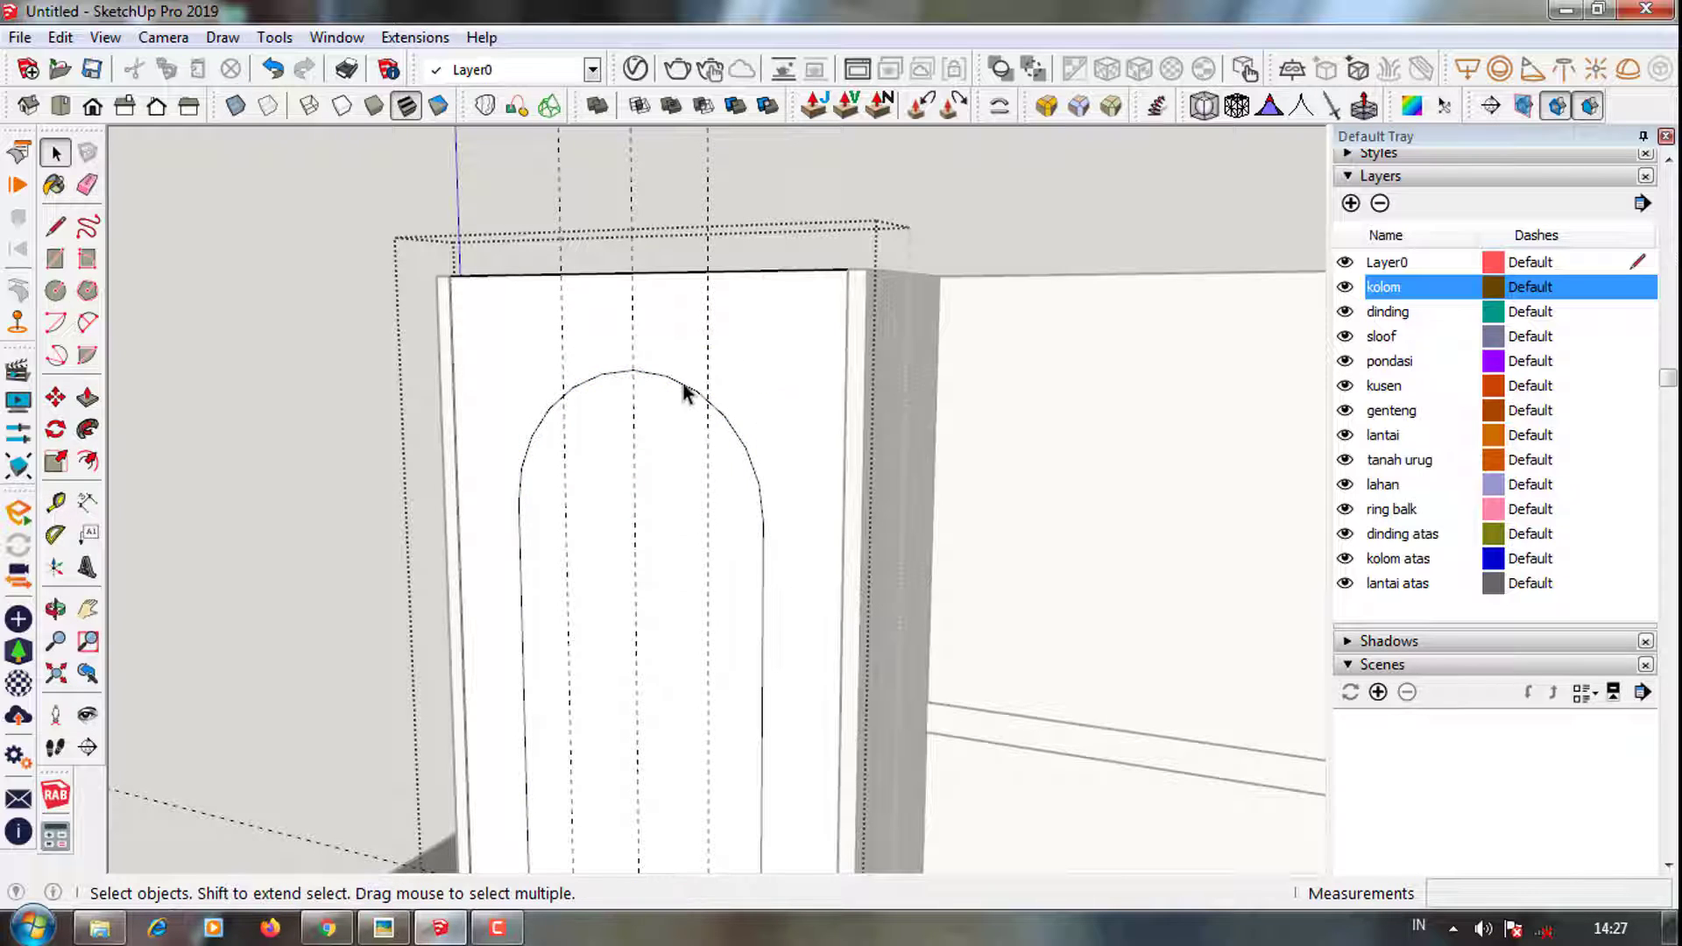
{"action": "left_click", "coordinate": [687, 388]}
{"action": "scroll", "coordinate": [688, 388], "scroll_direction": "down", "scroll_amount": 3}
{"action": "scroll", "coordinate": [1426, 394], "scroll_direction": "up", "scroll_amount": 4}
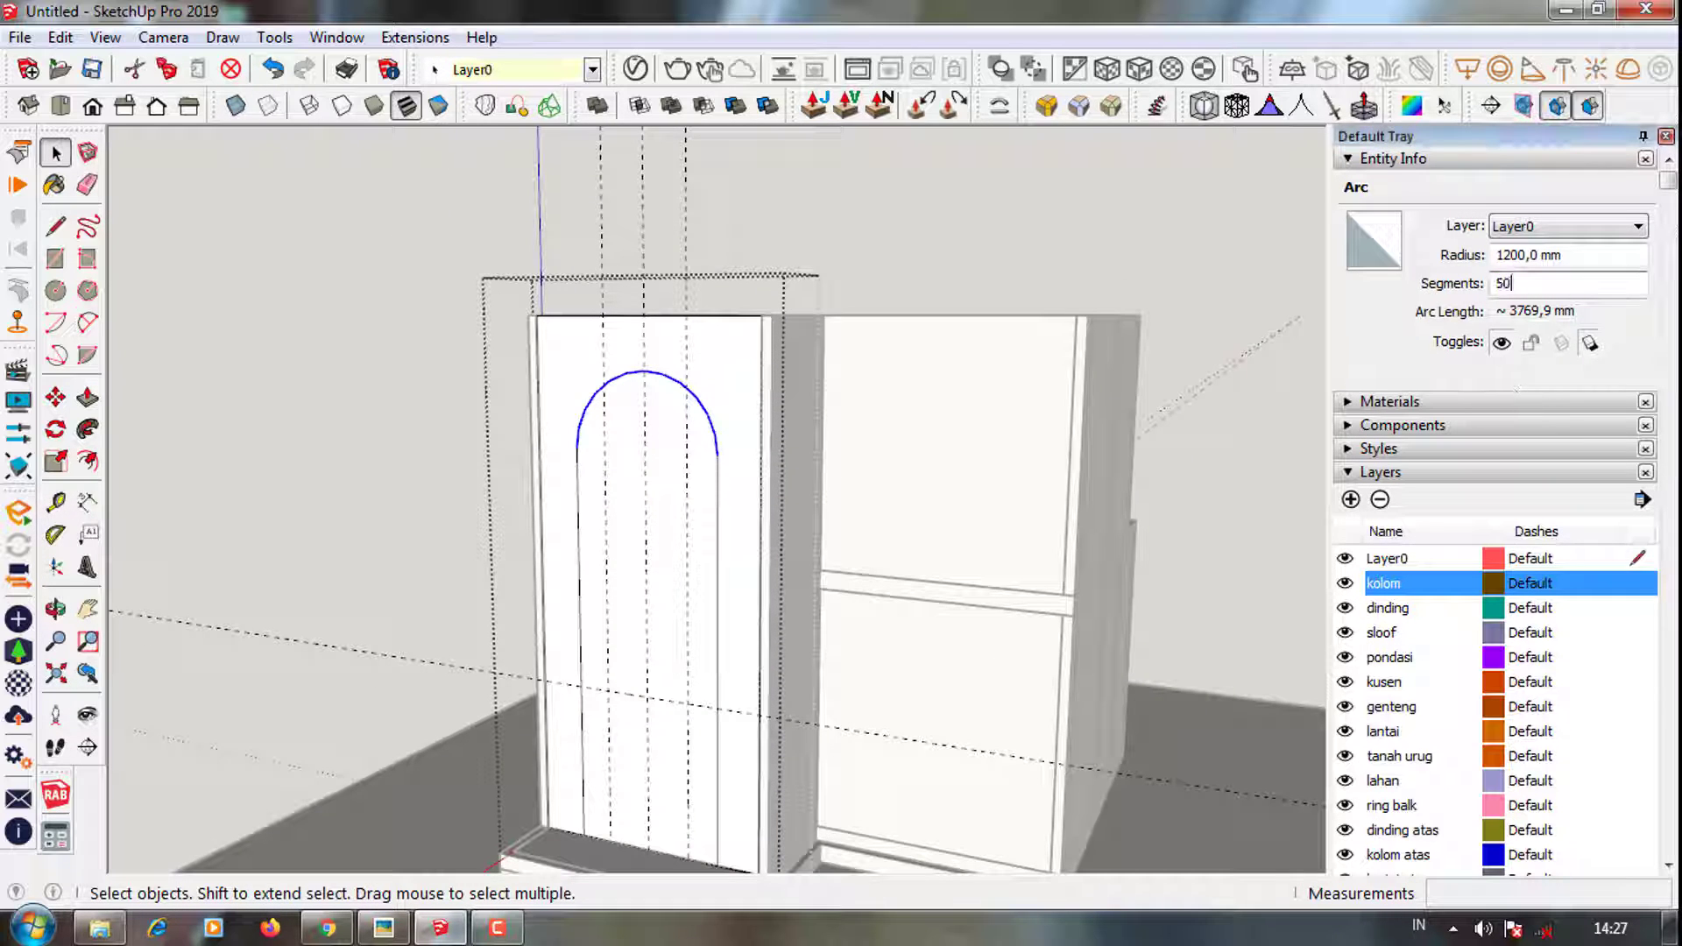
{"action": "middle_click_drag", "start_coordinate": [875, 438], "coordinate": [705, 645]}
{"action": "left_click", "coordinate": [705, 646]}
Push/Pull the arched face 150 mm through the wall
{"action": "scroll", "coordinate": [730, 750], "scroll_direction": "up", "scroll_amount": 5}
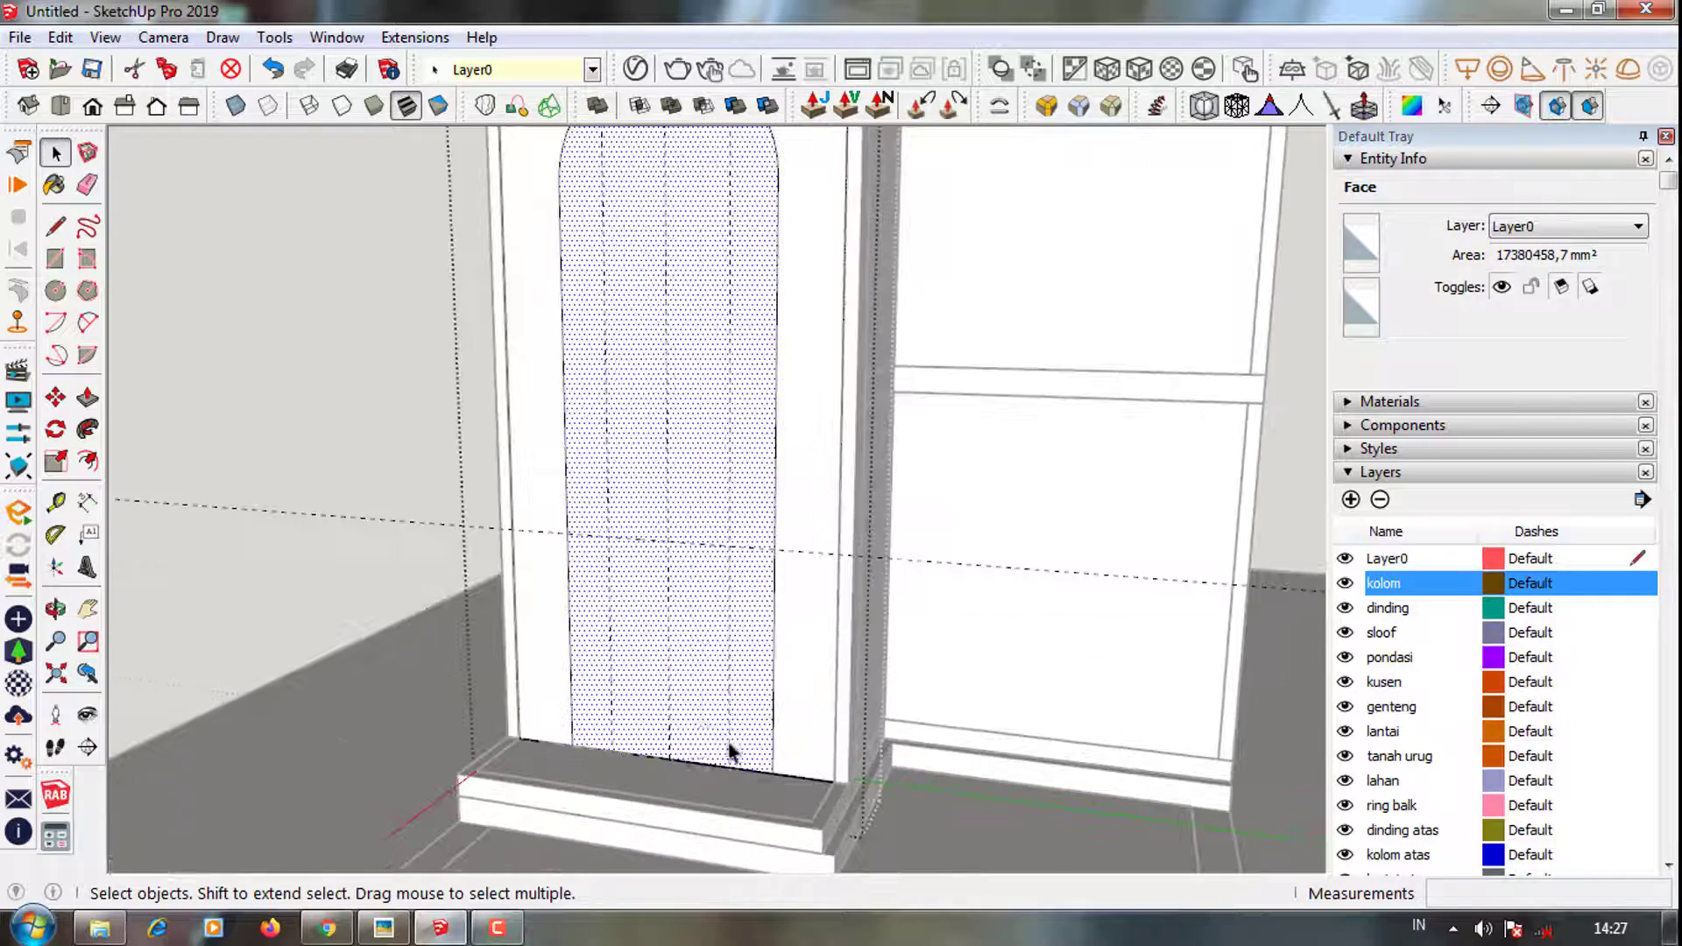
{"action": "key", "text": "p"}
{"action": "scroll", "coordinate": [699, 743], "scroll_direction": "up", "scroll_amount": 2}
{"action": "left_click", "coordinate": [698, 742]}
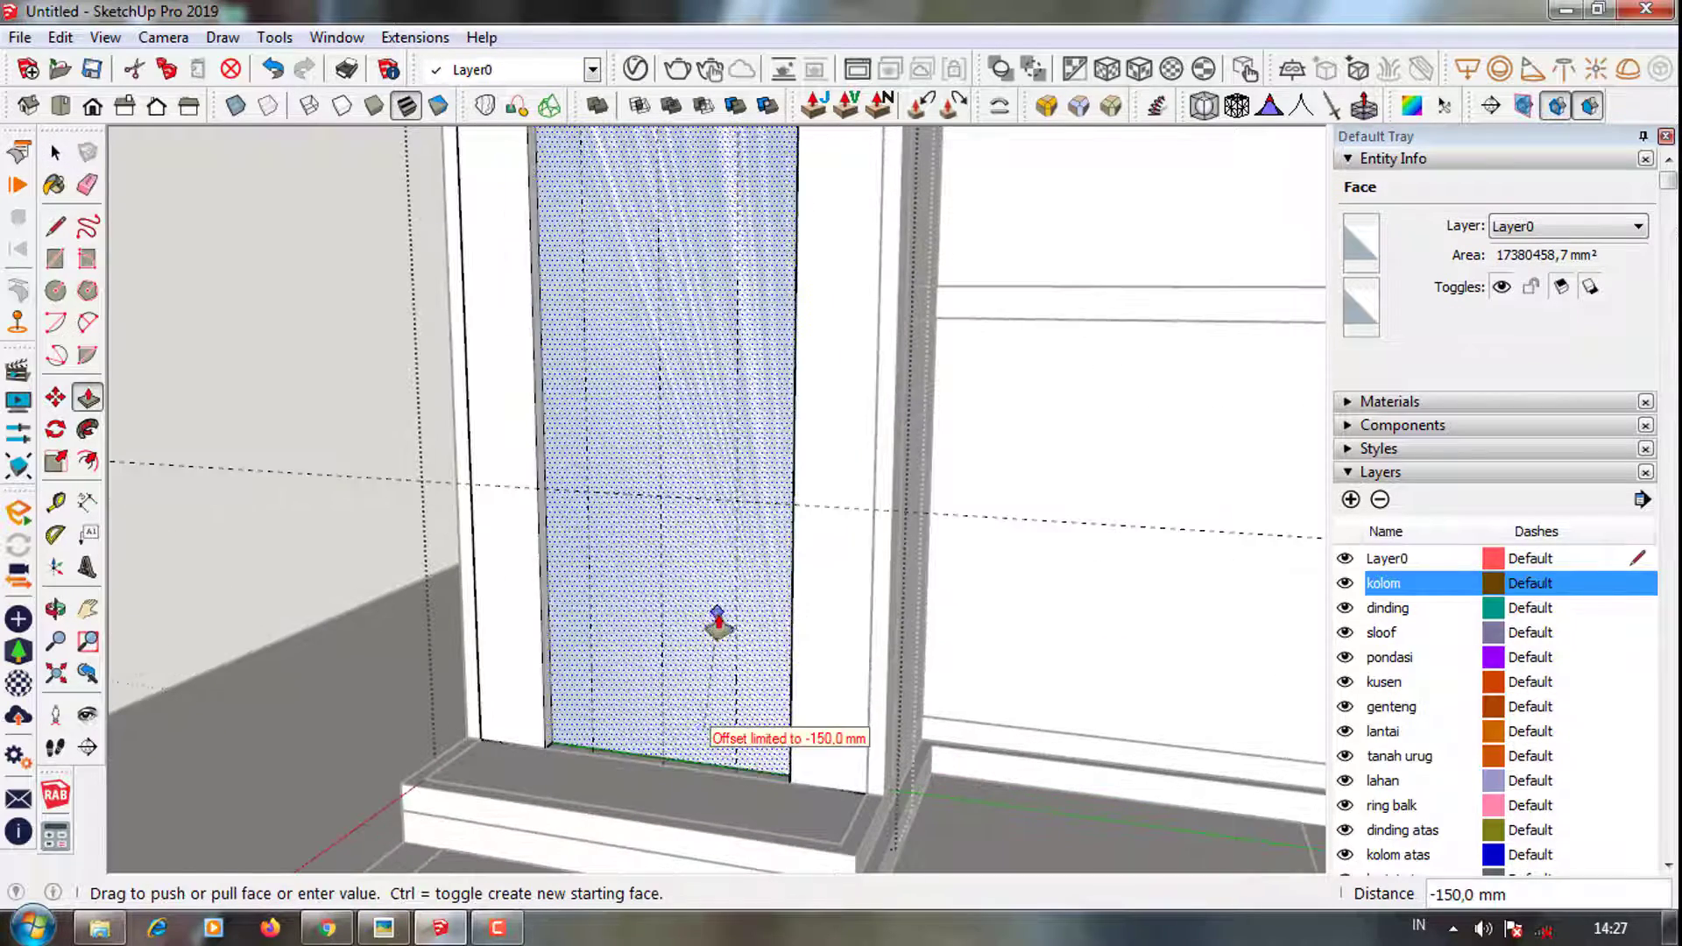
{"action": "left_click", "coordinate": [705, 619]}
{"action": "scroll", "coordinate": [679, 679], "scroll_direction": "down", "scroll_amount": 5}
{"action": "key", "text": "space"}
Draw a door-shaped rectangle from the doorway floor inside the arched opening
{"action": "middle_click_drag", "start_coordinate": [577, 503], "coordinate": [497, 574]}
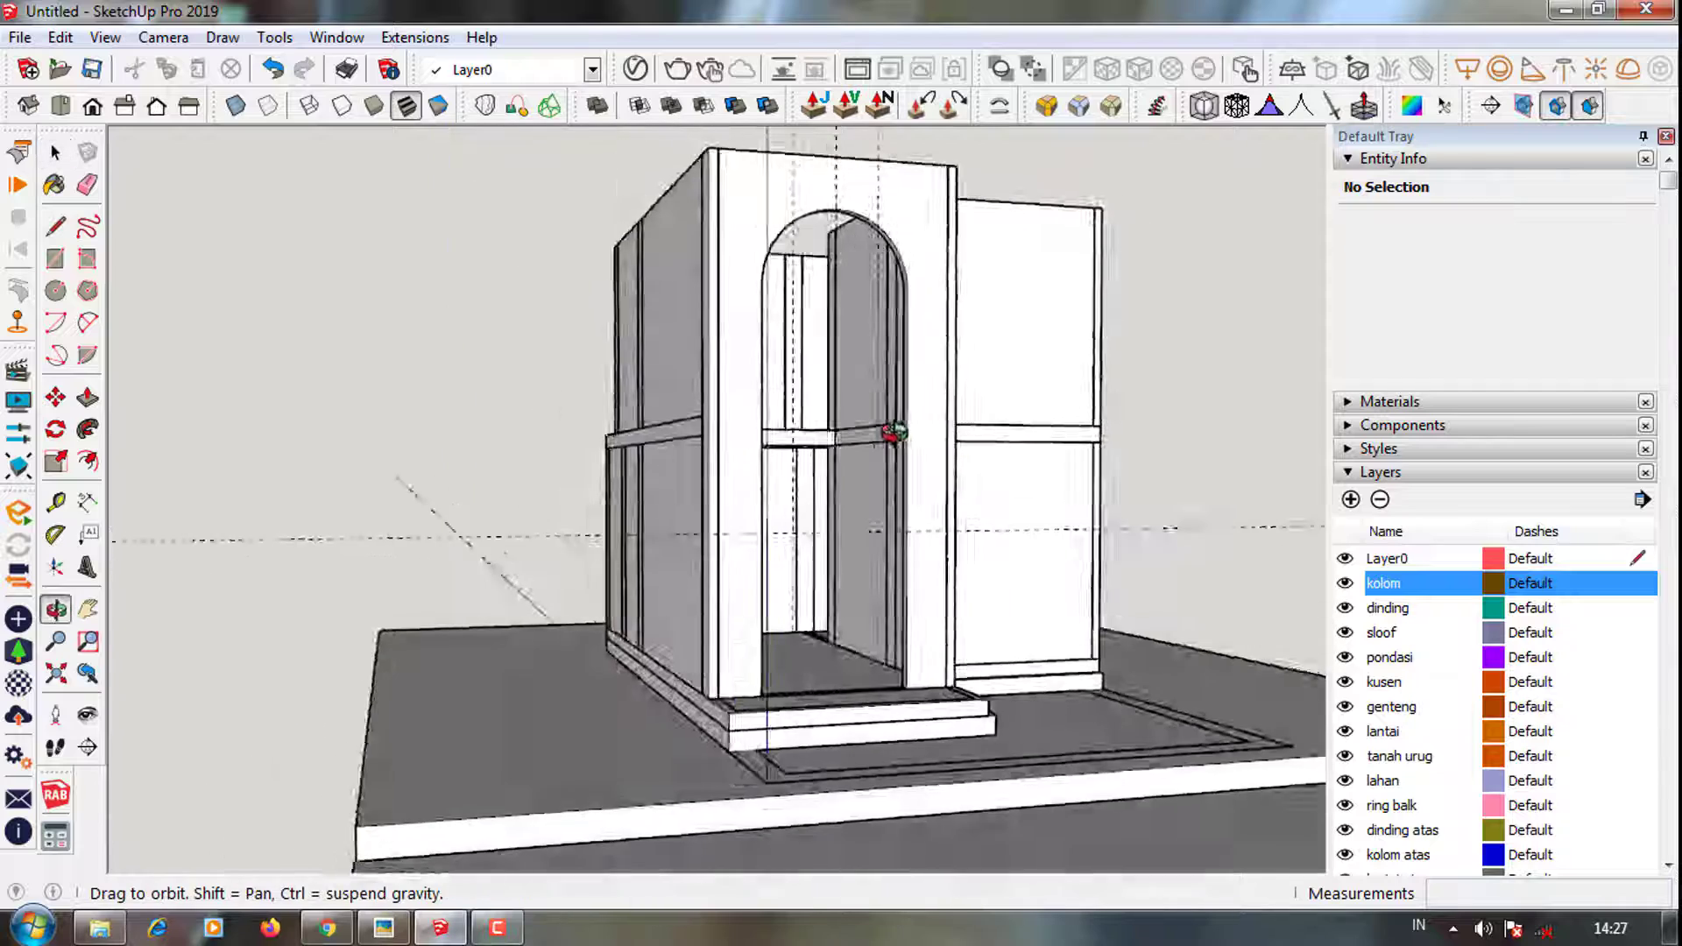
{"action": "left_click", "coordinate": [496, 575]}
{"action": "left_click", "coordinate": [574, 601]}
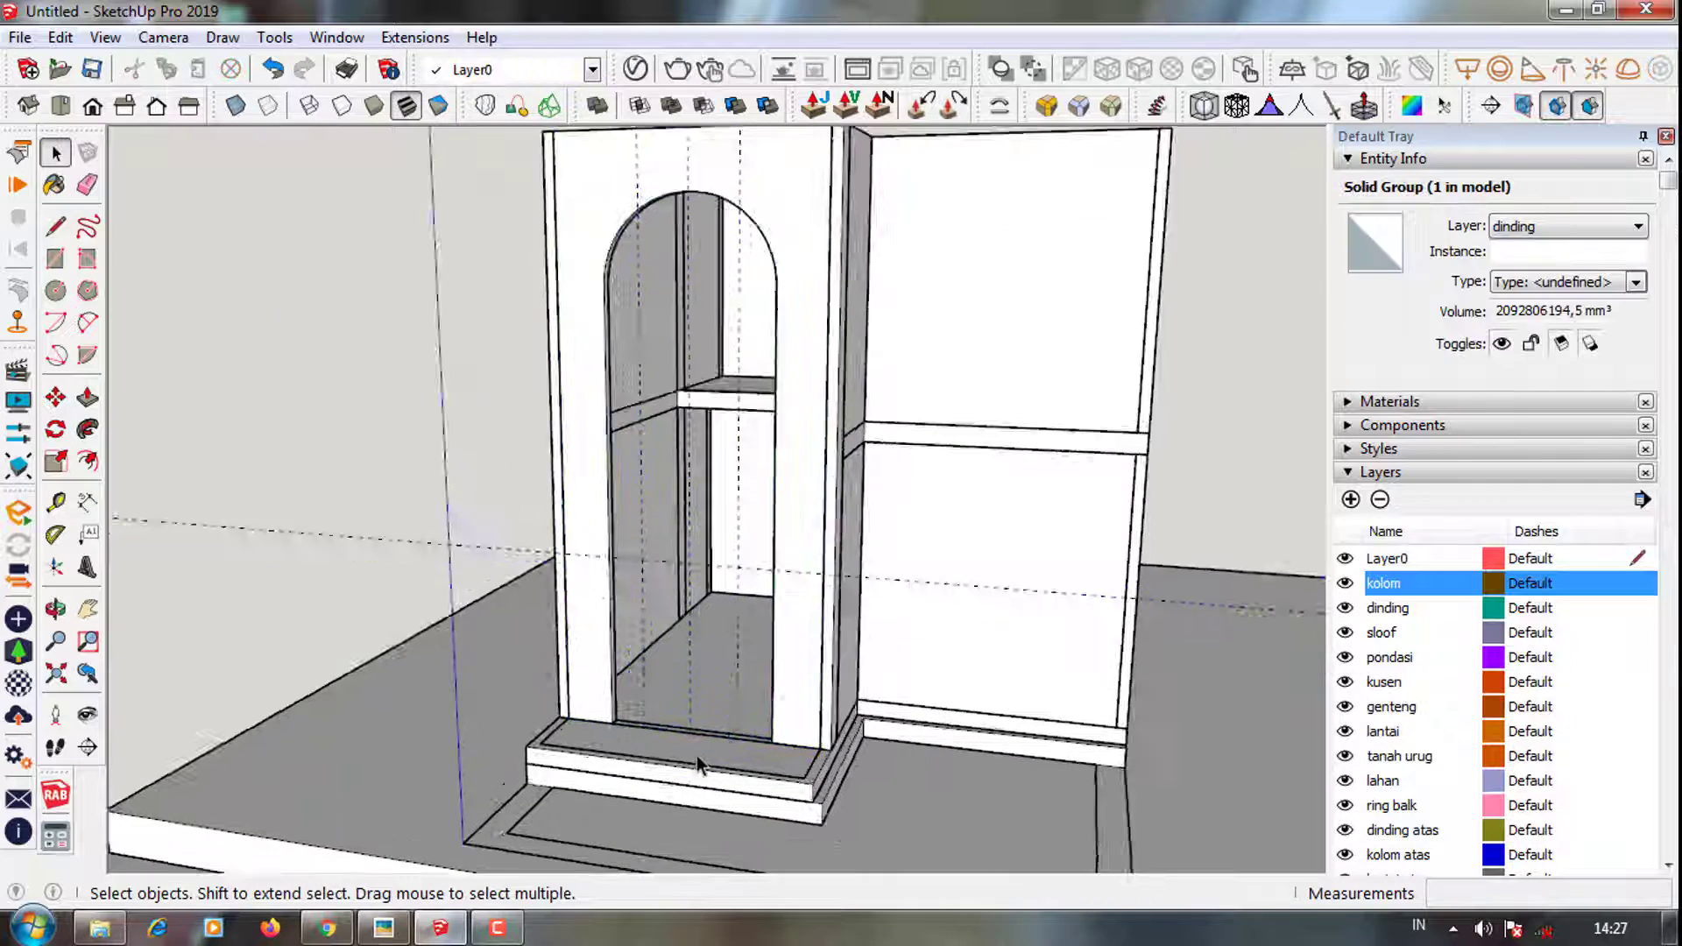
{"action": "scroll", "coordinate": [661, 730], "scroll_direction": "up", "scroll_amount": 4}
{"action": "key", "text": "r"}
{"action": "left_click", "coordinate": [601, 709]}
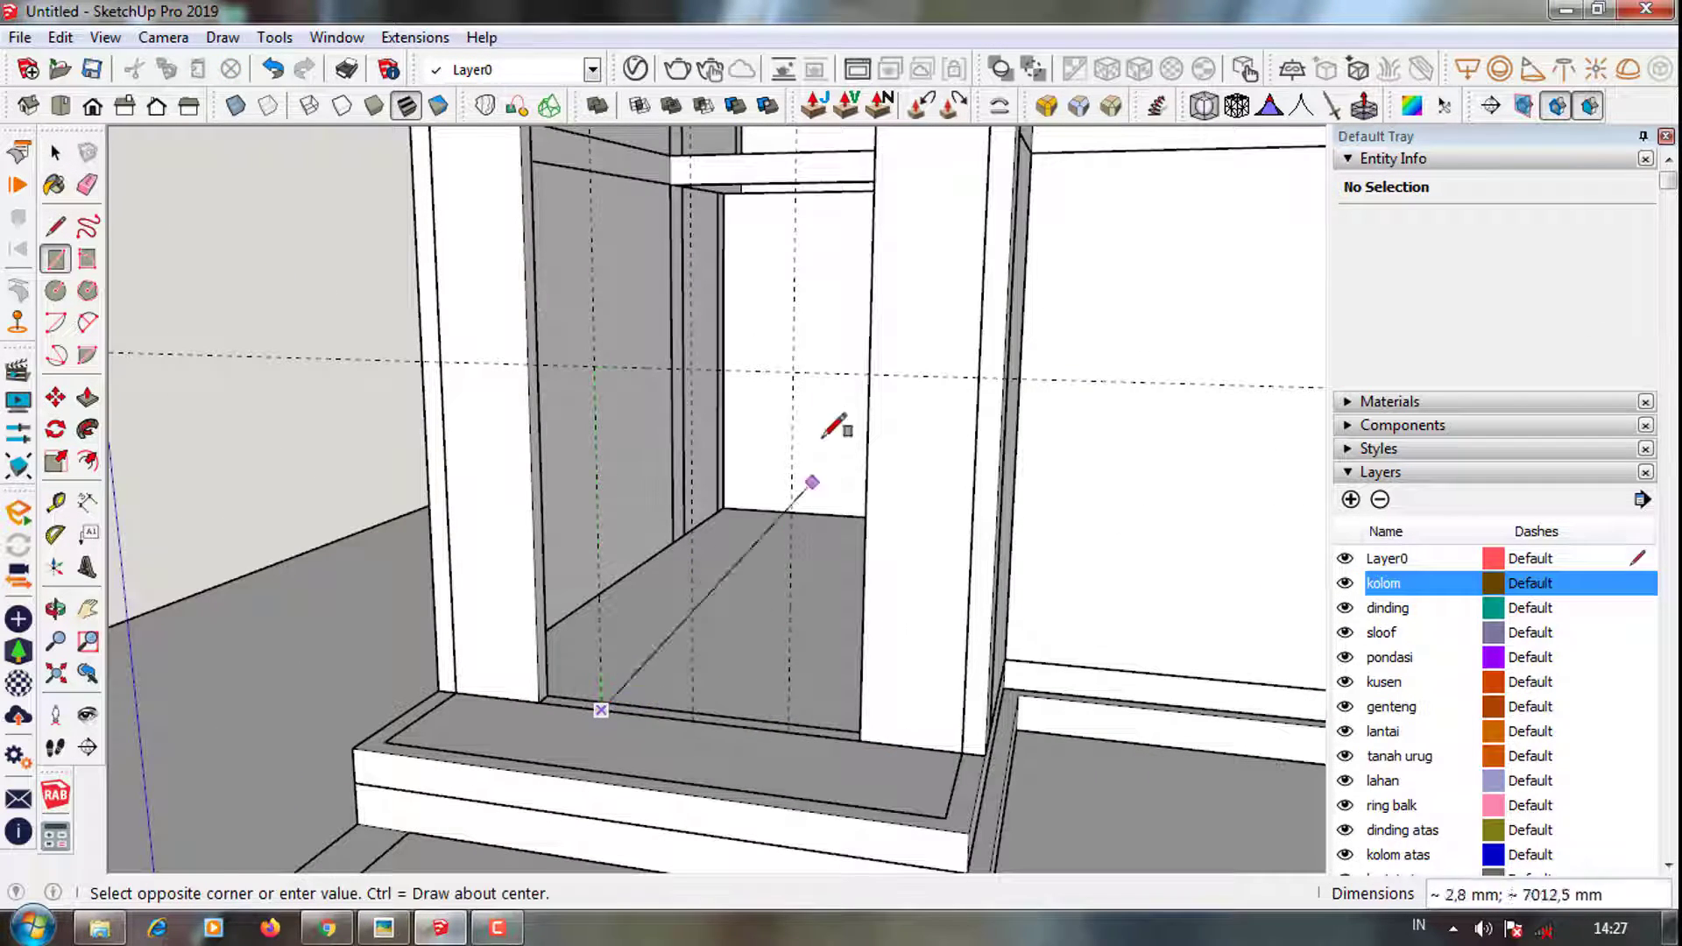
{"action": "left_click", "coordinate": [793, 371]}
Push/Pull the rectangle to a thickness of 150 mm
{"action": "key", "text": "p"}
{"action": "left_click", "coordinate": [564, 589]}
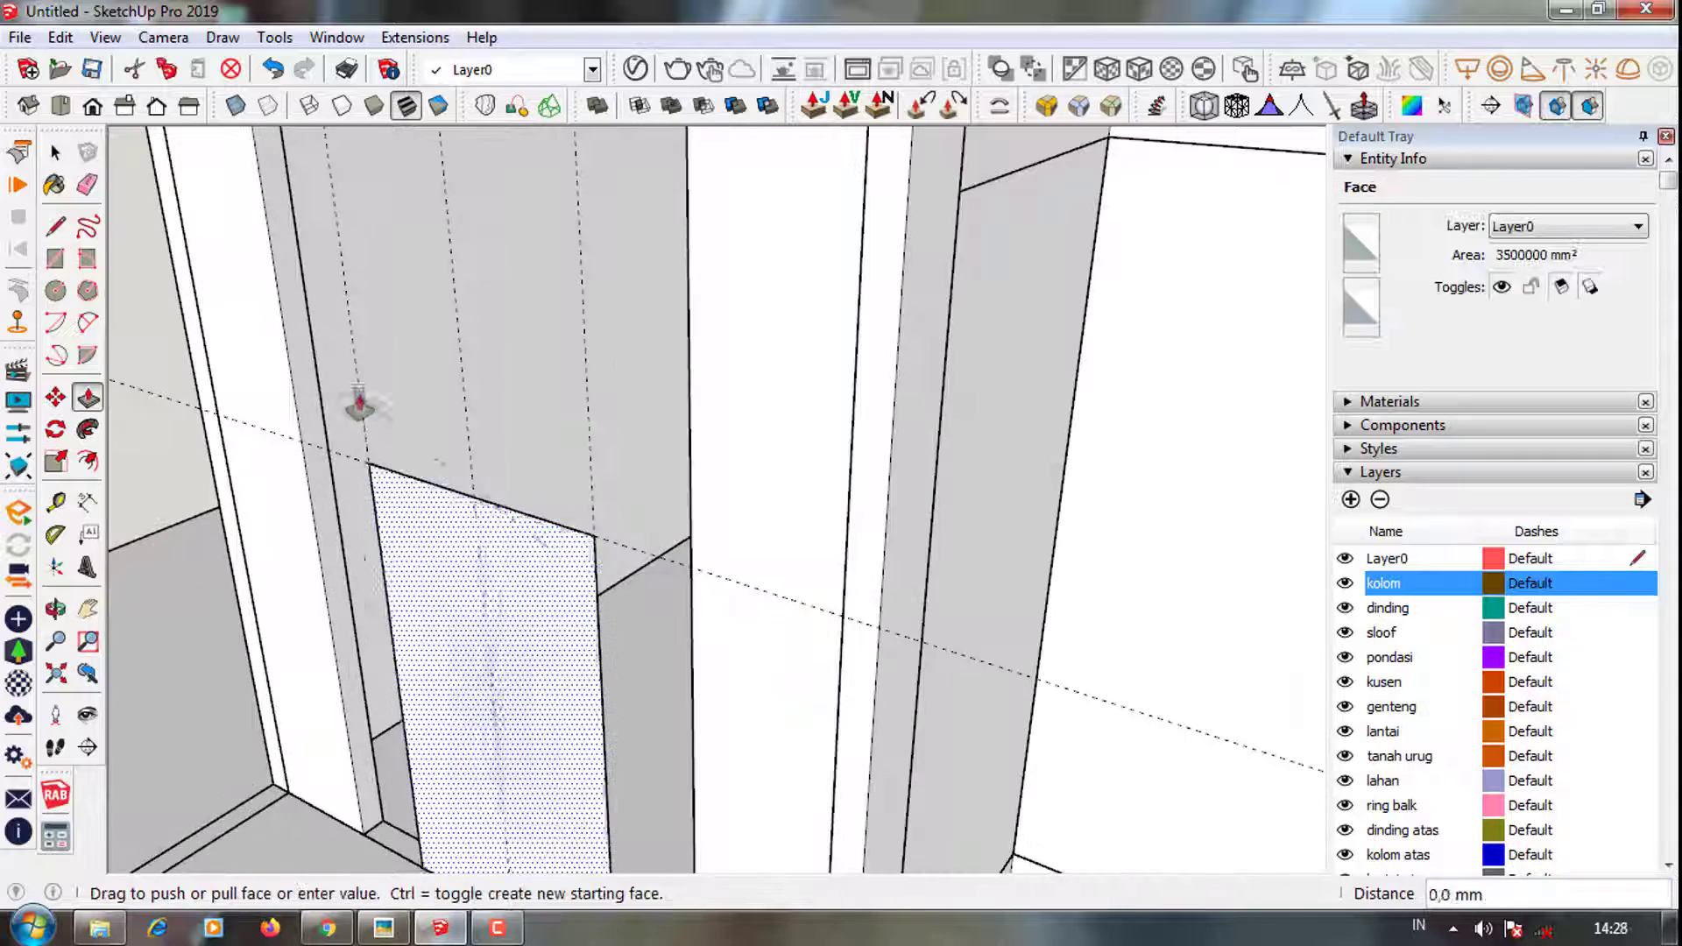
{"action": "type", "text": "150"}
{"action": "key", "text": "Return"}
{"action": "key", "text": "space"}
{"action": "scroll", "coordinate": [517, 514], "scroll_direction": "down", "scroll_amount": 2}
Make the whole door slab a single group
{"action": "triple_click", "coordinate": [518, 514]}
{"action": "right_click", "coordinate": [518, 514]}
{"action": "left_click", "coordinate": [605, 557]}
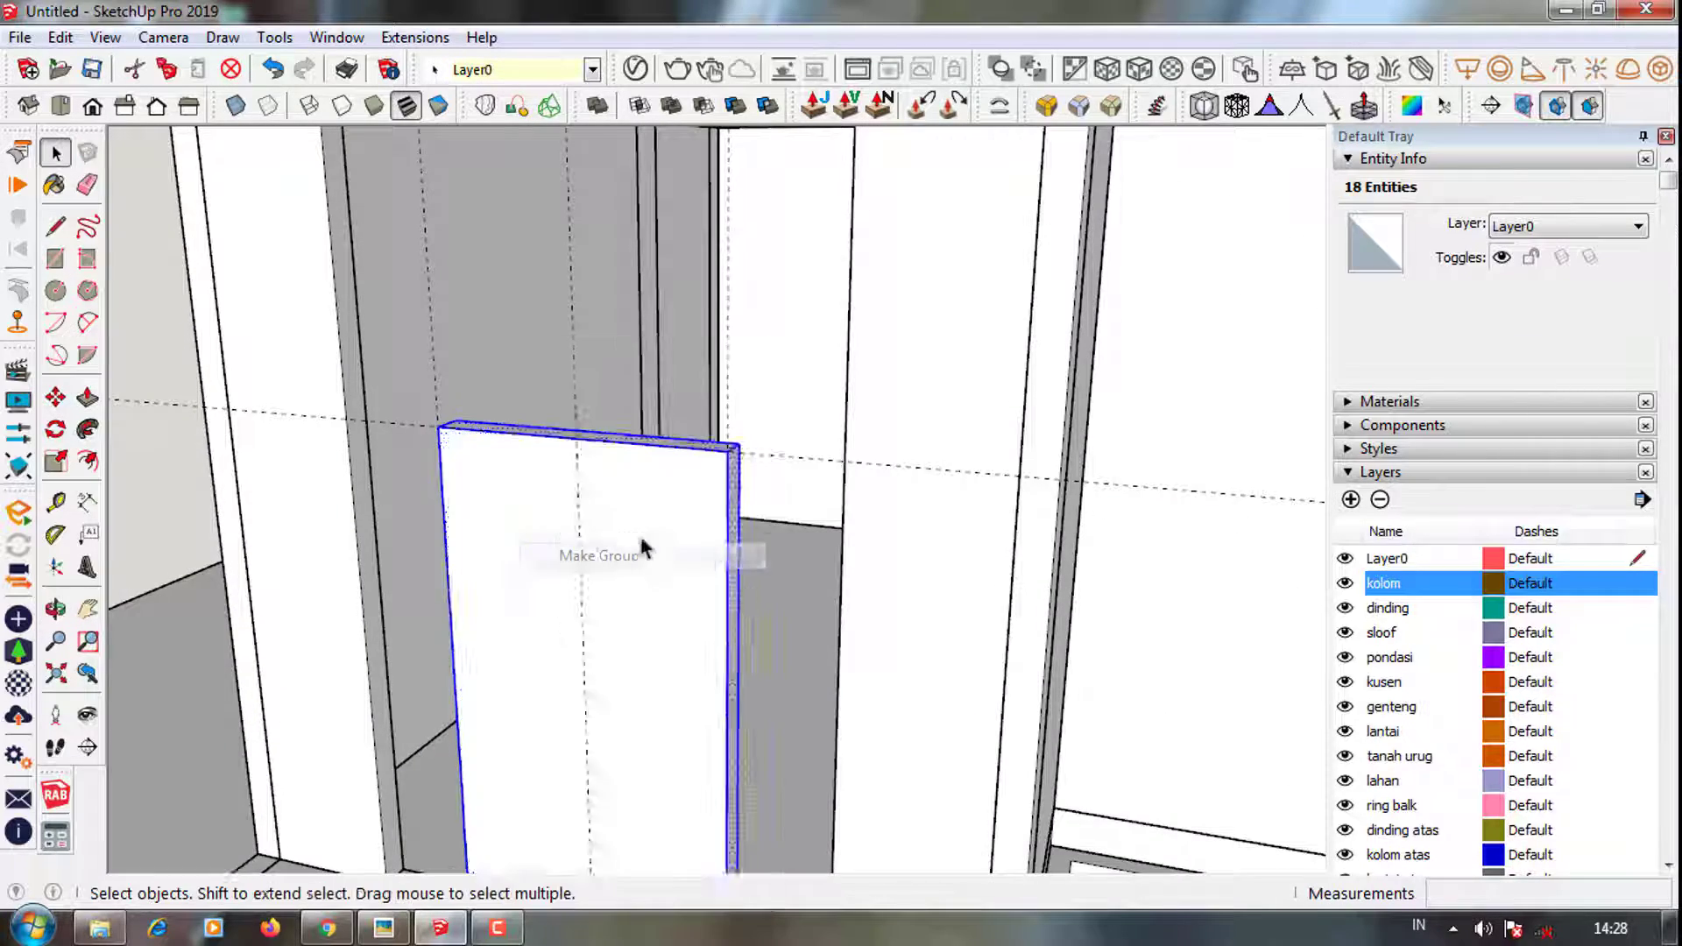
{"action": "scroll", "coordinate": [418, 532], "scroll_direction": "down", "scroll_amount": 2}
{"action": "scroll", "coordinate": [418, 532], "scroll_direction": "up", "scroll_amount": 3}
Orbit out to check the grouped door slab within the building
{"action": "key", "text": "e"}
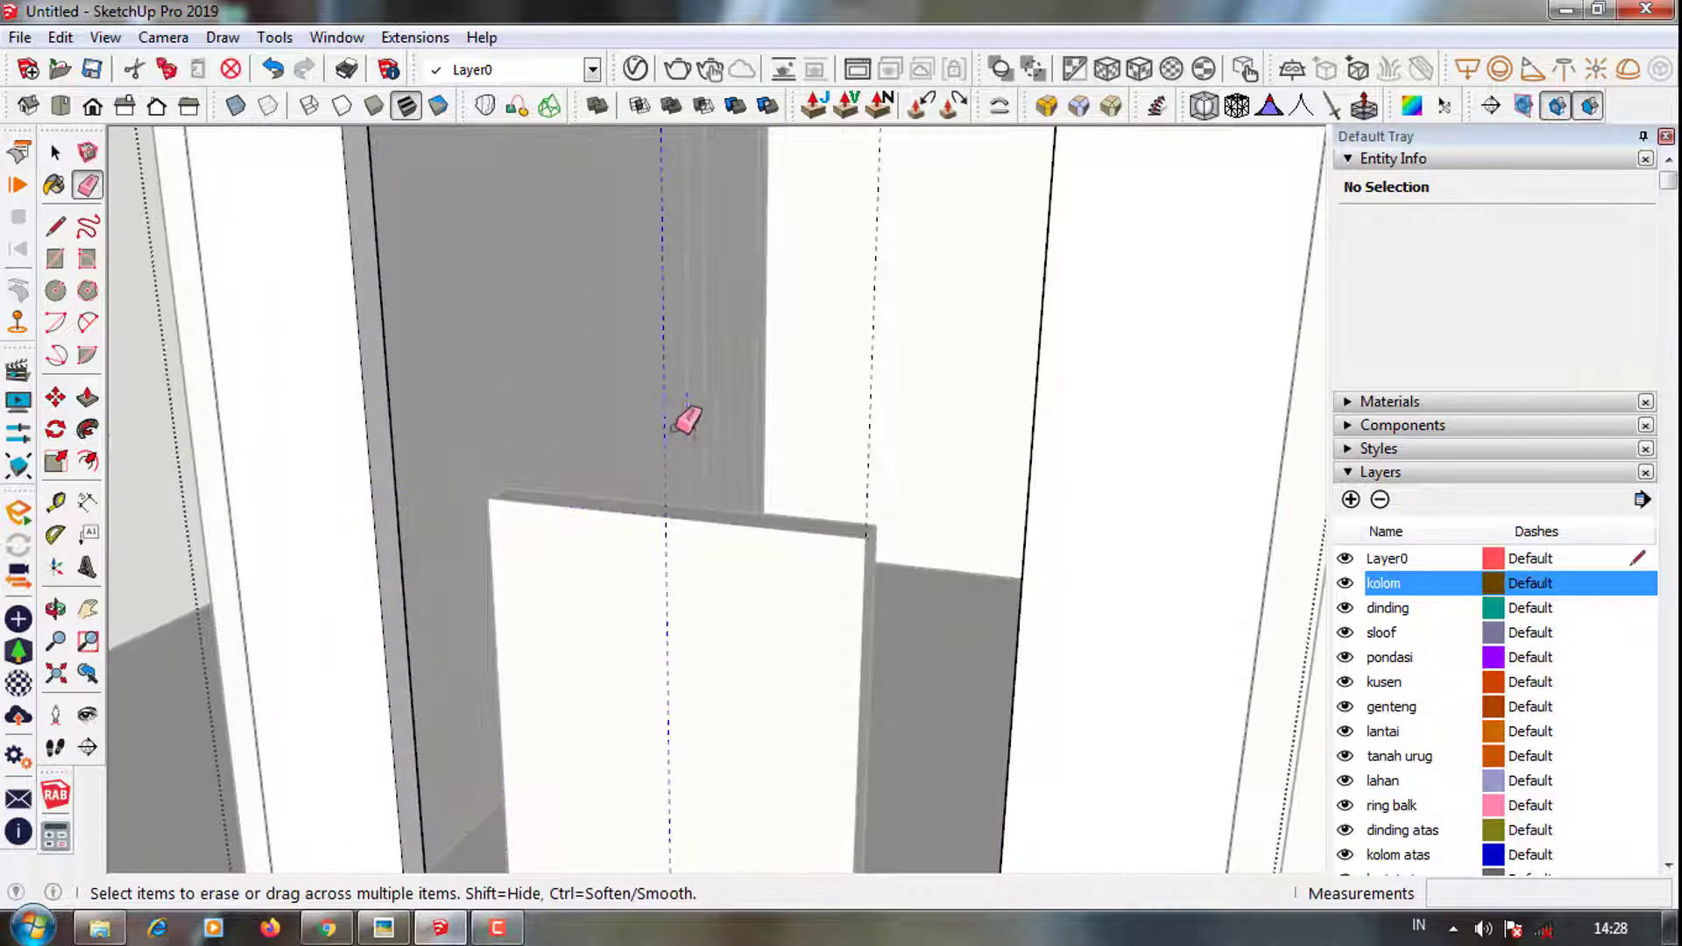
{"action": "scroll", "coordinate": [688, 421], "scroll_direction": "down", "scroll_amount": 3}
{"action": "key", "text": "space"}
{"action": "scroll", "coordinate": [713, 451], "scroll_direction": "down", "scroll_amount": 4}
{"action": "mouse_move", "coordinate": [713, 450]}
{"action": "middle_mouse_down"}
{"action": "mouse_move", "coordinate": [754, 508]}
{"action": "mouse_move", "coordinate": [674, 553]}
{"action": "middle_mouse_up"}
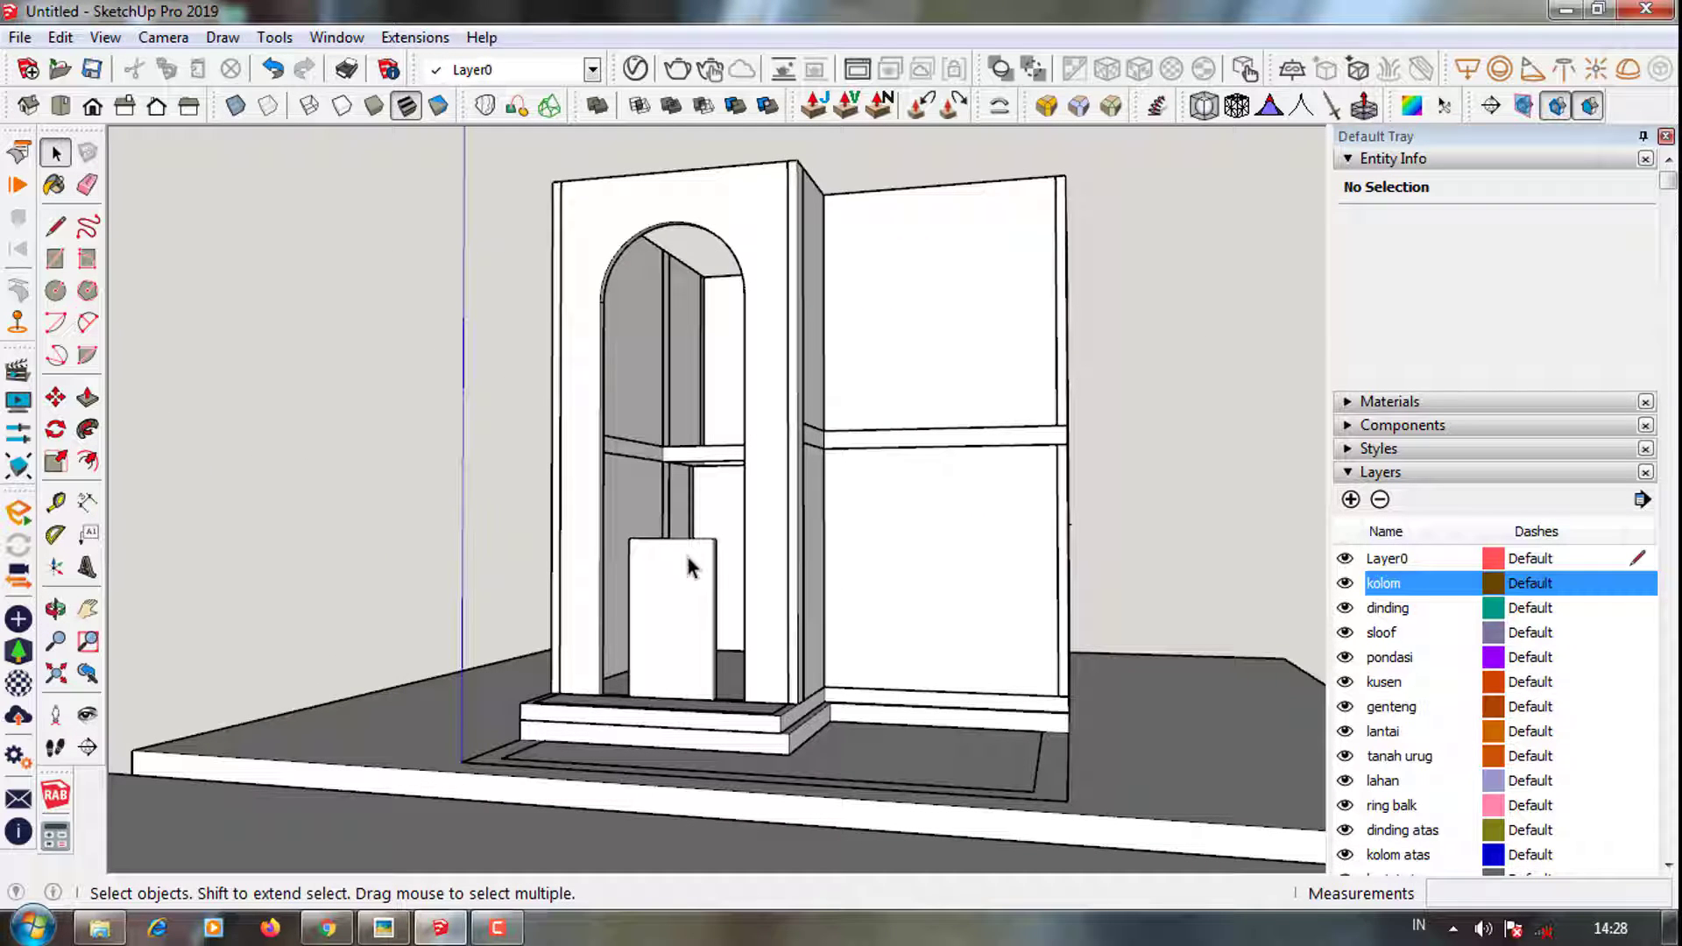
{"action": "scroll", "coordinate": [687, 568], "scroll_direction": "up", "scroll_amount": 3}
{"action": "middle_click_drag", "start_coordinate": [706, 676], "coordinate": [713, 657]}
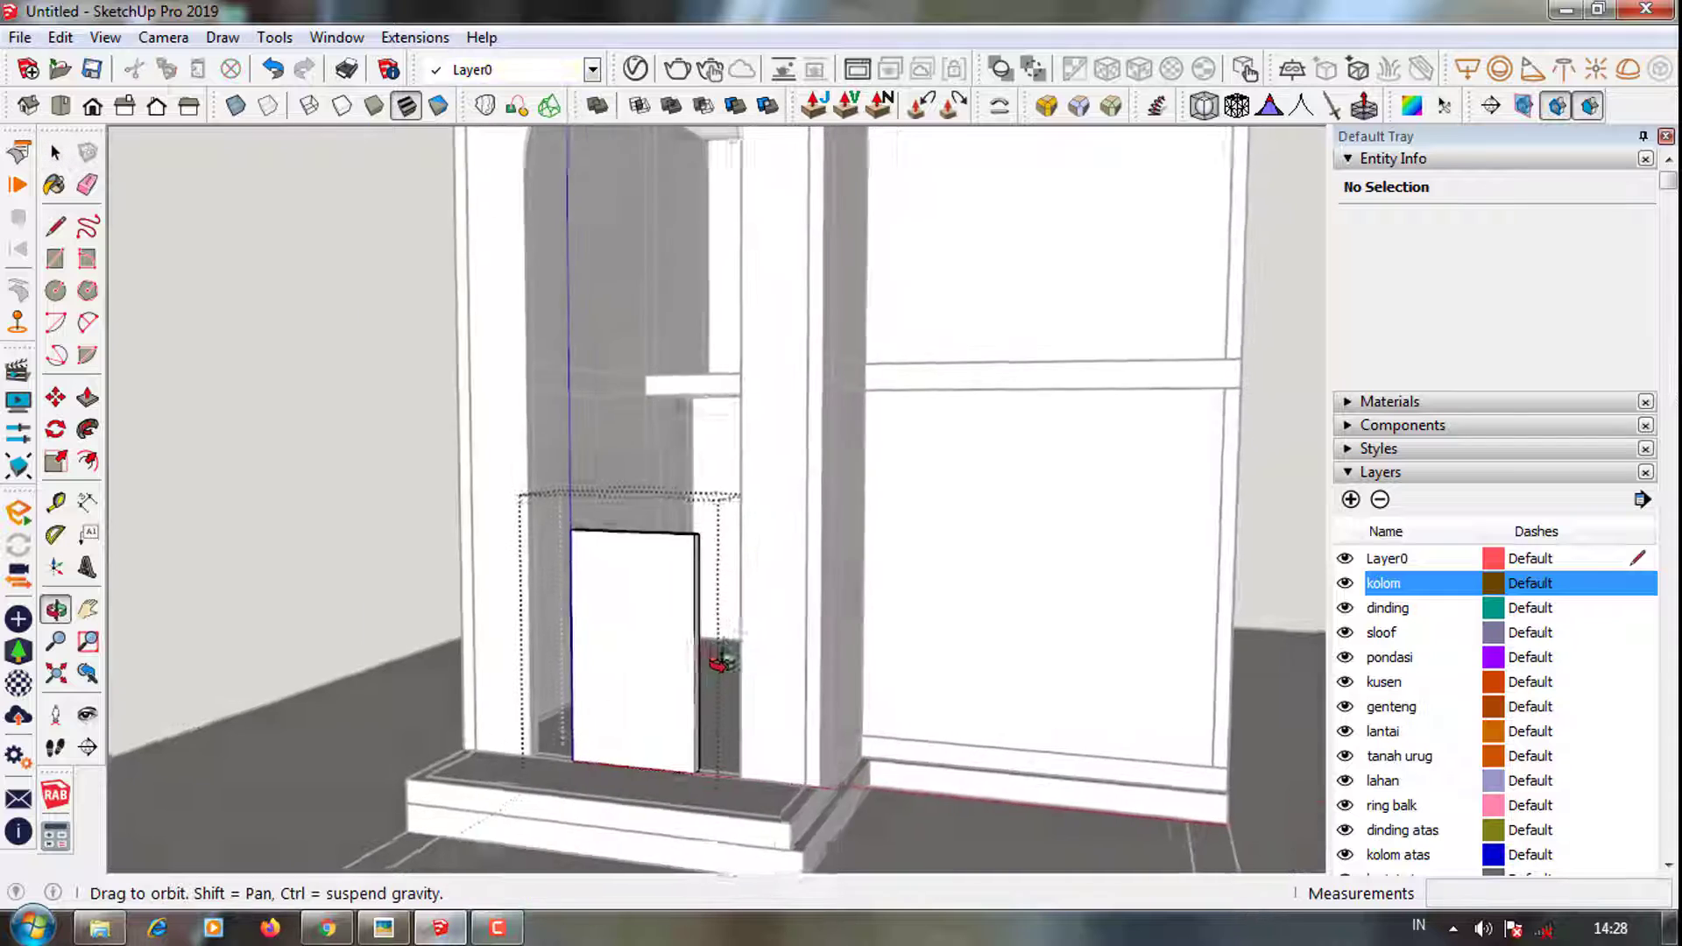
{"action": "scroll", "coordinate": [713, 657], "scroll_direction": "up", "scroll_amount": 3}
{"action": "scroll", "coordinate": [696, 655], "scroll_direction": "down", "scroll_amount": 3}
{"action": "scroll", "coordinate": [686, 644], "scroll_direction": "down", "scroll_amount": 1}
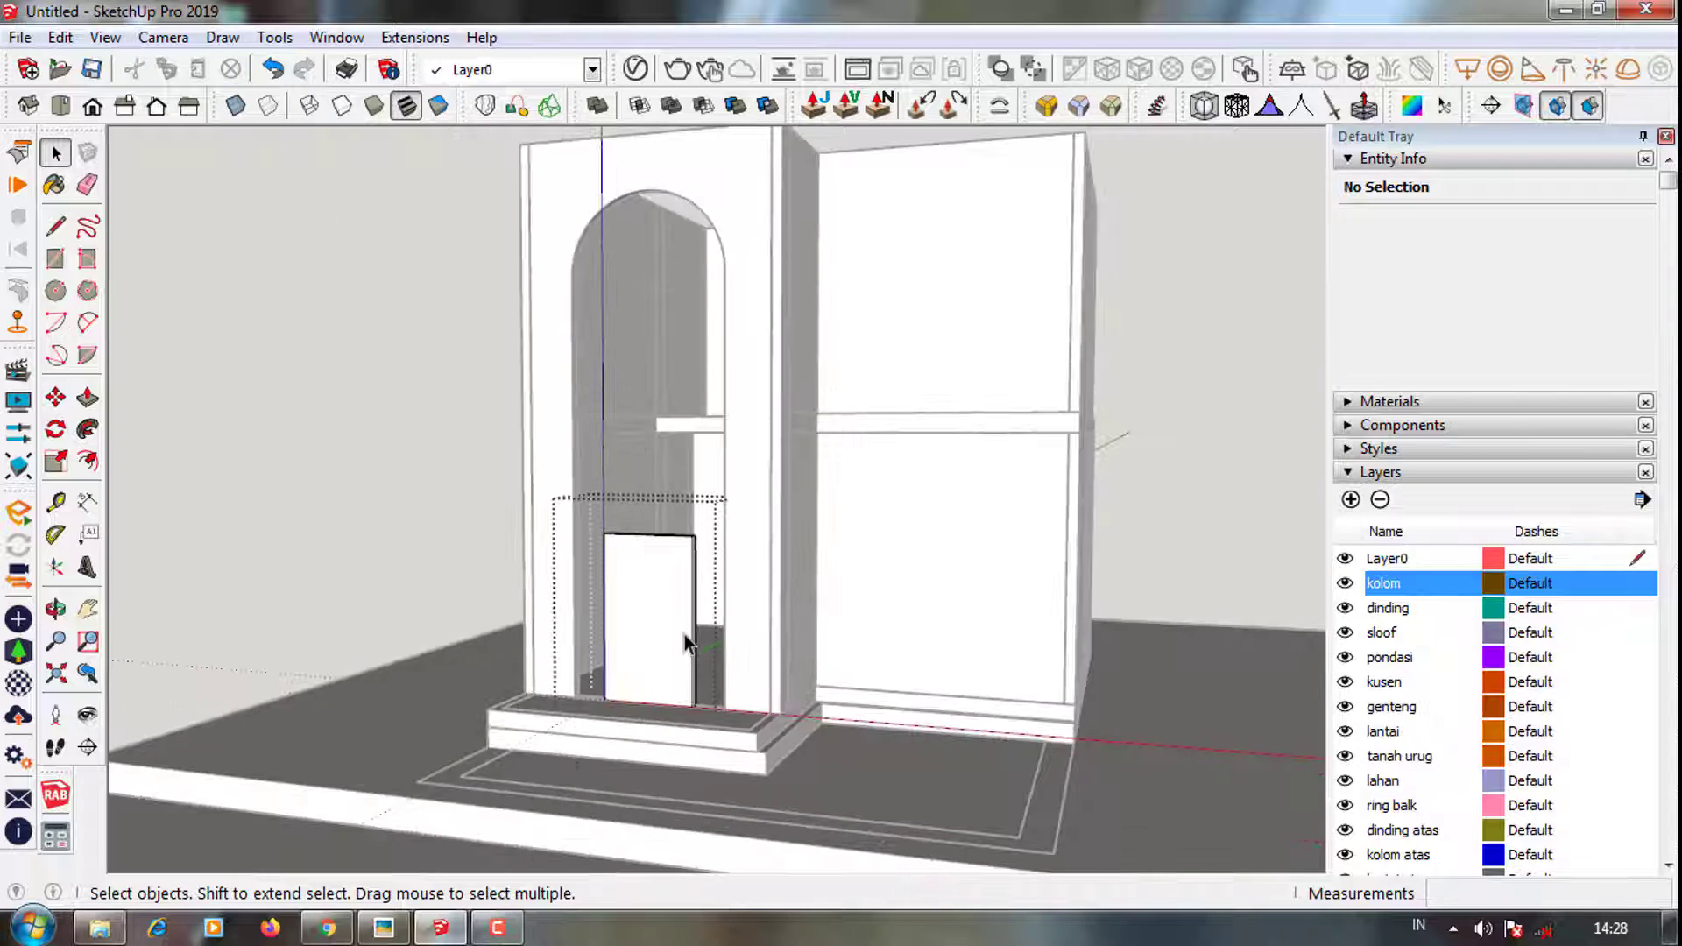
Offset the door slab's outline inward to form a frame border
{"action": "scroll", "coordinate": [674, 629], "scroll_direction": "up", "scroll_amount": 3}
{"action": "left_click", "coordinate": [88, 461]}
{"action": "scroll", "coordinate": [612, 570], "scroll_direction": "up", "scroll_amount": 2}
{"action": "left_click", "coordinate": [612, 570]}
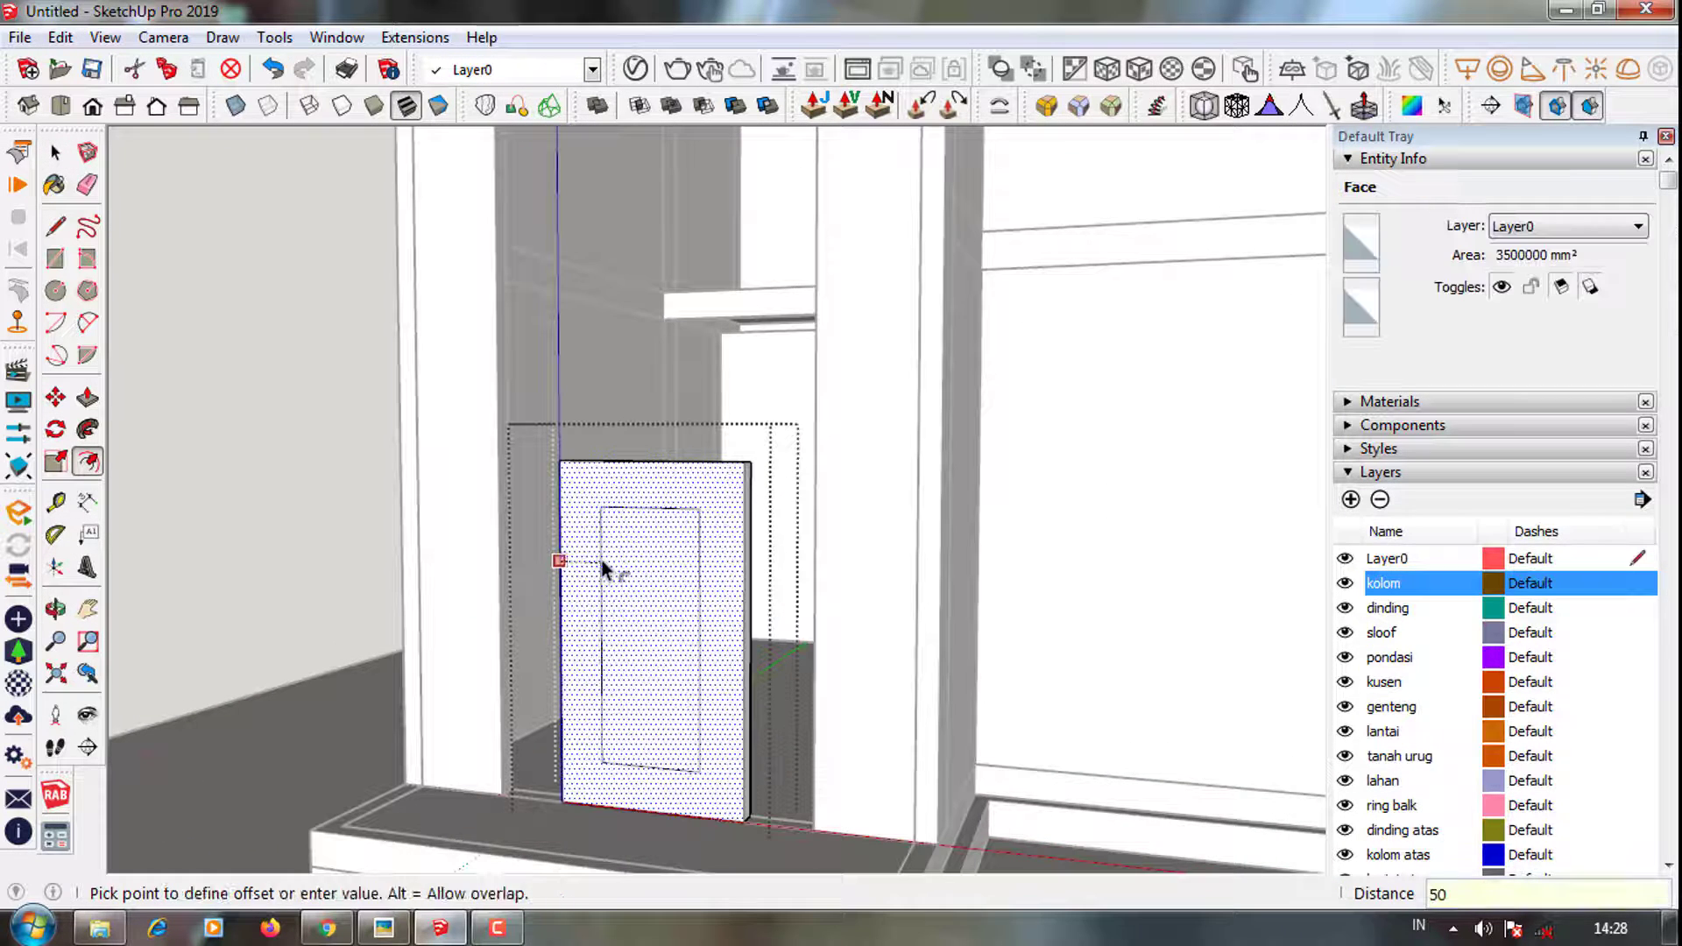
{"action": "middle_click_drag", "start_coordinate": [655, 683], "coordinate": [589, 815]}
{"action": "scroll", "coordinate": [571, 813], "scroll_direction": "up", "scroll_amount": 1}
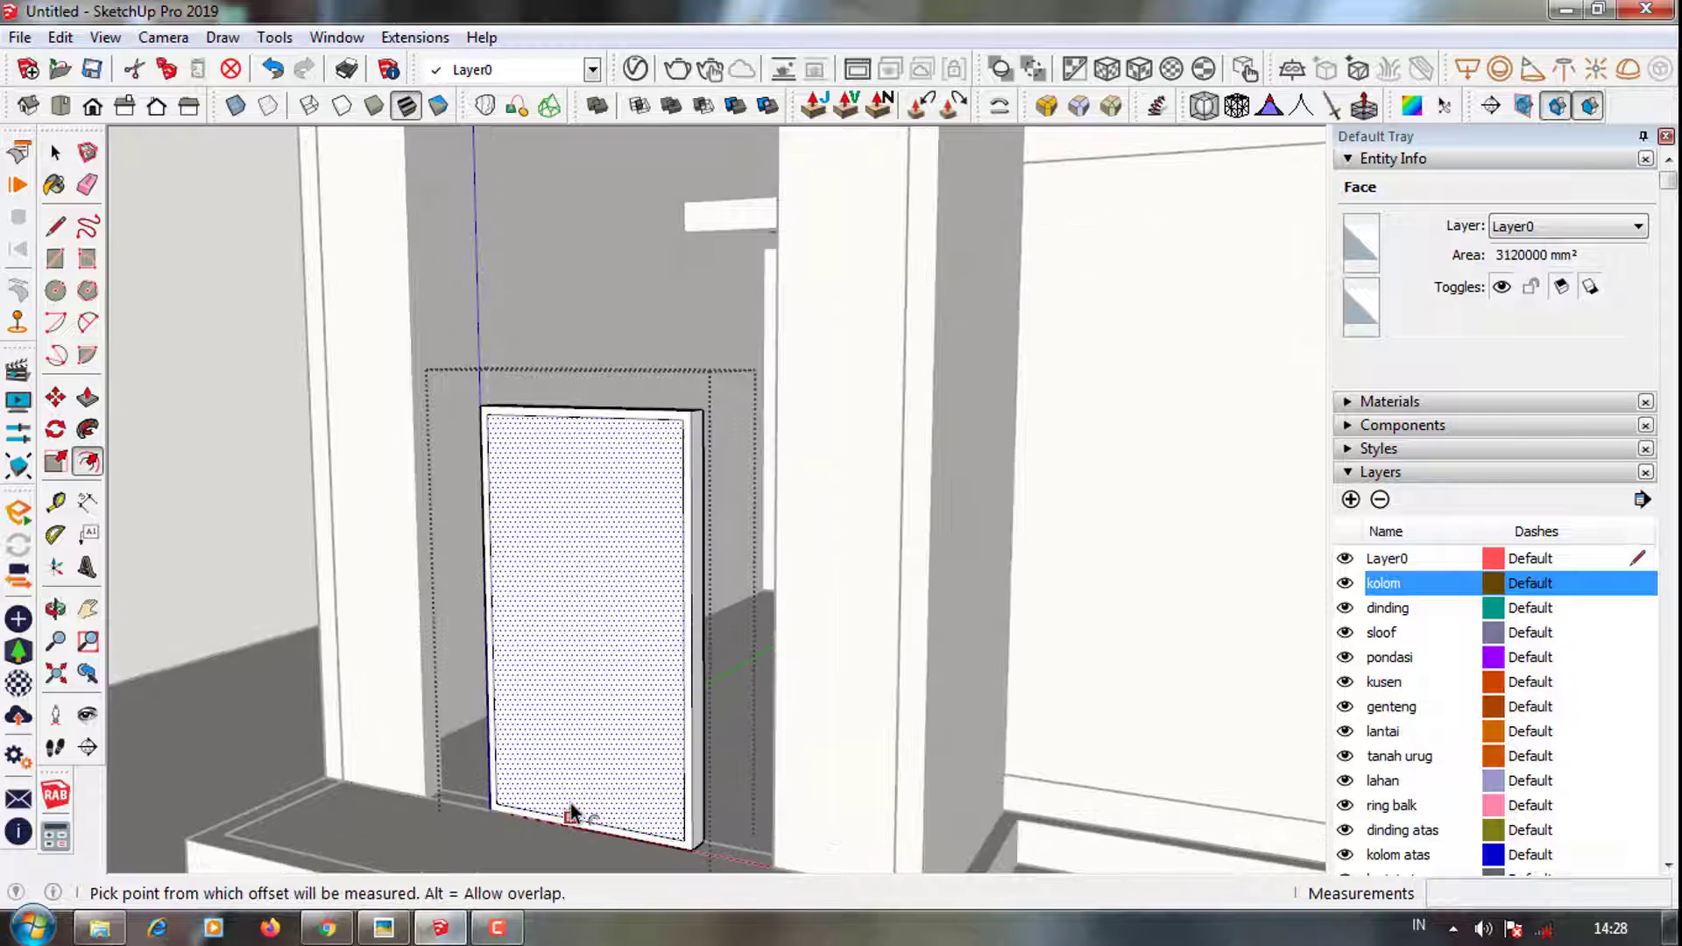
{"action": "left_click", "coordinate": [663, 425]}
{"action": "middle_click_drag", "start_coordinate": [665, 425], "coordinate": [646, 436]}
Place a Tape Measure guide a set distance below the slab's top edge
{"action": "key", "text": "t"}
{"action": "left_click", "coordinate": [630, 440]}
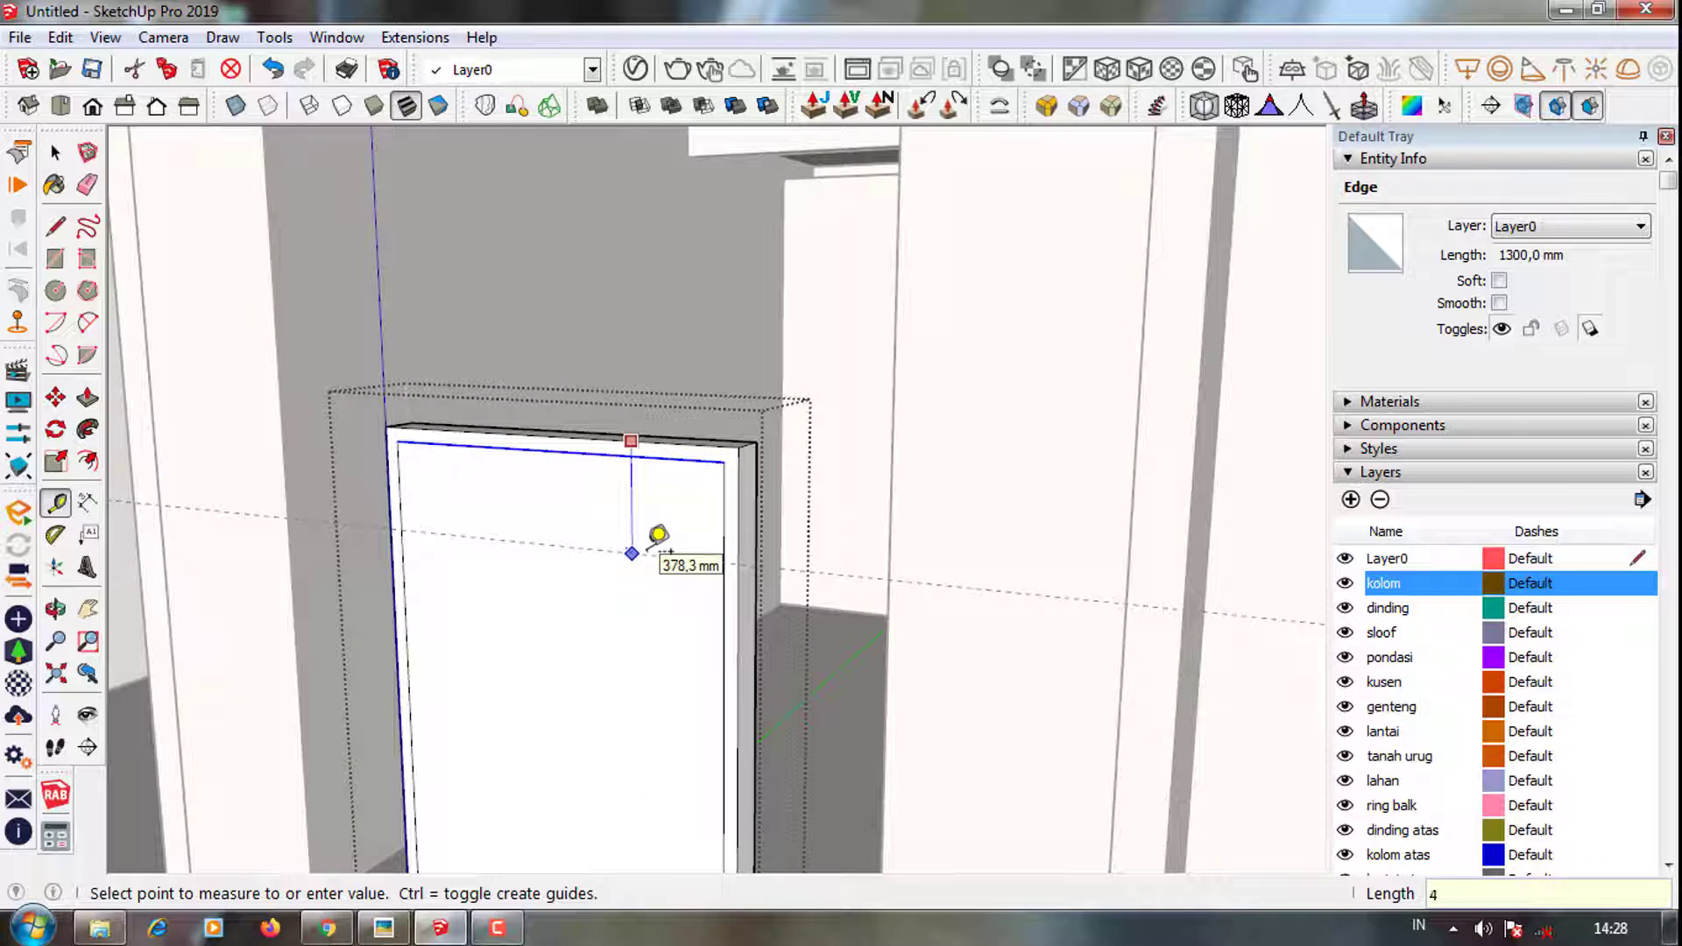
{"action": "type", "text": "00"}
{"action": "key", "text": "Return"}
{"action": "scroll", "coordinate": [658, 536], "scroll_direction": "down", "scroll_amount": 2}
{"action": "left_click", "coordinate": [600, 796]}
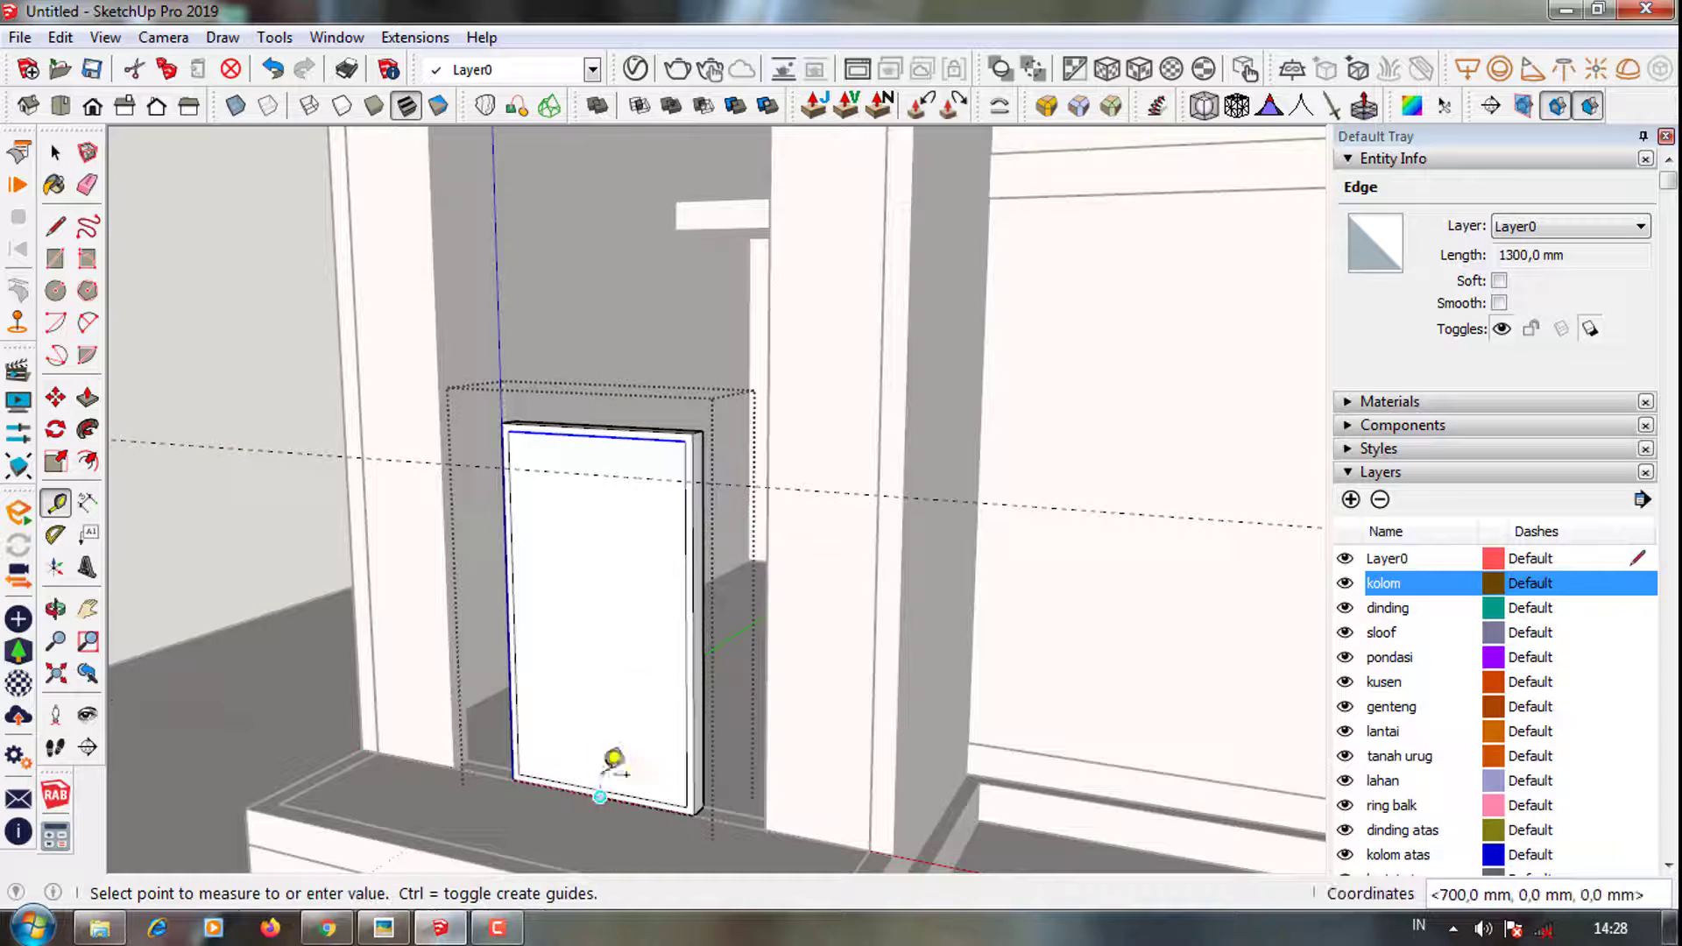
{"action": "key", "text": "Escape"}
{"action": "scroll", "coordinate": [514, 356], "scroll_direction": "up", "scroll_amount": 2}
Copy the door's inner top edge downward to mark the transom bar
{"action": "key", "text": "m"}
{"action": "scroll", "coordinate": [481, 319], "scroll_direction": "up", "scroll_amount": 2}
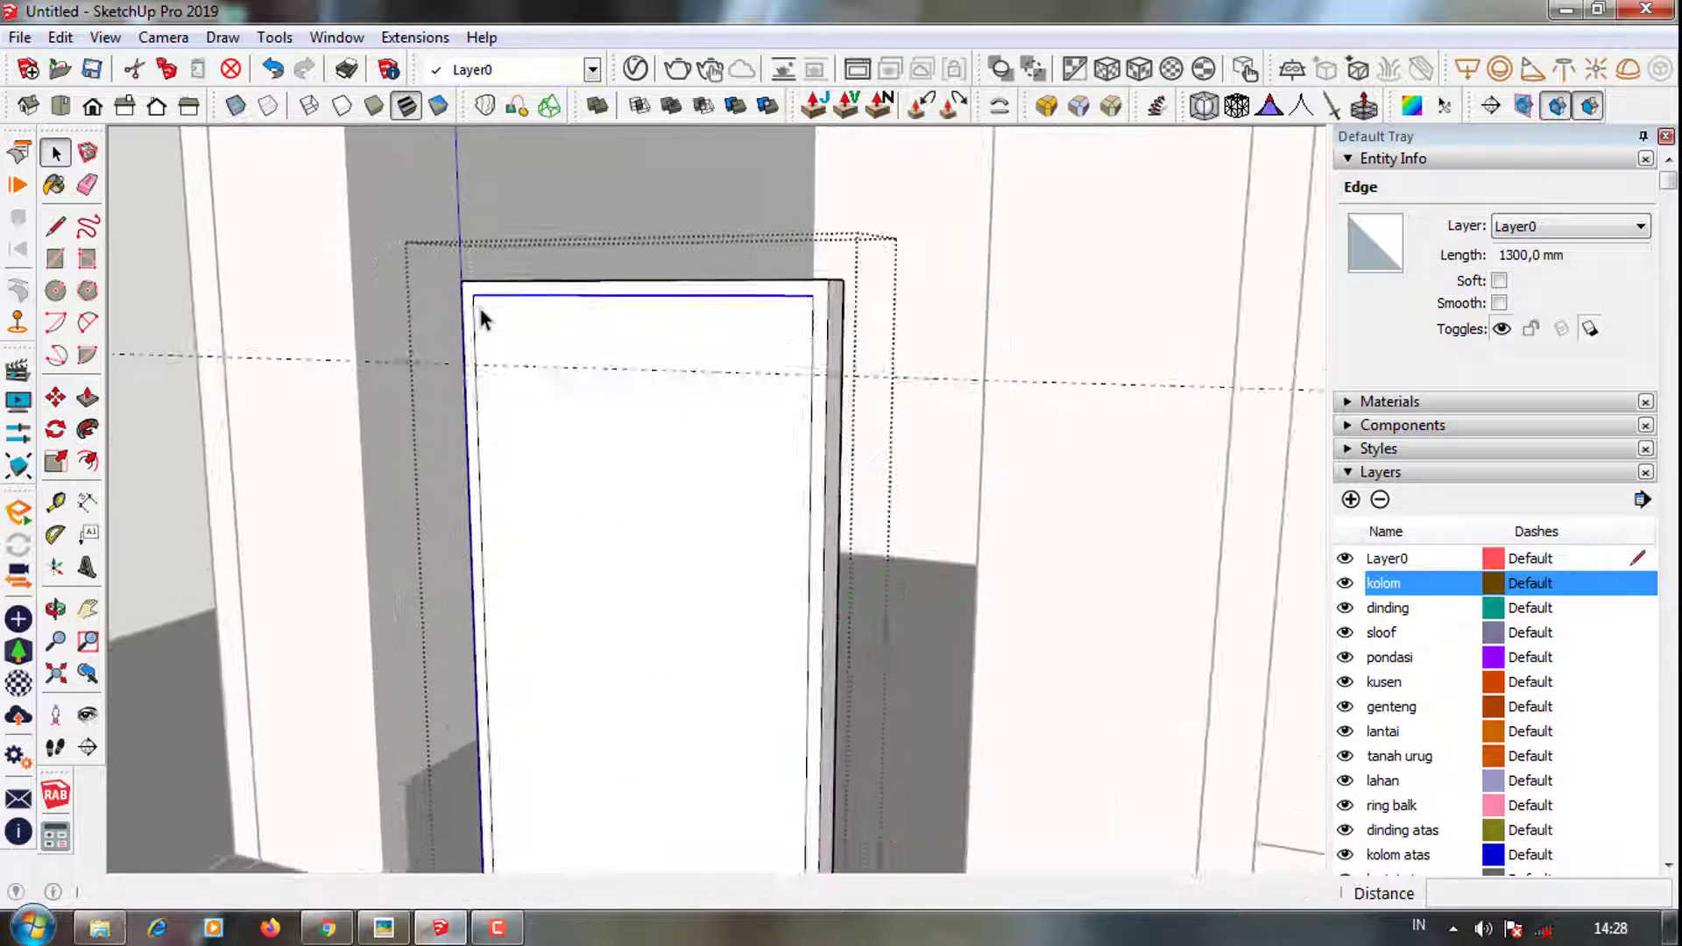
{"action": "scroll", "coordinate": [472, 296], "scroll_direction": "up", "scroll_amount": 1}
{"action": "left_click", "coordinate": [472, 296]}
{"action": "key", "text": "ctrl"}
{"action": "left_click", "coordinate": [473, 371]}
{"action": "left_click", "coordinate": [473, 333]}
{"action": "key", "text": "ctrl"}
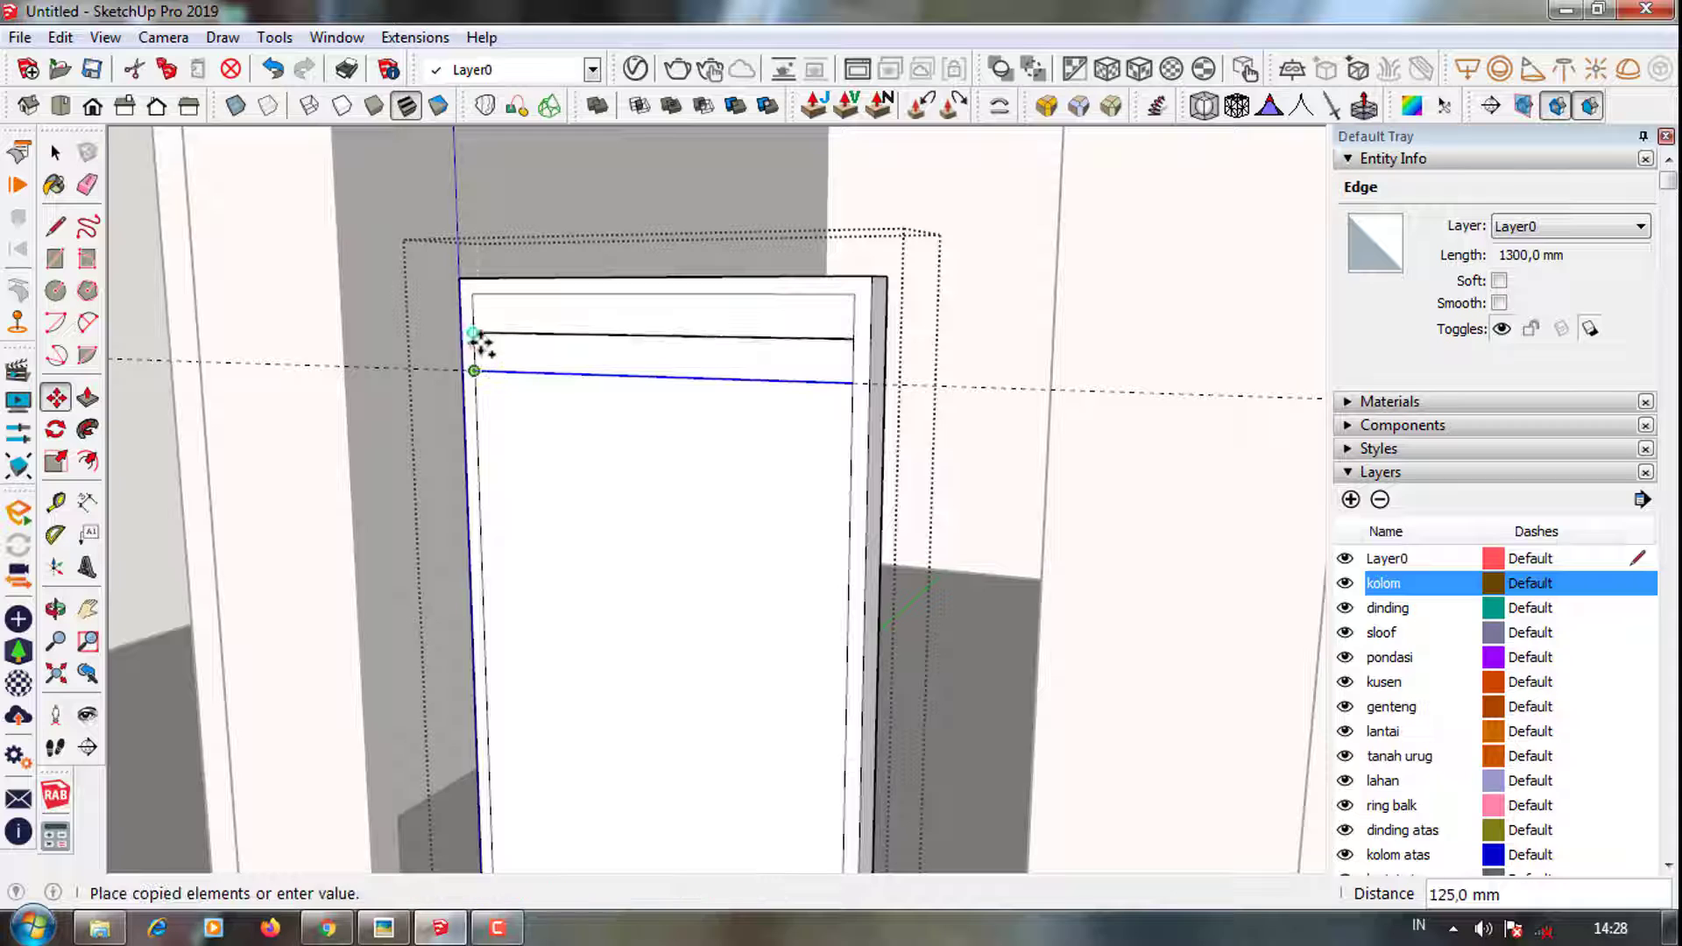
{"action": "type", "text": "0"}
{"action": "key", "text": "Return"}
{"action": "scroll", "coordinate": [631, 496], "scroll_direction": "down", "scroll_amount": 1}
{"action": "key", "text": "space"}
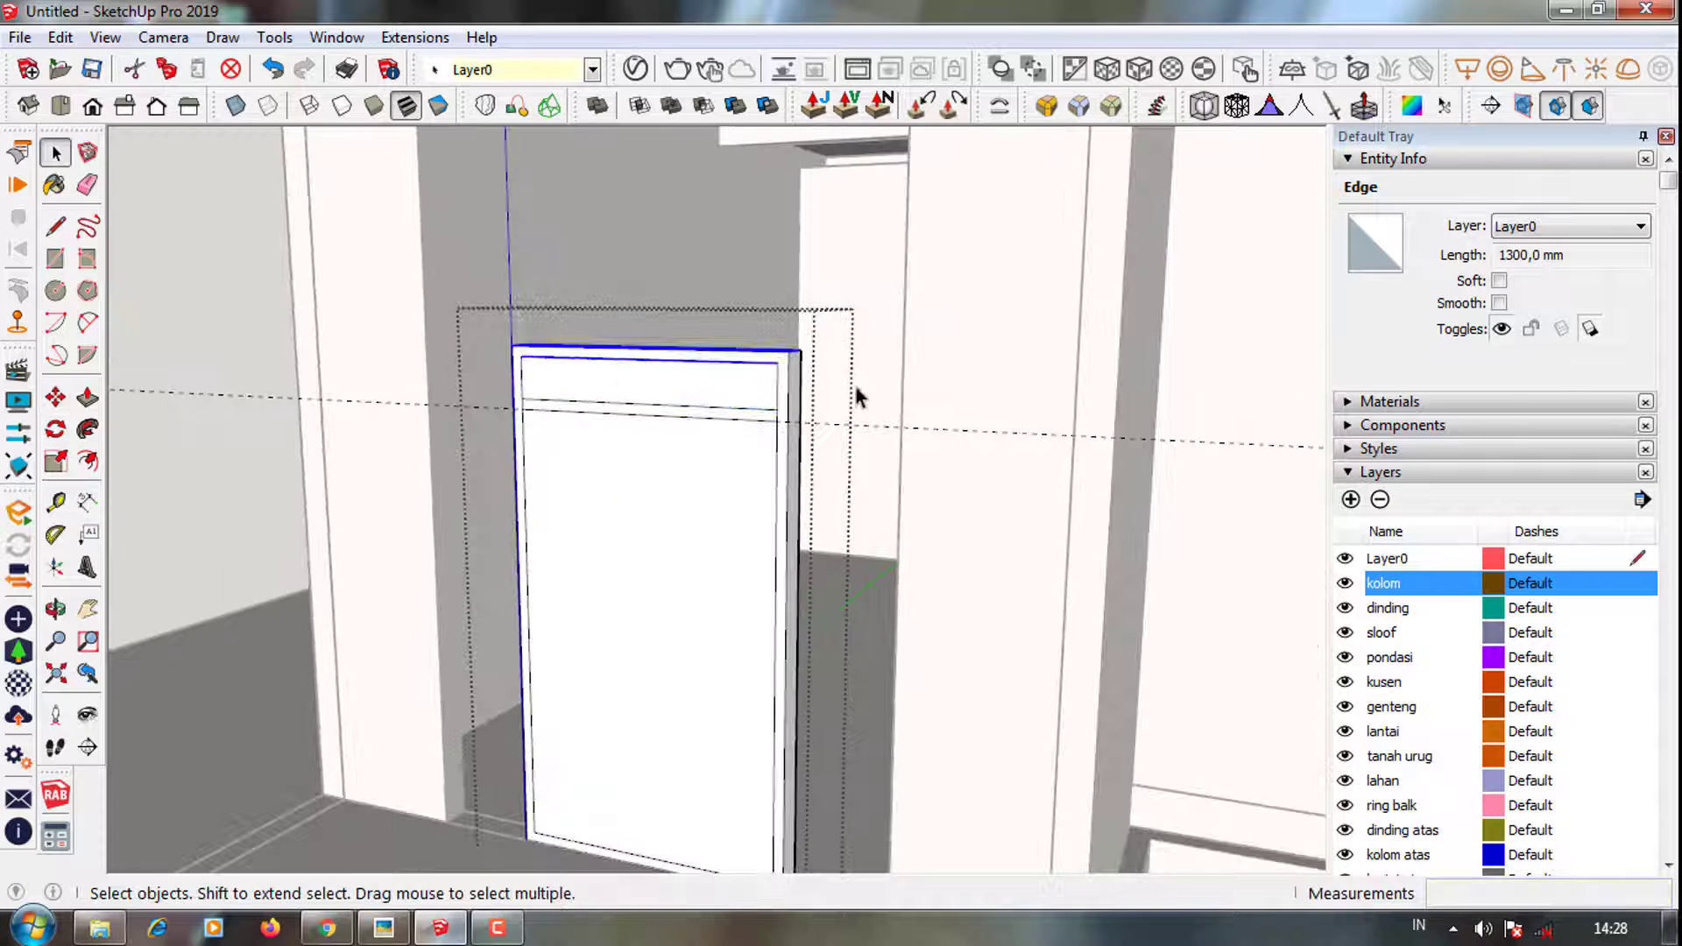
Raise the door's top edges by 200 mm
{"action": "left_click_drag", "start_coordinate": [856, 397], "coordinate": [780, 342]}
{"action": "key", "text": "m"}
{"action": "left_click", "coordinate": [795, 350]}
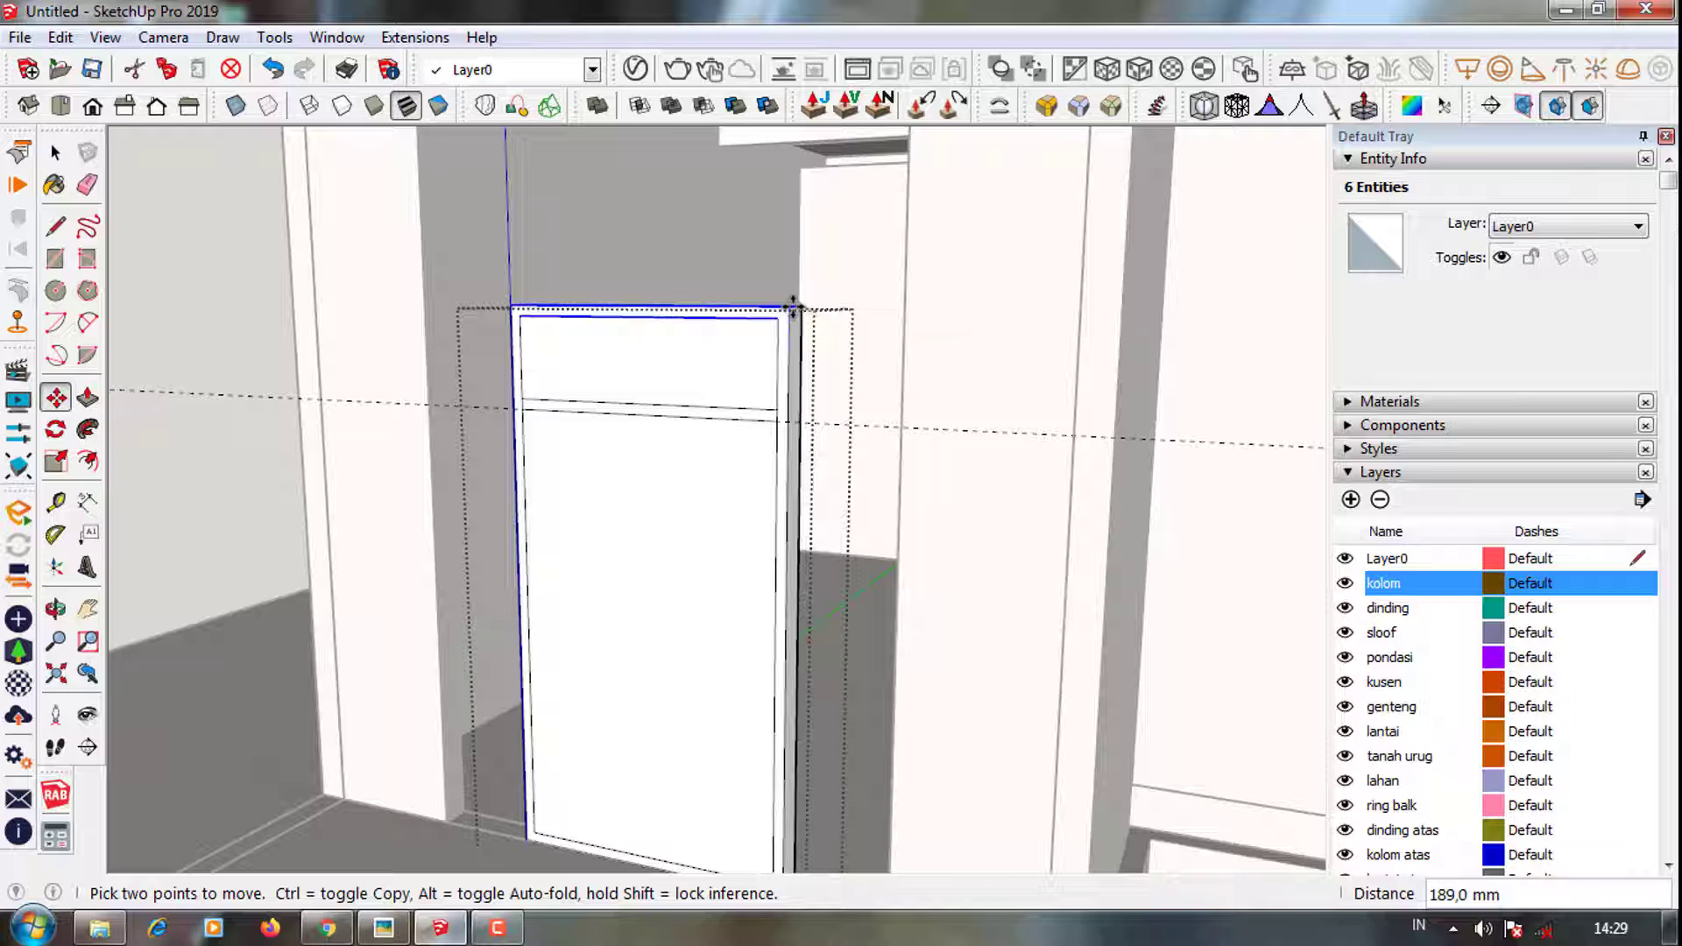
{"action": "key", "text": "Return"}
{"action": "scroll", "coordinate": [676, 451], "scroll_direction": "down", "scroll_amount": 2}
{"action": "scroll", "coordinate": [639, 399], "scroll_direction": "up", "scroll_amount": 2}
Push the lower and upper panels through to open the frame, and push in the threshold face
{"action": "key", "text": "e"}
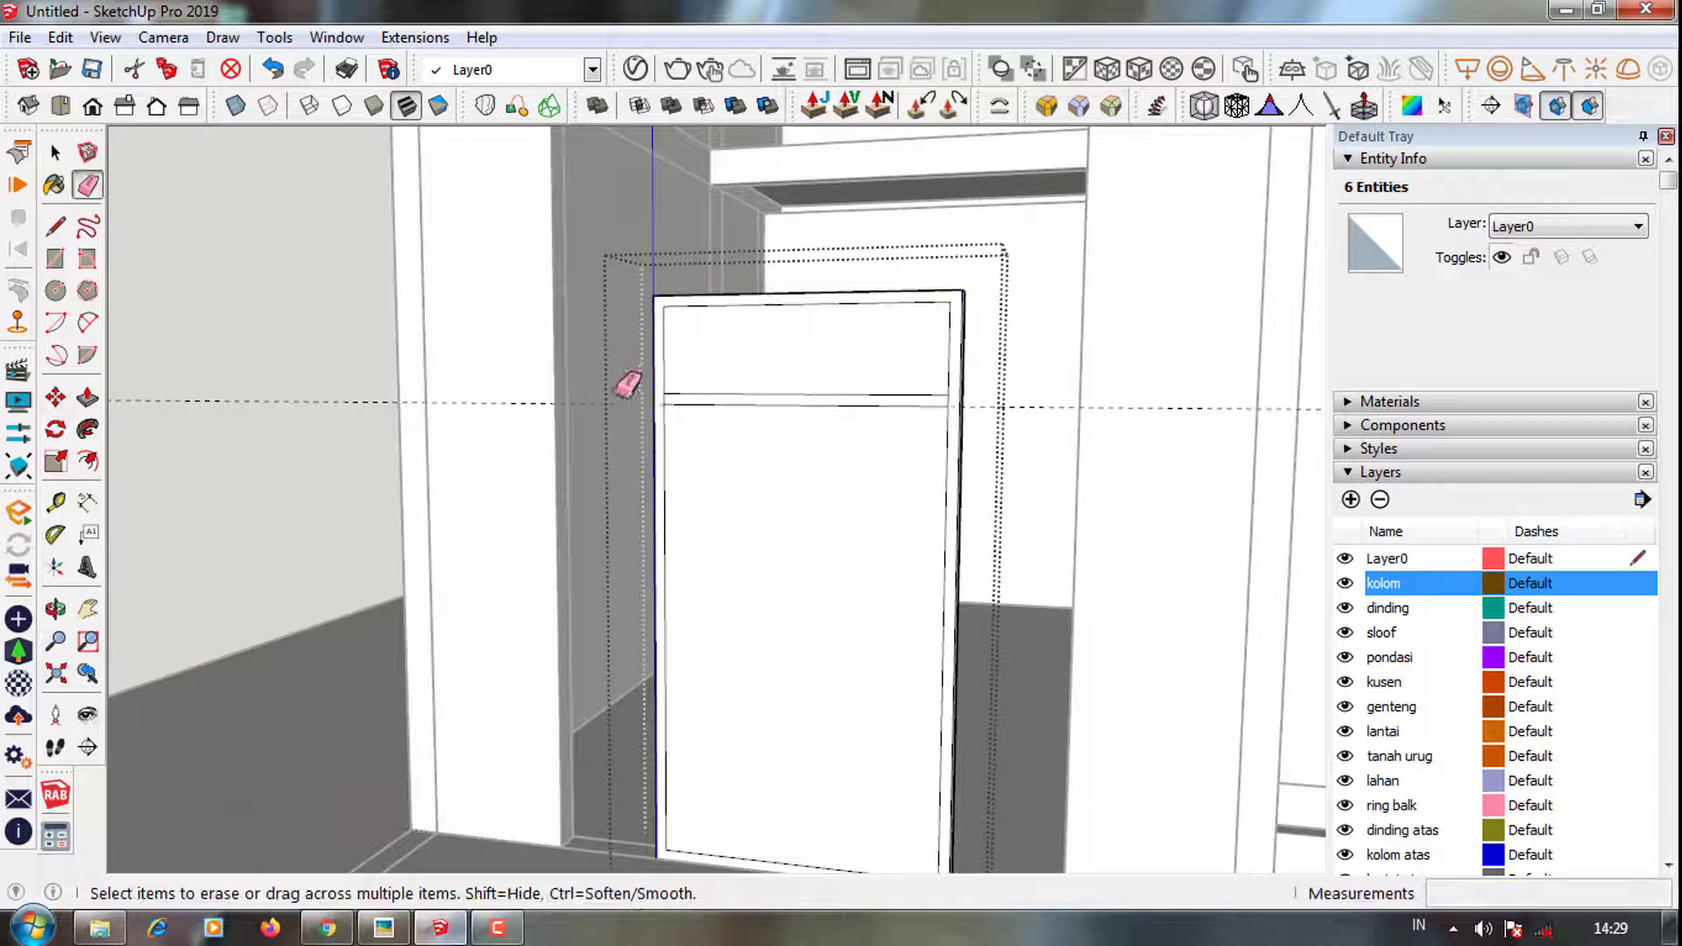
{"action": "scroll", "coordinate": [666, 438], "scroll_direction": "down", "scroll_amount": 2}
{"action": "scroll", "coordinate": [684, 595], "scroll_direction": "up", "scroll_amount": 2}
{"action": "key", "text": "p"}
{"action": "double_click", "coordinate": [661, 516]}
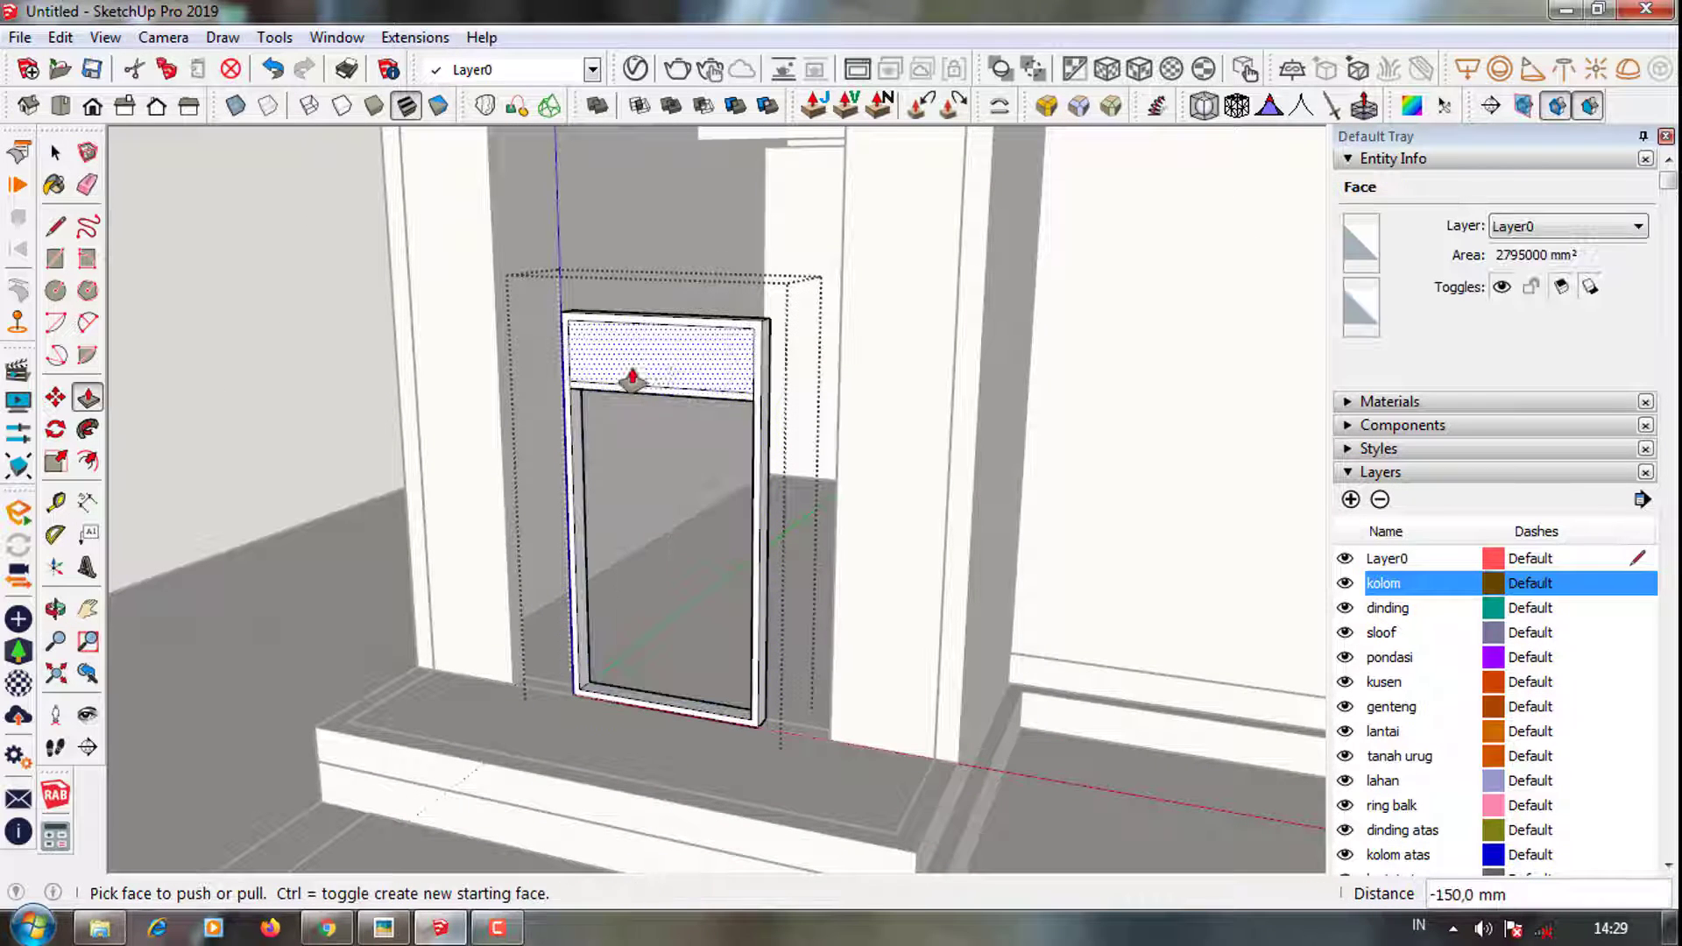
{"action": "double_click", "coordinate": [657, 370]}
{"action": "scroll", "coordinate": [653, 706], "scroll_direction": "up", "scroll_amount": 2}
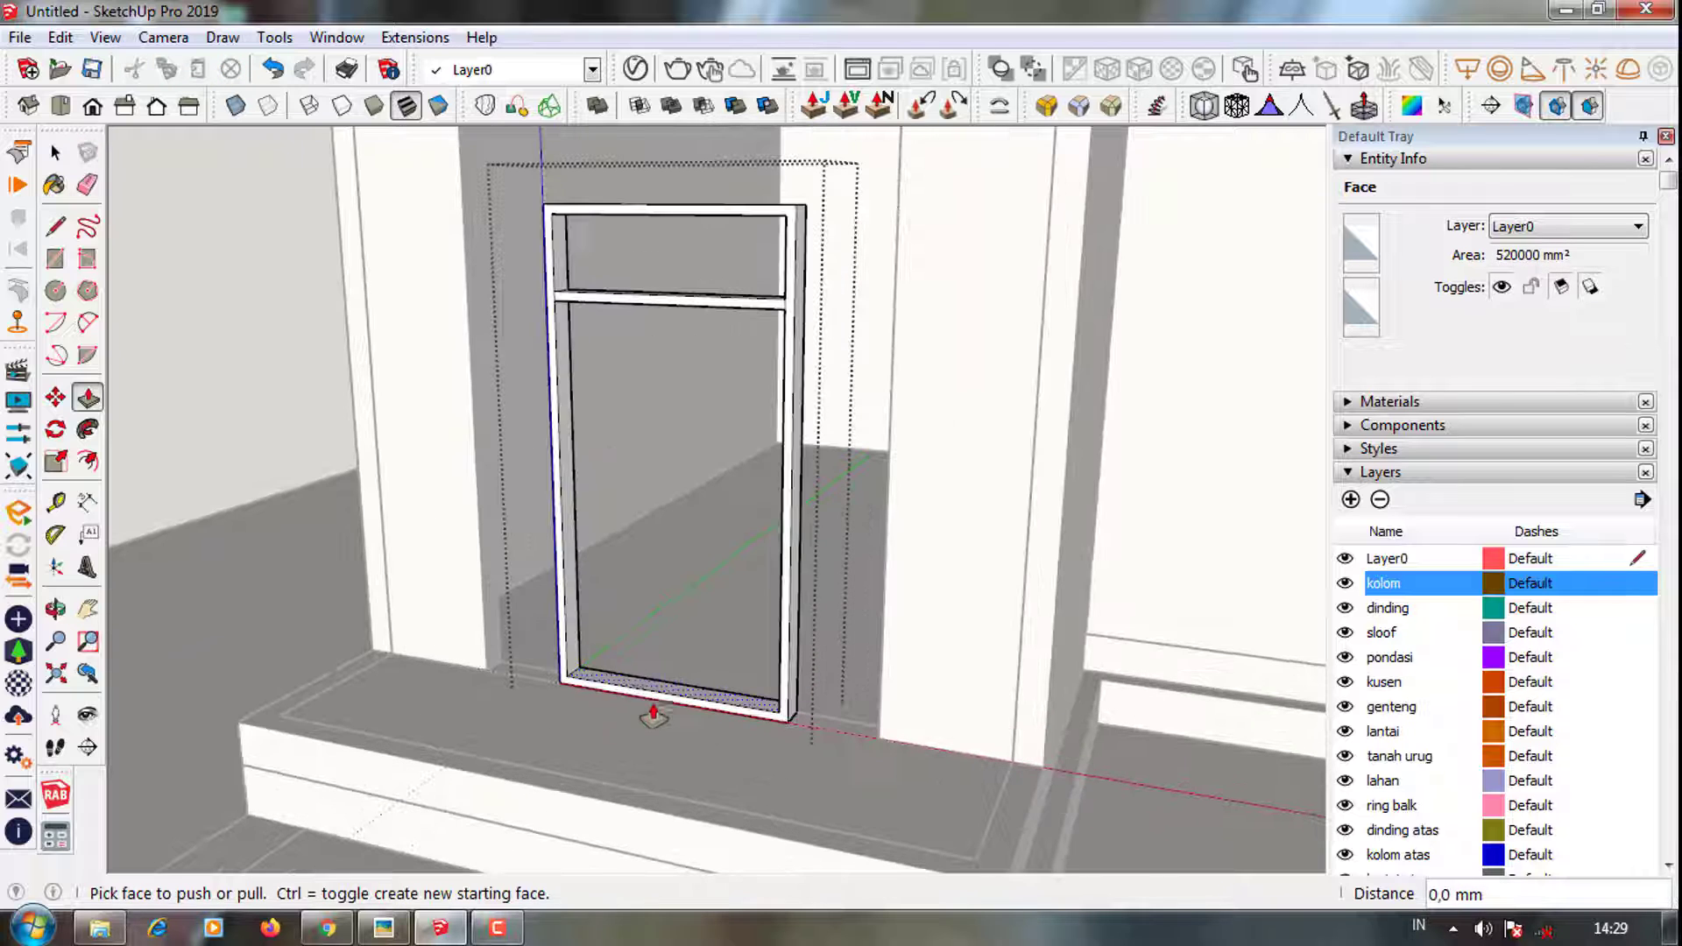
{"action": "left_click", "coordinate": [652, 705]}
{"action": "key", "text": "e"}
{"action": "scroll", "coordinate": [677, 639], "scroll_direction": "down", "scroll_amount": 2}
{"action": "key", "text": "space"}
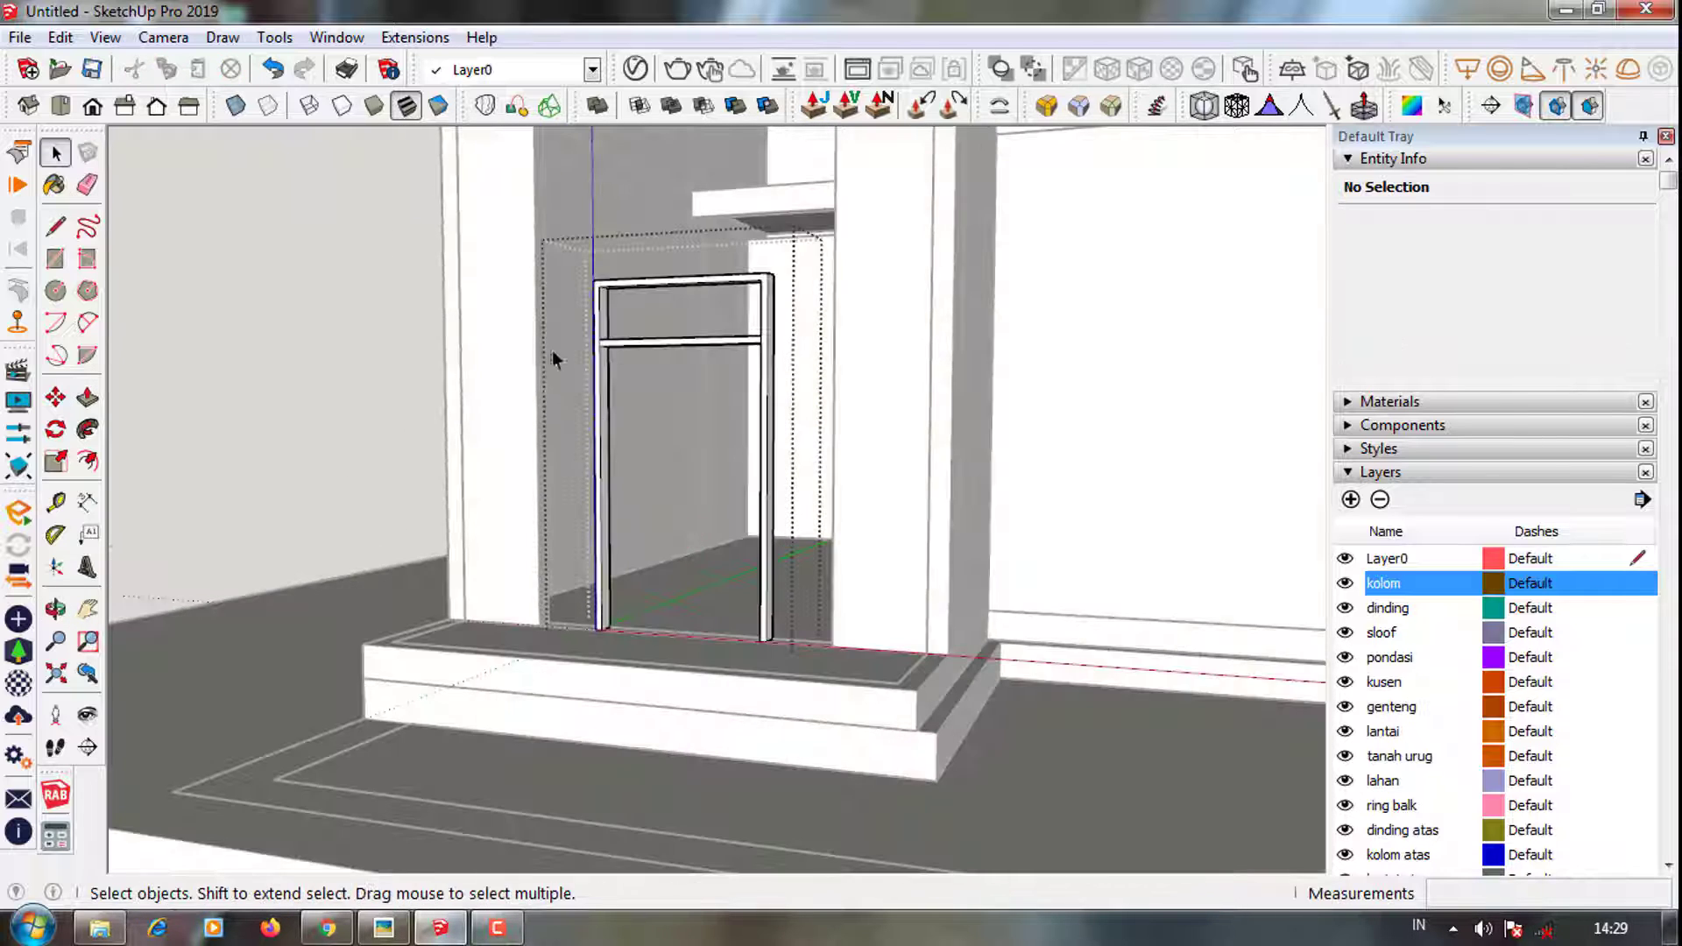
{"action": "scroll", "coordinate": [556, 356], "scroll_direction": "up", "scroll_amount": 3}
Thicken the frame's top rail by 80 mm
{"action": "middle_click_drag", "start_coordinate": [556, 357], "coordinate": [594, 282]}
{"action": "scroll", "coordinate": [597, 483], "scroll_direction": "down", "scroll_amount": 1}
{"action": "middle_click_drag", "start_coordinate": [596, 484], "coordinate": [590, 466]}
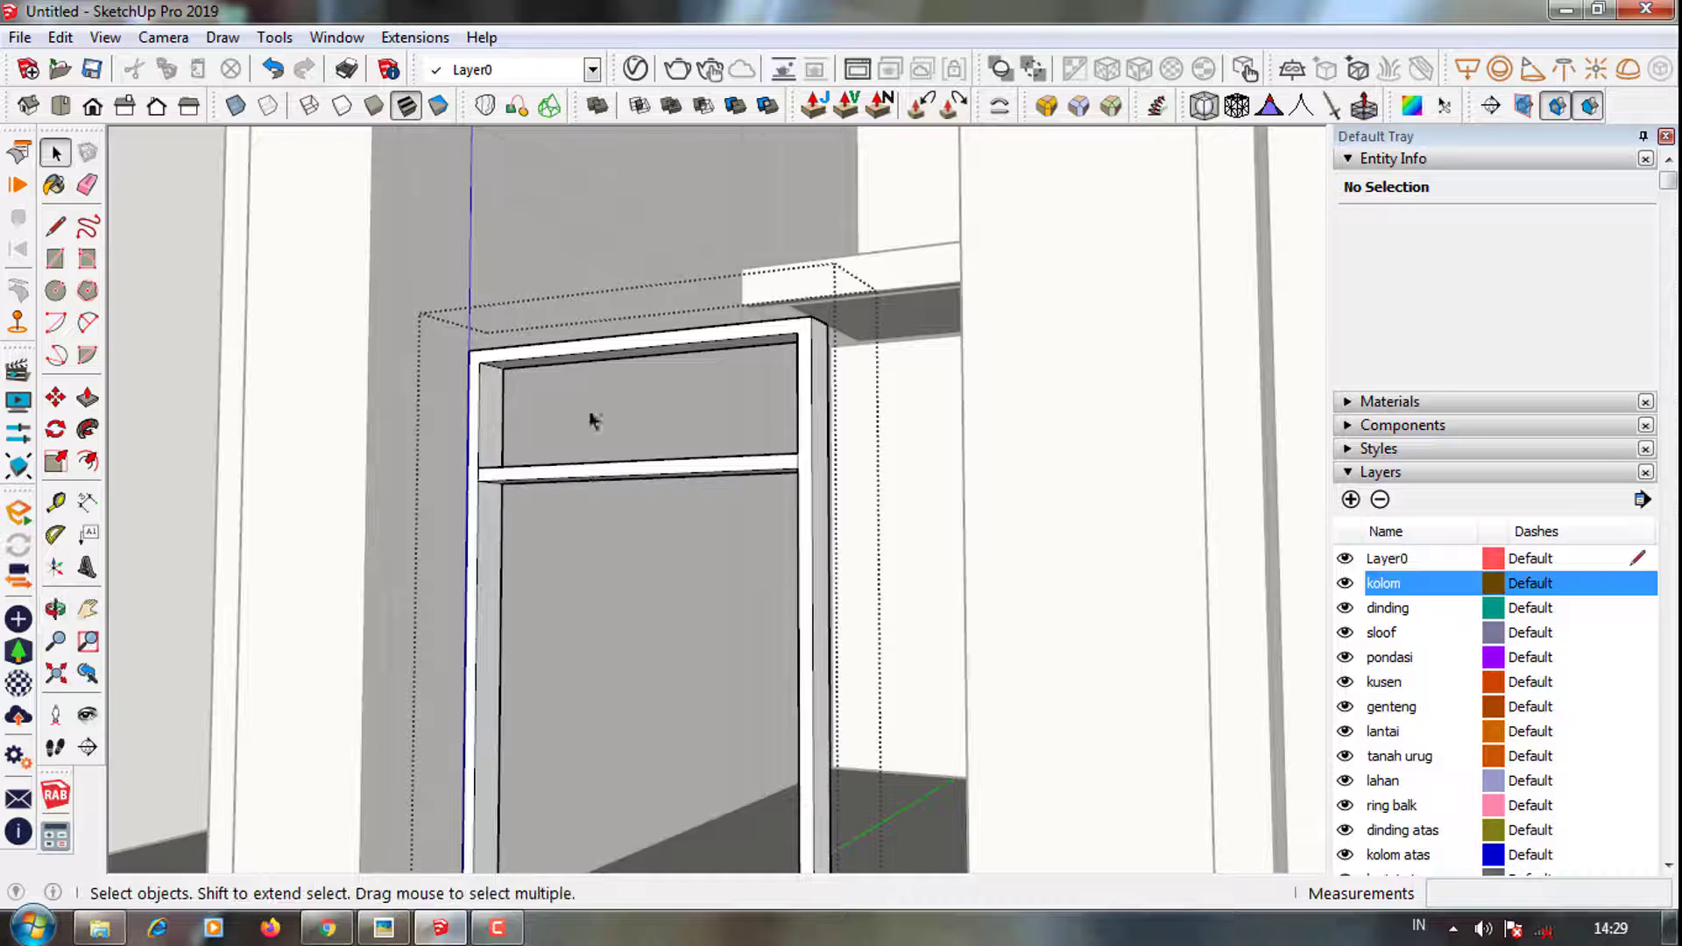
{"action": "scroll", "coordinate": [590, 413], "scroll_direction": "up", "scroll_amount": 3}
{"action": "key", "text": "p"}
{"action": "left_click", "coordinate": [564, 349]}
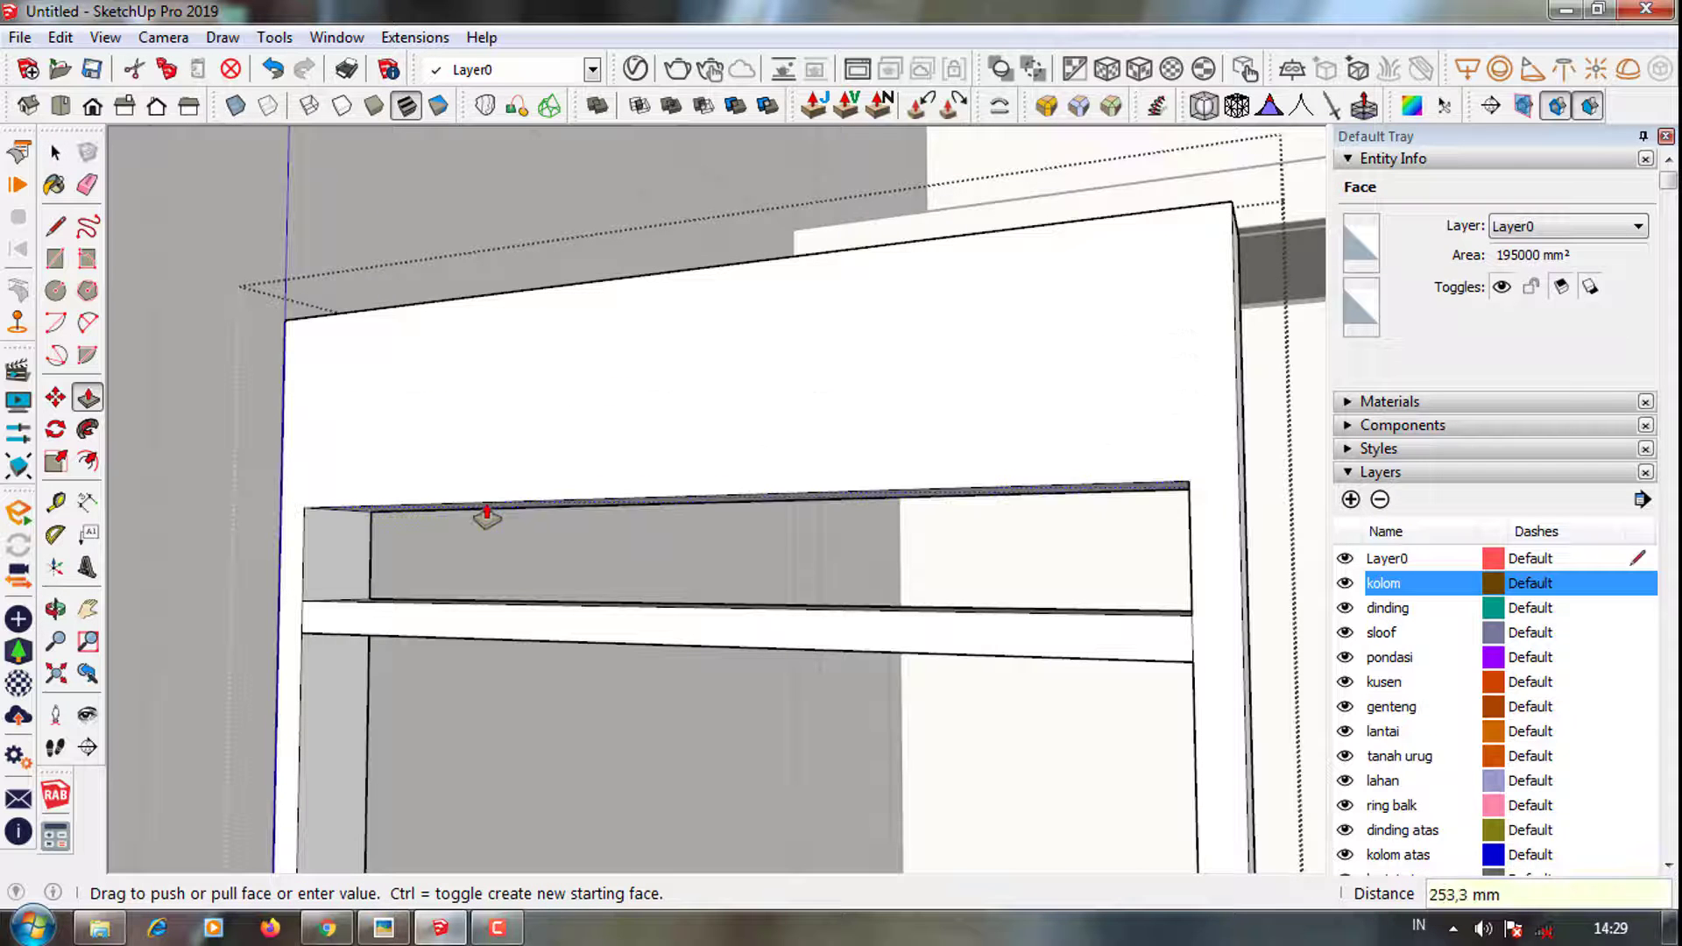
{"action": "type", "text": "80"}
{"action": "key", "text": "Return"}
{"action": "scroll", "coordinate": [491, 517], "scroll_direction": "down", "scroll_amount": 2}
{"action": "key", "text": "space"}
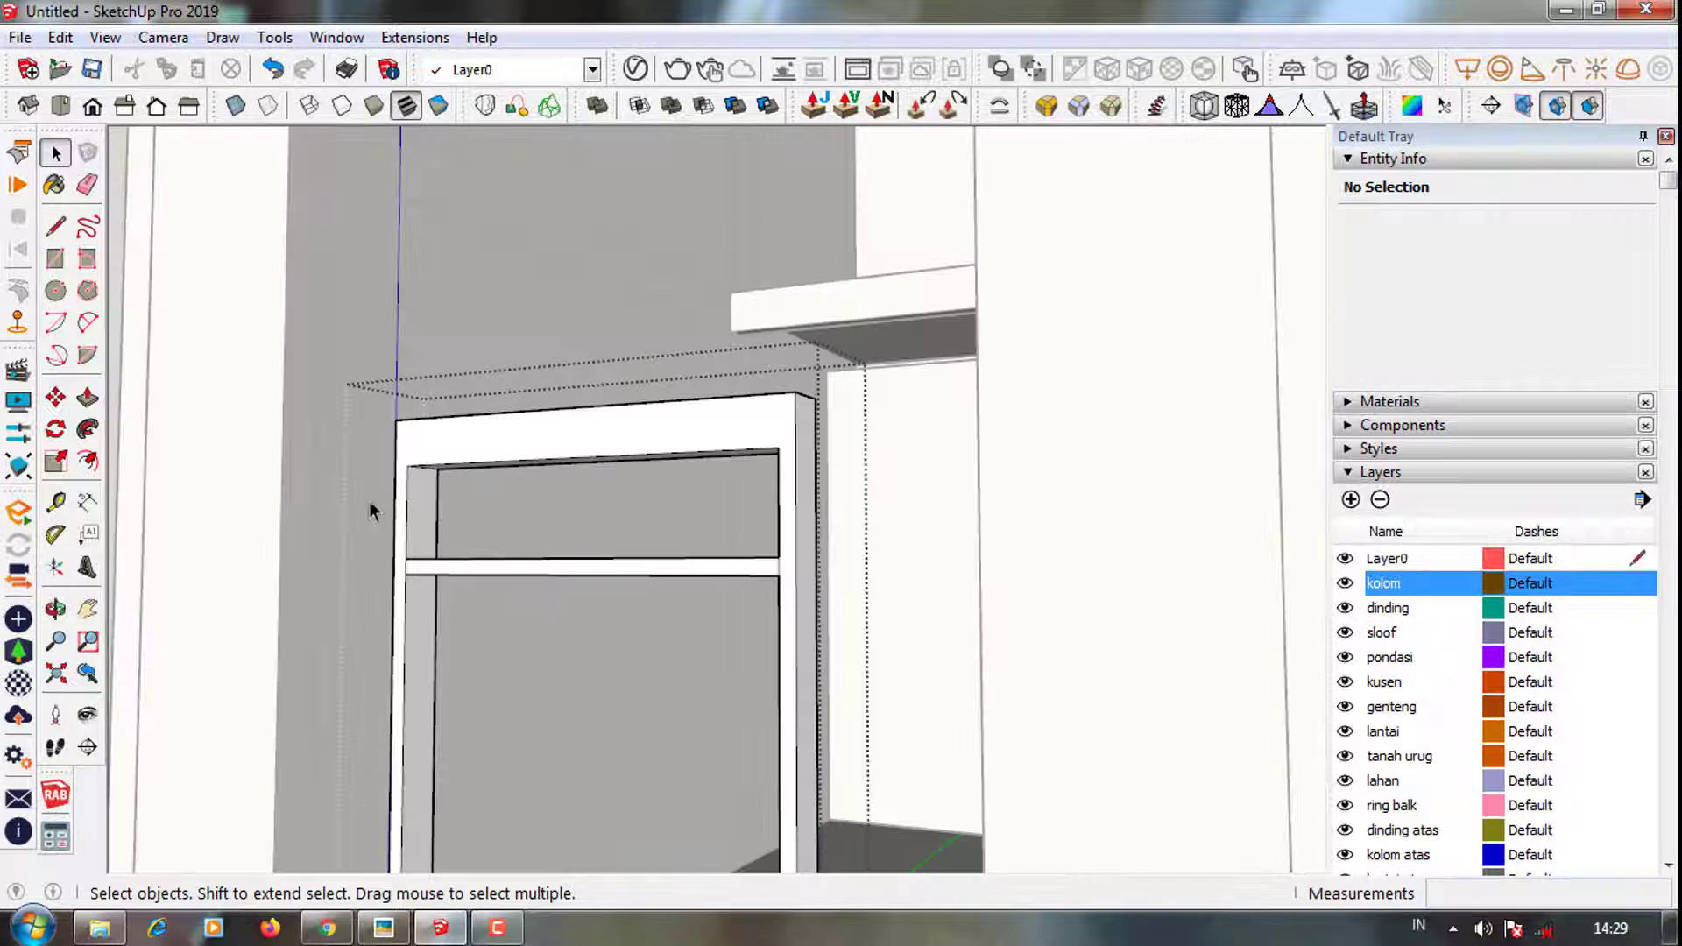
{"action": "mouse_move", "coordinate": [375, 507]}
{"action": "middle_mouse_down"}
{"action": "mouse_move", "coordinate": [647, 466]}
{"action": "mouse_move", "coordinate": [661, 488]}
{"action": "middle_mouse_up"}
{"action": "scroll", "coordinate": [661, 488], "scroll_direction": "down", "scroll_amount": 3}
{"action": "scroll", "coordinate": [806, 691], "scroll_direction": "up", "scroll_amount": 3}
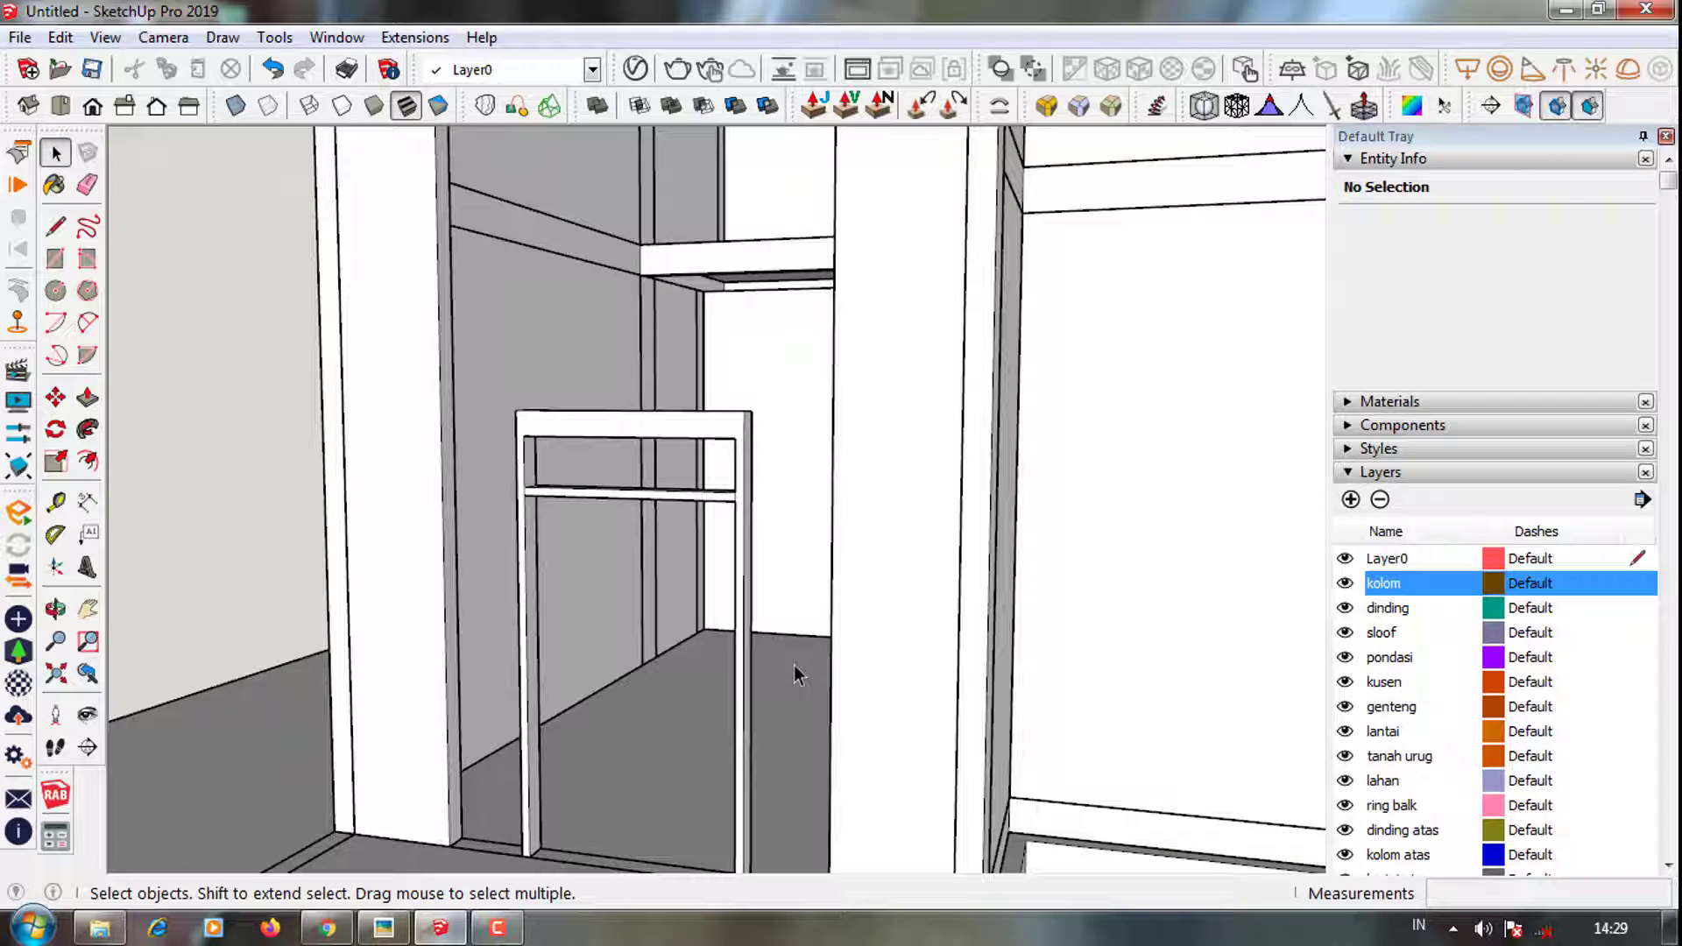
Inside the door frame group, push the outer side face out 150 mm
{"action": "scroll", "coordinate": [696, 540], "scroll_direction": "down", "scroll_amount": 5}
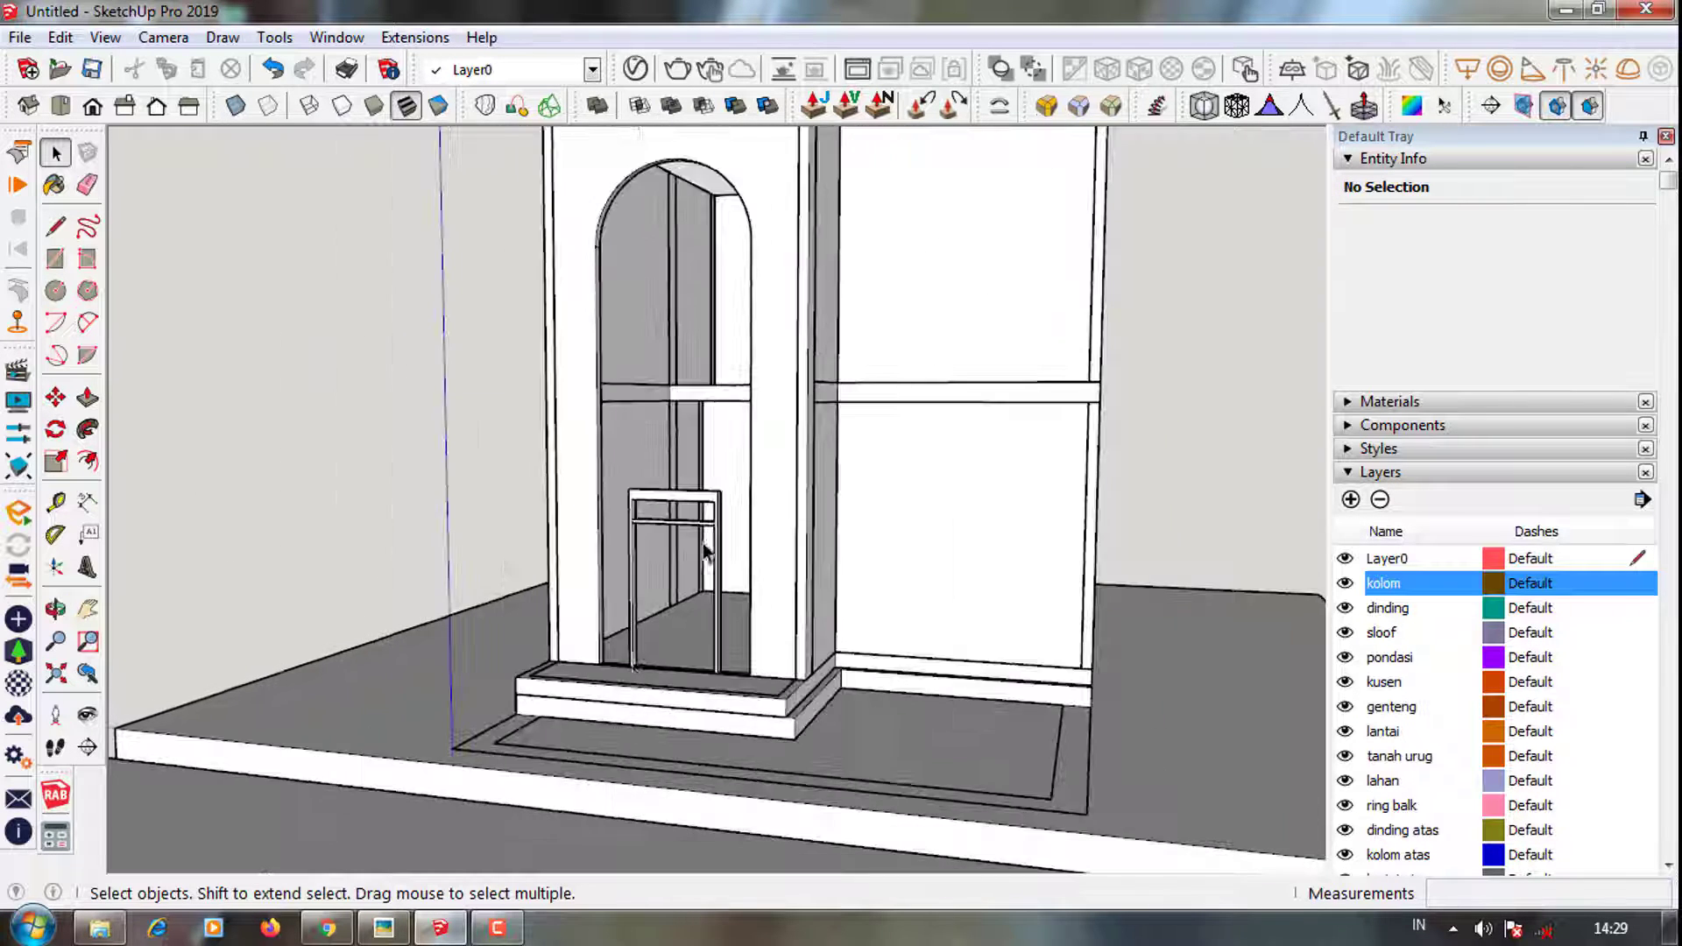
{"action": "mouse_move", "coordinate": [696, 540]}
{"action": "middle_mouse_down"}
{"action": "mouse_move", "coordinate": [841, 559]}
{"action": "mouse_move", "coordinate": [810, 604]}
{"action": "middle_mouse_up"}
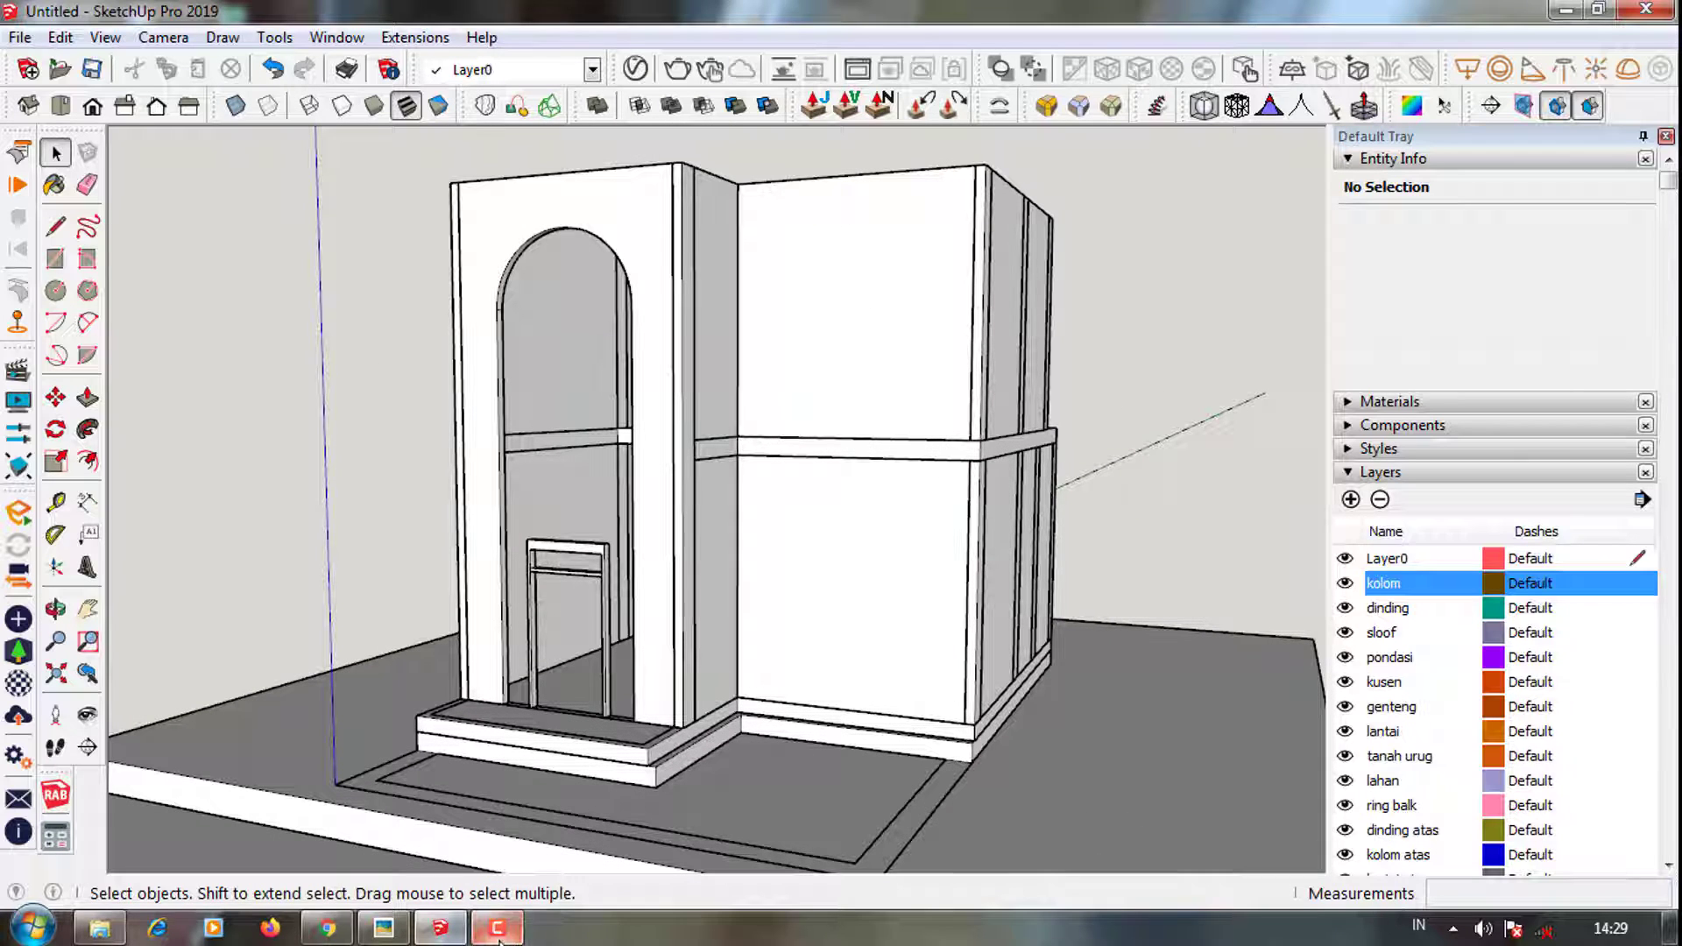
{"action": "scroll", "coordinate": [613, 605], "scroll_direction": "up", "scroll_amount": 5}
{"action": "left_click", "coordinate": [601, 574]}
{"action": "middle_click_drag", "start_coordinate": [601, 575], "coordinate": [646, 542]}
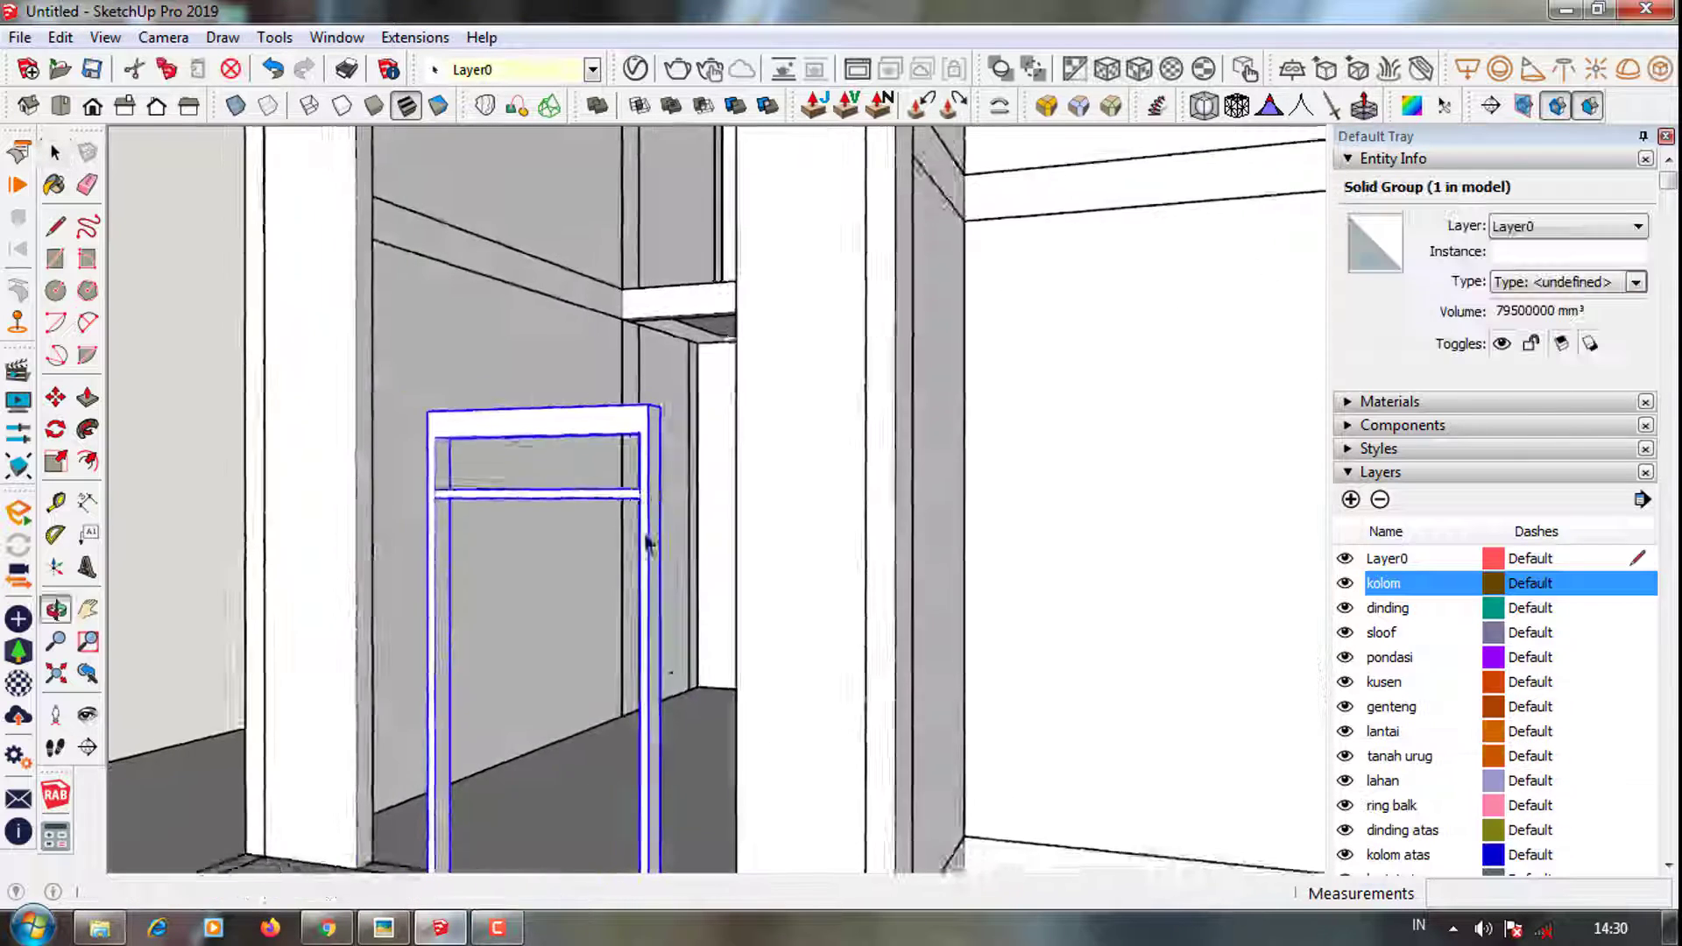
{"action": "scroll", "coordinate": [661, 519], "scroll_direction": "up", "scroll_amount": 2}
{"action": "double_click", "coordinate": [680, 528]}
{"action": "key", "text": "p"}
{"action": "left_click", "coordinate": [680, 501]}
{"action": "type", "text": "1"}
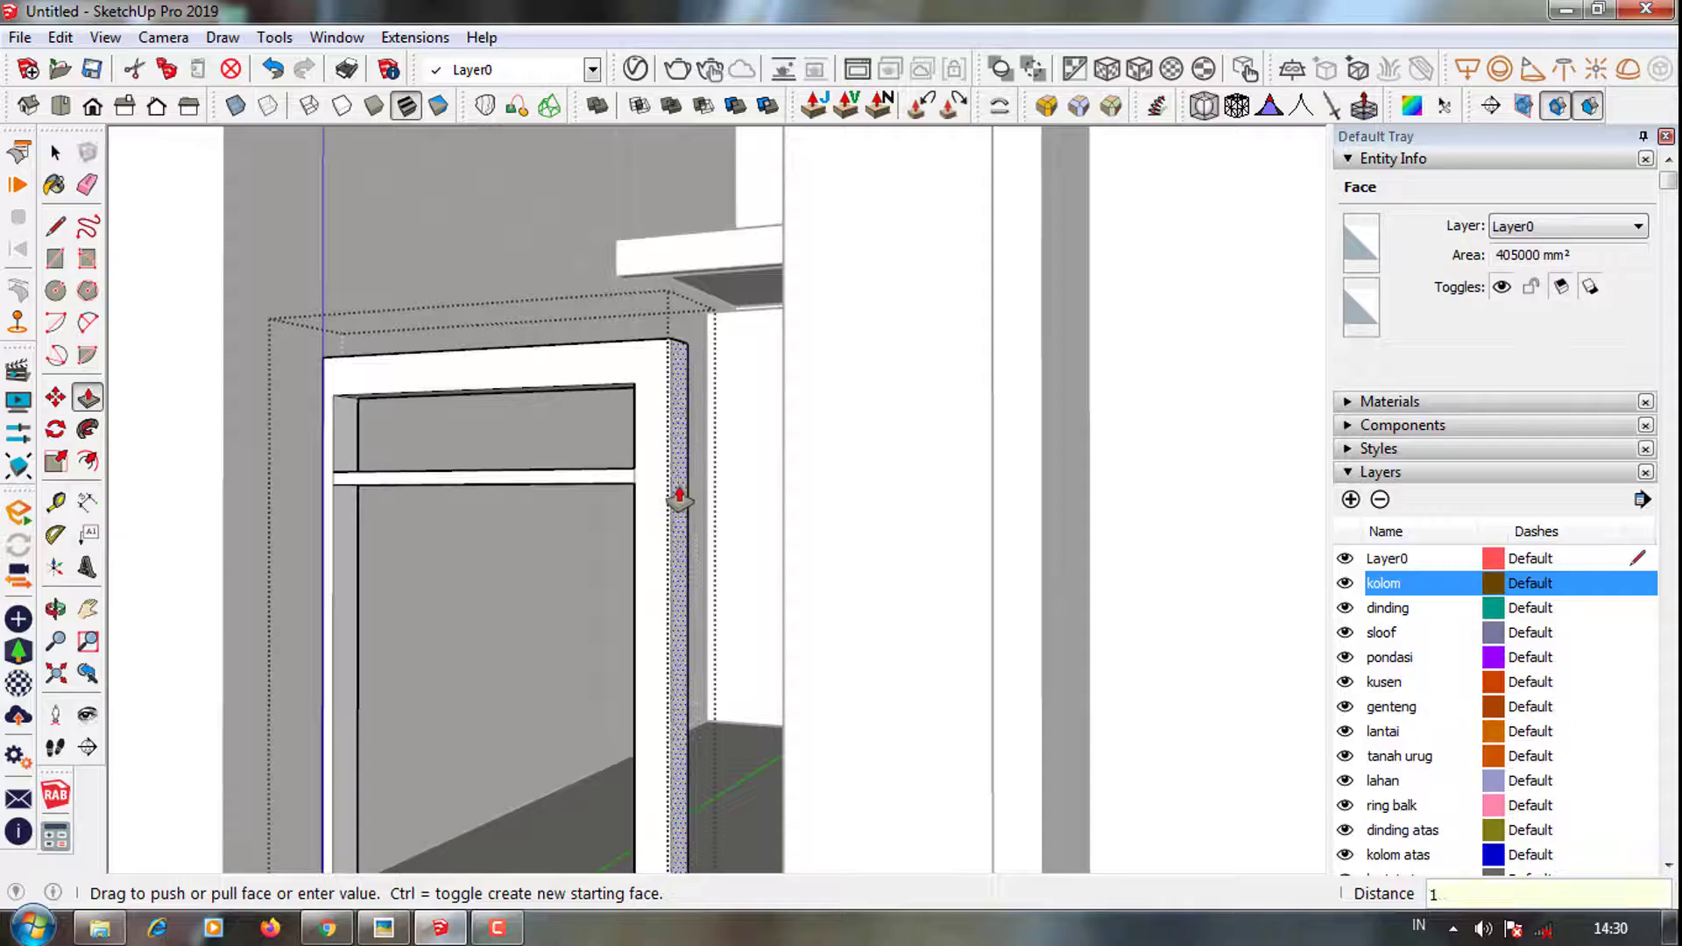
{"action": "type", "text": "50"}
{"action": "key", "text": "Return"}
Place a Tape Measure guide 150 mm above the frame top
{"action": "mouse_move", "coordinate": [680, 491]}
{"action": "middle_mouse_down"}
{"action": "mouse_move", "coordinate": [747, 511]}
{"action": "mouse_move", "coordinate": [909, 450]}
{"action": "mouse_move", "coordinate": [661, 508]}
{"action": "mouse_move", "coordinate": [736, 510]}
{"action": "middle_mouse_up"}
{"action": "scroll", "coordinate": [660, 508], "scroll_direction": "down", "scroll_amount": 2}
{"action": "scroll", "coordinate": [631, 477], "scroll_direction": "down", "scroll_amount": 2}
{"action": "scroll", "coordinate": [410, 491], "scroll_direction": "up", "scroll_amount": 5}
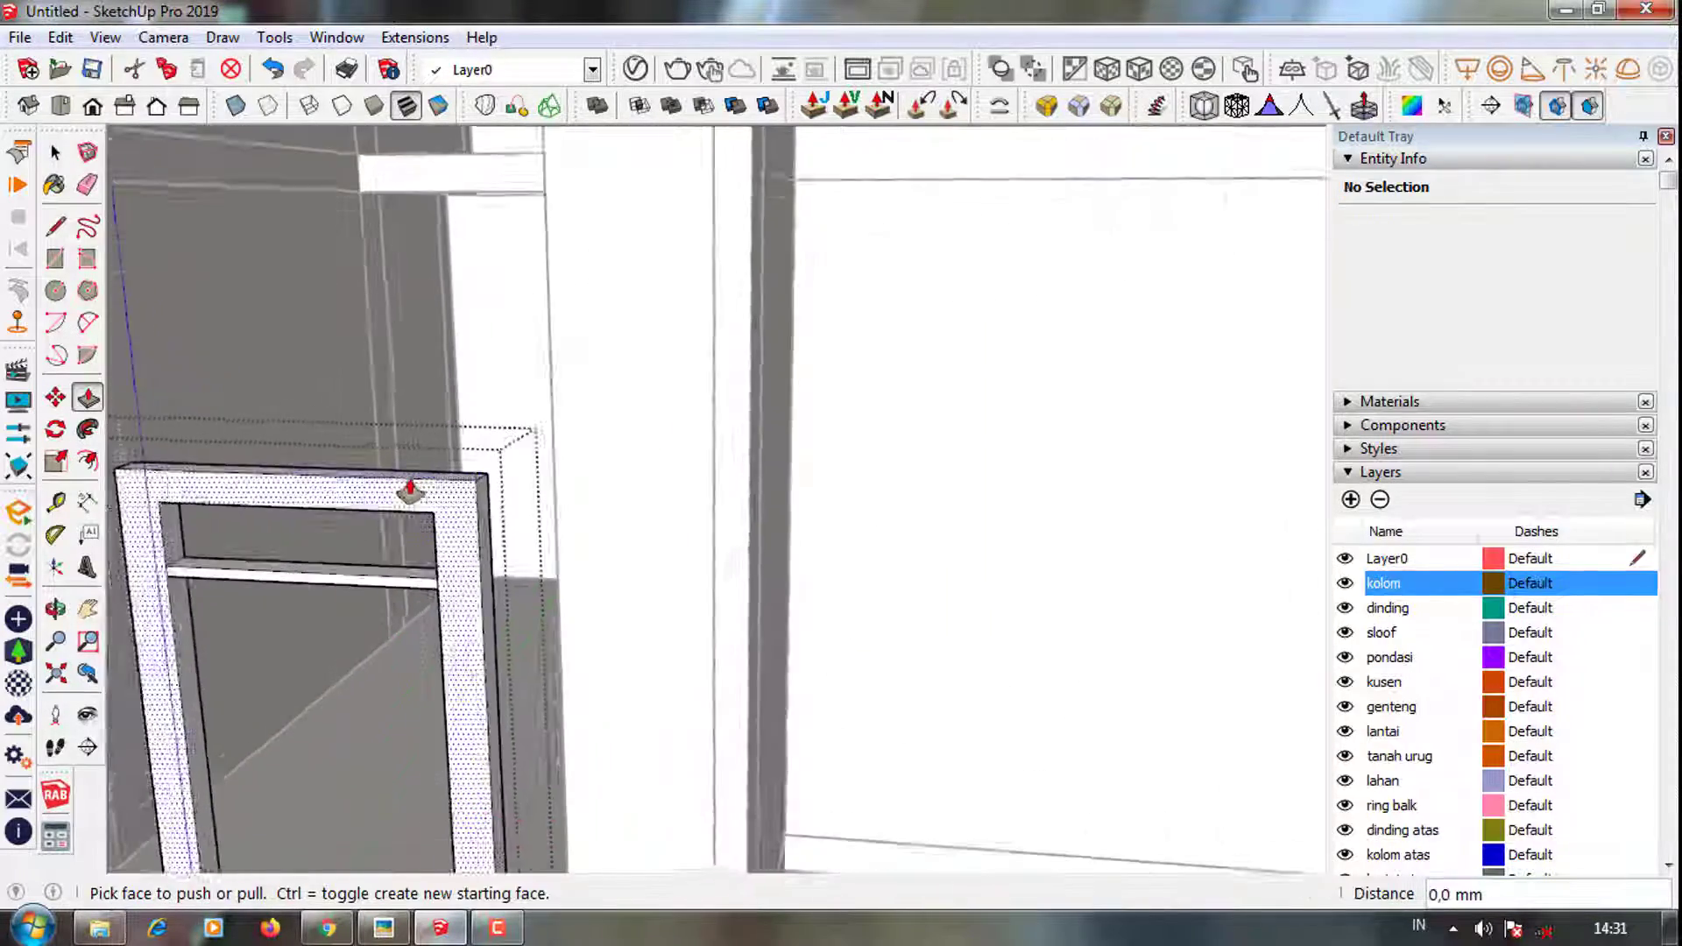
{"action": "middle_click_drag", "start_coordinate": [409, 491], "coordinate": [600, 423]}
{"action": "key", "text": "space"}
{"action": "scroll", "coordinate": [386, 403], "scroll_direction": "up", "scroll_amount": 3}
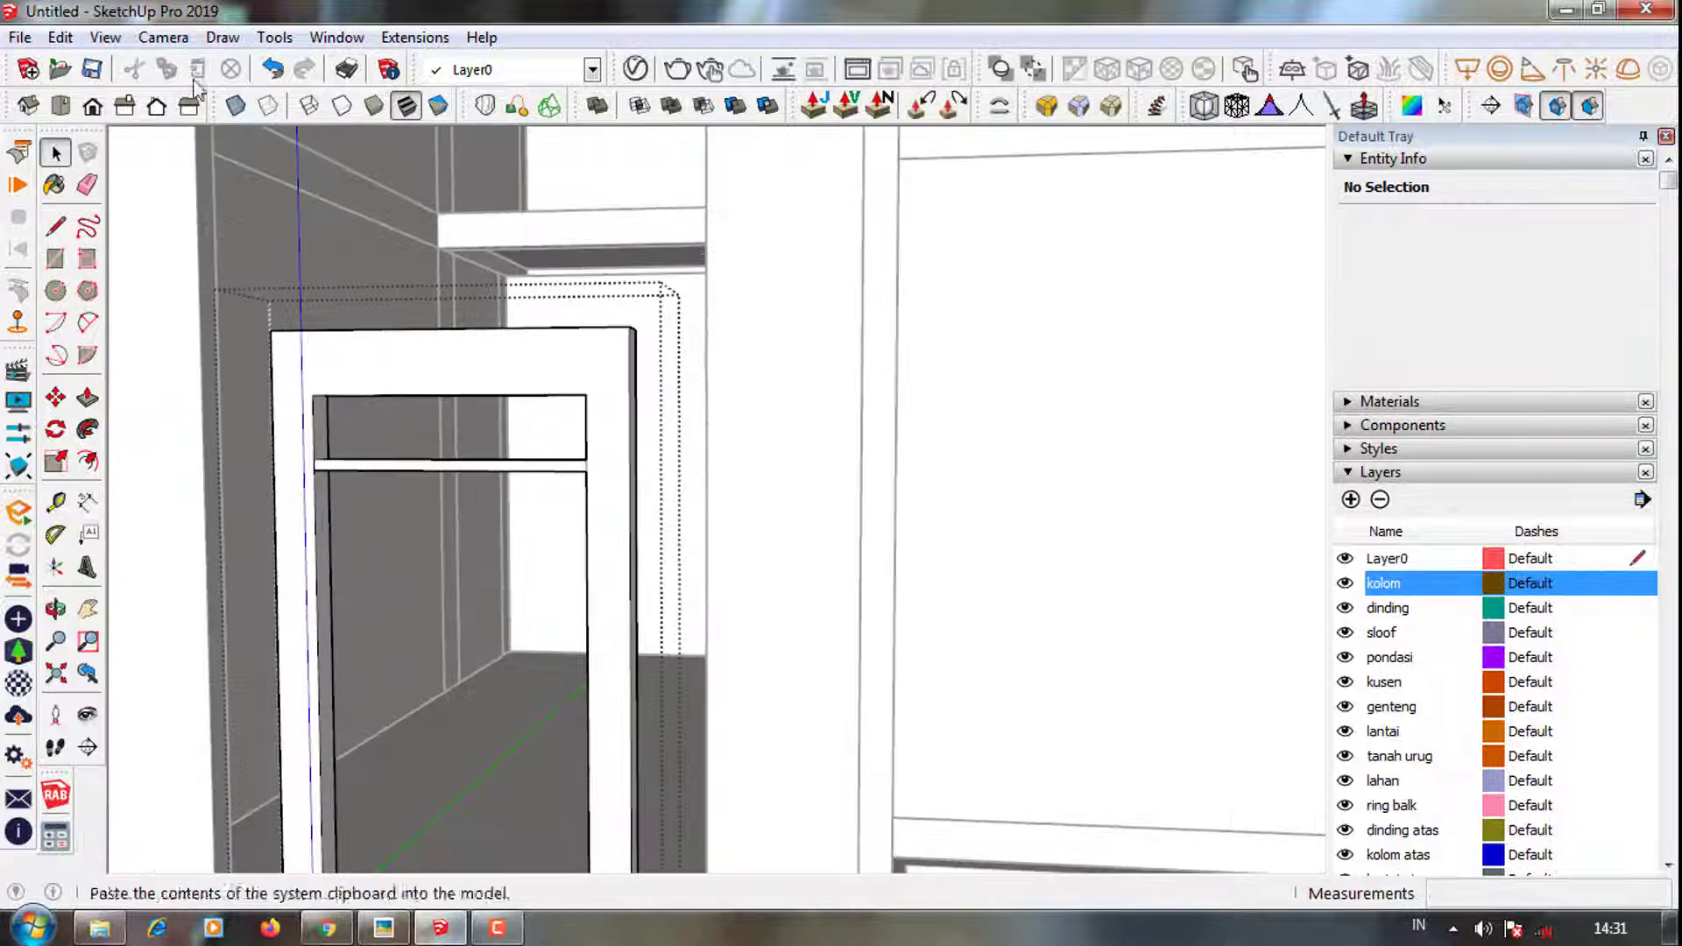
{"action": "mouse_move", "coordinate": [469, 406]}
{"action": "middle_mouse_down"}
{"action": "mouse_move", "coordinate": [436, 286]}
{"action": "mouse_move", "coordinate": [338, 244]}
{"action": "mouse_move", "coordinate": [361, 356]}
{"action": "middle_mouse_up"}
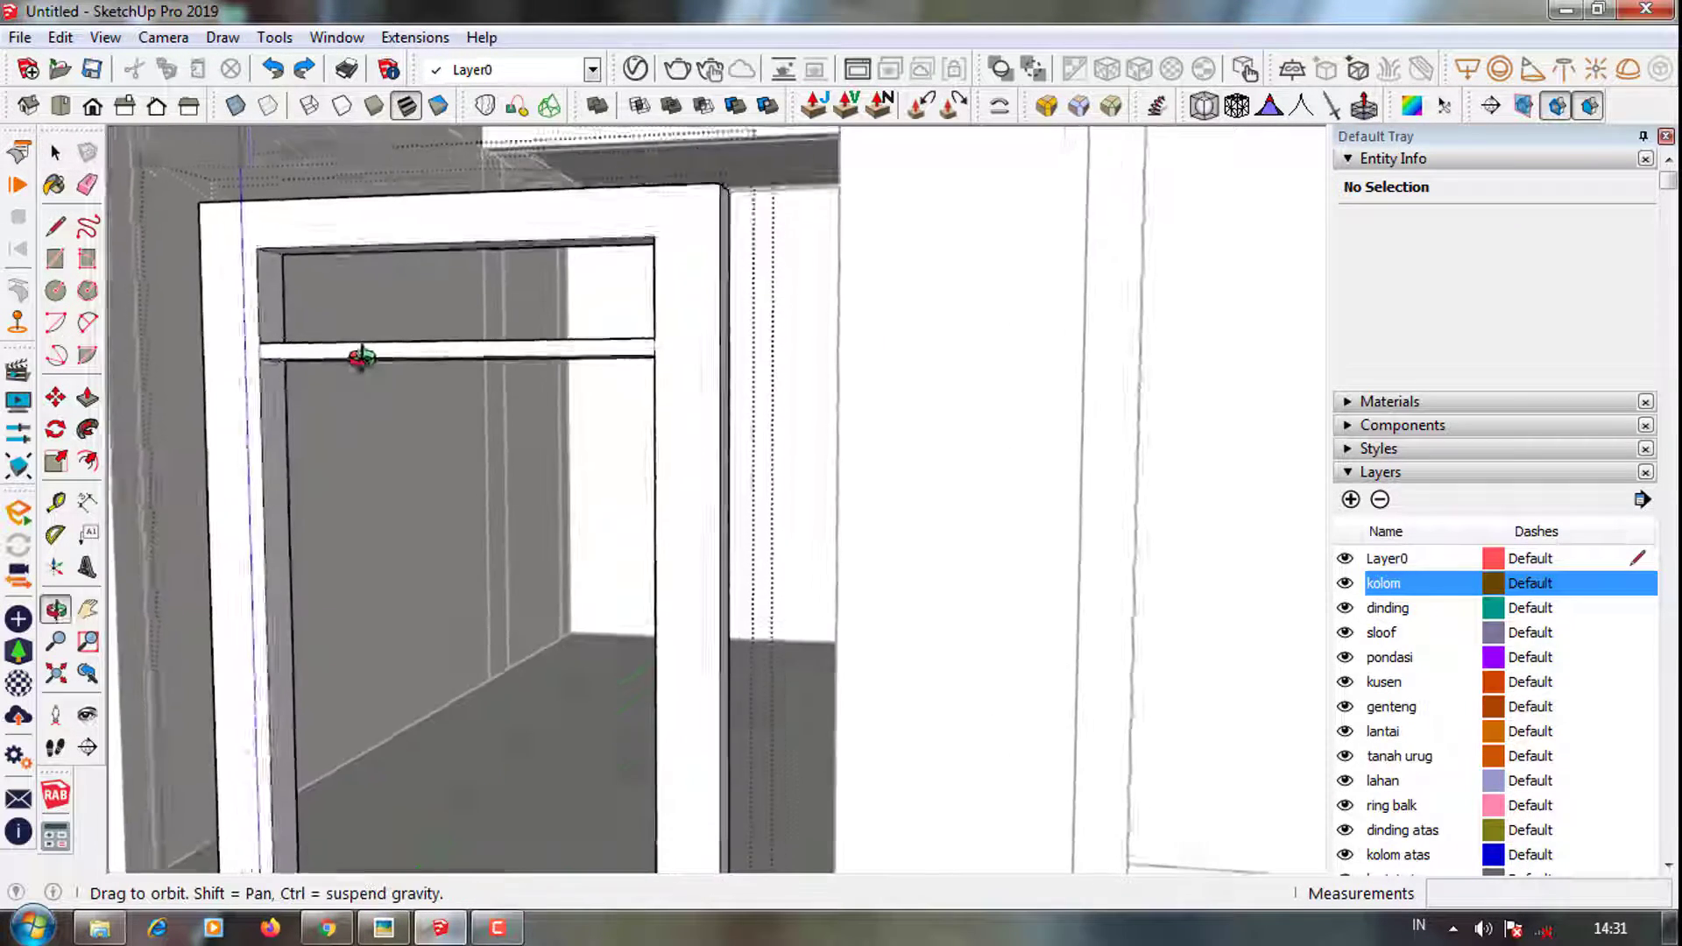
{"action": "scroll", "coordinate": [362, 357], "scroll_direction": "down", "scroll_amount": 3}
{"action": "scroll", "coordinate": [357, 343], "scroll_direction": "up", "scroll_amount": 4}
{"action": "key", "text": "t"}
{"action": "left_click", "coordinate": [333, 362]}
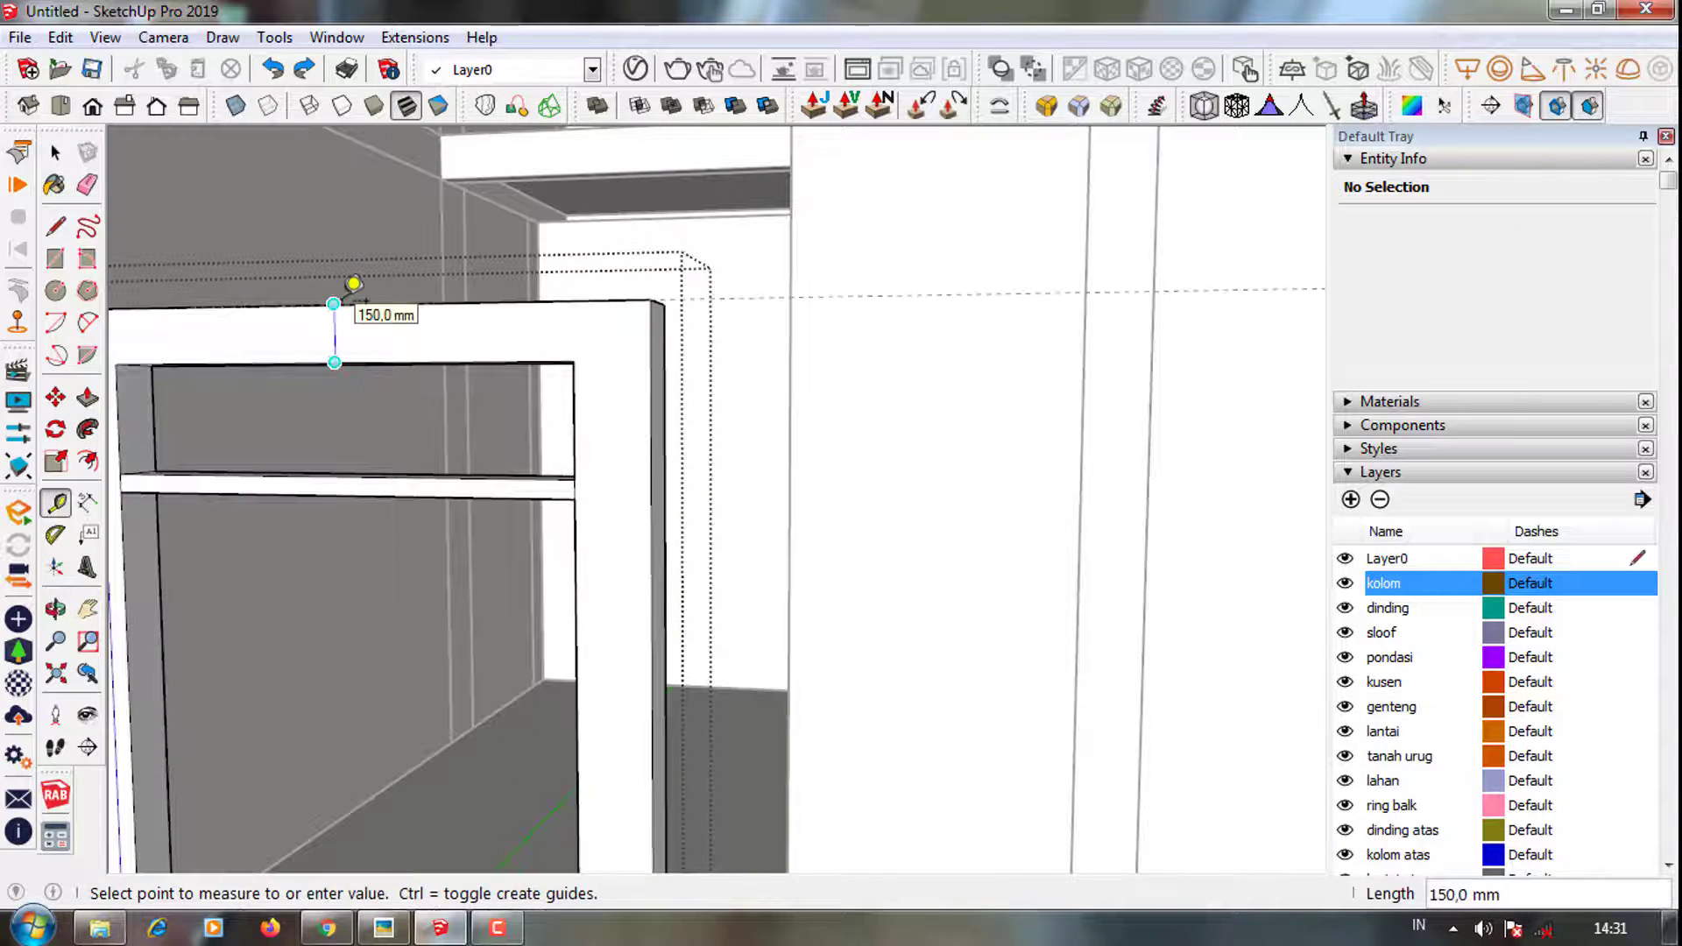
Pull the frame's top face up 150 mm
{"action": "mouse_move", "coordinate": [352, 283]}
{"action": "middle_mouse_down"}
{"action": "mouse_move", "coordinate": [376, 443]}
{"action": "mouse_move", "coordinate": [424, 324]}
{"action": "mouse_move", "coordinate": [638, 406]}
{"action": "middle_mouse_up"}
{"action": "key", "text": "p"}
{"action": "left_click", "coordinate": [407, 301]}
{"action": "type", "text": "150"}
{"action": "key", "text": "Return"}
{"action": "key", "text": "space"}
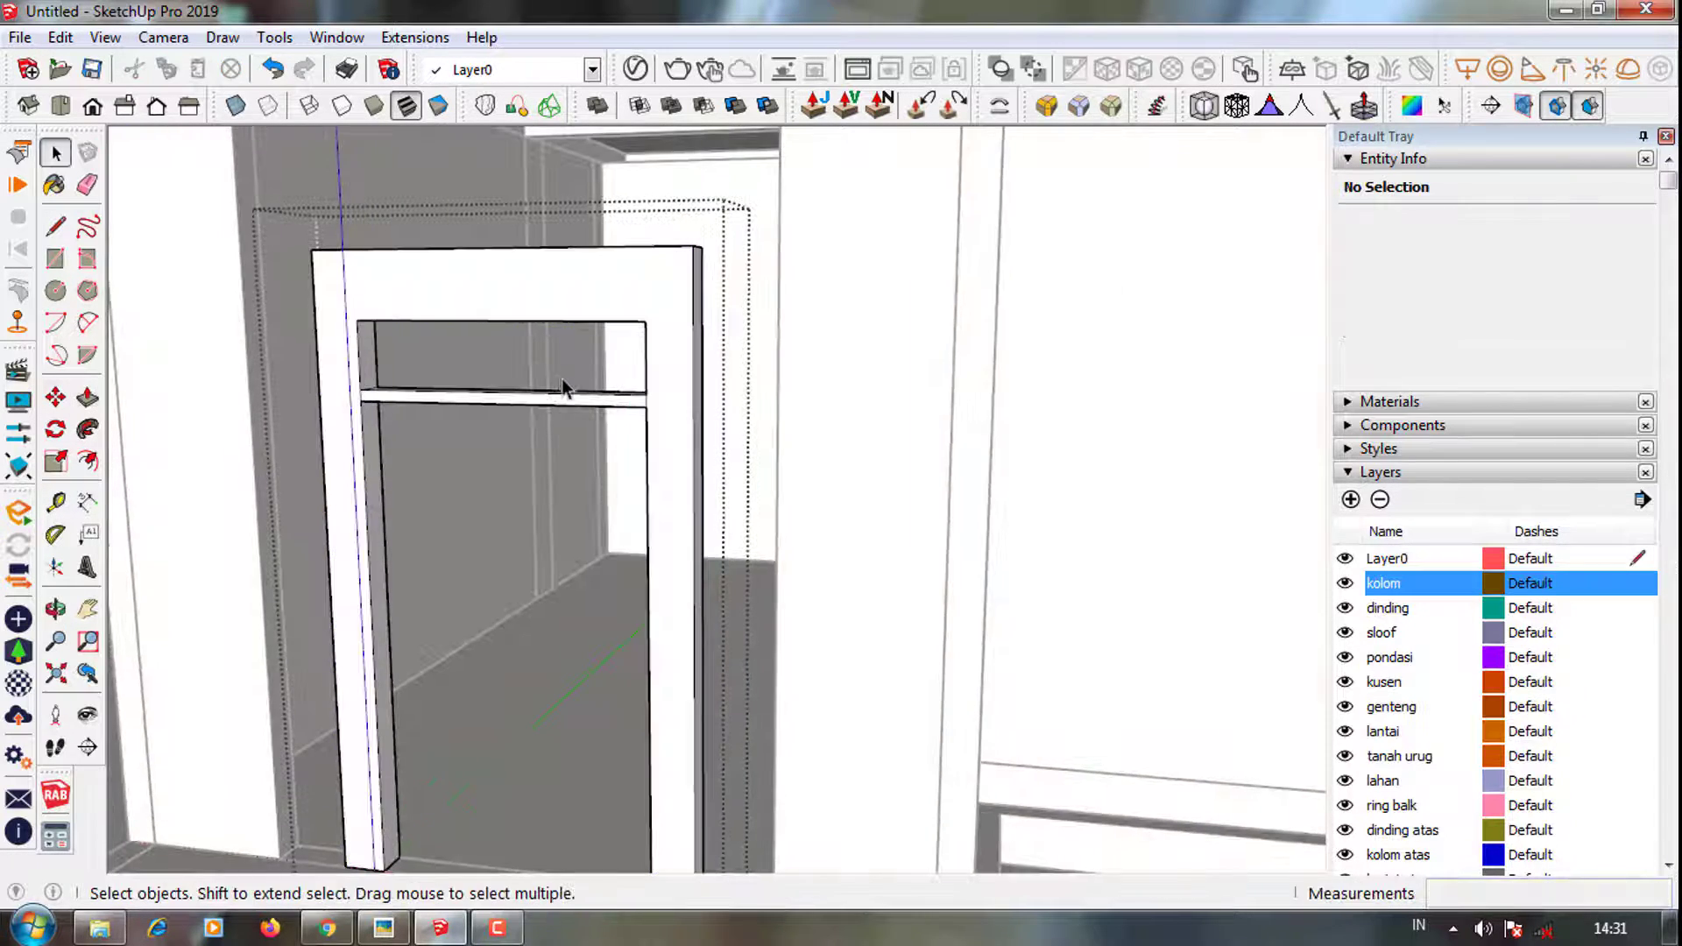
Select the top bar's end face, then the whole door frame
{"action": "scroll", "coordinate": [525, 376], "scroll_direction": "up", "scroll_amount": 2}
{"action": "left_click", "coordinate": [308, 356]}
{"action": "scroll", "coordinate": [526, 429], "scroll_direction": "down", "scroll_amount": 3}
{"action": "scroll", "coordinate": [591, 441], "scroll_direction": "up", "scroll_amount": 3}
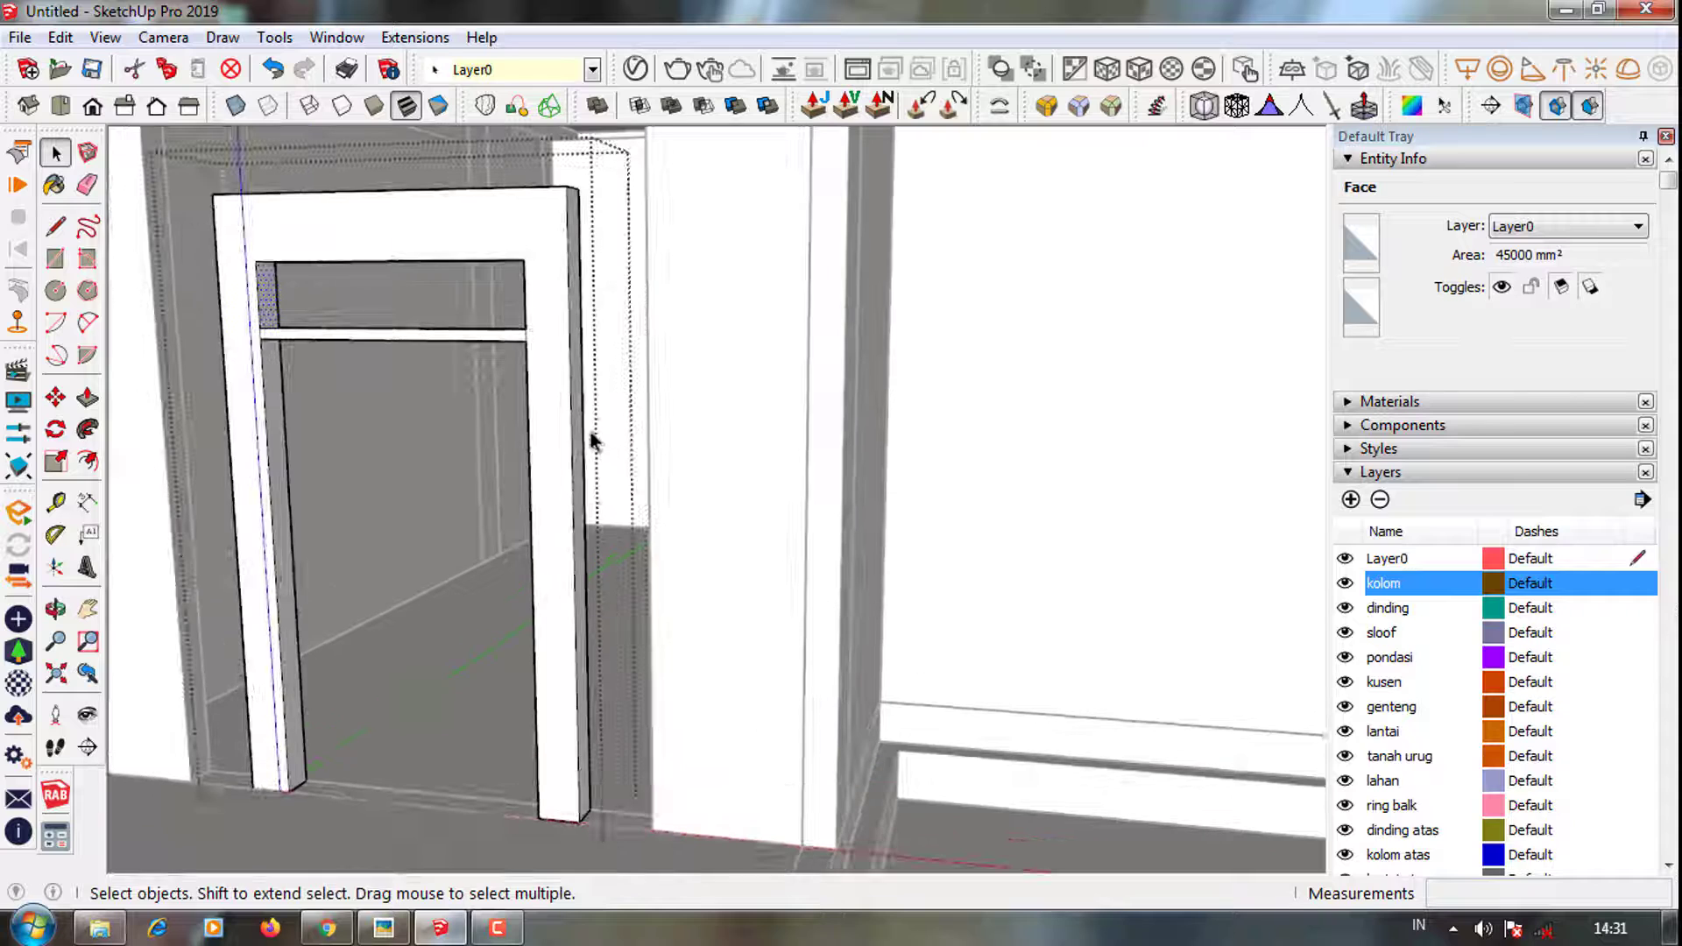
{"action": "scroll", "coordinate": [193, 351], "scroll_direction": "up", "scroll_amount": 3}
{"action": "triple_click", "coordinate": [263, 319]}
Group the selected frame and draw a rectangular pane across the upper opening
{"action": "right_click", "coordinate": [298, 308]}
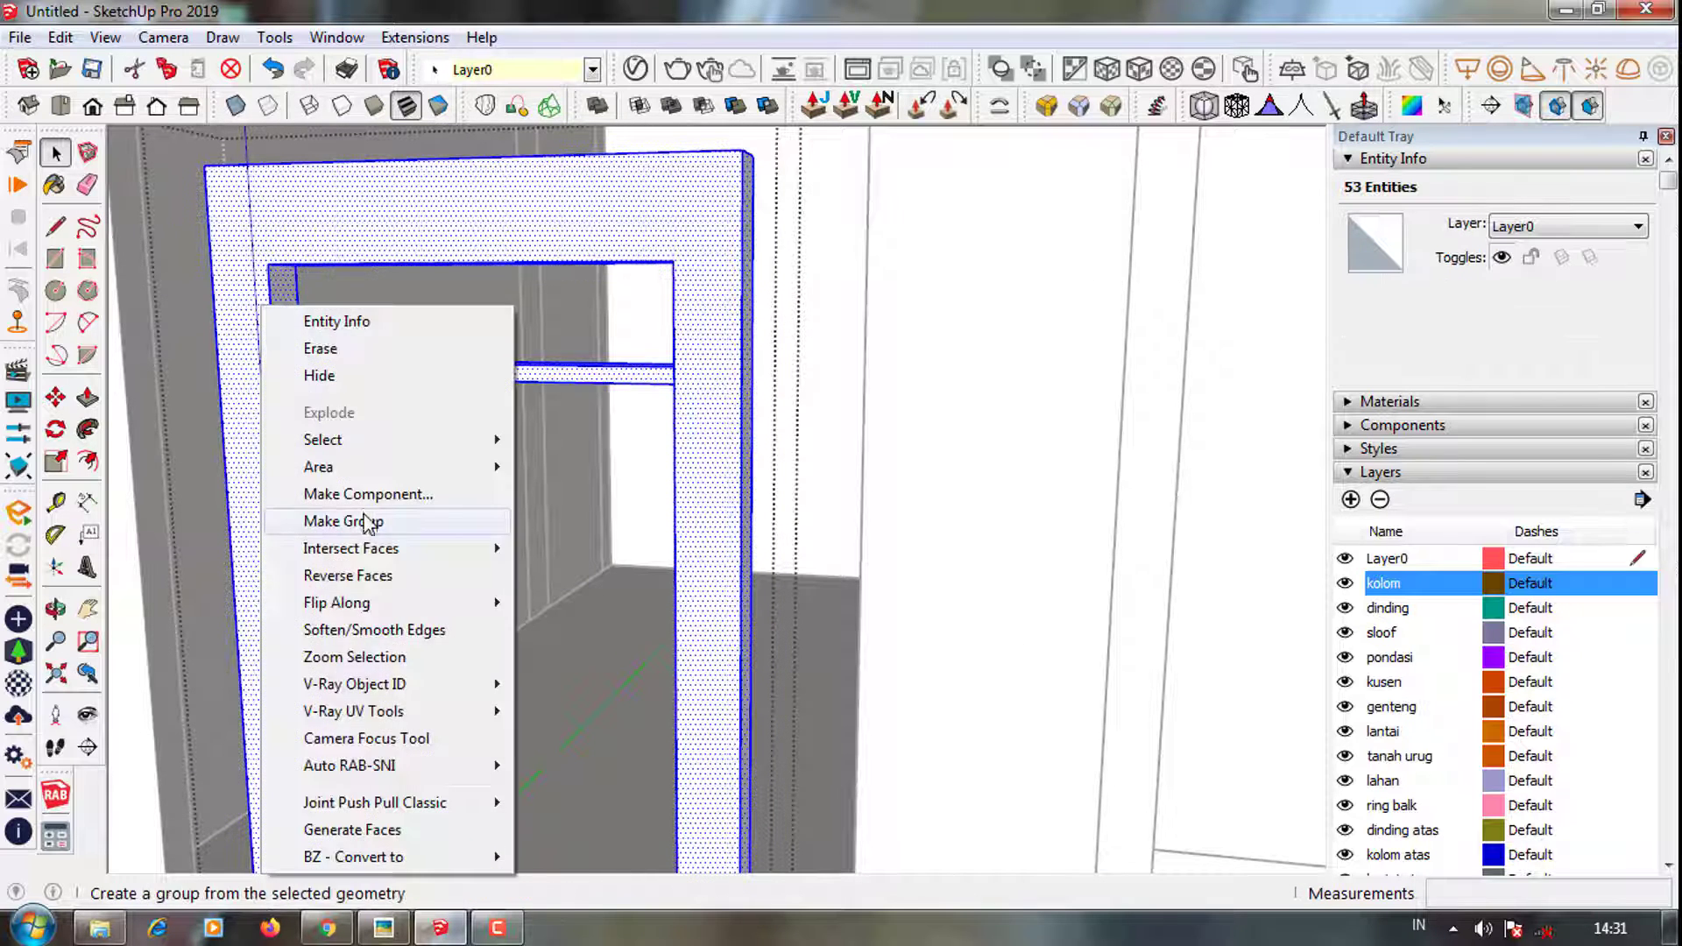
{"action": "left_click", "coordinate": [355, 515]}
{"action": "key", "text": "r"}
{"action": "left_click", "coordinate": [271, 265]}
{"action": "left_click", "coordinate": [676, 360]}
{"action": "middle_click_drag", "start_coordinate": [687, 360], "coordinate": [508, 365]}
Give the upper pane thickness and offset its outline inward
{"action": "key", "text": "p"}
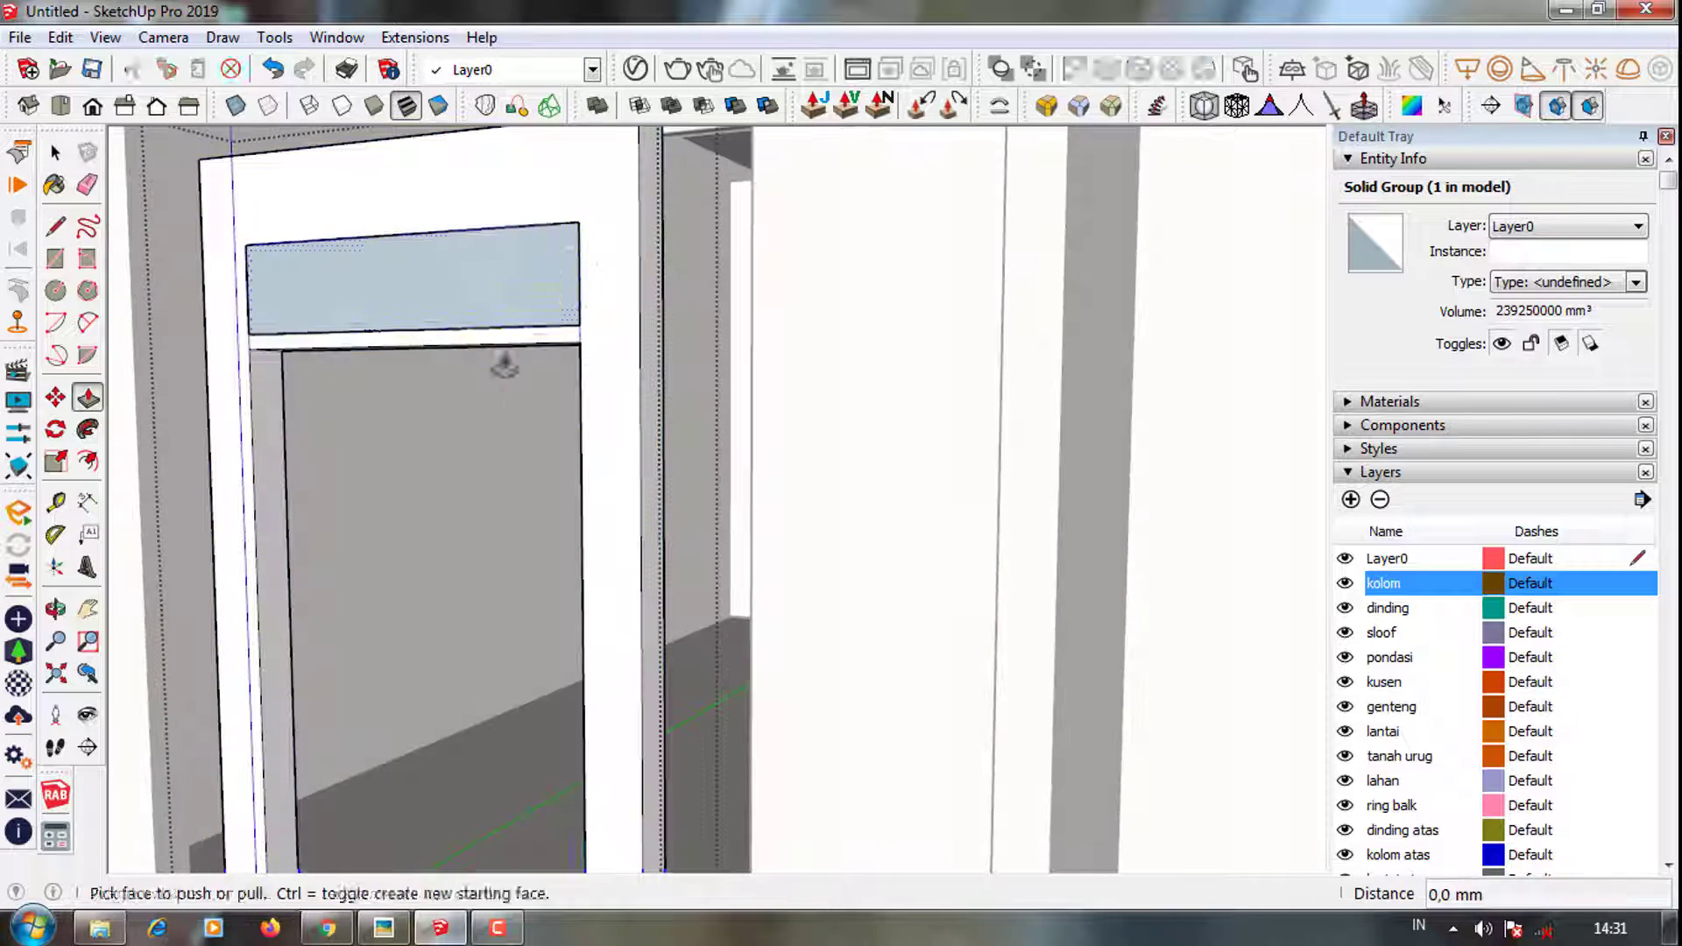
{"action": "left_click", "coordinate": [441, 320]}
{"action": "left_click", "coordinate": [281, 487]}
{"action": "key", "text": "f"}
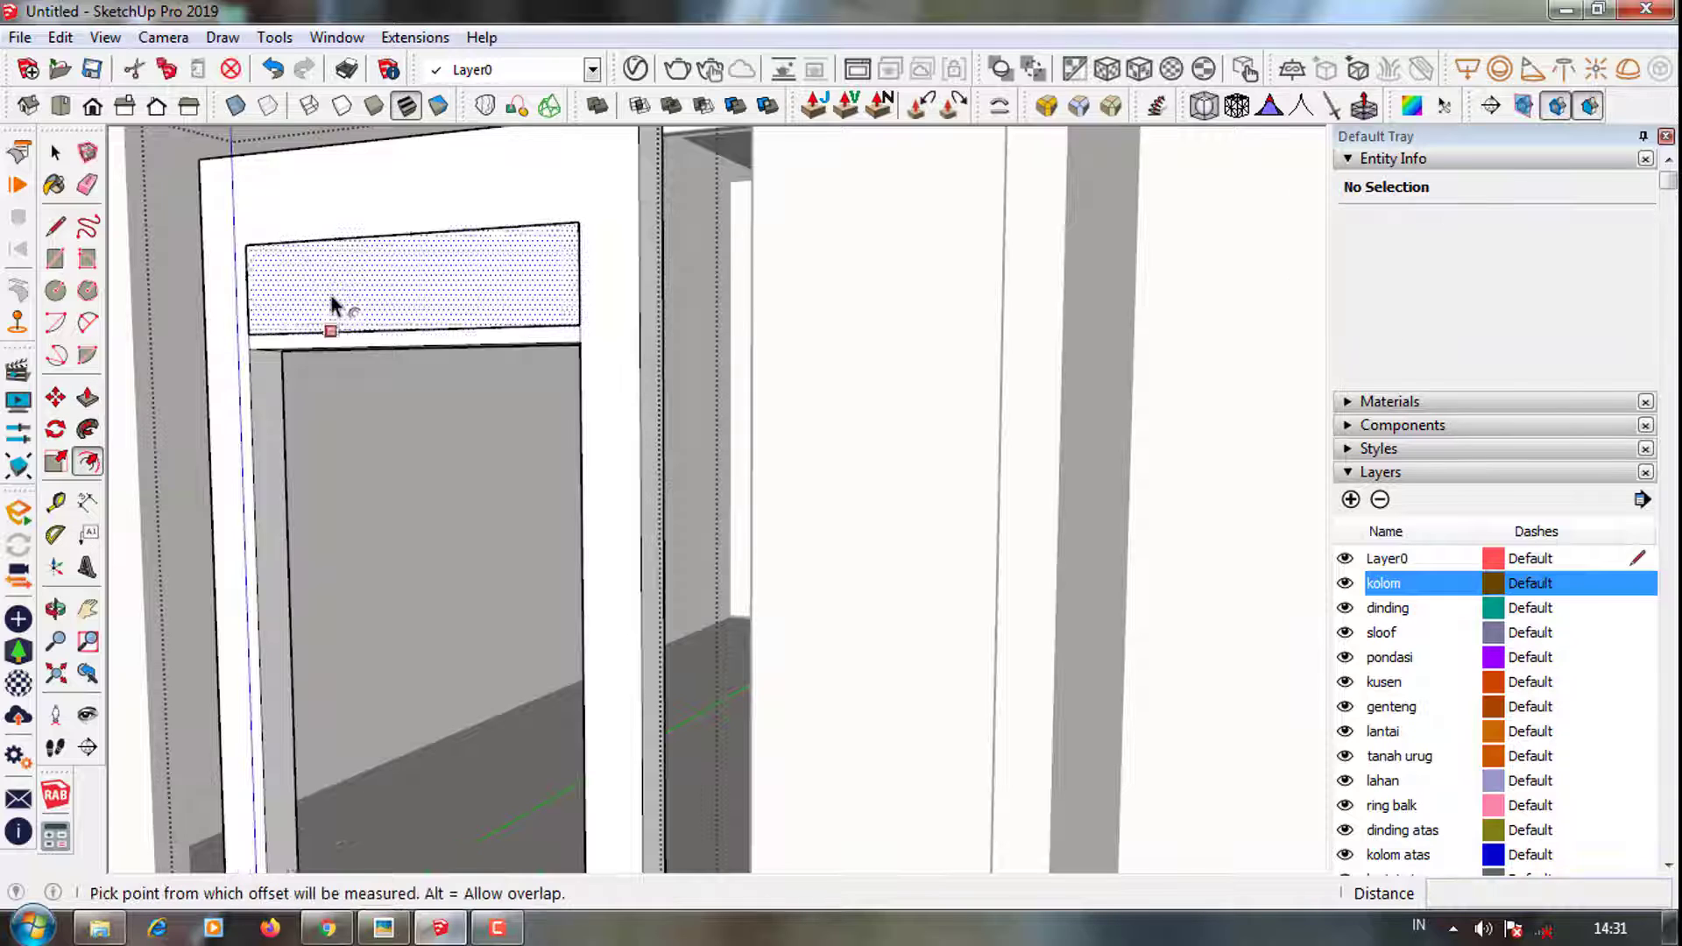
{"action": "scroll", "coordinate": [330, 307], "scroll_direction": "up", "scroll_amount": 1}
{"action": "left_click", "coordinate": [323, 229]}
{"action": "key", "text": "Return"}
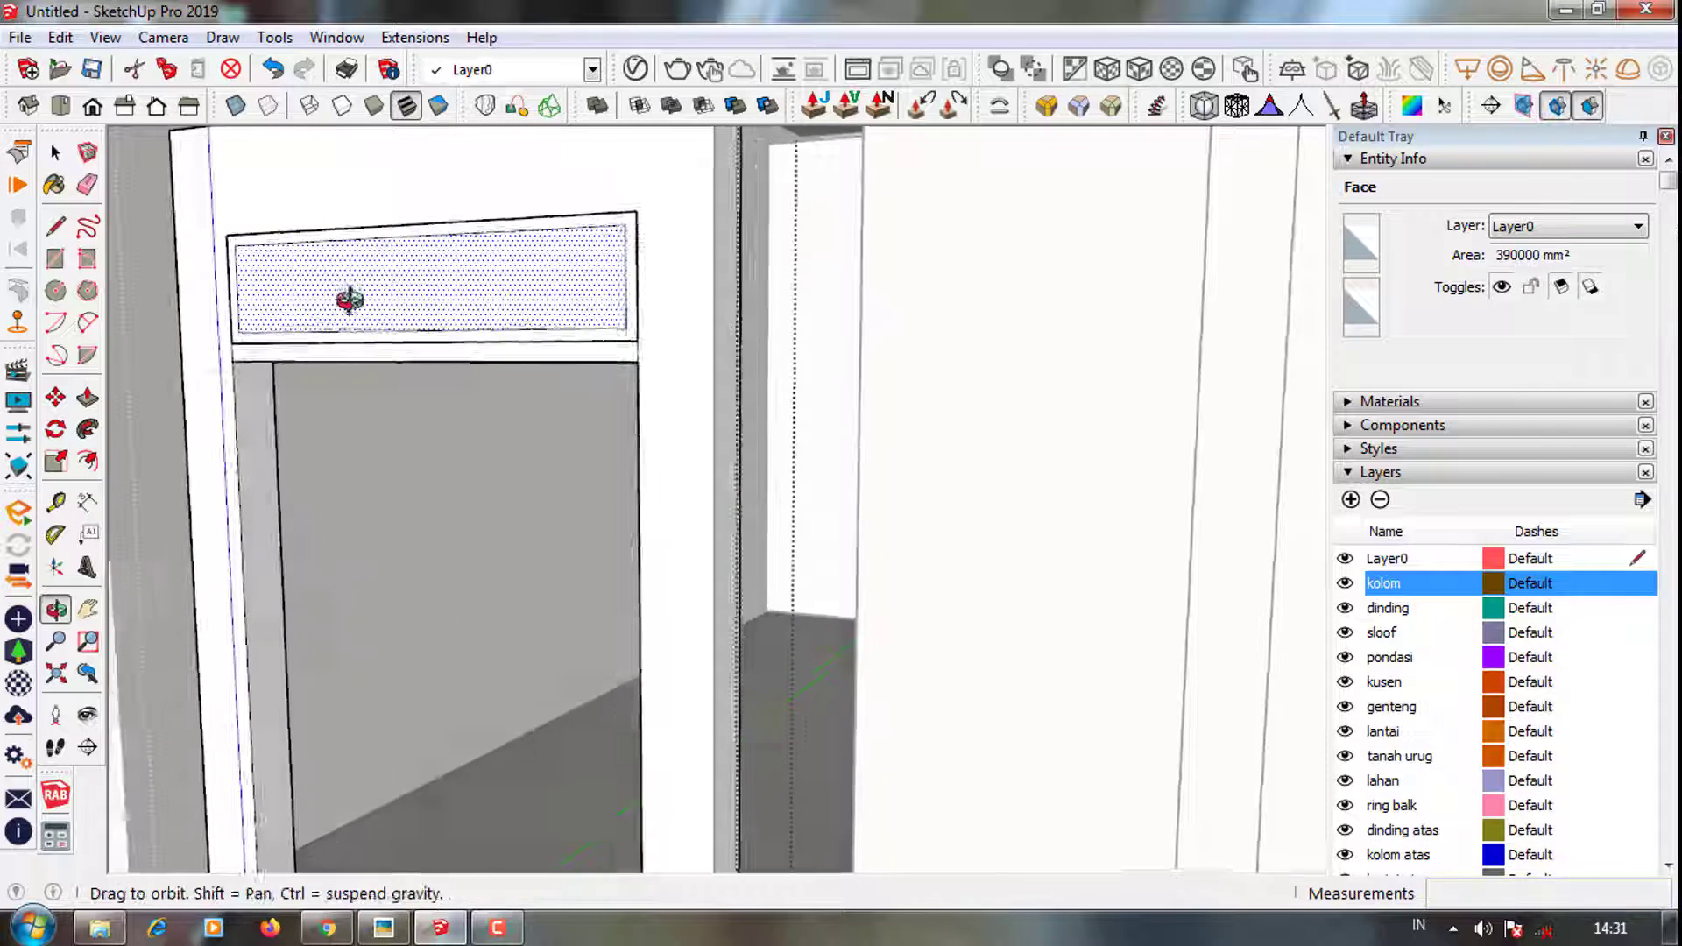
Push the pane's outer ring and the frame face in to recess the transom panel
{"action": "middle_click_drag", "start_coordinate": [350, 300], "coordinate": [432, 270]}
{"action": "key", "text": "space"}
{"action": "key", "text": "p"}
{"action": "left_click", "coordinate": [409, 263]}
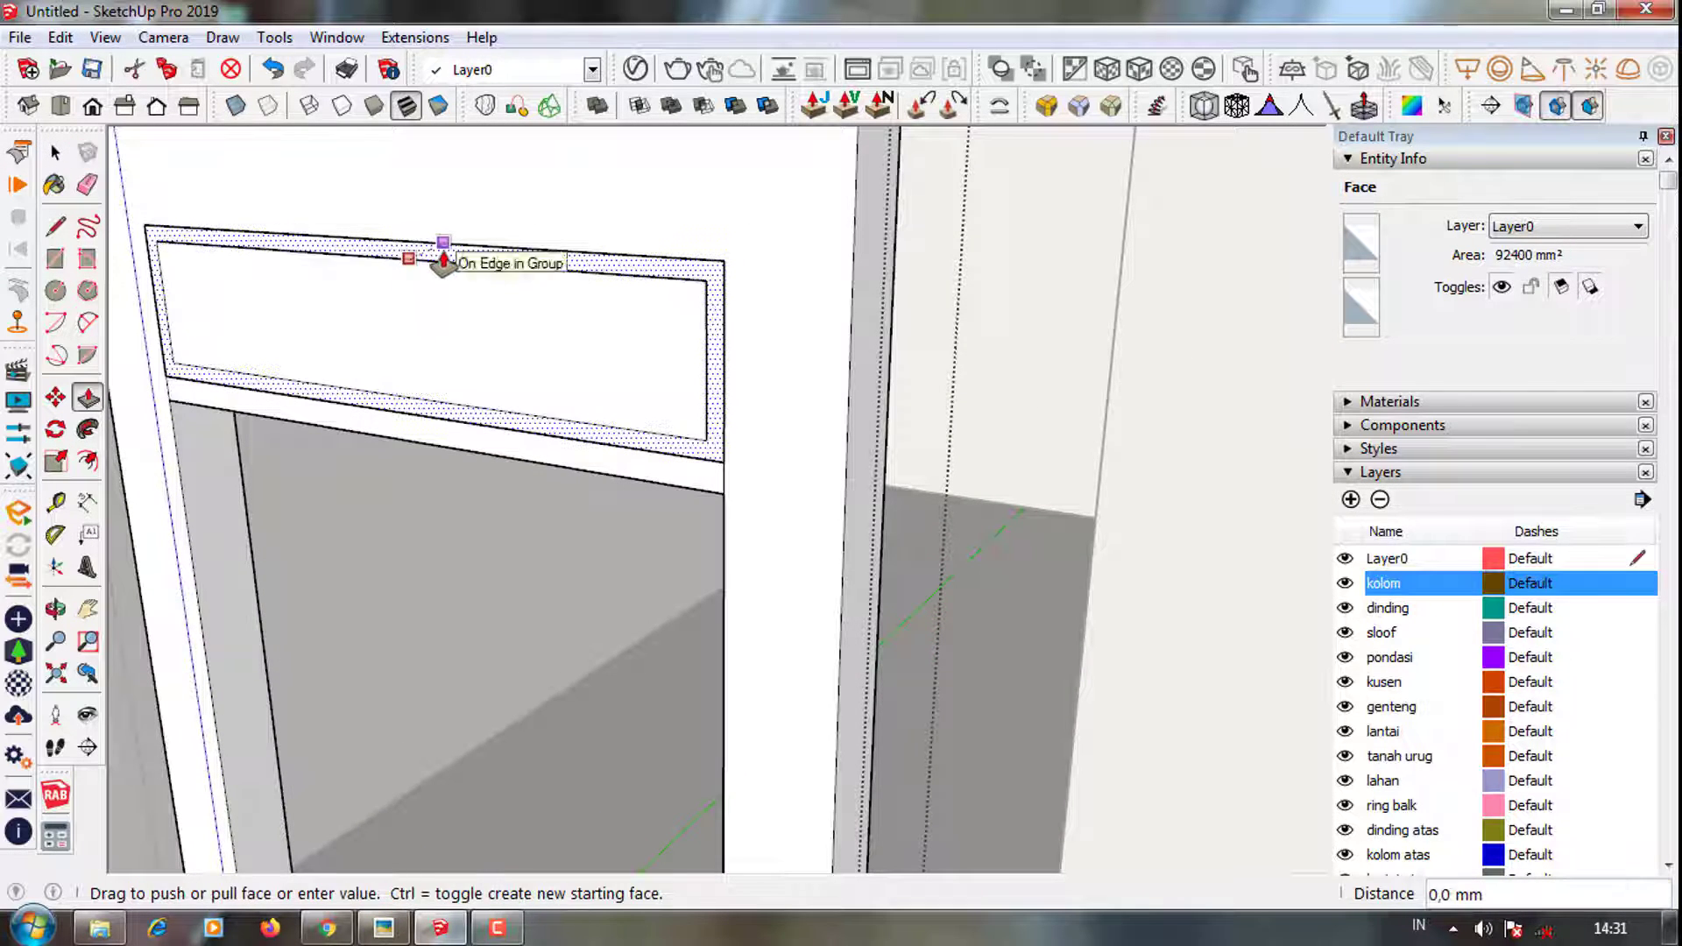
{"action": "left_click", "coordinate": [507, 435]}
{"action": "scroll", "coordinate": [490, 456], "scroll_direction": "up", "scroll_amount": 2}
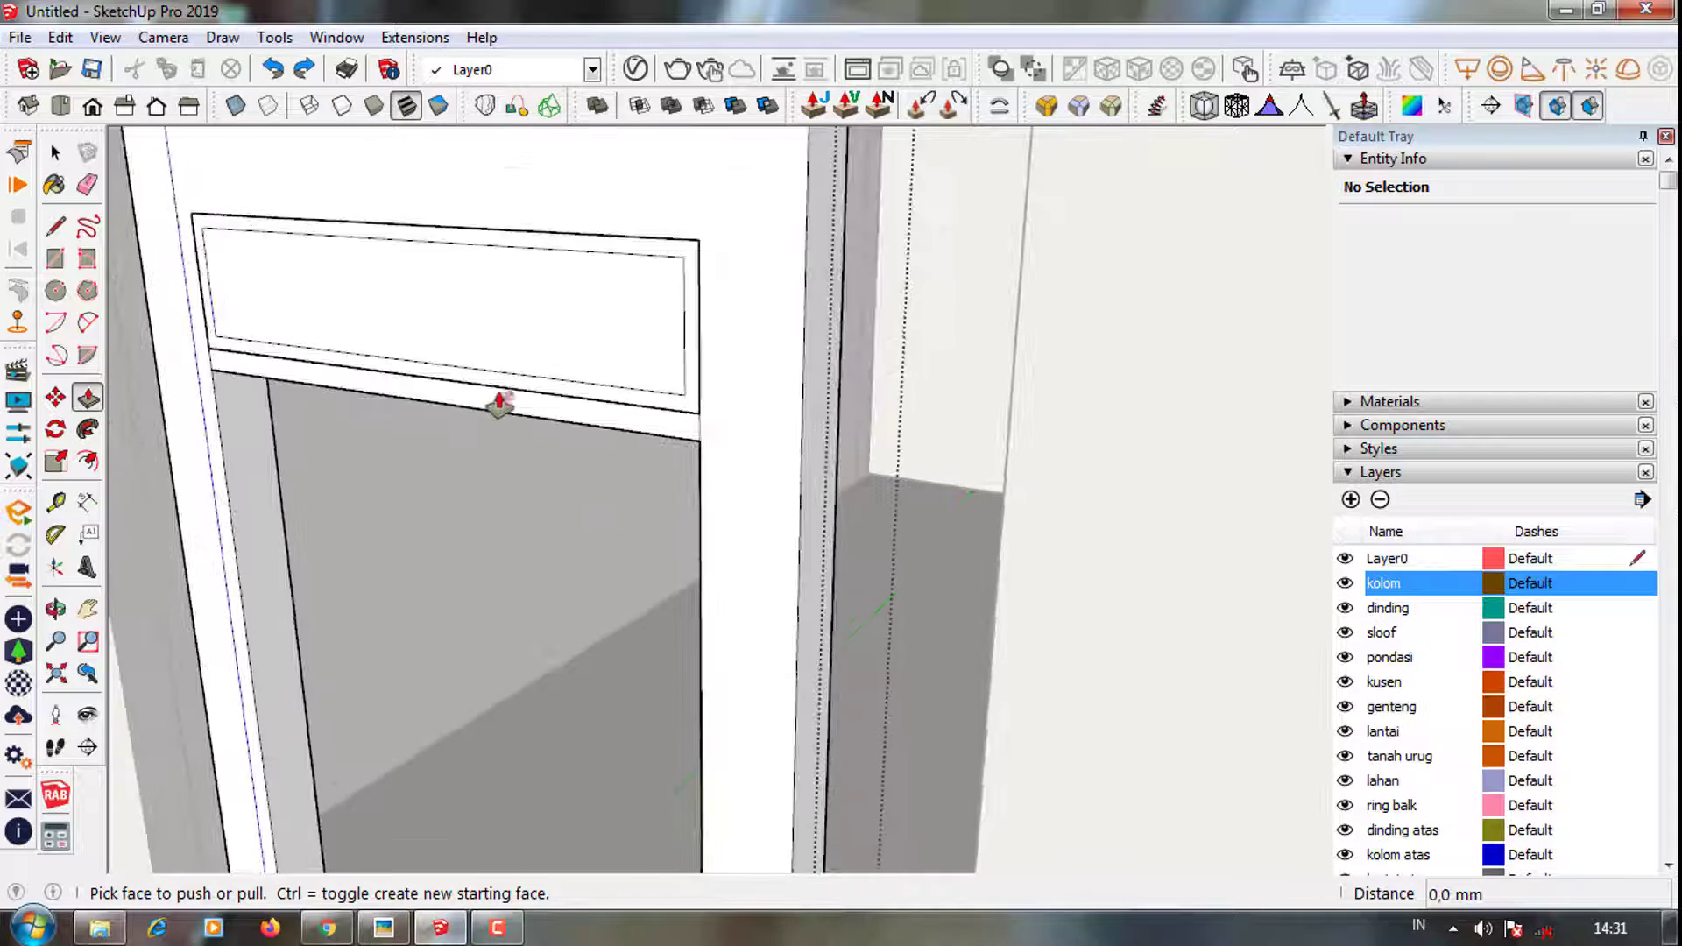
{"action": "left_click", "coordinate": [525, 385]}
{"action": "key", "text": "Return"}
Select all the door frame geometry and make it a single group
{"action": "key", "text": "space"}
{"action": "scroll", "coordinate": [529, 384], "scroll_direction": "down", "scroll_amount": 3}
{"action": "triple_click", "coordinate": [518, 376]}
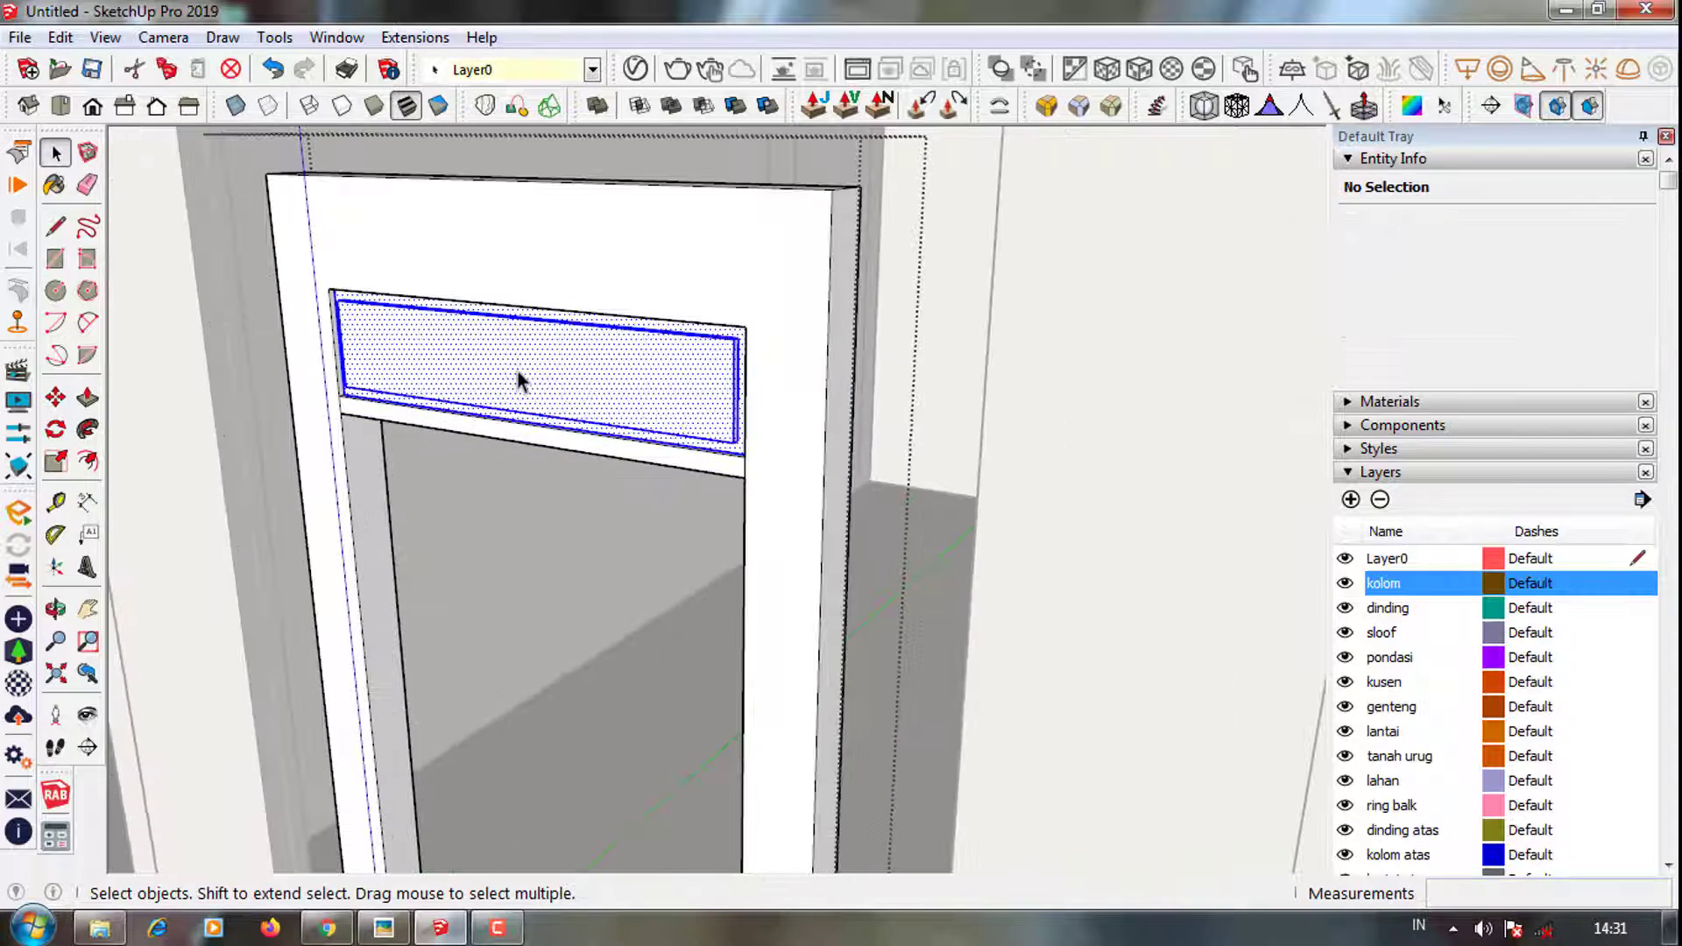
{"action": "right_click", "coordinate": [514, 331]}
{"action": "left_click", "coordinate": [619, 555]}
{"action": "middle_click_drag", "start_coordinate": [620, 285], "coordinate": [662, 356]}
Draw the profile's straight edges at the door frame's top corner using typed lengths
{"action": "scroll", "coordinate": [740, 376], "scroll_direction": "up", "scroll_amount": 3}
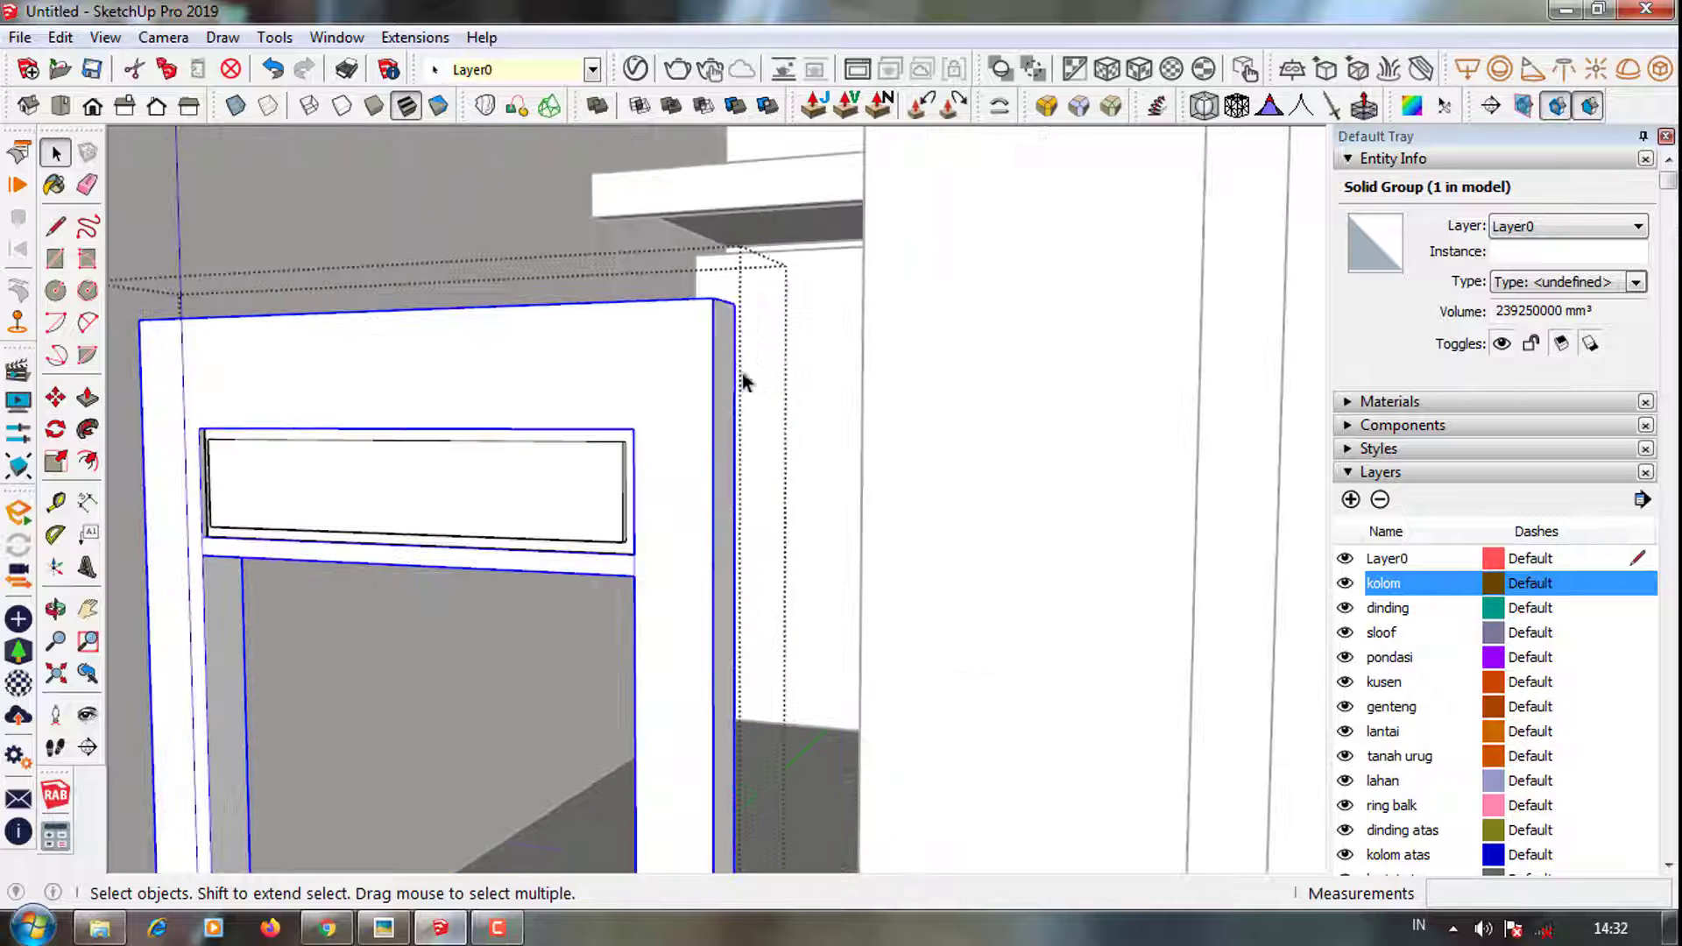
{"action": "key", "text": "l"}
{"action": "left_click", "coordinate": [734, 304]}
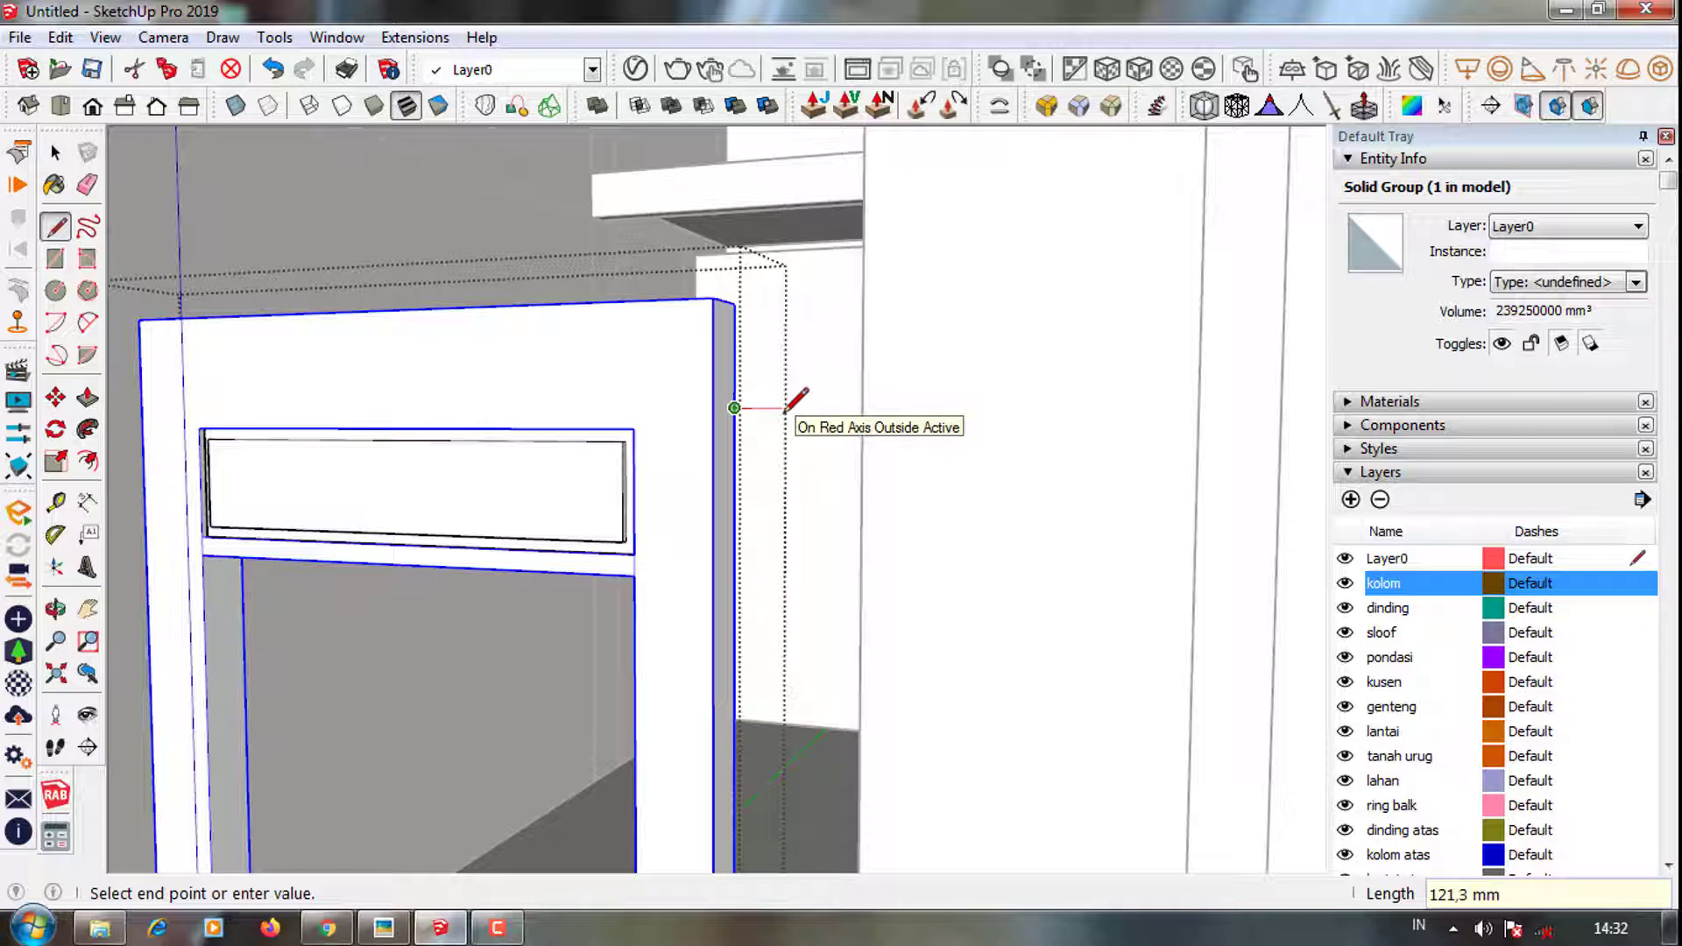
{"action": "type", "text": "0"}
{"action": "key", "text": "Return"}
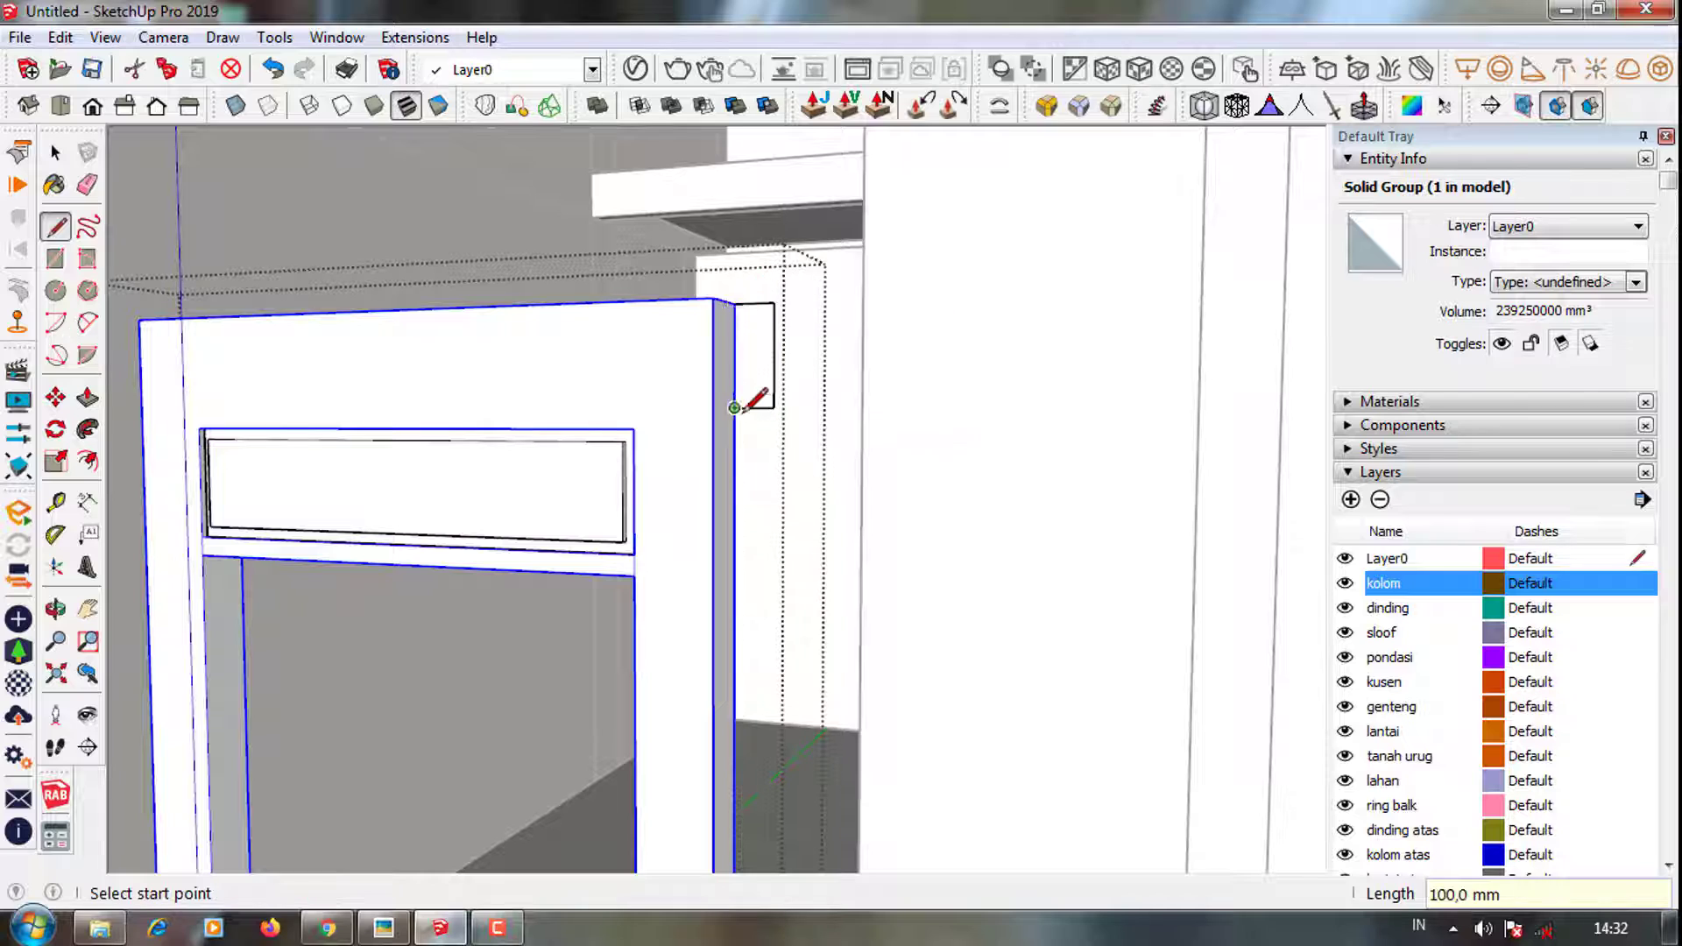
{"action": "mouse_move", "coordinate": [734, 408]}
{"action": "middle_mouse_down"}
{"action": "mouse_move", "coordinate": [762, 300]}
{"action": "mouse_move", "coordinate": [794, 386]}
{"action": "mouse_move", "coordinate": [762, 319]}
{"action": "middle_mouse_up"}
{"action": "left_click", "coordinate": [820, 269]}
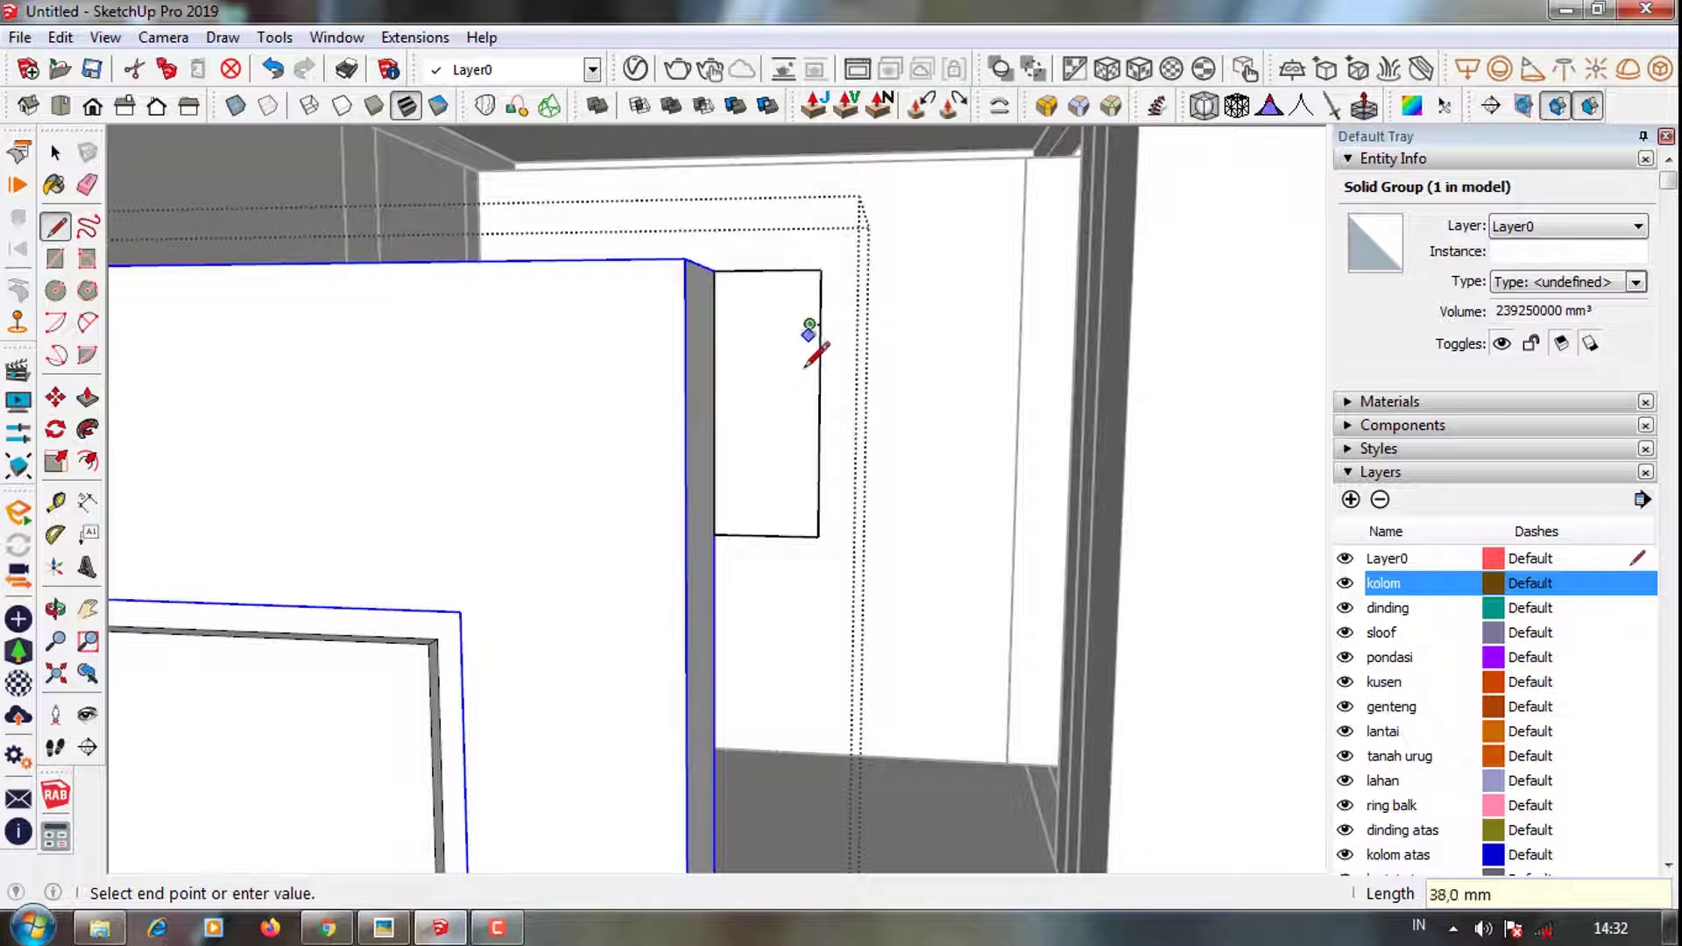
{"action": "scroll", "coordinate": [804, 366], "scroll_direction": "up", "scroll_amount": 1}
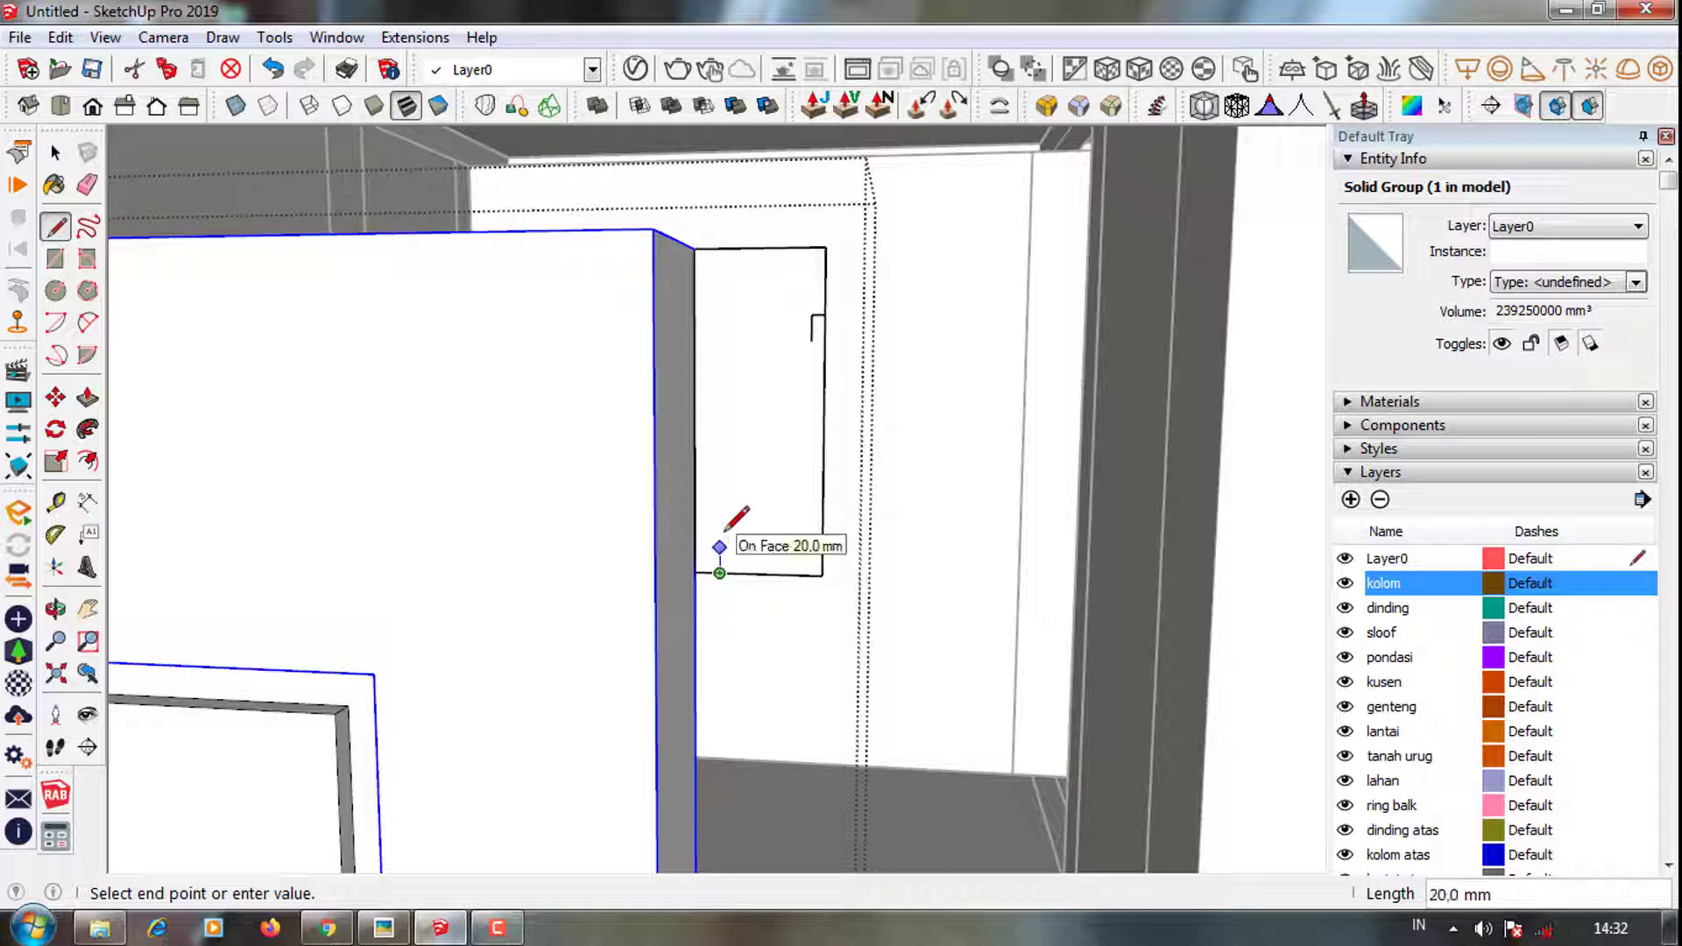
Add a two-point arc and a tangent arc to form the profile's curve
{"action": "key", "text": "a"}
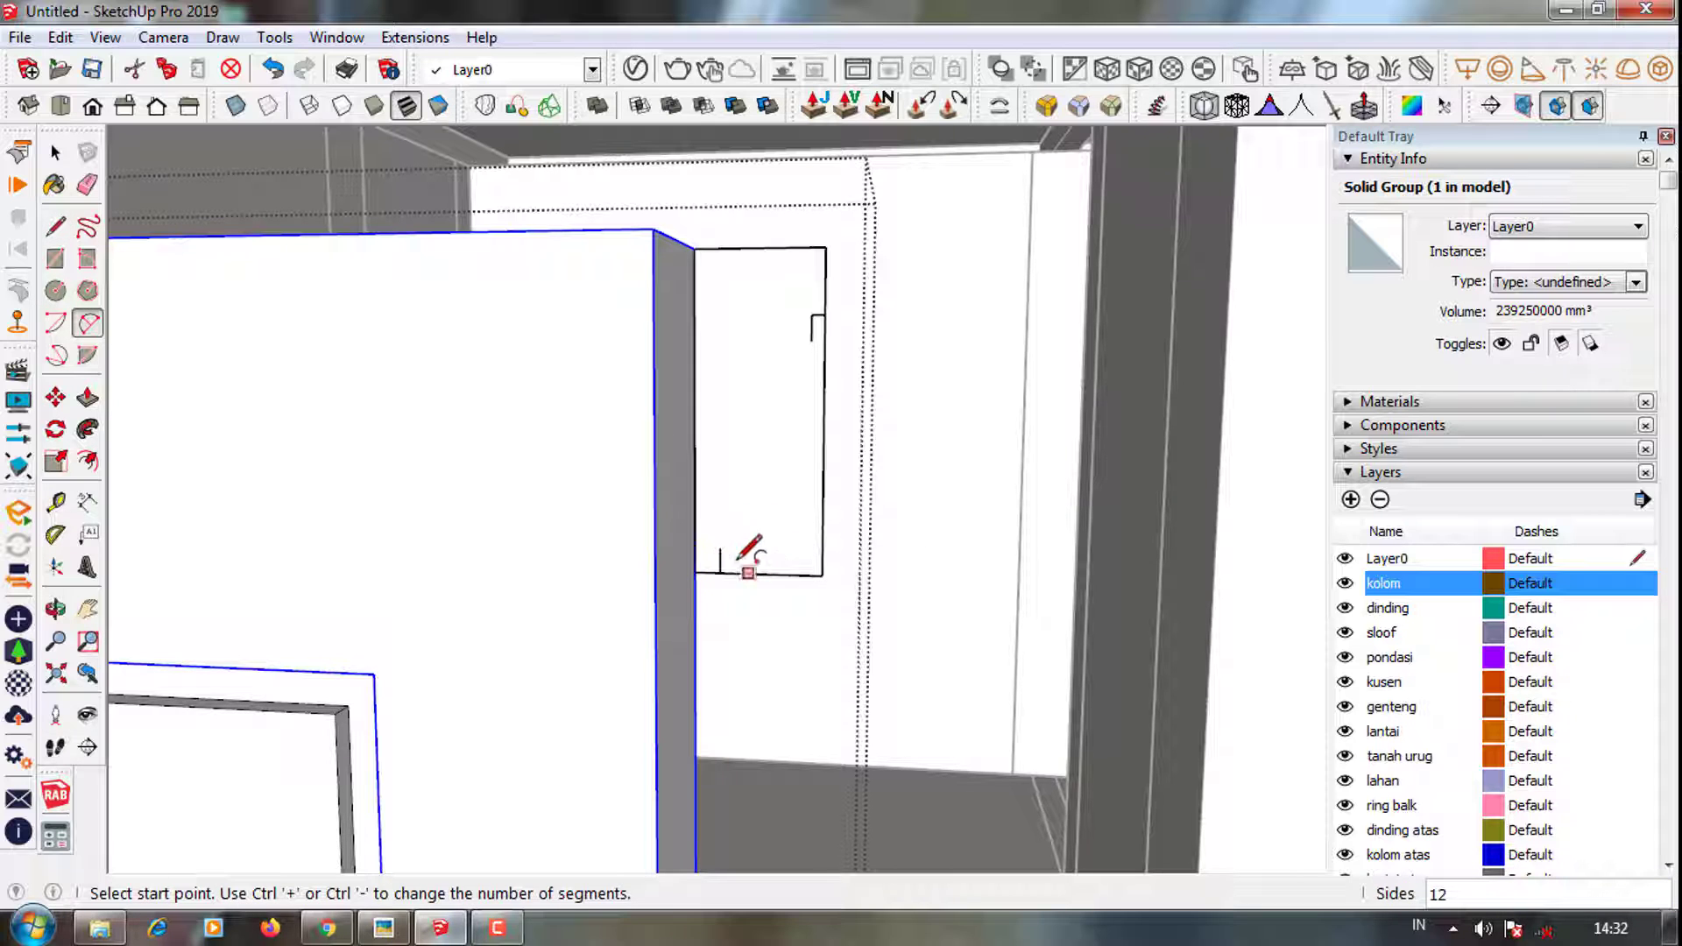
{"action": "left_click", "coordinate": [719, 546]}
{"action": "scroll", "coordinate": [759, 451], "scroll_direction": "up", "scroll_amount": 1}
{"action": "left_click", "coordinate": [746, 459]}
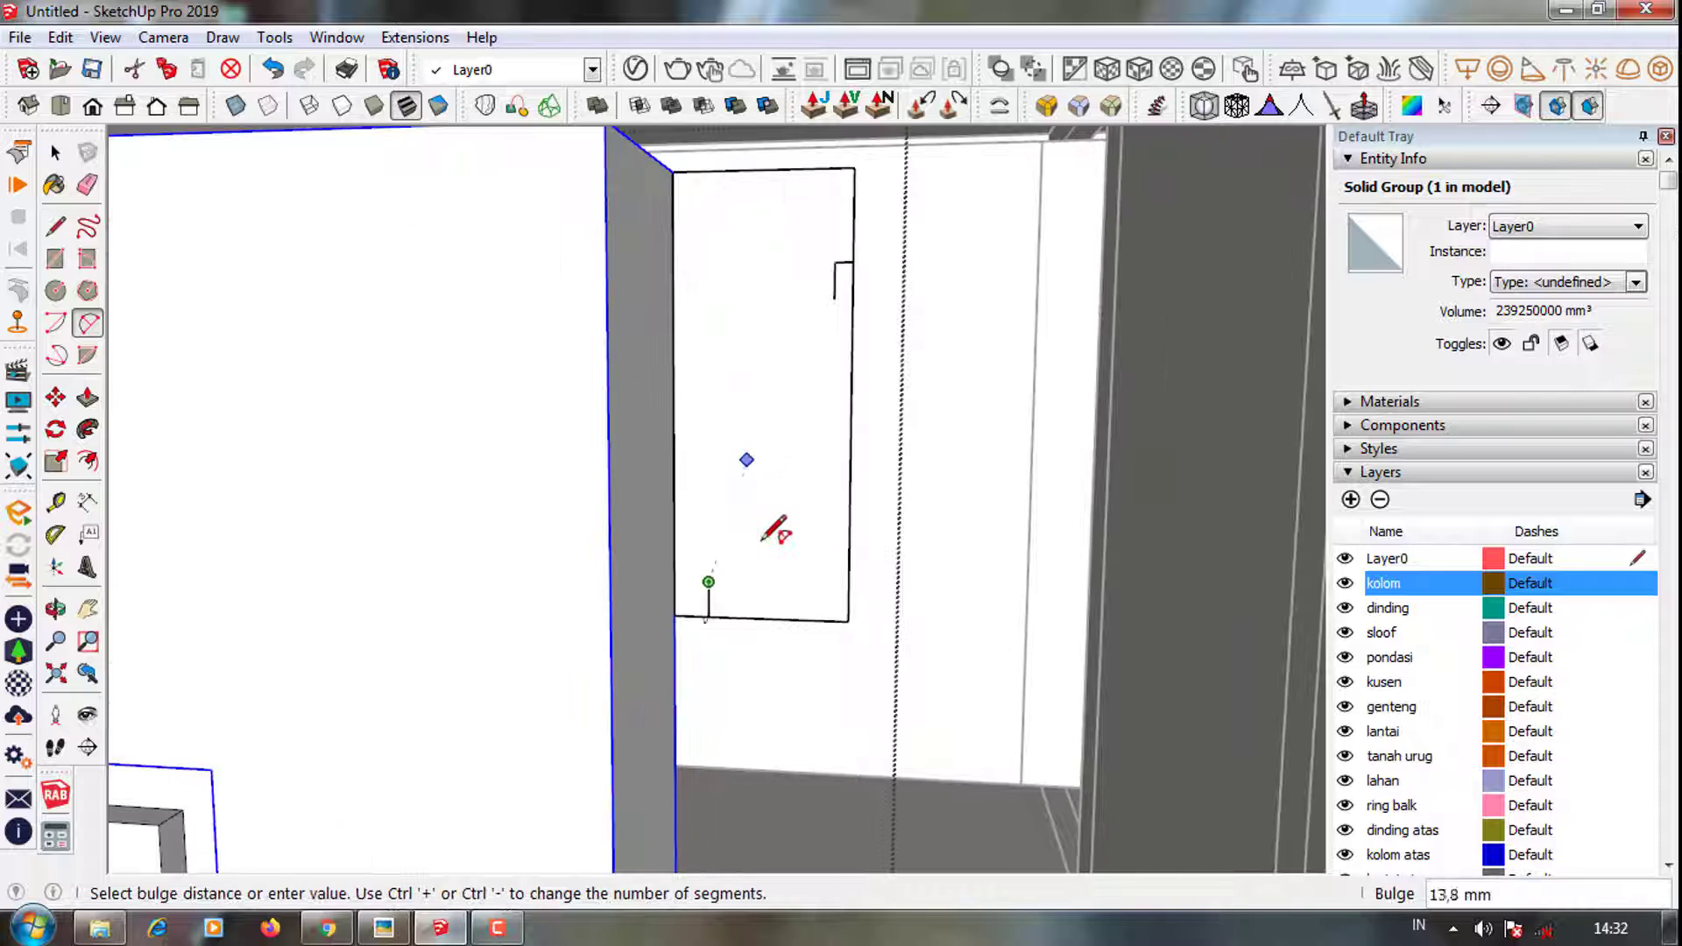
{"action": "left_click", "coordinate": [763, 518]}
{"action": "left_click", "coordinate": [747, 459]}
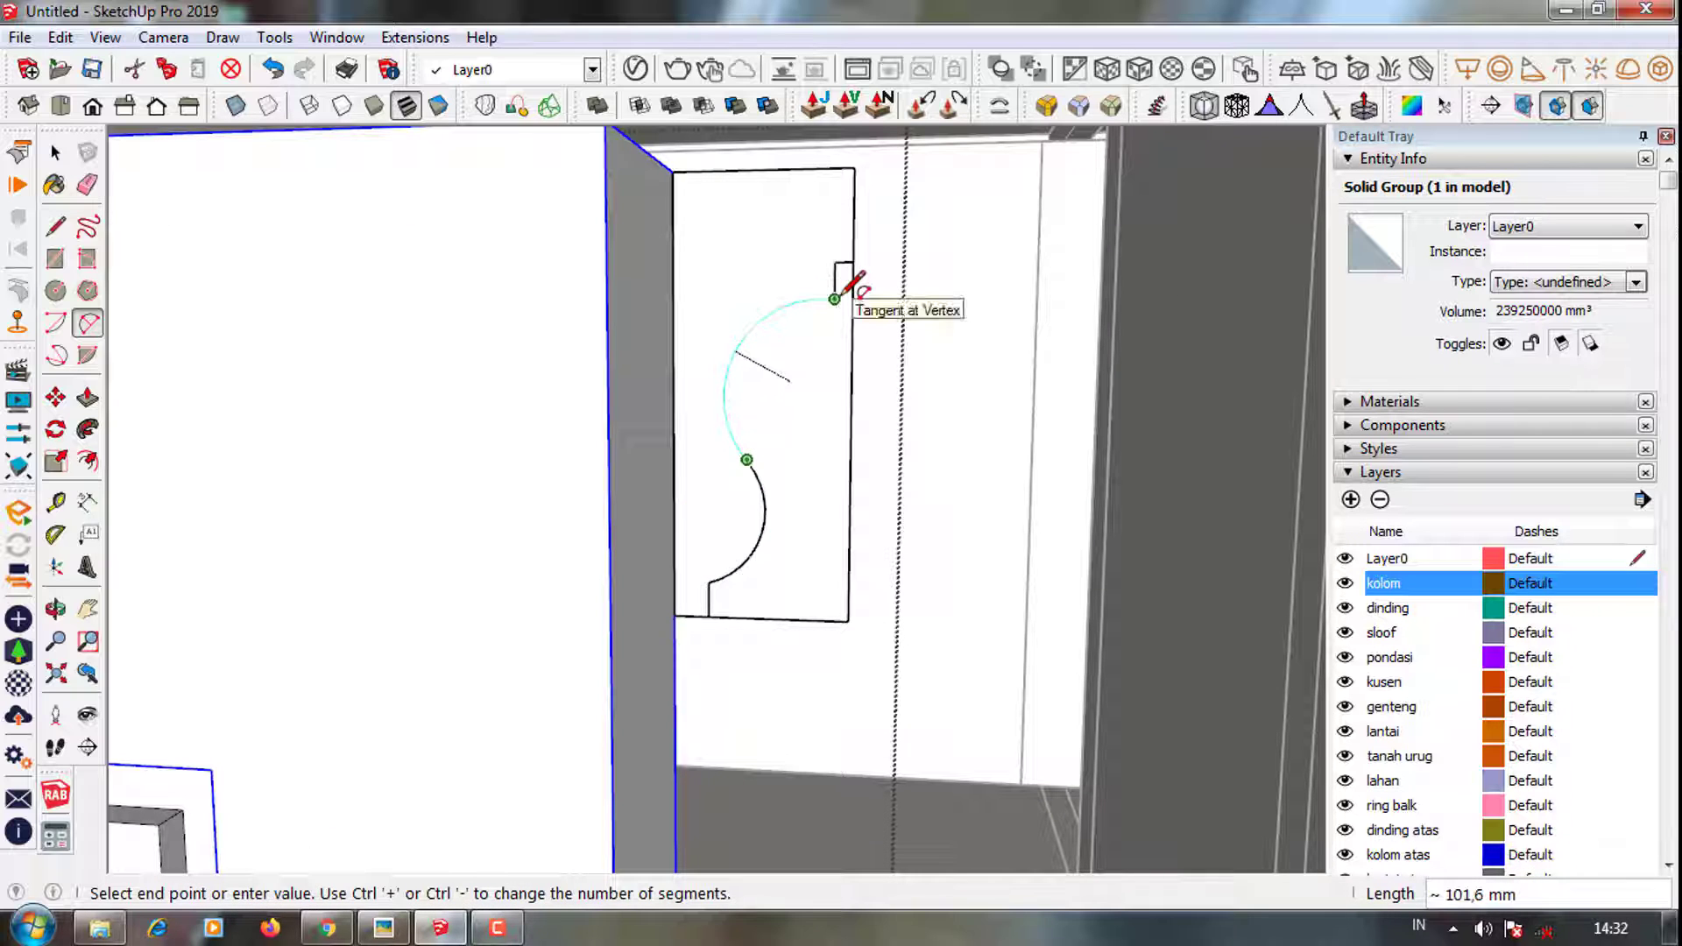
{"action": "left_click", "coordinate": [836, 296]}
Erase the stray edges left around the curved profile
{"action": "scroll", "coordinate": [740, 512], "scroll_direction": "down", "scroll_amount": 2}
{"action": "middle_click_drag", "start_coordinate": [740, 513], "coordinate": [785, 567]}
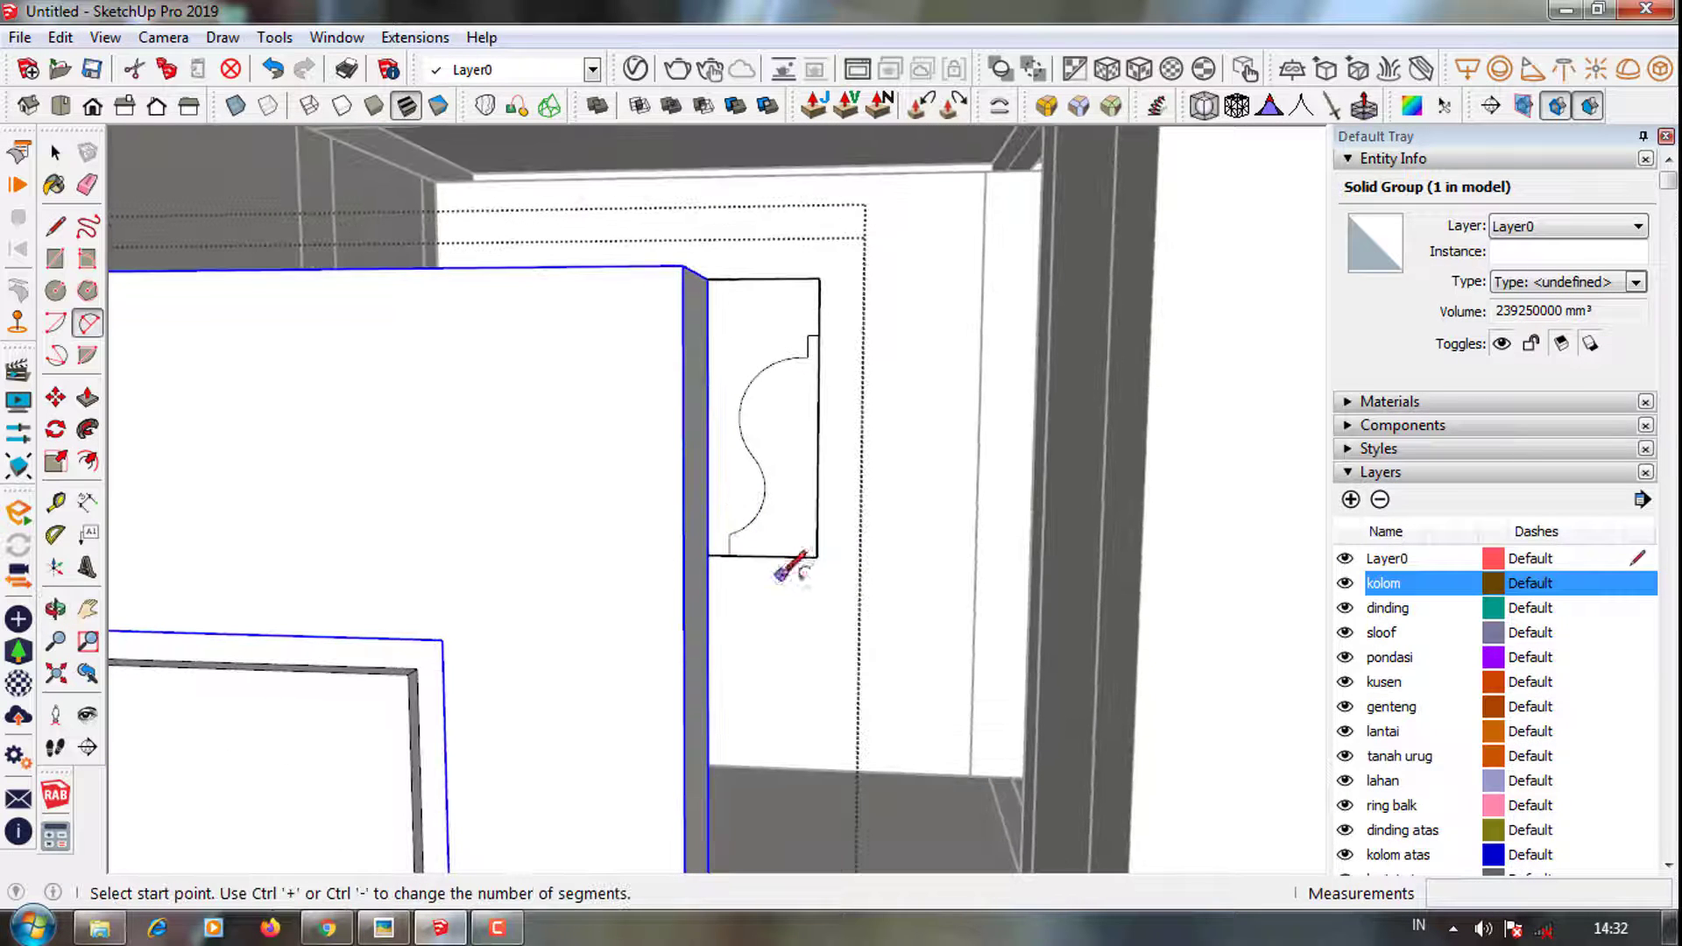
{"action": "key", "text": "e"}
{"action": "mouse_move", "coordinate": [800, 450]}
{"action": "middle_mouse_down"}
{"action": "mouse_move", "coordinate": [640, 640]}
{"action": "mouse_move", "coordinate": [659, 627]}
{"action": "middle_mouse_up"}
{"action": "key", "text": "space"}
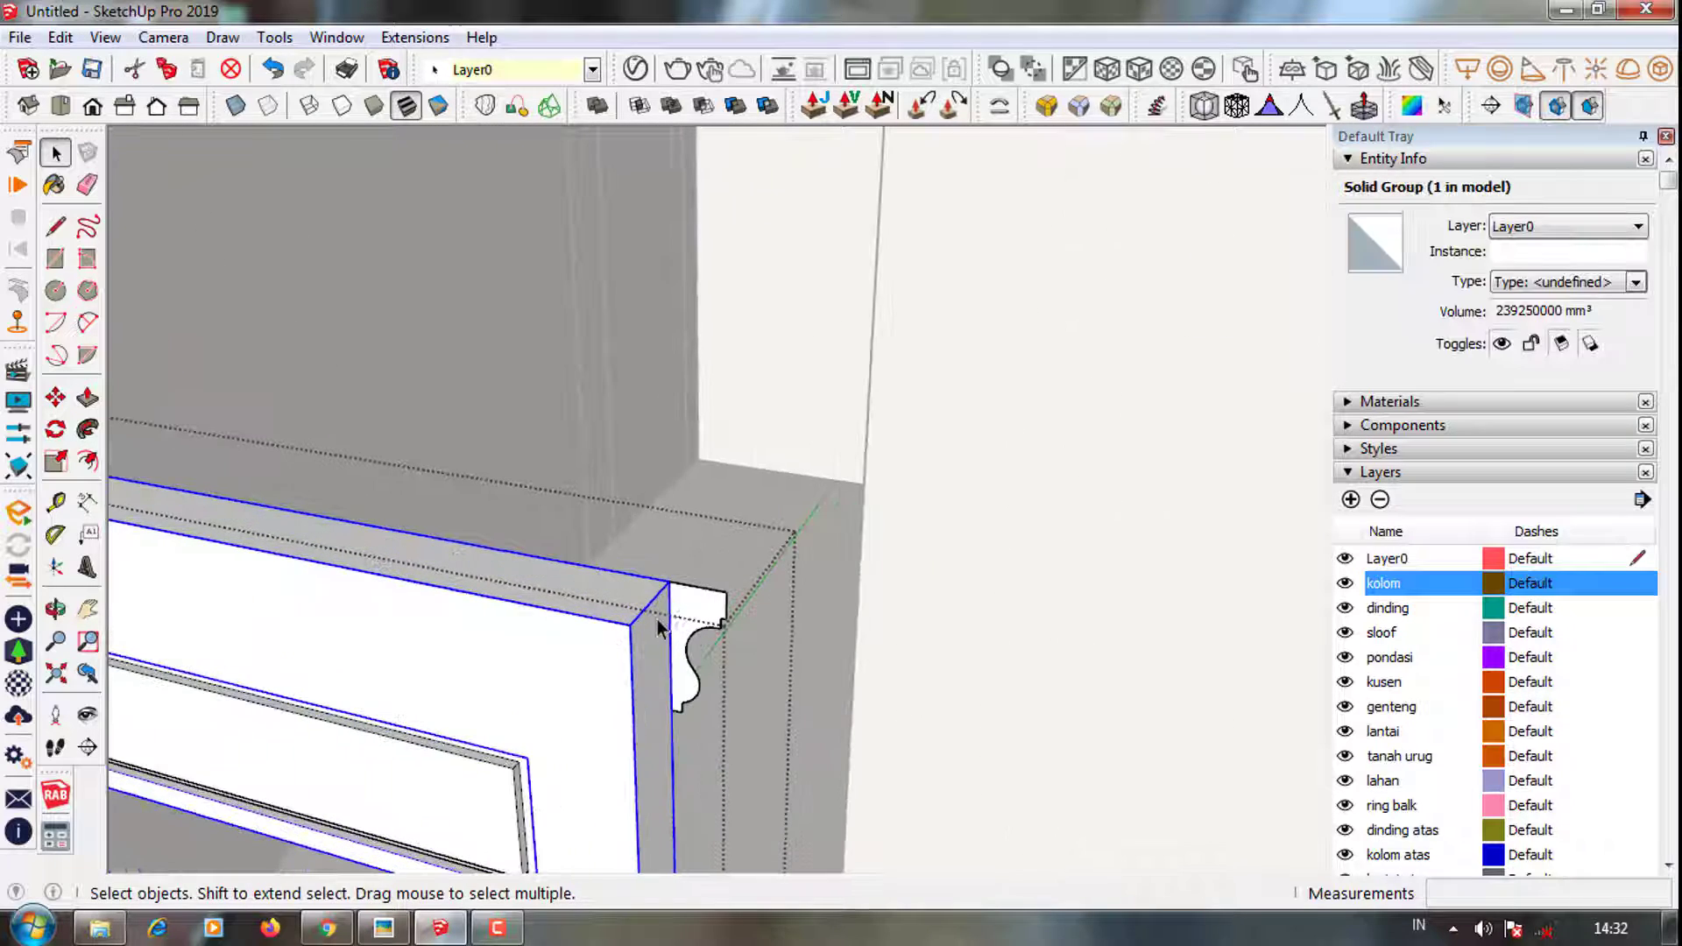
Draw a 150 mm guide line along the frame top
{"action": "key", "text": "l"}
{"action": "left_click", "coordinate": [671, 585]}
{"action": "scroll", "coordinate": [747, 675], "scroll_direction": "down", "scroll_amount": 2}
{"action": "middle_click_drag", "start_coordinate": [747, 676], "coordinate": [517, 605]}
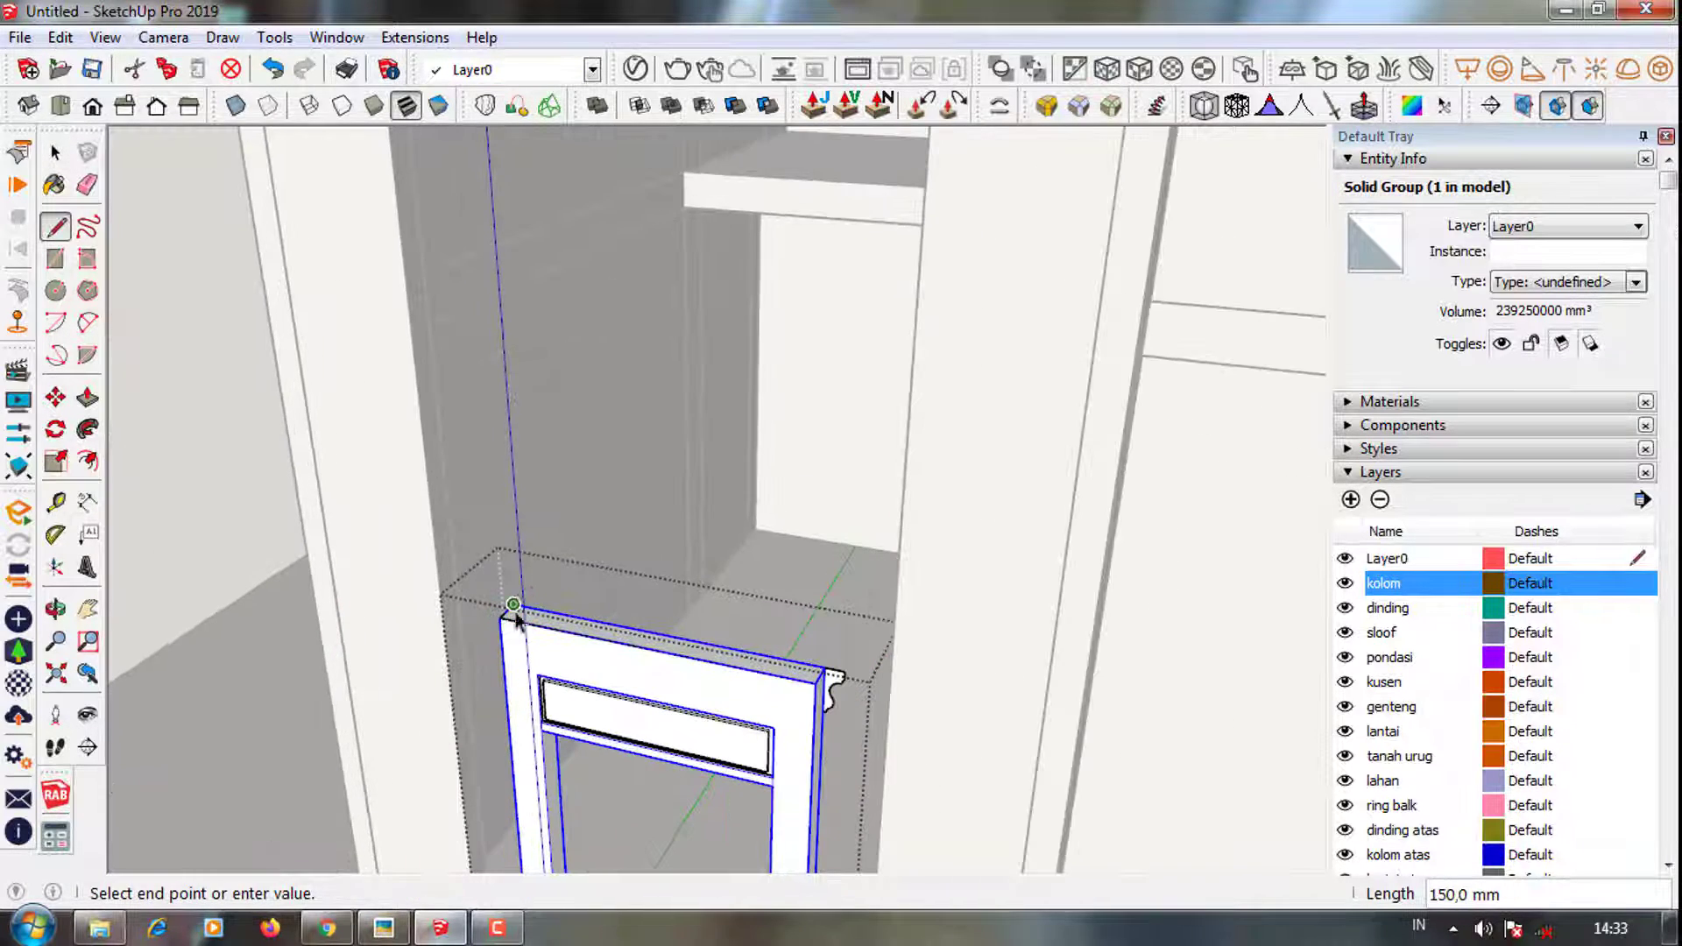
{"action": "left_click", "coordinate": [515, 618]}
Sweep the profile along a selected top edge with Follow Me
{"action": "key", "text": "space"}
{"action": "middle_click_drag", "start_coordinate": [832, 691], "coordinate": [830, 674]}
{"action": "scroll", "coordinate": [830, 662], "scroll_direction": "up", "scroll_amount": 2}
{"action": "left_click", "coordinate": [796, 653]}
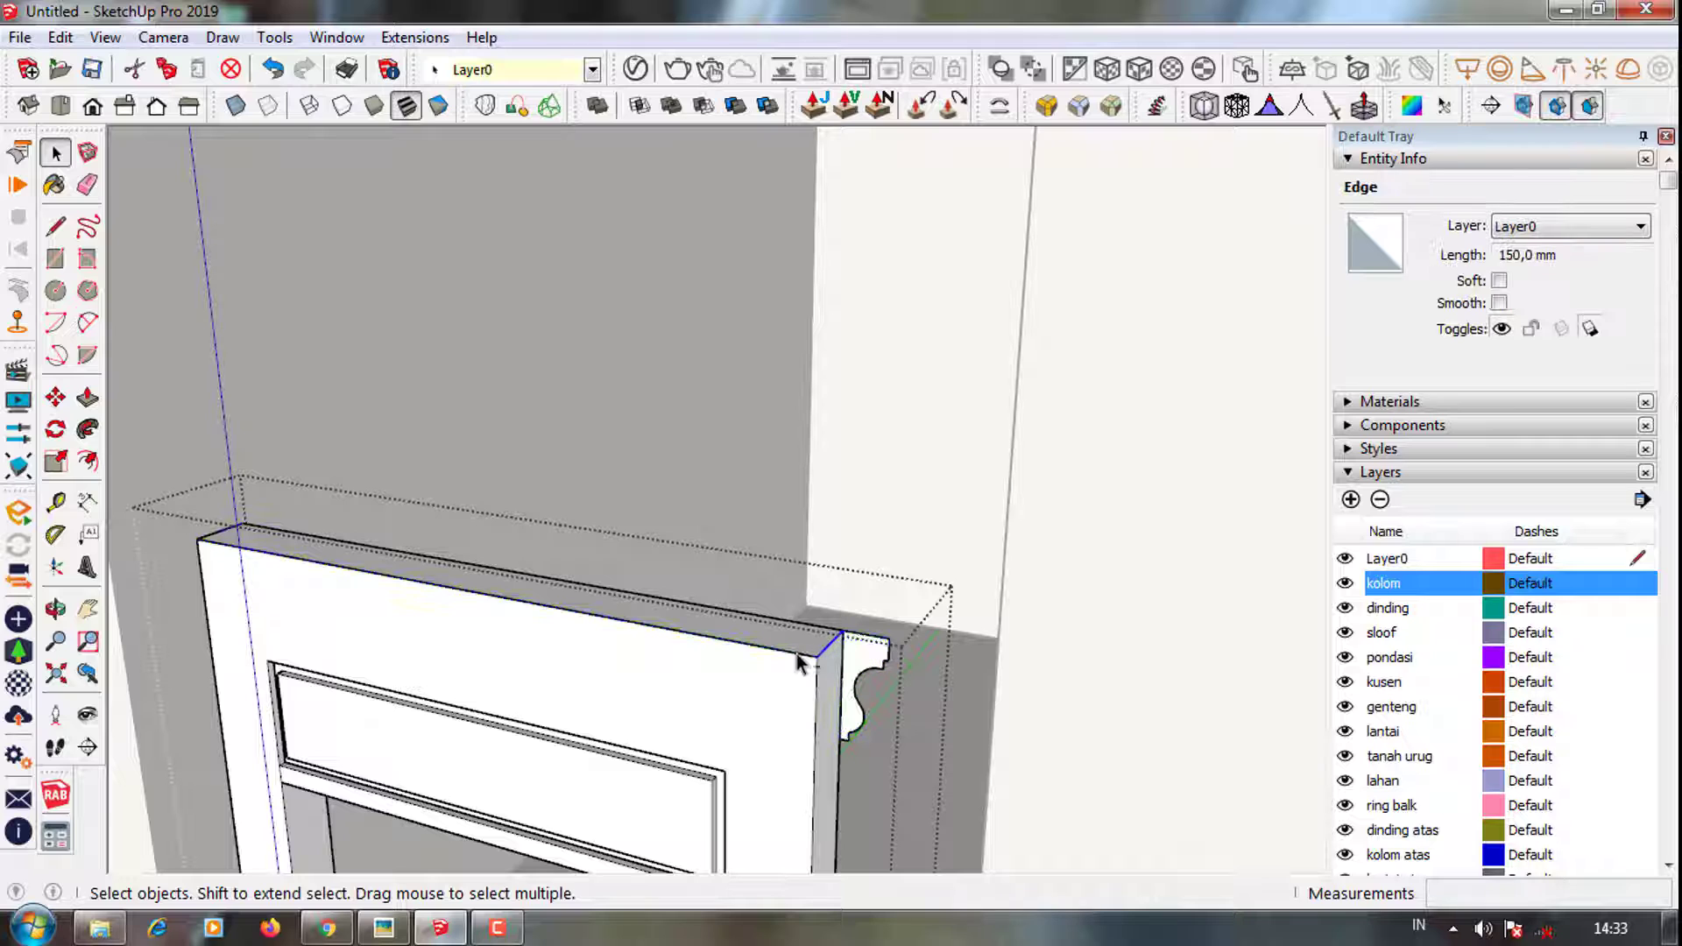
{"action": "left_click", "coordinate": [88, 428]}
{"action": "left_click", "coordinate": [864, 679]}
{"action": "middle_click_drag", "start_coordinate": [864, 679], "coordinate": [874, 607]}
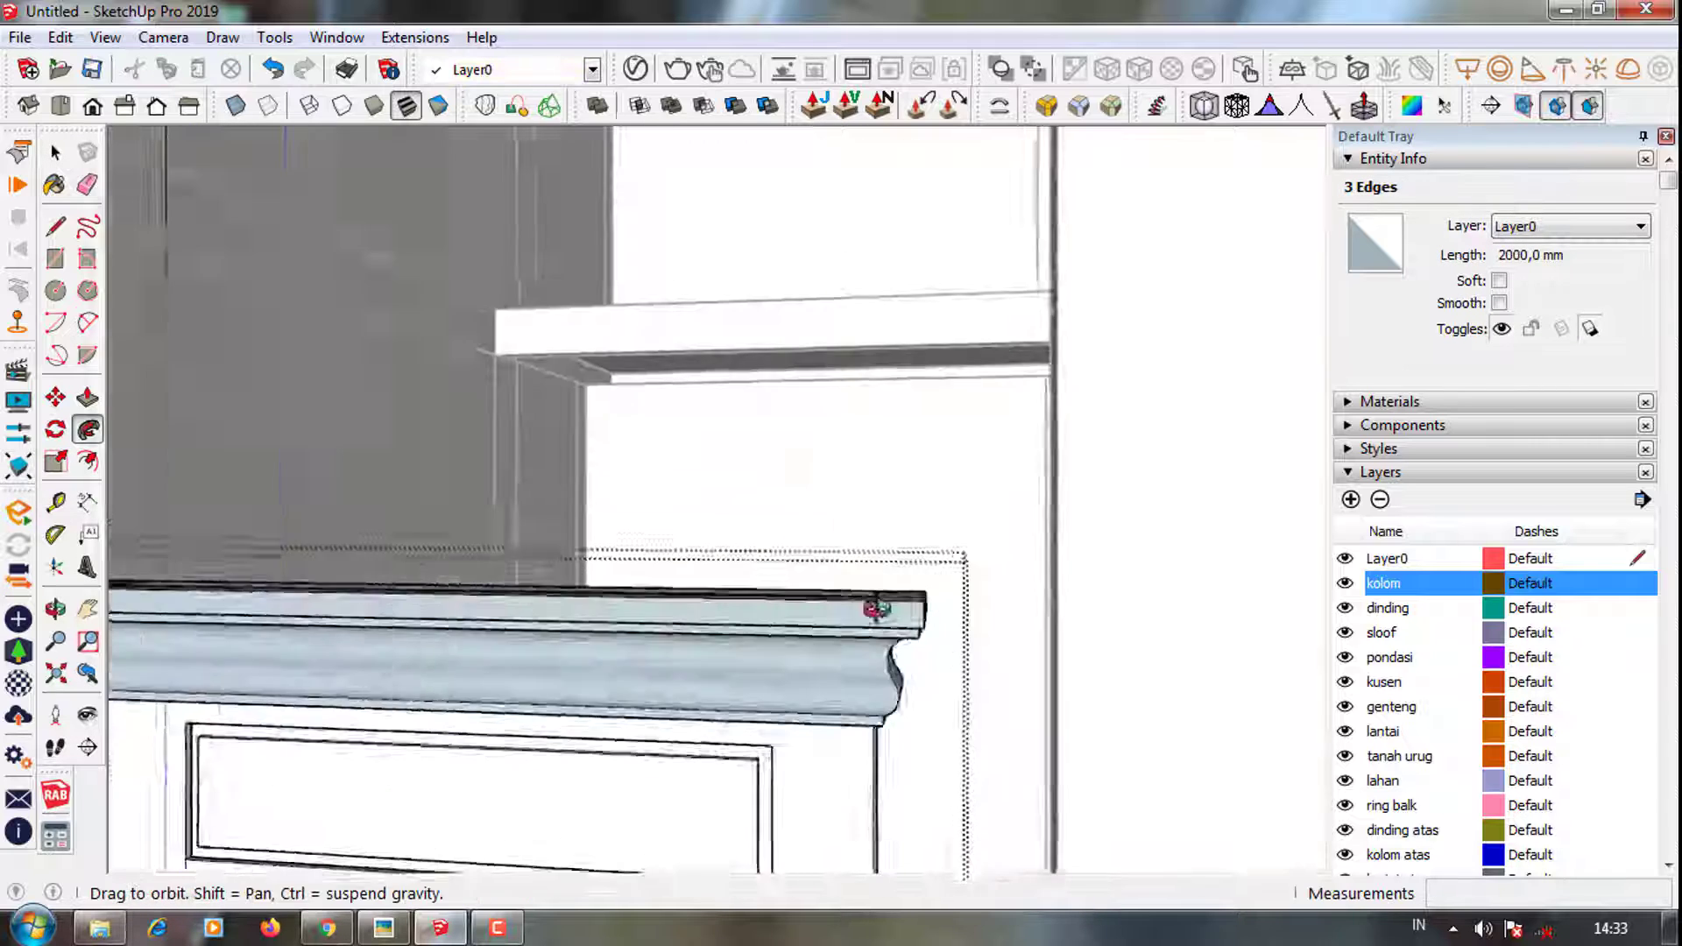
{"action": "scroll", "coordinate": [841, 675], "scroll_direction": "down", "scroll_amount": 3}
{"action": "scroll", "coordinate": [837, 583], "scroll_direction": "down", "scroll_amount": 3}
{"action": "scroll", "coordinate": [837, 582], "scroll_direction": "up", "scroll_amount": 2}
Undo the first moulding sweep
{"action": "key", "text": "ctrl+z"}
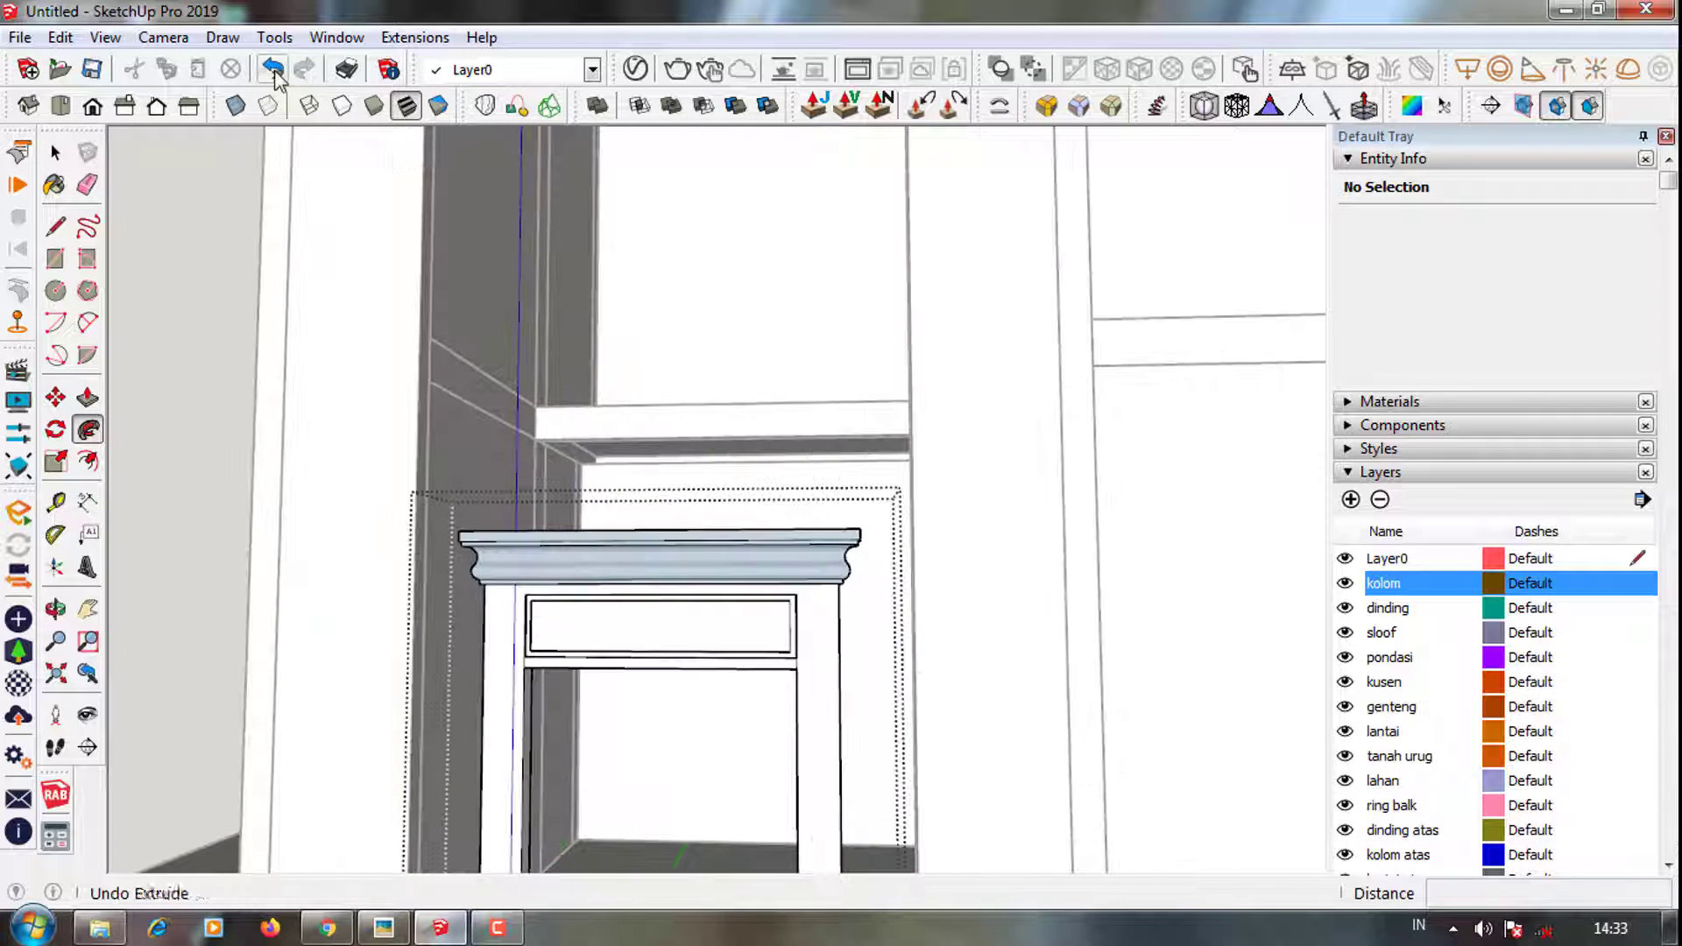
{"action": "scroll", "coordinate": [797, 609], "scroll_direction": "up", "scroll_amount": 3}
{"action": "mouse_move", "coordinate": [797, 609]}
{"action": "middle_mouse_down"}
{"action": "mouse_move", "coordinate": [742, 583]}
{"action": "mouse_move", "coordinate": [646, 627]}
{"action": "middle_mouse_up"}
{"action": "scroll", "coordinate": [647, 627], "scroll_direction": "up", "scroll_amount": 3}
Move the curved arc part of the profile 20 mm
{"action": "key", "text": "m"}
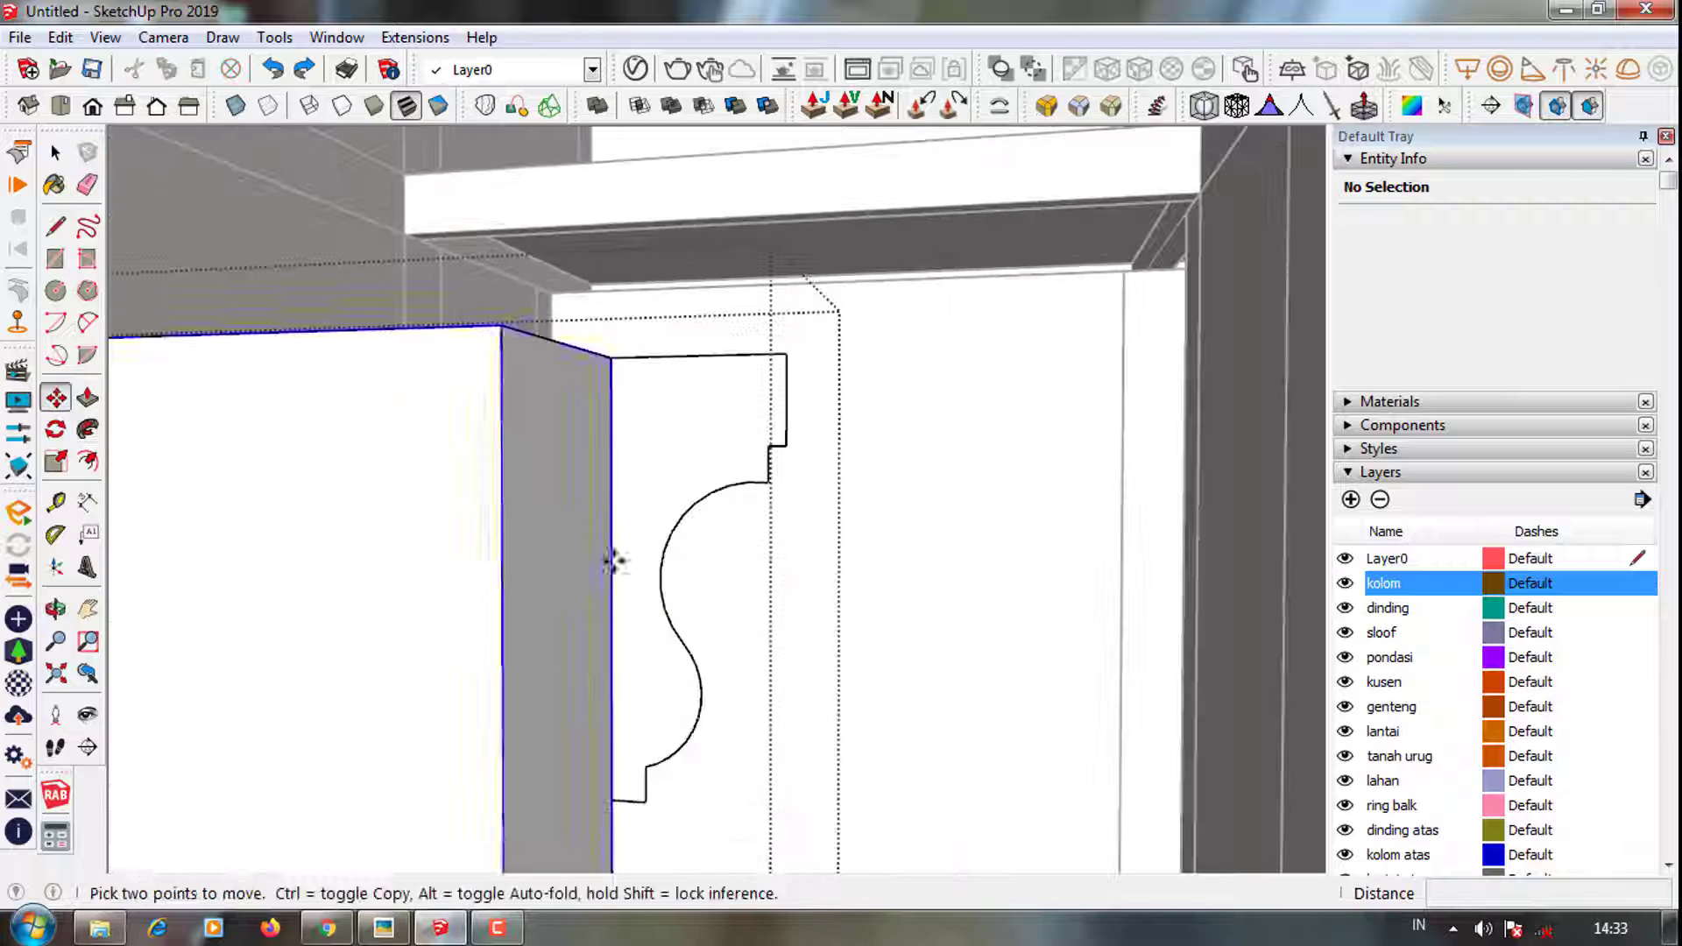
{"action": "mouse_move", "coordinate": [692, 550]}
{"action": "middle_mouse_down"}
{"action": "mouse_move", "coordinate": [691, 713]}
{"action": "mouse_move", "coordinate": [706, 698]}
{"action": "middle_mouse_up"}
{"action": "scroll", "coordinate": [675, 706], "scroll_direction": "down", "scroll_amount": 3}
{"action": "scroll", "coordinate": [706, 698], "scroll_direction": "up", "scroll_amount": 2}
{"action": "scroll", "coordinate": [691, 698], "scroll_direction": "up", "scroll_amount": 2}
{"action": "type", "text": "20"}
{"action": "key", "text": "Return"}
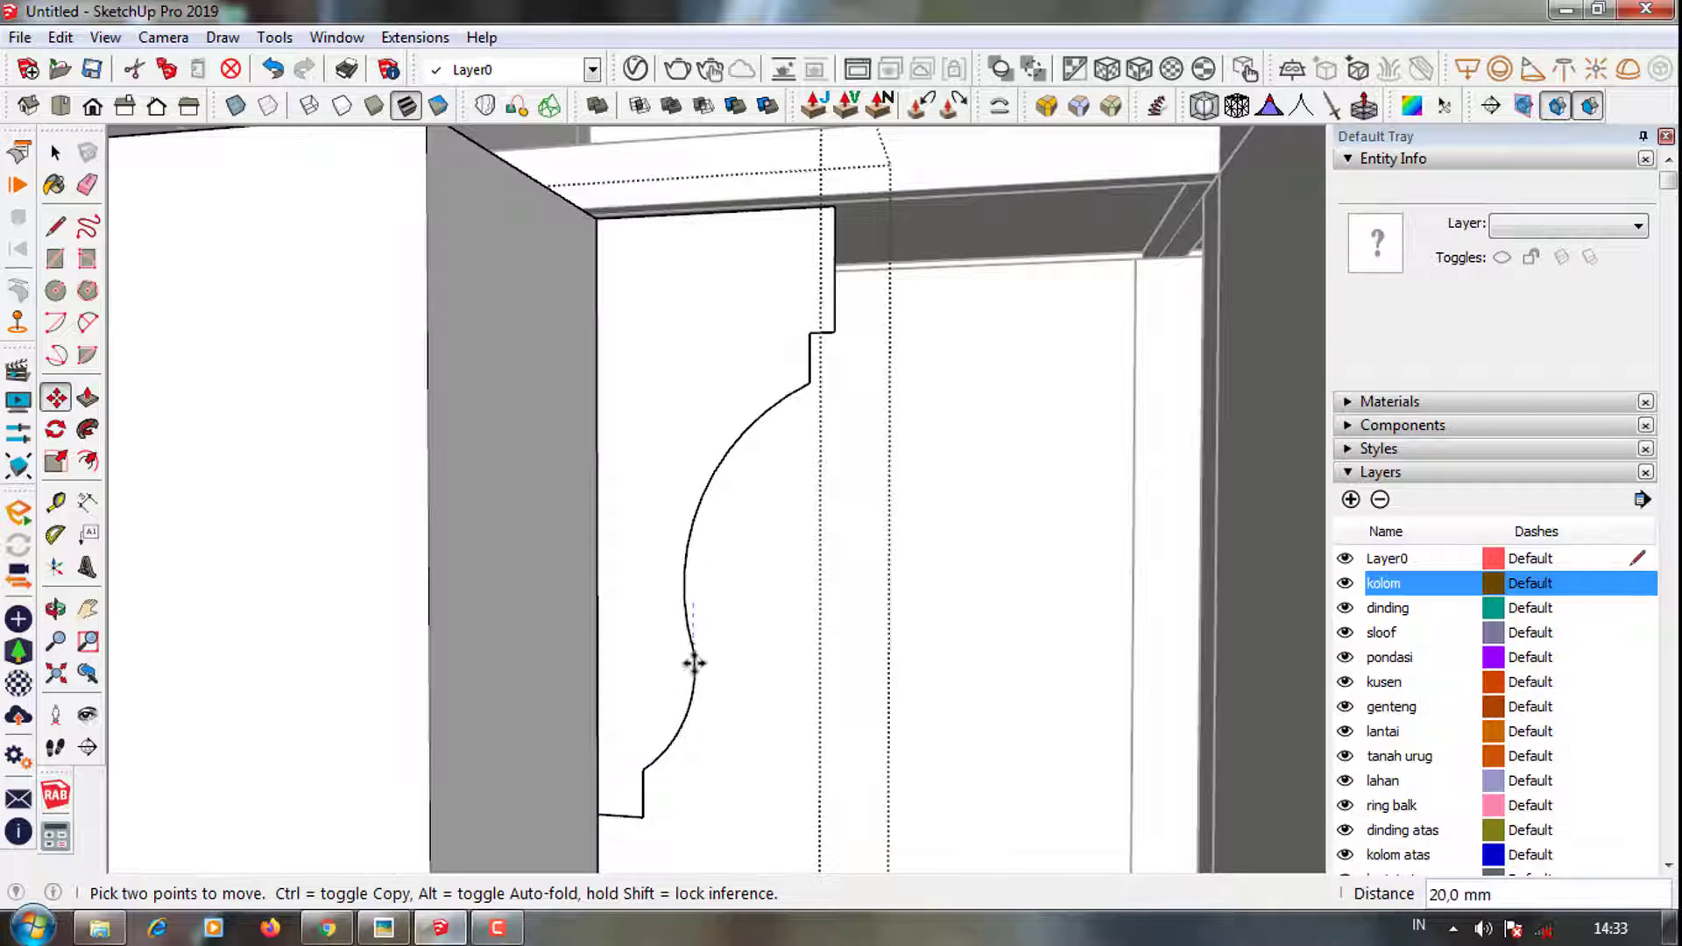
{"action": "scroll", "coordinate": [678, 762], "scroll_direction": "up", "scroll_amount": 3}
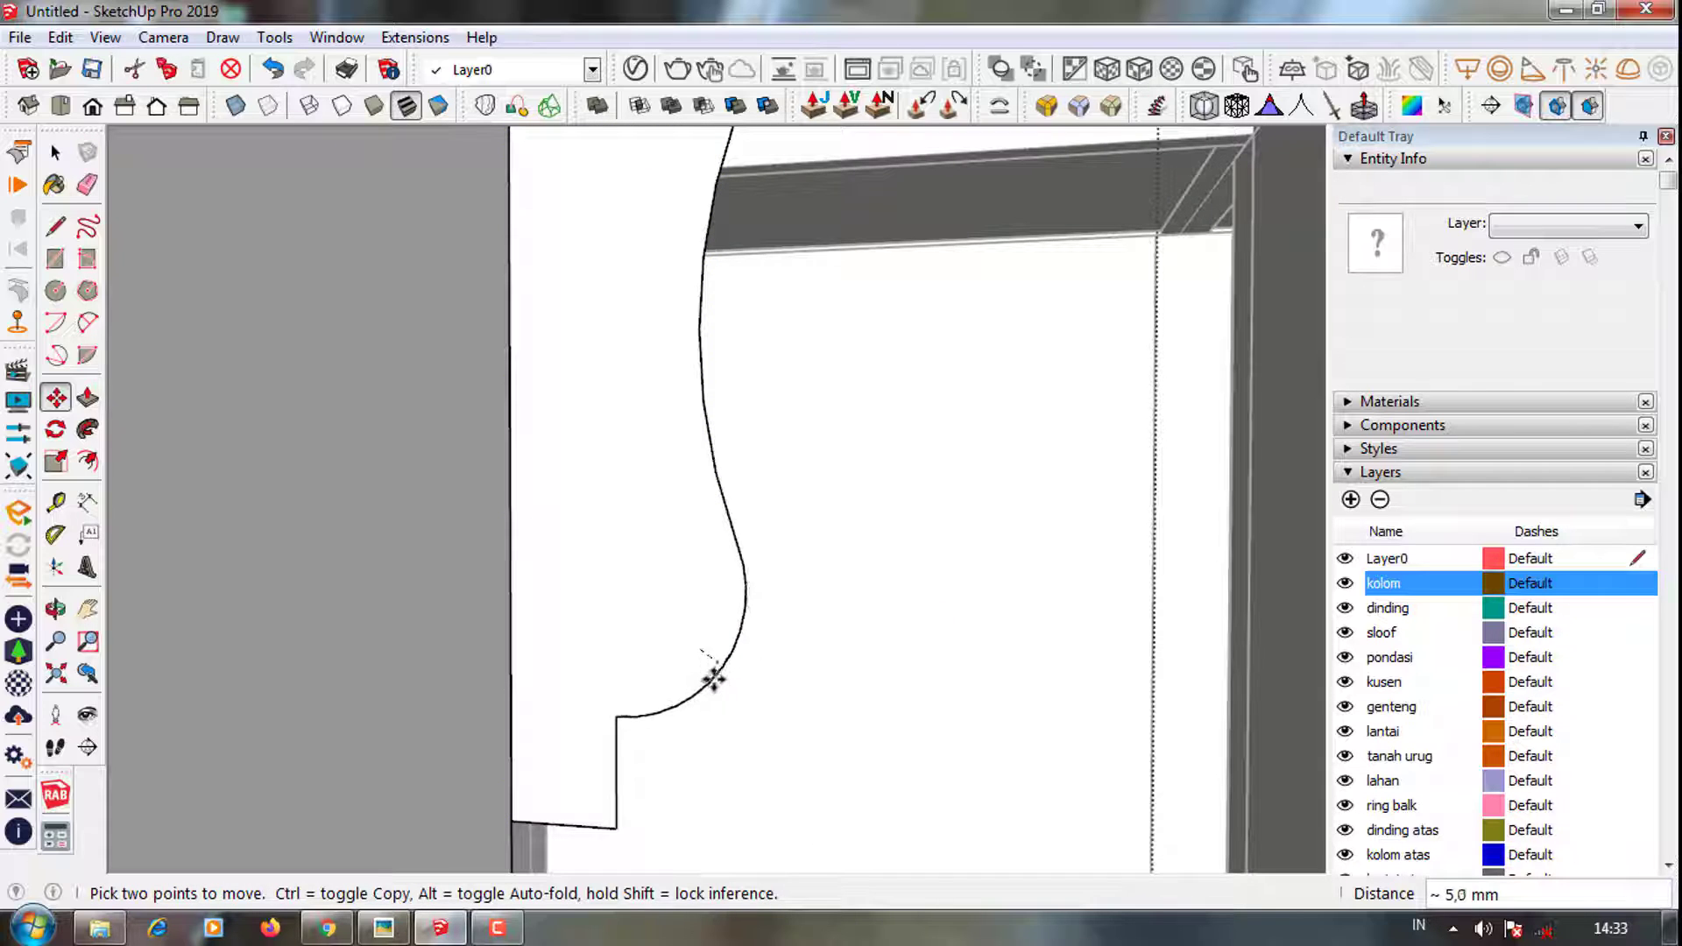
{"action": "scroll", "coordinate": [701, 652], "scroll_direction": "down", "scroll_amount": 3}
{"action": "scroll", "coordinate": [684, 630], "scroll_direction": "down", "scroll_amount": 3}
Follow Me the adjusted profile along both top edges of the frame
{"action": "middle_click_drag", "start_coordinate": [683, 630], "coordinate": [669, 668]}
{"action": "key", "text": "space"}
{"action": "left_click", "coordinate": [681, 632]}
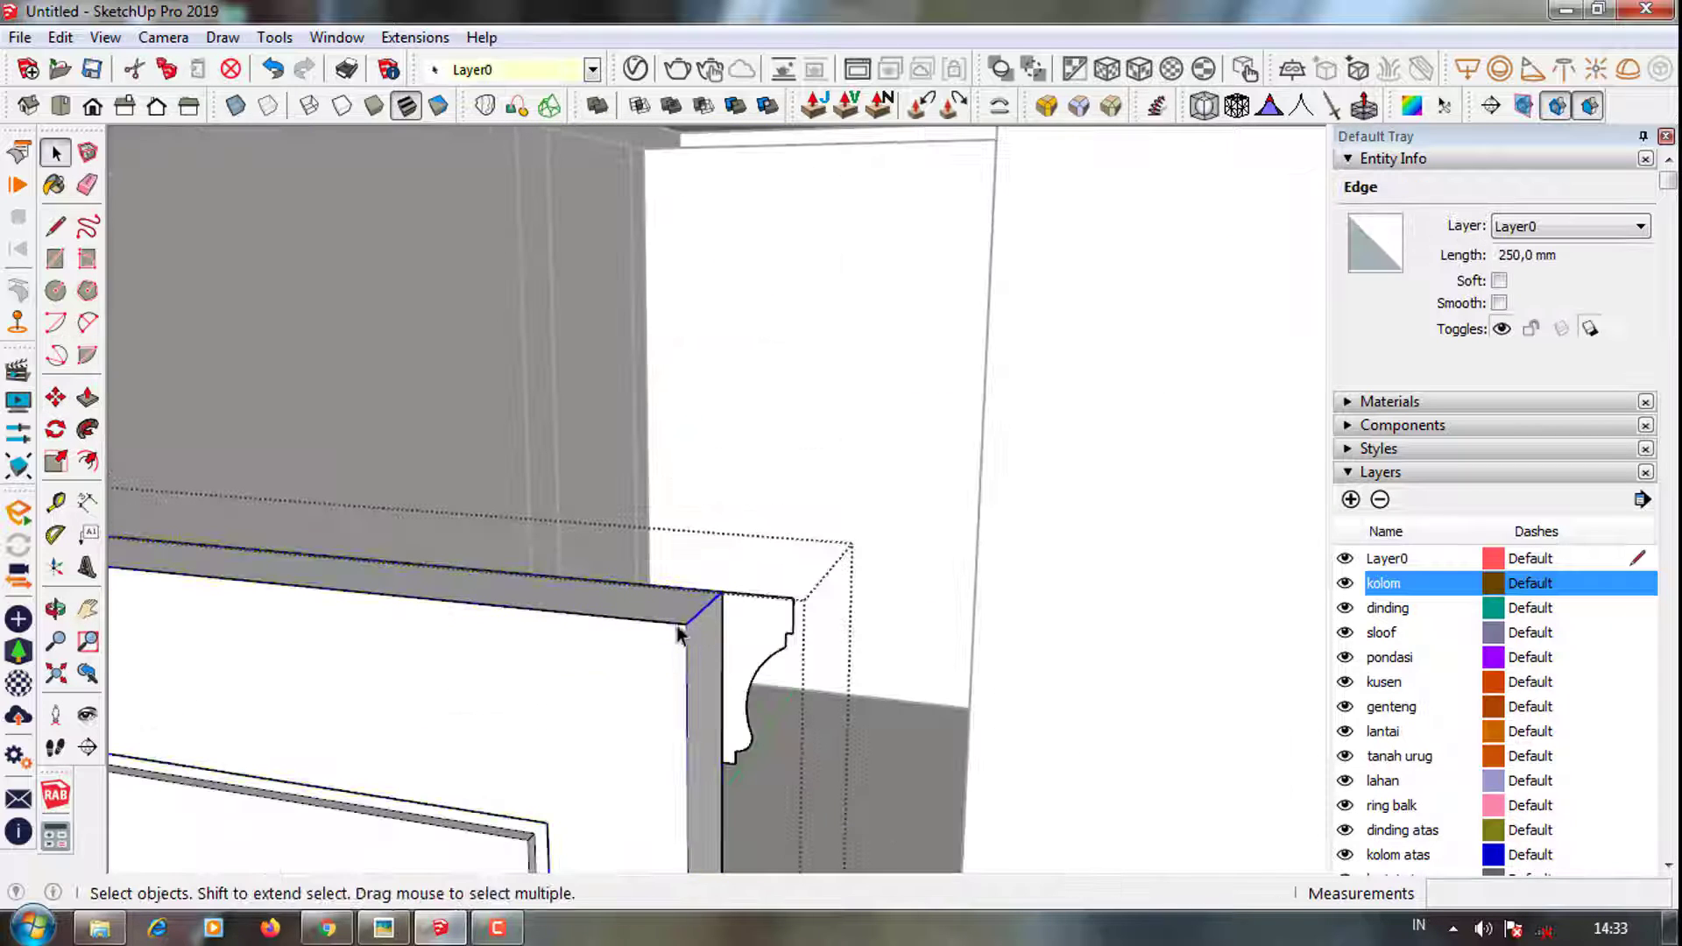
{"action": "scroll", "coordinate": [681, 632], "scroll_direction": "down", "scroll_amount": 3}
{"action": "left_click", "coordinate": [437, 632], "text": "shift"}
{"action": "left_click", "coordinate": [88, 429]}
{"action": "left_click", "coordinate": [692, 687]}
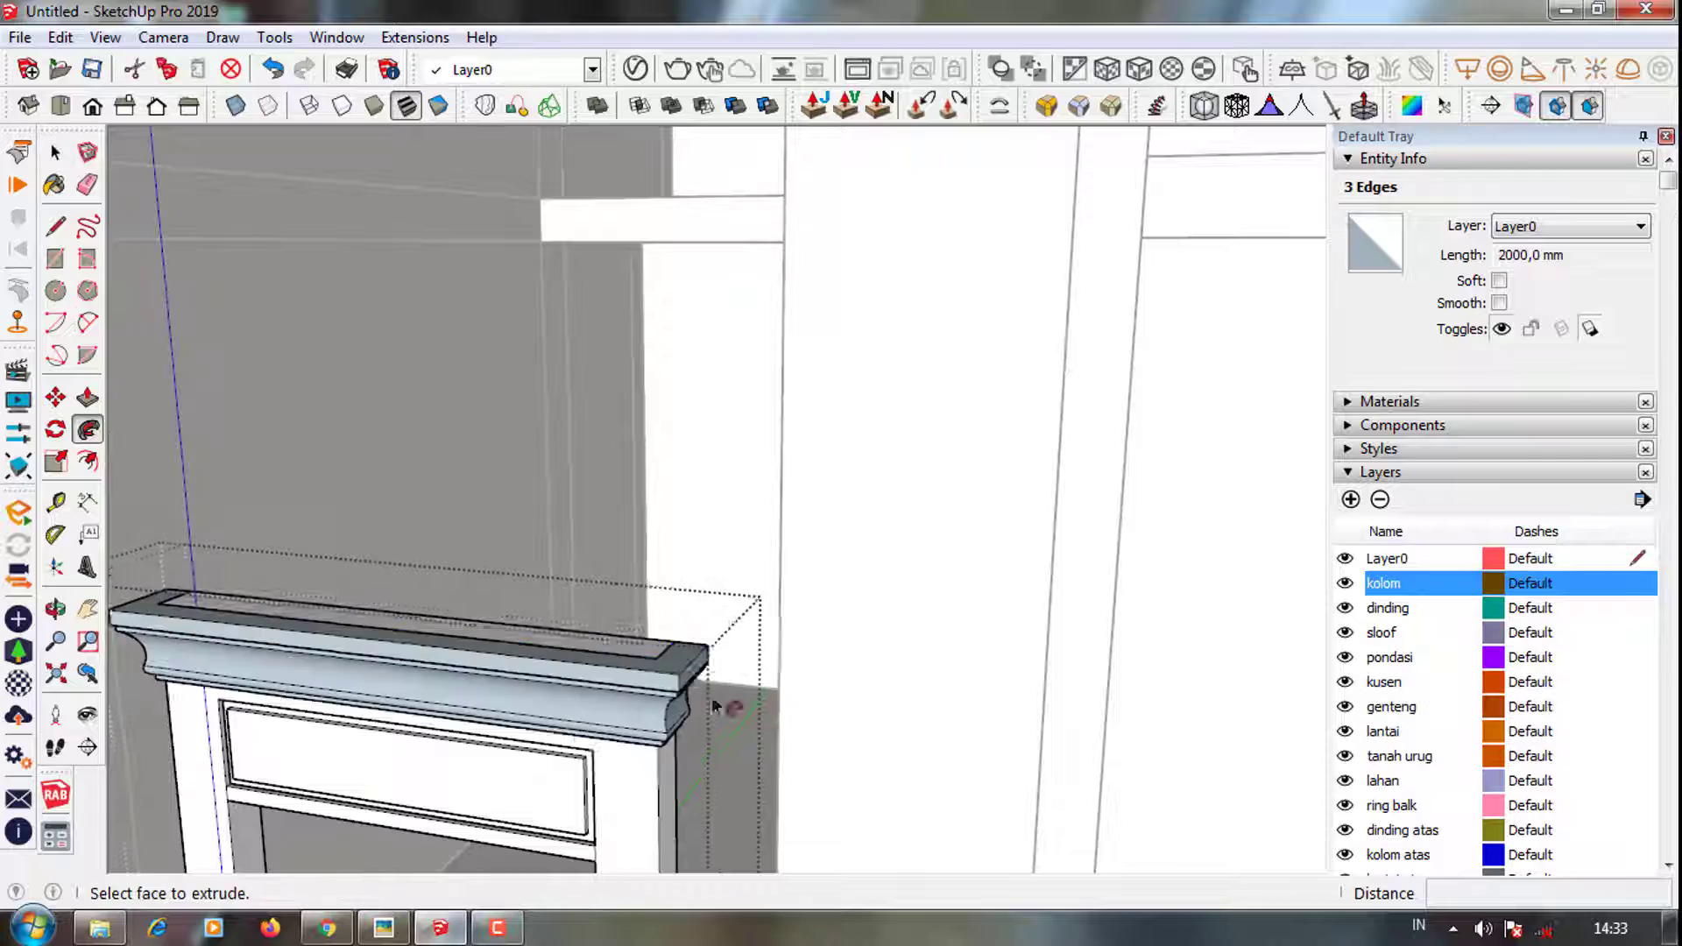
{"action": "mouse_move", "coordinate": [724, 694]}
{"action": "middle_mouse_down"}
{"action": "mouse_move", "coordinate": [716, 638]}
{"action": "mouse_move", "coordinate": [657, 684]}
{"action": "mouse_move", "coordinate": [735, 631]}
{"action": "middle_mouse_up"}
{"action": "scroll", "coordinate": [725, 636], "scroll_direction": "down", "scroll_amount": 3}
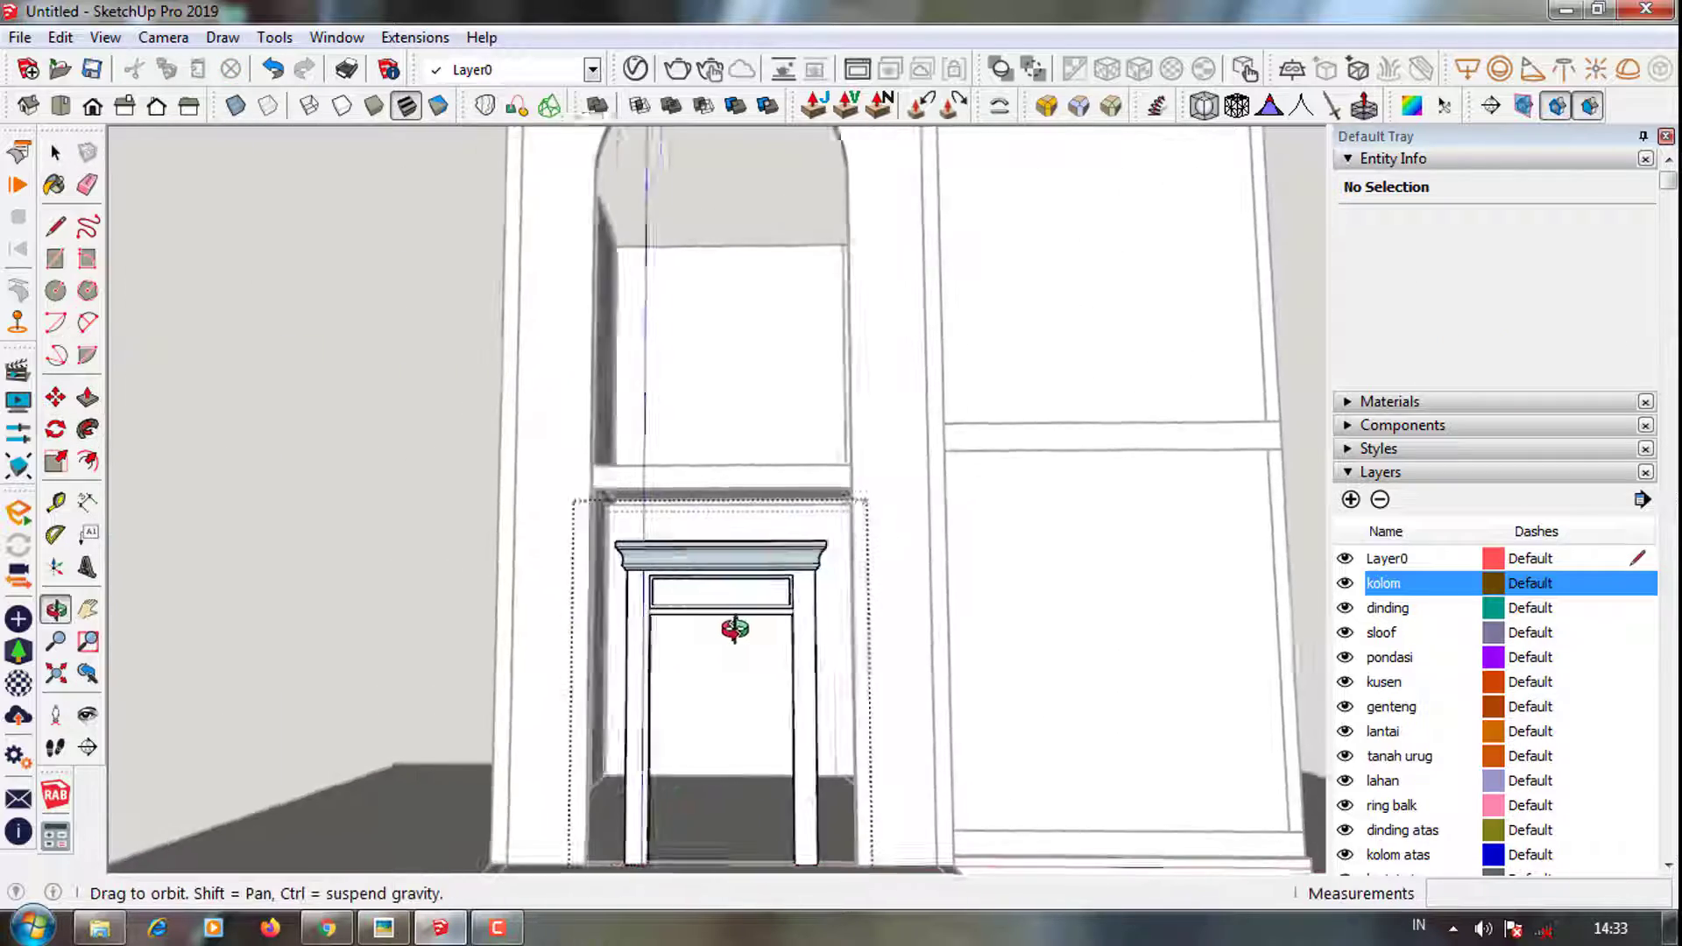
{"action": "scroll", "coordinate": [736, 631], "scroll_direction": "up", "scroll_amount": 3}
{"action": "scroll", "coordinate": [727, 619], "scroll_direction": "up", "scroll_amount": 3}
{"action": "mouse_move", "coordinate": [701, 724]}
{"action": "middle_mouse_down"}
{"action": "mouse_move", "coordinate": [630, 589]}
{"action": "mouse_move", "coordinate": [661, 661]}
{"action": "middle_mouse_up"}
Triple-click the cornice geometry and turn it into a group
{"action": "key", "text": "space"}
{"action": "triple_click", "coordinate": [660, 661]}
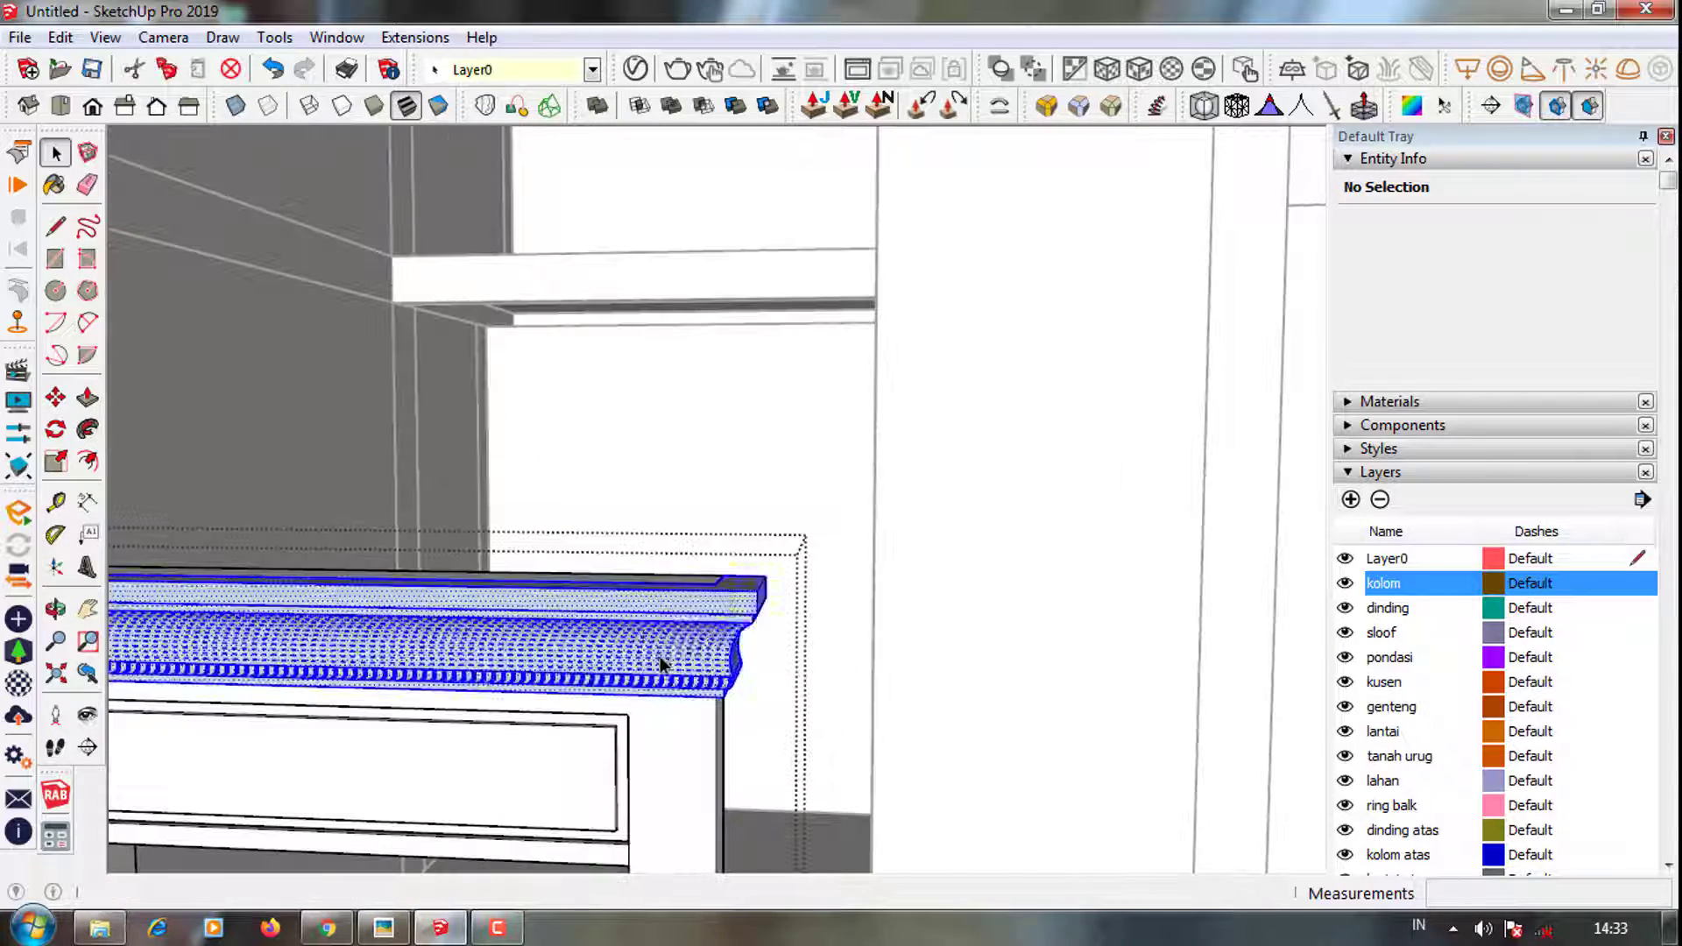
{"action": "right_click", "coordinate": [660, 657]}
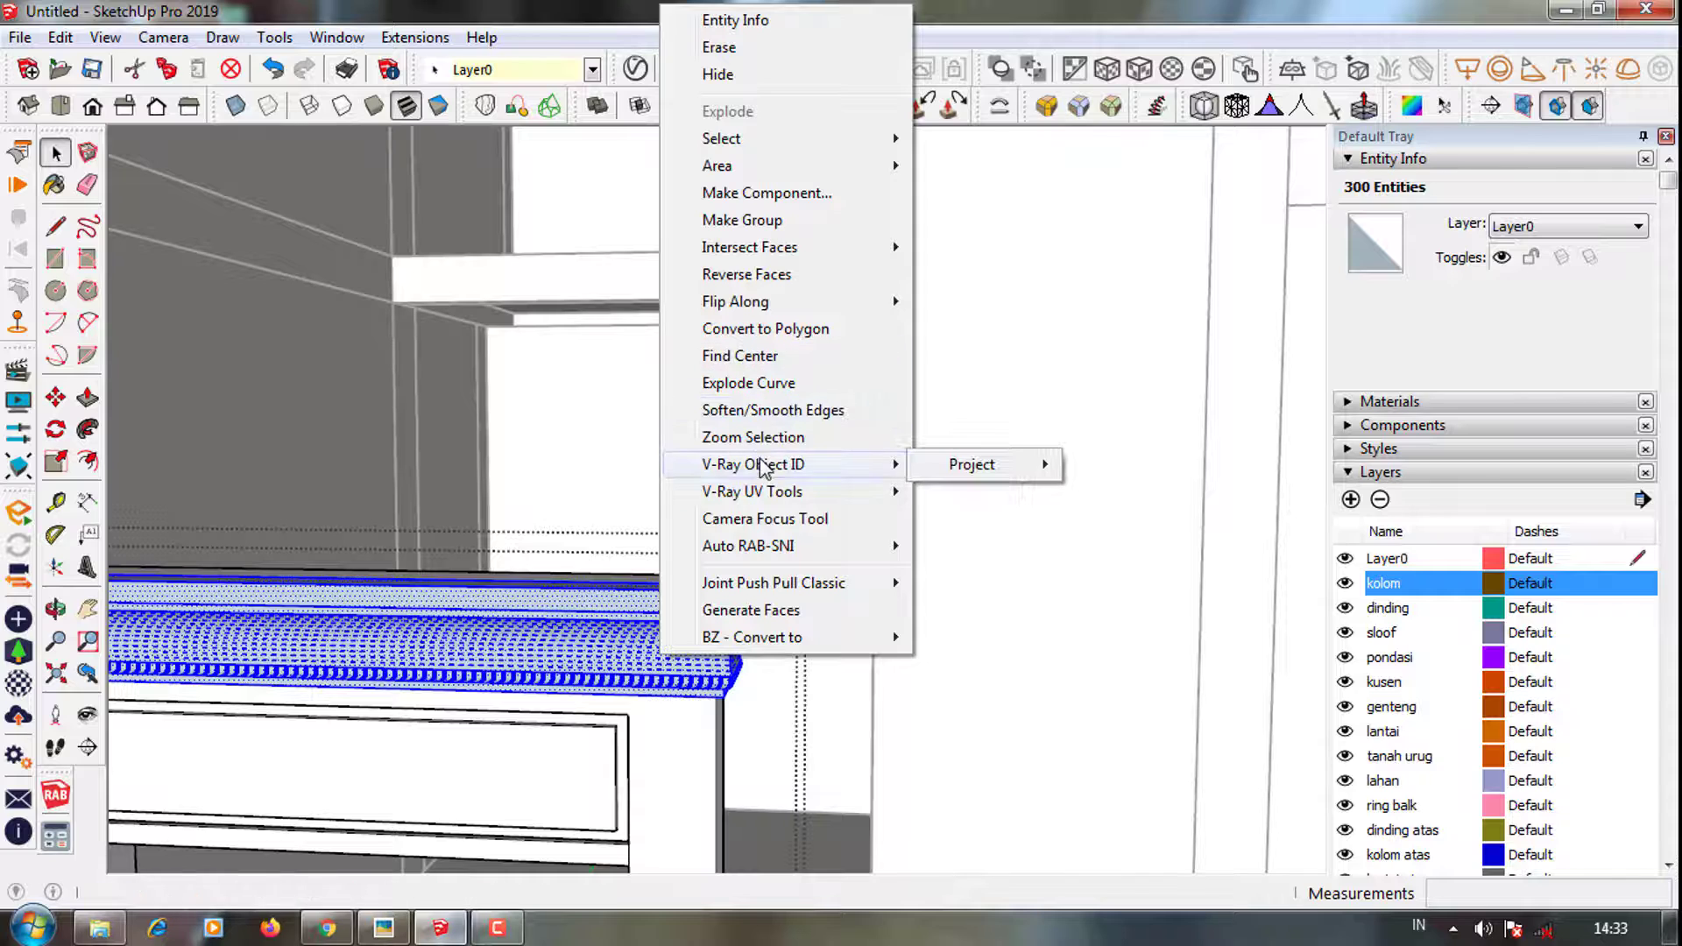
{"action": "left_click", "coordinate": [626, 653]}
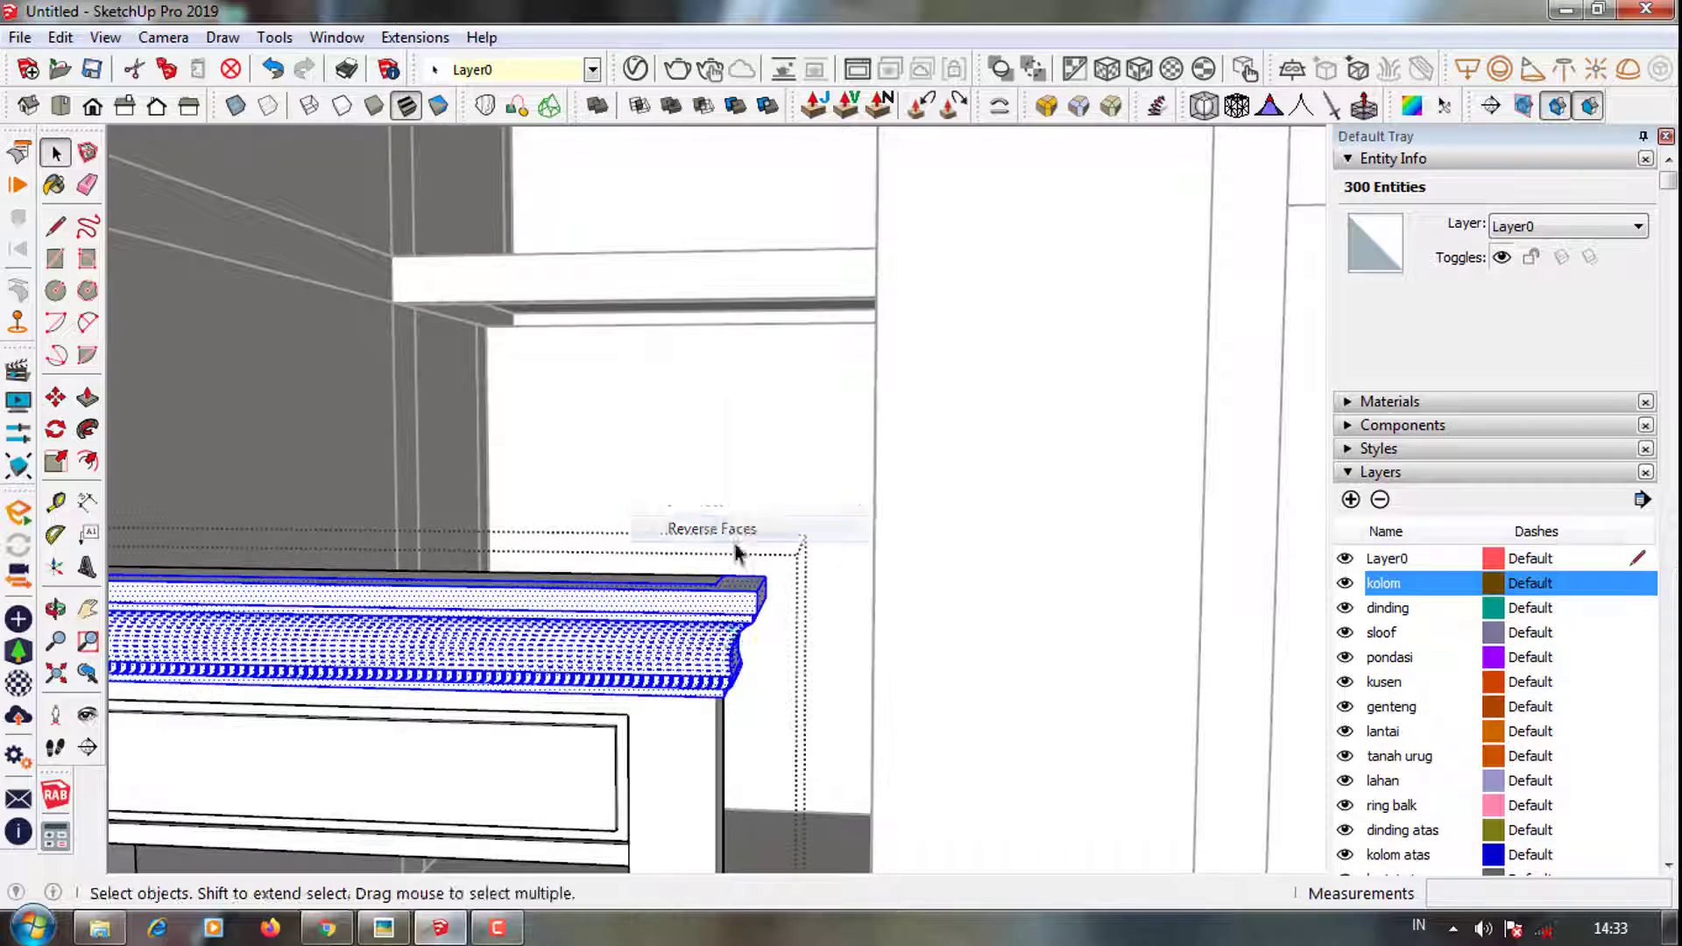
{"action": "scroll", "coordinate": [614, 613], "scroll_direction": "up", "scroll_amount": 2}
{"action": "right_click", "coordinate": [769, 530]}
{"action": "left_click", "coordinate": [819, 222]}
{"action": "scroll", "coordinate": [769, 530], "scroll_direction": "down", "scroll_amount": 3}
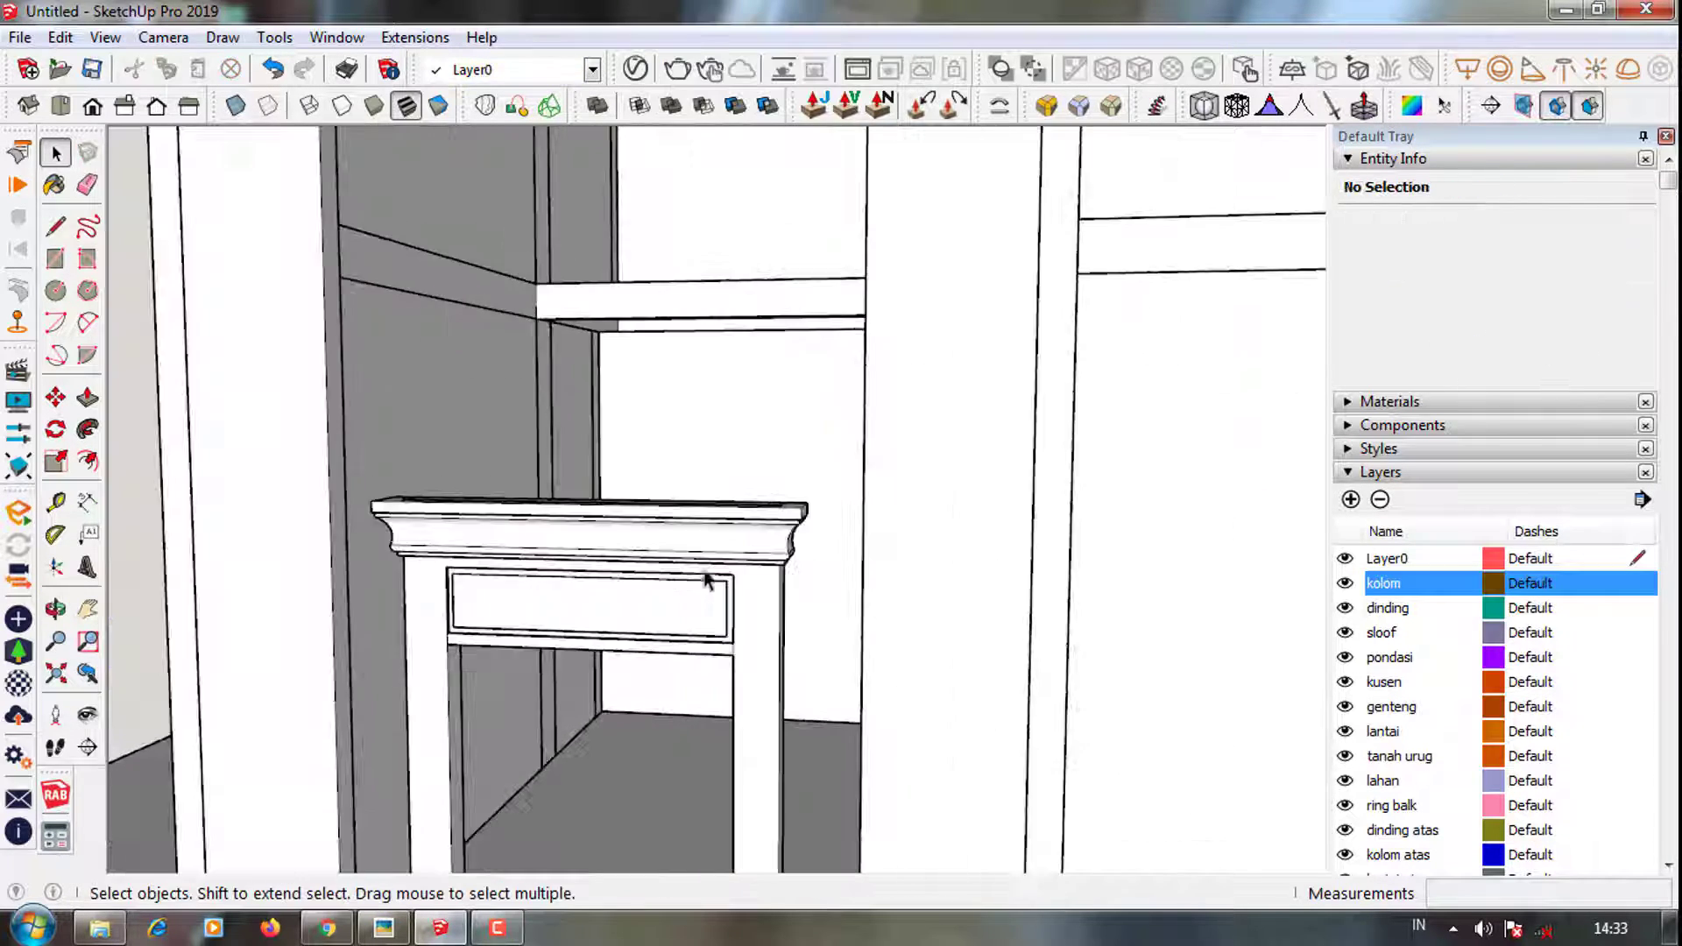
{"action": "mouse_move", "coordinate": [706, 582]}
{"action": "middle_mouse_down"}
{"action": "mouse_move", "coordinate": [762, 530]}
{"action": "mouse_move", "coordinate": [431, 391]}
{"action": "mouse_move", "coordinate": [525, 491]}
{"action": "mouse_move", "coordinate": [611, 534]}
{"action": "middle_mouse_up"}
Orbit around the door frame and select the door frame group
{"action": "scroll", "coordinate": [759, 530], "scroll_direction": "up", "scroll_amount": 3}
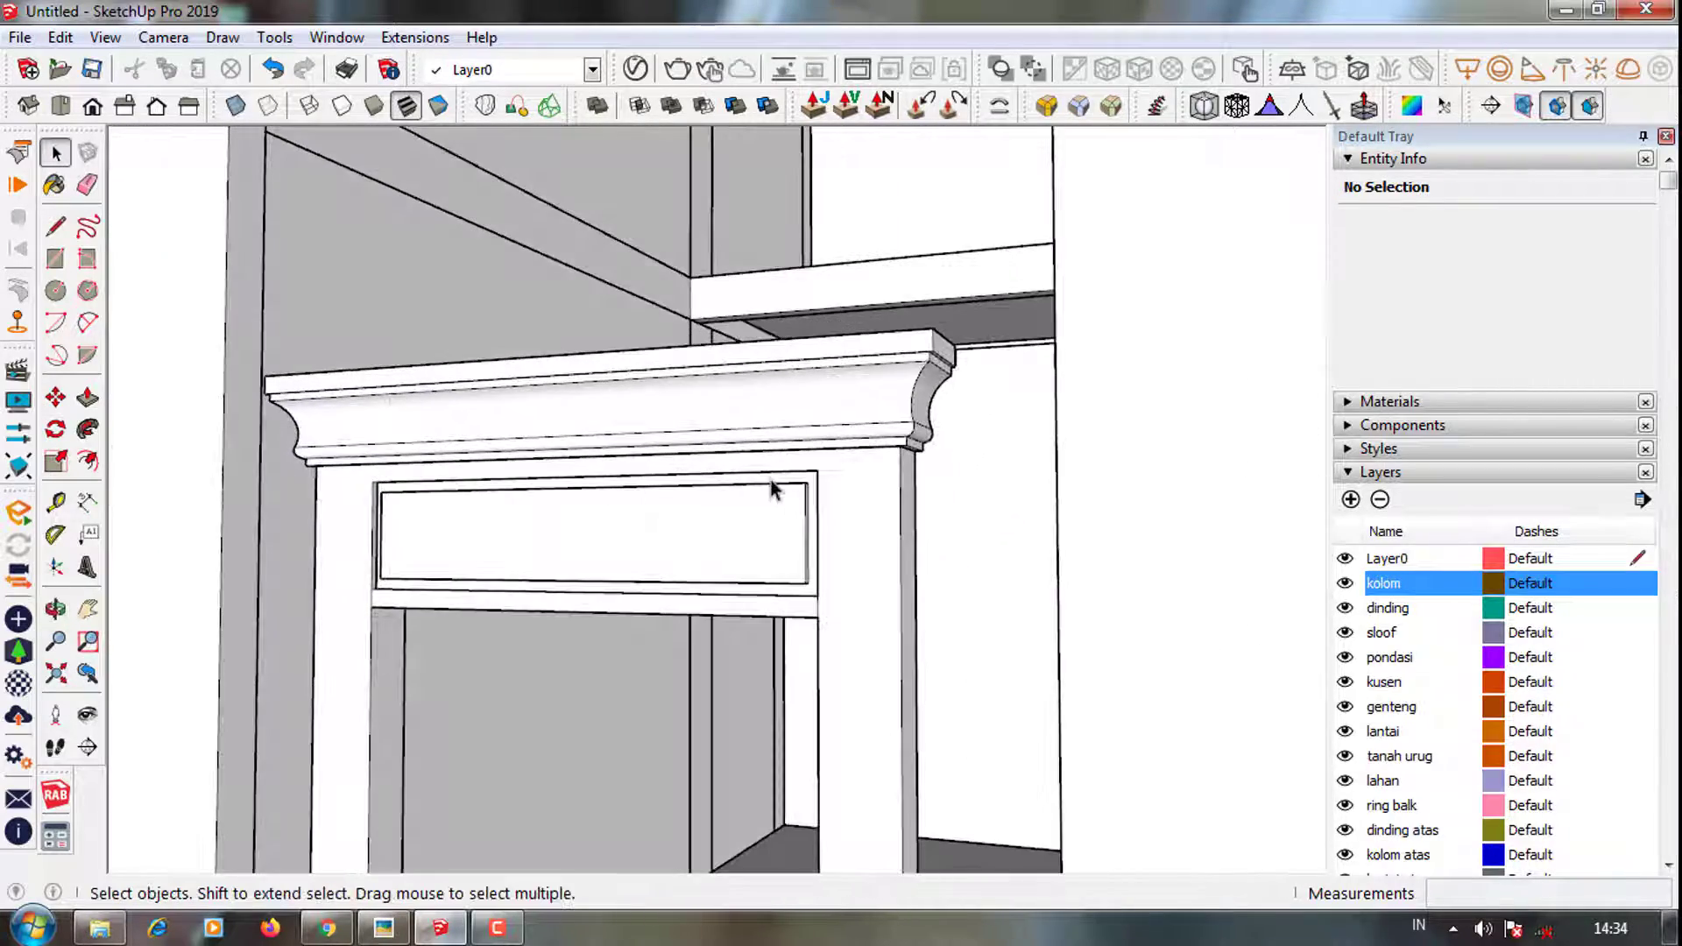
{"action": "scroll", "coordinate": [775, 488], "scroll_direction": "down", "scroll_amount": 2}
{"action": "scroll", "coordinate": [779, 525], "scroll_direction": "down", "scroll_amount": 2}
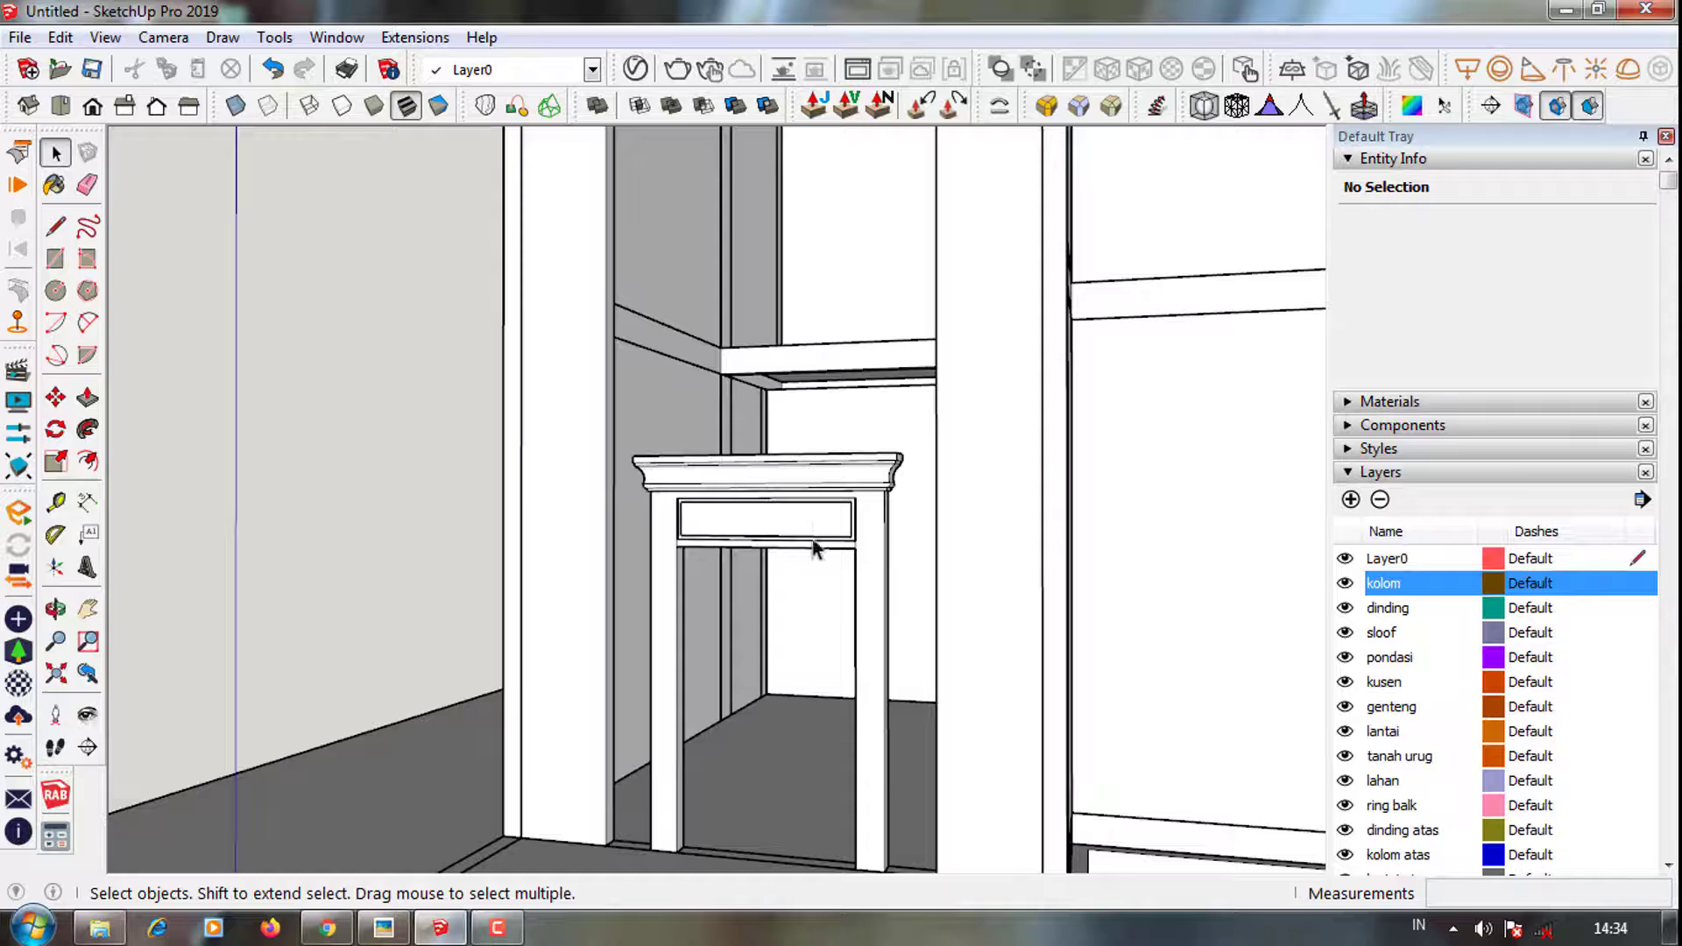
{"action": "mouse_move", "coordinate": [819, 530]}
{"action": "middle_mouse_down"}
{"action": "mouse_move", "coordinate": [814, 548]}
{"action": "mouse_move", "coordinate": [680, 514]}
{"action": "mouse_move", "coordinate": [876, 627]}
{"action": "mouse_move", "coordinate": [841, 689]}
{"action": "middle_mouse_up"}
{"action": "scroll", "coordinate": [736, 563], "scroll_direction": "up", "scroll_amount": 3}
{"action": "left_click", "coordinate": [736, 564]}
{"action": "scroll", "coordinate": [736, 563], "scroll_direction": "down", "scroll_amount": 2}
{"action": "scroll", "coordinate": [832, 613], "scroll_direction": "up", "scroll_amount": 2}
{"action": "scroll", "coordinate": [769, 269], "scroll_direction": "down", "scroll_amount": 1}
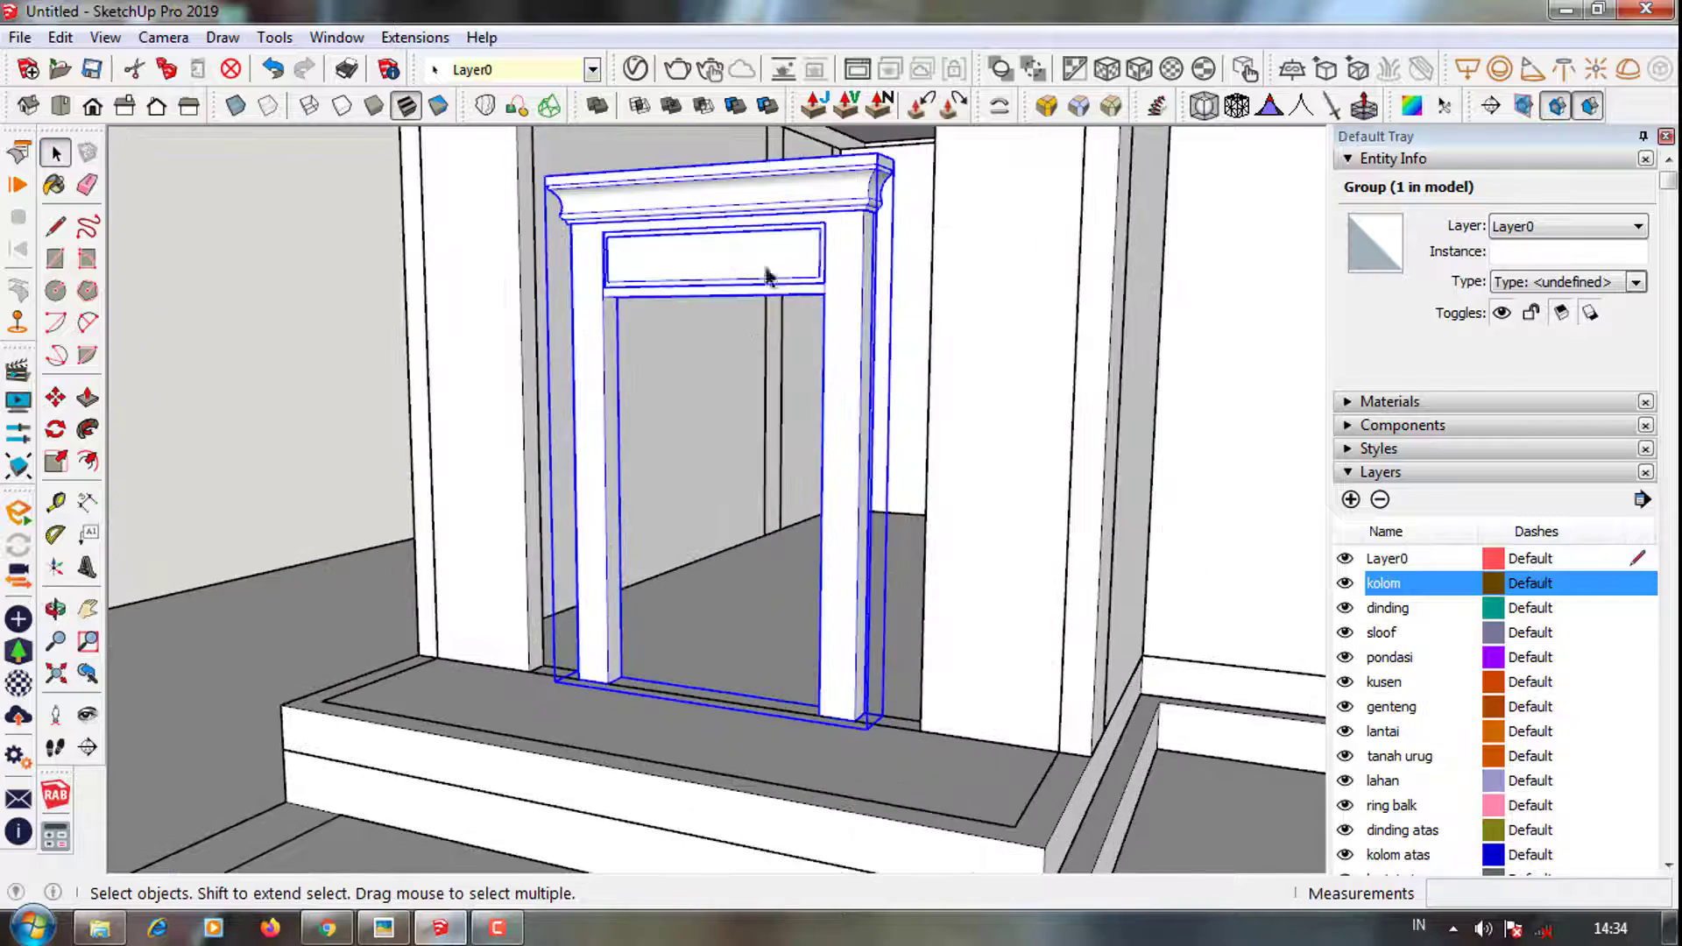
{"action": "scroll", "coordinate": [853, 315], "scroll_direction": "up", "scroll_amount": 2}
{"action": "scroll", "coordinate": [783, 393], "scroll_direction": "down", "scroll_amount": 1}
Start a file import and browse to the 3d werehouse folder on DATA (E:)
{"action": "left_click", "coordinate": [22, 39]}
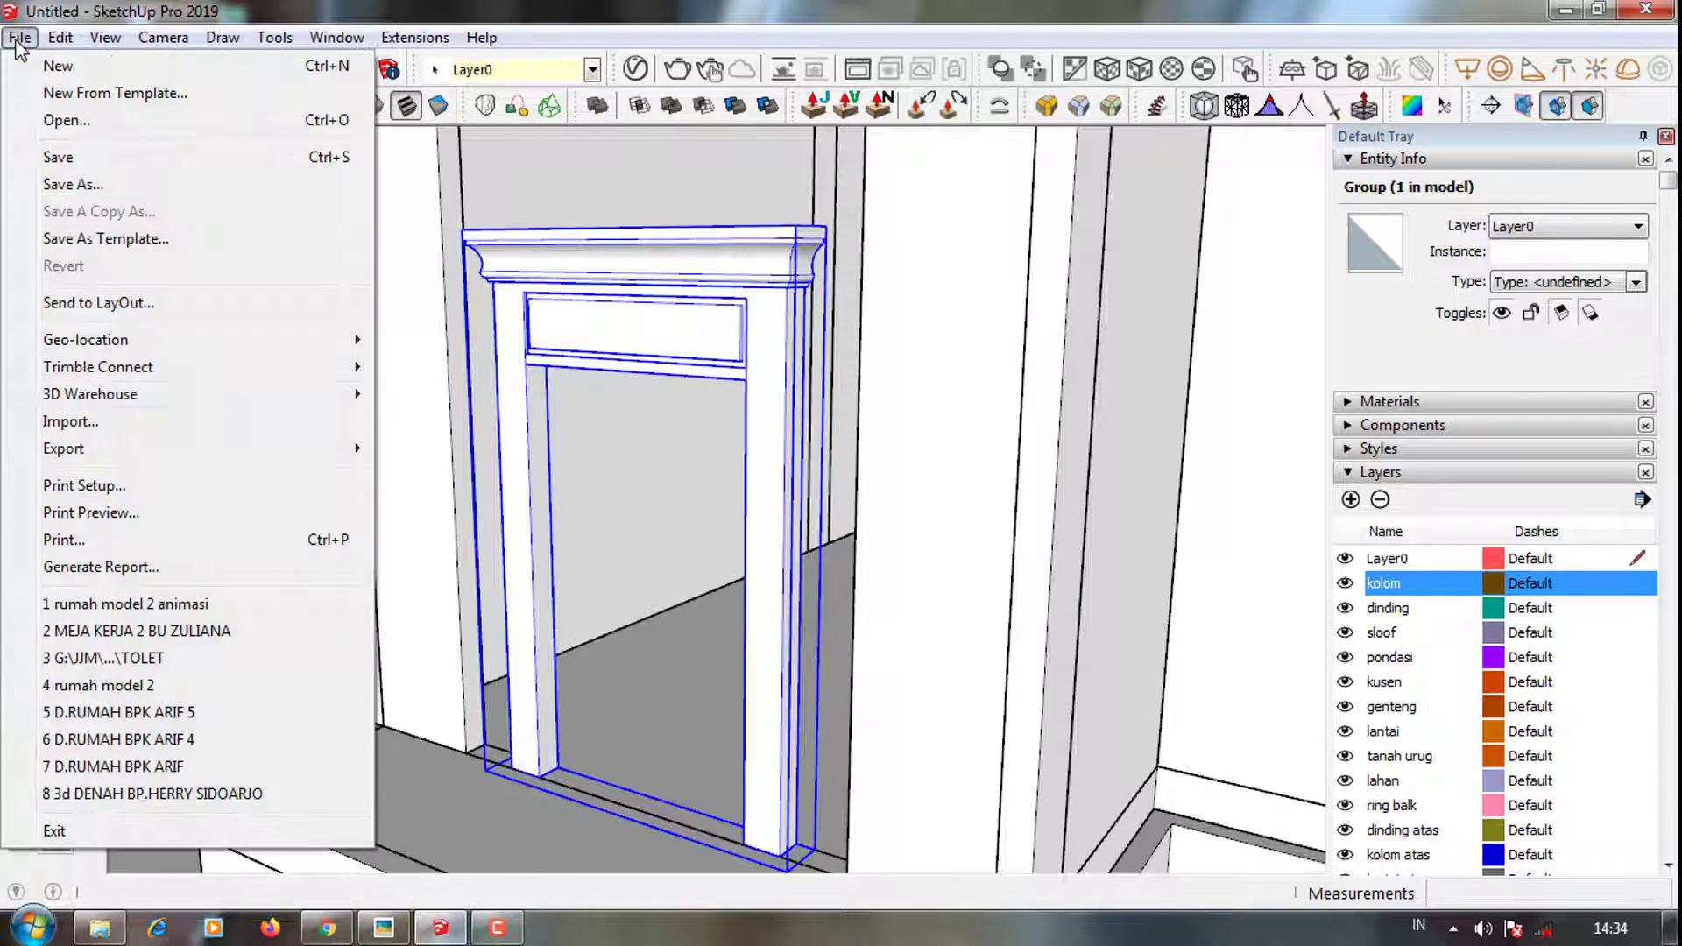
{"action": "left_click", "coordinate": [167, 424]}
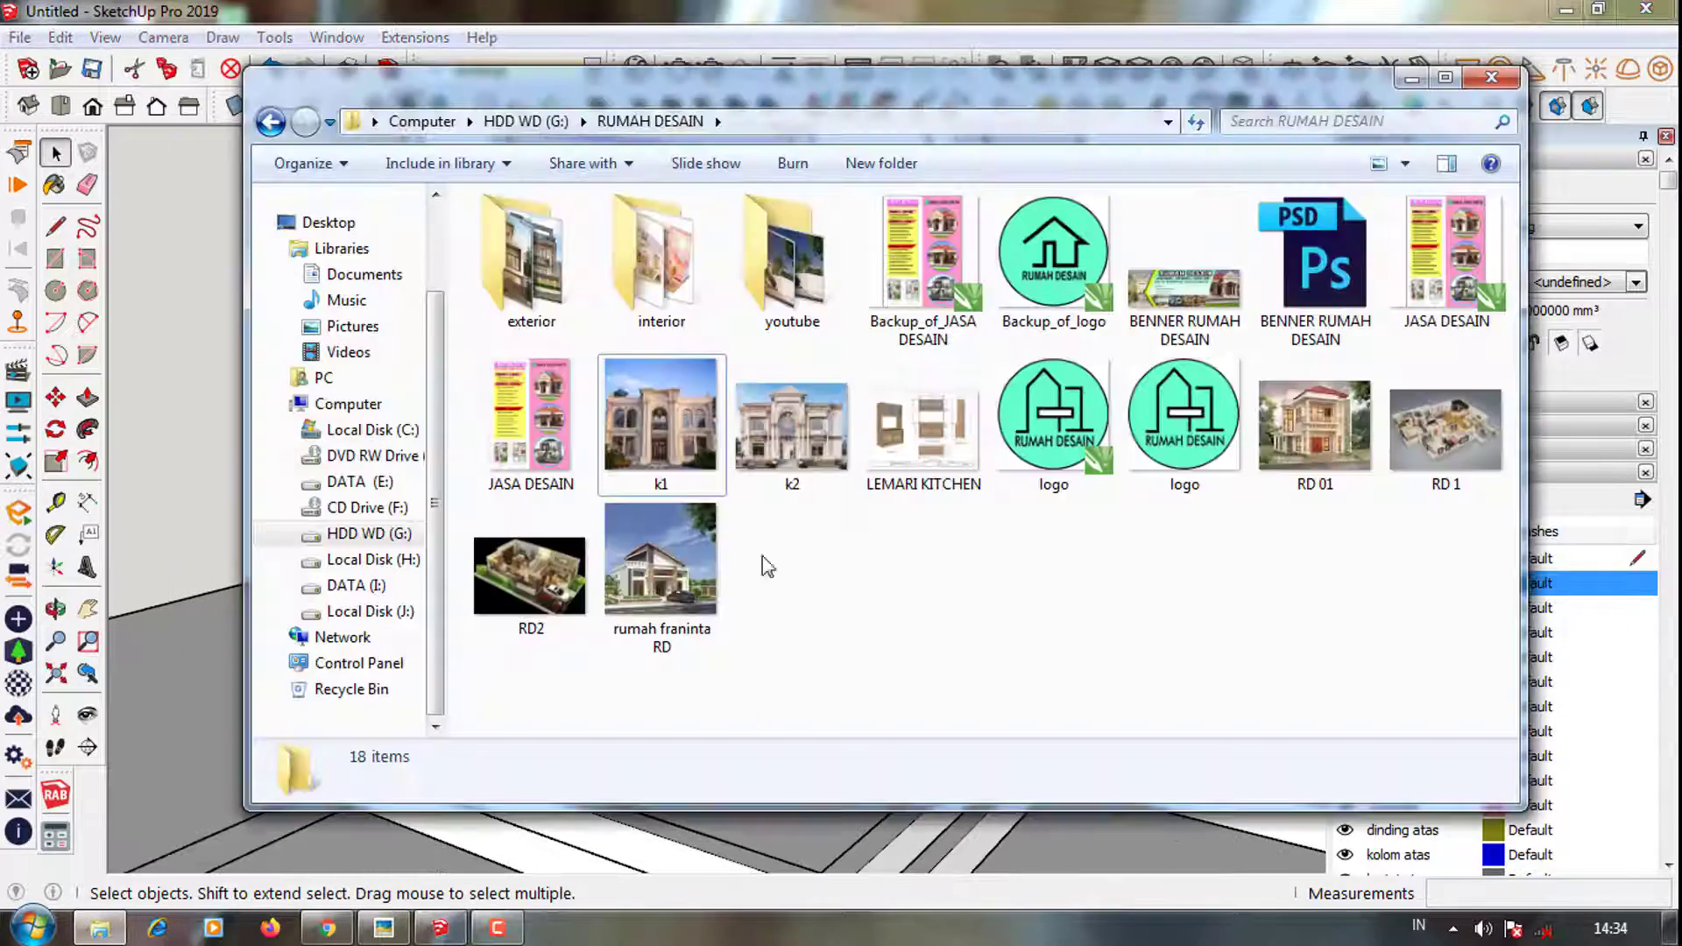
{"action": "left_click", "coordinate": [359, 482]}
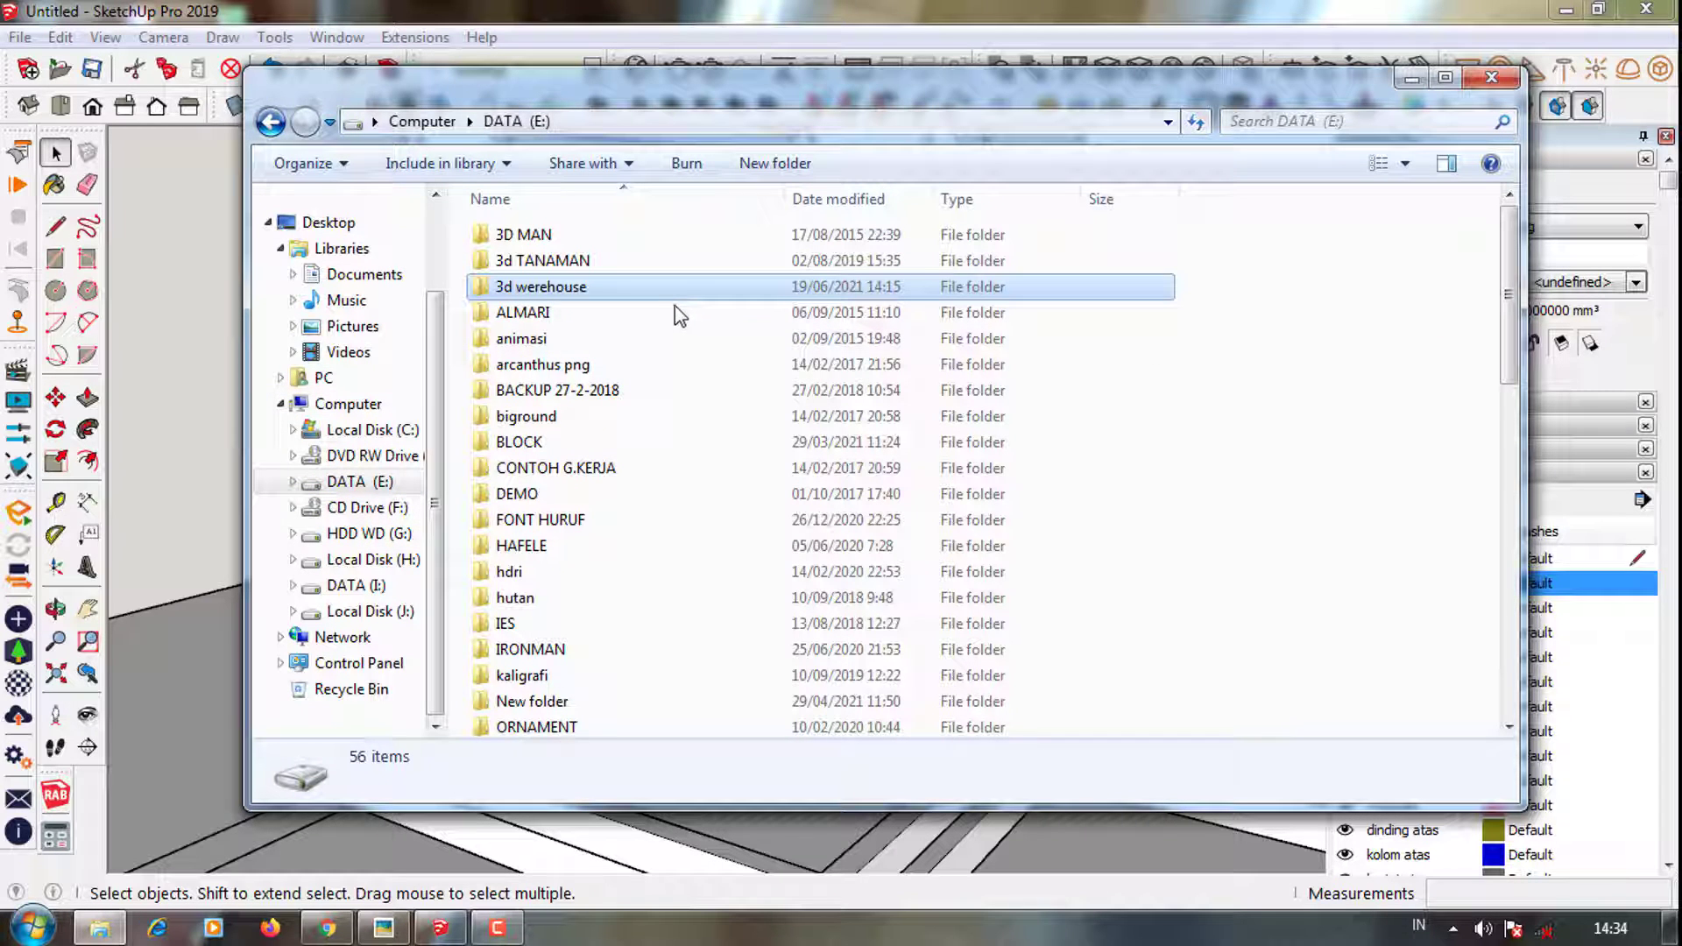
{"action": "double_click", "coordinate": [664, 291]}
{"action": "left_click", "coordinate": [646, 646]}
{"action": "scroll", "coordinate": [644, 605], "scroll_direction": "down", "scroll_amount": 3}
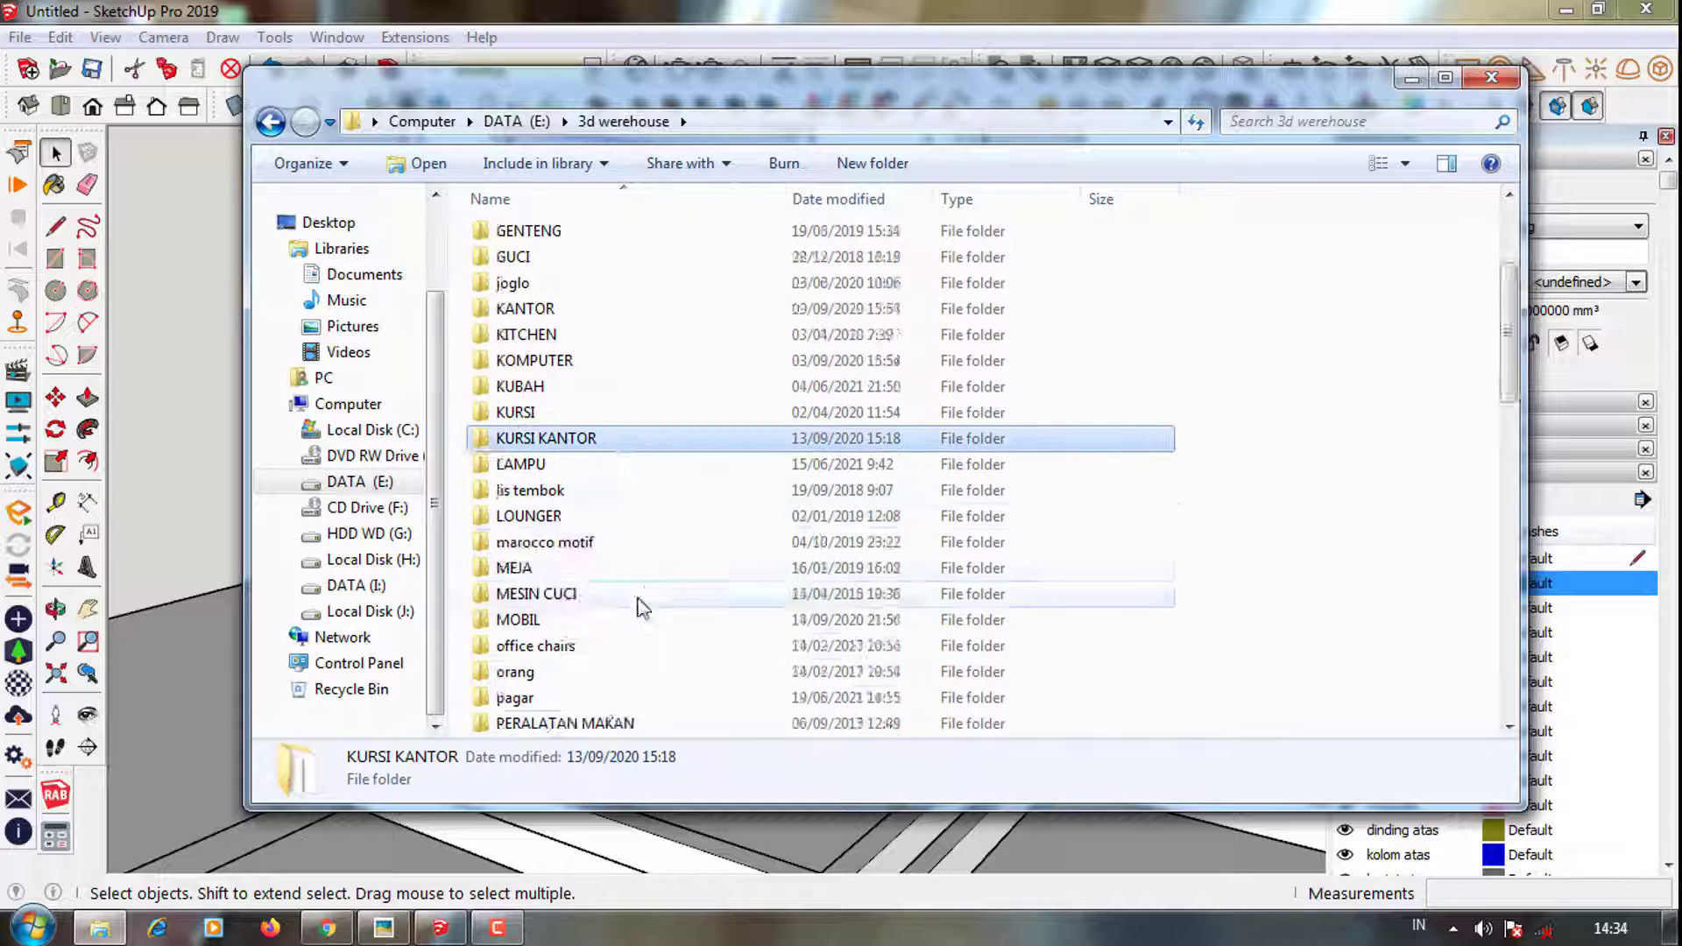
{"action": "scroll", "coordinate": [644, 604], "scroll_direction": "down", "scroll_amount": 2}
{"action": "scroll", "coordinate": [635, 603], "scroll_direction": "down", "scroll_amount": 1}
{"action": "scroll", "coordinate": [633, 603], "scroll_direction": "down", "scroll_amount": 1}
Open the UKIRAN folder and drag the 01605005_1+Brown+Wood+Inc bracket into the scene
{"action": "left_click", "coordinate": [583, 679]}
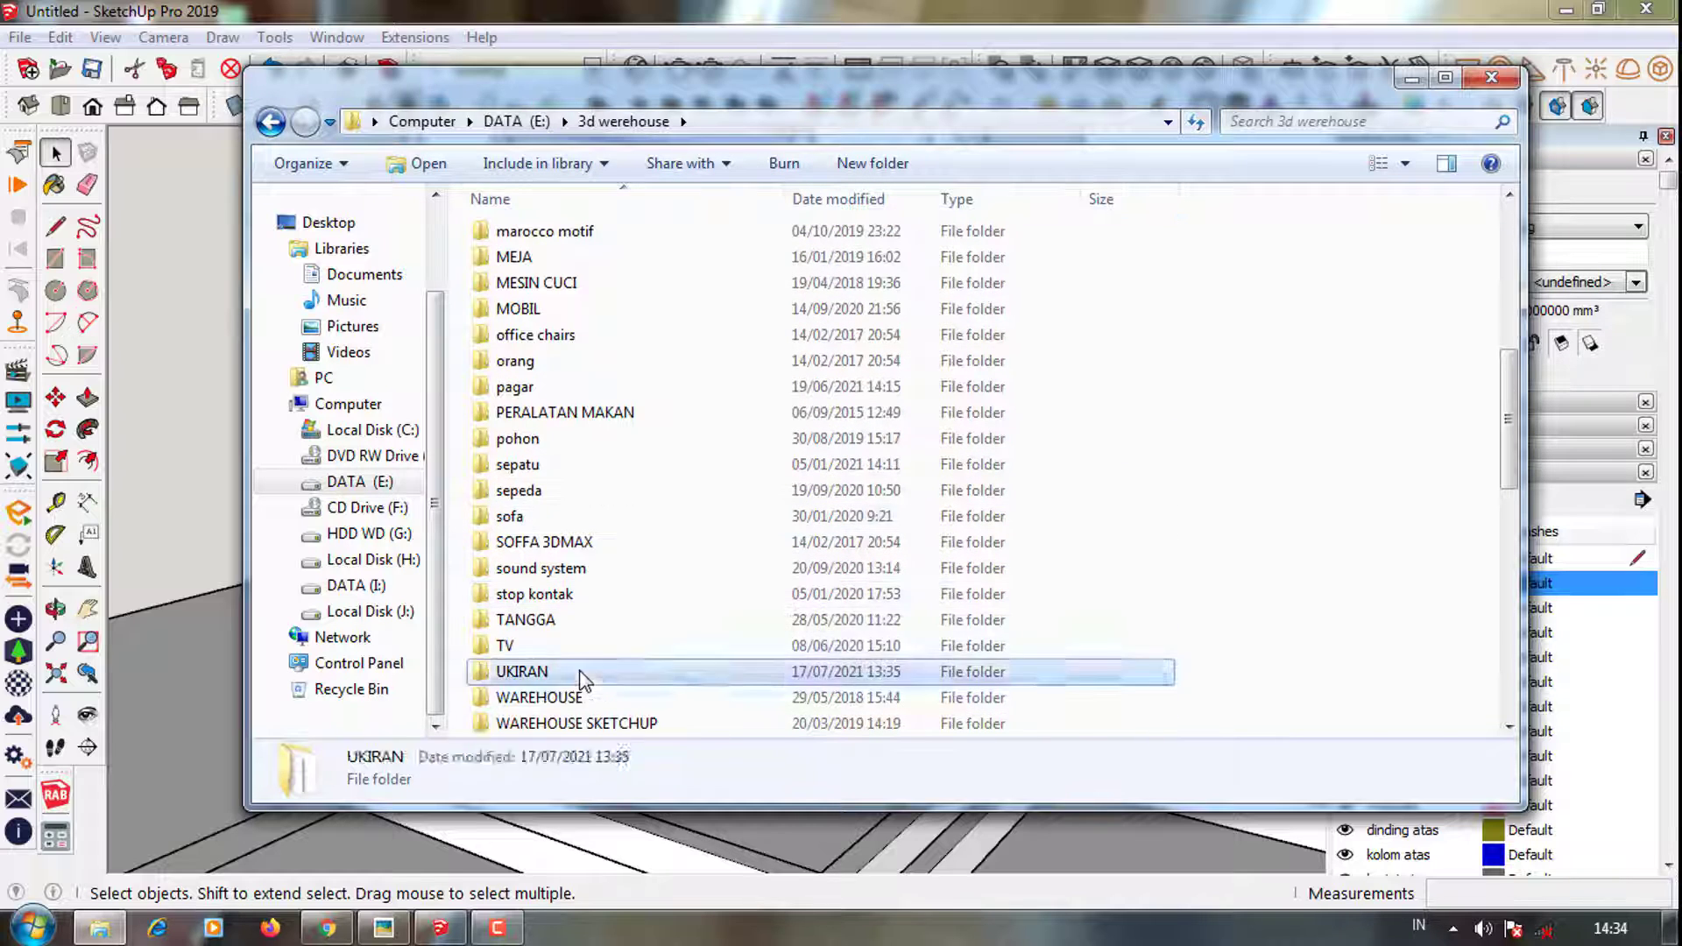
{"action": "double_click", "coordinate": [582, 679]}
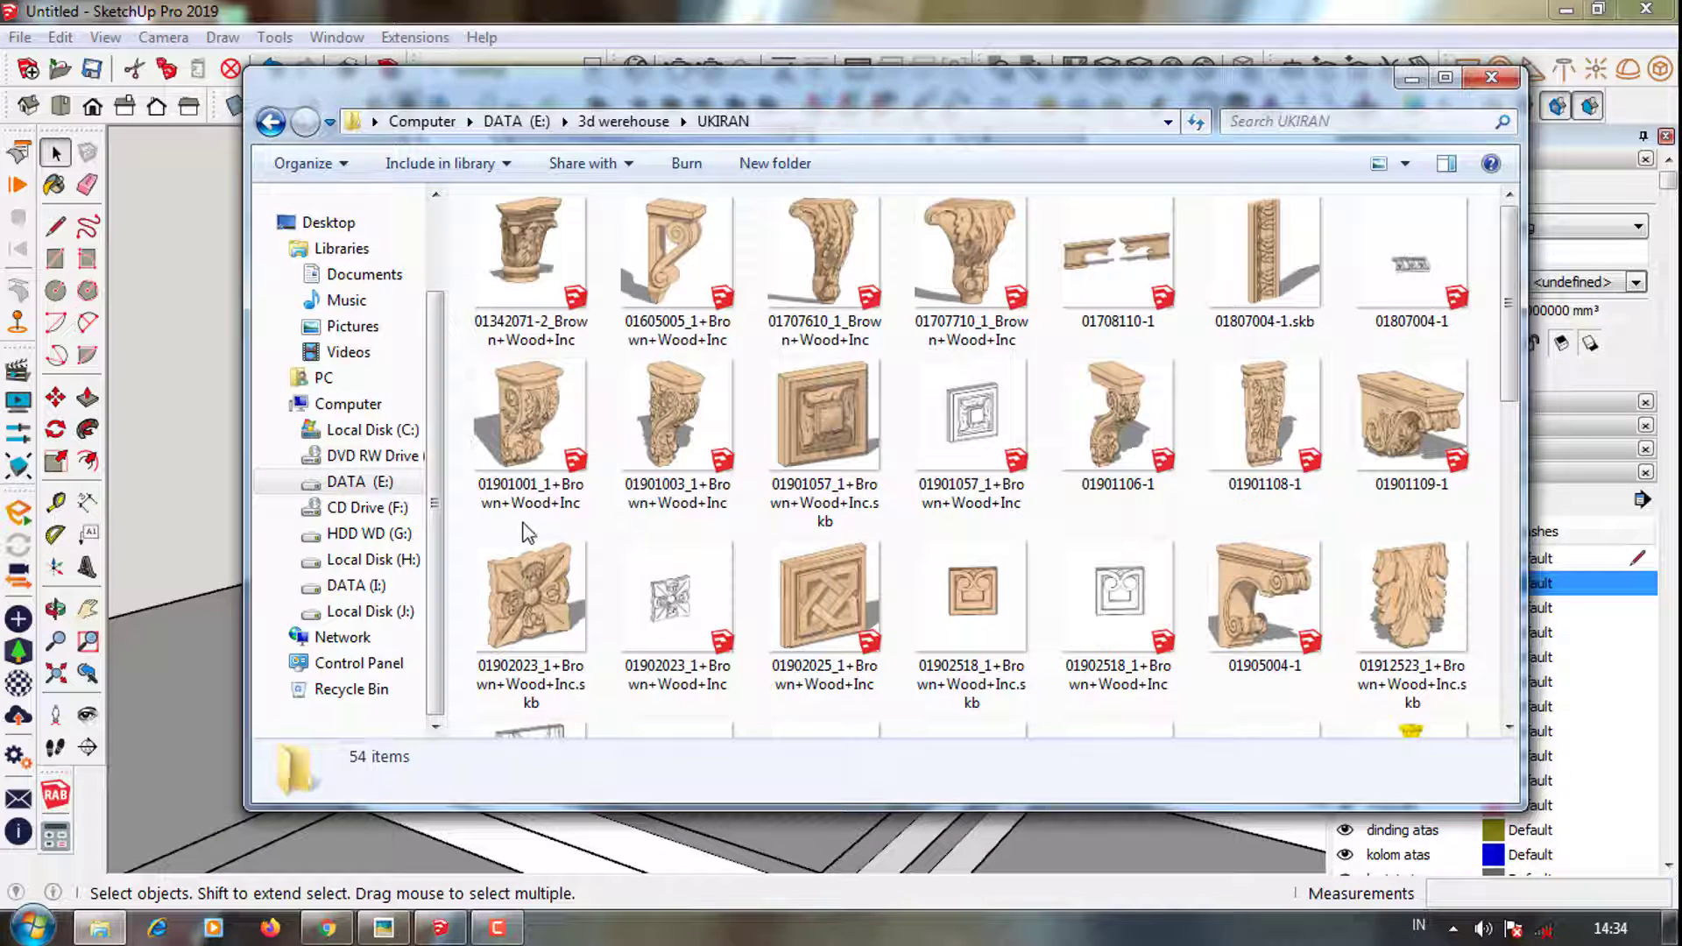
{"action": "scroll", "coordinate": [1412, 543], "scroll_direction": "down", "scroll_amount": 4}
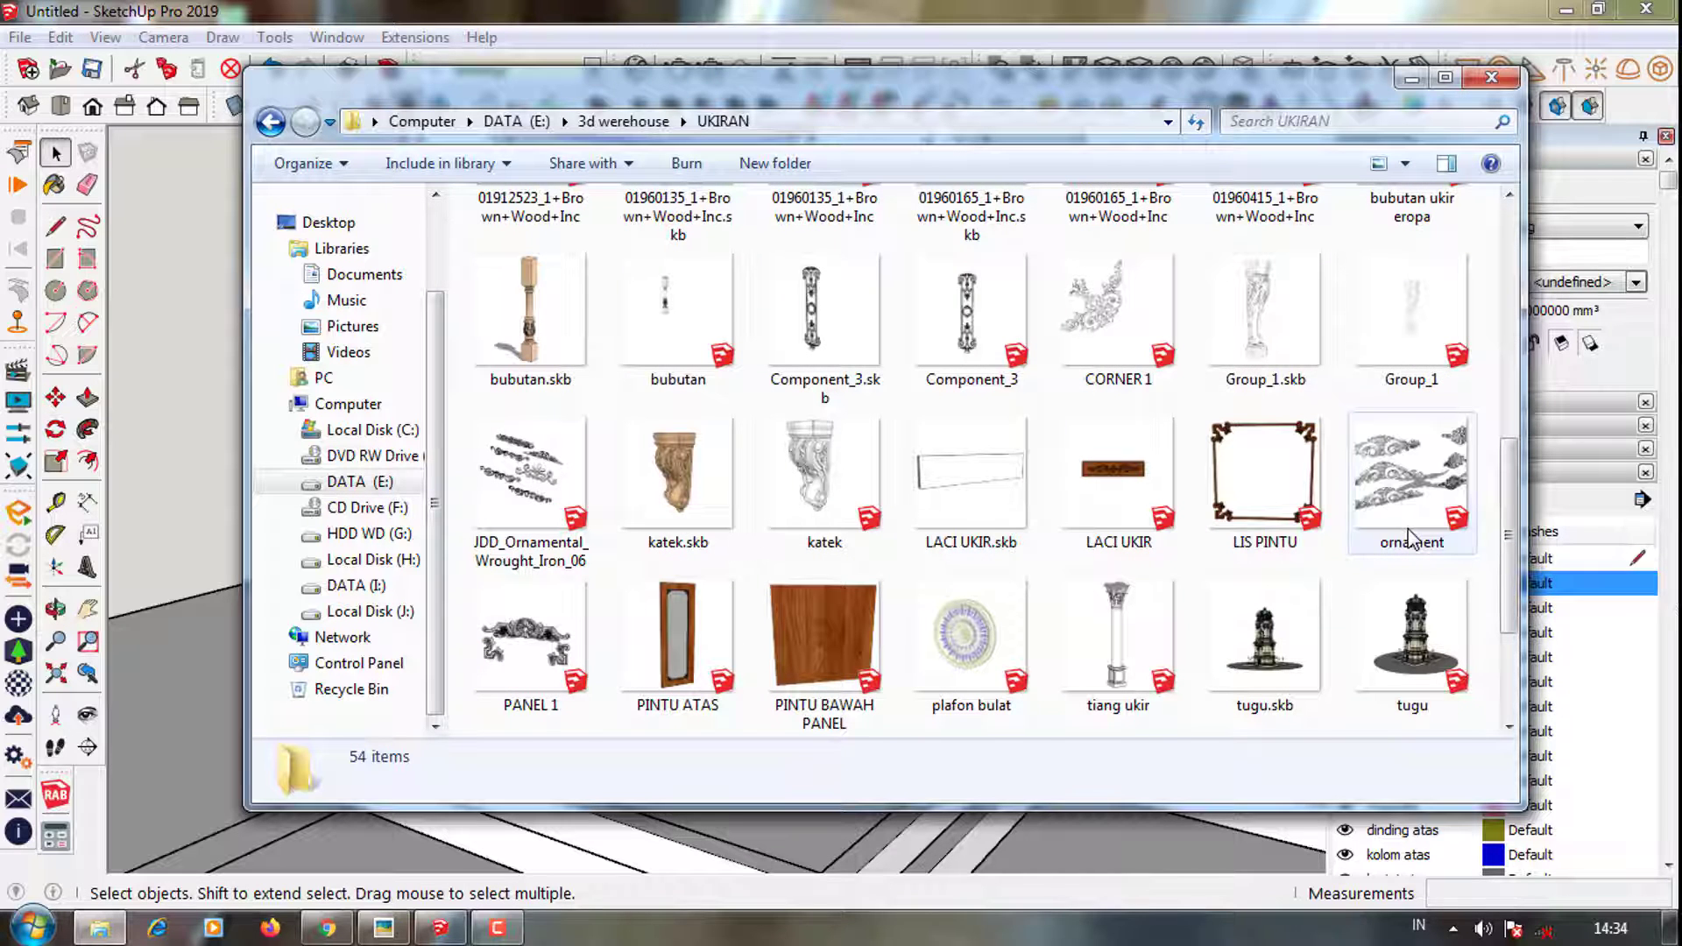
{"action": "scroll", "coordinate": [1411, 537], "scroll_direction": "up", "scroll_amount": 3}
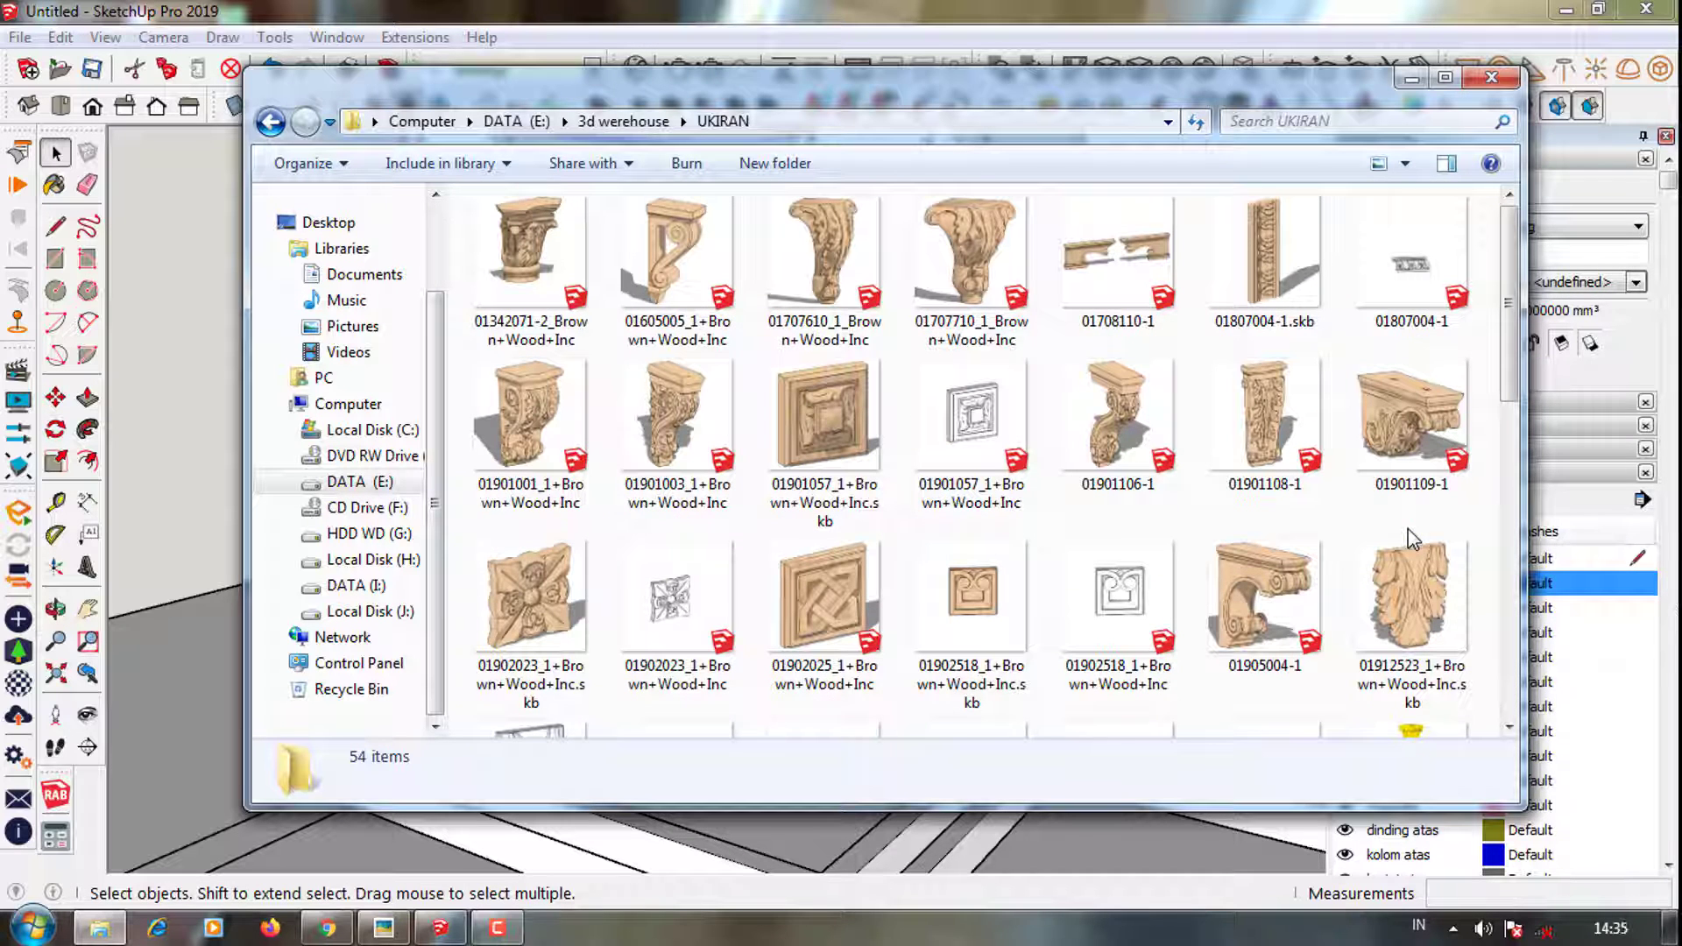
{"action": "left_click", "coordinate": [668, 239]}
{"action": "scroll", "coordinate": [896, 632], "scroll_direction": "down", "scroll_amount": 2}
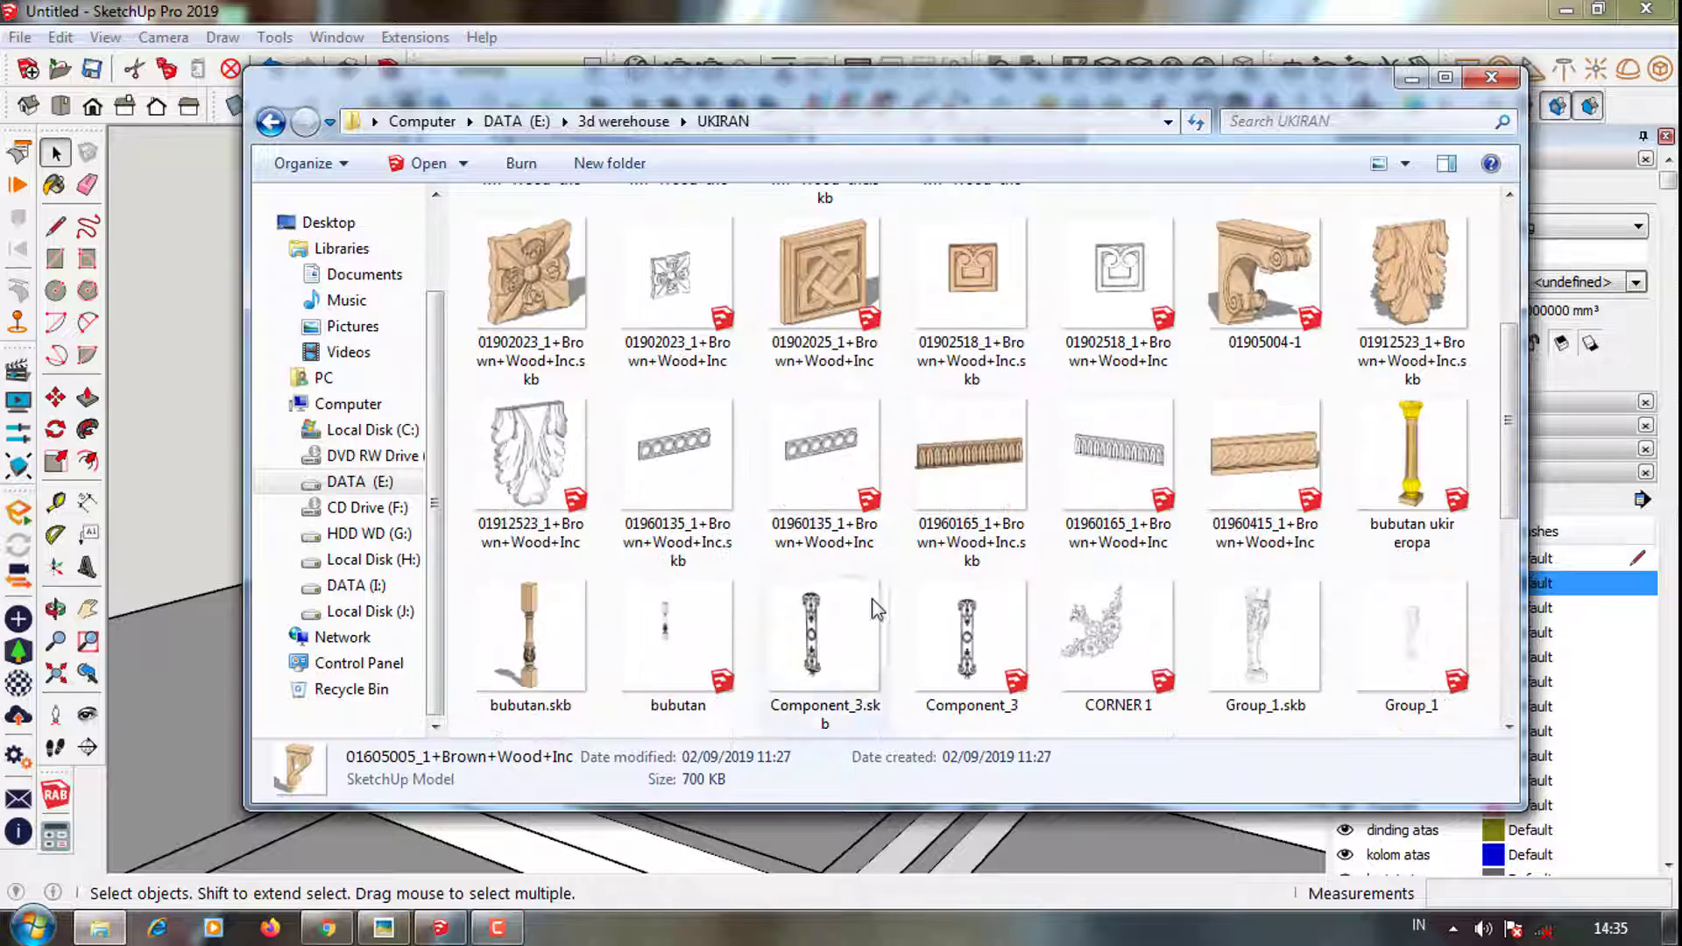
{"action": "scroll", "coordinate": [963, 643], "scroll_direction": "down", "scroll_amount": 2}
{"action": "scroll", "coordinate": [1077, 657], "scroll_direction": "down", "scroll_amount": 1}
{"action": "scroll", "coordinate": [1105, 656], "scroll_direction": "up", "scroll_amount": 5}
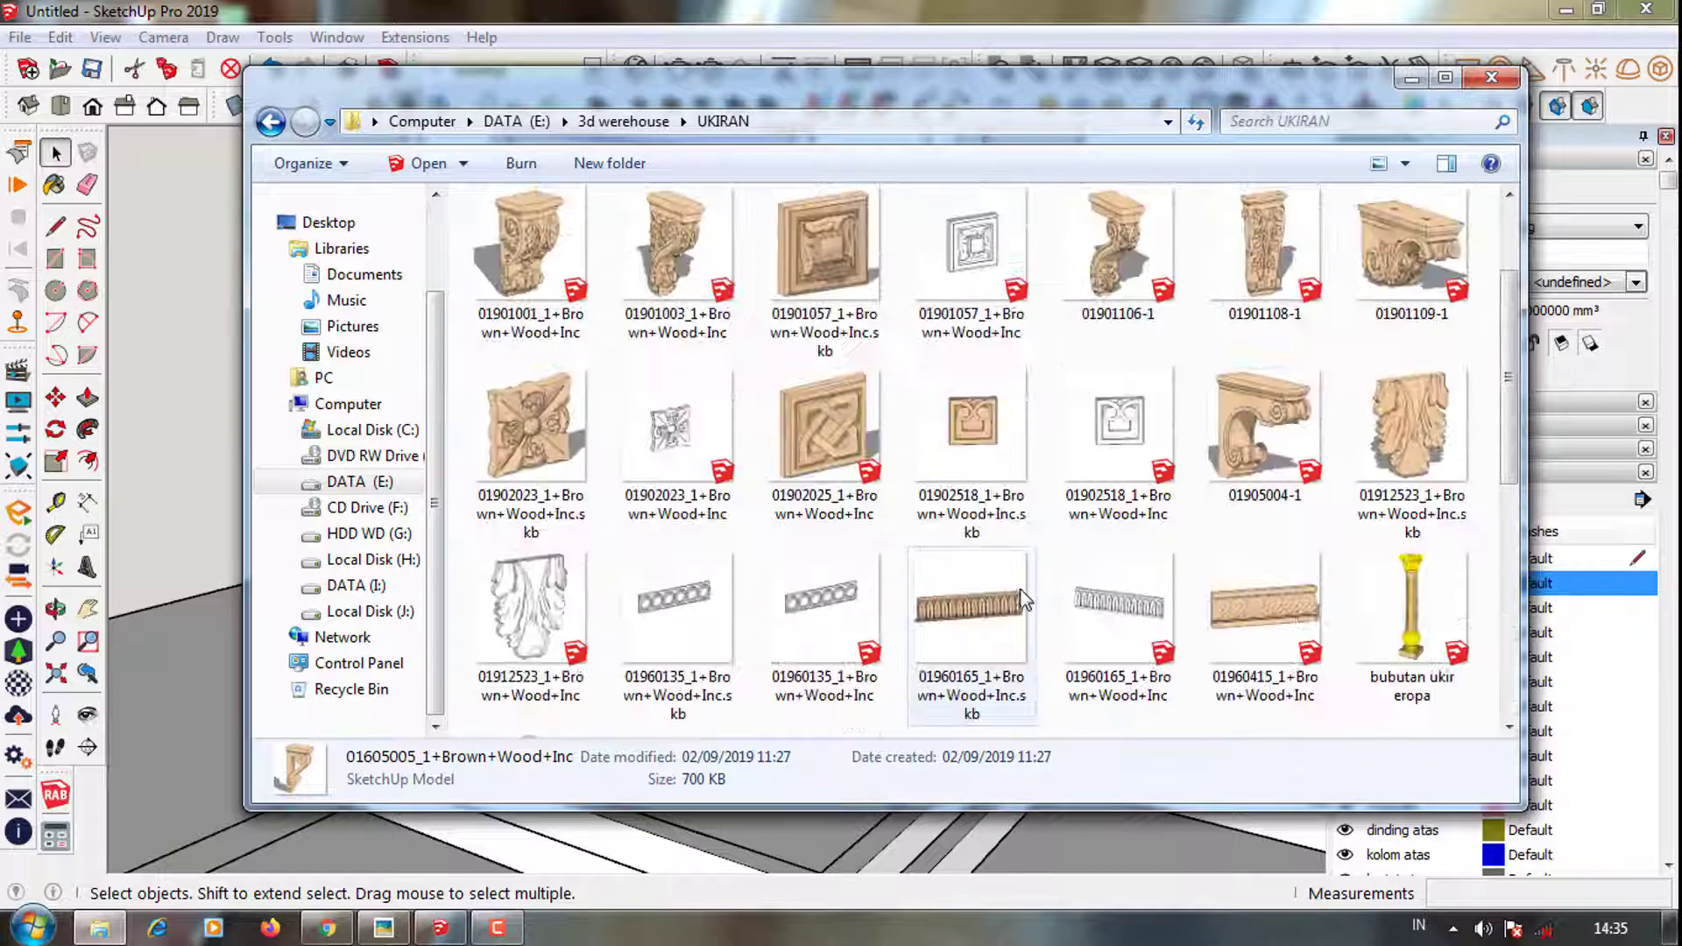
{"action": "left_click_drag", "start_coordinate": [663, 257], "coordinate": [226, 500]}
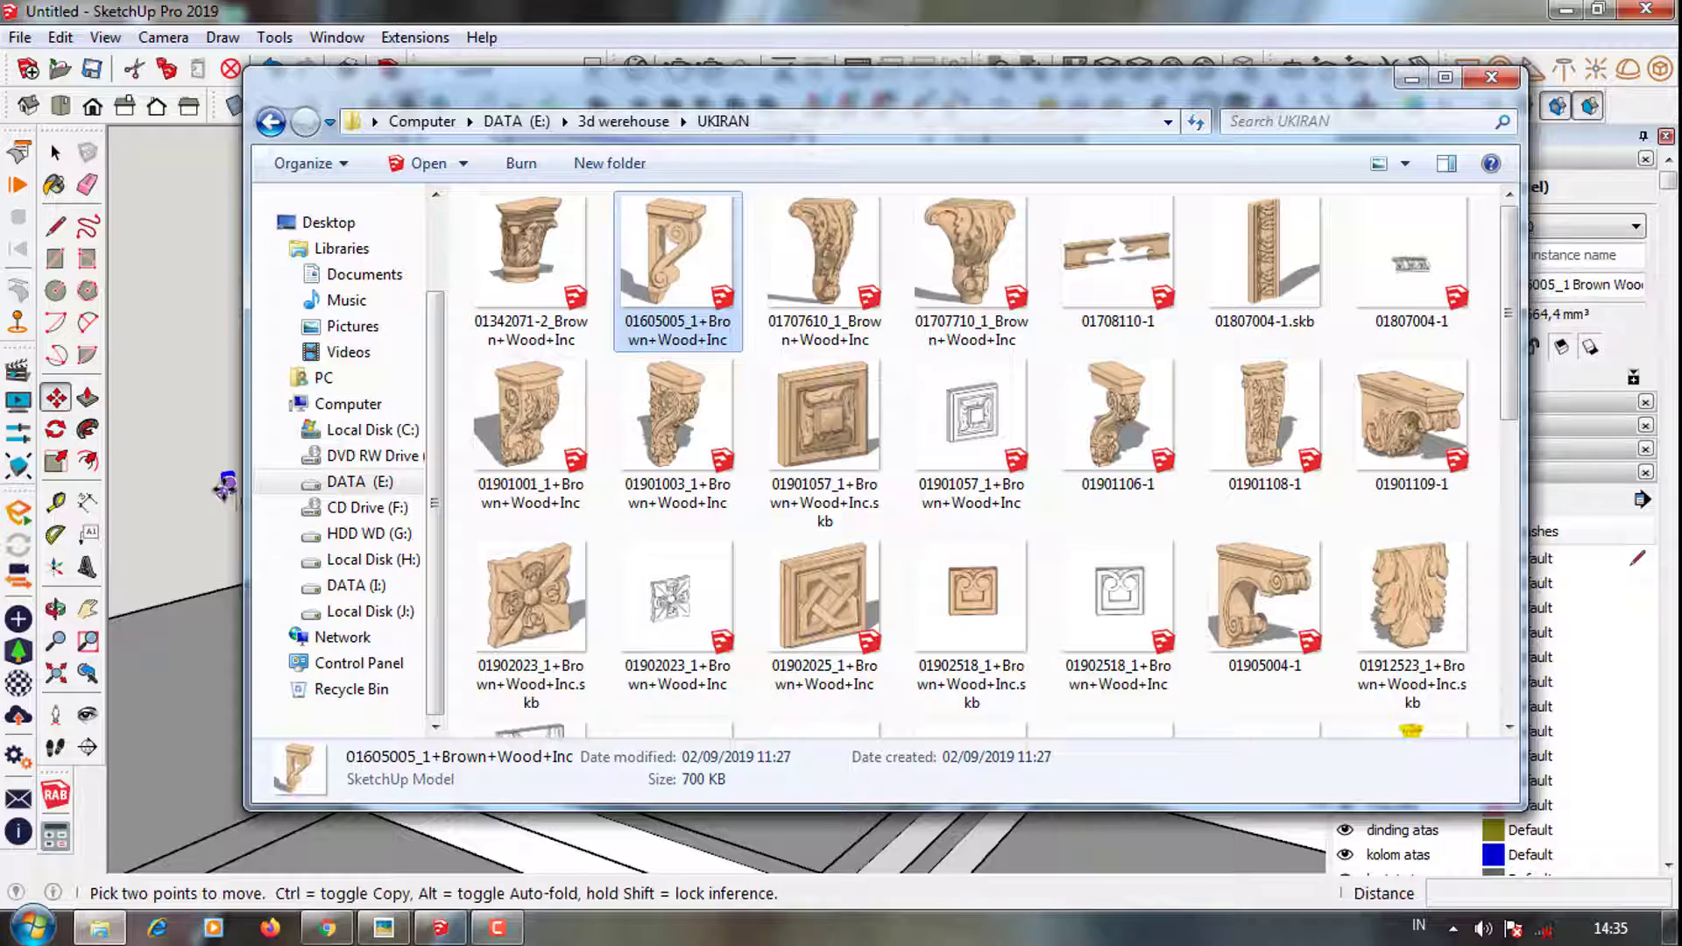
Drop the carved bracket onto the door frame from a frontal view
{"action": "scroll", "coordinate": [757, 427], "scroll_direction": "up", "scroll_amount": 3}
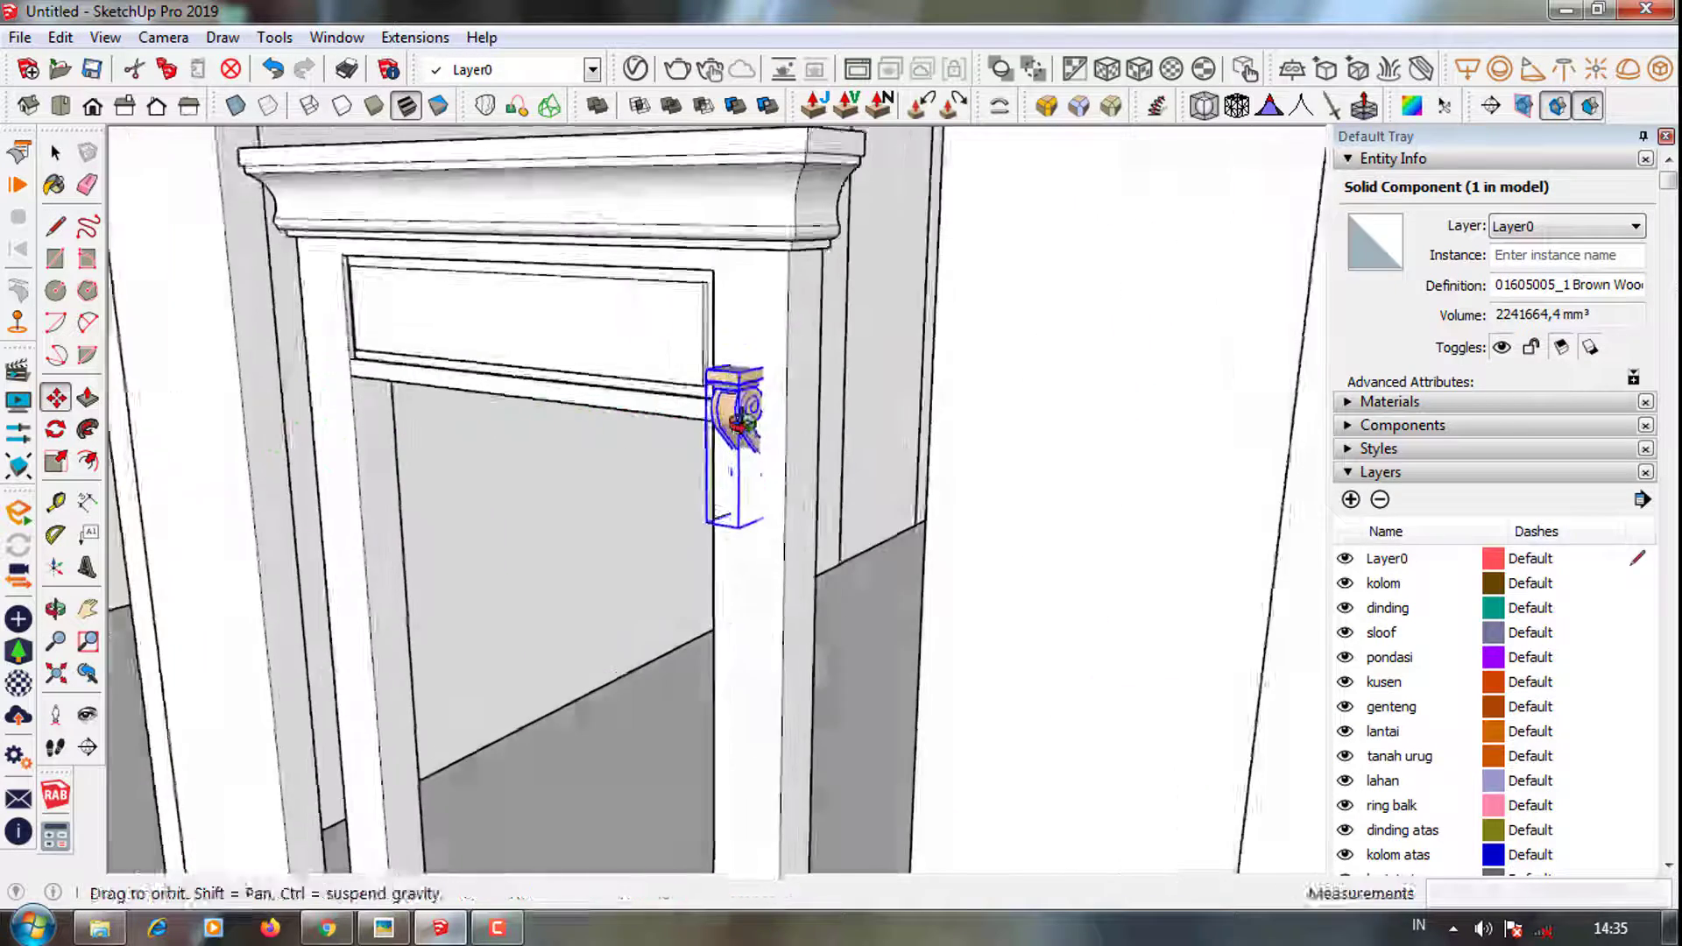
{"action": "scroll", "coordinate": [732, 432], "scroll_direction": "up", "scroll_amount": 3}
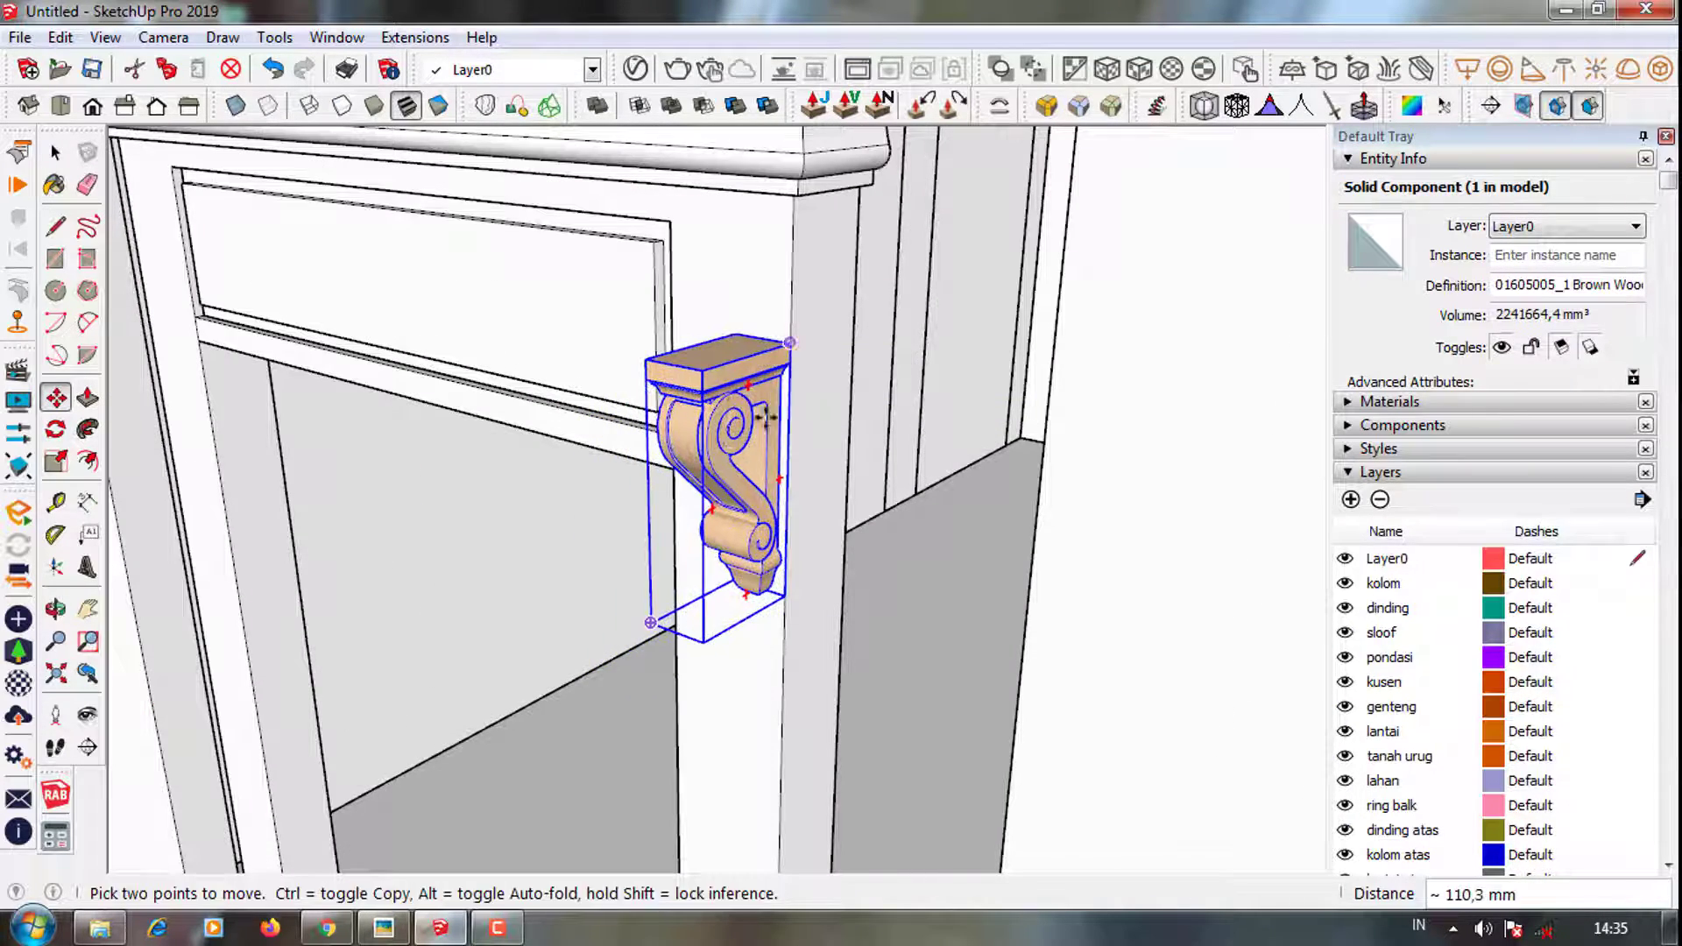
{"action": "mouse_move", "coordinate": [768, 357]}
{"action": "middle_mouse_down"}
{"action": "mouse_move", "coordinate": [833, 435]}
{"action": "mouse_move", "coordinate": [619, 349]}
{"action": "middle_mouse_up"}
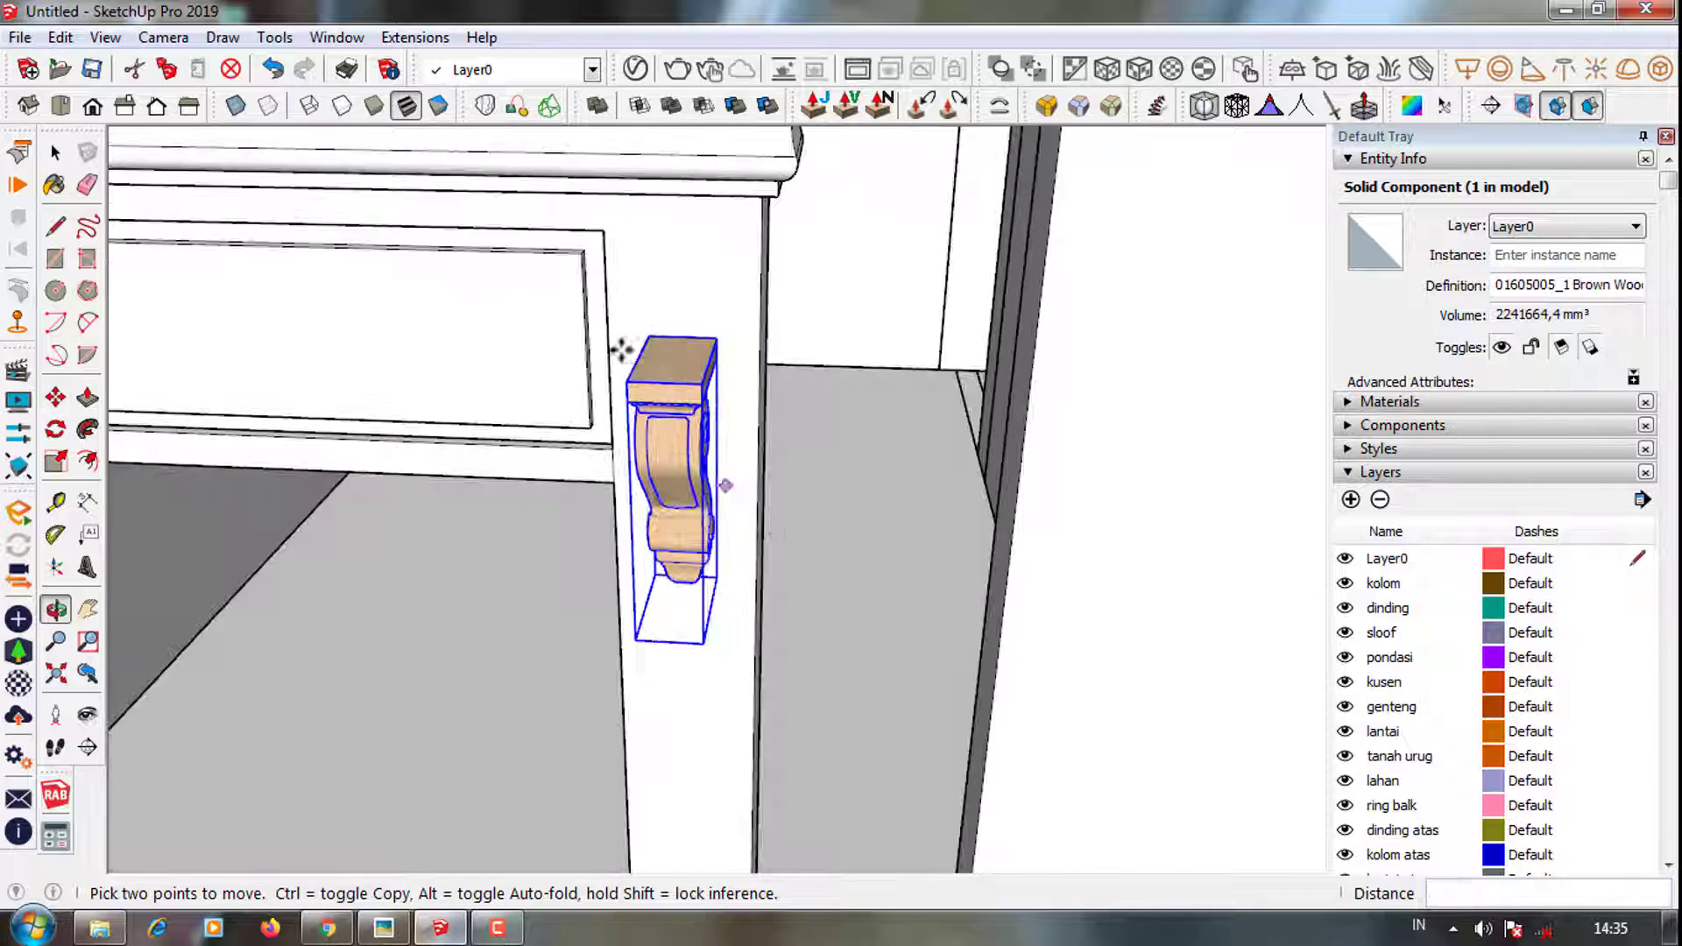
{"action": "left_click", "coordinate": [619, 349]}
{"action": "key", "text": "l"}
{"action": "left_click", "coordinate": [778, 230]}
{"action": "key", "text": "space"}
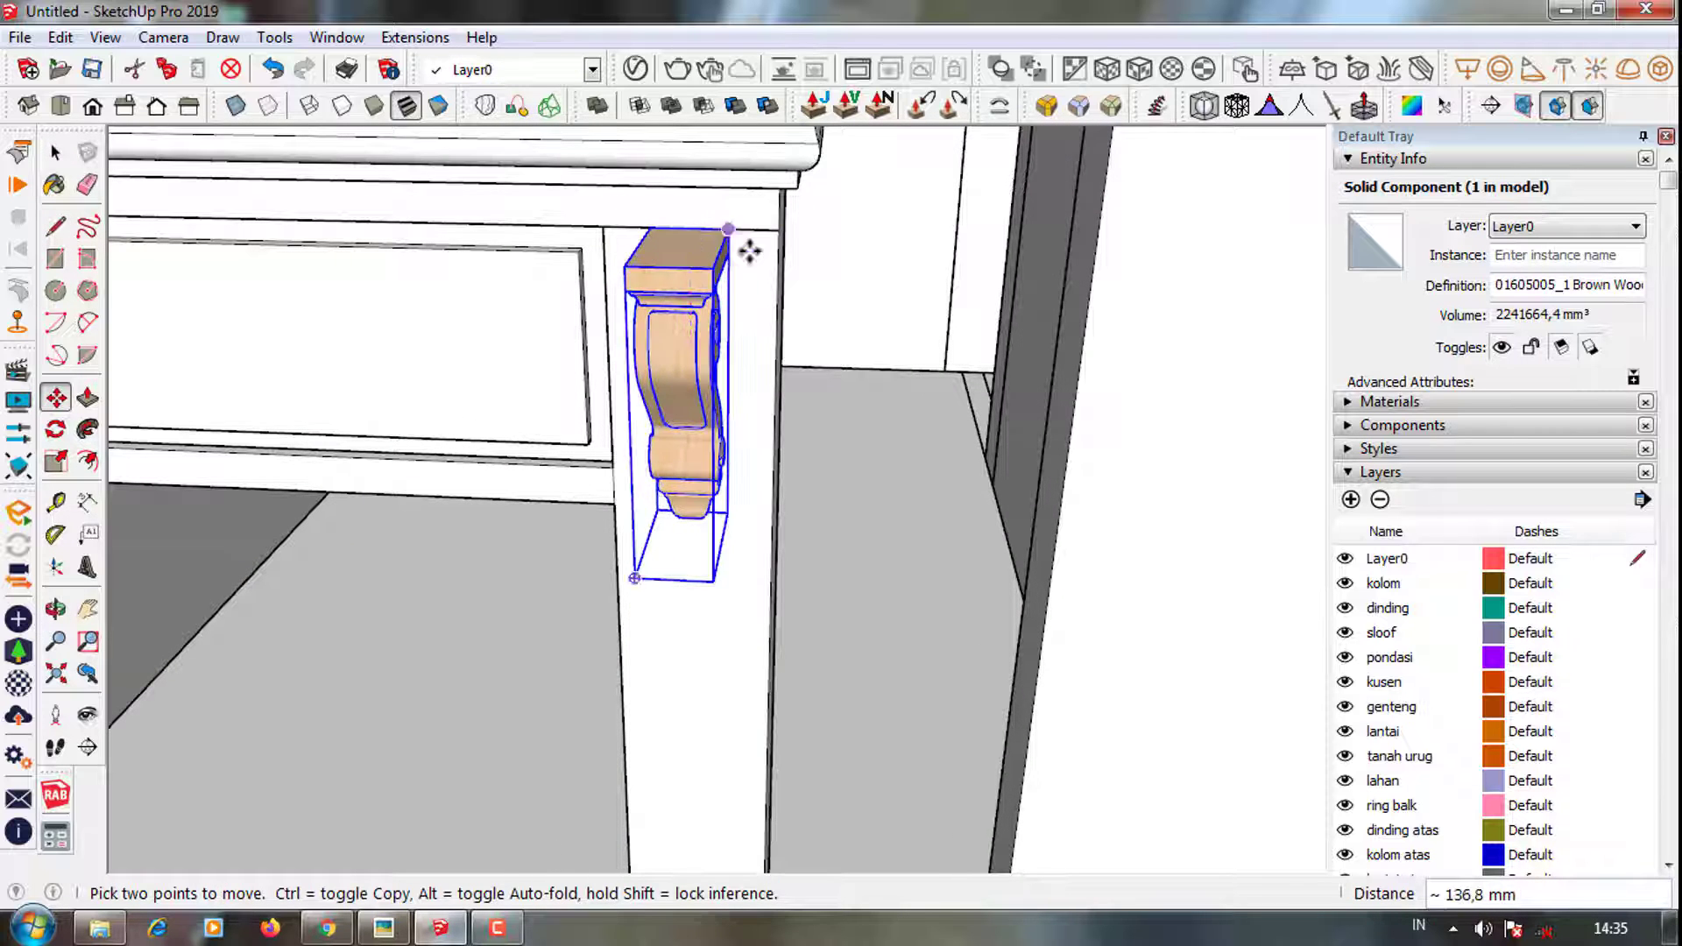
Reposition the bracket against the top of the right post
{"action": "scroll", "coordinate": [706, 219], "scroll_direction": "up", "scroll_amount": 2}
{"action": "left_click", "coordinate": [706, 219]}
{"action": "left_click", "coordinate": [679, 217]}
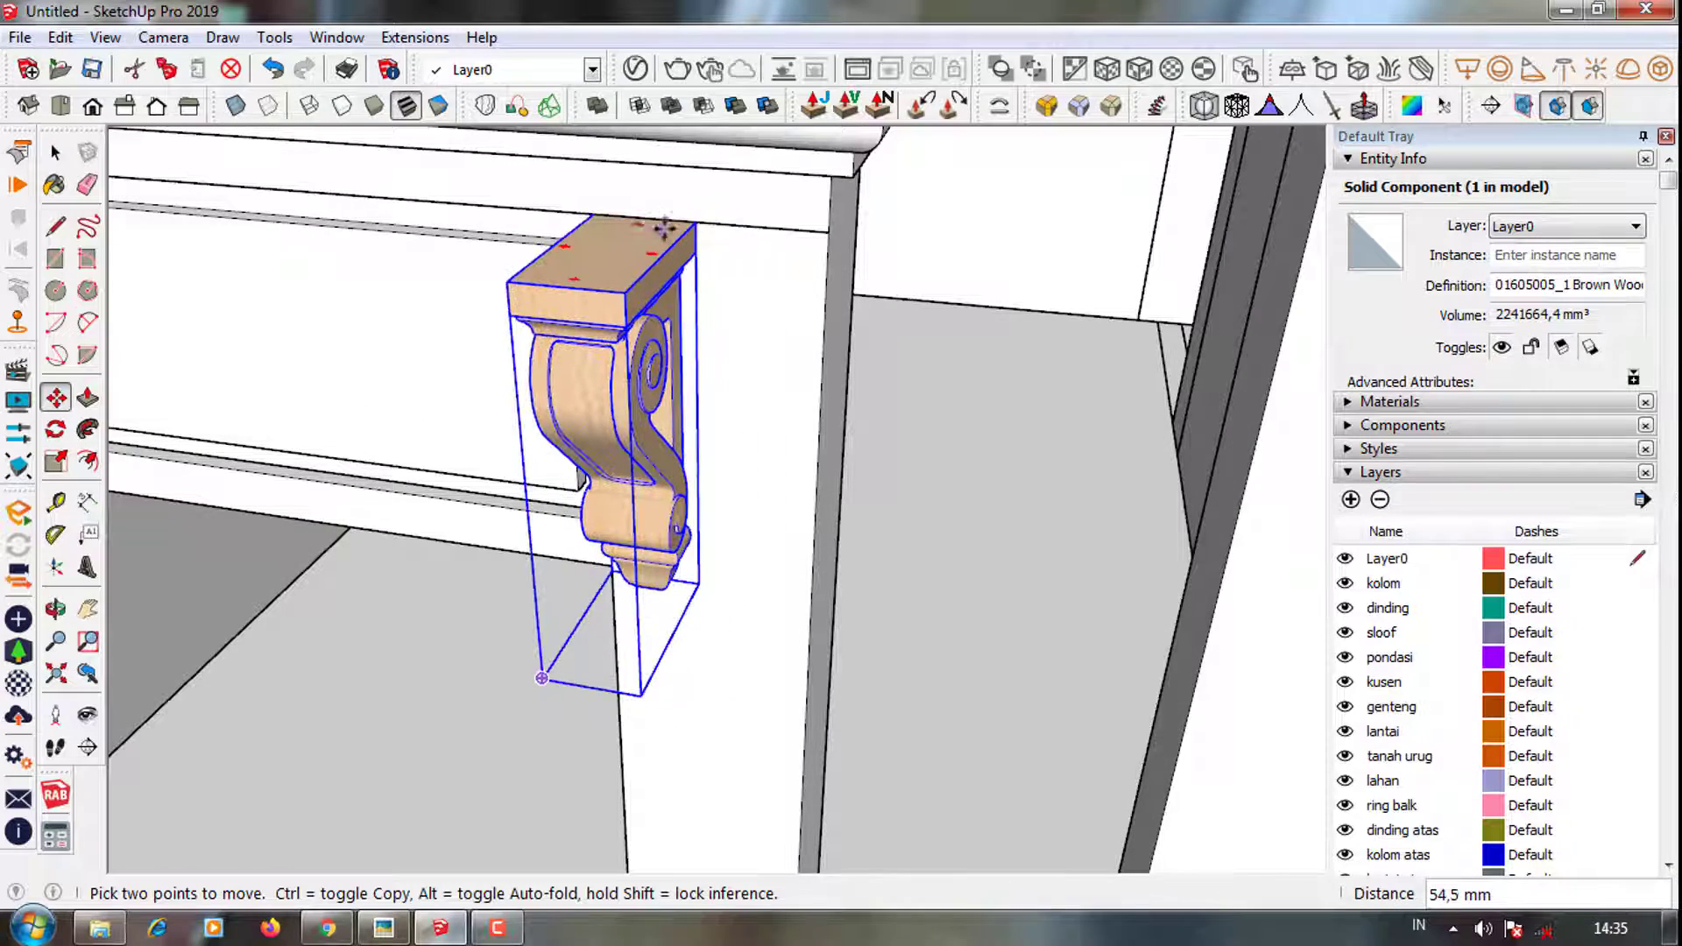
{"action": "scroll", "coordinate": [706, 223], "scroll_direction": "down", "scroll_amount": 3}
{"action": "key", "text": "space"}
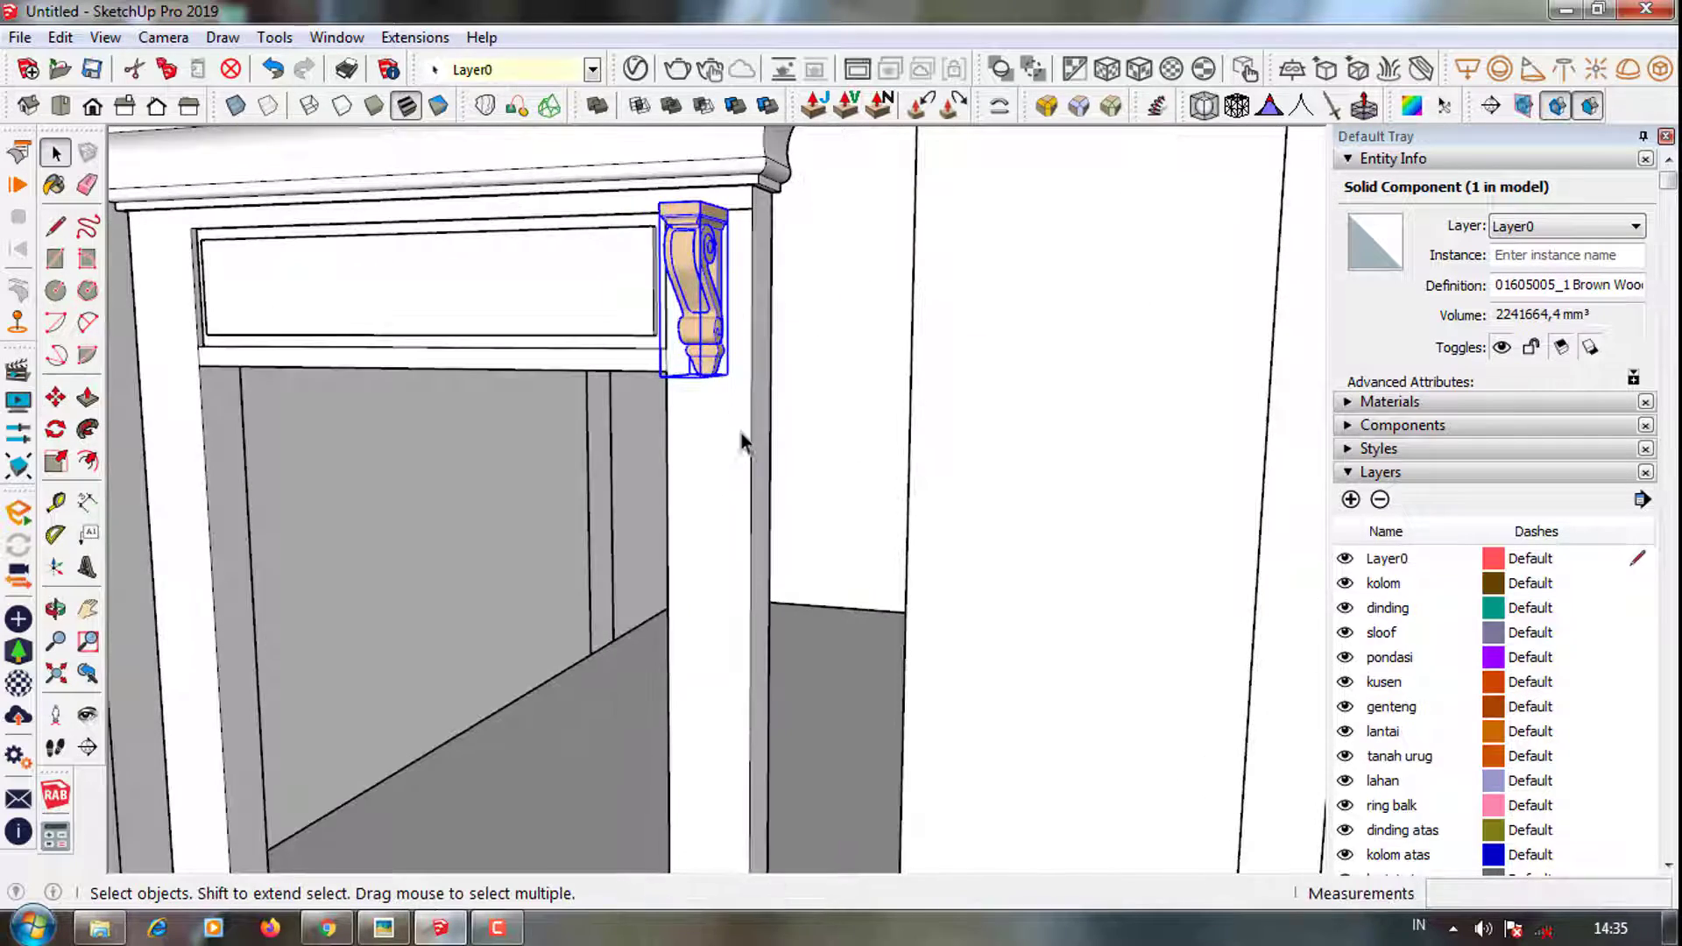
Select the door frame group and the dinding wall group to check the doorway
{"action": "left_click", "coordinate": [740, 439]}
{"action": "scroll", "coordinate": [791, 337], "scroll_direction": "up", "scroll_amount": 3}
{"action": "middle_click_drag", "start_coordinate": [791, 337], "coordinate": [724, 376]}
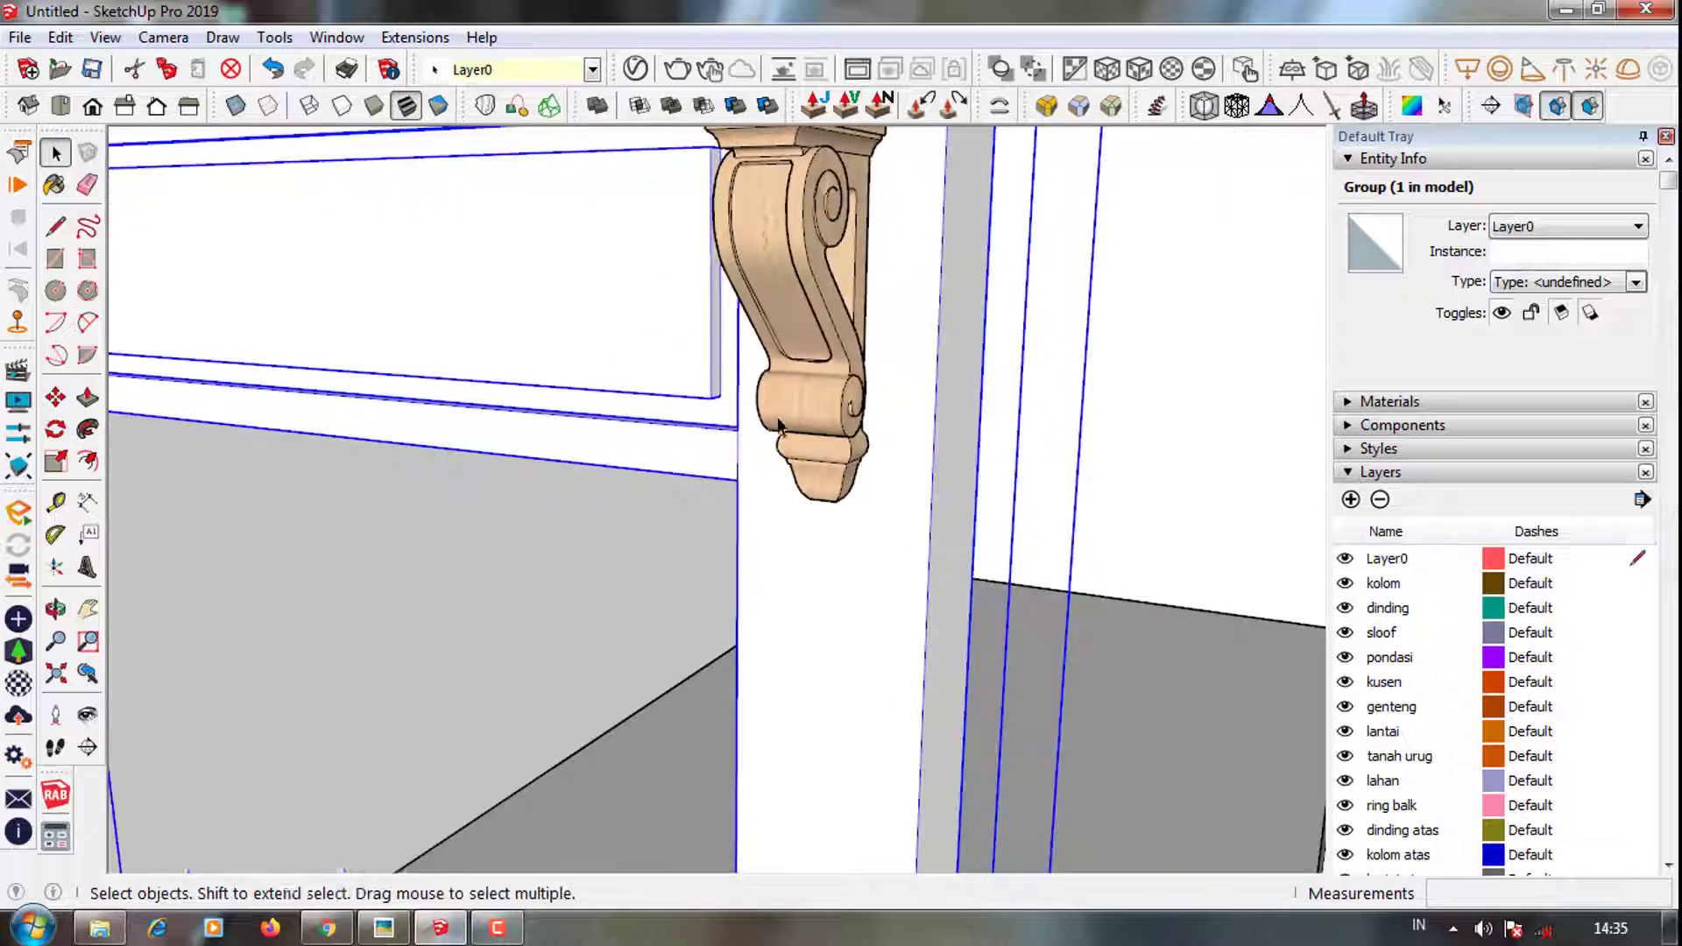
{"action": "scroll", "coordinate": [969, 481], "scroll_direction": "down", "scroll_amount": 3}
{"action": "left_click", "coordinate": [969, 481]}
{"action": "mouse_move", "coordinate": [969, 481]}
{"action": "middle_mouse_down"}
{"action": "mouse_move", "coordinate": [674, 374]}
{"action": "mouse_move", "coordinate": [832, 377]}
{"action": "middle_mouse_up"}
{"action": "scroll", "coordinate": [674, 374], "scroll_direction": "down", "scroll_amount": 3}
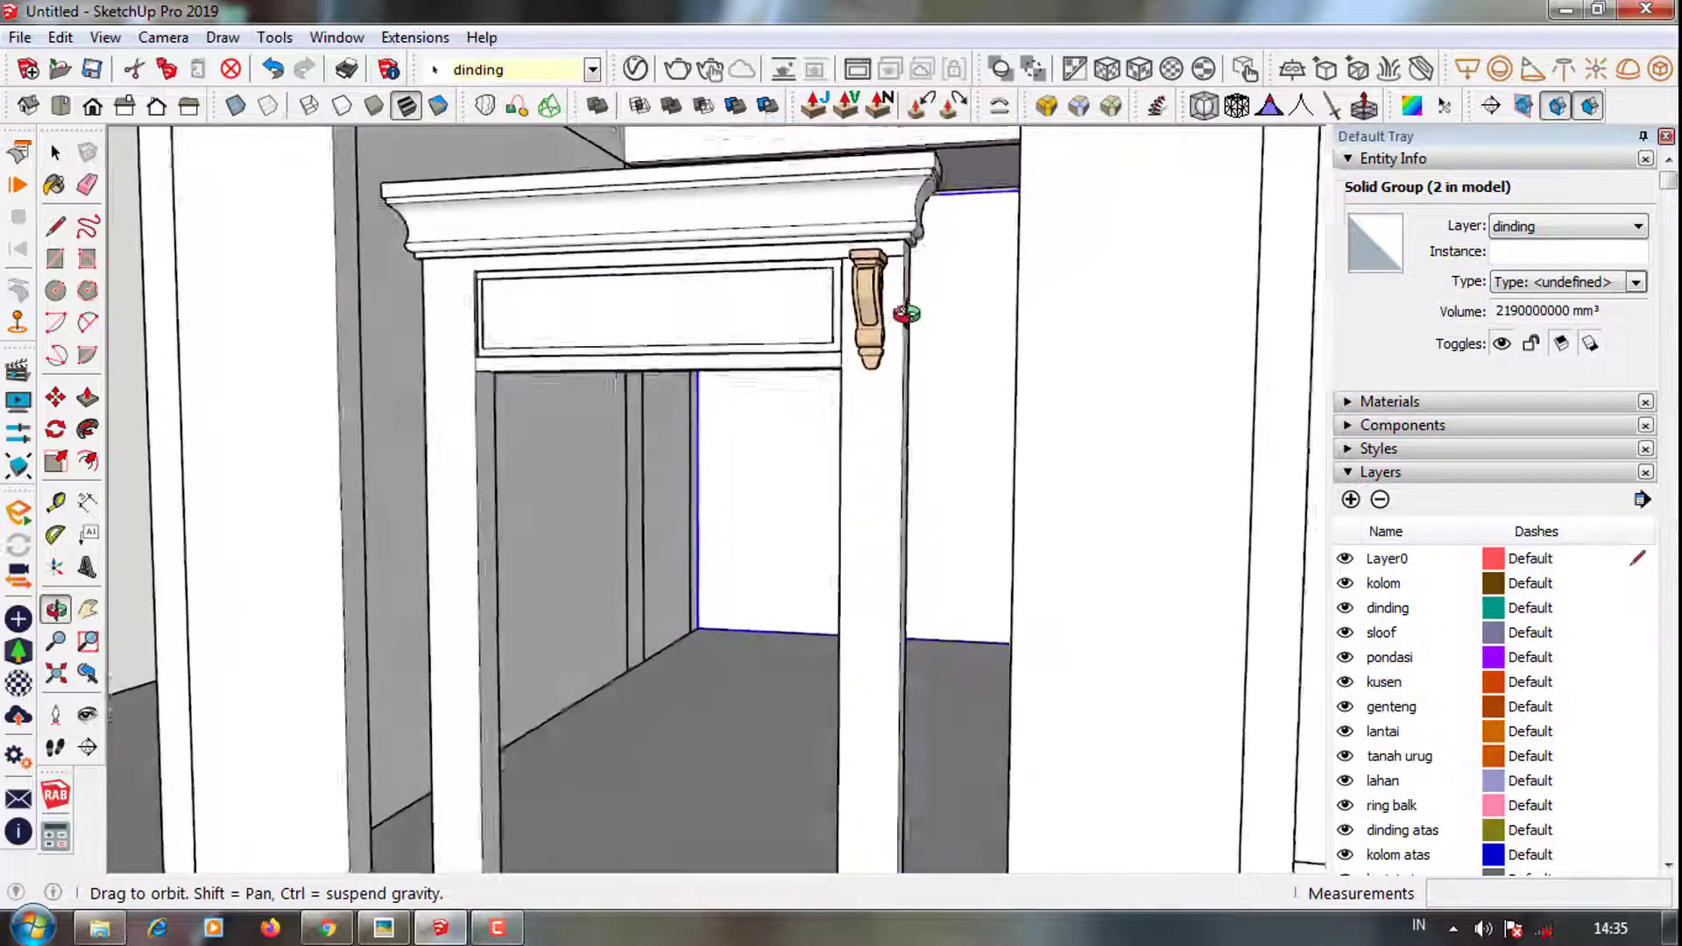
{"action": "scroll", "coordinate": [832, 377], "scroll_direction": "up", "scroll_amount": 3}
{"action": "scroll", "coordinate": [823, 342], "scroll_direction": "down", "scroll_amount": 1}
Scale the bracket up uniformly to about 1.31 times its size
{"action": "left_click", "coordinate": [817, 333]}
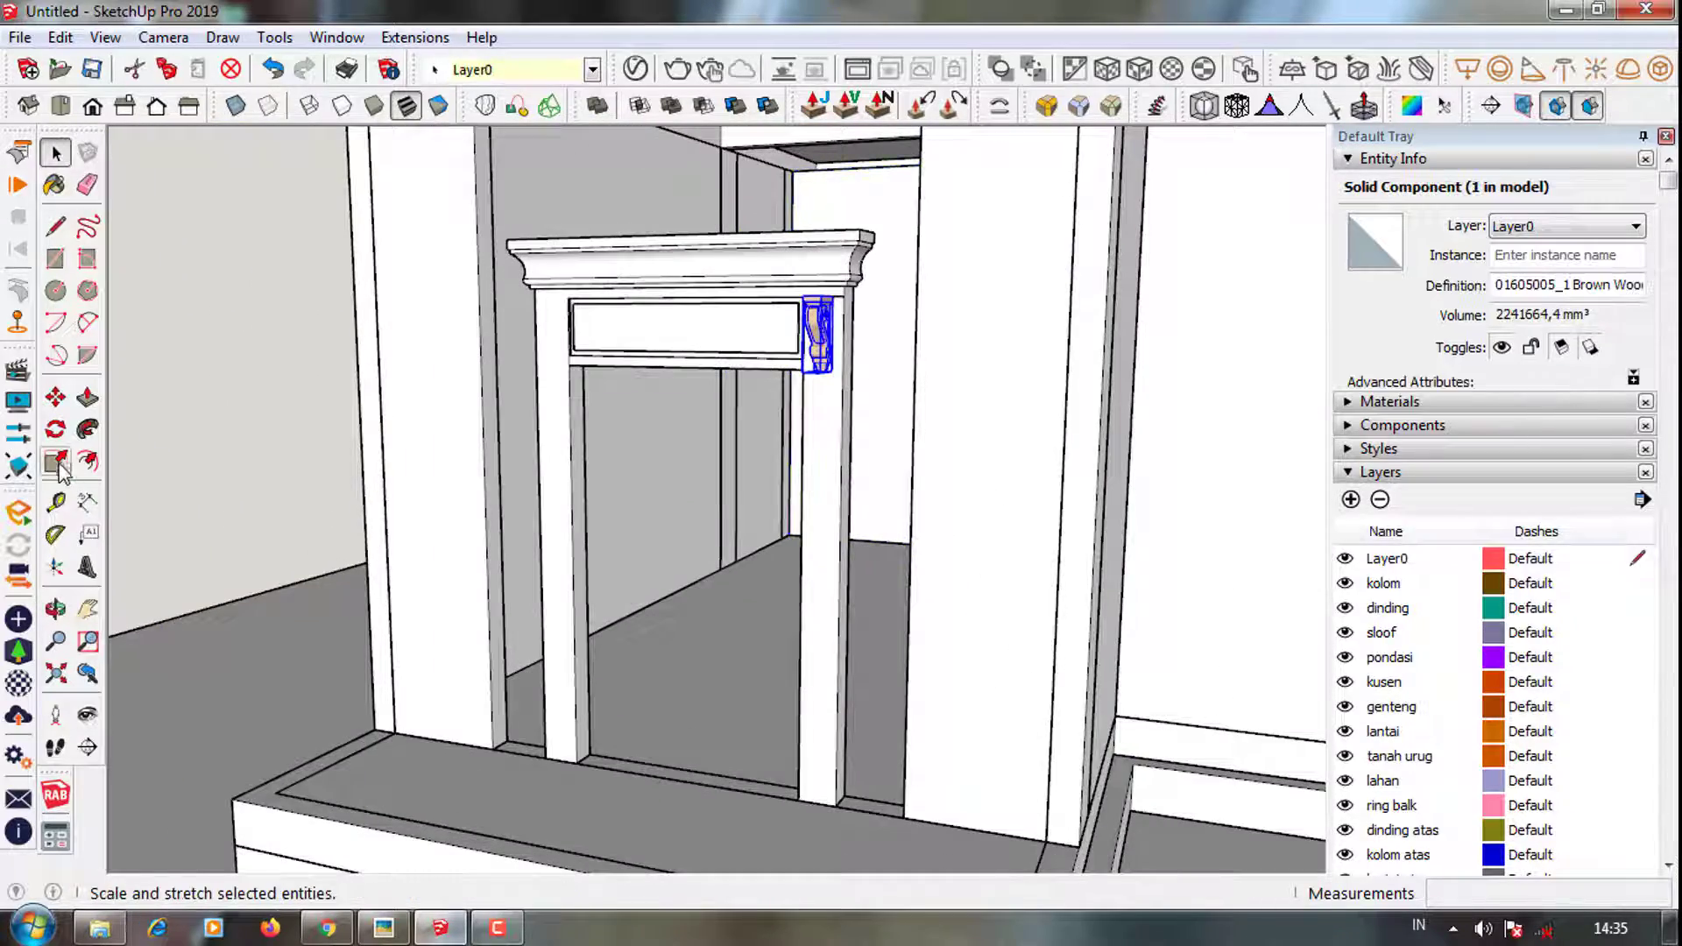
{"action": "scroll", "coordinate": [813, 394], "scroll_direction": "up", "scroll_amount": 3}
{"action": "mouse_move", "coordinate": [833, 360]}
{"action": "middle_mouse_down"}
{"action": "mouse_move", "coordinate": [806, 492]}
{"action": "mouse_move", "coordinate": [771, 368]}
{"action": "middle_mouse_up"}
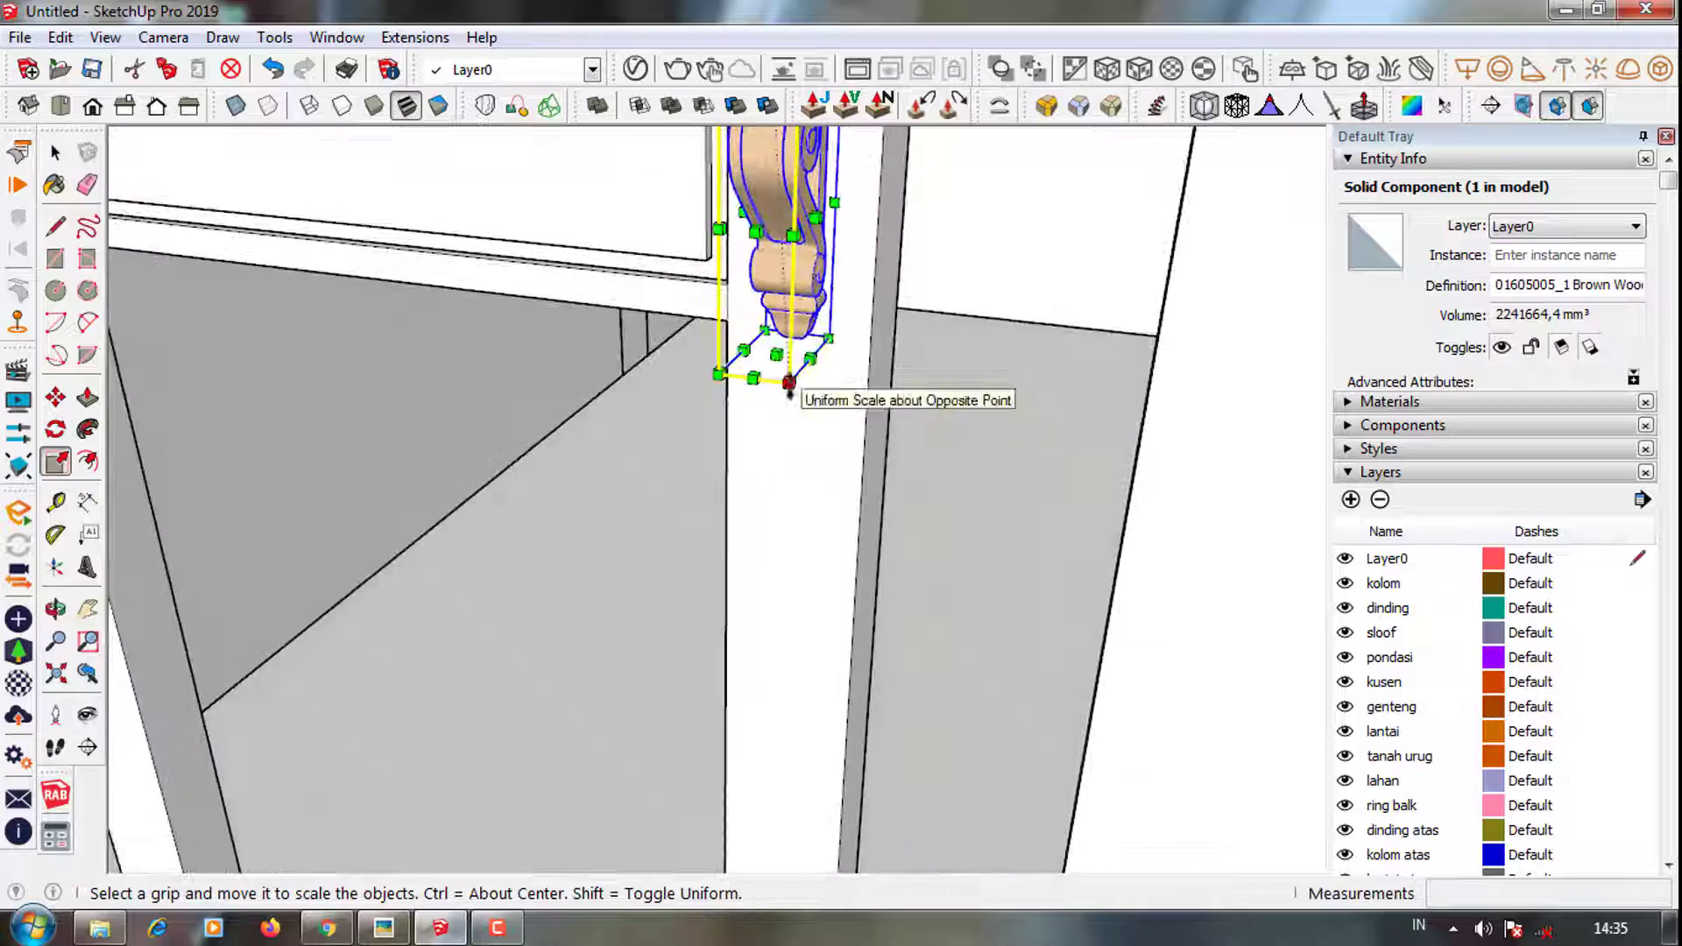
{"action": "left_click_drag", "start_coordinate": [770, 368], "coordinate": [793, 499]}
{"action": "scroll", "coordinate": [927, 368], "scroll_direction": "down", "scroll_amount": 3}
{"action": "mouse_move", "coordinate": [926, 368]}
{"action": "middle_mouse_down"}
{"action": "mouse_move", "coordinate": [963, 377]}
{"action": "mouse_move", "coordinate": [961, 405]}
{"action": "mouse_move", "coordinate": [1005, 438]}
{"action": "middle_mouse_up"}
{"action": "scroll", "coordinate": [1006, 413], "scroll_direction": "up", "scroll_amount": 3}
{"action": "scroll", "coordinate": [987, 488], "scroll_direction": "down", "scroll_amount": 3}
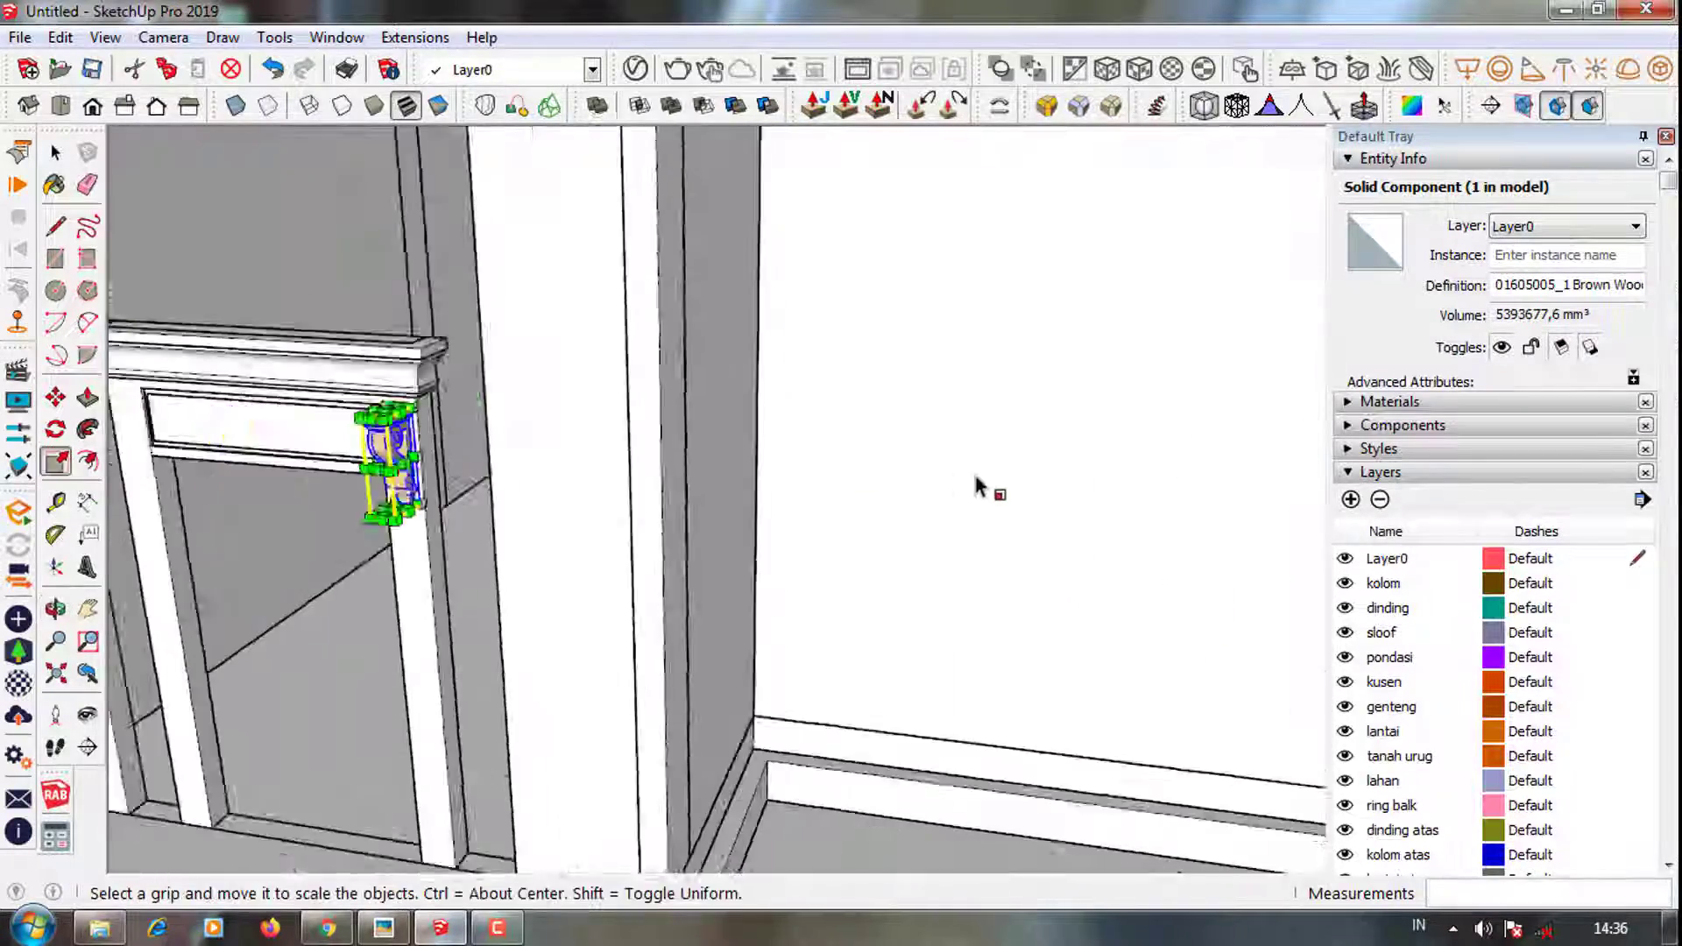
{"action": "scroll", "coordinate": [613, 490], "scroll_direction": "up", "scroll_amount": 3}
{"action": "scroll", "coordinate": [478, 451], "scroll_direction": "up", "scroll_amount": 2}
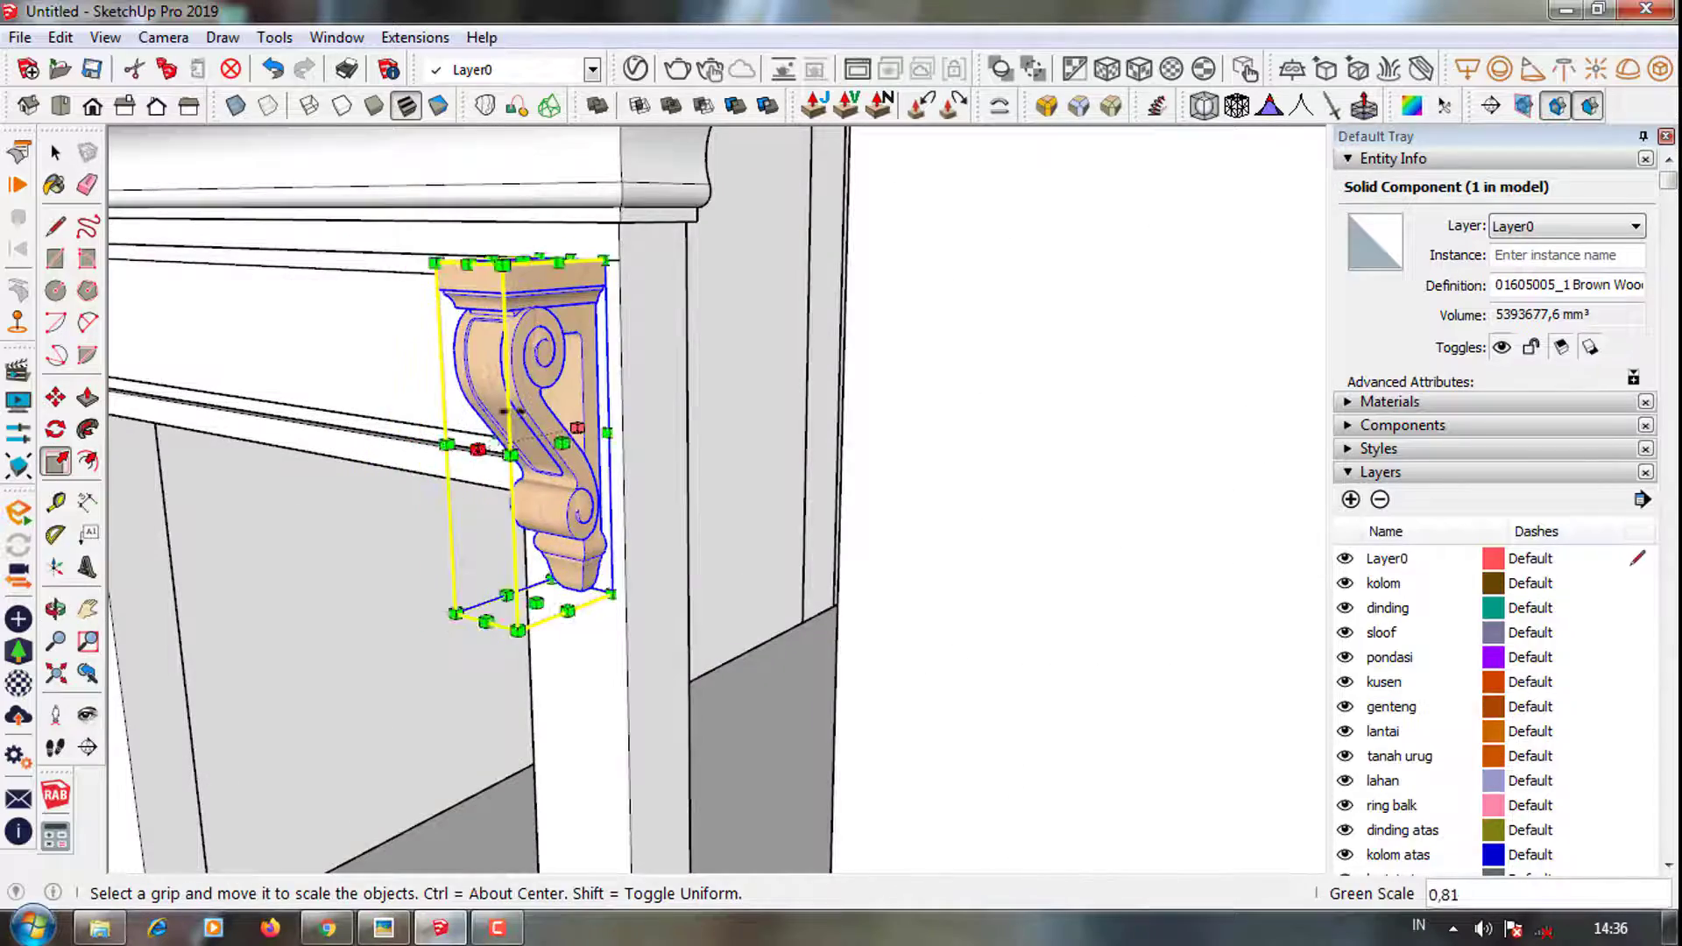
Shrink the bracket to 0.81 along one axis
{"action": "mouse_move", "coordinate": [508, 410]}
{"action": "middle_mouse_down"}
{"action": "mouse_move", "coordinate": [491, 420]}
{"action": "mouse_move", "coordinate": [788, 455]}
{"action": "middle_mouse_up"}
{"action": "scroll", "coordinate": [491, 421], "scroll_direction": "up", "scroll_amount": 2}
{"action": "scroll", "coordinate": [513, 451], "scroll_direction": "up", "scroll_amount": 2}
{"action": "scroll", "coordinate": [541, 466], "scroll_direction": "down", "scroll_amount": 2}
{"action": "scroll", "coordinate": [807, 455], "scroll_direction": "down", "scroll_amount": 2}
{"action": "scroll", "coordinate": [653, 271], "scroll_direction": "up", "scroll_amount": 3}
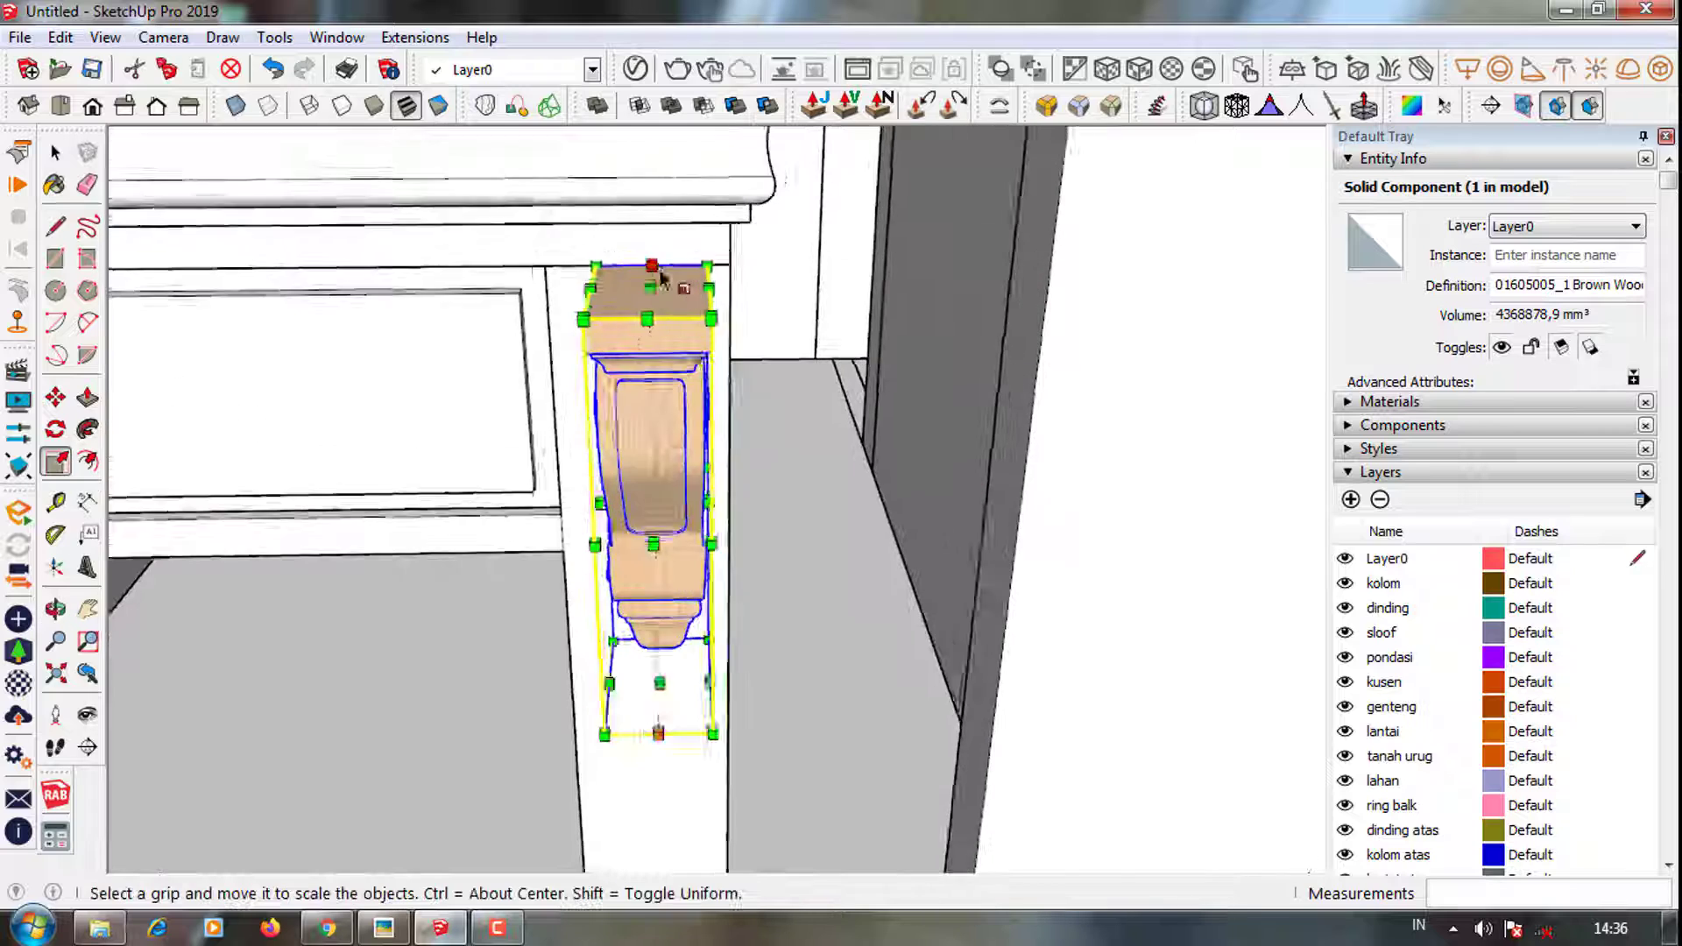
{"action": "scroll", "coordinate": [655, 263], "scroll_direction": "up", "scroll_amount": 2}
Move the bracket up under the crown molding cornice
{"action": "key", "text": "m"}
{"action": "key", "text": "space"}
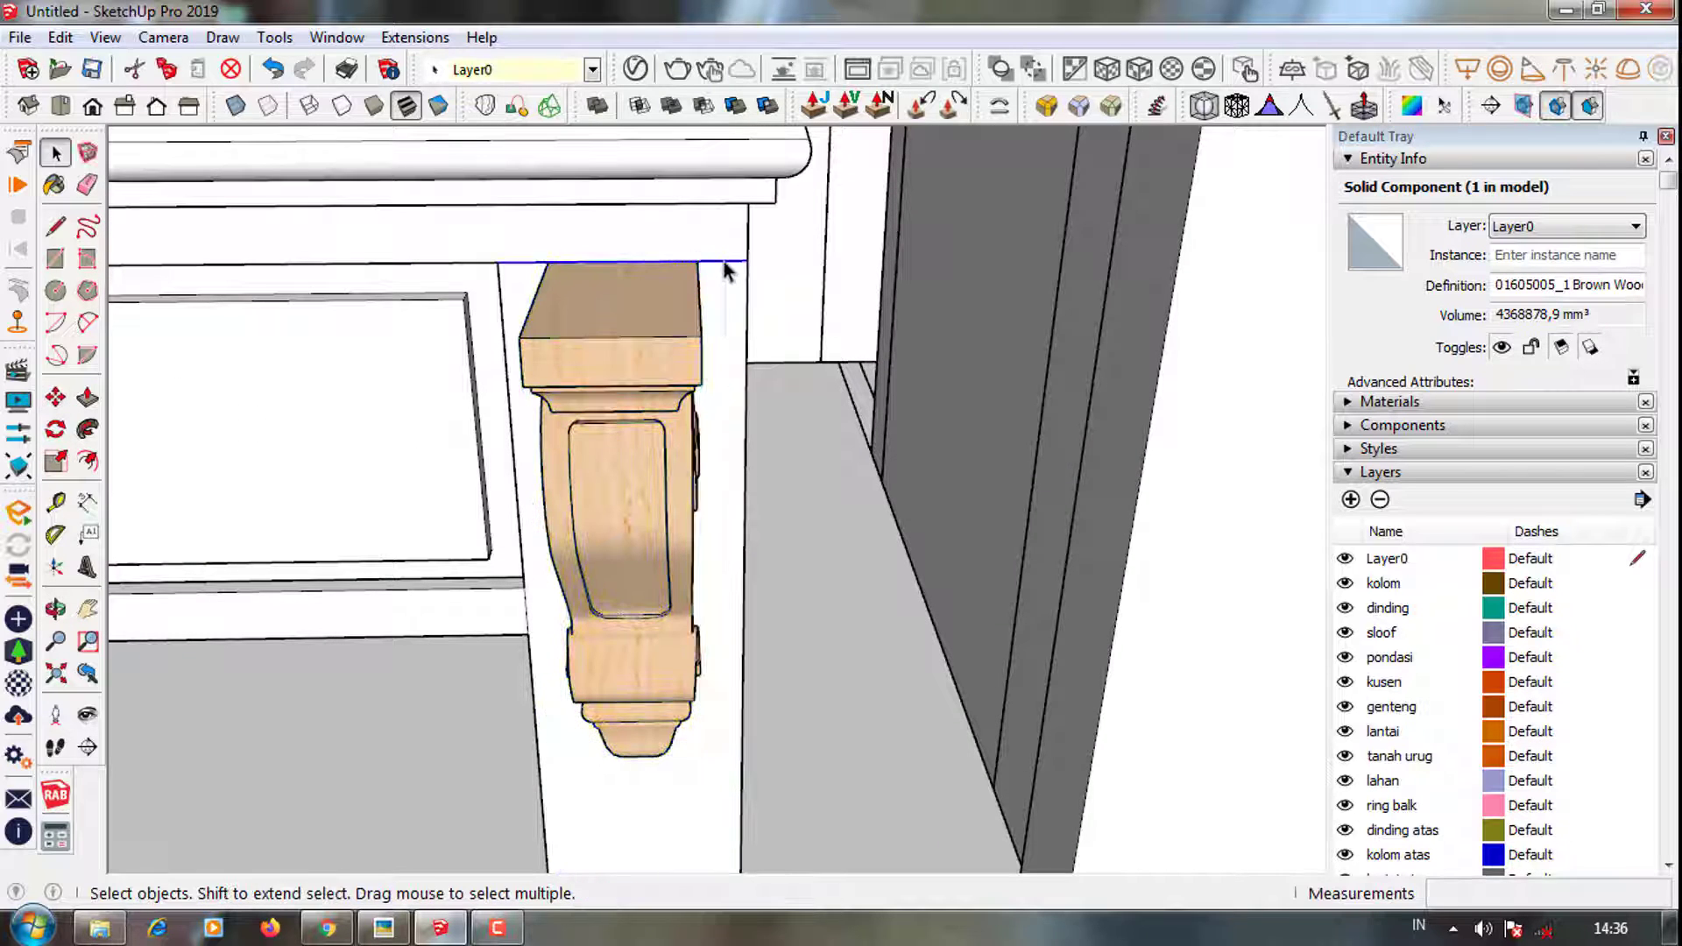
{"action": "left_click", "coordinate": [706, 273]}
{"action": "mouse_move", "coordinate": [706, 273]}
{"action": "middle_mouse_down"}
{"action": "mouse_move", "coordinate": [515, 344]}
{"action": "mouse_move", "coordinate": [664, 420]}
{"action": "middle_mouse_up"}
{"action": "left_click", "coordinate": [664, 420]}
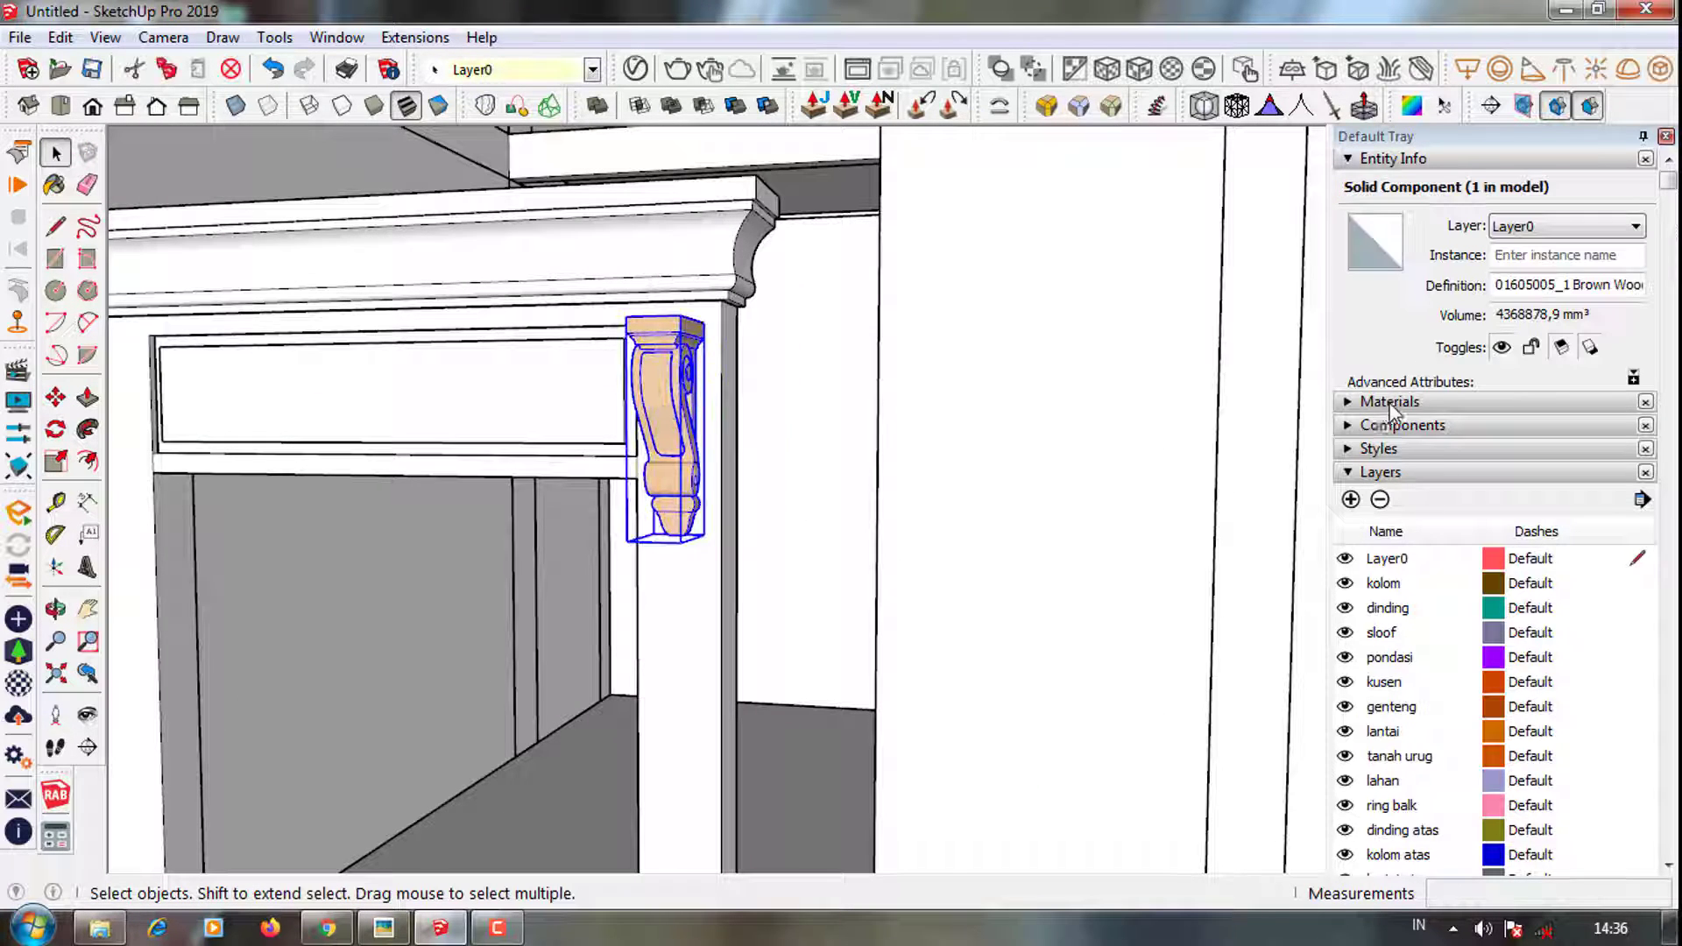
Delete the wood Material1 from the model so the bracket turns default white
{"action": "left_click", "coordinate": [1389, 402]}
{"action": "left_click", "coordinate": [1413, 558]}
{"action": "right_click", "coordinate": [1387, 604]}
{"action": "left_click", "coordinate": [1447, 620]}
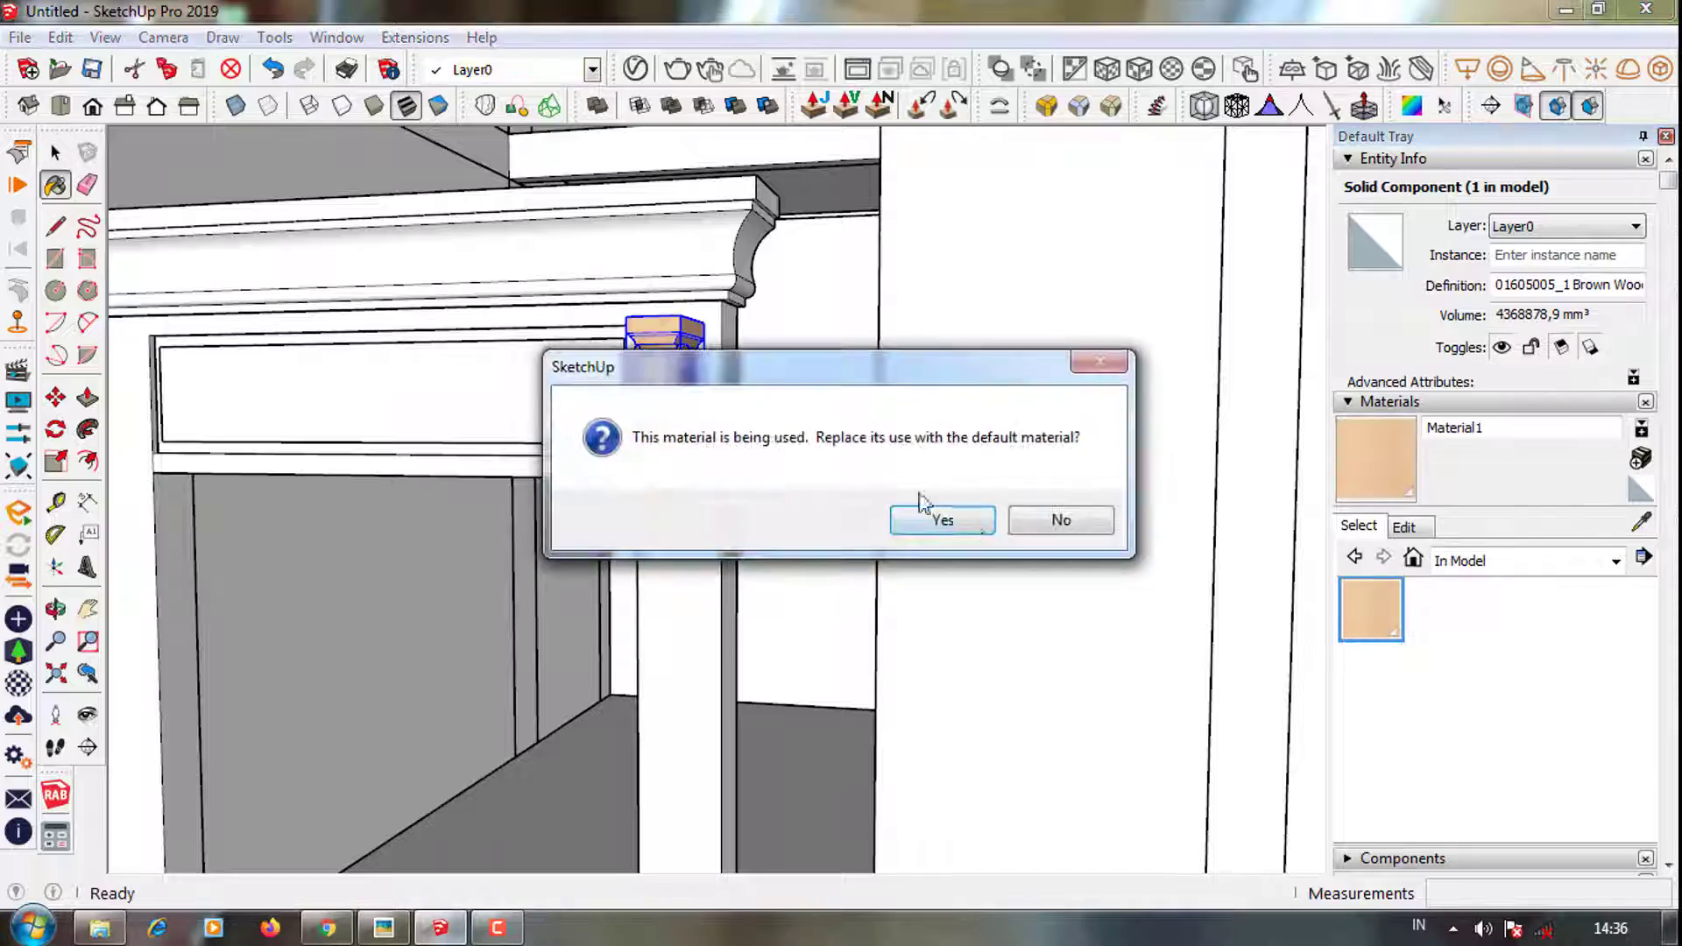
{"action": "left_click", "coordinate": [946, 521]}
{"action": "mouse_move", "coordinate": [946, 521]}
{"action": "middle_mouse_down"}
{"action": "mouse_move", "coordinate": [788, 429]}
{"action": "mouse_move", "coordinate": [769, 270]}
{"action": "mouse_move", "coordinate": [900, 352]}
{"action": "mouse_move", "coordinate": [786, 355]}
{"action": "mouse_move", "coordinate": [832, 438]}
{"action": "middle_mouse_up"}
{"action": "scroll", "coordinate": [788, 429], "scroll_direction": "down", "scroll_amount": 5}
{"action": "scroll", "coordinate": [786, 367], "scroll_direction": "up", "scroll_amount": 5}
Select the column frame, bracket, door frame groups and crown molding to inspect the cornice end
{"action": "left_click", "coordinate": [785, 333]}
{"action": "left_click", "coordinate": [786, 355]}
{"action": "scroll", "coordinate": [786, 354], "scroll_direction": "down", "scroll_amount": 3}
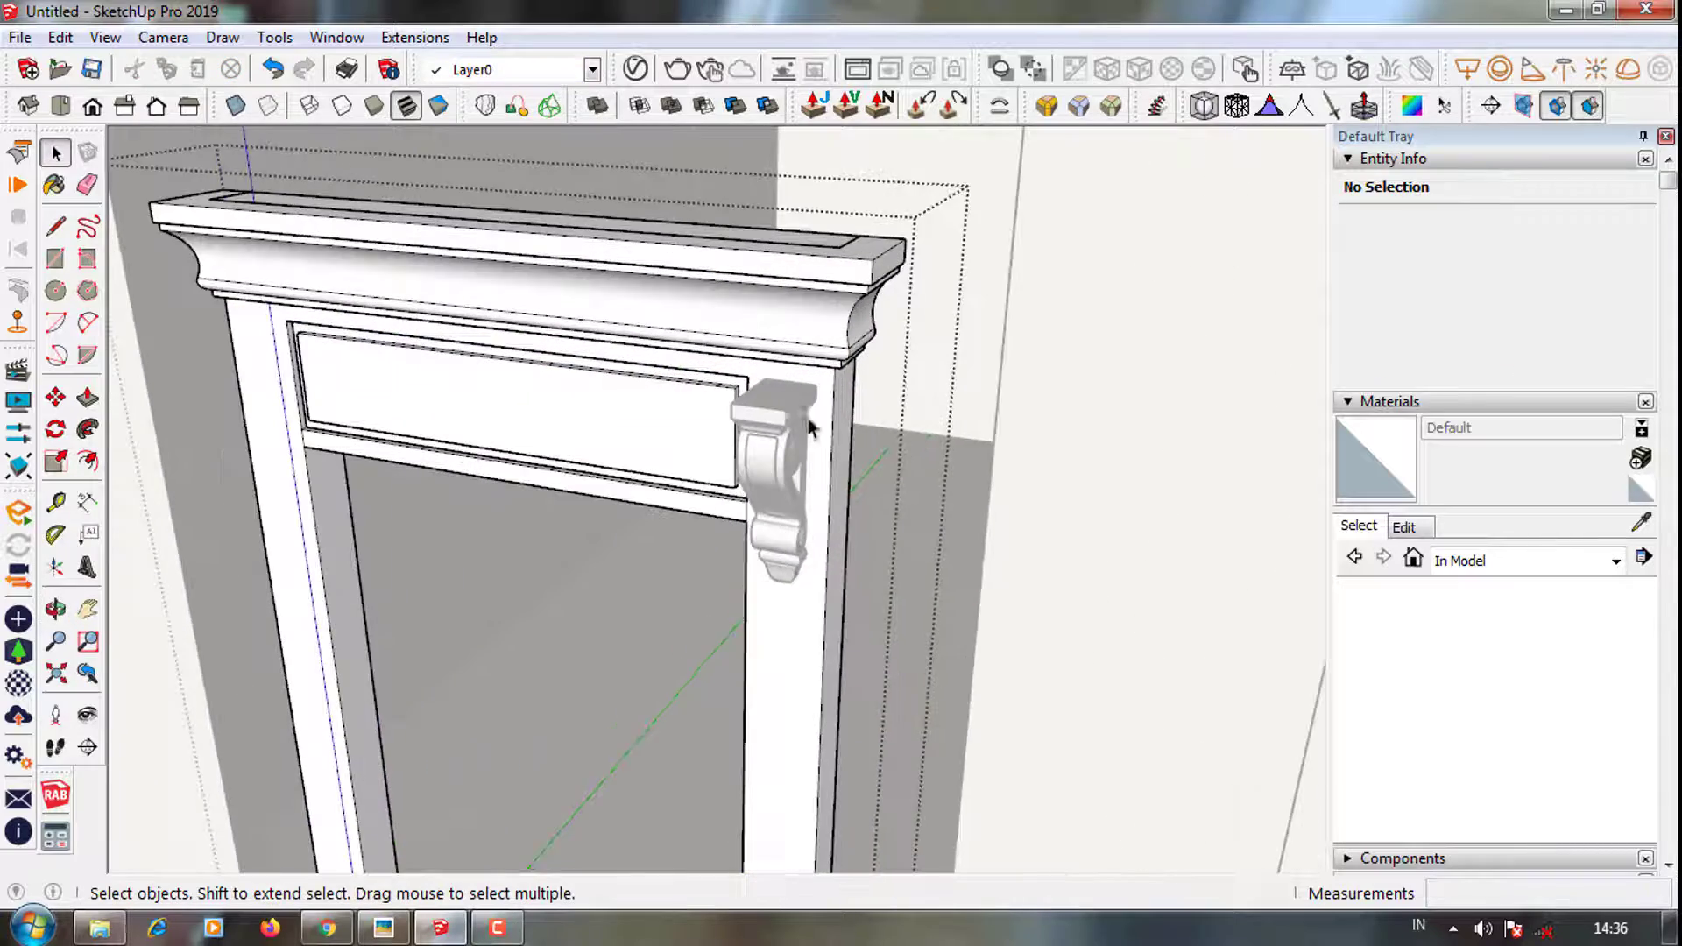
{"action": "scroll", "coordinate": [834, 455], "scroll_direction": "up", "scroll_amount": 3}
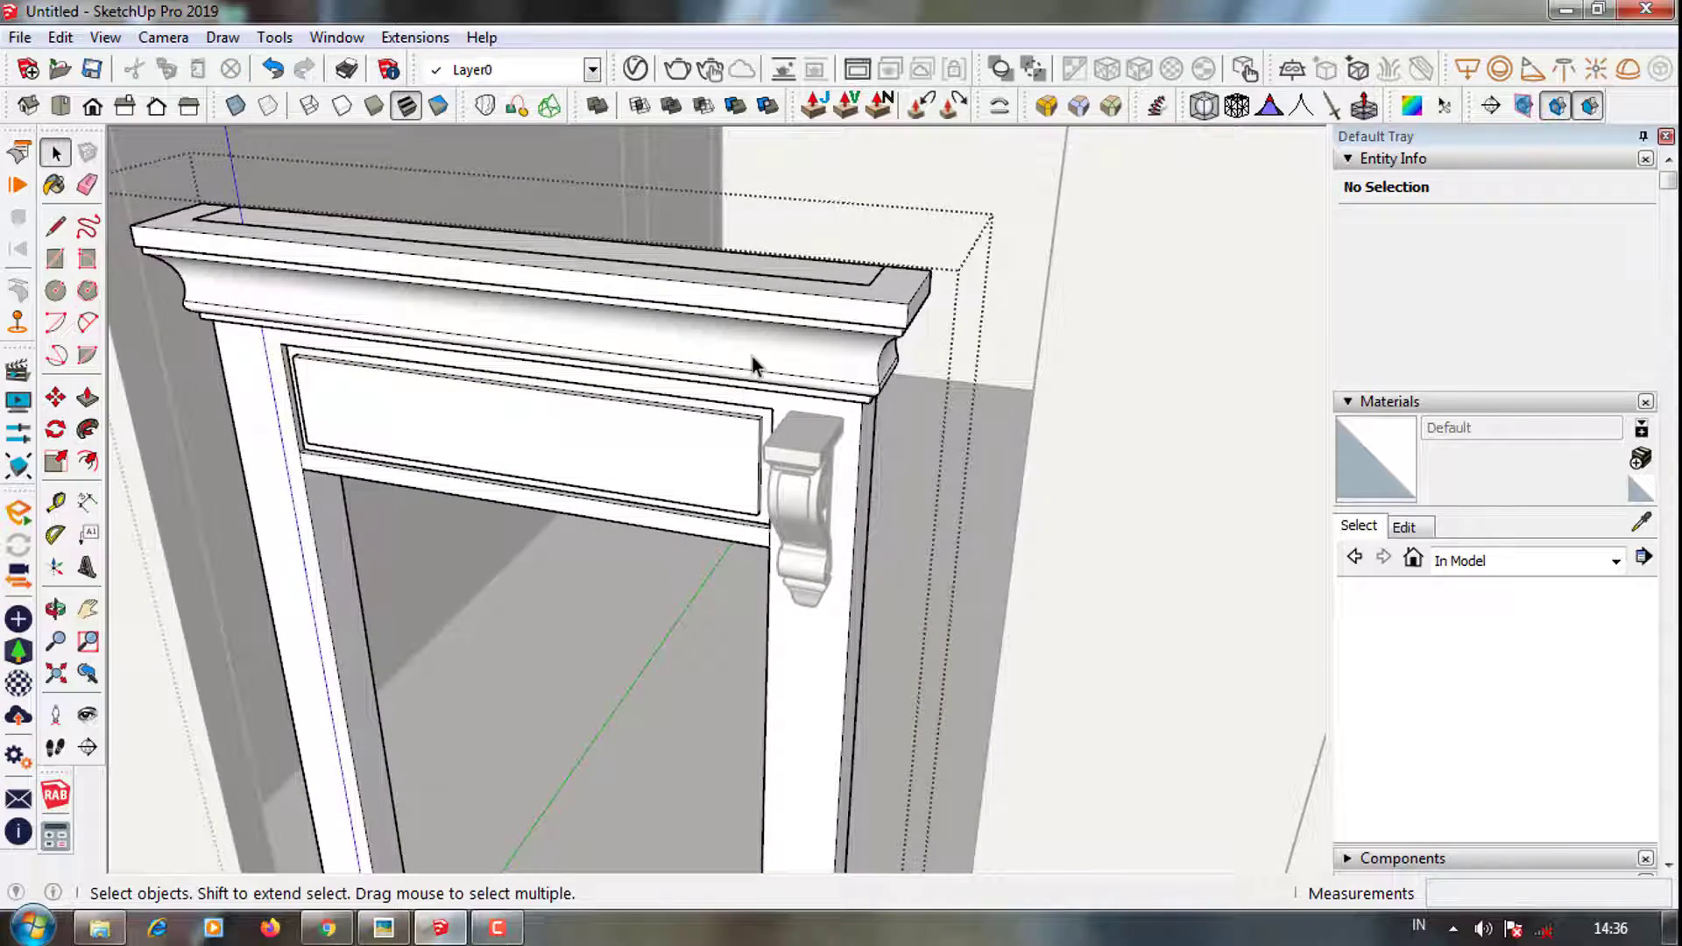
{"action": "mouse_move", "coordinate": [753, 364]}
{"action": "middle_mouse_down"}
{"action": "mouse_move", "coordinate": [555, 251]}
{"action": "mouse_move", "coordinate": [225, 368]}
{"action": "middle_mouse_up"}
{"action": "key", "text": "ctrl+a"}
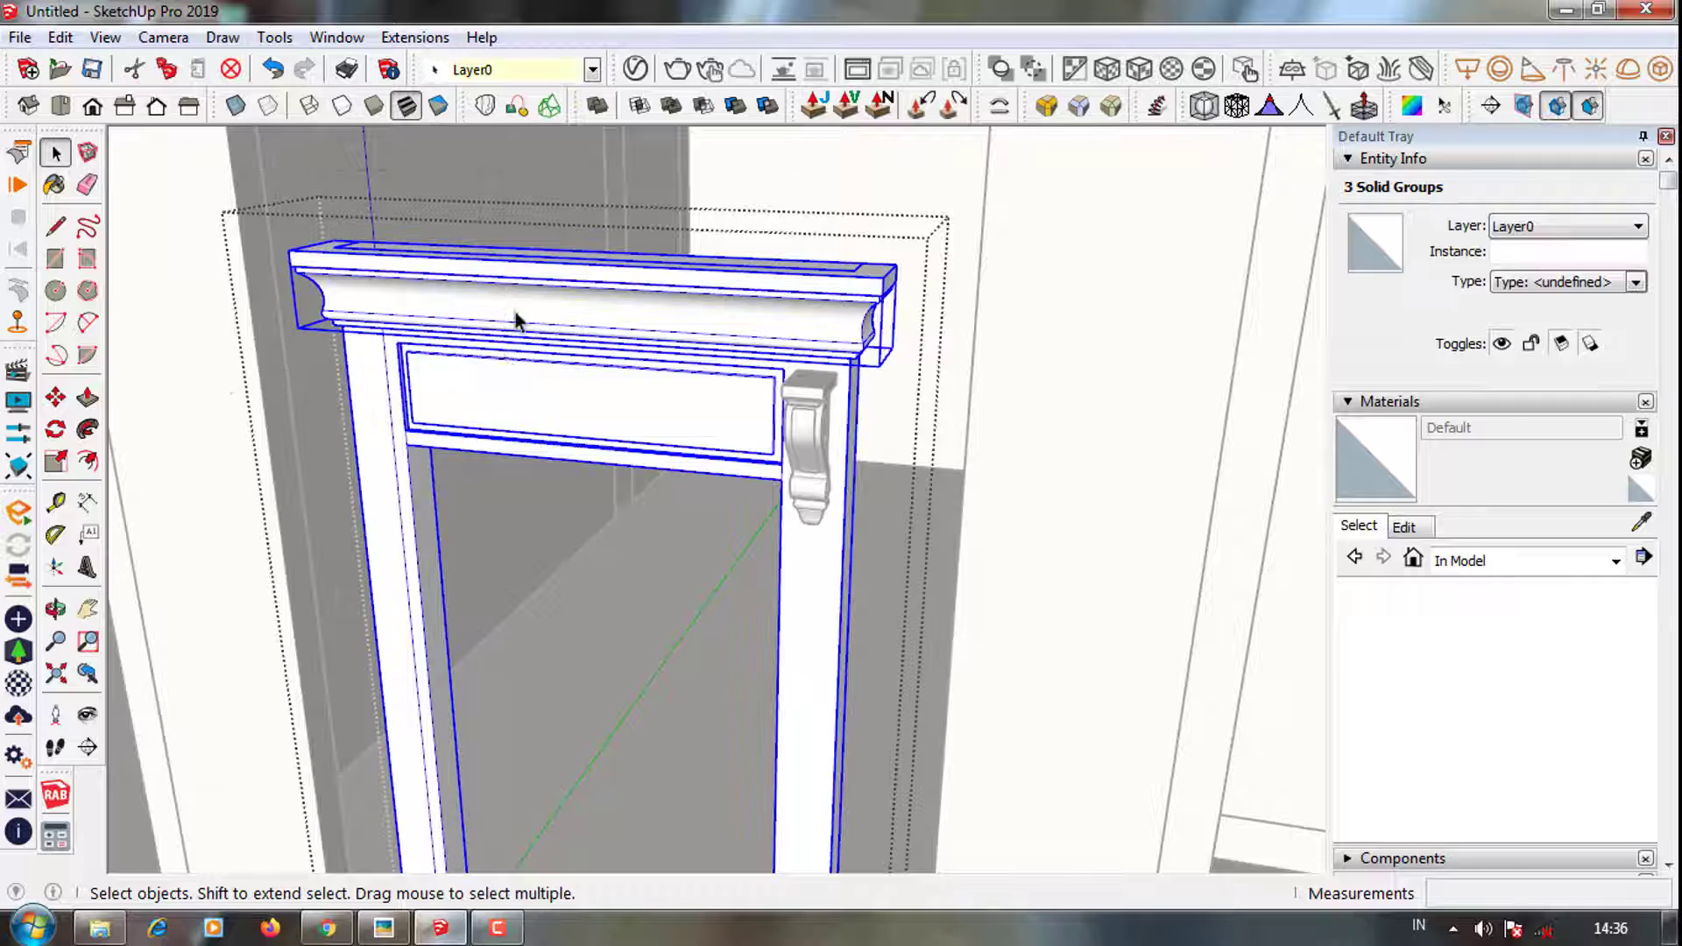
{"action": "left_click", "coordinate": [517, 321]}
{"action": "middle_click_drag", "start_coordinate": [450, 386], "coordinate": [480, 386]}
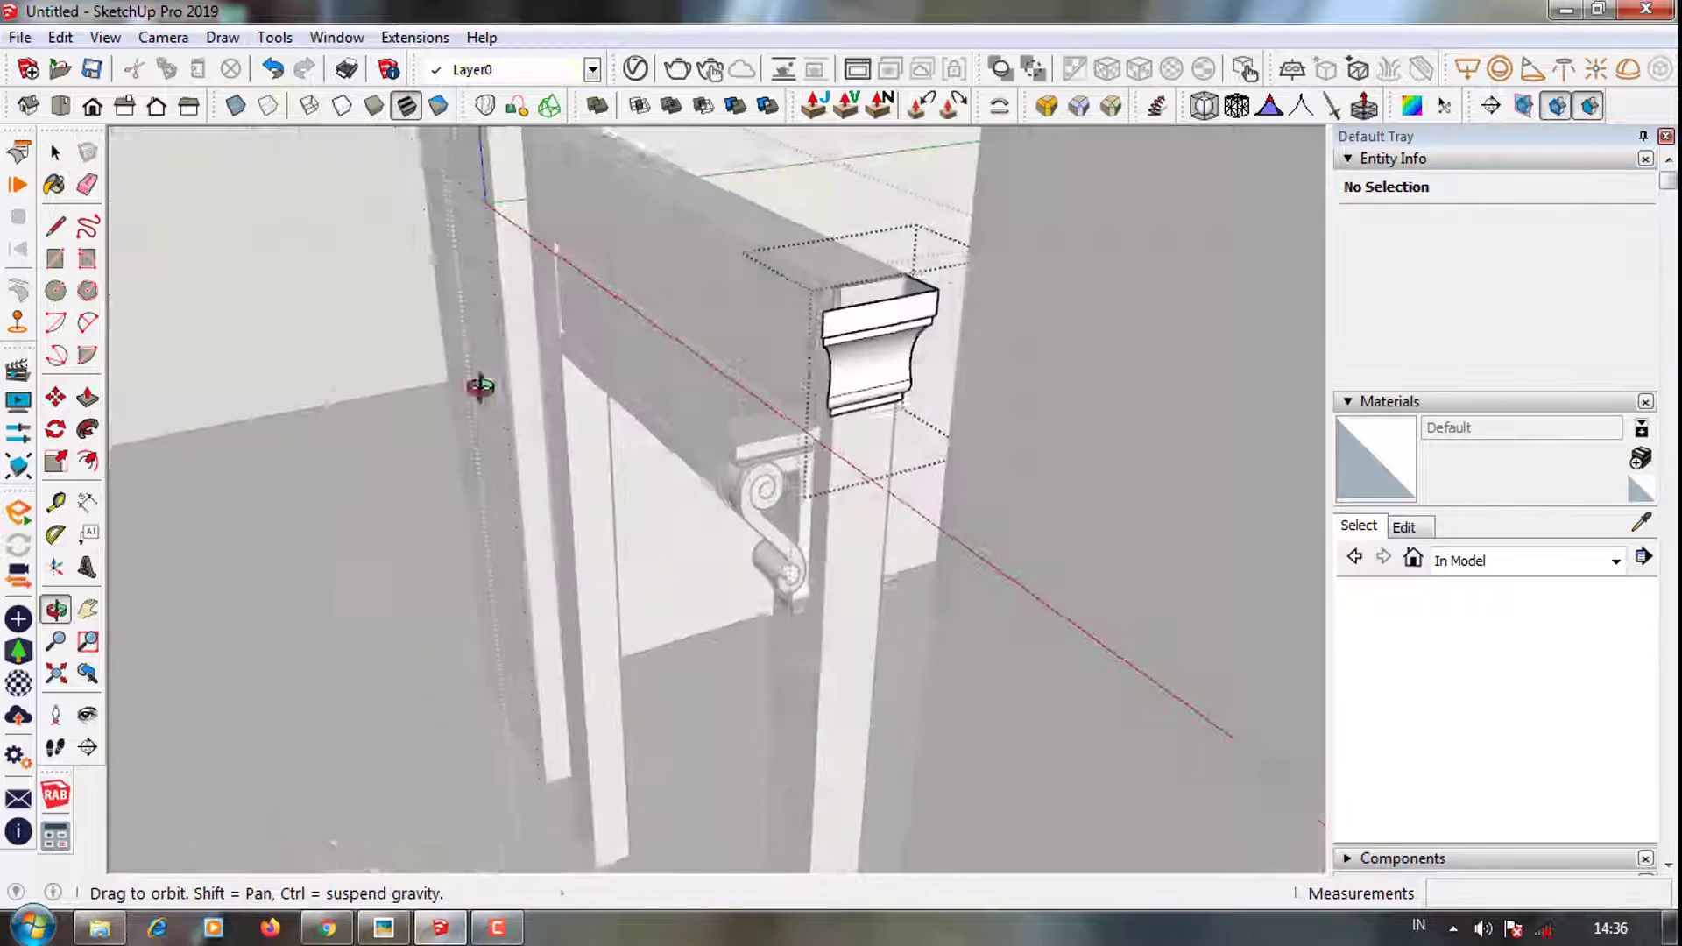
Draw a line at the bracket's top corner beneath the cornice
{"action": "scroll", "coordinate": [770, 345], "scroll_direction": "up", "scroll_amount": 3}
{"action": "scroll", "coordinate": [831, 464], "scroll_direction": "up", "scroll_amount": 2}
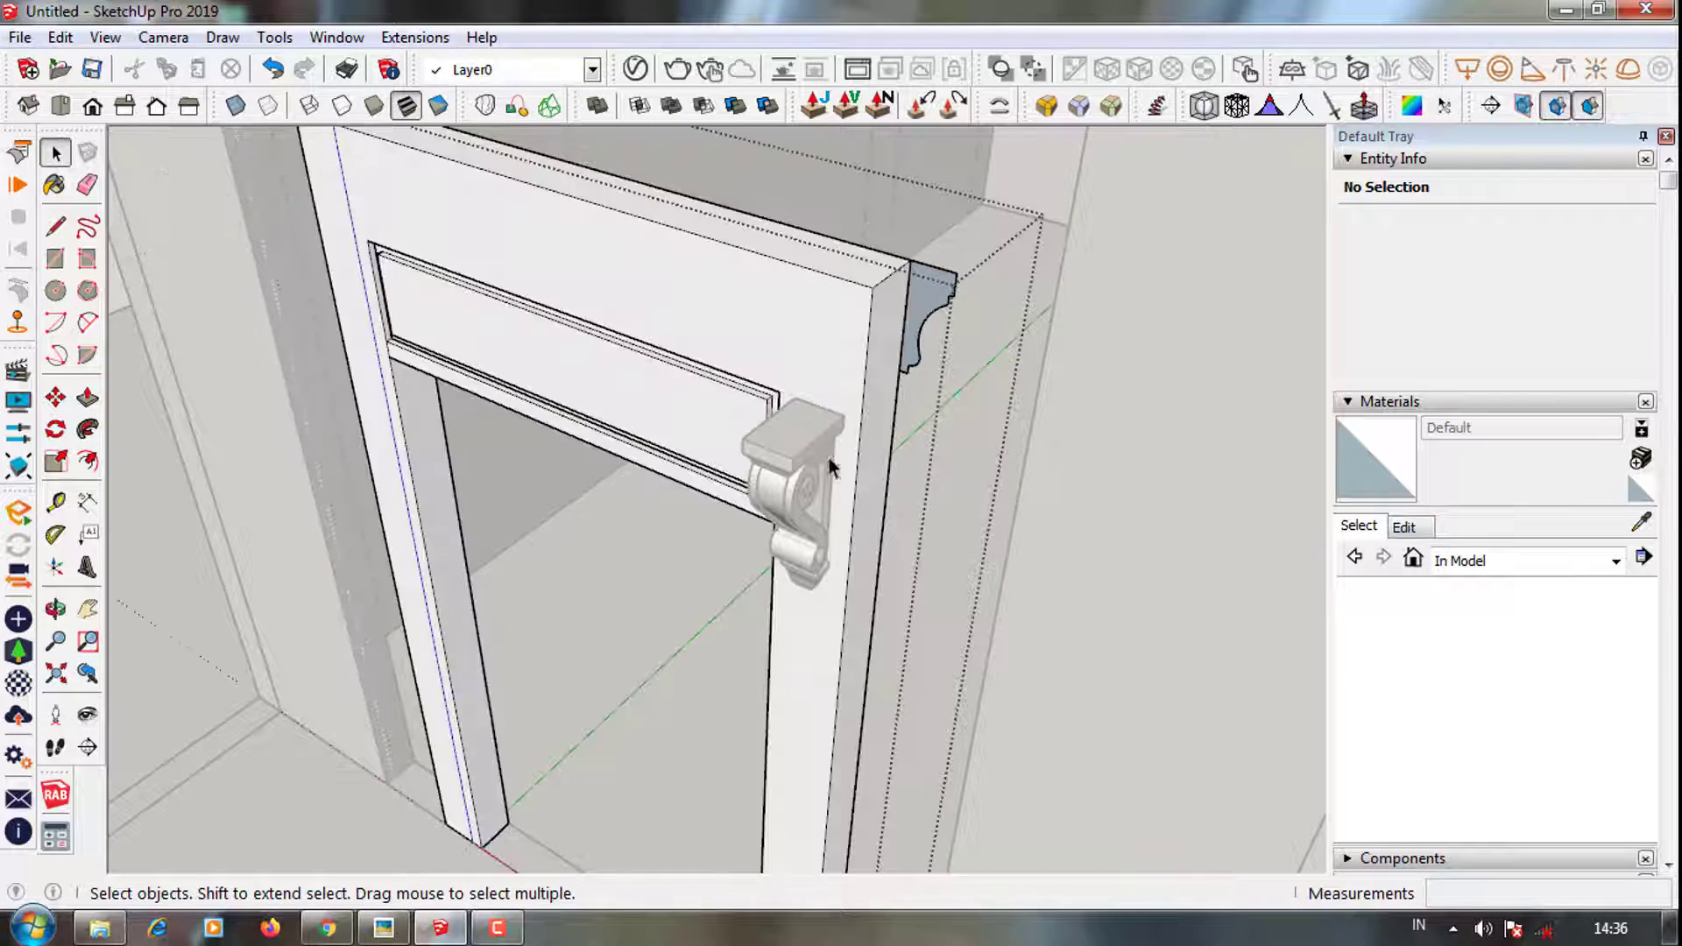
{"action": "left_click", "coordinate": [860, 420]}
{"action": "scroll", "coordinate": [924, 366], "scroll_direction": "up", "scroll_amount": 2}
{"action": "scroll", "coordinate": [924, 366], "scroll_direction": "up", "scroll_amount": 3}
{"action": "key", "text": "l"}
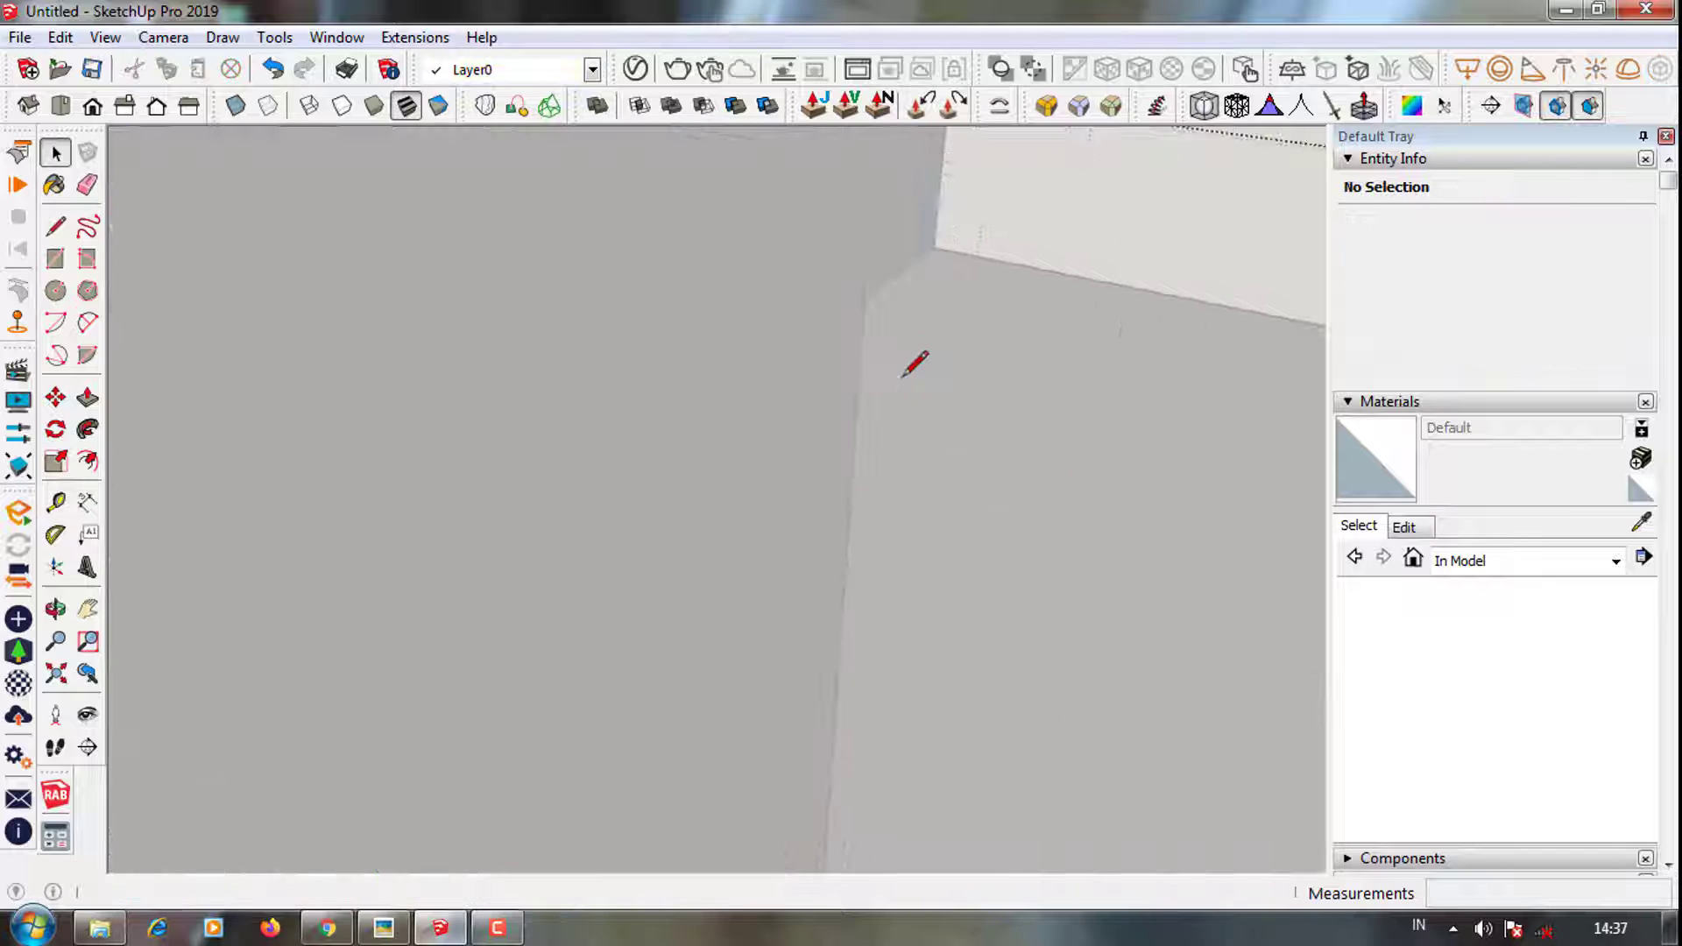
{"action": "scroll", "coordinate": [903, 375], "scroll_direction": "down", "scroll_amount": 4}
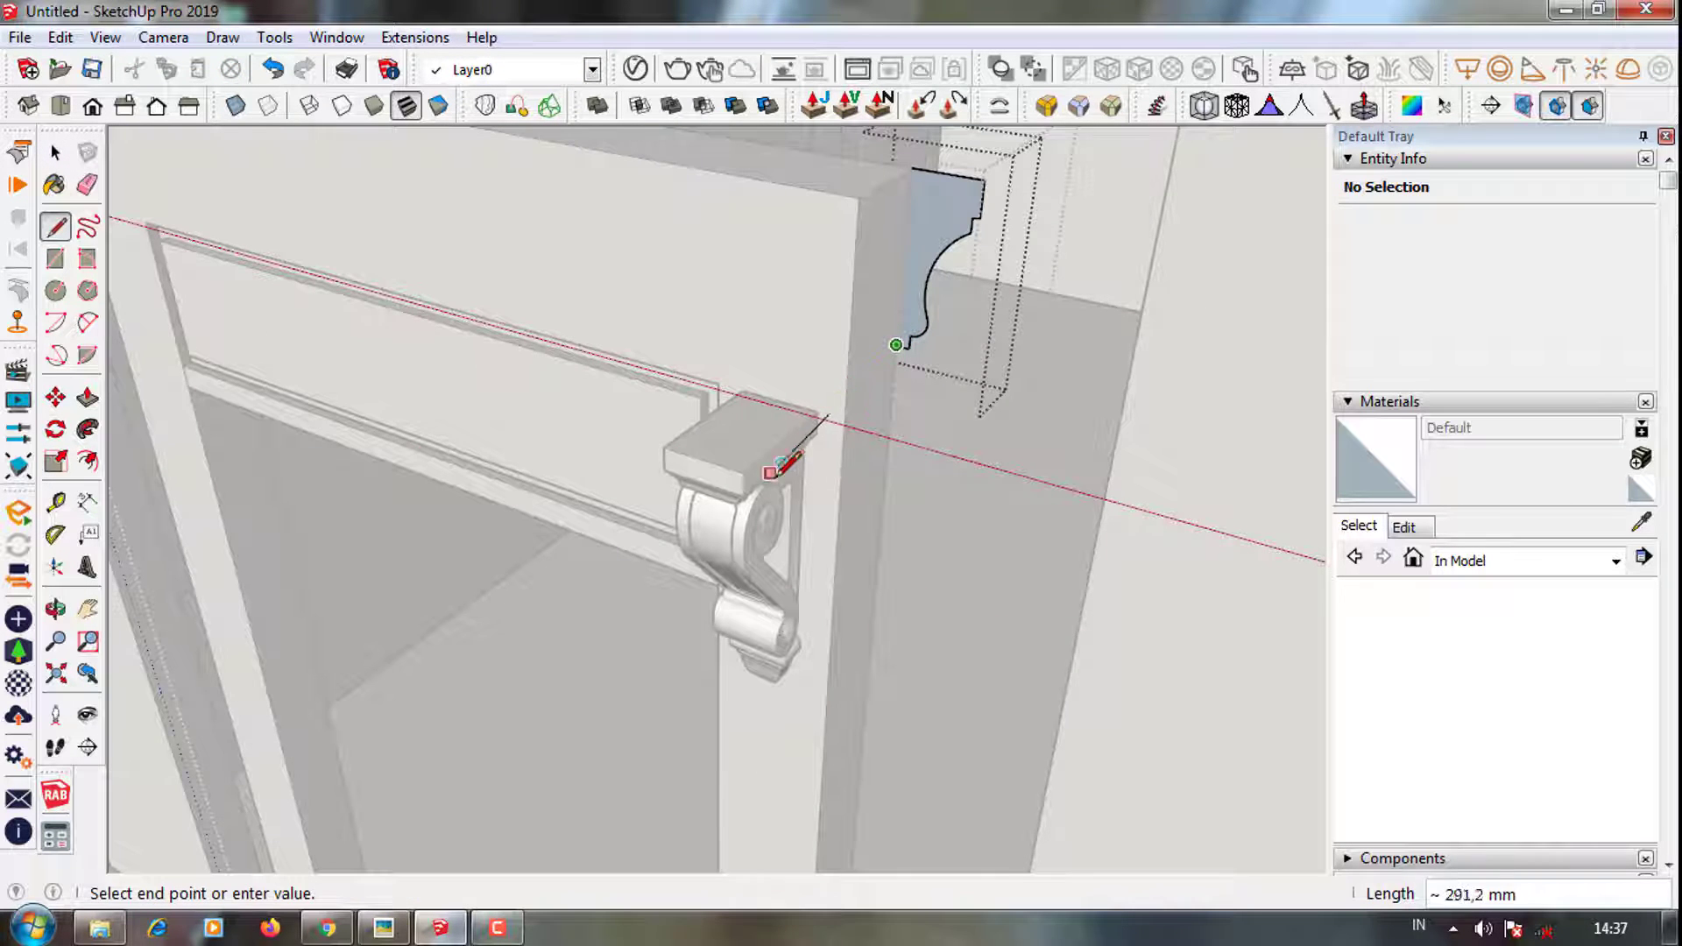
{"action": "middle_click_drag", "start_coordinate": [773, 469], "coordinate": [653, 459]}
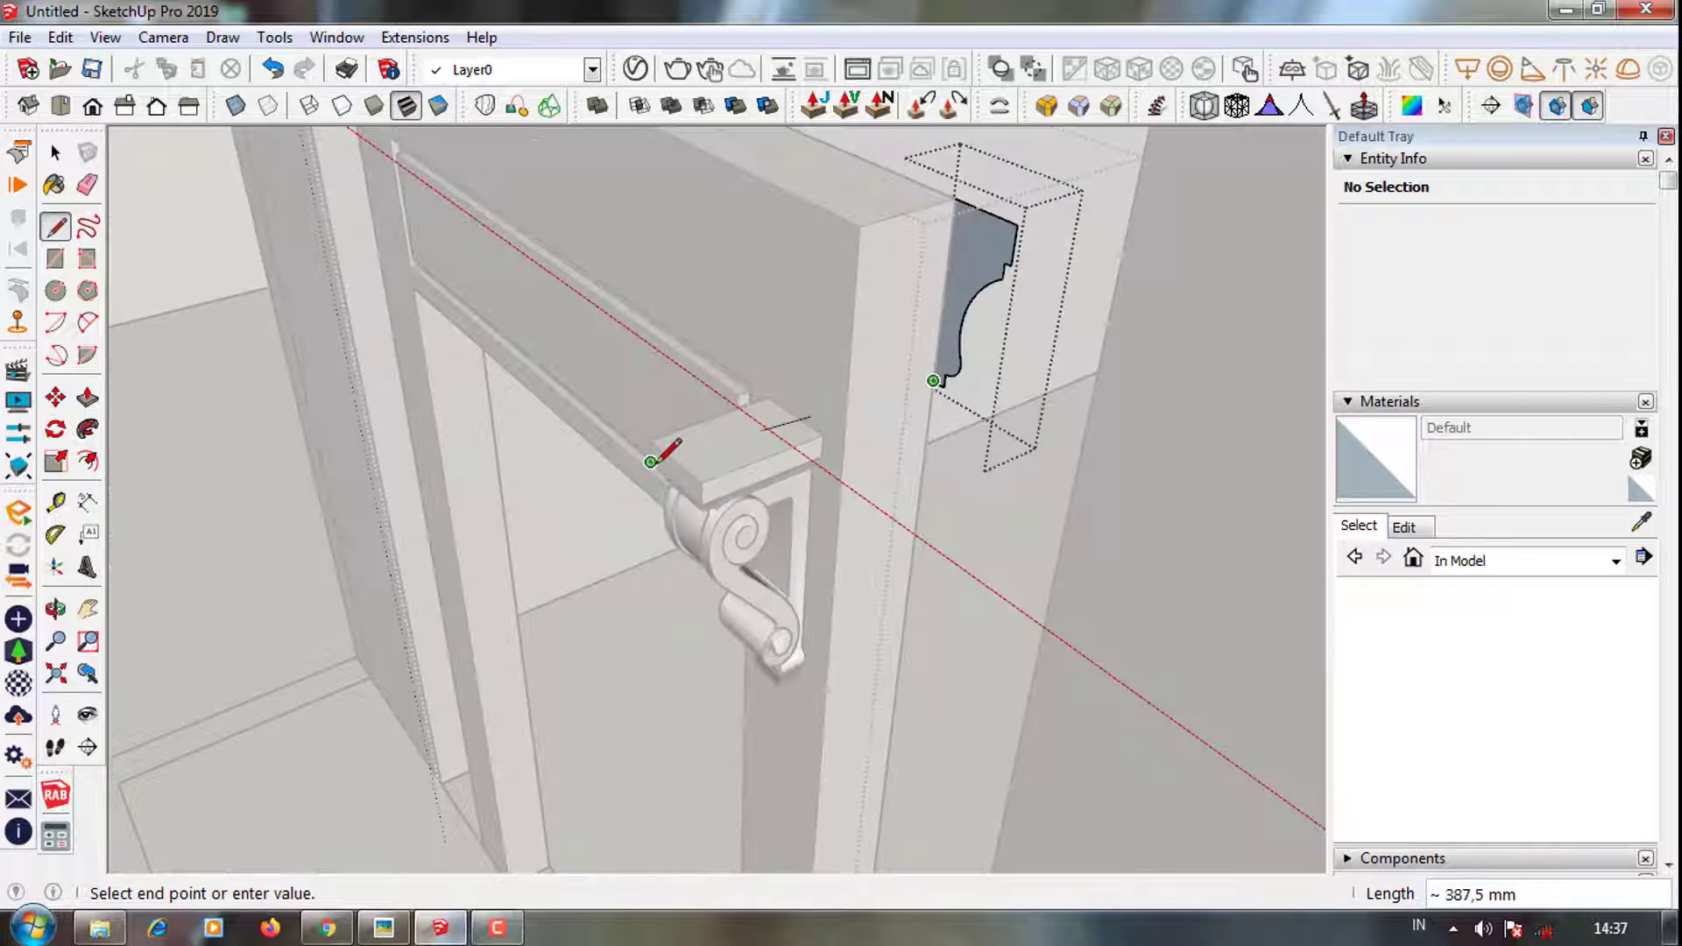
{"action": "left_click", "coordinate": [712, 459]}
{"action": "middle_click_drag", "start_coordinate": [657, 394], "coordinate": [680, 379]}
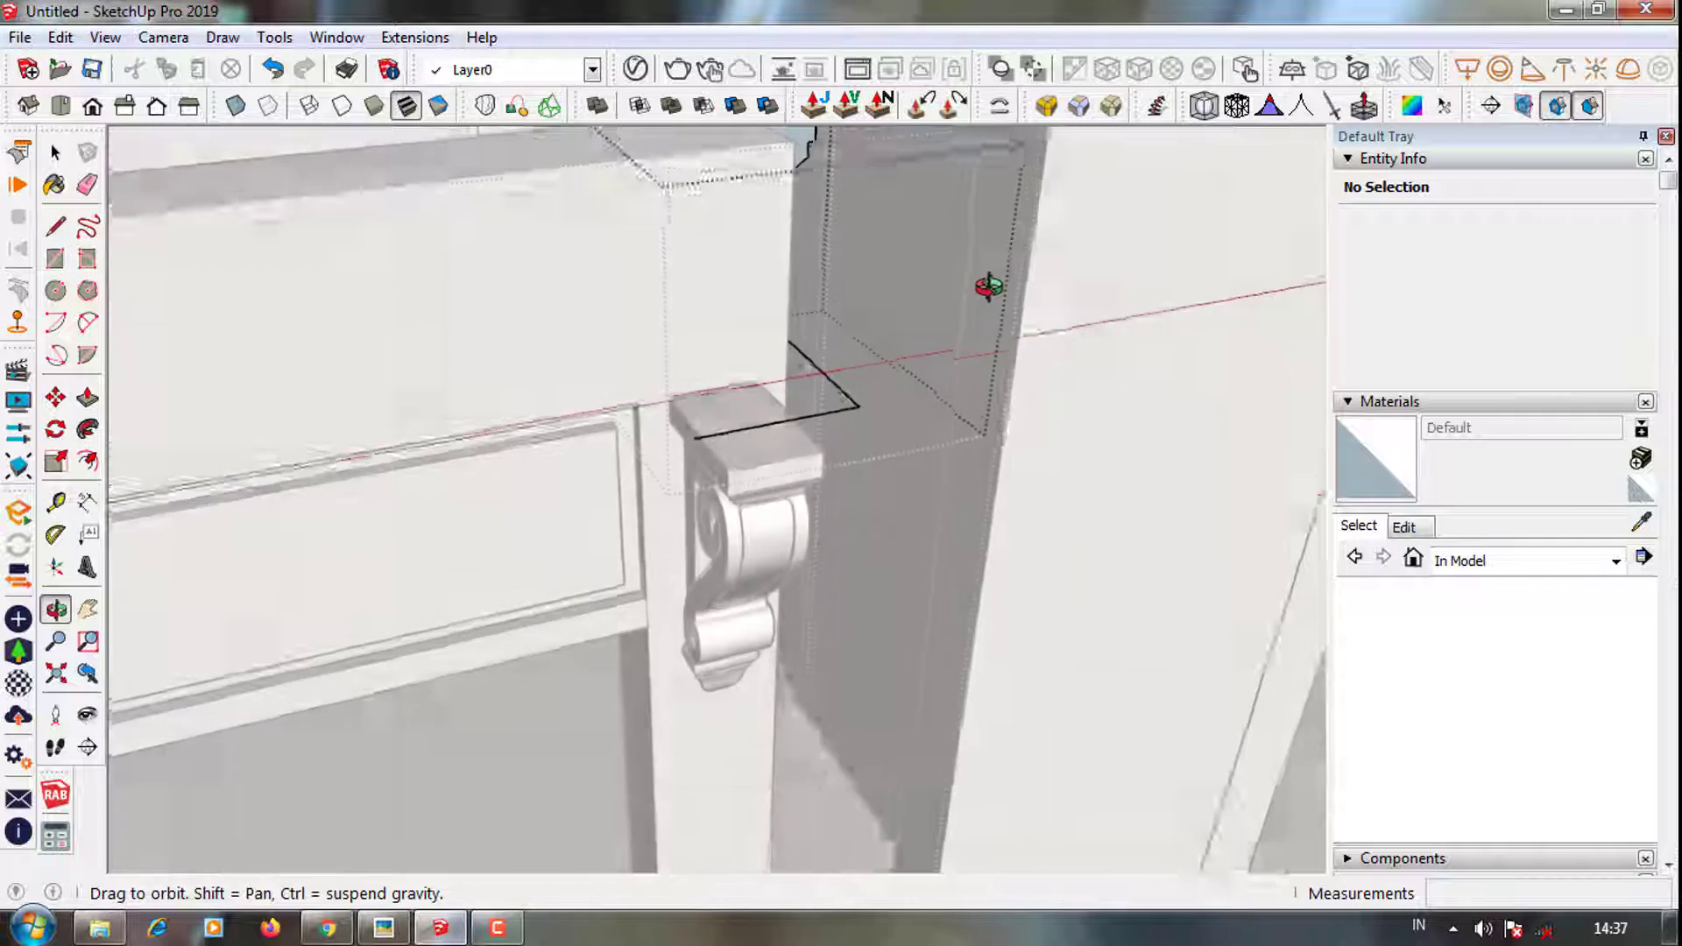
{"action": "mouse_move", "coordinate": [685, 363]}
{"action": "middle_mouse_down"}
{"action": "mouse_move", "coordinate": [639, 357]}
{"action": "mouse_move", "coordinate": [673, 384]}
{"action": "mouse_move", "coordinate": [511, 382]}
{"action": "mouse_move", "coordinate": [639, 481]}
{"action": "middle_mouse_up"}
{"action": "key", "text": "space"}
Sweep the moulding profile along the door head path with Follow Me
{"action": "left_click", "coordinate": [692, 438]}
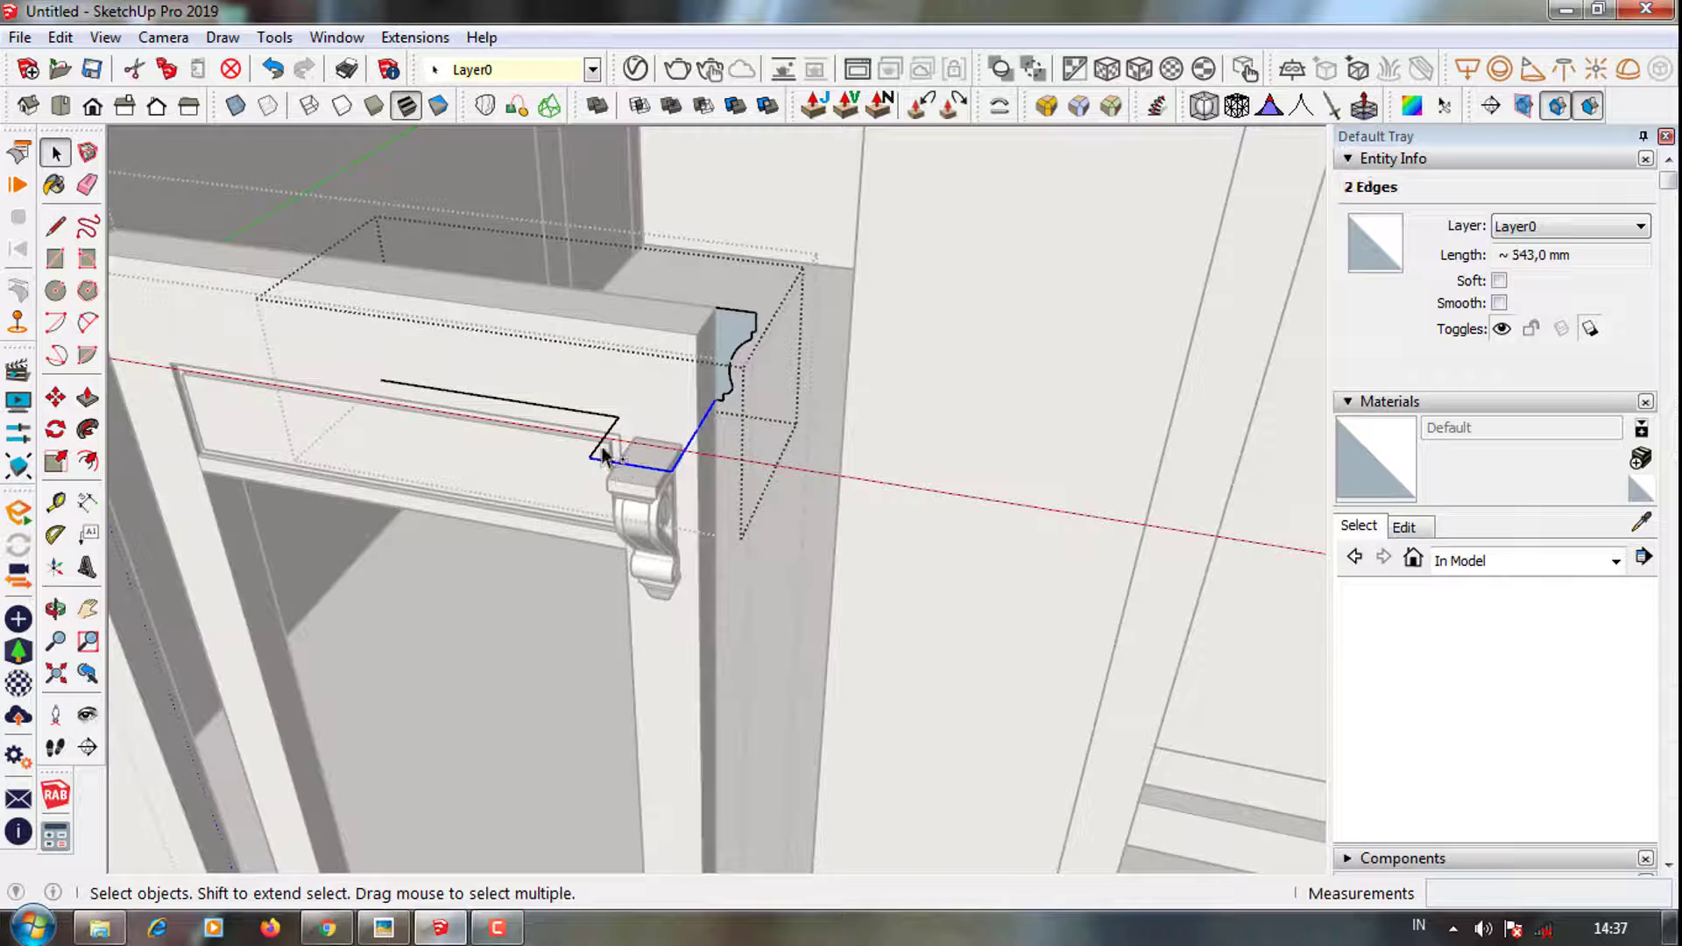
{"action": "left_click", "coordinate": [729, 346]}
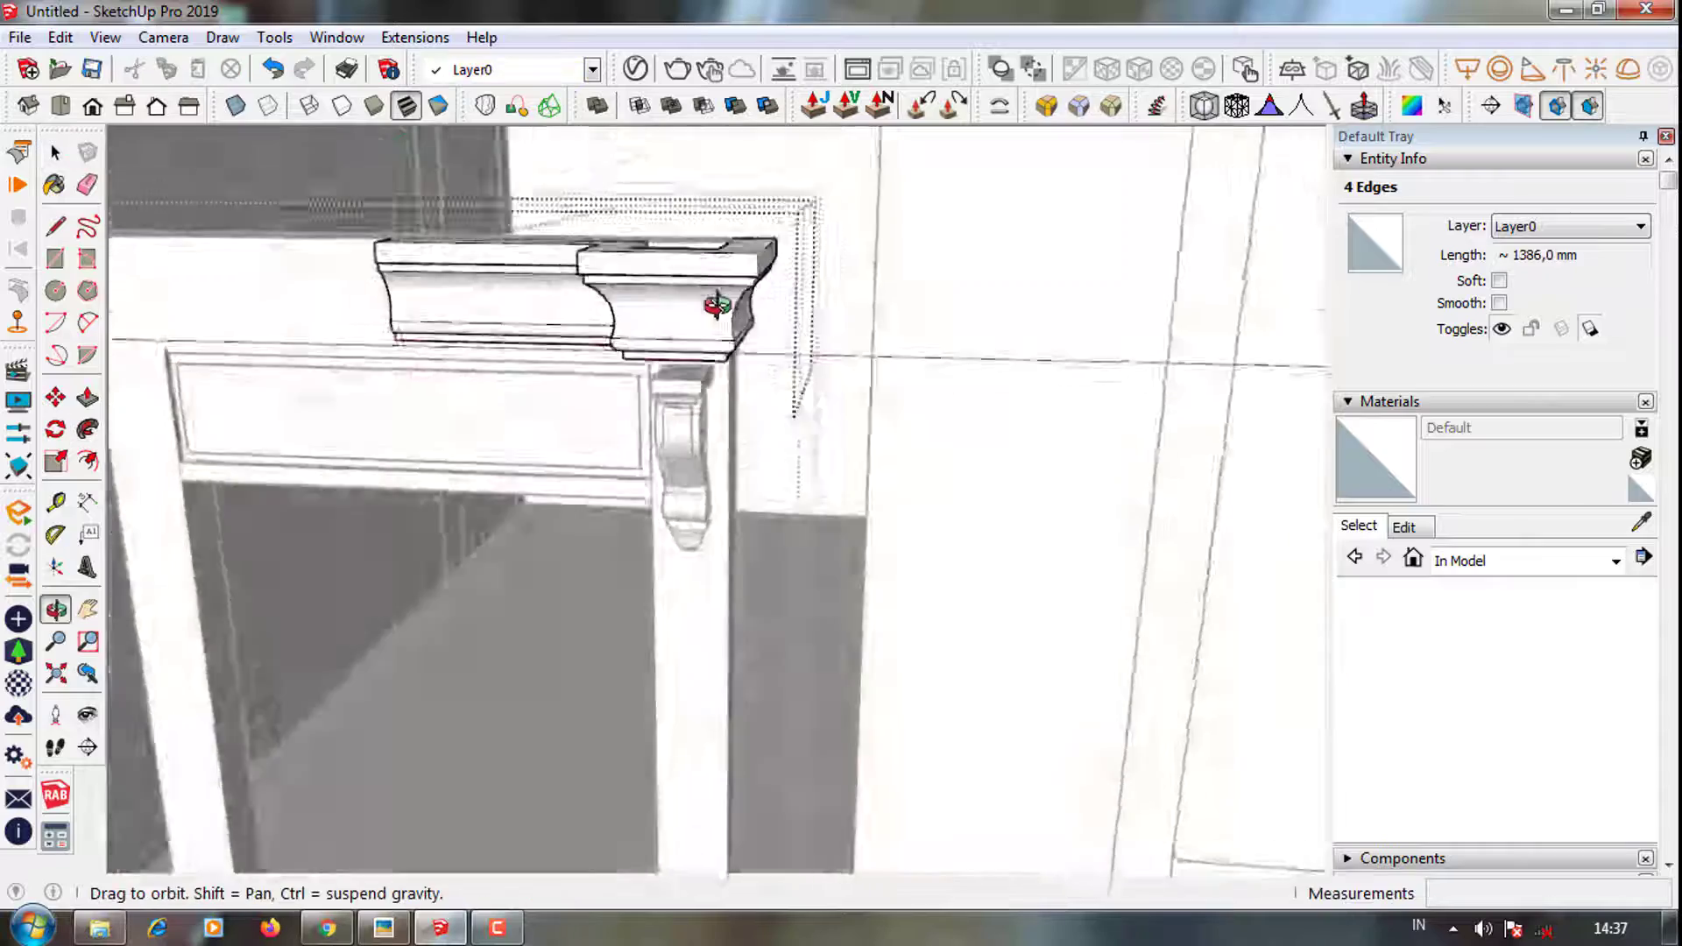
{"action": "mouse_move", "coordinate": [713, 307]}
{"action": "middle_mouse_down"}
{"action": "mouse_move", "coordinate": [620, 289]}
{"action": "mouse_move", "coordinate": [692, 514]}
{"action": "mouse_move", "coordinate": [752, 516]}
{"action": "mouse_move", "coordinate": [739, 354]}
{"action": "middle_mouse_up"}
{"action": "key", "text": "space"}
Copy the swept moulding to the left end and flip it along the red axis
{"action": "triple_click", "coordinate": [739, 354]}
{"action": "key", "text": "m"}
{"action": "scroll", "coordinate": [709, 466], "scroll_direction": "down", "scroll_amount": 3}
{"action": "scroll", "coordinate": [708, 468], "scroll_direction": "up", "scroll_amount": 2}
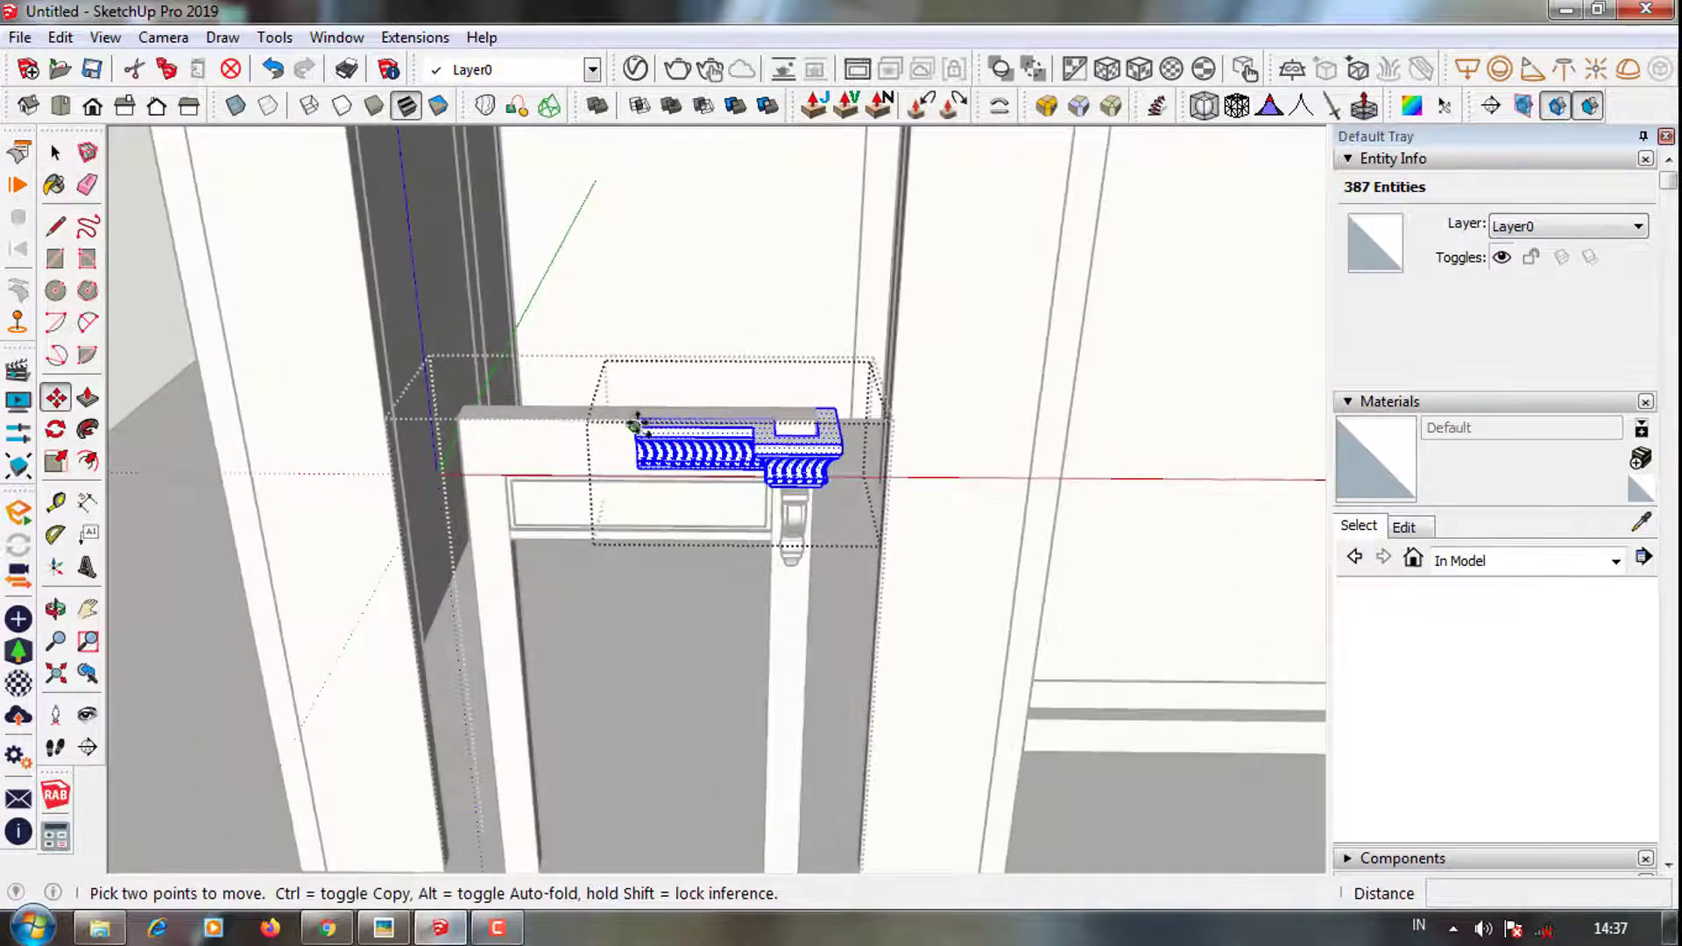
{"action": "left_click", "coordinate": [640, 428]}
{"action": "key", "text": "ctrl"}
{"action": "left_click", "coordinate": [361, 425]}
{"action": "right_click", "coordinate": [393, 438]}
{"action": "left_click", "coordinate": [727, 555]}
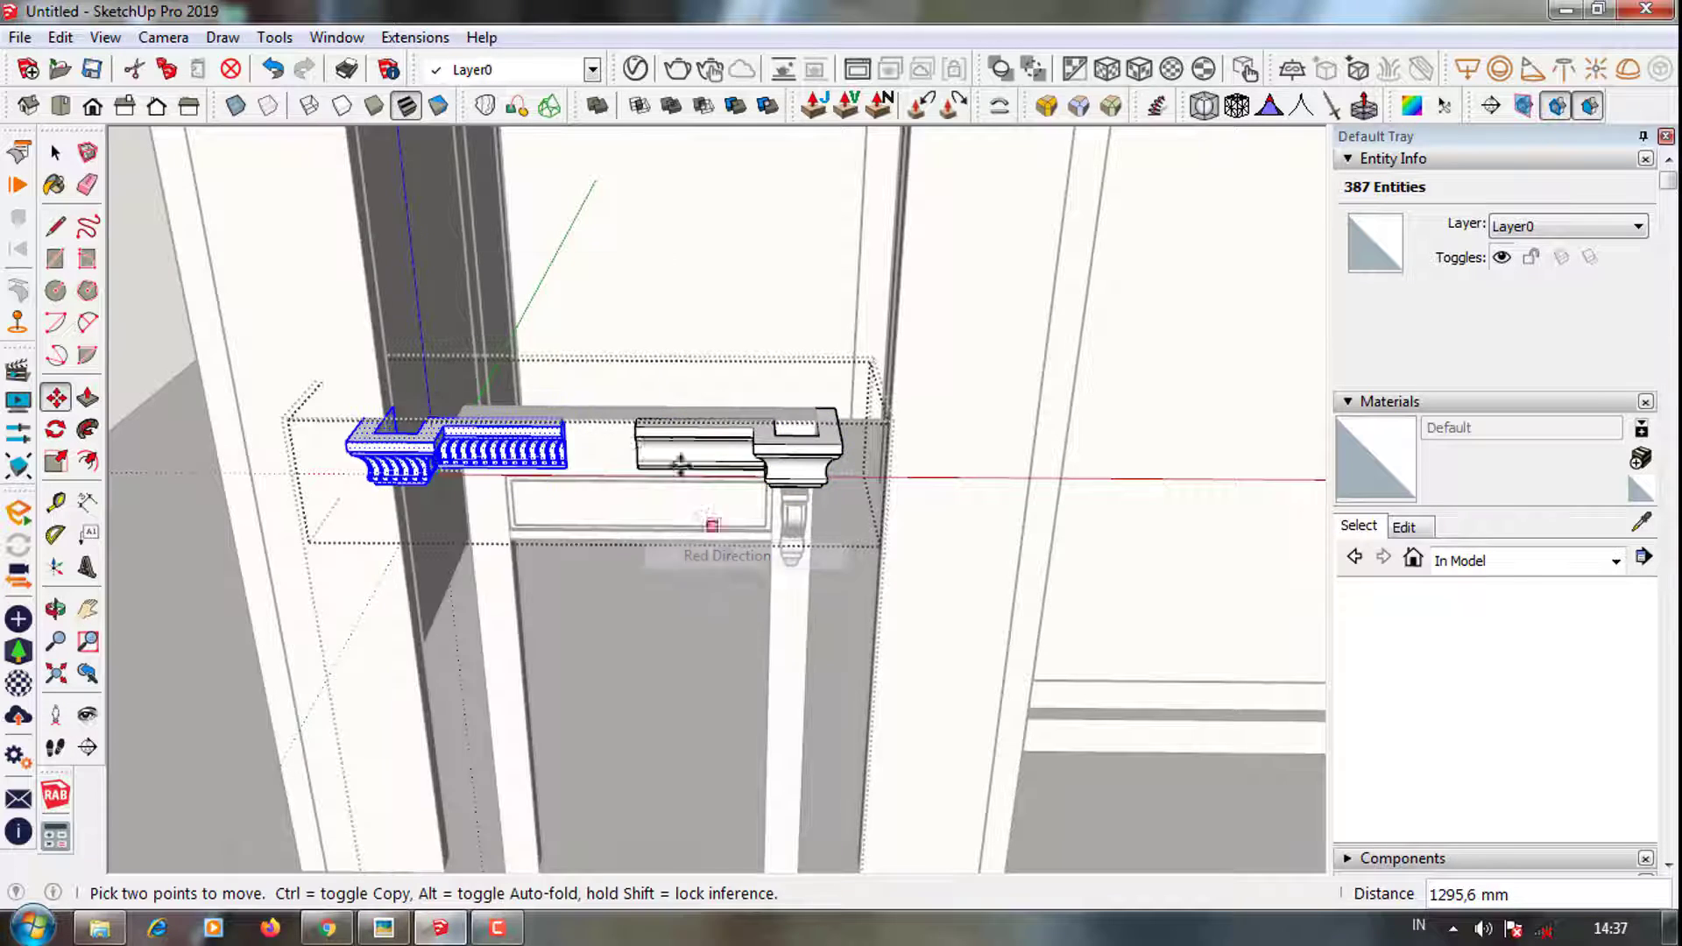
{"action": "scroll", "coordinate": [692, 490], "scroll_direction": "up", "scroll_amount": 3}
{"action": "key", "text": "space"}
Draw a rectangle on the underside of the cornice end
{"action": "scroll", "coordinate": [712, 587], "scroll_direction": "down", "scroll_amount": 3}
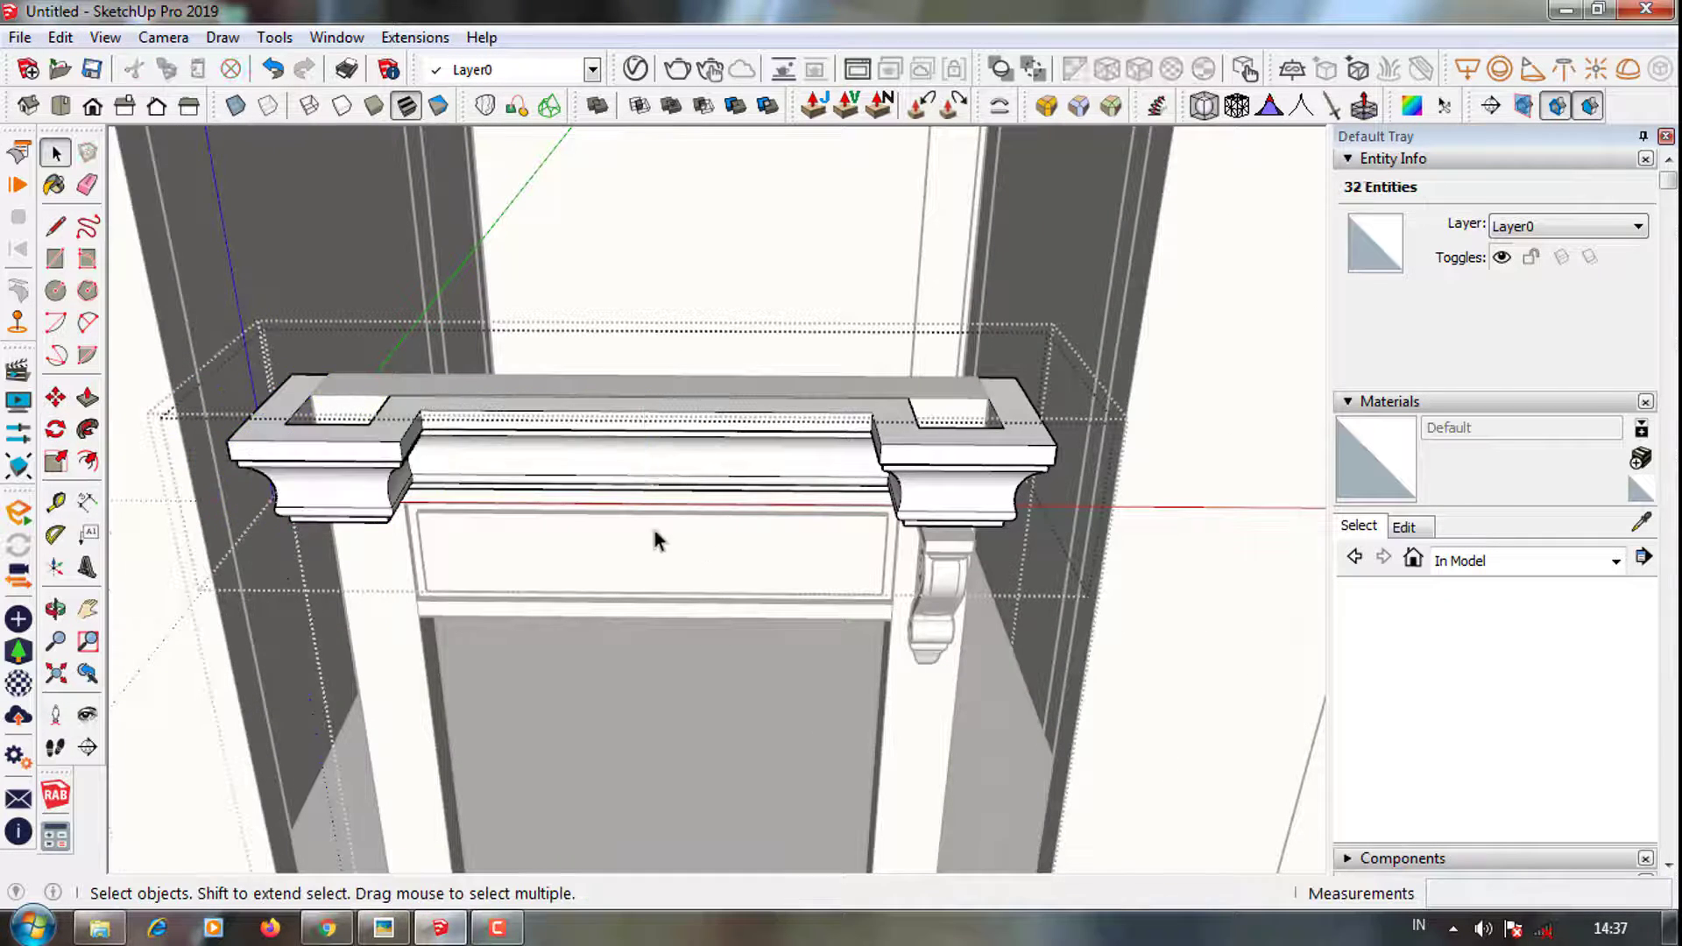
{"action": "middle_click_drag", "start_coordinate": [657, 535], "coordinate": [833, 481]}
{"action": "left_click", "coordinate": [780, 359]}
{"action": "middle_click_drag", "start_coordinate": [779, 360], "coordinate": [769, 563]}
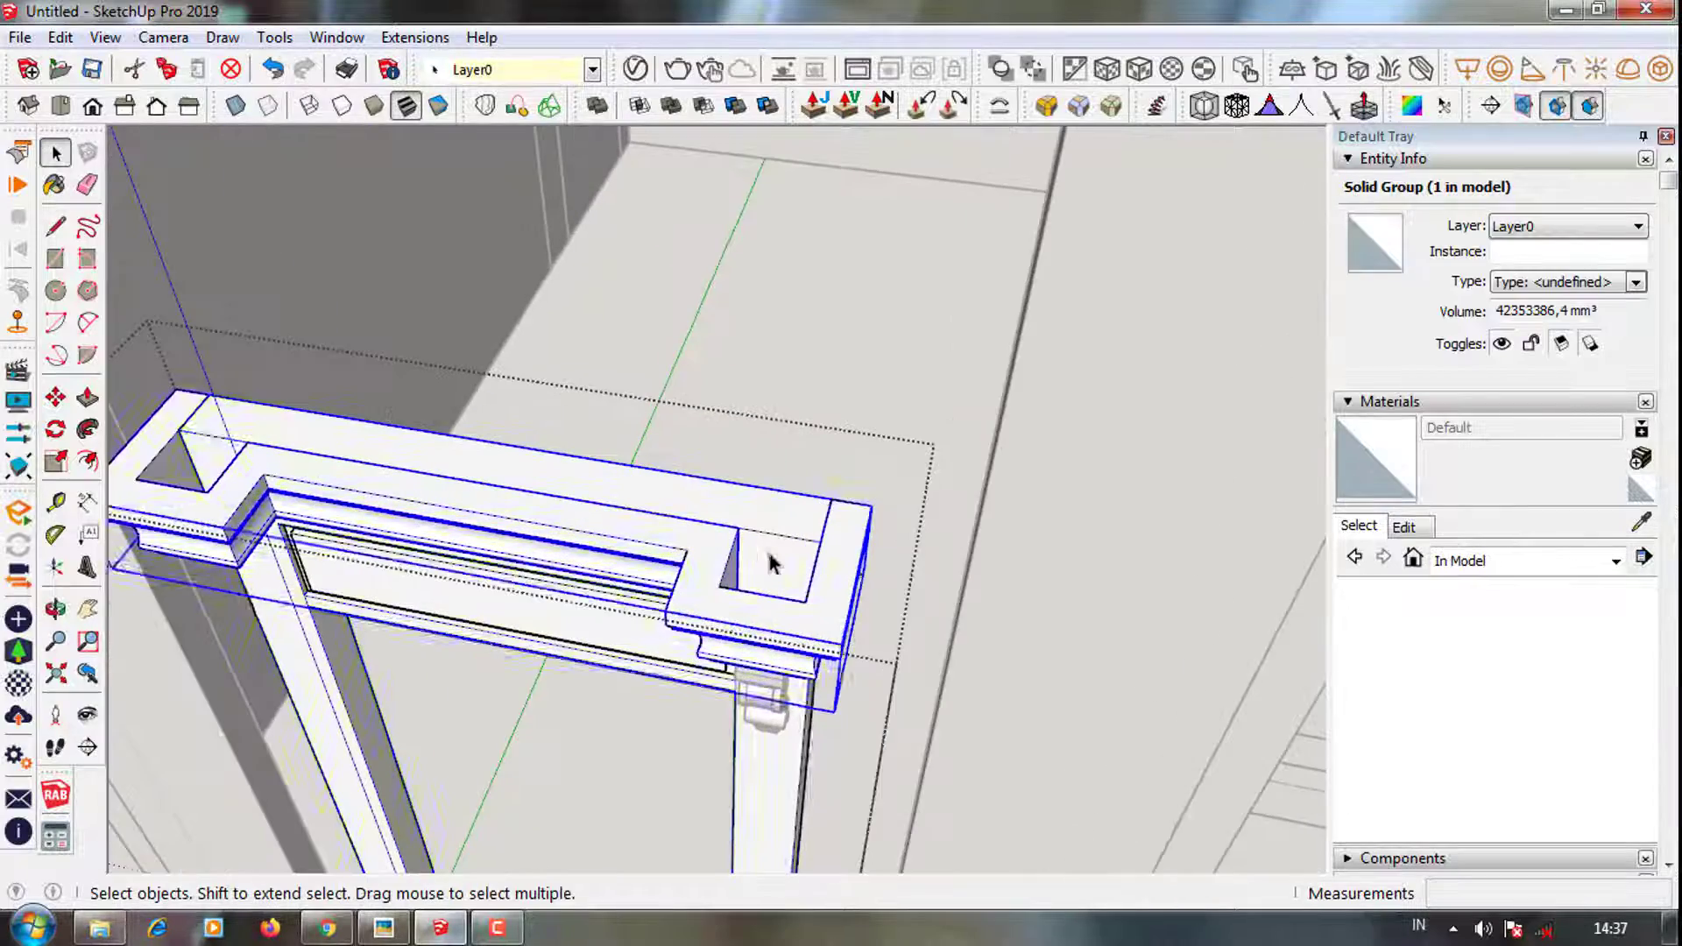
{"action": "scroll", "coordinate": [759, 613], "scroll_direction": "up", "scroll_amount": 2}
{"action": "left_click", "coordinate": [821, 601]}
{"action": "scroll", "coordinate": [819, 486], "scroll_direction": "down", "scroll_amount": 3}
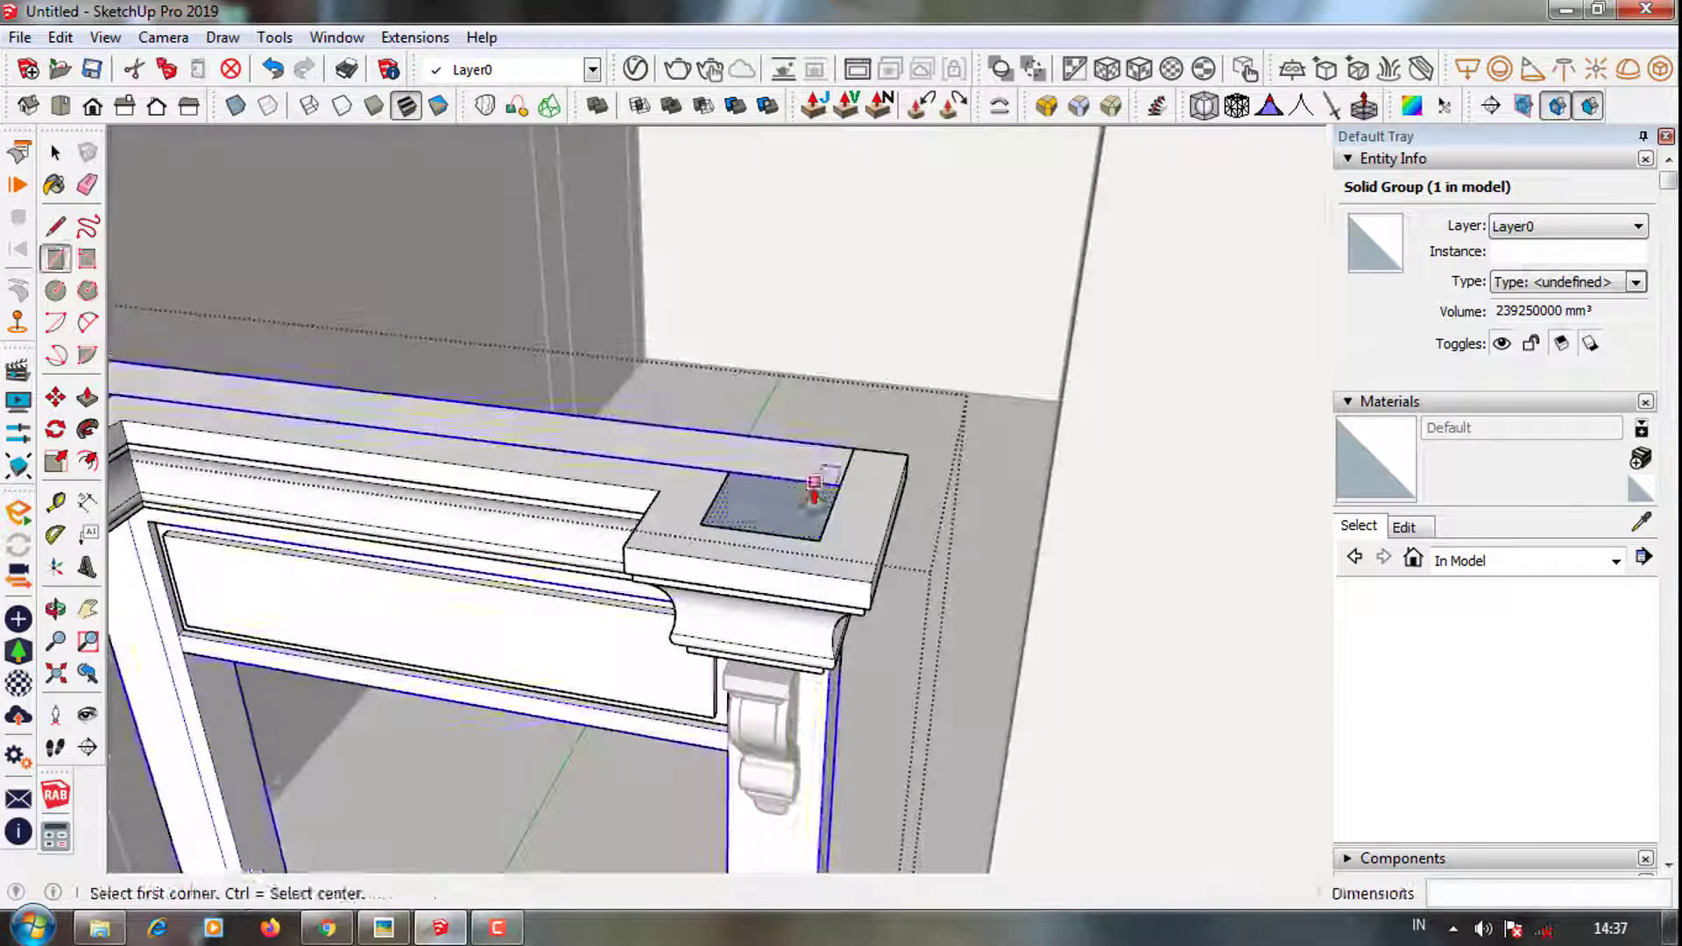
{"action": "middle_click_drag", "start_coordinate": [818, 486], "coordinate": [777, 627]}
Push/Pull the rectangle 300 mm into a block and make it a group
{"action": "key", "text": "p"}
{"action": "scroll", "coordinate": [822, 566], "scroll_direction": "up", "scroll_amount": 2}
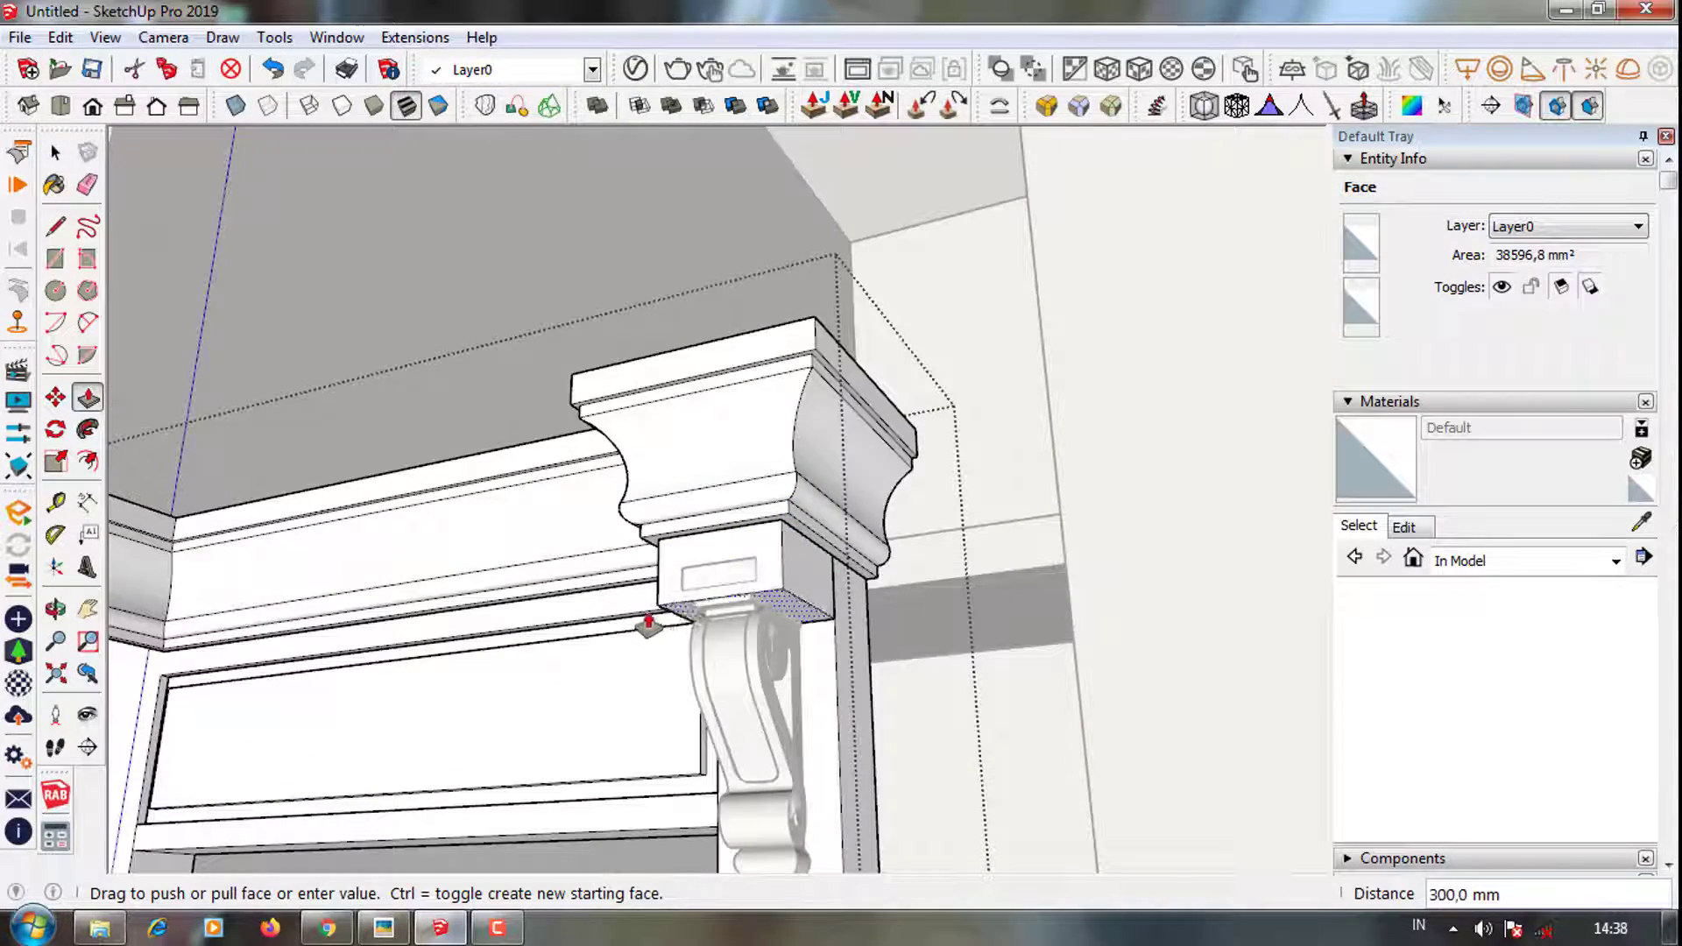
{"action": "key", "text": "space"}
{"action": "triple_click", "coordinate": [778, 580]}
{"action": "right_click", "coordinate": [818, 569]}
{"action": "left_click", "coordinate": [901, 555]}
{"action": "scroll", "coordinate": [901, 555], "scroll_direction": "down", "scroll_amount": 3}
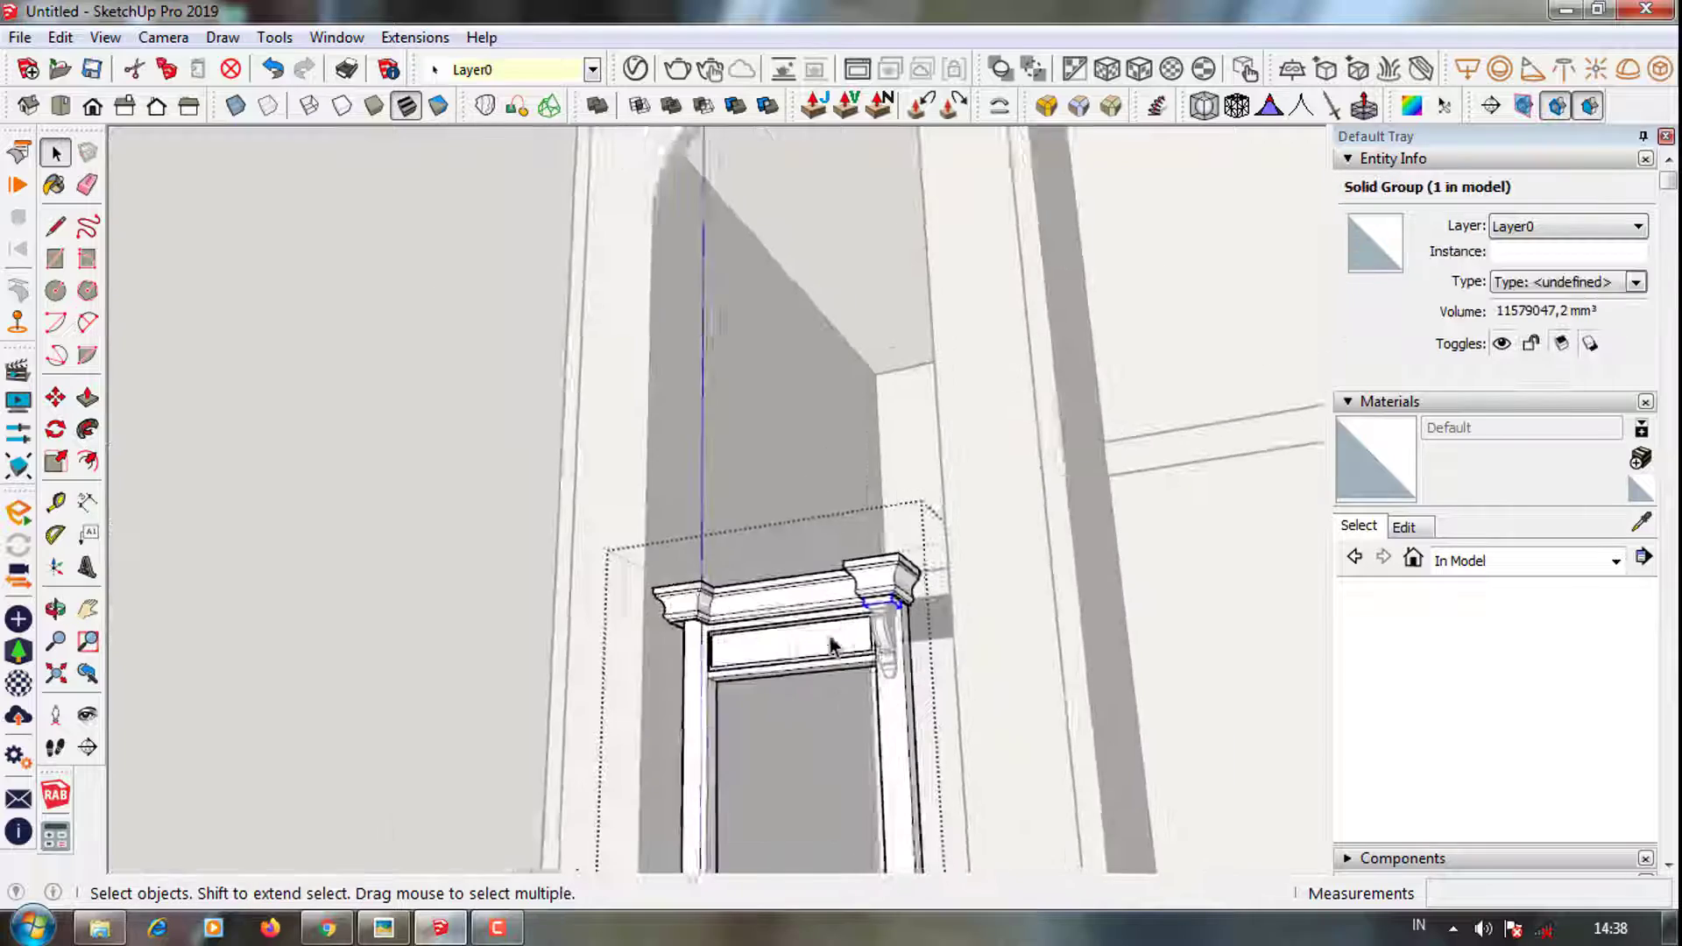
{"action": "mouse_move", "coordinate": [902, 556]}
{"action": "middle_mouse_down"}
{"action": "mouse_move", "coordinate": [876, 600]}
{"action": "mouse_move", "coordinate": [931, 688]}
{"action": "middle_mouse_up"}
Copy the block under the left cornice end
{"action": "key", "text": "m"}
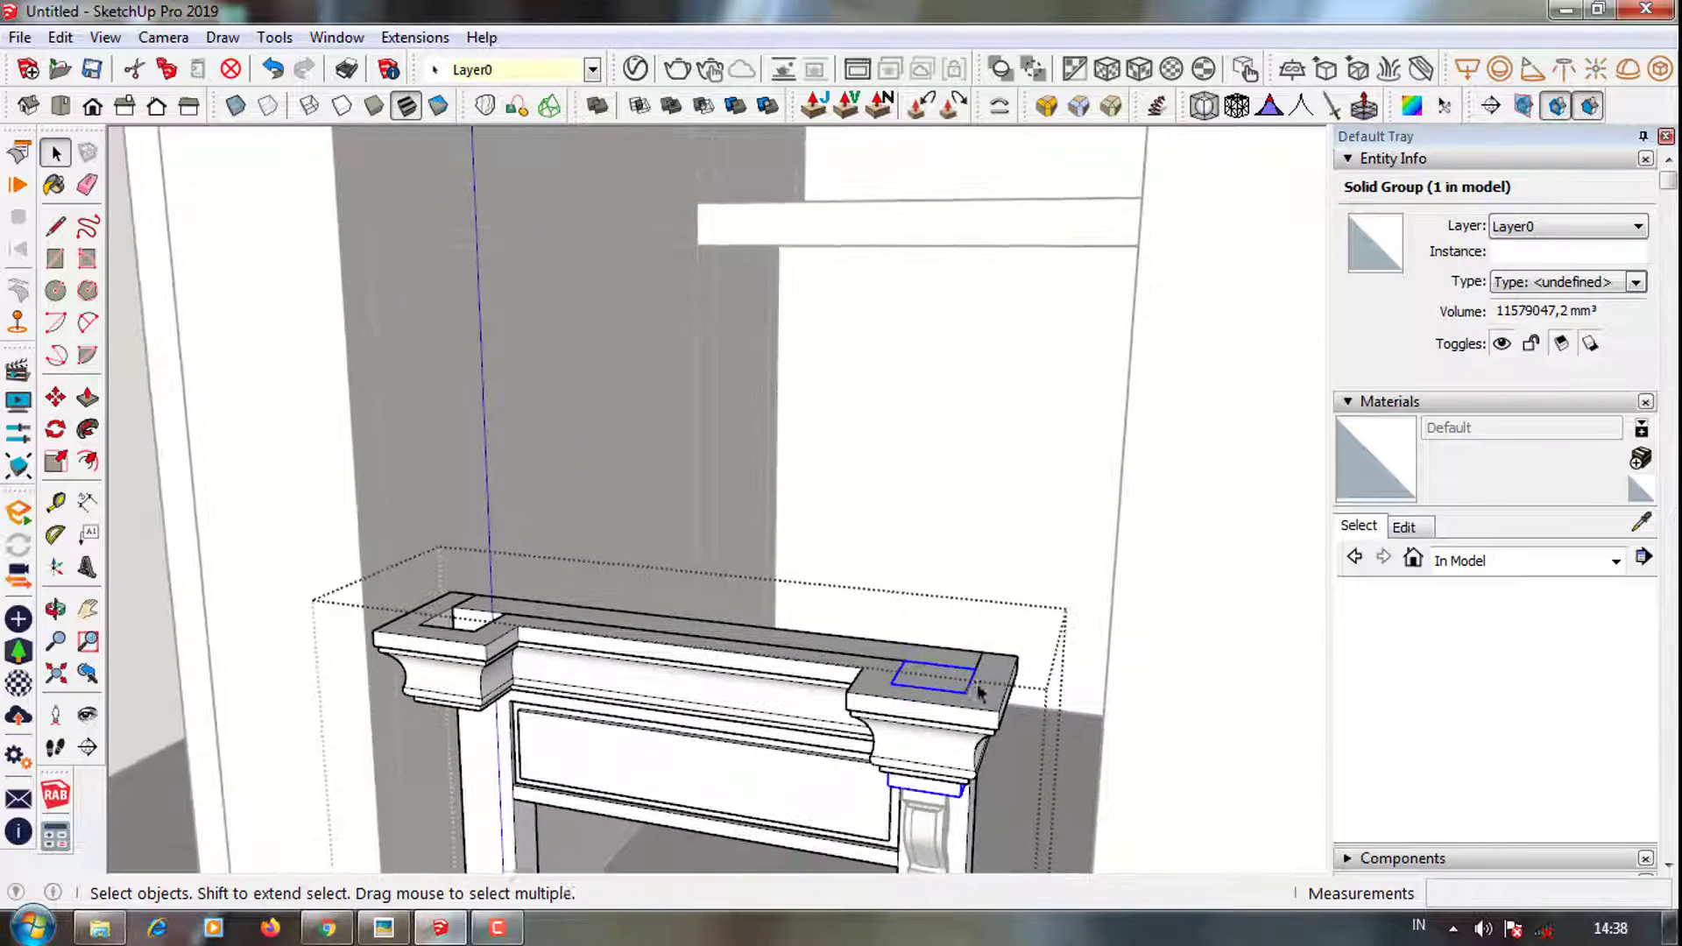
{"action": "scroll", "coordinate": [975, 668], "scroll_direction": "up", "scroll_amount": 2}
{"action": "left_click", "coordinate": [974, 668], "text": "ctrl"}
{"action": "scroll", "coordinate": [975, 667], "scroll_direction": "down", "scroll_amount": 3}
{"action": "left_click", "coordinate": [377, 583]}
{"action": "middle_click_drag", "start_coordinate": [377, 583], "coordinate": [613, 525]}
{"action": "key", "text": "space"}
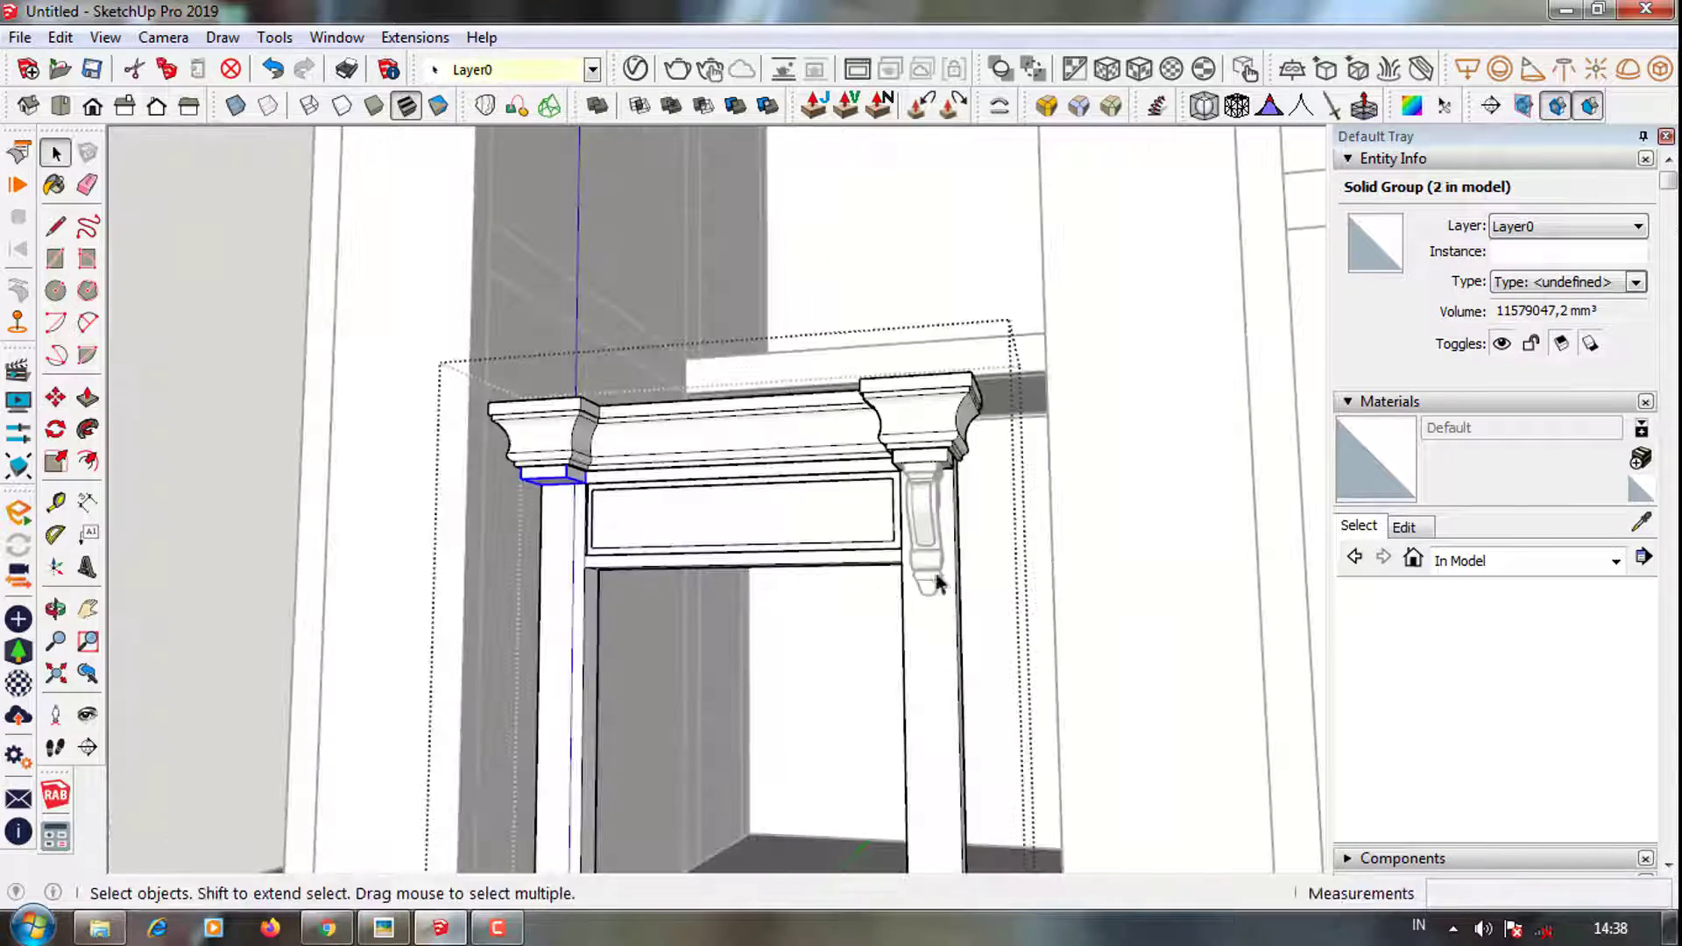
Copy the scroll bracket onto the left column
{"action": "mouse_move", "coordinate": [929, 561]}
{"action": "middle_mouse_down"}
{"action": "mouse_move", "coordinate": [936, 505]}
{"action": "mouse_move", "coordinate": [920, 488]}
{"action": "mouse_move", "coordinate": [593, 444]}
{"action": "mouse_move", "coordinate": [926, 457]}
{"action": "middle_mouse_up"}
{"action": "left_click", "coordinate": [920, 488]}
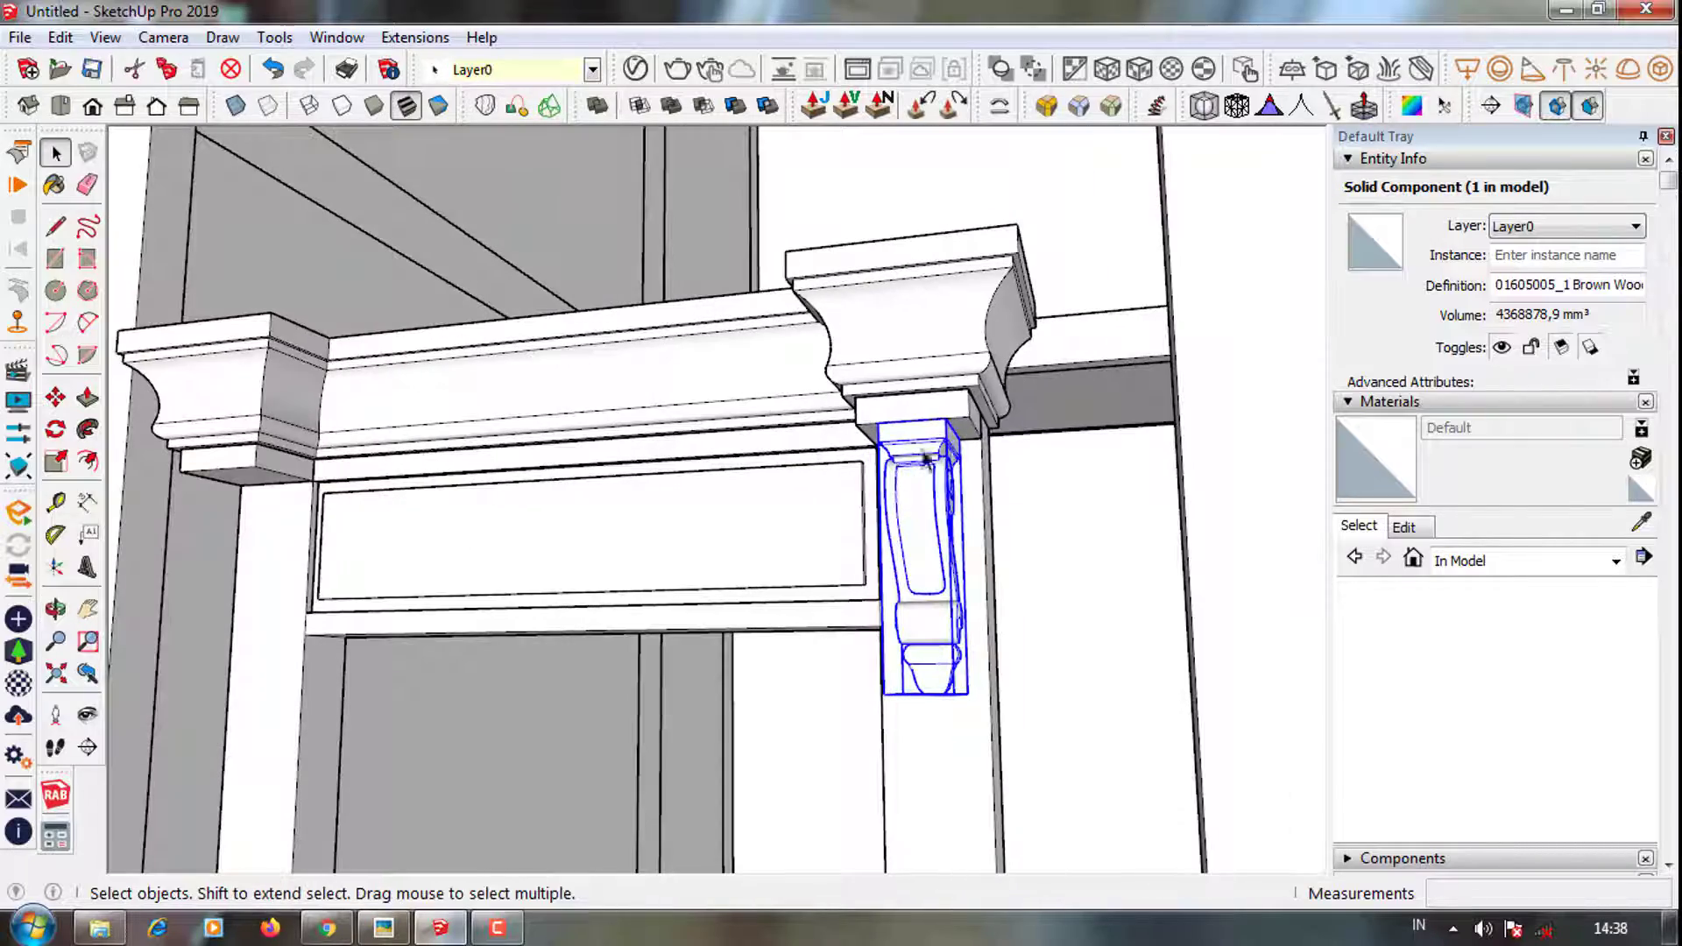
{"action": "left_click", "coordinate": [970, 416], "text": "ctrl"}
{"action": "left_click", "coordinate": [280, 411]}
{"action": "key", "text": "space"}
Orbit around the room, select the door frame group and inspect the arch's left edge
{"action": "scroll", "coordinate": [814, 645], "scroll_direction": "down", "scroll_amount": 3}
{"action": "left_click", "coordinate": [815, 645]}
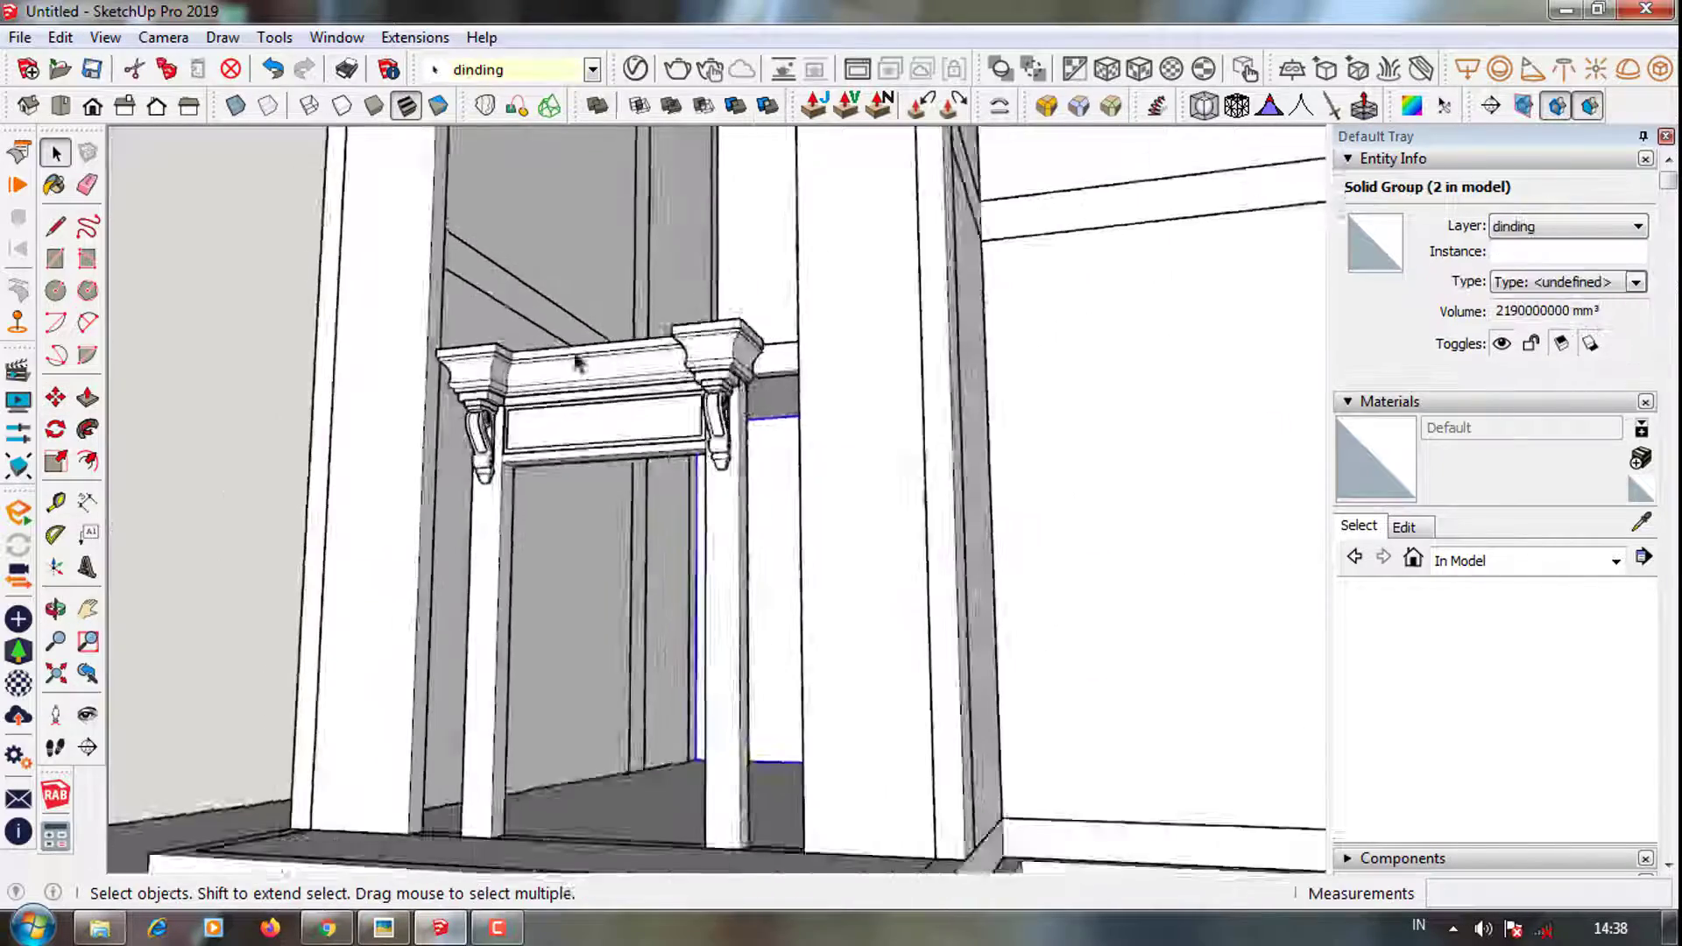
{"action": "middle_click_drag", "start_coordinate": [815, 646], "coordinate": [616, 367]}
{"action": "scroll", "coordinate": [616, 368], "scroll_direction": "down", "scroll_amount": 5}
{"action": "middle_click_drag", "start_coordinate": [1021, 488], "coordinate": [766, 525]}
{"action": "scroll", "coordinate": [767, 525], "scroll_direction": "up", "scroll_amount": 3}
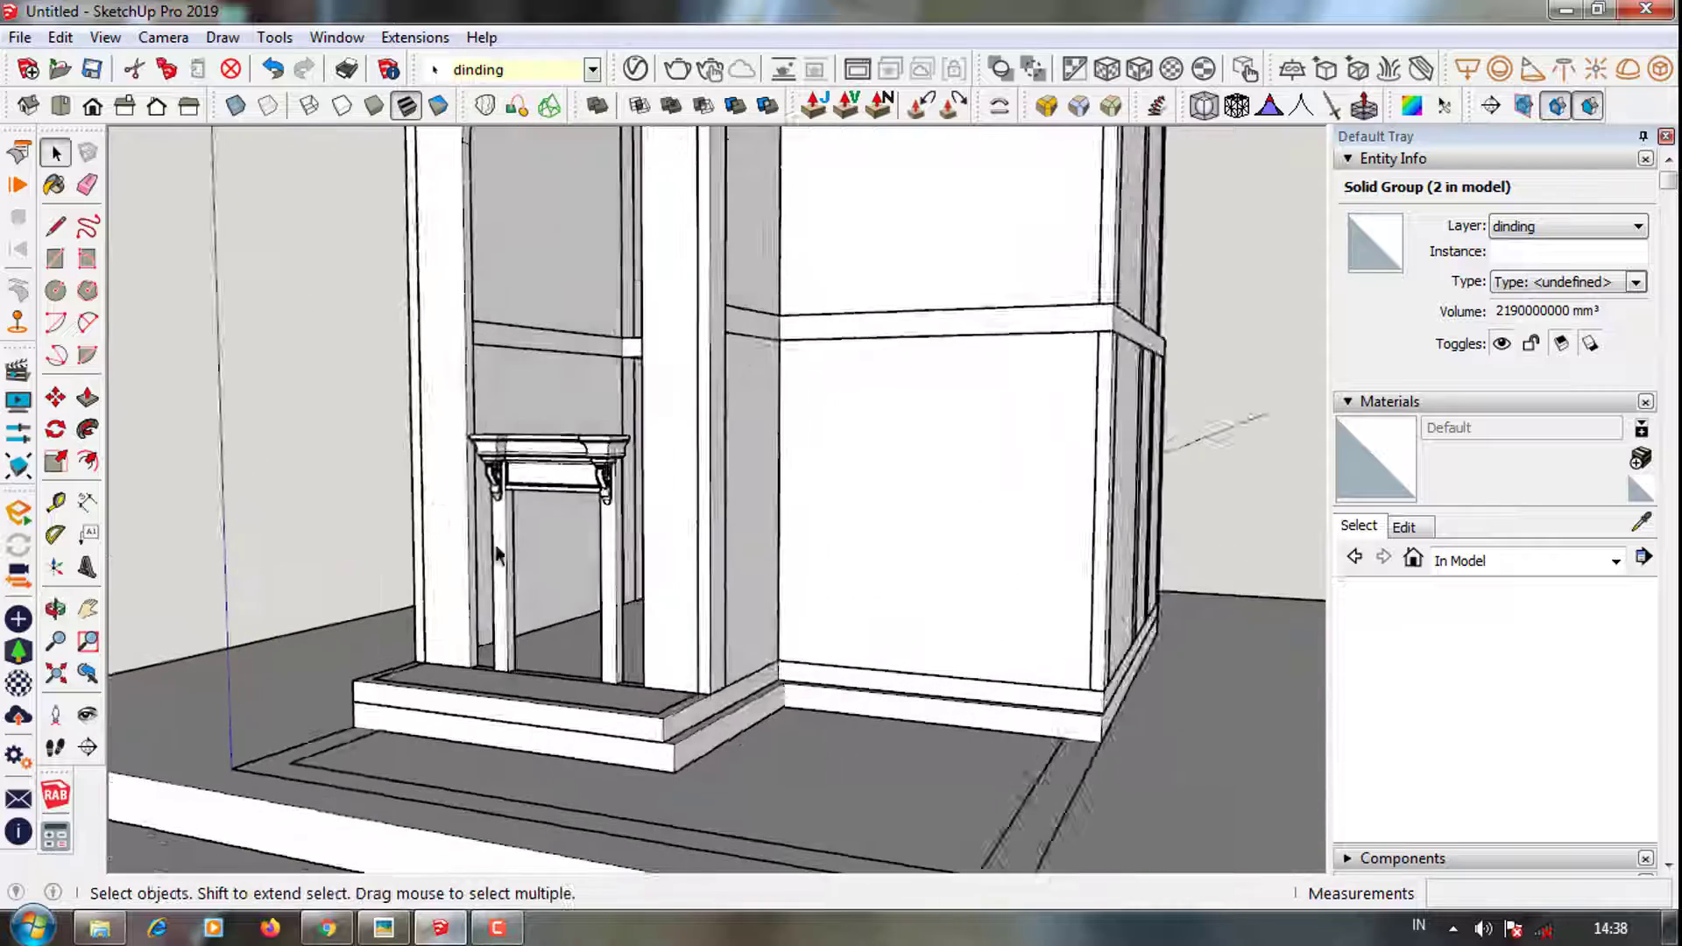
{"action": "scroll", "coordinate": [636, 672], "scroll_direction": "up", "scroll_amount": 3}
{"action": "left_click", "coordinate": [636, 673]}
{"action": "scroll", "coordinate": [637, 672], "scroll_direction": "down", "scroll_amount": 3}
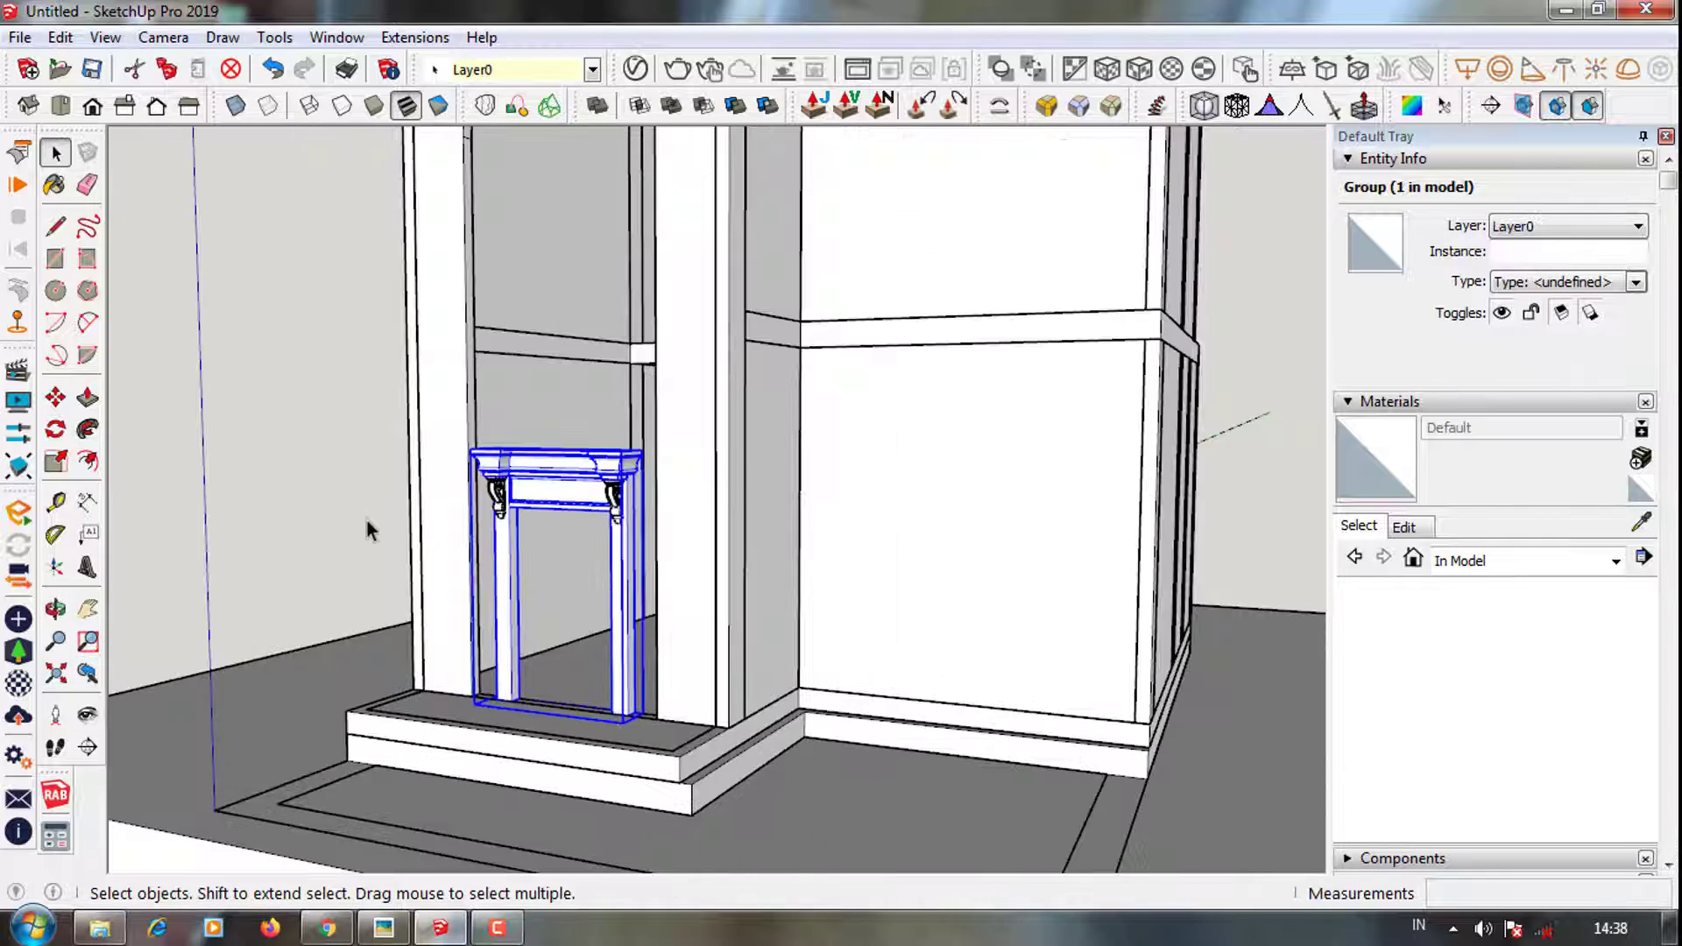
{"action": "scroll", "coordinate": [624, 523], "scroll_direction": "up", "scroll_amount": 5}
{"action": "scroll", "coordinate": [624, 524], "scroll_direction": "down", "scroll_amount": 3}
{"action": "middle_click_drag", "start_coordinate": [751, 537], "coordinate": [488, 442]}
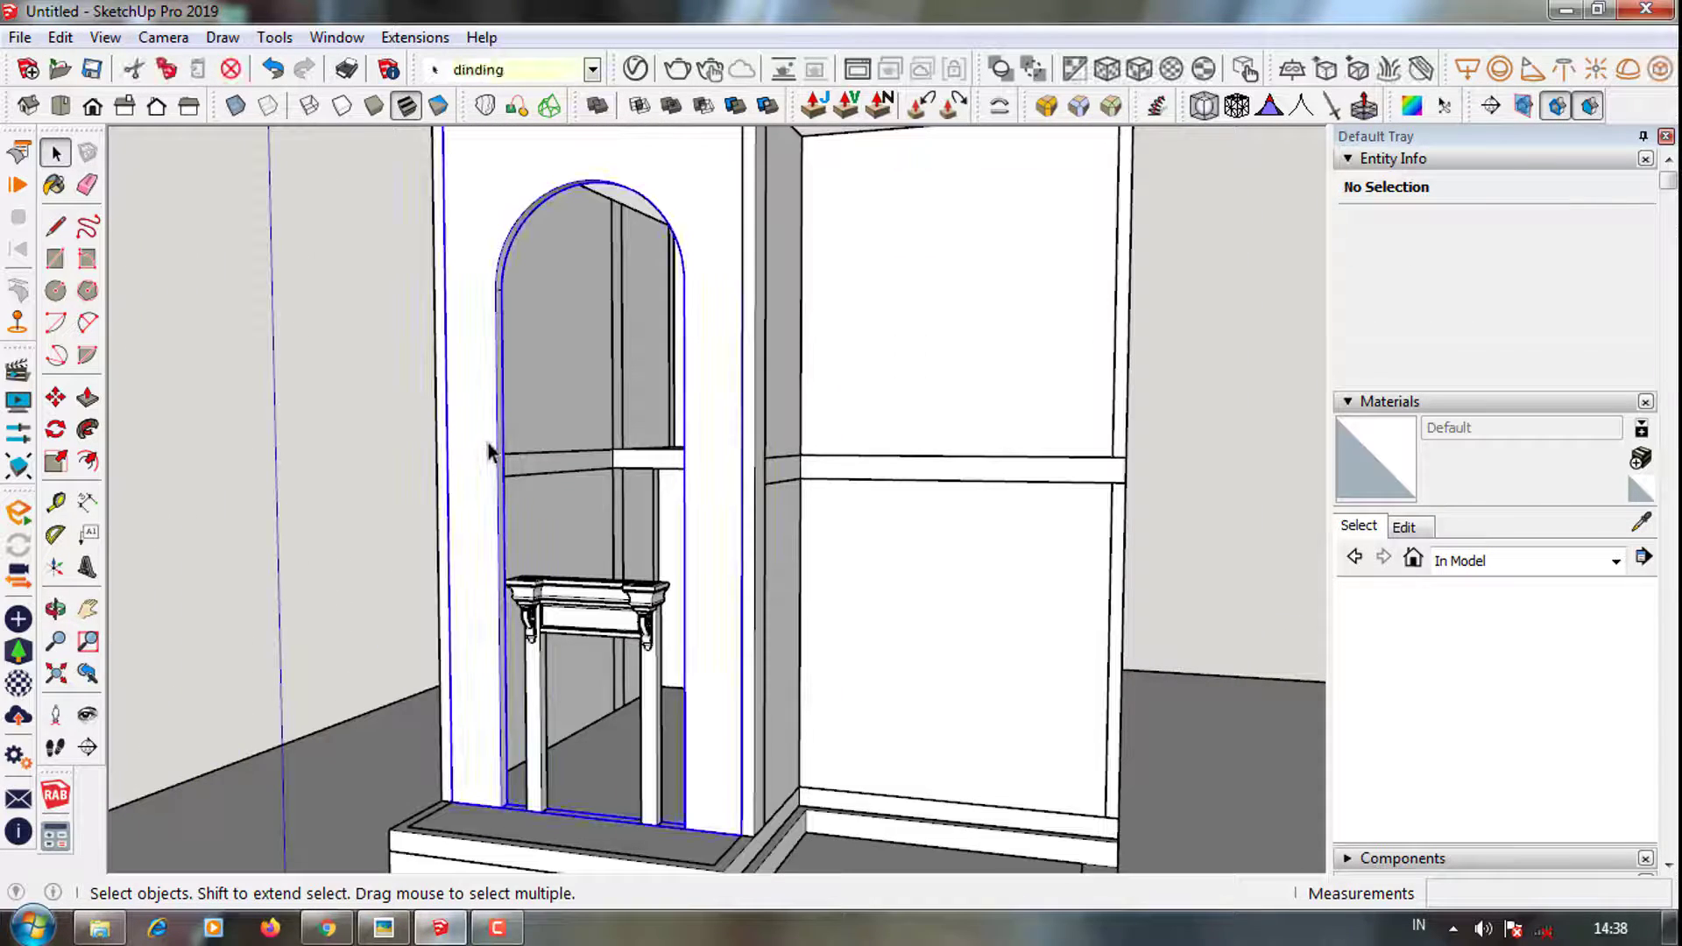
{"action": "scroll", "coordinate": [512, 561], "scroll_direction": "up", "scroll_amount": 3}
{"action": "left_click", "coordinate": [497, 548]}
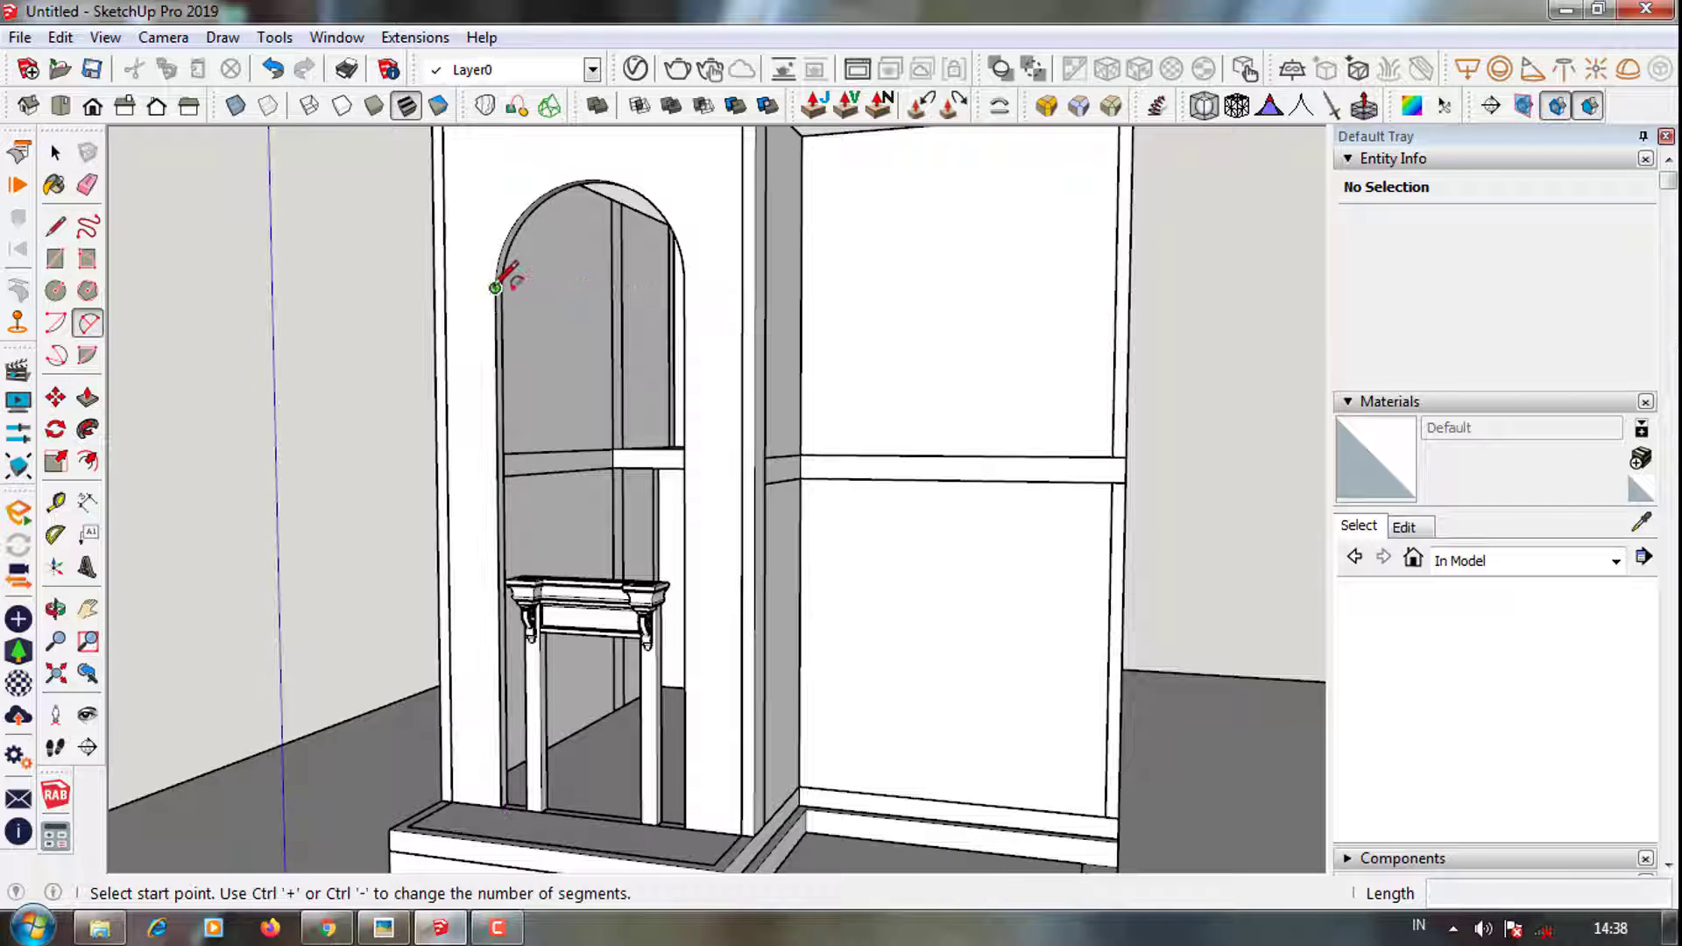
Draw a line across the bottom of the arched opening and select the top arc
{"action": "left_click", "coordinate": [495, 287]}
{"action": "key", "text": "l"}
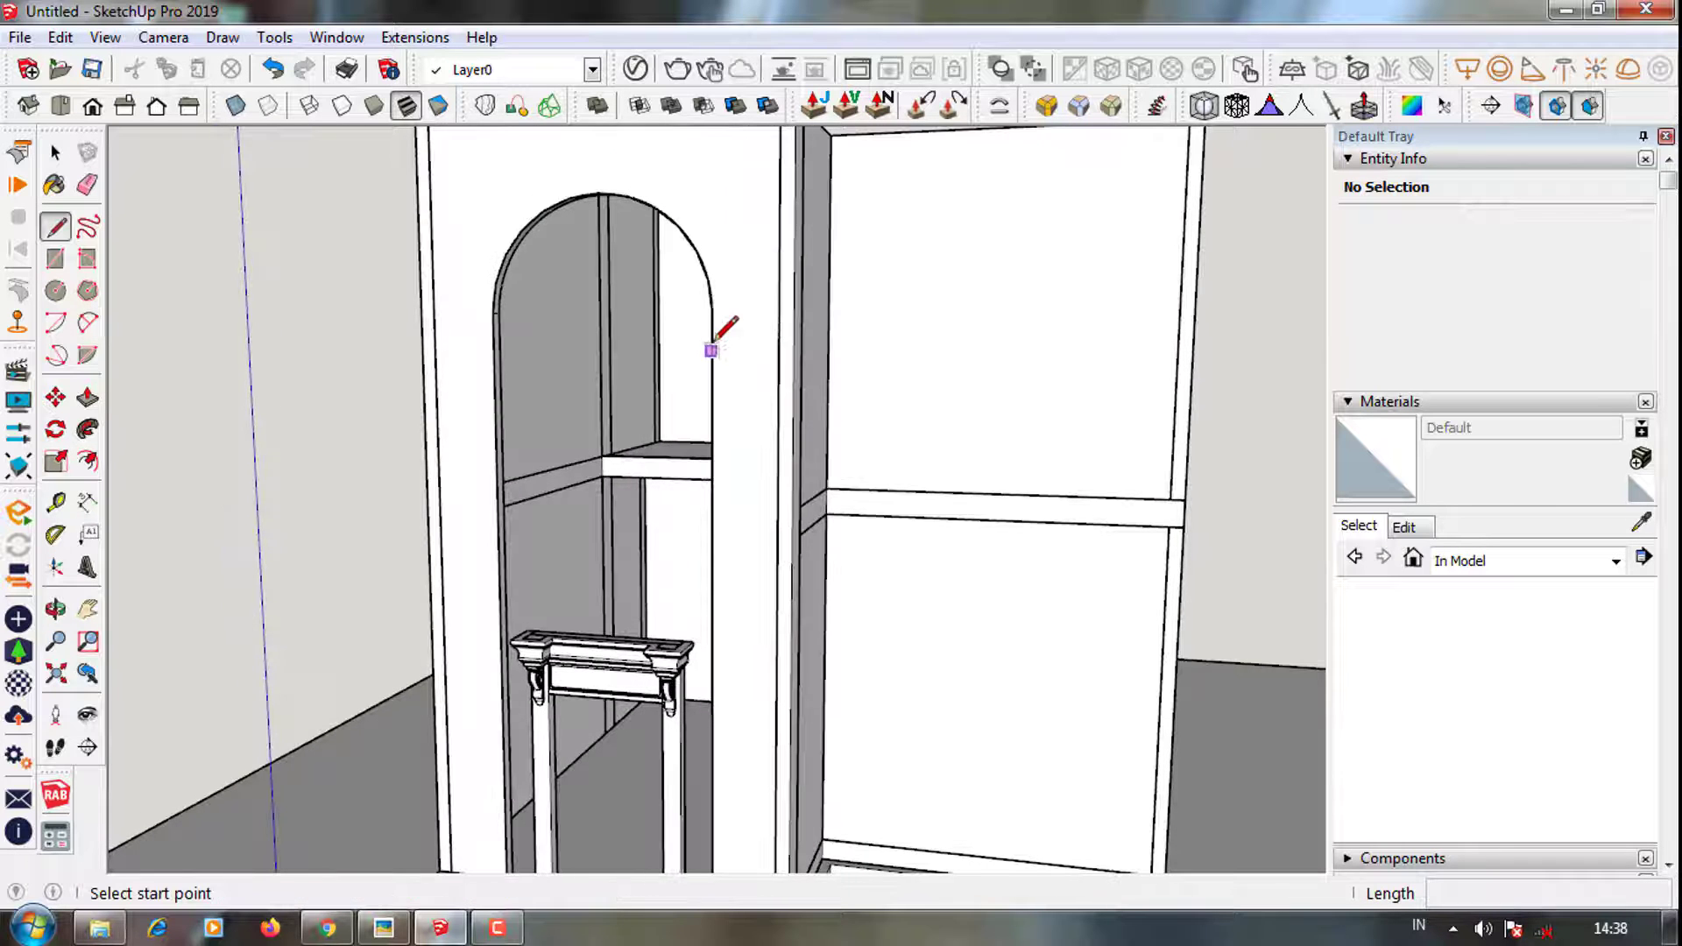
{"action": "scroll", "coordinate": [717, 679], "scroll_direction": "down", "scroll_amount": 5}
{"action": "scroll", "coordinate": [601, 669], "scroll_direction": "up", "scroll_amount": 2}
{"action": "left_click", "coordinate": [601, 675]}
{"action": "scroll", "coordinate": [601, 674], "scroll_direction": "up", "scroll_amount": 2}
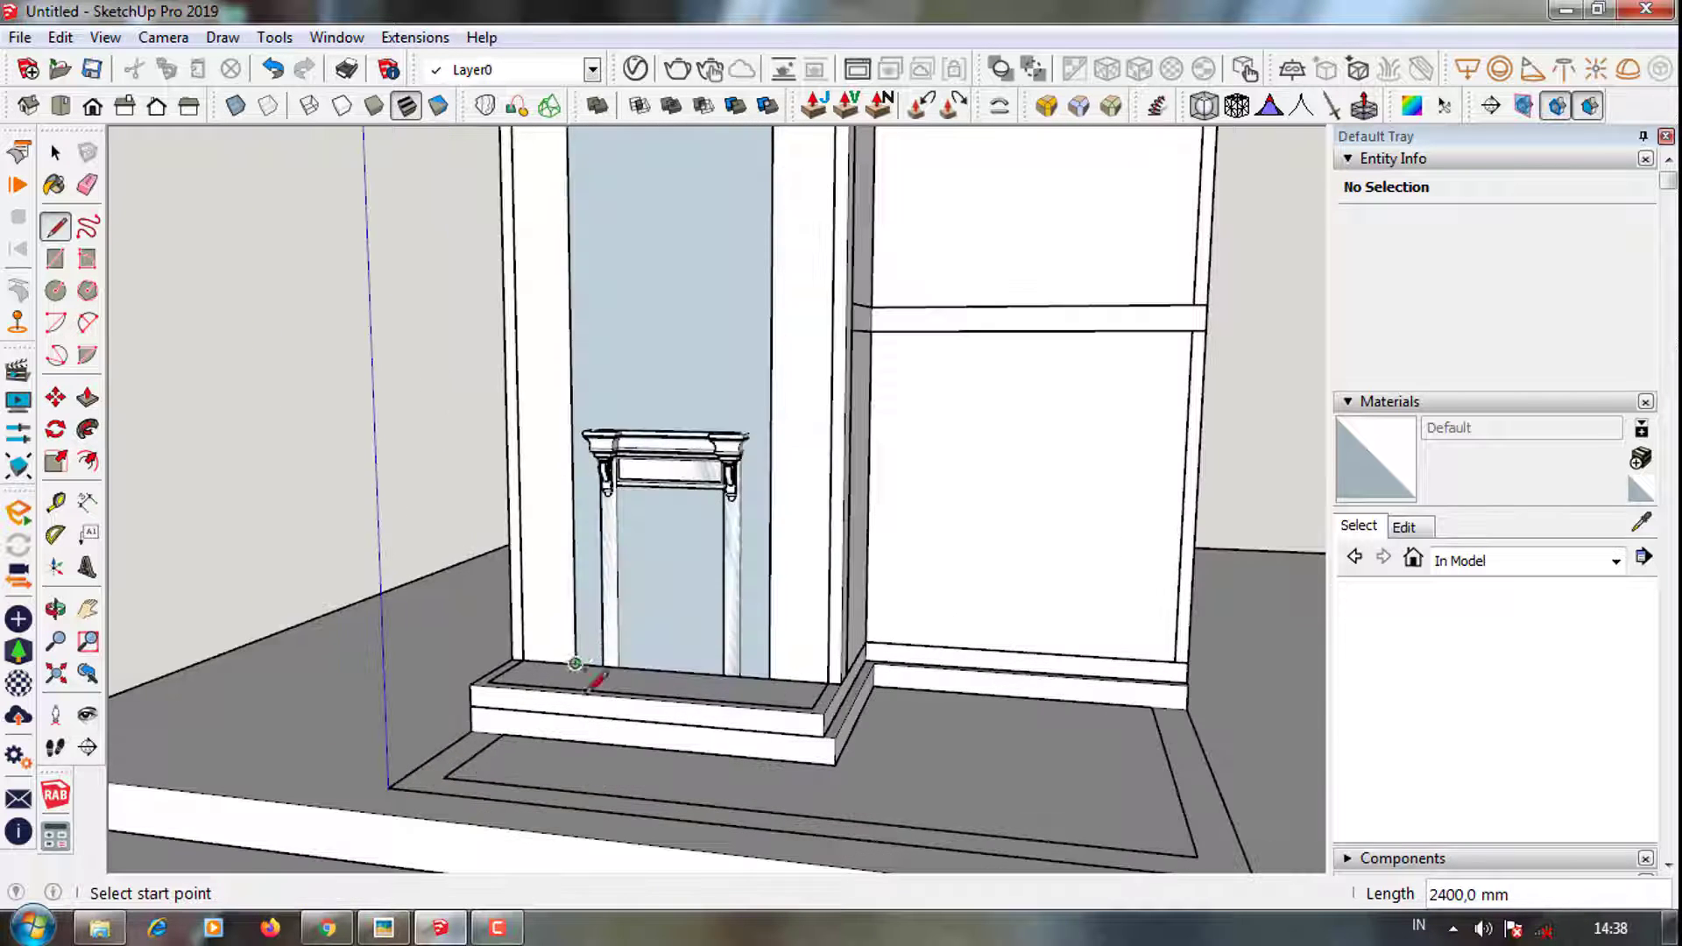
{"action": "key", "text": "space"}
{"action": "scroll", "coordinate": [664, 234], "scroll_direction": "up", "scroll_amount": 4}
{"action": "scroll", "coordinate": [664, 235], "scroll_direction": "up", "scroll_amount": 2}
{"action": "left_click", "coordinate": [649, 231]}
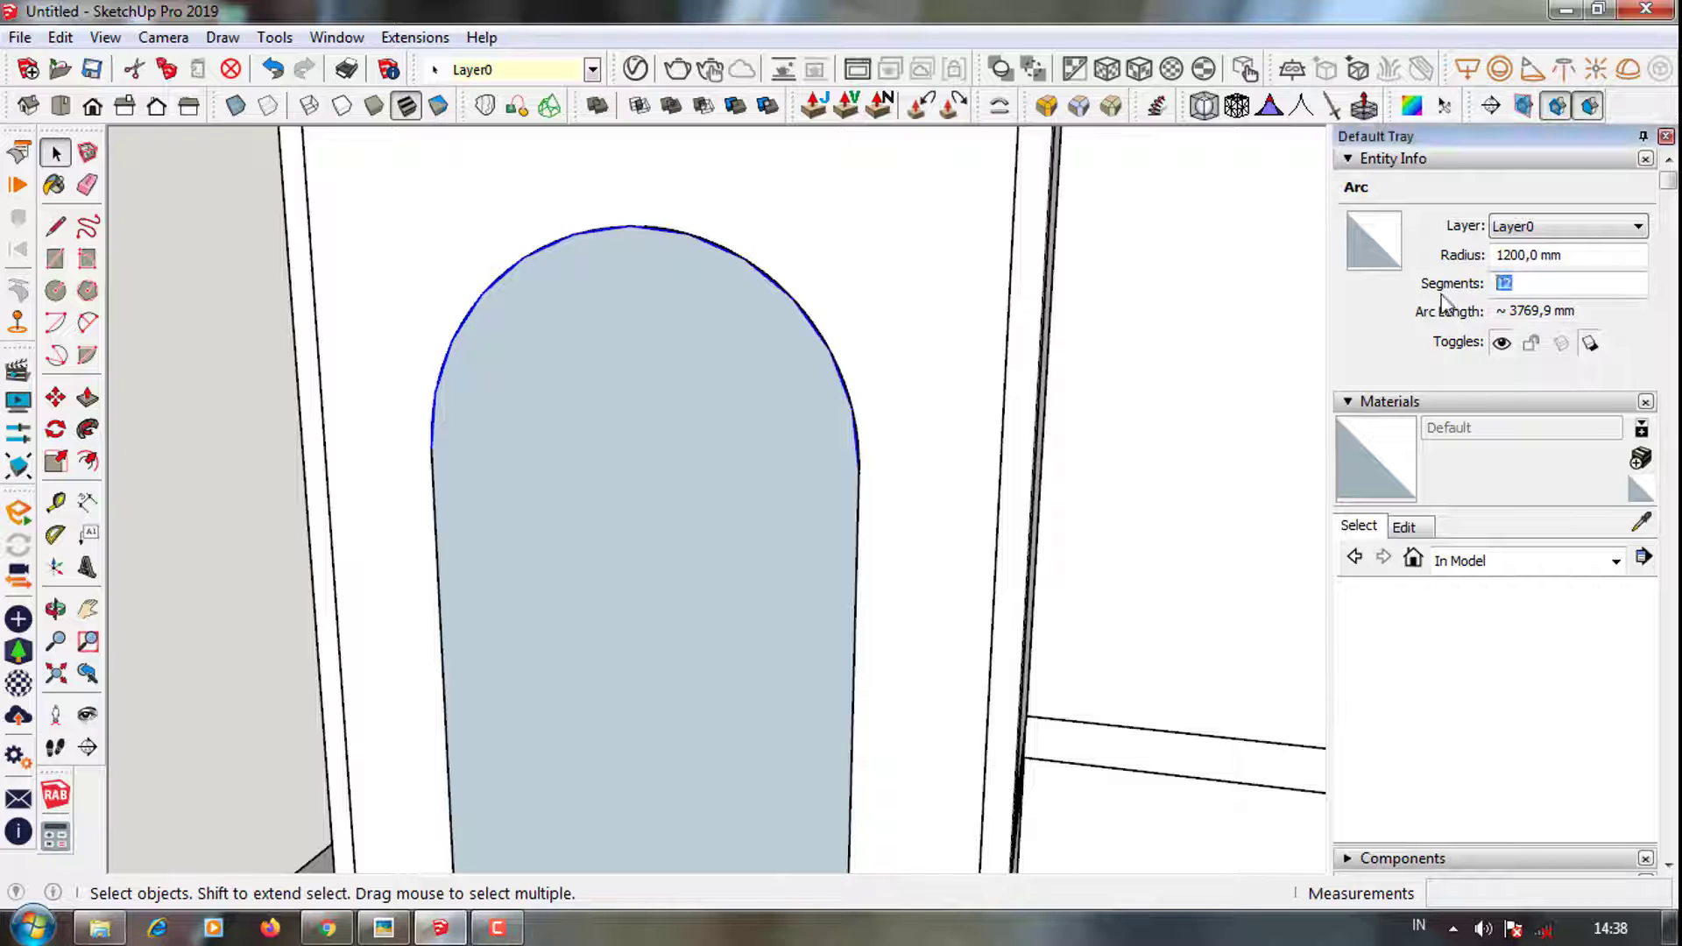
{"action": "middle_click_drag", "start_coordinate": [740, 467], "coordinate": [123, 533]}
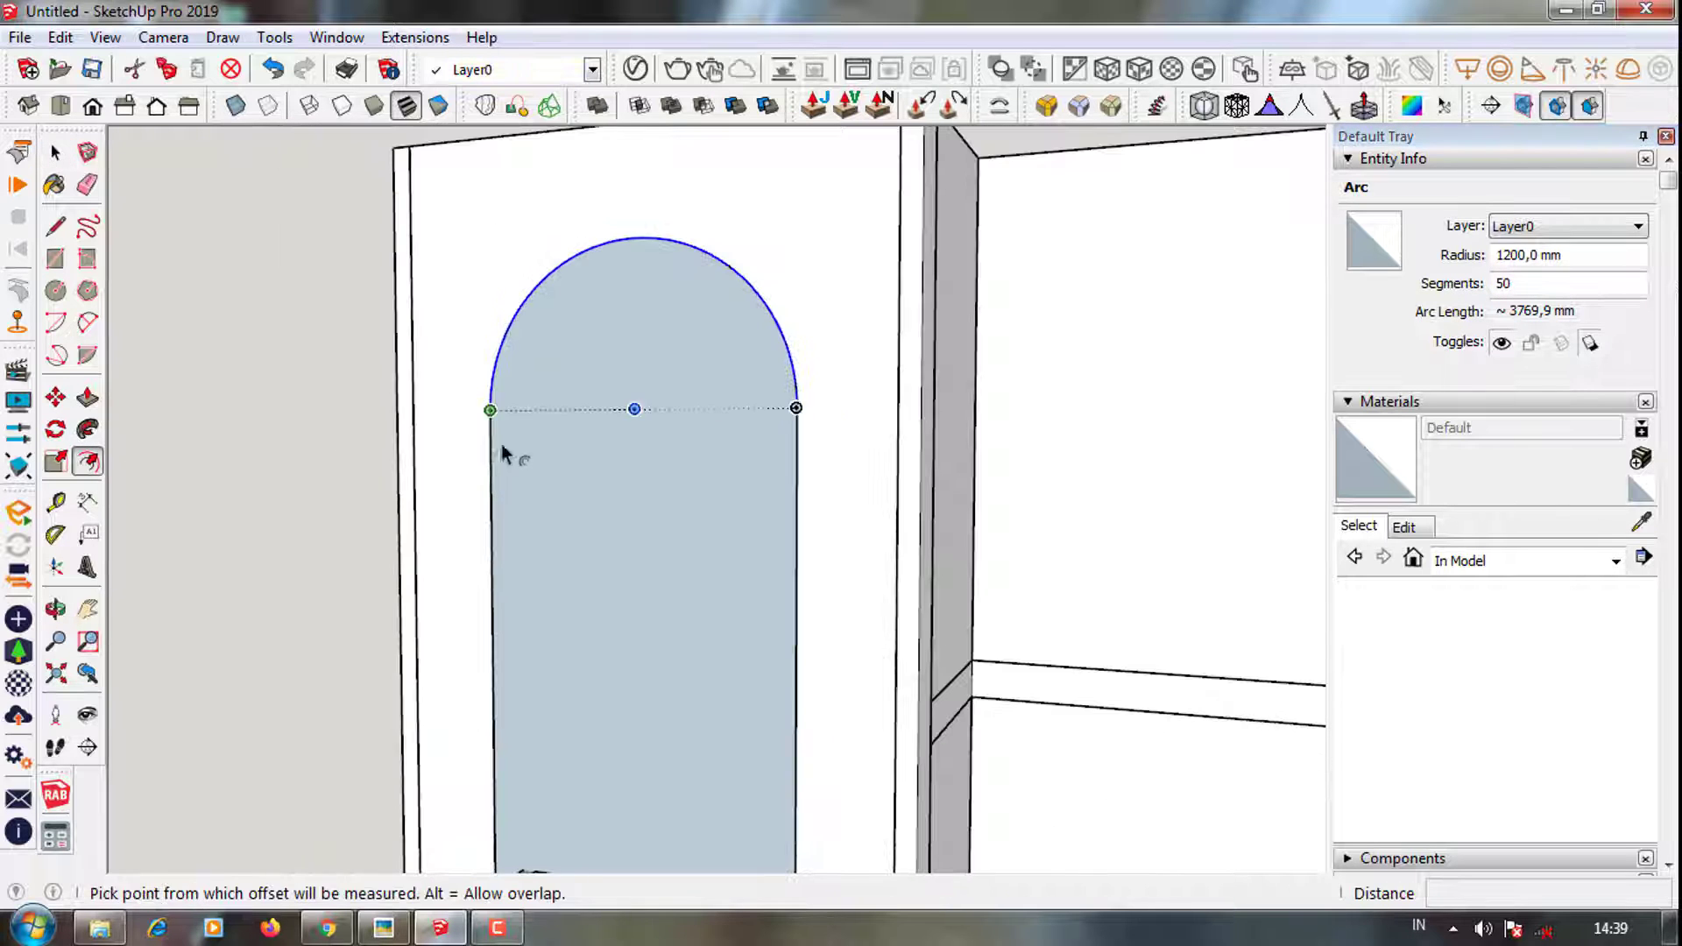
Try a 92 mm inward offset of the arch face, then undo it
{"action": "key", "text": "space"}
{"action": "left_click", "coordinate": [529, 399]}
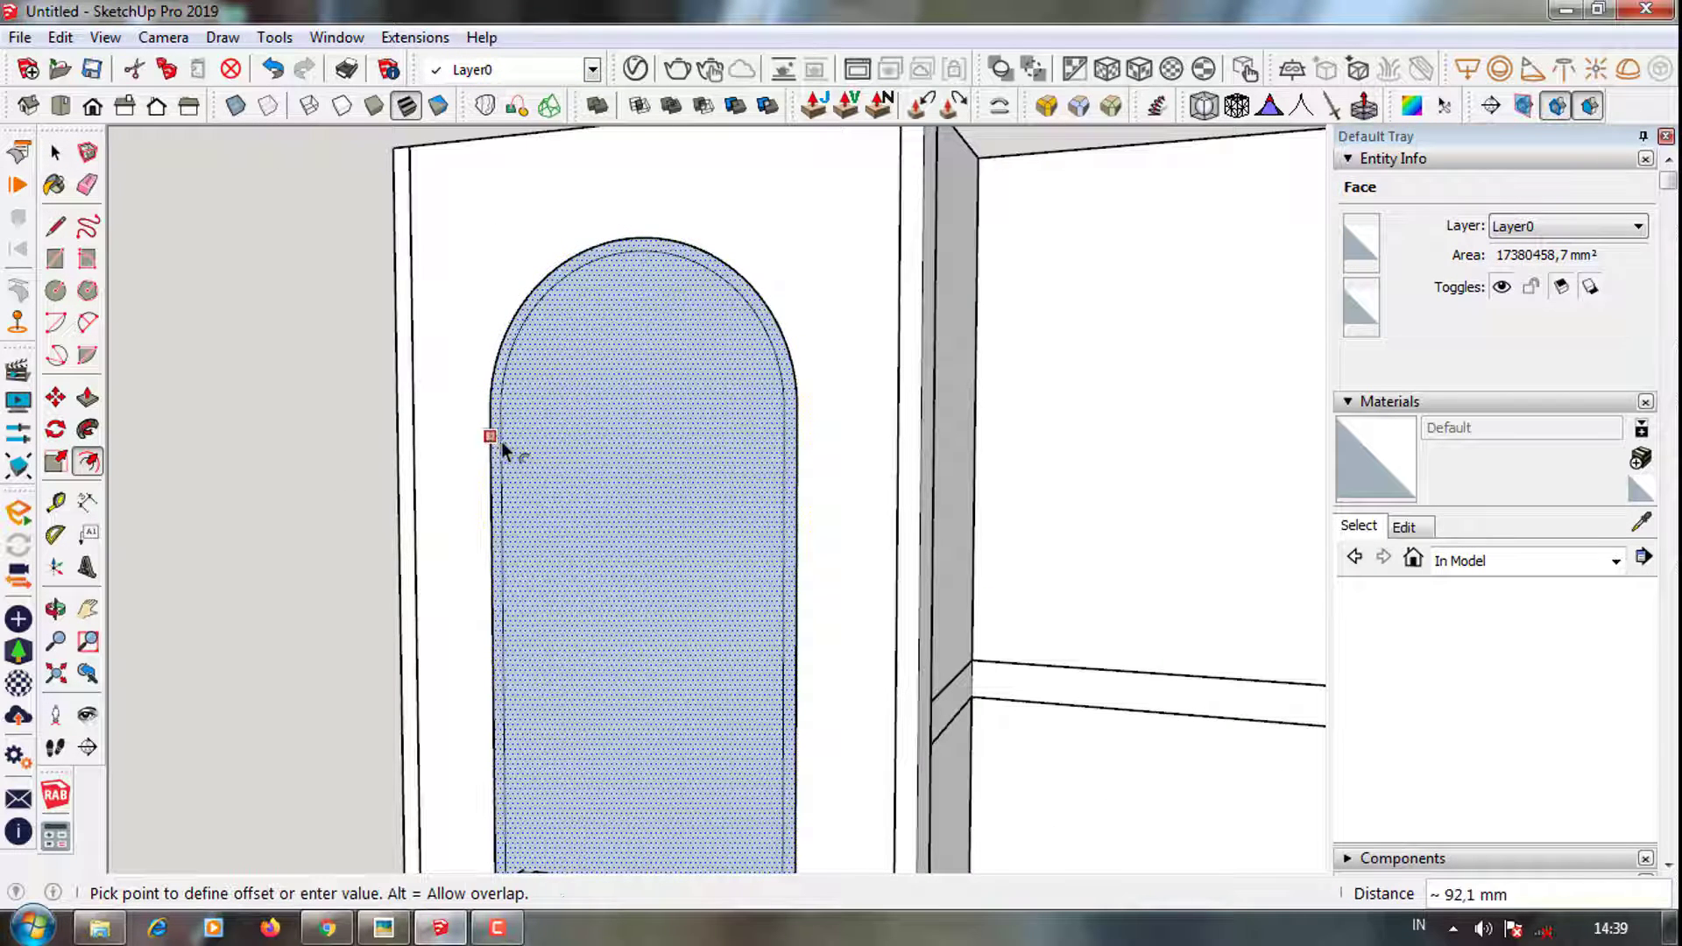
{"action": "type", "text": "92"}
{"action": "key", "text": "Return"}
{"action": "scroll", "coordinate": [702, 364], "scroll_direction": "down", "scroll_amount": 3}
{"action": "scroll", "coordinate": [797, 709], "scroll_direction": "up", "scroll_amount": 3}
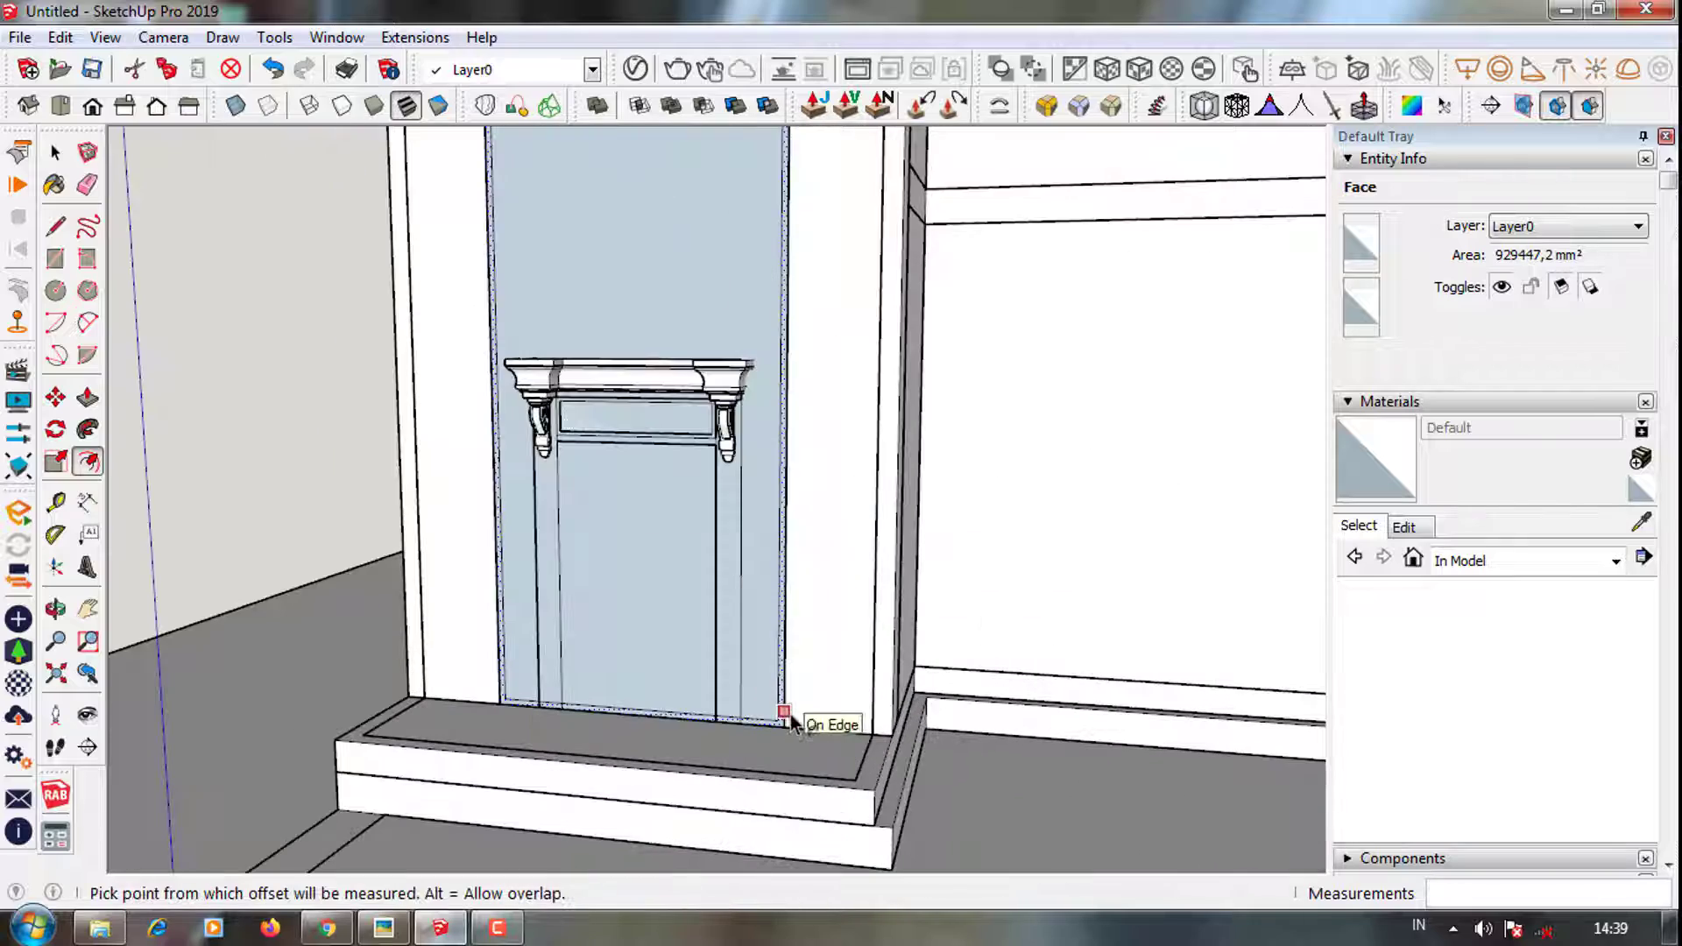
{"action": "left_click", "coordinate": [263, 78]}
{"action": "scroll", "coordinate": [744, 753], "scroll_direction": "up", "scroll_amount": 3}
Draw a line along the door bottom to close the arch into a face
{"action": "key", "text": "l"}
{"action": "mouse_move", "coordinate": [751, 698]}
{"action": "middle_mouse_down"}
{"action": "mouse_move", "coordinate": [723, 465]}
{"action": "mouse_move", "coordinate": [740, 464]}
{"action": "middle_mouse_up"}
{"action": "scroll", "coordinate": [740, 464], "scroll_direction": "down", "scroll_amount": 3}
{"action": "left_click", "coordinate": [454, 732]}
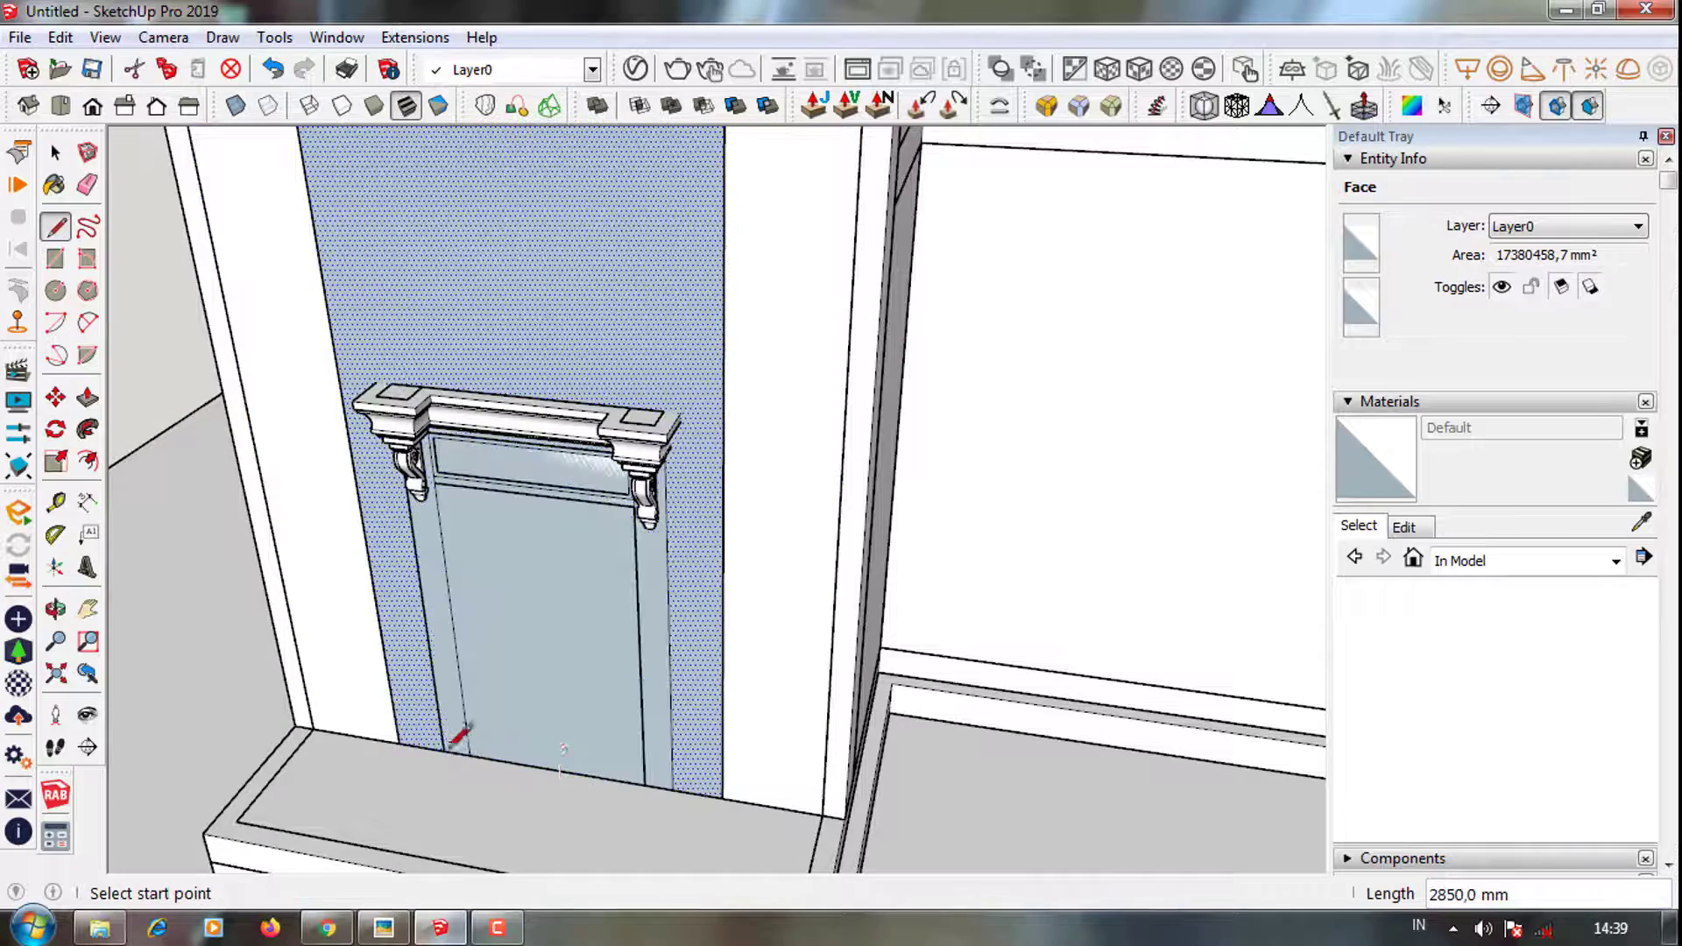
{"action": "key", "text": "space"}
{"action": "left_click", "coordinate": [543, 769]}
{"action": "scroll", "coordinate": [543, 769], "scroll_direction": "down", "scroll_amount": 3}
{"action": "middle_click_drag", "start_coordinate": [543, 769], "coordinate": [259, 470]}
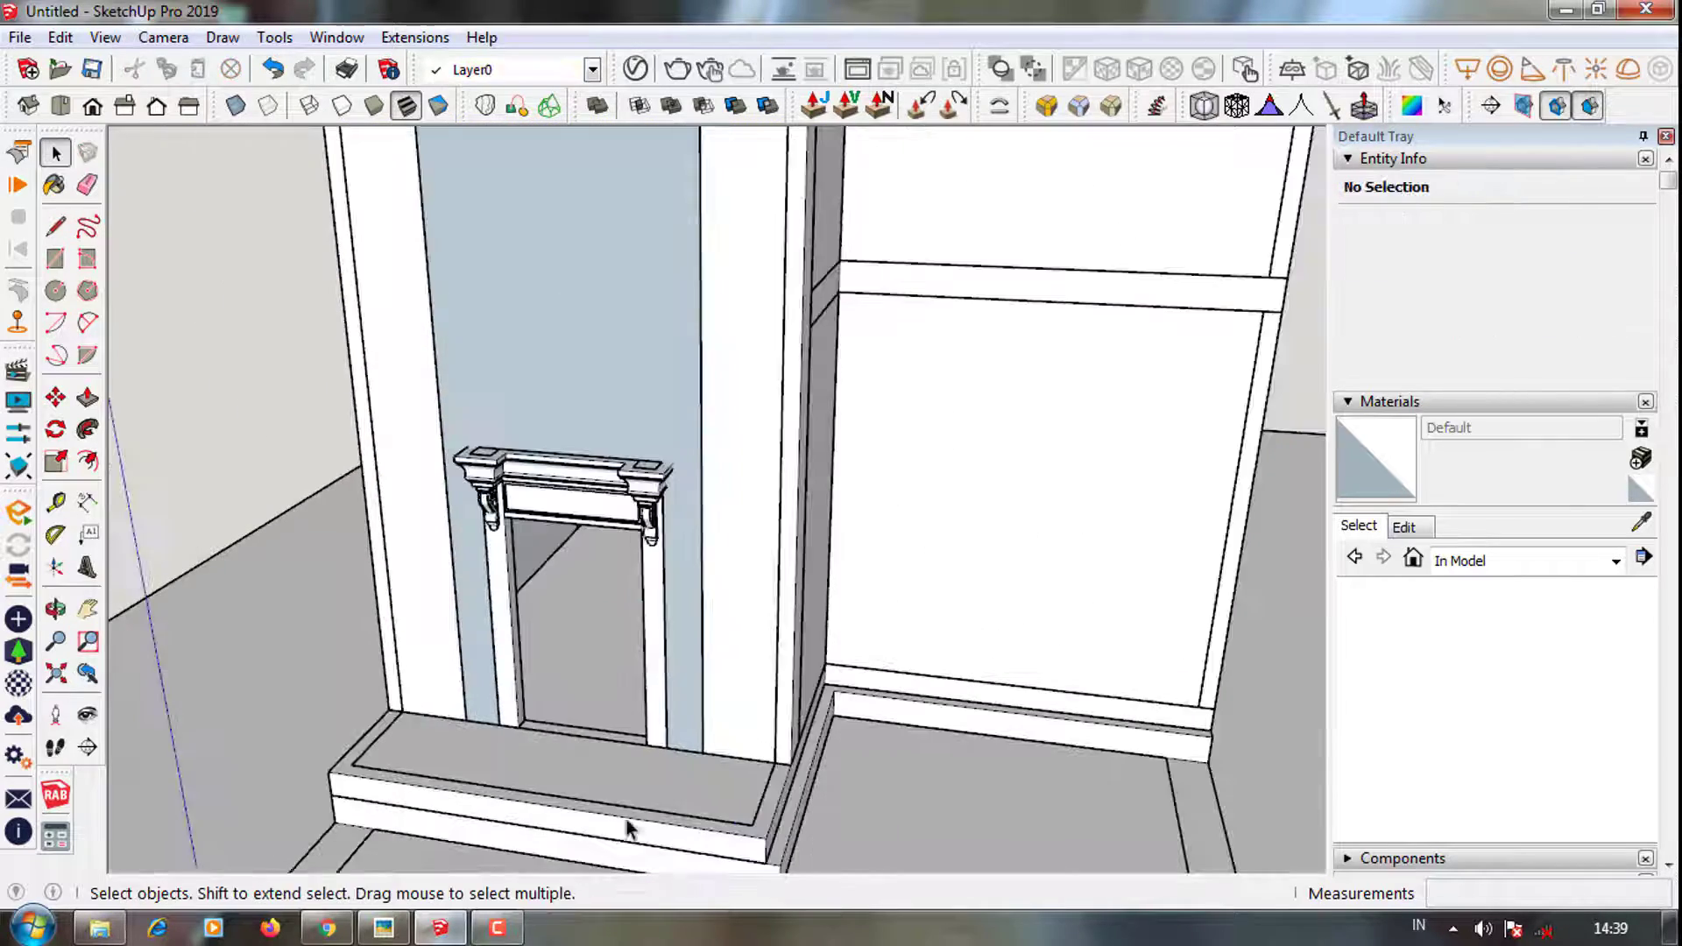
Offset the arched face outline 50 mm inward to form the frame border
{"action": "key", "text": "f"}
{"action": "left_click", "coordinate": [434, 353]}
{"action": "left_click", "coordinate": [525, 368]}
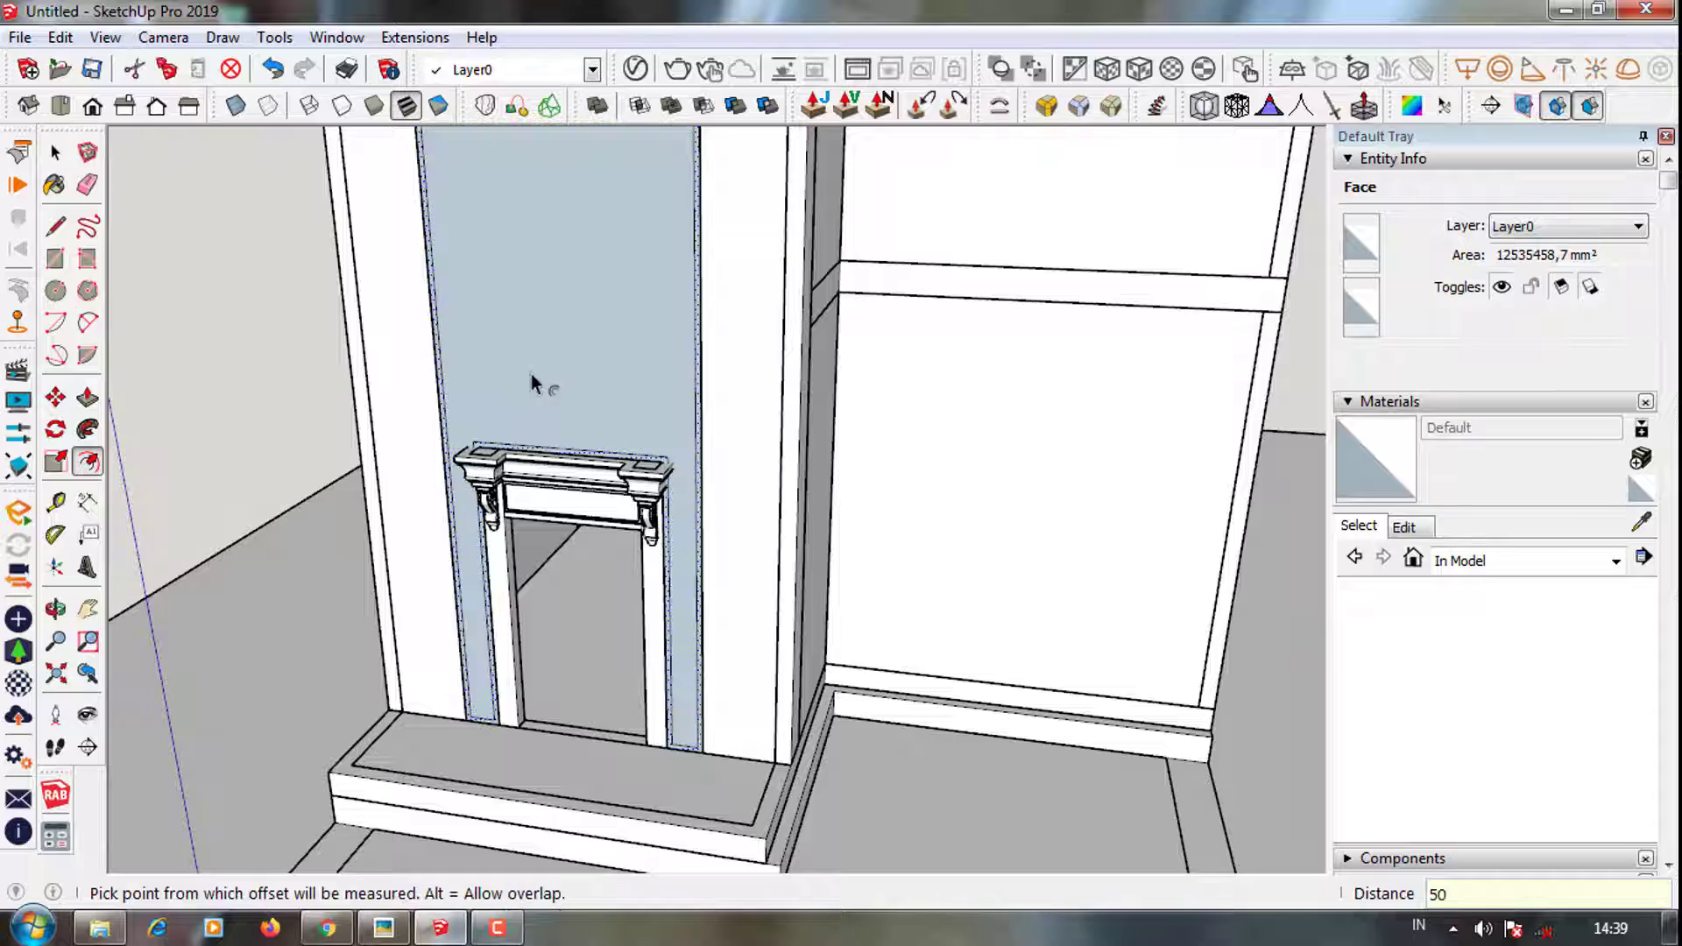
{"action": "key", "text": "space"}
{"action": "scroll", "coordinate": [616, 375], "scroll_direction": "down", "scroll_amount": 3}
{"action": "middle_click_drag", "start_coordinate": [600, 455], "coordinate": [661, 411]}
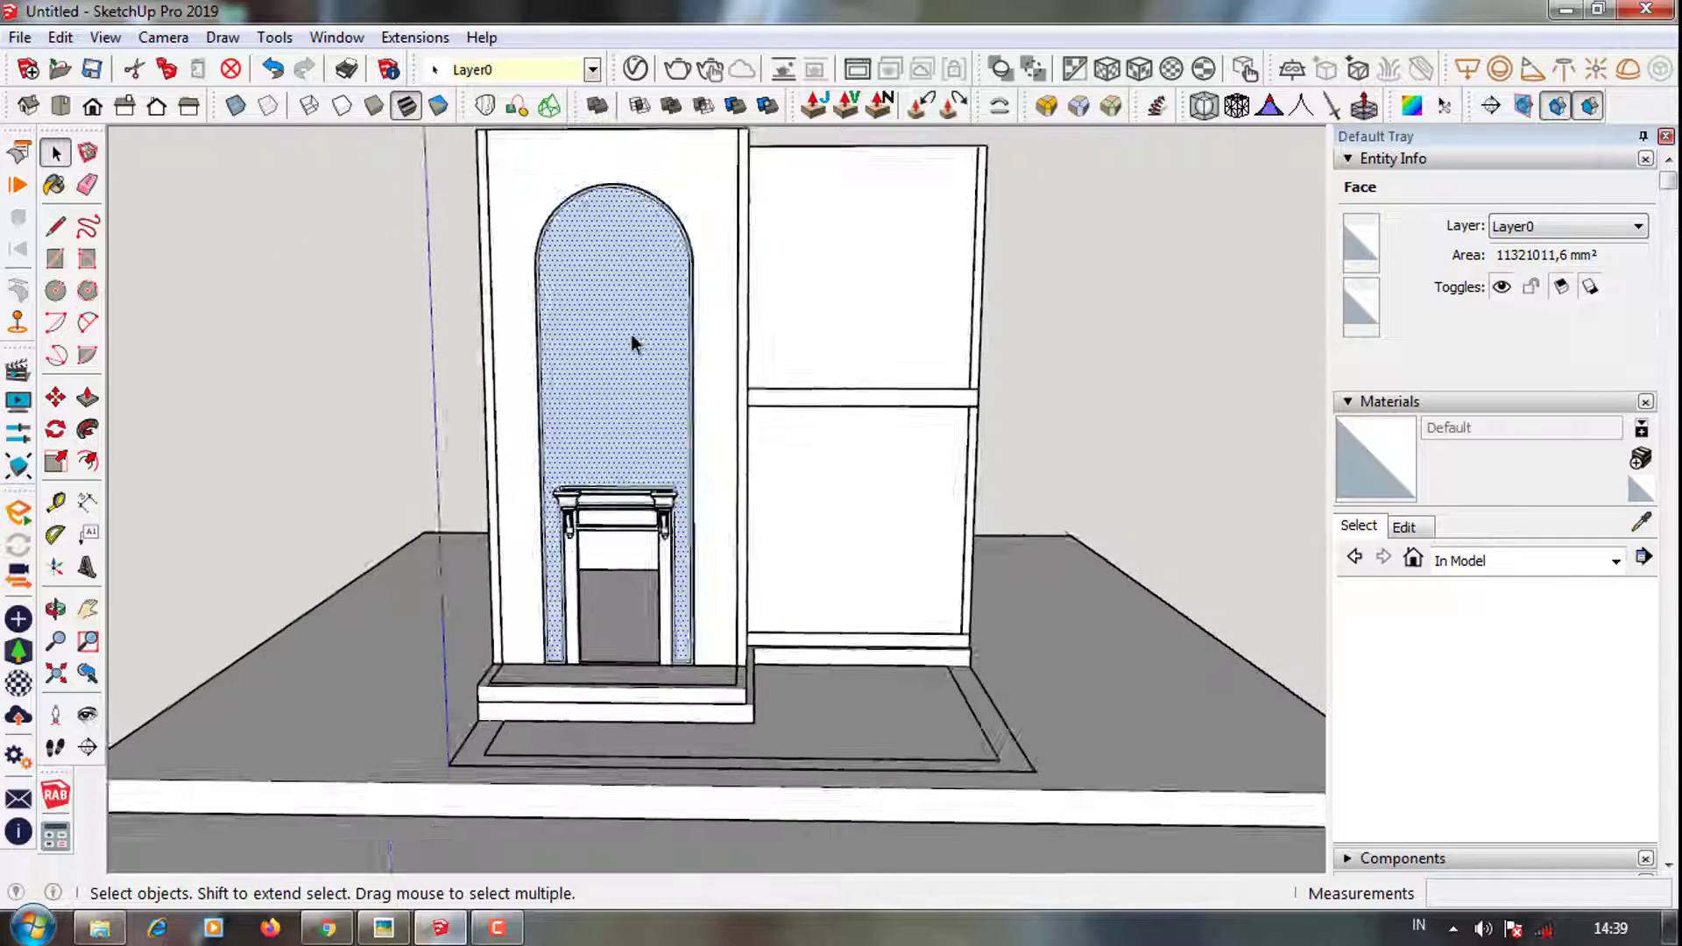
{"action": "middle_click_drag", "start_coordinate": [661, 412], "coordinate": [679, 477]}
{"action": "scroll", "coordinate": [594, 206], "scroll_direction": "up", "scroll_amount": 3}
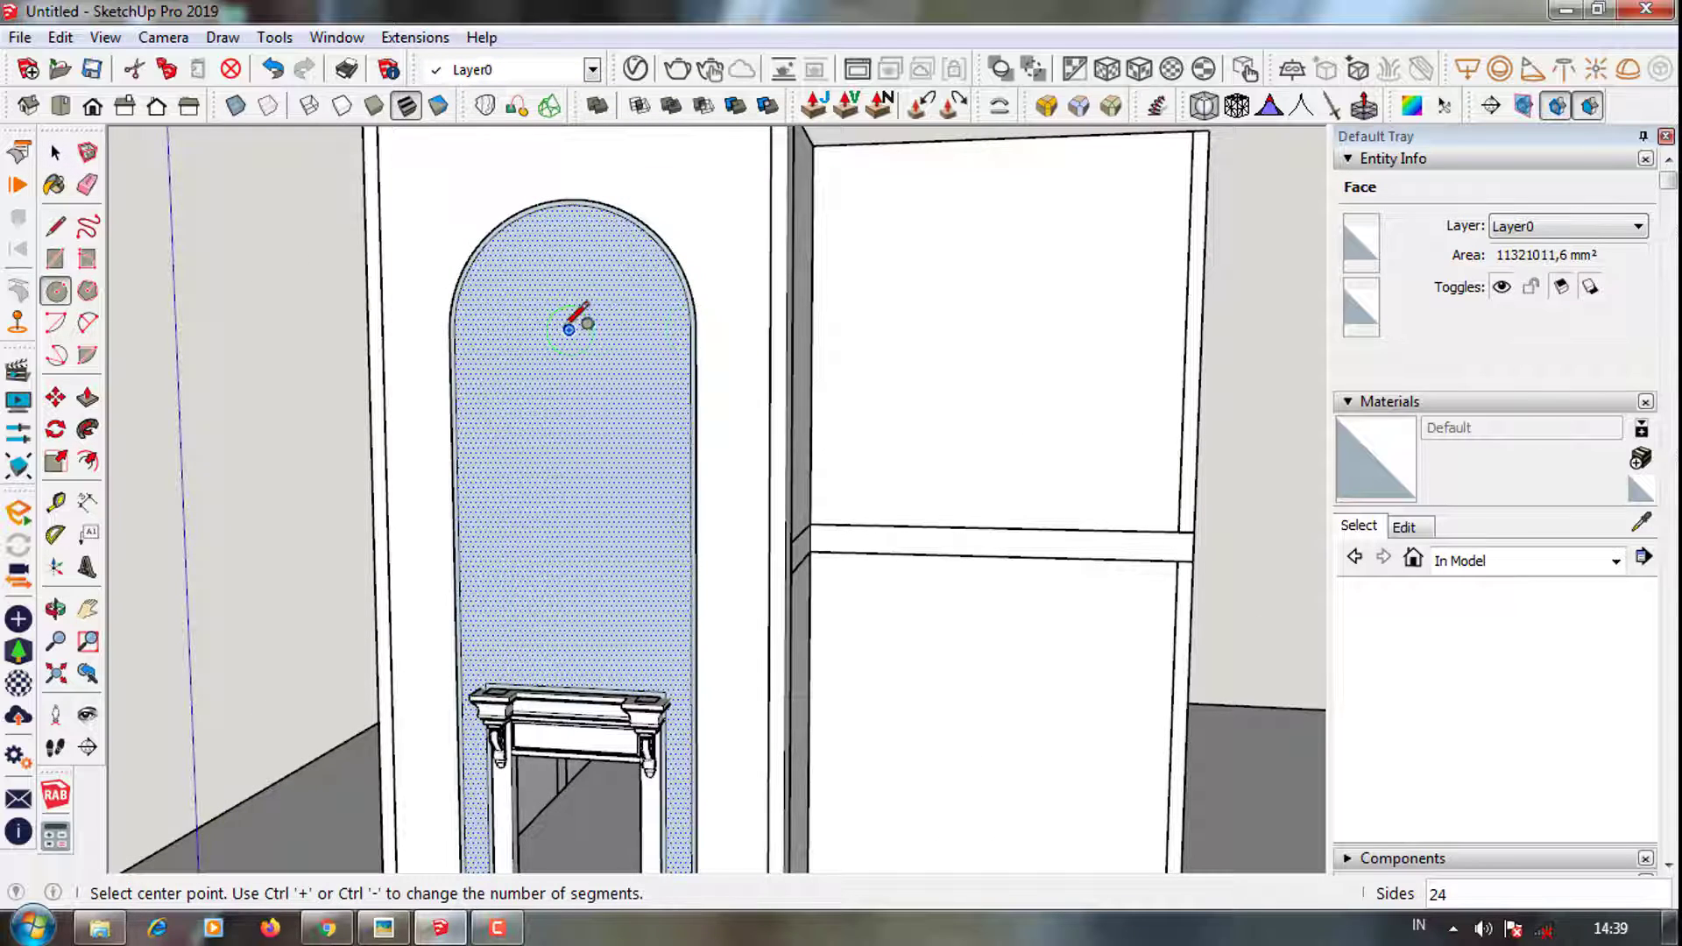
Draw a 600 mm-radius circle in the arch top and offset its outline inward
{"action": "left_click", "coordinate": [569, 329]}
{"action": "scroll", "coordinate": [566, 283], "scroll_direction": "up", "scroll_amount": 2}
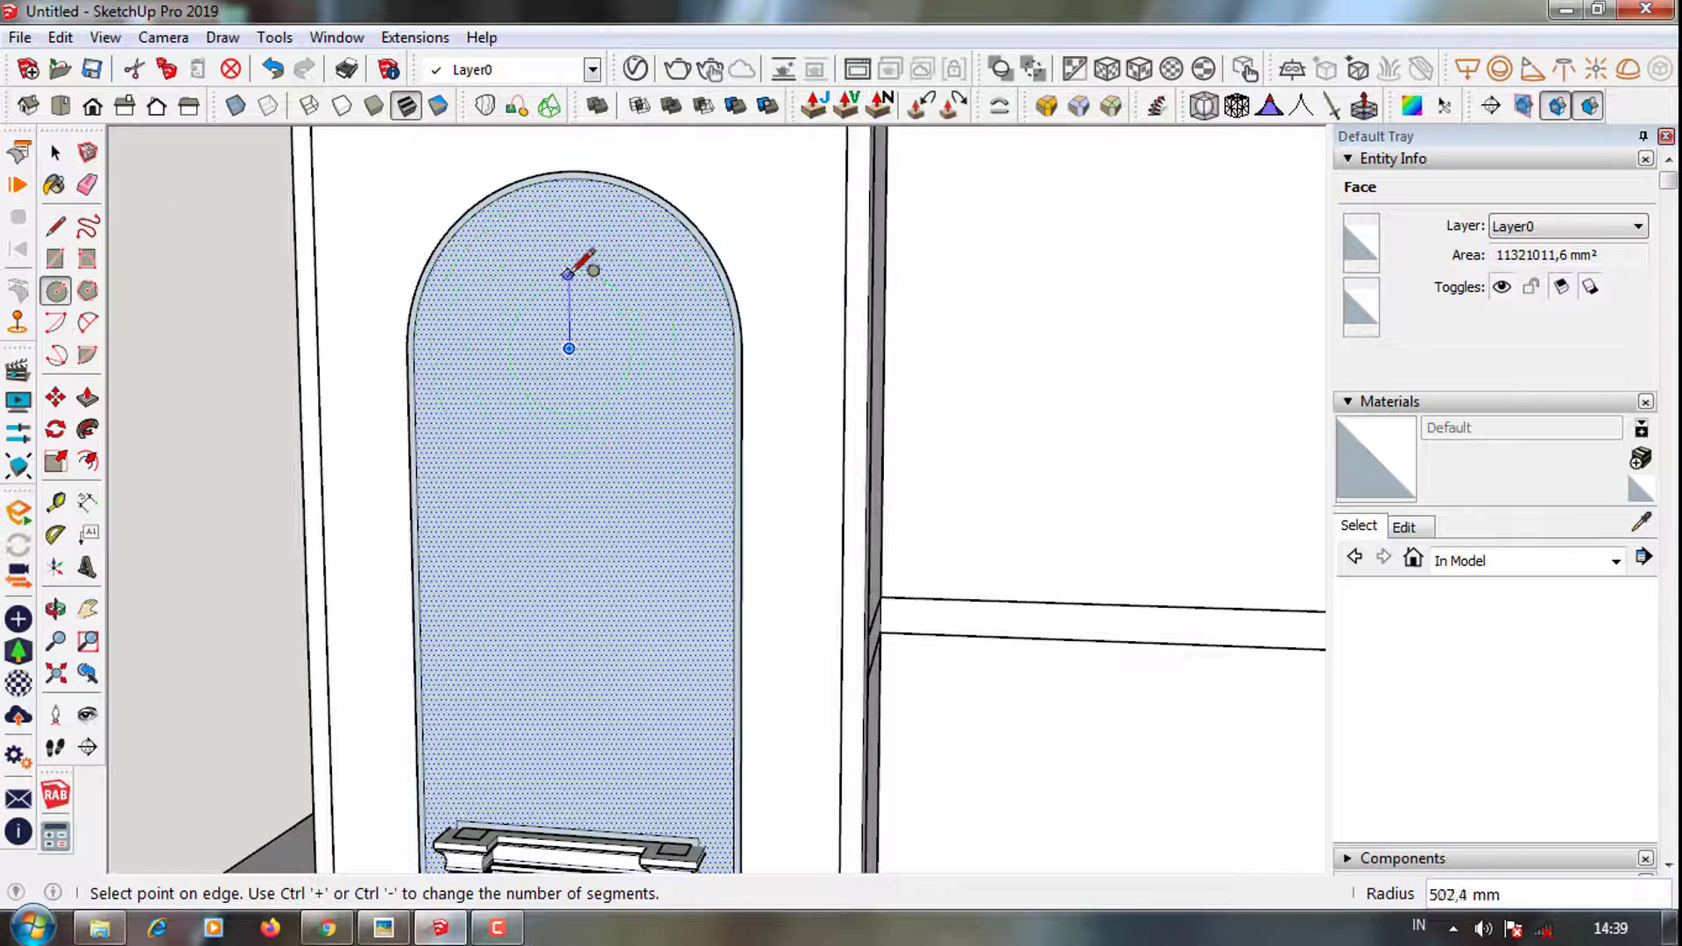
{"action": "scroll", "coordinate": [568, 257], "scroll_direction": "down", "scroll_amount": 2}
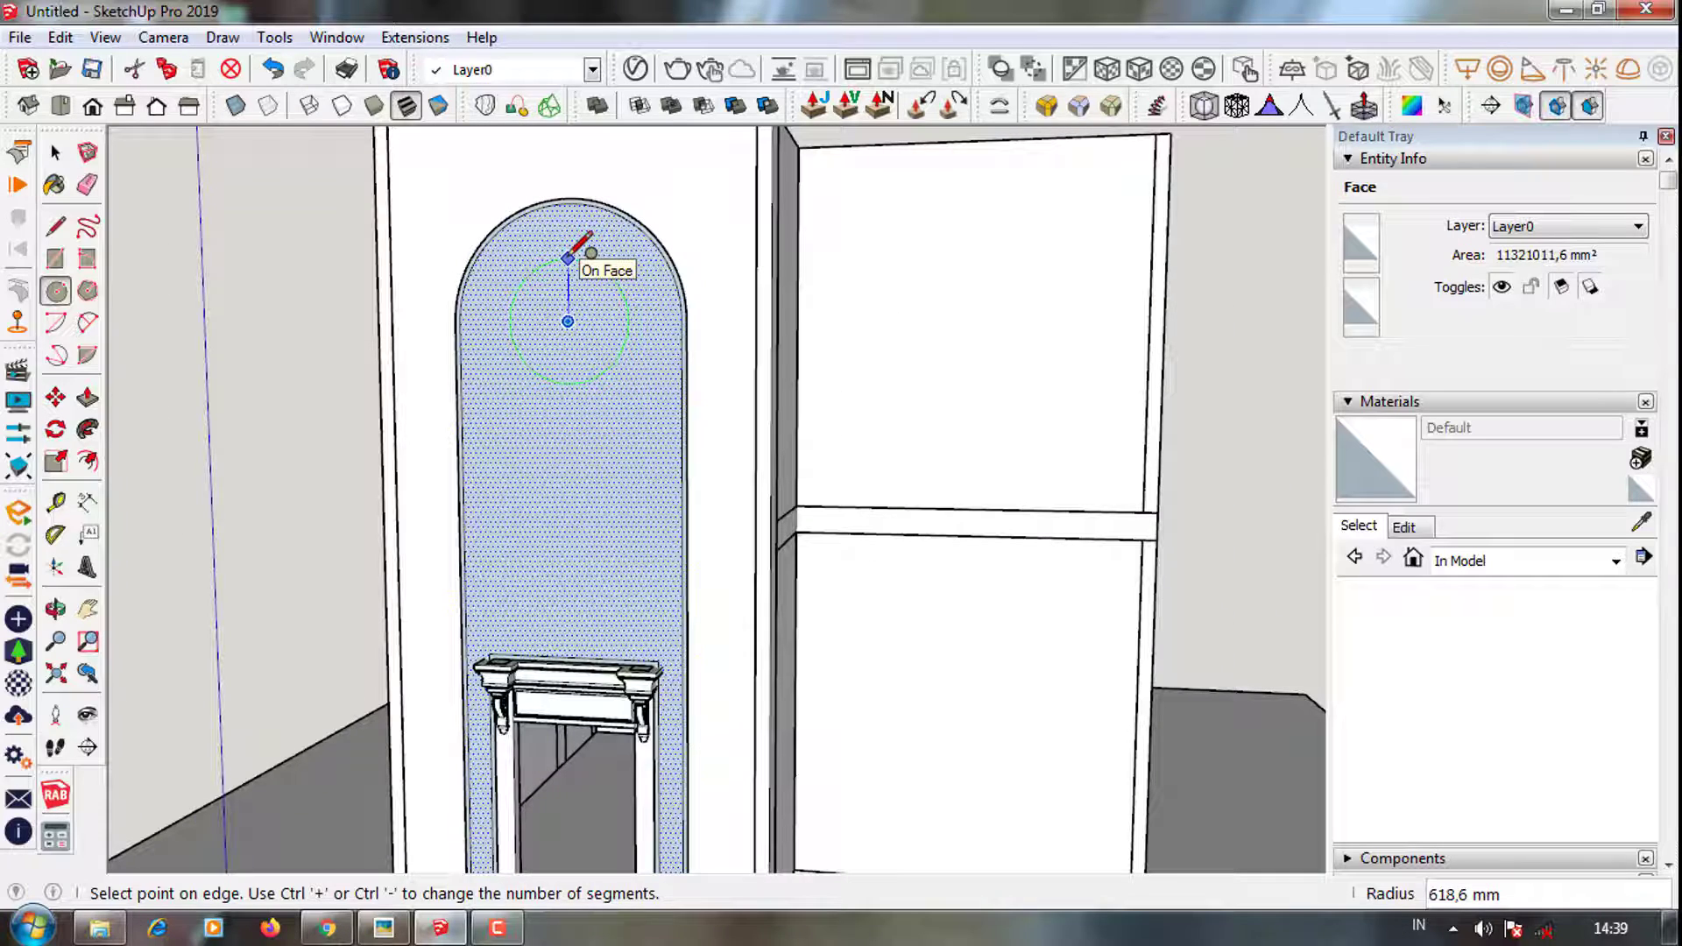
{"action": "key", "text": "Return"}
{"action": "scroll", "coordinate": [616, 255], "scroll_direction": "up", "scroll_amount": 3}
{"action": "key", "text": "space"}
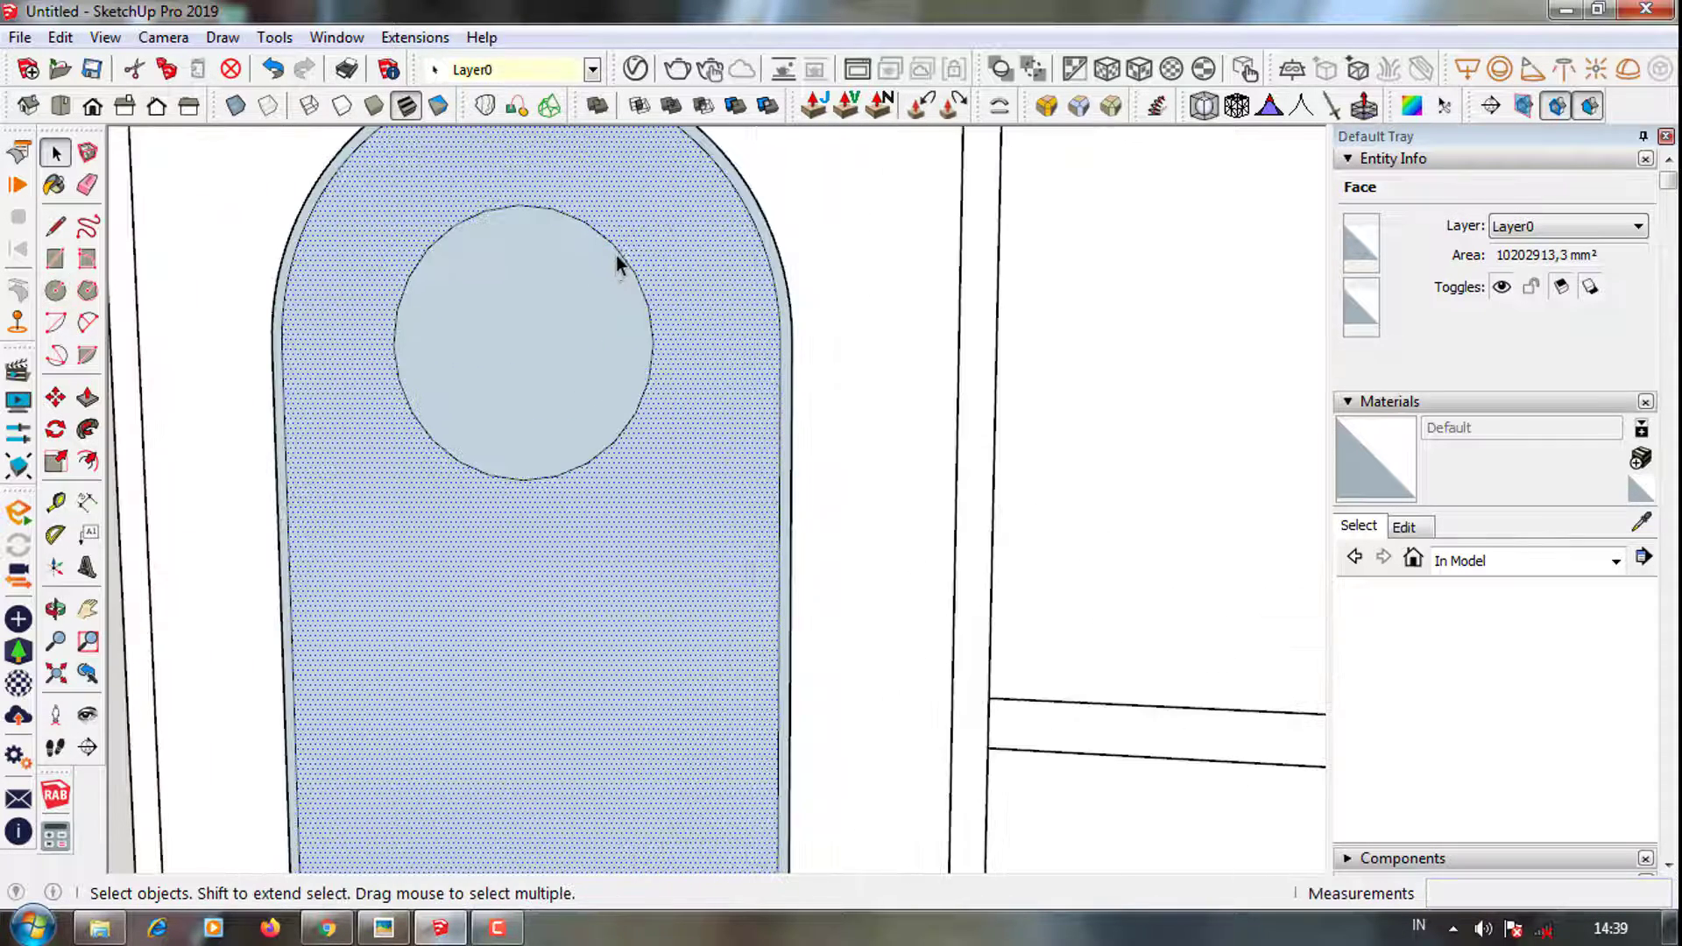
{"action": "left_click", "coordinate": [616, 255]}
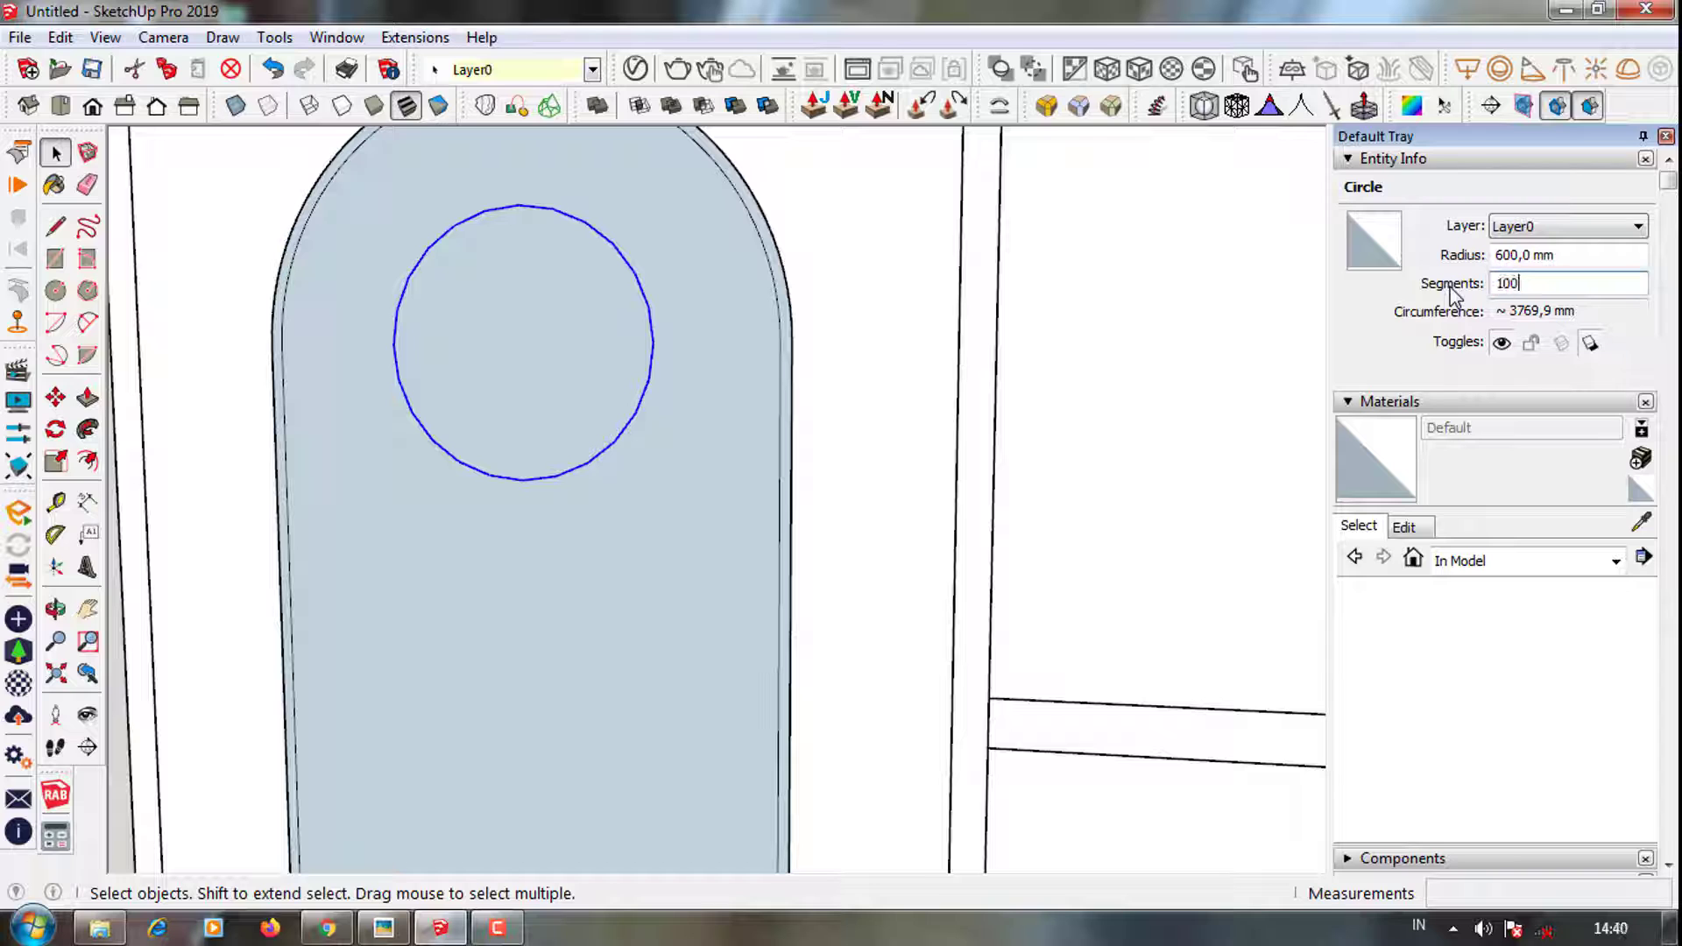
{"action": "scroll", "coordinate": [745, 410], "scroll_direction": "down", "scroll_amount": 2}
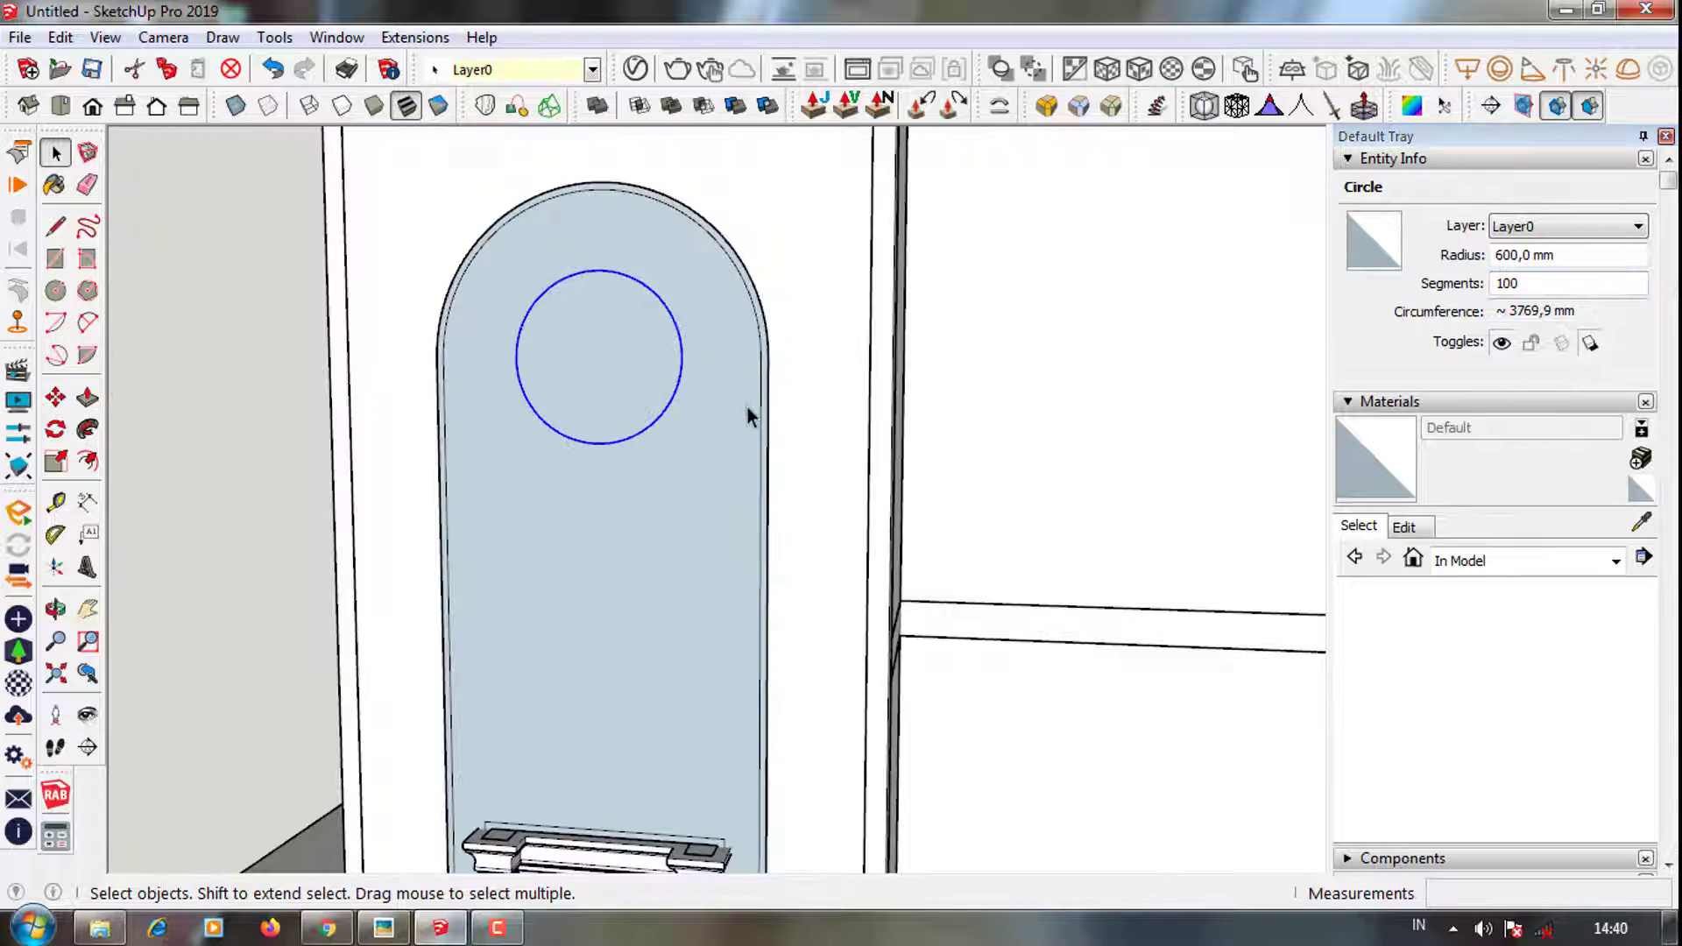
{"action": "key", "text": "f"}
{"action": "scroll", "coordinate": [604, 337], "scroll_direction": "up", "scroll_amount": 2}
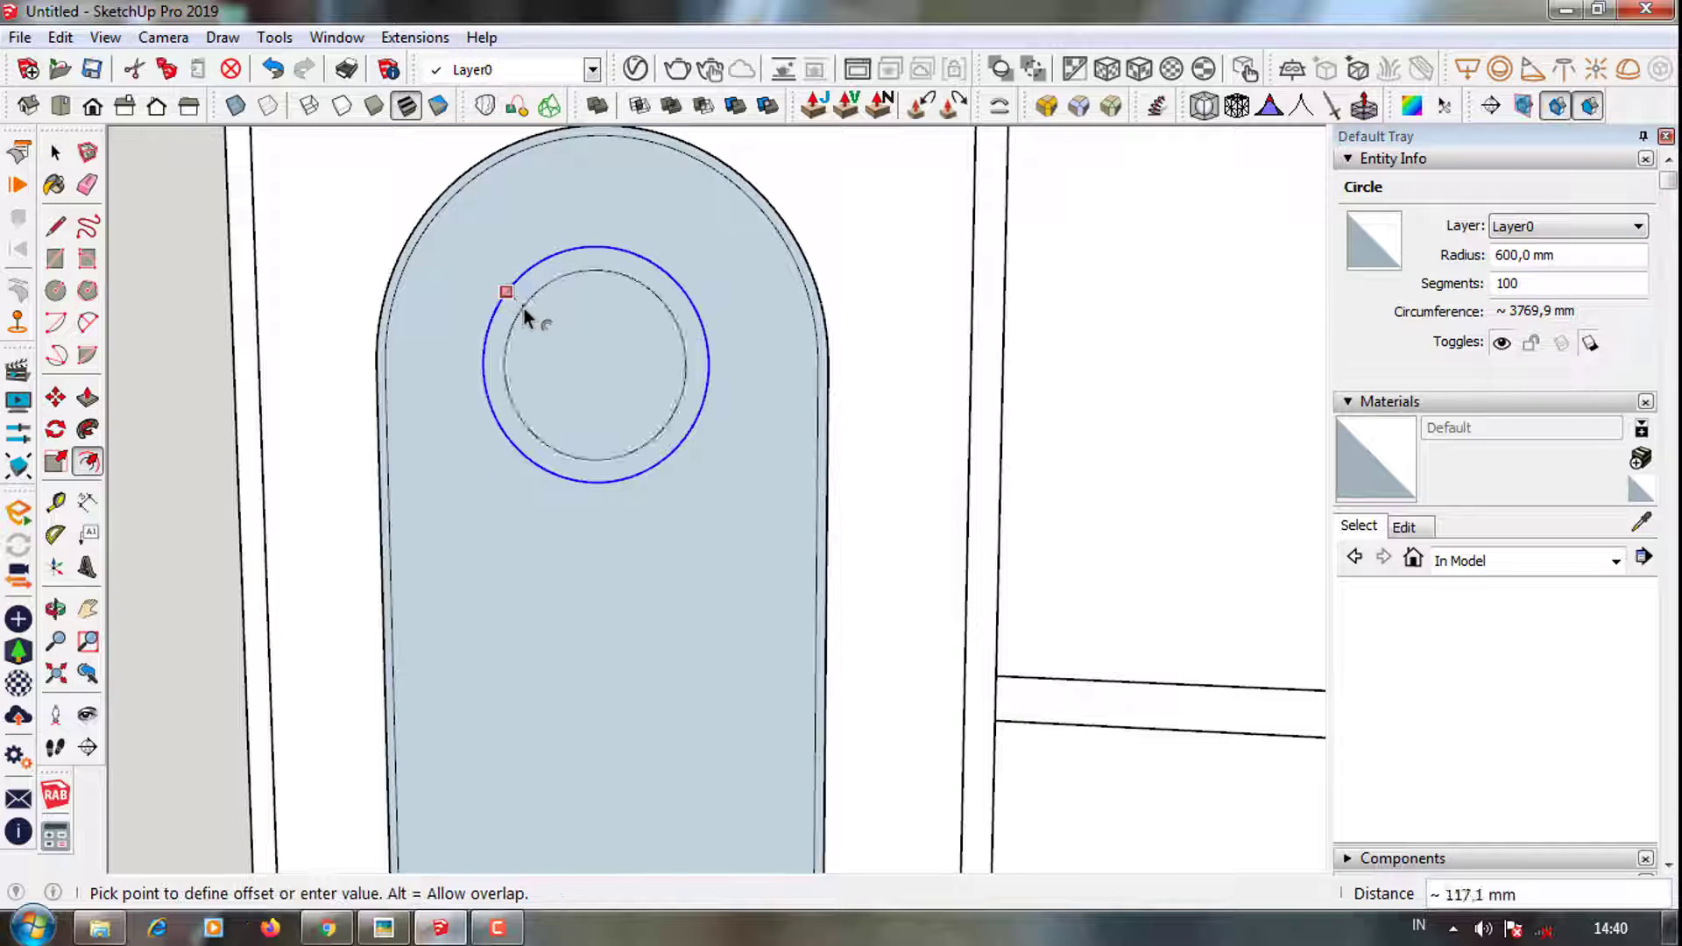
Draw a vertical line from the circle's left side down to the door header
{"action": "key", "text": "l"}
{"action": "scroll", "coordinate": [714, 358], "scroll_direction": "up", "scroll_amount": 2}
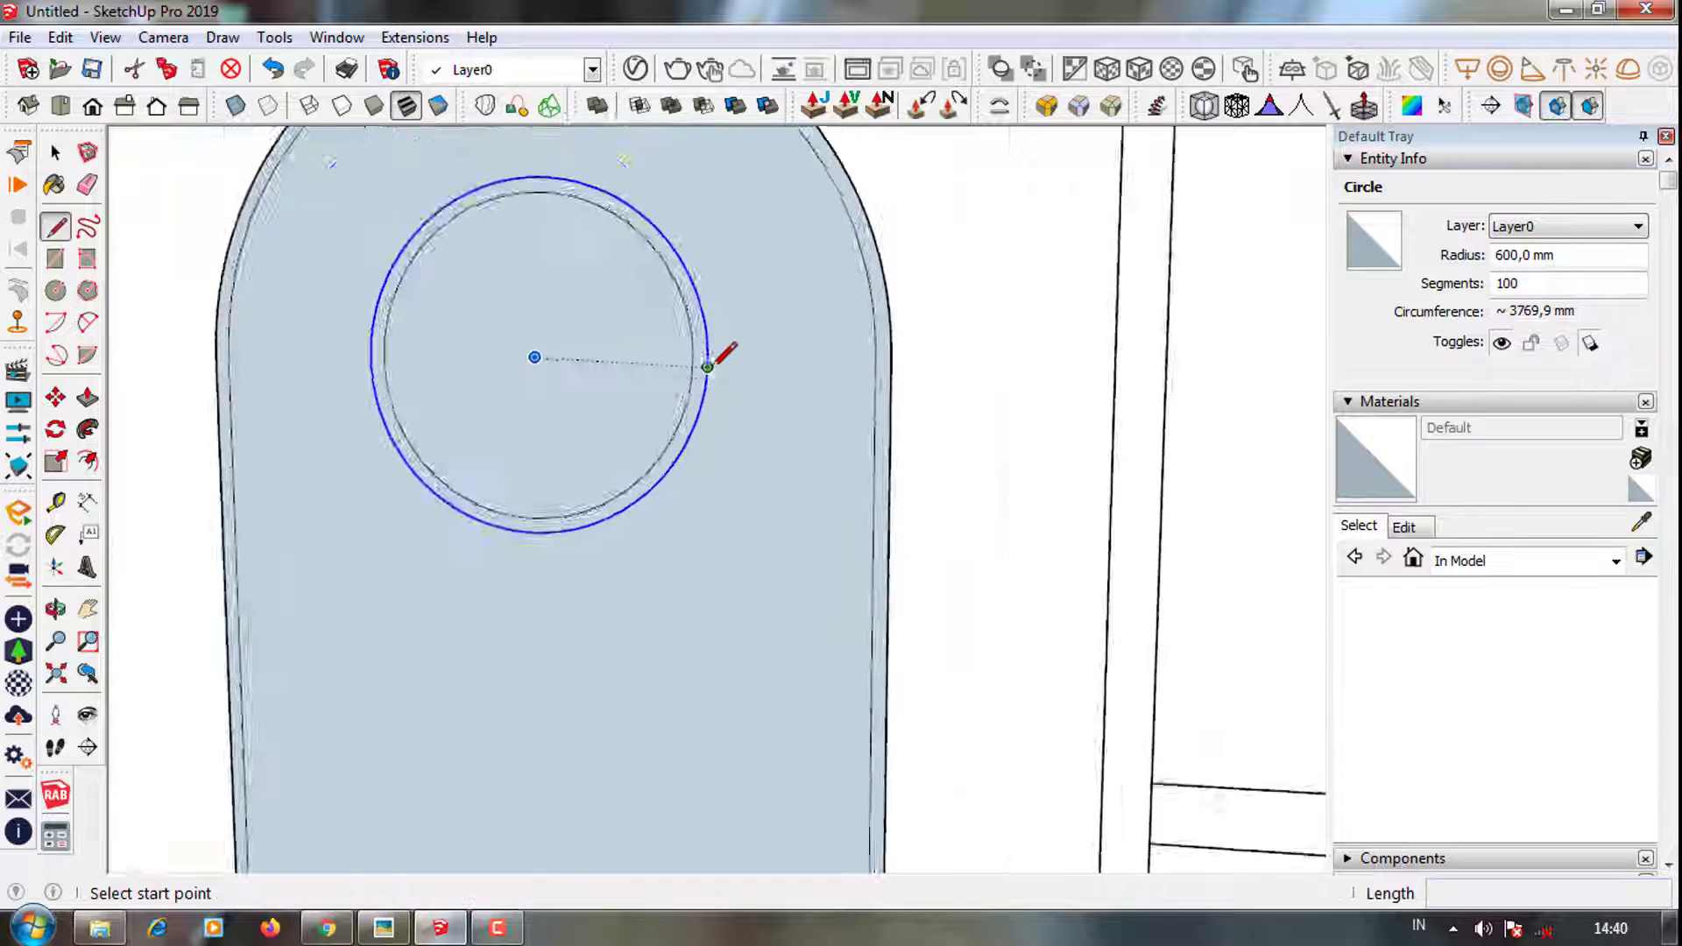
{"action": "scroll", "coordinate": [726, 342], "scroll_direction": "up", "scroll_amount": 1}
{"action": "left_click", "coordinate": [725, 342]}
{"action": "scroll", "coordinate": [699, 256], "scroll_direction": "down", "scroll_amount": 2}
{"action": "scroll", "coordinate": [700, 351], "scroll_direction": "down", "scroll_amount": 1}
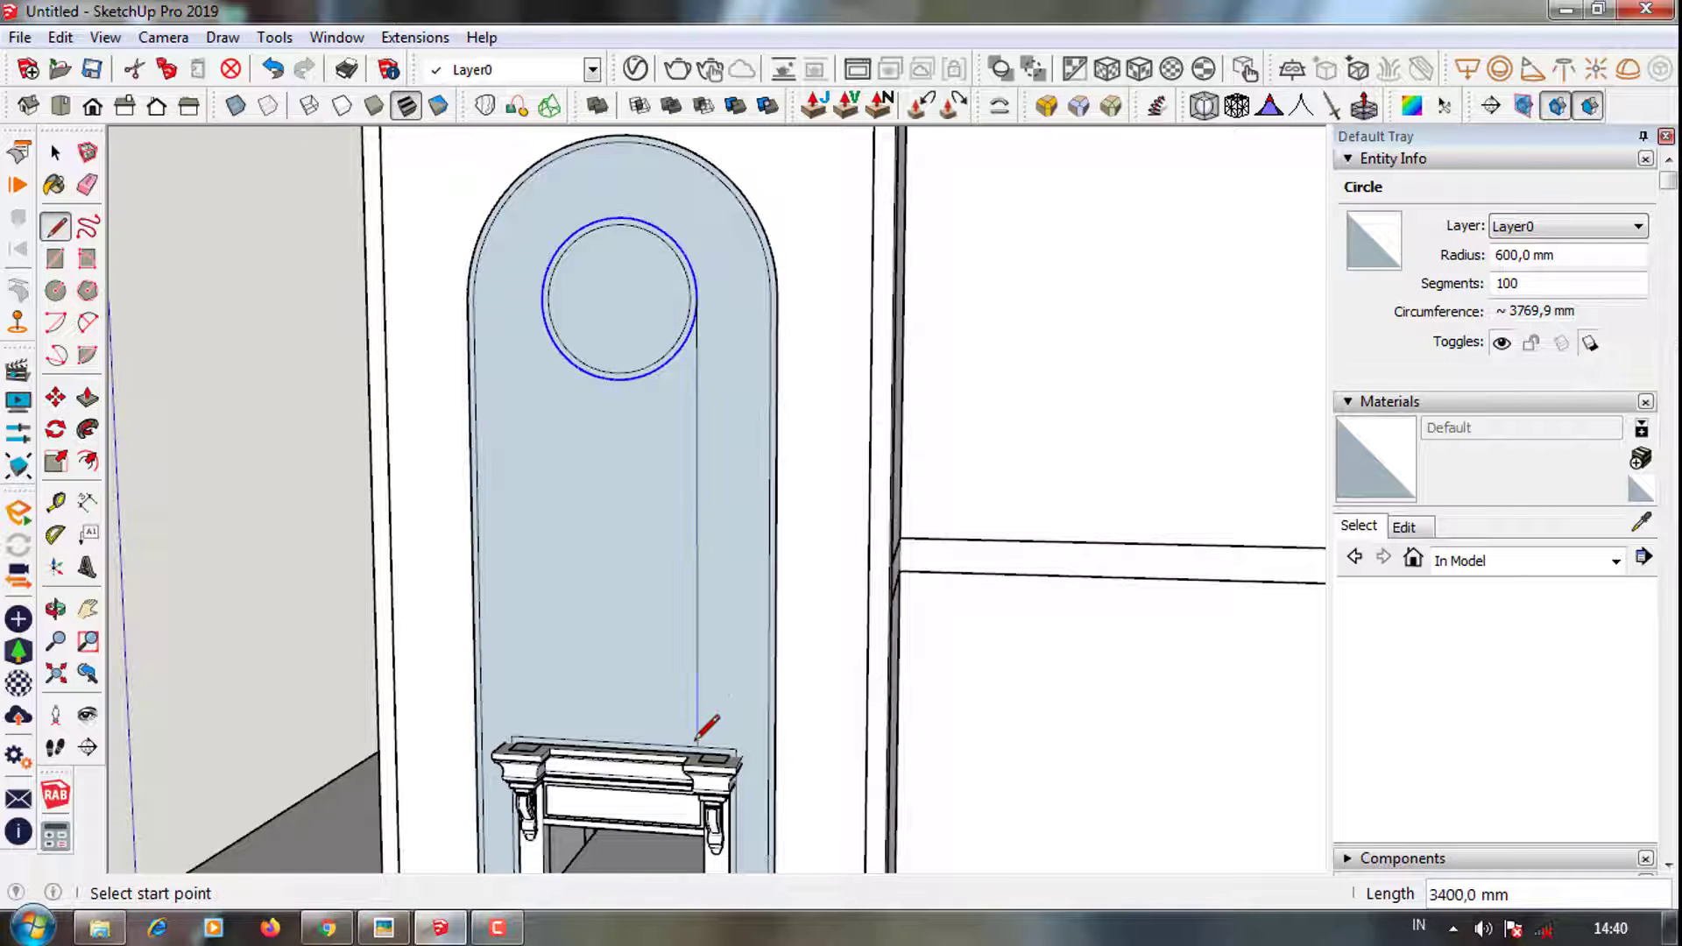
{"action": "scroll", "coordinate": [544, 300], "scroll_direction": "up", "scroll_amount": 1}
{"action": "scroll", "coordinate": [563, 271], "scroll_direction": "up", "scroll_amount": 2}
{"action": "left_click", "coordinate": [560, 277]}
{"action": "scroll", "coordinate": [556, 277], "scroll_direction": "down", "scroll_amount": 3}
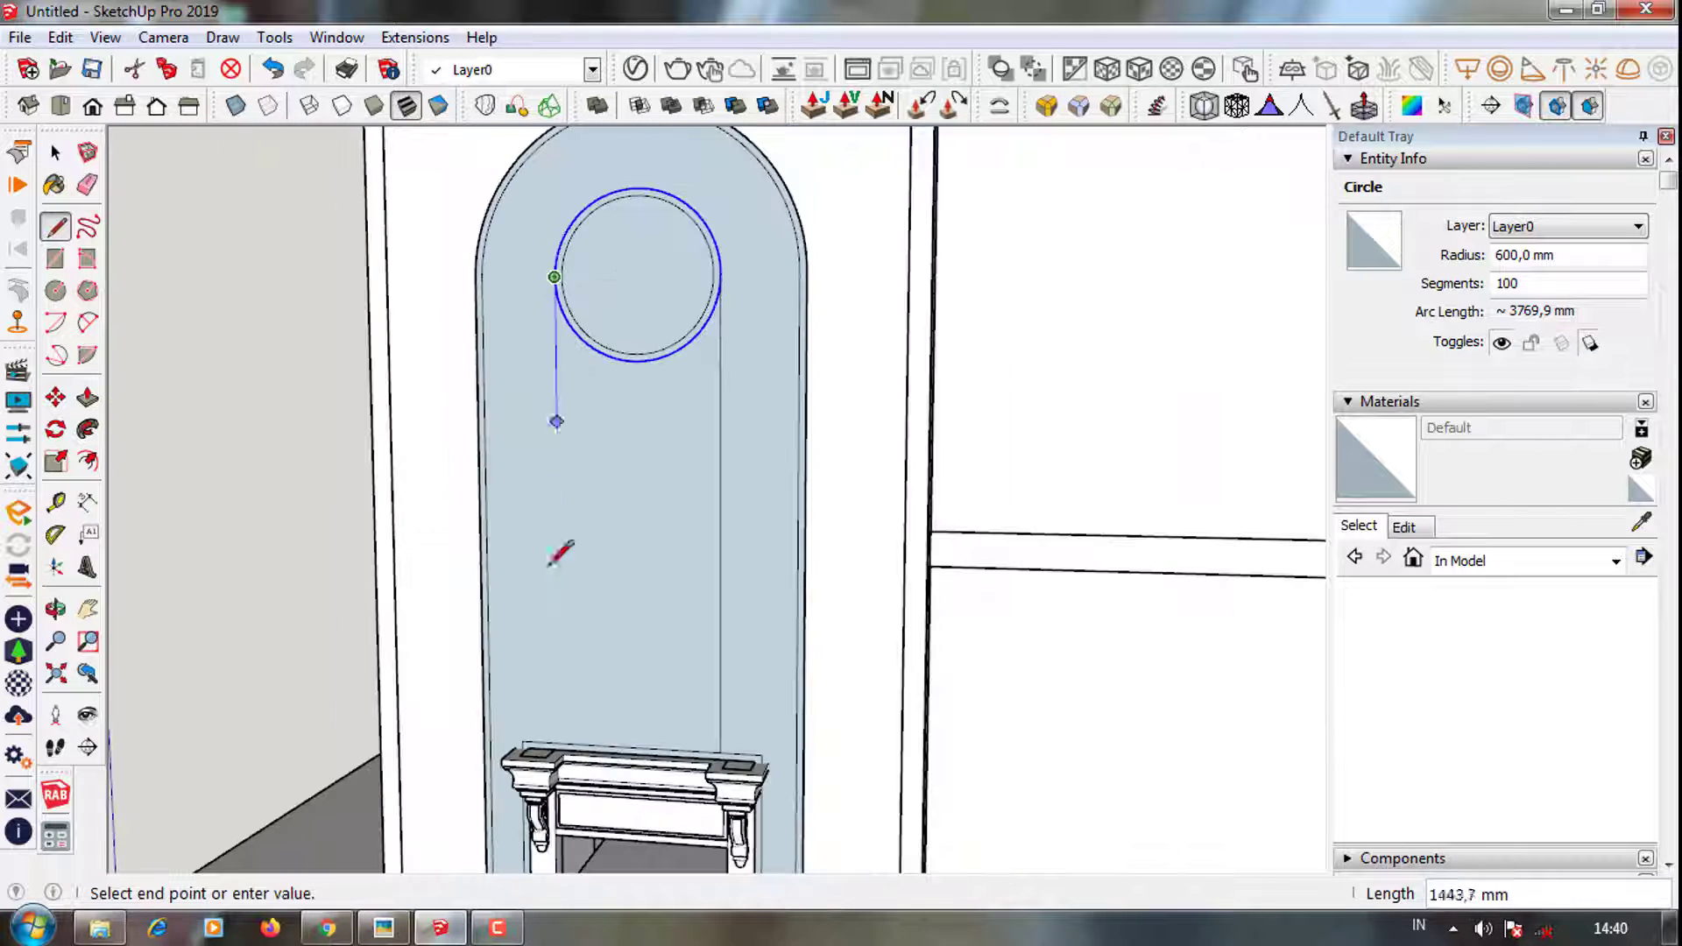
{"action": "left_click", "coordinate": [561, 742]}
{"action": "scroll", "coordinate": [601, 301], "scroll_direction": "up", "scroll_amount": 3}
{"action": "scroll", "coordinate": [574, 307], "scroll_direction": "up", "scroll_amount": 2}
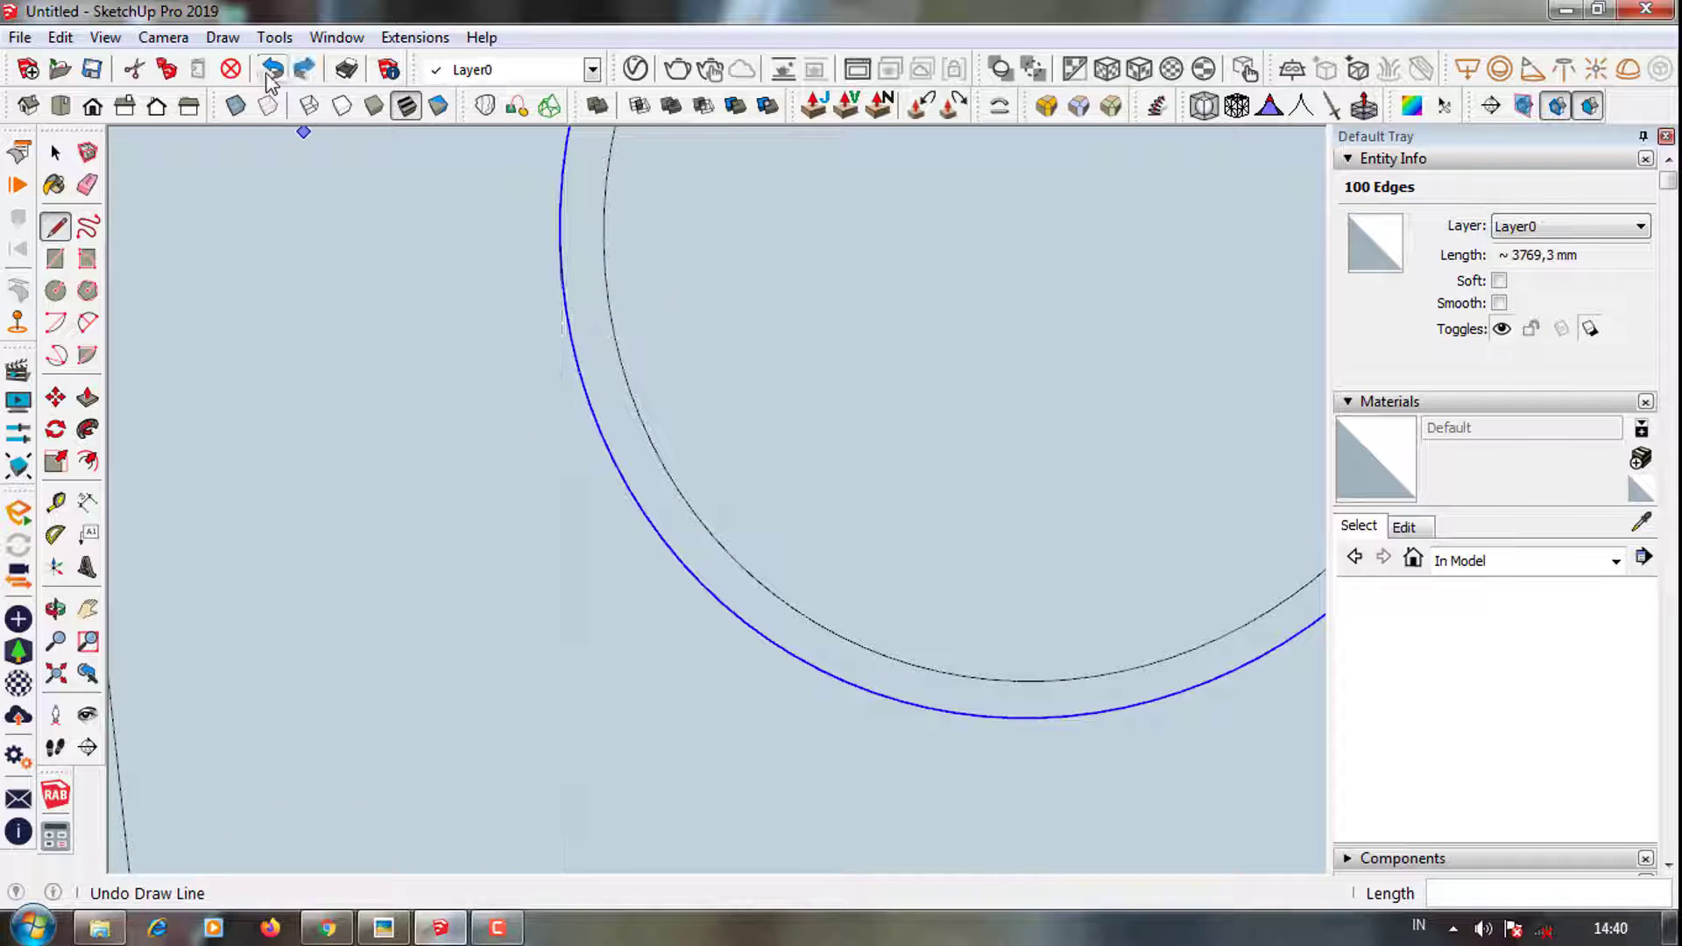
{"action": "scroll", "coordinate": [578, 233], "scroll_direction": "up", "scroll_amount": 2}
{"action": "scroll", "coordinate": [571, 219], "scroll_direction": "up", "scroll_amount": 2}
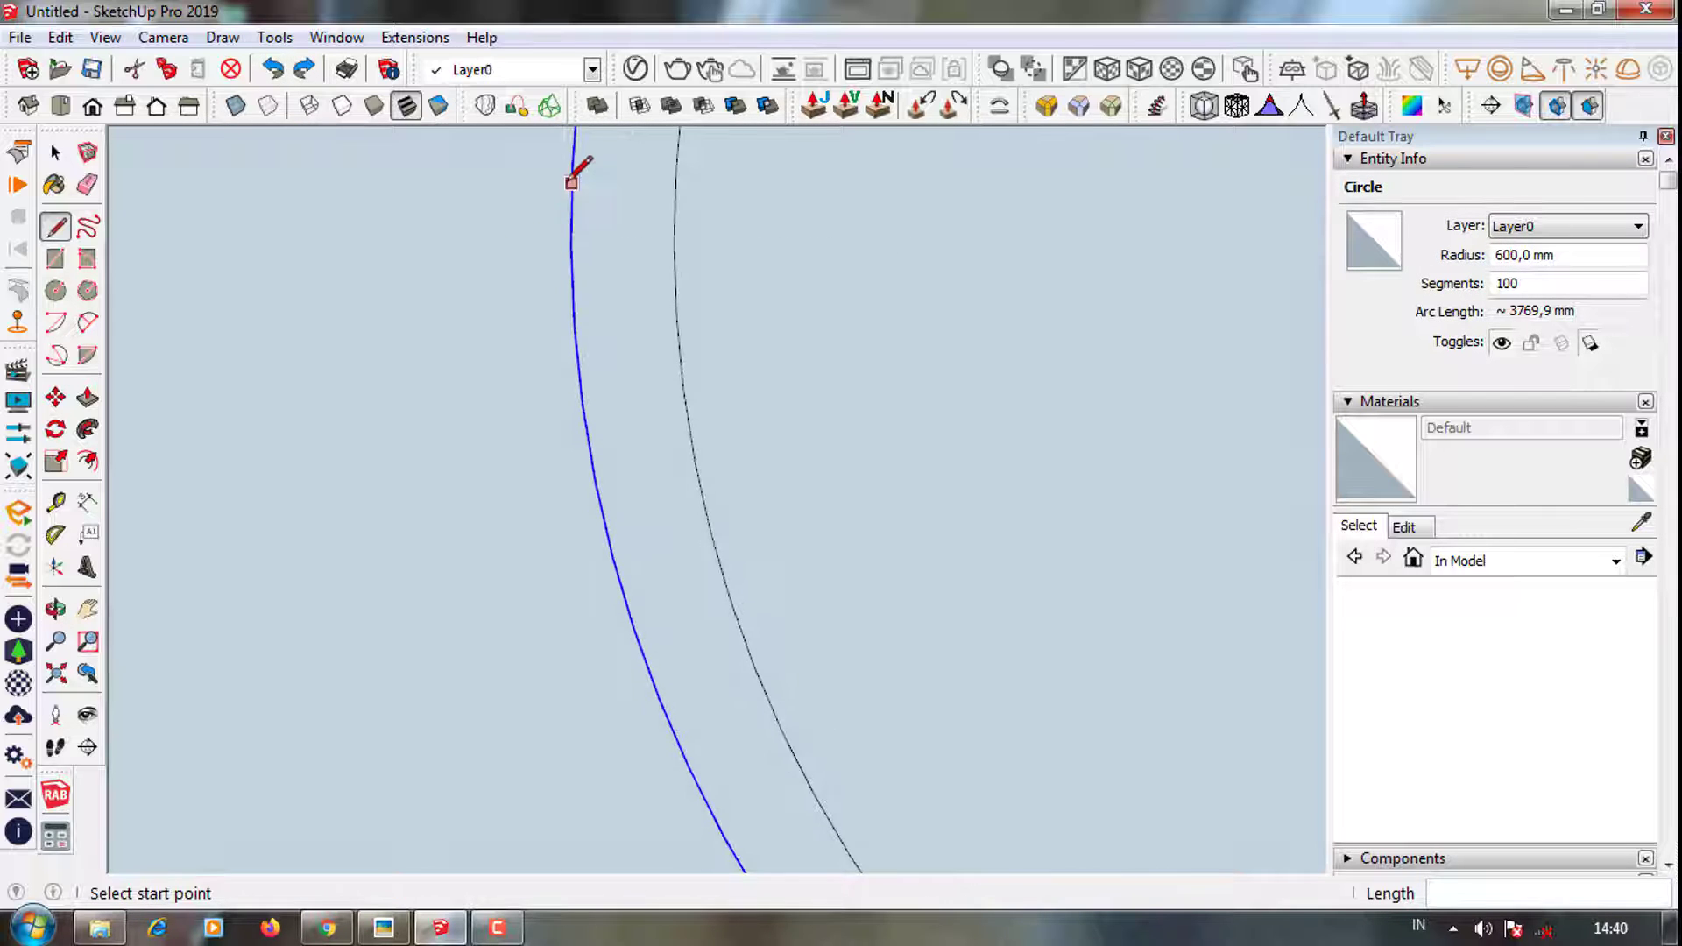
{"action": "scroll", "coordinate": [567, 185], "scroll_direction": "down", "scroll_amount": 2}
{"action": "scroll", "coordinate": [789, 337], "scroll_direction": "down", "scroll_amount": 2}
{"action": "scroll", "coordinate": [887, 354], "scroll_direction": "down", "scroll_amount": 1}
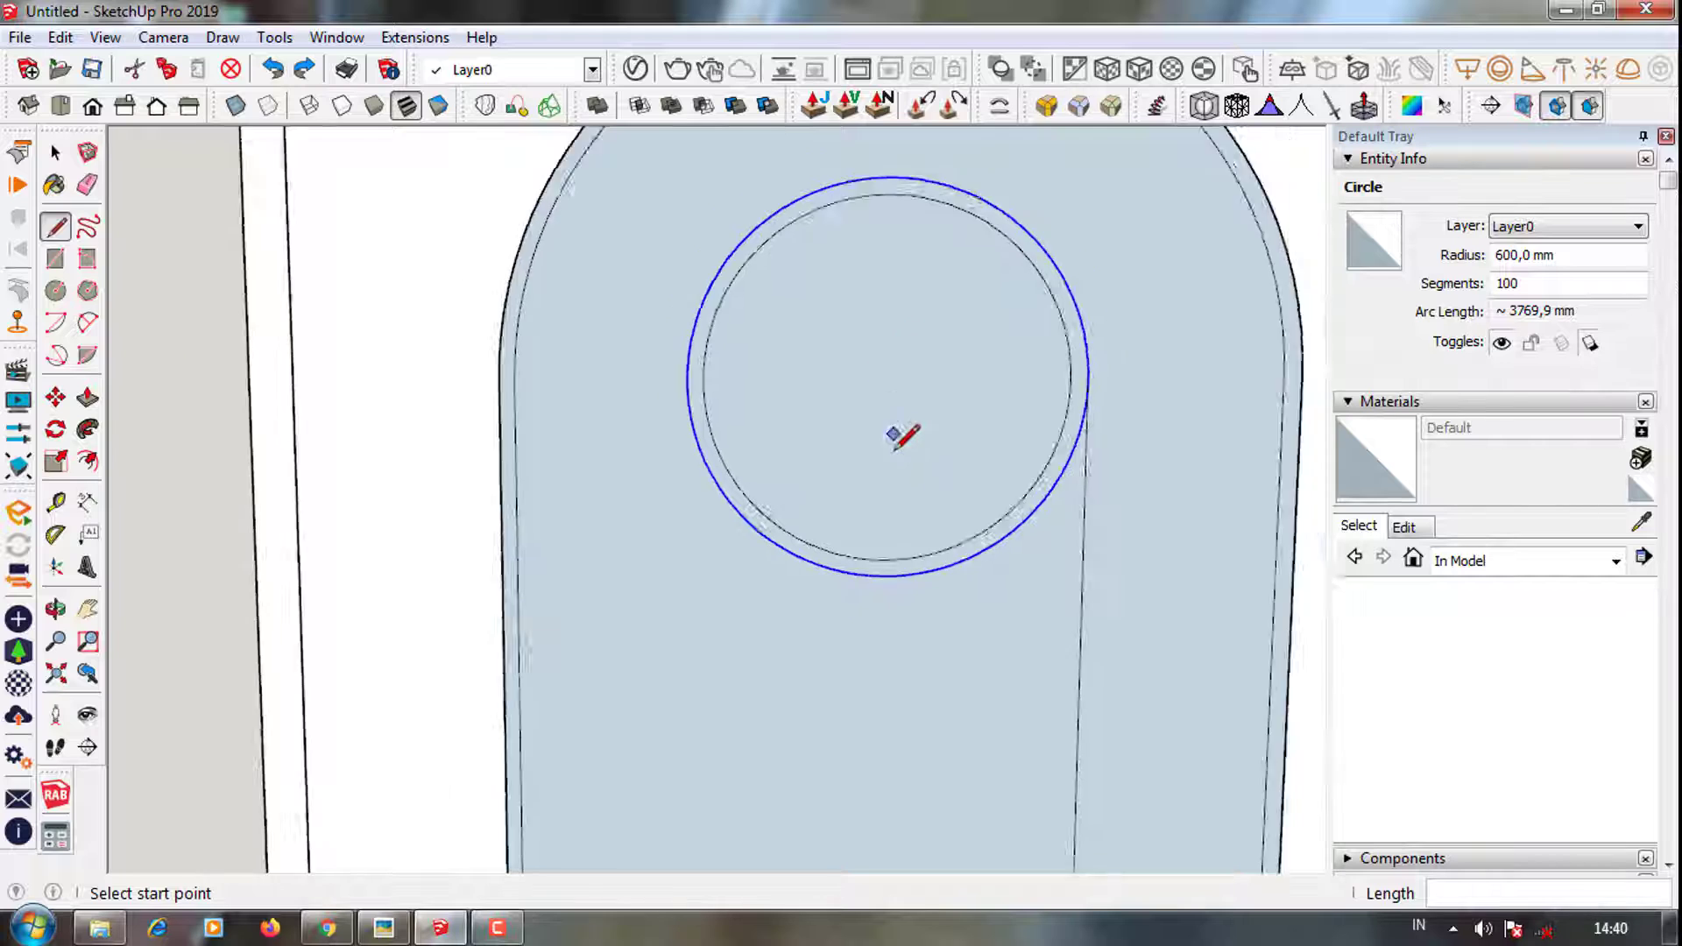
{"action": "scroll", "coordinate": [885, 396], "scroll_direction": "down", "scroll_amount": 2}
{"action": "key", "text": "Escape"}
Draw a second 3400 mm vertical line from the circle's other side down to the header
{"action": "scroll", "coordinate": [727, 394], "scroll_direction": "up", "scroll_amount": 1}
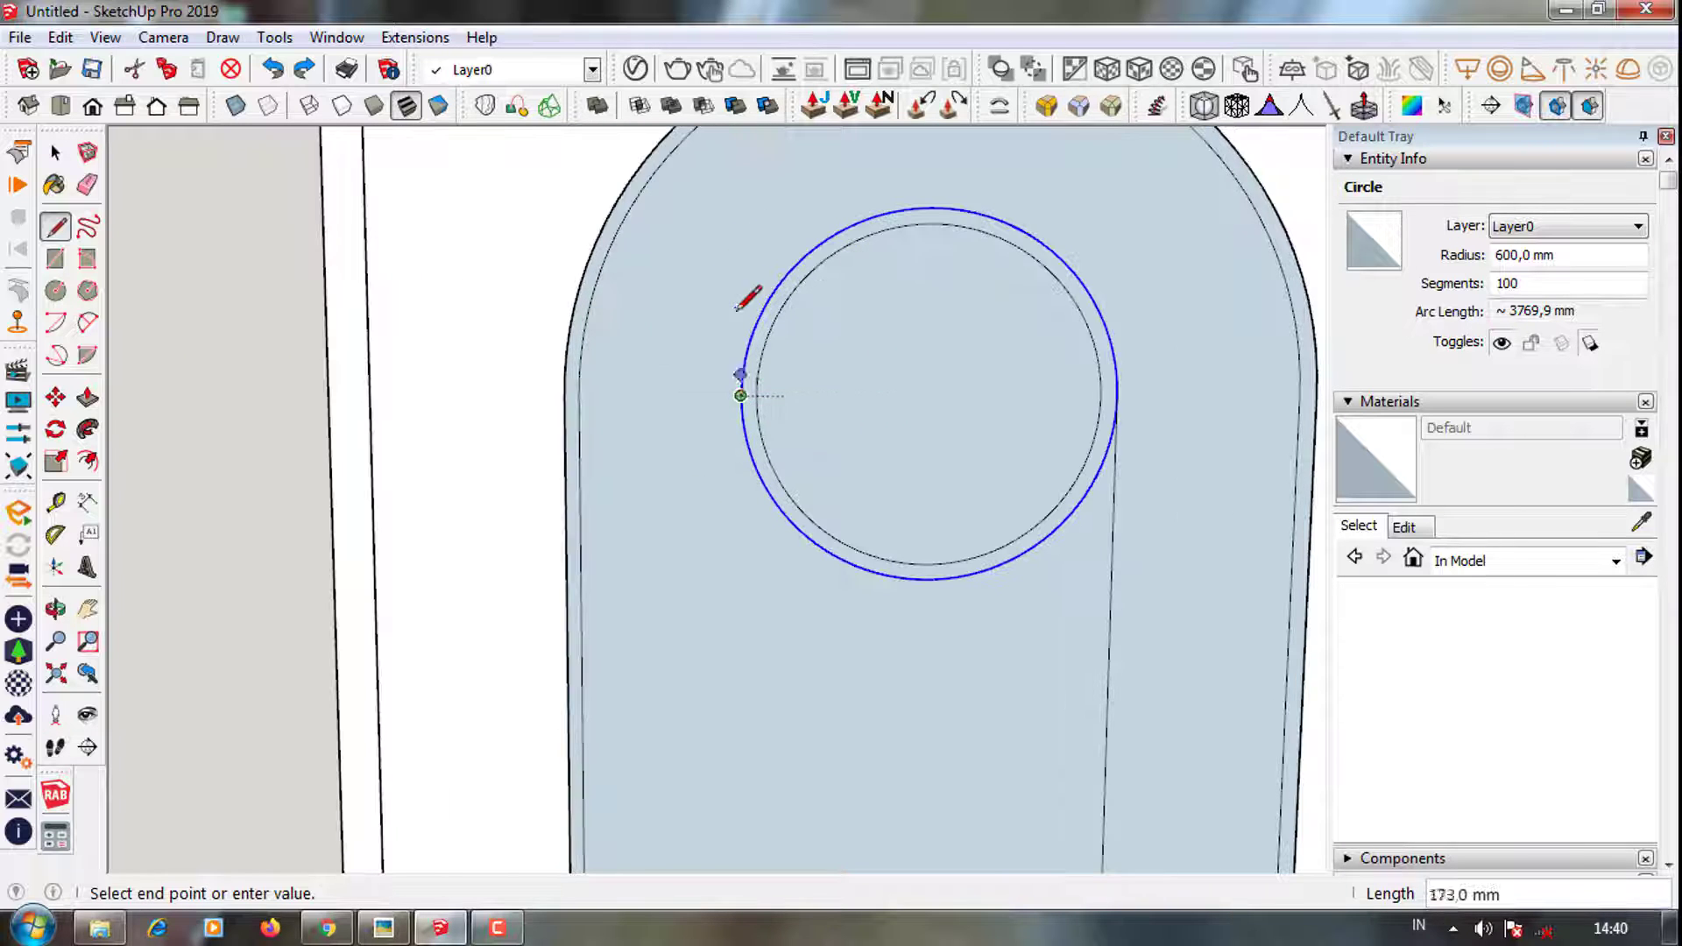
{"action": "scroll", "coordinate": [736, 309], "scroll_direction": "down", "scroll_amount": 2}
{"action": "scroll", "coordinate": [748, 709], "scroll_direction": "up", "scroll_amount": 1}
{"action": "left_click", "coordinate": [747, 705]}
{"action": "scroll", "coordinate": [841, 386], "scroll_direction": "down", "scroll_amount": 1}
{"action": "scroll", "coordinate": [864, 376], "scroll_direction": "up", "scroll_amount": 2}
{"action": "key", "text": "space"}
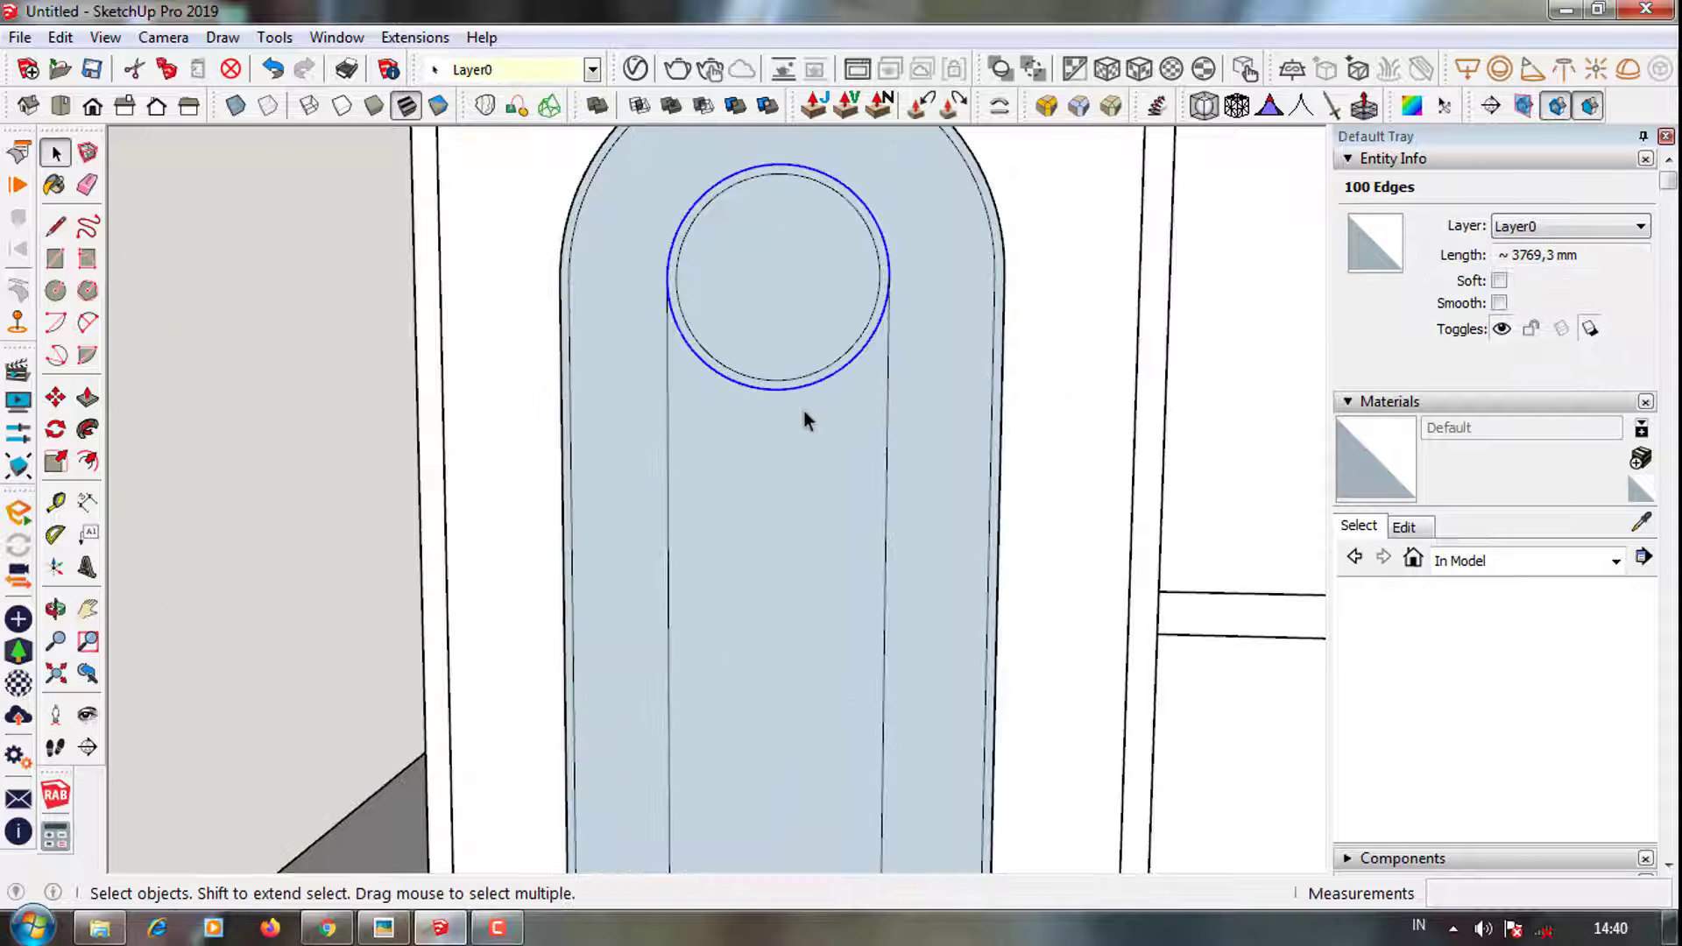
{"action": "scroll", "coordinate": [806, 420], "scroll_direction": "down", "scroll_amount": 1}
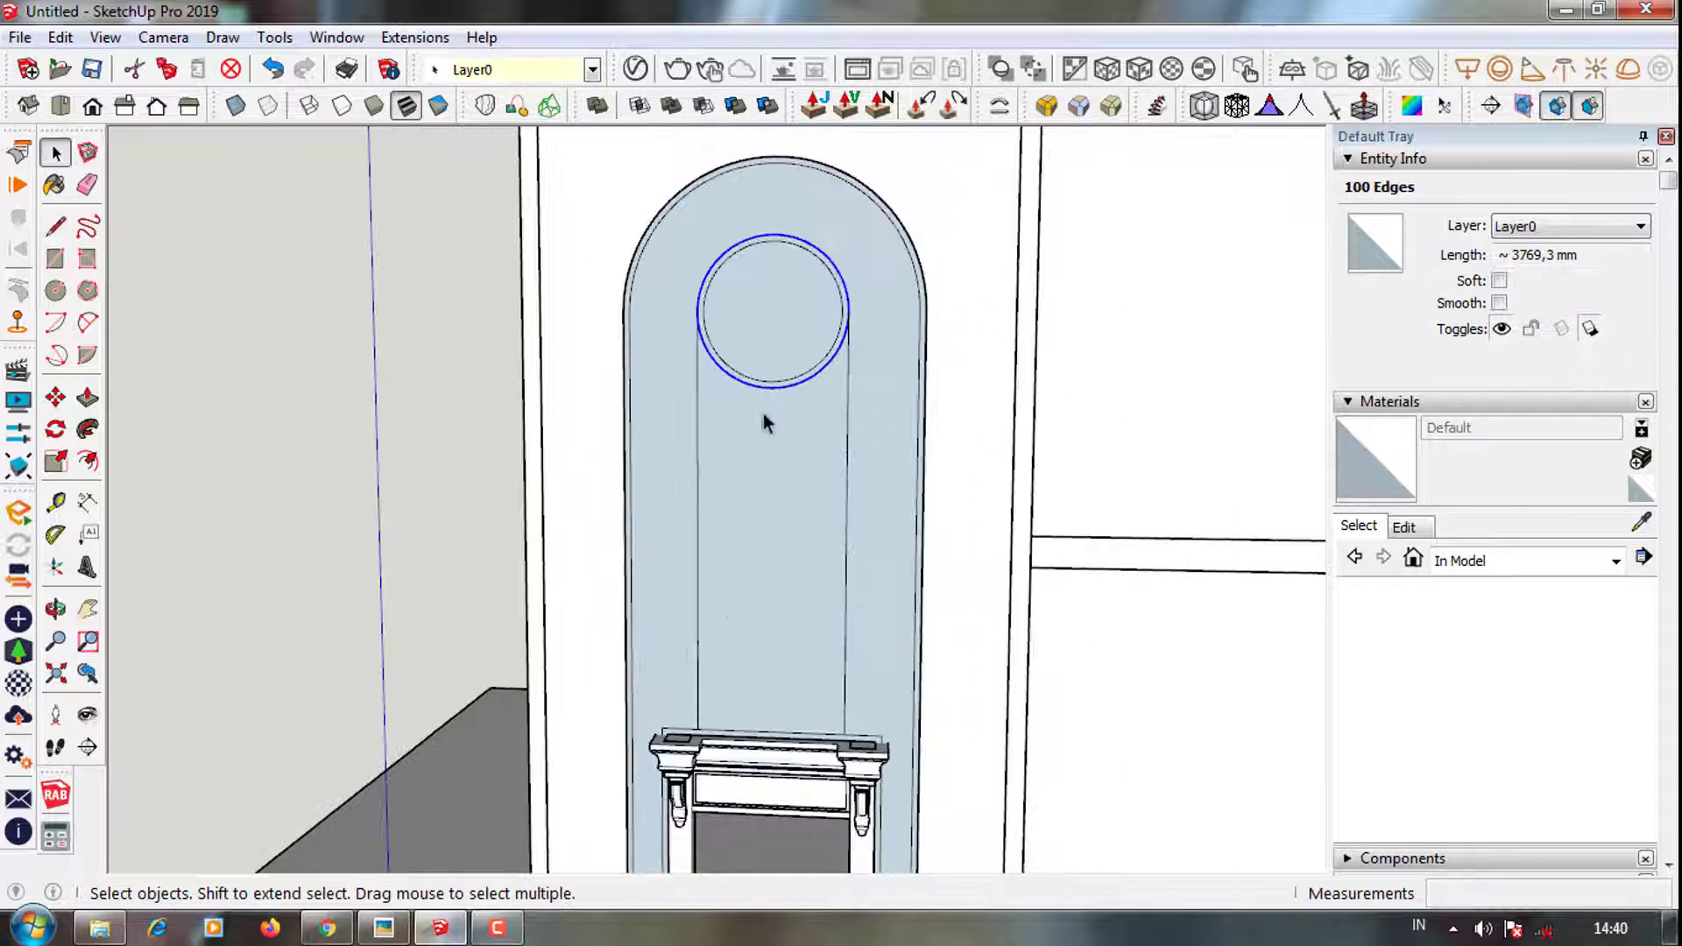
Copy the vertical line 50 mm sideways with Move+Ctrl to form a narrow strip
{"action": "key", "text": "m"}
{"action": "scroll", "coordinate": [711, 575], "scroll_direction": "up", "scroll_amount": 1}
{"action": "key", "text": "ctrl"}
{"action": "left_click", "coordinate": [694, 557]}
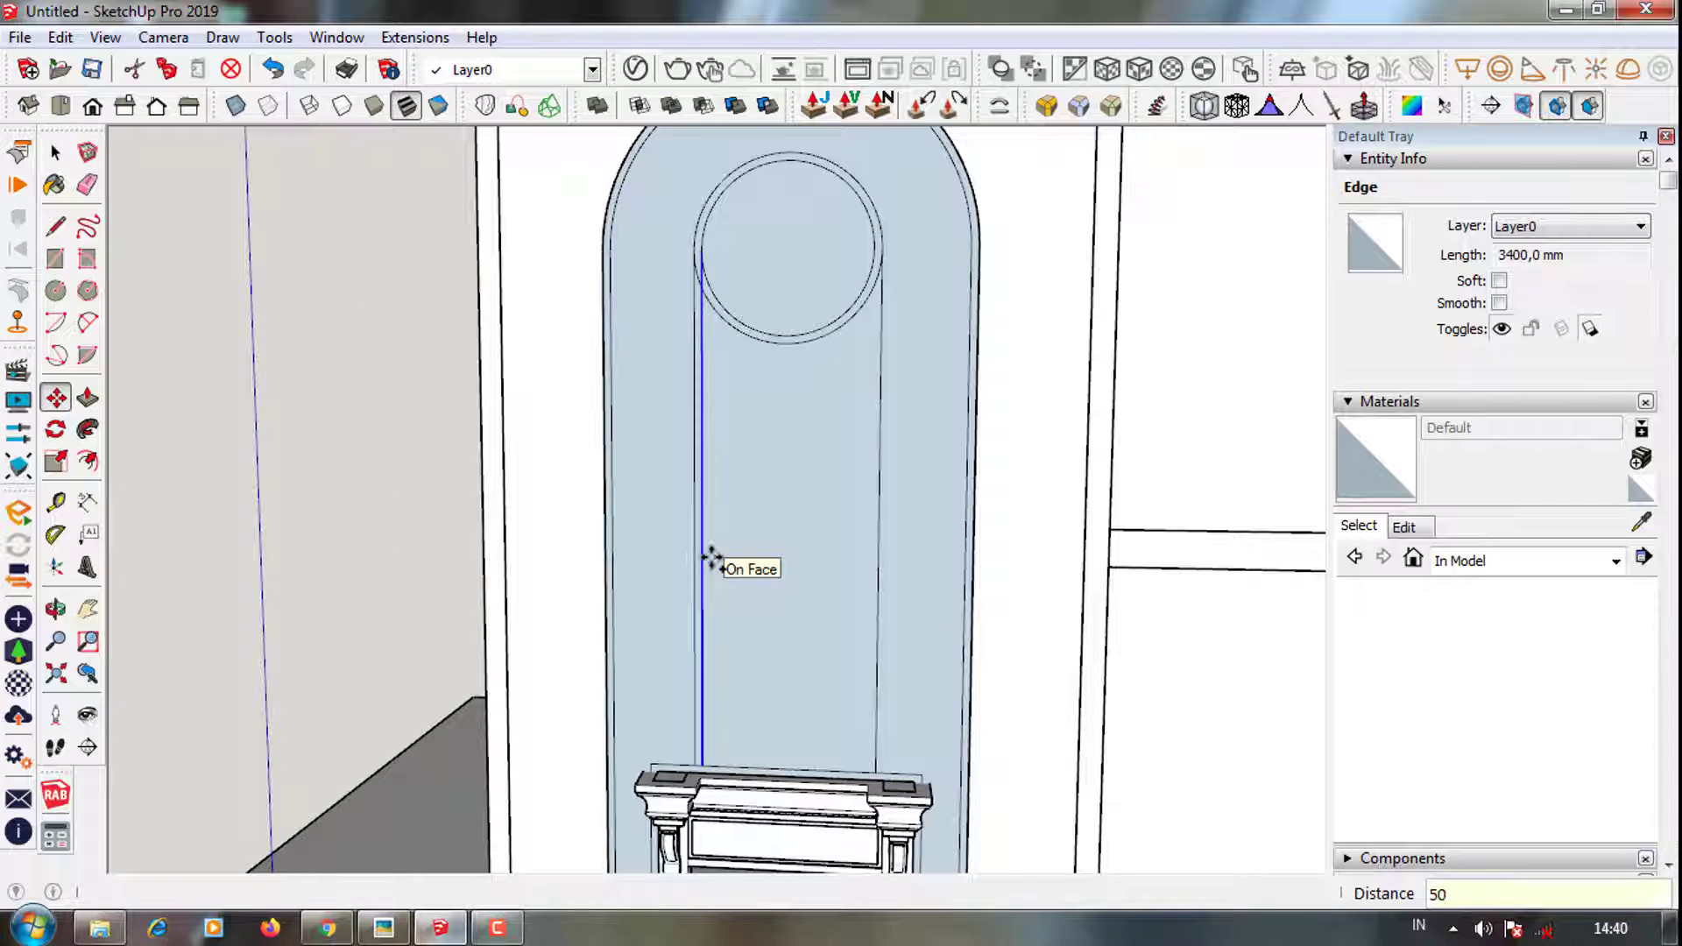
{"action": "key", "text": "m"}
{"action": "scroll", "coordinate": [877, 538], "scroll_direction": "up", "scroll_amount": 1}
{"action": "left_click", "coordinate": [878, 567], "text": "ctrl"}
{"action": "scroll", "coordinate": [788, 490], "scroll_direction": "down", "scroll_amount": 1}
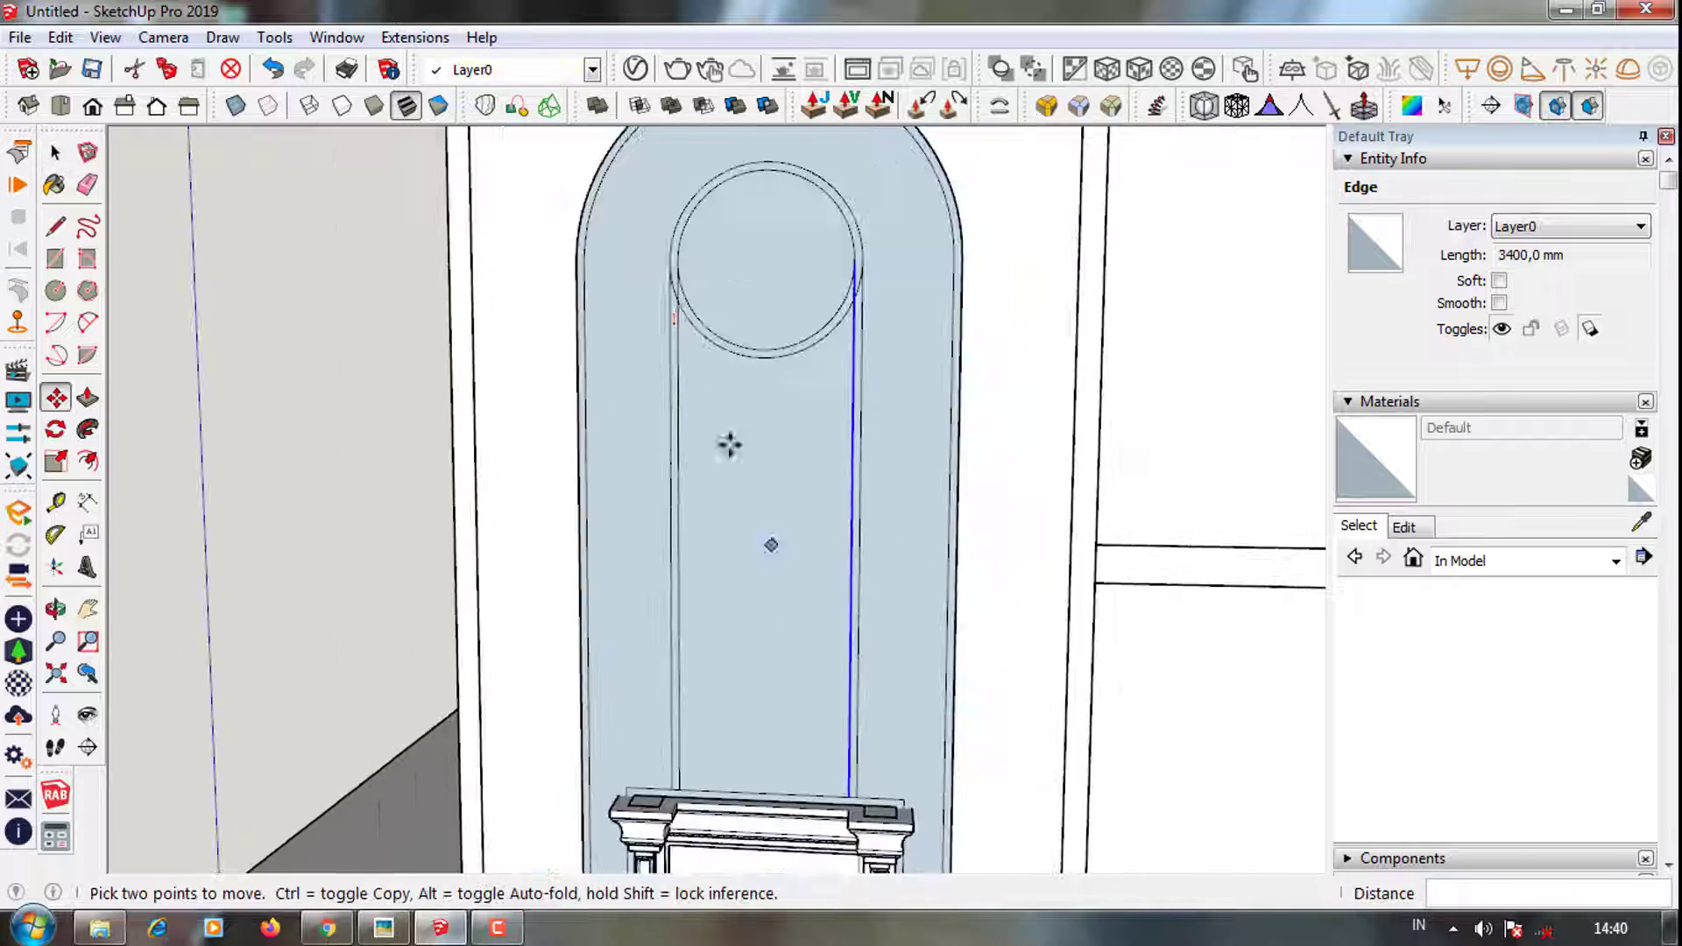
{"action": "scroll", "coordinate": [700, 304], "scroll_direction": "up", "scroll_amount": 2}
Erase the extra edges left around the new strip
{"action": "key", "text": "e"}
{"action": "scroll", "coordinate": [700, 304], "scroll_direction": "up", "scroll_amount": 1}
{"action": "scroll", "coordinate": [1036, 364], "scroll_direction": "down", "scroll_amount": 1}
{"action": "scroll", "coordinate": [1106, 313], "scroll_direction": "up", "scroll_amount": 1}
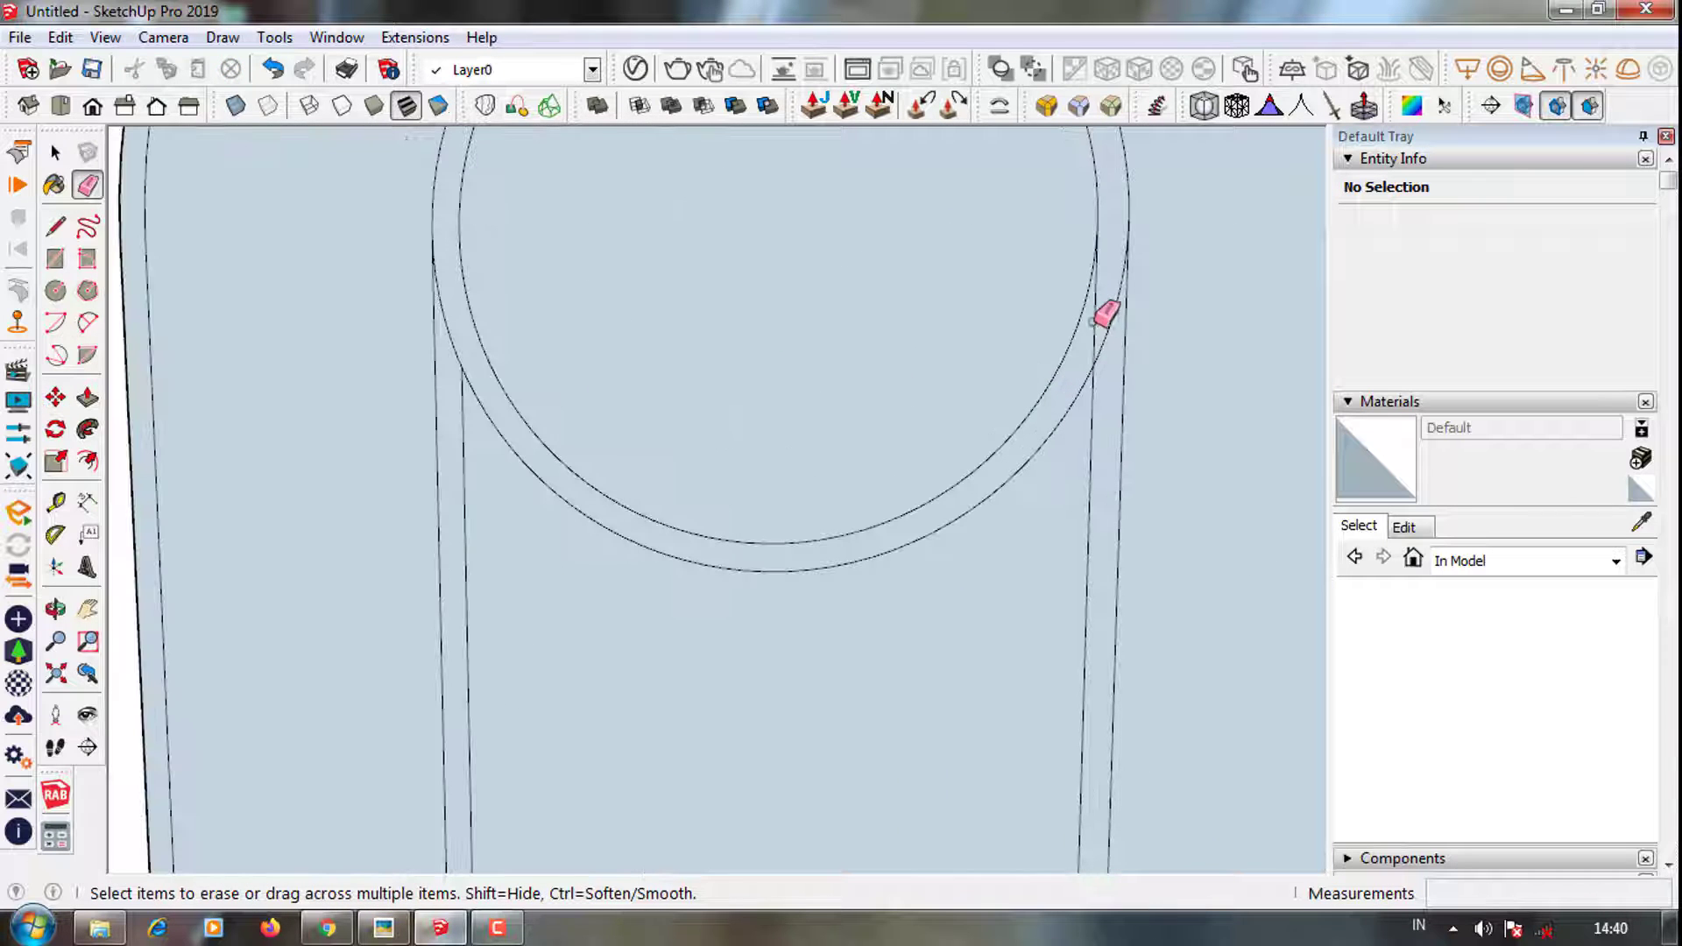
{"action": "scroll", "coordinate": [613, 337], "scroll_direction": "down", "scroll_amount": 1}
{"action": "scroll", "coordinate": [916, 374], "scroll_direction": "down", "scroll_amount": 1}
{"action": "scroll", "coordinate": [926, 461], "scroll_direction": "down", "scroll_amount": 2}
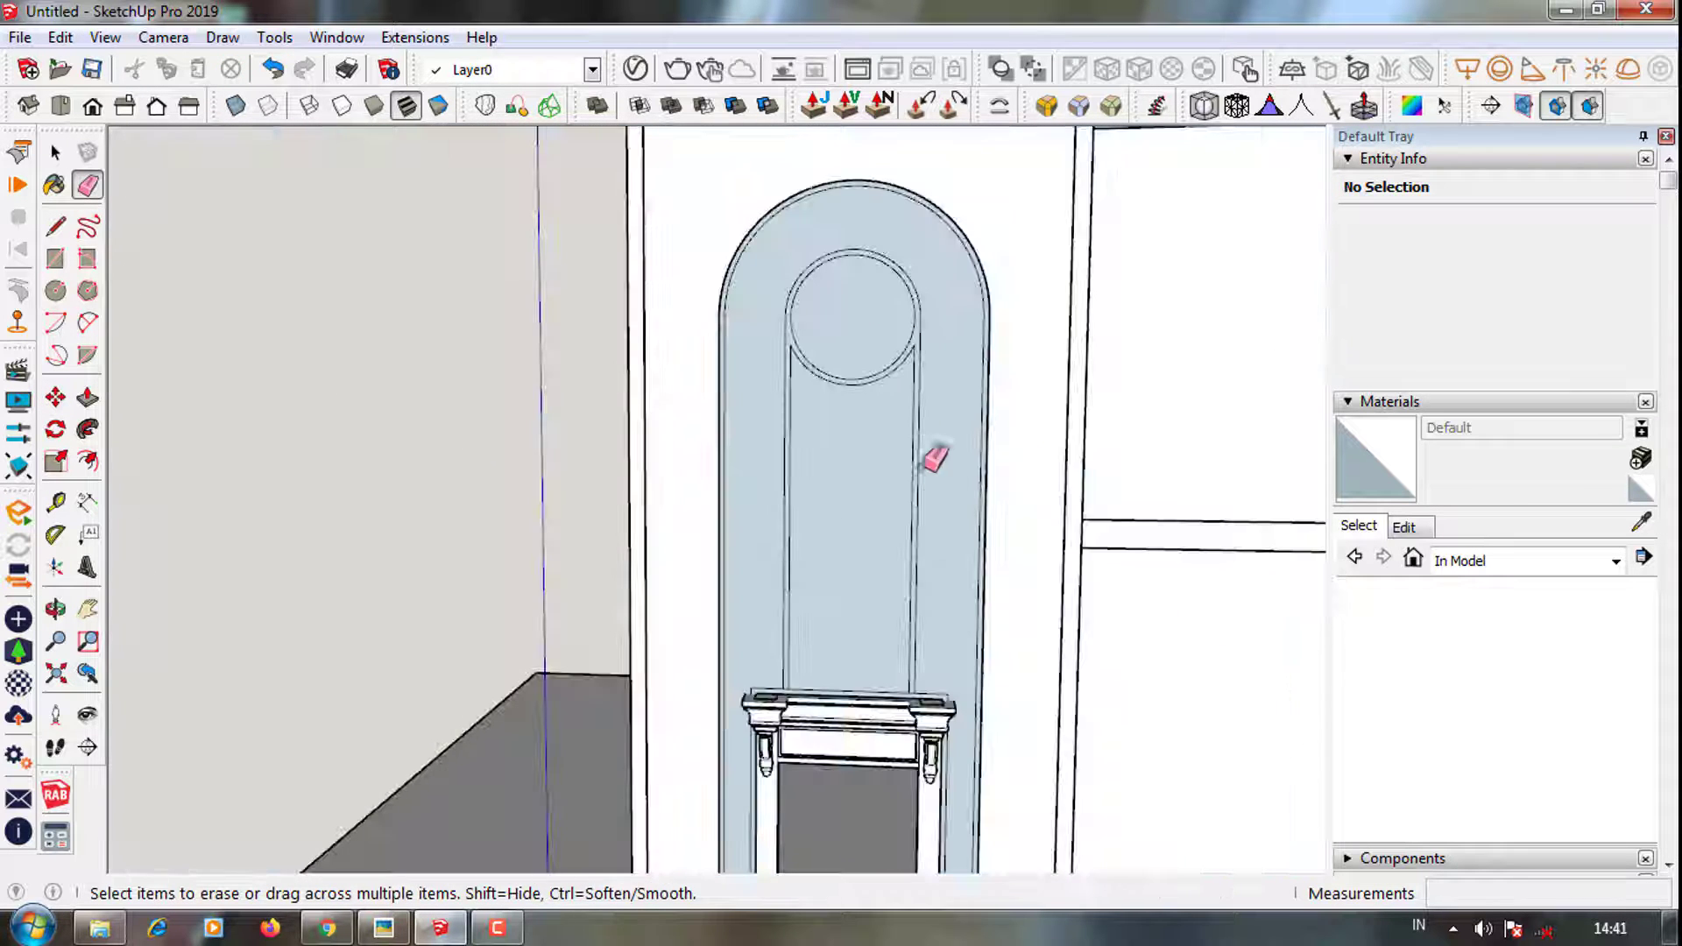
{"action": "scroll", "coordinate": [934, 535], "scroll_direction": "down", "scroll_amount": 1}
{"action": "scroll", "coordinate": [882, 458], "scroll_direction": "down", "scroll_amount": 1}
{"action": "scroll", "coordinate": [977, 807], "scroll_direction": "up", "scroll_amount": 2}
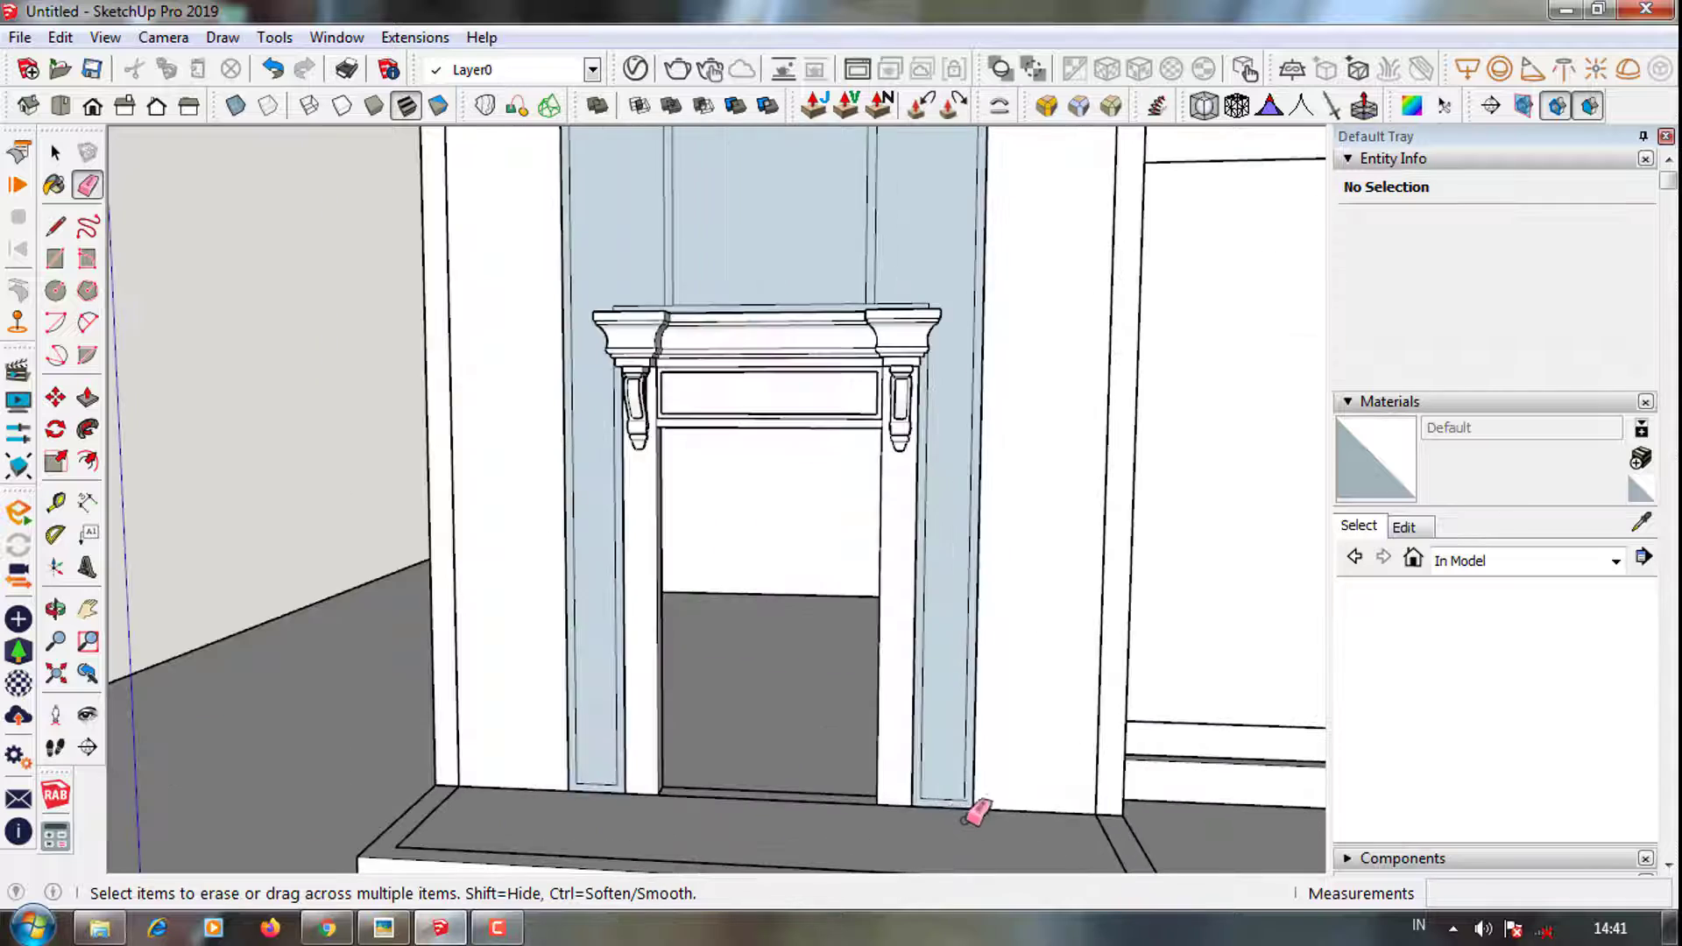
{"action": "scroll", "coordinate": [932, 800], "scroll_direction": "up", "scroll_amount": 1}
Draw a 50 mm line across the strip's base at the jamb foot
{"action": "key", "text": "l"}
{"action": "scroll", "coordinate": [927, 767], "scroll_direction": "up", "scroll_amount": 1}
{"action": "left_click", "coordinate": [922, 768]}
{"action": "scroll", "coordinate": [911, 775], "scroll_direction": "up", "scroll_amount": 1}
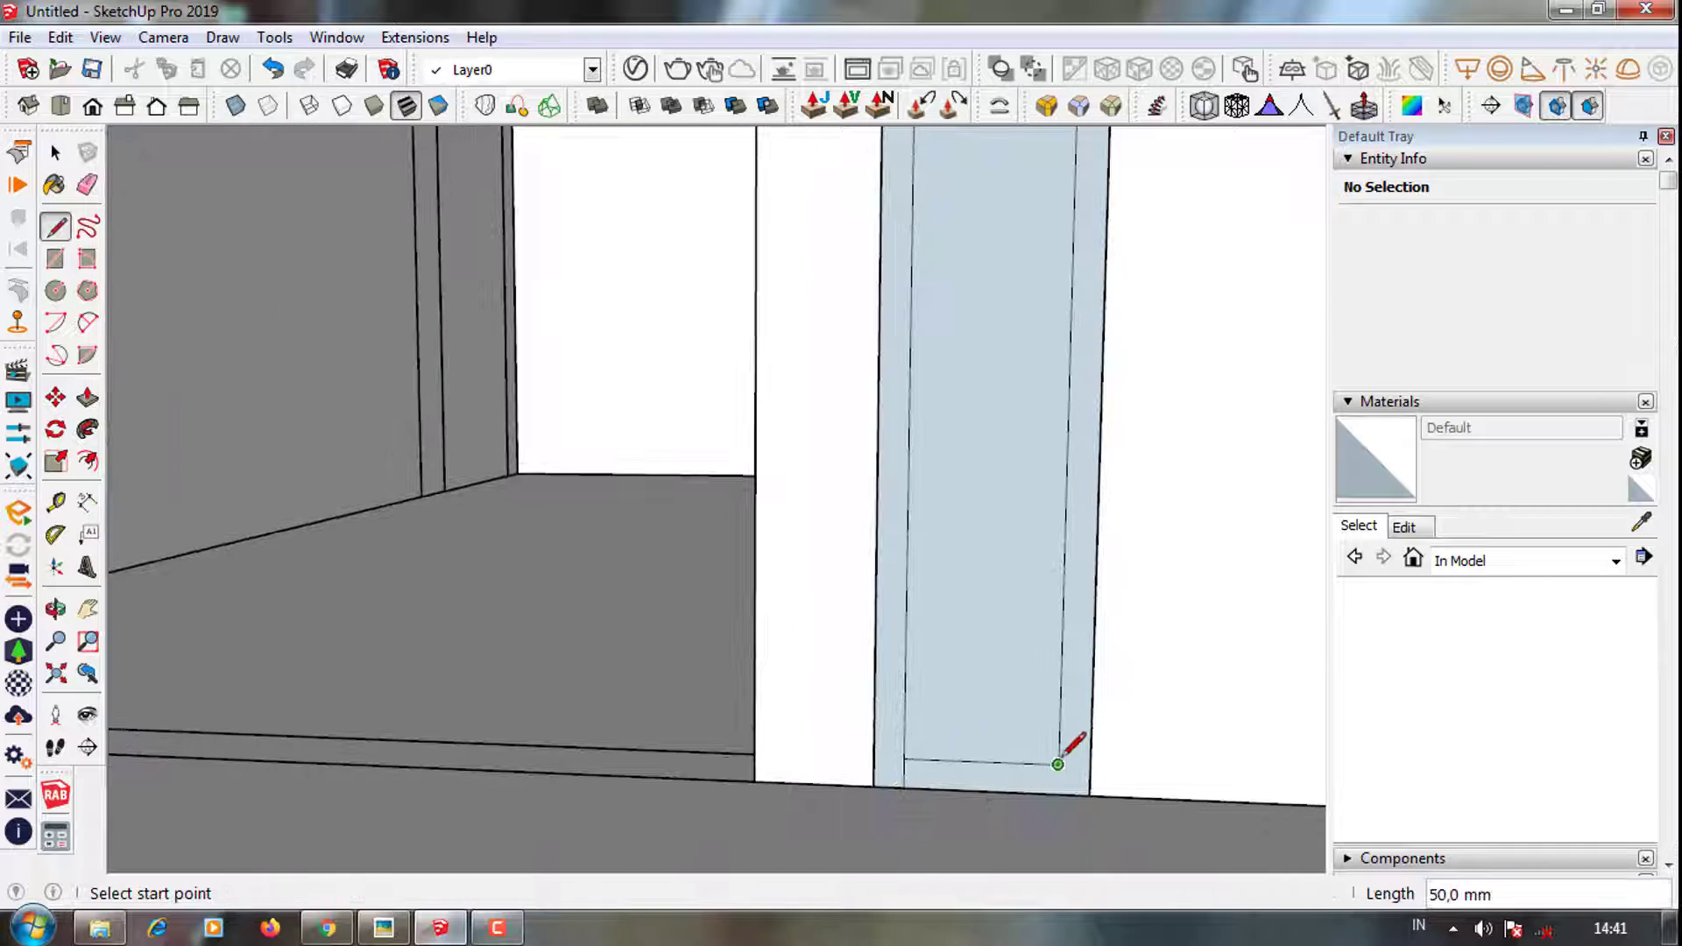
{"action": "scroll", "coordinate": [1060, 787], "scroll_direction": "down", "scroll_amount": 3}
{"action": "scroll", "coordinate": [906, 744], "scroll_direction": "up", "scroll_amount": 2}
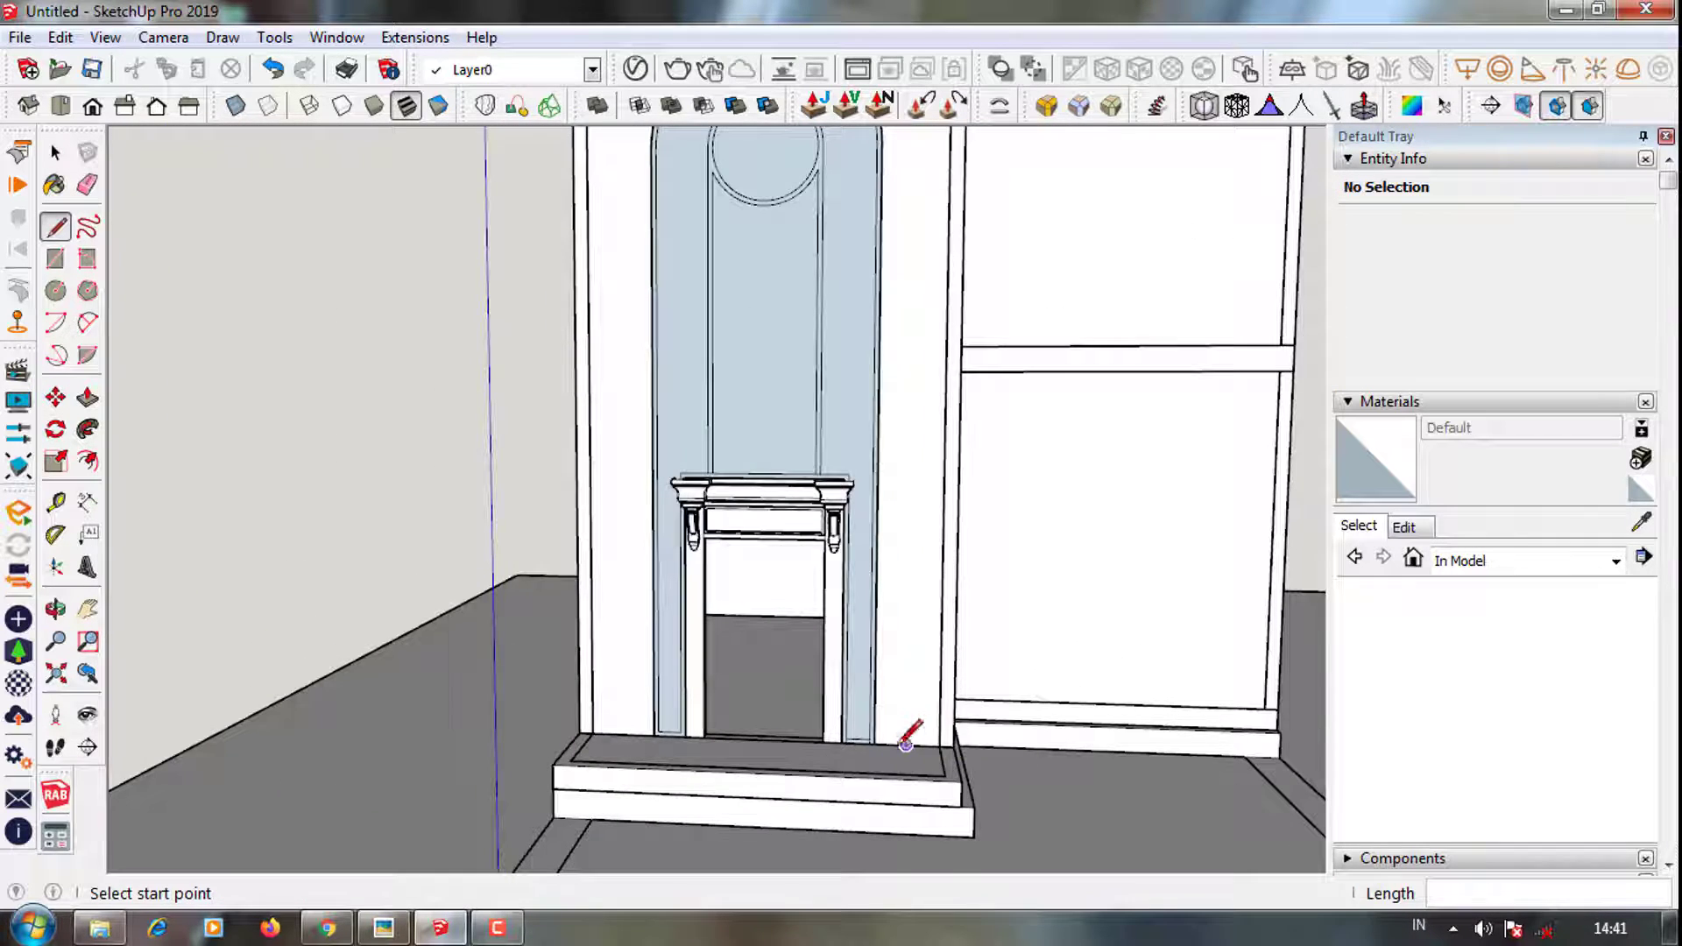
{"action": "scroll", "coordinate": [907, 745], "scroll_direction": "up", "scroll_amount": 1}
{"action": "scroll", "coordinate": [858, 755], "scroll_direction": "up", "scroll_amount": 3}
{"action": "key", "text": "space"}
Copy the small band face from the strip's base higher up the right strip
{"action": "left_click", "coordinate": [817, 761]}
{"action": "scroll", "coordinate": [820, 766], "scroll_direction": "down", "scroll_amount": 3}
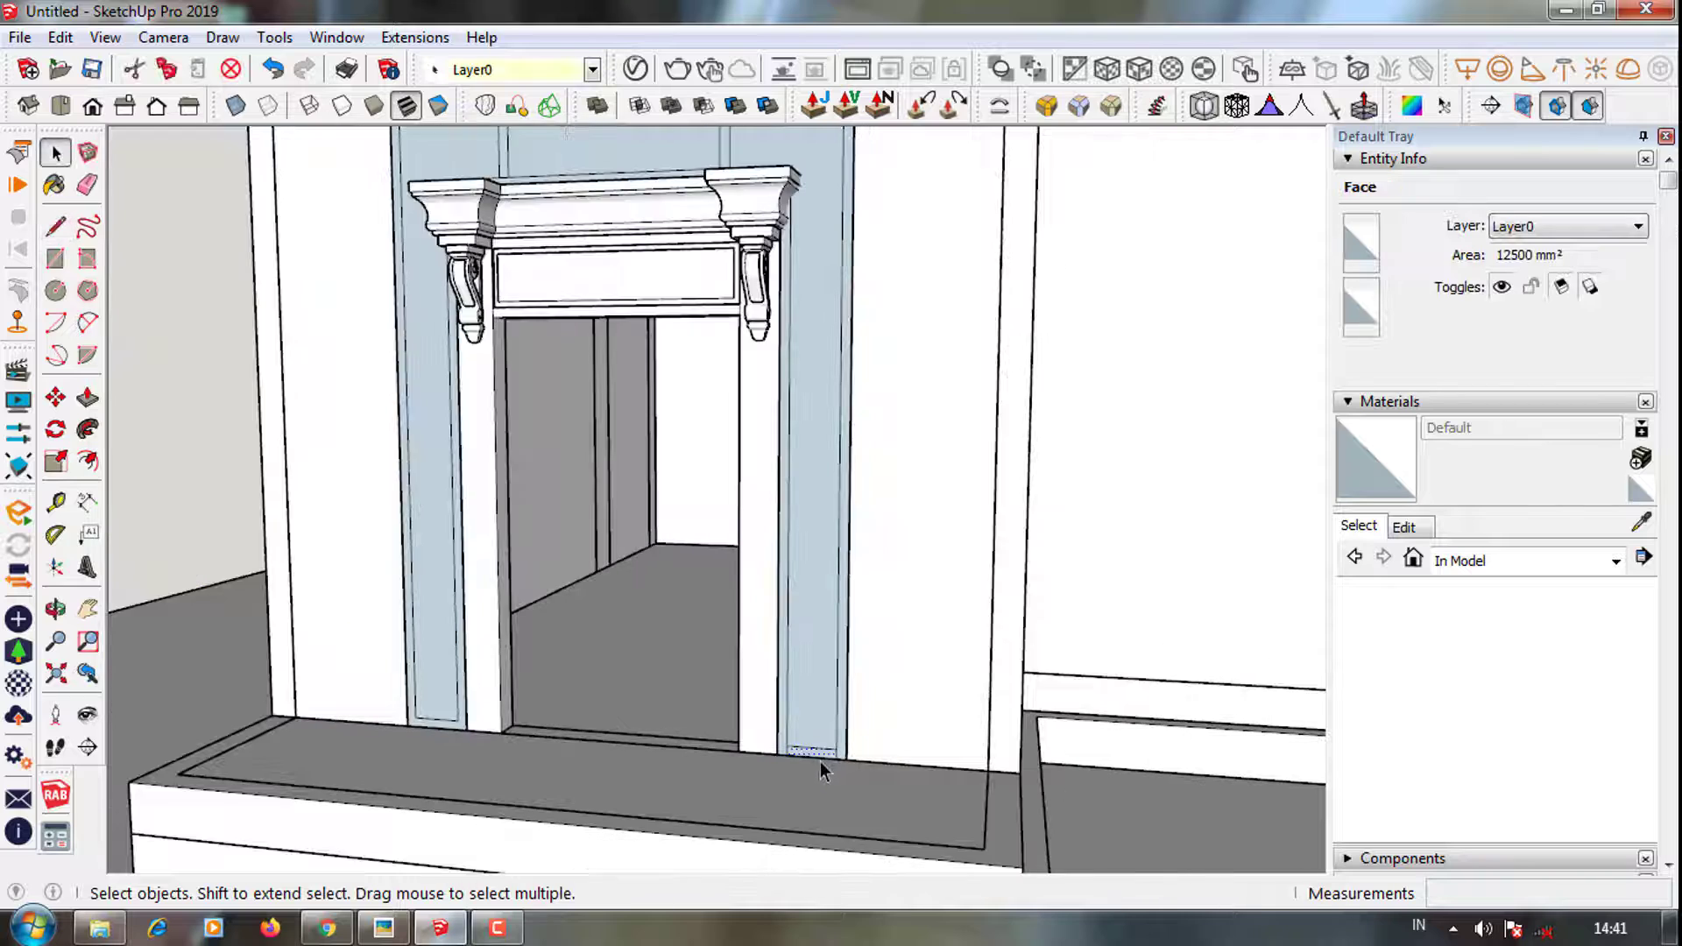
{"action": "mouse_move", "coordinate": [823, 770]}
{"action": "middle_mouse_down"}
{"action": "mouse_move", "coordinate": [833, 780]}
{"action": "mouse_move", "coordinate": [800, 777]}
{"action": "middle_mouse_up"}
{"action": "scroll", "coordinate": [793, 780], "scroll_direction": "up", "scroll_amount": 2}
{"action": "key", "text": "m"}
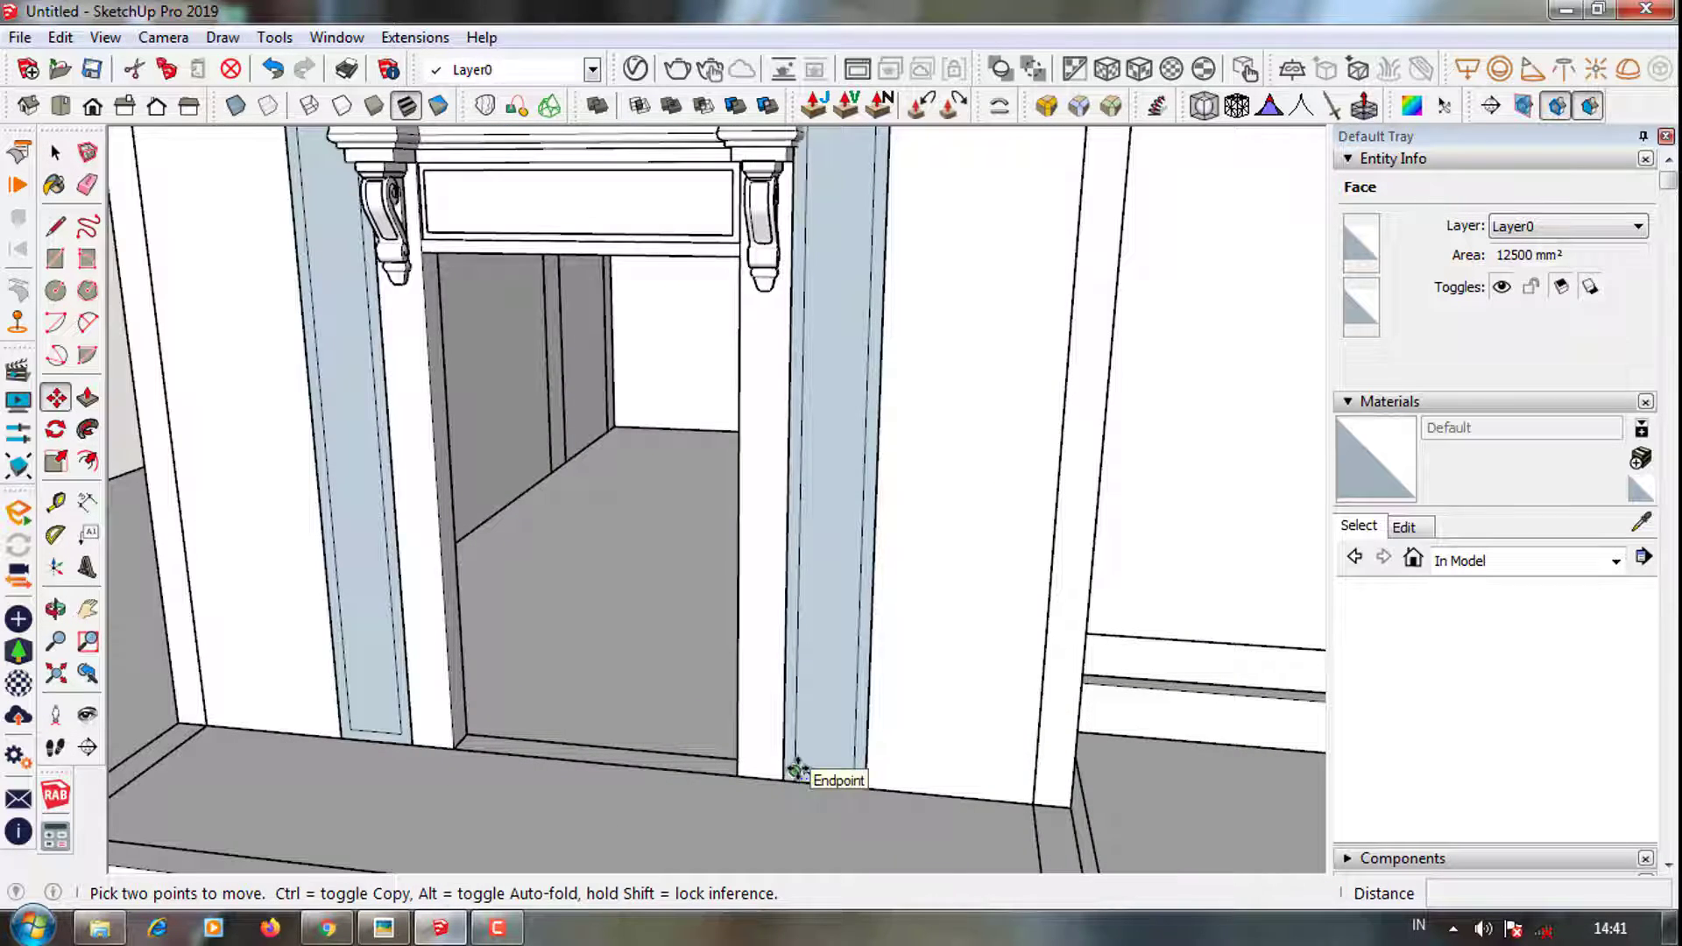
{"action": "left_click", "coordinate": [797, 771]}
{"action": "scroll", "coordinate": [797, 770], "scroll_direction": "down", "scroll_amount": 3}
{"action": "scroll", "coordinate": [810, 350], "scroll_direction": "up", "scroll_amount": 1}
{"action": "left_click", "coordinate": [814, 346]}
{"action": "middle_click_drag", "start_coordinate": [814, 346], "coordinate": [826, 449]}
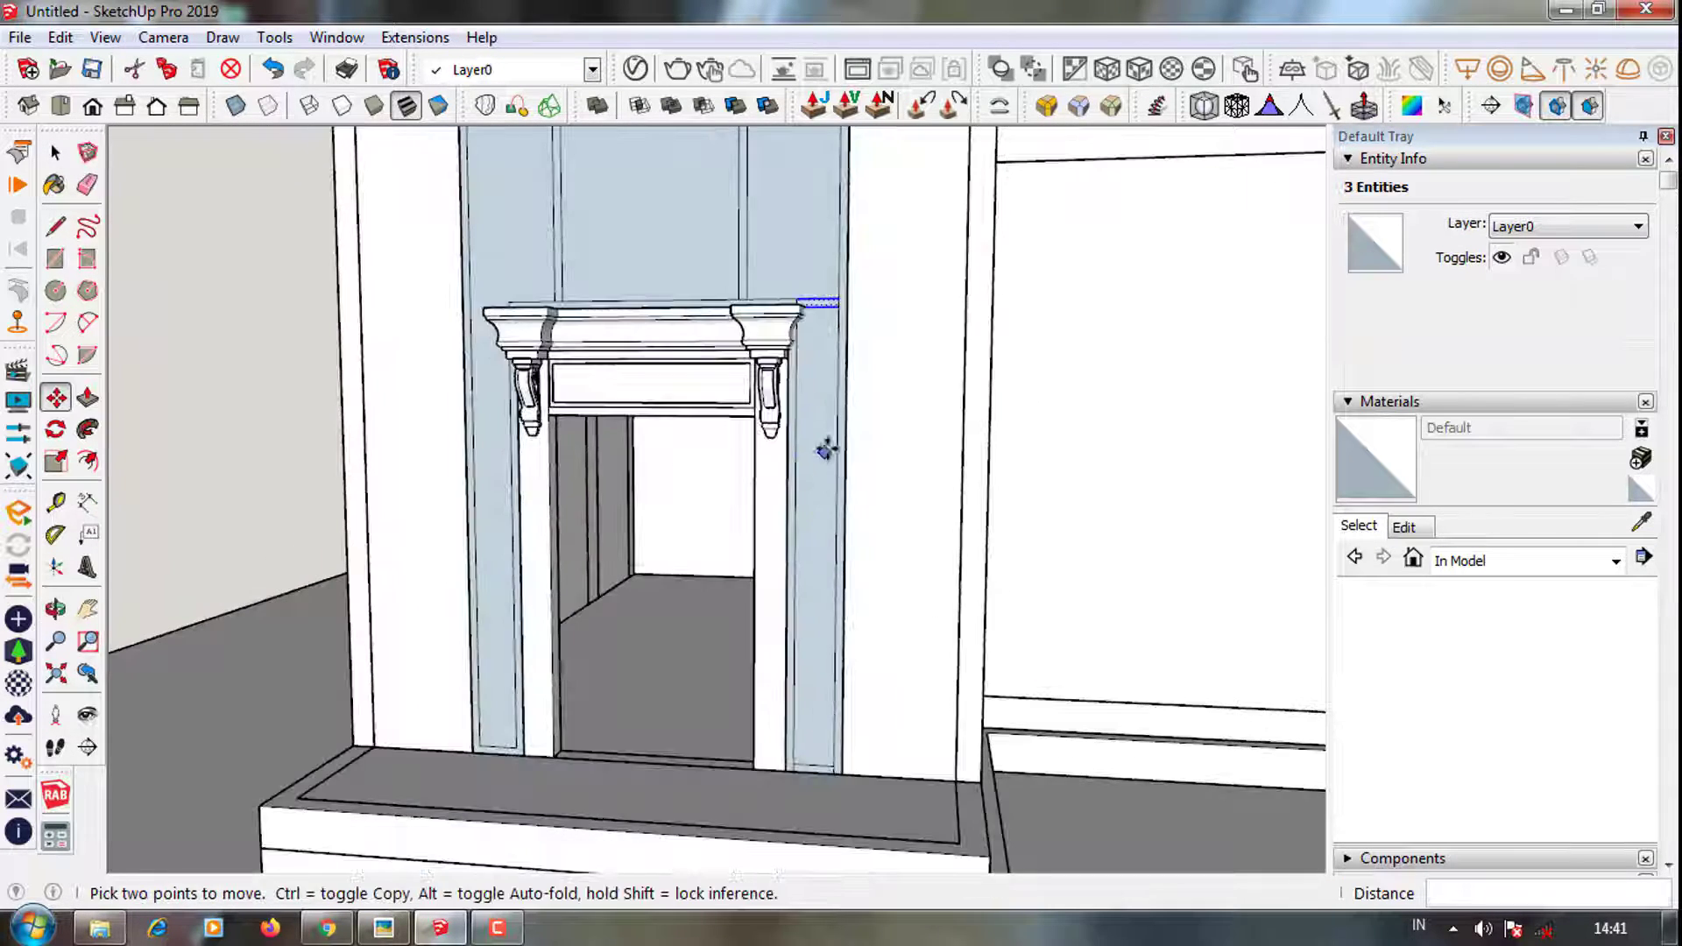
Copy the selected bands on the right strip further up to stack more small panels
{"action": "key", "text": "space"}
{"action": "scroll", "coordinate": [799, 743], "scroll_direction": "down", "scroll_amount": 2}
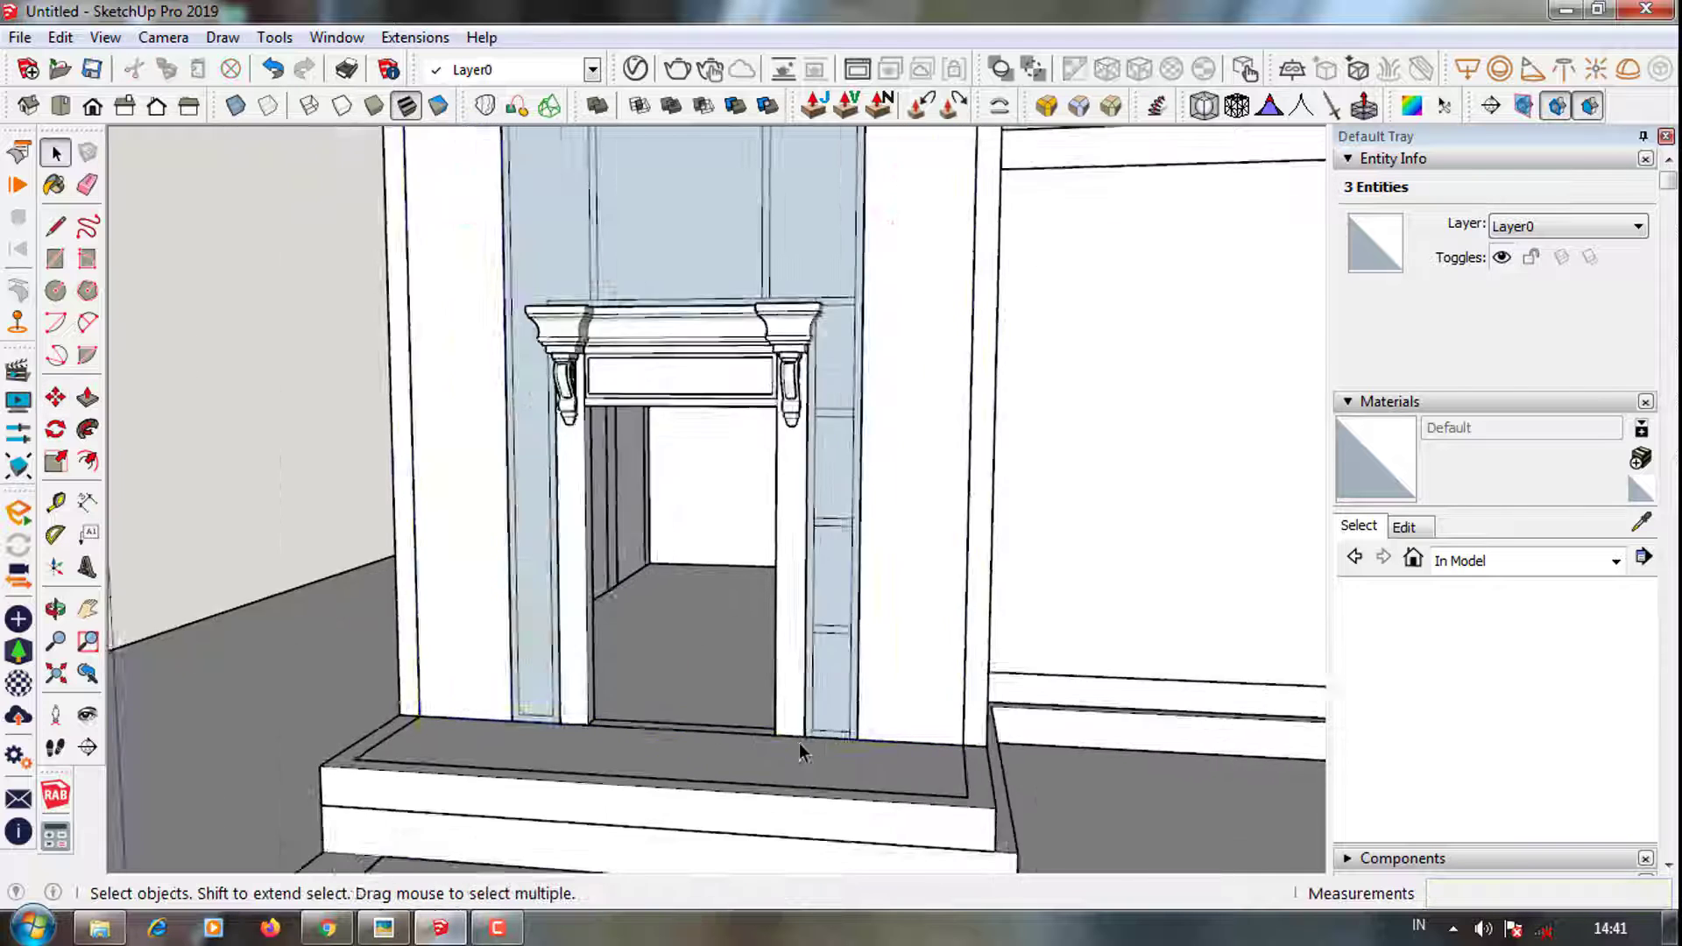
{"action": "scroll", "coordinate": [845, 628], "scroll_direction": "up", "scroll_amount": 3}
{"action": "left_click", "coordinate": [838, 449]}
{"action": "scroll", "coordinate": [856, 263], "scroll_direction": "up", "scroll_amount": 2}
{"action": "left_click", "coordinate": [856, 263], "text": "shift"}
{"action": "scroll", "coordinate": [800, 645], "scroll_direction": "down", "scroll_amount": 2}
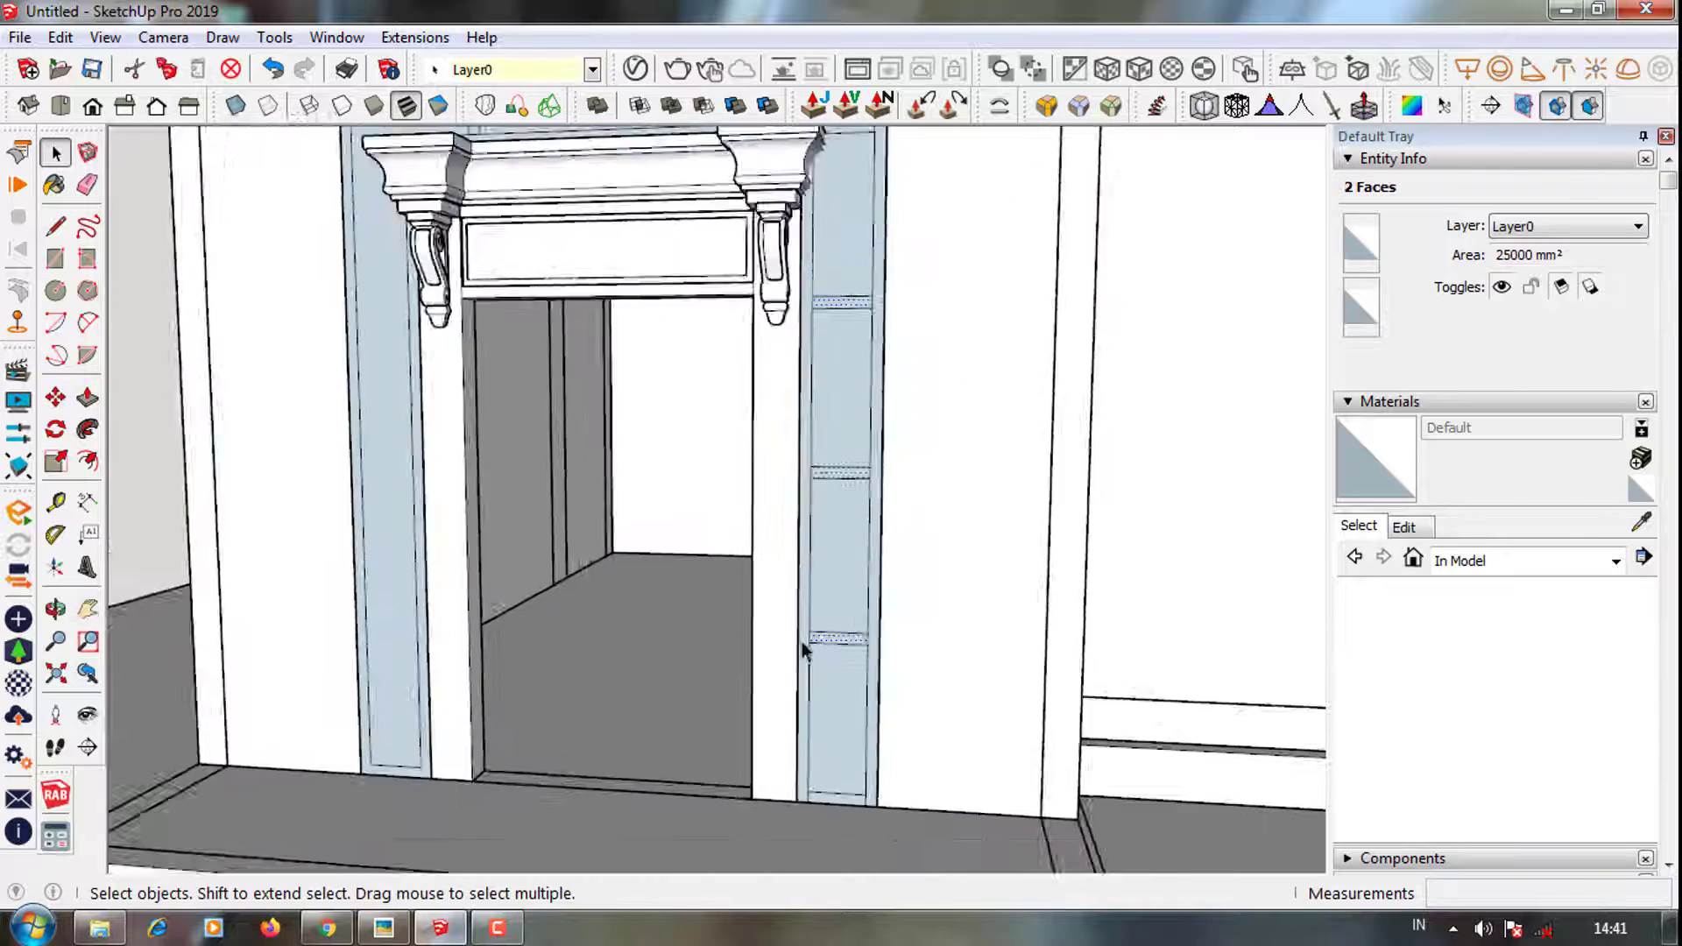
{"action": "left_click", "coordinate": [833, 213], "text": "shift"}
{"action": "left_click", "coordinate": [859, 260], "text": "shift"}
{"action": "scroll", "coordinate": [856, 665], "scroll_direction": "down", "scroll_amount": 2}
{"action": "key", "text": "m"}
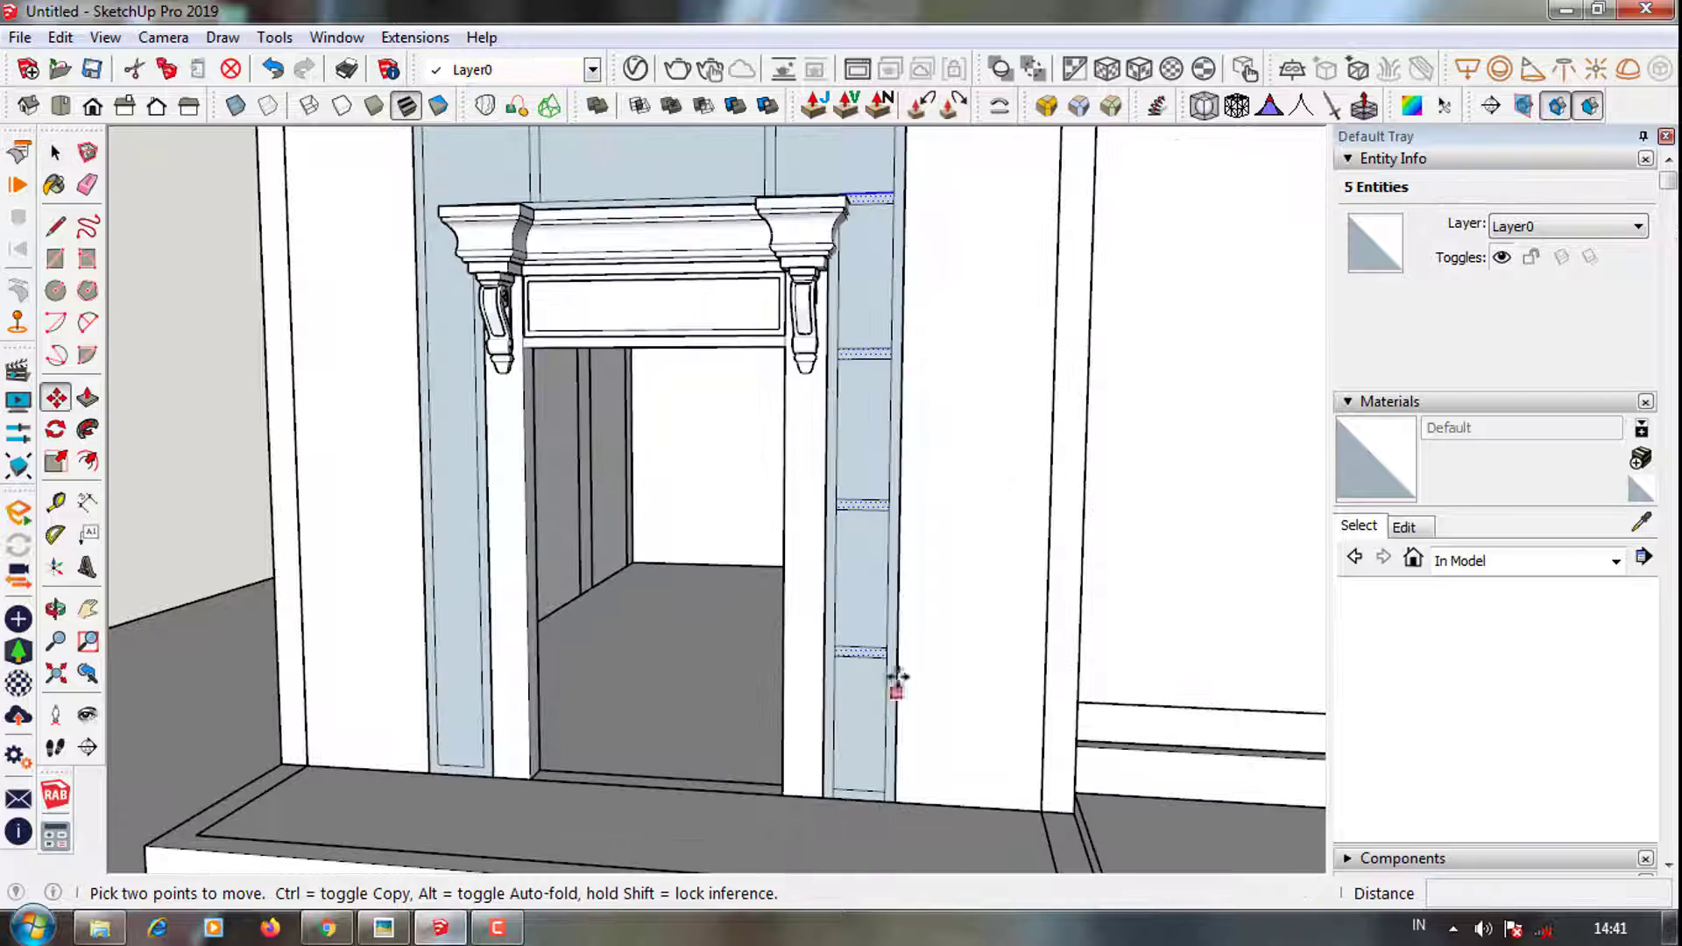
{"action": "left_click", "coordinate": [885, 656]}
{"action": "key", "text": "ctrl"}
{"action": "left_click", "coordinate": [479, 639]}
{"action": "key", "text": "space"}
Tidy the left strip's edges with the Eraser, checking the connected header geometry
{"action": "scroll", "coordinate": [461, 631], "scroll_direction": "up", "scroll_amount": 4}
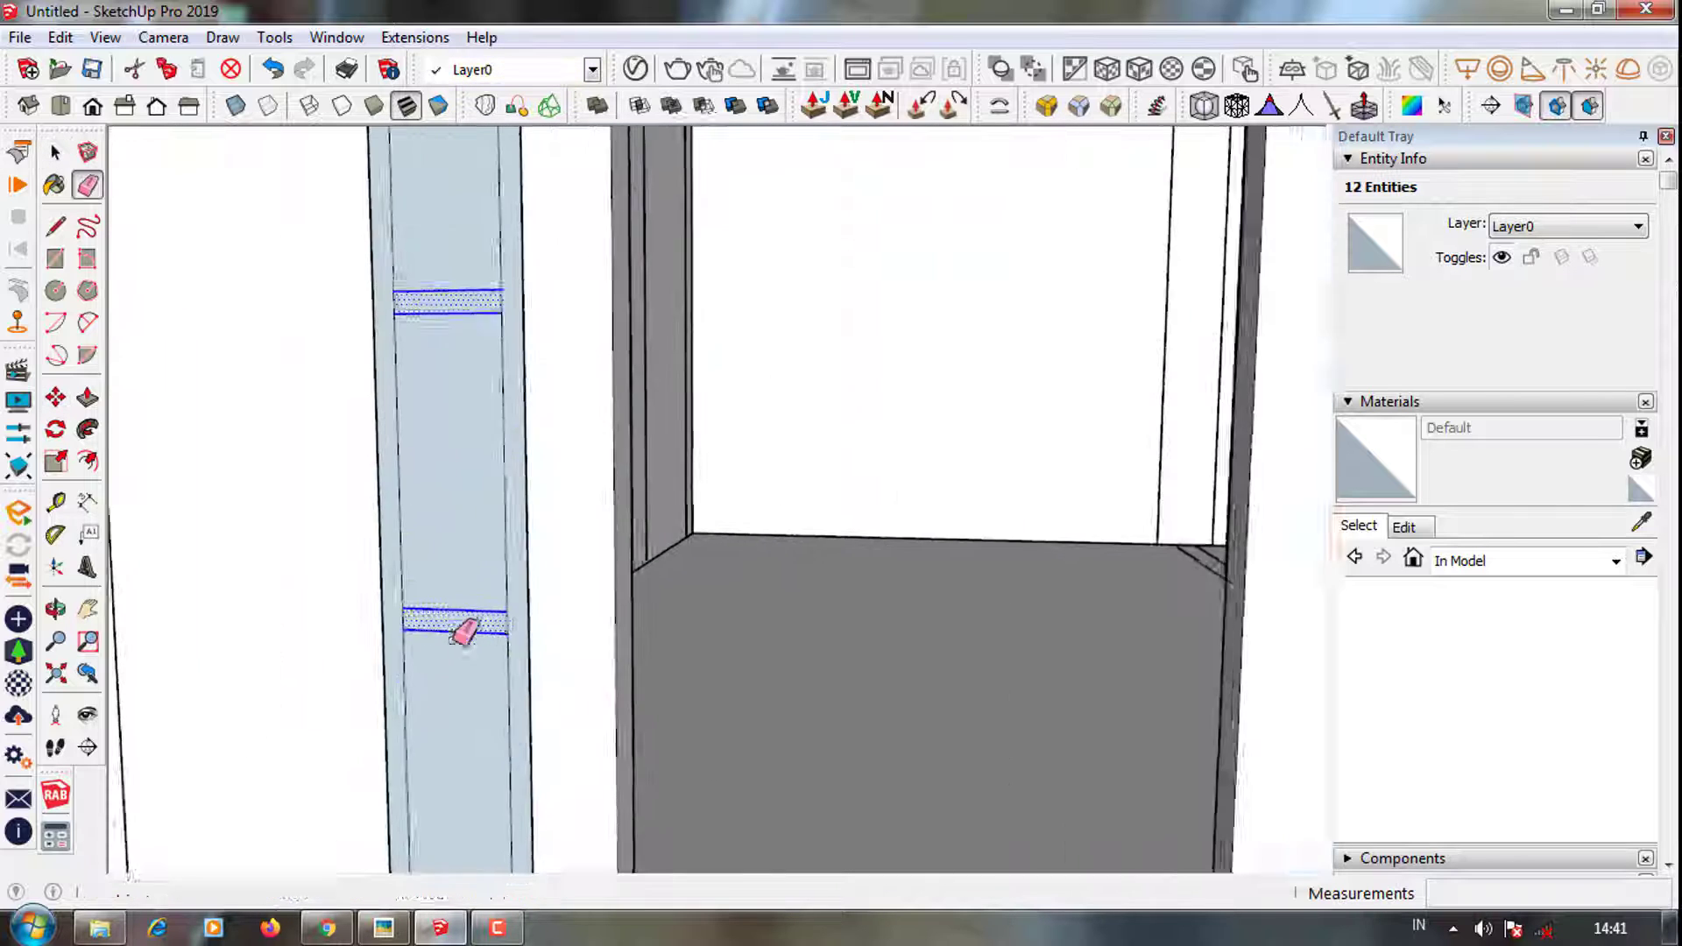
{"action": "key", "text": "e"}
{"action": "key", "text": "space"}
{"action": "scroll", "coordinate": [432, 438], "scroll_direction": "down", "scroll_amount": 1}
{"action": "left_click", "coordinate": [485, 438]}
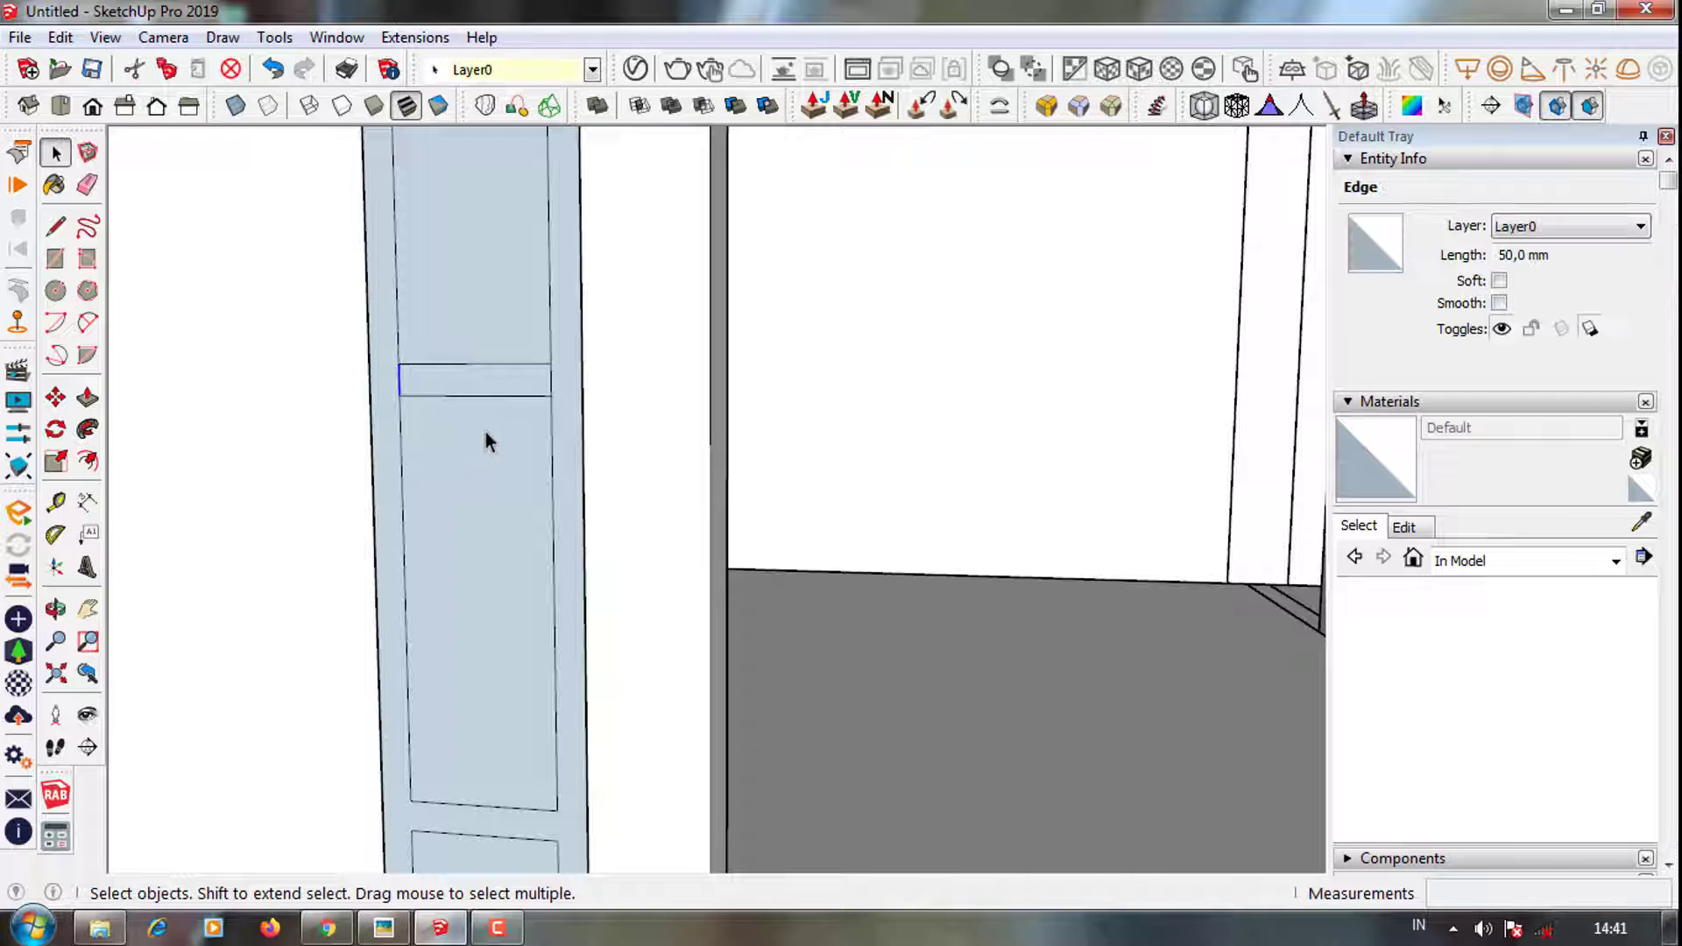
{"action": "scroll", "coordinate": [473, 381], "scroll_direction": "down", "scroll_amount": 4}
{"action": "scroll", "coordinate": [473, 383], "scroll_direction": "up", "scroll_amount": 3}
{"action": "key", "text": "e"}
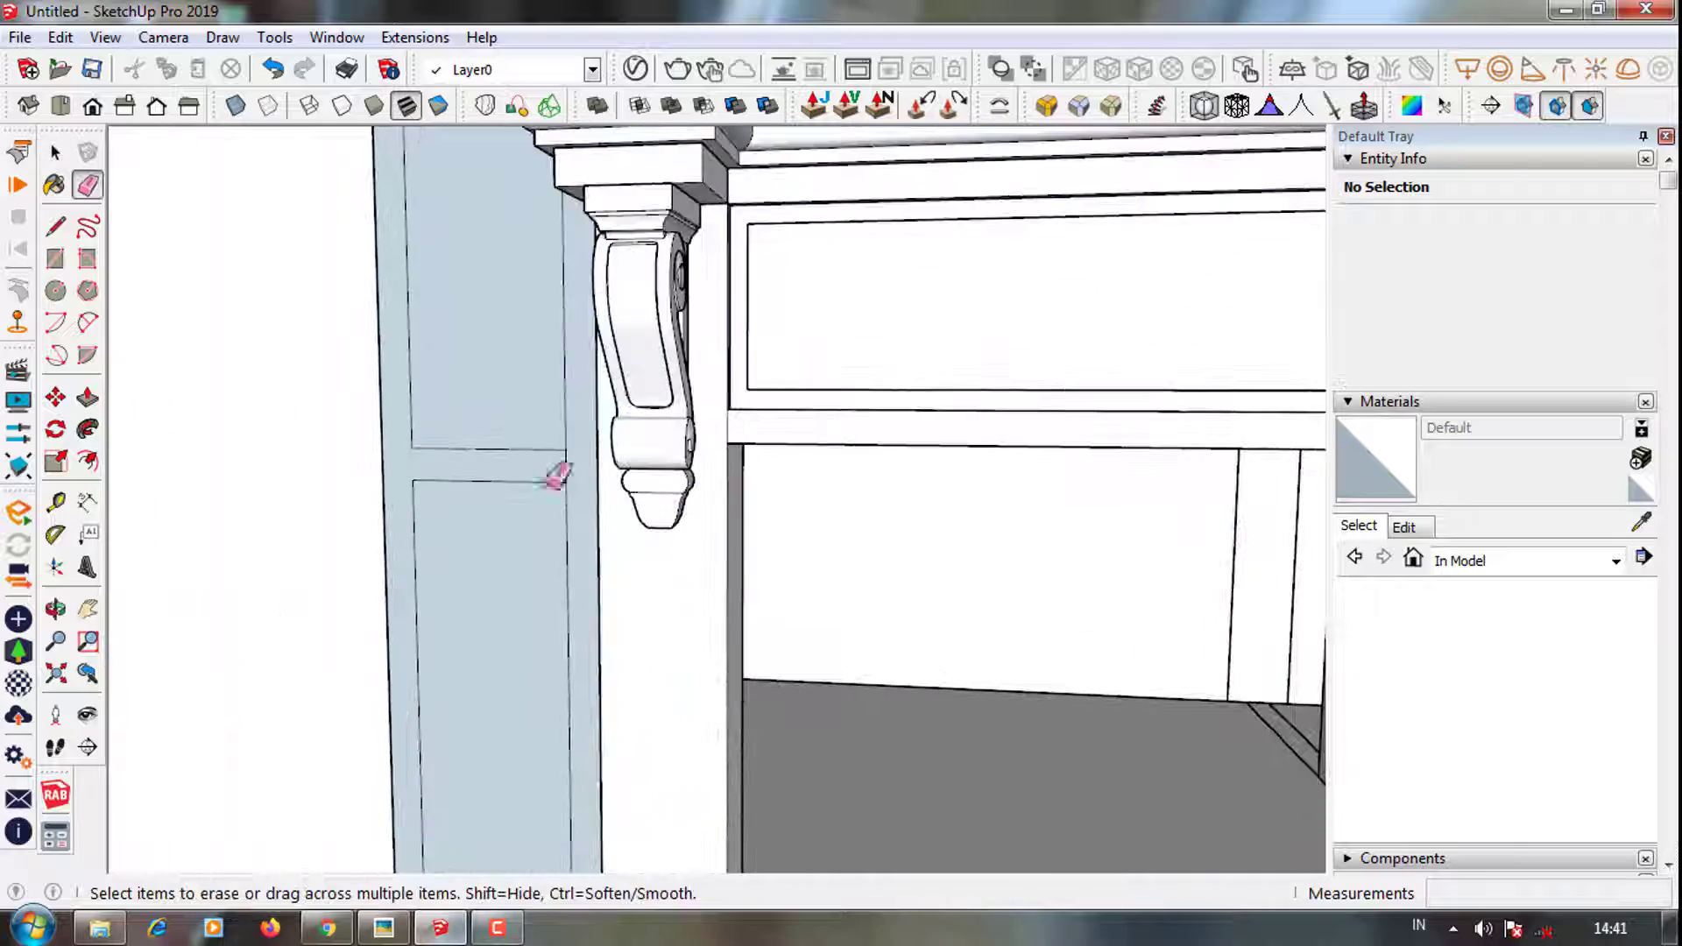
{"action": "mouse_move", "coordinate": [488, 668]}
{"action": "middle_mouse_down"}
{"action": "mouse_move", "coordinate": [518, 232]}
{"action": "mouse_move", "coordinate": [481, 443]}
{"action": "middle_mouse_up"}
{"action": "key", "text": "space"}
{"action": "triple_click", "coordinate": [654, 282]}
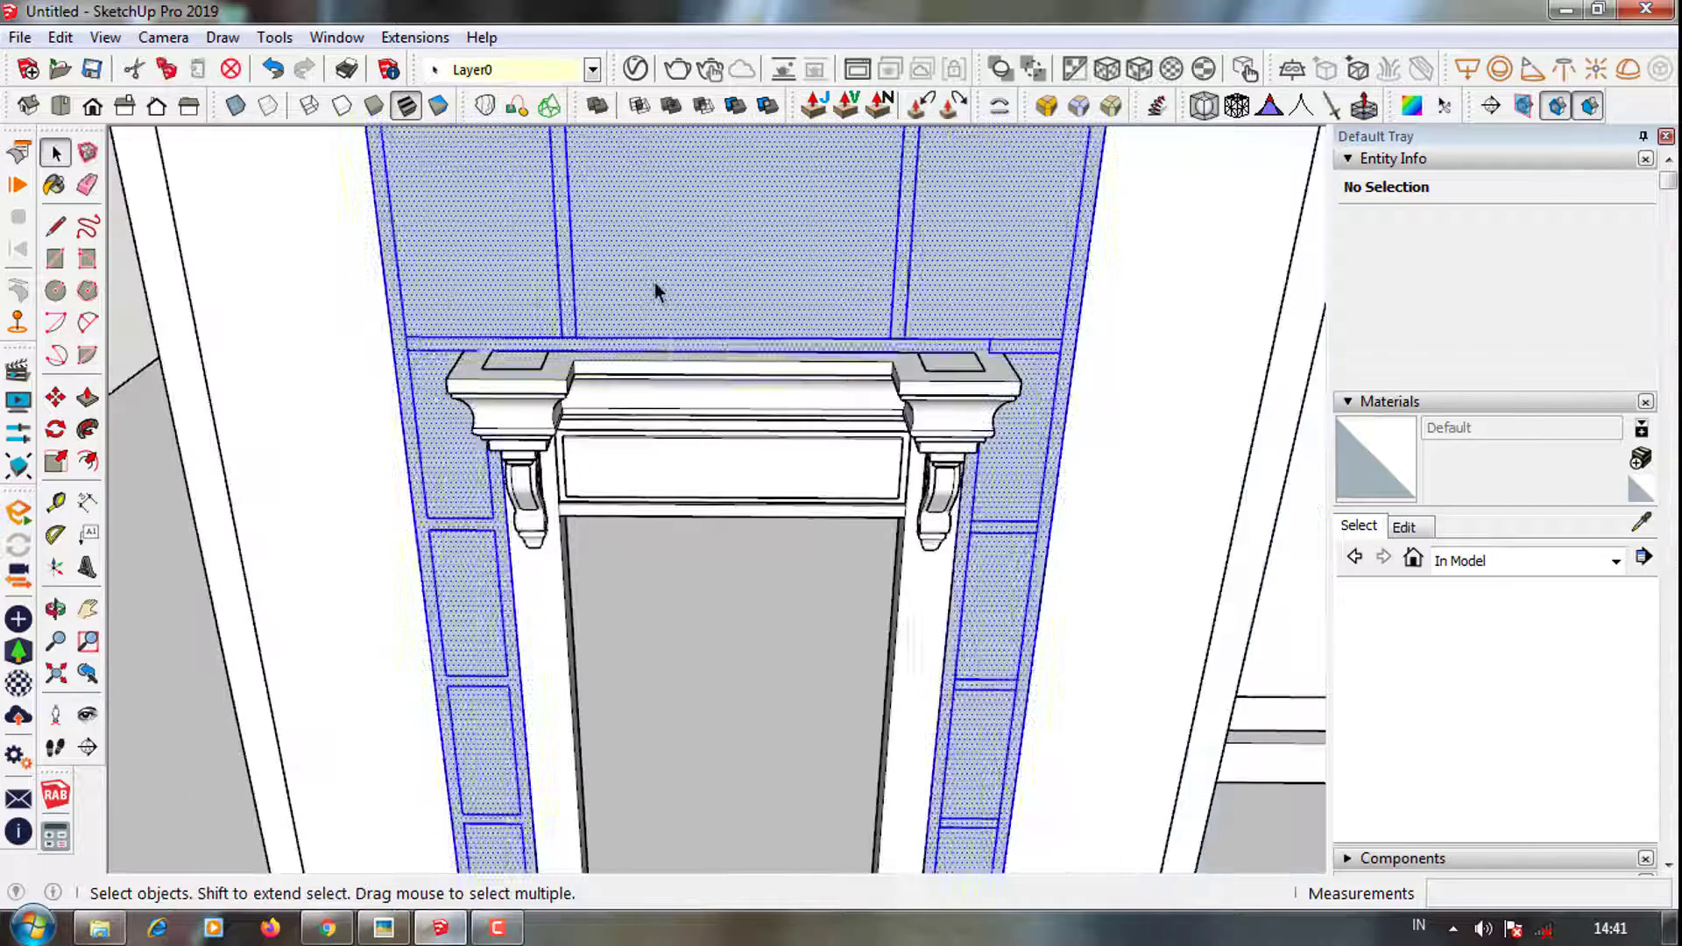
{"action": "right_click", "coordinate": [649, 255]}
{"action": "left_click", "coordinate": [513, 270]}
{"action": "key", "text": "Escape"}
{"action": "scroll", "coordinate": [438, 359], "scroll_direction": "up", "scroll_amount": 2}
{"action": "key", "text": "e"}
{"action": "scroll", "coordinate": [394, 319], "scroll_direction": "up", "scroll_amount": 2}
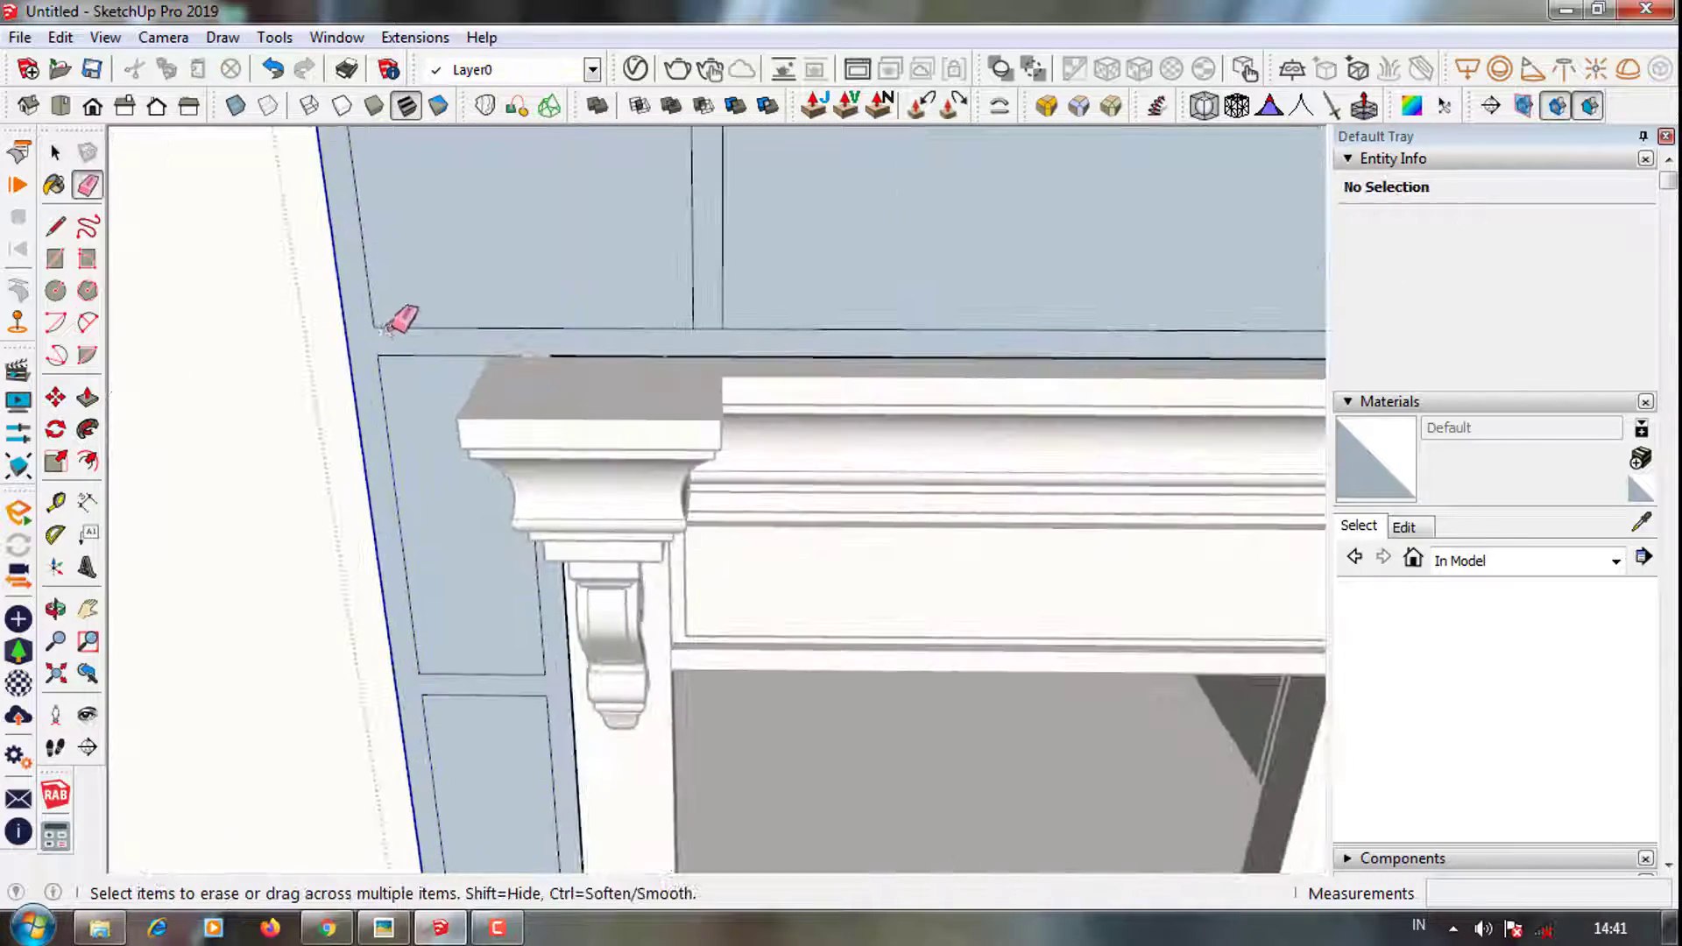
Orbit around the header and tall blue wall panel, then back out to the whole room
{"action": "mouse_move", "coordinate": [394, 319]}
{"action": "middle_mouse_down"}
{"action": "mouse_move", "coordinate": [593, 330]}
{"action": "mouse_move", "coordinate": [629, 376]}
{"action": "middle_mouse_up"}
{"action": "scroll", "coordinate": [987, 330], "scroll_direction": "up", "scroll_amount": 2}
{"action": "scroll", "coordinate": [1208, 350], "scroll_direction": "up", "scroll_amount": 2}
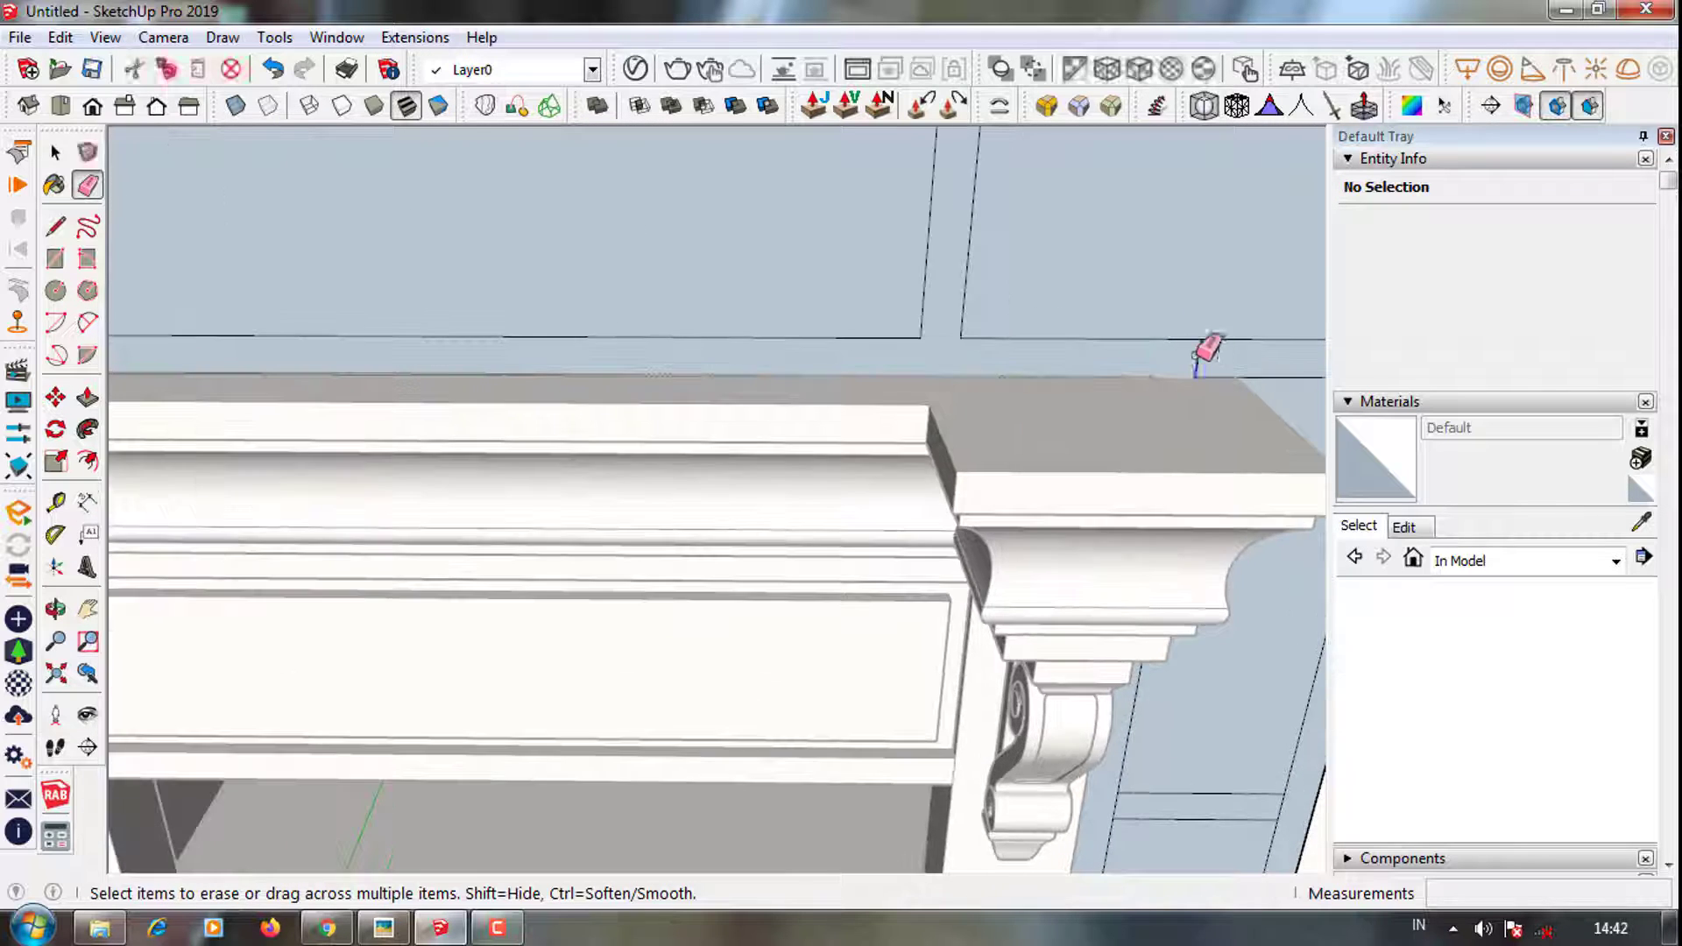
{"action": "scroll", "coordinate": [1115, 665], "scroll_direction": "up", "scroll_amount": 2}
{"action": "scroll", "coordinate": [1051, 653], "scroll_direction": "up", "scroll_amount": 1}
{"action": "mouse_move", "coordinate": [935, 637]}
{"action": "middle_mouse_down"}
{"action": "mouse_move", "coordinate": [769, 356]}
{"action": "mouse_move", "coordinate": [841, 687]}
{"action": "mouse_move", "coordinate": [1070, 695]}
{"action": "middle_mouse_up"}
{"action": "mouse_move", "coordinate": [841, 663]}
{"action": "middle_mouse_down"}
{"action": "mouse_move", "coordinate": [885, 863]}
{"action": "mouse_move", "coordinate": [803, 736]}
{"action": "mouse_move", "coordinate": [950, 713]}
{"action": "mouse_move", "coordinate": [804, 561]}
{"action": "middle_mouse_up"}
{"action": "scroll", "coordinate": [818, 692], "scroll_direction": "down", "scroll_amount": 3}
{"action": "scroll", "coordinate": [810, 666], "scroll_direction": "up", "scroll_amount": 3}
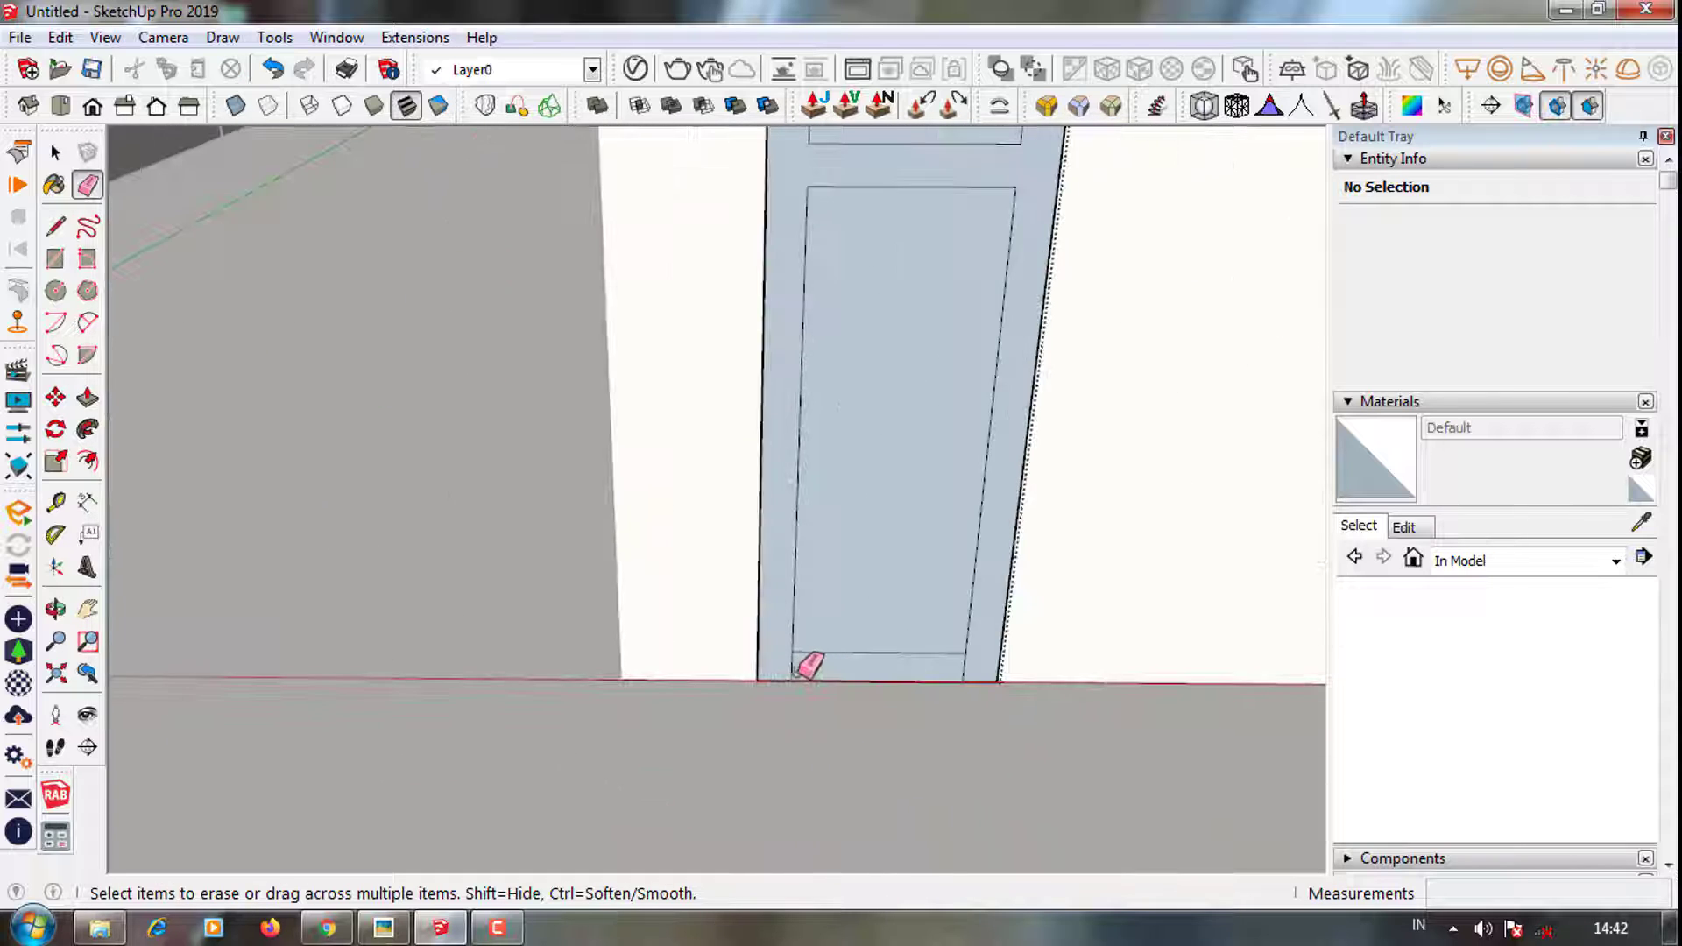
{"action": "scroll", "coordinate": [799, 785], "scroll_direction": "down", "scroll_amount": 3}
{"action": "middle_click_drag", "start_coordinate": [800, 785], "coordinate": [627, 488]}
{"action": "scroll", "coordinate": [679, 593], "scroll_direction": "down", "scroll_amount": 3}
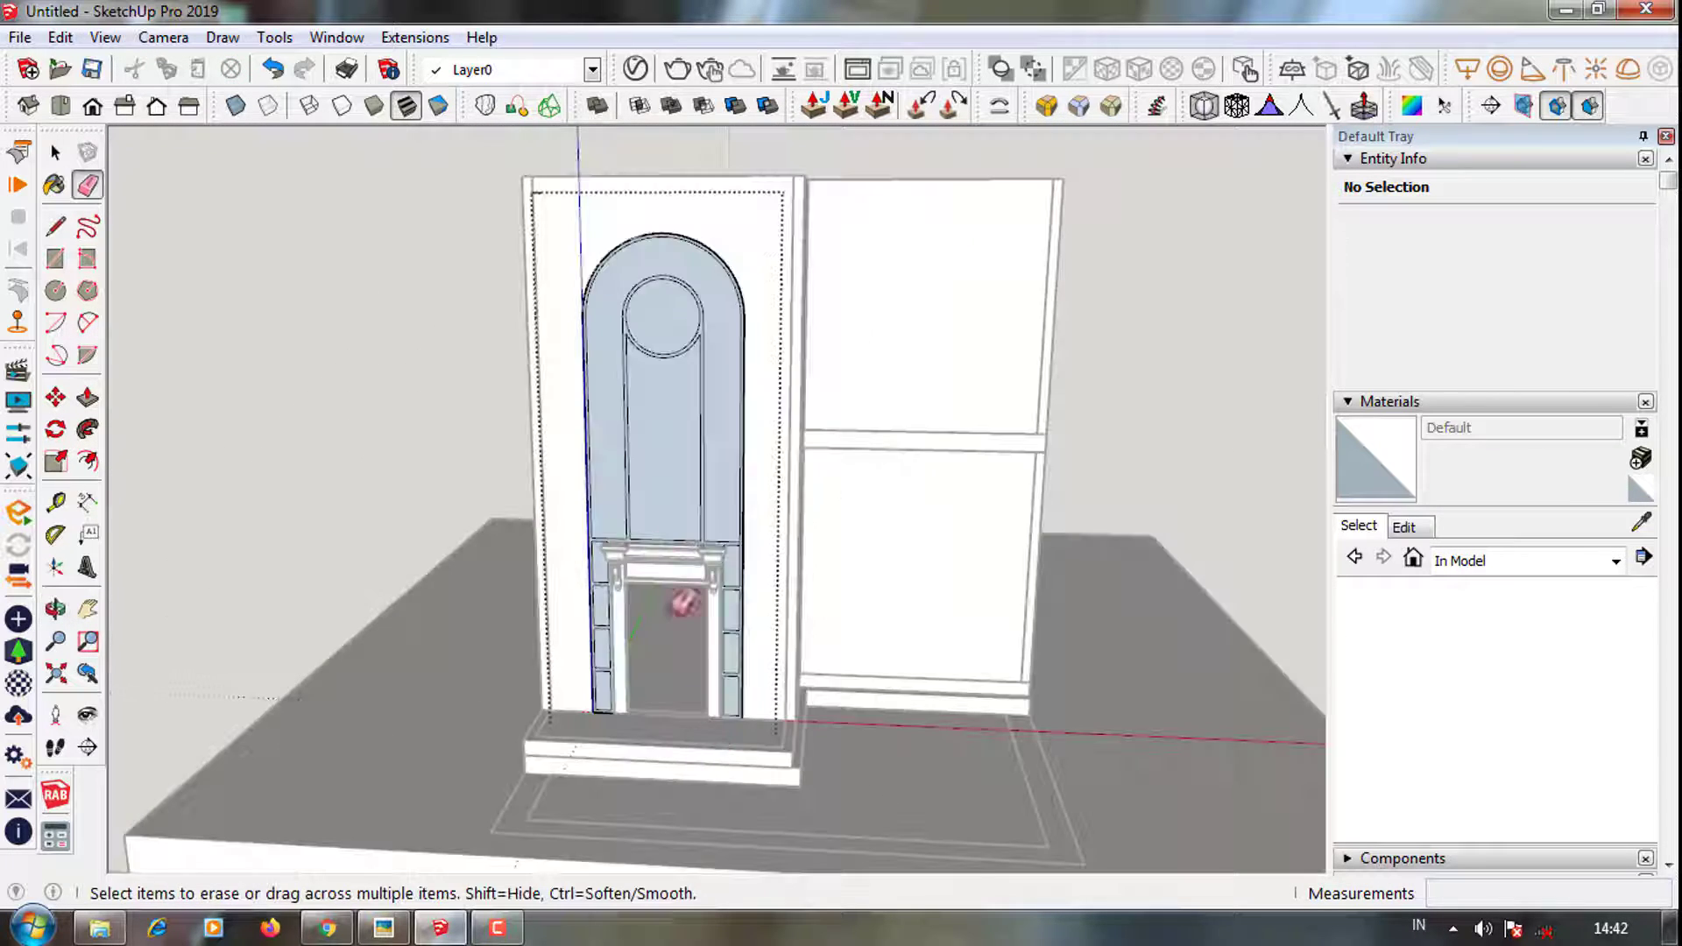
{"action": "scroll", "coordinate": [634, 403], "scroll_direction": "up", "scroll_amount": 4}
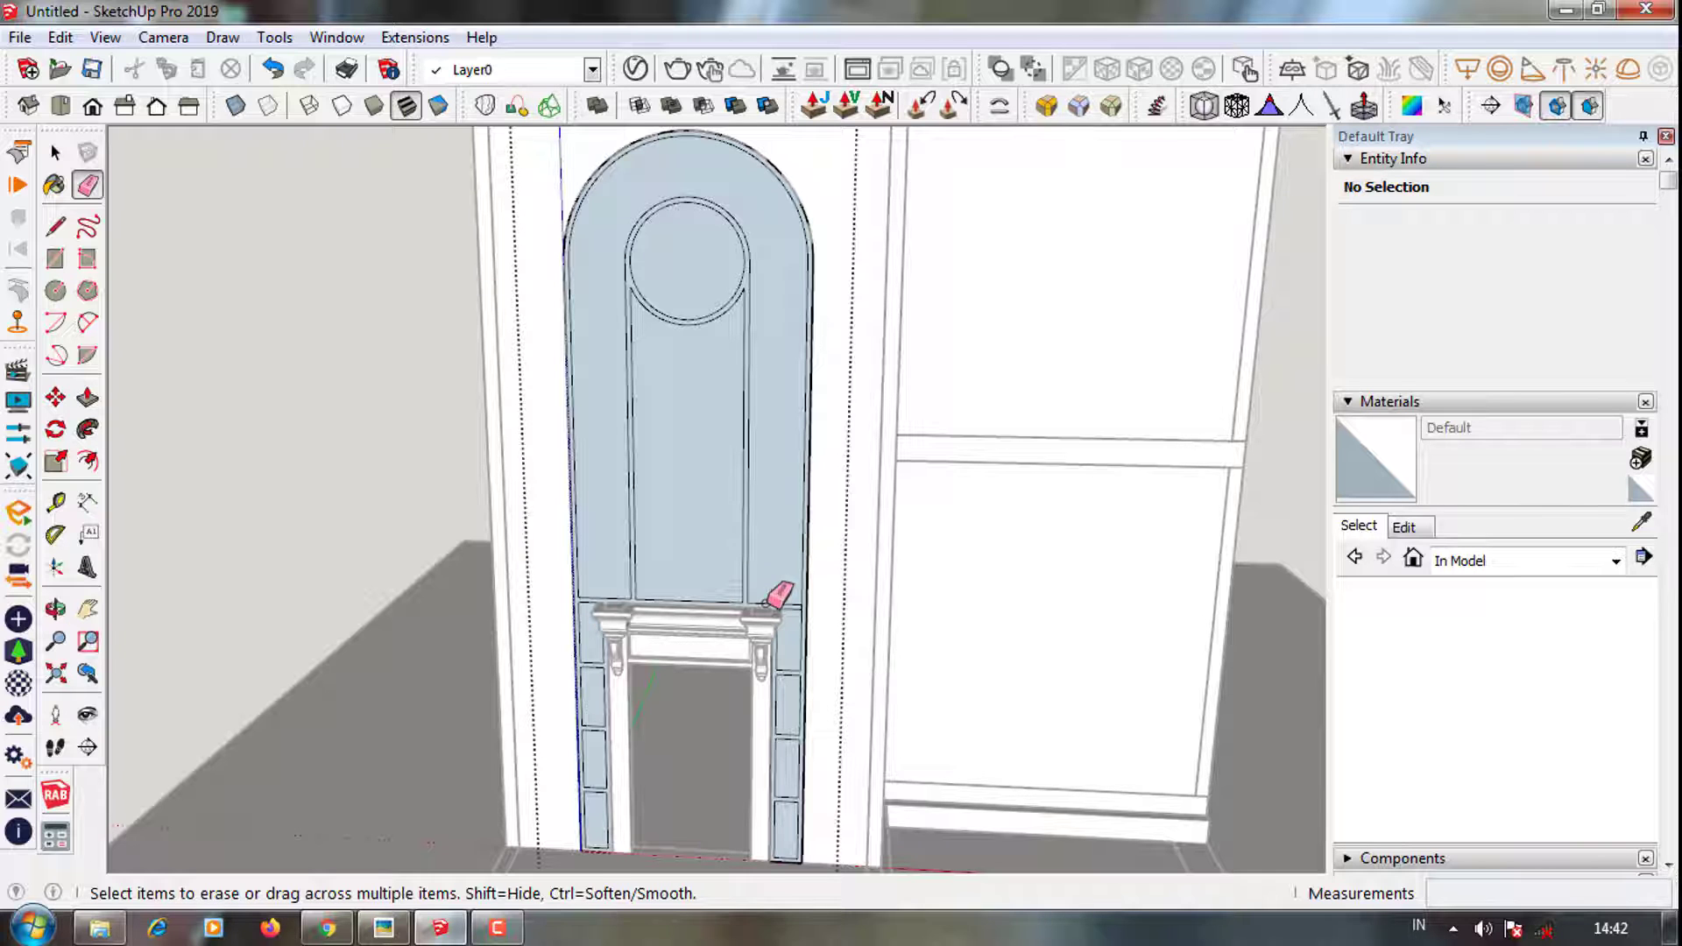
{"action": "scroll", "coordinate": [770, 598], "scroll_direction": "up", "scroll_amount": 2}
Try a Tape Measure from the mantel top, cancel it, and zoom out to the whole house
{"action": "key", "text": "t"}
{"action": "left_click", "coordinate": [589, 607]}
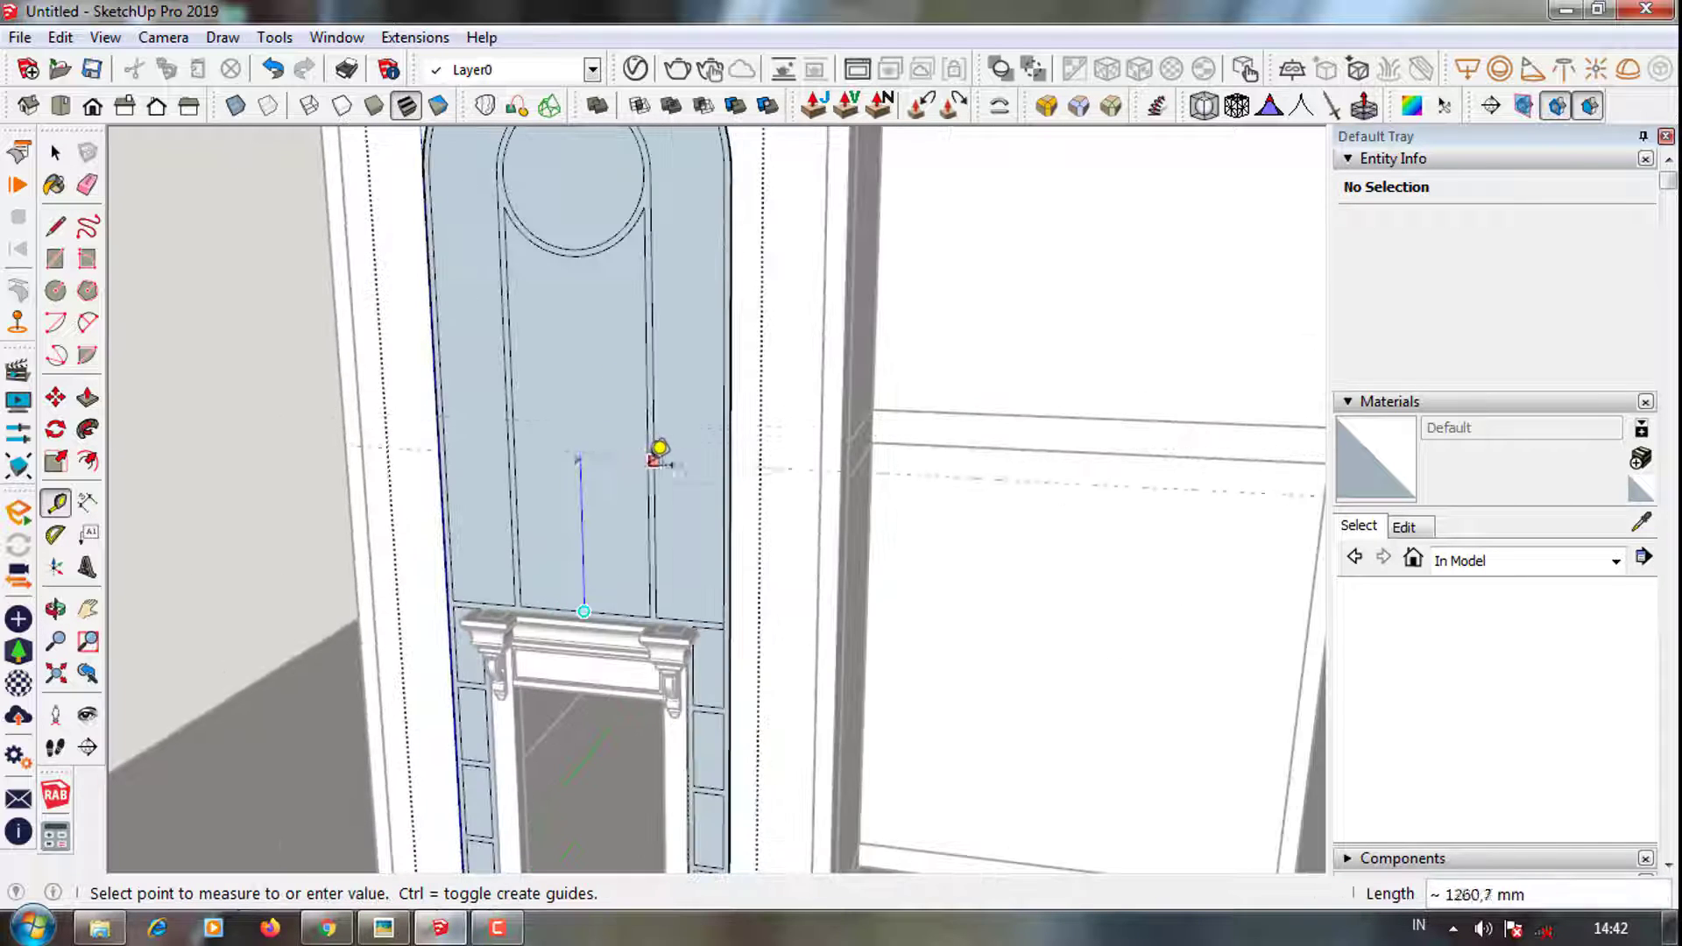
{"action": "key", "text": "Escape"}
{"action": "scroll", "coordinate": [648, 447], "scroll_direction": "down", "scroll_amount": 5}
{"action": "scroll", "coordinate": [489, 397], "scroll_direction": "down", "scroll_amount": 3}
{"action": "key", "text": "space"}
{"action": "scroll", "coordinate": [588, 375], "scroll_direction": "up", "scroll_amount": 2}
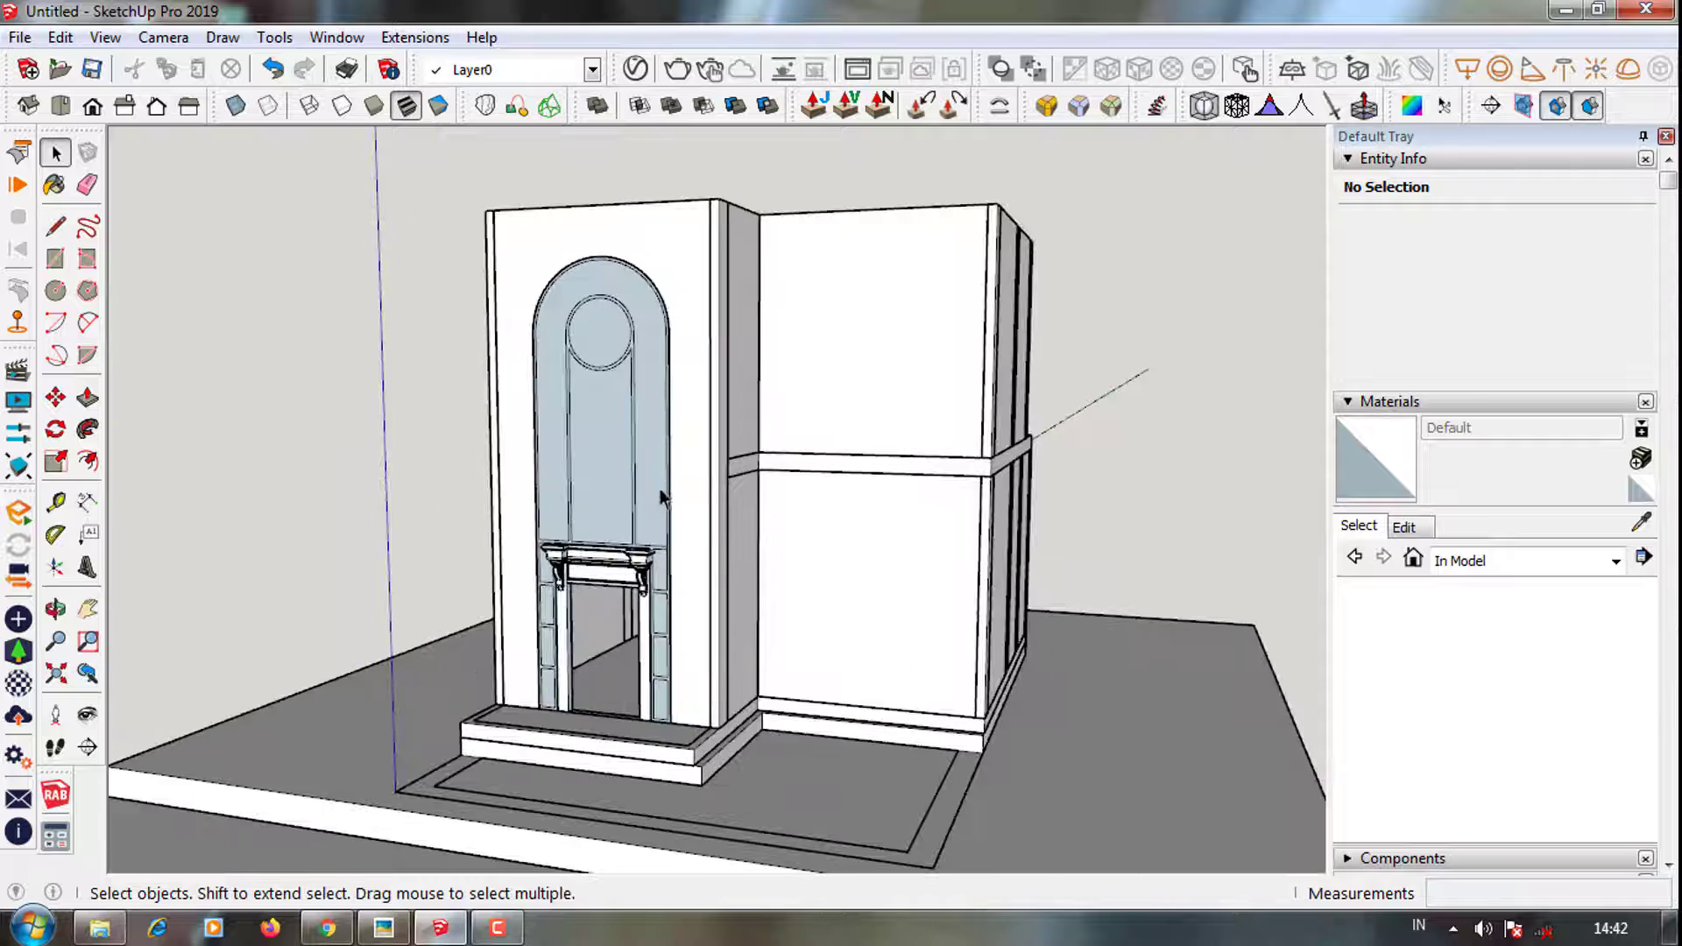
{"action": "scroll", "coordinate": [676, 512], "scroll_direction": "down", "scroll_amount": 1}
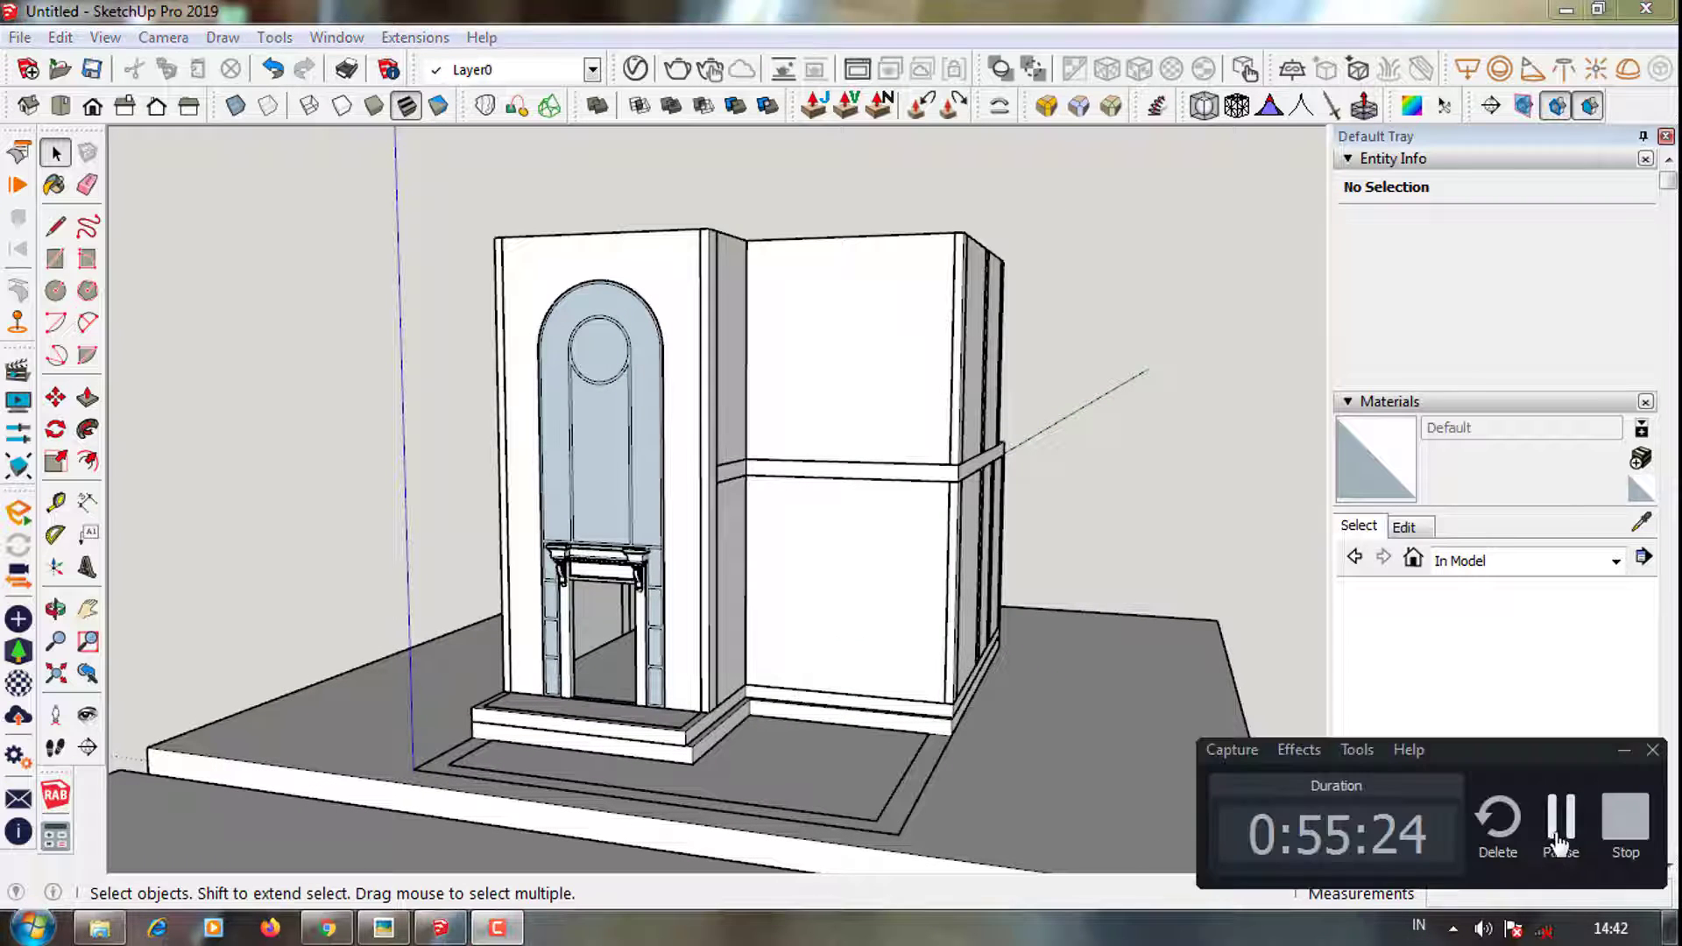
Enter the arched panel group and measure a 1000 mm guide up from the mantel top
{"action": "left_click", "coordinate": [611, 451]}
{"action": "scroll", "coordinate": [611, 446], "scroll_direction": "up", "scroll_amount": 2}
{"action": "double_click", "coordinate": [611, 579]}
{"action": "scroll", "coordinate": [612, 580], "scroll_direction": "up", "scroll_amount": 2}
{"action": "key", "text": "t"}
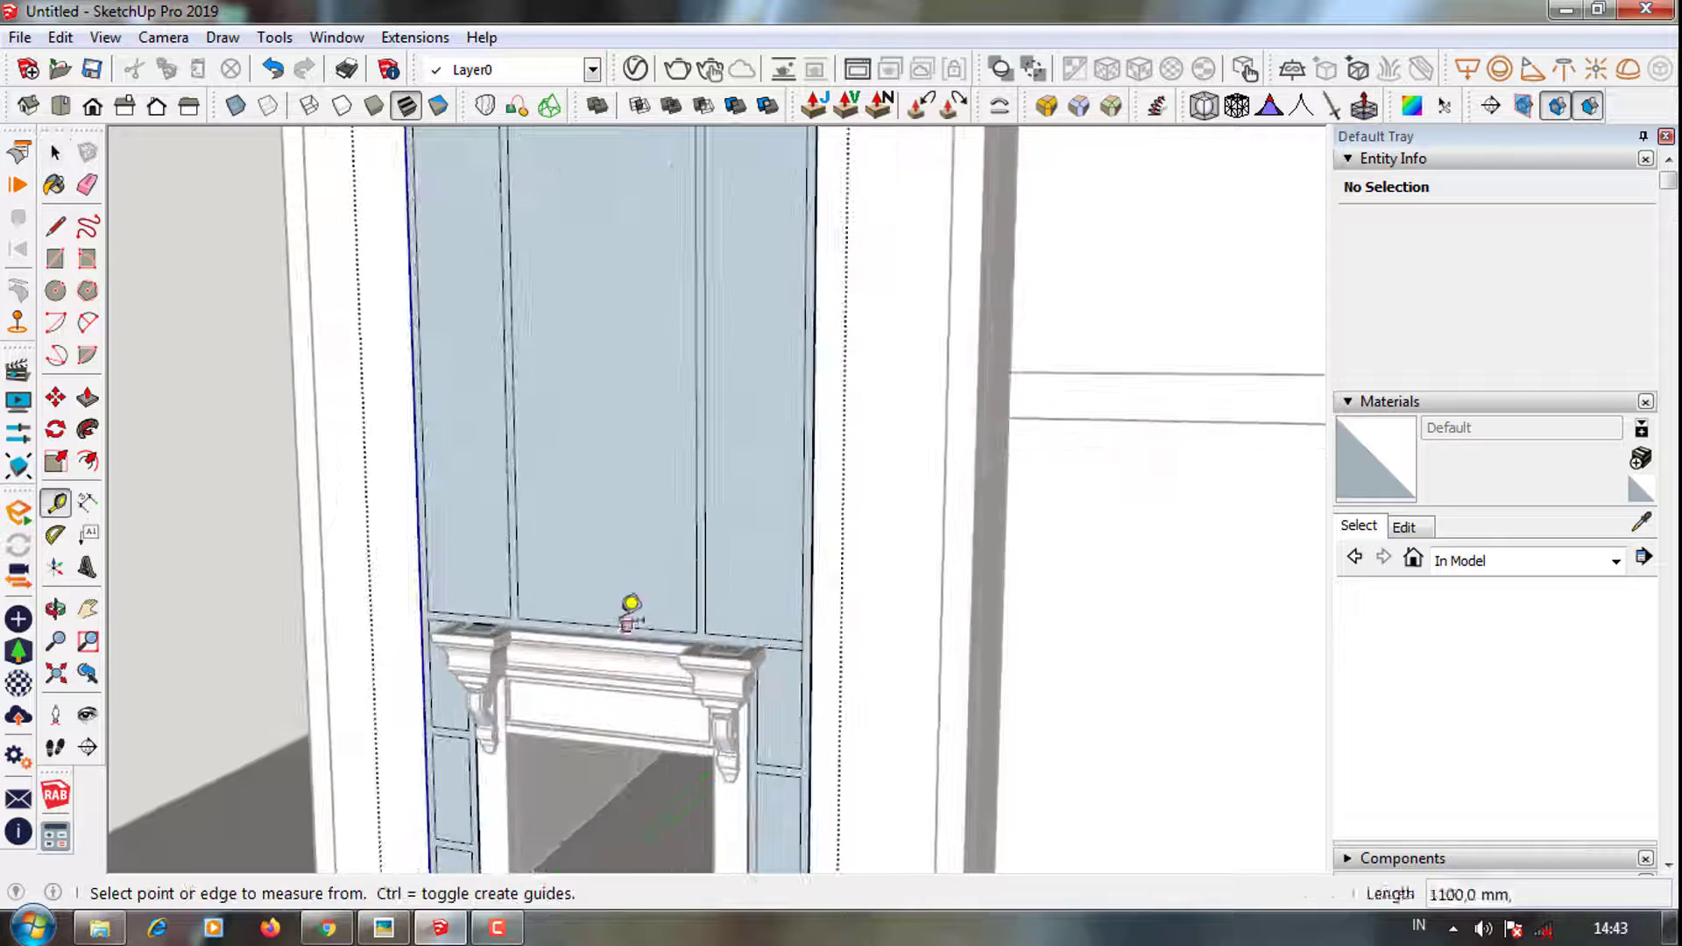
{"action": "left_click", "coordinate": [606, 624]}
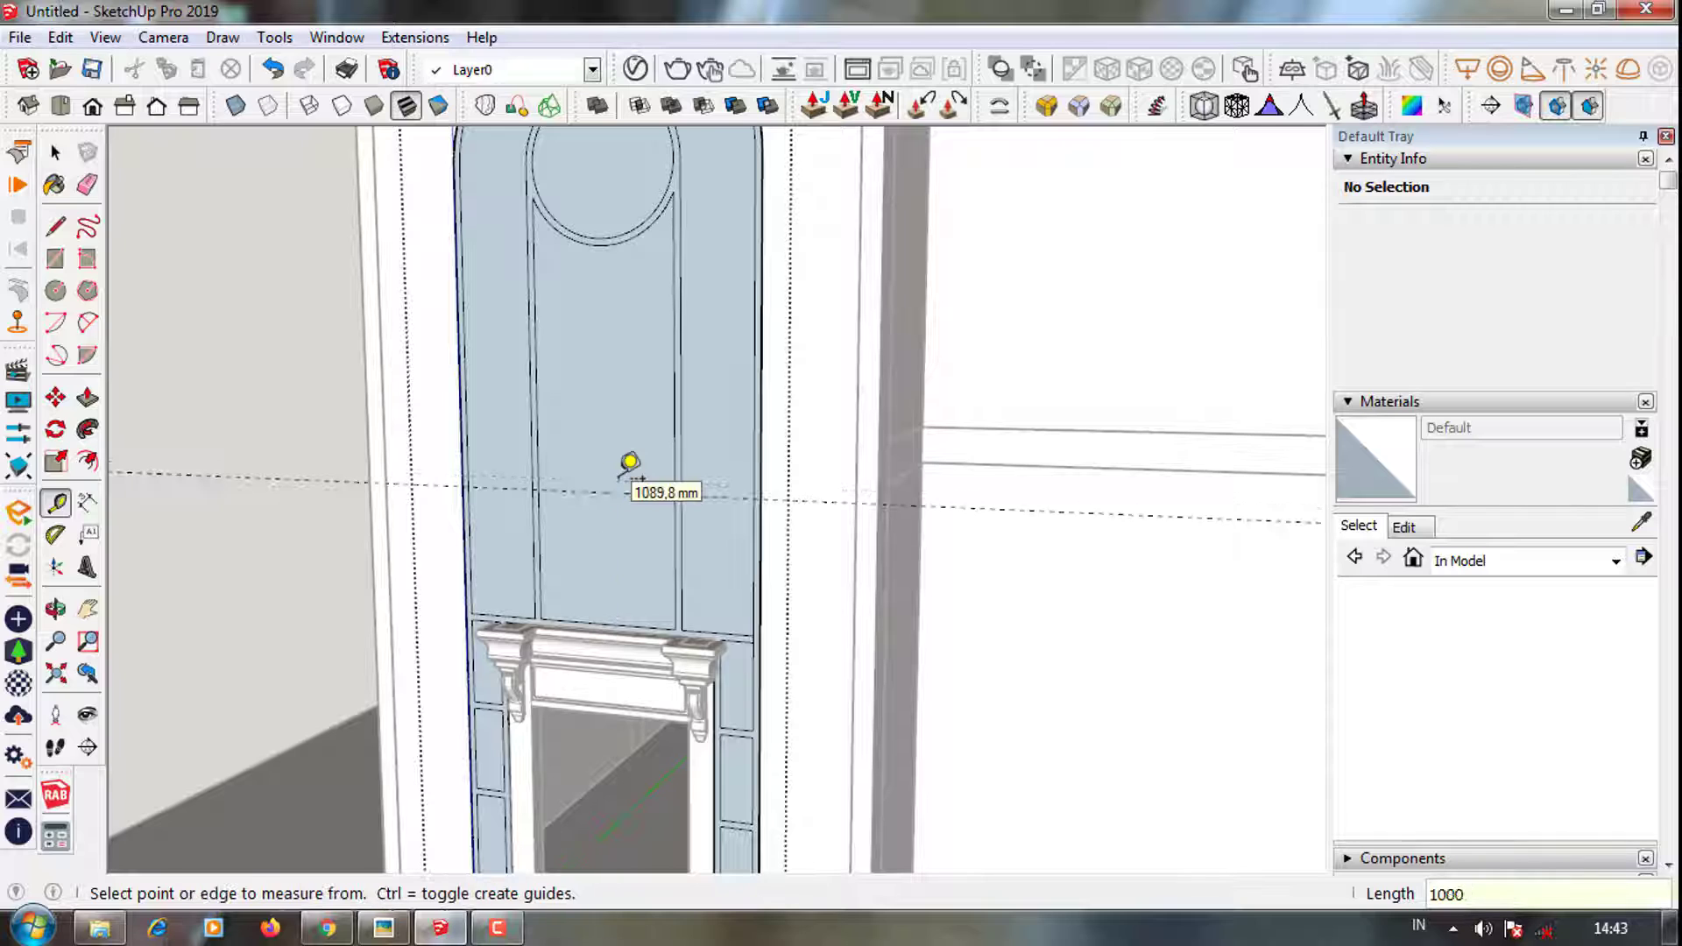
{"action": "key", "text": "space"}
Draw the horizontal bar rectangle across the panel, undoing the extra rectangle
{"action": "left_click", "coordinate": [582, 462]}
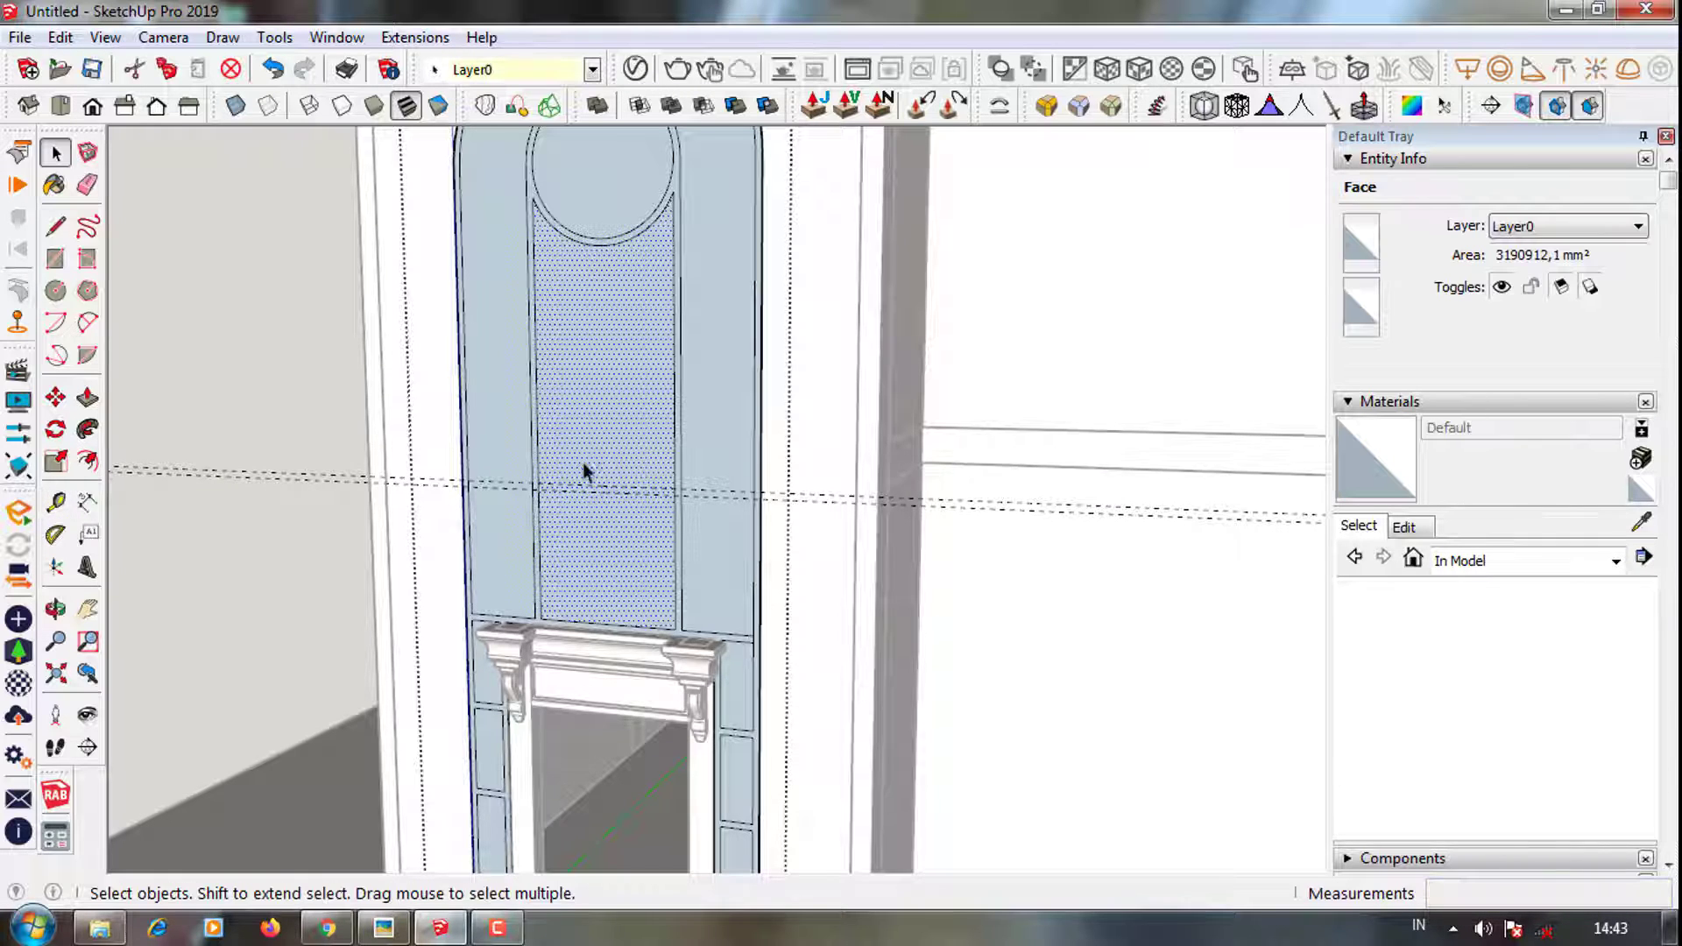
{"action": "scroll", "coordinate": [526, 481], "scroll_direction": "up", "scroll_amount": 2}
{"action": "scroll", "coordinate": [439, 499], "scroll_direction": "up", "scroll_amount": 1}
{"action": "key", "text": "r"}
{"action": "left_click", "coordinate": [1230, 526]}
{"action": "scroll", "coordinate": [1235, 517], "scroll_direction": "up", "scroll_amount": 2}
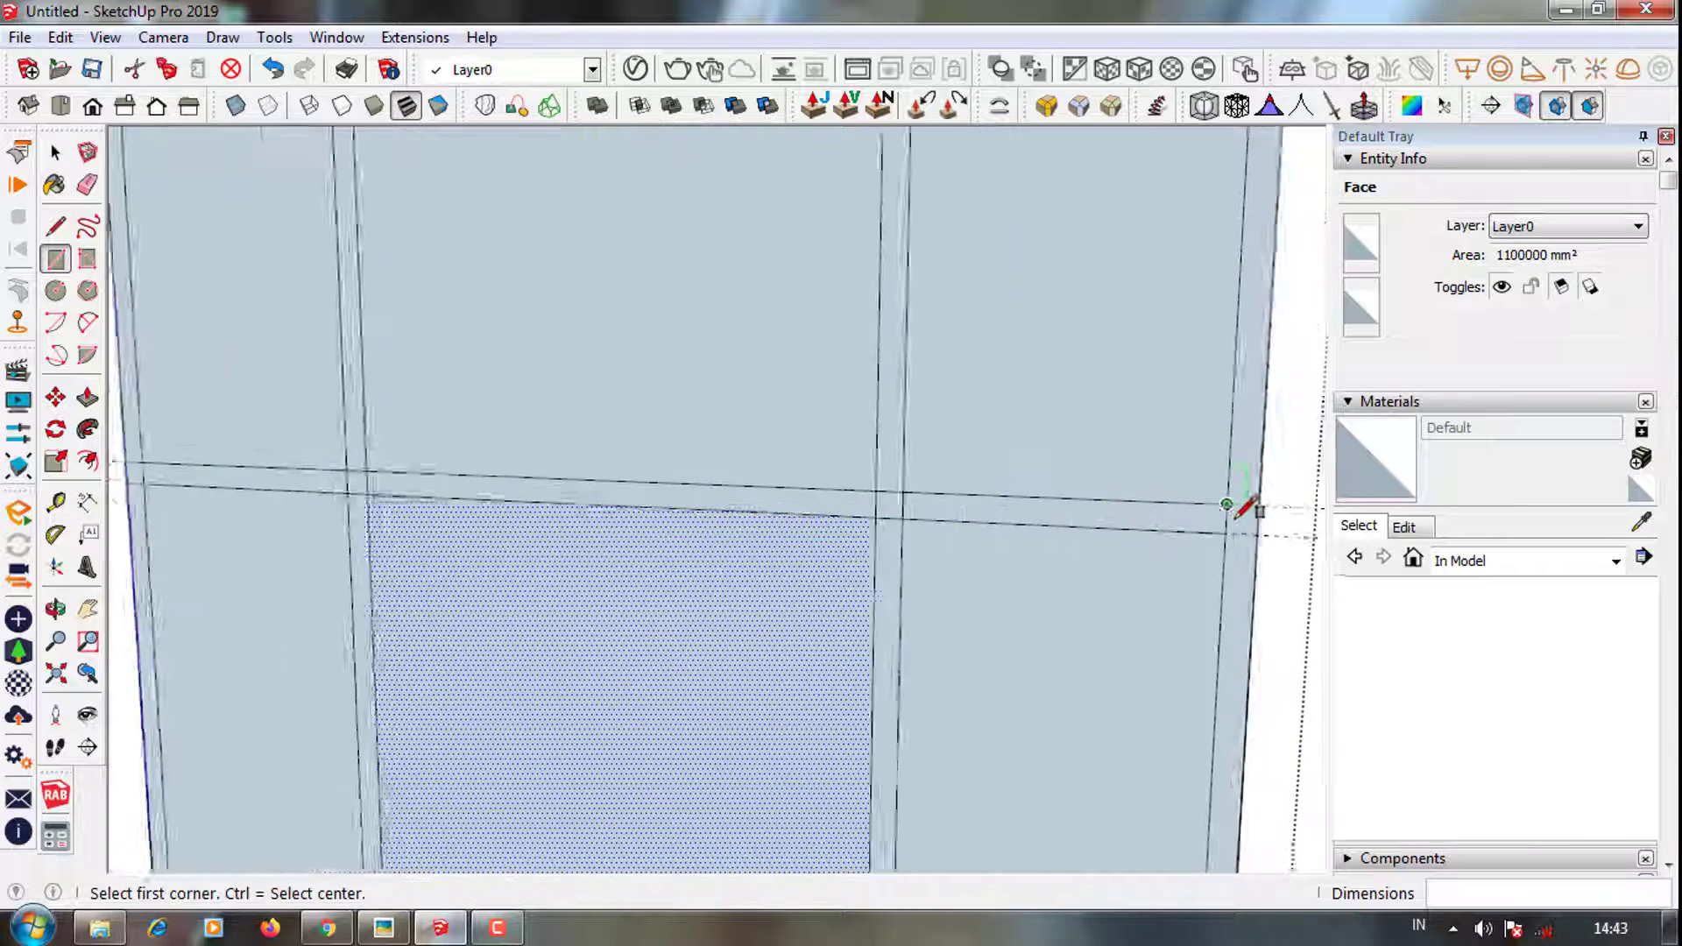
{"action": "key", "text": "e"}
{"action": "left_click", "coordinate": [272, 69]}
{"action": "scroll", "coordinate": [799, 499], "scroll_direction": "up", "scroll_amount": 2}
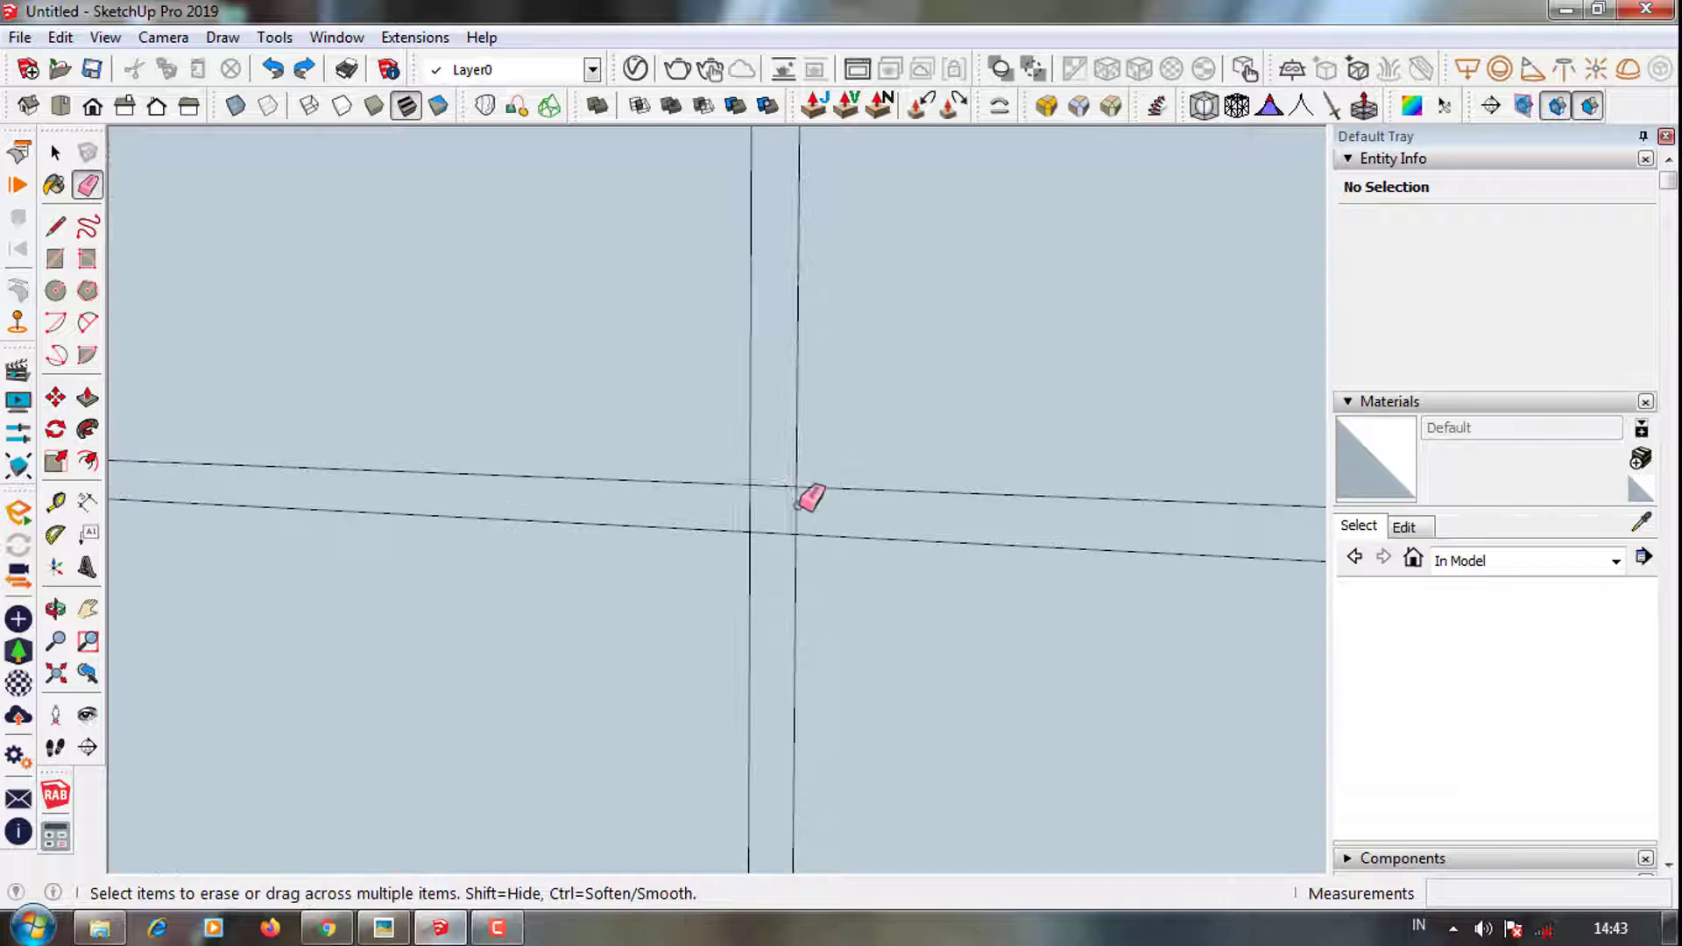
Pan and zoom along the new horizontal bar to check it
{"action": "middle_click_drag", "start_coordinate": [771, 543], "coordinate": [366, 477], "text": "shift"}
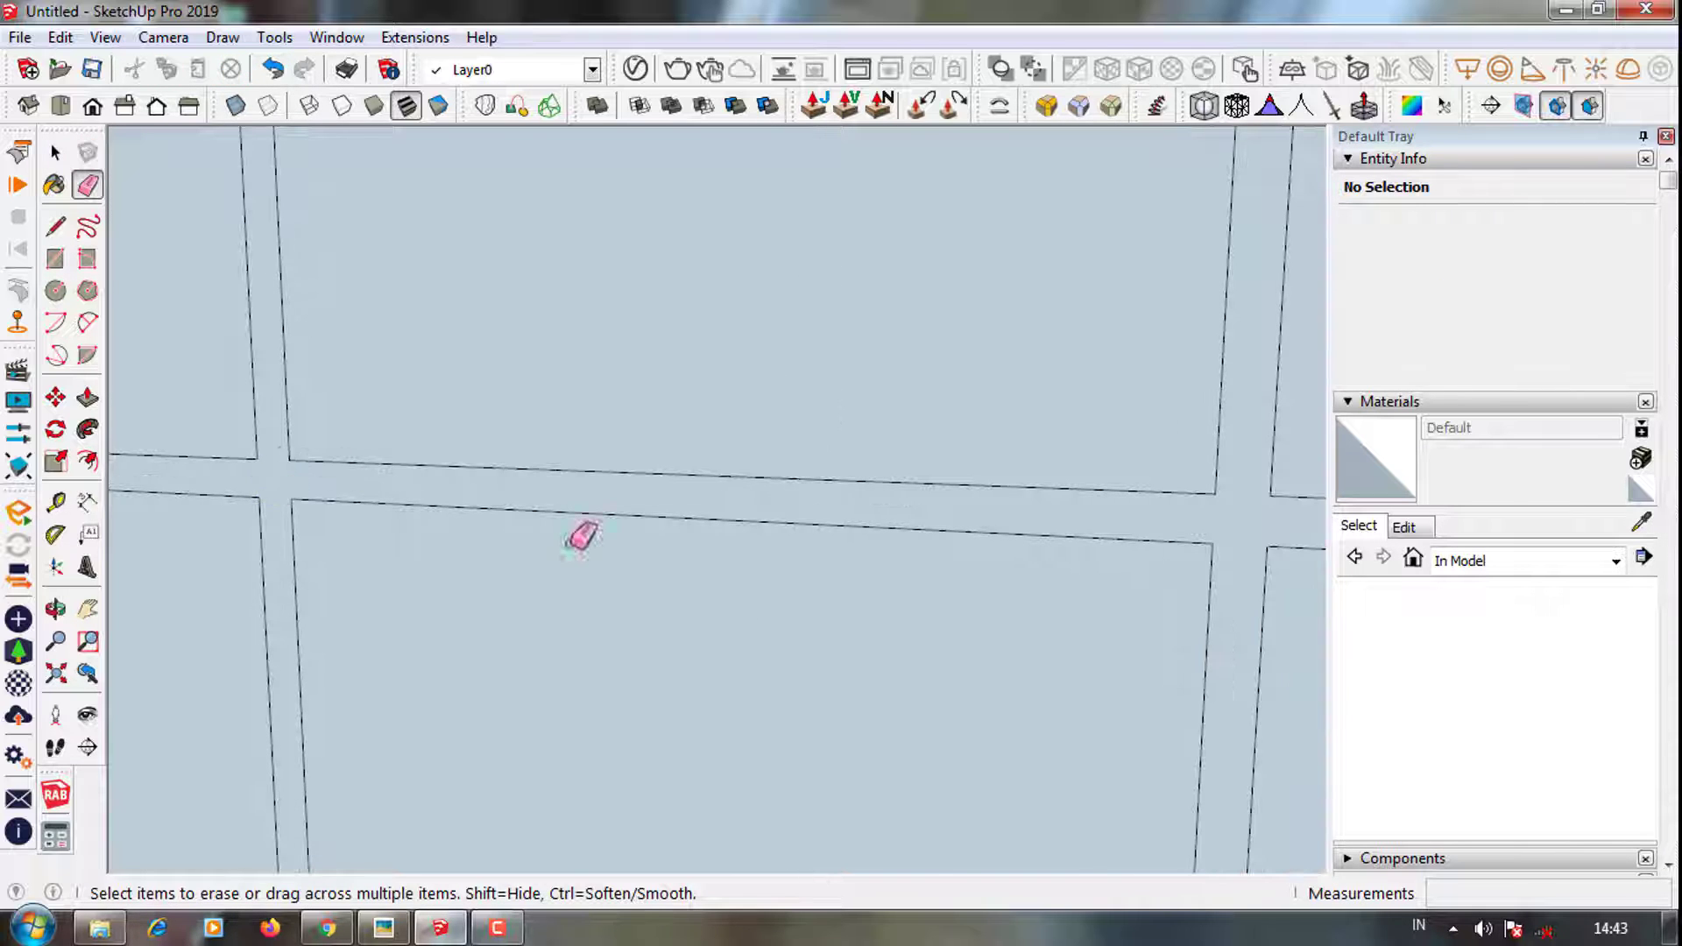
{"action": "scroll", "coordinate": [581, 534], "scroll_direction": "down", "scroll_amount": 2}
{"action": "scroll", "coordinate": [556, 590], "scroll_direction": "down", "scroll_amount": 2}
{"action": "scroll", "coordinate": [601, 589], "scroll_direction": "down", "scroll_amount": 3}
{"action": "scroll", "coordinate": [671, 377], "scroll_direction": "up", "scroll_amount": 1}
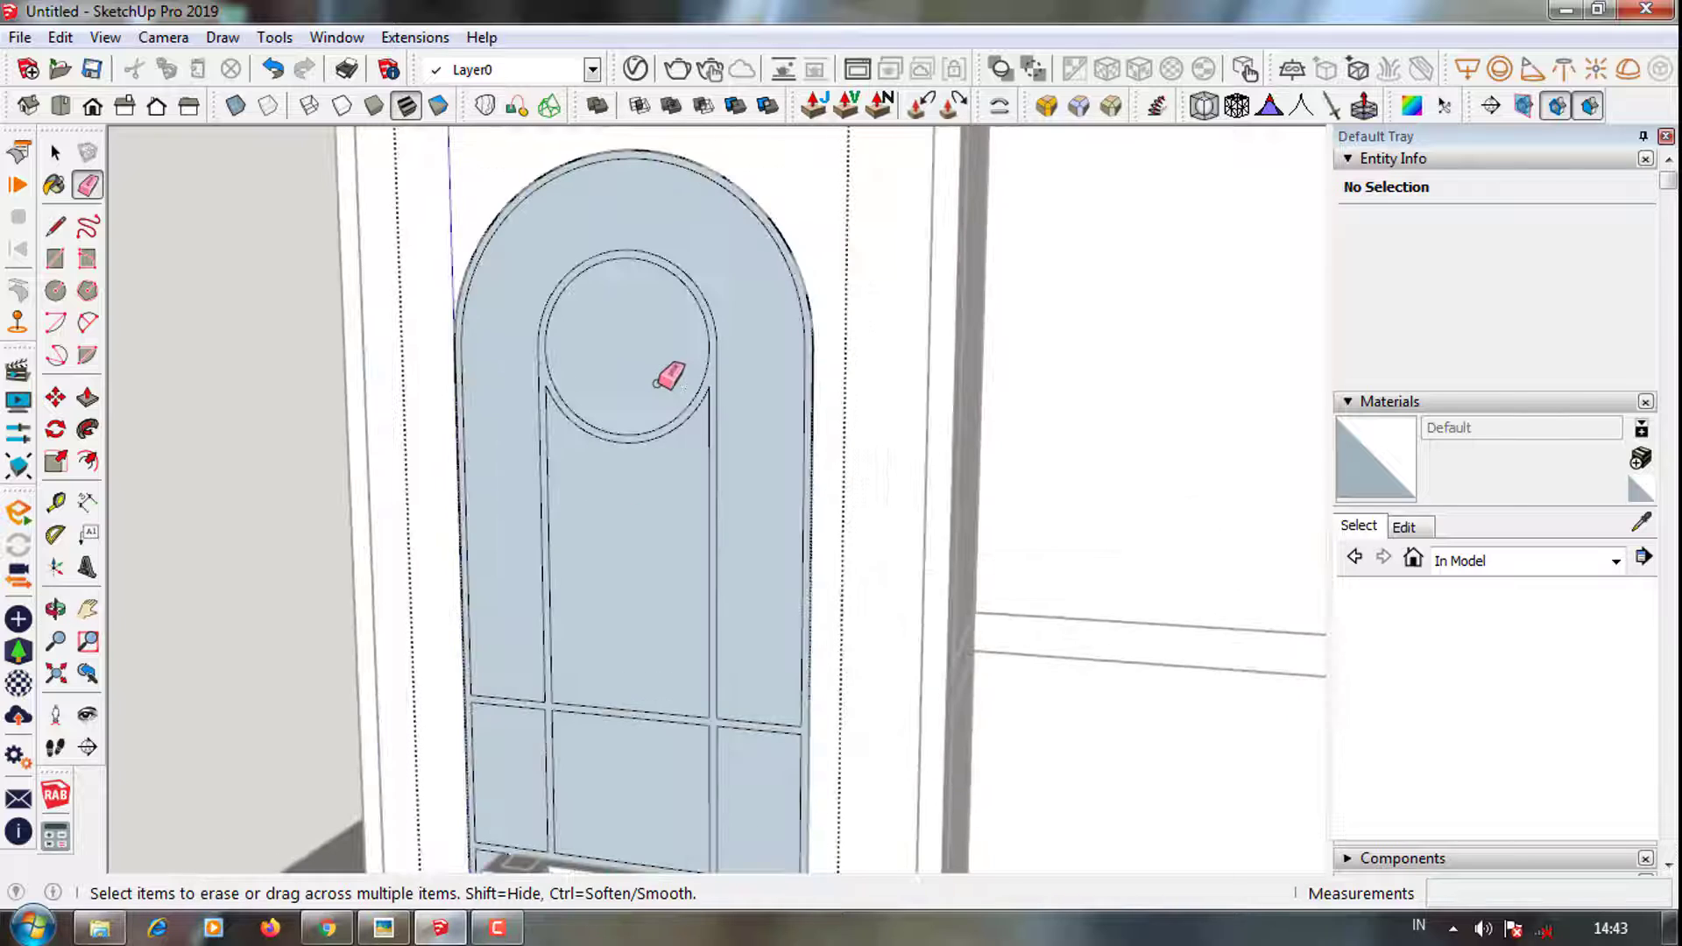
{"action": "scroll", "coordinate": [661, 375], "scroll_direction": "up", "scroll_amount": 1}
{"action": "scroll", "coordinate": [701, 350], "scroll_direction": "up", "scroll_amount": 1}
Select the horizontal glazing bar's edges
{"action": "key", "text": "l"}
{"action": "scroll", "coordinate": [758, 331], "scroll_direction": "down", "scroll_amount": 1}
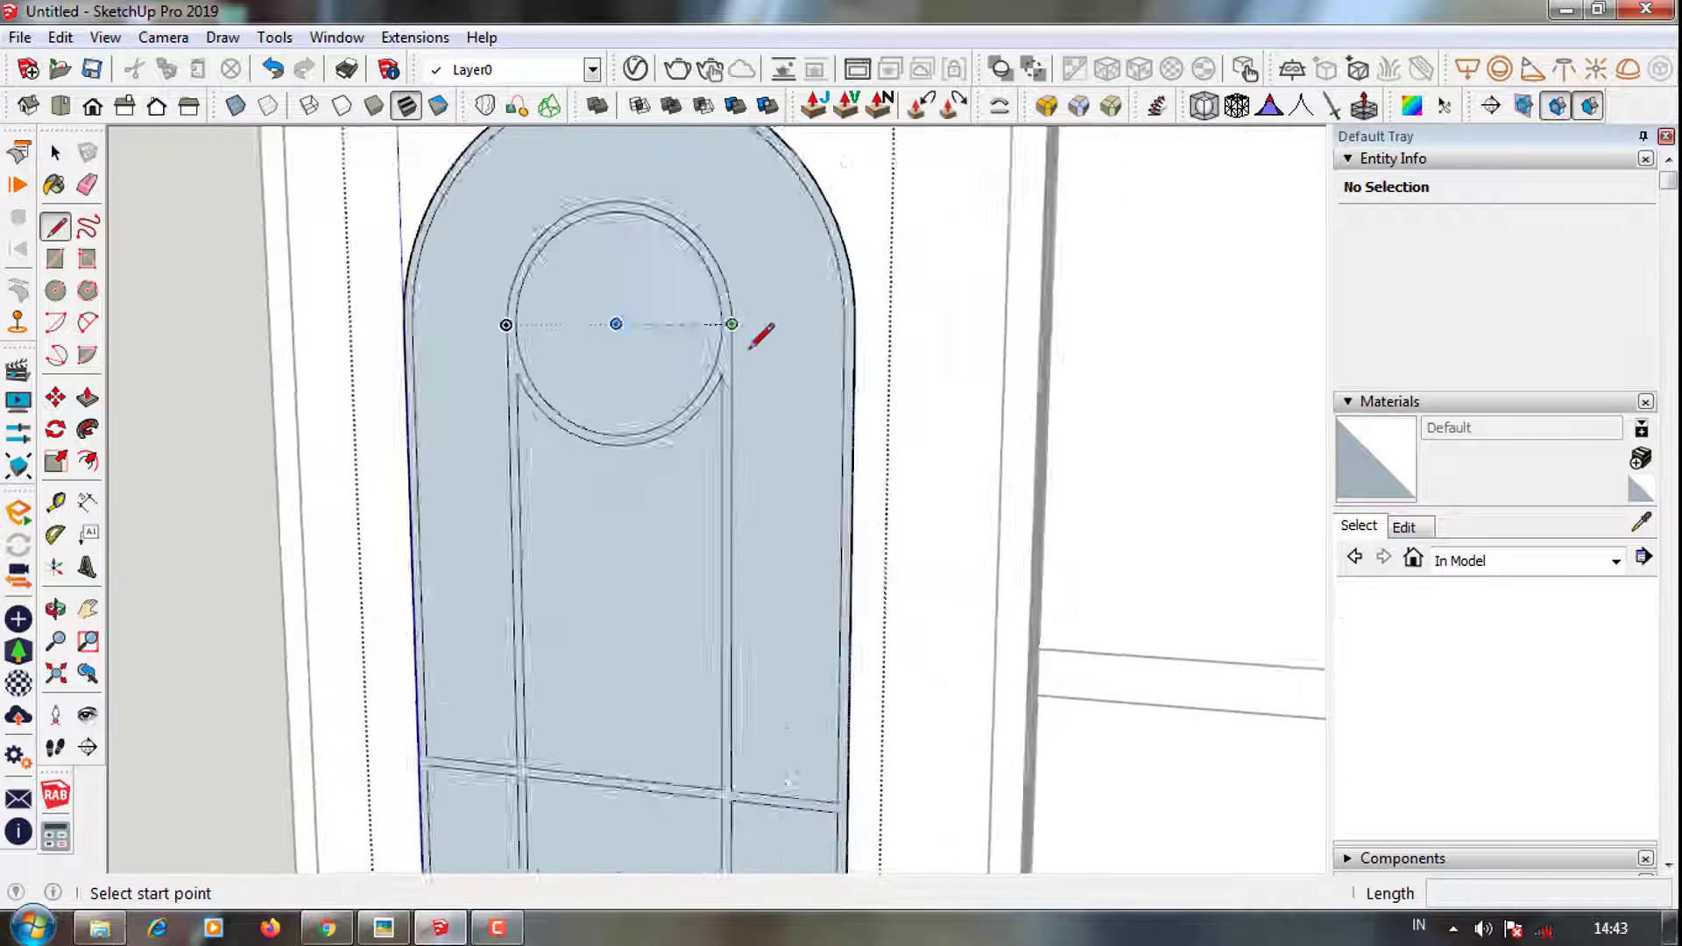
{"action": "key", "text": "space"}
{"action": "scroll", "coordinate": [769, 718], "scroll_direction": "up", "scroll_amount": 1}
{"action": "scroll", "coordinate": [769, 718], "scroll_direction": "up", "scroll_amount": 1}
{"action": "left_click", "coordinate": [767, 720]}
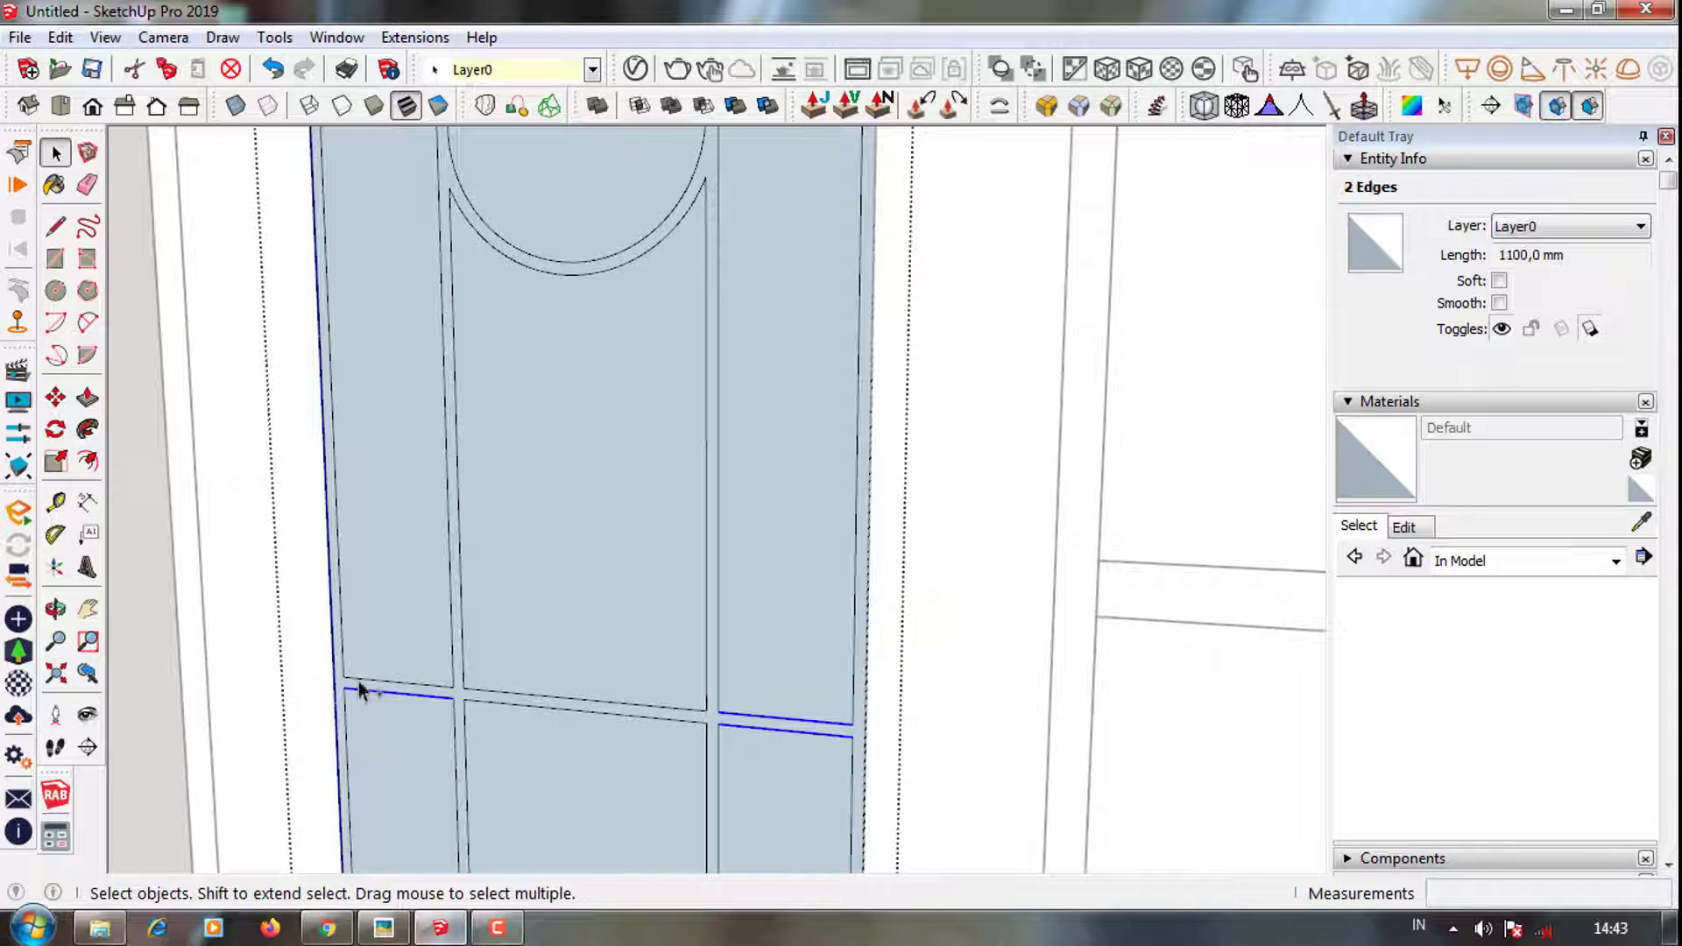
Copy the bar upward to meet the round light at its mid-height
{"action": "key", "text": "m"}
{"action": "scroll", "coordinate": [447, 680], "scroll_direction": "up", "scroll_amount": 1}
{"action": "left_click", "coordinate": [447, 680], "text": "ctrl"}
{"action": "scroll", "coordinate": [420, 627], "scroll_direction": "down", "scroll_amount": 1}
{"action": "scroll", "coordinate": [432, 248], "scroll_direction": "up", "scroll_amount": 1}
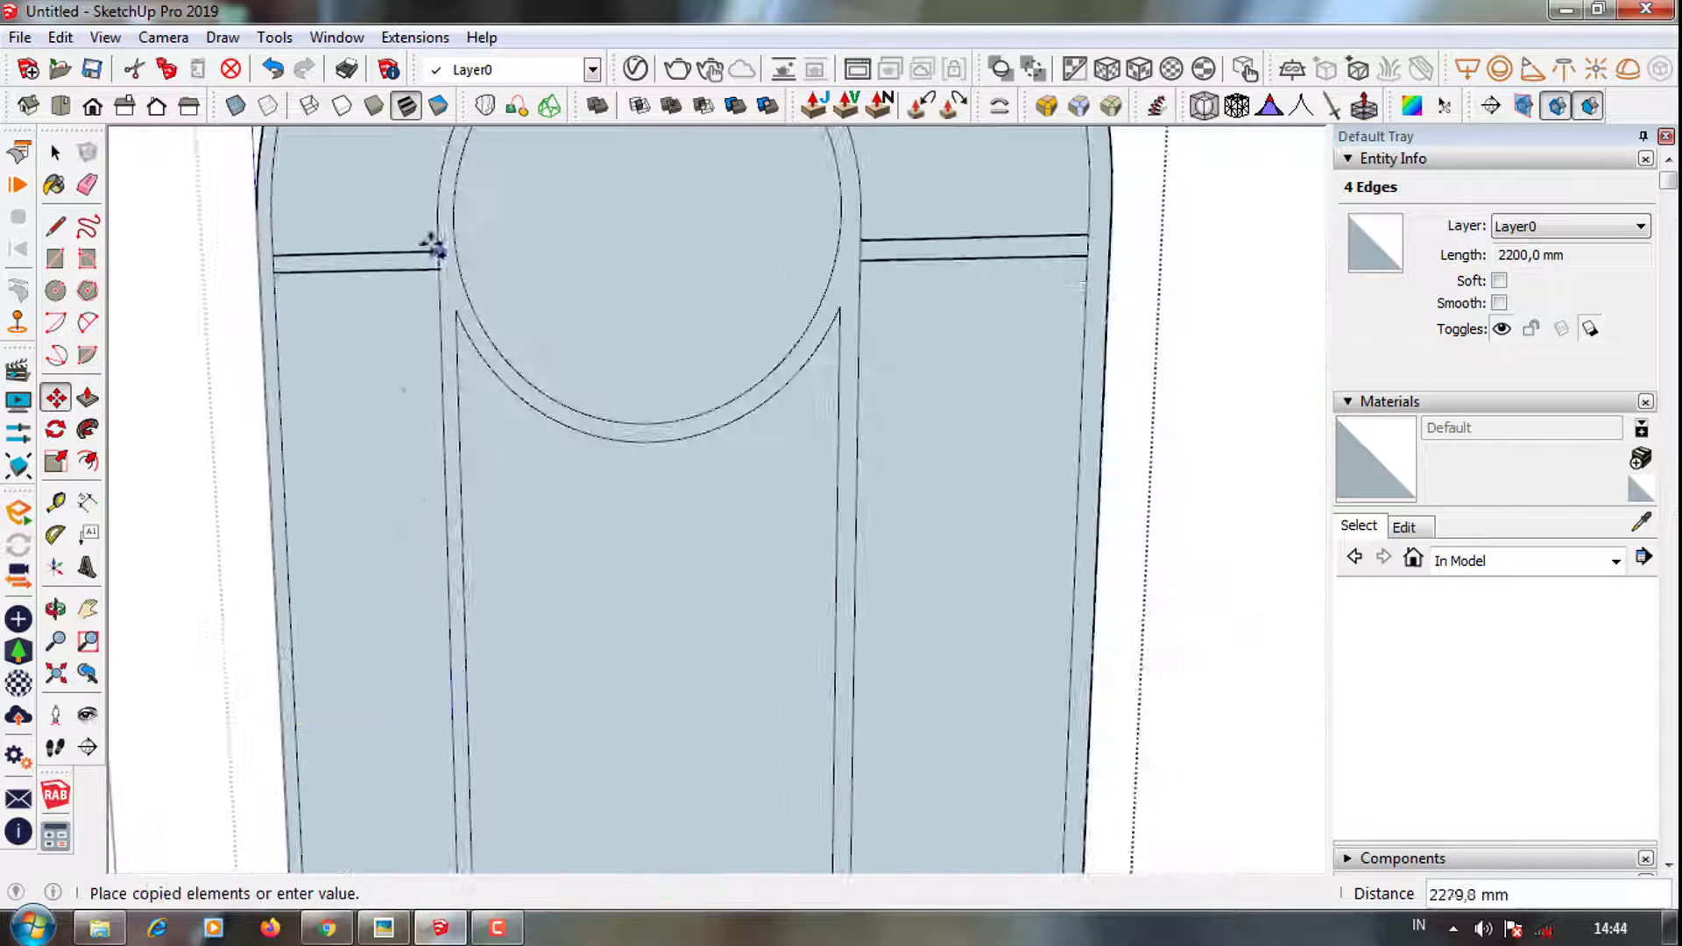
{"action": "left_click", "coordinate": [436, 242]}
{"action": "scroll", "coordinate": [515, 331], "scroll_direction": "down", "scroll_amount": 2}
{"action": "scroll", "coordinate": [552, 338], "scroll_direction": "up", "scroll_amount": 3}
{"action": "key", "text": "space"}
Erase the copied bar's edges that fall inside the round light
{"action": "key", "text": "e"}
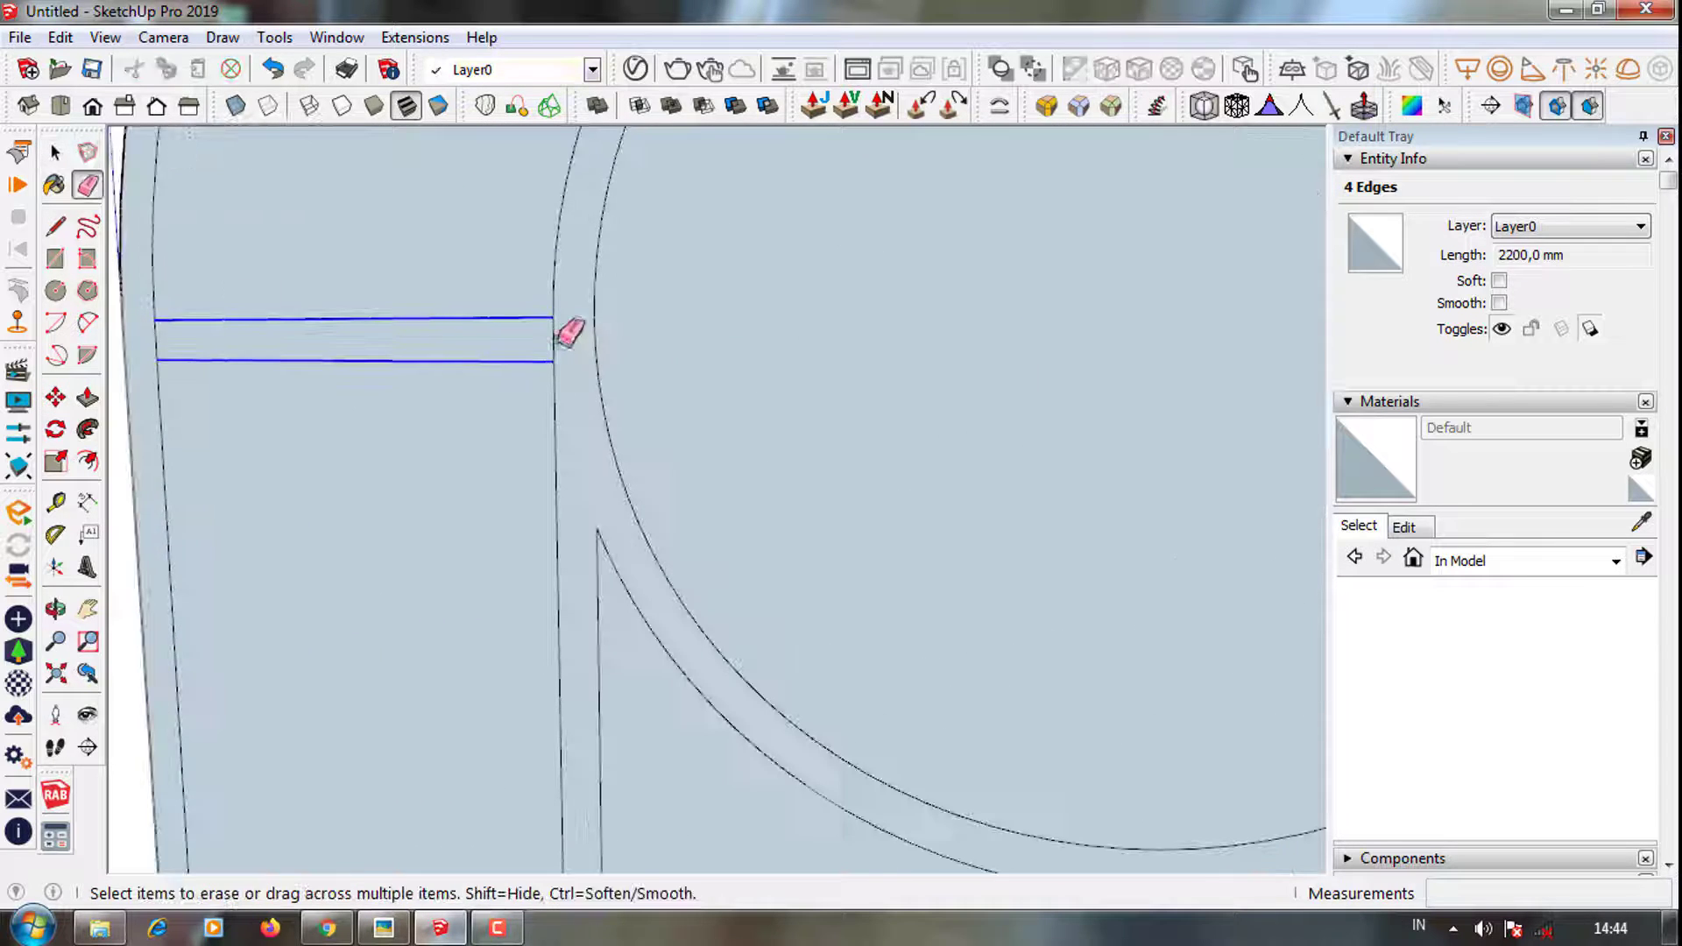
{"action": "scroll", "coordinate": [571, 330], "scroll_direction": "up", "scroll_amount": 1}
{"action": "scroll", "coordinate": [350, 393], "scroll_direction": "down", "scroll_amount": 2}
{"action": "scroll", "coordinate": [995, 432], "scroll_direction": "up", "scroll_amount": 1}
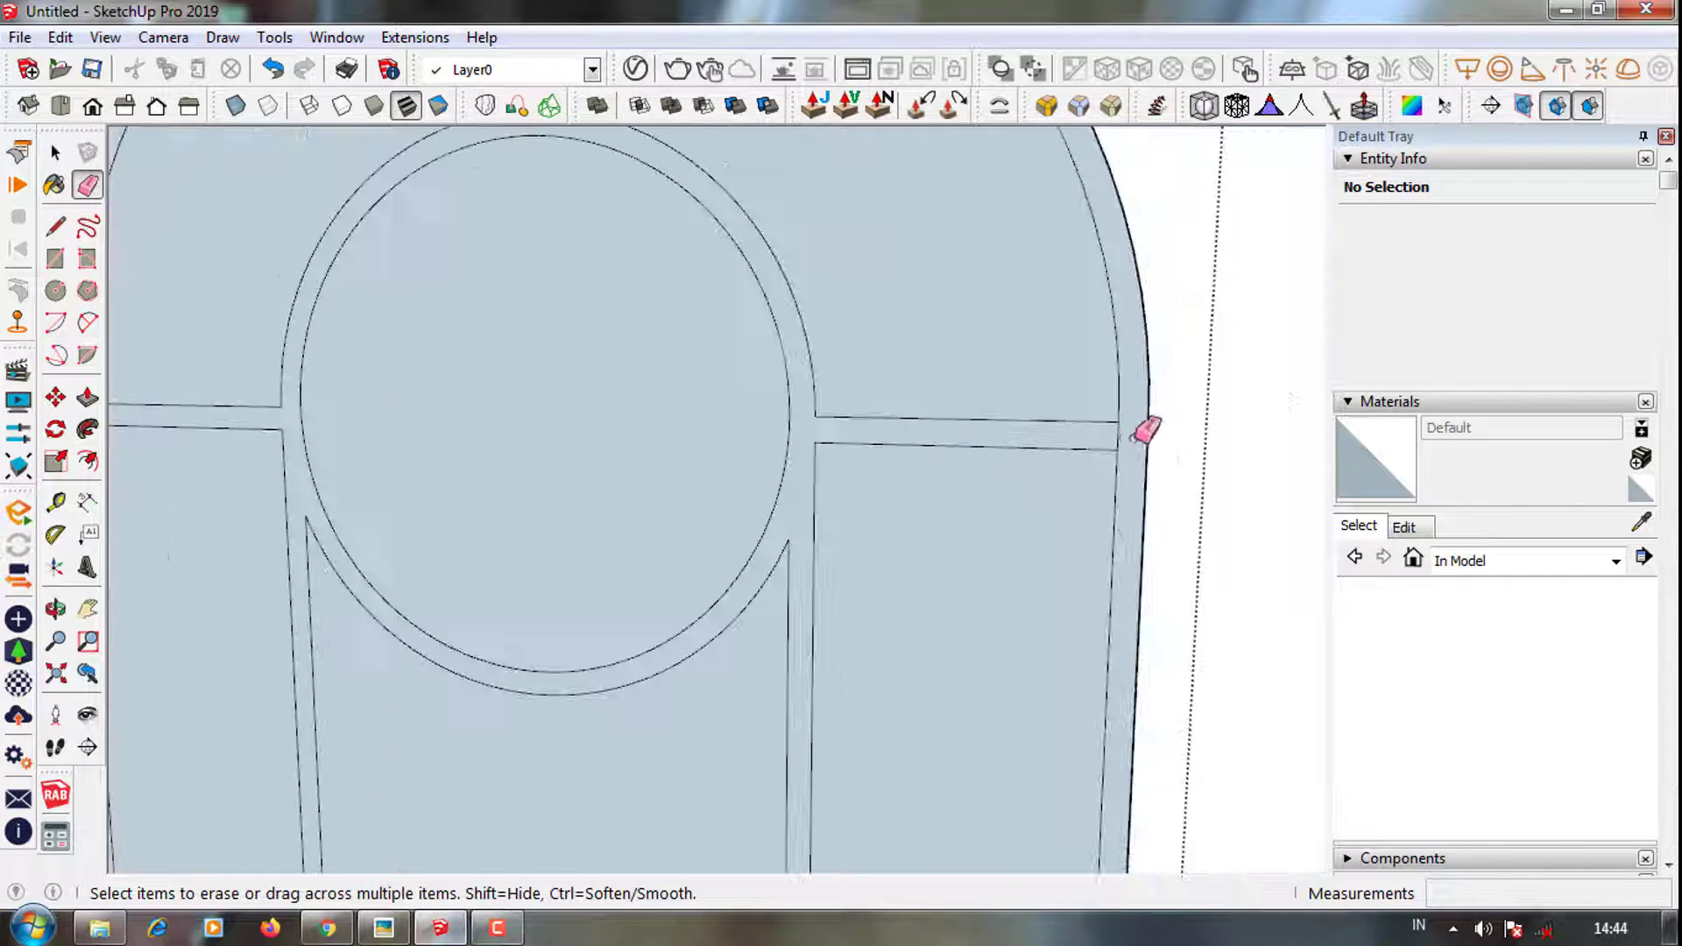
{"action": "scroll", "coordinate": [762, 569], "scroll_direction": "down", "scroll_amount": 2}
{"action": "scroll", "coordinate": [680, 330], "scroll_direction": "down", "scroll_amount": 2}
{"action": "key", "text": "l"}
{"action": "scroll", "coordinate": [698, 312], "scroll_direction": "up", "scroll_amount": 2}
Set a 50 mm guide beside the vertical line above the round light
{"action": "scroll", "coordinate": [705, 351], "scroll_direction": "up", "scroll_amount": 1}
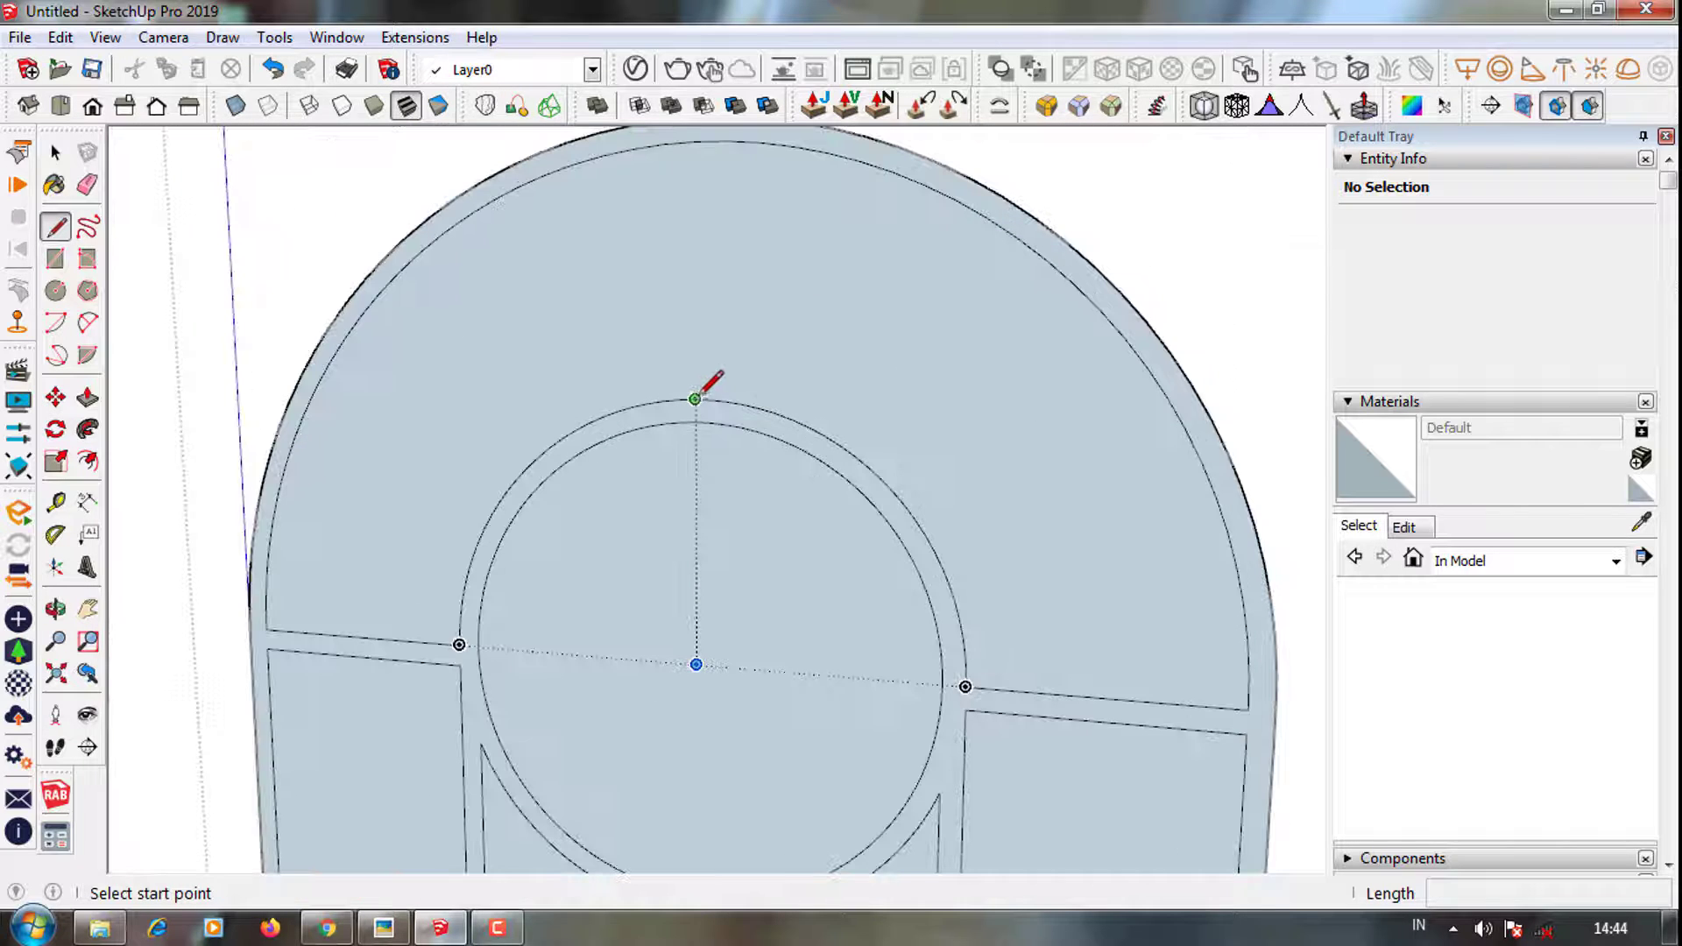
{"action": "scroll", "coordinate": [788, 403], "scroll_direction": "down", "scroll_amount": 2}
{"action": "scroll", "coordinate": [694, 289], "scroll_direction": "up", "scroll_amount": 3}
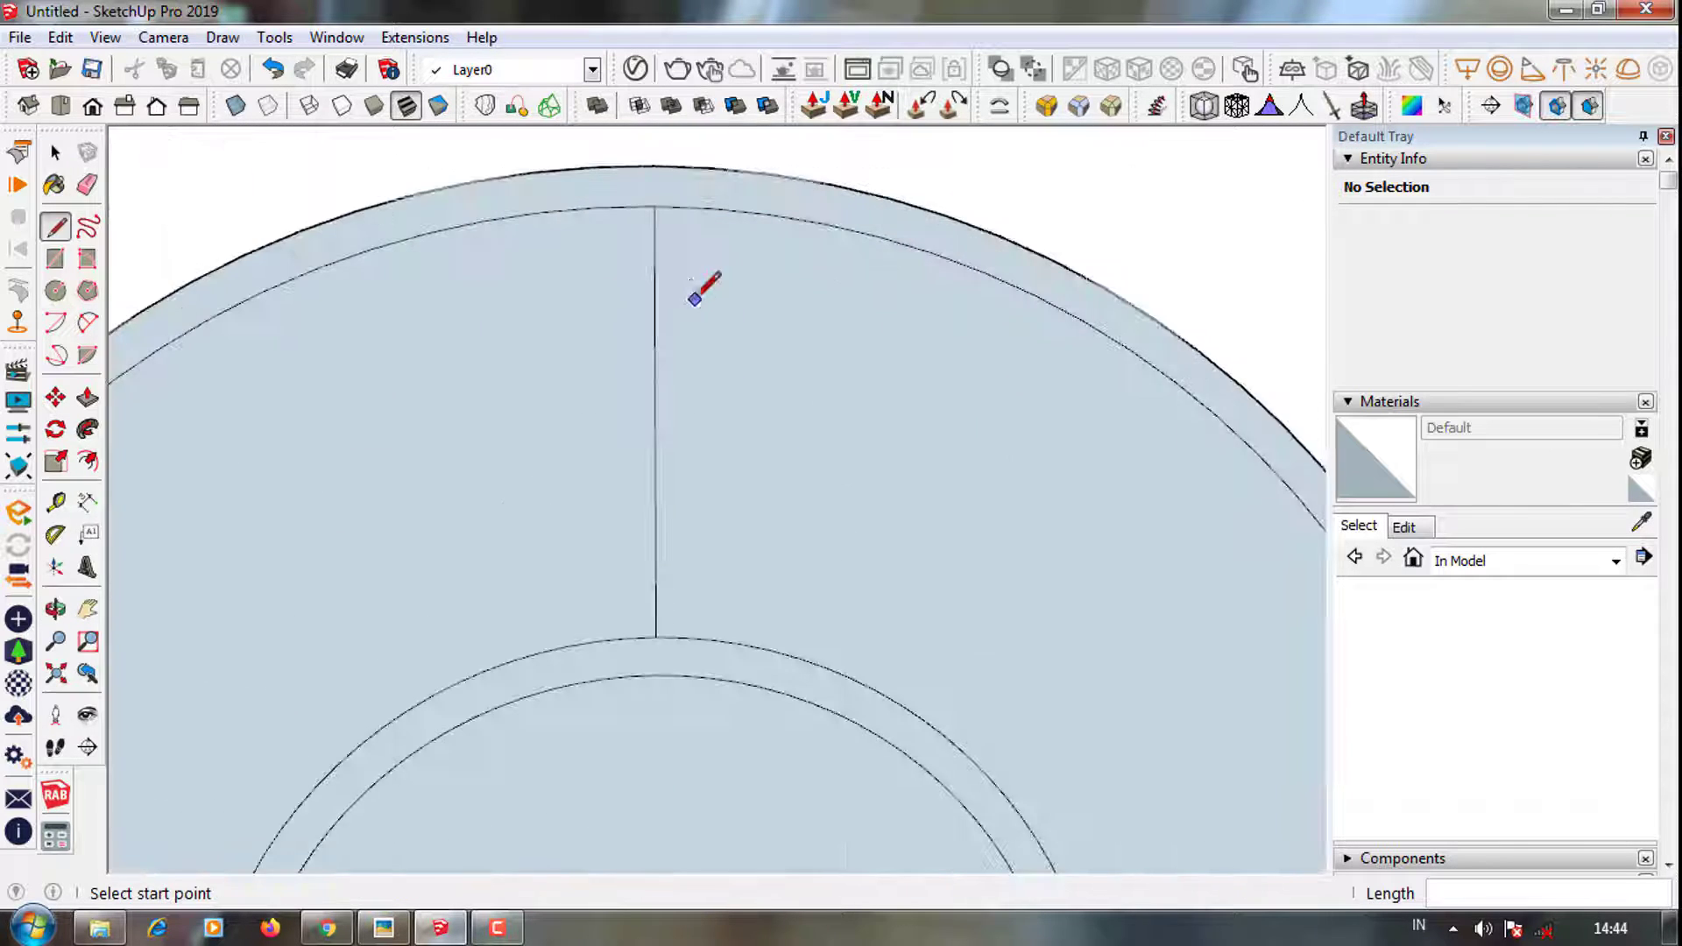
{"action": "scroll", "coordinate": [666, 367], "scroll_direction": "up", "scroll_amount": 1}
{"action": "left_click", "coordinate": [637, 448]}
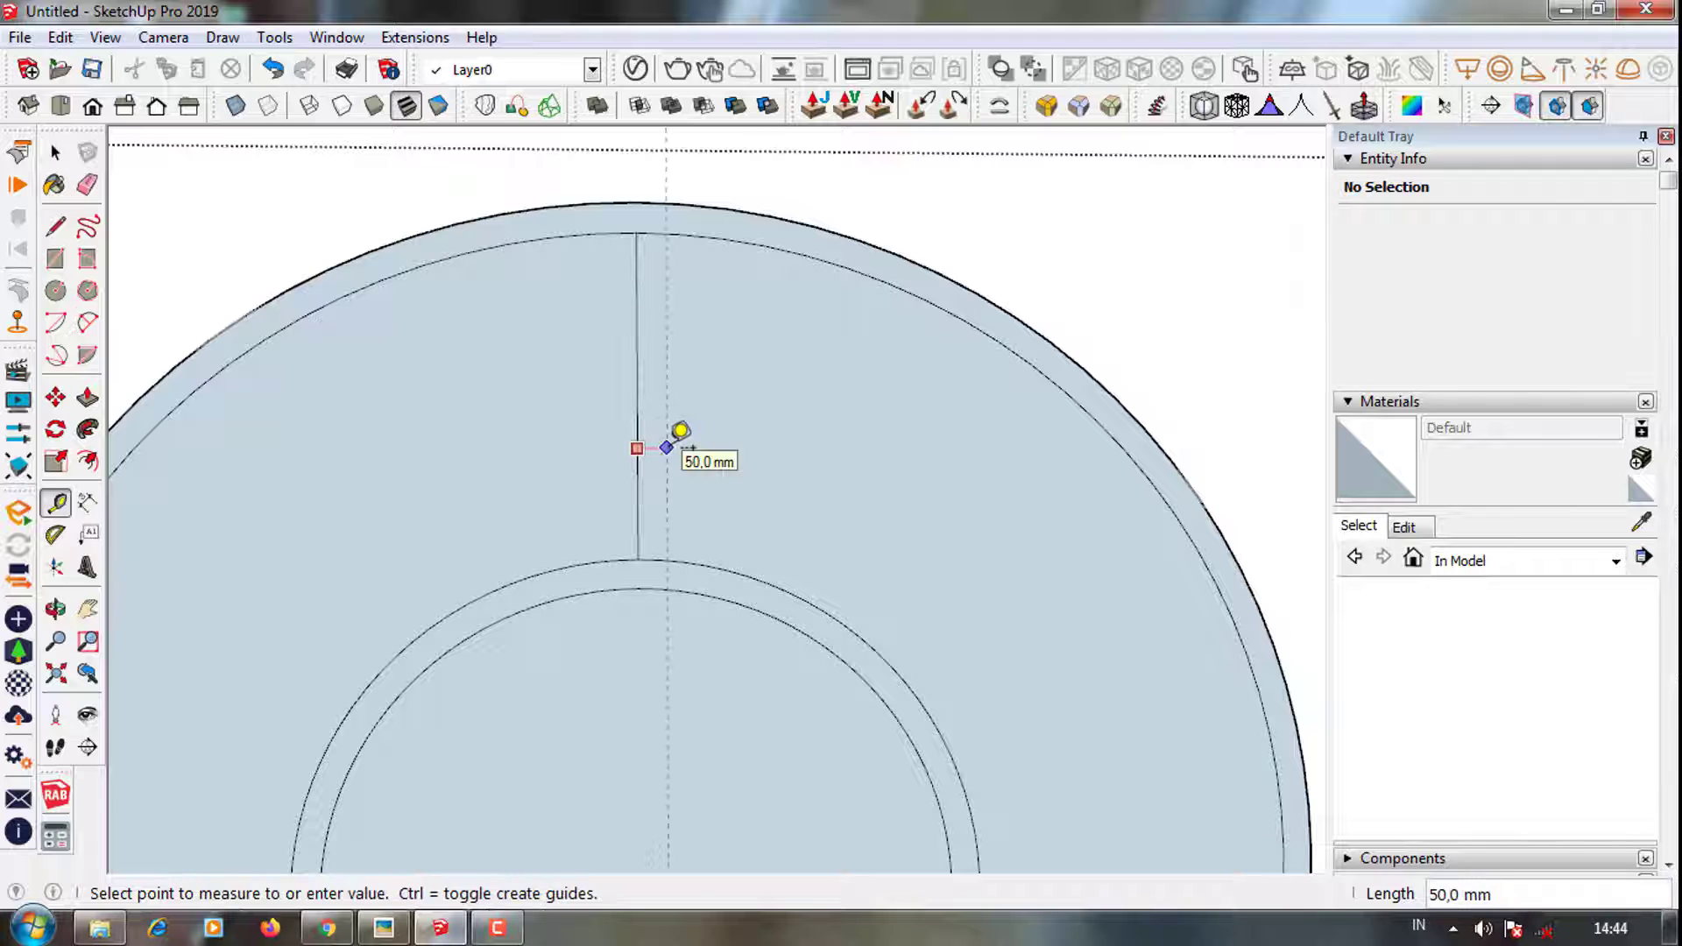
{"action": "scroll", "coordinate": [622, 499], "scroll_direction": "down", "scroll_amount": 2}
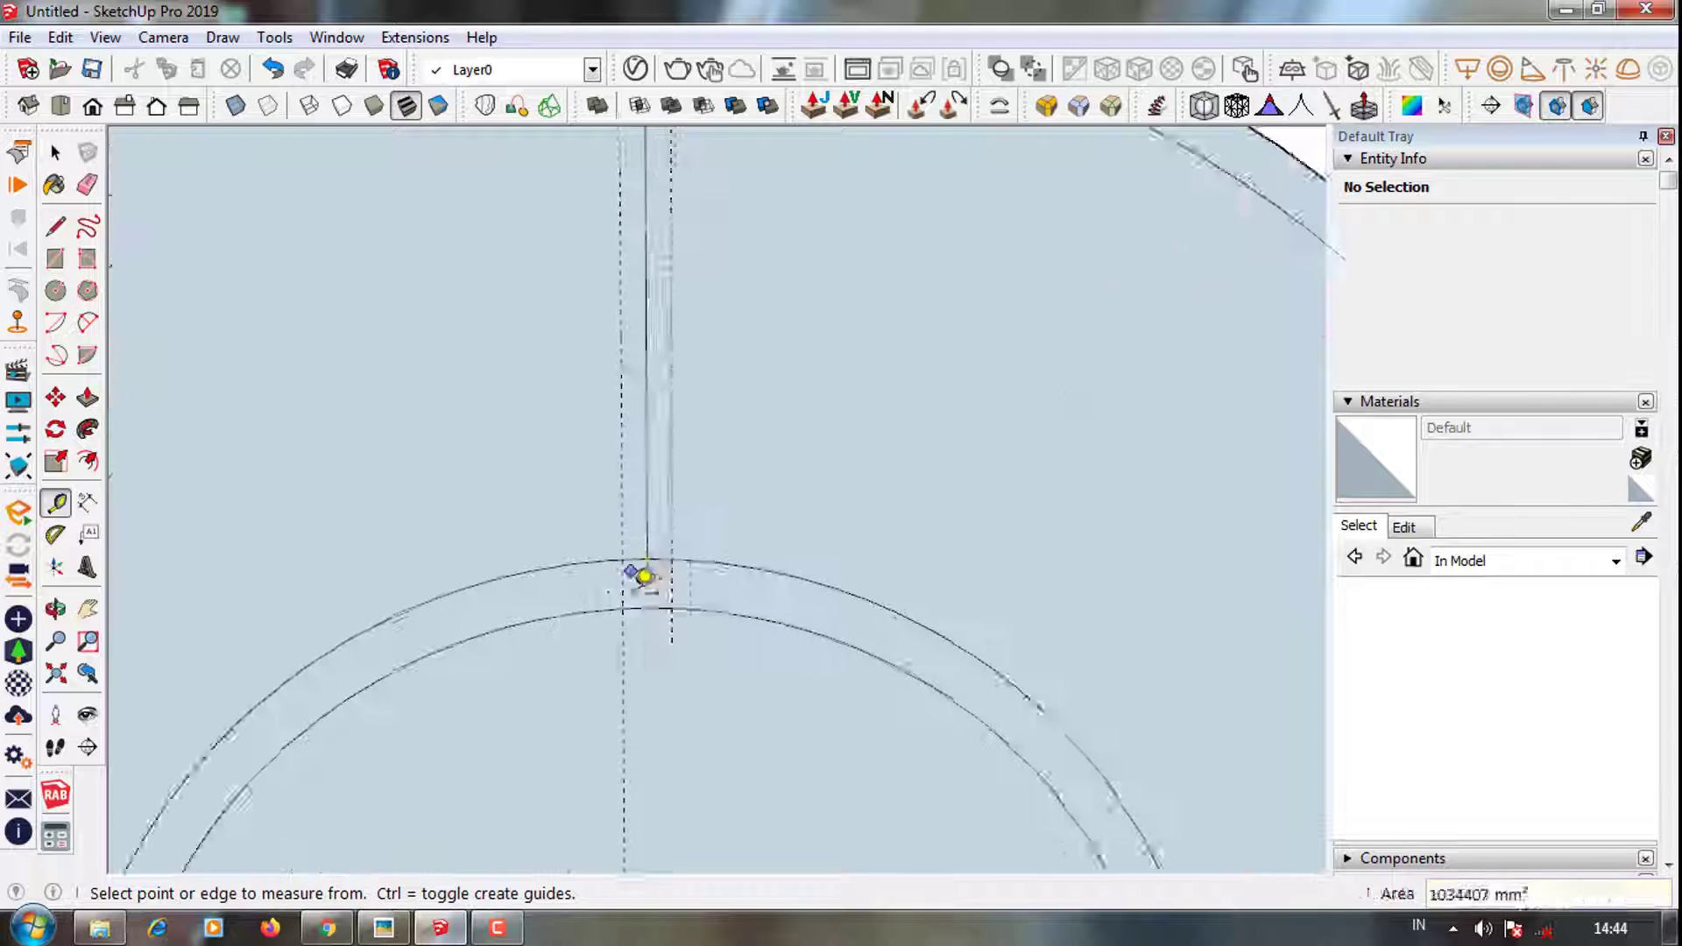
{"action": "key", "text": "l"}
{"action": "left_click", "coordinate": [618, 547]}
Draw the bar's second edge along the guide to the arch and erase leftover edges
{"action": "scroll", "coordinate": [627, 262], "scroll_direction": "up", "scroll_amount": 3}
{"action": "left_click", "coordinate": [608, 270]}
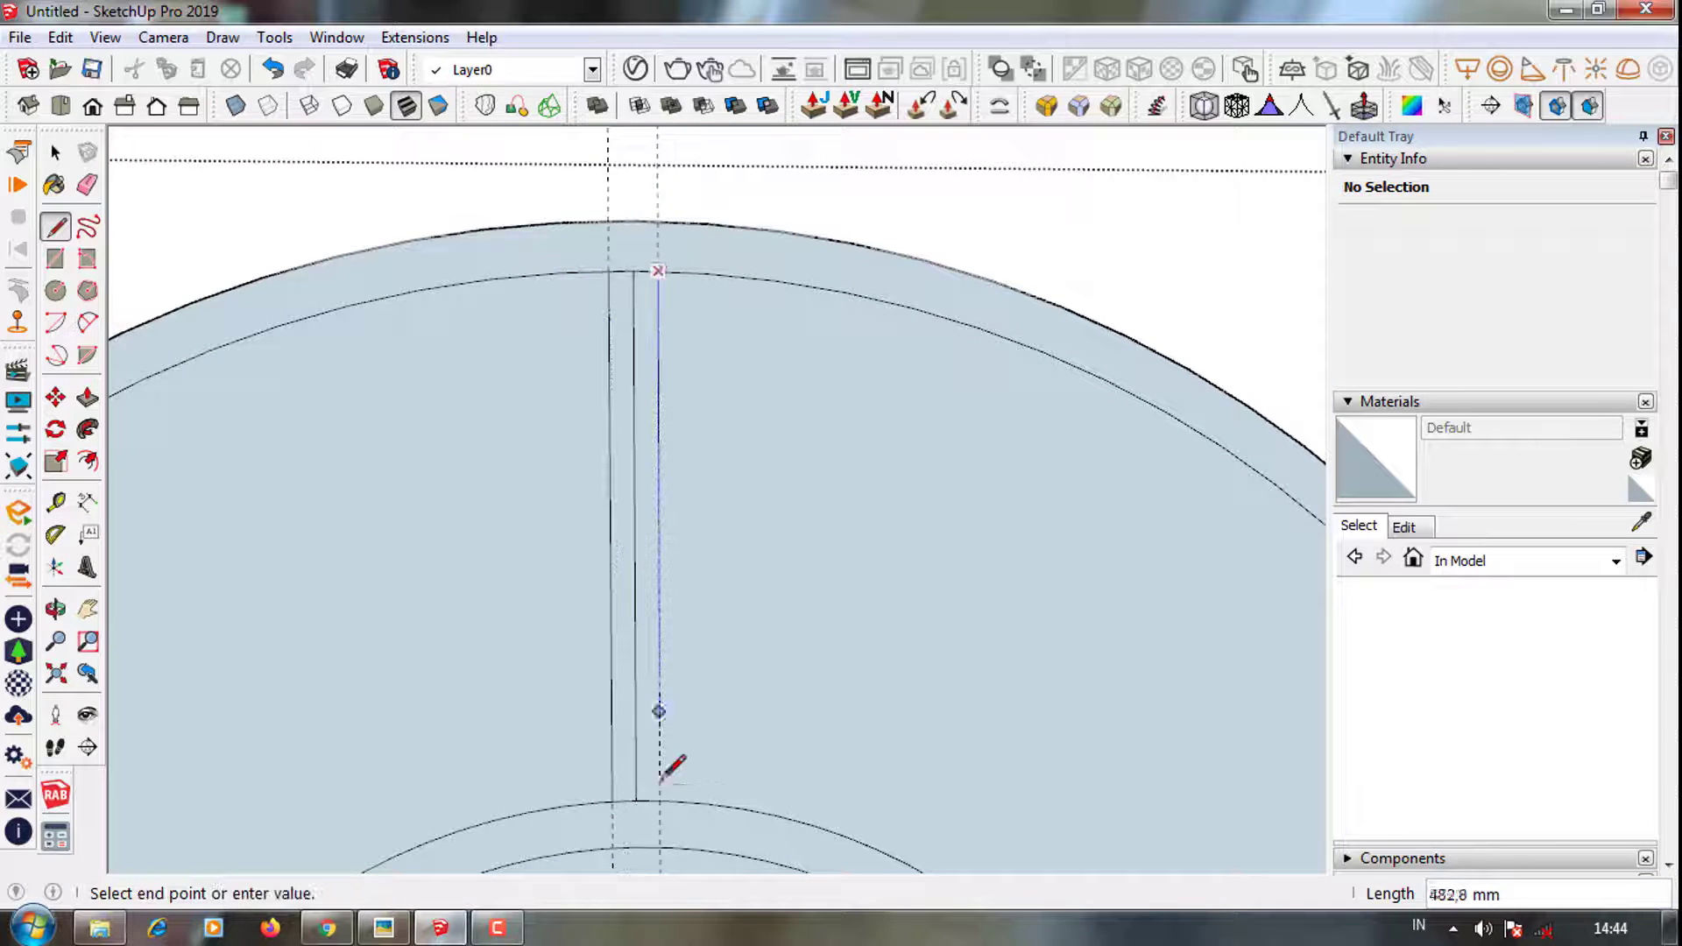
{"action": "scroll", "coordinate": [648, 744], "scroll_direction": "up", "scroll_amount": 1}
{"action": "key", "text": "e"}
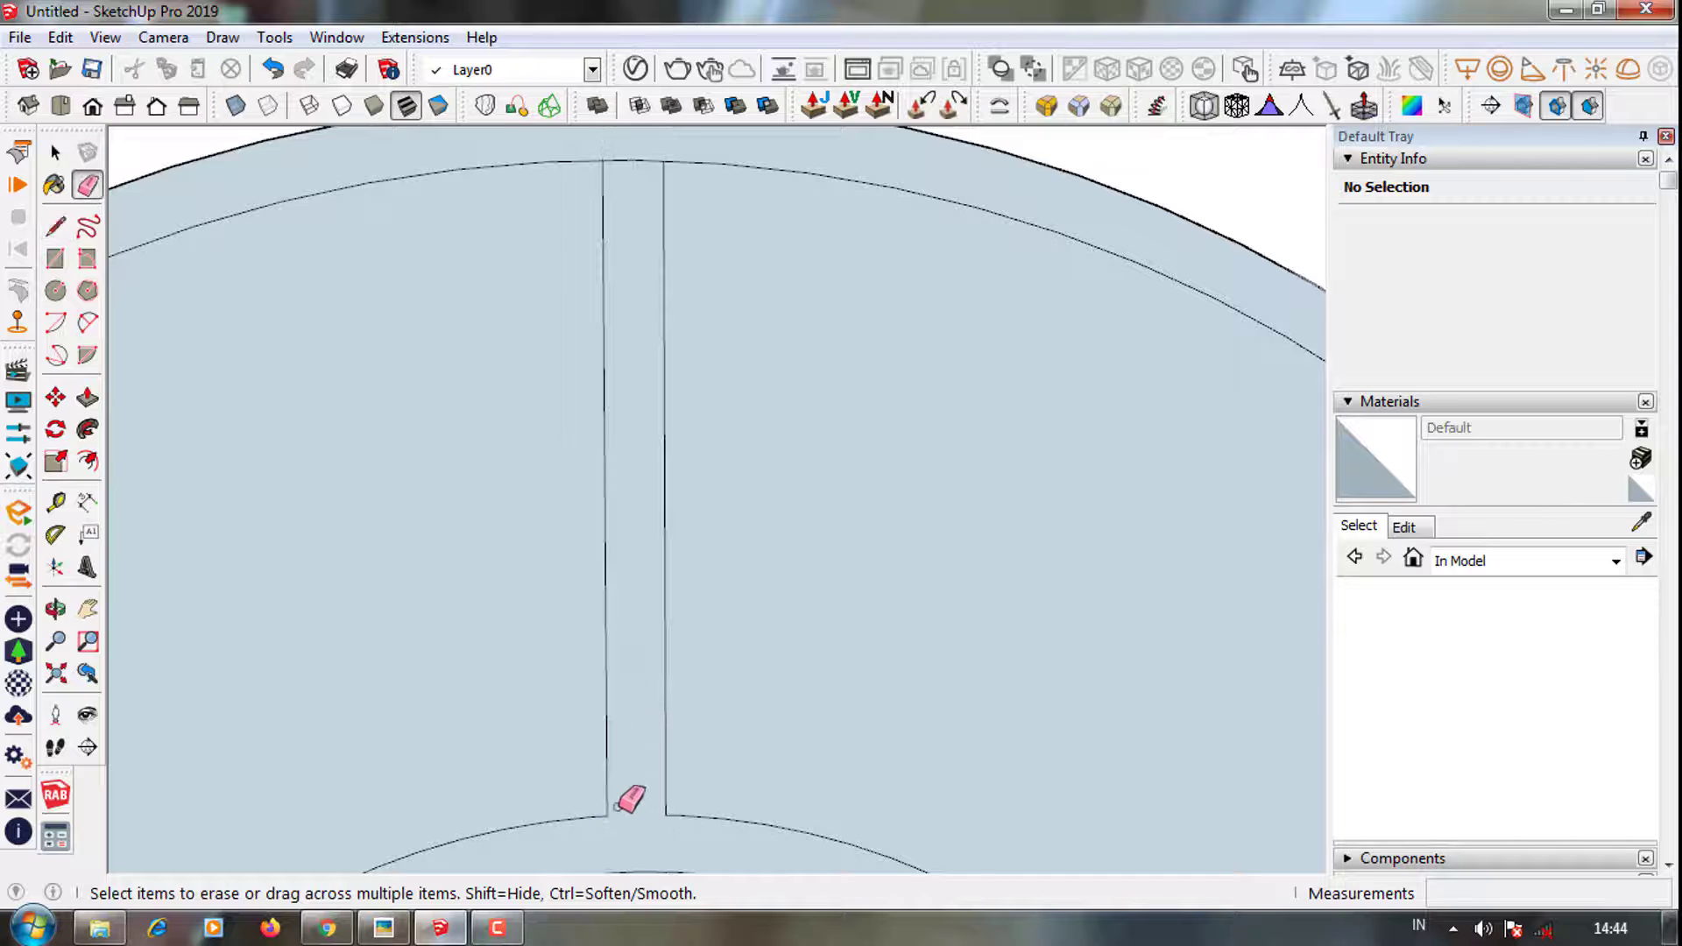
{"action": "scroll", "coordinate": [629, 799], "scroll_direction": "down", "scroll_amount": 2}
{"action": "scroll", "coordinate": [721, 645], "scroll_direction": "up", "scroll_amount": 1}
Draw an arc from the round light's lower ring up to its upper ring
{"action": "key", "text": "a"}
{"action": "scroll", "coordinate": [718, 657], "scroll_direction": "up", "scroll_amount": 1}
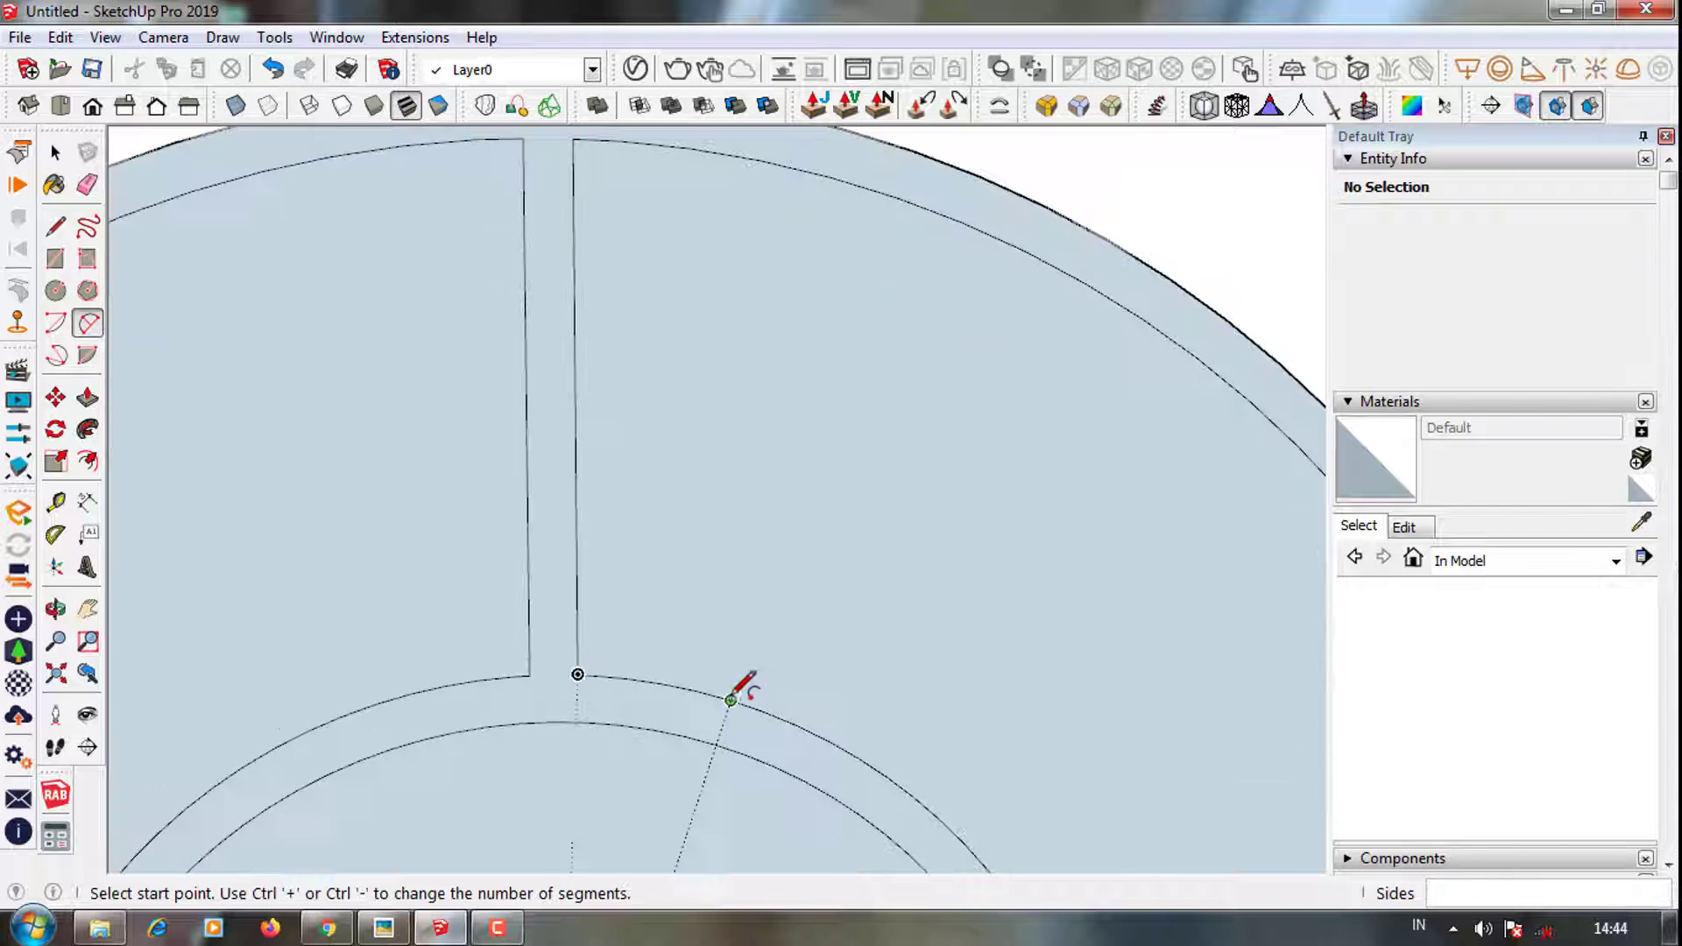
{"action": "left_click", "coordinate": [731, 699]}
{"action": "scroll", "coordinate": [729, 698], "scroll_direction": "down", "scroll_amount": 2}
{"action": "scroll", "coordinate": [898, 355], "scroll_direction": "up", "scroll_amount": 2}
{"action": "left_click", "coordinate": [895, 331]}
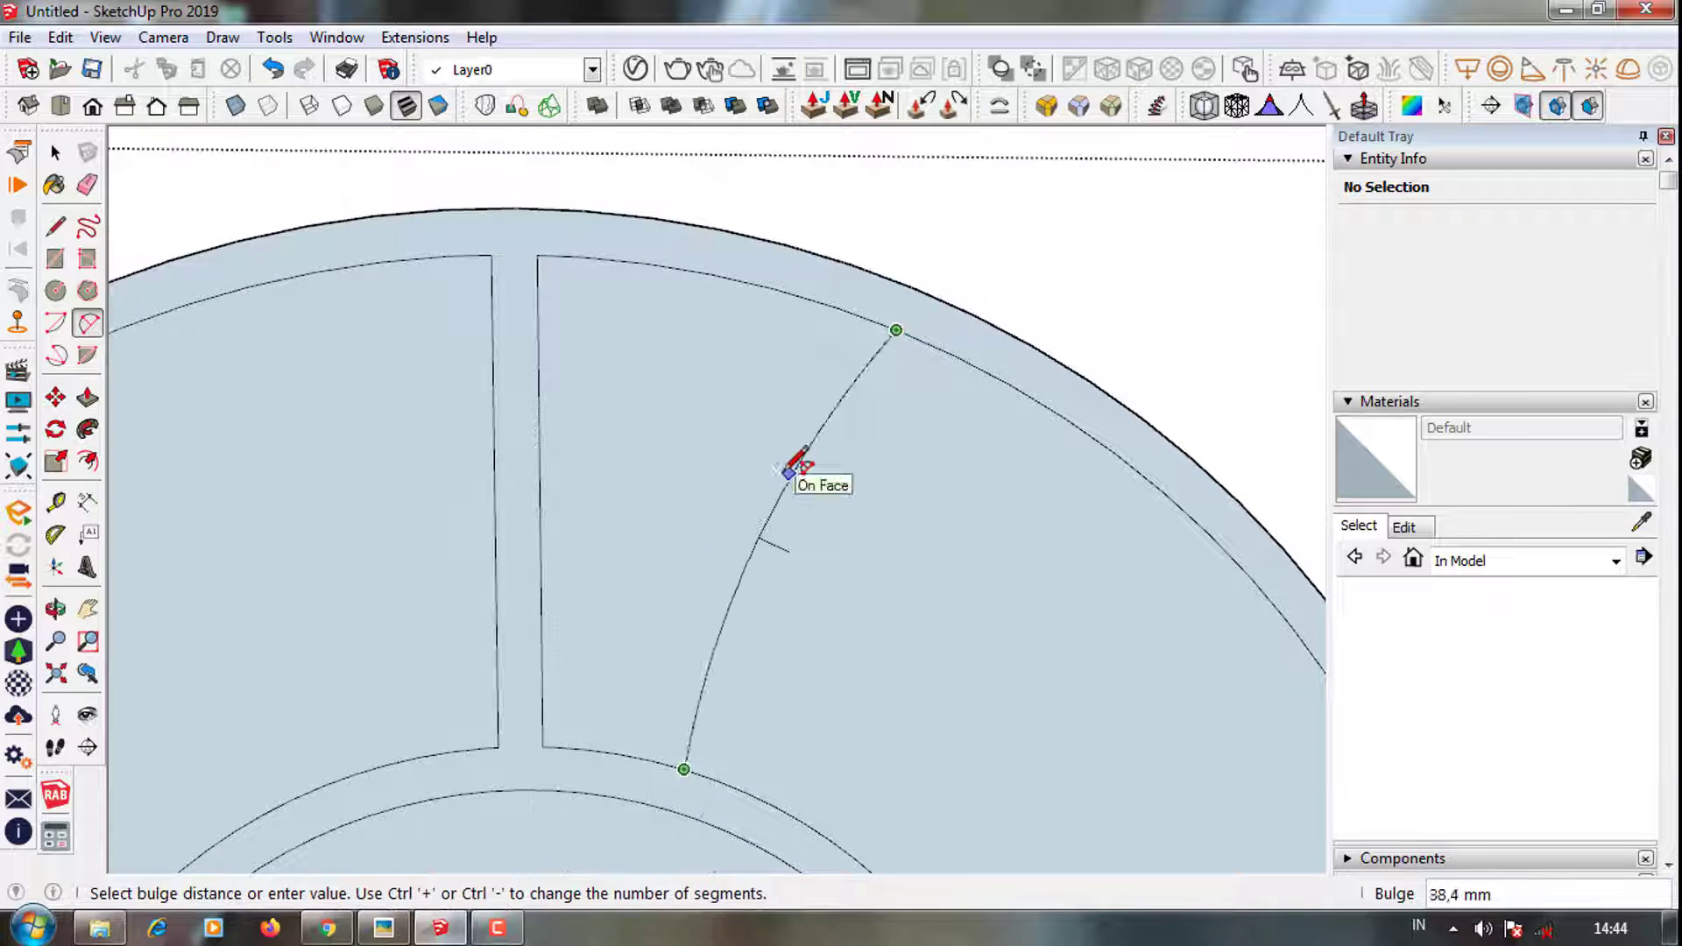
{"action": "left_click", "coordinate": [789, 473]}
Draw a second arc from the lower ring to the upper curve, bulging alongside the first
{"action": "left_click", "coordinate": [649, 762]}
{"action": "scroll", "coordinate": [657, 740], "scroll_direction": "up", "scroll_amount": 2}
{"action": "key", "text": "Escape"}
{"action": "scroll", "coordinate": [672, 759], "scroll_direction": "up", "scroll_amount": 1}
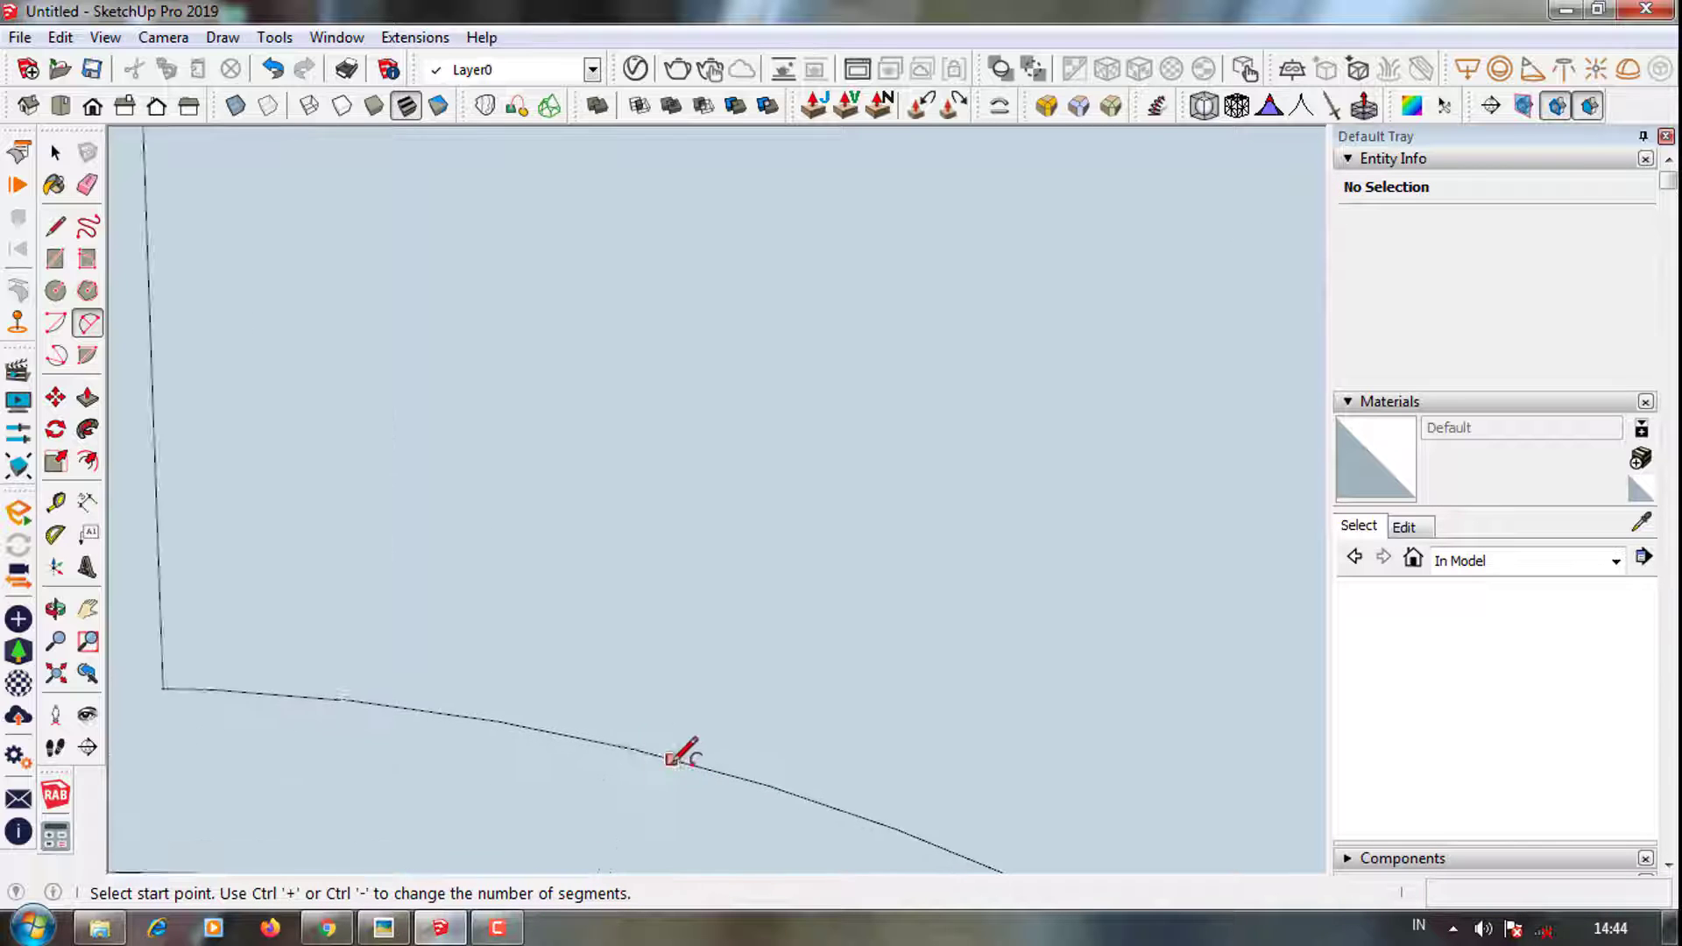
{"action": "left_click", "coordinate": [670, 758]}
{"action": "scroll", "coordinate": [648, 727], "scroll_direction": "down", "scroll_amount": 1}
{"action": "scroll", "coordinate": [640, 736], "scroll_direction": "down", "scroll_amount": 2}
{"action": "scroll", "coordinate": [810, 375], "scroll_direction": "up", "scroll_amount": 1}
{"action": "scroll", "coordinate": [724, 337], "scroll_direction": "up", "scroll_amount": 1}
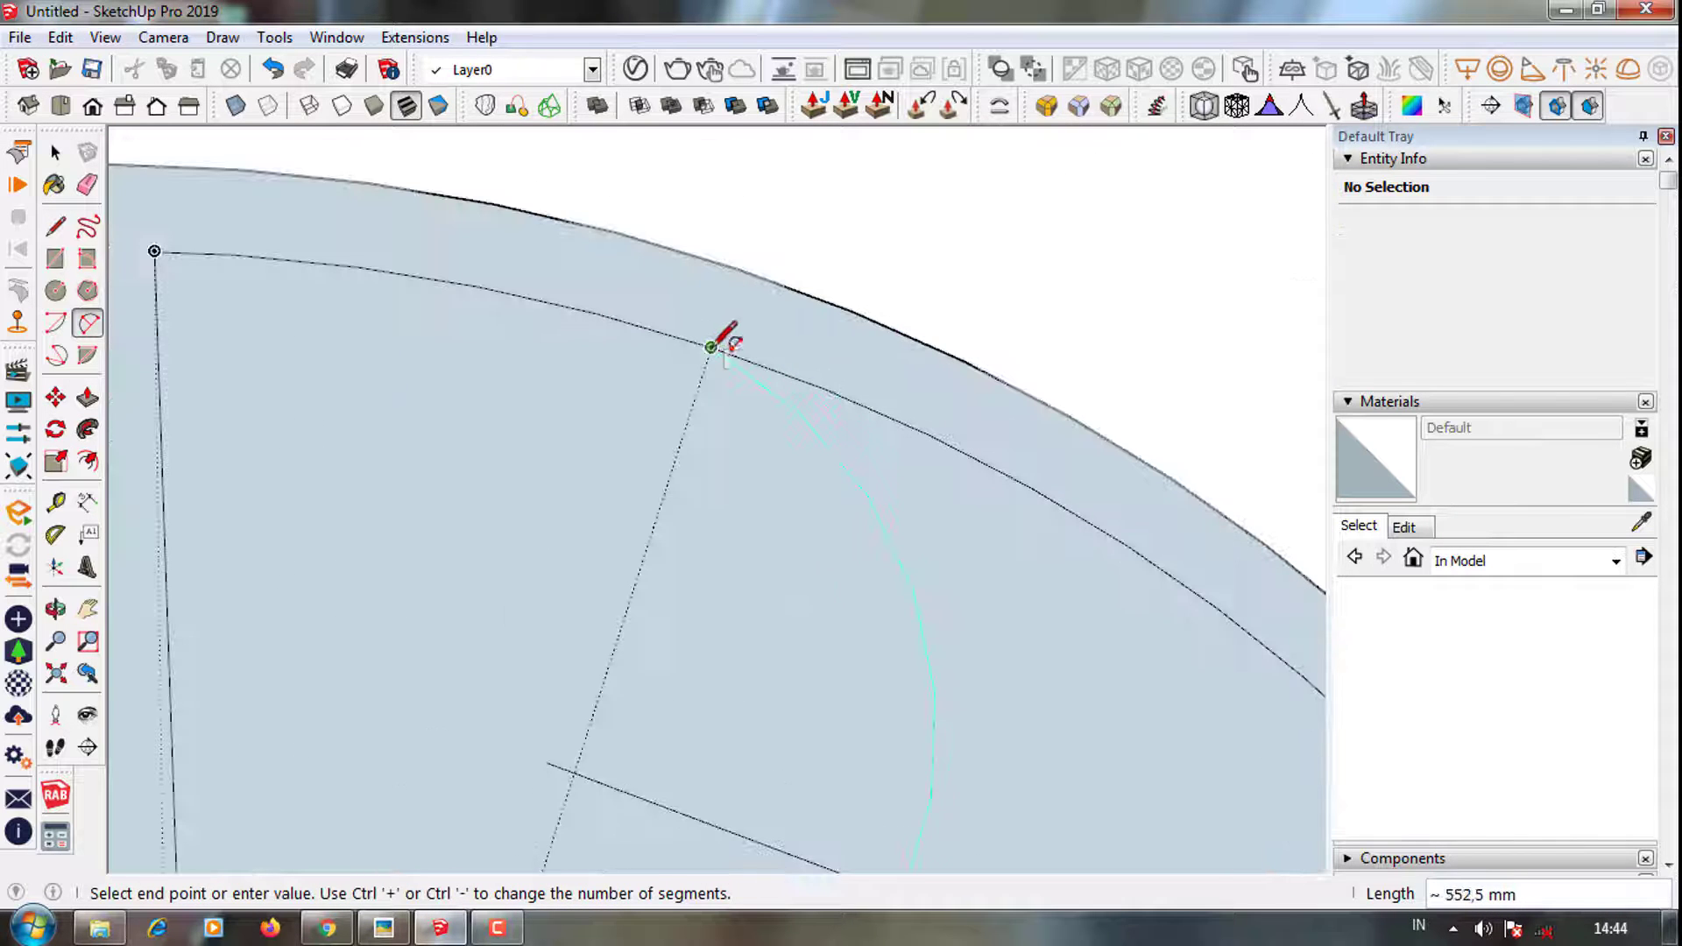
{"action": "left_click", "coordinate": [806, 381]}
{"action": "scroll", "coordinate": [813, 383], "scroll_direction": "down", "scroll_amount": 1}
{"action": "scroll", "coordinate": [713, 534], "scroll_direction": "down", "scroll_amount": 1}
{"action": "scroll", "coordinate": [709, 524], "scroll_direction": "up", "scroll_amount": 1}
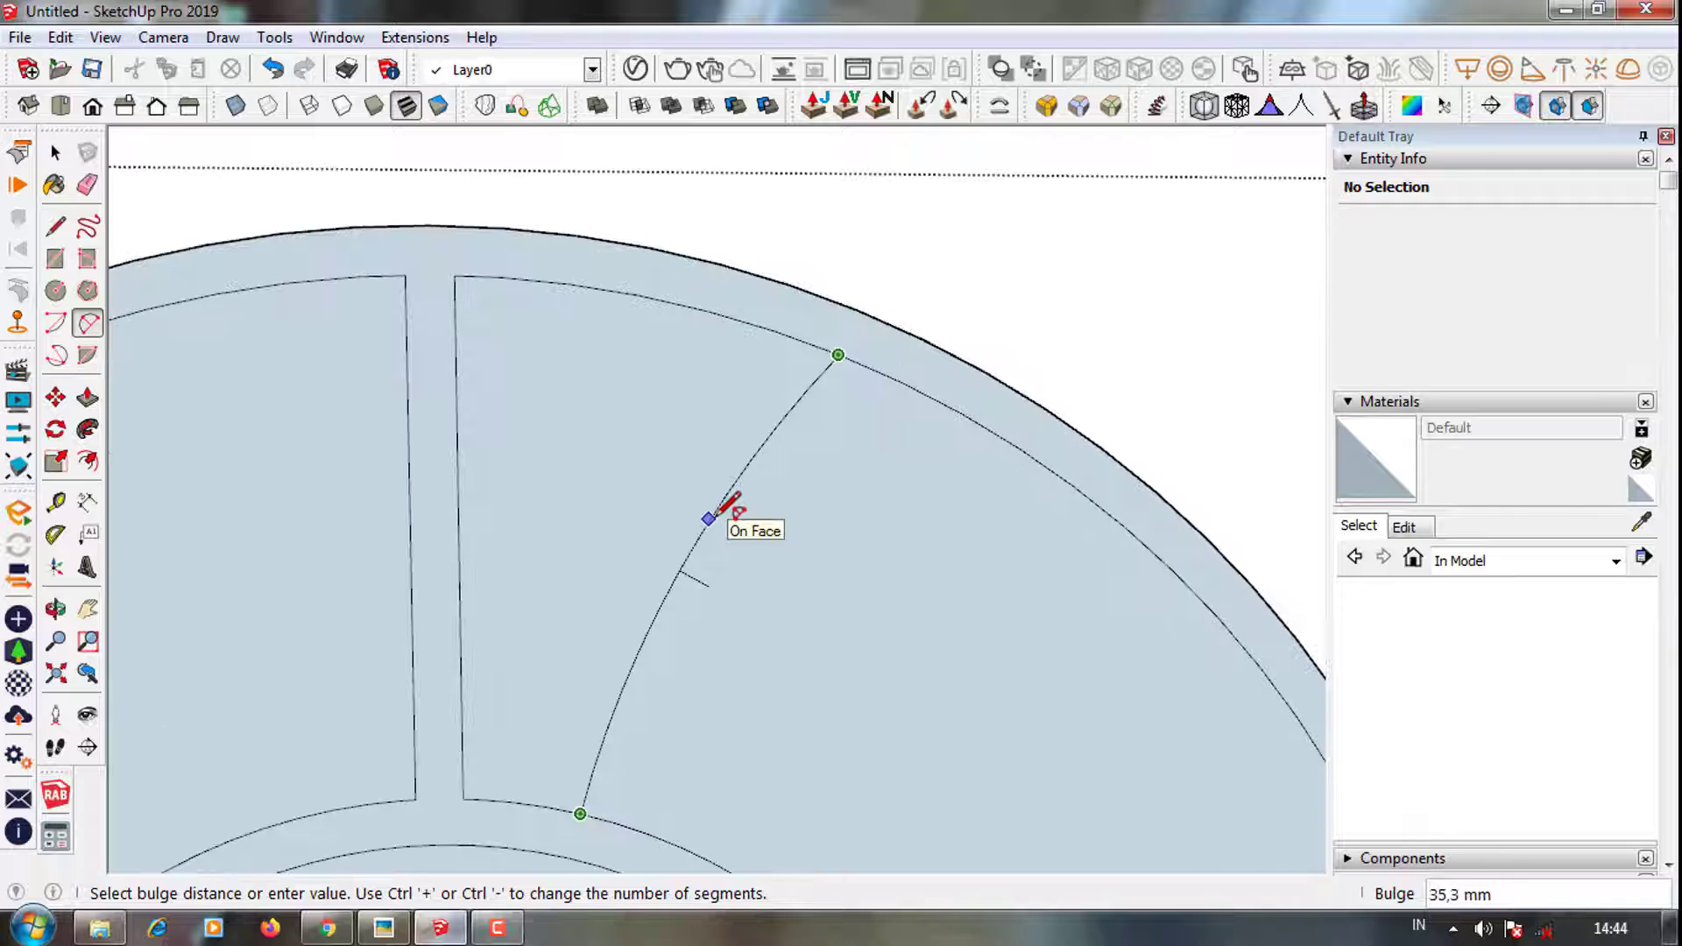
{"action": "left_click", "coordinate": [717, 513]}
{"action": "scroll", "coordinate": [701, 526], "scroll_direction": "down", "scroll_amount": 2}
{"action": "scroll", "coordinate": [630, 741], "scroll_direction": "up", "scroll_amount": 2}
{"action": "scroll", "coordinate": [638, 739], "scroll_direction": "up", "scroll_amount": 1}
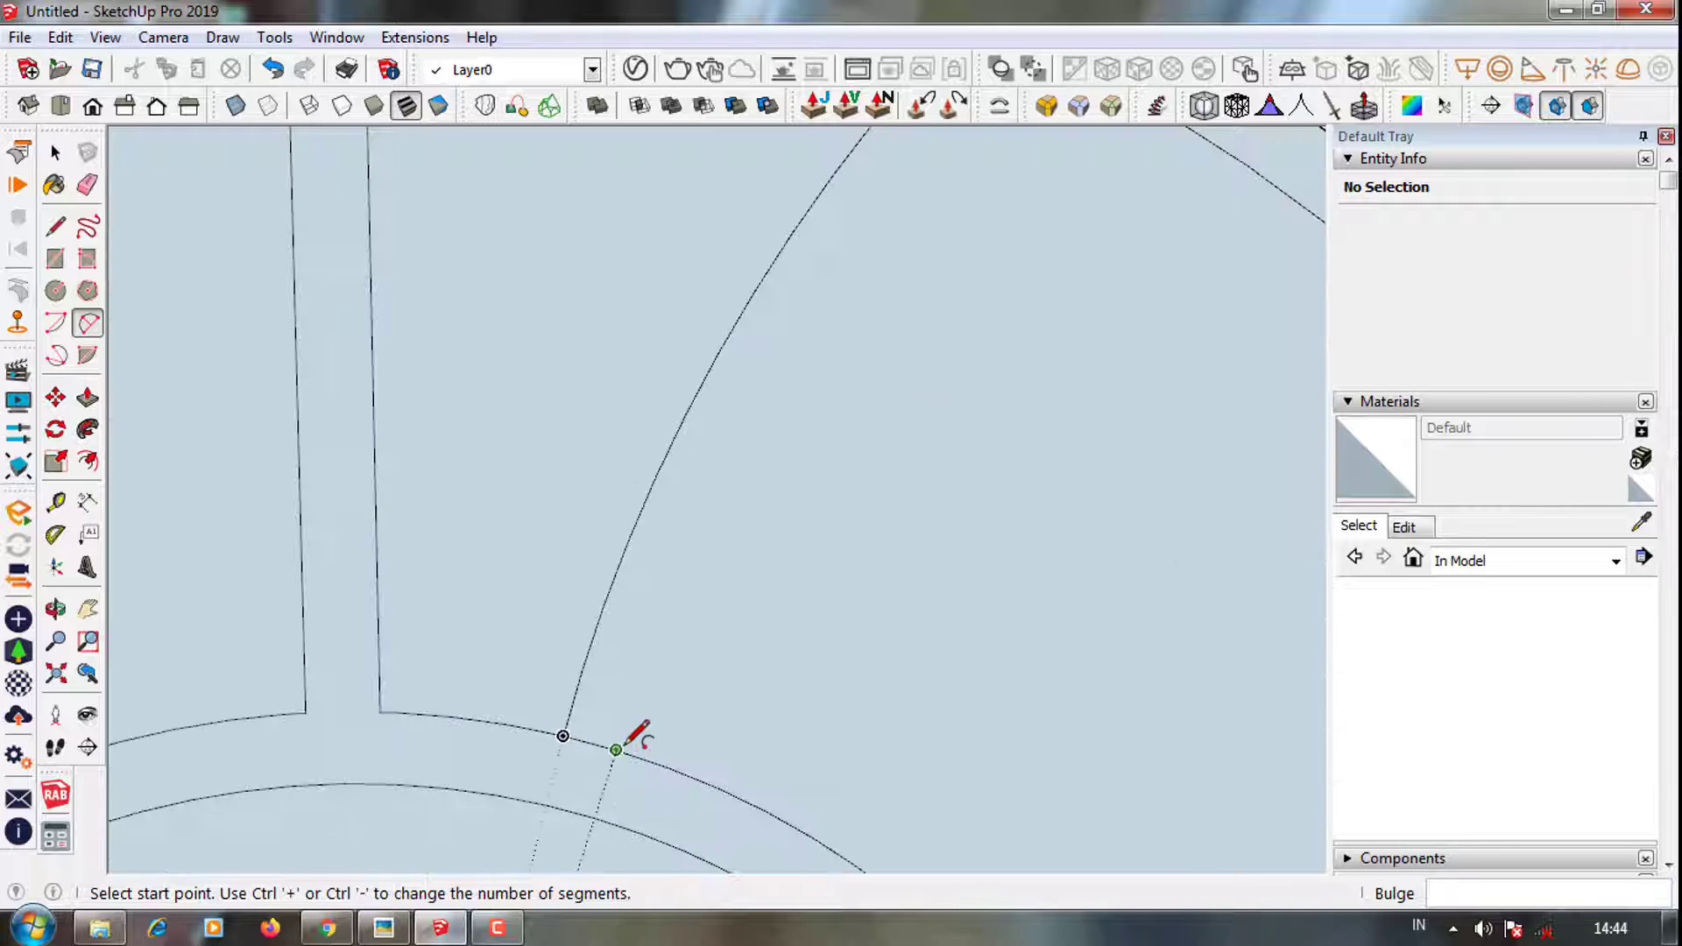
Select the curved bar edge and draw another arc matching its bulge
{"action": "key", "text": "space"}
{"action": "left_click", "coordinate": [581, 690]}
{"action": "scroll", "coordinate": [648, 764], "scroll_direction": "up", "scroll_amount": 1}
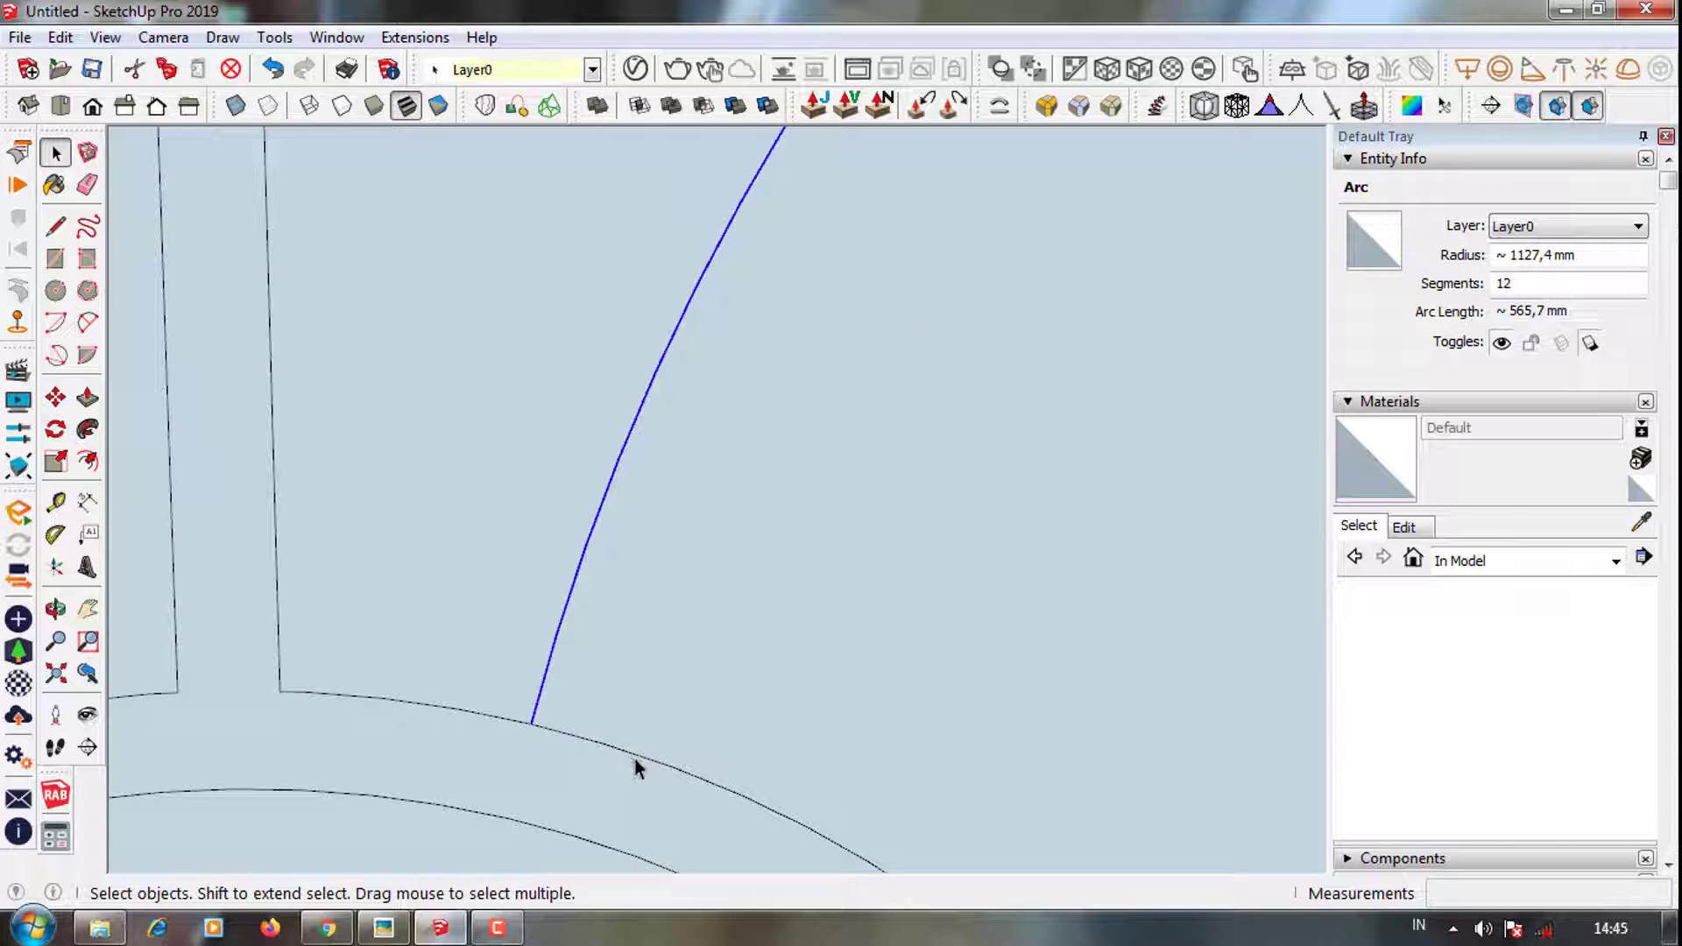
{"action": "key", "text": "a"}
{"action": "left_click", "coordinate": [531, 723]}
{"action": "scroll", "coordinate": [608, 739], "scroll_direction": "down", "scroll_amount": 2}
{"action": "scroll", "coordinate": [833, 319], "scroll_direction": "up", "scroll_amount": 2}
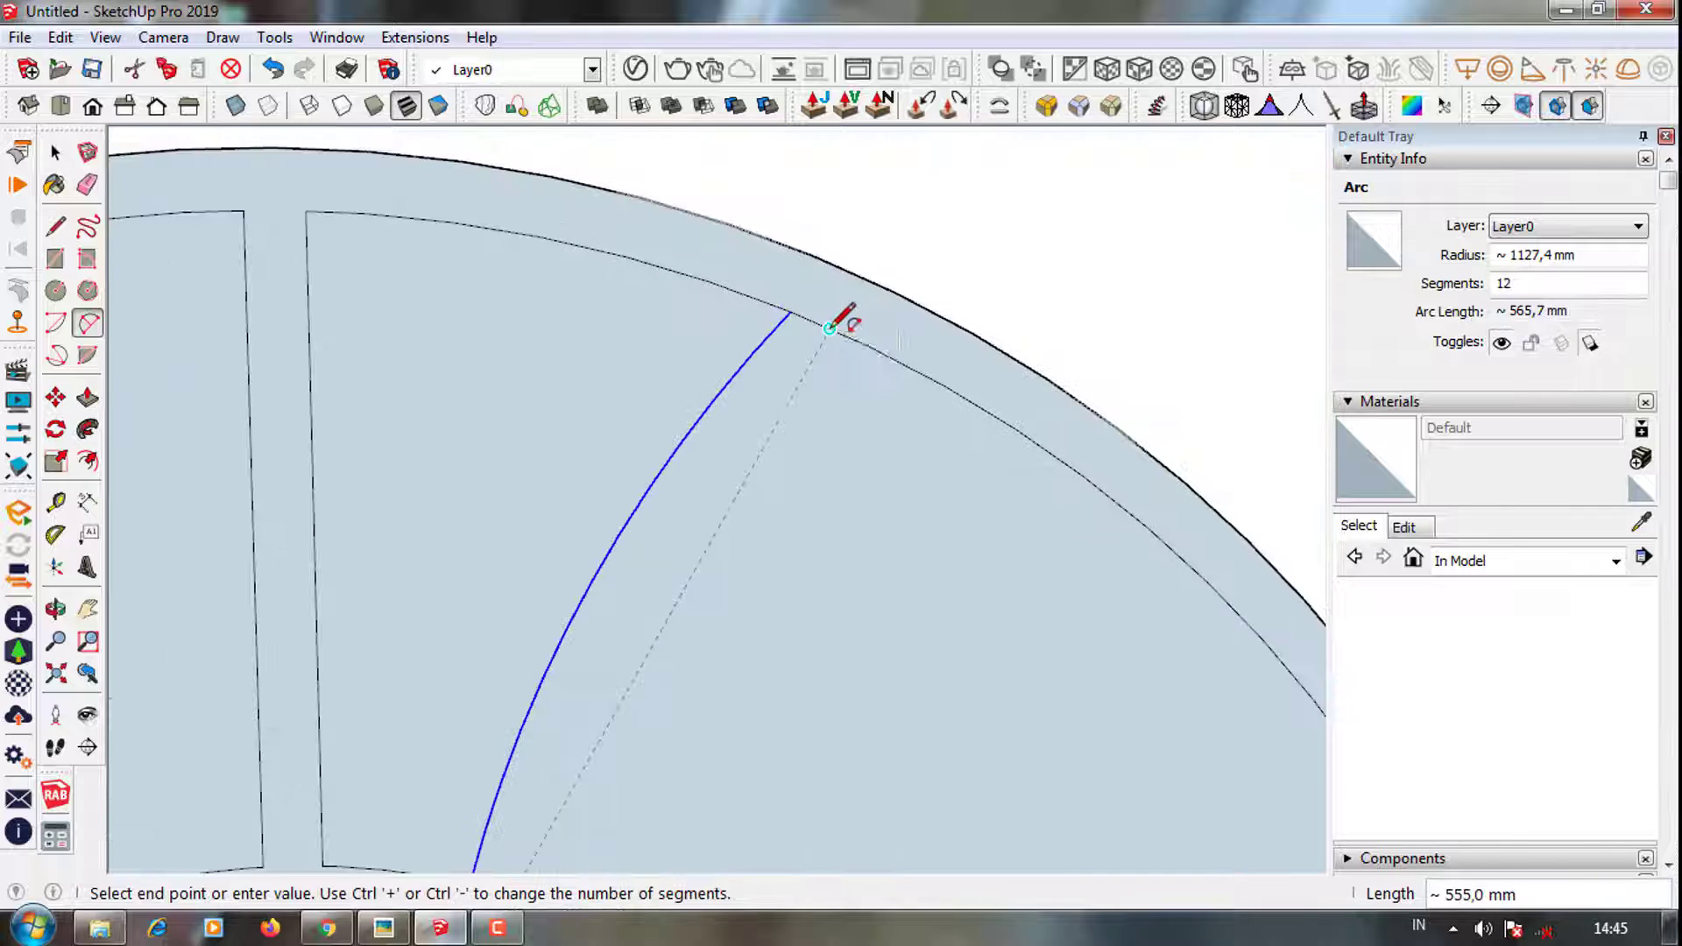
{"action": "left_click", "coordinate": [830, 327]}
{"action": "scroll", "coordinate": [829, 327], "scroll_direction": "down", "scroll_amount": 1}
{"action": "left_click", "coordinate": [650, 569]}
{"action": "scroll", "coordinate": [549, 797], "scroll_direction": "up", "scroll_amount": 1}
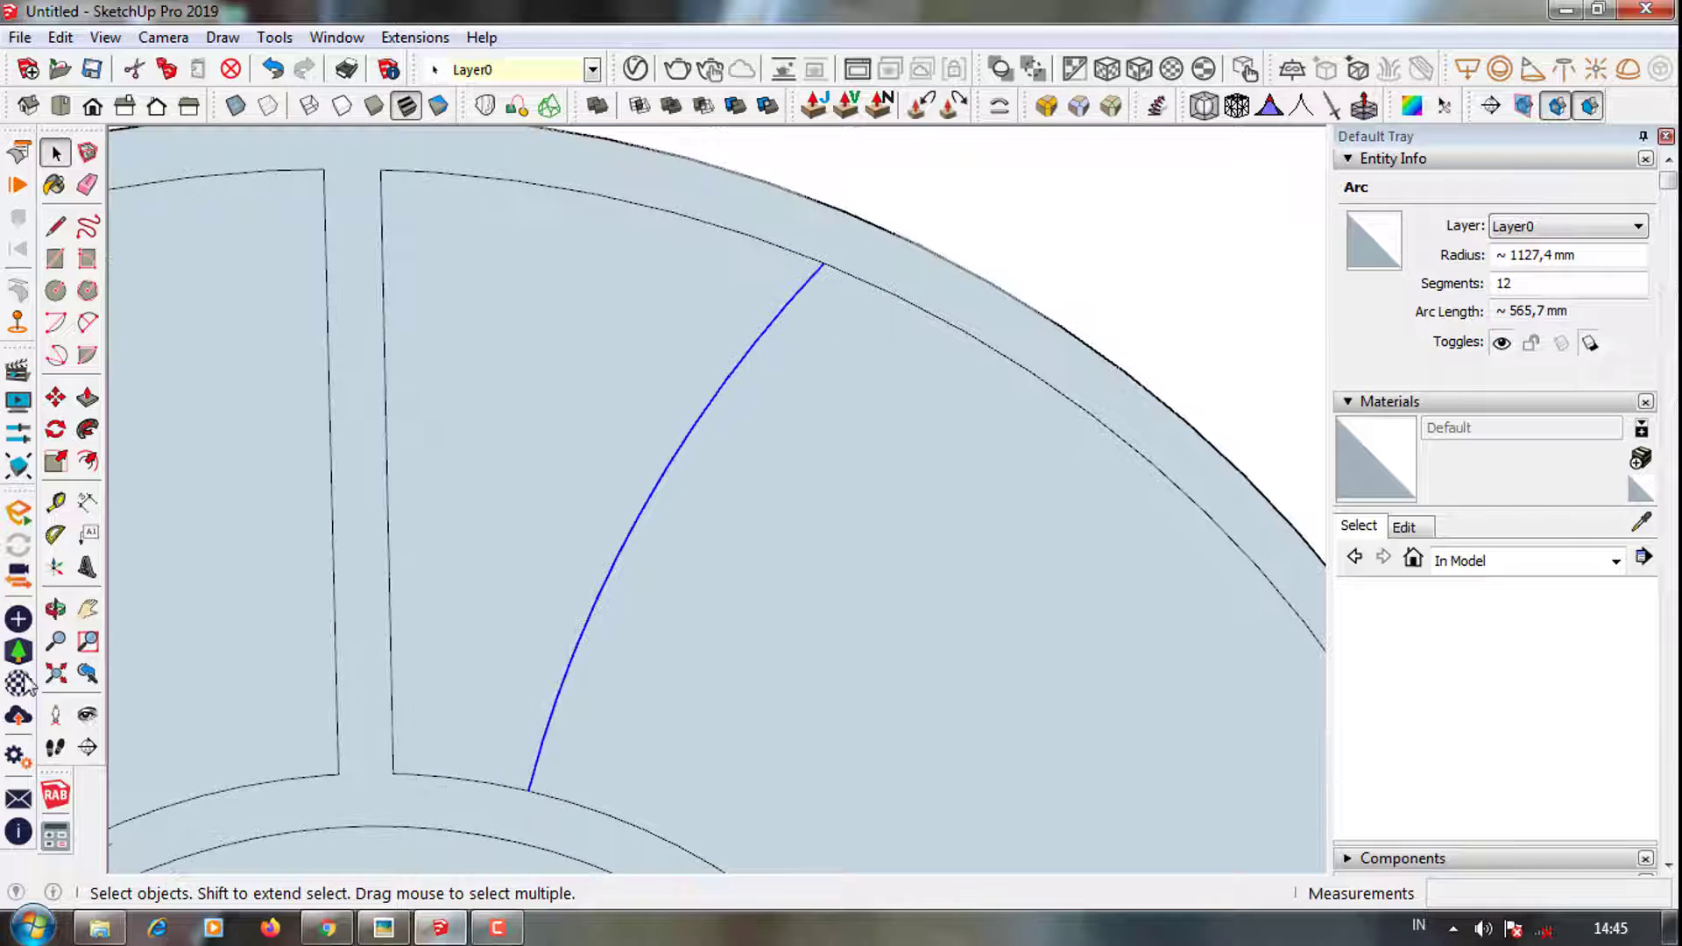
Offset the curved edge 50 mm and close the spoke's top and bottom ends with lines
{"action": "left_click", "coordinate": [526, 619]}
{"action": "type", "text": "50"}
{"action": "key", "text": "Return"}
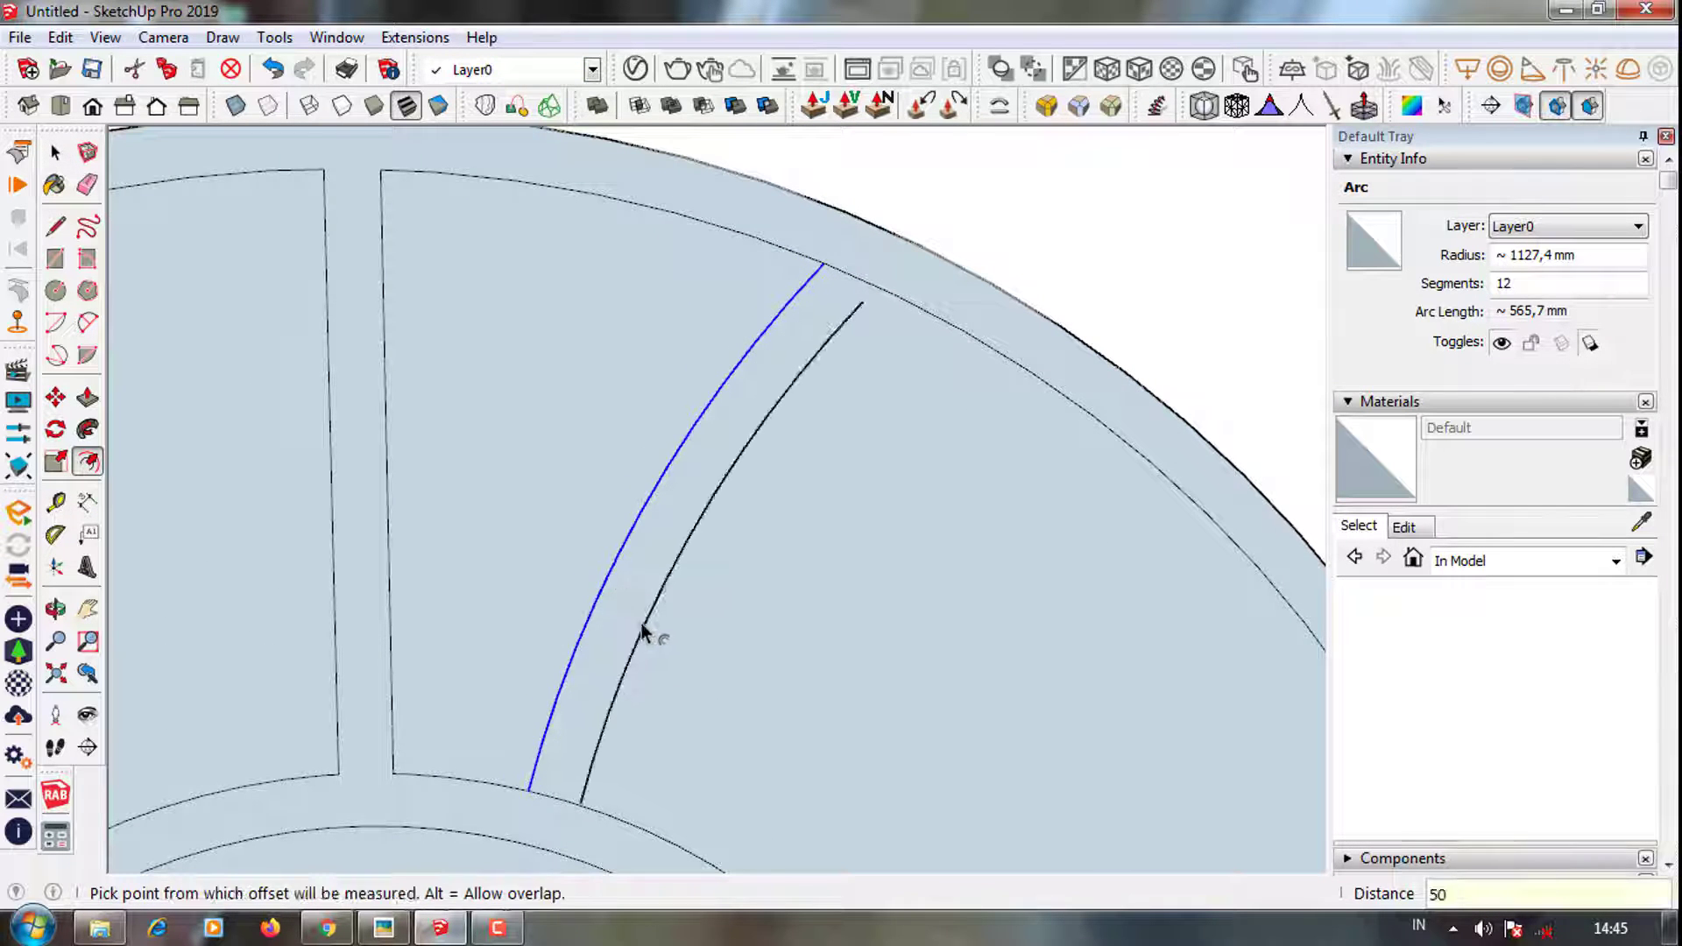
{"action": "key", "text": "l"}
{"action": "left_click", "coordinate": [886, 278]}
{"action": "scroll", "coordinate": [608, 739], "scroll_direction": "up", "scroll_amount": 3}
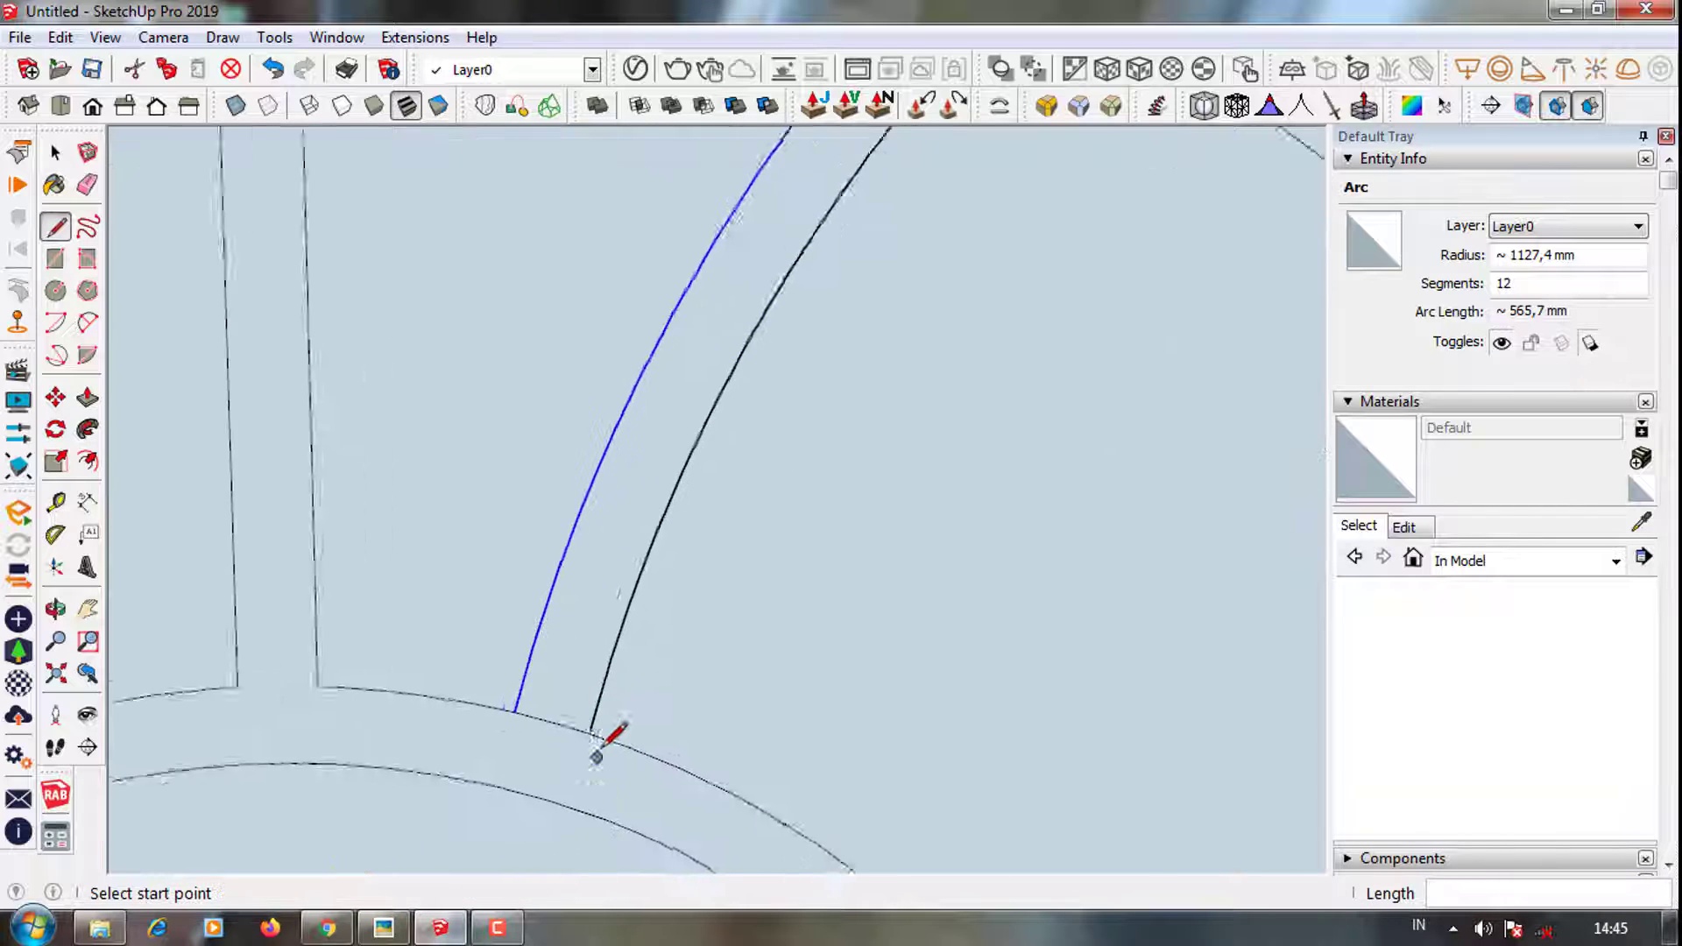
{"action": "left_click", "coordinate": [587, 730]}
{"action": "key", "text": "e"}
{"action": "scroll", "coordinate": [588, 759], "scroll_direction": "up", "scroll_amount": 3}
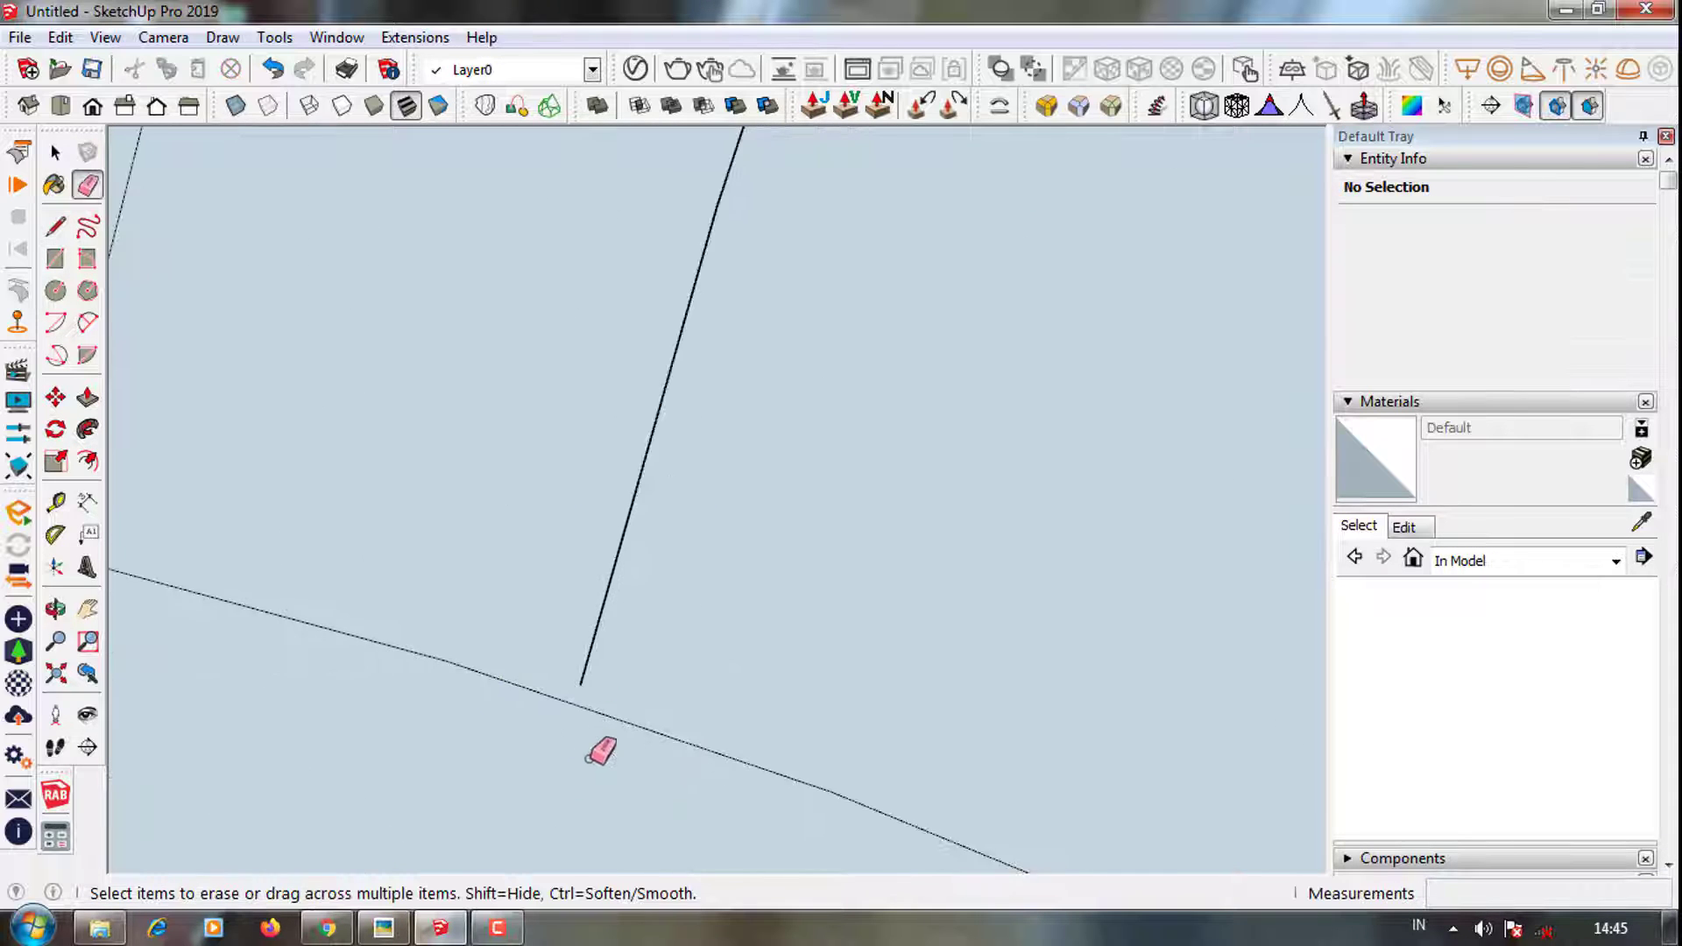
{"action": "left_click", "coordinate": [575, 701]}
Erase the stray edge stubs around the curved spoke and check its face
{"action": "scroll", "coordinate": [565, 771], "scroll_direction": "down", "scroll_amount": 2}
{"action": "key", "text": "e"}
{"action": "scroll", "coordinate": [582, 733], "scroll_direction": "down", "scroll_amount": 2}
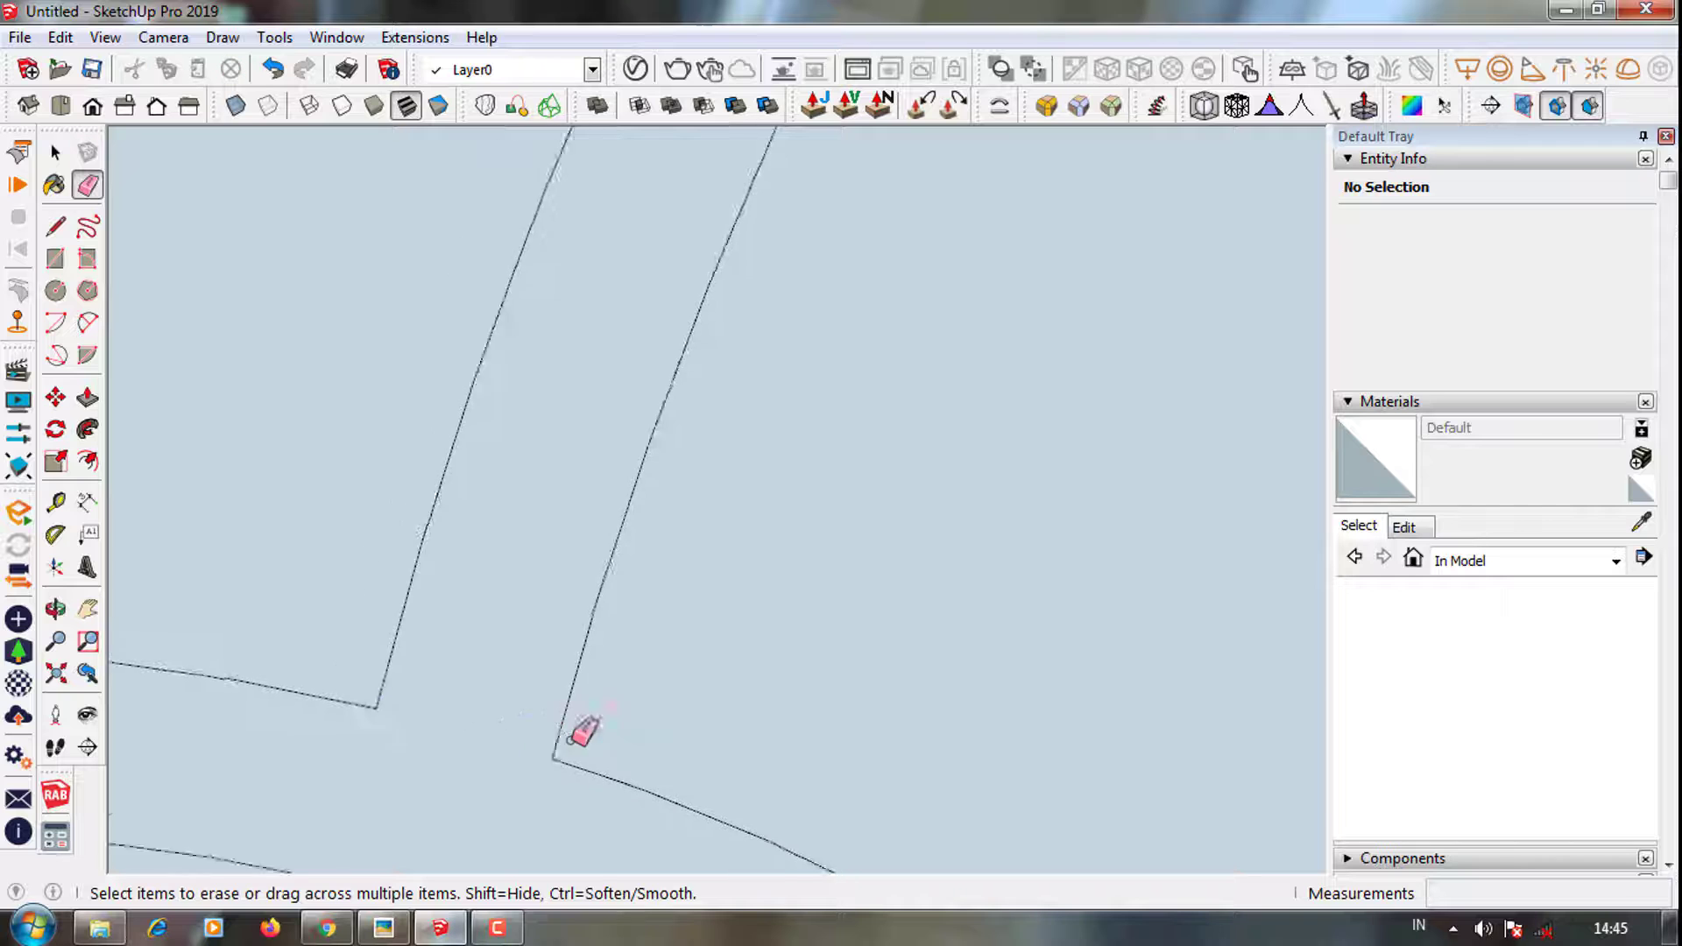
{"action": "scroll", "coordinate": [799, 429], "scroll_direction": "down", "scroll_amount": 3}
{"action": "left_click", "coordinate": [755, 372]}
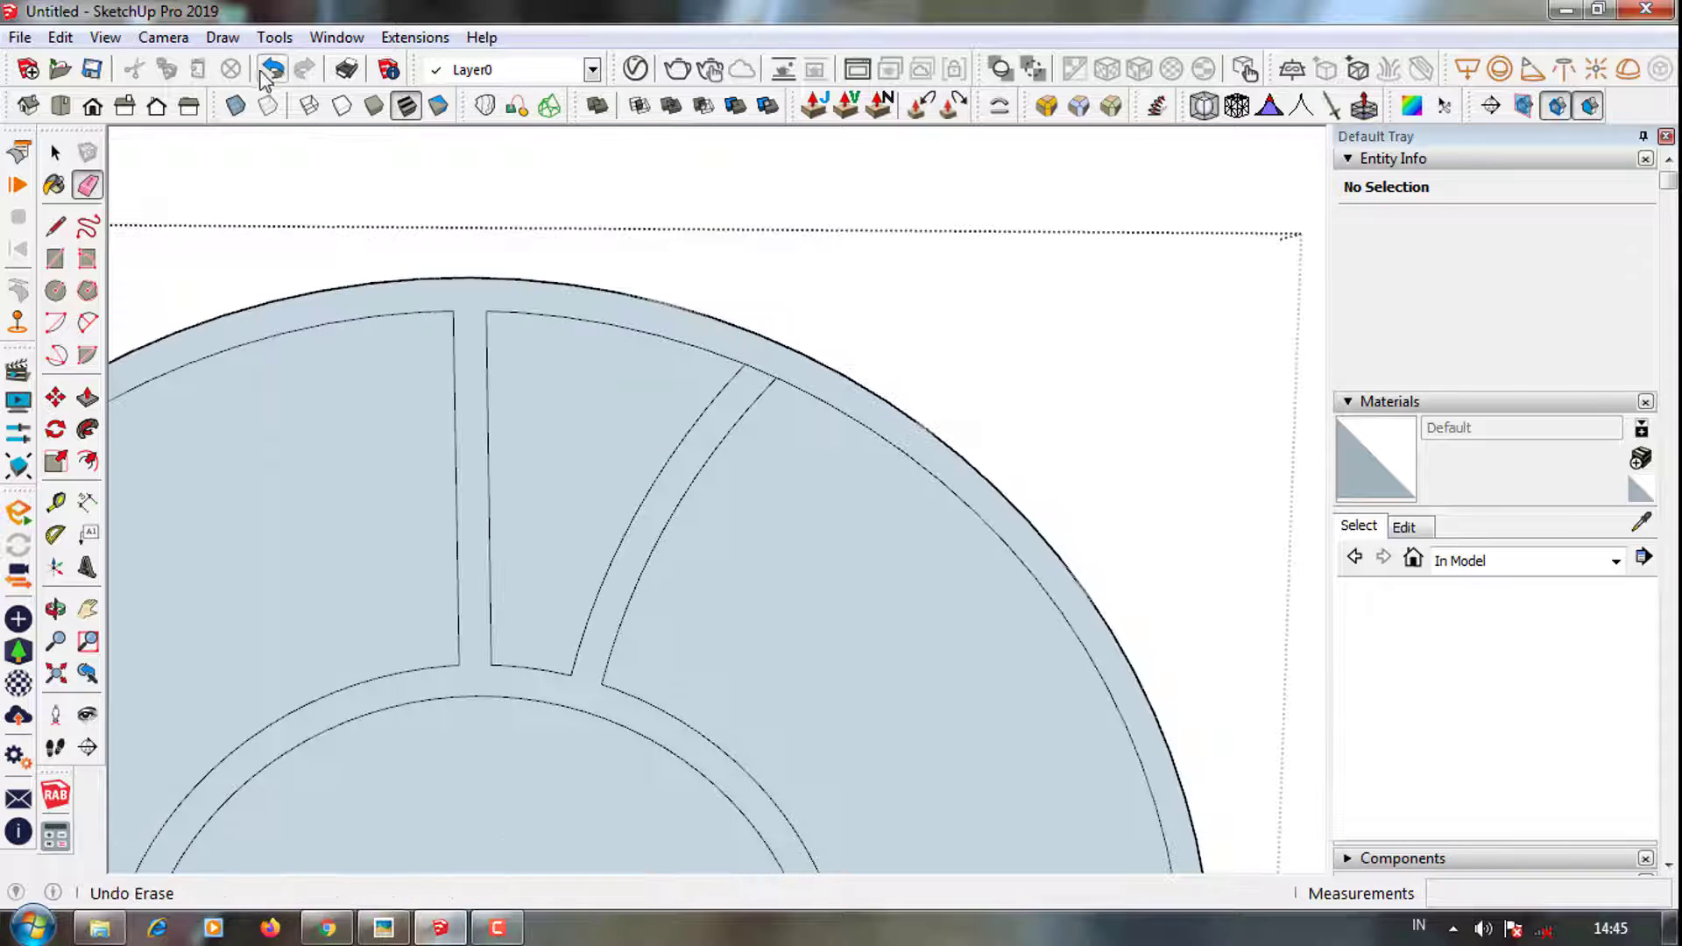
{"action": "left_click", "coordinate": [611, 629]}
{"action": "scroll", "coordinate": [799, 477], "scroll_direction": "down", "scroll_amount": 3}
Select the curved spoke face together with the narrow wedge beside it
{"action": "scroll", "coordinate": [814, 486], "scroll_direction": "down", "scroll_amount": 2}
{"action": "key", "text": "m"}
{"action": "key", "text": "space"}
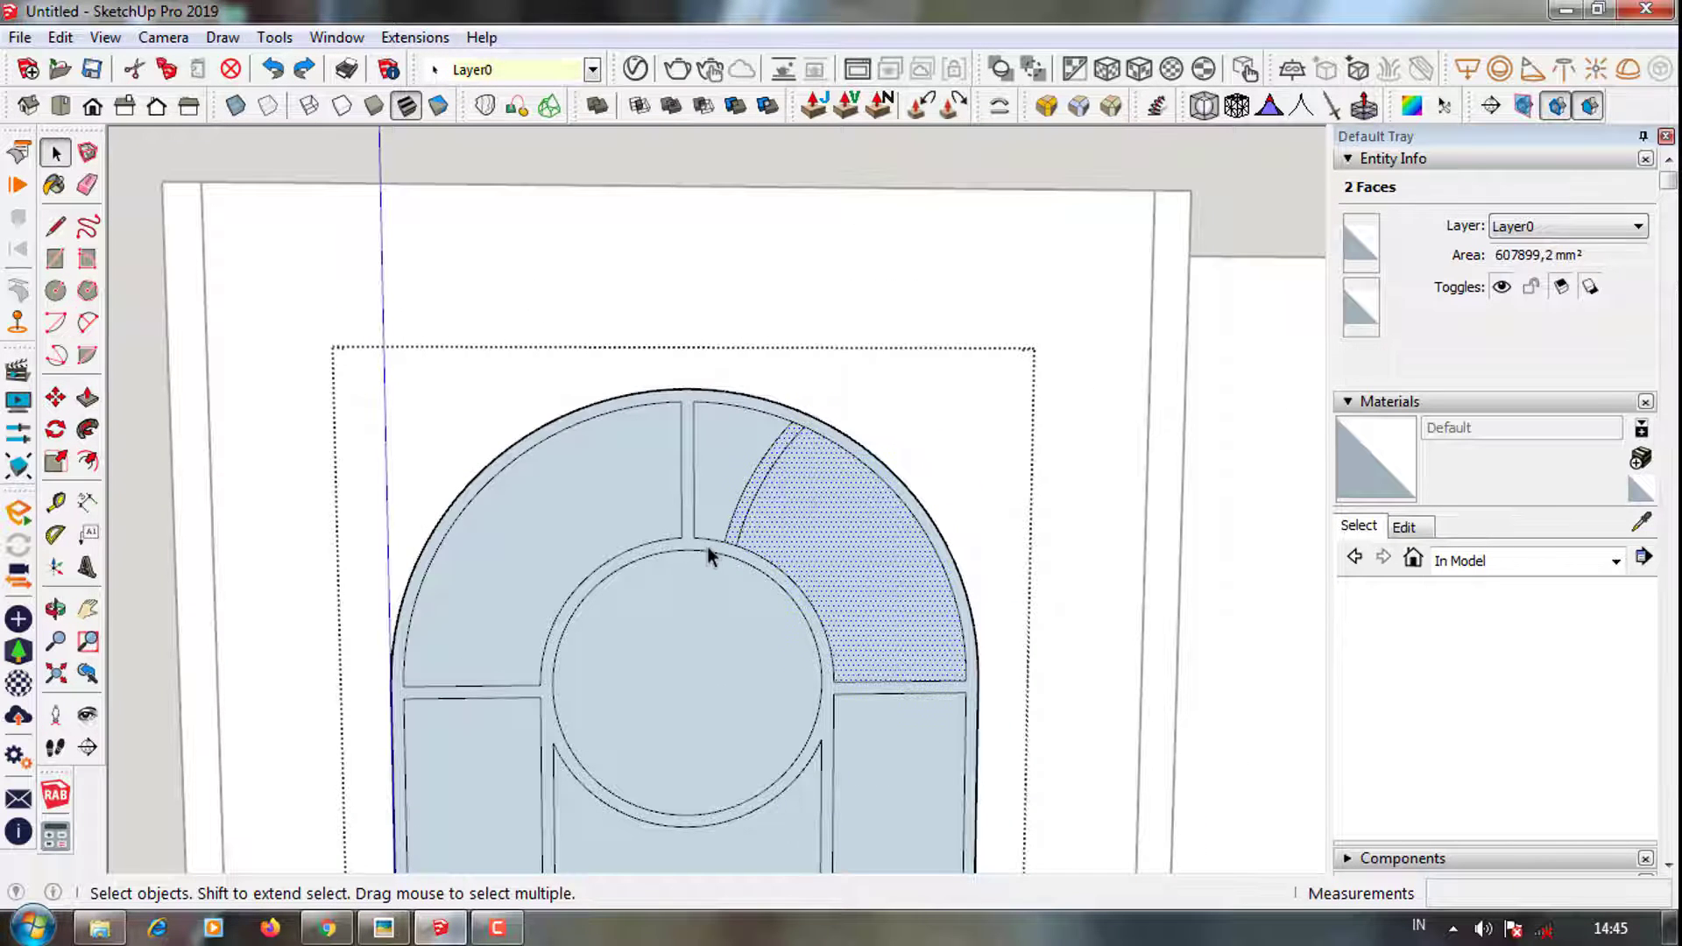
{"action": "scroll", "coordinate": [749, 482], "scroll_direction": "up", "scroll_amount": 2}
{"action": "left_click", "coordinate": [750, 493]}
{"action": "scroll", "coordinate": [746, 517], "scroll_direction": "down", "scroll_amount": 2}
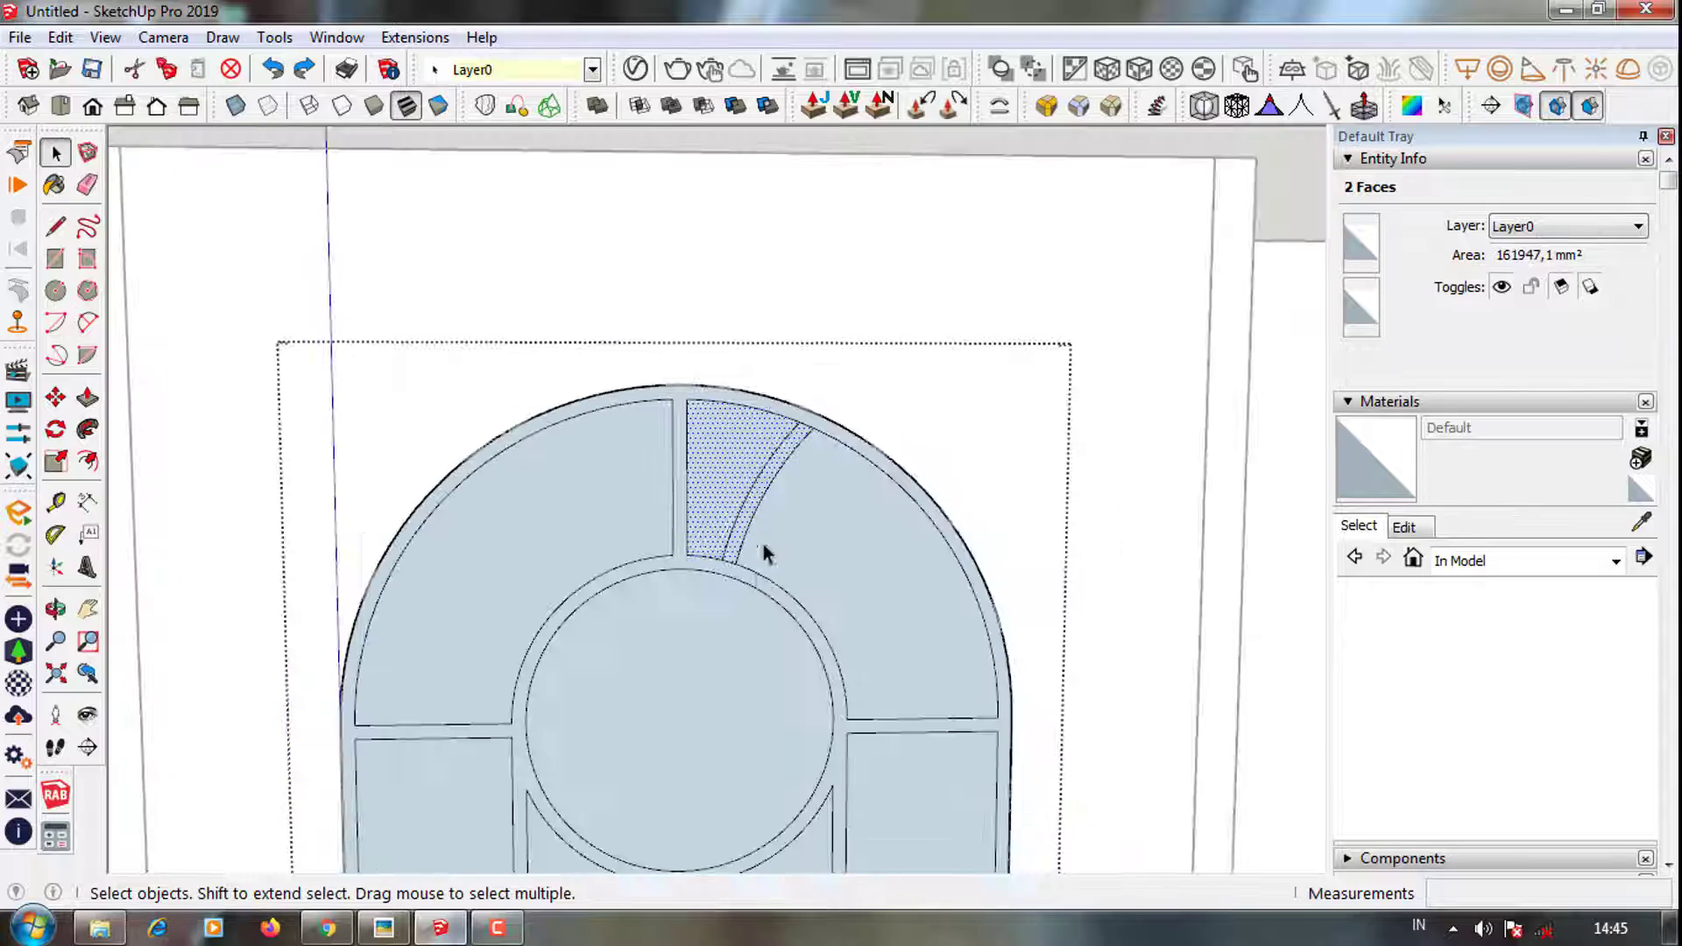
{"action": "scroll", "coordinate": [753, 534], "scroll_direction": "up", "scroll_amount": 1}
{"action": "scroll", "coordinate": [744, 503], "scroll_direction": "up", "scroll_amount": 2}
{"action": "left_click", "coordinate": [752, 496]}
{"action": "scroll", "coordinate": [770, 429], "scroll_direction": "up", "scroll_amount": 3}
{"action": "left_click", "coordinate": [770, 424], "text": "shift"}
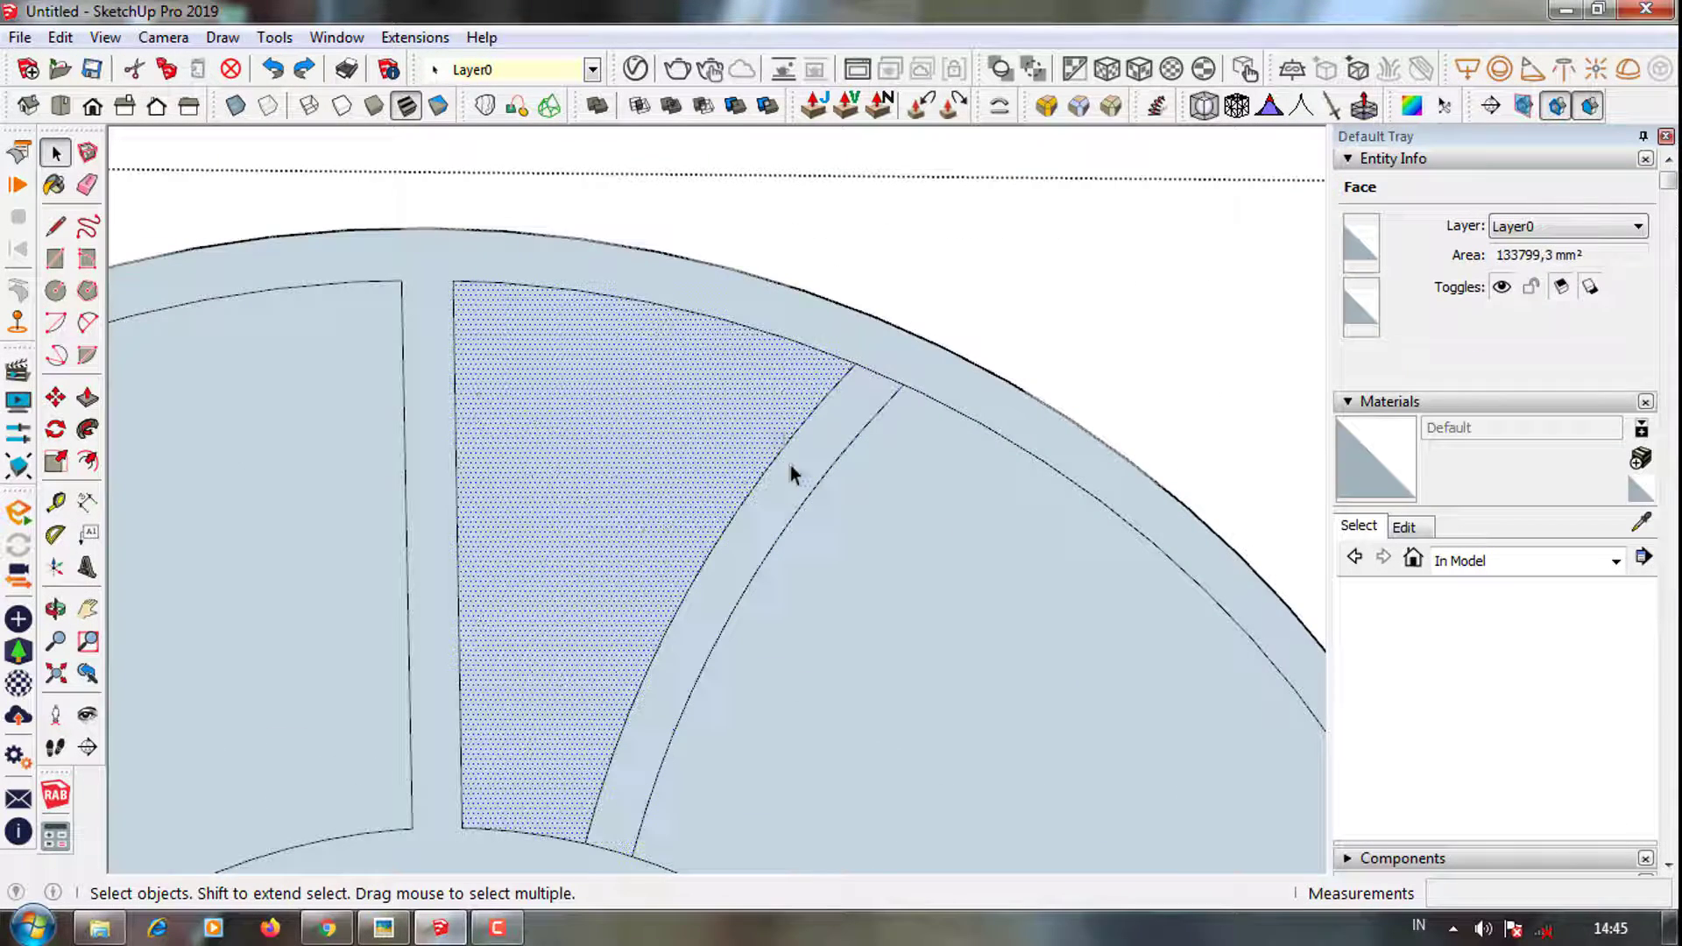
{"action": "scroll", "coordinate": [797, 438], "scroll_direction": "down", "scroll_amount": 3}
Copy the spoke faces to the left with Move and Ctrl, then undo the misplaced copy
{"action": "key", "text": "m"}
{"action": "left_click", "coordinate": [607, 662]}
{"action": "key", "text": "ctrl"}
{"action": "scroll", "coordinate": [873, 611], "scroll_direction": "down", "scroll_amount": 3}
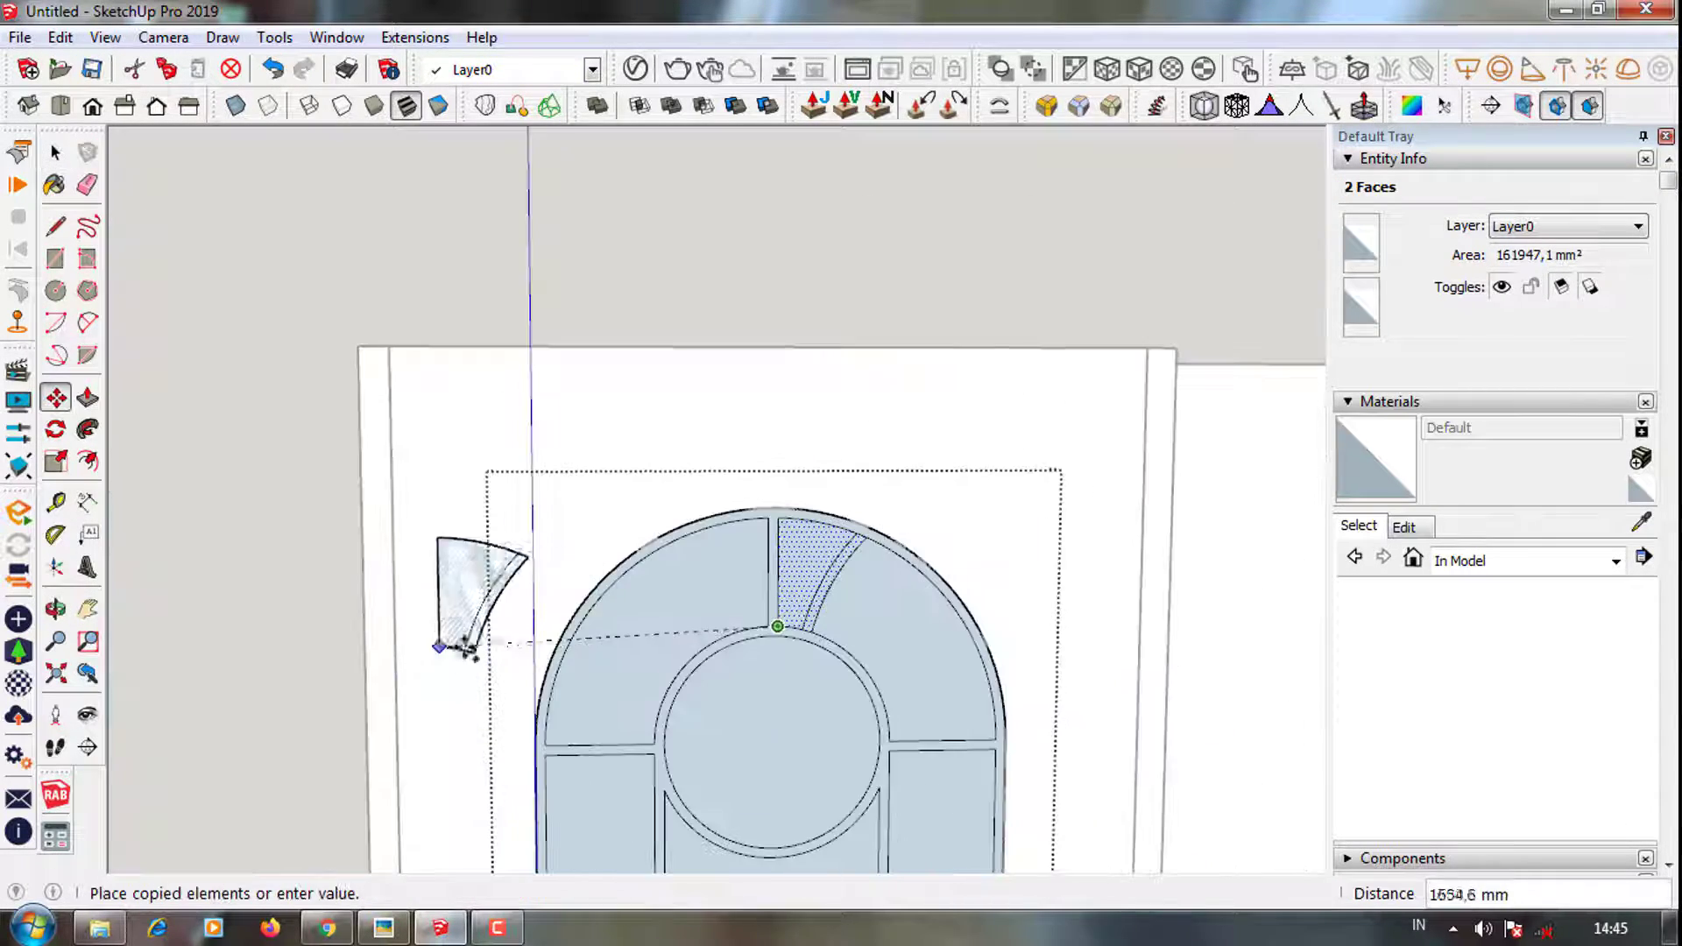
{"action": "left_click", "coordinate": [486, 624]}
{"action": "right_click", "coordinate": [518, 573]}
{"action": "left_click", "coordinate": [851, 555]}
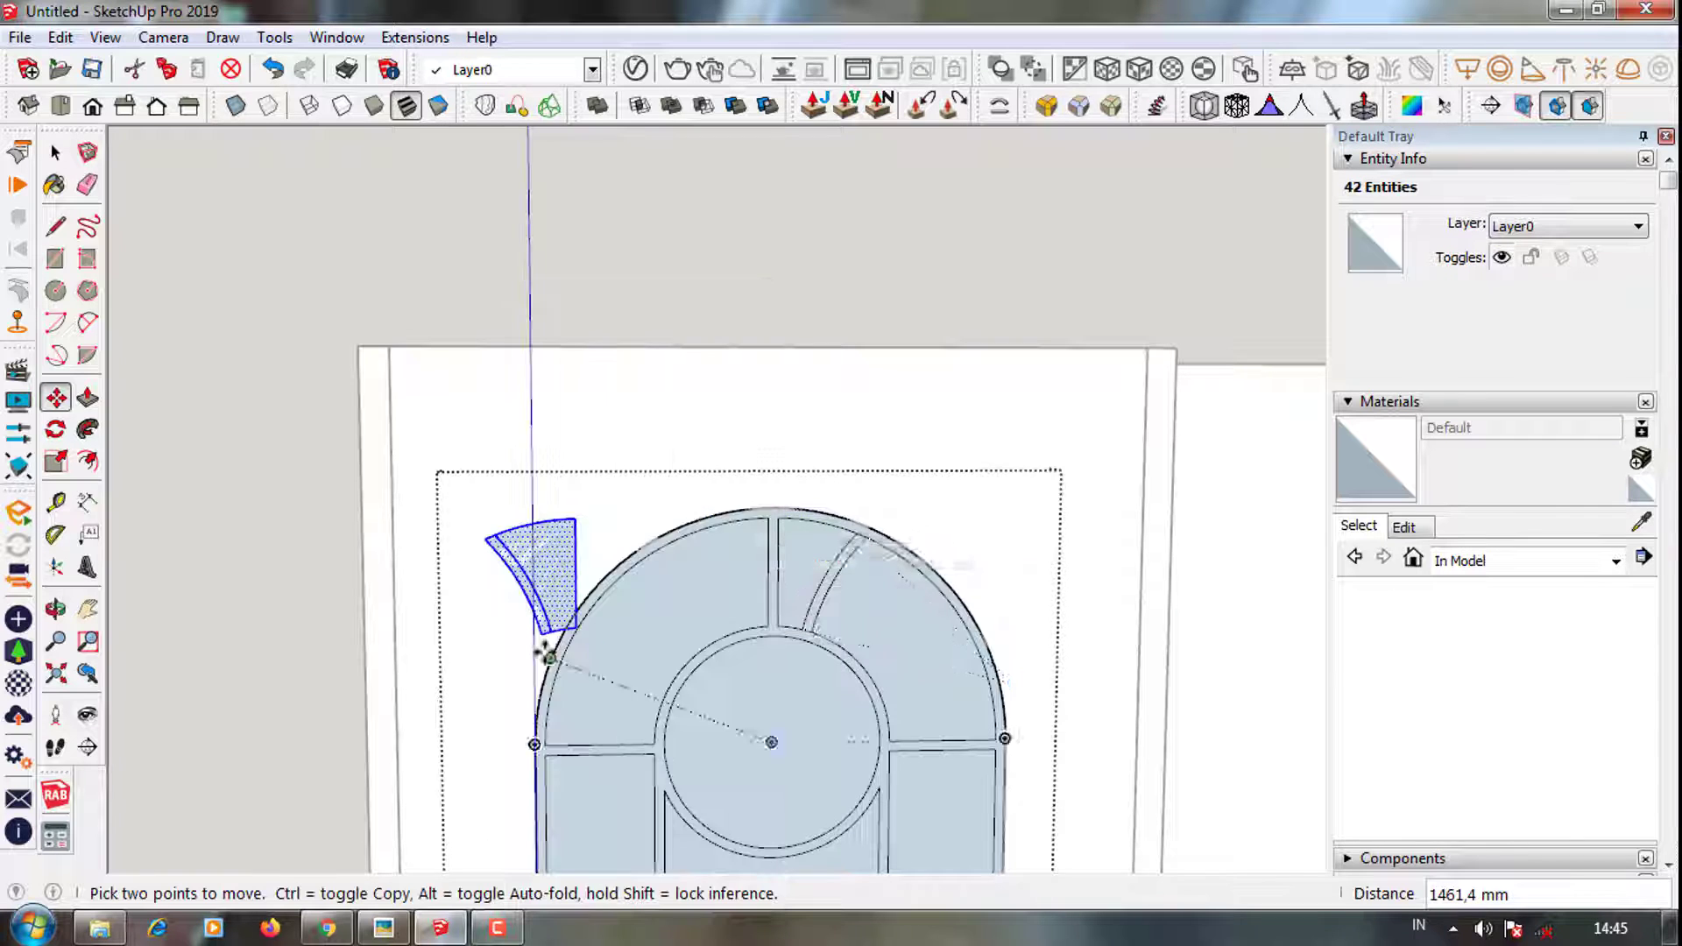
{"action": "scroll", "coordinate": [534, 622], "scroll_direction": "up", "scroll_amount": 2}
{"action": "left_click", "coordinate": [273, 69]}
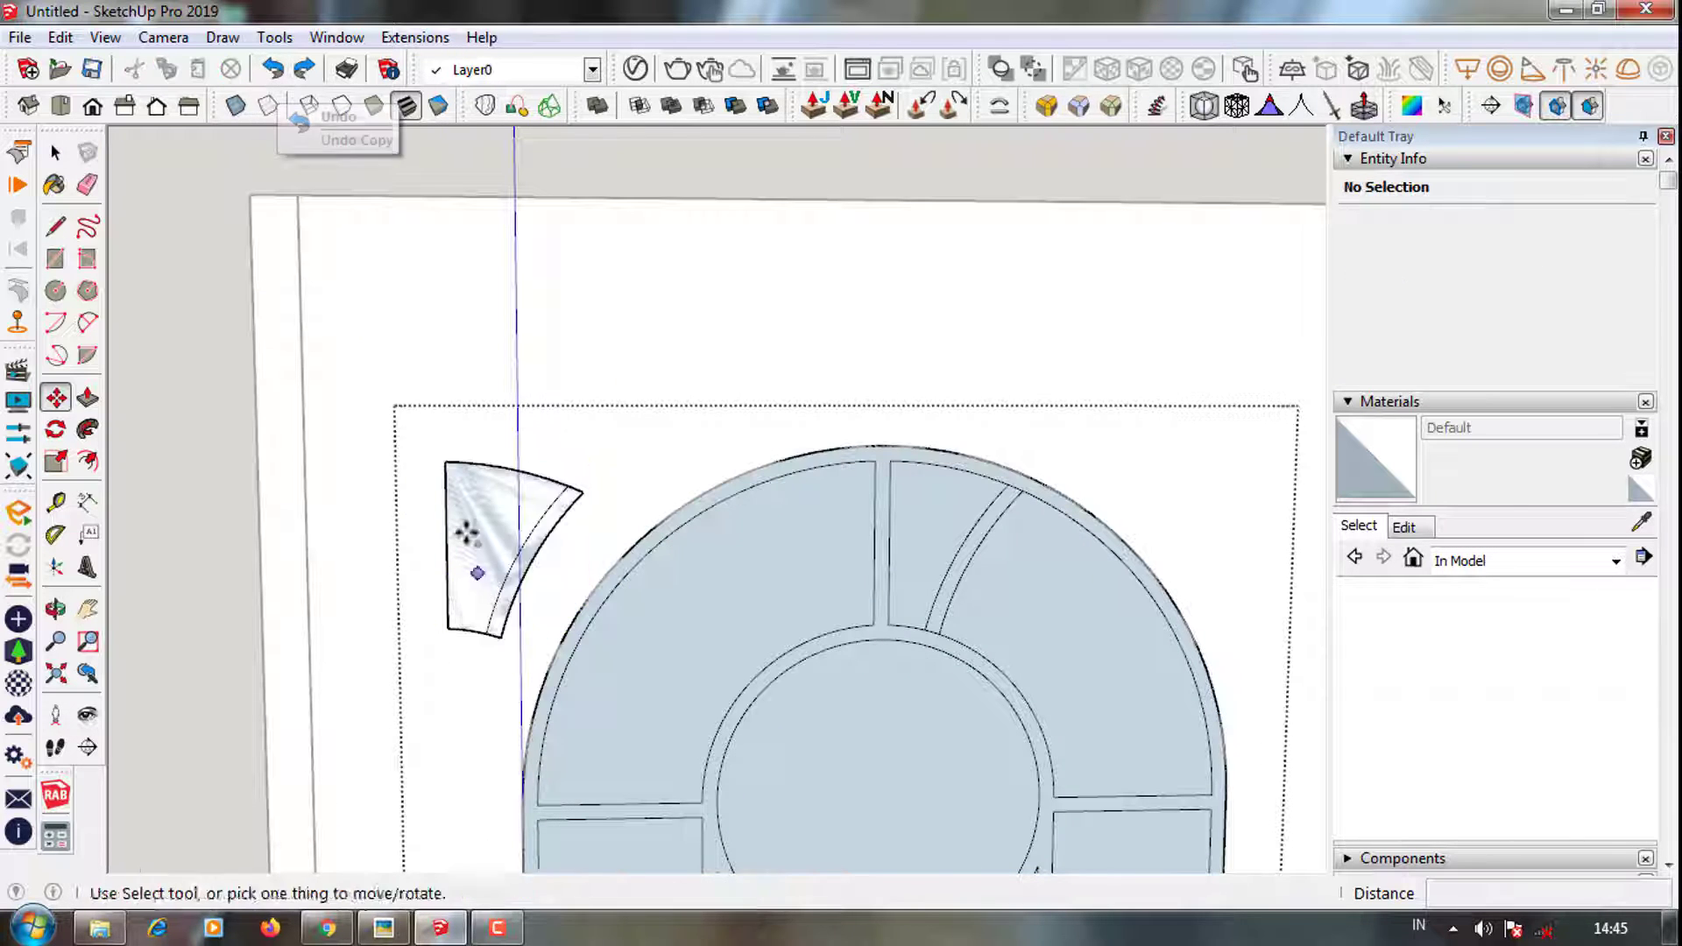
Flip the loose wedge horizontally and move it onto the circle's top at the left
{"action": "key", "text": "ctrl+a"}
{"action": "key", "text": "ctrl+a"}
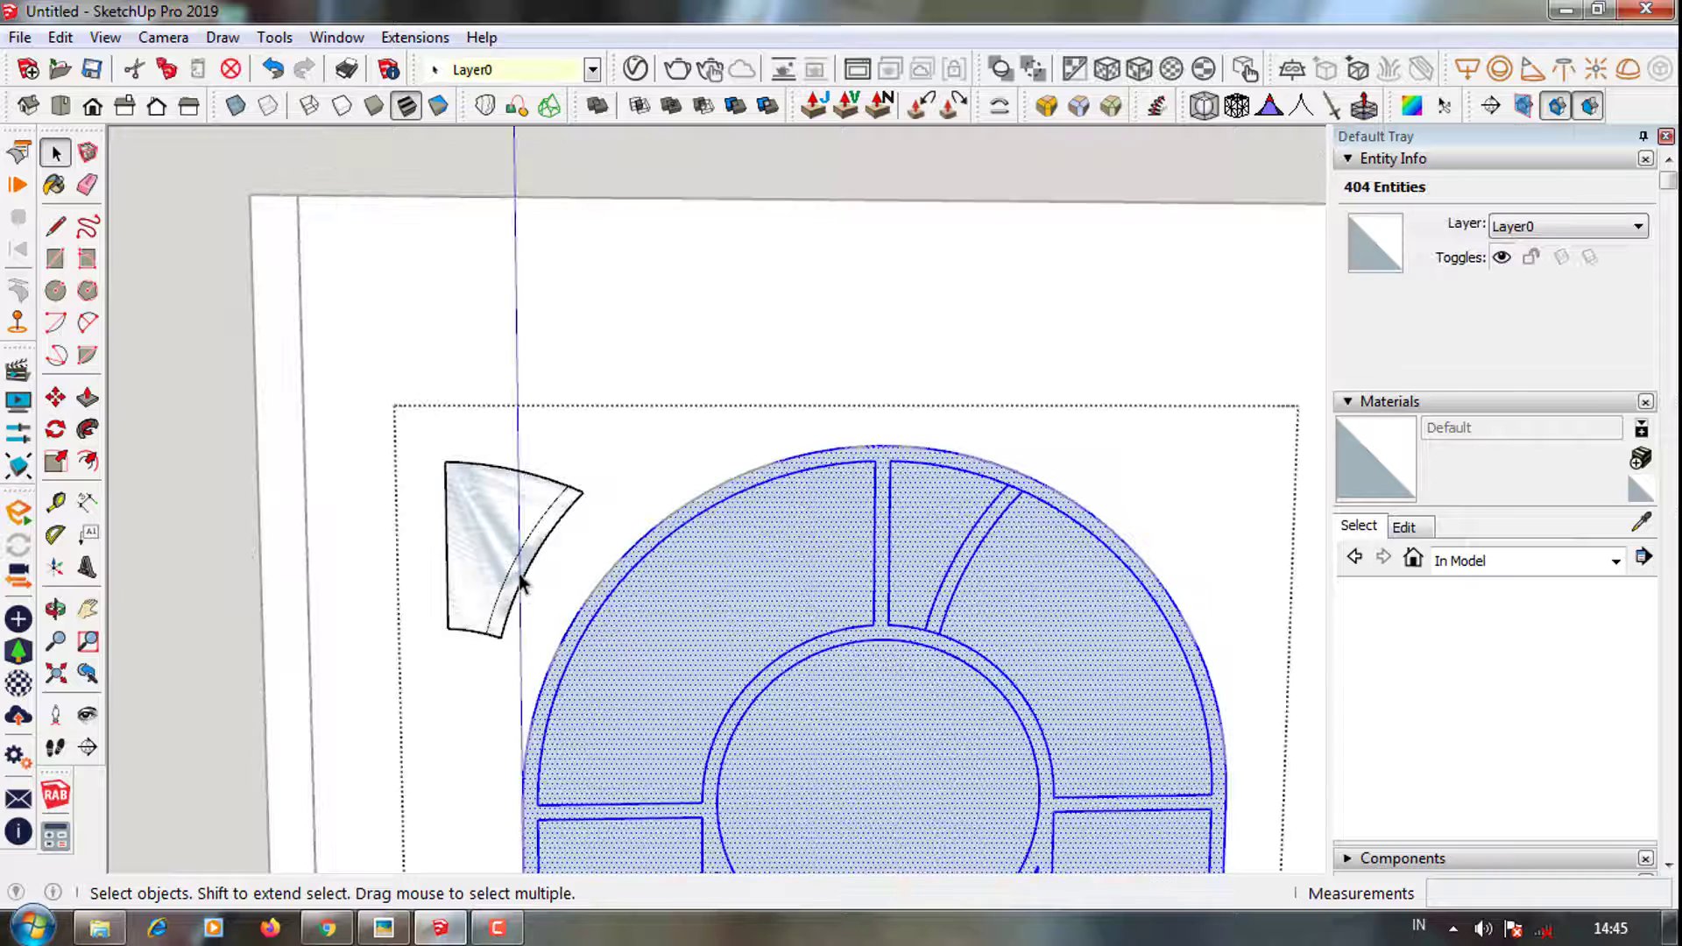
{"action": "left_click_drag", "start_coordinate": [587, 662], "coordinate": [603, 673]}
{"action": "key", "text": "m"}
{"action": "left_click", "coordinate": [529, 541]}
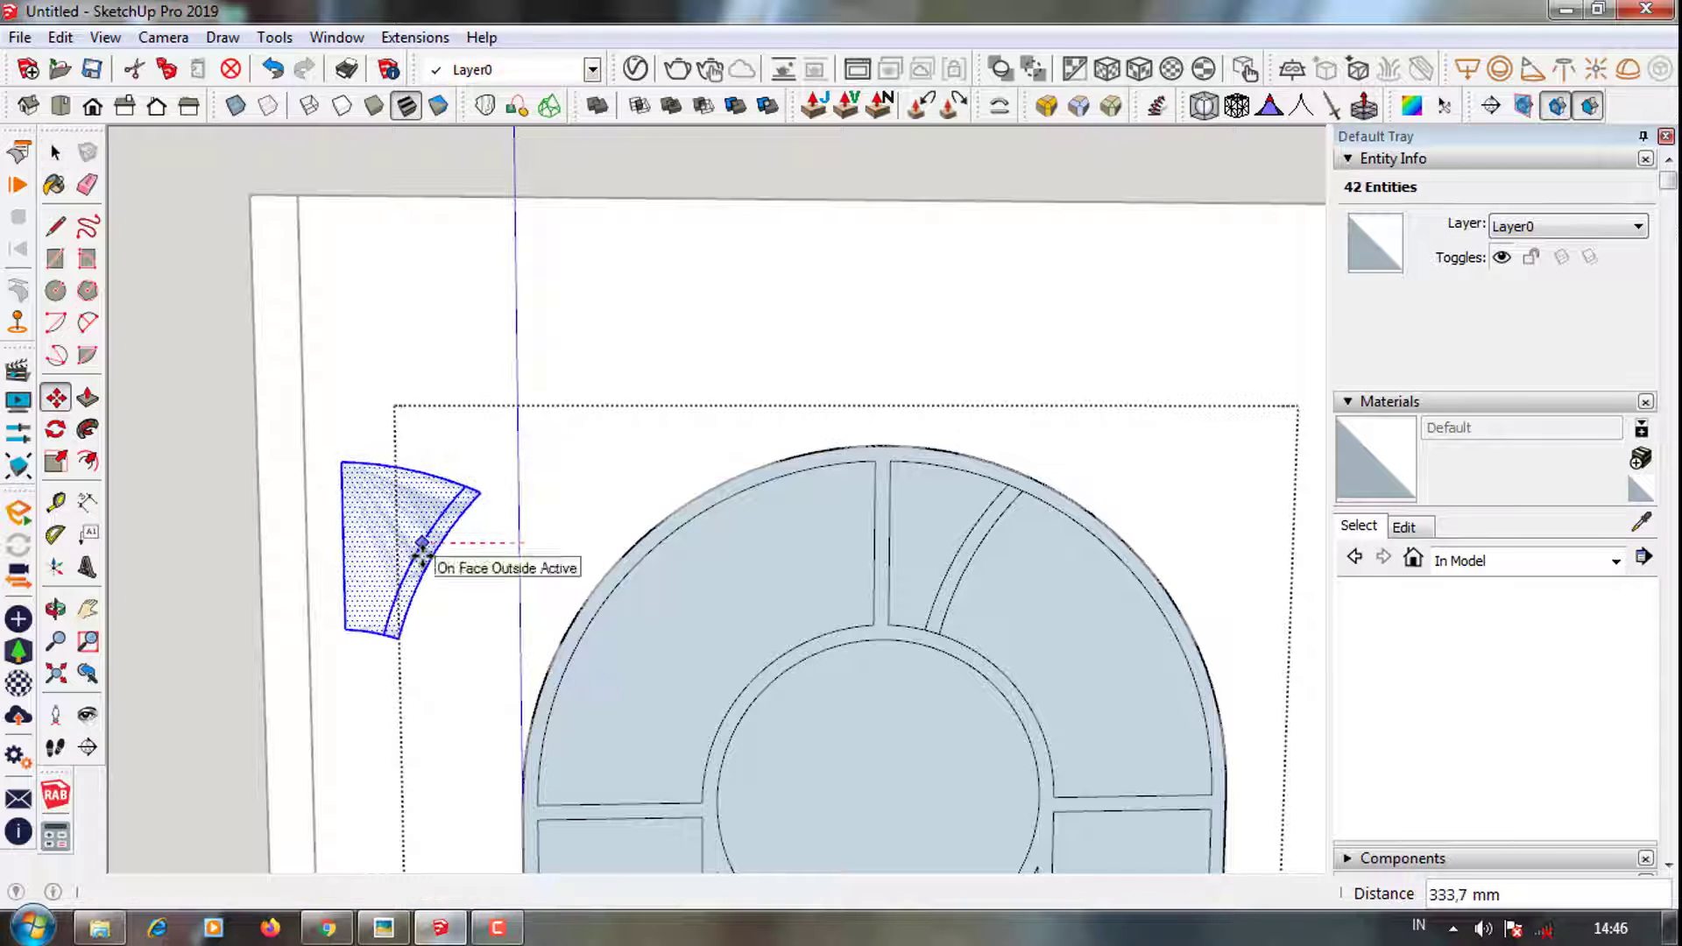
{"action": "left_click", "coordinate": [423, 542]}
{"action": "right_click", "coordinate": [423, 542]}
{"action": "left_click", "coordinate": [710, 552]}
{"action": "left_click", "coordinate": [481, 466]}
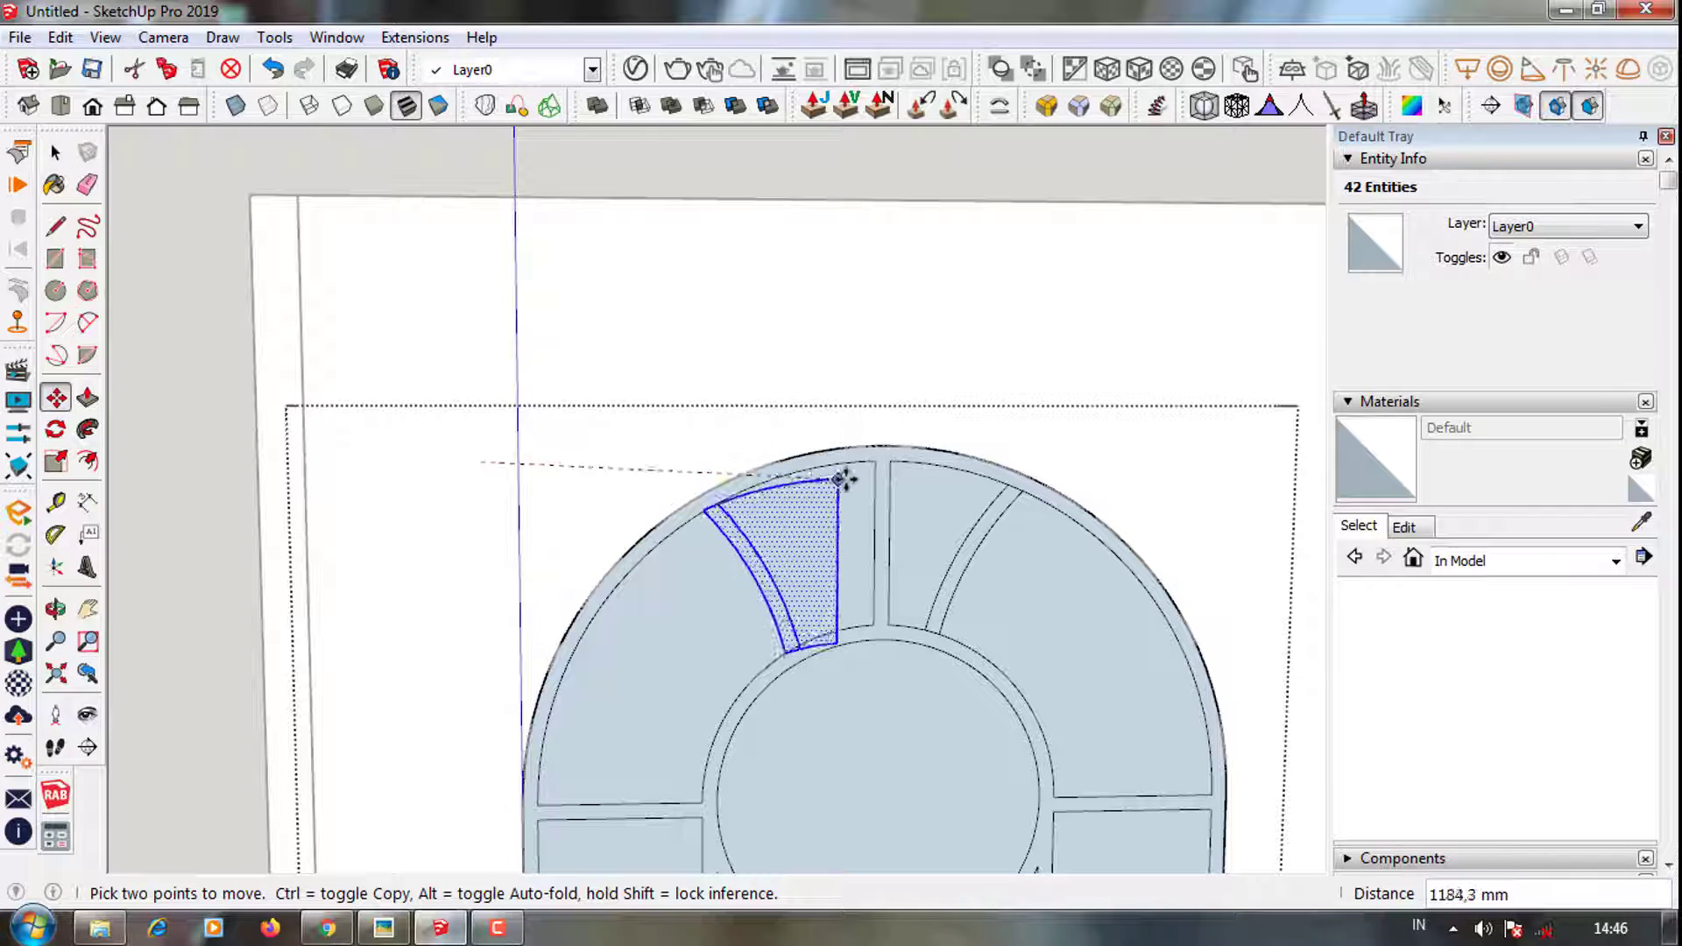
{"action": "left_click", "coordinate": [875, 459]}
Check the placed mirrored spoke and erase the extra edges around it
{"action": "scroll", "coordinate": [874, 459], "scroll_direction": "up", "scroll_amount": 2}
{"action": "key", "text": "space"}
{"action": "scroll", "coordinate": [812, 593], "scroll_direction": "down", "scroll_amount": 2}
{"action": "left_click", "coordinate": [706, 562]}
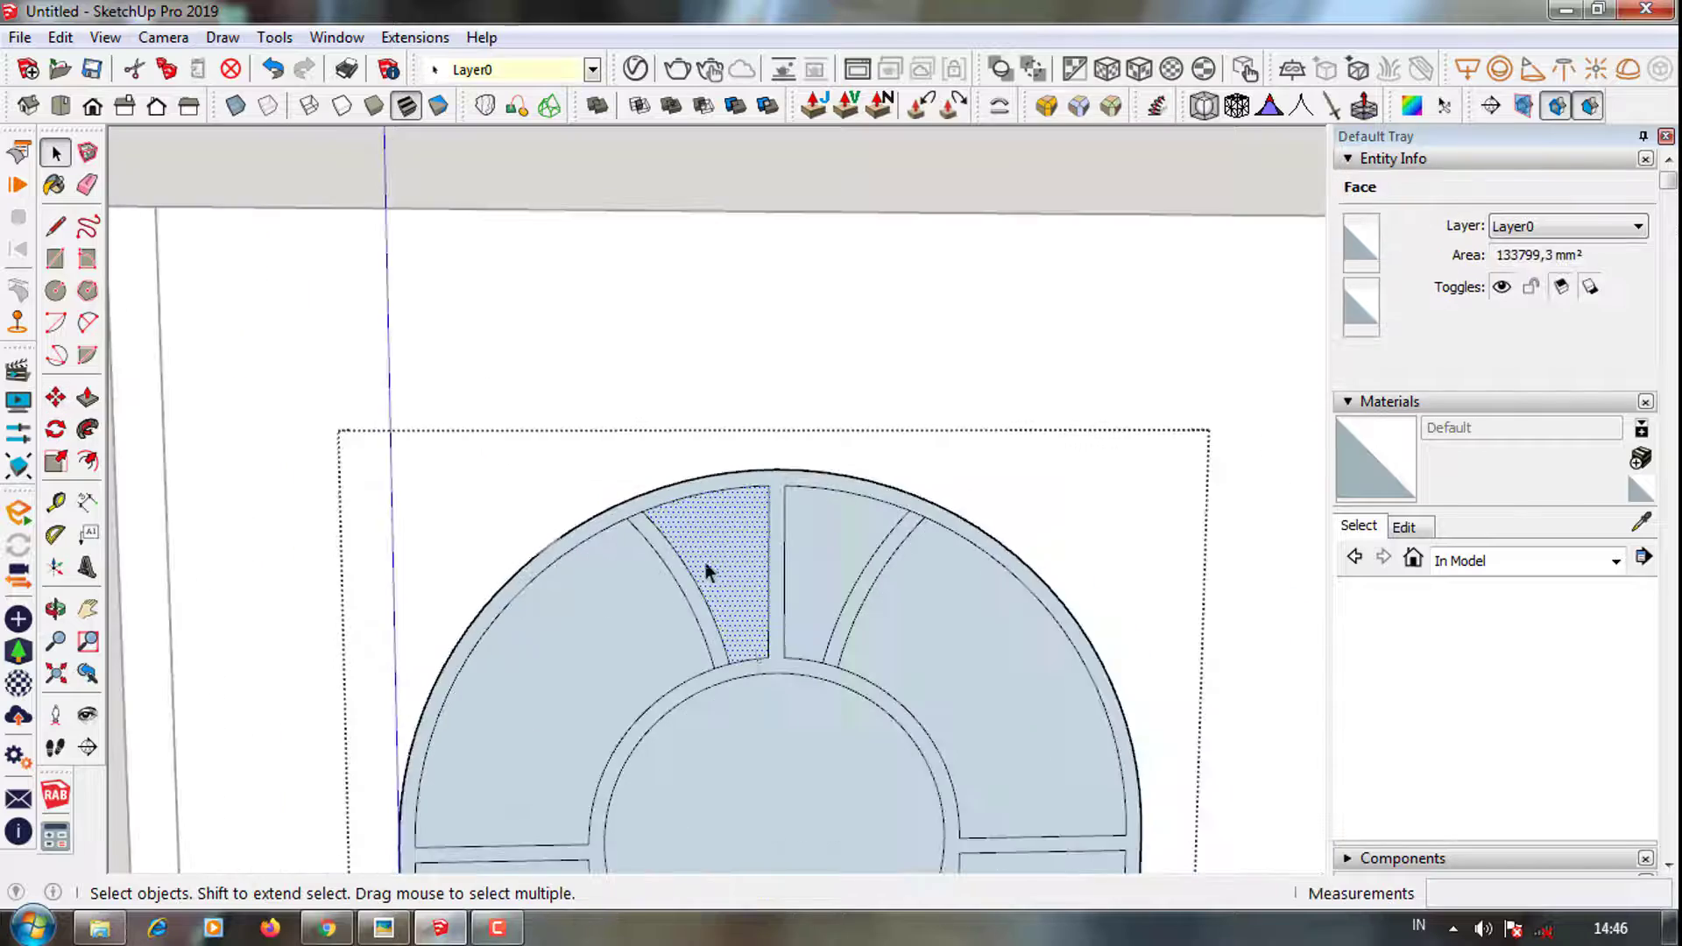
{"action": "scroll", "coordinate": [657, 524], "scroll_direction": "up", "scroll_amount": 2}
{"action": "key", "text": "e"}
{"action": "scroll", "coordinate": [842, 793], "scroll_direction": "down", "scroll_amount": 2}
{"action": "scroll", "coordinate": [786, 681], "scroll_direction": "up", "scroll_amount": 2}
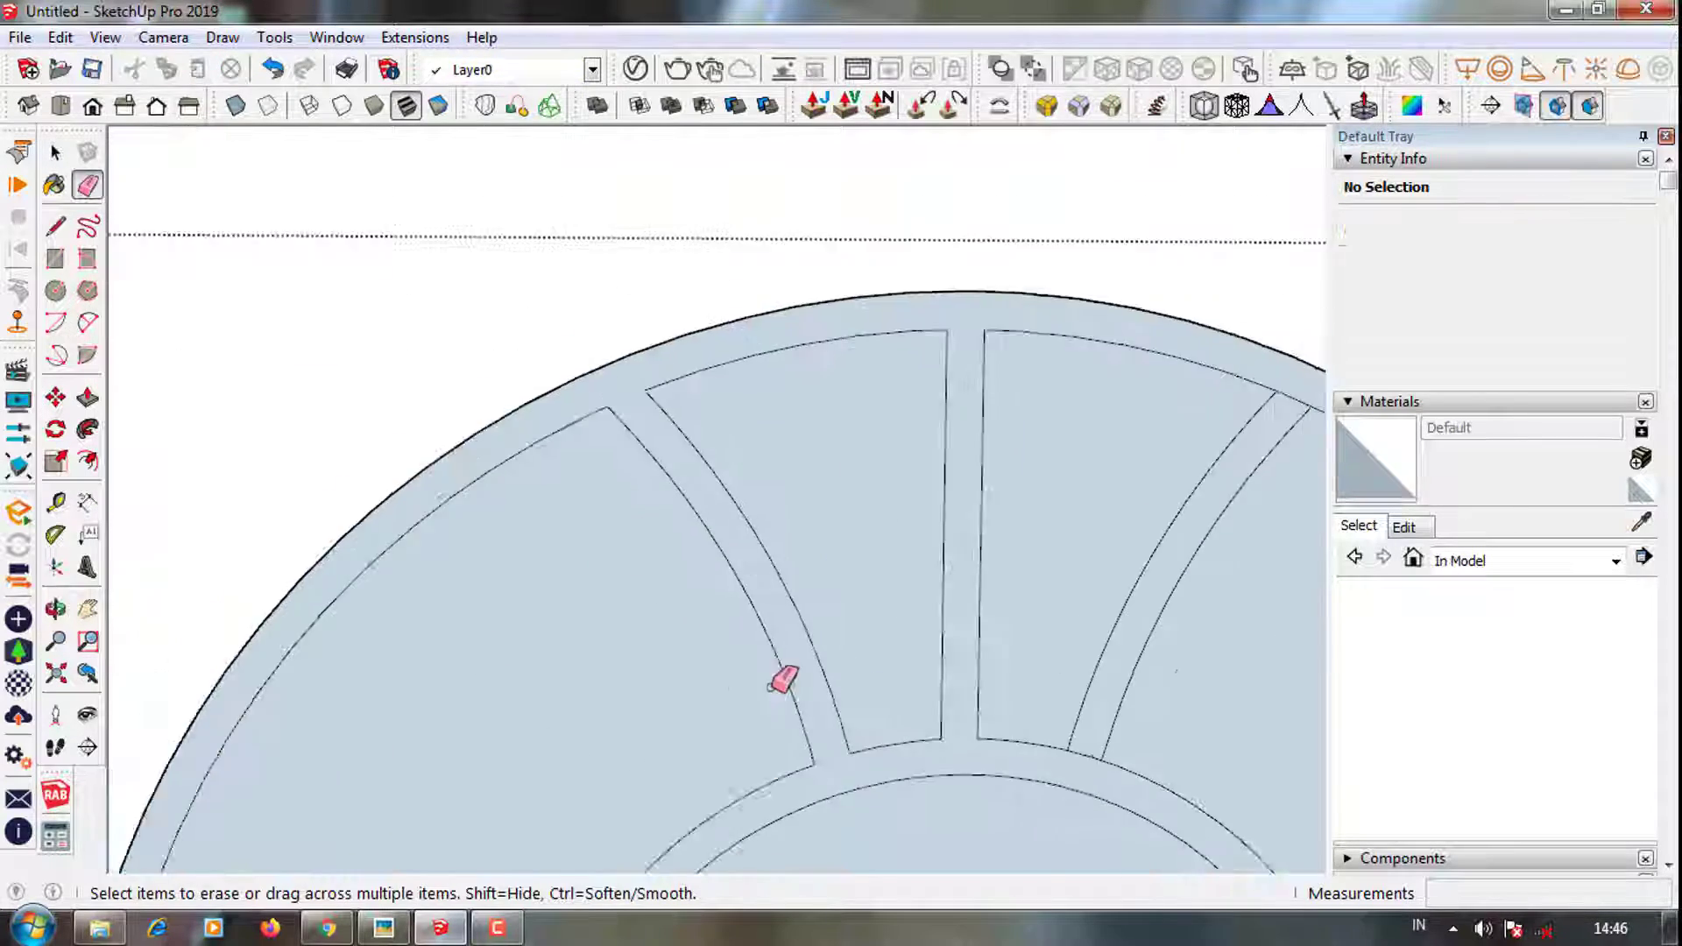
{"action": "scroll", "coordinate": [981, 692], "scroll_direction": "up", "scroll_amount": 1}
{"action": "scroll", "coordinate": [1164, 402], "scroll_direction": "down", "scroll_amount": 1}
{"action": "scroll", "coordinate": [744, 380], "scroll_direction": "down", "scroll_amount": 1}
{"action": "scroll", "coordinate": [770, 324], "scroll_direction": "down", "scroll_amount": 4}
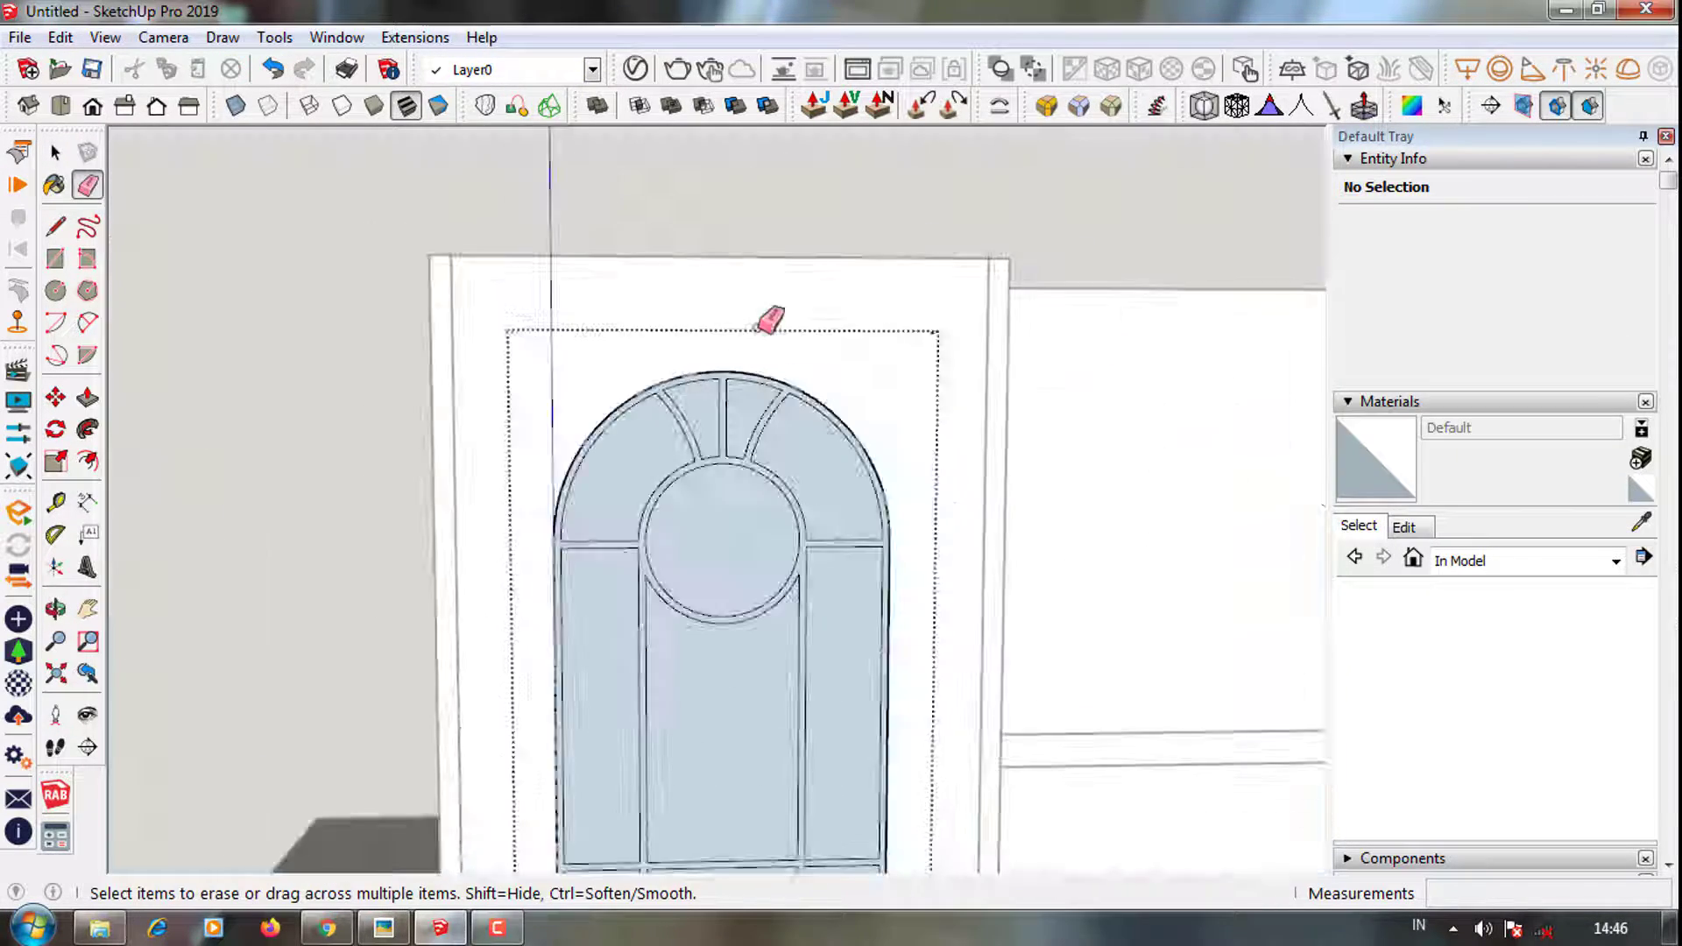
{"action": "scroll", "coordinate": [807, 637], "scroll_direction": "down", "scroll_amount": 1}
{"action": "key", "text": "space"}
{"action": "scroll", "coordinate": [797, 737], "scroll_direction": "up", "scroll_amount": 1}
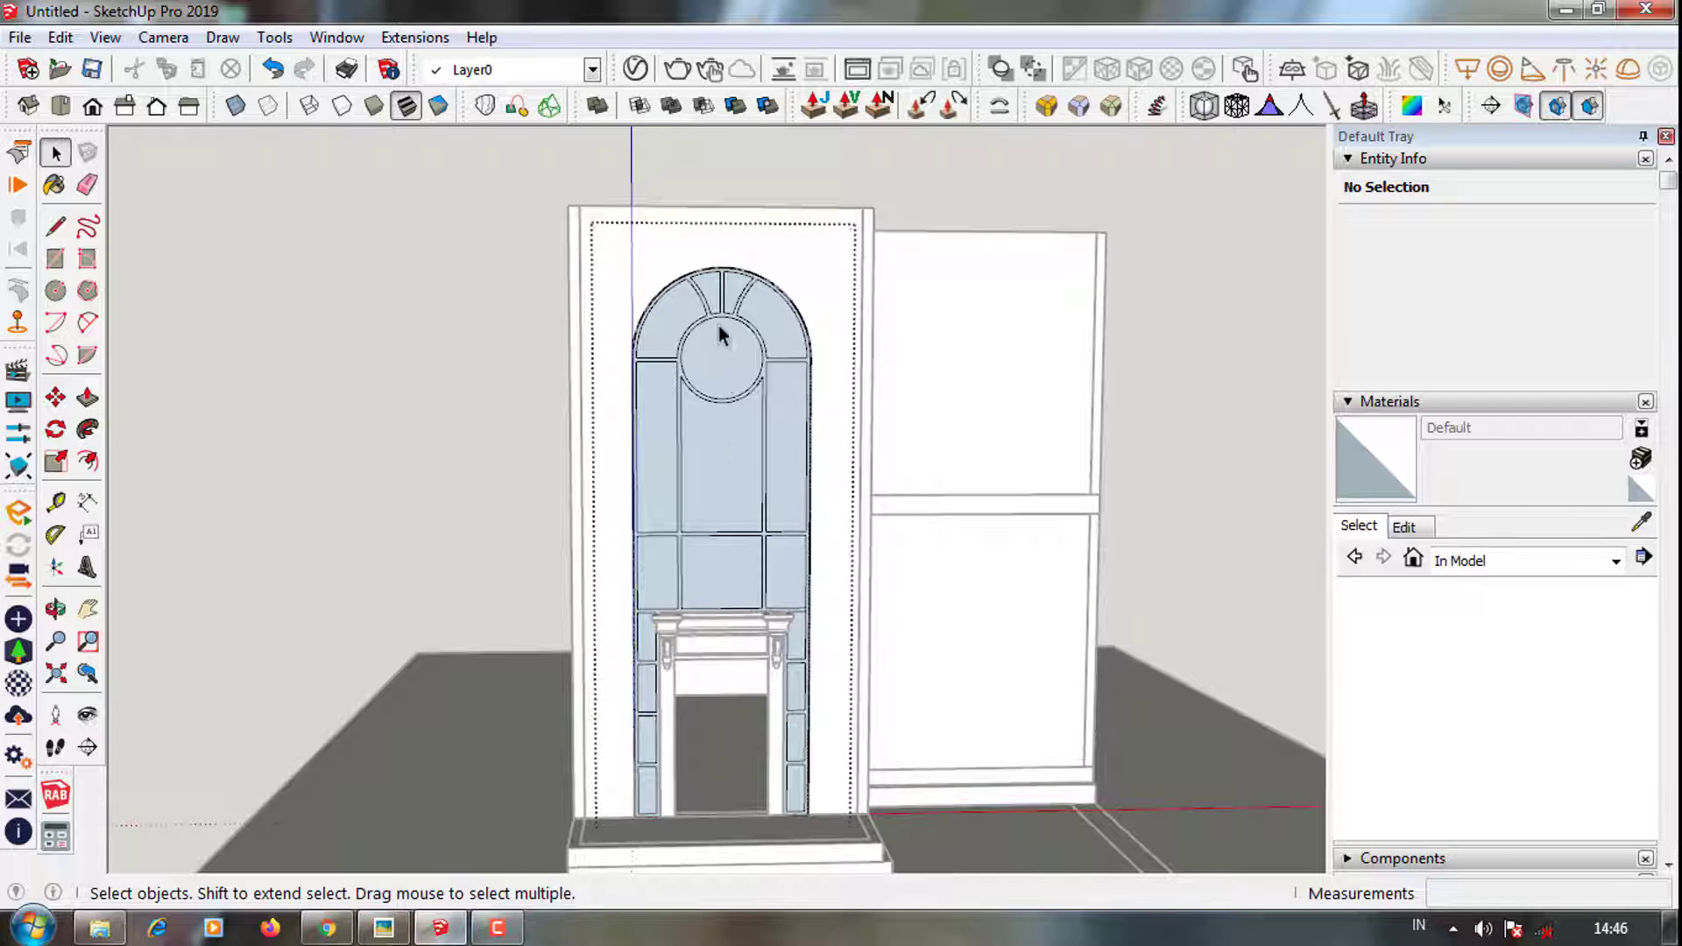
Draw a vertical mullion line from the circle's bottom down to the rail above the mantel
{"action": "scroll", "coordinate": [736, 367], "scroll_direction": "up", "scroll_amount": 2}
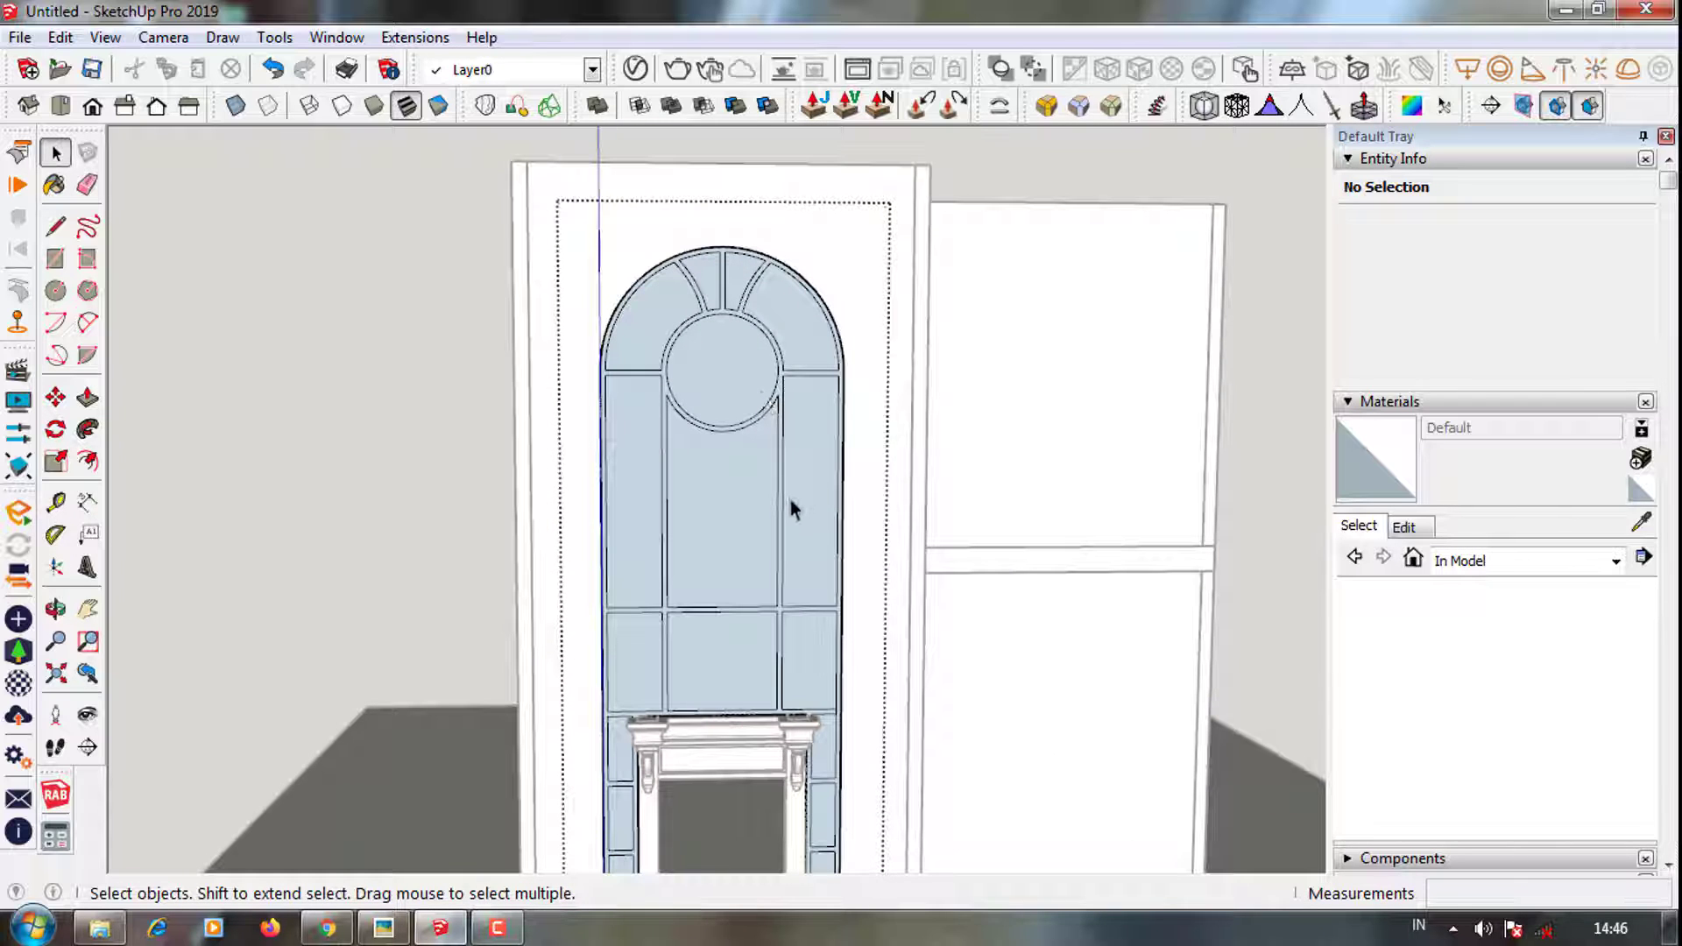
{"action": "scroll", "coordinate": [706, 570], "scroll_direction": "up", "scroll_amount": 1}
{"action": "key", "text": "l"}
{"action": "scroll", "coordinate": [706, 386], "scroll_direction": "up", "scroll_amount": 1}
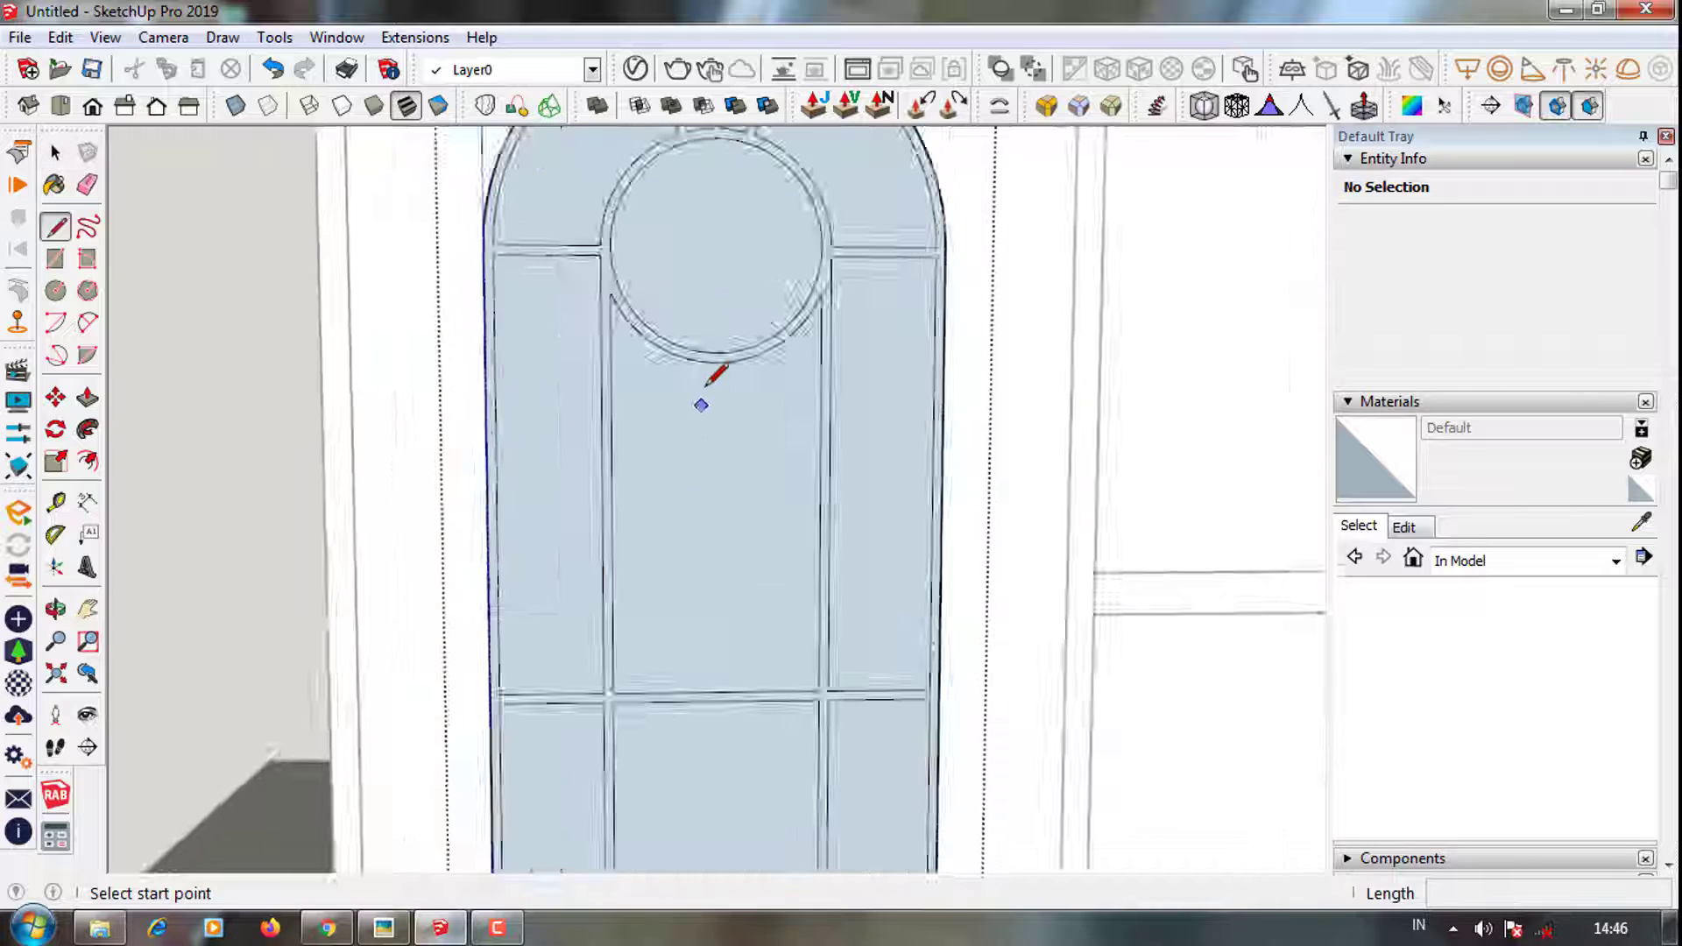
{"action": "scroll", "coordinate": [696, 433], "scroll_direction": "up", "scroll_amount": 1}
{"action": "scroll", "coordinate": [698, 422], "scroll_direction": "down", "scroll_amount": 1}
{"action": "scroll", "coordinate": [692, 420], "scroll_direction": "up", "scroll_amount": 4}
{"action": "scroll", "coordinate": [666, 526], "scroll_direction": "down", "scroll_amount": 3}
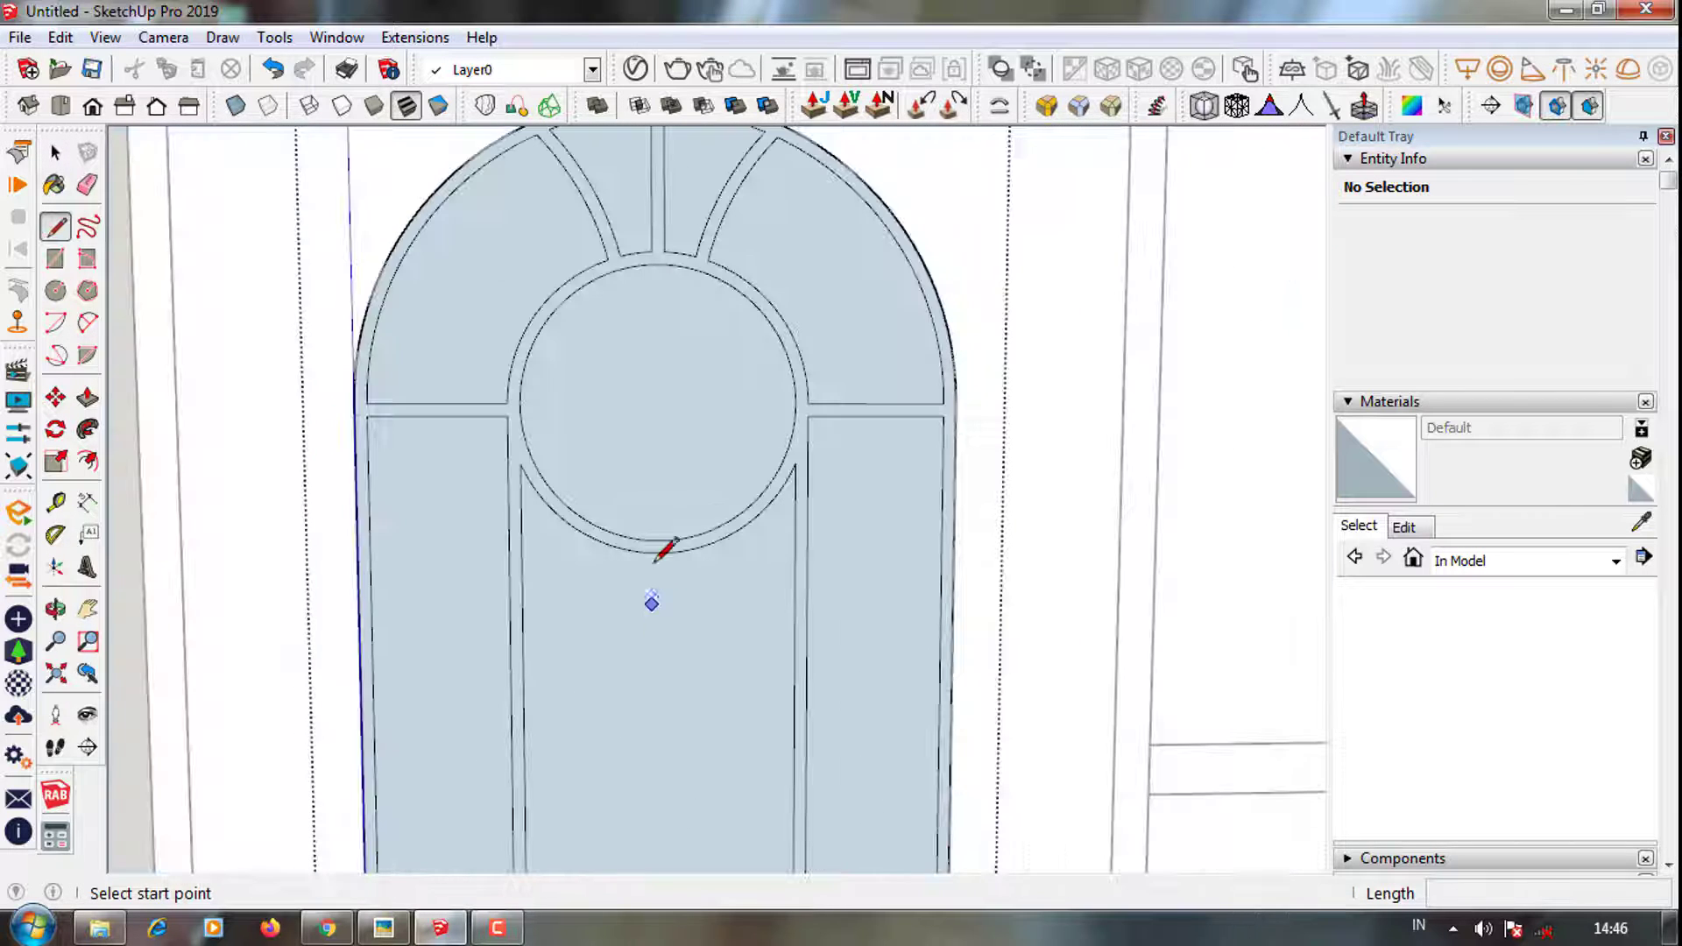
{"action": "key", "text": "t"}
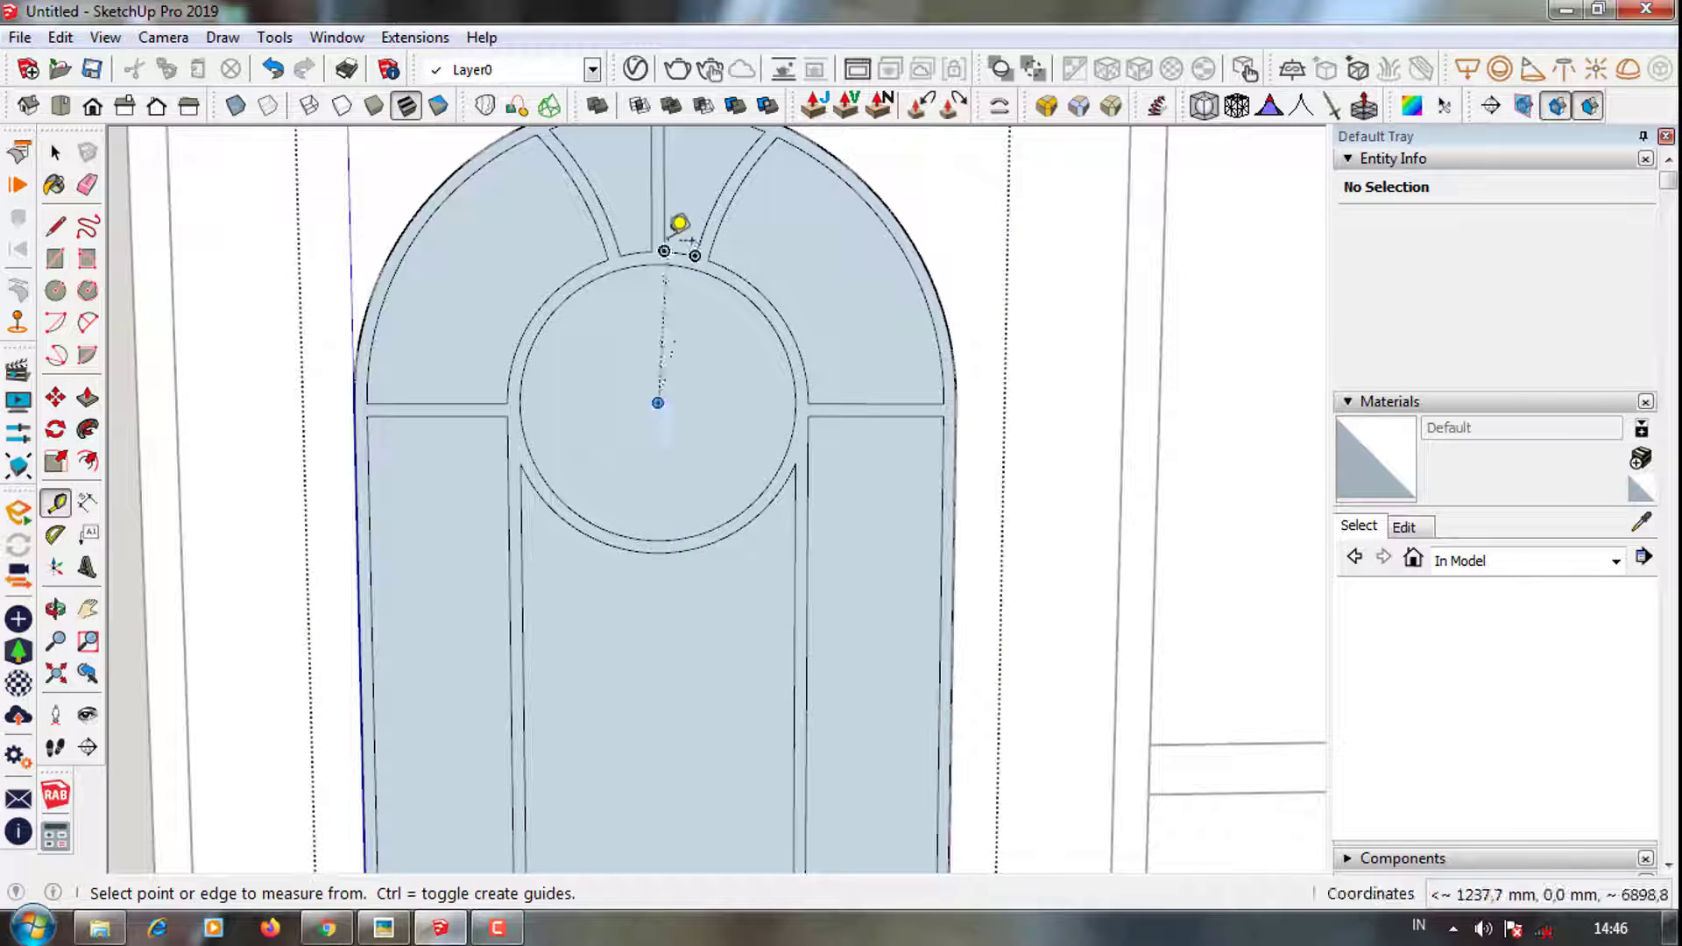
{"action": "scroll", "coordinate": [668, 435], "scroll_direction": "down", "scroll_amount": 1}
{"action": "scroll", "coordinate": [683, 555], "scroll_direction": "up", "scroll_amount": 3}
{"action": "key", "text": "l"}
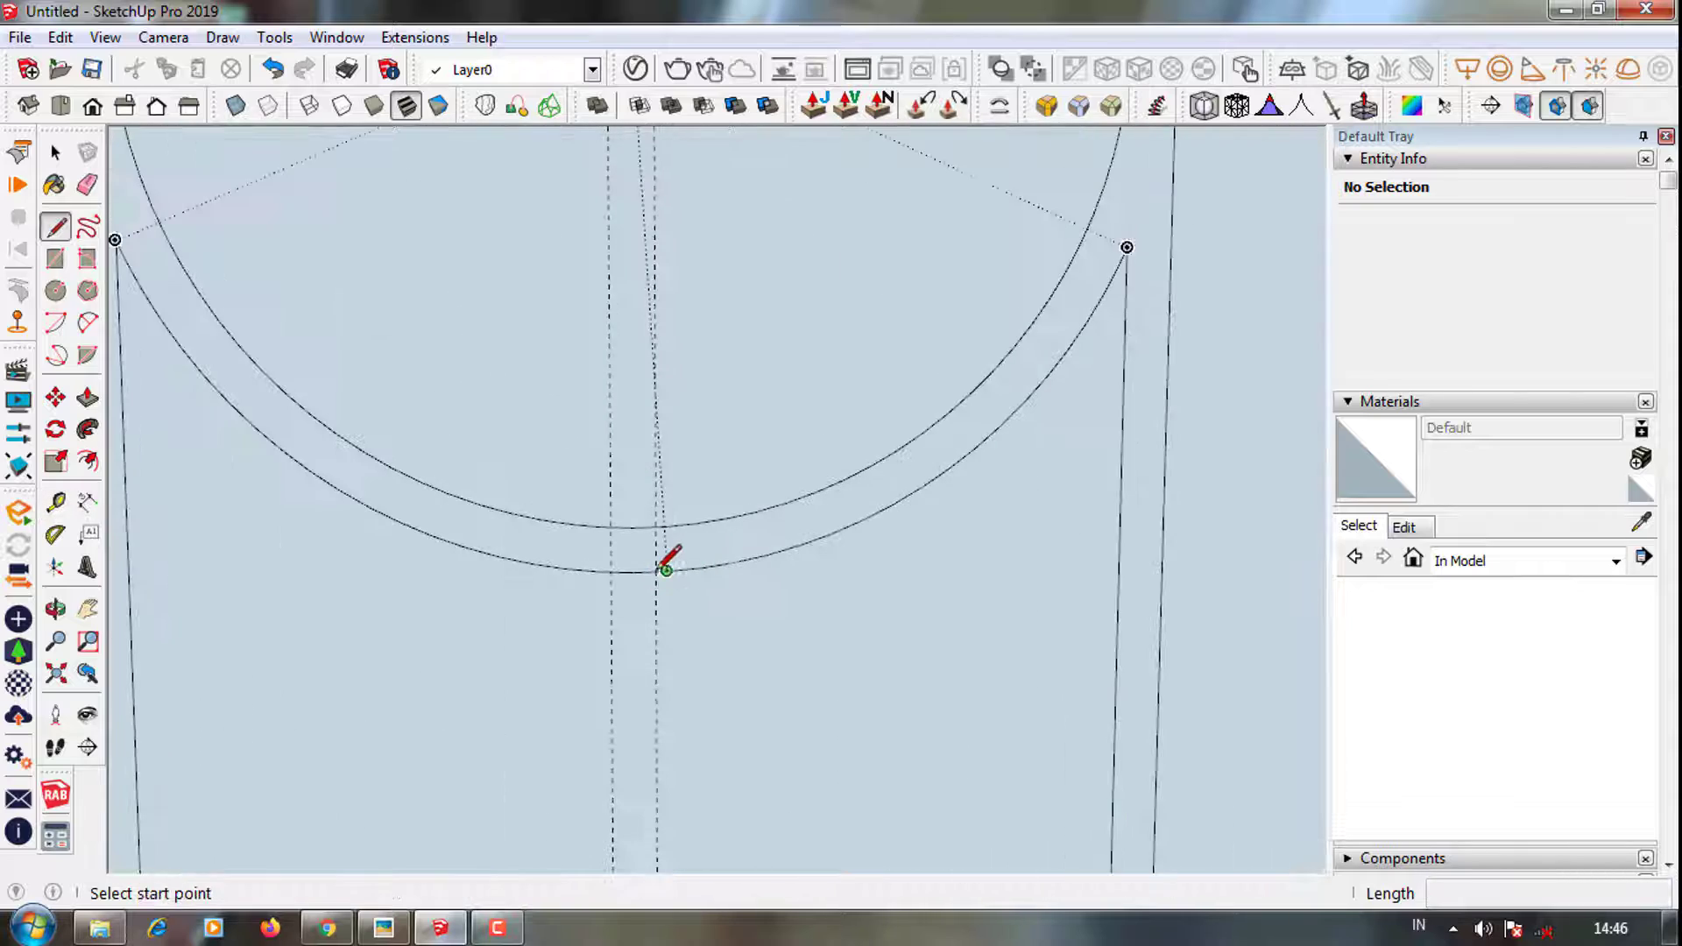
{"action": "scroll", "coordinate": [661, 567], "scroll_direction": "up", "scroll_amount": 2}
{"action": "left_click", "coordinate": [655, 570]}
{"action": "scroll", "coordinate": [661, 561], "scroll_direction": "down", "scroll_amount": 2}
{"action": "scroll", "coordinate": [668, 517], "scroll_direction": "down", "scroll_amount": 2}
{"action": "scroll", "coordinate": [674, 630], "scroll_direction": "down", "scroll_amount": 1}
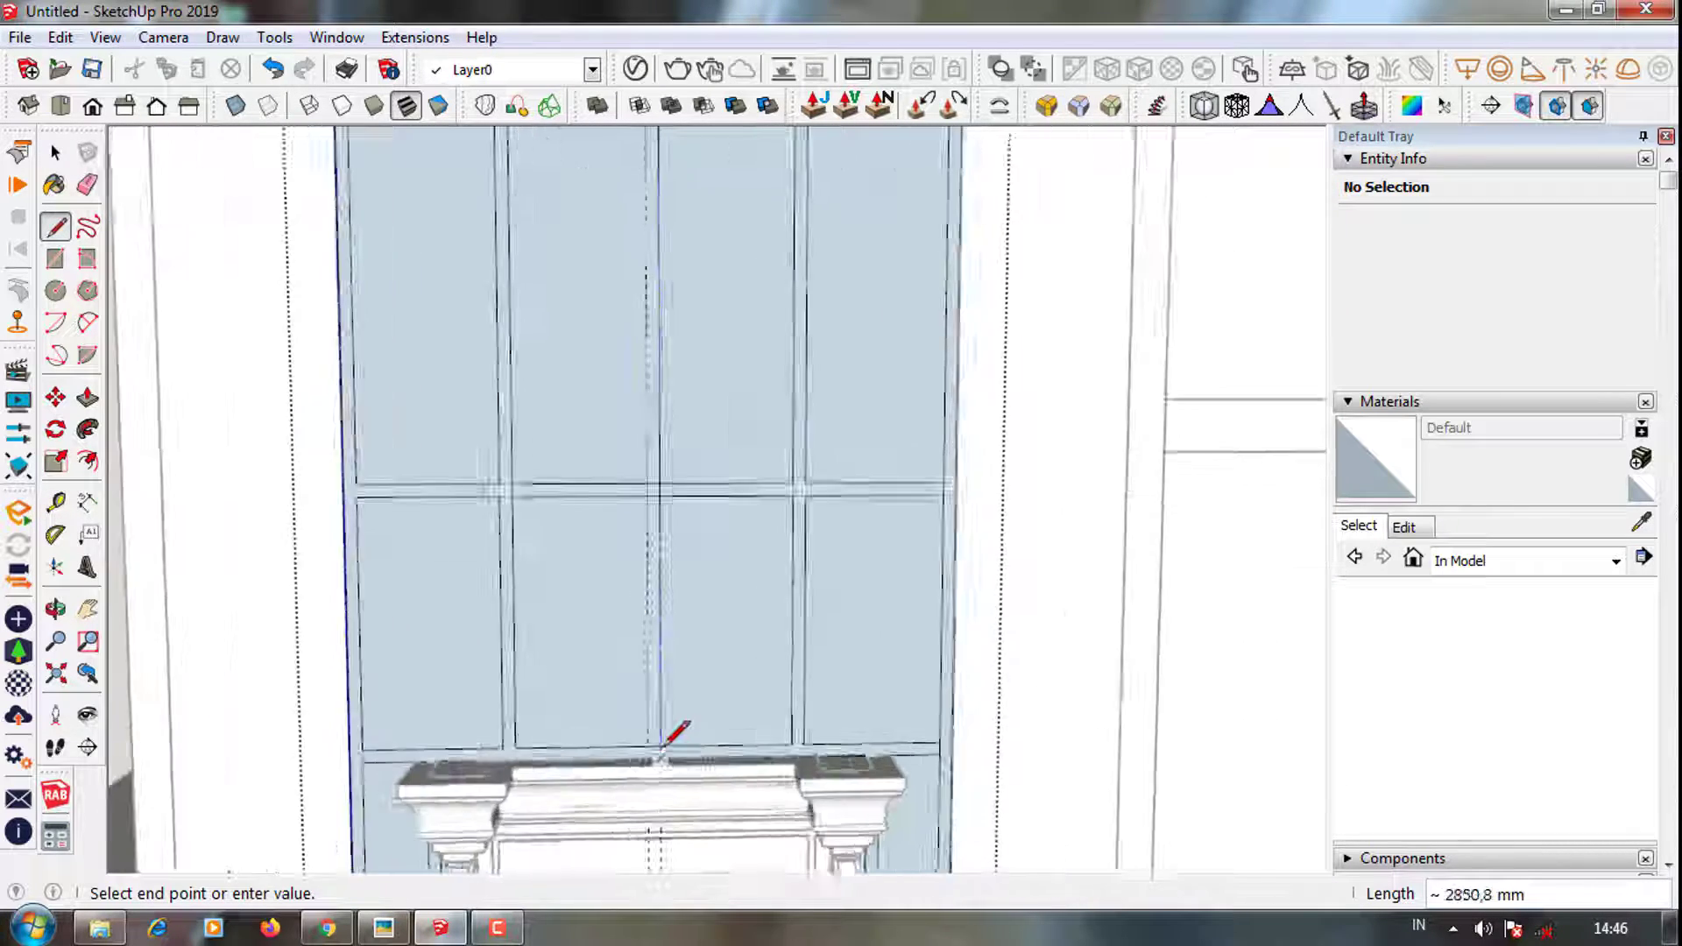
{"action": "scroll", "coordinate": [676, 744], "scroll_direction": "up", "scroll_amount": 1}
{"action": "left_click", "coordinate": [644, 745]}
{"action": "scroll", "coordinate": [645, 745], "scroll_direction": "down", "scroll_amount": 2}
{"action": "scroll", "coordinate": [601, 498], "scroll_direction": "up", "scroll_amount": 2}
{"action": "scroll", "coordinate": [620, 312], "scroll_direction": "up", "scroll_amount": 2}
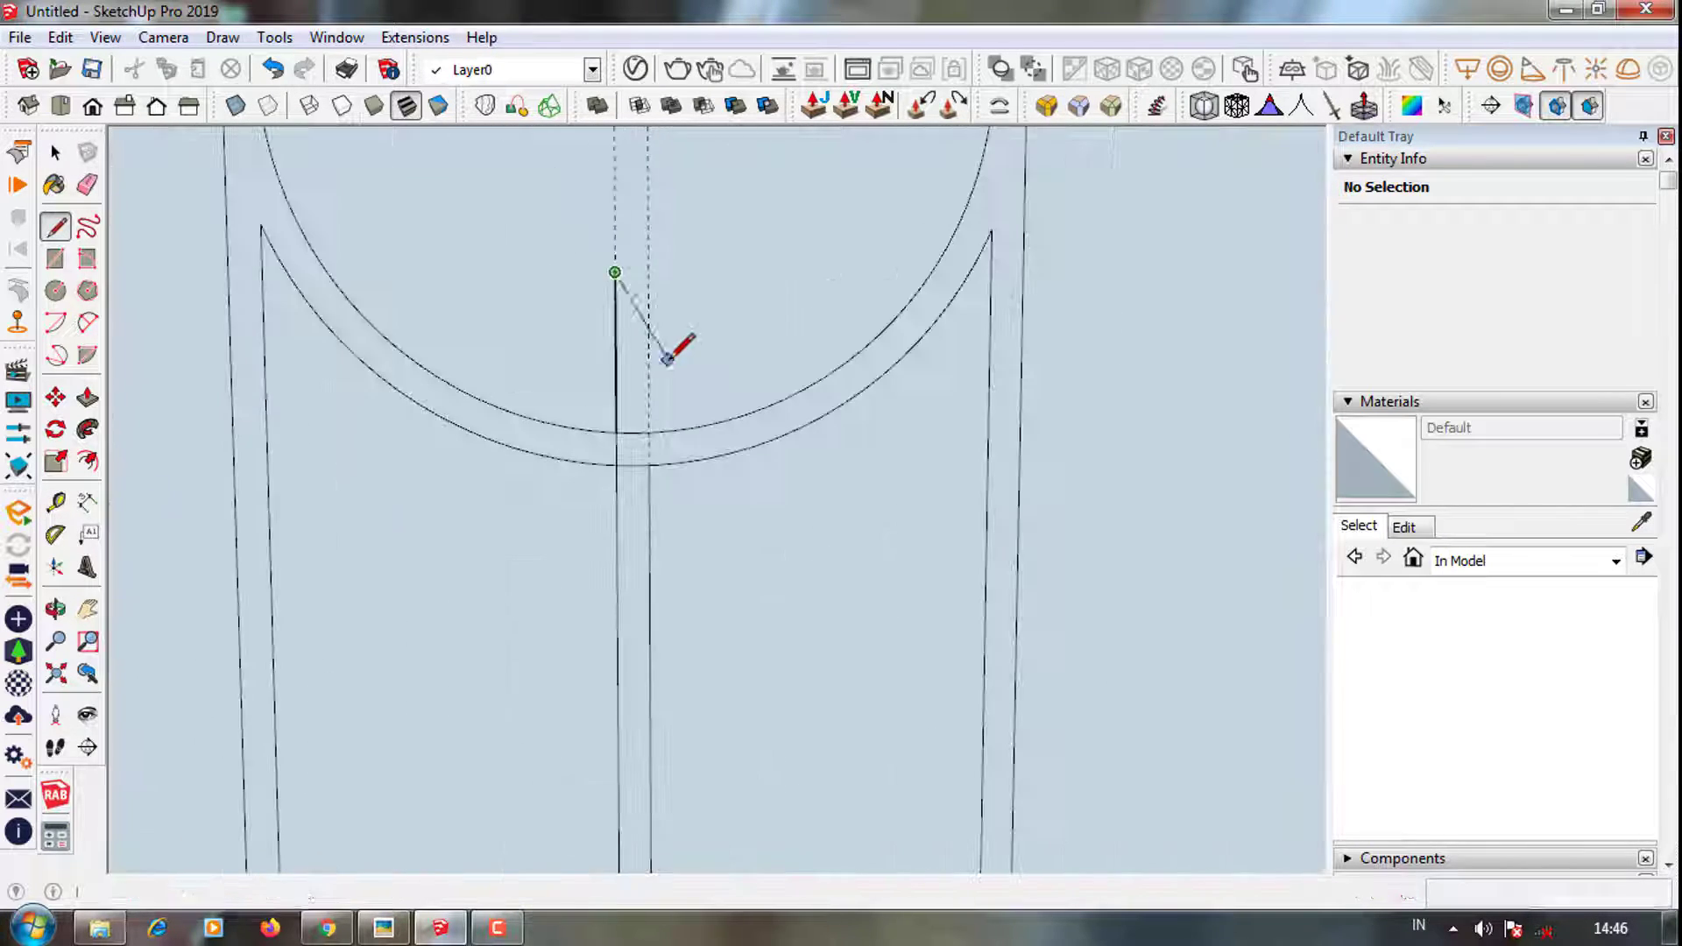
{"action": "scroll", "coordinate": [669, 353], "scroll_direction": "up", "scroll_amount": 1}
Erase the leftover edges around the new centre mullion
{"action": "key", "text": "e"}
{"action": "scroll", "coordinate": [639, 451], "scroll_direction": "down", "scroll_amount": 1}
{"action": "scroll", "coordinate": [665, 376], "scroll_direction": "down", "scroll_amount": 2}
{"action": "scroll", "coordinate": [664, 786], "scroll_direction": "up", "scroll_amount": 3}
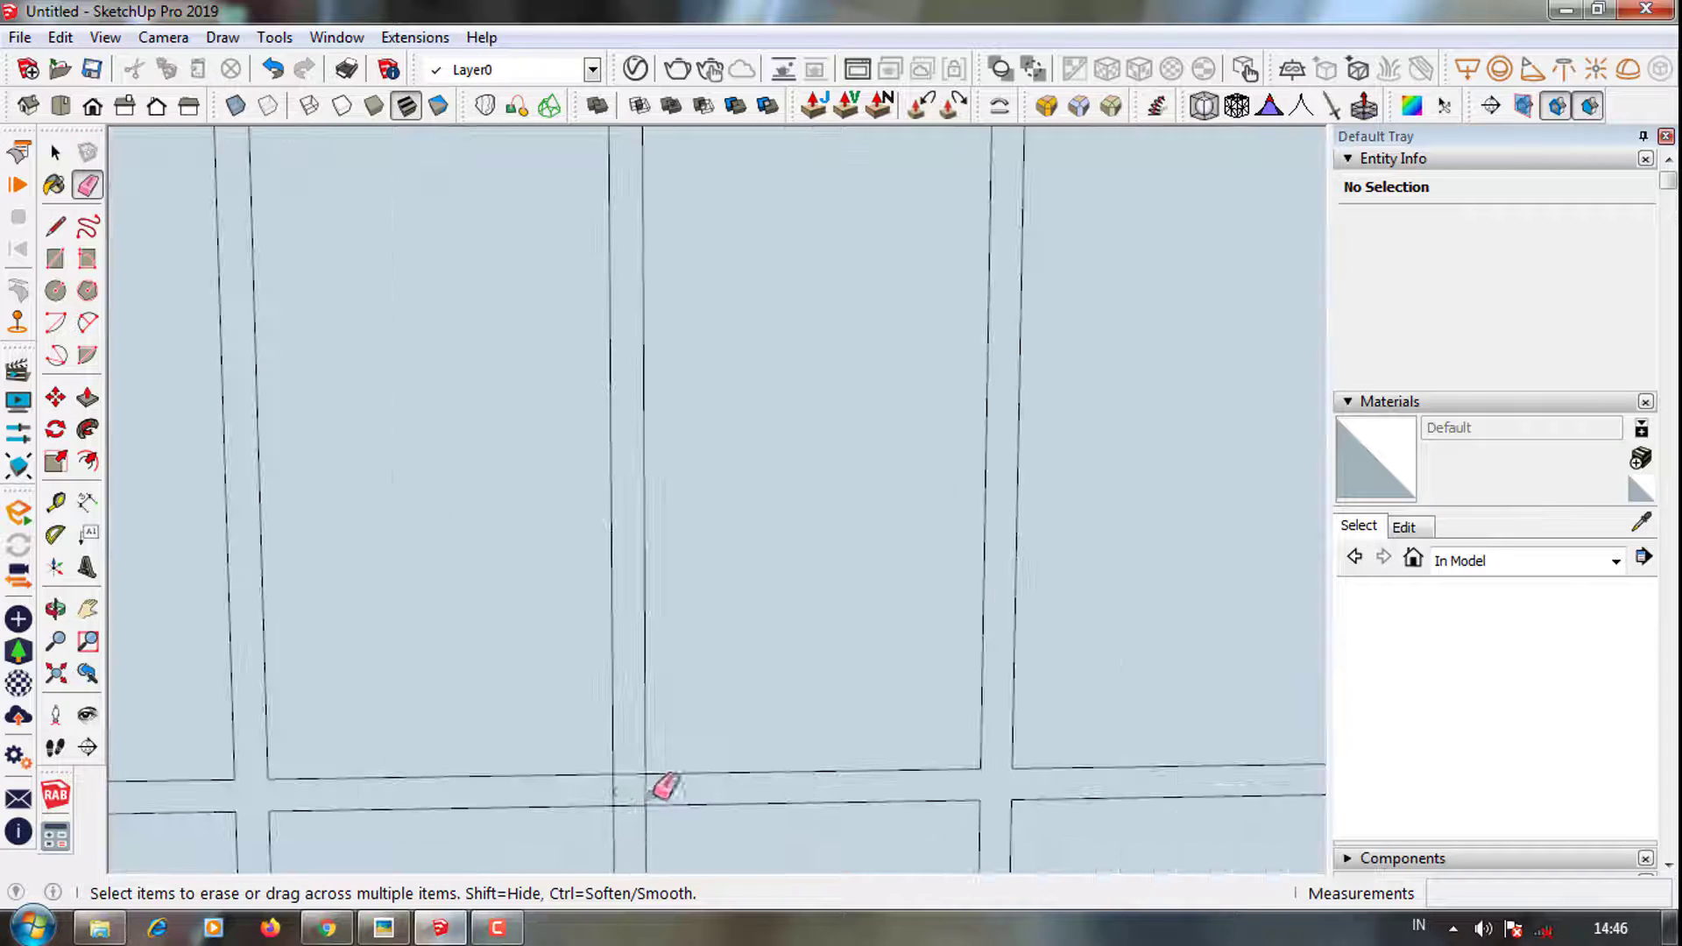
{"action": "scroll", "coordinate": [613, 525], "scroll_direction": "down", "scroll_amount": 3}
{"action": "scroll", "coordinate": [654, 751], "scroll_direction": "up", "scroll_amount": 2}
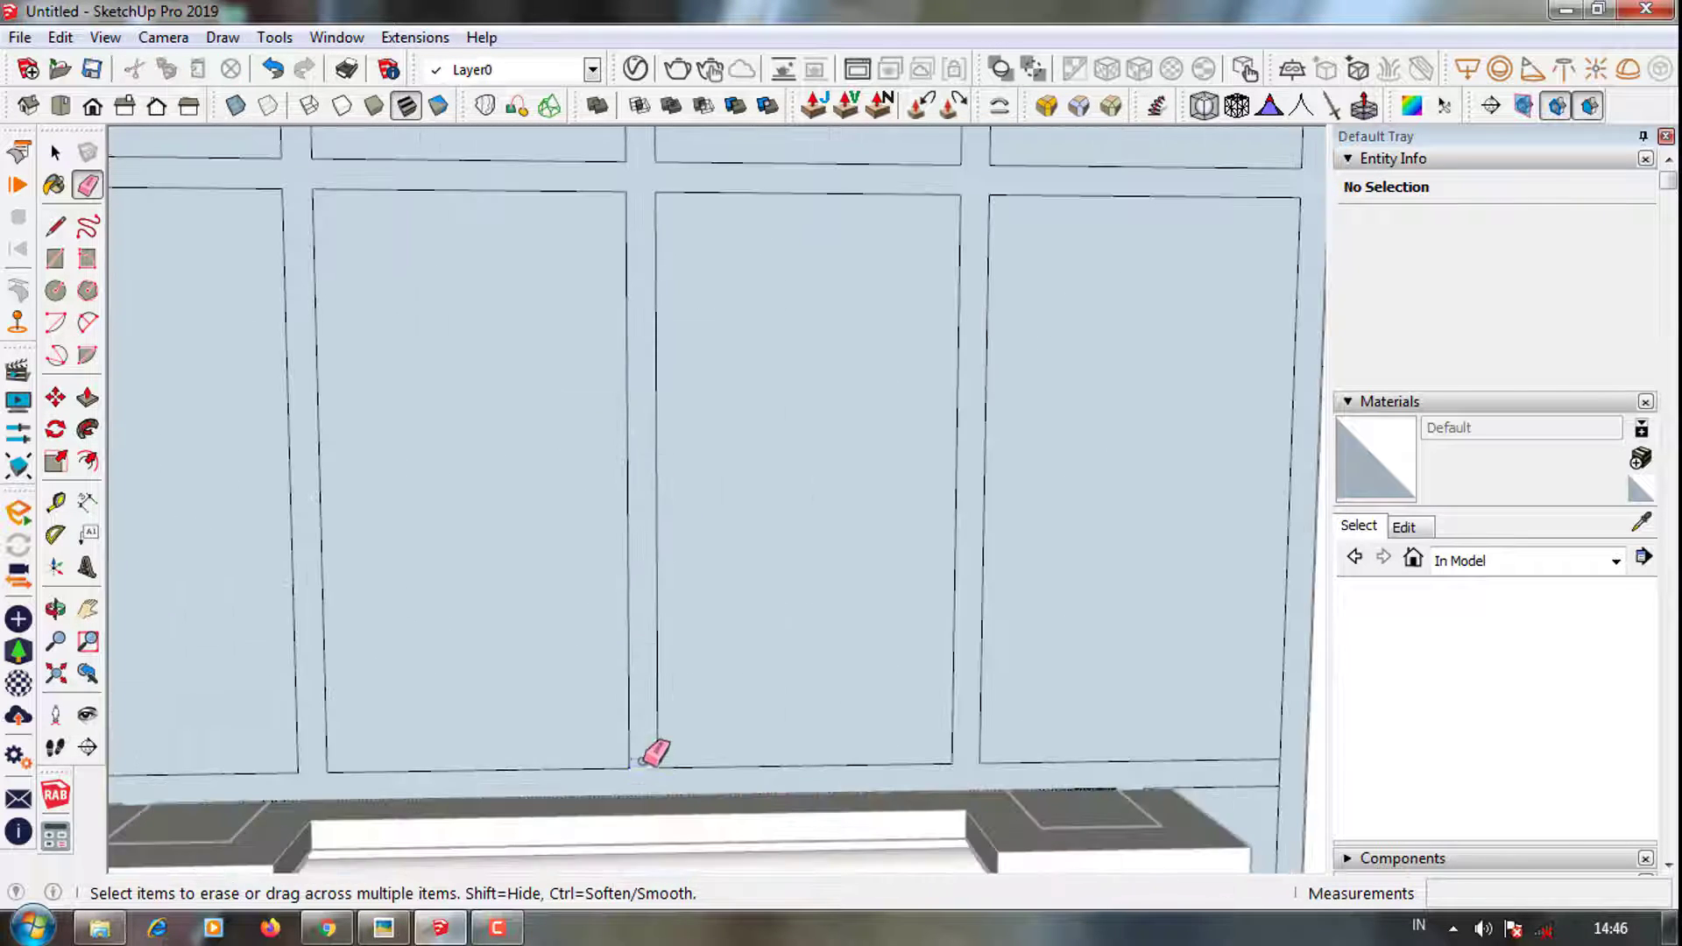
{"action": "scroll", "coordinate": [627, 507], "scroll_direction": "down", "scroll_amount": 2}
{"action": "scroll", "coordinate": [683, 764], "scroll_direction": "down", "scroll_amount": 1}
{"action": "key", "text": "space"}
{"action": "scroll", "coordinate": [682, 764], "scroll_direction": "up", "scroll_amount": 1}
Select the centre window's glass panes: lower right, right panel, both arch sides and top arch
{"action": "left_click", "coordinate": [718, 771]}
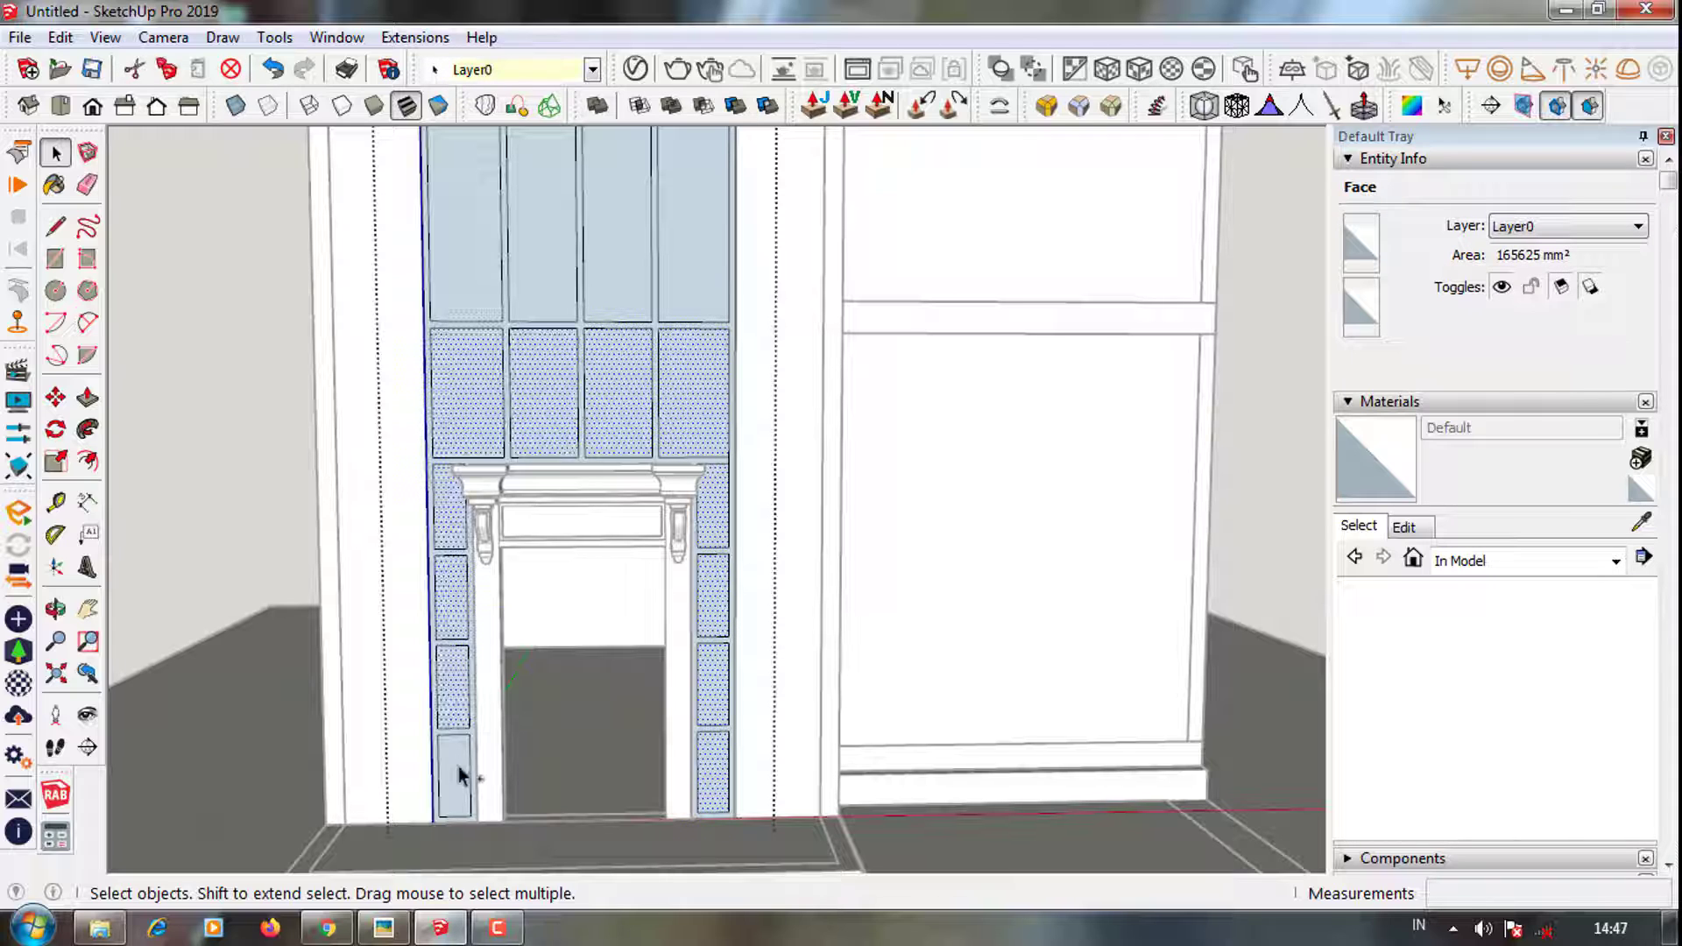
{"action": "scroll", "coordinate": [459, 775], "scroll_direction": "down", "scroll_amount": 2}
{"action": "scroll", "coordinate": [481, 452], "scroll_direction": "up", "scroll_amount": 2}
{"action": "left_click", "coordinate": [656, 459], "text": "shift"}
{"action": "scroll", "coordinate": [627, 425], "scroll_direction": "down", "scroll_amount": 2}
{"action": "left_click", "coordinate": [631, 302], "text": "shift"}
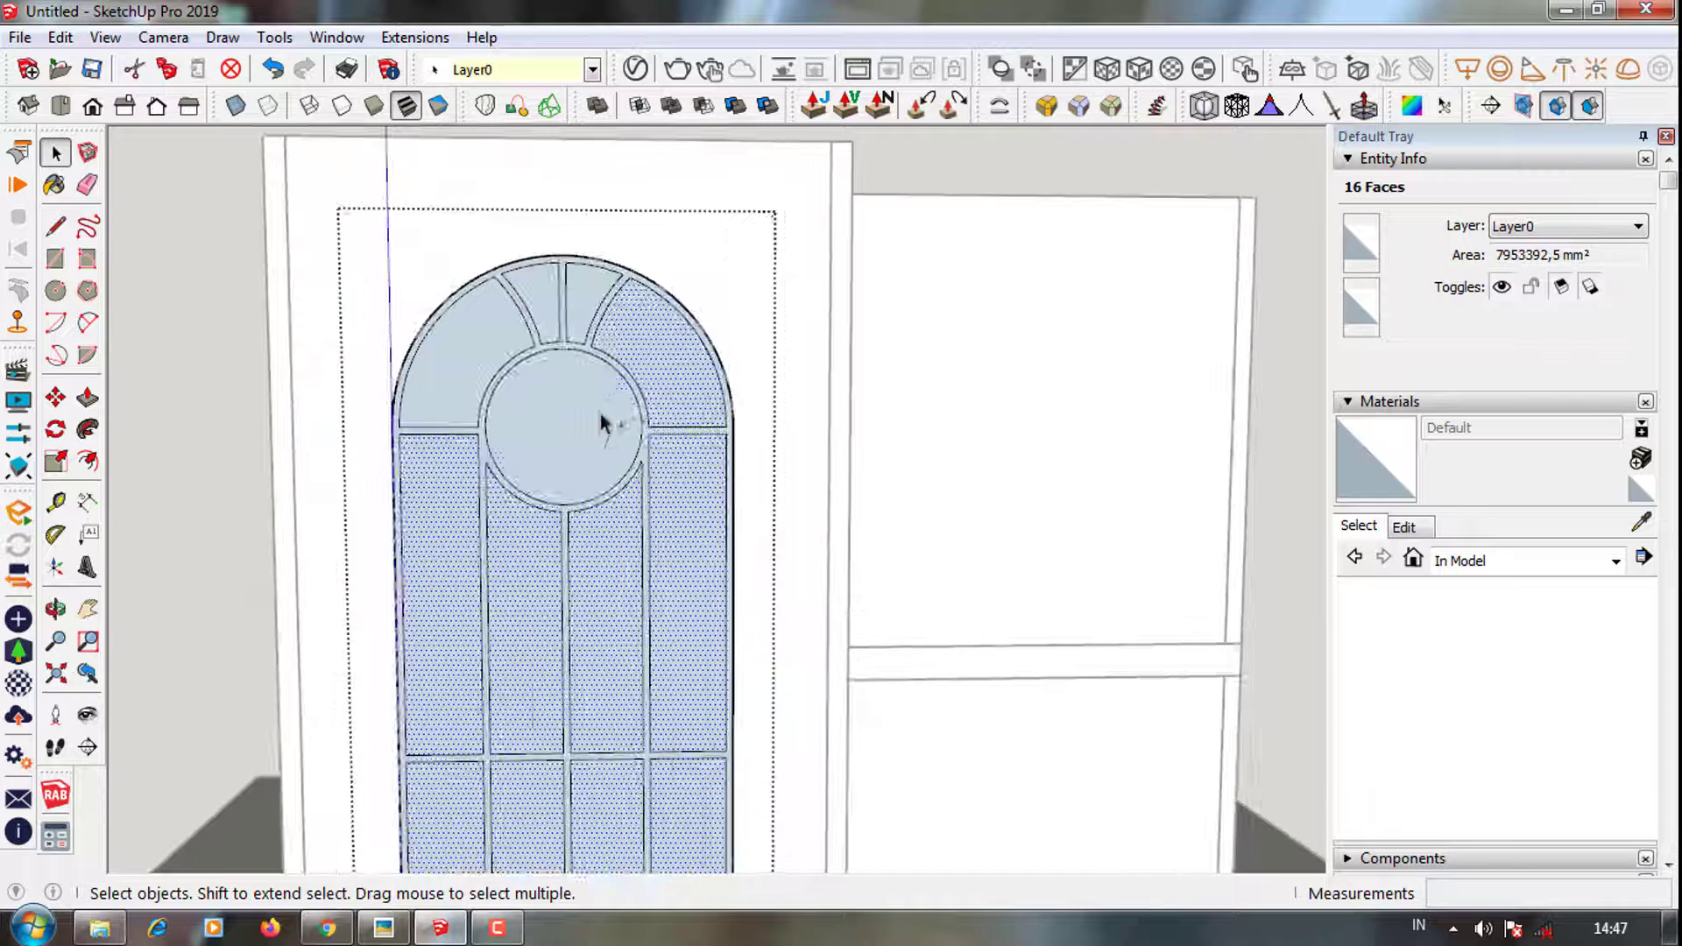
{"action": "left_click", "coordinate": [525, 368], "text": "shift"}
{"action": "scroll", "coordinate": [531, 287], "scroll_direction": "up", "scroll_amount": 2}
{"action": "left_click", "coordinate": [601, 305], "text": "shift"}
{"action": "scroll", "coordinate": [659, 435], "scroll_direction": "down", "scroll_amount": 3}
{"action": "scroll", "coordinate": [684, 519], "scroll_direction": "up", "scroll_amount": 2}
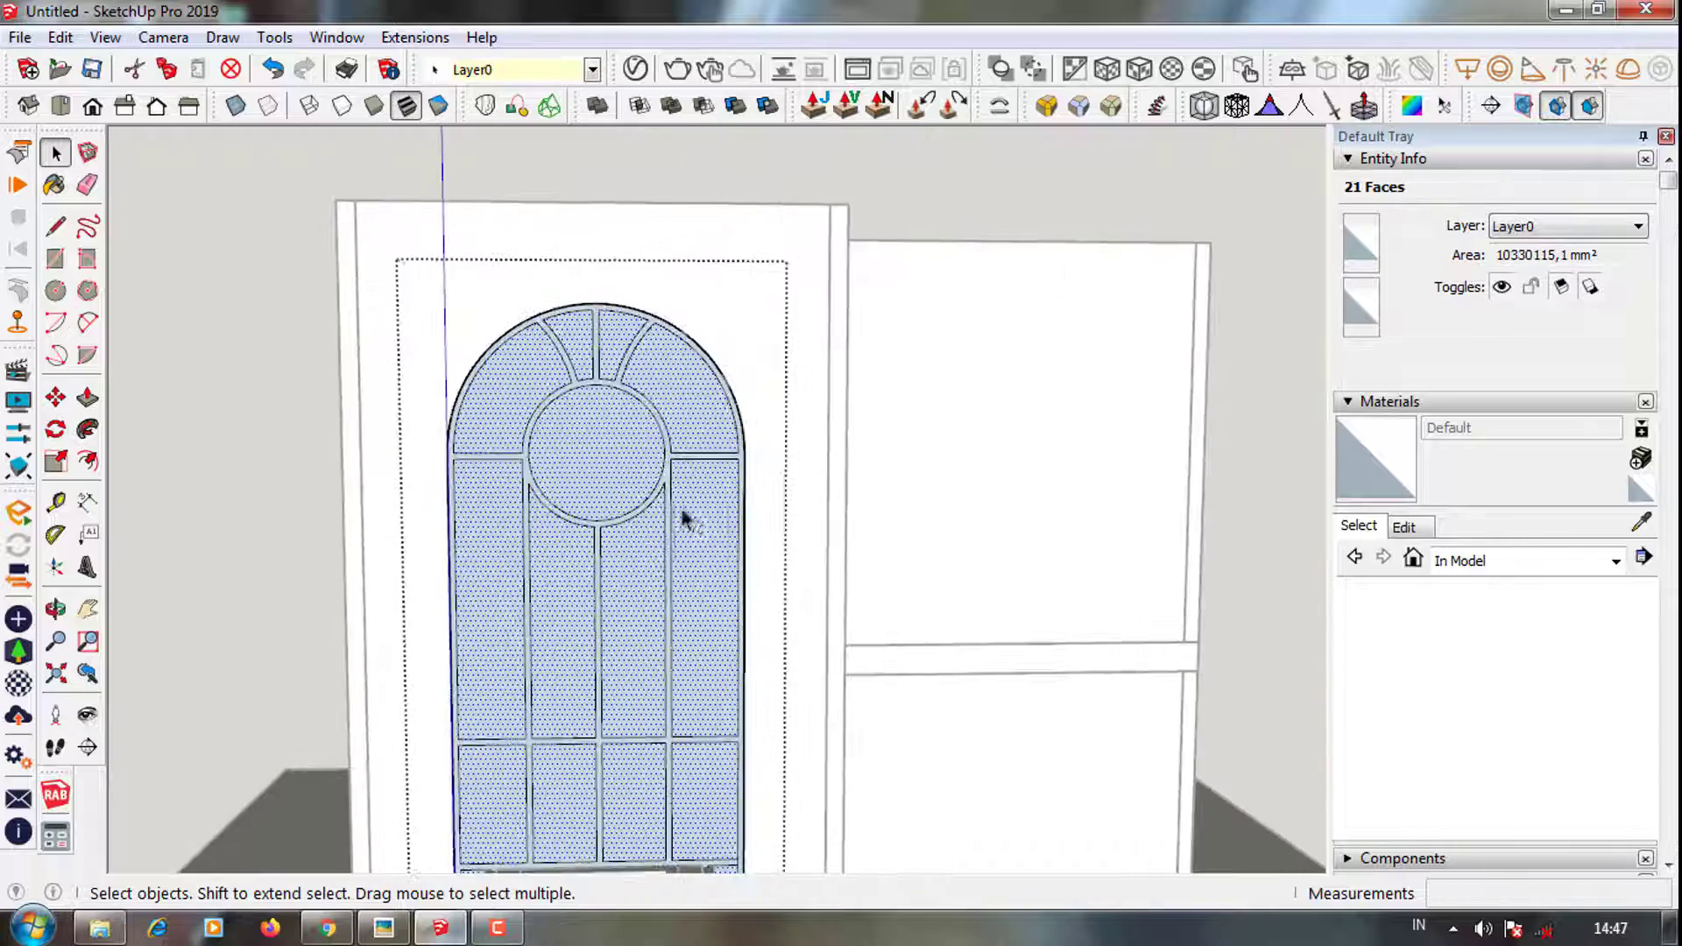
Copy the selected panes from the circle centre to a spot left of the wall
{"action": "key", "text": "m"}
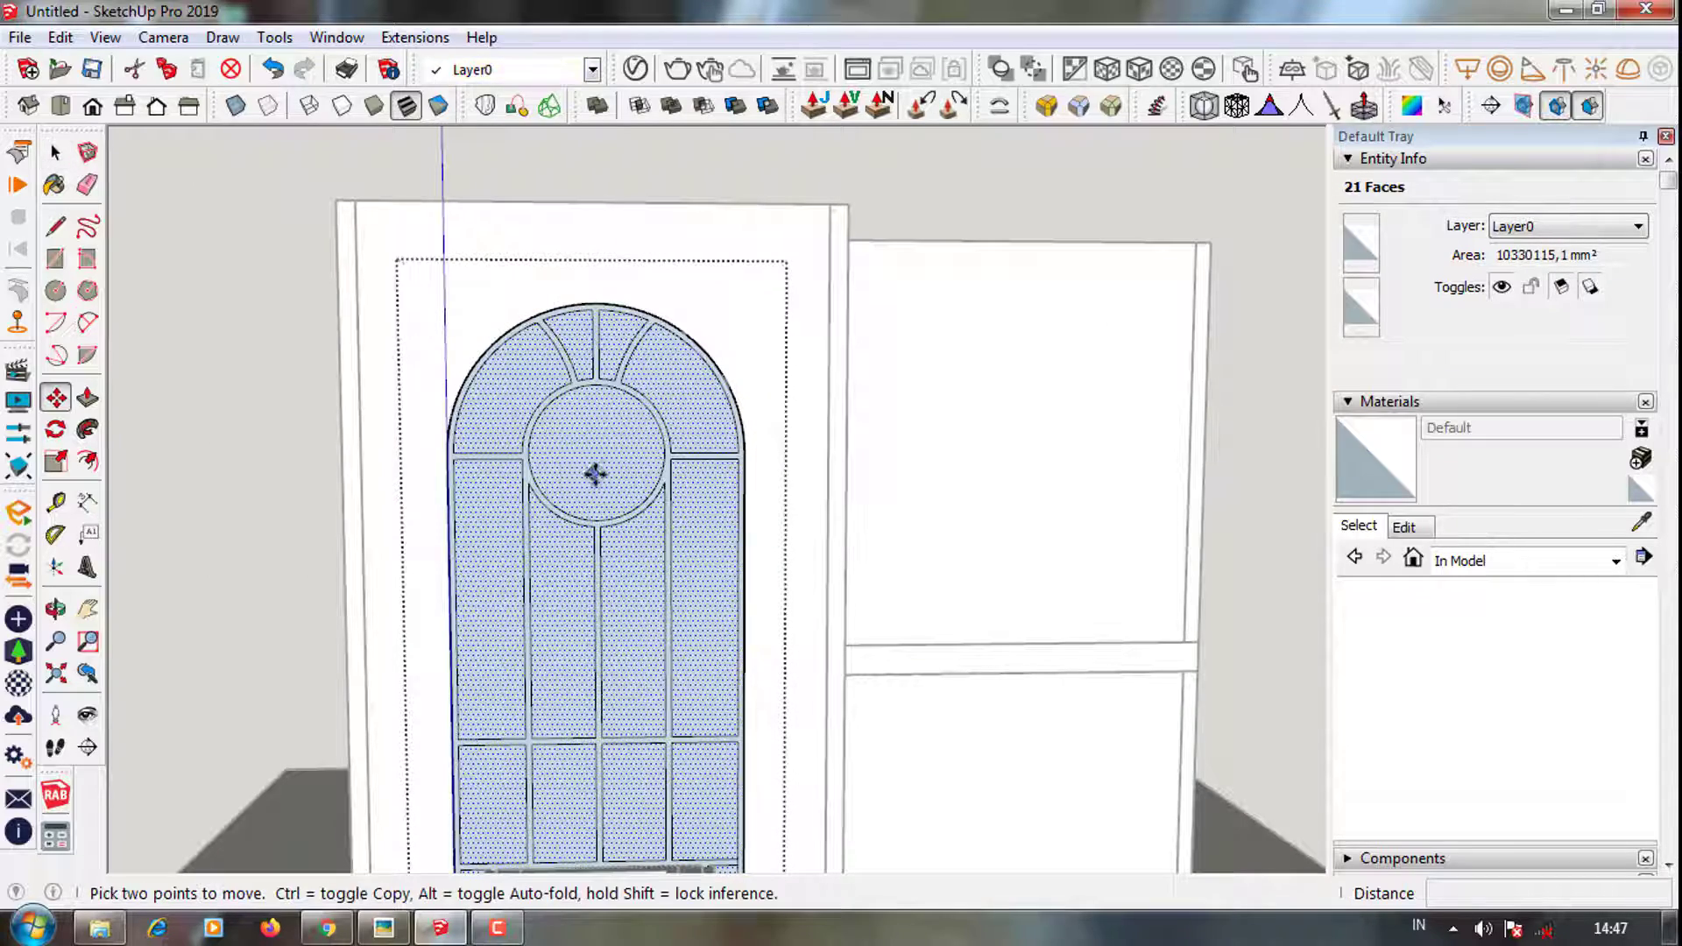
{"action": "left_click", "coordinate": [607, 466]}
{"action": "key", "text": "ctrl"}
{"action": "scroll", "coordinate": [608, 465], "scroll_direction": "down", "scroll_amount": 2}
{"action": "left_click", "coordinate": [291, 461]}
{"action": "key", "text": "space"}
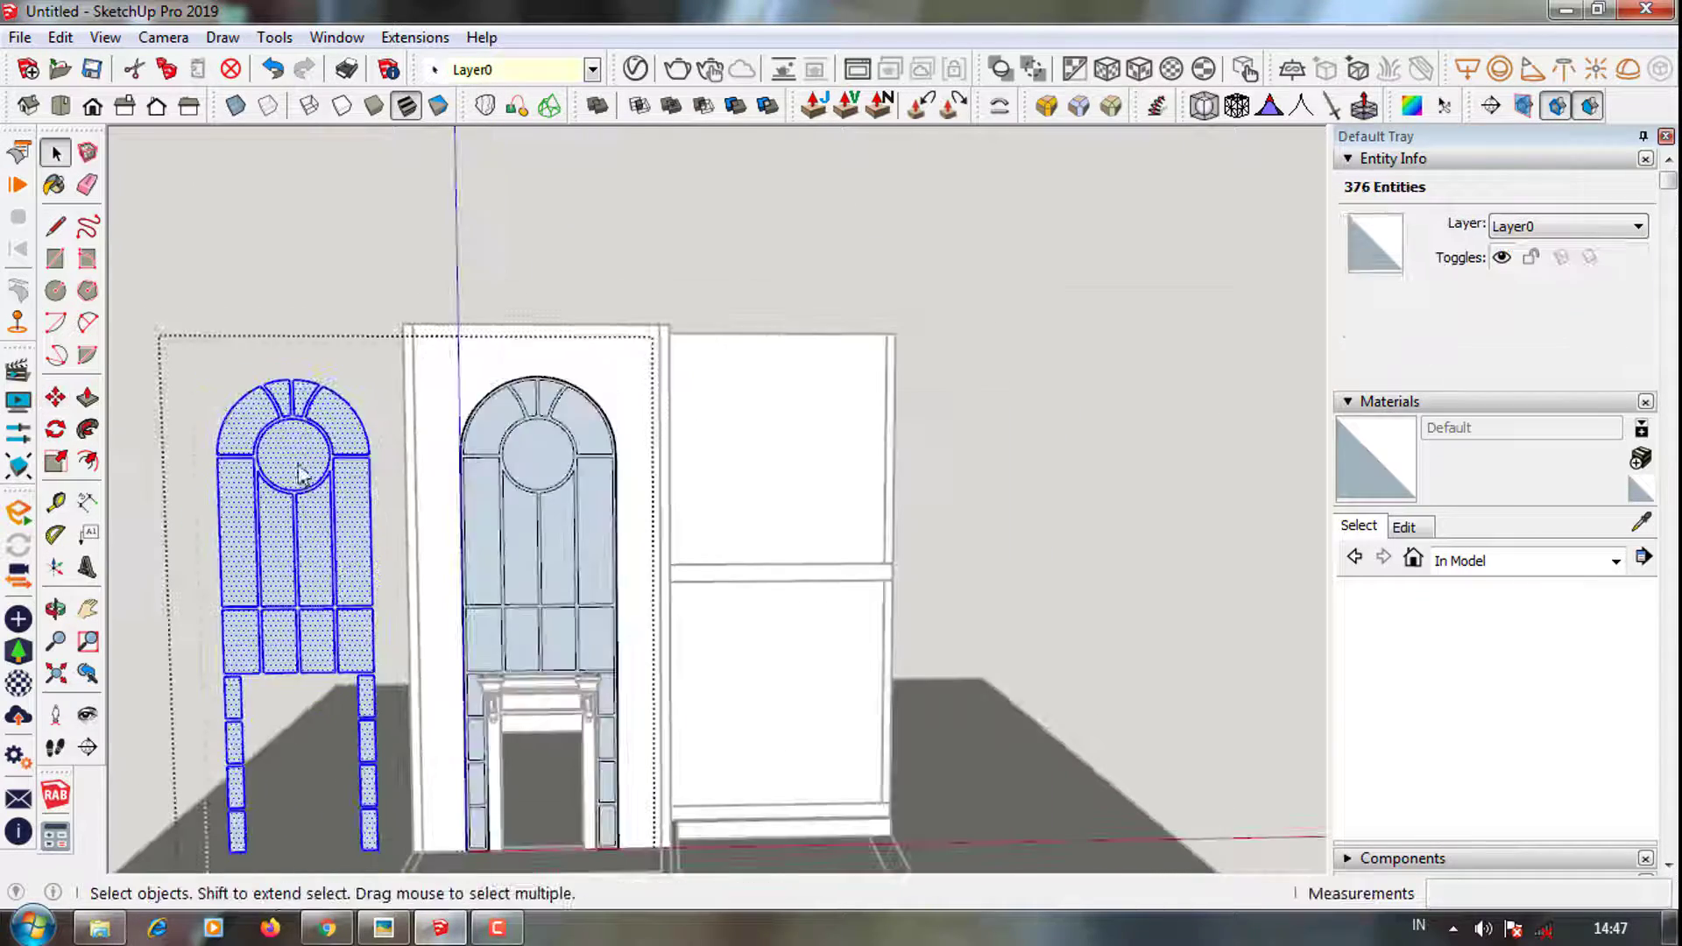
{"action": "scroll", "coordinate": [504, 521], "scroll_direction": "up", "scroll_amount": 1}
Delete the upper glass panes of the original centre window
{"action": "left_click", "coordinate": [504, 521]}
{"action": "key", "text": "Delete"}
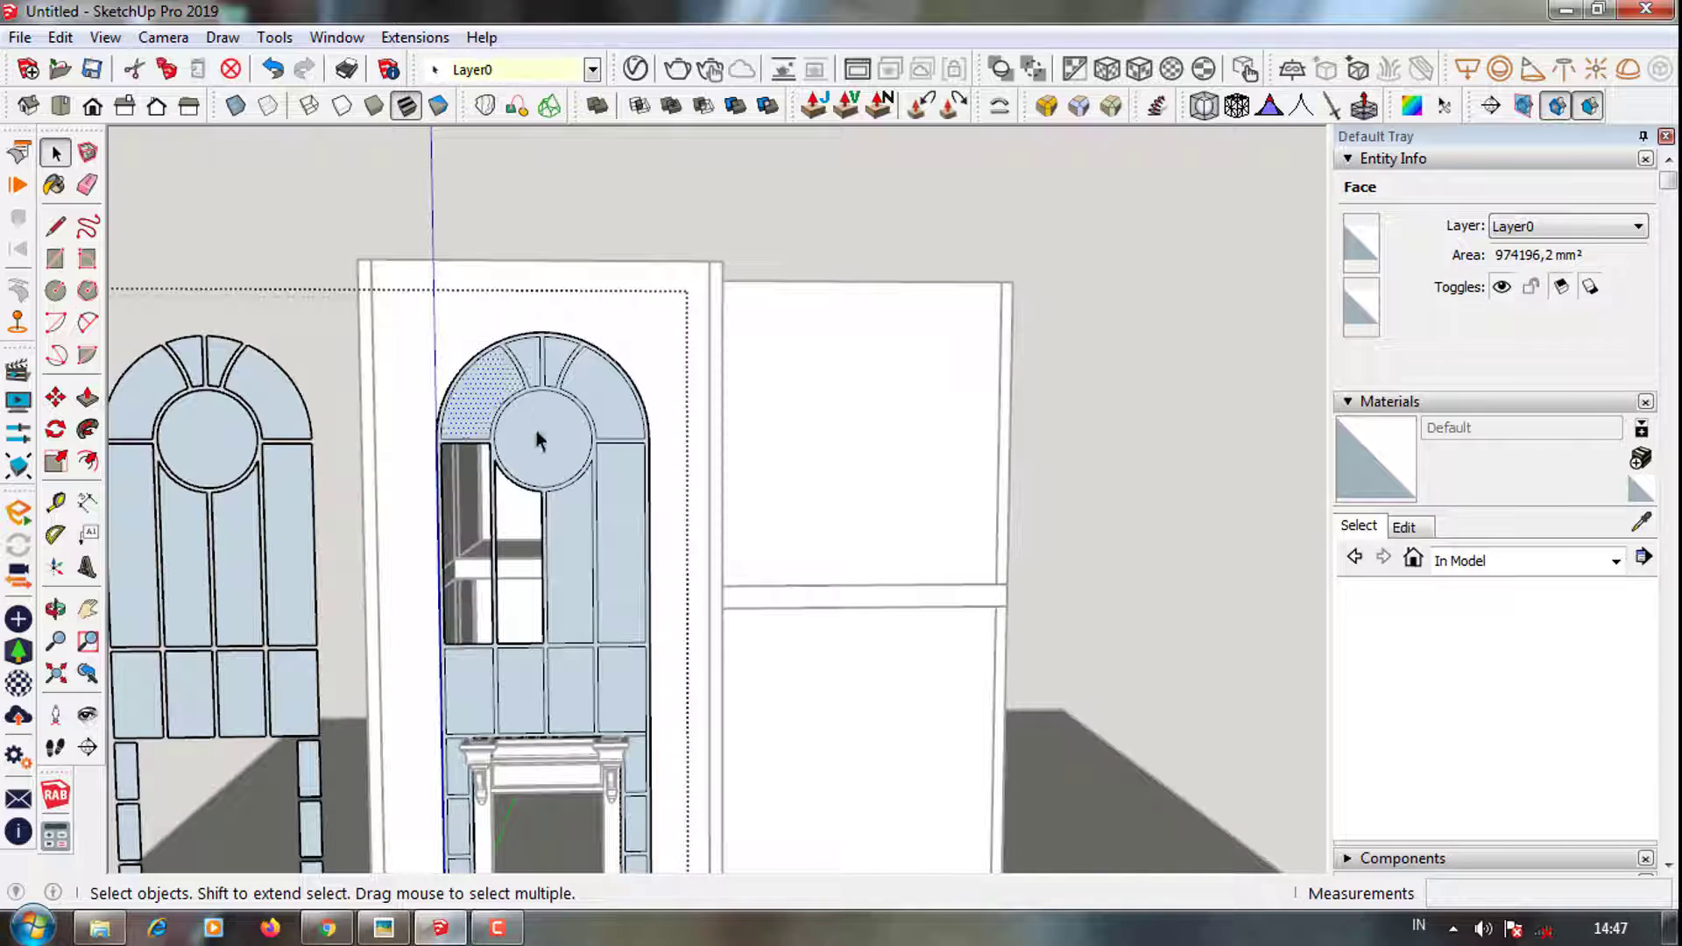
{"action": "left_click", "coordinate": [537, 439]}
{"action": "key", "text": "Delete"}
{"action": "scroll", "coordinate": [537, 421], "scroll_direction": "up", "scroll_amount": 2}
{"action": "left_click", "coordinate": [682, 544]}
{"action": "key", "text": "Delete"}
{"action": "scroll", "coordinate": [537, 676], "scroll_direction": "up", "scroll_amount": 2}
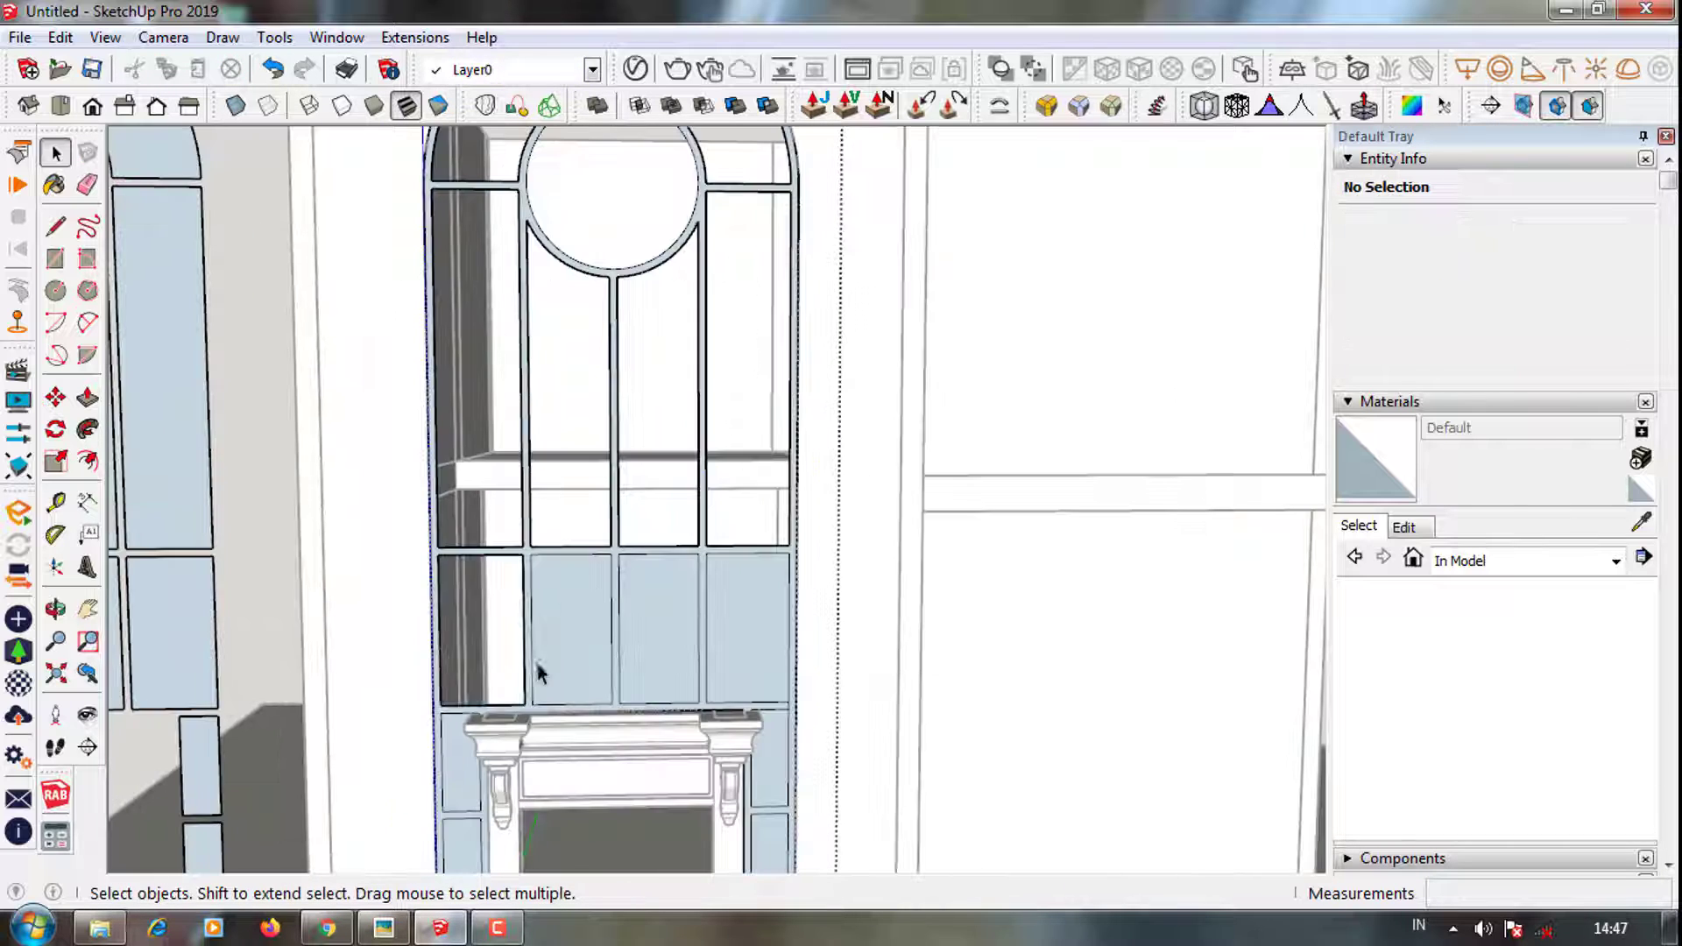
Delete the remaining lower glass panes of the centre window
{"action": "left_click", "coordinate": [536, 675]}
{"action": "key", "text": "Delete"}
{"action": "left_click", "coordinate": [657, 631]}
{"action": "key", "text": "Delete"}
{"action": "key", "text": "Delete"}
{"action": "scroll", "coordinate": [747, 743], "scroll_direction": "down", "scroll_amount": 1}
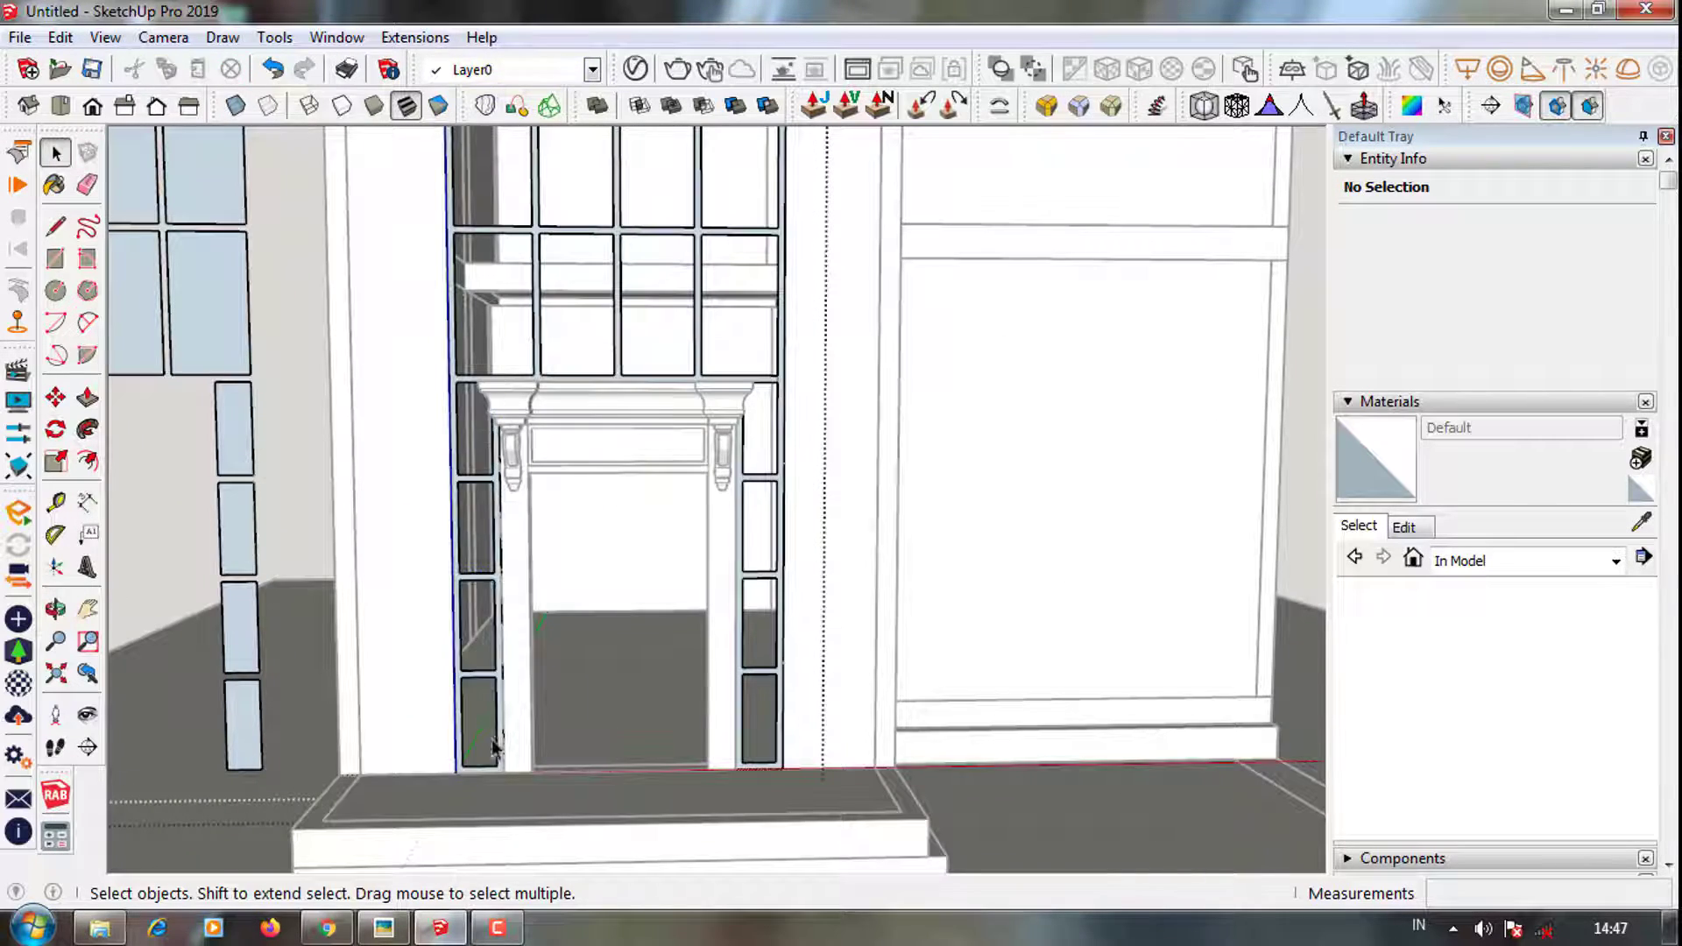
{"action": "scroll", "coordinate": [493, 747], "scroll_direction": "down", "scroll_amount": 3}
{"action": "scroll", "coordinate": [439, 740], "scroll_direction": "up", "scroll_amount": 3}
{"action": "scroll", "coordinate": [282, 751], "scroll_direction": "up", "scroll_amount": 2}
Push/Pull a face of the spare window out 20 mm
{"action": "key", "text": "p"}
{"action": "mouse_move", "coordinate": [281, 751]}
{"action": "left_mouse_down"}
{"action": "mouse_move", "coordinate": [328, 718]}
{"action": "mouse_move", "coordinate": [316, 725]}
{"action": "left_mouse_up"}
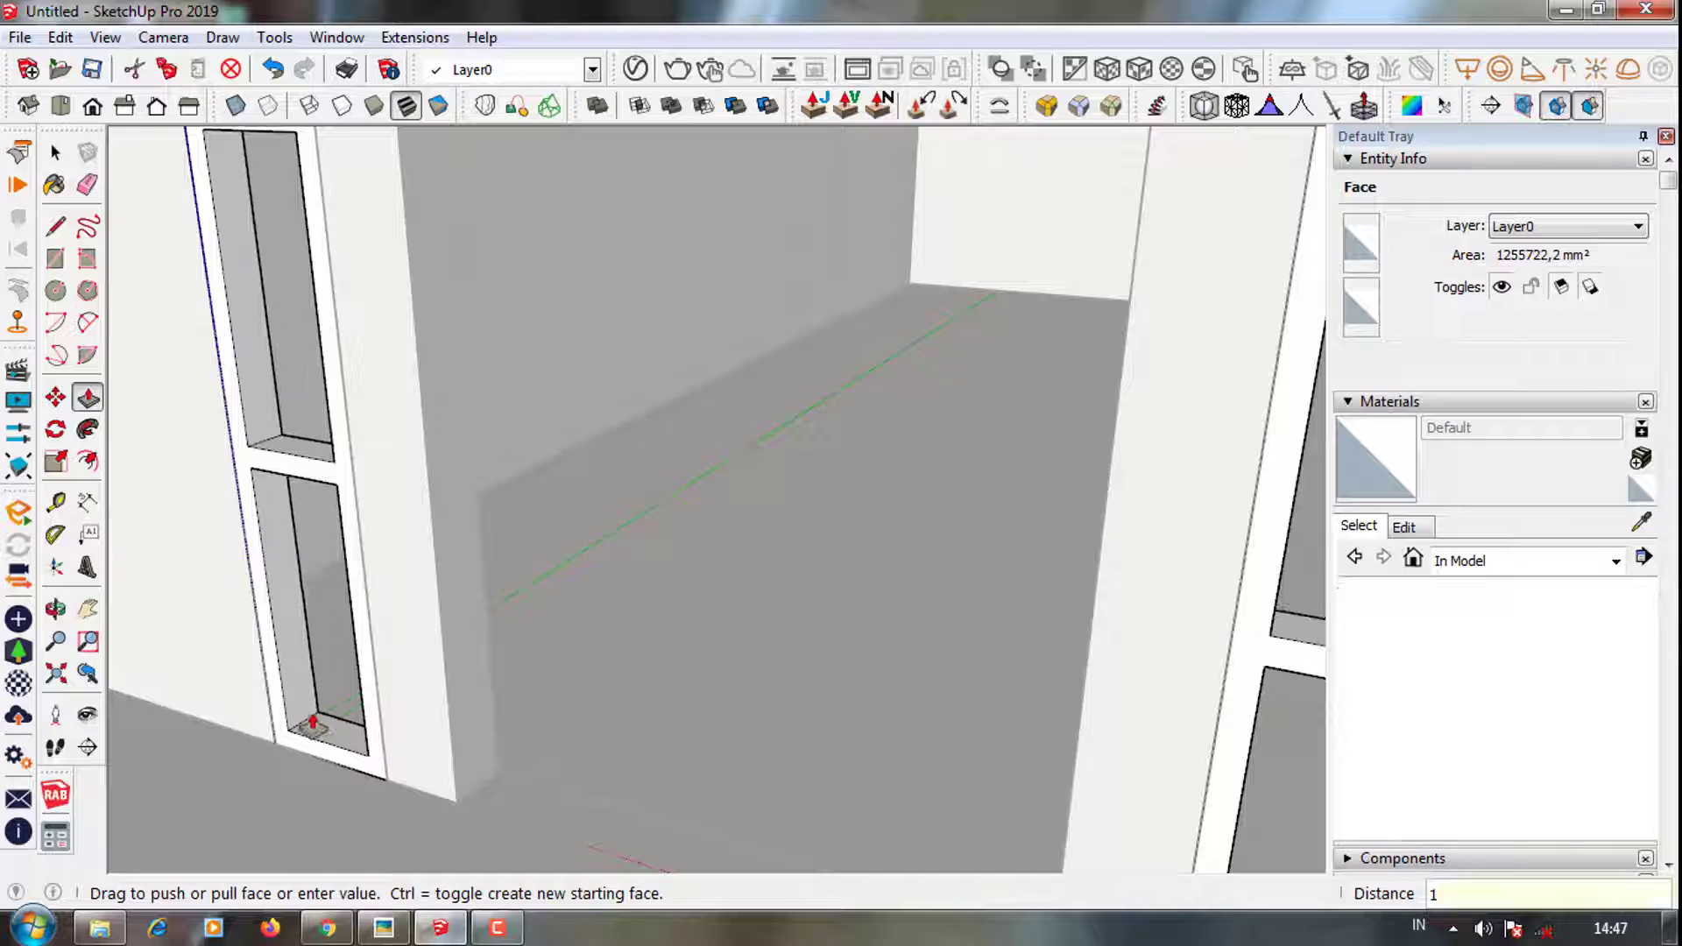
{"action": "type", "text": "20"}
{"action": "key", "text": "Return"}
{"action": "scroll", "coordinate": [360, 767], "scroll_direction": "down", "scroll_amount": 3}
{"action": "scroll", "coordinate": [476, 792], "scroll_direction": "down", "scroll_amount": 3}
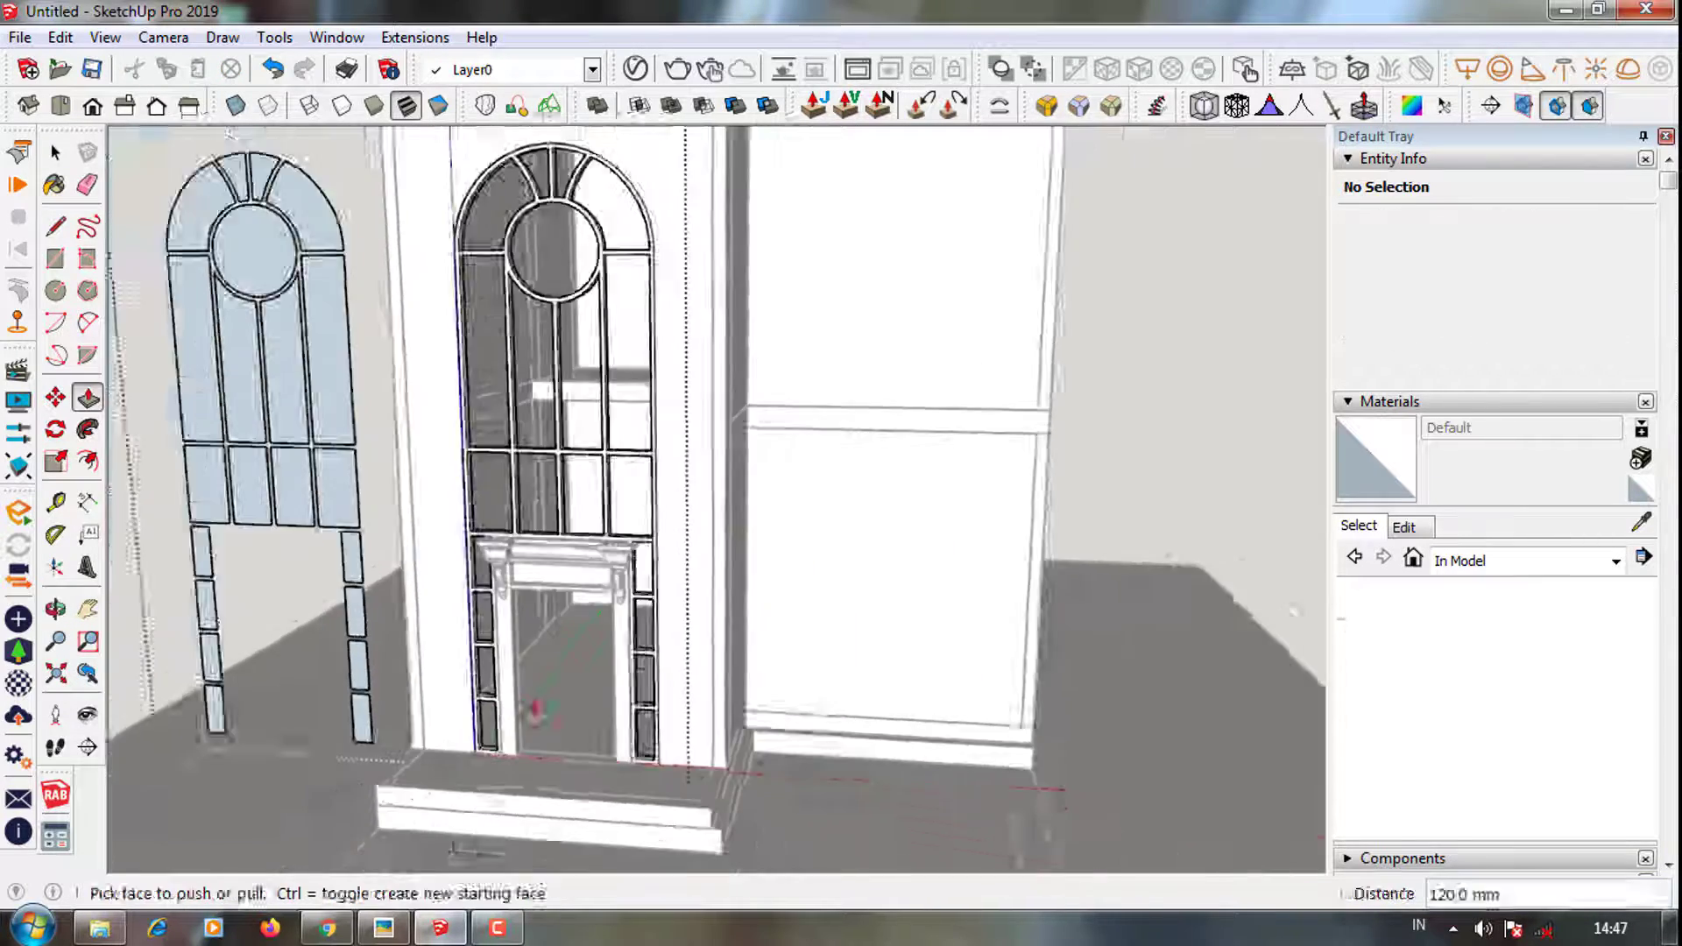
{"action": "scroll", "coordinate": [573, 492], "scroll_direction": "up", "scroll_amount": 5}
{"action": "key", "text": "space"}
Make all connected geometry of the spare window into a group
{"action": "triple_click", "coordinate": [572, 493]}
{"action": "right_click", "coordinate": [572, 494]}
{"action": "left_click", "coordinate": [668, 474]}
{"action": "scroll", "coordinate": [667, 474], "scroll_direction": "down", "scroll_amount": 5}
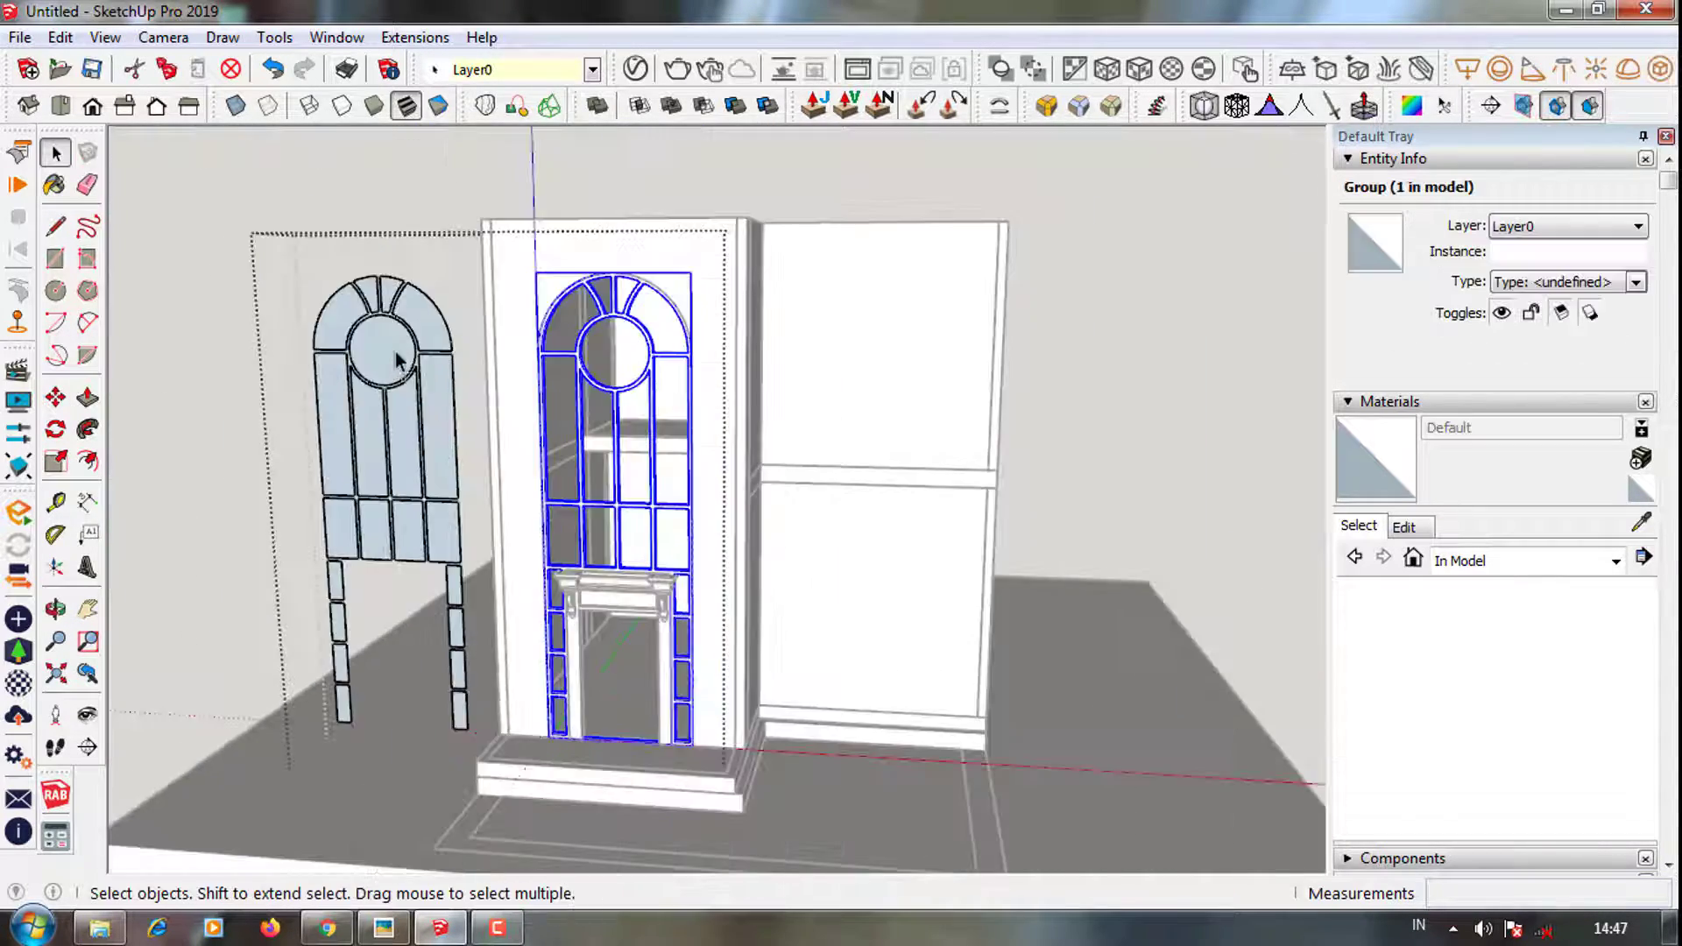
{"action": "scroll", "coordinate": [440, 431], "scroll_direction": "up", "scroll_amount": 6}
{"action": "middle_click_drag", "start_coordinate": [439, 432], "coordinate": [376, 356]}
{"action": "scroll", "coordinate": [408, 366], "scroll_direction": "up", "scroll_amount": 2}
Try pushing in an arch segment pane, then undo the push
{"action": "key", "text": "p"}
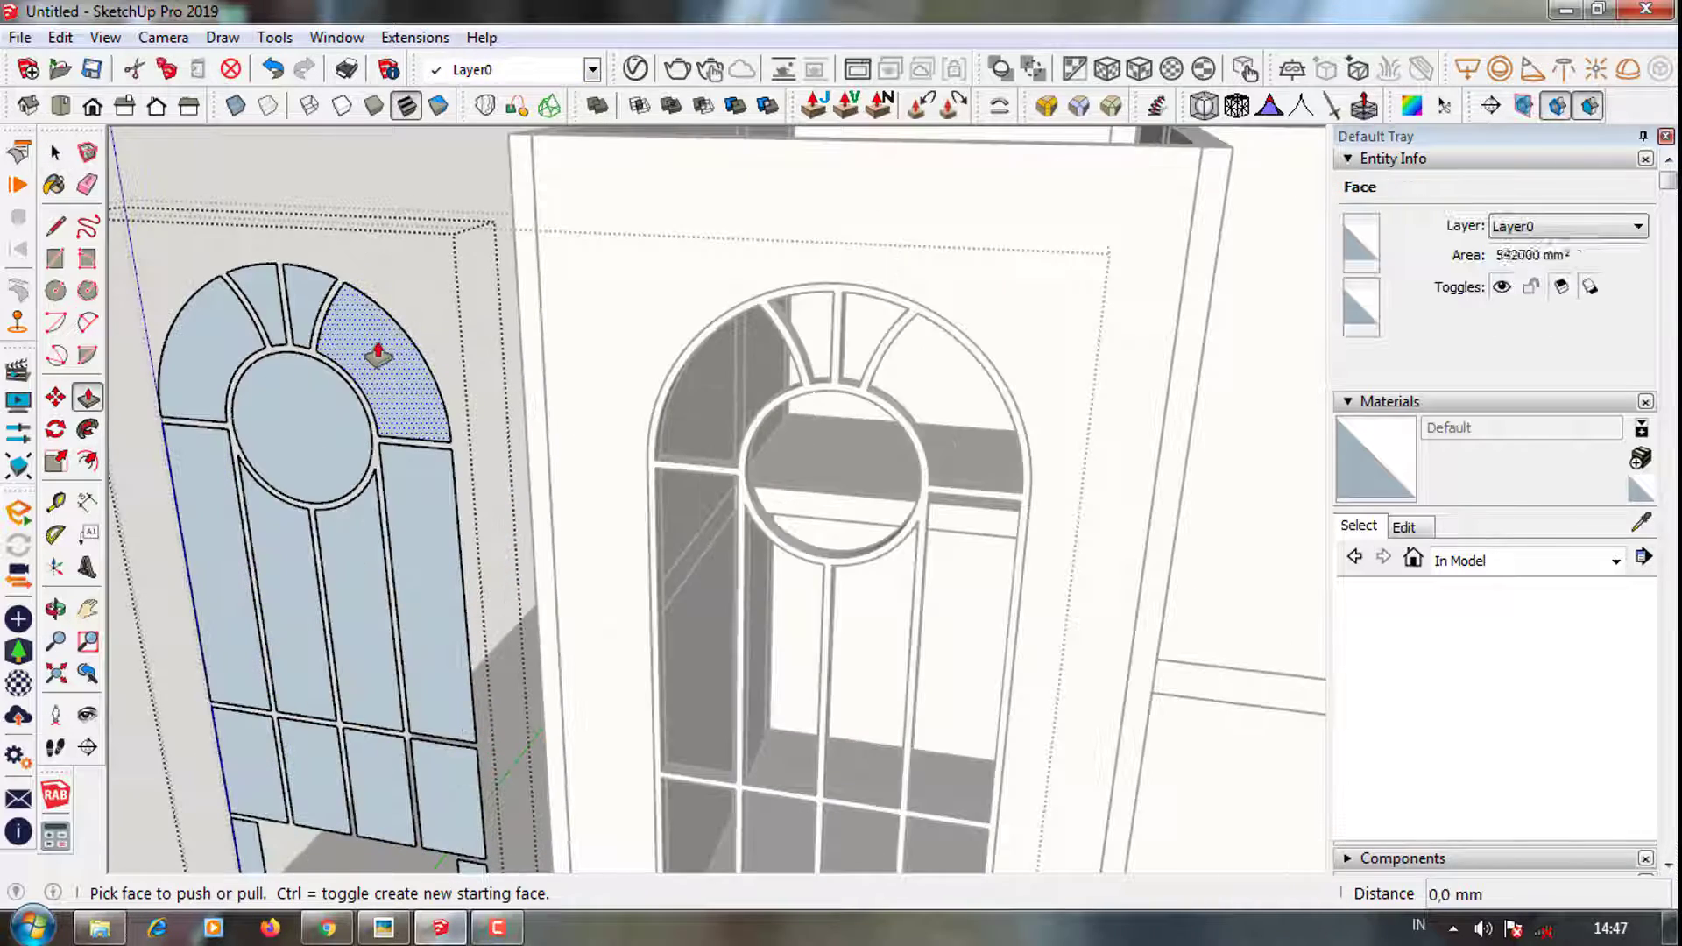
{"action": "left_click", "coordinate": [386, 352]}
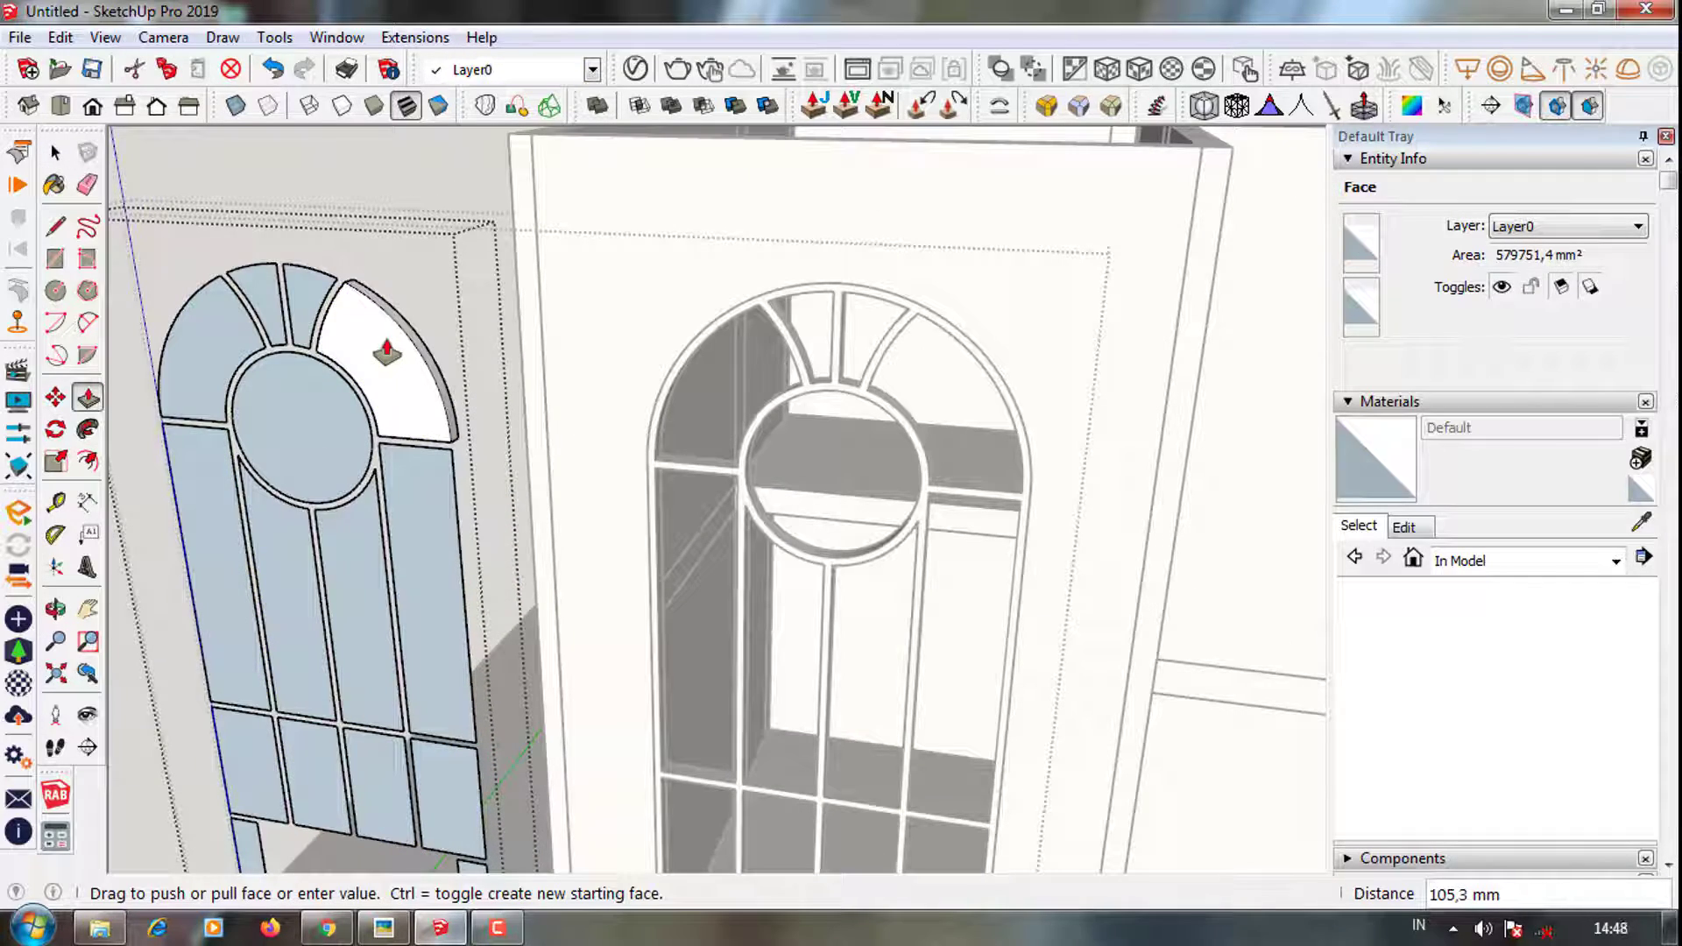
{"action": "left_click", "coordinate": [443, 469]}
{"action": "scroll", "coordinate": [441, 447], "scroll_direction": "up", "scroll_amount": 3}
{"action": "scroll", "coordinate": [474, 473], "scroll_direction": "up", "scroll_amount": 4}
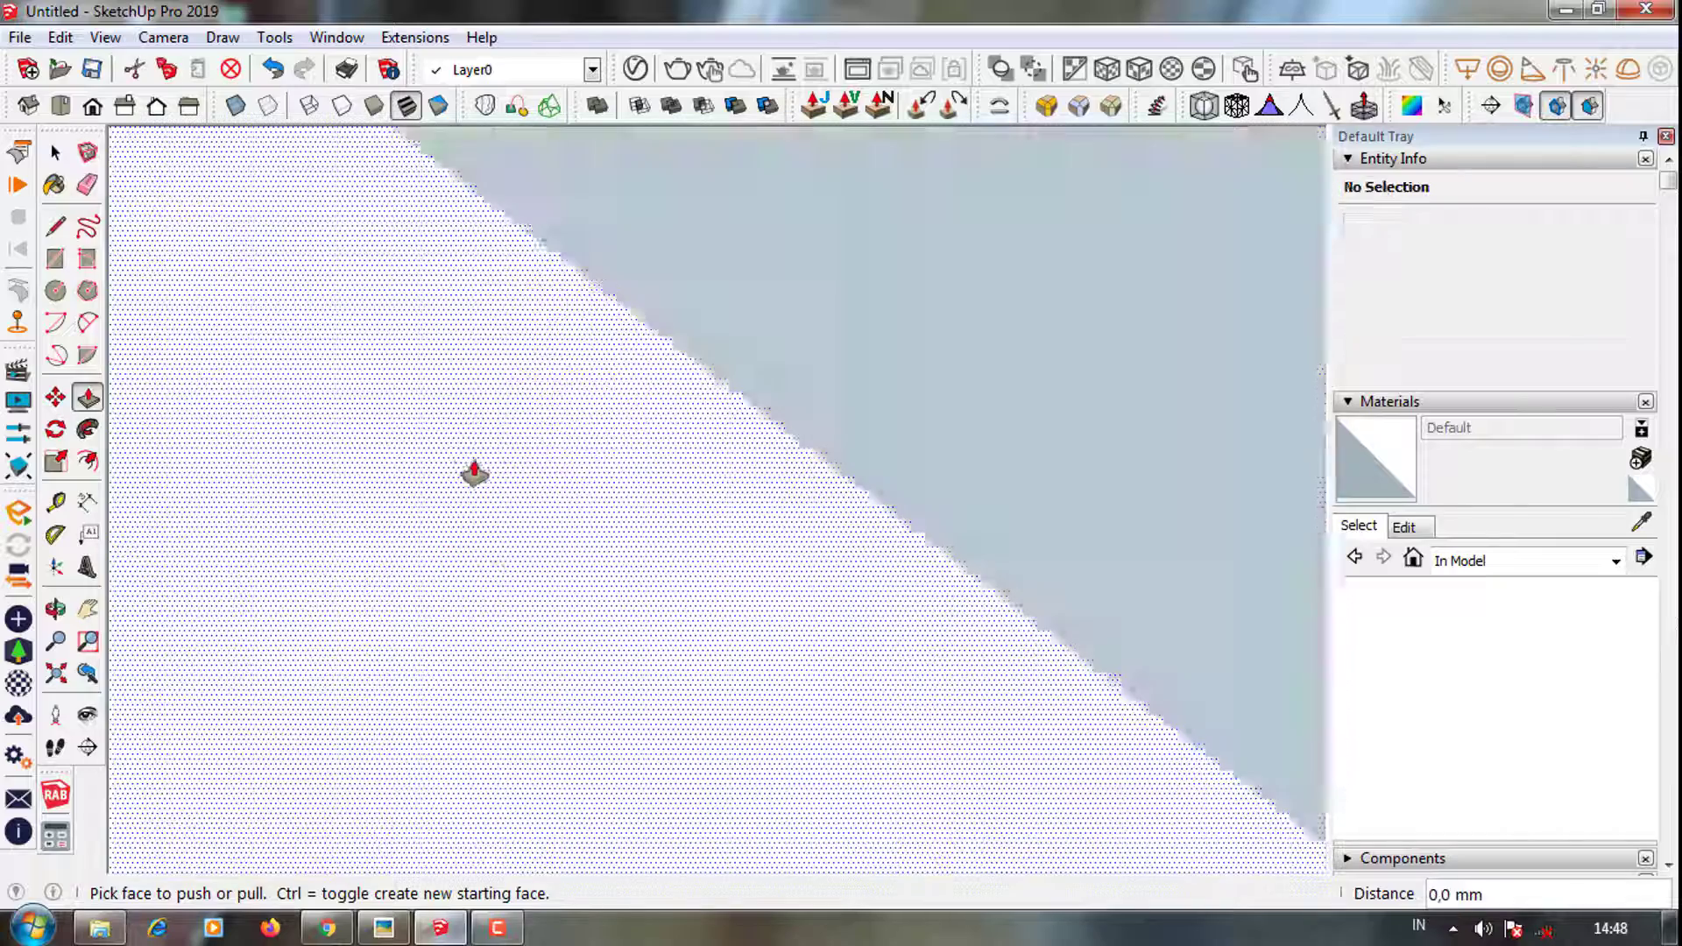
{"action": "scroll", "coordinate": [474, 473], "scroll_direction": "down", "scroll_amount": 3}
{"action": "scroll", "coordinate": [451, 456], "scroll_direction": "down", "scroll_amount": 2}
{"action": "key", "text": "ctrl+z"}
{"action": "scroll", "coordinate": [637, 670], "scroll_direction": "down", "scroll_amount": 2}
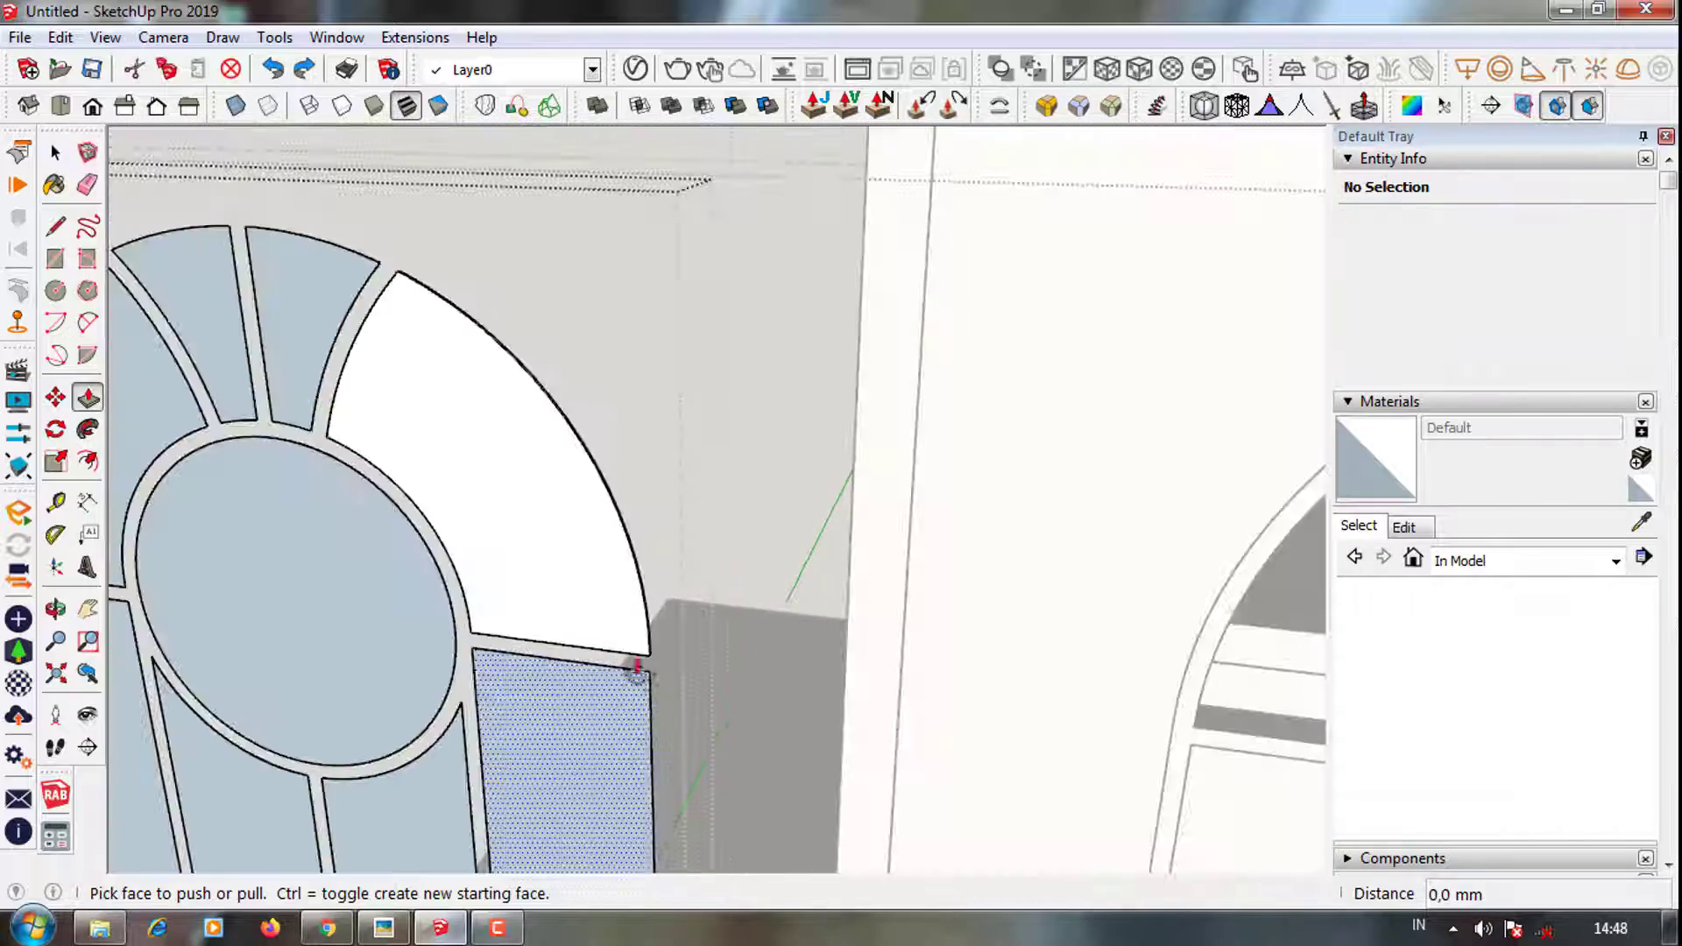
Push the large right pane and the small top arch panes in 10 mm
{"action": "left_click", "coordinate": [636, 671]}
{"action": "left_click", "coordinate": [661, 686]}
{"action": "left_click", "coordinate": [306, 302]}
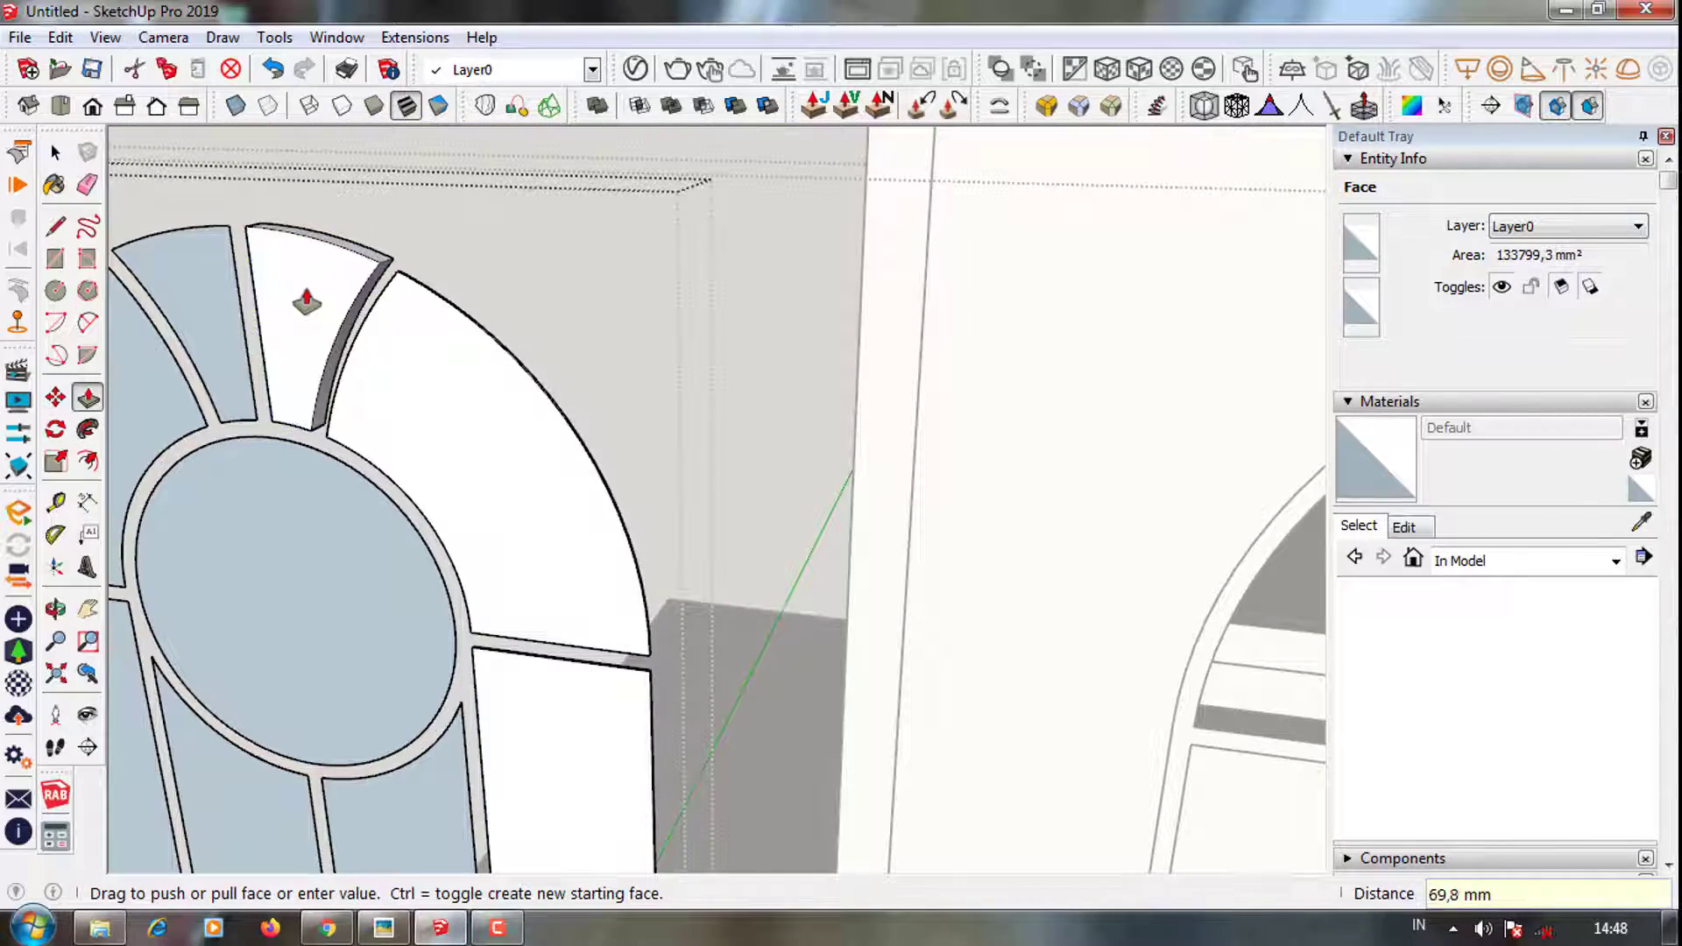
{"action": "type", "text": "10"}
{"action": "key", "text": "Return"}
{"action": "left_click", "coordinate": [238, 278]}
{"action": "type", "text": "10"}
{"action": "key", "text": "Return"}
{"action": "scroll", "coordinate": [280, 373], "scroll_direction": "down", "scroll_amount": 2}
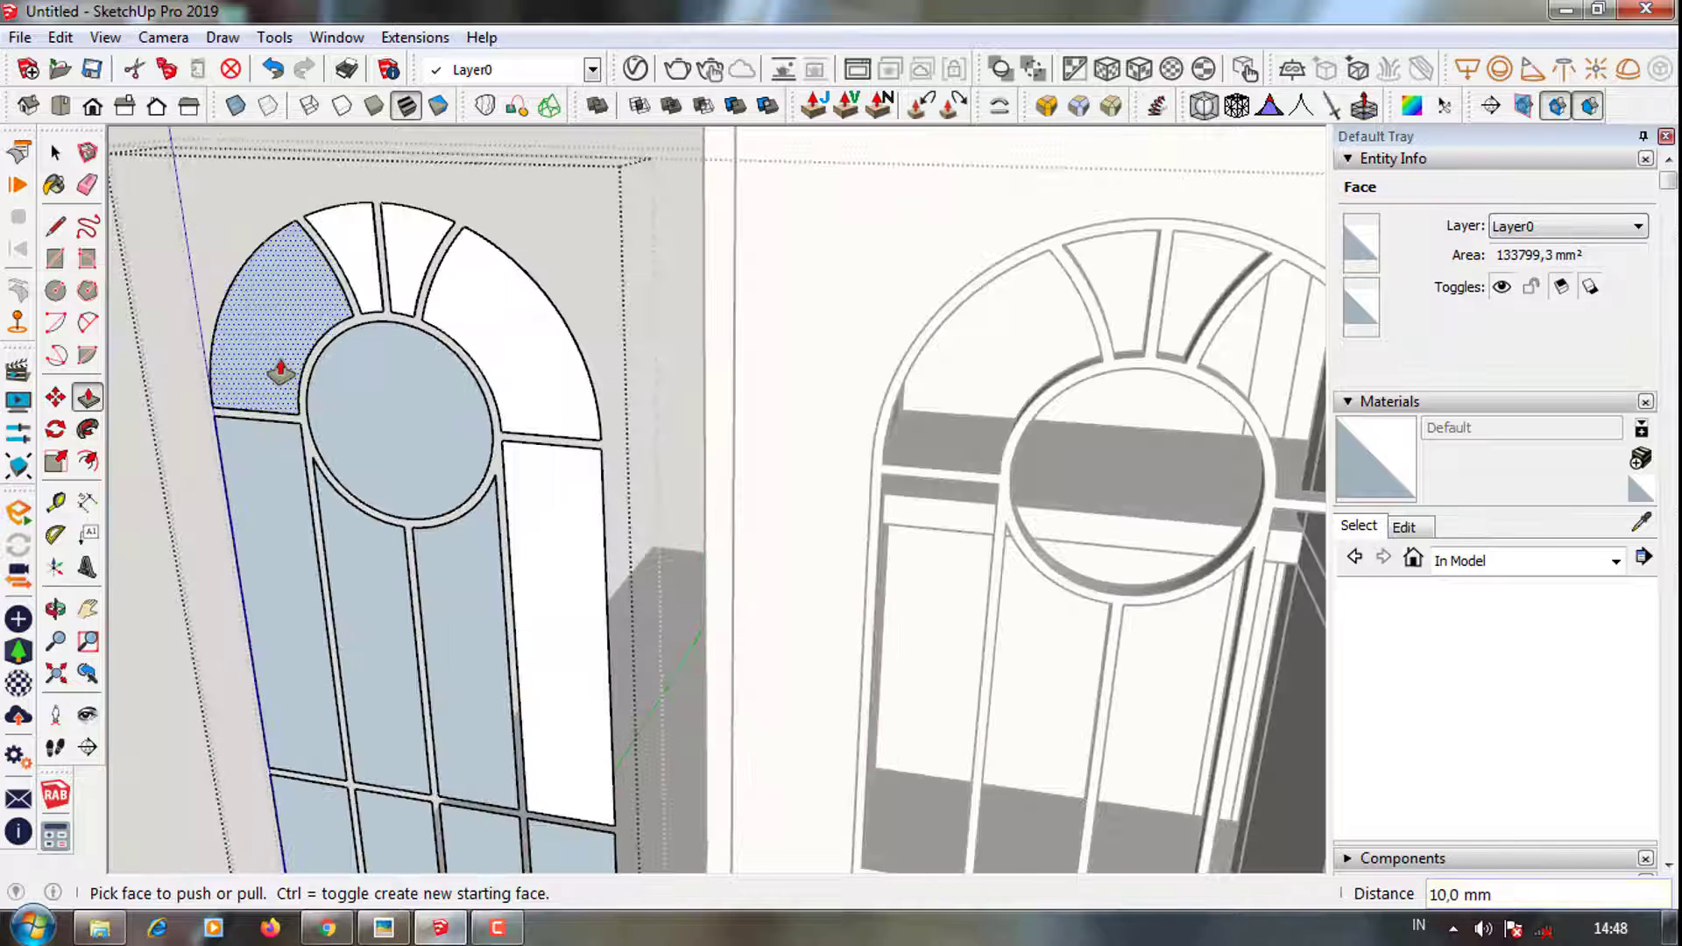
Push the upper-left arch, circular and tall lower panes in 10 mm each
{"action": "left_click", "coordinate": [280, 373]}
{"action": "key", "text": "Return"}
{"action": "left_click", "coordinate": [368, 412]}
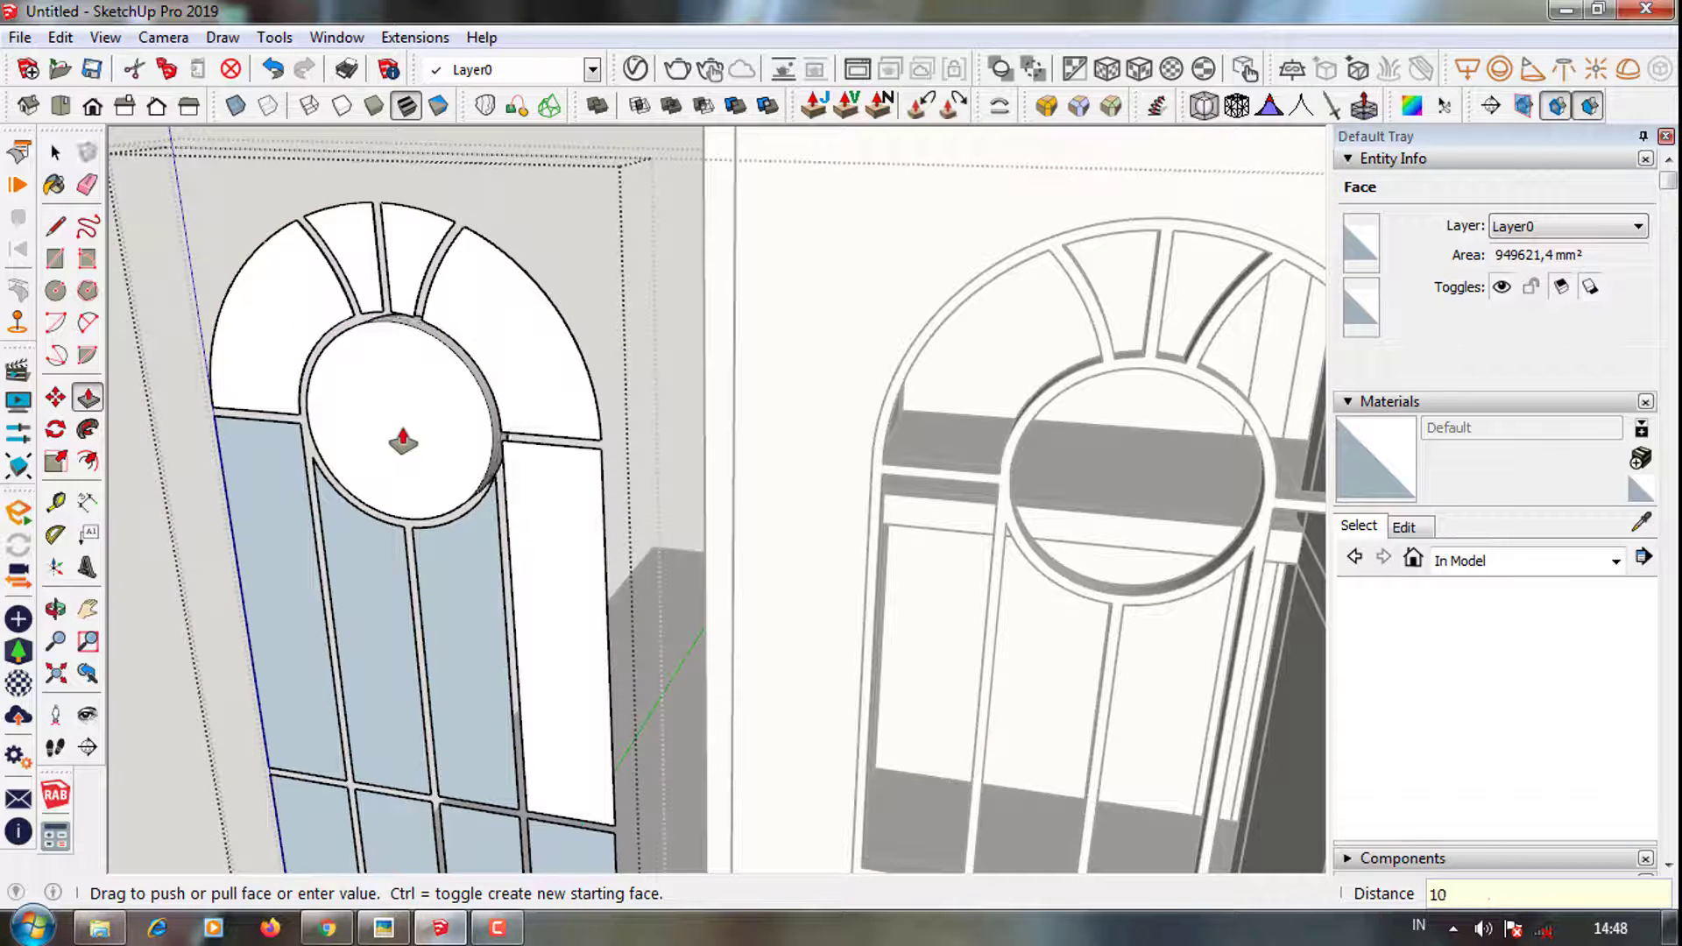
{"action": "key", "text": "Return"}
{"action": "left_click", "coordinate": [280, 508]}
{"action": "key", "text": "Return"}
{"action": "left_click", "coordinate": [359, 526]}
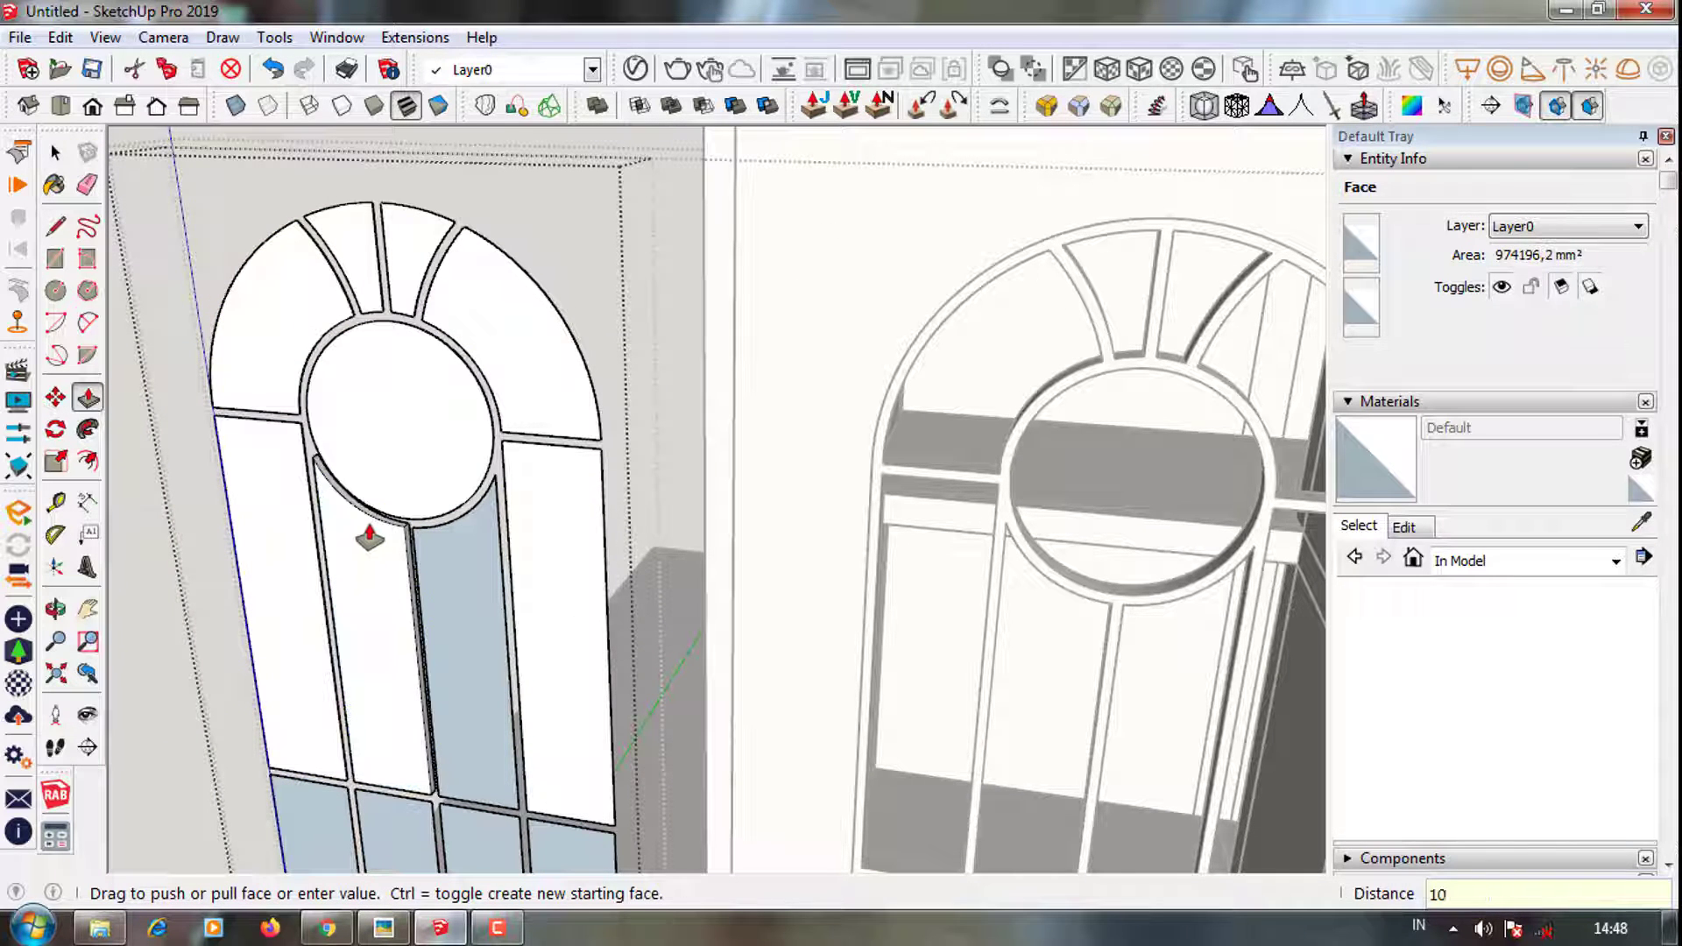
{"action": "key", "text": "Return"}
{"action": "left_click", "coordinate": [455, 590]}
{"action": "type", "text": "10"}
{"action": "key", "text": "Return"}
{"action": "scroll", "coordinate": [363, 688], "scroll_direction": "up", "scroll_amount": 5}
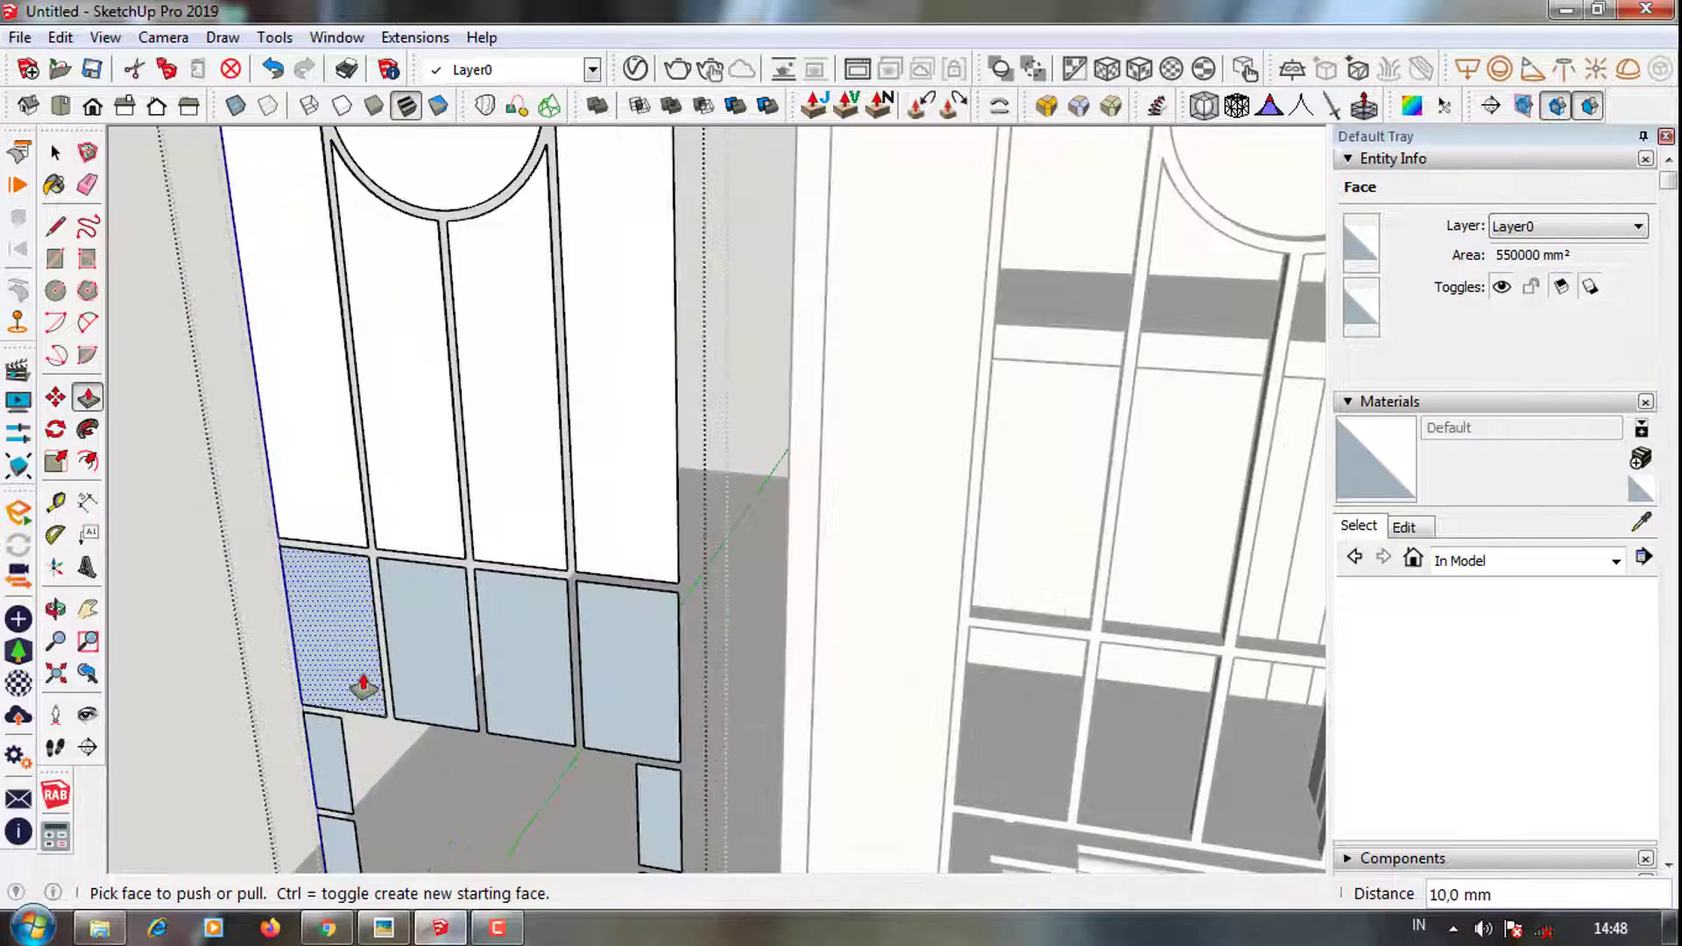
Orbit around the recessed panes and select the spare window group
{"action": "middle_click_drag", "start_coordinate": [364, 687], "coordinate": [357, 481]}
{"action": "scroll", "coordinate": [421, 668], "scroll_direction": "up", "scroll_amount": 5}
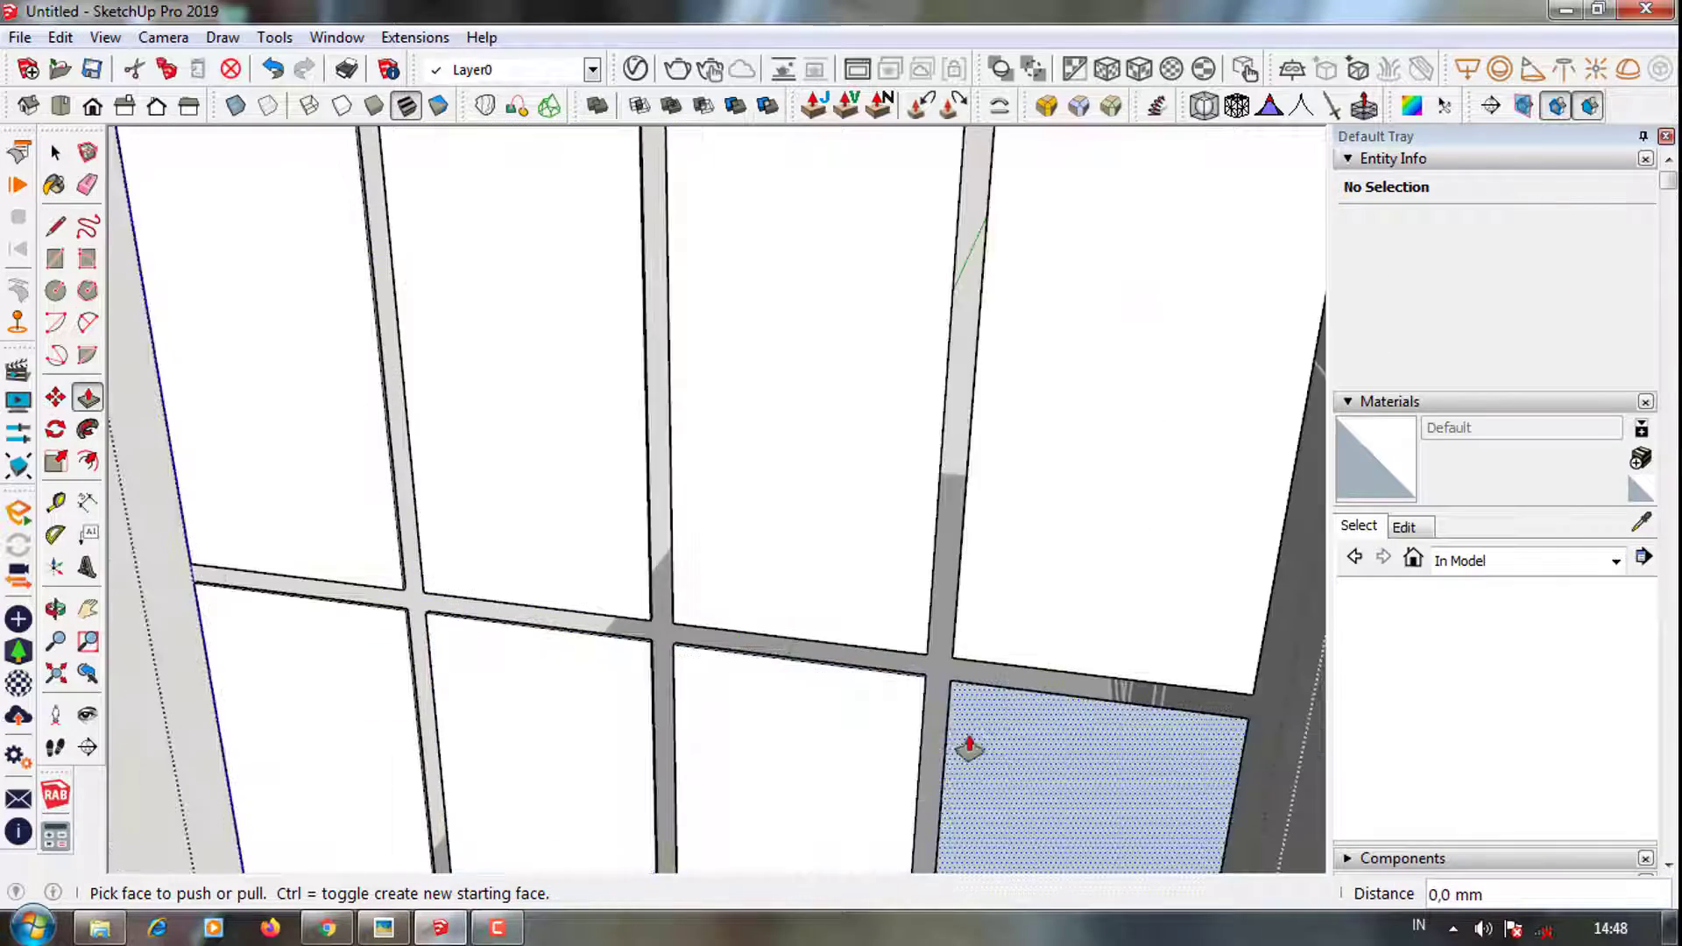
{"action": "scroll", "coordinate": [613, 762], "scroll_direction": "down", "scroll_amount": 5}
{"action": "scroll", "coordinate": [338, 818], "scroll_direction": "up", "scroll_amount": 5}
{"action": "mouse_move", "coordinate": [338, 818]}
{"action": "middle_mouse_down"}
{"action": "mouse_move", "coordinate": [683, 781]}
{"action": "mouse_move", "coordinate": [608, 507]}
{"action": "mouse_move", "coordinate": [483, 670]}
{"action": "middle_mouse_up"}
{"action": "scroll", "coordinate": [670, 769], "scroll_direction": "down", "scroll_amount": 3}
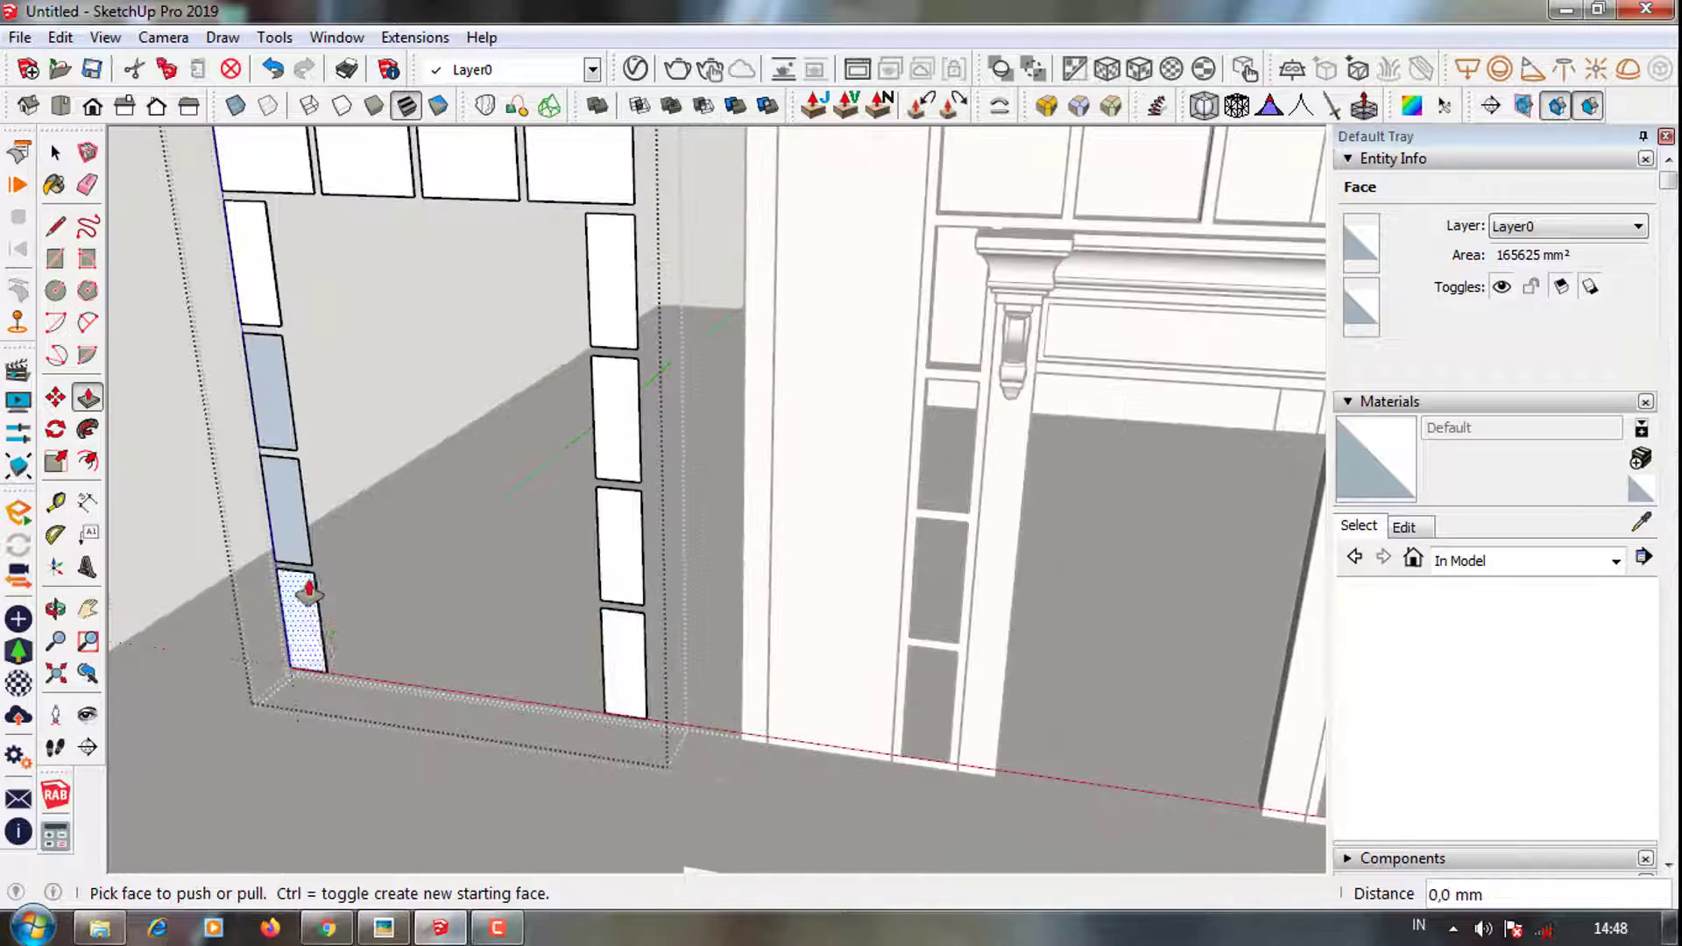
{"action": "scroll", "coordinate": [356, 683], "scroll_direction": "down", "scroll_amount": 3}
{"action": "scroll", "coordinate": [357, 613], "scroll_direction": "down", "scroll_amount": 3}
{"action": "key", "text": "space"}
{"action": "left_click", "coordinate": [357, 490]}
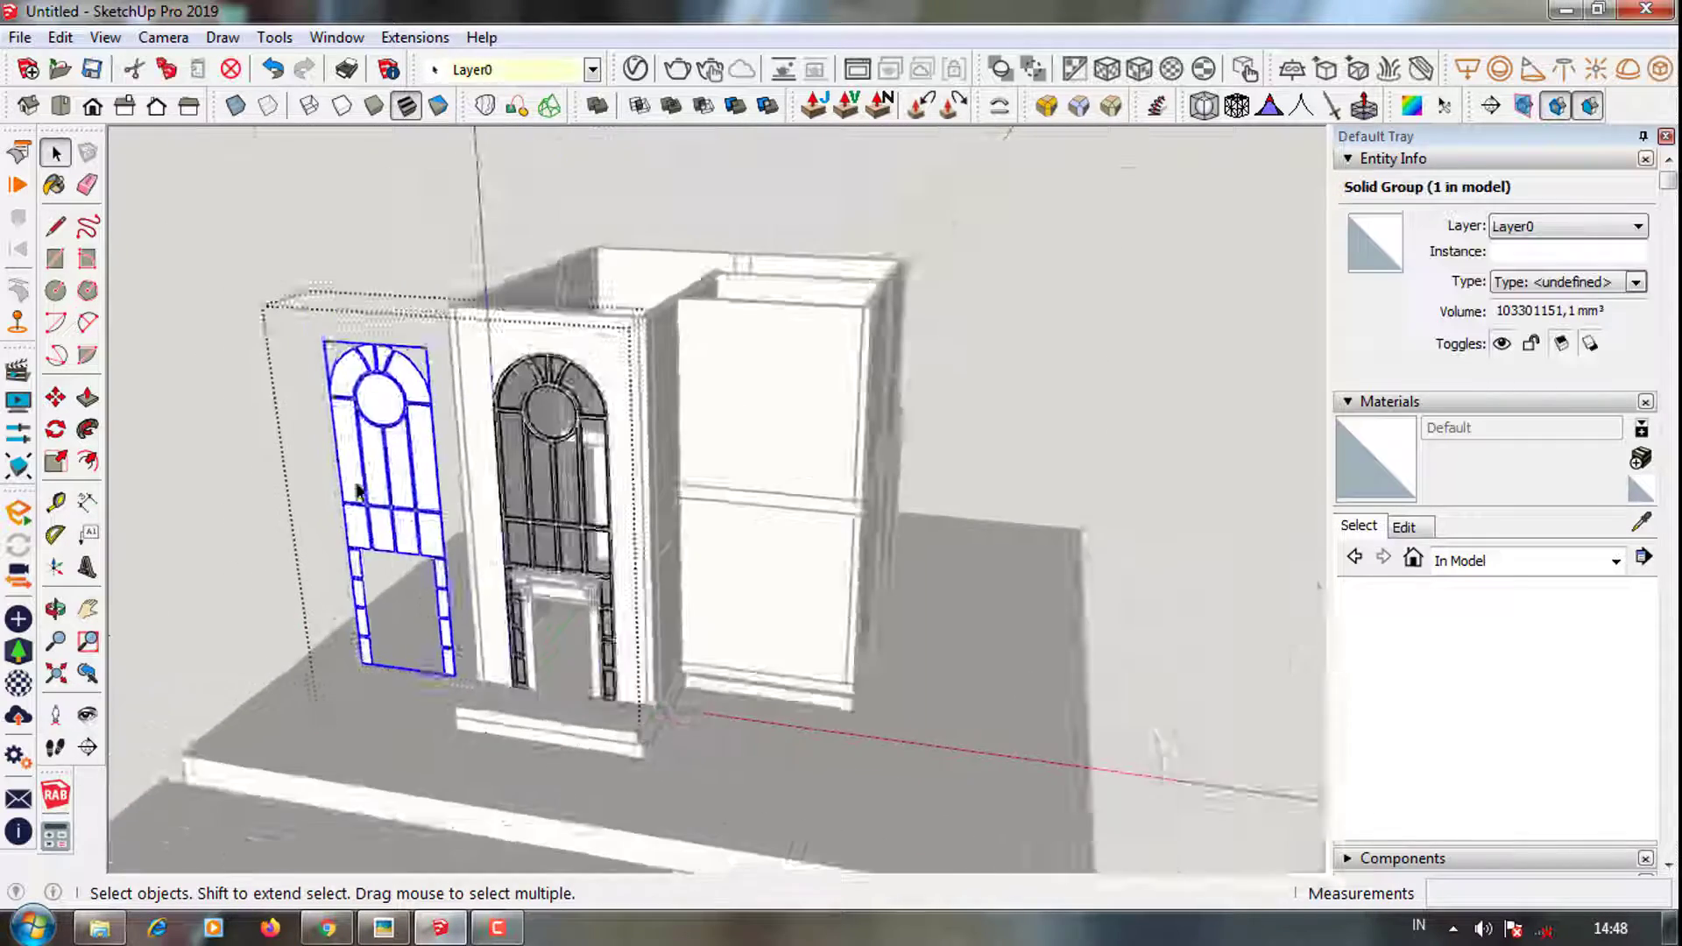
{"action": "middle_click_drag", "start_coordinate": [357, 491], "coordinate": [368, 491]}
{"action": "scroll", "coordinate": [368, 526], "scroll_direction": "down", "scroll_amount": 2}
Move the window group by its bottom corner into the arched doorway opening
{"action": "key", "text": "m"}
{"action": "scroll", "coordinate": [465, 698], "scroll_direction": "up", "scroll_amount": 5}
{"action": "scroll", "coordinate": [468, 720], "scroll_direction": "up", "scroll_amount": 2}
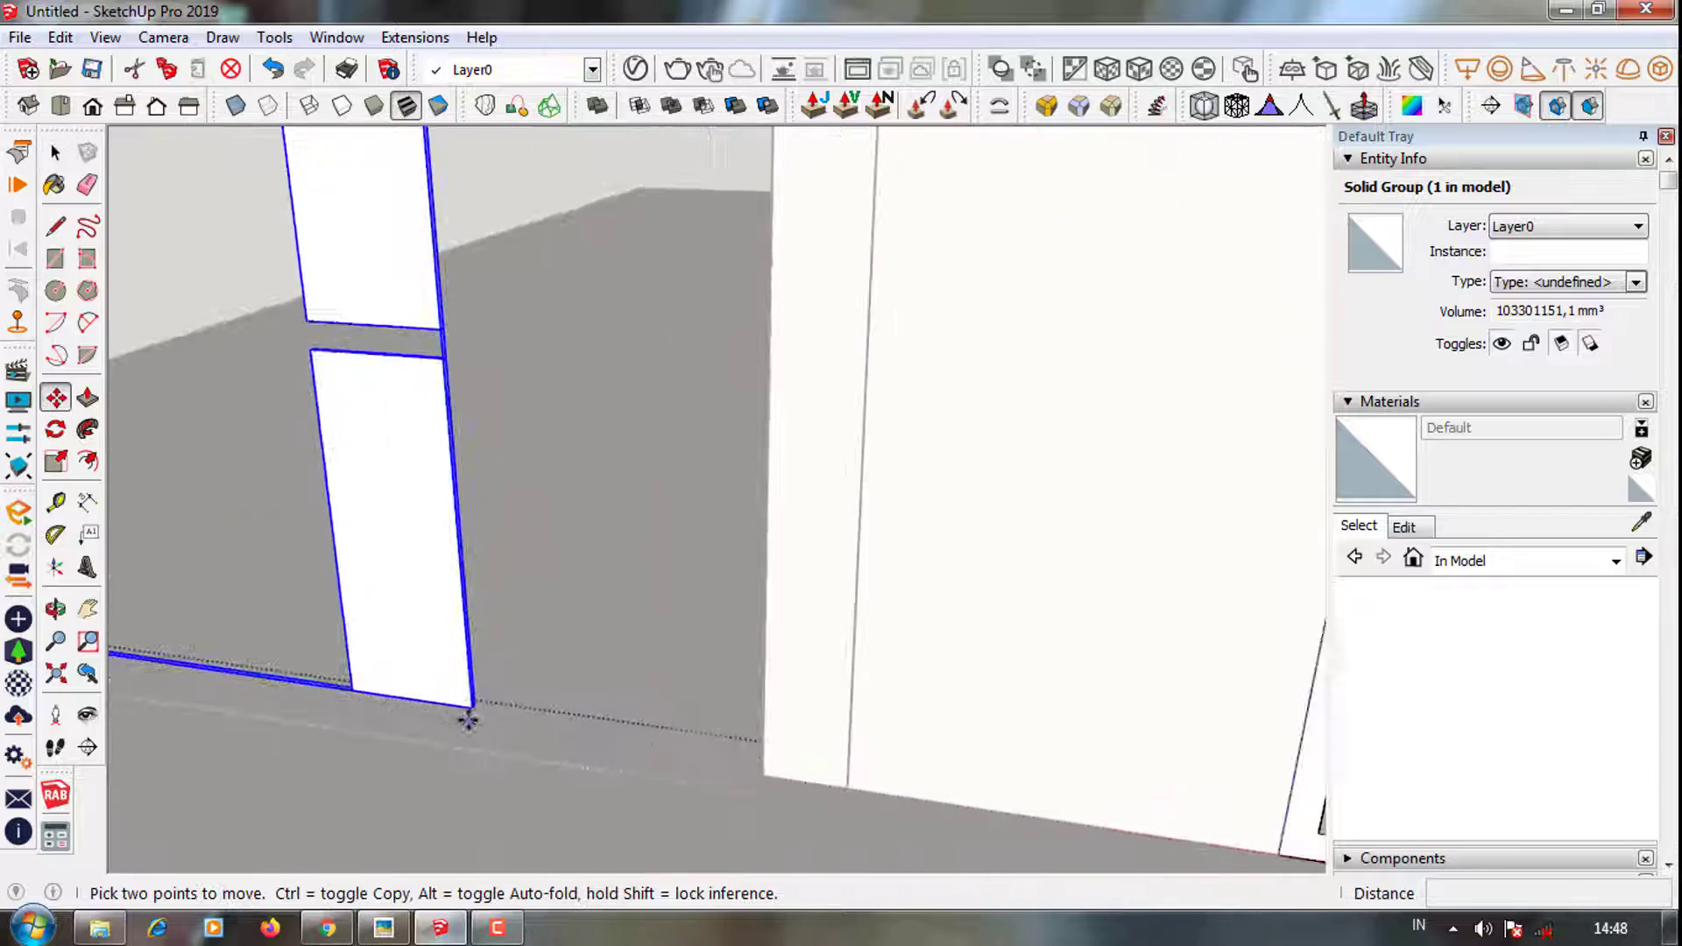
{"action": "scroll", "coordinate": [469, 720], "scroll_direction": "down", "scroll_amount": 3}
{"action": "scroll", "coordinate": [1052, 789], "scroll_direction": "down", "scroll_amount": 2}
{"action": "scroll", "coordinate": [1008, 687], "scroll_direction": "up", "scroll_amount": 5}
{"action": "middle_click_drag", "start_coordinate": [1007, 687], "coordinate": [596, 747]}
{"action": "left_click", "coordinate": [603, 752]}
{"action": "key", "text": "Return"}
{"action": "scroll", "coordinate": [676, 819], "scroll_direction": "down", "scroll_amount": 2}
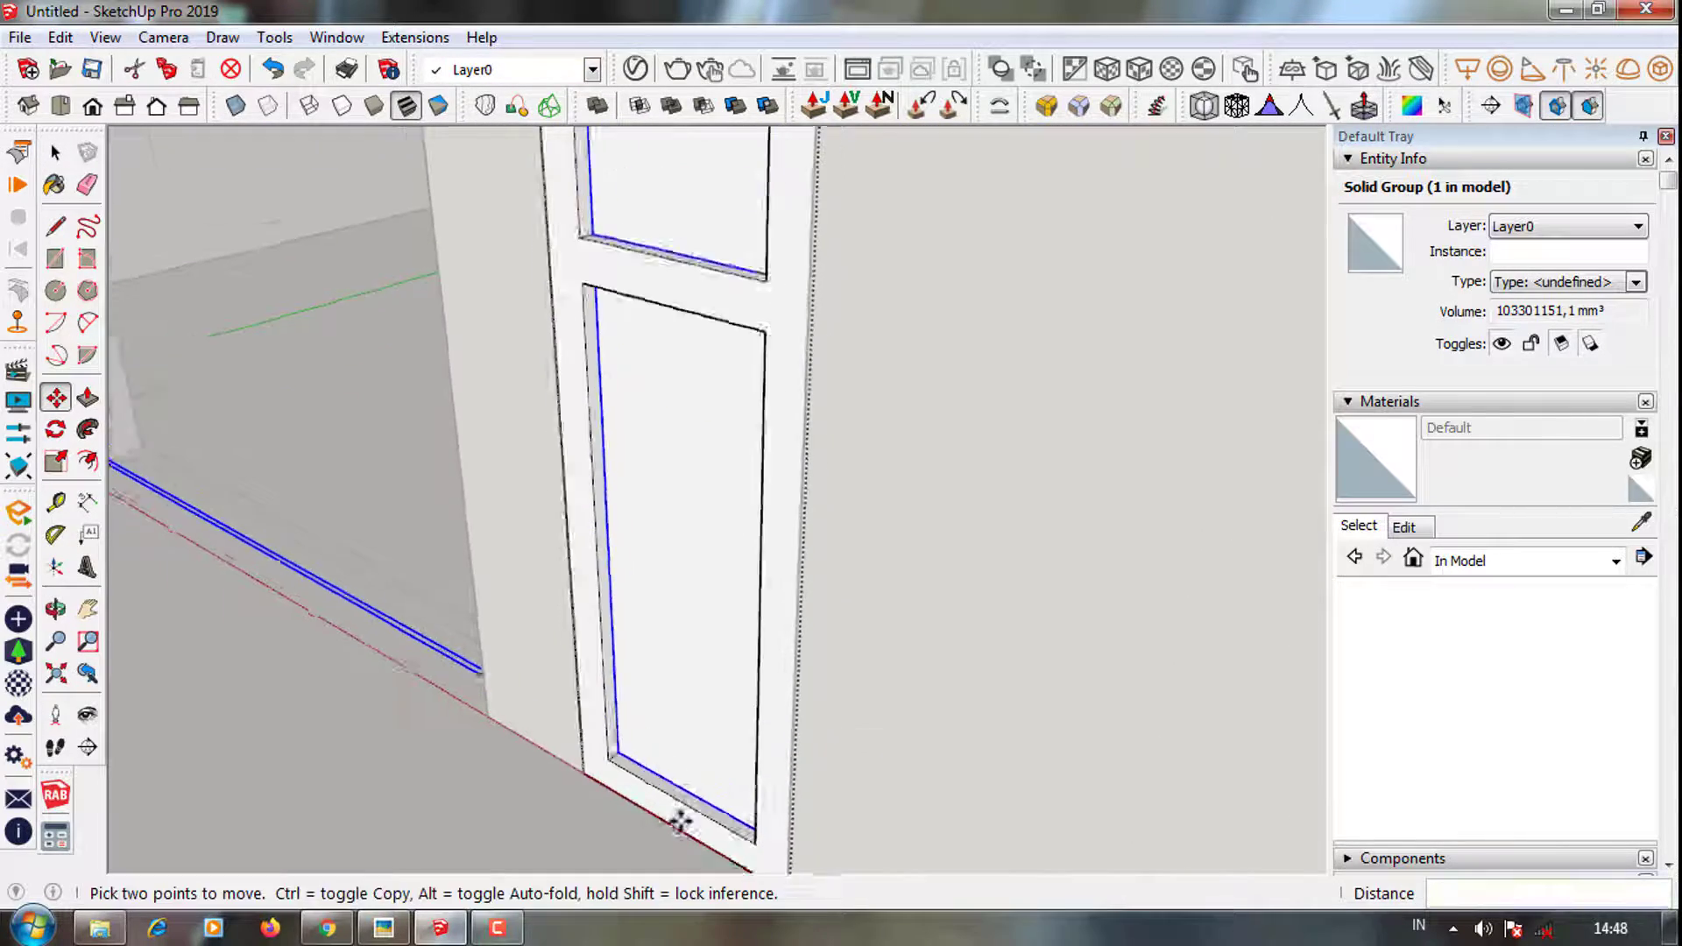
{"action": "scroll", "coordinate": [581, 691], "scroll_direction": "down", "scroll_amount": 3}
{"action": "scroll", "coordinate": [590, 751], "scroll_direction": "down", "scroll_amount": 3}
{"action": "scroll", "coordinate": [594, 464], "scroll_direction": "up", "scroll_amount": 2}
View the window frontally and open the group for editing
{"action": "key", "text": "space"}
{"action": "scroll", "coordinate": [595, 464], "scroll_direction": "down", "scroll_amount": 3}
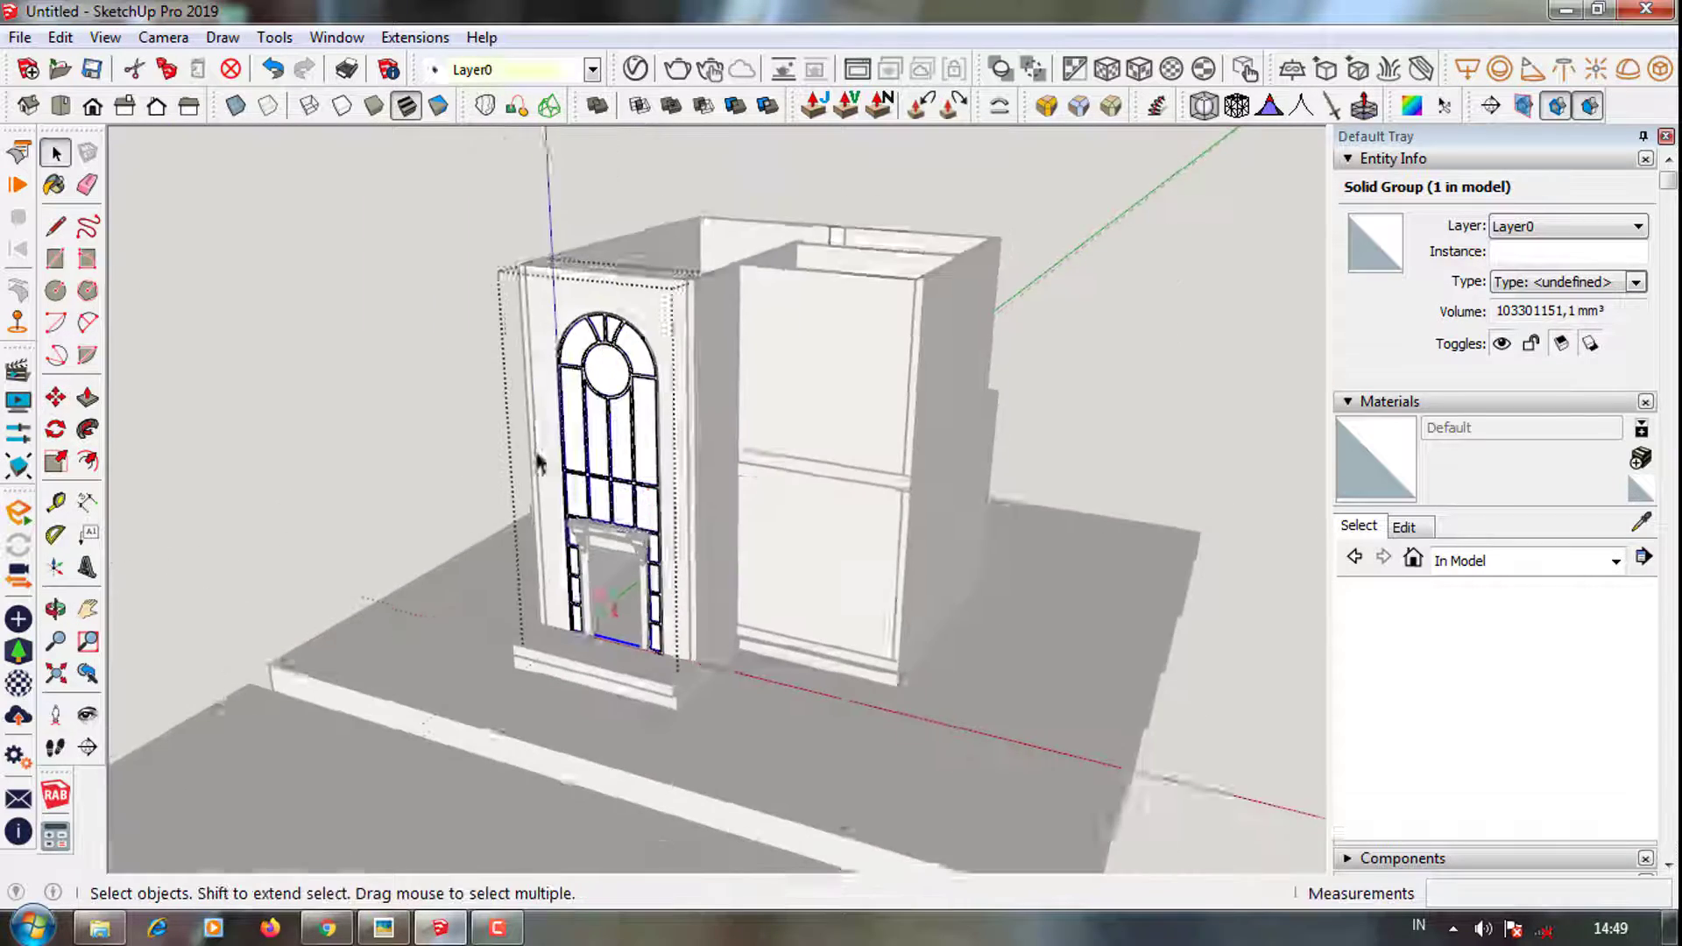
{"action": "middle_click_drag", "start_coordinate": [594, 464], "coordinate": [666, 403]}
{"action": "scroll", "coordinate": [666, 403], "scroll_direction": "up", "scroll_amount": 3}
{"action": "double_click", "coordinate": [660, 397]}
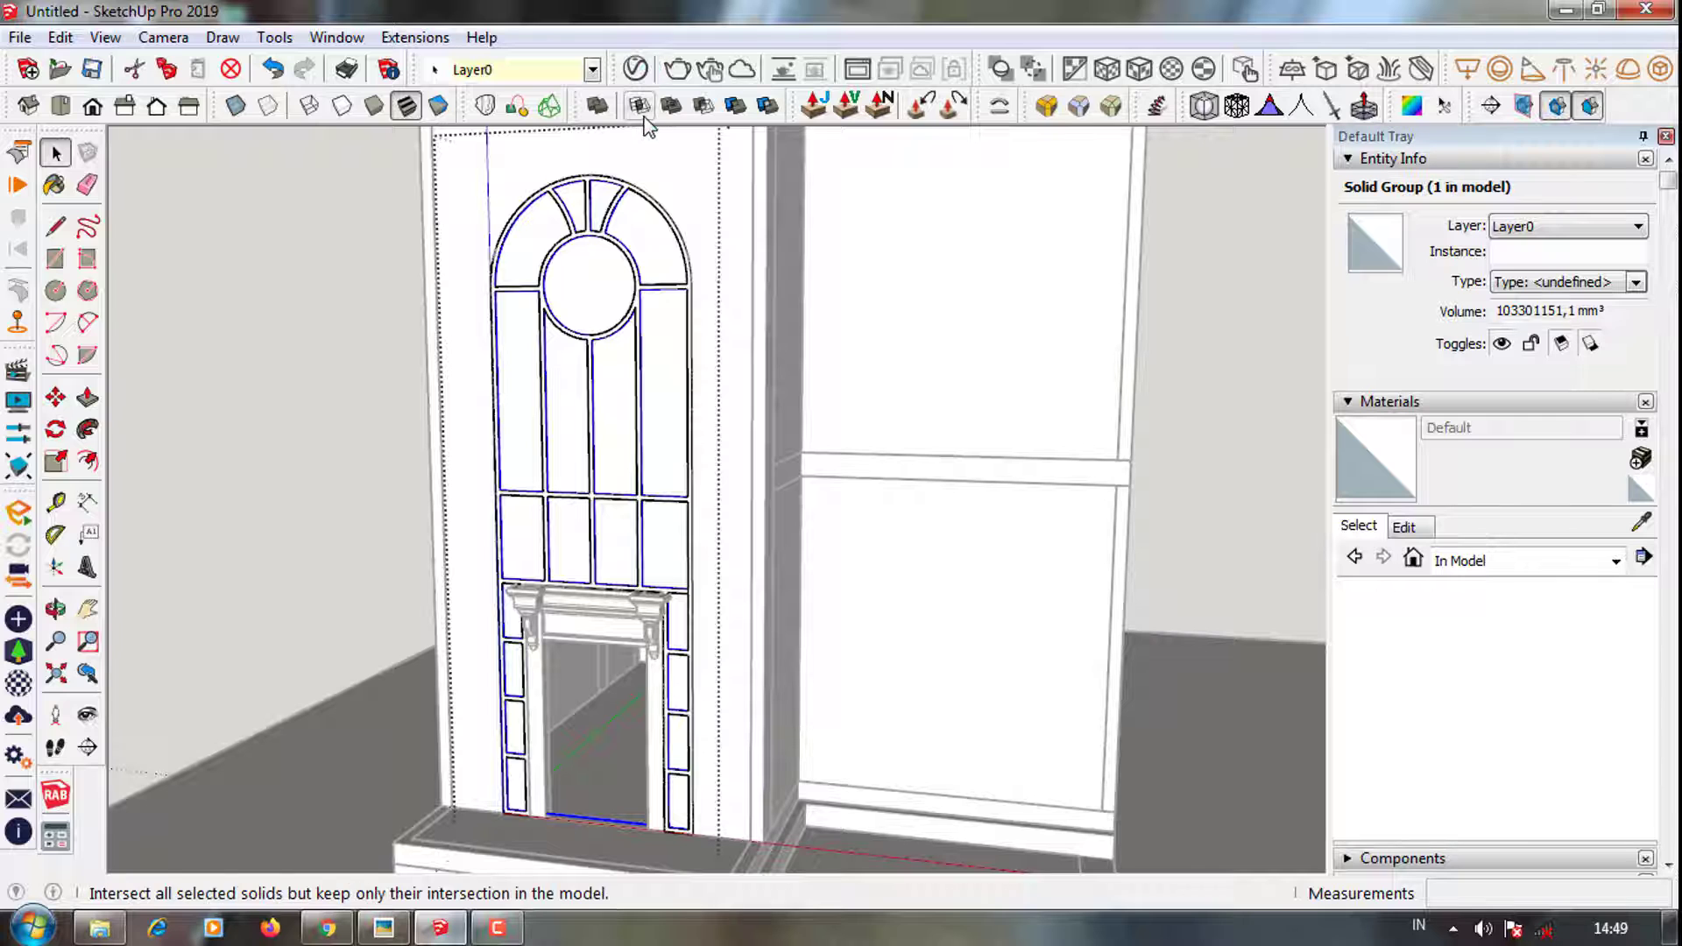
Browse the V-Ray Asset Editor's Materials library to the Glass category
{"action": "left_click", "coordinate": [635, 69]}
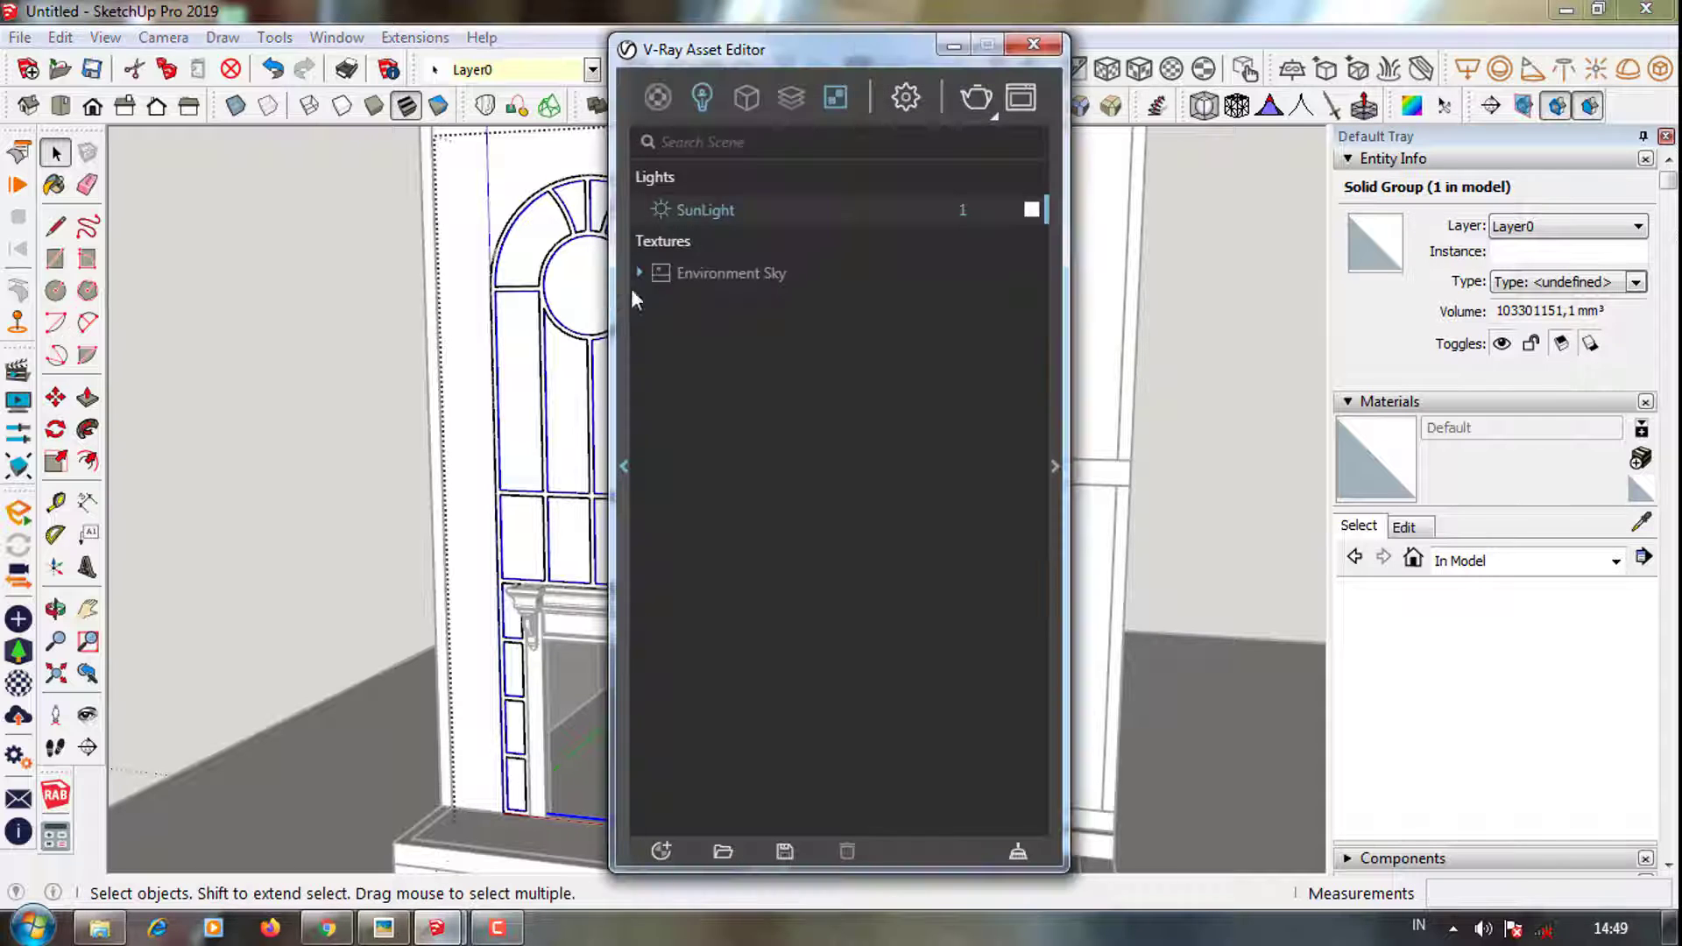
{"action": "left_click", "coordinate": [624, 465]}
{"action": "left_click", "coordinate": [180, 117]}
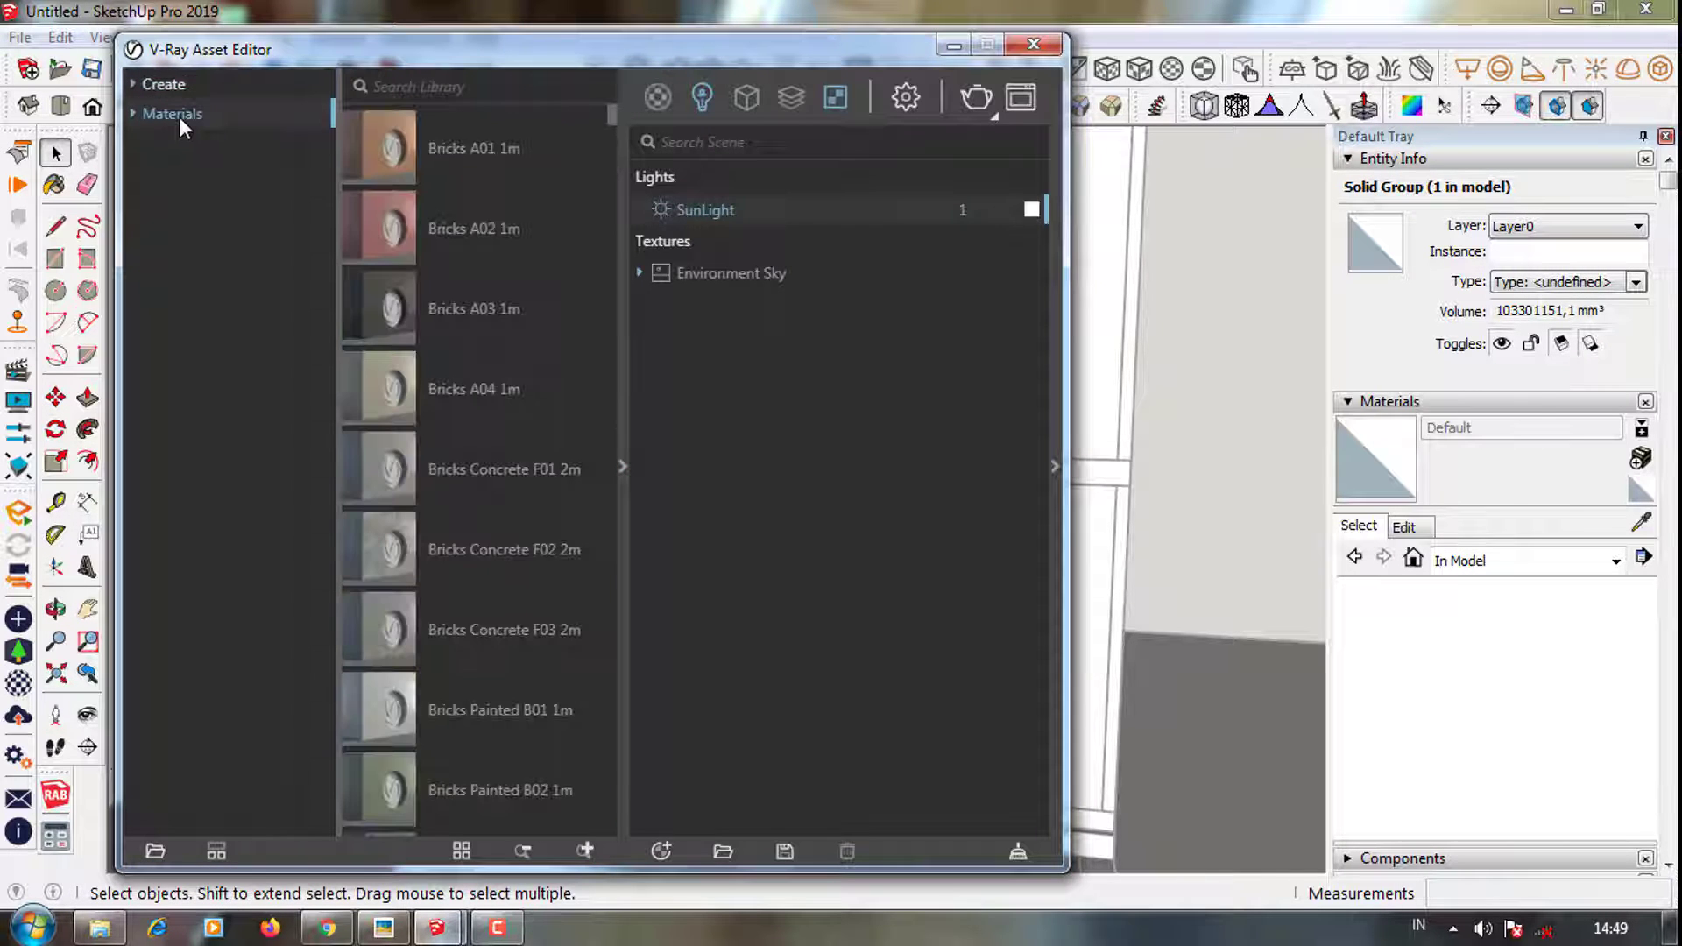
{"action": "left_click", "coordinate": [181, 117]}
{"action": "left_click", "coordinate": [175, 380]}
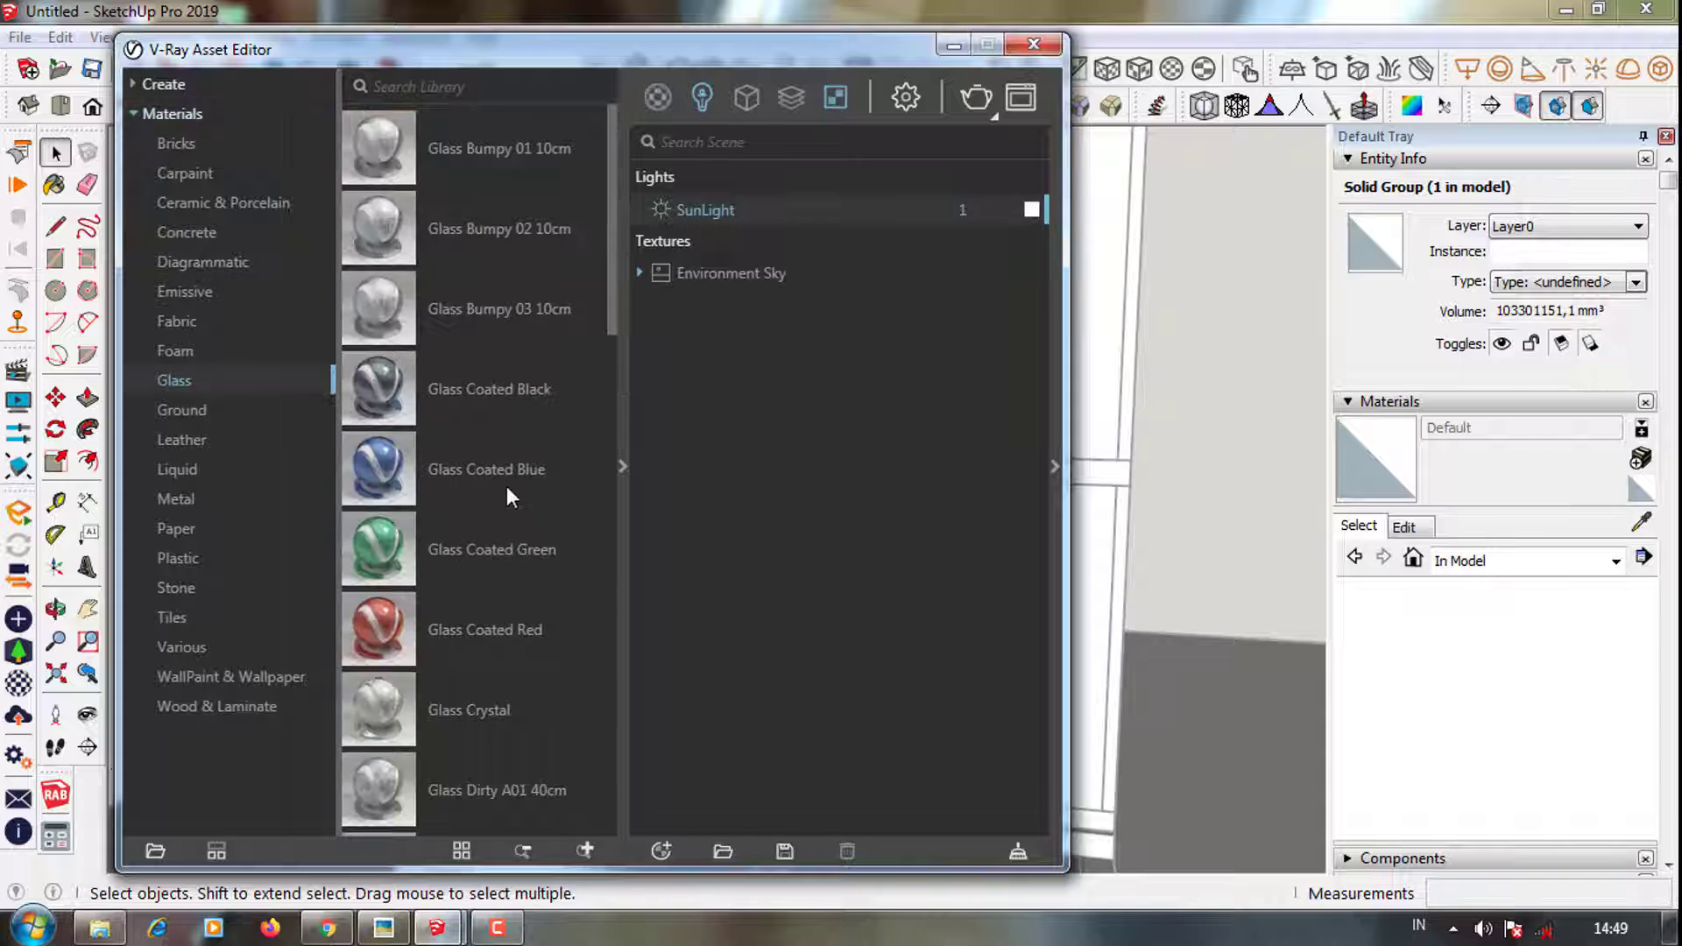
{"action": "scroll", "coordinate": [508, 491], "scroll_direction": "down", "scroll_amount": 5}
{"action": "scroll", "coordinate": [508, 492], "scroll_direction": "down", "scroll_amount": 5}
{"action": "scroll", "coordinate": [508, 492], "scroll_direction": "down", "scroll_amount": 2}
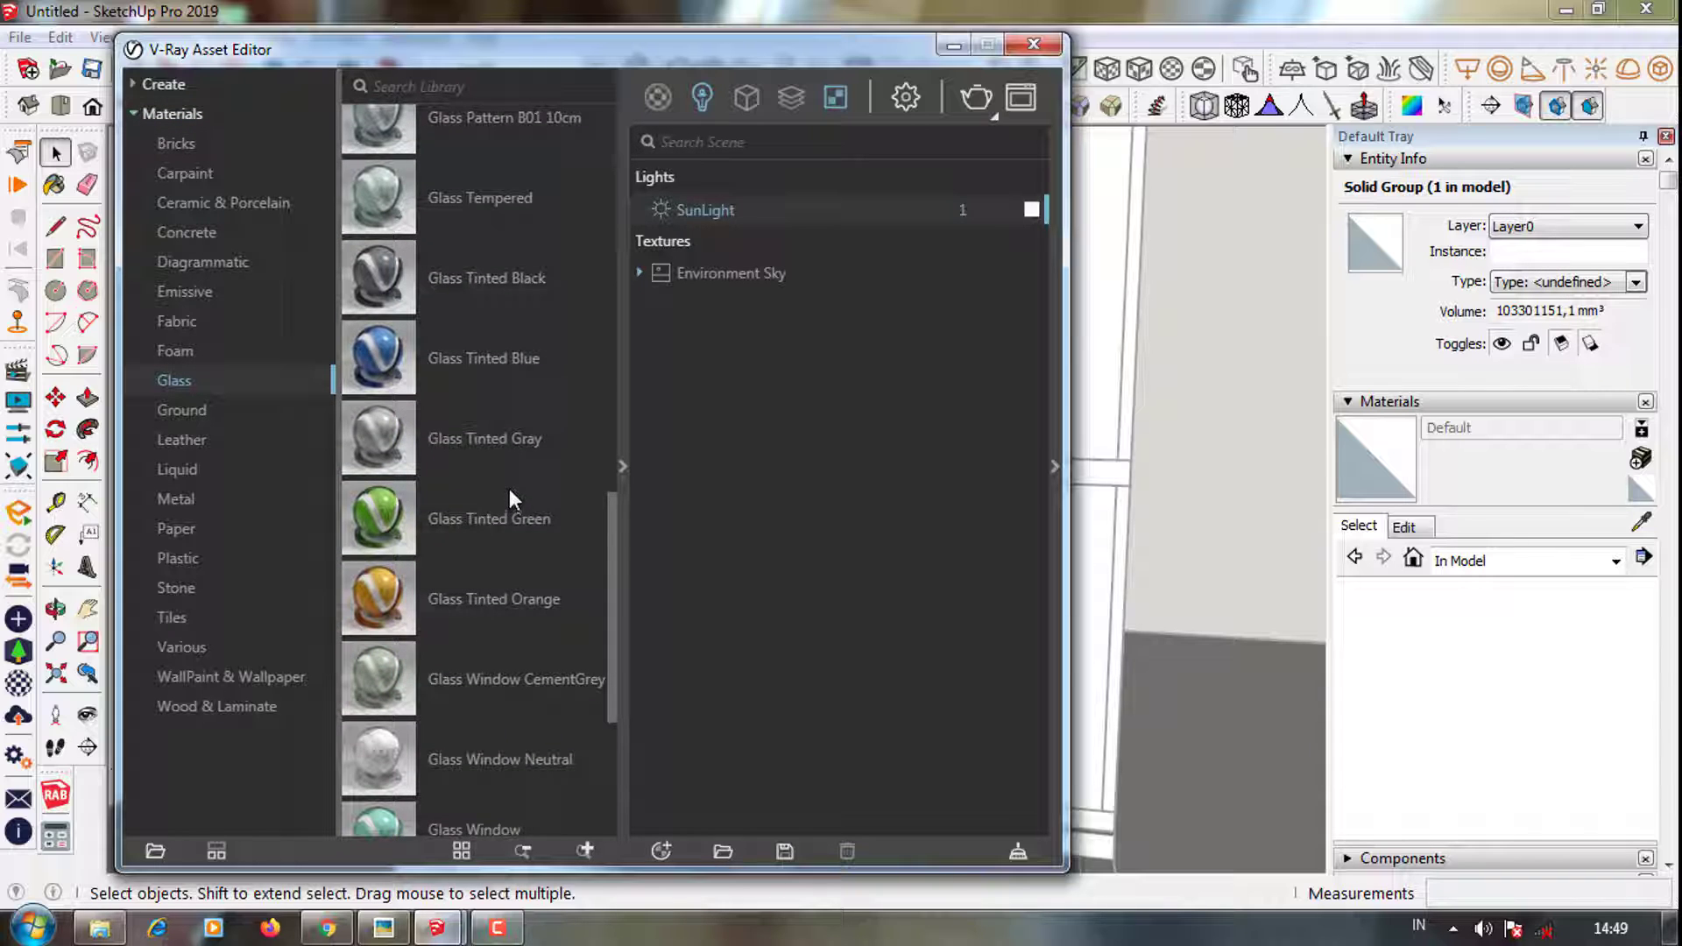
{"action": "scroll", "coordinate": [508, 491], "scroll_direction": "down", "scroll_amount": 2}
{"action": "scroll", "coordinate": [525, 451], "scroll_direction": "down", "scroll_amount": 2}
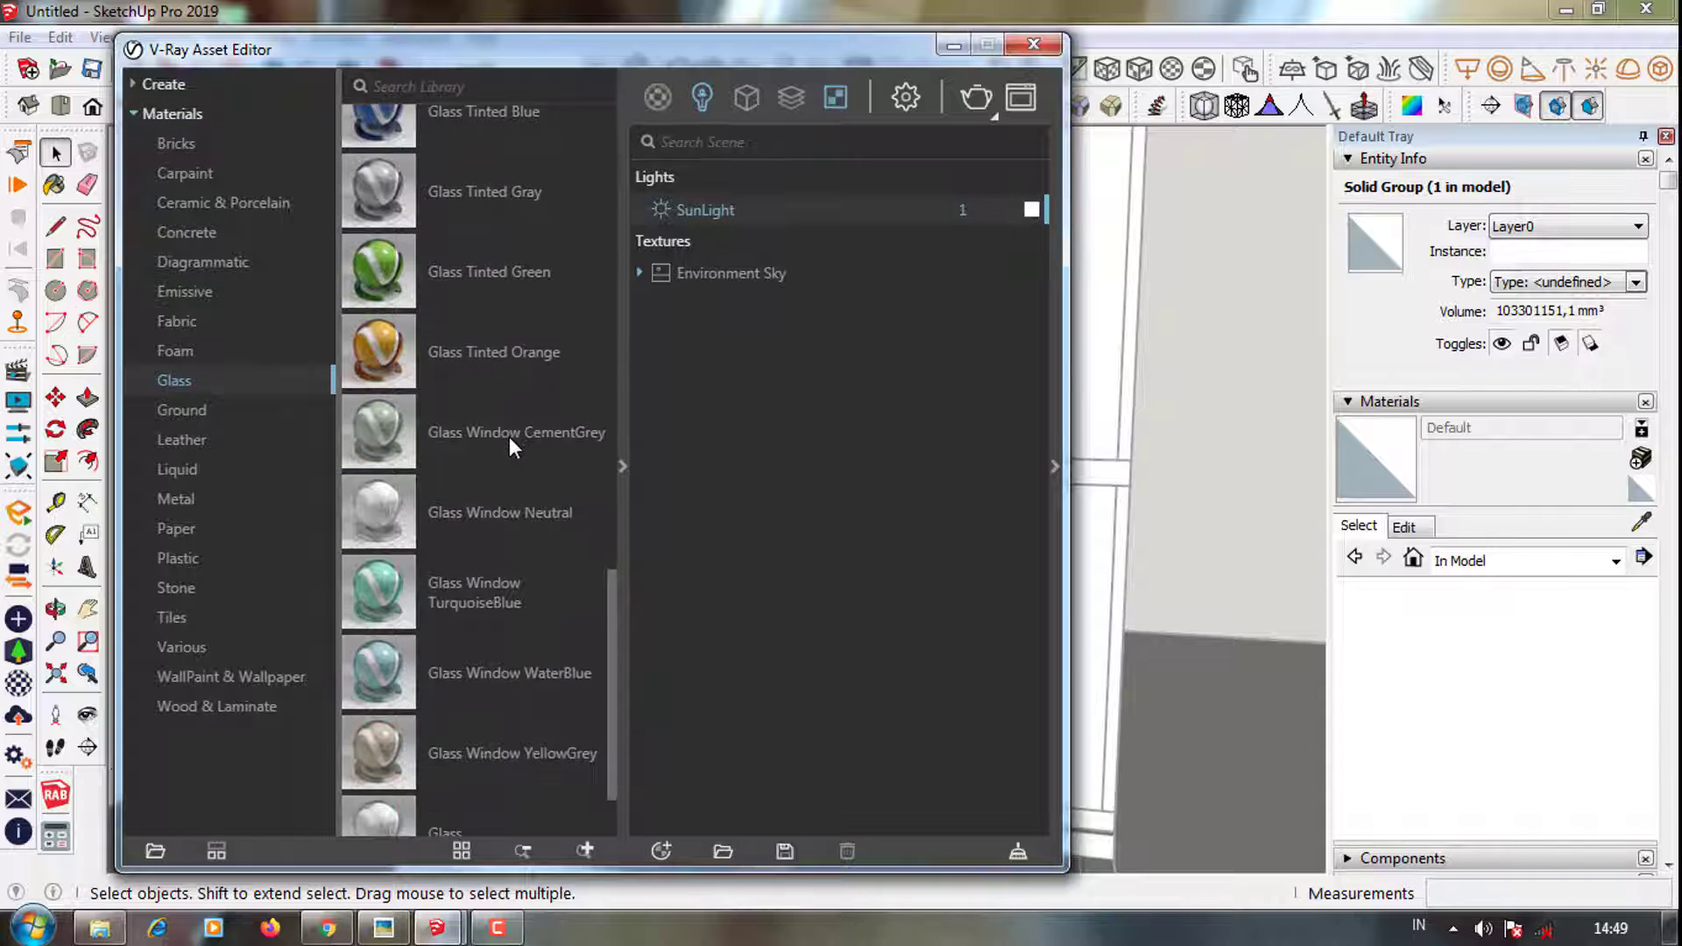
Add Glass Window CementGrey to the scene and apply it to the selected window
{"action": "mouse_move", "coordinate": [385, 438]}
{"action": "left_mouse_down"}
{"action": "mouse_move", "coordinate": [791, 378]}
{"action": "mouse_move", "coordinate": [801, 210]}
{"action": "left_mouse_up"}
{"action": "right_click", "coordinate": [802, 210]}
{"action": "left_click", "coordinate": [885, 265]}
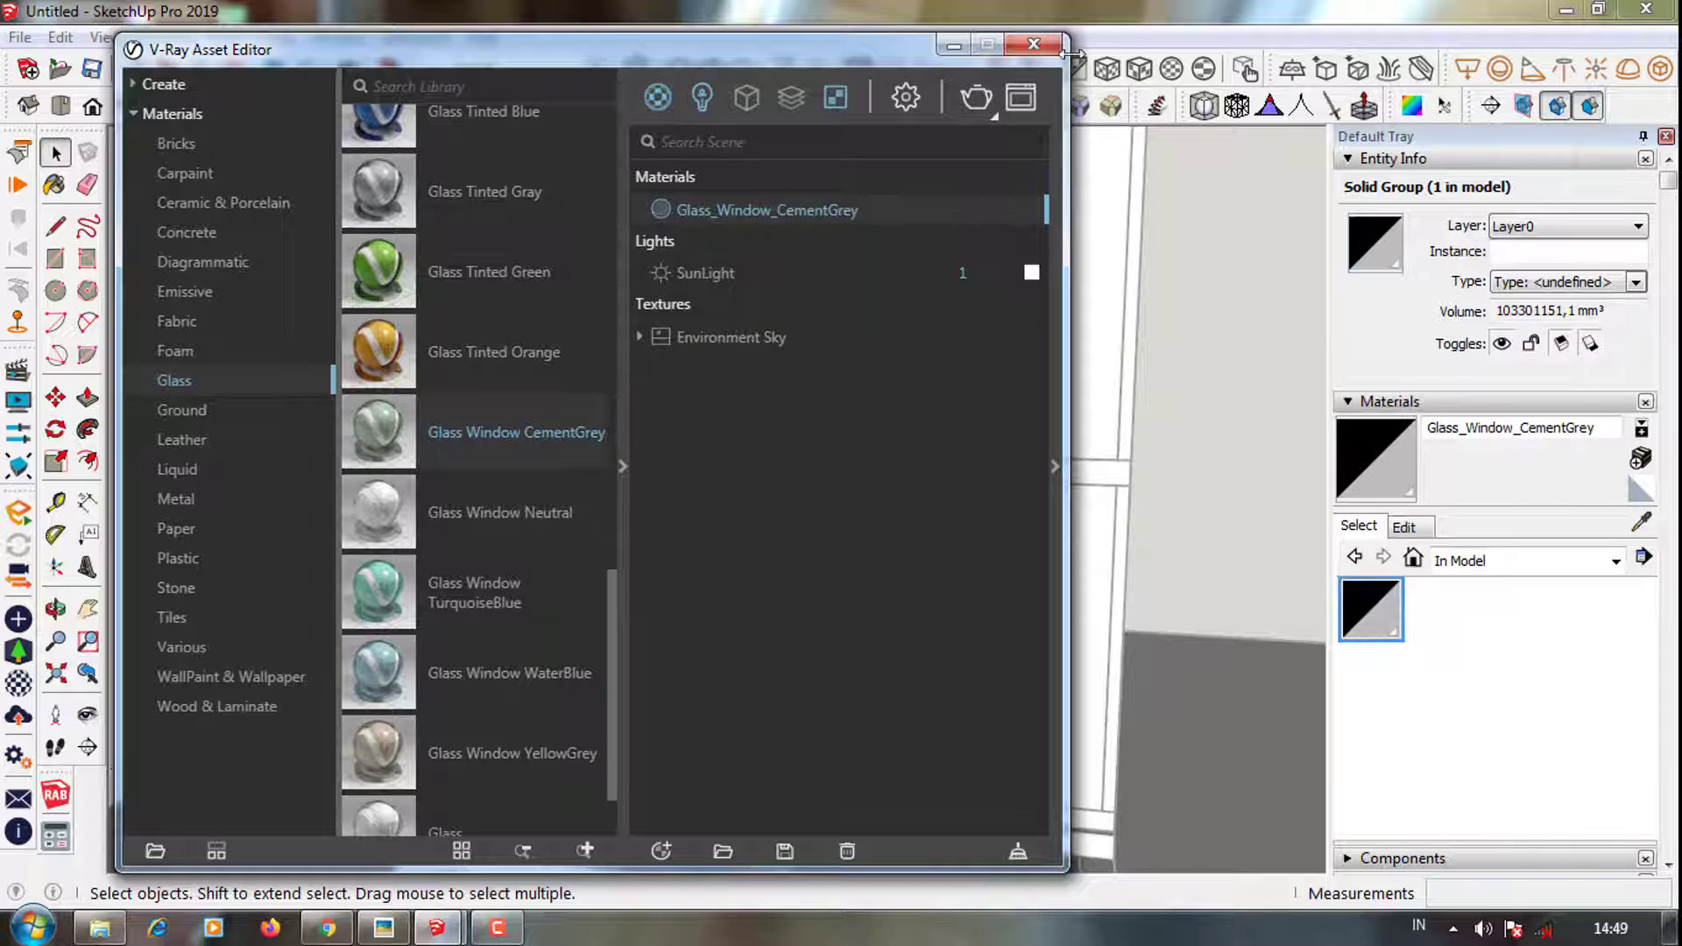
{"action": "left_click", "coordinate": [1034, 44]}
Orbit to a frontal facade view and inspect the glazed window and door groups
{"action": "middle_click_drag", "start_coordinate": [994, 356], "coordinate": [416, 437]}
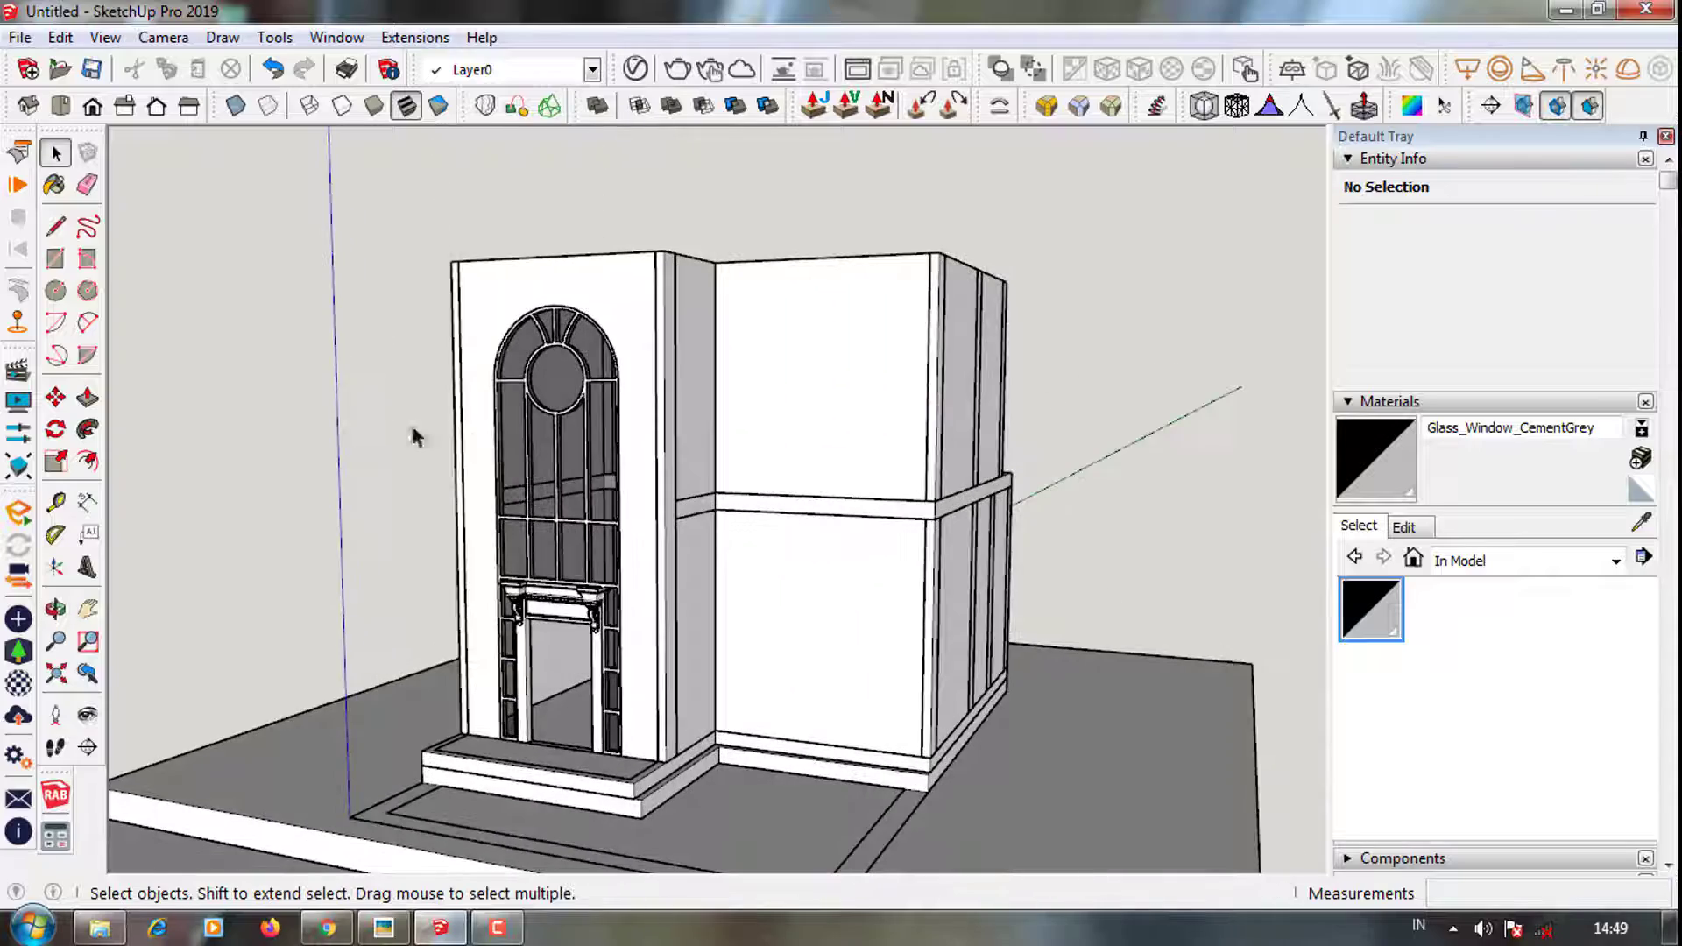
{"action": "scroll", "coordinate": [623, 526], "scroll_direction": "up", "scroll_amount": 3}
{"action": "scroll", "coordinate": [624, 525], "scroll_direction": "up", "scroll_amount": 5}
{"action": "scroll", "coordinate": [624, 526], "scroll_direction": "down", "scroll_amount": 4}
{"action": "mouse_move", "coordinate": [624, 525]}
{"action": "middle_mouse_down"}
{"action": "mouse_move", "coordinate": [655, 421]}
{"action": "mouse_move", "coordinate": [631, 456]}
{"action": "middle_mouse_up"}
{"action": "left_click", "coordinate": [630, 455]}
{"action": "scroll", "coordinate": [255, 411], "scroll_direction": "down", "scroll_amount": 4}
{"action": "scroll", "coordinate": [565, 593], "scroll_direction": "up", "scroll_amount": 5}
{"action": "left_click", "coordinate": [565, 593]}
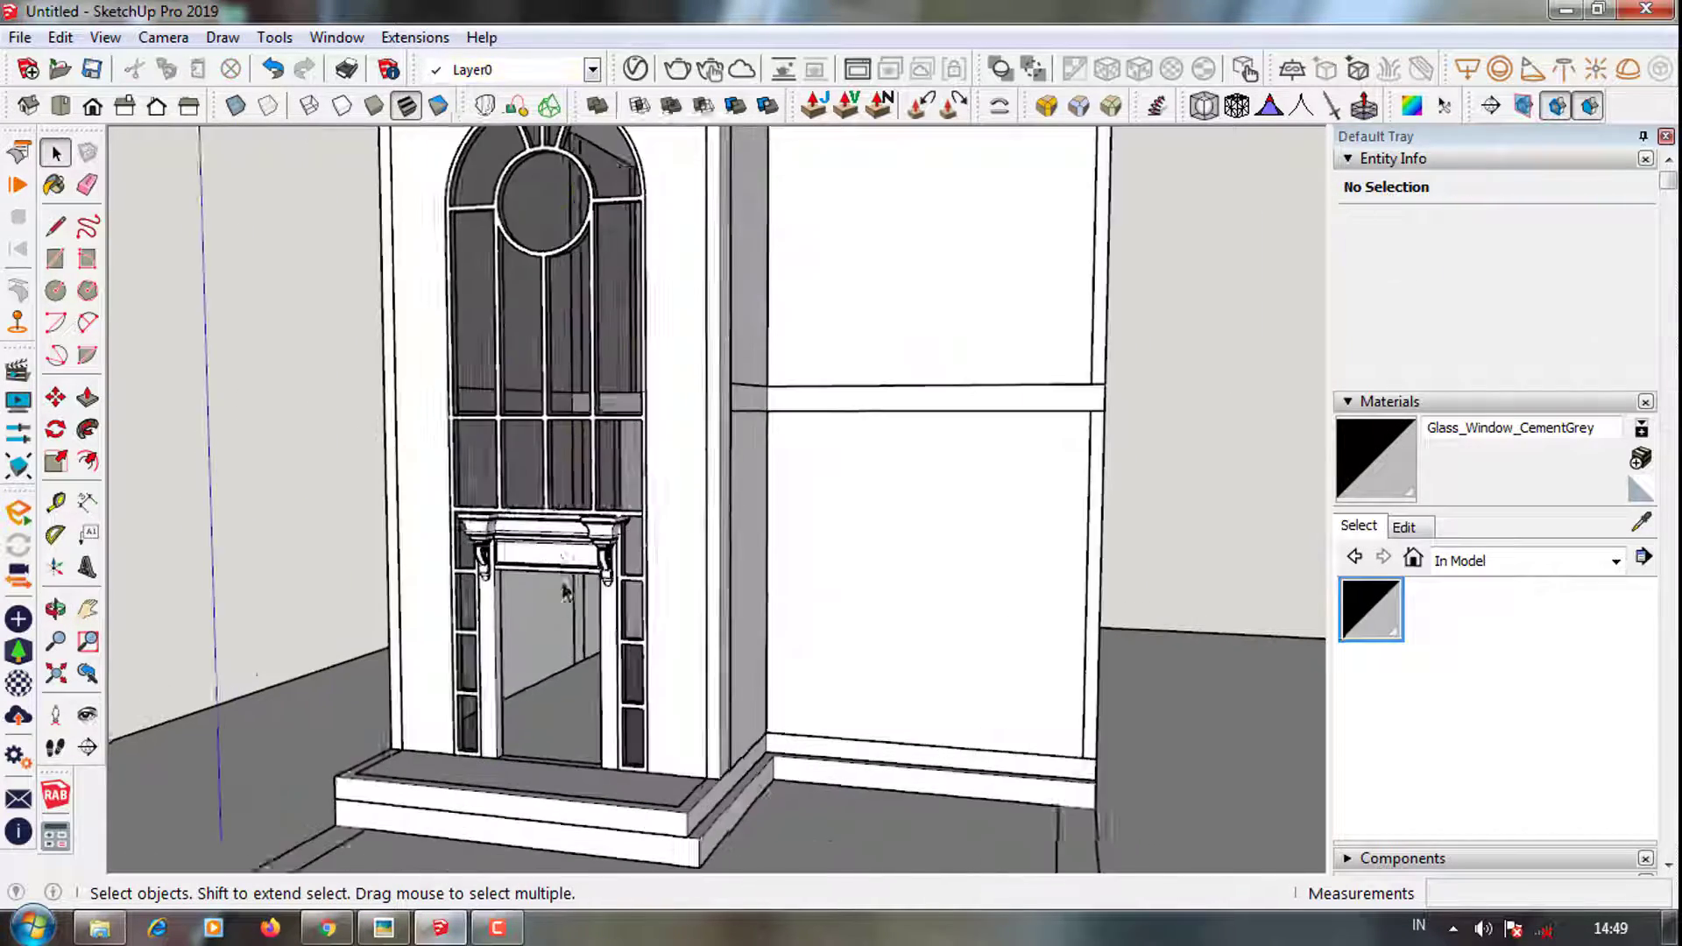
{"action": "scroll", "coordinate": [565, 593], "scroll_direction": "down", "scroll_amount": 4}
{"action": "left_click", "coordinate": [565, 593]}
{"action": "scroll", "coordinate": [427, 510], "scroll_direction": "up", "scroll_amount": 2}
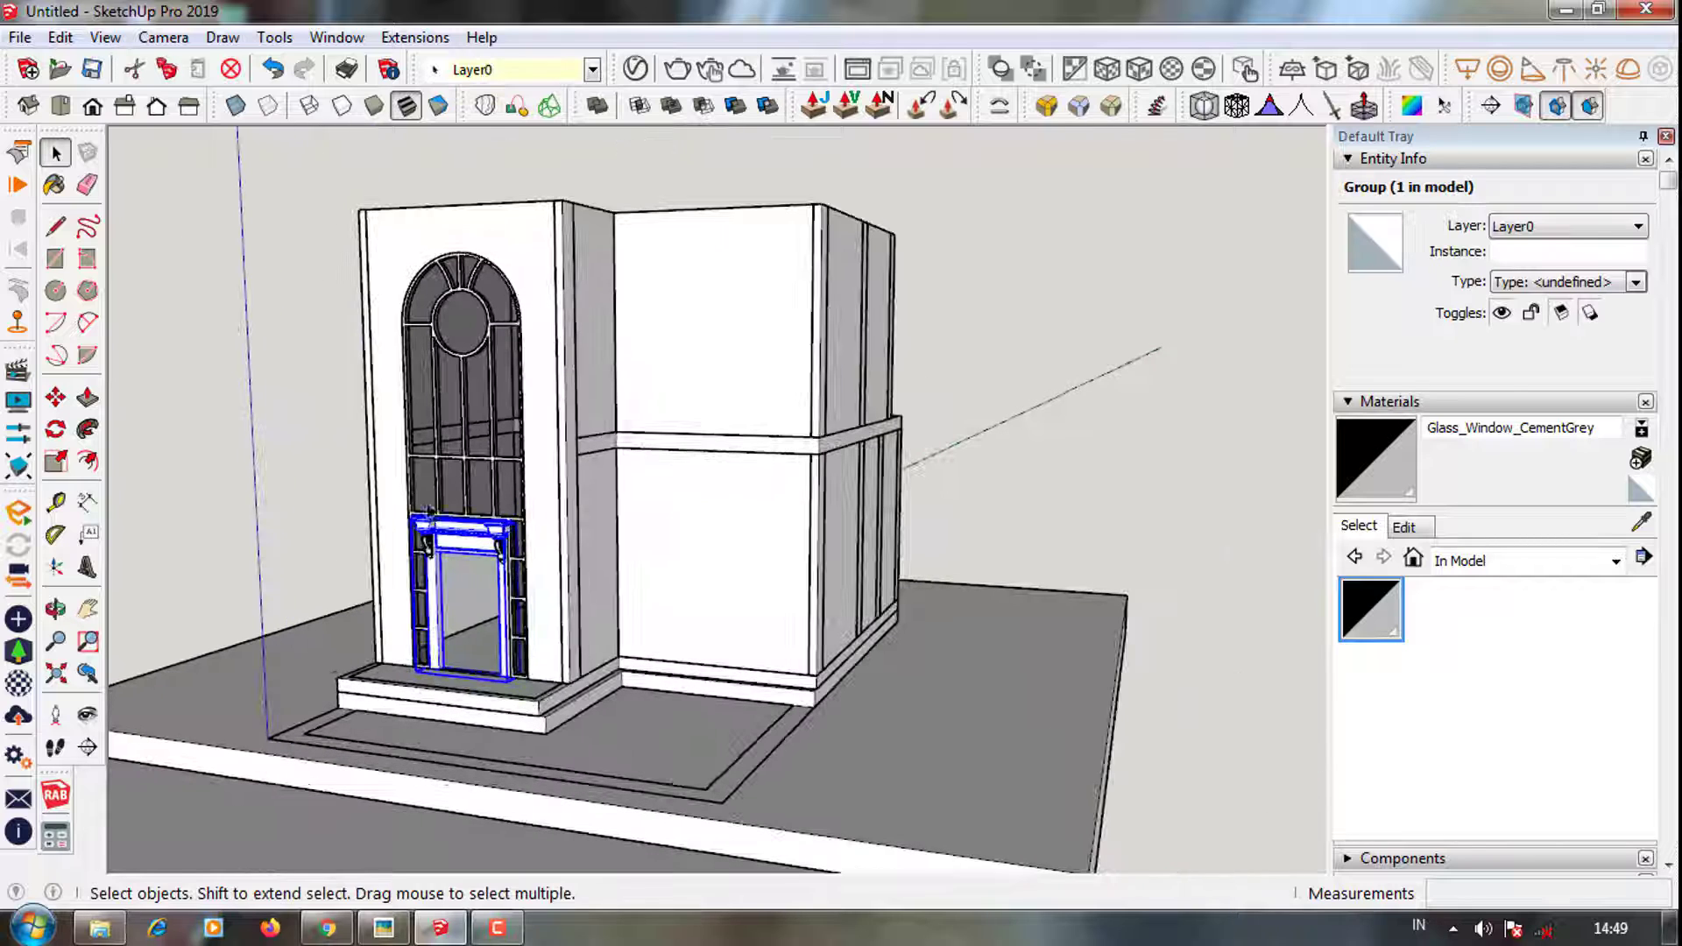
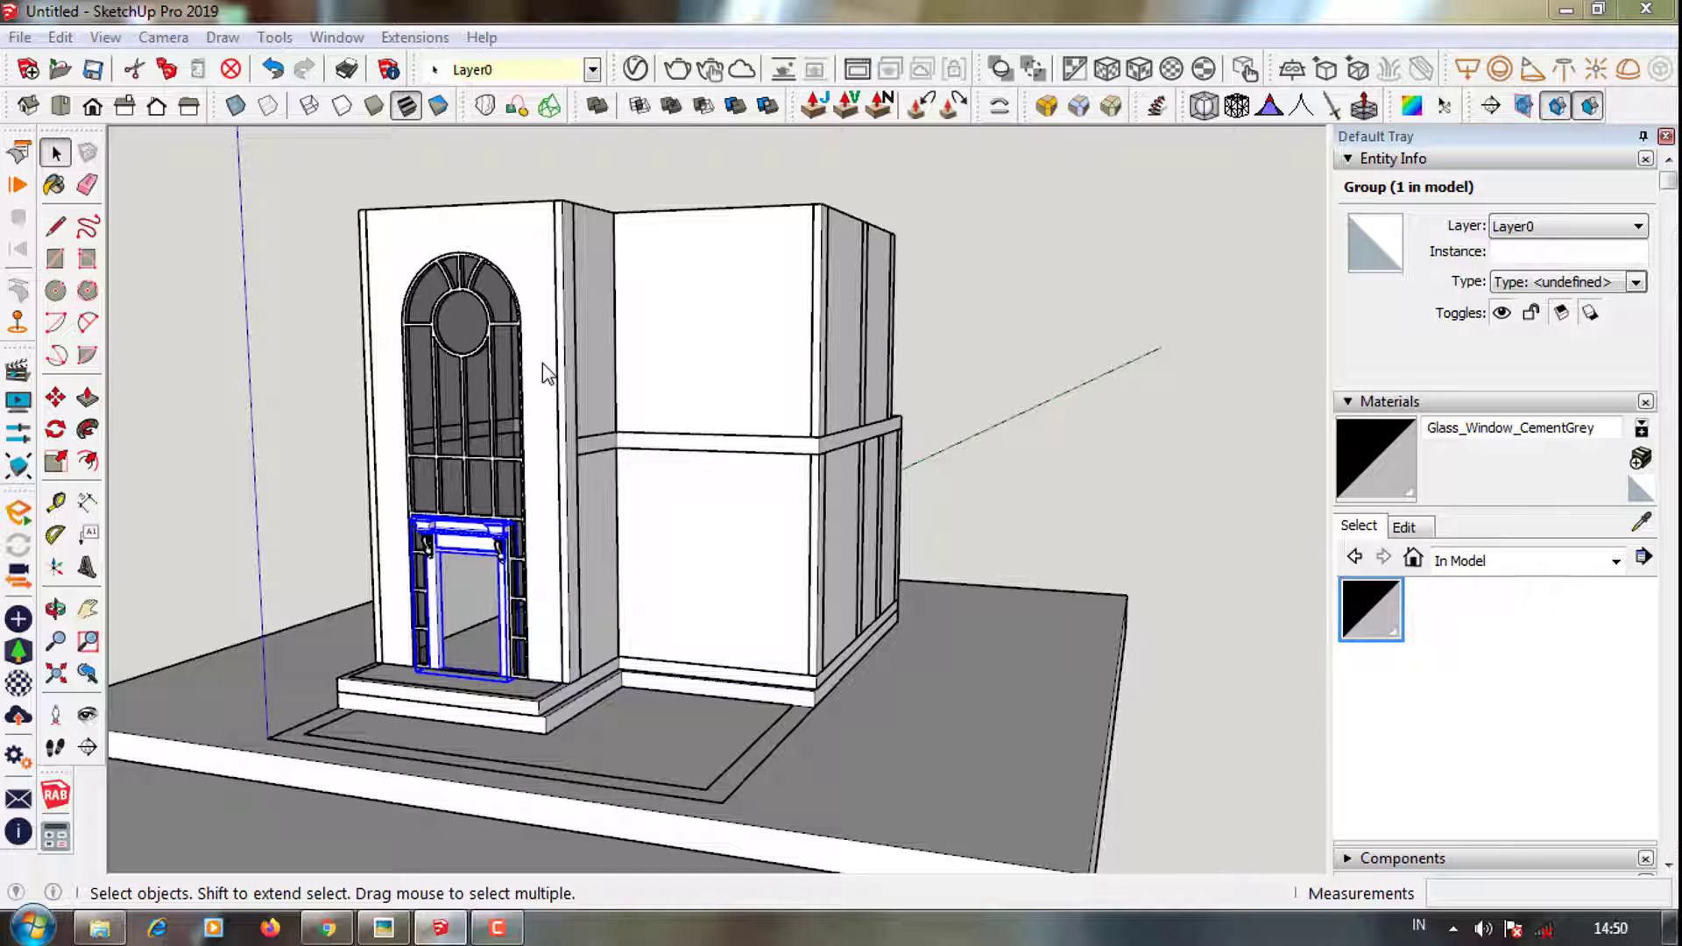
In Save As, browse to HDD WD (G:) > RUMAH DESAIN > youtube
{"action": "key", "text": "ctrl+s"}
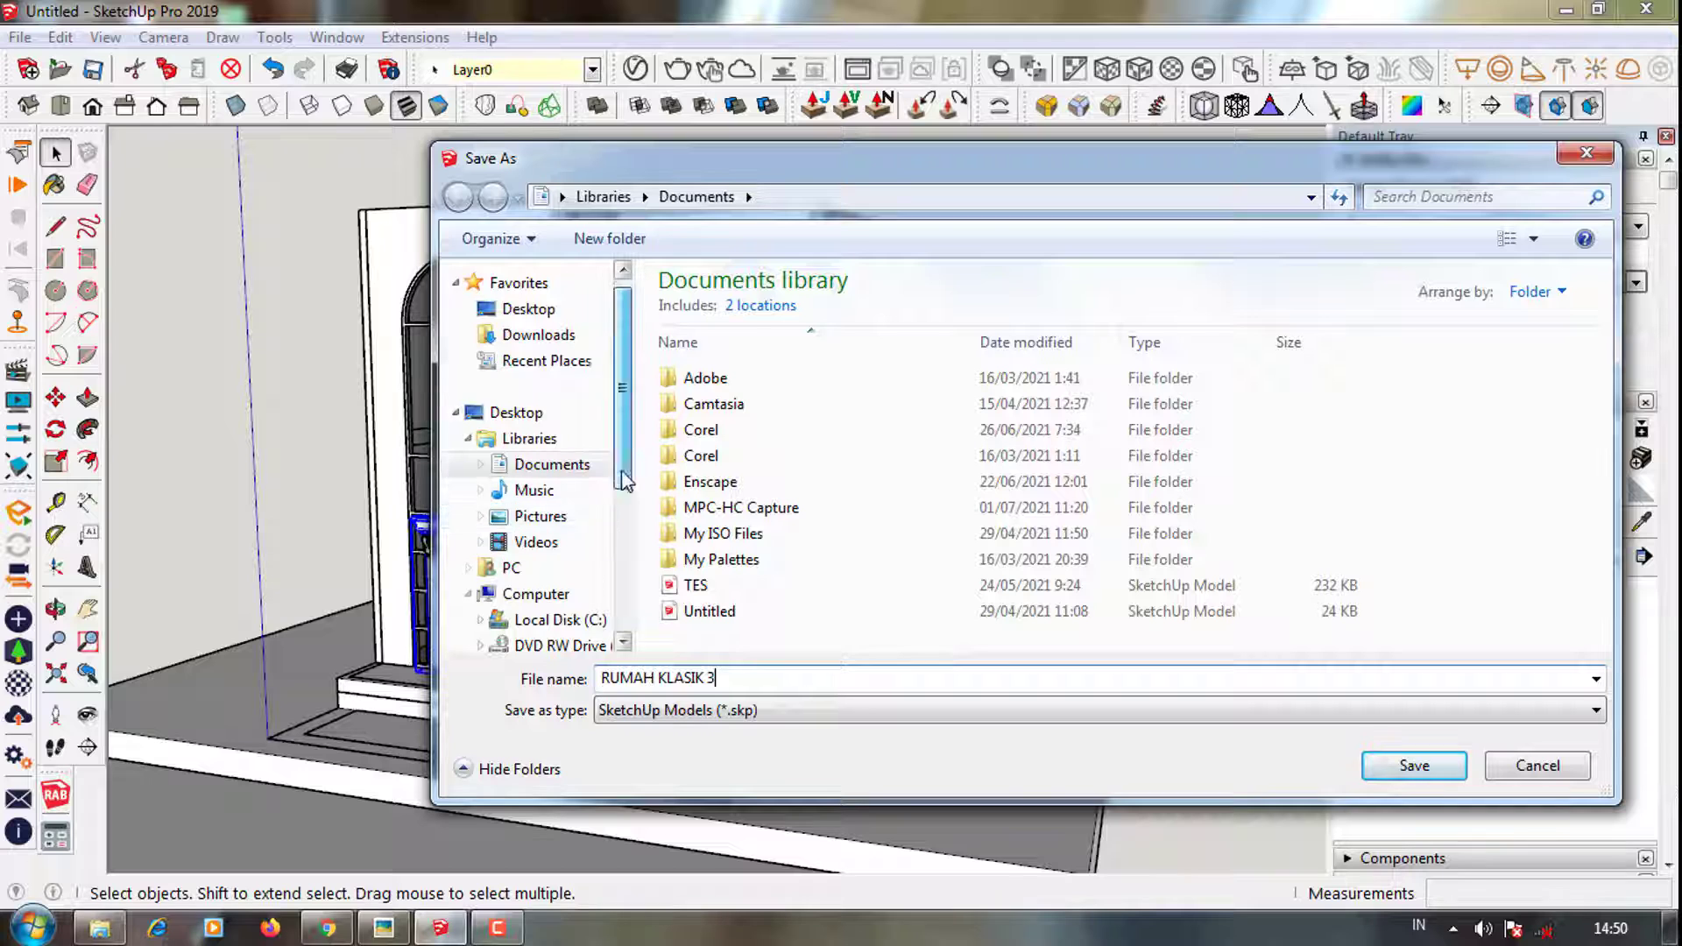
{"action": "scroll", "coordinate": [577, 568], "scroll_direction": "down", "scroll_amount": 2}
{"action": "left_click", "coordinate": [586, 614]}
{"action": "scroll", "coordinate": [753, 548], "scroll_direction": "down", "scroll_amount": 5}
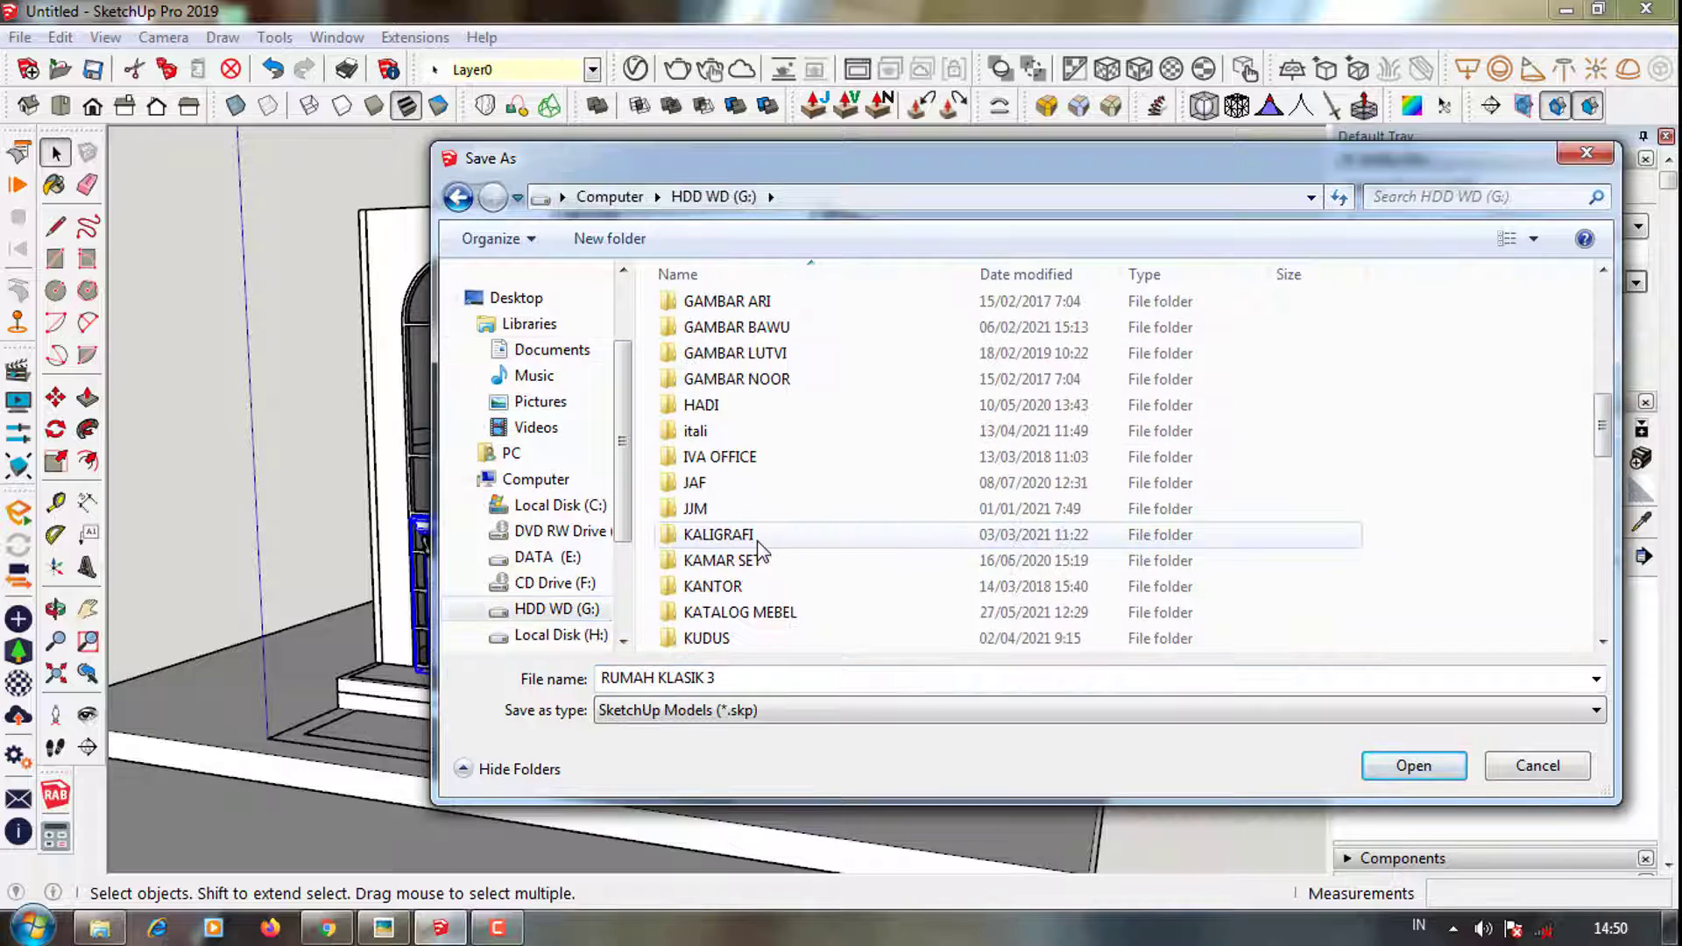
{"action": "scroll", "coordinate": [762, 552], "scroll_direction": "down", "scroll_amount": 5}
{"action": "scroll", "coordinate": [775, 561], "scroll_direction": "down", "scroll_amount": 2}
{"action": "double_click", "coordinate": [777, 562]}
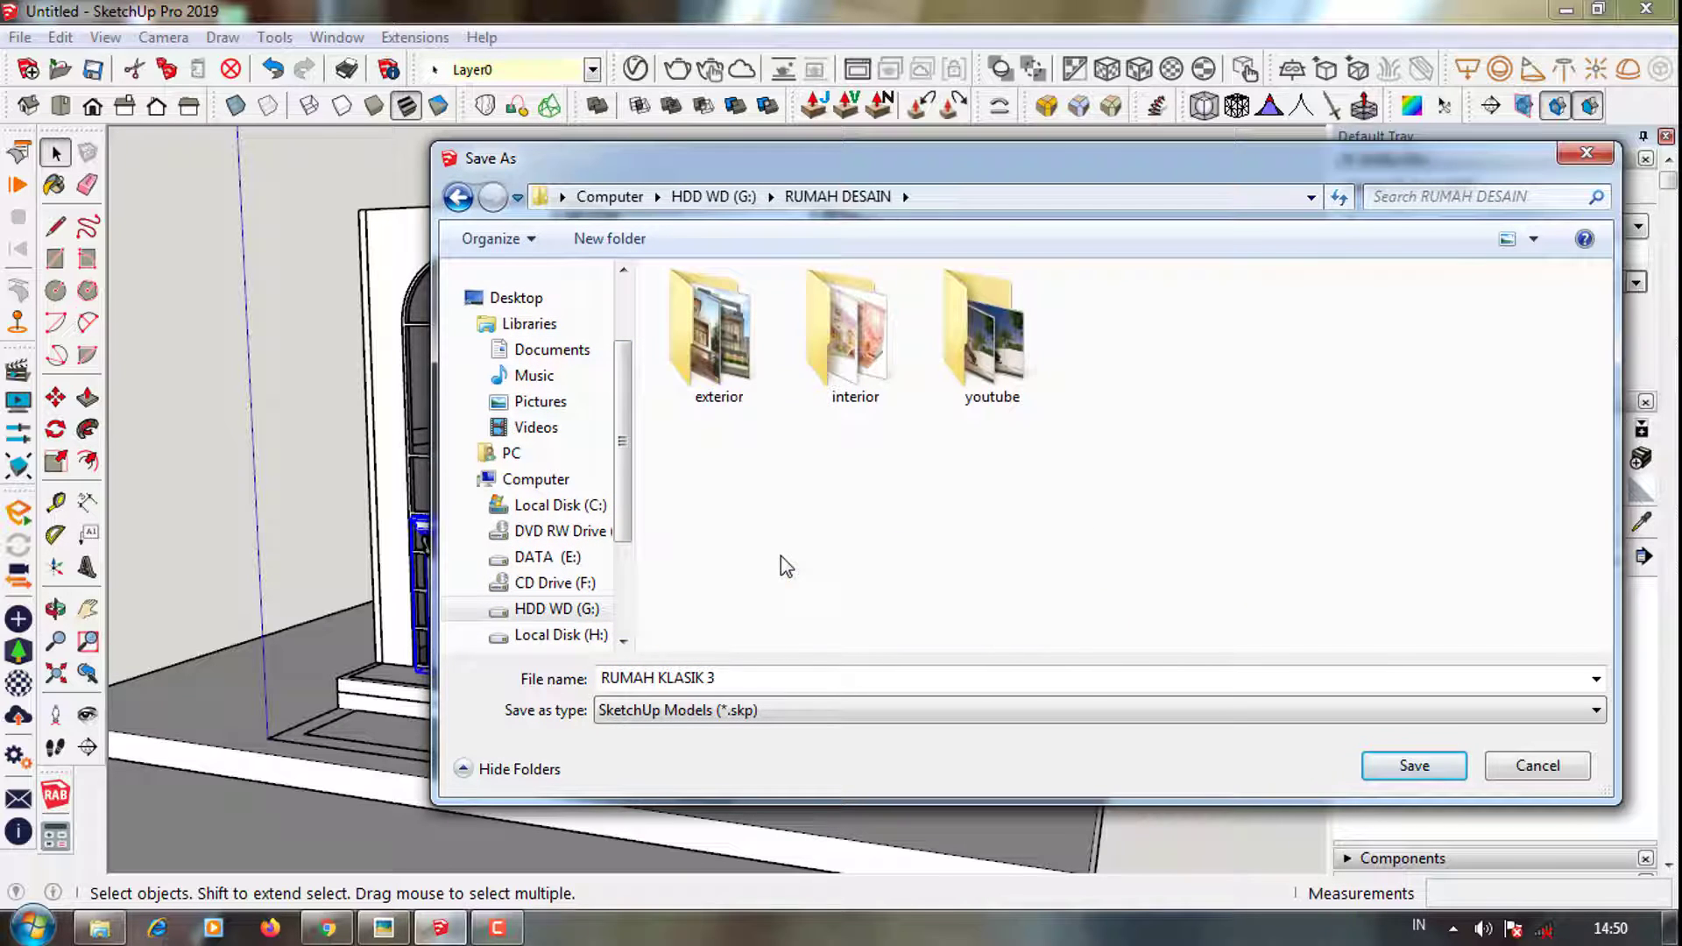
{"action": "double_click", "coordinate": [955, 352]}
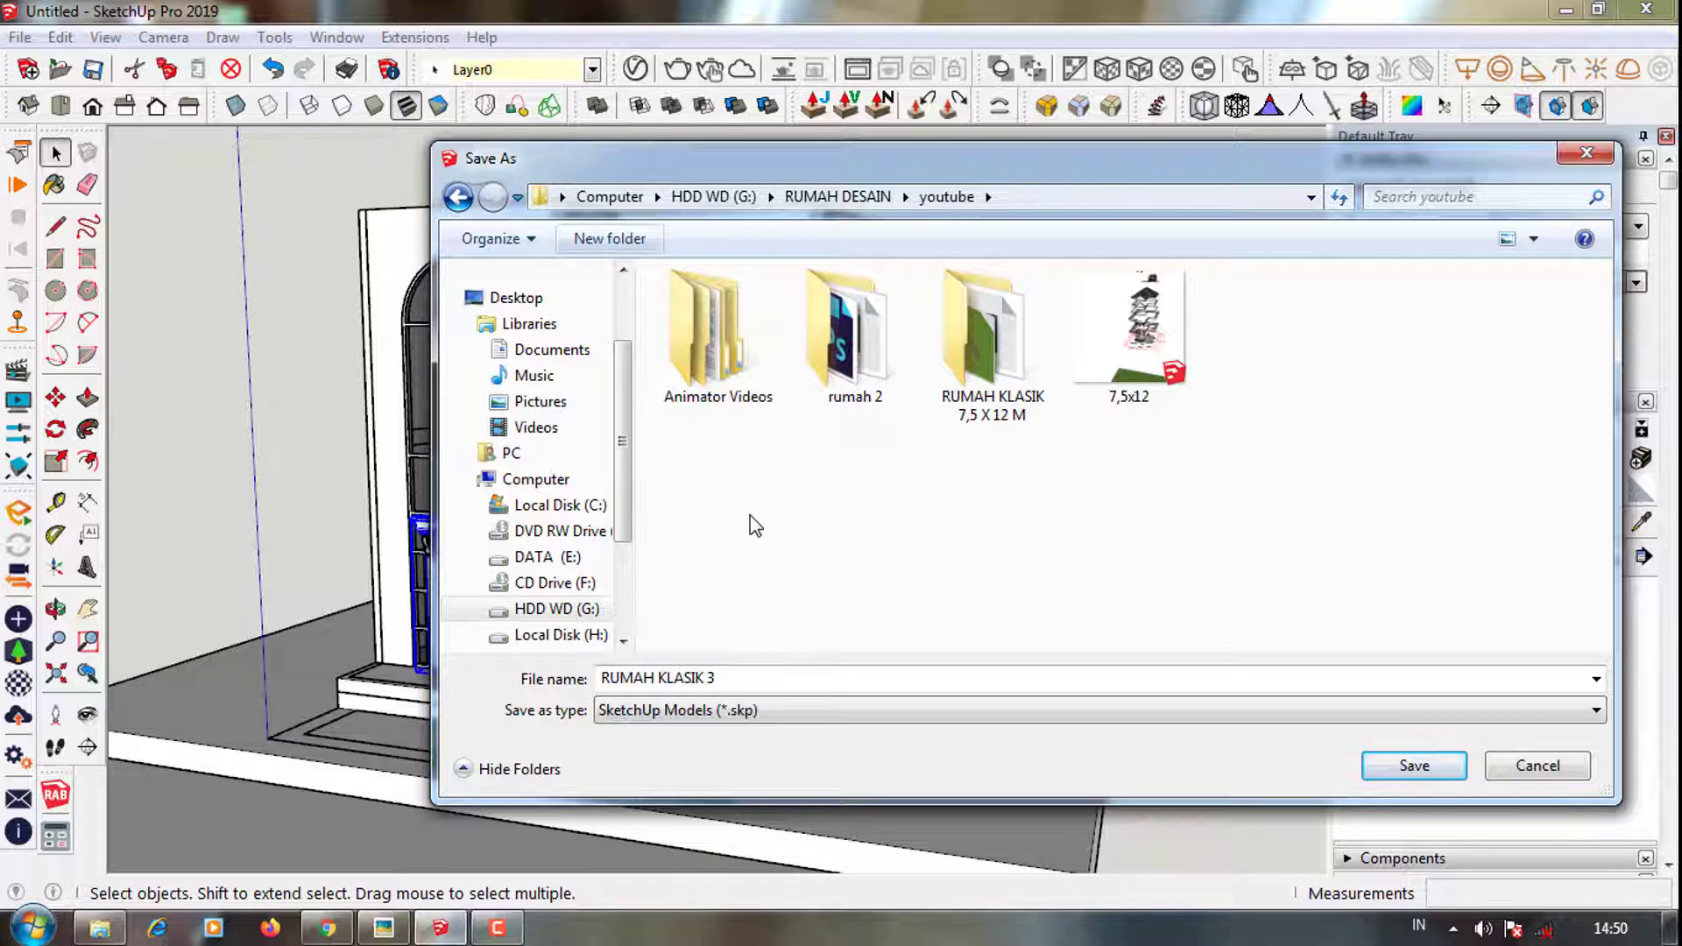
{"action": "type", "text": "RUMAH 3"}
Create a RUMAH 3 folder and save the model there as RUMAH KLASIK 3
{"action": "left_click", "coordinate": [867, 565]}
{"action": "double_click", "coordinate": [961, 349]}
{"action": "left_click", "coordinate": [1414, 767]}
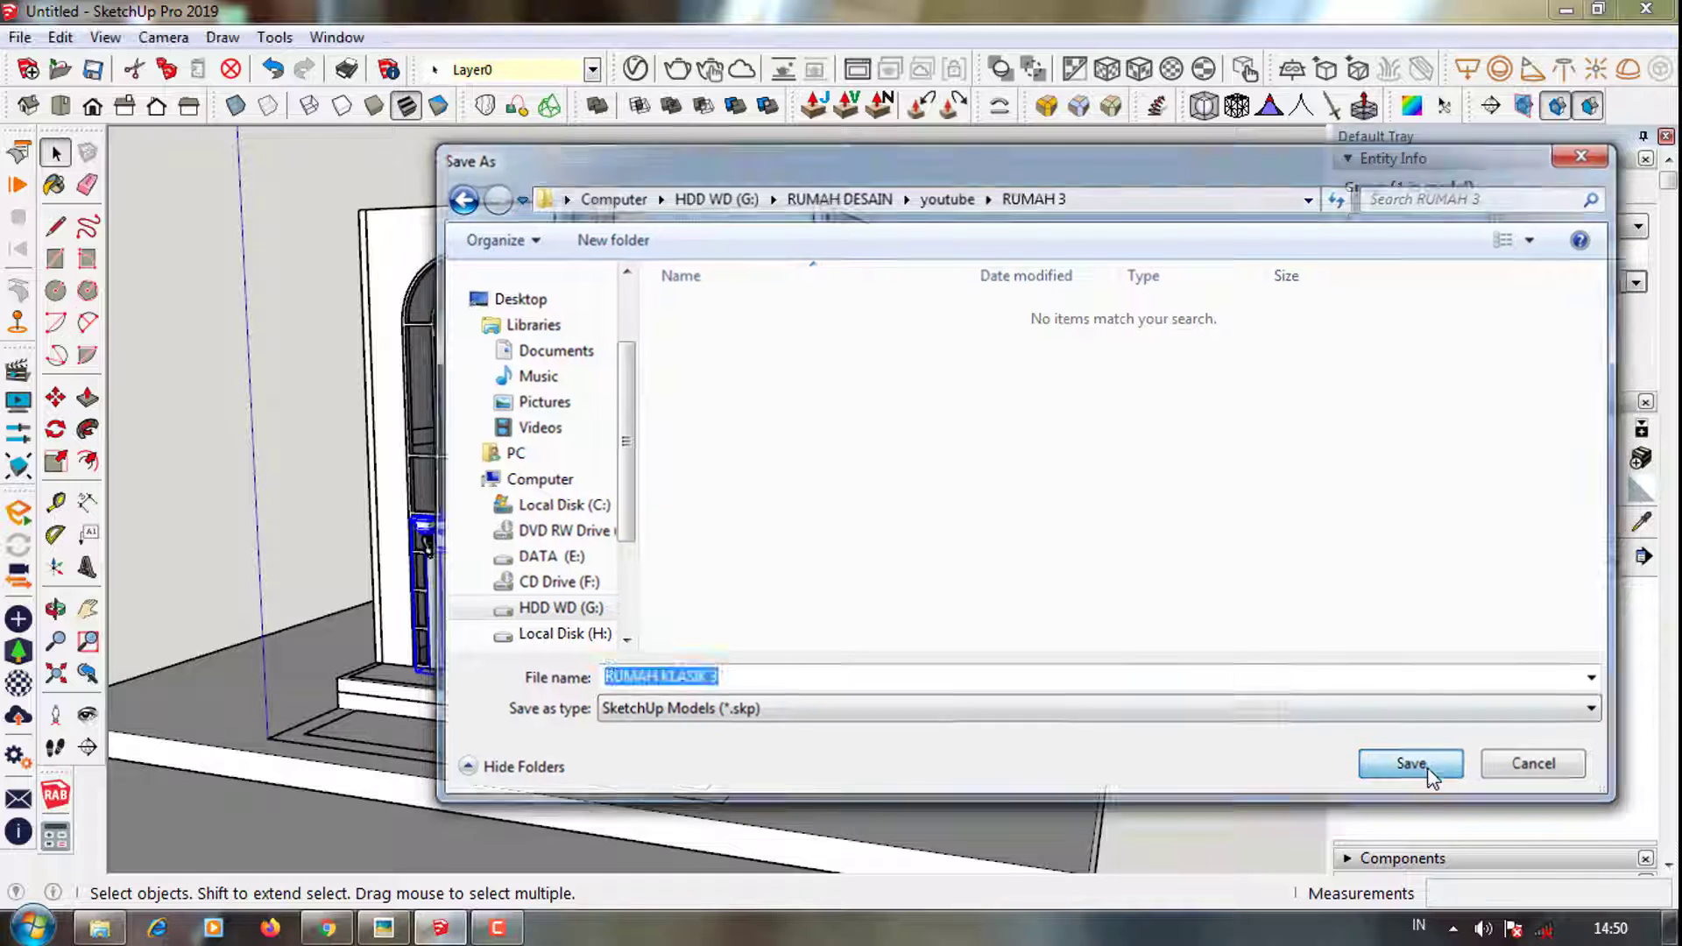
{"action": "middle_click_drag", "start_coordinate": [639, 538], "coordinate": [515, 493]}
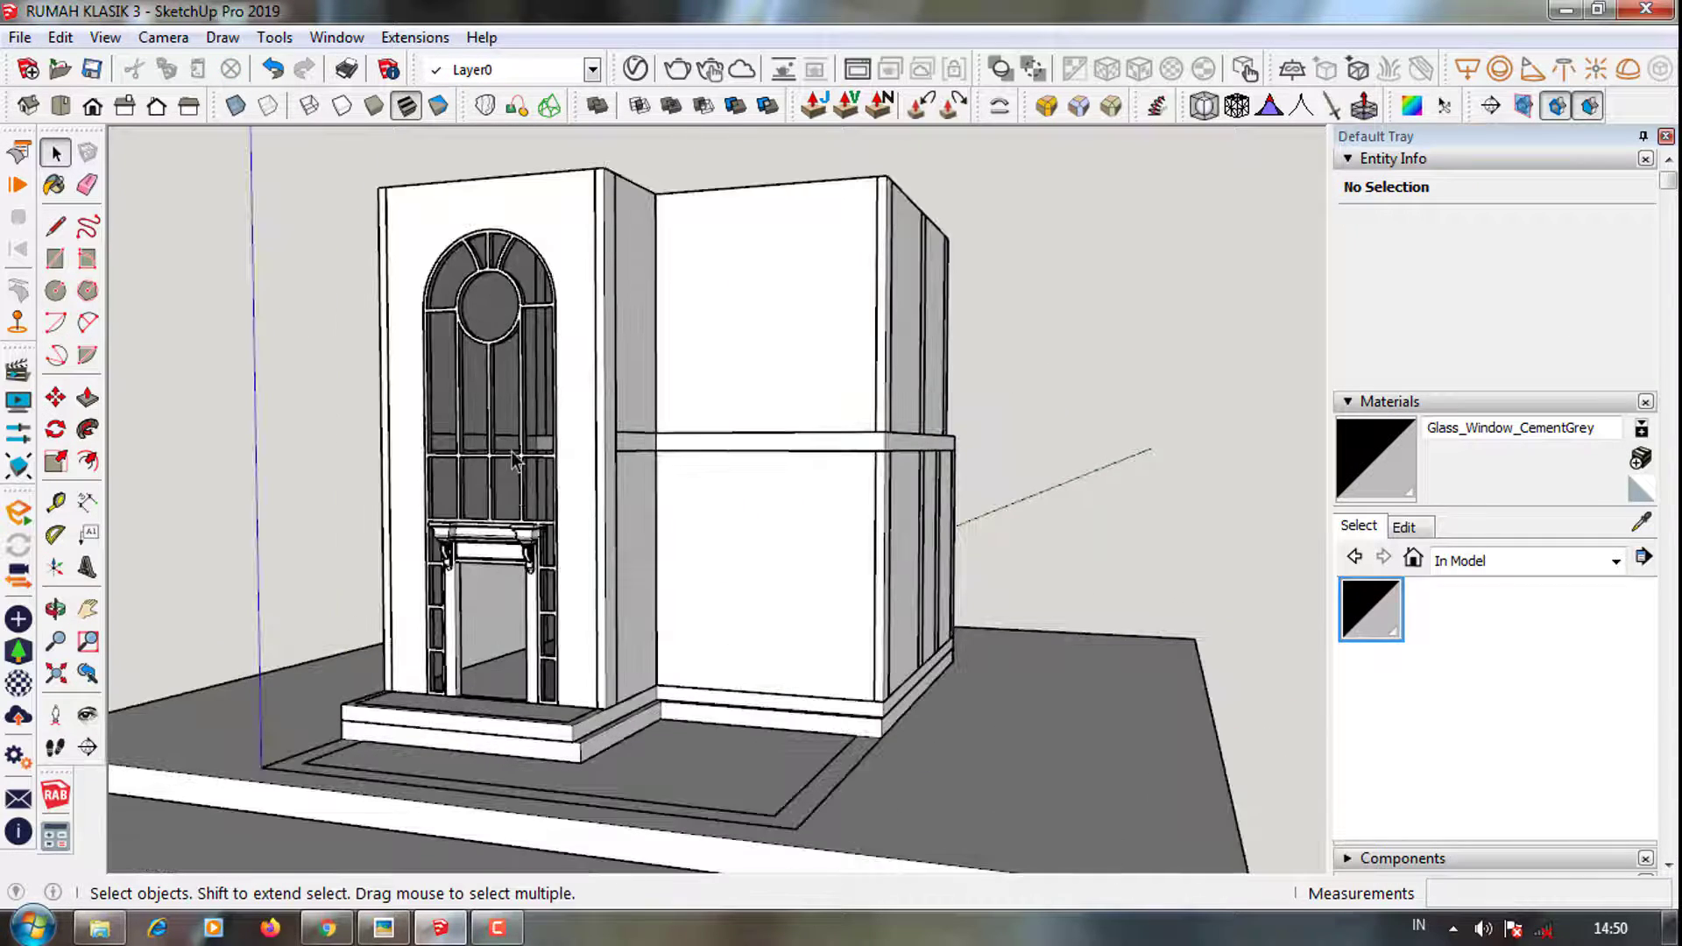
Swing the view toward the entrance and select the whole door frame group
{"action": "scroll", "coordinate": [515, 463], "scroll_direction": "down", "scroll_amount": 2}
{"action": "middle_click_drag", "start_coordinate": [505, 346], "coordinate": [490, 412]}
{"action": "scroll", "coordinate": [487, 684], "scroll_direction": "up", "scroll_amount": 5}
{"action": "left_click", "coordinate": [504, 648]}
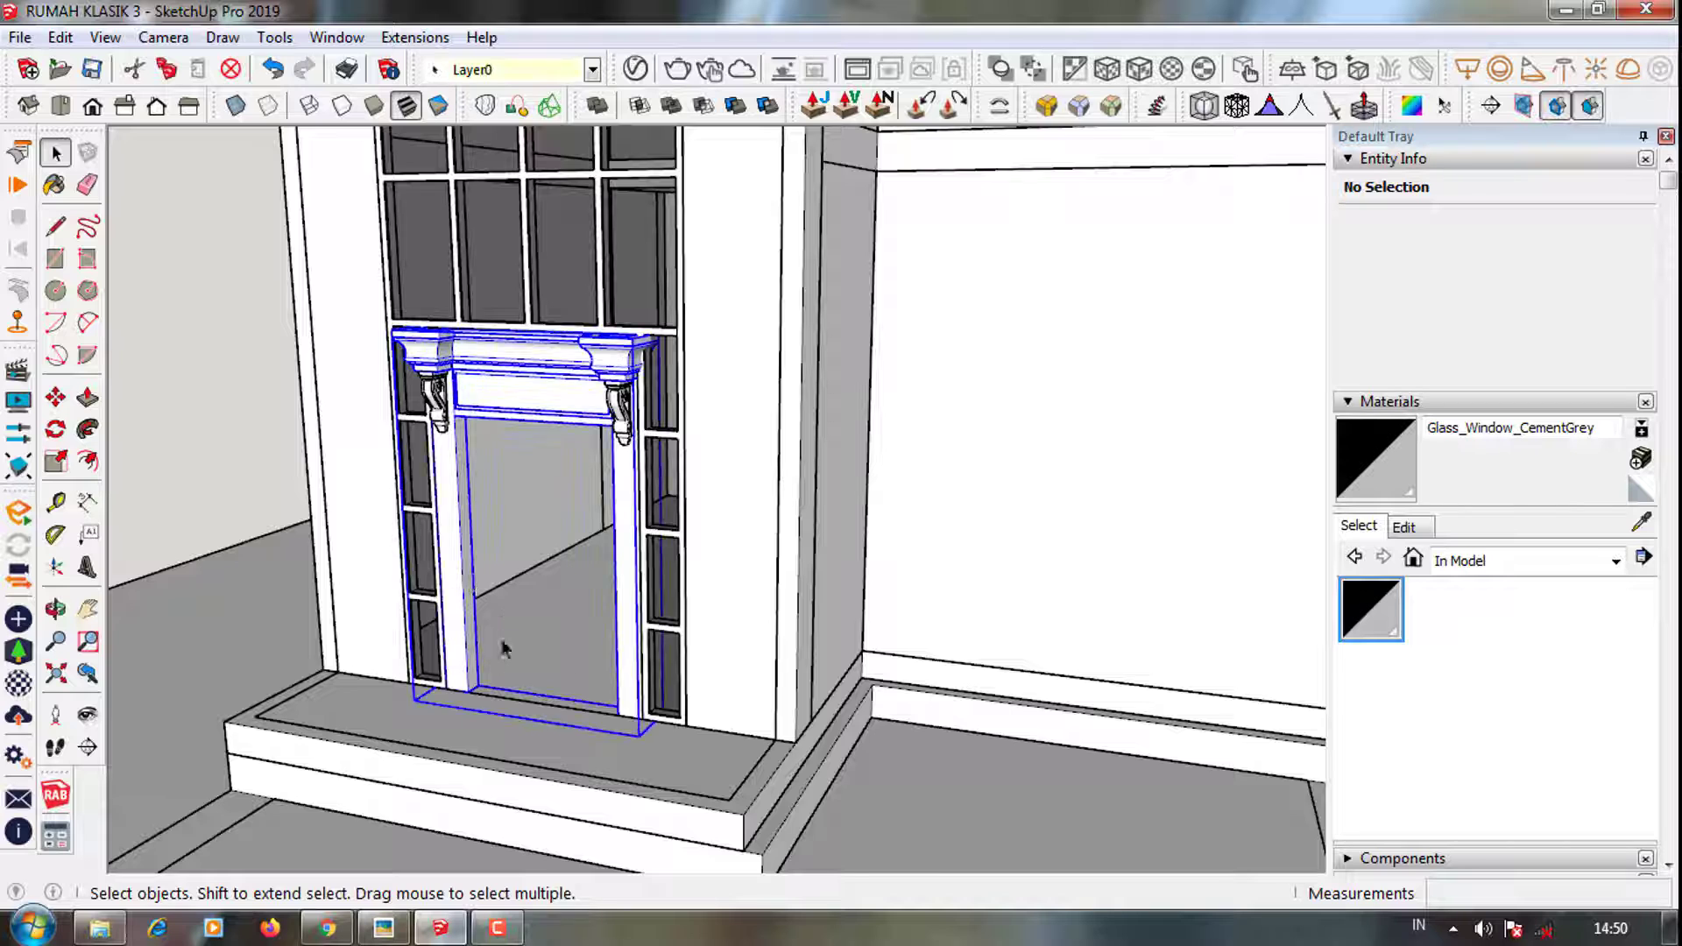
{"action": "scroll", "coordinate": [504, 649], "scroll_direction": "up", "scroll_amount": 2}
{"action": "double_click", "coordinate": [474, 605]}
{"action": "key", "text": "Escape"}
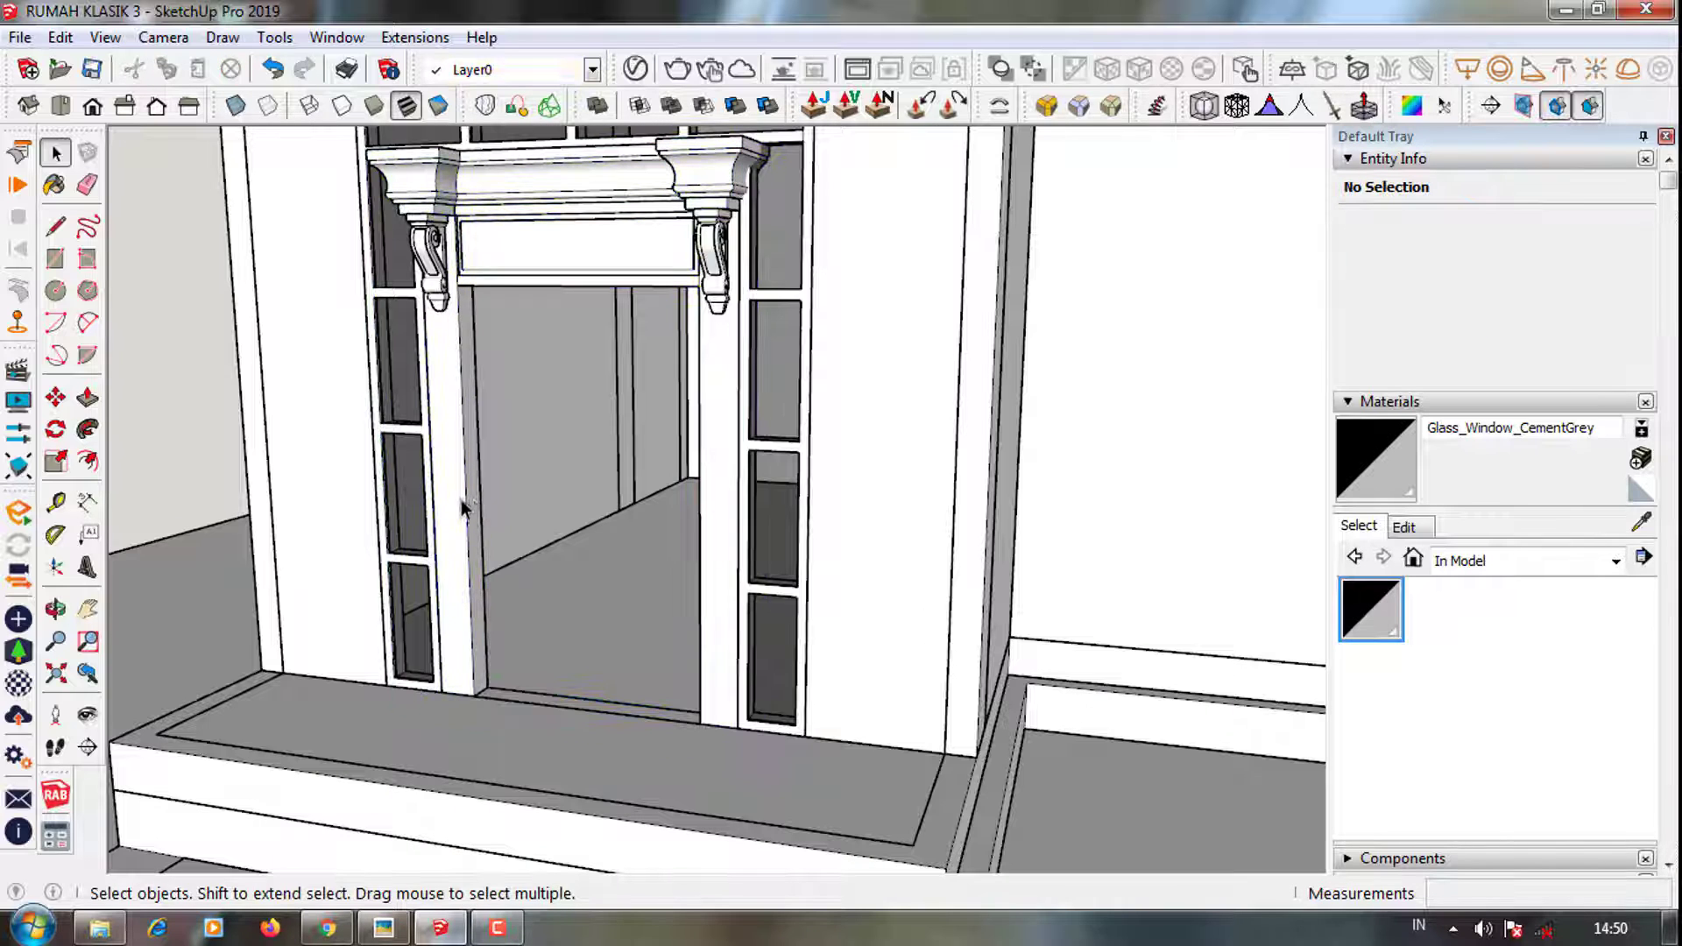
{"action": "left_click", "coordinate": [462, 507]}
{"action": "left_click", "coordinate": [429, 263]}
{"action": "left_click", "coordinate": [714, 263]}
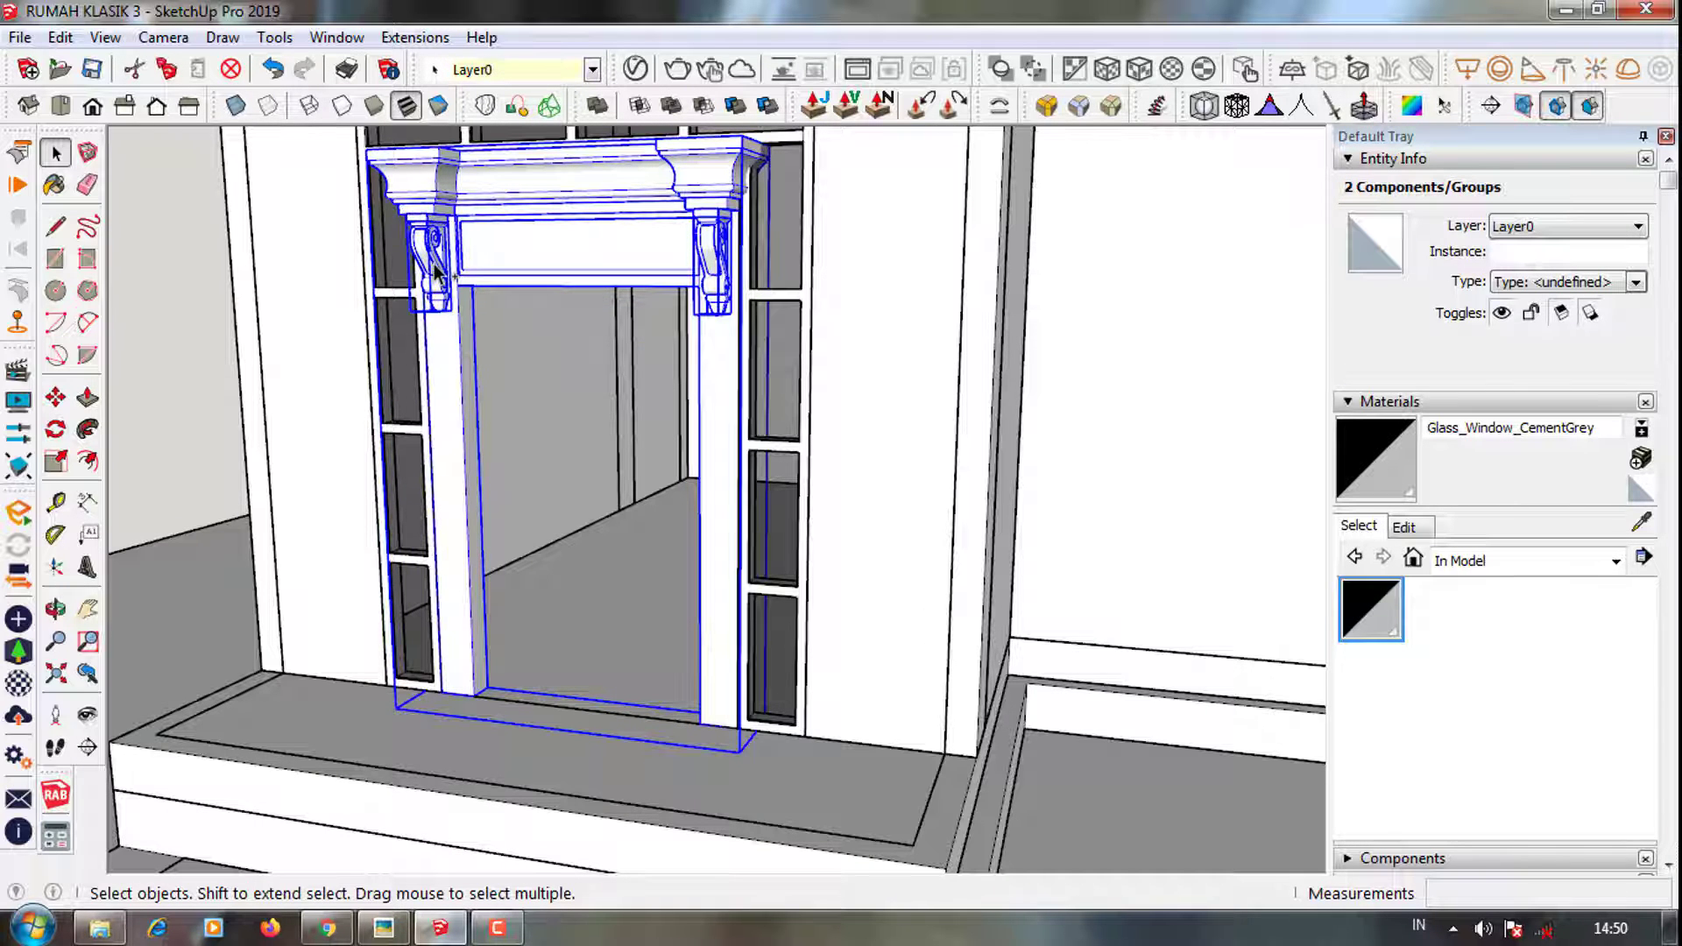
{"action": "middle_click_drag", "start_coordinate": [447, 324], "coordinate": [529, 420]}
Enter the door frame group and explode its inner group
{"action": "right_click", "coordinate": [537, 301]}
{"action": "left_click", "coordinate": [657, 545]}
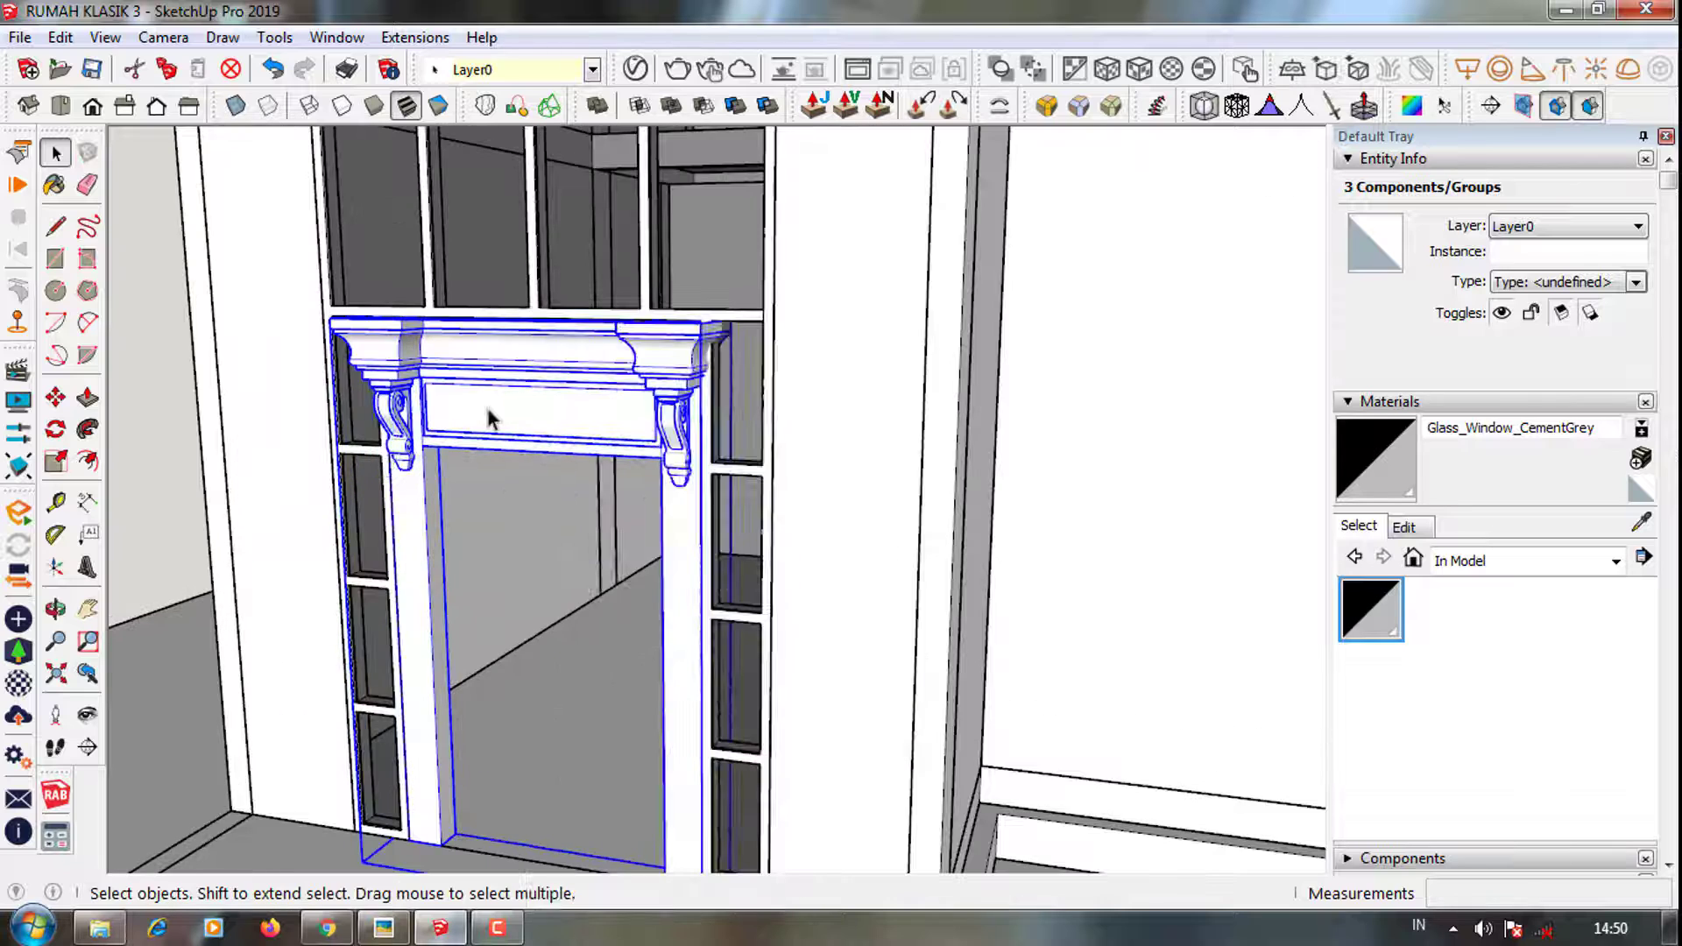
{"action": "double_click", "coordinate": [497, 427]}
{"action": "right_click", "coordinate": [497, 426]}
{"action": "left_click", "coordinate": [648, 512]}
{"action": "left_click", "coordinate": [679, 544]}
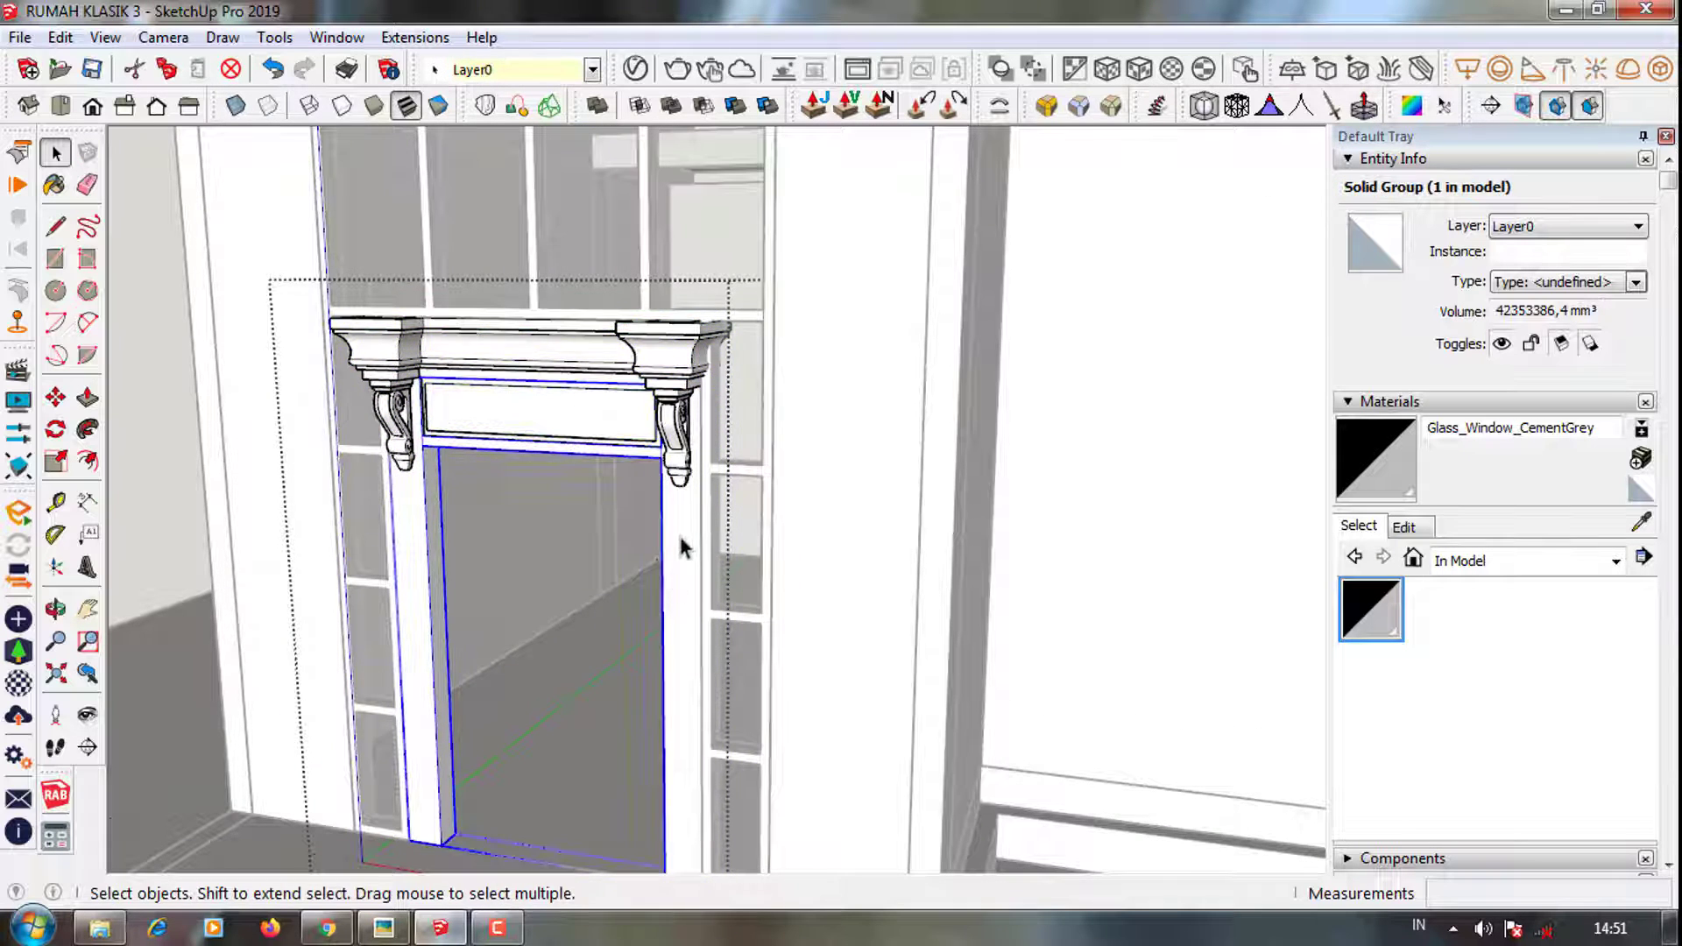
{"action": "middle_click_drag", "start_coordinate": [679, 544], "coordinate": [464, 550]}
{"action": "scroll", "coordinate": [464, 549], "scroll_direction": "down", "scroll_amount": 2}
{"action": "scroll", "coordinate": [488, 589], "scroll_direction": "up", "scroll_amount": 2}
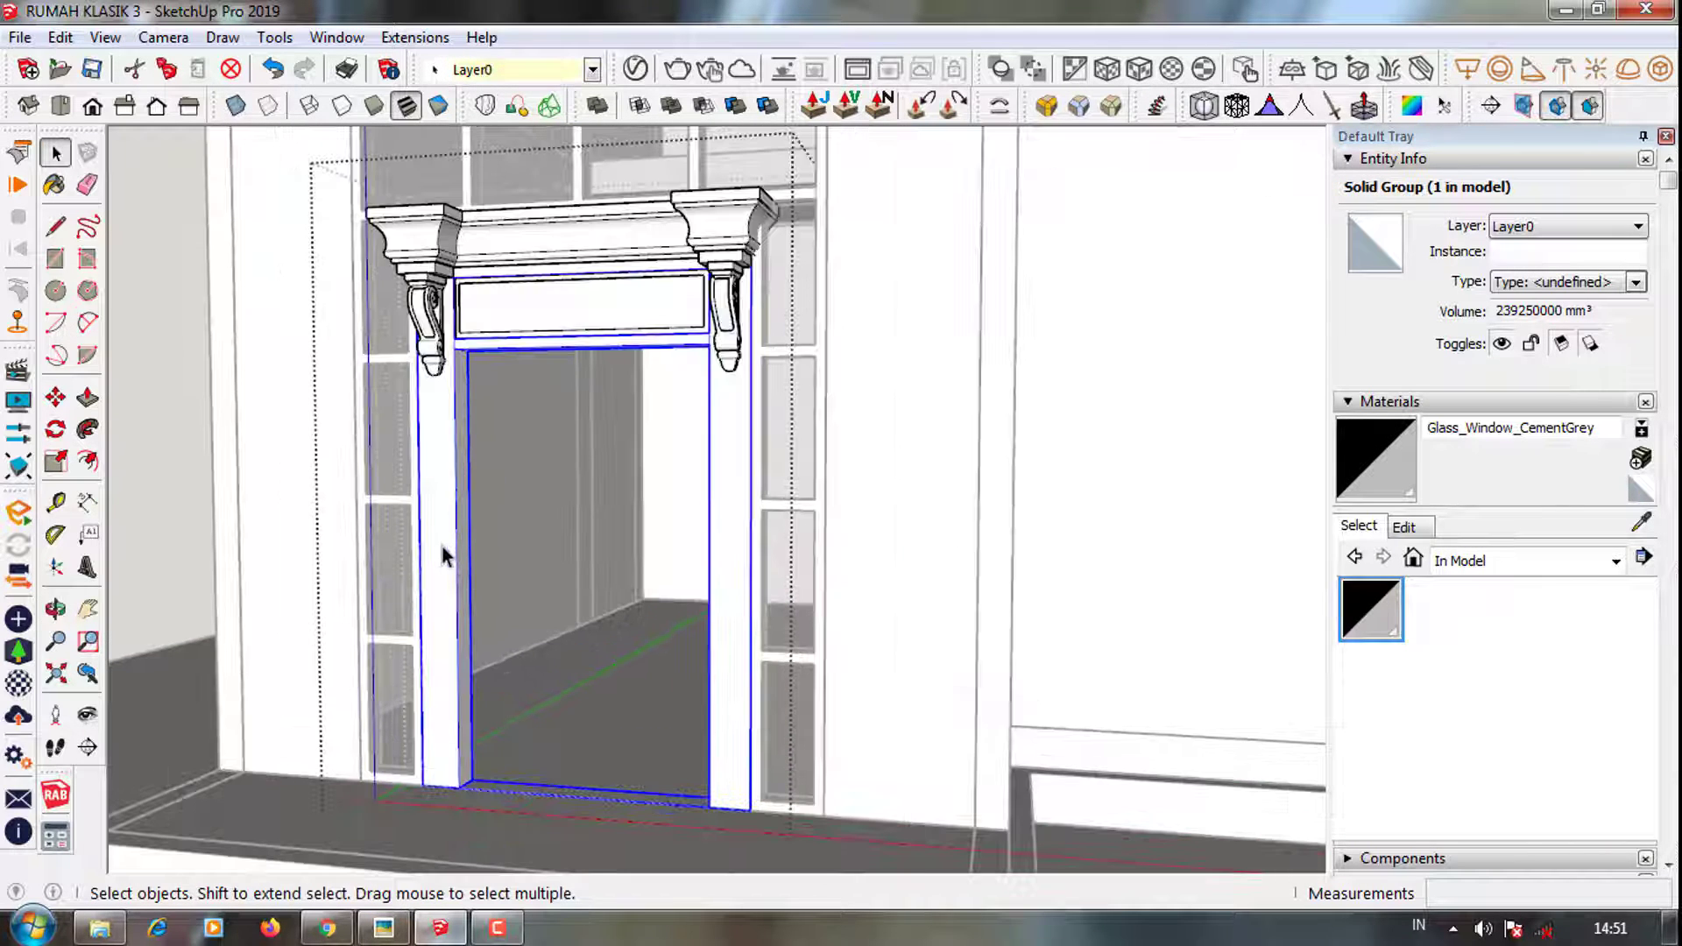
Draw a rectangle over the doorway's left half and push/pull it into a door slab
{"action": "left_click", "coordinate": [462, 783]}
{"action": "left_click", "coordinate": [578, 346]}
{"action": "scroll", "coordinate": [536, 618], "scroll_direction": "up", "scroll_amount": 4}
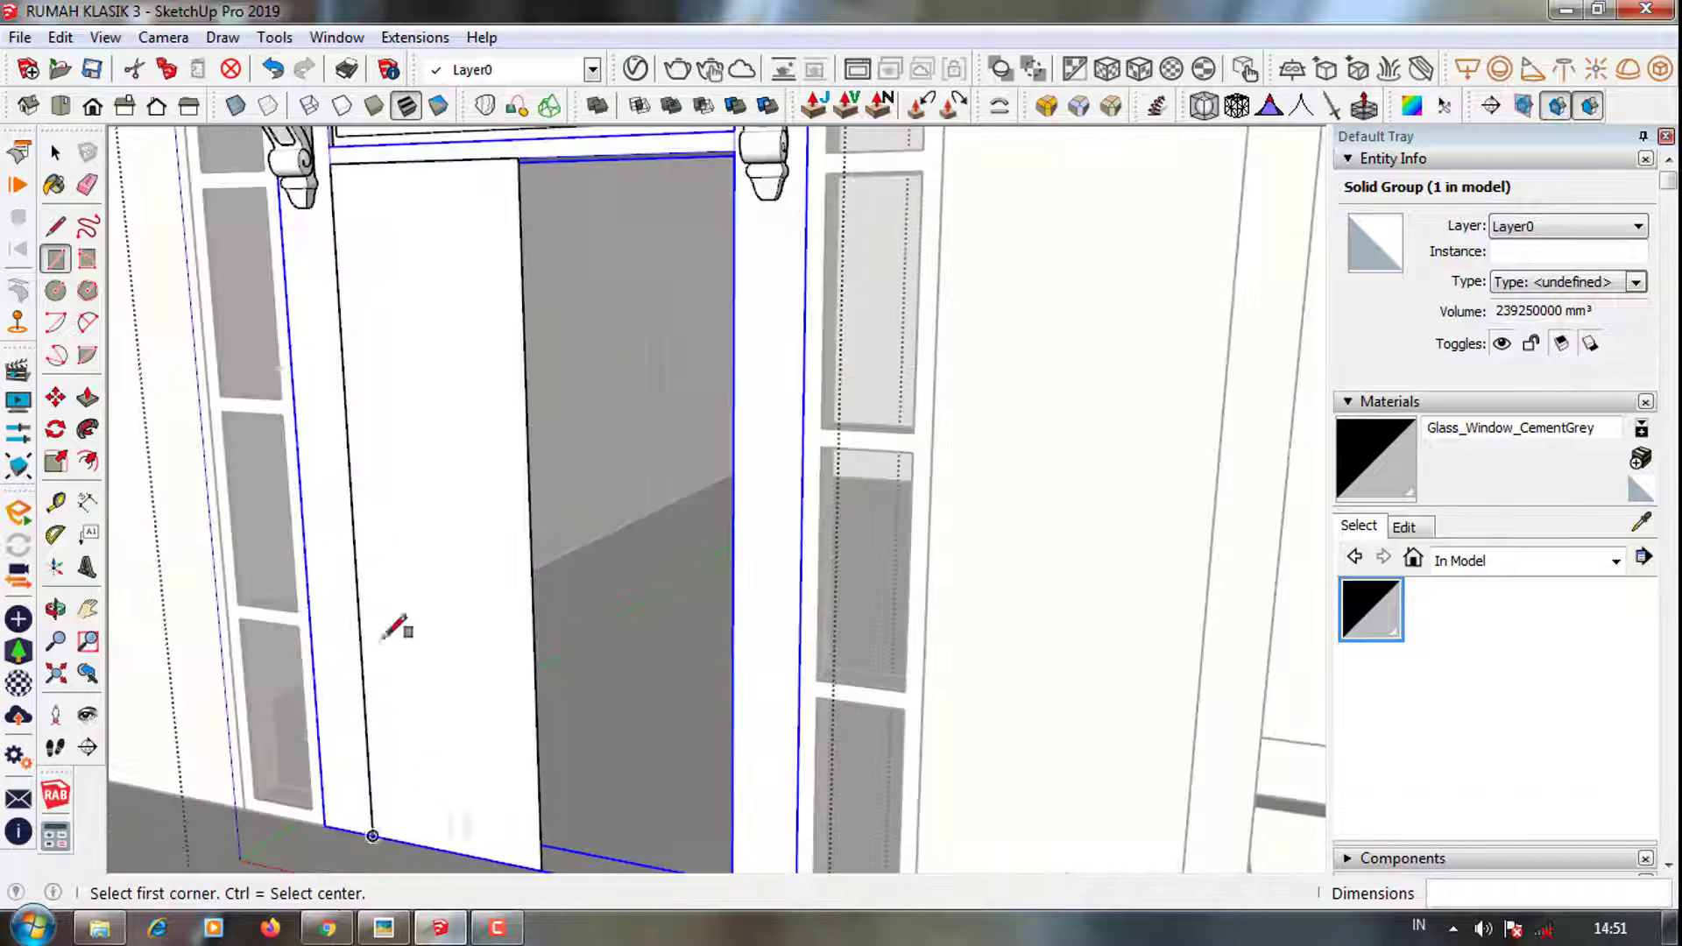
{"action": "key", "text": "p"}
{"action": "left_click_drag", "start_coordinate": [509, 783], "coordinate": [537, 776]}
{"action": "scroll", "coordinate": [534, 701], "scroll_direction": "down", "scroll_amount": 3}
{"action": "key", "text": "space"}
Make the whole door slab a separate group
{"action": "left_click", "coordinate": [523, 633]}
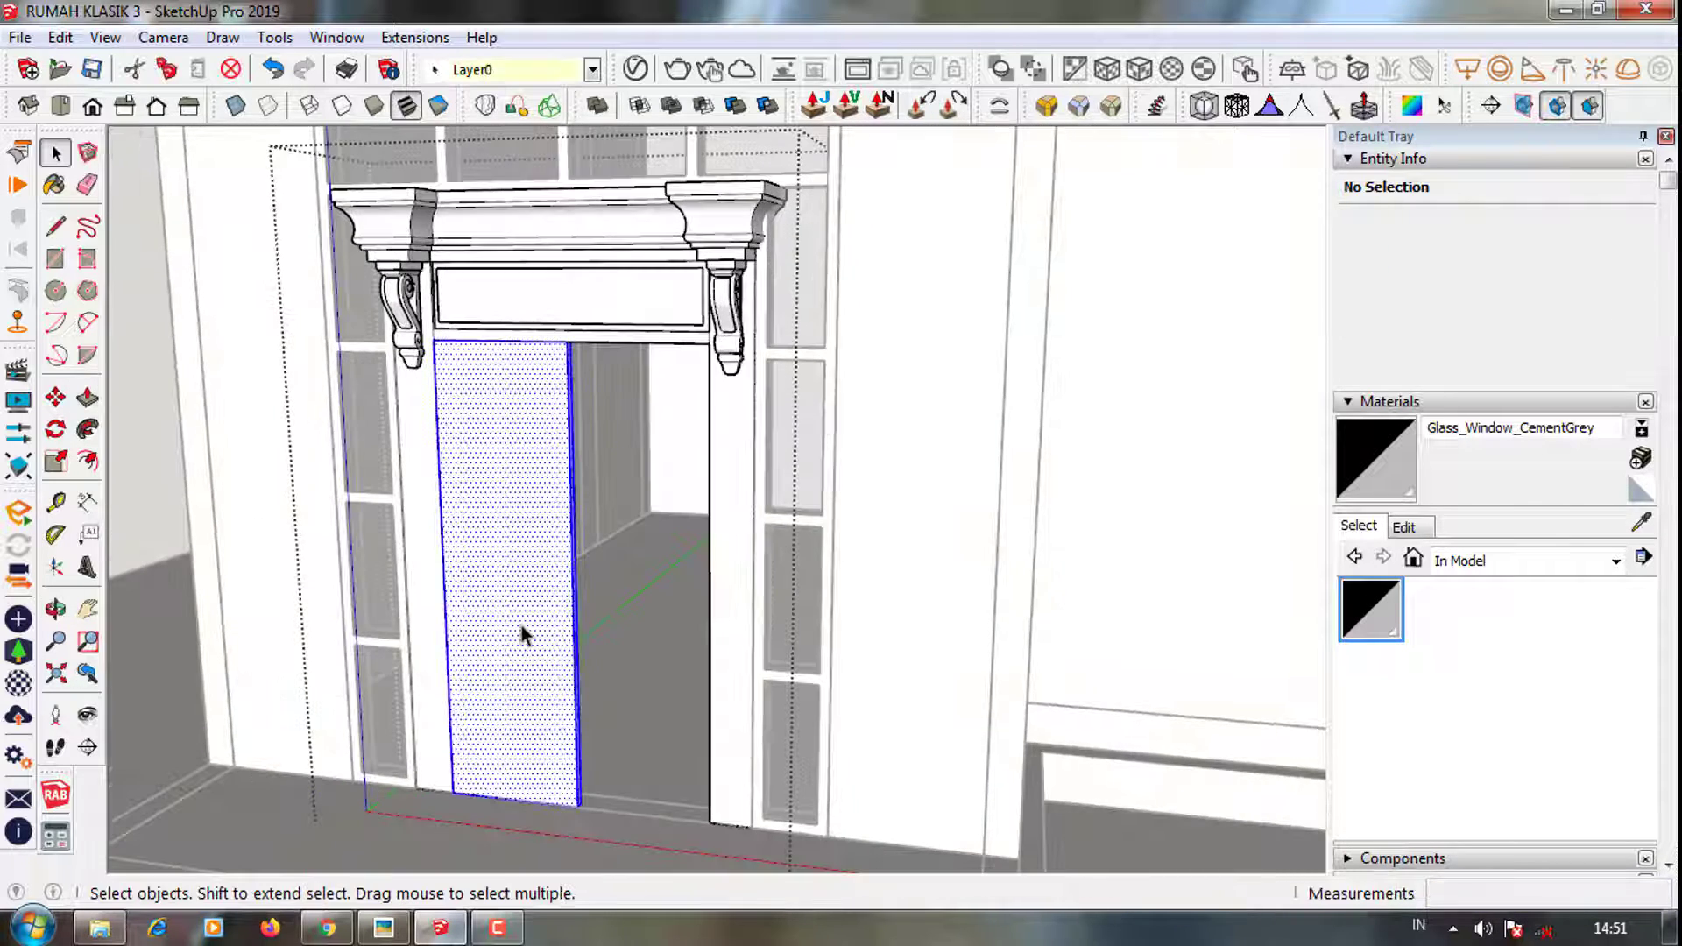
{"action": "triple_click", "coordinate": [523, 633]}
{"action": "right_click", "coordinate": [523, 632]}
{"action": "left_click", "coordinate": [652, 277]}
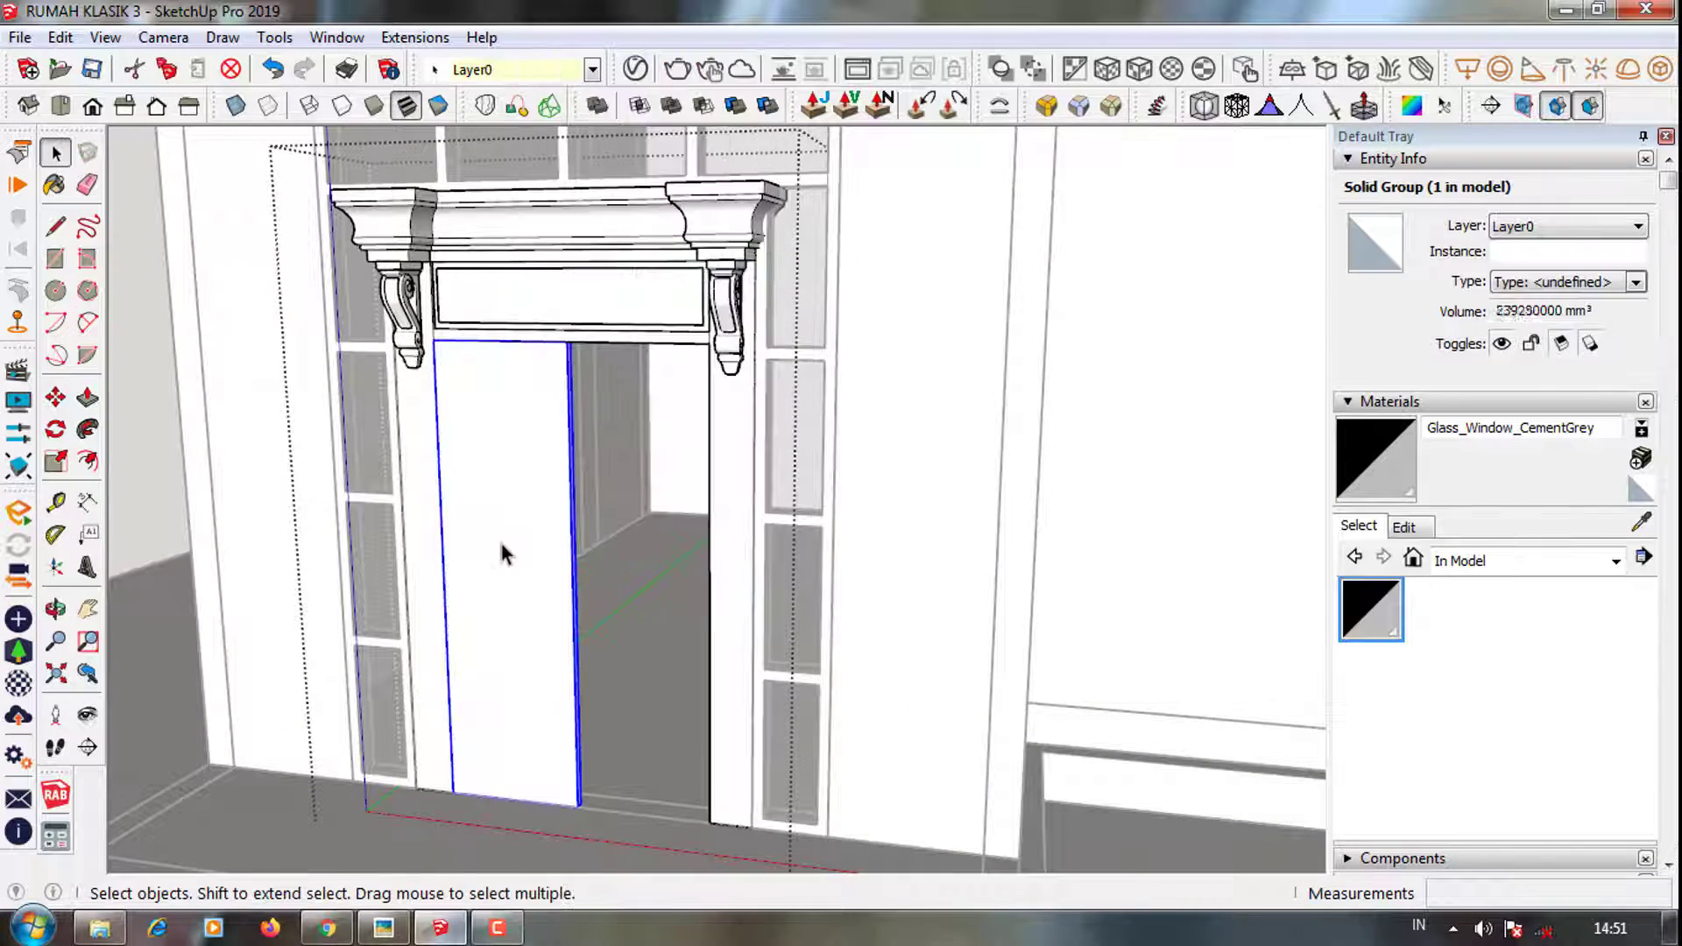
{"action": "double_click", "coordinate": [498, 537]}
Offset the door face inward by 120 mm and adjust the border's bottom edge
{"action": "key", "text": "f"}
{"action": "left_click", "coordinate": [430, 455]}
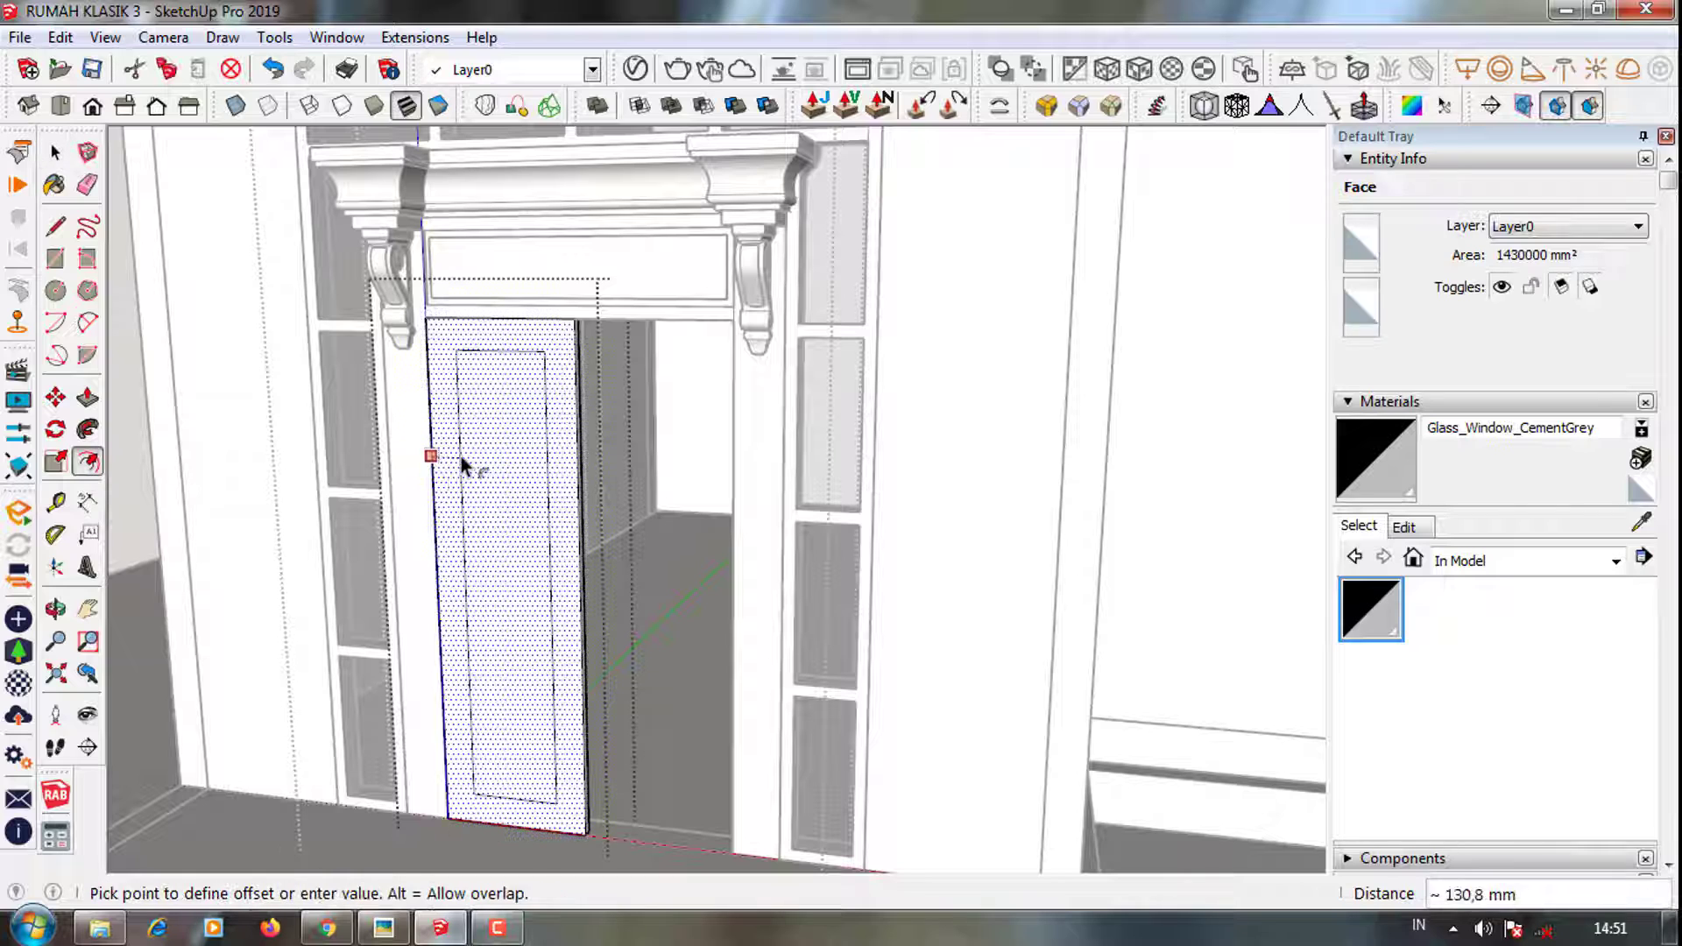
{"action": "type", "text": "120"}
{"action": "key", "text": "Return"}
{"action": "middle_click_drag", "start_coordinate": [460, 455], "coordinate": [607, 685]}
{"action": "key", "text": "space"}
{"action": "left_click", "coordinate": [607, 675]}
{"action": "scroll", "coordinate": [628, 675], "scroll_direction": "up", "scroll_amount": 2}
{"action": "key", "text": "m"}
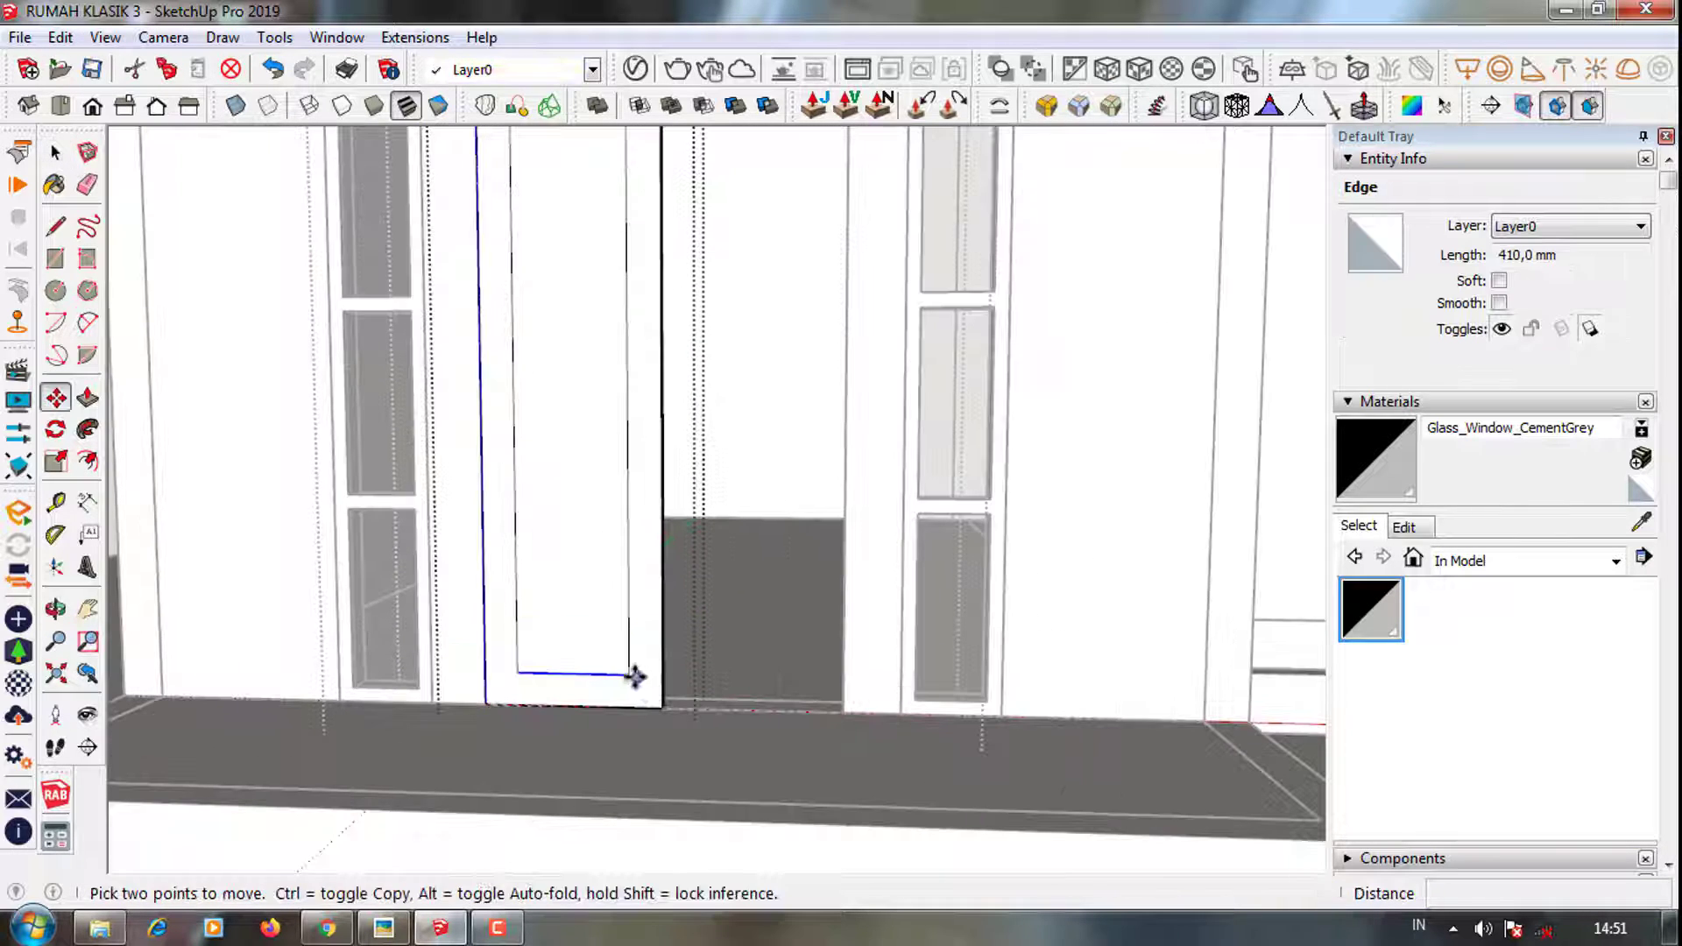
{"action": "key", "text": "Return"}
{"action": "scroll", "coordinate": [593, 568], "scroll_direction": "down", "scroll_amount": 3}
Draw a line from the inset border's corner toward the door base
{"action": "key", "text": "space"}
{"action": "middle_click_drag", "start_coordinate": [593, 567], "coordinate": [451, 425]}
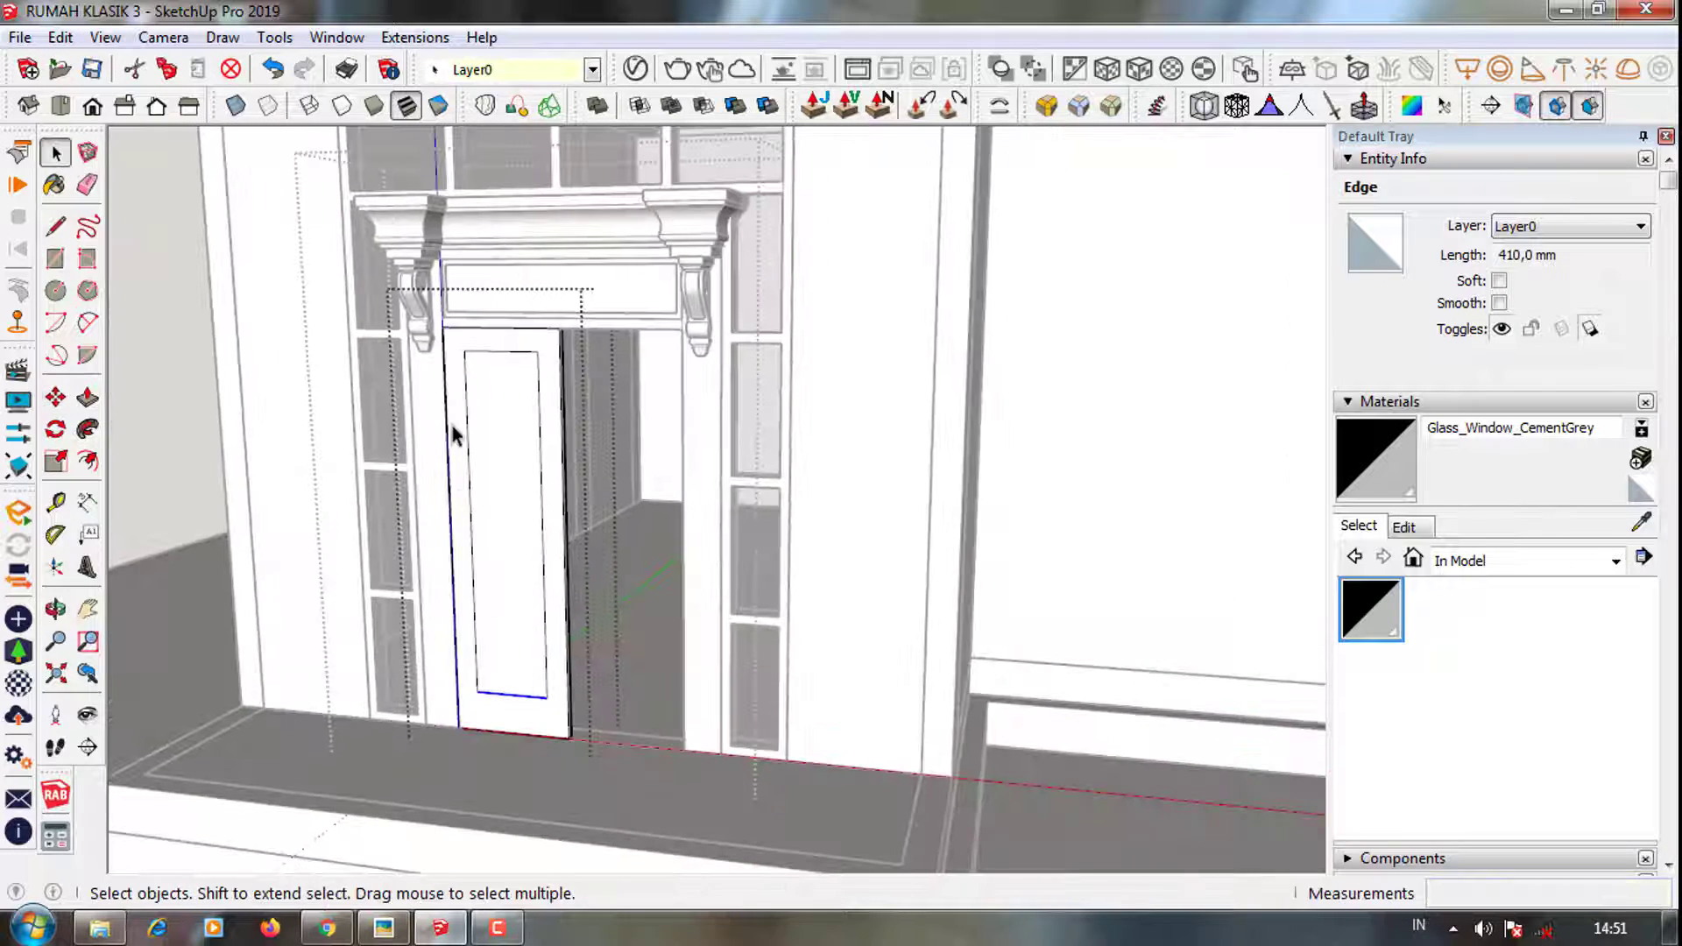
{"action": "key", "text": "l"}
{"action": "left_click", "coordinate": [462, 335]}
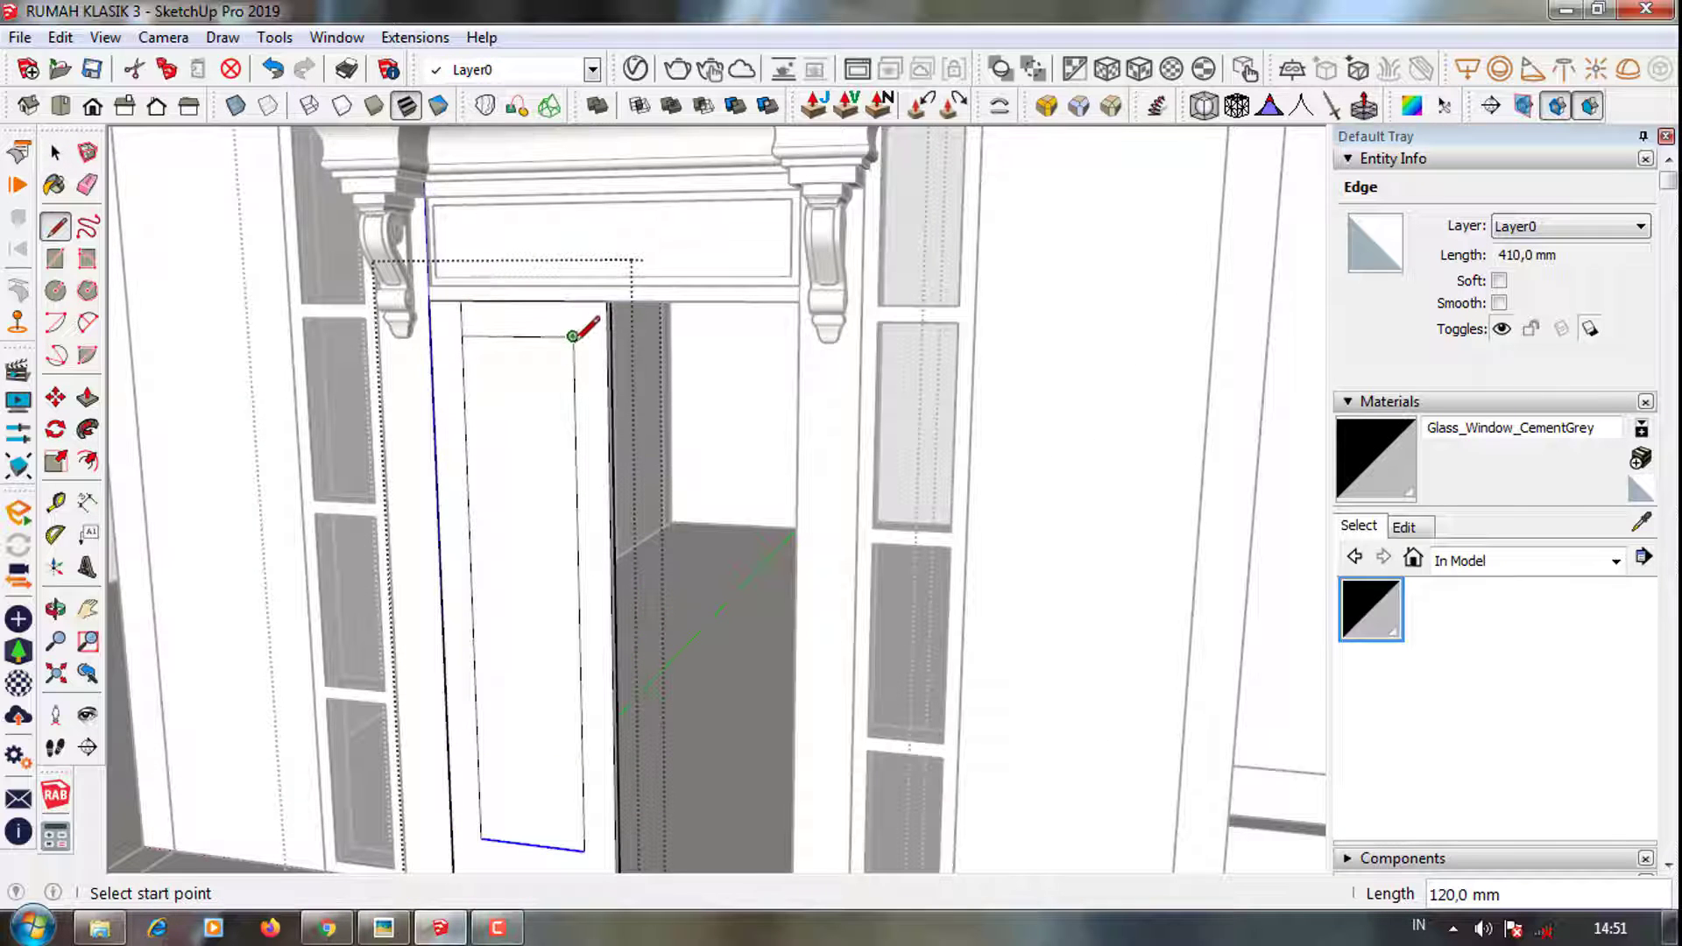
{"action": "scroll", "coordinate": [573, 336], "scroll_direction": "down", "scroll_amount": 2}
{"action": "mouse_move", "coordinate": [544, 270]}
{"action": "middle_mouse_down"}
{"action": "mouse_move", "coordinate": [500, 616]}
{"action": "mouse_move", "coordinate": [544, 450]}
{"action": "middle_mouse_up"}
{"action": "key", "text": "space"}
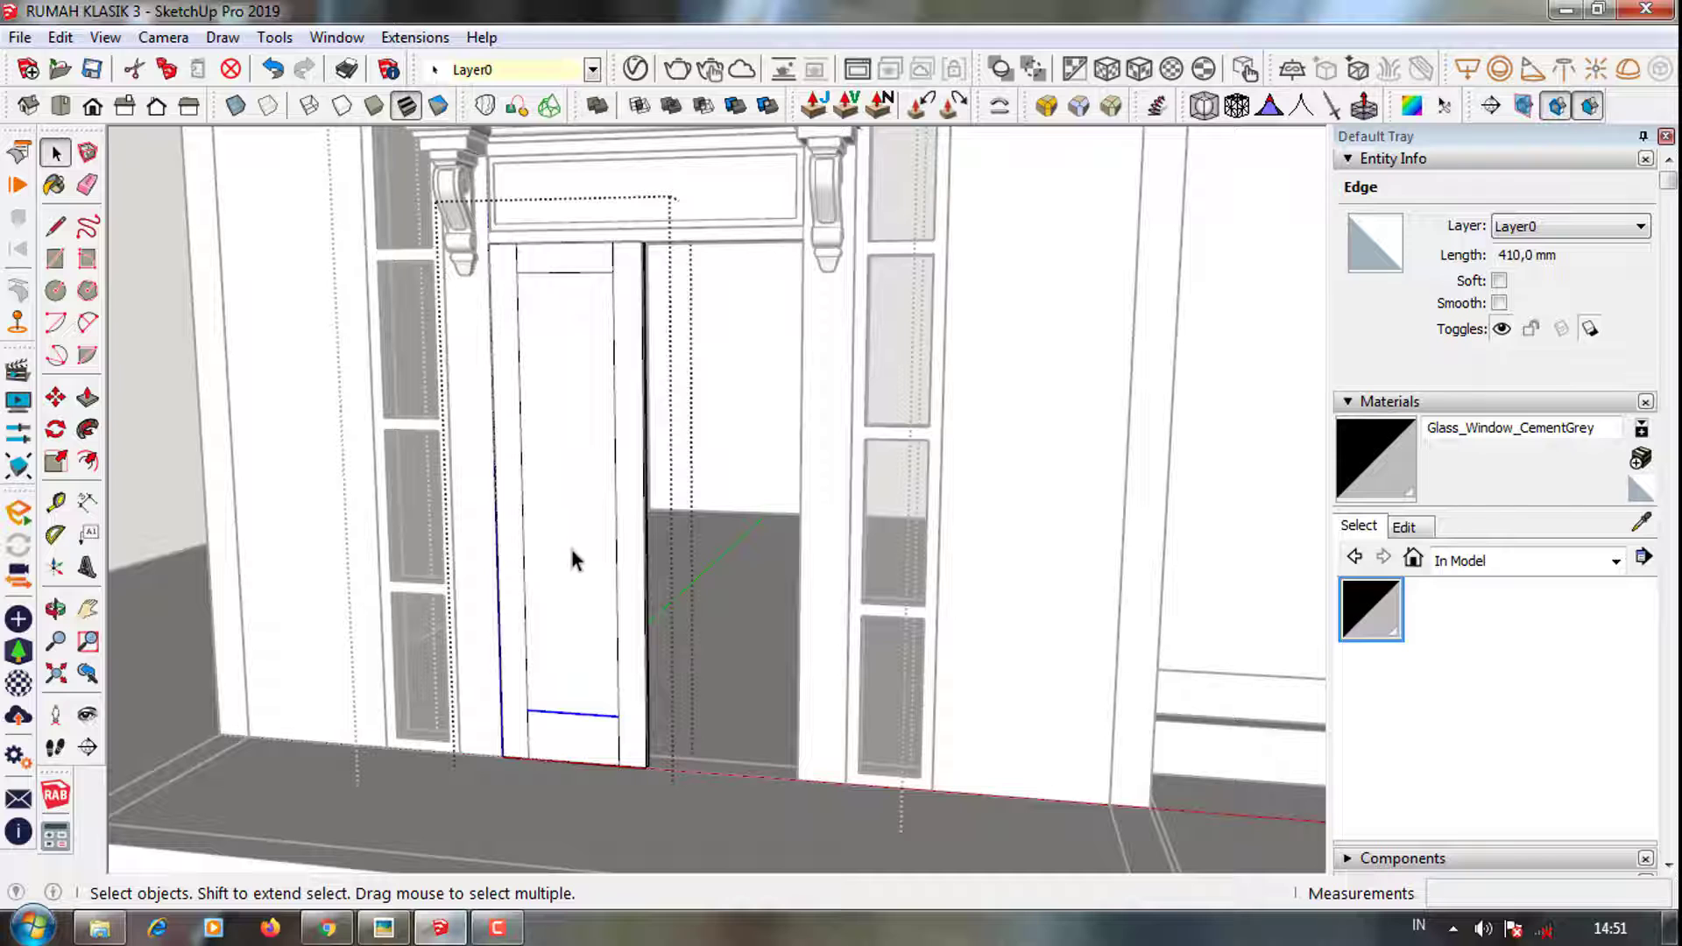
{"action": "scroll", "coordinate": [596, 285], "scroll_direction": "up", "scroll_amount": 2}
Copy the vertical edge at 150 mm and 50 mm to mark the stiles
{"action": "key", "text": "m"}
{"action": "key", "text": "ctrl"}
{"action": "left_click", "coordinate": [620, 270]}
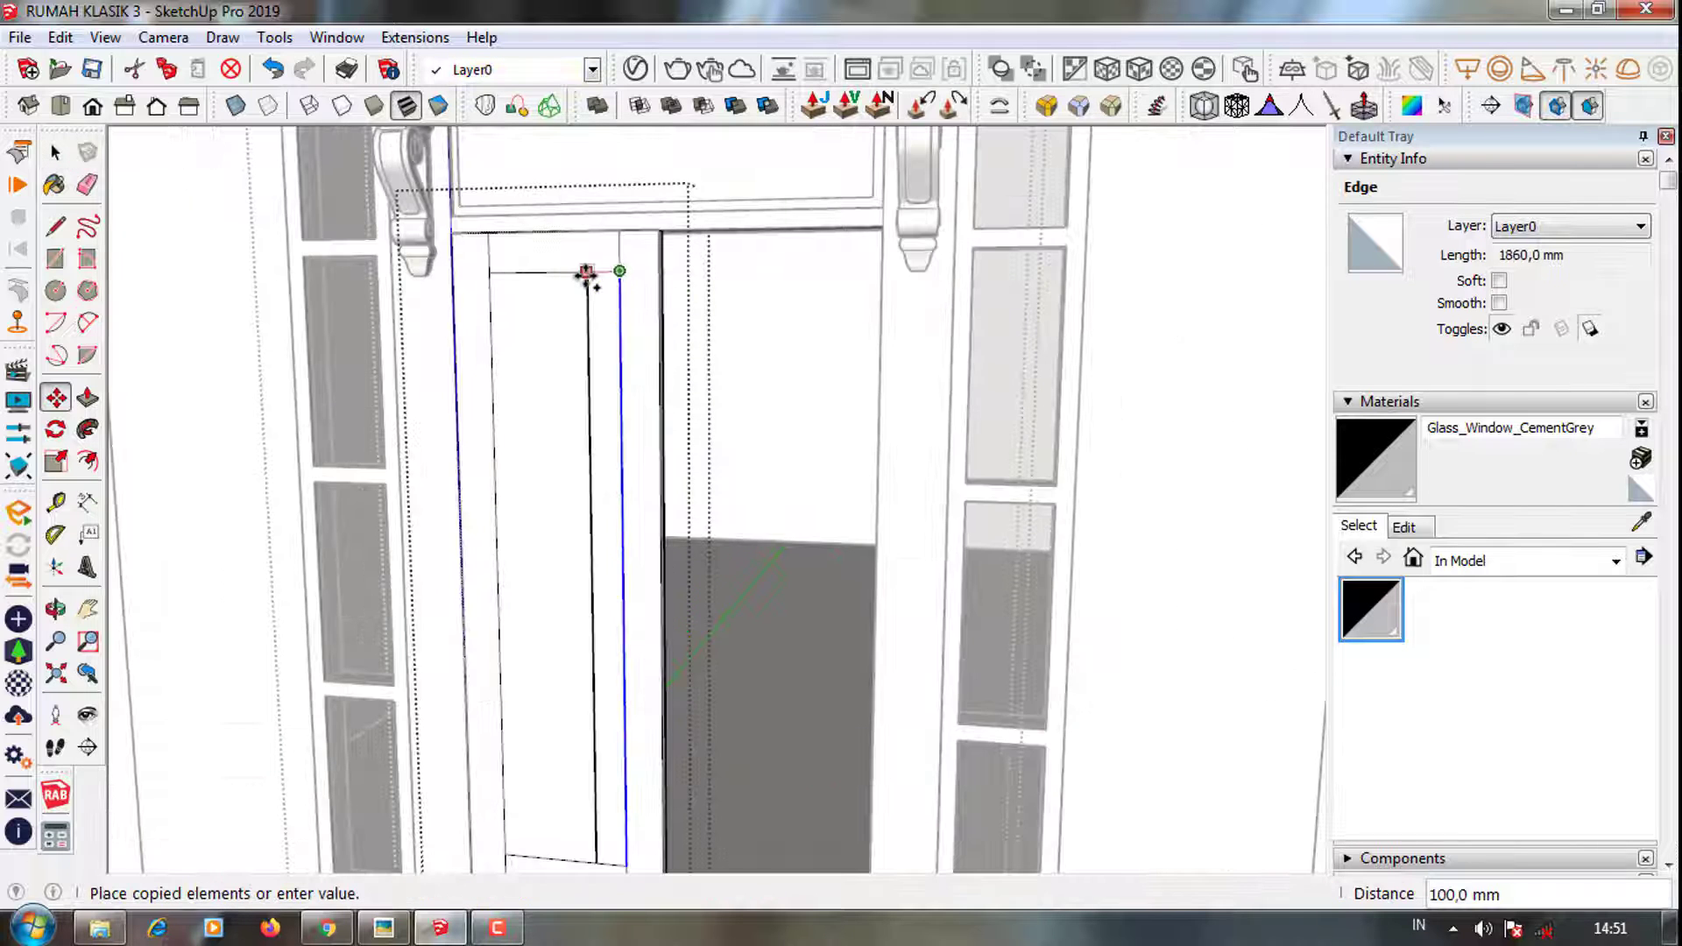
{"action": "type", "text": "0"}
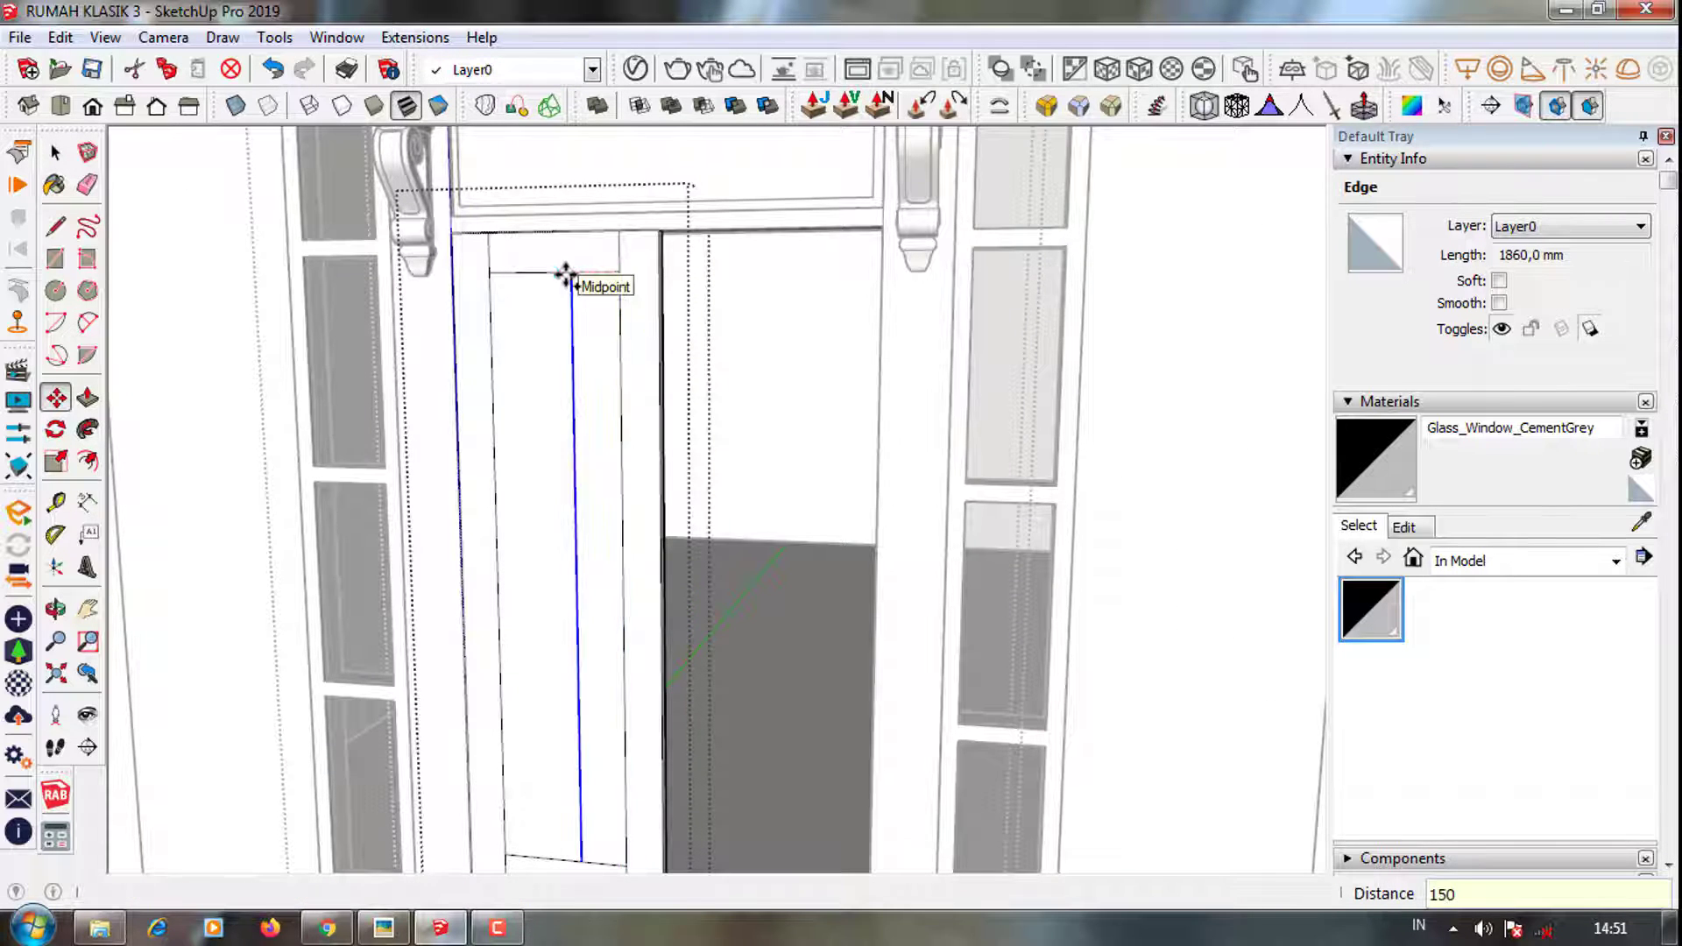
{"action": "key", "text": "Return"}
{"action": "scroll", "coordinate": [565, 289], "scroll_direction": "up", "scroll_amount": 1}
{"action": "left_click", "coordinate": [592, 278]}
{"action": "type", "text": "50"}
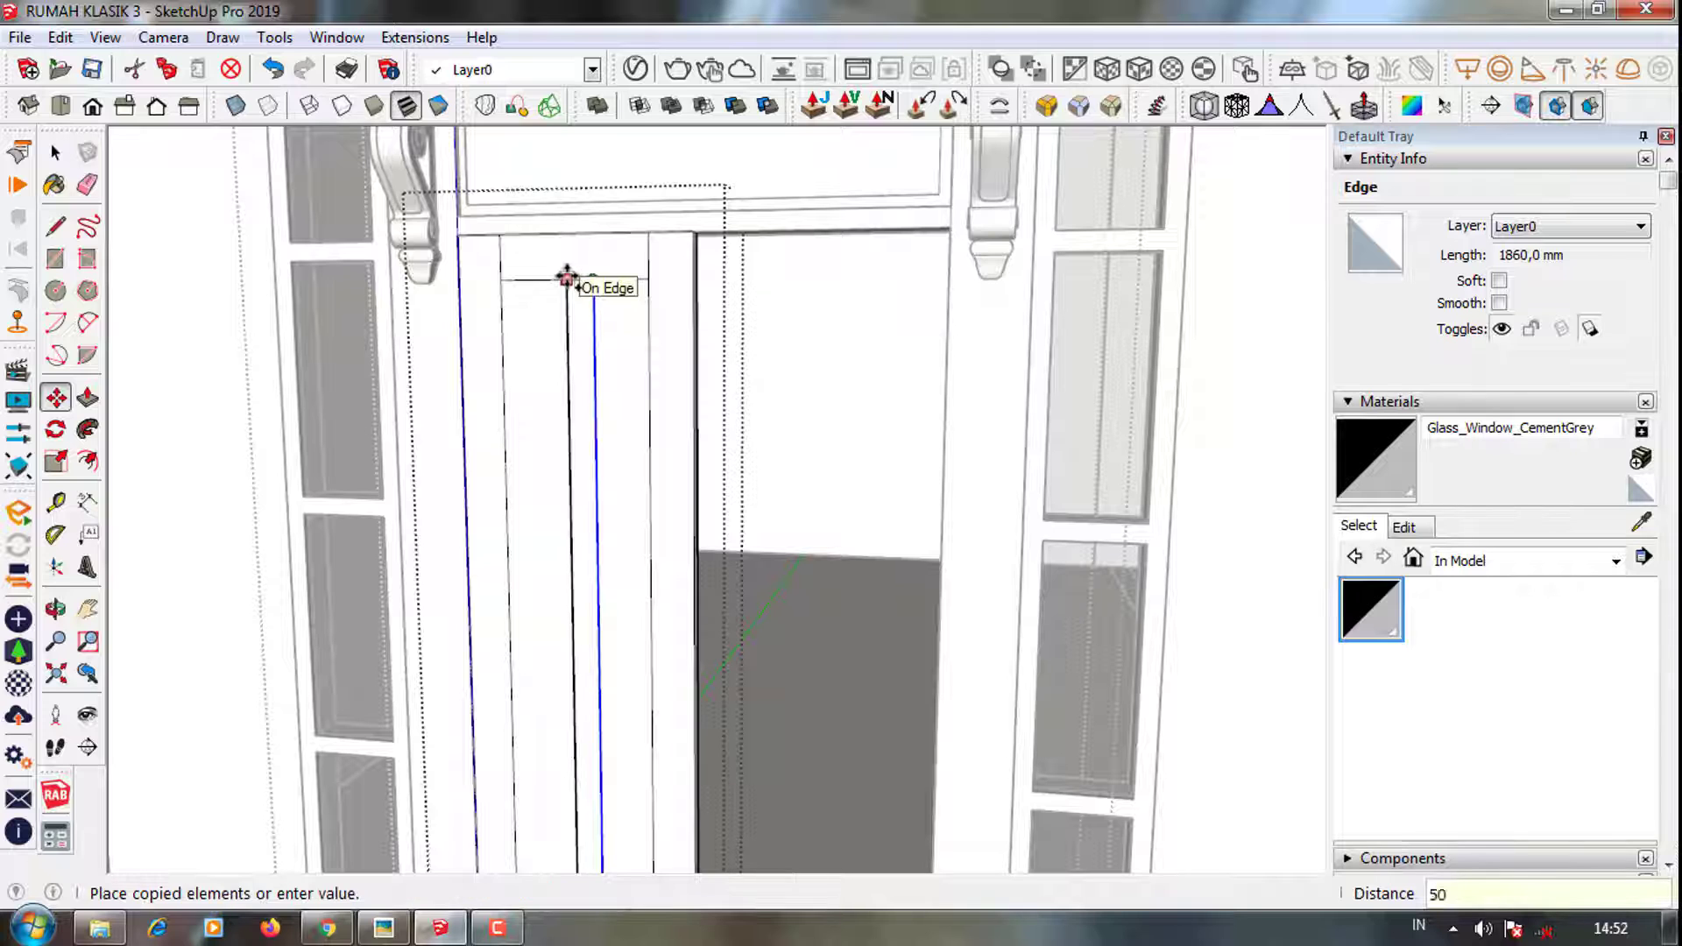
{"action": "key", "text": "Return"}
{"action": "scroll", "coordinate": [649, 536], "scroll_direction": "down", "scroll_amount": 3}
{"action": "middle_click_drag", "start_coordinate": [649, 536], "coordinate": [667, 465]}
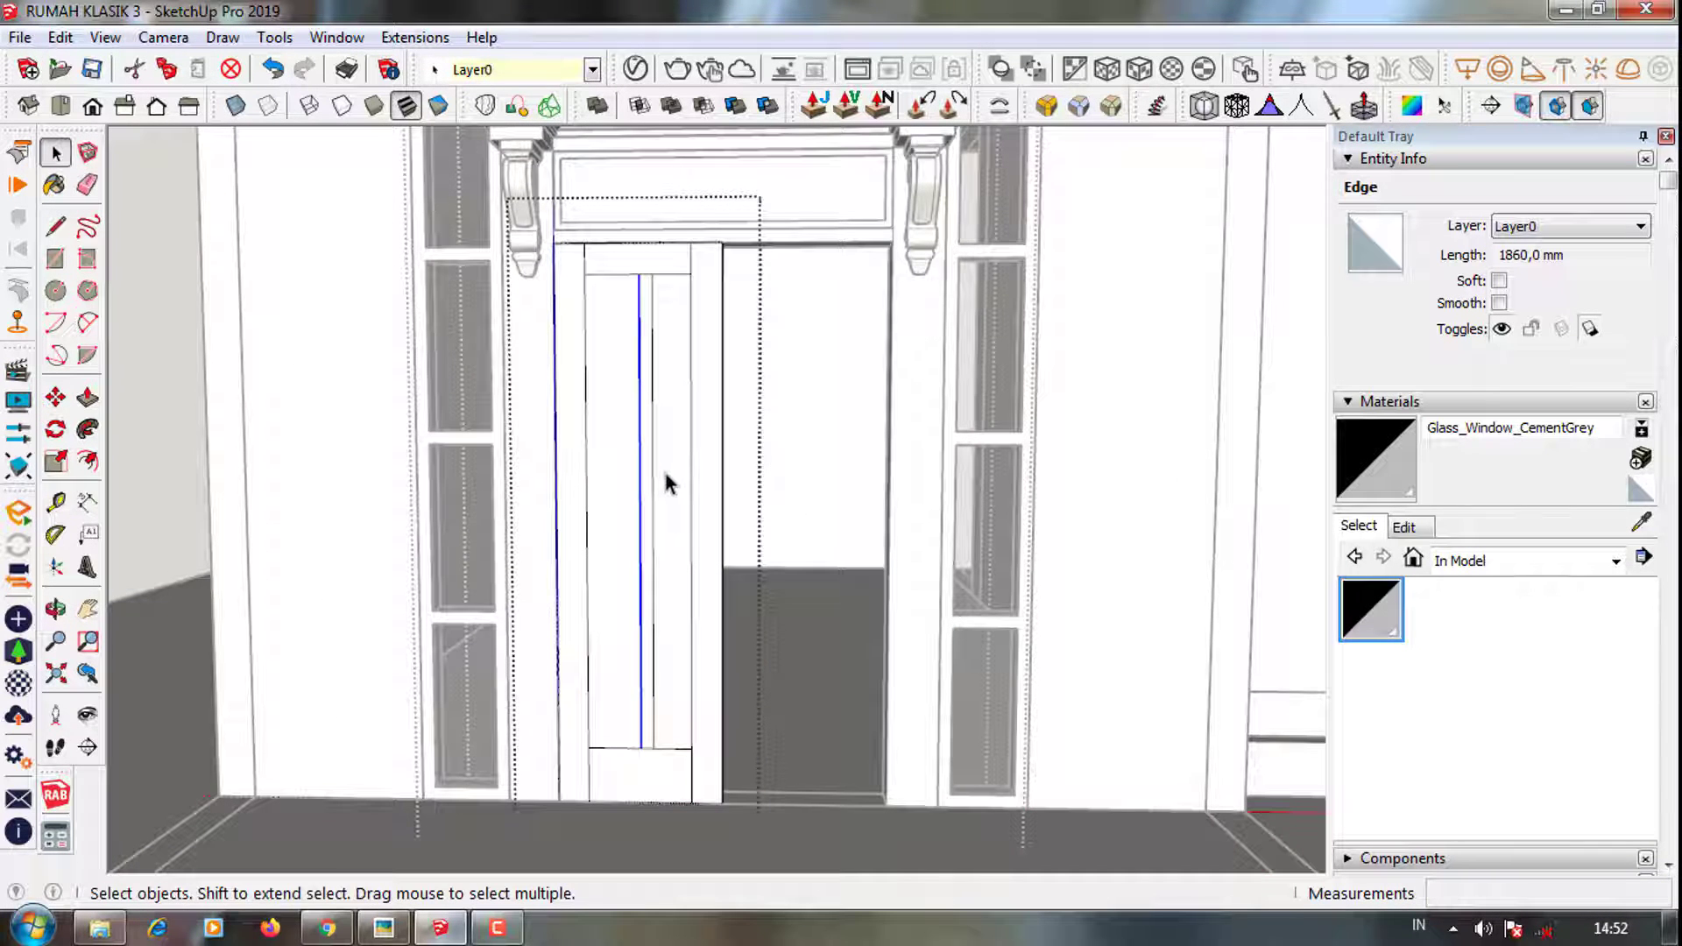
{"action": "scroll", "coordinate": [657, 278], "scroll_direction": "up", "scroll_amount": 2}
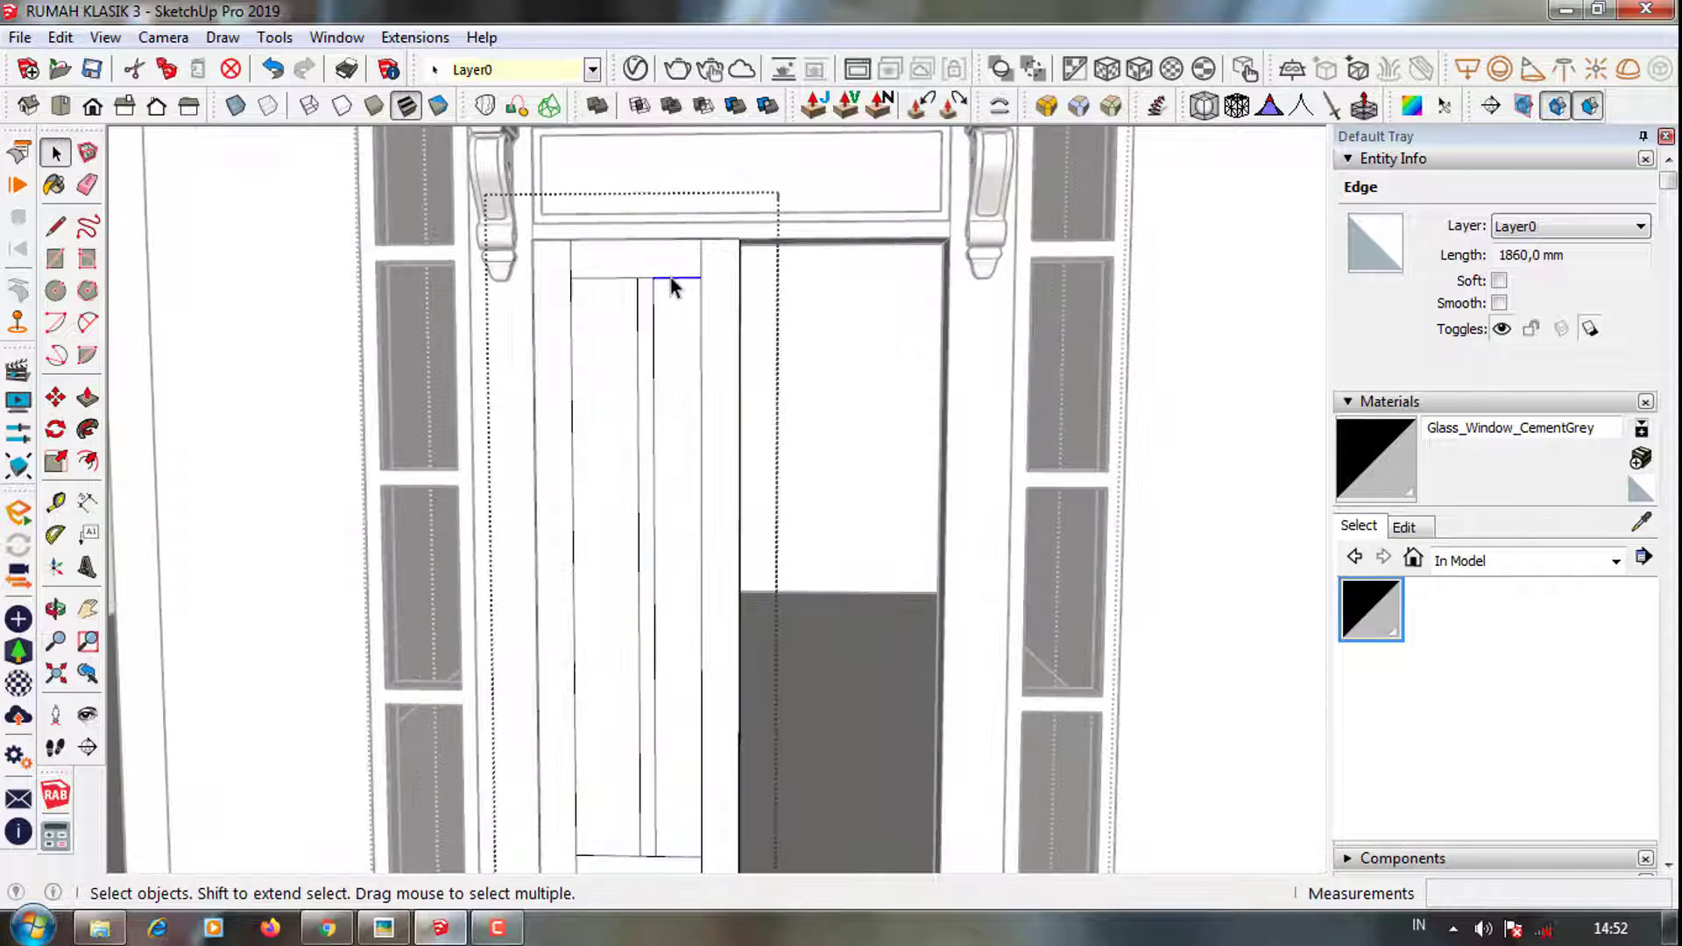
Copy the top rail edge 60 mm up and add further rail edge copies
{"action": "left_click", "coordinate": [671, 278]}
{"action": "scroll", "coordinate": [668, 289], "scroll_direction": "down", "scroll_amount": 2}
{"action": "scroll", "coordinate": [668, 292], "scroll_direction": "up", "scroll_amount": 1}
{"action": "scroll", "coordinate": [691, 319], "scroll_direction": "up", "scroll_amount": 1}
{"action": "key", "text": "m"}
{"action": "left_click", "coordinate": [706, 270]}
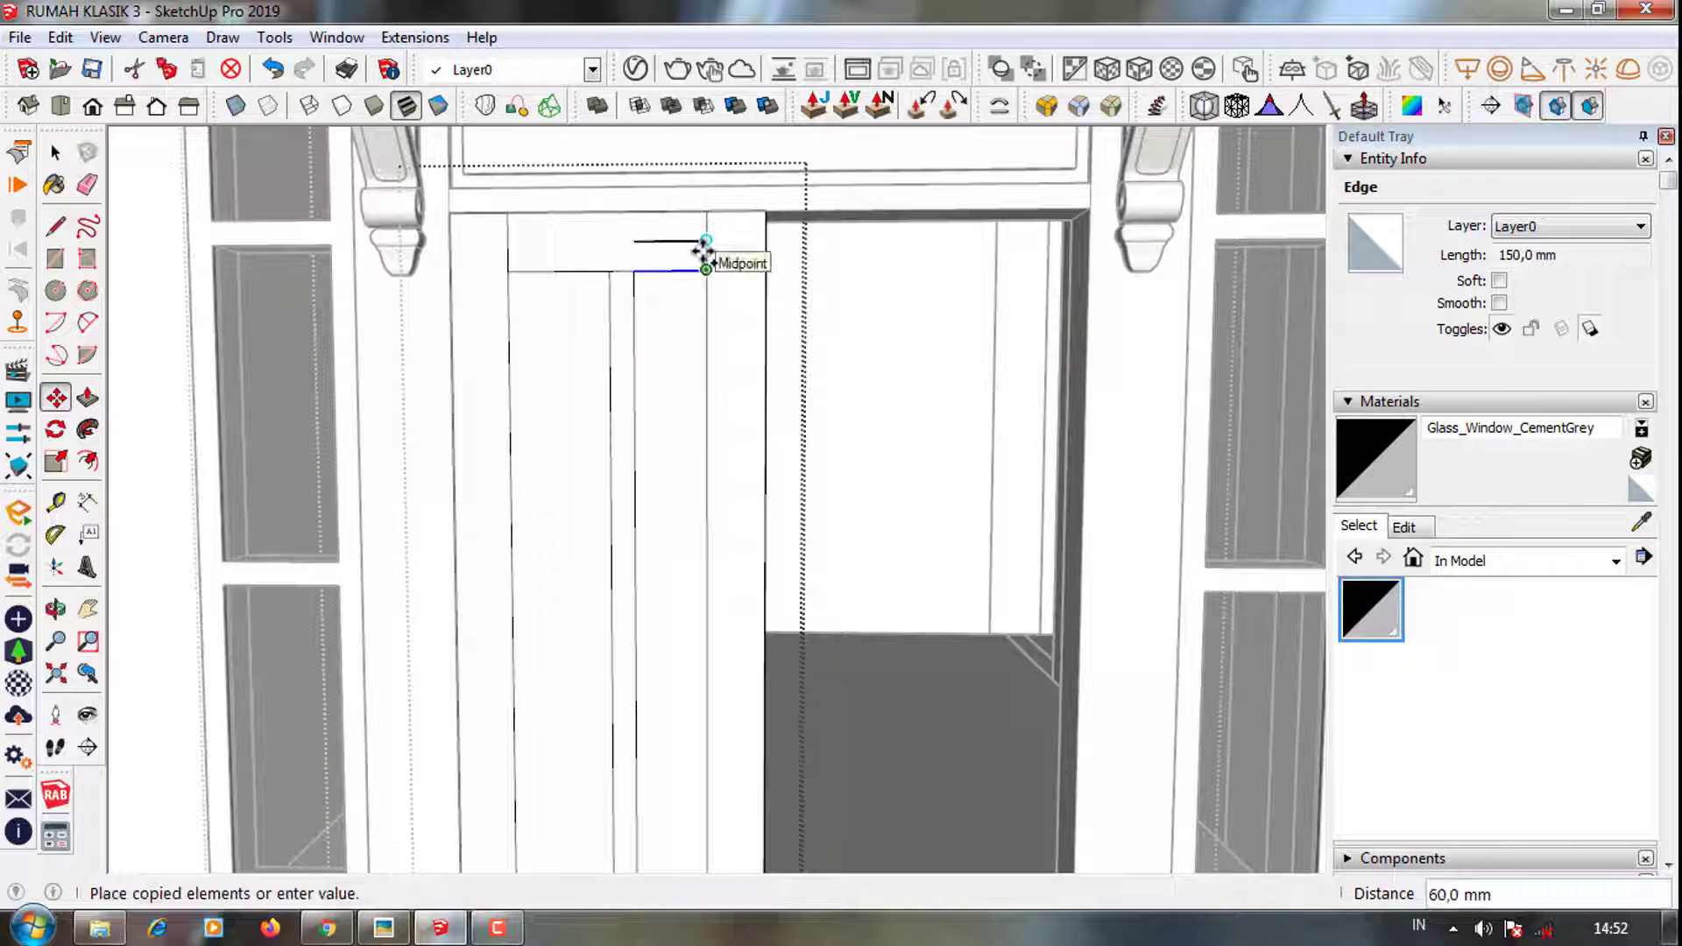
{"action": "key", "text": "Return"}
{"action": "scroll", "coordinate": [711, 338], "scroll_direction": "down", "scroll_amount": 2}
{"action": "left_click", "coordinate": [699, 248]}
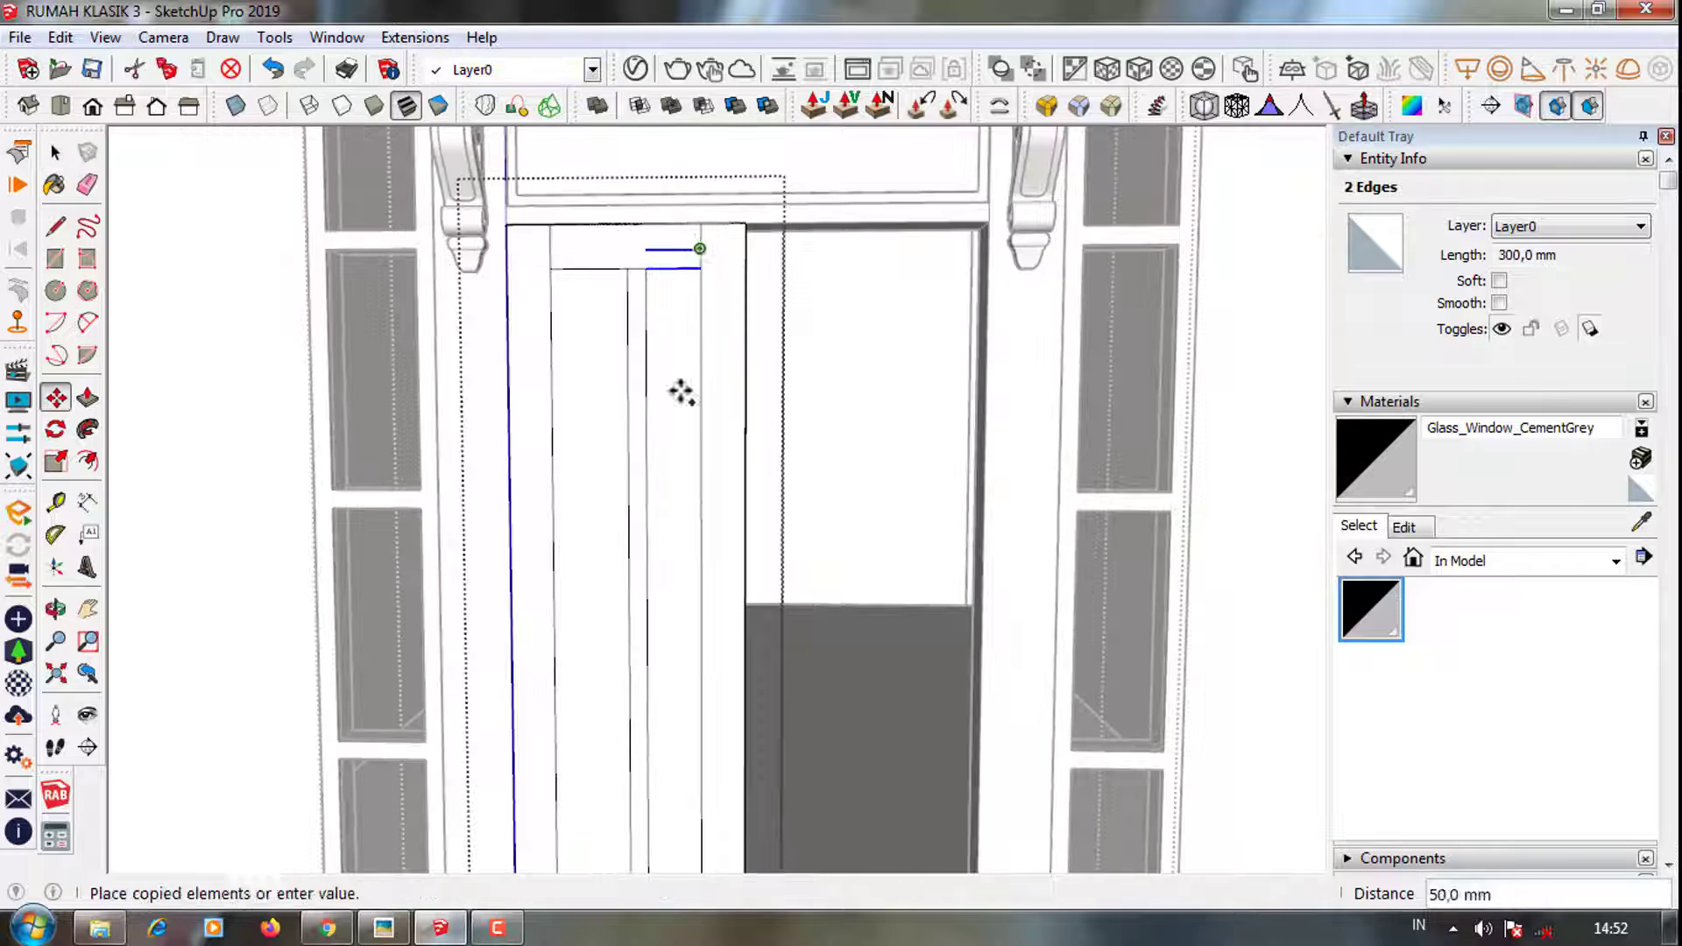
{"action": "scroll", "coordinate": [692, 350], "scroll_direction": "down", "scroll_amount": 2}
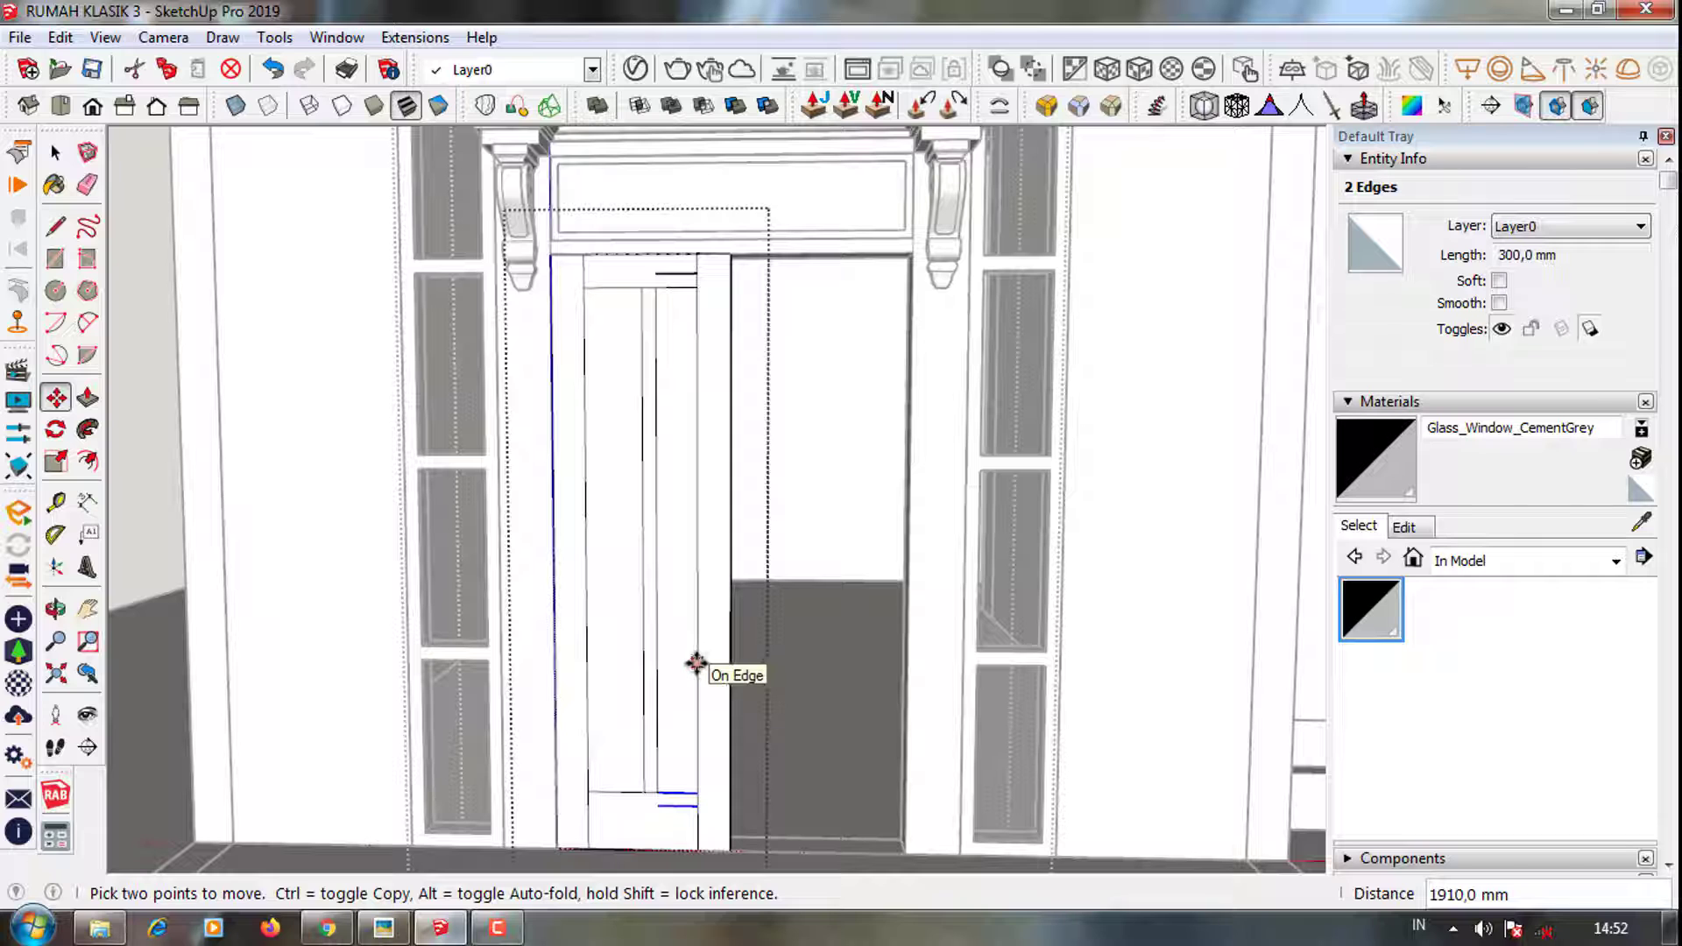
{"action": "key", "text": "e"}
{"action": "scroll", "coordinate": [695, 766], "scroll_direction": "up", "scroll_amount": 2}
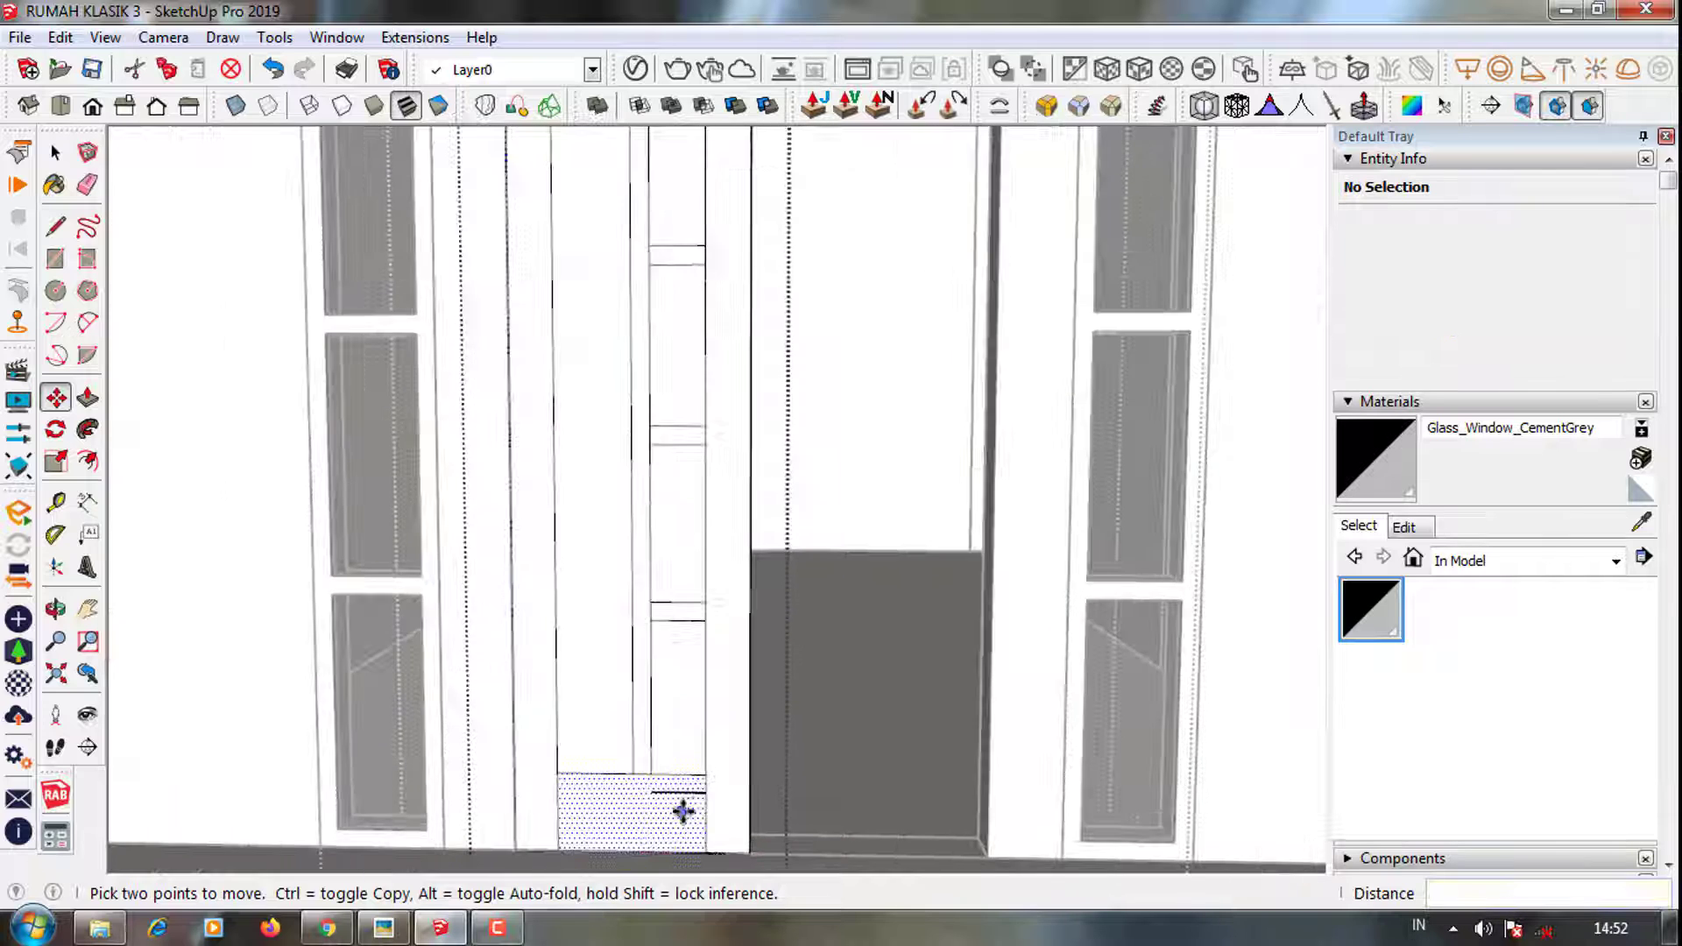
{"action": "scroll", "coordinate": [683, 807], "scroll_direction": "up", "scroll_amount": 1}
{"action": "scroll", "coordinate": [639, 244], "scroll_direction": "down", "scroll_amount": 3}
{"action": "scroll", "coordinate": [680, 319], "scroll_direction": "up", "scroll_amount": 1}
Offset the door panel face inward to form a moulded border
{"action": "middle_click_drag", "start_coordinate": [680, 318], "coordinate": [613, 394]}
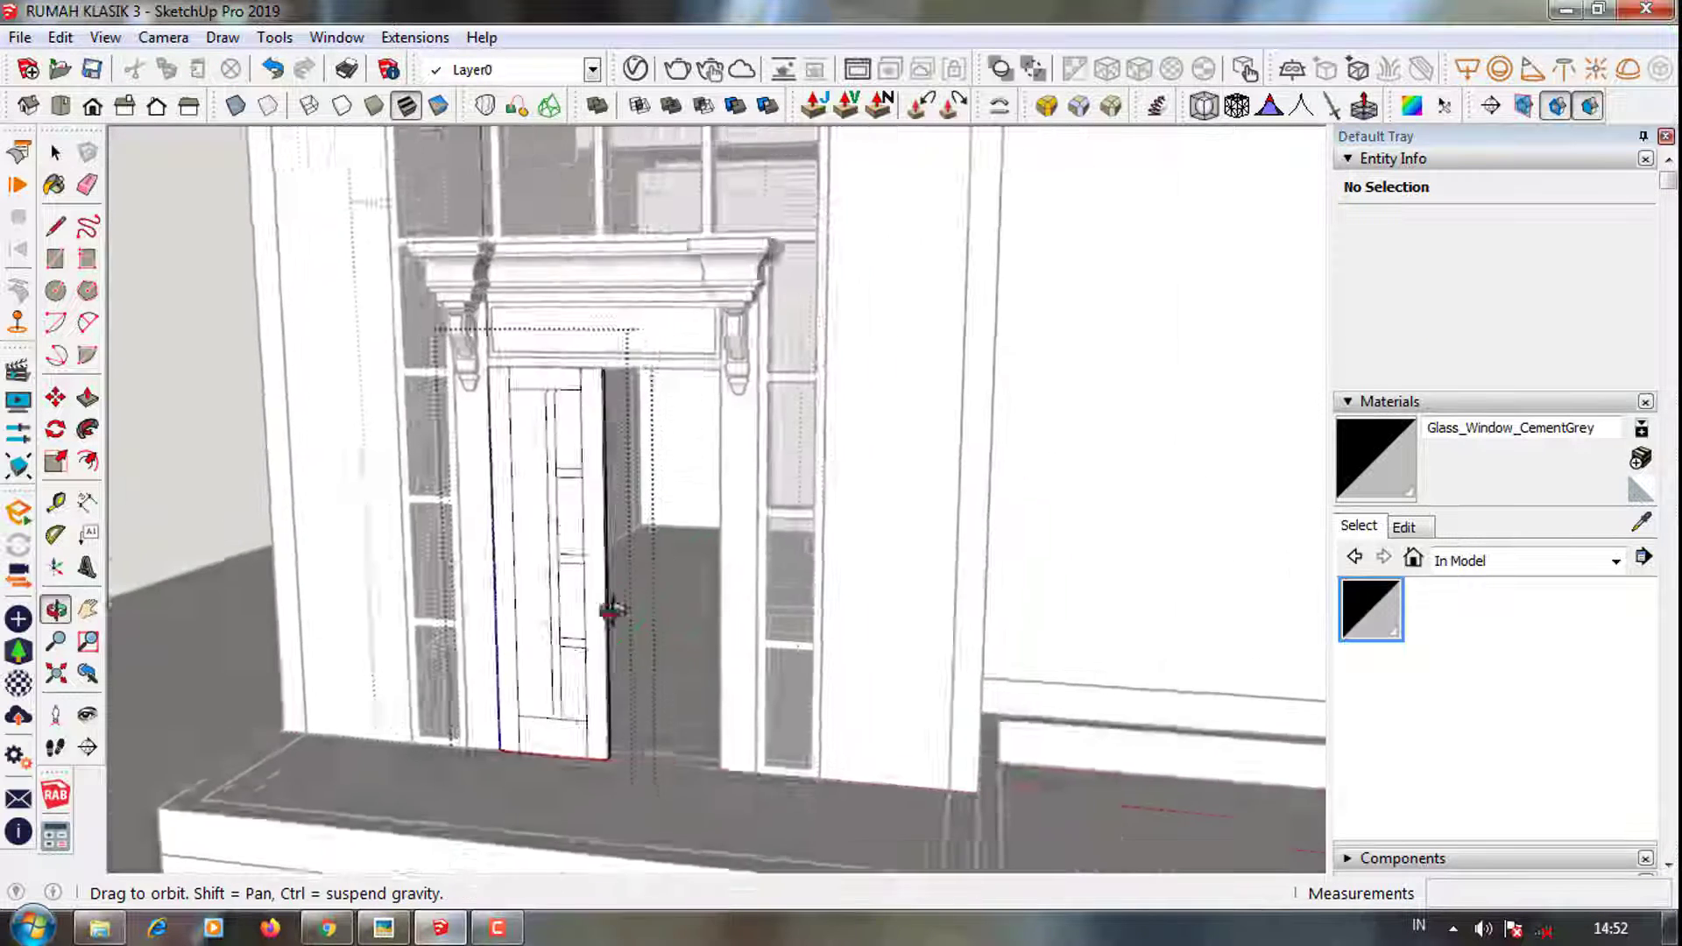
{"action": "scroll", "coordinate": [560, 490], "scroll_direction": "up", "scroll_amount": 2}
{"action": "scroll", "coordinate": [496, 526], "scroll_direction": "up", "scroll_amount": 1}
{"action": "left_click", "coordinate": [498, 501]}
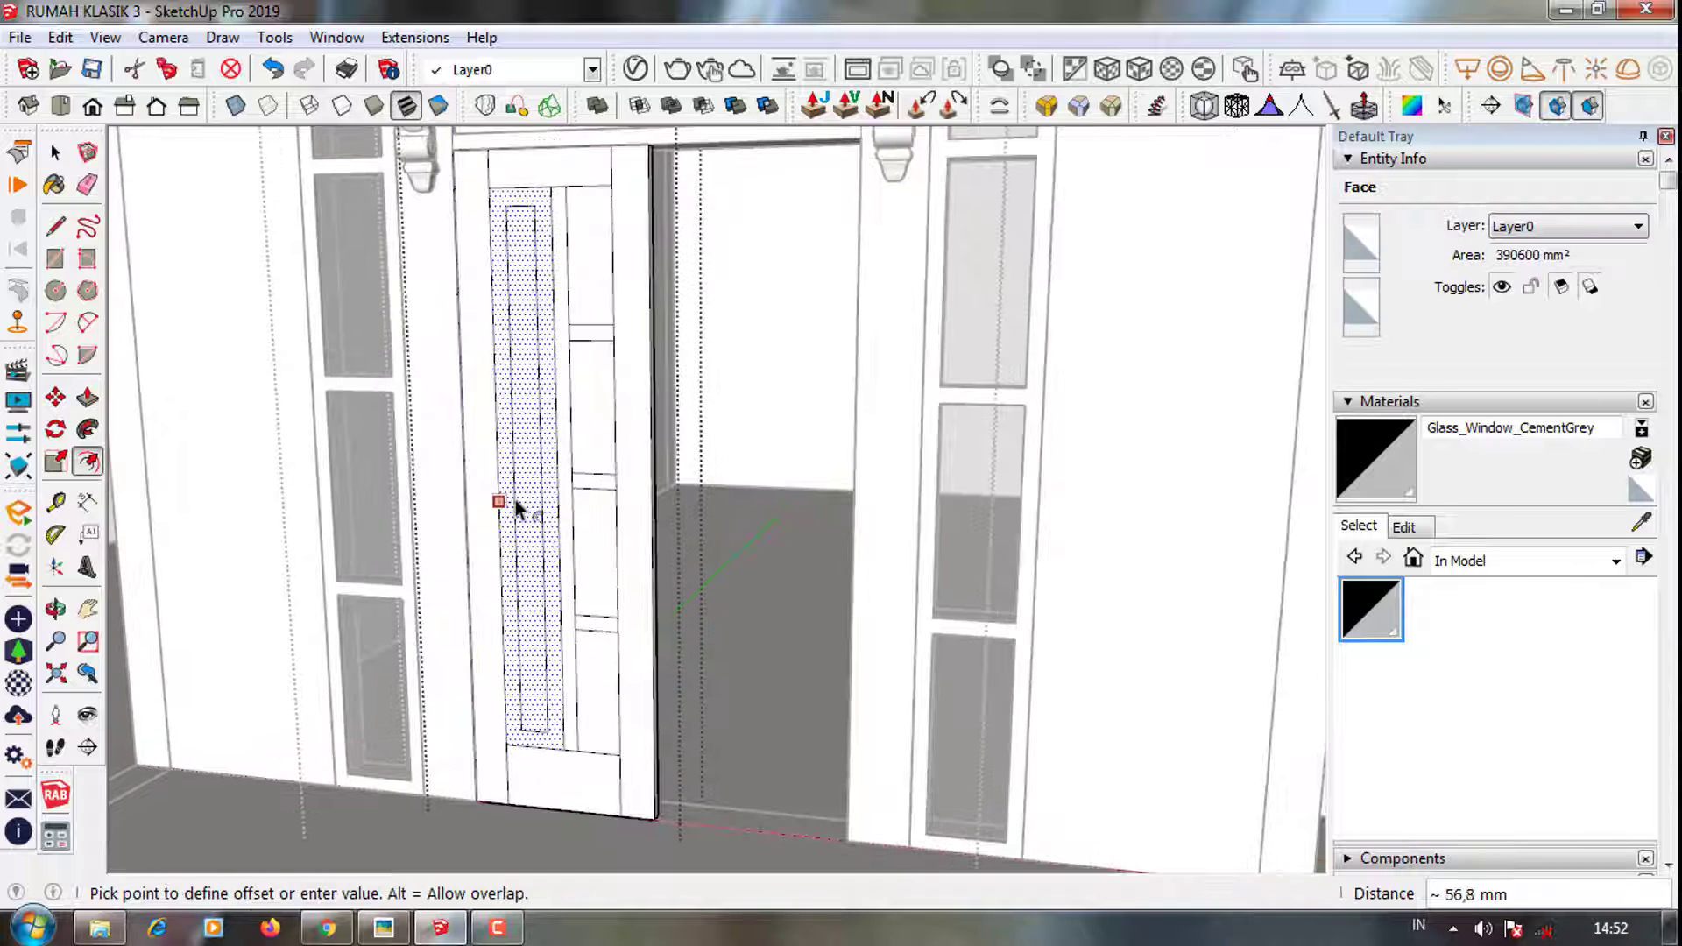
{"action": "left_click", "coordinate": [515, 504]}
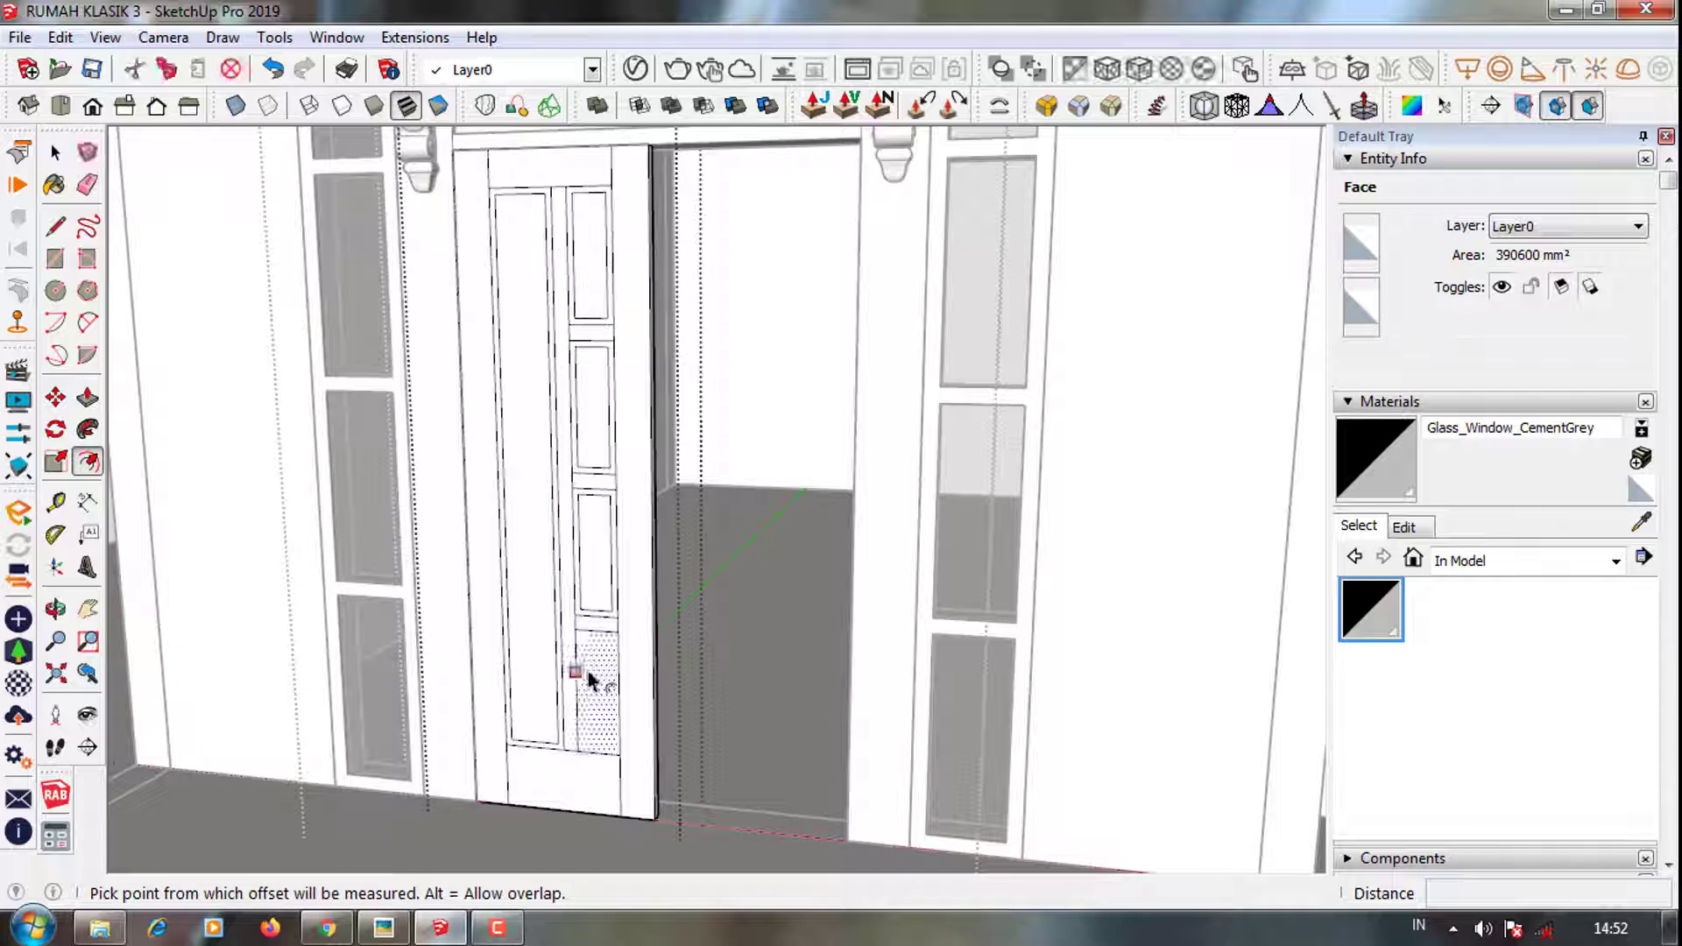
{"action": "scroll", "coordinate": [589, 679], "scroll_direction": "up", "scroll_amount": 2}
Push the lower door panel face in by 20 mm
{"action": "key", "text": "p"}
{"action": "scroll", "coordinate": [557, 745], "scroll_direction": "up", "scroll_amount": 1}
{"action": "left_click", "coordinate": [559, 755]}
{"action": "type", "text": "20"}
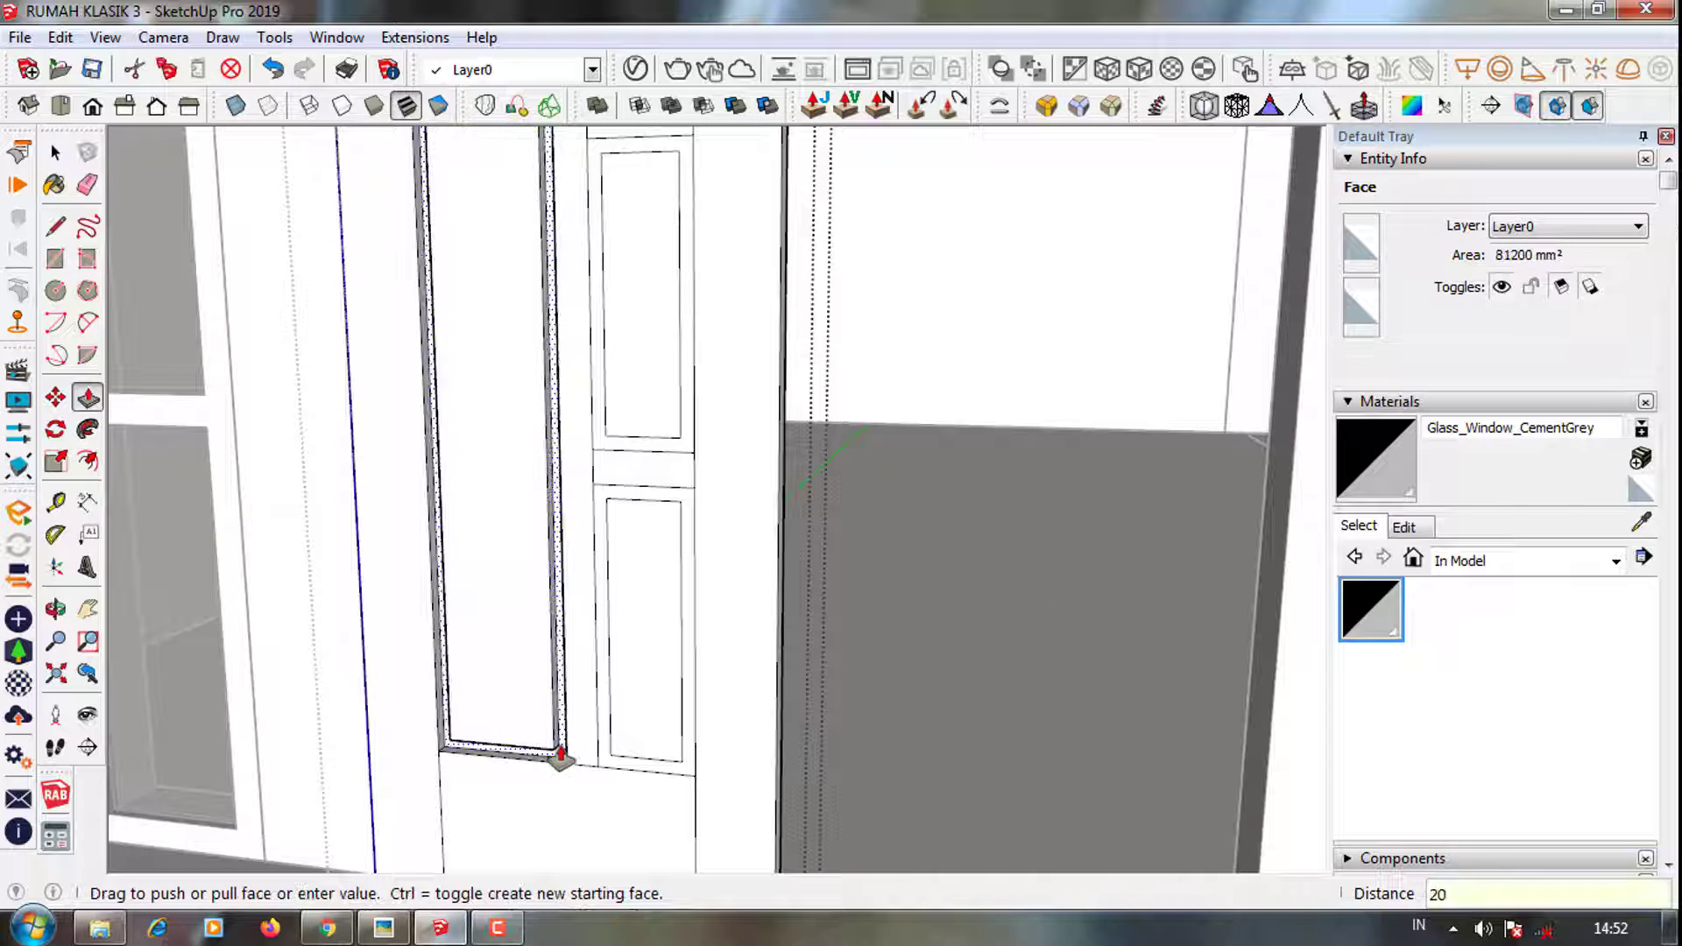
{"action": "key", "text": "Return"}
{"action": "scroll", "coordinate": [559, 755], "scroll_direction": "up", "scroll_amount": 1}
{"action": "scroll", "coordinate": [601, 732], "scroll_direction": "up", "scroll_amount": 1}
{"action": "scroll", "coordinate": [601, 470], "scroll_direction": "up", "scroll_amount": 1}
{"action": "scroll", "coordinate": [601, 375], "scroll_direction": "up", "scroll_amount": 1}
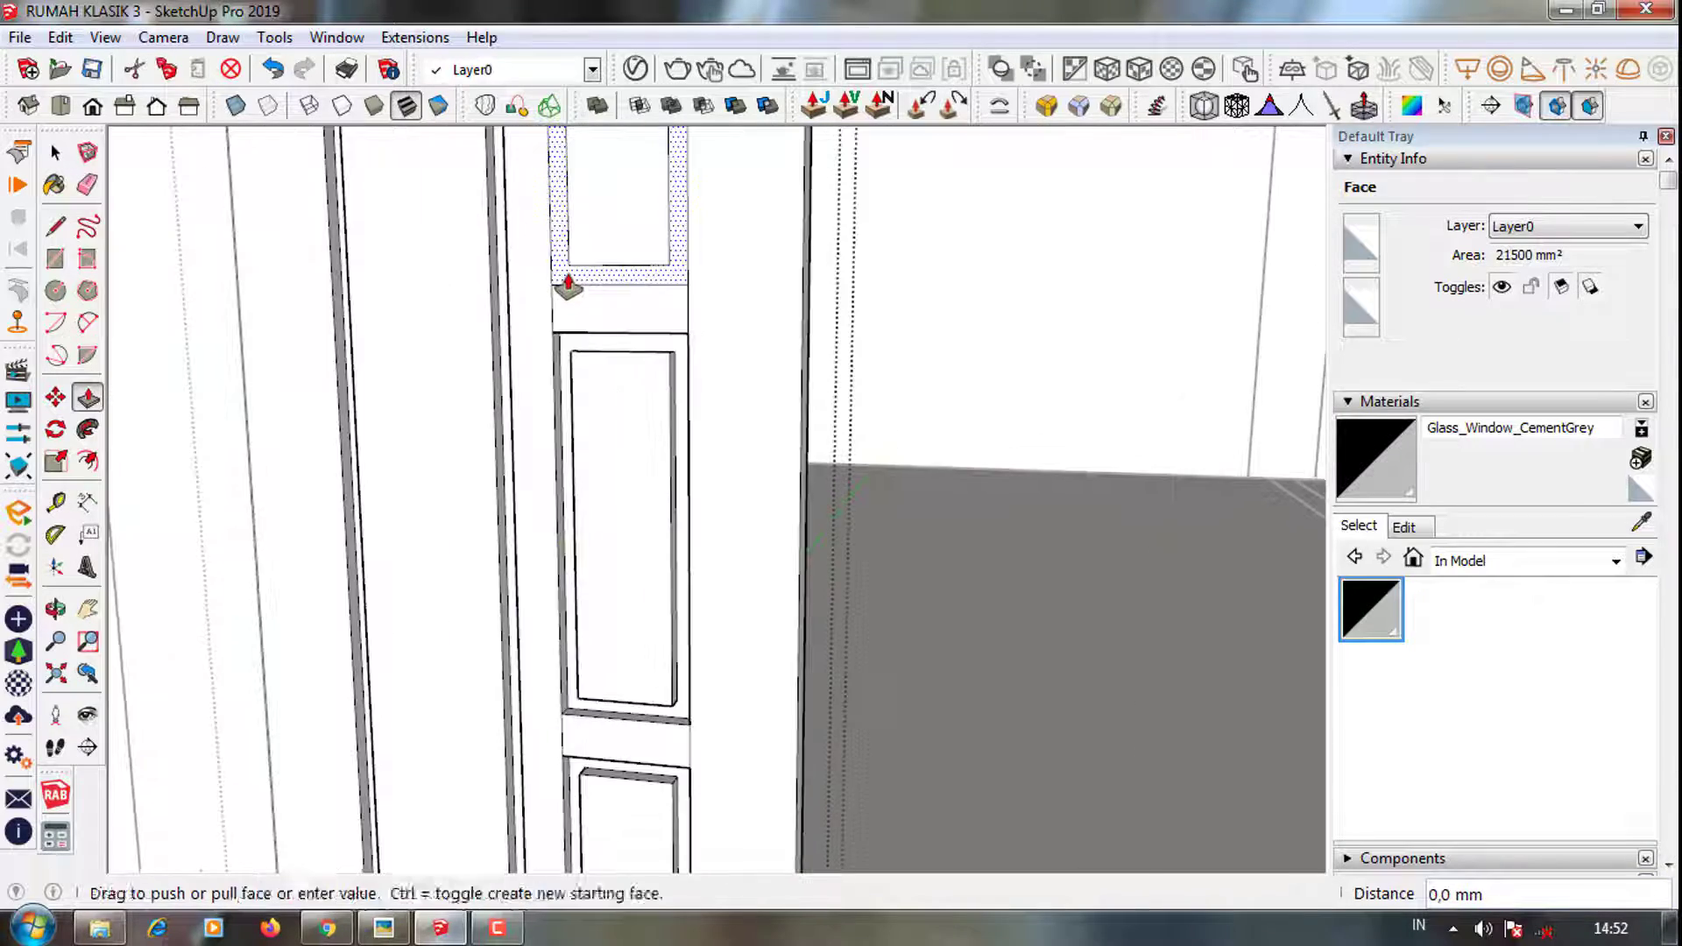
{"action": "scroll", "coordinate": [565, 464], "scroll_direction": "down", "scroll_amount": 2}
{"action": "scroll", "coordinate": [555, 368], "scroll_direction": "up", "scroll_amount": 1}
{"action": "scroll", "coordinate": [586, 581], "scroll_direction": "down", "scroll_amount": 2}
{"action": "scroll", "coordinate": [701, 565], "scroll_direction": "up", "scroll_amount": 1}
Inside the door group, push the door's top face down 15 mm
{"action": "key", "text": "space"}
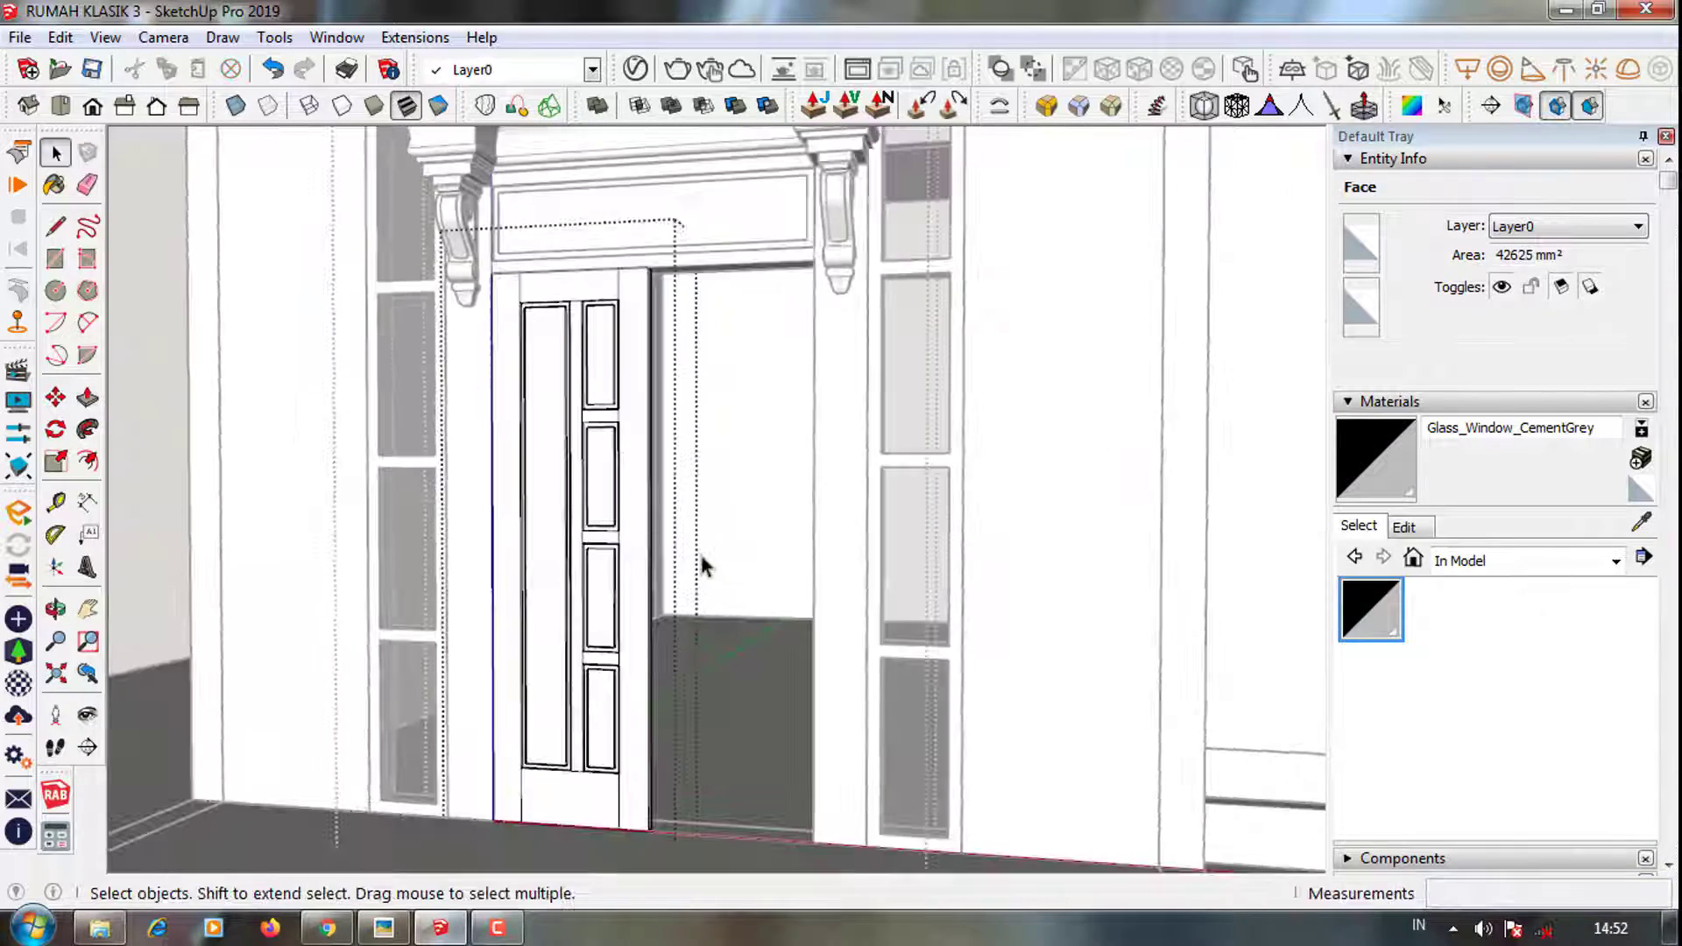
{"action": "left_click", "coordinate": [556, 439]}
{"action": "scroll", "coordinate": [544, 364], "scroll_direction": "up", "scroll_amount": 1}
{"action": "scroll", "coordinate": [590, 345], "scroll_direction": "up", "scroll_amount": 1}
{"action": "scroll", "coordinate": [469, 285], "scroll_direction": "up", "scroll_amount": 1}
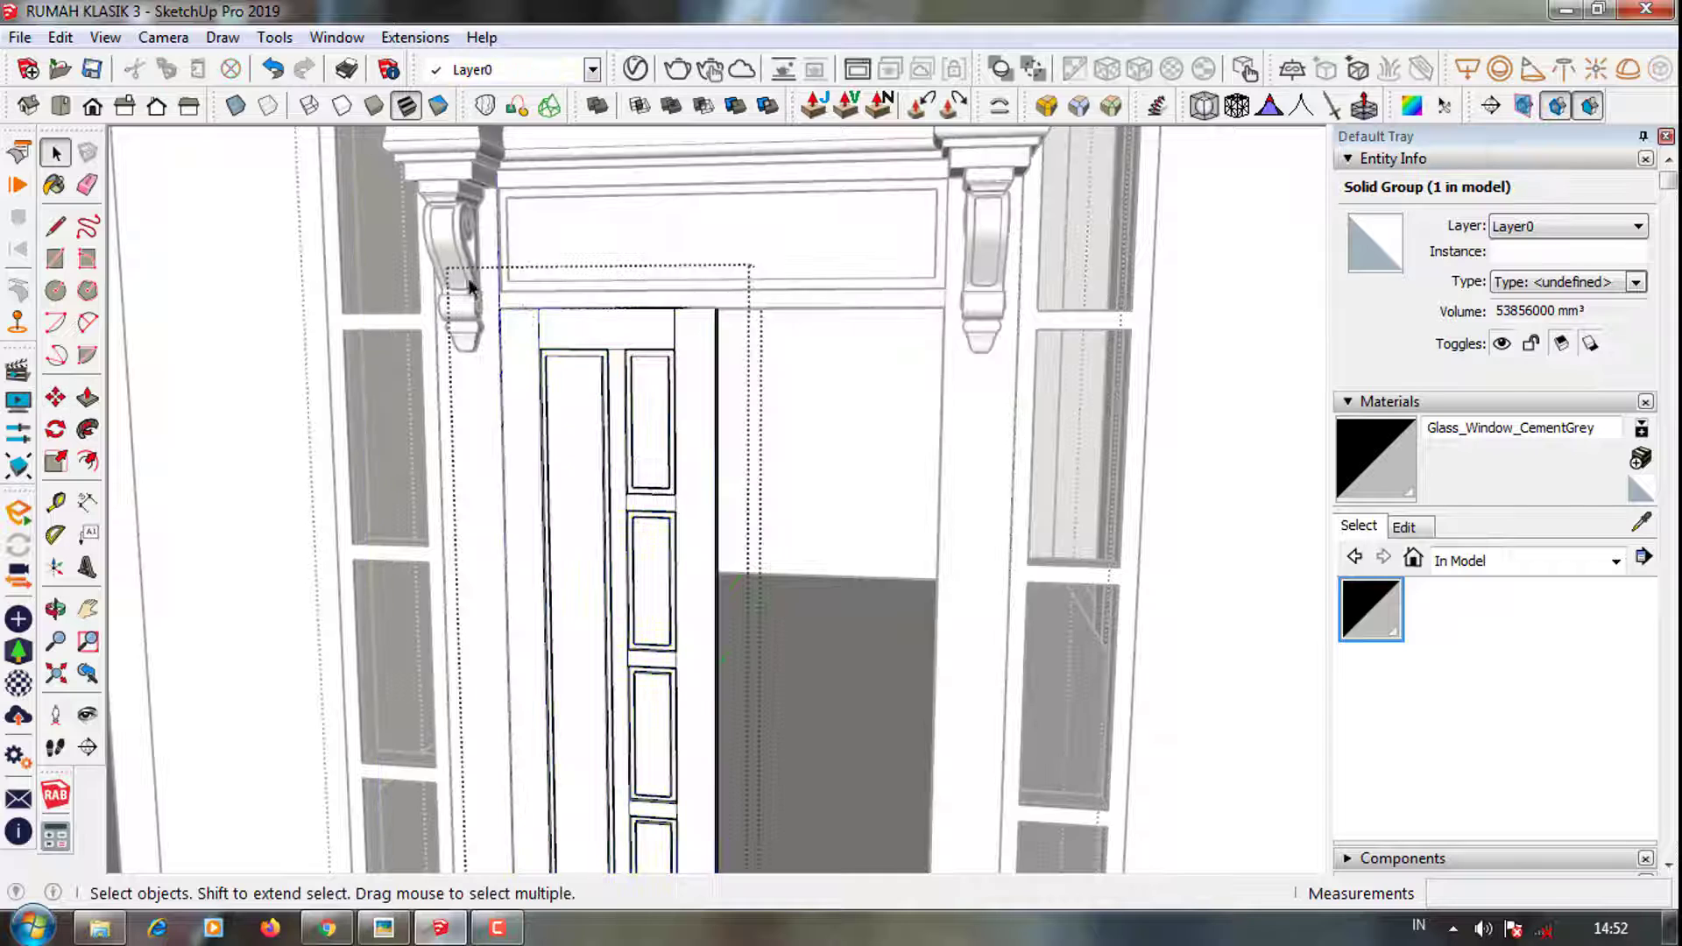
{"action": "double_click", "coordinate": [604, 328]}
{"action": "scroll", "coordinate": [653, 271], "scroll_direction": "up", "scroll_amount": 2}
{"action": "scroll", "coordinate": [687, 327], "scroll_direction": "up", "scroll_amount": 2}
{"action": "key", "text": "p"}
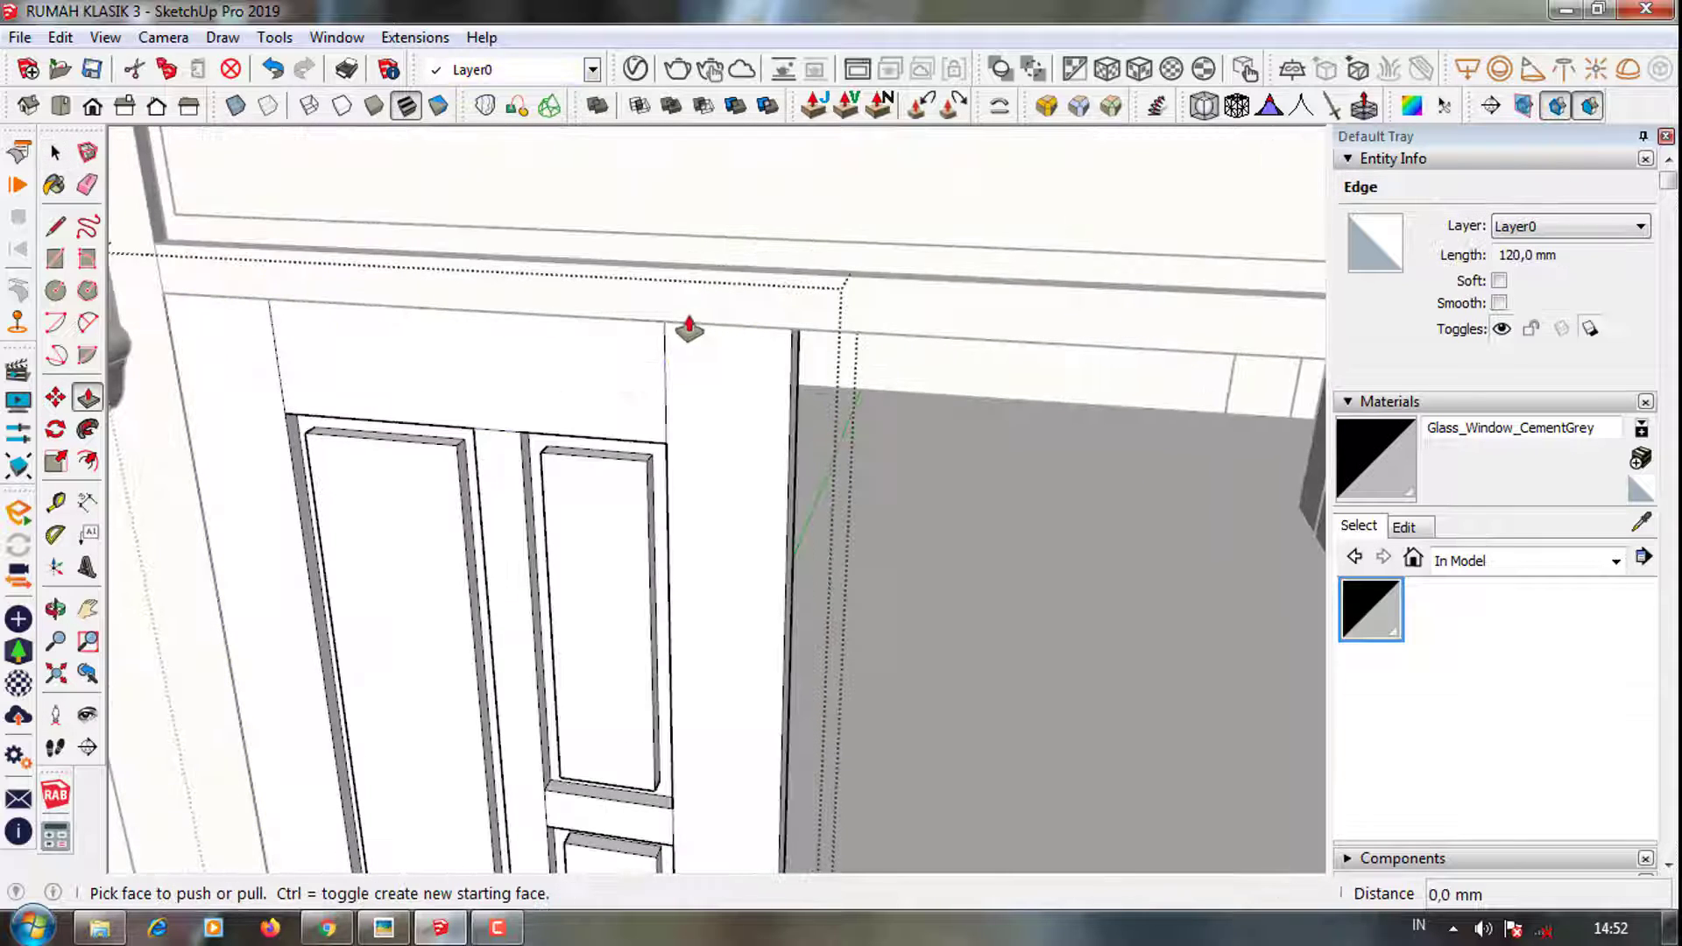
{"action": "left_click_drag", "start_coordinate": [689, 329], "coordinate": [694, 358]}
{"action": "key", "text": "Return"}
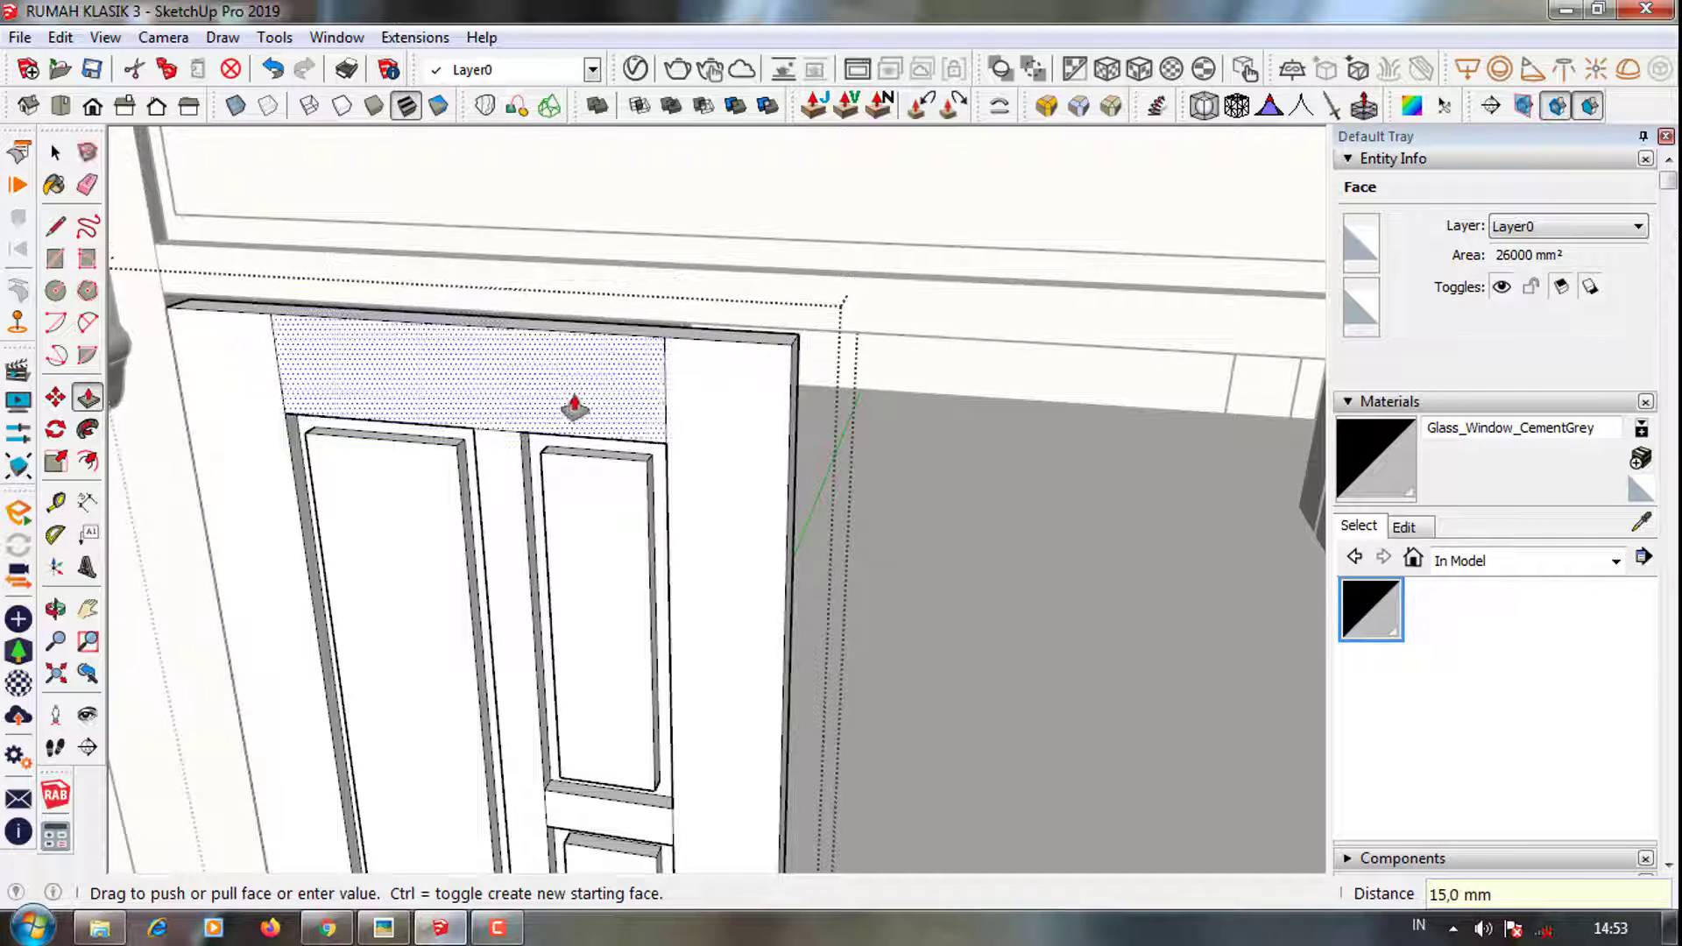
Push the door's side face and select the geometry along its bottom edge to lower it
{"action": "left_click", "coordinate": [665, 330]}
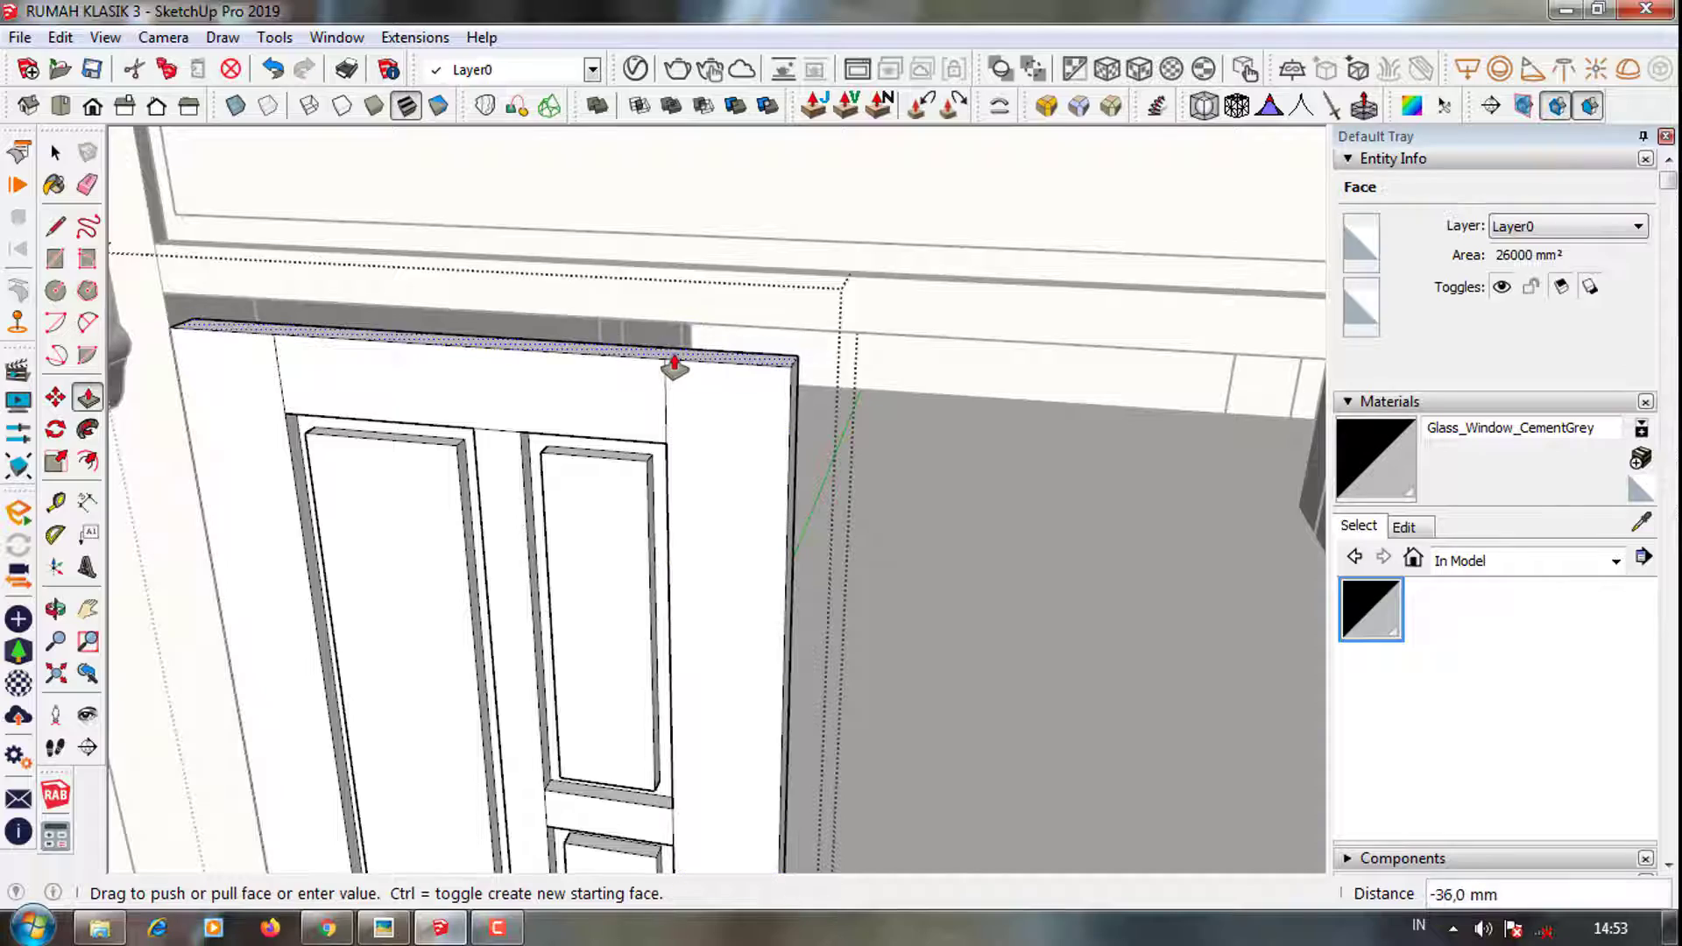
{"action": "middle_click_drag", "start_coordinate": [676, 364], "coordinate": [413, 507]}
{"action": "left_click", "coordinate": [359, 435]}
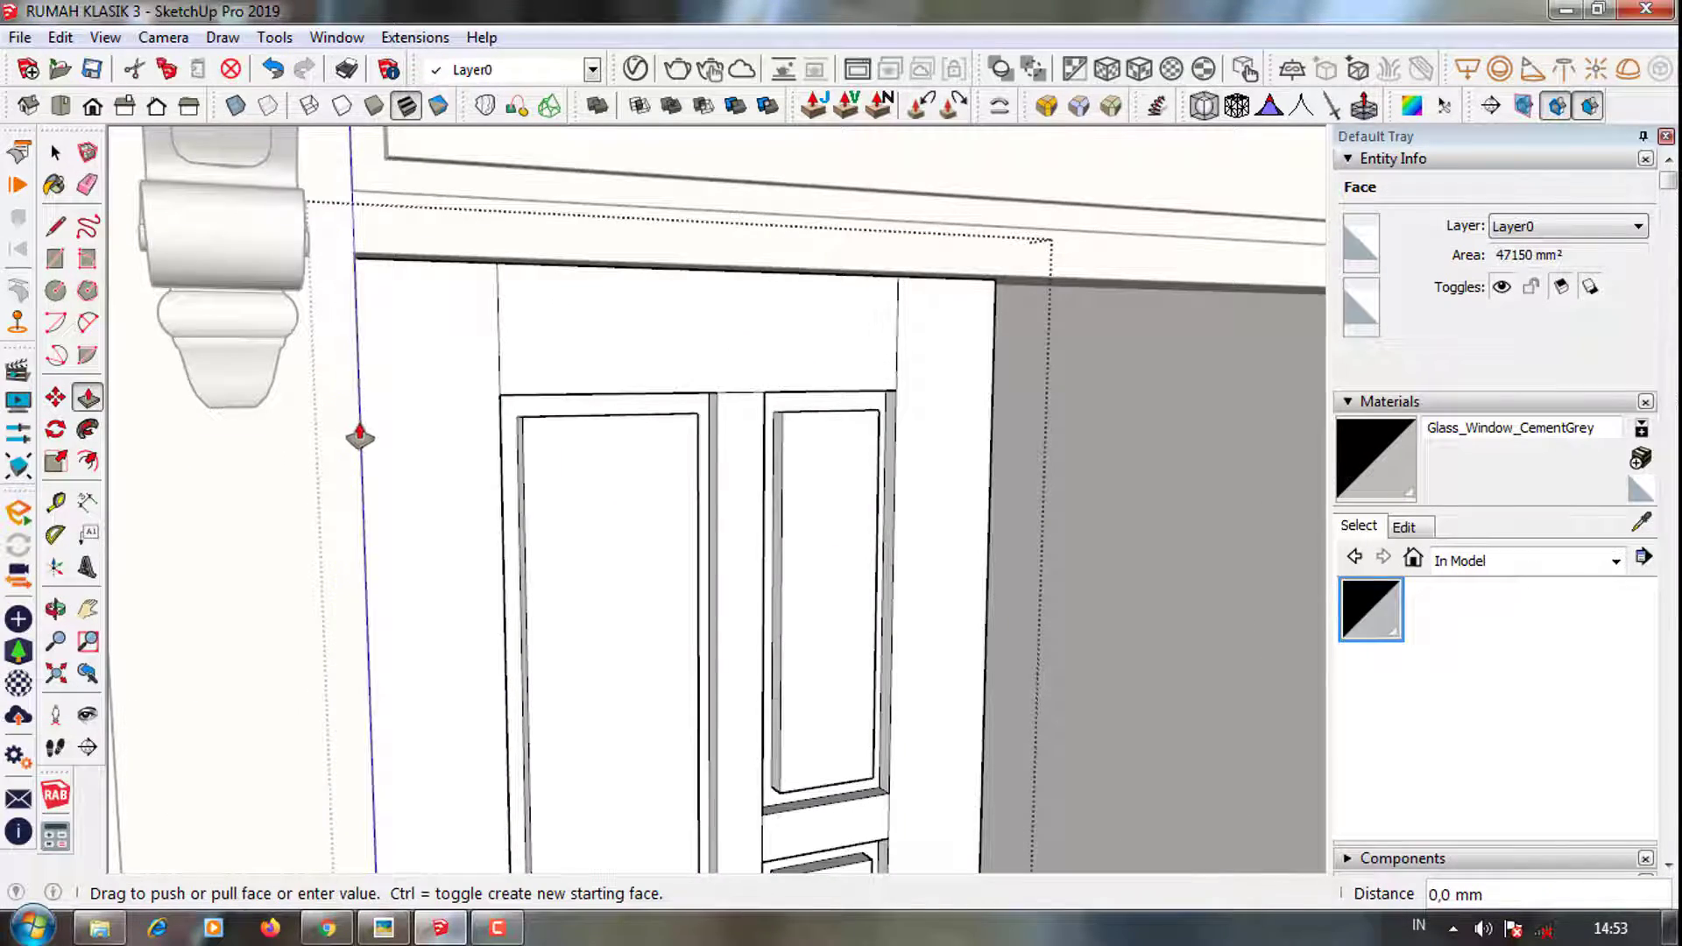
{"action": "scroll", "coordinate": [679, 274], "scroll_direction": "down", "scroll_amount": 5}
{"action": "middle_click_drag", "start_coordinate": [491, 274], "coordinate": [529, 766]}
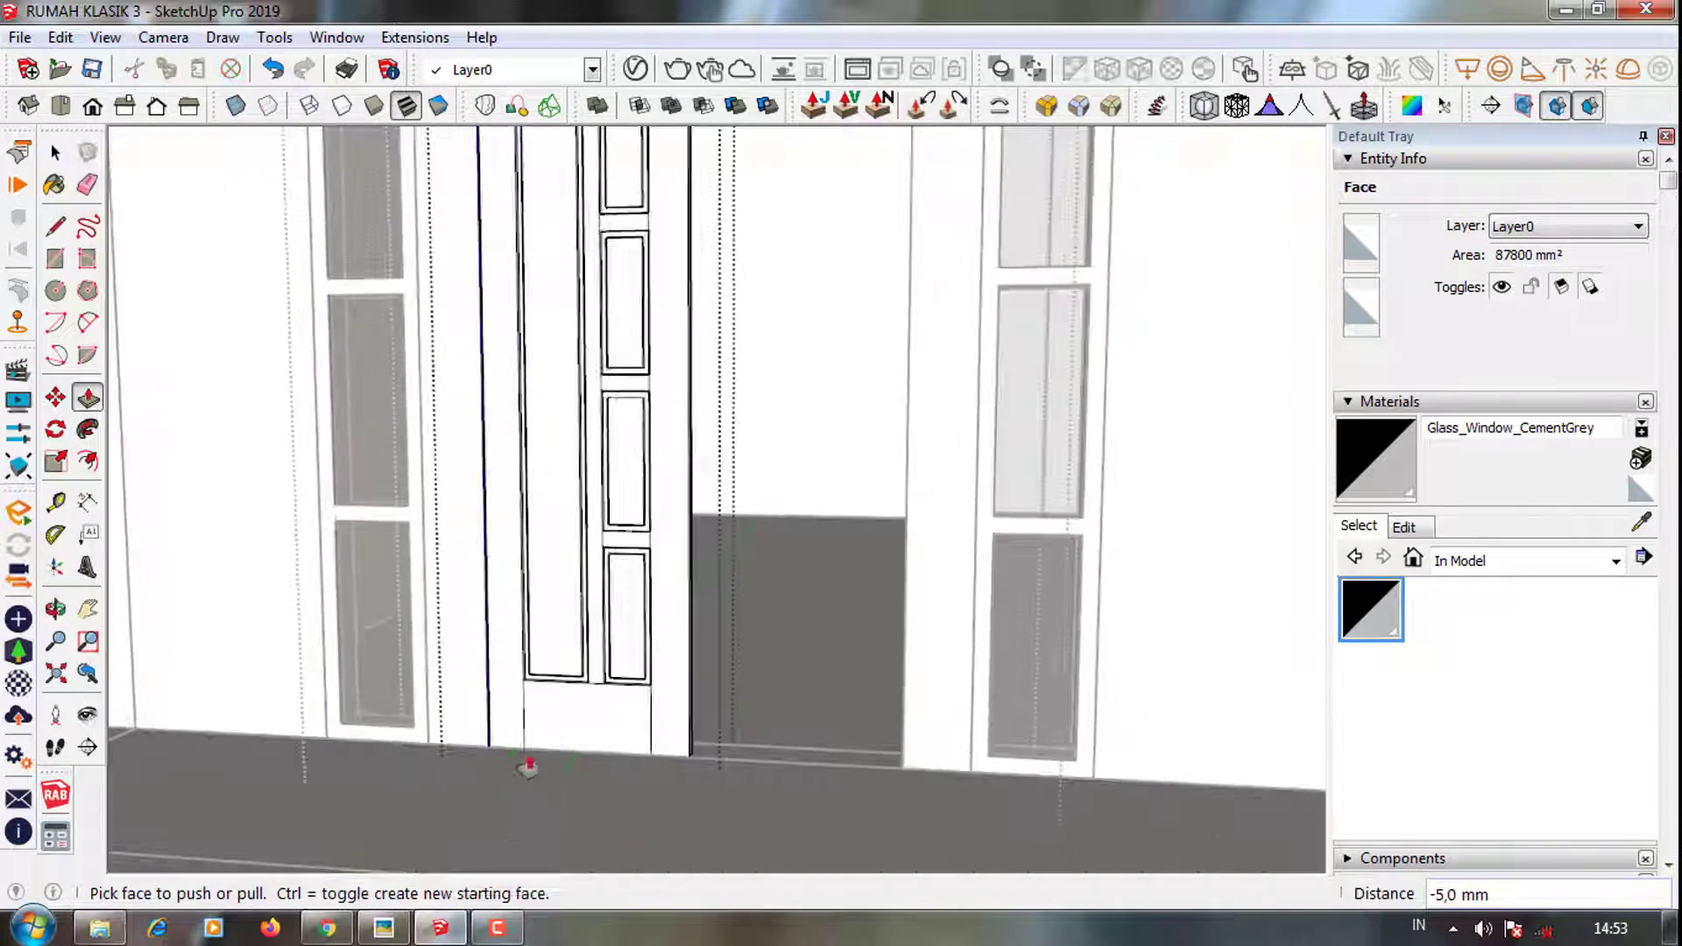
{"action": "key", "text": "space"}
{"action": "left_click_drag", "start_coordinate": [457, 686], "coordinate": [824, 835]}
{"action": "scroll", "coordinate": [761, 768], "scroll_direction": "up", "scroll_amount": 2}
Move the door leaf up 10 mm
{"action": "left_click", "coordinate": [753, 762]}
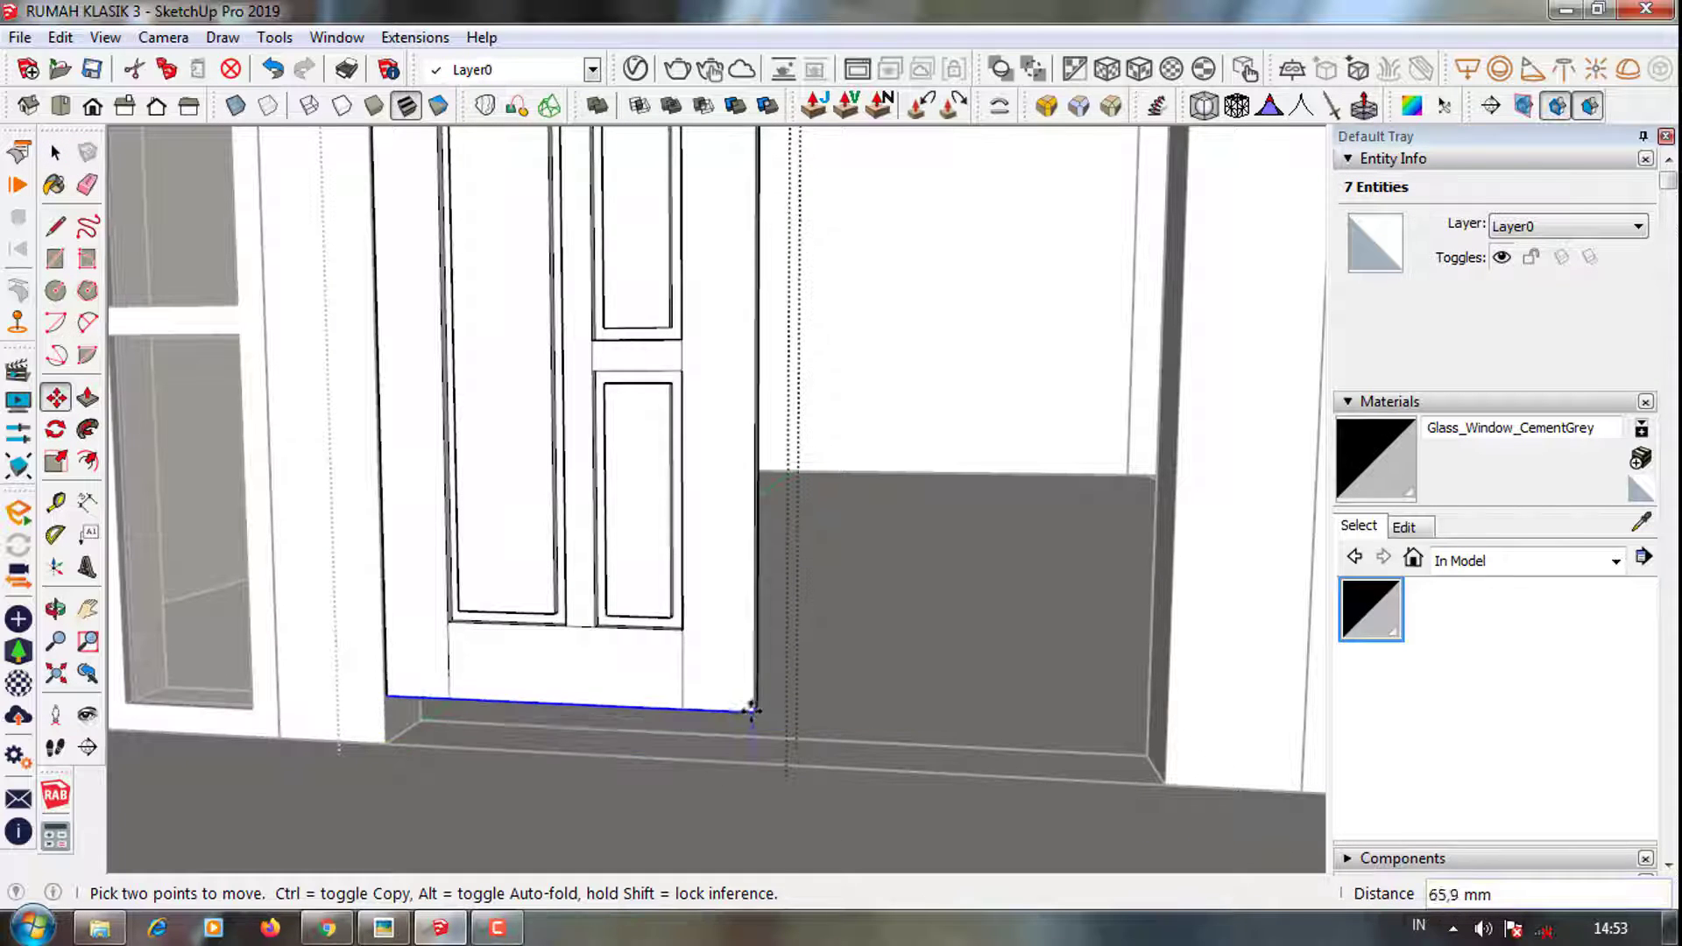
{"action": "key", "text": "Return"}
{"action": "scroll", "coordinate": [675, 800], "scroll_direction": "down", "scroll_amount": 3}
{"action": "key", "text": "space"}
{"action": "scroll", "coordinate": [613, 745], "scroll_direction": "down", "scroll_amount": 2}
{"action": "scroll", "coordinate": [582, 713], "scroll_direction": "up", "scroll_amount": 3}
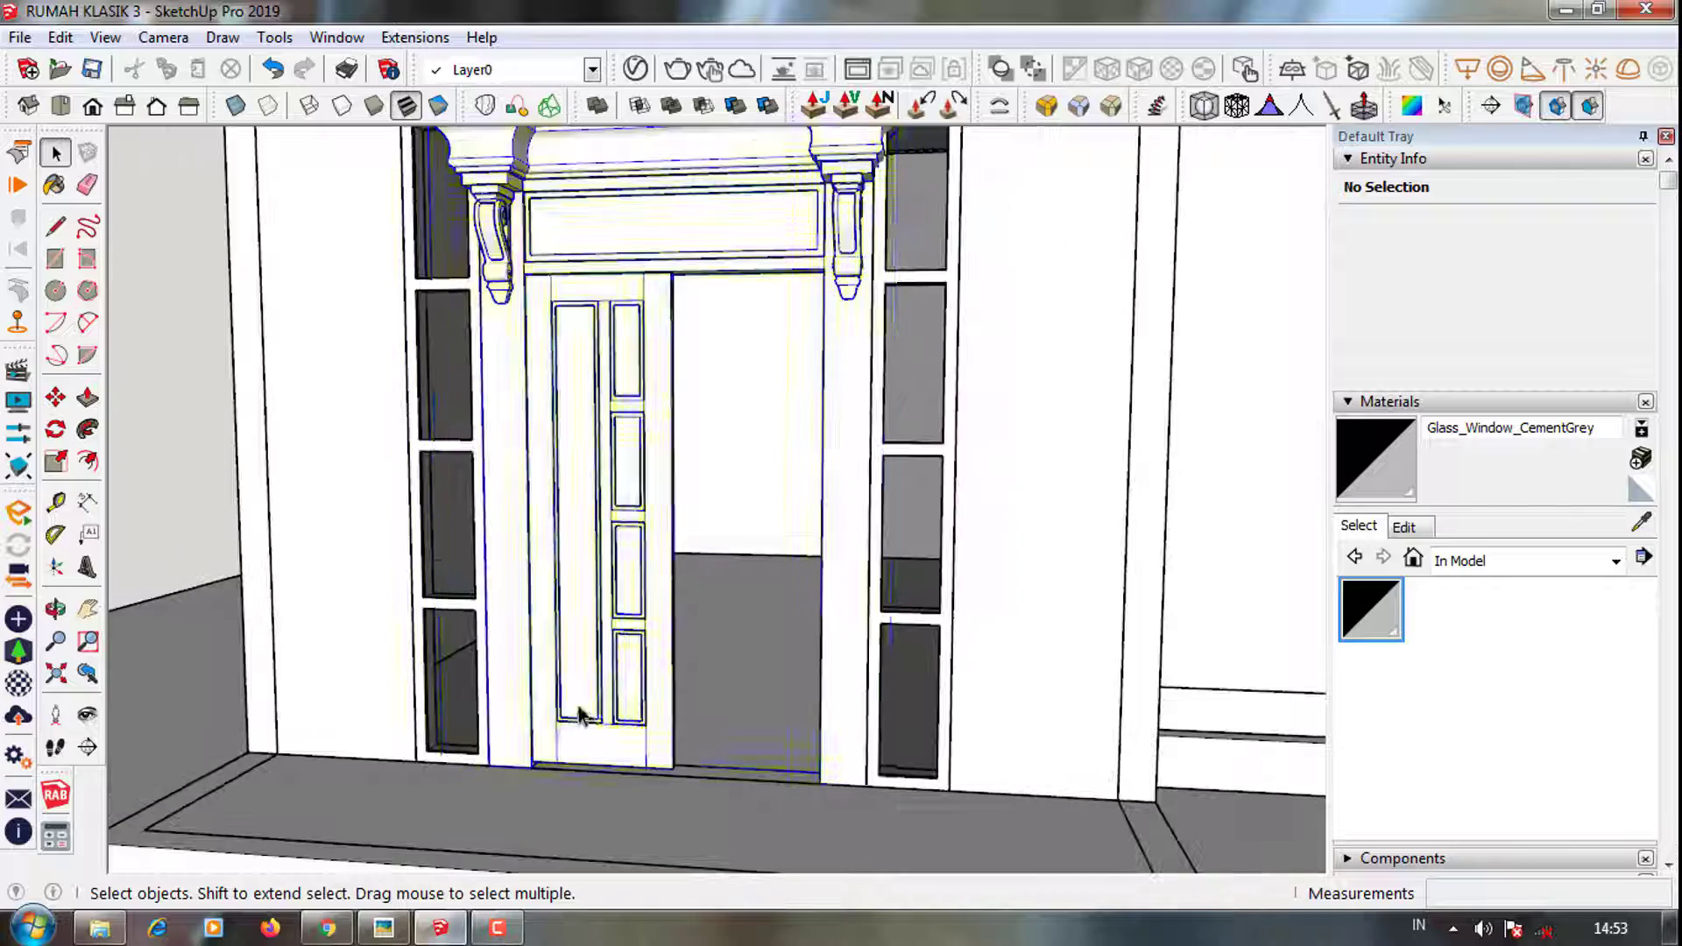
Copy the door leaf 645 mm sideways to make a second leaf
{"action": "left_click", "coordinate": [578, 490]}
{"action": "double_click", "coordinate": [578, 490]}
{"action": "scroll", "coordinate": [578, 491], "scroll_direction": "up", "scroll_amount": 2}
{"action": "key", "text": "m"}
{"action": "scroll", "coordinate": [526, 315], "scroll_direction": "up", "scroll_amount": 3}
{"action": "left_click", "coordinate": [517, 299]}
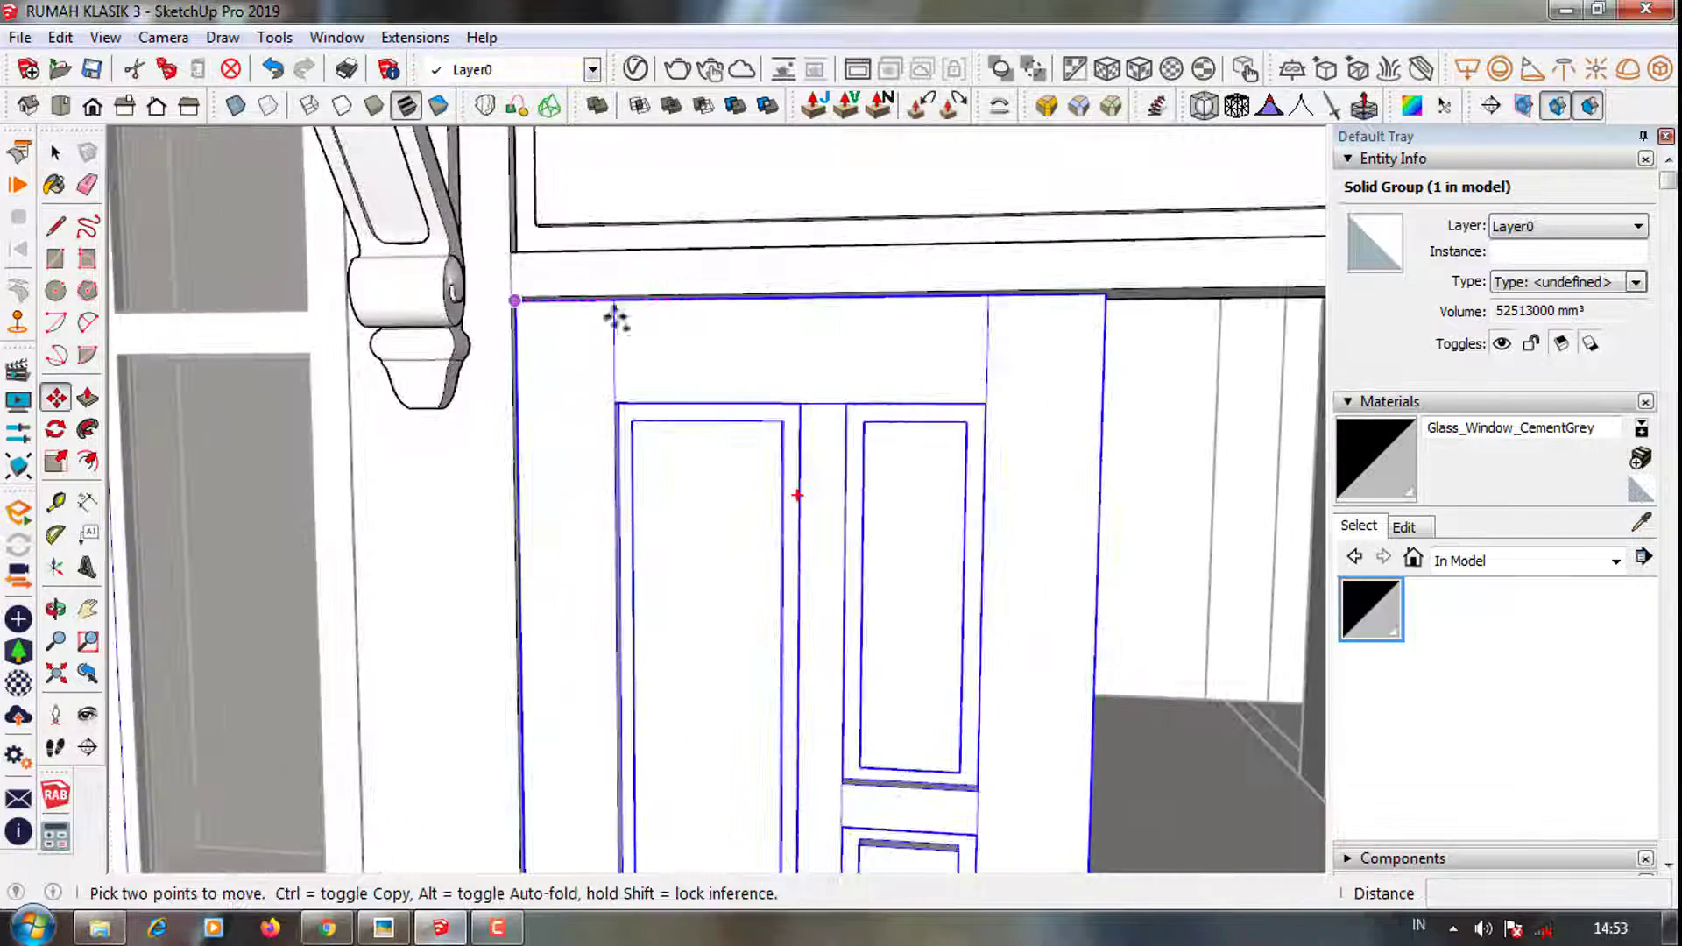
{"action": "left_click", "coordinate": [1102, 294]}
{"action": "scroll", "coordinate": [963, 411], "scroll_direction": "down", "scroll_amount": 3}
{"action": "key", "text": "space"}
Mirror the copied leaf with Flip Along Group's Red
{"action": "right_click", "coordinate": [826, 350]}
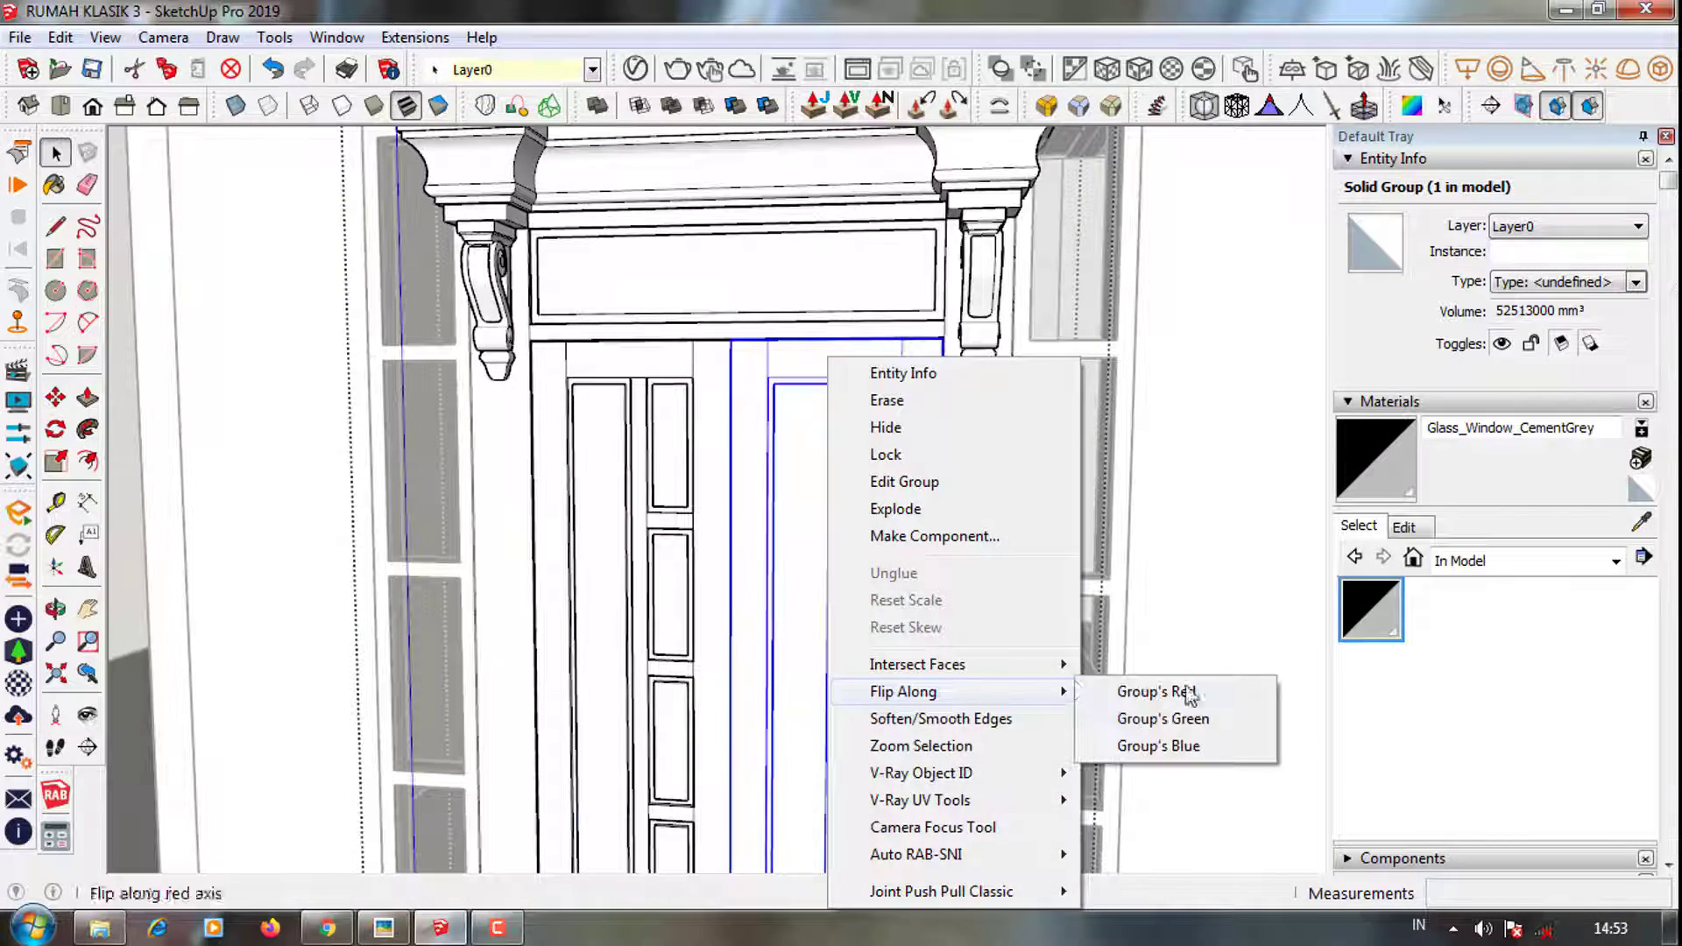
{"action": "left_click", "coordinate": [1139, 688]}
{"action": "scroll", "coordinate": [783, 473], "scroll_direction": "down", "scroll_amount": 2}
{"action": "scroll", "coordinate": [885, 692], "scroll_direction": "up", "scroll_amount": 1}
{"action": "scroll", "coordinate": [771, 462], "scroll_direction": "up", "scroll_amount": 1}
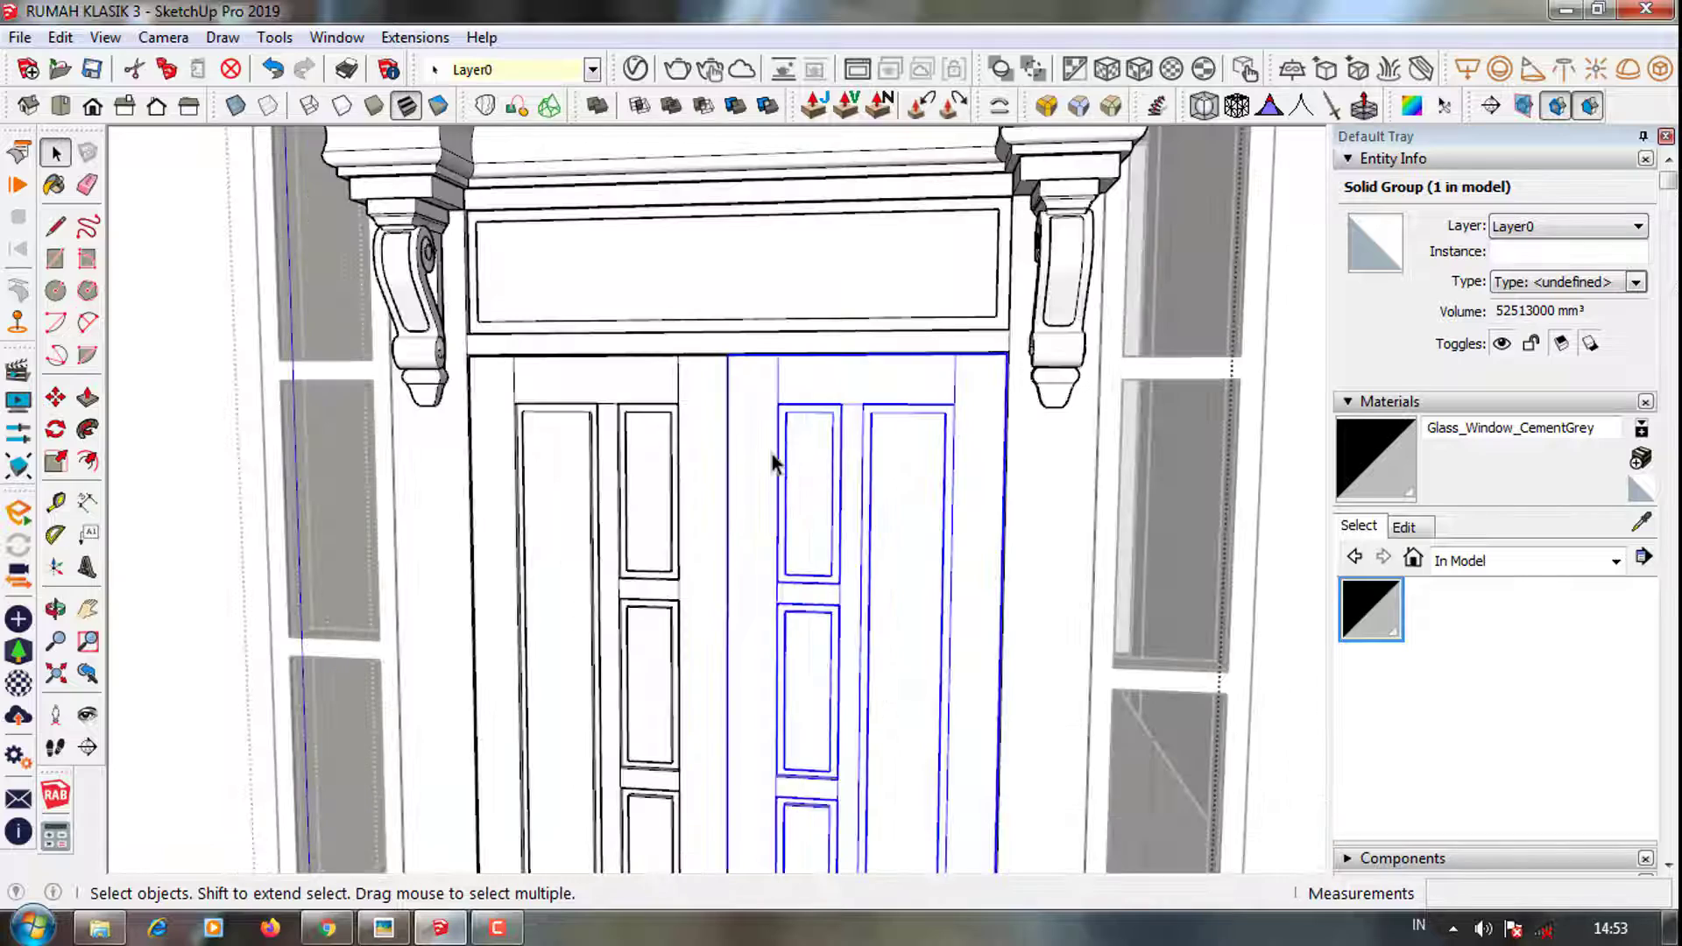
{"action": "scroll", "coordinate": [739, 428], "scroll_direction": "up", "scroll_amount": 1}
Outline a narrow vertical strip where the two leaves meet, bottom to top
{"action": "key", "text": "r"}
{"action": "left_click", "coordinate": [736, 331]}
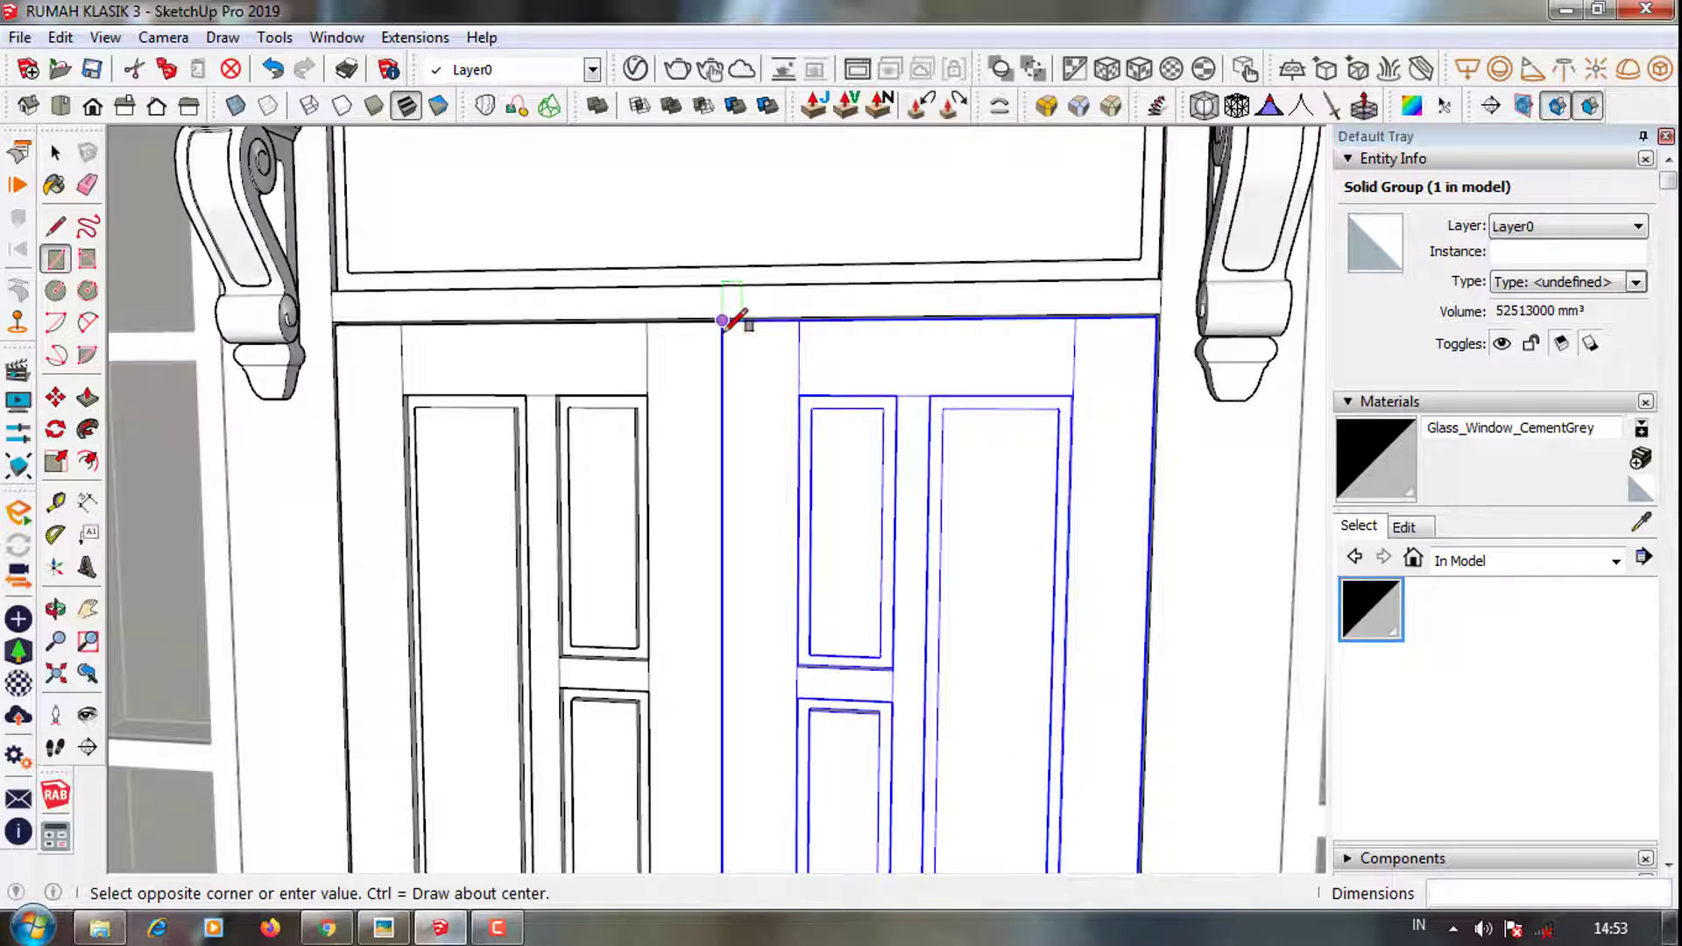
{"action": "scroll", "coordinate": [736, 330], "scroll_direction": "down", "scroll_amount": 3}
{"action": "scroll", "coordinate": [743, 732], "scroll_direction": "up", "scroll_amount": 3}
{"action": "scroll", "coordinate": [705, 720], "scroll_direction": "up", "scroll_amount": 2}
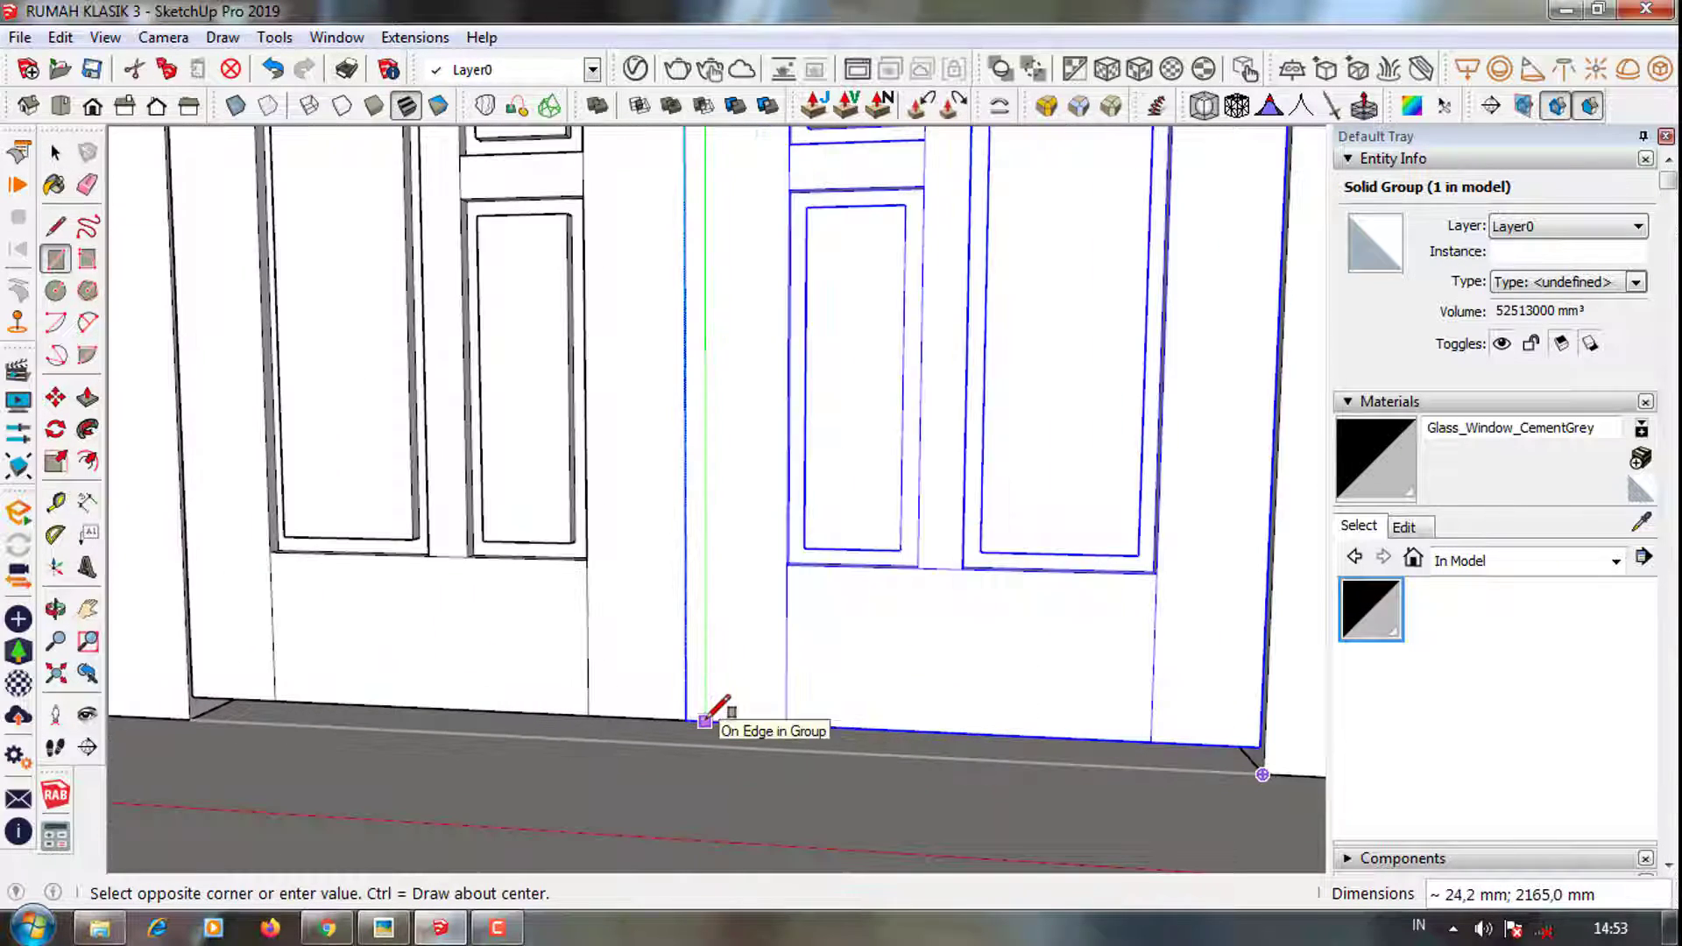
{"action": "scroll", "coordinate": [713, 771], "scroll_direction": "down", "scroll_amount": 2}
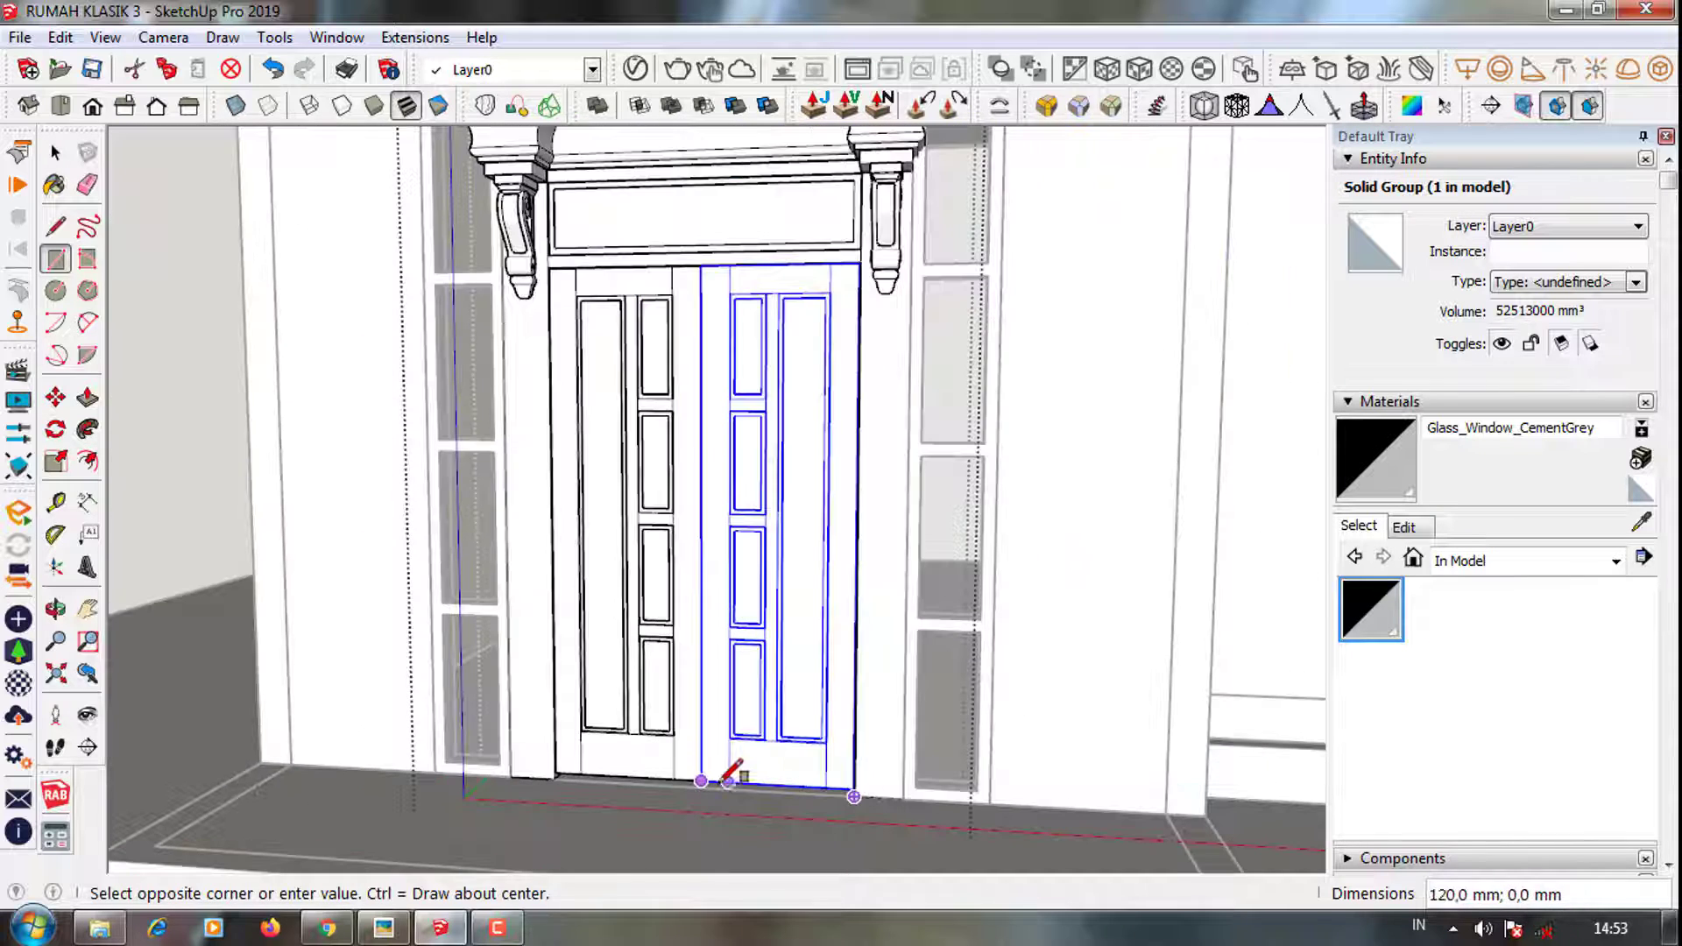
{"action": "scroll", "coordinate": [736, 770], "scroll_direction": "up", "scroll_amount": 2}
{"action": "key", "text": "l"}
{"action": "left_click", "coordinate": [695, 778]}
{"action": "scroll", "coordinate": [706, 780], "scroll_direction": "up", "scroll_amount": 2}
{"action": "scroll", "coordinate": [713, 782], "scroll_direction": "up", "scroll_amount": 1}
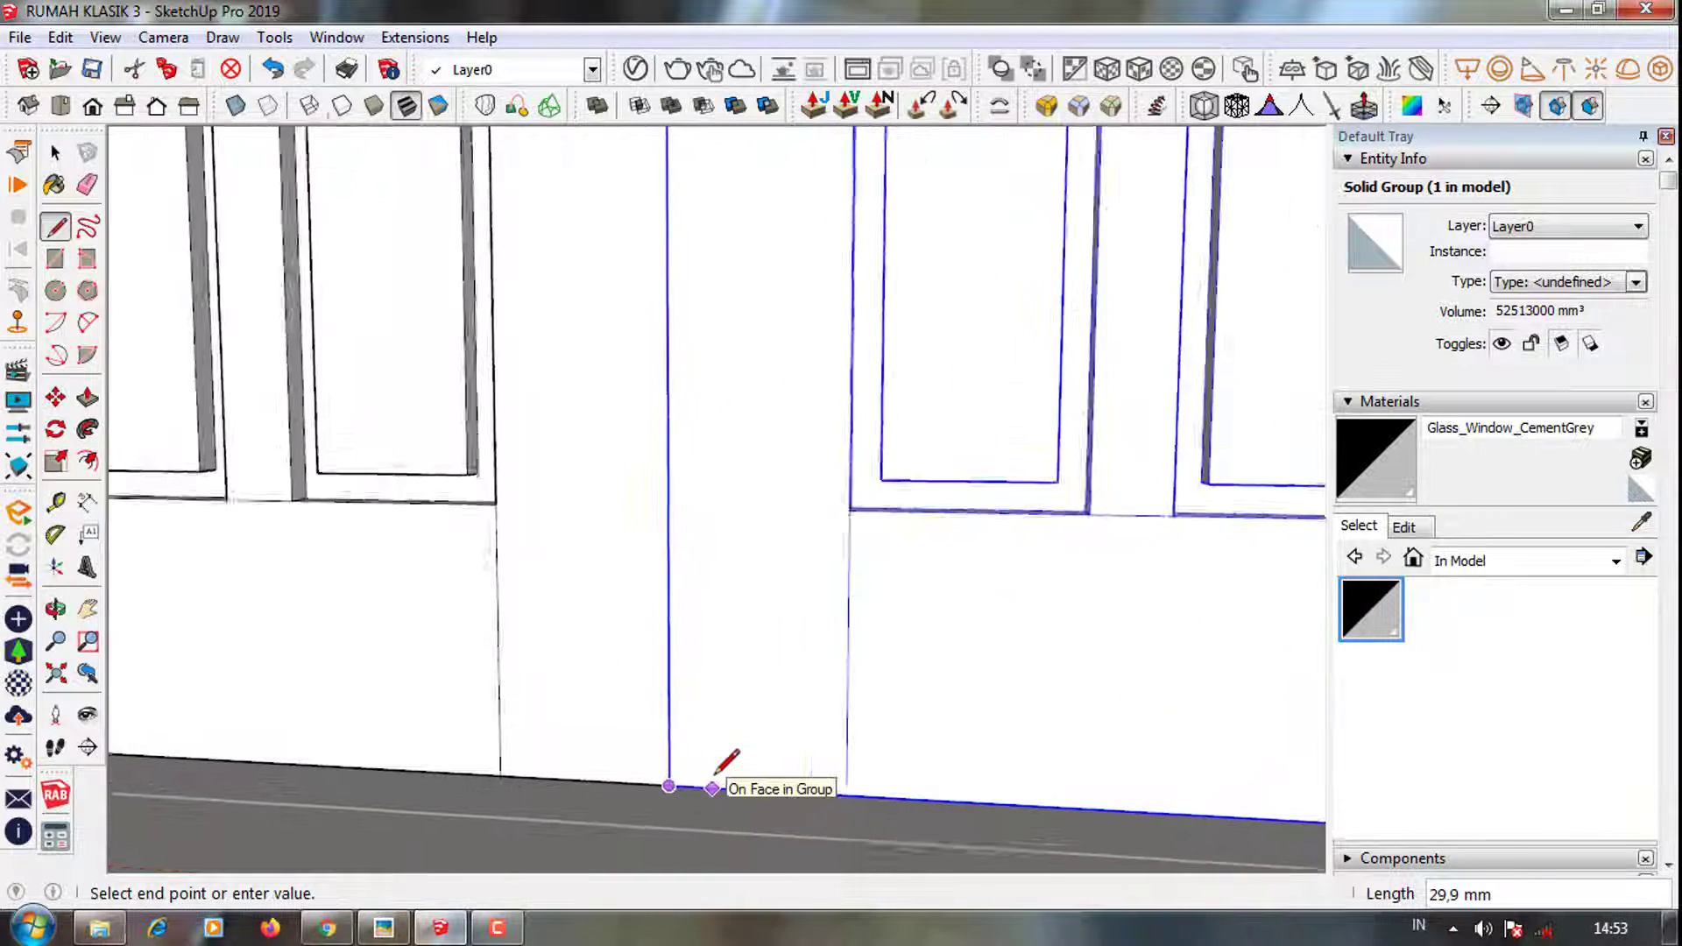
{"action": "scroll", "coordinate": [712, 787], "scroll_direction": "up", "scroll_amount": 1}
{"action": "scroll", "coordinate": [712, 788], "scroll_direction": "down", "scroll_amount": 4}
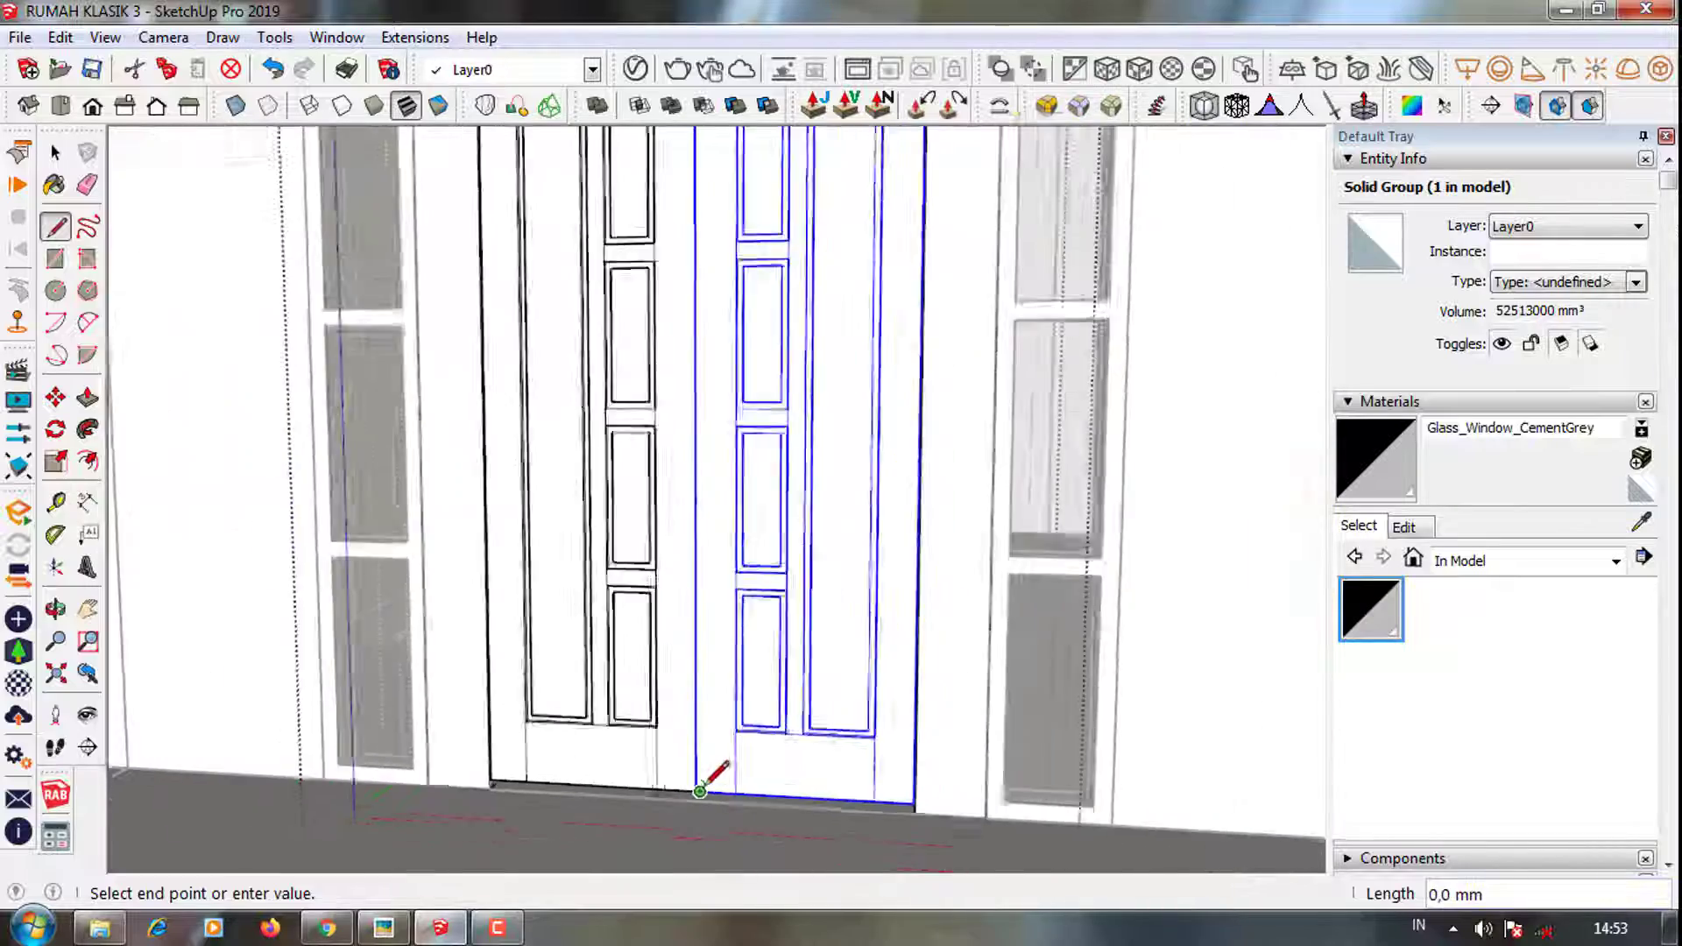
{"action": "scroll", "coordinate": [713, 169], "scroll_direction": "up", "scroll_amount": 2}
{"action": "scroll", "coordinate": [713, 169], "scroll_direction": "up", "scroll_amount": 1}
{"action": "scroll", "coordinate": [701, 180], "scroll_direction": "up", "scroll_amount": 1}
{"action": "left_click", "coordinate": [696, 186]}
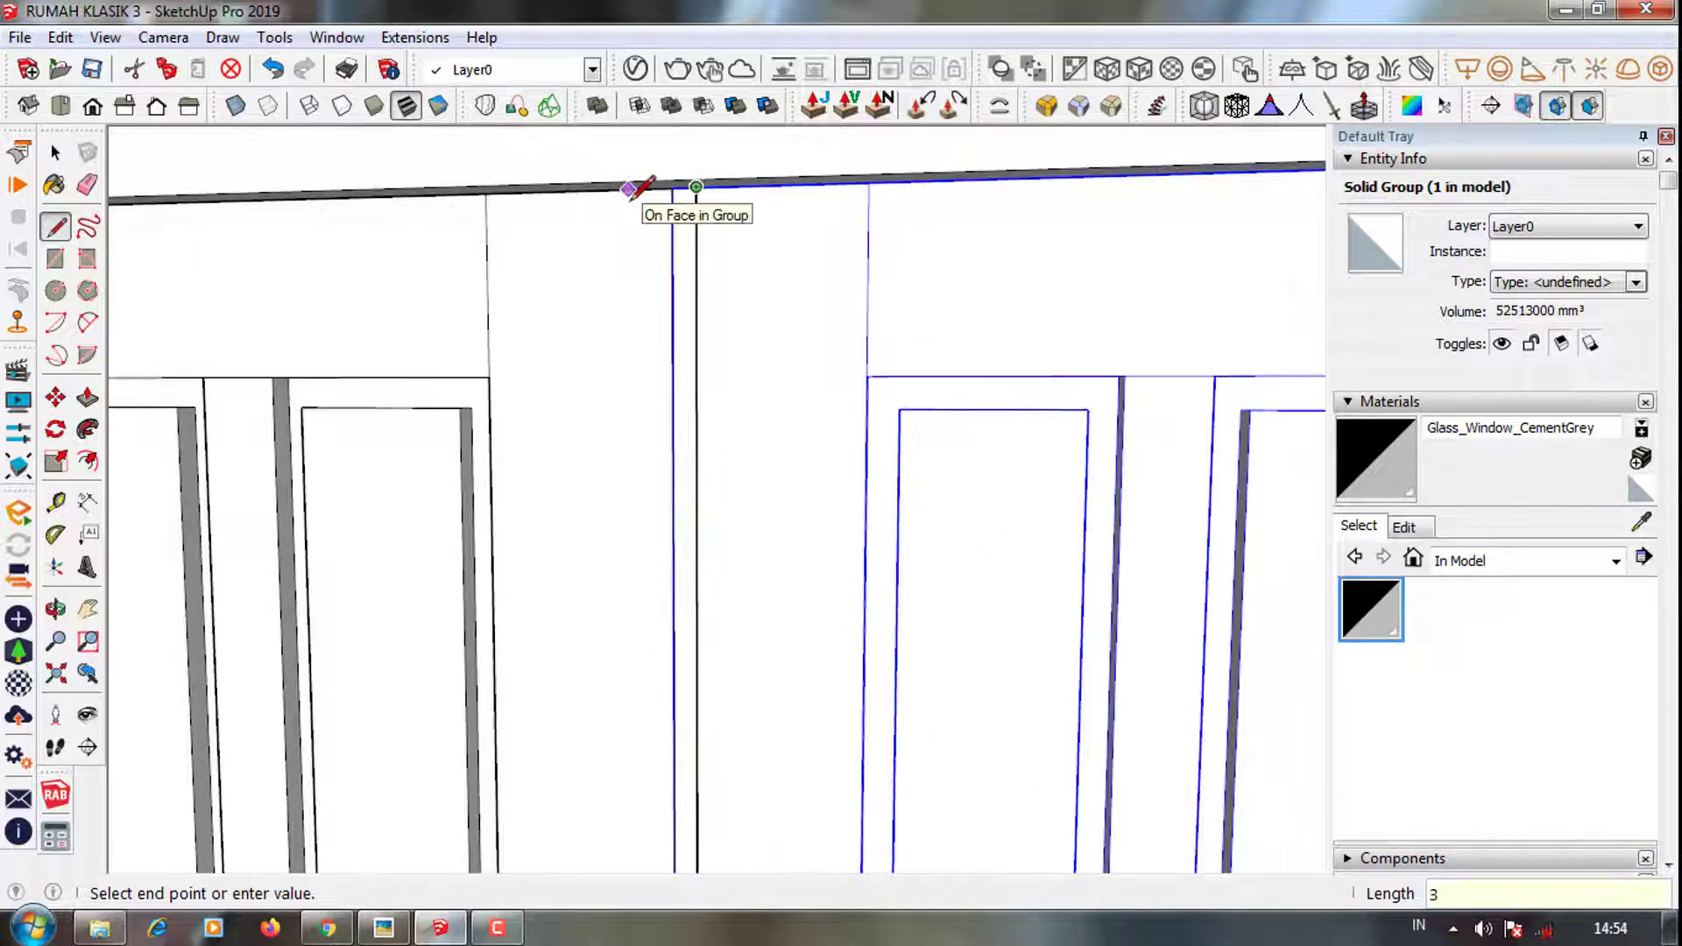
{"action": "scroll", "coordinate": [642, 187], "scroll_direction": "down", "scroll_amount": 2}
{"action": "scroll", "coordinate": [661, 526], "scroll_direction": "down", "scroll_amount": 1}
{"action": "scroll", "coordinate": [665, 777], "scroll_direction": "up", "scroll_amount": 3}
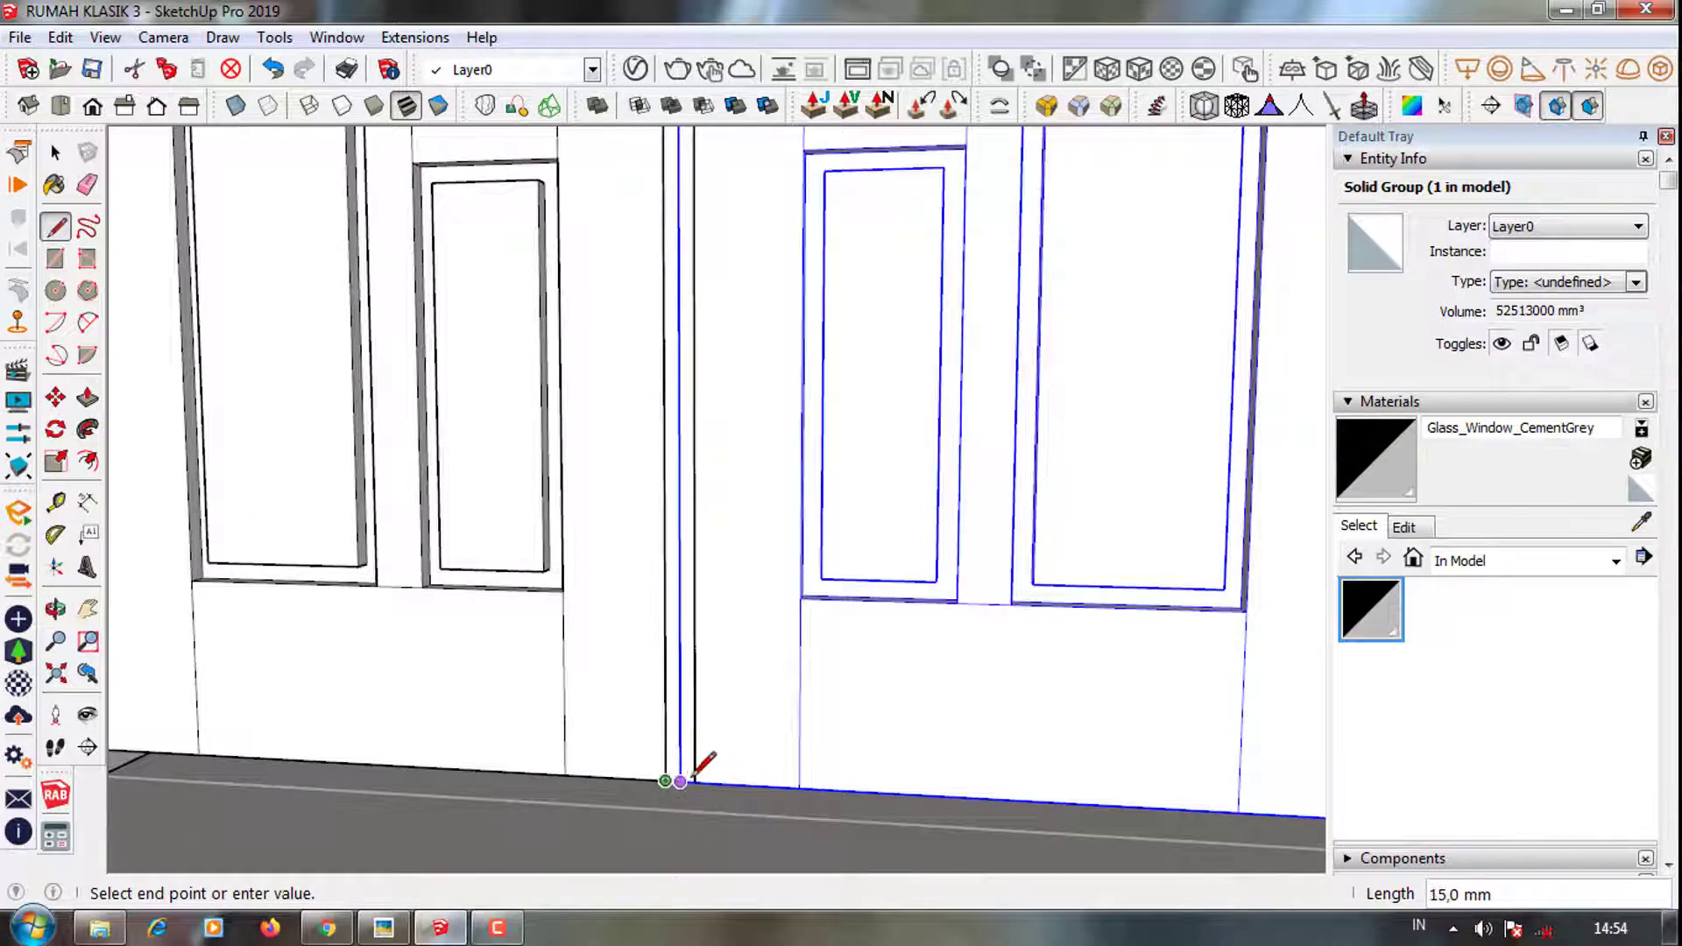
{"action": "left_click", "coordinate": [666, 781]}
{"action": "mouse_move", "coordinate": [665, 780]}
{"action": "middle_mouse_down"}
{"action": "mouse_move", "coordinate": [590, 781]}
{"action": "mouse_move", "coordinate": [687, 744]}
{"action": "middle_mouse_up"}
Push/Pull the meeting strip 20 mm out from the doors
{"action": "key", "text": "p"}
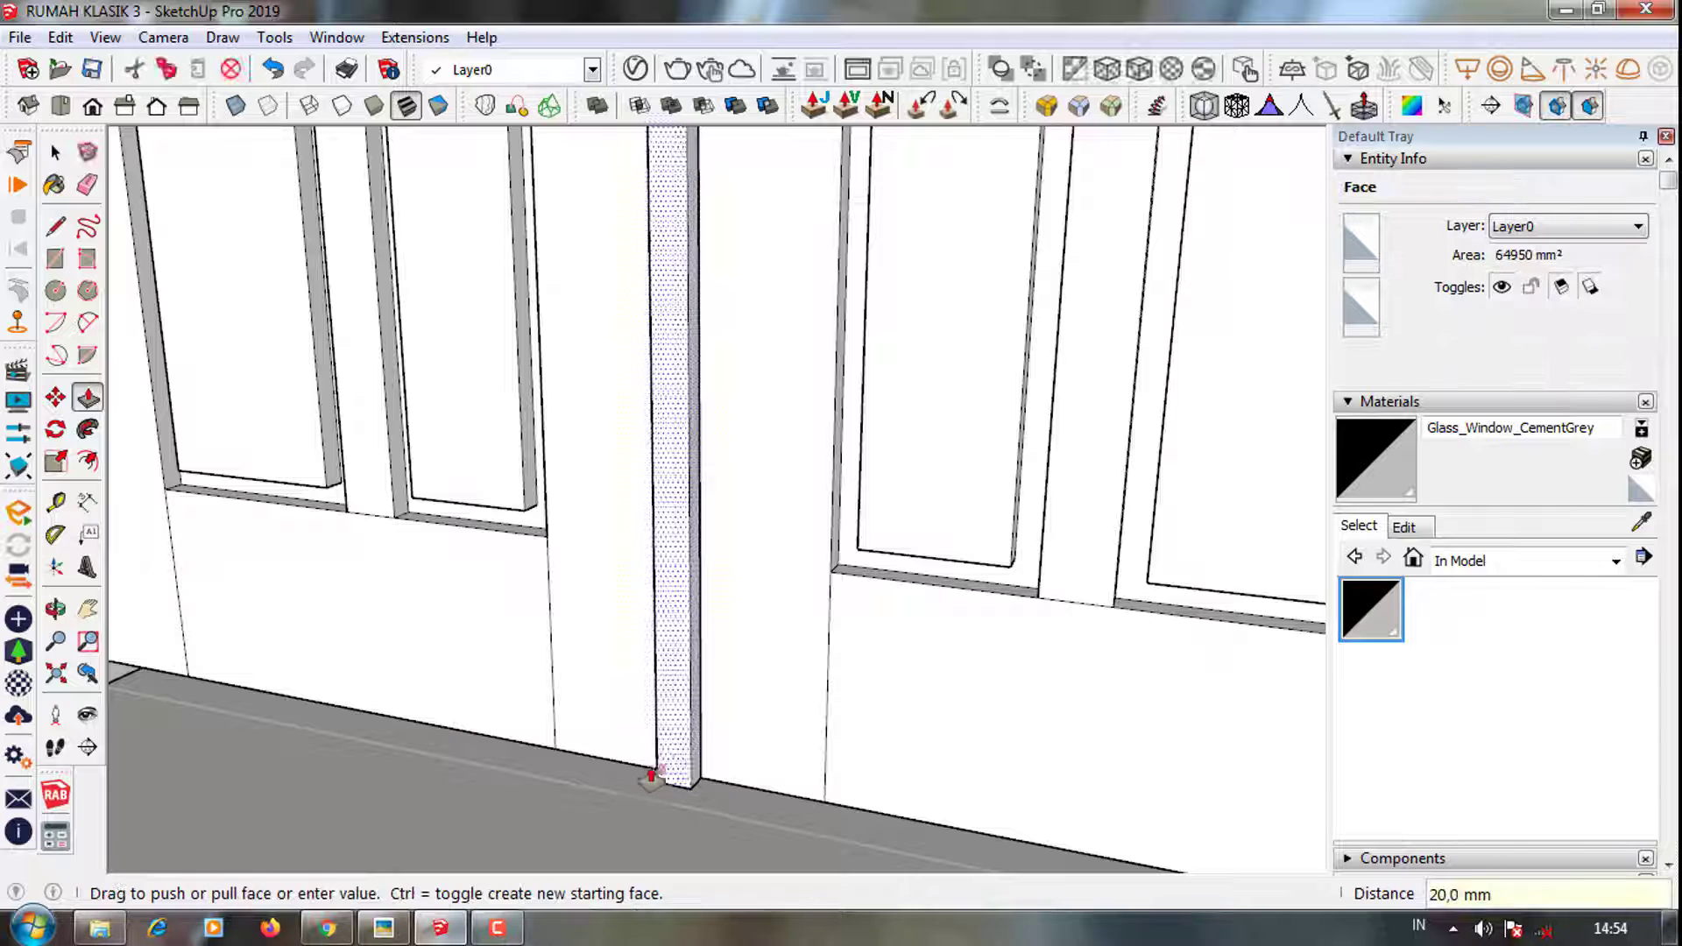
{"action": "left_click", "coordinate": [651, 775]}
{"action": "key", "text": "space"}
{"action": "scroll", "coordinate": [679, 759], "scroll_direction": "up", "scroll_amount": 1}
Copy the strip's long vertical edge to create a parallel edge
{"action": "left_click", "coordinate": [685, 750]}
{"action": "scroll", "coordinate": [687, 753], "scroll_direction": "up", "scroll_amount": 1}
{"action": "scroll", "coordinate": [689, 762], "scroll_direction": "up", "scroll_amount": 1}
{"action": "key", "text": "m"}
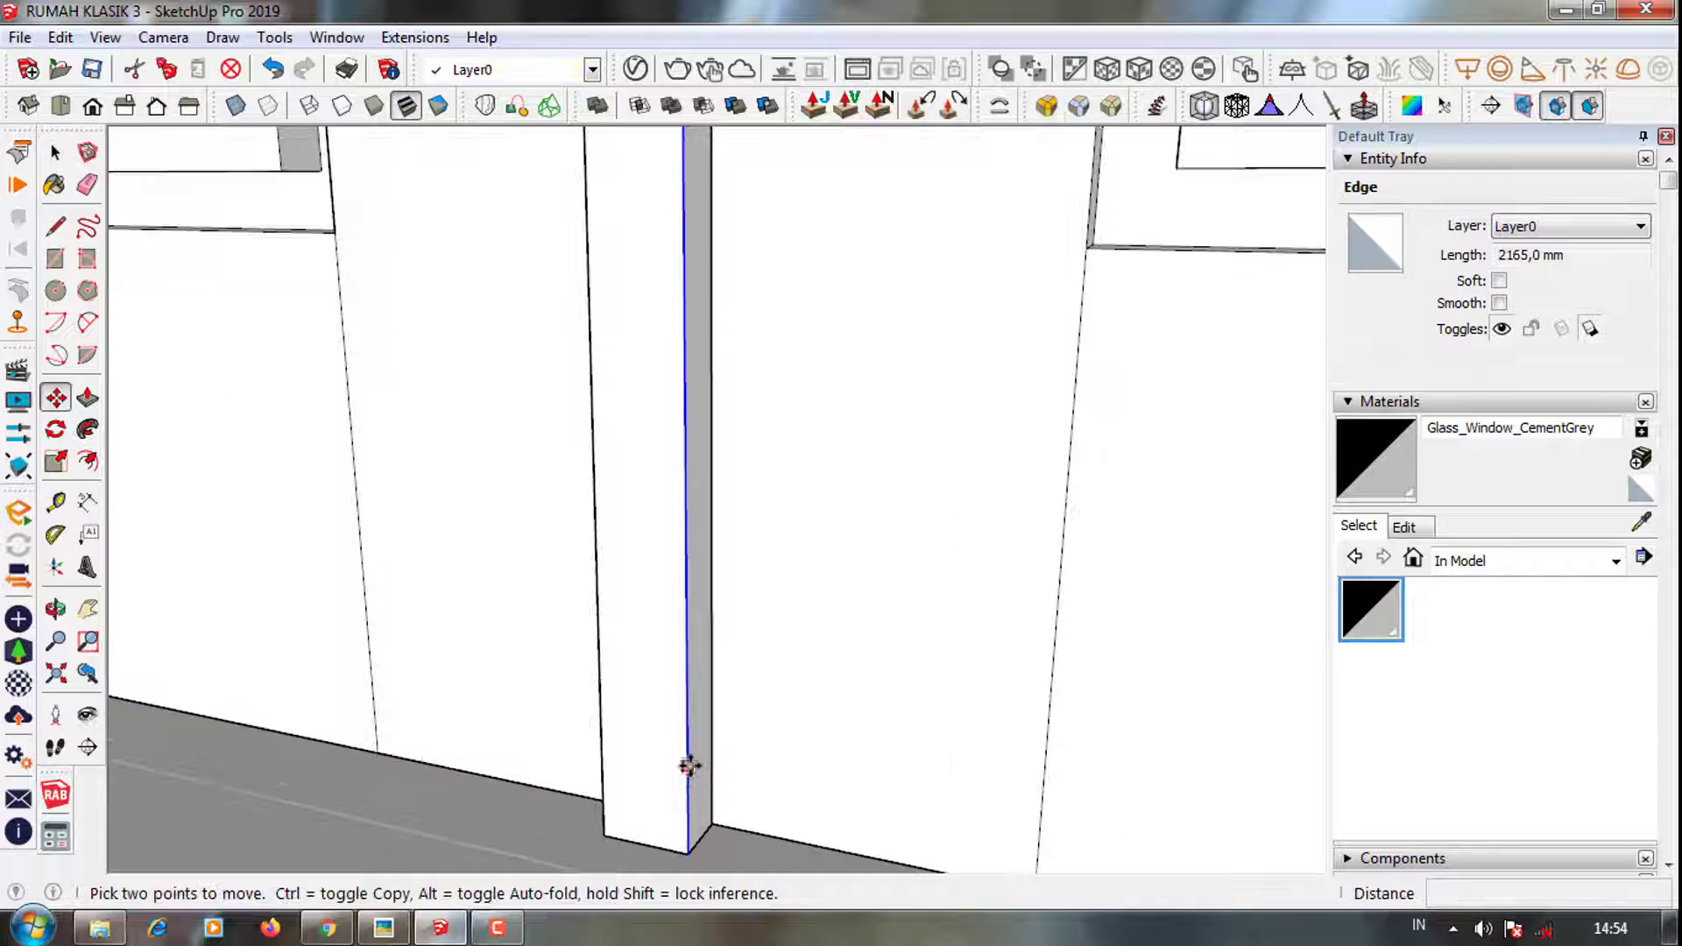
{"action": "key", "text": "Return"}
{"action": "key", "text": "space"}
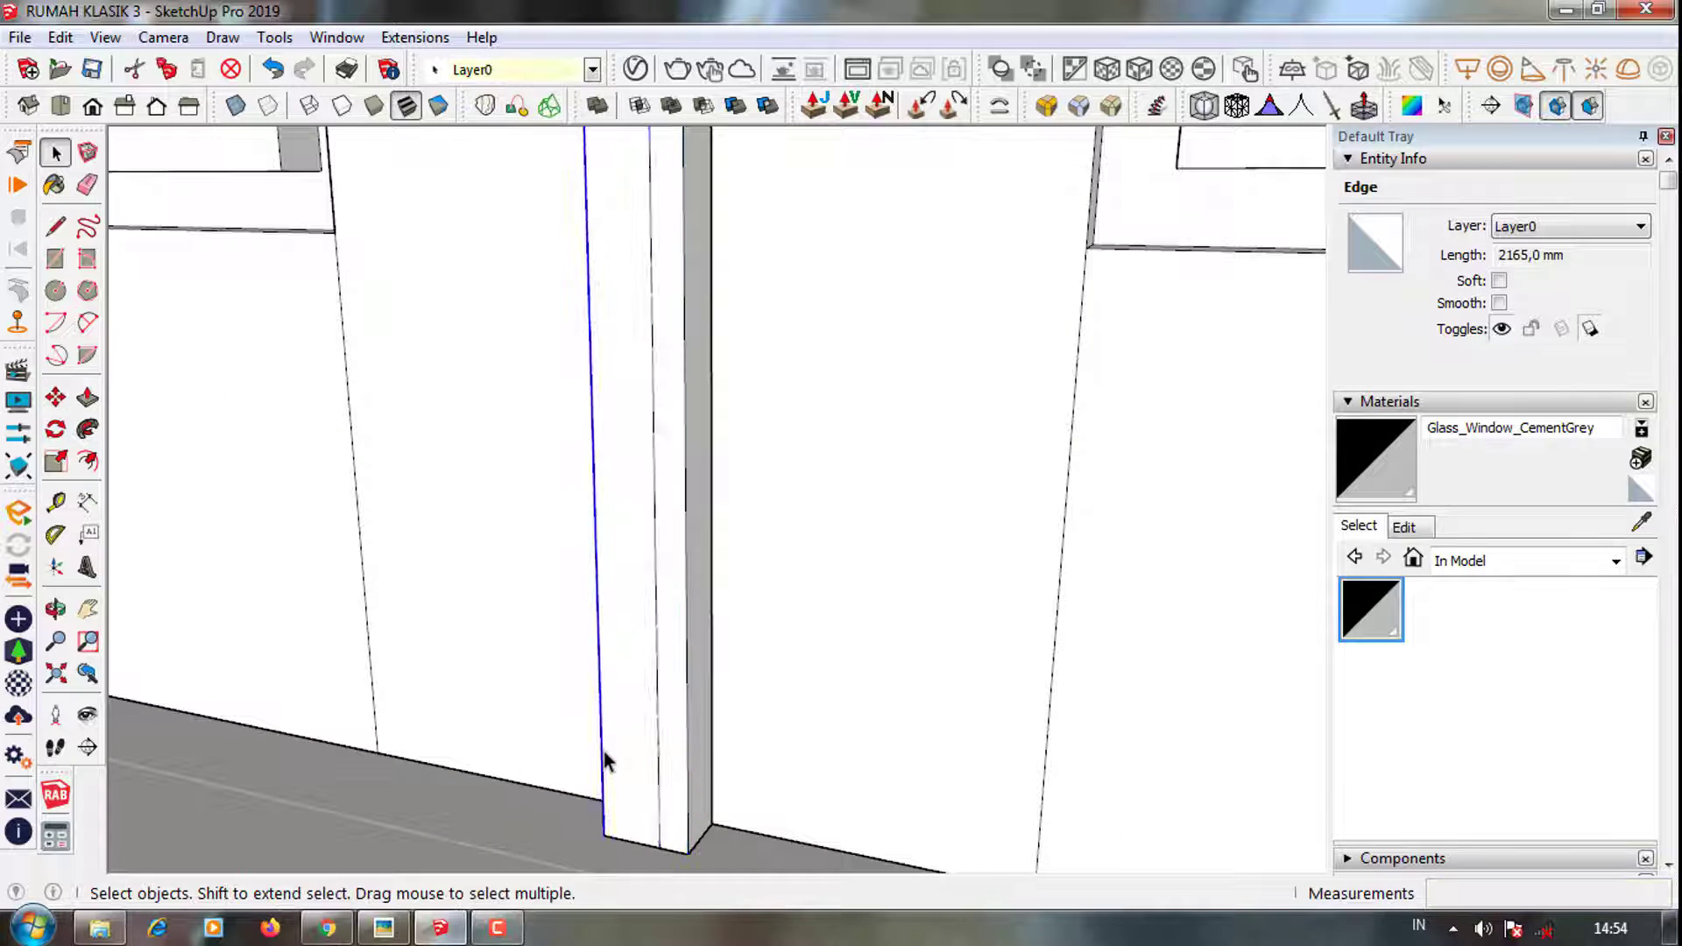
{"action": "scroll", "coordinate": [601, 740], "scroll_direction": "up", "scroll_amount": 2}
Step the strip by pushing its narrow faces 8 mm and 5 mm
{"action": "key", "text": "m"}
{"action": "left_click", "coordinate": [601, 740], "text": "ctrl"}
{"action": "key", "text": "p"}
{"action": "left_click", "coordinate": [702, 797]}
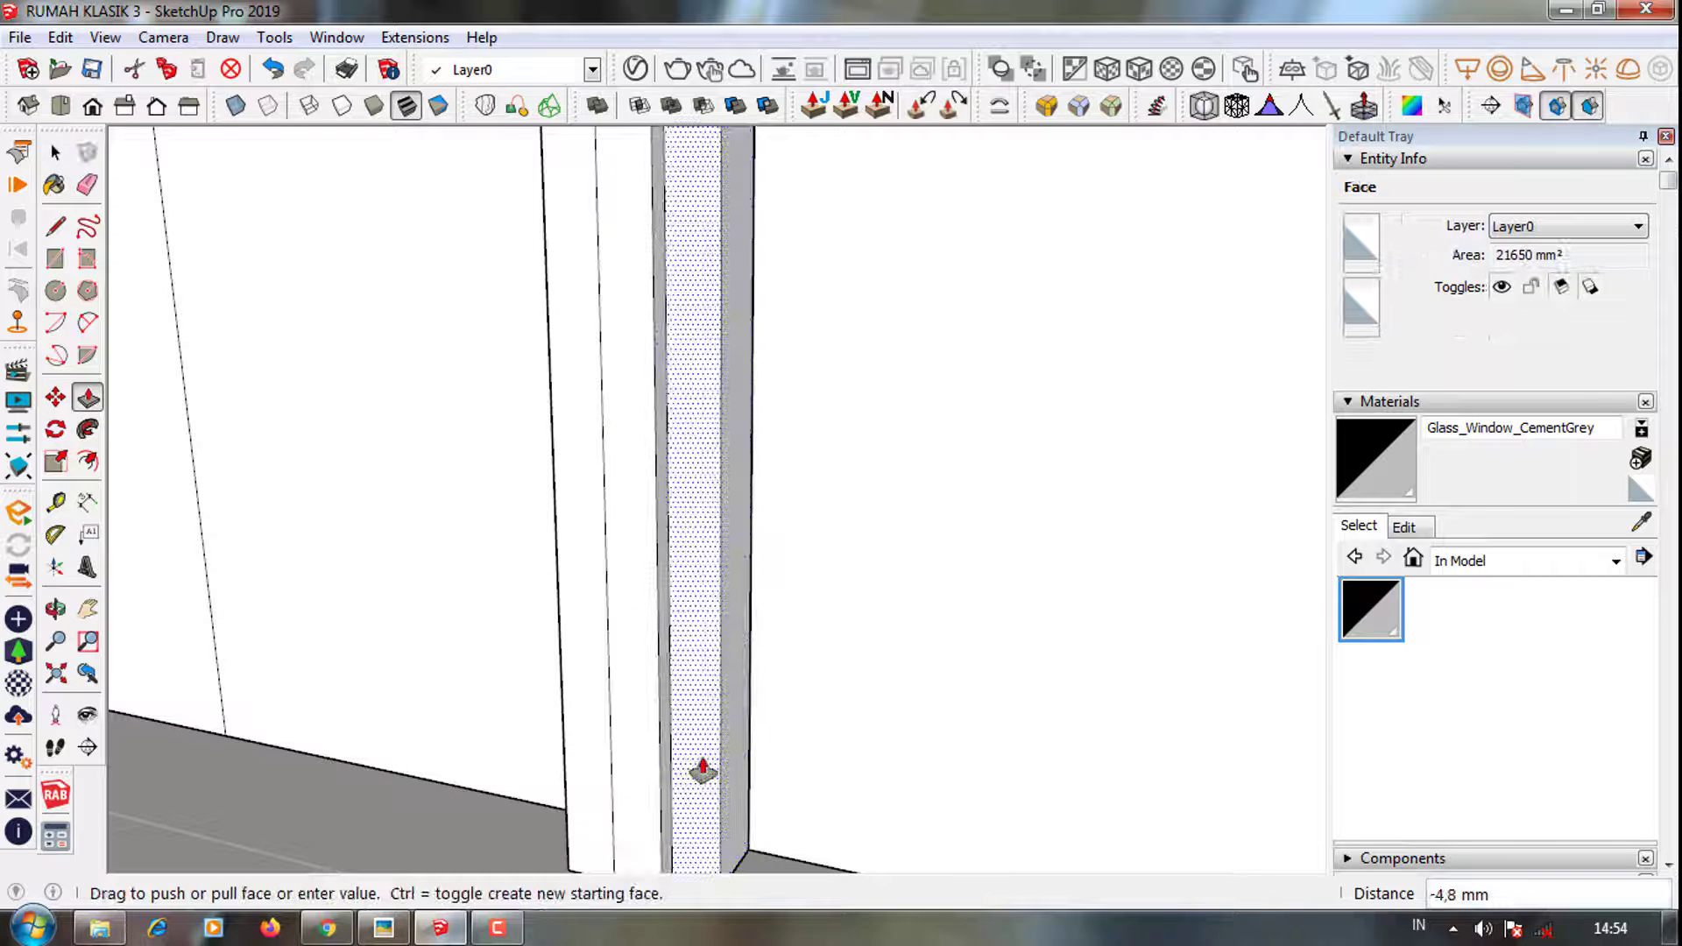
{"action": "type", "text": "8"}
{"action": "key", "text": "Return"}
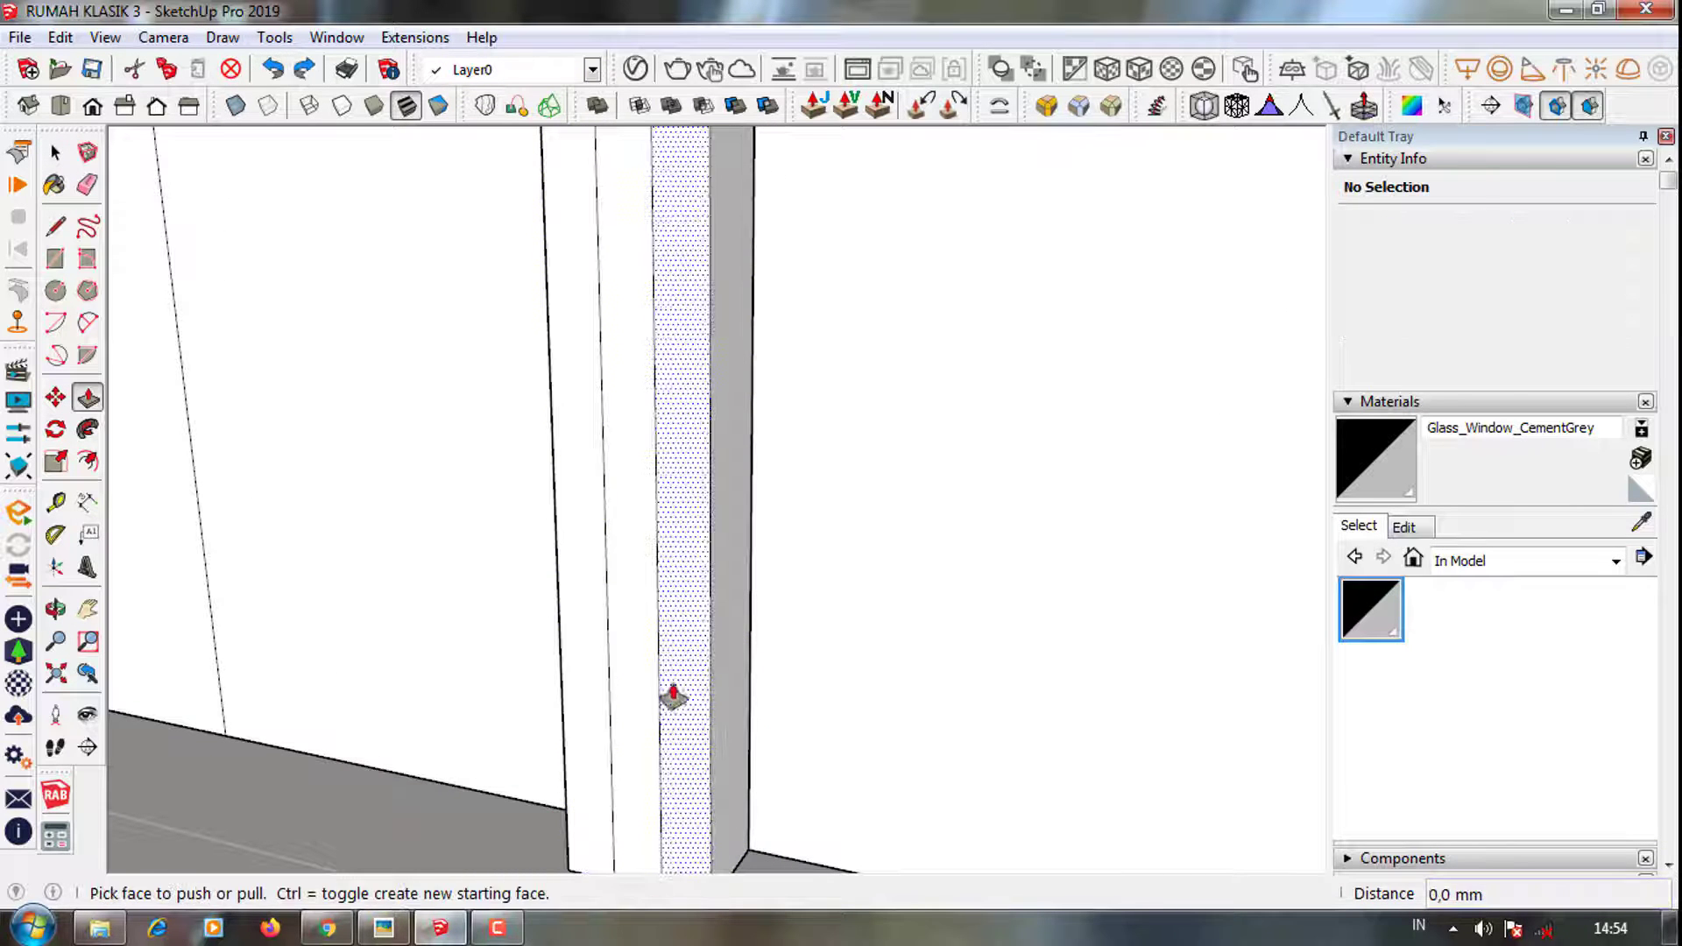
{"action": "left_click", "coordinate": [683, 692]}
{"action": "type", "text": "5"}
{"action": "key", "text": "Return"}
{"action": "key", "text": "space"}
{"action": "left_click", "coordinate": [657, 713]}
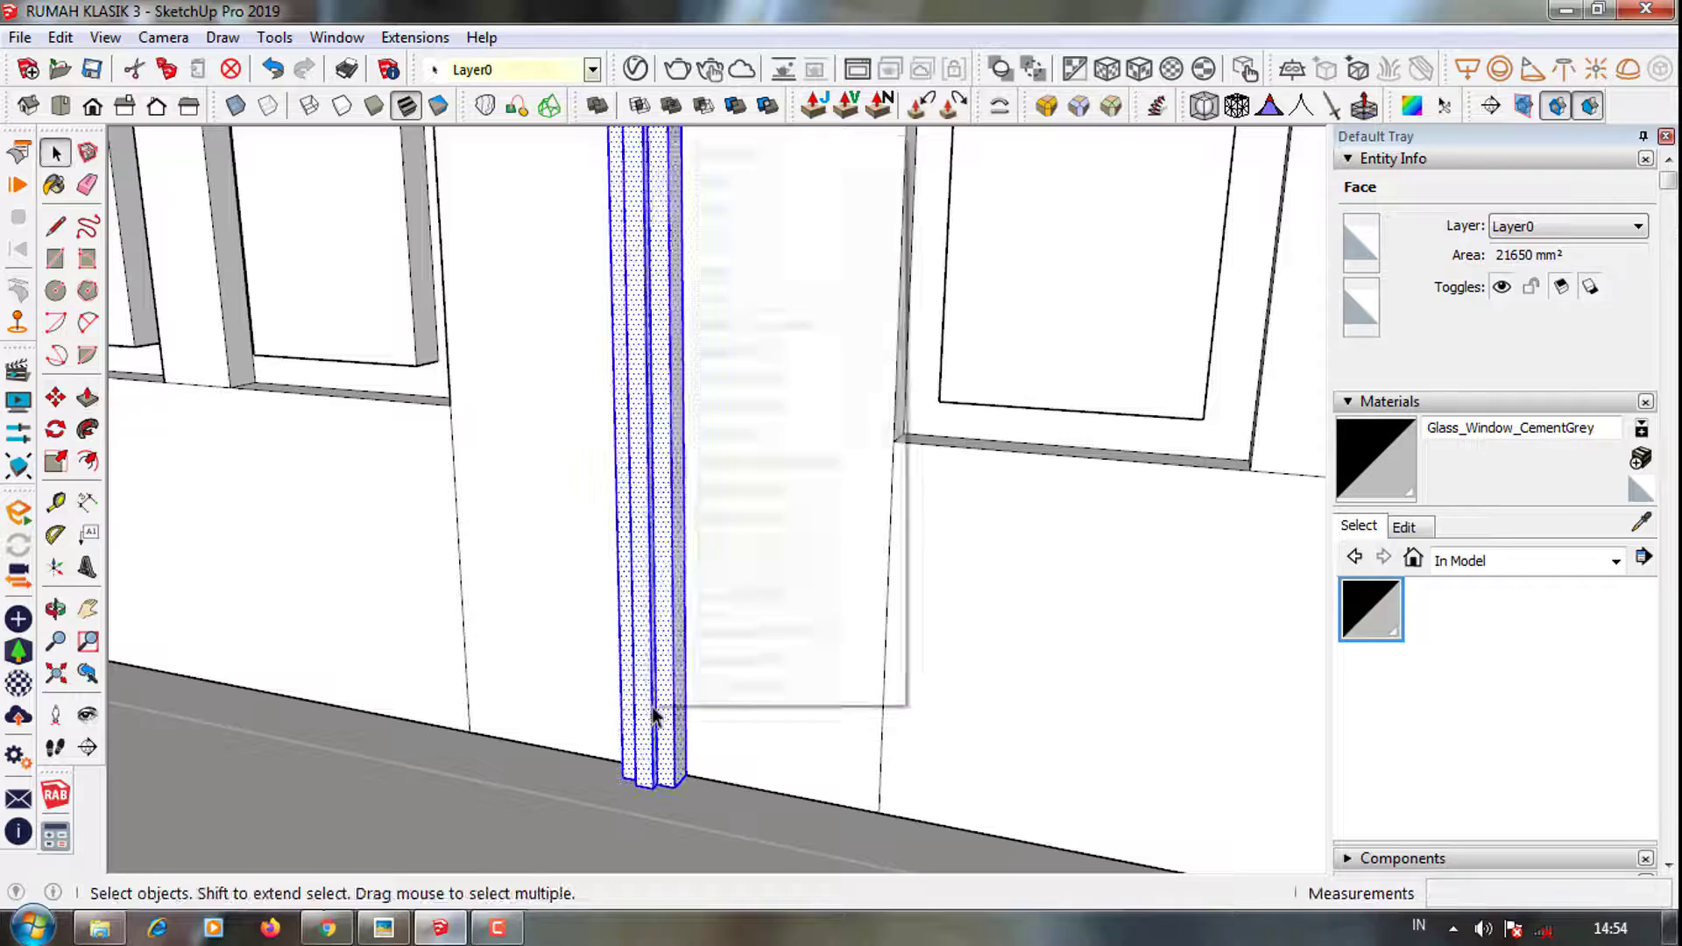
{"action": "scroll", "coordinate": [631, 640], "scroll_direction": "down", "scroll_amount": 3}
{"action": "scroll", "coordinate": [648, 762], "scroll_direction": "down", "scroll_amount": 3}
{"action": "scroll", "coordinate": [649, 762], "scroll_direction": "down", "scroll_amount": 5}
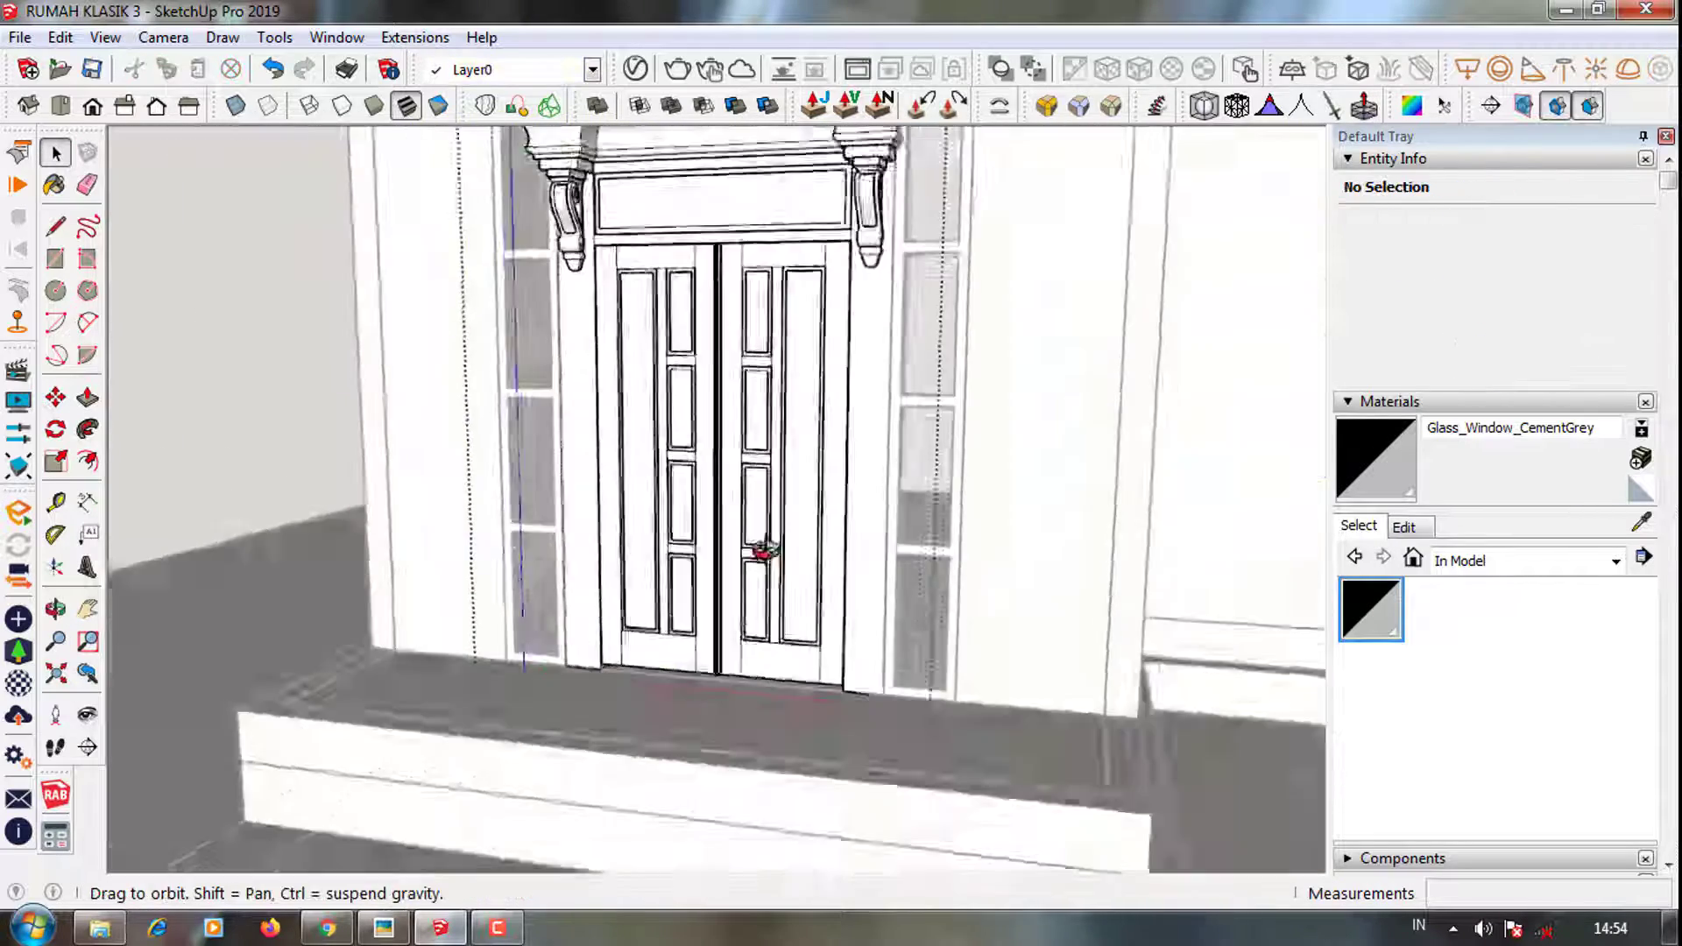
{"action": "middle_click_drag", "start_coordinate": [648, 762], "coordinate": [627, 552]}
{"action": "scroll", "coordinate": [627, 552], "scroll_direction": "up", "scroll_amount": 2}
{"action": "scroll", "coordinate": [517, 569], "scroll_direction": "up", "scroll_amount": 2}
{"action": "scroll", "coordinate": [516, 570], "scroll_direction": "down", "scroll_amount": 3}
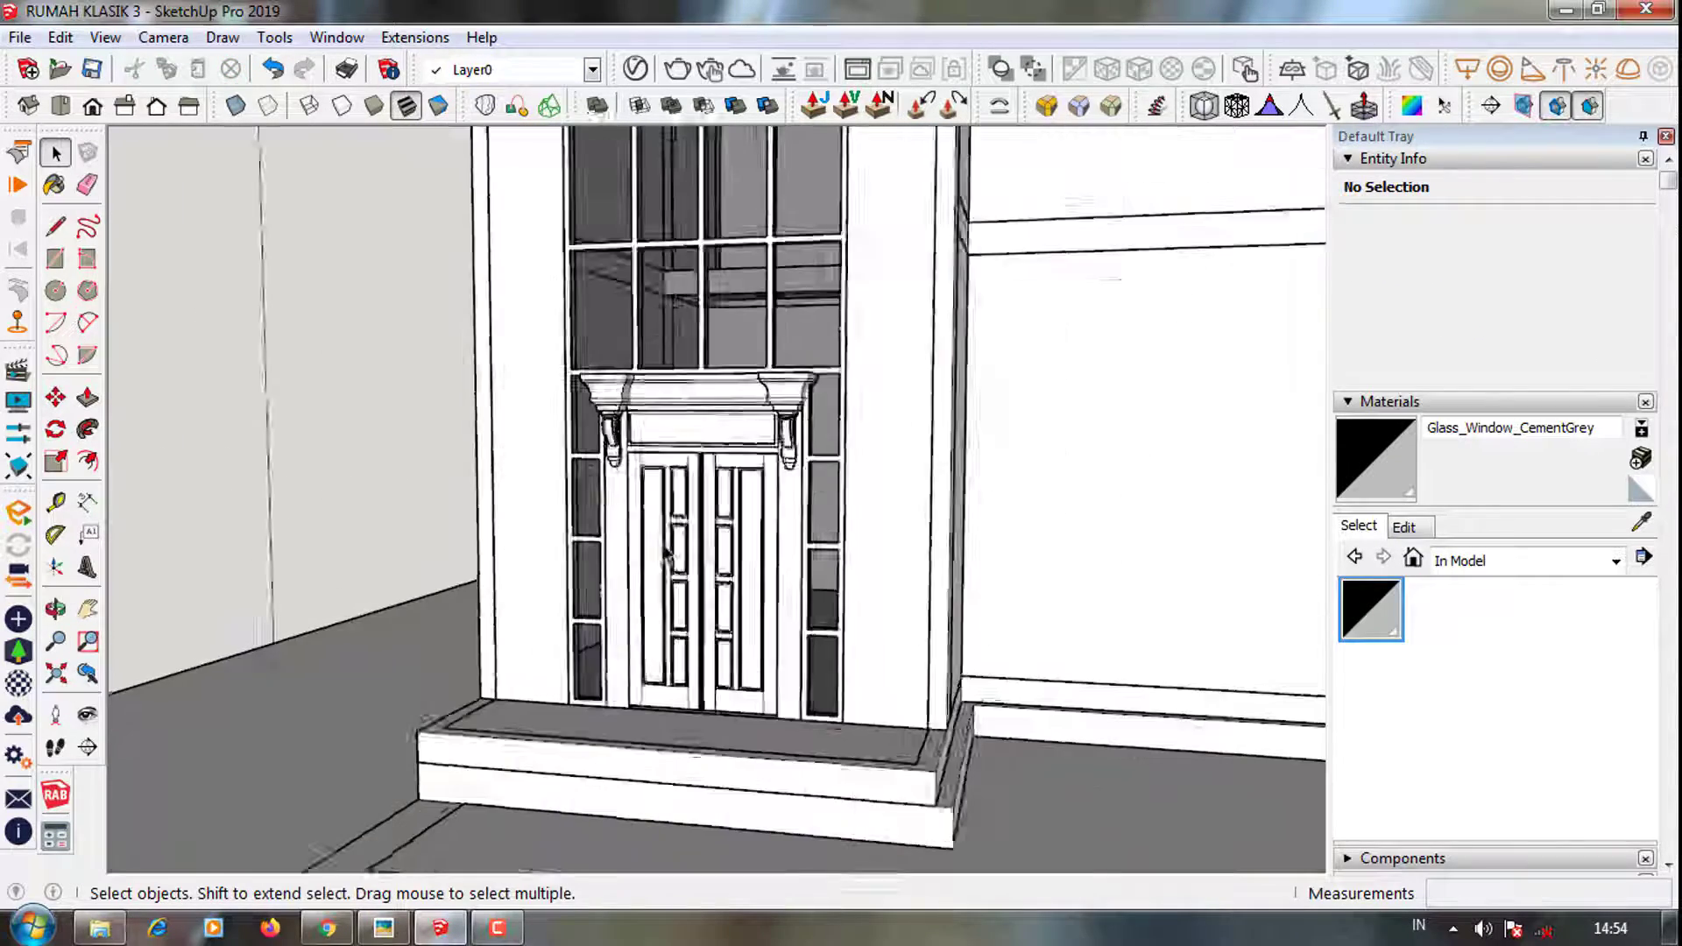
{"action": "middle_click_drag", "start_coordinate": [516, 570], "coordinate": [738, 677]}
{"action": "scroll", "coordinate": [738, 677], "scroll_direction": "up", "scroll_amount": 3}
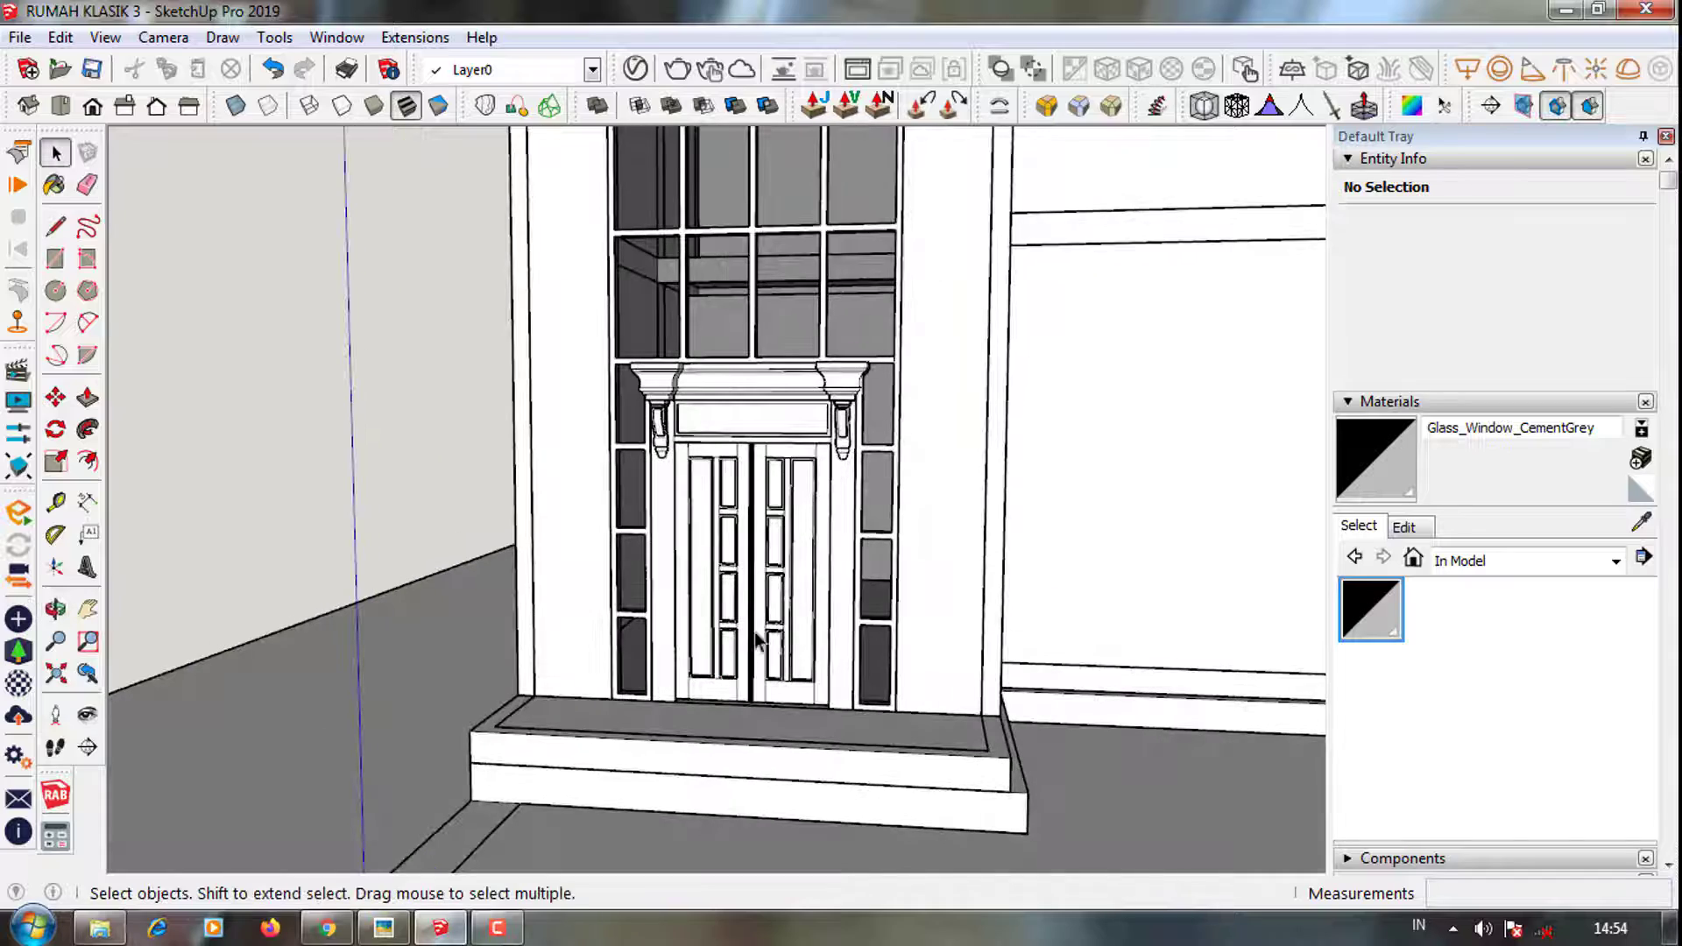
{"action": "scroll", "coordinate": [863, 697], "scroll_direction": "up", "scroll_amount": 3}
{"action": "middle_click_drag", "start_coordinate": [799, 679], "coordinate": [645, 714]}
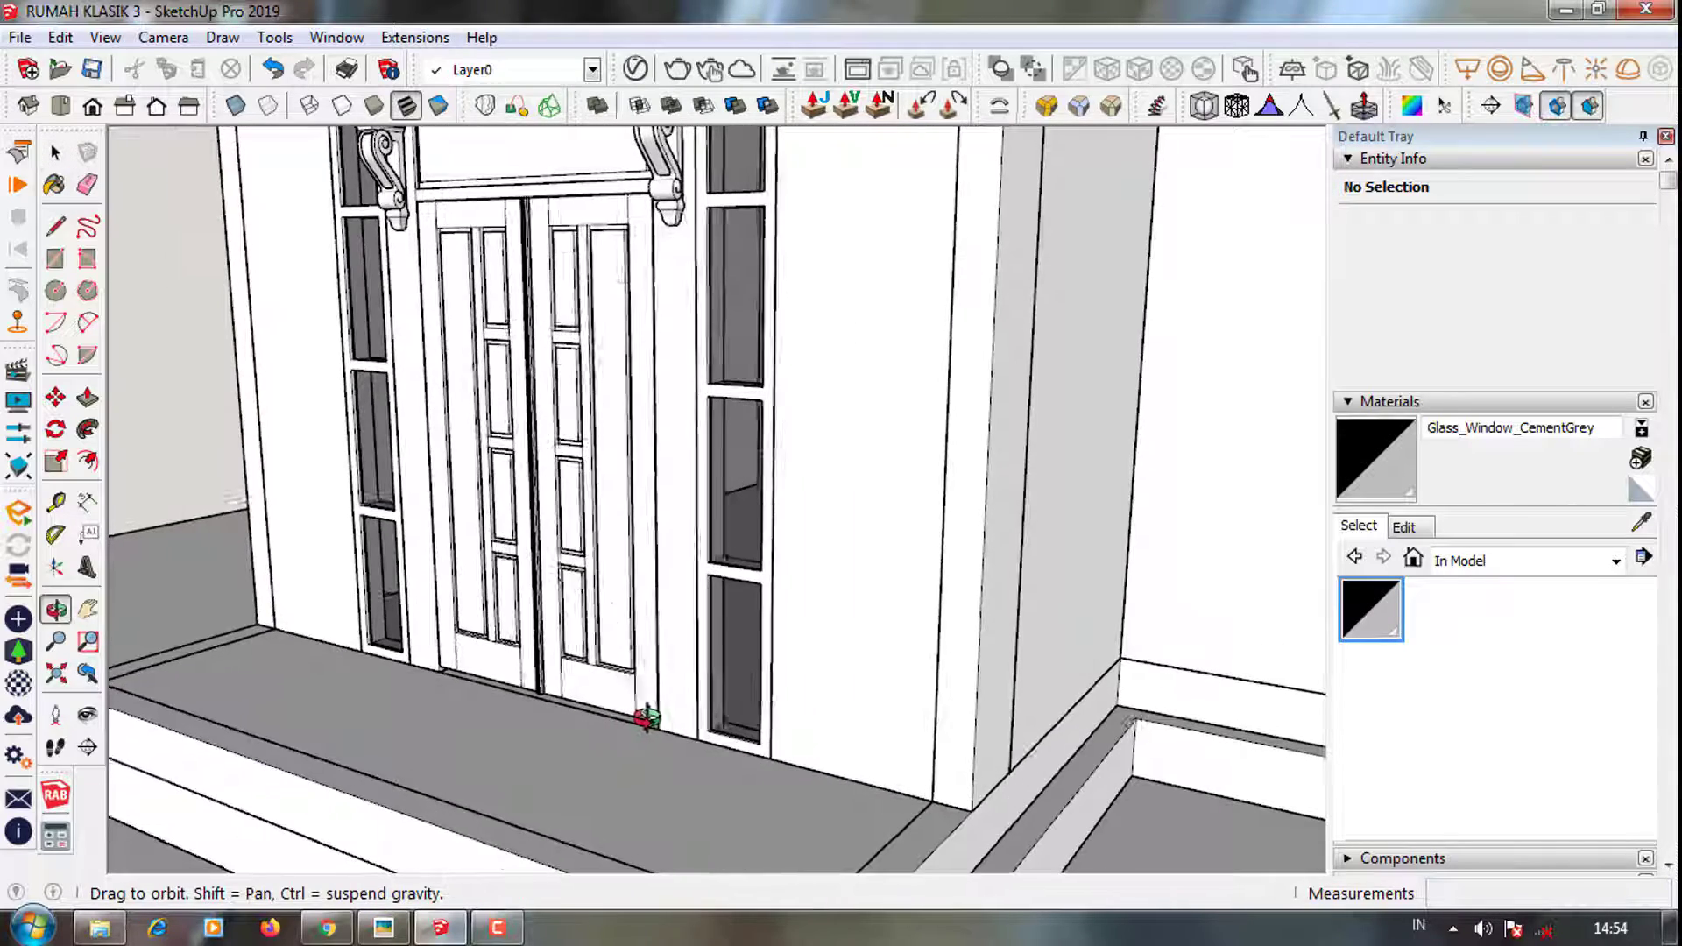
{"action": "scroll", "coordinate": [743, 764], "scroll_direction": "down", "scroll_amount": 2}
{"action": "middle_click_drag", "start_coordinate": [743, 764], "coordinate": [771, 677]}
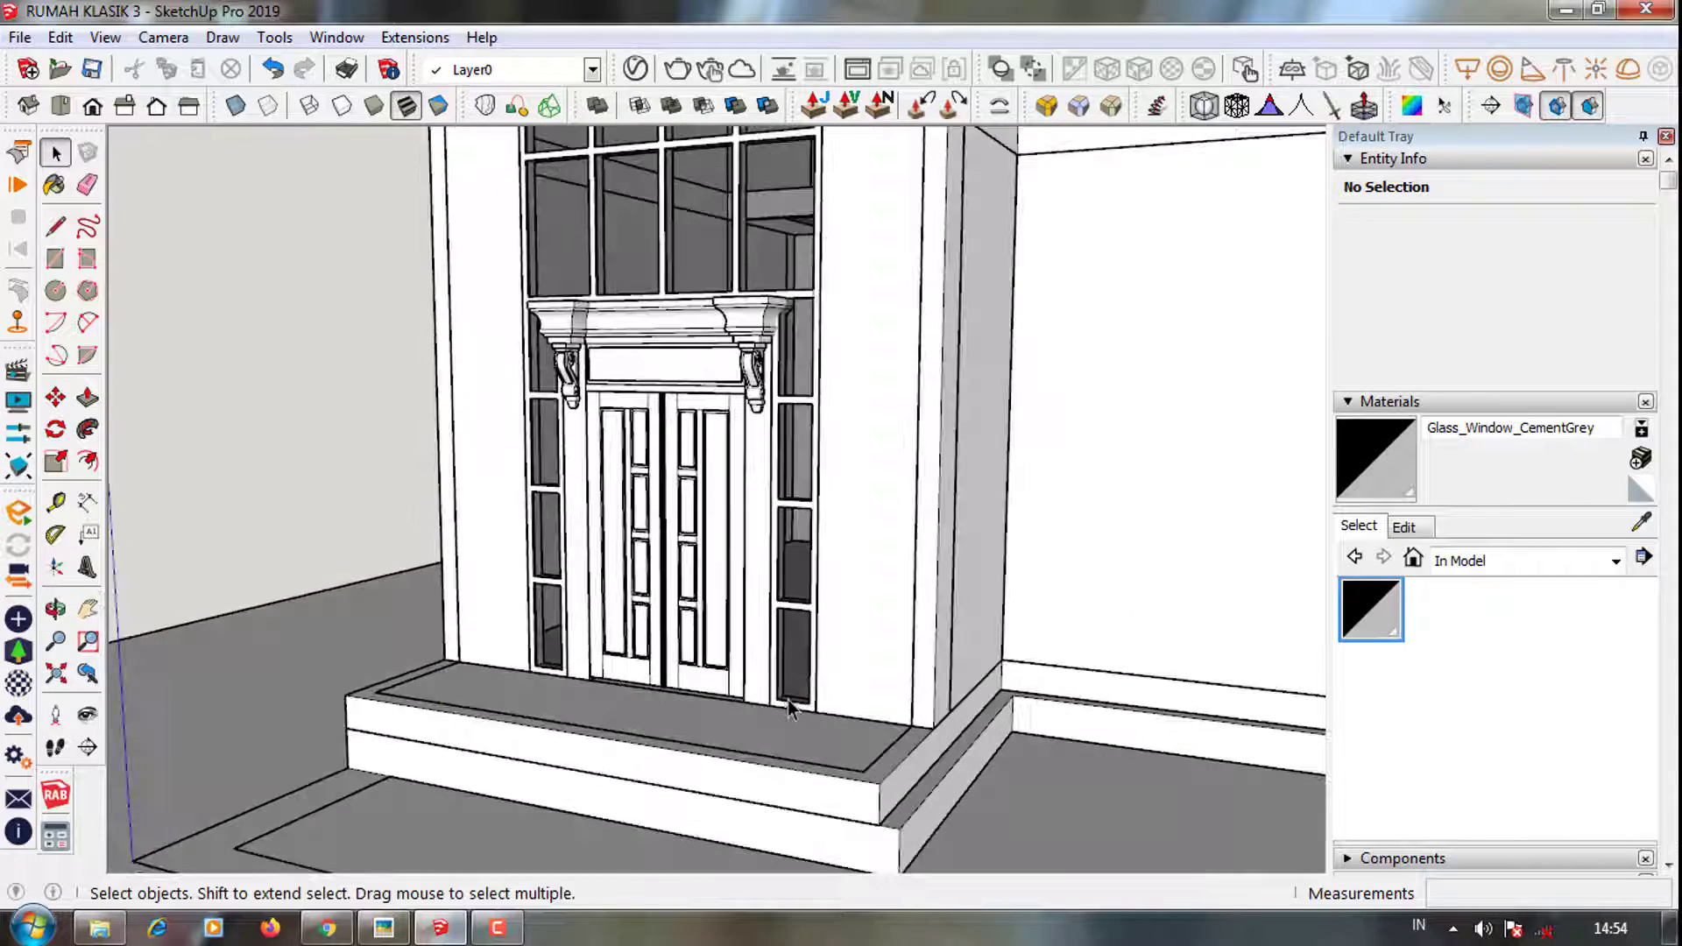
{"action": "scroll", "coordinate": [789, 708], "scroll_direction": "down", "scroll_amount": 3}
{"action": "scroll", "coordinate": [855, 799], "scroll_direction": "down", "scroll_amount": 2}
{"action": "middle_click_drag", "start_coordinate": [856, 799], "coordinate": [983, 688]}
{"action": "scroll", "coordinate": [764, 270], "scroll_direction": "up", "scroll_amount": 2}
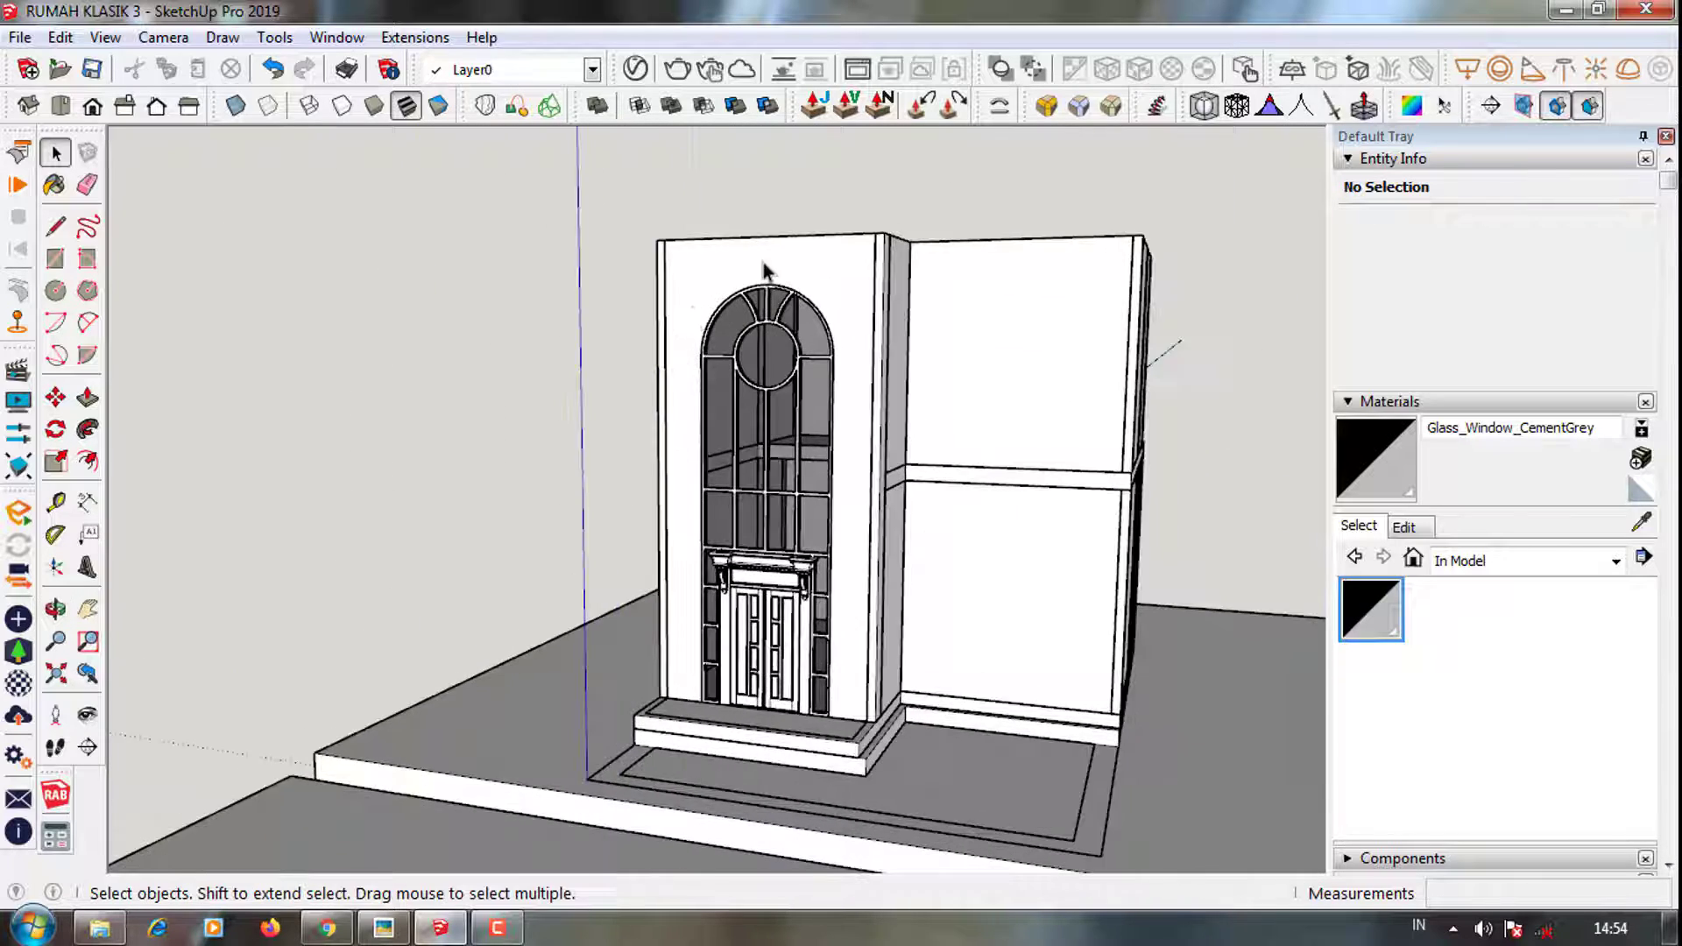
{"action": "left_click", "coordinate": [763, 270]}
{"action": "middle_click_drag", "start_coordinate": [871, 799], "coordinate": [657, 300]}
Trace lines along the facade's top edge and sides toward the arched window
{"action": "scroll", "coordinate": [663, 331], "scroll_direction": "up", "scroll_amount": 3}
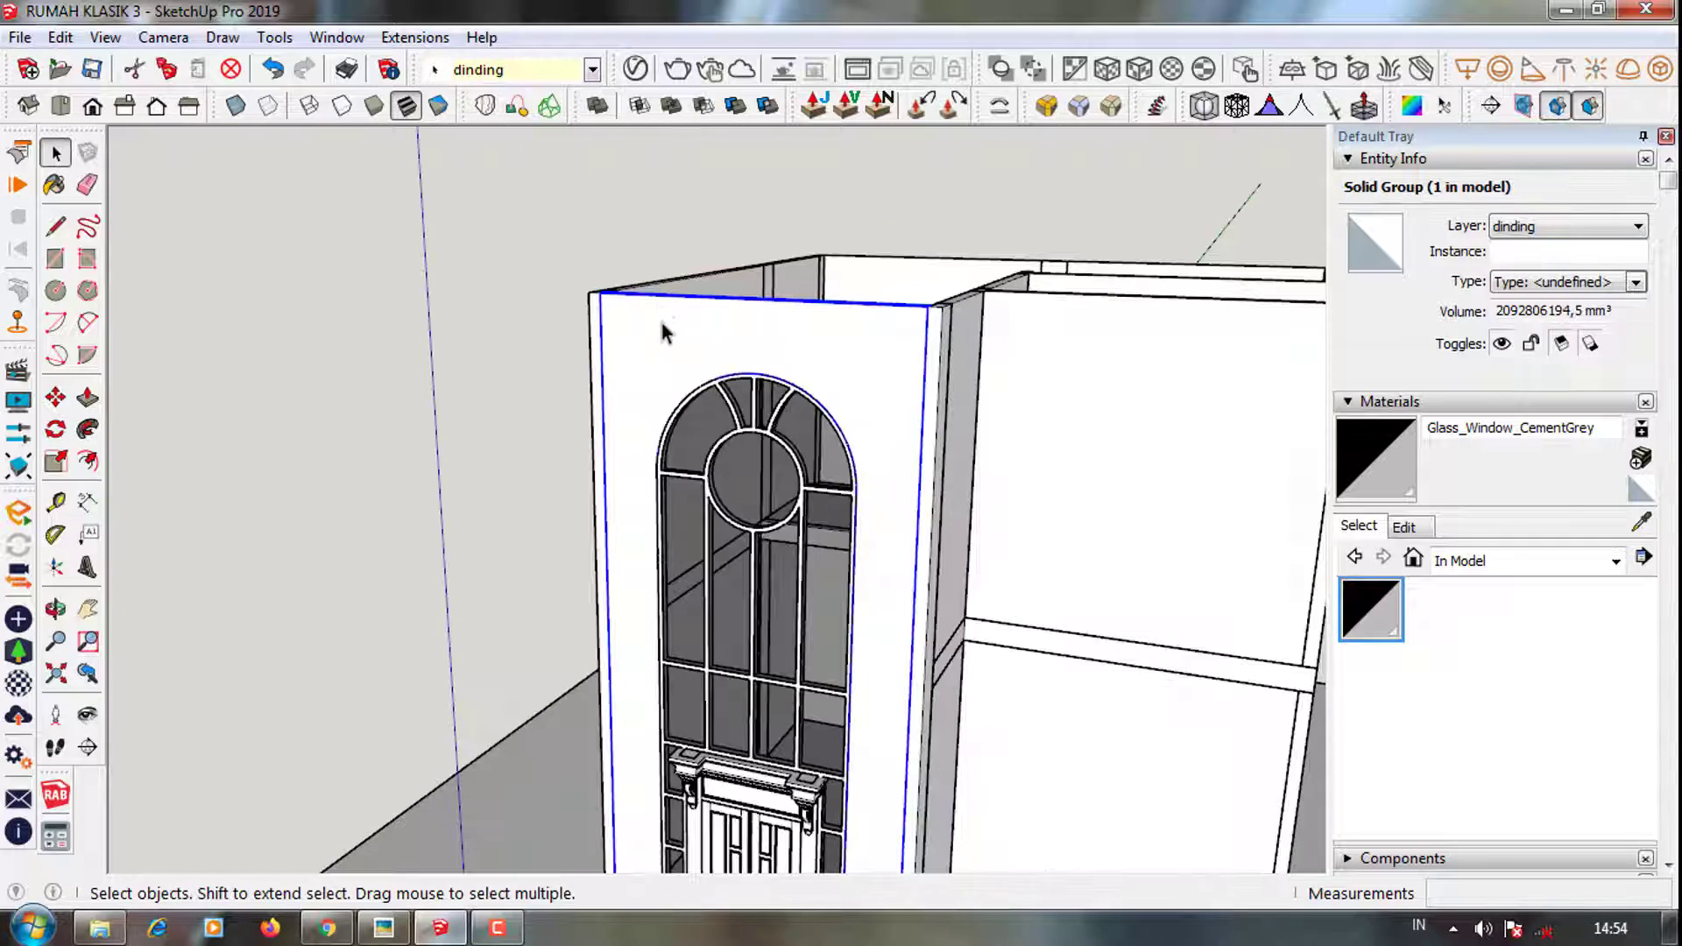
{"action": "key", "text": "l"}
{"action": "scroll", "coordinate": [633, 312], "scroll_direction": "up", "scroll_amount": 1}
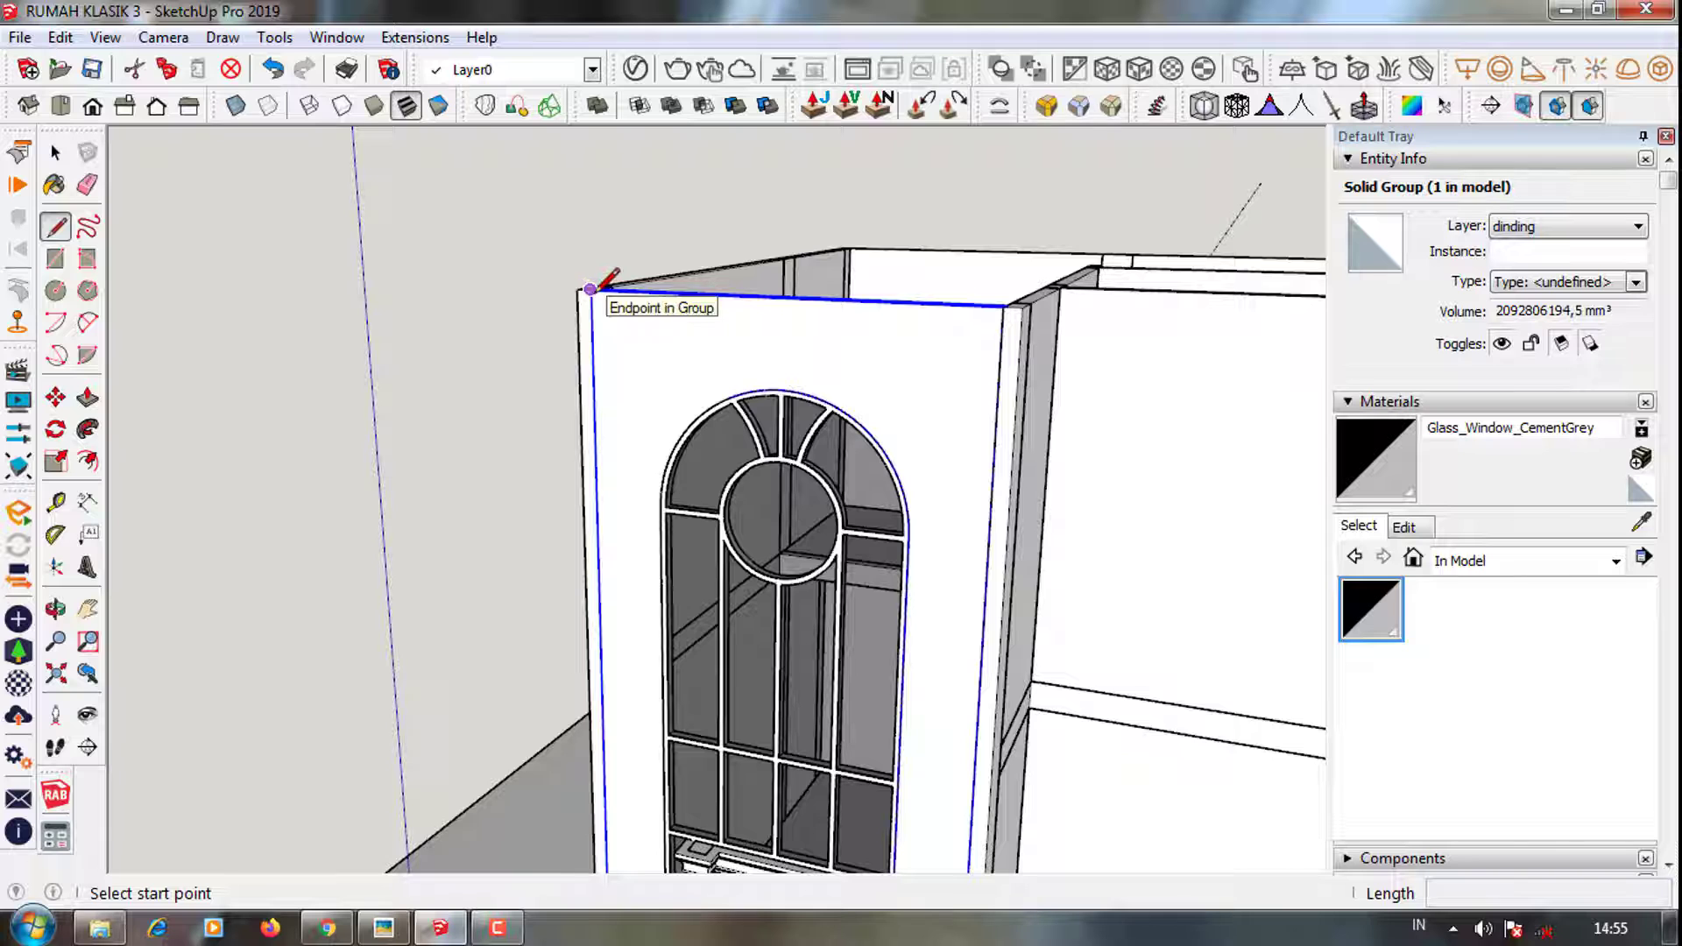
{"action": "scroll", "coordinate": [1008, 309], "scroll_direction": "up", "scroll_amount": 1}
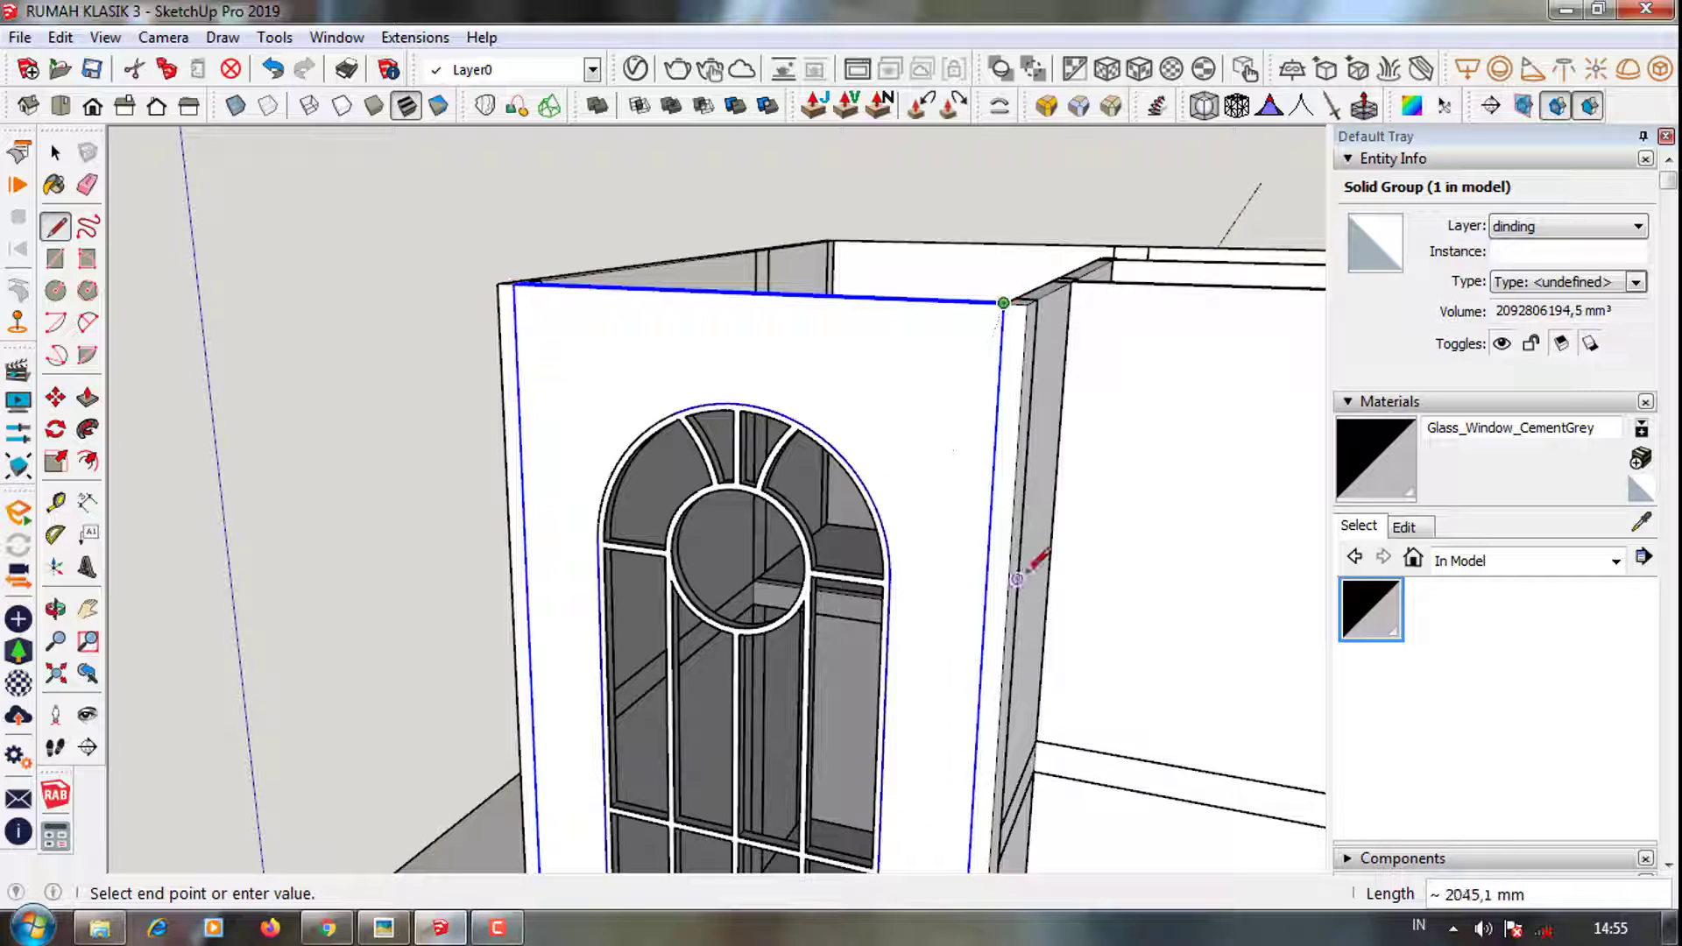
{"action": "middle_click_drag", "start_coordinate": [988, 564], "coordinate": [1018, 561]}
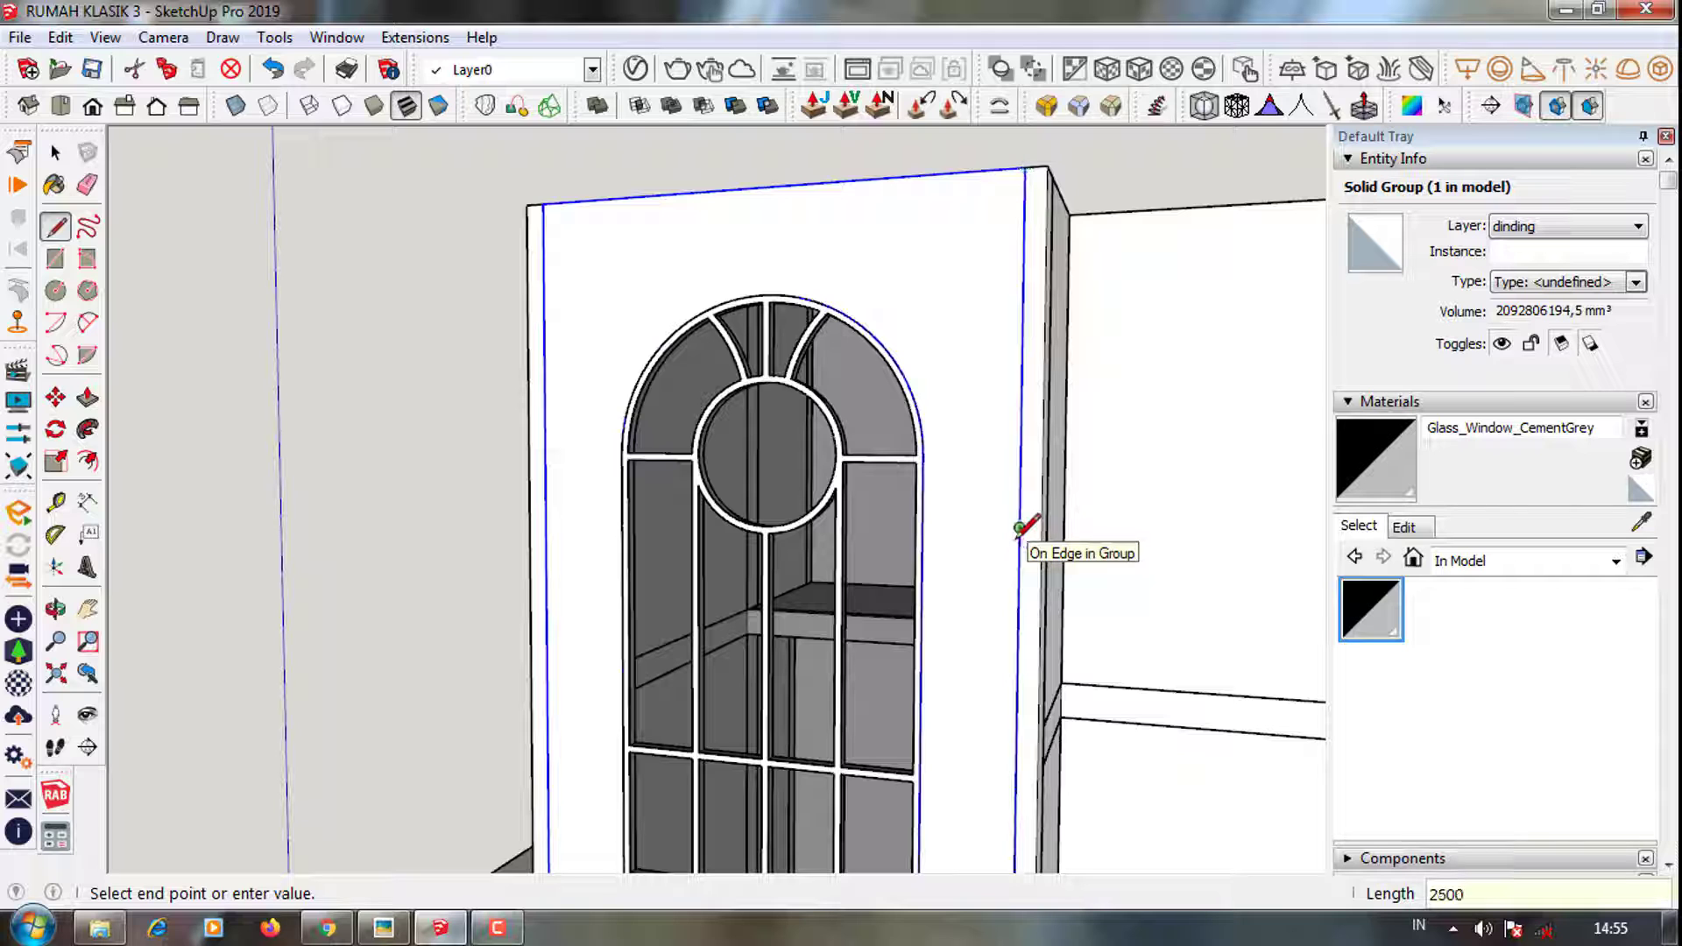
{"action": "scroll", "coordinate": [941, 437], "scroll_direction": "up", "scroll_amount": 1}
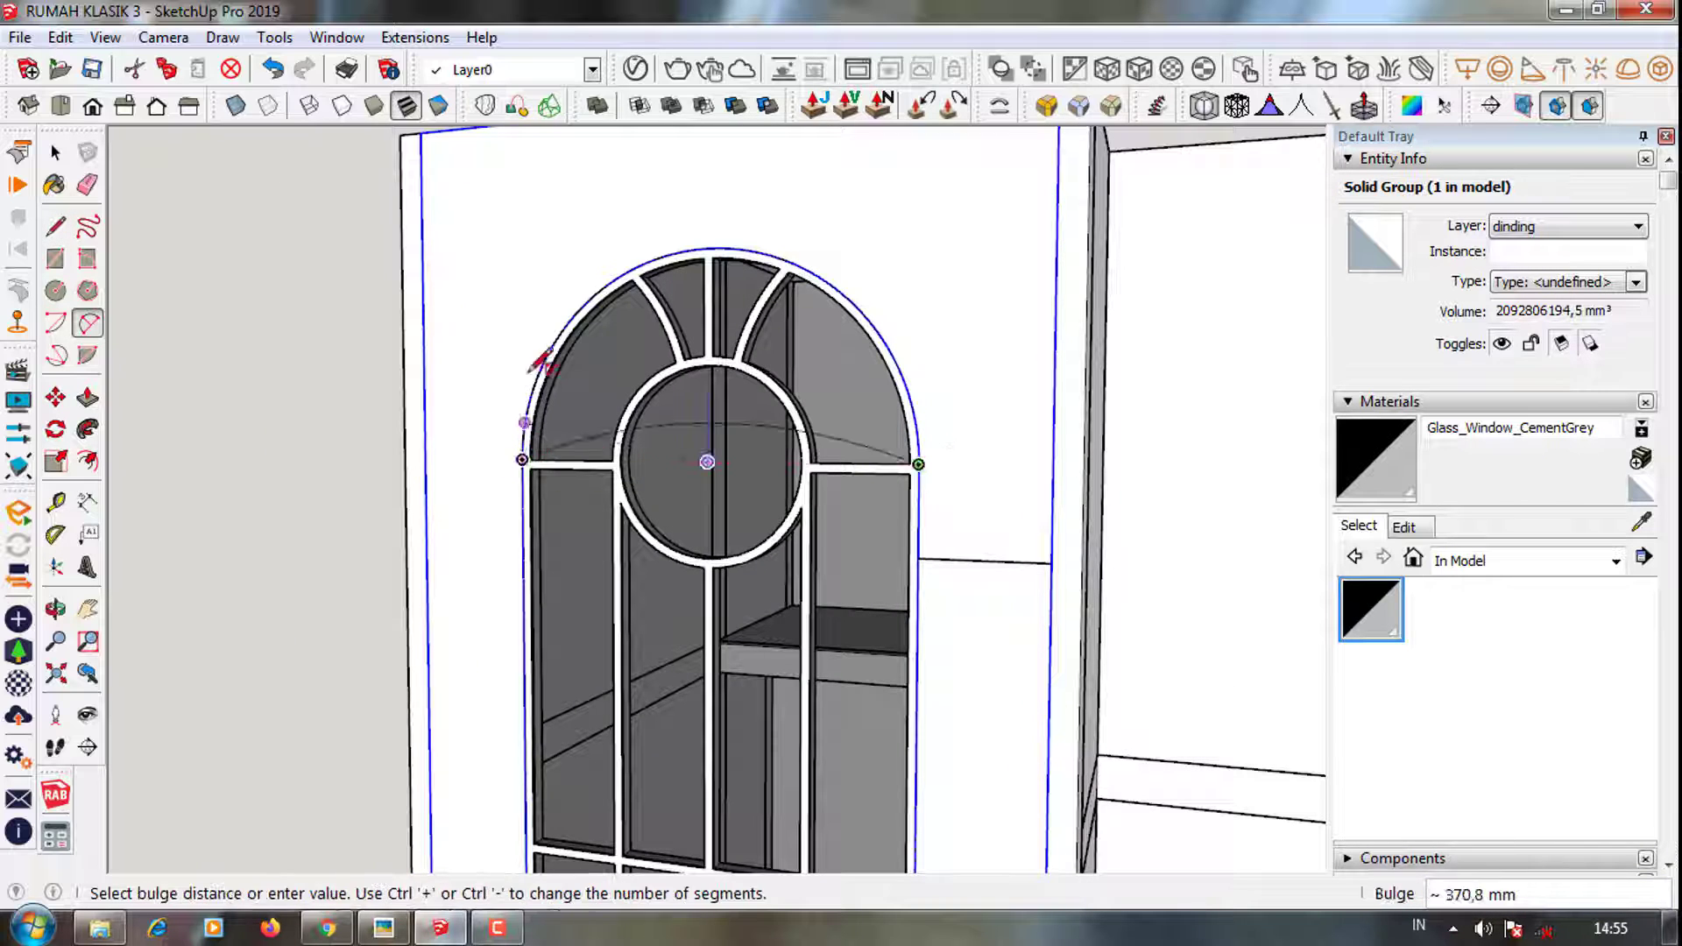
{"action": "scroll", "coordinate": [645, 271], "scroll_direction": "up", "scroll_amount": 1}
{"action": "scroll", "coordinate": [645, 270], "scroll_direction": "up", "scroll_amount": 2}
{"action": "key", "text": "space"}
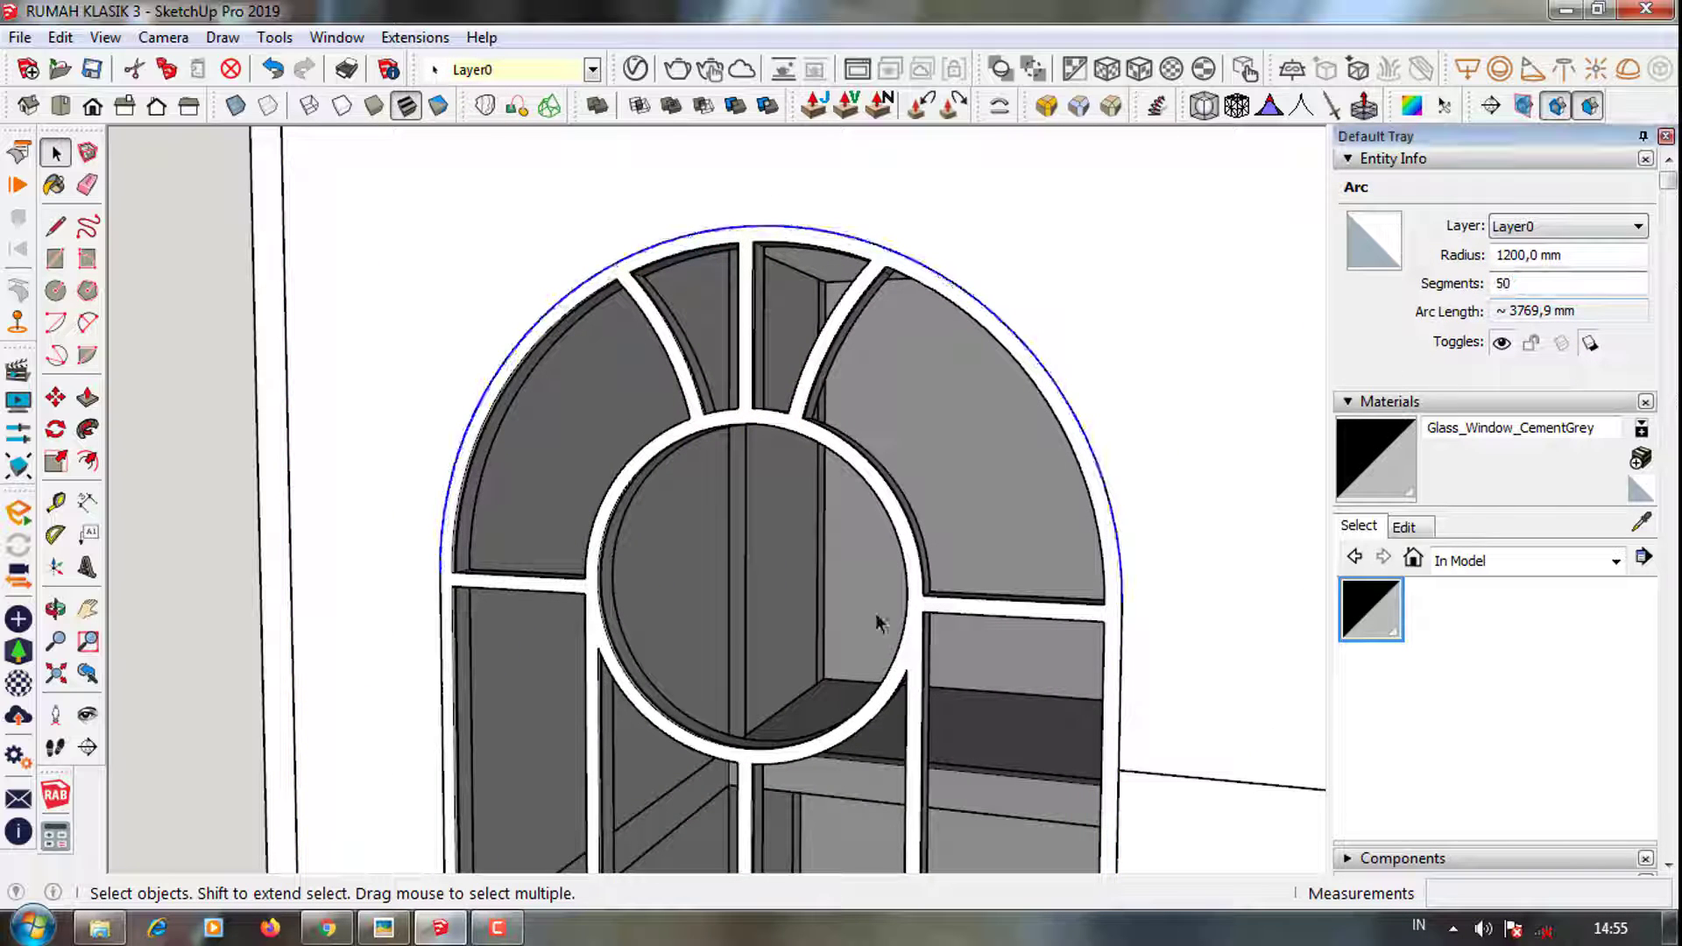
Show the Layers panel and close the outline so a face fills above the arch
{"action": "key", "text": "shift+l"}
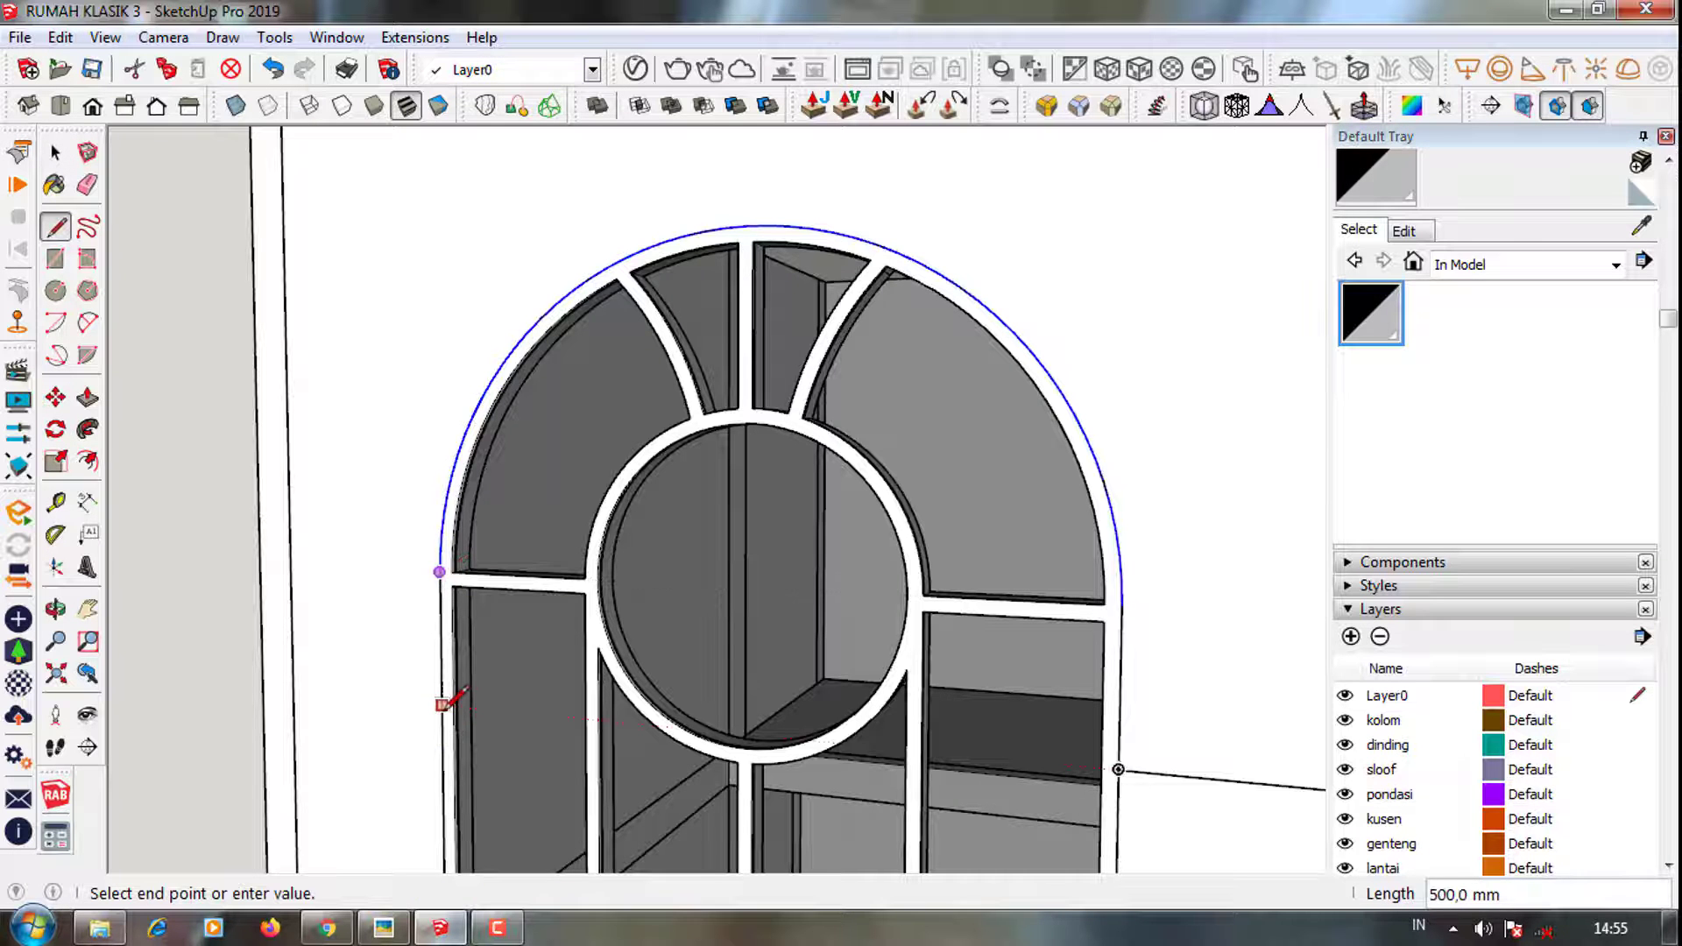
{"action": "scroll", "coordinate": [293, 691], "scroll_direction": "down", "scroll_amount": 3}
{"action": "left_click", "coordinate": [783, 332]}
{"action": "scroll", "coordinate": [782, 331], "scroll_direction": "down", "scroll_amount": 2}
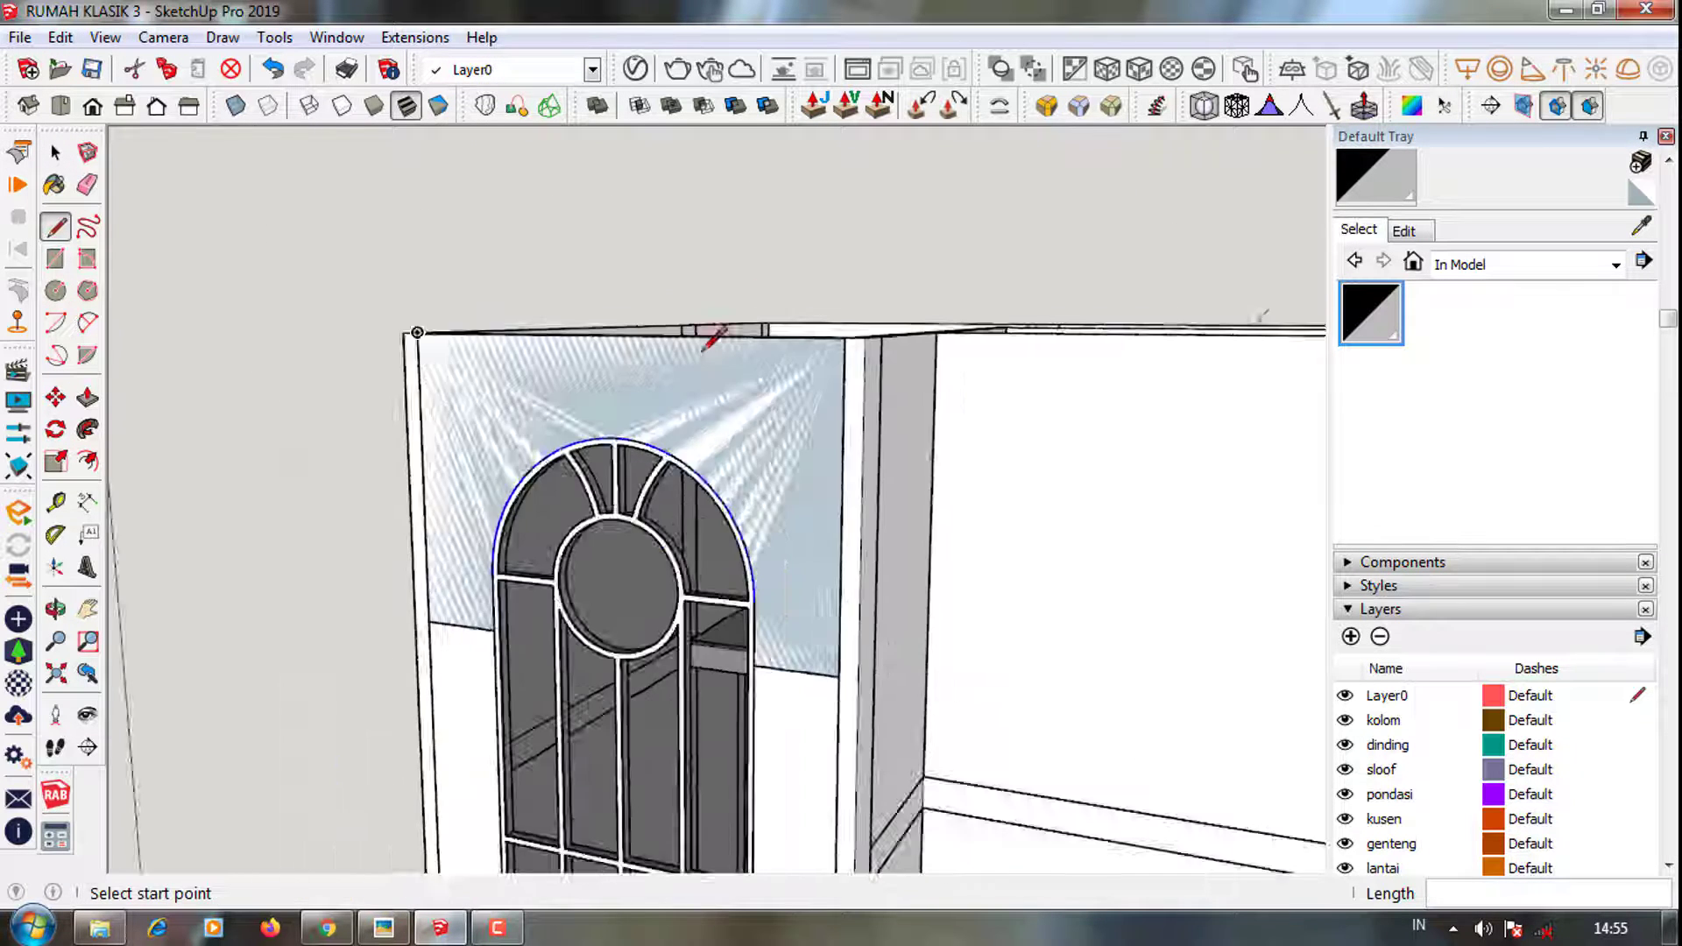
{"action": "key", "text": "space"}
{"action": "middle_click_drag", "start_coordinate": [637, 284], "coordinate": [753, 570]}
{"action": "left_click", "coordinate": [497, 930]}
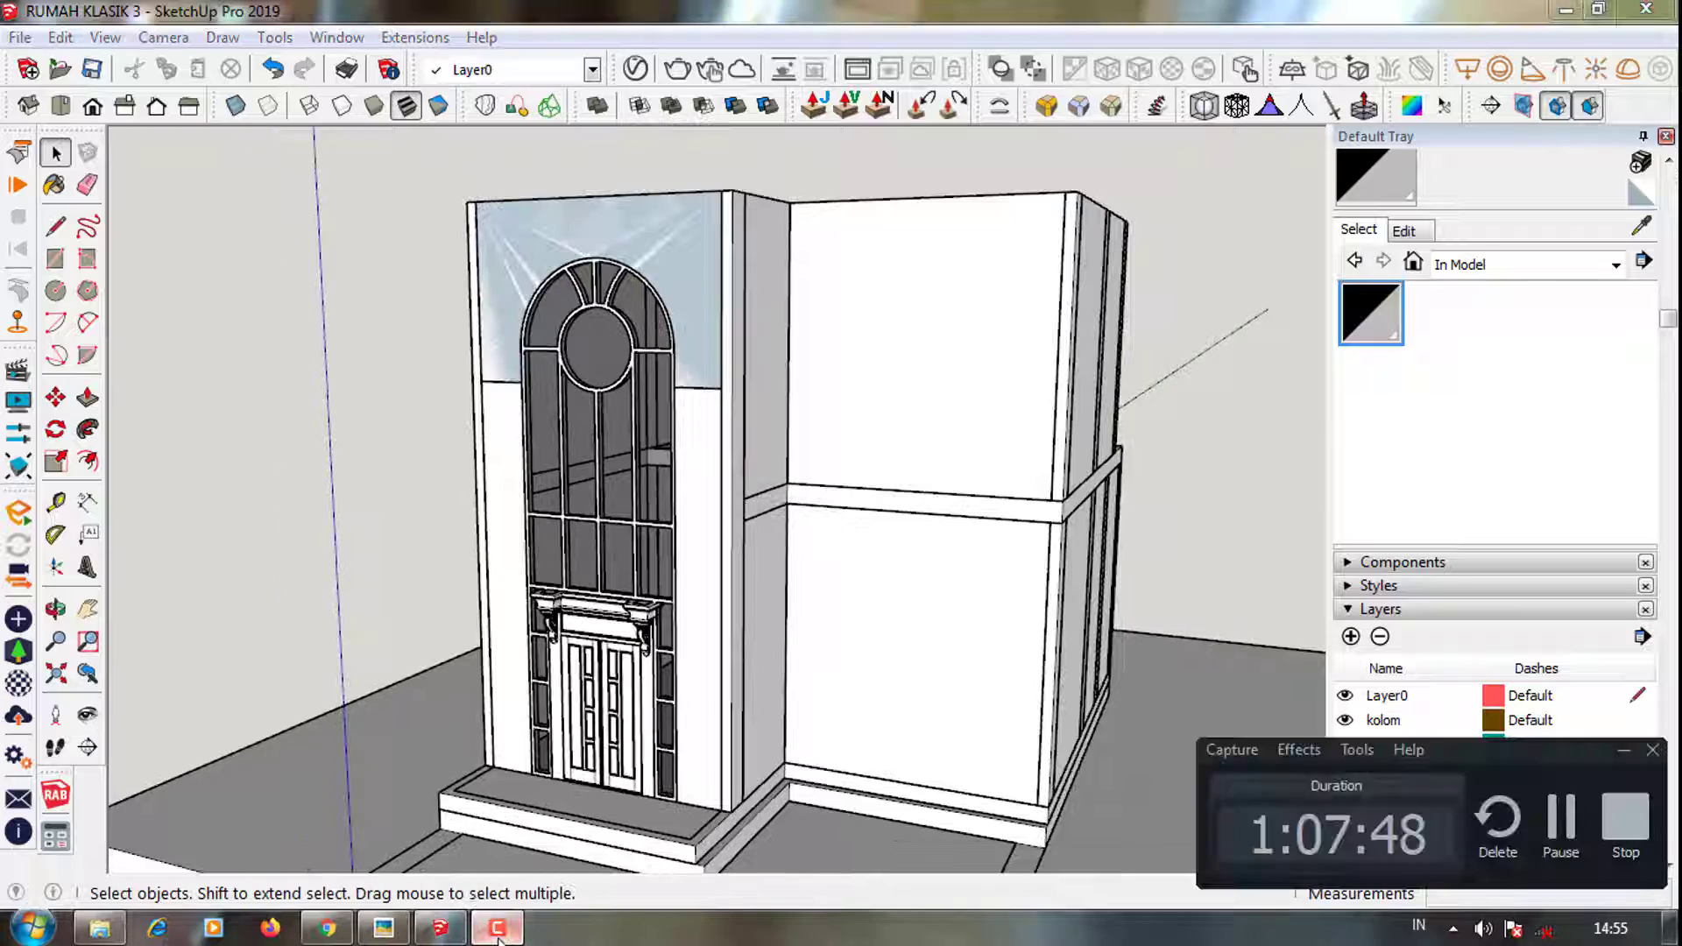
{"action": "middle_click_drag", "start_coordinate": [739, 293], "coordinate": [683, 270]}
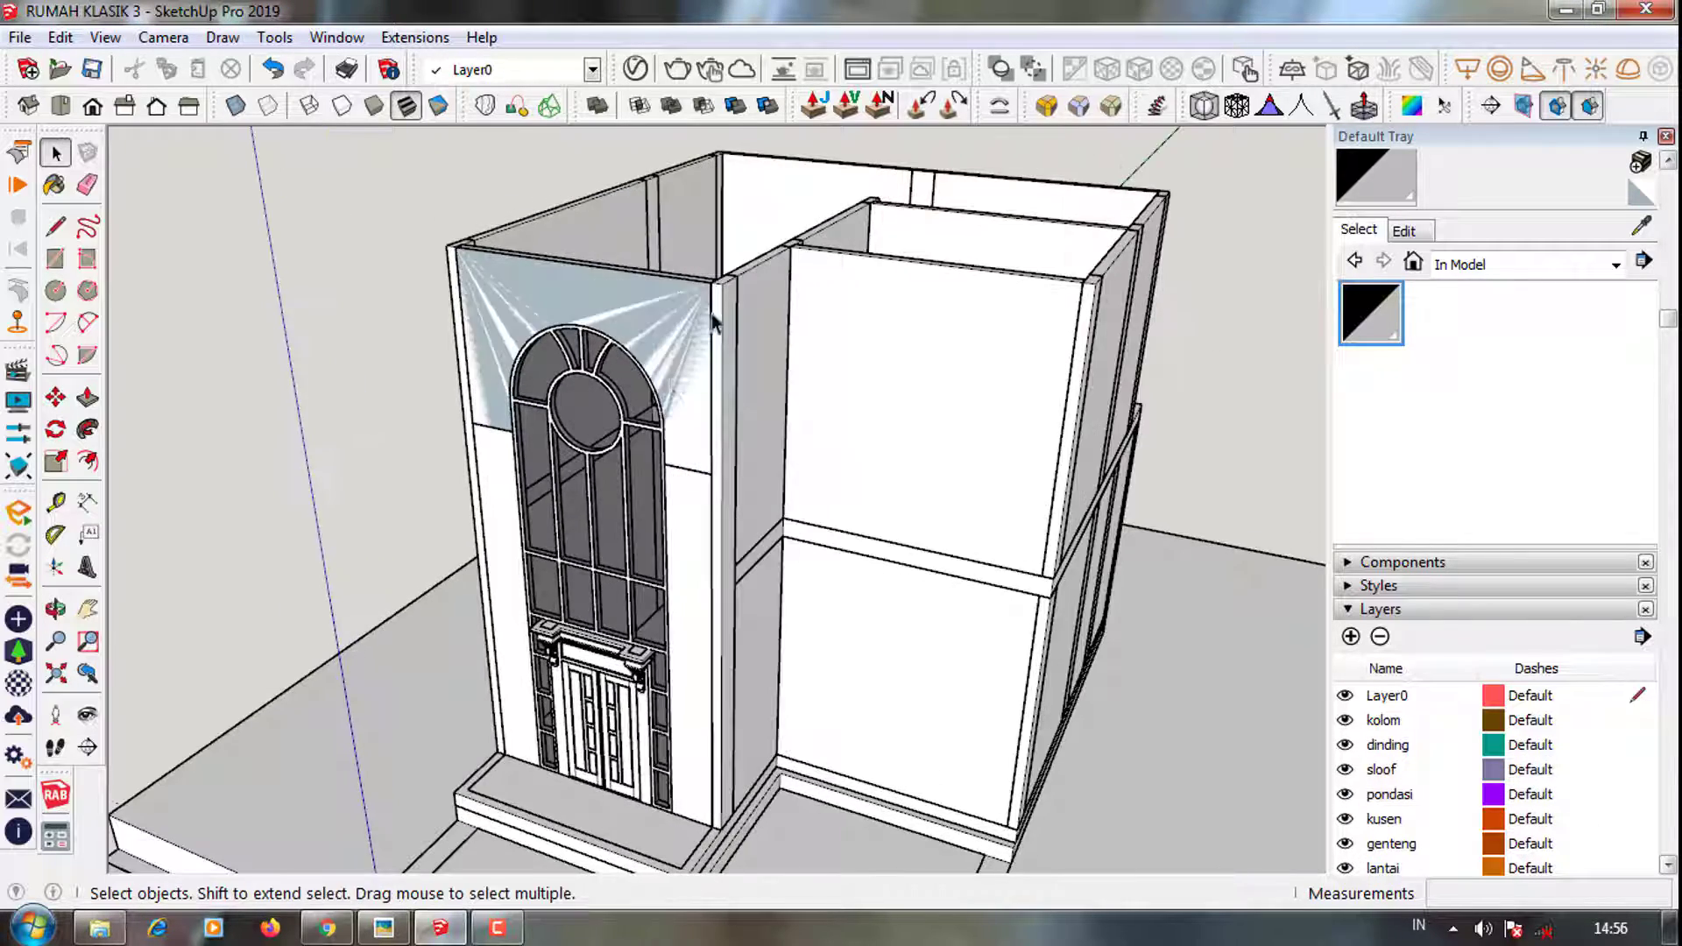
{"action": "scroll", "coordinate": [658, 317], "scroll_direction": "up", "scroll_amount": 3}
Extrude the panel above the arch by 1 into a slab and make it a group
{"action": "key", "text": "p"}
{"action": "left_click", "coordinate": [658, 317]}
{"action": "type", "text": "150,0"}
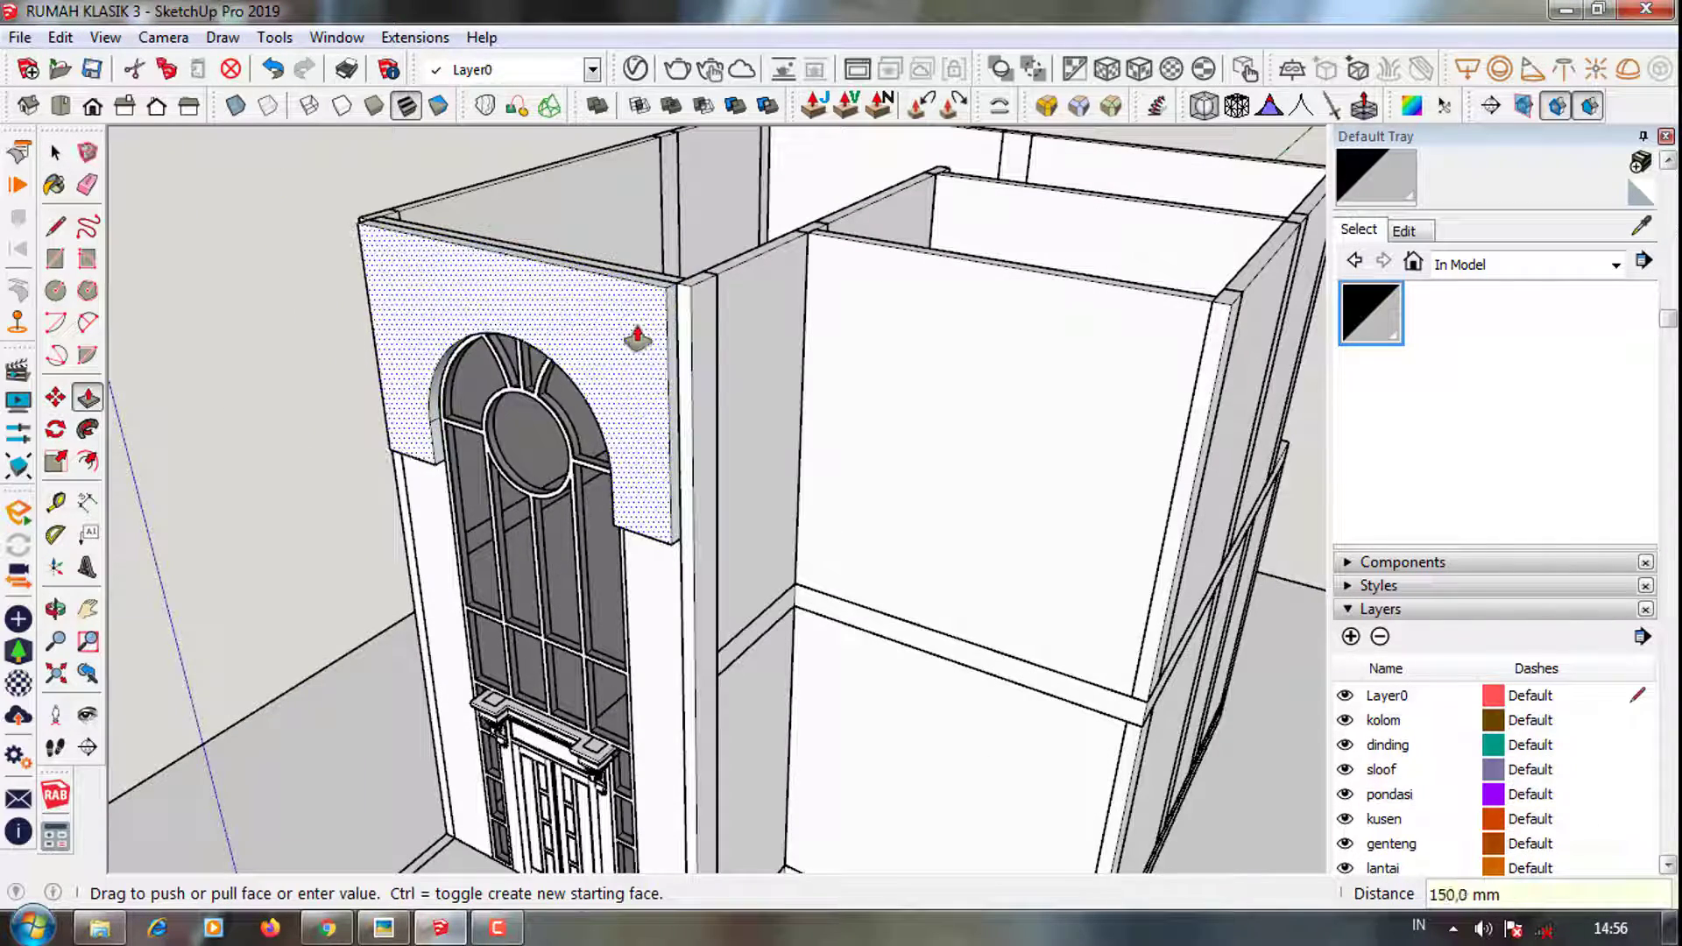
{"action": "key", "text": "space"}
{"action": "left_click", "coordinate": [638, 343]}
{"action": "right_click", "coordinate": [635, 347]}
{"action": "left_click", "coordinate": [714, 473]}
{"action": "mouse_move", "coordinate": [714, 470]}
{"action": "middle_mouse_down"}
{"action": "mouse_move", "coordinate": [688, 506]}
{"action": "mouse_move", "coordinate": [665, 449]}
{"action": "middle_mouse_up"}
{"action": "scroll", "coordinate": [652, 289], "scroll_direction": "up", "scroll_amount": 3}
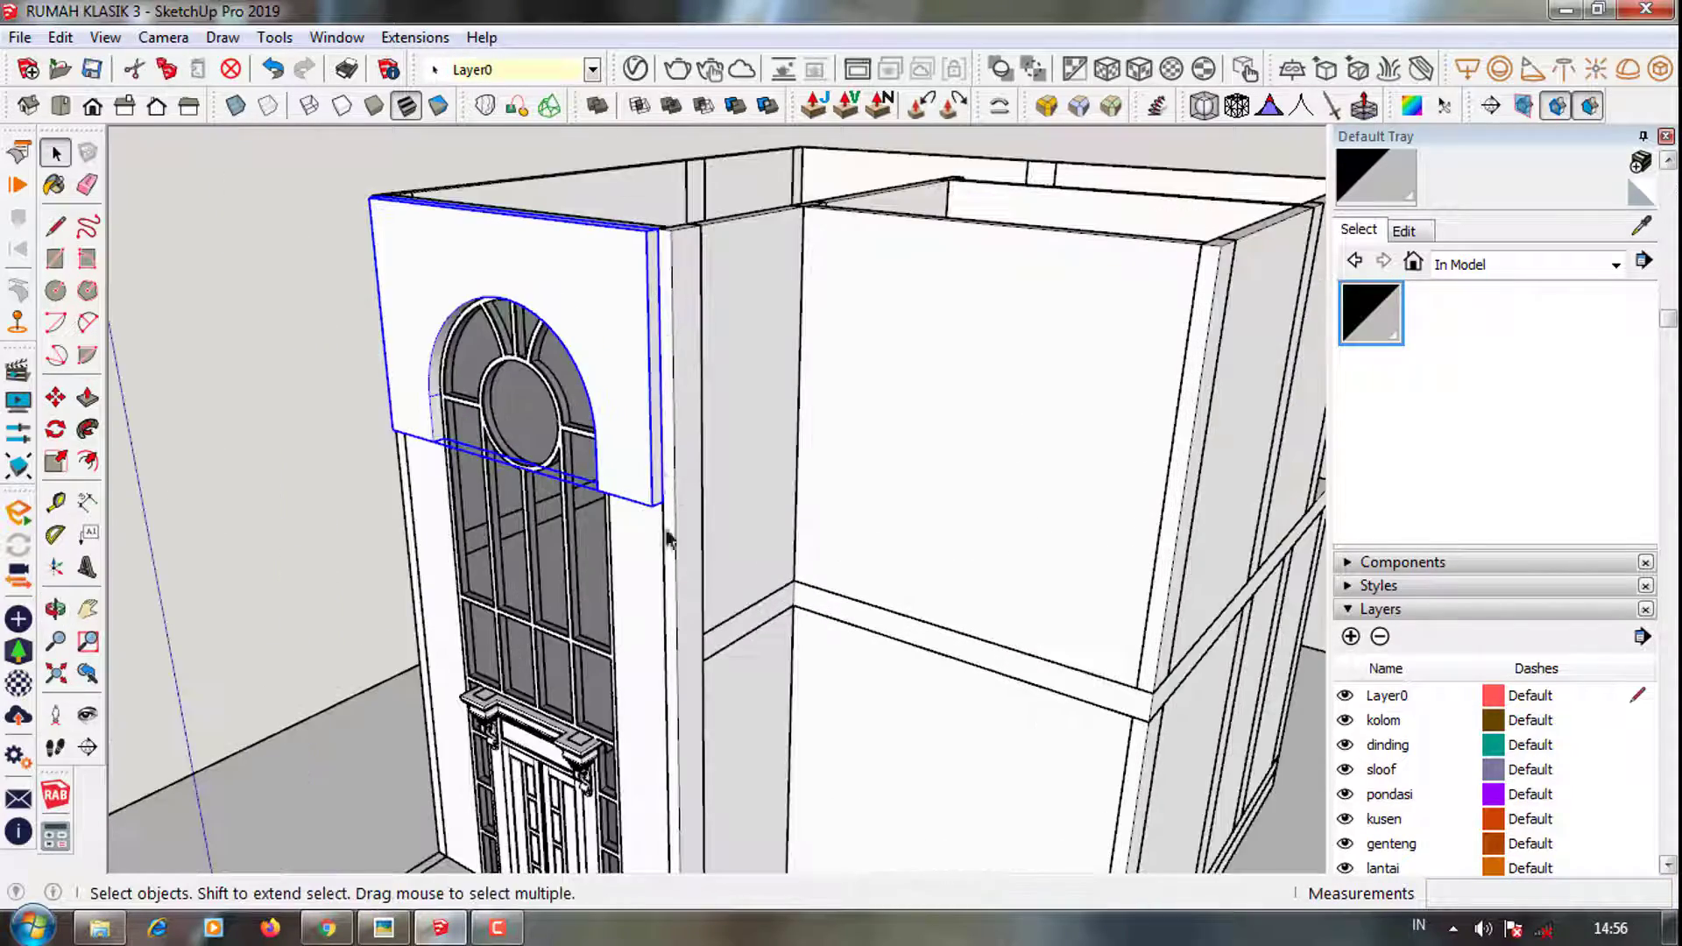
Draw a rectangle on the wall's narrow side and extrude it into a side piece
{"action": "key", "text": "r"}
{"action": "left_click", "coordinate": [677, 308]}
{"action": "key", "text": "p"}
{"action": "scroll", "coordinate": [680, 513], "scroll_direction": "up", "scroll_amount": 2}
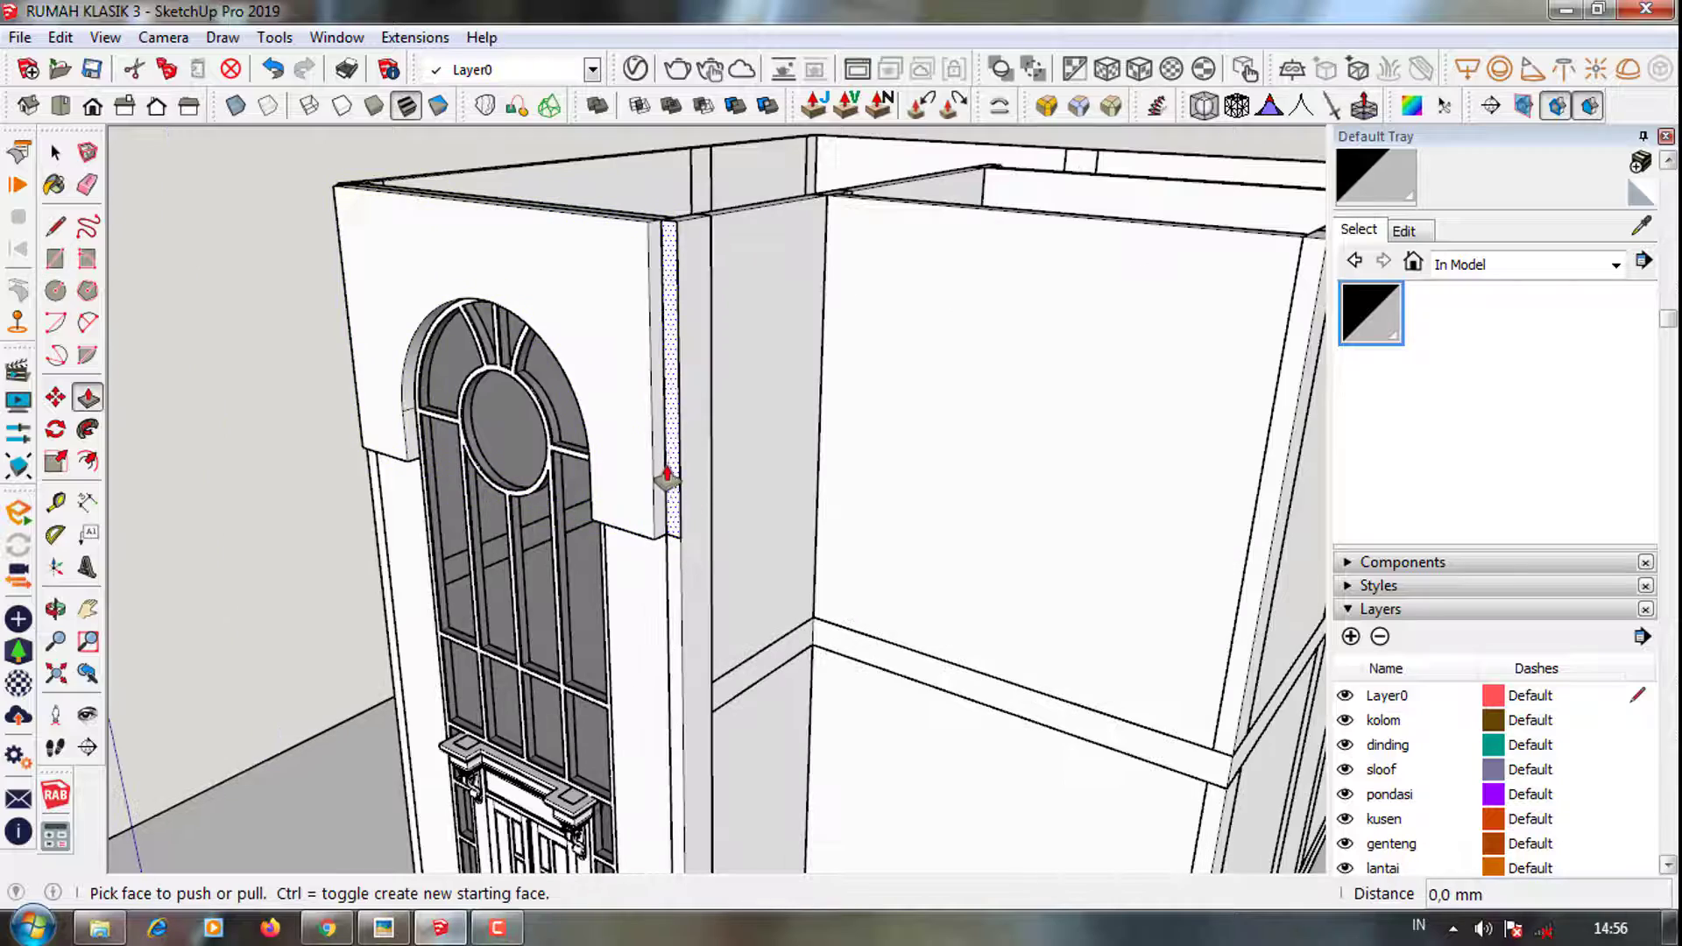
{"action": "left_click", "coordinate": [664, 477]}
{"action": "scroll", "coordinate": [658, 270], "scroll_direction": "down", "scroll_amount": 3}
{"action": "scroll", "coordinate": [638, 688], "scroll_direction": "down", "scroll_amount": 2}
{"action": "scroll", "coordinate": [638, 687], "scroll_direction": "up", "scroll_amount": 5}
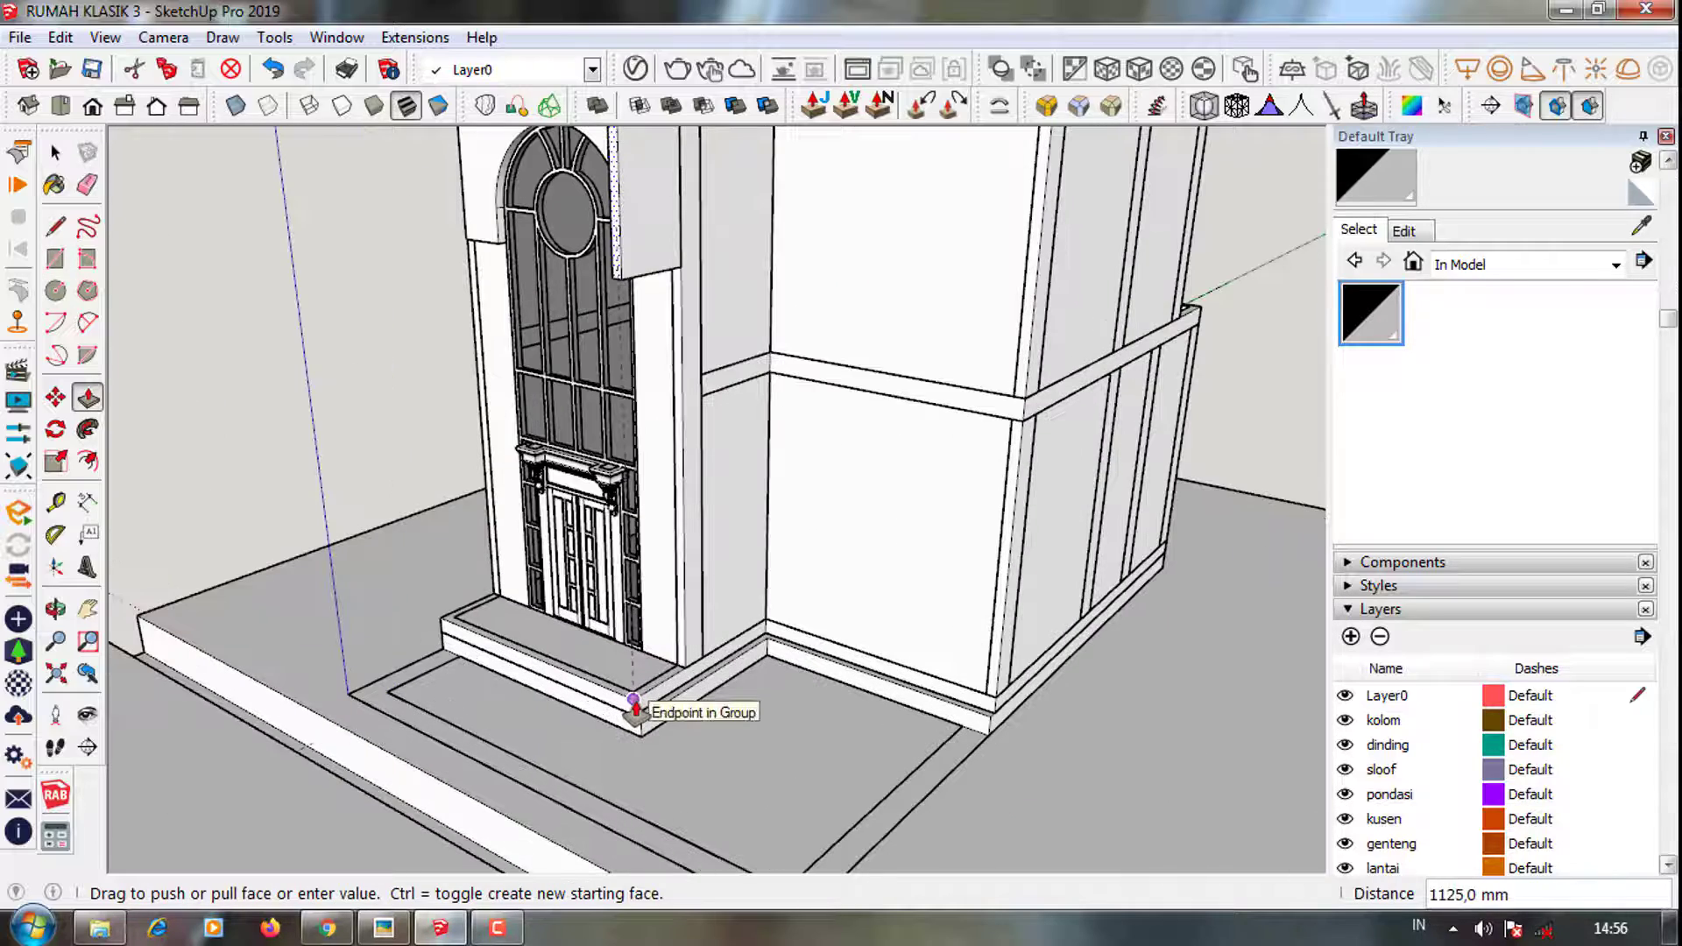
{"action": "left_click", "coordinate": [635, 705]}
{"action": "scroll", "coordinate": [648, 526], "scroll_direction": "down", "scroll_amount": 3}
{"action": "scroll", "coordinate": [666, 455], "scroll_direction": "up", "scroll_amount": 4}
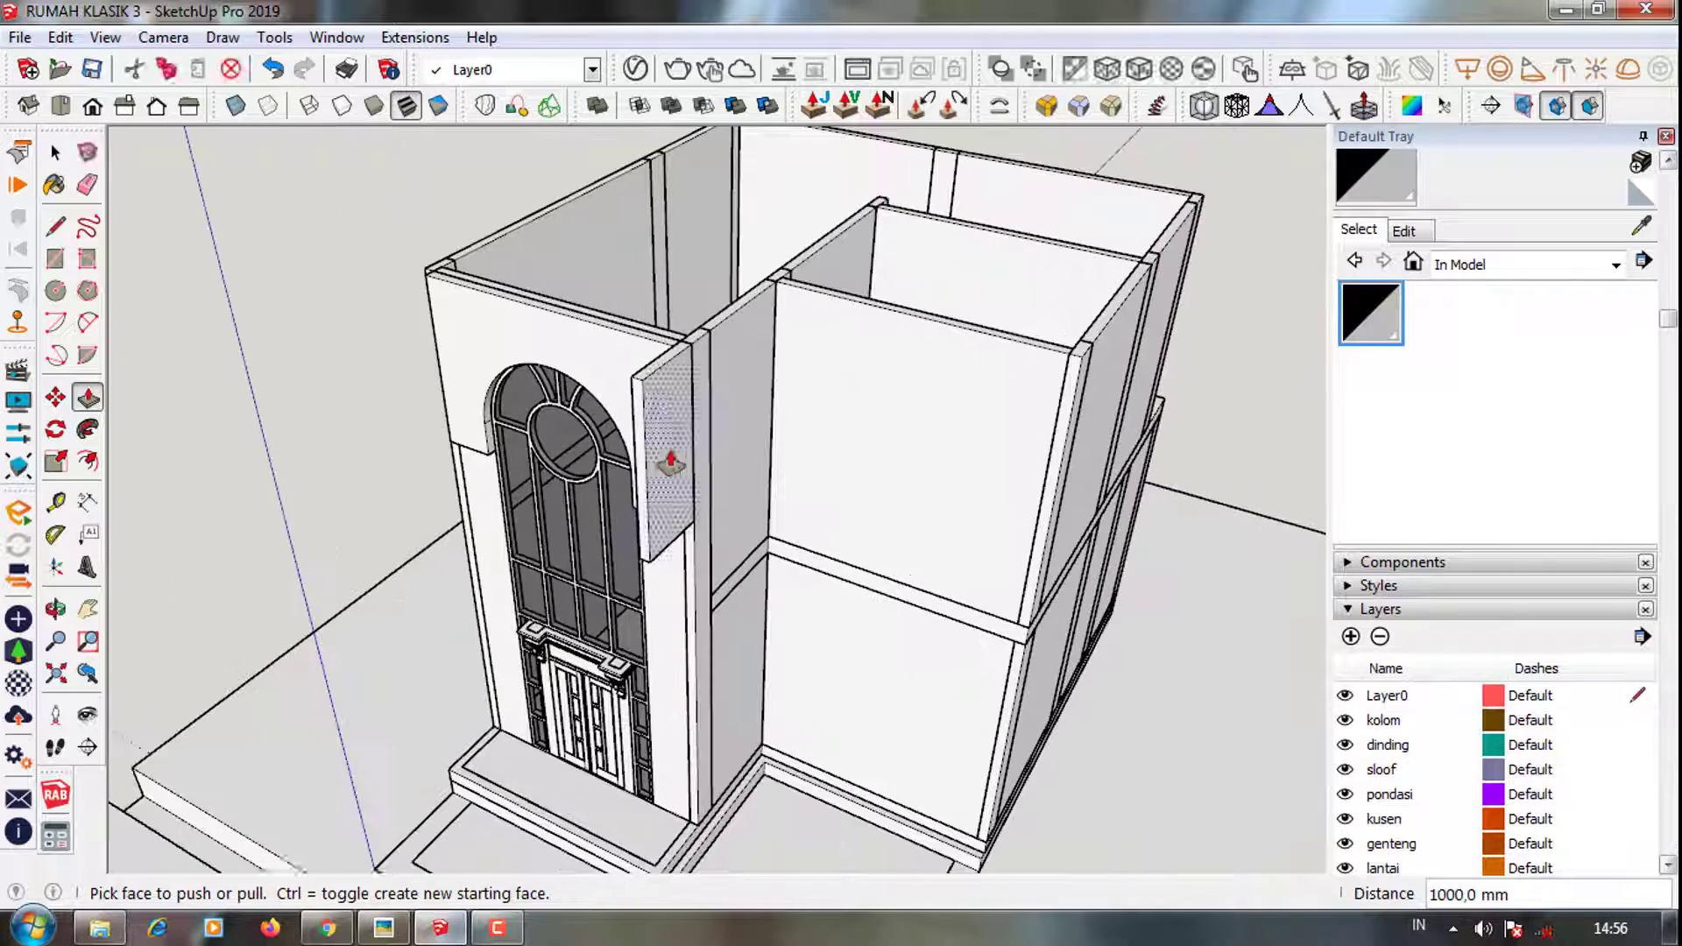
Select the side piece, then start moving the block above the arch from its corner
{"action": "key", "text": "space"}
{"action": "left_click", "coordinate": [659, 392]}
{"action": "right_click", "coordinate": [658, 393]}
{"action": "key", "text": "Escape"}
{"action": "scroll", "coordinate": [666, 421], "scroll_direction": "up", "scroll_amount": 2}
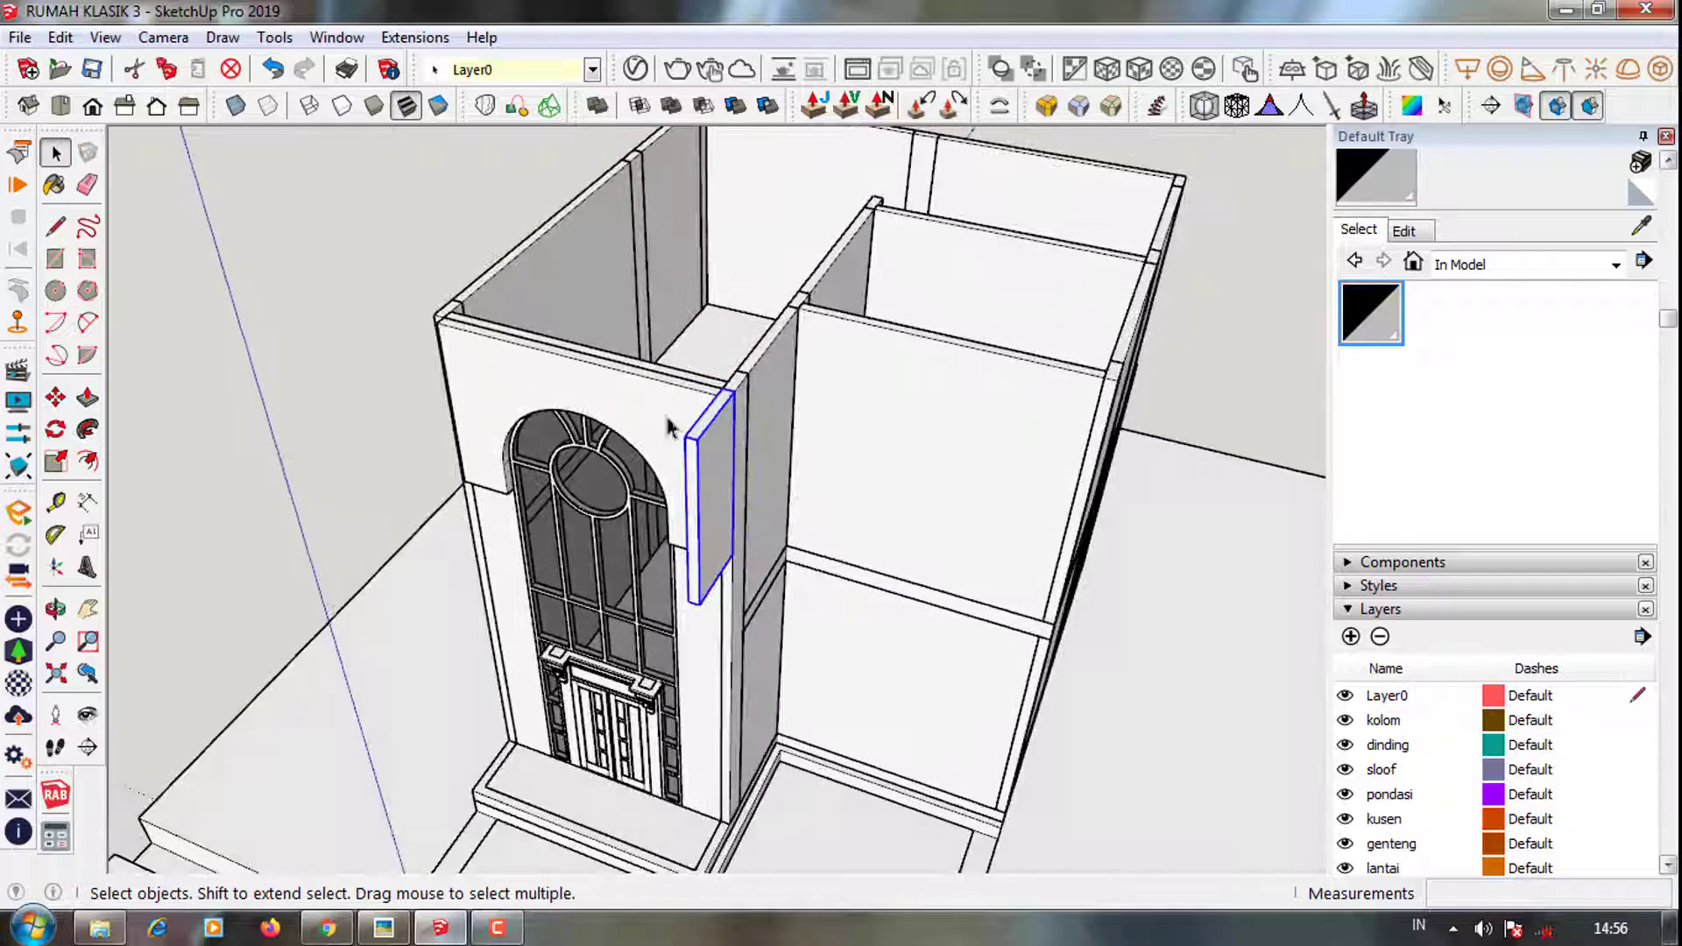
{"action": "left_click", "coordinate": [692, 376]}
{"action": "scroll", "coordinate": [714, 354], "scroll_direction": "up", "scroll_amount": 2}
{"action": "key", "text": "m"}
{"action": "left_click", "coordinate": [714, 355]}
Orbit and zoom toward the door step, briefly picking the Tape Measure tool
{"action": "scroll", "coordinate": [618, 477], "scroll_direction": "down", "scroll_amount": 4}
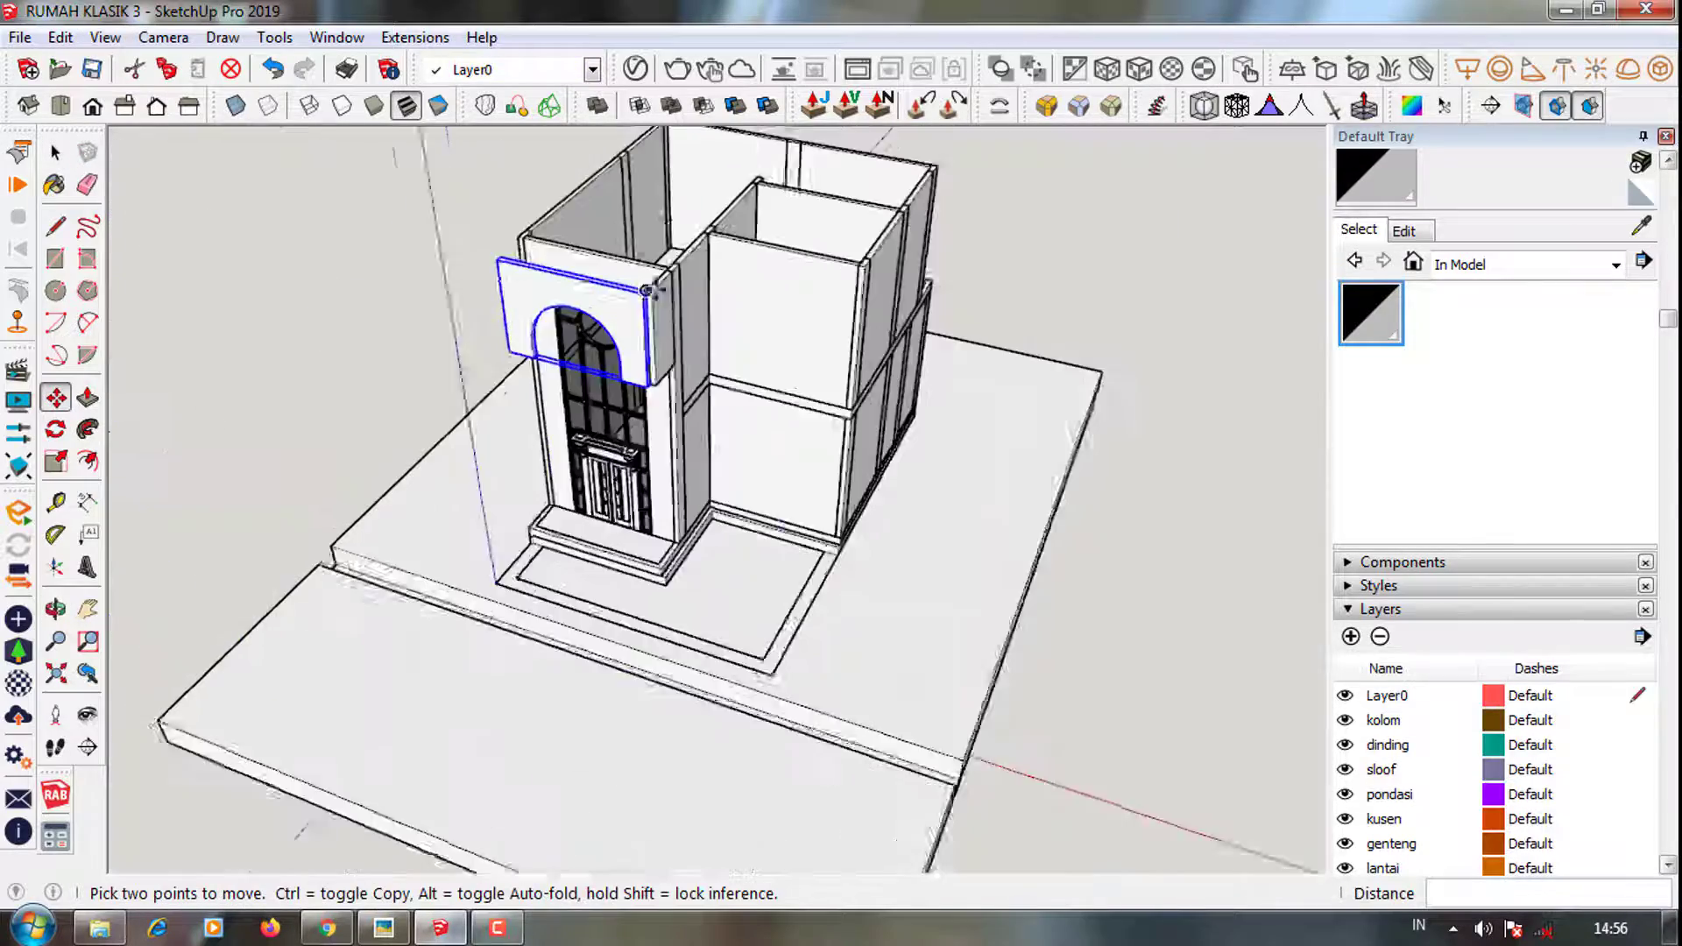
{"action": "scroll", "coordinate": [618, 486], "scroll_direction": "up", "scroll_amount": 1}
{"action": "scroll", "coordinate": [613, 498], "scroll_direction": "up", "scroll_amount": 3}
{"action": "scroll", "coordinate": [613, 497], "scroll_direction": "down", "scroll_amount": 3}
{"action": "middle_click_drag", "start_coordinate": [613, 498], "coordinate": [605, 504]}
{"action": "scroll", "coordinate": [514, 508], "scroll_direction": "up", "scroll_amount": 3}
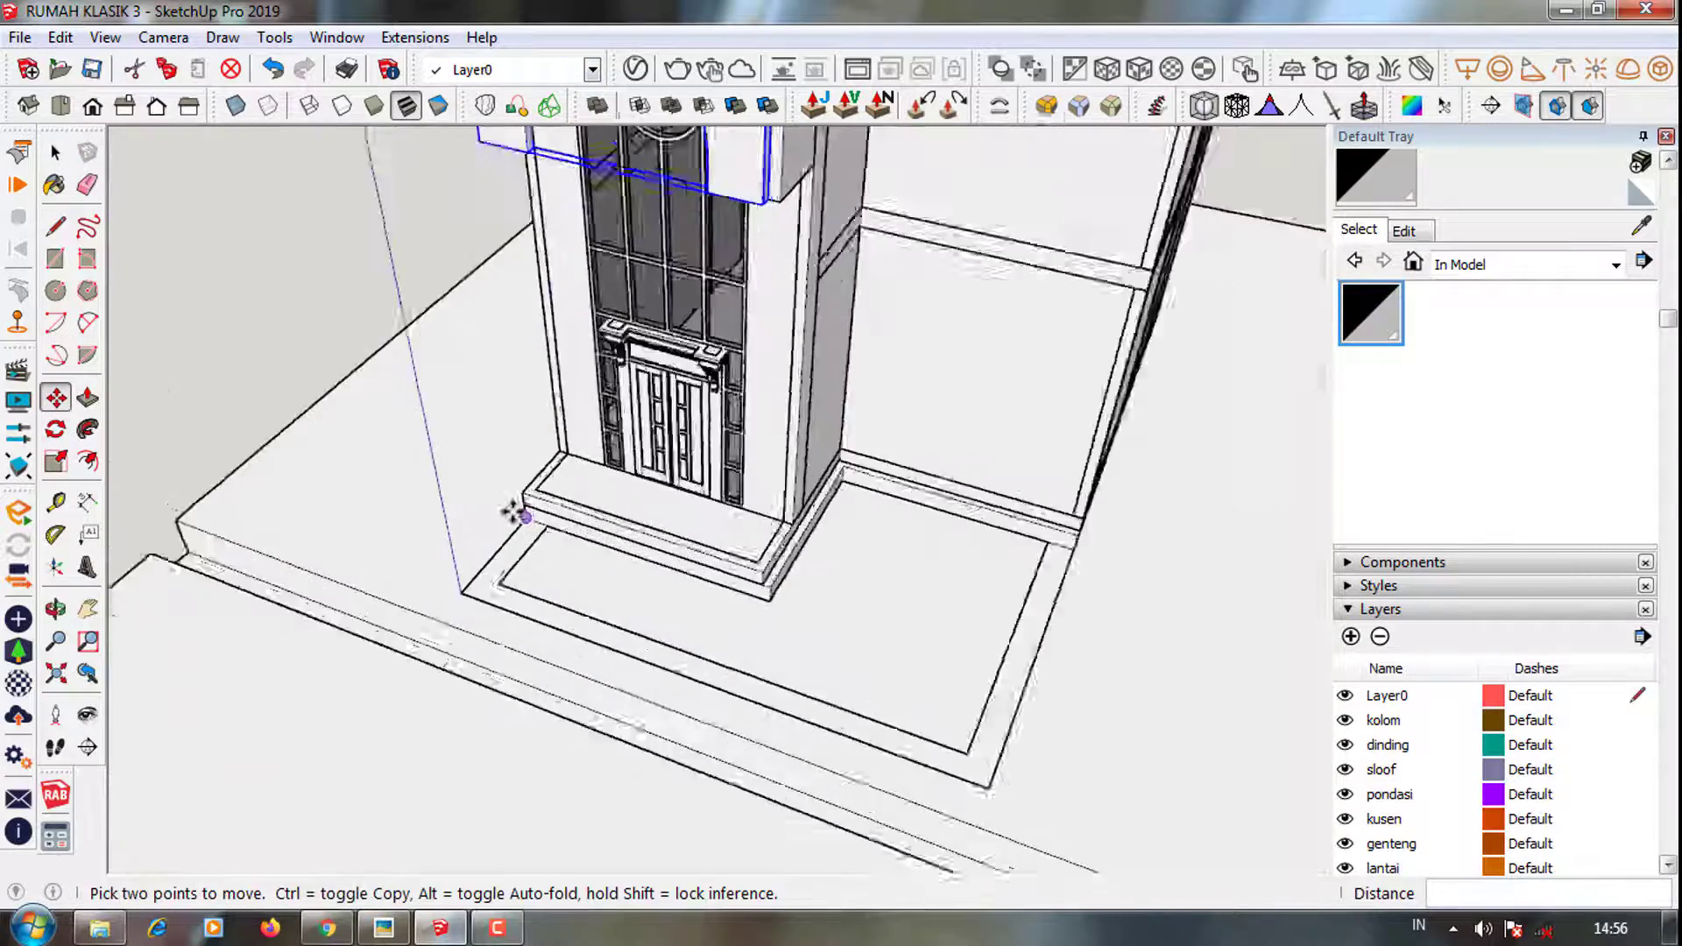
{"action": "key", "text": "t"}
{"action": "scroll", "coordinate": [533, 476], "scroll_direction": "up", "scroll_amount": 2}
{"action": "scroll", "coordinate": [530, 473], "scroll_direction": "up", "scroll_amount": 2}
{"action": "scroll", "coordinate": [529, 468], "scroll_direction": "down", "scroll_amount": 1}
{"action": "scroll", "coordinate": [581, 649], "scroll_direction": "down", "scroll_amount": 3}
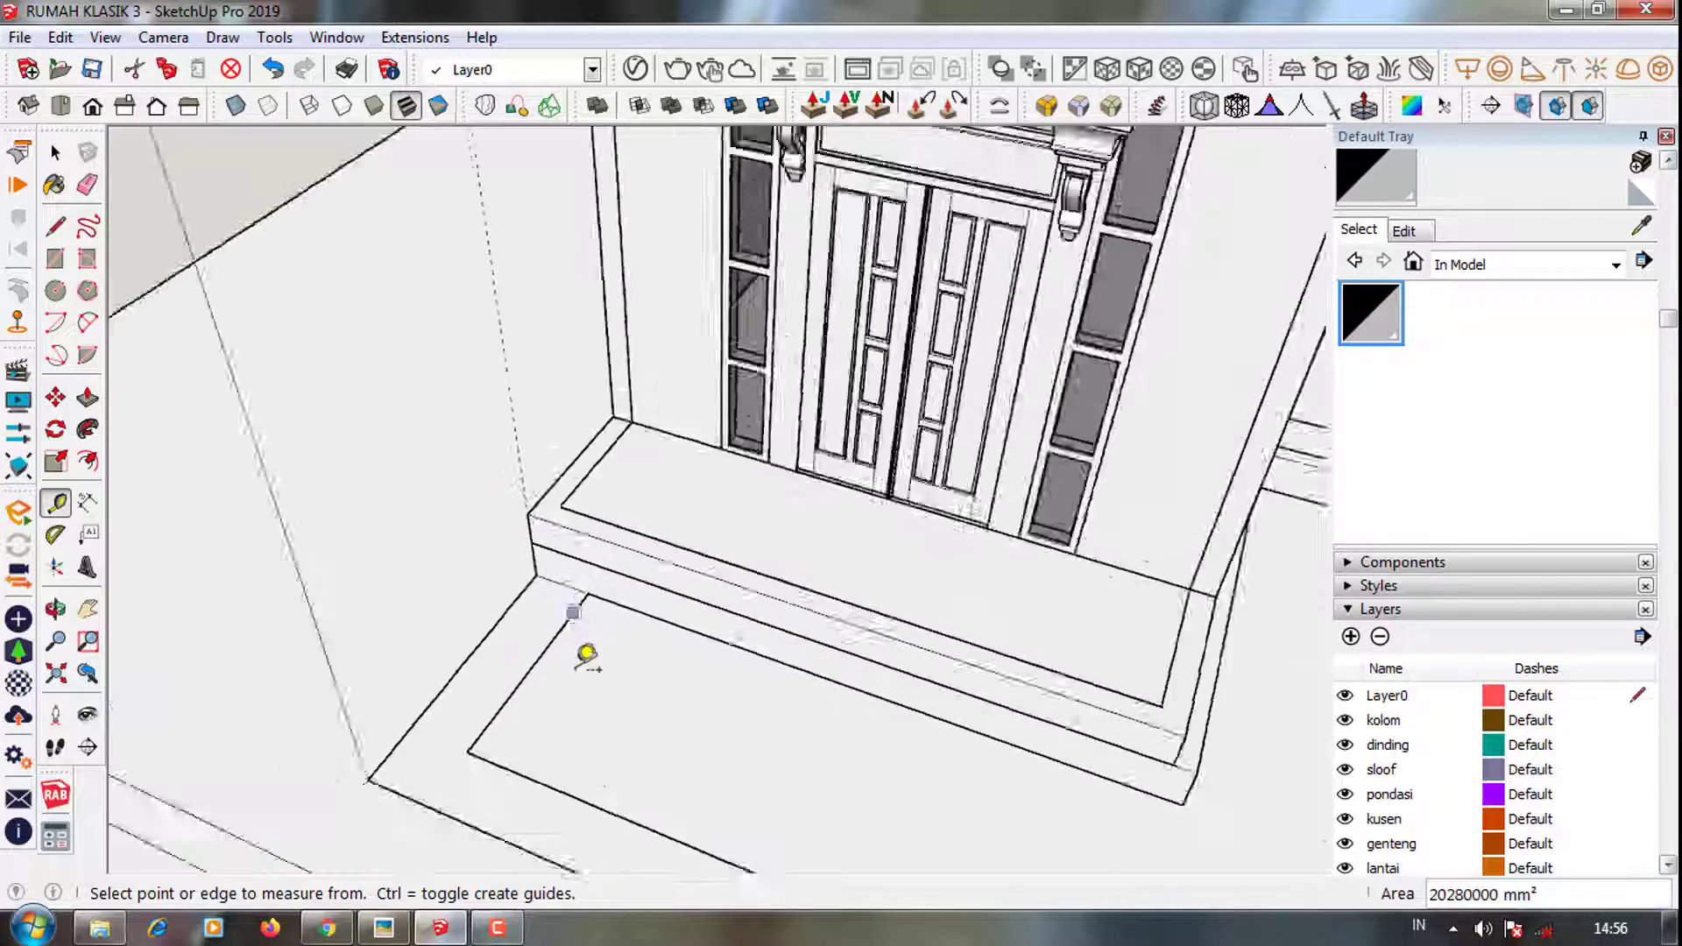
{"action": "scroll", "coordinate": [630, 638], "scroll_direction": "down", "scroll_amount": 3}
{"action": "scroll", "coordinate": [631, 639], "scroll_direction": "down", "scroll_amount": 2}
{"action": "key", "text": "space"}
Place a copy of the side piece on the opposite side of the arched block
{"action": "middle_click_drag", "start_coordinate": [856, 317], "coordinate": [844, 345]}
{"action": "scroll", "coordinate": [867, 333], "scroll_direction": "up", "scroll_amount": 3}
{"action": "key", "text": "m"}
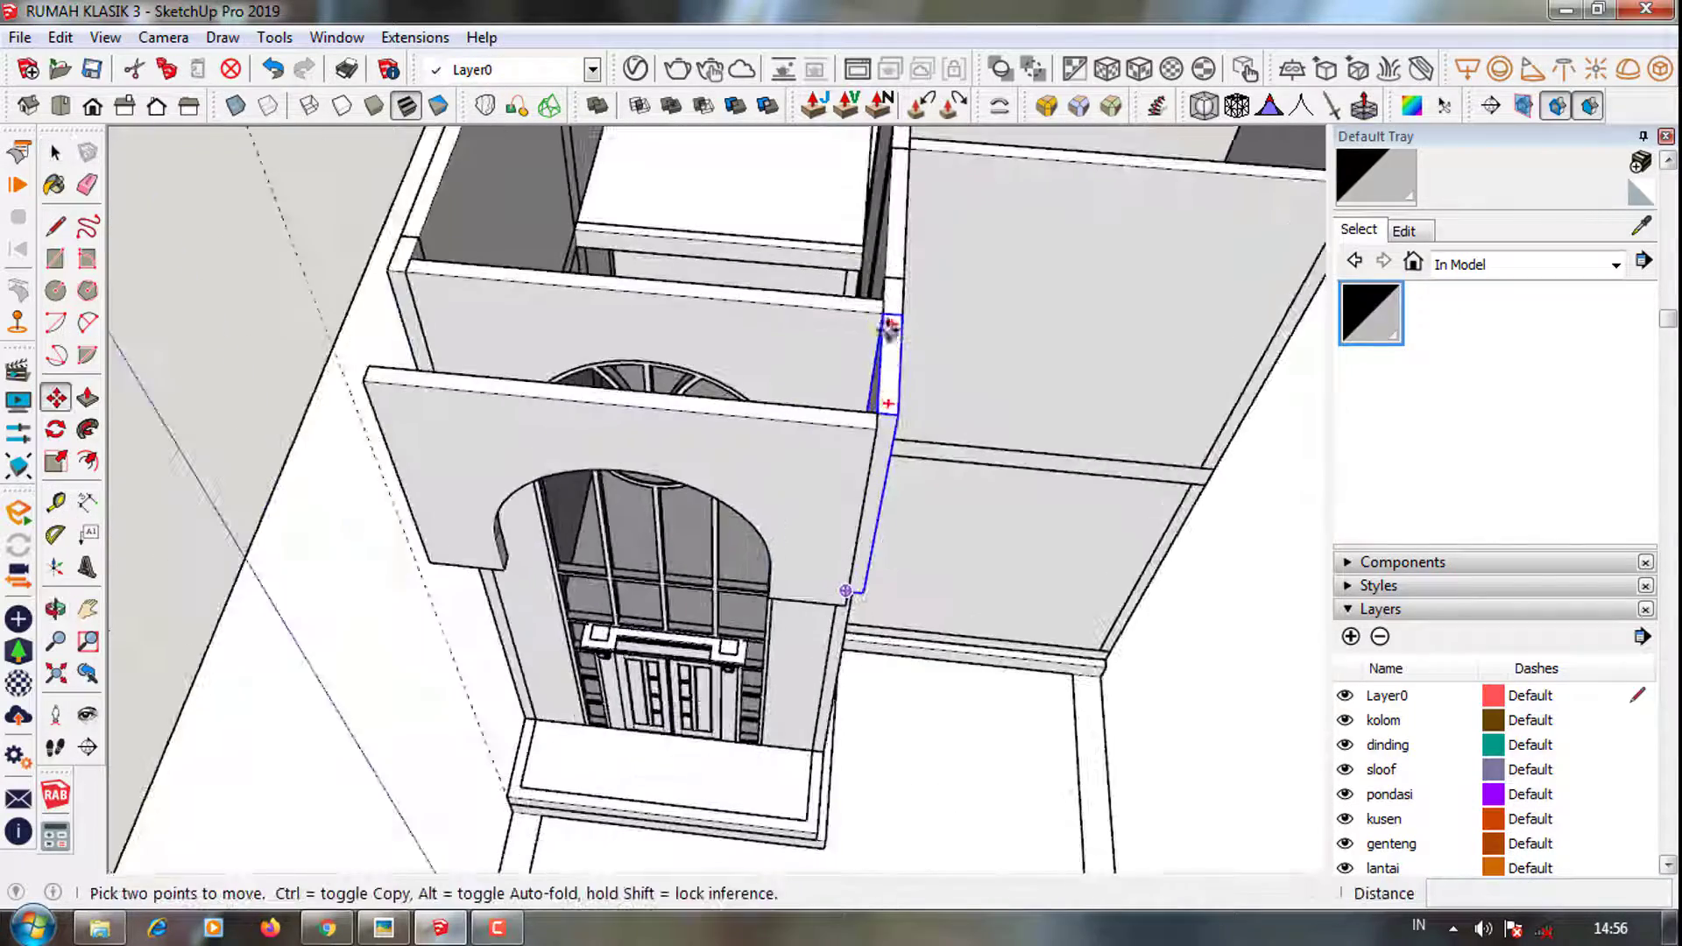
{"action": "left_click", "coordinate": [385, 273]}
{"action": "mouse_move", "coordinate": [385, 273]}
{"action": "middle_mouse_down"}
{"action": "mouse_move", "coordinate": [441, 462]}
{"action": "mouse_move", "coordinate": [735, 391]}
{"action": "middle_mouse_up"}
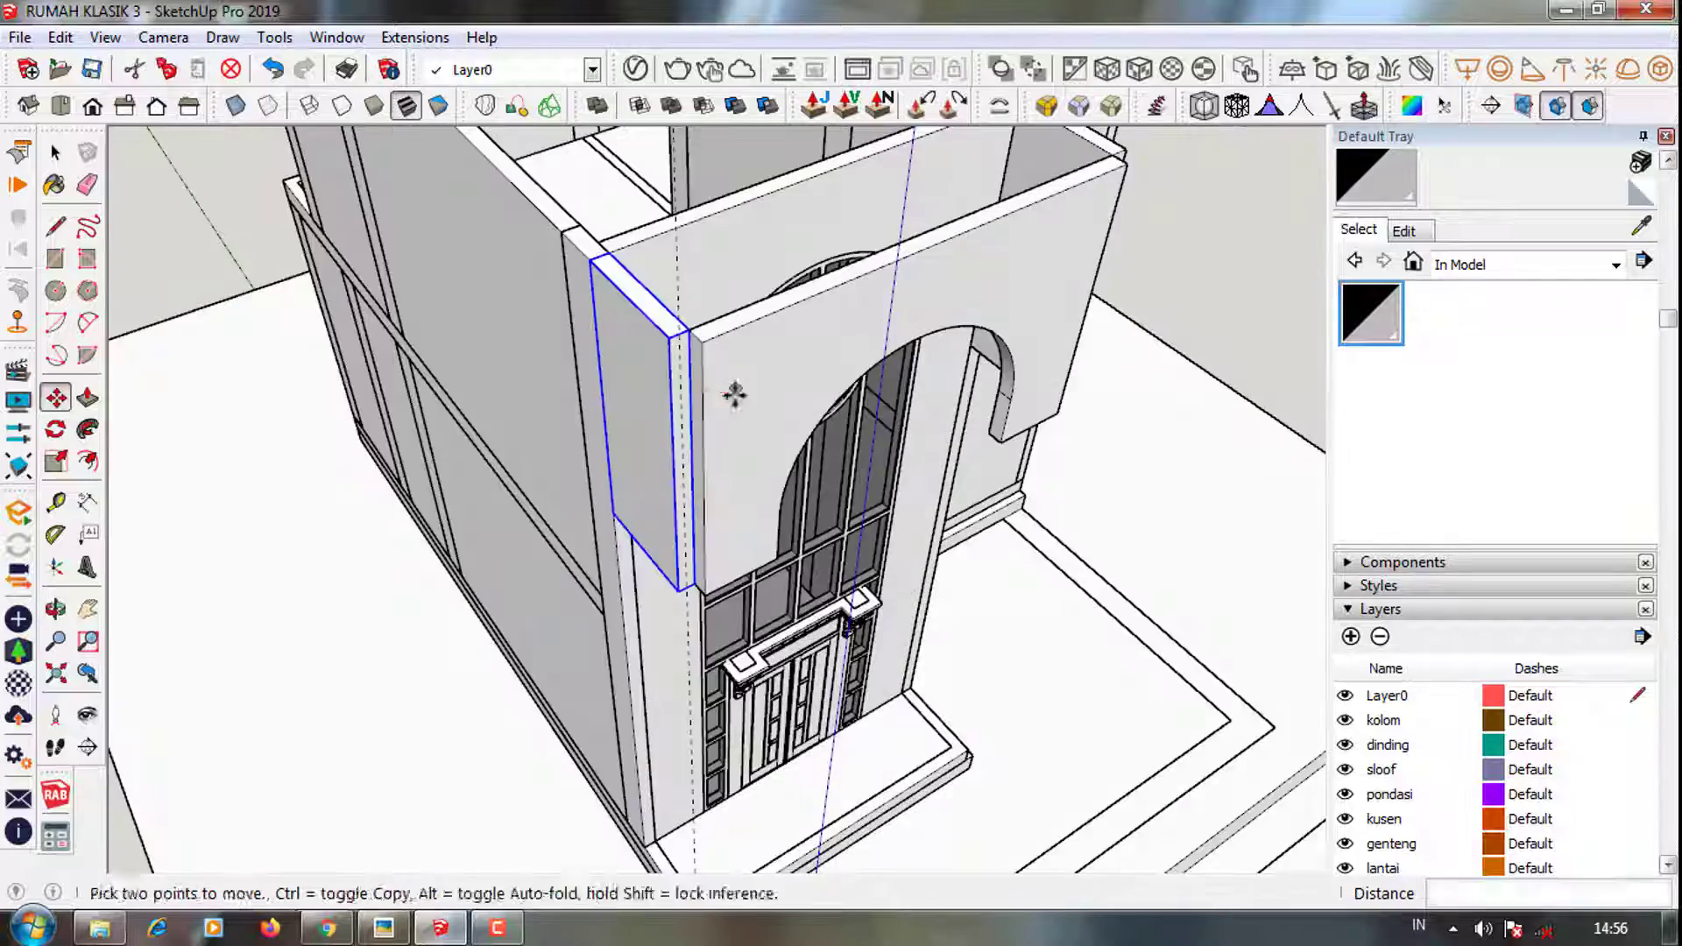
{"action": "scroll", "coordinate": [736, 390], "scroll_direction": "up", "scroll_amount": 3}
{"action": "key", "text": "space"}
Pull the narrow side face out 150 mm and orbit to inspect the arched block
{"action": "key", "text": "p"}
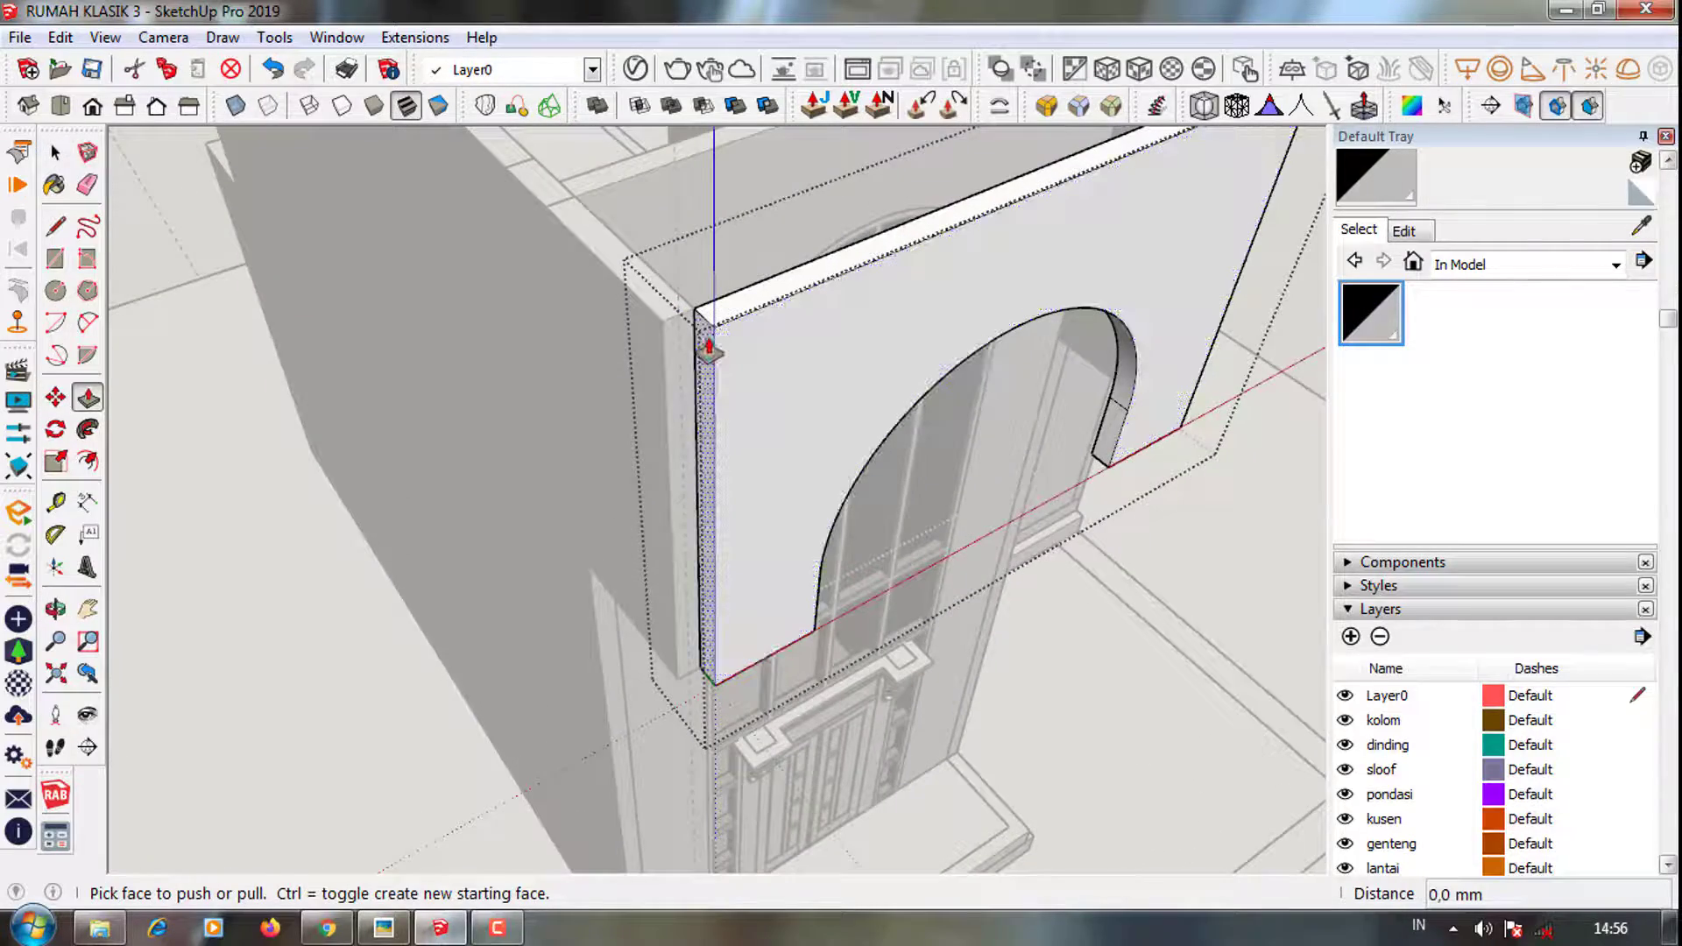
{"action": "left_click_drag", "start_coordinate": [709, 349], "coordinate": [663, 326]}
{"action": "left_click", "coordinate": [663, 326]}
{"action": "middle_click_drag", "start_coordinate": [663, 326], "coordinate": [620, 391]}
{"action": "key", "text": "space"}
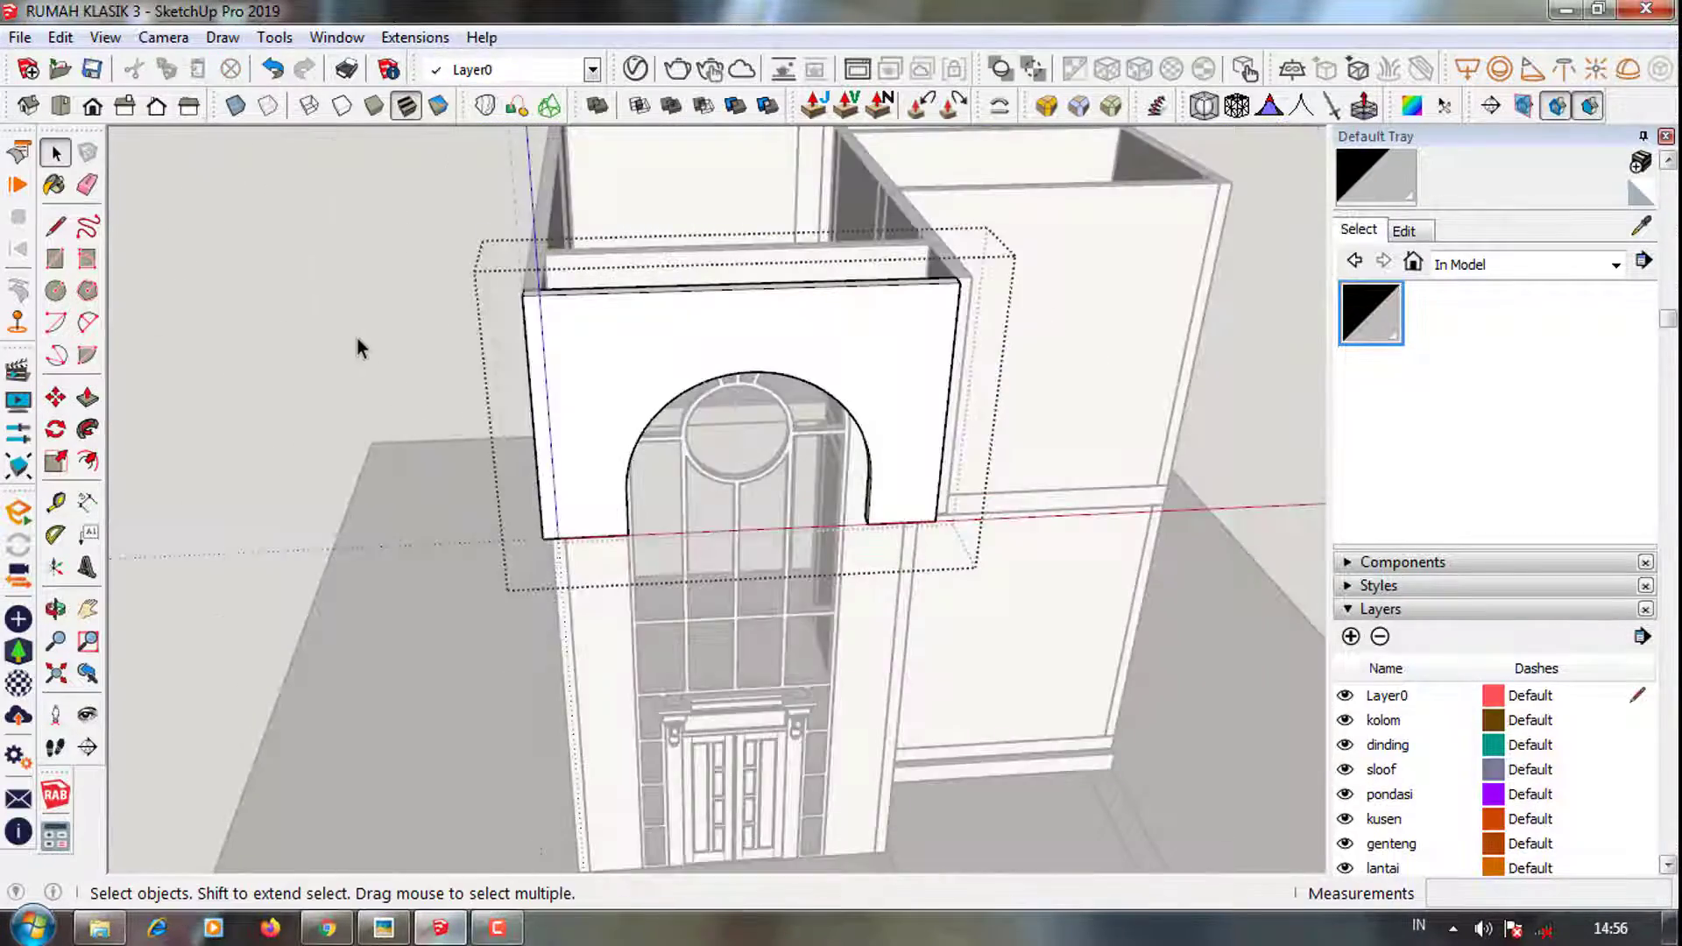
{"action": "middle_click_drag", "start_coordinate": [360, 345], "coordinate": [465, 481]}
{"action": "scroll", "coordinate": [266, 353], "scroll_direction": "up", "scroll_amount": 5}
{"action": "mouse_move", "coordinate": [266, 353]}
{"action": "middle_mouse_down"}
{"action": "mouse_move", "coordinate": [274, 338]}
{"action": "mouse_move", "coordinate": [874, 285]}
{"action": "mouse_move", "coordinate": [943, 363]}
{"action": "mouse_move", "coordinate": [864, 408]}
{"action": "mouse_move", "coordinate": [709, 413]}
{"action": "mouse_move", "coordinate": [686, 394]}
{"action": "middle_mouse_up"}
Select the arched block and start moving it from its top corner, viewing from above
{"action": "left_click", "coordinate": [864, 408]}
{"action": "key", "text": "m"}
{"action": "left_click", "coordinate": [827, 360]}
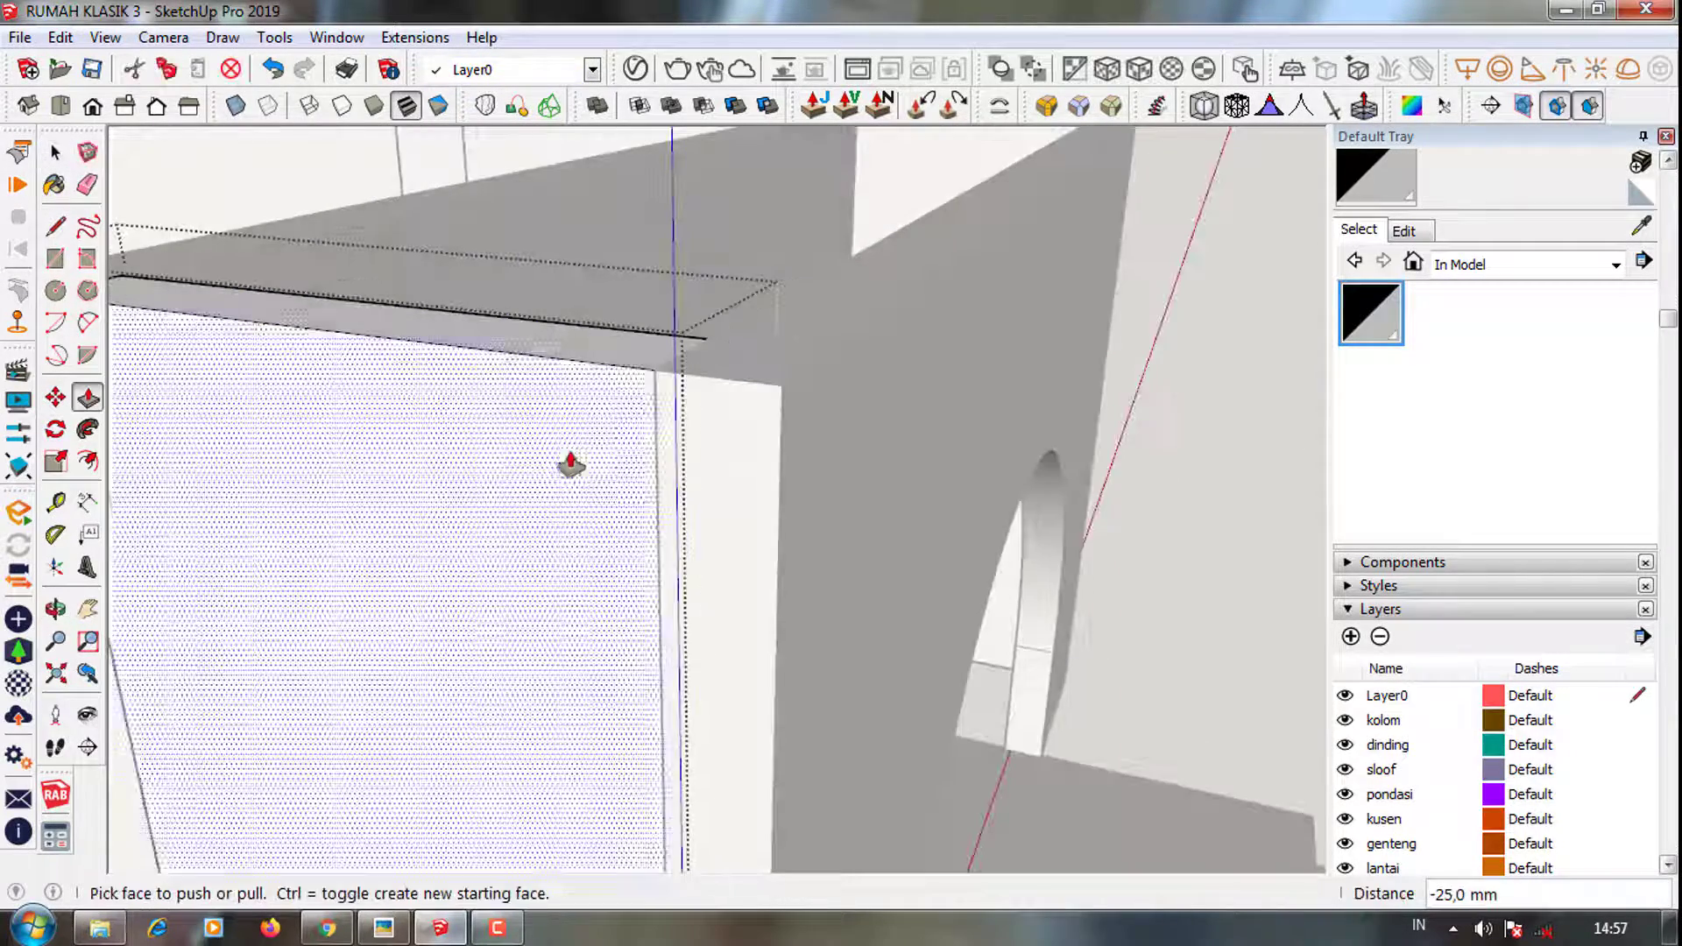
{"action": "mouse_move", "coordinate": [563, 465]}
{"action": "middle_mouse_down"}
{"action": "mouse_move", "coordinate": [743, 378]}
{"action": "mouse_move", "coordinate": [709, 435]}
{"action": "mouse_move", "coordinate": [646, 412]}
{"action": "middle_mouse_up"}
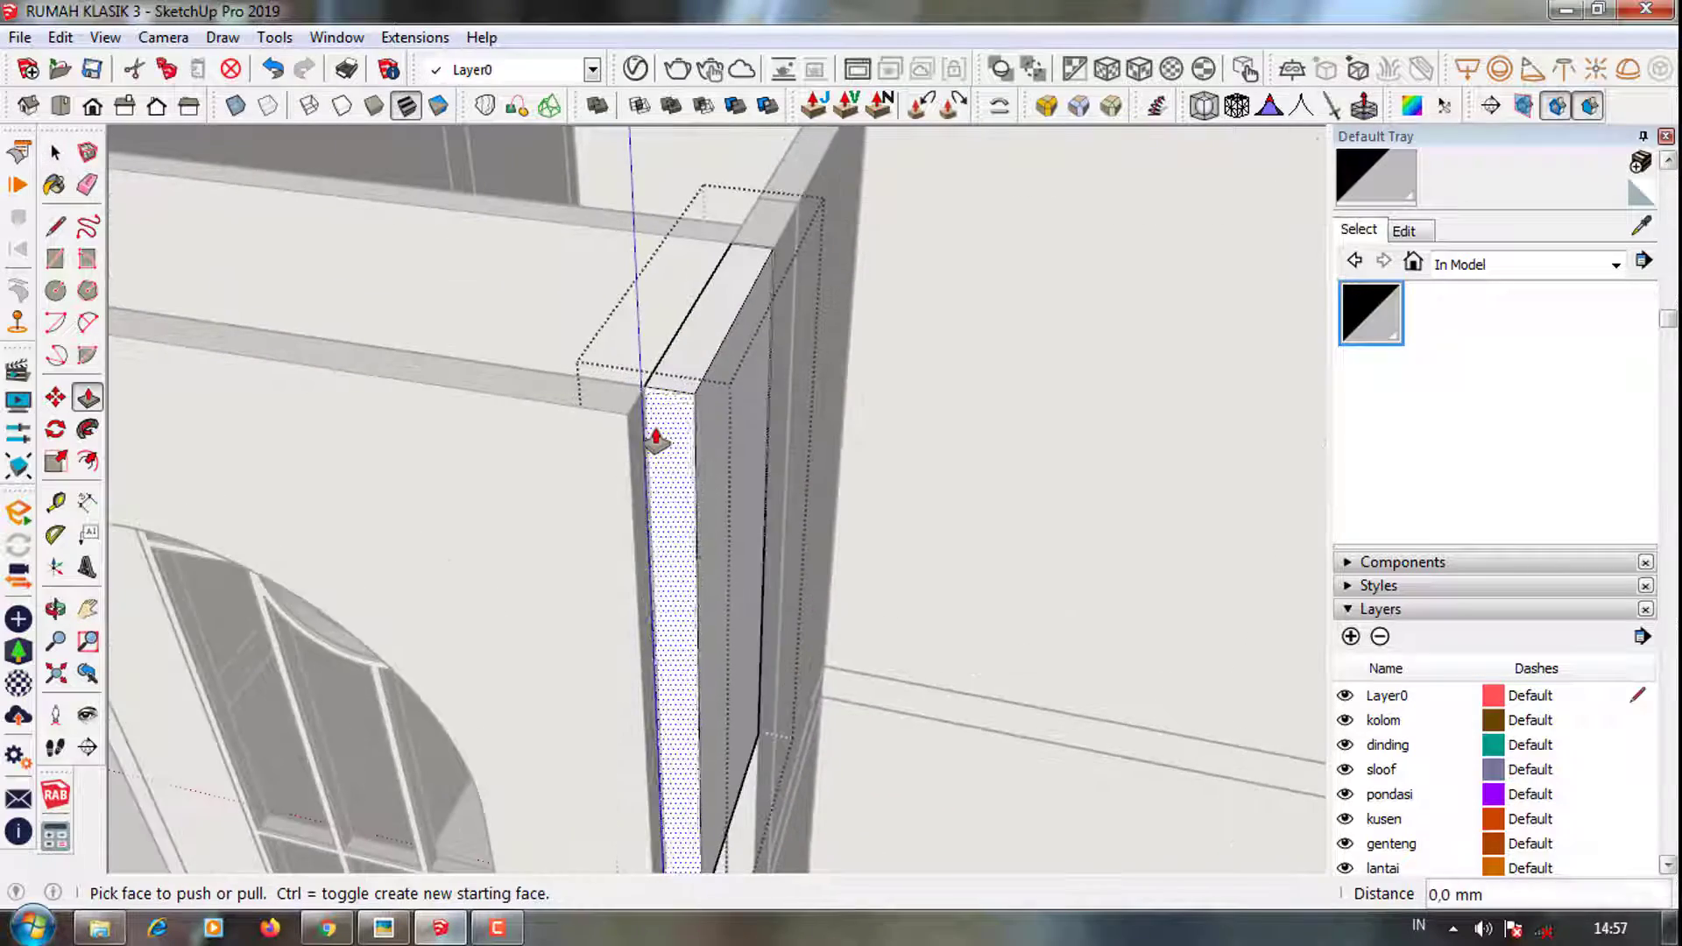
{"action": "scroll", "coordinate": [619, 476], "scroll_direction": "up", "scroll_amount": 3}
{"action": "scroll", "coordinate": [685, 505], "scroll_direction": "up", "scroll_amount": 3}
Orbit and zoom around the arched facade while switching between Push/Pull and Select
{"action": "key", "text": "p"}
{"action": "scroll", "coordinate": [807, 529], "scroll_direction": "down", "scroll_amount": 3}
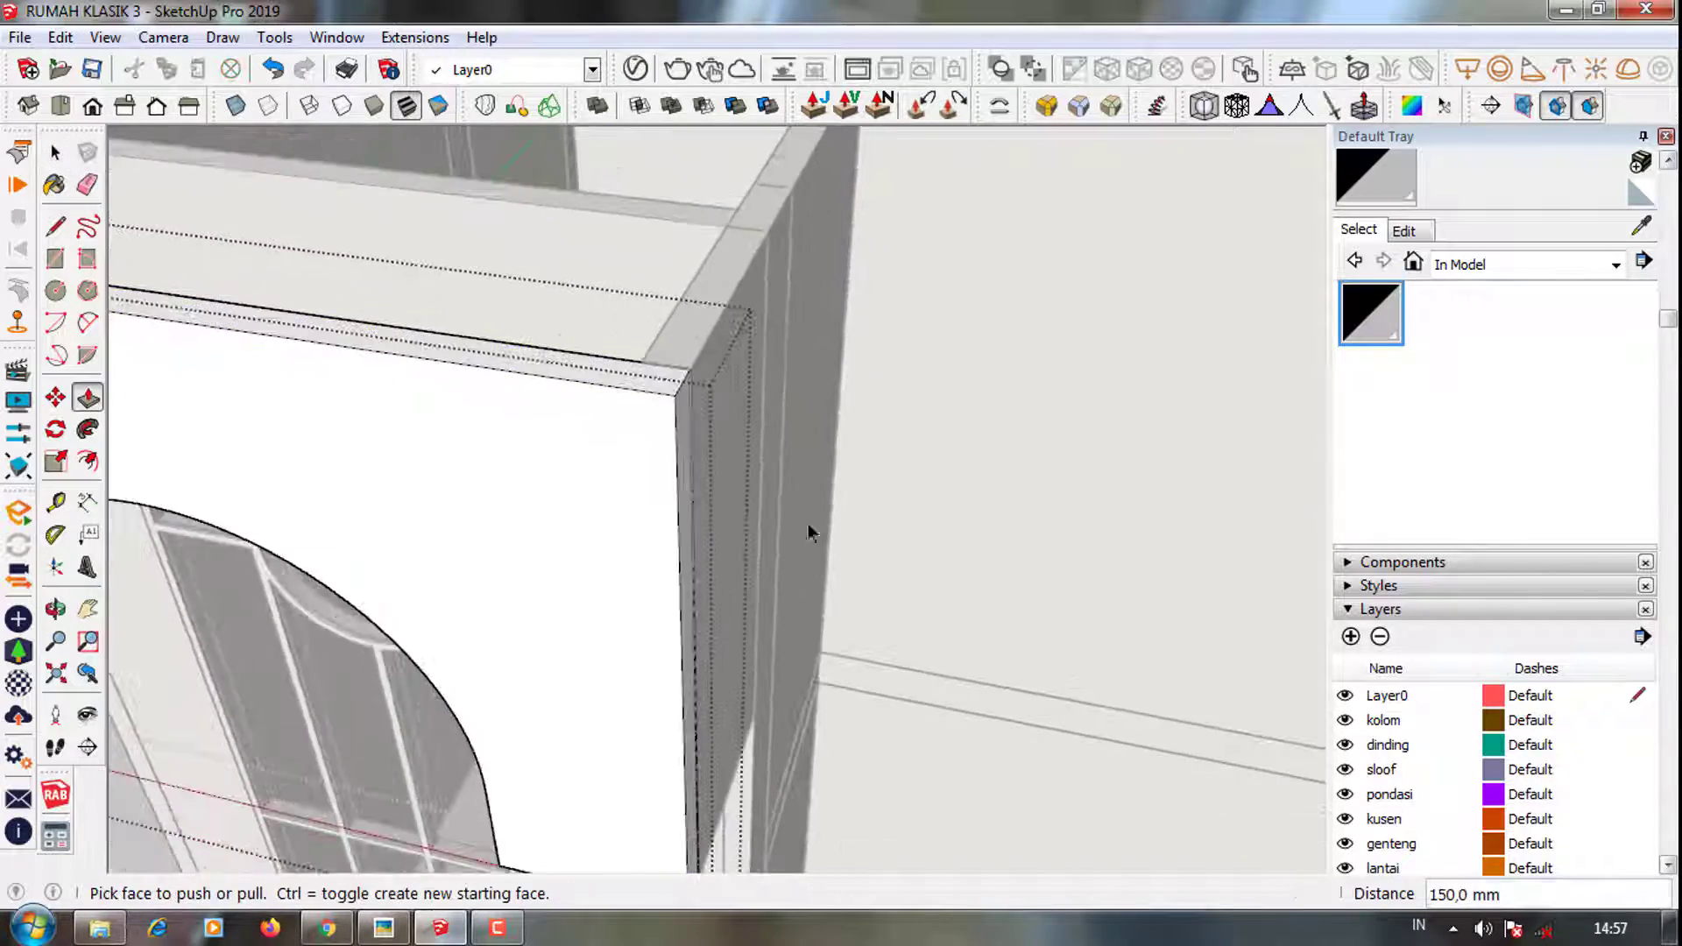
{"action": "scroll", "coordinate": [807, 529], "scroll_direction": "down", "scroll_amount": 5}
{"action": "key", "text": "space"}
{"action": "key", "text": "e"}
{"action": "mouse_move", "coordinate": [464, 337]}
{"action": "middle_mouse_down"}
{"action": "mouse_move", "coordinate": [639, 345]}
{"action": "mouse_move", "coordinate": [737, 319]}
{"action": "mouse_move", "coordinate": [675, 354]}
{"action": "mouse_move", "coordinate": [664, 406]}
{"action": "mouse_move", "coordinate": [724, 488]}
{"action": "mouse_move", "coordinate": [532, 534]}
{"action": "mouse_move", "coordinate": [683, 811]}
{"action": "middle_mouse_up"}
{"action": "key", "text": "space"}
{"action": "scroll", "coordinate": [639, 345], "scroll_direction": "up", "scroll_amount": 3}
{"action": "scroll", "coordinate": [617, 504], "scroll_direction": "up", "scroll_amount": 2}
{"action": "key", "text": "p"}
{"action": "key", "text": "space"}
{"action": "scroll", "coordinate": [591, 554], "scroll_direction": "up", "scroll_amount": 3}
{"action": "key", "text": "p"}
{"action": "scroll", "coordinate": [617, 488], "scroll_direction": "down", "scroll_amount": 2}
Group the edge strip and place a copy at the wall's opposite corner
{"action": "right_click", "coordinate": [604, 717]}
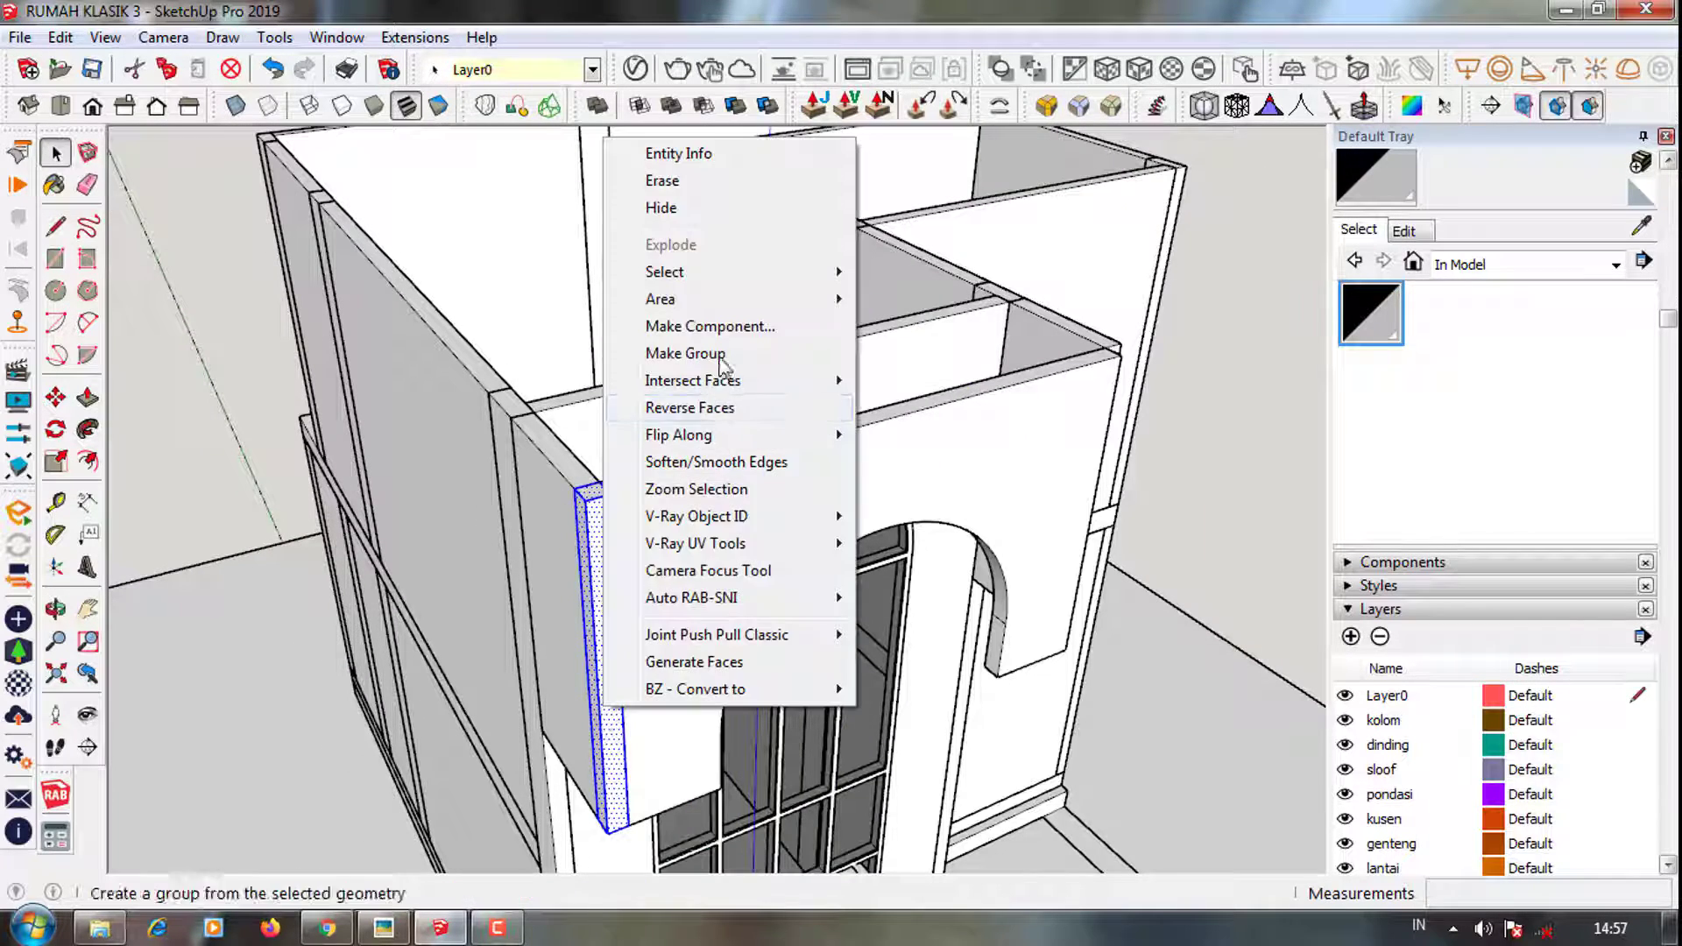
{"action": "left_click", "coordinate": [692, 355]}
{"action": "key", "text": "m"}
{"action": "left_click", "coordinate": [1095, 378]}
{"action": "middle_click_drag", "start_coordinate": [993, 421], "coordinate": [665, 592]}
{"action": "scroll", "coordinate": [665, 592], "scroll_direction": "up", "scroll_amount": 5}
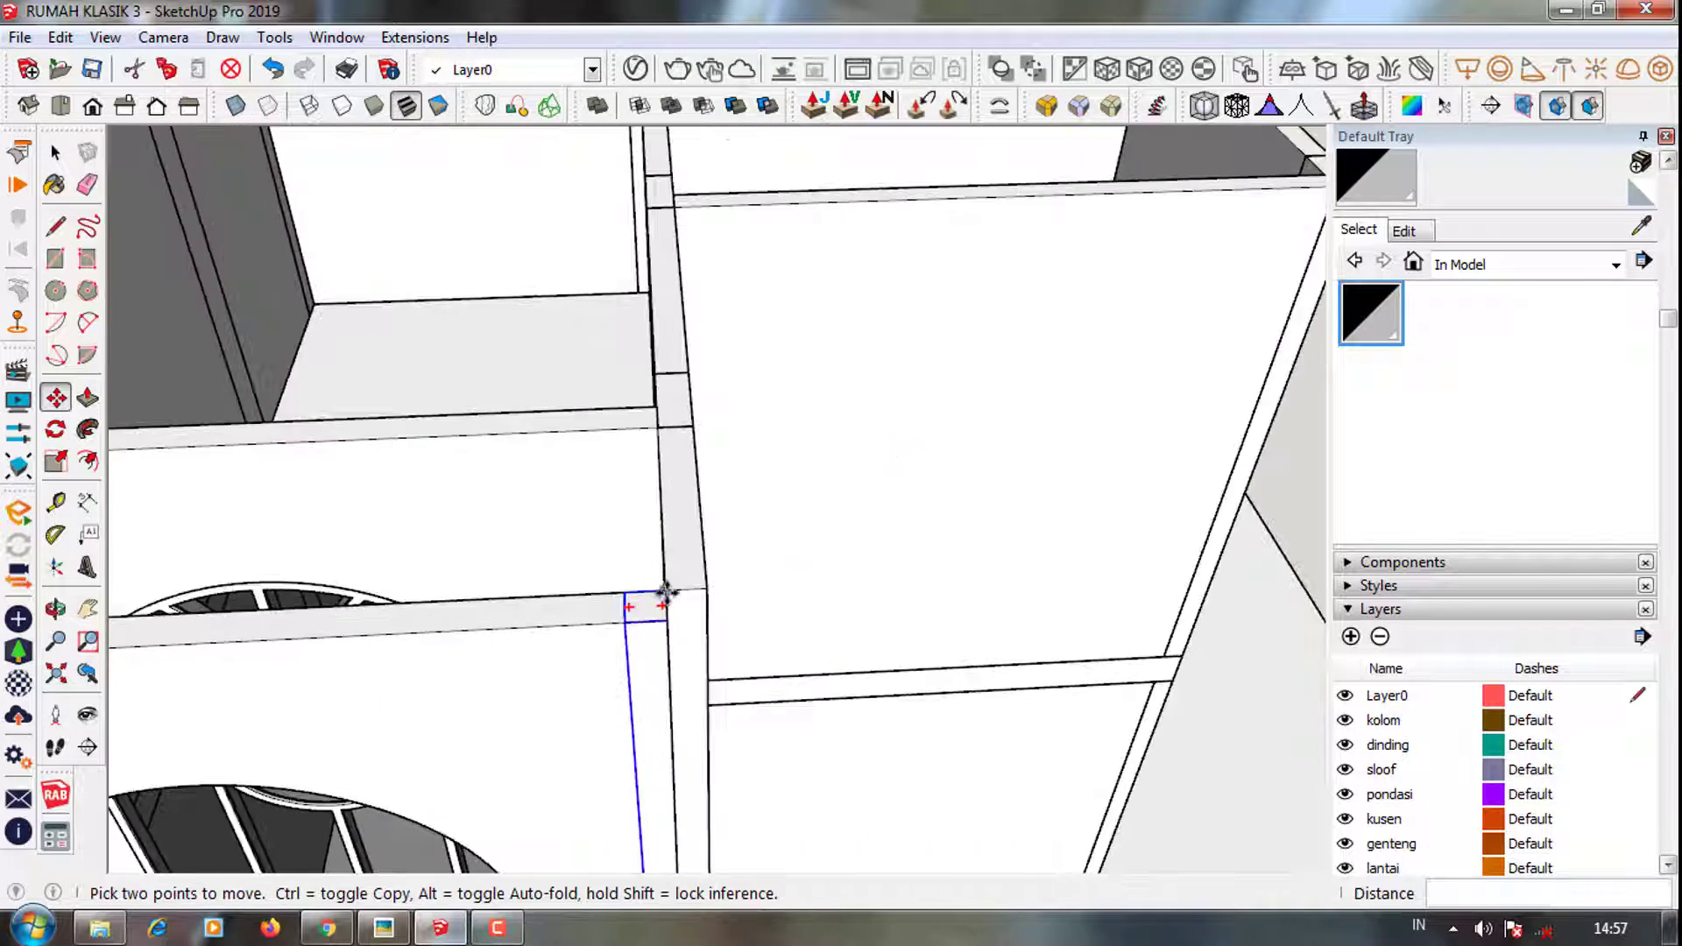
{"action": "scroll", "coordinate": [683, 386], "scroll_direction": "down", "scroll_amount": 5}
{"action": "scroll", "coordinate": [646, 245], "scroll_direction": "up", "scroll_amount": 3}
{"action": "mouse_move", "coordinate": [645, 245]}
{"action": "middle_mouse_down"}
{"action": "mouse_move", "coordinate": [818, 345]}
{"action": "mouse_move", "coordinate": [667, 216]}
{"action": "middle_mouse_up"}
{"action": "scroll", "coordinate": [667, 216], "scroll_direction": "up", "scroll_amount": 3}
Draw a ledge outline beside the arched window and extrude it downward
{"action": "key", "text": "r"}
{"action": "scroll", "coordinate": [676, 188], "scroll_direction": "up", "scroll_amount": 3}
{"action": "left_click", "coordinate": [676, 190]}
{"action": "scroll", "coordinate": [807, 274], "scroll_direction": "up", "scroll_amount": 3}
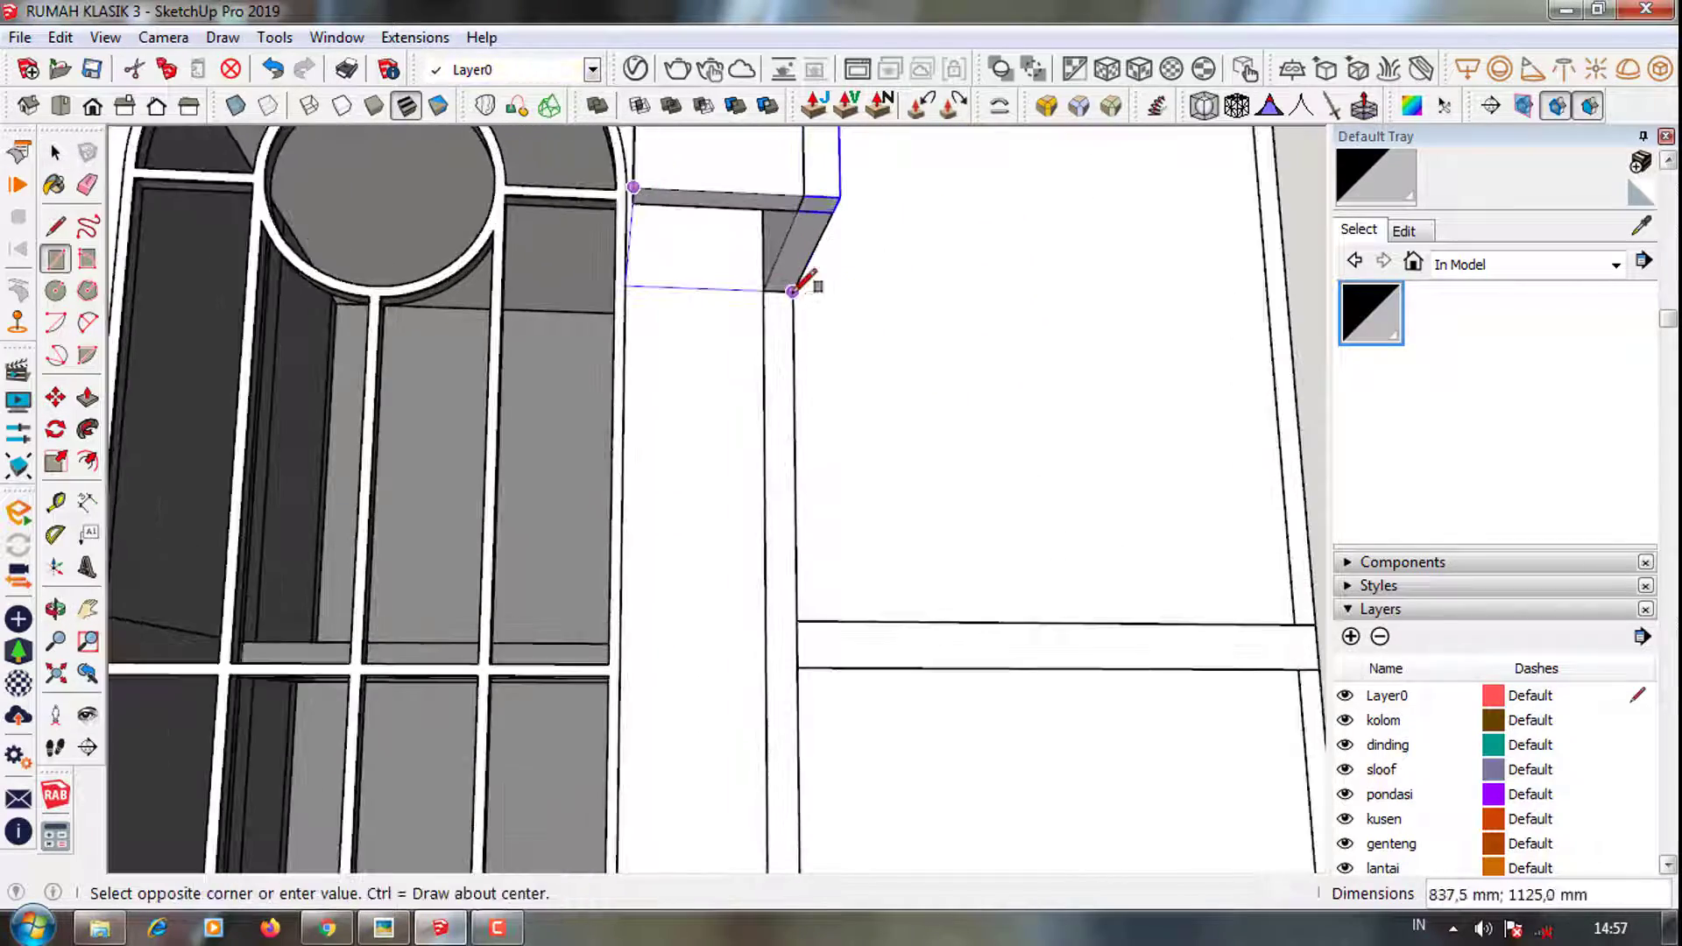
{"action": "scroll", "coordinate": [653, 327], "scroll_direction": "up", "scroll_amount": 3}
{"action": "middle_click_drag", "start_coordinate": [653, 327], "coordinate": [488, 349]}
{"action": "key", "text": "p"}
{"action": "left_click", "coordinate": [503, 340]}
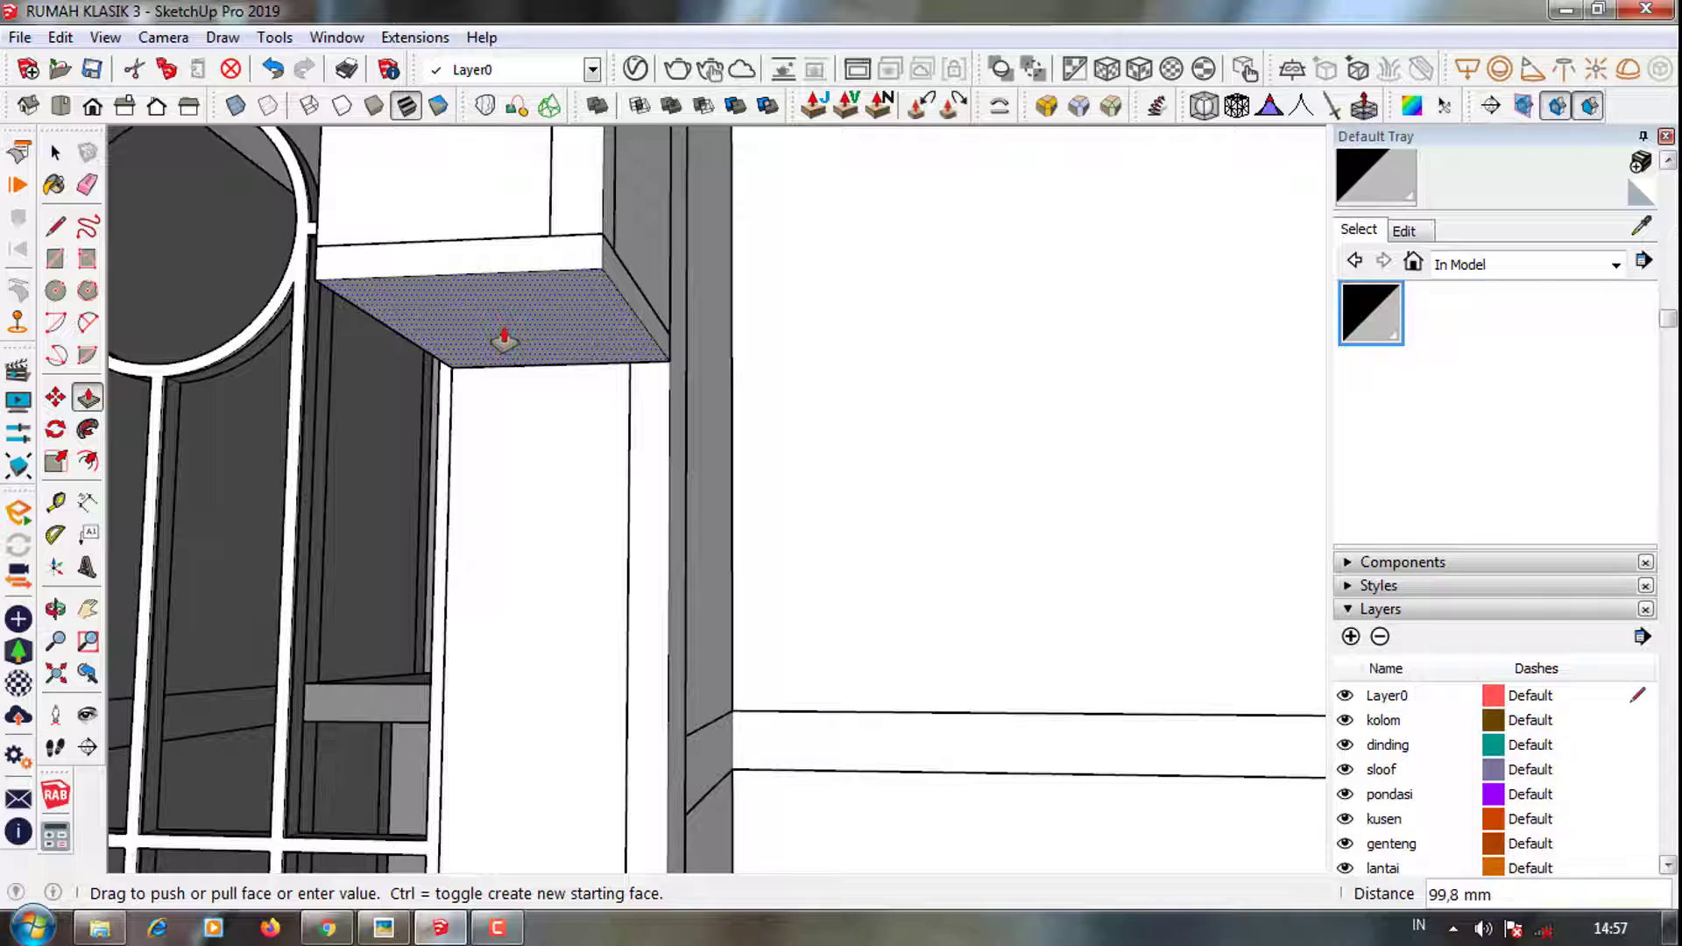
{"action": "key", "text": "Return"}
{"action": "scroll", "coordinate": [503, 340], "scroll_direction": "down", "scroll_amount": 5}
{"action": "key", "text": "space"}
Group the ledge and copy it to the left side of the arched window
{"action": "left_click", "coordinate": [674, 523]}
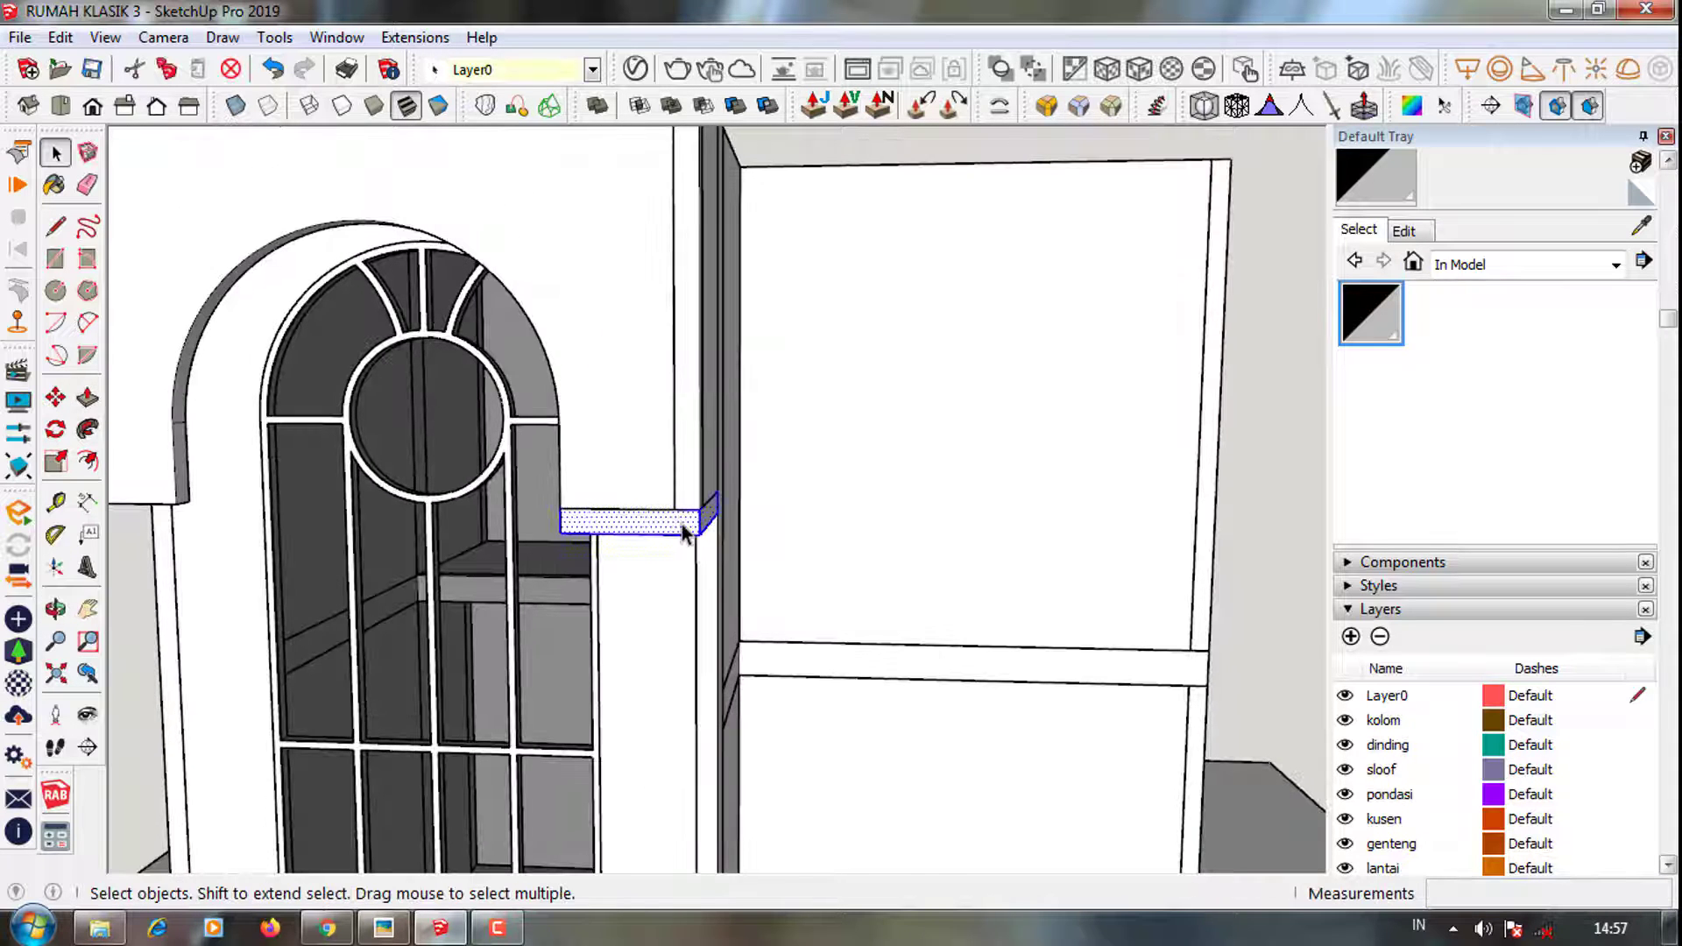
{"action": "right_click", "coordinate": [681, 524]}
{"action": "left_click", "coordinate": [780, 565]}
{"action": "key", "text": "m"}
{"action": "scroll", "coordinate": [731, 547], "scroll_direction": "up", "scroll_amount": 2}
{"action": "key", "text": "ctrl"}
{"action": "left_click", "coordinate": [658, 501]}
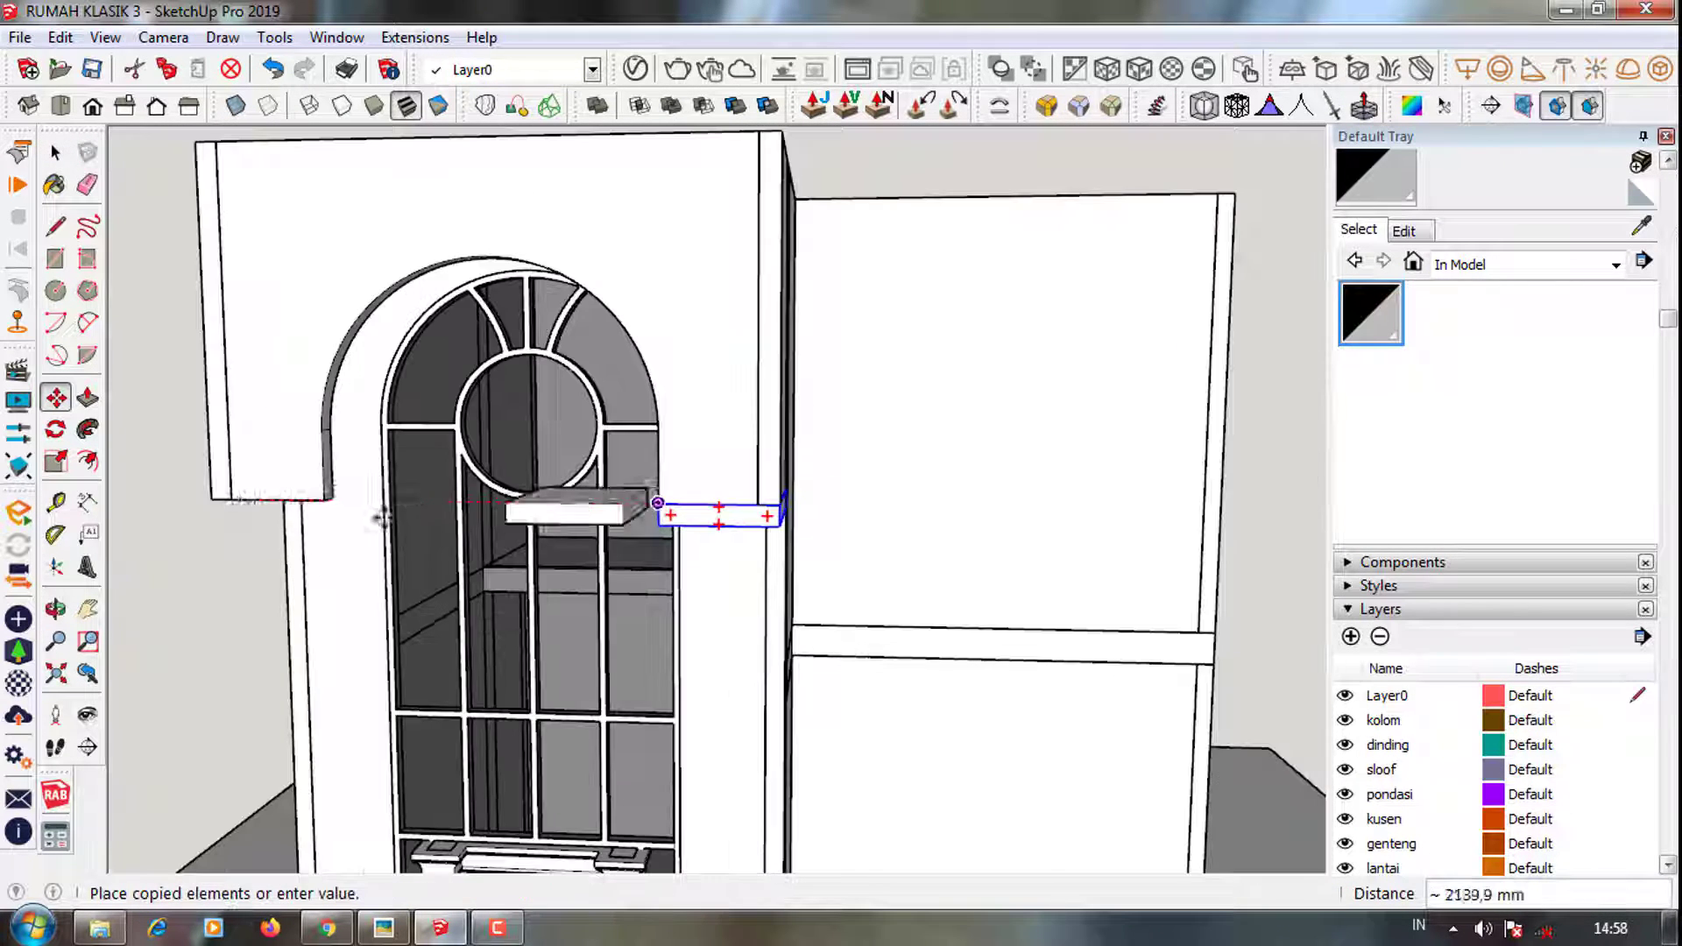
{"action": "left_click", "coordinate": [215, 506]}
{"action": "key", "text": "space"}
{"action": "scroll", "coordinate": [244, 488], "scroll_direction": "down", "scroll_amount": 3}
Orbit to a corner view of the facade to check both ledges
{"action": "mouse_move", "coordinate": [741, 571]}
{"action": "middle_mouse_down"}
{"action": "mouse_move", "coordinate": [950, 381]}
{"action": "mouse_move", "coordinate": [1058, 607]}
{"action": "mouse_move", "coordinate": [405, 601]}
{"action": "mouse_move", "coordinate": [658, 677]}
{"action": "mouse_move", "coordinate": [585, 849]}
{"action": "mouse_move", "coordinate": [983, 686]}
{"action": "mouse_move", "coordinate": [450, 770]}
{"action": "mouse_move", "coordinate": [487, 817]}
{"action": "mouse_move", "coordinate": [477, 777]}
{"action": "middle_mouse_up"}
{"action": "scroll", "coordinate": [613, 753], "scroll_direction": "up", "scroll_amount": 3}
{"action": "scroll", "coordinate": [605, 788], "scroll_direction": "up", "scroll_amount": 2}
{"action": "scroll", "coordinate": [585, 850], "scroll_direction": "down", "scroll_amount": 3}
{"action": "scroll", "coordinate": [451, 770], "scroll_direction": "up", "scroll_amount": 3}
{"action": "scroll", "coordinate": [467, 751], "scroll_direction": "up", "scroll_amount": 3}
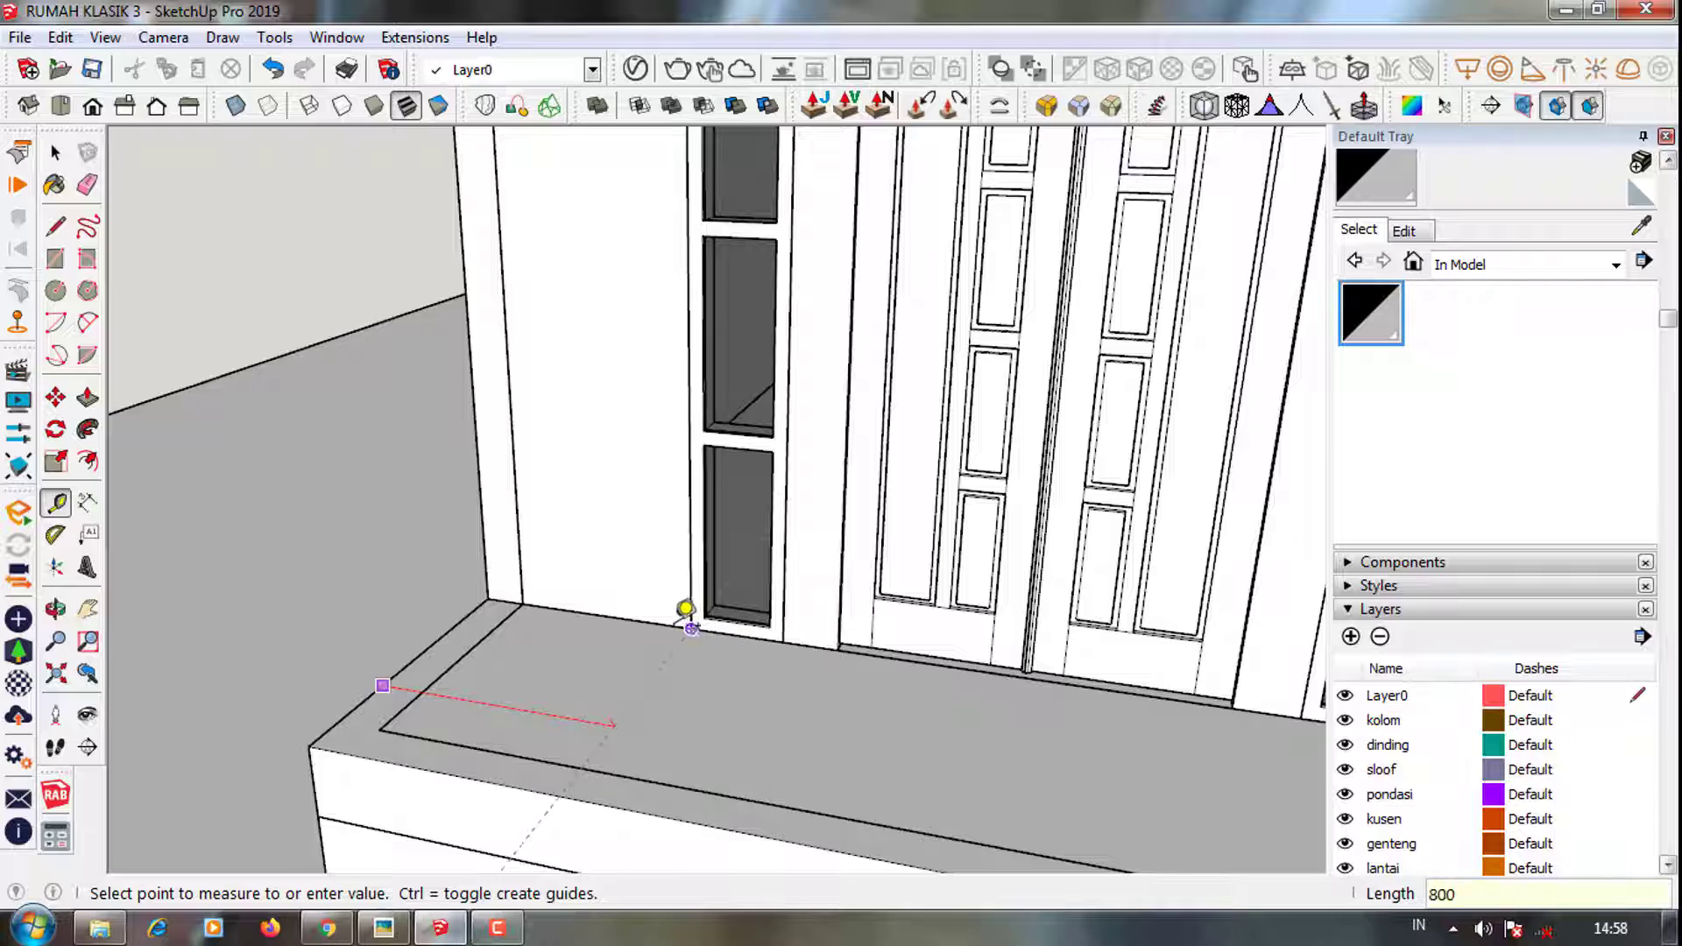
Draw a 600×600 mm square on the porch step and raise it into a box about 700 mm tall
{"action": "left_click", "coordinate": [686, 609]}
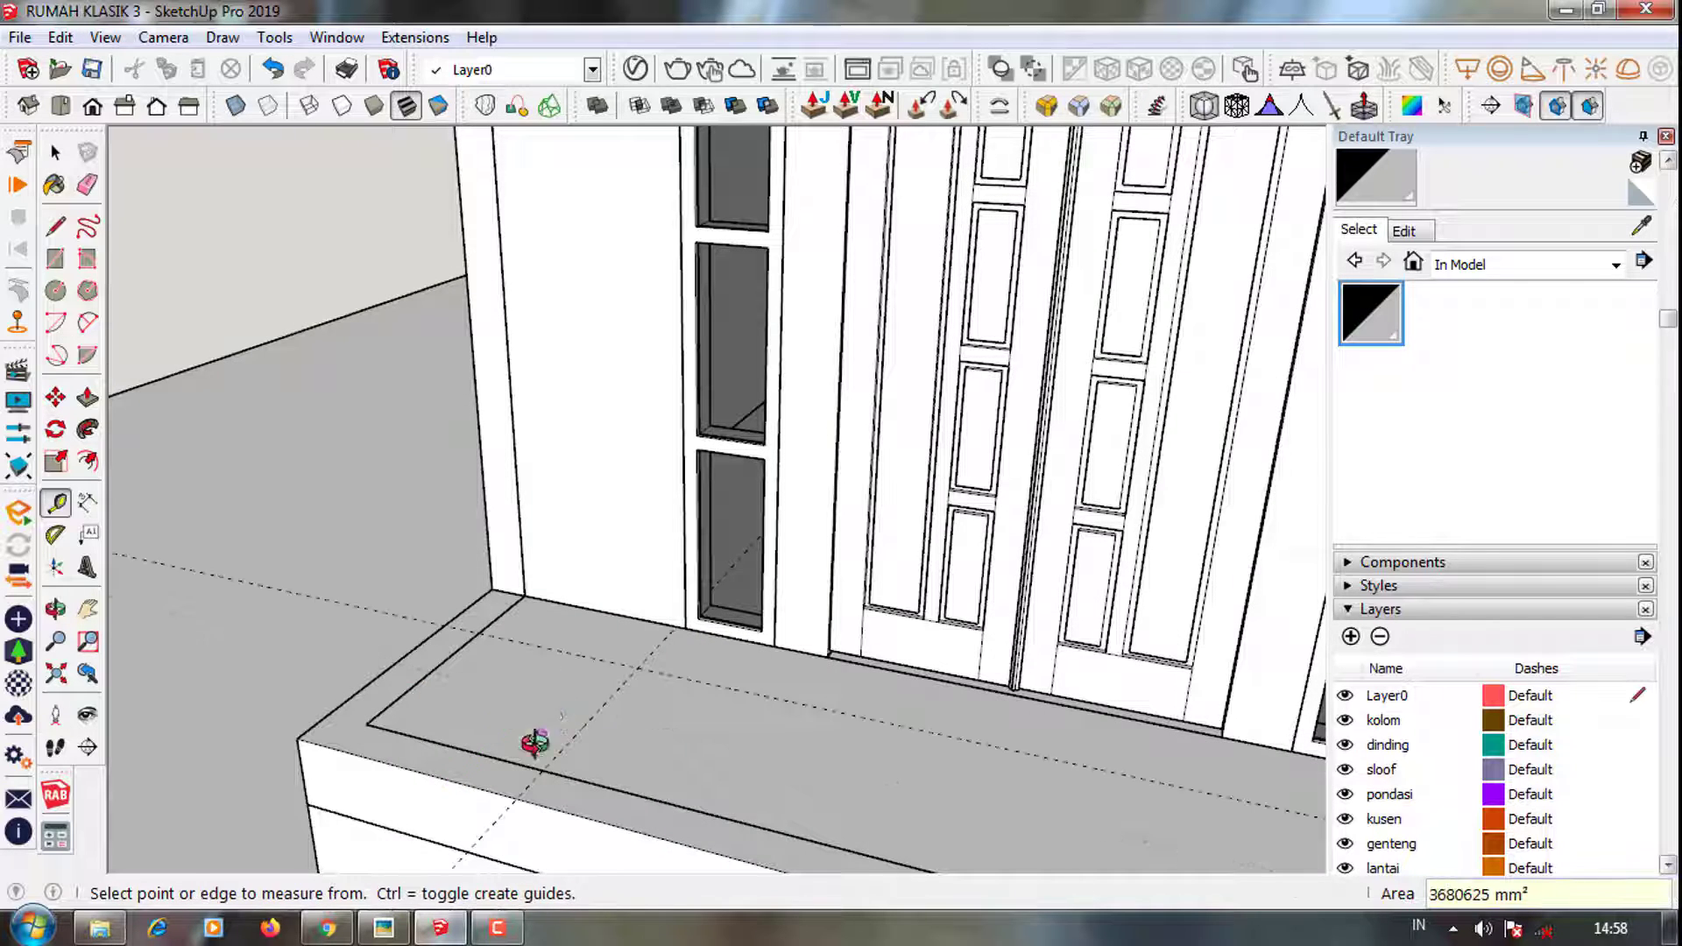
{"action": "middle_click_drag", "start_coordinate": [534, 743], "coordinate": [430, 788]}
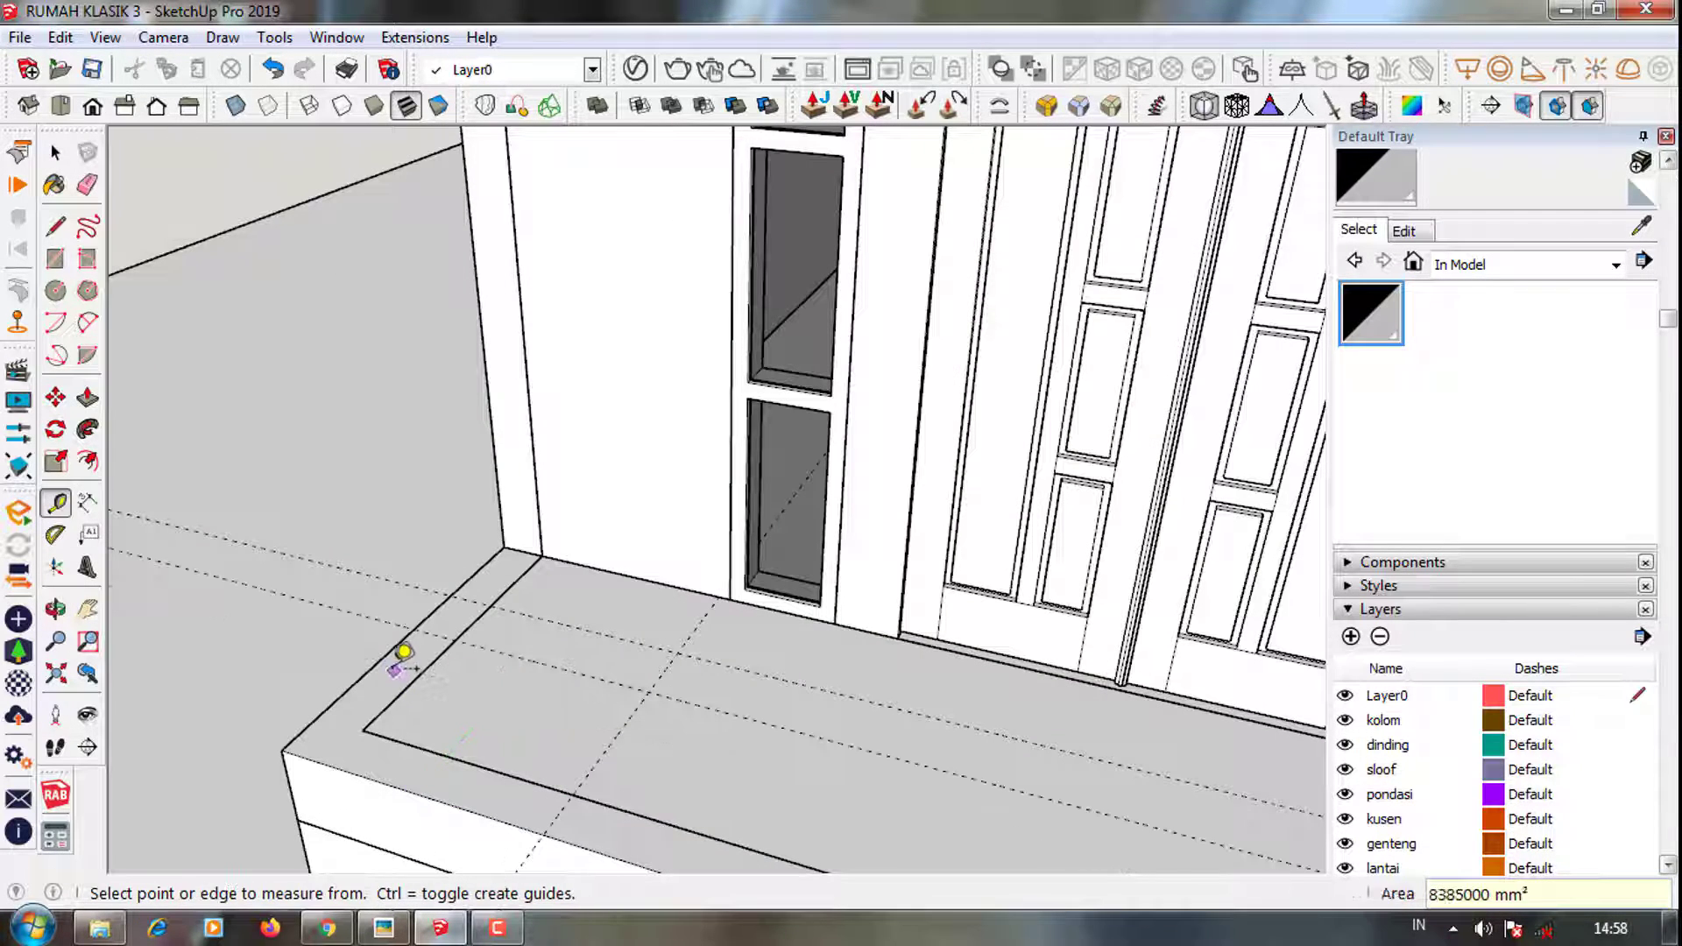
{"action": "scroll", "coordinate": [578, 697], "scroll_direction": "up", "scroll_amount": 2}
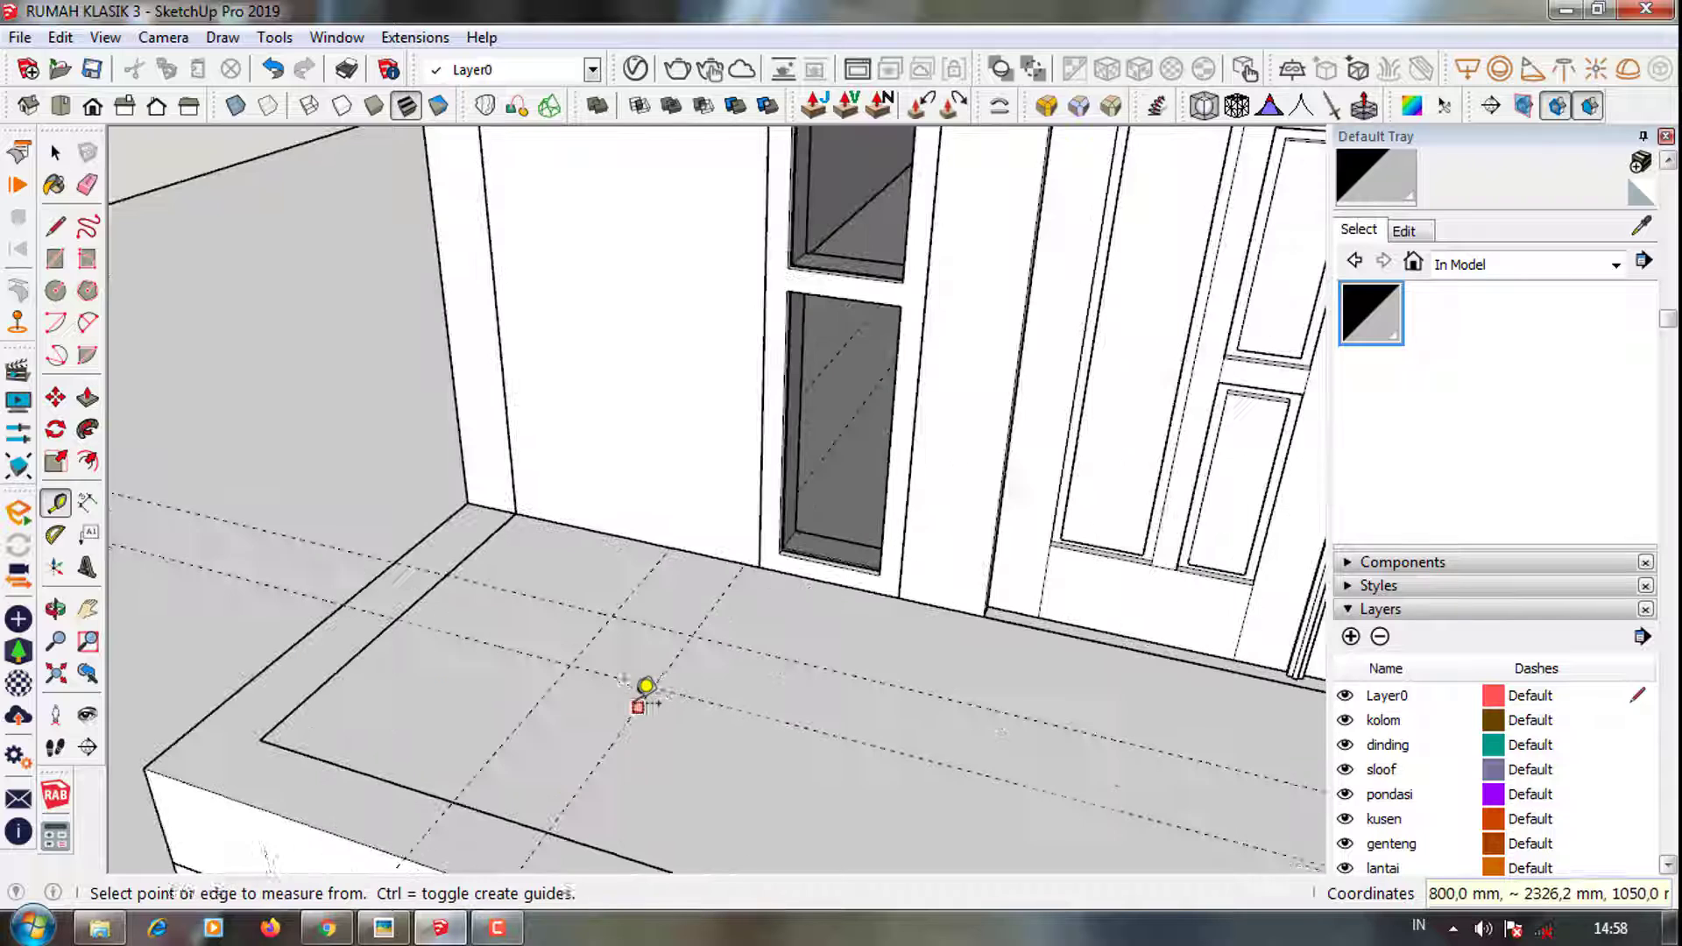
{"action": "key", "text": "e"}
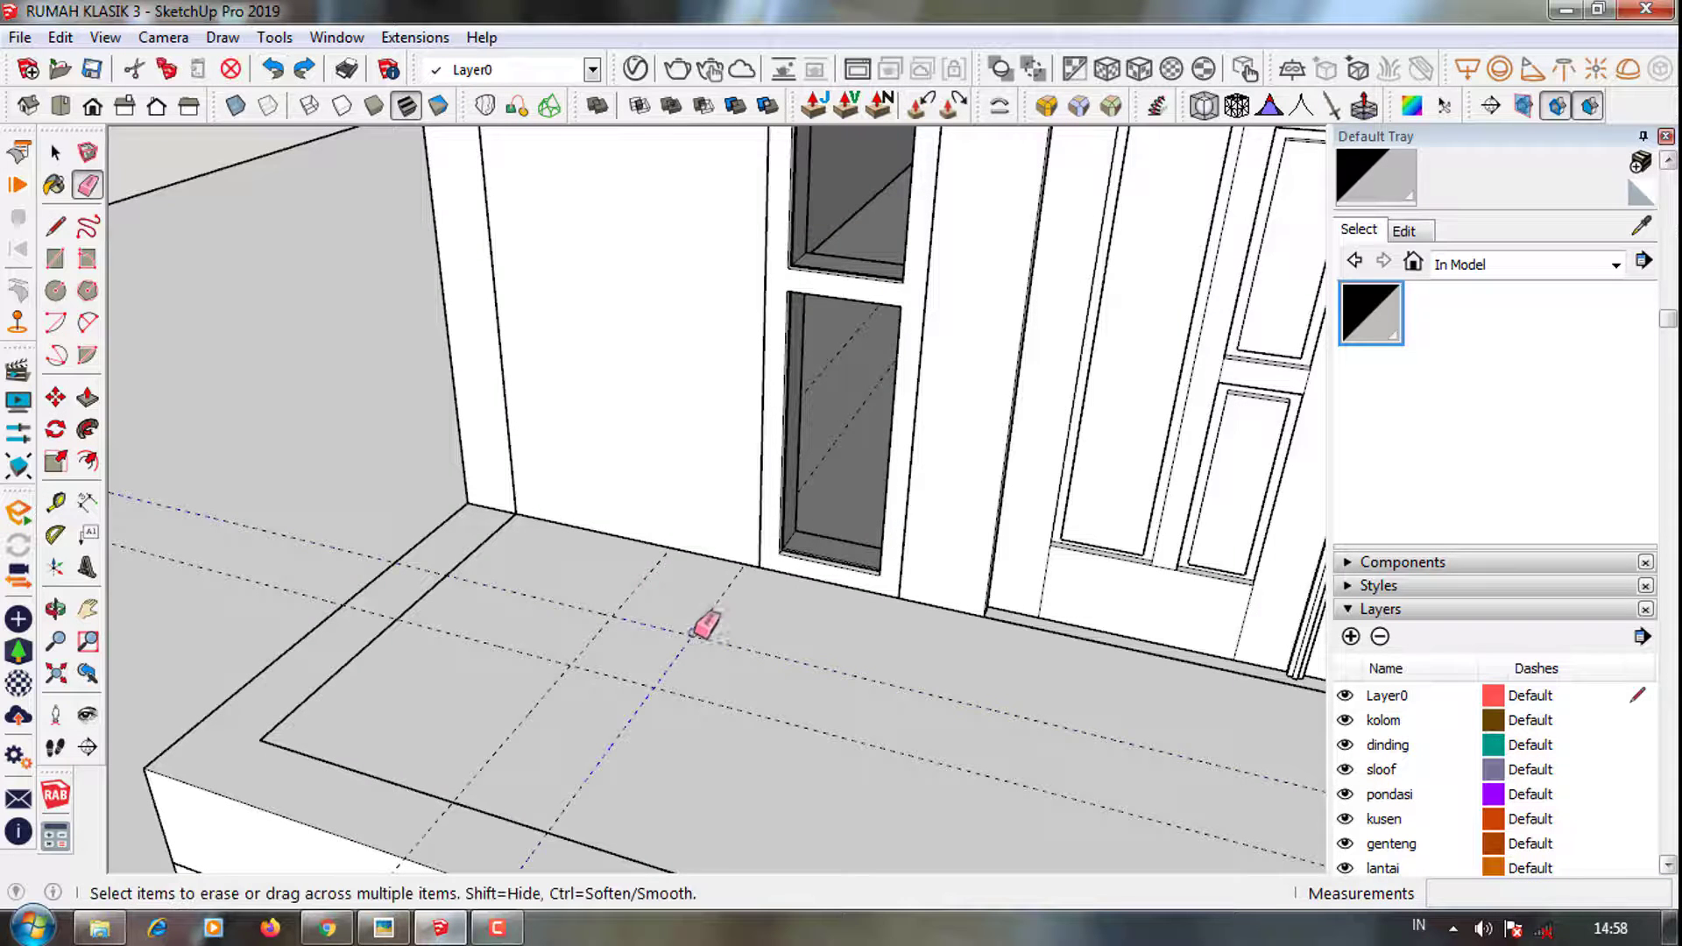
{"action": "left_click", "coordinate": [570, 663]}
{"action": "middle_click_drag", "start_coordinate": [582, 657], "coordinate": [563, 770]}
{"action": "key", "text": "p"}
{"action": "left_click_drag", "start_coordinate": [507, 713], "coordinate": [523, 575]}
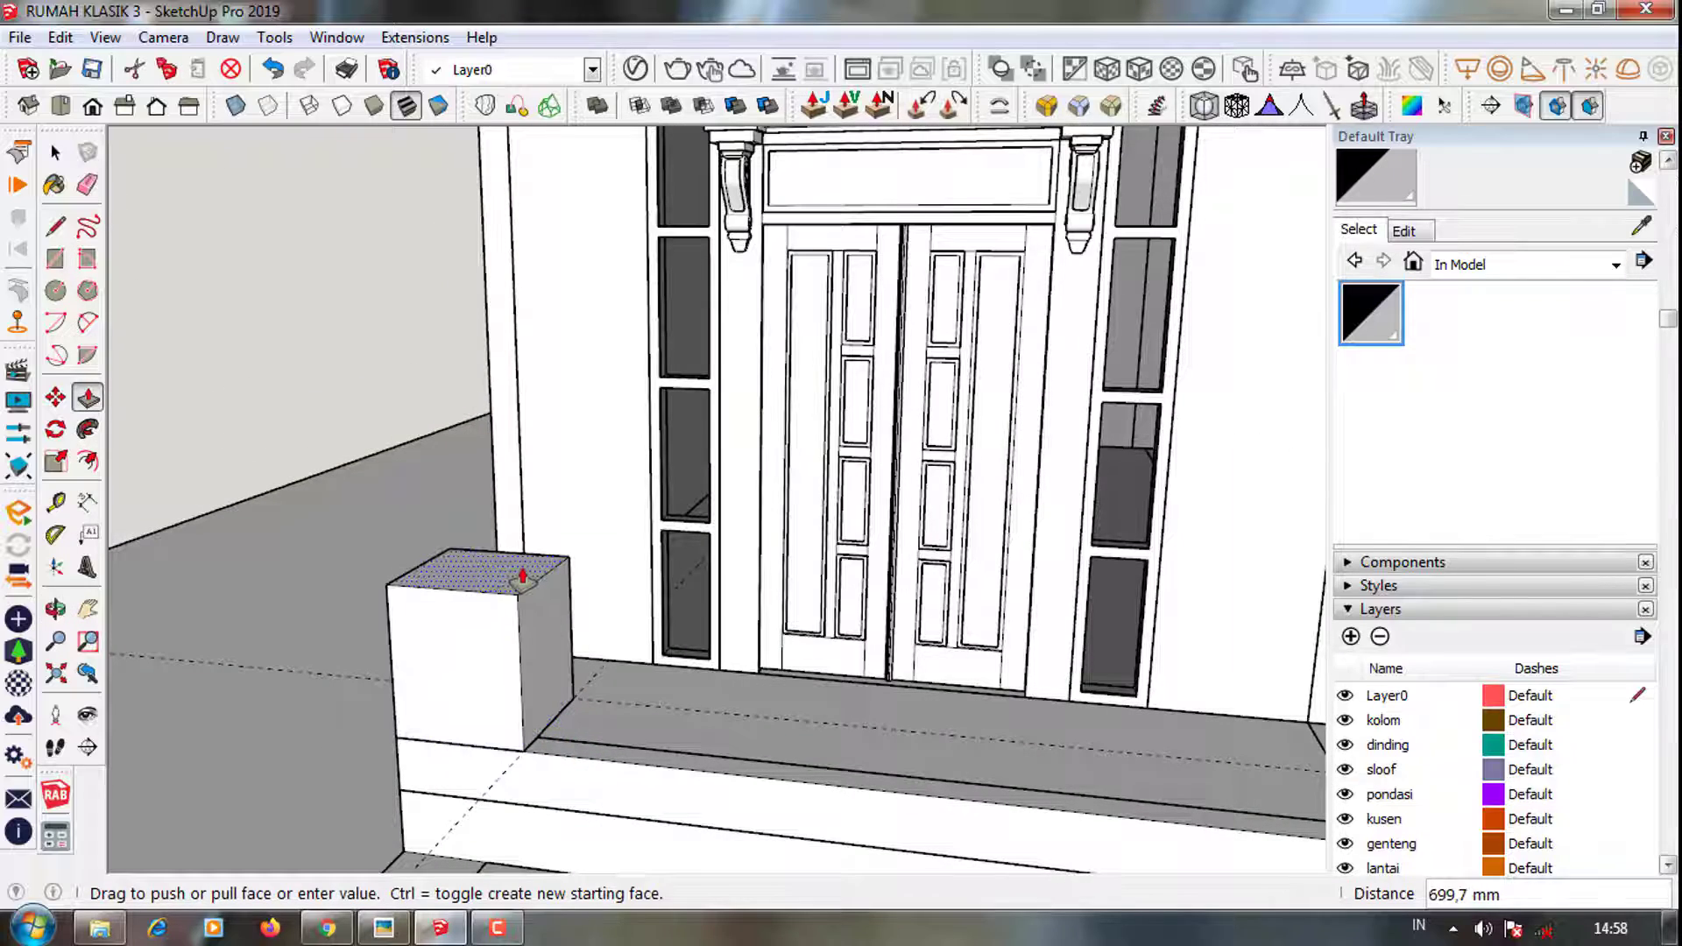
{"action": "scroll", "coordinate": [477, 675], "scroll_direction": "down", "scroll_amount": 3}
Make the pedestal box into a group
{"action": "key", "text": "space"}
{"action": "triple_click", "coordinate": [477, 683]}
{"action": "right_click", "coordinate": [478, 684]}
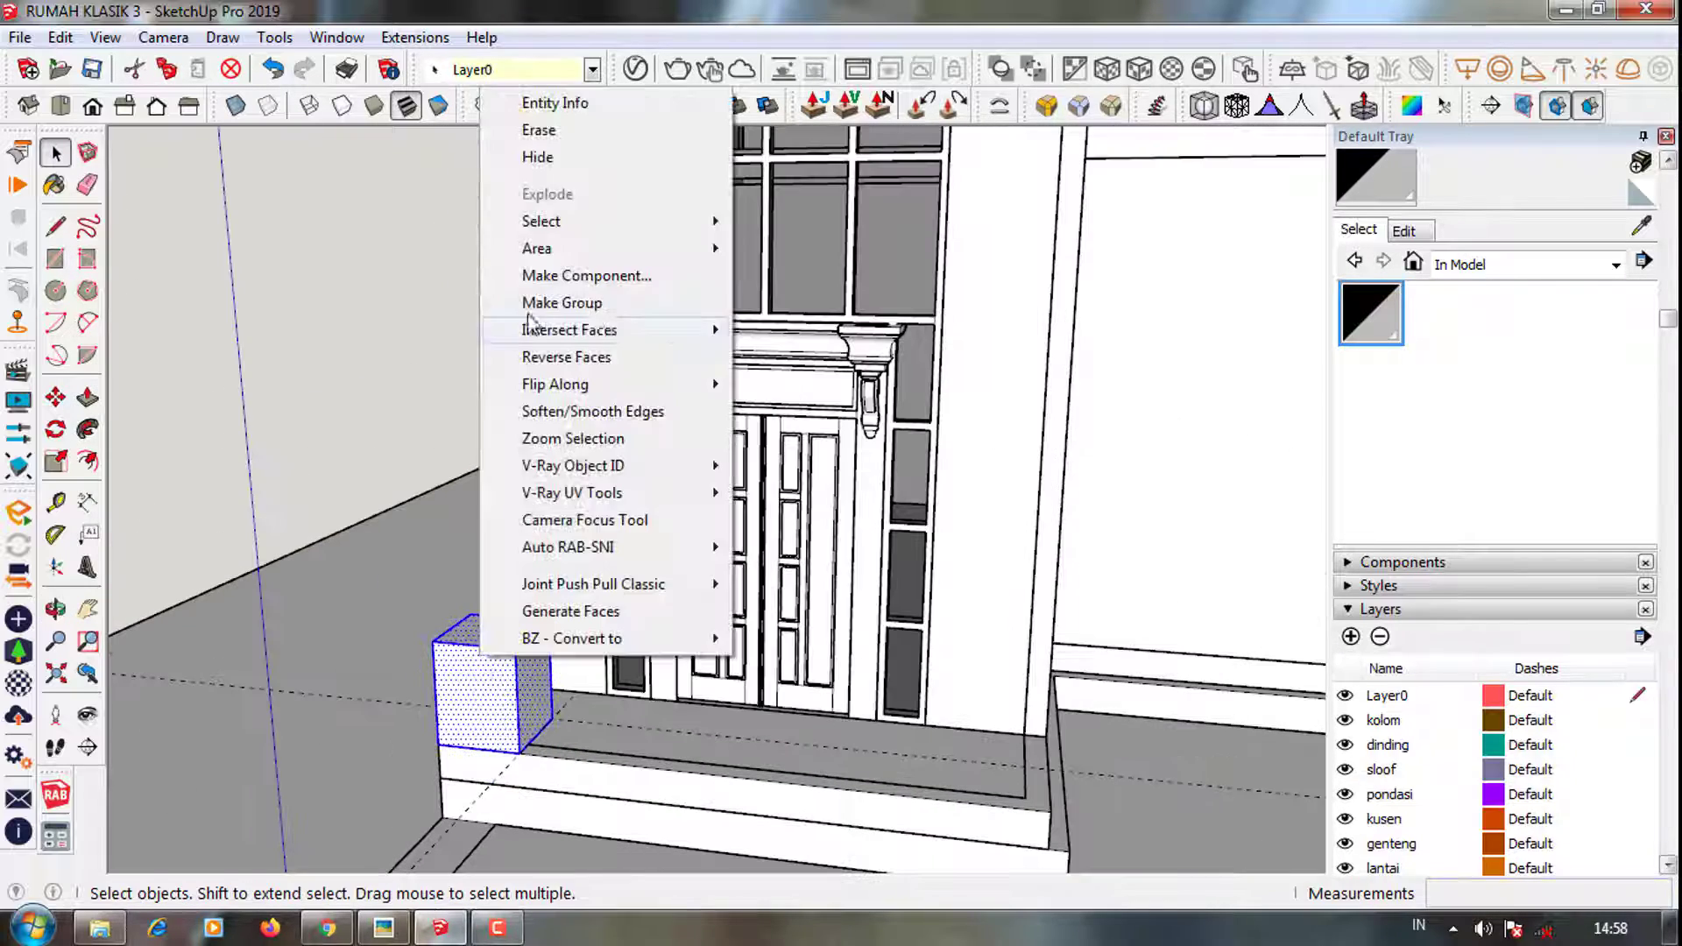
{"action": "left_click", "coordinate": [534, 302]}
{"action": "key", "text": "space"}
Copy the grouped pedestal to the right side of the doors
{"action": "scroll", "coordinate": [525, 745], "scroll_direction": "down", "scroll_amount": 3}
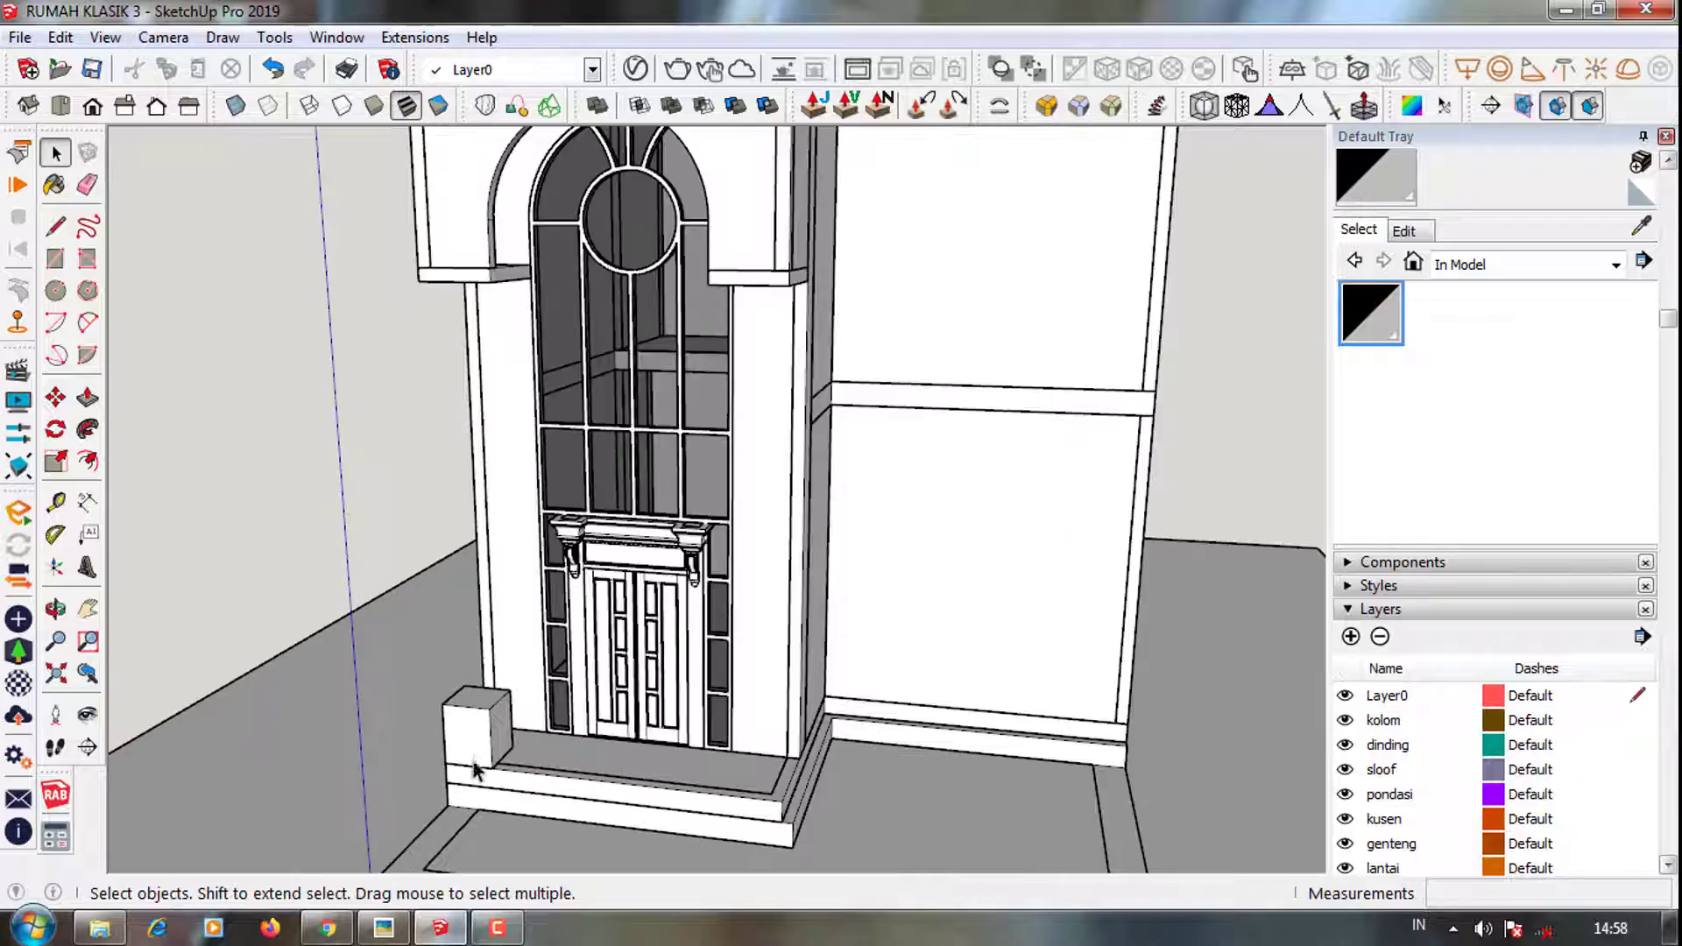
{"action": "left_click", "coordinate": [469, 714]}
{"action": "scroll", "coordinate": [513, 804], "scroll_direction": "up", "scroll_amount": 3}
{"action": "key", "text": "ctrl"}
{"action": "left_click", "coordinate": [490, 762]}
{"action": "left_click", "coordinate": [900, 713]}
{"action": "key", "text": "space"}
{"action": "scroll", "coordinate": [900, 713], "scroll_direction": "down", "scroll_amount": 3}
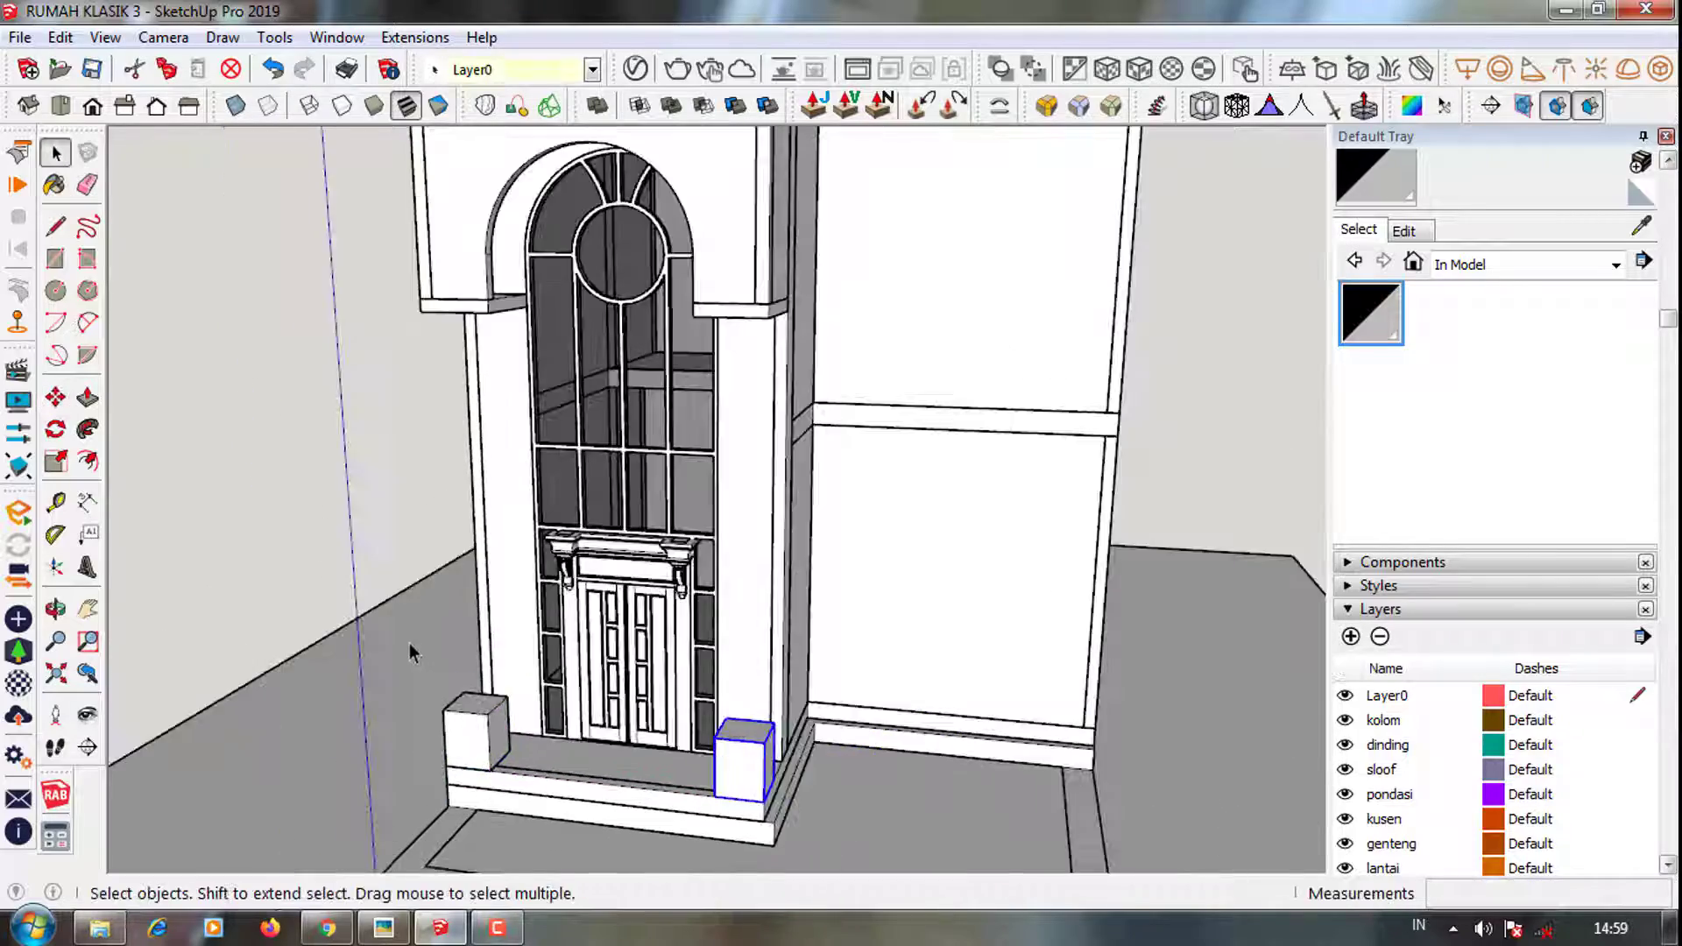
Orbit out to view the whole house with both pedestals in place
{"action": "mouse_move", "coordinate": [412, 639]}
{"action": "middle_mouse_down"}
{"action": "mouse_move", "coordinate": [337, 674]}
{"action": "mouse_move", "coordinate": [721, 675]}
{"action": "mouse_move", "coordinate": [863, 657]}
{"action": "mouse_move", "coordinate": [739, 640]}
{"action": "middle_mouse_up"}
{"action": "scroll", "coordinate": [339, 675], "scroll_direction": "down", "scroll_amount": 3}
{"action": "scroll", "coordinate": [736, 640], "scroll_direction": "up", "scroll_amount": 2}
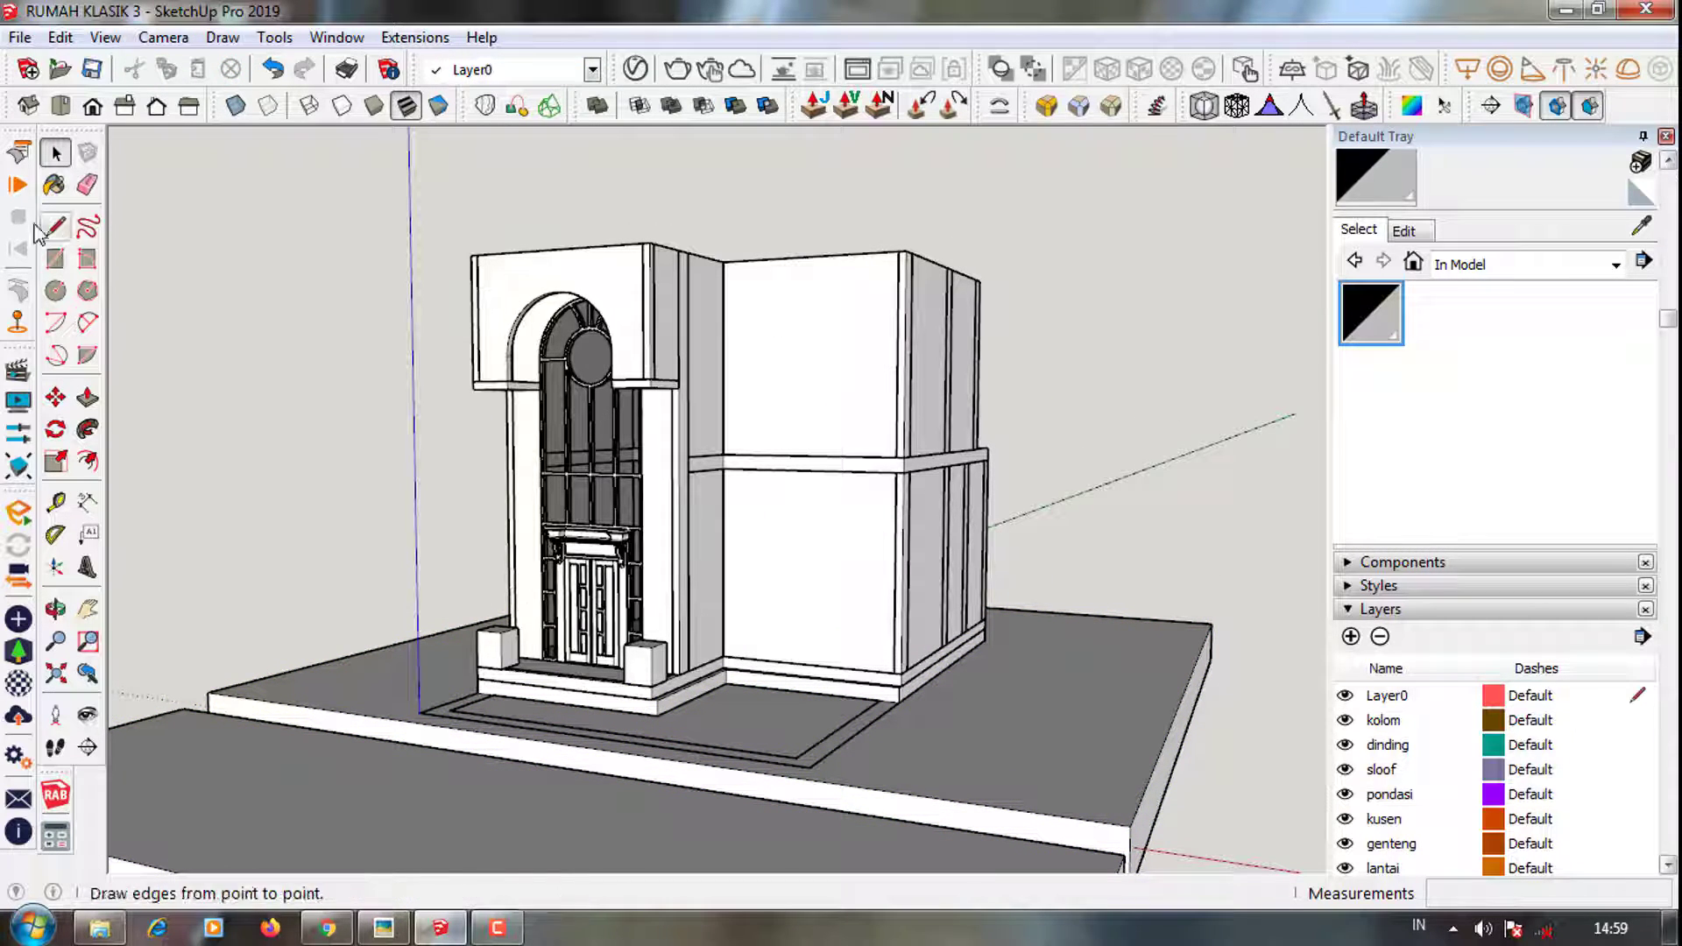
{"action": "middle_click_drag", "start_coordinate": [492, 459], "coordinate": [557, 674]}
{"action": "scroll", "coordinate": [558, 674], "scroll_direction": "up", "scroll_amount": 1}
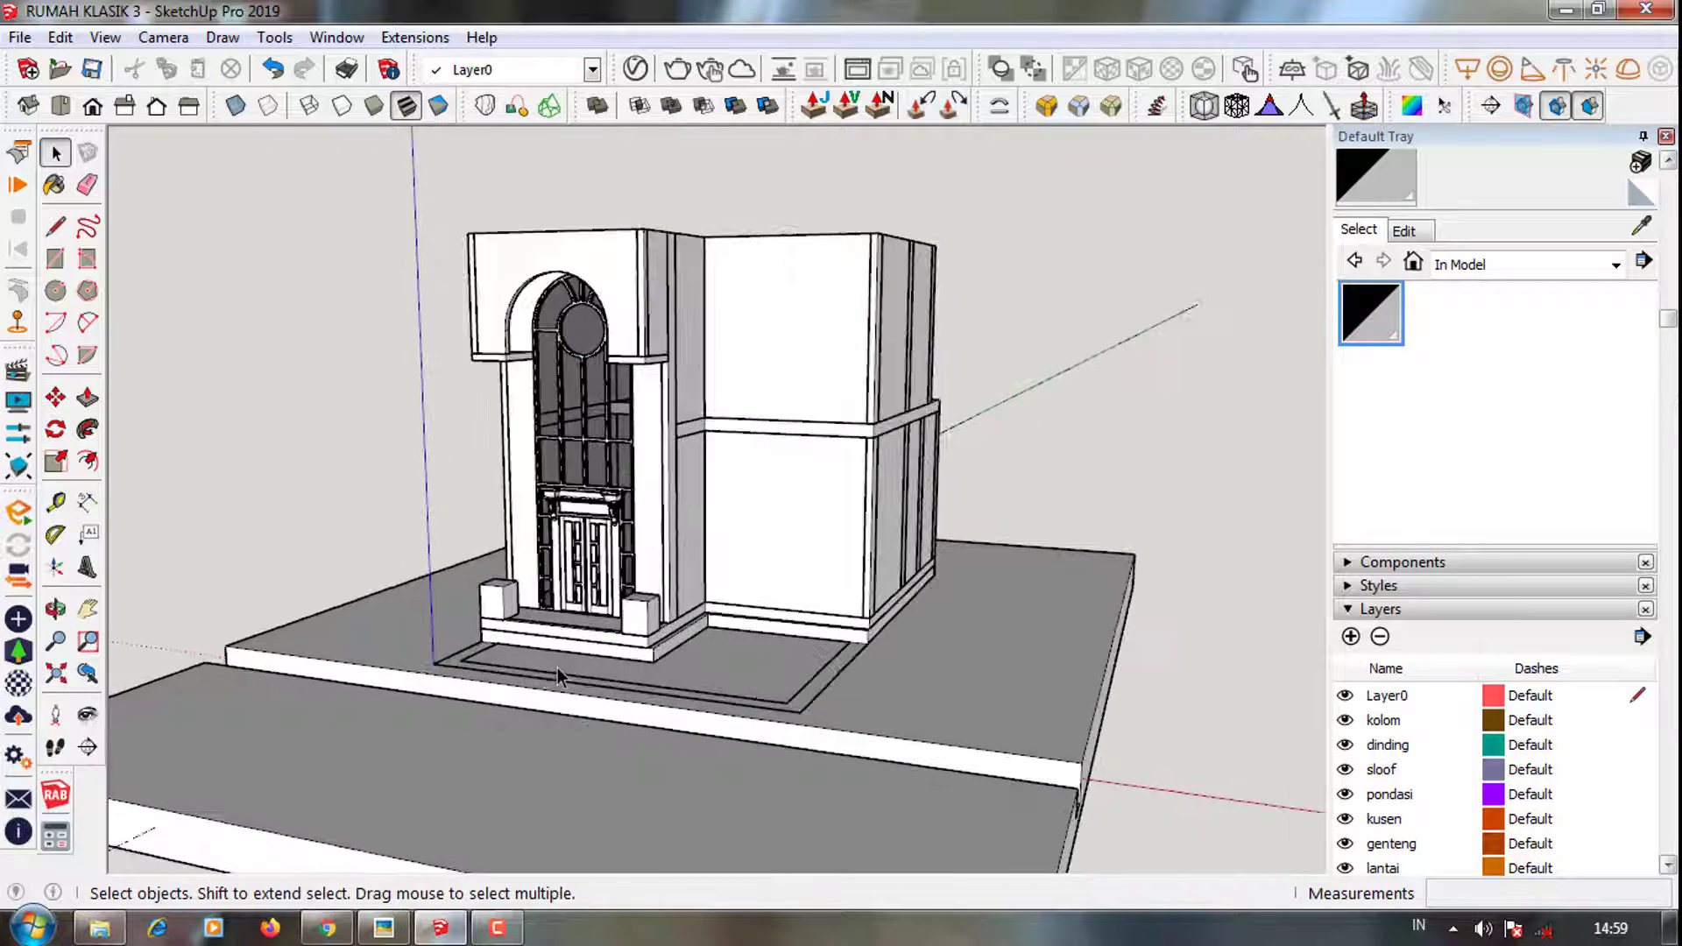
{"action": "left_click", "coordinate": [508, 924]}
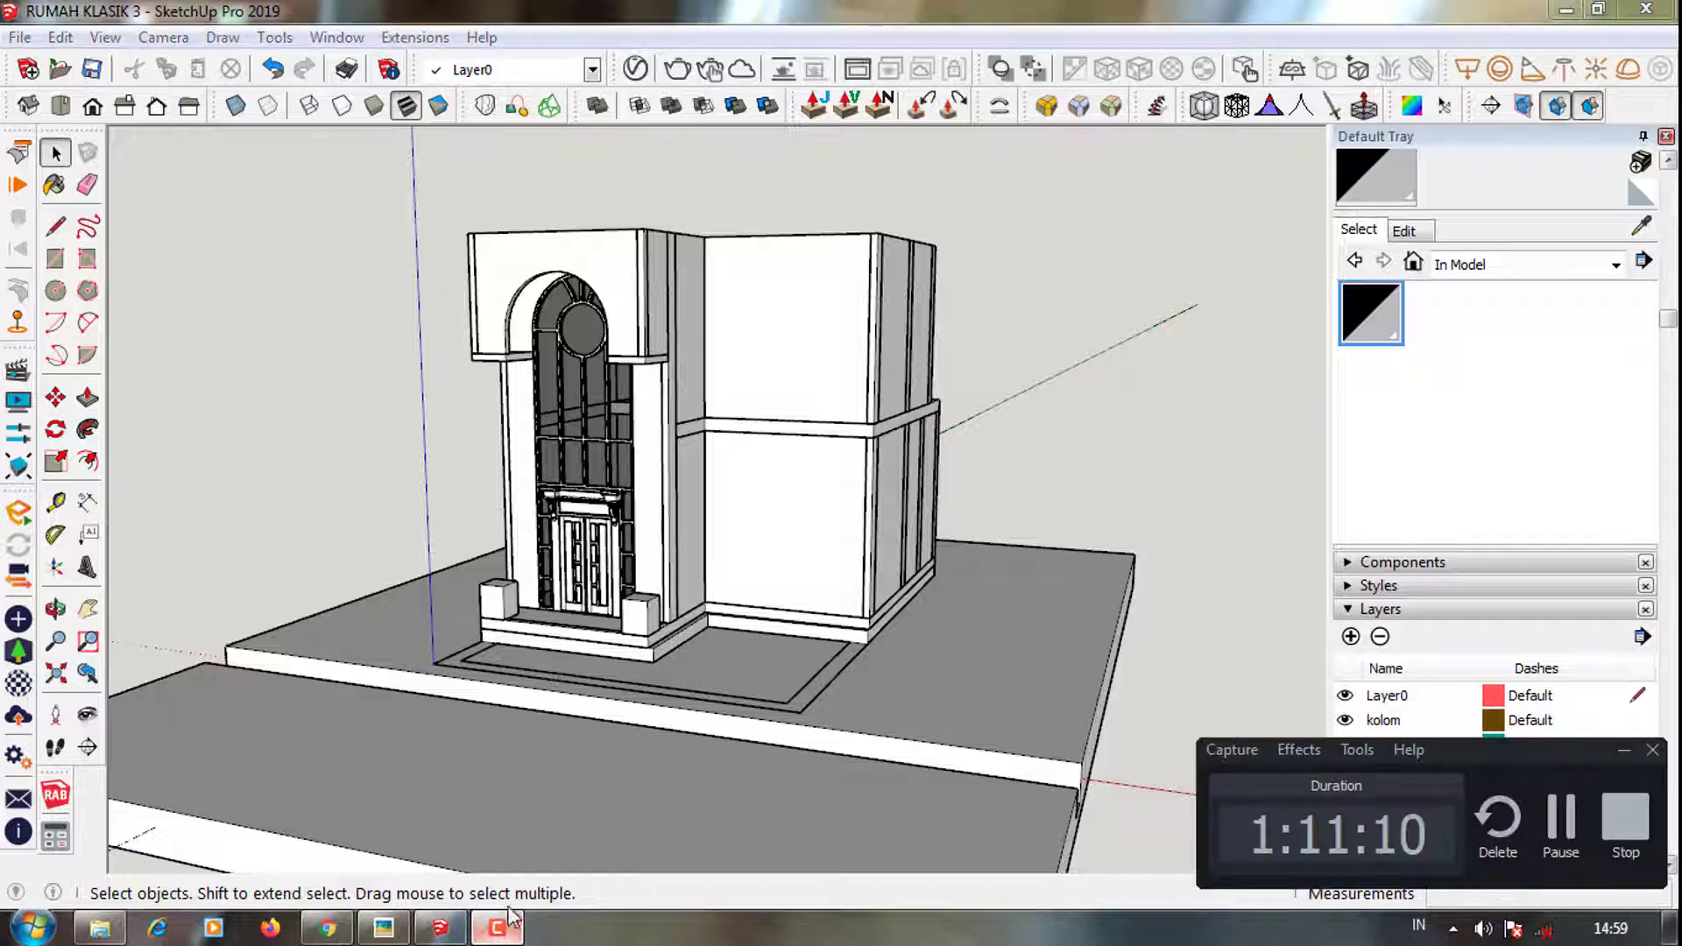
Drag the 'tiang ukir' column from E:\3d werehouse\UKIRAN into the SketchUp model
{"action": "left_click", "coordinate": [99, 927]}
{"action": "scroll", "coordinate": [1410, 408], "scroll_direction": "down", "scroll_amount": 3}
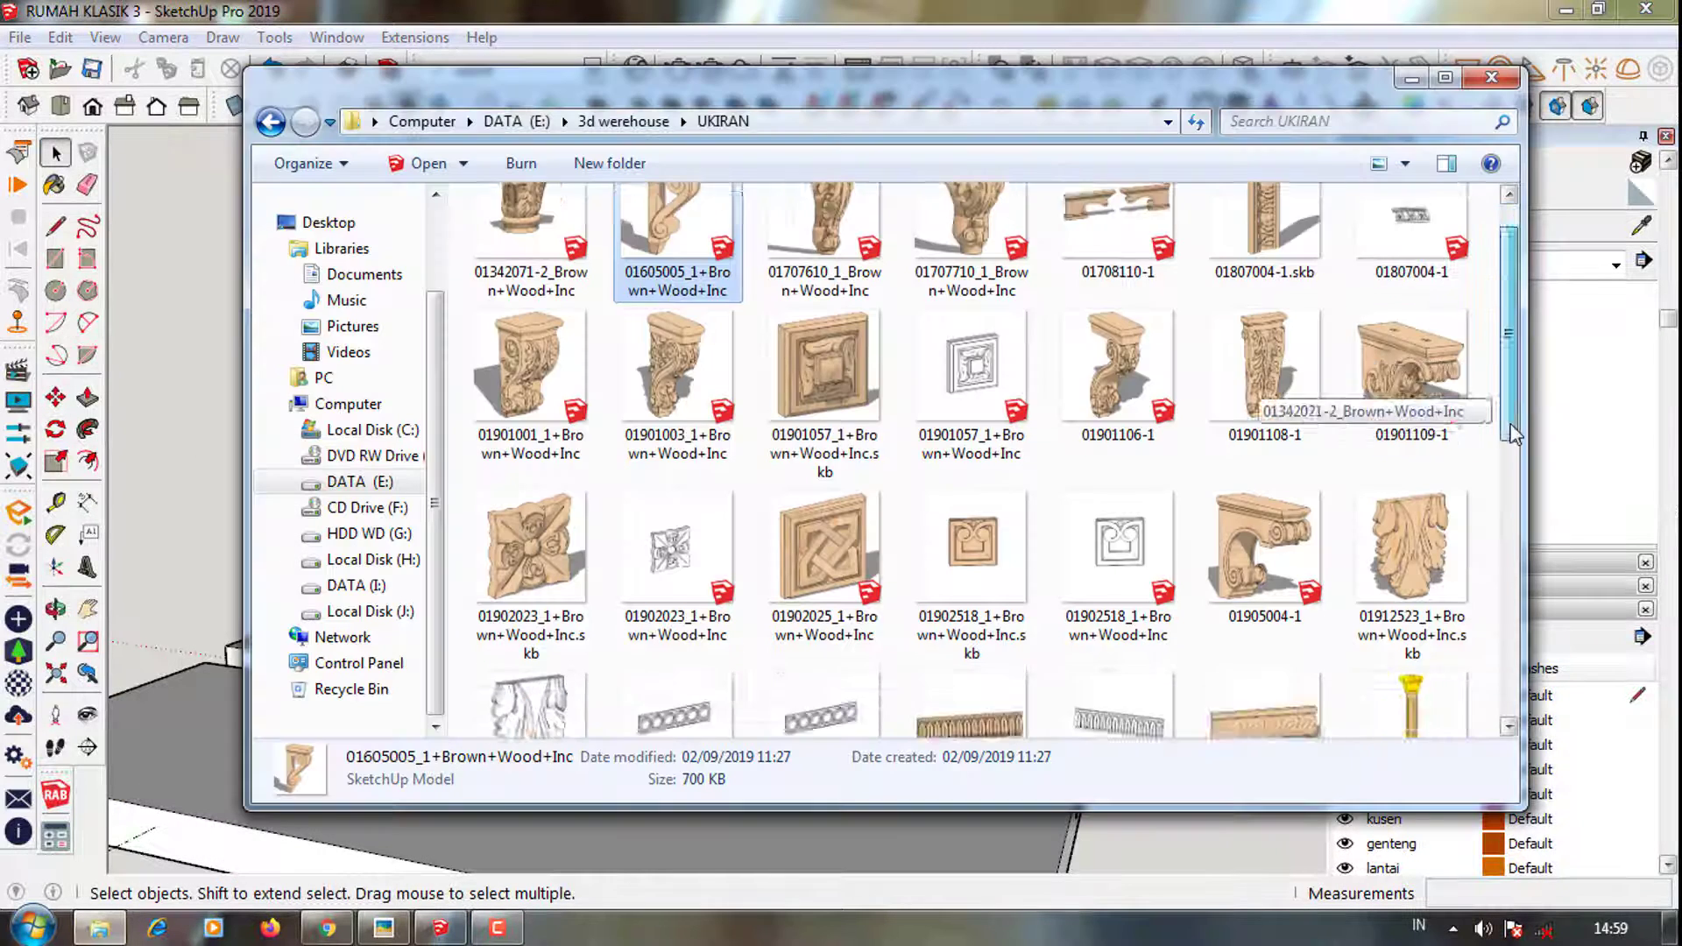
{"action": "scroll", "coordinate": [1314, 491], "scroll_direction": "down", "scroll_amount": 3}
{"action": "scroll", "coordinate": [1183, 560], "scroll_direction": "down", "scroll_amount": 3}
{"action": "left_click", "coordinate": [1099, 600]}
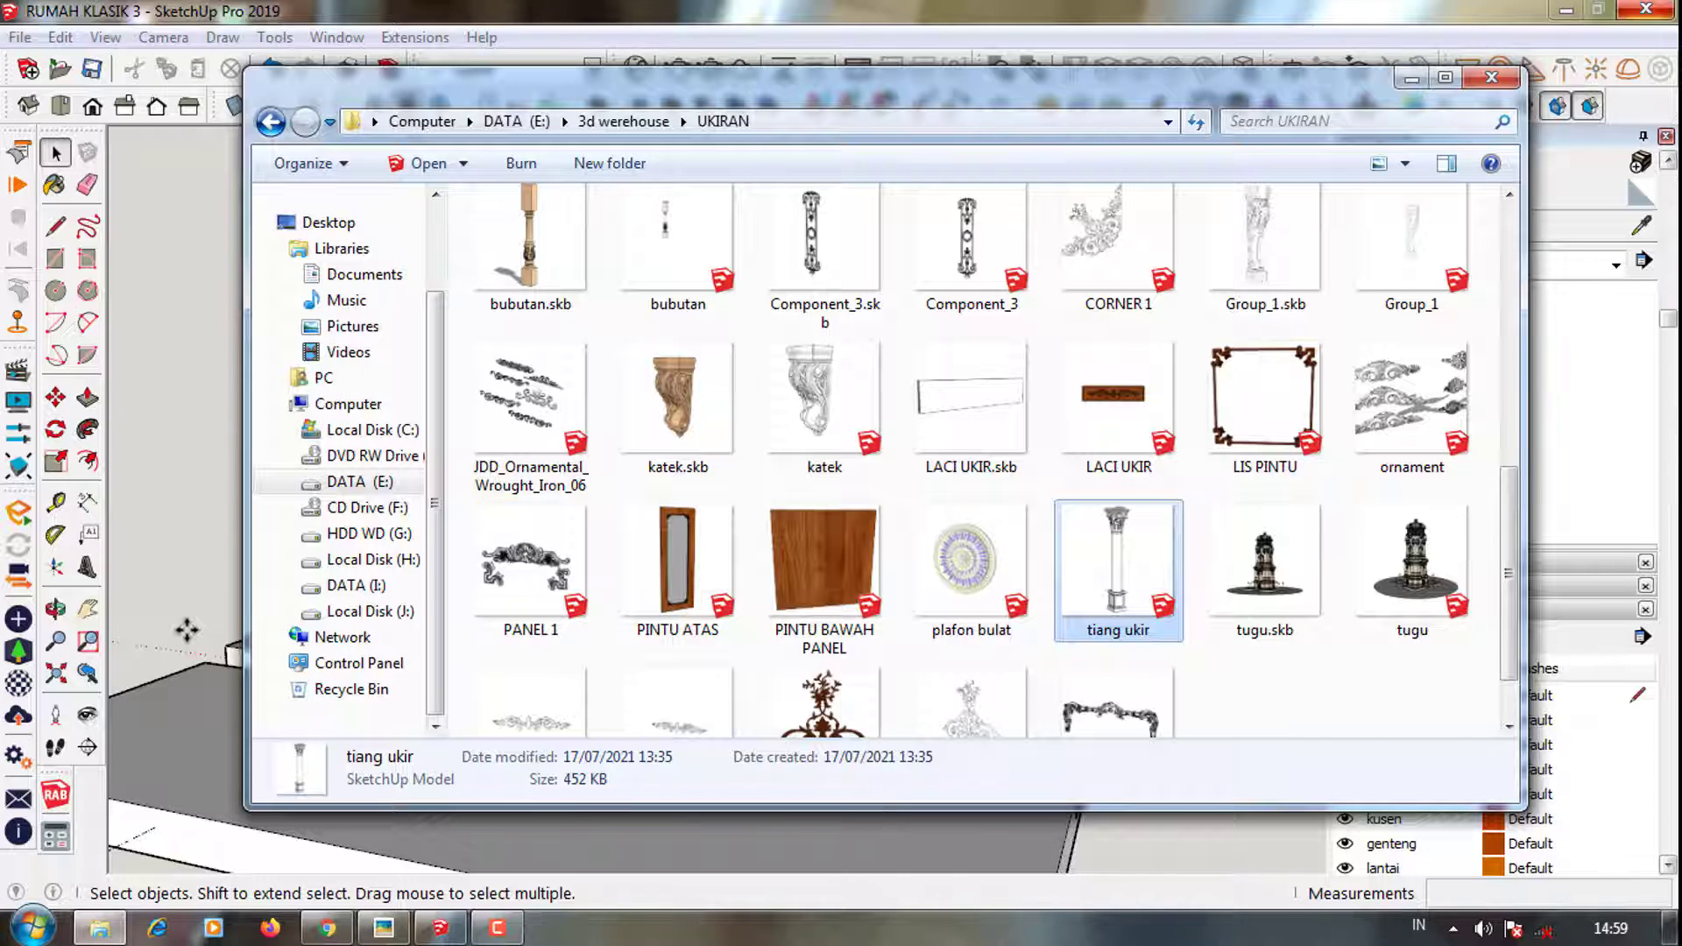
{"action": "left_click_drag", "start_coordinate": [186, 629], "coordinate": [181, 632]}
{"action": "scroll", "coordinate": [655, 613], "scroll_direction": "up", "scroll_amount": 3}
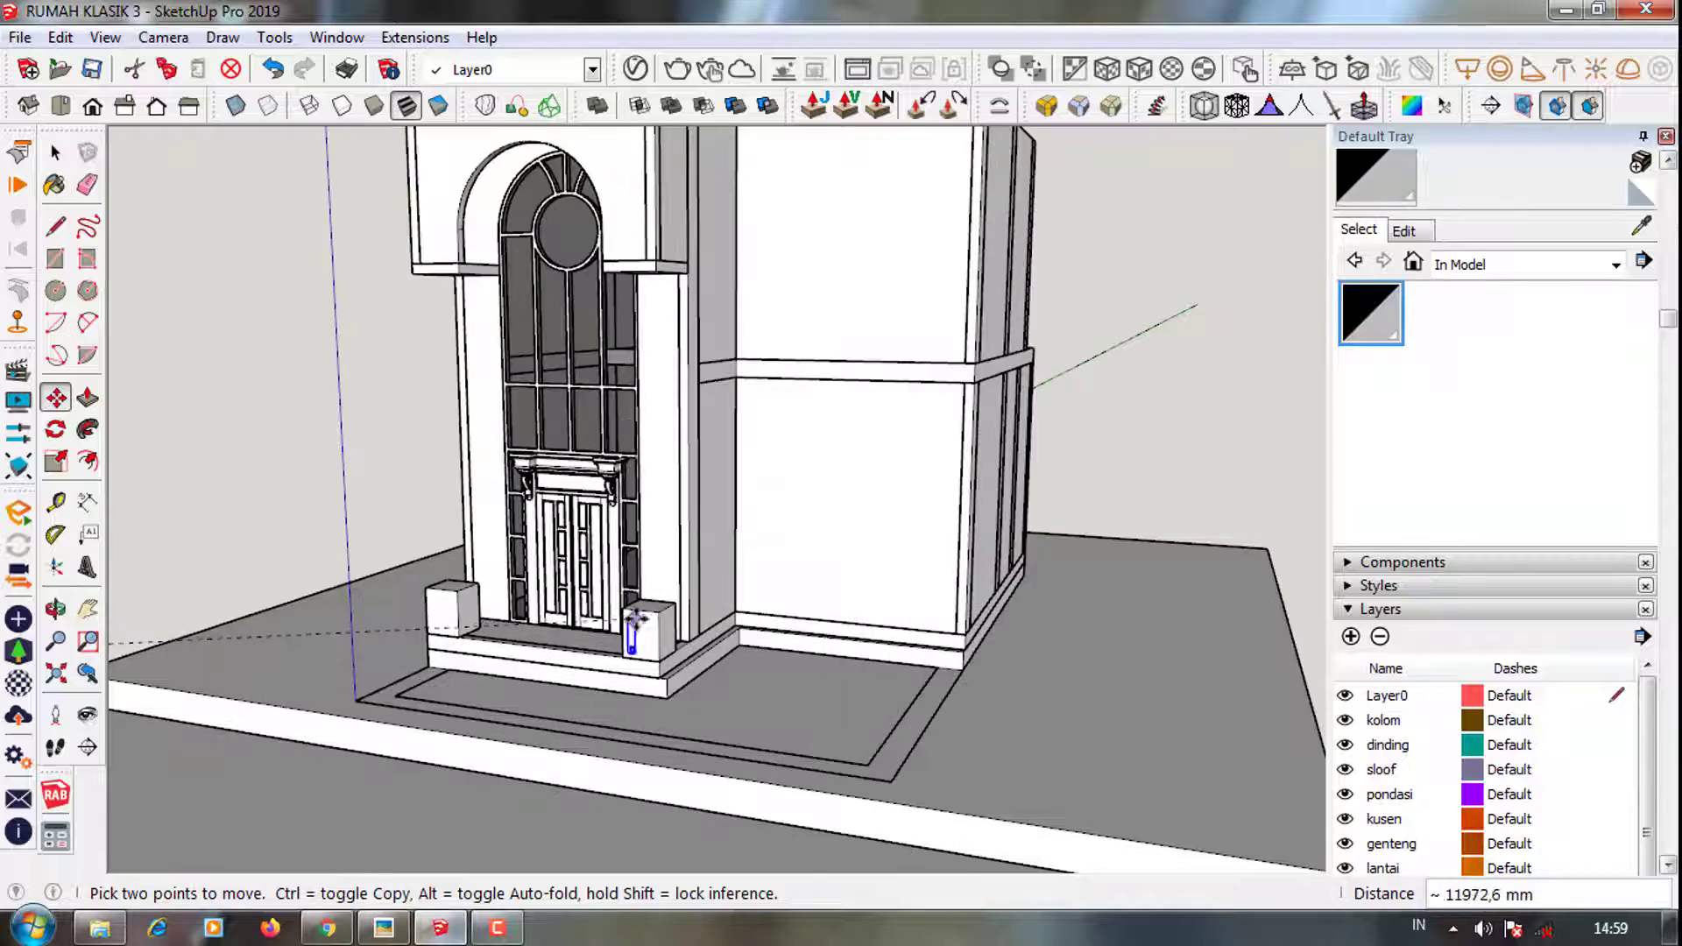
Place the tiang ukir column on top of the right pedestal
{"action": "scroll", "coordinate": [635, 618], "scroll_direction": "up", "scroll_amount": 2}
{"action": "scroll", "coordinate": [627, 674], "scroll_direction": "up", "scroll_amount": 3}
{"action": "scroll", "coordinate": [604, 648], "scroll_direction": "up", "scroll_amount": 2}
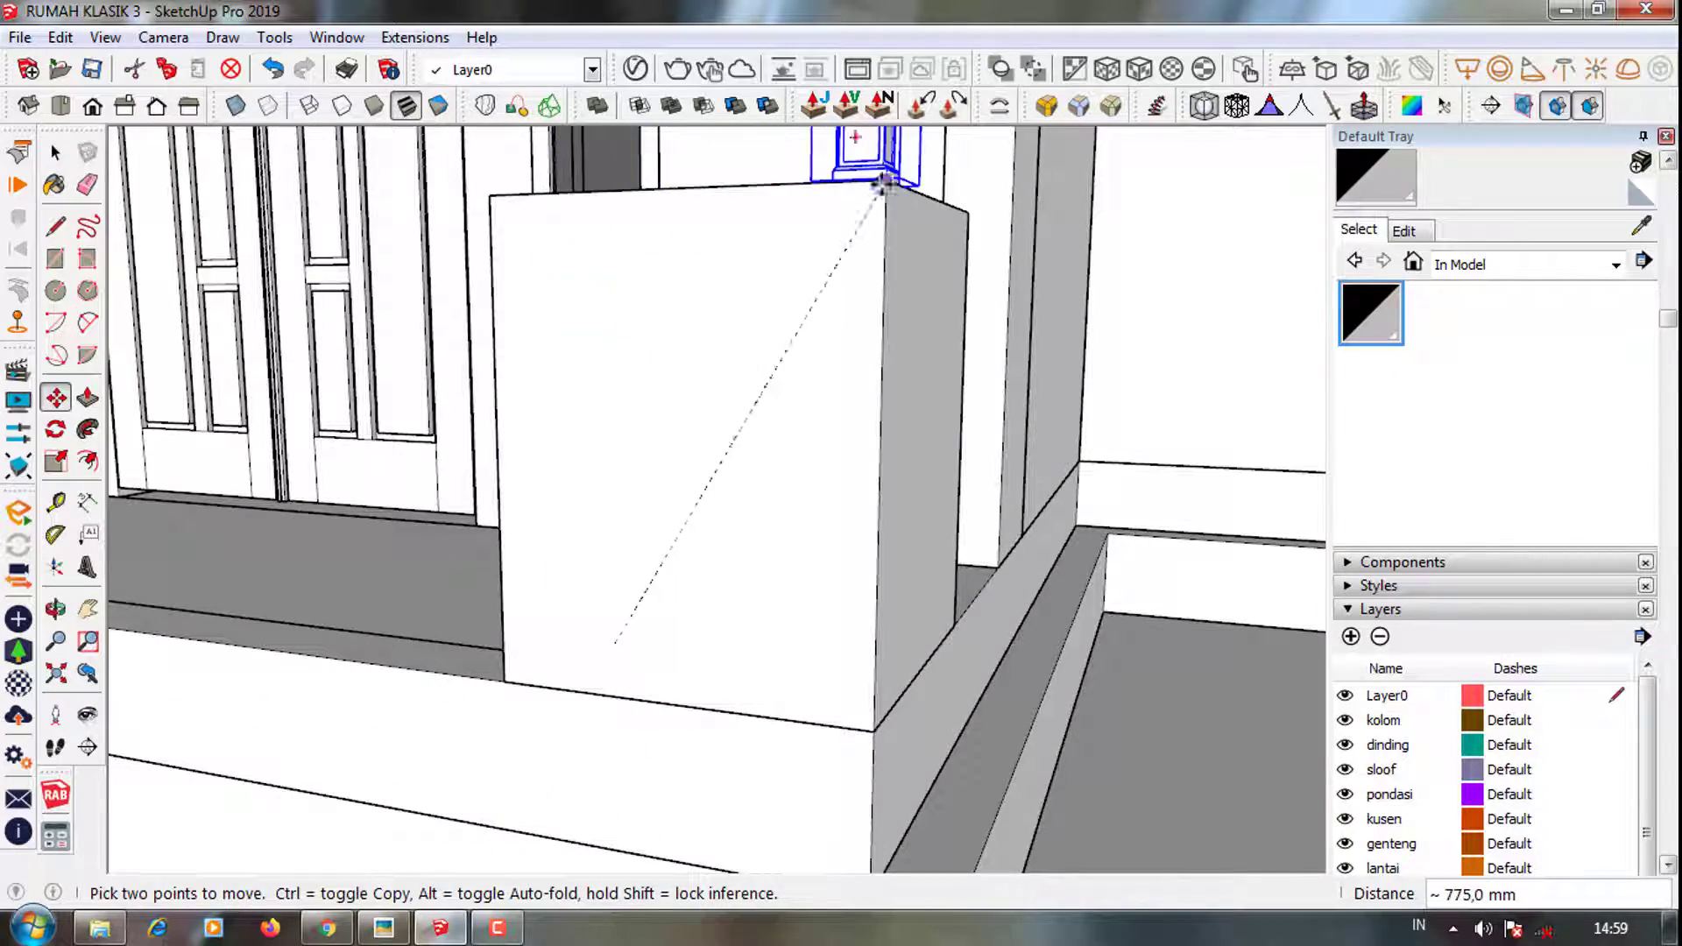
{"action": "left_click", "coordinate": [883, 182]}
{"action": "scroll", "coordinate": [762, 491], "scroll_direction": "down", "scroll_amount": 3}
{"action": "key", "text": "space"}
{"action": "scroll", "coordinate": [762, 491], "scroll_direction": "up", "scroll_amount": 2}
{"action": "scroll", "coordinate": [760, 508], "scroll_direction": "up", "scroll_amount": 2}
{"action": "scroll", "coordinate": [761, 530], "scroll_direction": "up", "scroll_amount": 3}
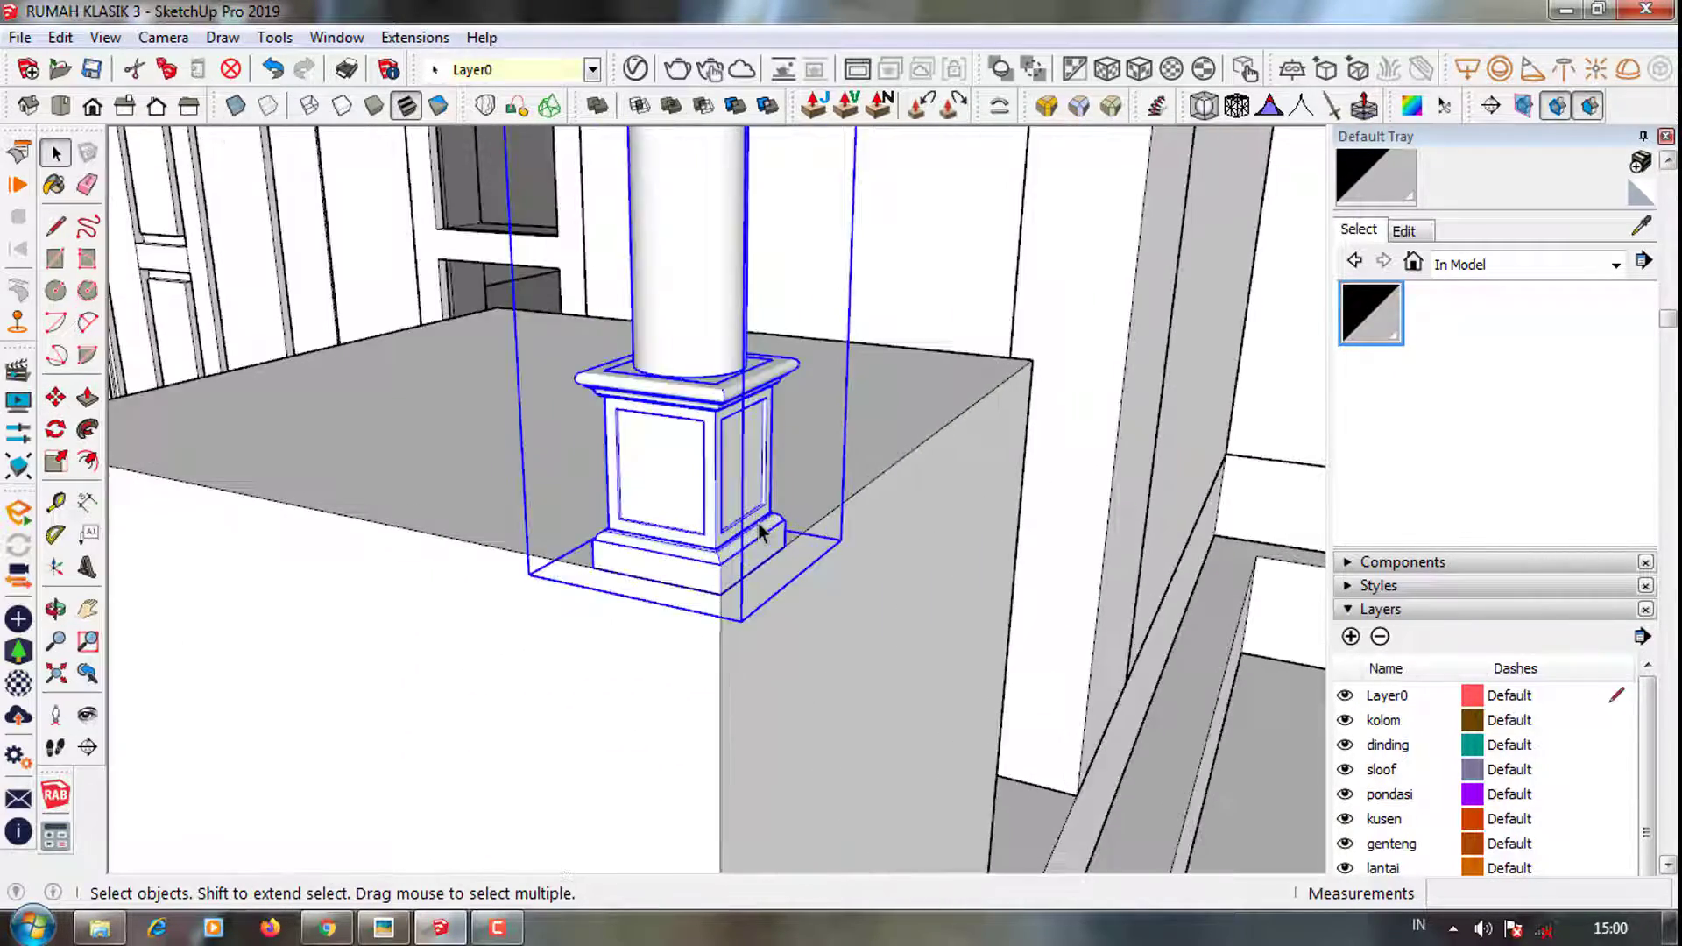
{"action": "scroll", "coordinate": [759, 530], "scroll_direction": "down", "scroll_amount": 3}
{"action": "scroll", "coordinate": [774, 635], "scroll_direction": "down", "scroll_amount": 2}
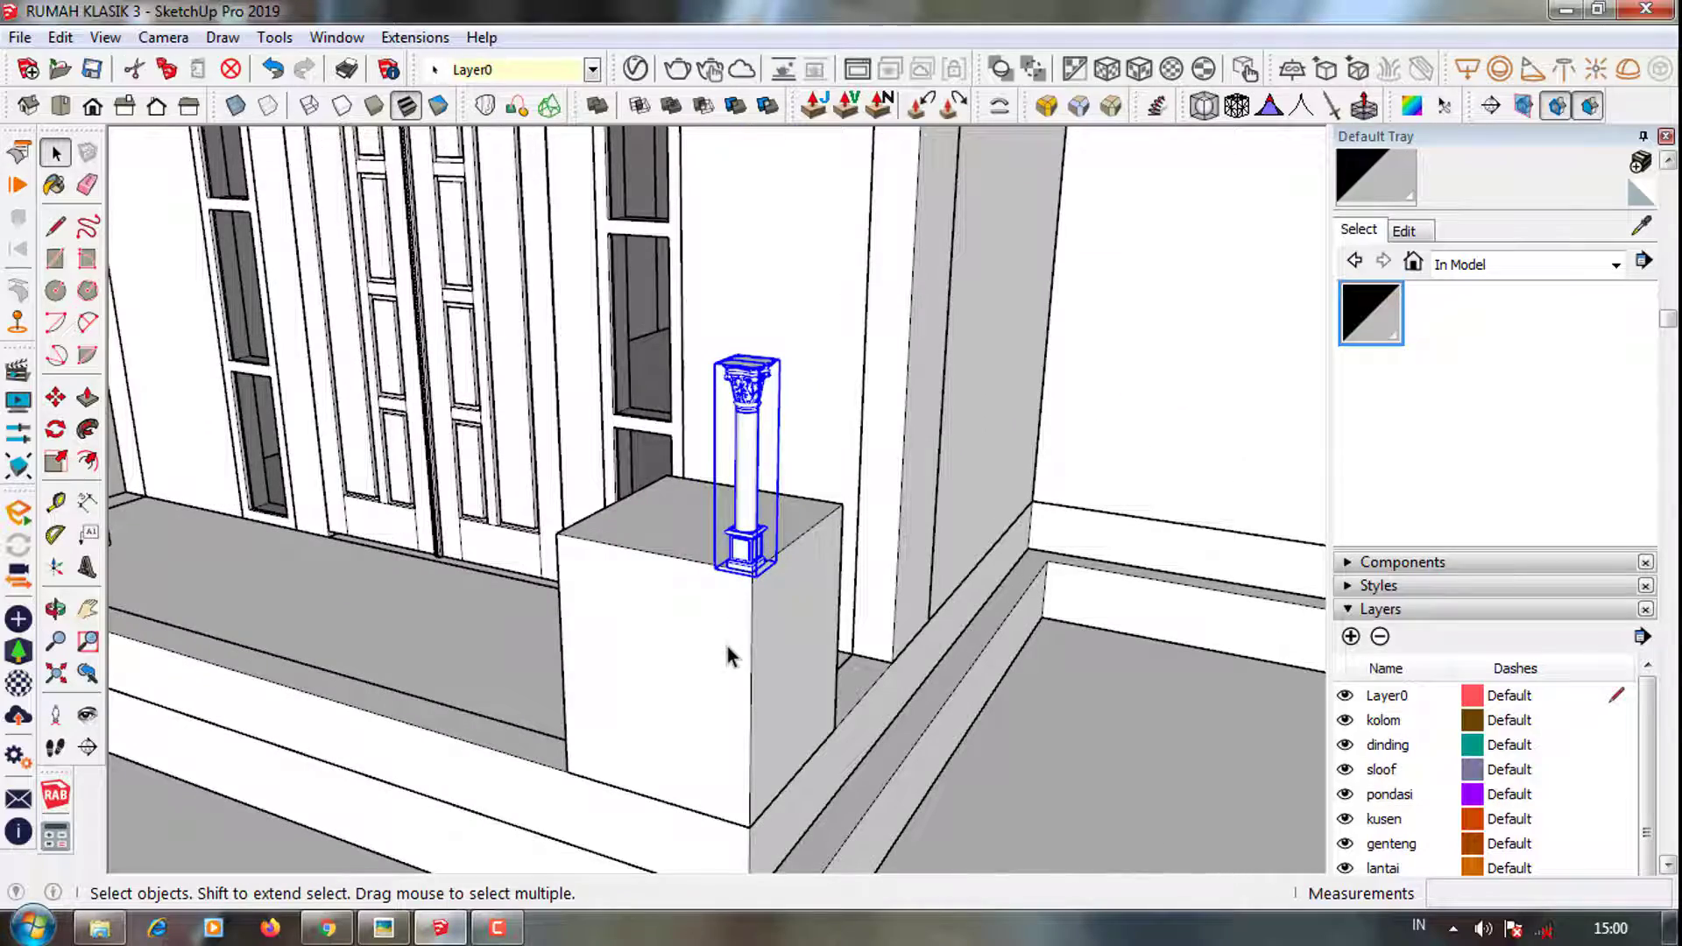
{"action": "scroll", "coordinate": [727, 657], "scroll_direction": "down", "scroll_amount": 3}
{"action": "scroll", "coordinate": [734, 525], "scroll_direction": "up", "scroll_amount": 2}
Stretch the column taller to fit the wall height
{"action": "mouse_move", "coordinate": [725, 500]}
{"action": "left_mouse_down"}
{"action": "mouse_move", "coordinate": [1041, 617]}
{"action": "mouse_move", "coordinate": [662, 550]}
{"action": "left_mouse_up"}
{"action": "scroll", "coordinate": [876, 569], "scroll_direction": "down", "scroll_amount": 3}
{"action": "scroll", "coordinate": [1040, 618], "scroll_direction": "down", "scroll_amount": 2}
{"action": "scroll", "coordinate": [1041, 617], "scroll_direction": "up", "scroll_amount": 3}
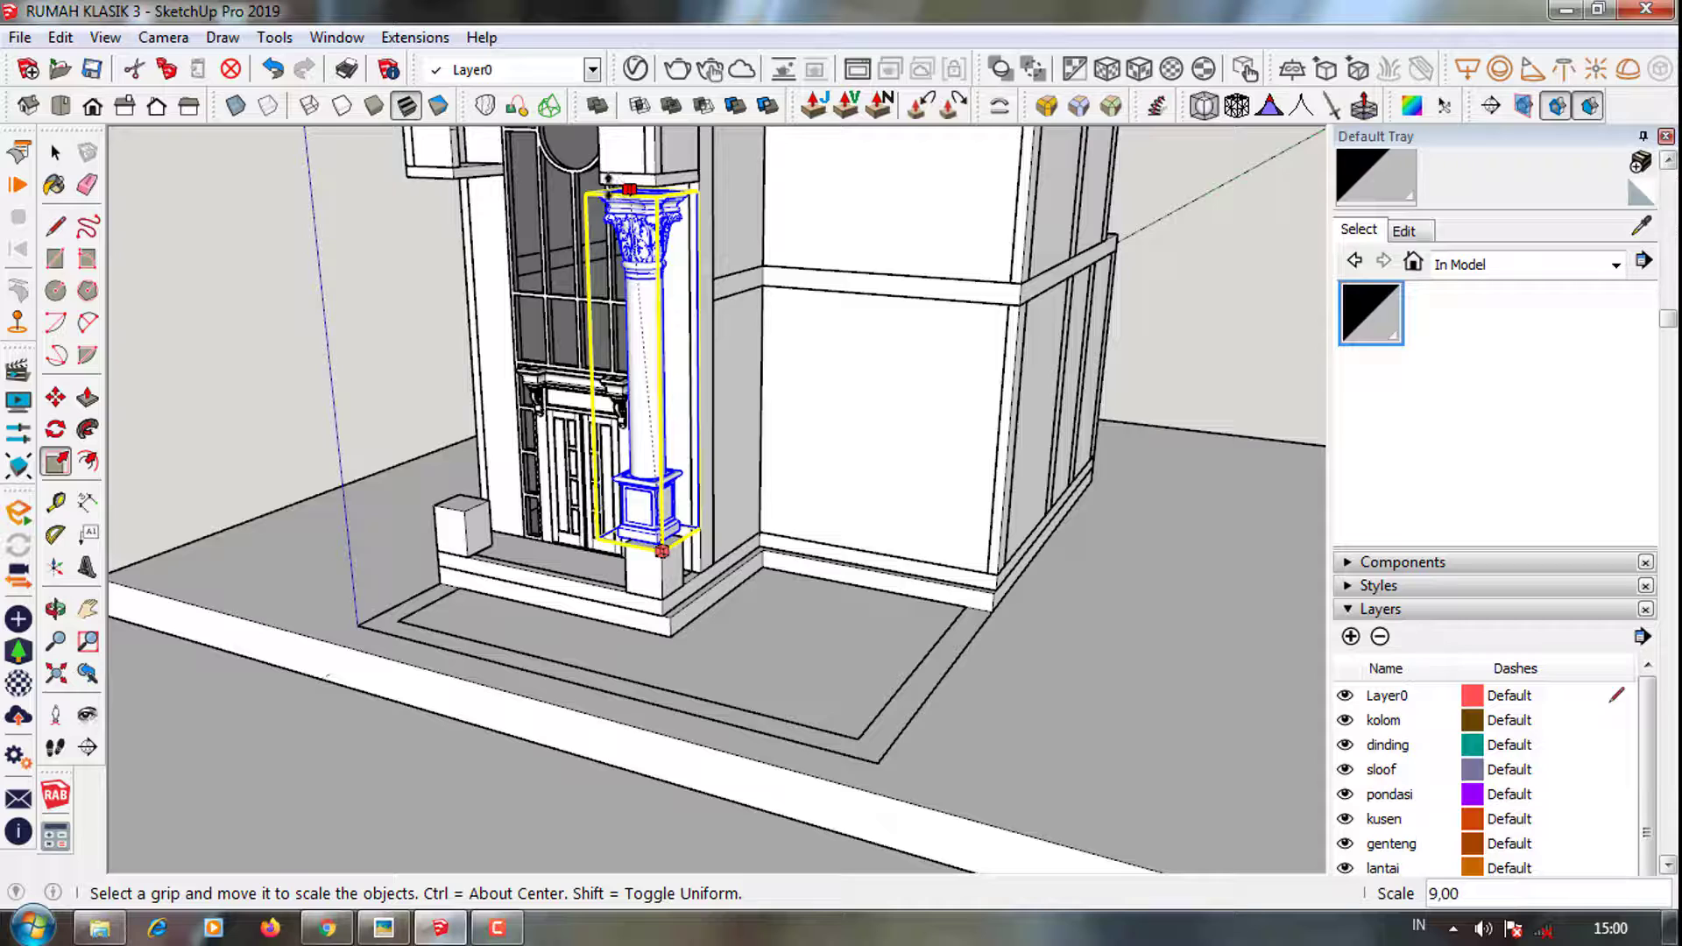
{"action": "scroll", "coordinate": [607, 179], "scroll_direction": "up", "scroll_amount": 1}
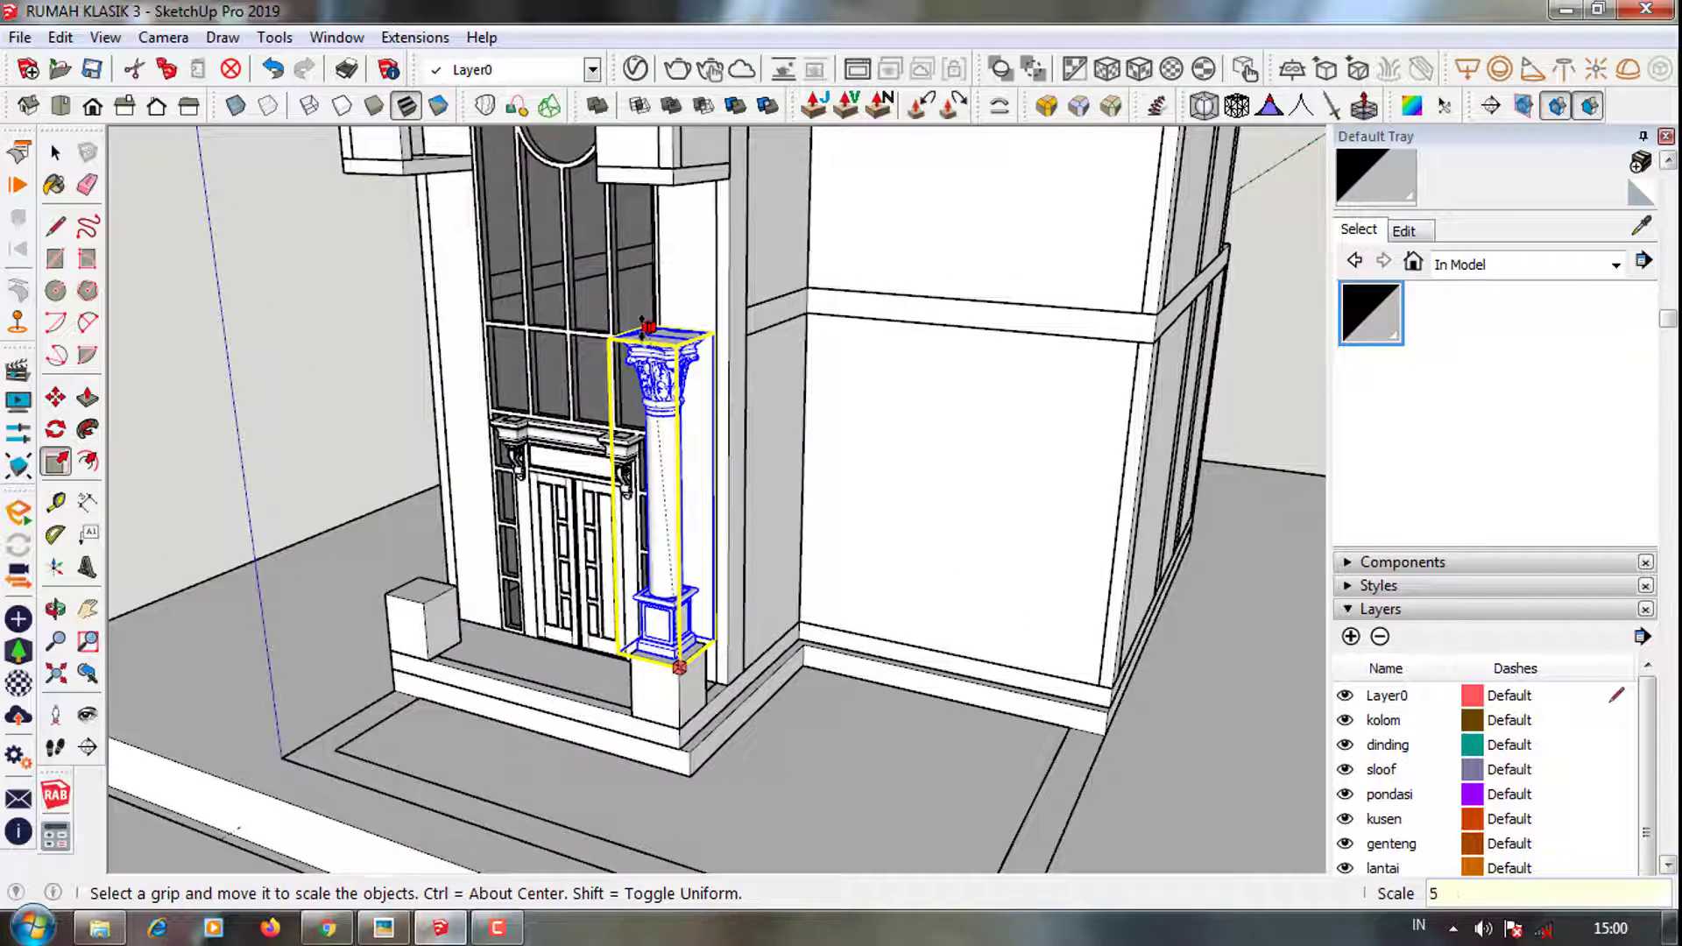
{"action": "key", "text": "space"}
{"action": "scroll", "coordinate": [753, 551], "scroll_direction": "up", "scroll_amount": 2}
{"action": "scroll", "coordinate": [754, 552], "scroll_direction": "up", "scroll_amount": 2}
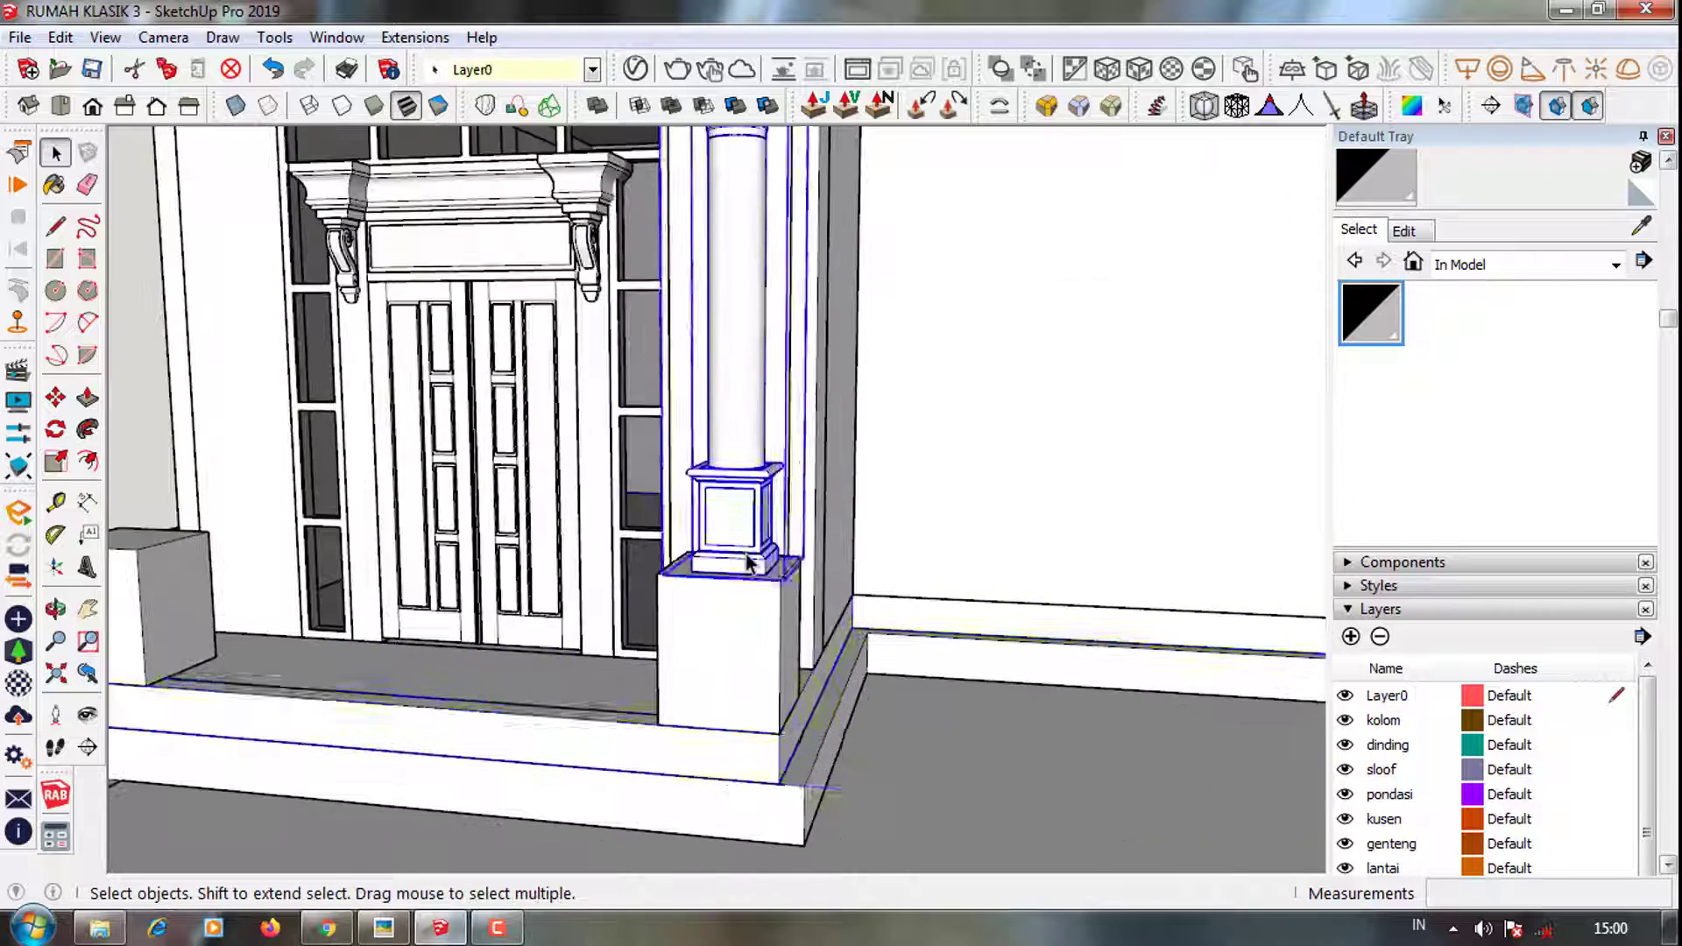
{"action": "scroll", "coordinate": [745, 541], "scroll_direction": "up", "scroll_amount": 2}
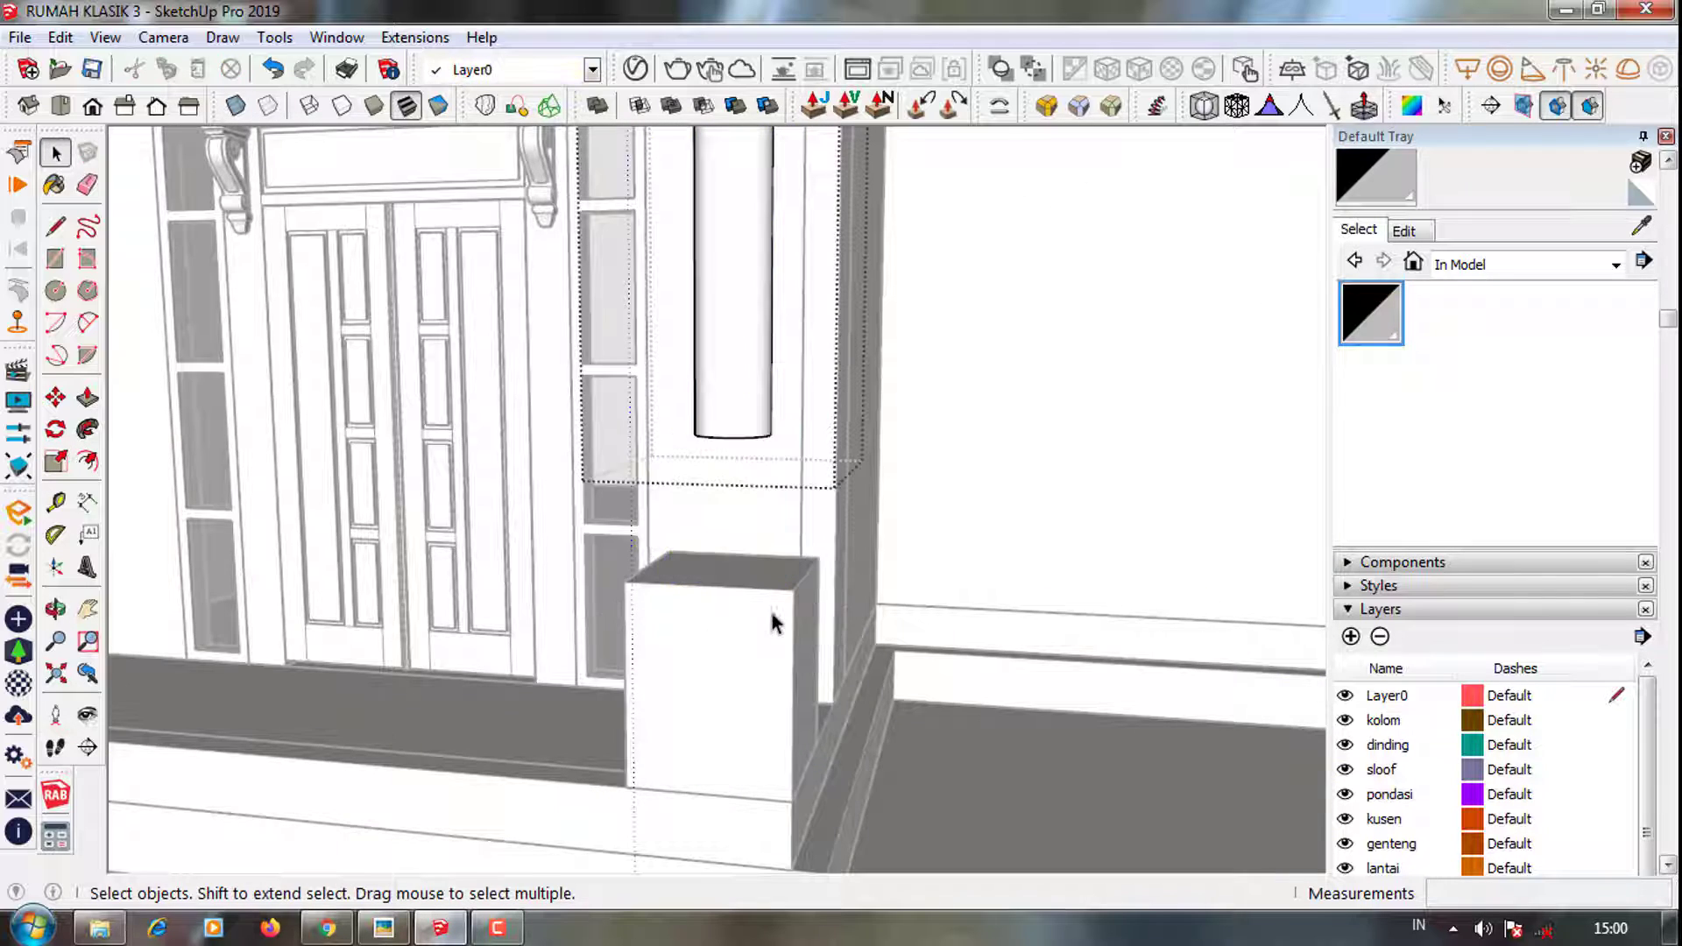
{"action": "scroll", "coordinate": [773, 623], "scroll_direction": "down", "scroll_amount": 3}
{"action": "scroll", "coordinate": [744, 457], "scroll_direction": "down", "scroll_amount": 2}
{"action": "scroll", "coordinate": [749, 448], "scroll_direction": "up", "scroll_amount": 3}
{"action": "scroll", "coordinate": [754, 439], "scroll_direction": "up", "scroll_amount": 2}
Select the carved capital atop the column and start the Move tool
{"action": "left_click", "coordinate": [754, 440]}
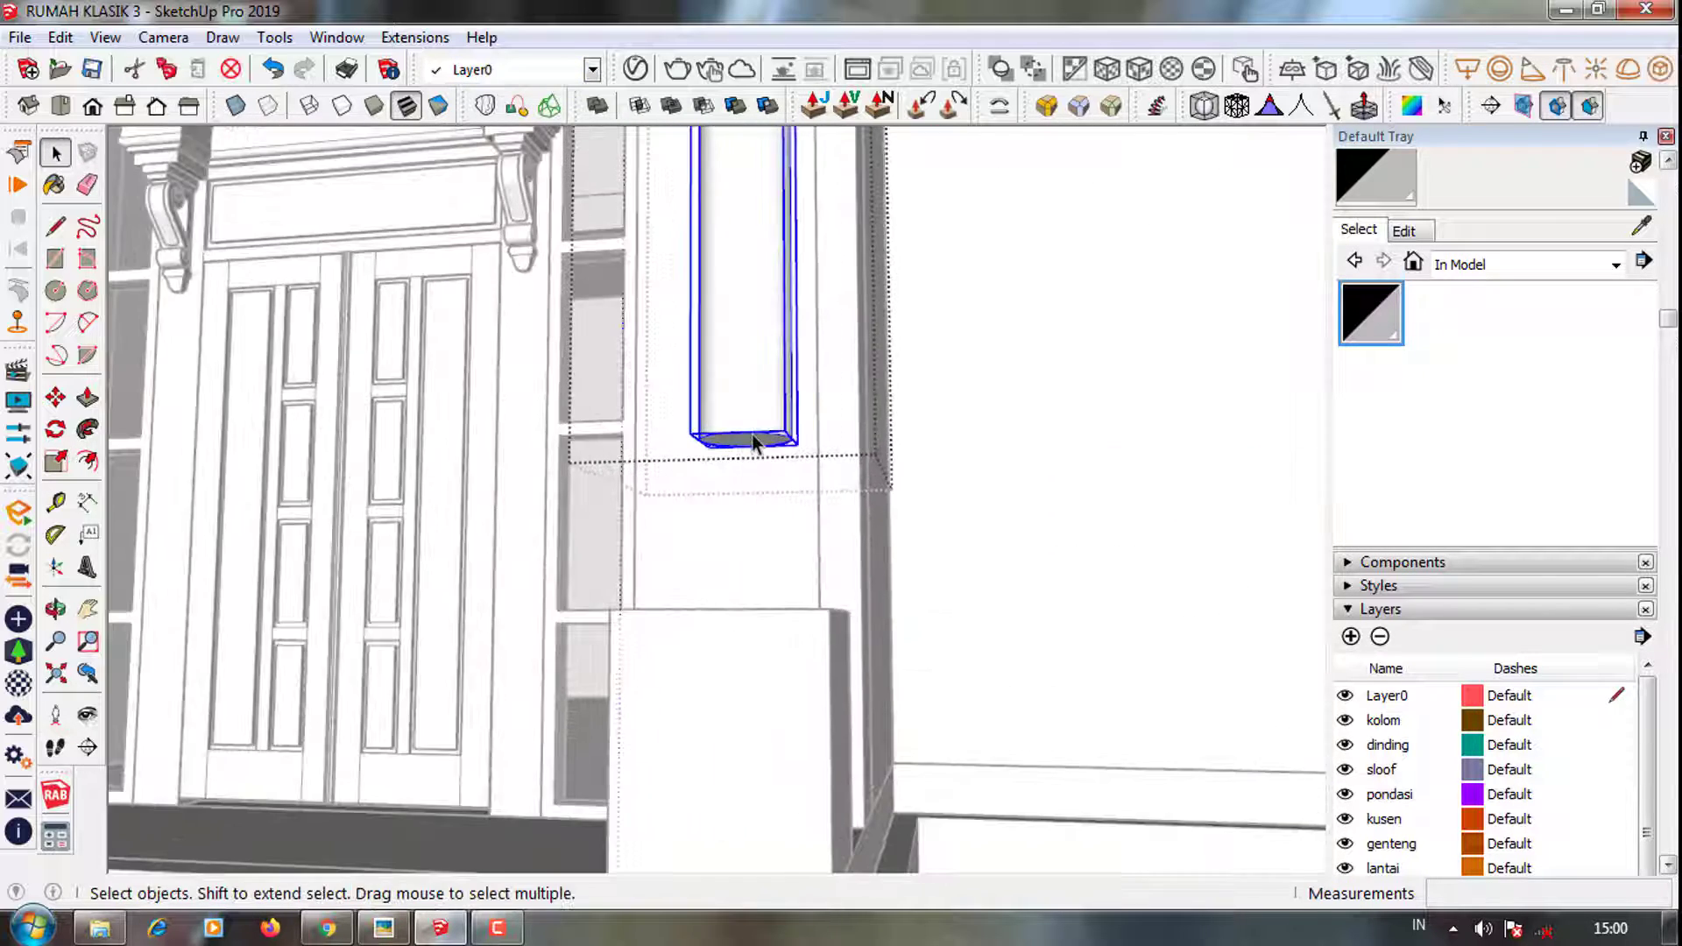
{"action": "key", "text": "p"}
{"action": "scroll", "coordinate": [747, 646], "scroll_direction": "down", "scroll_amount": 2}
{"action": "scroll", "coordinate": [717, 770], "scroll_direction": "down", "scroll_amount": 2}
{"action": "scroll", "coordinate": [717, 770], "scroll_direction": "down", "scroll_amount": 2}
{"action": "key", "text": "space"}
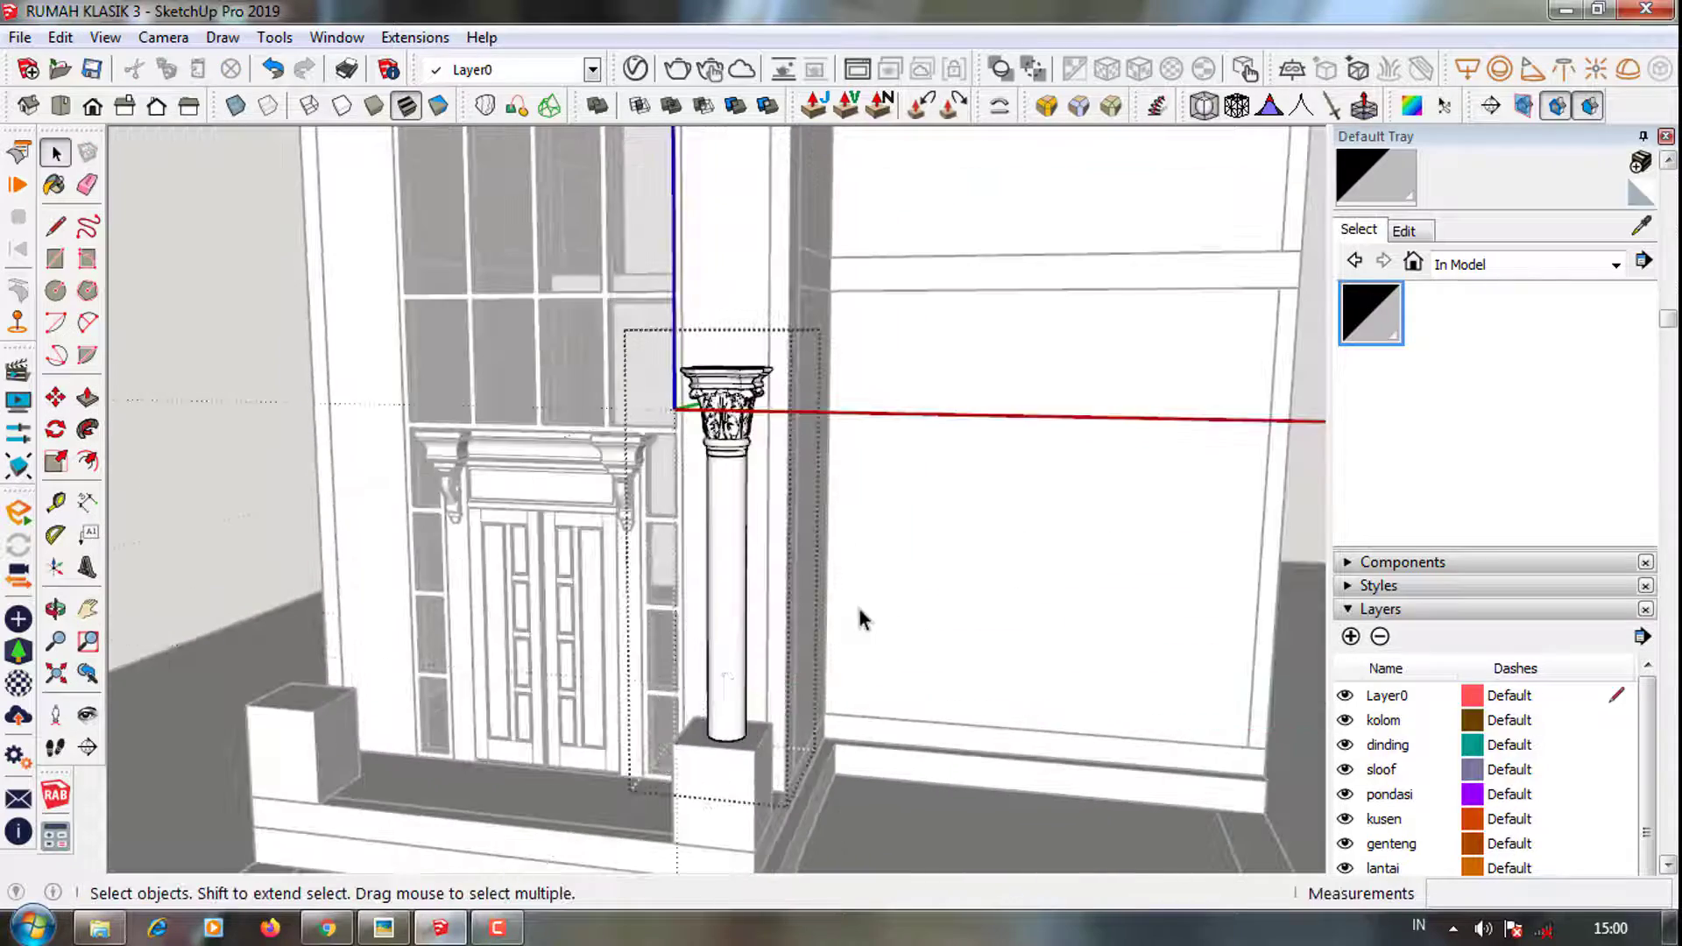
{"action": "scroll", "coordinate": [727, 464], "scroll_direction": "down", "scroll_amount": 2}
{"action": "left_click", "coordinate": [725, 465]}
{"action": "scroll", "coordinate": [766, 454], "scroll_direction": "up", "scroll_amount": 3}
{"action": "scroll", "coordinate": [768, 445], "scroll_direction": "down", "scroll_amount": 1}
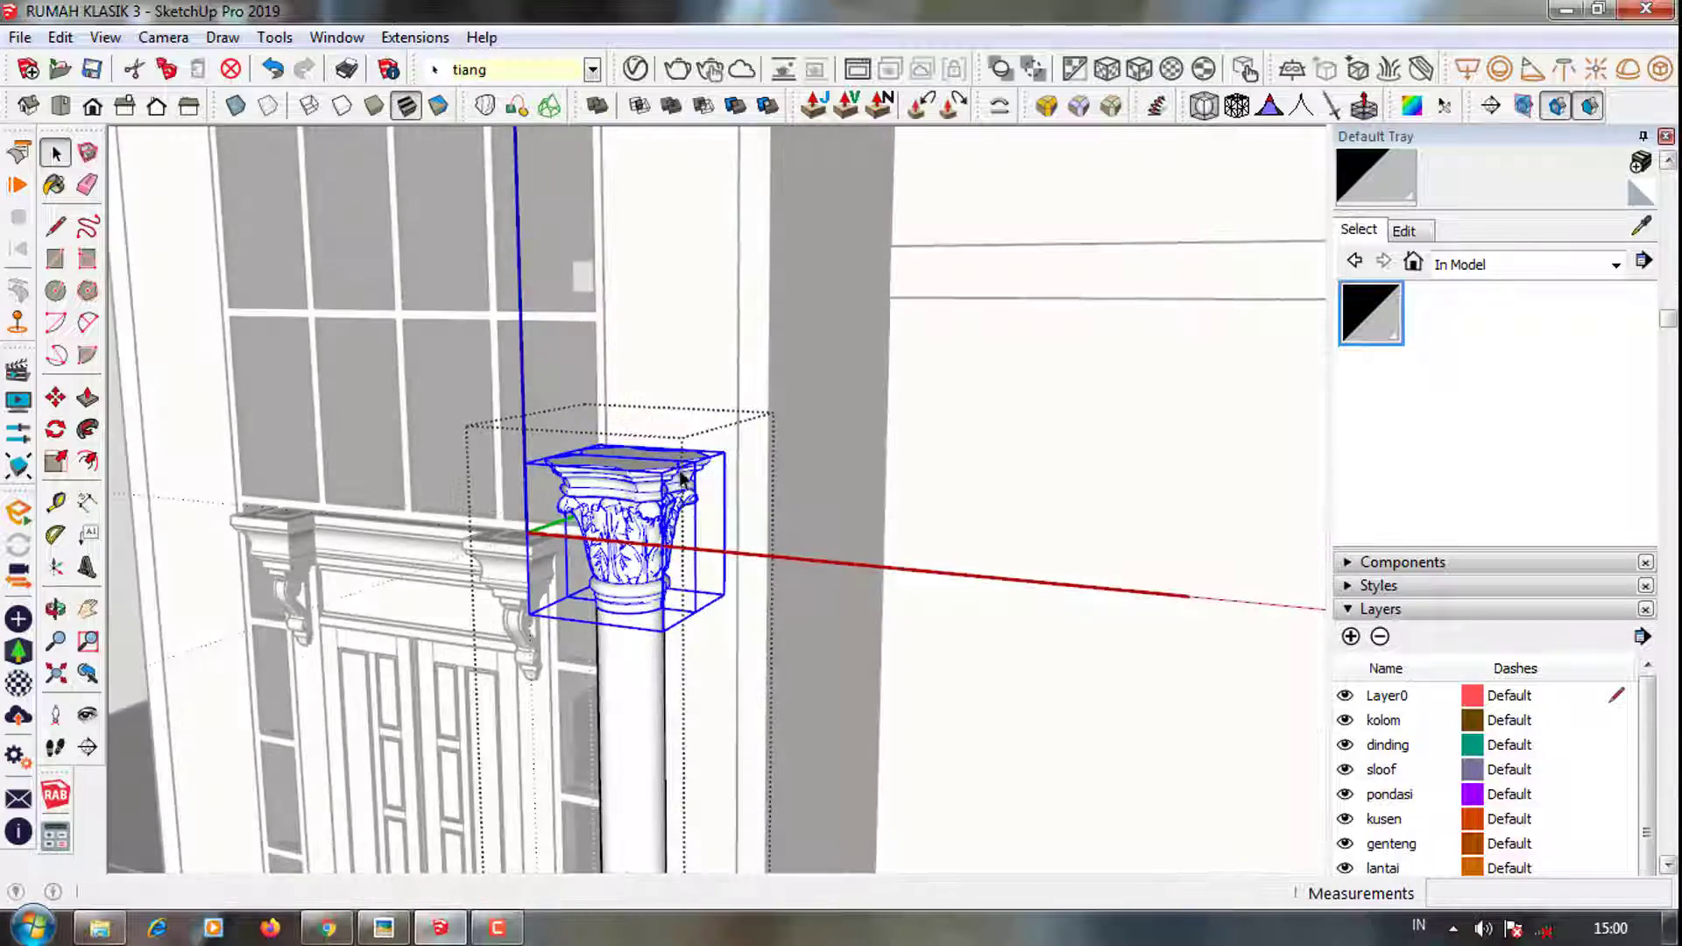
{"action": "key", "text": "m"}
{"action": "scroll", "coordinate": [665, 525], "scroll_direction": "up", "scroll_amount": 2}
{"action": "scroll", "coordinate": [660, 541], "scroll_direction": "up", "scroll_amount": 2}
Try moving the capital, then undo and redo the recent edits
{"action": "left_click", "coordinate": [660, 541]}
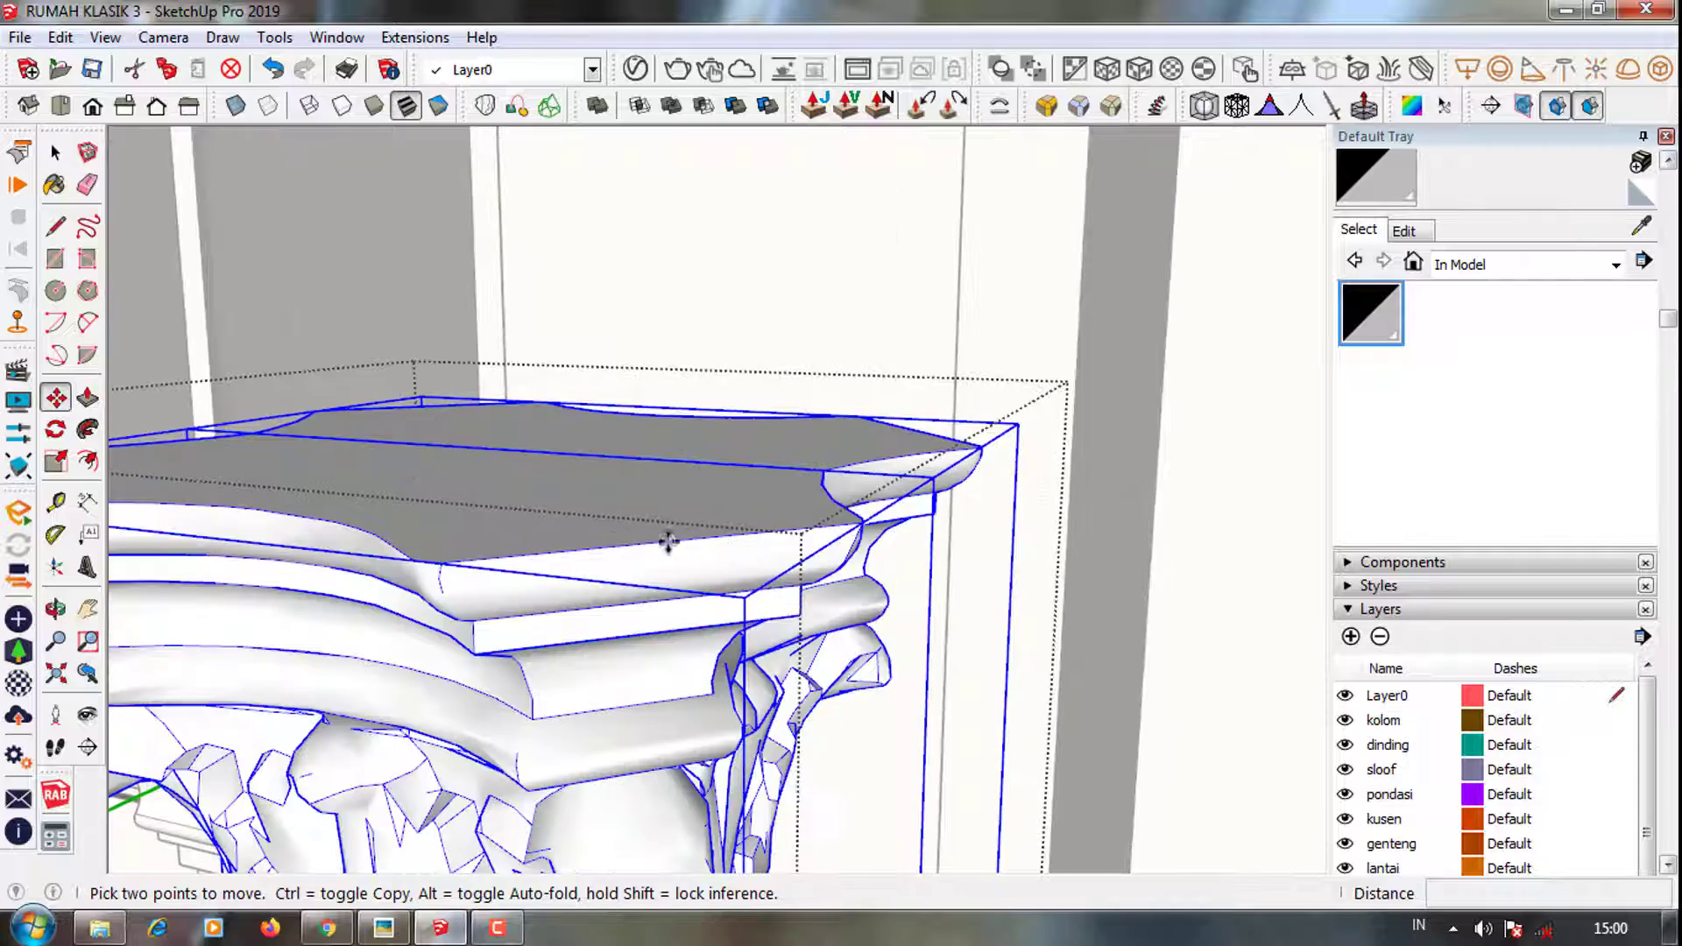
{"action": "scroll", "coordinate": [661, 541], "scroll_direction": "down", "scroll_amount": 4}
{"action": "scroll", "coordinate": [634, 354], "scroll_direction": "up", "scroll_amount": 1}
{"action": "middle_click_drag", "start_coordinate": [635, 355], "coordinate": [646, 162]}
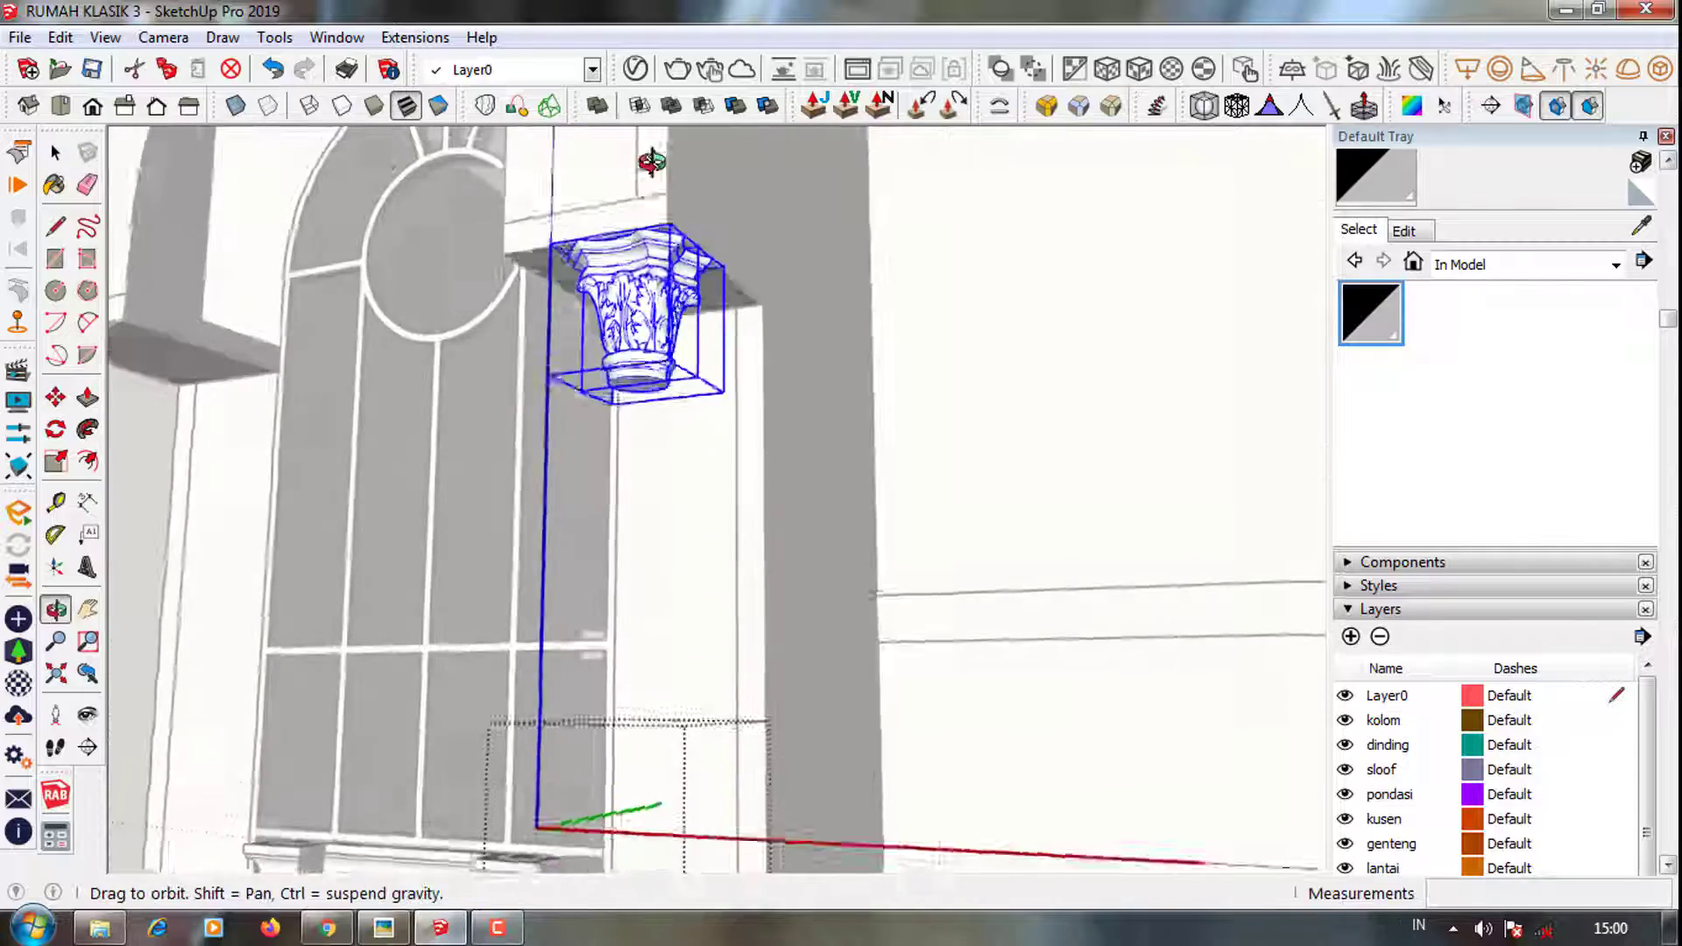
{"action": "scroll", "coordinate": [652, 175], "scroll_direction": "up", "scroll_amount": 2}
{"action": "scroll", "coordinate": [666, 184], "scroll_direction": "up", "scroll_amount": 2}
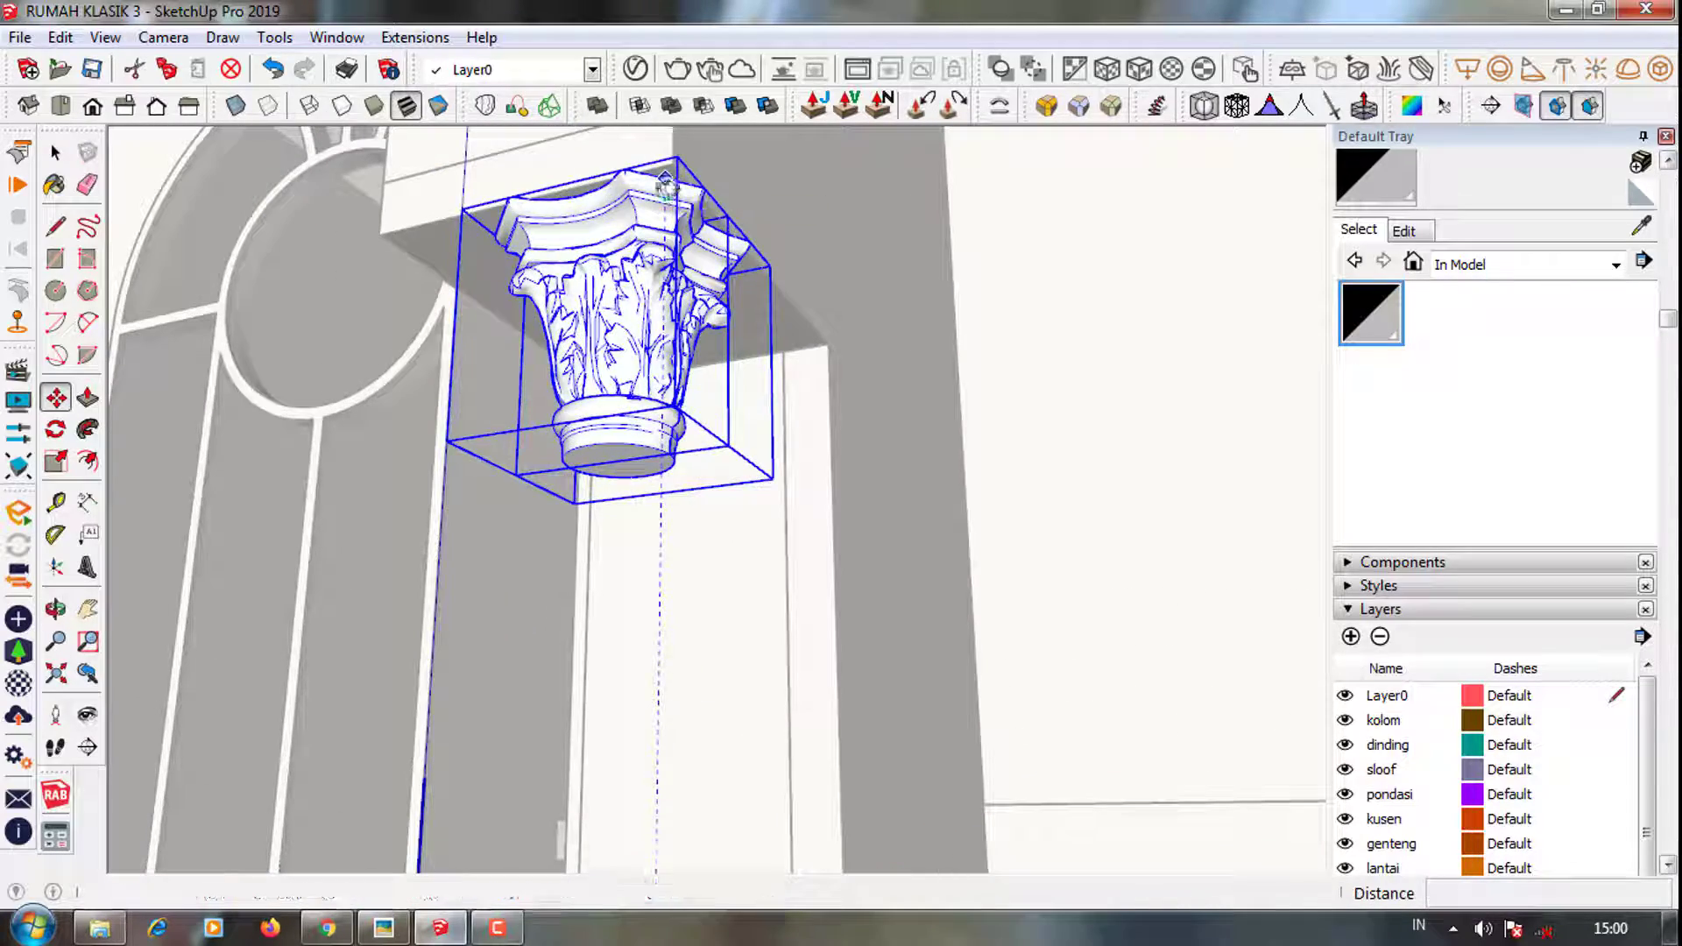
{"action": "key", "text": "Escape"}
{"action": "key", "text": "ctrl+z"}
{"action": "scroll", "coordinate": [687, 439], "scroll_direction": "down", "scroll_amount": 3}
{"action": "scroll", "coordinate": [613, 368], "scroll_direction": "down", "scroll_amount": 2}
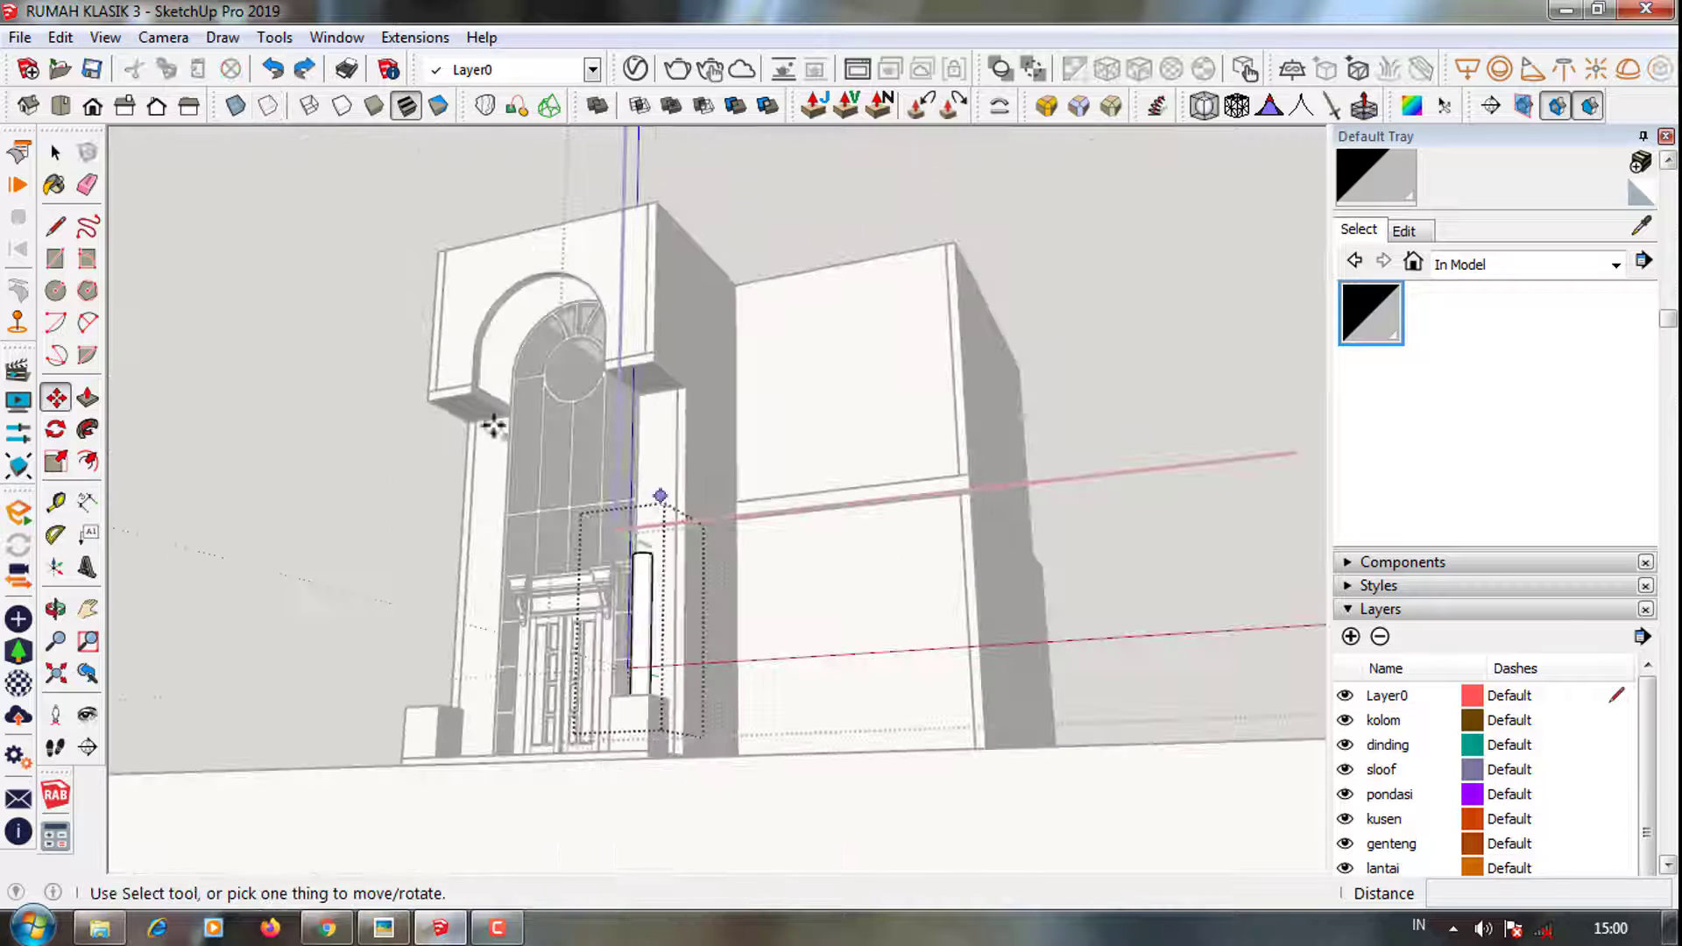
{"action": "scroll", "coordinate": [556, 440], "scroll_direction": "down", "scroll_amount": 3}
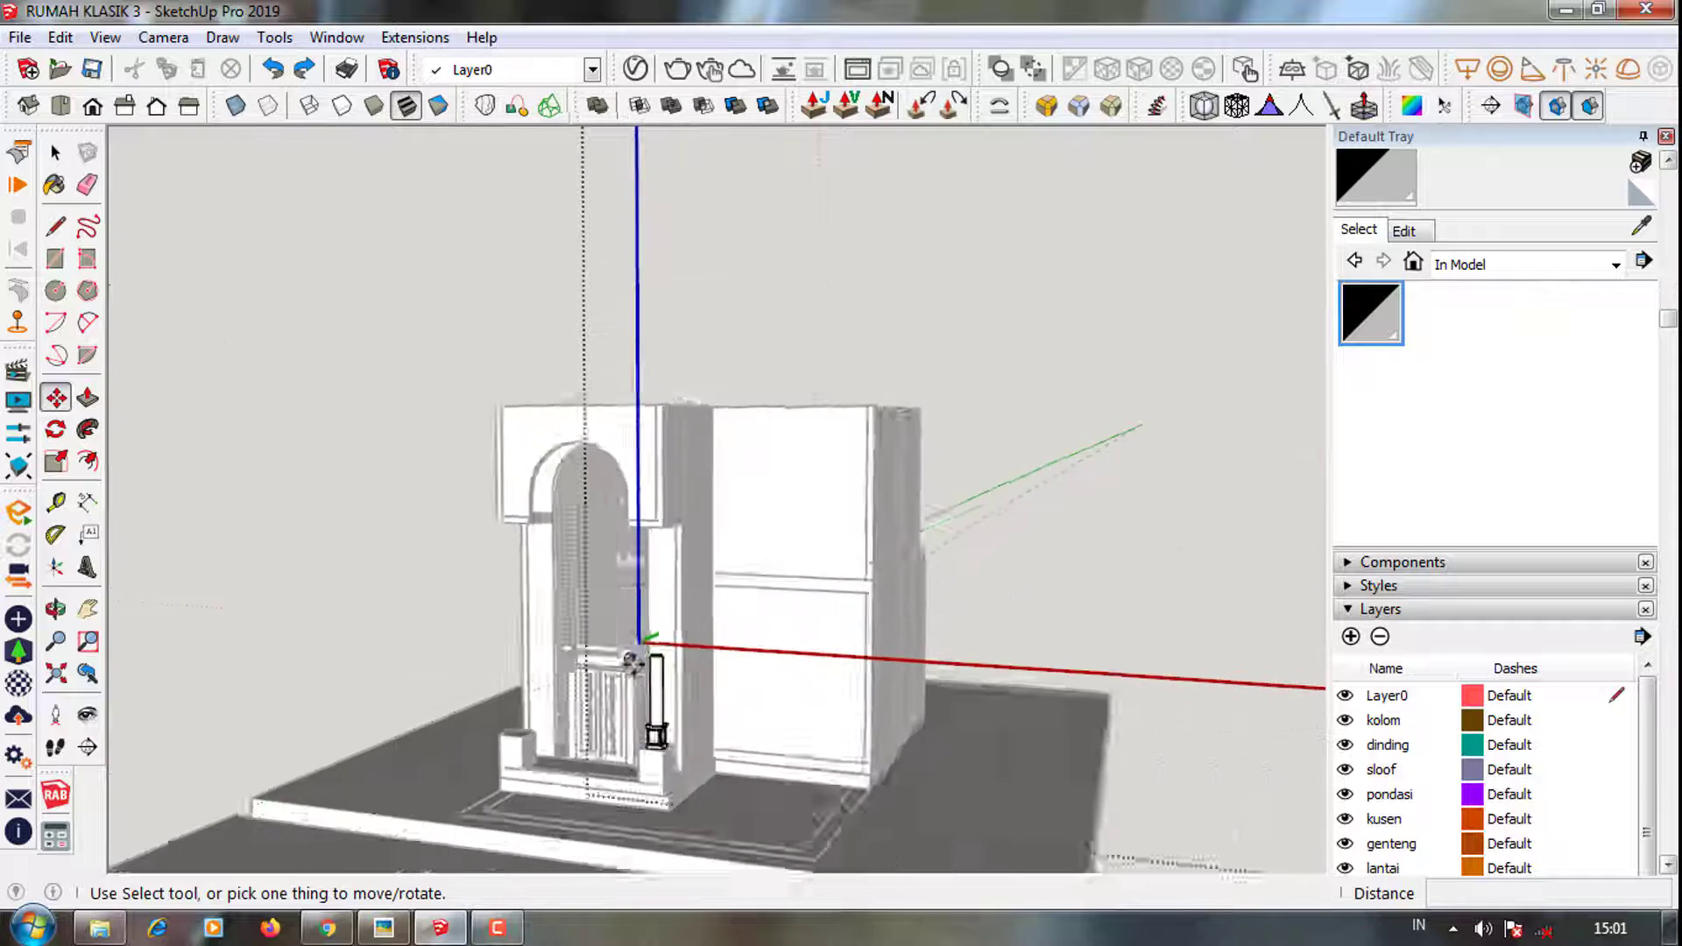
{"action": "scroll", "coordinate": [556, 441], "scroll_direction": "down", "scroll_amount": 2}
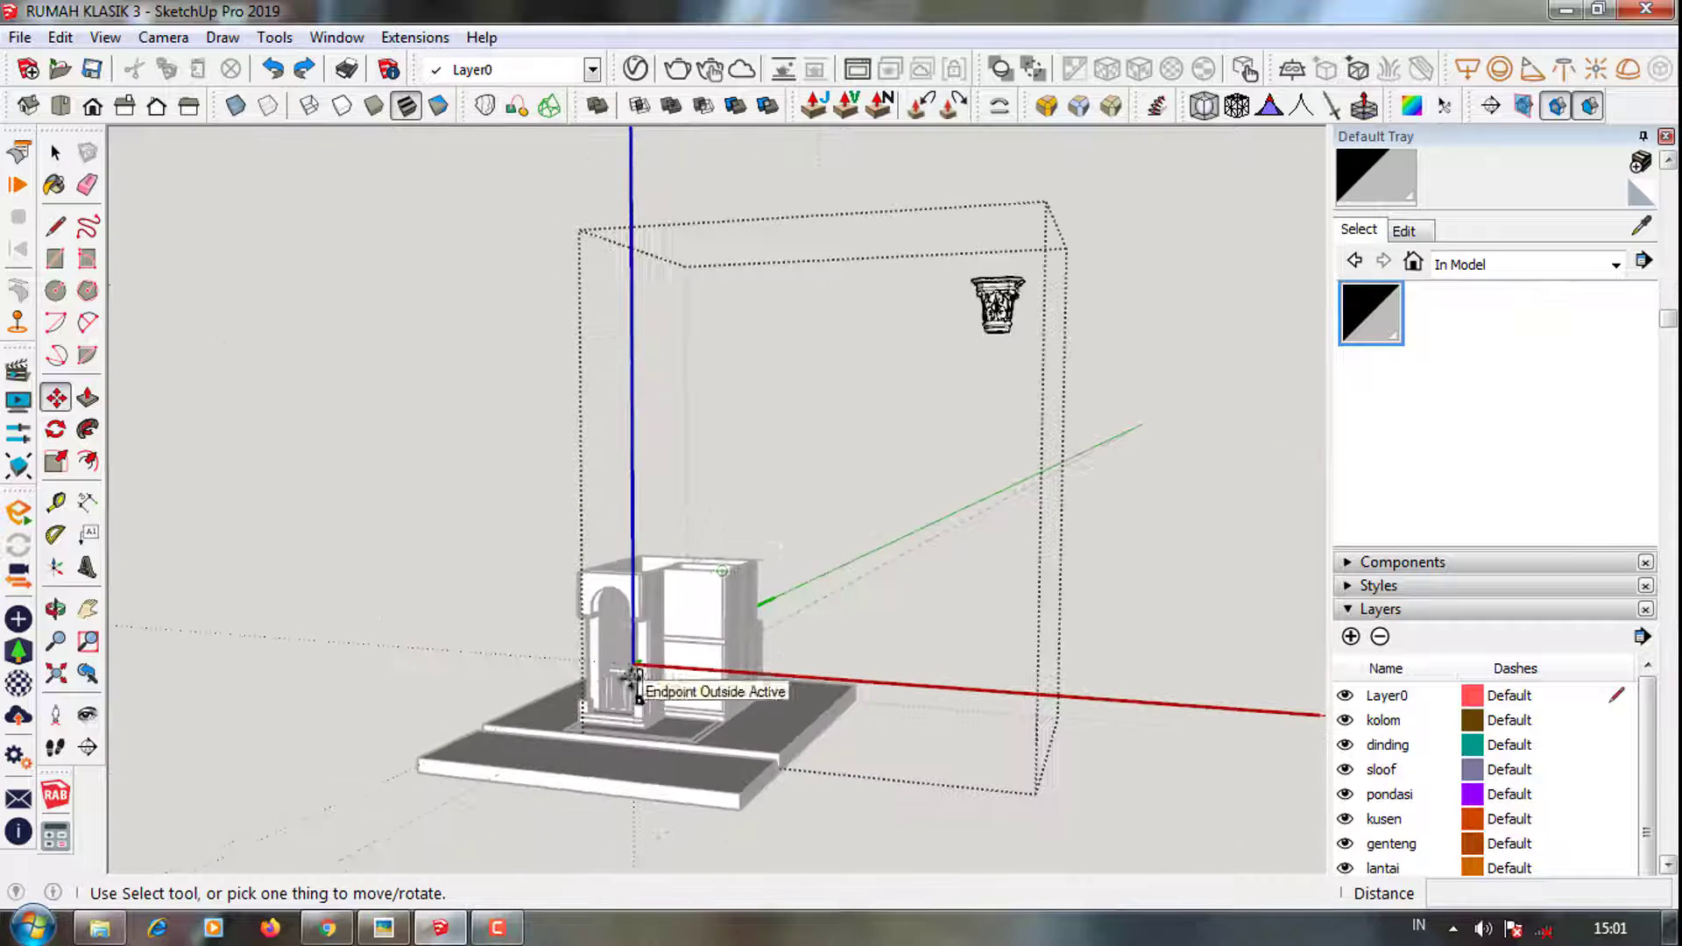
{"action": "left_click", "coordinate": [302, 70]}
{"action": "left_click", "coordinate": [278, 78]}
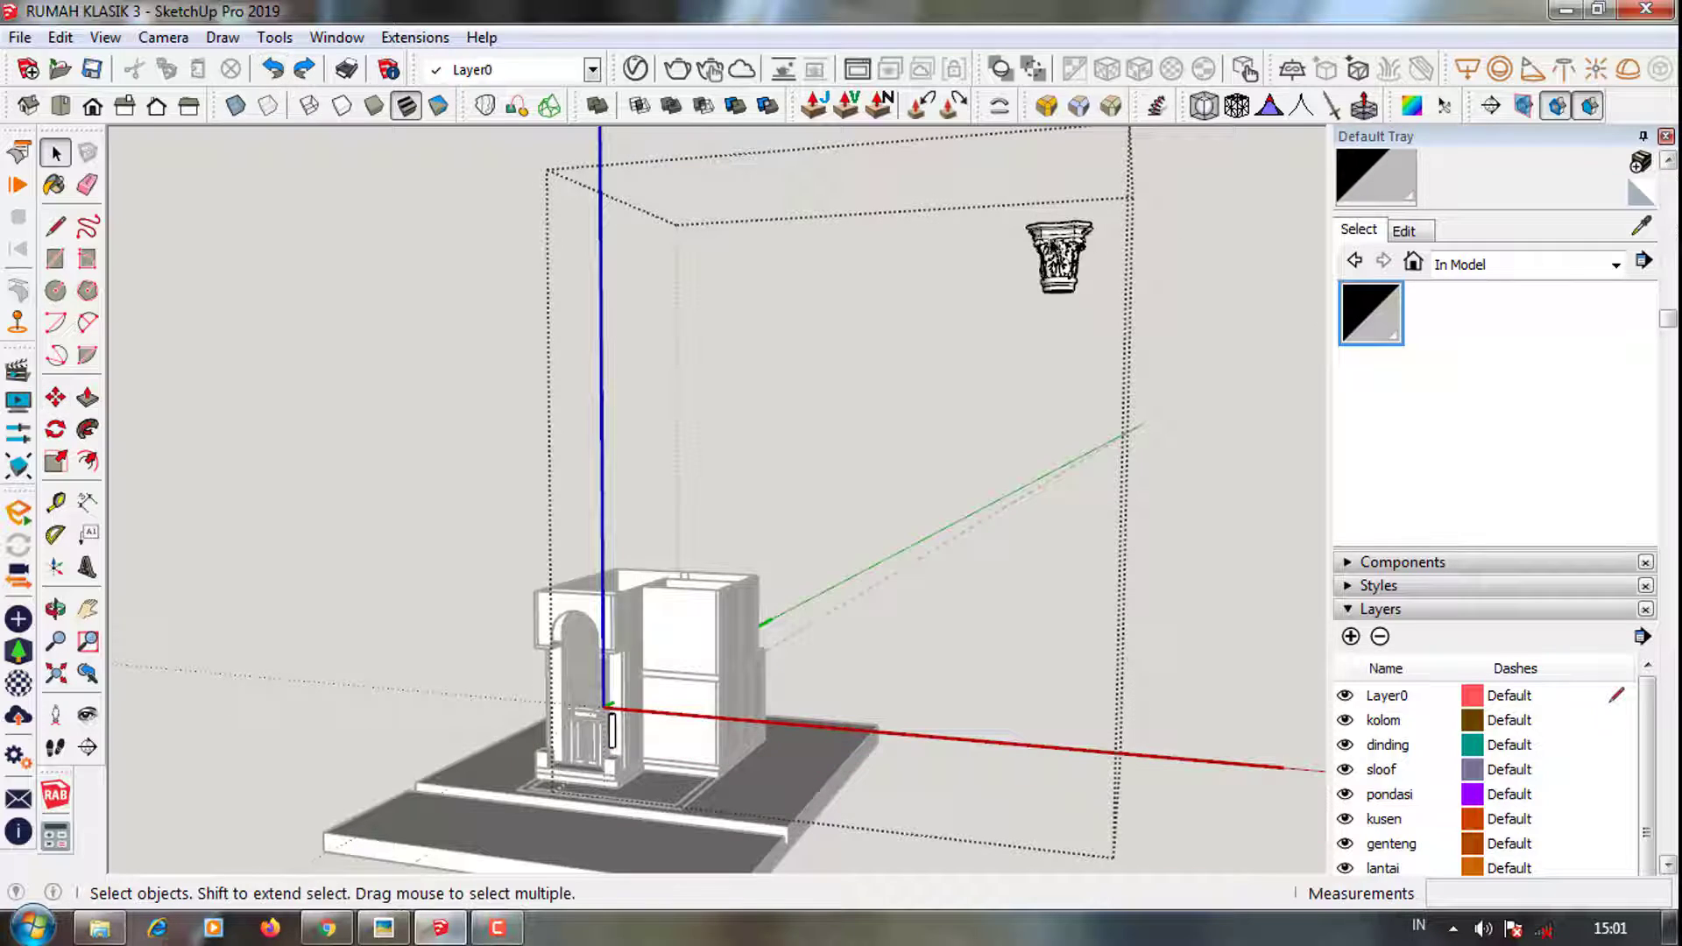
Move the floating capital to a new spot away from the column
{"action": "left_click", "coordinate": [1060, 256]}
{"action": "middle_click_drag", "start_coordinate": [1082, 263], "coordinate": [946, 341]}
{"action": "scroll", "coordinate": [1091, 261], "scroll_direction": "up", "scroll_amount": 5}
{"action": "key", "text": "m"}
{"action": "scroll", "coordinate": [1112, 254], "scroll_direction": "down", "scroll_amount": 5}
{"action": "scroll", "coordinate": [1143, 271], "scroll_direction": "up", "scroll_amount": 5}
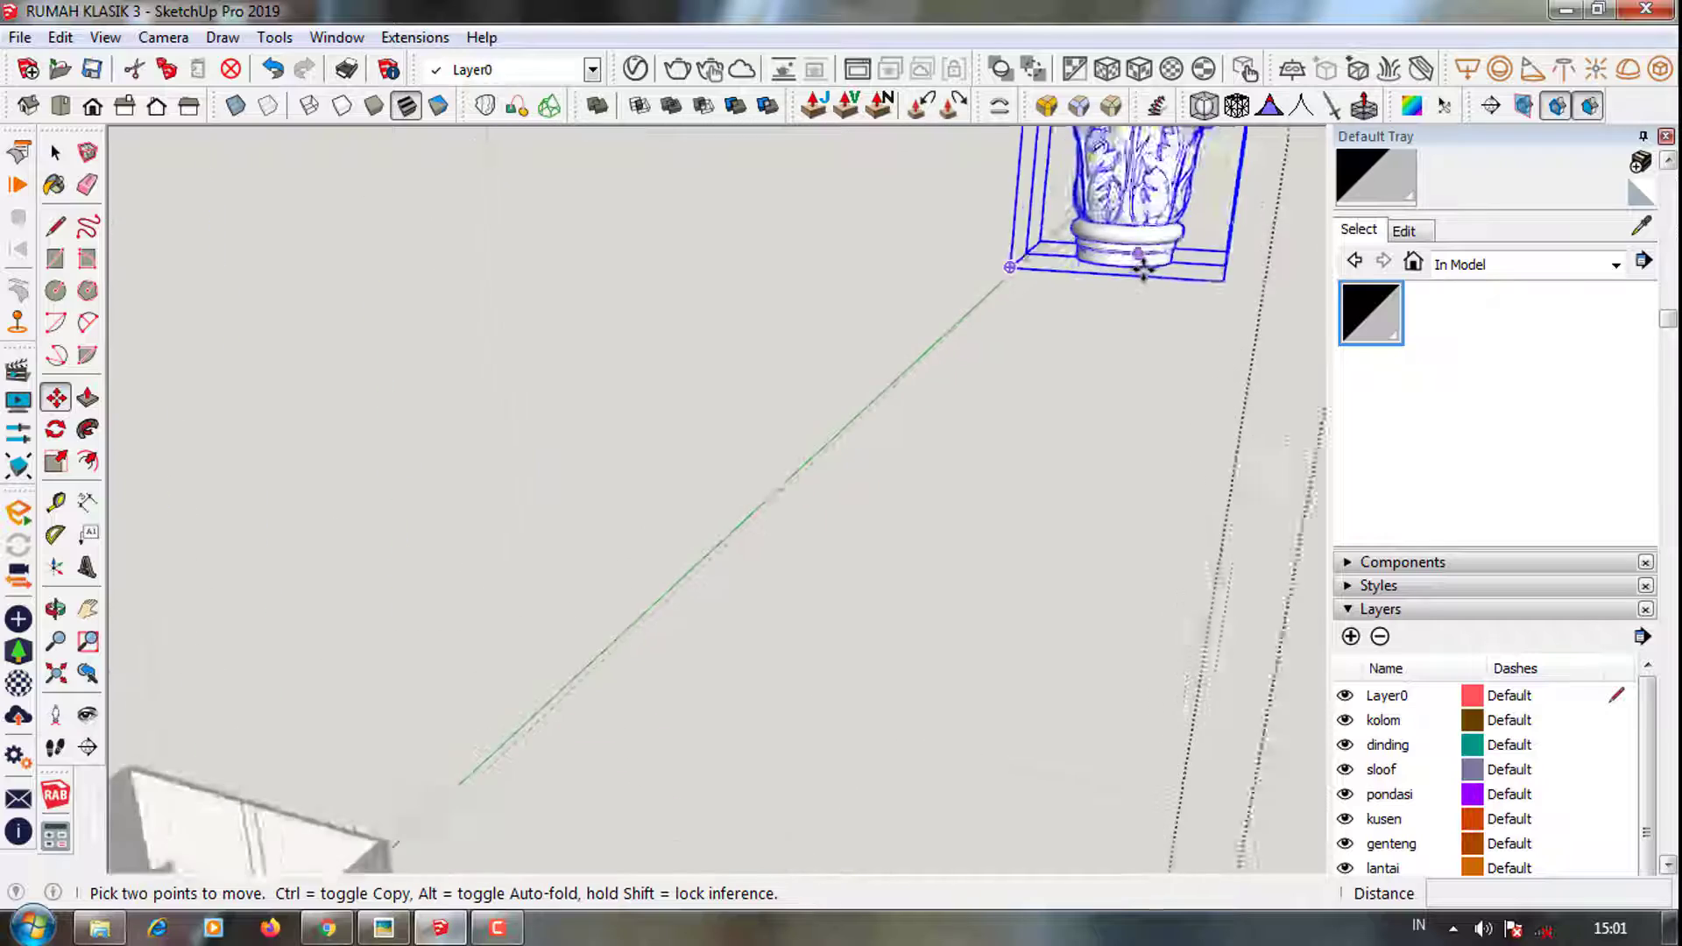
{"action": "scroll", "coordinate": [1130, 265], "scroll_direction": "up", "scroll_amount": 2}
{"action": "left_click", "coordinate": [1117, 254]}
{"action": "scroll", "coordinate": [1156, 289], "scroll_direction": "down", "scroll_amount": 2}
{"action": "scroll", "coordinate": [1051, 438], "scroll_direction": "down", "scroll_amount": 5}
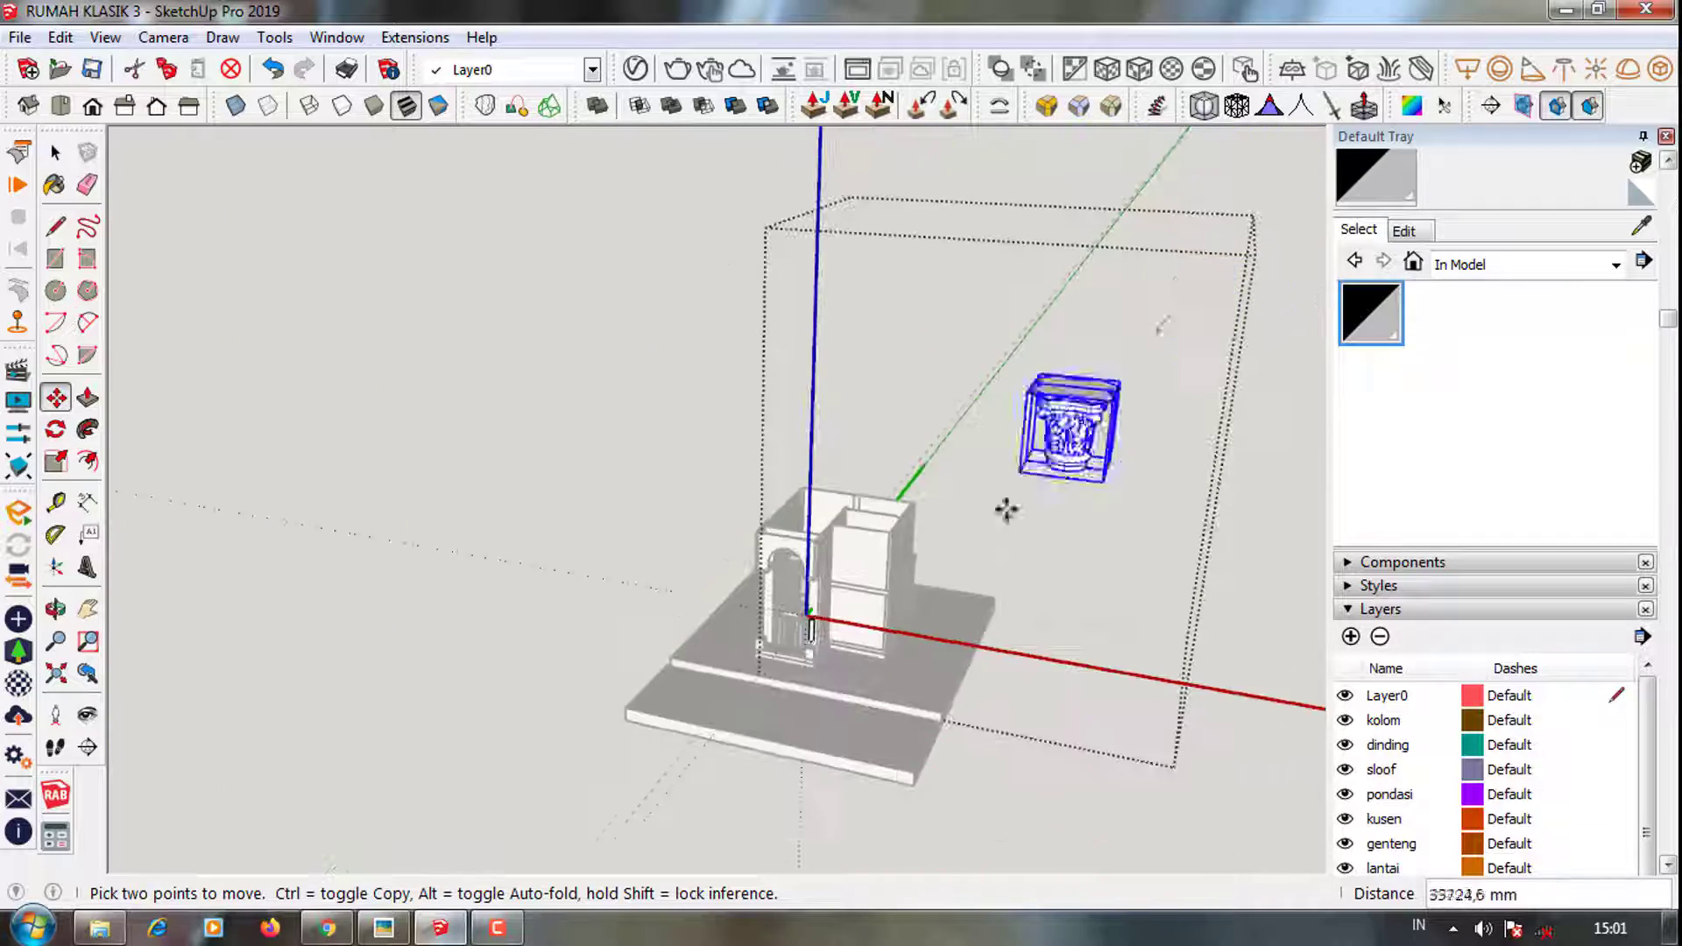
{"action": "scroll", "coordinate": [1006, 510], "scroll_direction": "up", "scroll_amount": 4}
{"action": "scroll", "coordinate": [806, 604], "scroll_direction": "down", "scroll_amount": 5}
{"action": "scroll", "coordinate": [832, 793], "scroll_direction": "down", "scroll_amount": 2}
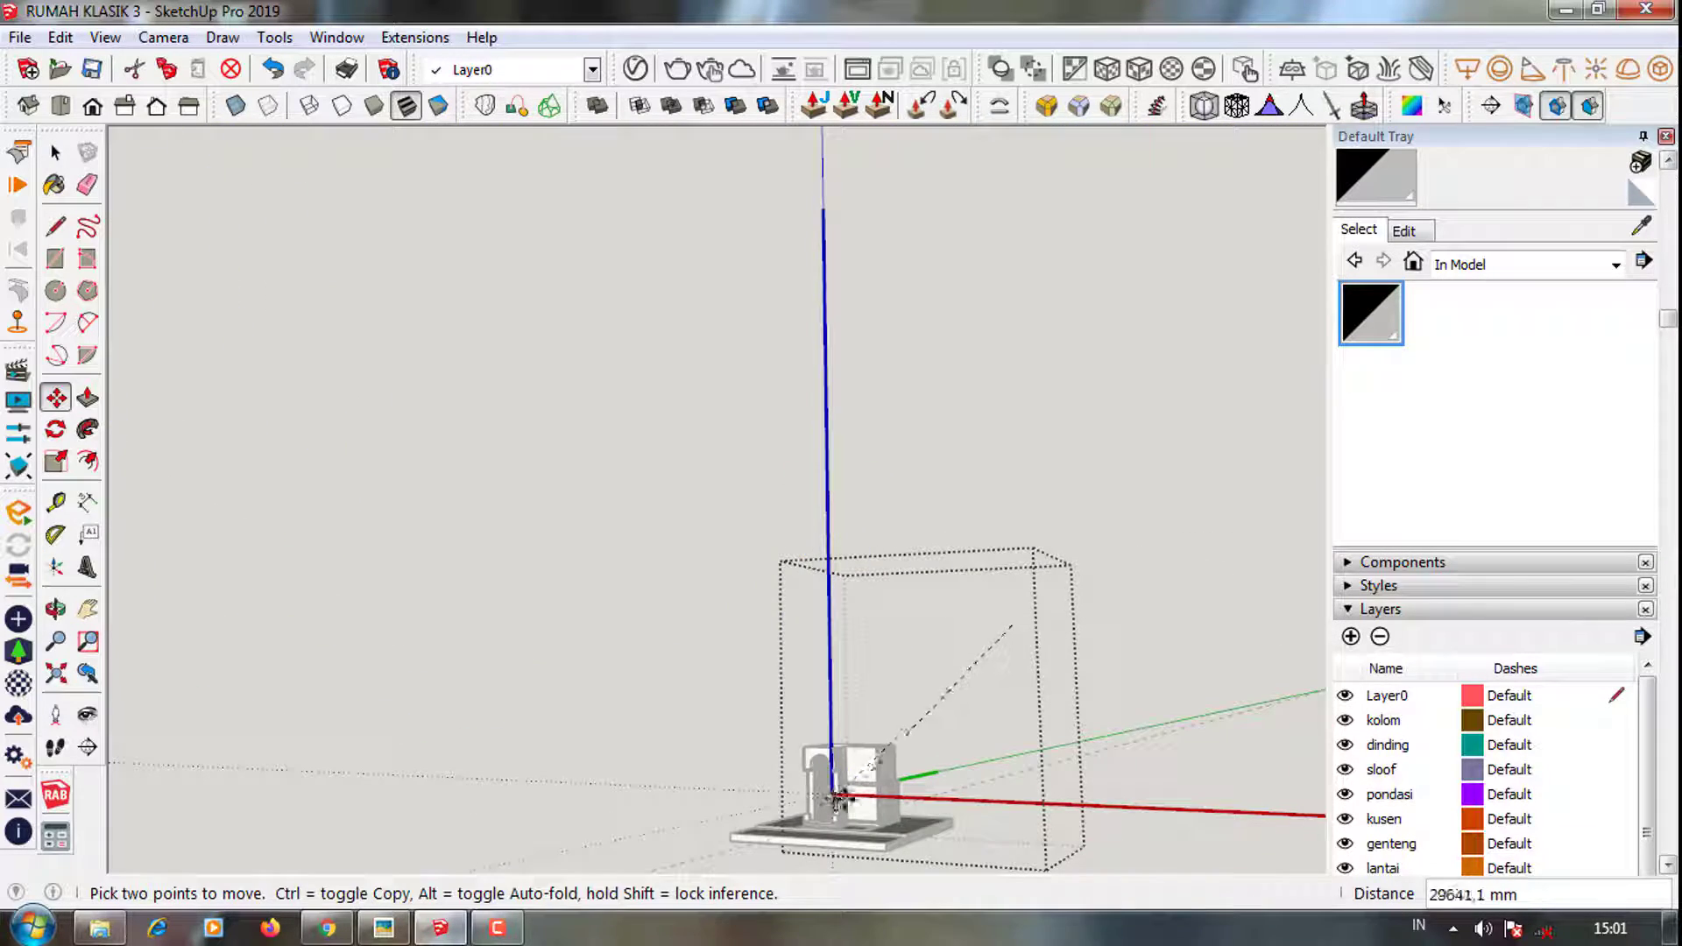
{"action": "scroll", "coordinate": [833, 788], "scroll_direction": "up", "scroll_amount": 3}
{"action": "scroll", "coordinate": [762, 645], "scroll_direction": "up", "scroll_amount": 2}
{"action": "middle_click_drag", "start_coordinate": [762, 645], "coordinate": [800, 698]}
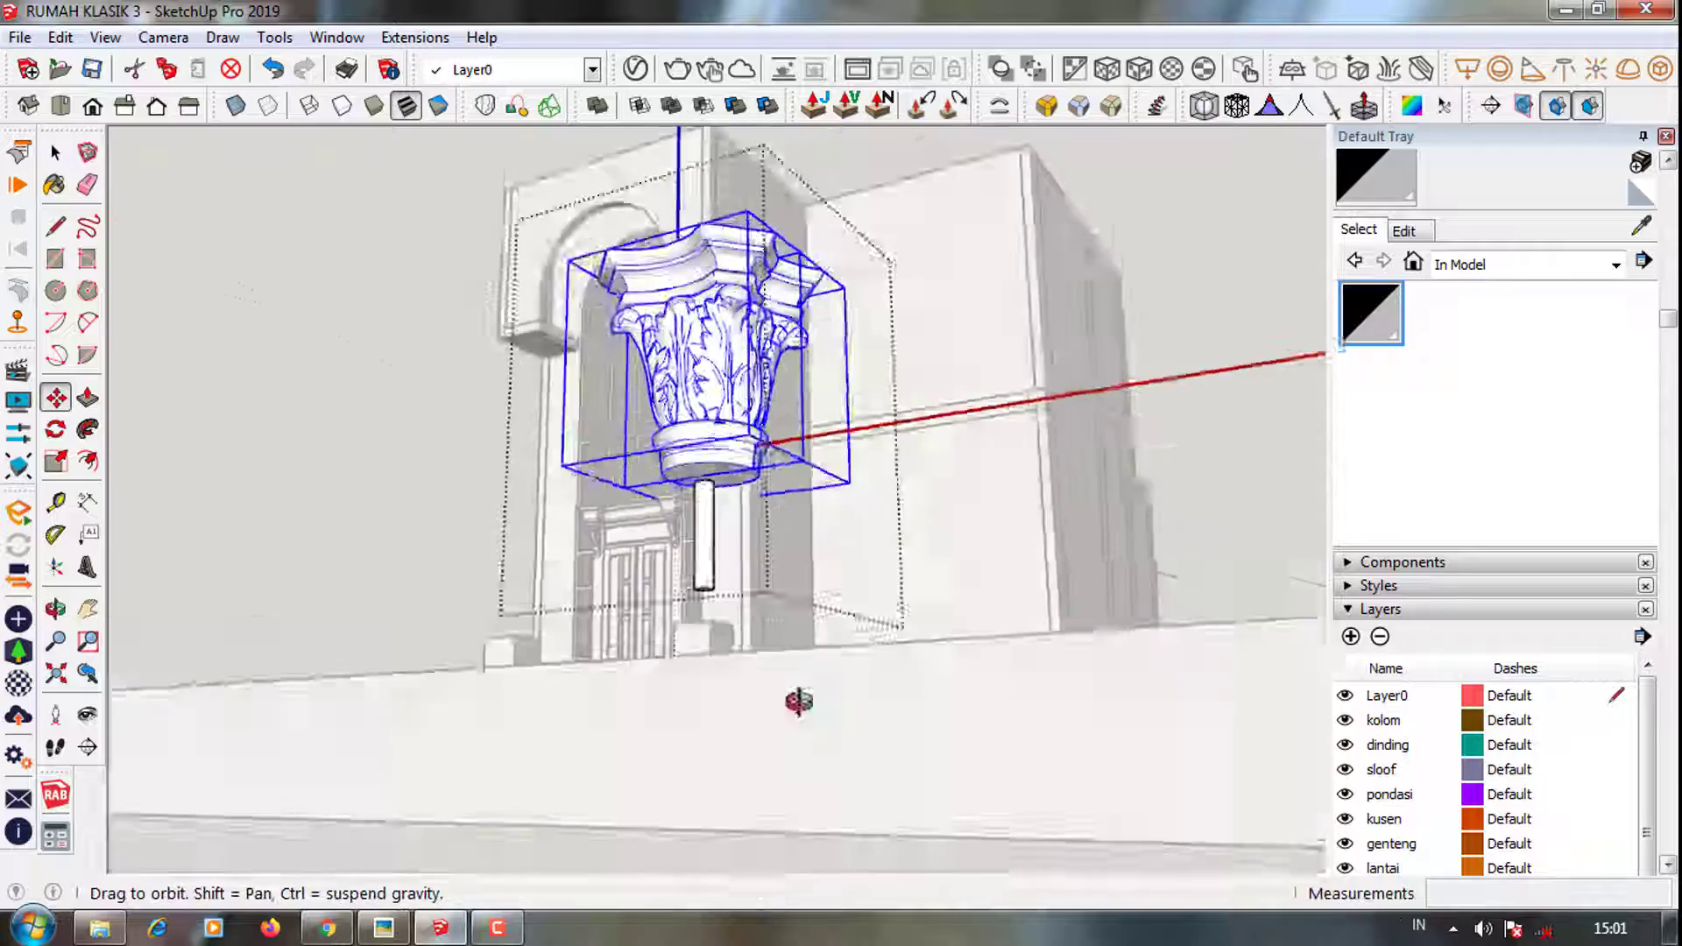
{"action": "scroll", "coordinate": [670, 390], "scroll_direction": "up", "scroll_amount": 2}
{"action": "middle_click_drag", "start_coordinate": [670, 389], "coordinate": [1223, 547]}
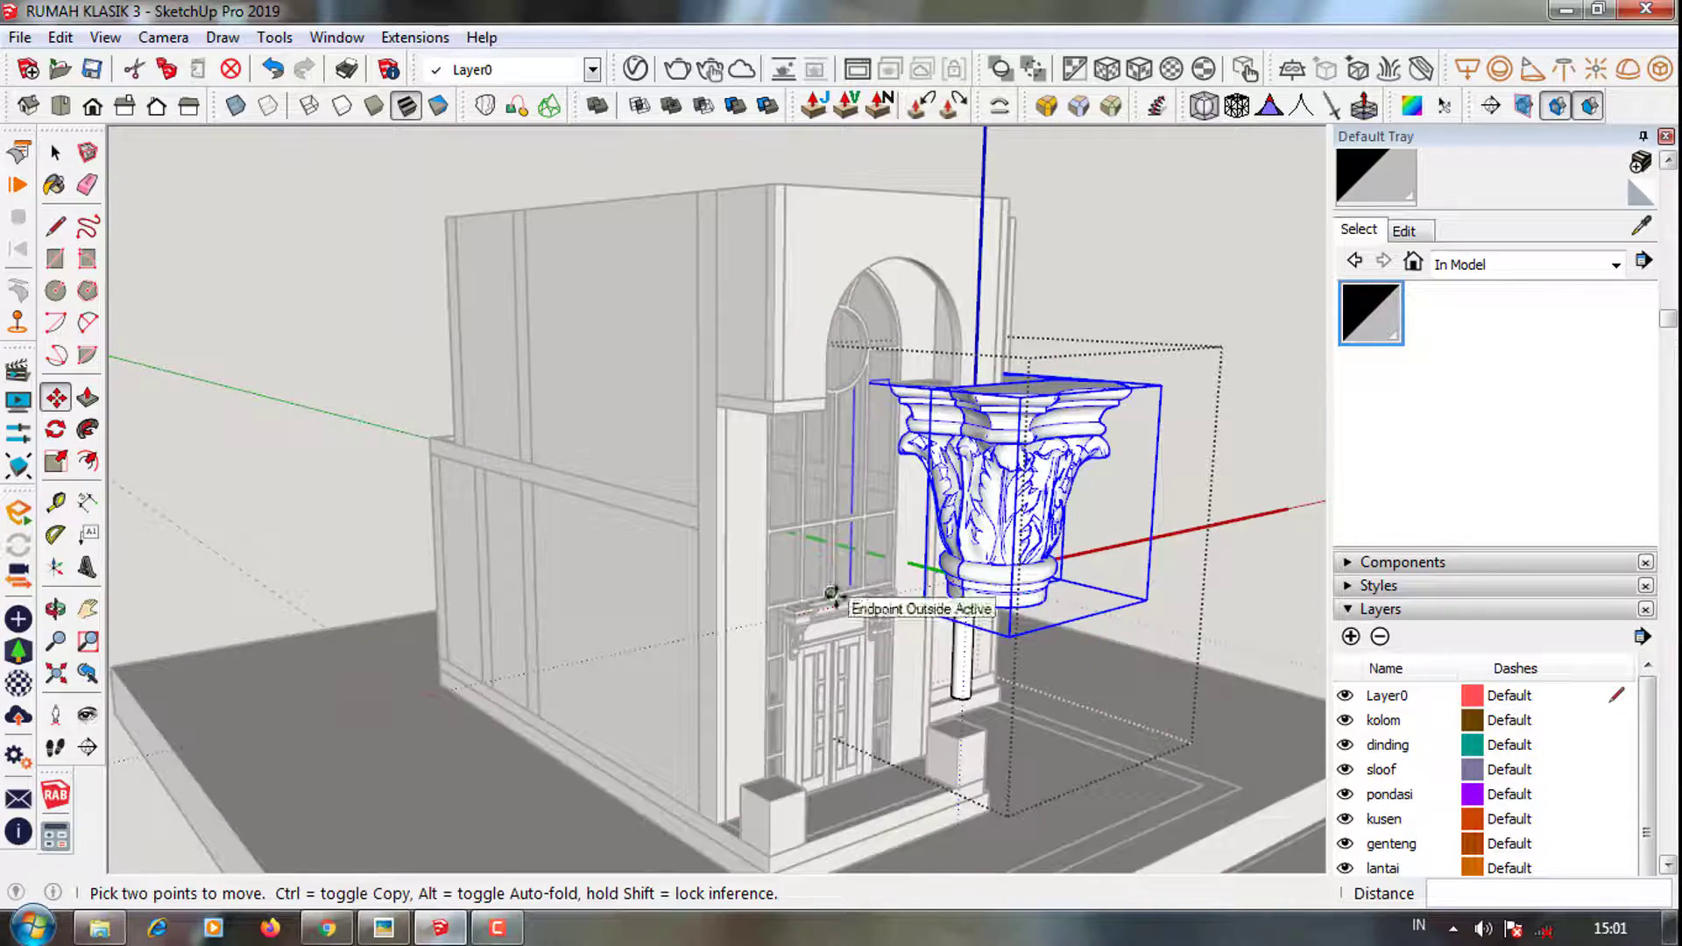
{"action": "left_click", "coordinate": [272, 70]}
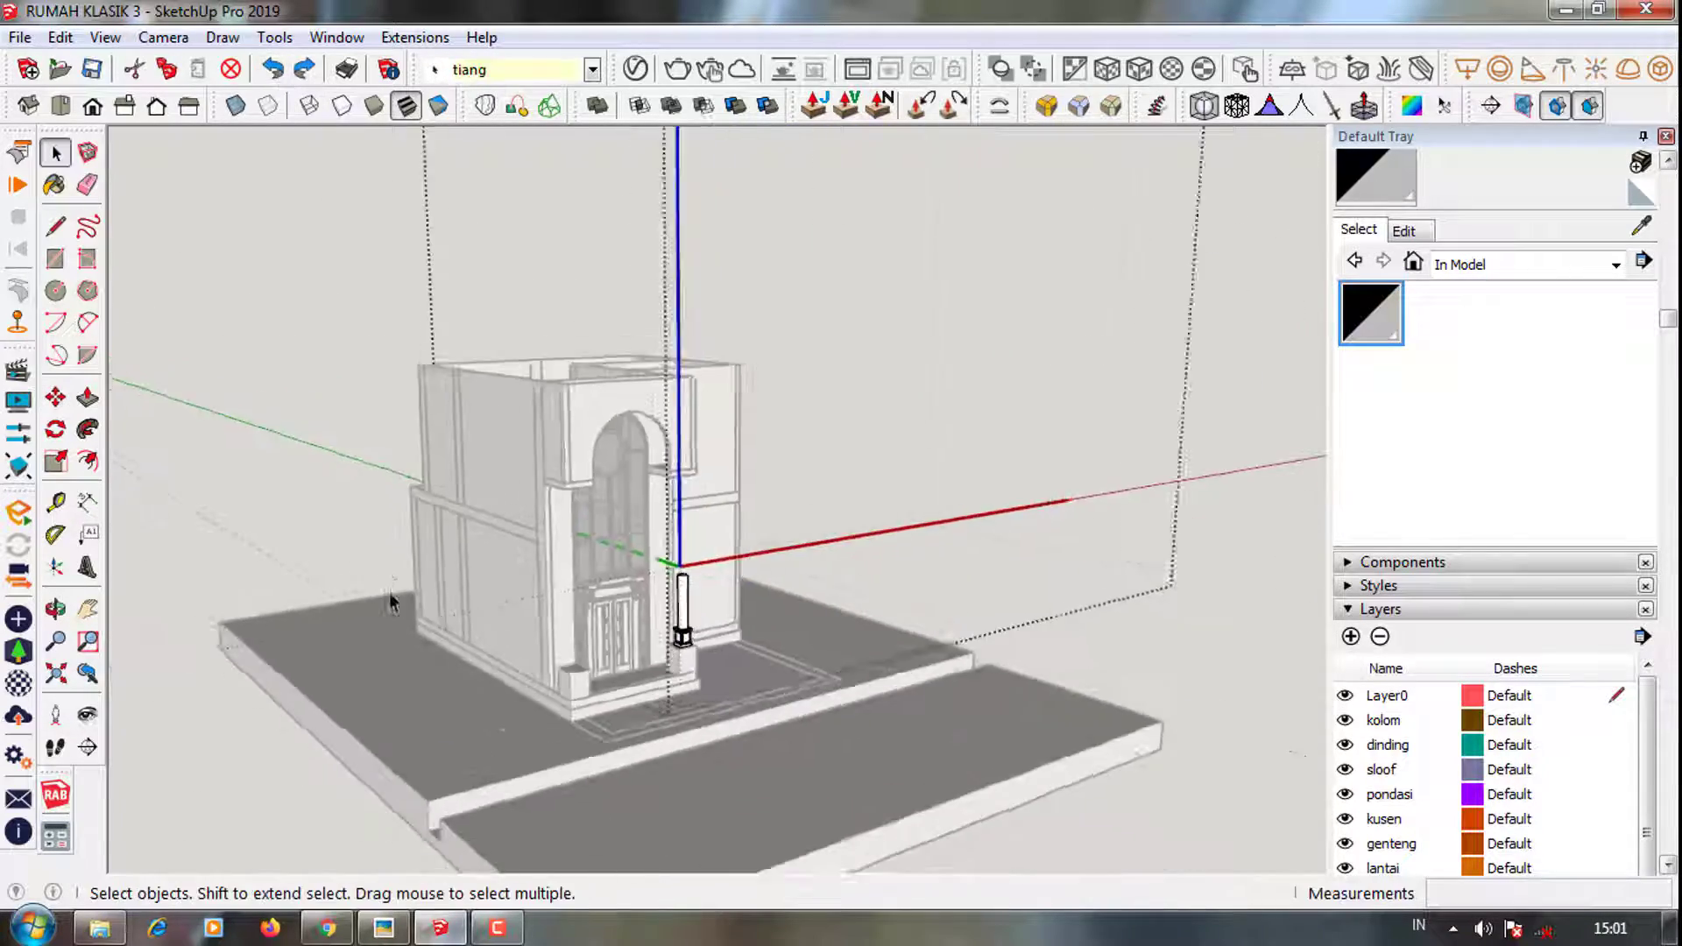
Select the capital floating above the house and delete it
{"action": "left_click", "coordinate": [272, 69]}
{"action": "scroll", "coordinate": [533, 578], "scroll_direction": "up", "scroll_amount": 5}
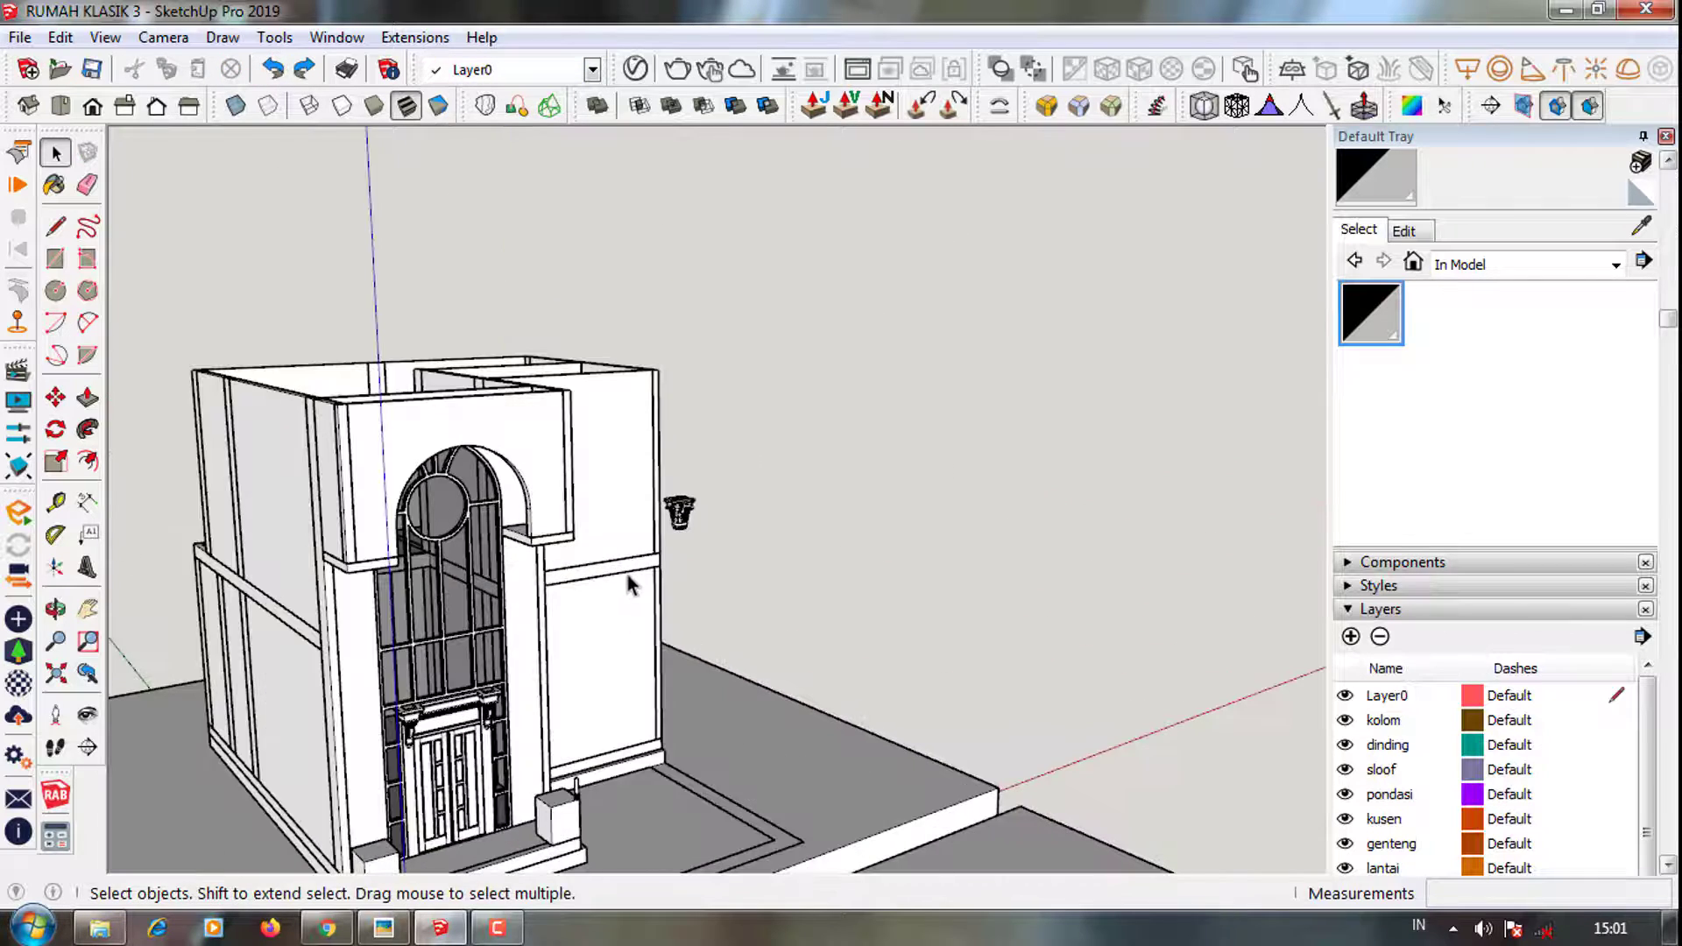
{"action": "middle_click_drag", "start_coordinate": [627, 574], "coordinate": [574, 552]}
{"action": "key", "text": "Delete"}
{"action": "scroll", "coordinate": [700, 560], "scroll_direction": "up", "scroll_amount": 3}
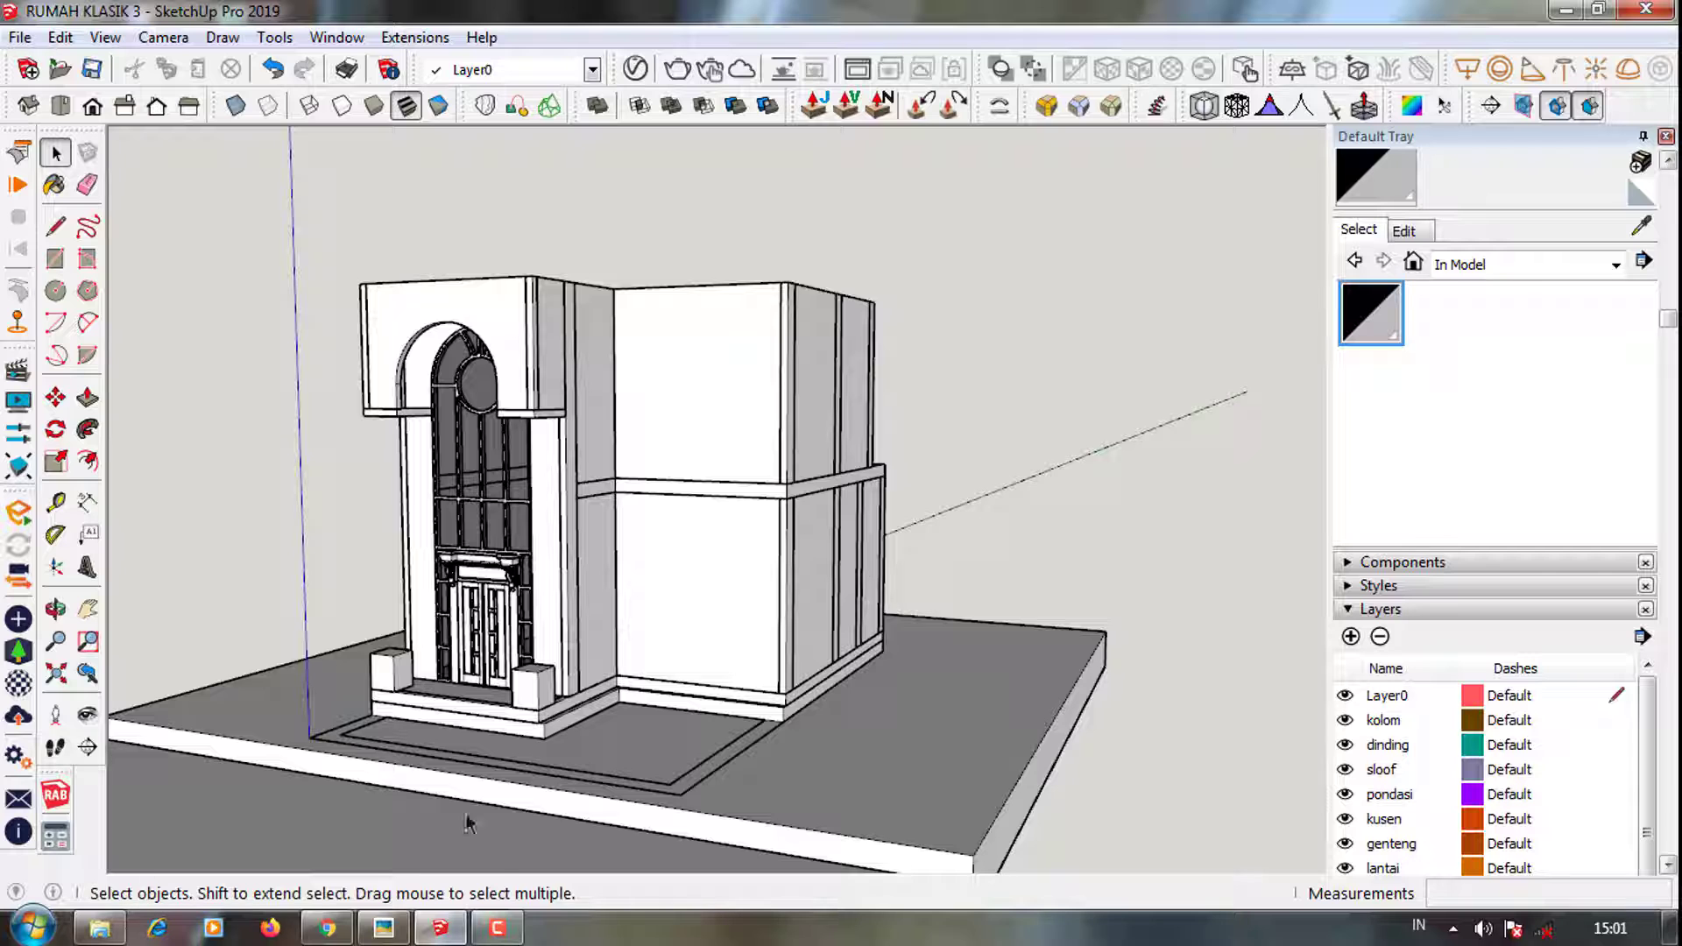
{"action": "middle_click_drag", "start_coordinate": [469, 823], "coordinate": [637, 804]}
{"action": "left_click", "coordinate": [513, 936]}
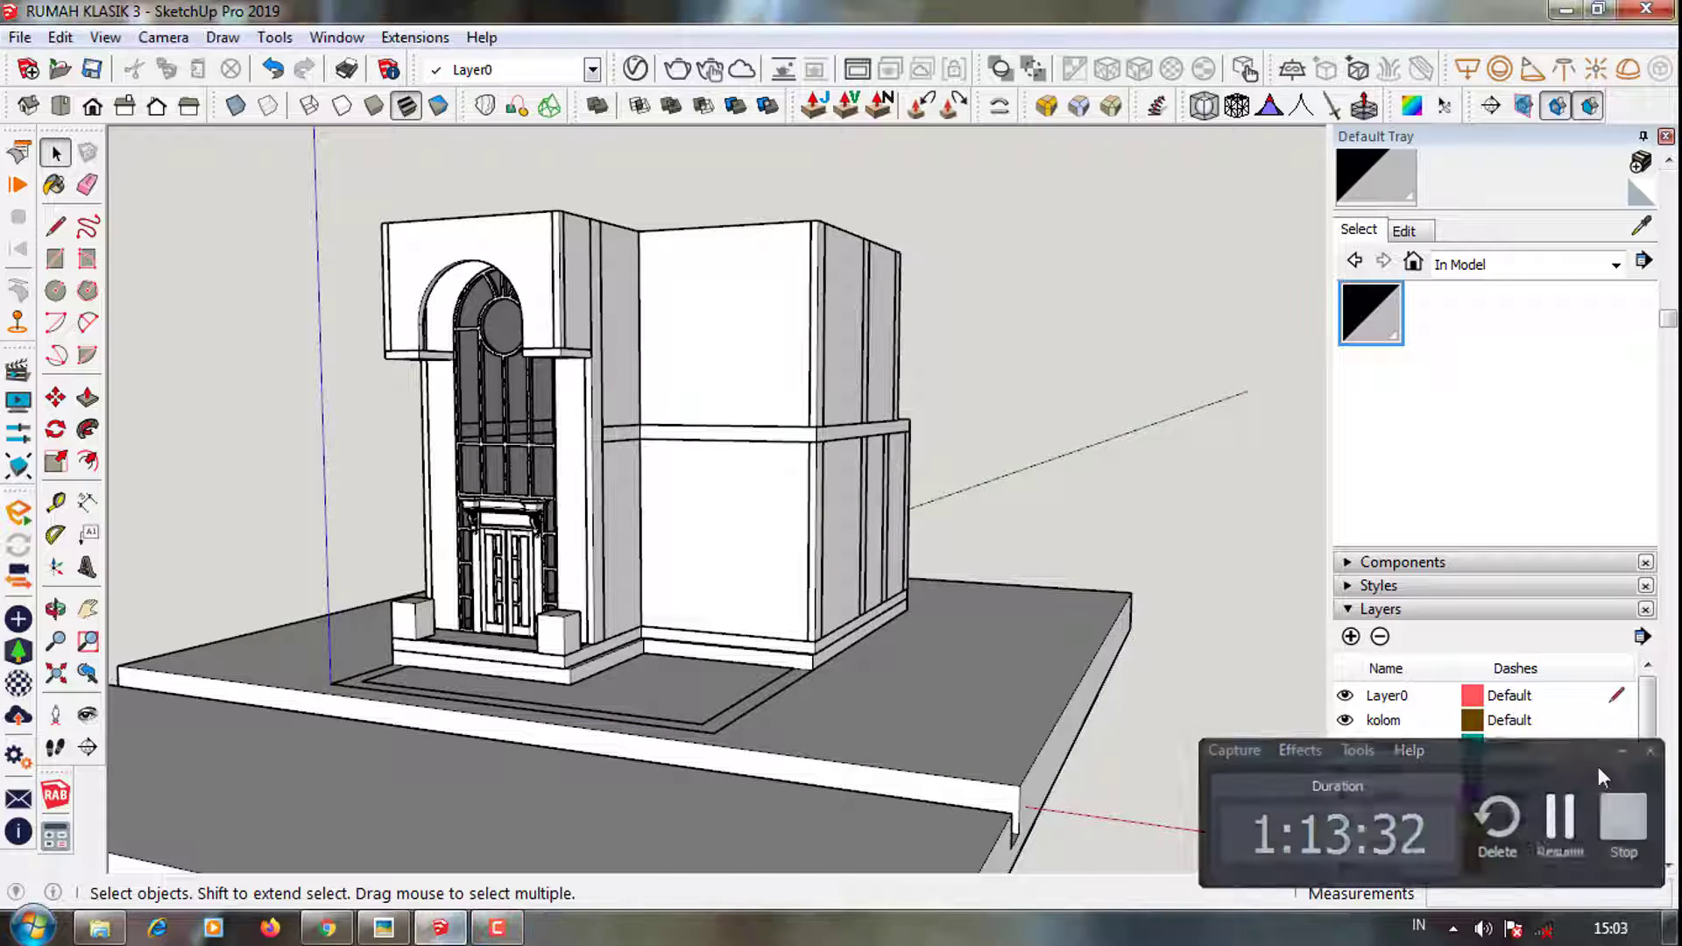
{"action": "left_click", "coordinate": [122, 926]}
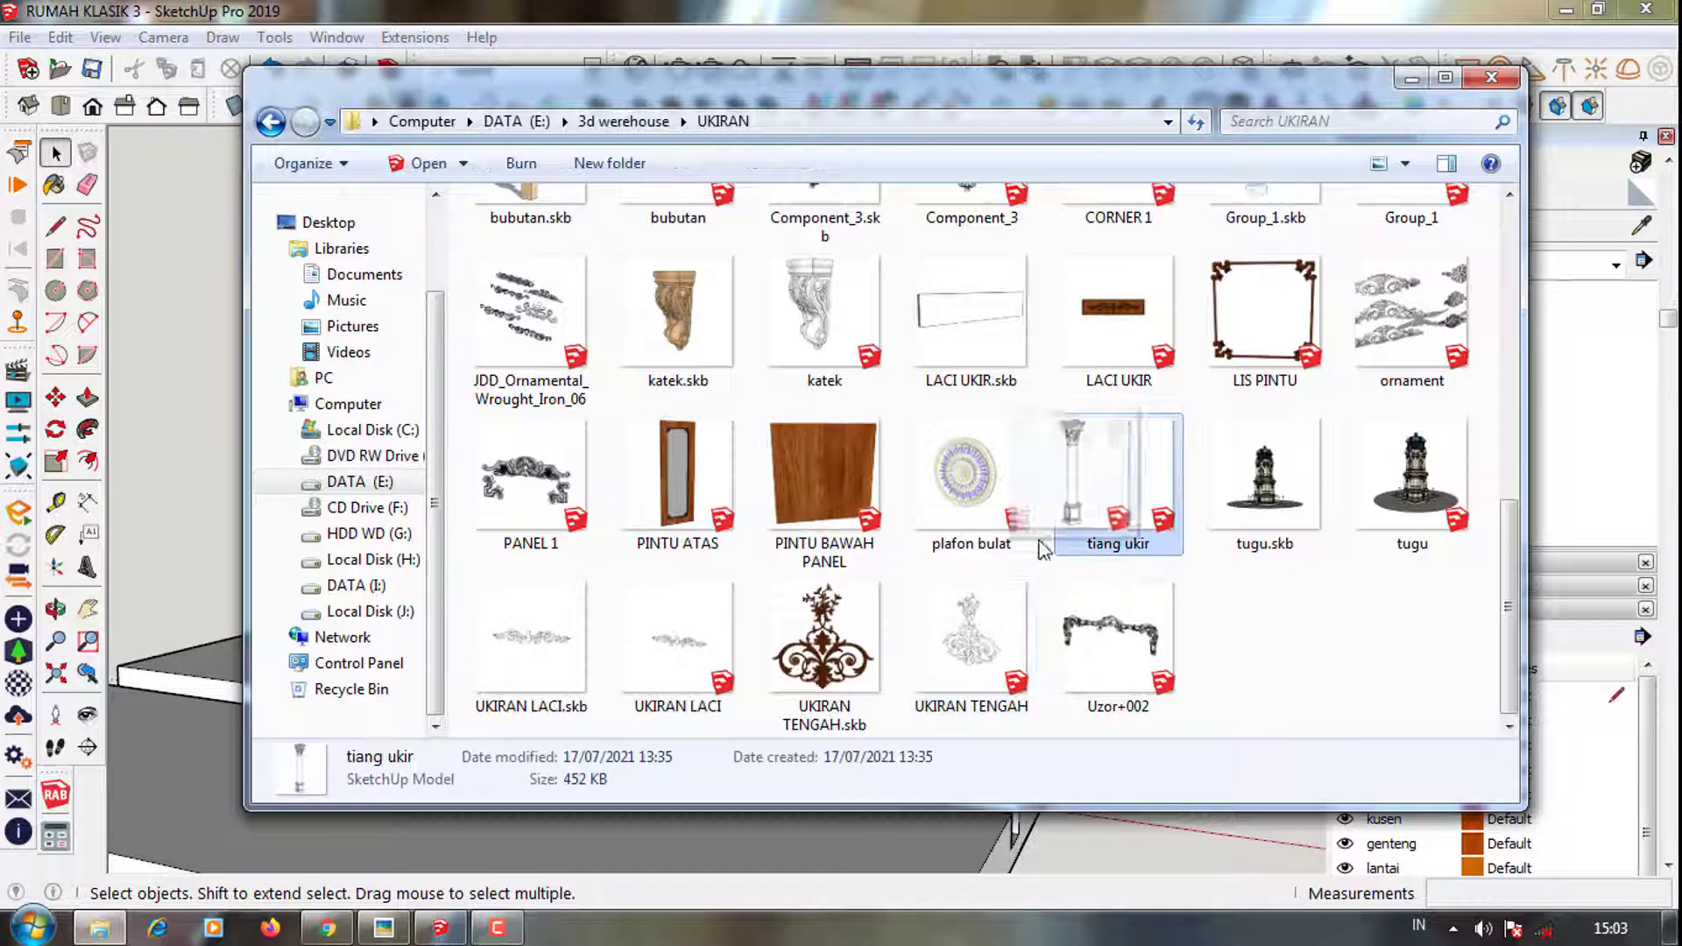
{"action": "left_click_drag", "start_coordinate": [1111, 447], "coordinate": [271, 618]}
{"action": "left_click", "coordinate": [251, 592]}
{"action": "middle_click_drag", "start_coordinate": [251, 592], "coordinate": [294, 668]}
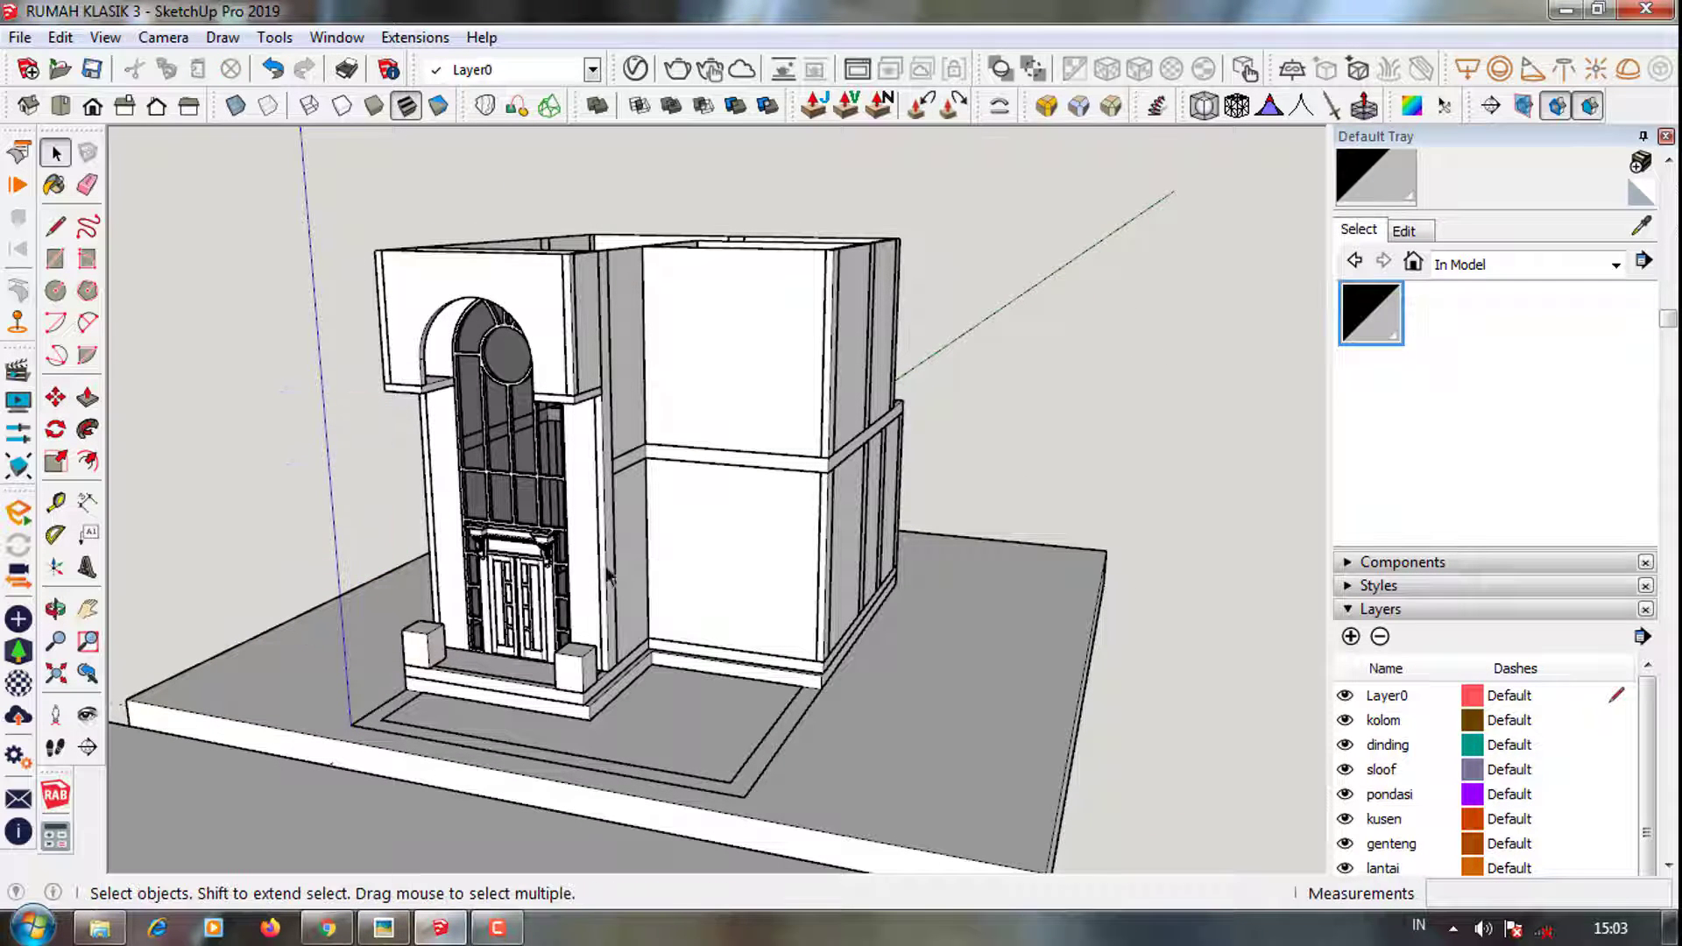
{"action": "middle_click_drag", "start_coordinate": [611, 573], "coordinate": [703, 608]}
{"action": "left_click", "coordinate": [479, 932]}
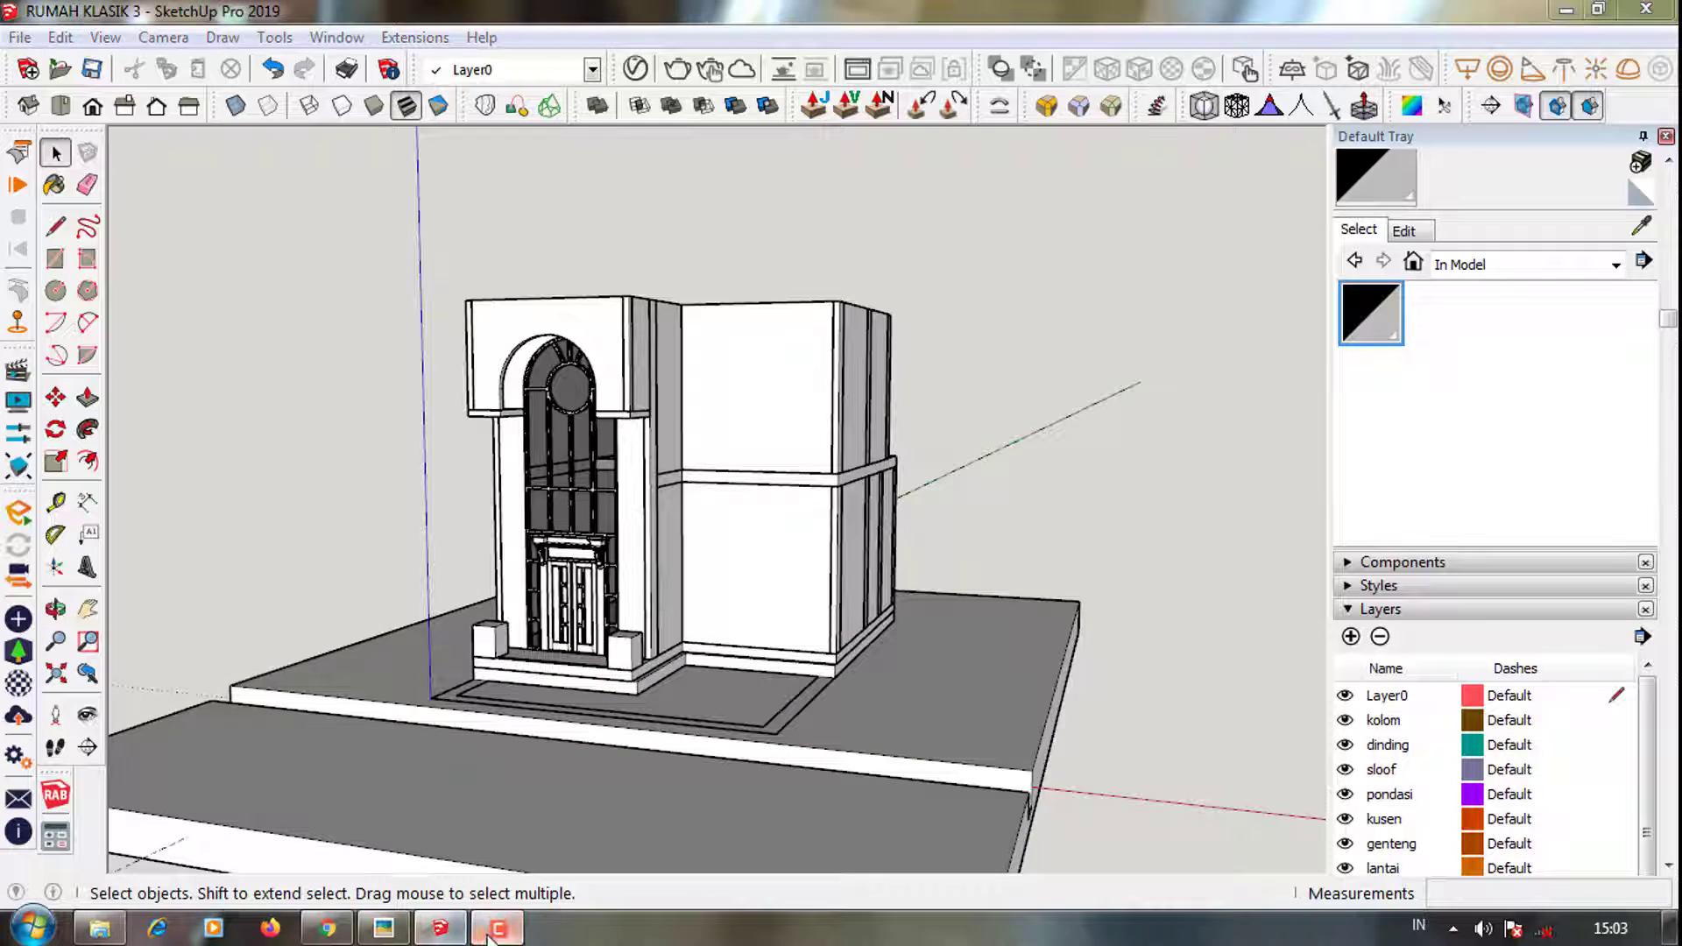
{"action": "left_click", "coordinate": [479, 937]}
Insert the tiang ukir column from the UKIRAN folder and place it near the left pedestal
{"action": "left_click", "coordinate": [99, 927]}
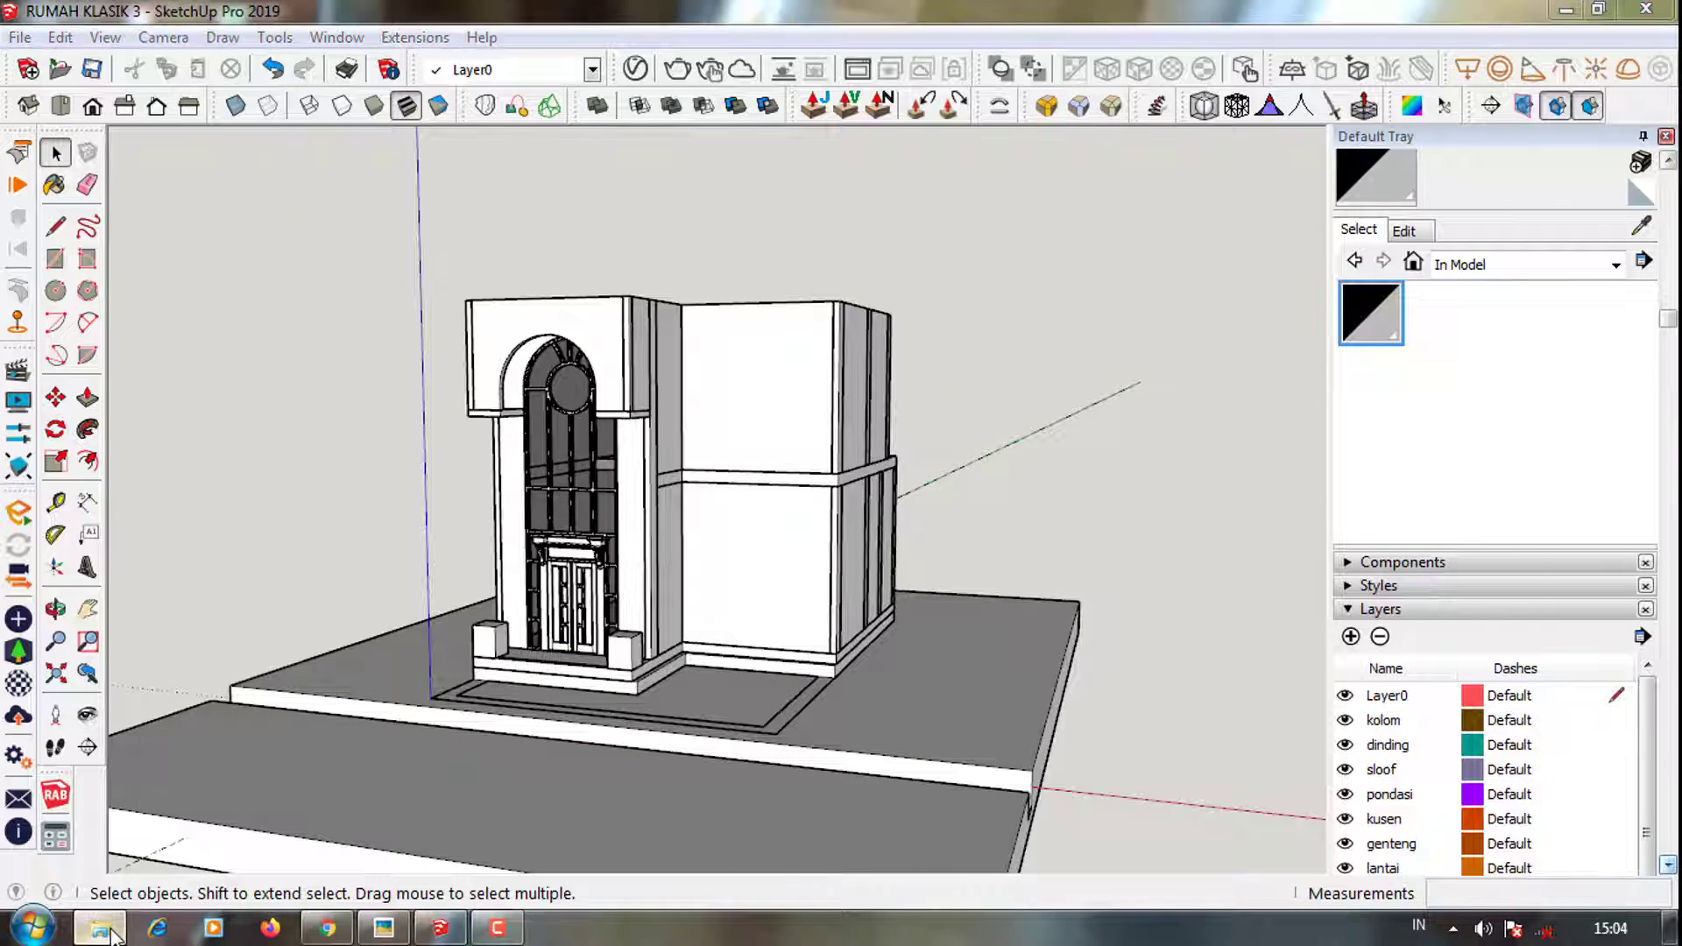
{"action": "left_click_drag", "start_coordinate": [1247, 504], "coordinate": [260, 648]}
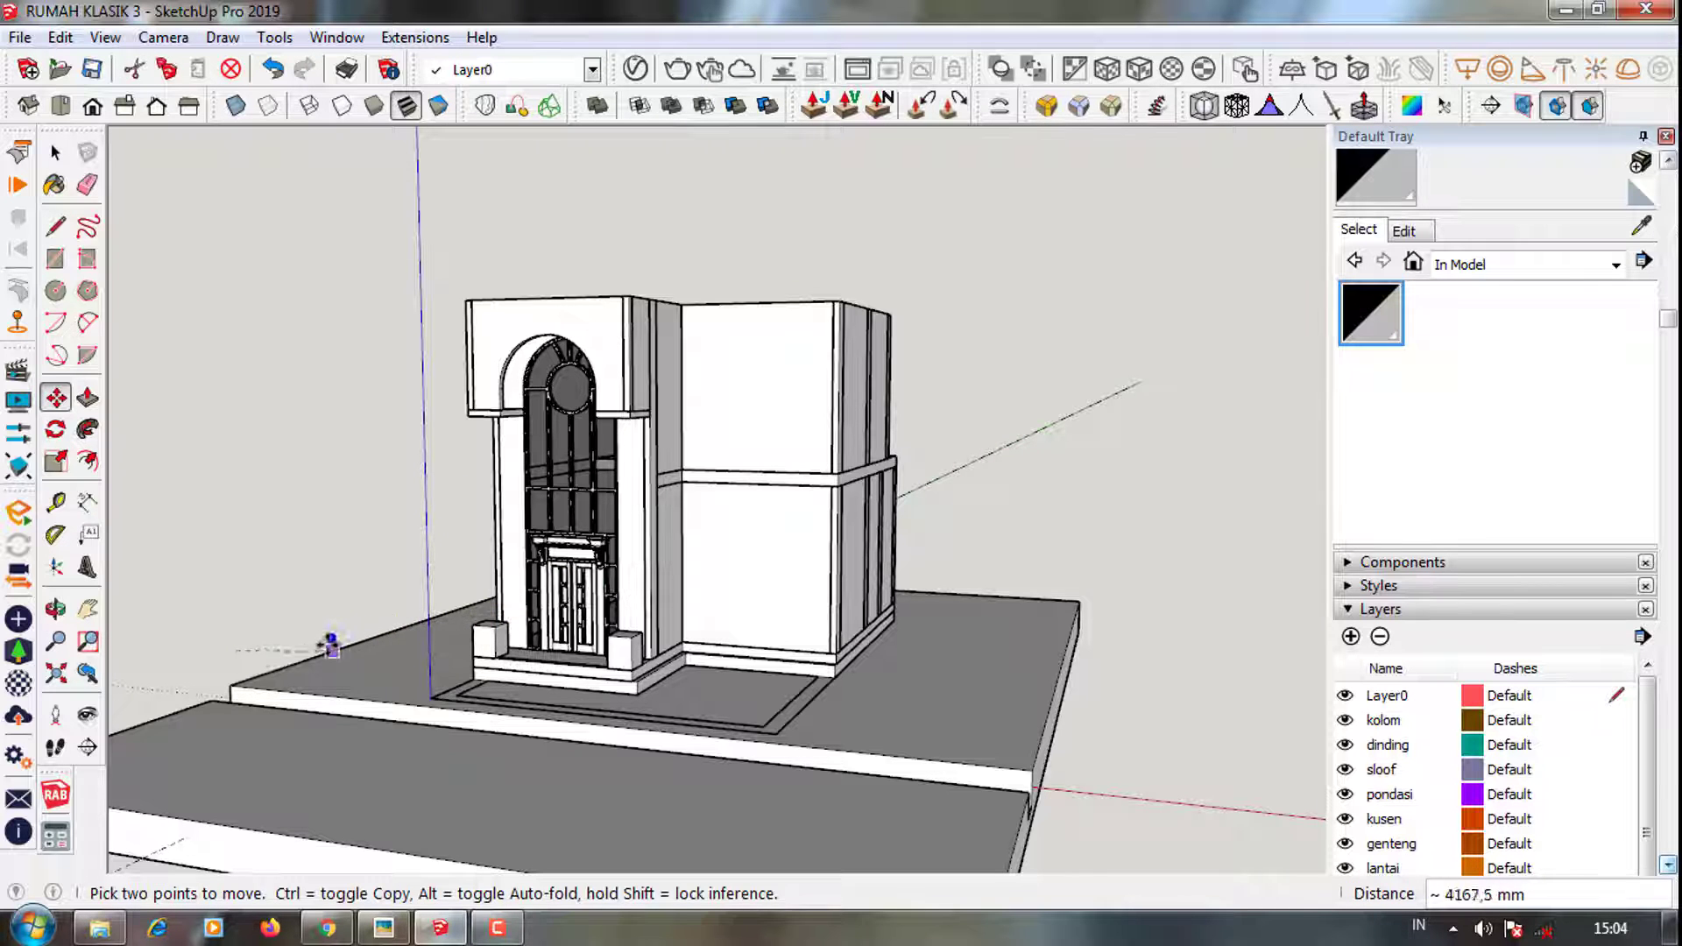
{"action": "scroll", "coordinate": [291, 658], "scroll_direction": "up", "scroll_amount": 3}
{"action": "scroll", "coordinate": [255, 631], "scroll_direction": "up", "scroll_amount": 3}
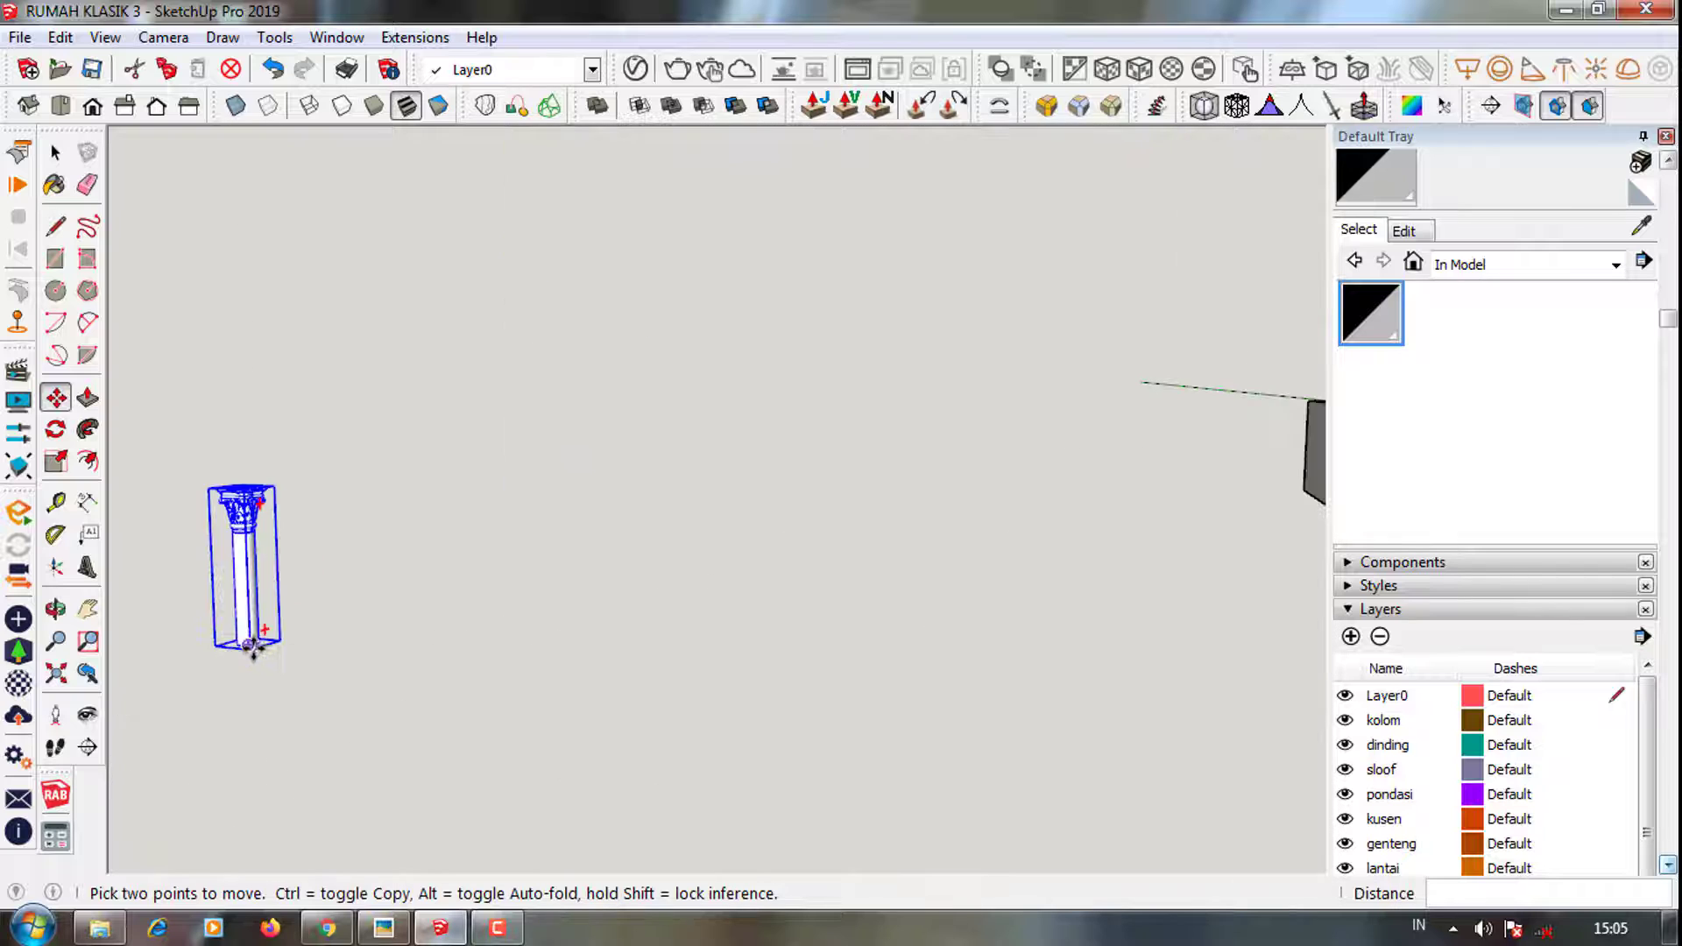
{"action": "scroll", "coordinate": [251, 637], "scroll_direction": "down", "scroll_amount": 2}
{"action": "scroll", "coordinate": [195, 554], "scroll_direction": "down", "scroll_amount": 3}
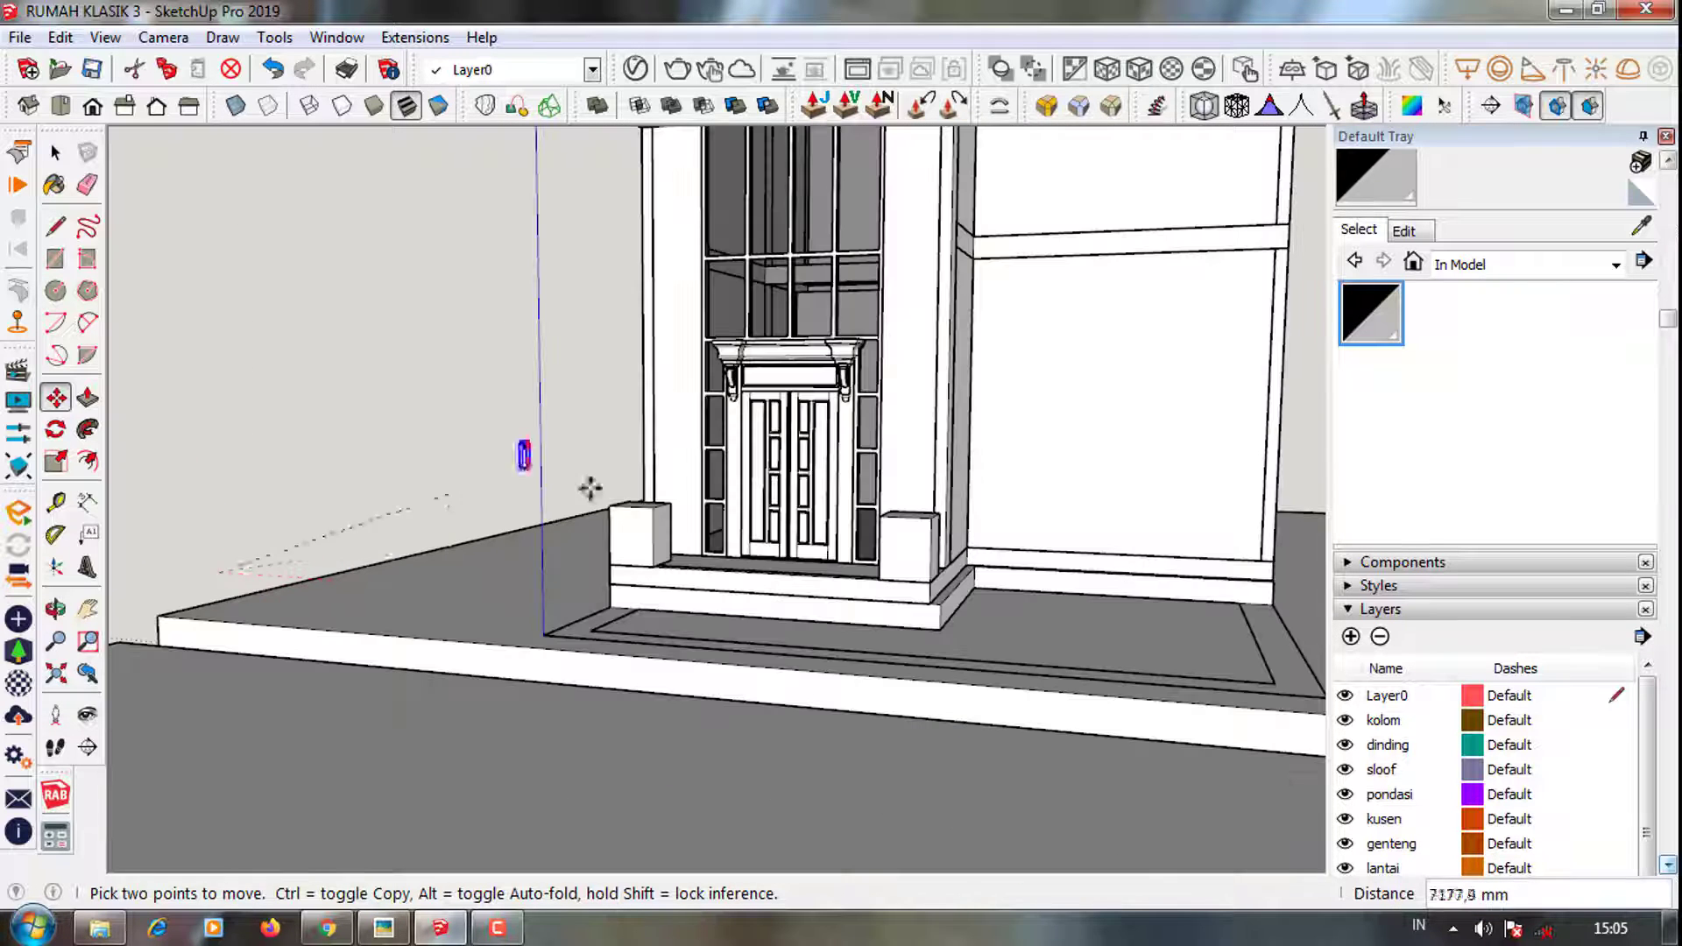
{"action": "scroll", "coordinate": [631, 504], "scroll_direction": "up", "scroll_amount": 2}
{"action": "left_click", "coordinate": [631, 503]}
Try scaling the column by a factor of 5, then undo the oversized result
{"action": "key", "text": "s"}
{"action": "scroll", "coordinate": [560, 543], "scroll_direction": "up", "scroll_amount": 2}
{"action": "scroll", "coordinate": [565, 570], "scroll_direction": "up", "scroll_amount": 3}
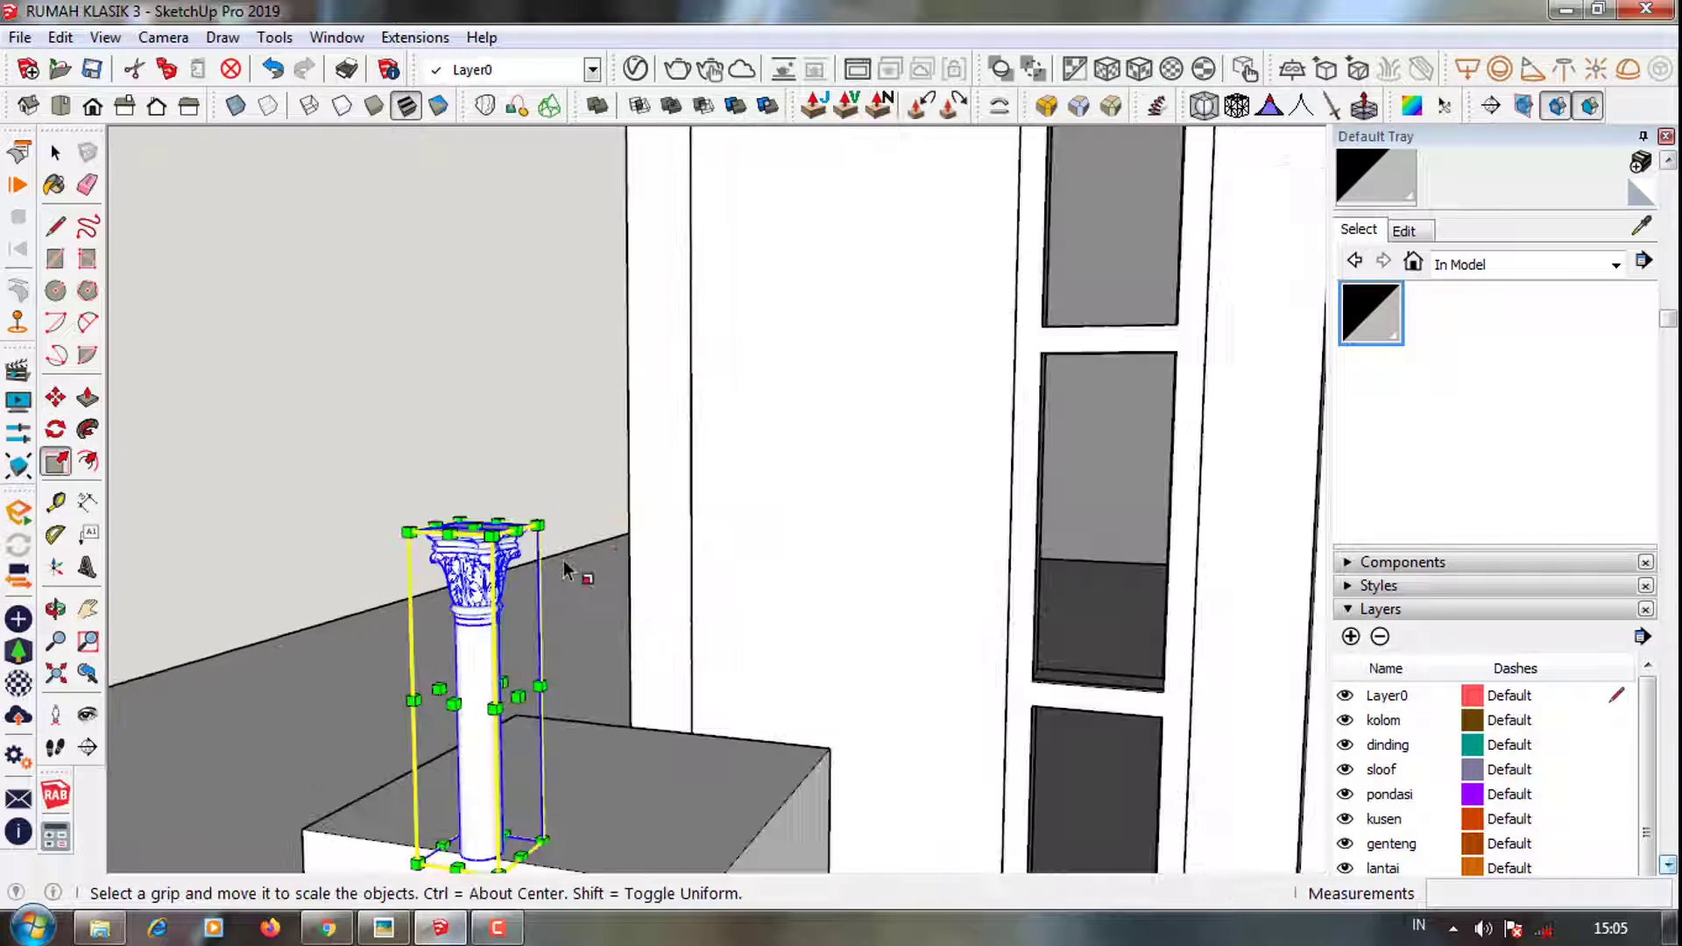
{"action": "mouse_move", "coordinate": [538, 525]}
{"action": "left_mouse_down"}
{"action": "mouse_move", "coordinate": [605, 294]}
{"action": "mouse_move", "coordinate": [636, 304]}
{"action": "left_mouse_up"}
{"action": "scroll", "coordinate": [587, 341], "scroll_direction": "down", "scroll_amount": 2}
{"action": "scroll", "coordinate": [605, 307], "scroll_direction": "down", "scroll_amount": 3}
{"action": "scroll", "coordinate": [605, 302], "scroll_direction": "up", "scroll_amount": 2}
{"action": "scroll", "coordinate": [601, 301], "scroll_direction": "down", "scroll_amount": 3}
{"action": "scroll", "coordinate": [579, 289], "scroll_direction": "up", "scroll_amount": 2}
{"action": "scroll", "coordinate": [569, 246], "scroll_direction": "up", "scroll_amount": 2}
{"action": "key", "text": "Return"}
{"action": "scroll", "coordinate": [635, 310], "scroll_direction": "down", "scroll_amount": 3}
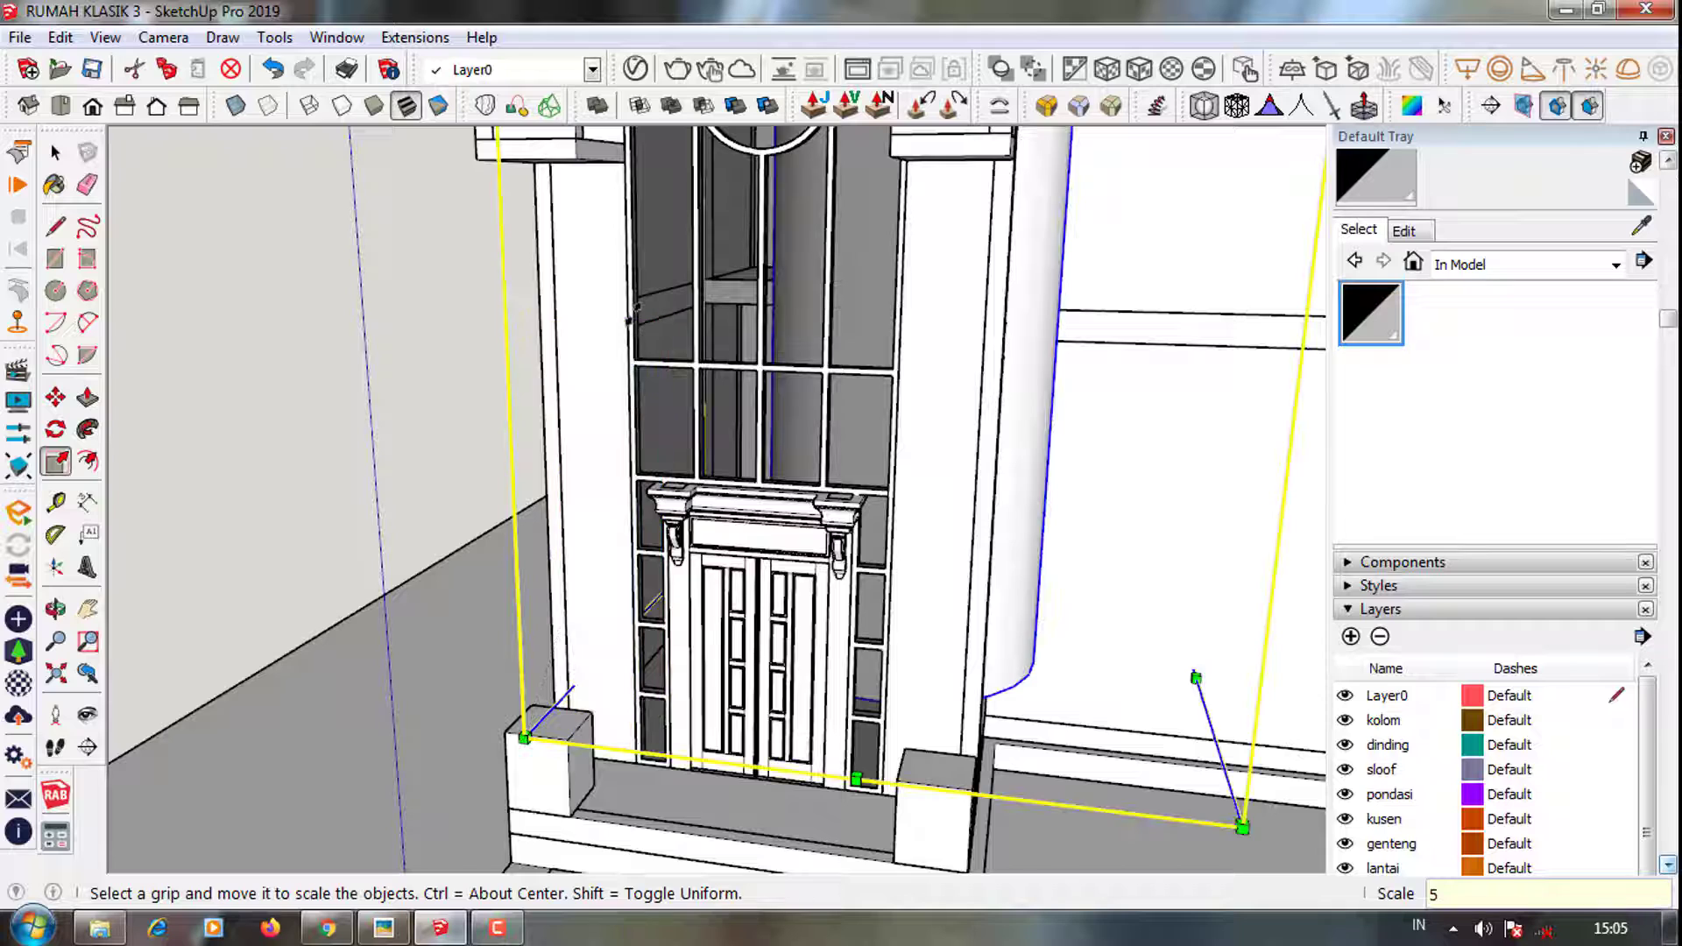
{"action": "scroll", "coordinate": [557, 626], "scroll_direction": "down", "scroll_amount": 2}
{"action": "left_click", "coordinate": [274, 70]}
{"action": "scroll", "coordinate": [543, 525], "scroll_direction": "up", "scroll_amount": 3}
Scale the column down to 0,50 after discarding a 0.78 attempt
{"action": "left_click_drag", "start_coordinate": [578, 438], "coordinate": [582, 473]}
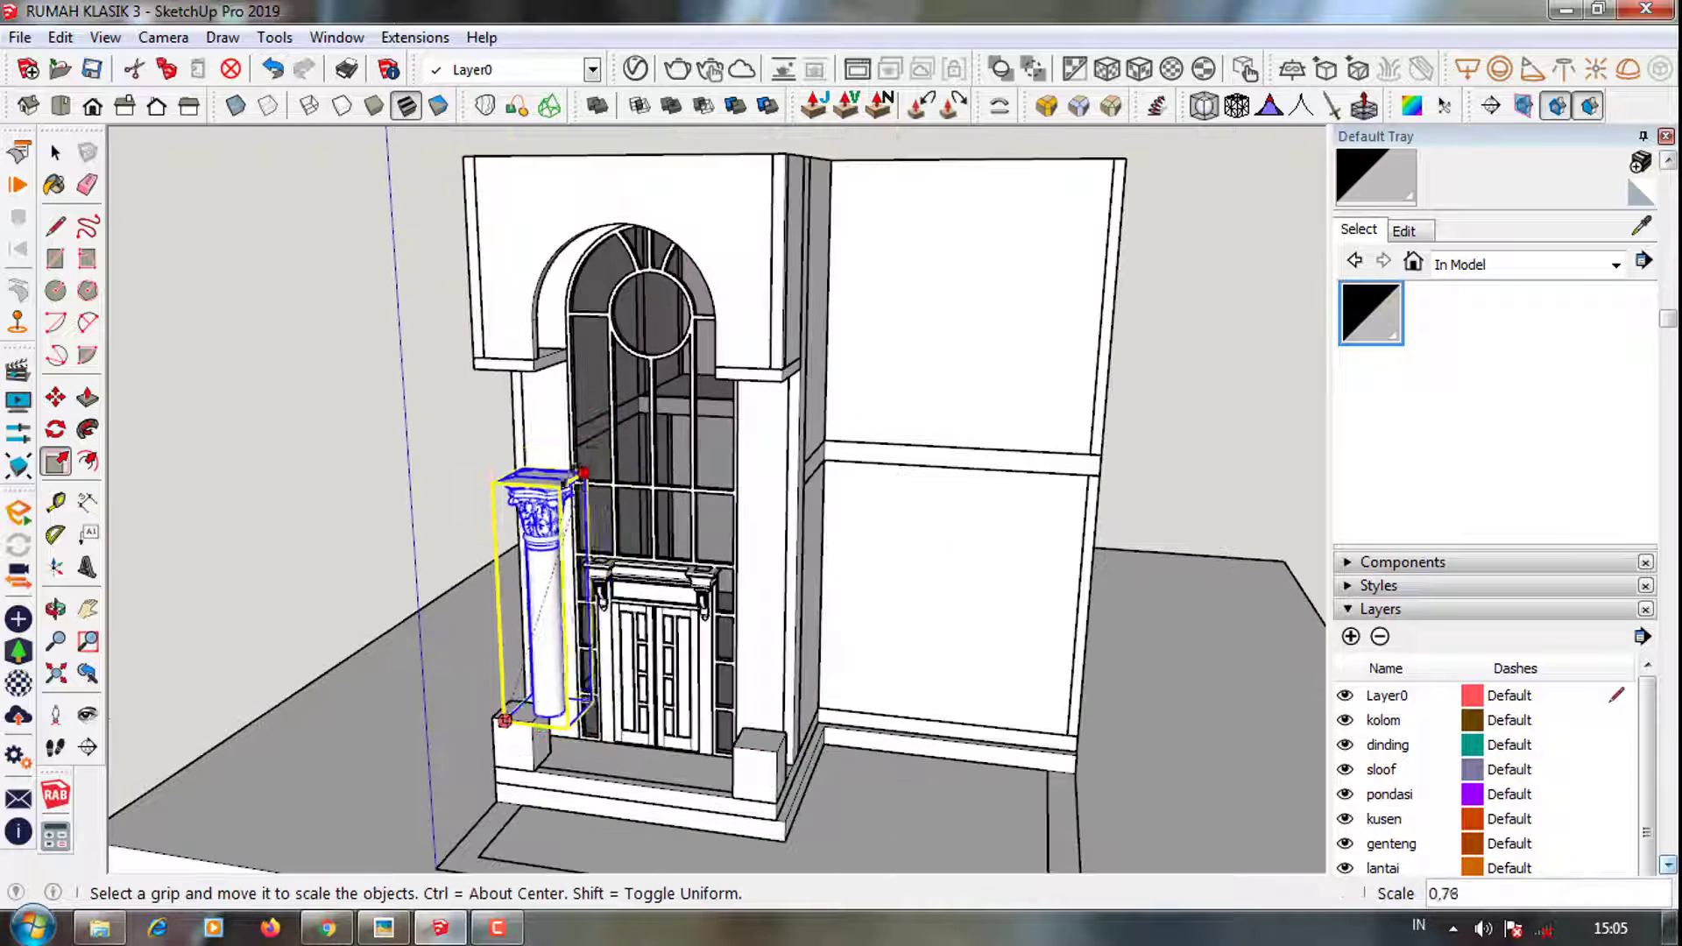
{"action": "scroll", "coordinate": [563, 484], "scroll_direction": "down", "scroll_amount": 3}
{"action": "left_click", "coordinate": [274, 70]}
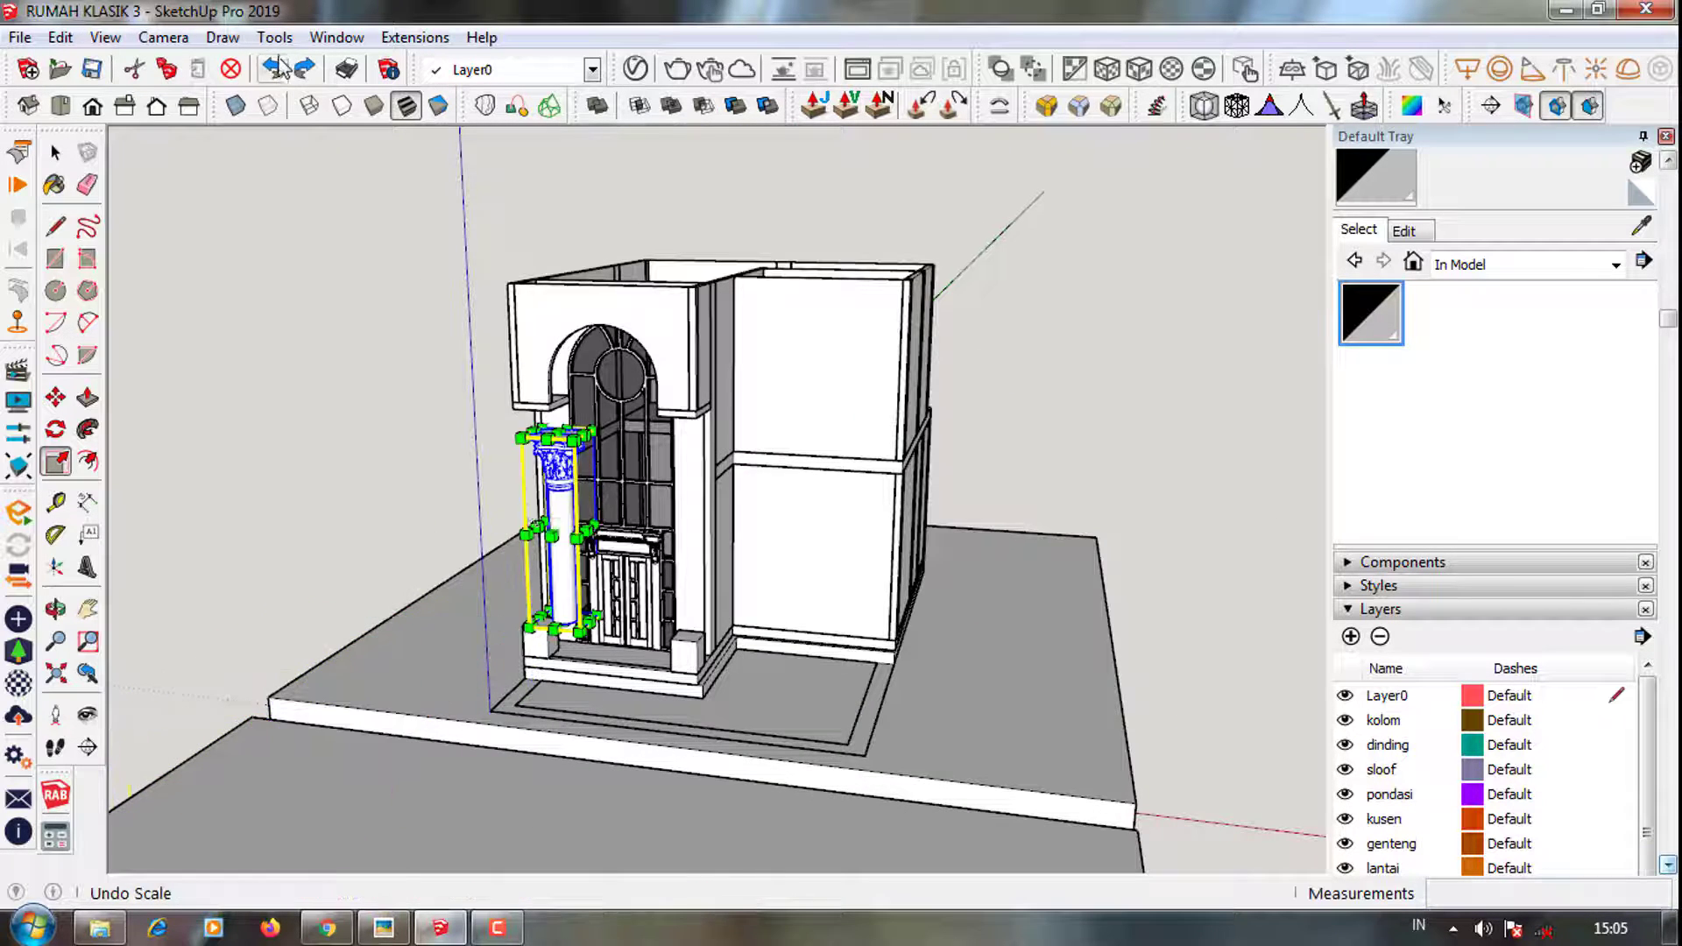
{"action": "scroll", "coordinate": [543, 491], "scroll_direction": "up", "scroll_amount": 3}
{"action": "scroll", "coordinate": [560, 456], "scroll_direction": "up", "scroll_amount": 2}
{"action": "left_click_drag", "start_coordinate": [627, 377], "coordinate": [618, 410]}
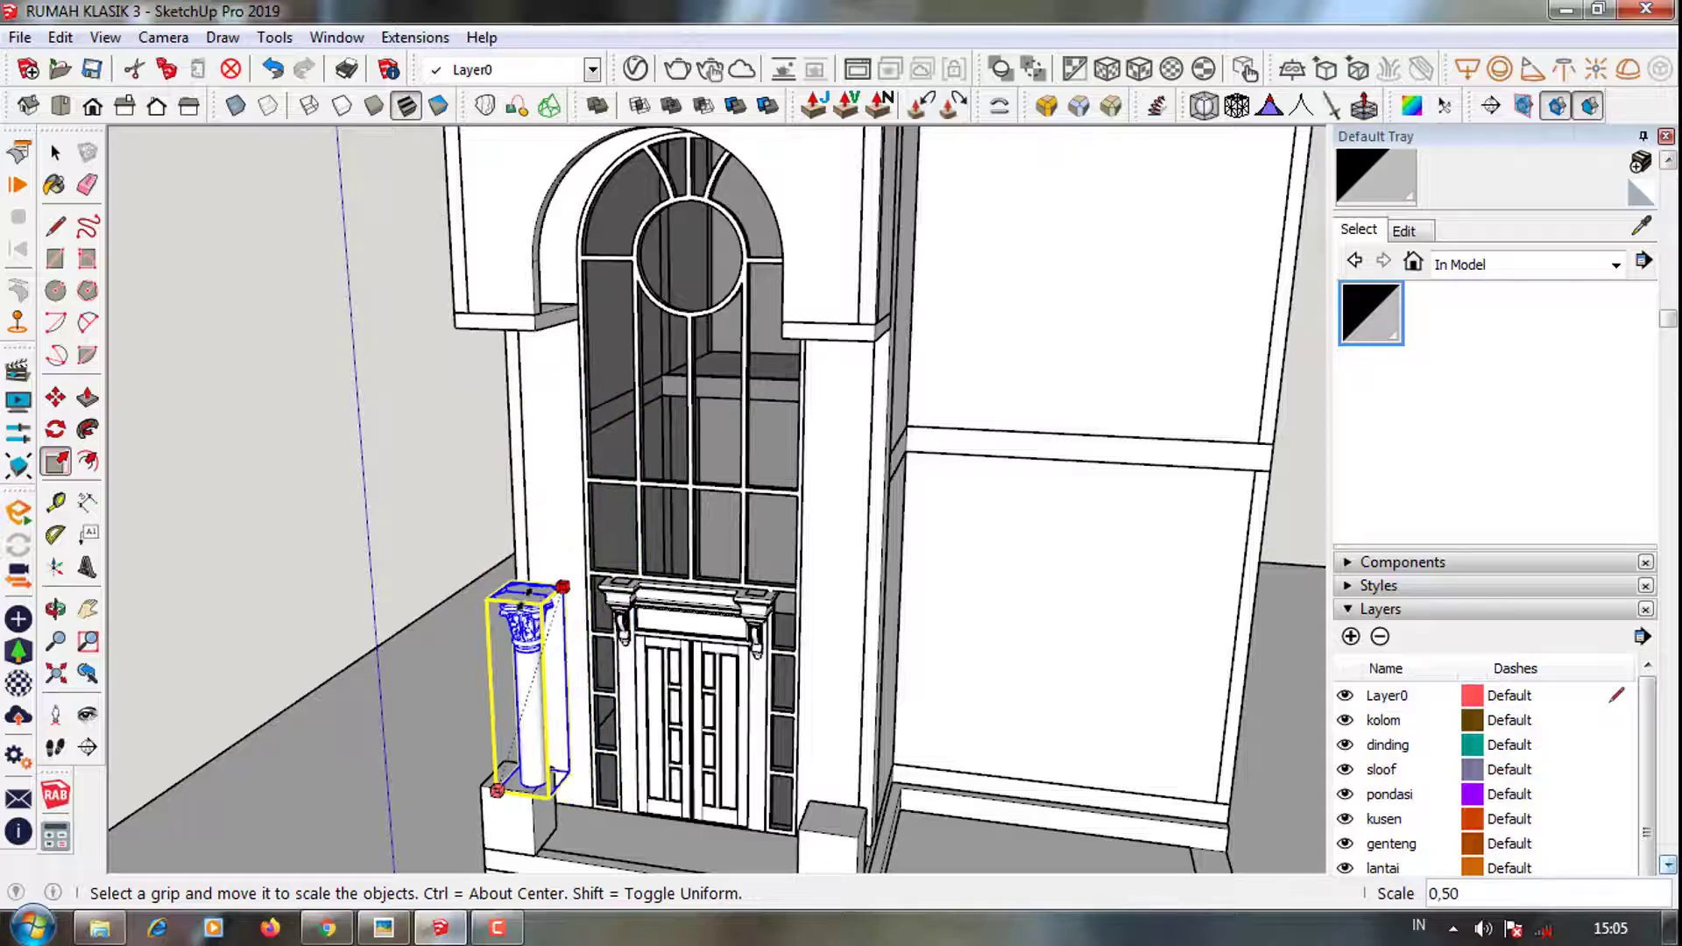
{"action": "left_click", "coordinate": [528, 610]}
Move the column by its base onto the top of the left pedestal
{"action": "key", "text": "space"}
{"action": "scroll", "coordinate": [587, 753], "scroll_direction": "up", "scroll_amount": 3}
{"action": "scroll", "coordinate": [578, 770], "scroll_direction": "up", "scroll_amount": 3}
{"action": "key", "text": "m"}
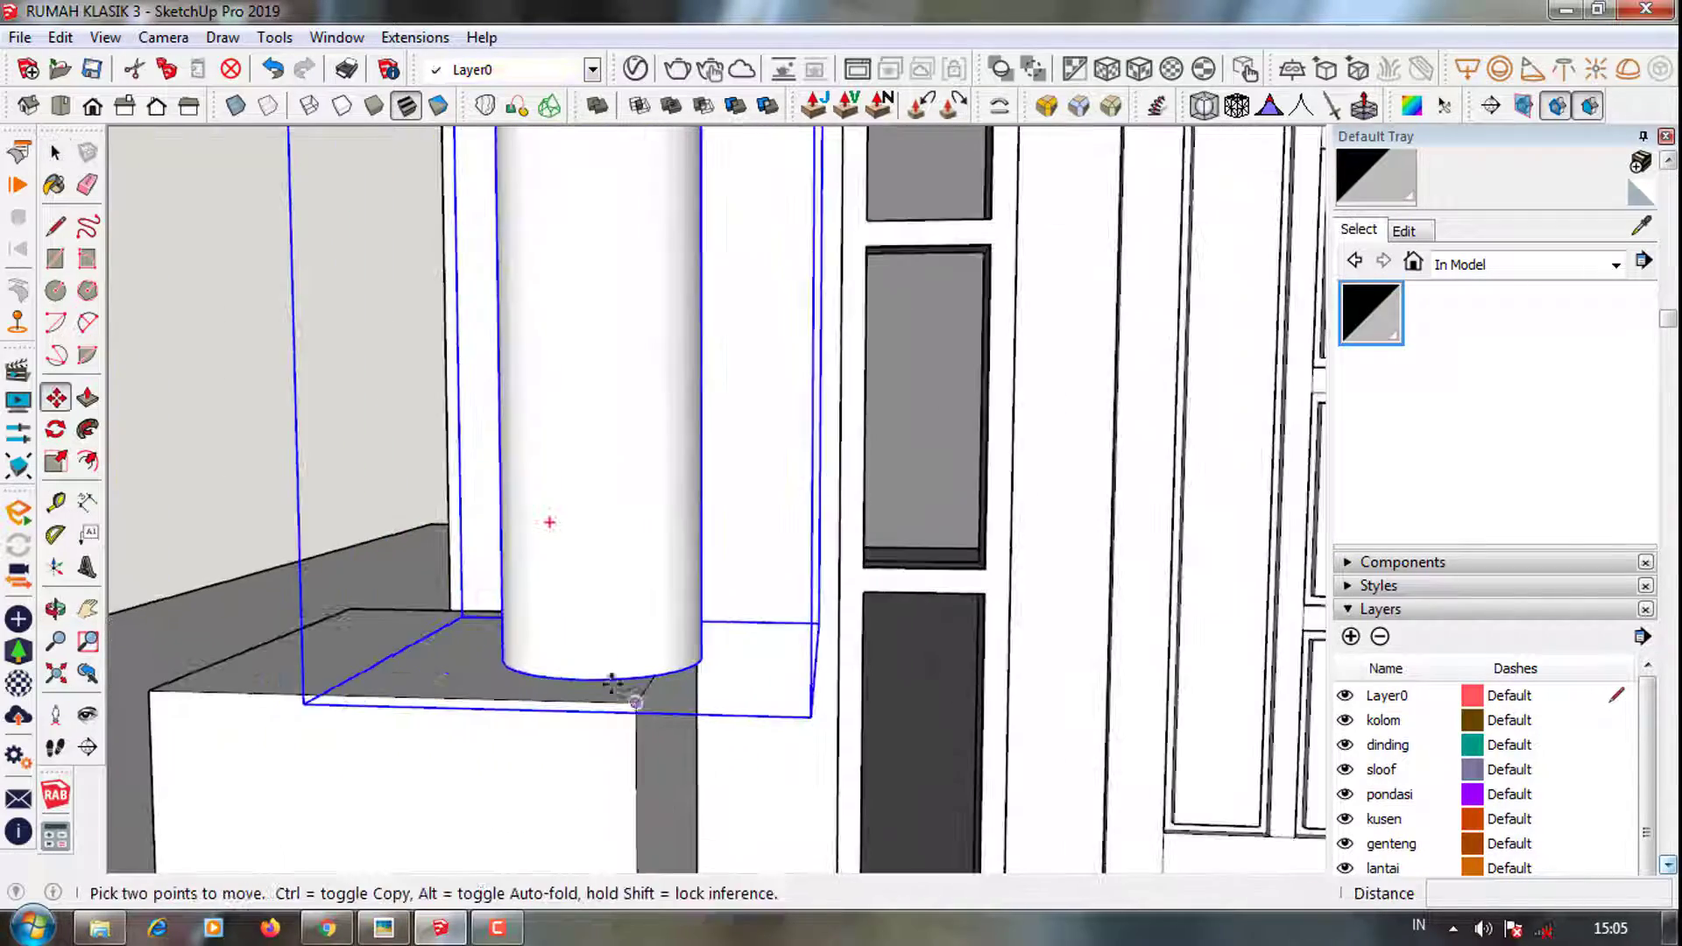
{"action": "key", "text": "o"}
{"action": "middle_click_drag", "start_coordinate": [567, 795], "coordinate": [556, 740]}
{"action": "scroll", "coordinate": [557, 740], "scroll_direction": "up", "scroll_amount": 2}
{"action": "middle_click_drag", "start_coordinate": [387, 771], "coordinate": [350, 834]}
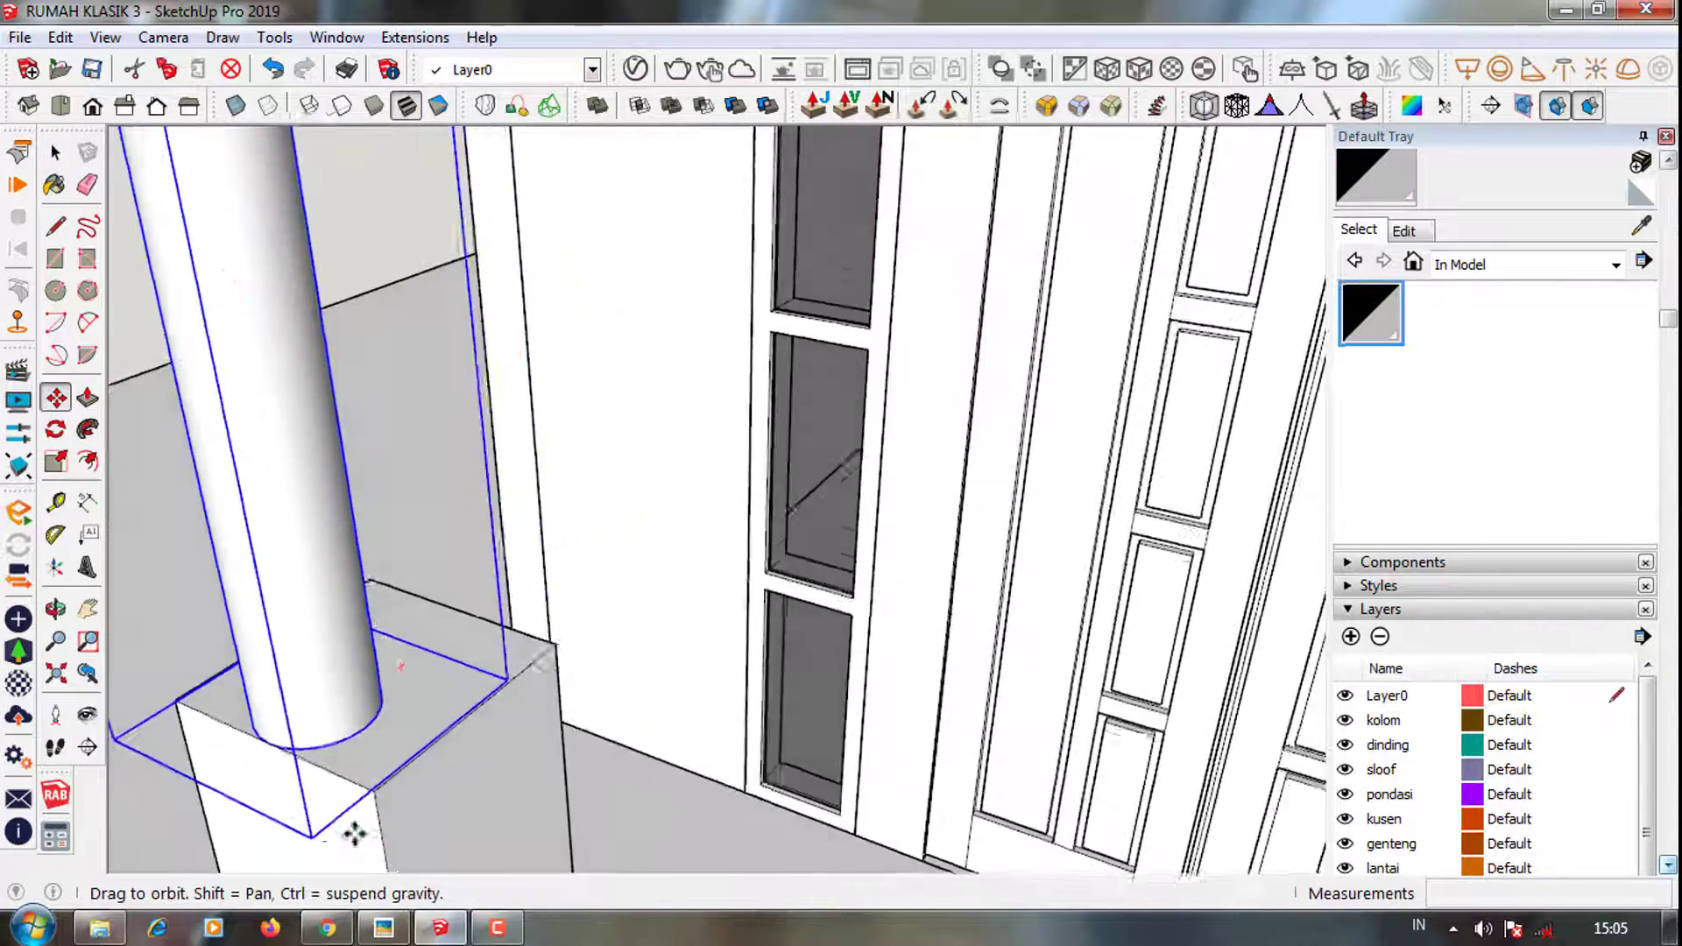
{"action": "scroll", "coordinate": [350, 788], "scroll_direction": "up", "scroll_amount": 3}
{"action": "left_click", "coordinate": [349, 712]}
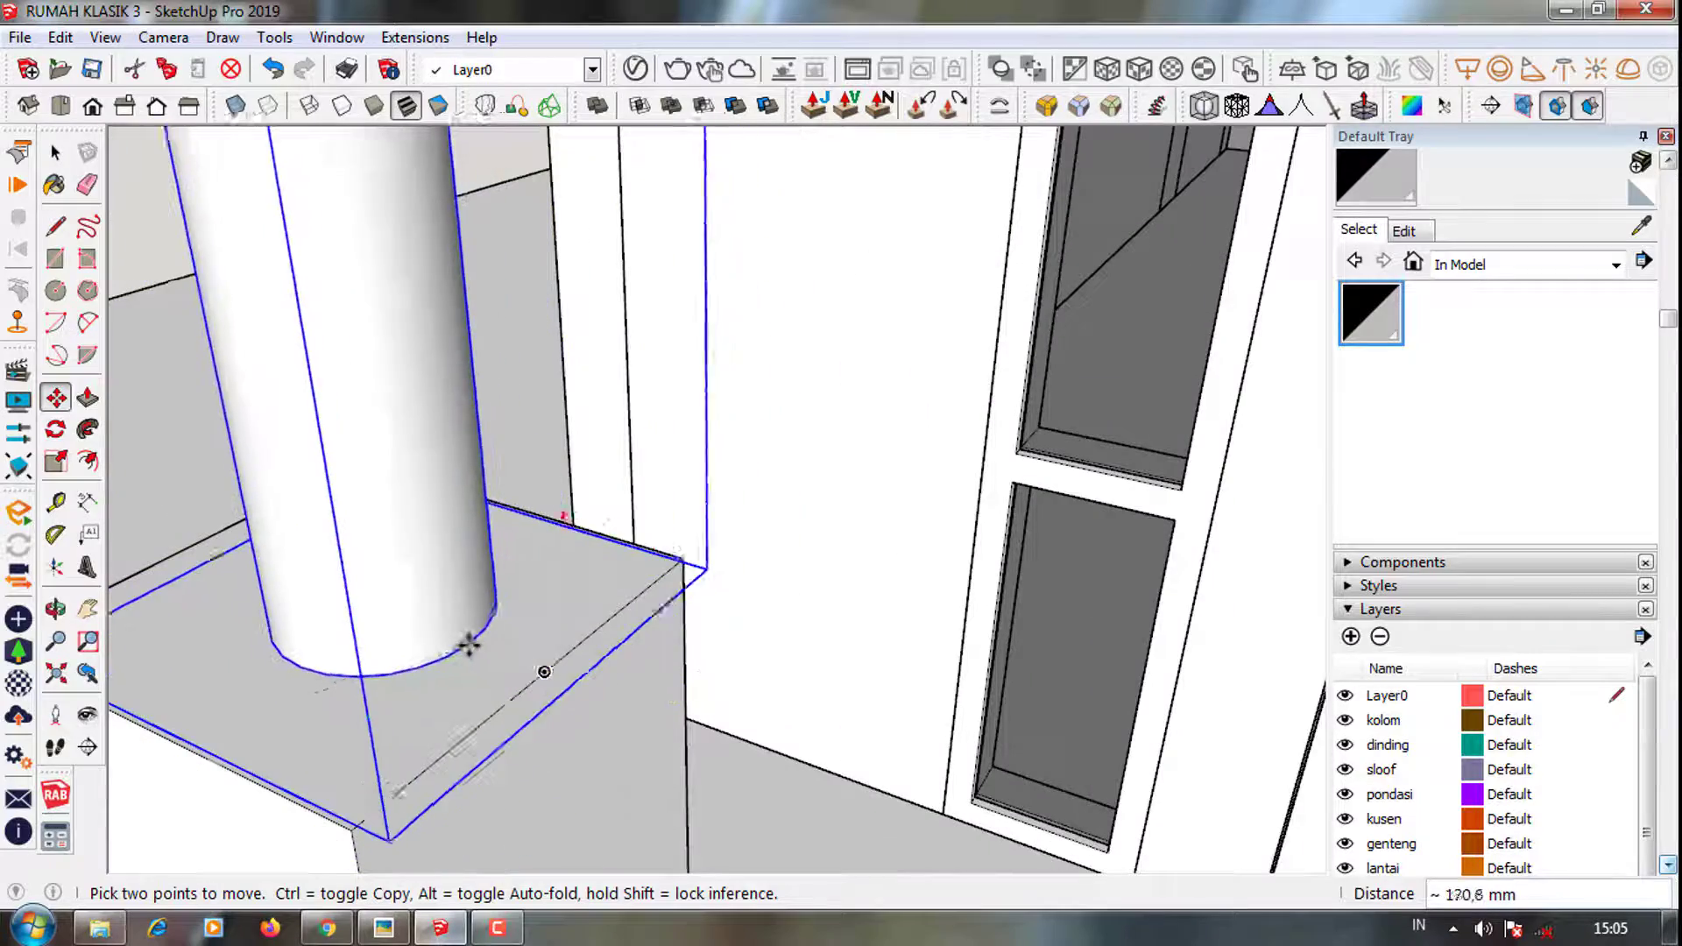
{"action": "left_click", "coordinate": [447, 630]}
{"action": "scroll", "coordinate": [442, 789], "scroll_direction": "down", "scroll_amount": 5}
Orbit out to show the column beside the doorway and open it for editing
{"action": "middle_click_drag", "start_coordinate": [442, 823], "coordinate": [694, 698]}
{"action": "scroll", "coordinate": [613, 713], "scroll_direction": "down", "scroll_amount": 3}
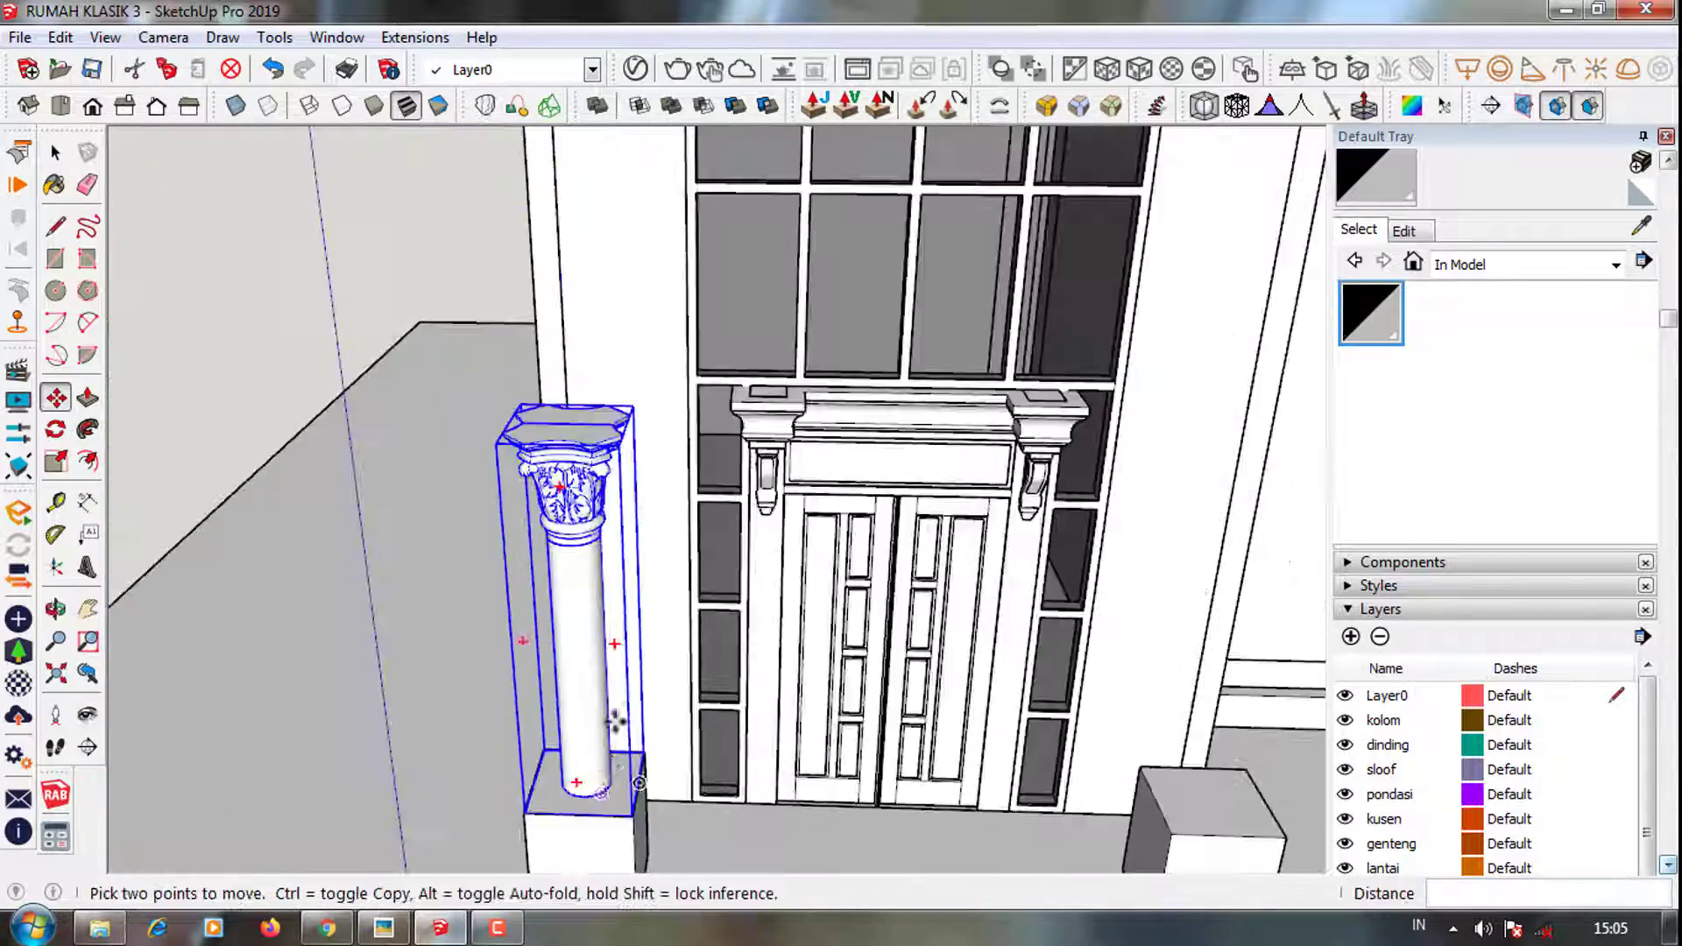
{"action": "key", "text": "space"}
{"action": "scroll", "coordinate": [552, 523], "scroll_direction": "up", "scroll_amount": 2}
{"action": "double_click", "coordinate": [550, 524]}
Explode the left column into capital and shaft, and raise the capital to the column top
{"action": "key", "text": "Escape"}
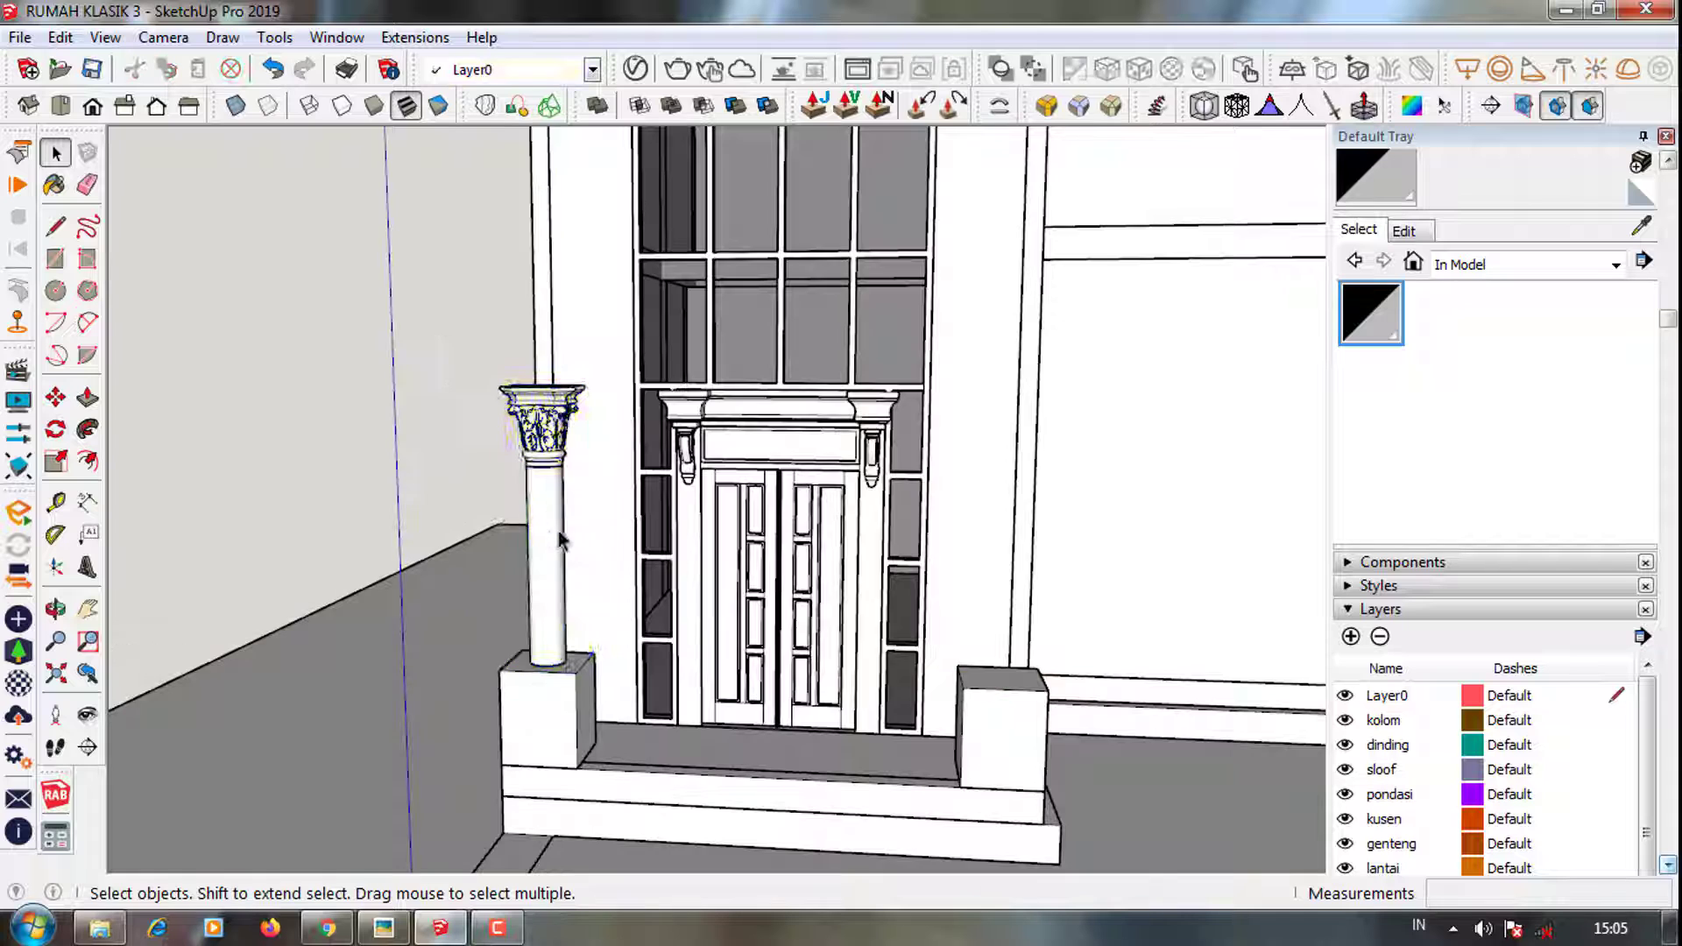
{"action": "left_click", "coordinate": [550, 527]}
{"action": "double_click", "coordinate": [549, 527]}
{"action": "right_click", "coordinate": [550, 526]}
{"action": "left_click", "coordinate": [638, 152]}
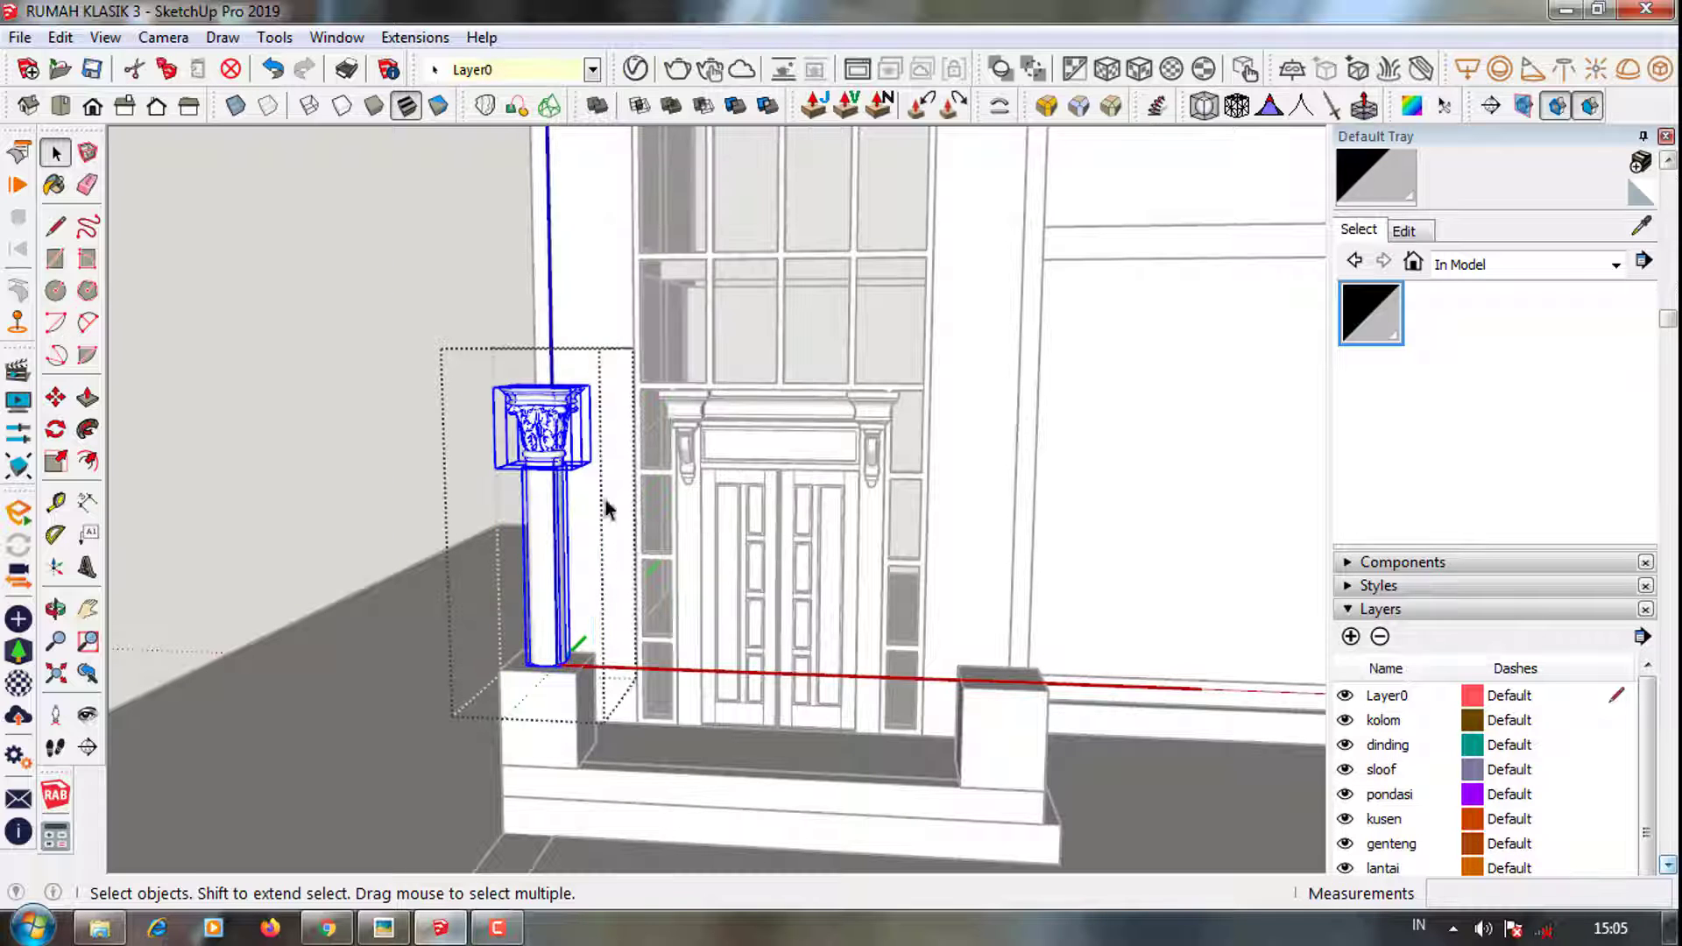
{"action": "scroll", "coordinate": [525, 491], "scroll_direction": "up", "scroll_amount": 5}
{"action": "key", "text": "l"}
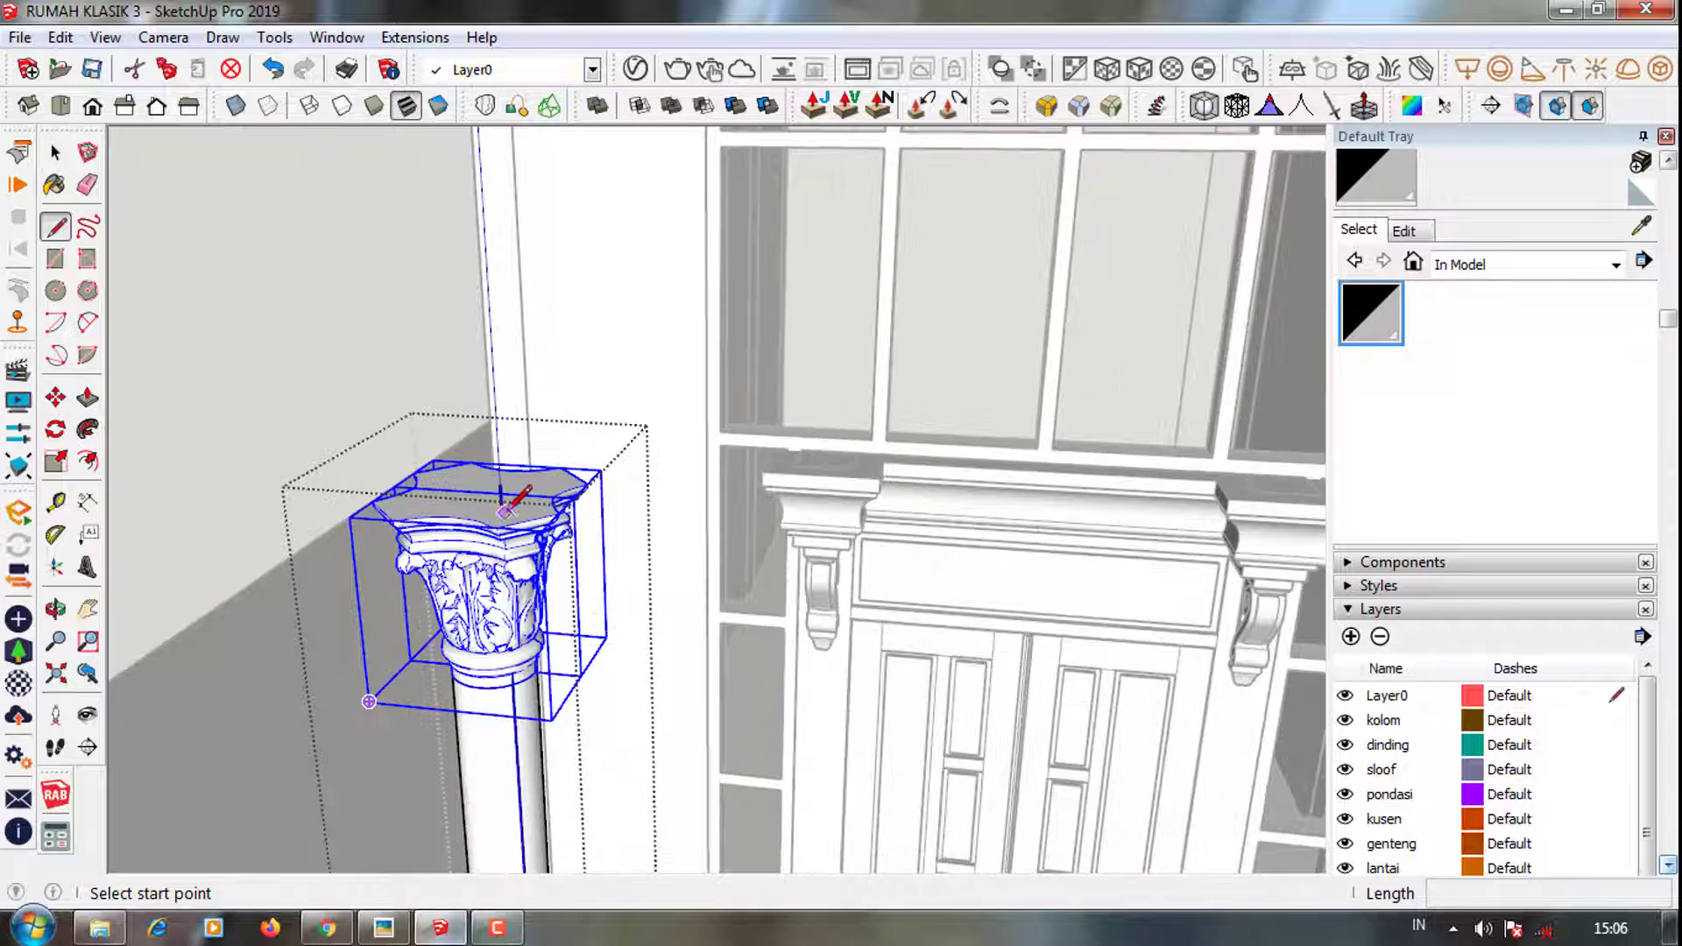
{"action": "left_click", "coordinate": [524, 522]}
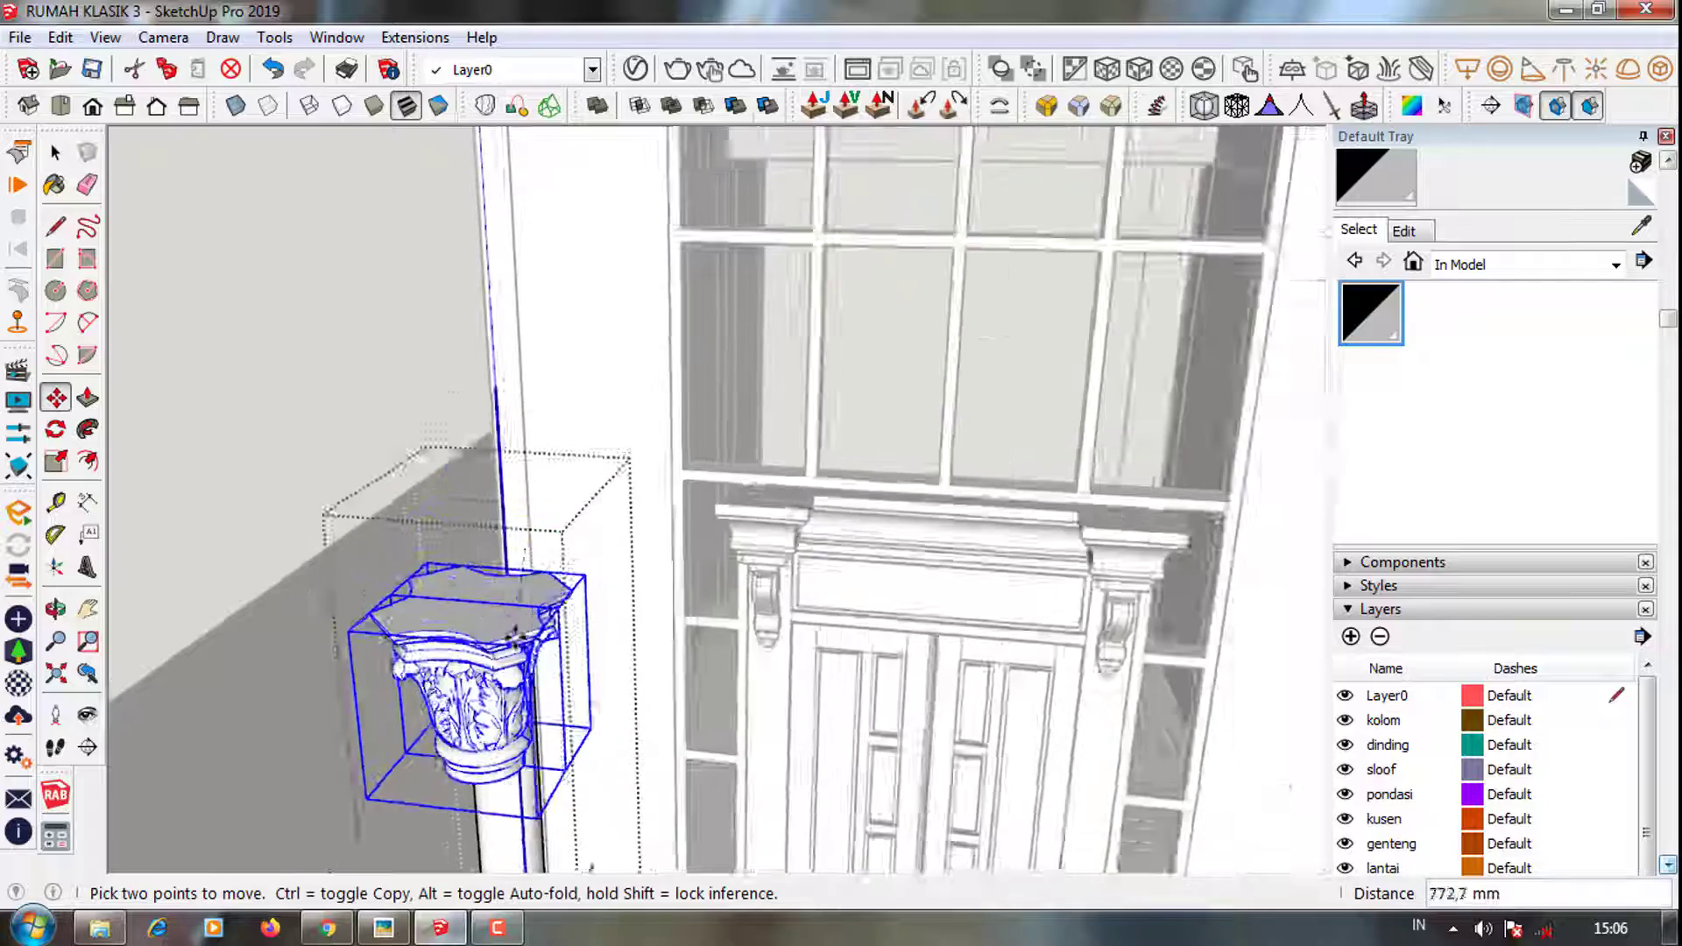
{"action": "scroll", "coordinate": [526, 455], "scroll_direction": "down", "scroll_amount": 6}
{"action": "scroll", "coordinate": [483, 165], "scroll_direction": "up", "scroll_amount": 4}
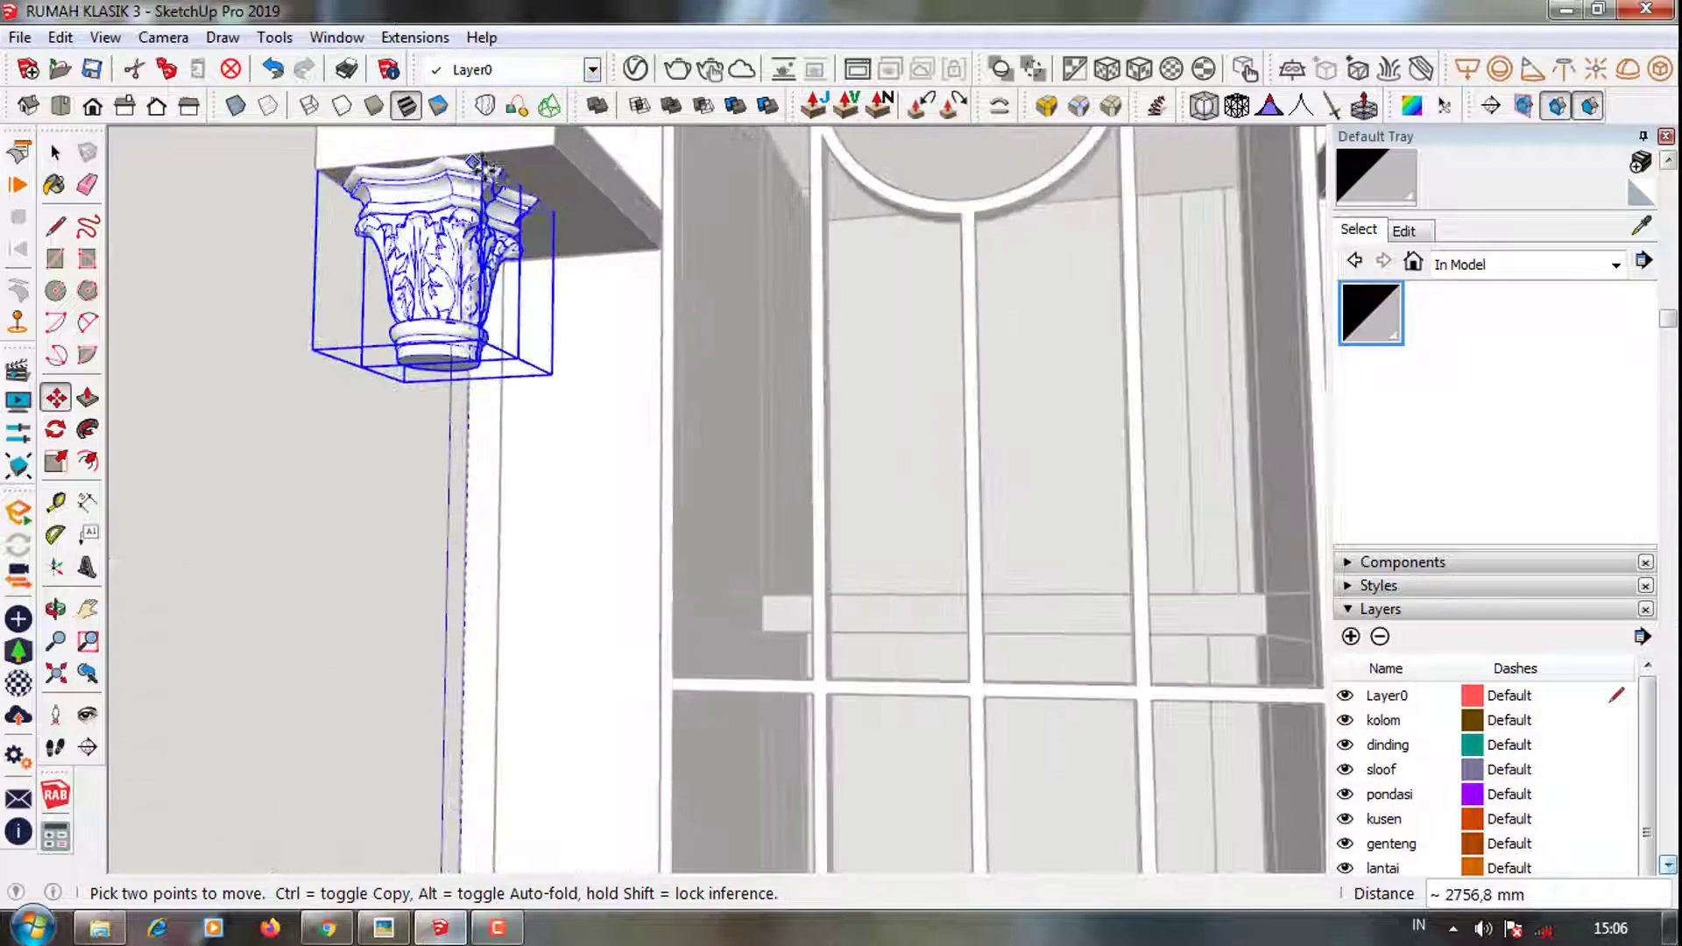
{"action": "left_click", "coordinate": [503, 250]}
{"action": "scroll", "coordinate": [504, 250], "scroll_direction": "down", "scroll_amount": 5}
{"action": "key", "text": "space"}
Stretch the shaft's top face upward until it meets the raised capital
{"action": "left_click", "coordinate": [480, 652]}
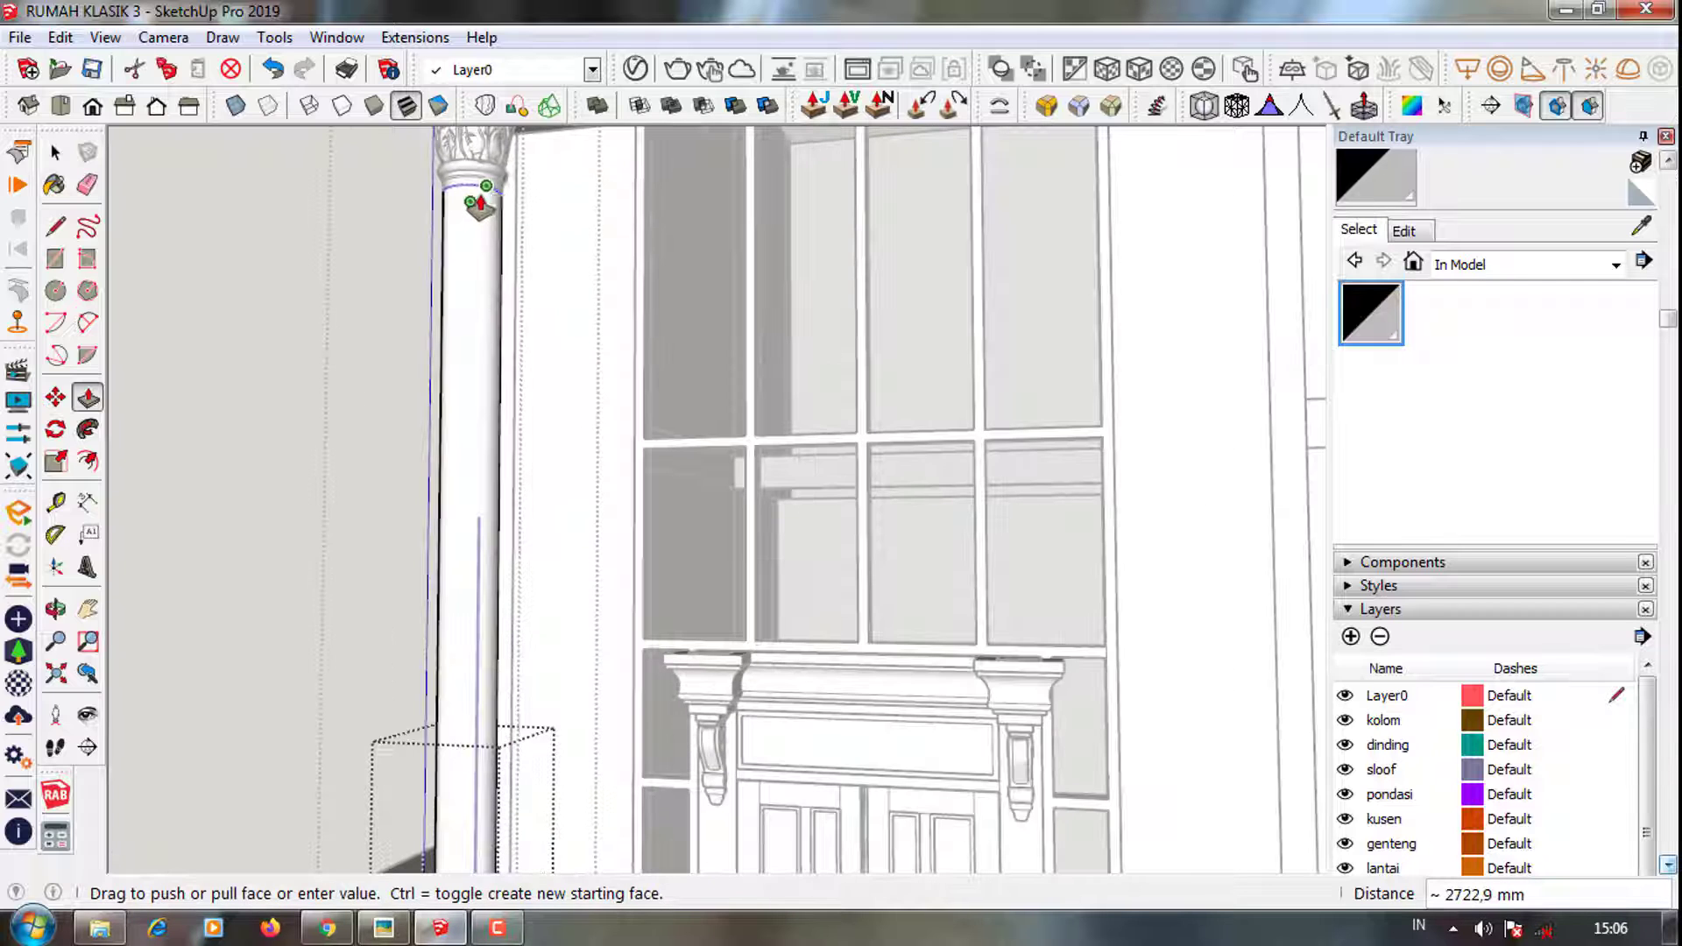
{"action": "left_click", "coordinate": [478, 196]}
{"action": "middle_click_drag", "start_coordinate": [477, 195], "coordinate": [507, 394]}
{"action": "key", "text": "space"}
{"action": "left_click", "coordinate": [497, 928]}
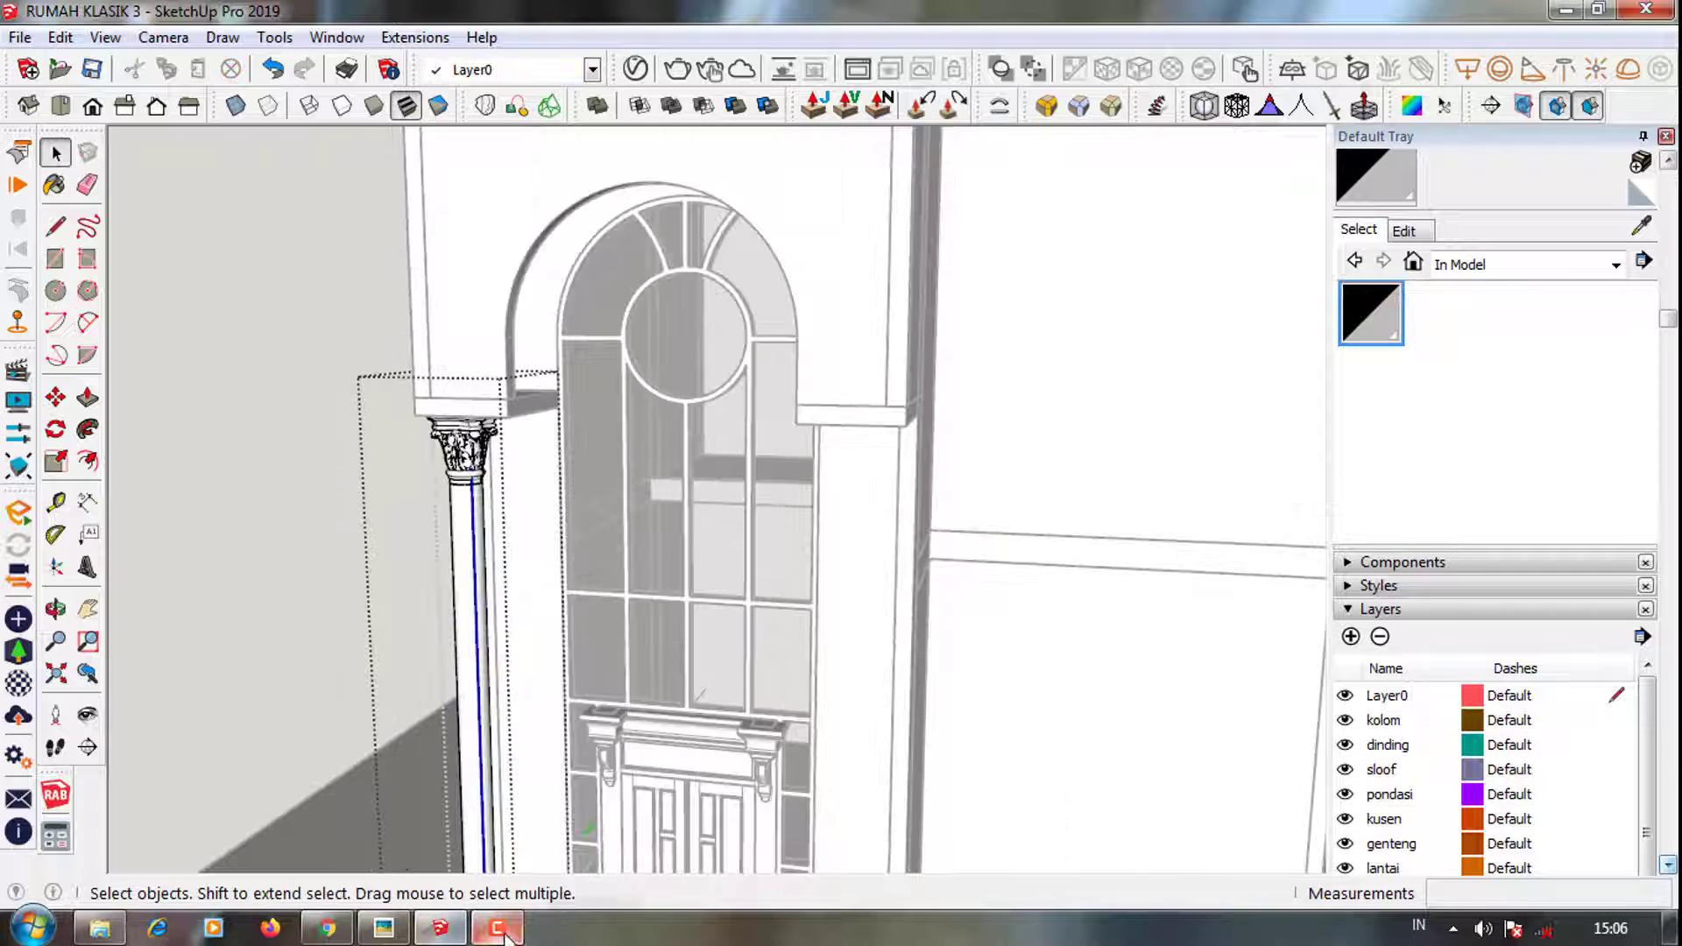
Orbit to face the doorway, selecting the finished column beside the window
{"action": "middle_click_drag", "start_coordinate": [561, 491], "coordinate": [613, 439]}
{"action": "scroll", "coordinate": [549, 424], "scroll_direction": "down", "scroll_amount": 3}
{"action": "middle_click_drag", "start_coordinate": [734, 618], "coordinate": [453, 668]}
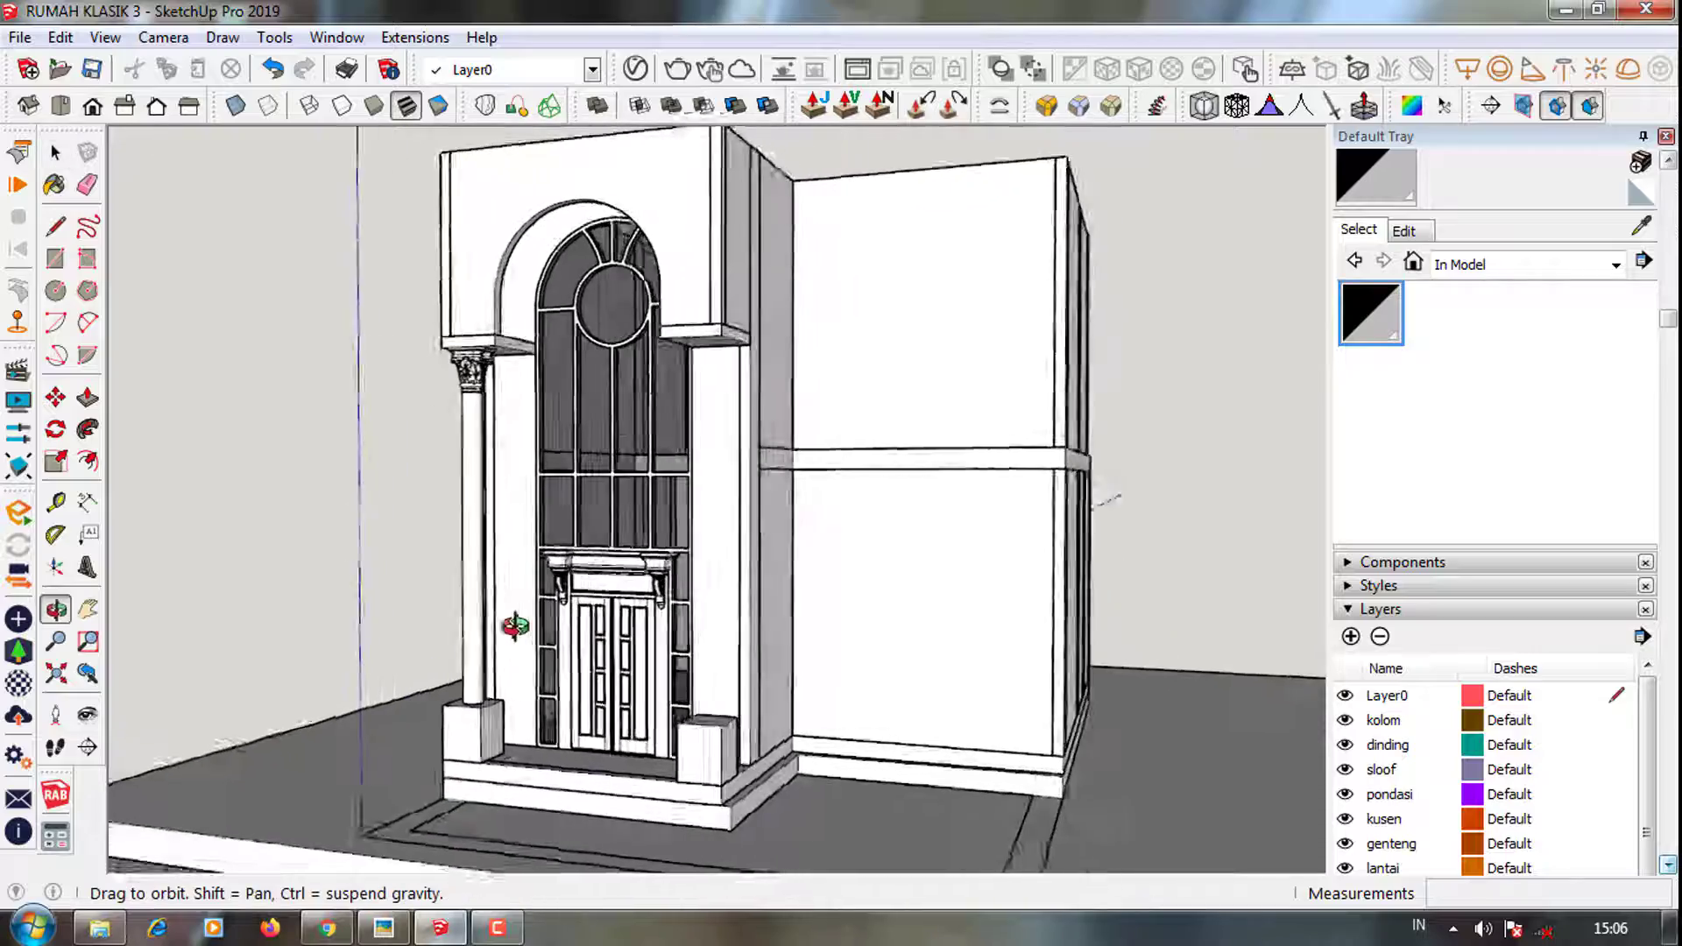
{"action": "scroll", "coordinate": [453, 613], "scroll_direction": "up", "scroll_amount": 3}
{"action": "scroll", "coordinate": [458, 488], "scroll_direction": "up", "scroll_amount": 2}
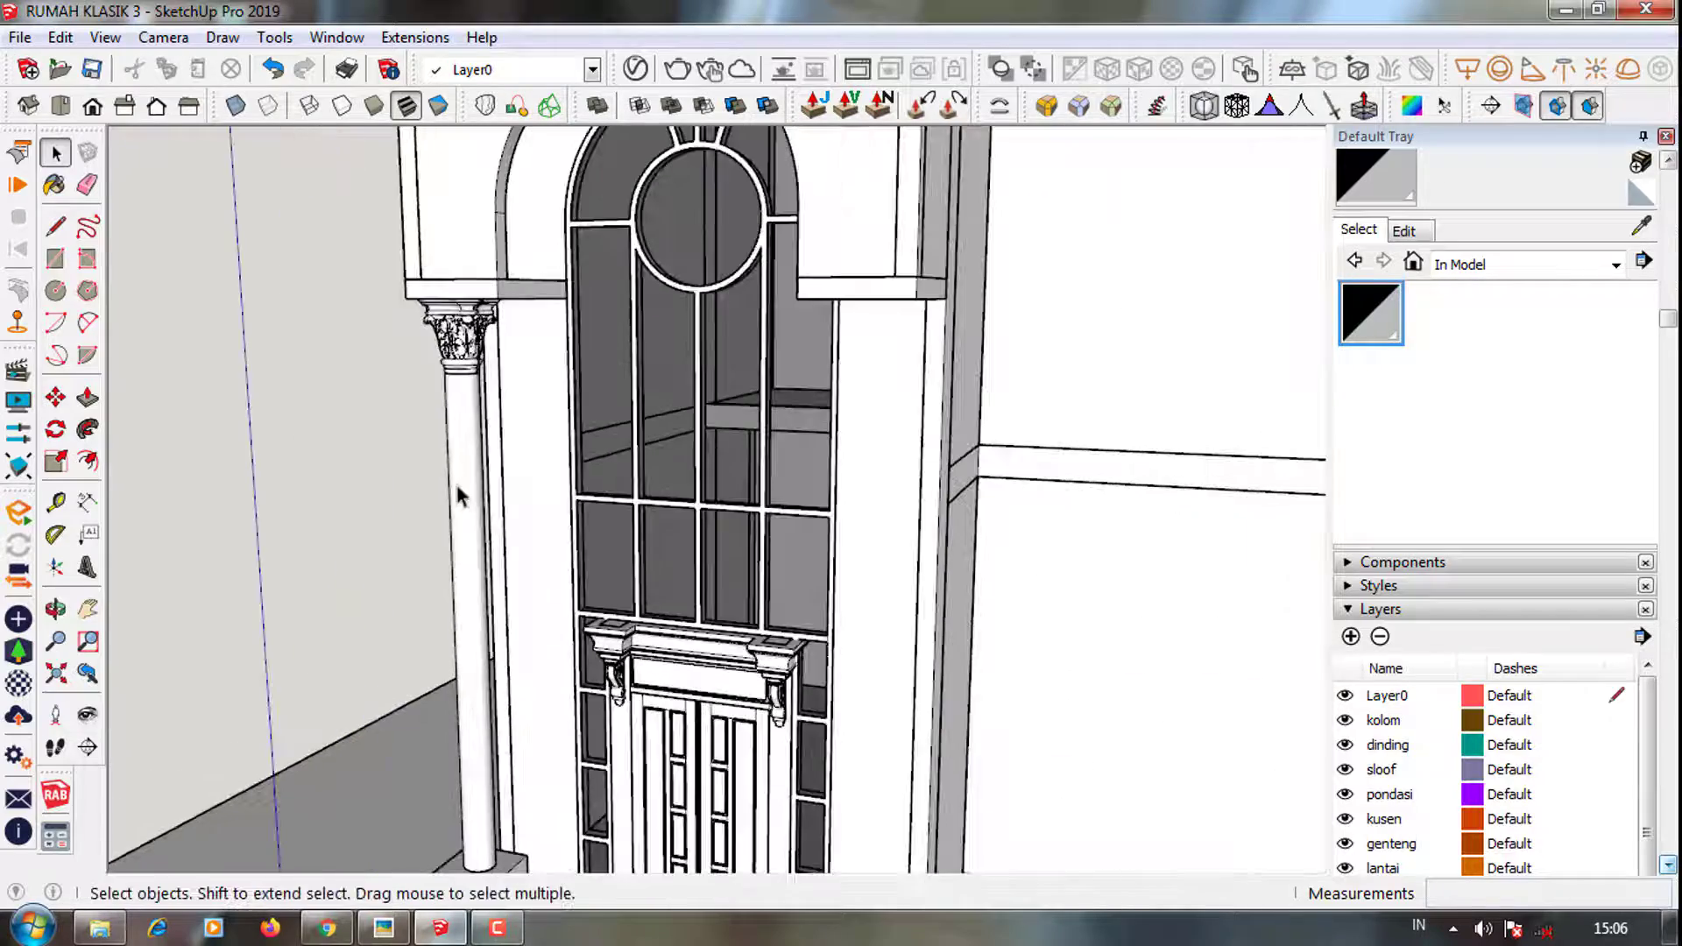
{"action": "left_click", "coordinate": [458, 488]}
{"action": "middle_click_drag", "start_coordinate": [458, 488], "coordinate": [537, 795]}
{"action": "middle_click_drag", "start_coordinate": [645, 819], "coordinate": [653, 815]}
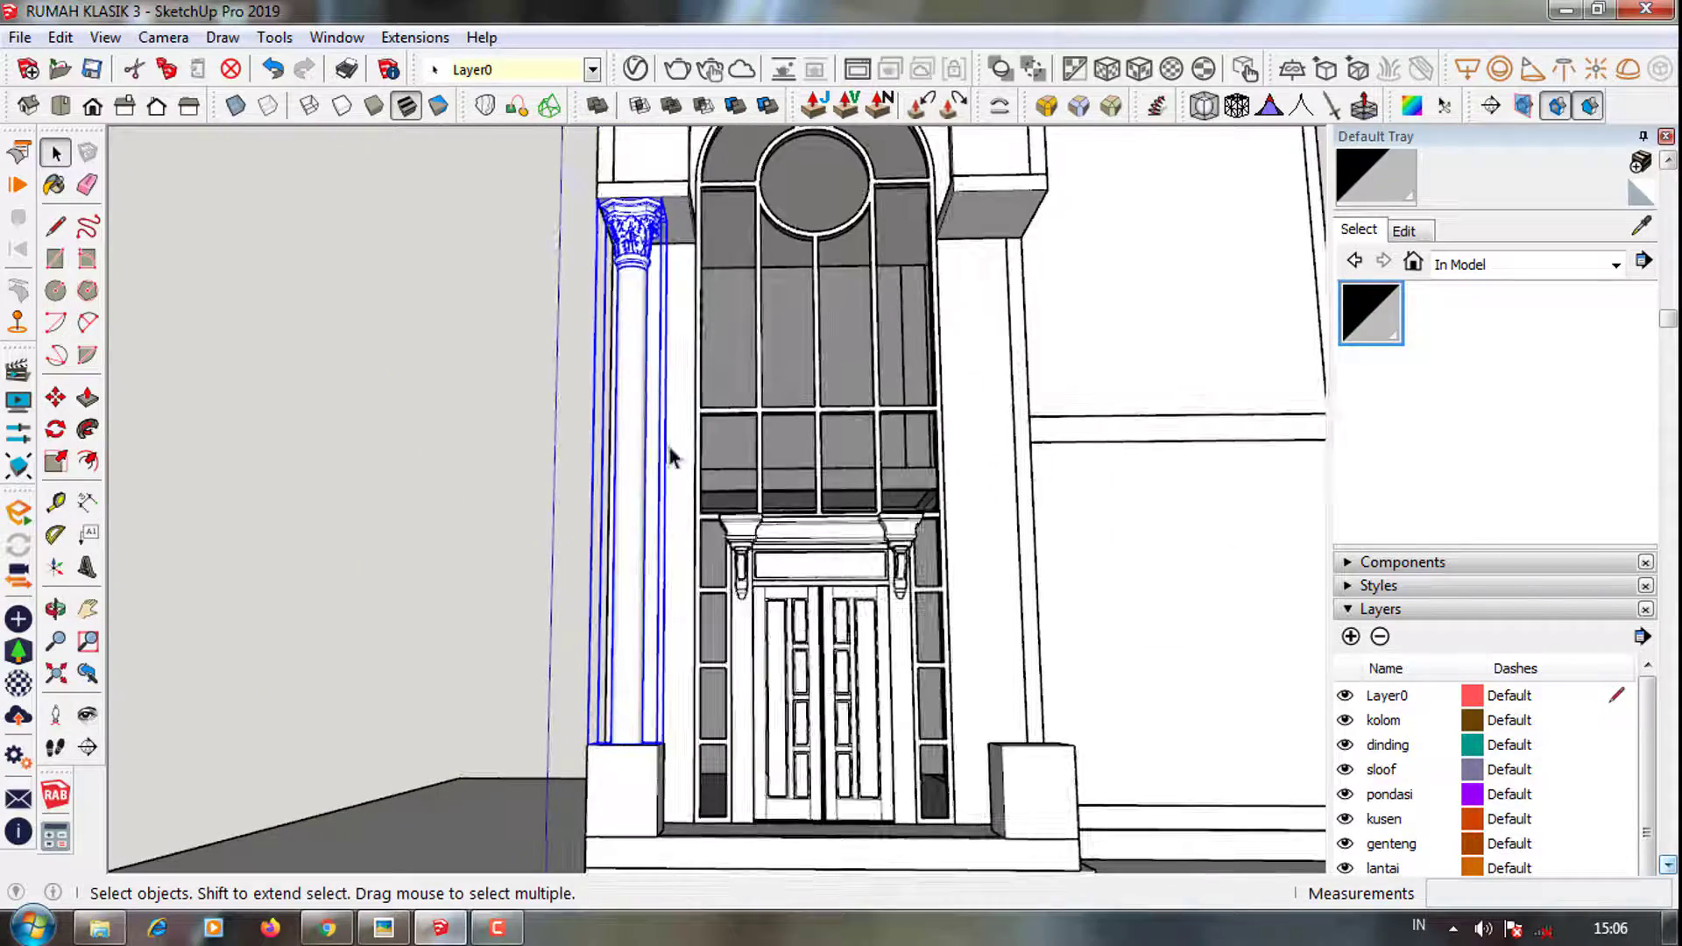
{"action": "scroll", "coordinate": [658, 431], "scroll_direction": "up", "scroll_amount": 2}
{"action": "mouse_move", "coordinate": [680, 301]}
{"action": "middle_mouse_down"}
{"action": "mouse_move", "coordinate": [701, 289]}
{"action": "mouse_move", "coordinate": [537, 364]}
{"action": "mouse_move", "coordinate": [490, 498]}
{"action": "middle_mouse_up"}
{"action": "scroll", "coordinate": [489, 497], "scroll_direction": "down", "scroll_amount": 4}
{"action": "scroll", "coordinate": [540, 755], "scroll_direction": "up", "scroll_amount": 3}
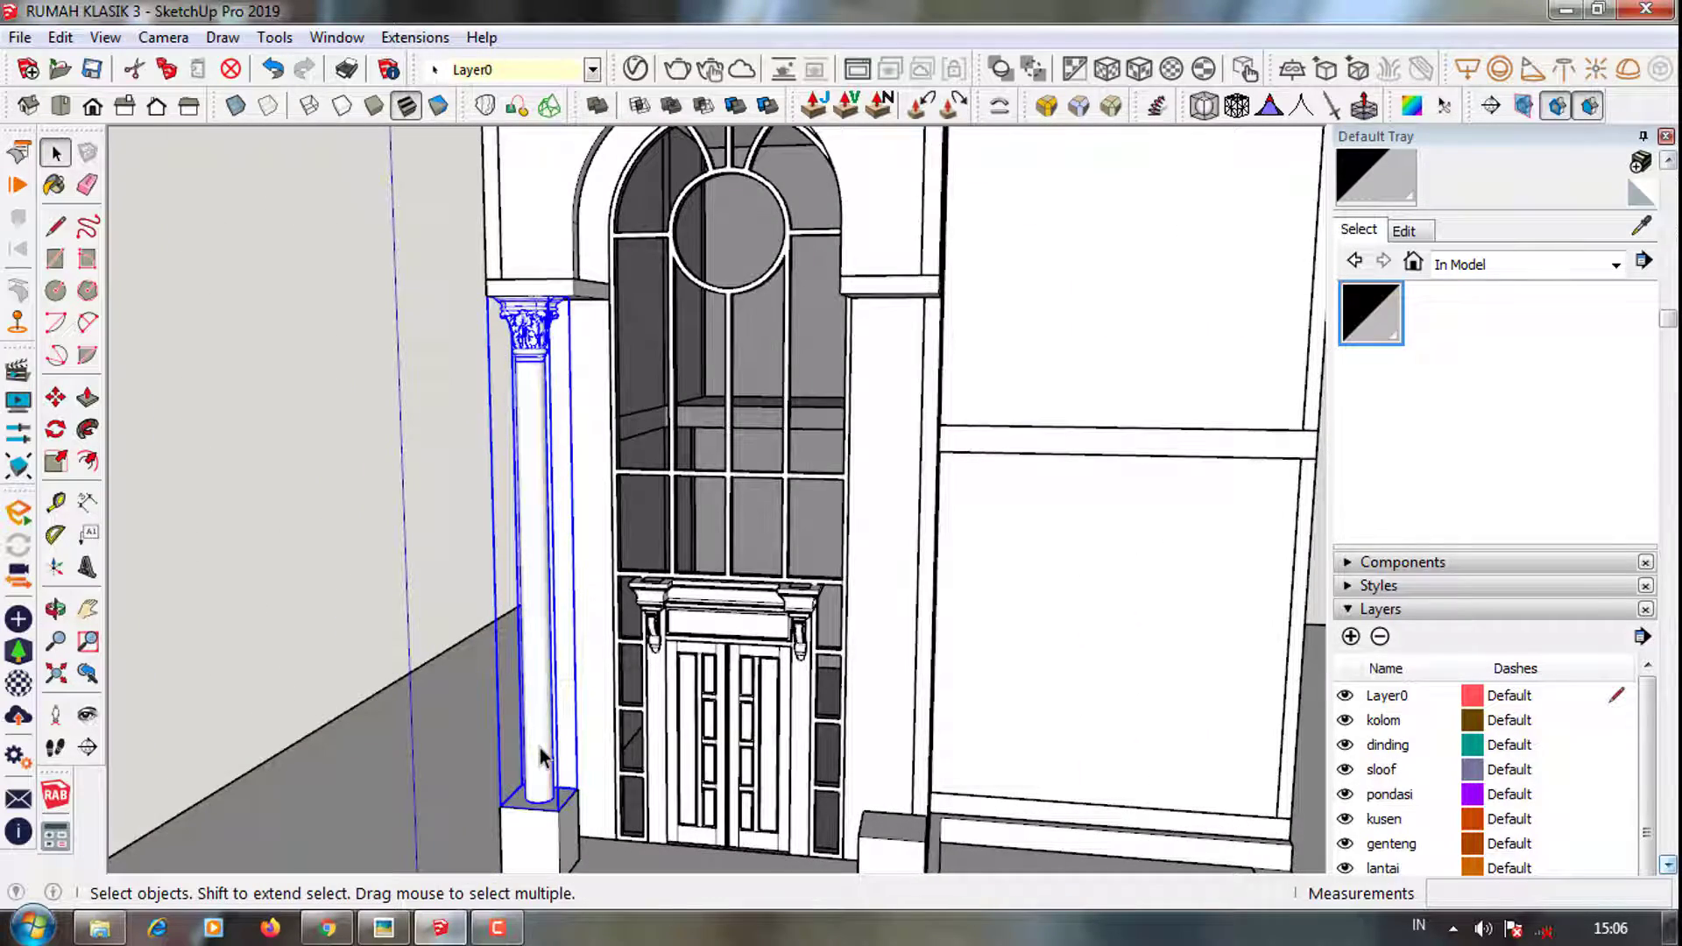
{"action": "scroll", "coordinate": [540, 755], "scroll_direction": "down", "scroll_amount": 3}
{"action": "scroll", "coordinate": [558, 745], "scroll_direction": "up", "scroll_amount": 3}
Enlarge the selected column slightly from its corner with Scale
{"action": "key", "text": "m"}
{"action": "key", "text": "s"}
{"action": "scroll", "coordinate": [524, 662], "scroll_direction": "down", "scroll_amount": 1}
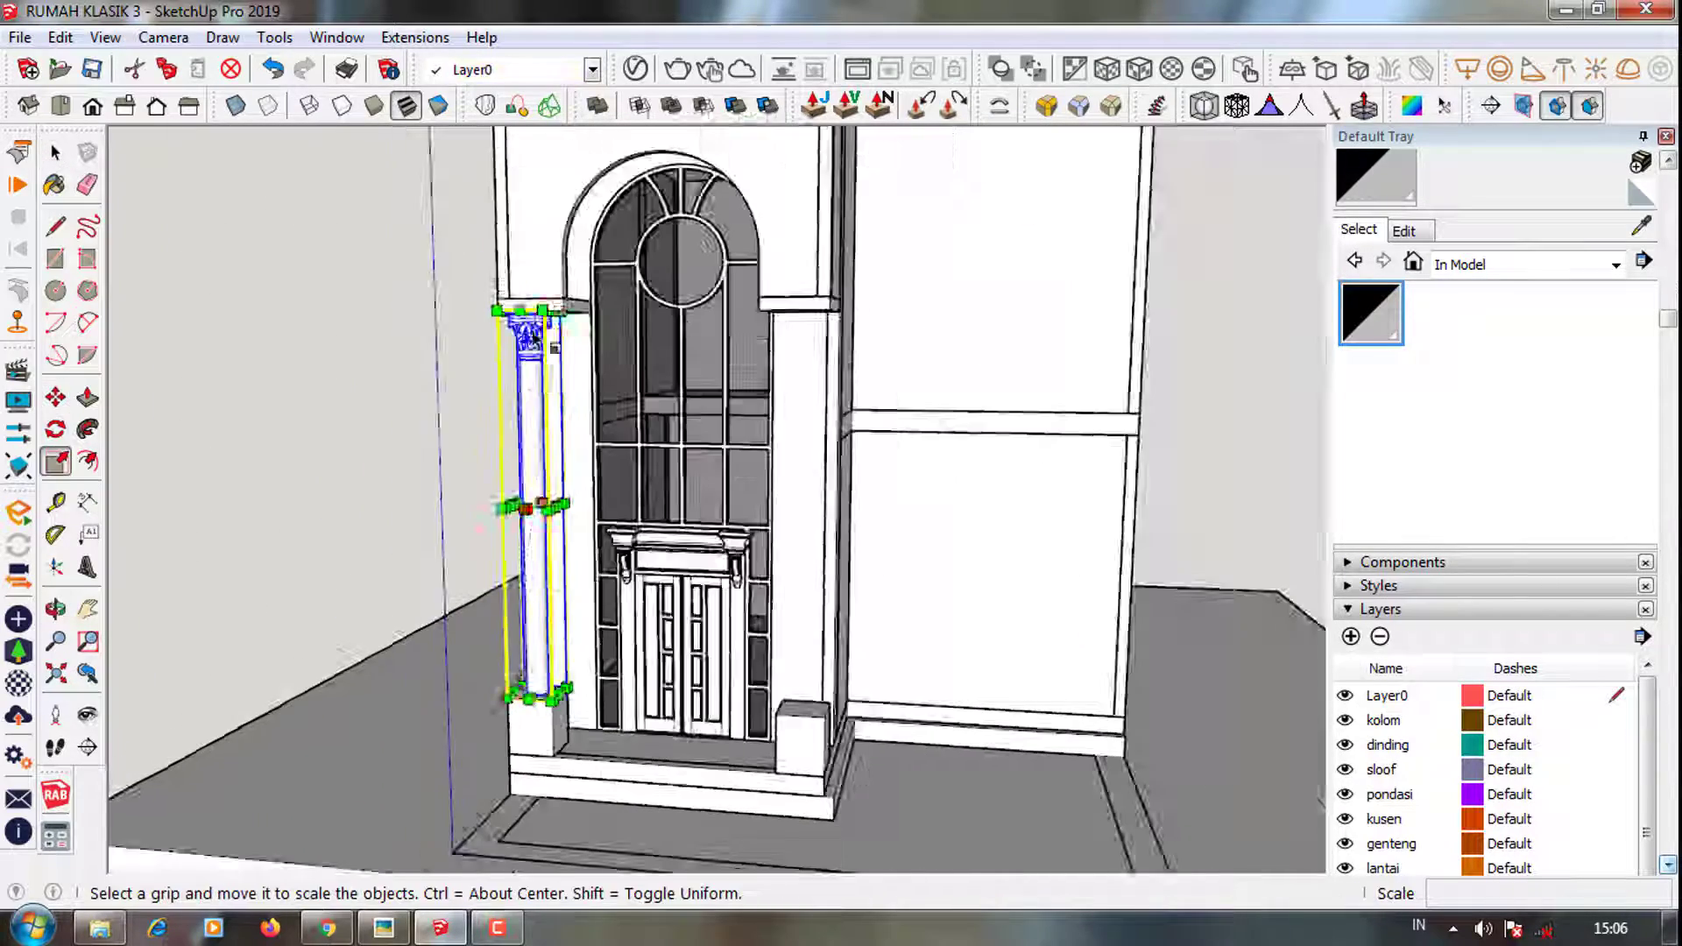
{"action": "scroll", "coordinate": [544, 293], "scroll_direction": "up", "scroll_amount": 2}
{"action": "scroll", "coordinate": [563, 319], "scroll_direction": "up", "scroll_amount": 2}
{"action": "scroll", "coordinate": [573, 307], "scroll_direction": "up", "scroll_amount": 1}
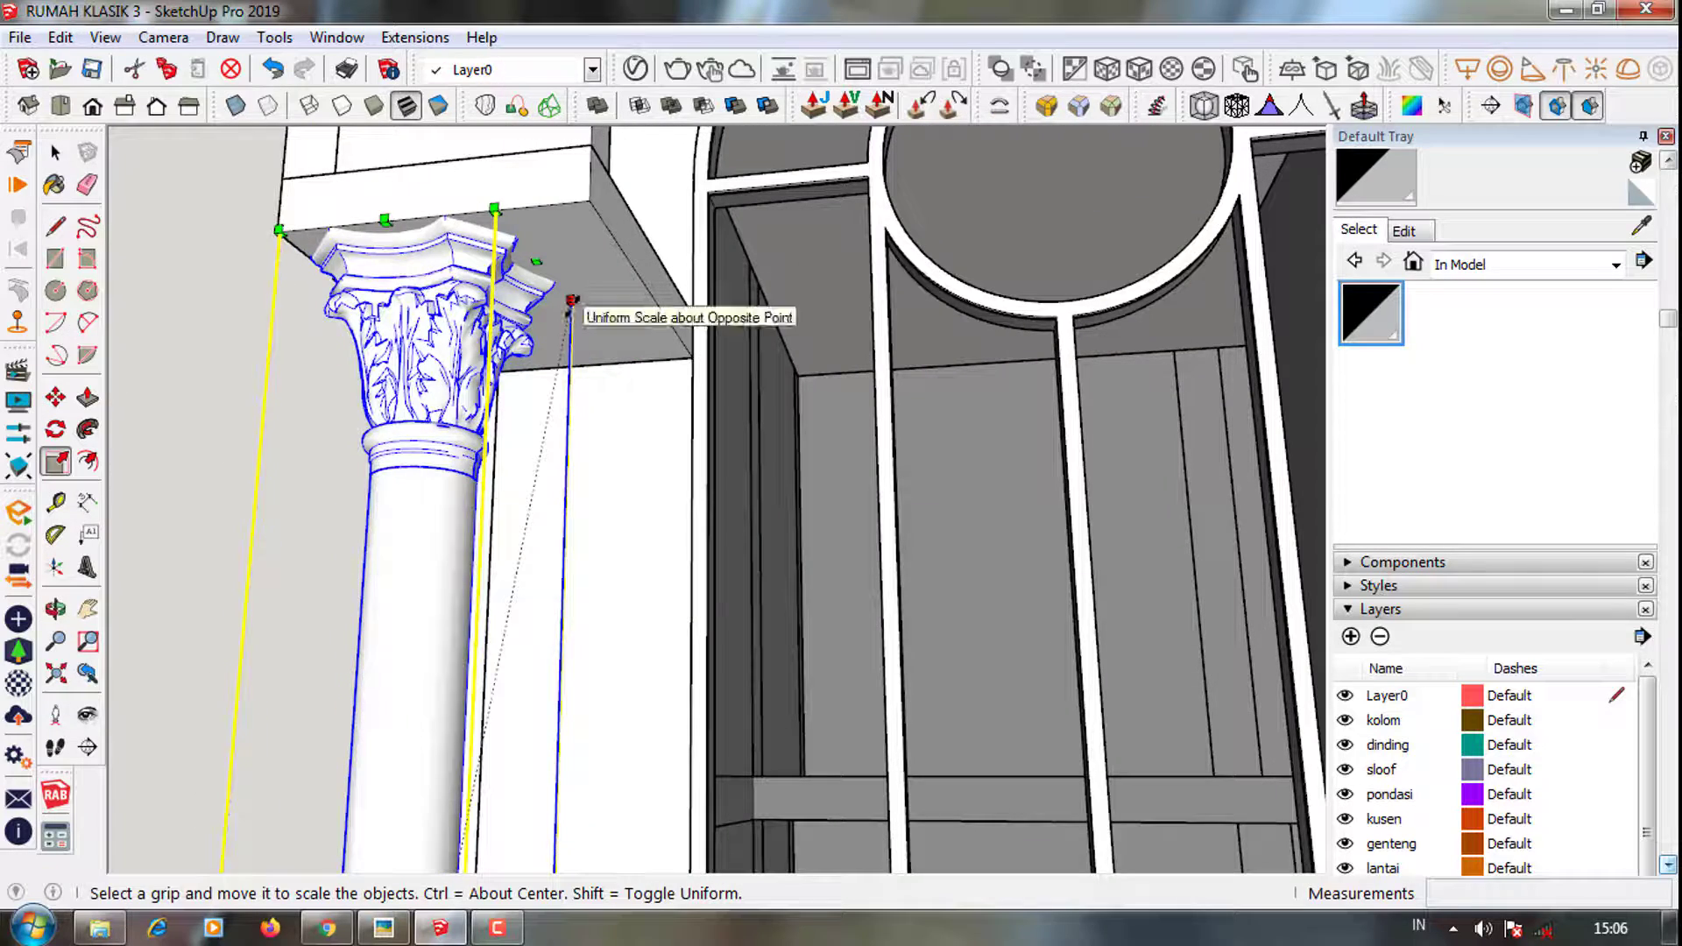
{"action": "left_click_drag", "start_coordinate": [571, 301], "coordinate": [577, 282]}
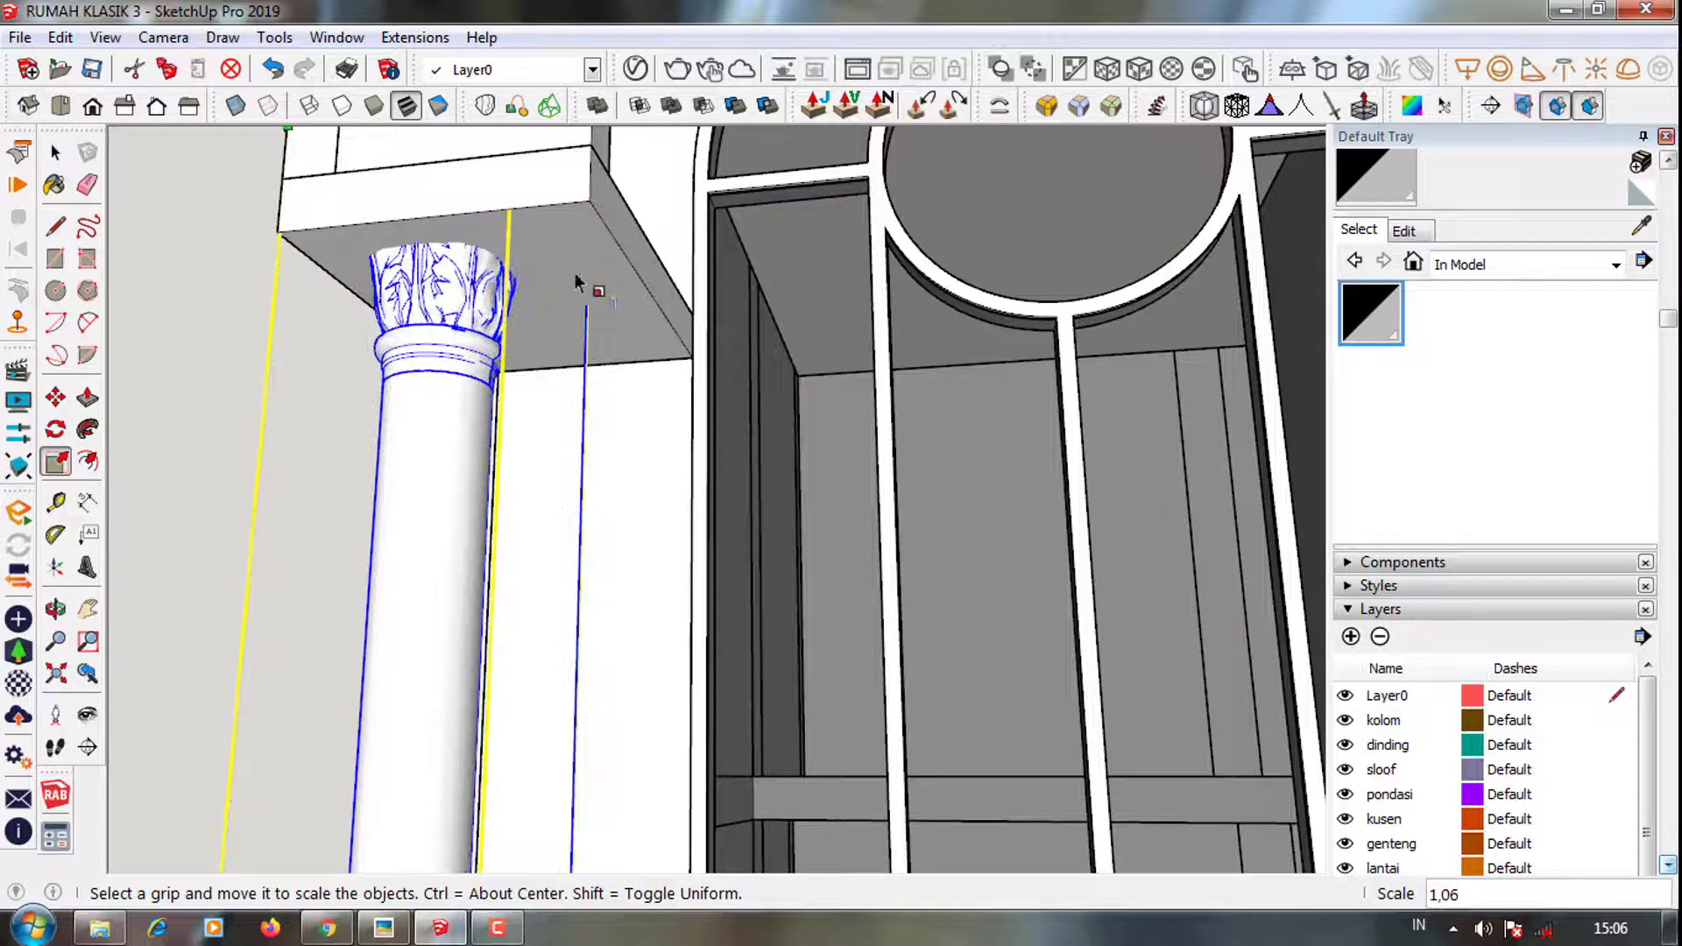
{"action": "scroll", "coordinate": [461, 288], "scroll_direction": "up", "scroll_amount": 2}
{"action": "scroll", "coordinate": [488, 263], "scroll_direction": "up", "scroll_amount": 2}
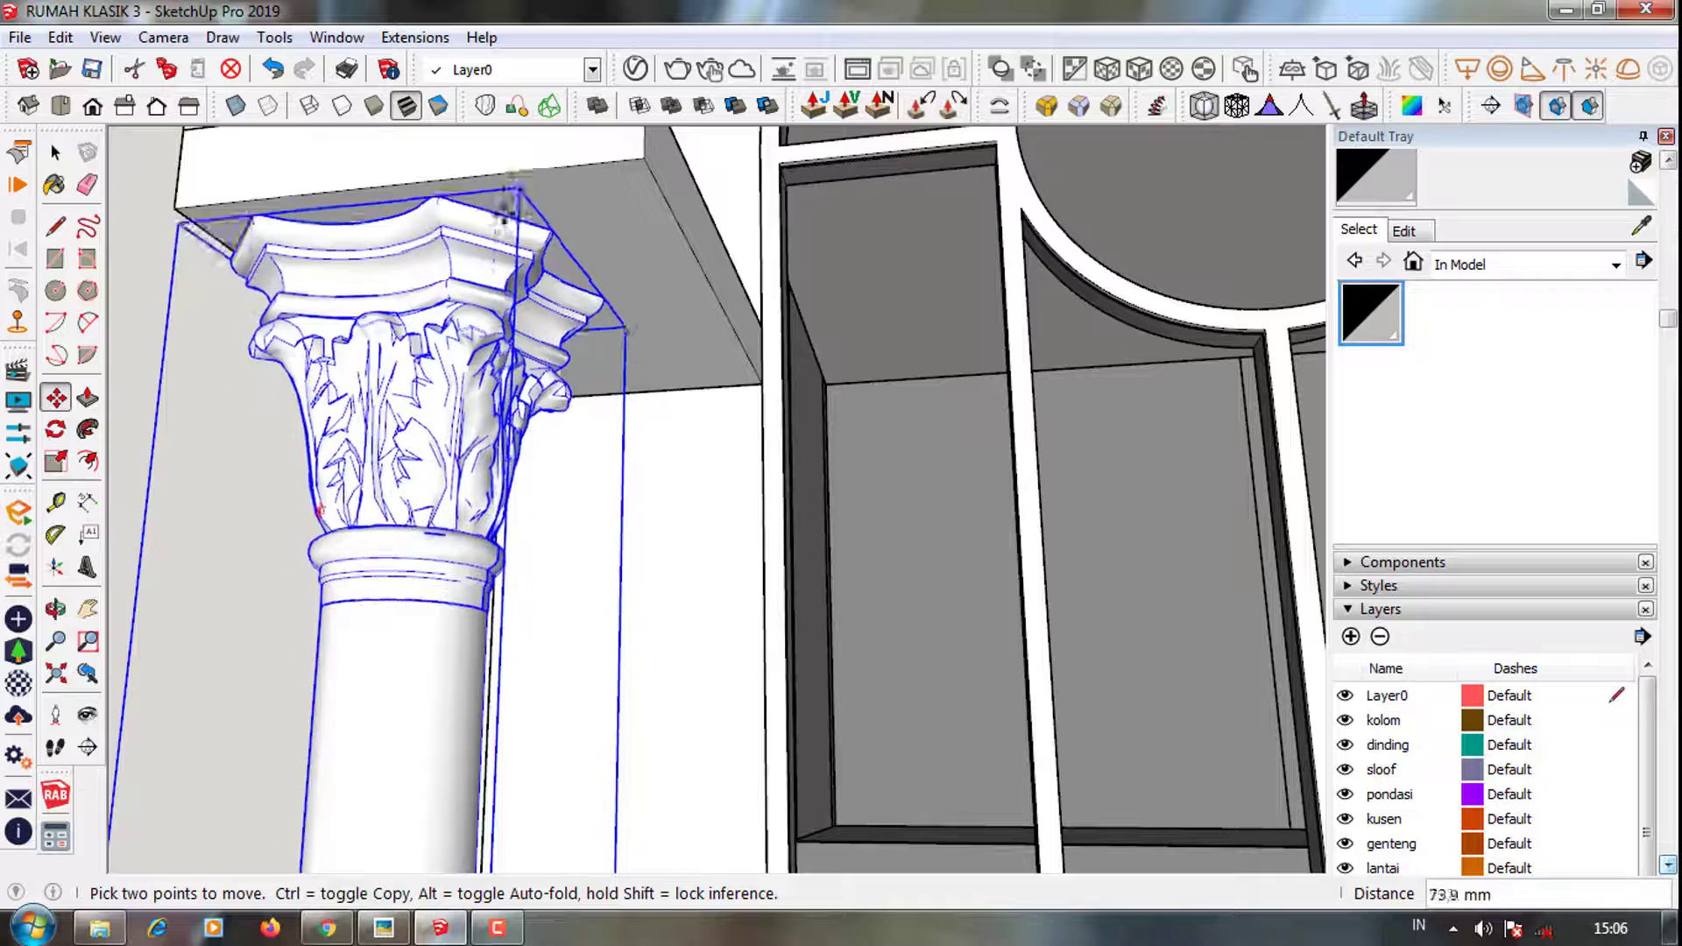
{"action": "scroll", "coordinate": [505, 199], "scroll_direction": "up", "scroll_amount": 1}
{"action": "middle_click_drag", "start_coordinate": [505, 200], "coordinate": [536, 480]}
{"action": "scroll", "coordinate": [536, 491], "scroll_direction": "down", "scroll_amount": 3}
{"action": "scroll", "coordinate": [536, 525], "scroll_direction": "down", "scroll_amount": 3}
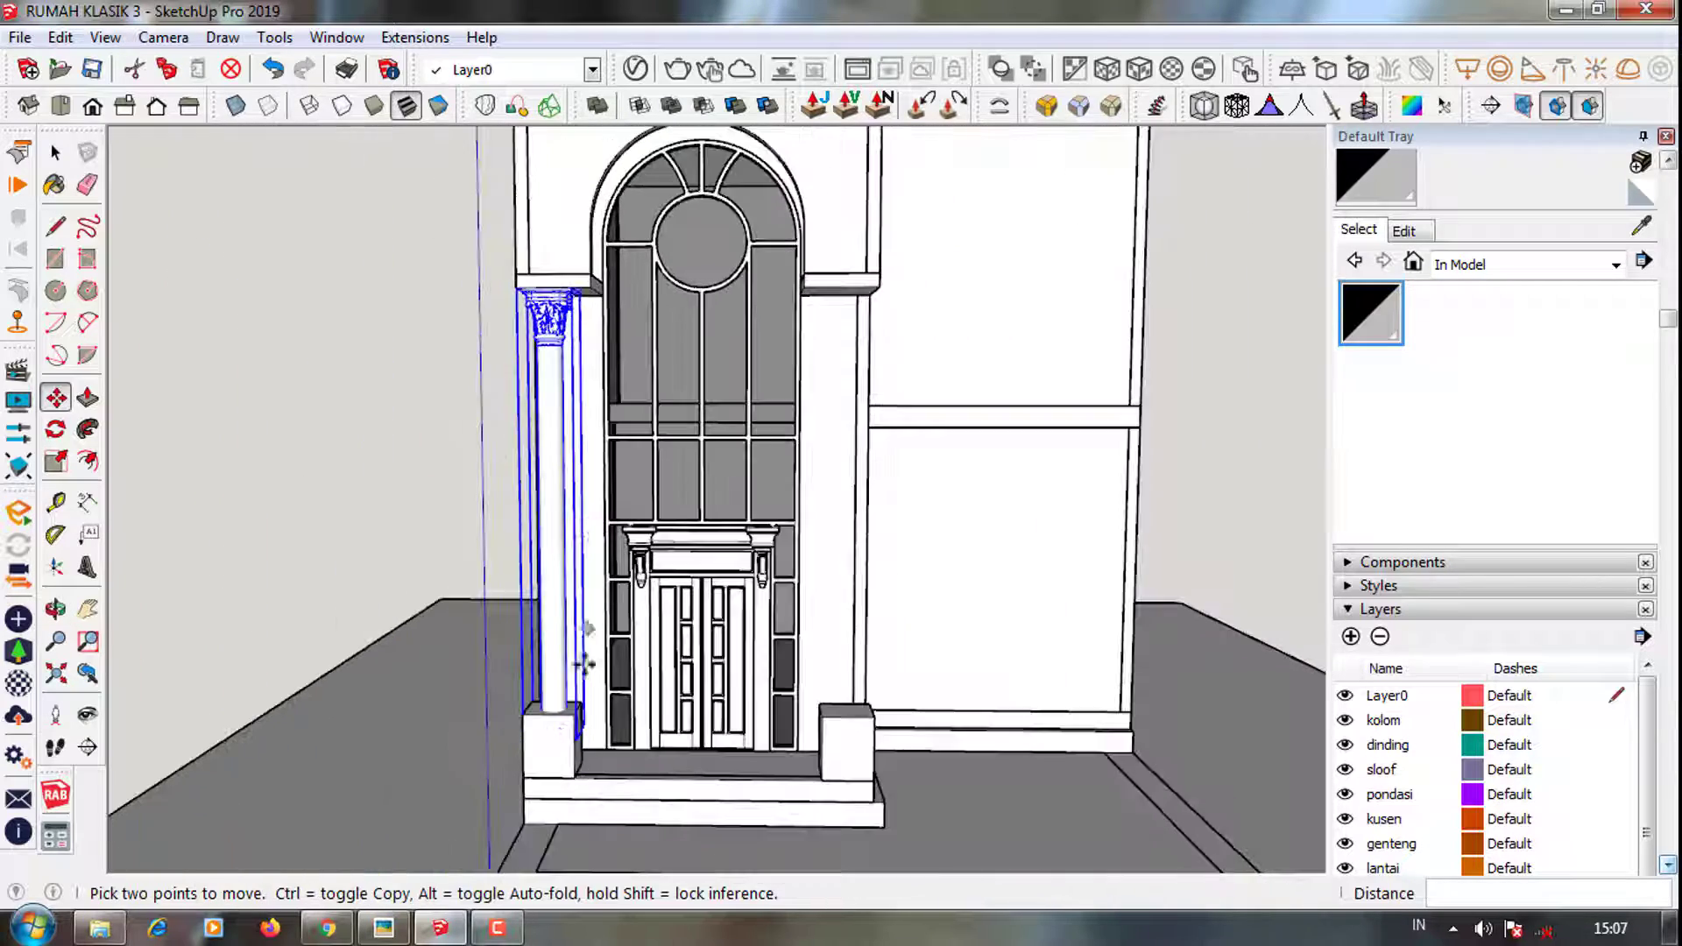
{"action": "scroll", "coordinate": [536, 675], "scroll_direction": "up", "scroll_amount": 3}
Inside the column base group, push/pull the shaft's bottom face to lengthen it
{"action": "key", "text": "space"}
{"action": "scroll", "coordinate": [537, 675], "scroll_direction": "up", "scroll_amount": 2}
{"action": "double_click", "coordinate": [541, 736]}
{"action": "key", "text": "p"}
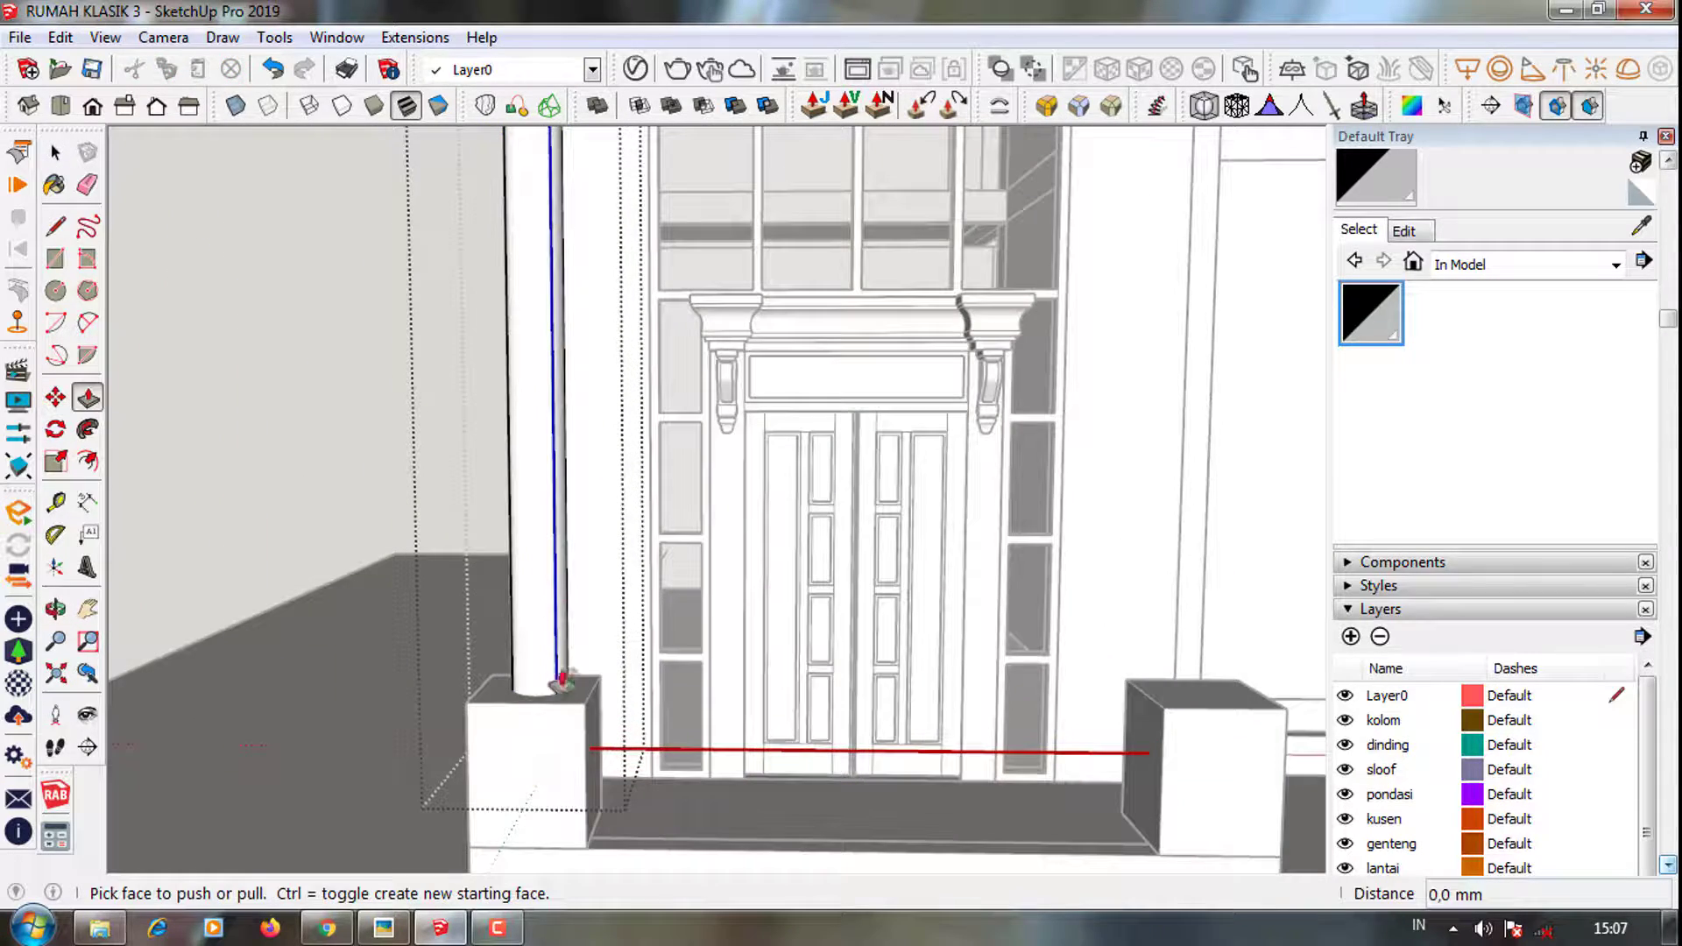
{"action": "left_click", "coordinate": [532, 674]}
{"action": "scroll", "coordinate": [561, 784], "scroll_direction": "up", "scroll_amount": 2}
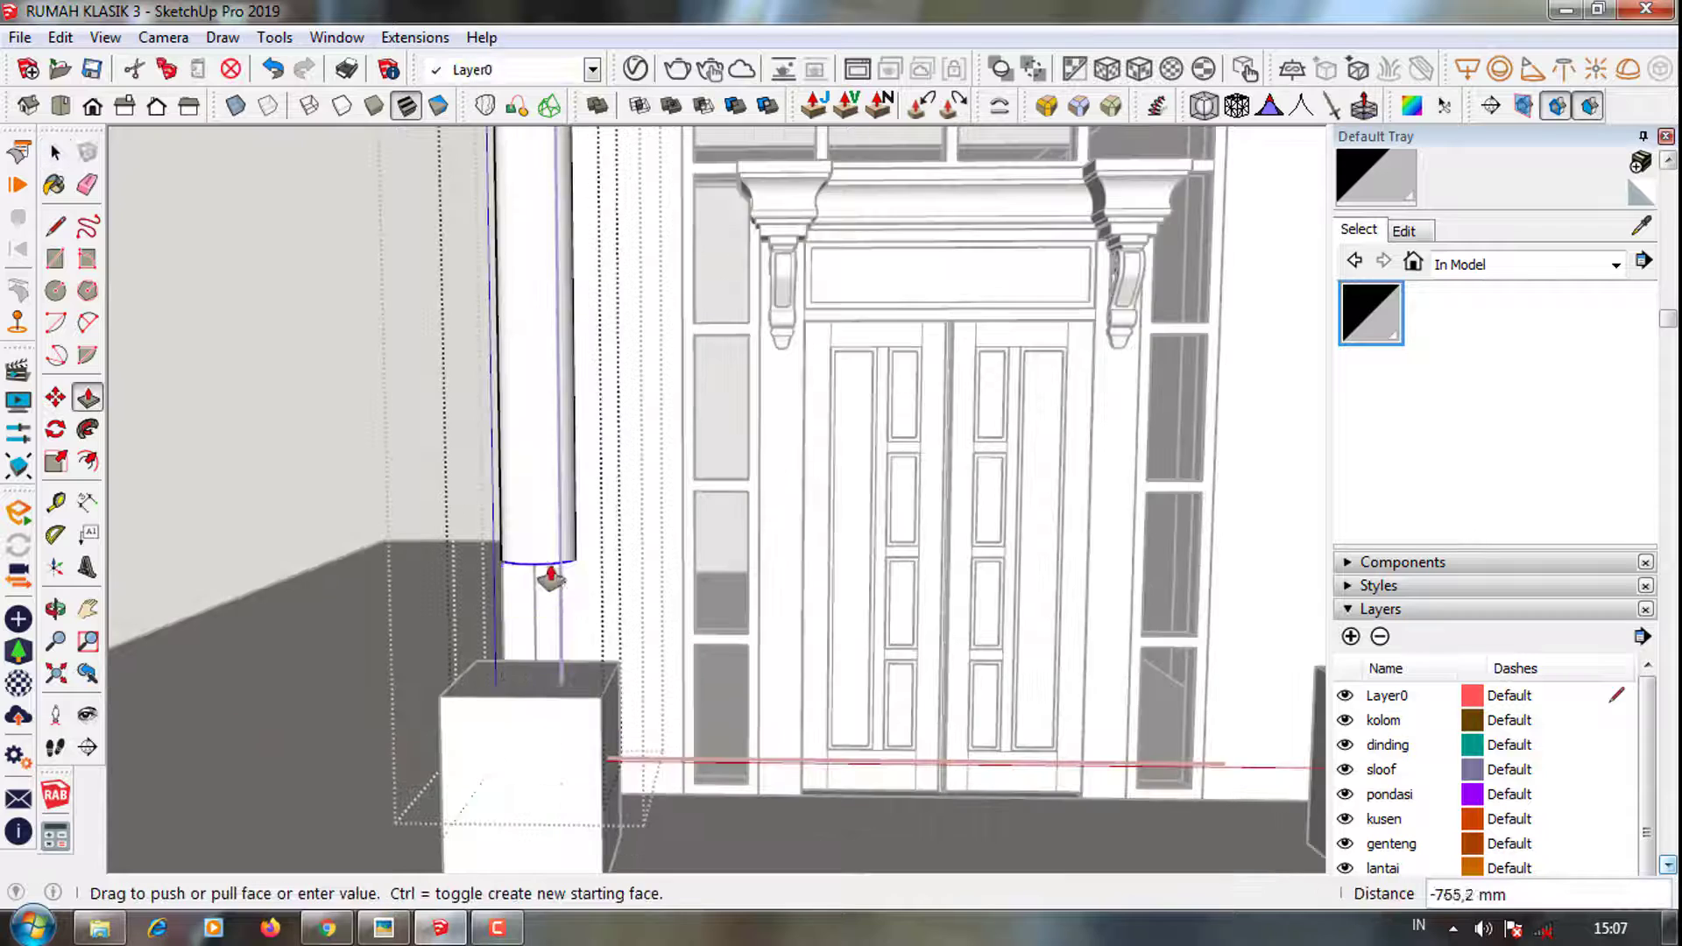
{"action": "scroll", "coordinate": [550, 578], "scroll_direction": "down", "scroll_amount": 3}
{"action": "middle_click_drag", "start_coordinate": [500, 779], "coordinate": [450, 638]}
{"action": "key", "text": "space"}
{"action": "scroll", "coordinate": [376, 570], "scroll_direction": "up", "scroll_amount": 3}
{"action": "scroll", "coordinate": [504, 604], "scroll_direction": "down", "scroll_amount": 2}
{"action": "key", "text": "Escape"}
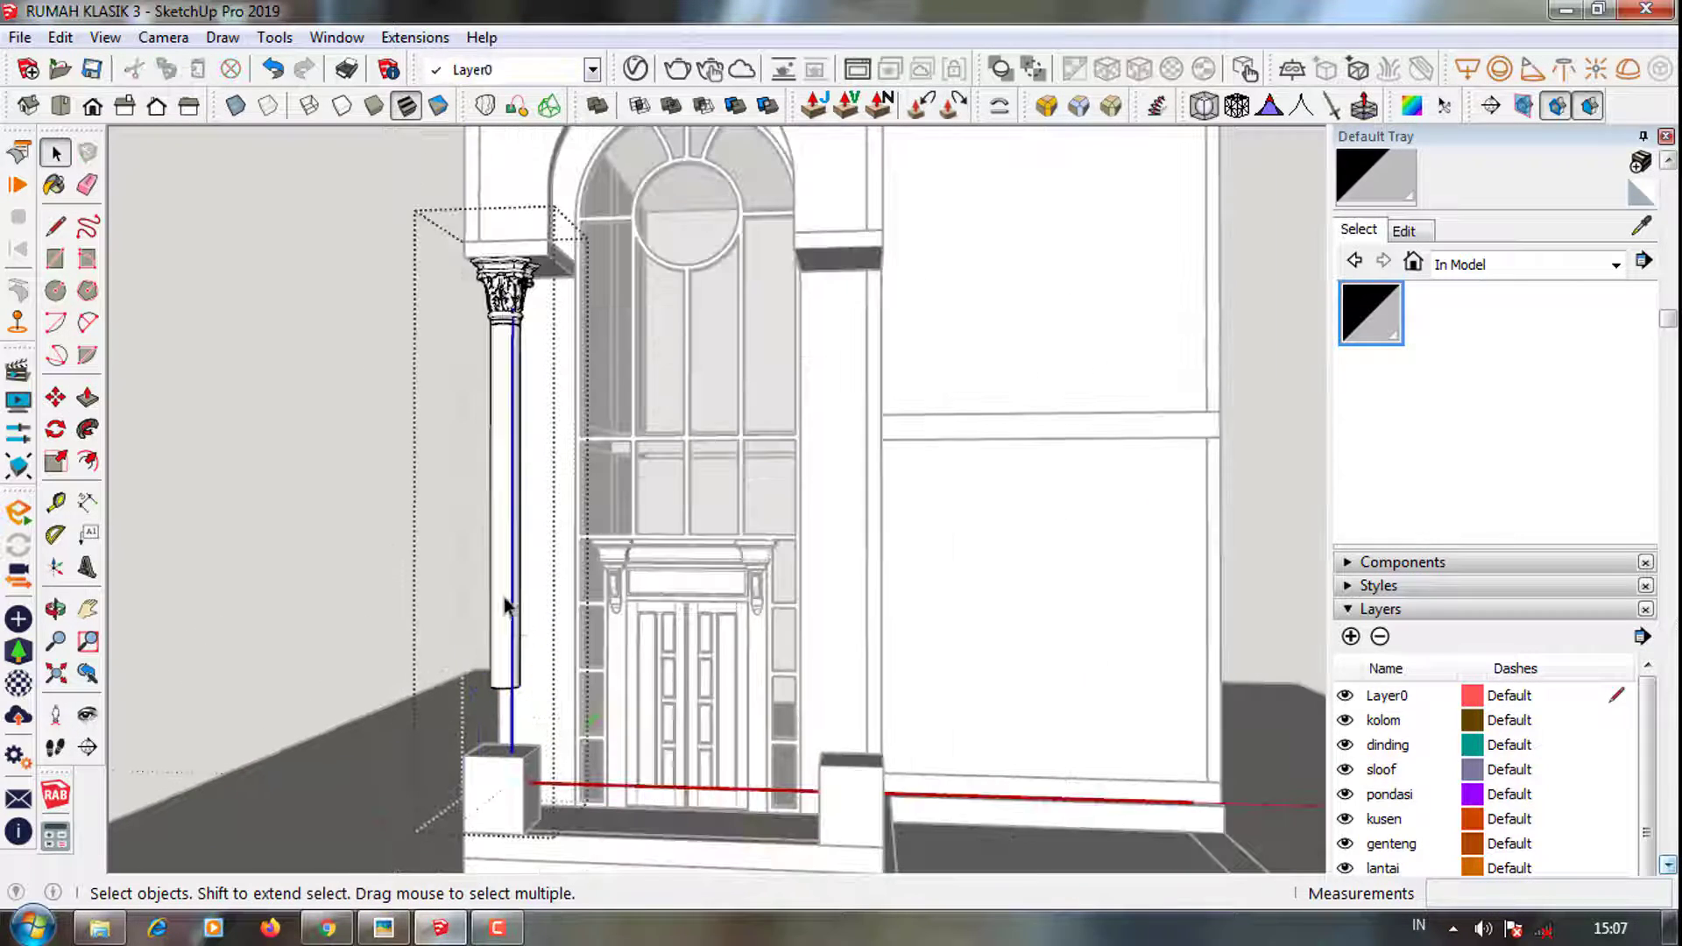
{"action": "left_click", "coordinate": [480, 475]}
Scale the column up slightly again and view the facade from higher up
{"action": "scroll", "coordinate": [476, 616], "scroll_direction": "up", "scroll_amount": 2}
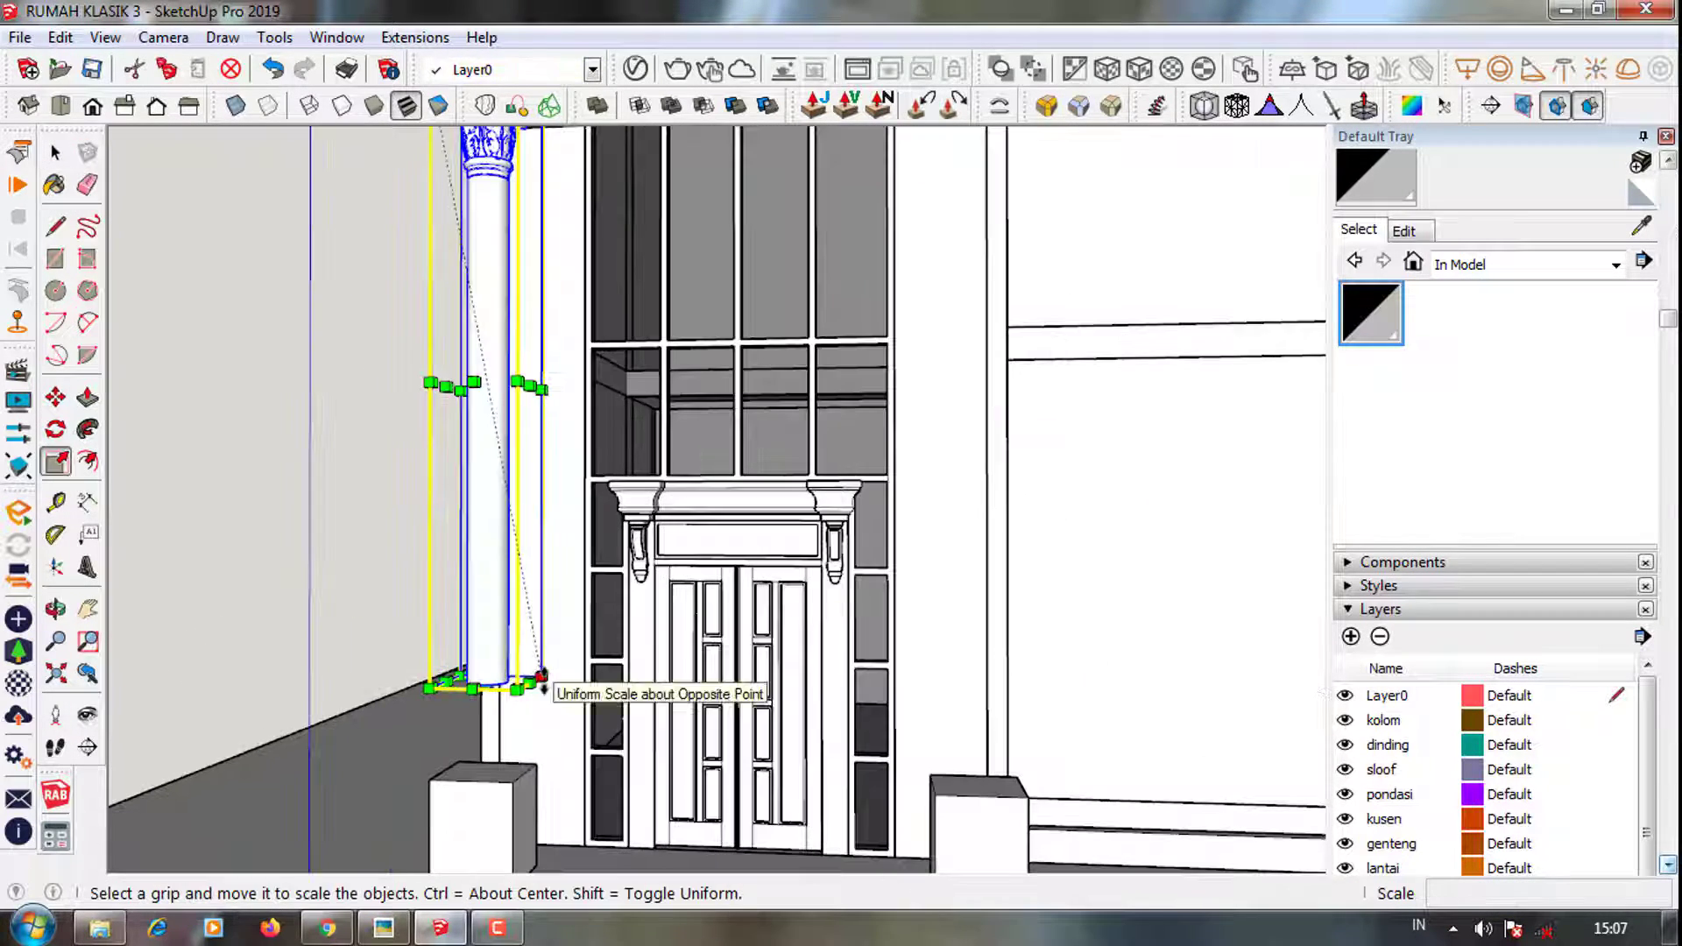
{"action": "left_click_drag", "start_coordinate": [539, 687], "coordinate": [556, 713]}
{"action": "mouse_move", "coordinate": [555, 713]}
{"action": "middle_mouse_down"}
{"action": "mouse_move", "coordinate": [554, 640]}
{"action": "mouse_move", "coordinate": [596, 665]}
{"action": "middle_mouse_up"}
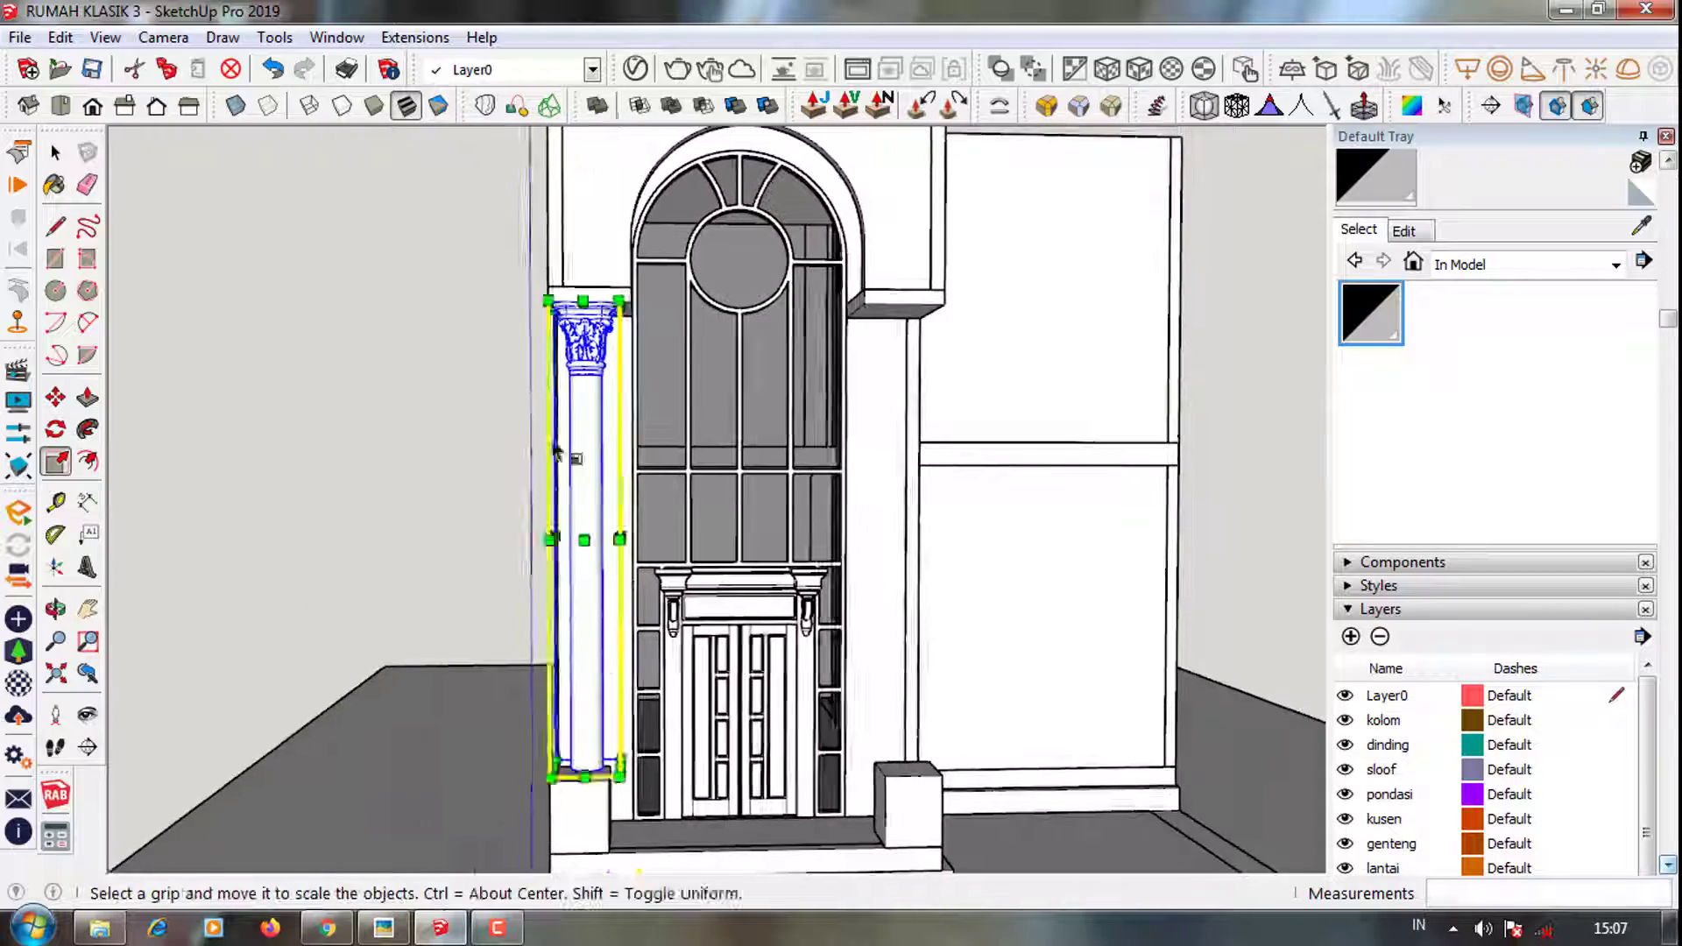
{"action": "scroll", "coordinate": [596, 666], "scroll_direction": "up", "scroll_amount": 2}
{"action": "key", "text": "space"}
{"action": "scroll", "coordinate": [605, 789], "scroll_direction": "down", "scroll_amount": 2}
{"action": "scroll", "coordinate": [604, 804], "scroll_direction": "up", "scroll_amount": 2}
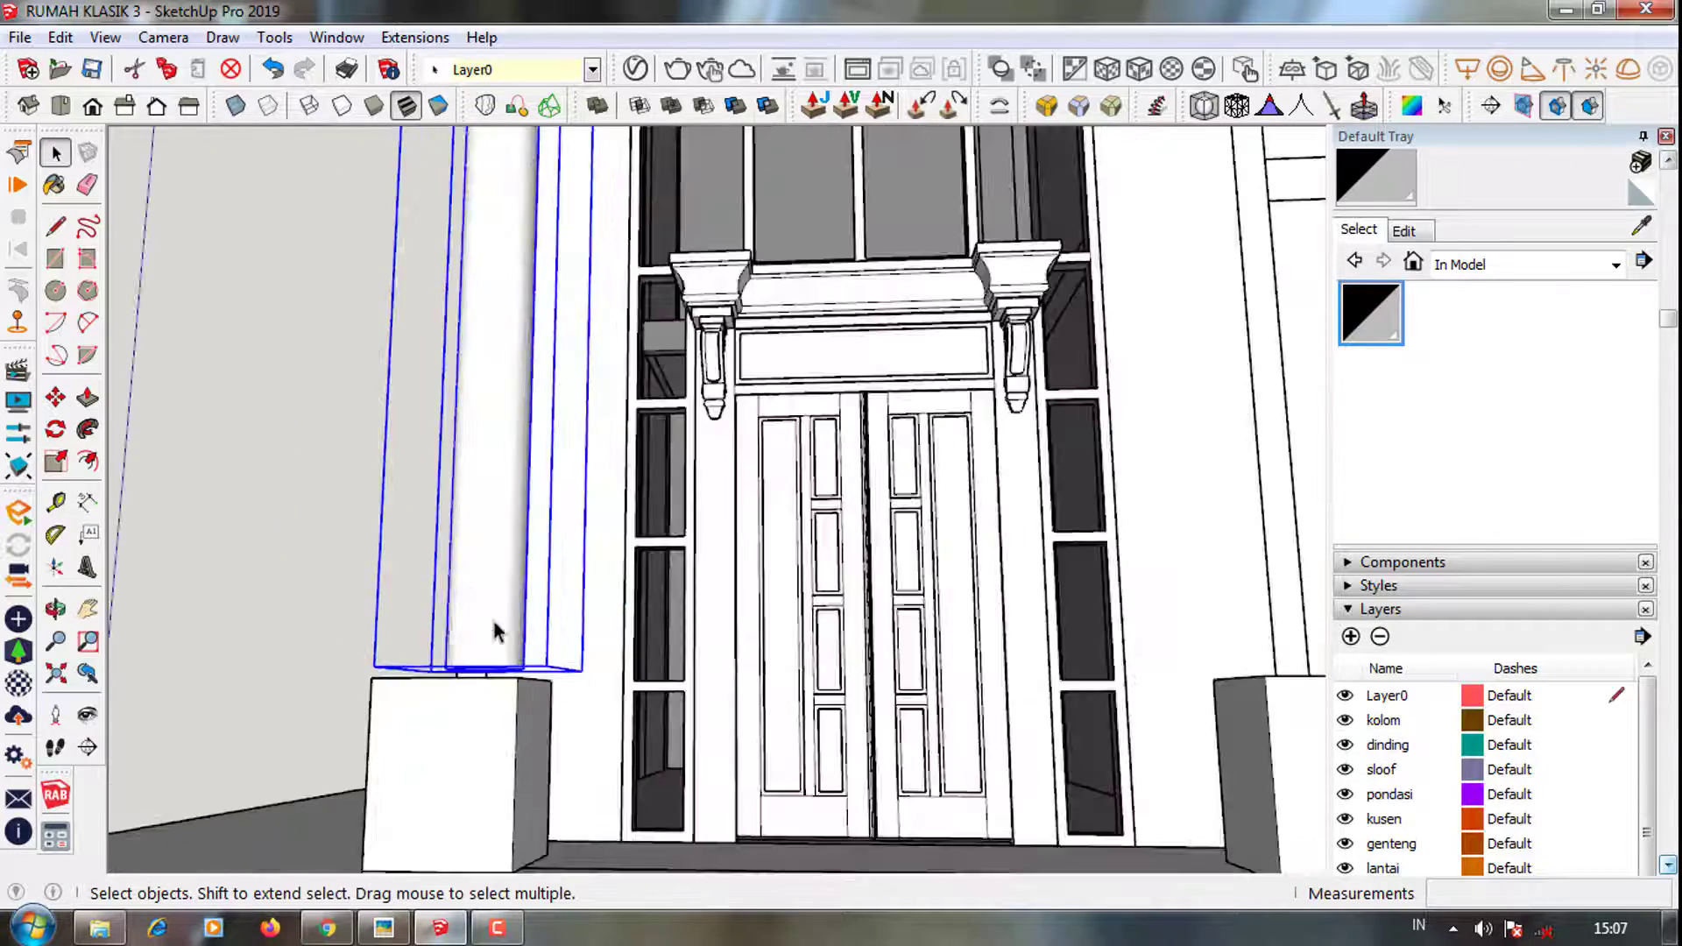
{"action": "scroll", "coordinate": [586, 751], "scroll_direction": "up", "scroll_amount": 1}
{"action": "scroll", "coordinate": [536, 678], "scroll_direction": "up", "scroll_amount": 2}
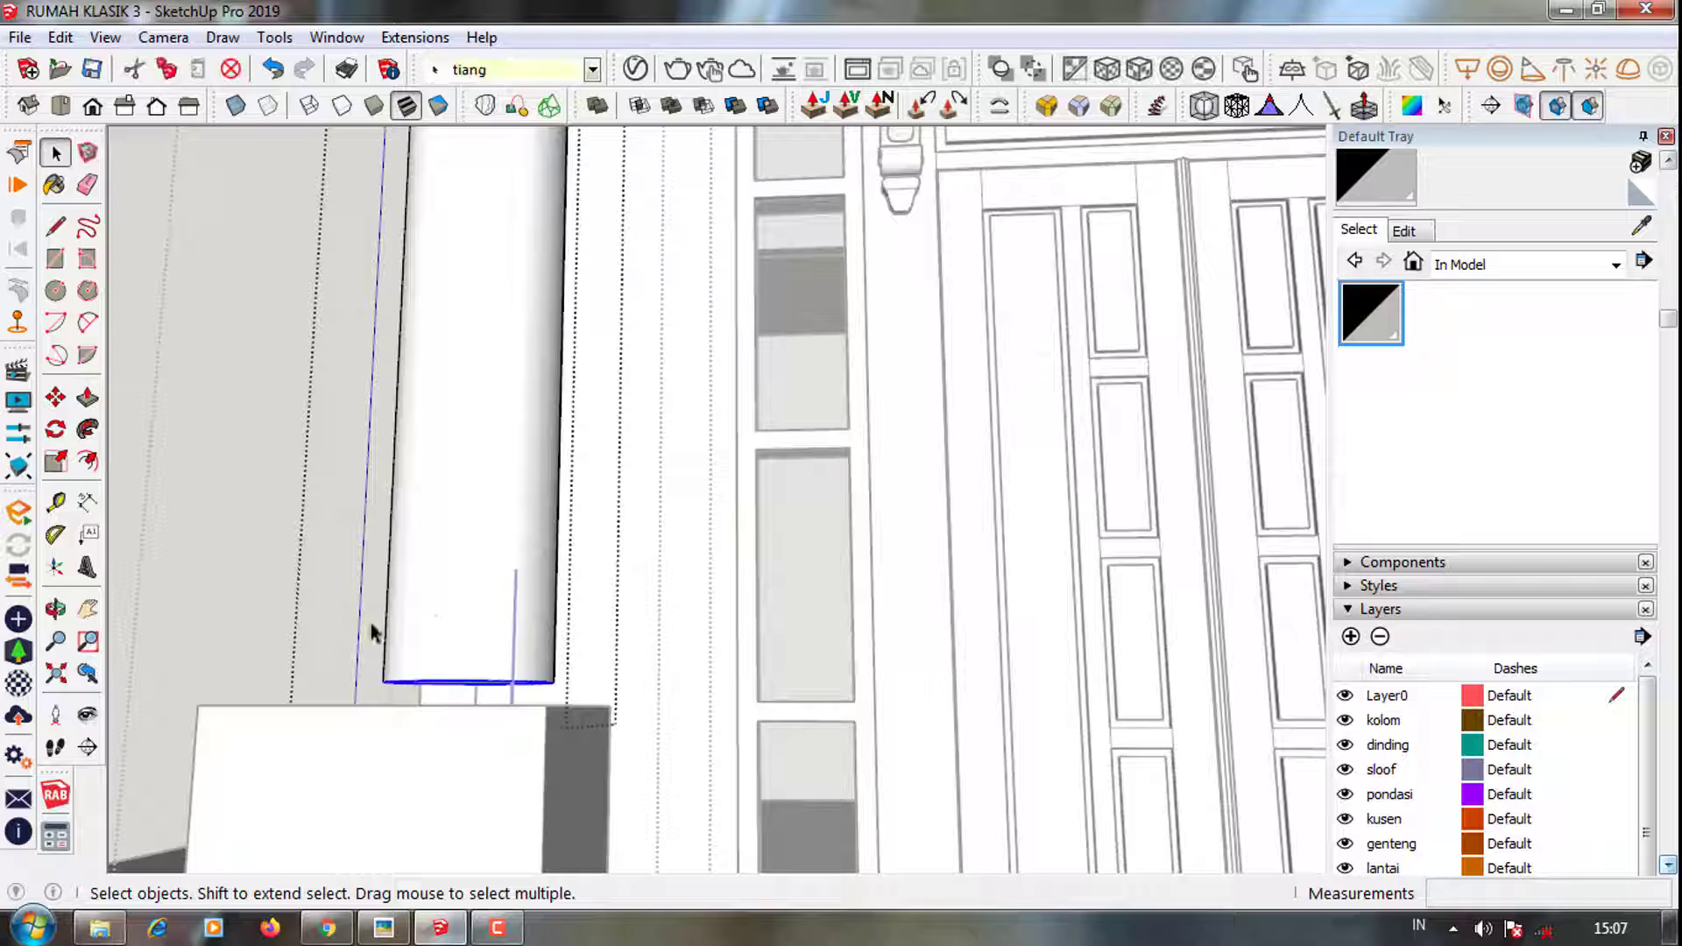
{"action": "scroll", "coordinate": [630, 727], "scroll_direction": "down", "scroll_amount": 3}
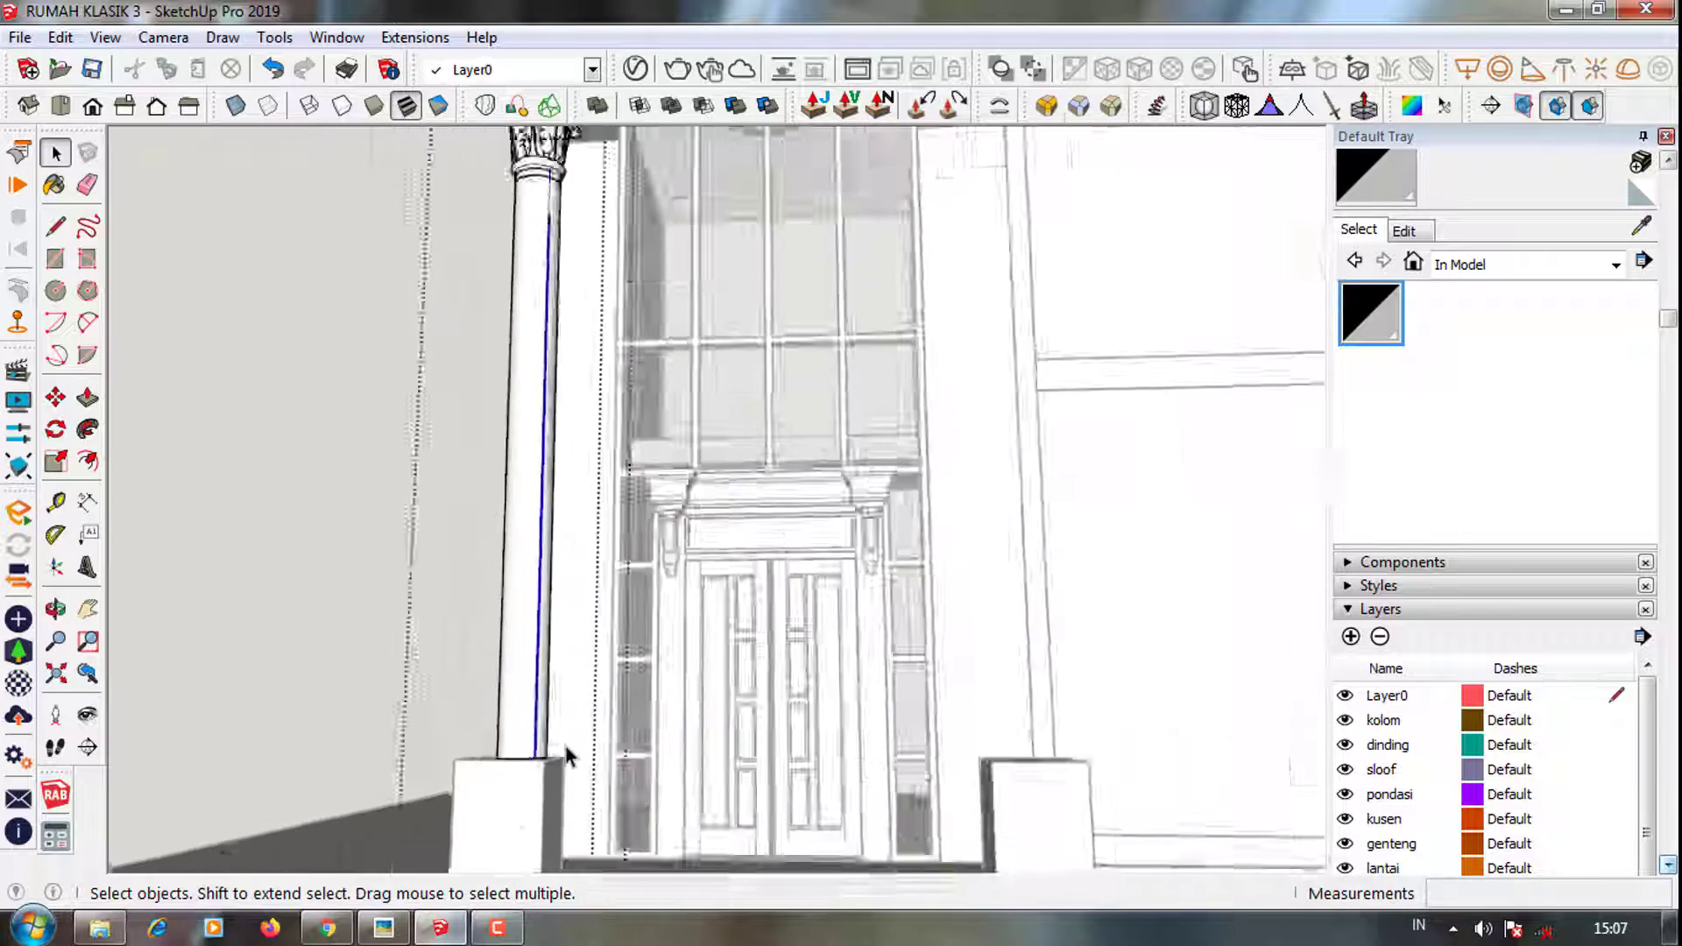
{"action": "scroll", "coordinate": [563, 751], "scroll_direction": "down", "scroll_amount": 2}
{"action": "scroll", "coordinate": [491, 630], "scroll_direction": "up", "scroll_amount": 2}
{"action": "scroll", "coordinate": [411, 508], "scroll_direction": "down", "scroll_amount": 1}
{"action": "middle_click_drag", "start_coordinate": [378, 473], "coordinate": [490, 666]}
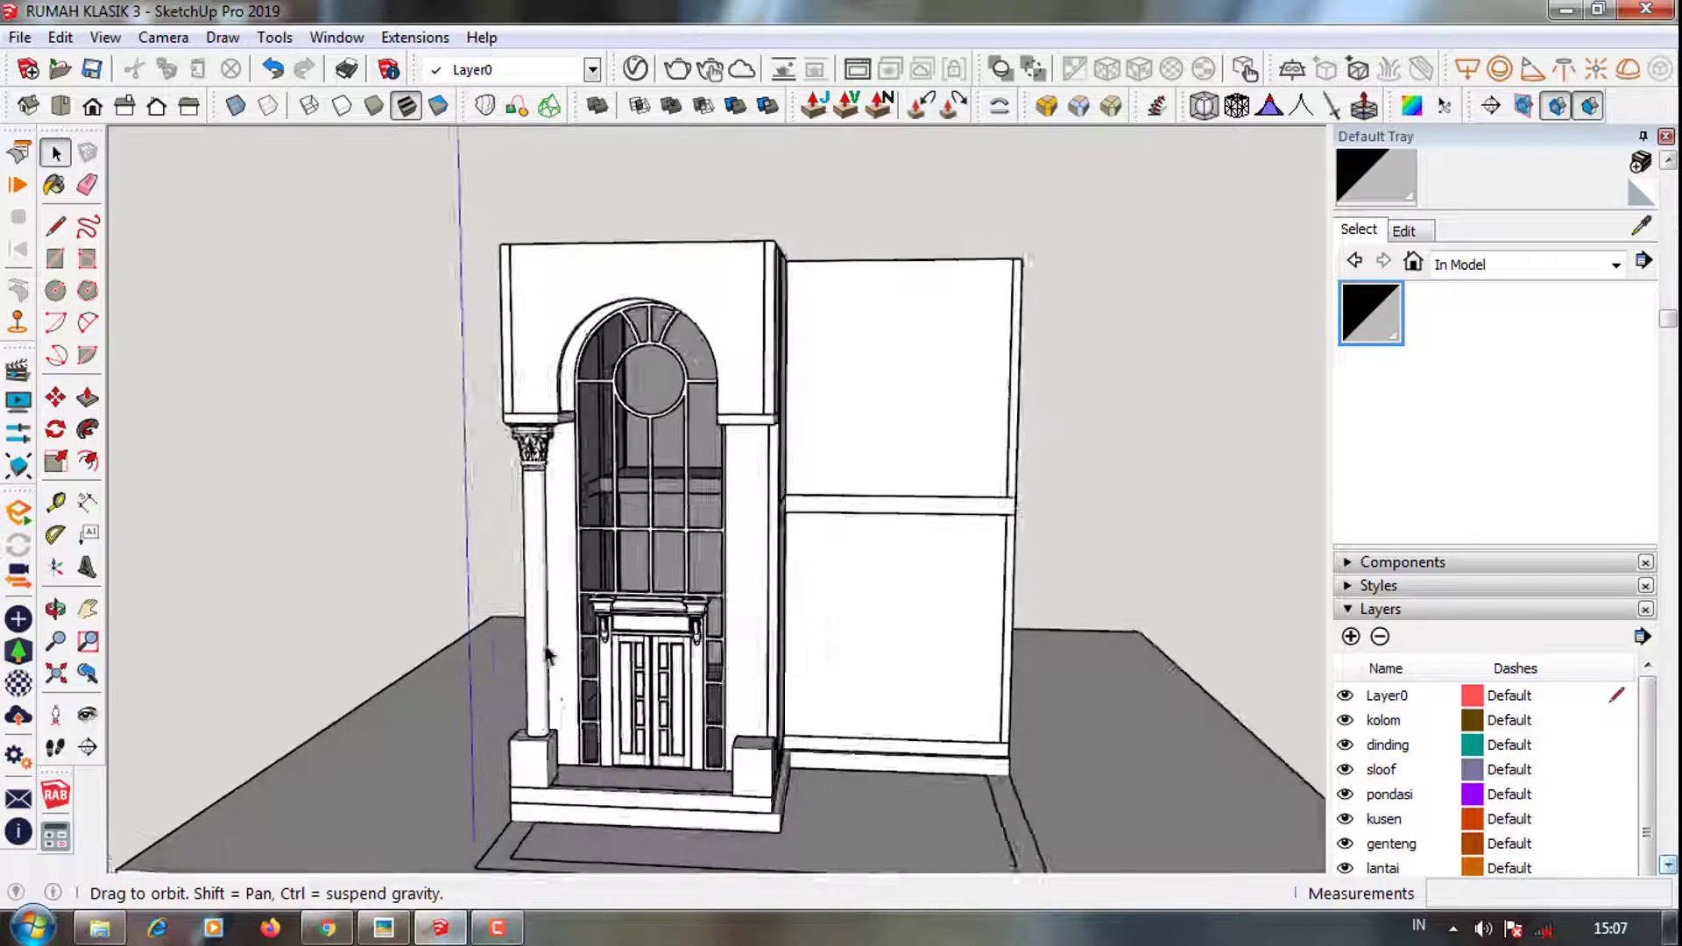
{"action": "scroll", "coordinate": [526, 714], "scroll_direction": "up", "scroll_amount": 2}
{"action": "scroll", "coordinate": [525, 718], "scroll_direction": "up", "scroll_amount": 2}
{"action": "scroll", "coordinate": [523, 725], "scroll_direction": "up", "scroll_amount": 2}
{"action": "scroll", "coordinate": [523, 725], "scroll_direction": "up", "scroll_amount": 2}
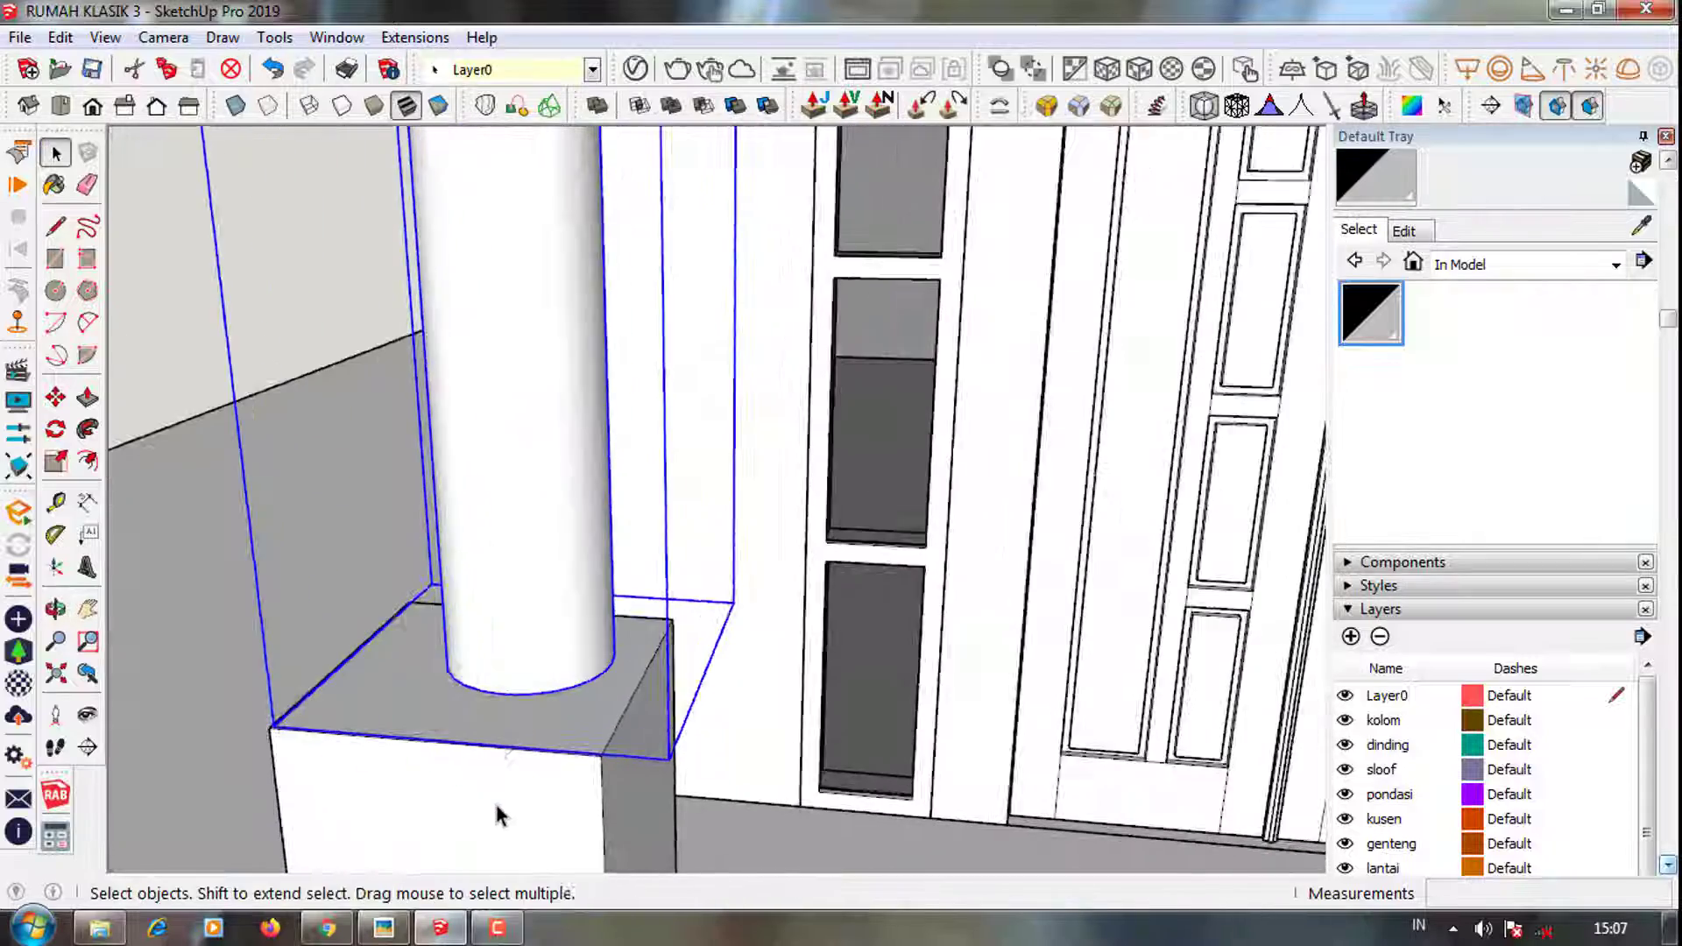
Measure the column base against the pedestal, zooming and orbiting around it
{"action": "key", "text": "t"}
{"action": "scroll", "coordinate": [465, 789], "scroll_direction": "up", "scroll_amount": 1}
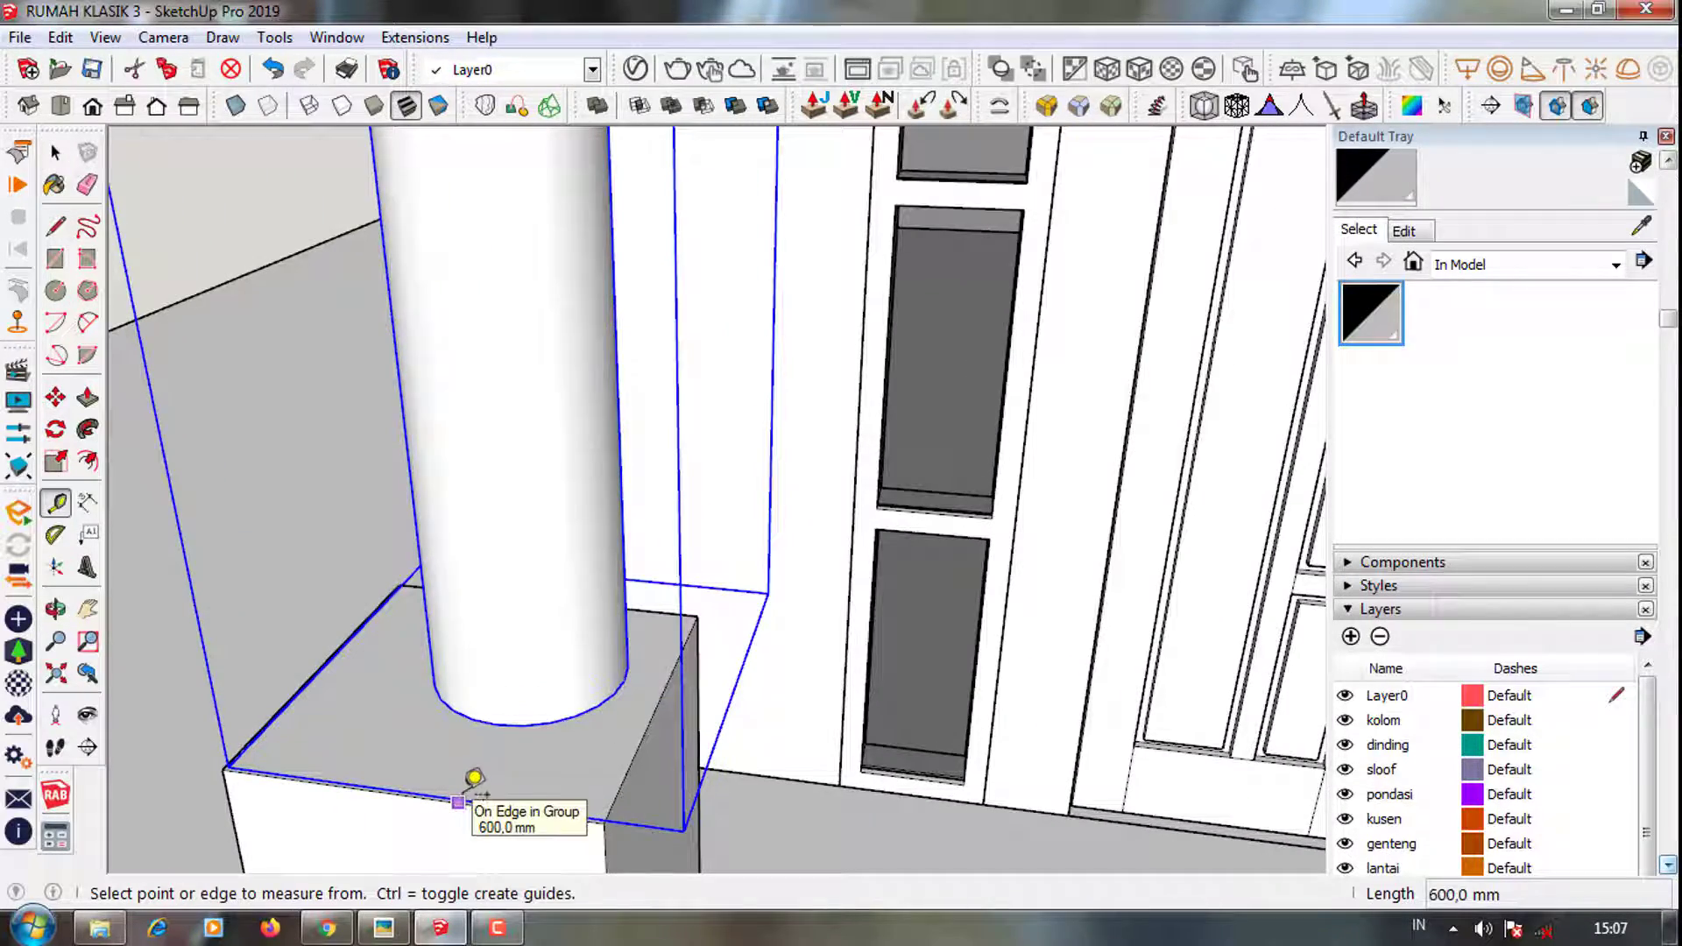
{"action": "key", "text": "m"}
{"action": "scroll", "coordinate": [622, 692], "scroll_direction": "up", "scroll_amount": 1}
{"action": "scroll", "coordinate": [596, 698], "scroll_direction": "up", "scroll_amount": 1}
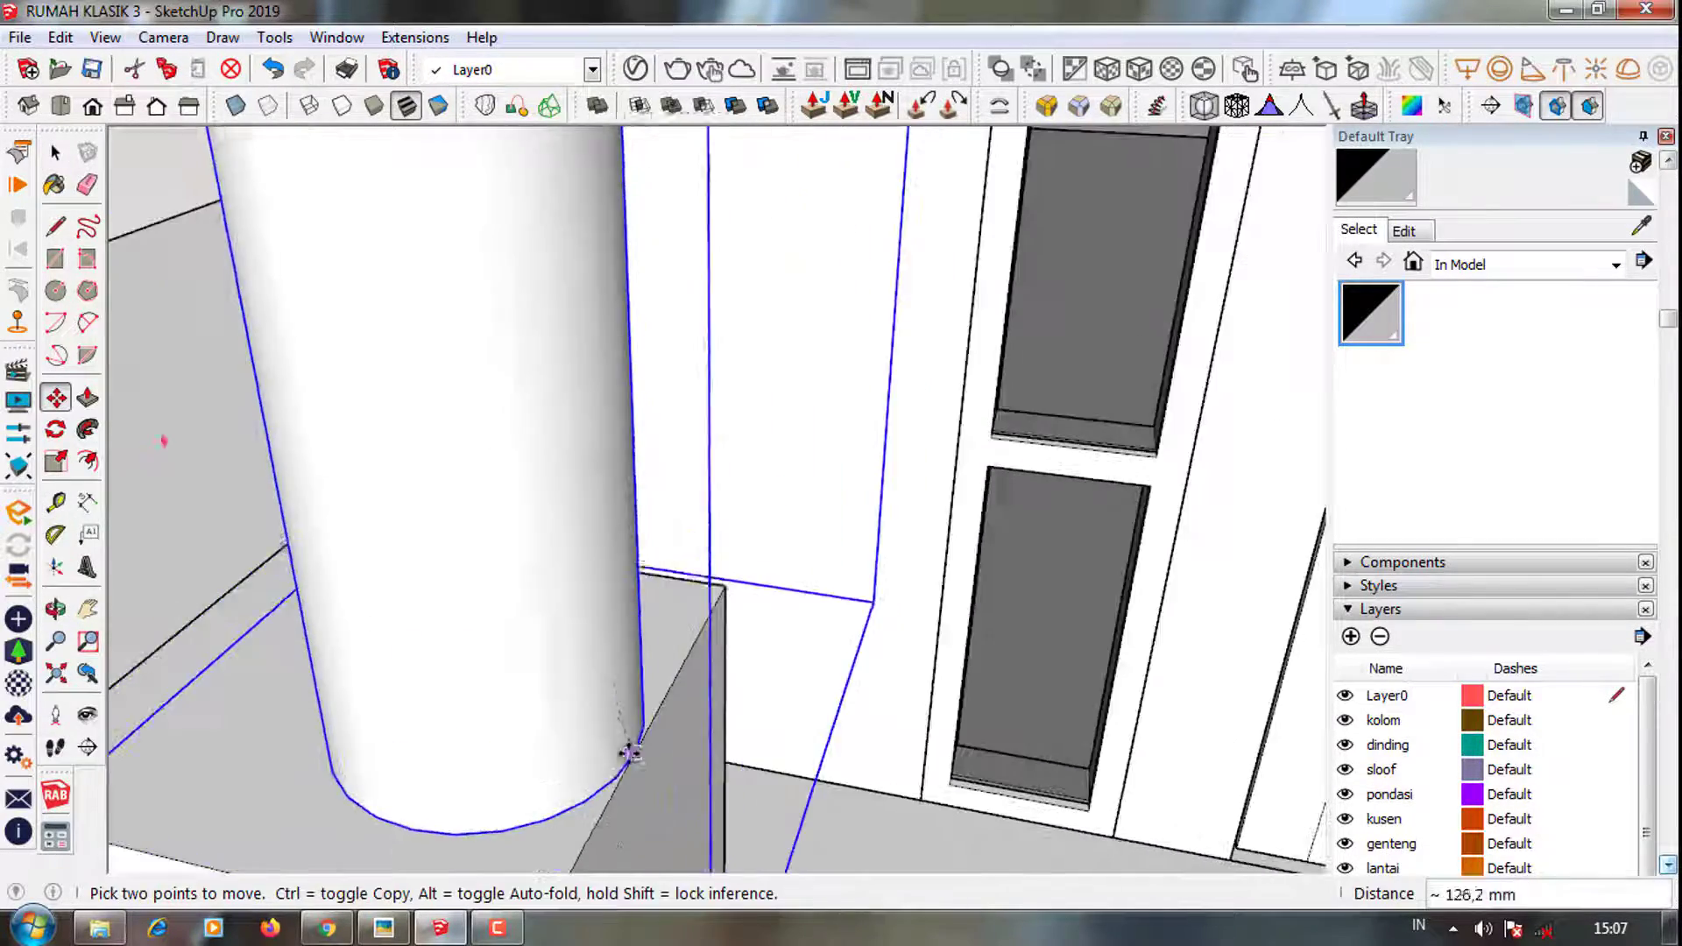
{"action": "scroll", "coordinate": [626, 753], "scroll_direction": "up", "scroll_amount": 1}
{"action": "mouse_move", "coordinate": [436, 802]}
{"action": "middle_mouse_down"}
{"action": "mouse_move", "coordinate": [323, 841]}
{"action": "mouse_move", "coordinate": [364, 788]}
{"action": "mouse_move", "coordinate": [485, 768]}
{"action": "middle_mouse_up"}
{"action": "scroll", "coordinate": [485, 768], "scroll_direction": "down", "scroll_amount": 3}
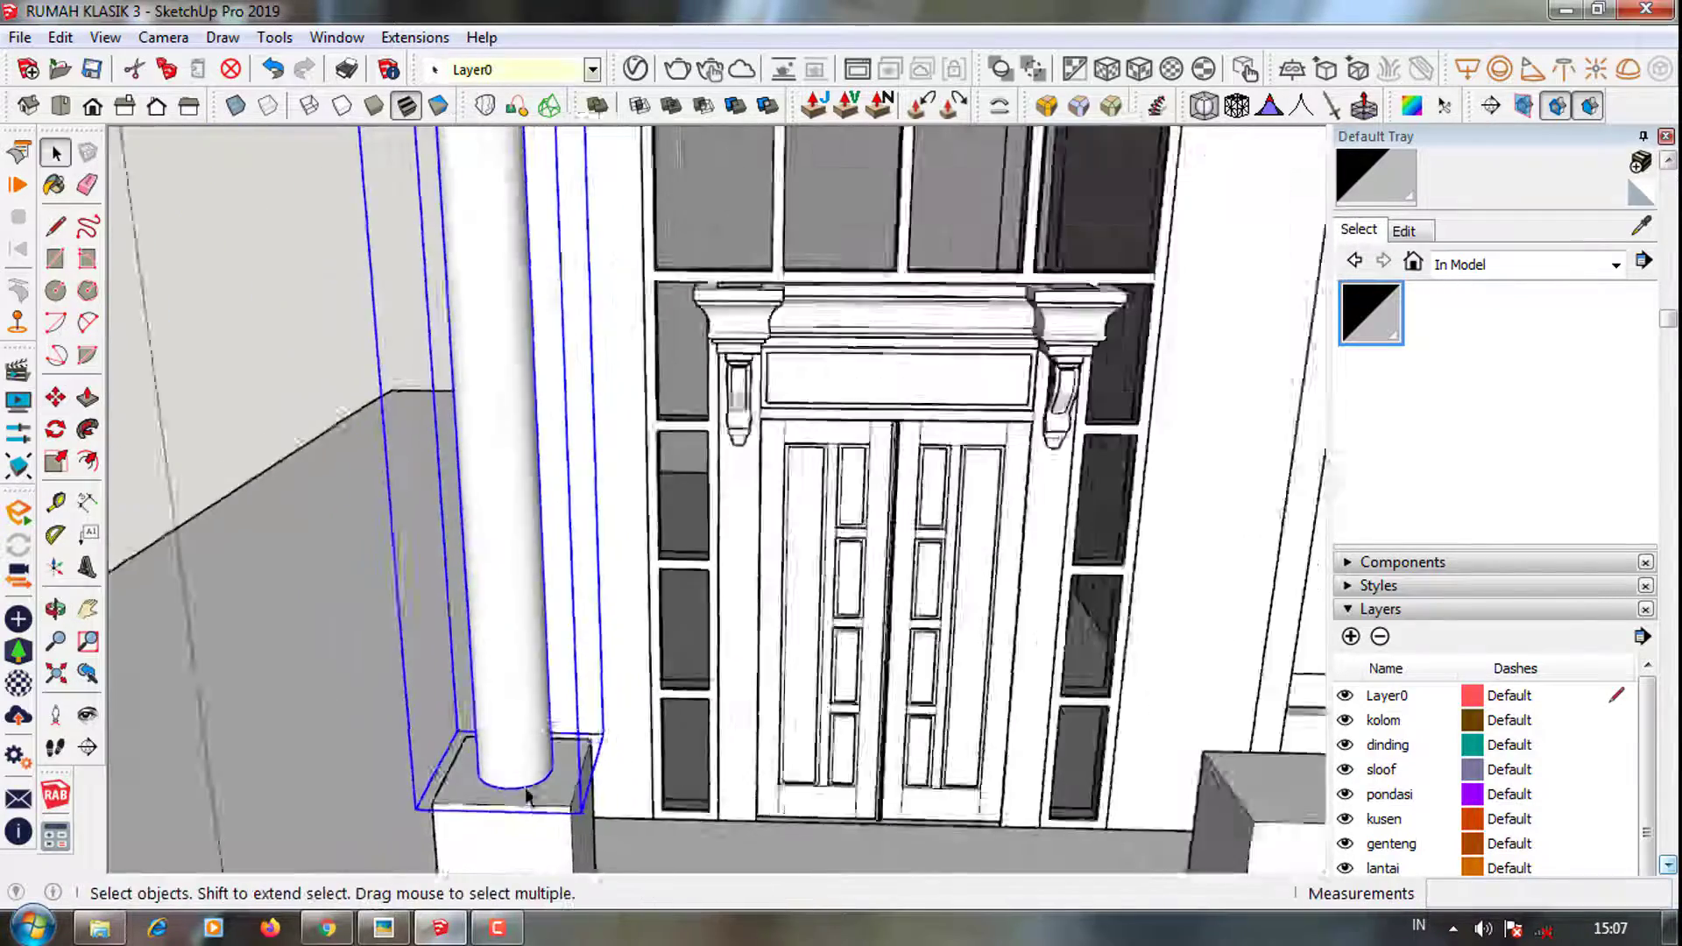
{"action": "scroll", "coordinate": [560, 666], "scroll_direction": "down", "scroll_amount": 3}
{"action": "scroll", "coordinate": [613, 666], "scroll_direction": "down", "scroll_amount": 2}
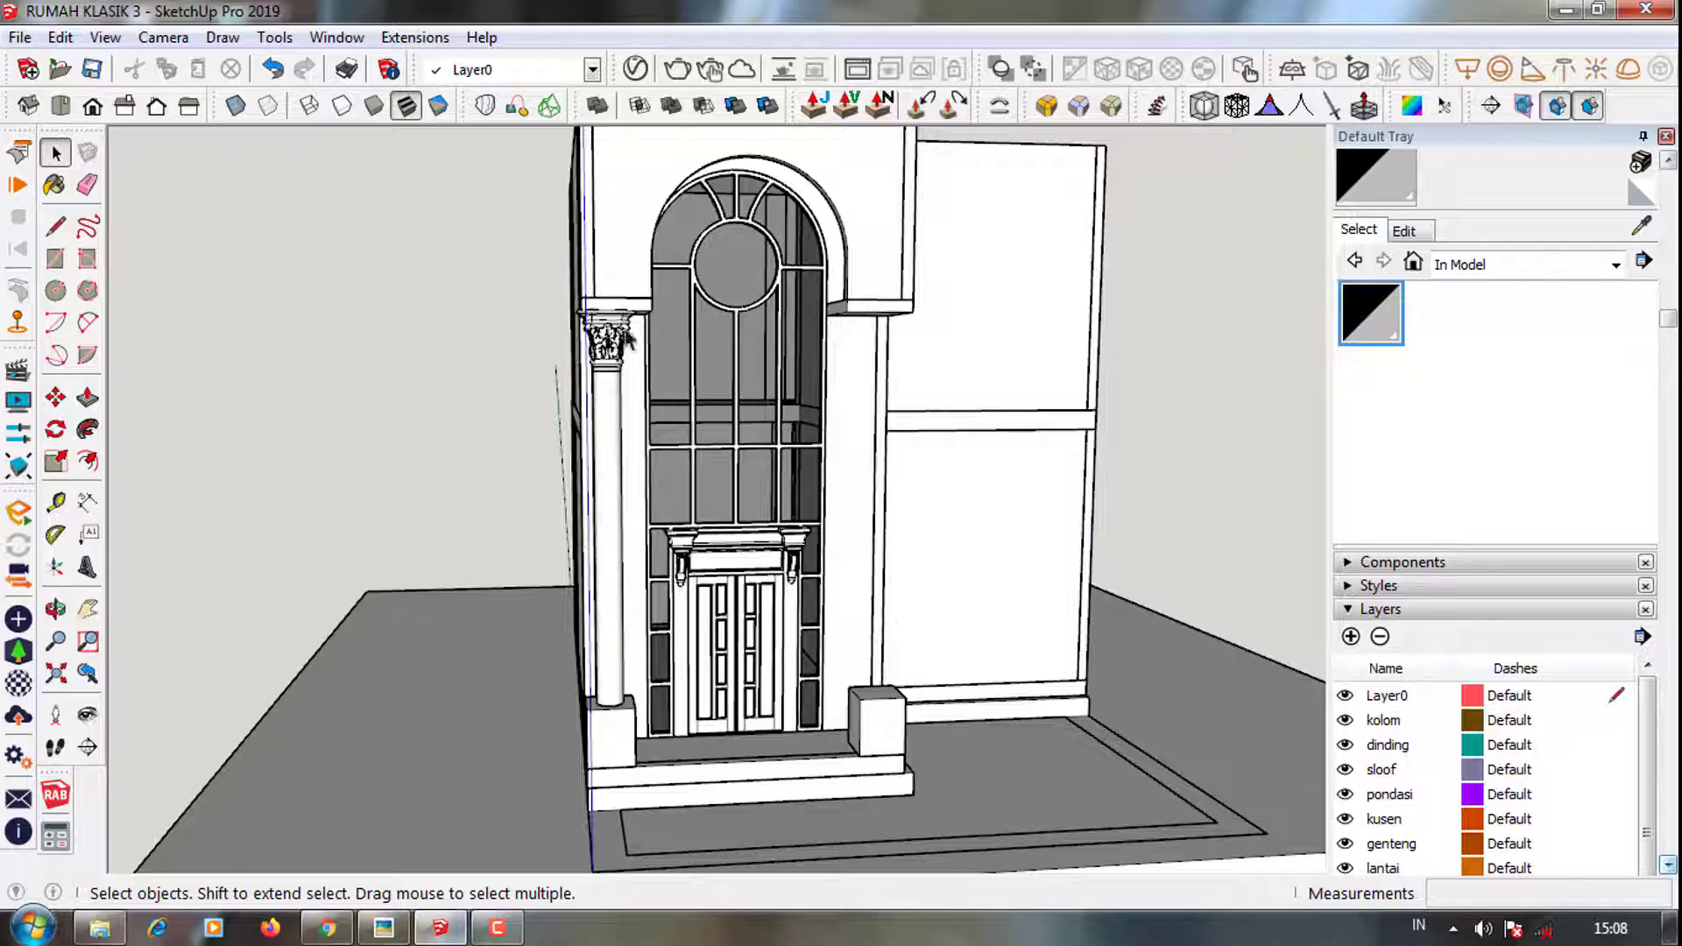
{"action": "scroll", "coordinate": [627, 337], "scroll_direction": "up", "scroll_amount": 3}
{"action": "scroll", "coordinate": [623, 350], "scroll_direction": "up", "scroll_amount": 2}
{"action": "scroll", "coordinate": [640, 324], "scroll_direction": "up", "scroll_amount": 2}
{"action": "scroll", "coordinate": [678, 293], "scroll_direction": "up", "scroll_amount": 2}
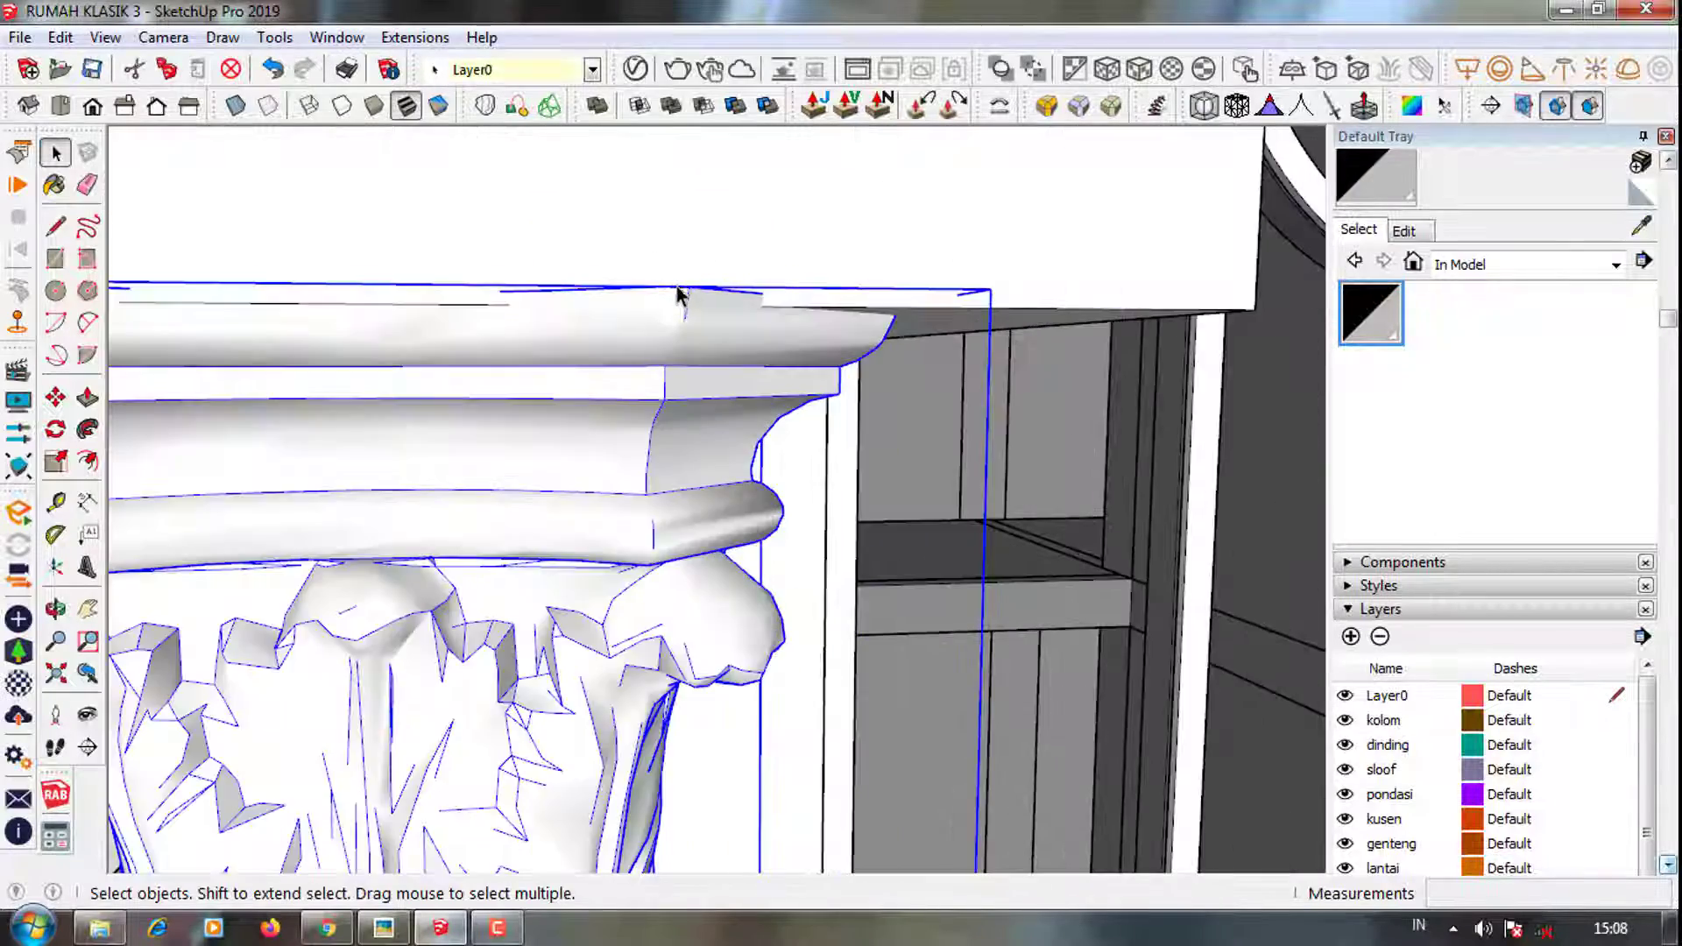
{"action": "scroll", "coordinate": [770, 319], "scroll_direction": "up", "scroll_amount": 2}
Try Move and Push/Pull on the column while zooming to check its seating
{"action": "key", "text": "m"}
{"action": "scroll", "coordinate": [555, 280], "scroll_direction": "down", "scroll_amount": 2}
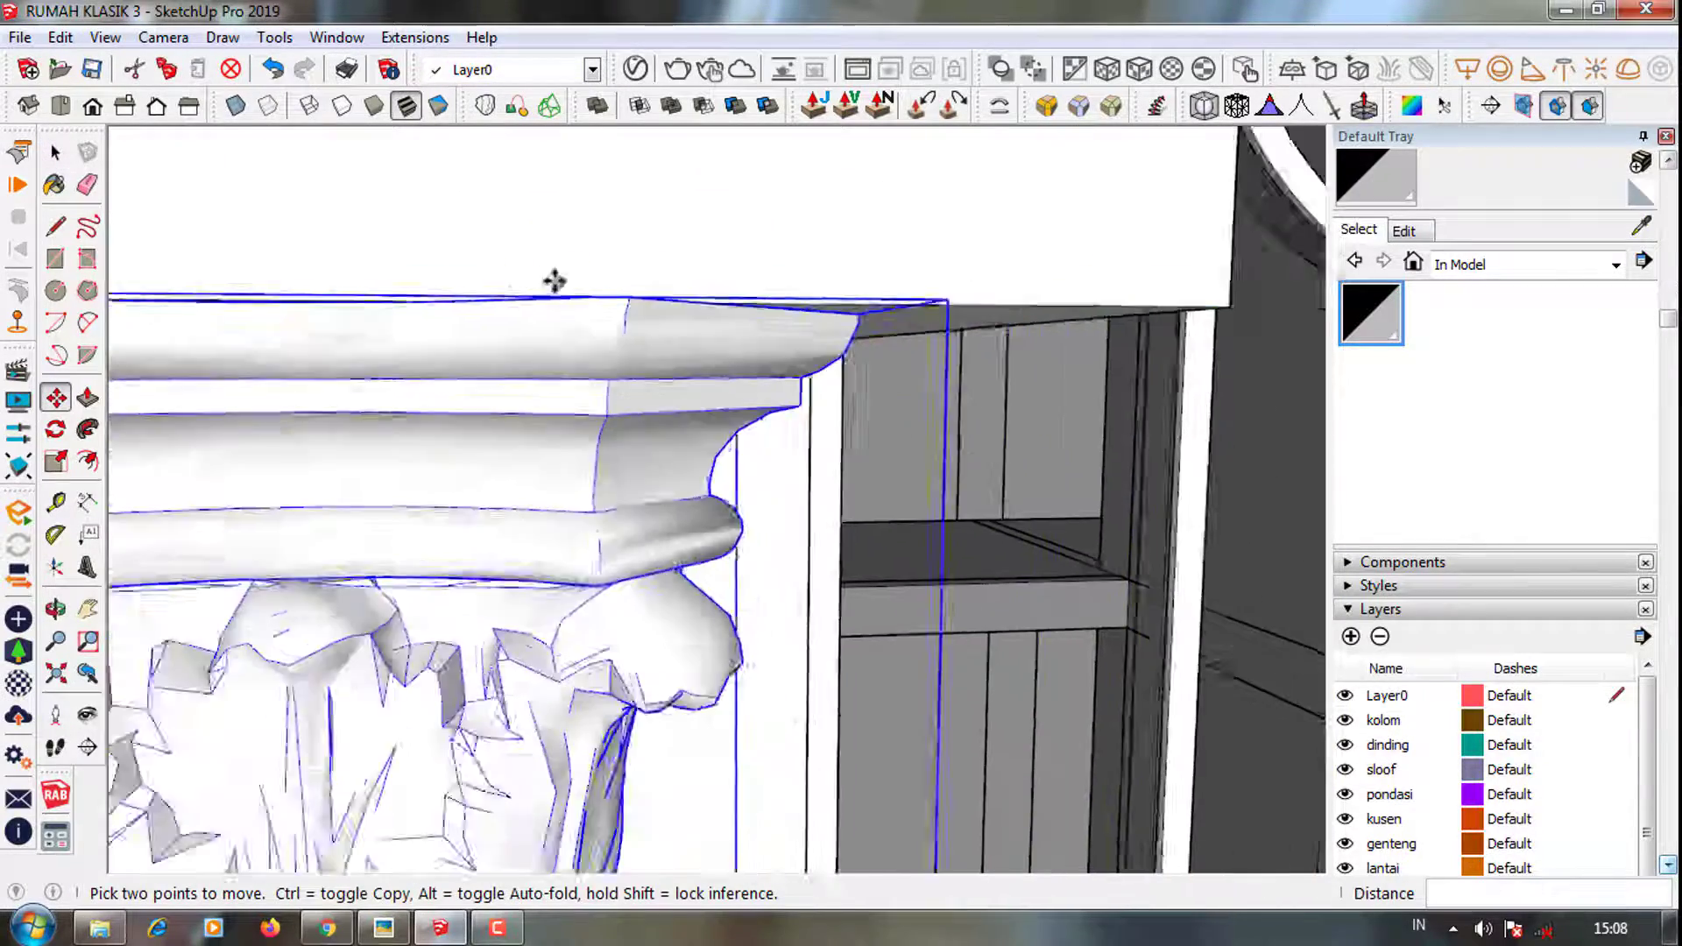
{"action": "scroll", "coordinate": [526, 278], "scroll_direction": "down", "scroll_amount": 2}
{"action": "scroll", "coordinate": [446, 274], "scroll_direction": "down", "scroll_amount": 3}
{"action": "key", "text": "space"}
{"action": "scroll", "coordinate": [339, 553], "scroll_direction": "up", "scroll_amount": 4}
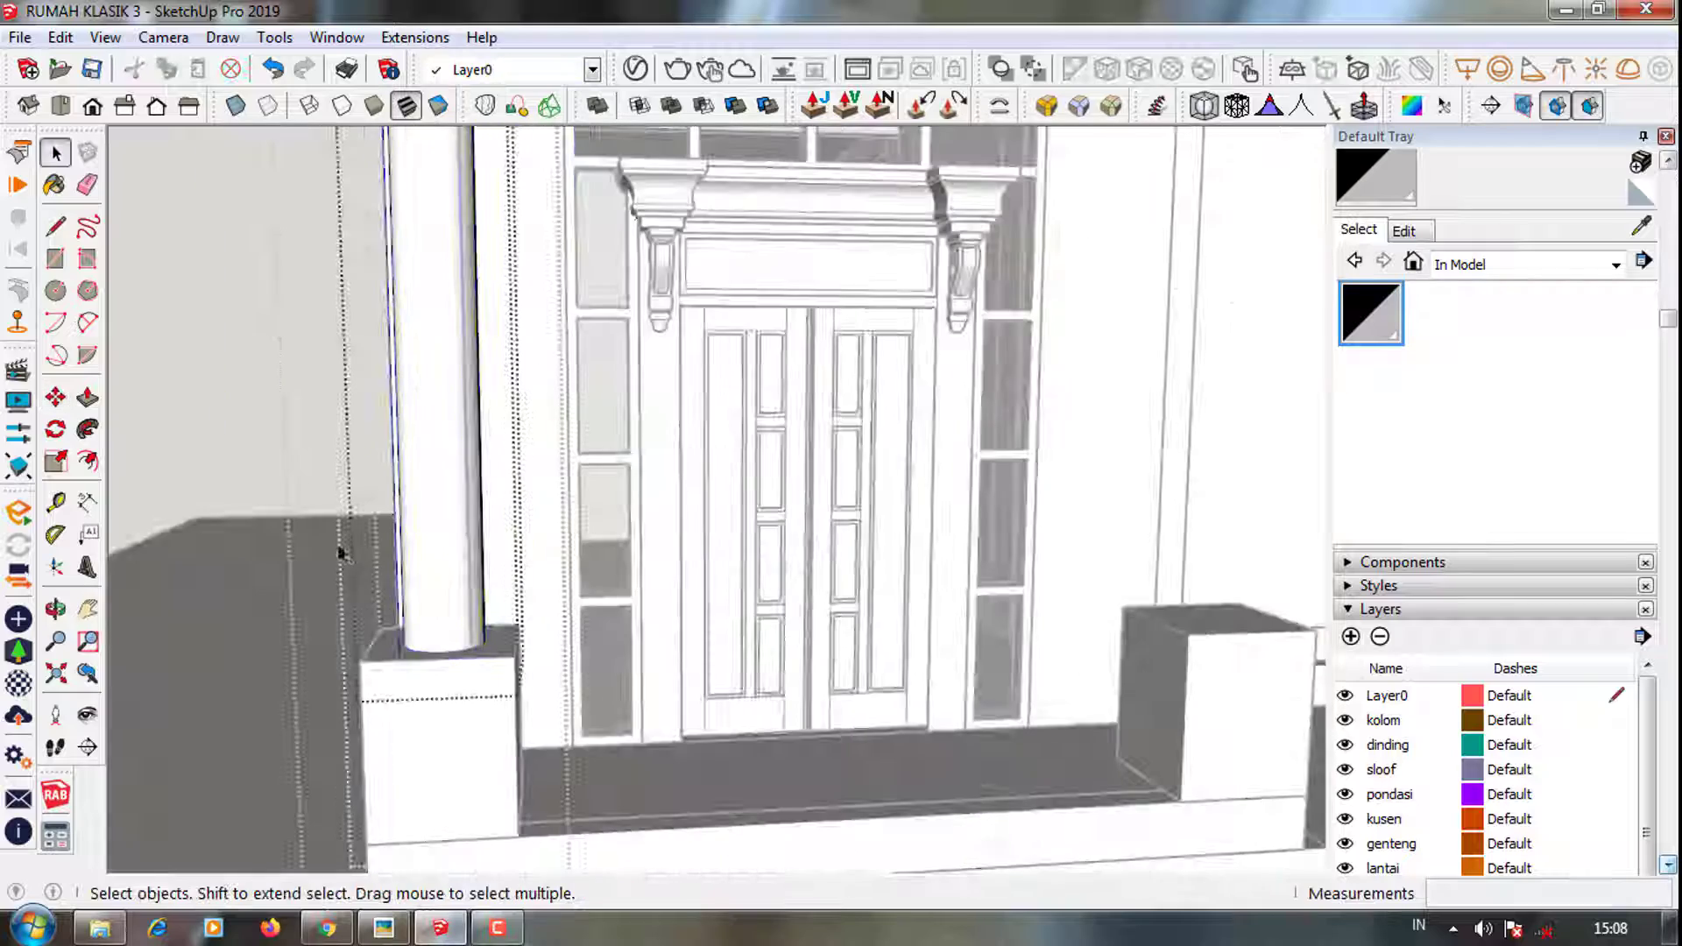
{"action": "scroll", "coordinate": [339, 553], "scroll_direction": "up", "scroll_amount": 3}
{"action": "scroll", "coordinate": [439, 627], "scroll_direction": "up", "scroll_amount": 2}
{"action": "key", "text": "p"}
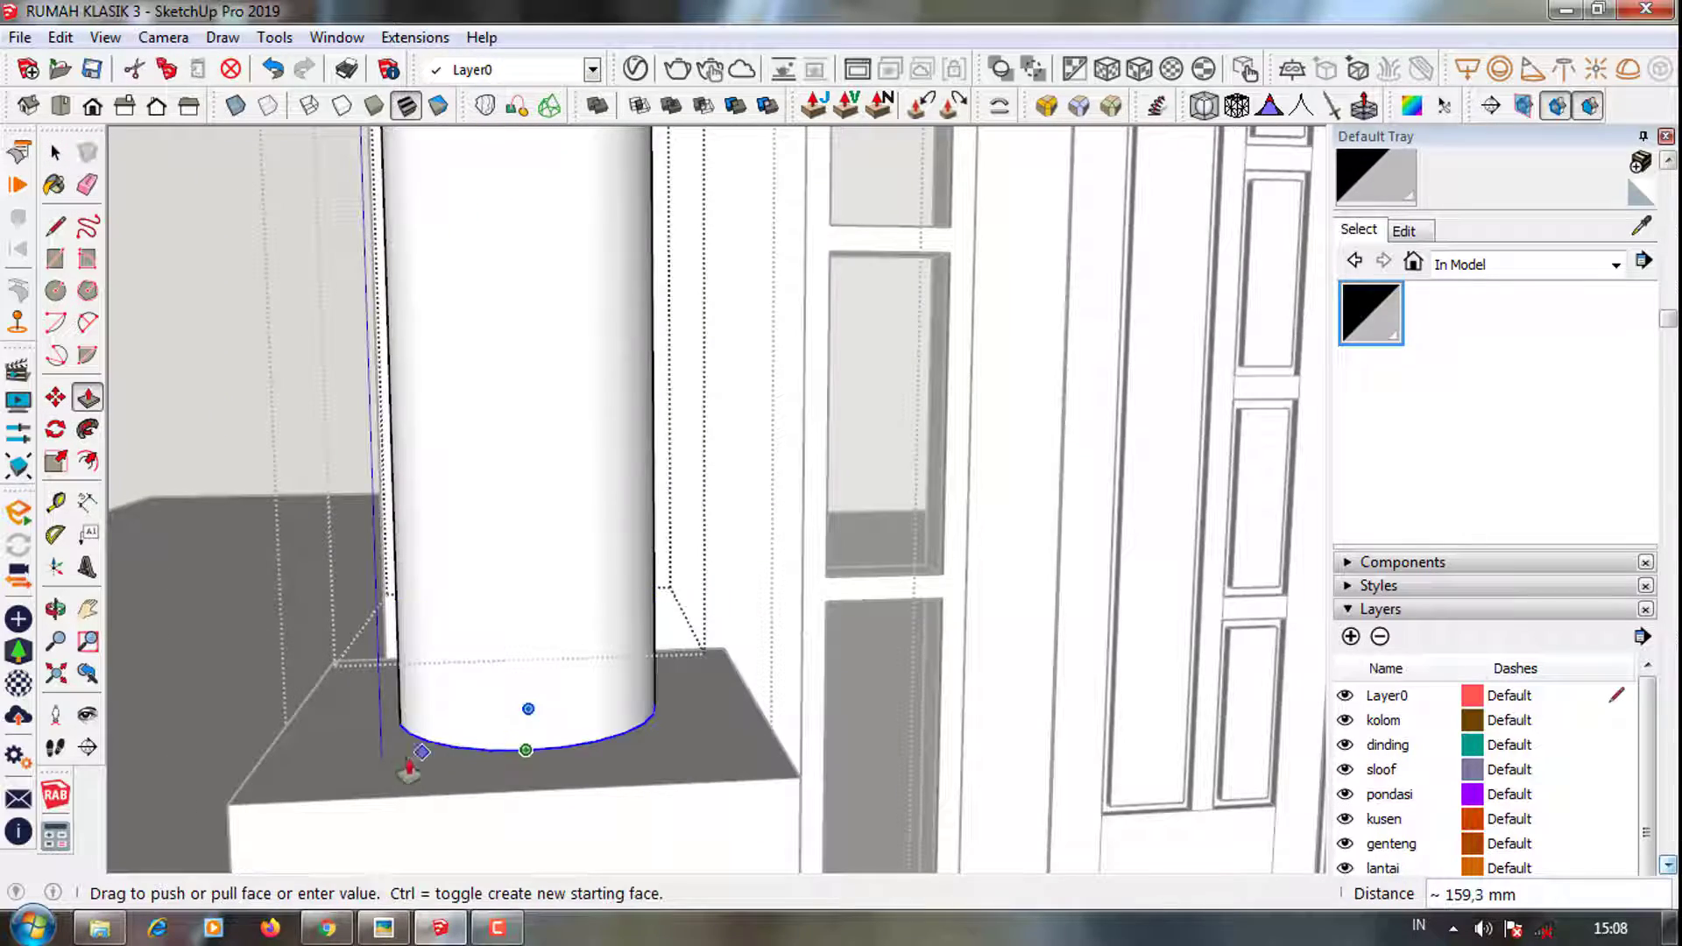
{"action": "key", "text": "space"}
{"action": "scroll", "coordinate": [409, 769], "scroll_direction": "down", "scroll_amount": 2}
{"action": "scroll", "coordinate": [526, 795], "scroll_direction": "down", "scroll_amount": 2}
{"action": "scroll", "coordinate": [482, 802], "scroll_direction": "down", "scroll_amount": 2}
{"action": "scroll", "coordinate": [519, 767], "scroll_direction": "down", "scroll_amount": 1}
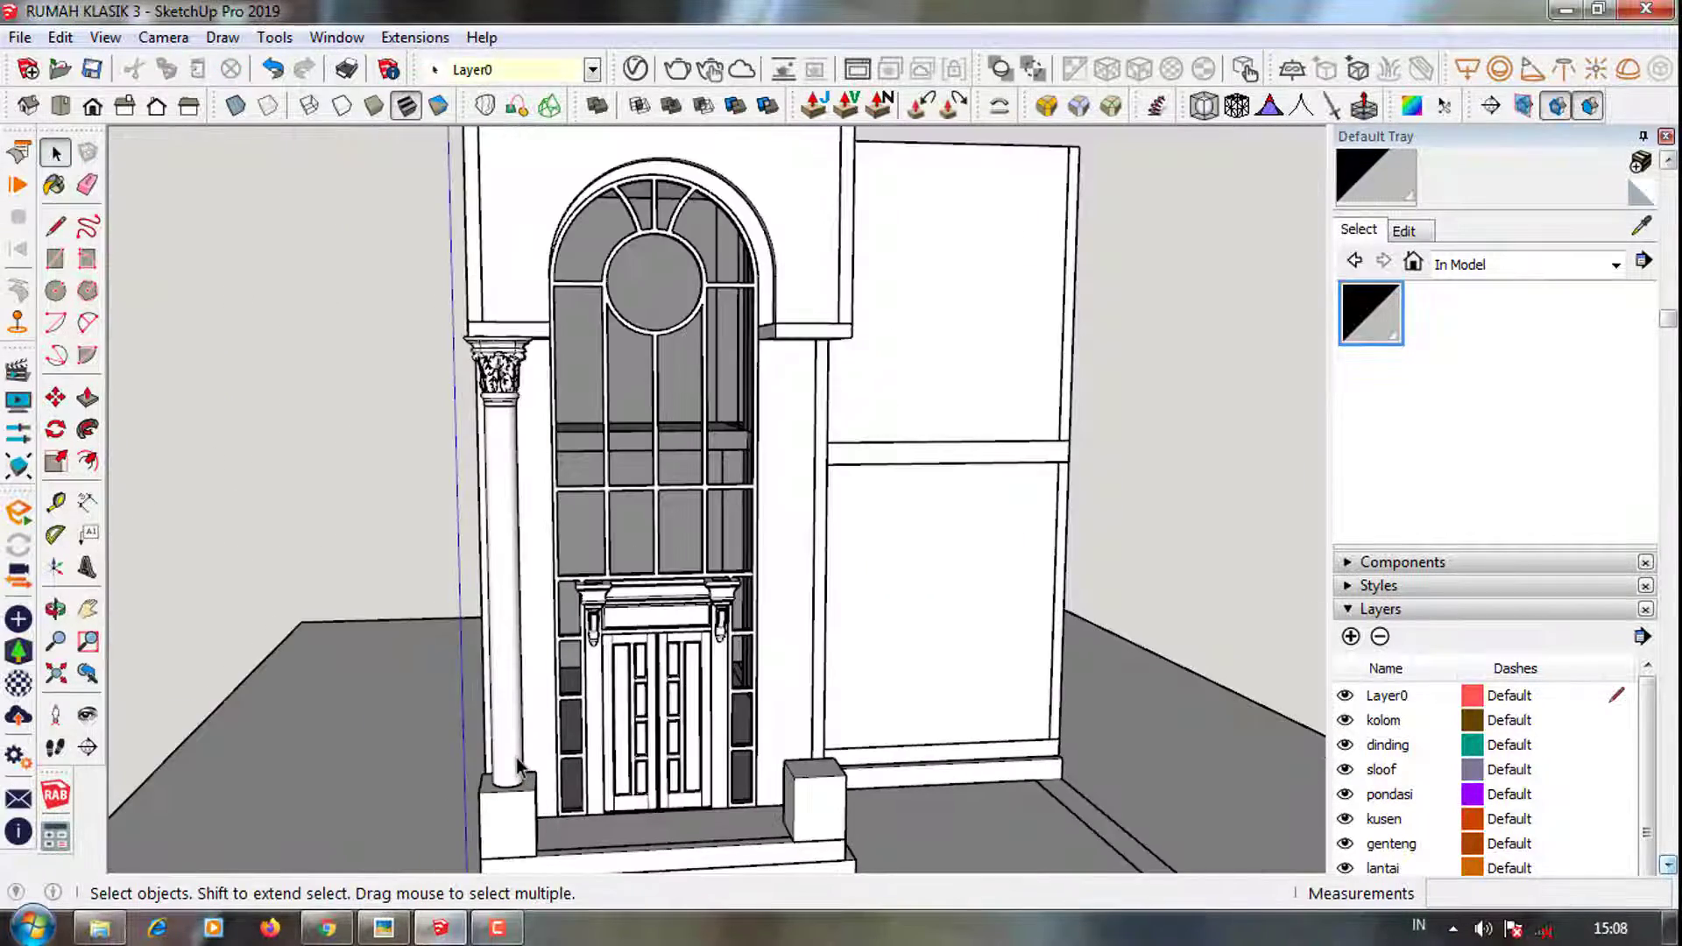
Select the left column together with its small pedestal box near the door
{"action": "scroll", "coordinate": [511, 837], "scroll_direction": "up", "scroll_amount": 2}
{"action": "right_click", "coordinate": [470, 801]}
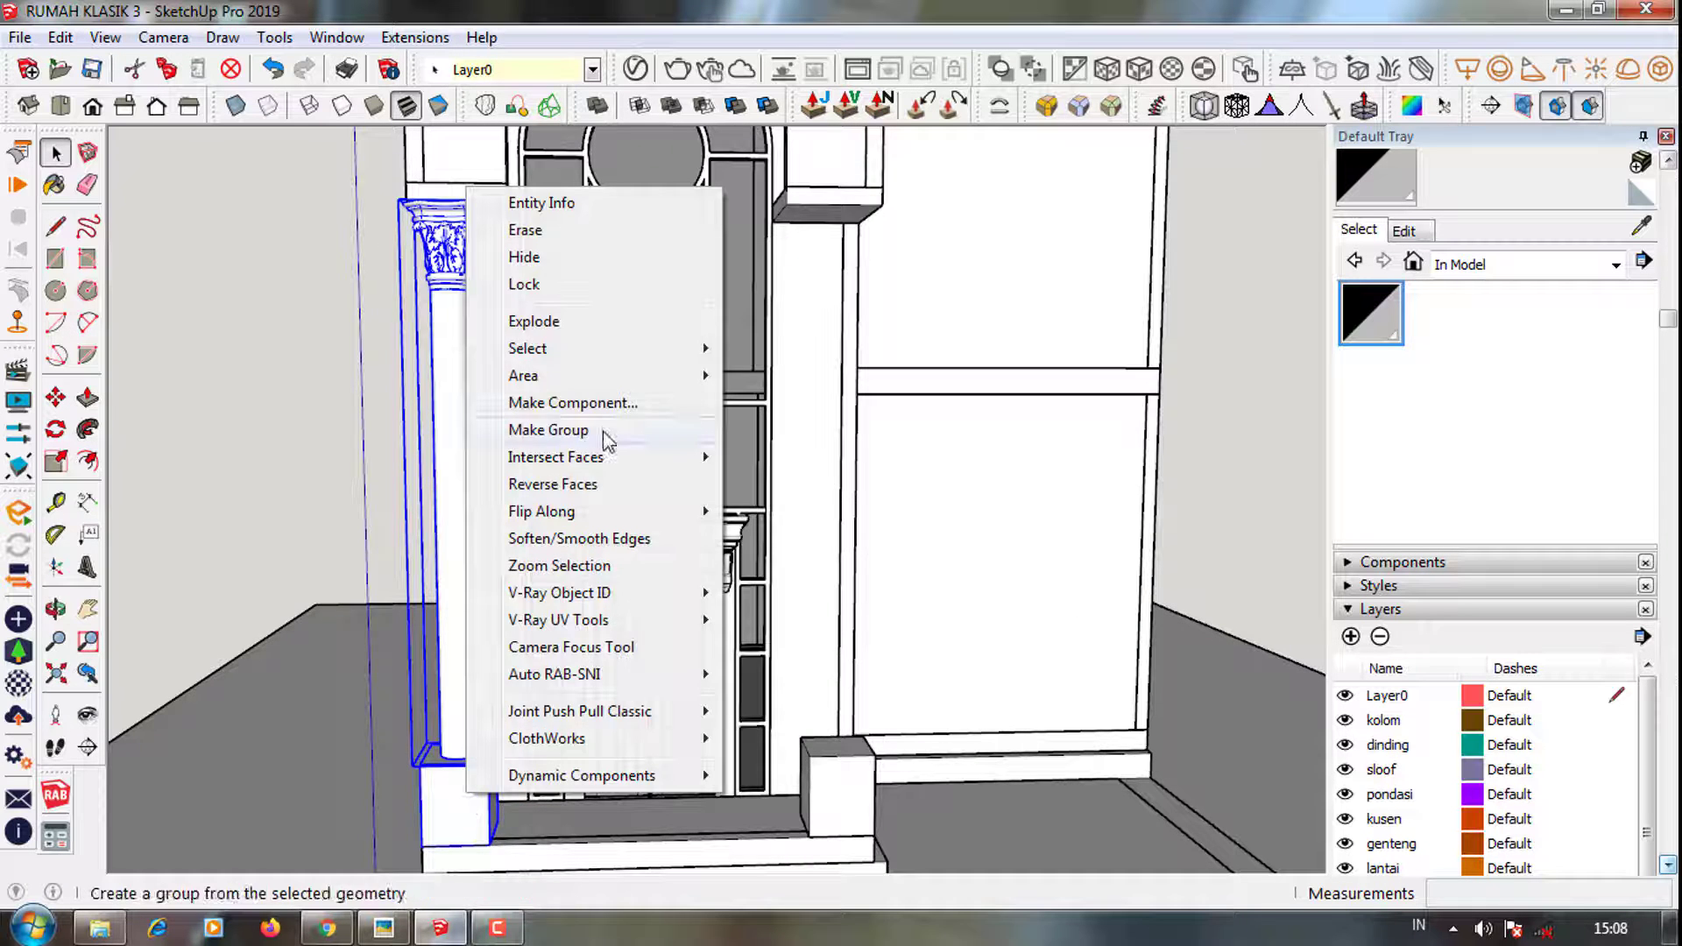
{"action": "left_click", "coordinate": [604, 439]}
{"action": "scroll", "coordinate": [604, 440], "scroll_direction": "down", "scroll_amount": 3}
{"action": "scroll", "coordinate": [736, 701], "scroll_direction": "up", "scroll_amount": 2}
{"action": "left_click", "coordinate": [736, 701]}
{"action": "scroll", "coordinate": [679, 698], "scroll_direction": "up", "scroll_amount": 2}
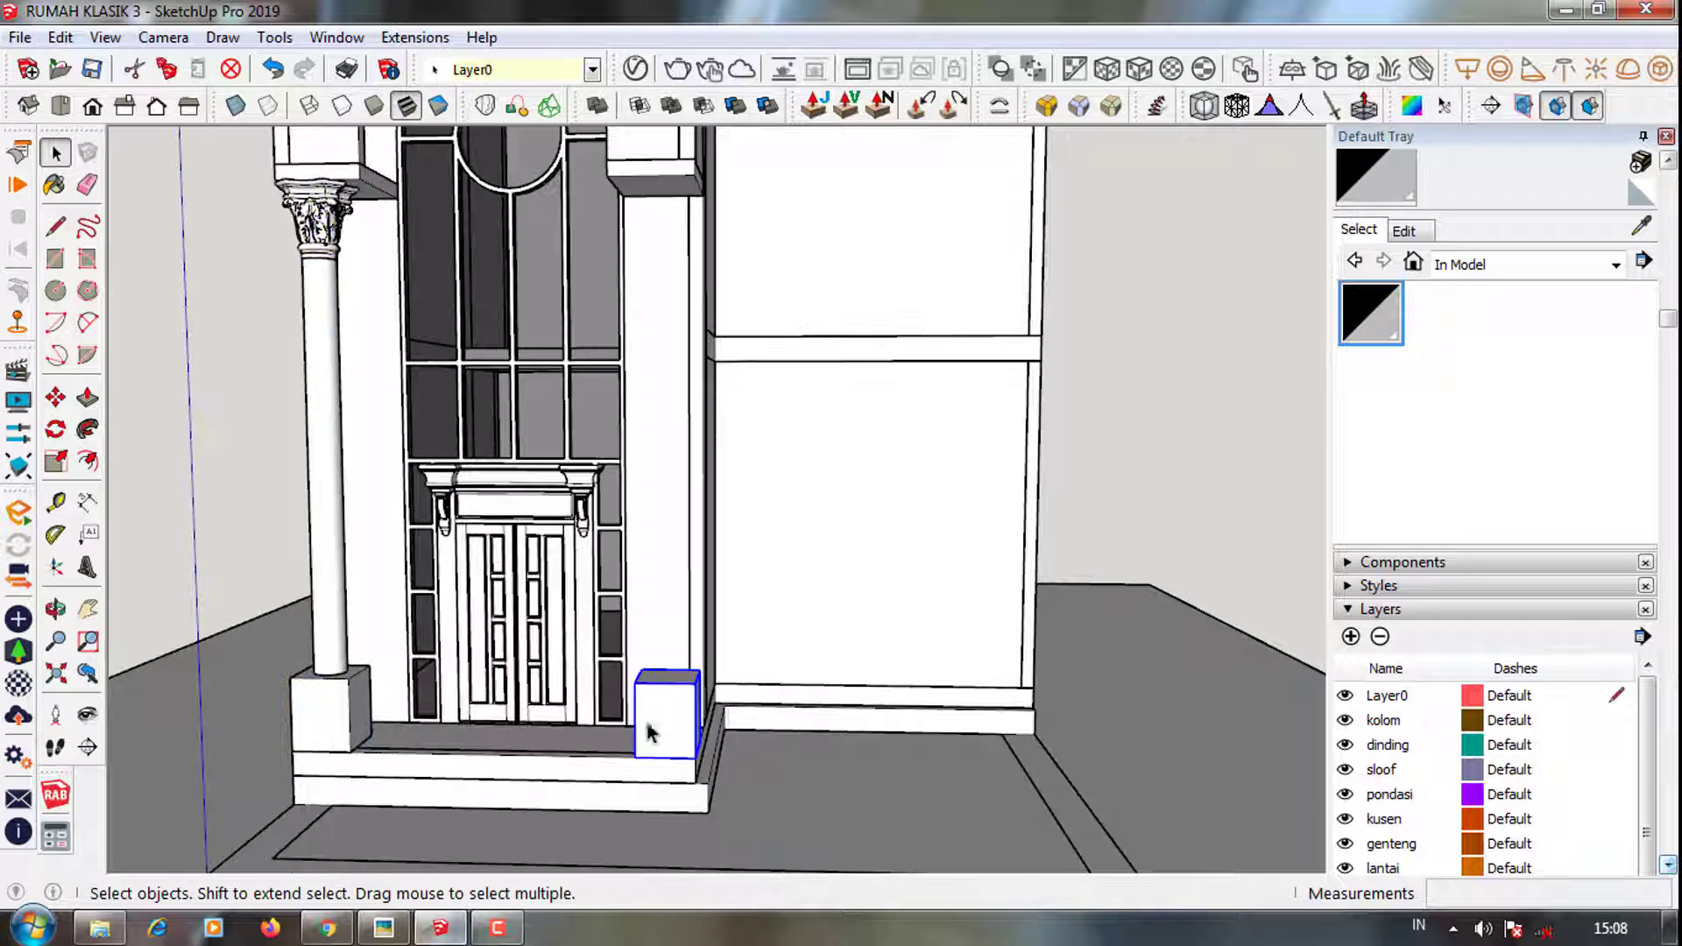
Make the column and pedestal a component named TIANG and start moving it
{"action": "right_click", "coordinate": [331, 622]}
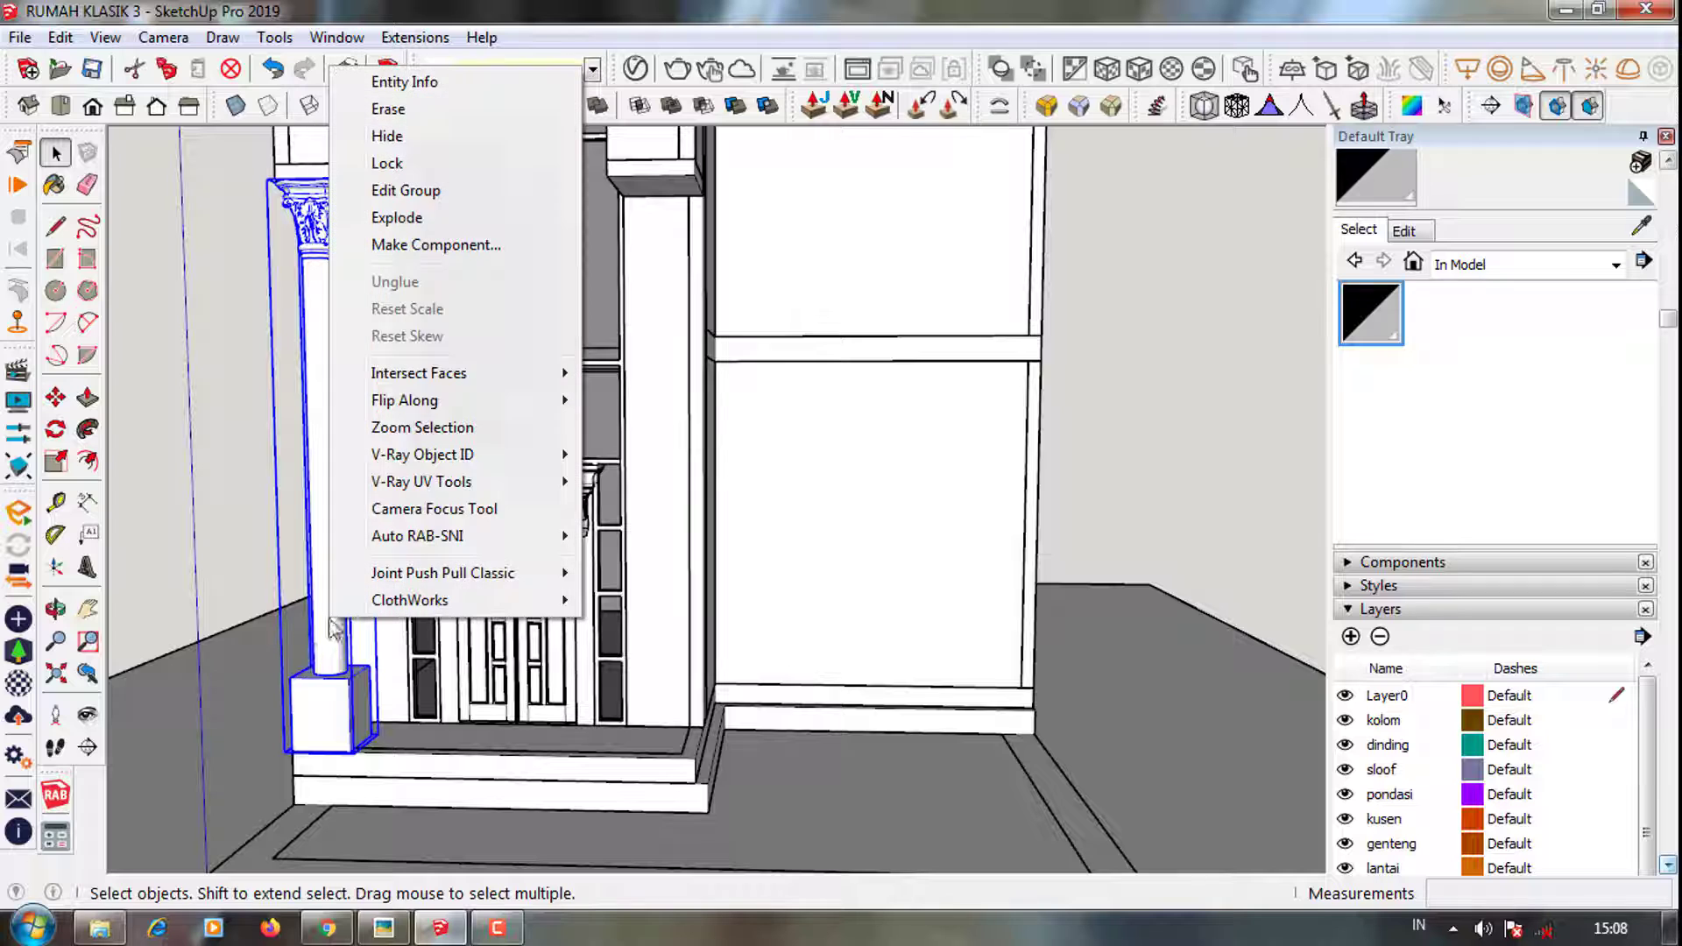
{"action": "left_click", "coordinate": [453, 249]}
{"action": "type", "text": "TIANG"}
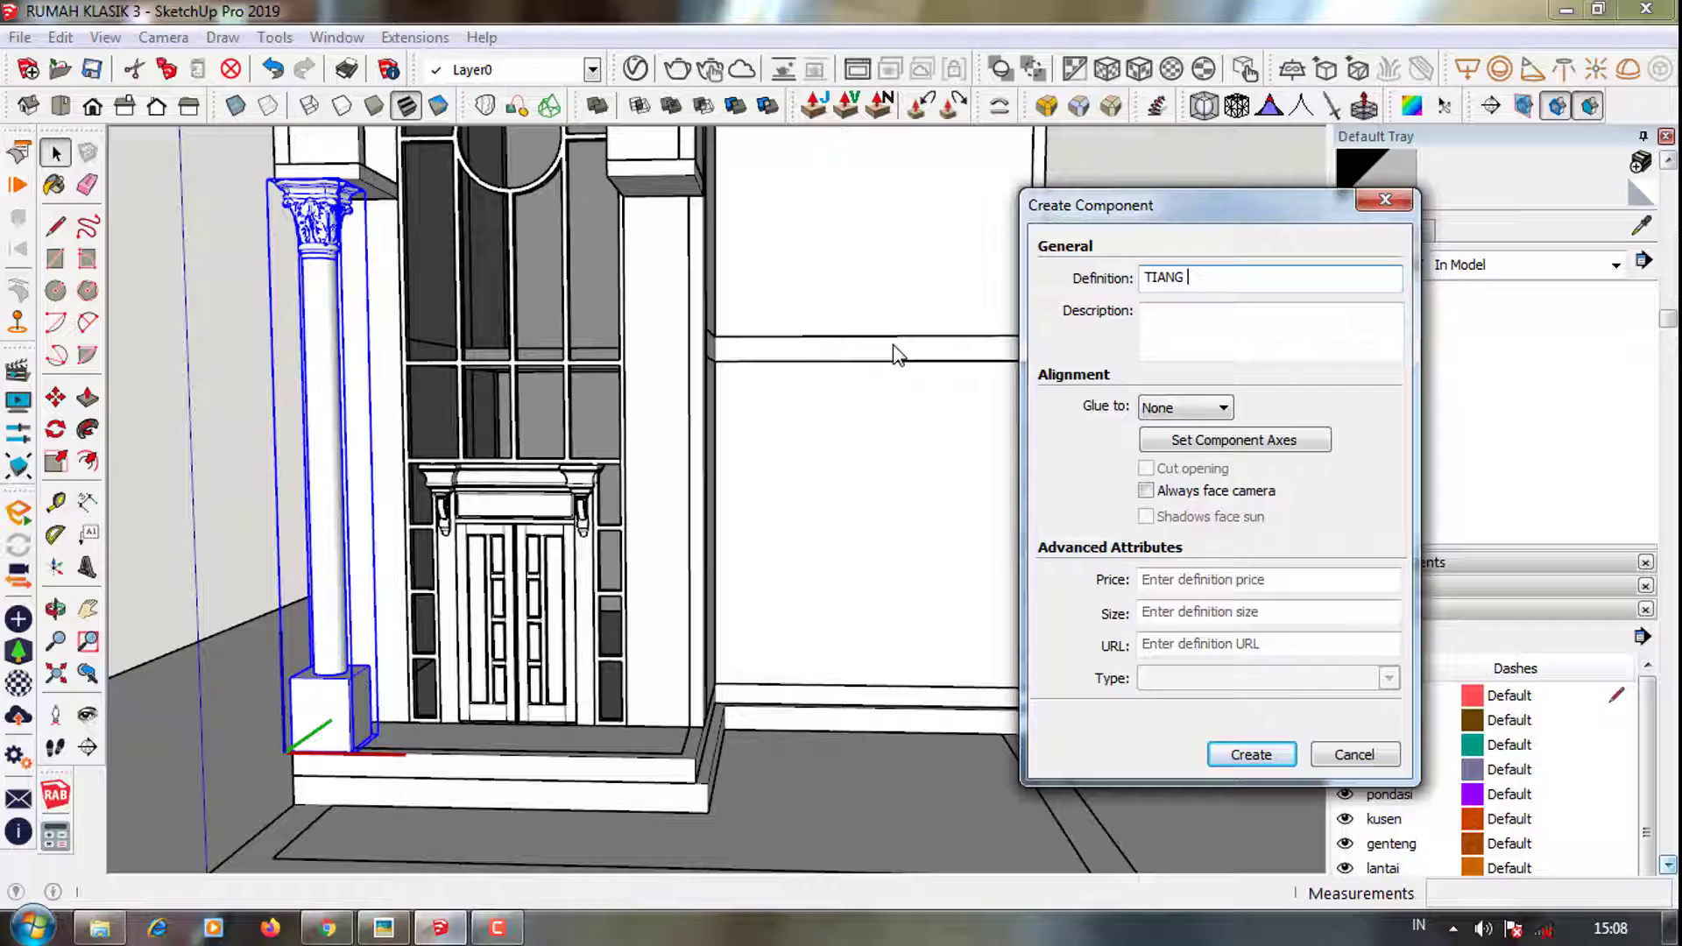
{"action": "key", "text": "Return"}
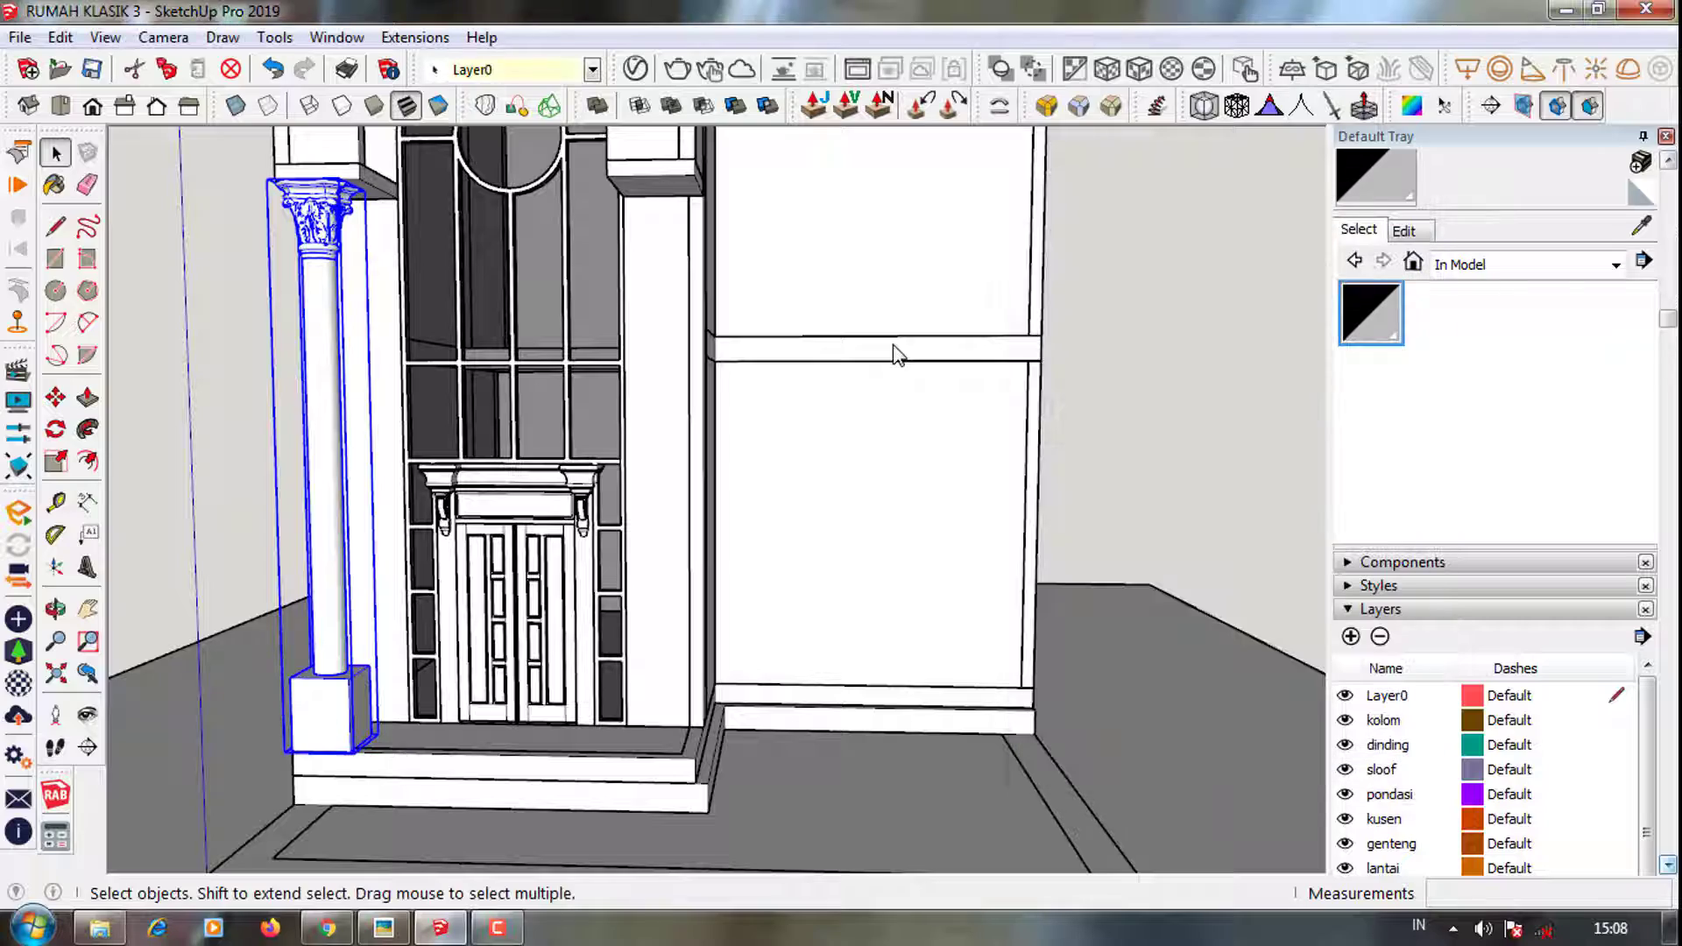
{"action": "key", "text": "m"}
{"action": "mouse_move", "coordinate": [368, 771]}
{"action": "middle_mouse_down"}
{"action": "mouse_move", "coordinate": [504, 714]}
{"action": "mouse_move", "coordinate": [438, 788]}
{"action": "middle_mouse_up"}
Measure the beam's width with the Tape Measure from its left edge across
{"action": "scroll", "coordinate": [438, 789], "scroll_direction": "up", "scroll_amount": 2}
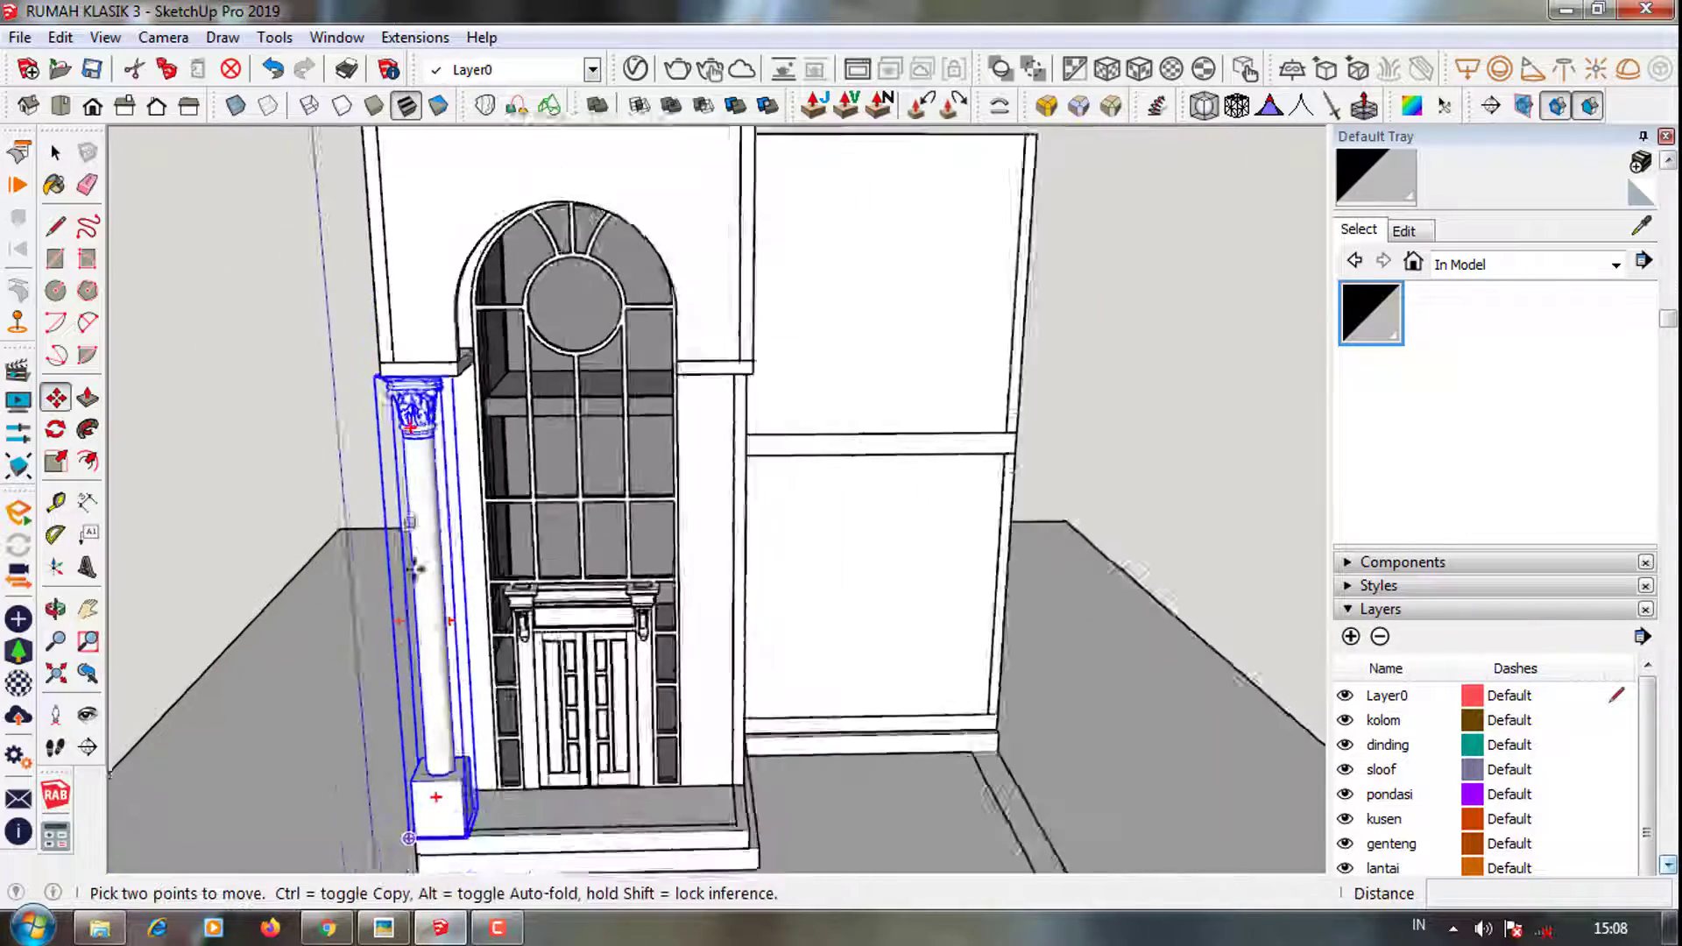
{"action": "scroll", "coordinate": [427, 810], "scroll_direction": "up", "scroll_amount": 2}
{"action": "scroll", "coordinate": [427, 810], "scroll_direction": "down", "scroll_amount": 3}
{"action": "key", "text": "t"}
{"action": "scroll", "coordinate": [386, 327], "scroll_direction": "up", "scroll_amount": 3}
{"action": "scroll", "coordinate": [375, 345], "scroll_direction": "up", "scroll_amount": 2}
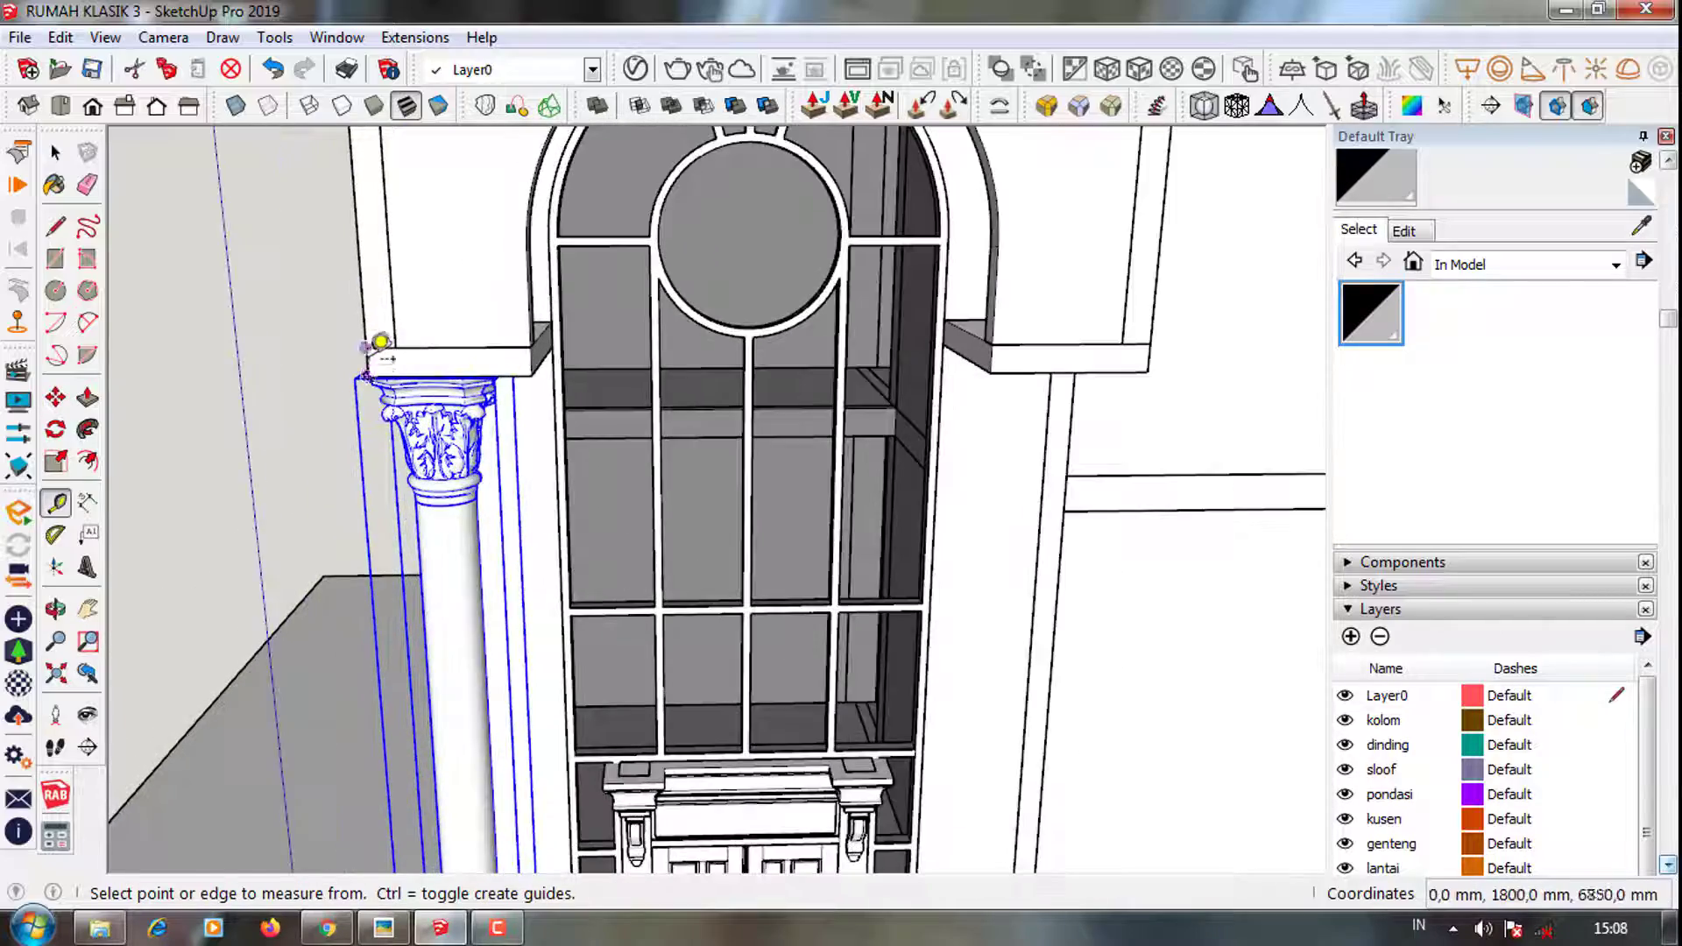
{"action": "scroll", "coordinate": [379, 344], "scroll_direction": "up", "scroll_amount": 2}
{"action": "left_click", "coordinate": [368, 358]}
{"action": "scroll", "coordinate": [486, 368], "scroll_direction": "up", "scroll_amount": 2}
{"action": "scroll", "coordinate": [490, 289], "scroll_direction": "up", "scroll_amount": 2}
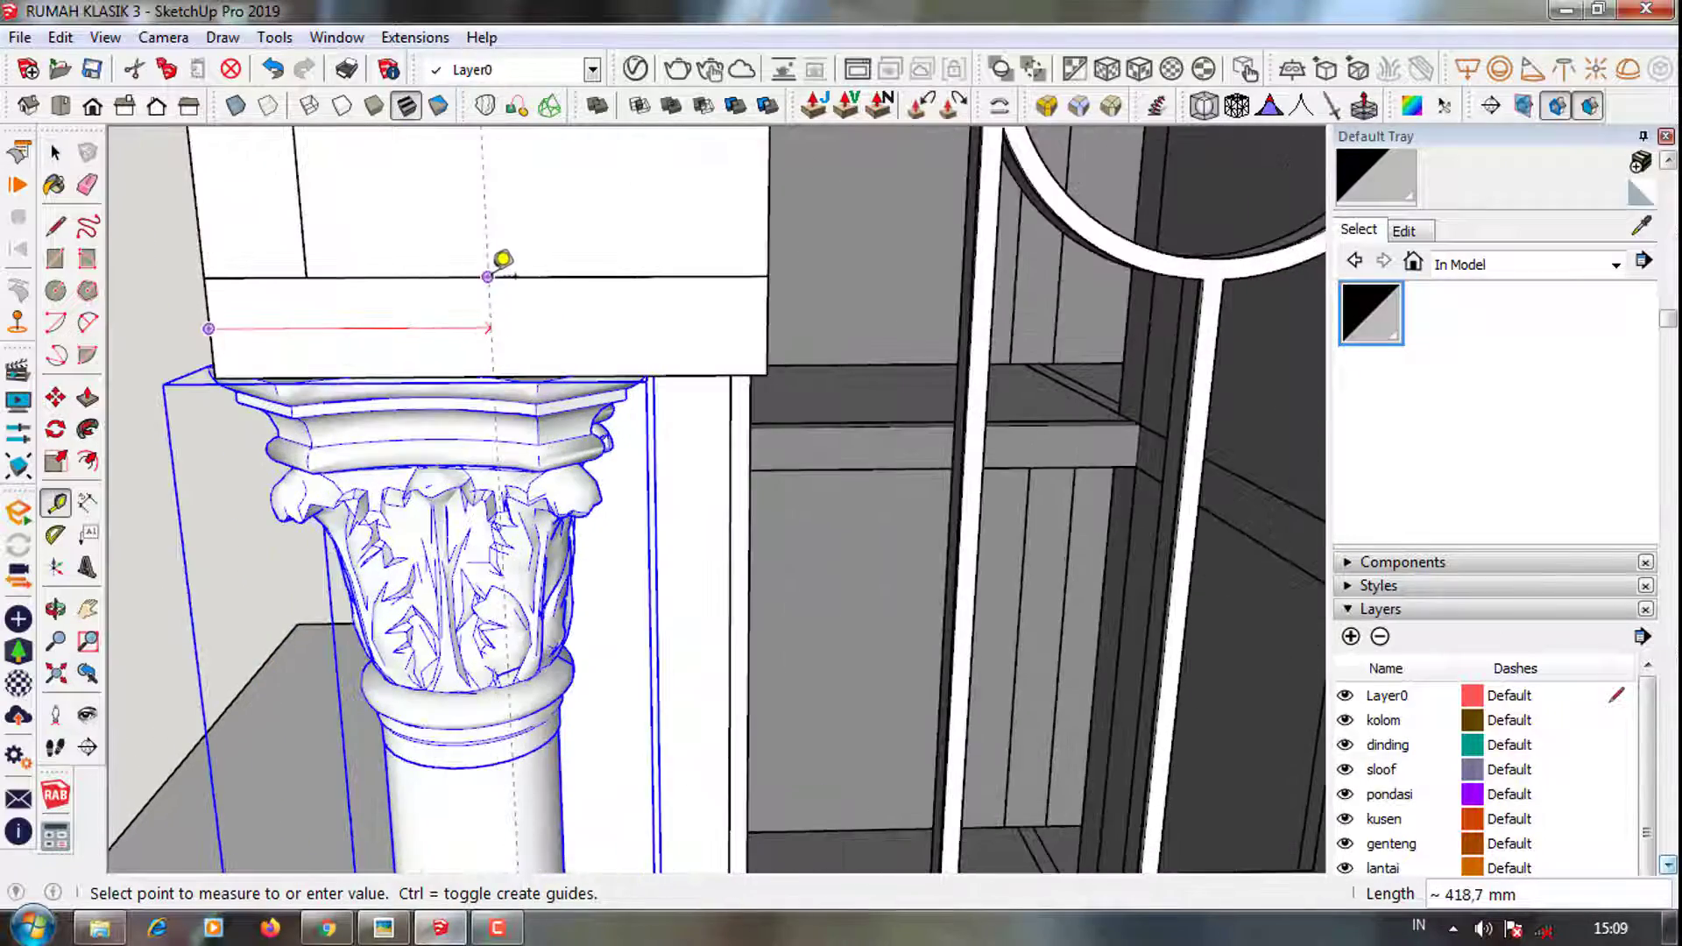
{"action": "left_click", "coordinate": [502, 260]}
{"action": "scroll", "coordinate": [481, 292], "scroll_direction": "down", "scroll_amount": 2}
{"action": "key", "text": "space"}
{"action": "scroll", "coordinate": [477, 745], "scroll_direction": "down", "scroll_amount": 3}
{"action": "scroll", "coordinate": [504, 753], "scroll_direction": "up", "scroll_amount": 3}
Select the TIANG column by its capital, orbiting to a level front view of it
{"action": "key", "text": "m"}
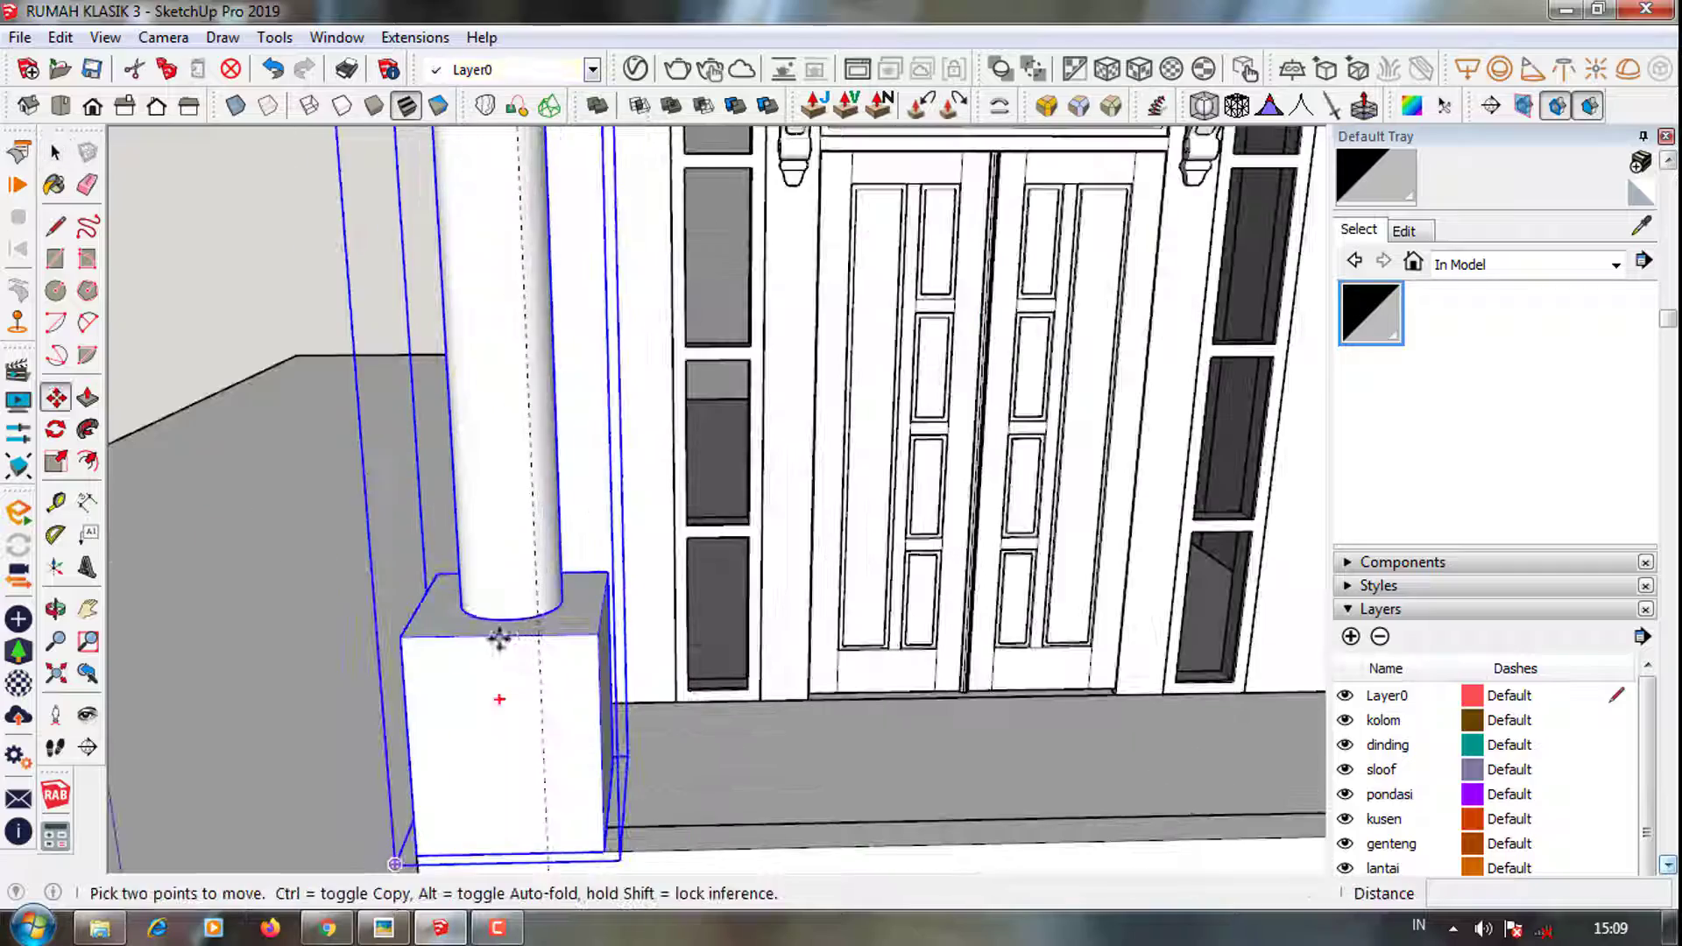
{"action": "scroll", "coordinate": [499, 640], "scroll_direction": "down", "scroll_amount": 2}
{"action": "scroll", "coordinate": [514, 735], "scroll_direction": "down", "scroll_amount": 3}
{"action": "key", "text": "space"}
{"action": "left_click", "coordinate": [376, 789]}
{"action": "mouse_move", "coordinate": [377, 613]}
{"action": "middle_mouse_down"}
{"action": "mouse_move", "coordinate": [331, 471]}
{"action": "mouse_move", "coordinate": [403, 491]}
{"action": "middle_mouse_up"}
{"action": "scroll", "coordinate": [451, 377], "scroll_direction": "up", "scroll_amount": 3}
{"action": "left_click", "coordinate": [405, 349]}
{"action": "scroll", "coordinate": [405, 349], "scroll_direction": "up", "scroll_amount": 3}
{"action": "scroll", "coordinate": [379, 587], "scroll_direction": "up", "scroll_amount": 2}
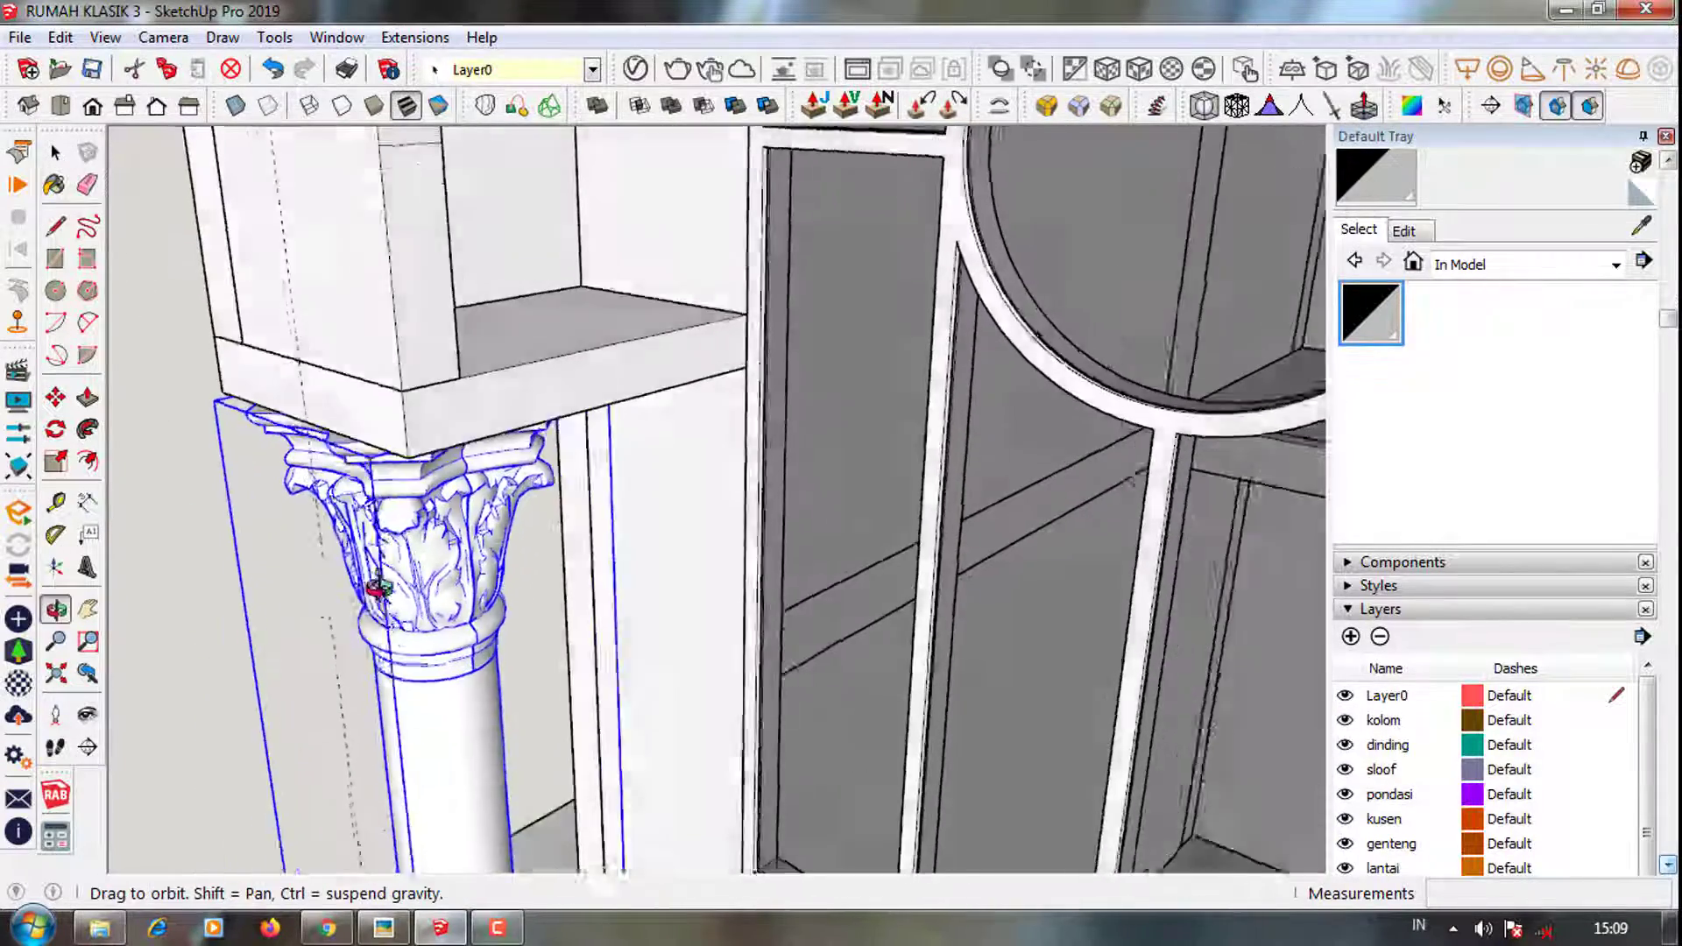
{"action": "key", "text": "space"}
{"action": "scroll", "coordinate": [378, 587], "scroll_direction": "down", "scroll_amount": 3}
{"action": "scroll", "coordinate": [490, 613], "scroll_direction": "down", "scroll_amount": 2}
{"action": "scroll", "coordinate": [525, 701], "scroll_direction": "up", "scroll_amount": 3}
{"action": "scroll", "coordinate": [600, 801], "scroll_direction": "up", "scroll_amount": 3}
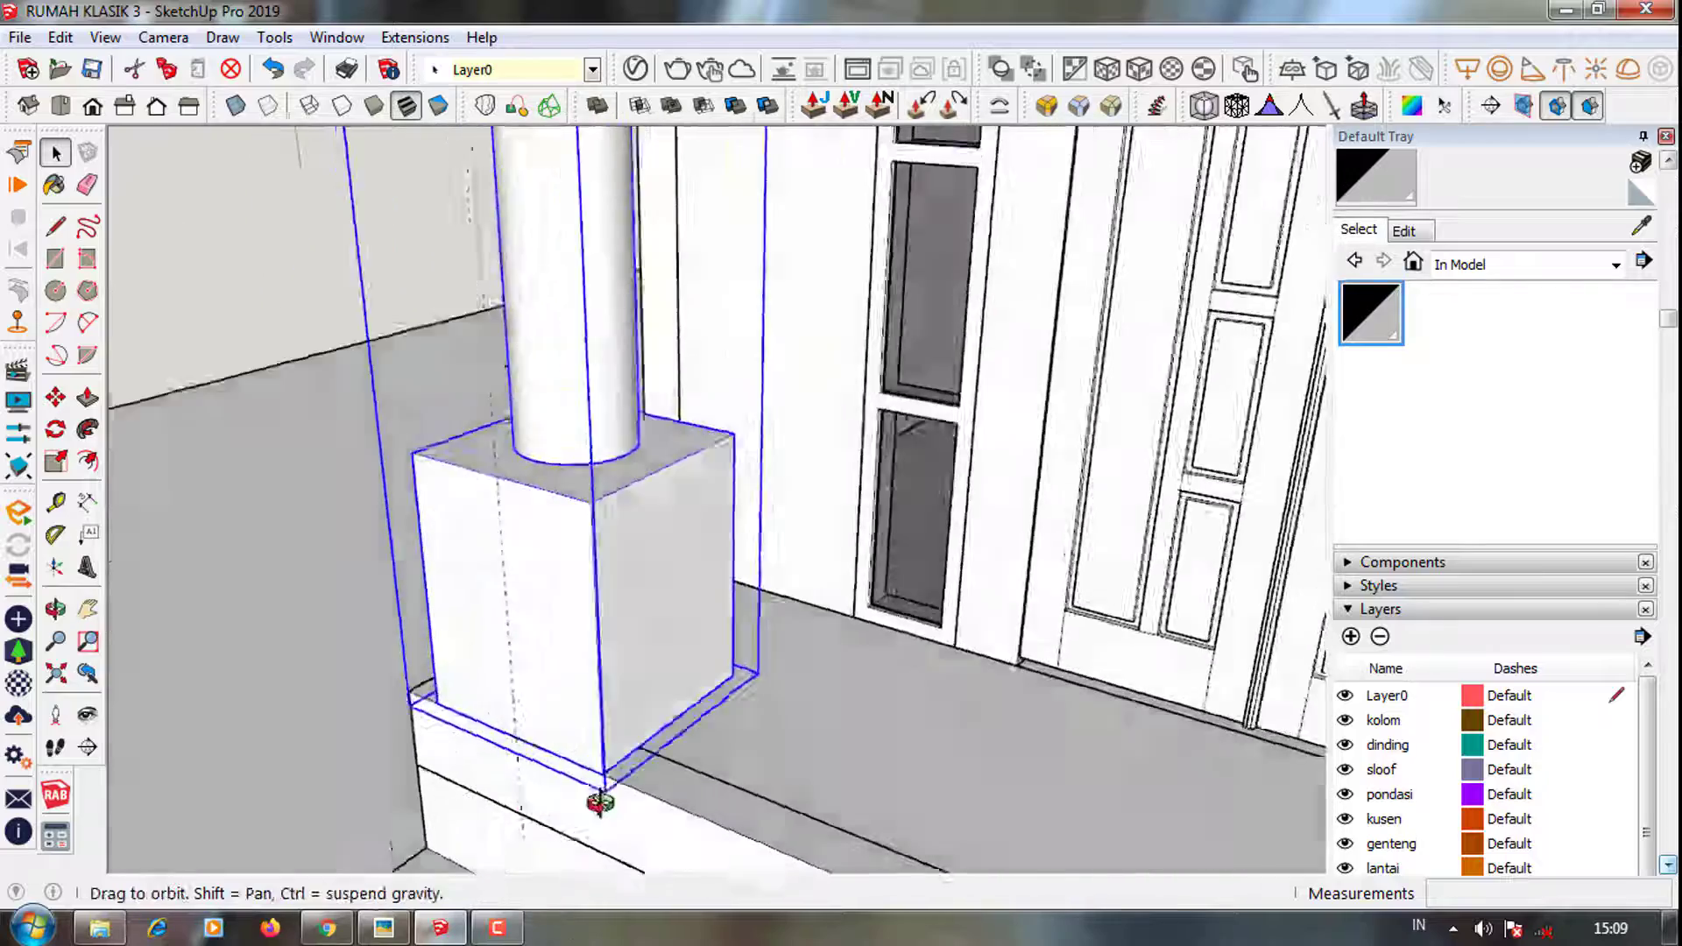
{"action": "scroll", "coordinate": [665, 795], "scroll_direction": "down", "scroll_amount": 2}
{"action": "scroll", "coordinate": [754, 792], "scroll_direction": "up", "scroll_amount": 5}
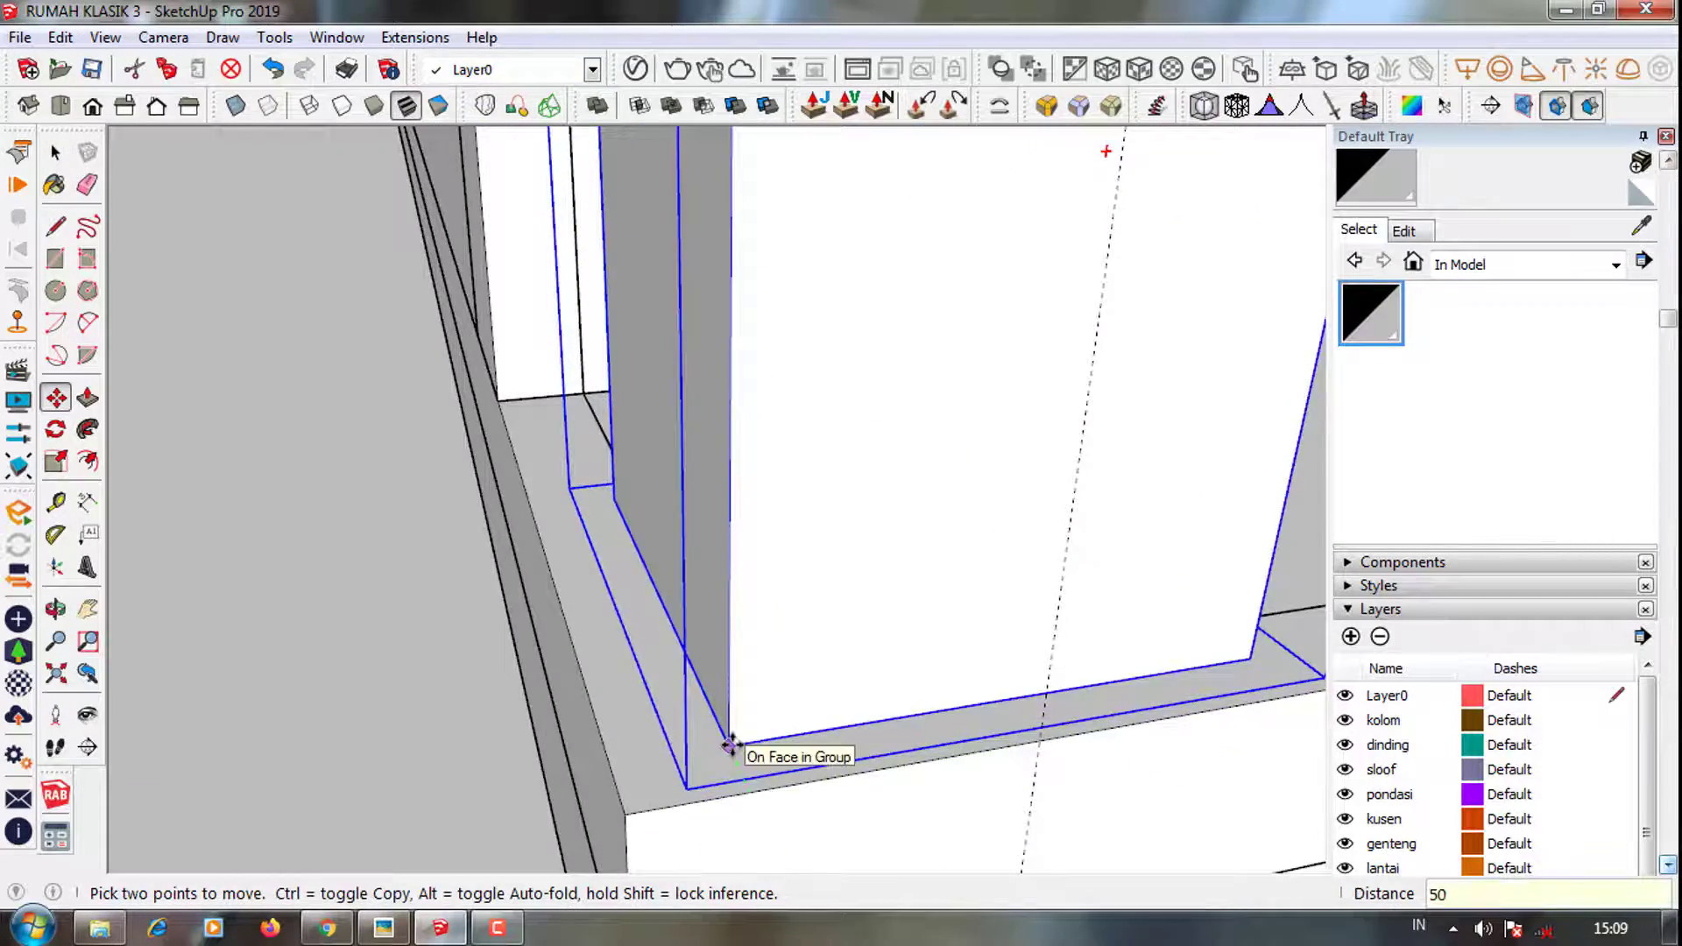
{"action": "scroll", "coordinate": [729, 744], "scroll_direction": "down", "scroll_amount": 3}
{"action": "scroll", "coordinate": [511, 837], "scroll_direction": "down", "scroll_amount": 2}
{"action": "middle_click_drag", "start_coordinate": [511, 837], "coordinate": [515, 386]}
{"action": "scroll", "coordinate": [514, 387], "scroll_direction": "up", "scroll_amount": 4}
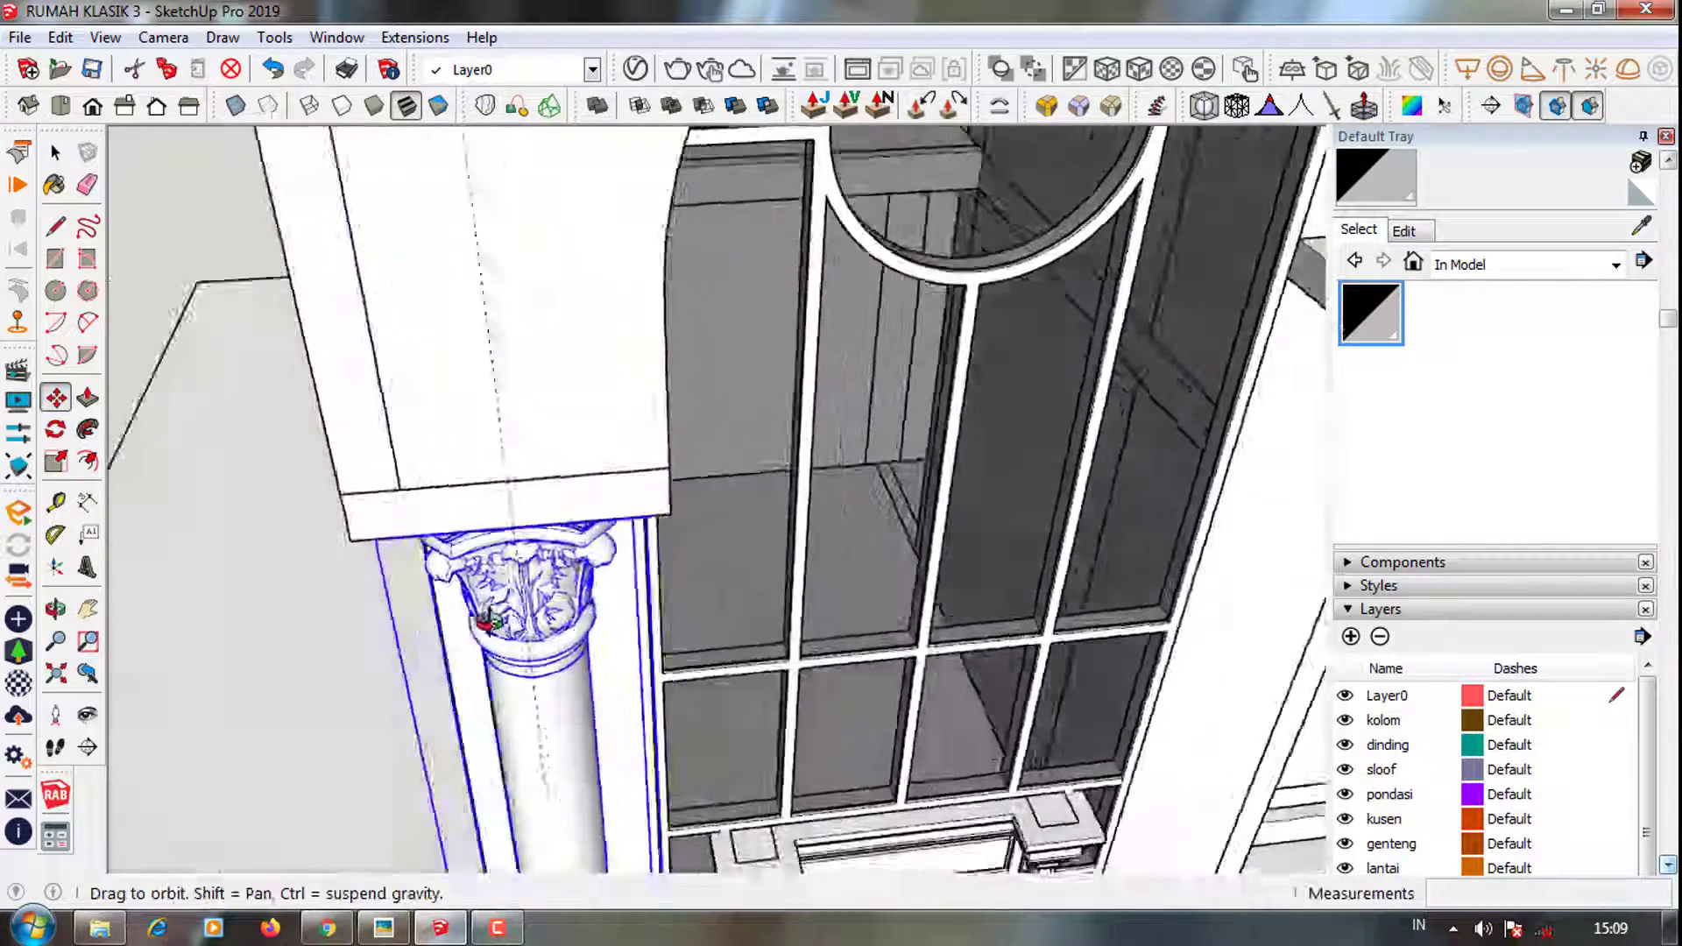
{"action": "middle_click_drag", "start_coordinate": [484, 622], "coordinate": [271, 169]}
{"action": "scroll", "coordinate": [405, 262], "scroll_direction": "up", "scroll_amount": 2}
{"action": "scroll", "coordinate": [536, 239], "scroll_direction": "up", "scroll_amount": 3}
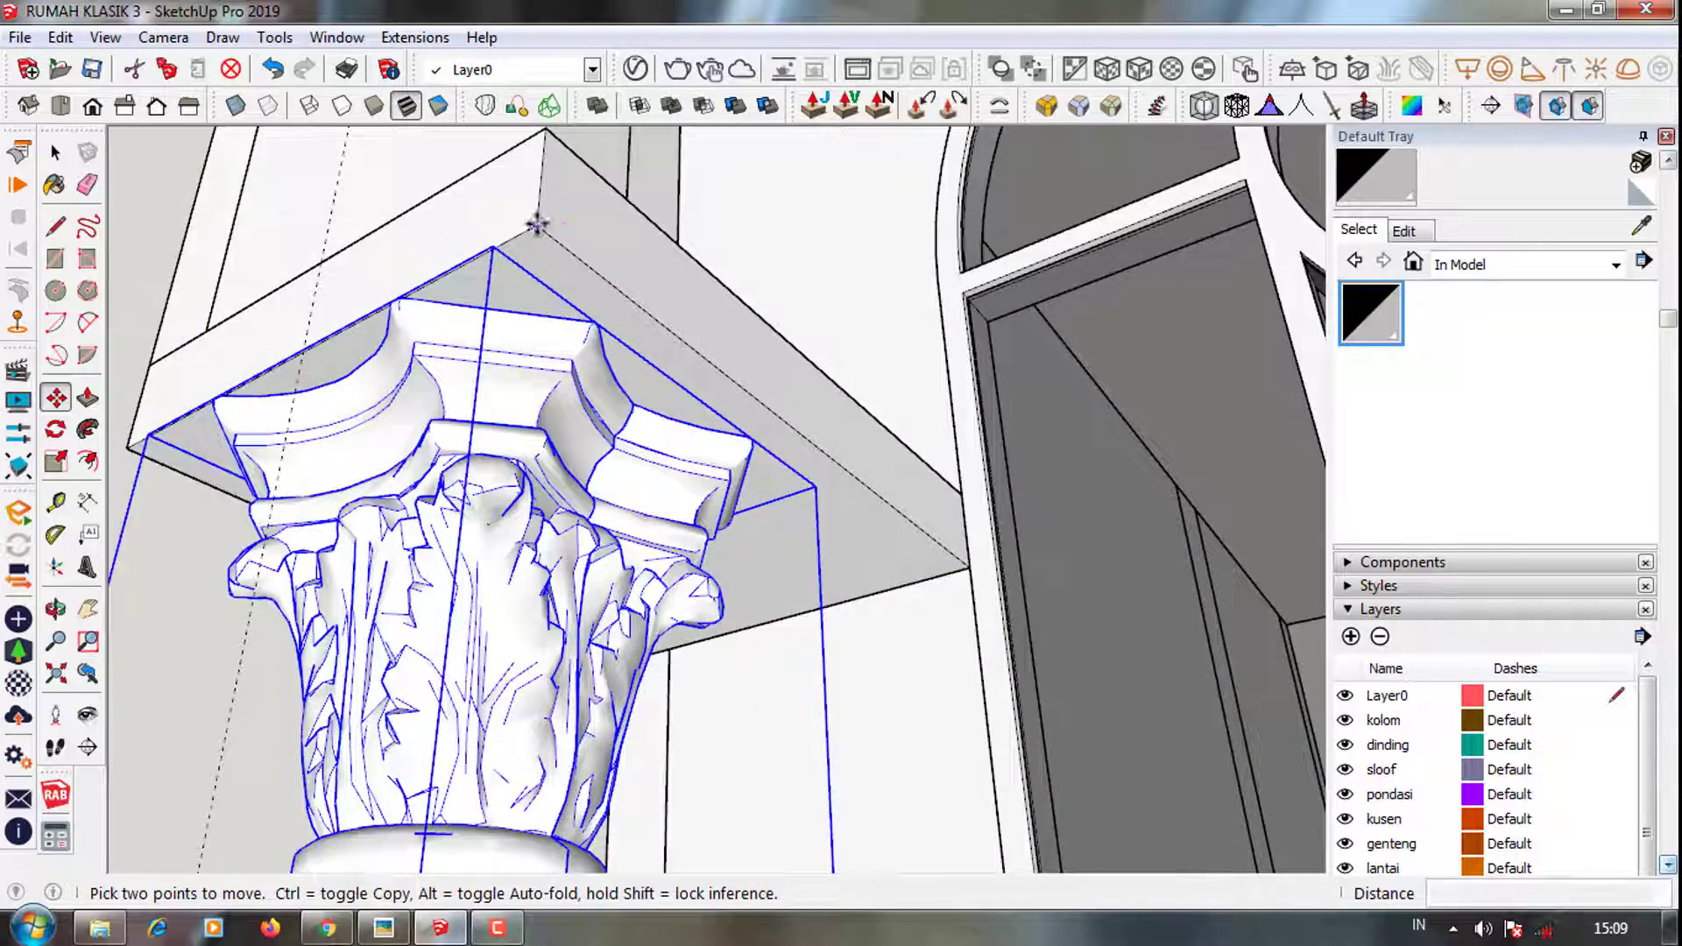
{"action": "scroll", "coordinate": [537, 223], "scroll_direction": "down", "scroll_amount": 2}
{"action": "middle_click_drag", "start_coordinate": [563, 255], "coordinate": [574, 324]}
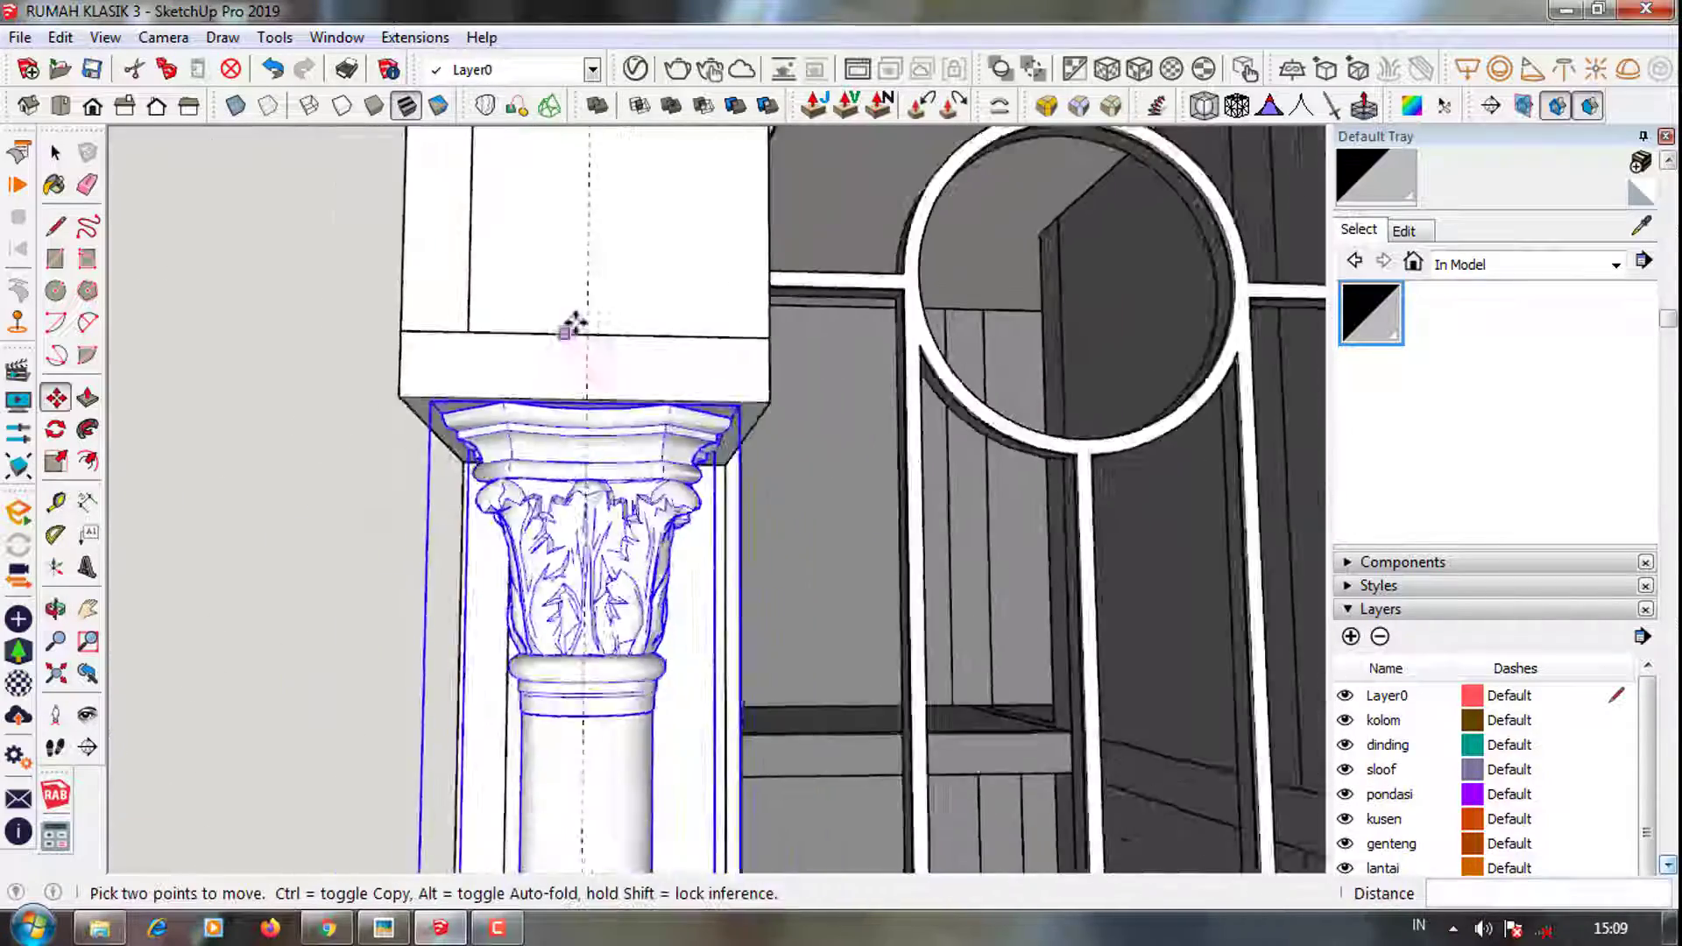
{"action": "scroll", "coordinate": [526, 578], "scroll_direction": "down", "scroll_amount": 5}
{"action": "scroll", "coordinate": [627, 213], "scroll_direction": "up", "scroll_amount": 1}
{"action": "key", "text": "e"}
{"action": "scroll", "coordinate": [603, 617], "scroll_direction": "down", "scroll_amount": 1}
{"action": "key", "text": "space"}
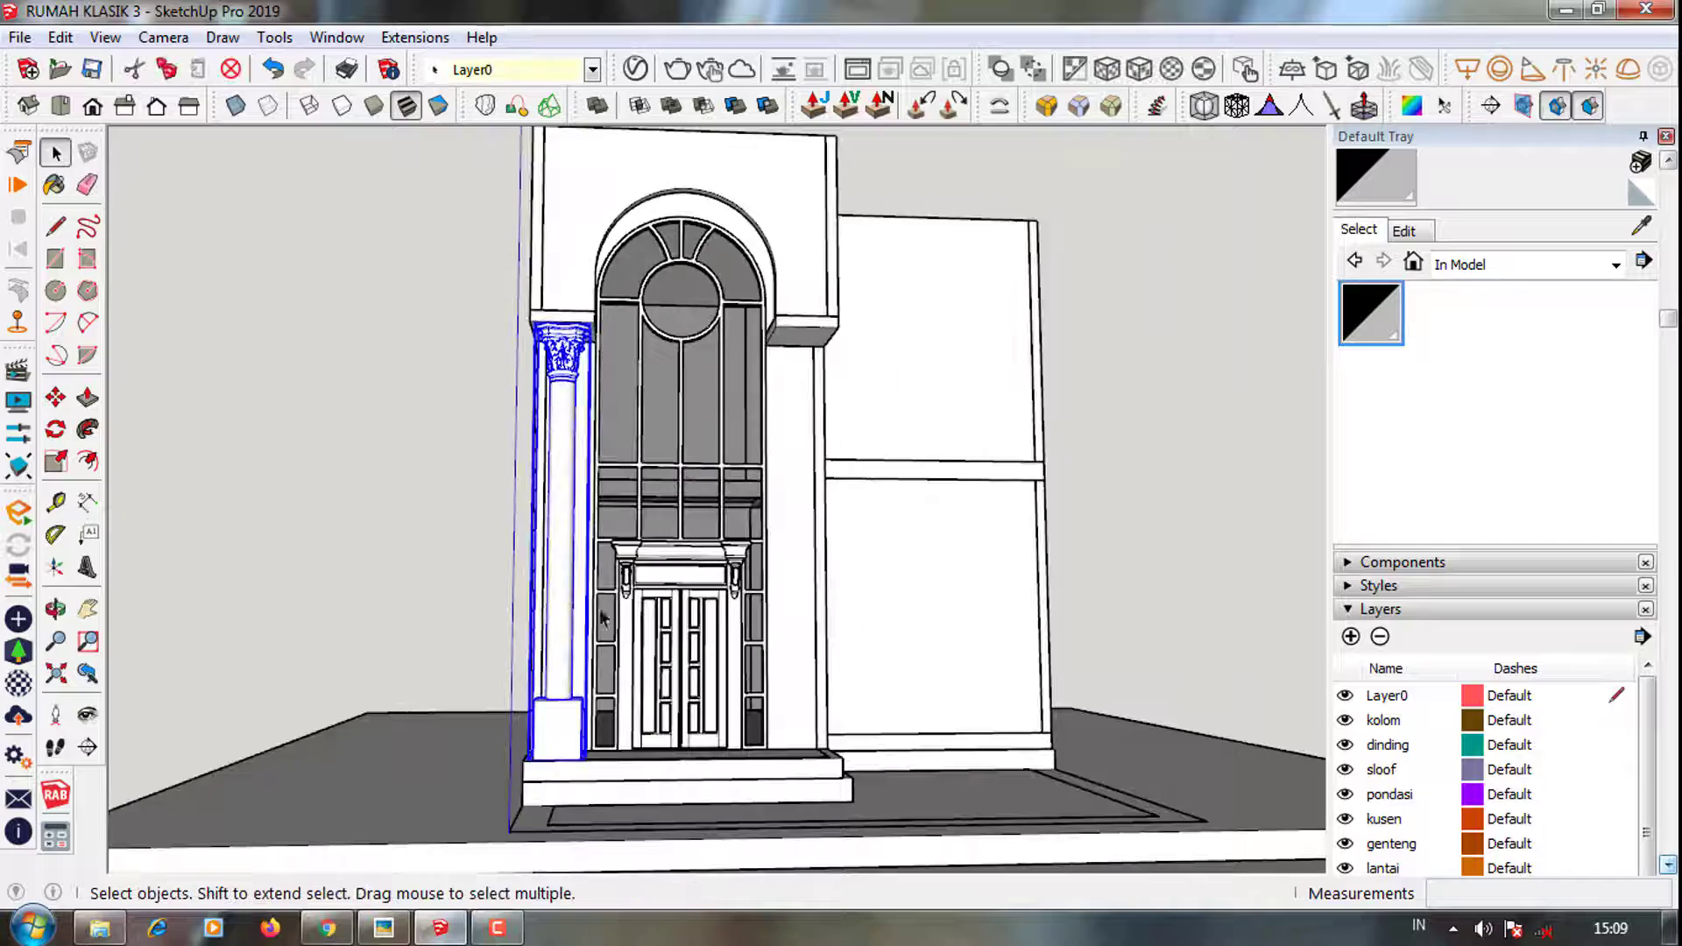
{"action": "middle_click_drag", "start_coordinate": [602, 618], "coordinate": [560, 491]}
{"action": "scroll", "coordinate": [487, 398], "scroll_direction": "up", "scroll_amount": 5}
Copy the column from its capital corner to the right side of the arch
{"action": "key", "text": "m"}
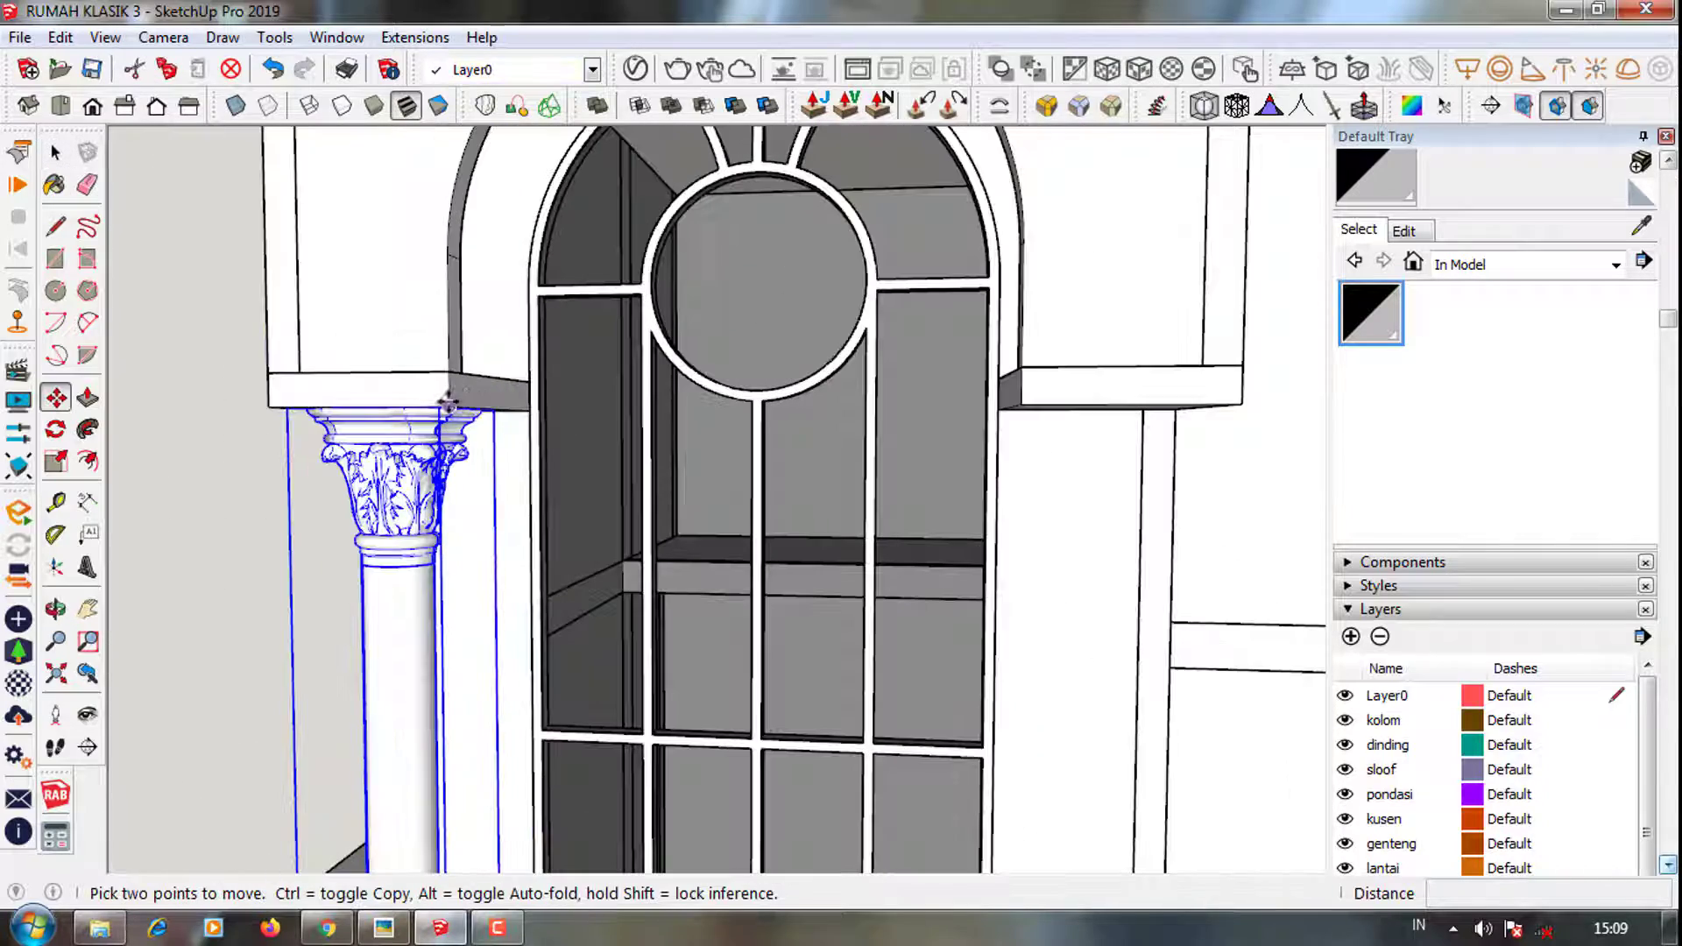
{"action": "key", "text": "ctrl"}
{"action": "left_click", "coordinate": [446, 403]}
{"action": "left_click", "coordinate": [1235, 402]}
{"action": "key", "text": "space"}
{"action": "scroll", "coordinate": [607, 580], "scroll_direction": "down", "scroll_amount": 4}
Lift the beam and capitals 30 mm upward along the blue axis
{"action": "scroll", "coordinate": [607, 579], "scroll_direction": "down", "scroll_amount": 2}
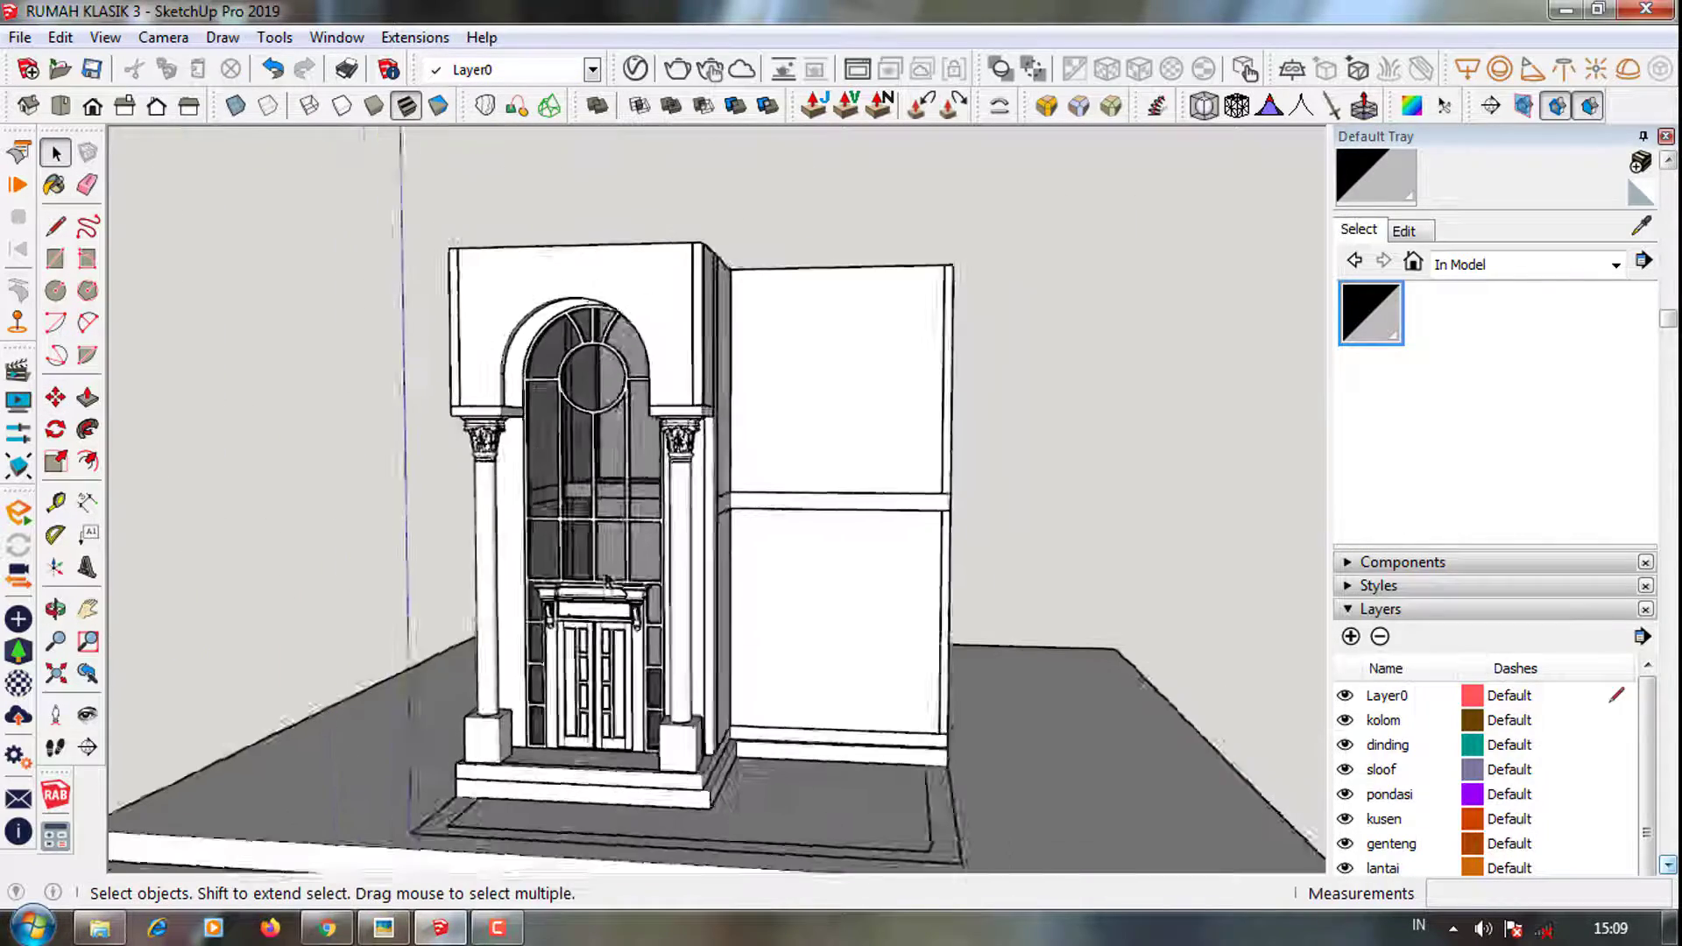
{"action": "mouse_move", "coordinate": [607, 580]}
{"action": "middle_mouse_down"}
{"action": "mouse_move", "coordinate": [331, 583]}
{"action": "mouse_move", "coordinate": [987, 611]}
{"action": "mouse_move", "coordinate": [739, 619]}
{"action": "mouse_move", "coordinate": [948, 627]}
{"action": "mouse_move", "coordinate": [593, 530]}
{"action": "mouse_move", "coordinate": [634, 427]}
{"action": "middle_mouse_up"}
{"action": "scroll", "coordinate": [634, 426], "scroll_direction": "up", "scroll_amount": 3}
{"action": "scroll", "coordinate": [634, 427], "scroll_direction": "up", "scroll_amount": 3}
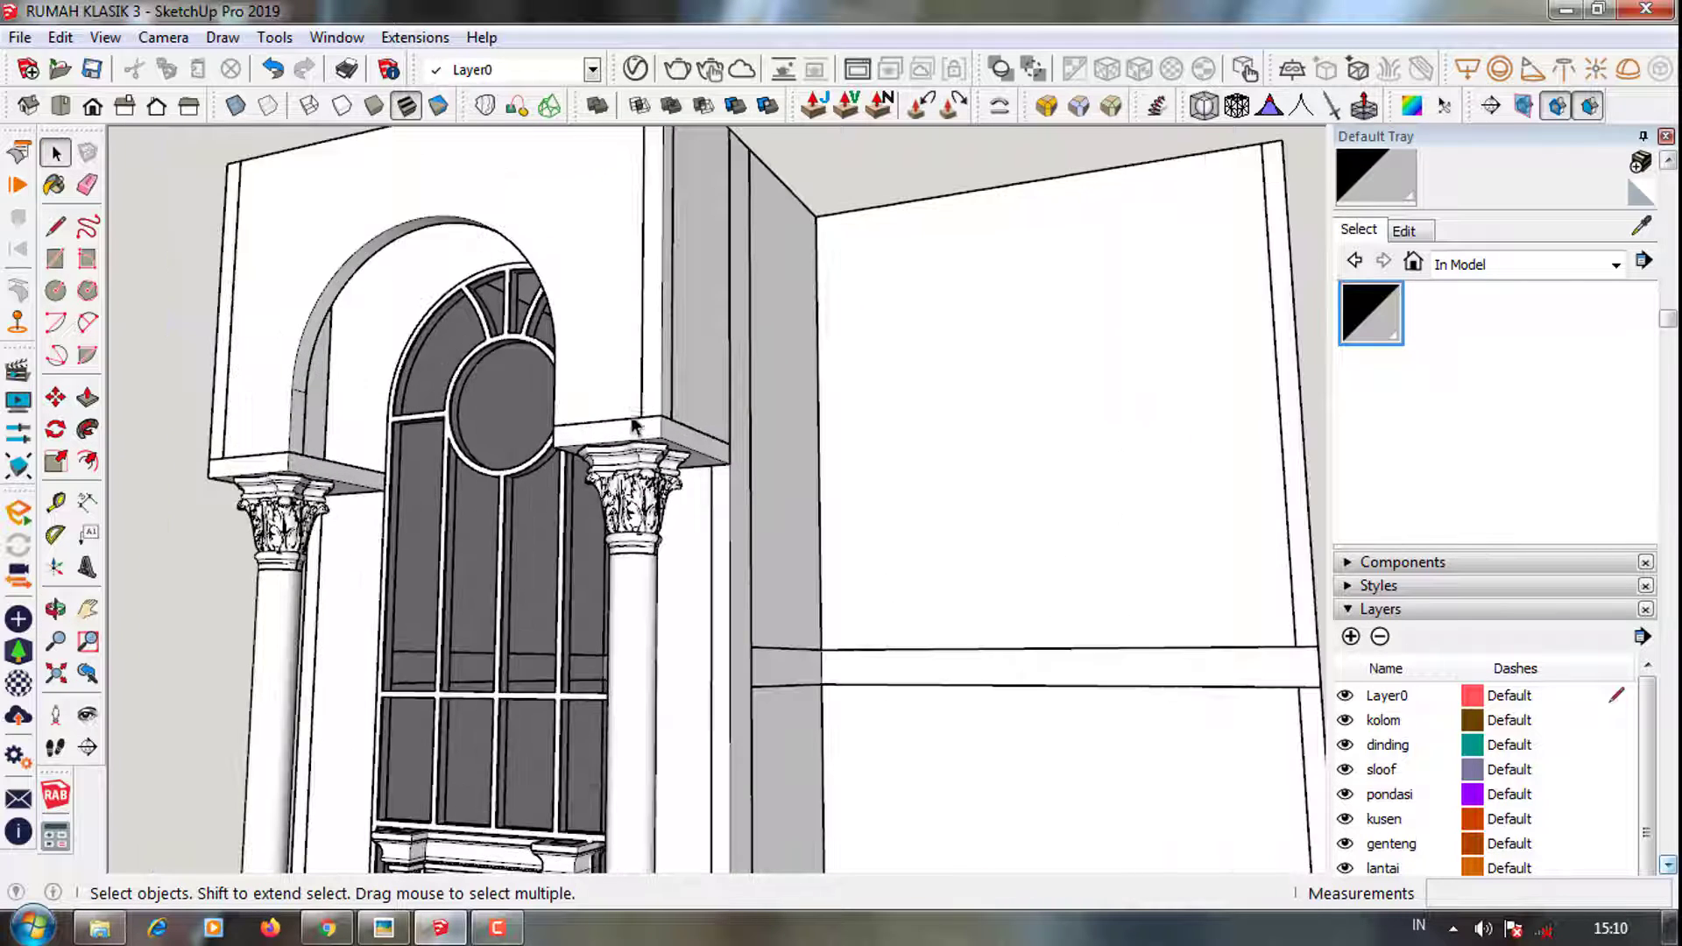
{"action": "scroll", "coordinate": [649, 432], "scroll_direction": "up", "scroll_amount": 2}
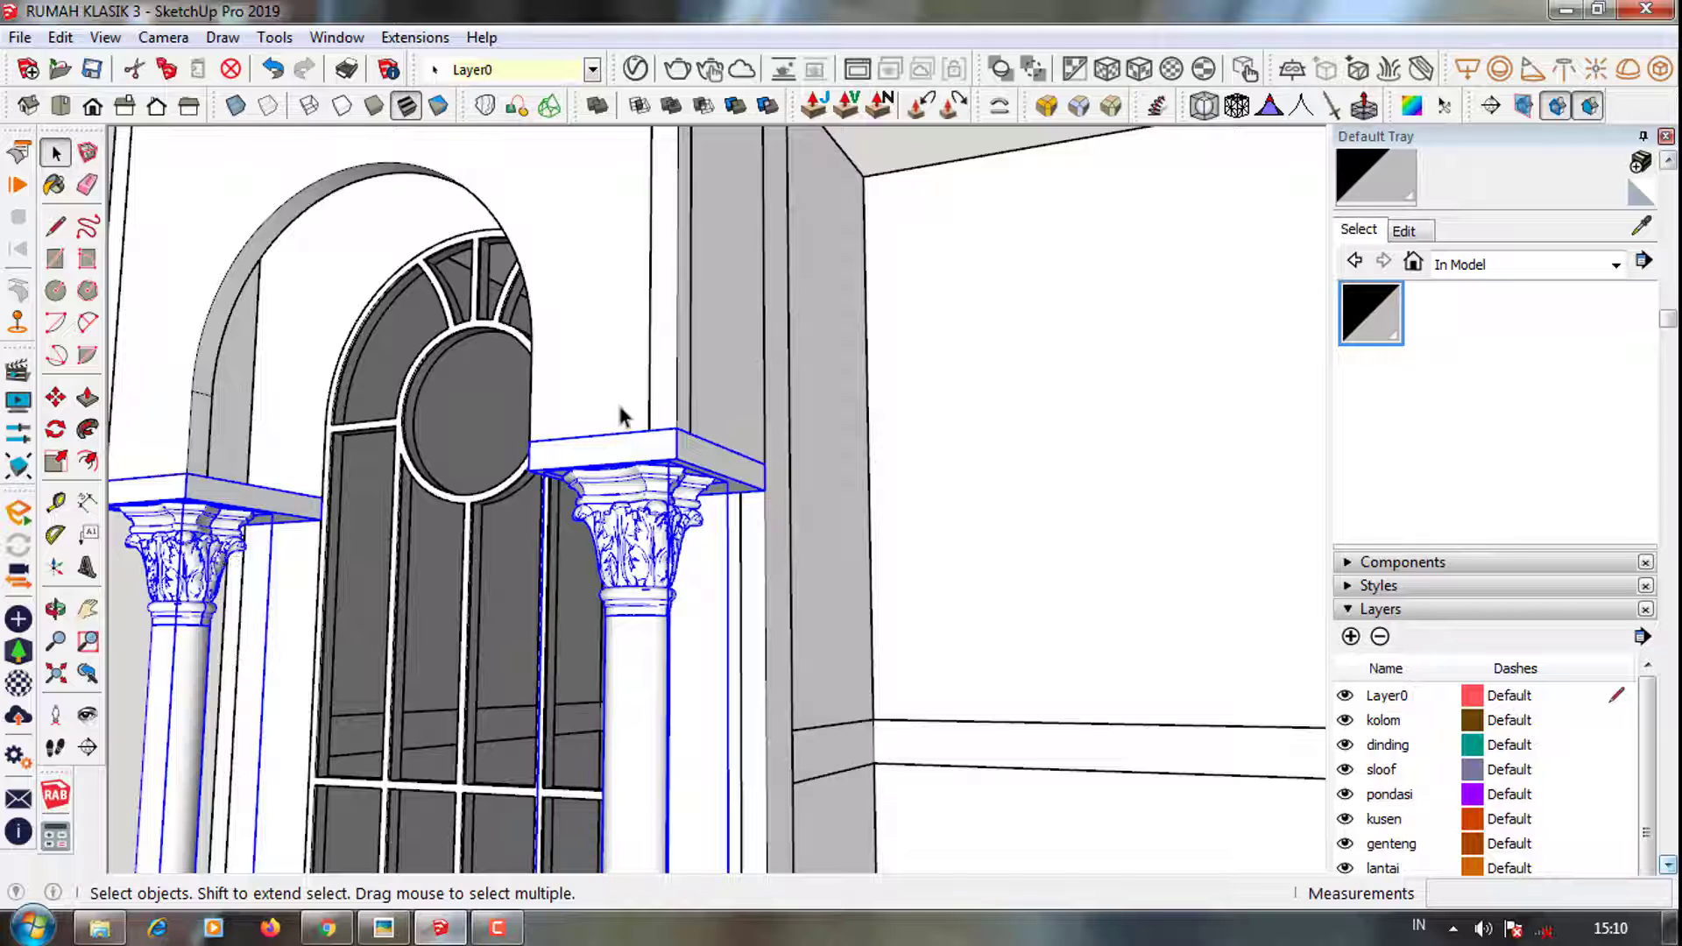
{"action": "left_click", "coordinate": [677, 429]}
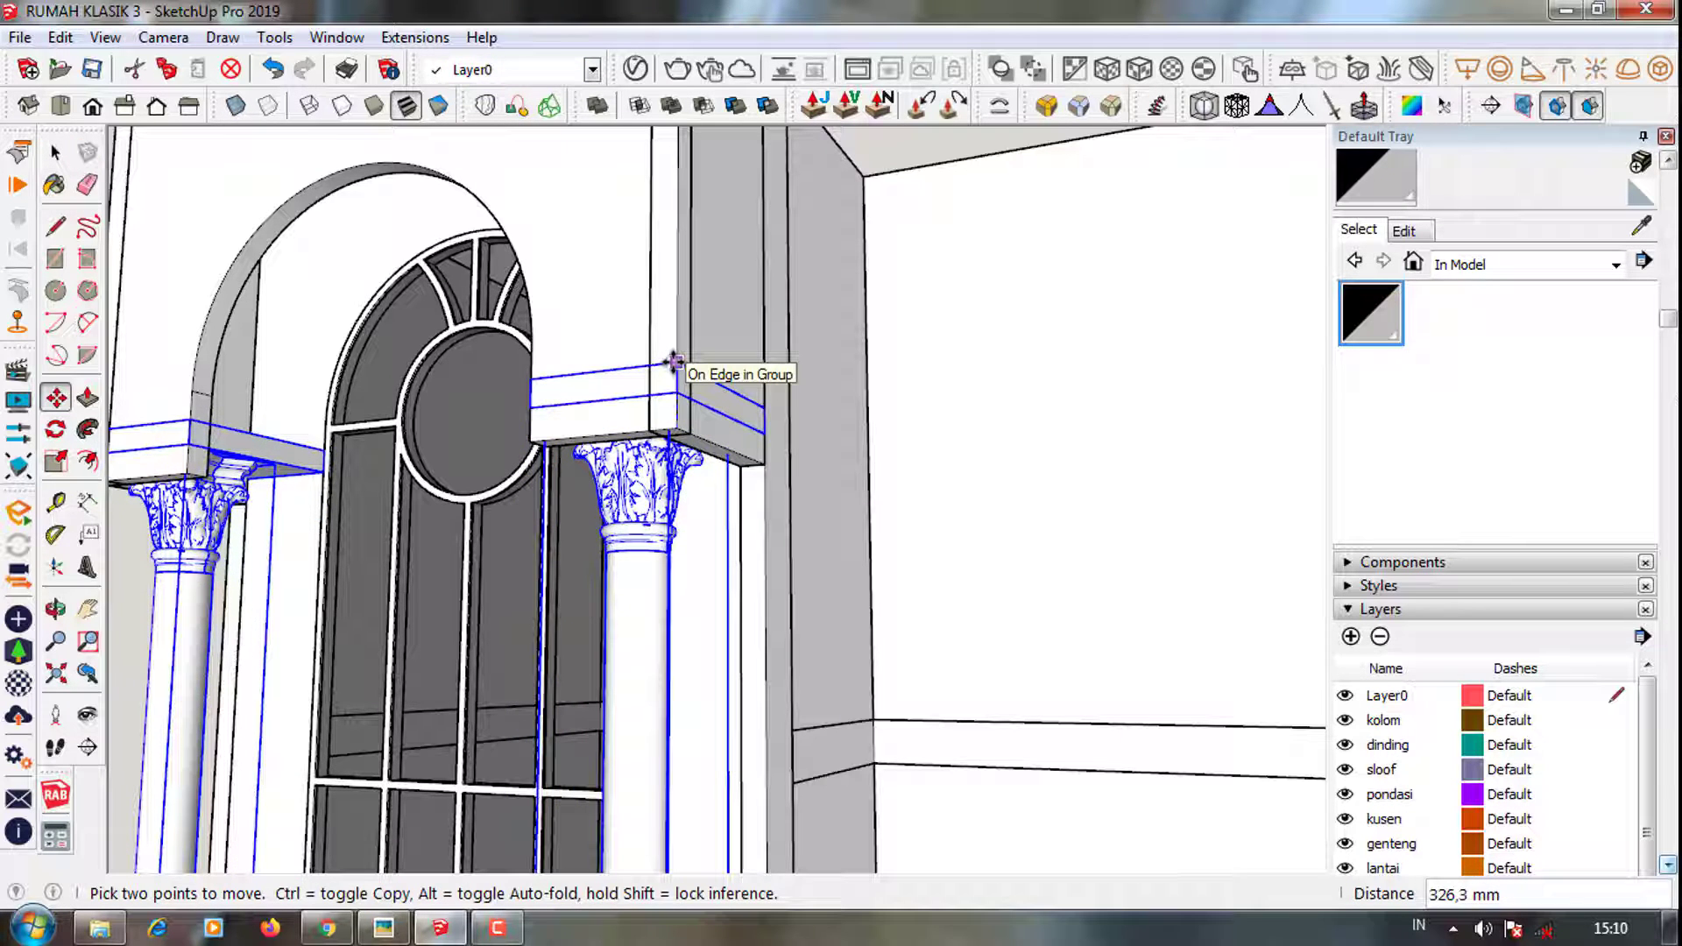
{"action": "type", "text": "30"}
{"action": "key", "text": "Return"}
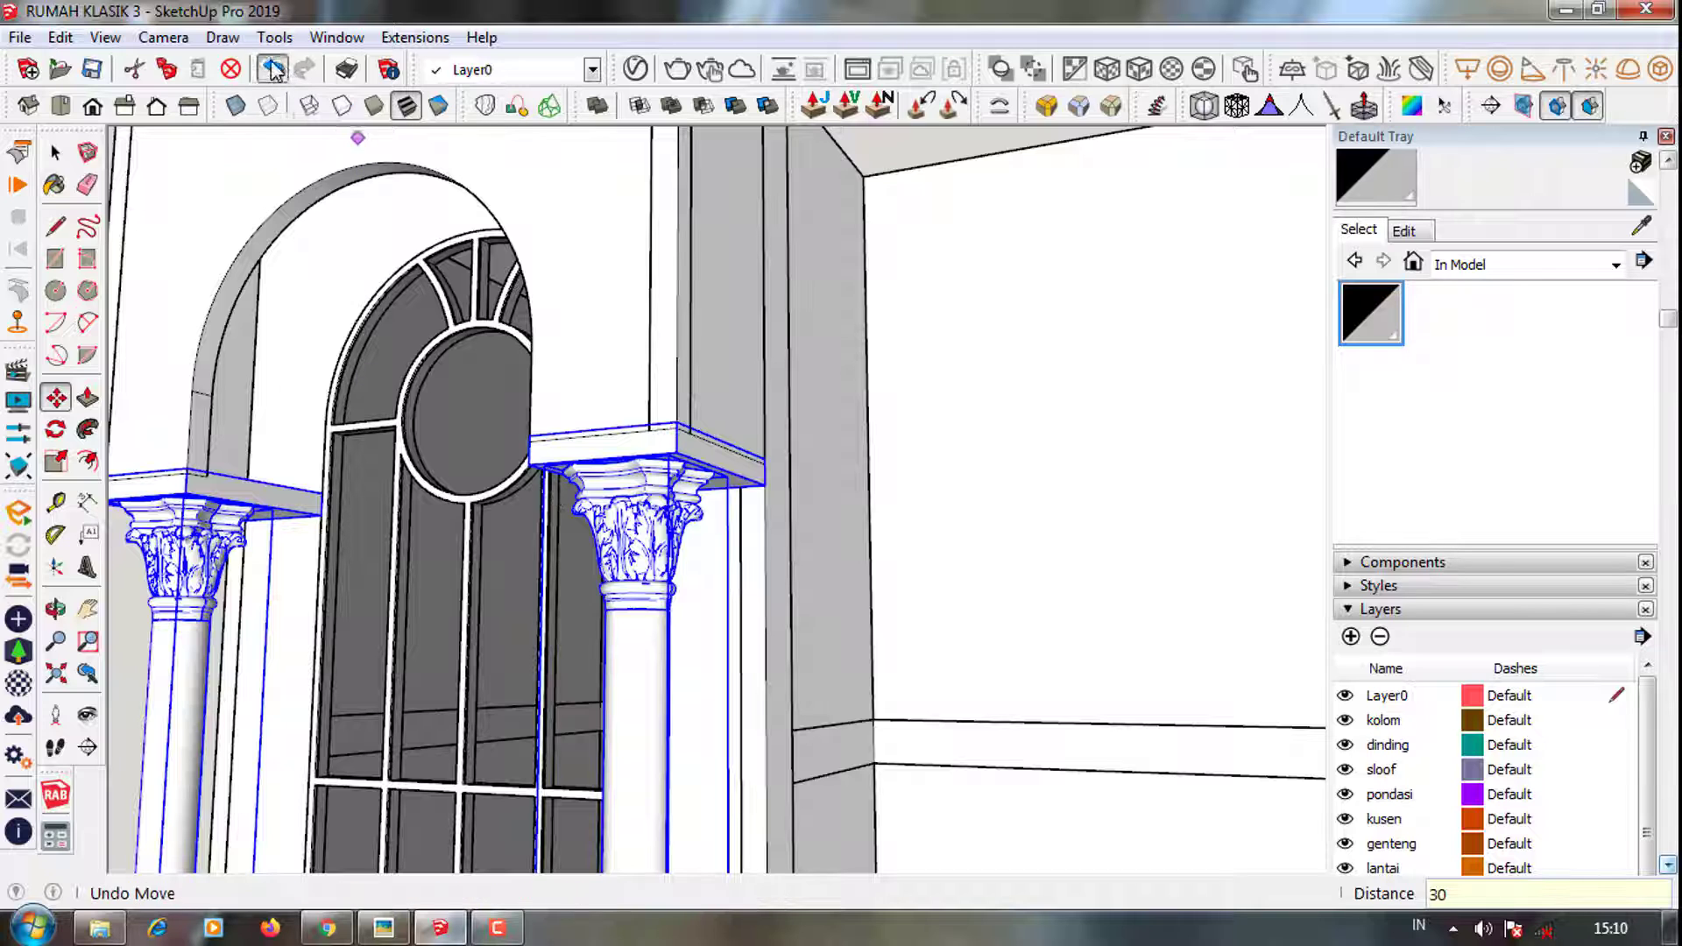
Undo the 30 mm lift and raise the beam and capitals 300 mm instead
{"action": "left_click", "coordinate": [273, 71]}
{"action": "left_click", "coordinate": [677, 429]}
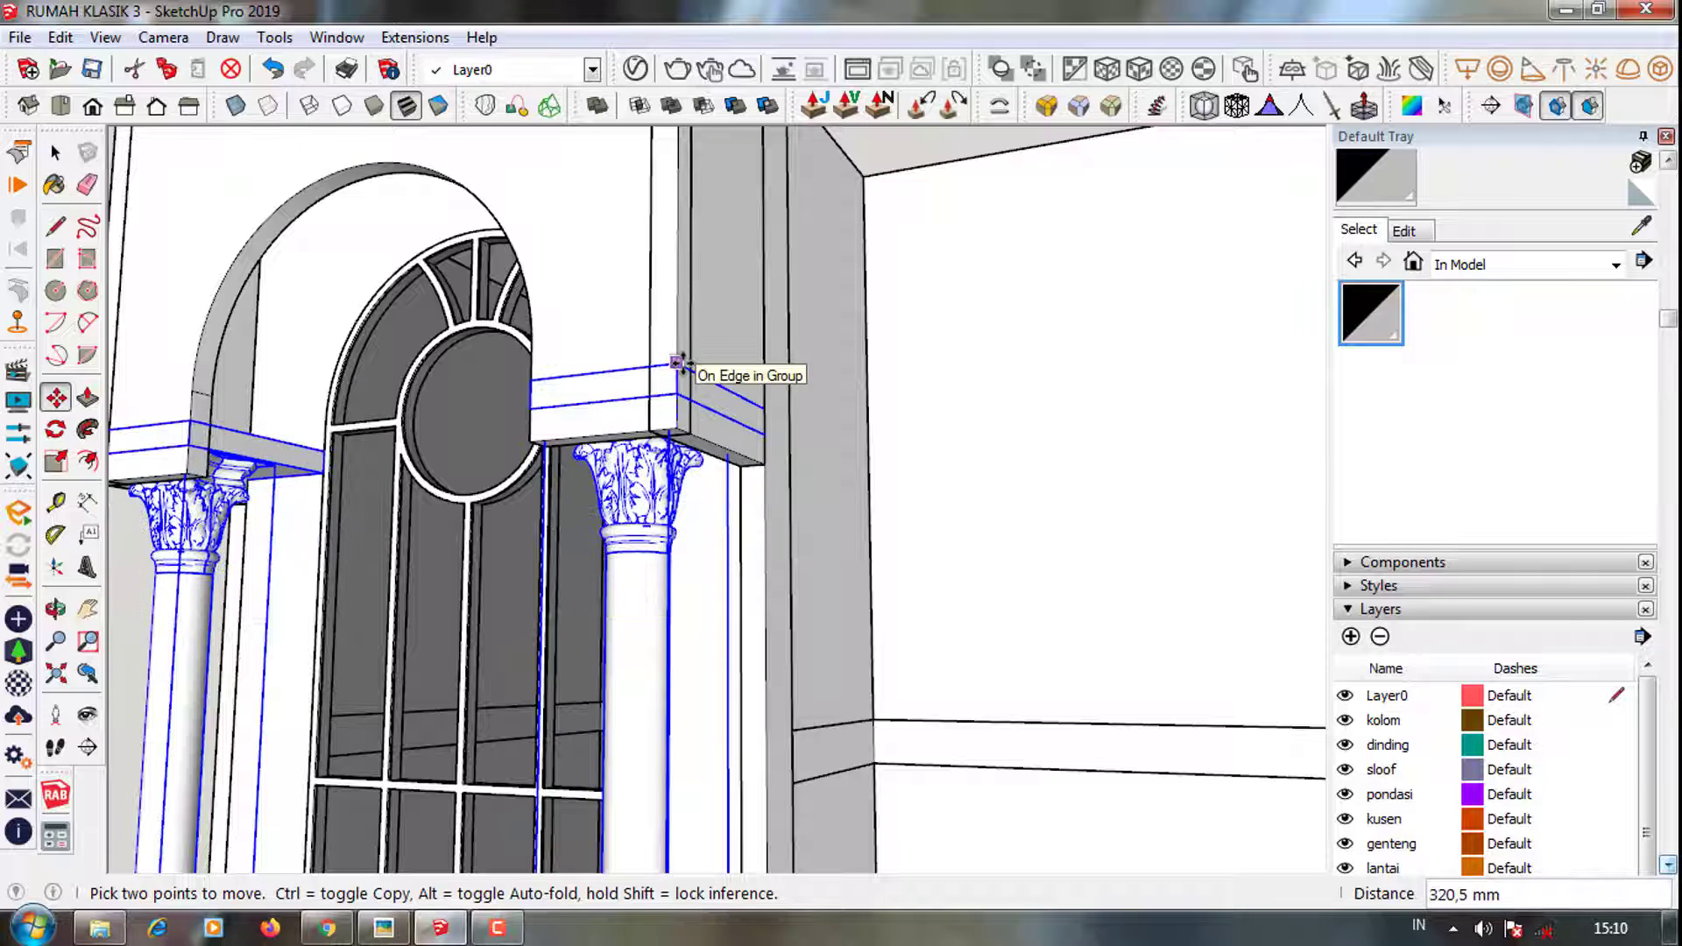
{"action": "type", "text": "00"}
{"action": "key", "text": "Return"}
{"action": "key", "text": "space"}
Toggle between Push/Pull and Select repeatedly while zooming the view
{"action": "scroll", "coordinate": [601, 364], "scroll_direction": "up", "scroll_amount": 3}
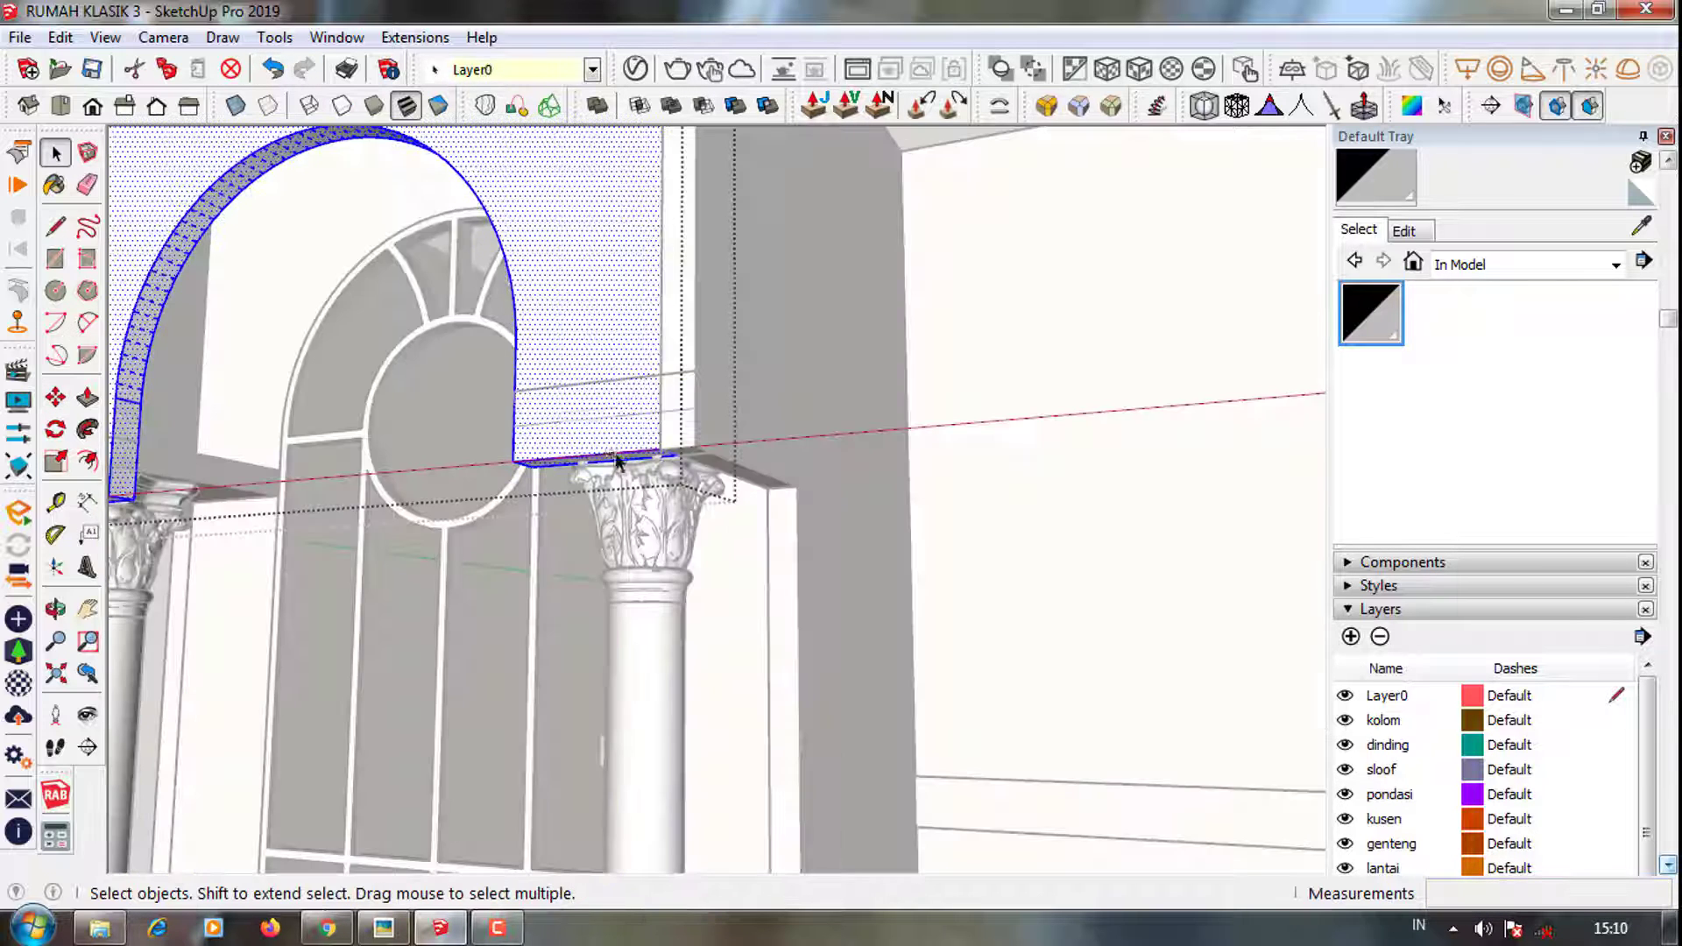
{"action": "scroll", "coordinate": [563, 476], "scroll_direction": "up", "scroll_amount": 2}
{"action": "key", "text": "p"}
{"action": "key", "text": "space"}
{"action": "scroll", "coordinate": [680, 429], "scroll_direction": "up", "scroll_amount": 1}
{"action": "key", "text": "p"}
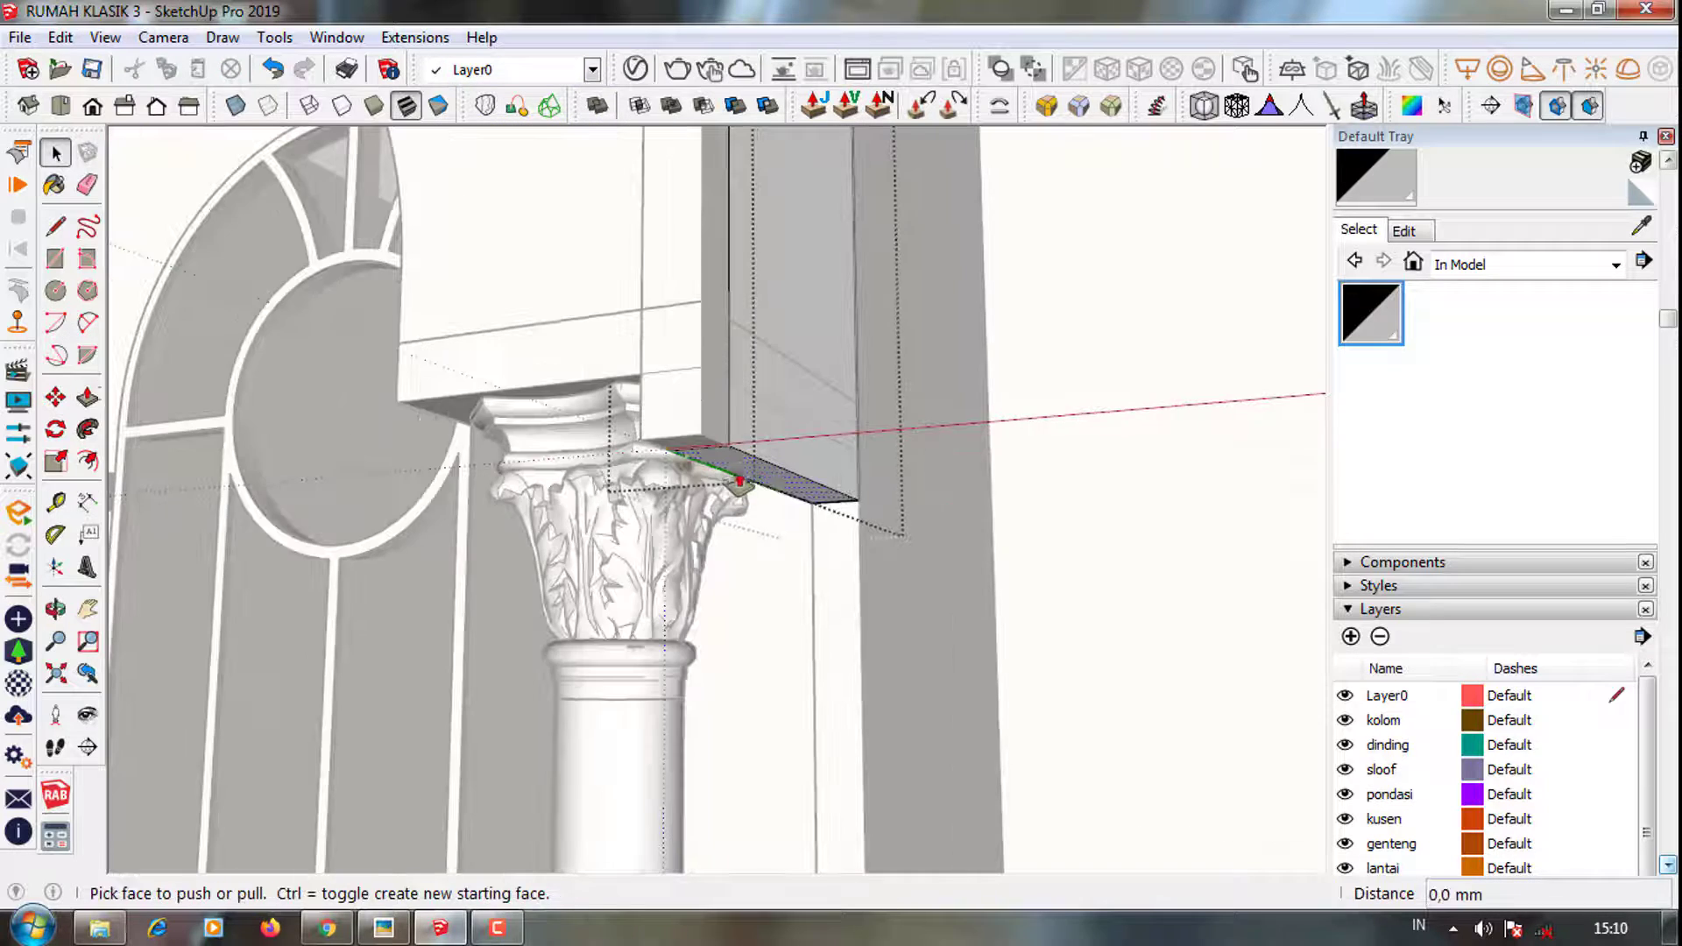
{"action": "key", "text": "space"}
{"action": "scroll", "coordinate": [708, 458], "scroll_direction": "up", "scroll_amount": 2}
{"action": "key", "text": "p"}
{"action": "scroll", "coordinate": [708, 458], "scroll_direction": "down", "scroll_amount": 3}
{"action": "key", "text": "space"}
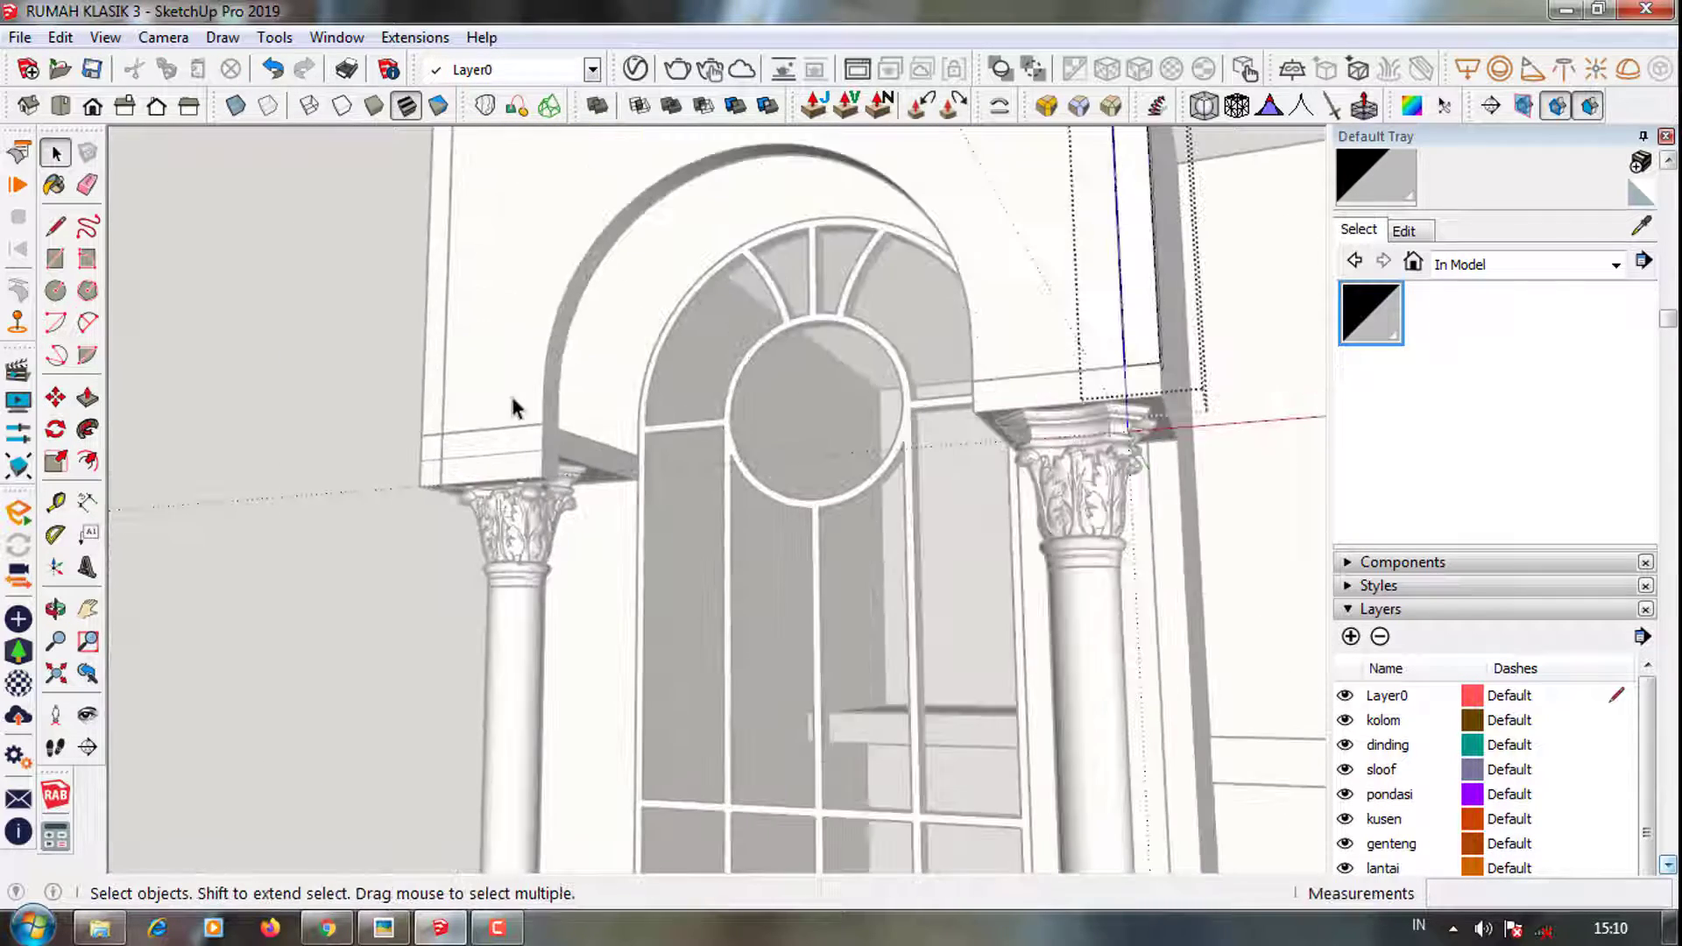
{"action": "scroll", "coordinate": [552, 490], "scroll_direction": "up", "scroll_amount": 3}
{"action": "key", "text": "p"}
{"action": "scroll", "coordinate": [280, 464], "scroll_direction": "down", "scroll_amount": 2}
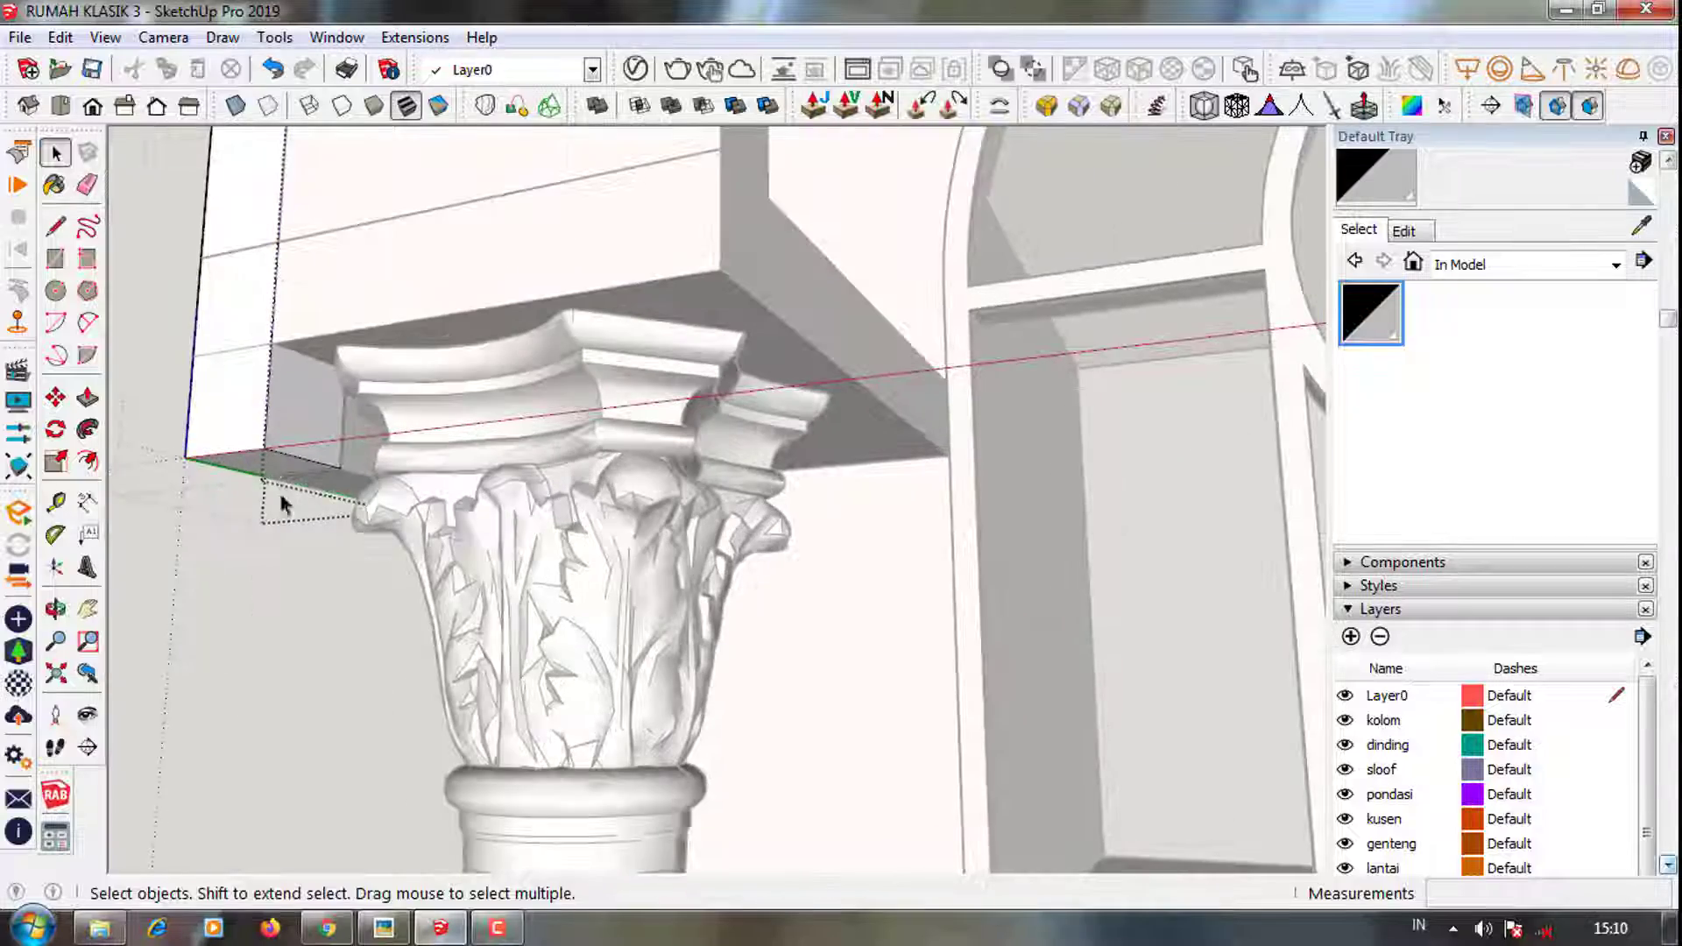
{"action": "key", "text": "p"}
{"action": "scroll", "coordinate": [444, 497], "scroll_direction": "down", "scroll_amount": 2}
{"action": "key", "text": "space"}
{"action": "scroll", "coordinate": [443, 498], "scroll_direction": "down", "scroll_amount": 3}
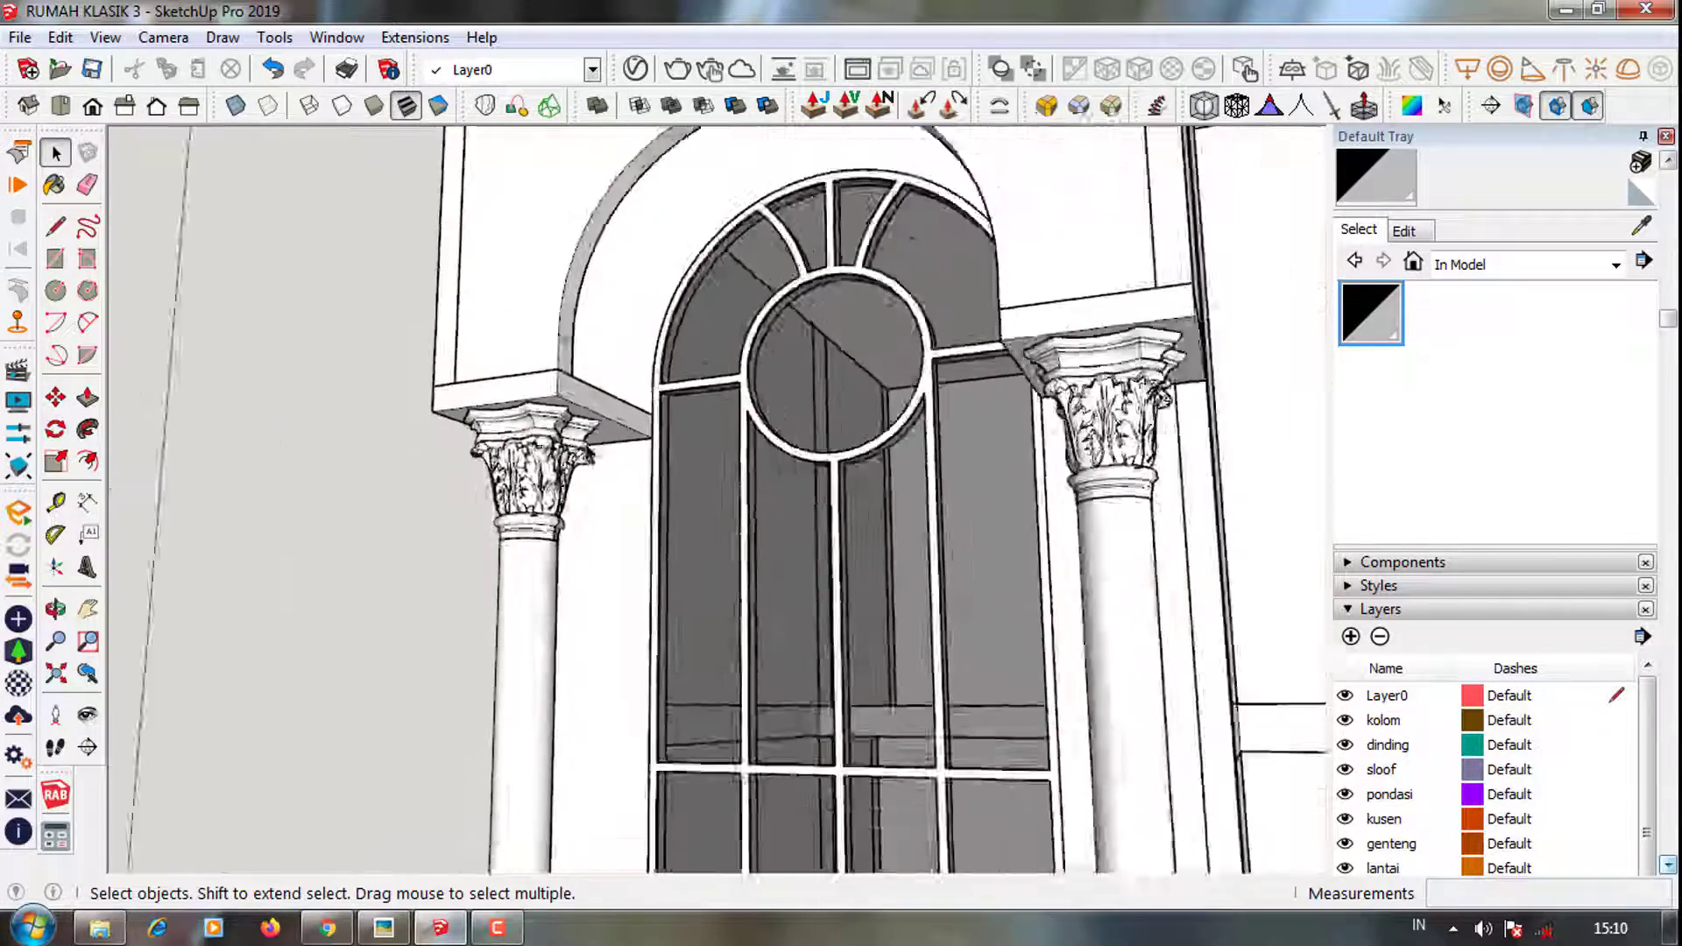
{"action": "scroll", "coordinate": [732, 293], "scroll_direction": "down", "scroll_amount": 3}
Select the right pedestal box and undo a misplaced move of it
{"action": "scroll", "coordinate": [732, 292], "scroll_direction": "down", "scroll_amount": 3}
{"action": "scroll", "coordinate": [857, 642], "scroll_direction": "up", "scroll_amount": 6}
{"action": "left_click", "coordinate": [856, 642]}
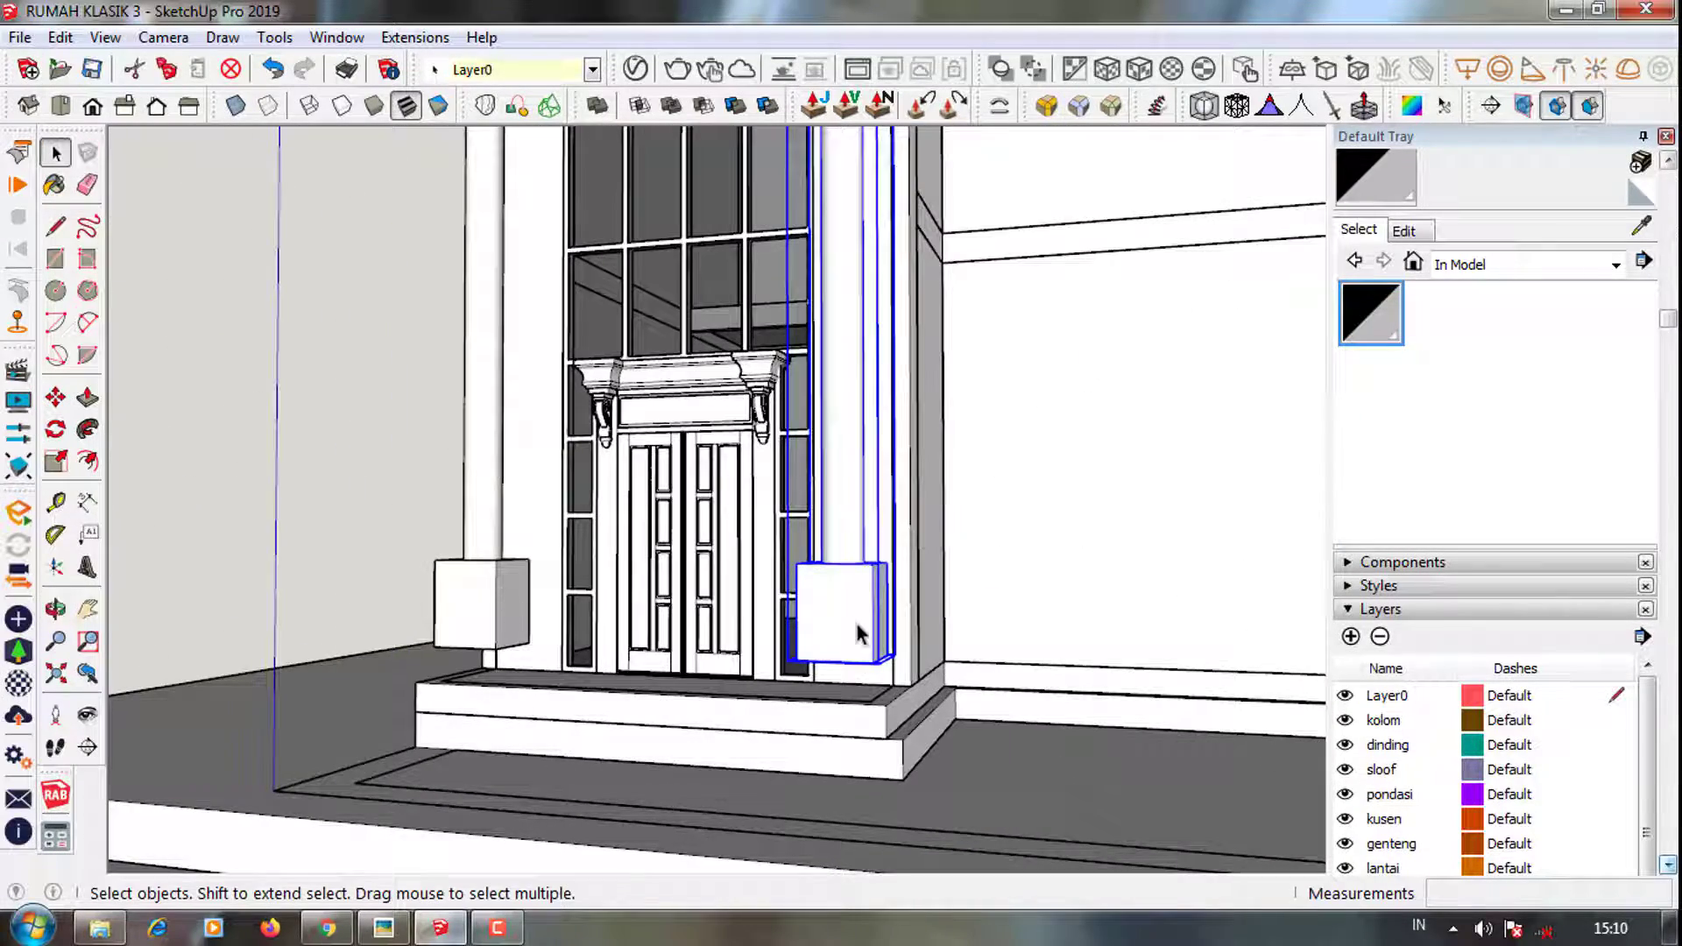
{"action": "scroll", "coordinate": [856, 633], "scroll_direction": "down", "scroll_amount": 2}
{"action": "scroll", "coordinate": [903, 631], "scroll_direction": "up", "scroll_amount": 5}
{"action": "key", "text": "m"}
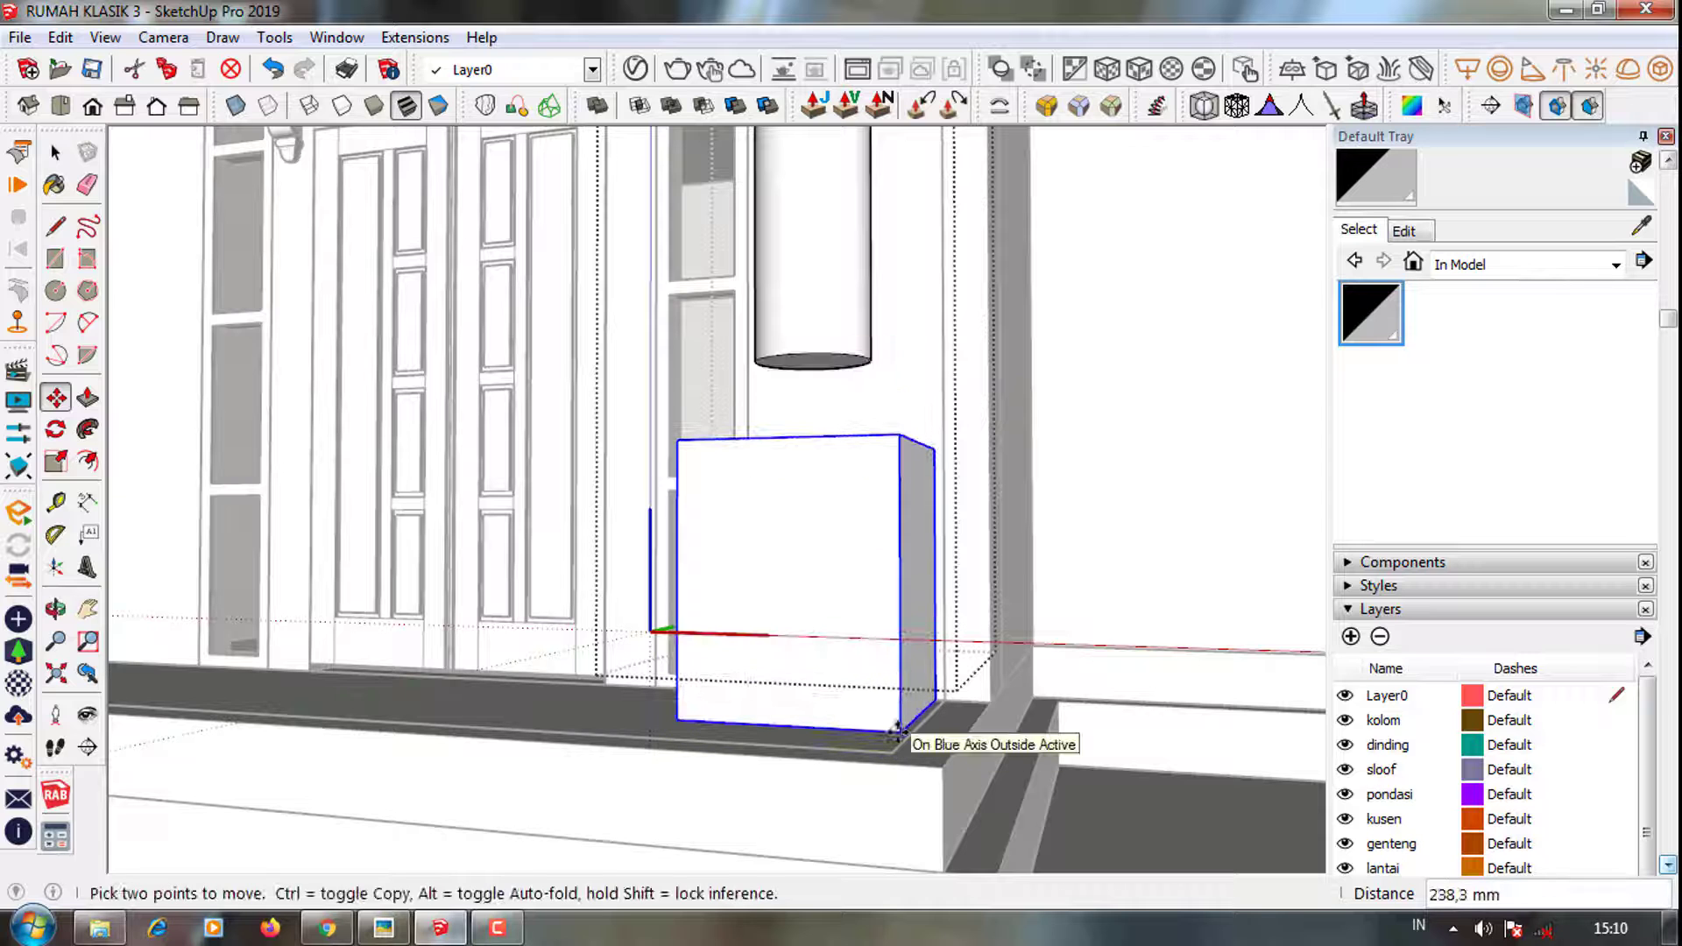
{"action": "type", "text": "3"}
{"action": "key", "text": "Return"}
{"action": "left_click", "coordinate": [274, 70]}
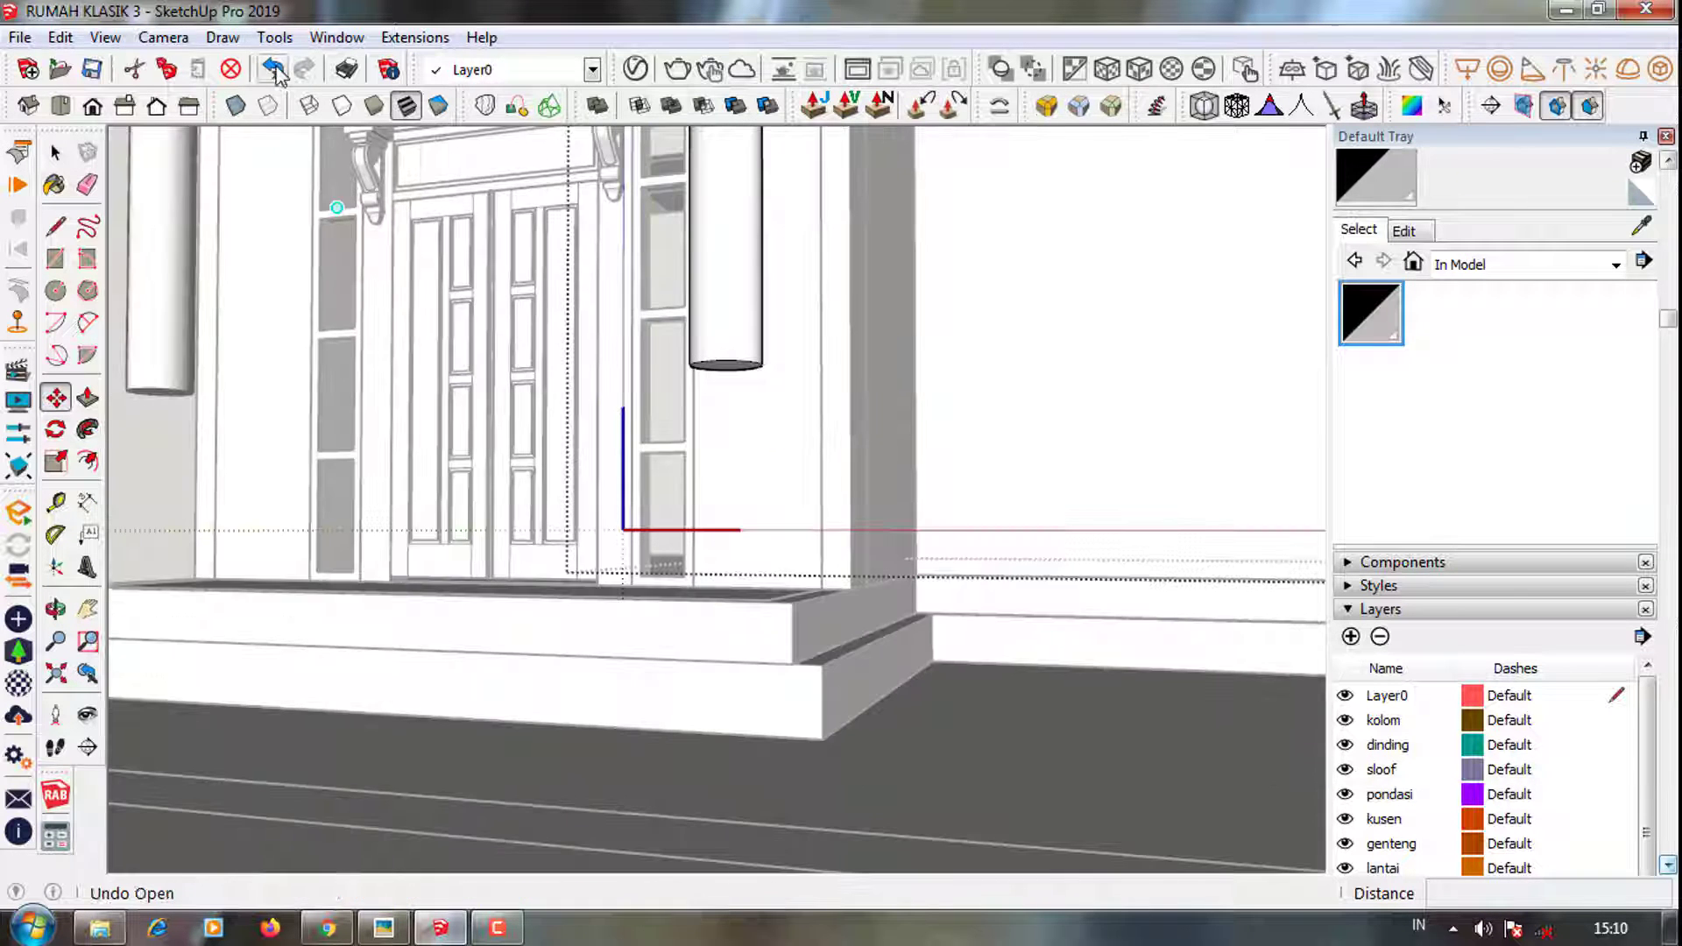
{"action": "scroll", "coordinate": [700, 648], "scroll_direction": "down", "scroll_amount": 5}
{"action": "key", "text": "space"}
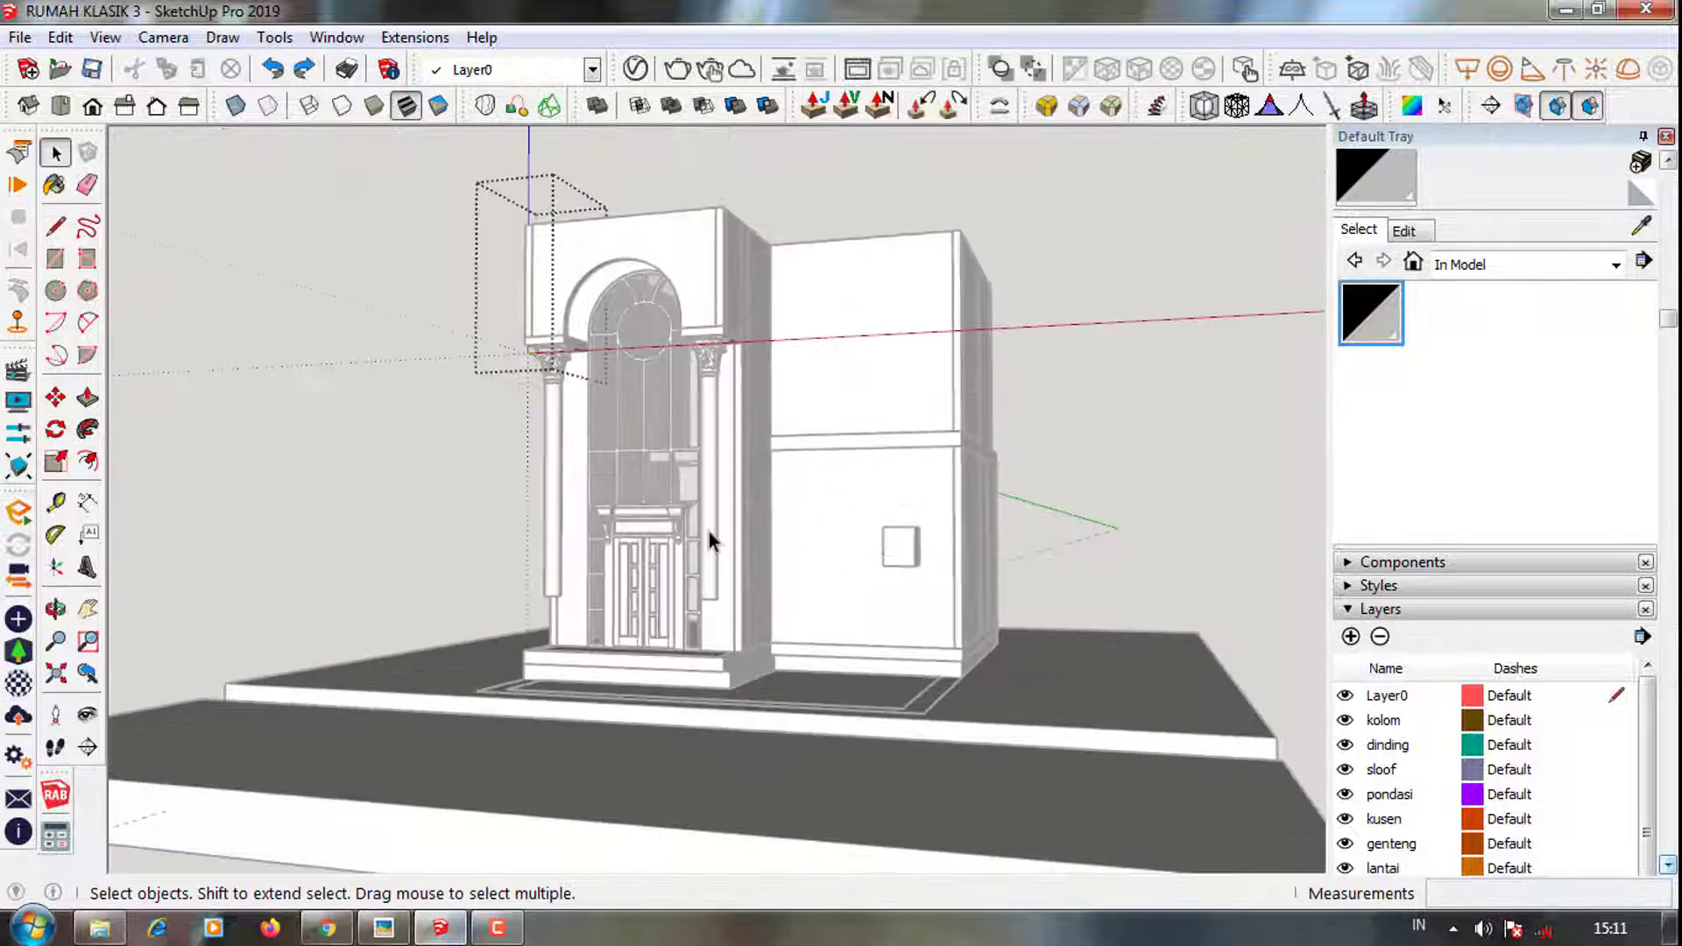
Open the pedestal group and drag the box toward the right column's foot
{"action": "double_click", "coordinate": [717, 547]}
{"action": "scroll", "coordinate": [911, 556], "scroll_direction": "up", "scroll_amount": 2}
{"action": "scroll", "coordinate": [906, 557], "scroll_direction": "up", "scroll_amount": 3}
{"action": "key", "text": "m"}
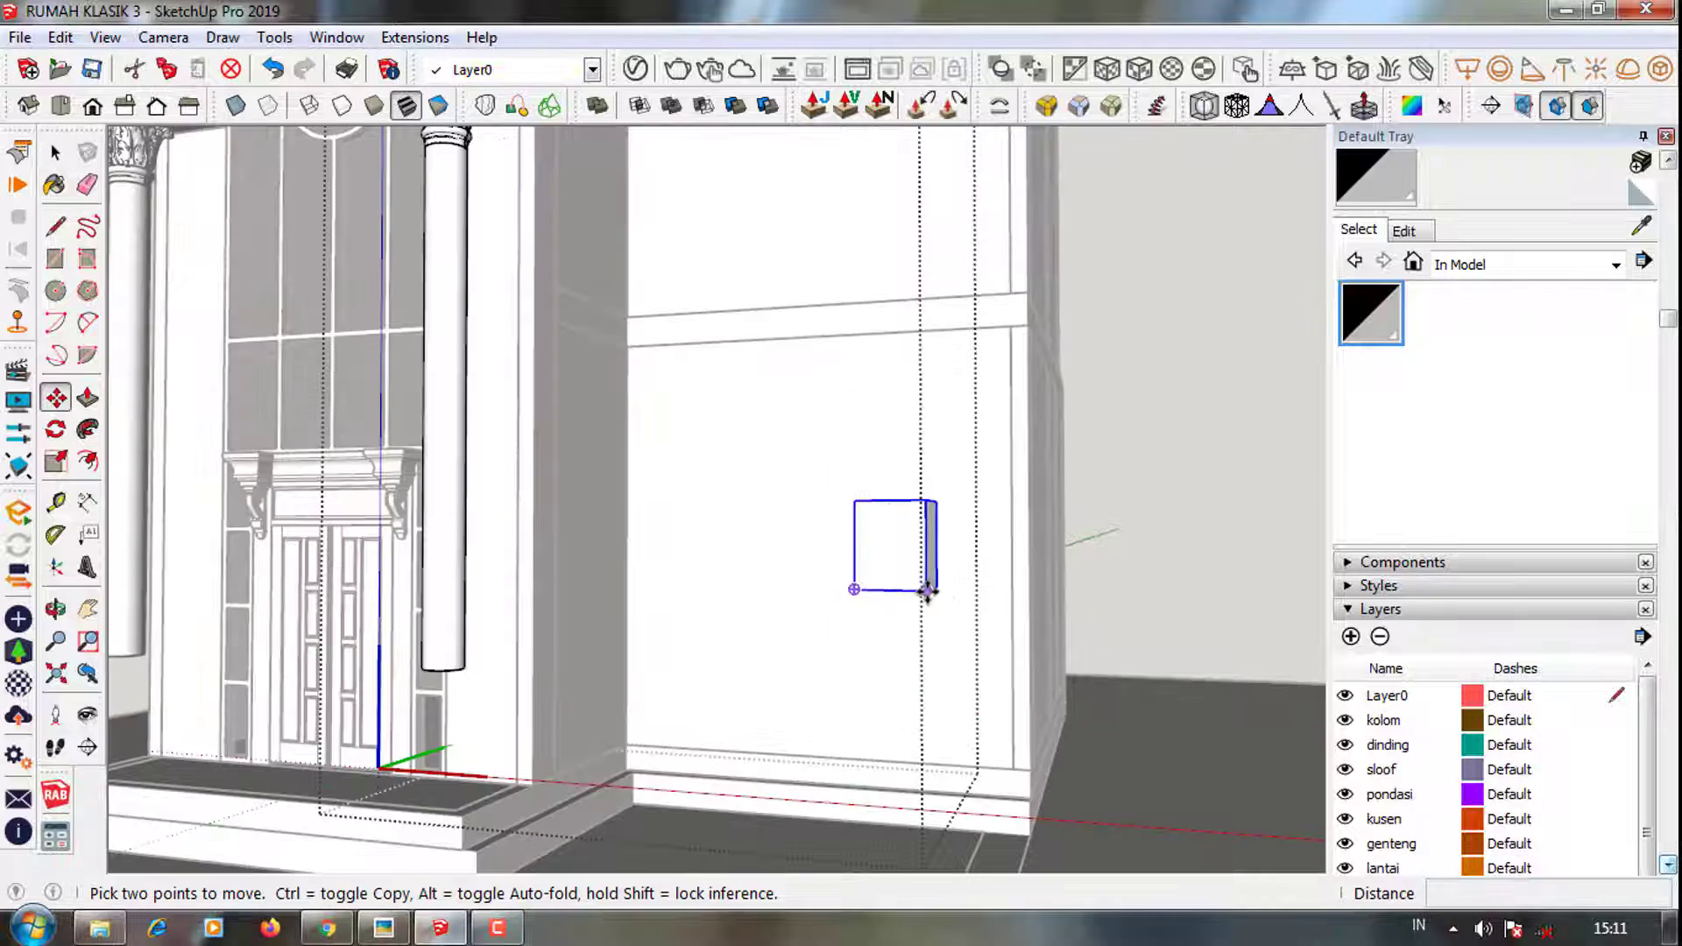
{"action": "left_click", "coordinate": [898, 589]}
{"action": "scroll", "coordinate": [692, 614], "scroll_direction": "down", "scroll_amount": 5}
{"action": "middle_click_drag", "start_coordinate": [692, 613], "coordinate": [556, 811]}
{"action": "scroll", "coordinate": [563, 841], "scroll_direction": "up", "scroll_amount": 3}
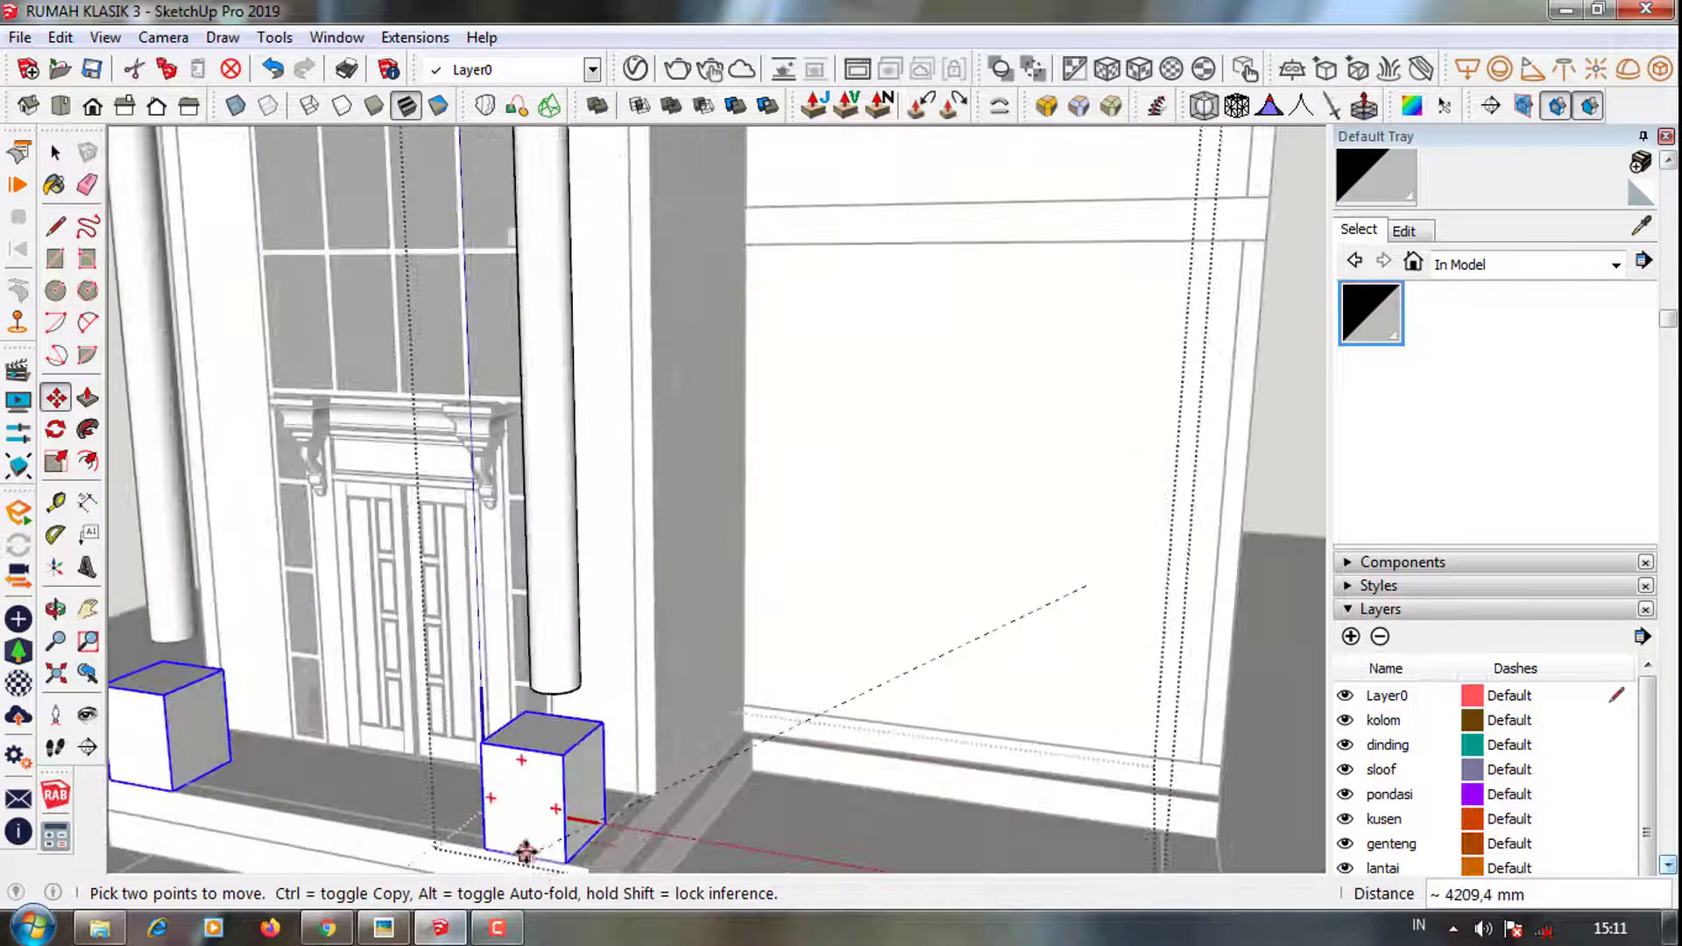
{"action": "scroll", "coordinate": [614, 701], "scroll_direction": "down", "scroll_amount": 3}
{"action": "key", "text": "q"}
{"action": "key", "text": "m"}
{"action": "scroll", "coordinate": [583, 377], "scroll_direction": "up", "scroll_amount": 3}
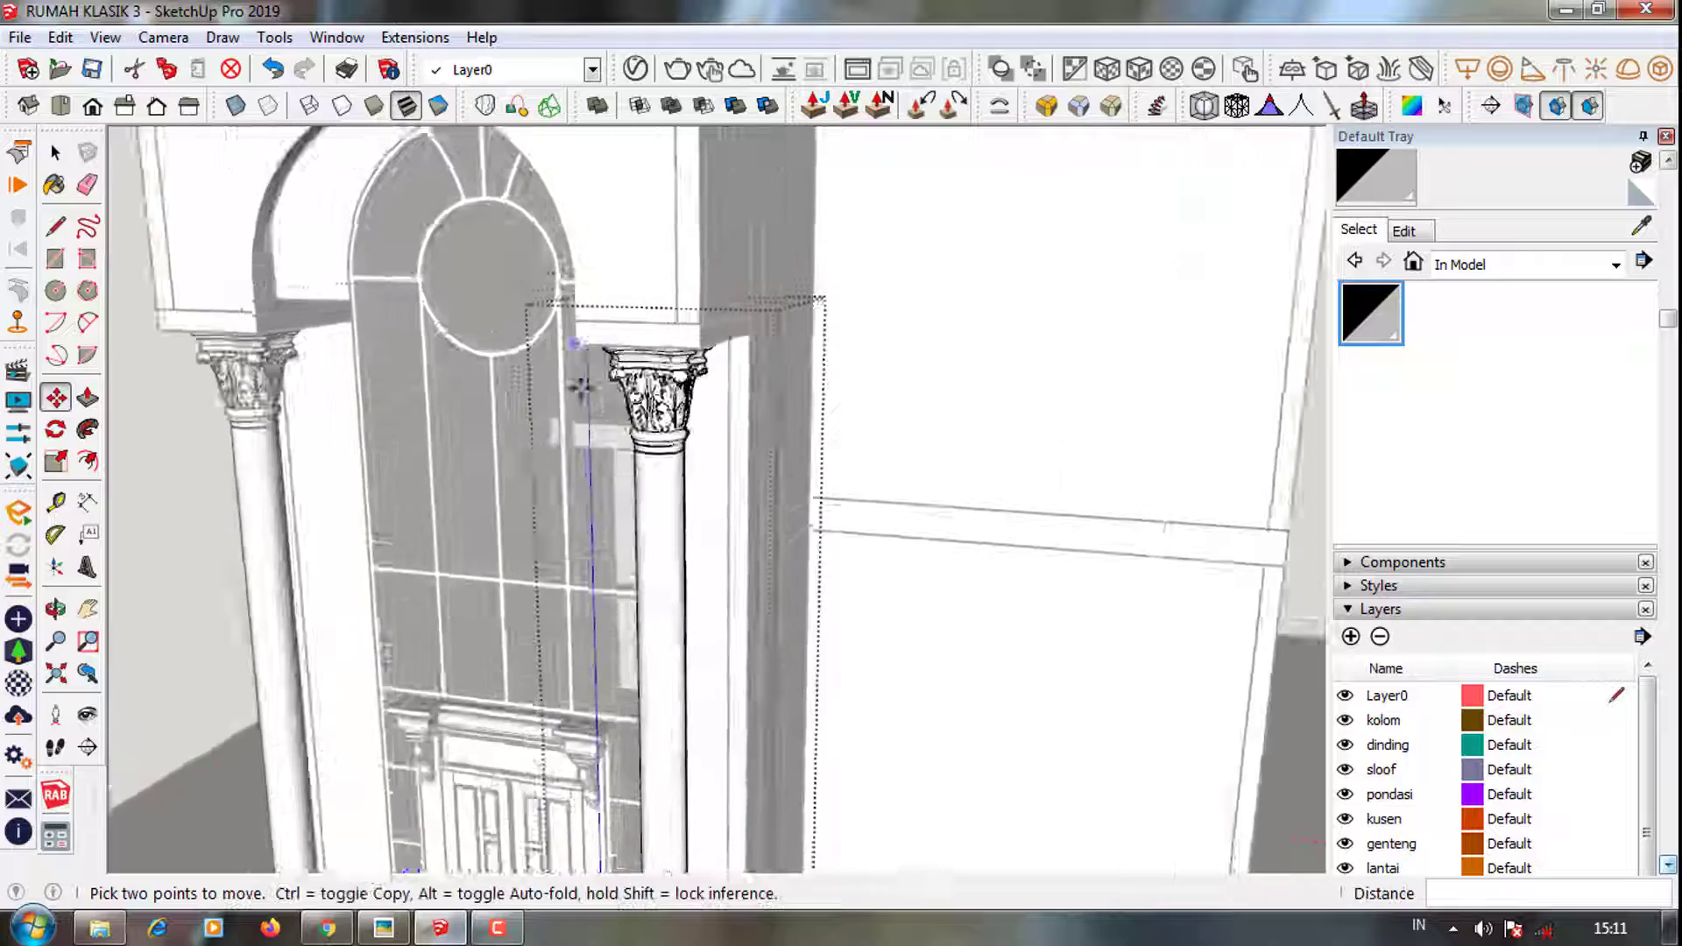
Measure along the capital top, then set the pedestal box under the right column
{"action": "key", "text": "t"}
{"action": "scroll", "coordinate": [560, 249], "scroll_direction": "up", "scroll_amount": 2}
{"action": "left_click", "coordinate": [569, 239]}
{"action": "left_click", "coordinate": [743, 191]}
{"action": "scroll", "coordinate": [743, 191], "scroll_direction": "down", "scroll_amount": 5}
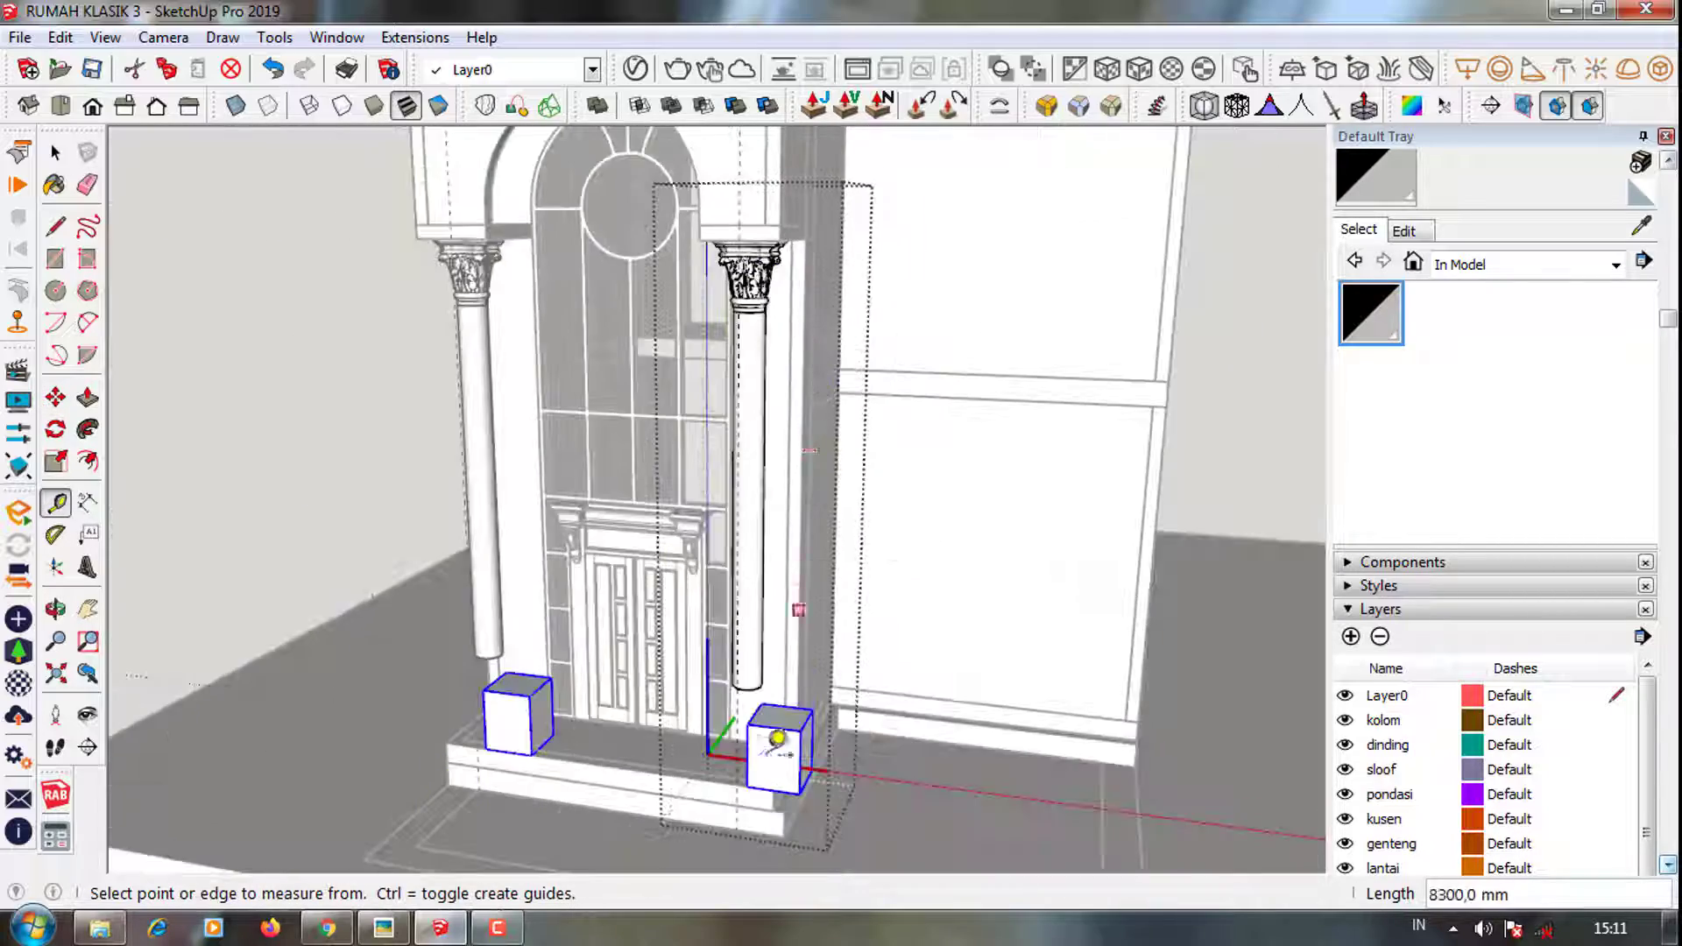
{"action": "scroll", "coordinate": [771, 754], "scroll_direction": "up", "scroll_amount": 4}
{"action": "key", "text": "m"}
{"action": "left_click", "coordinate": [800, 747]}
{"action": "mouse_move", "coordinate": [645, 713]}
{"action": "middle_mouse_down"}
{"action": "mouse_move", "coordinate": [414, 701]}
{"action": "mouse_move", "coordinate": [751, 481]}
{"action": "middle_mouse_up"}
{"action": "key", "text": "Return"}
{"action": "key", "text": "space"}
Push/Pull the right column shaft down to rest on the pedestal top
{"action": "left_click", "coordinate": [751, 481]}
{"action": "scroll", "coordinate": [860, 564], "scroll_direction": "up", "scroll_amount": 3}
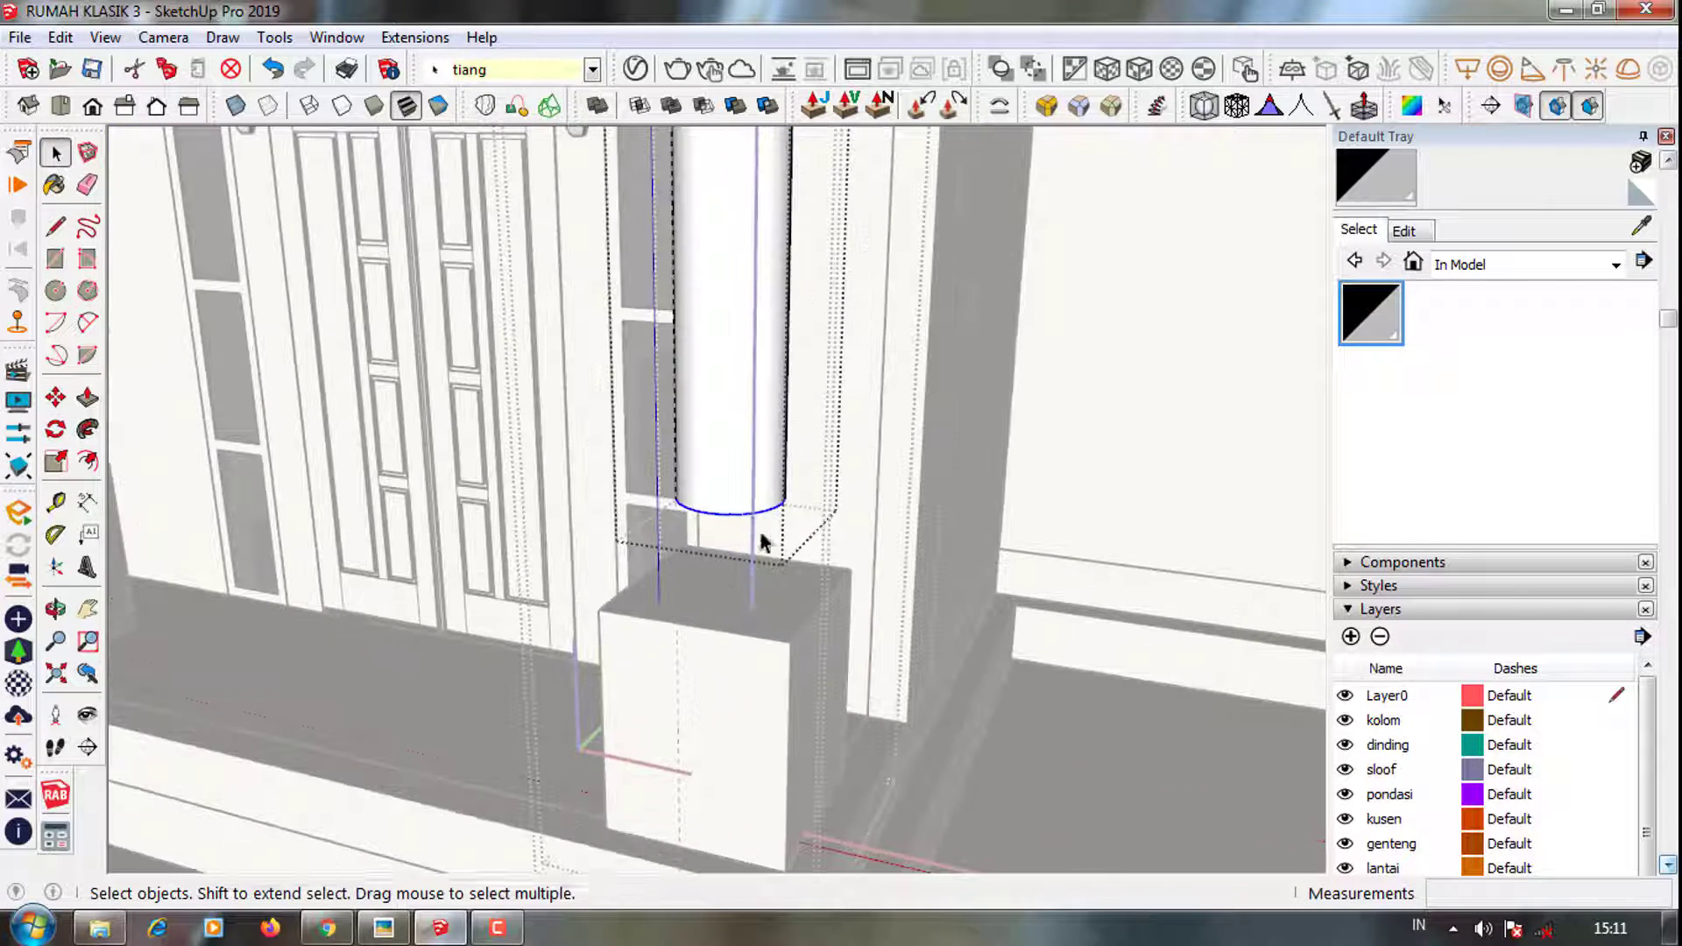
{"action": "key", "text": "p"}
{"action": "left_click", "coordinate": [733, 610]}
{"action": "key", "text": "space"}
{"action": "scroll", "coordinate": [1007, 688], "scroll_direction": "down", "scroll_amount": 3}
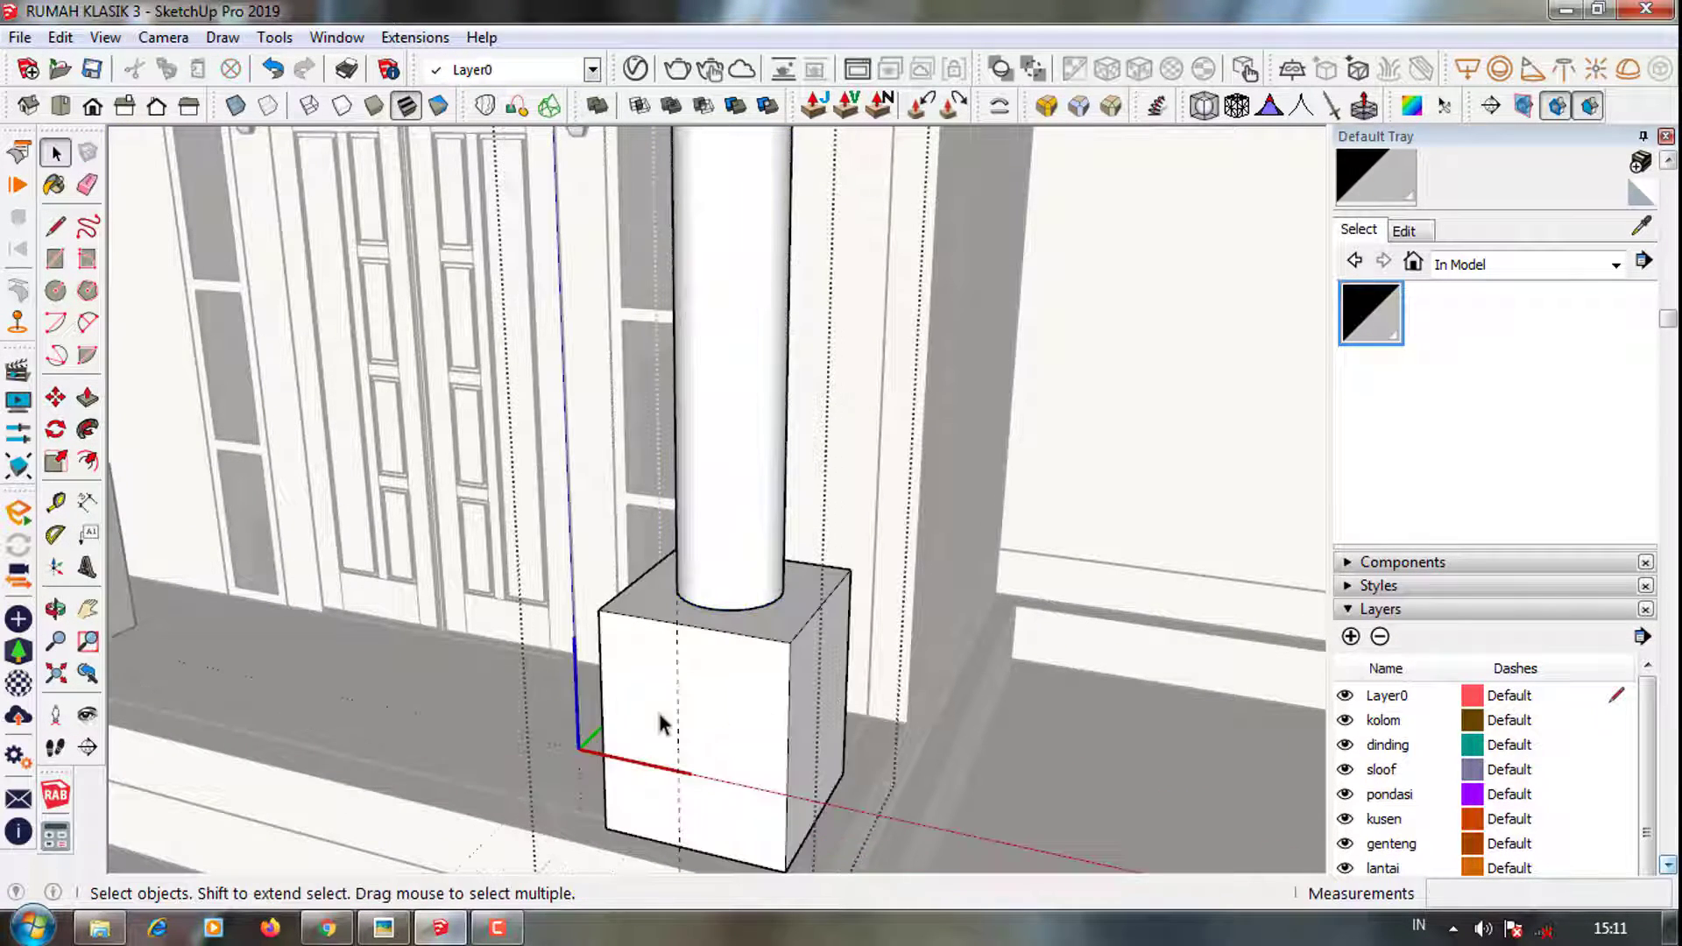
{"action": "key", "text": "e"}
{"action": "key", "text": "space"}
{"action": "scroll", "coordinate": [684, 698], "scroll_direction": "down", "scroll_amount": 5}
Orbit and zoom out to view the whole building with both entrance columns
{"action": "mouse_move", "coordinate": [683, 698]}
{"action": "middle_mouse_down"}
{"action": "mouse_move", "coordinate": [1117, 782]}
{"action": "mouse_move", "coordinate": [686, 732]}
{"action": "middle_mouse_up"}
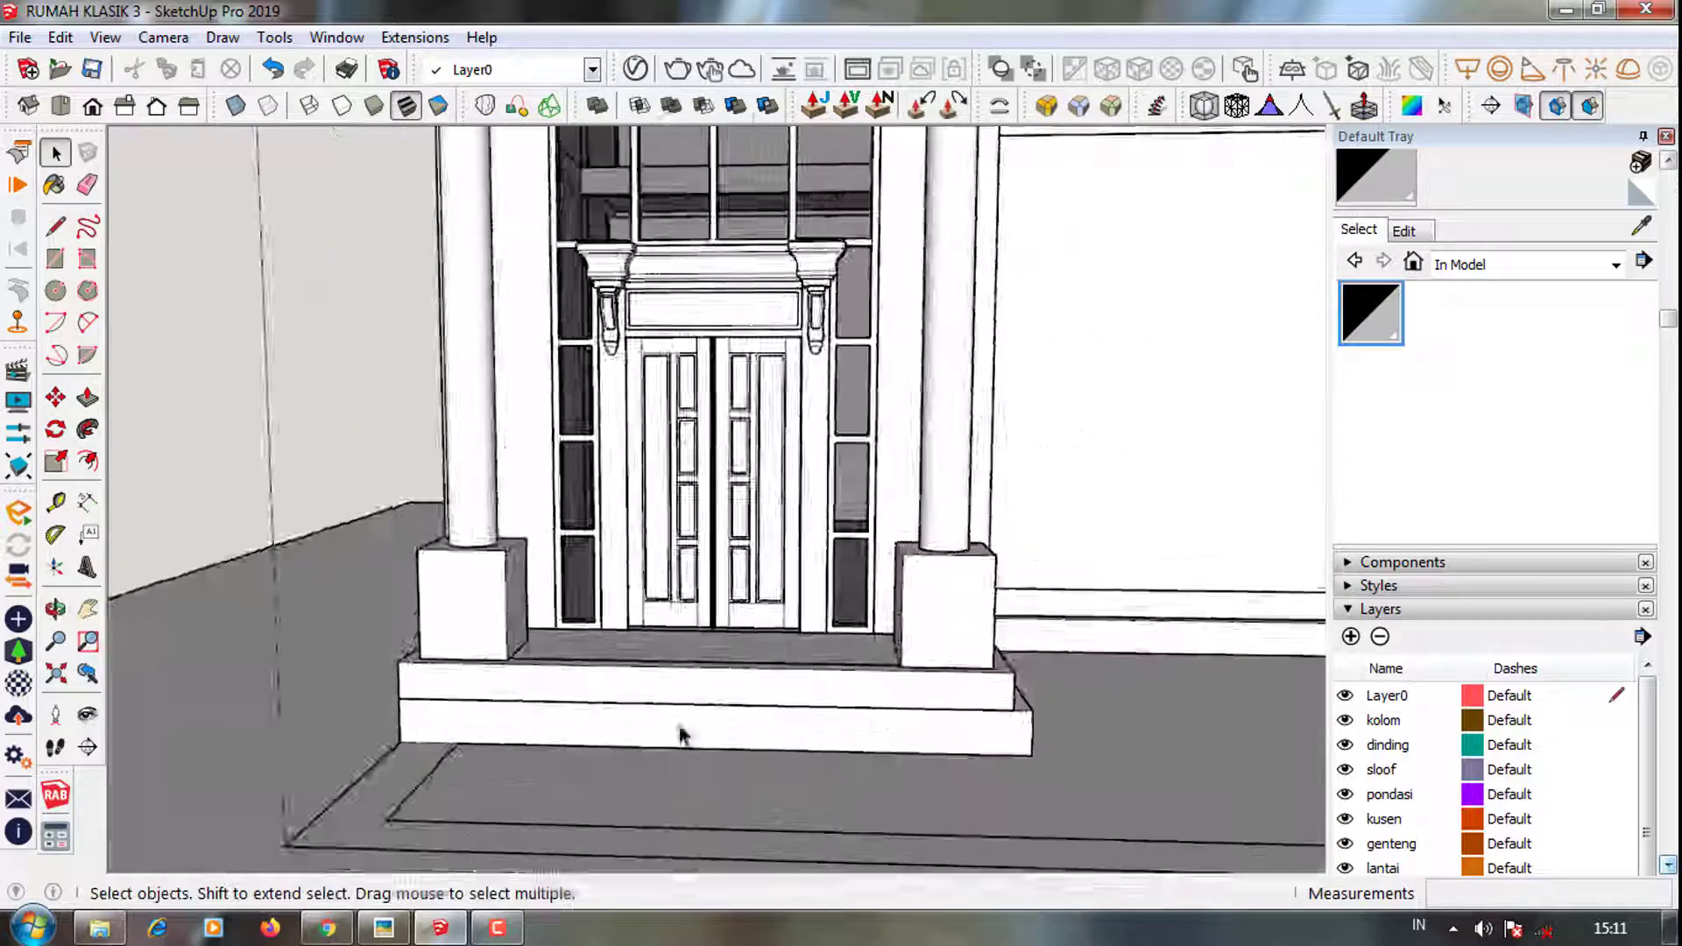
{"action": "scroll", "coordinate": [687, 732], "scroll_direction": "down", "scroll_amount": 3}
{"action": "scroll", "coordinate": [687, 733], "scroll_direction": "down", "scroll_amount": 2}
{"action": "scroll", "coordinate": [687, 732], "scroll_direction": "up", "scroll_amount": 1}
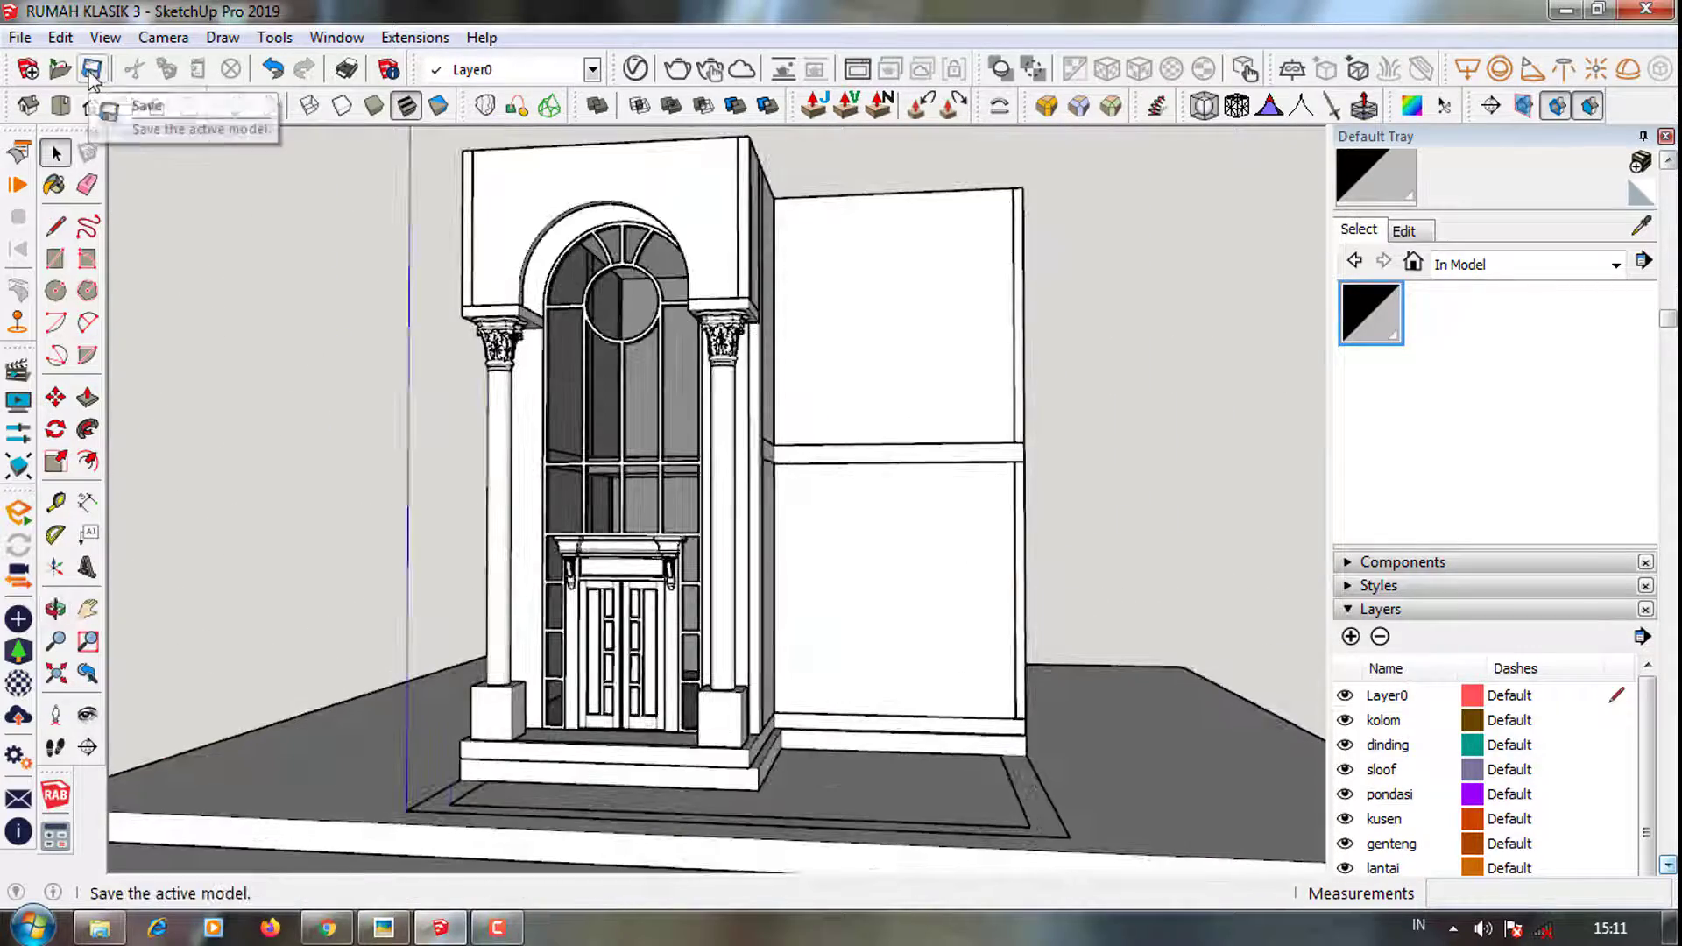
{"action": "scroll", "coordinate": [518, 470], "scroll_direction": "down", "scroll_amount": 2}
{"action": "mouse_move", "coordinate": [517, 469]}
{"action": "middle_mouse_down"}
{"action": "mouse_move", "coordinate": [832, 645]}
{"action": "mouse_move", "coordinate": [734, 569]}
{"action": "mouse_move", "coordinate": [758, 500]}
{"action": "mouse_move", "coordinate": [734, 534]}
{"action": "middle_mouse_up"}
{"action": "scroll", "coordinate": [832, 646], "scroll_direction": "up", "scroll_amount": 2}
{"action": "scroll", "coordinate": [734, 534], "scroll_direction": "up", "scroll_amount": 2}
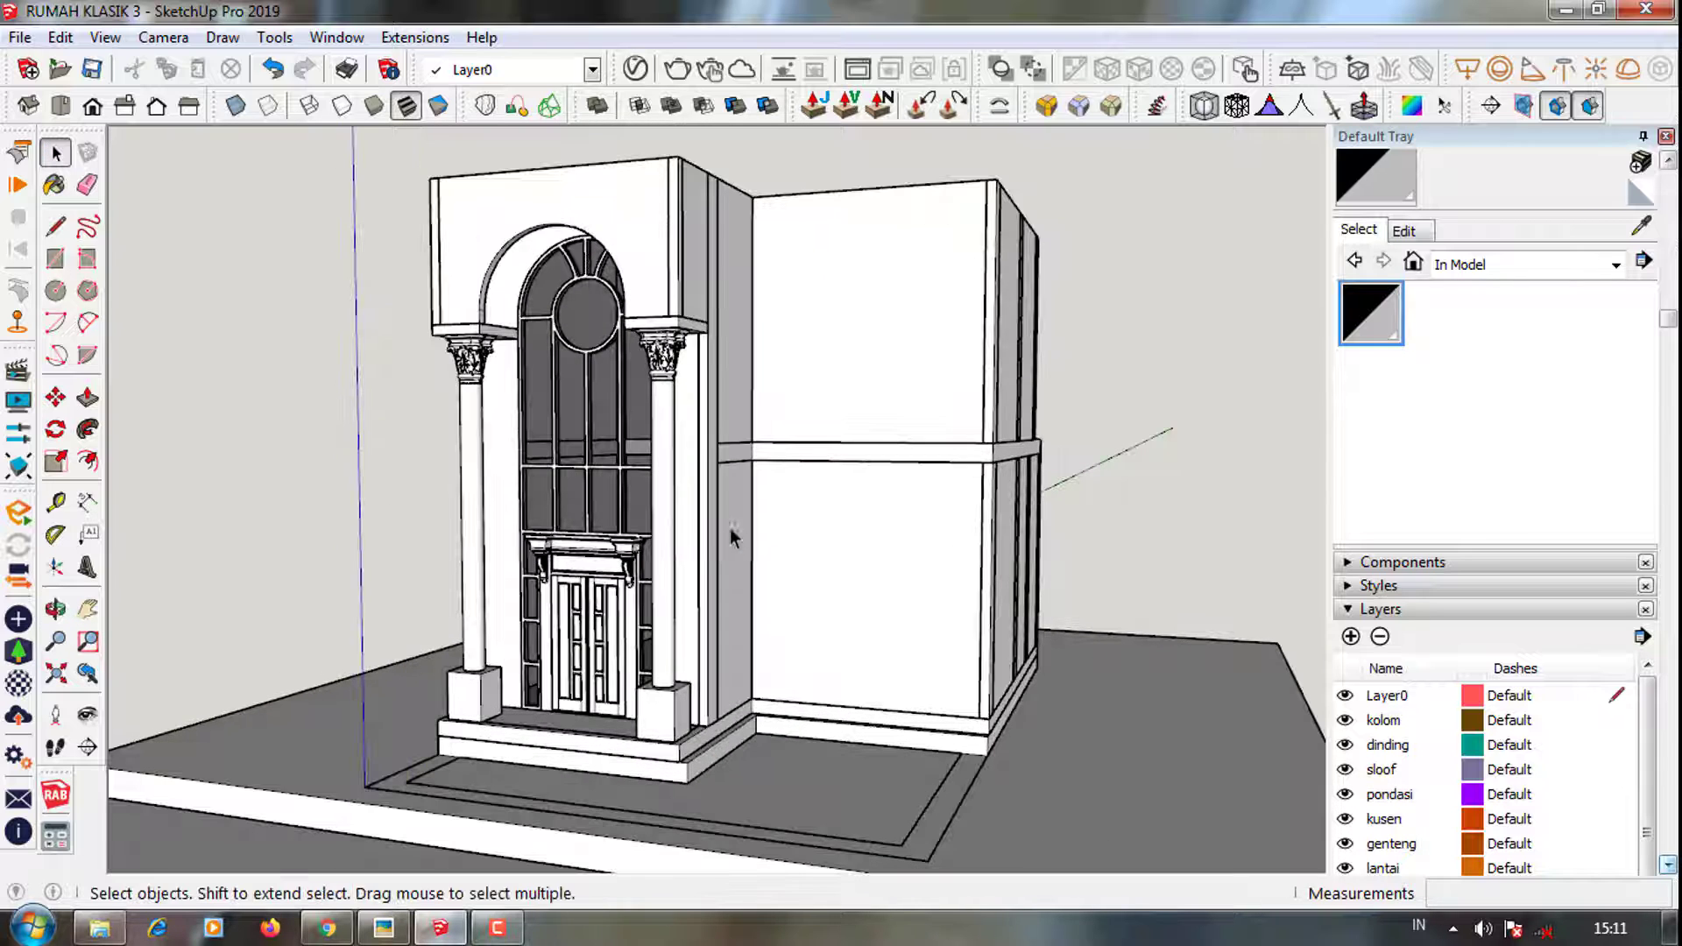
{"action": "scroll", "coordinate": [732, 536], "scroll_direction": "up", "scroll_amount": 1}
{"action": "scroll", "coordinate": [779, 556], "scroll_direction": "up", "scroll_amount": 1}
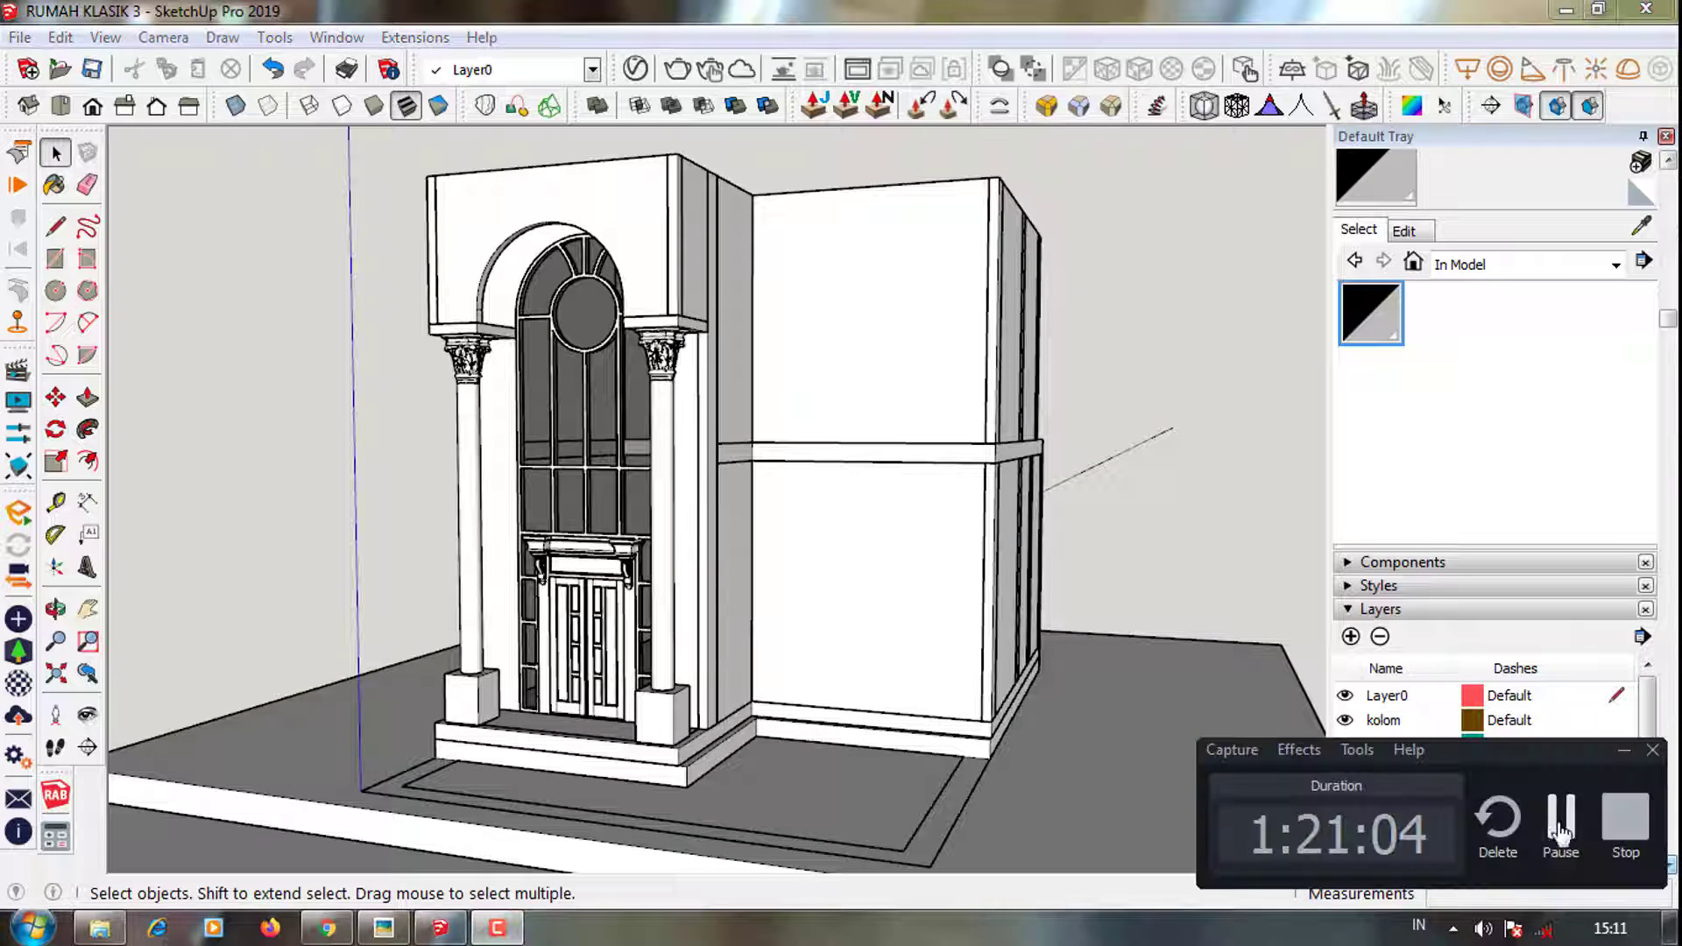
{"action": "scroll", "coordinate": [666, 696], "scroll_direction": "up", "scroll_amount": 3}
{"action": "scroll", "coordinate": [663, 701], "scroll_direction": "up", "scroll_amount": 2}
Shorten the right column shaft by raising its bottom face inside the column group
{"action": "scroll", "coordinate": [663, 700], "scroll_direction": "up", "scroll_amount": 2}
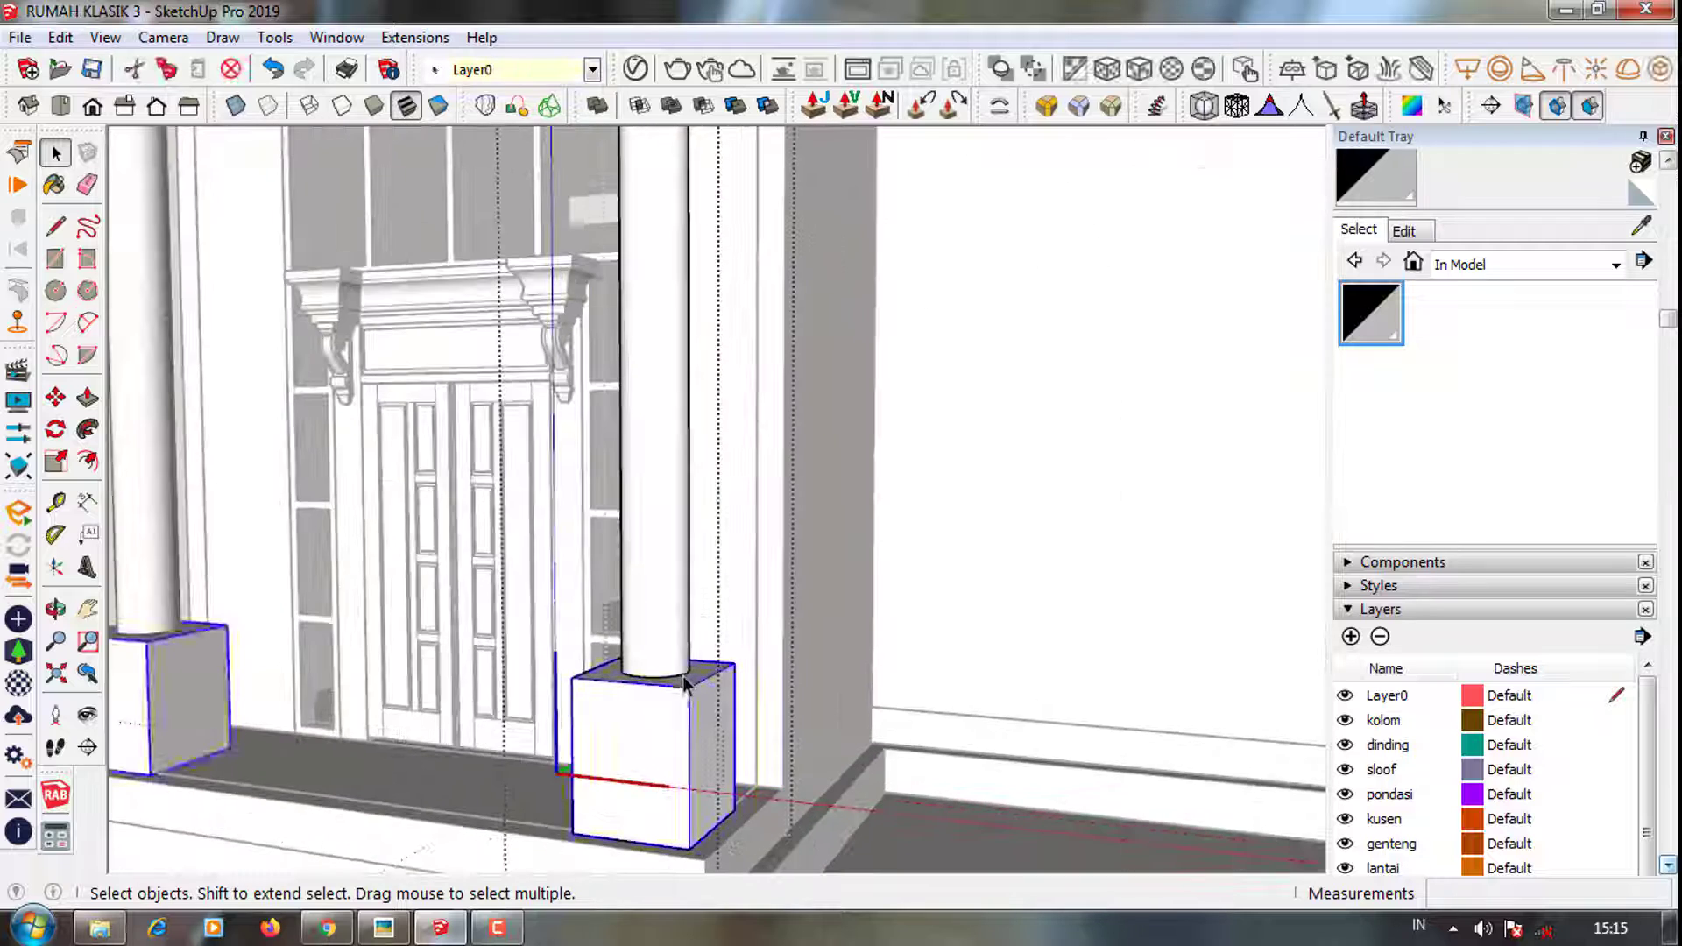
{"action": "scroll", "coordinate": [660, 675], "scroll_direction": "up", "scroll_amount": 2}
{"action": "scroll", "coordinate": [657, 688], "scroll_direction": "up", "scroll_amount": 2}
{"action": "key", "text": "p"}
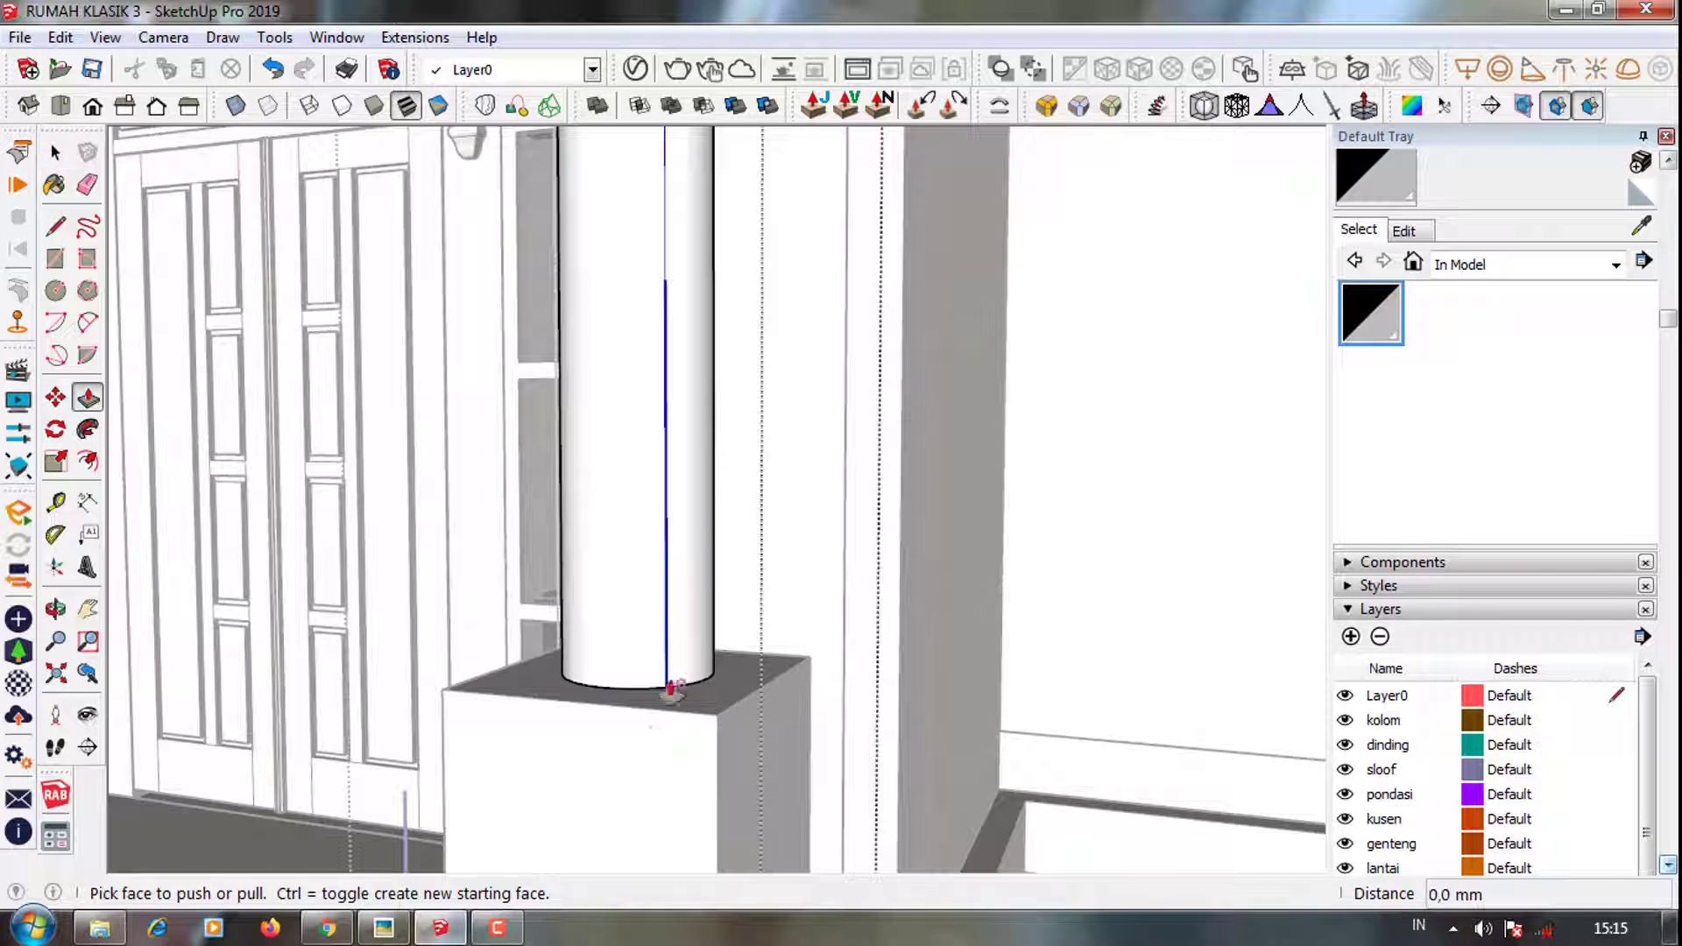
{"action": "key", "text": "space"}
{"action": "left_click", "coordinate": [623, 612]}
{"action": "double_click", "coordinate": [641, 689]}
{"action": "key", "text": "p"}
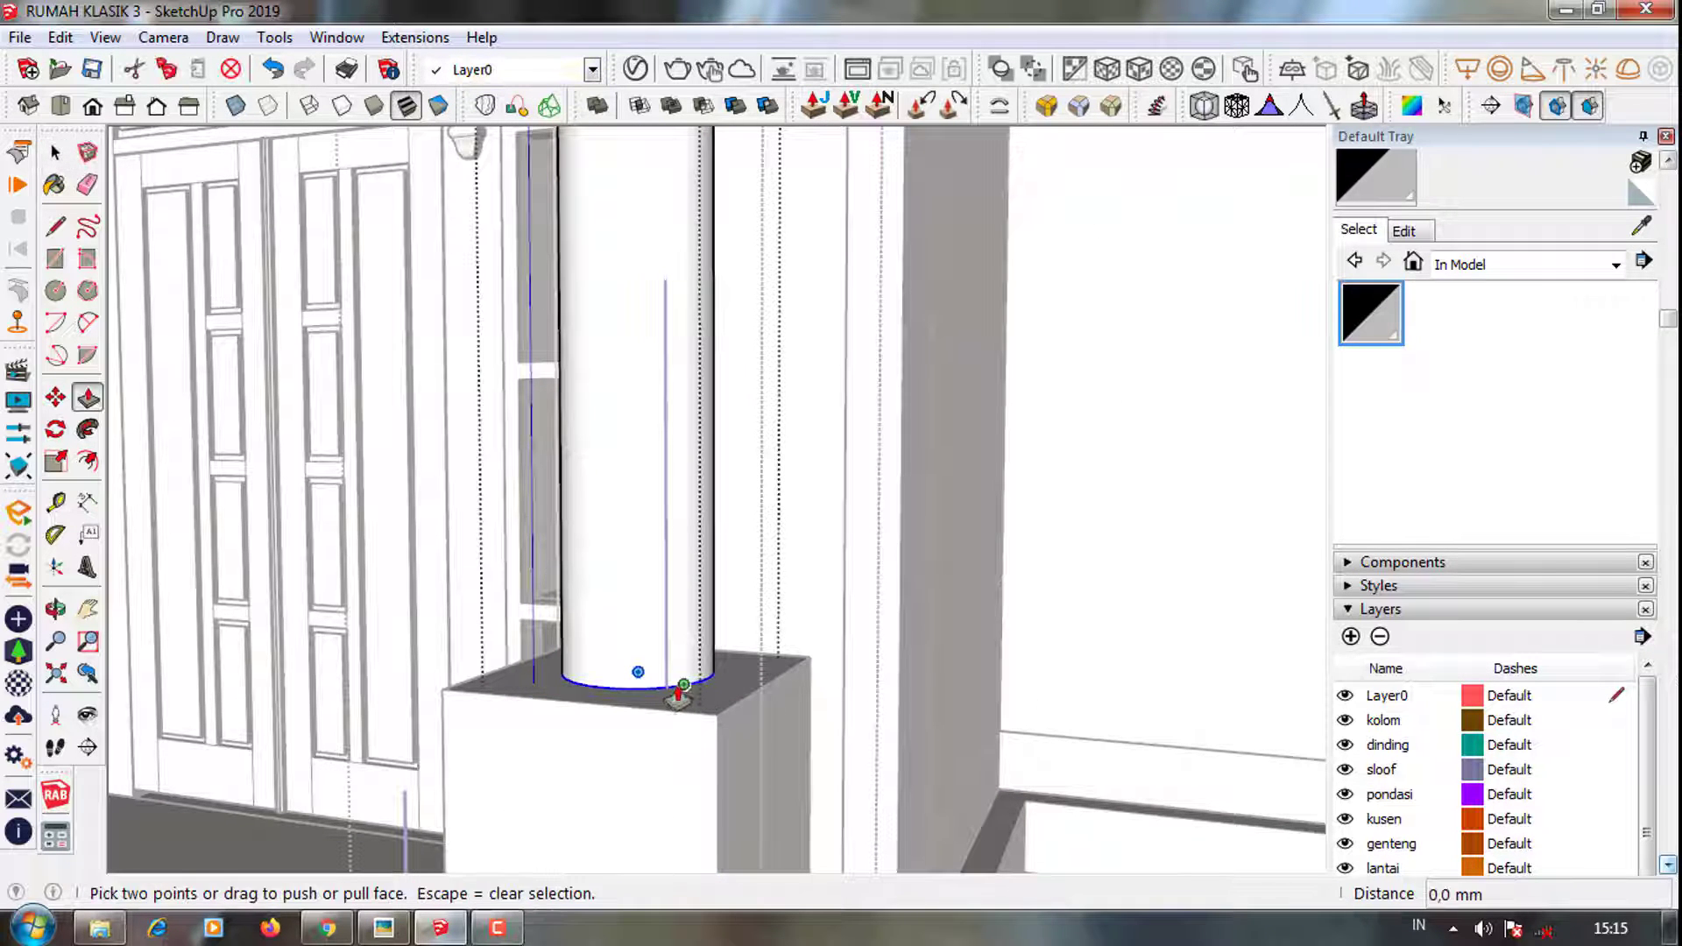
{"action": "left_click_drag", "start_coordinate": [639, 679], "coordinate": [693, 550]}
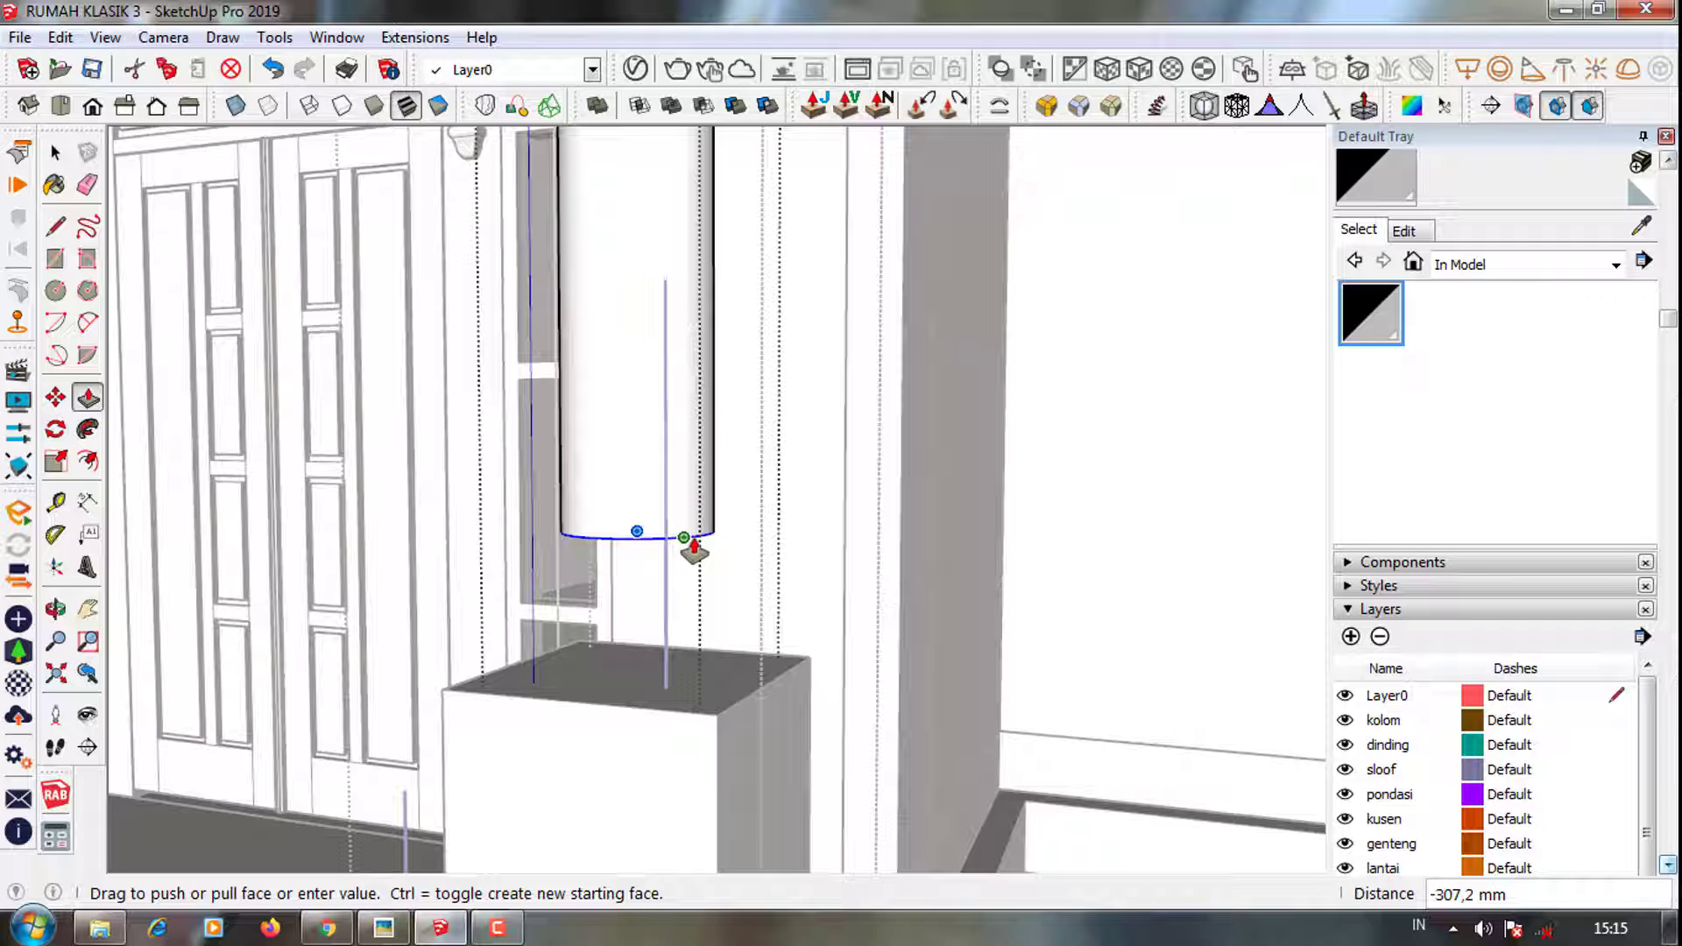
{"action": "key", "text": "Return"}
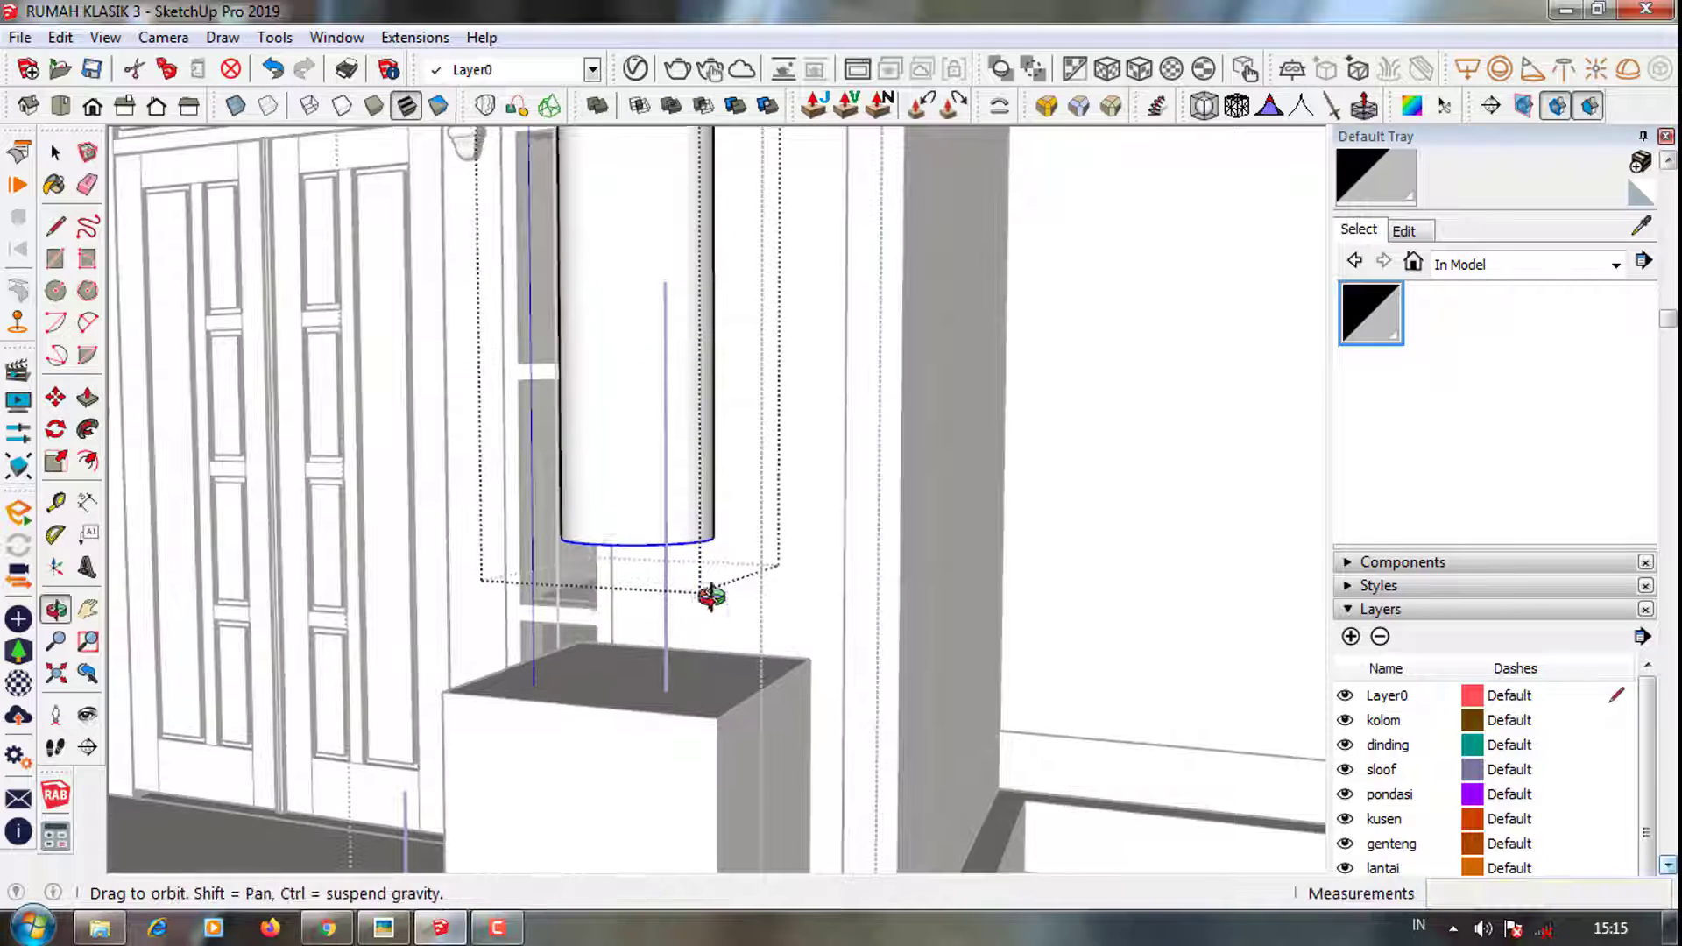
Draw a narrow upright rectangular profile beside the column bottom, with an 80 edge
{"action": "scroll", "coordinate": [703, 593], "scroll_direction": "up", "scroll_amount": 3}
{"action": "scroll", "coordinate": [770, 701], "scroll_direction": "up", "scroll_amount": 3}
{"action": "middle_click_drag", "start_coordinate": [648, 666], "coordinate": [761, 663]}
{"action": "key", "text": "l"}
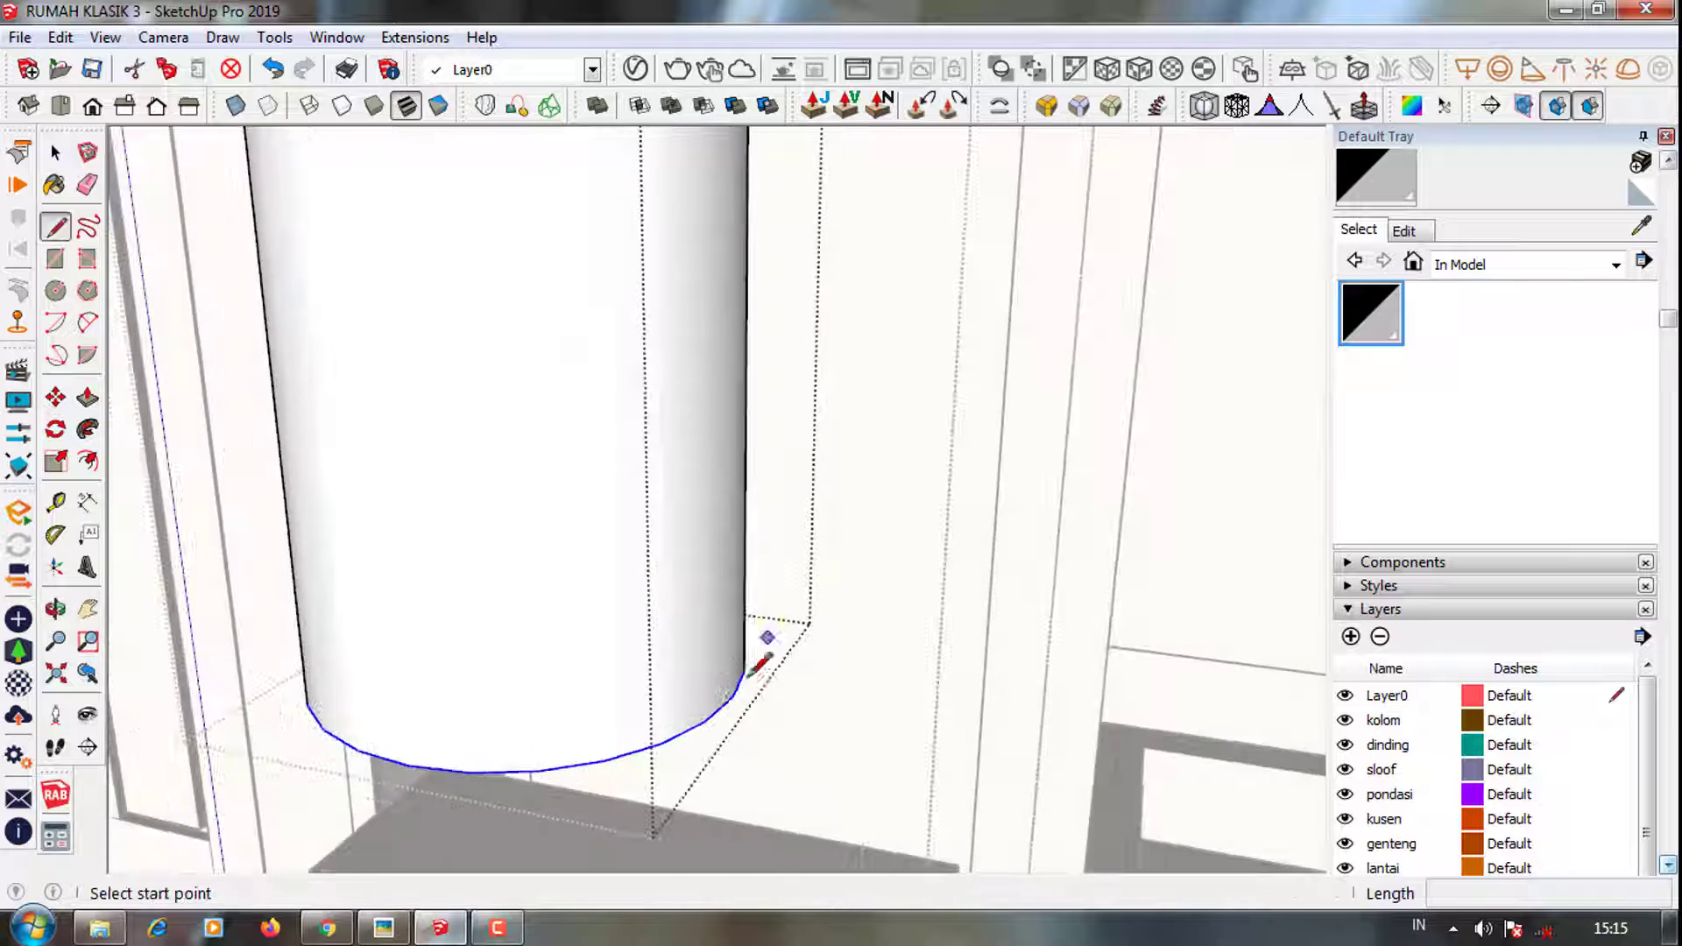
{"action": "scroll", "coordinate": [739, 621], "scroll_direction": "down", "scroll_amount": 3}
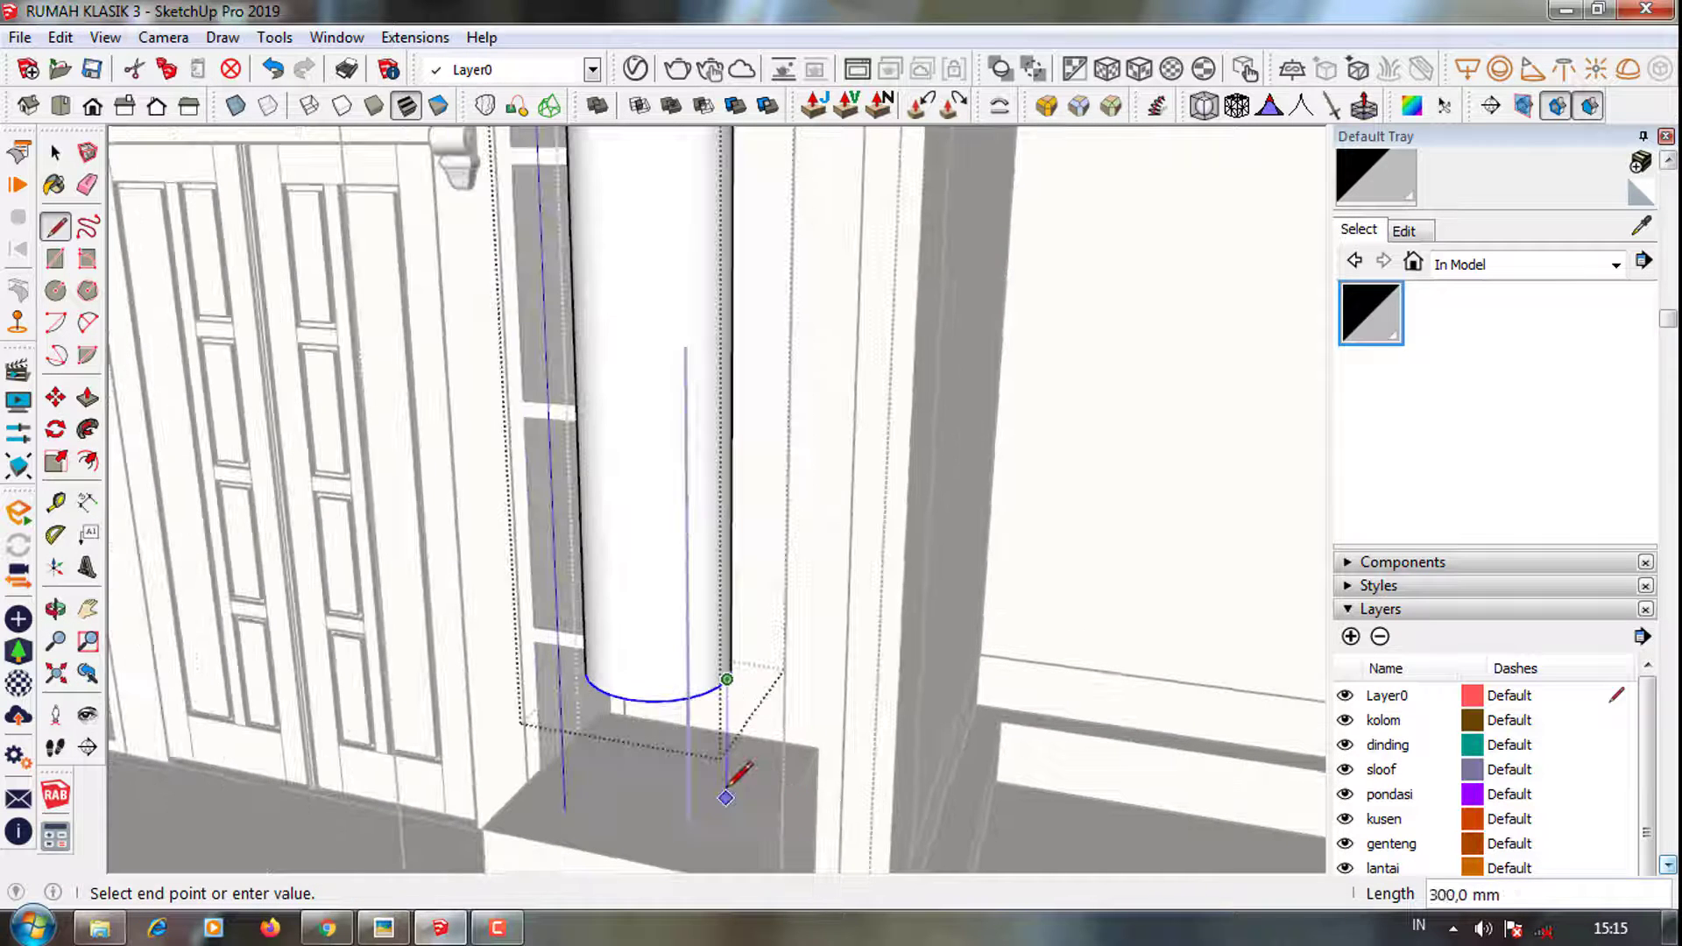
{"action": "left_click", "coordinate": [726, 797]}
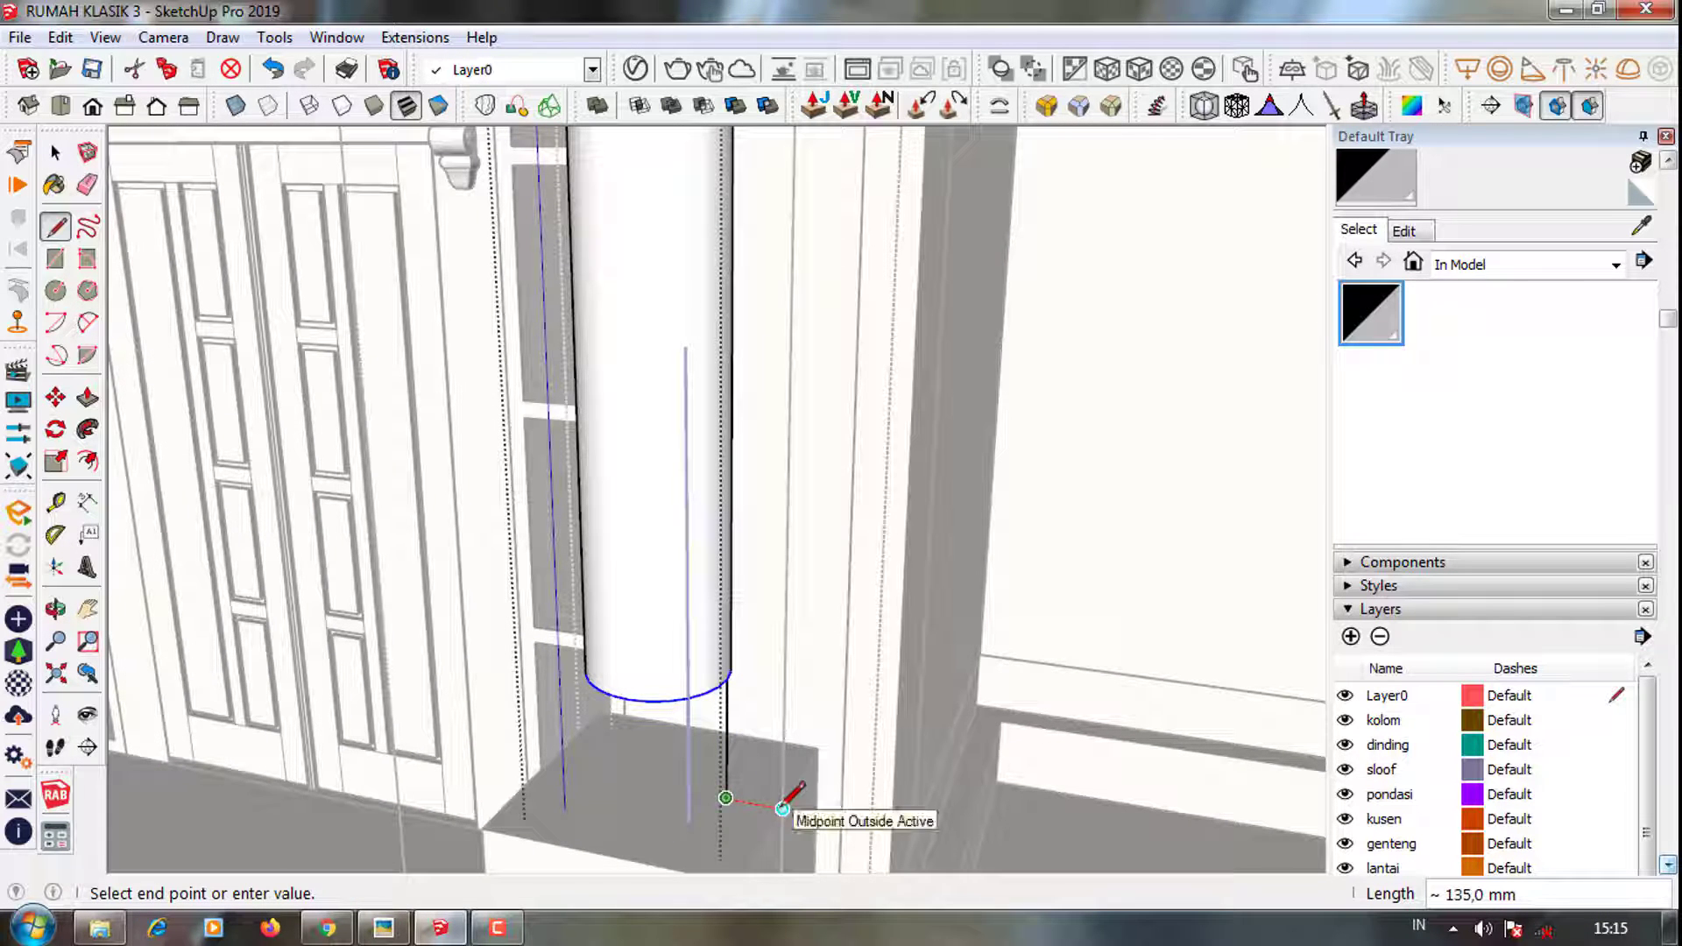
{"action": "key", "text": "Return"}
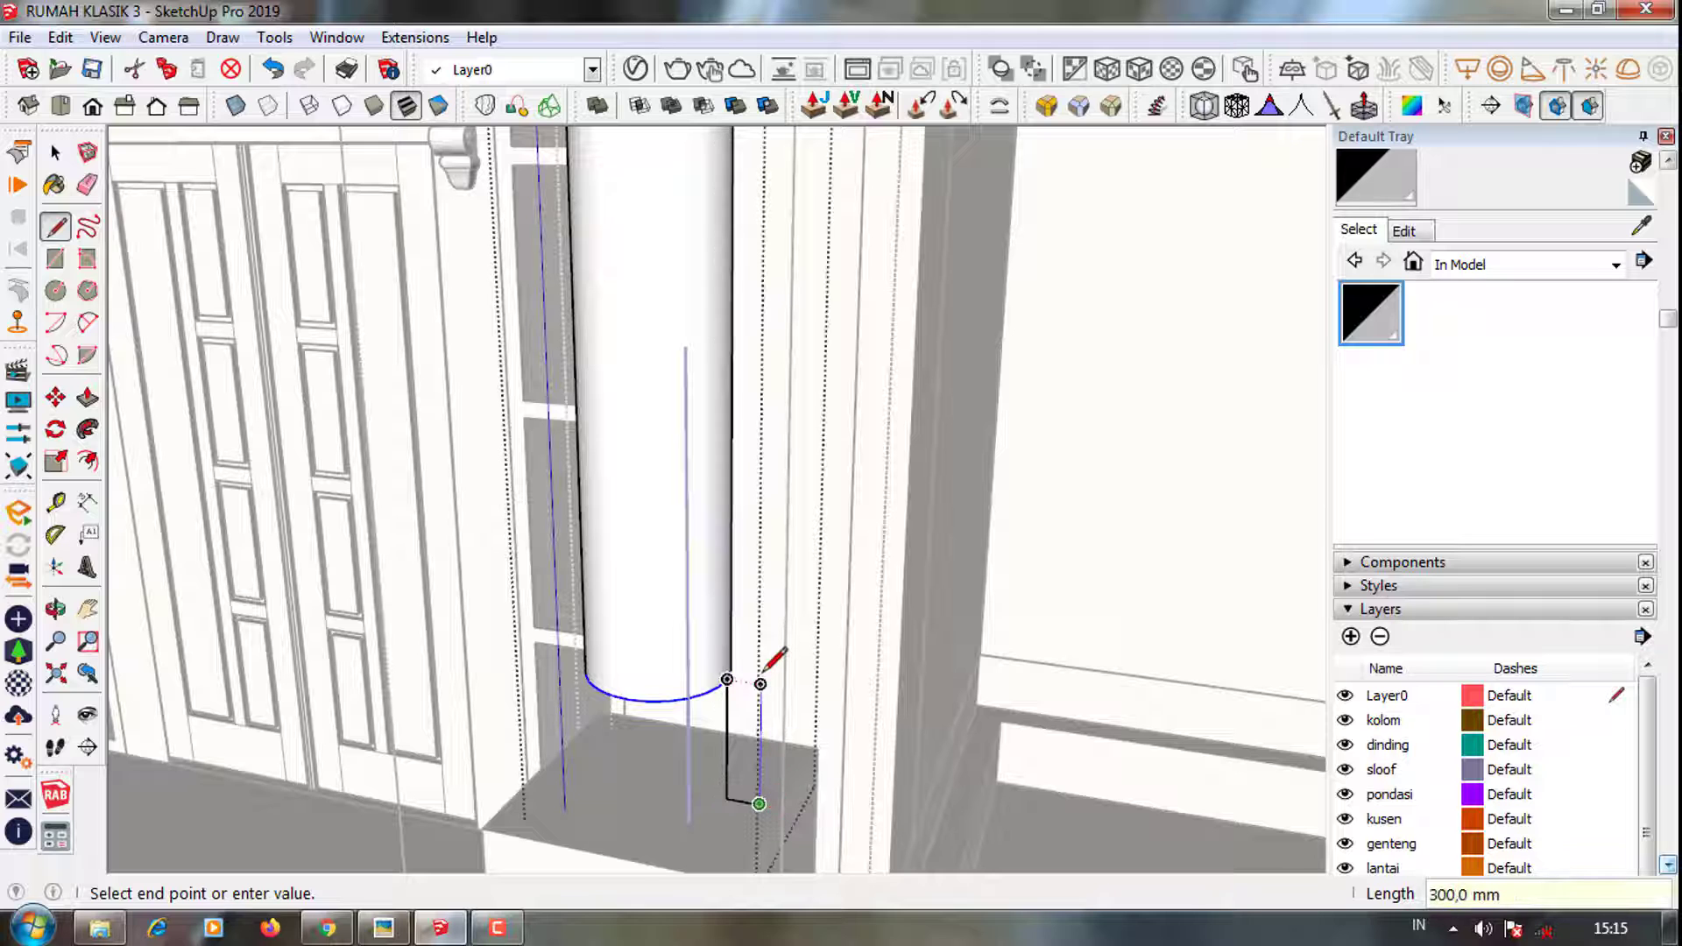
{"action": "middle_click_drag", "start_coordinate": [743, 670], "coordinate": [799, 679]}
{"action": "scroll", "coordinate": [861, 714], "scroll_direction": "up", "scroll_amount": 2}
Shape the profile with two-point arcs into a half-round bump, small top arc and concave curve
{"action": "scroll", "coordinate": [906, 743], "scroll_direction": "up", "scroll_amount": 2}
{"action": "key", "text": "a"}
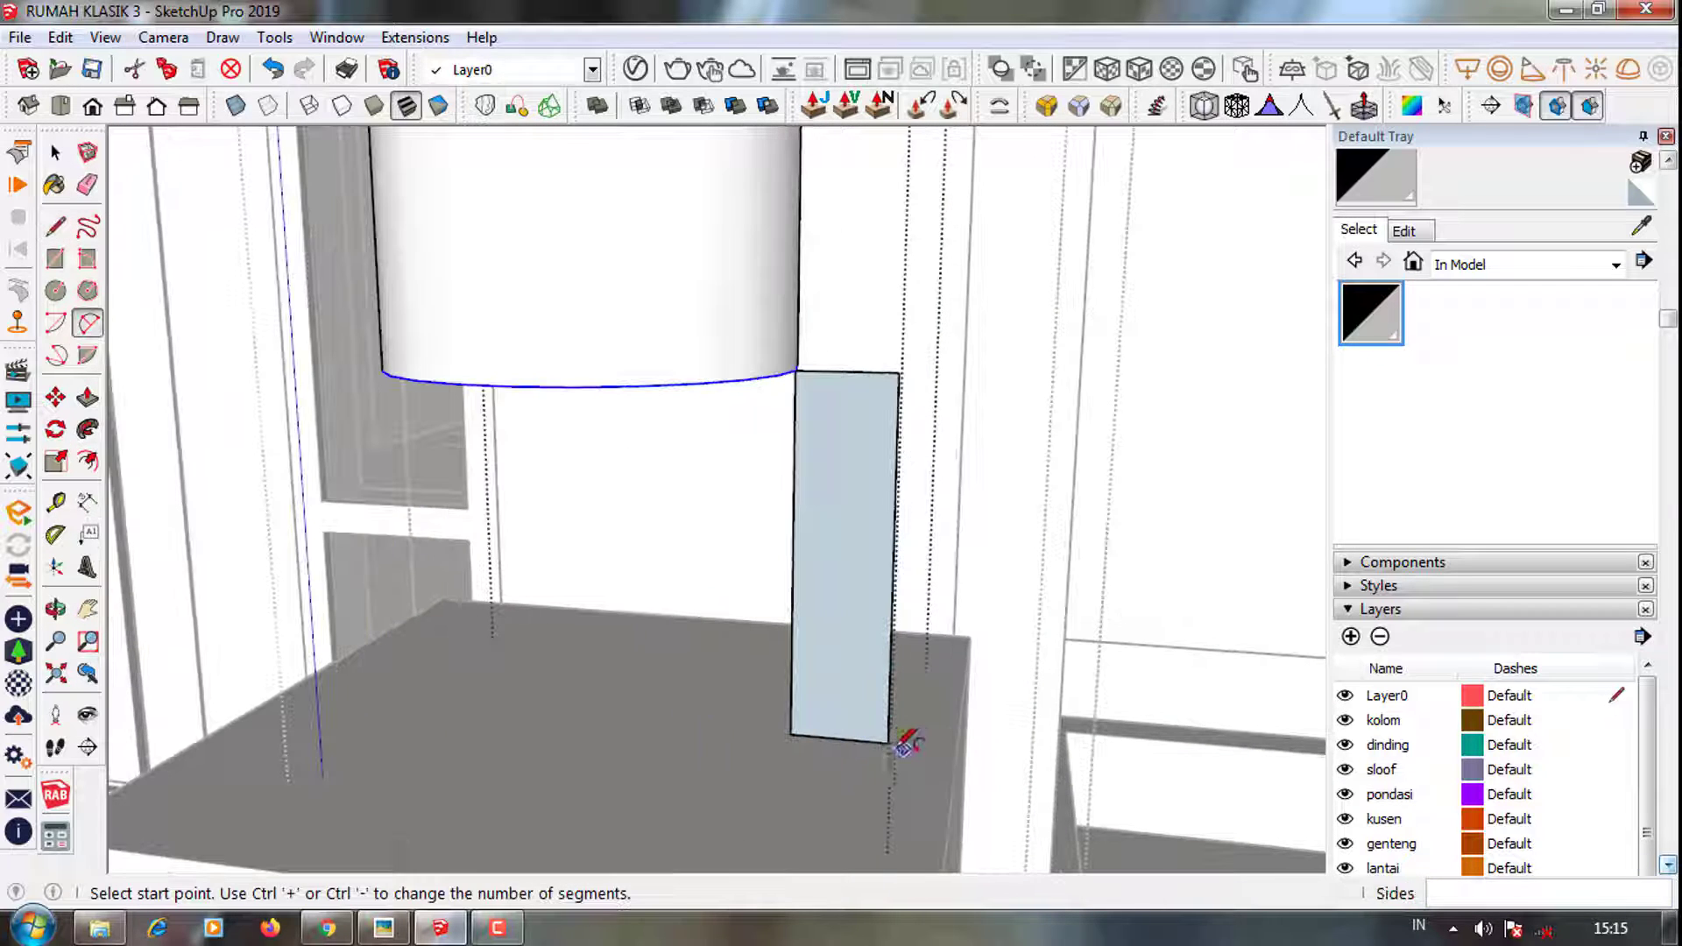
{"action": "left_click", "coordinate": [891, 599]}
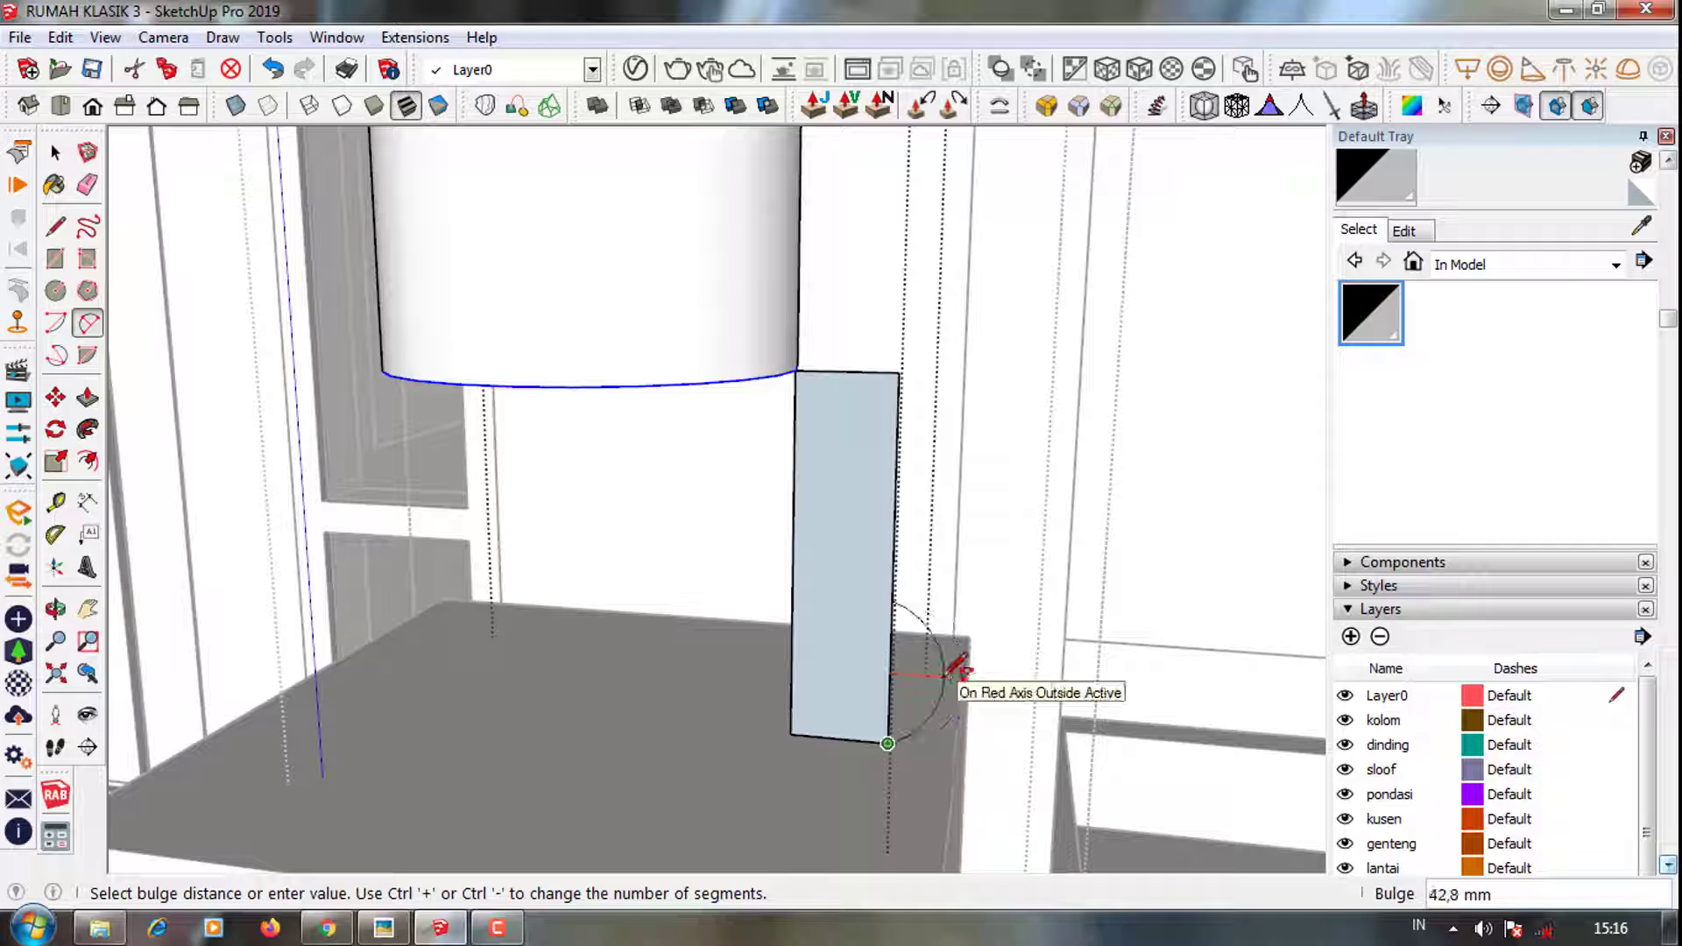
{"action": "left_click", "coordinate": [957, 672]}
{"action": "mouse_move", "coordinate": [949, 669]}
{"action": "middle_mouse_down"}
{"action": "mouse_move", "coordinate": [804, 686]}
{"action": "mouse_move", "coordinate": [902, 639]}
{"action": "mouse_move", "coordinate": [851, 535]}
{"action": "middle_mouse_up"}
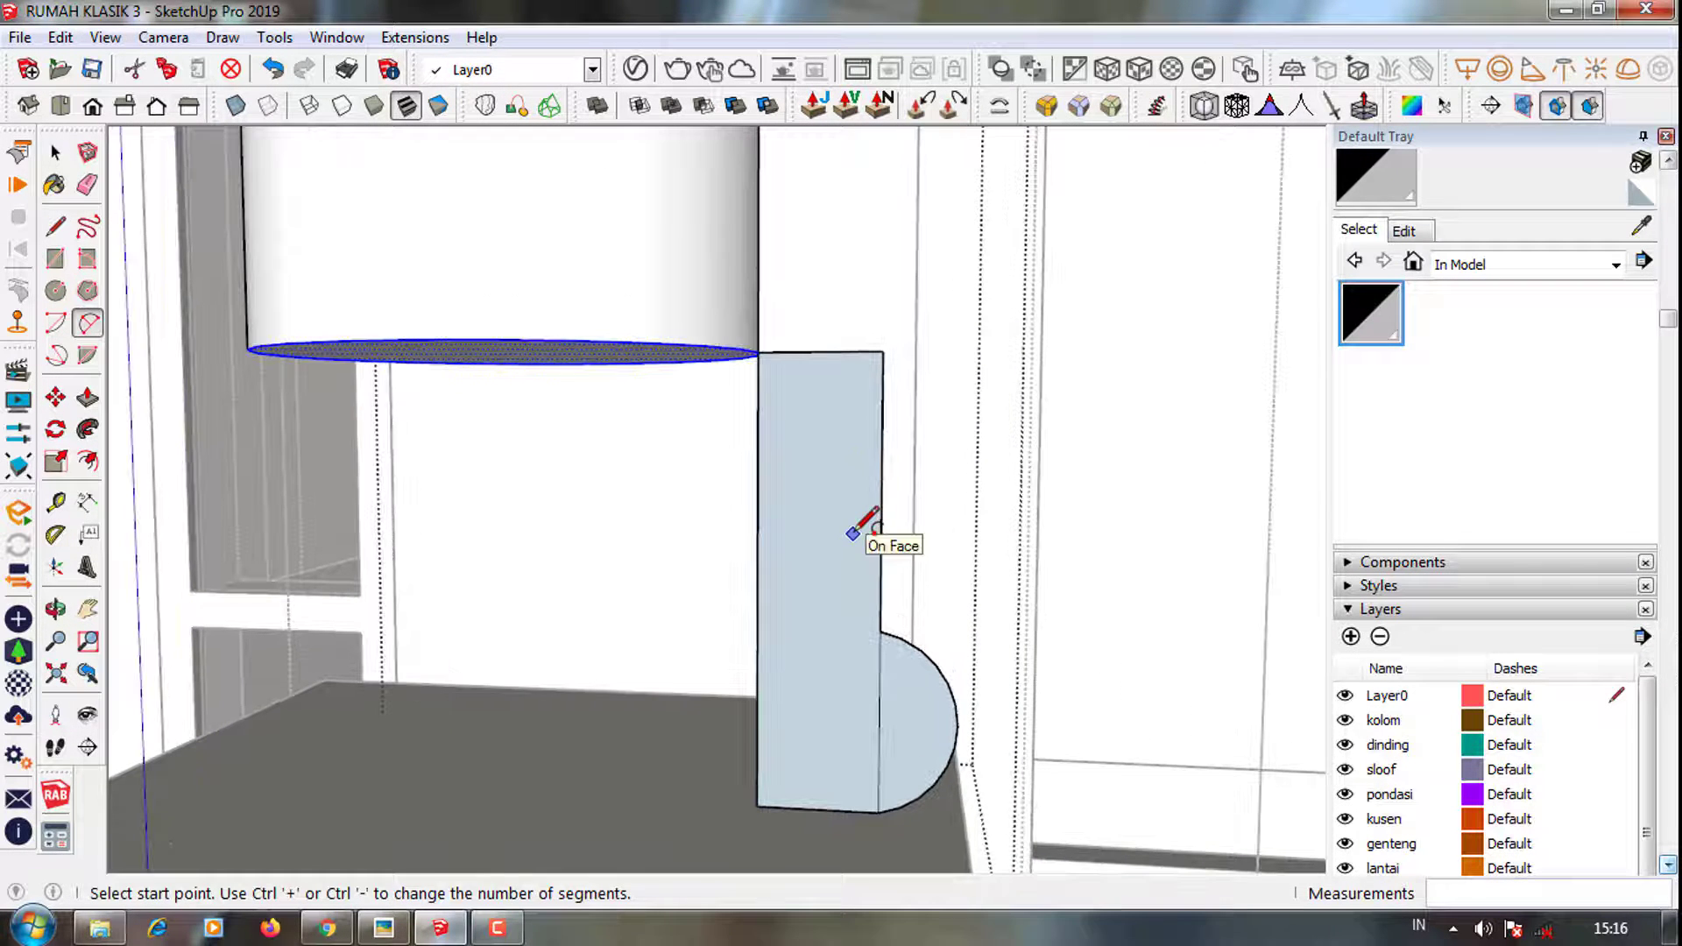
{"action": "left_click", "coordinate": [823, 427]}
{"action": "key", "text": "Escape"}
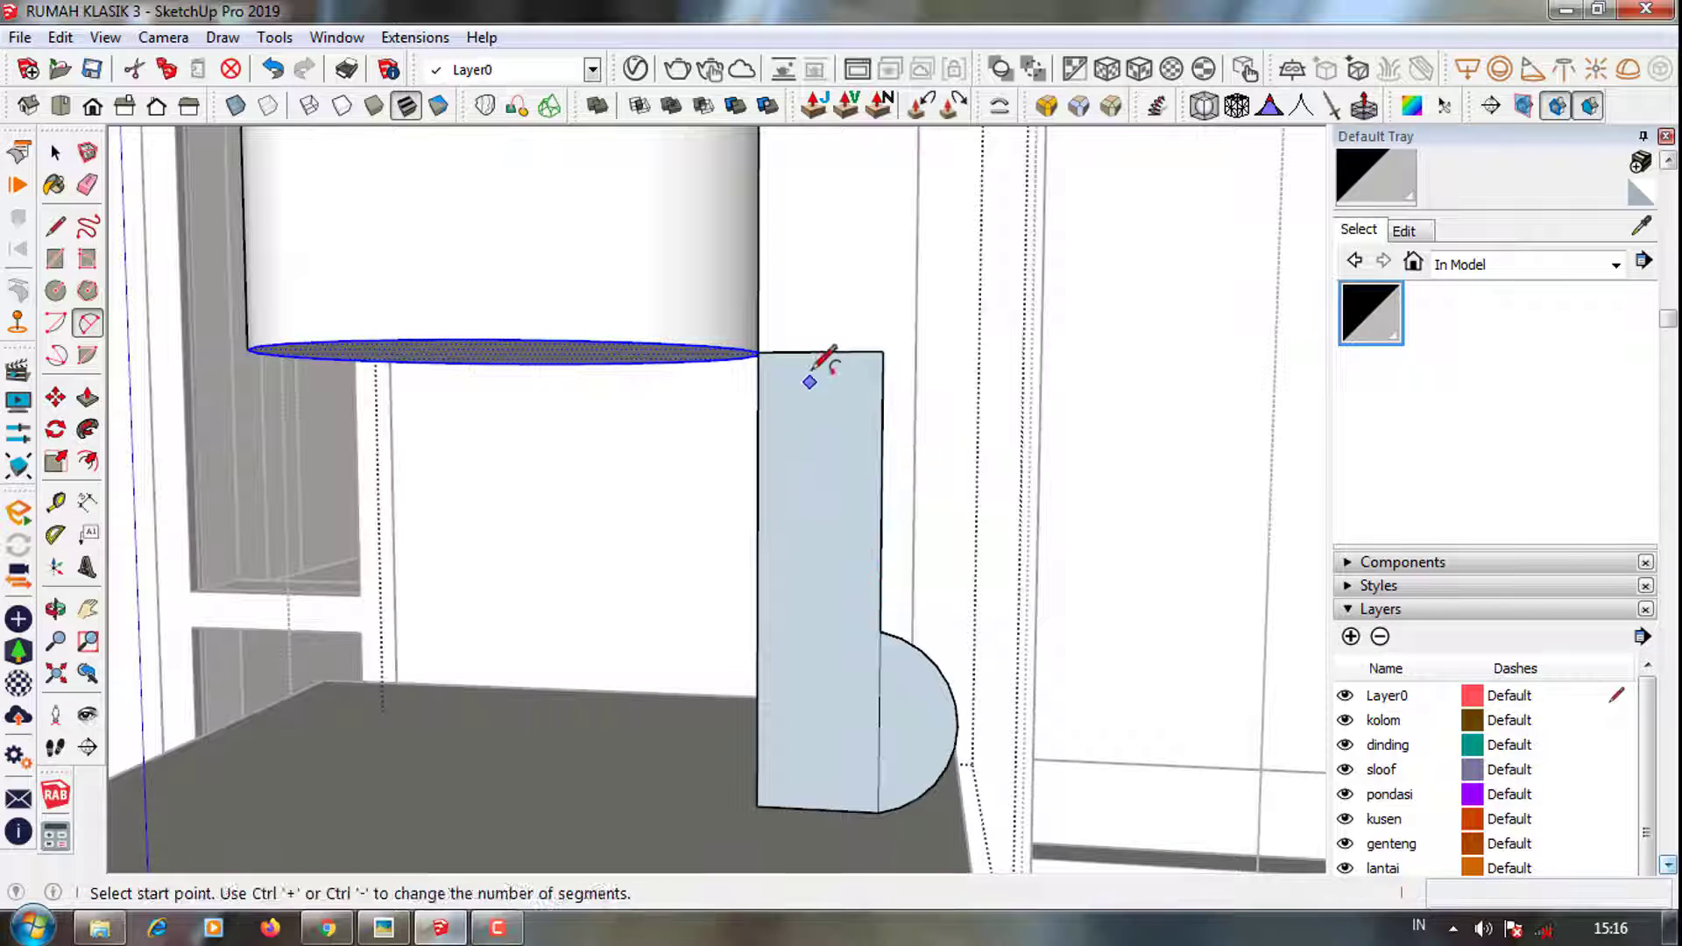
{"action": "scroll", "coordinate": [775, 350], "scroll_direction": "up", "scroll_amount": 1}
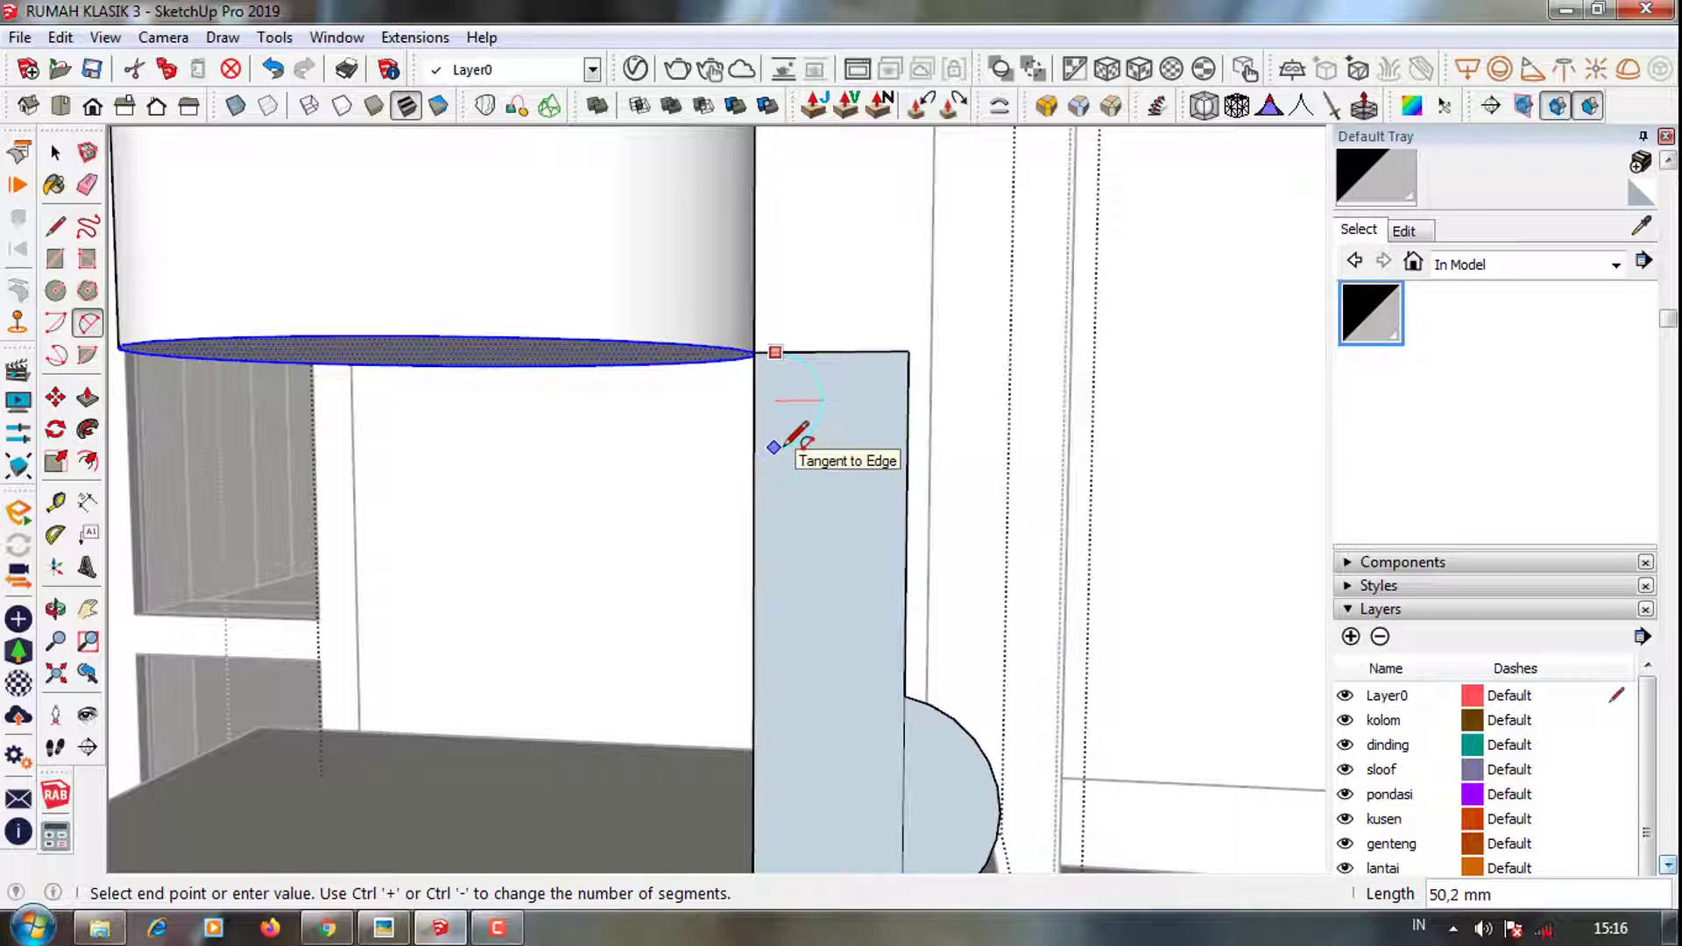
{"action": "left_click", "coordinate": [819, 402]}
{"action": "key", "text": "l"}
{"action": "scroll", "coordinate": [768, 462], "scroll_direction": "up", "scroll_amount": 1}
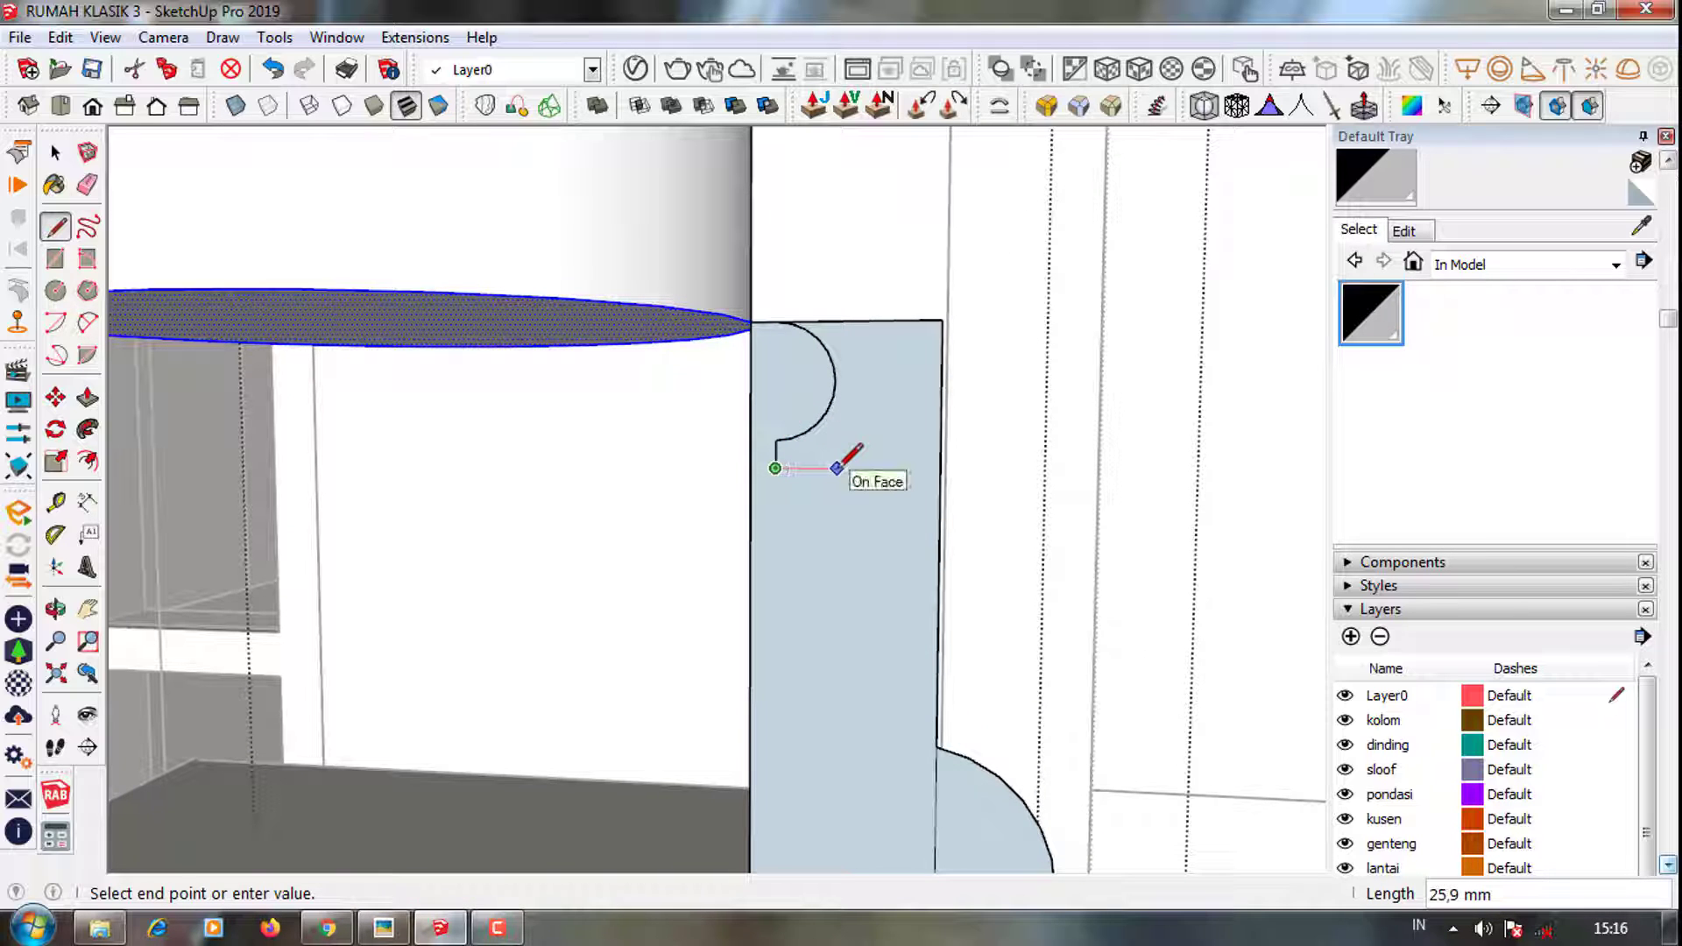
{"action": "scroll", "coordinate": [850, 518], "scroll_direction": "down", "scroll_amount": 1}
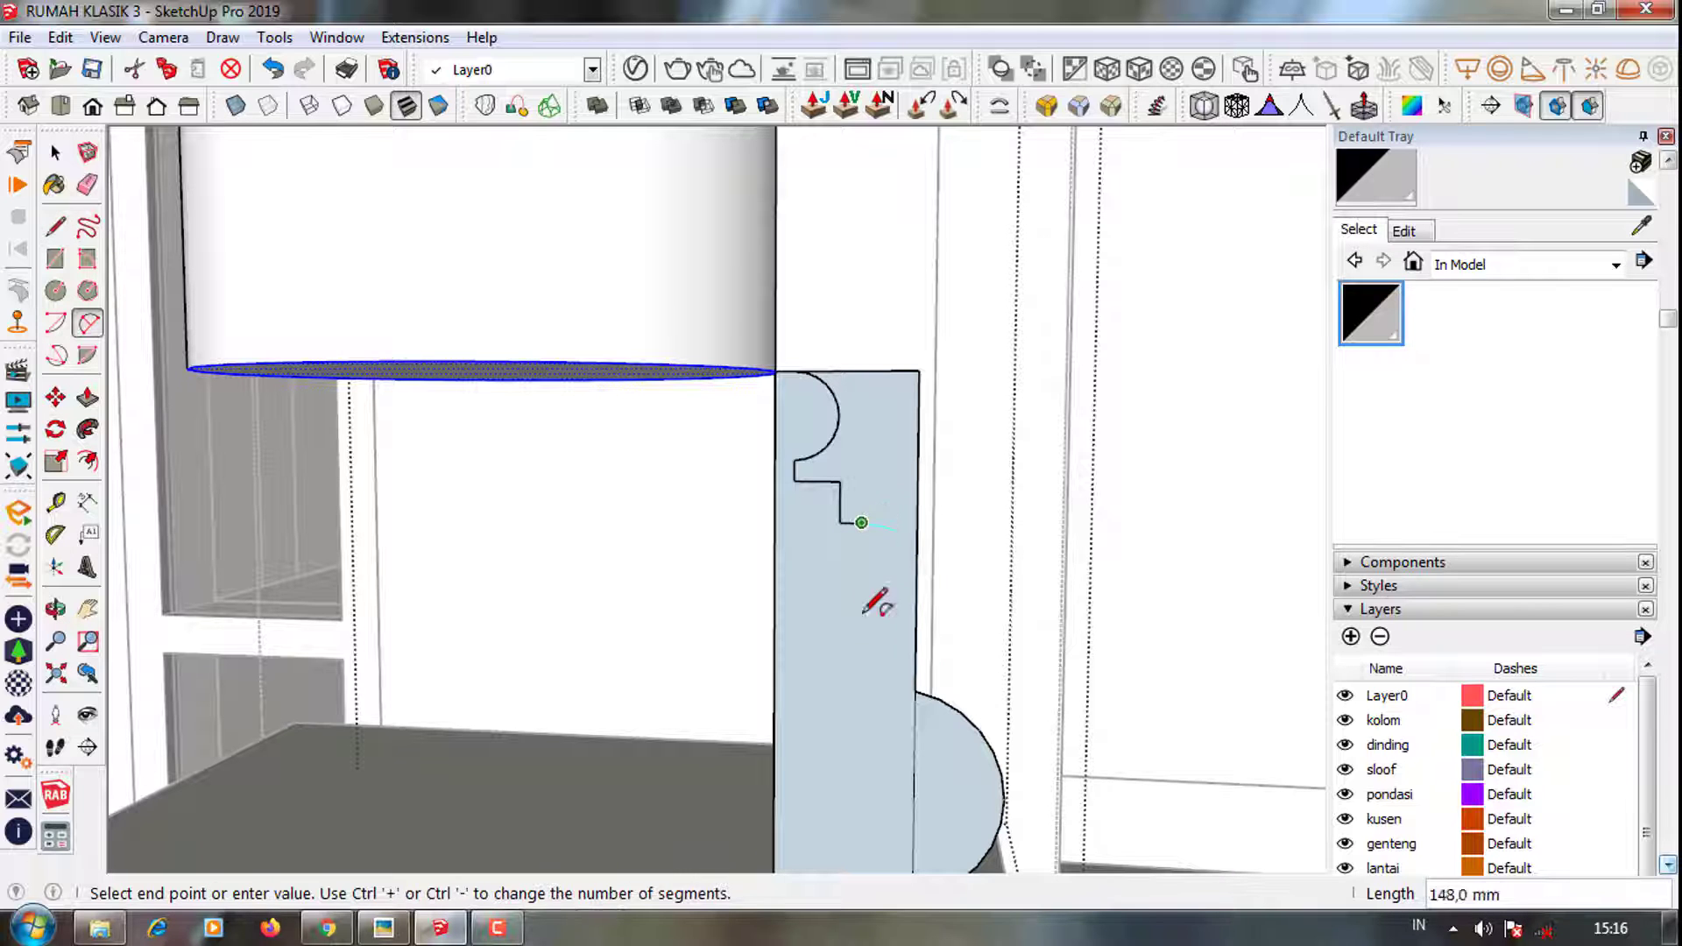
{"action": "left_click", "coordinate": [914, 670]}
{"action": "scroll", "coordinate": [885, 593], "scroll_direction": "up", "scroll_amount": 1}
{"action": "scroll", "coordinate": [891, 598], "scroll_direction": "up", "scroll_amount": 1}
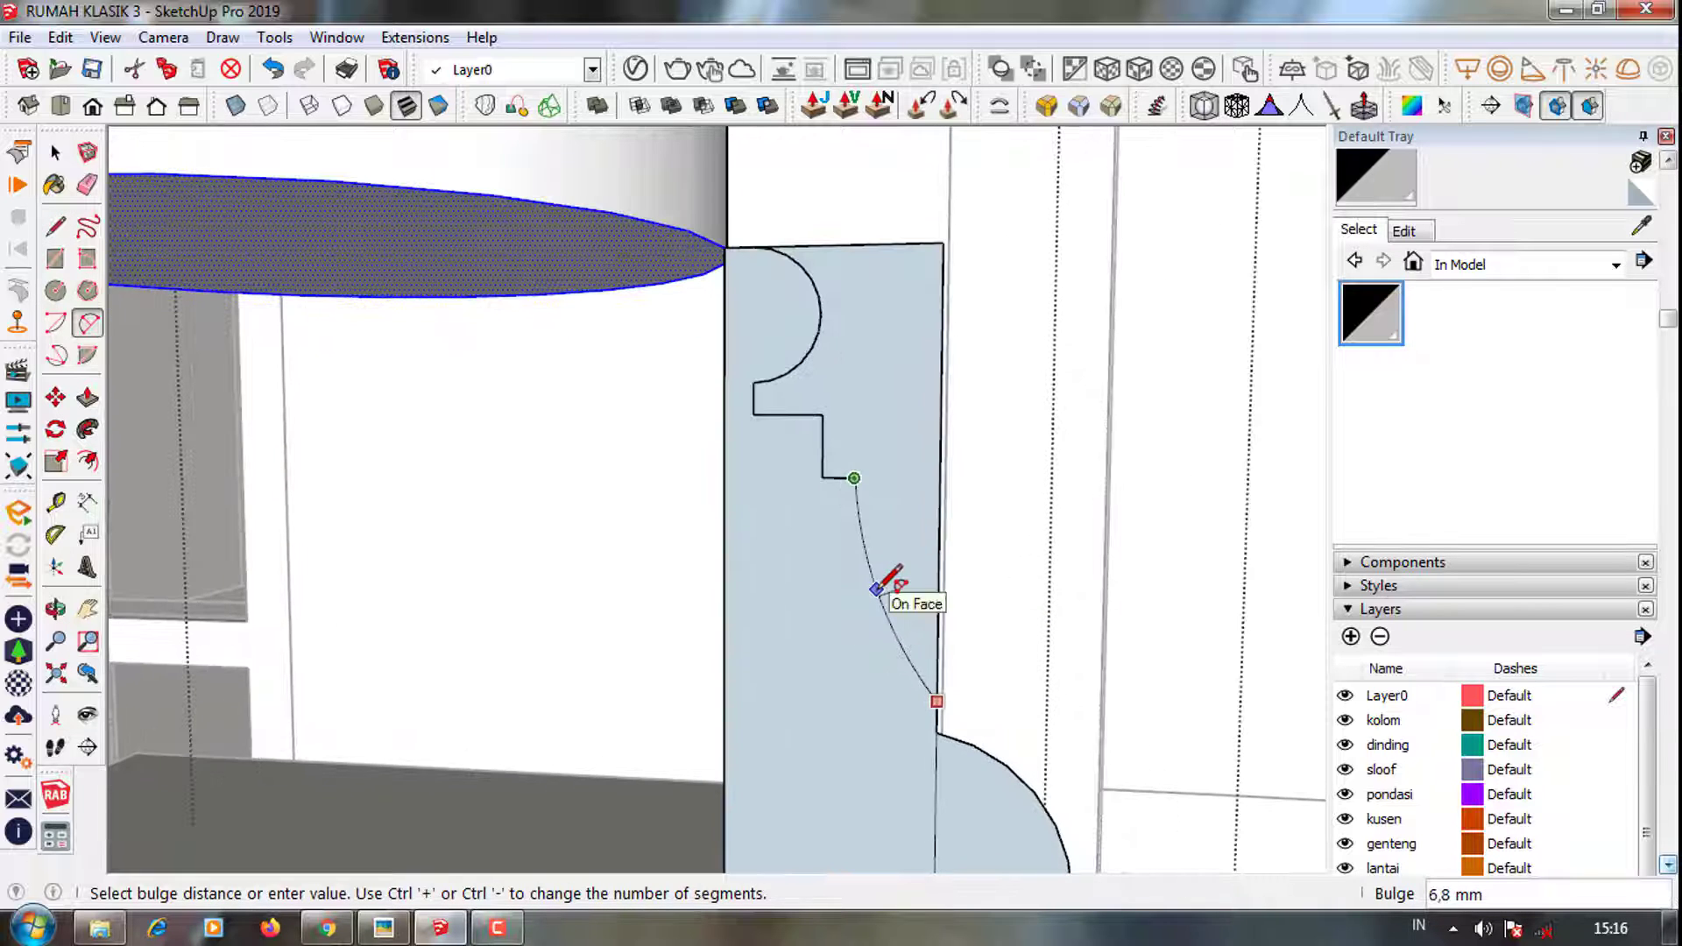
{"action": "left_click", "coordinate": [877, 589]}
{"action": "scroll", "coordinate": [890, 589], "scroll_direction": "down", "scroll_amount": 1}
{"action": "scroll", "coordinate": [894, 500], "scroll_direction": "down", "scroll_amount": 1}
Sweep the profile around the column's bottom face with Follow Me
{"action": "key", "text": "e"}
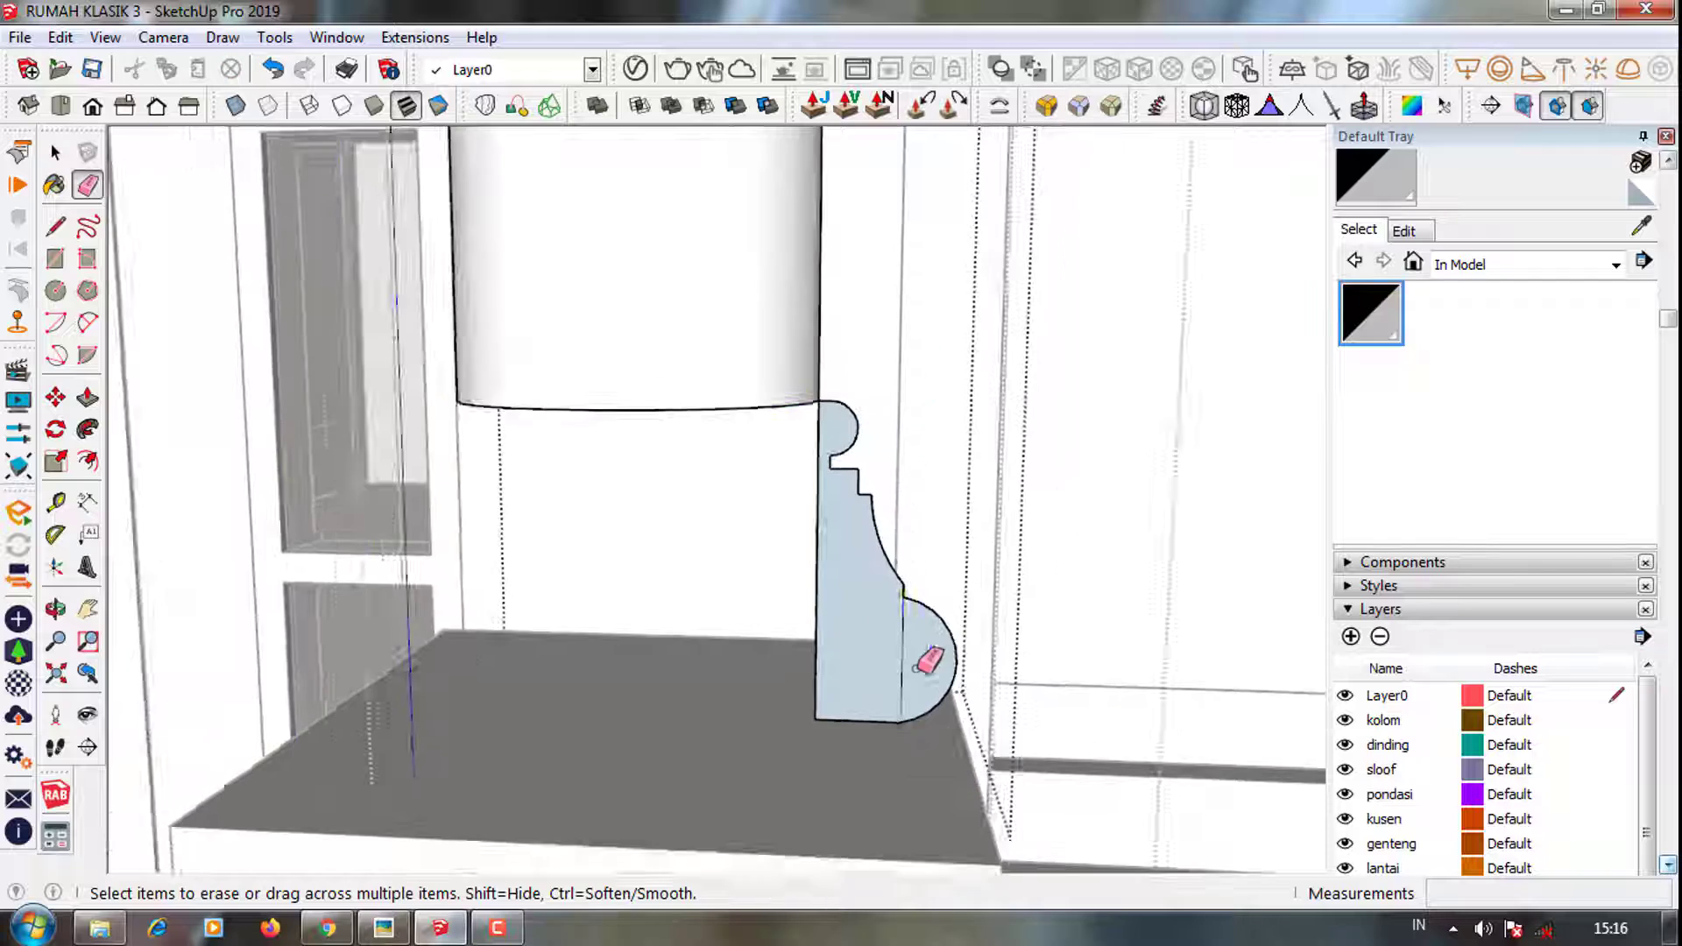
{"action": "key", "text": "space"}
{"action": "mouse_move", "coordinate": [919, 594]}
{"action": "middle_mouse_down"}
{"action": "mouse_move", "coordinate": [563, 619]}
{"action": "mouse_move", "coordinate": [611, 558]}
{"action": "middle_mouse_up"}
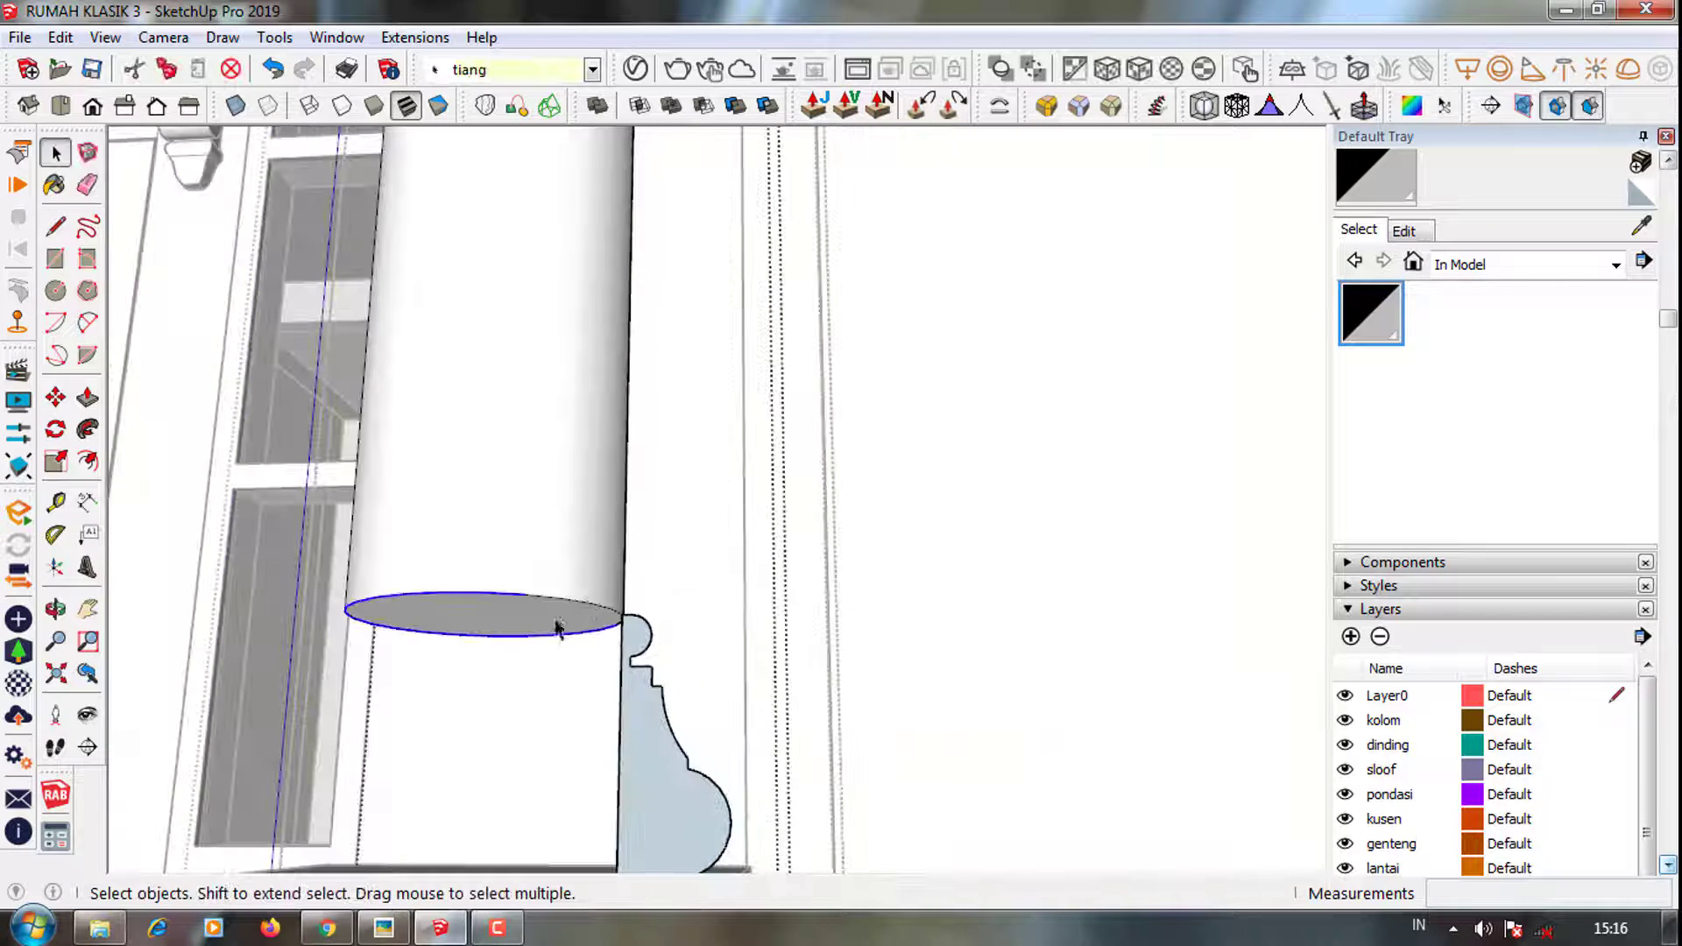
{"action": "left_click", "coordinate": [557, 624]}
{"action": "scroll", "coordinate": [560, 621], "scroll_direction": "up", "scroll_amount": 1}
{"action": "left_click", "coordinate": [86, 429]}
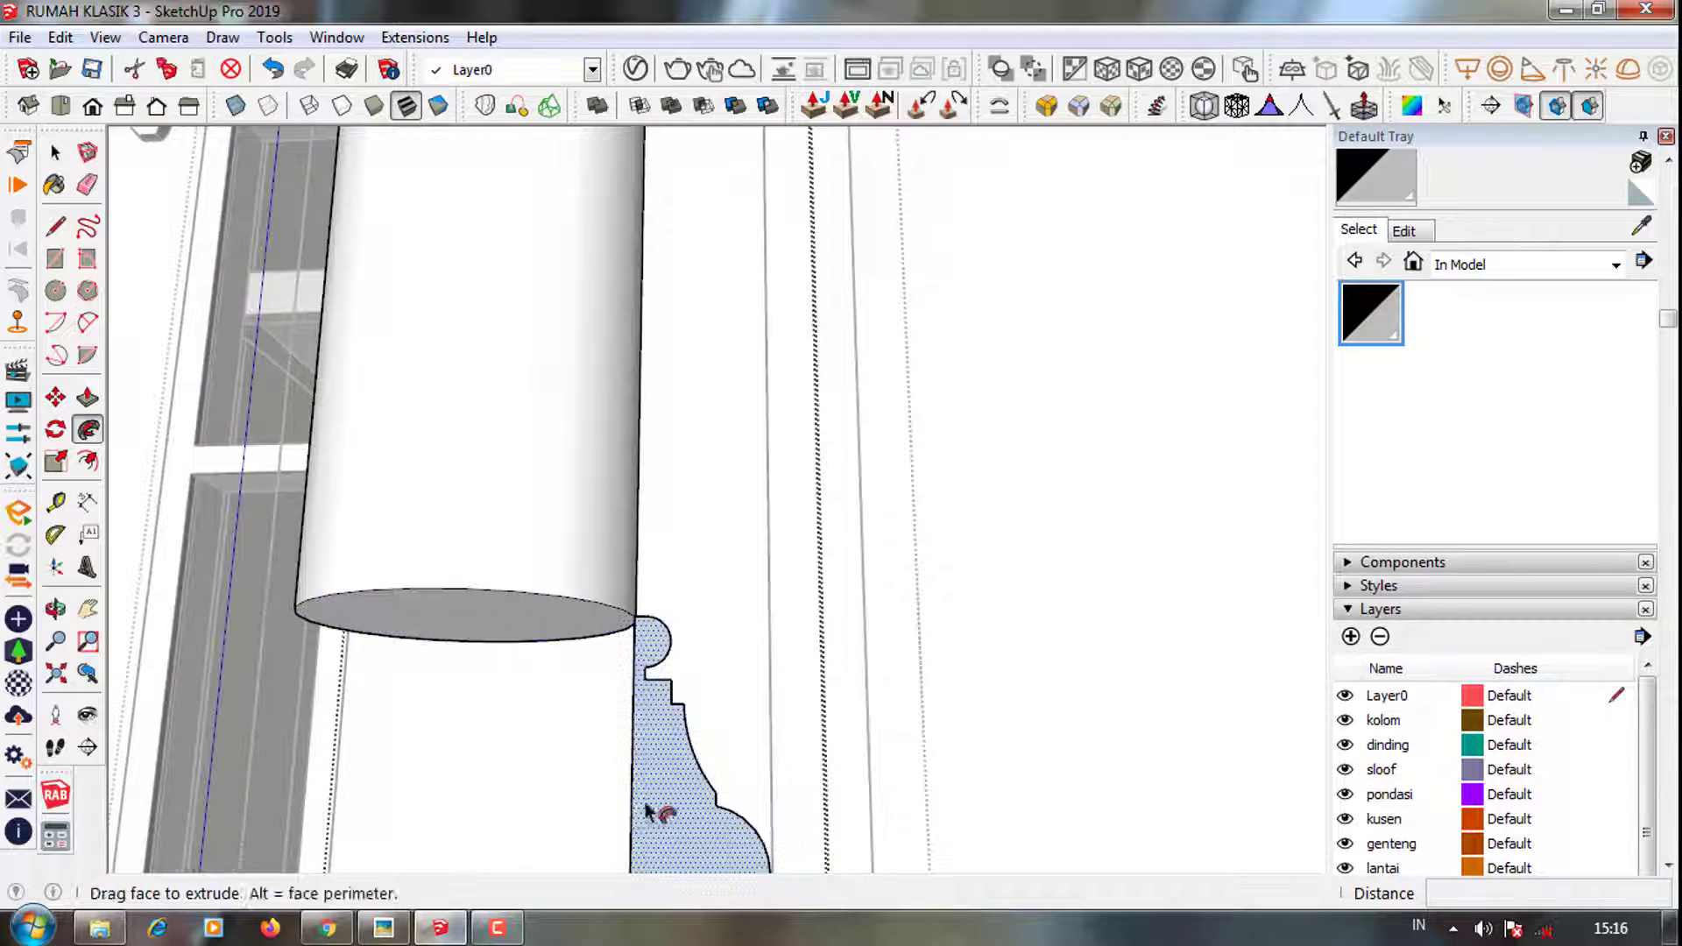
{"action": "left_click", "coordinate": [657, 807]}
{"action": "scroll", "coordinate": [517, 517], "scroll_direction": "down", "scroll_amount": 2}
{"action": "scroll", "coordinate": [645, 777], "scroll_direction": "down", "scroll_amount": 2}
{"action": "middle_click_drag", "start_coordinate": [646, 777], "coordinate": [680, 692]}
{"action": "scroll", "coordinate": [681, 692], "scroll_direction": "down", "scroll_amount": 2}
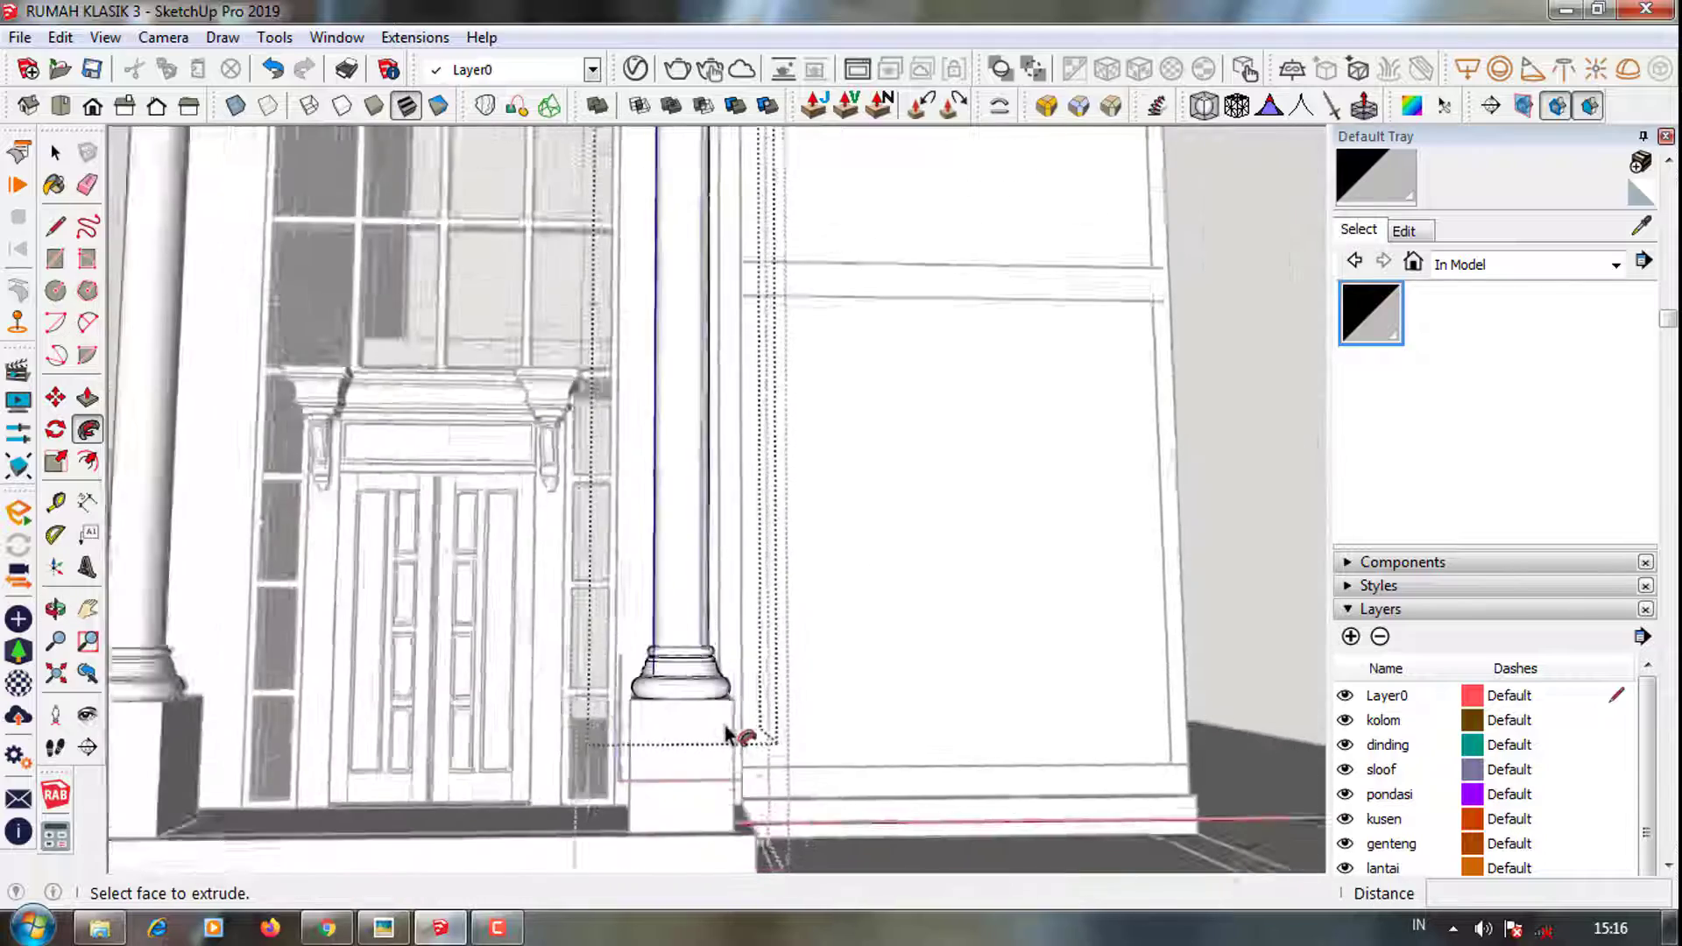
{"action": "scroll", "coordinate": [733, 724], "scroll_direction": "down", "scroll_amount": 1}
{"action": "scroll", "coordinate": [687, 687], "scroll_direction": "up", "scroll_amount": 2}
{"action": "scroll", "coordinate": [725, 713], "scroll_direction": "up", "scroll_amount": 2}
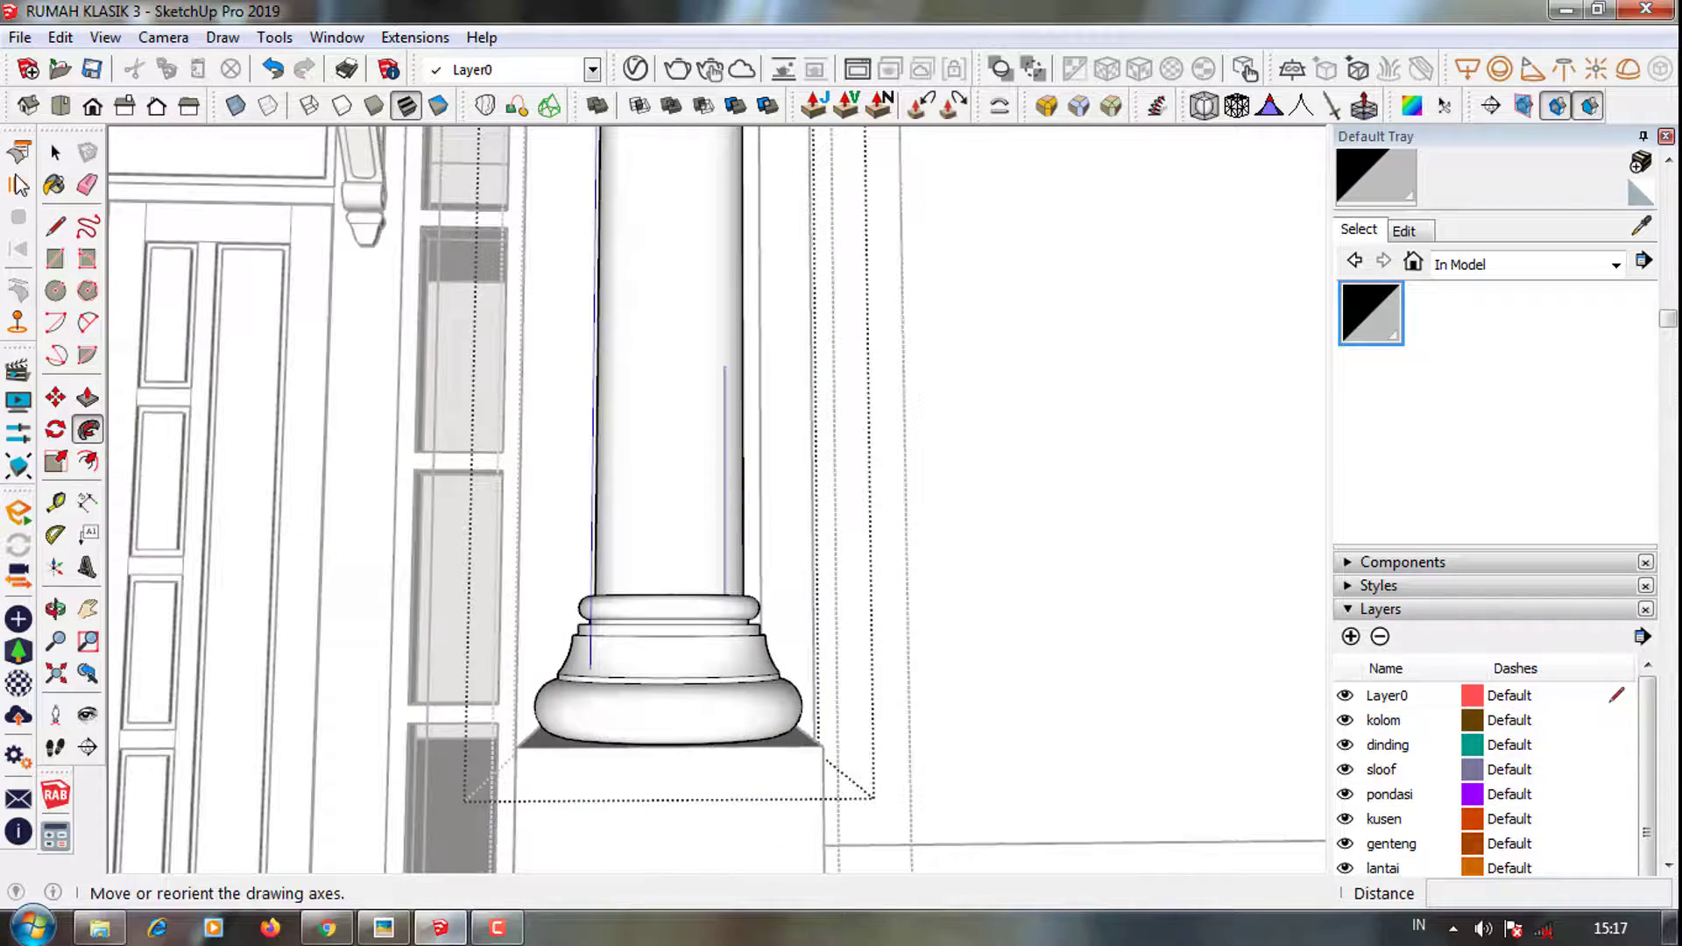
Undo the sweep and move the profile's notch edges and concave curve further left
{"action": "left_click", "coordinate": [273, 70]}
{"action": "scroll", "coordinate": [799, 687], "scroll_direction": "up", "scroll_amount": 3}
{"action": "scroll", "coordinate": [705, 552], "scroll_direction": "up", "scroll_amount": 2}
{"action": "scroll", "coordinate": [664, 489], "scroll_direction": "up", "scroll_amount": 1}
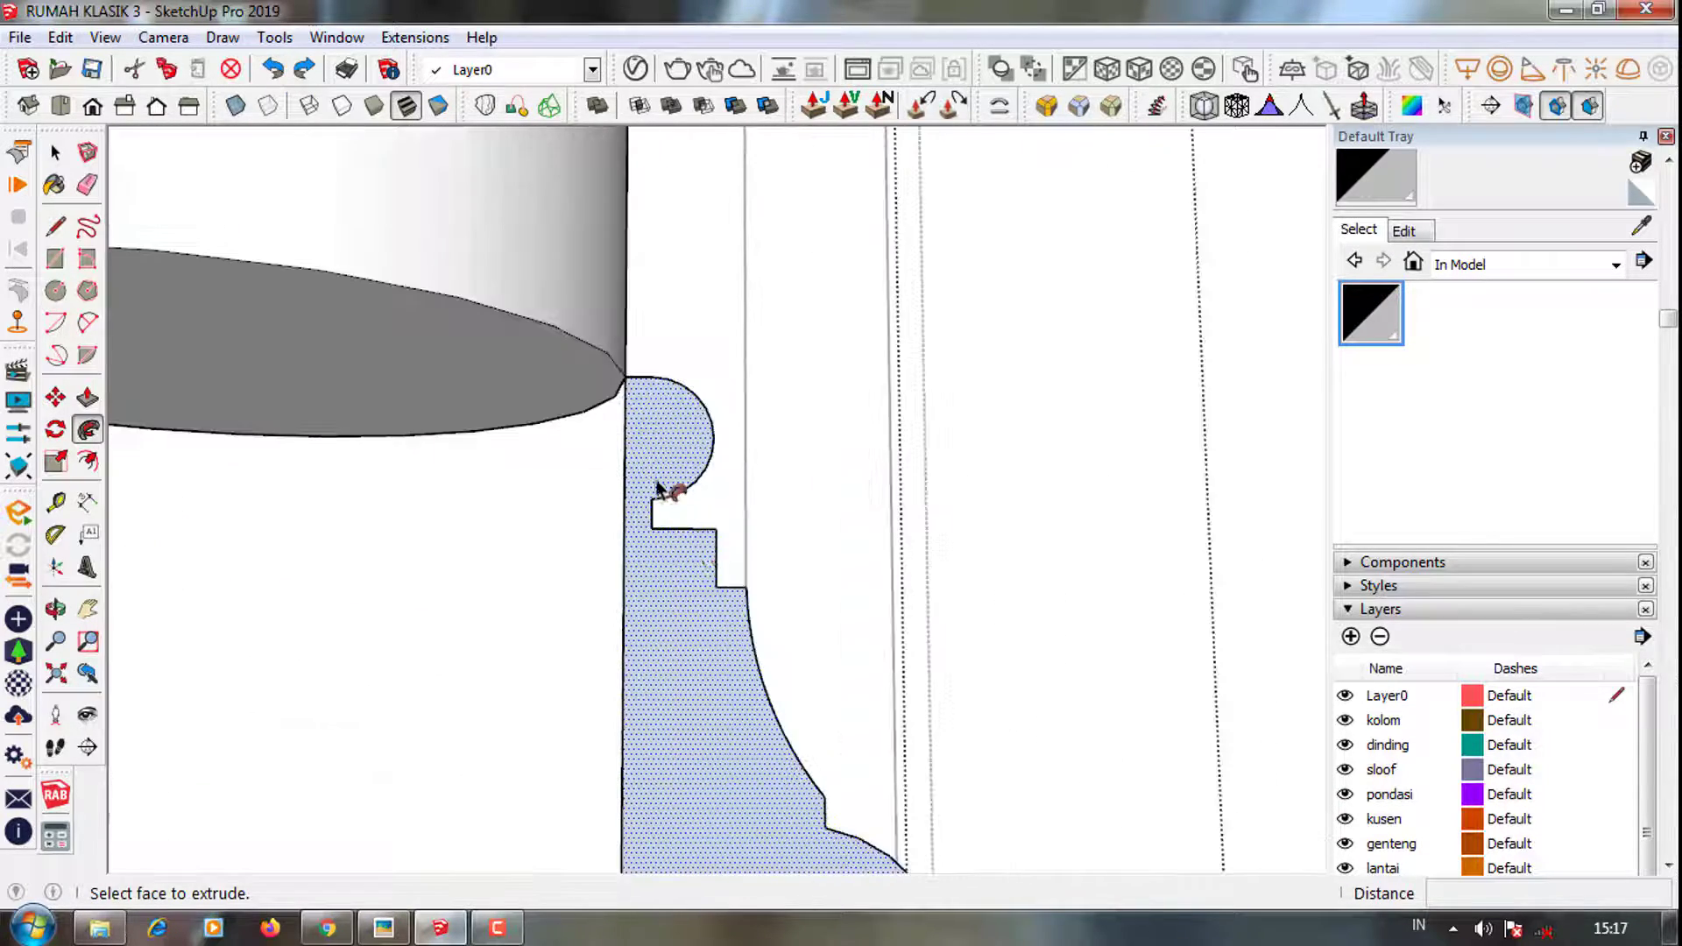
{"action": "key", "text": "space"}
{"action": "scroll", "coordinate": [709, 545], "scroll_direction": "up", "scroll_amount": 3}
{"action": "key", "text": "m"}
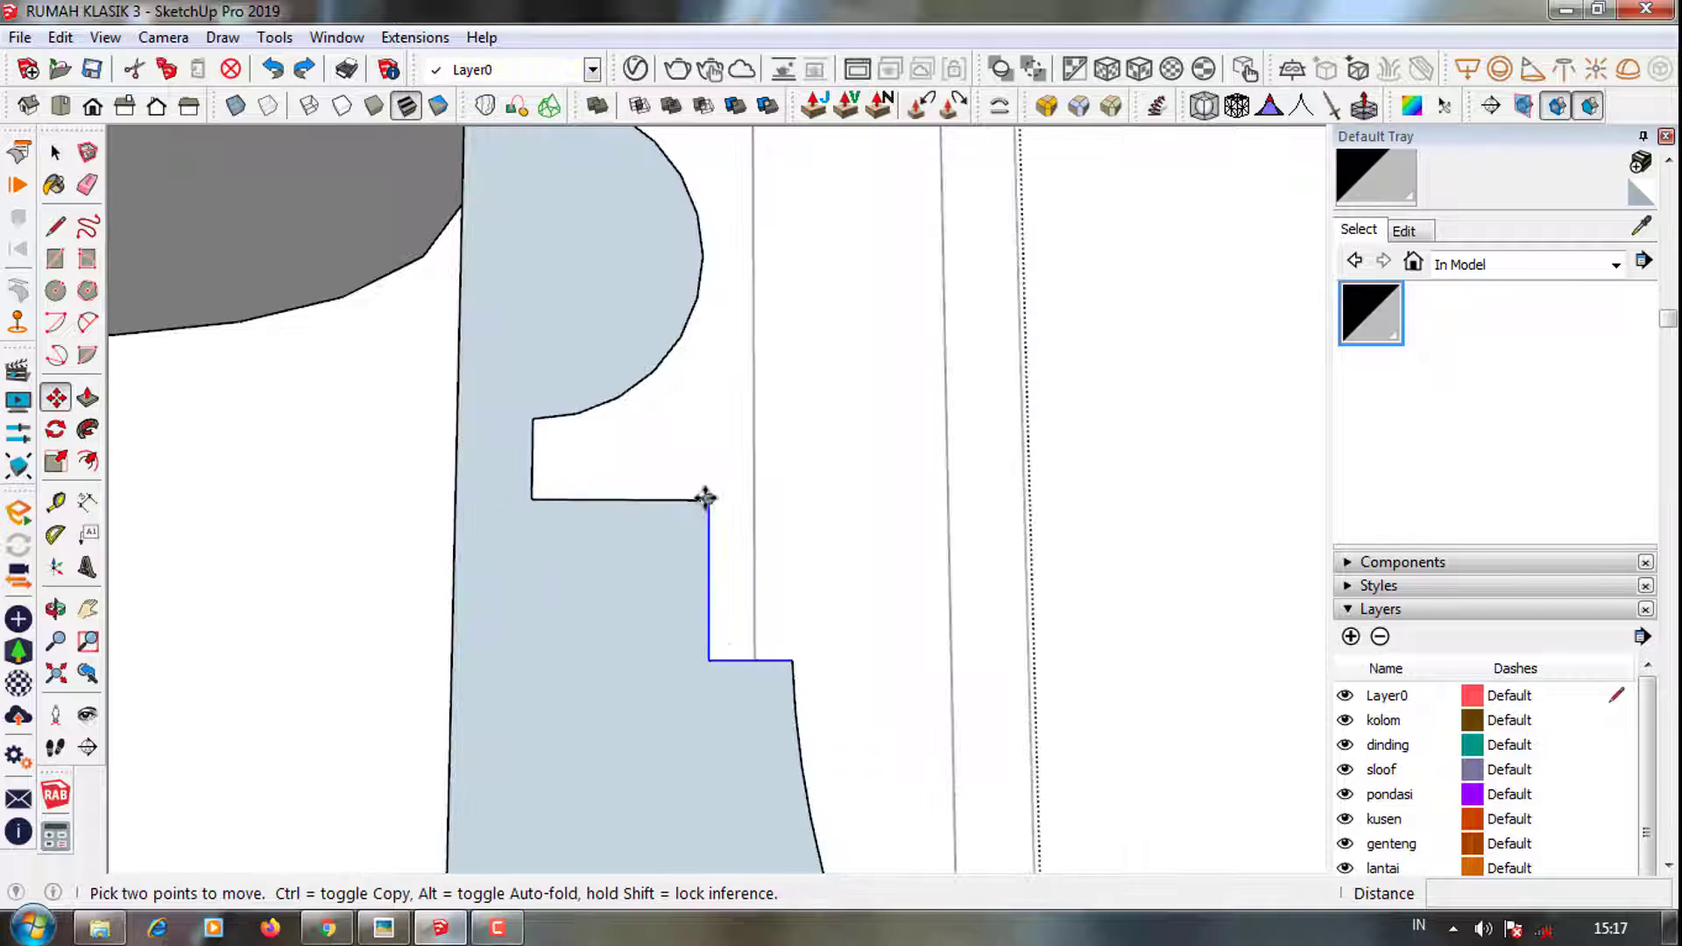
{"action": "left_click", "coordinate": [702, 496]}
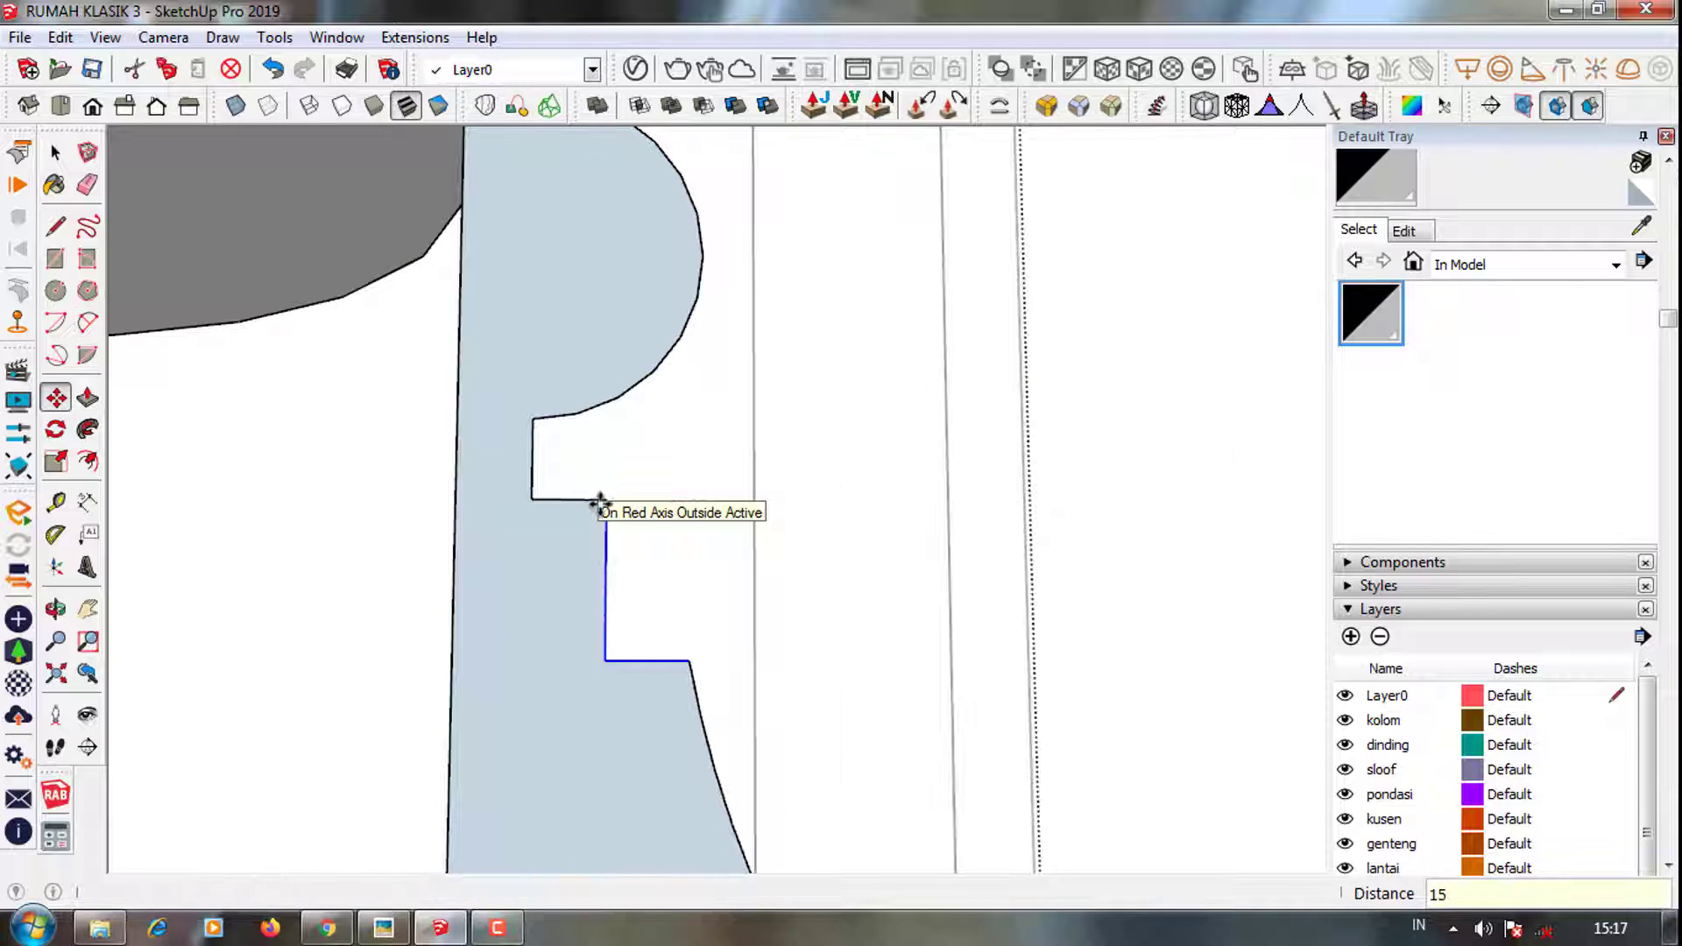
{"action": "left_click", "coordinate": [601, 500]}
{"action": "scroll", "coordinate": [657, 583], "scroll_direction": "down", "scroll_amount": 3}
{"action": "scroll", "coordinate": [661, 620], "scroll_direction": "up", "scroll_amount": 3}
{"action": "key", "text": "space"}
{"action": "key", "text": "m"}
{"action": "left_click", "coordinate": [630, 591]}
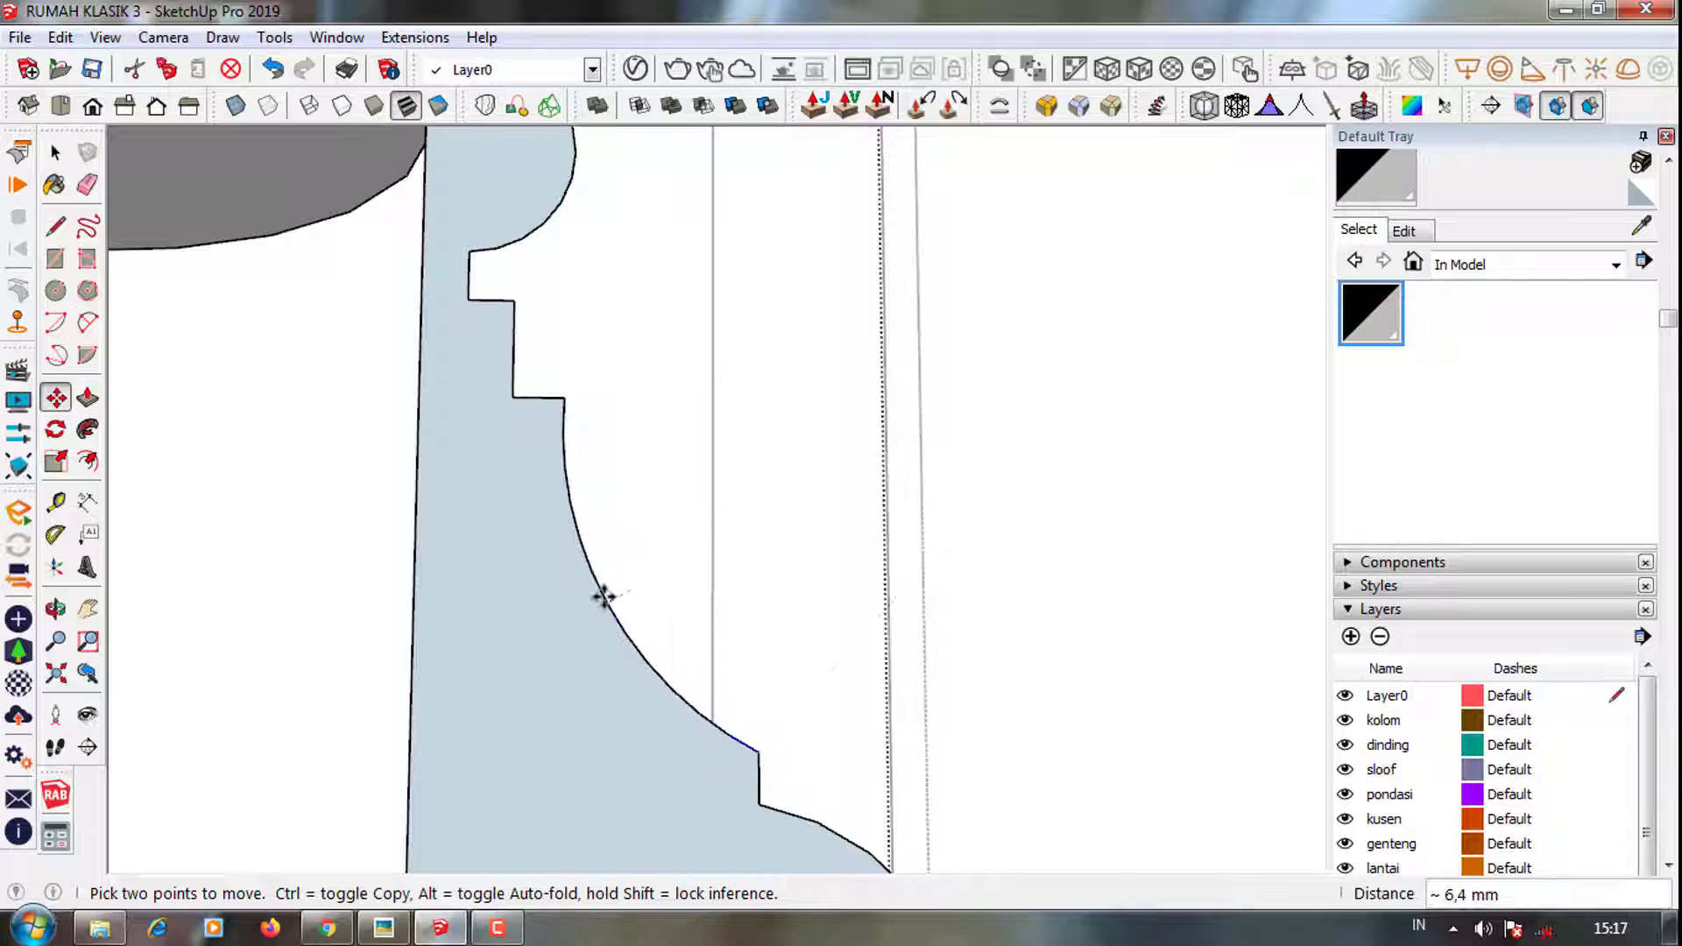
{"action": "scroll", "coordinate": [601, 593], "scroll_direction": "down", "scroll_amount": 3}
Sweep the adjusted profile around the column bottom again with Follow Me
{"action": "key", "text": "space"}
{"action": "left_click", "coordinate": [87, 428]}
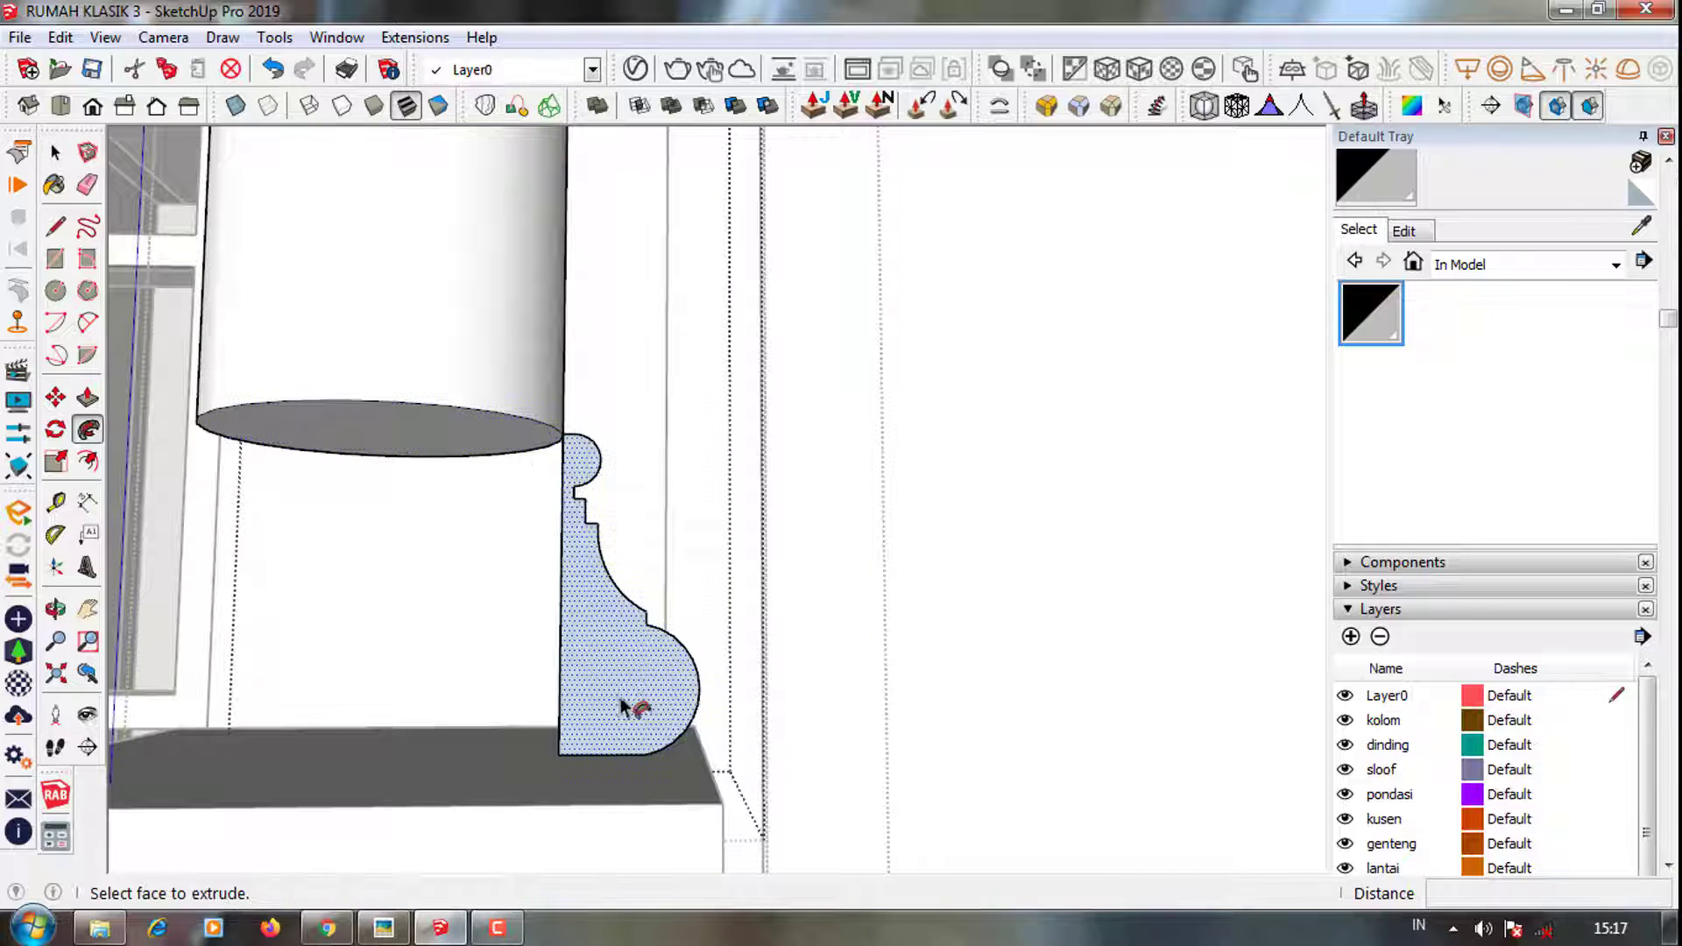
{"action": "left_click", "coordinate": [630, 701]}
{"action": "scroll", "coordinate": [575, 669], "scroll_direction": "down", "scroll_amount": 2}
{"action": "scroll", "coordinate": [646, 698], "scroll_direction": "down", "scroll_amount": 2}
{"action": "scroll", "coordinate": [645, 763], "scroll_direction": "down", "scroll_amount": 2}
{"action": "scroll", "coordinate": [645, 765], "scroll_direction": "down", "scroll_amount": 2}
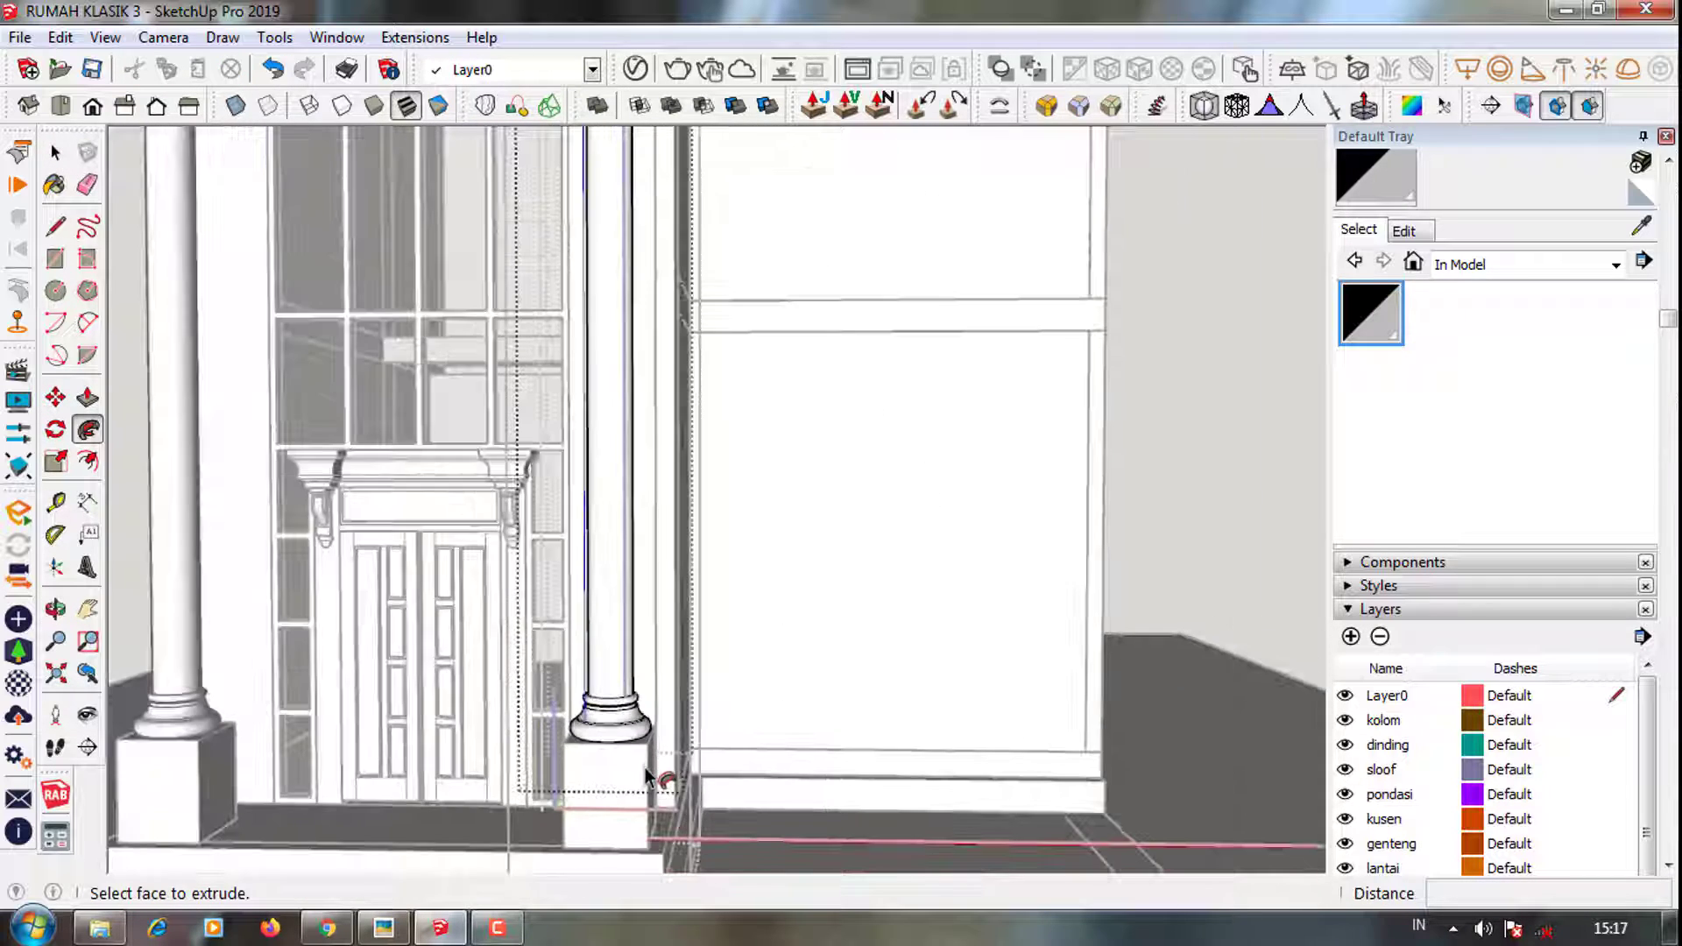
{"action": "scroll", "coordinate": [639, 753], "scroll_direction": "down", "scroll_amount": 2}
{"action": "scroll", "coordinate": [629, 736], "scroll_direction": "up", "scroll_amount": 2}
{"action": "scroll", "coordinate": [624, 723], "scroll_direction": "up", "scroll_amount": 3}
{"action": "scroll", "coordinate": [624, 727], "scroll_direction": "up", "scroll_amount": 2}
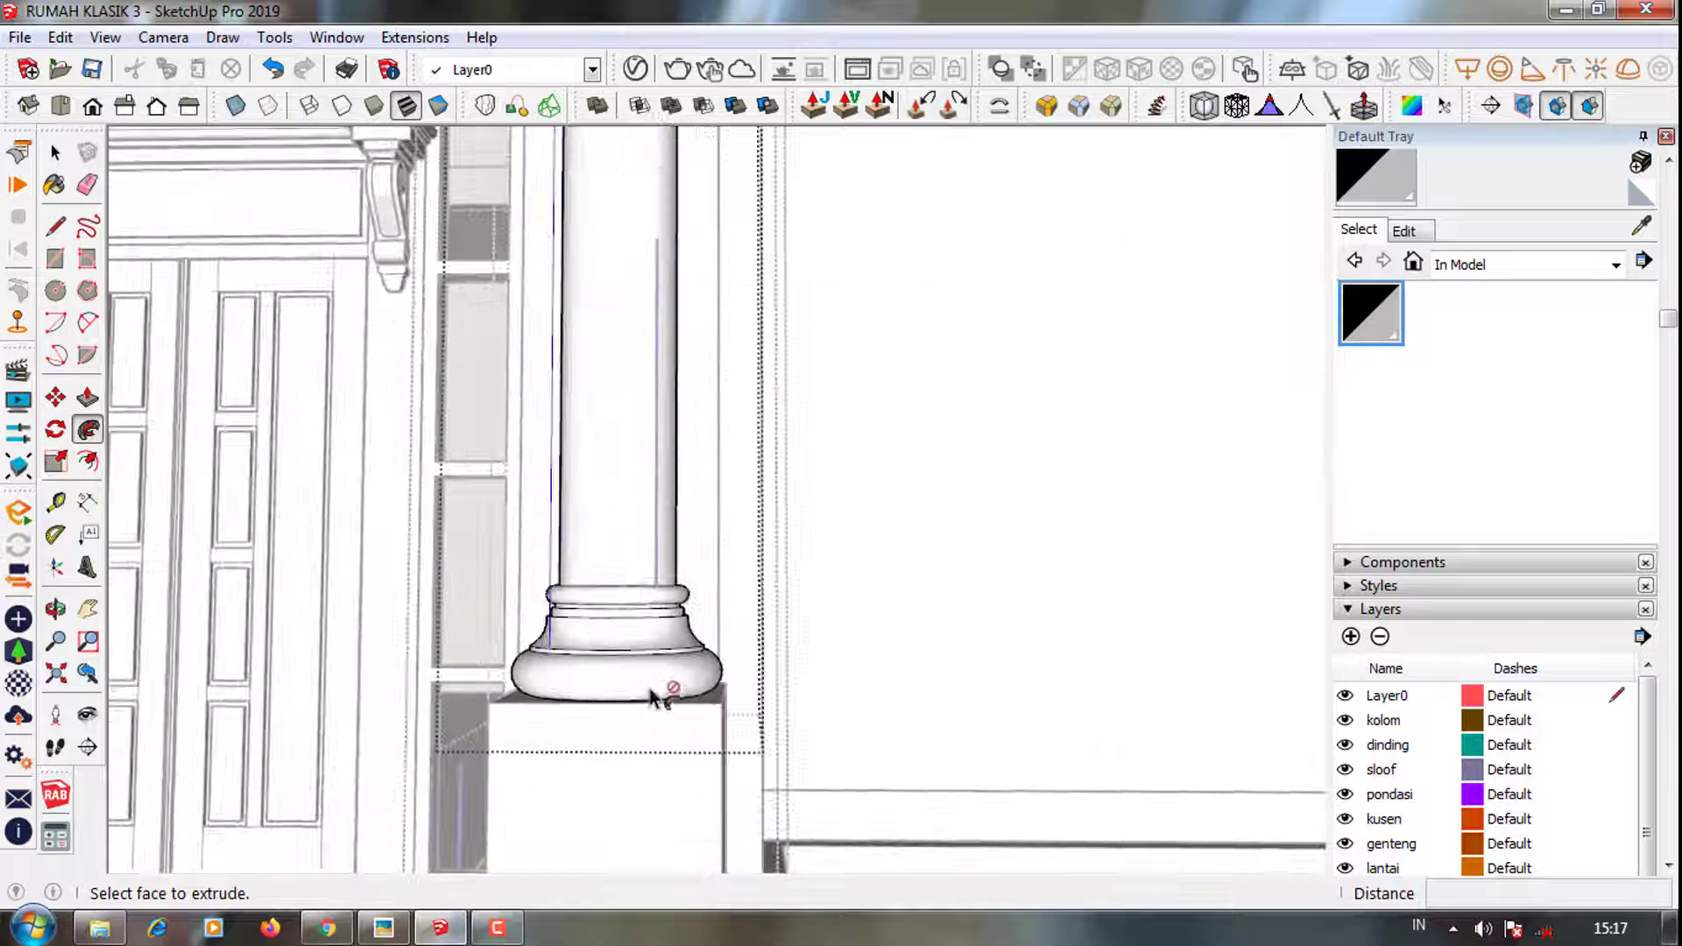
Undo the second sweep, extend the column bottom down, and move the top bump against the column edge
{"action": "left_click", "coordinate": [273, 70]}
{"action": "scroll", "coordinate": [695, 570], "scroll_direction": "up", "scroll_amount": 2}
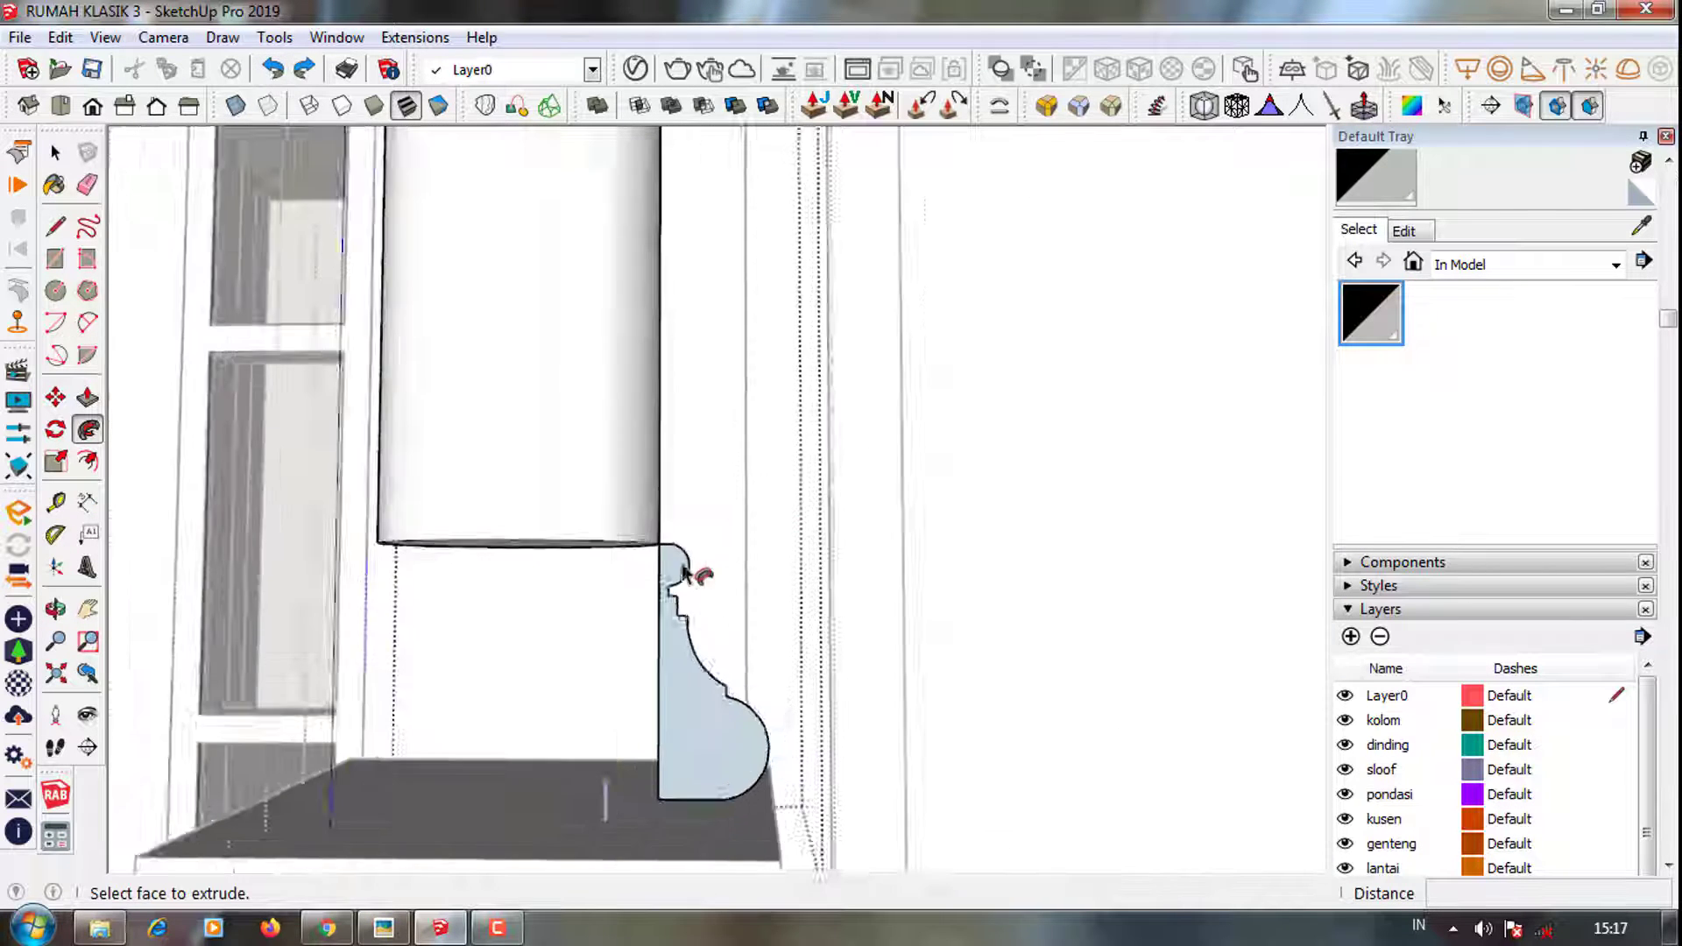
{"action": "scroll", "coordinate": [601, 535], "scroll_direction": "up", "scroll_amount": 2}
{"action": "key", "text": "p"}
{"action": "left_click", "coordinate": [525, 547]}
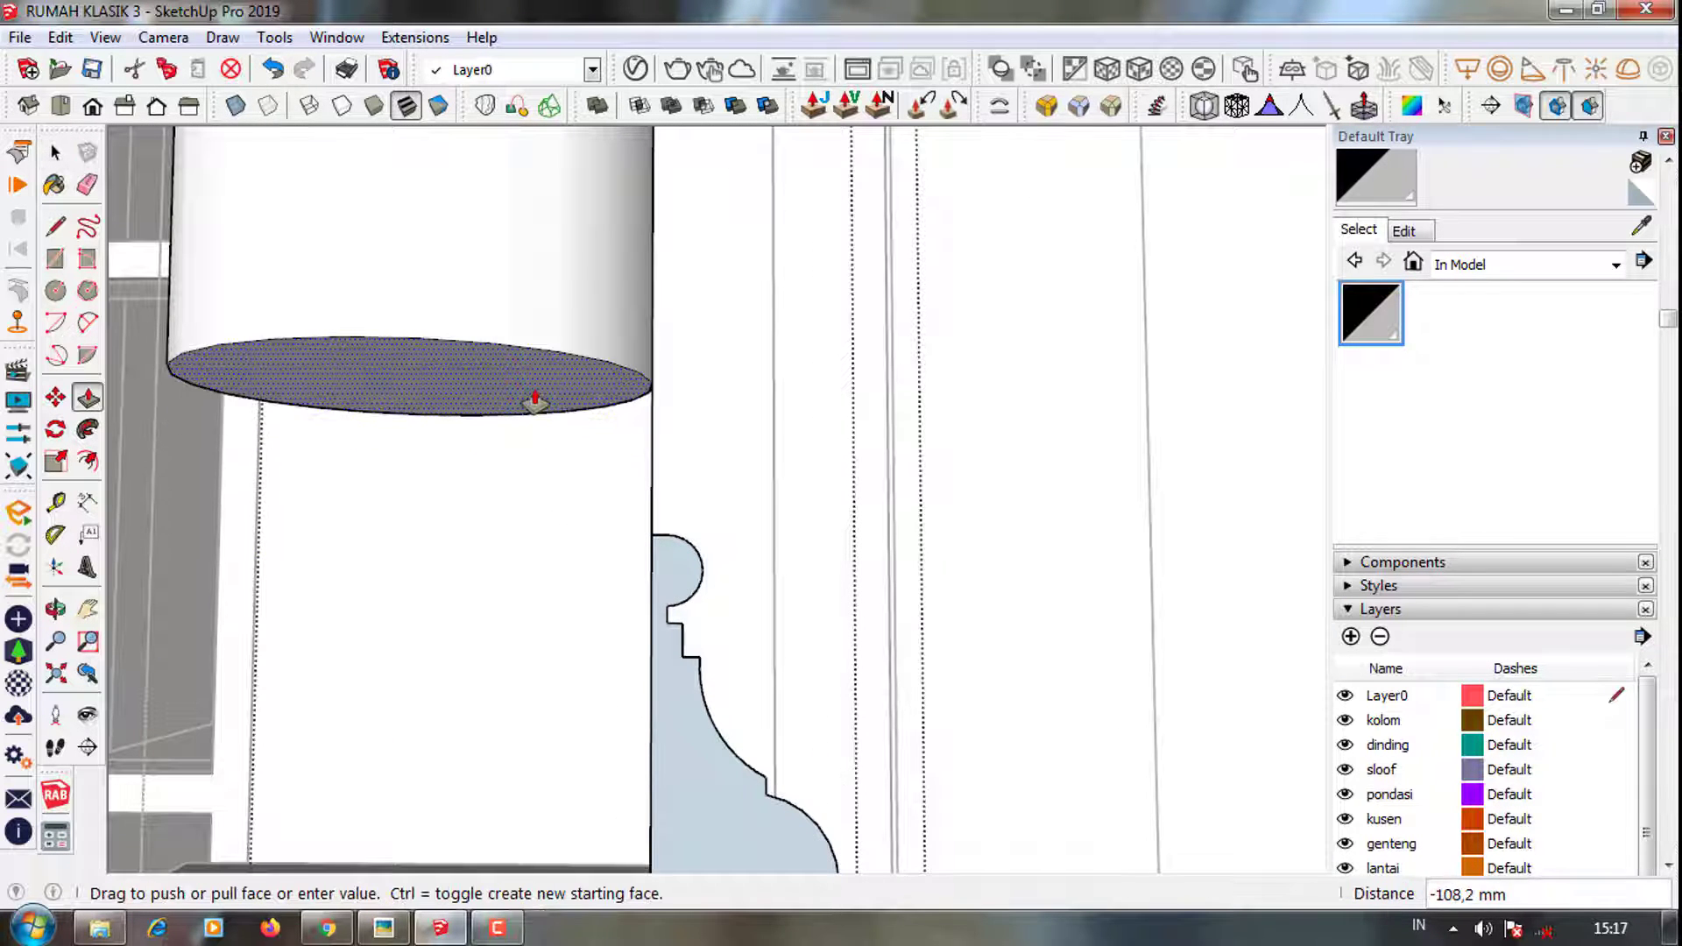
{"action": "left_click", "coordinate": [535, 399]}
{"action": "key", "text": "space"}
{"action": "left_click_drag", "start_coordinate": [629, 508], "coordinate": [731, 608]}
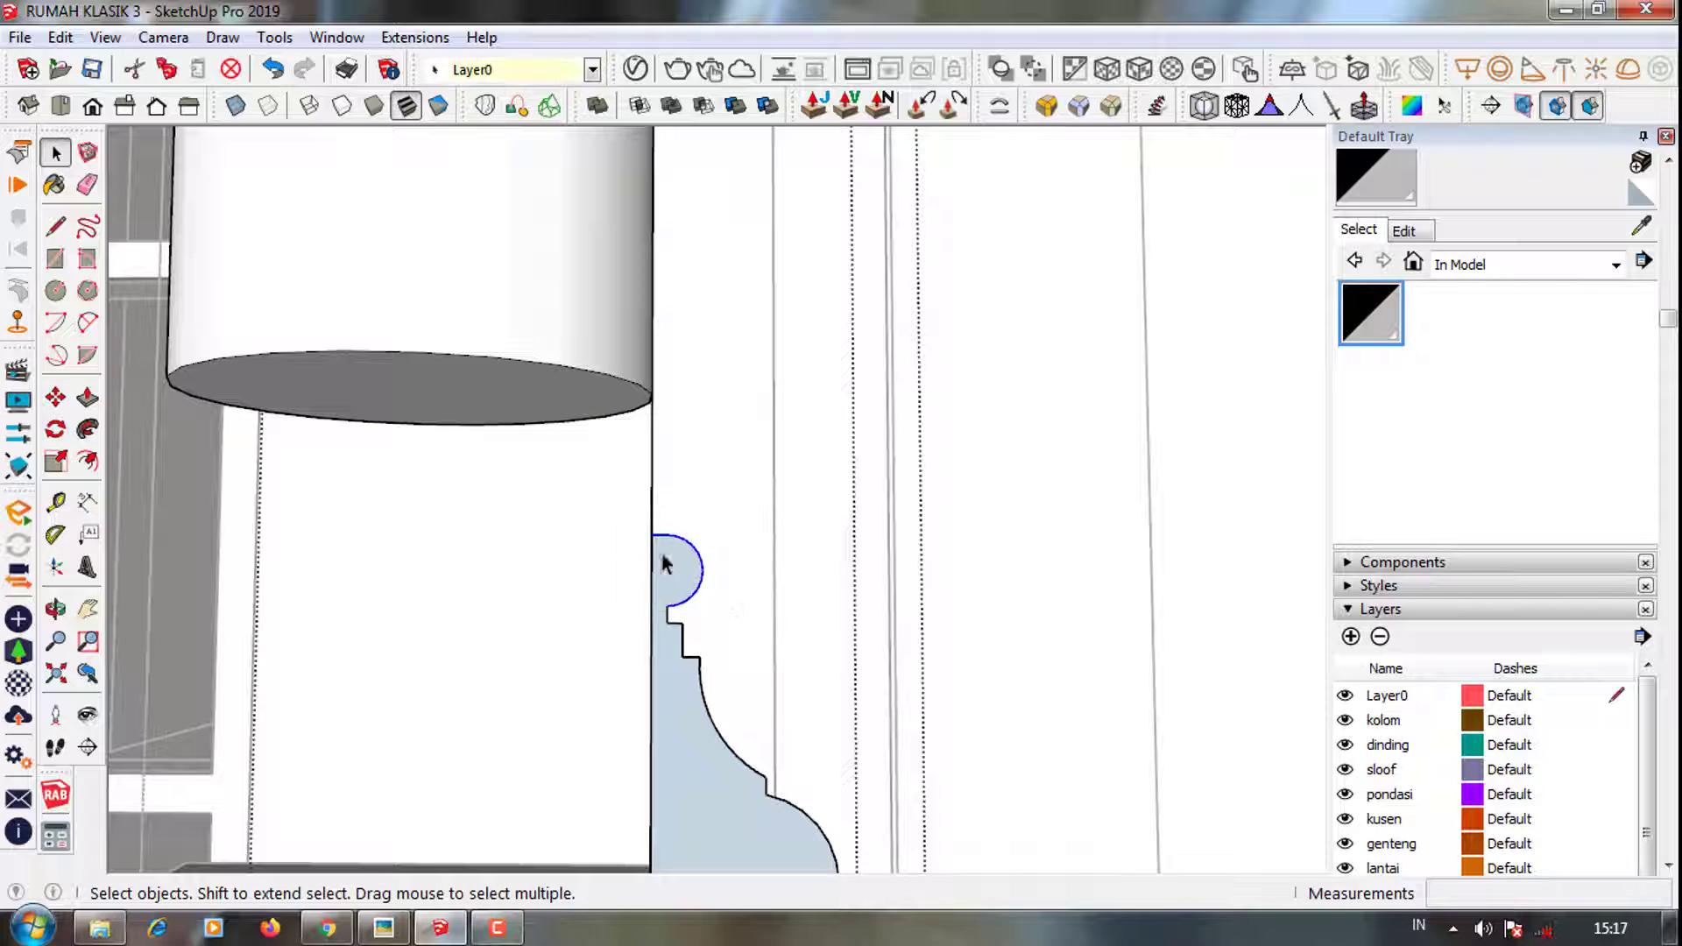
{"action": "key", "text": "m"}
{"action": "left_click", "coordinate": [663, 563]}
{"action": "left_click", "coordinate": [651, 394]}
Sweep the final profile around the column foot to form the moulded round base
{"action": "key", "text": "space"}
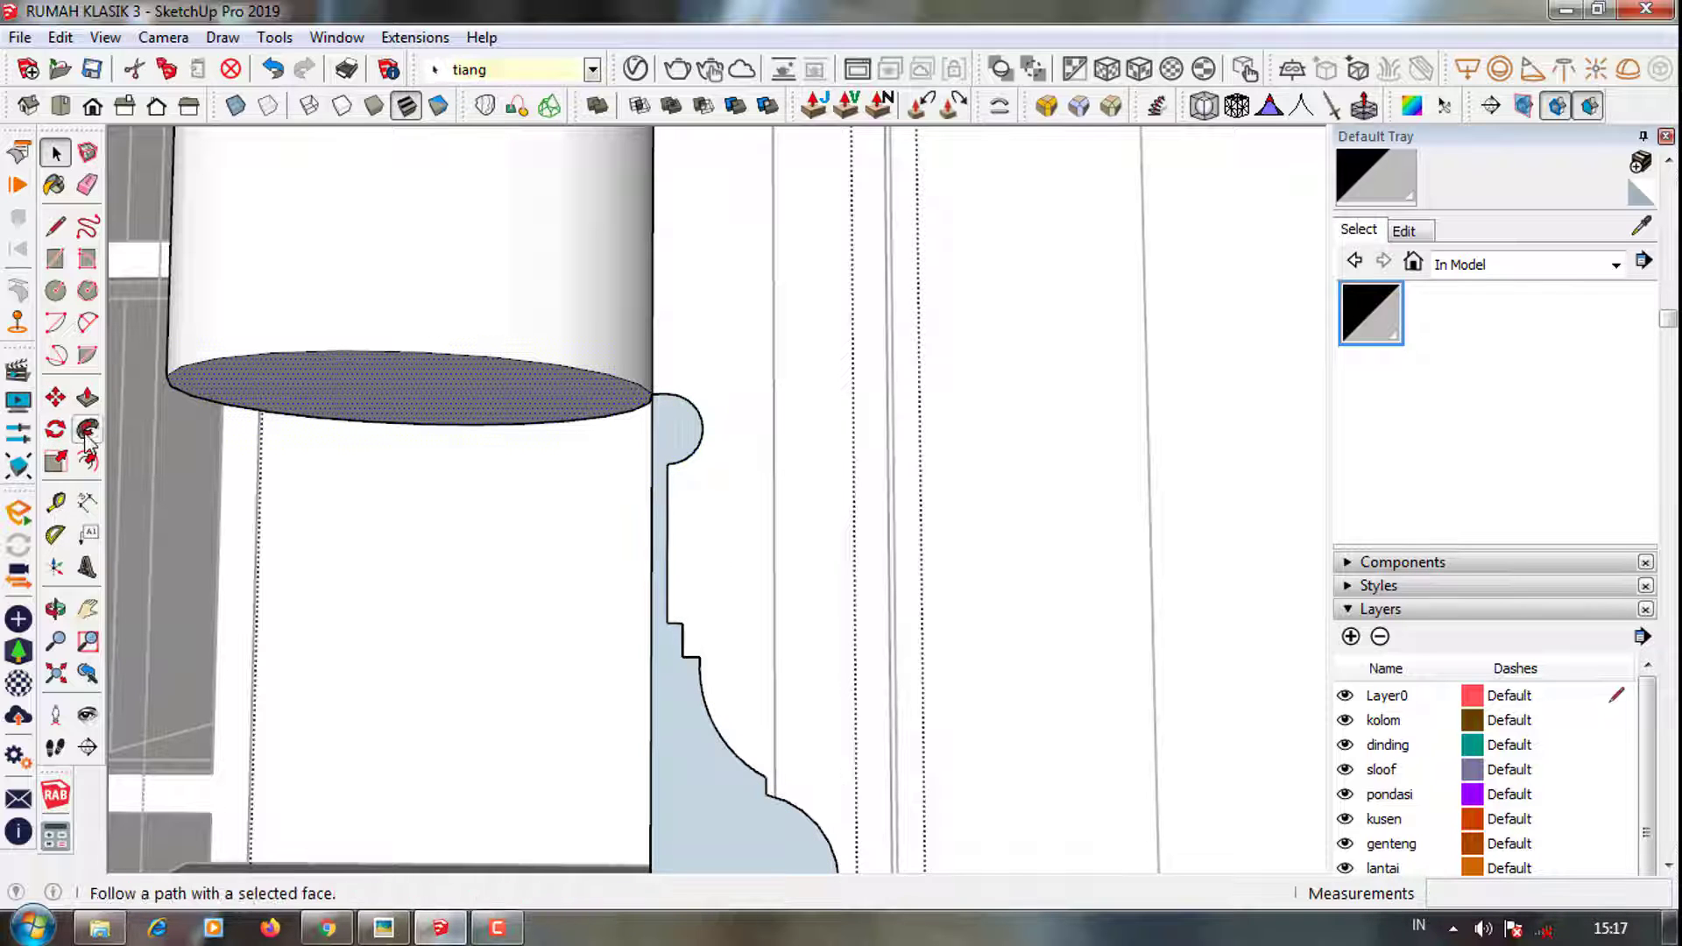
{"action": "left_click", "coordinate": [88, 429]}
{"action": "left_click", "coordinate": [668, 810]}
{"action": "scroll", "coordinate": [631, 732], "scroll_direction": "down", "scroll_amount": 3}
{"action": "scroll", "coordinate": [657, 743], "scroll_direction": "down", "scroll_amount": 2}
Offset an inset border outline on the pedestal's front face
{"action": "key", "text": "space"}
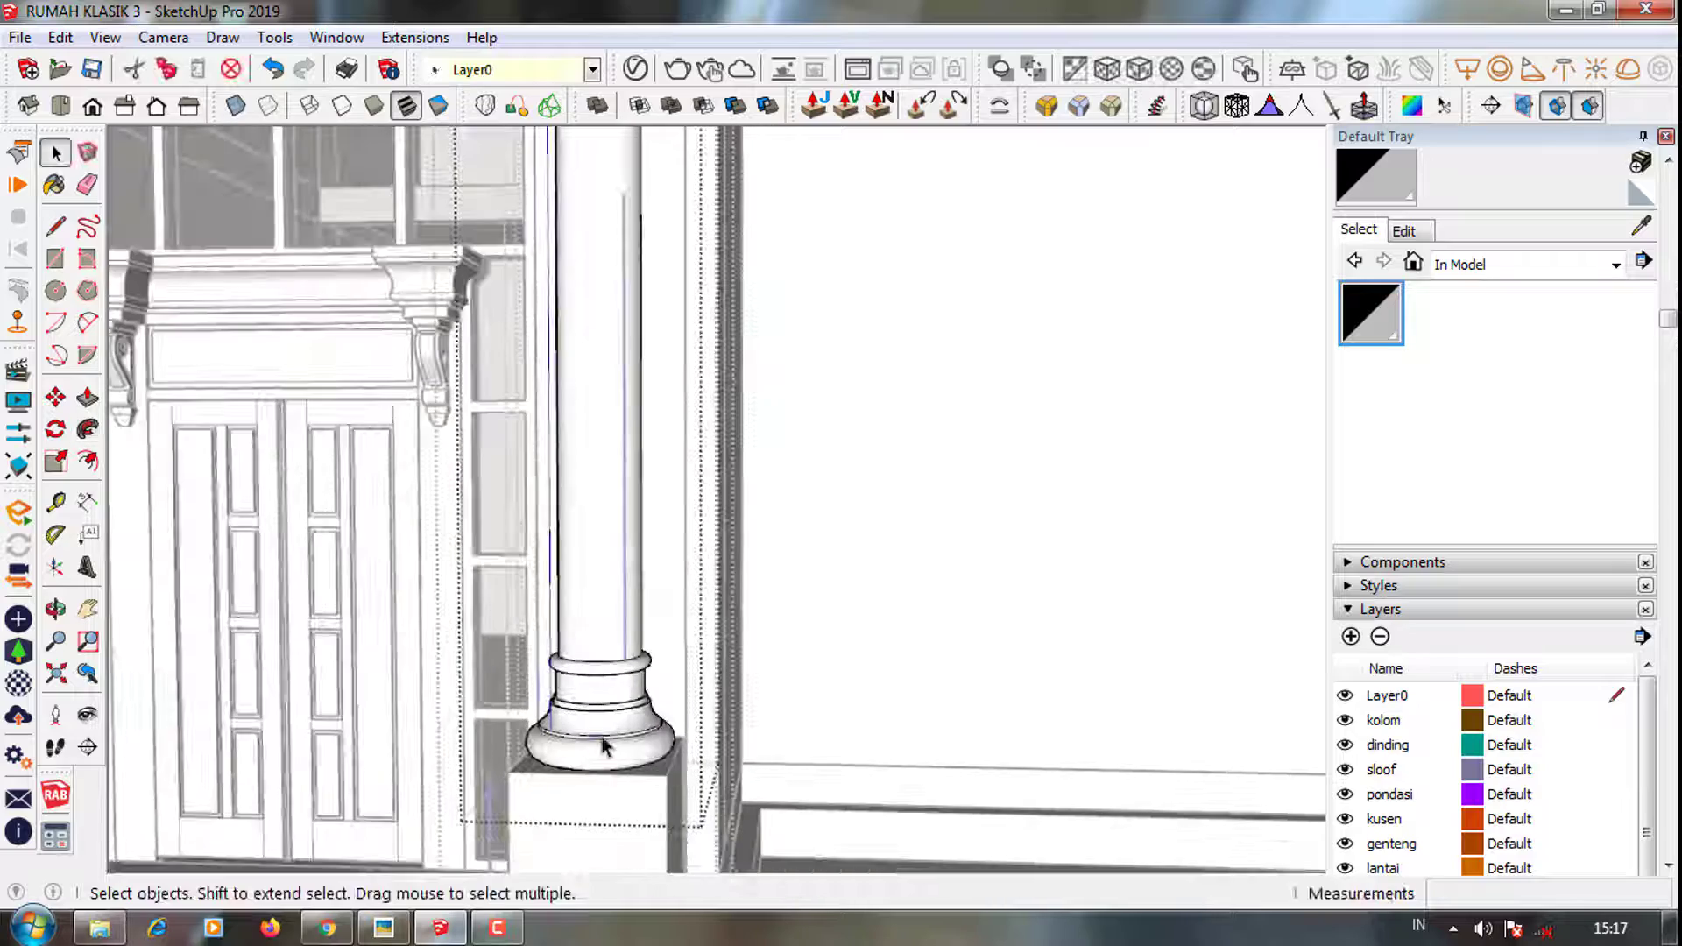
{"action": "scroll", "coordinate": [603, 745], "scroll_direction": "down", "scroll_amount": 2}
{"action": "mouse_move", "coordinate": [661, 806]}
{"action": "middle_mouse_down"}
{"action": "mouse_move", "coordinate": [724, 663]}
{"action": "mouse_move", "coordinate": [889, 724]}
{"action": "mouse_move", "coordinate": [563, 631]}
{"action": "middle_mouse_up"}
{"action": "scroll", "coordinate": [724, 663], "scroll_direction": "down", "scroll_amount": 3}
{"action": "scroll", "coordinate": [563, 657], "scroll_direction": "up", "scroll_amount": 3}
{"action": "scroll", "coordinate": [599, 736], "scroll_direction": "up", "scroll_amount": 3}
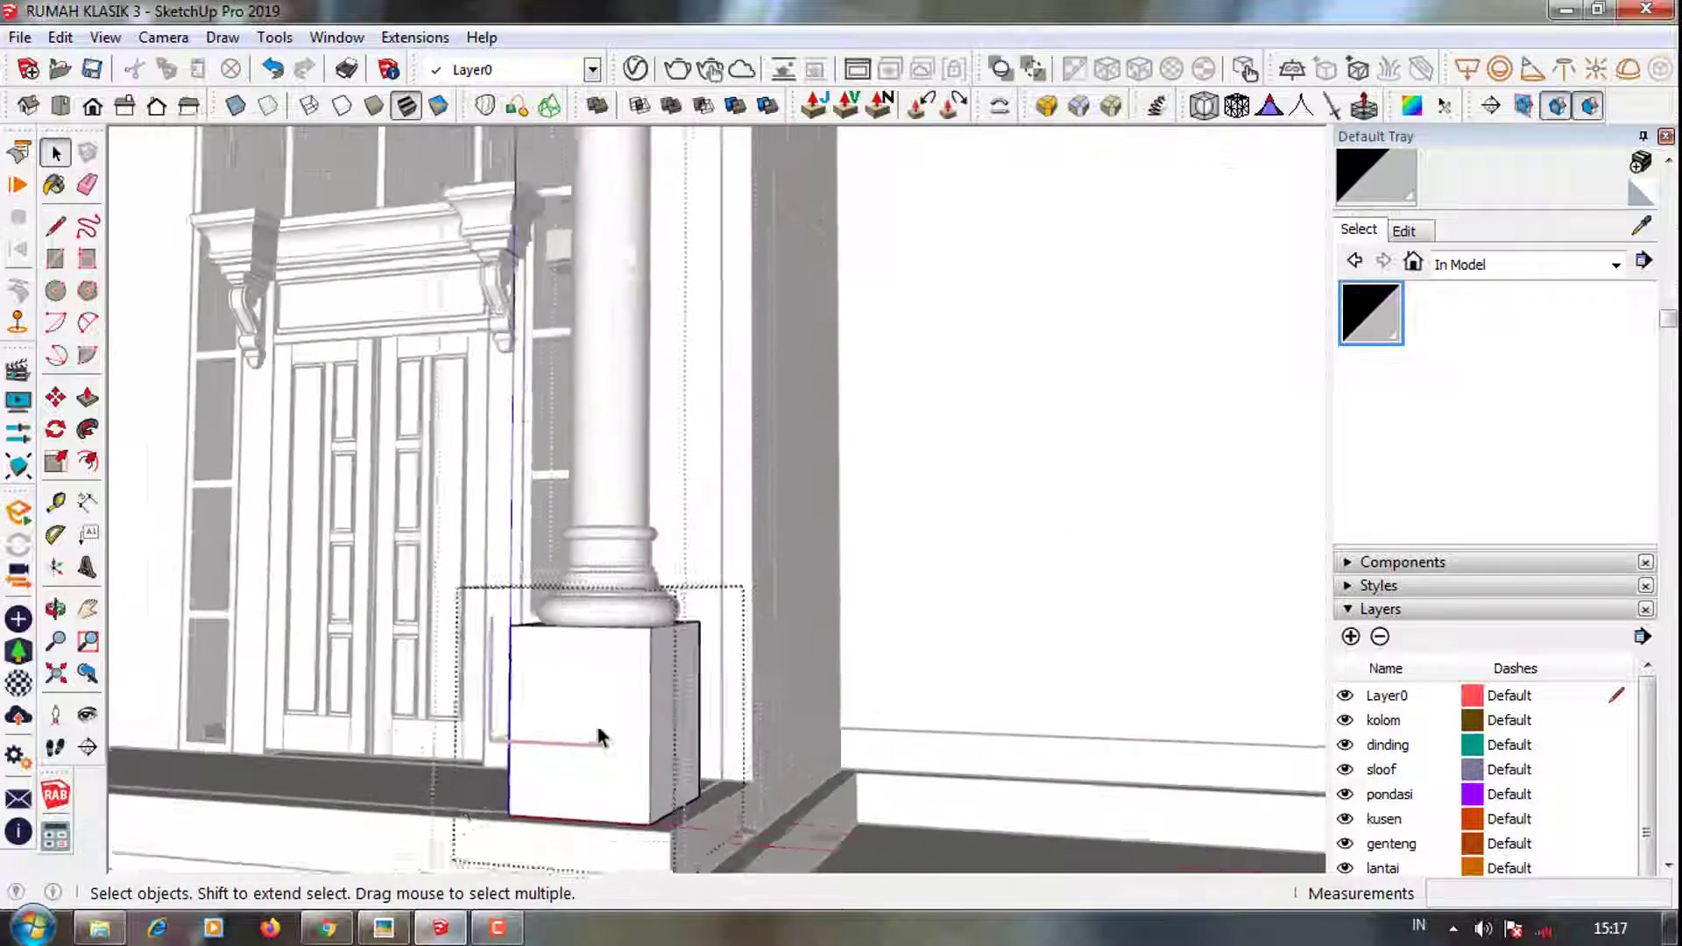
{"action": "key", "text": "f"}
{"action": "scroll", "coordinate": [491, 674], "scroll_direction": "up", "scroll_amount": 2}
{"action": "left_click", "coordinate": [477, 666]}
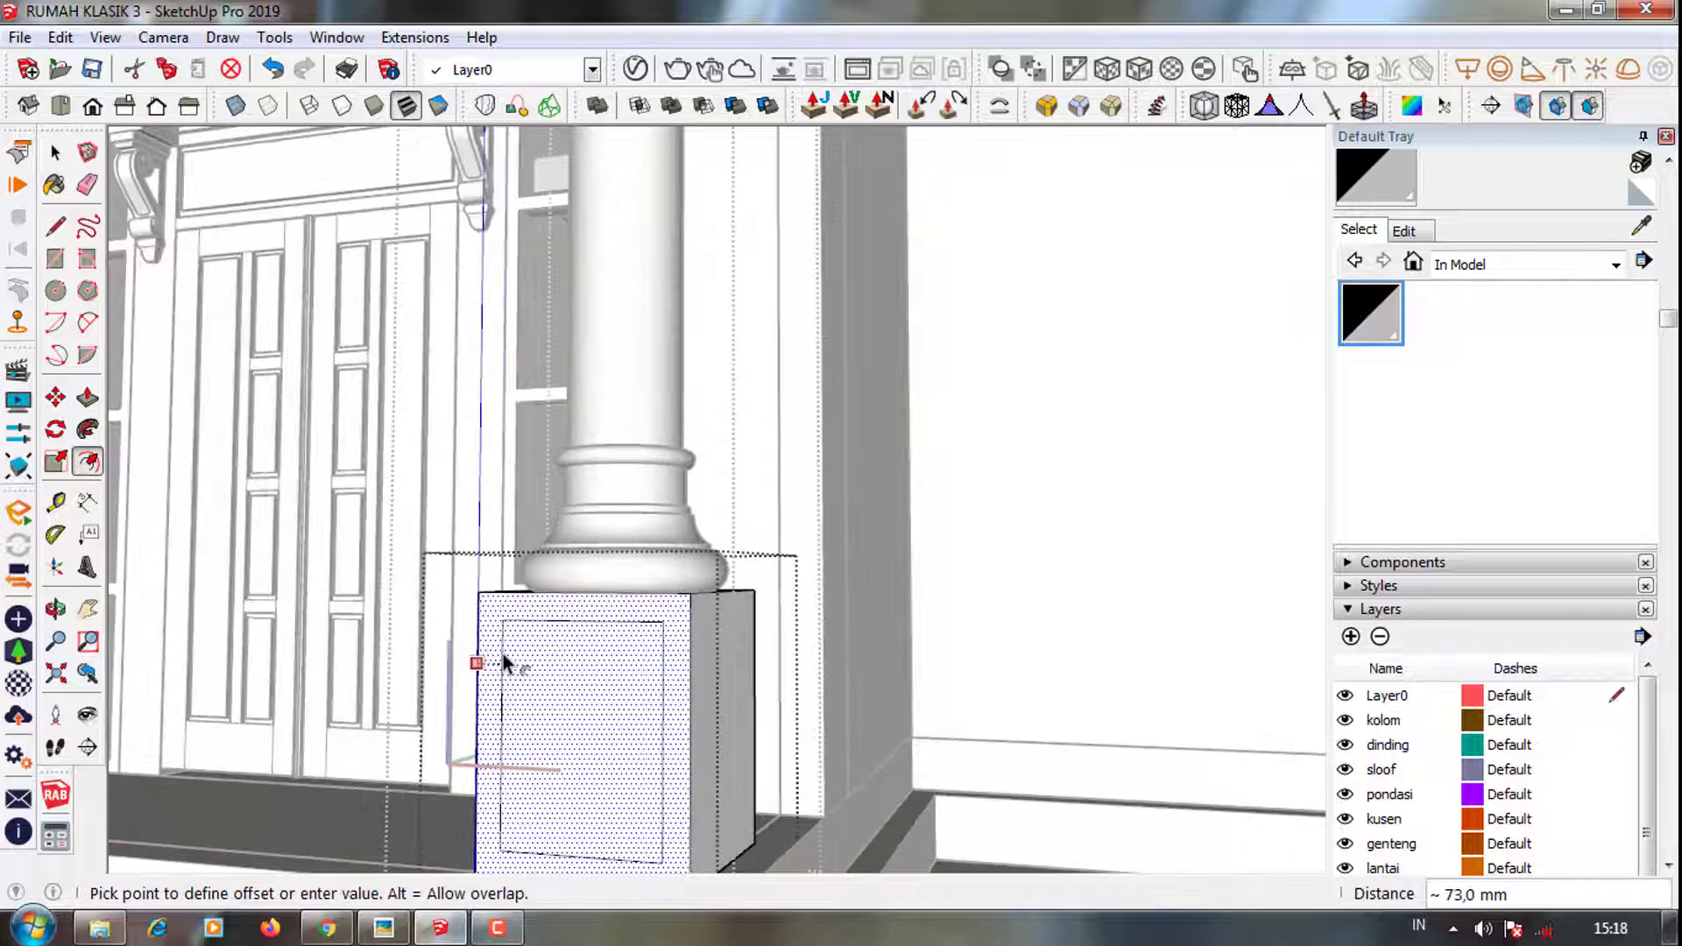
{"action": "left_click", "coordinate": [502, 654]}
{"action": "scroll", "coordinate": [646, 721], "scroll_direction": "down", "scroll_amount": 2}
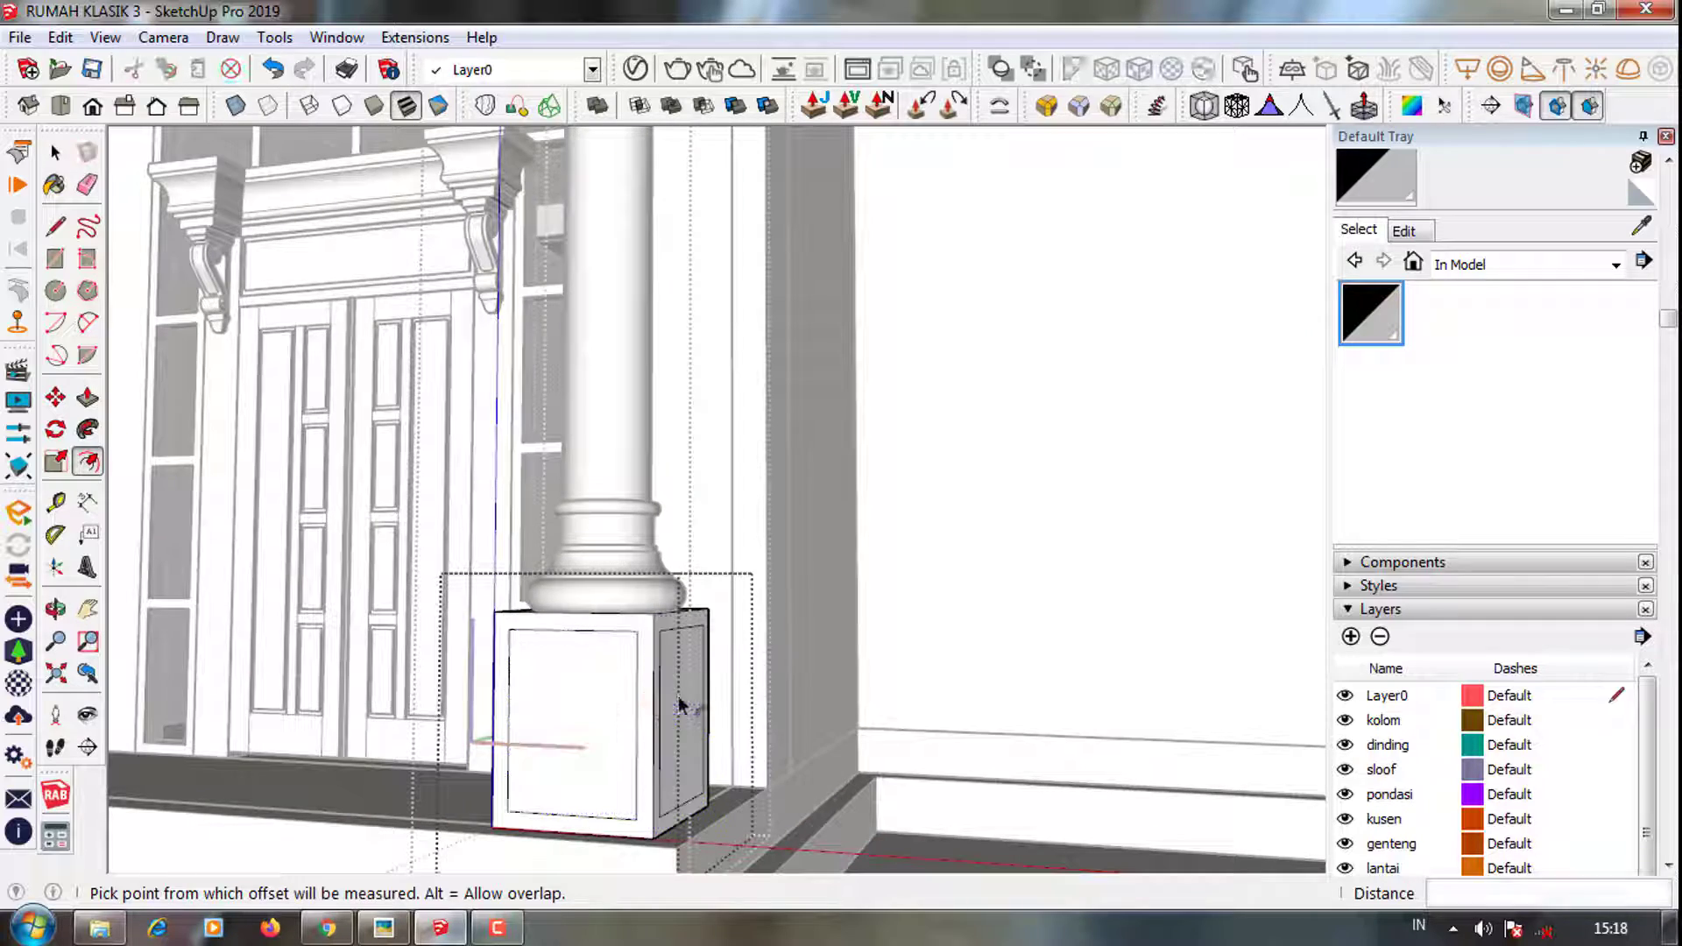
{"action": "mouse_move", "coordinate": [680, 701]}
{"action": "middle_mouse_down"}
{"action": "mouse_move", "coordinate": [951, 727]}
{"action": "mouse_move", "coordinate": [905, 750]}
{"action": "mouse_move", "coordinate": [466, 812]}
{"action": "middle_mouse_up"}
{"action": "scroll", "coordinate": [522, 728], "scroll_direction": "up", "scroll_amount": 2}
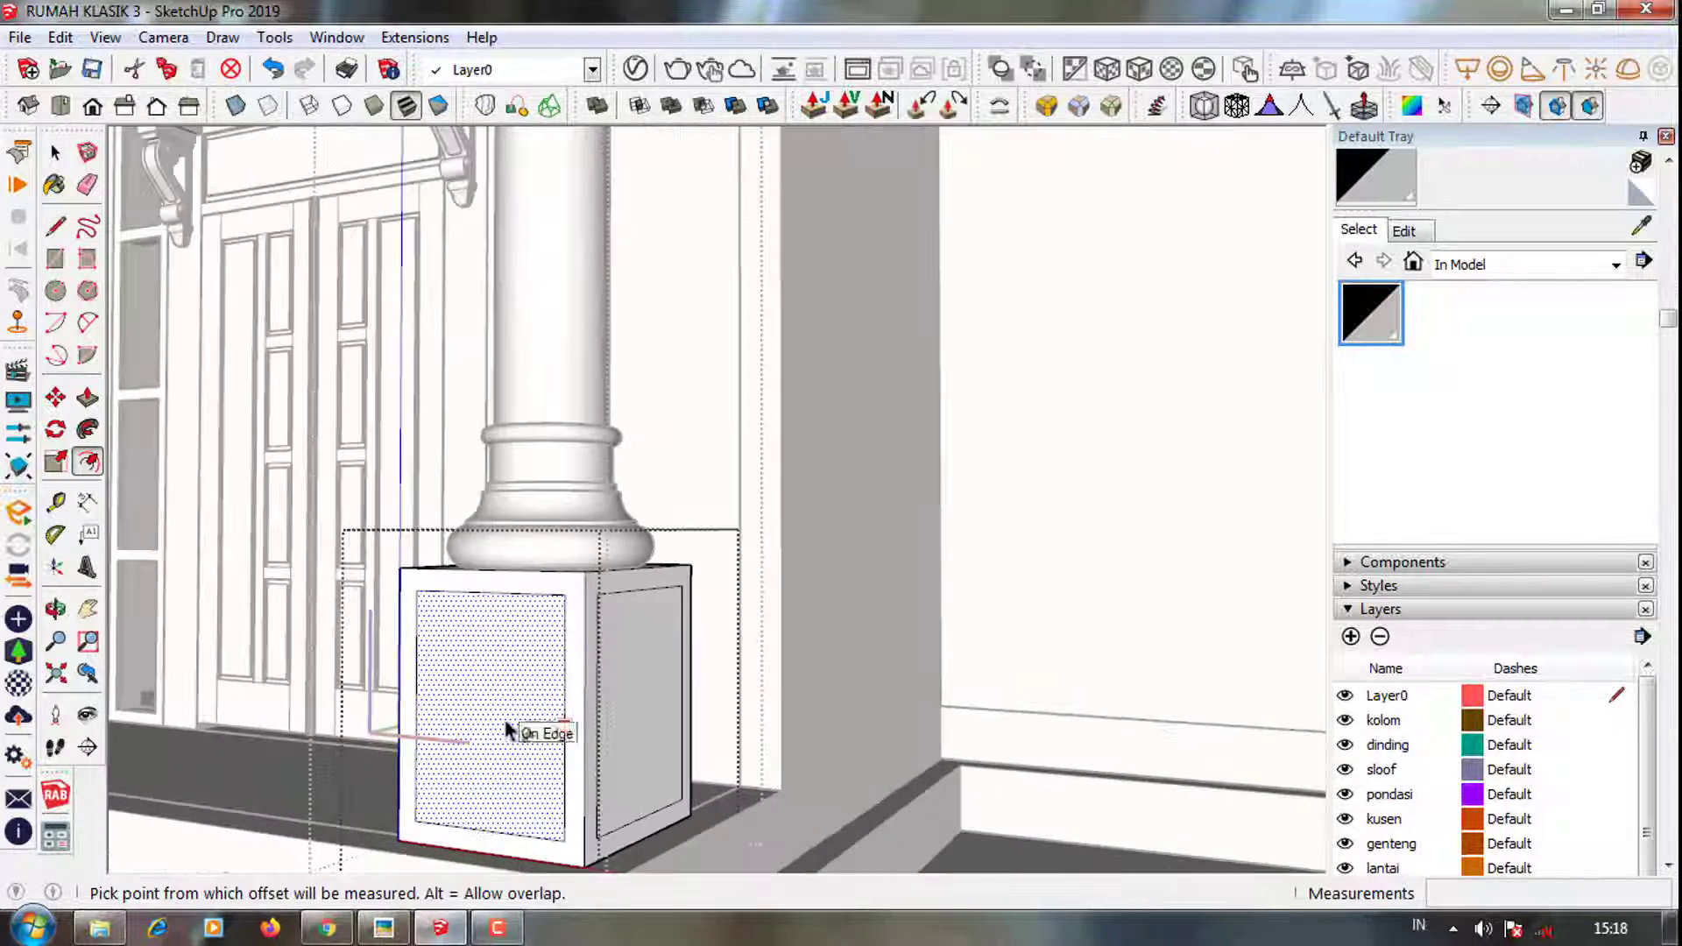
{"action": "scroll", "coordinate": [480, 828], "scroll_direction": "up", "scroll_amount": 2}
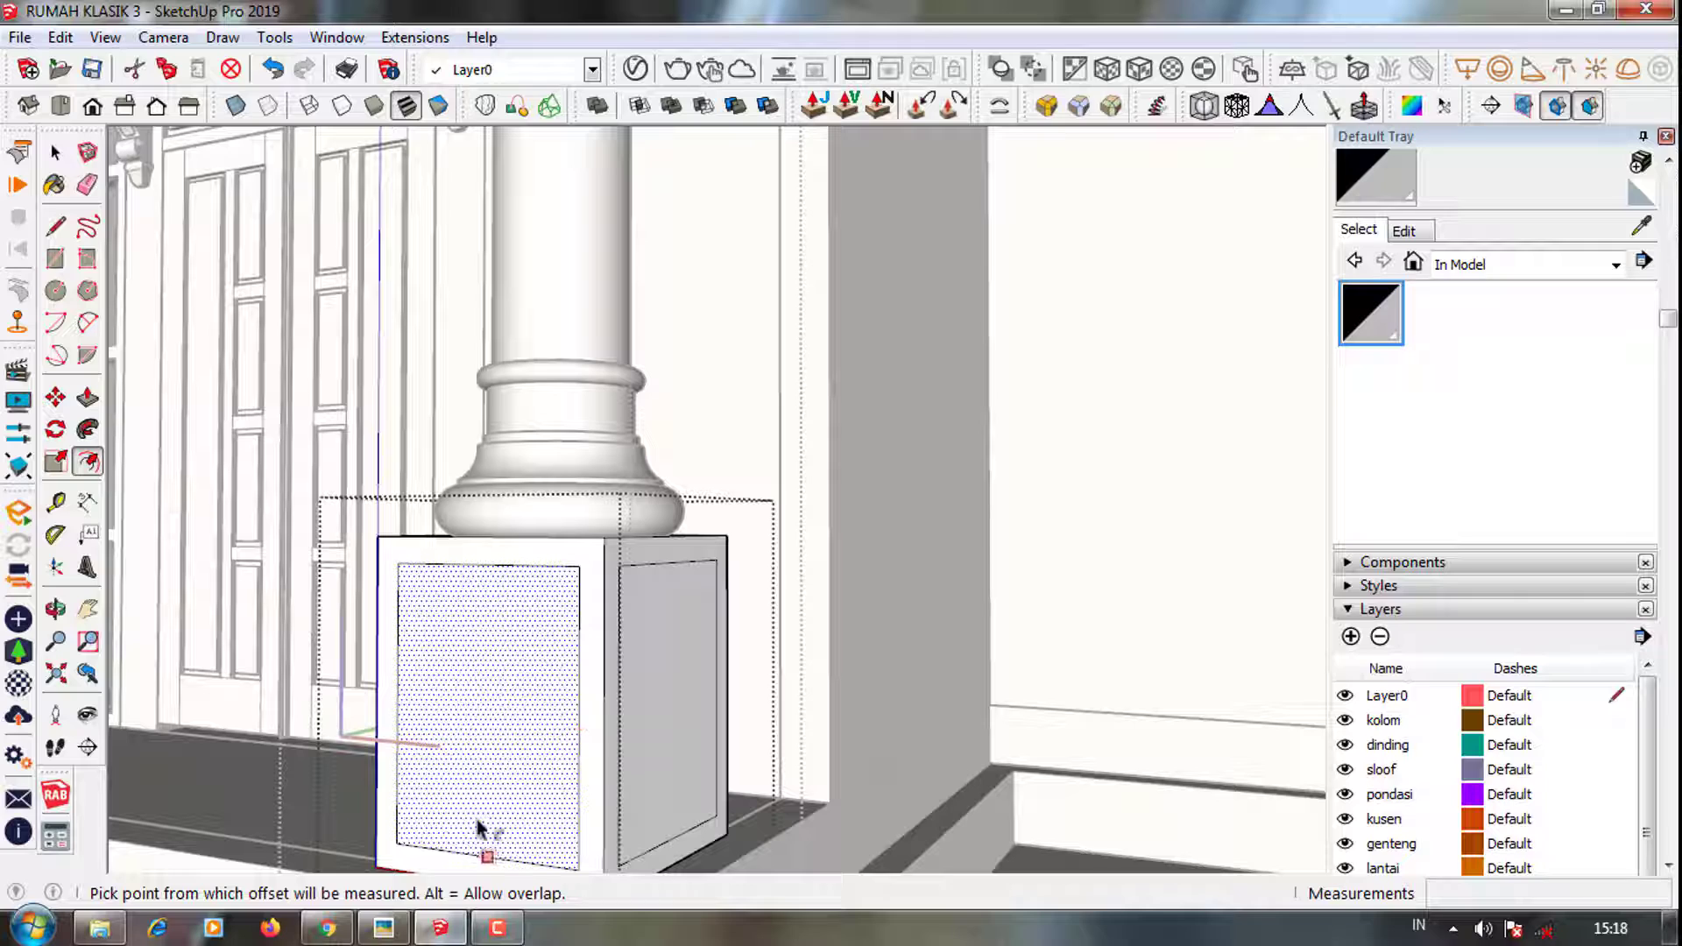
{"action": "left_click", "coordinate": [412, 654]}
Push the inner front panel and its frame ring in by 30 mm
{"action": "middle_click_drag", "start_coordinate": [473, 627], "coordinate": [874, 675]}
{"action": "scroll", "coordinate": [1029, 735], "scroll_direction": "up", "scroll_amount": 2}
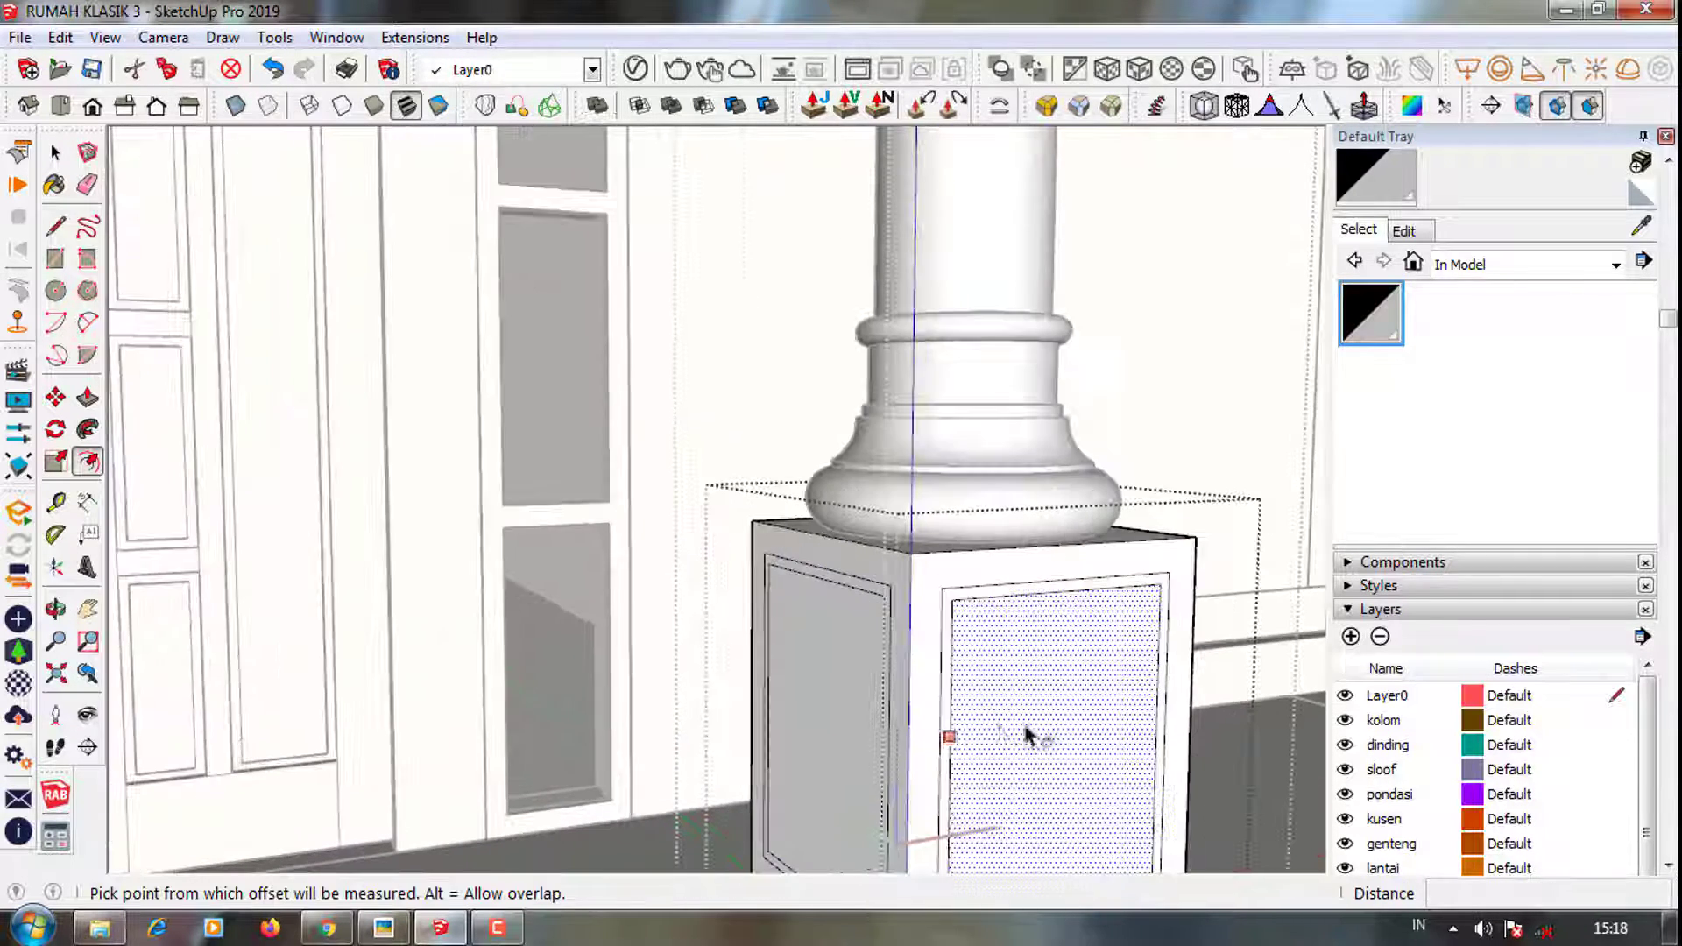
{"action": "key", "text": "p"}
{"action": "left_click", "coordinate": [1060, 735]}
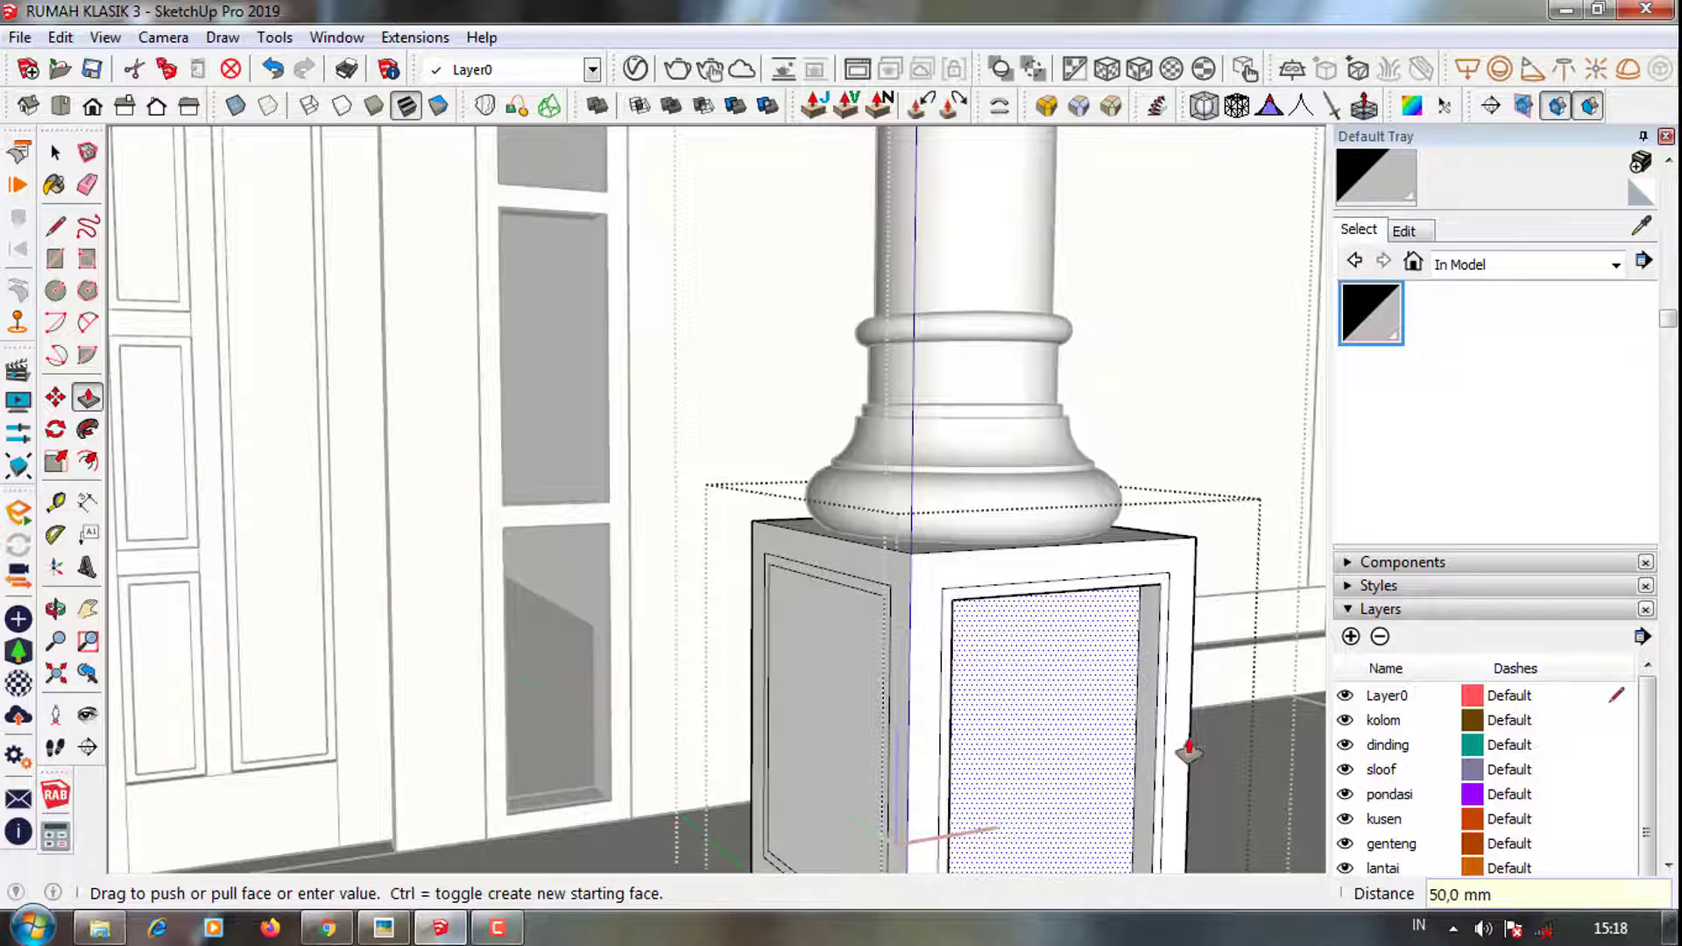
{"action": "scroll", "coordinate": [1188, 749], "scroll_direction": "up", "scroll_amount": 2}
{"action": "left_click", "coordinate": [1150, 708]}
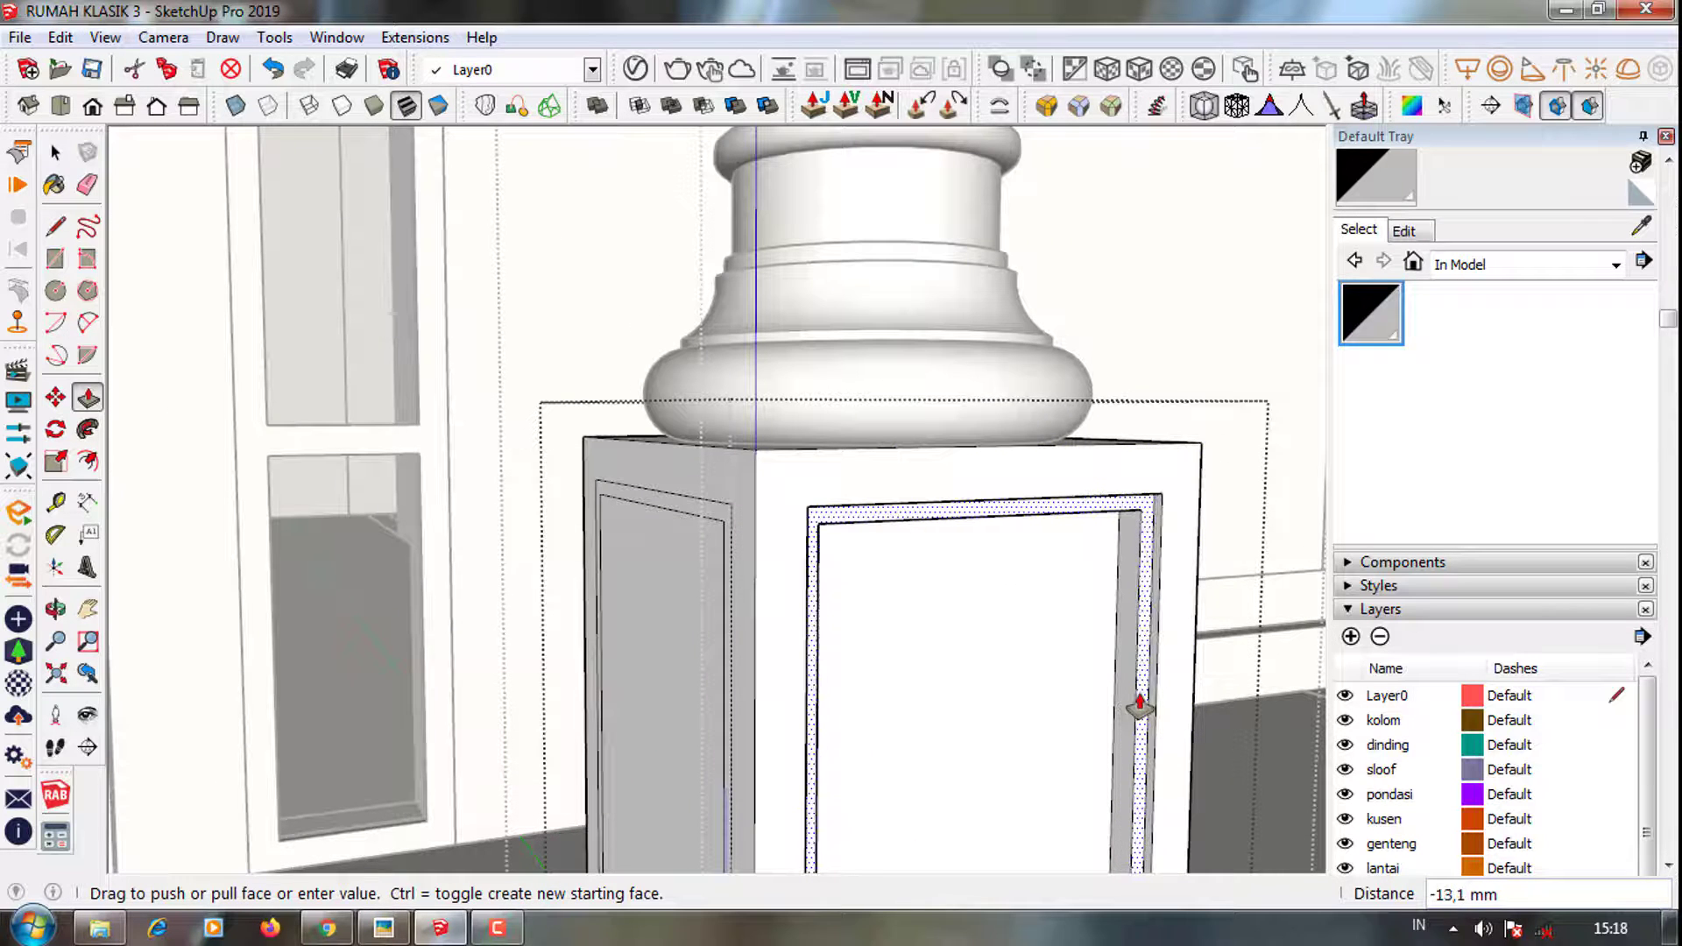
{"action": "left_click", "coordinate": [1139, 705]}
{"action": "left_click", "coordinate": [1089, 740]}
{"action": "type", "text": "30"}
{"action": "key", "text": "Return"}
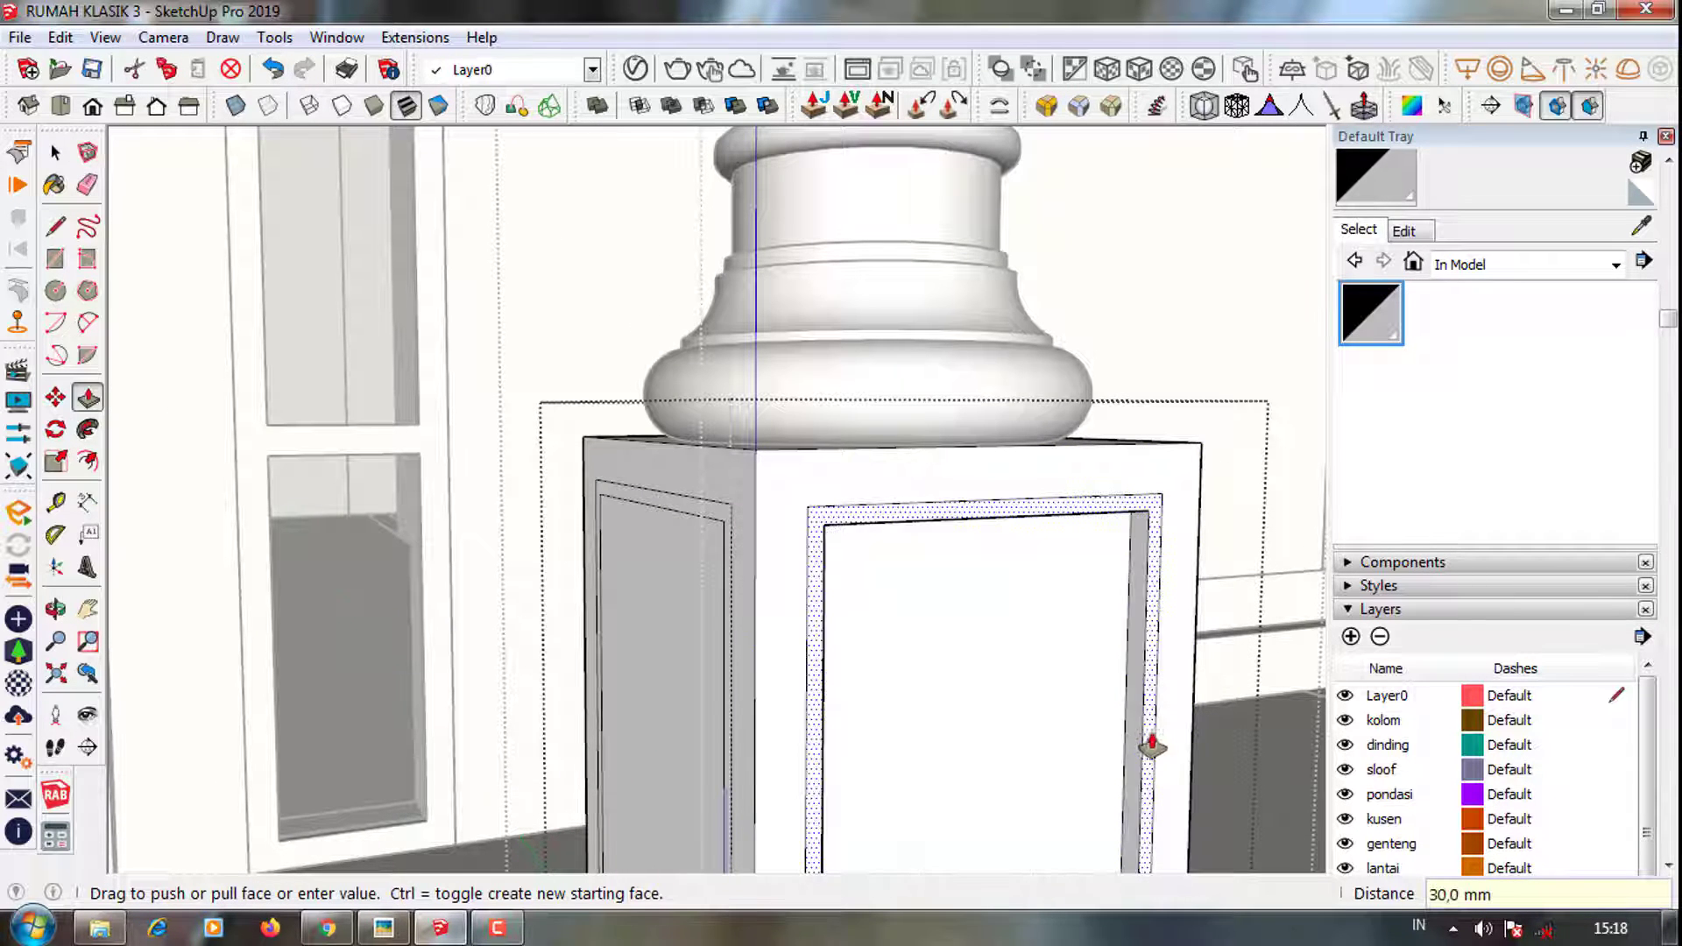
Recess the left and far side pedestal panels by 10 mm each
{"action": "left_click", "coordinate": [1147, 742]}
{"action": "type", "text": "30"}
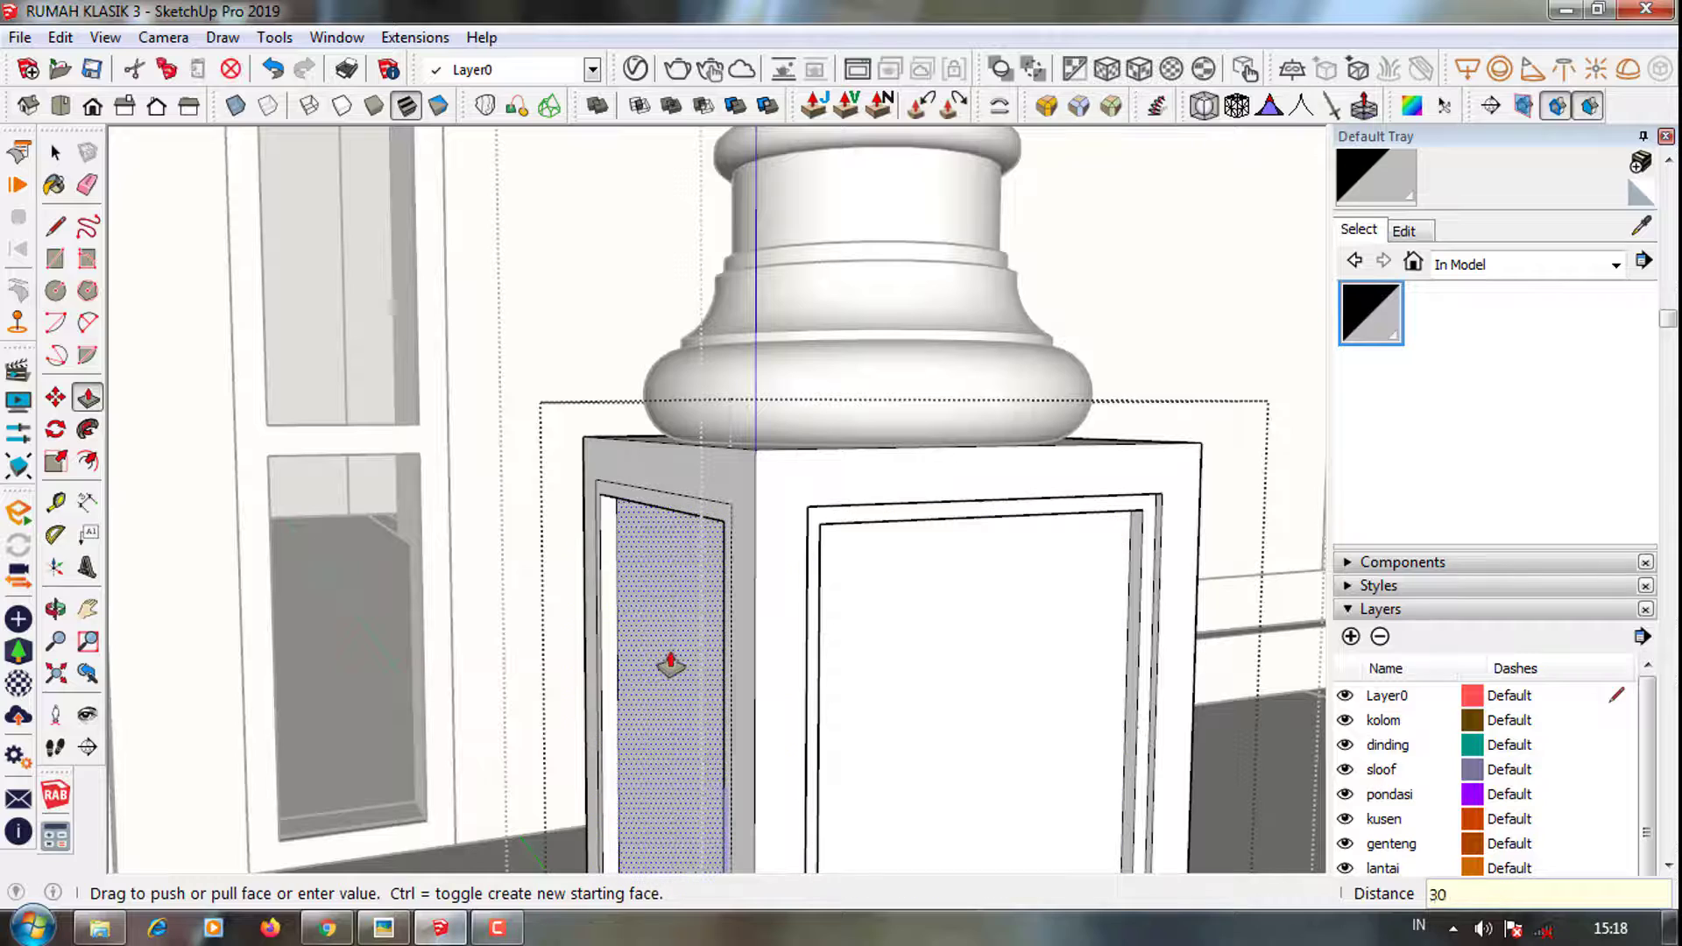
{"action": "key", "text": "Return"}
{"action": "left_click", "coordinate": [660, 501]}
{"action": "type", "text": "10"}
{"action": "key", "text": "Return"}
{"action": "middle_click_drag", "start_coordinate": [740, 642], "coordinate": [588, 687]}
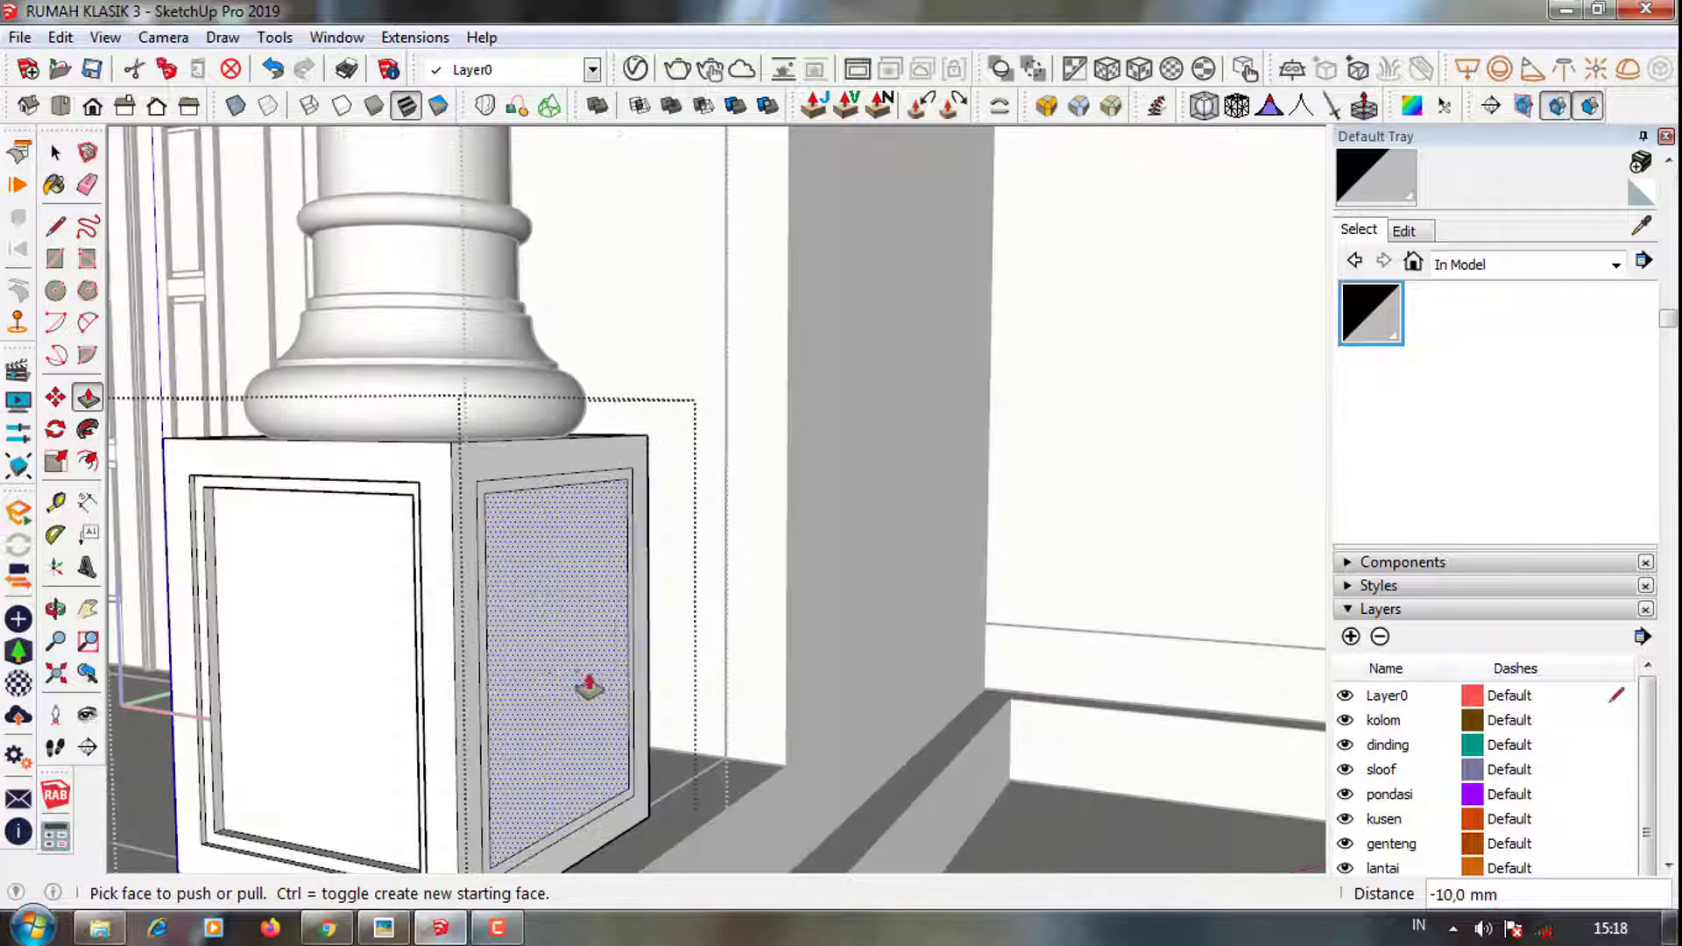
{"action": "left_click", "coordinate": [589, 686]}
{"action": "type", "text": "10"}
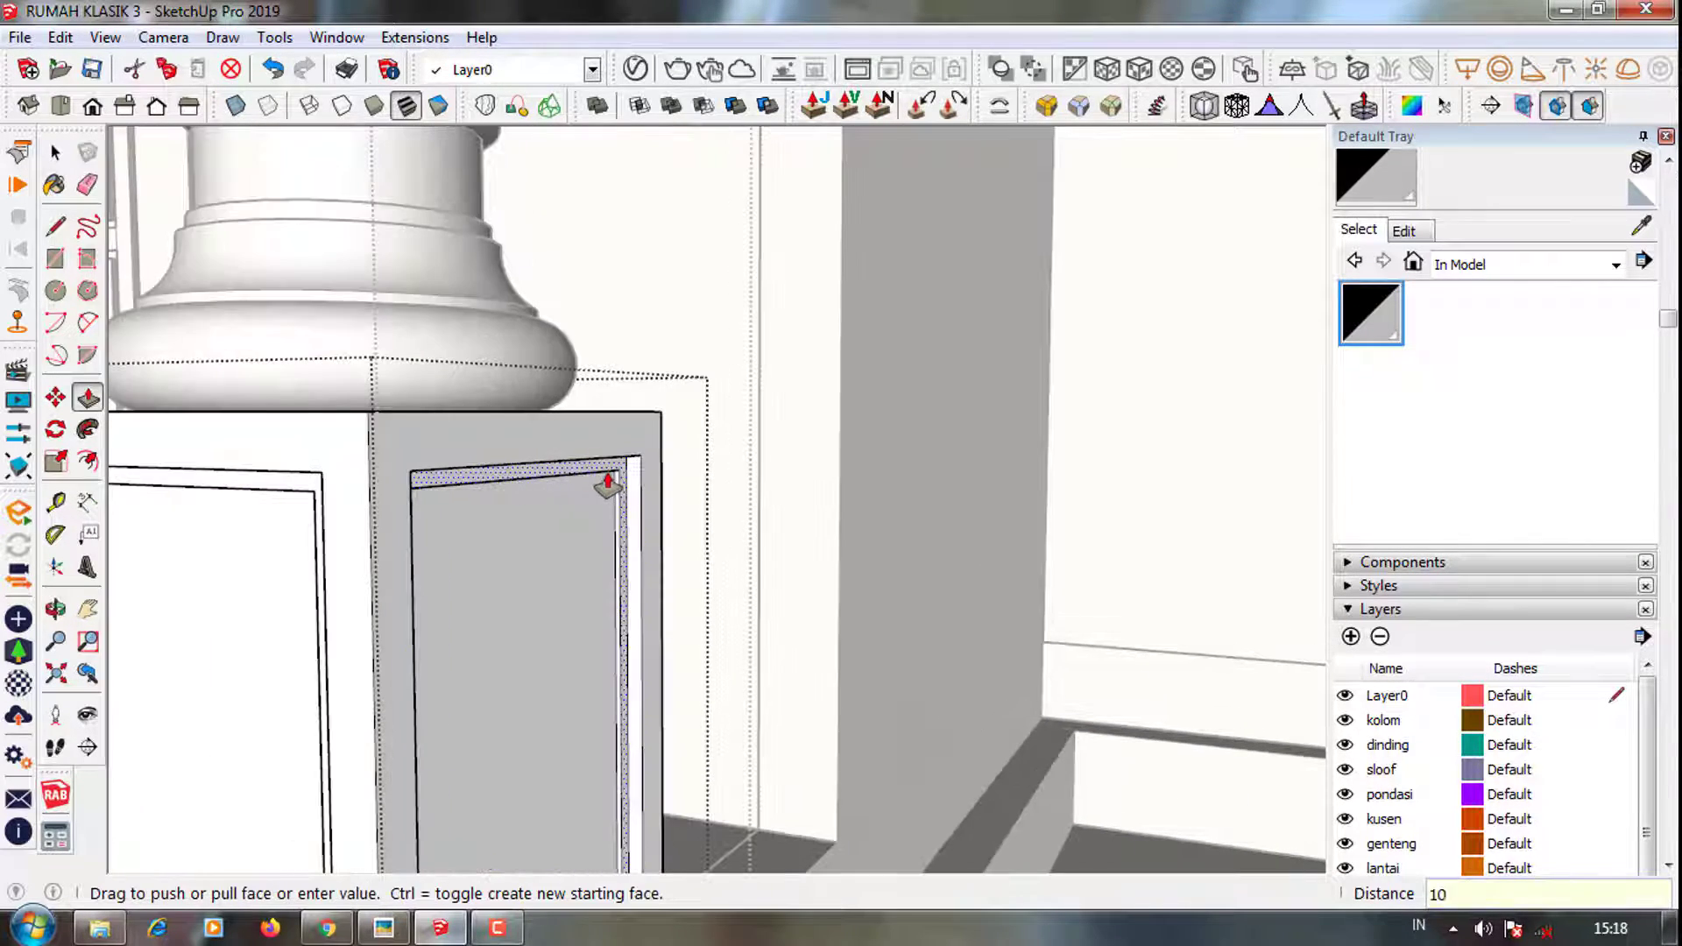
{"action": "key", "text": "Return"}
{"action": "scroll", "coordinate": [612, 481], "scroll_direction": "down", "scroll_amount": 5}
{"action": "key", "text": "space"}
{"action": "scroll", "coordinate": [907, 793], "scroll_direction": "down", "scroll_amount": 2}
{"action": "scroll", "coordinate": [856, 833], "scroll_direction": "down", "scroll_amount": 2}
Orbit to an angled view of the entrance door and clear the floor selection
{"action": "scroll", "coordinate": [769, 780], "scroll_direction": "up", "scroll_amount": 3}
{"action": "left_click", "coordinate": [769, 780]}
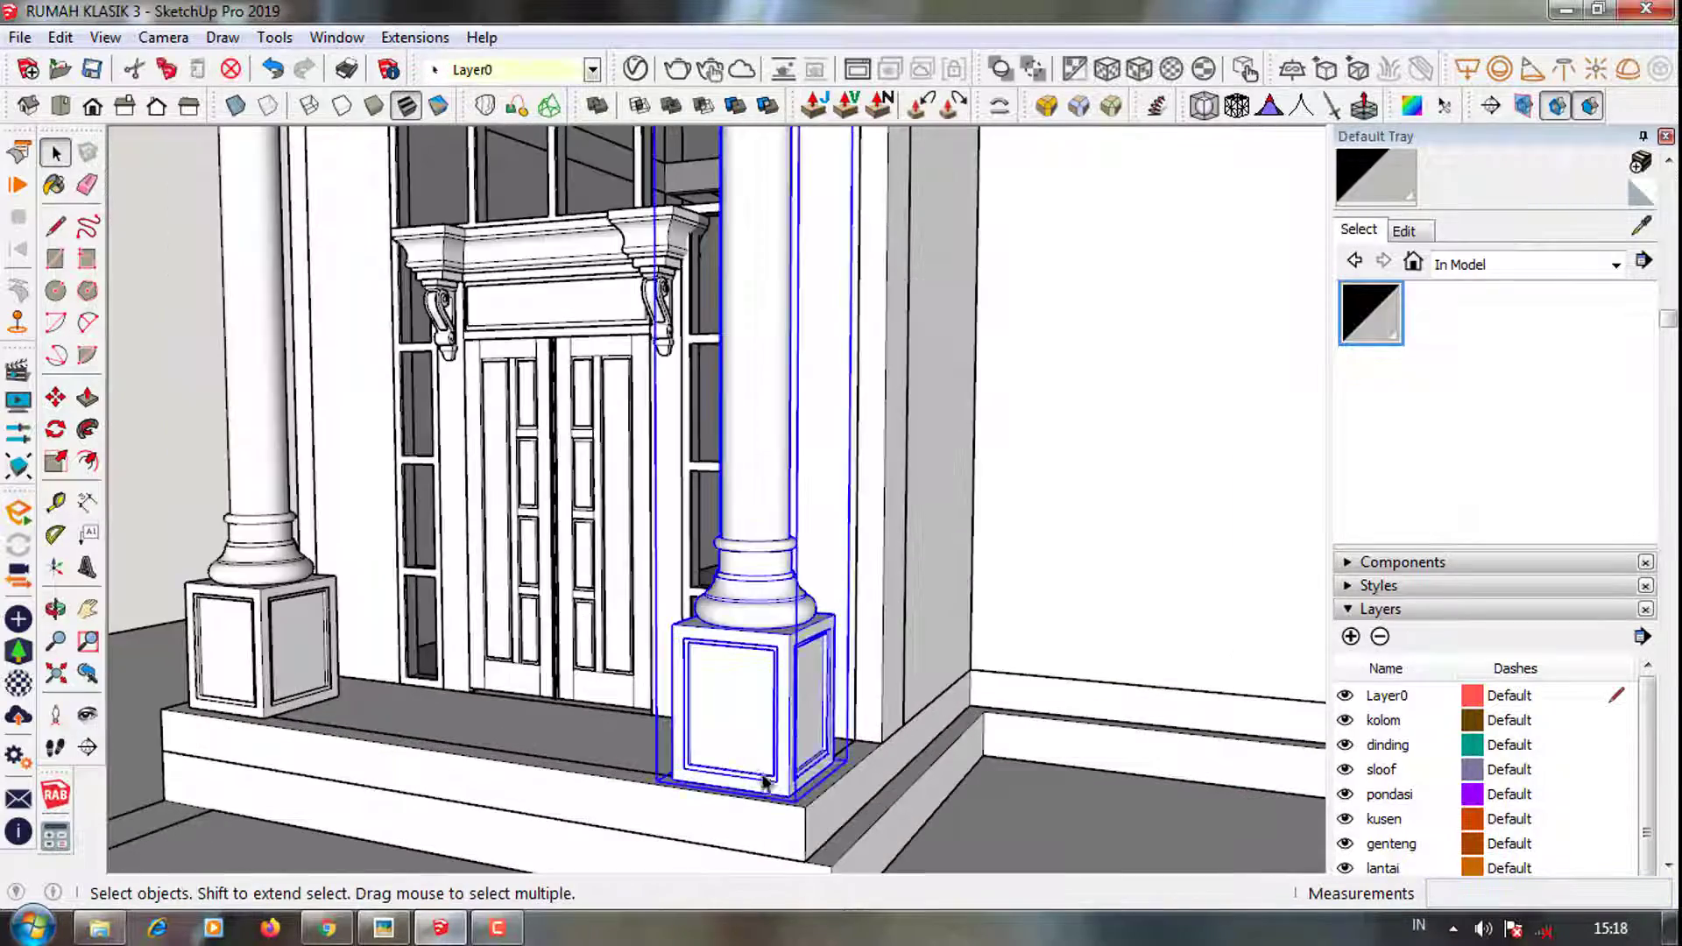
{"action": "scroll", "coordinate": [1013, 788], "scroll_direction": "up", "scroll_amount": 2}
{"action": "left_click", "coordinate": [1013, 789]}
{"action": "middle_click_drag", "start_coordinate": [1013, 788], "coordinate": [857, 776]}
{"action": "scroll", "coordinate": [857, 776], "scroll_direction": "down", "scroll_amount": 2}
{"action": "scroll", "coordinate": [795, 751], "scroll_direction": "down", "scroll_amount": 2}
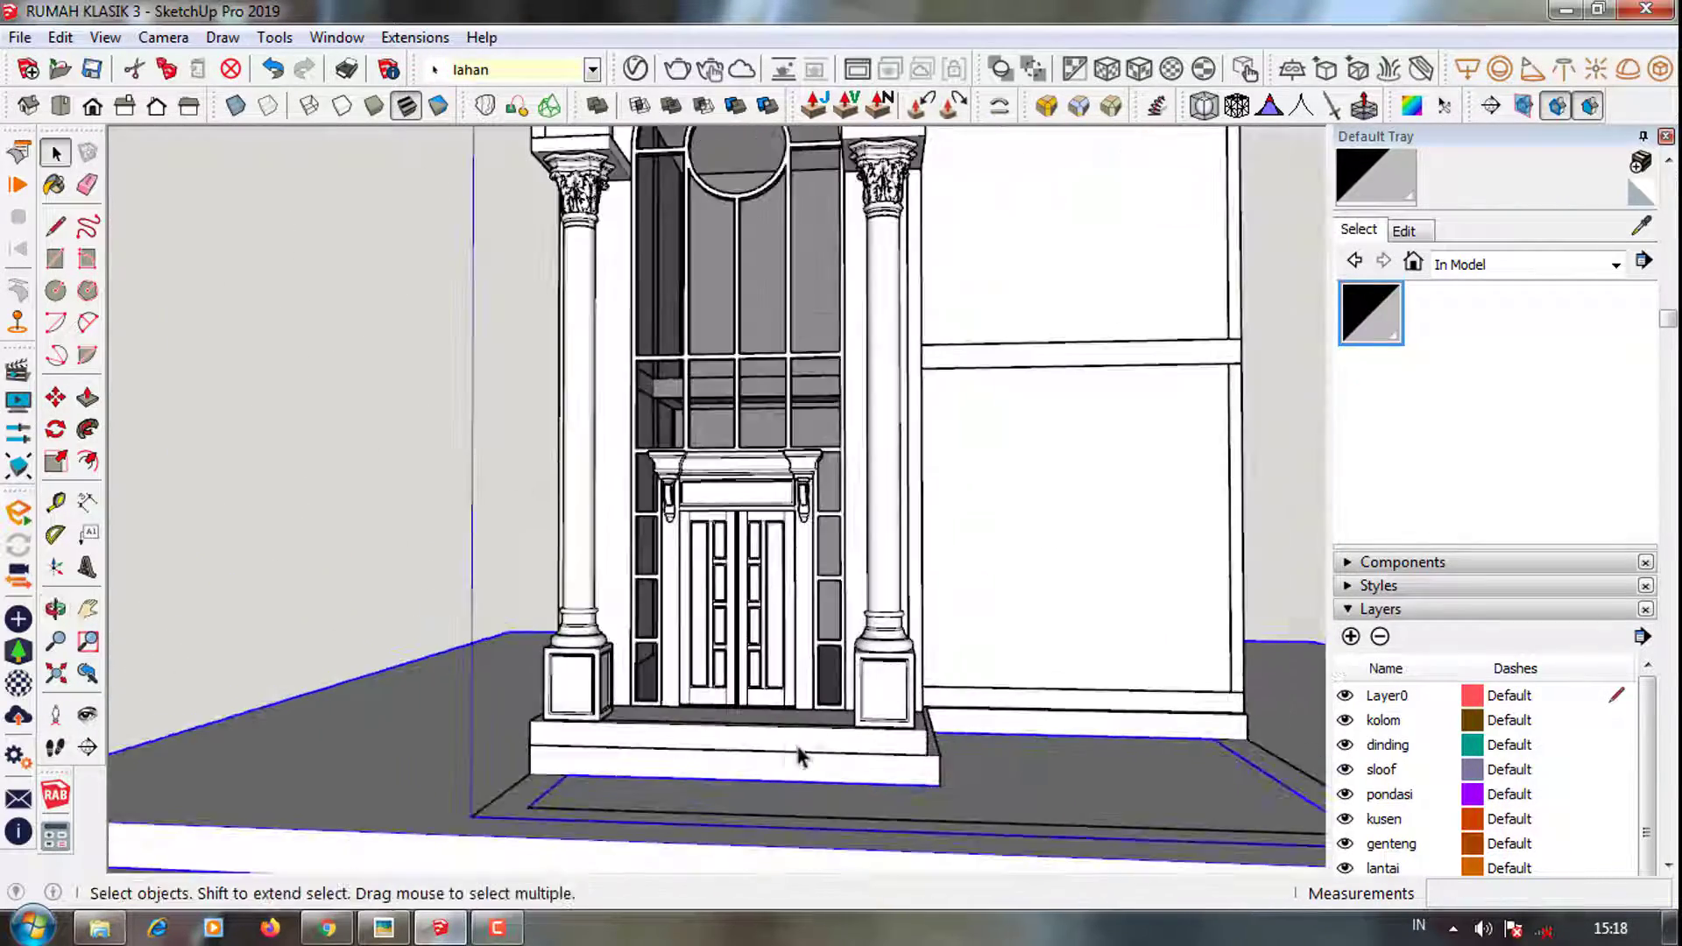
{"action": "scroll", "coordinate": [754, 698], "scroll_direction": "up", "scroll_amount": 3}
{"action": "middle_click_drag", "start_coordinate": [754, 698], "coordinate": [738, 719]}
{"action": "scroll", "coordinate": [738, 719], "scroll_direction": "down", "scroll_amount": 2}
{"action": "left_click", "coordinate": [745, 674]}
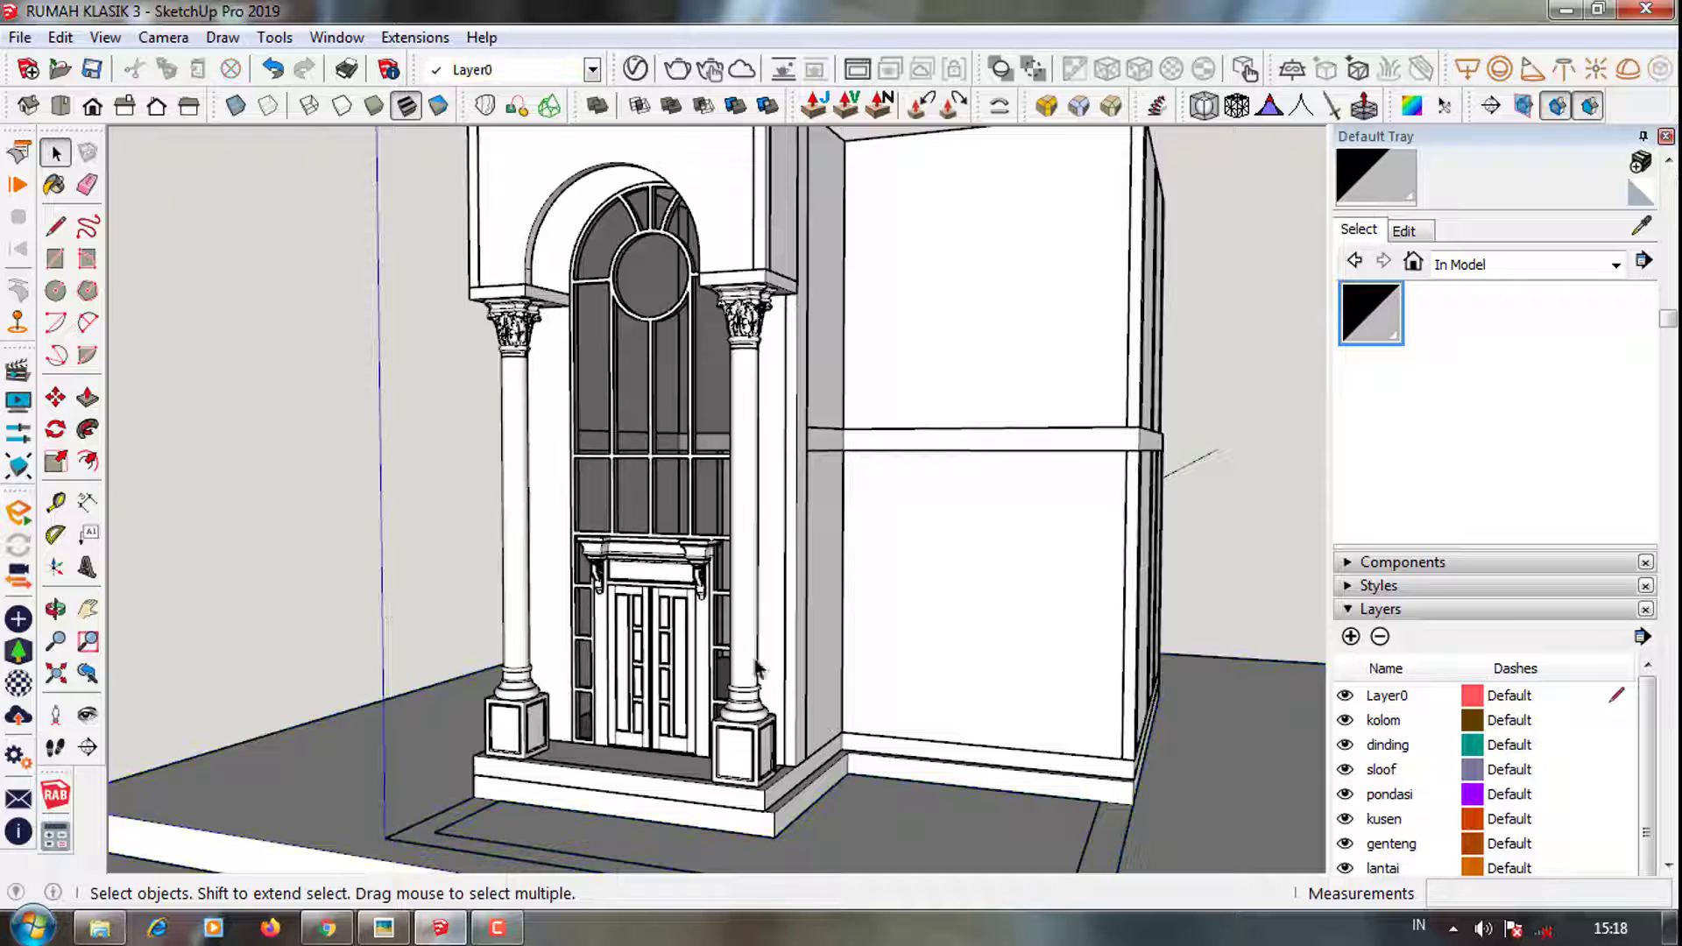
{"action": "scroll", "coordinate": [754, 649], "scroll_direction": "up", "scroll_amount": 3}
Select the left and right entrance columns and assign both to the tiang layer
{"action": "left_click", "coordinate": [754, 644]}
{"action": "scroll", "coordinate": [754, 644], "scroll_direction": "down", "scroll_amount": 2}
{"action": "scroll", "coordinate": [700, 666], "scroll_direction": "up", "scroll_amount": 3}
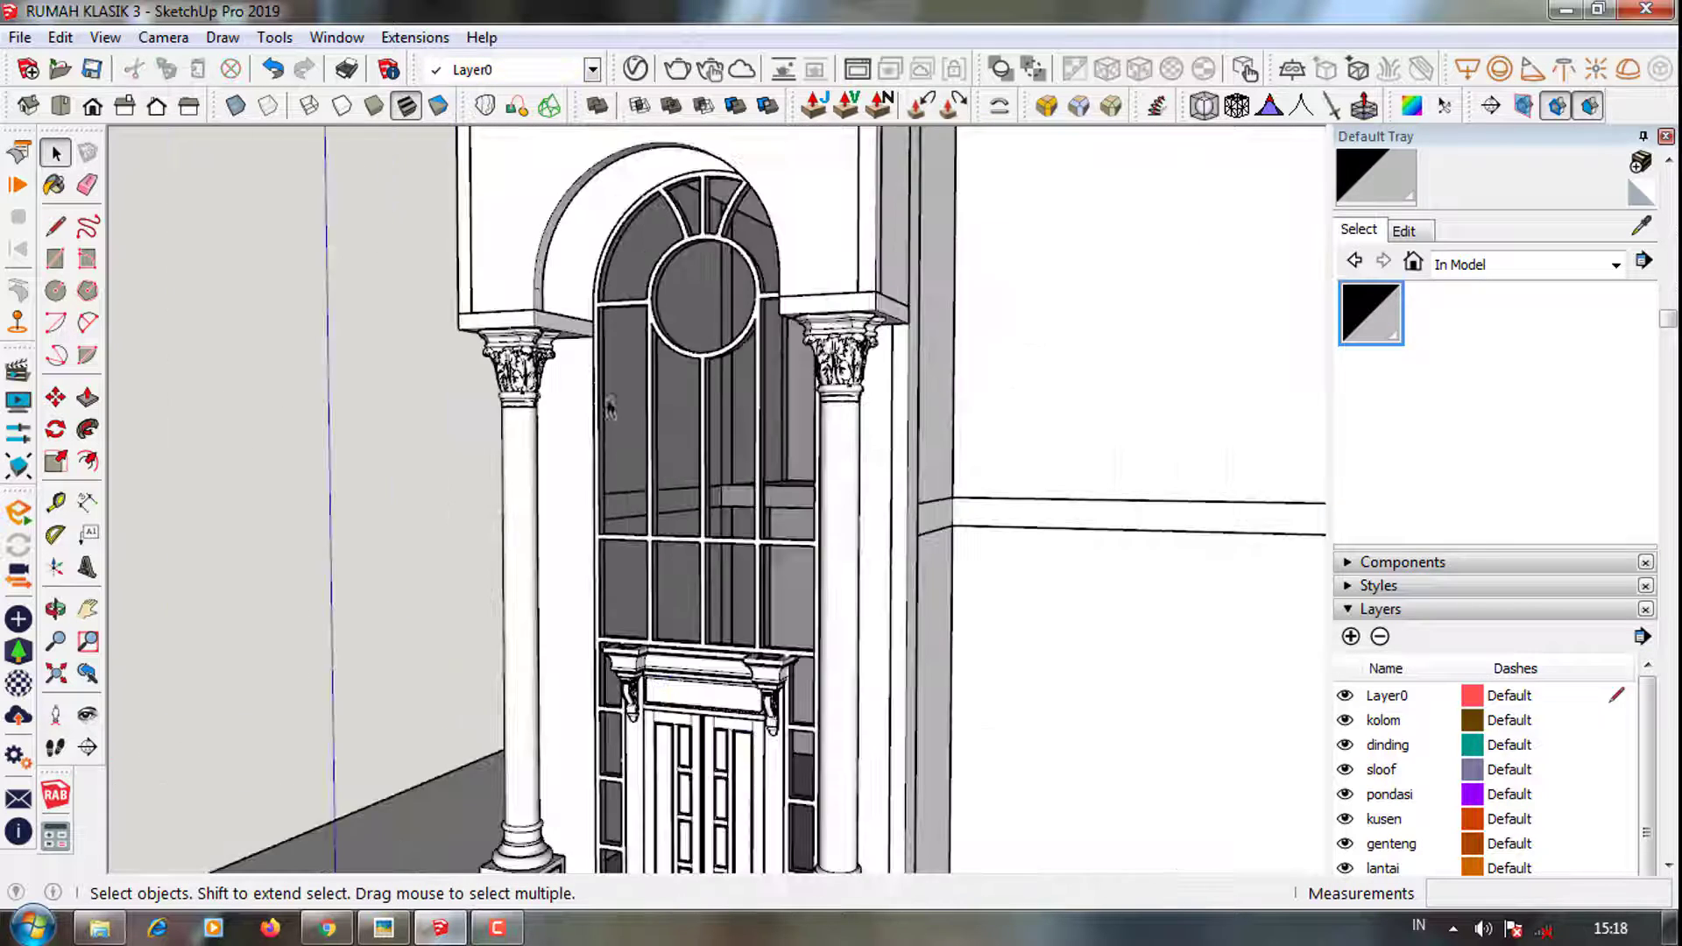
{"action": "scroll", "coordinate": [613, 684], "scroll_direction": "down", "scroll_amount": 2}
{"action": "scroll", "coordinate": [530, 698], "scroll_direction": "up", "scroll_amount": 3}
{"action": "left_click", "coordinate": [530, 698]}
{"action": "left_click", "coordinate": [819, 766], "text": "shift"}
{"action": "scroll", "coordinate": [799, 746], "scroll_direction": "down", "scroll_amount": 2}
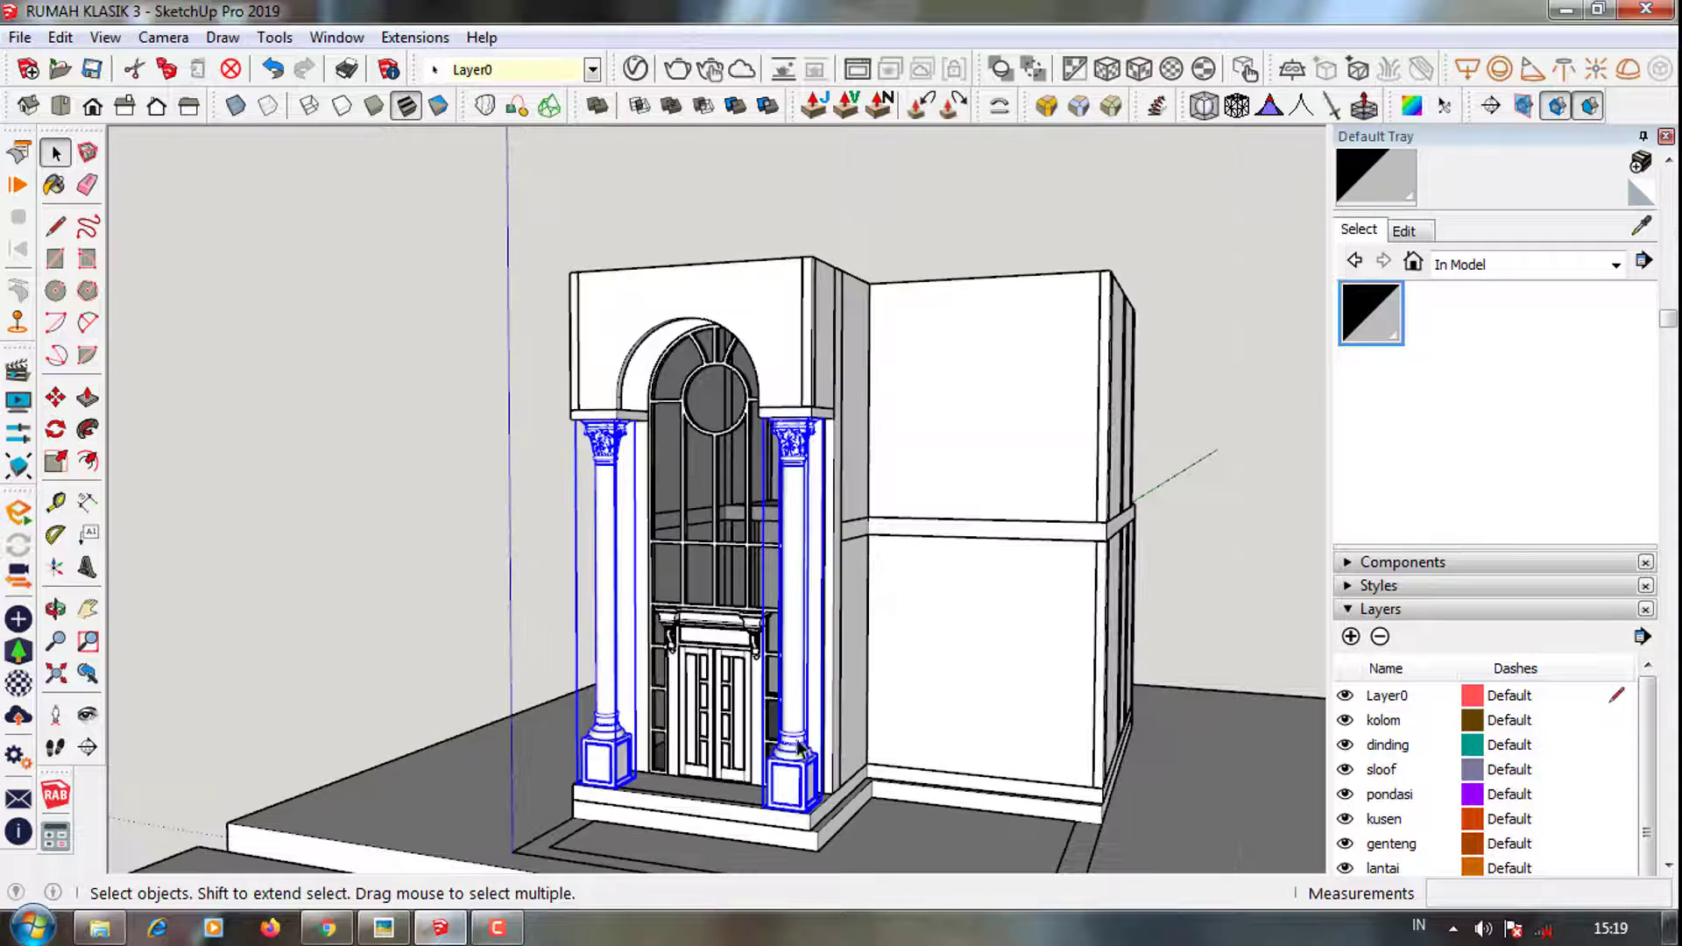
{"action": "left_click", "coordinate": [524, 70]}
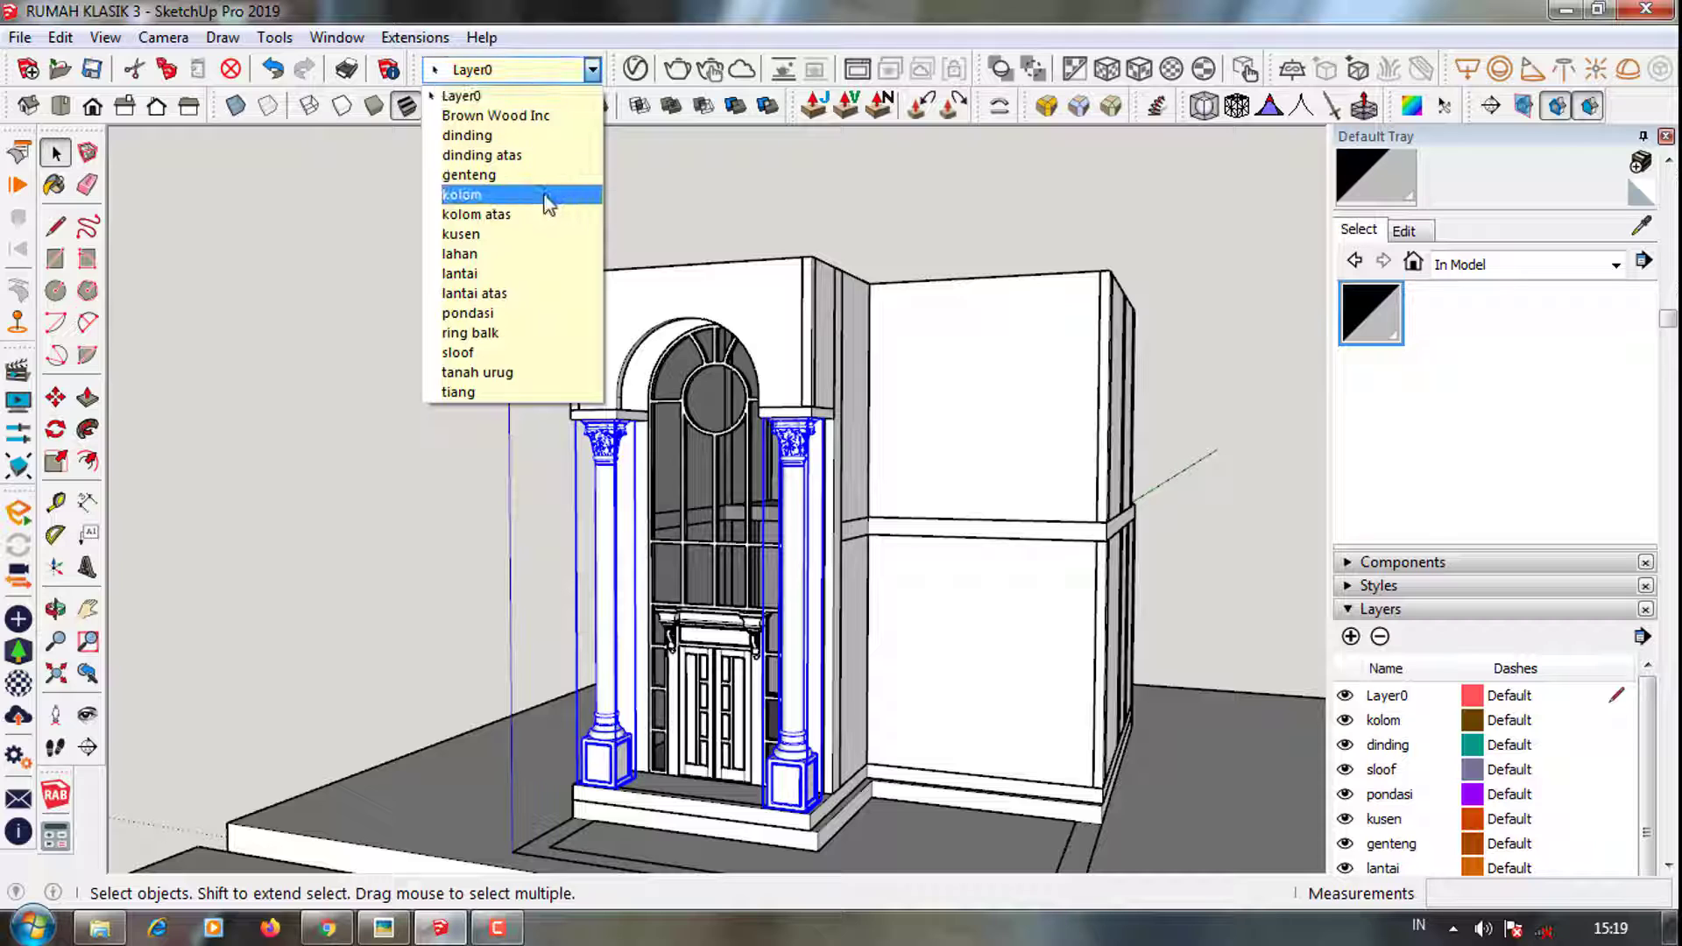
{"action": "left_click", "coordinate": [508, 392]}
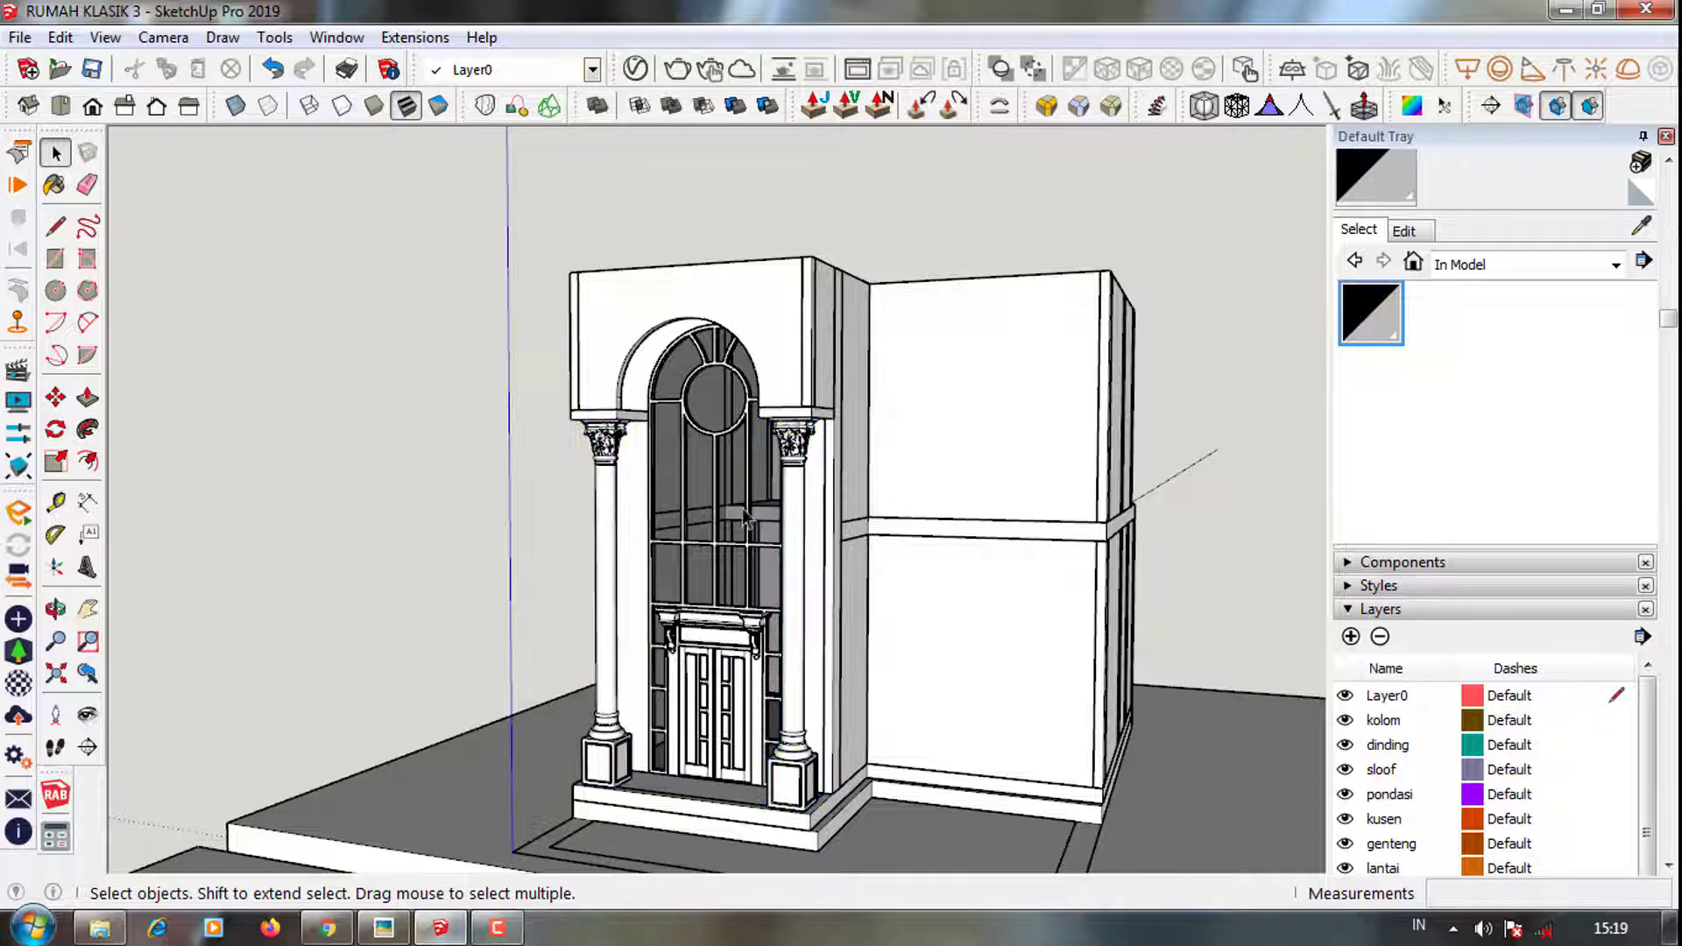
Check the right column's layer, then orbit around the entrance
{"action": "left_click", "coordinate": [793, 578]}
{"action": "scroll", "coordinate": [612, 488], "scroll_direction": "up", "scroll_amount": 2}
{"action": "left_click", "coordinate": [459, 432]}
{"action": "mouse_move", "coordinate": [459, 433]}
{"action": "middle_mouse_down"}
{"action": "mouse_move", "coordinate": [526, 420]}
{"action": "mouse_move", "coordinate": [599, 243]}
{"action": "middle_mouse_up"}
{"action": "scroll", "coordinate": [596, 422], "scroll_direction": "up", "scroll_amount": 5}
{"action": "scroll", "coordinate": [599, 242], "scroll_direction": "down", "scroll_amount": 5}
Hide the tiang layer so the entrance columns disappear
{"action": "scroll", "coordinate": [1385, 763], "scroll_direction": "down", "scroll_amount": 5}
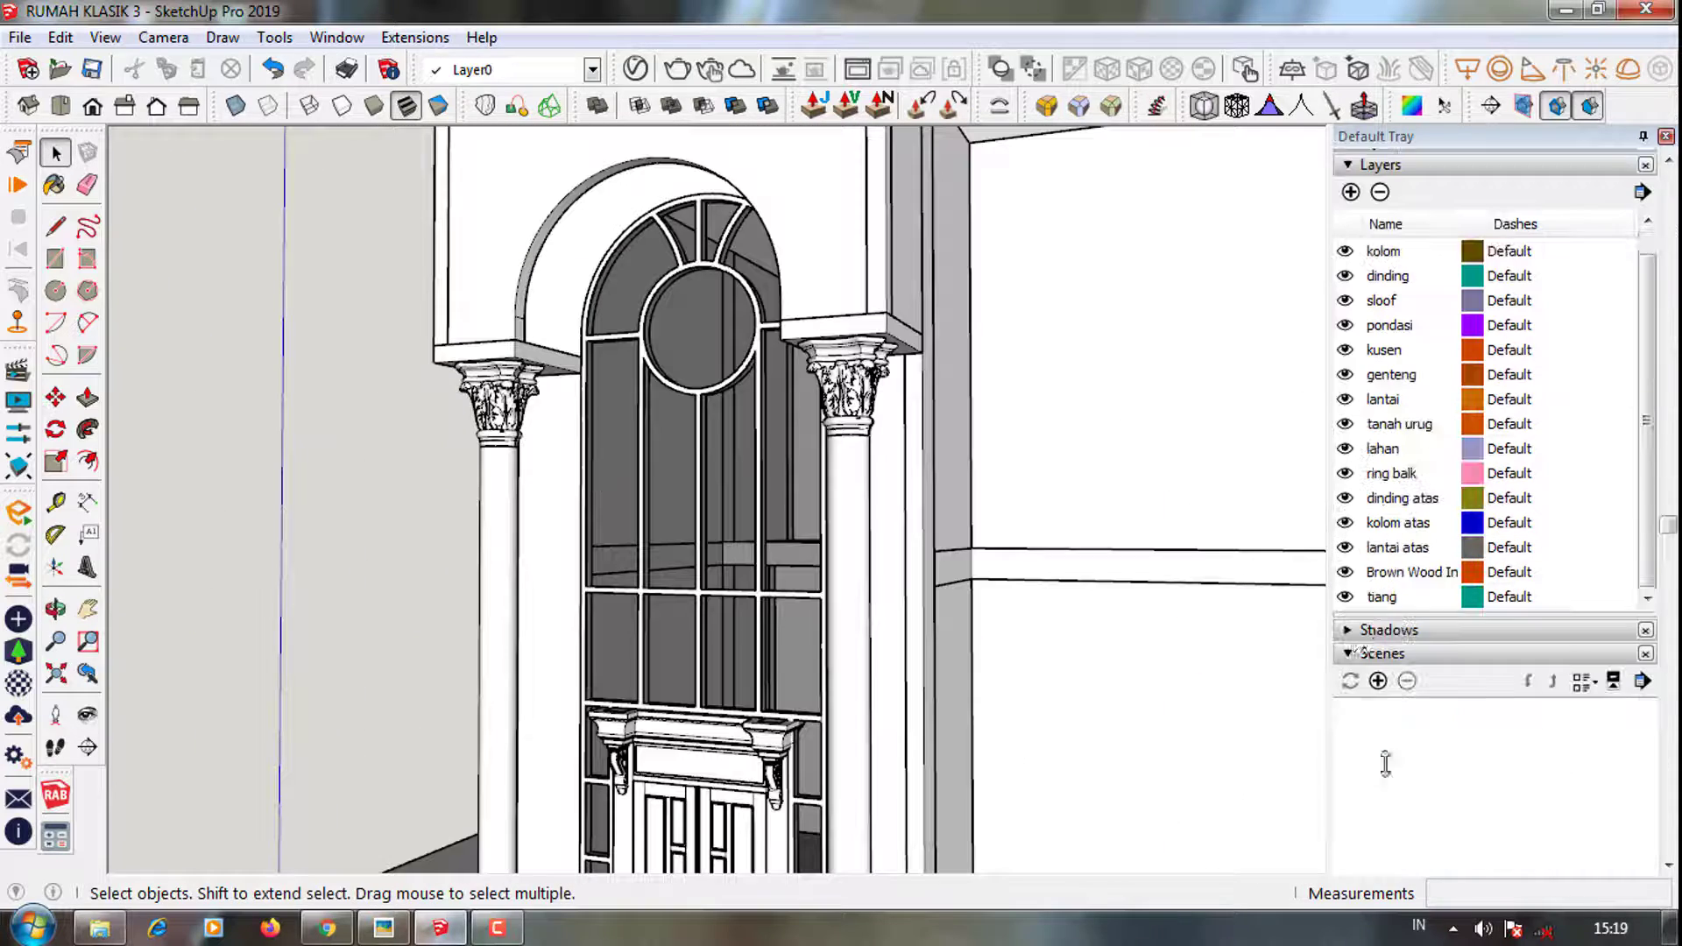
{"action": "left_click", "coordinate": [1344, 596]}
{"action": "scroll", "coordinate": [875, 430], "scroll_direction": "down", "scroll_amount": 2}
{"action": "scroll", "coordinate": [894, 452], "scroll_direction": "up", "scroll_amount": 3}
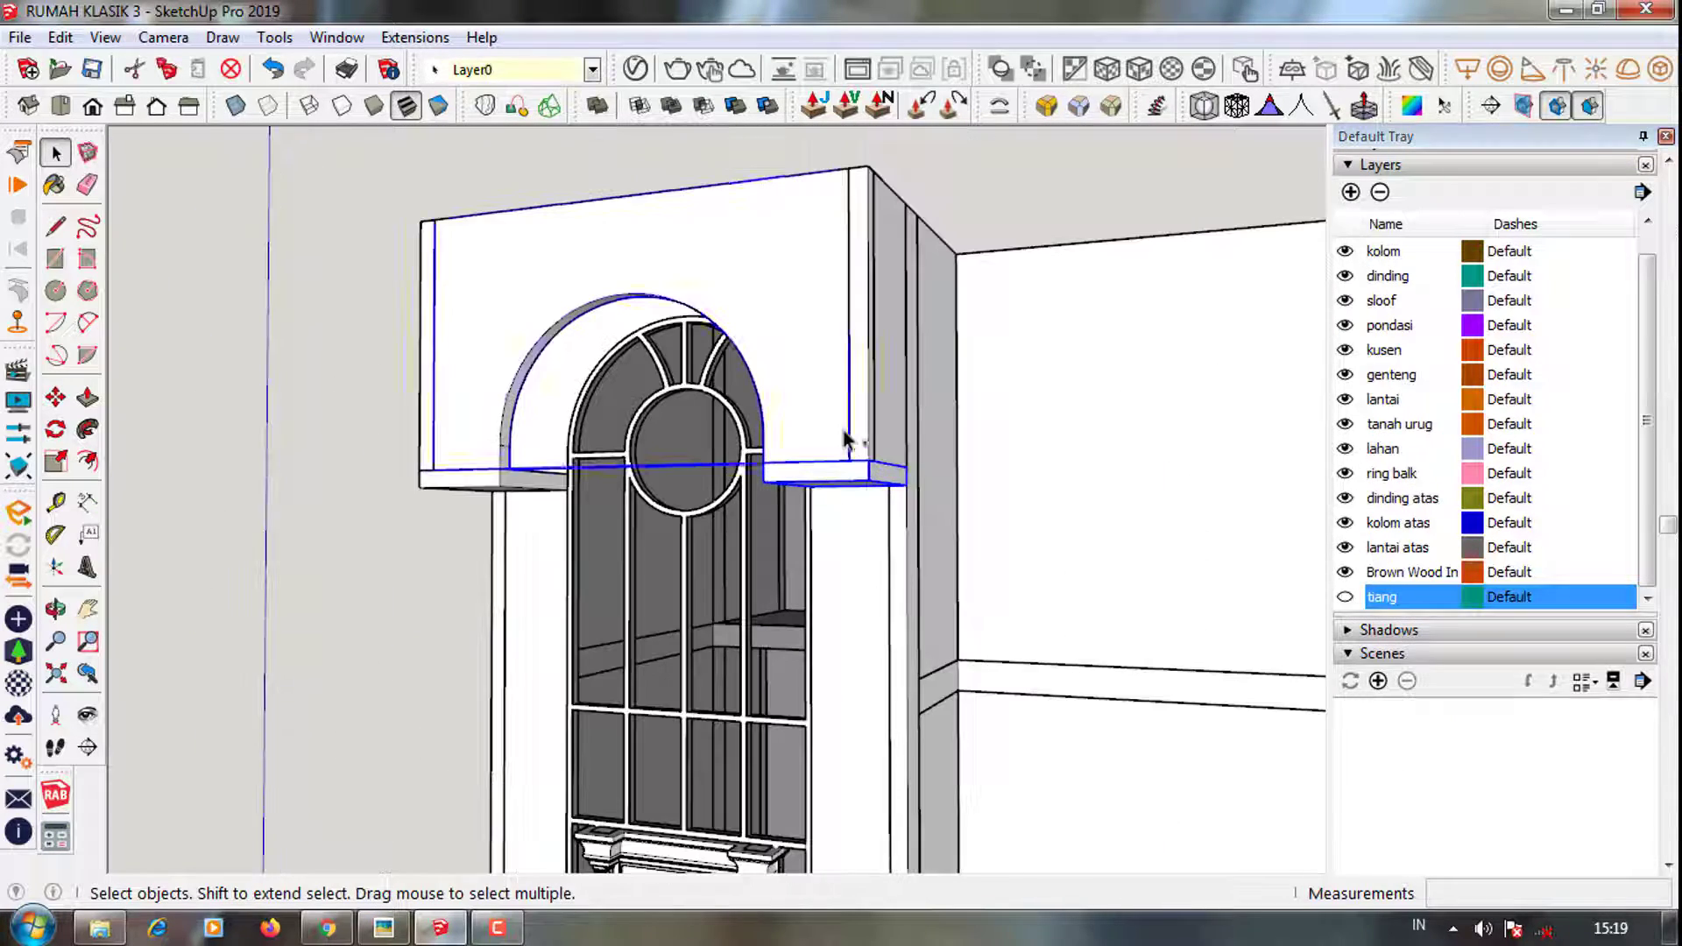
{"action": "scroll", "coordinate": [899, 457], "scroll_direction": "up", "scroll_amount": 3}
Inspect the arched beam from above and in front, then view the whole building base
{"action": "mouse_move", "coordinate": [344, 473]}
{"action": "middle_mouse_down"}
{"action": "mouse_move", "coordinate": [799, 548]}
{"action": "mouse_move", "coordinate": [576, 460]}
{"action": "middle_mouse_up"}
{"action": "mouse_move", "coordinate": [380, 430]}
{"action": "middle_mouse_down"}
{"action": "mouse_move", "coordinate": [585, 339]}
{"action": "mouse_move", "coordinate": [366, 272]}
{"action": "middle_mouse_up"}
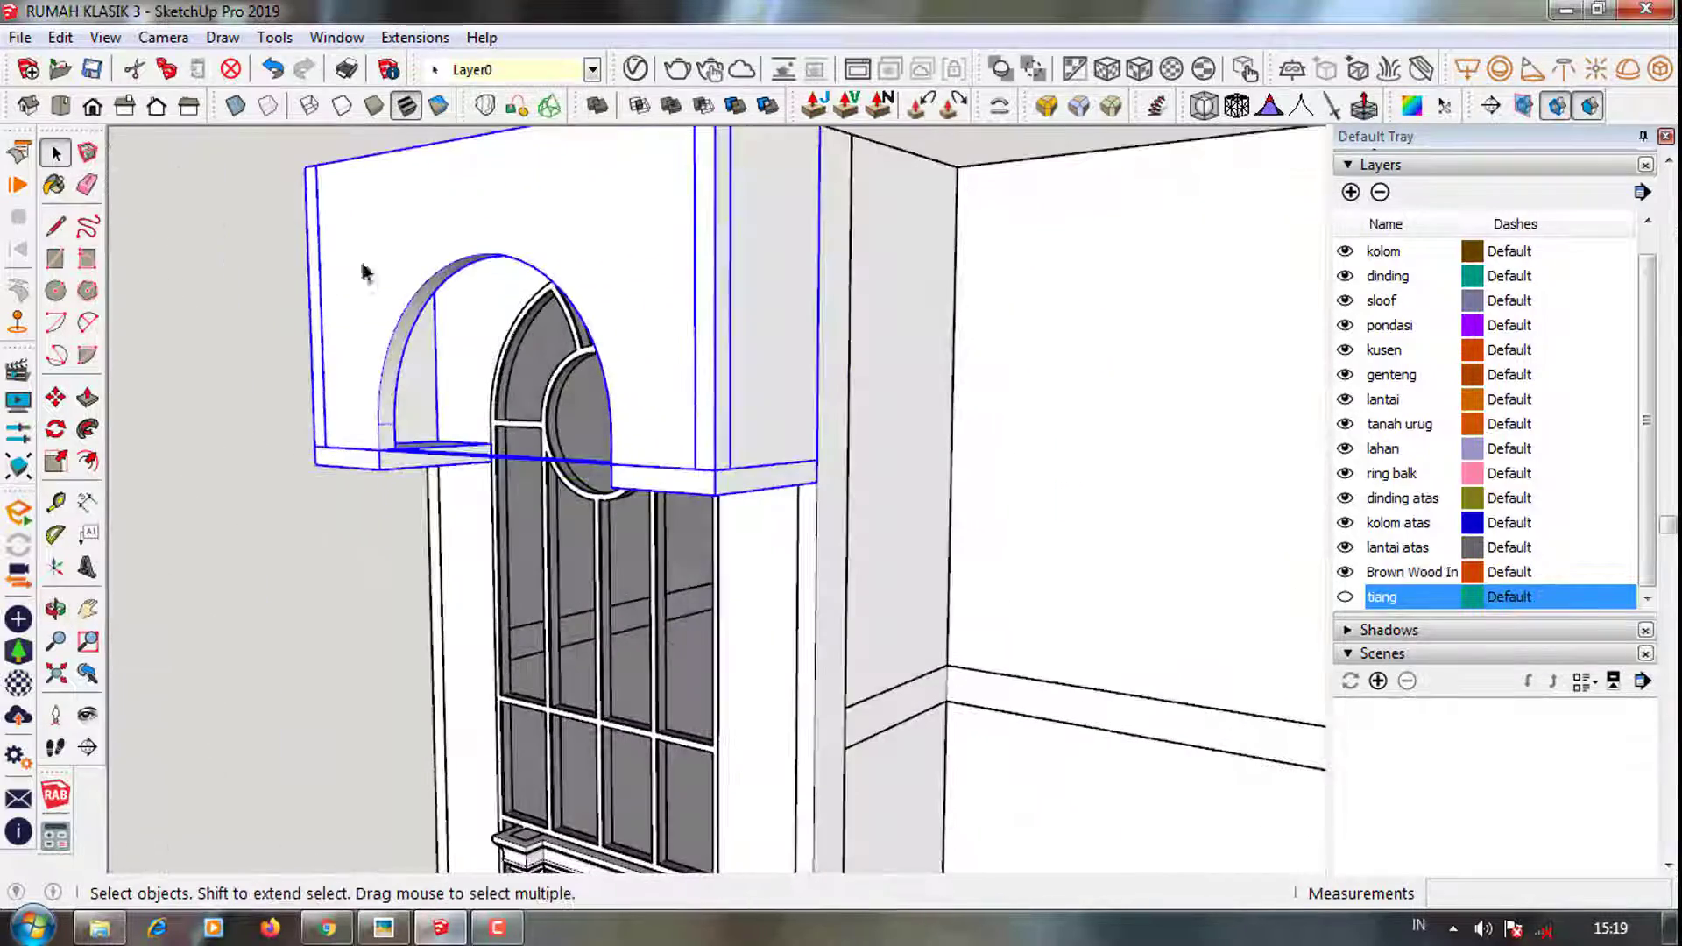
{"action": "right_click", "coordinate": [636, 318]}
{"action": "key", "text": "Escape"}
{"action": "scroll", "coordinate": [652, 504], "scroll_direction": "down", "scroll_amount": 3}
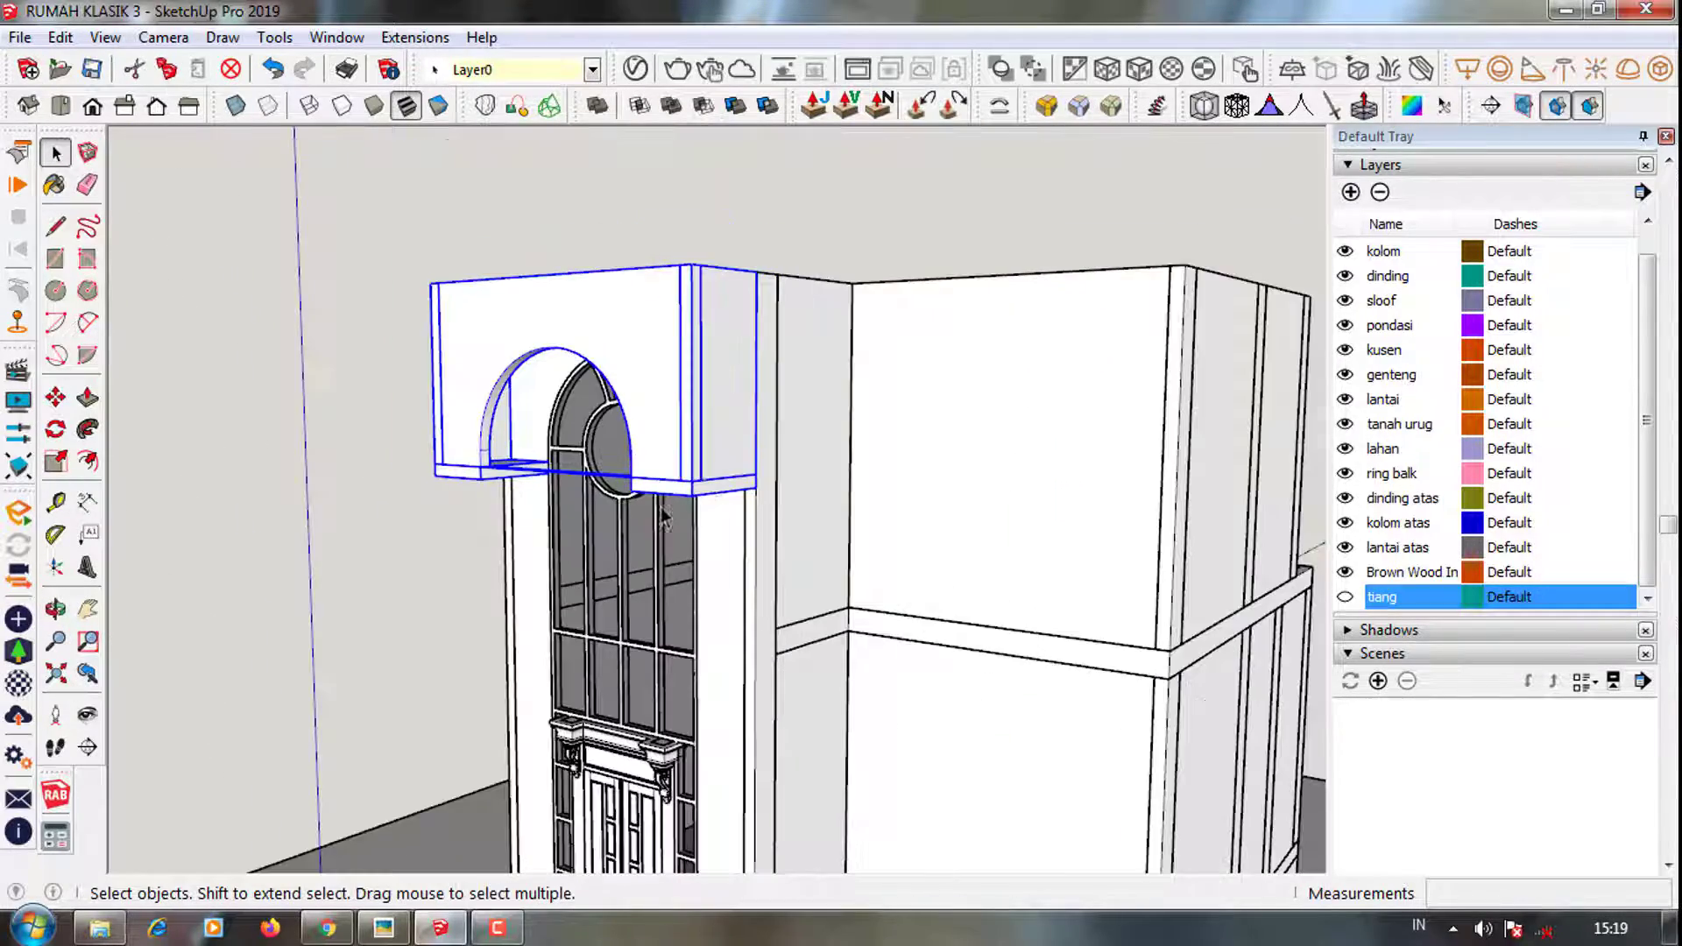
{"action": "middle_click_drag", "start_coordinate": [631, 391], "coordinate": [1200, 293]}
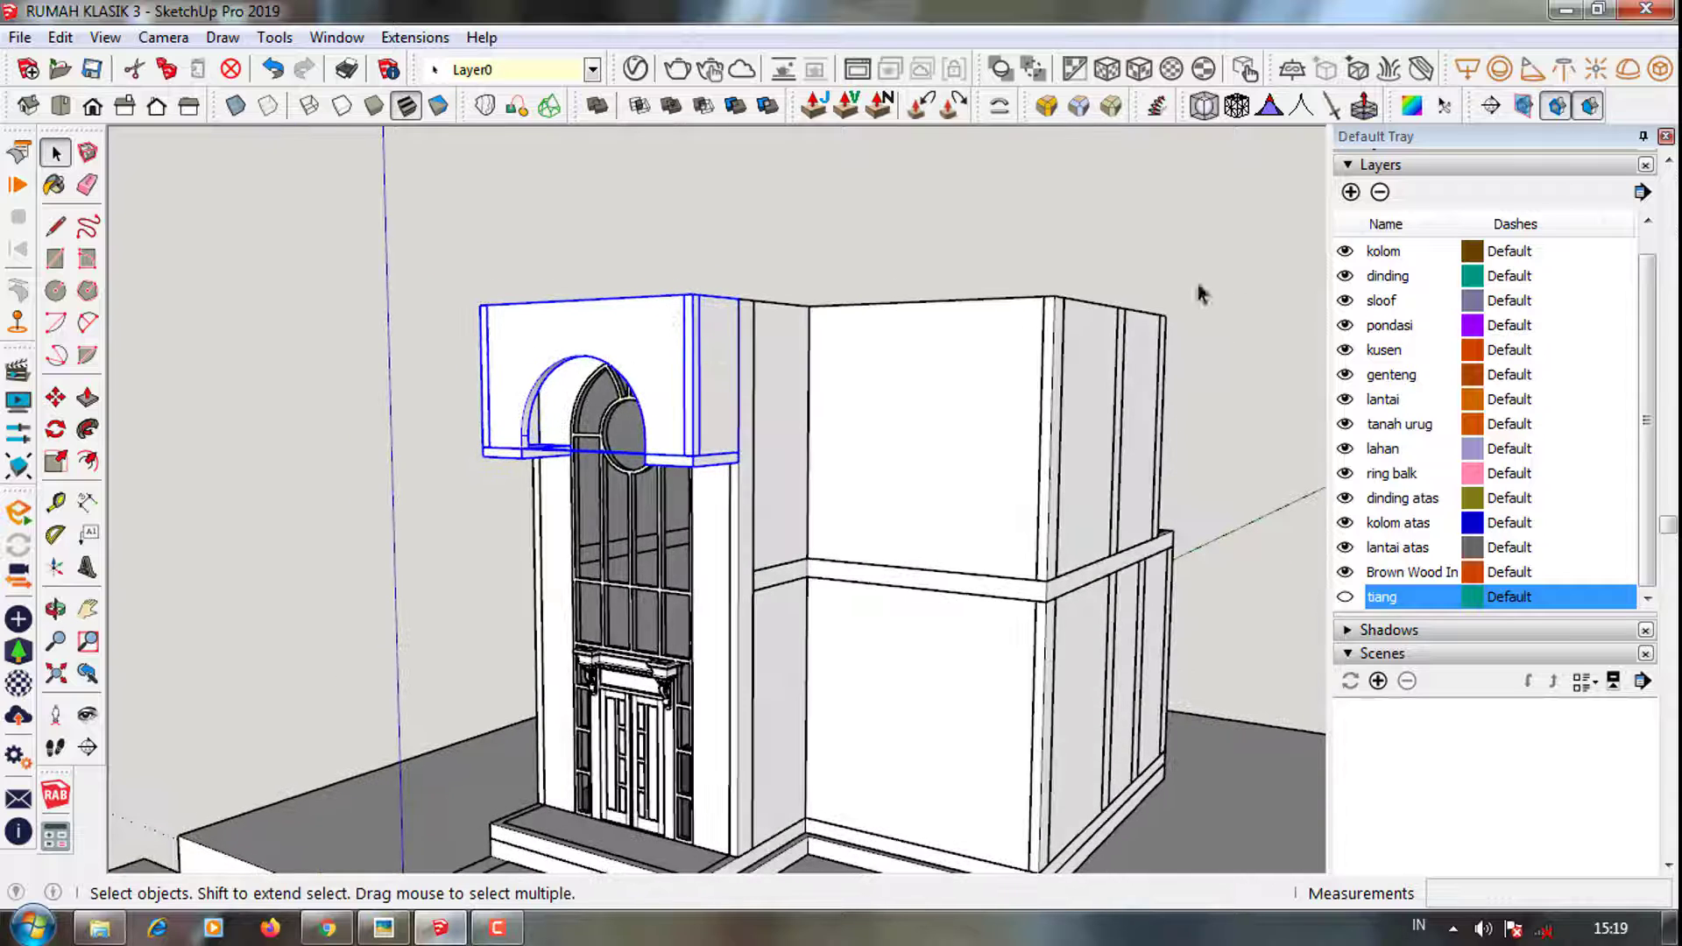
Add a new ATAP TERAS layer and select the front wall
{"action": "left_click", "coordinate": [1351, 192]}
{"action": "type", "text": "ATAP TERAS"}
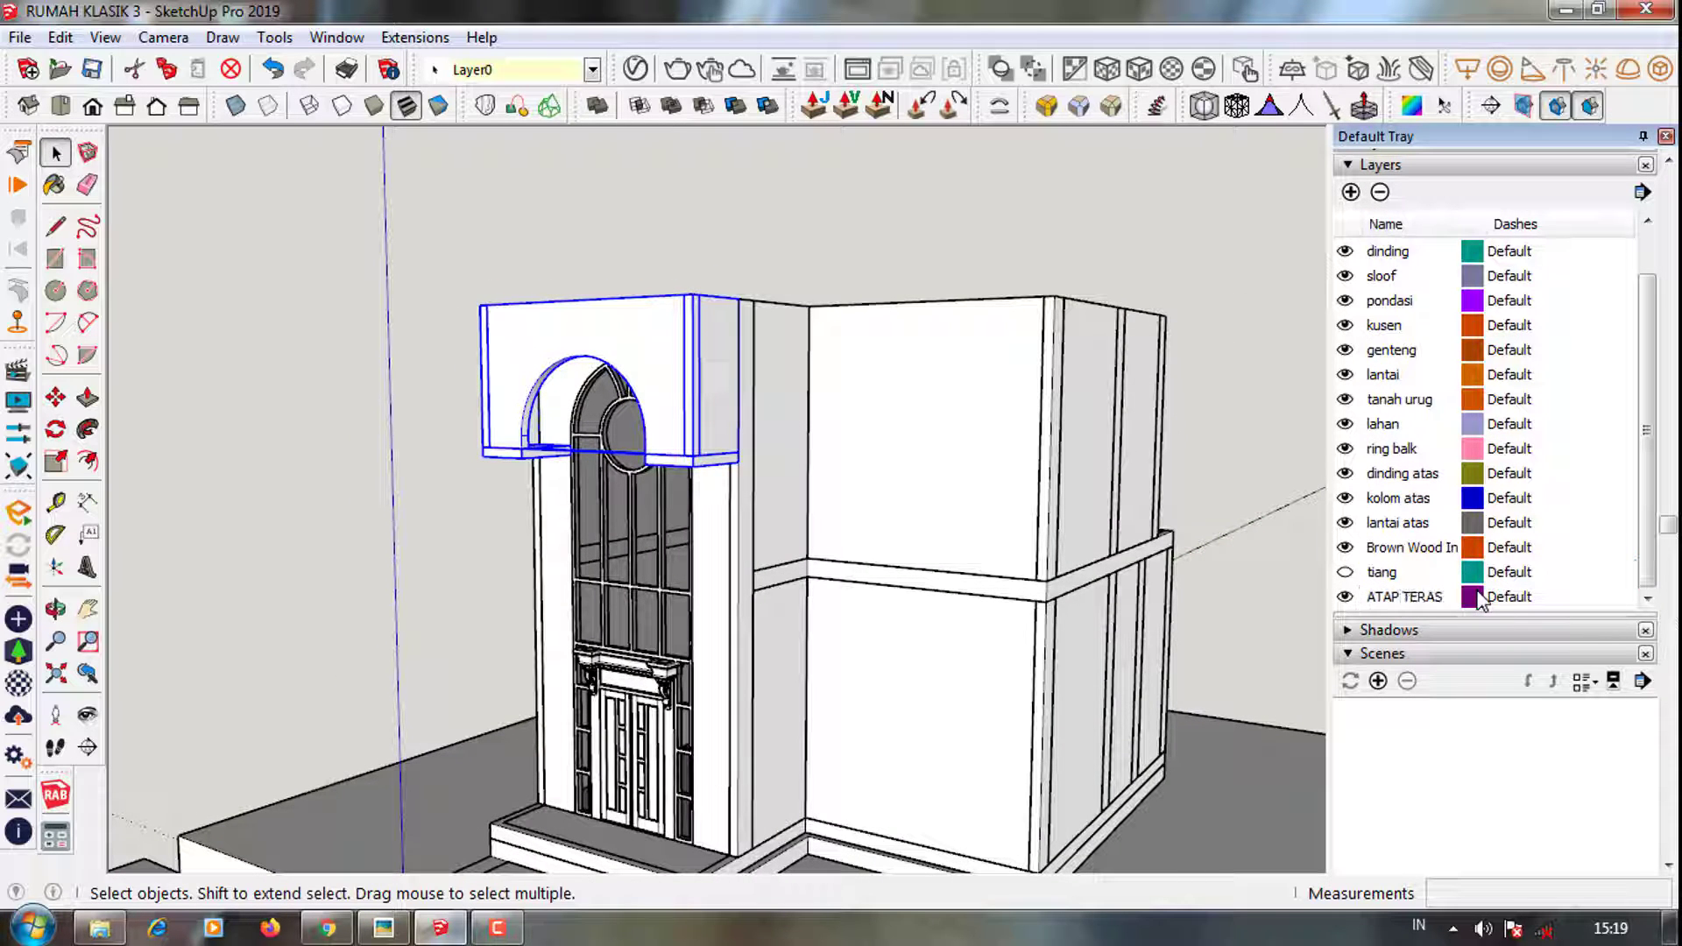
{"action": "left_click", "coordinate": [543, 77]}
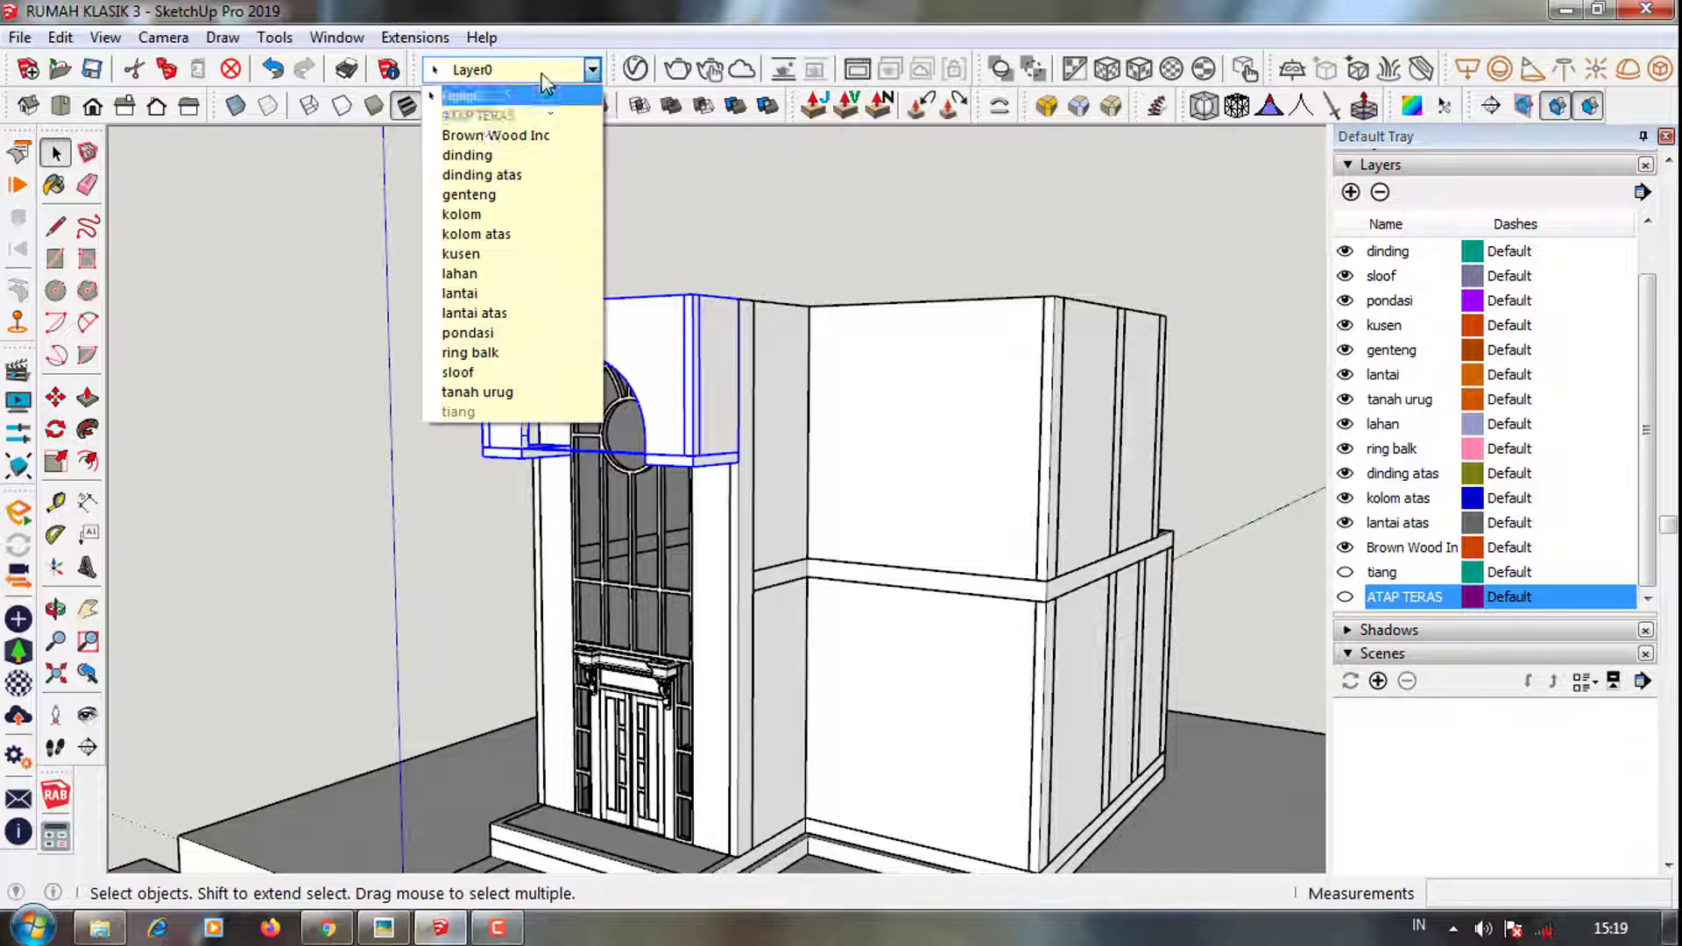
{"action": "mouse_move", "coordinate": [495, 134]}
{"action": "middle_mouse_down"}
{"action": "mouse_move", "coordinate": [713, 466]}
{"action": "mouse_move", "coordinate": [570, 789]}
{"action": "mouse_move", "coordinate": [631, 687]}
{"action": "middle_mouse_up"}
{"action": "left_click", "coordinate": [570, 787]}
{"action": "scroll", "coordinate": [636, 759], "scroll_direction": "down", "scroll_amount": 2}
{"action": "scroll", "coordinate": [637, 759], "scroll_direction": "up", "scroll_amount": 3}
{"action": "scroll", "coordinate": [637, 759], "scroll_direction": "up", "scroll_amount": 3}
Start a line on the floor edge beside the door
{"action": "key", "text": "l"}
{"action": "left_click", "coordinate": [630, 755]}
{"action": "scroll", "coordinate": [631, 755], "scroll_direction": "up", "scroll_amount": 2}
{"action": "scroll", "coordinate": [613, 770], "scroll_direction": "up", "scroll_amount": 3}
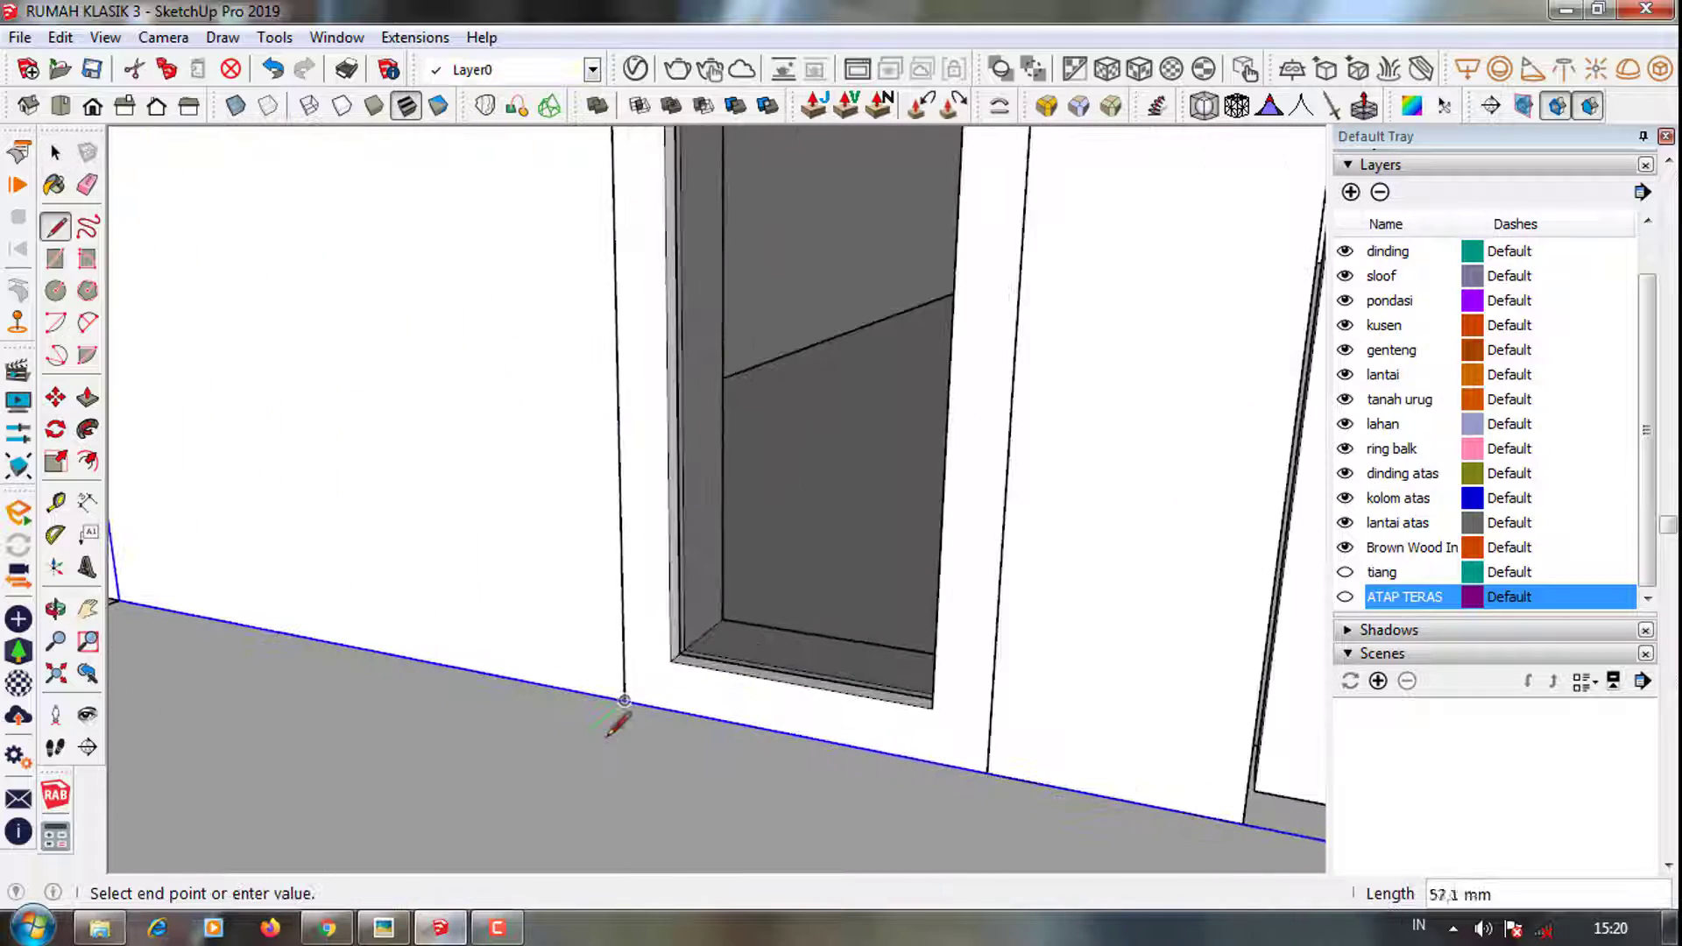
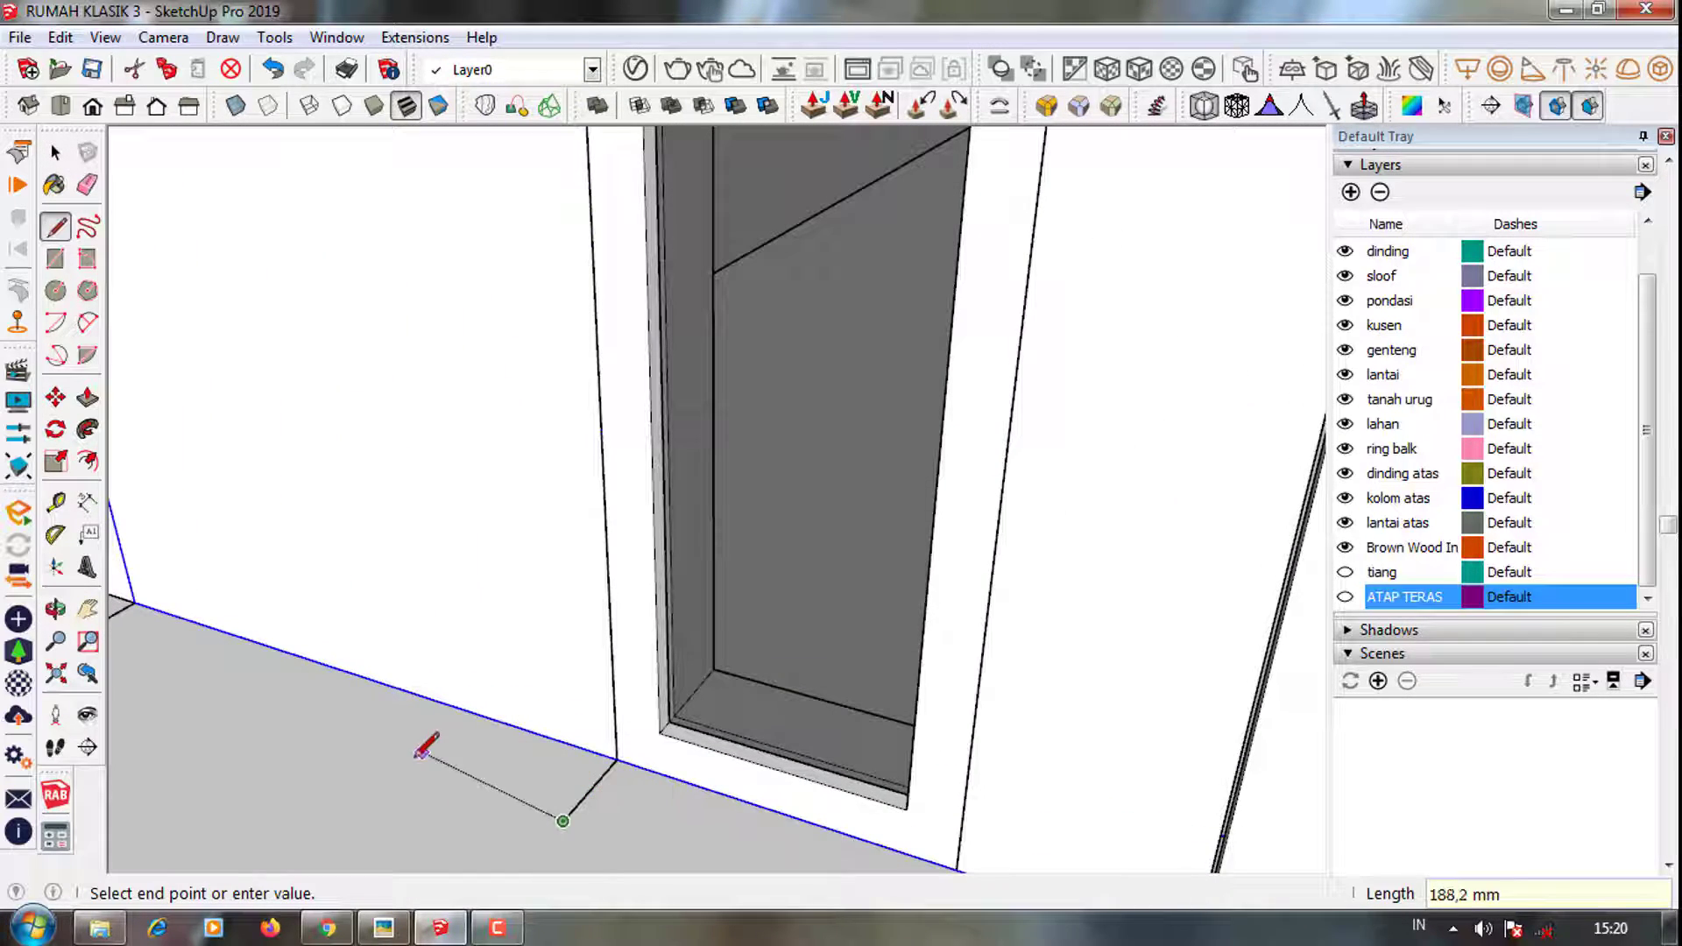
Close the floor rectangle beside the door jamb into a face
{"action": "left_click", "coordinate": [616, 758]}
{"action": "scroll", "coordinate": [583, 802], "scroll_direction": "down", "scroll_amount": 3}
{"action": "scroll", "coordinate": [582, 801], "scroll_direction": "down", "scroll_amount": 2}
{"action": "scroll", "coordinate": [578, 744], "scroll_direction": "up", "scroll_amount": 3}
{"action": "scroll", "coordinate": [622, 775], "scroll_direction": "up", "scroll_amount": 2}
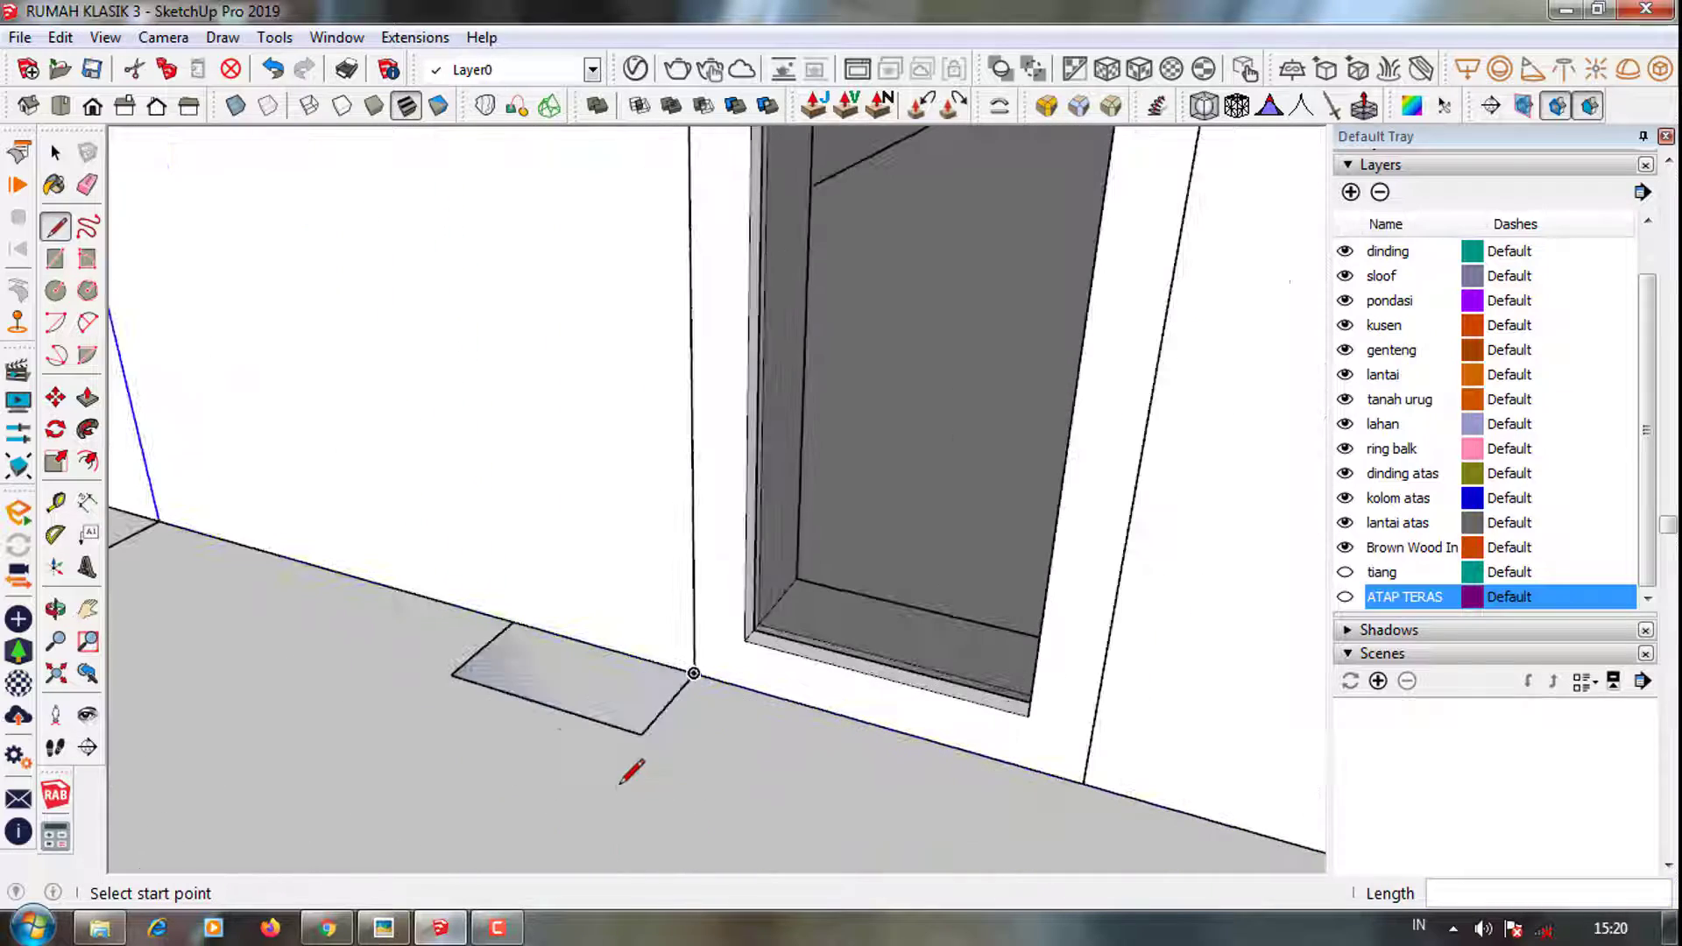
{"action": "middle_click_drag", "start_coordinate": [558, 697], "coordinate": [488, 680]}
{"action": "scroll", "coordinate": [499, 681], "scroll_direction": "up", "scroll_amount": 2}
Draw the first two-point arc and a short line of the molding profile
{"action": "key", "text": "e"}
{"action": "key", "text": "a"}
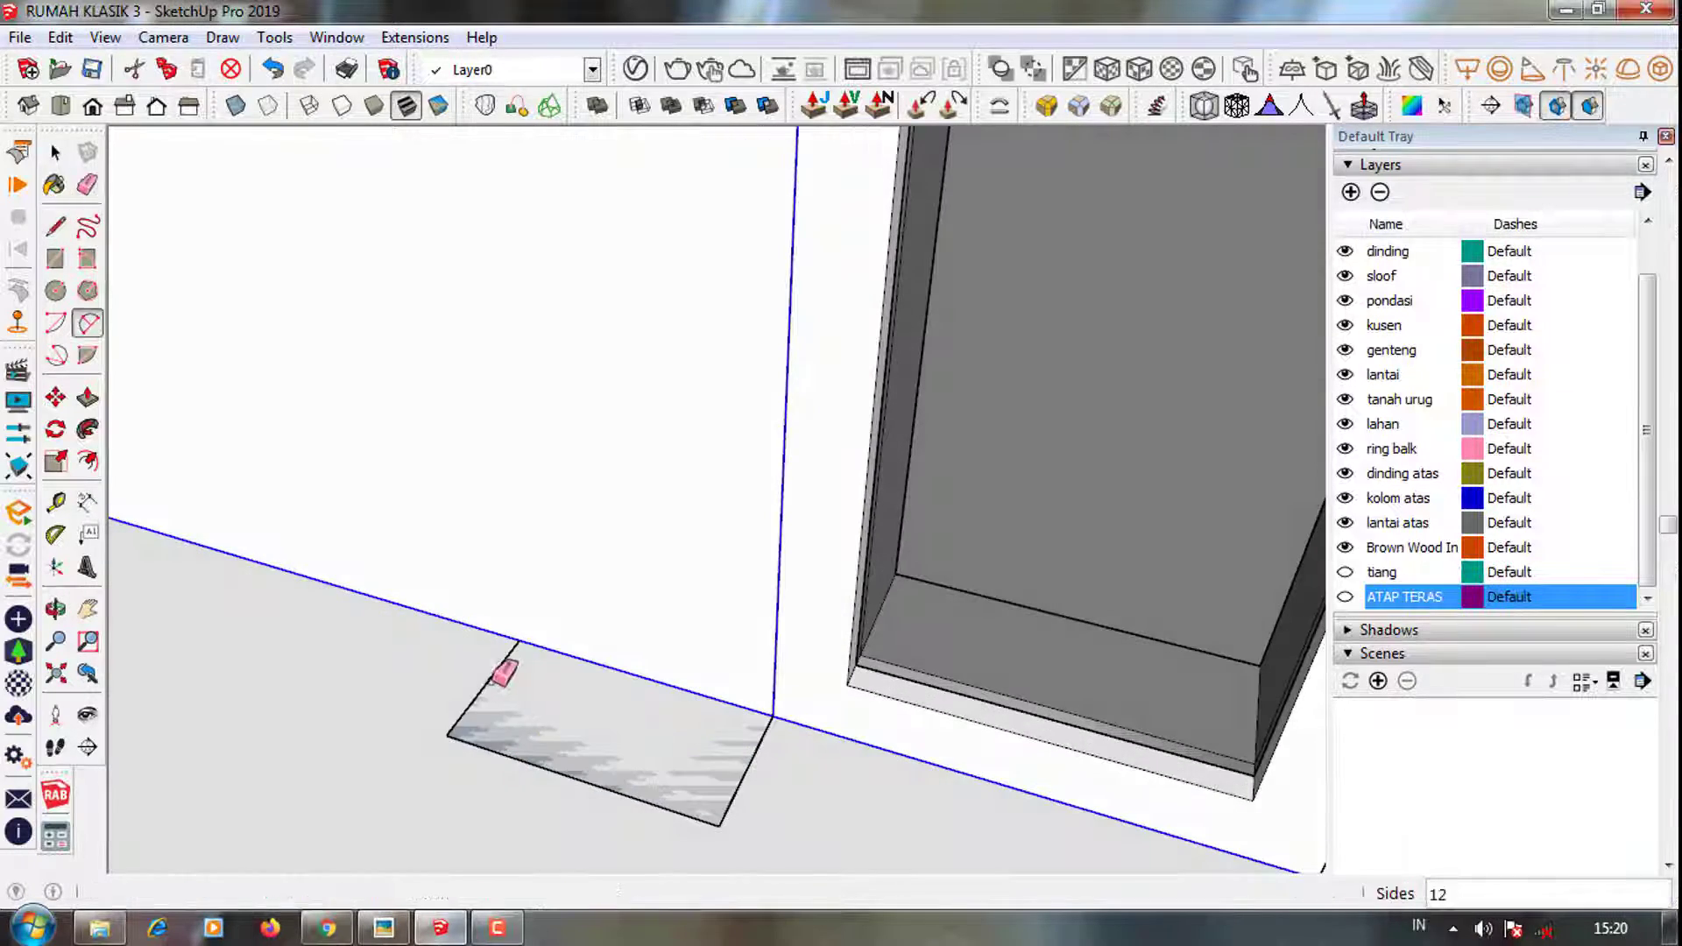
{"action": "scroll", "coordinate": [599, 722], "scroll_direction": "up", "scroll_amount": 1}
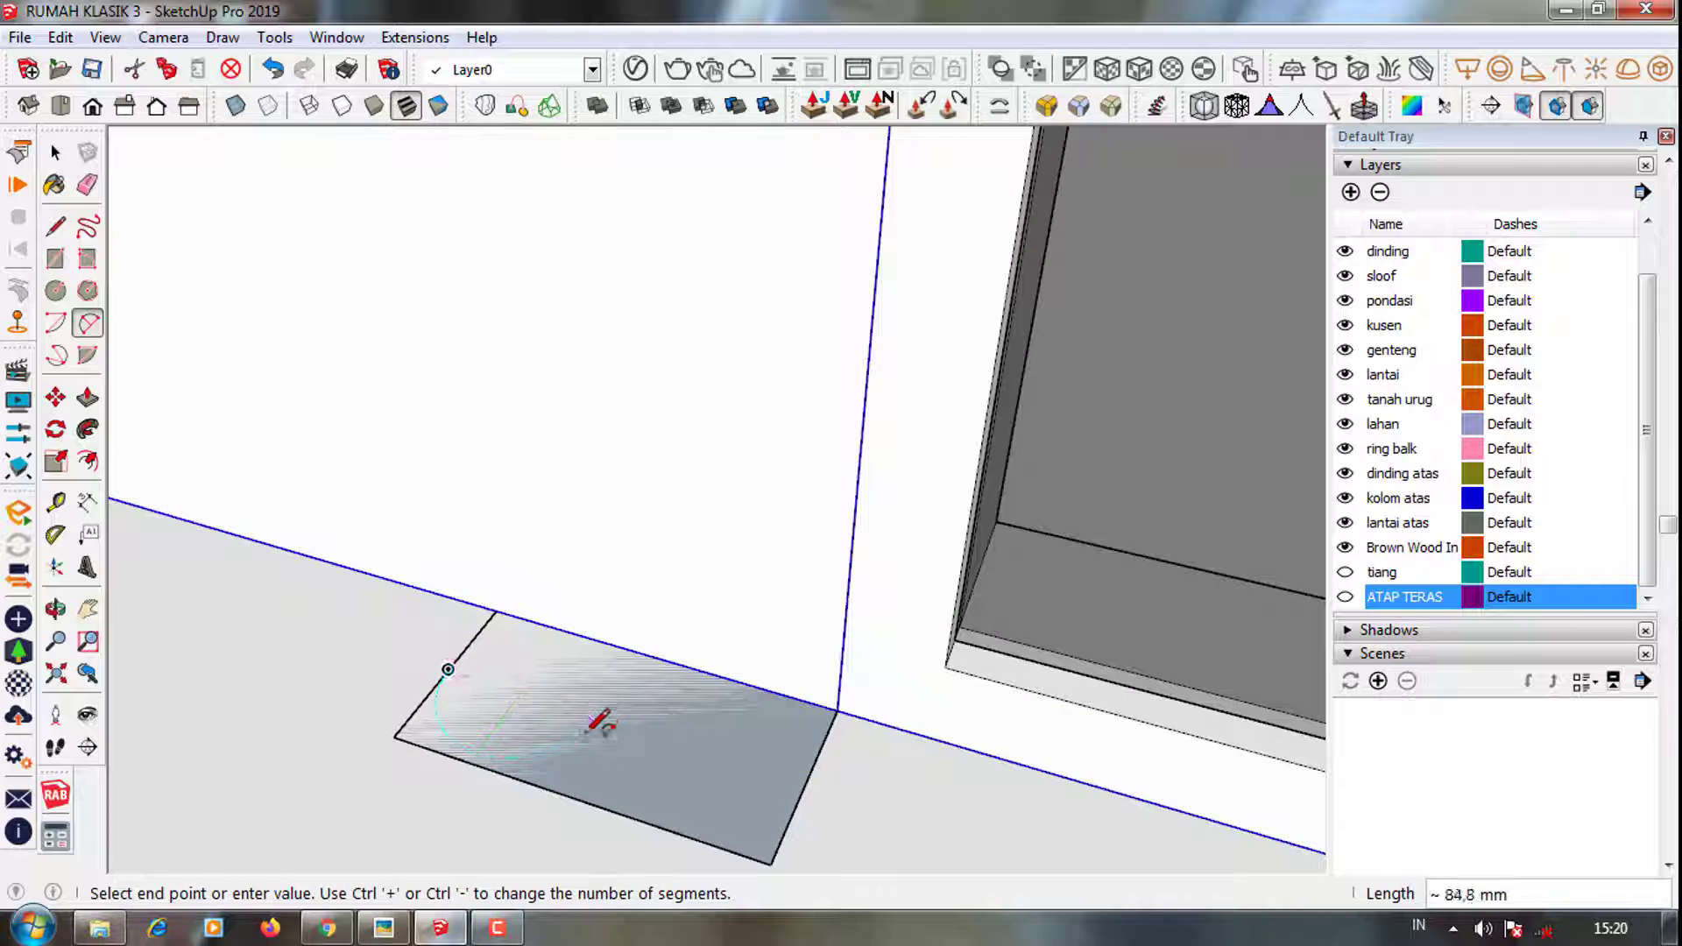
{"action": "left_click", "coordinate": [613, 724]}
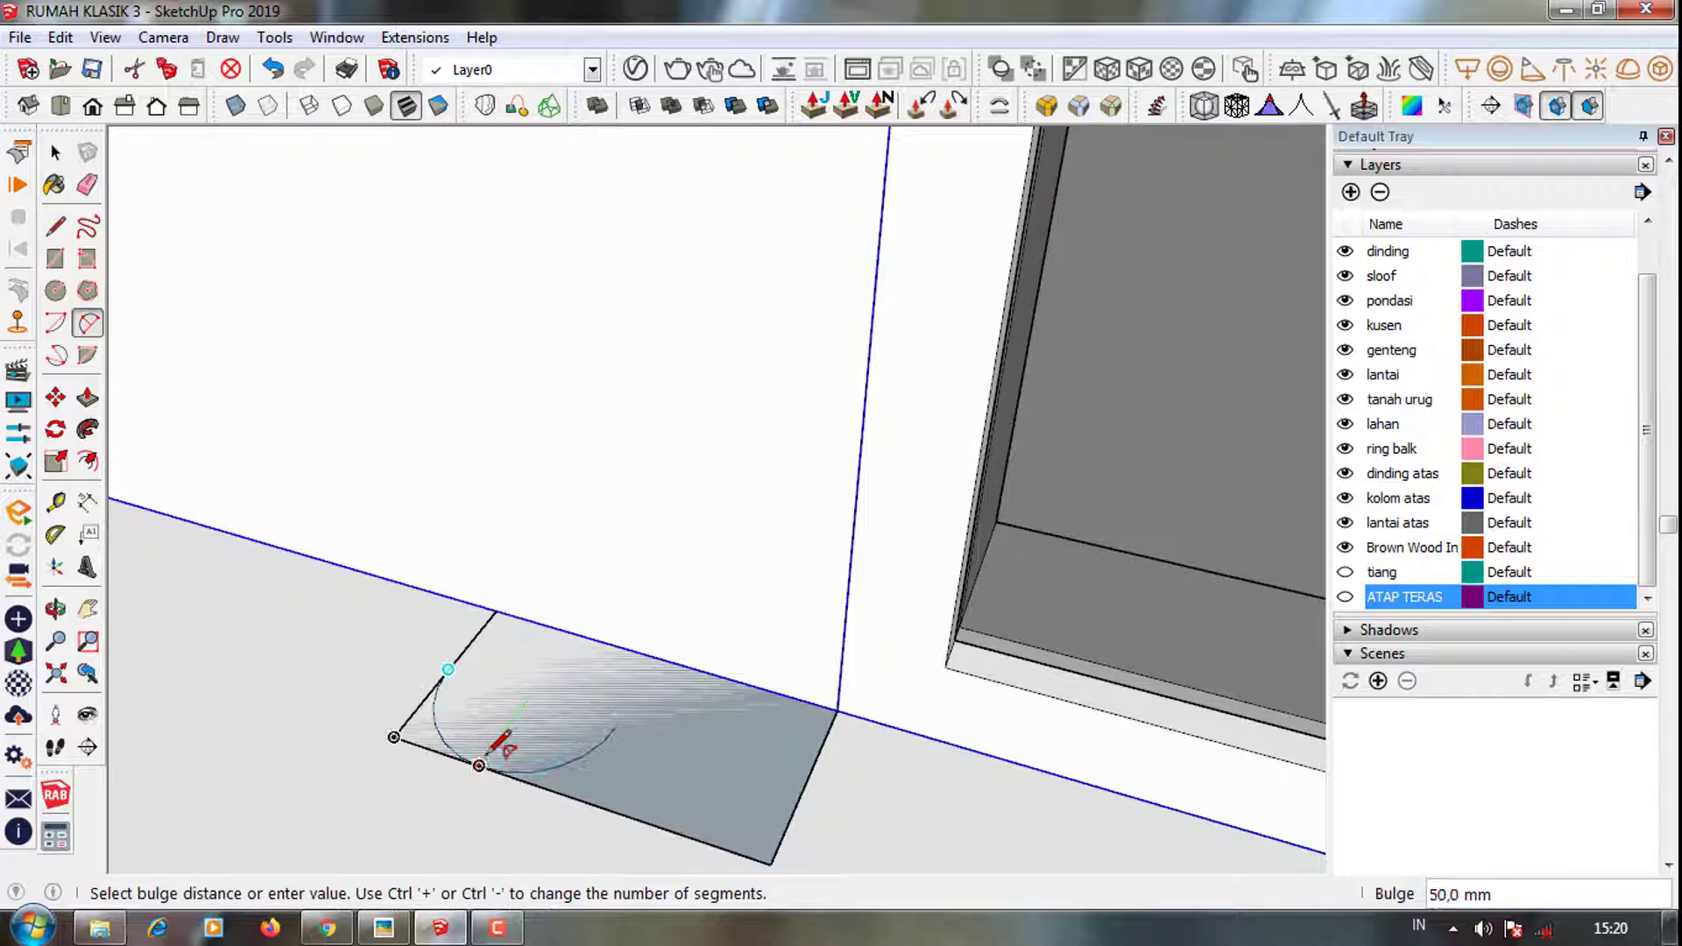
{"action": "left_click", "coordinate": [491, 744]}
{"action": "scroll", "coordinate": [653, 727], "scroll_direction": "up", "scroll_amount": 1}
{"action": "key", "text": "l"}
{"action": "left_click", "coordinate": [608, 704]}
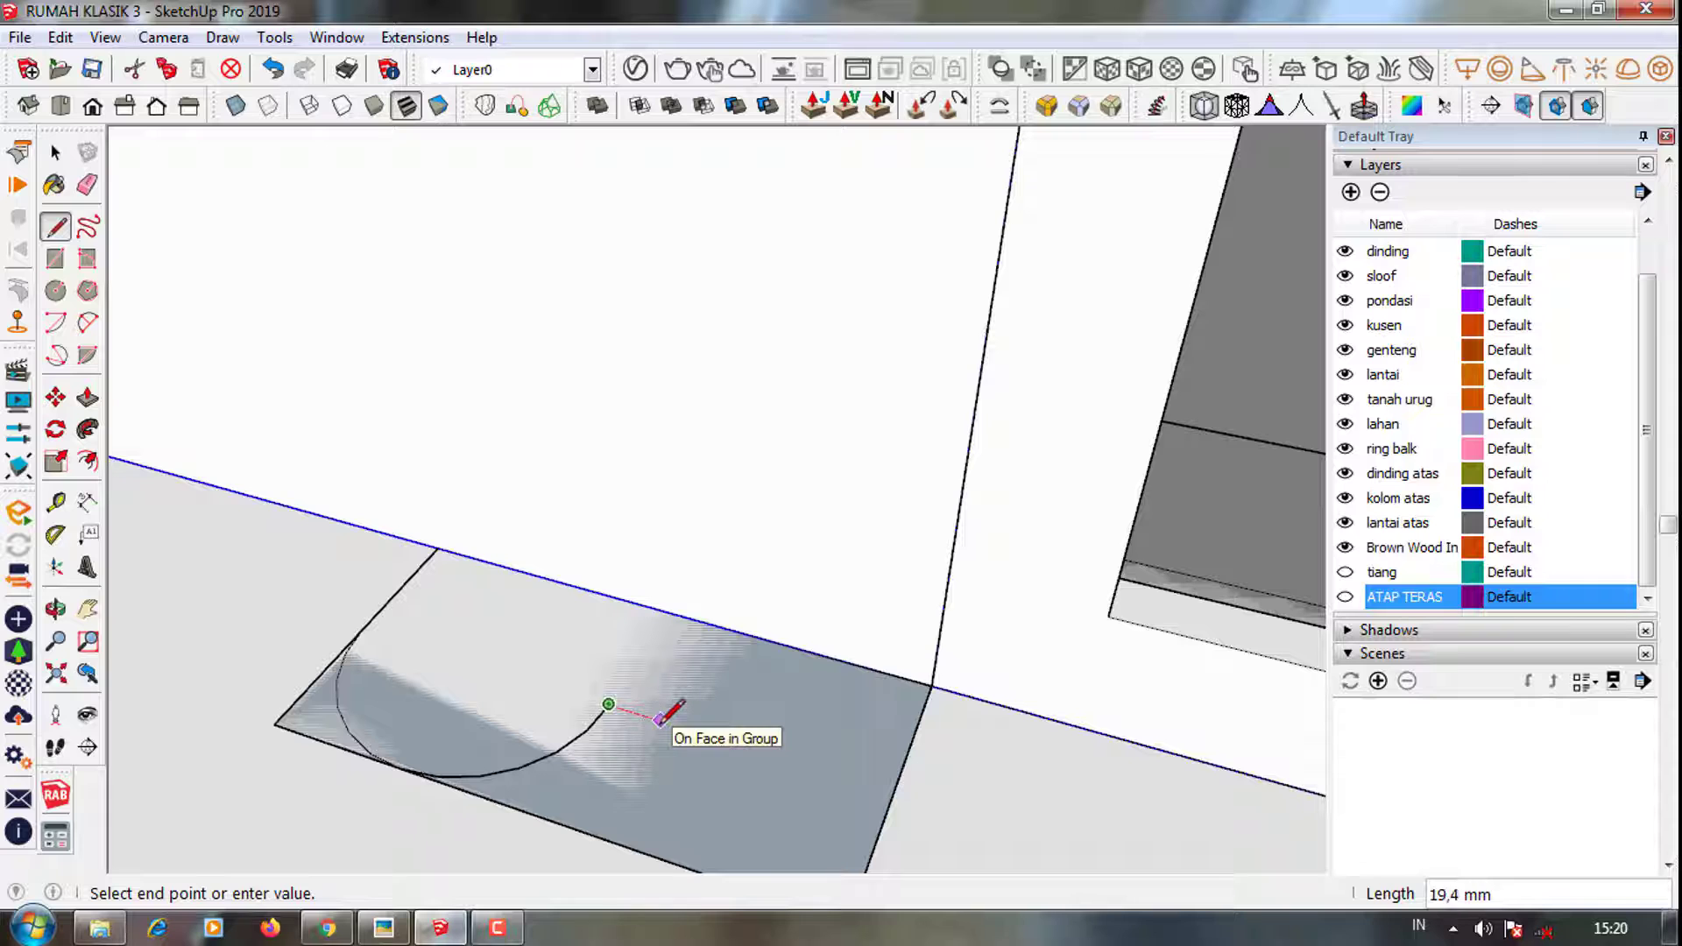
{"action": "left_click", "coordinate": [847, 743]}
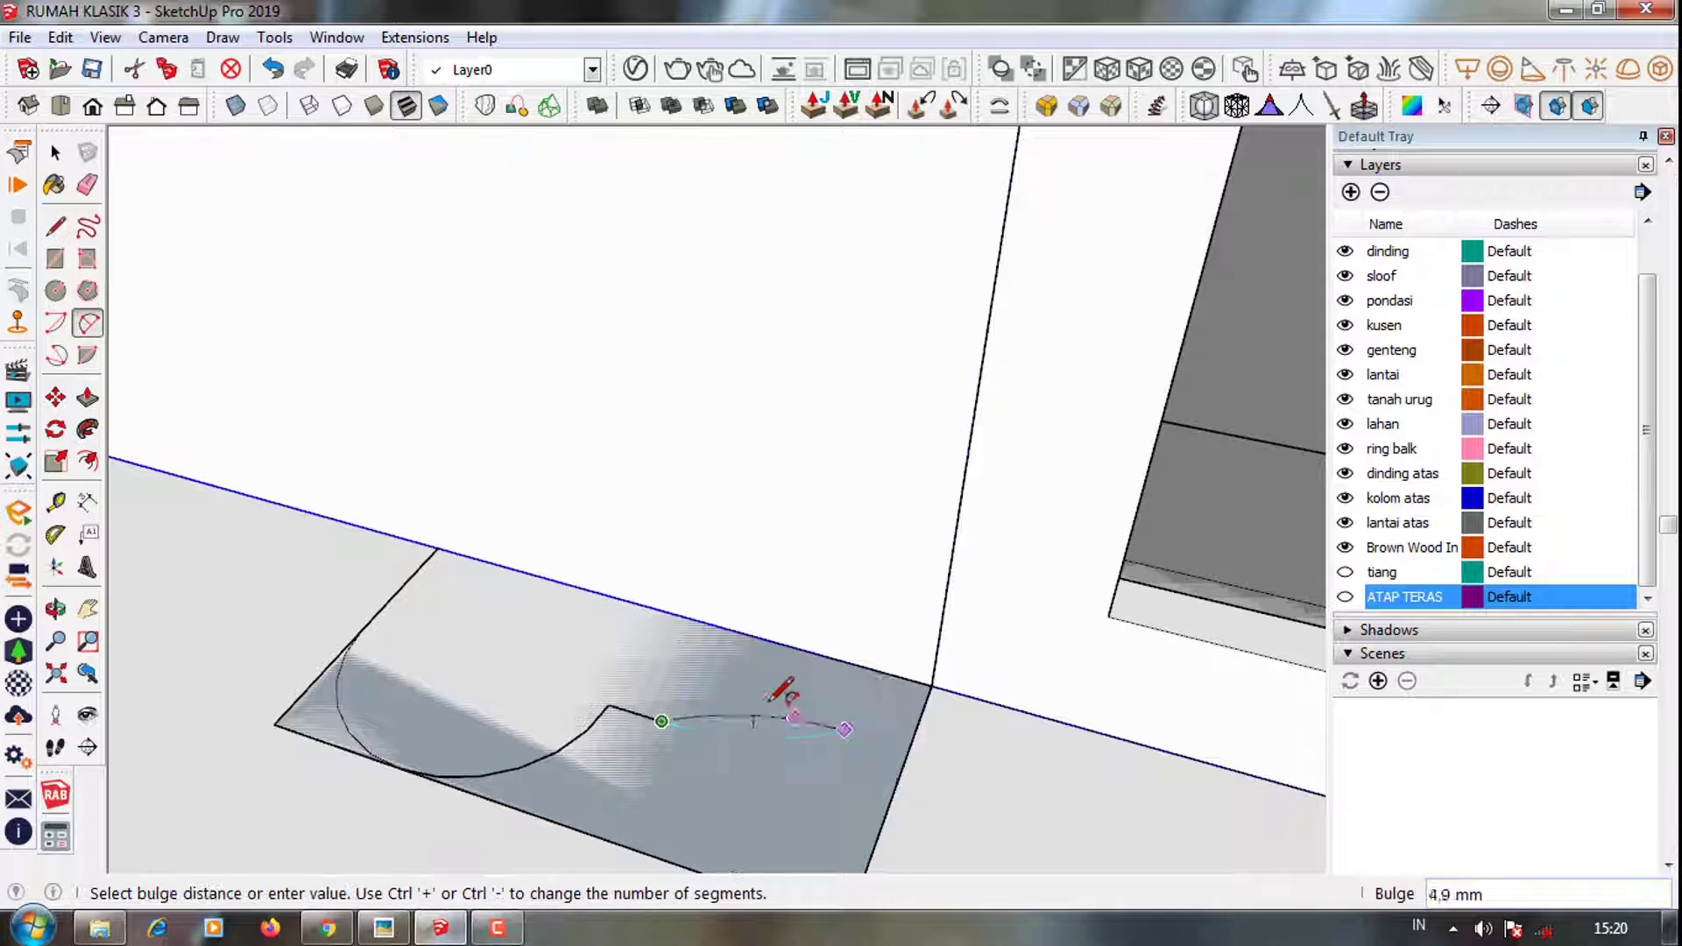
{"action": "scroll", "coordinate": [769, 698], "scroll_direction": "up", "scroll_amount": 1}
{"action": "key", "text": "Escape"}
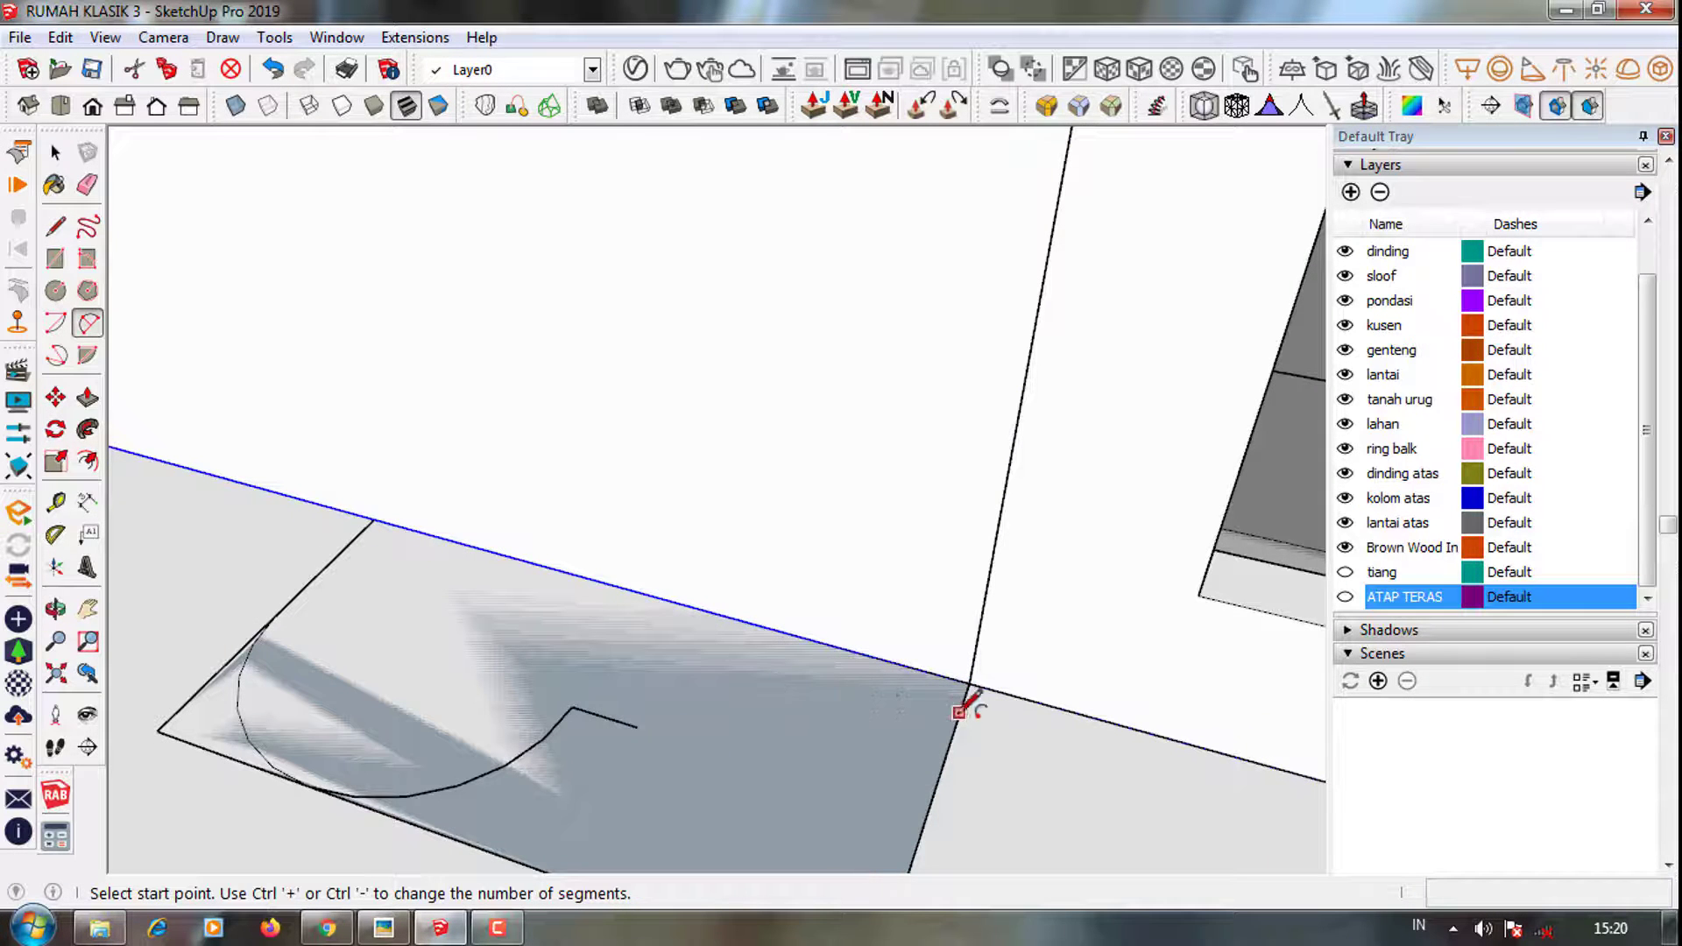
Add a short straight segment and the final arc to complete the scalloped profile
{"action": "left_click", "coordinate": [952, 734]}
{"action": "key", "text": "l"}
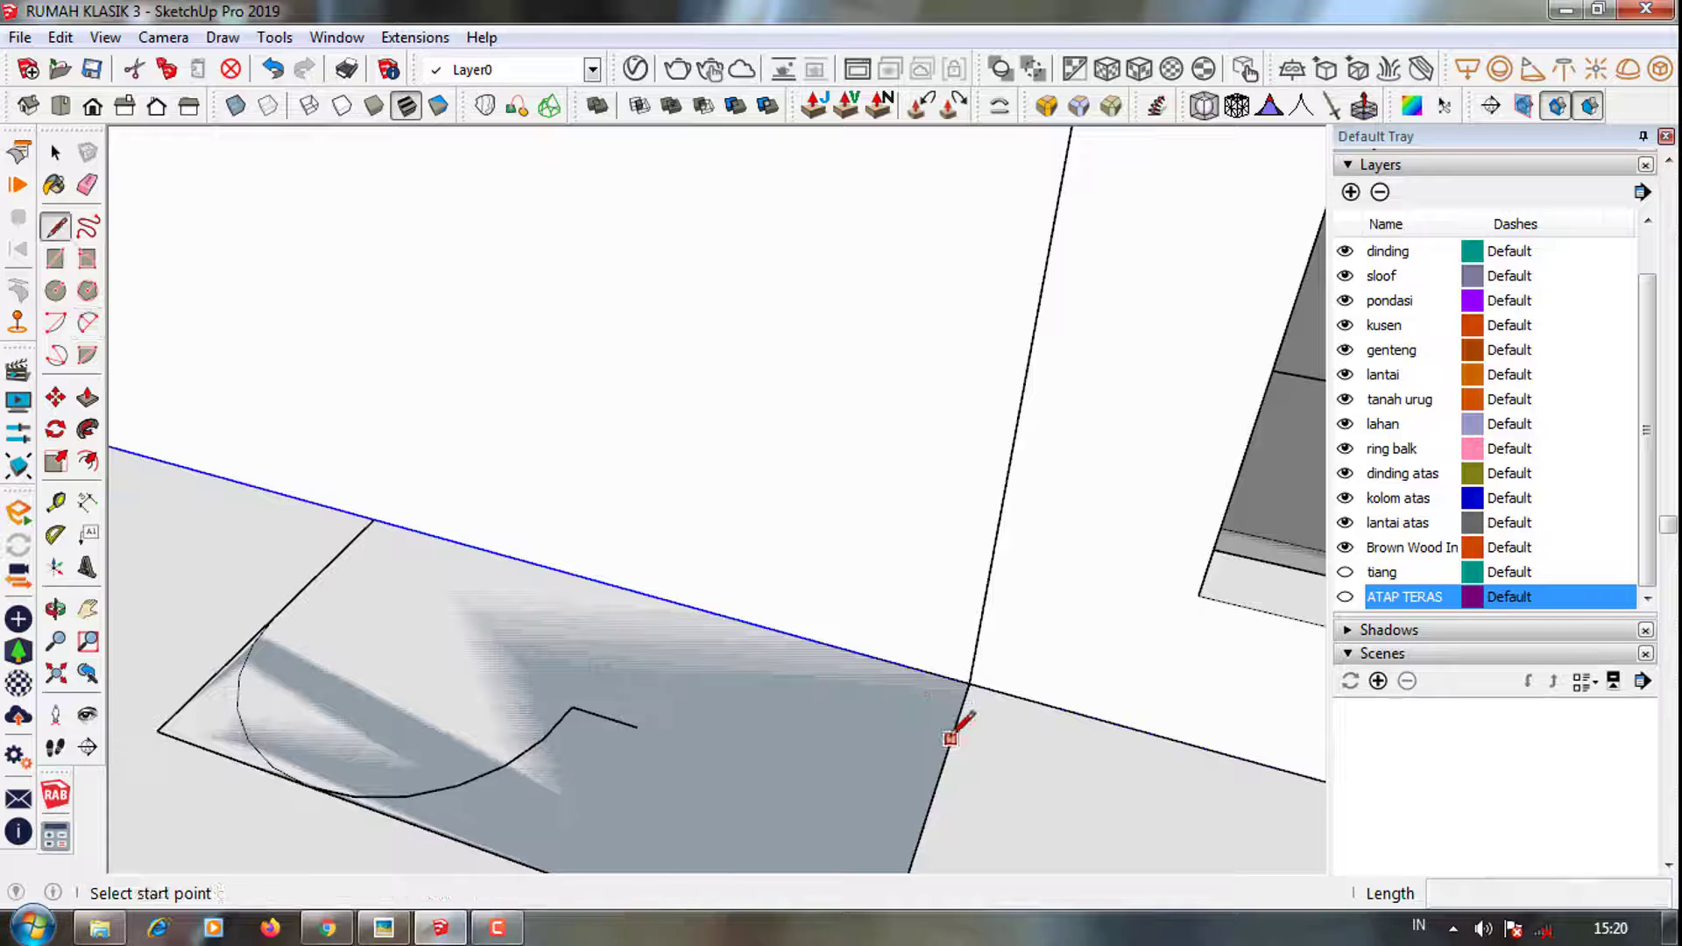
{"action": "left_click", "coordinate": [892, 724]}
{"action": "middle_click_drag", "start_coordinate": [885, 740], "coordinate": [880, 744]}
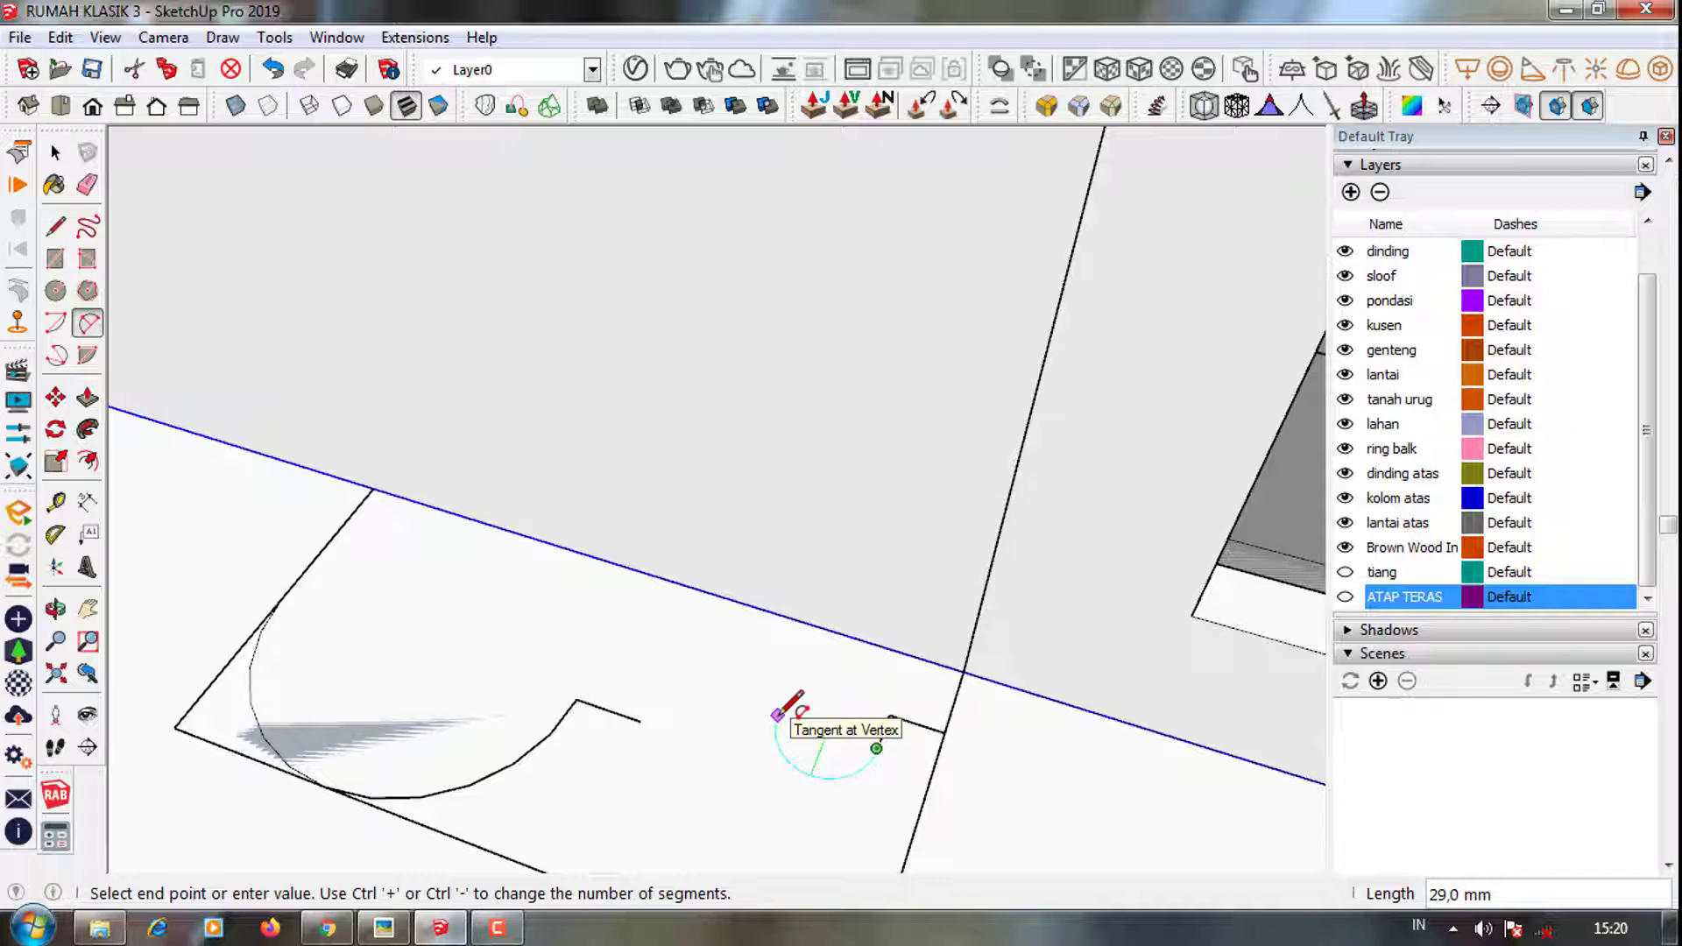
{"action": "mouse_move", "coordinate": [759, 755]}
{"action": "middle_mouse_down"}
{"action": "mouse_move", "coordinate": [613, 627]}
{"action": "mouse_move", "coordinate": [663, 723]}
{"action": "middle_mouse_up"}
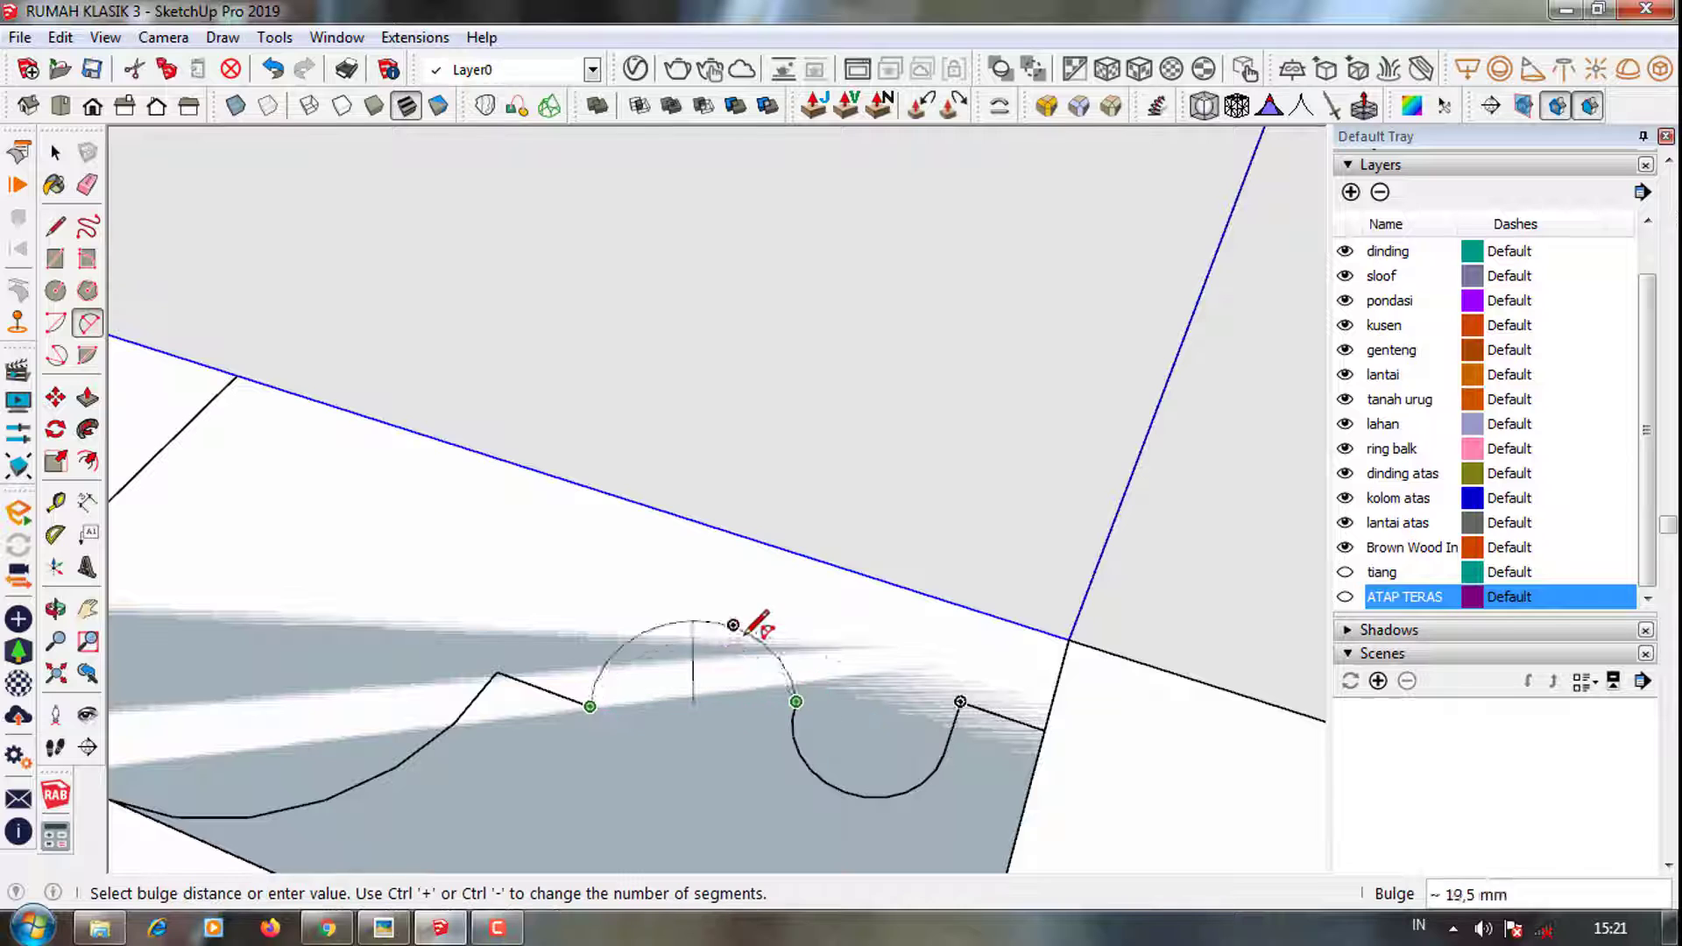
{"action": "scroll", "coordinate": [736, 658], "scroll_direction": "up", "scroll_amount": 2}
{"action": "left_click", "coordinate": [734, 658]}
{"action": "scroll", "coordinate": [734, 659], "scroll_direction": "down", "scroll_amount": 3}
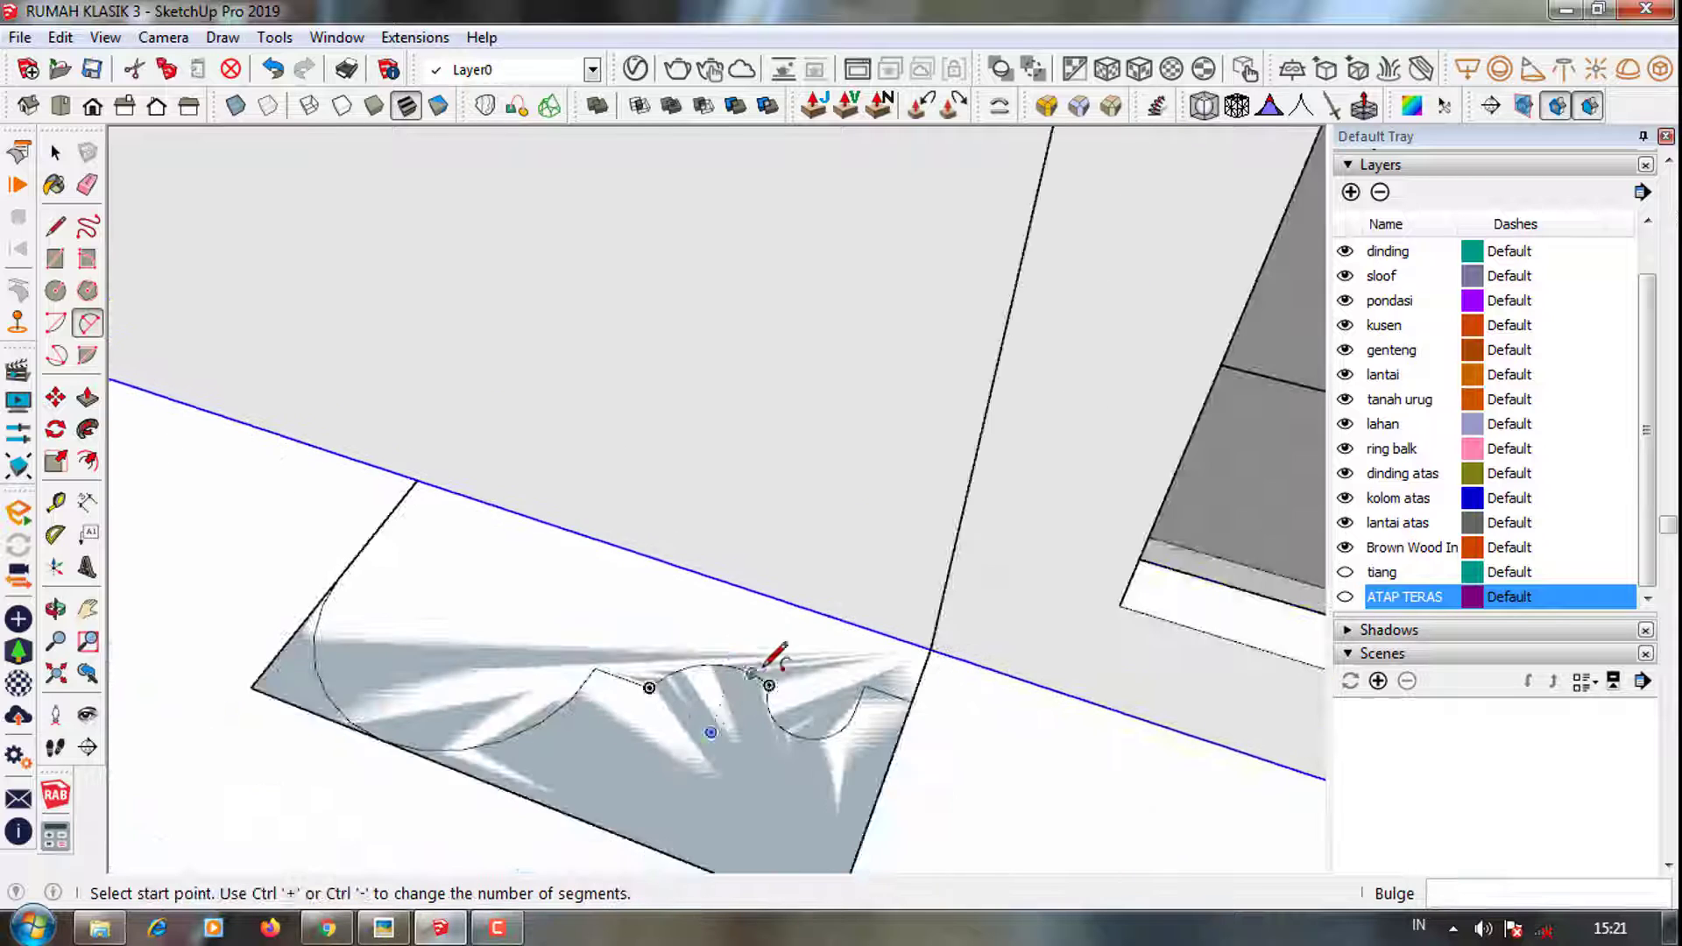
{"action": "scroll", "coordinate": [823, 753], "scroll_direction": "up", "scroll_amount": 1}
Erase the leftover rectangle edges below the profile, leaving the arc-edged face
{"action": "left_click_drag", "start_coordinate": [823, 783], "coordinate": [507, 695]}
{"action": "mouse_move", "coordinate": [507, 694]}
{"action": "middle_mouse_down"}
{"action": "mouse_move", "coordinate": [526, 751]}
{"action": "mouse_move", "coordinate": [770, 556]}
{"action": "mouse_move", "coordinate": [612, 492]}
{"action": "mouse_move", "coordinate": [694, 687]}
{"action": "mouse_move", "coordinate": [645, 421]}
{"action": "middle_mouse_up"}
{"action": "key", "text": "space"}
Draw a 1200 mm radius two-point arc path along the window arch
{"action": "key", "text": "l"}
{"action": "scroll", "coordinate": [696, 737], "scroll_direction": "down", "scroll_amount": 3}
{"action": "scroll", "coordinate": [683, 727], "scroll_direction": "down", "scroll_amount": 3}
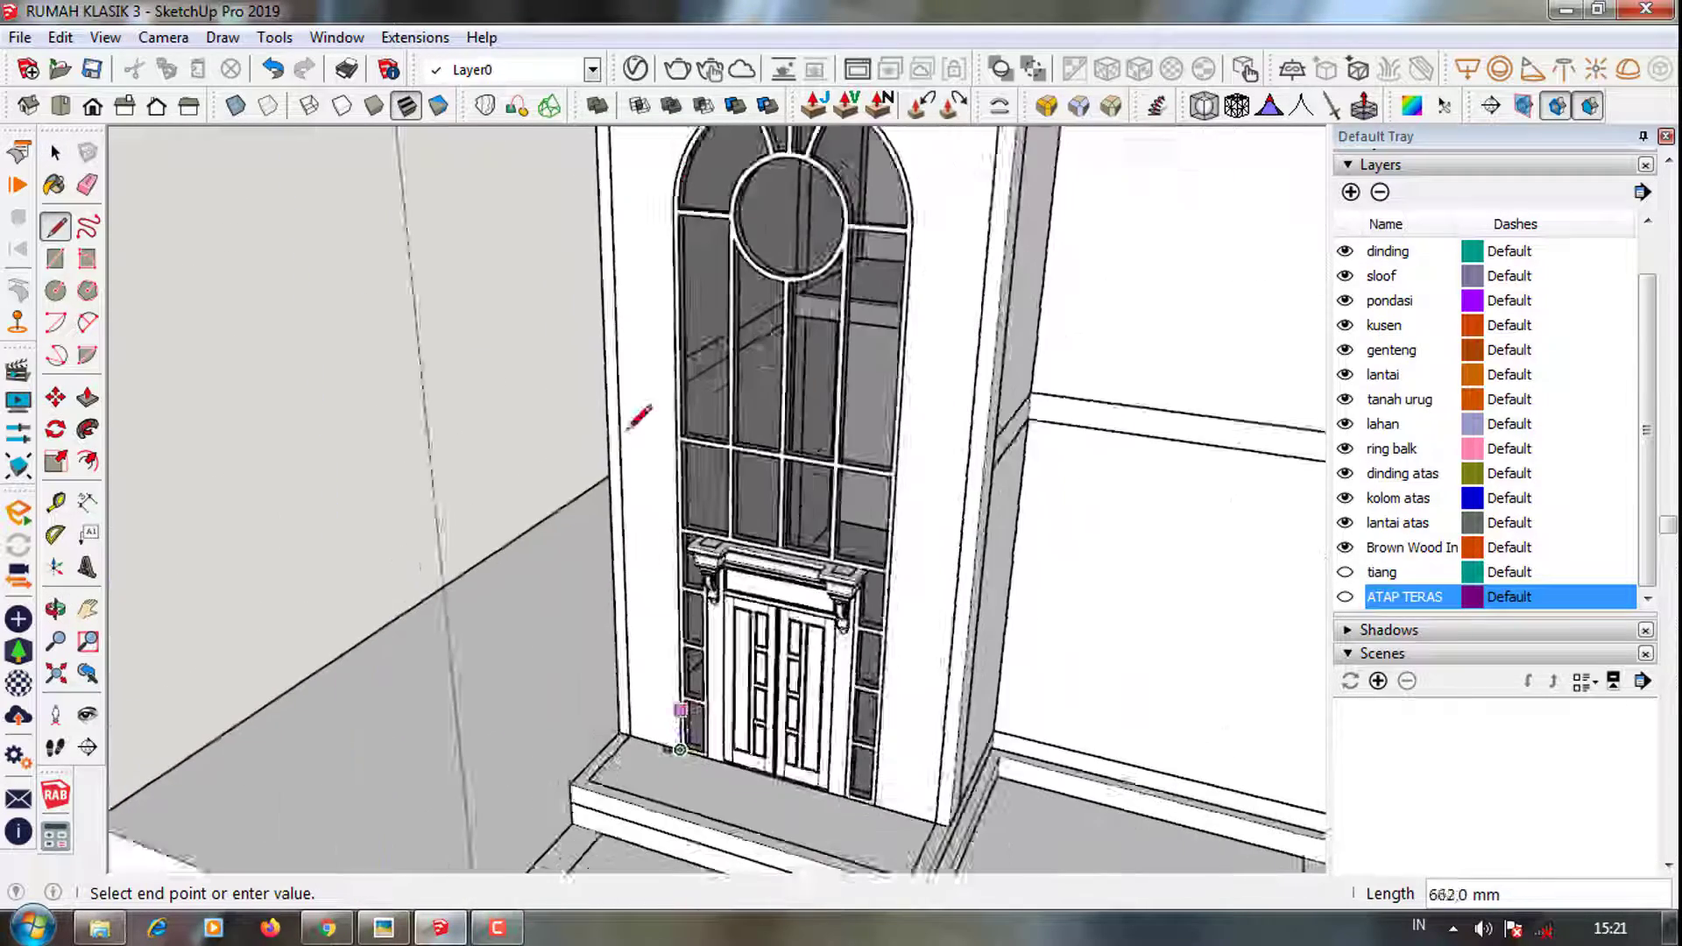
{"action": "scroll", "coordinate": [692, 263], "scroll_direction": "up", "scroll_amount": 4}
{"action": "scroll", "coordinate": [692, 266], "scroll_direction": "up", "scroll_amount": 3}
{"action": "scroll", "coordinate": [679, 188], "scroll_direction": "up", "scroll_amount": 2}
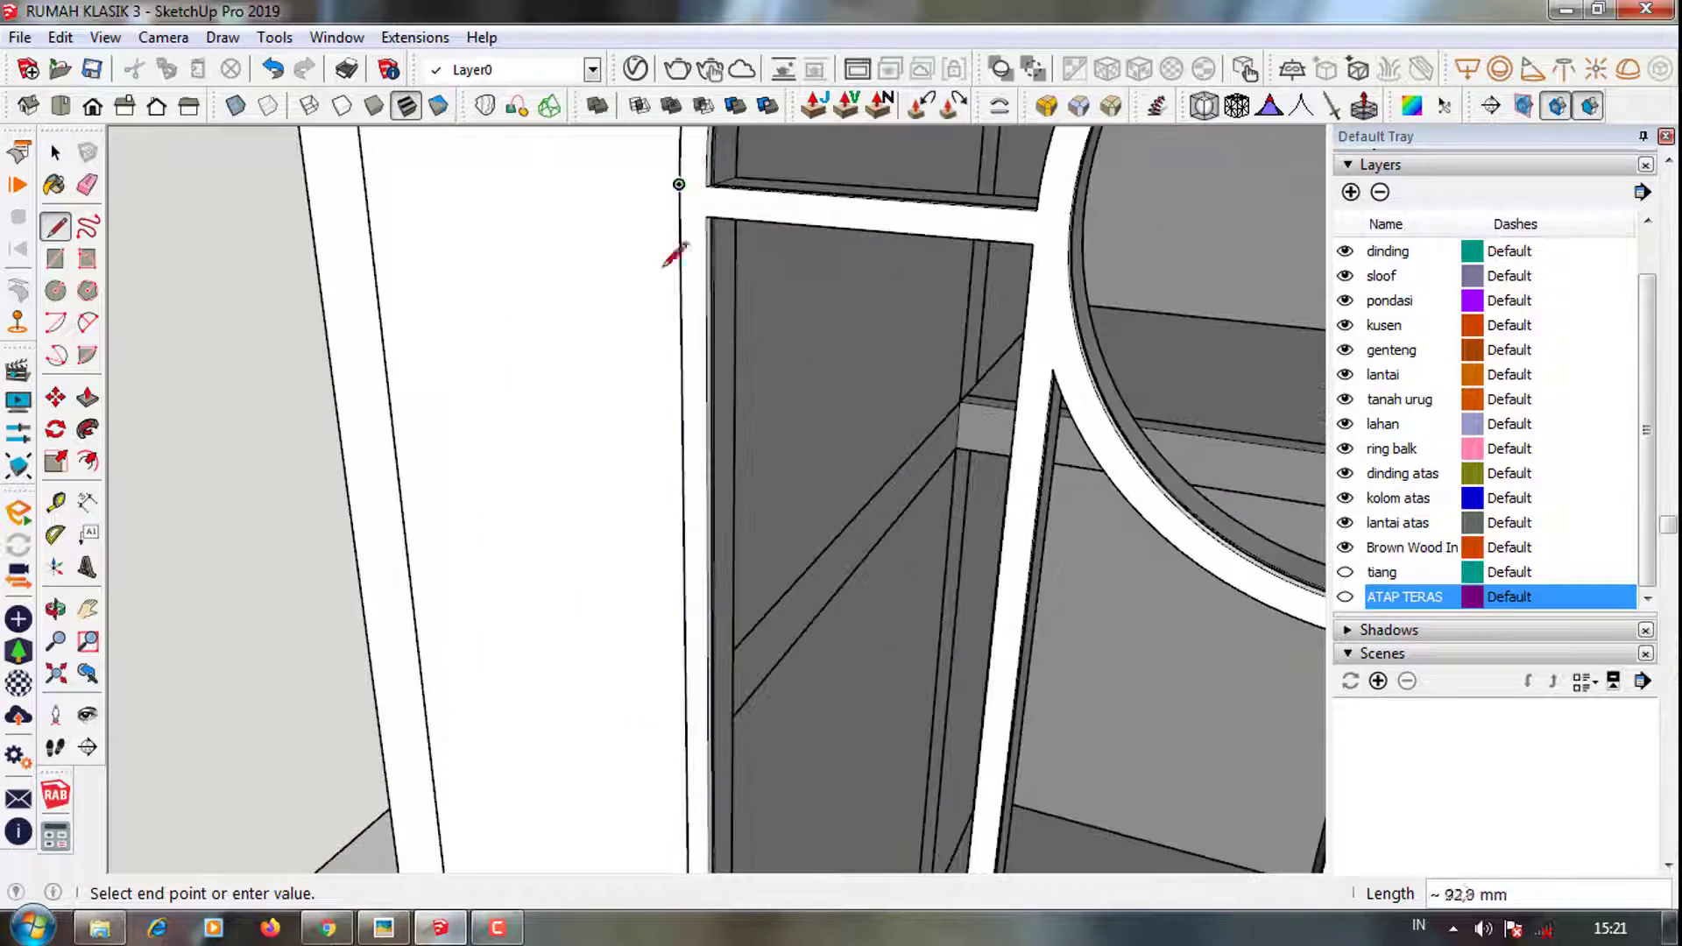
{"action": "key", "text": "a"}
{"action": "scroll", "coordinate": [675, 254], "scroll_direction": "down", "scroll_amount": 3}
{"action": "left_click", "coordinate": [680, 245]}
{"action": "scroll", "coordinate": [563, 338], "scroll_direction": "down", "scroll_amount": 3}
{"action": "left_click", "coordinate": [1020, 346]}
{"action": "scroll", "coordinate": [963, 263], "scroll_direction": "up", "scroll_amount": 2}
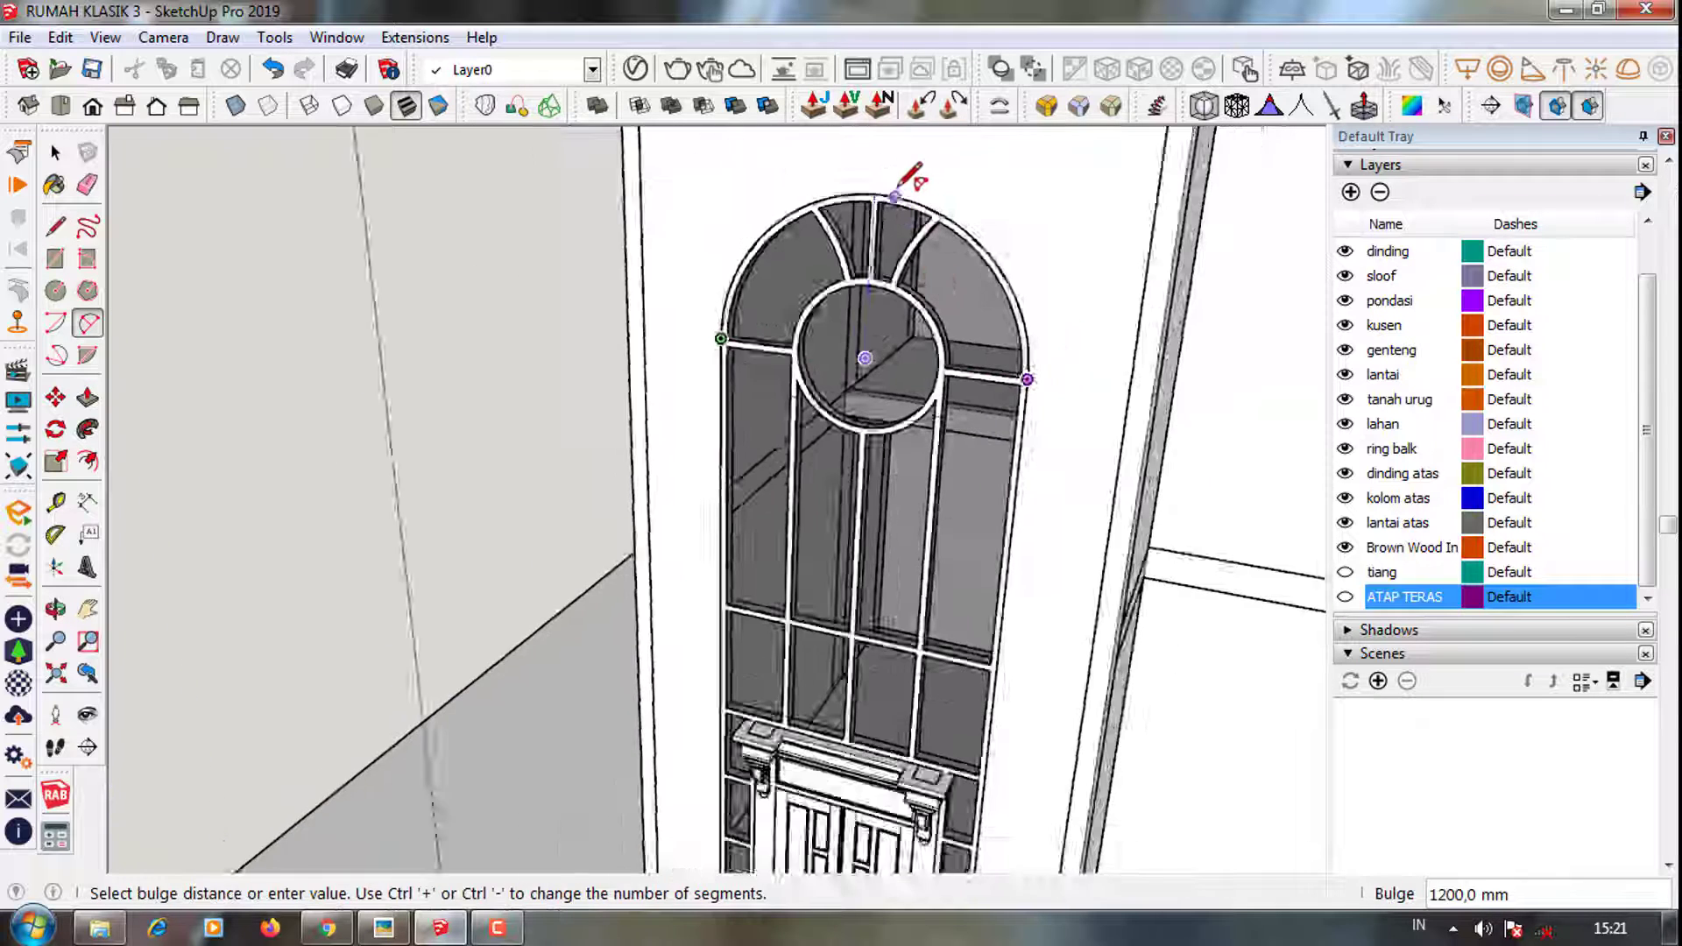
{"action": "scroll", "coordinate": [911, 176], "scroll_direction": "up", "scroll_amount": 2}
{"action": "left_click", "coordinate": [911, 175]}
Select the arch path, sweep the profile along it with Follow Me, and inspect the molding
{"action": "key", "text": "space"}
{"action": "left_click", "coordinate": [1086, 289]}
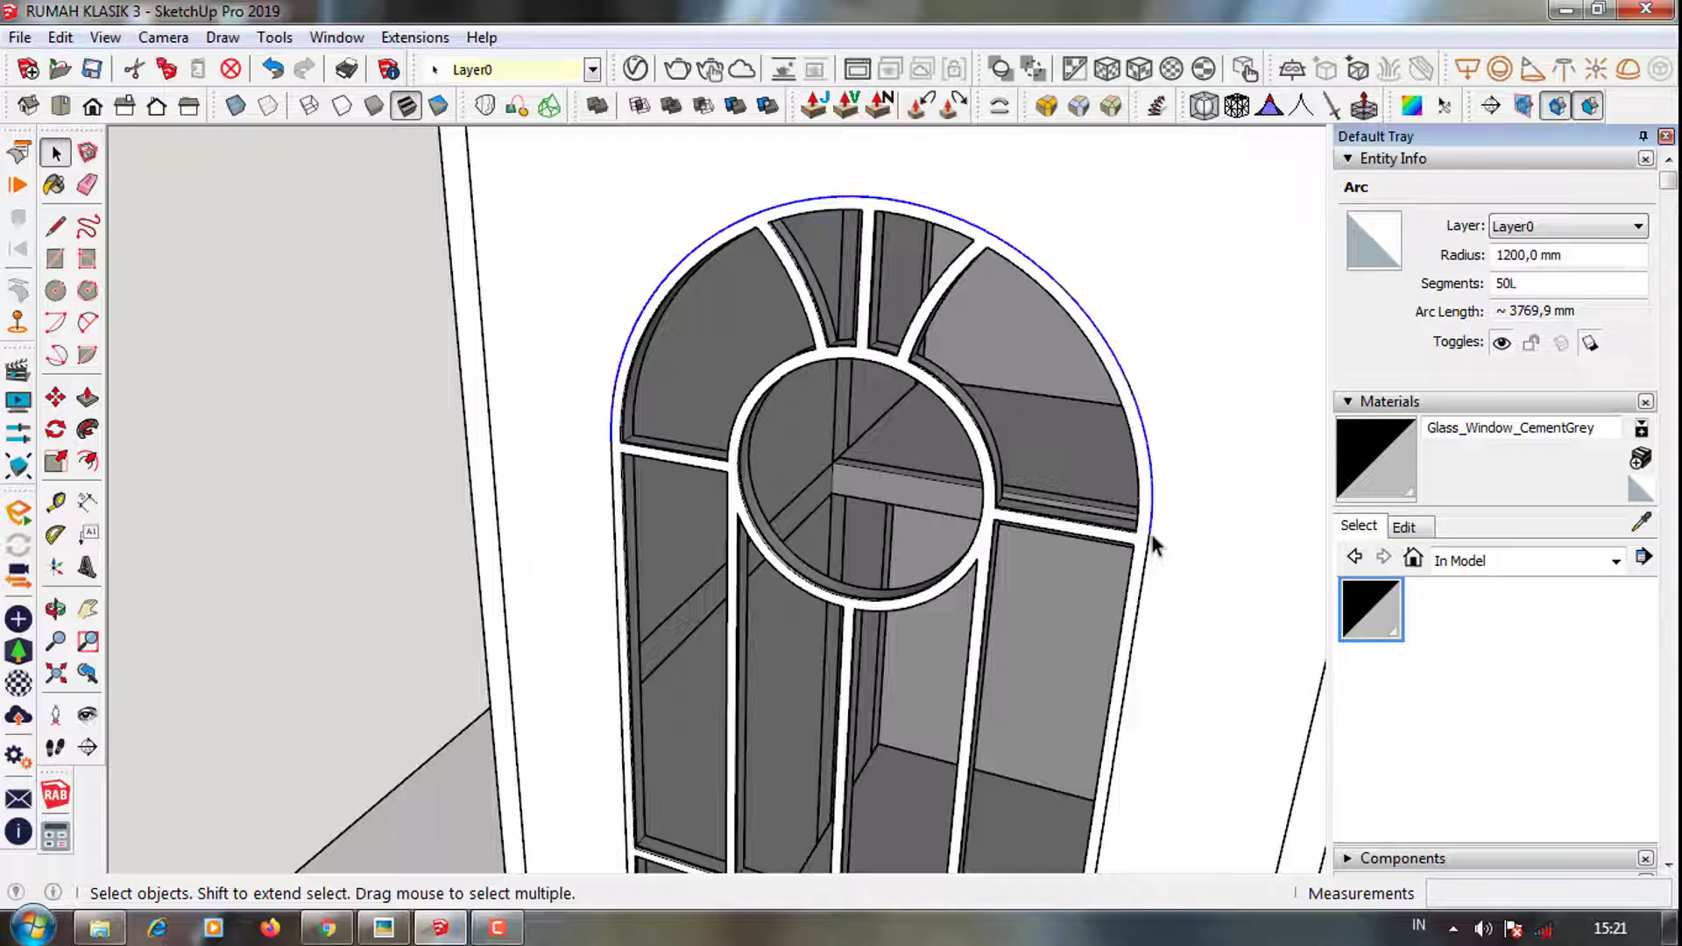
{"action": "scroll", "coordinate": [1086, 438], "scroll_direction": "down", "scroll_amount": 3}
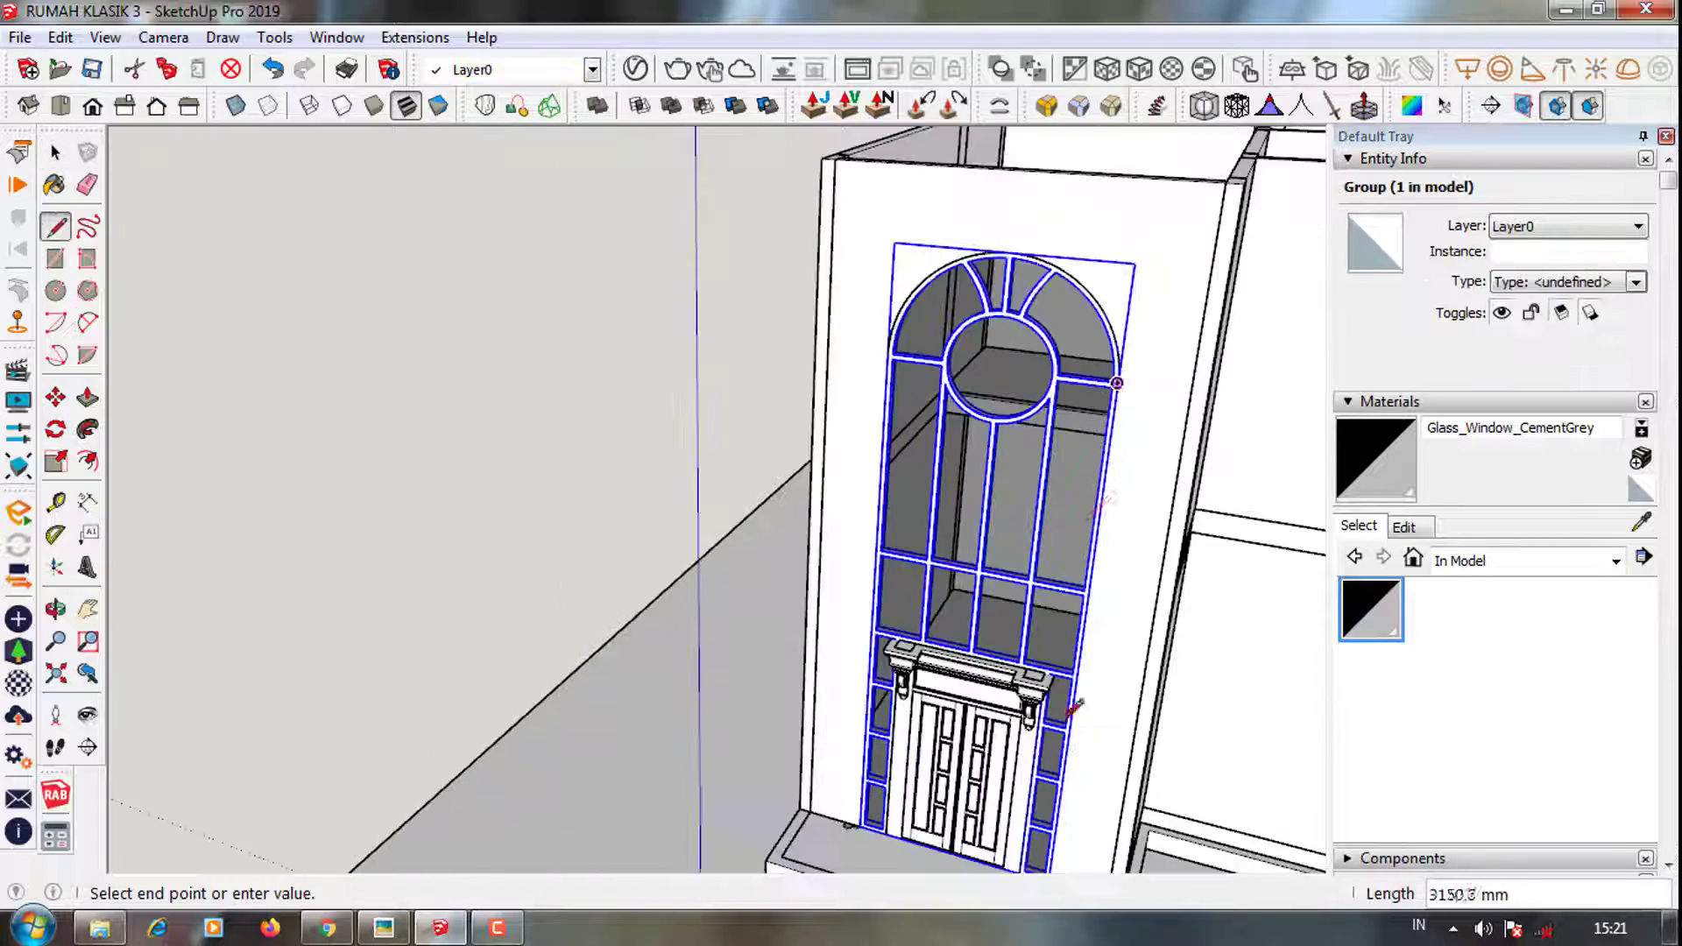
{"action": "scroll", "coordinate": [1063, 701], "scroll_direction": "up", "scroll_amount": 2}
{"action": "scroll", "coordinate": [1043, 721], "scroll_direction": "up", "scroll_amount": 2}
{"action": "scroll", "coordinate": [544, 601], "scroll_direction": "up", "scroll_amount": 2}
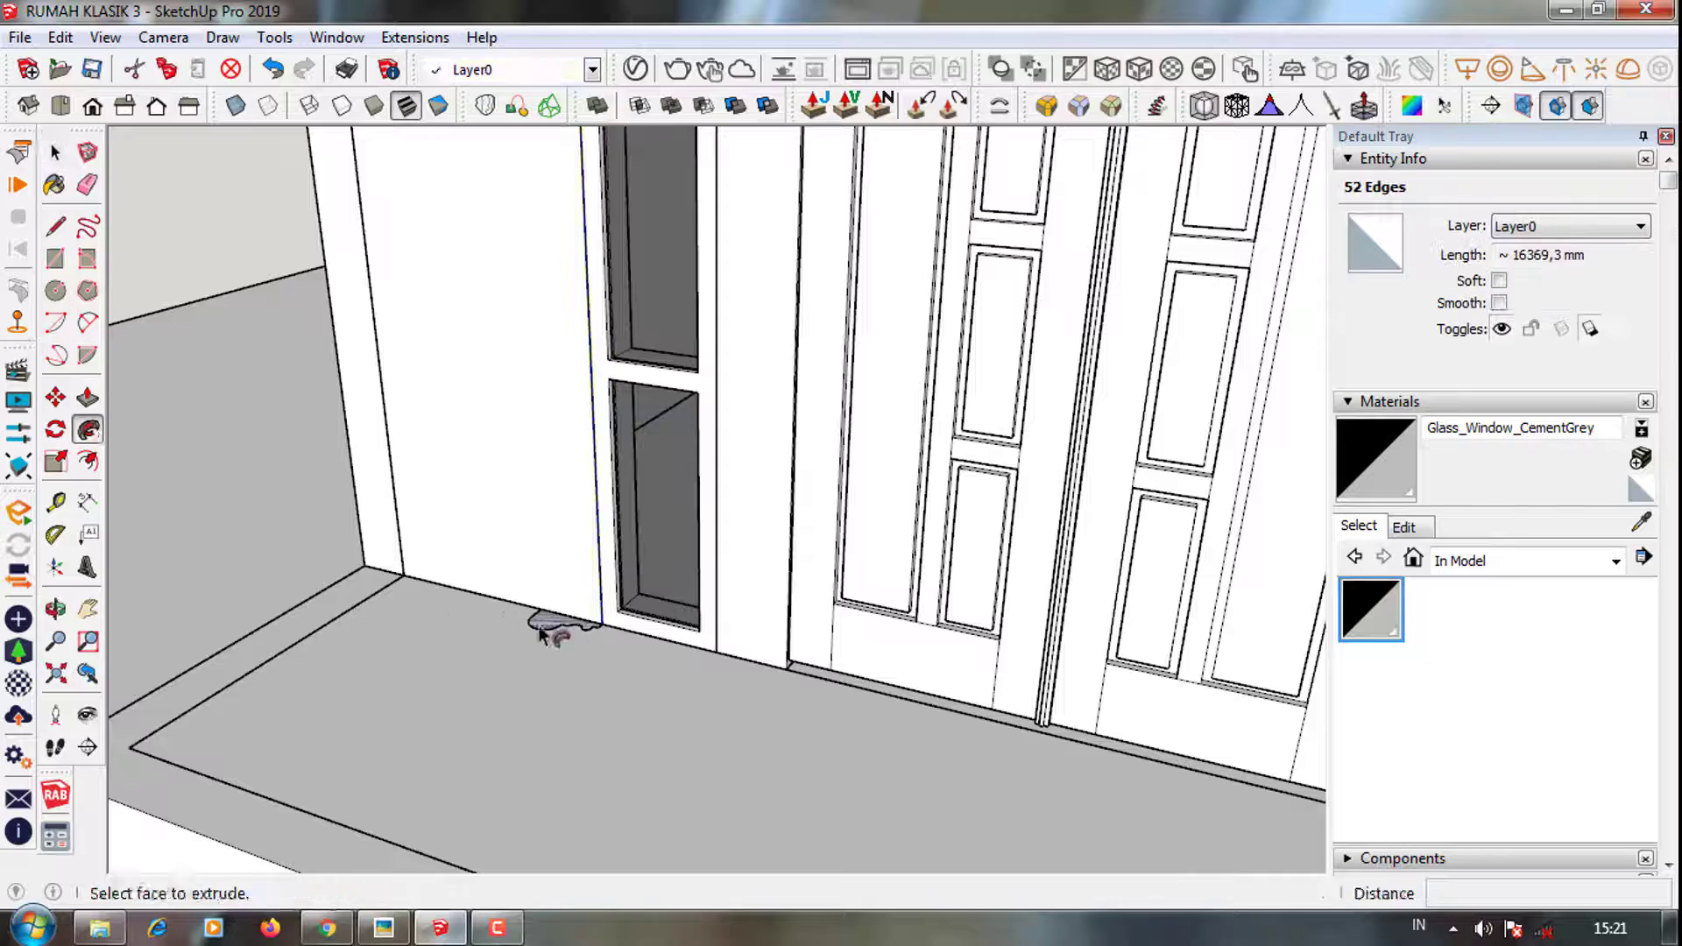
{"action": "scroll", "coordinate": [540, 632], "scroll_direction": "down", "scroll_amount": 2}
{"action": "scroll", "coordinate": [750, 713], "scroll_direction": "down", "scroll_amount": 3}
{"action": "middle_click_drag", "start_coordinate": [751, 713], "coordinate": [814, 312]}
{"action": "scroll", "coordinate": [657, 322], "scroll_direction": "up", "scroll_amount": 4}
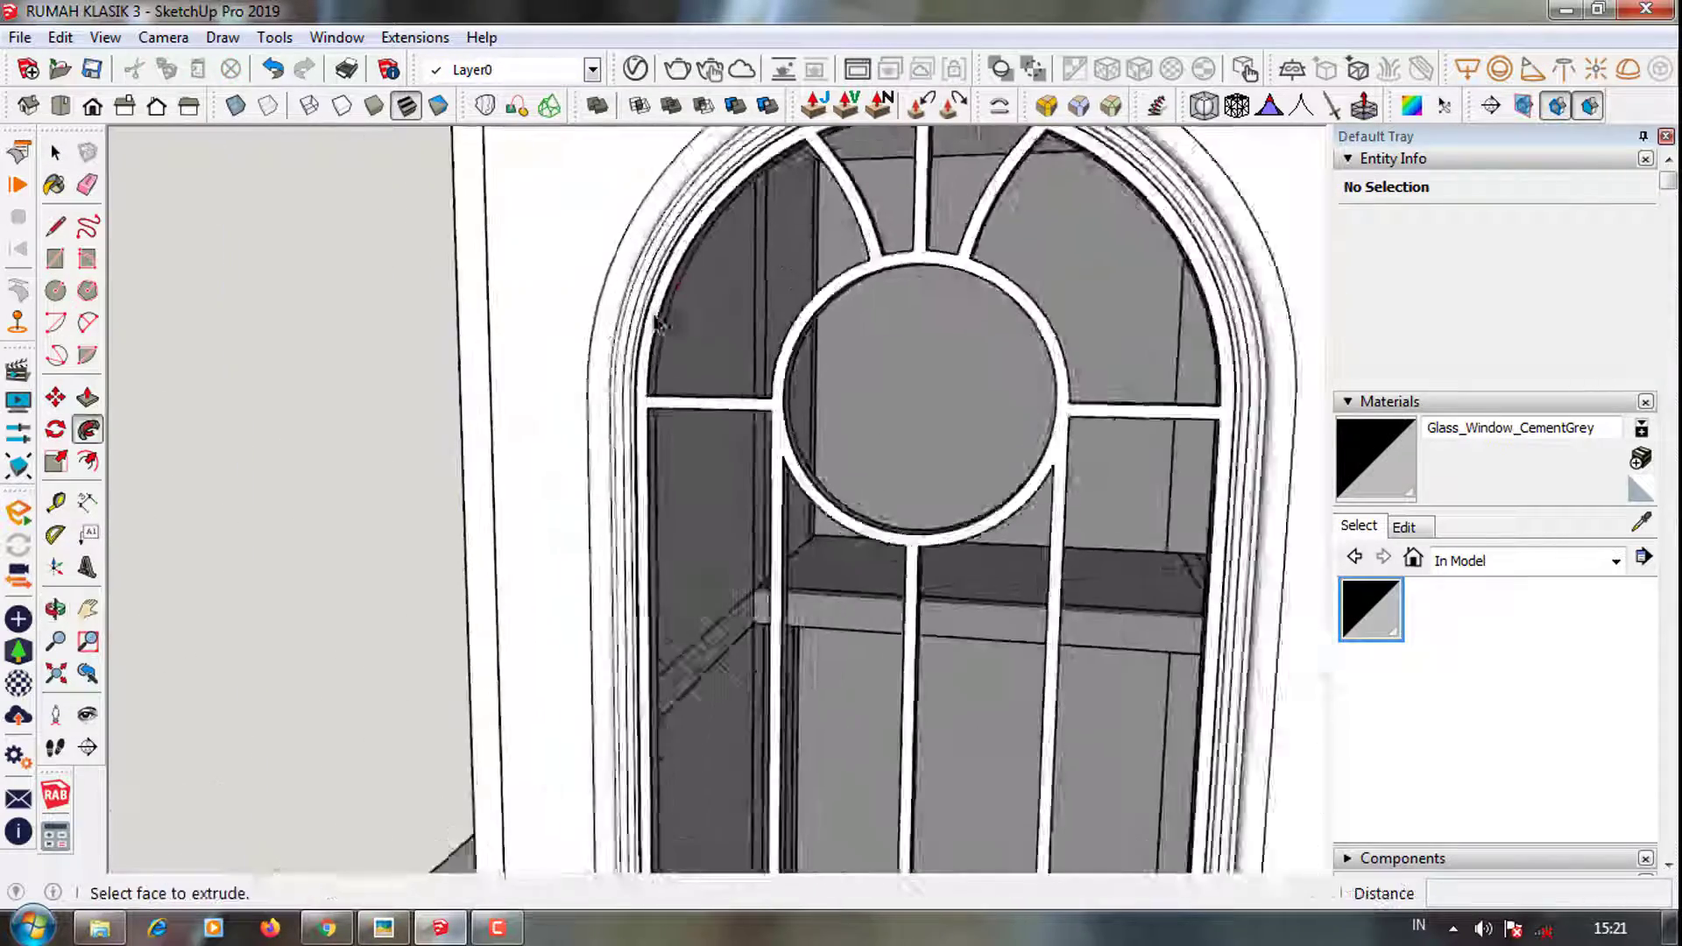
{"action": "mouse_move", "coordinate": [659, 324]}
{"action": "middle_mouse_down"}
{"action": "mouse_move", "coordinate": [832, 300]}
{"action": "mouse_move", "coordinate": [637, 244]}
{"action": "mouse_move", "coordinate": [619, 255]}
{"action": "mouse_move", "coordinate": [612, 706]}
{"action": "mouse_move", "coordinate": [1038, 730]}
{"action": "mouse_move", "coordinate": [694, 751]}
{"action": "mouse_move", "coordinate": [777, 739]}
{"action": "middle_mouse_up"}
{"action": "scroll", "coordinate": [619, 263], "scroll_direction": "down", "scroll_amount": 2}
{"action": "scroll", "coordinate": [619, 263], "scroll_direction": "down", "scroll_amount": 3}
{"action": "scroll", "coordinate": [1038, 730], "scroll_direction": "up", "scroll_amount": 5}
{"action": "scroll", "coordinate": [701, 700], "scroll_direction": "up", "scroll_amount": 5}
{"action": "key", "text": "space"}
Make the fluted jamb piece into a group
{"action": "triple_click", "coordinate": [671, 673]}
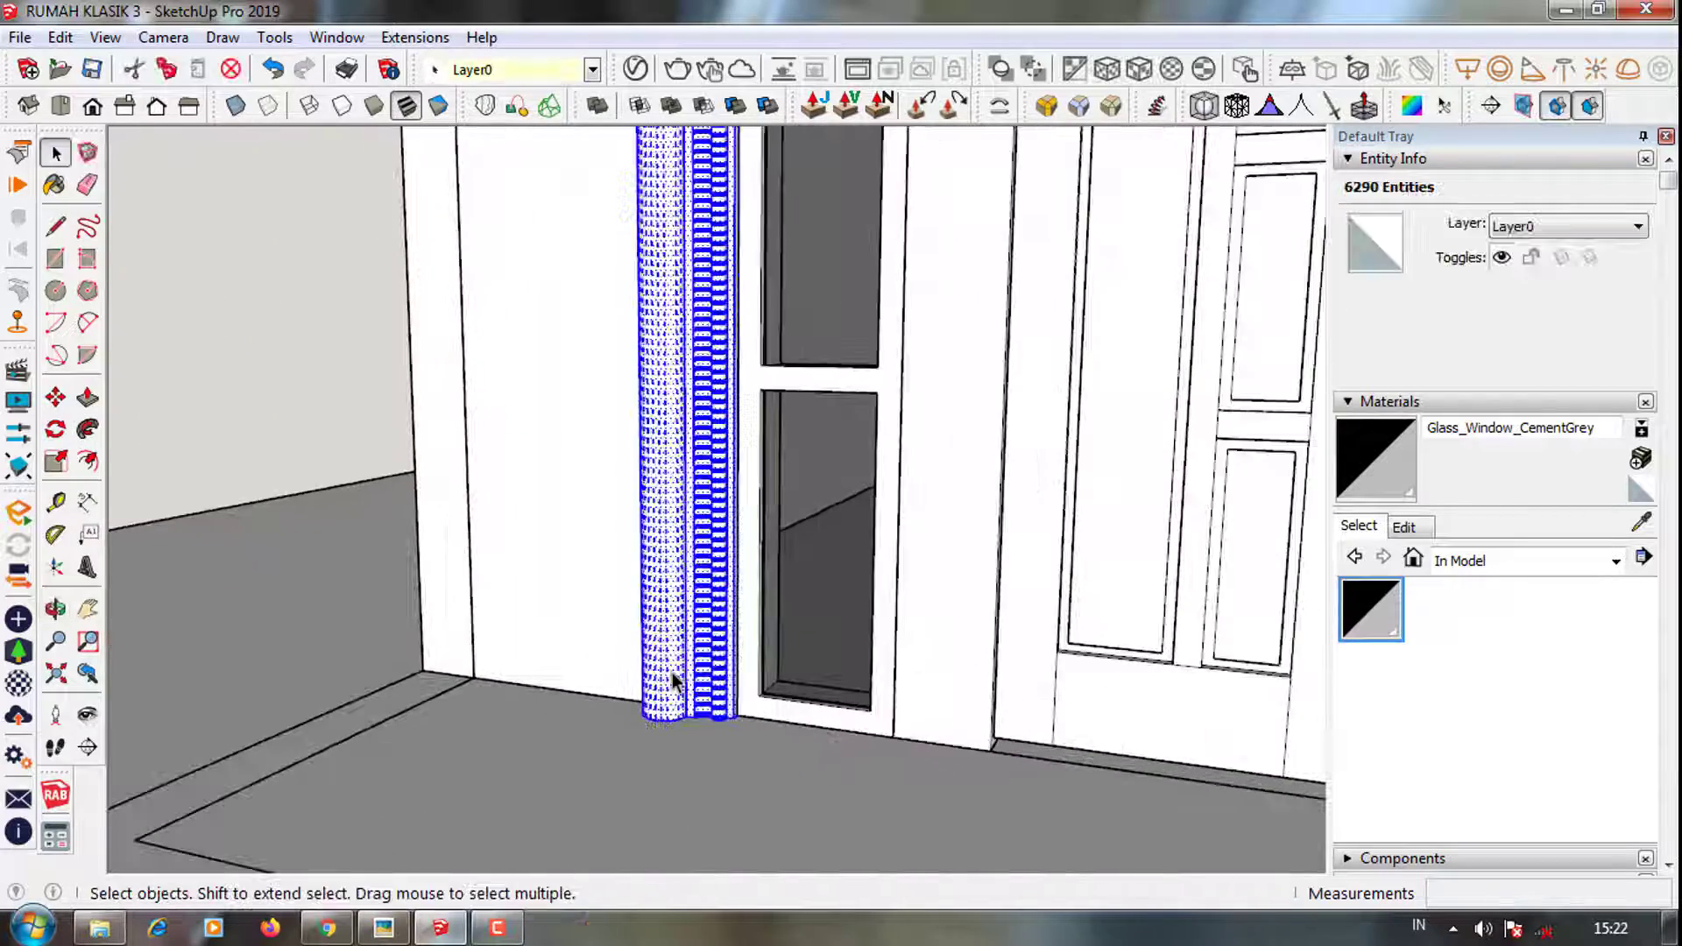
{"action": "right_click", "coordinate": [669, 669]}
{"action": "left_click", "coordinate": [754, 245]}
{"action": "scroll", "coordinate": [691, 650], "scroll_direction": "down", "scroll_amount": 3}
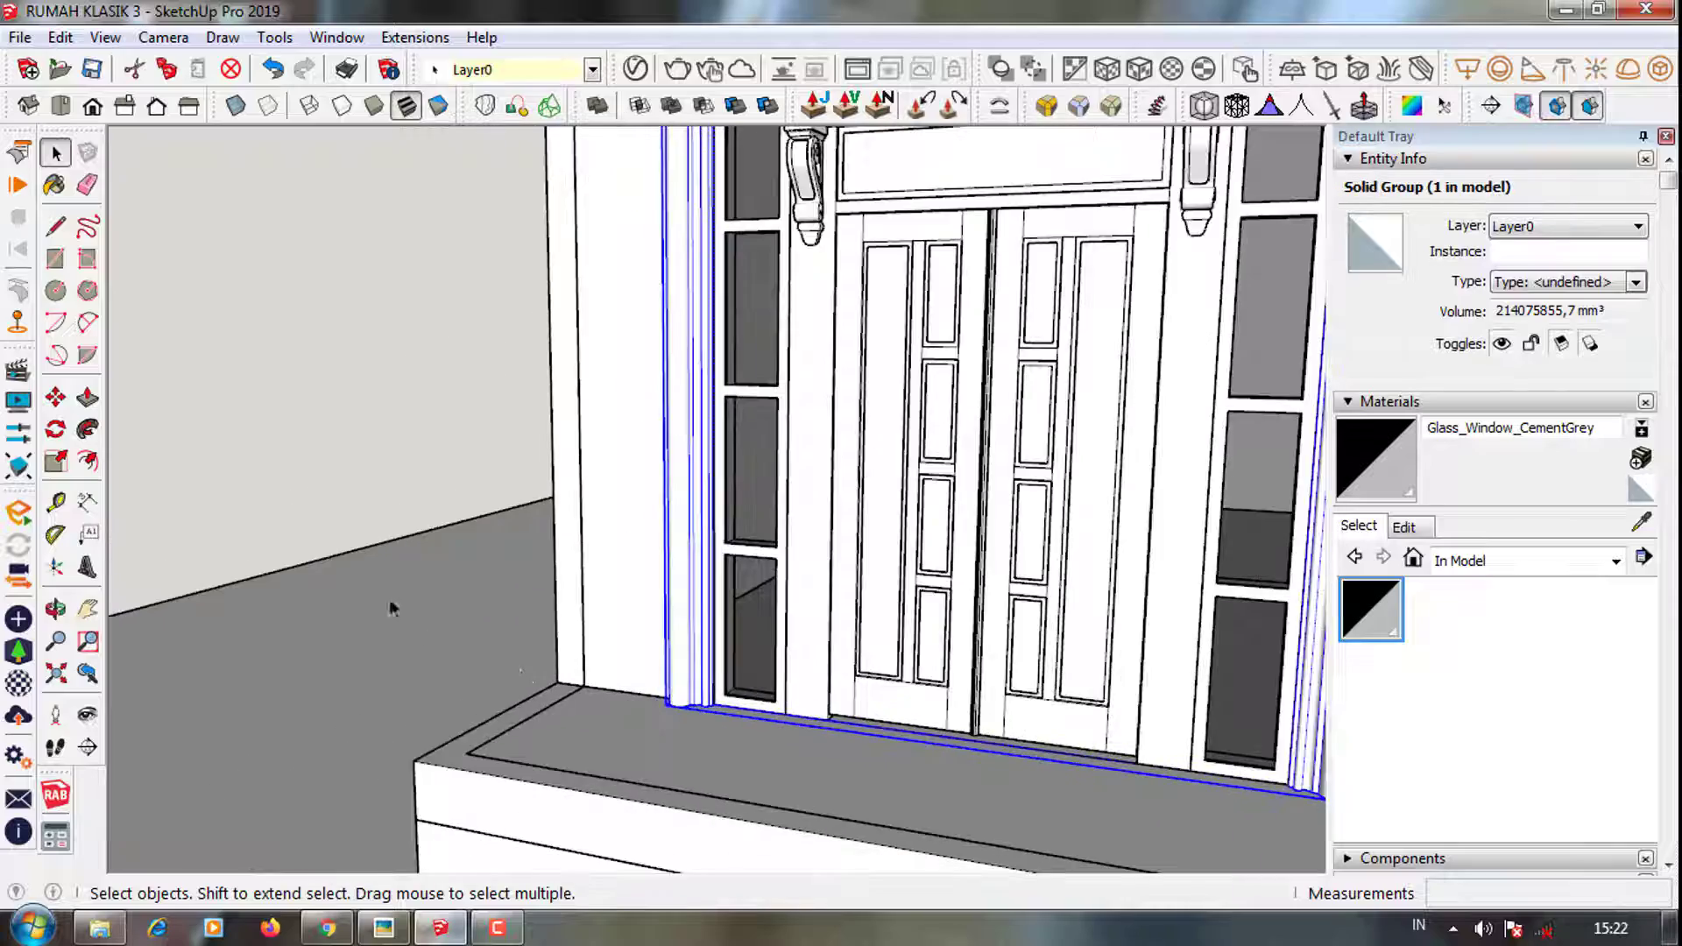
{"action": "scroll", "coordinate": [392, 608], "scroll_direction": "down", "scroll_amount": 5}
{"action": "middle_click_drag", "start_coordinate": [392, 608], "coordinate": [614, 614]}
{"action": "scroll", "coordinate": [1441, 706], "scroll_direction": "down", "scroll_amount": 3}
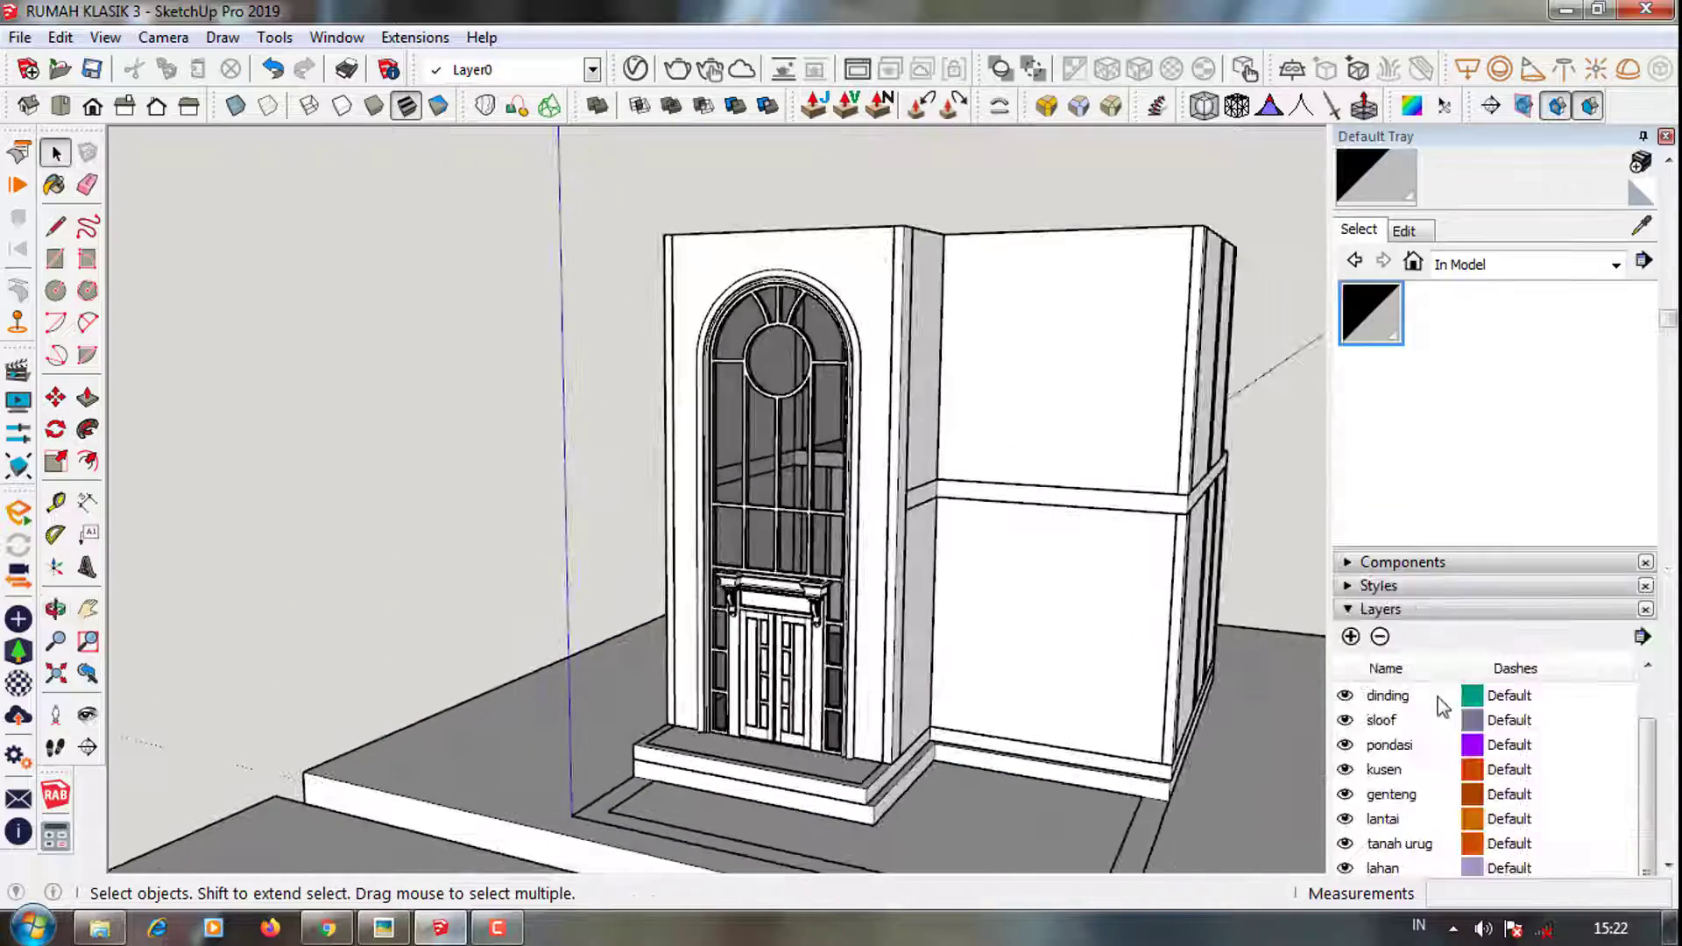
{"action": "scroll", "coordinate": [1443, 706], "scroll_direction": "down", "scroll_amount": 5}
Turn on the tiang layer and make it the current layer
{"action": "middle_click_drag", "start_coordinate": [963, 455], "coordinate": [819, 376]}
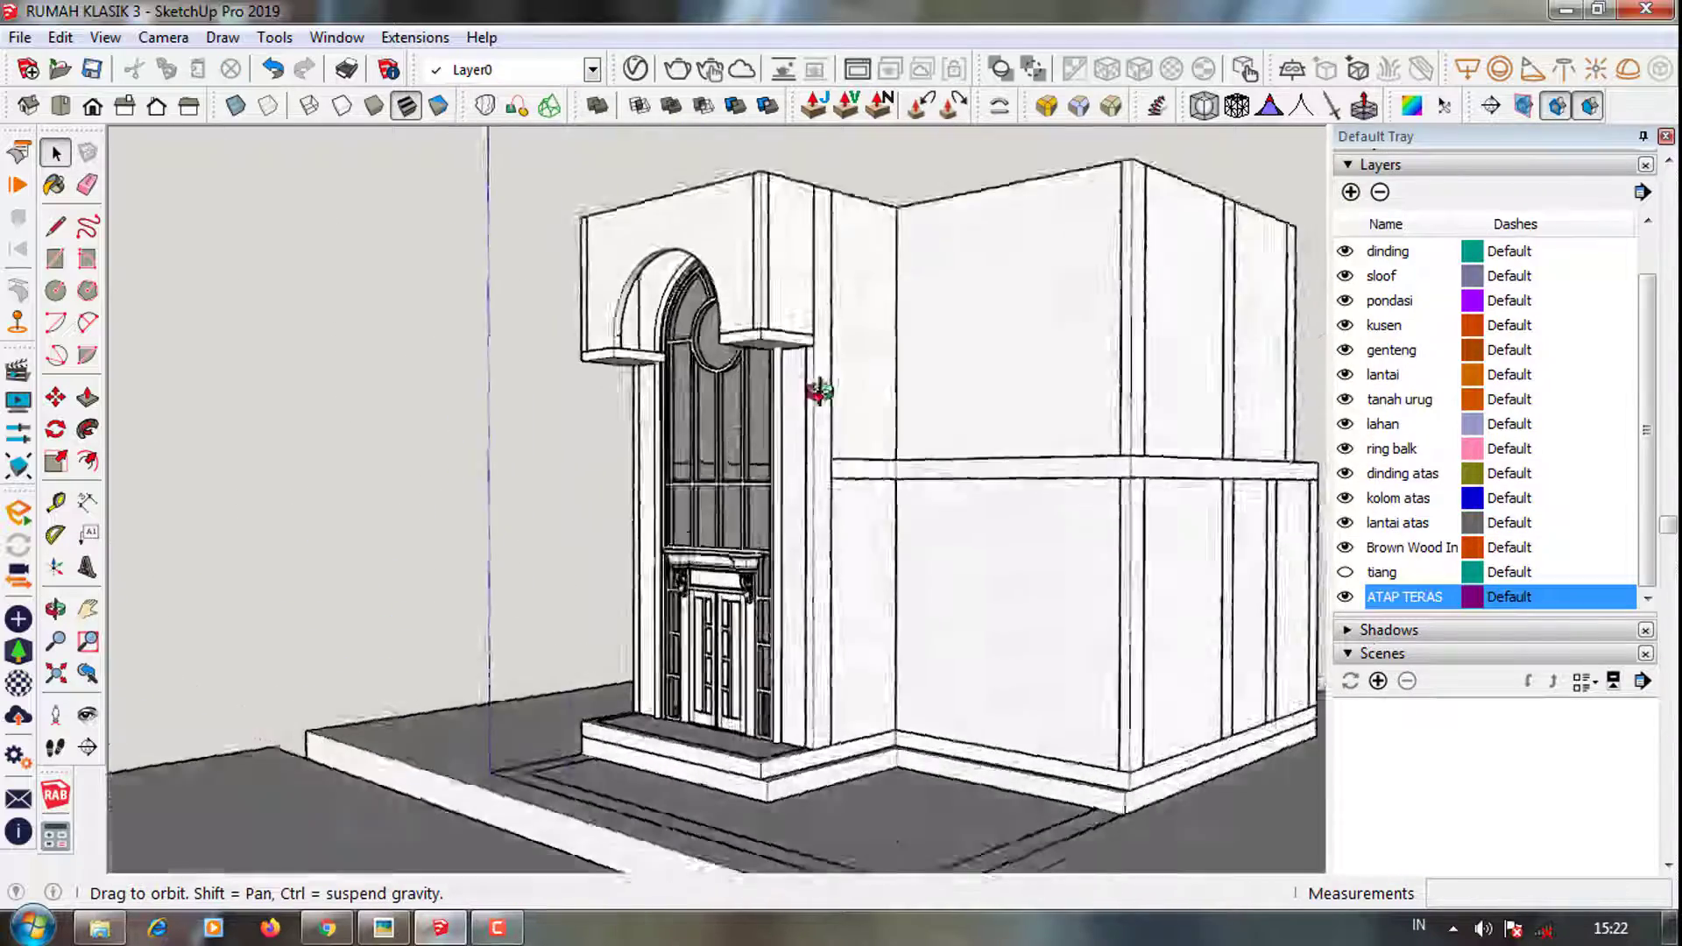
{"action": "scroll", "coordinate": [876, 364], "scroll_direction": "up", "scroll_amount": 5}
{"action": "scroll", "coordinate": [1153, 331], "scroll_direction": "up", "scroll_amount": 3}
{"action": "mouse_move", "coordinate": [1154, 330]}
{"action": "middle_mouse_down"}
{"action": "mouse_move", "coordinate": [1167, 450]}
{"action": "mouse_move", "coordinate": [1159, 199]}
{"action": "mouse_move", "coordinate": [1013, 302]}
{"action": "middle_mouse_up"}
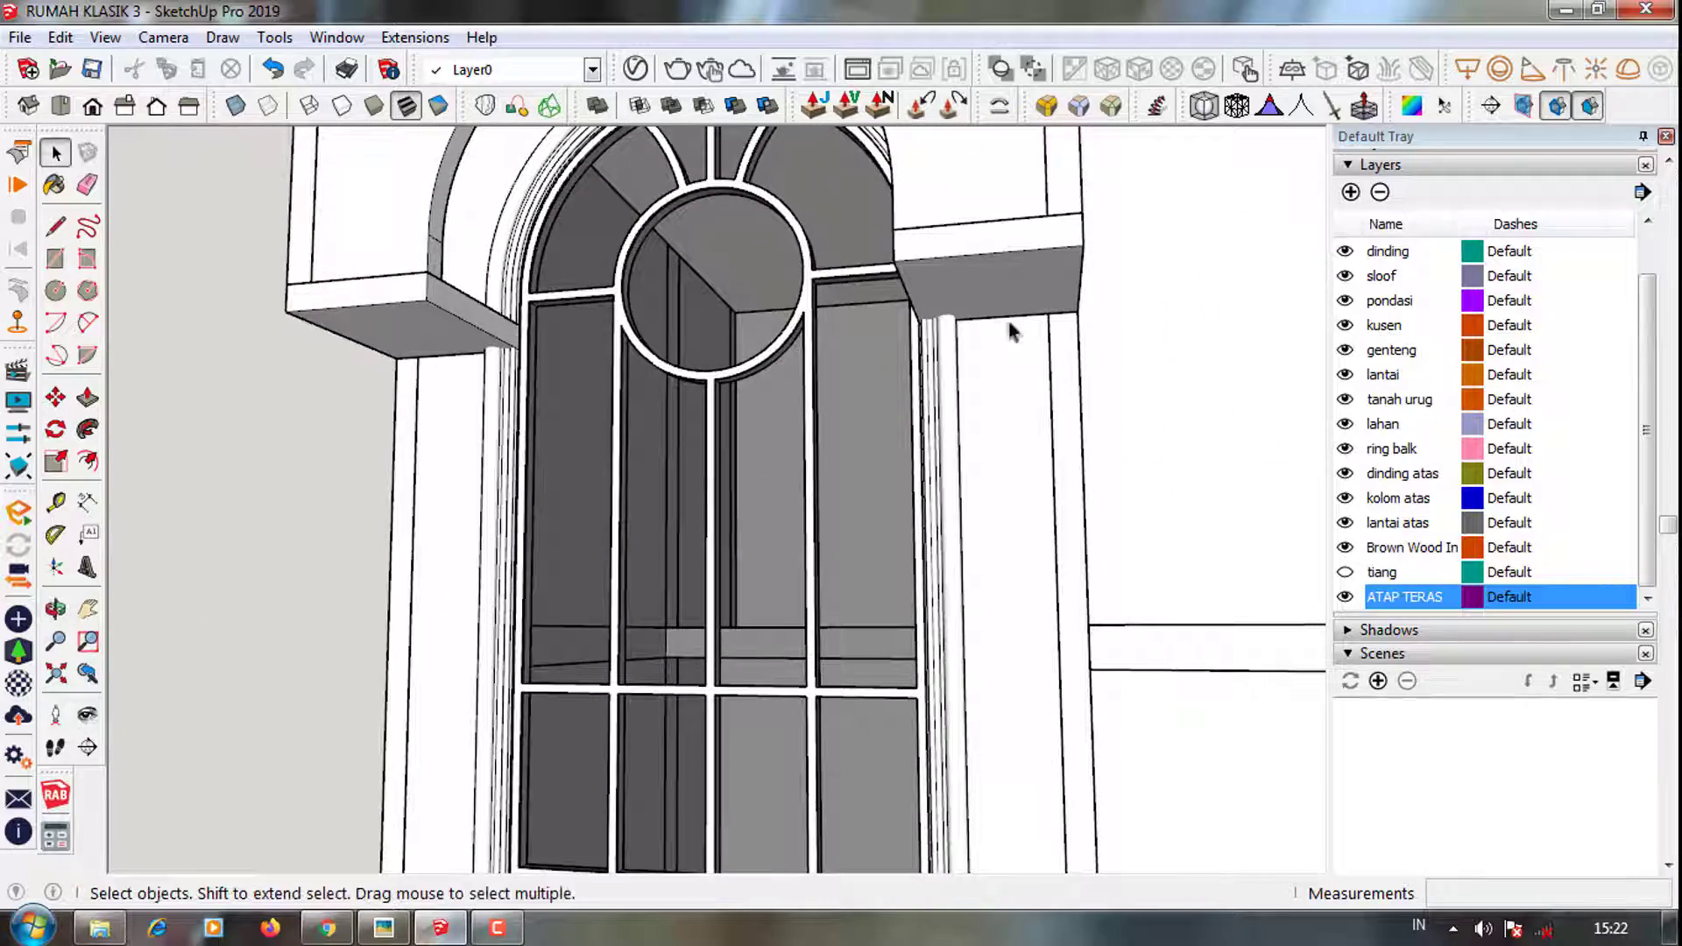
{"action": "scroll", "coordinate": [1001, 364], "scroll_direction": "down", "scroll_amount": 3}
{"action": "left_click", "coordinate": [1344, 571]}
{"action": "left_click", "coordinate": [1382, 571]}
Orbit and zoom around the arched window and column capital to inspect the columned entrance
{"action": "middle_click_drag", "start_coordinate": [788, 394], "coordinate": [526, 292]}
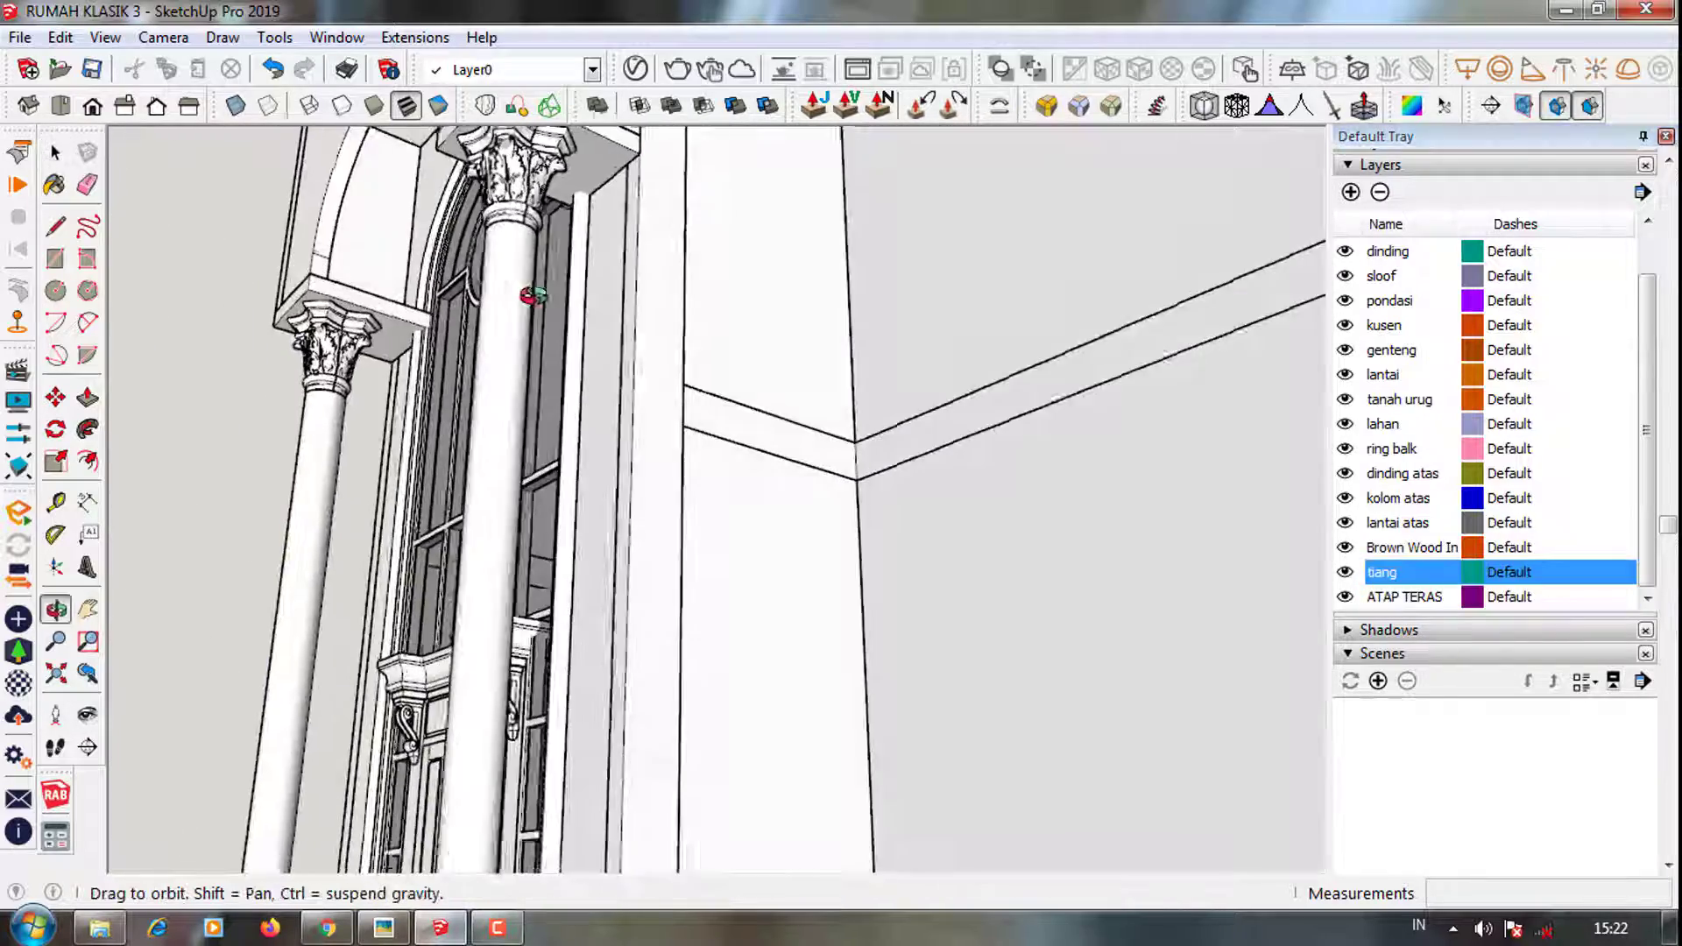
{"action": "scroll", "coordinate": [705, 351], "scroll_direction": "up", "scroll_amount": 3}
{"action": "scroll", "coordinate": [707, 329], "scroll_direction": "up", "scroll_amount": 3}
{"action": "mouse_move", "coordinate": [707, 329]}
{"action": "middle_mouse_down"}
{"action": "mouse_move", "coordinate": [525, 326]}
{"action": "mouse_move", "coordinate": [545, 430]}
{"action": "mouse_move", "coordinate": [823, 318]}
{"action": "middle_mouse_up"}
{"action": "scroll", "coordinate": [545, 430], "scroll_direction": "down", "scroll_amount": 3}
{"action": "scroll", "coordinate": [683, 368], "scroll_direction": "down", "scroll_amount": 2}
{"action": "scroll", "coordinate": [631, 375], "scroll_direction": "up", "scroll_amount": 1}
{"action": "scroll", "coordinate": [631, 376], "scroll_direction": "up", "scroll_amount": 2}
{"action": "scroll", "coordinate": [657, 515], "scroll_direction": "up", "scroll_amount": 2}
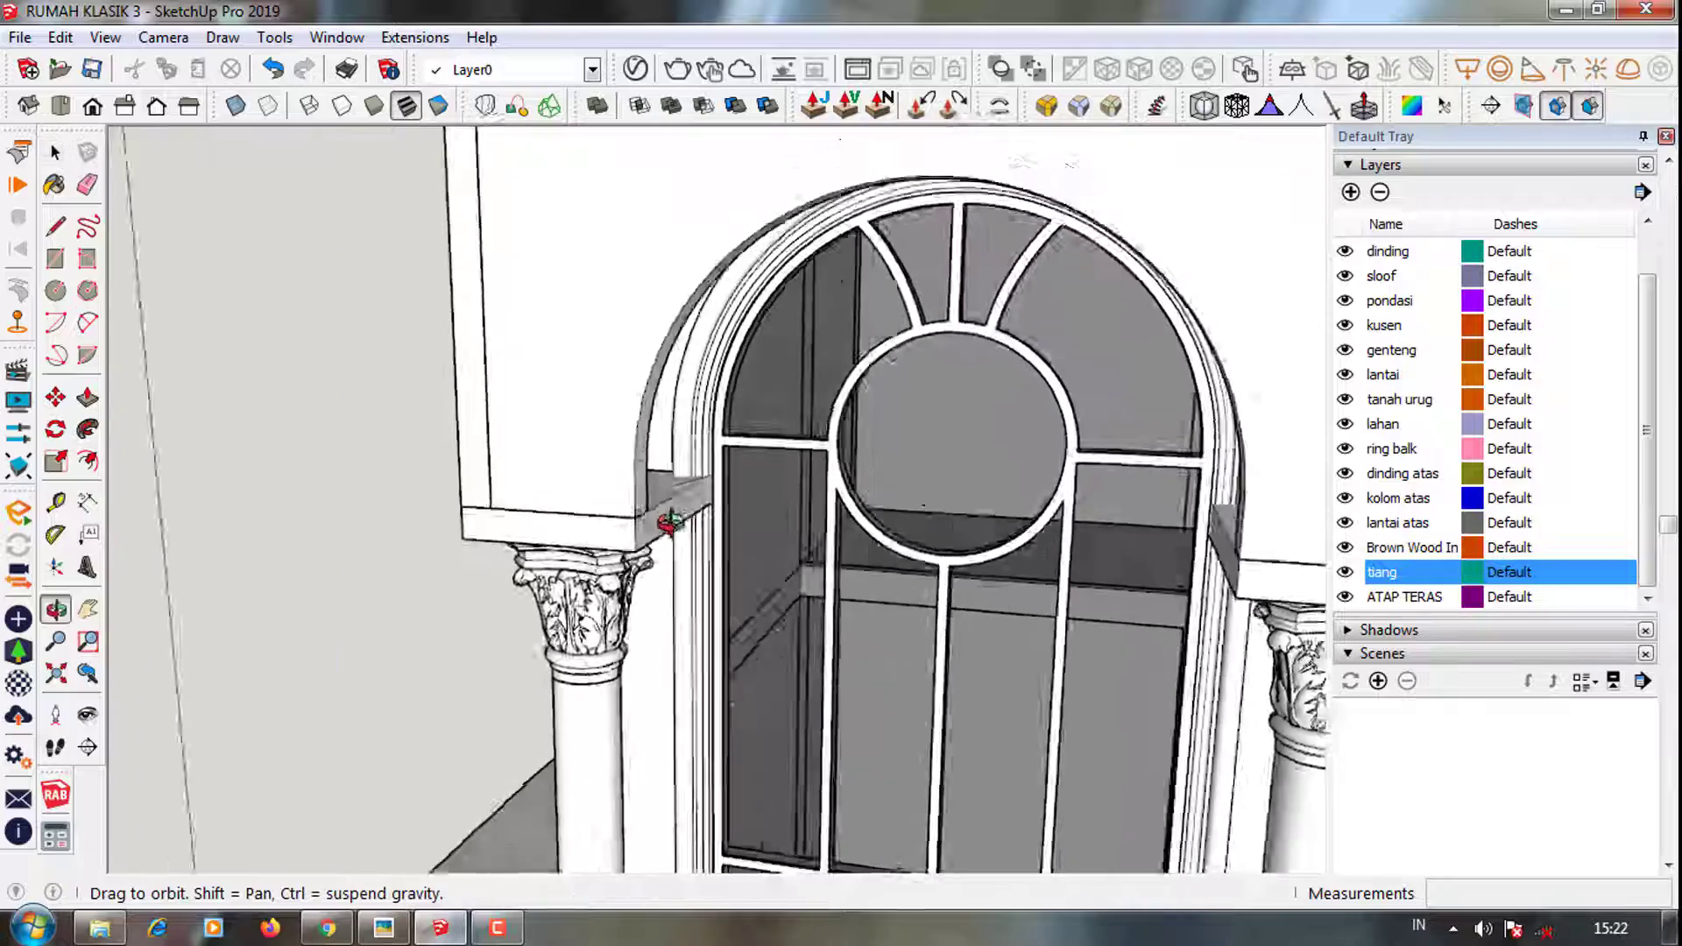
{"action": "scroll", "coordinate": [752, 343], "scroll_direction": "up", "scroll_amount": 2}
{"action": "scroll", "coordinate": [736, 346], "scroll_direction": "down", "scroll_amount": 1}
{"action": "scroll", "coordinate": [692, 420], "scroll_direction": "down", "scroll_amount": 2}
{"action": "scroll", "coordinate": [590, 438], "scroll_direction": "down", "scroll_amount": 2}
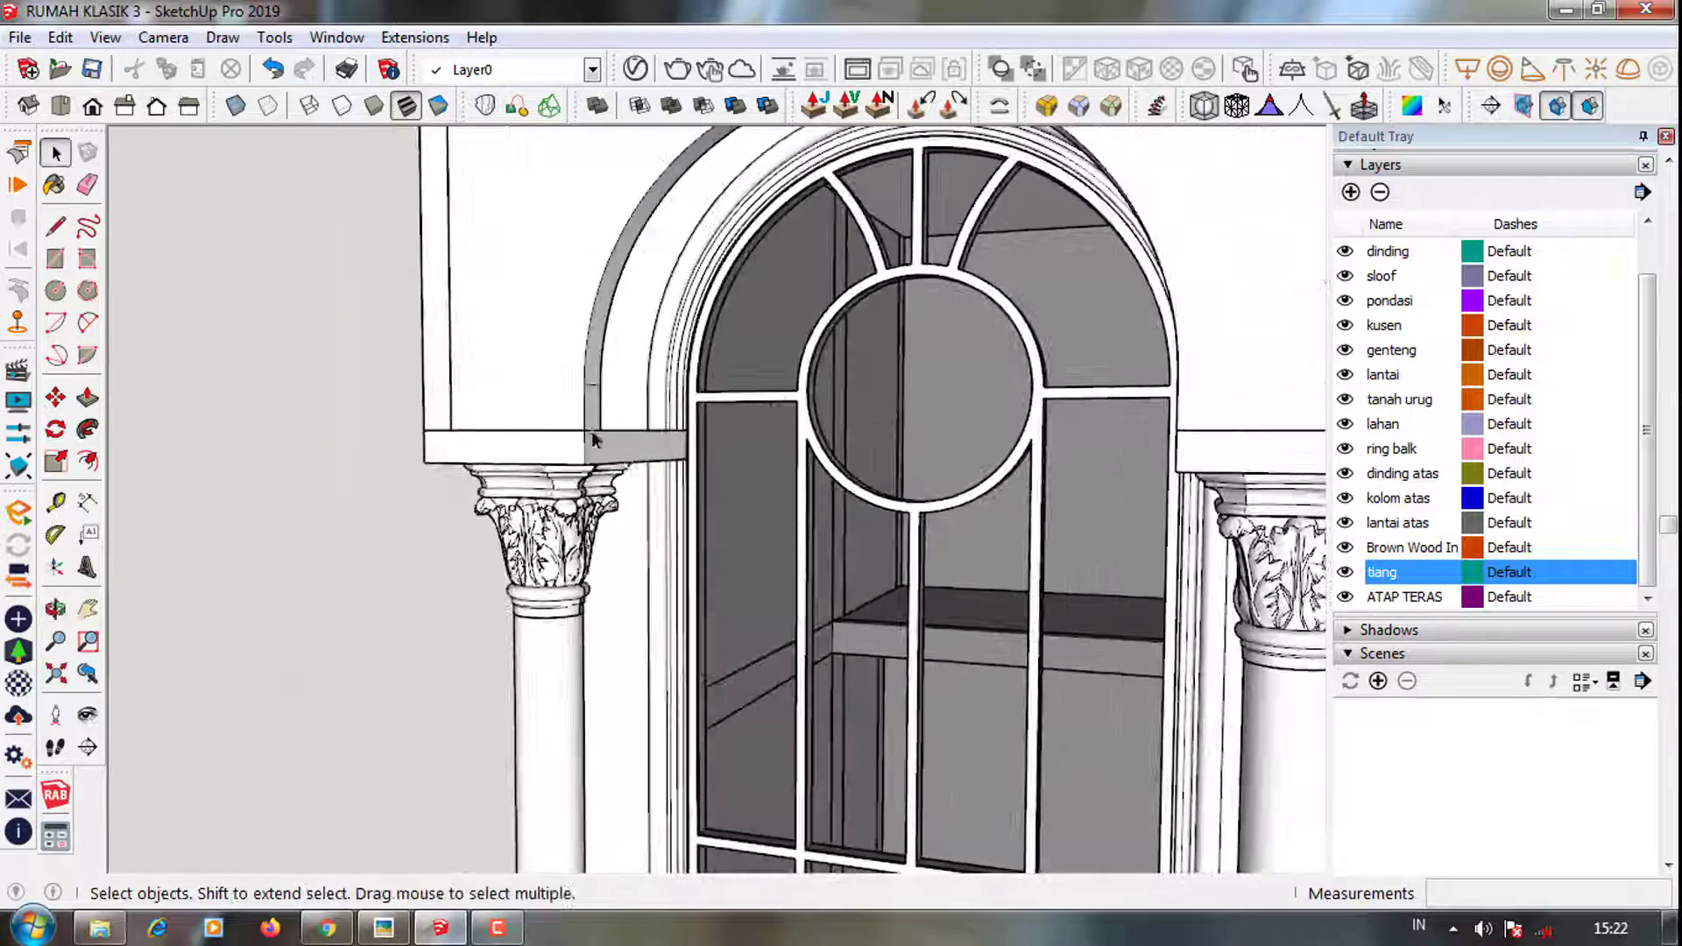
{"action": "scroll", "coordinate": [476, 386], "scroll_direction": "down", "scroll_amount": 3}
{"action": "scroll", "coordinate": [476, 385], "scroll_direction": "up", "scroll_amount": 2}
{"action": "scroll", "coordinate": [607, 421], "scroll_direction": "down", "scroll_amount": 2}
{"action": "scroll", "coordinate": [607, 420], "scroll_direction": "down", "scroll_amount": 1}
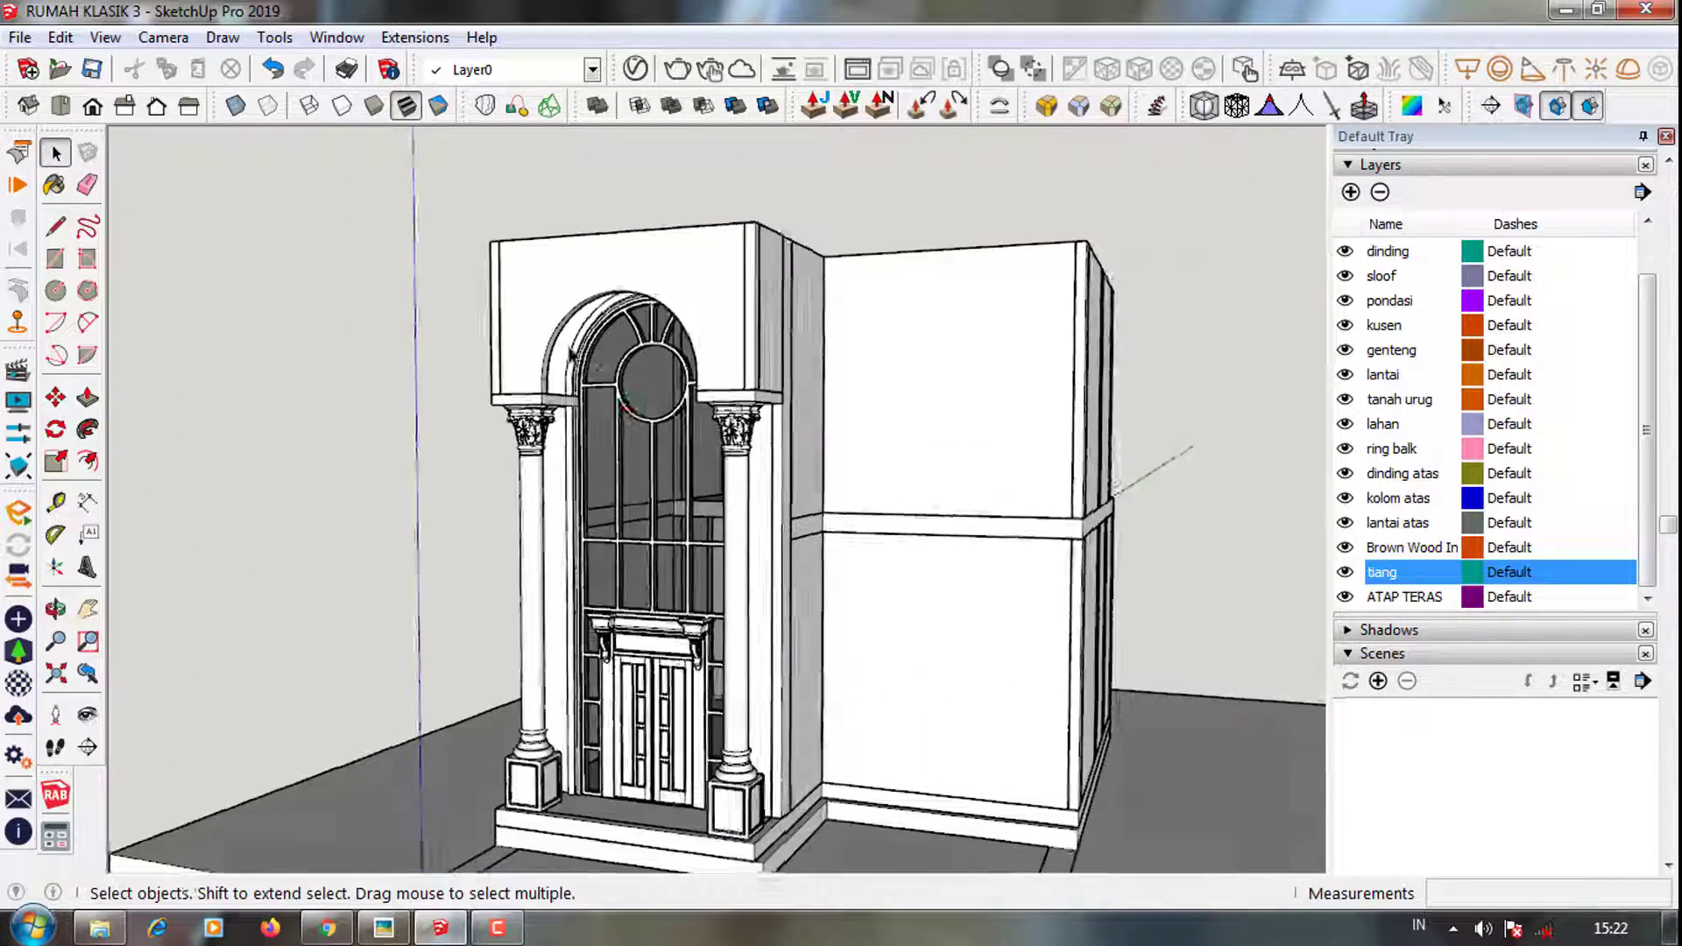
{"action": "scroll", "coordinate": [740, 506], "scroll_direction": "down", "scroll_amount": 1}
{"action": "scroll", "coordinate": [740, 506], "scroll_direction": "down", "scroll_amount": 1}
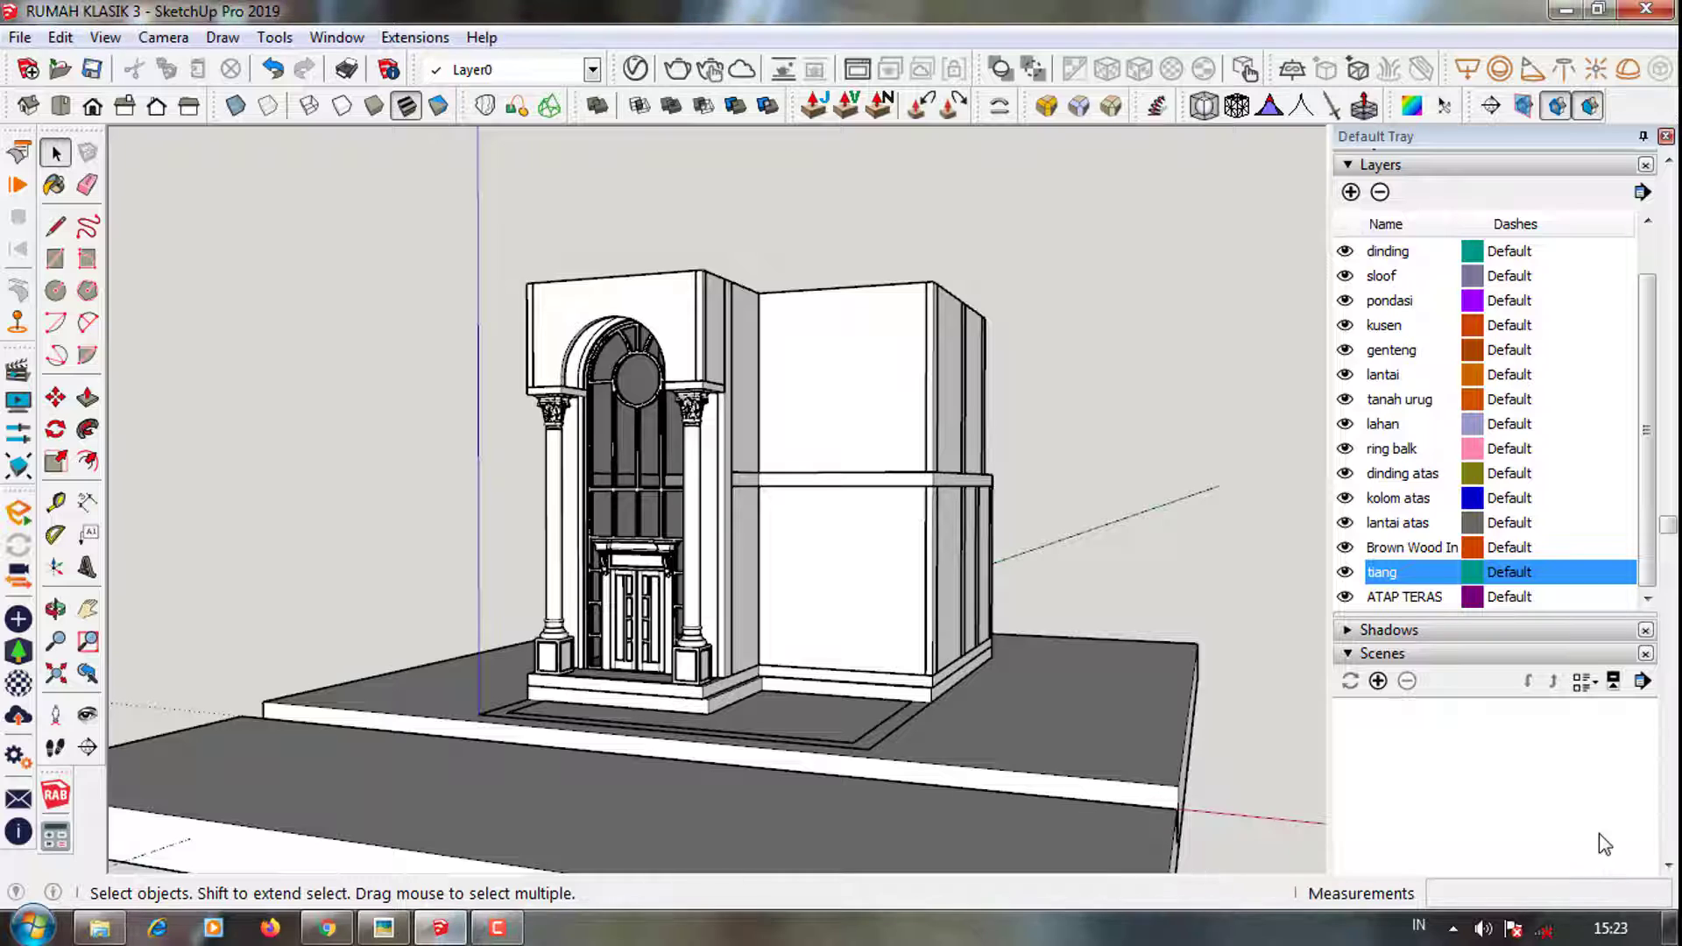
{"action": "left_click", "coordinate": [497, 930]}
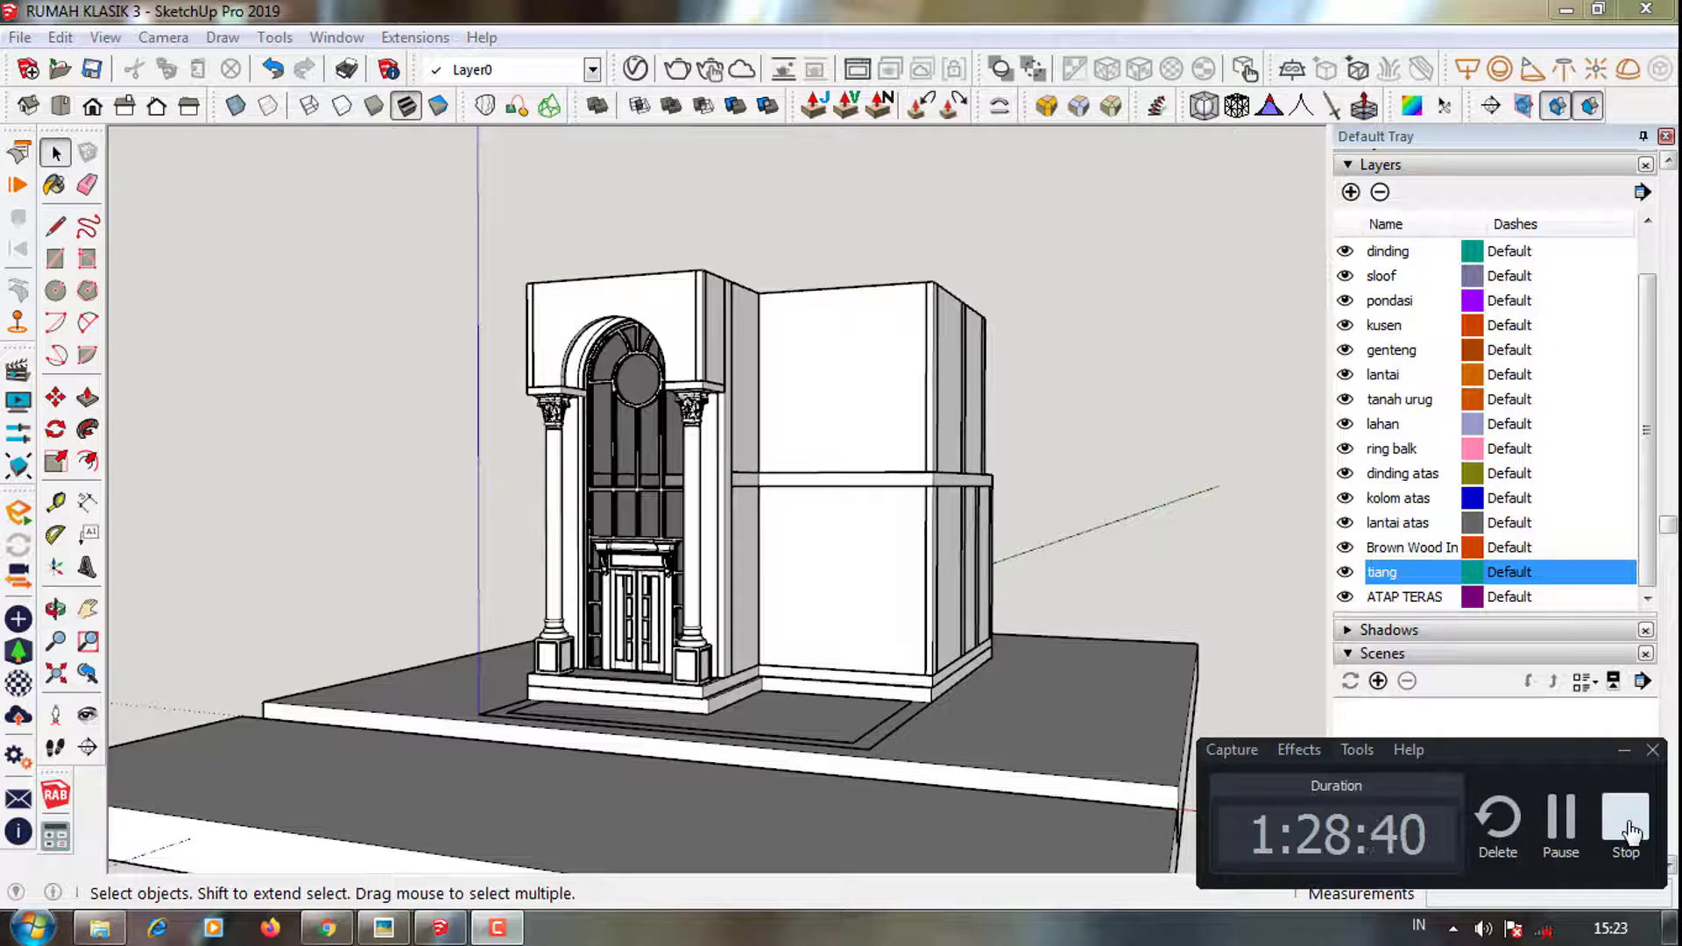